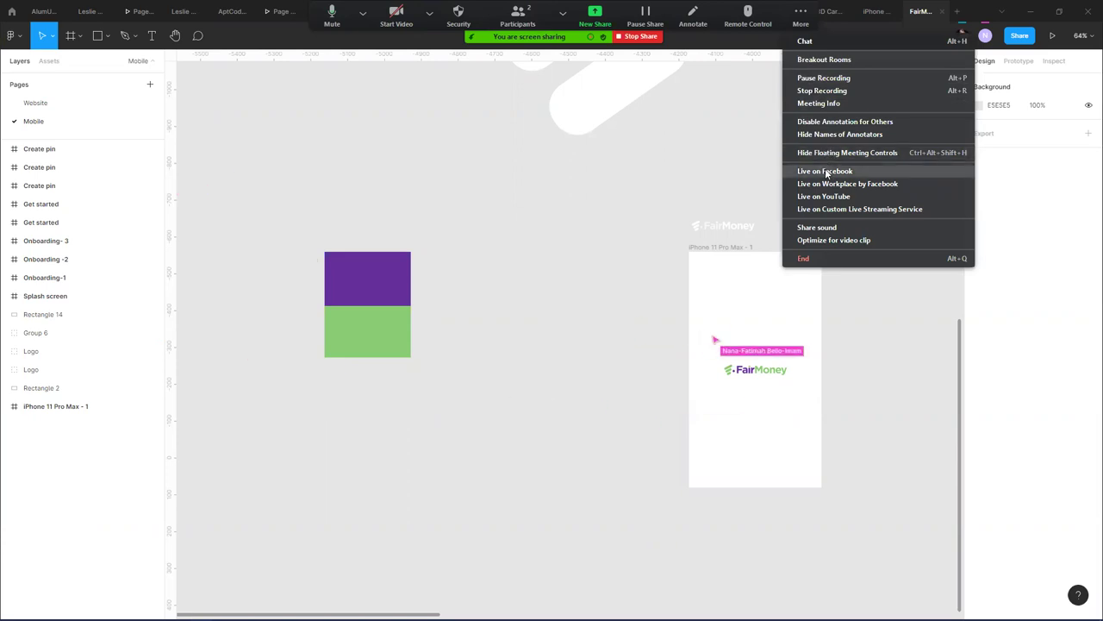
- Hide Zoom's meeting controls and narrow the purple and green rectangles to 172 wide
click(843, 229)
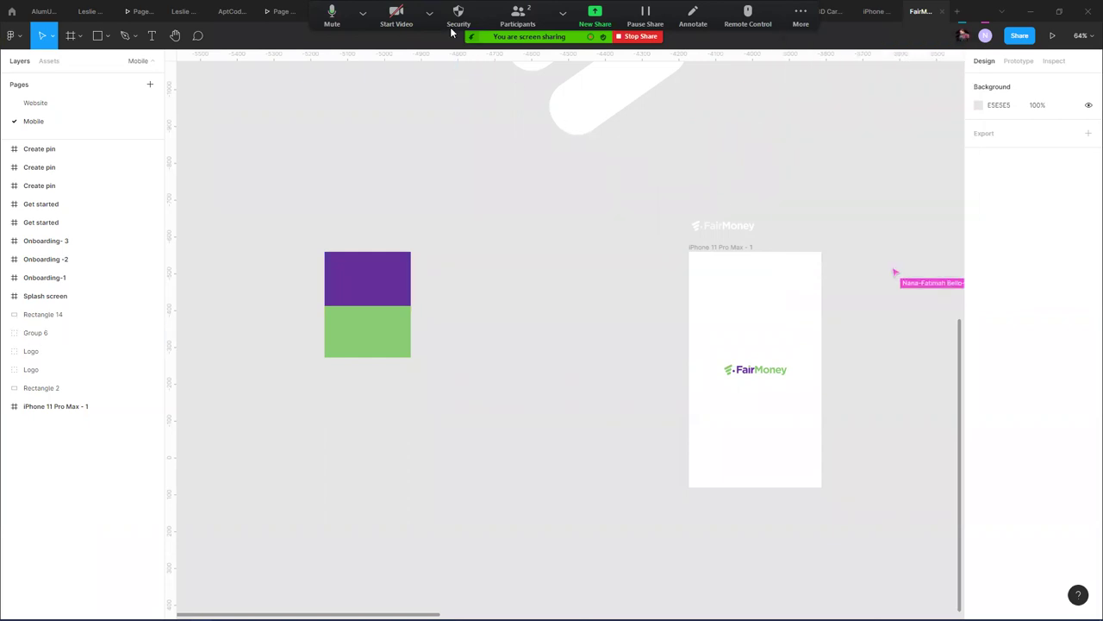
click(799, 19)
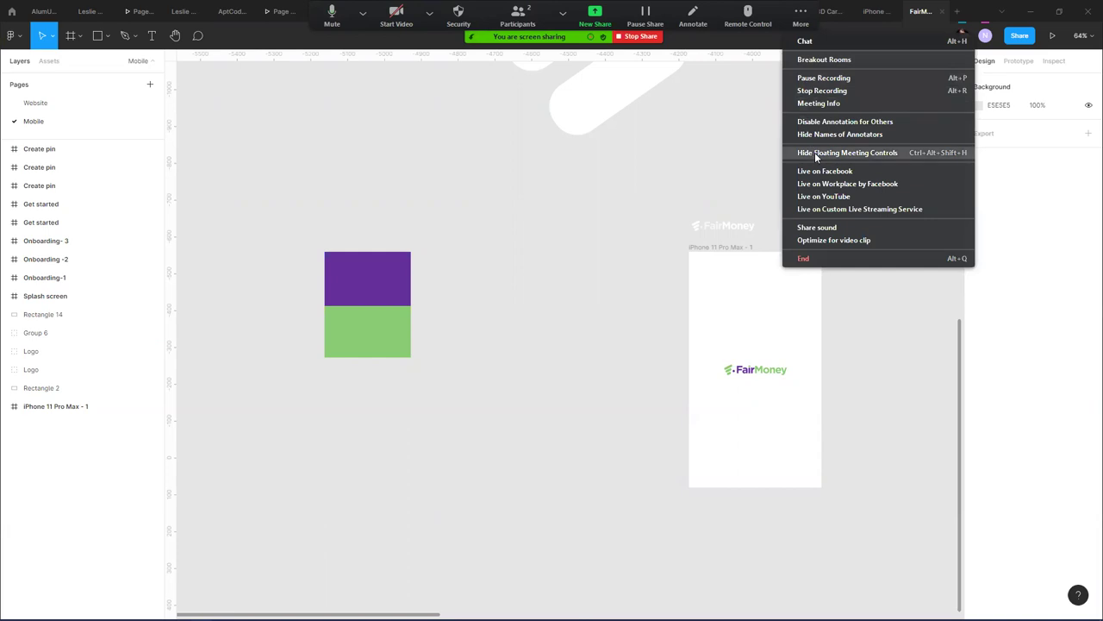
click(633, 246)
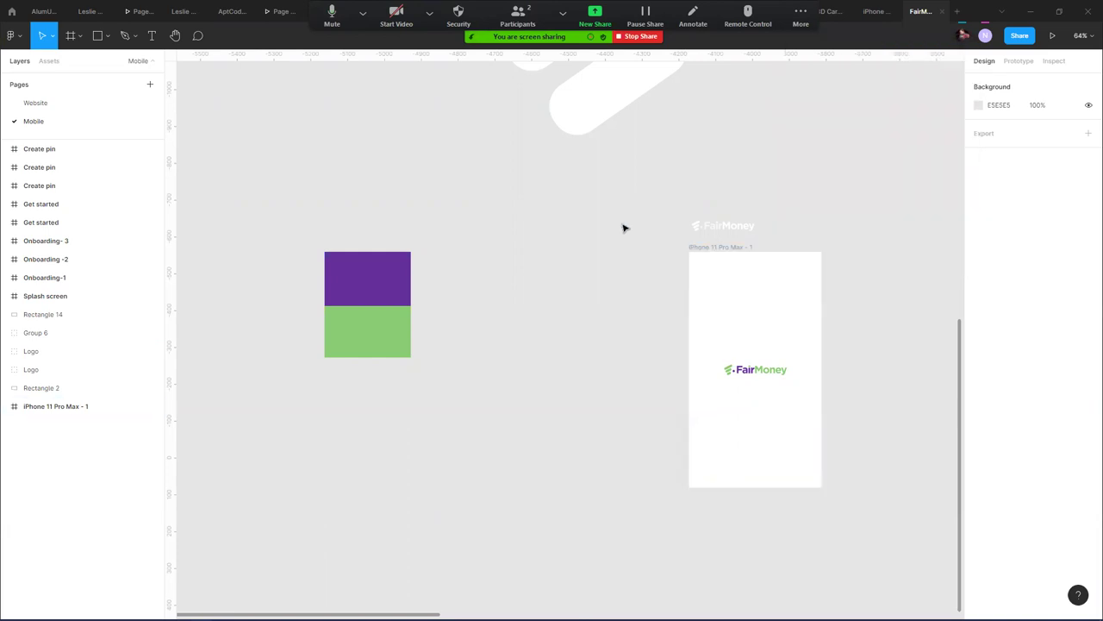
drag(450, 248, 376, 421)
drag(411, 315, 364, 306)
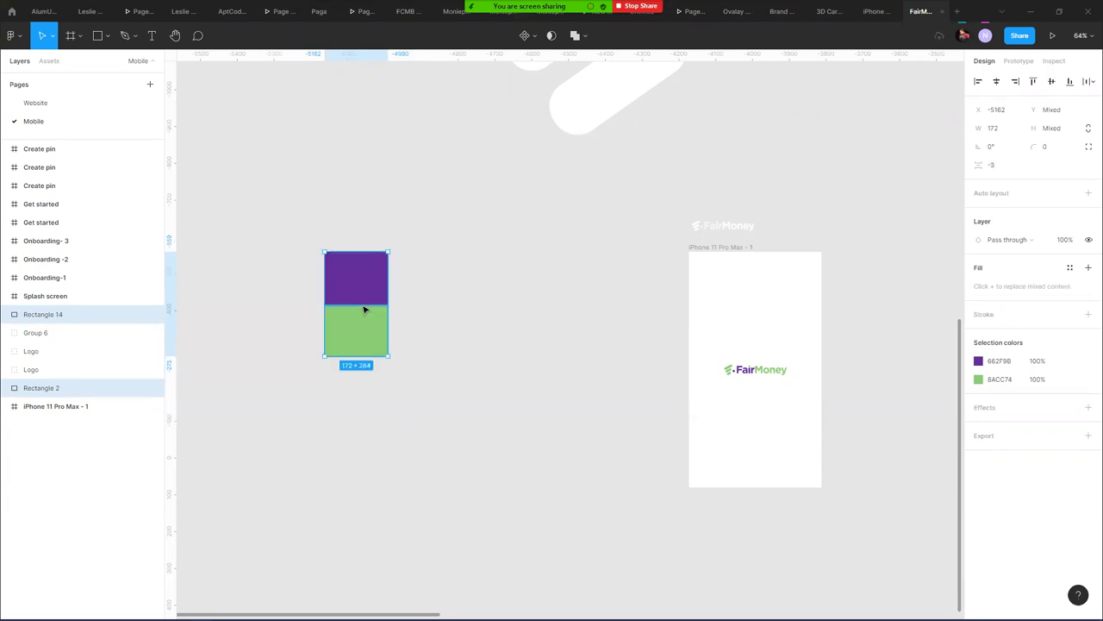
- Select the purple rectangle and zoom in and out around the design
click(449, 285)
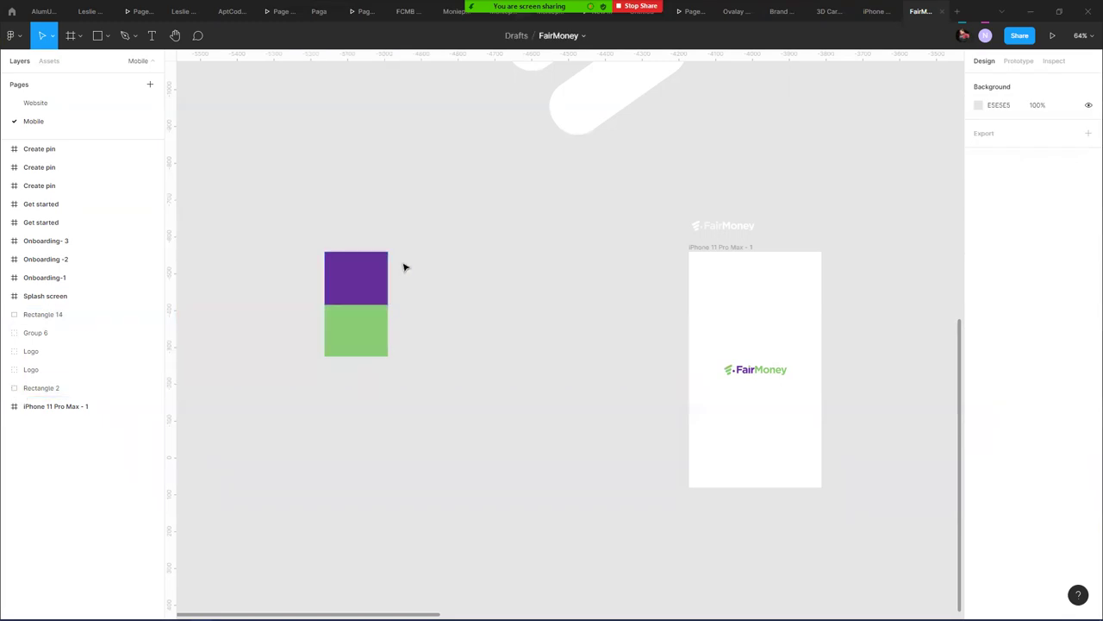
click(326, 298)
scroll(359, 290, up, 5)
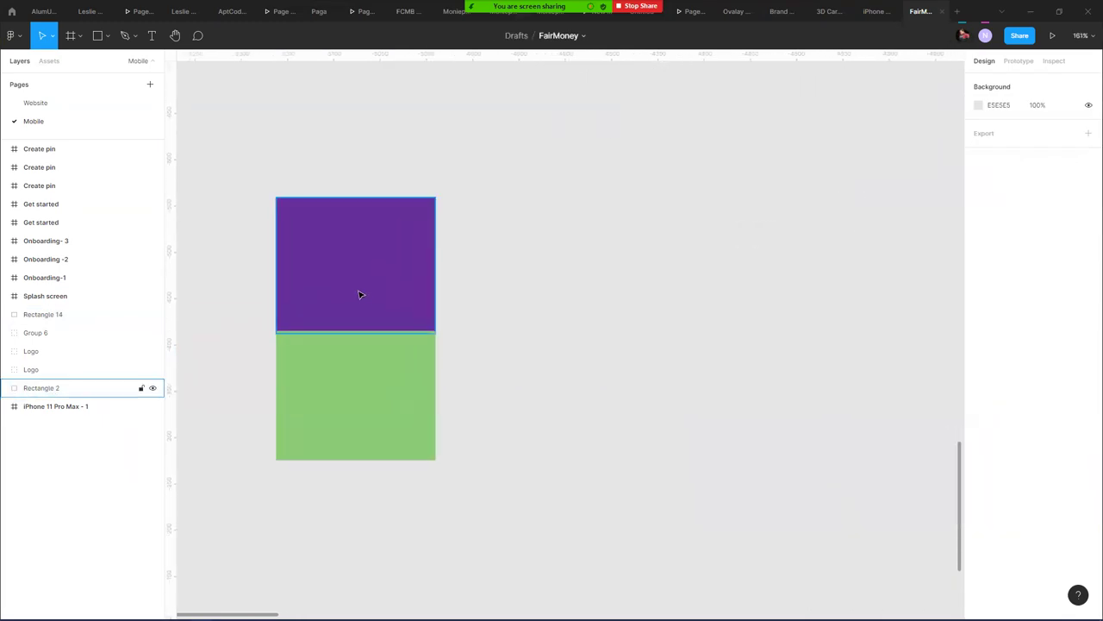
click(528, 352)
scroll(502, 347, down, 4)
scroll(502, 346, down, 5)
- Bring the Fairmoney – Figma – Brave window to the front
key(alt+Tab)
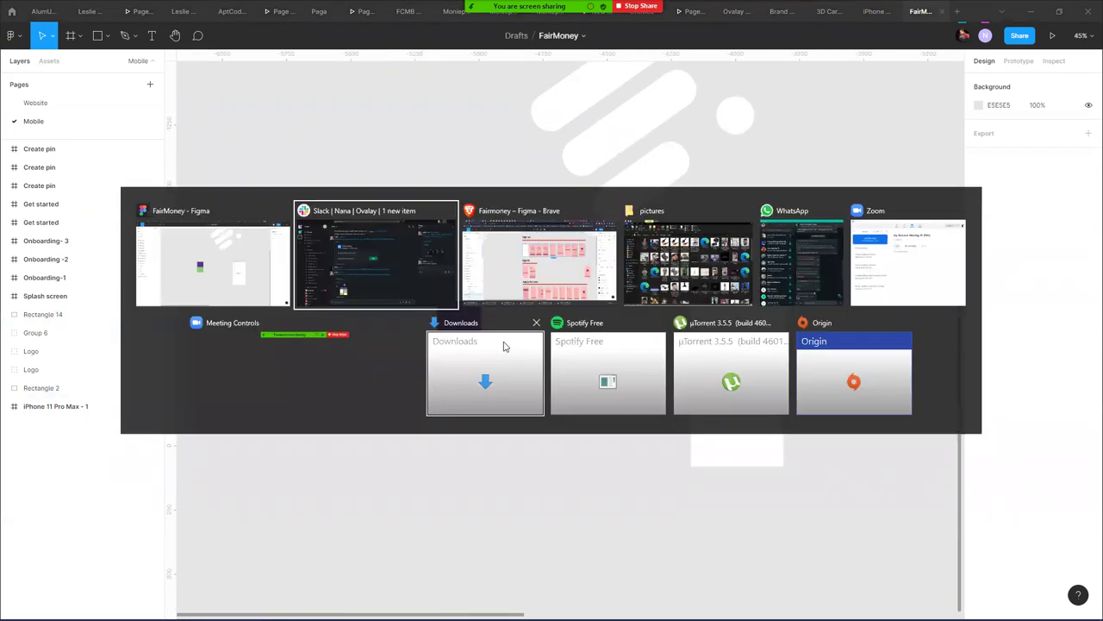
key(alt+Tab)
key(alt+Tab)
key(alt+Tab)
key(alt+Tab)
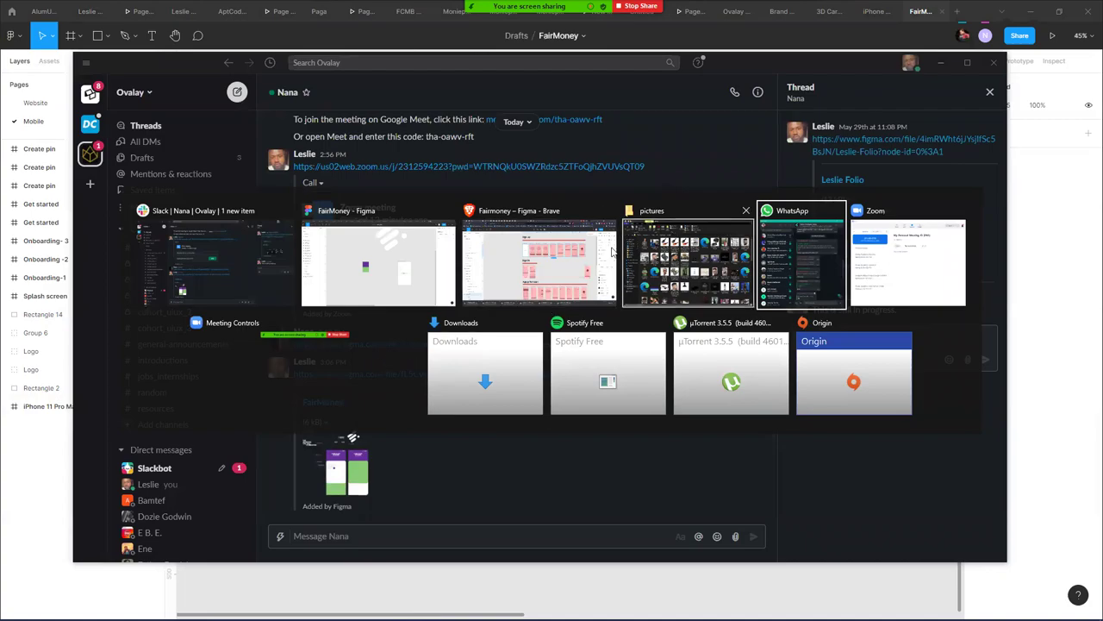
click(612, 251)
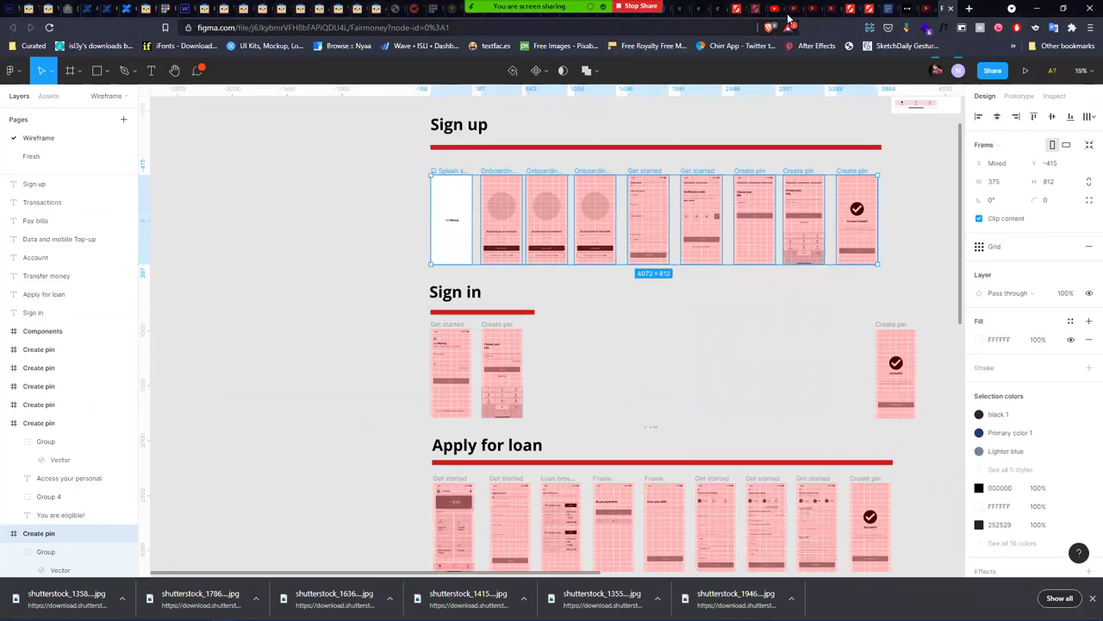
- Load the Color Hunt site in a new browser tab
click(969, 9)
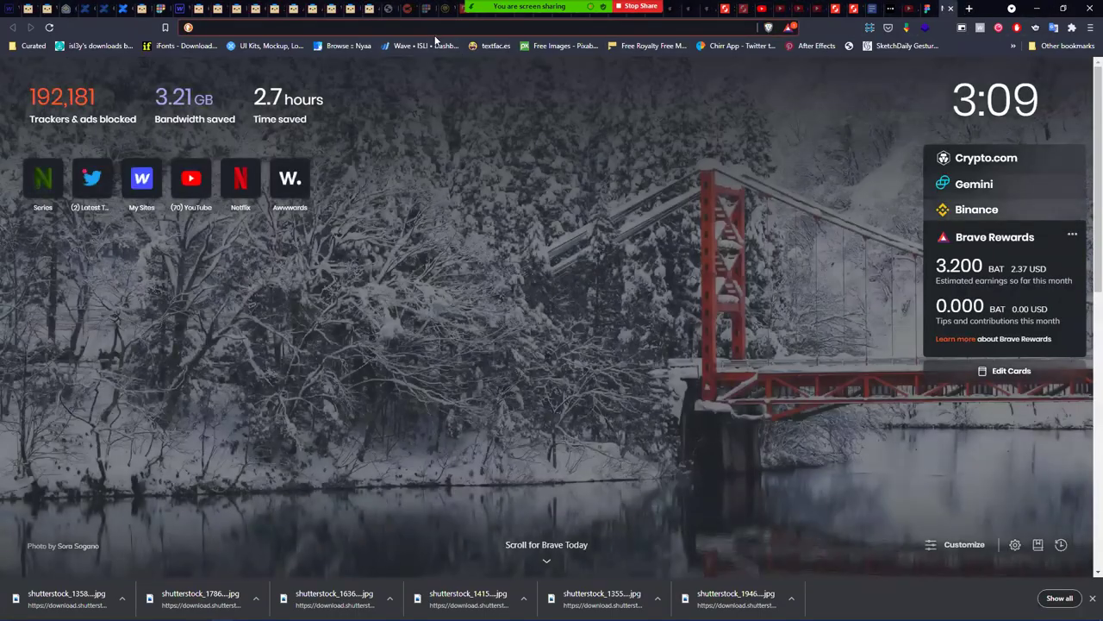
text(co)
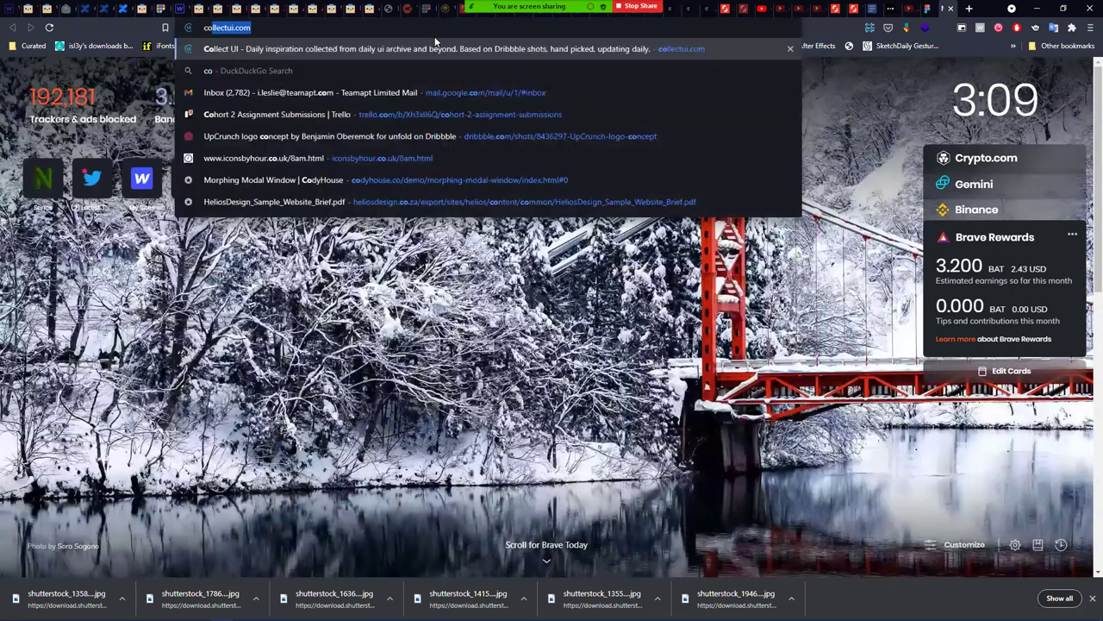
text(lor)
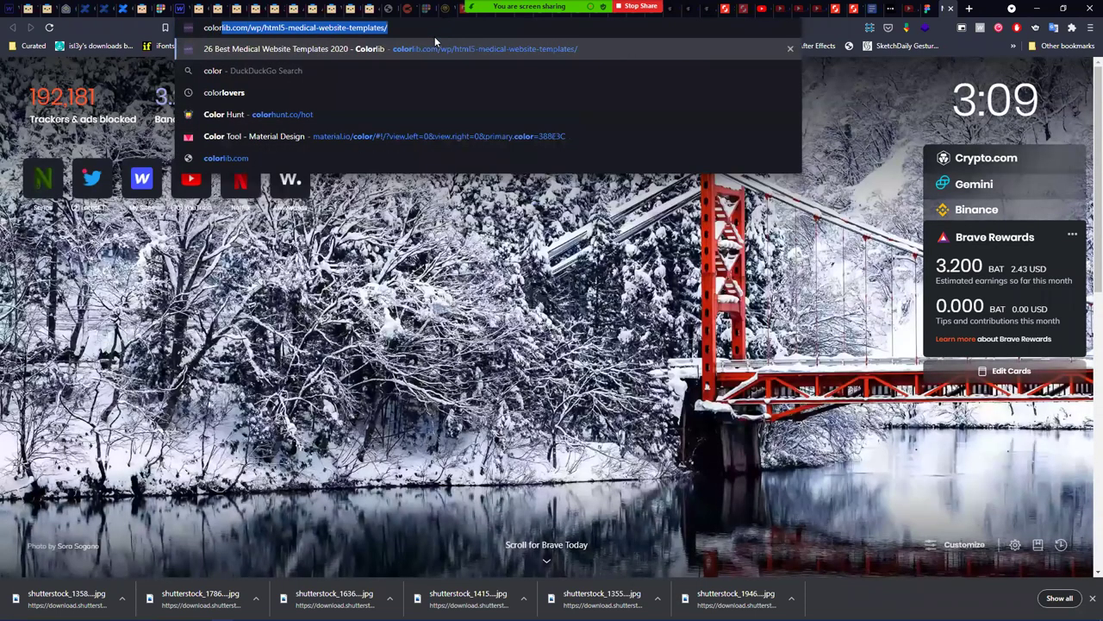
key(Down)
key(Down)
key(Down)
key(Return)
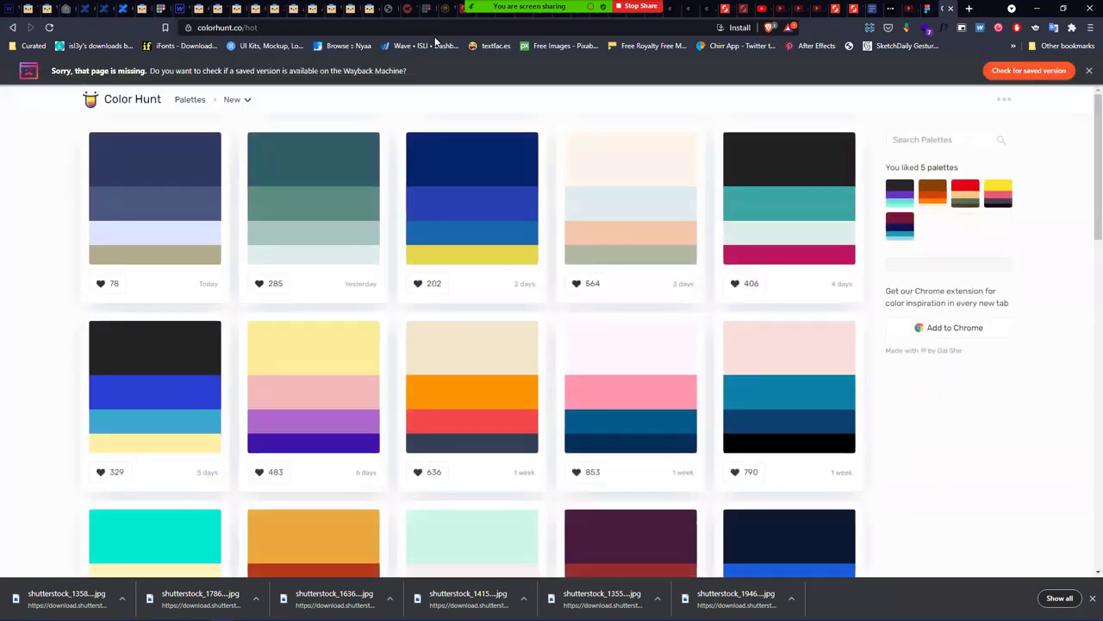
- Copy the purple rectangle's fill hex 662F9B from Figma and return to Color Hunt
key(alt+Tab)
key(alt+Tab)
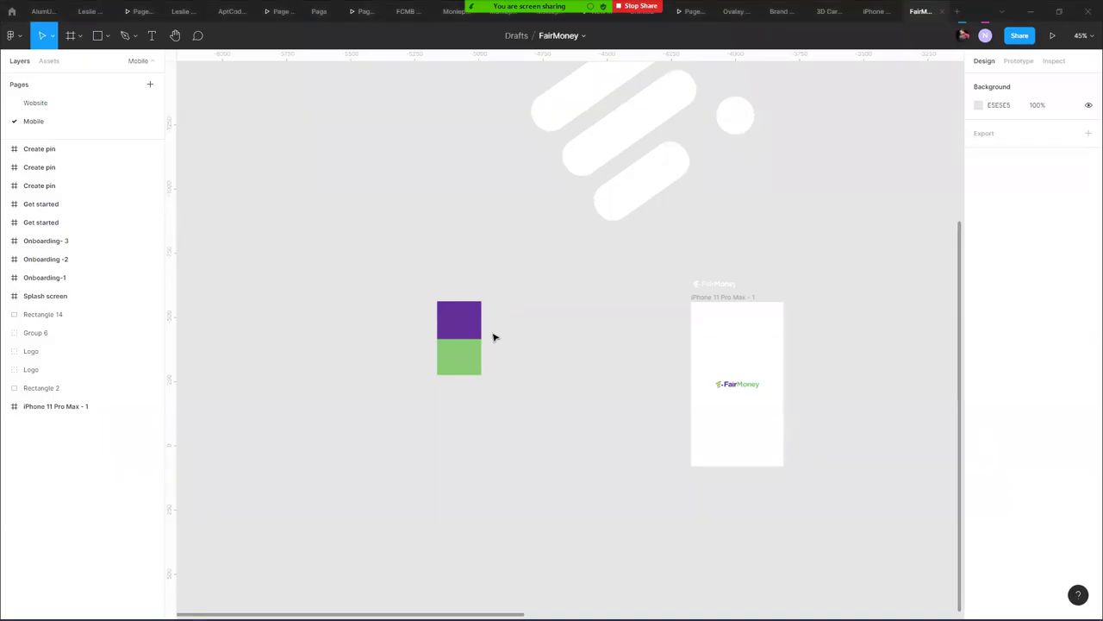
click(479, 331)
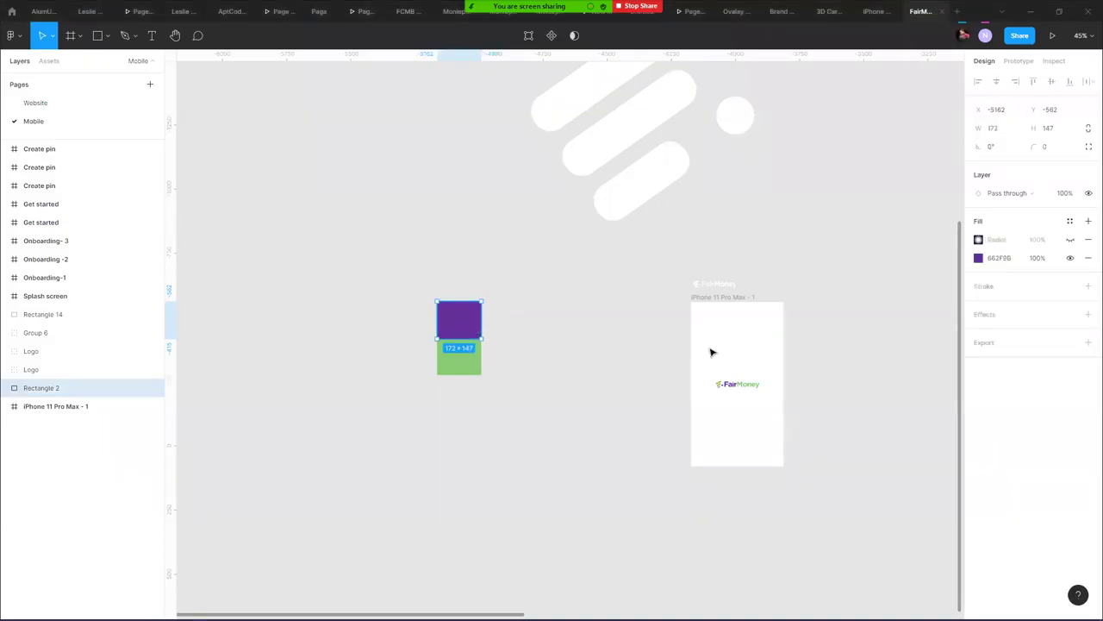
click(1009, 261)
key(alt+Tab)
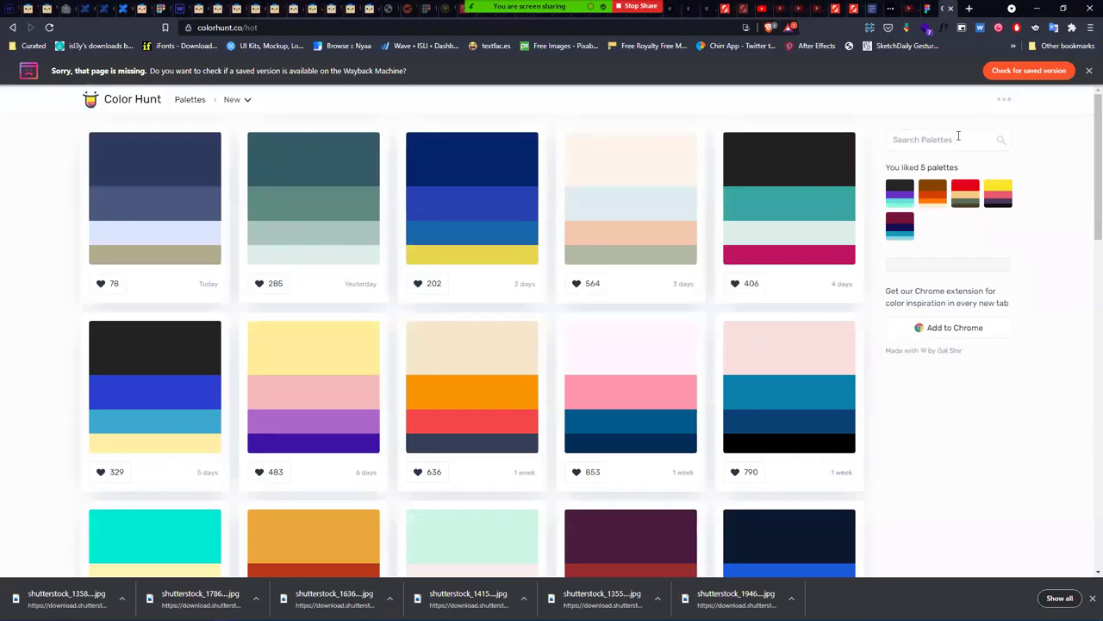
- Search Color Hunt palettes for the hex 662f9b, reloading the home page in between
click(956, 138)
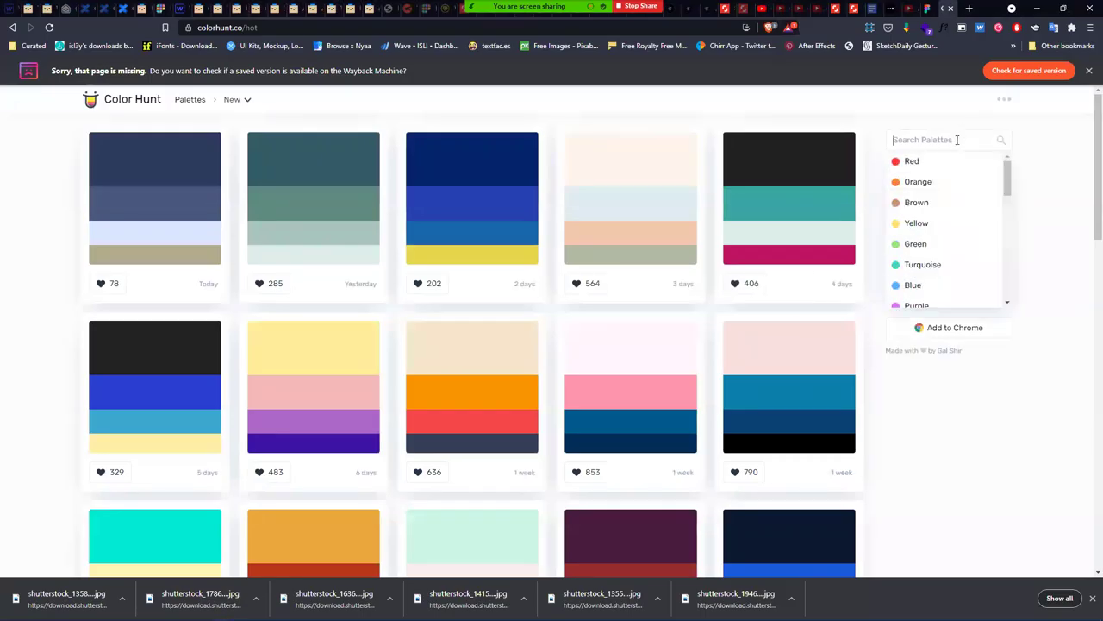
text(662f9b)
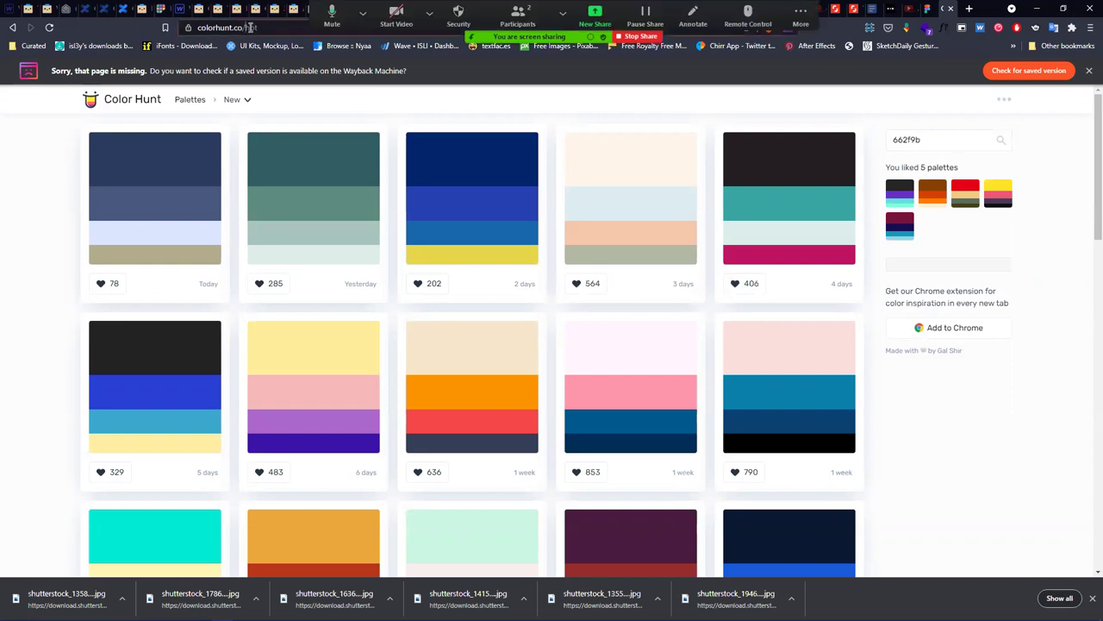
click(291, 26)
key(Return)
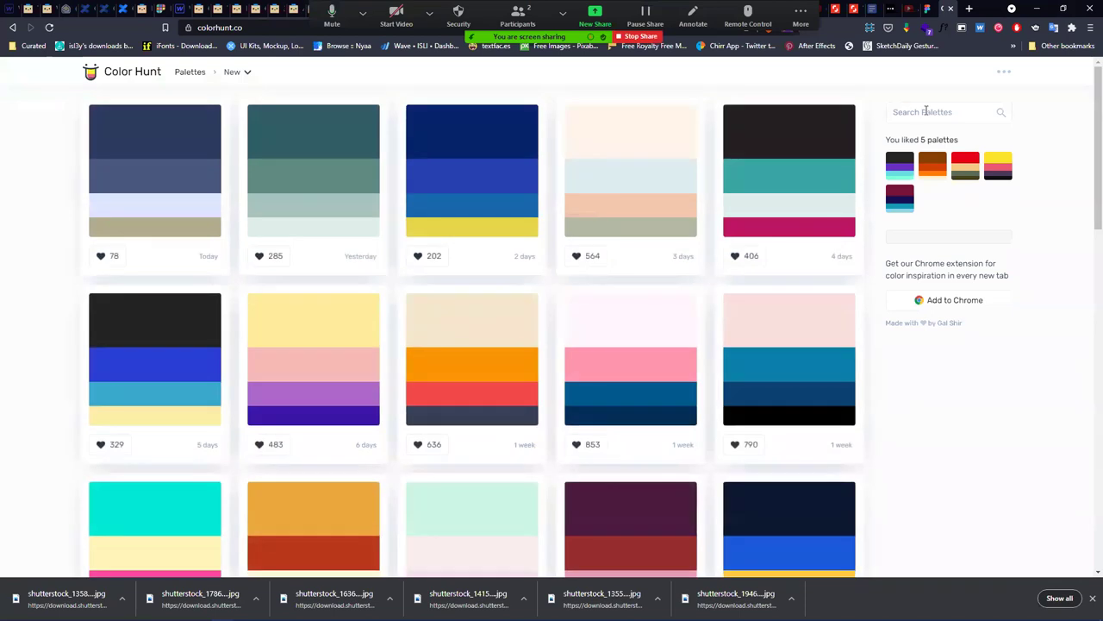
click(926, 112)
text(66ff9b)
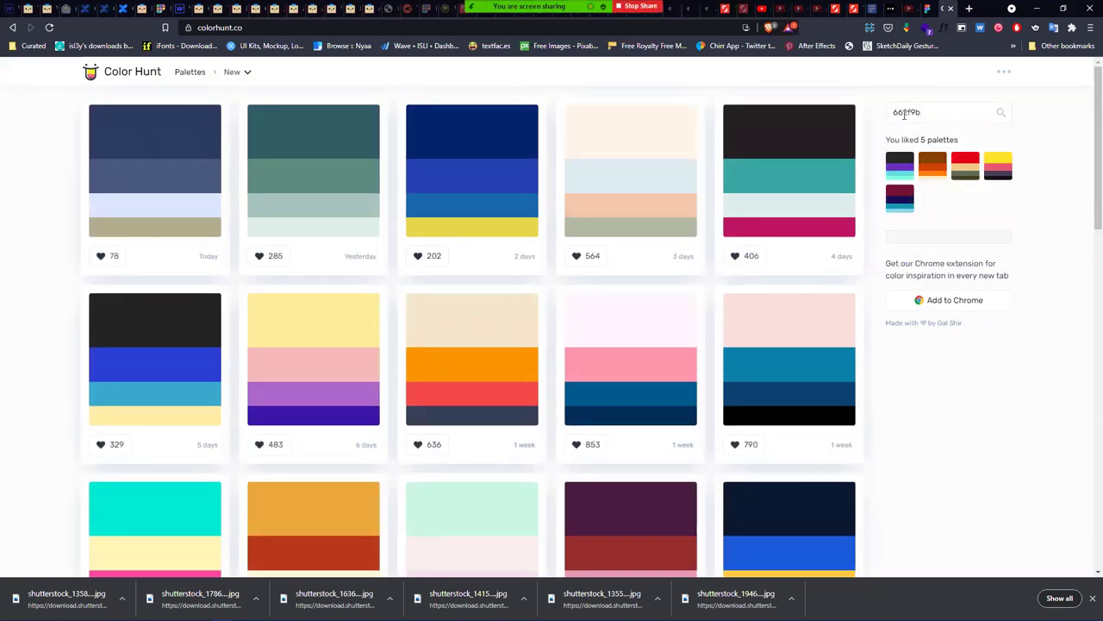
- Replace the search with Purple and open the Purple palette collection
key(ctrl+a)
key(BackSpace)
text(Pr)
key(BackSpace)
text(u)
click(916, 136)
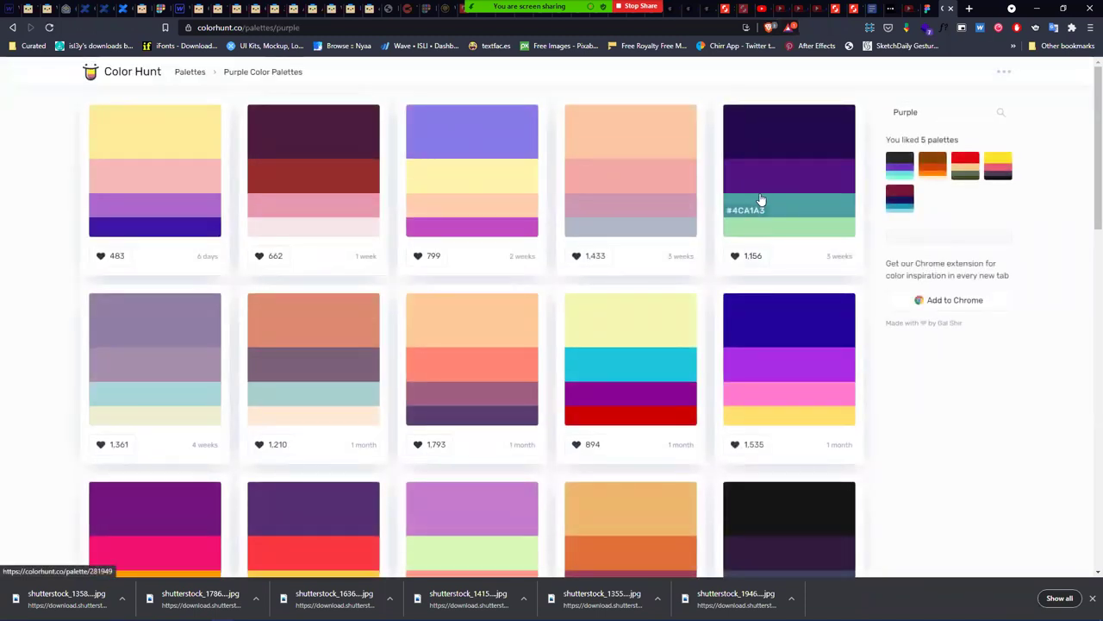
- Scroll the purple palettes and unlike the black, purple and aqua palette
scroll(760, 206, down, 4)
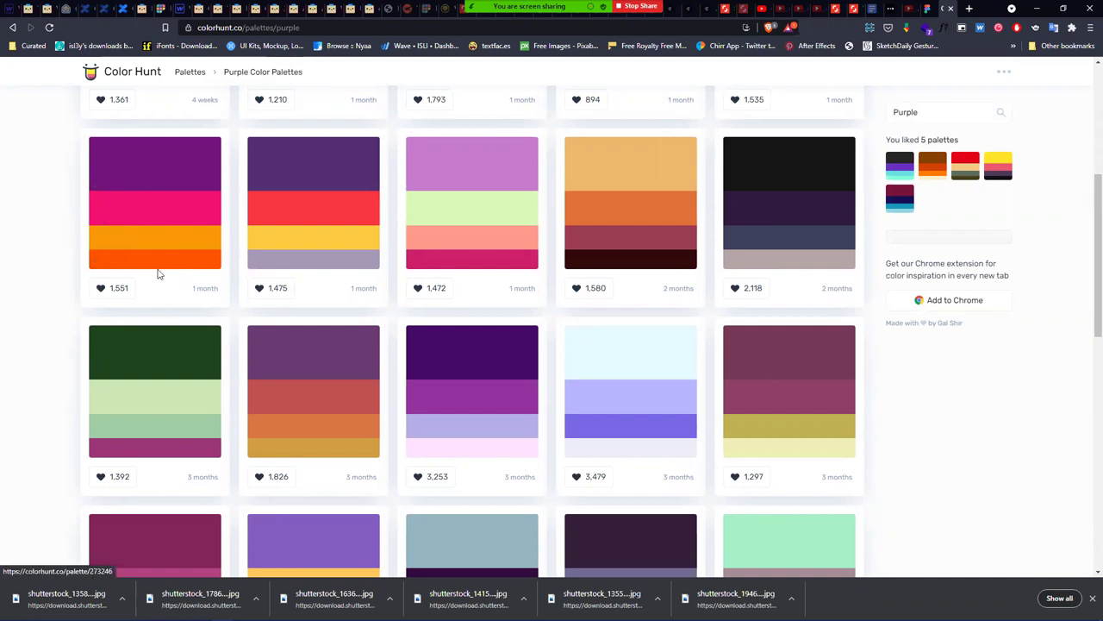
scroll(162, 287, down, 2)
scroll(163, 287, down, 3)
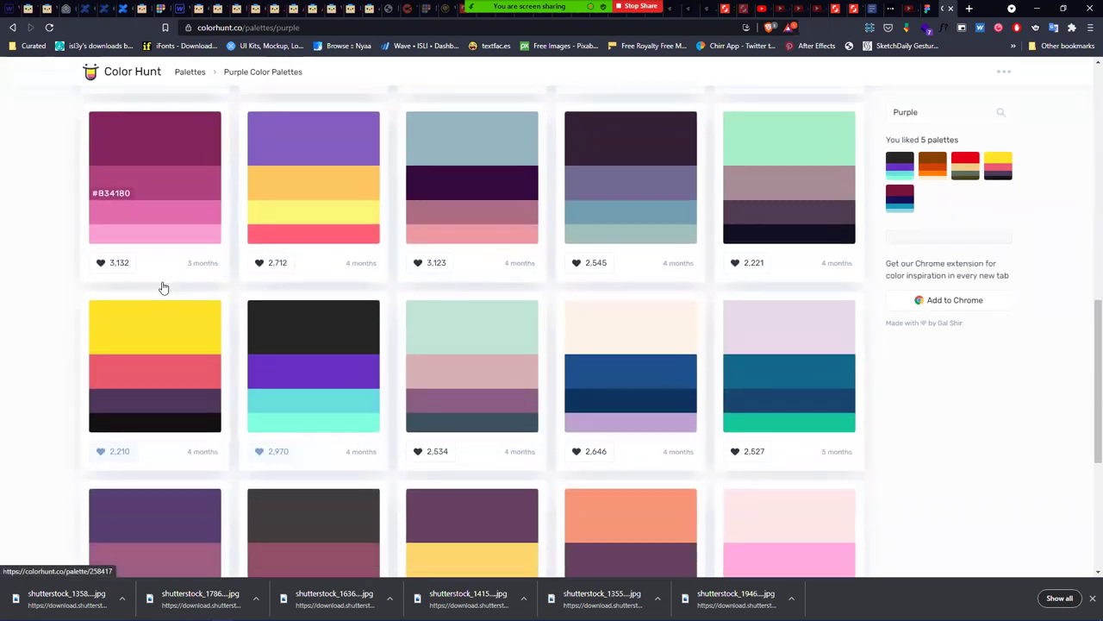
click(266, 393)
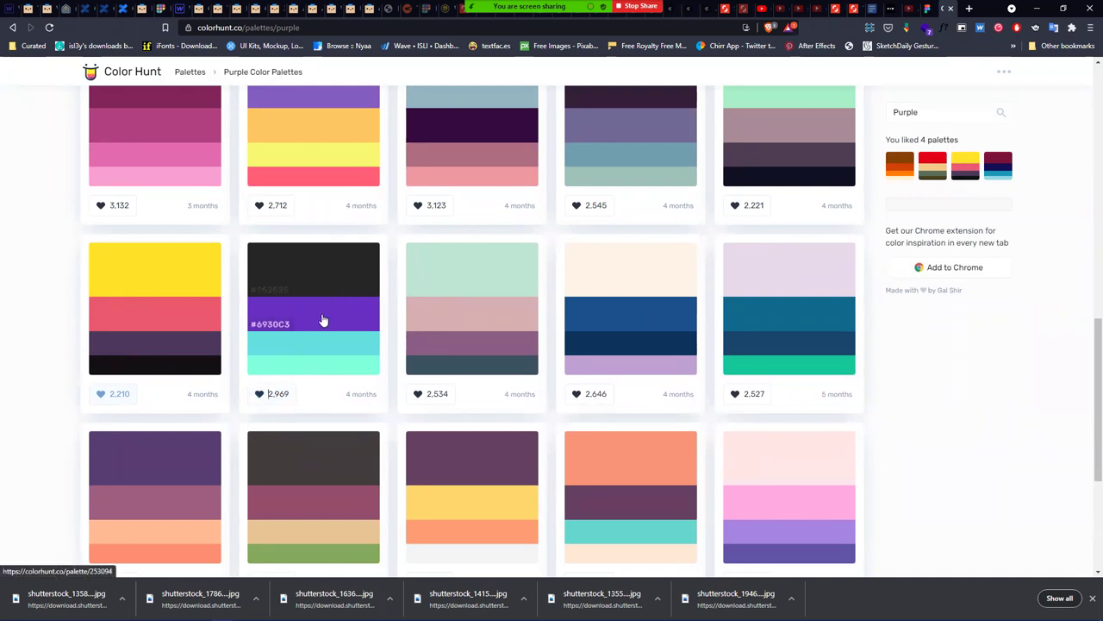
- Replace the Purple search text with 662f9b
click(946, 112)
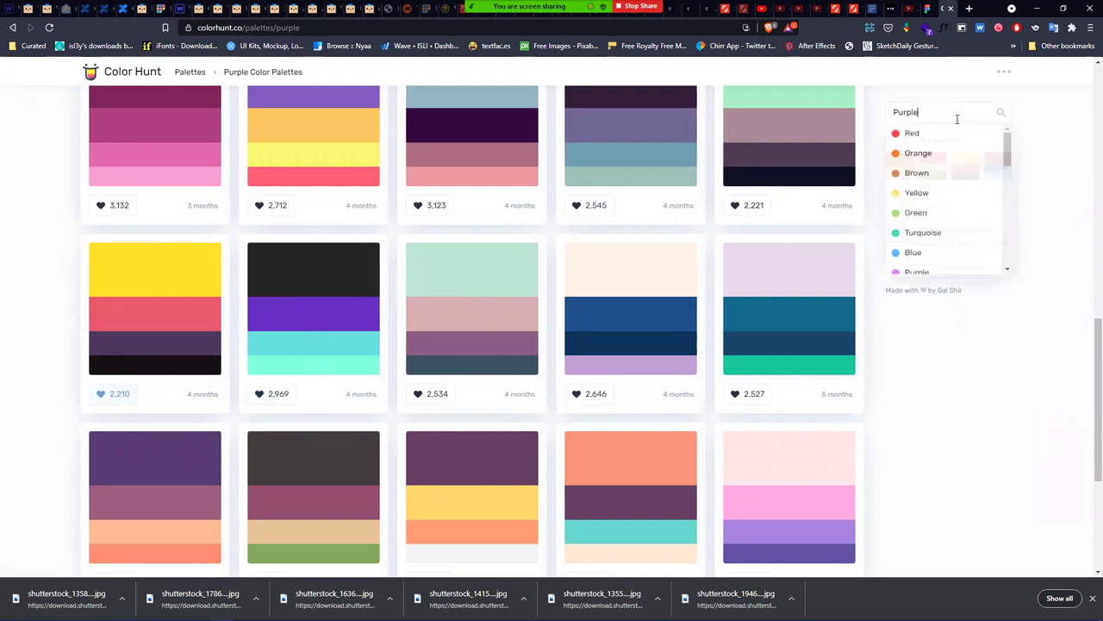
double_click(946, 111)
text(662f9b)
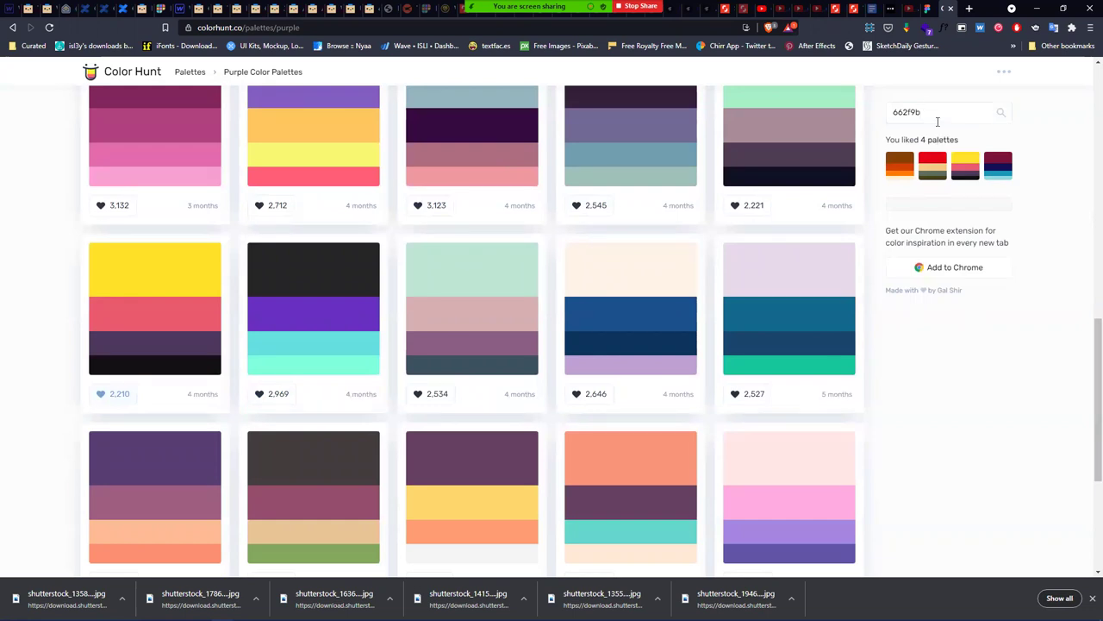
click(938, 113)
- In a new tab, search the web for kuler to reach Adobe Color's colour wheel
click(966, 9)
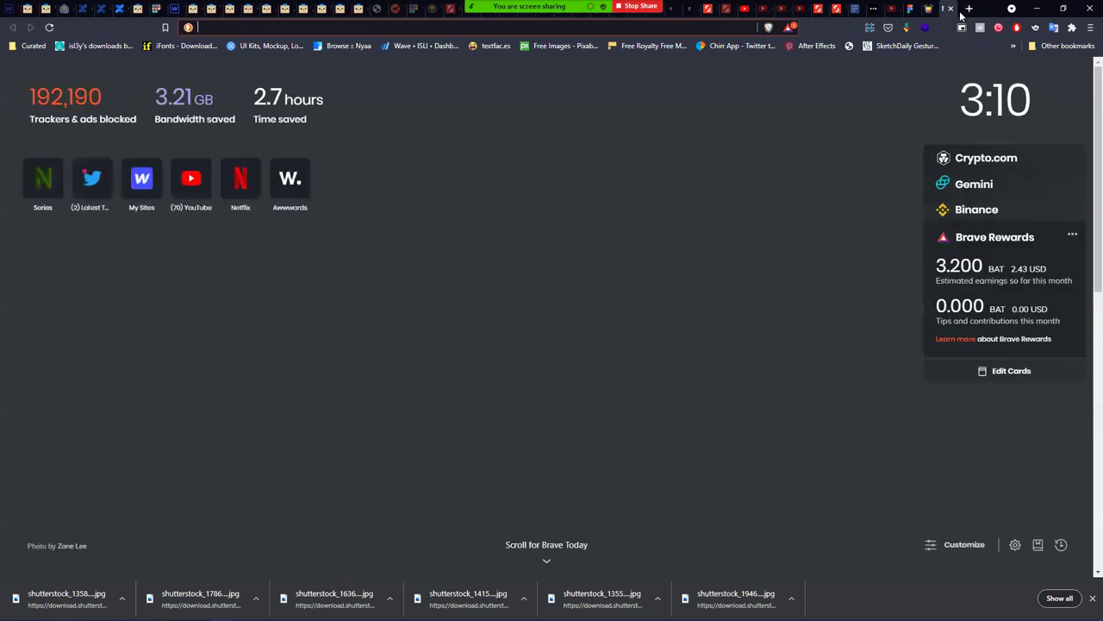
text(color)
key(BackSpace)
key(BackSpace)
key(BackSpace)
key(BackSpace)
key(BackSpace)
key(BackSpace)
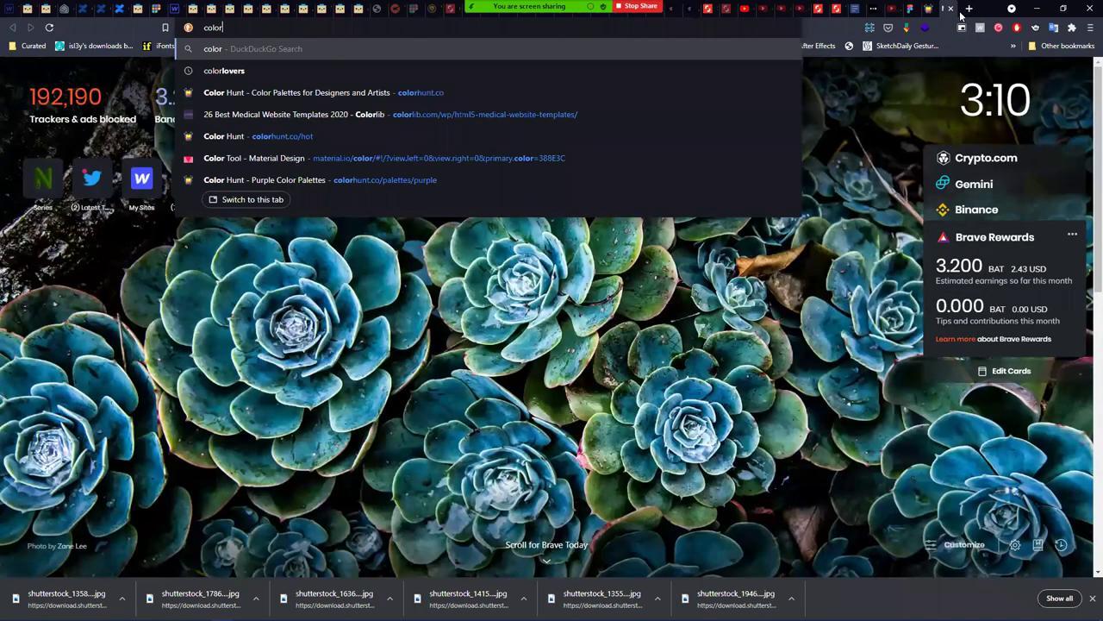
text(kuler)
key(Return)
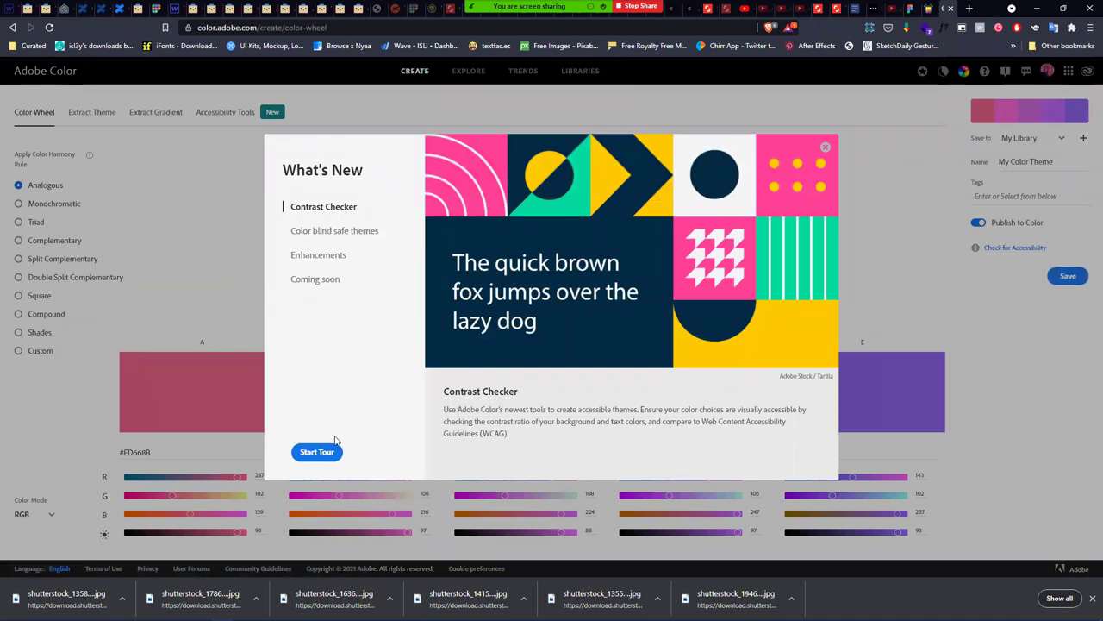
- Close the What's New intro and set a Complementary palette with swatch A #662F9B
click(826, 147)
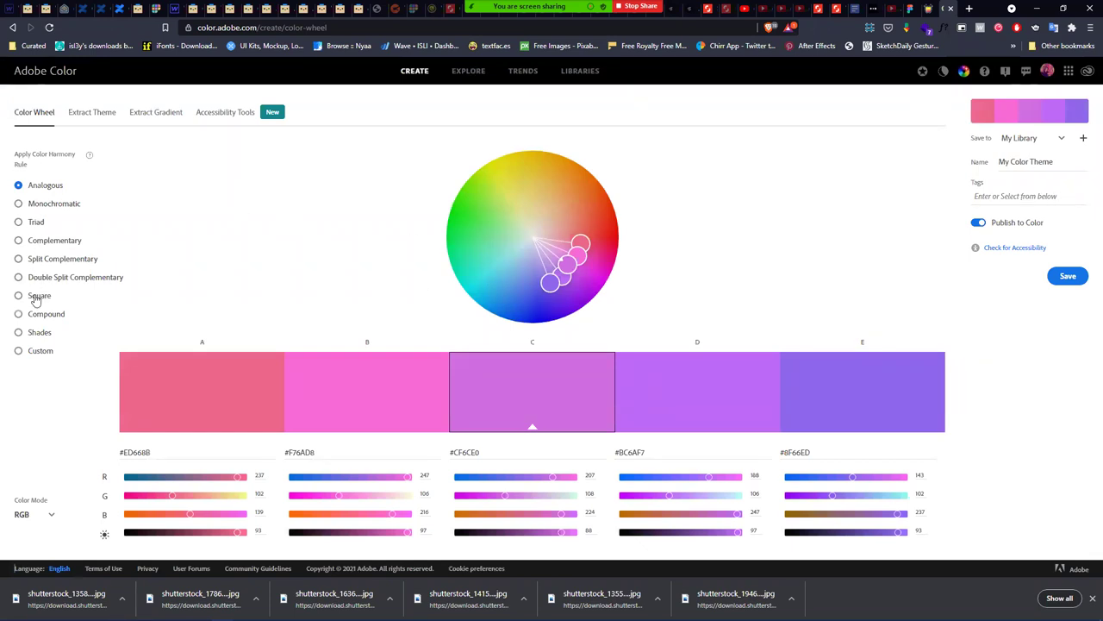
click(57, 241)
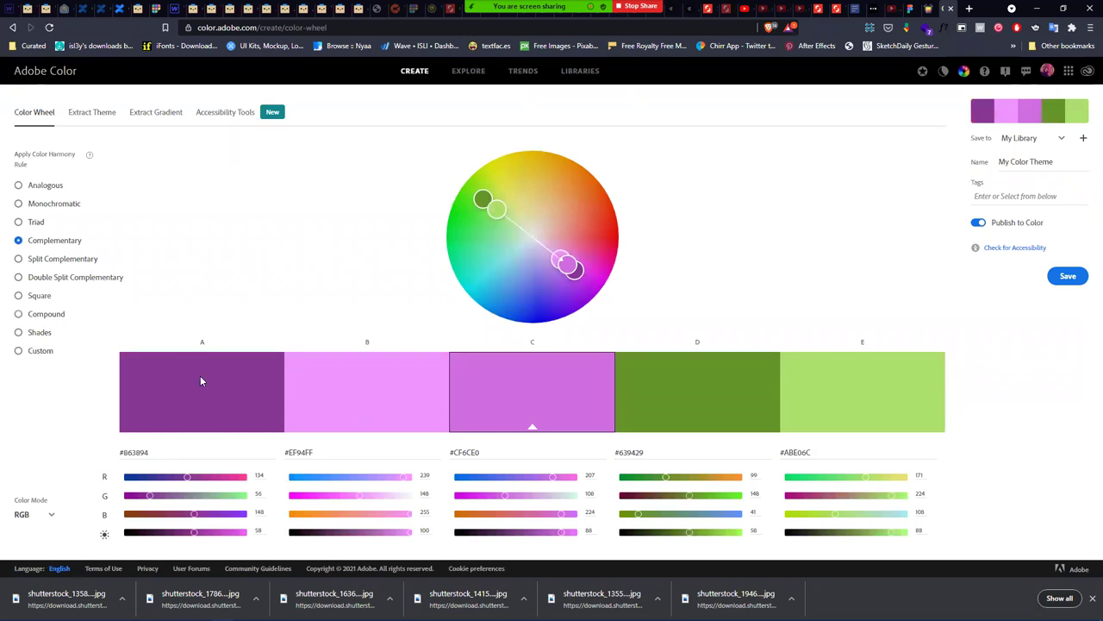
click(160, 449)
text(#662F9B)
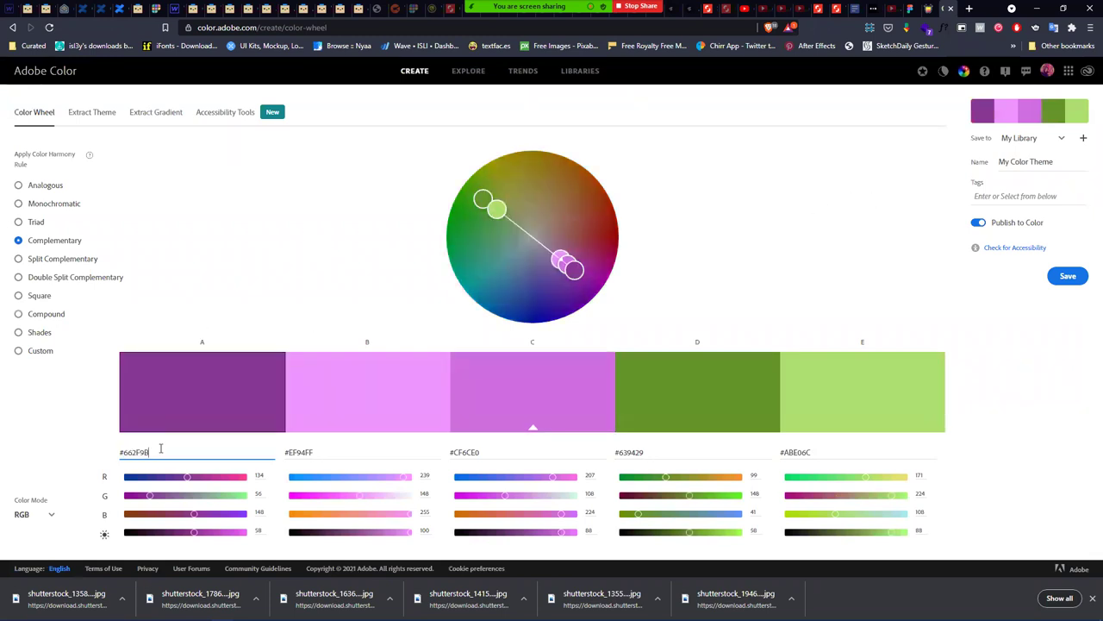
key(Return)
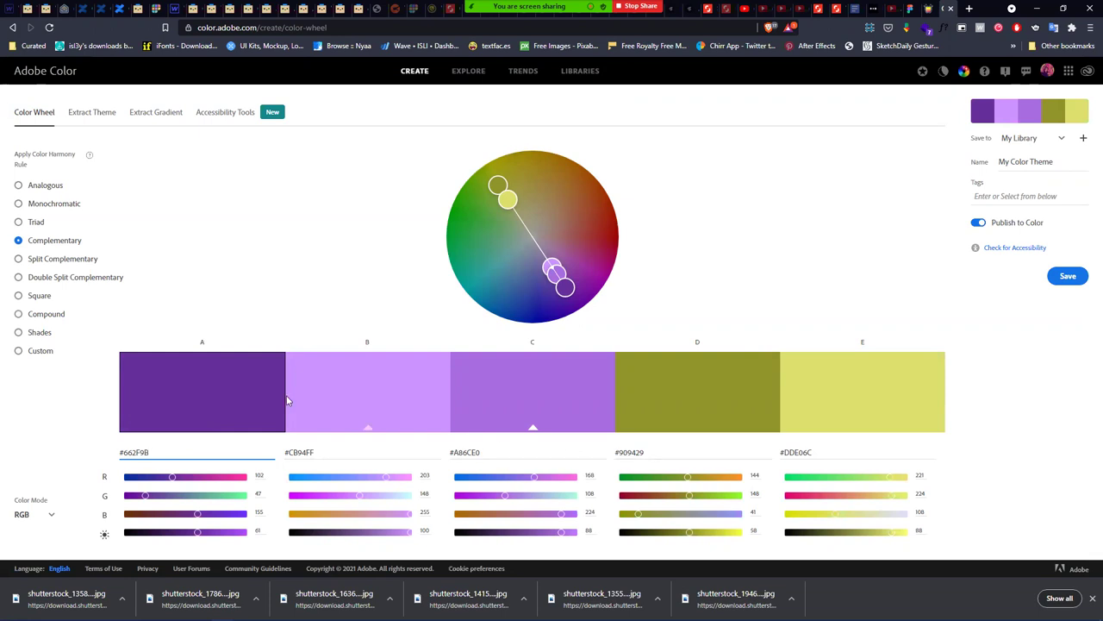
- Apply #662F9B under Split Complementary, then switch to Double Split Complementary
click(32, 259)
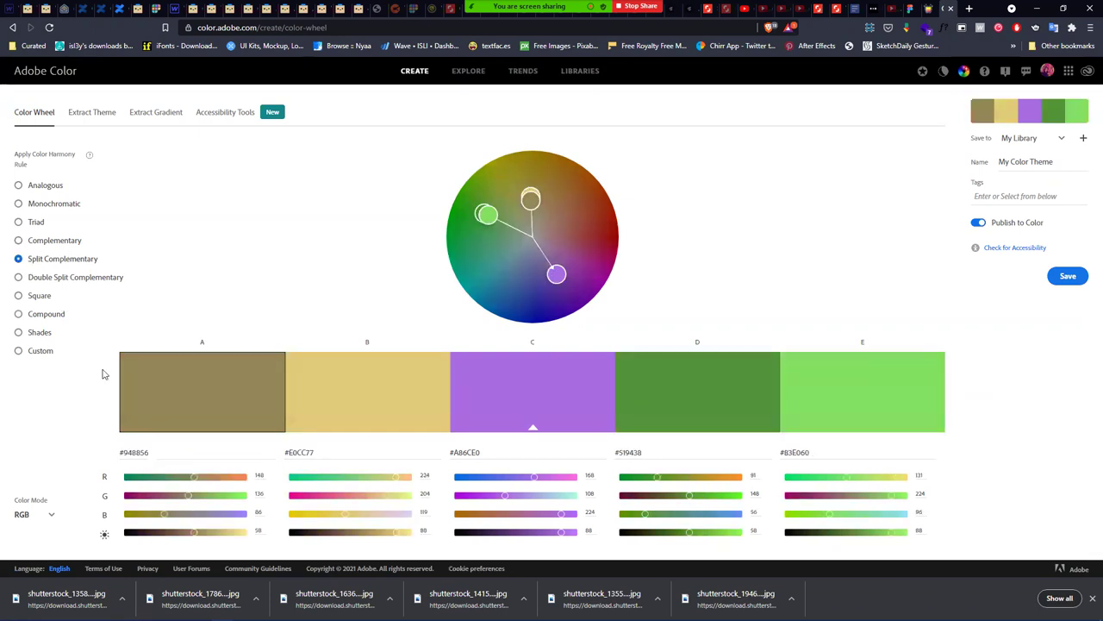
click(153, 455)
key(ctrl+a)
text(#662F9B)
key(Return)
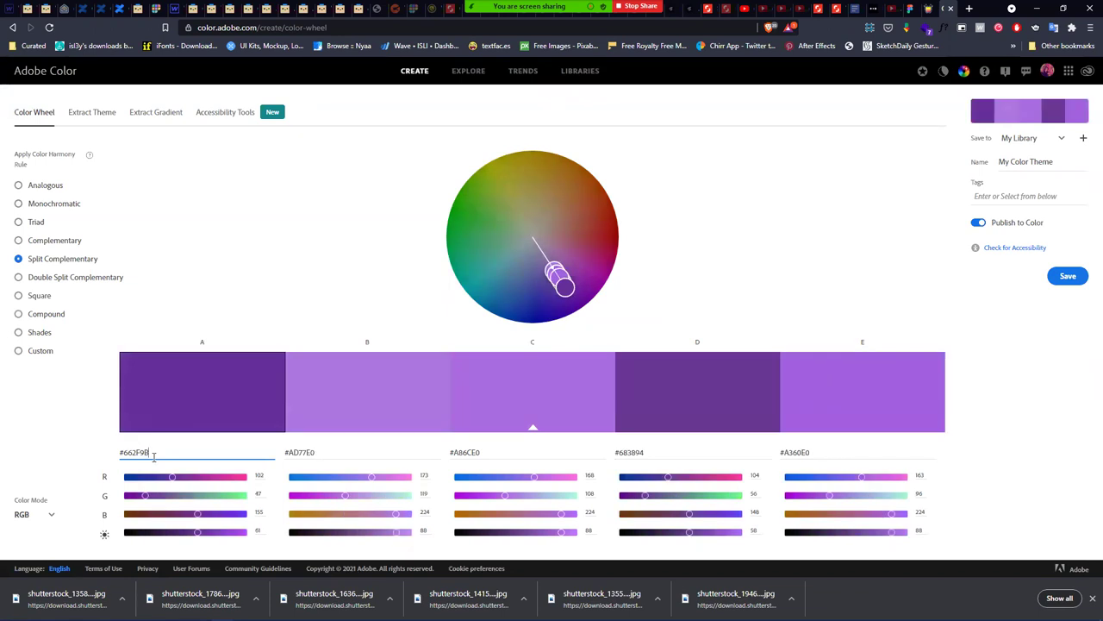
click(93, 278)
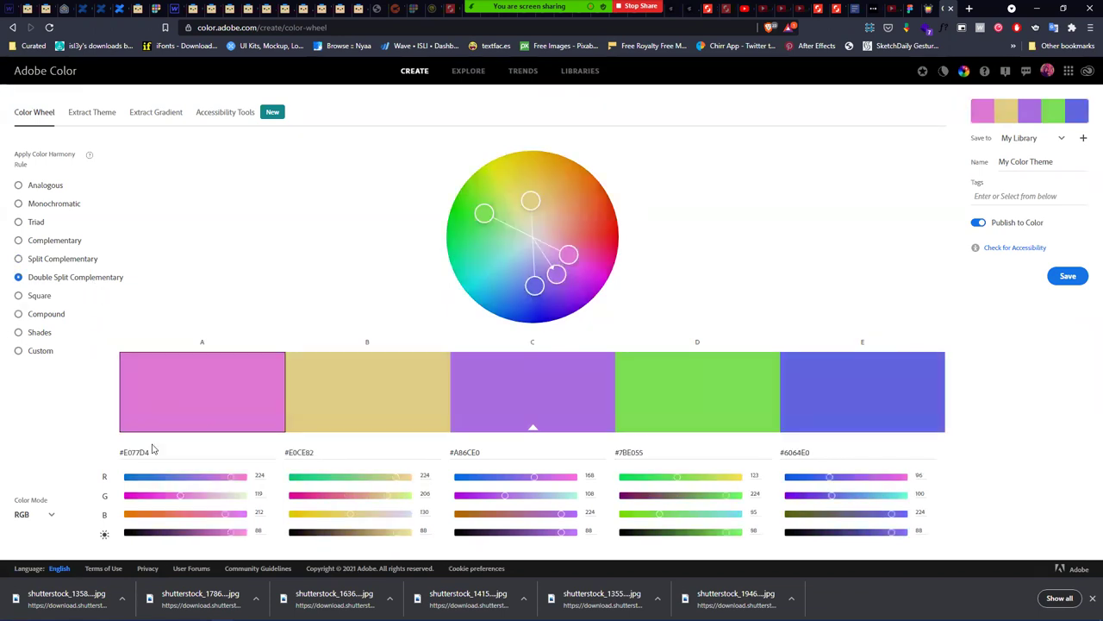
- Set swatch A to #662F9B and lower swatch B's blue value to 61
click(159, 451)
key(ctrl+a)
text(#662F9B)
key(Return)
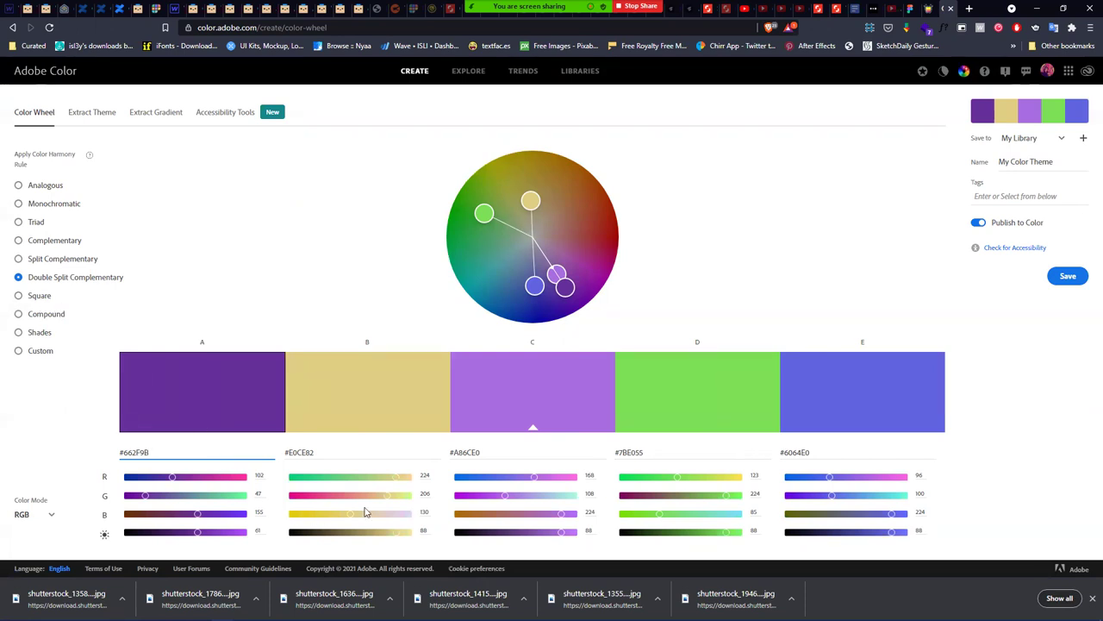
drag(348, 512, 316, 514)
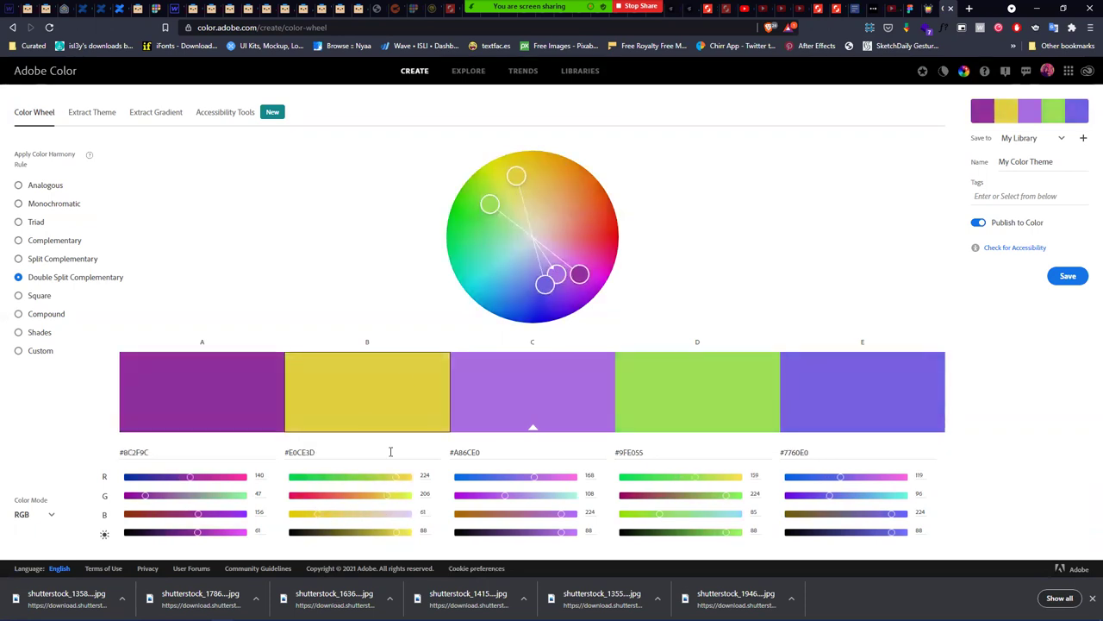
- Re-enter #662F9B for swatch A and reduce swatch D's red to make it greener
click(160, 450)
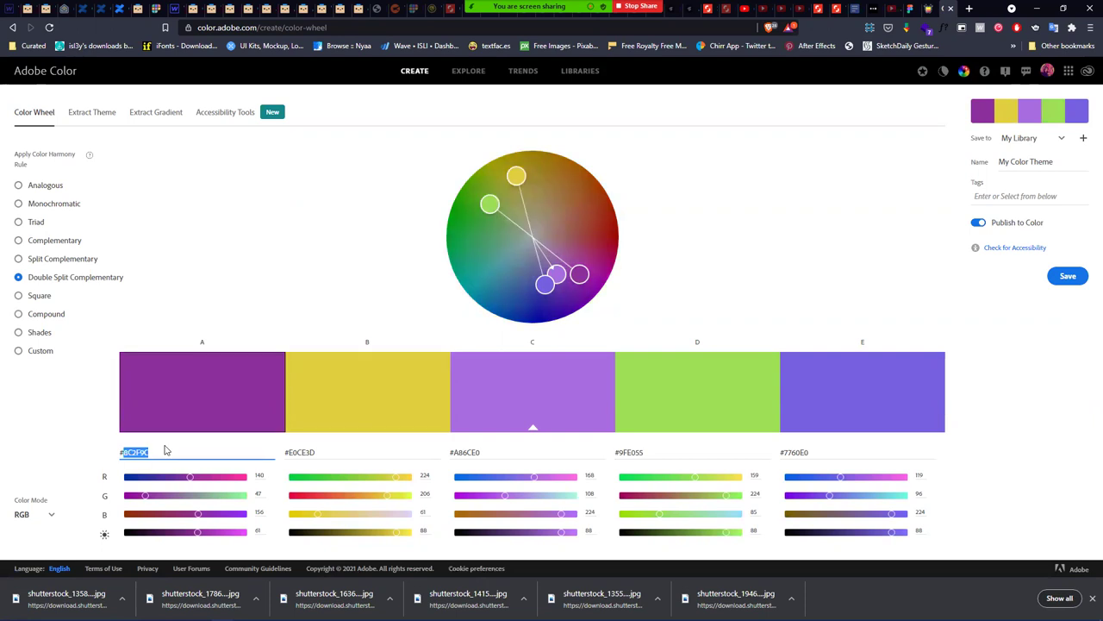
text(#662F9B)
key(Return)
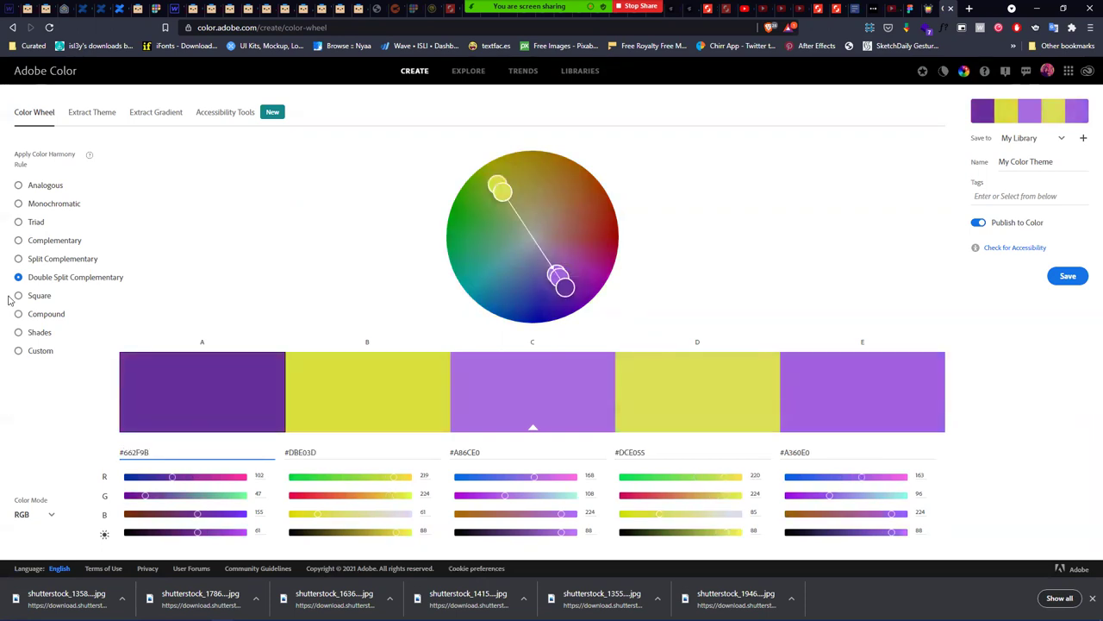
click(148, 451)
key(ctrl+c)
click(678, 403)
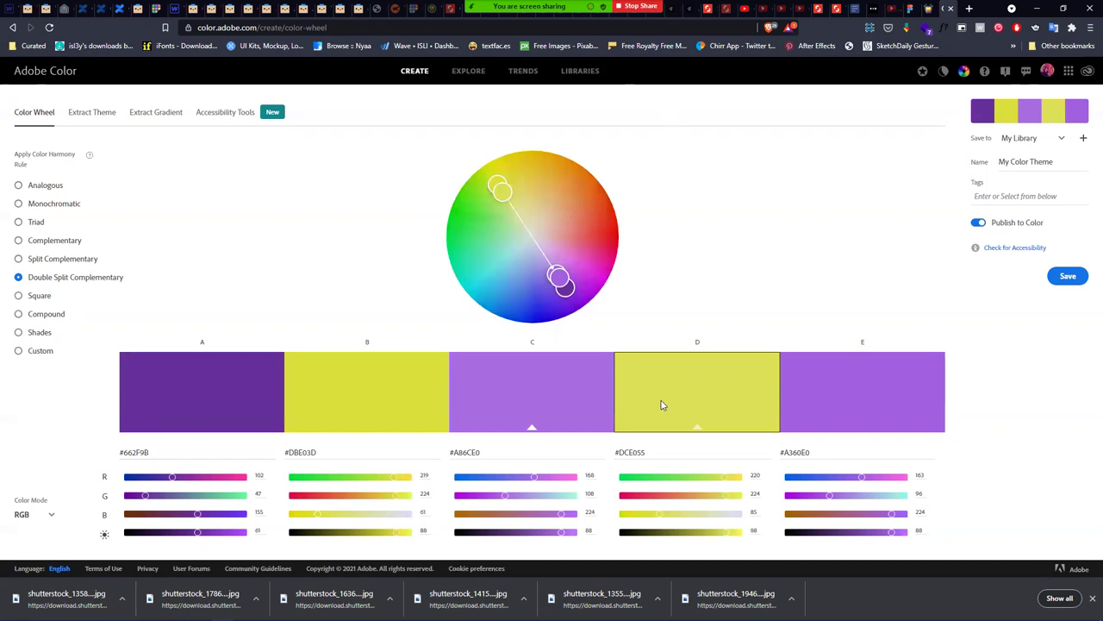
drag(727, 476, 650, 475)
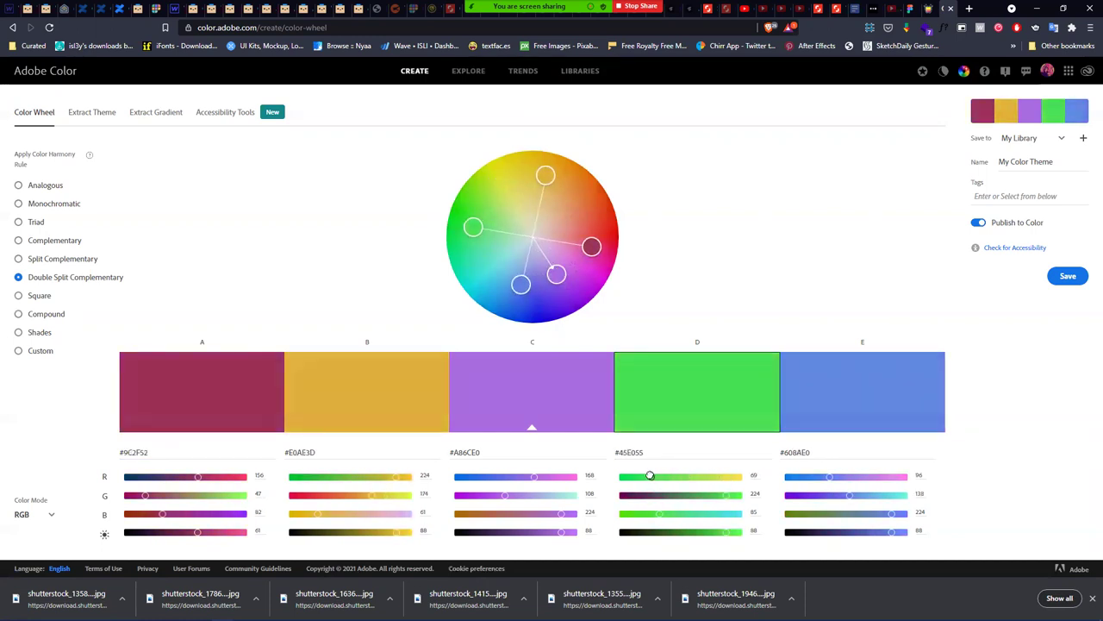
- Return to Double Split Complementary with base #662F9B, copy swatch C's hex, and go to Figma
click(94, 259)
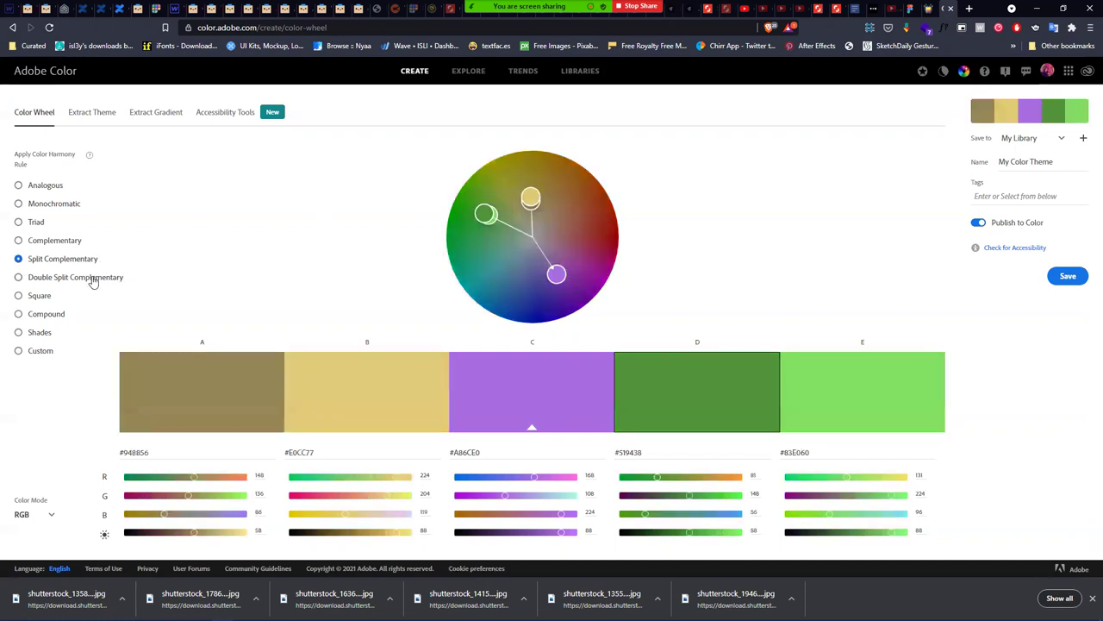
click(90, 278)
click(176, 451)
key(ctrl+a)
key(ctrl+v)
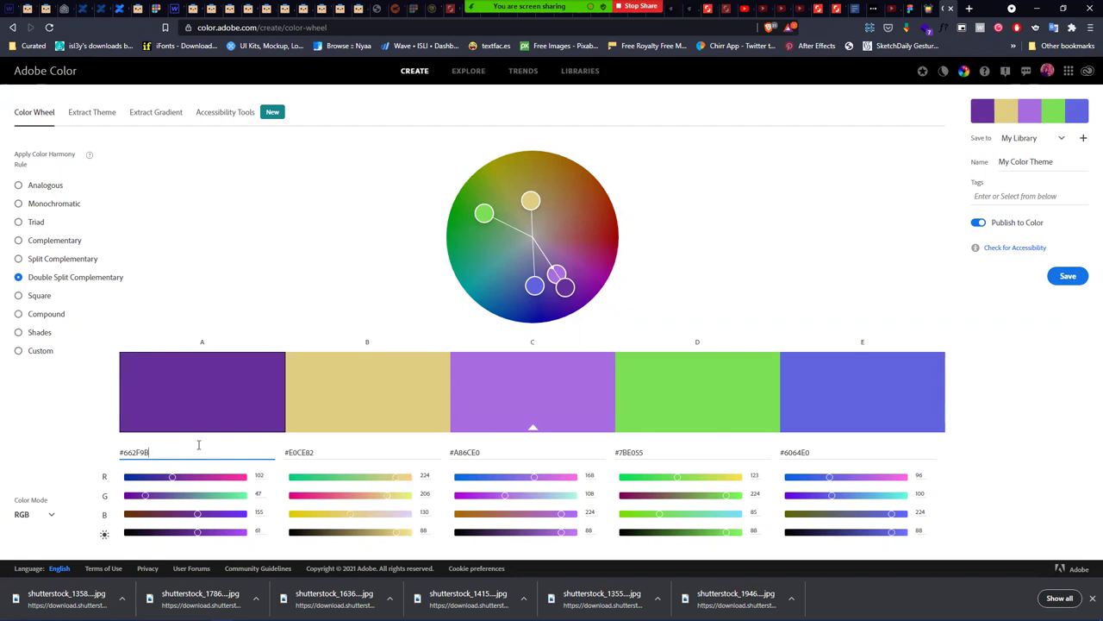
double_click(473, 451)
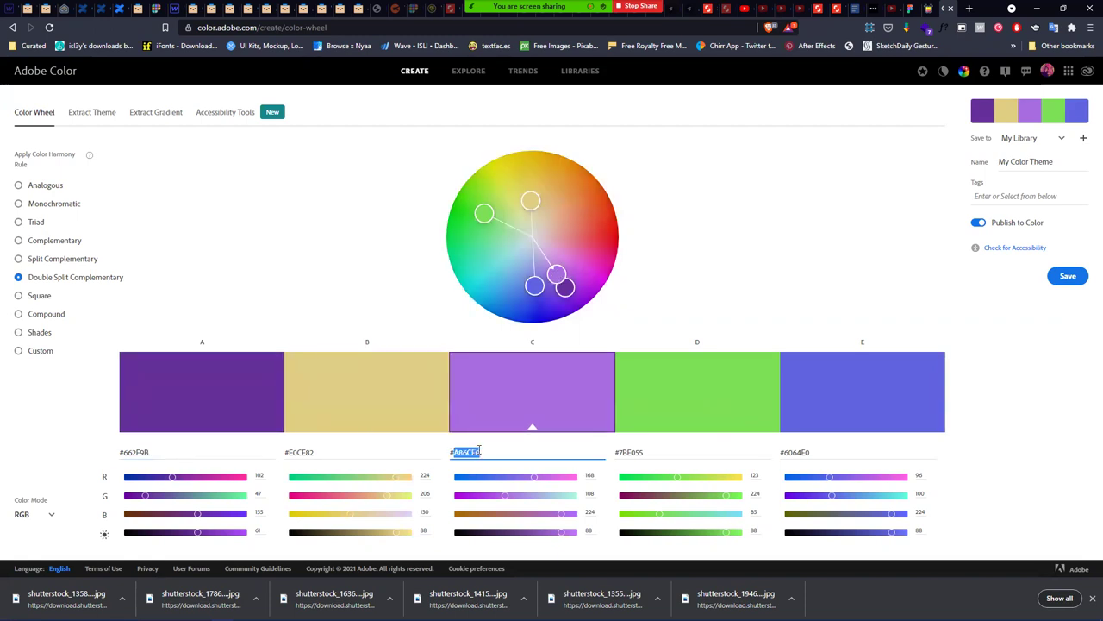
key(alt+Tab)
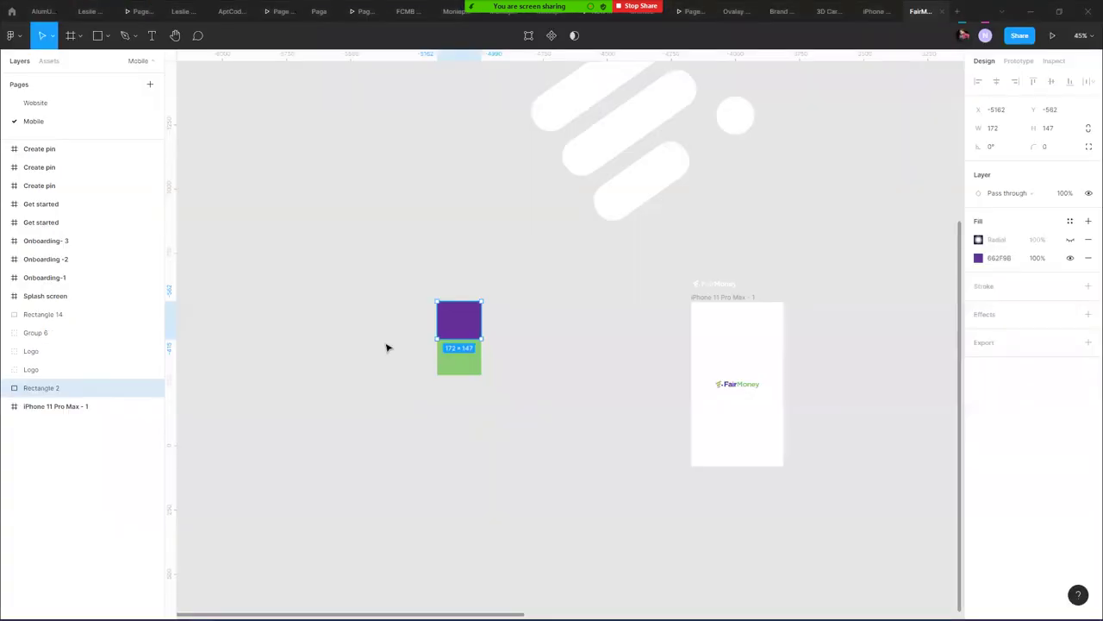
- Duplicate the rectangle pair to the right and fill the top copy with lilac A86CE0
drag(484, 329, 532, 320)
click(557, 320)
click(516, 319)
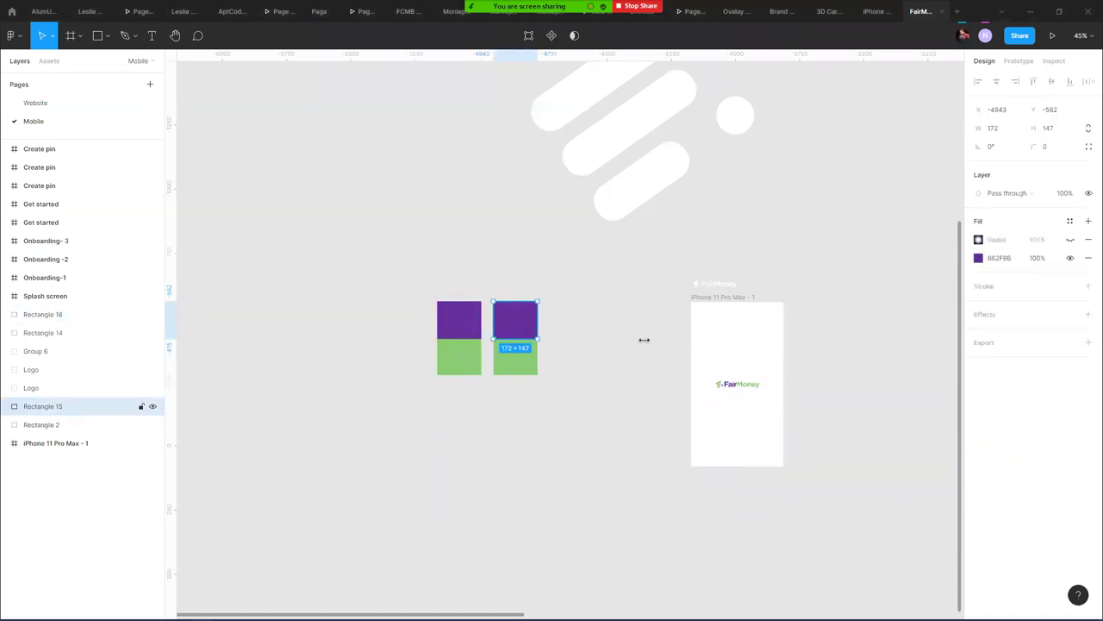
click(1088, 239)
click(1000, 239)
text(A89CED)
key(Return)
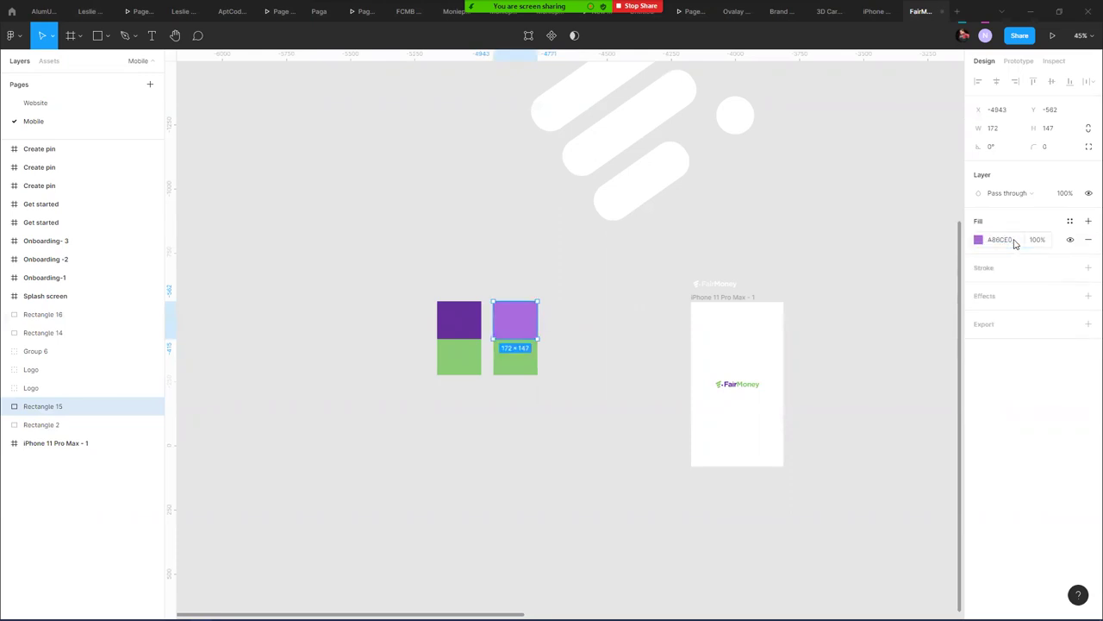
- Copy green 7BE055 from Adobe Color and apply it to the duplicated lower rectangle
key(alt+Tab)
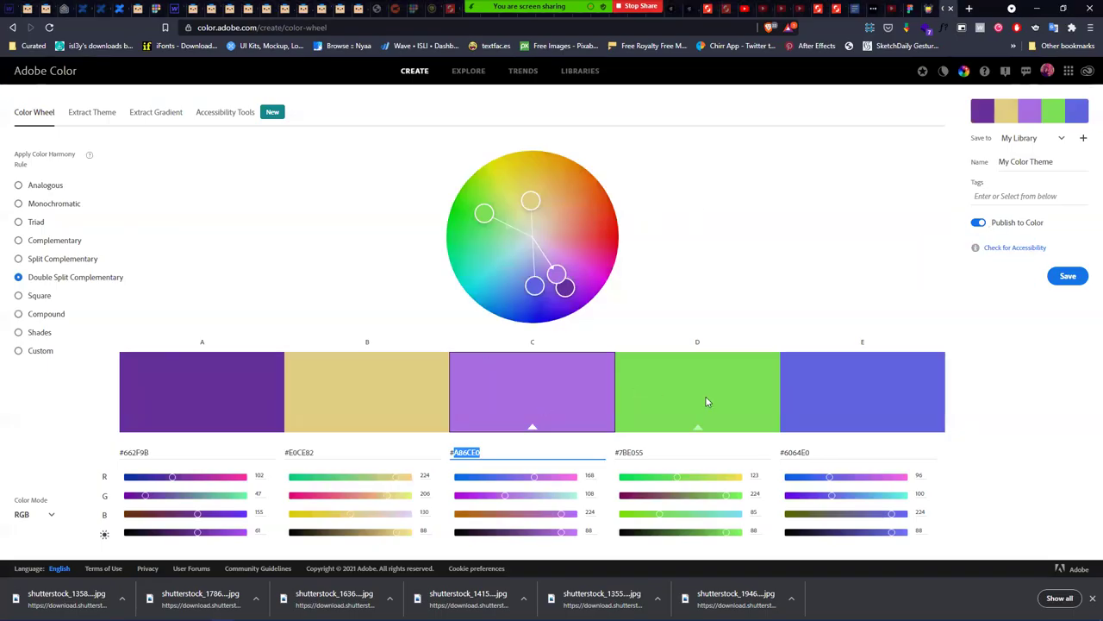
click(672, 448)
key(ctrl+c)
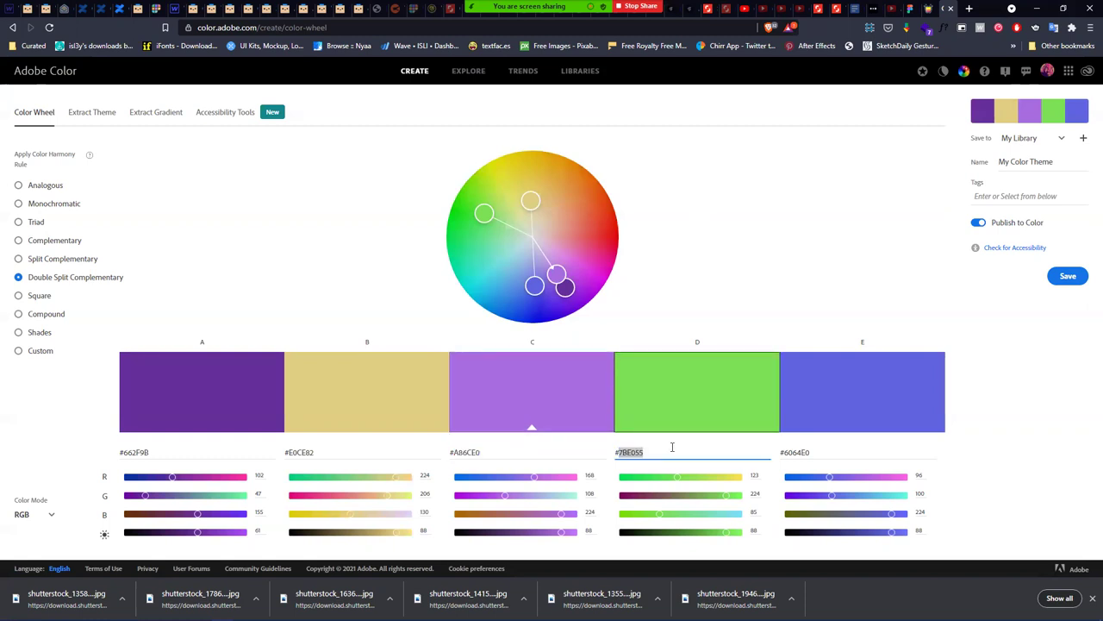
key(alt+Tab)
click(510, 362)
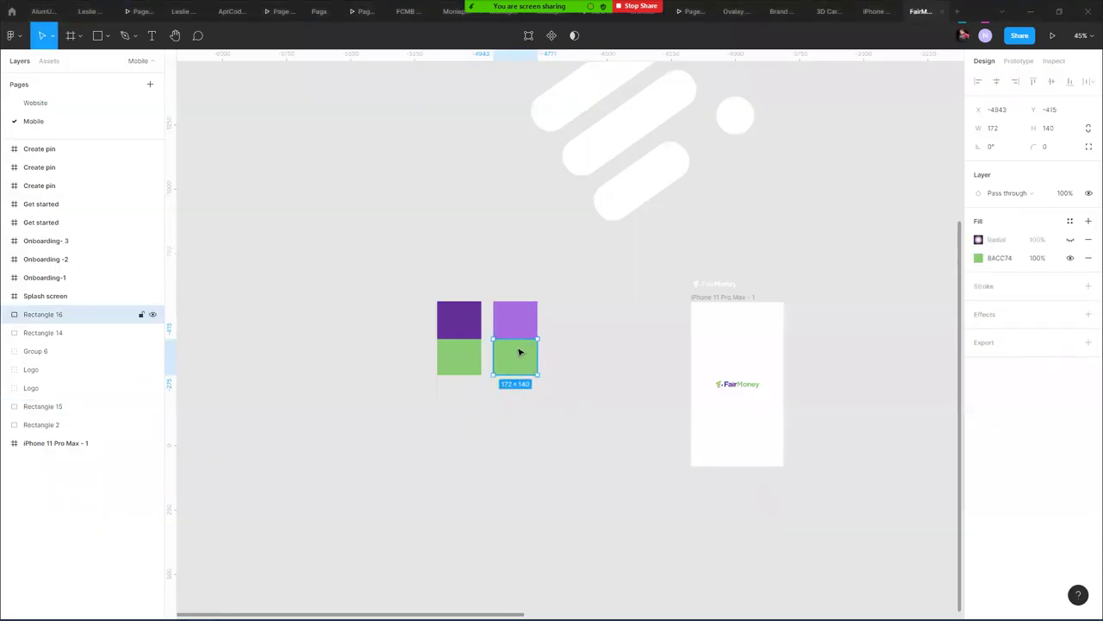
scroll(520, 352, up, 5)
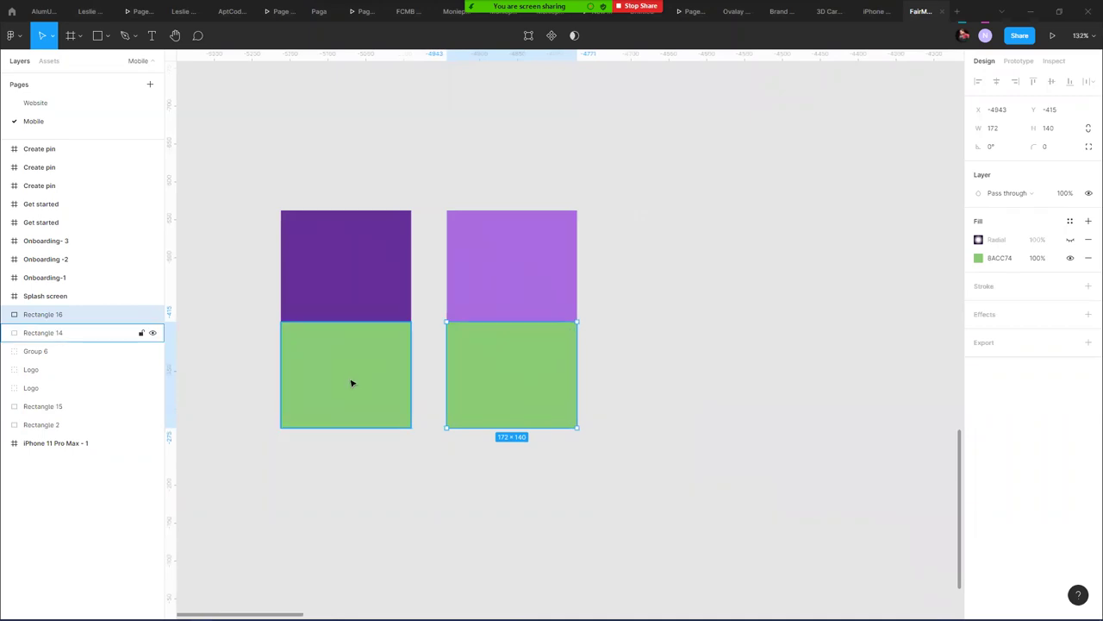
click(1014, 258)
key(ctrl+v)
key(Return)
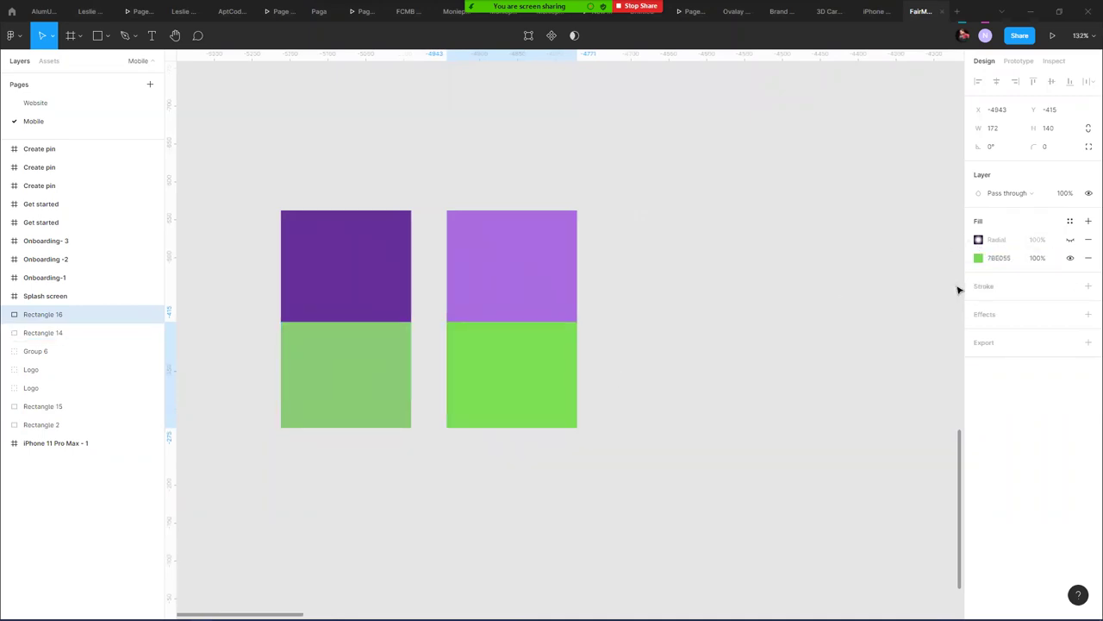
- Duplicate the green rectangle below itself and fill the copy with blue 6064E0
key(alt+Tab)
click(853, 451)
key(alt+Tab)
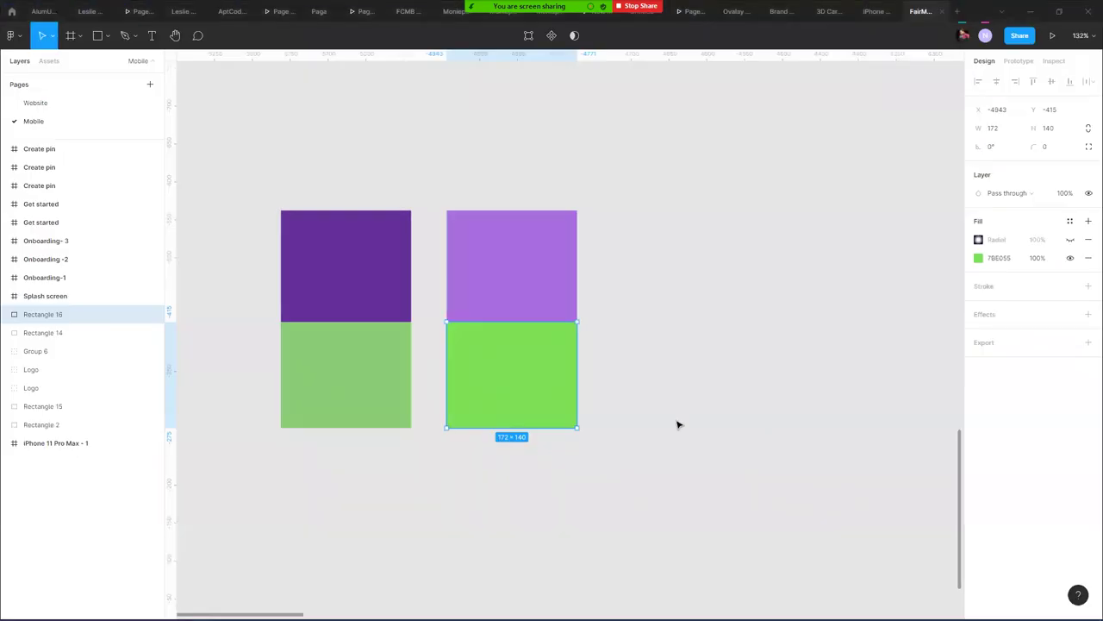
drag(535, 376, 527, 486)
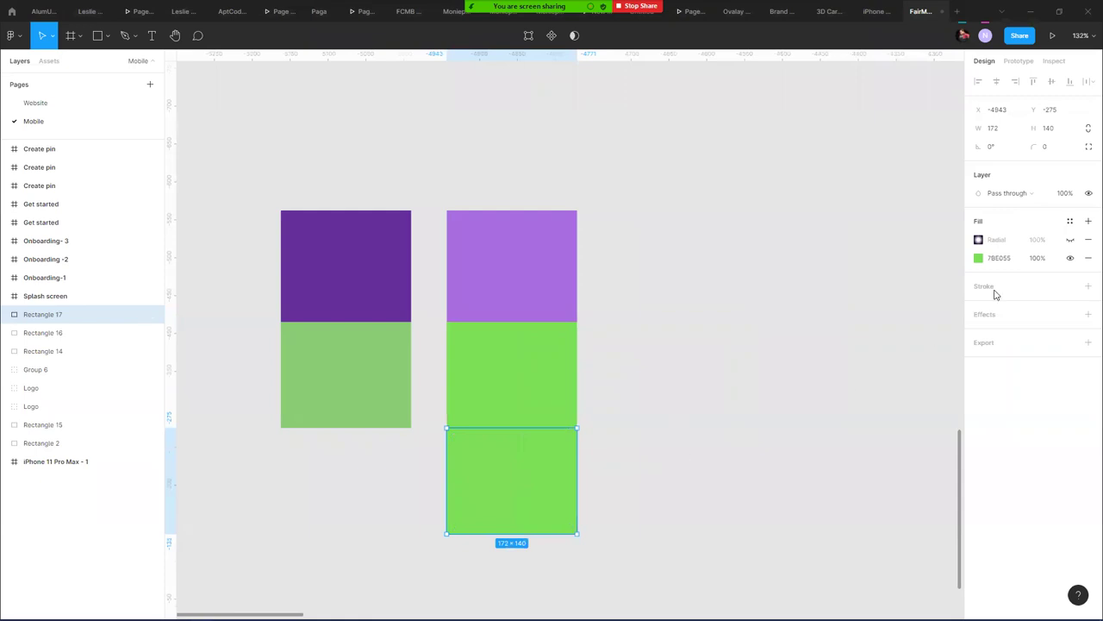
click(1018, 258)
key(Return)
key(alt+Tab)
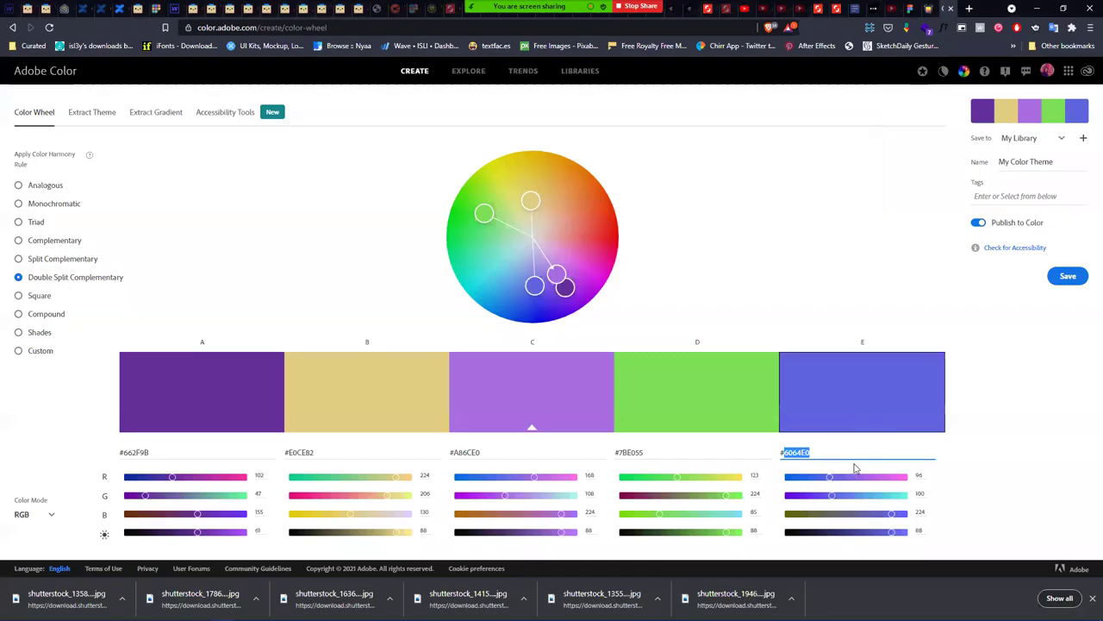
key(ctrl+c)
key(alt+Tab)
click(1001, 258)
key(ctrl+v)
key(Return)
- Duplicate the blue rectangle below and fill the new one with pale yellow E0CE82
drag(512, 526, 523, 598)
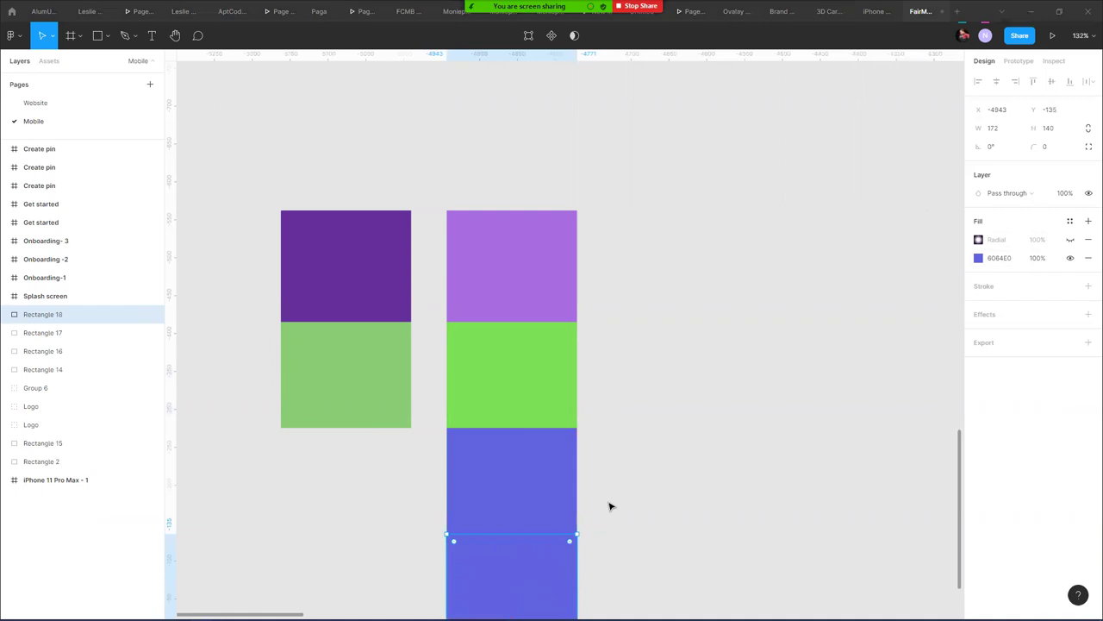
key(alt+Tab)
click(376, 456)
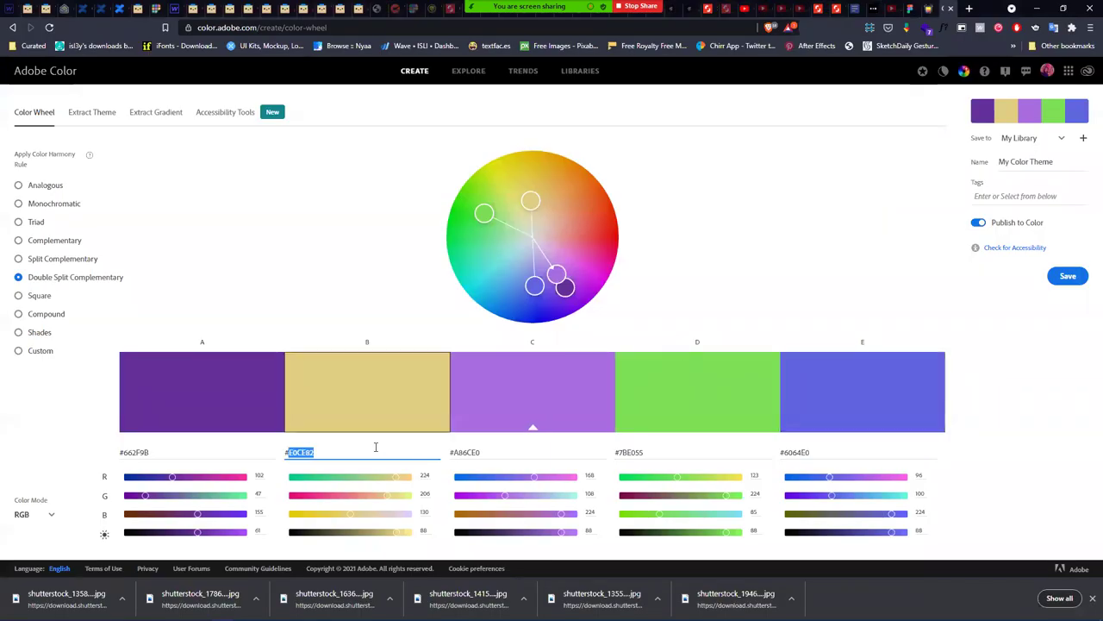
key(alt+Tab)
scroll(581, 447, down, 4)
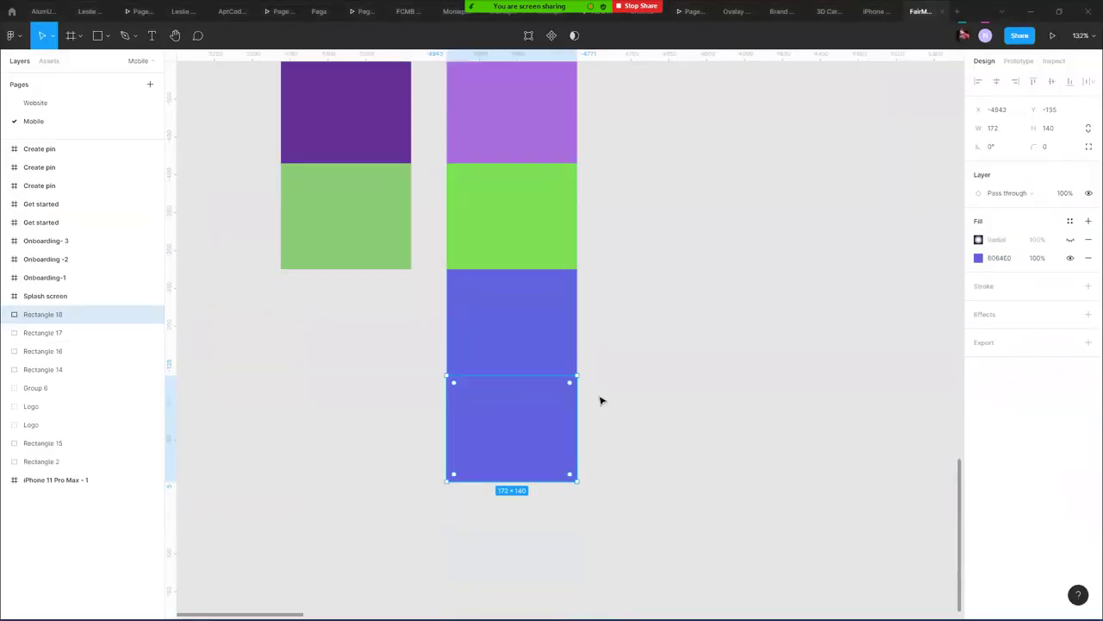
click(1023, 257)
key(ctrl+v)
key(Return)
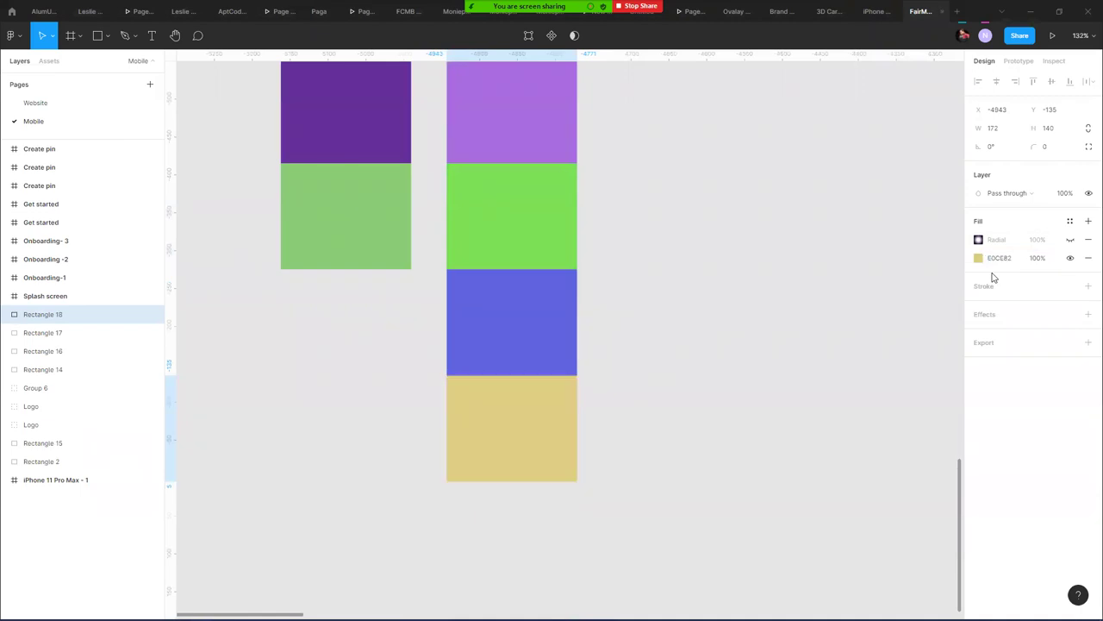
- Duplicate the yellow rectangle to the right and shift its colour to orange-yellow E7AC14
drag(468, 457, 634, 422)
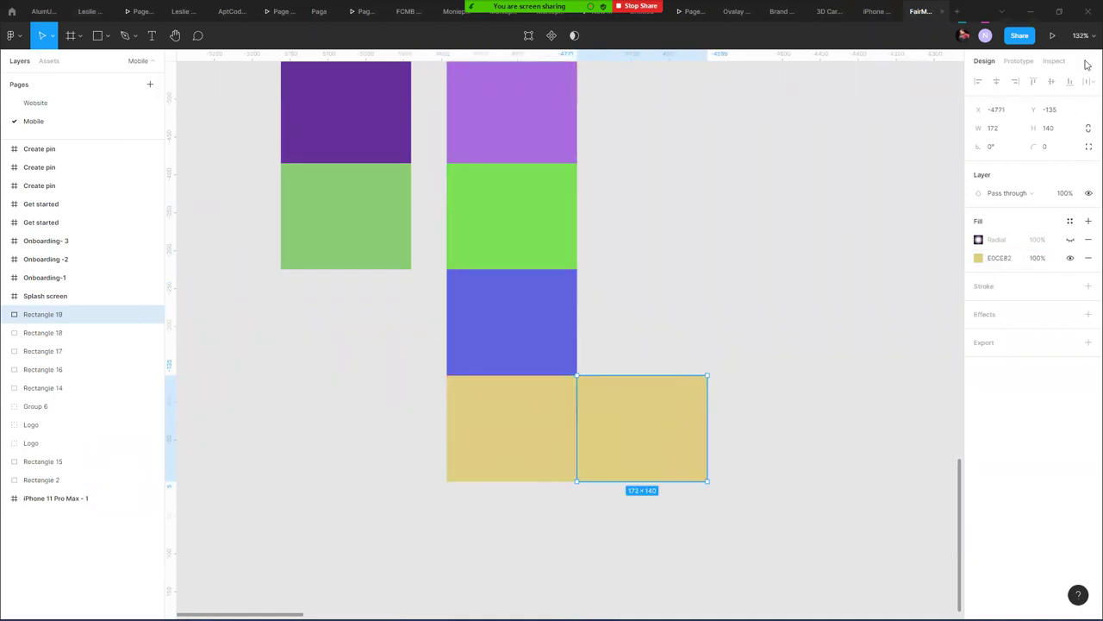
click(978, 261)
drag(905, 296, 953, 291)
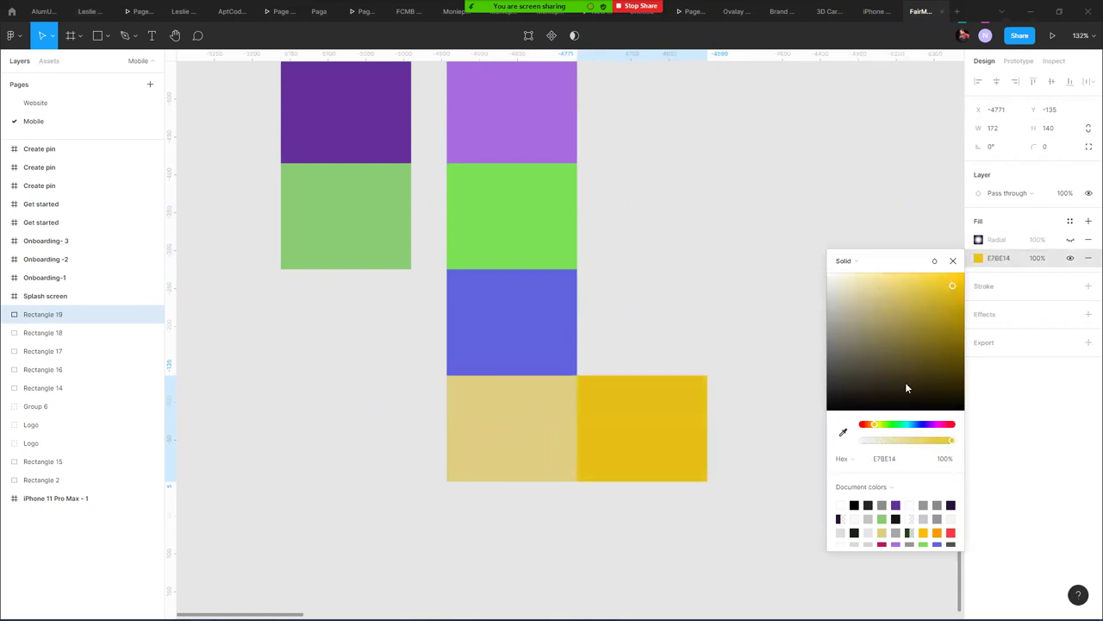
drag(876, 426, 873, 426)
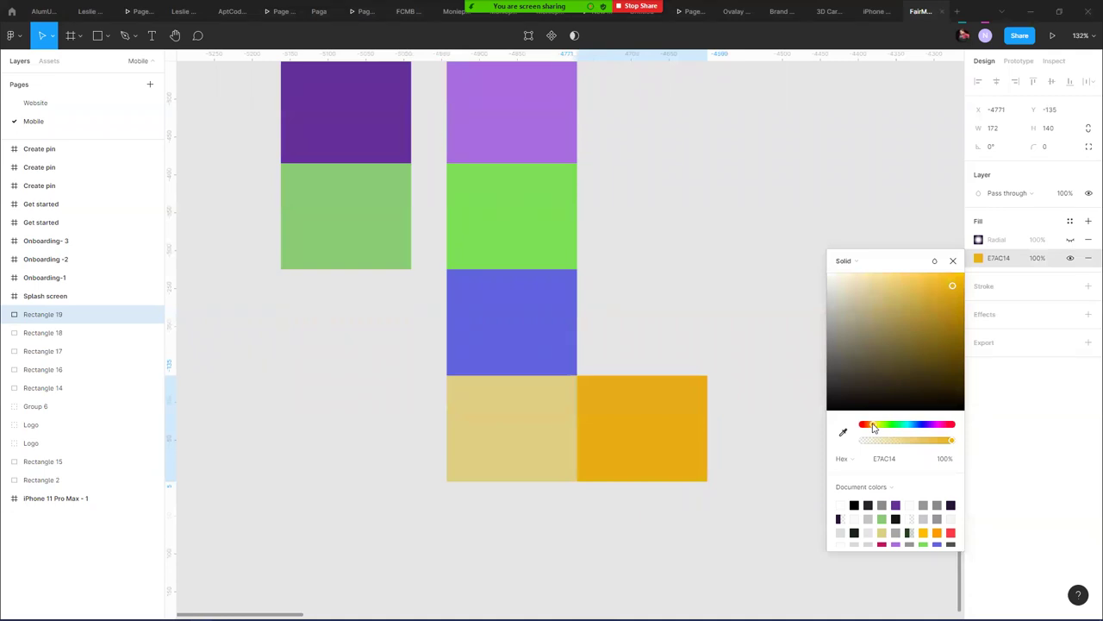
click(615, 288)
scroll(661, 320, up, 3)
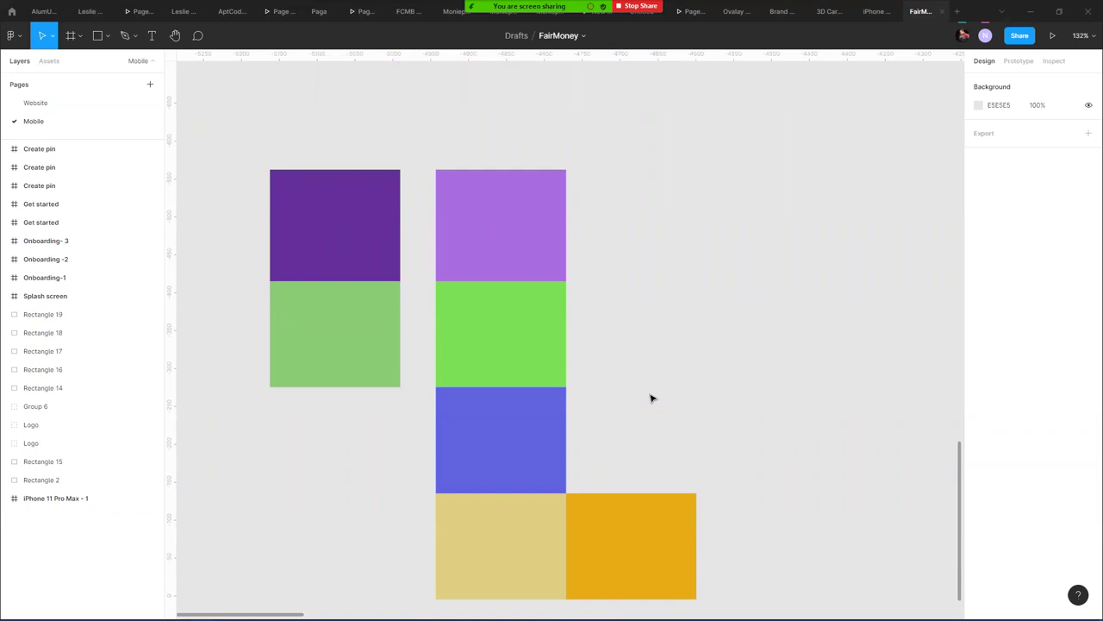
key(alt+Tab)
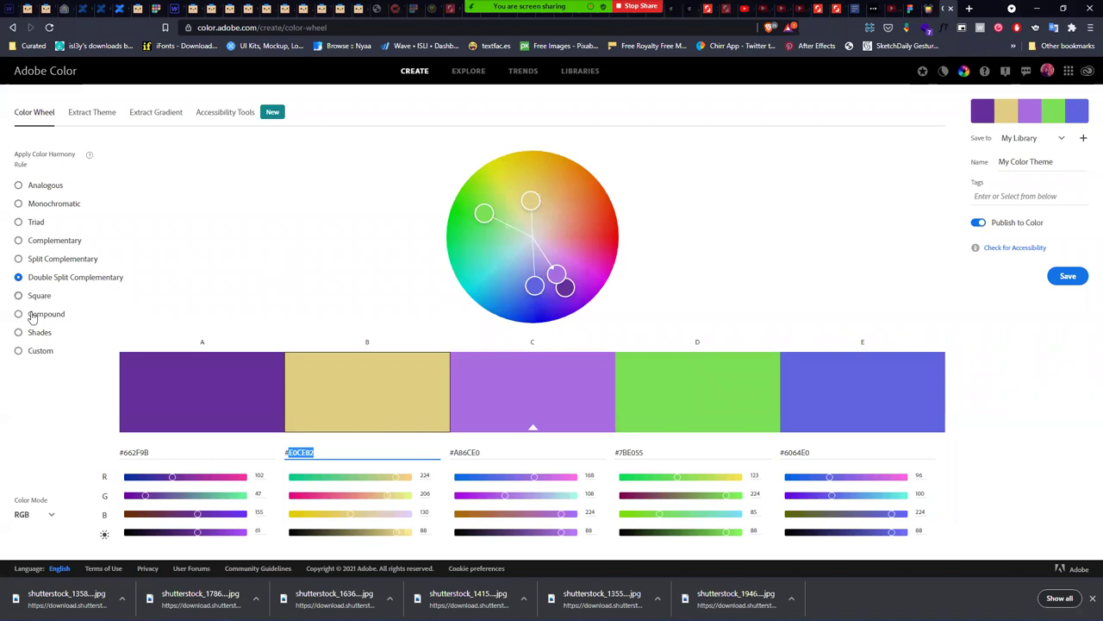
- Copy the purple fill 662F9B from Figma and apply it as the Analogous rule's base colour in Adobe Color
click(44, 187)
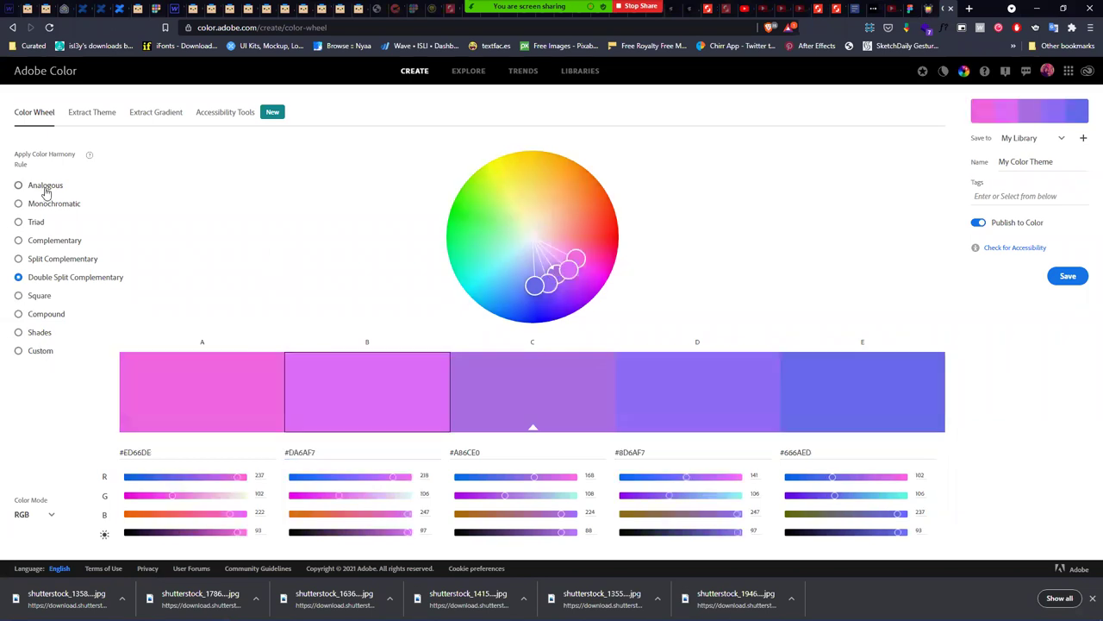
click(131, 453)
key(ctrl+v)
key(alt+Tab)
click(335, 236)
click(1006, 261)
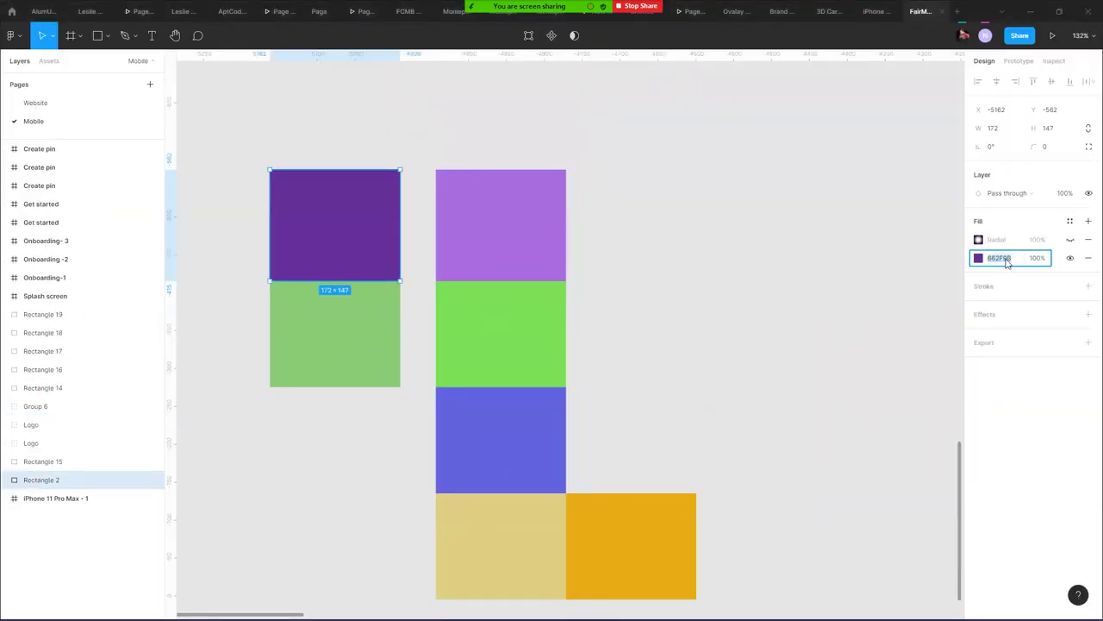
key(alt+Tab)
key(ctrl+a)
key(ctrl+v)
key(Return)
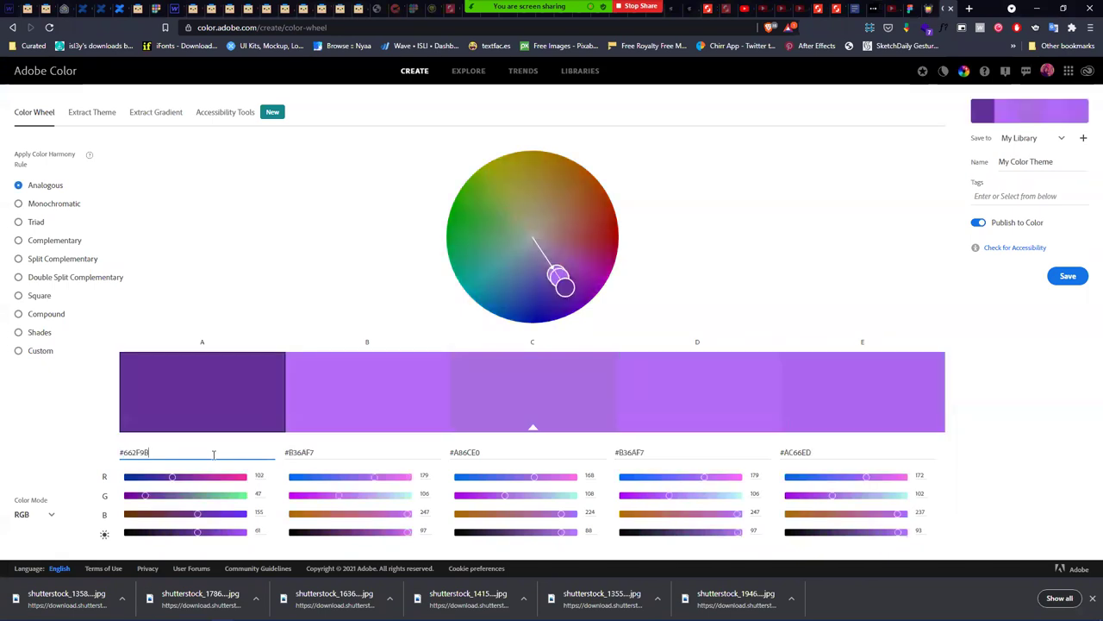
- Try the Monochromatic and Triad rules, each with base colour #662F9B in swatch A
click(83, 204)
click(192, 453)
key(ctrl+a)
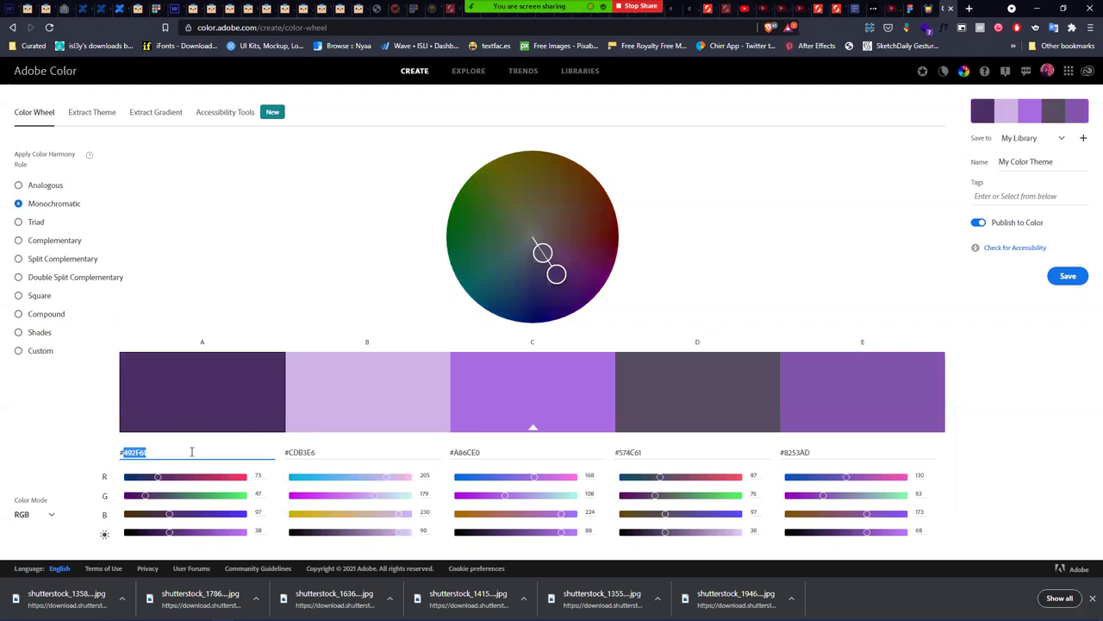
key(ctrl+v)
click(19, 222)
click(194, 452)
key(ctrl+a)
key(ctrl+v)
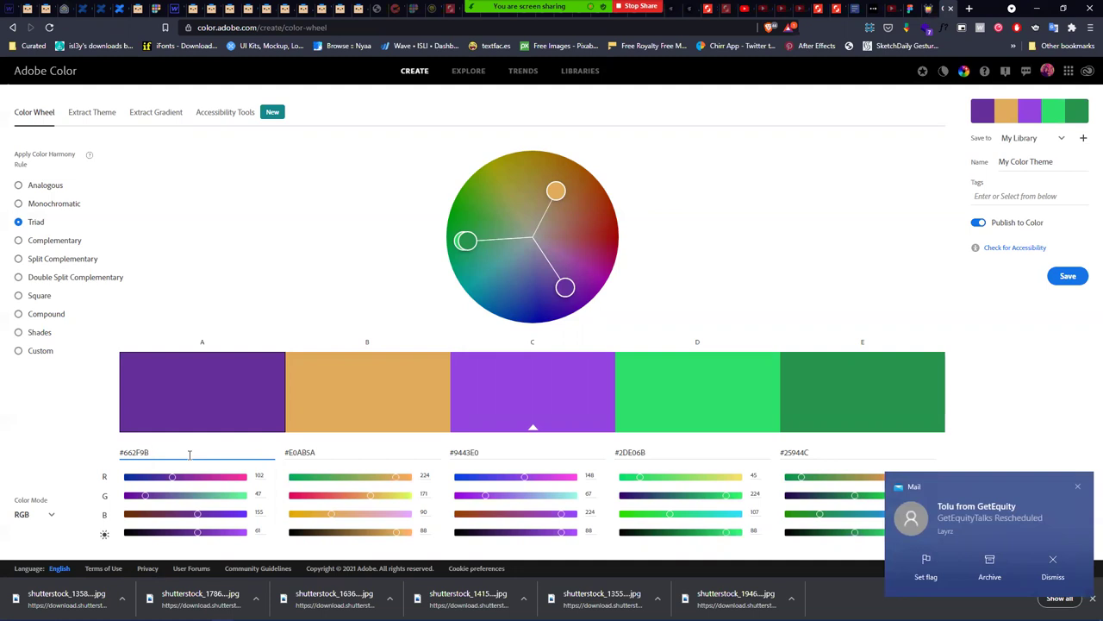
- Try the Complementary rule with base #662F9B, then minimize the browser back to Figma
click(36, 240)
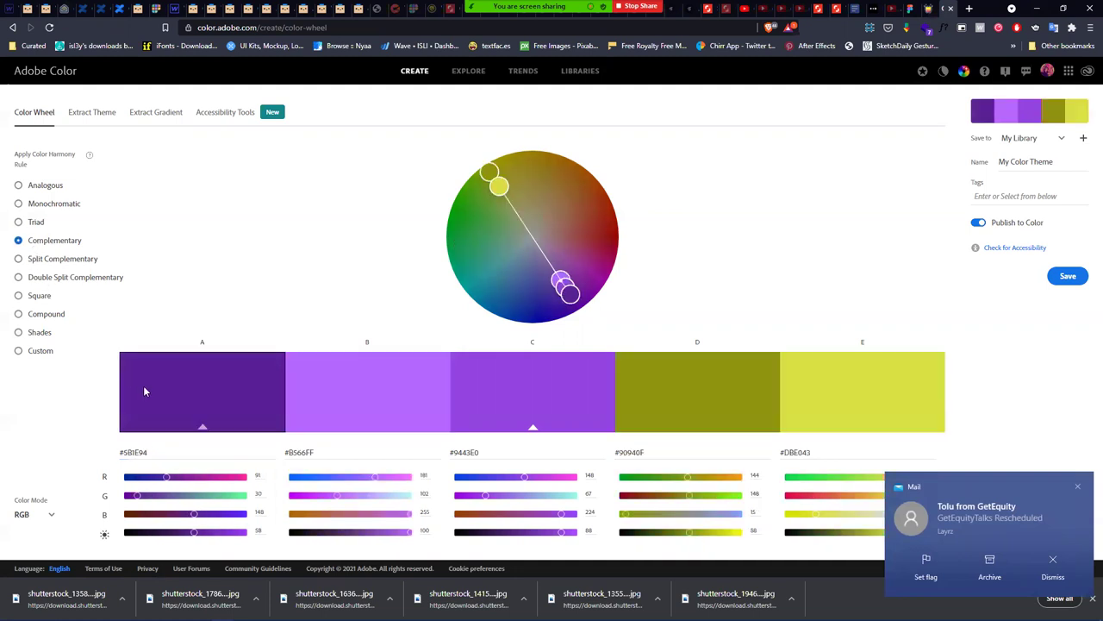
click(177, 450)
key(ctrl+a)
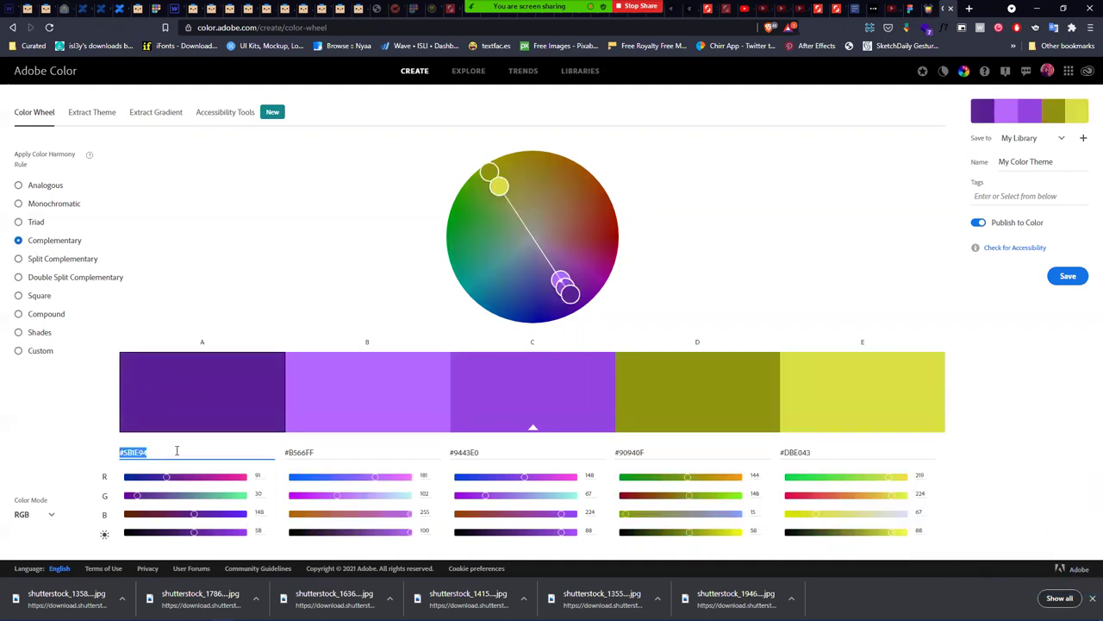
key(ctrl+v)
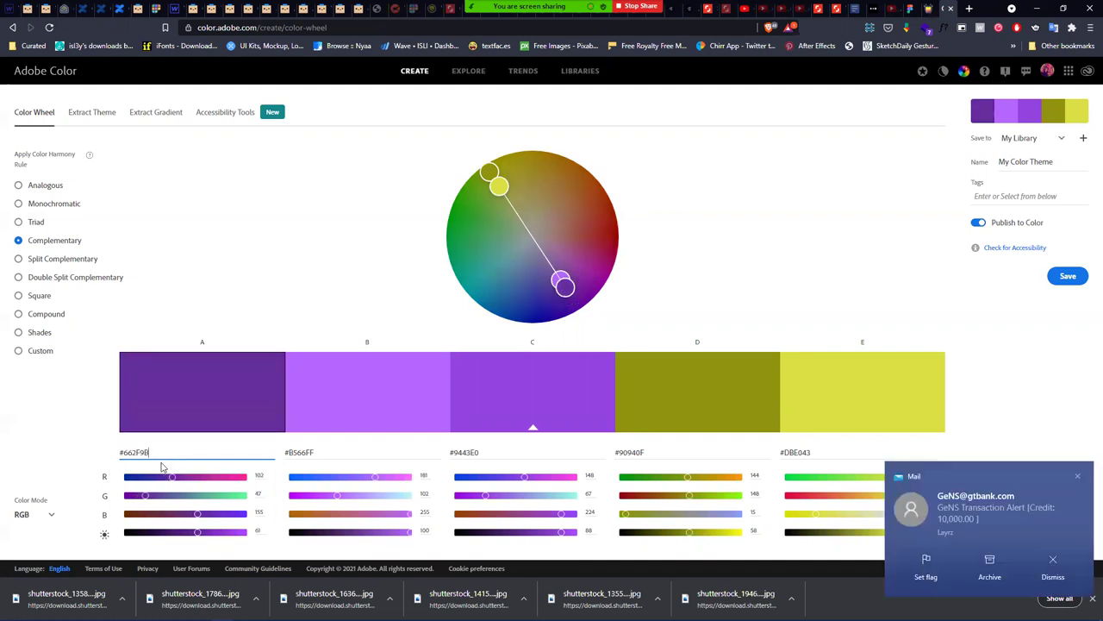
click(1035, 9)
click(661, 251)
- Duplicate the green colour rectangle and place the copy near the FairMoney logo
scroll(664, 262, down, 5)
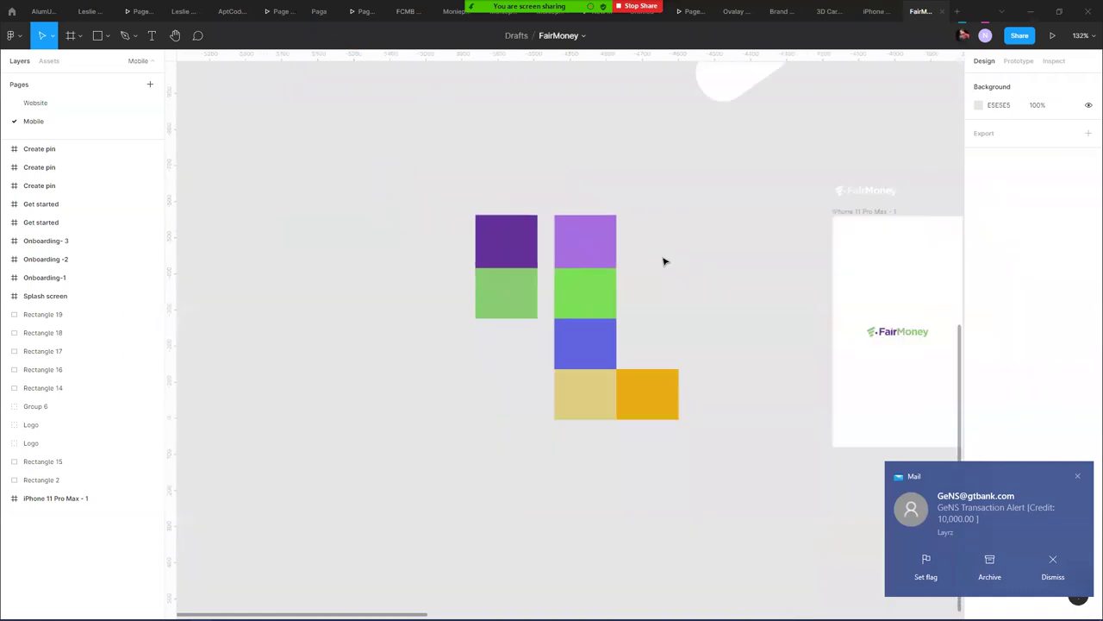
scroll(663, 261, down, 2)
scroll(405, 288, right, 5)
scroll(501, 306, up, 4)
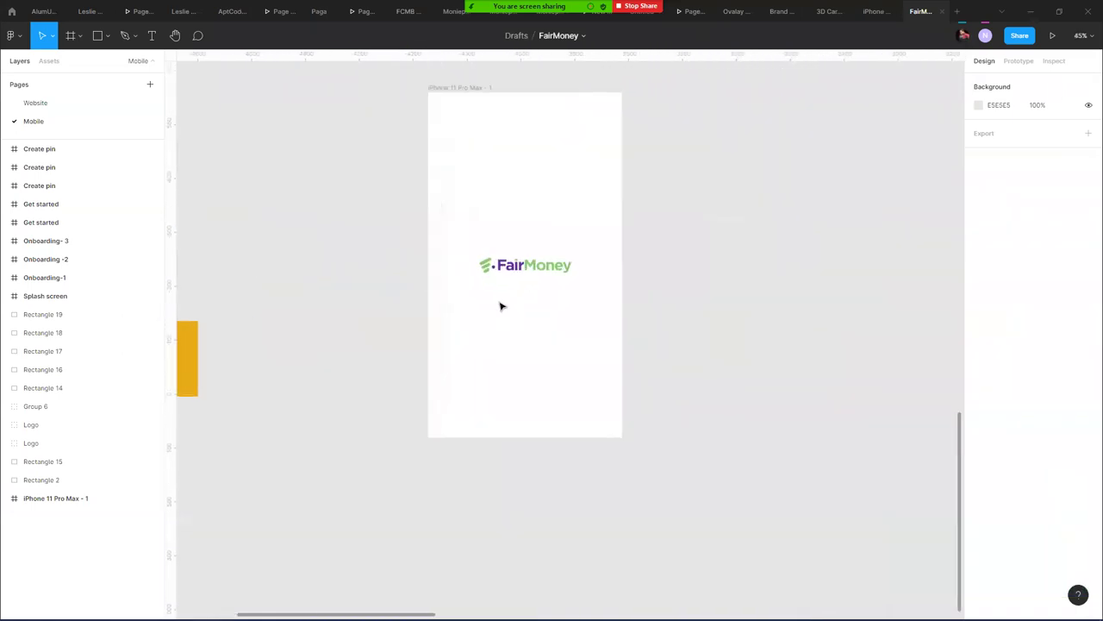
scroll(500, 306, up, 2)
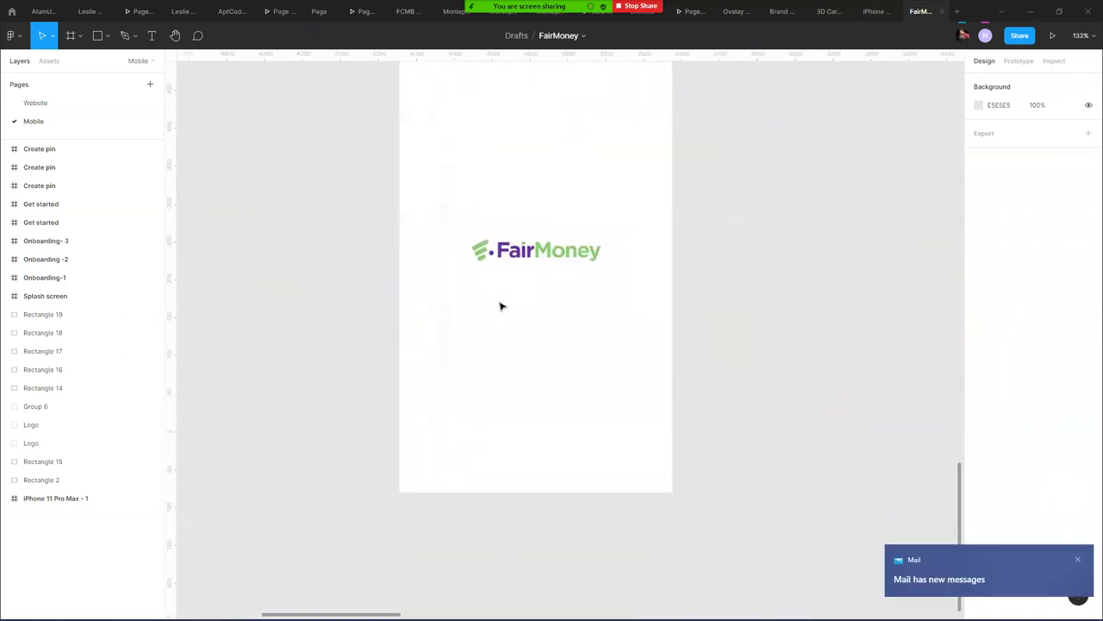
click(549, 256)
drag(246, 197, 500, 246)
drag(410, 222, 546, 183)
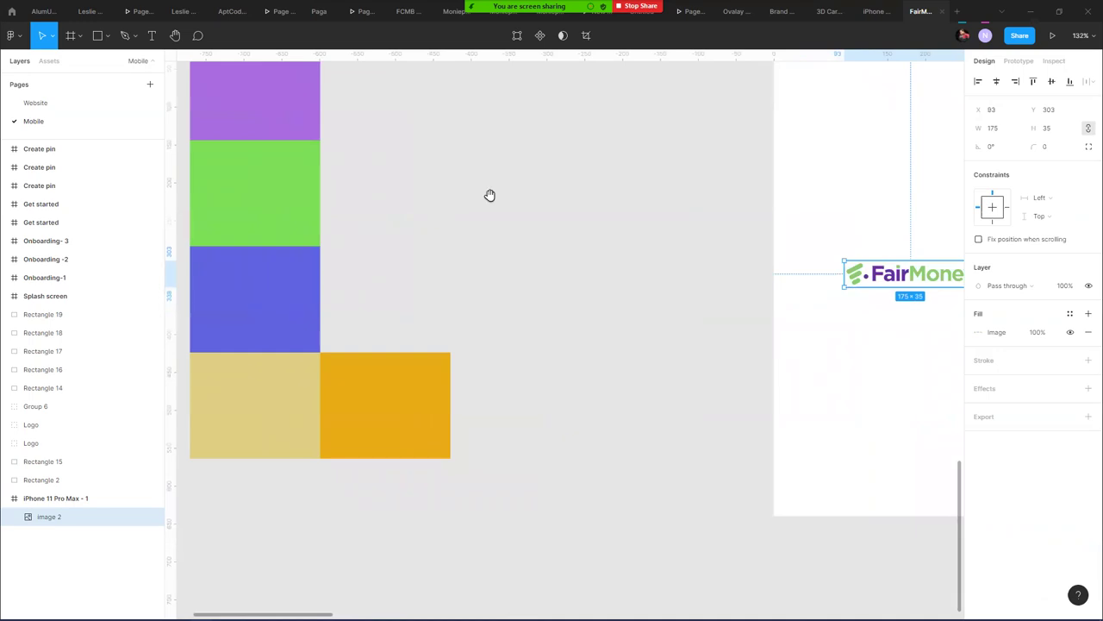
click(293, 201)
drag(293, 202, 657, 283)
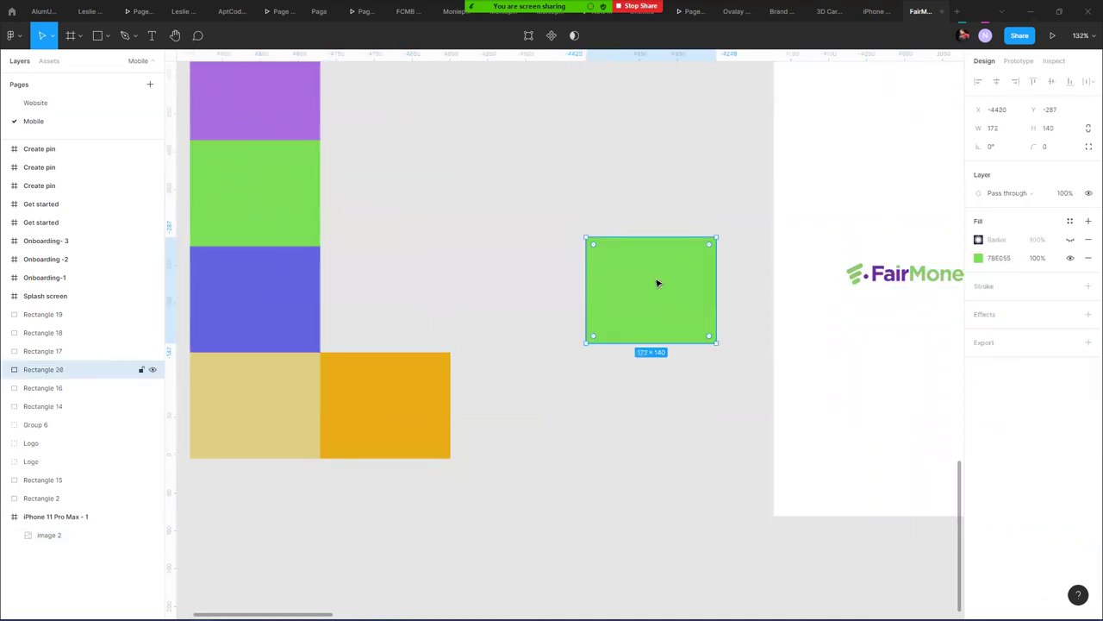
- Recolour the copy with the logo's light green 8BCC75 and move it beside the top swatch row
key(i)
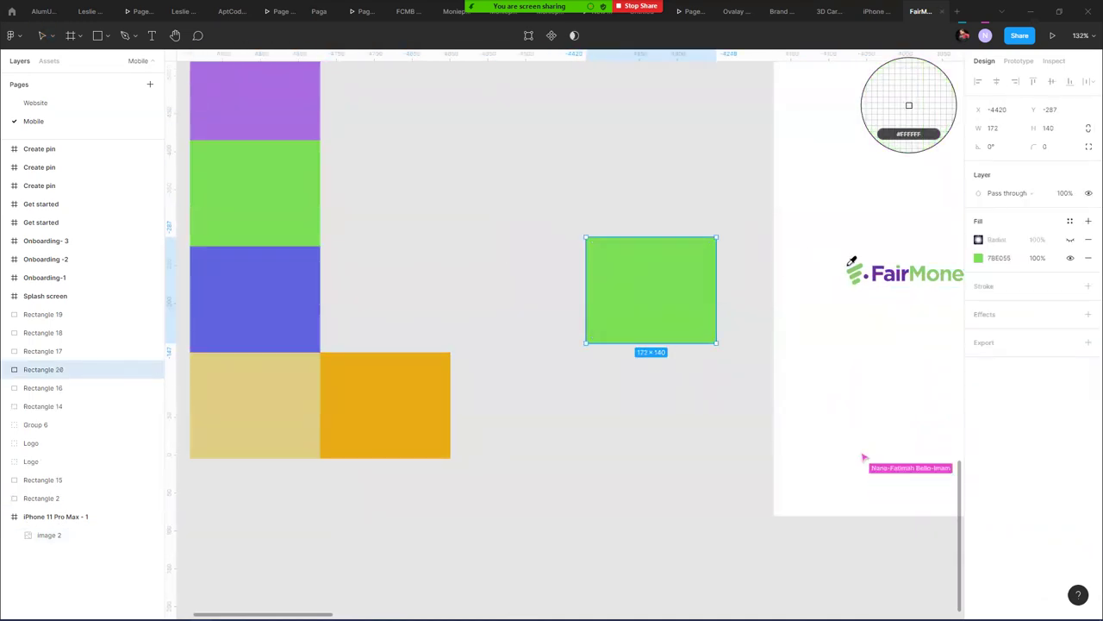
click(858, 265)
click(673, 216)
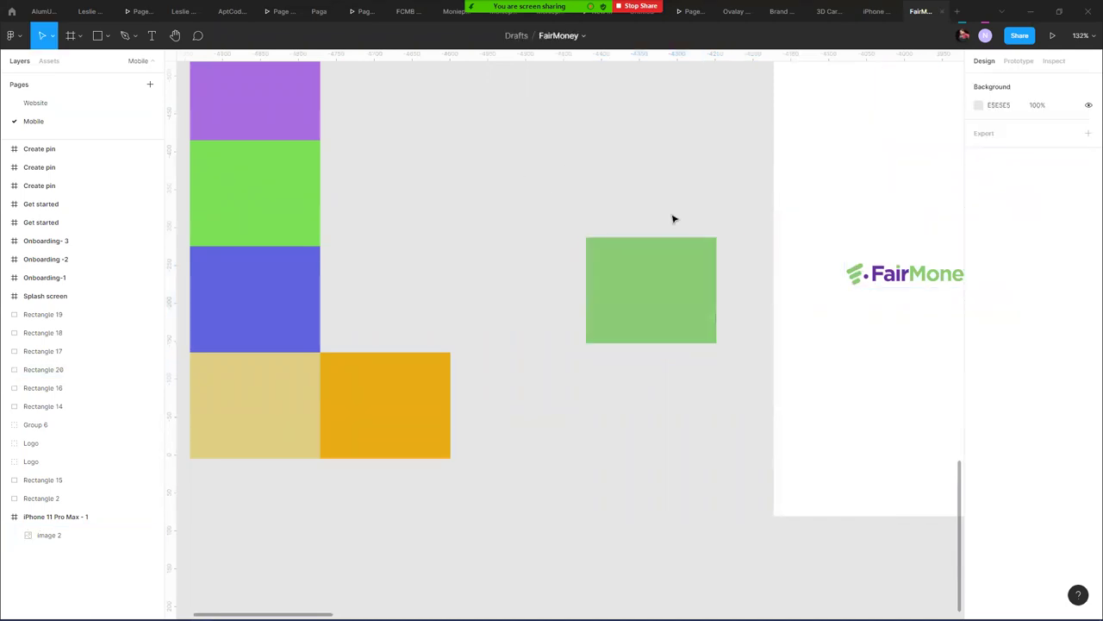
scroll(670, 240, down, 2)
scroll(670, 240, down, 3)
drag(653, 267, 508, 148)
click(281, 158)
- On the Website page, hide Desktop - 2's Columns and Rows layout grids, then return to Adobe Color
click(76, 105)
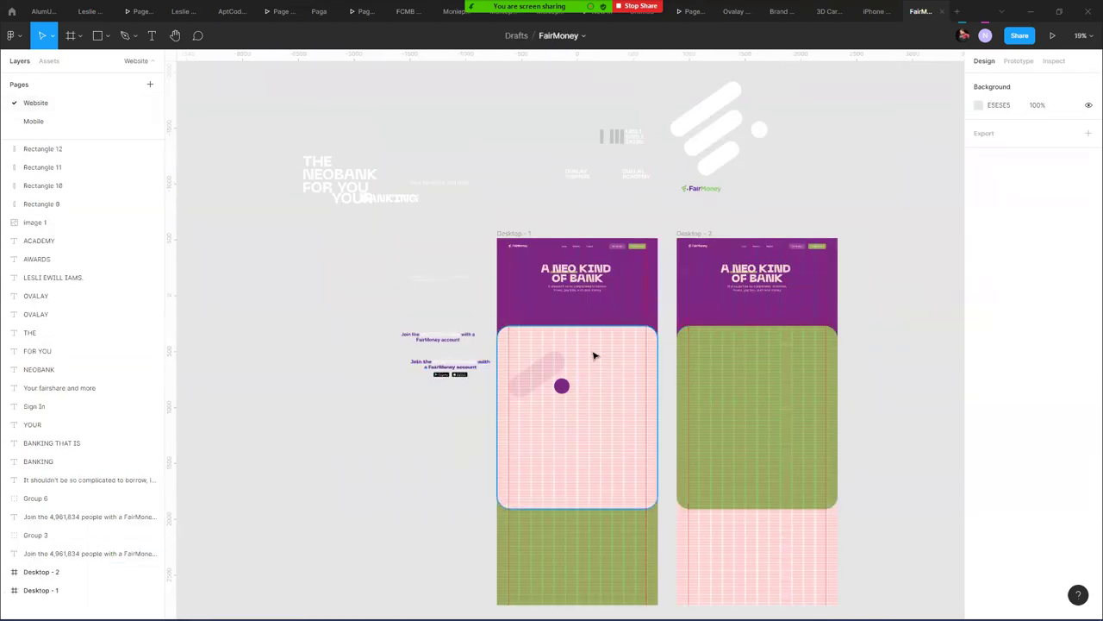
scroll(487, 342, up, 5)
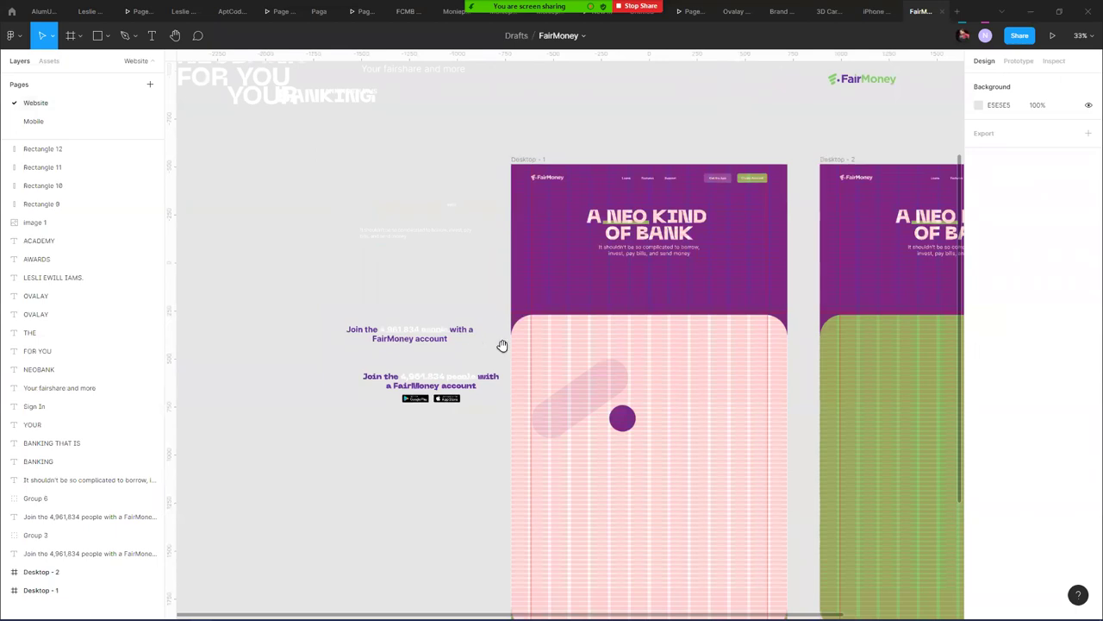
scroll(503, 346, right, 5)
scroll(492, 231, down, 1)
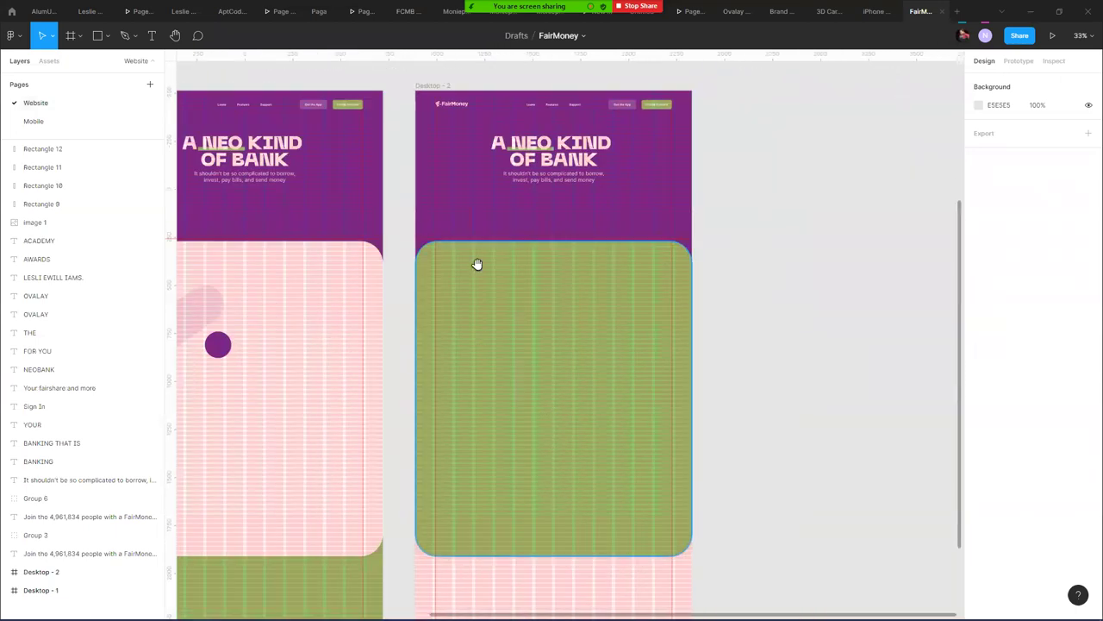
click(433, 85)
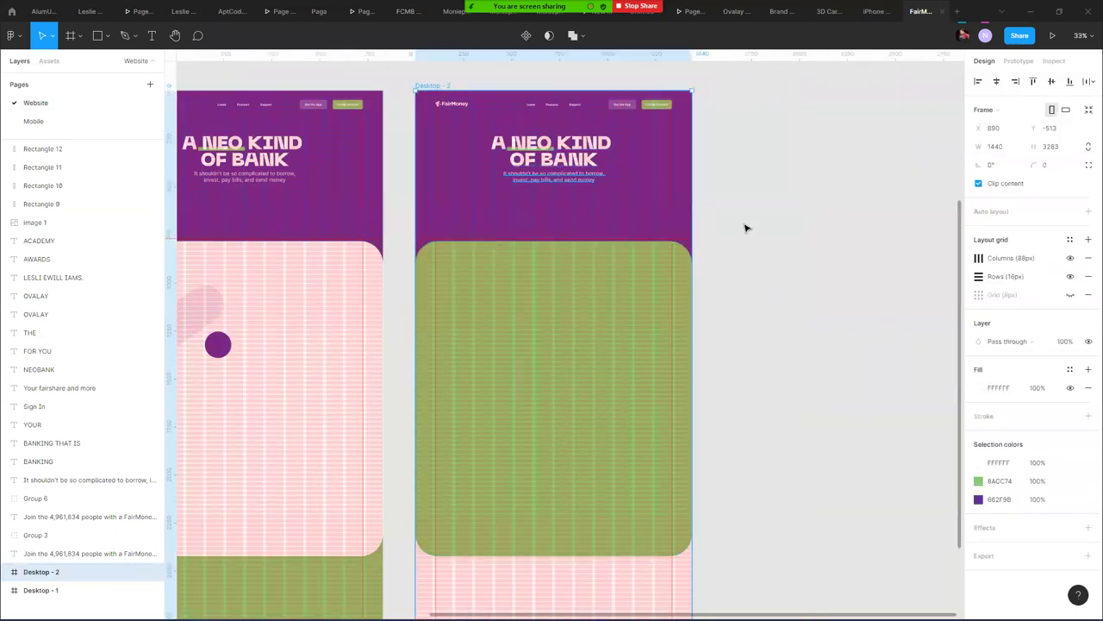
scroll(574, 144, up, 3)
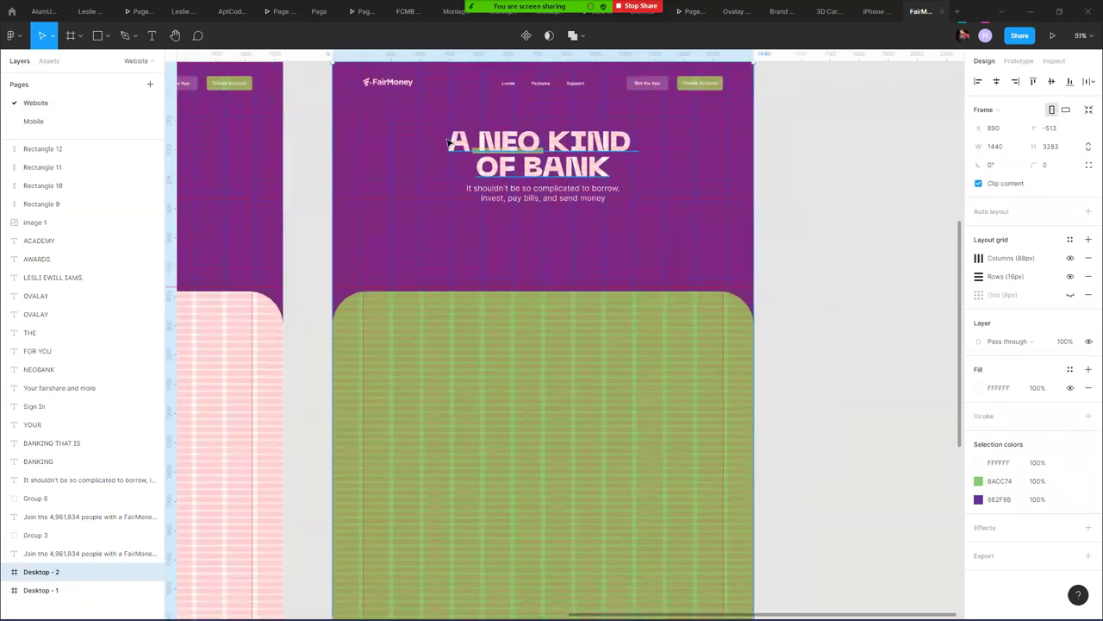
click(1069, 259)
click(1070, 276)
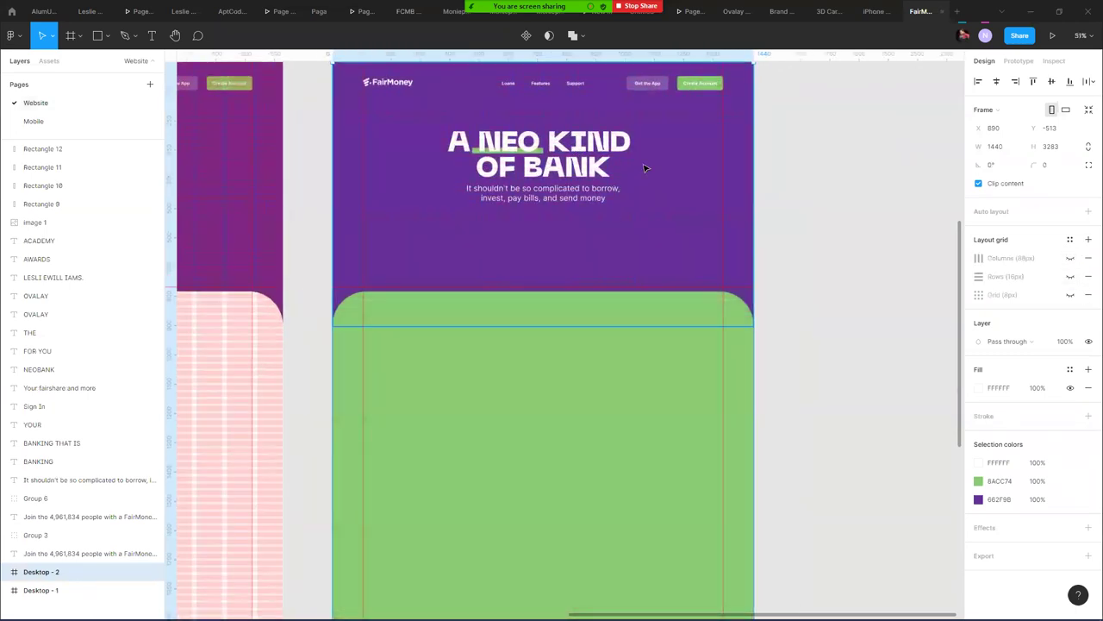
click(811, 143)
scroll(517, 150, up, 2)
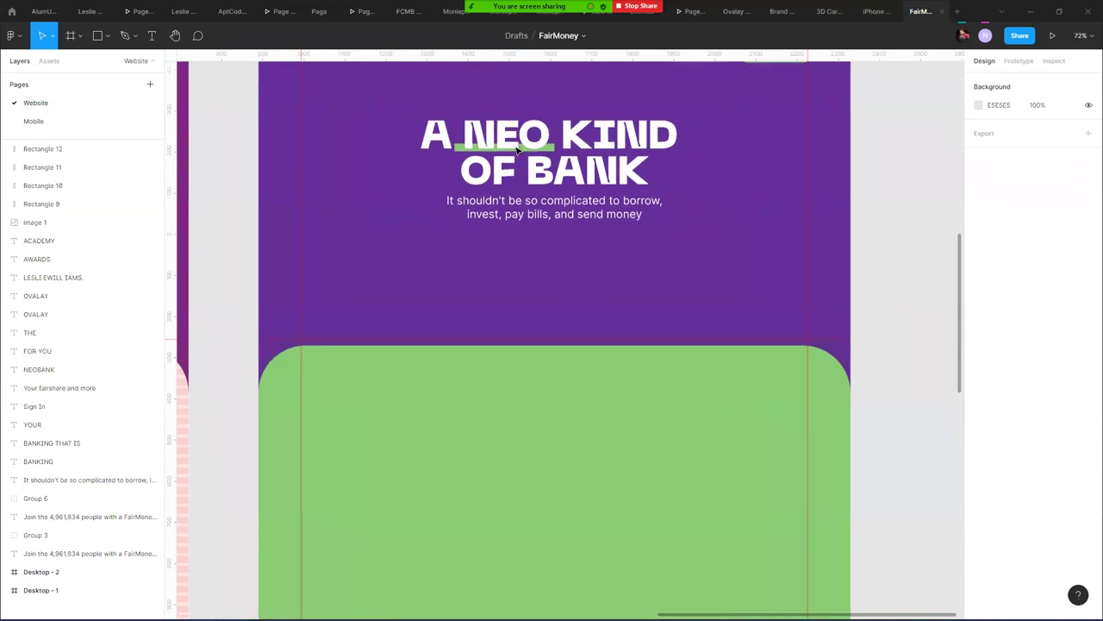
scroll(518, 150, up, 3)
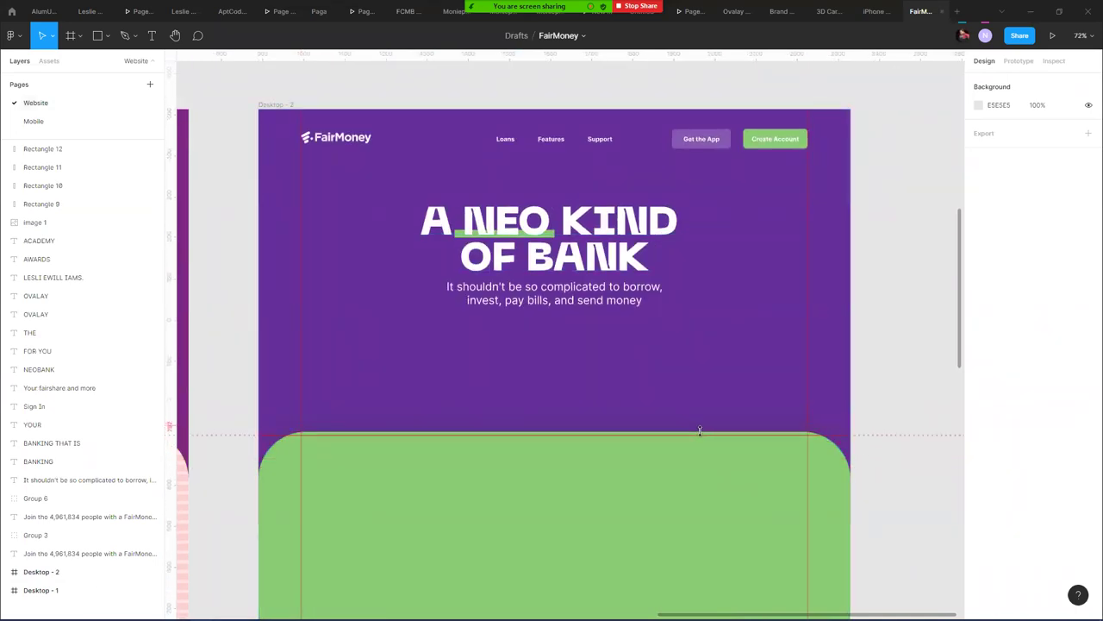
key(alt+Tab)
key(alt+Tab)
key(alt+shift+Tab)
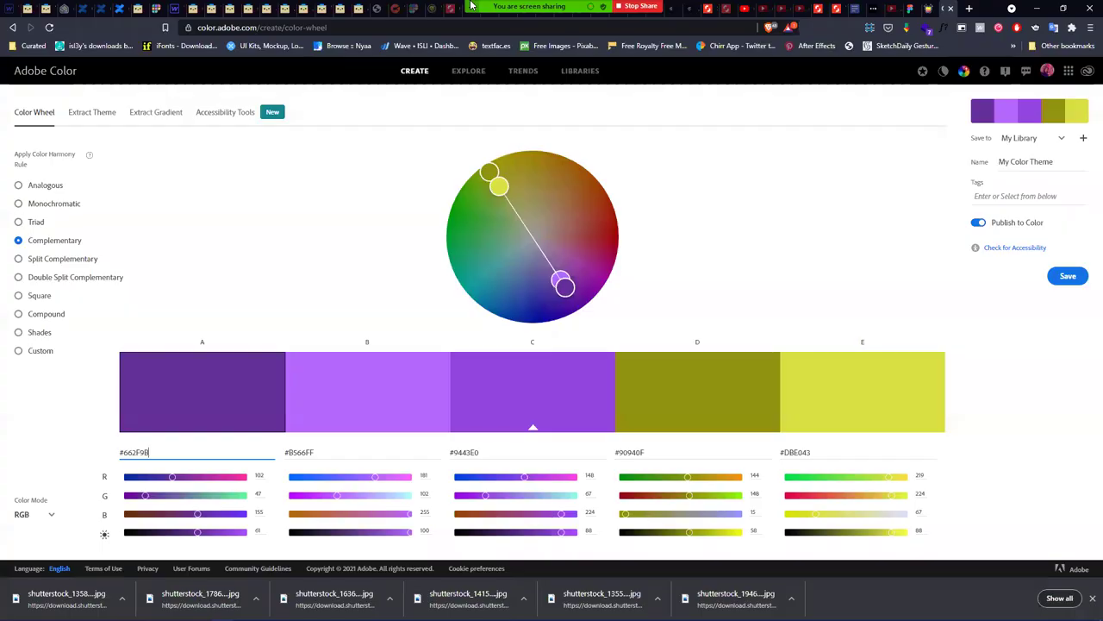
- Search DuckDuckGo for 'fairmoney' from the browser's address bar
click(332, 27)
text(fai)
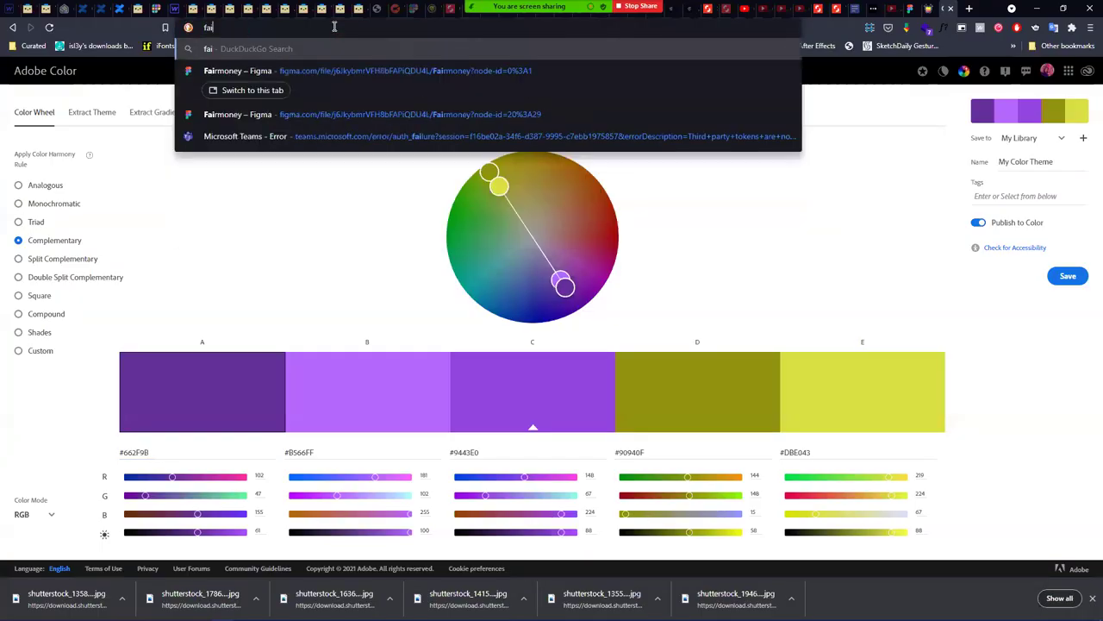
text(rmoney)
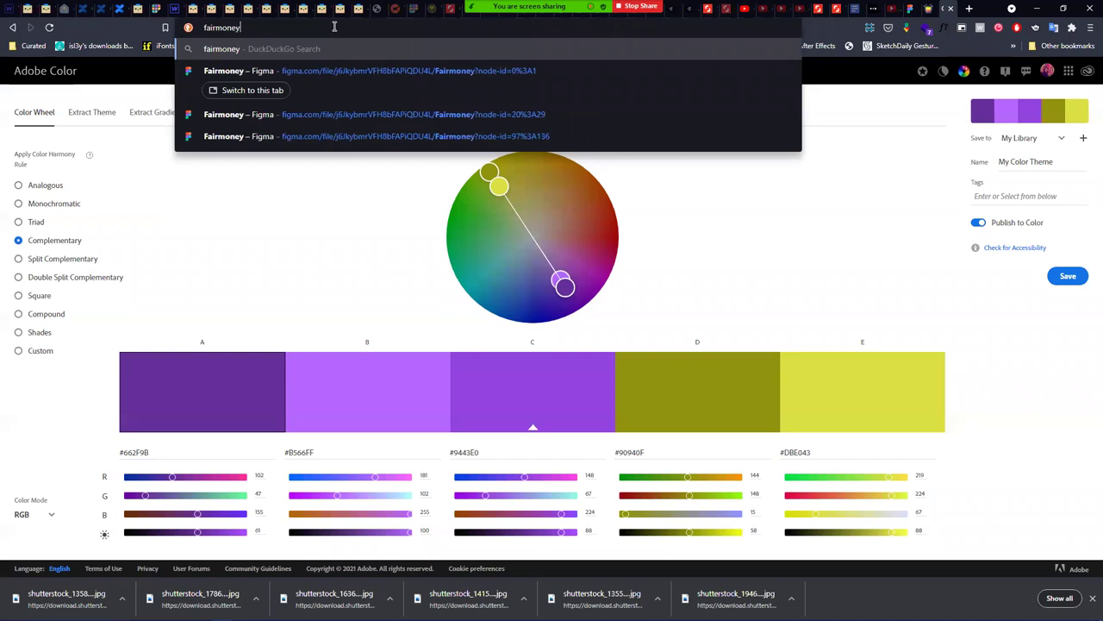
text(.co)
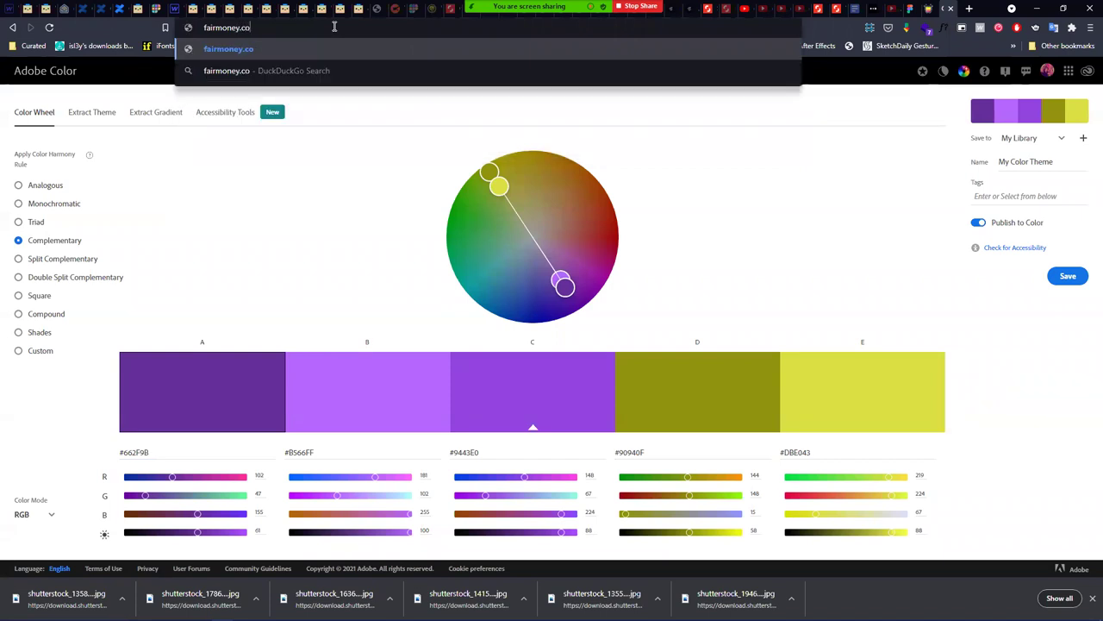
key(BackSpace)
key(BackSpace)
key(BackSpace)
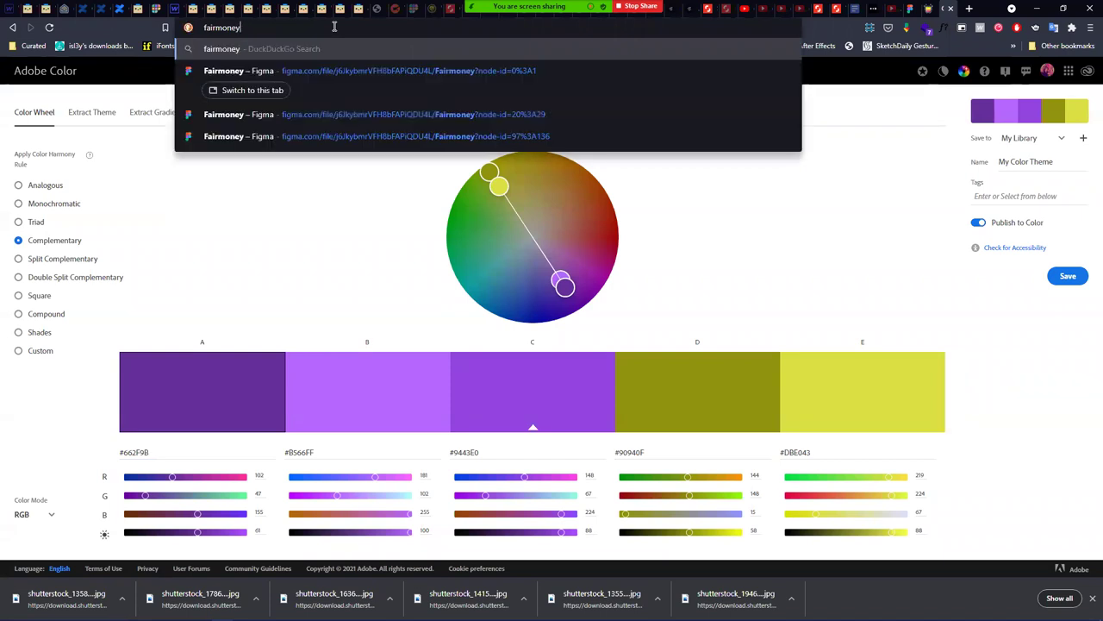
key(Return)
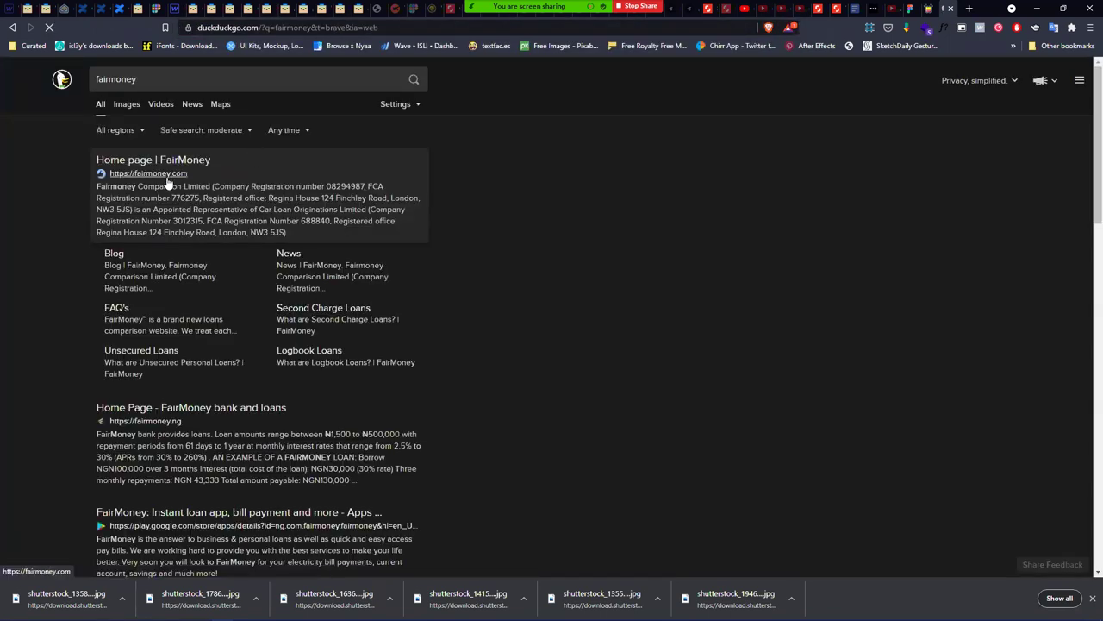
- Check the fairmoney.com result, then open the fairmoney.ng 'Home Page - FairMoney bank and loans' result
click(168, 175)
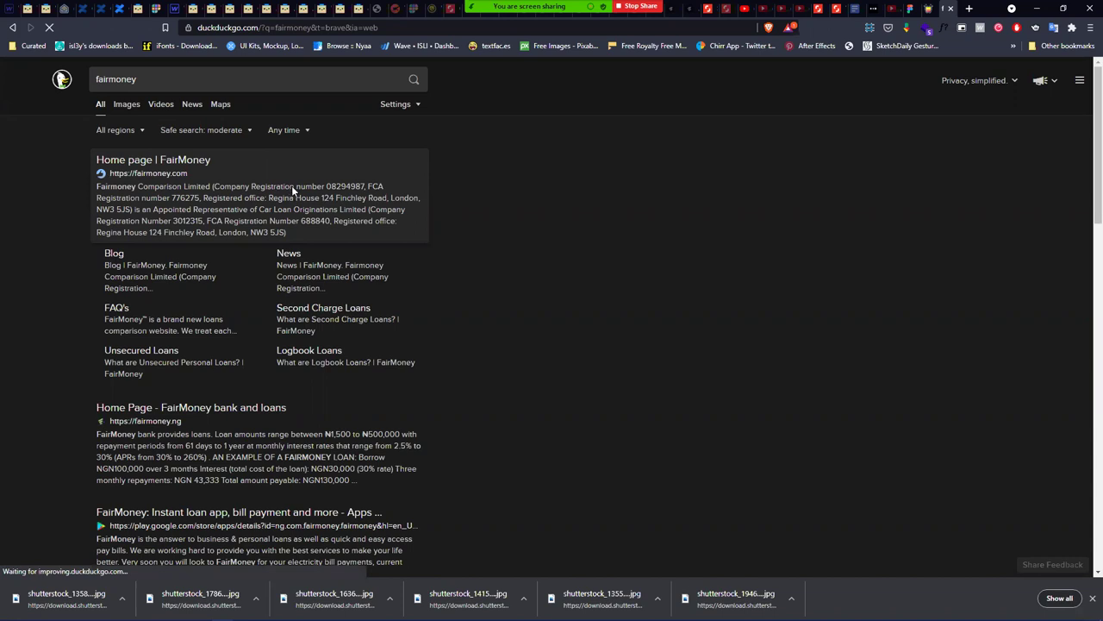
key(alt+Left)
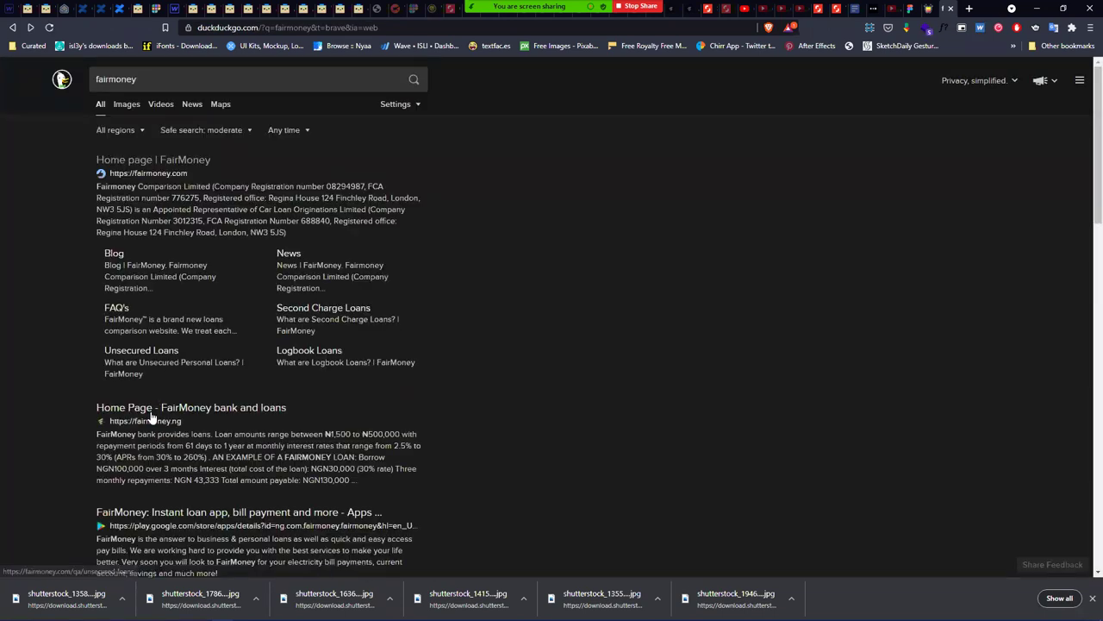
click(153, 420)
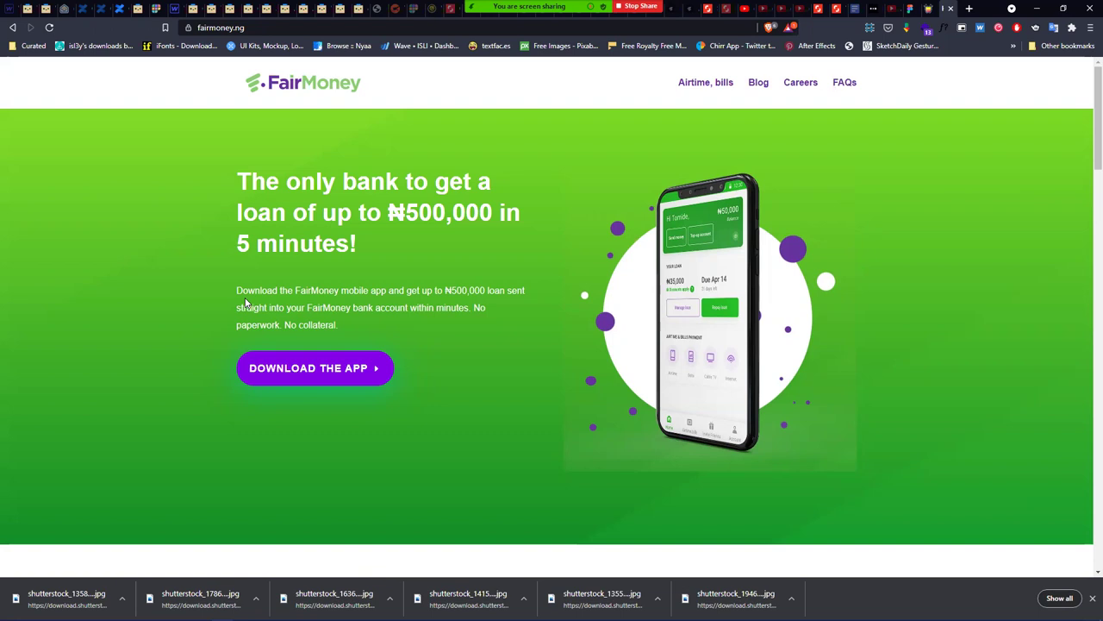
- Scroll through the fairmoney.ng page down to the footer, then minimize the browser
scroll(311, 343, down, 5)
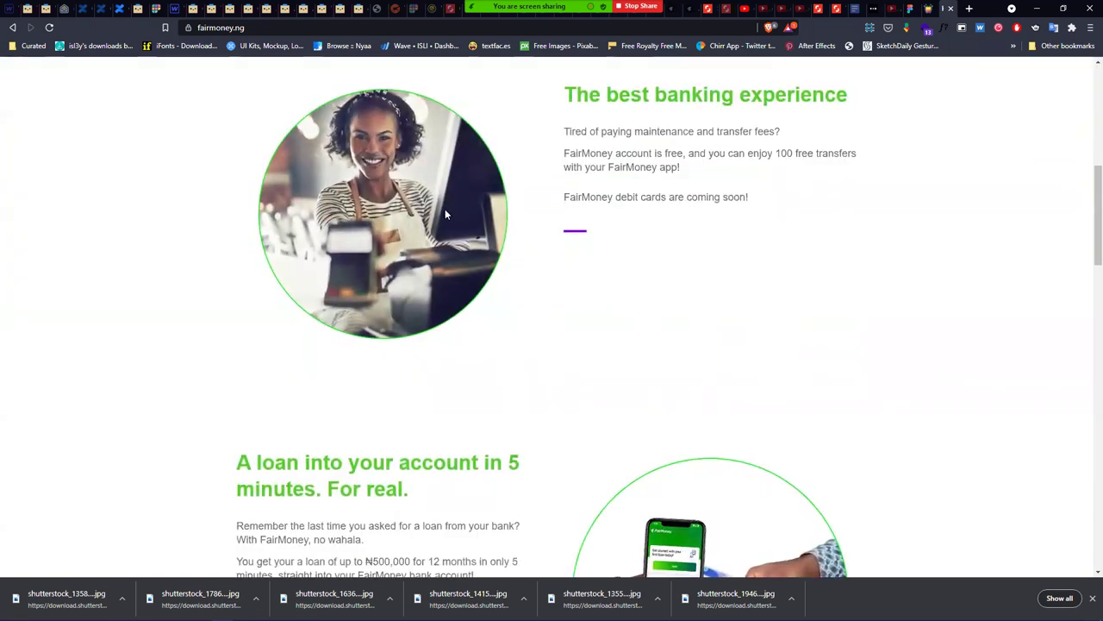
scroll(613, 279, down, 4)
scroll(595, 275, down, 1)
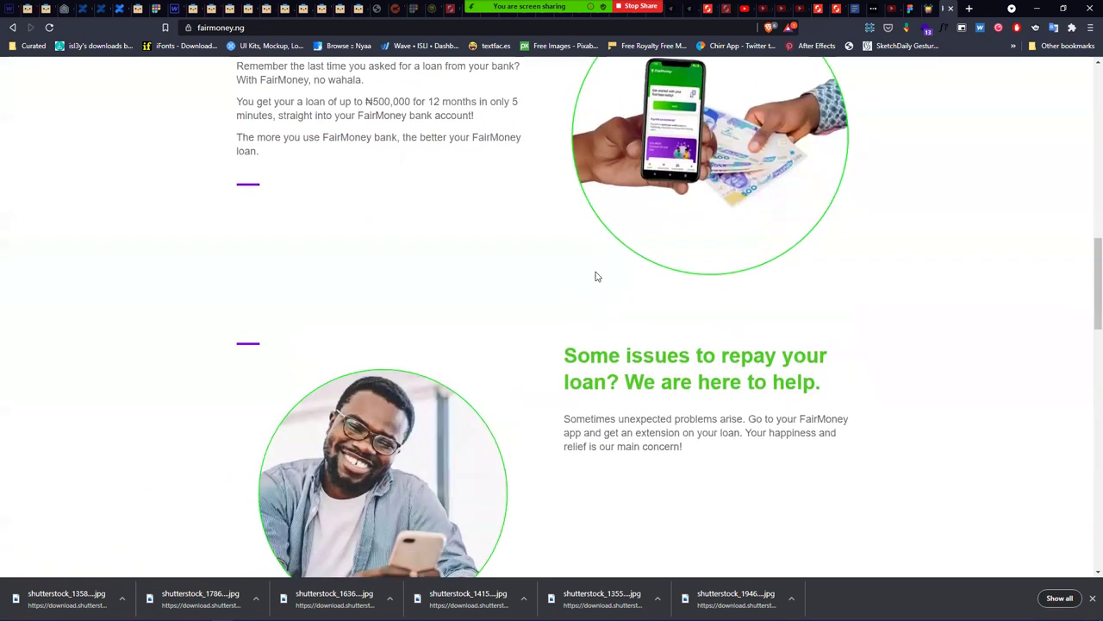
scroll(595, 276, up, 1)
scroll(411, 251, down, 2)
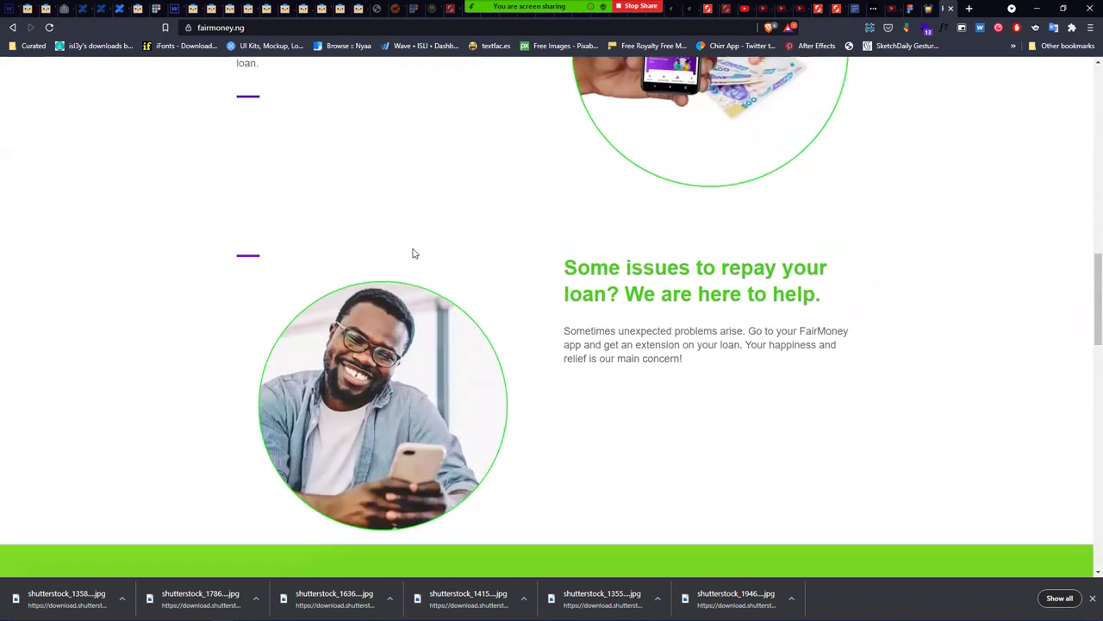
scroll(549, 380, down, 3)
scroll(549, 380, down, 5)
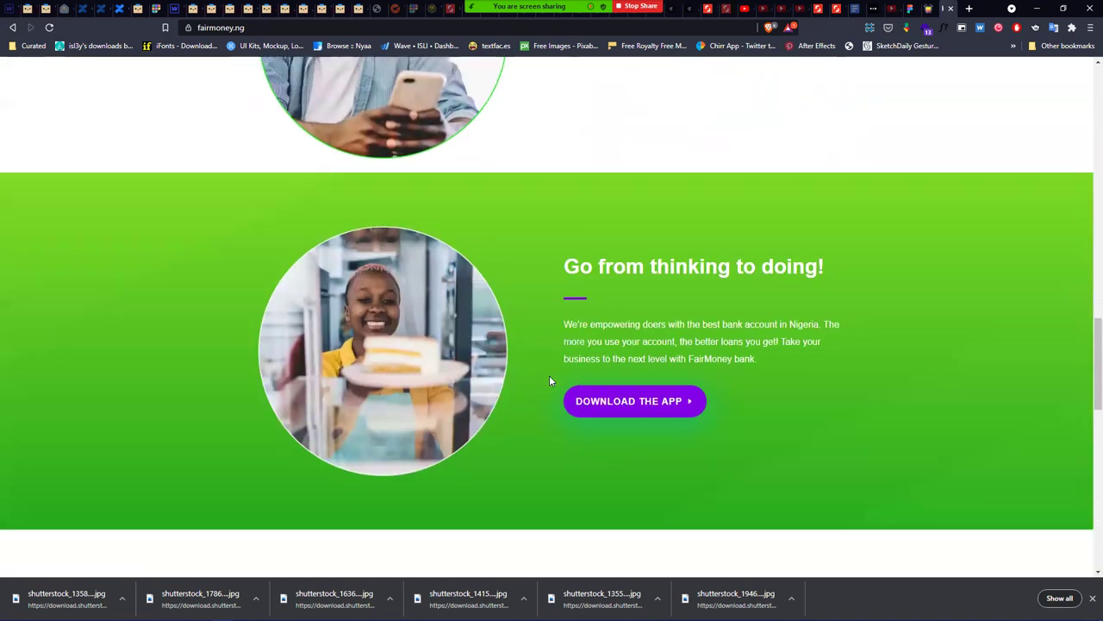
scroll(550, 375, down, 1)
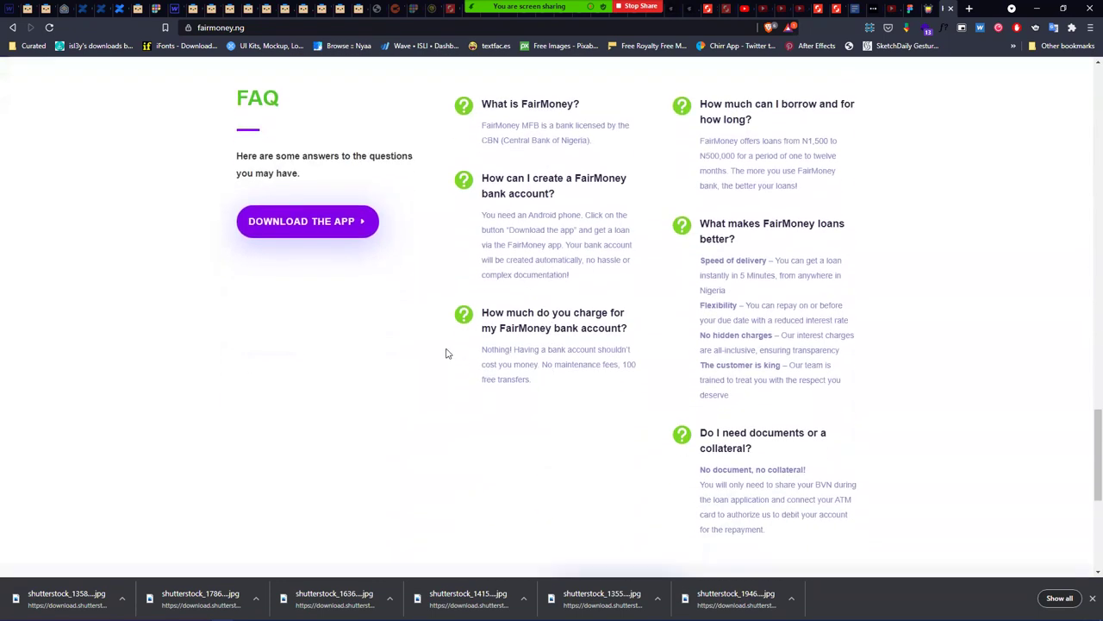
scroll(603, 249, down, 4)
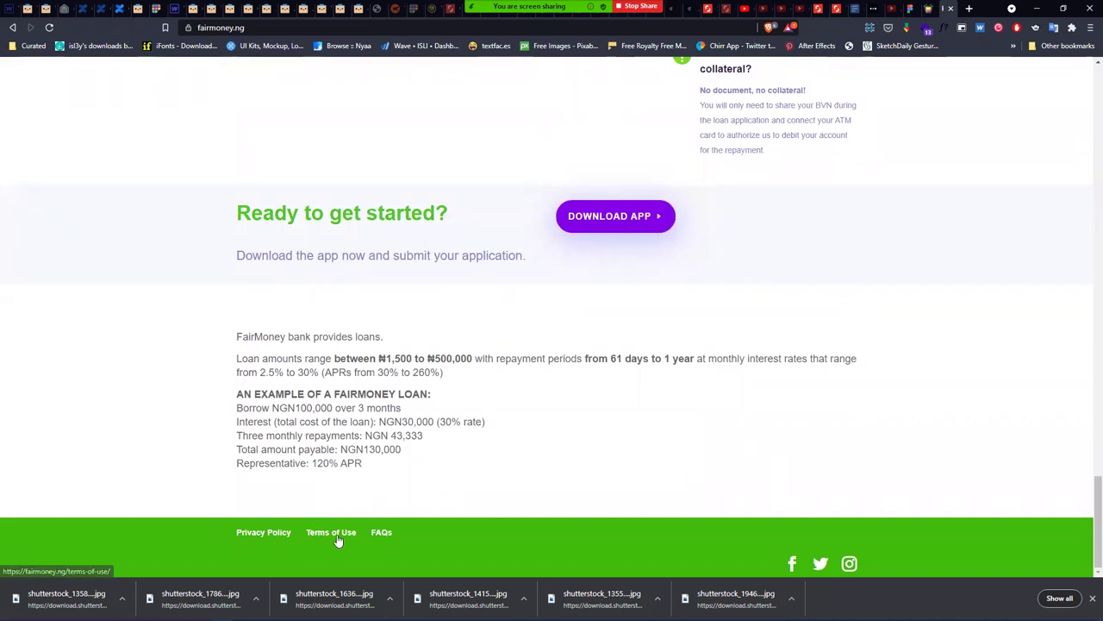
click(1039, 10)
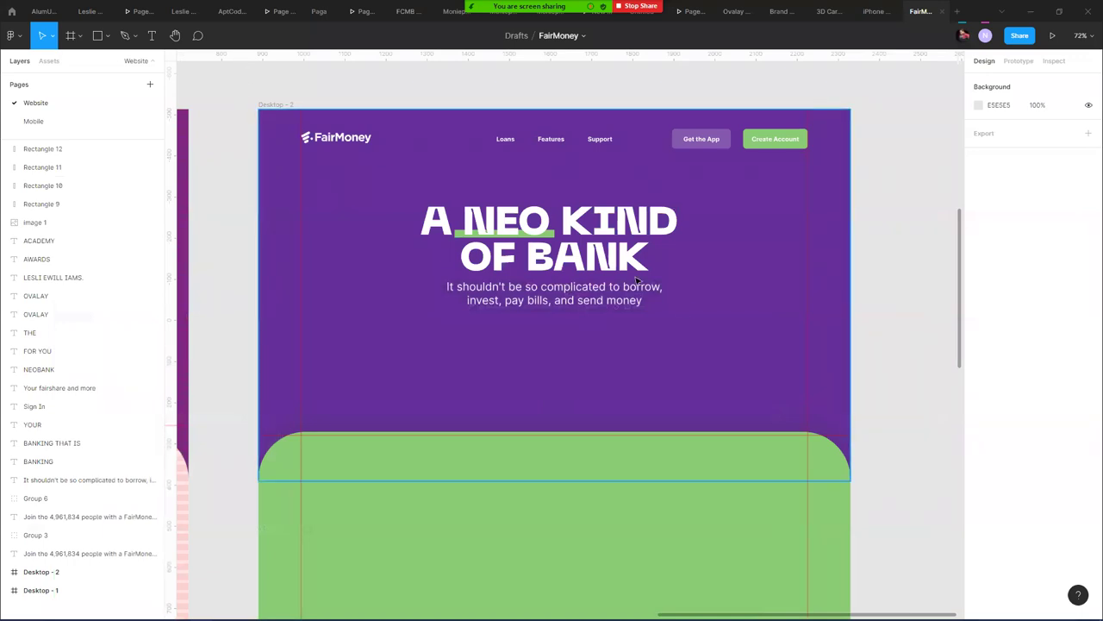
- Select the whole Desktop - 2 frame on the Website page
click(835, 349)
click(913, 342)
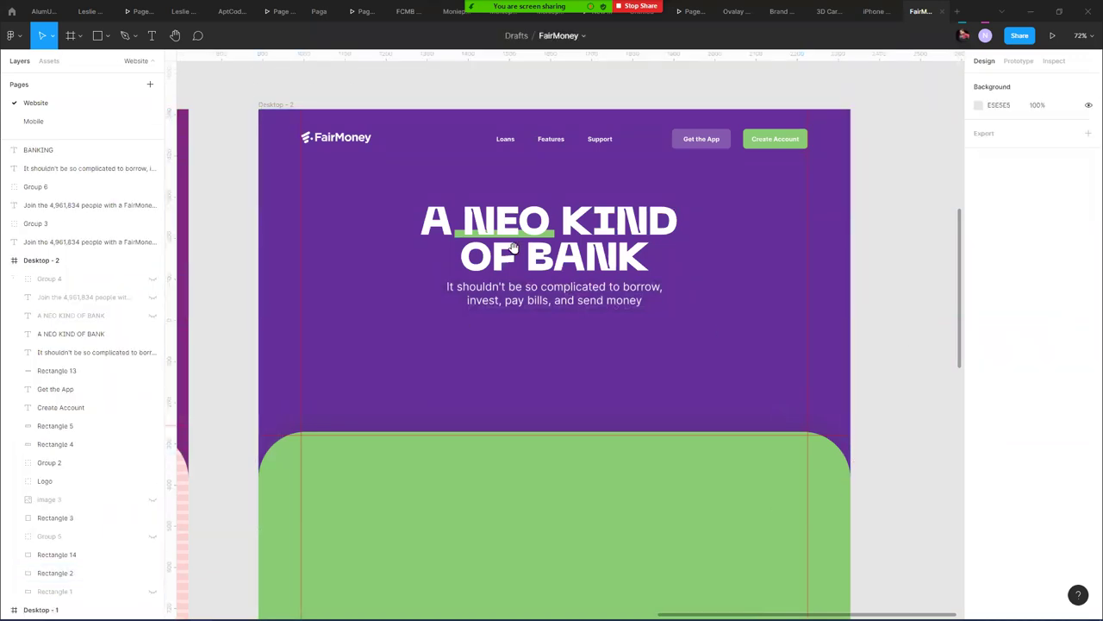
scroll(469, 319, left, 1)
click(342, 136)
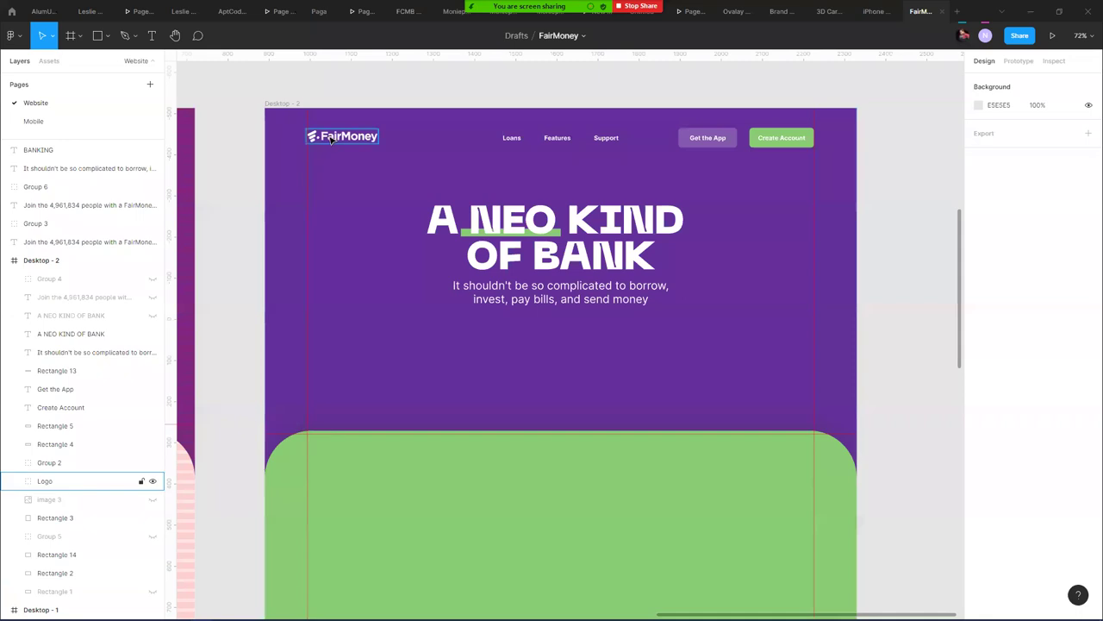
click(278, 103)
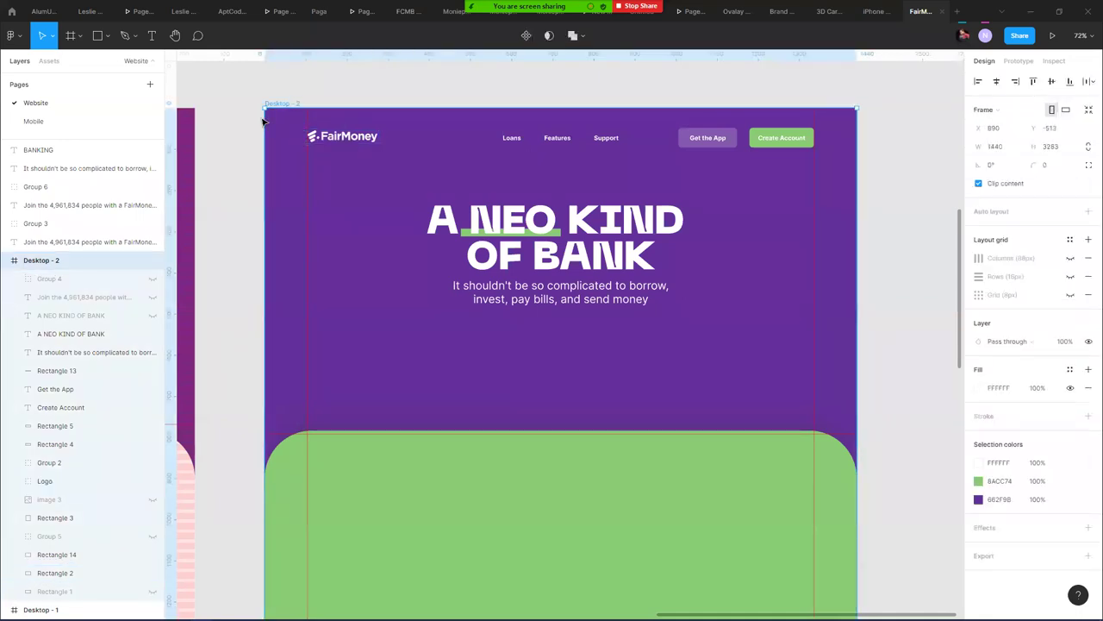
- Paste Desktop - 2 onto the Mobile page, left of the colour swatches
click(48, 121)
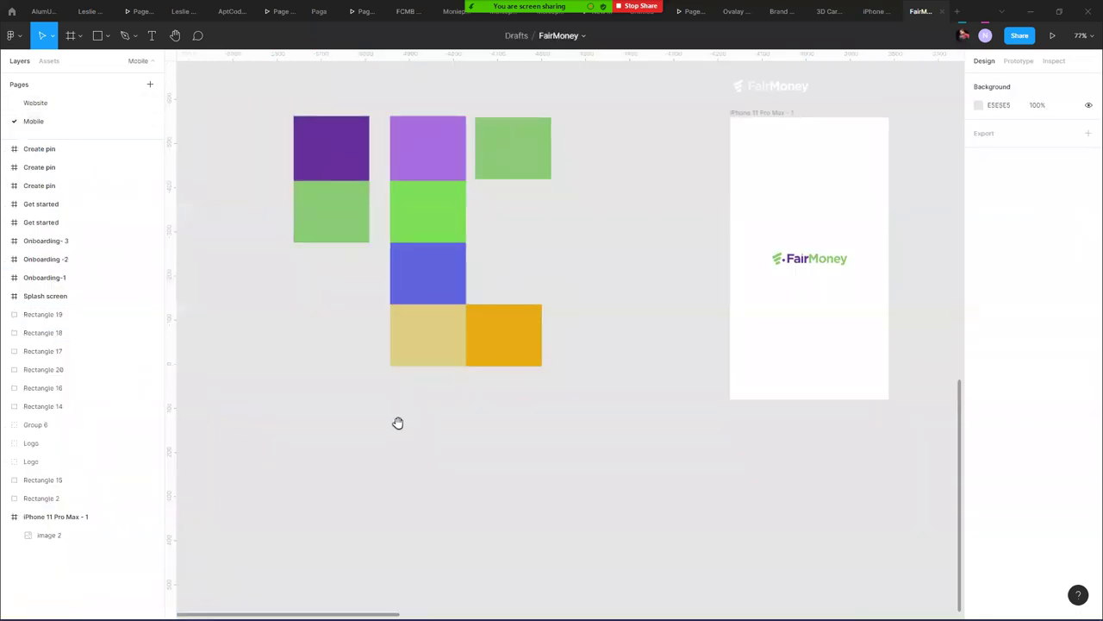
scroll(431, 379, down, 2)
scroll(431, 379, left, 4)
key(ctrl+v)
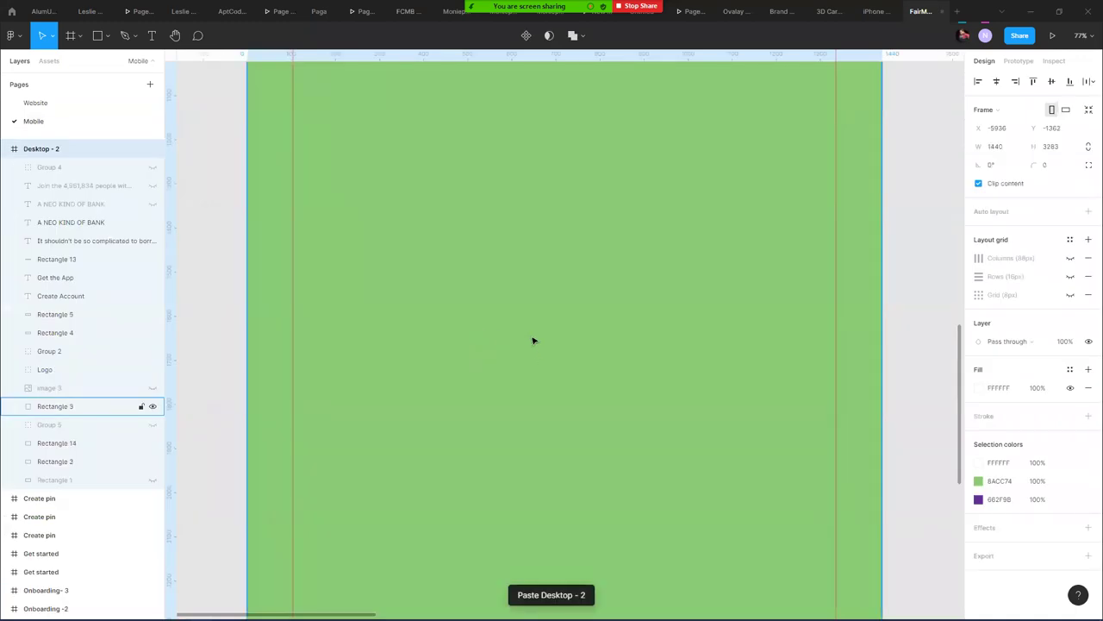
ctrl+scroll(533, 341, down, 5)
drag(485, 157, 405, 242)
ctrl+scroll(673, 281, up, 2)
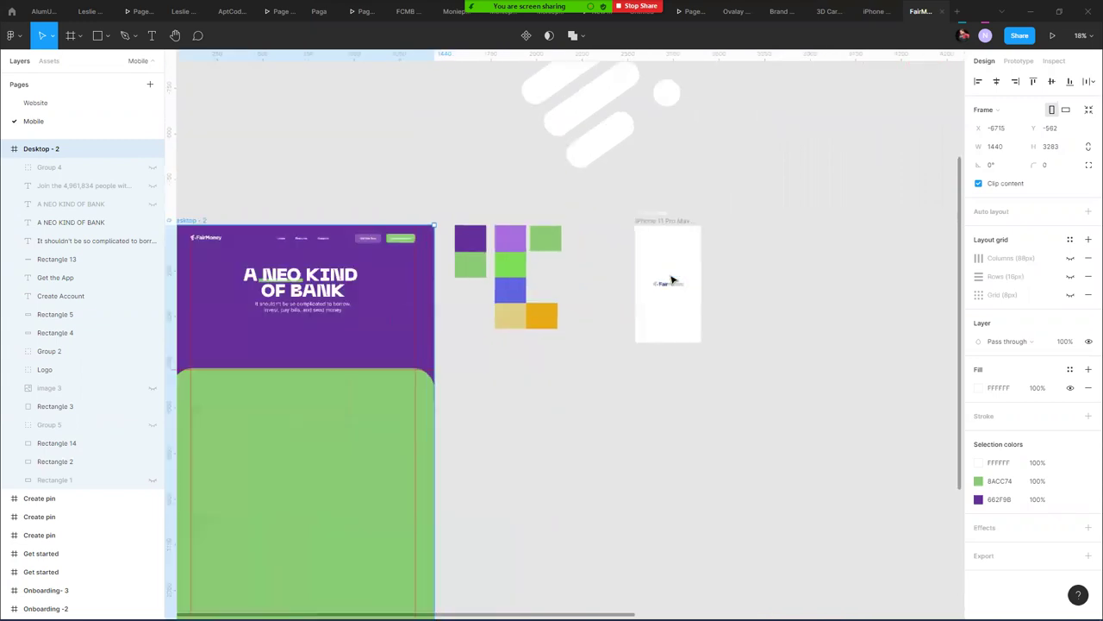
ctrl+scroll(673, 281, up, 2)
ctrl+scroll(480, 281, down, 2)
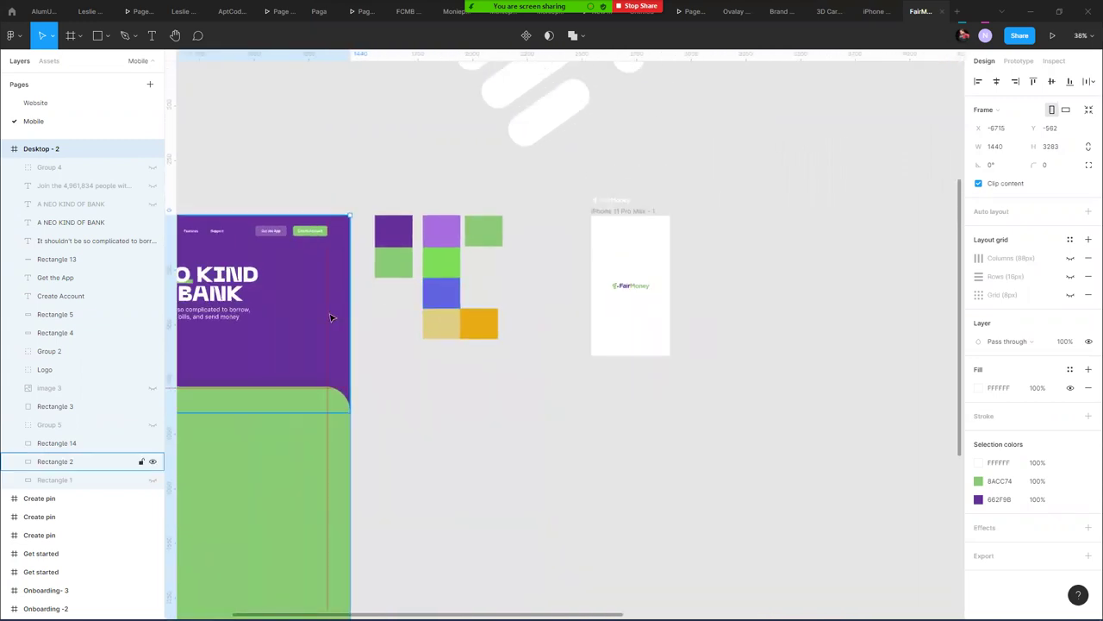
scroll(330, 317, left, 5)
scroll(330, 317, down, 1)
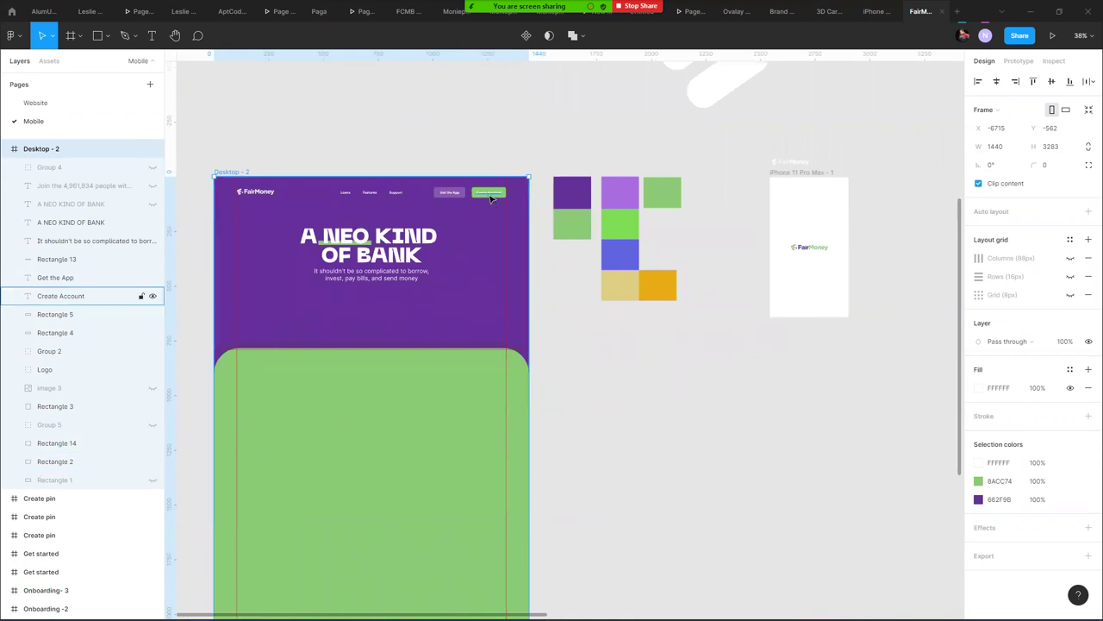
- Duplicate iPhone 11 Pro Max - 1 to its right and move the copy's logo above it
click(629, 385)
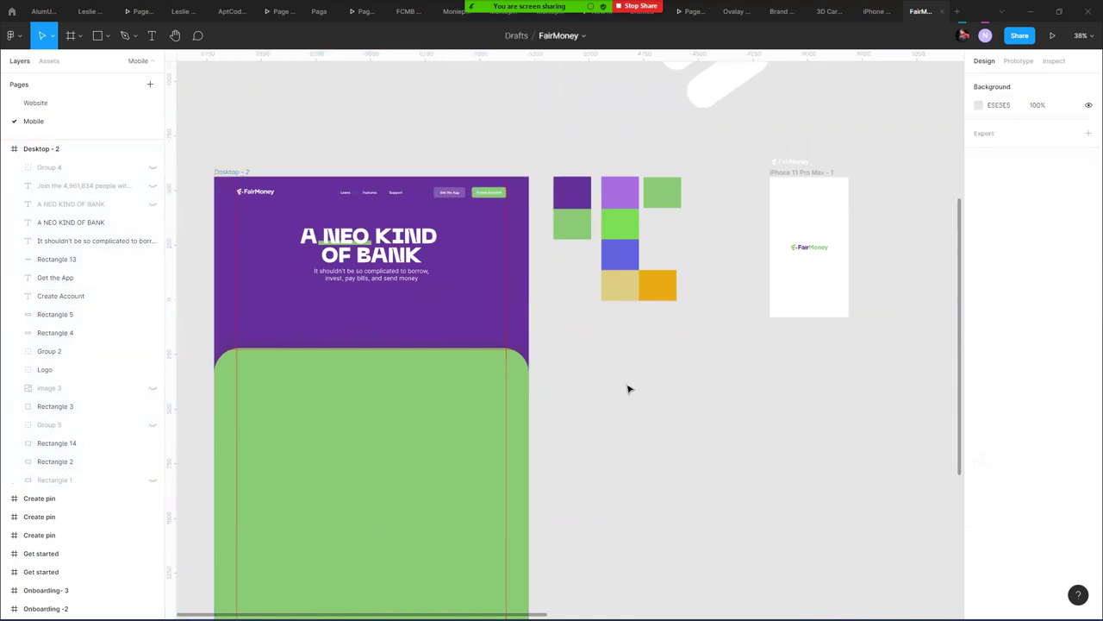
click(776, 179)
drag(803, 174, 911, 178)
click(917, 249)
drag(917, 250, 842, 153)
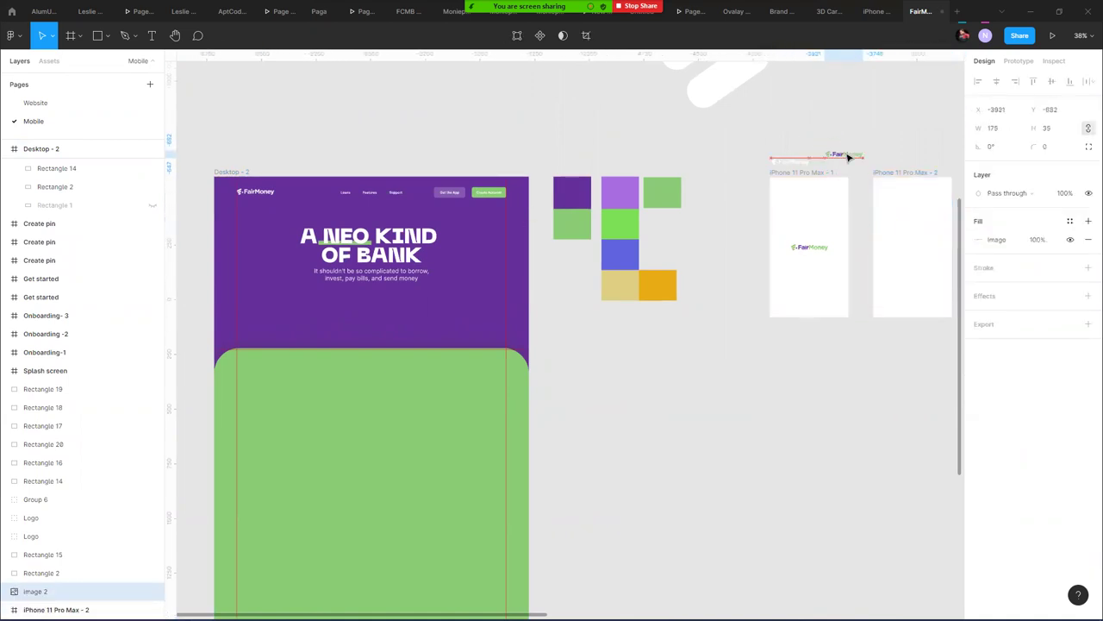
click(872, 136)
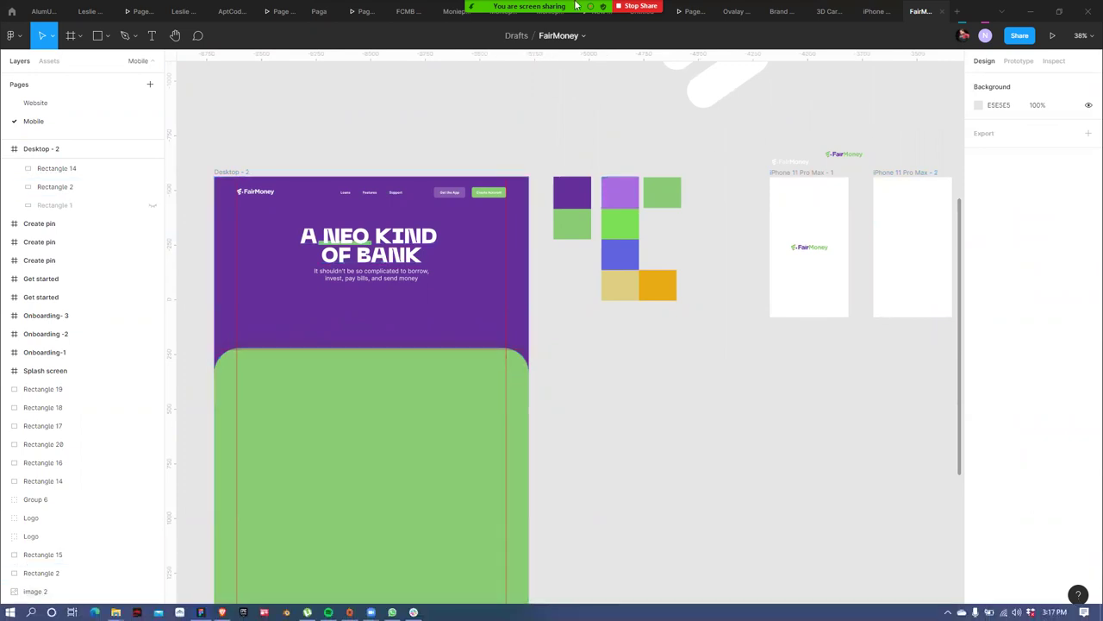
mouse_move(576, 5)
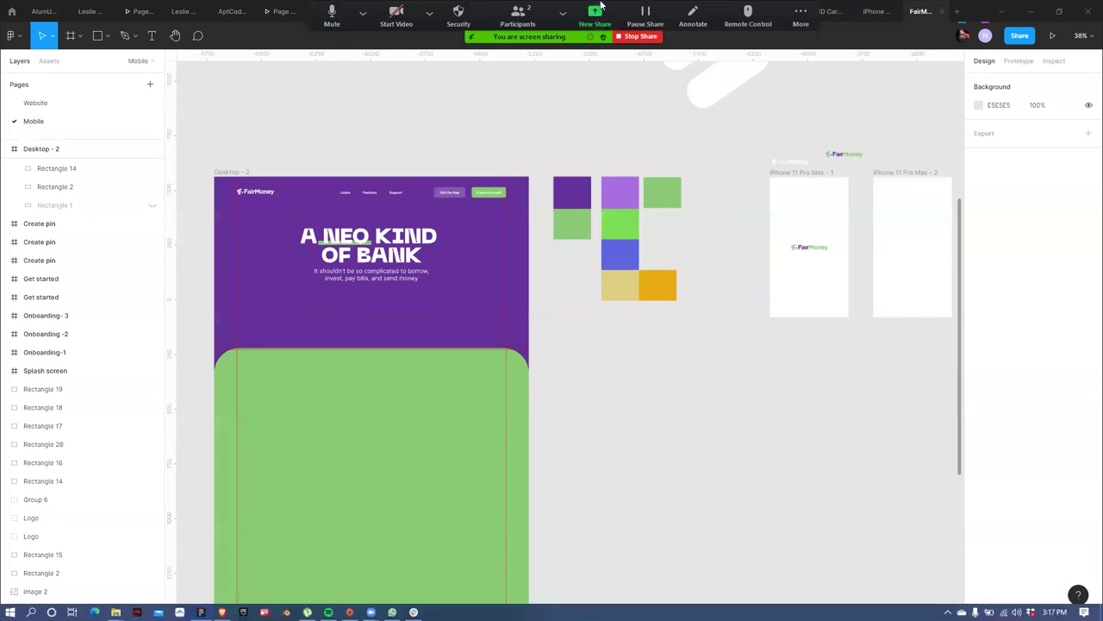
key(alt+Tab)
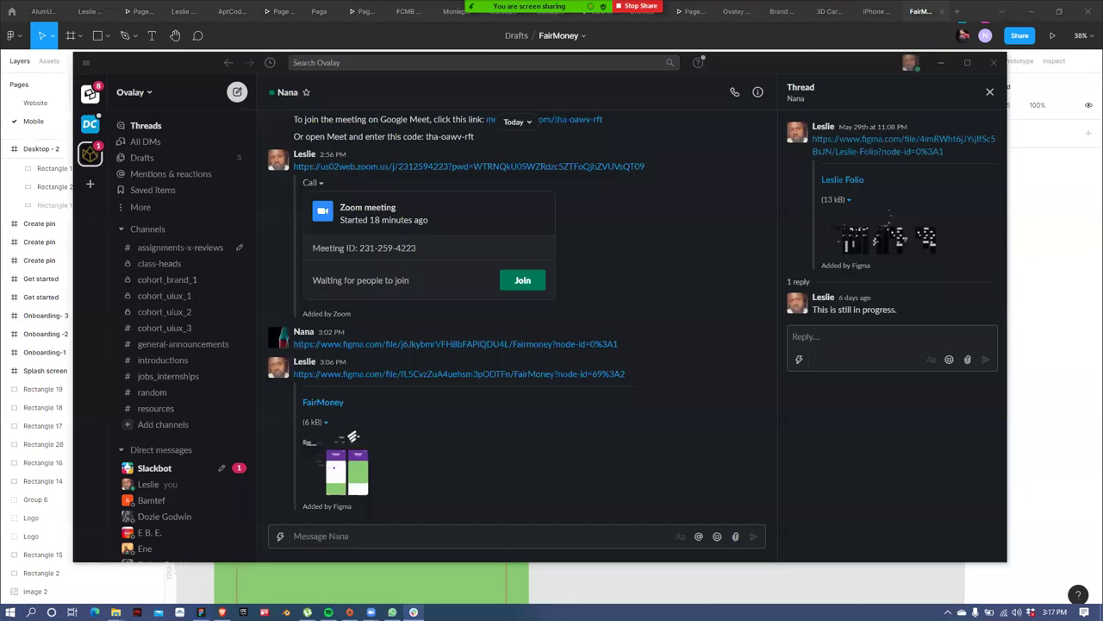
key(alt+Tab)
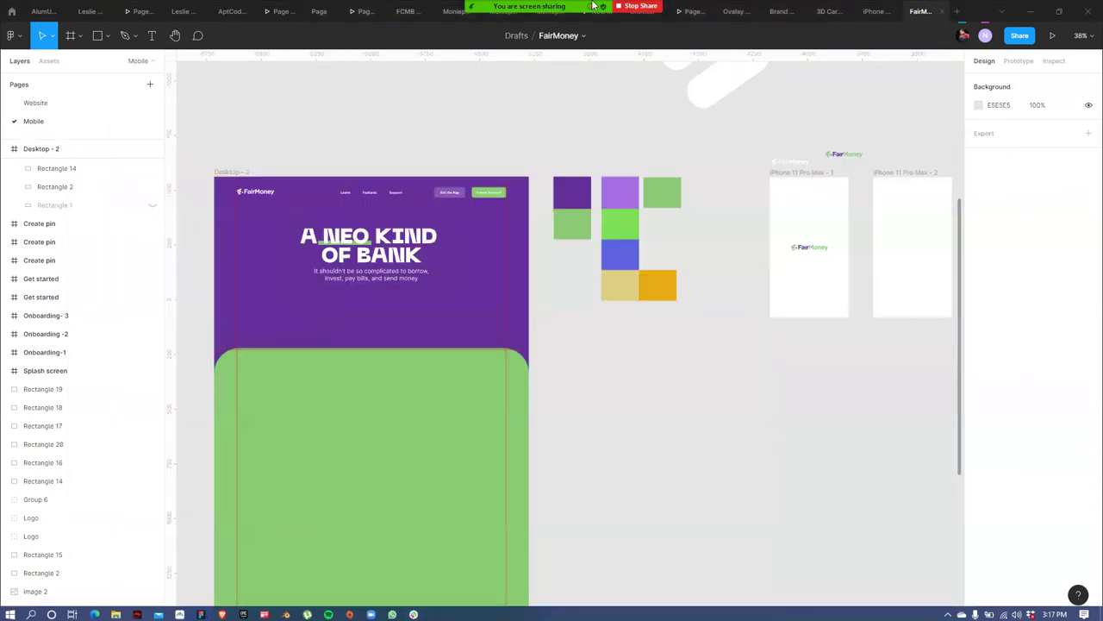
right_click(793, 43)
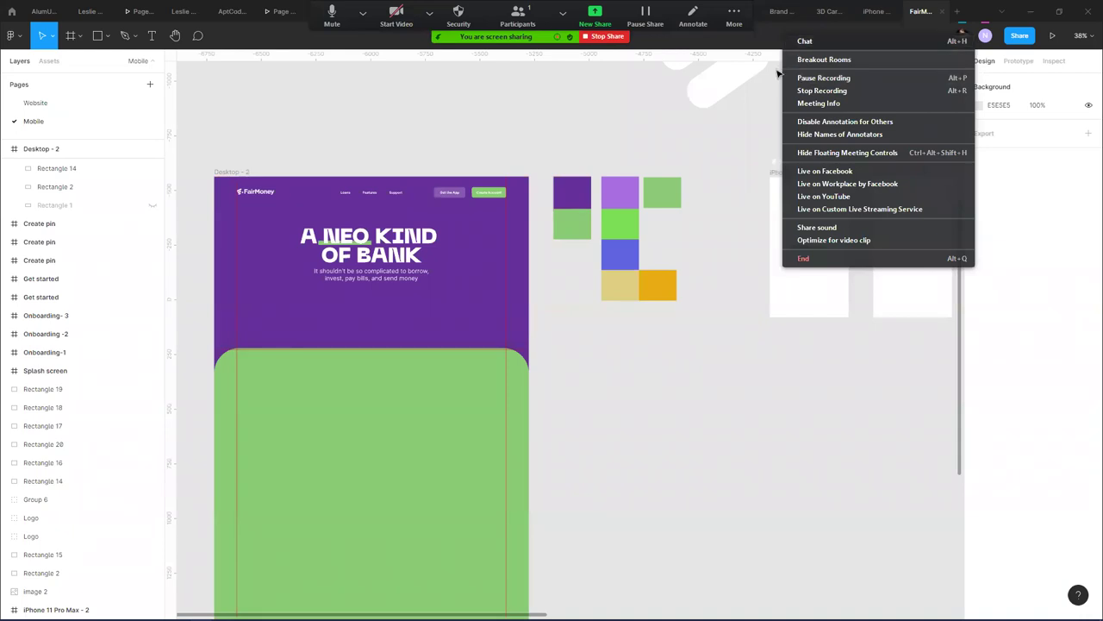
click(461, 133)
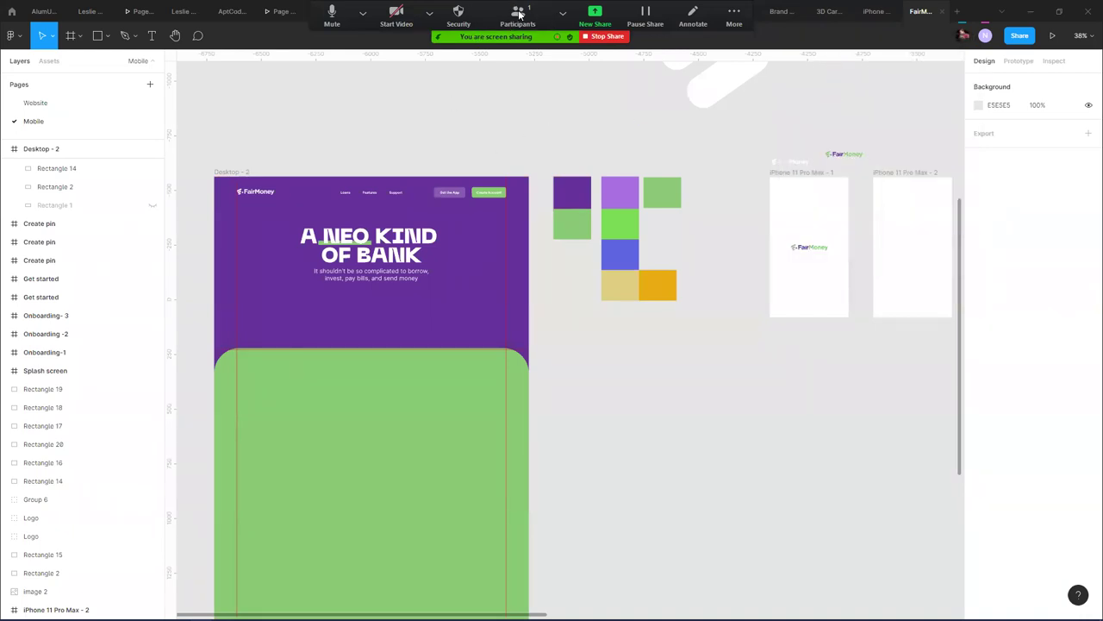
click(518, 14)
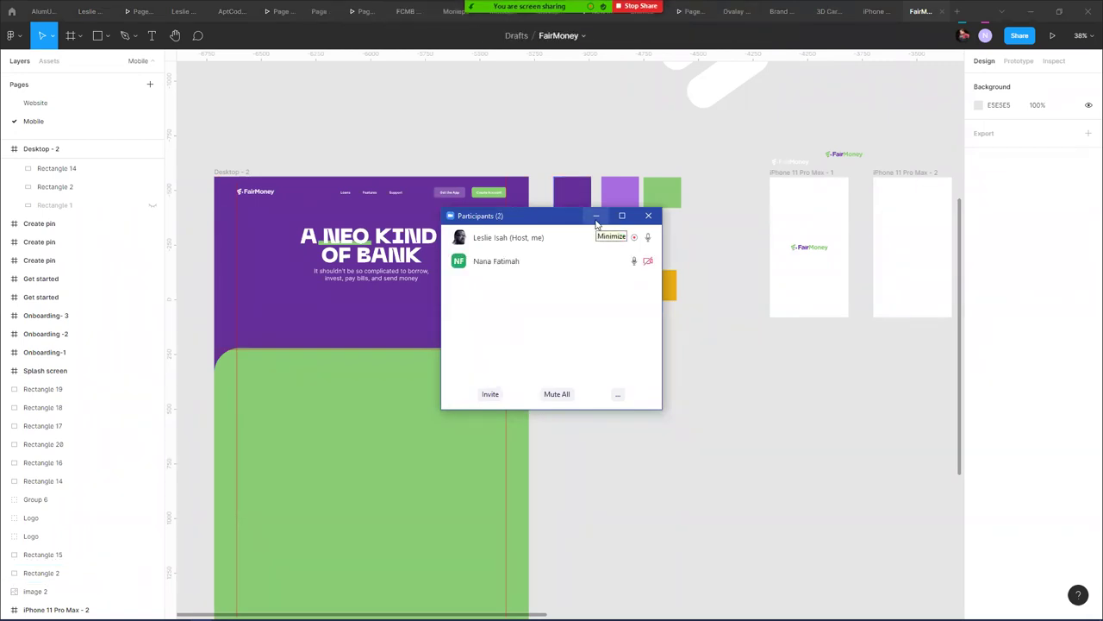
click(595, 217)
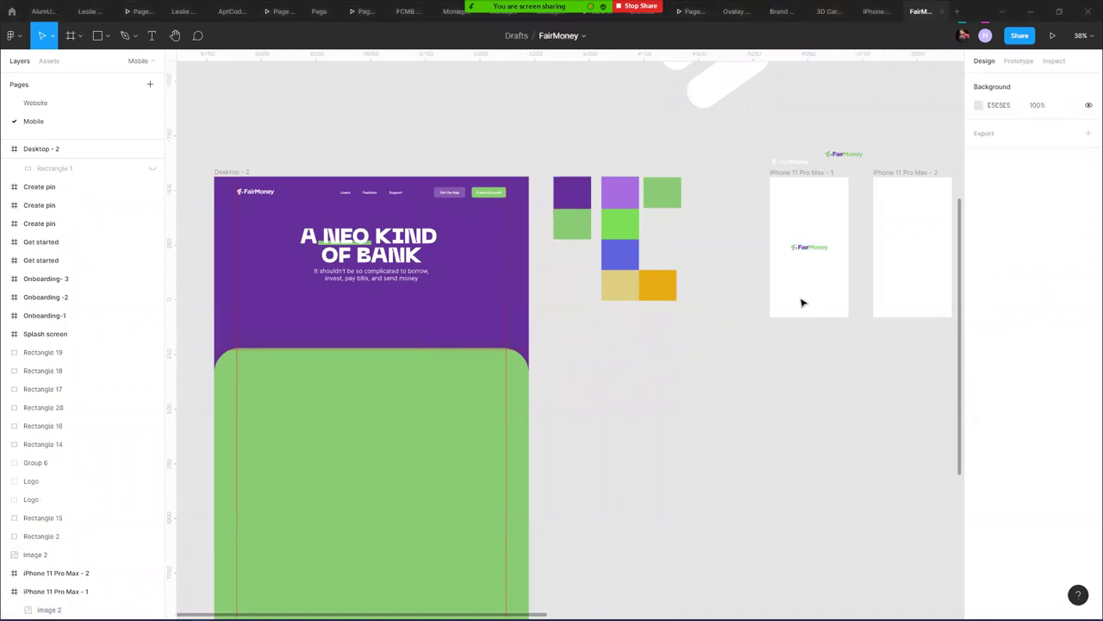
- Move the purple colour square into iPhone 11 Pro Max - 2 as its background
drag(768, 286, 572, 291)
click(328, 197)
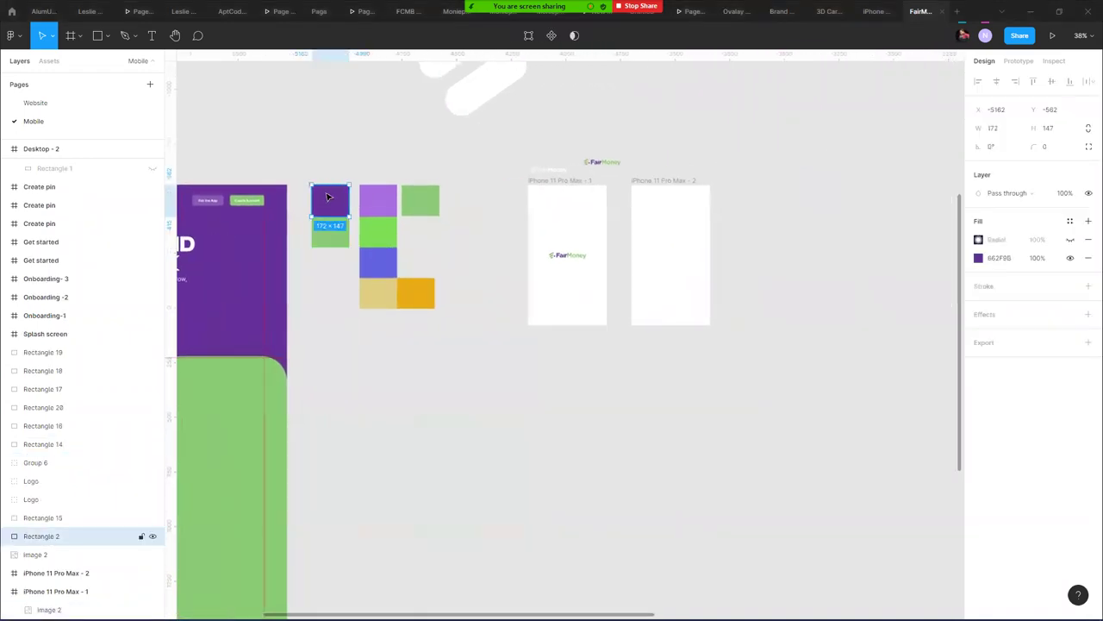
drag(338, 201, 677, 330)
click(647, 371)
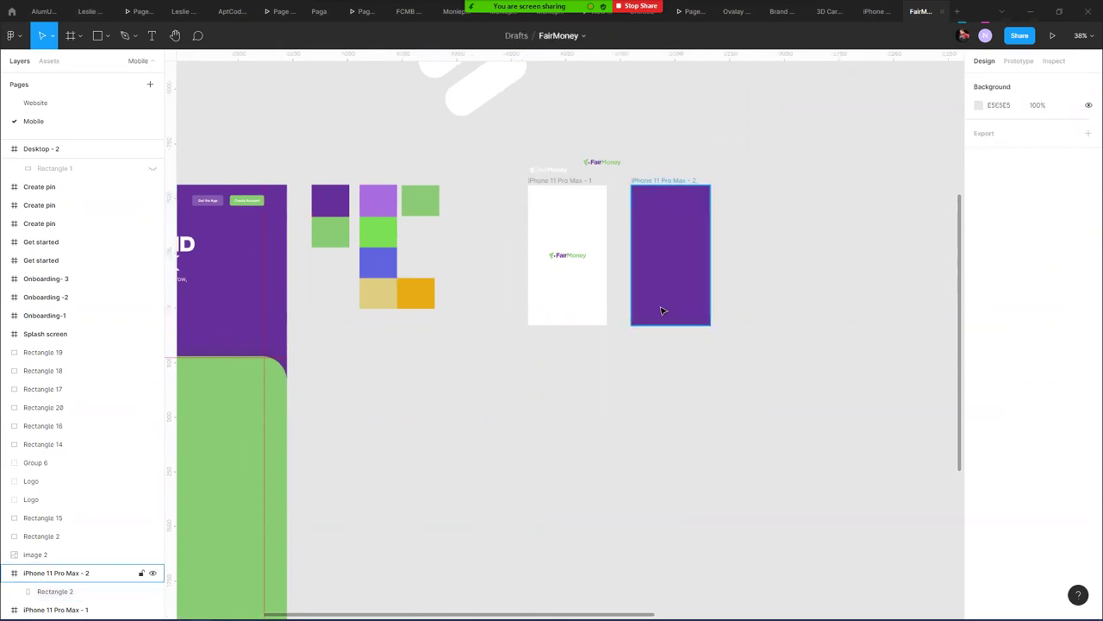
scroll(655, 306, up, 5)
click(652, 305)
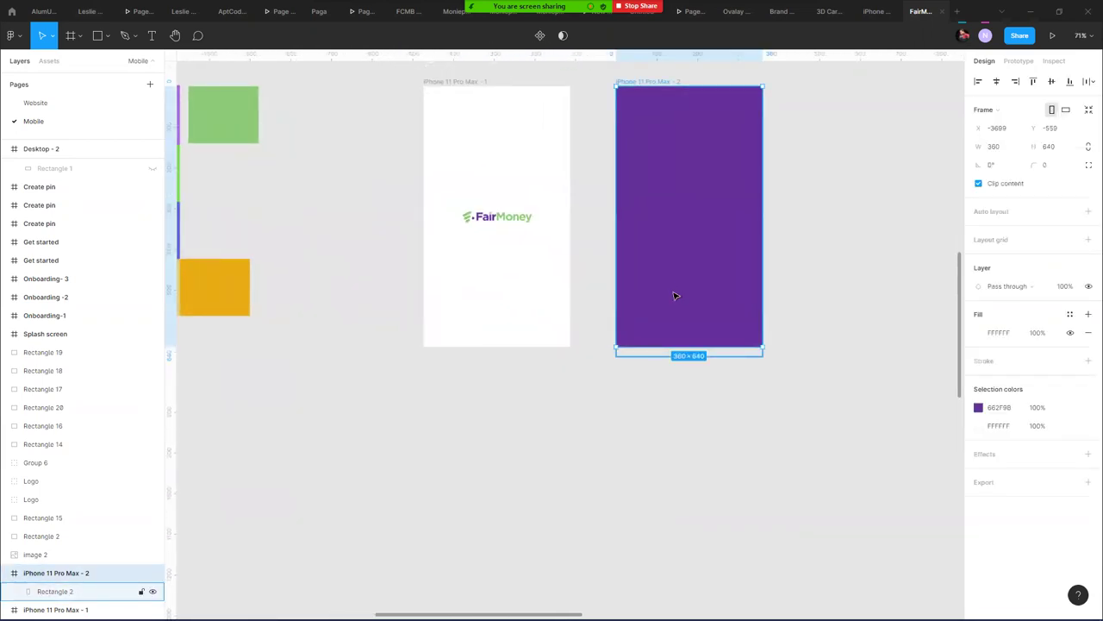
click(674, 297)
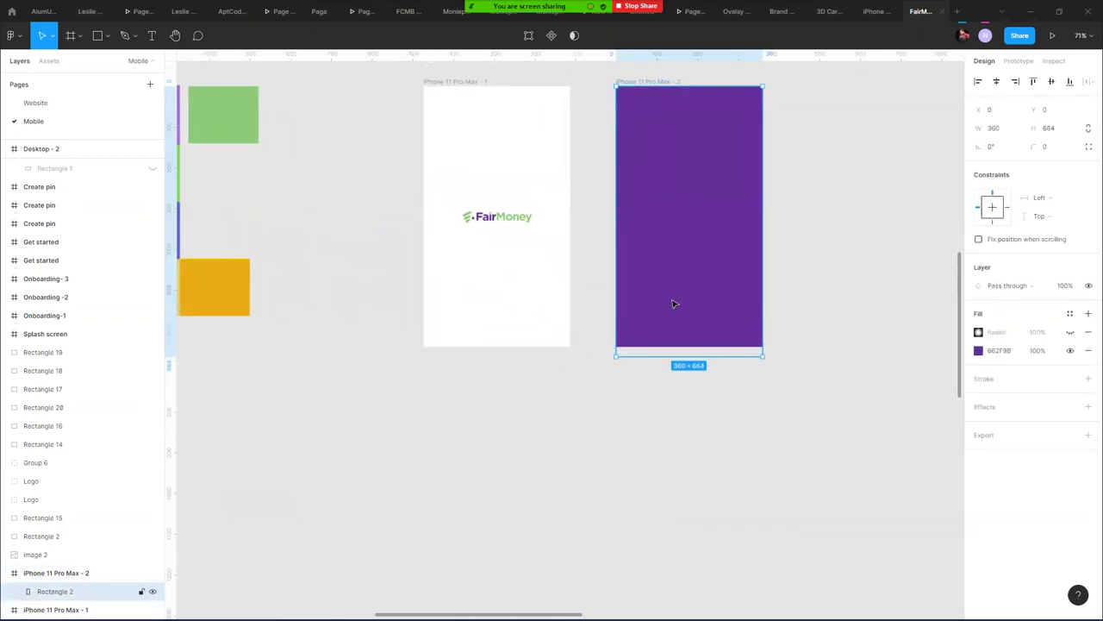
click(778, 261)
scroll(327, 272, down, 3)
scroll(327, 272, left, 10)
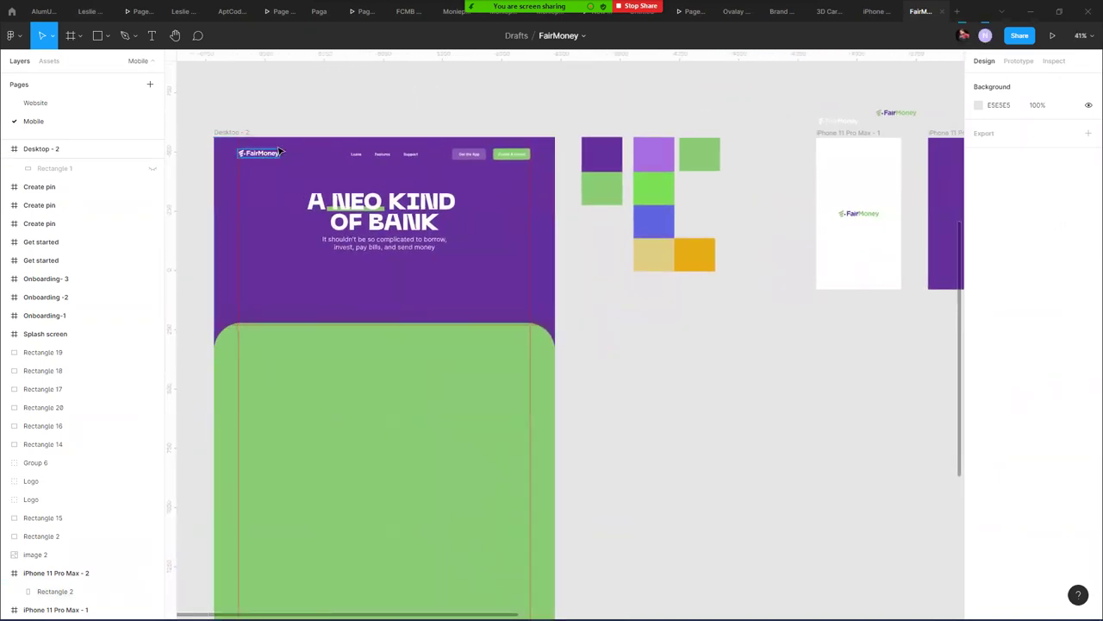
- Move the white FairMoney logo from the desktop header, centred in the purple frame
click(280, 153)
scroll(276, 158, right, 2)
drag(1069, 166, 802, 217)
click(849, 164)
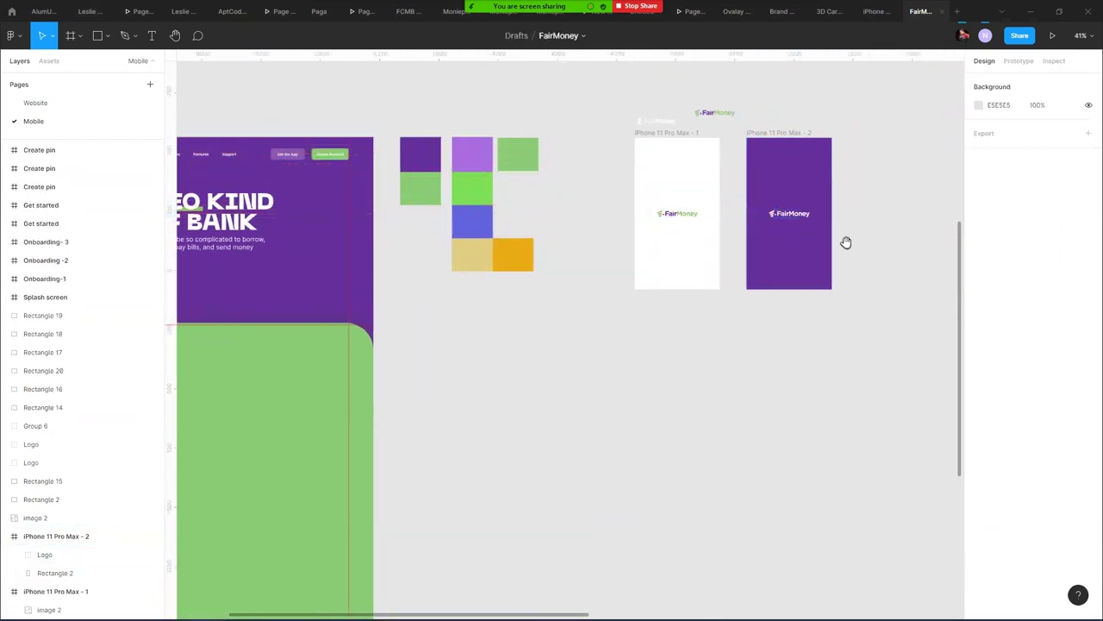
scroll(775, 259, right, 3)
scroll(561, 276, left, 2)
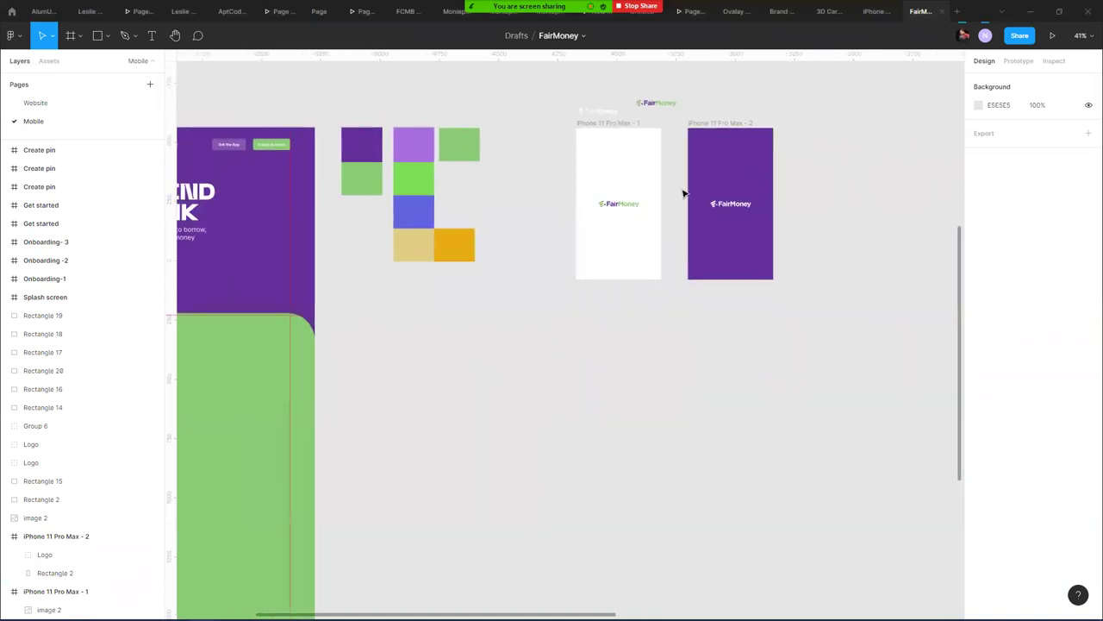
- Duplicate the purple frame as iPhone 11 Pro Max - 3 with the coloured logo beside it
click(723, 123)
drag(722, 123, 736, 154)
click(887, 276)
scroll(780, 308, down, 1)
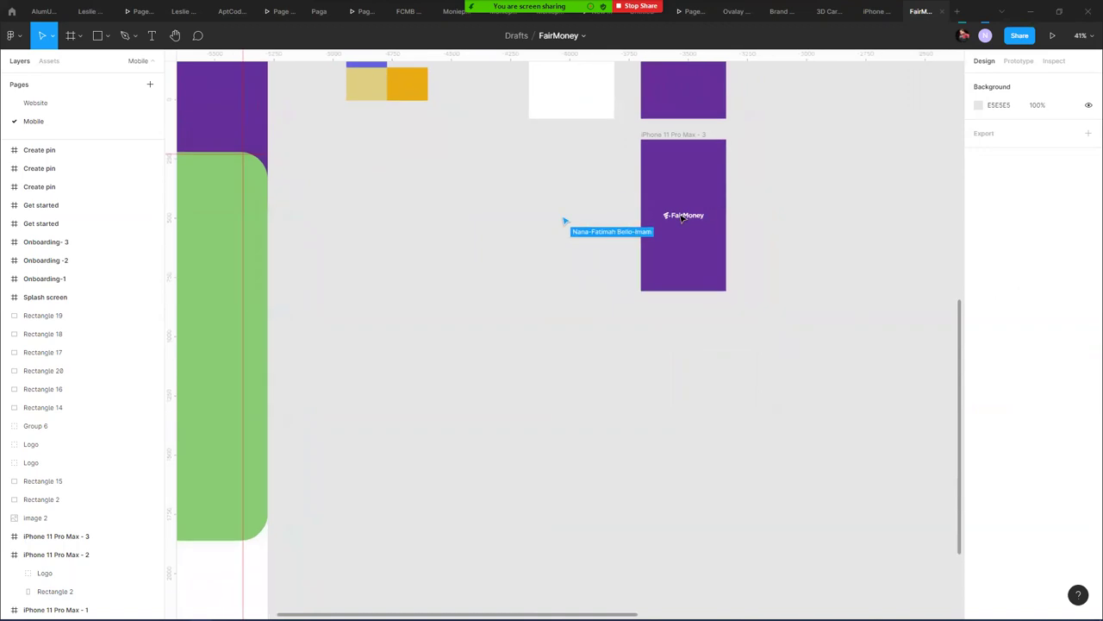
drag(604, 157, 529, 262)
drag(510, 150, 695, 320)
scroll(621, 318, up, 5)
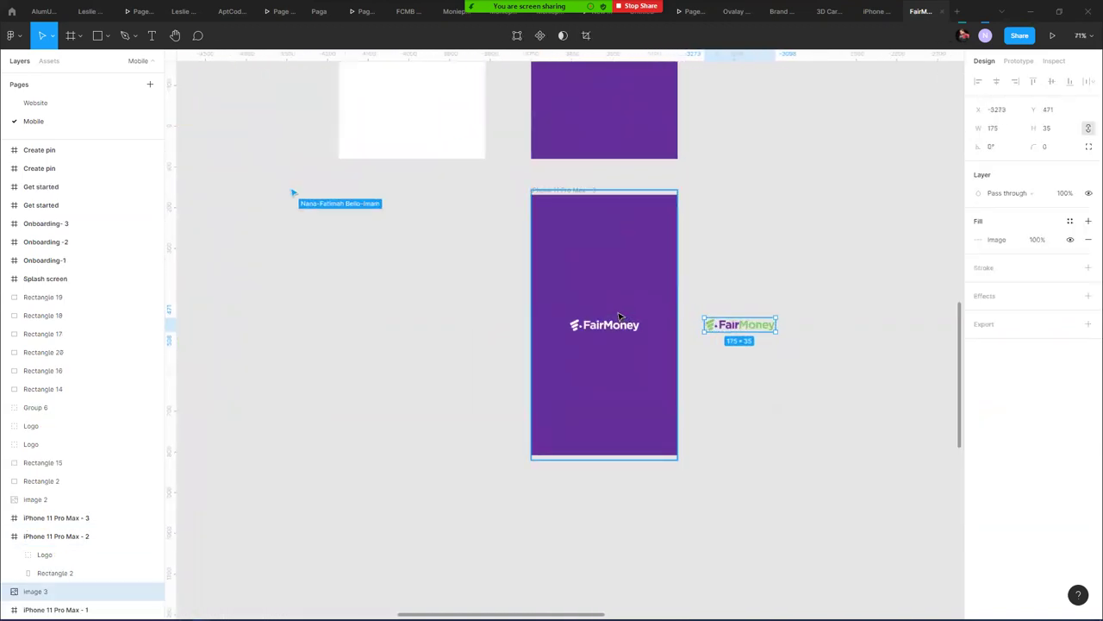
- Fill the third frame's background with the logo green using the eyedropper
click(628, 388)
key(i)
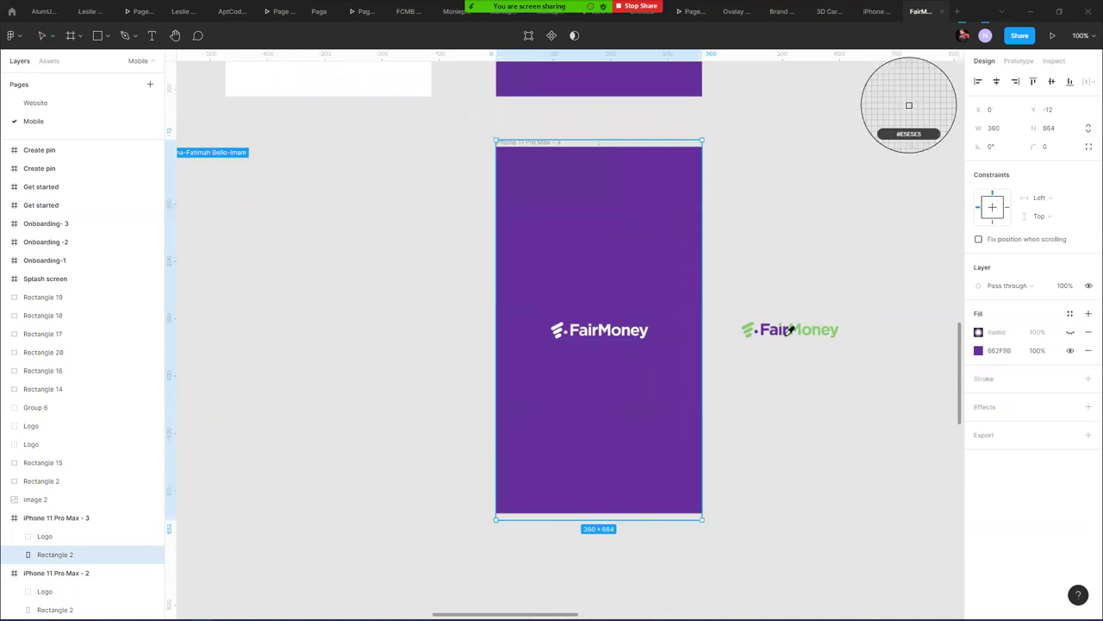
click(748, 331)
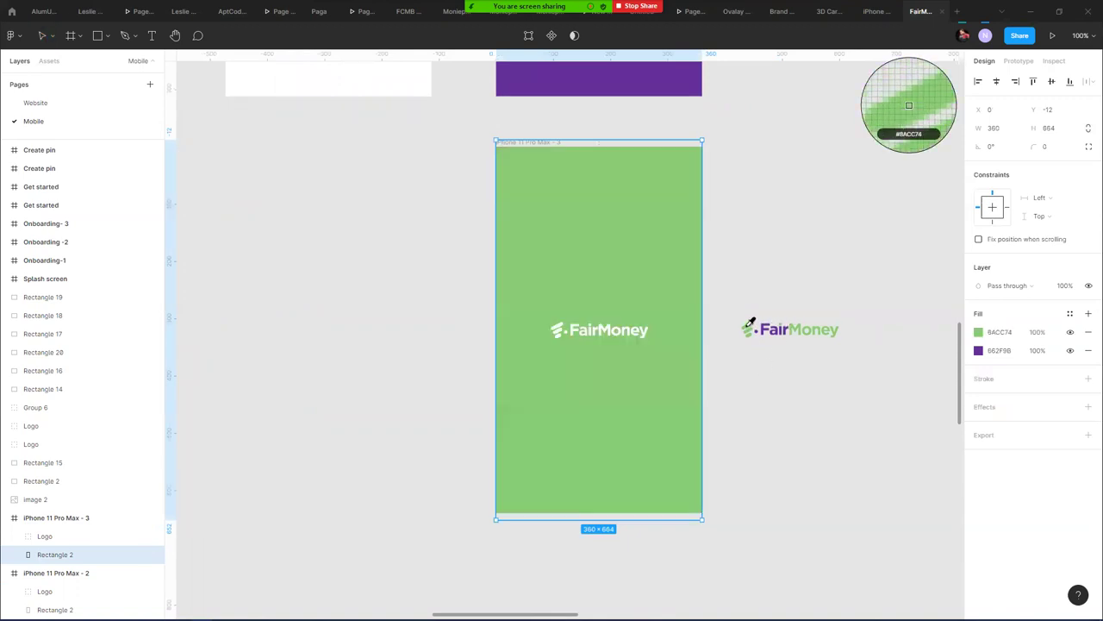
click(742, 238)
drag(738, 233, 795, 539)
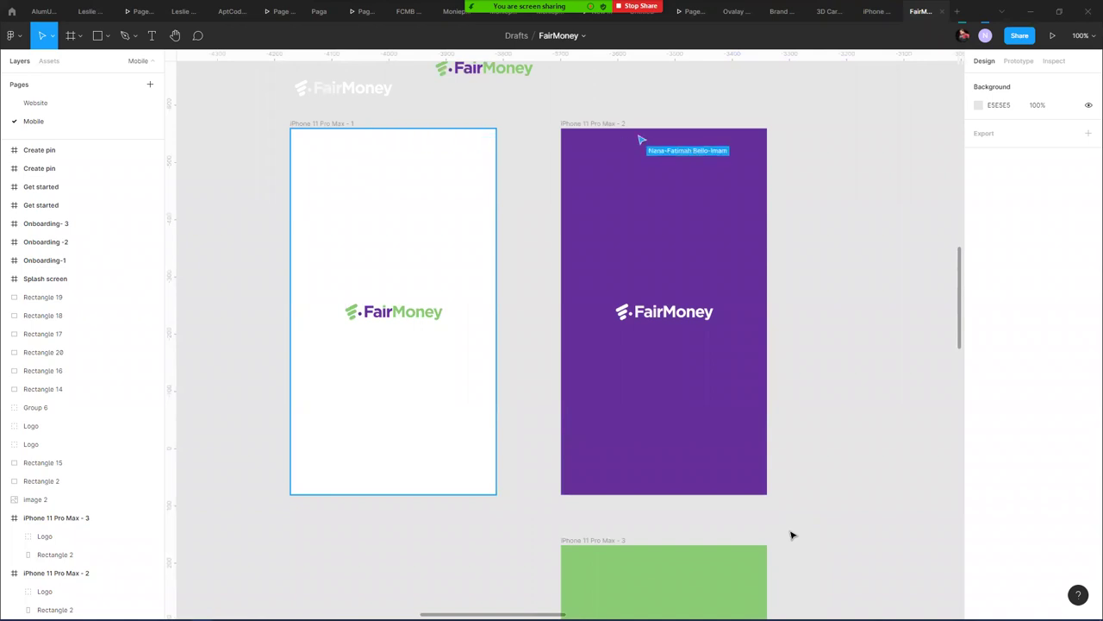
click(335, 125)
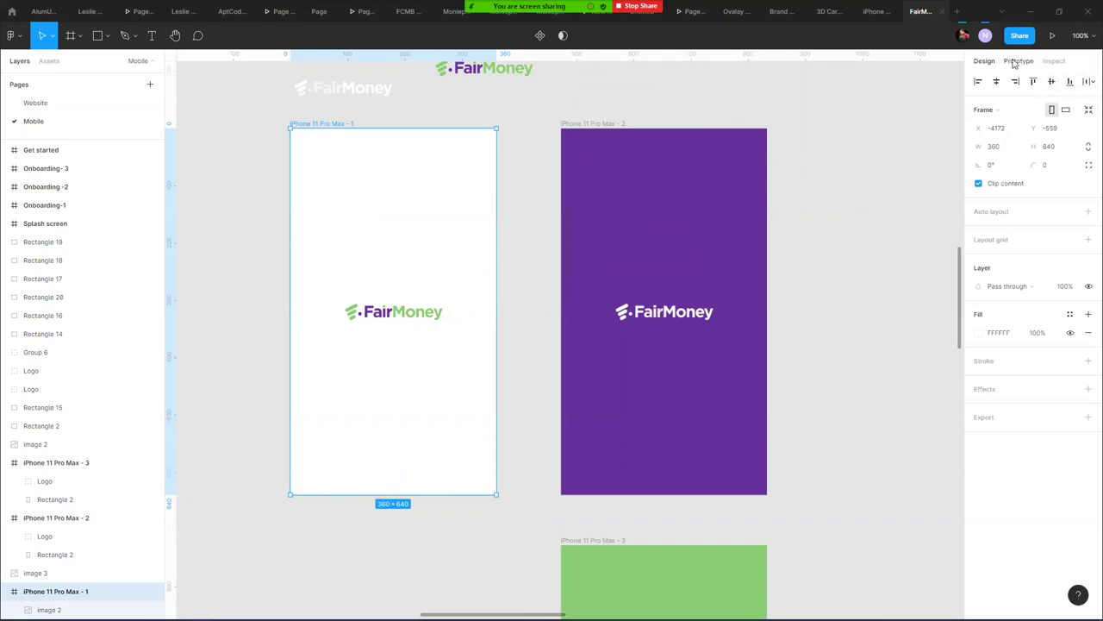
- Add an iPhone 11 Pro Max preset frame (414 × 896) aligned with the other frames
click(774, 125)
scroll(655, 181, right, 5)
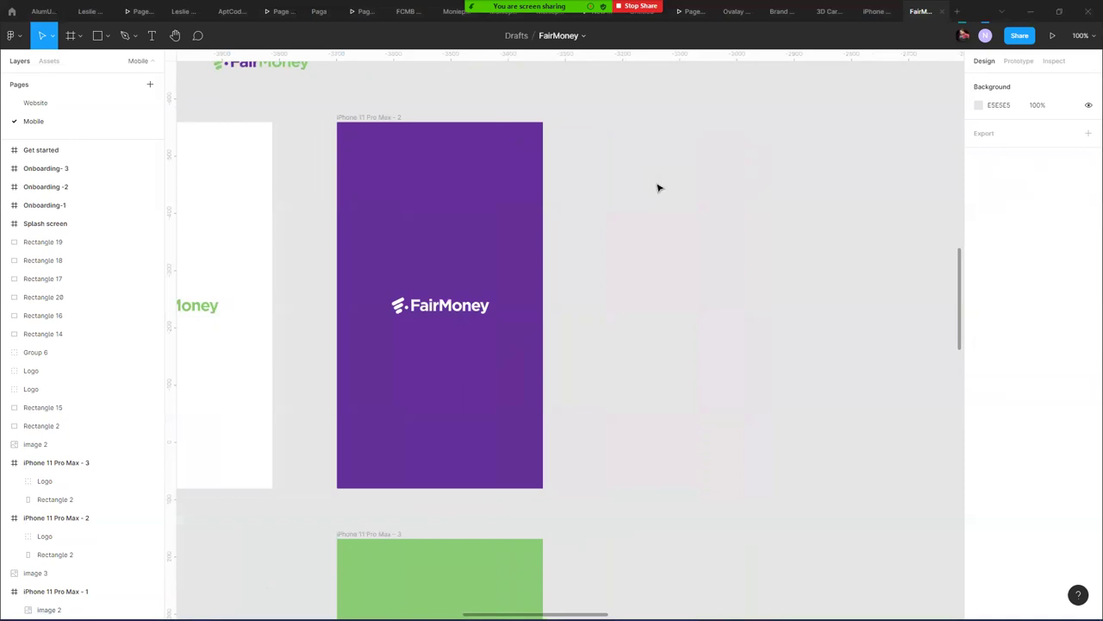
key(f)
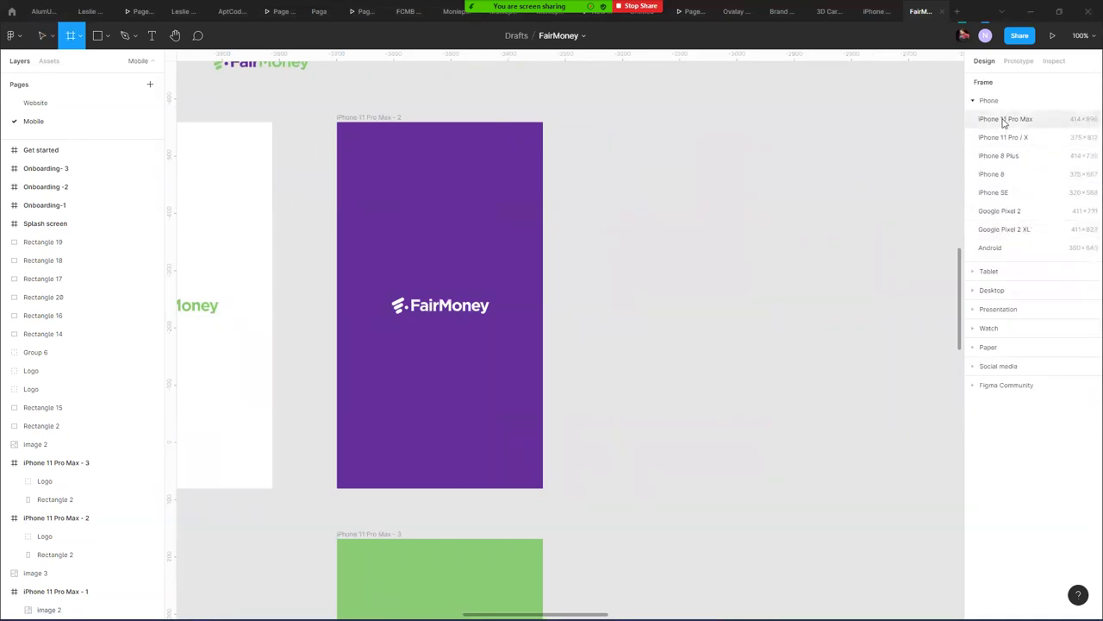
click(1005, 119)
drag(610, 81, 676, 125)
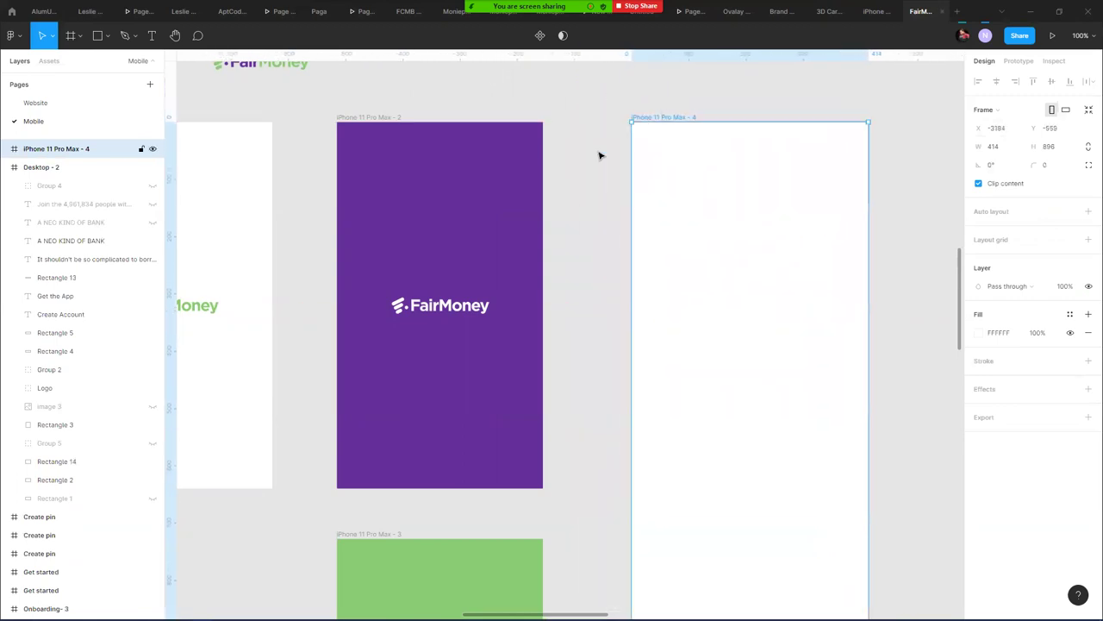
click(577, 278)
- Copy the 175 × 35 coloured FairMoney logo from frame 1 into the new frame
scroll(613, 197, down, 5)
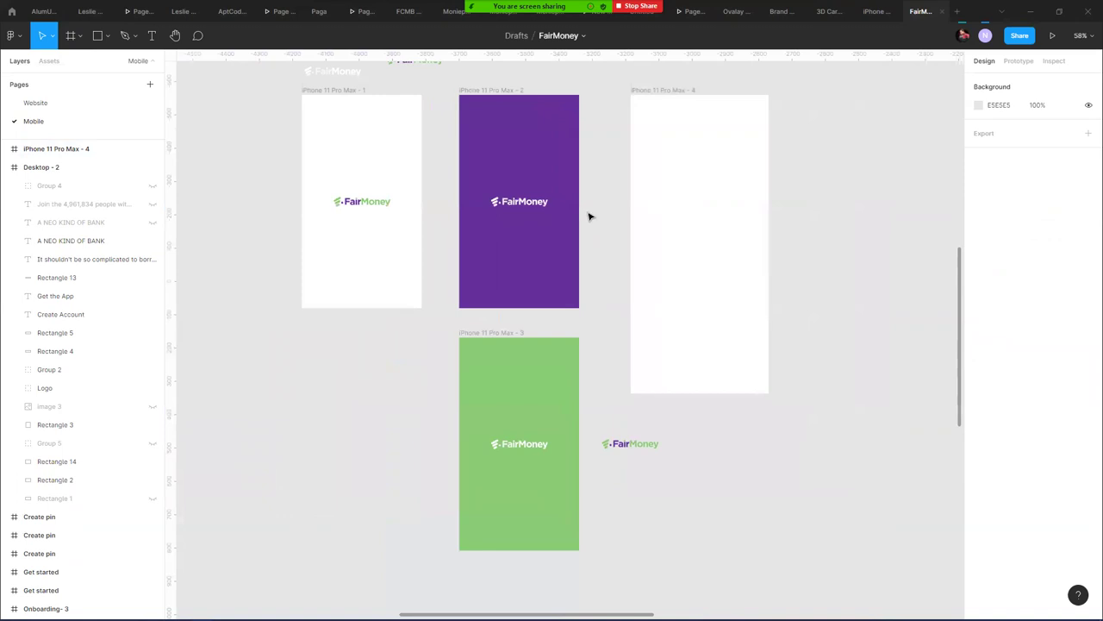
click(517, 142)
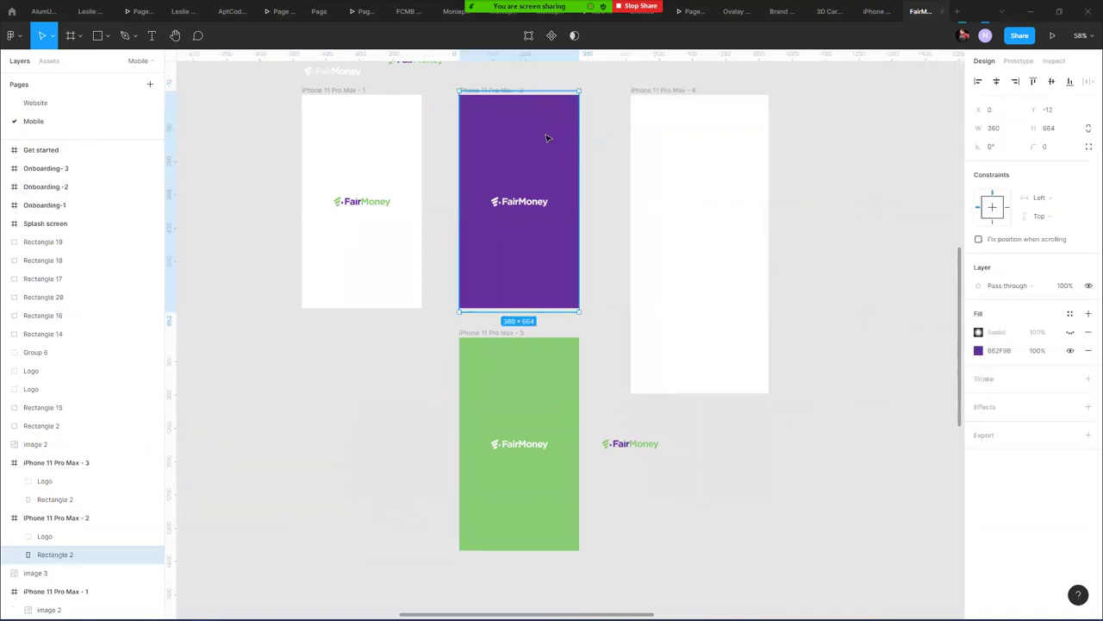
click(370, 202)
drag(370, 204, 732, 231)
scroll(732, 243, up, 5)
click(627, 356)
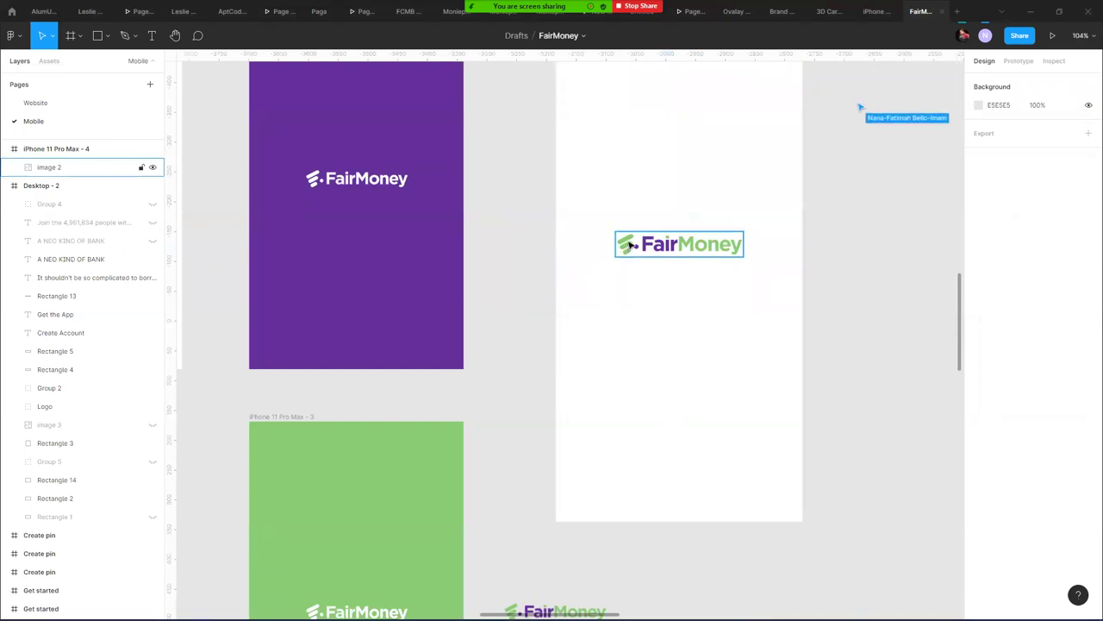
scroll(570, 307, down, 6)
drag(336, 354, 637, 348)
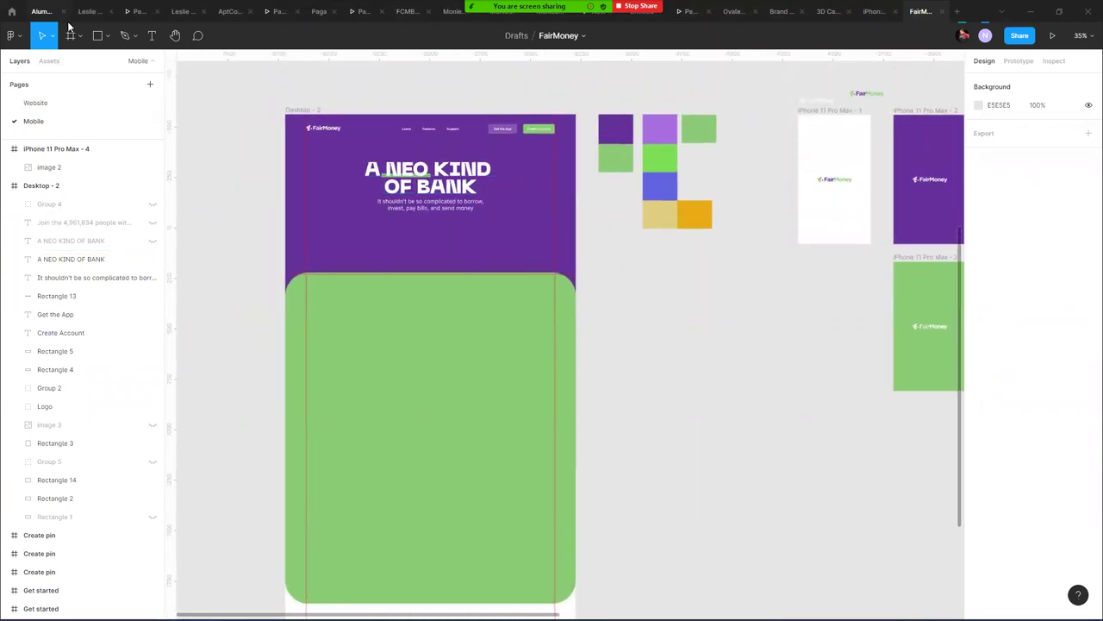
click(36, 103)
scroll(542, 311, down, 5)
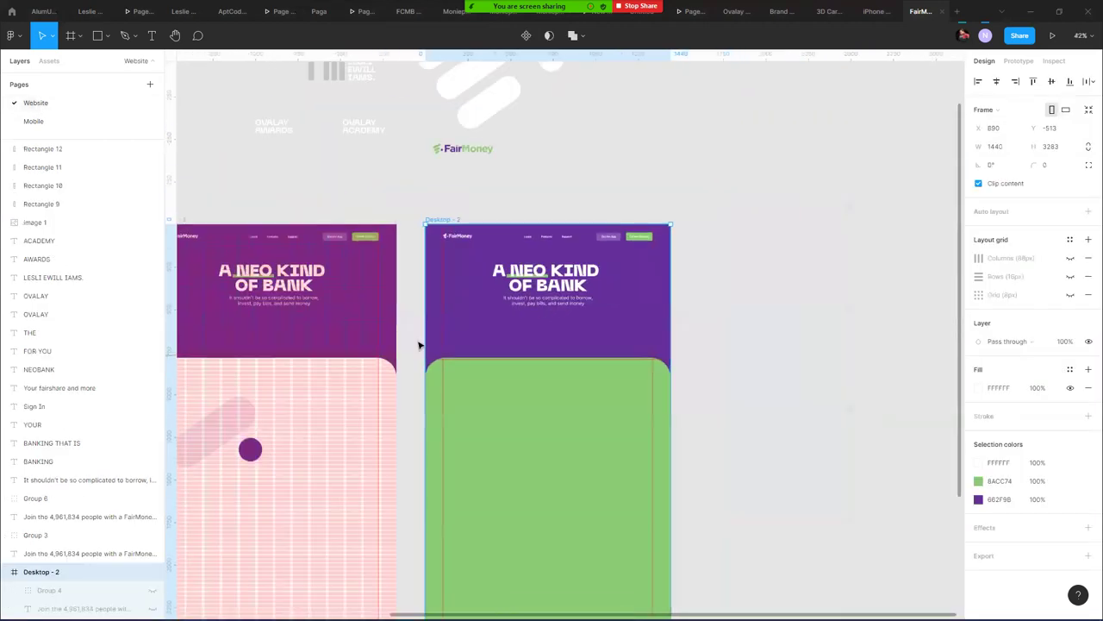
scroll(523, 236, down, 2)
scroll(408, 463, left, 3)
scroll(539, 112, up, 8)
click(539, 112)
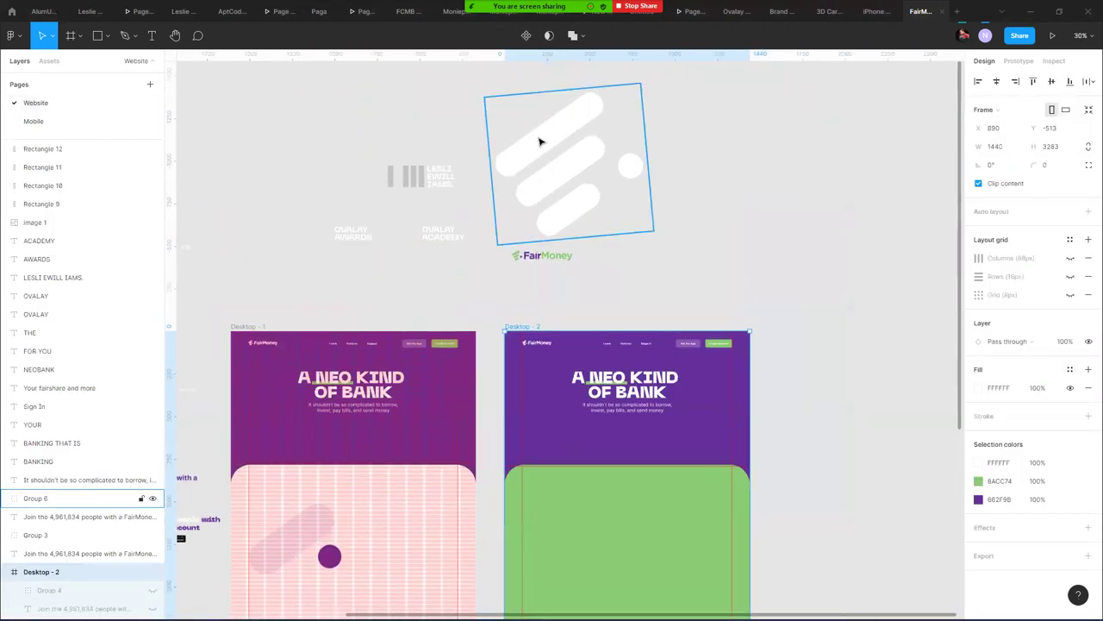
click(34, 121)
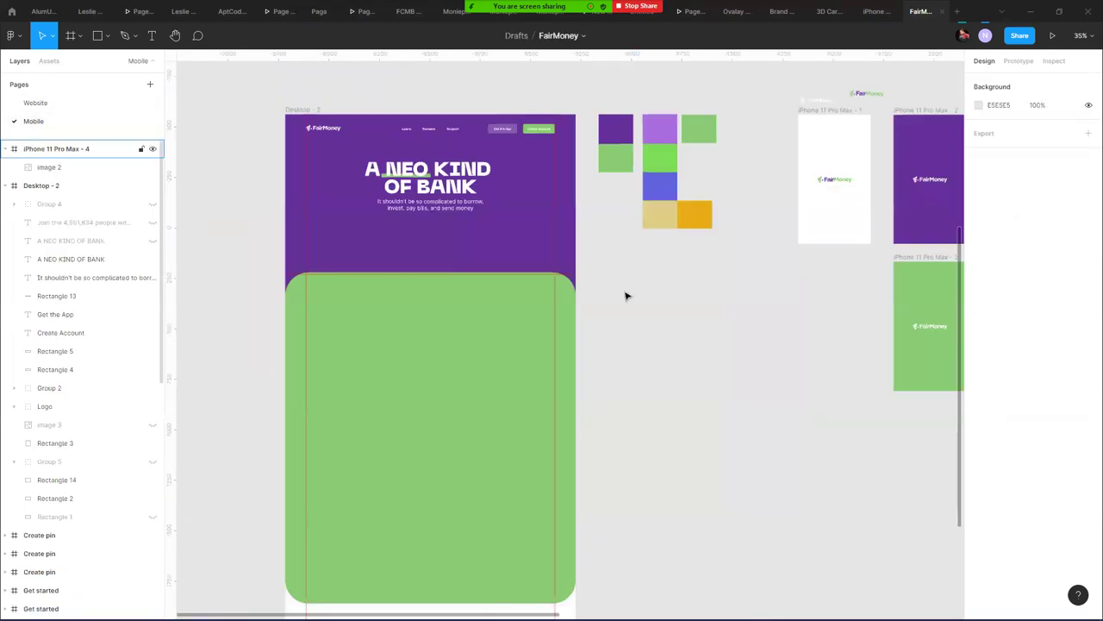
scroll(234, 251, right, 3)
scroll(473, 261, down, 5)
scroll(435, 225, up, 2)
scroll(435, 224, up, 2)
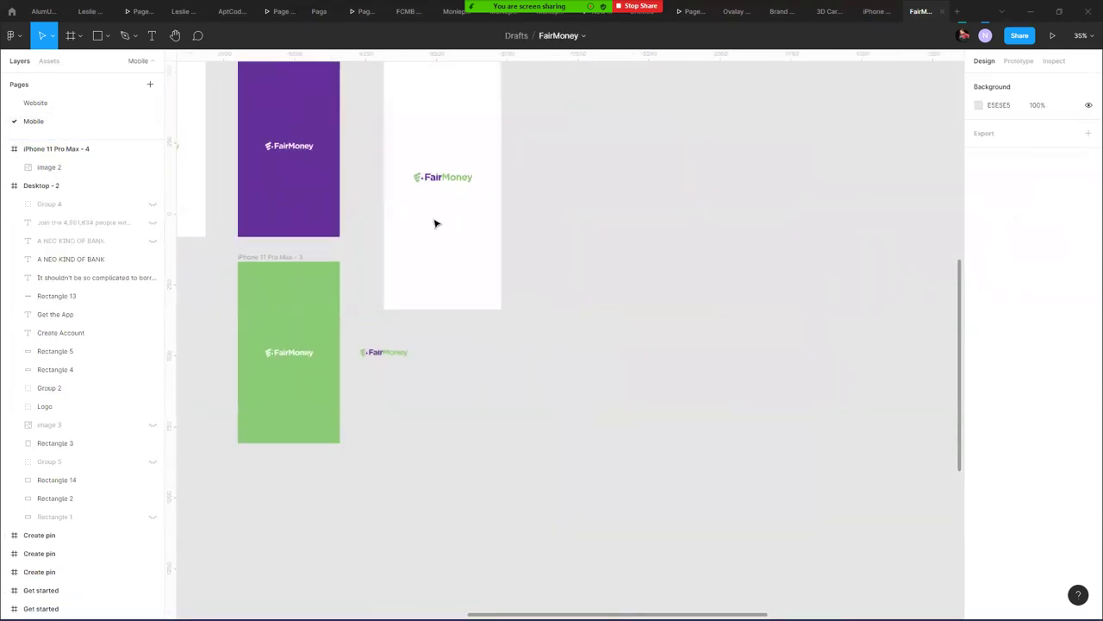
- Paste the diagonal-bar graphic beside the fourth frame and colour its three bars green 8BCC74
drag(664, 281, 480, 345)
key(ctrl+v)
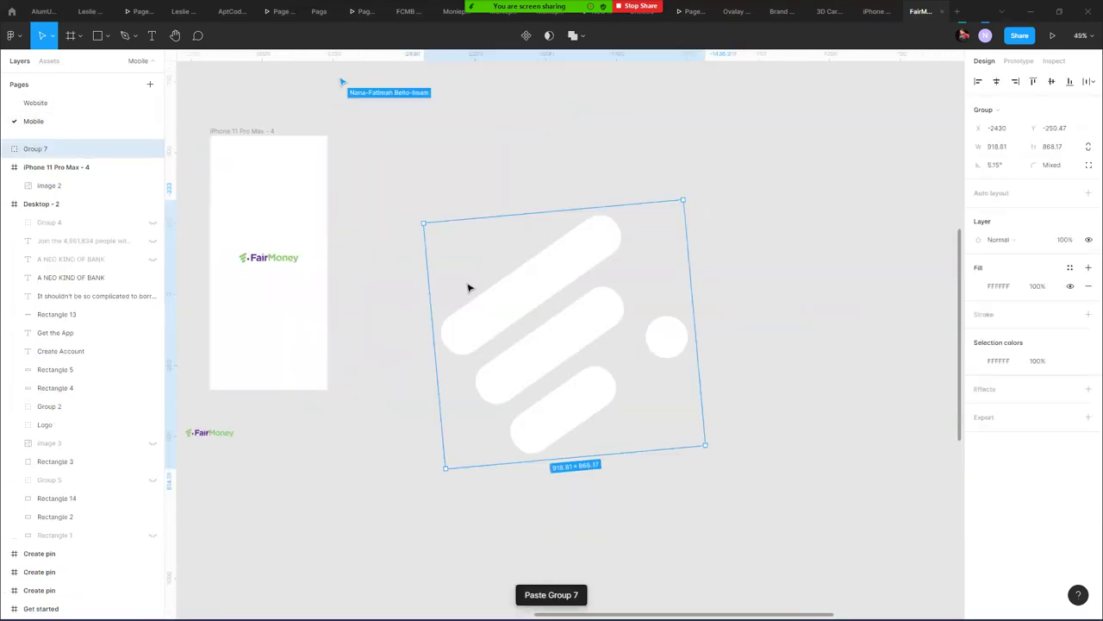
drag(538, 287, 420, 327)
double_click(473, 298)
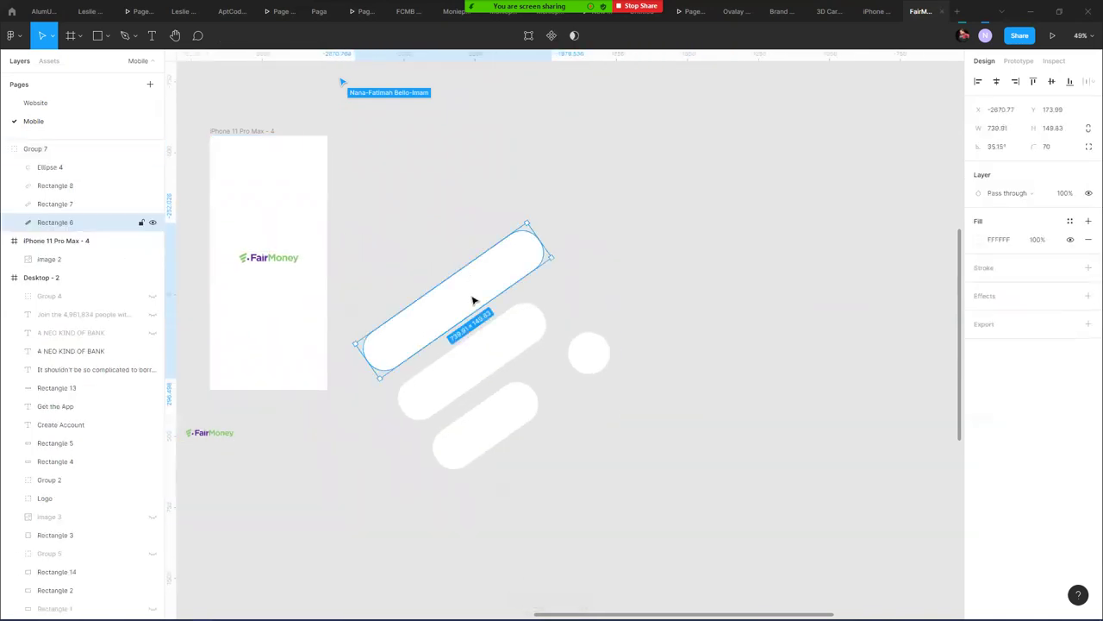
shift+click(473, 350)
shift+click(488, 425)
key(i)
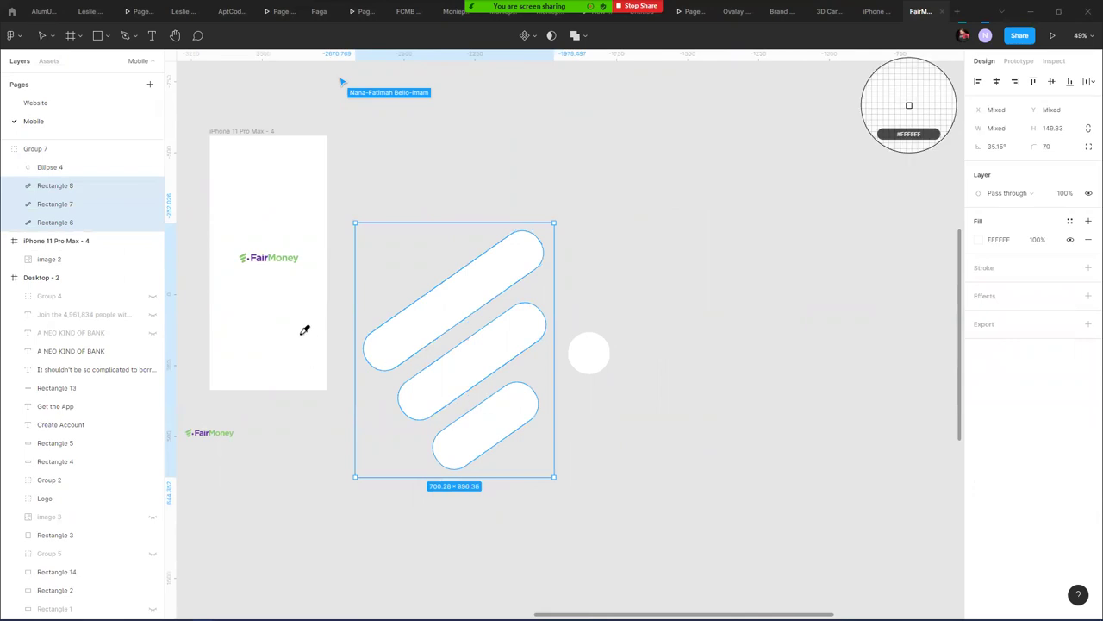
click(245, 256)
- Sample purple 662F9B from the purple screen for the circle, then select the whole graphic
click(585, 352)
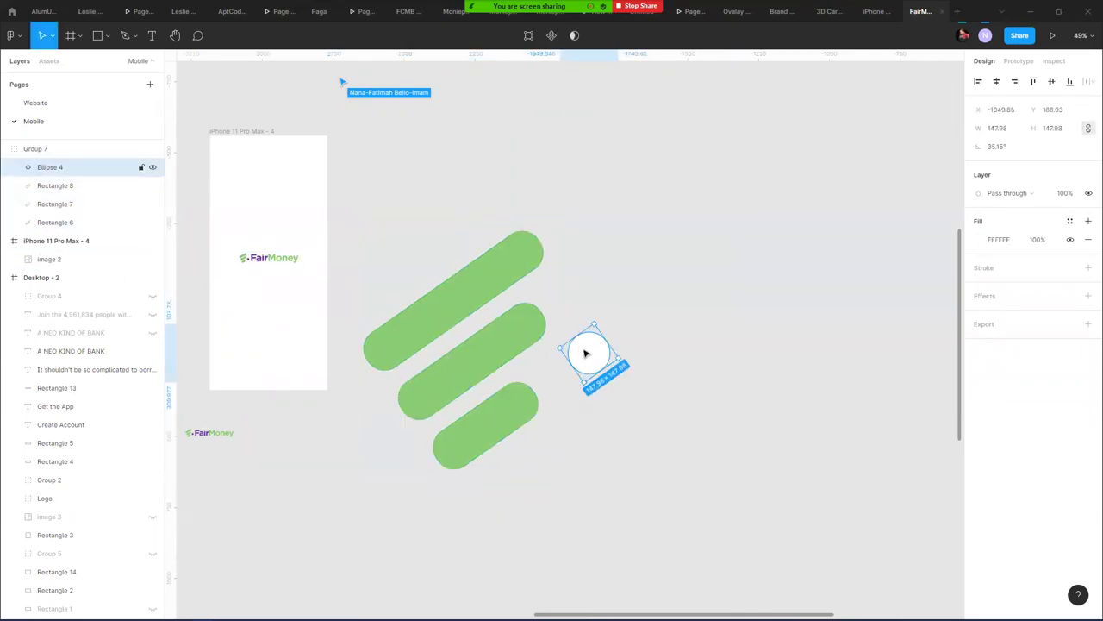
key(i)
drag(283, 258, 542, 214)
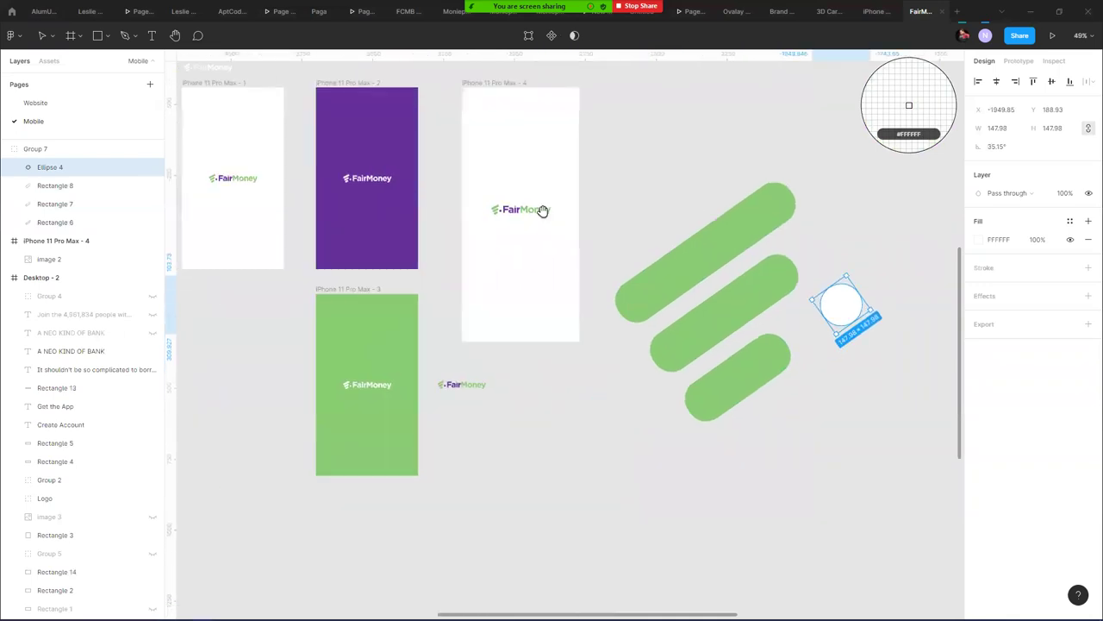
click(385, 216)
click(632, 147)
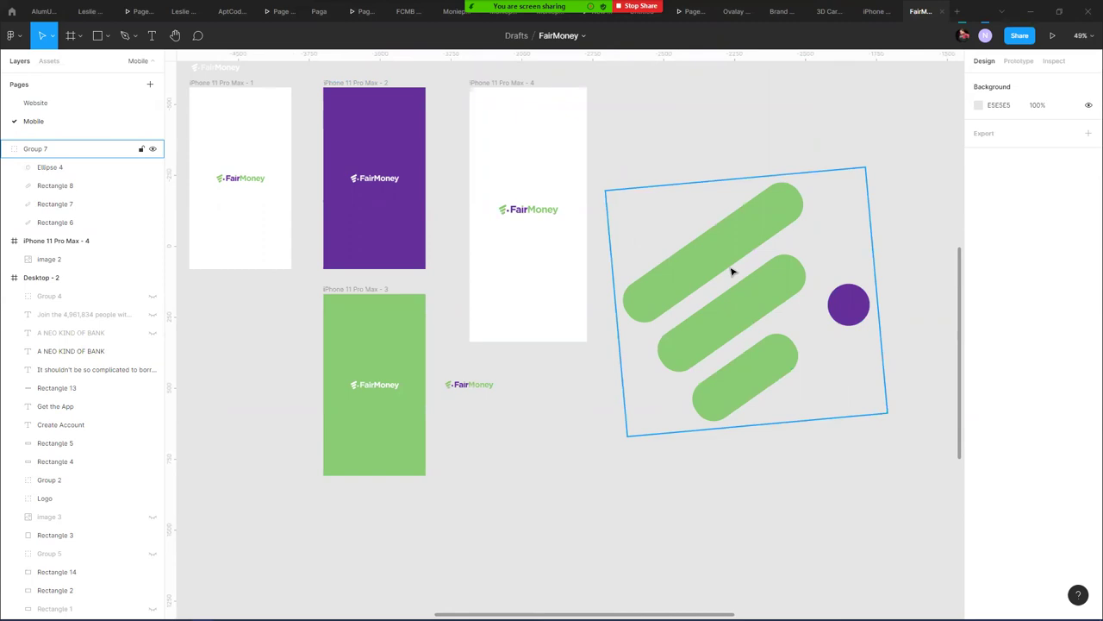
click(721, 299)
scroll(522, 224, right, 5)
scroll(760, 370, down, 2)
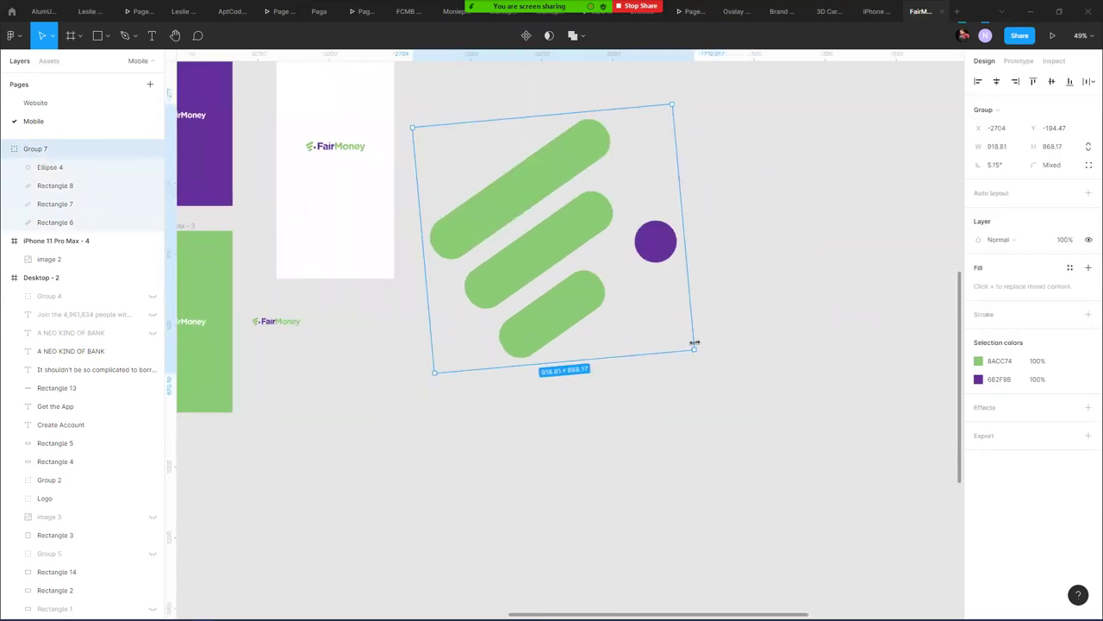
- Scale the bar graphic to about 501×473 and place it in iPhone 11 Pro Max - 4's lower-left corner
drag(695, 349, 528, 218)
drag(469, 176, 308, 258)
drag(354, 198, 394, 170)
drag(331, 230, 324, 260)
click(482, 233)
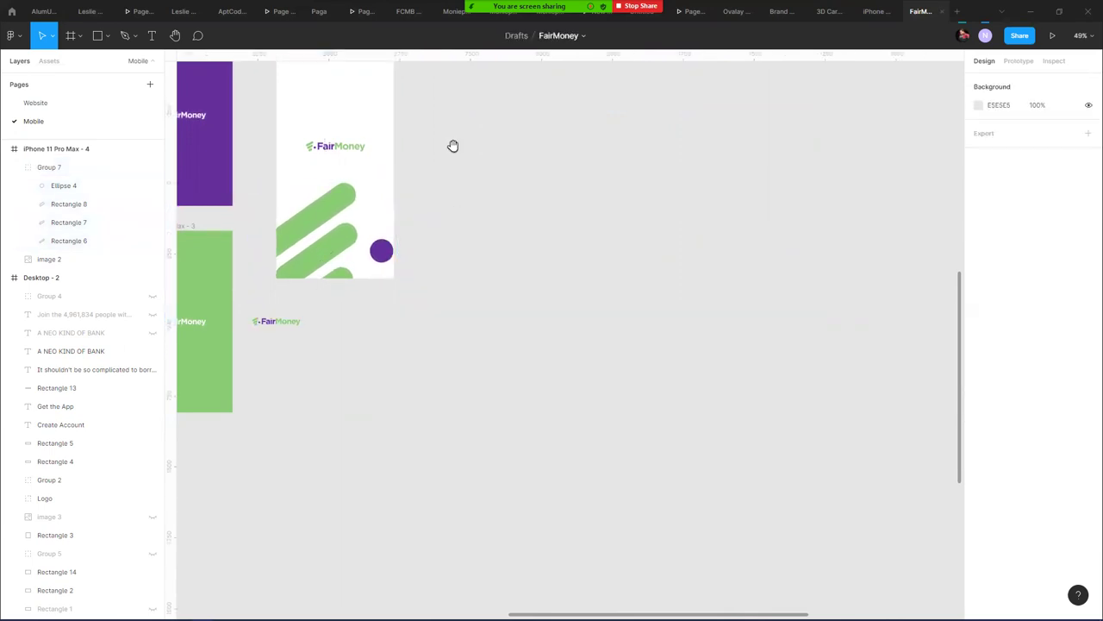
drag(453, 145, 453, 264)
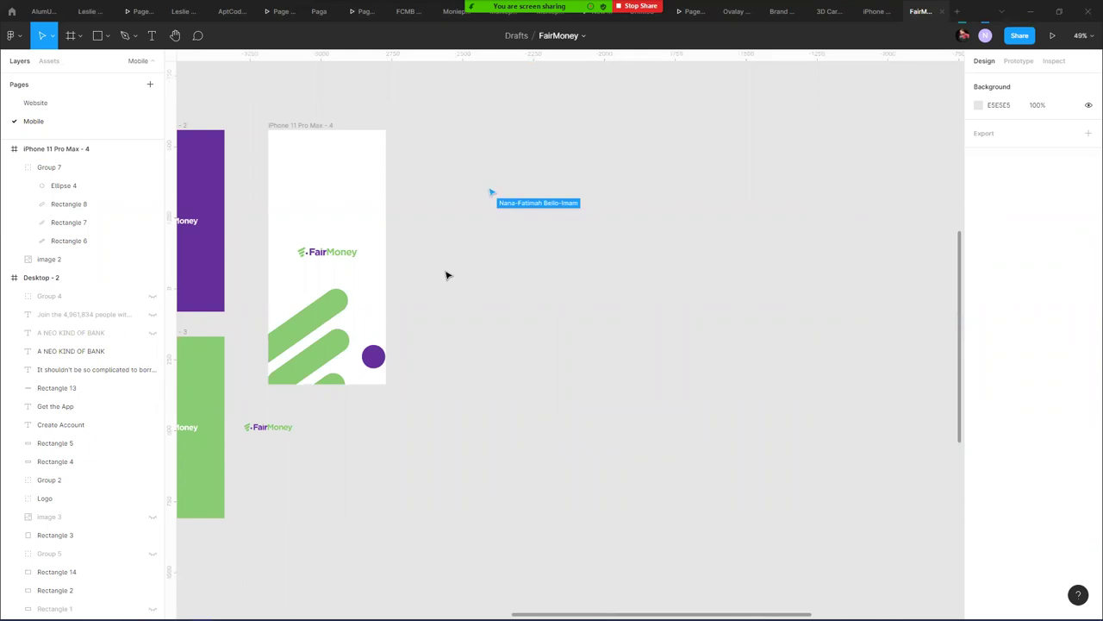
- Duplicate iPhone 11 Pro Max - 4 to the right and select the copied graphic
click(316, 125)
alt+drag(316, 125, 489, 126)
click(630, 256)
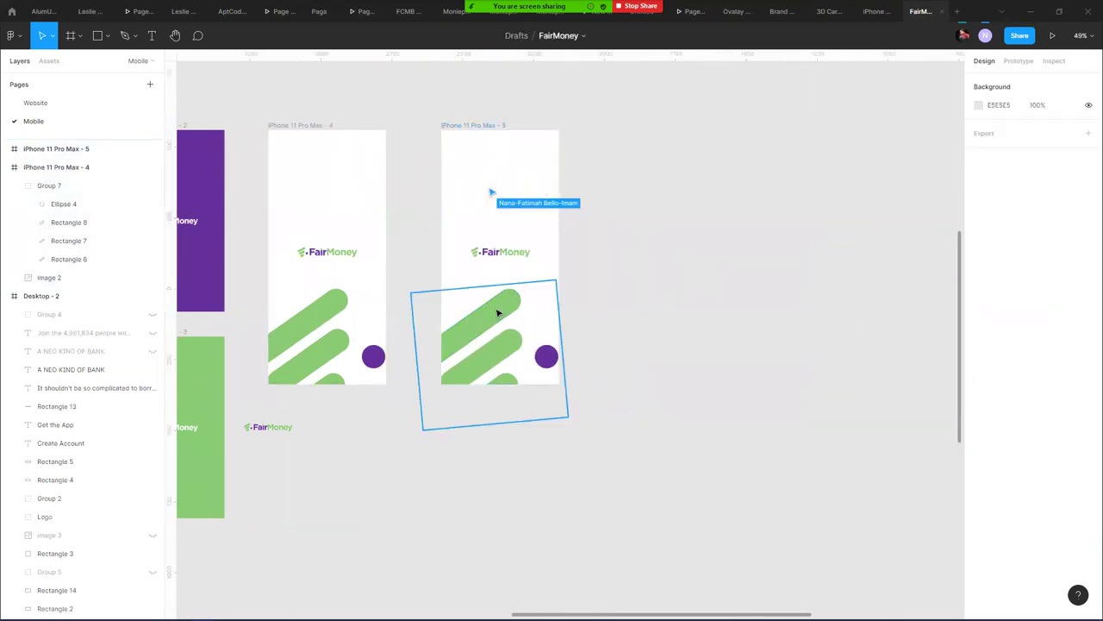
click(498, 312)
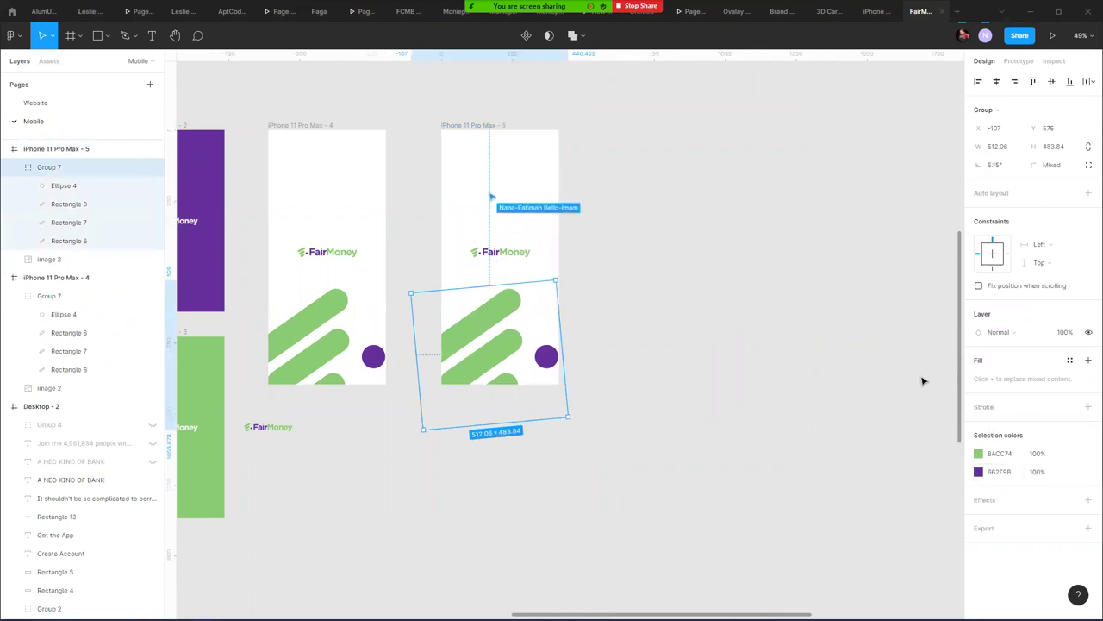
- Hide the three bars' fill and give them a green outline instead
click(90, 186)
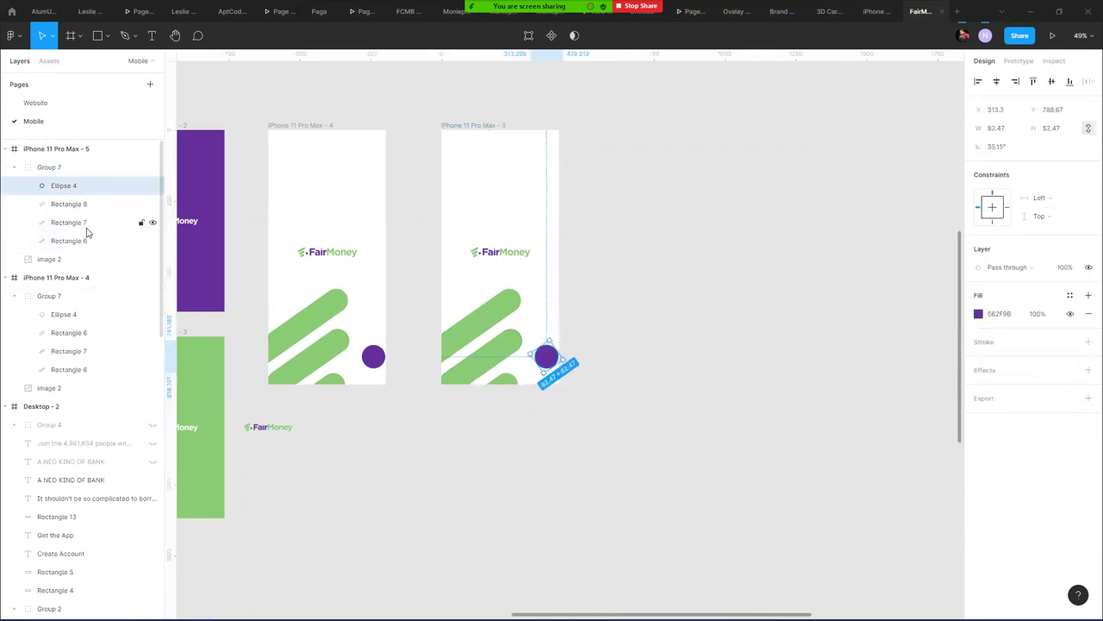
click(89, 204)
shift+click(90, 223)
shift+click(92, 242)
shift+click(92, 187)
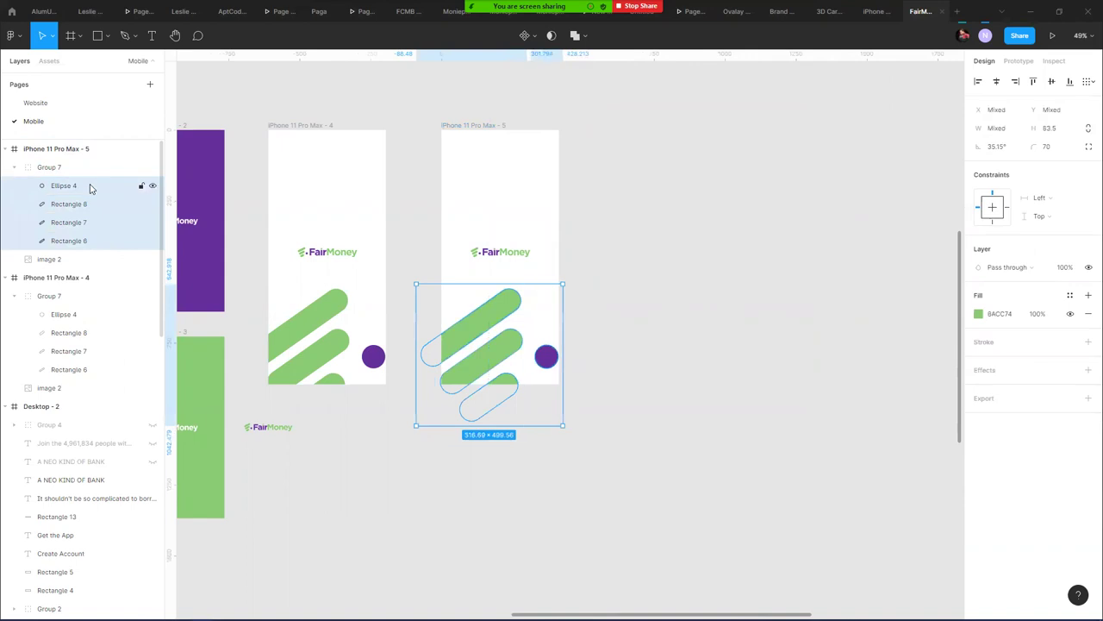
shift+click(105, 185)
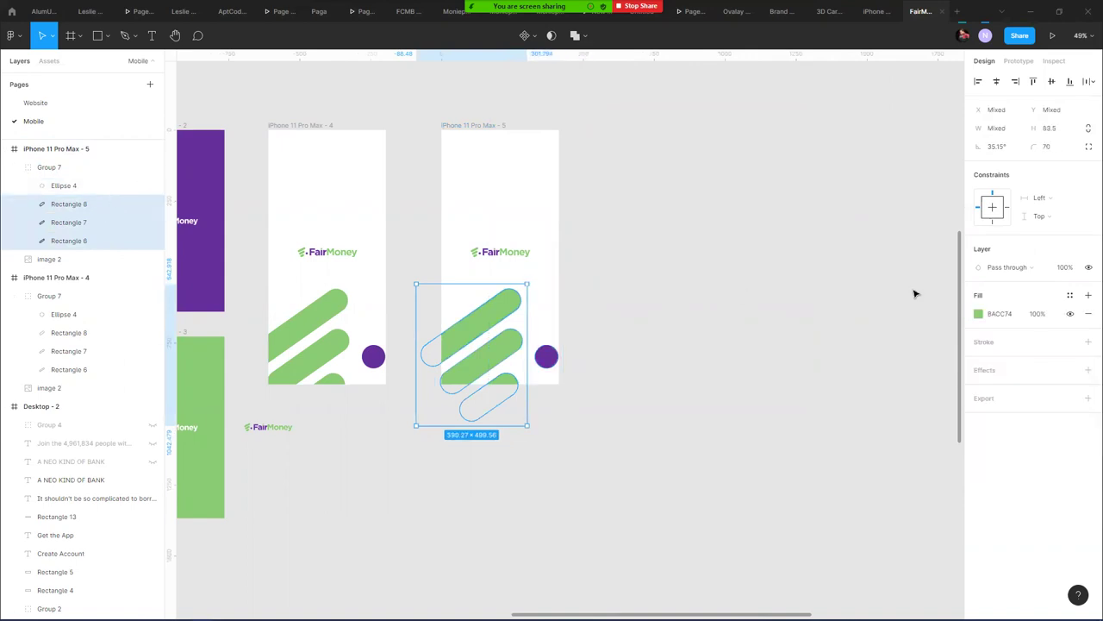
click(1071, 314)
click(1088, 341)
click(979, 360)
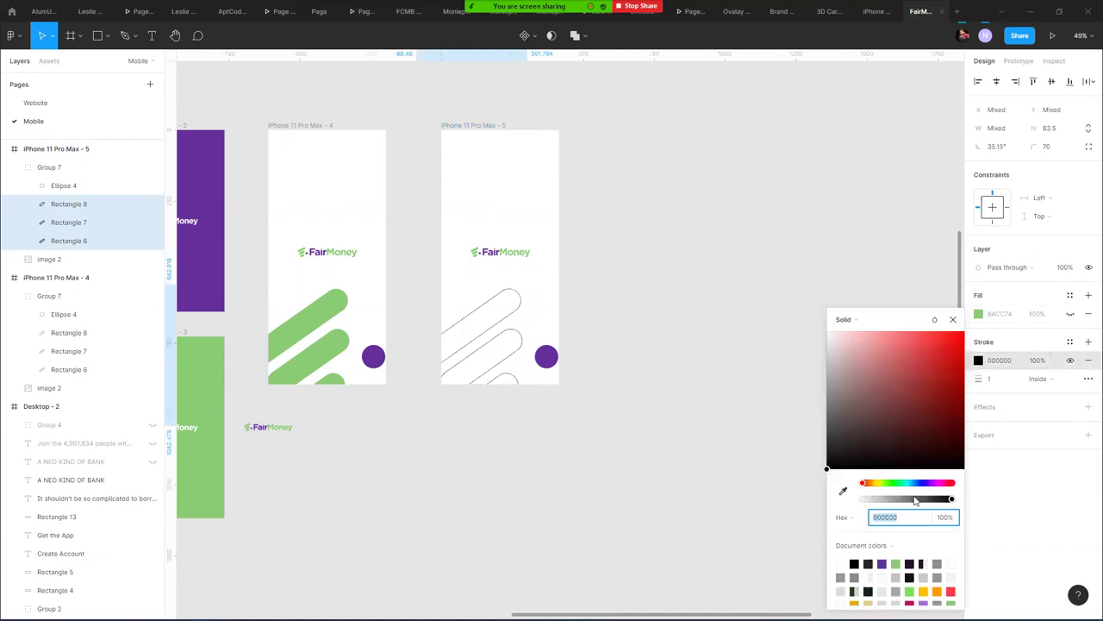
click(883, 565)
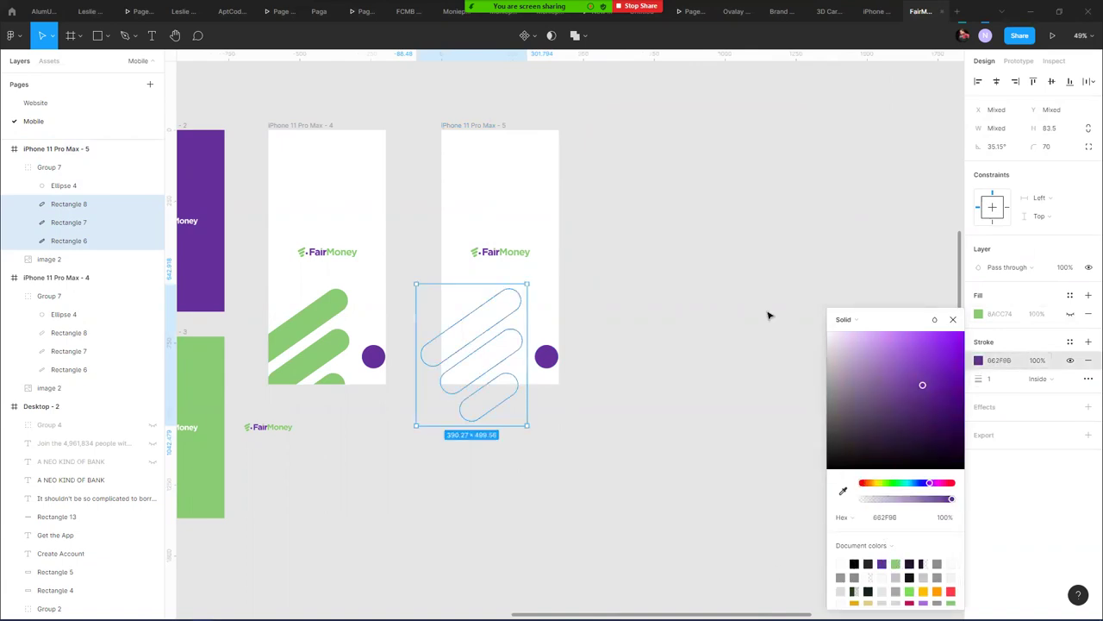
click(896, 564)
- Hide the circle's fill and give it a purple outline
click(546, 356)
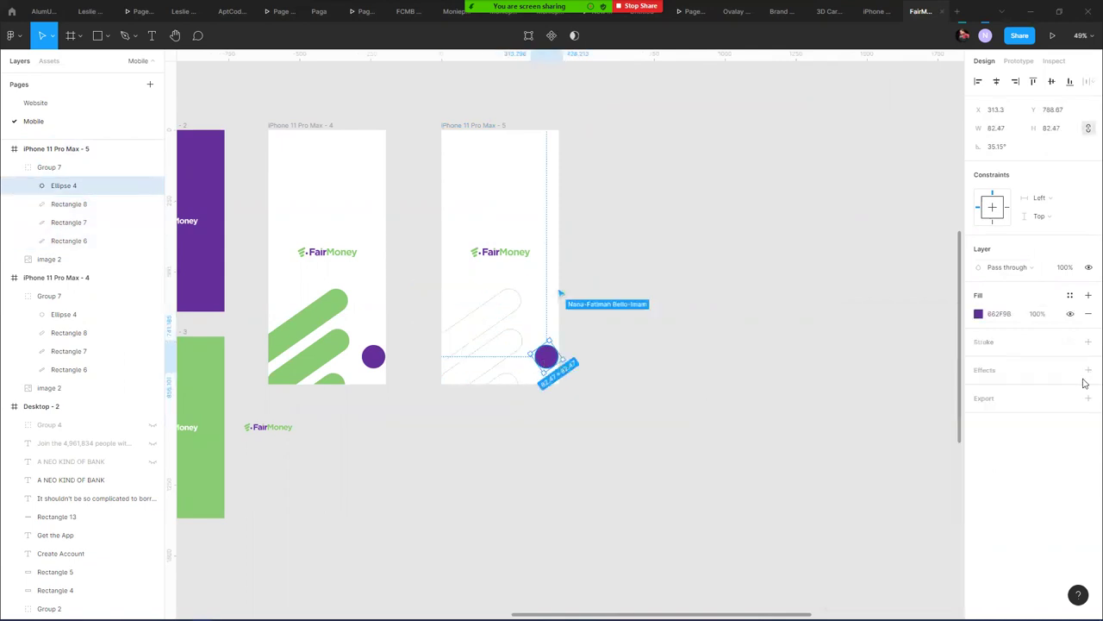
click(1070, 313)
click(1088, 341)
click(978, 359)
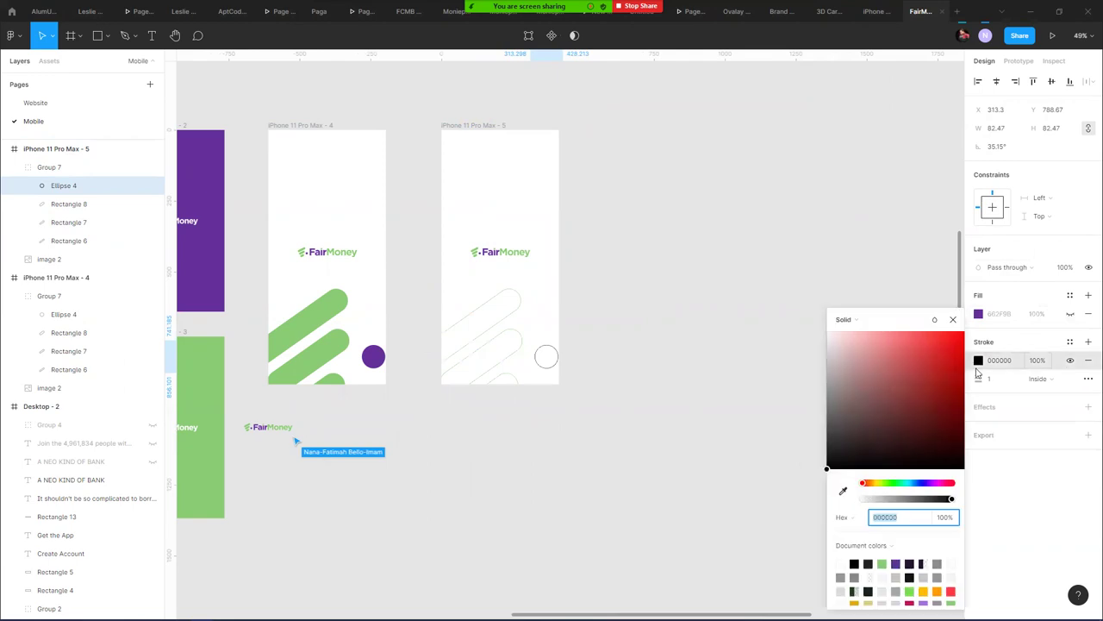
click(895, 564)
click(656, 206)
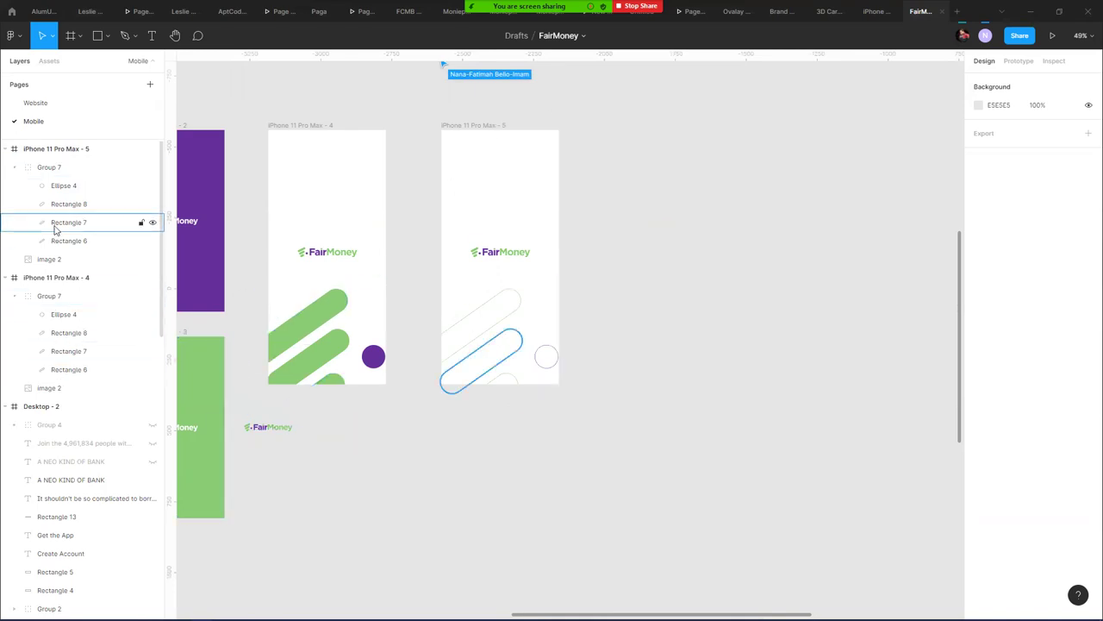
- Undo the outline changes to restore the solid graphic, then paste the outlined copy over it
click(496, 330)
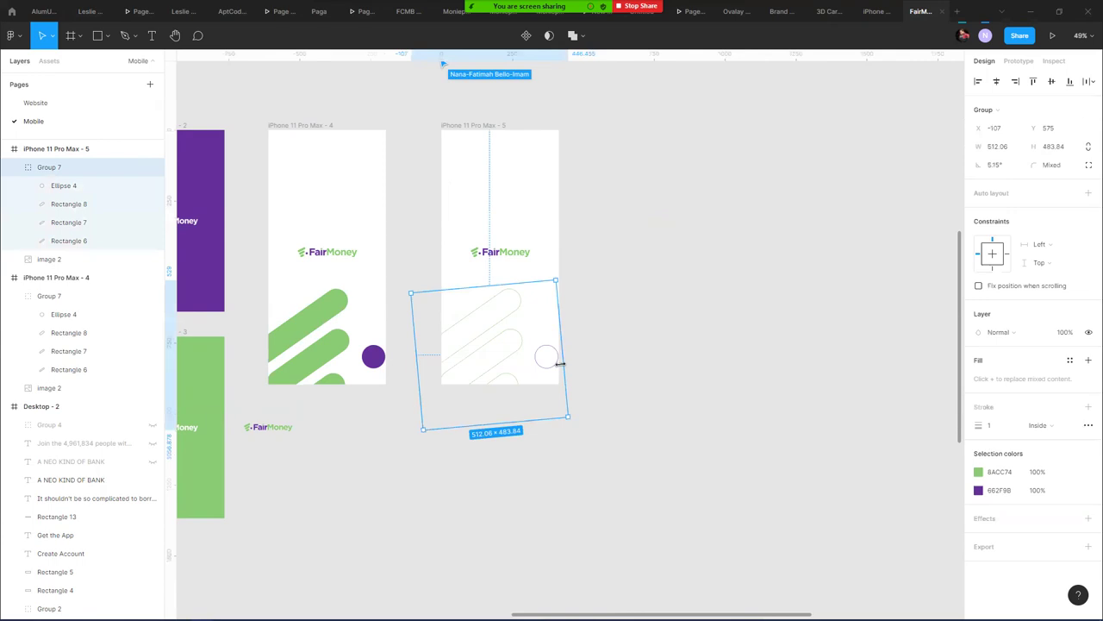
key(ctrl+z)
key(ctrl+z)
key(ctrl+z)
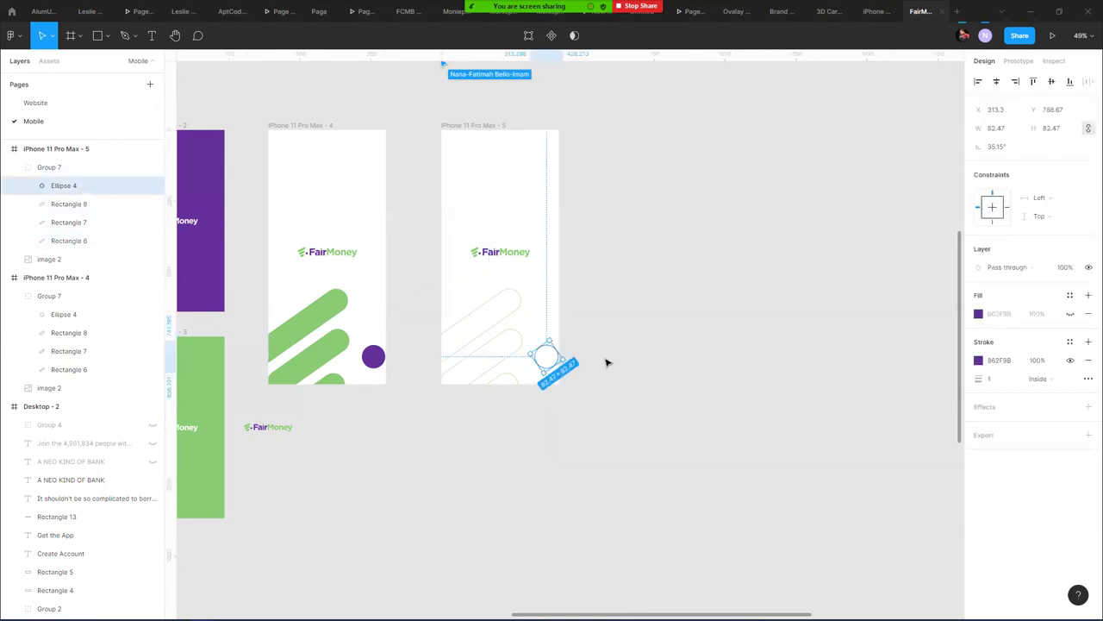
key(ctrl+z)
key(ctrl+z)
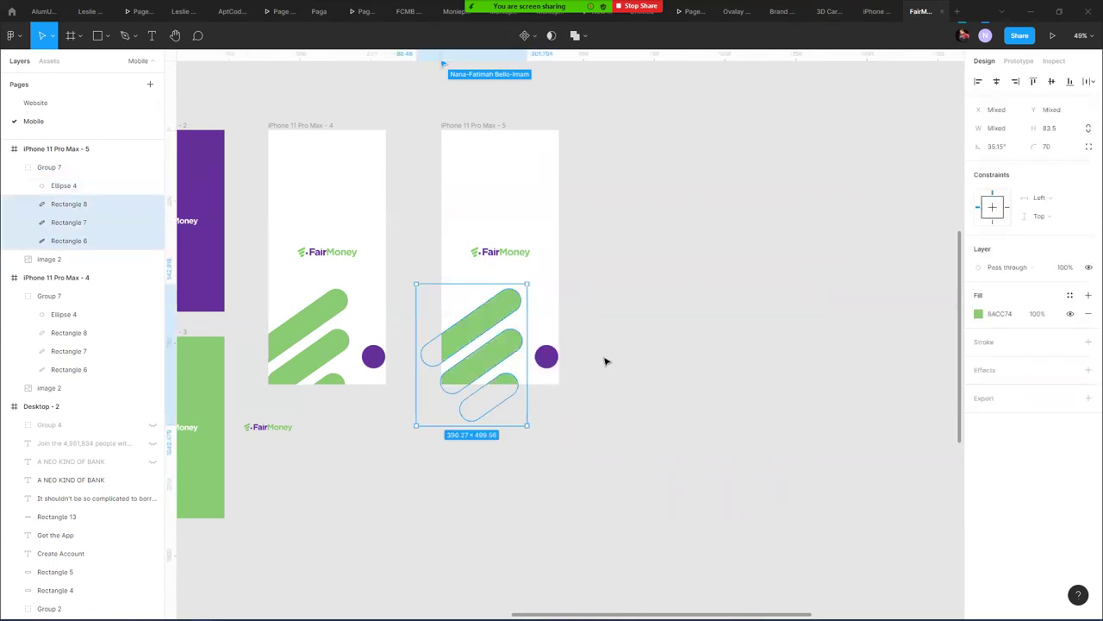
click(603, 360)
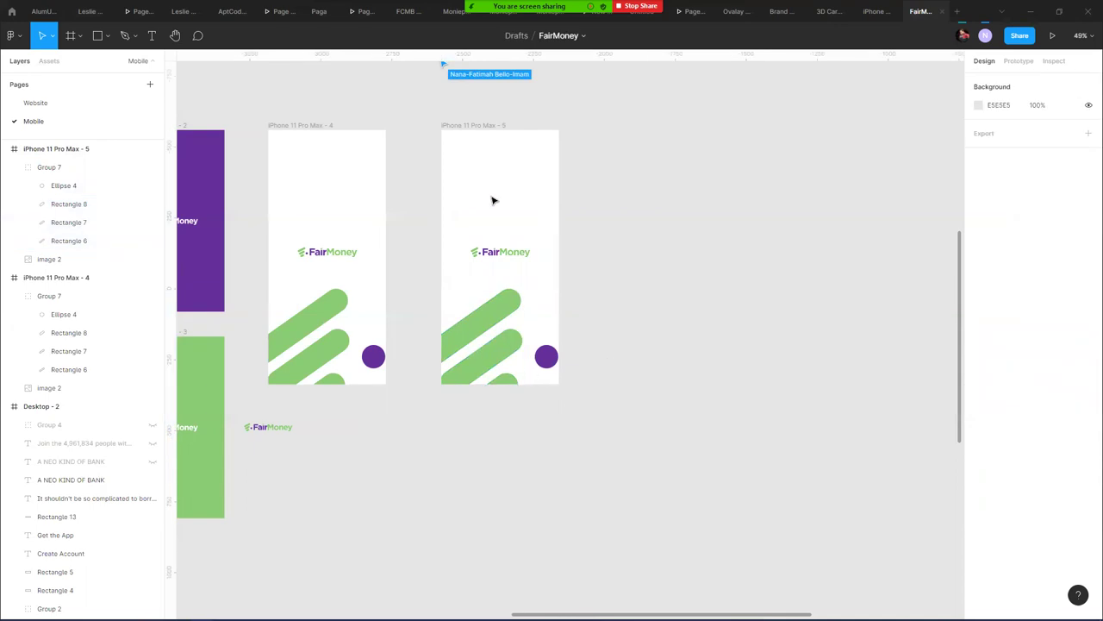
key(ctrl+v)
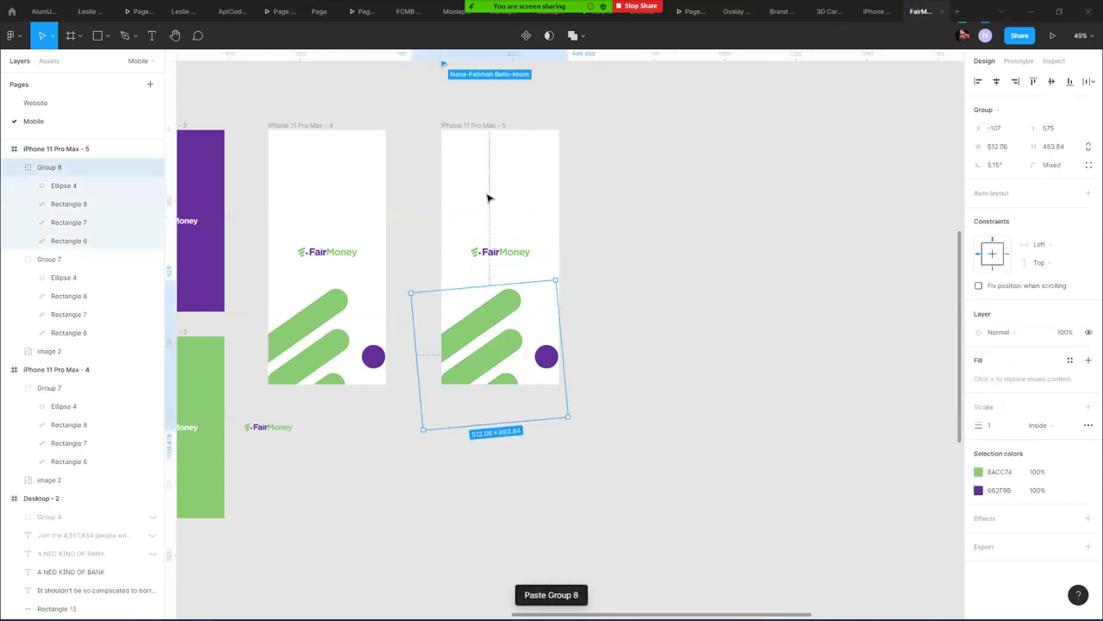
- Shift the solid graphic slightly down and fade it to 10% opacity
click(19, 166)
click(52, 185)
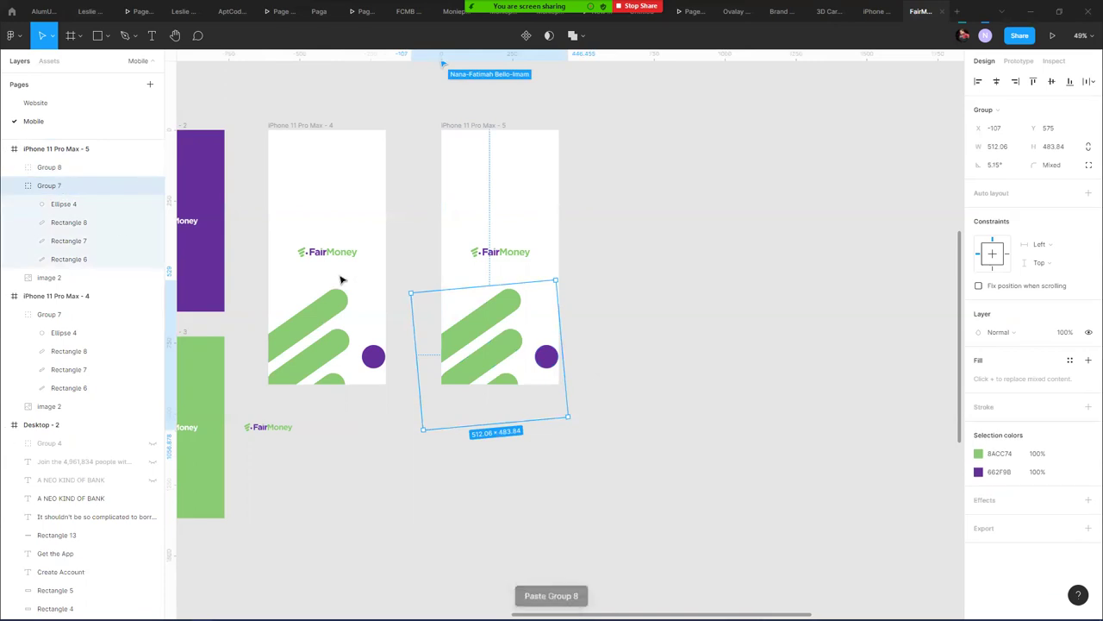
key(shift+Down)
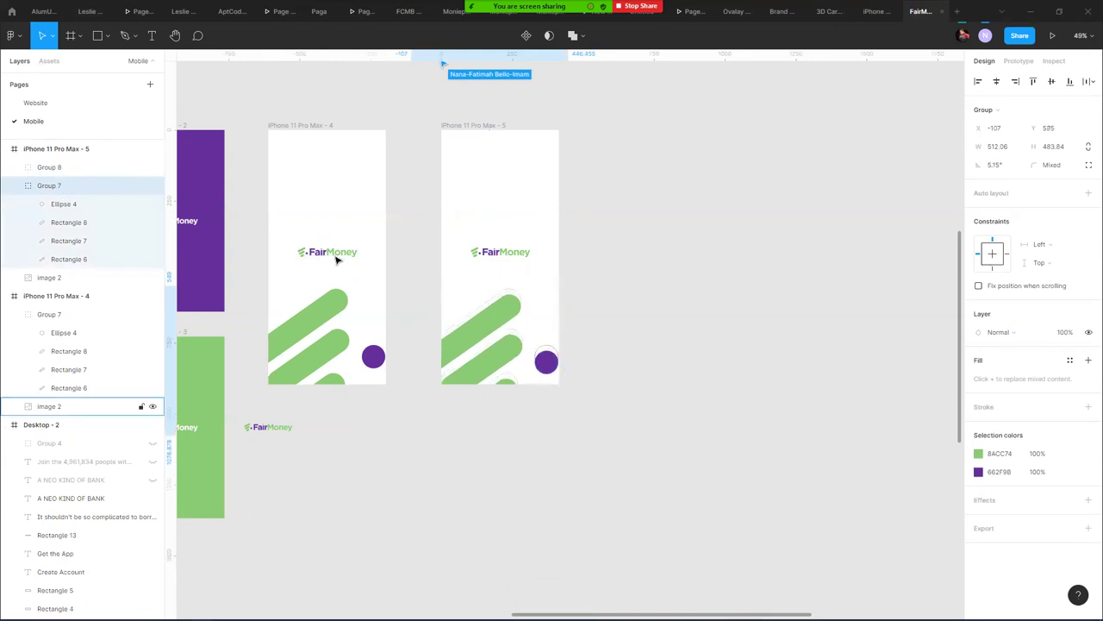
key(shift+Down)
key(1)
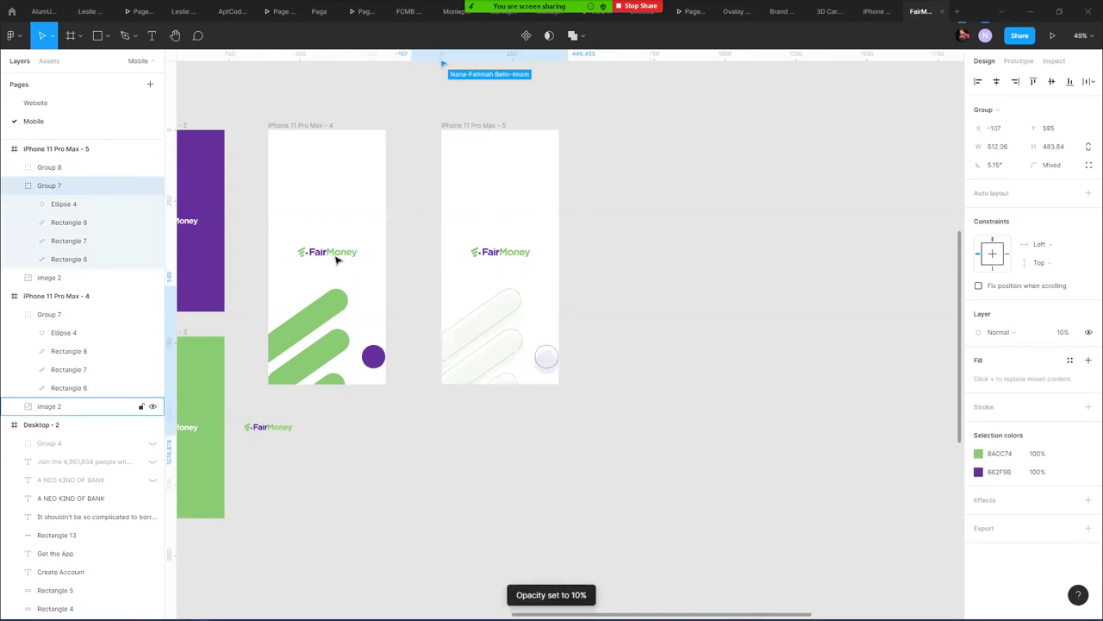
click(646, 318)
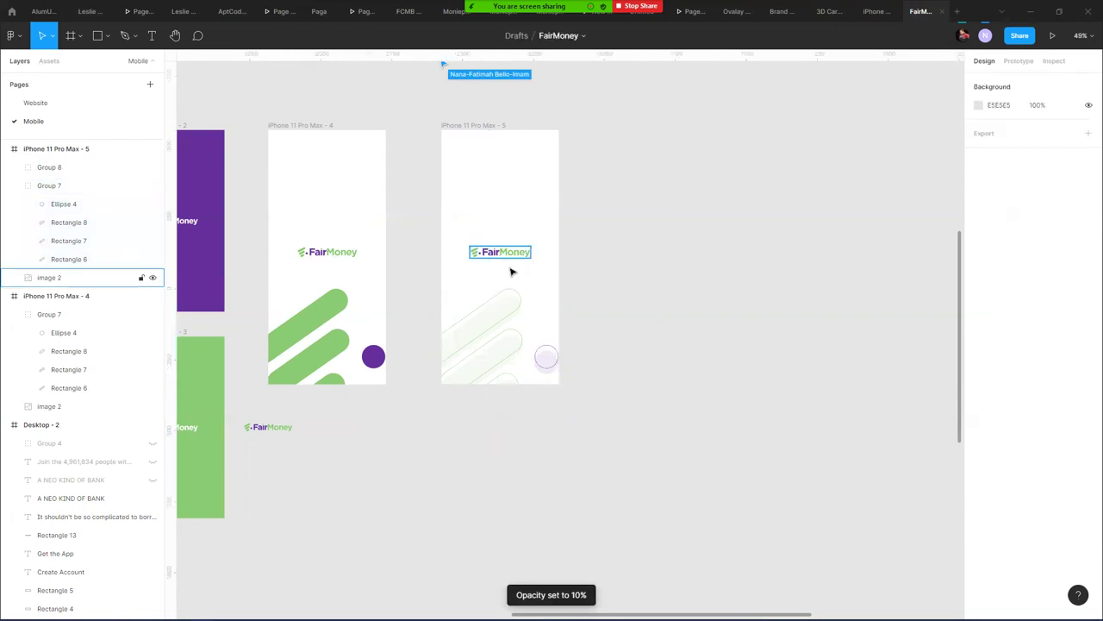
- Nudge the faint solid graphic slightly left
scroll(520, 274, up, 5)
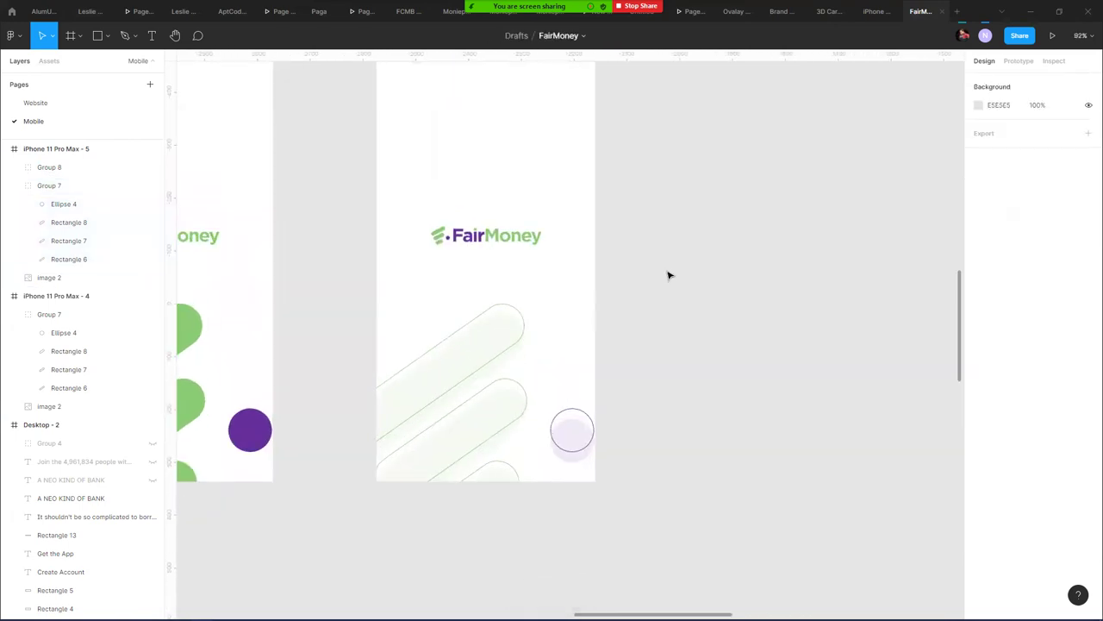
scroll(668, 276, down, 1)
drag(666, 240, 799, 277)
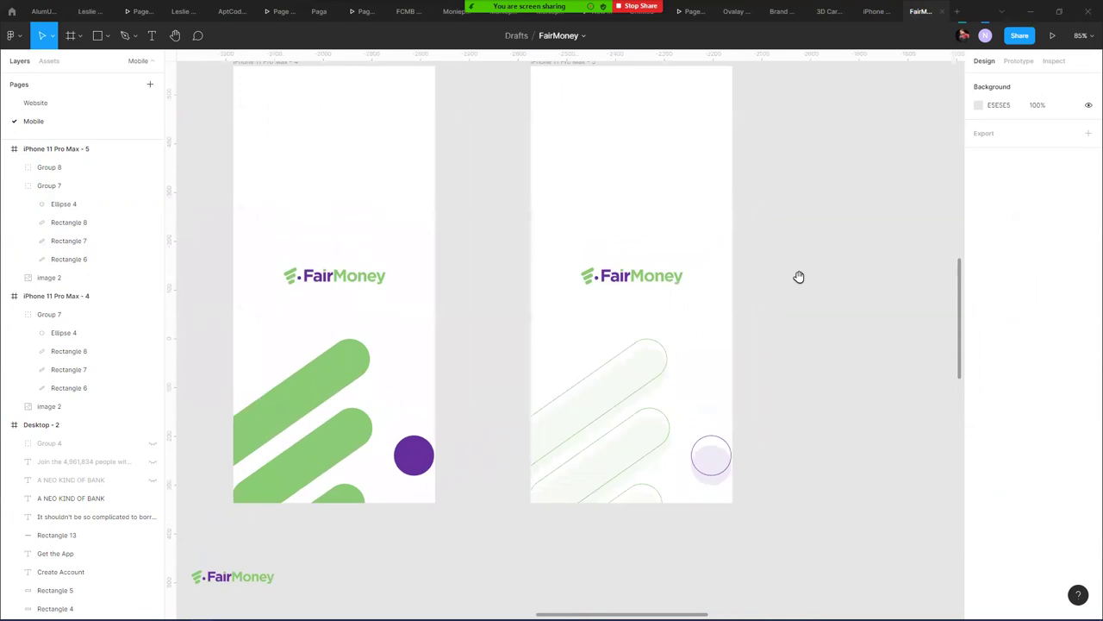
click(662, 349)
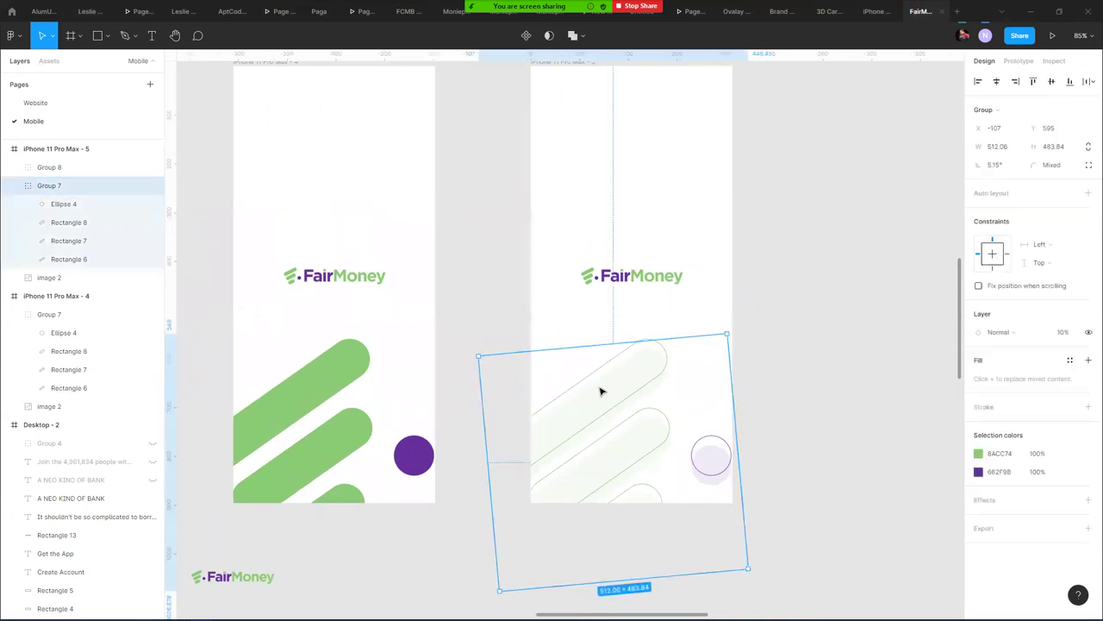
key(Left)
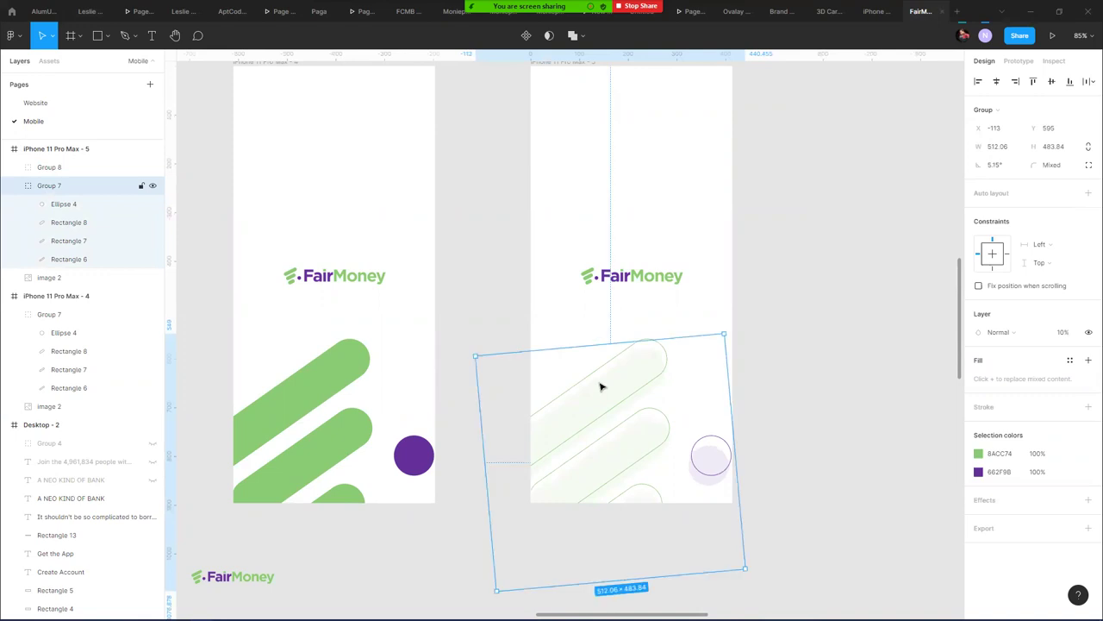
click(764, 225)
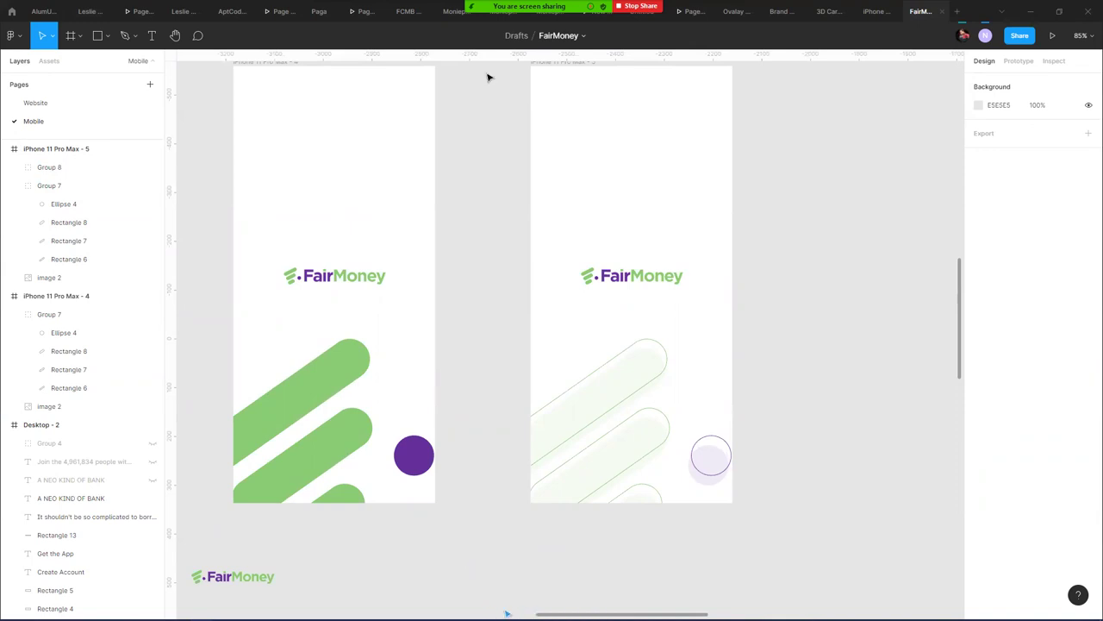
- Move iPhone 11 Pro Max - 4 to the lower left and nudge the white bar-graphic frame left
scroll(471, 202, down, 6)
click(442, 162)
drag(442, 162, 201, 329)
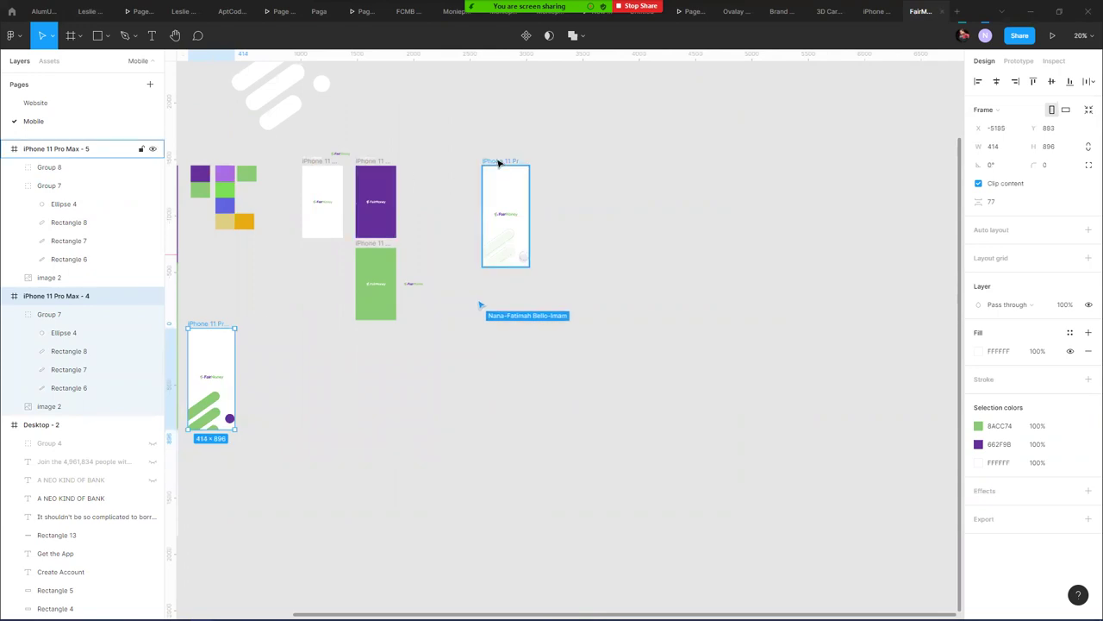
click(498, 163)
drag(498, 163, 483, 164)
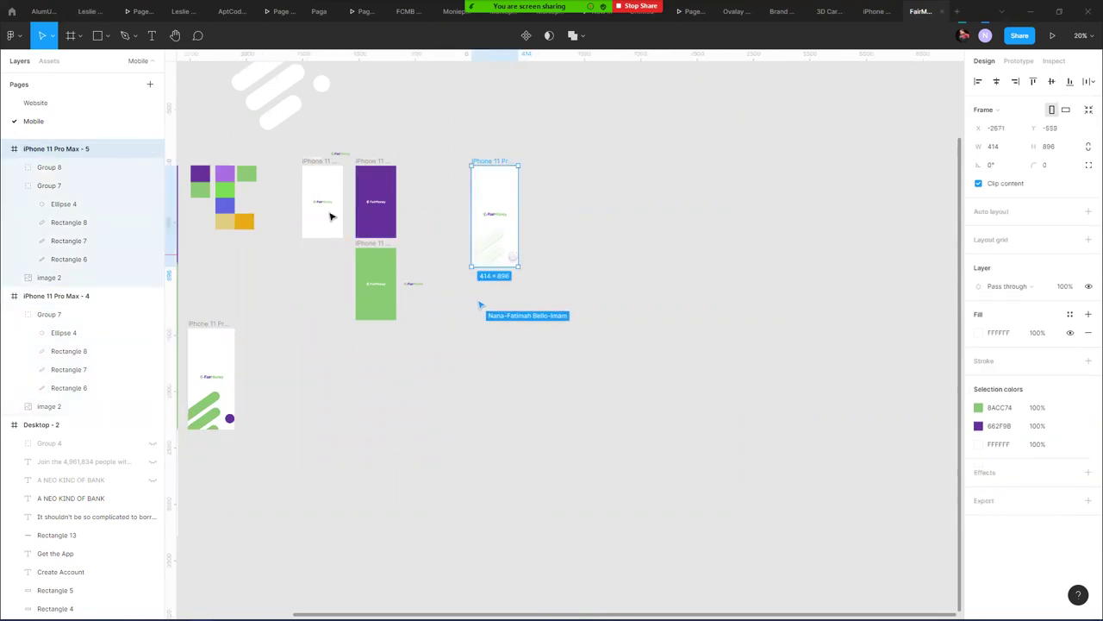
scroll(379, 222, up, 5)
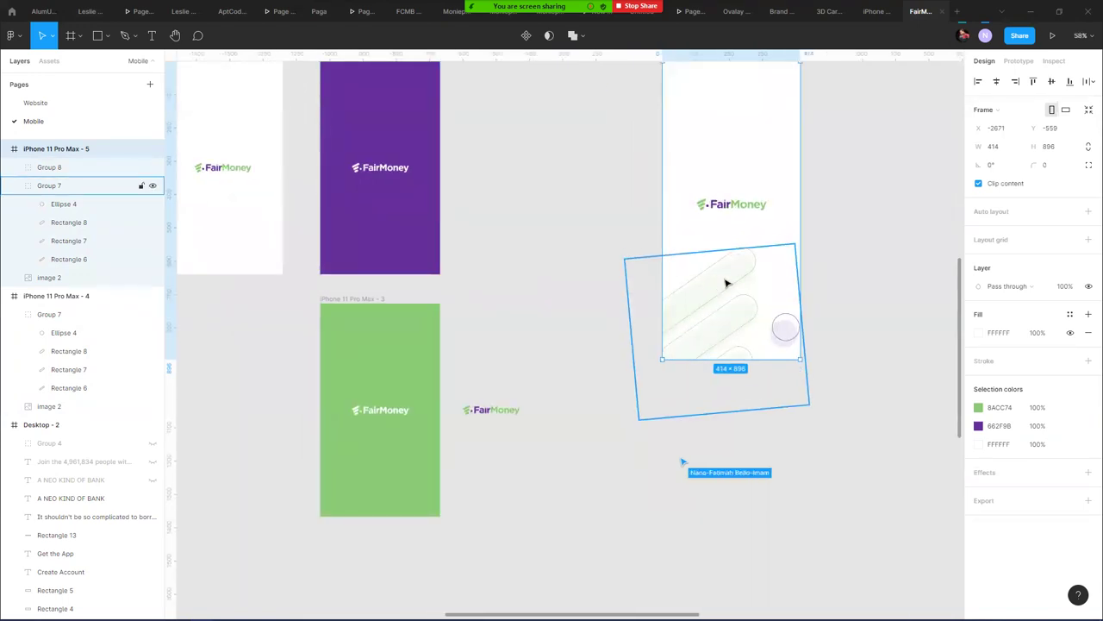
- Paste the outlined bar-and-circle group into the purple frame's lower-left corner
click(765, 295)
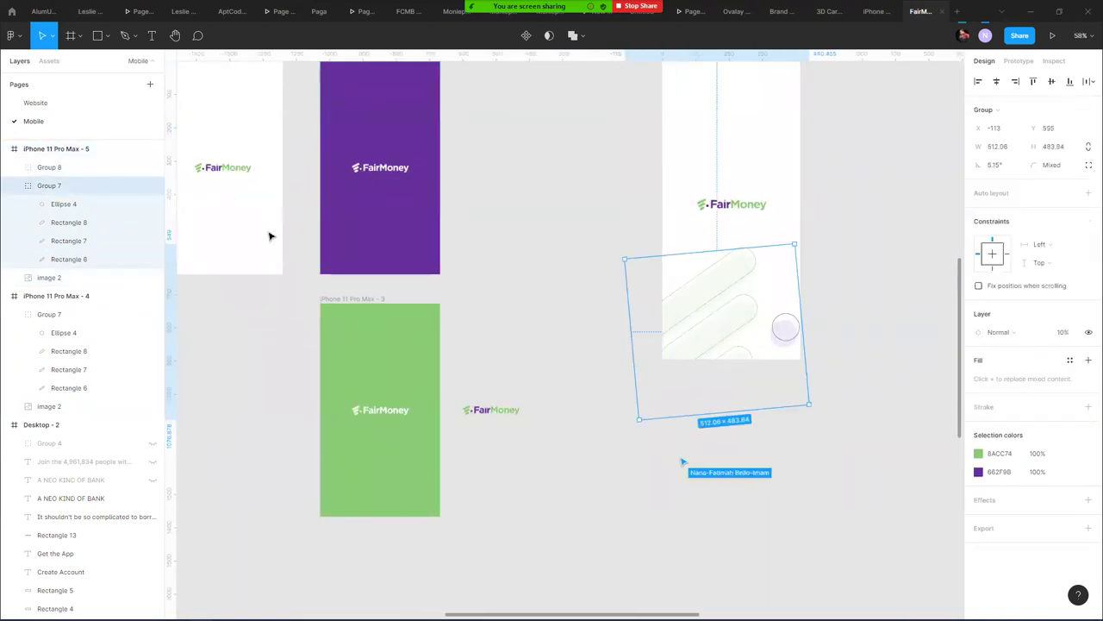
click(122, 175)
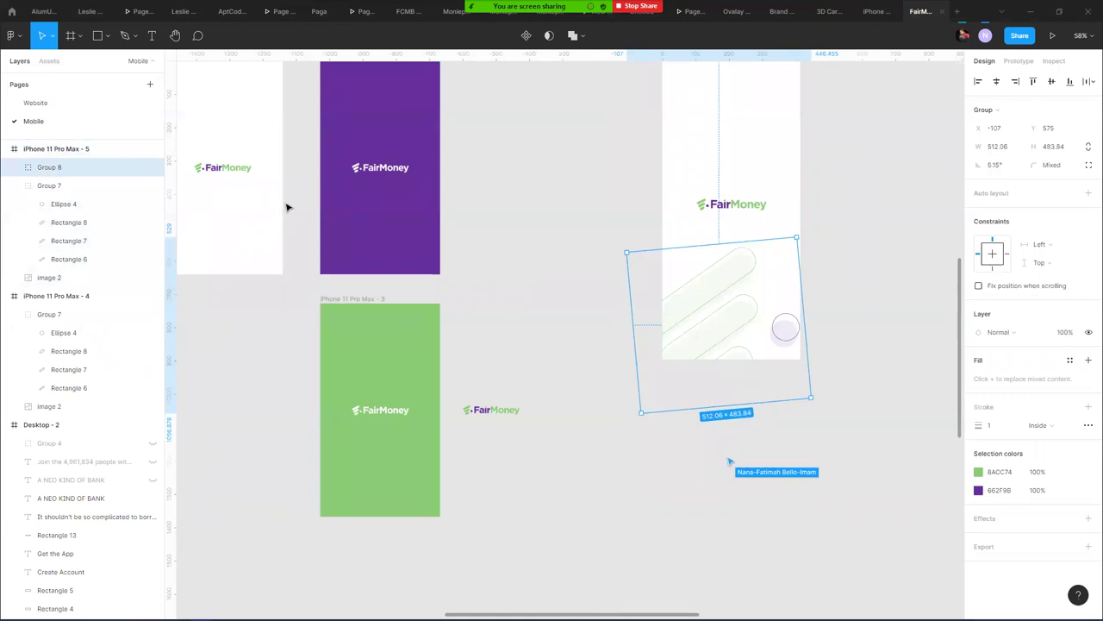
drag(403, 115, 486, 192)
click(428, 135)
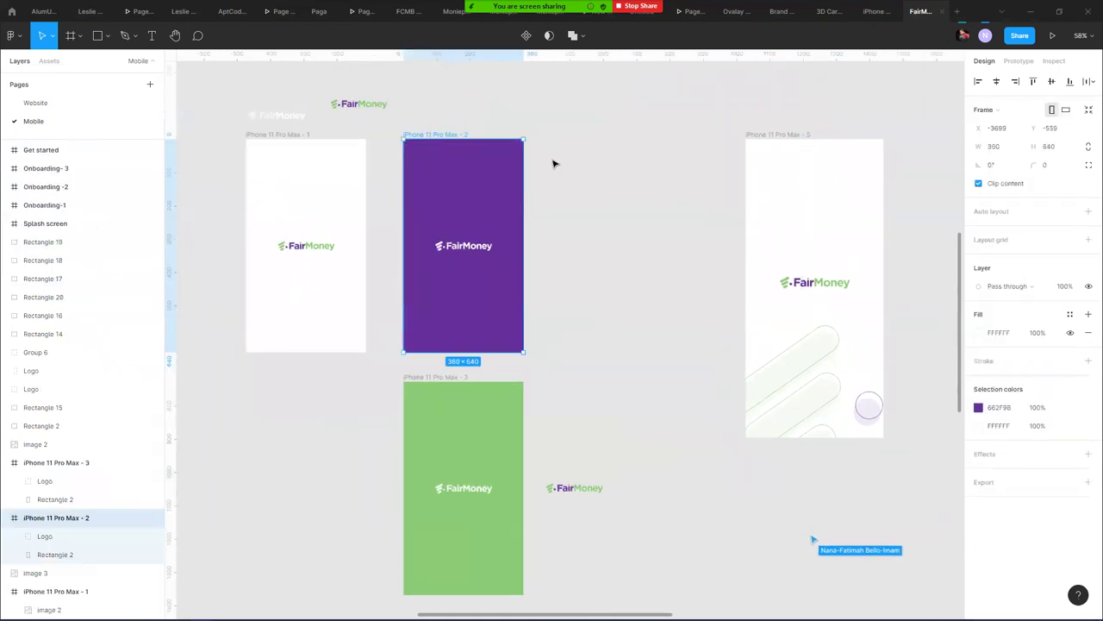
key(ctrl+v)
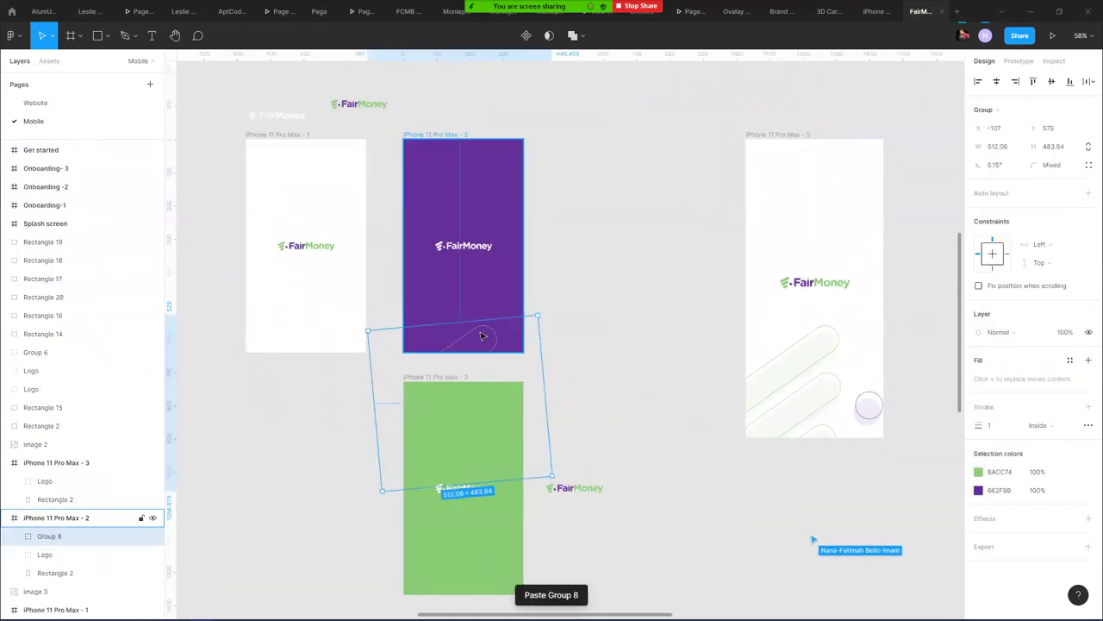
drag(471, 336, 410, 282)
drag(454, 333, 416, 329)
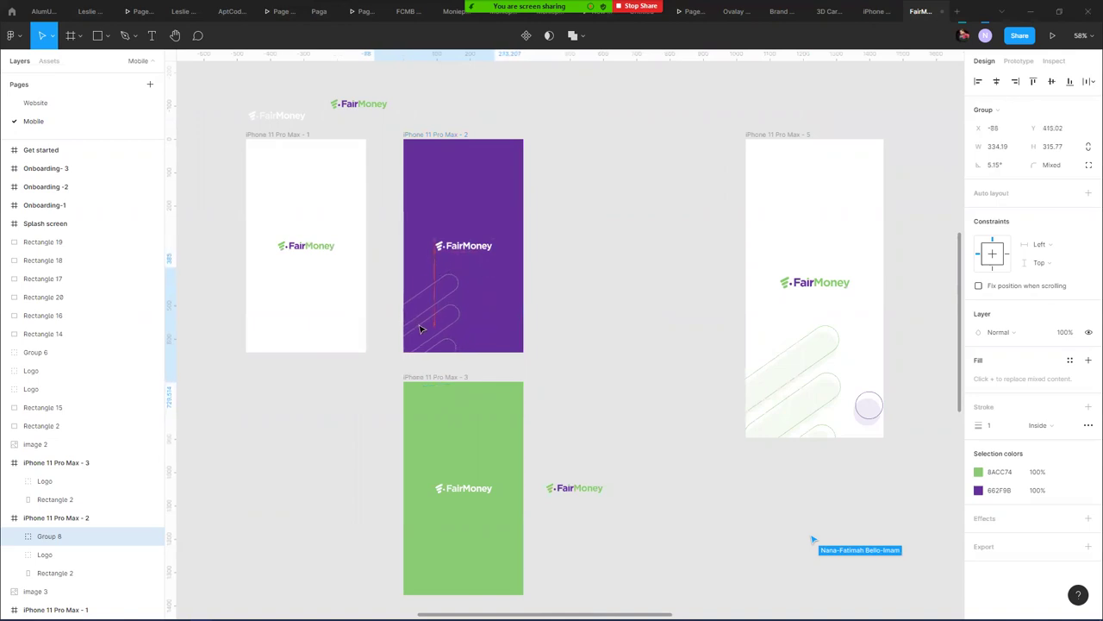
- Enlarge the pasted bar graphic to about 429 × 405 and reposition it upward
double_click(480, 329)
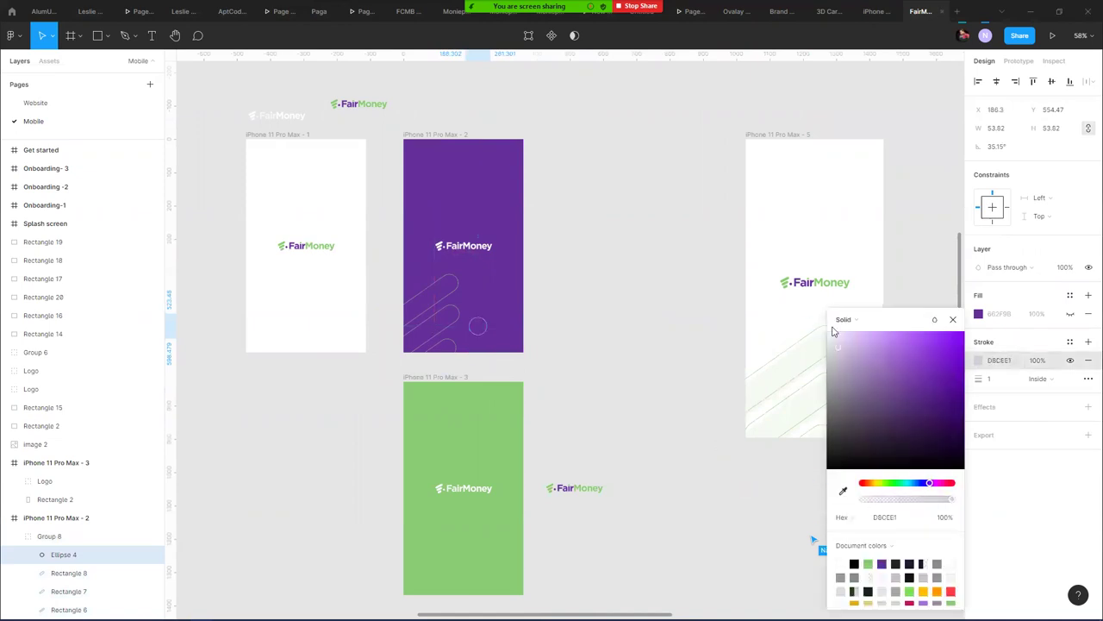
click(638, 180)
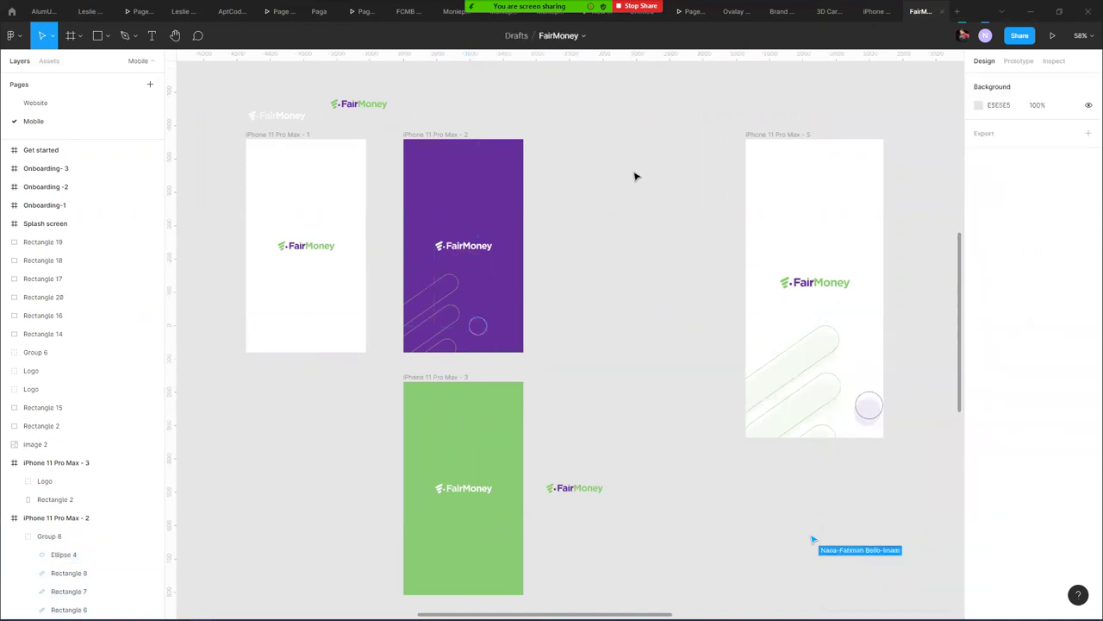
click(448, 327)
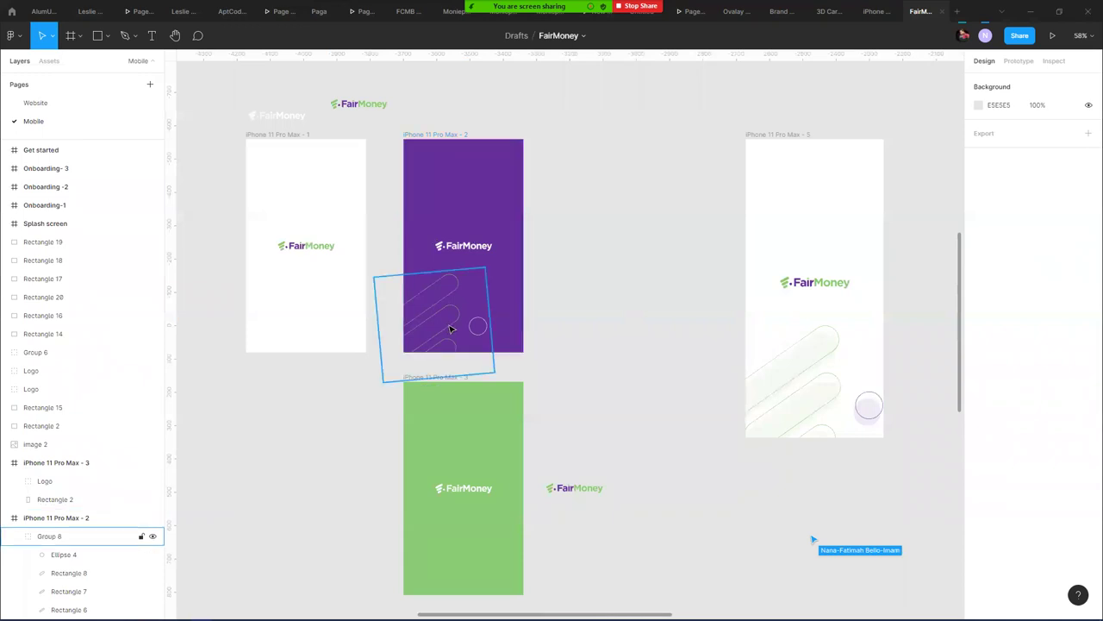
mouse_move(448, 326)
mouse_down()
mouse_move(475, 324)
mouse_move(463, 311)
mouse_move(450, 327)
mouse_up()
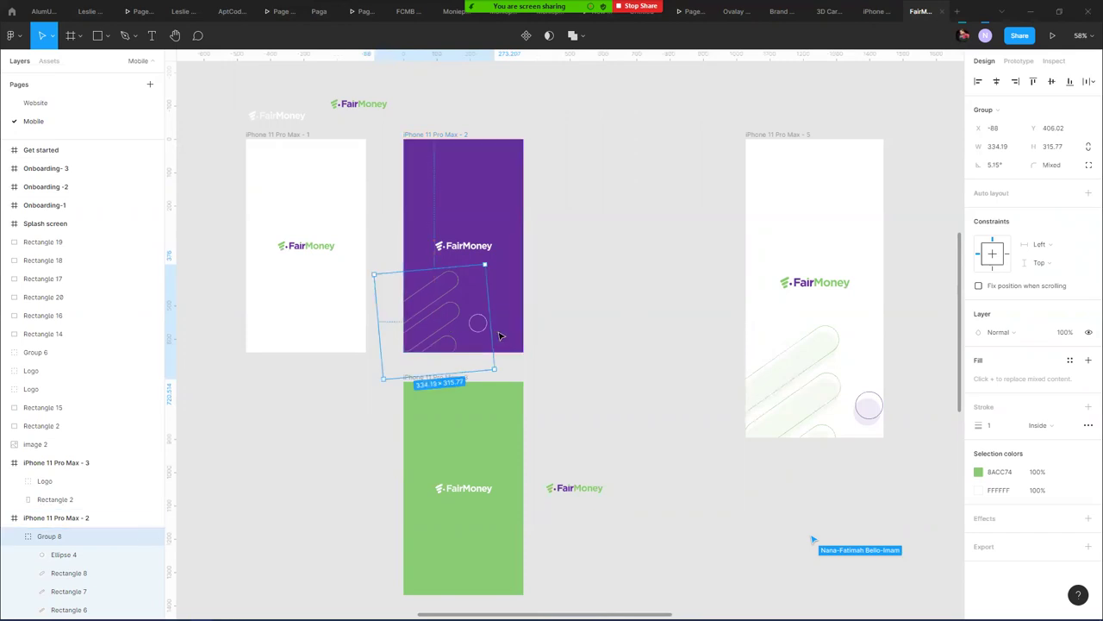
drag(492, 373, 527, 395)
mouse_move(509, 338)
mouse_down()
mouse_move(504, 303)
mouse_move(505, 323)
mouse_up()
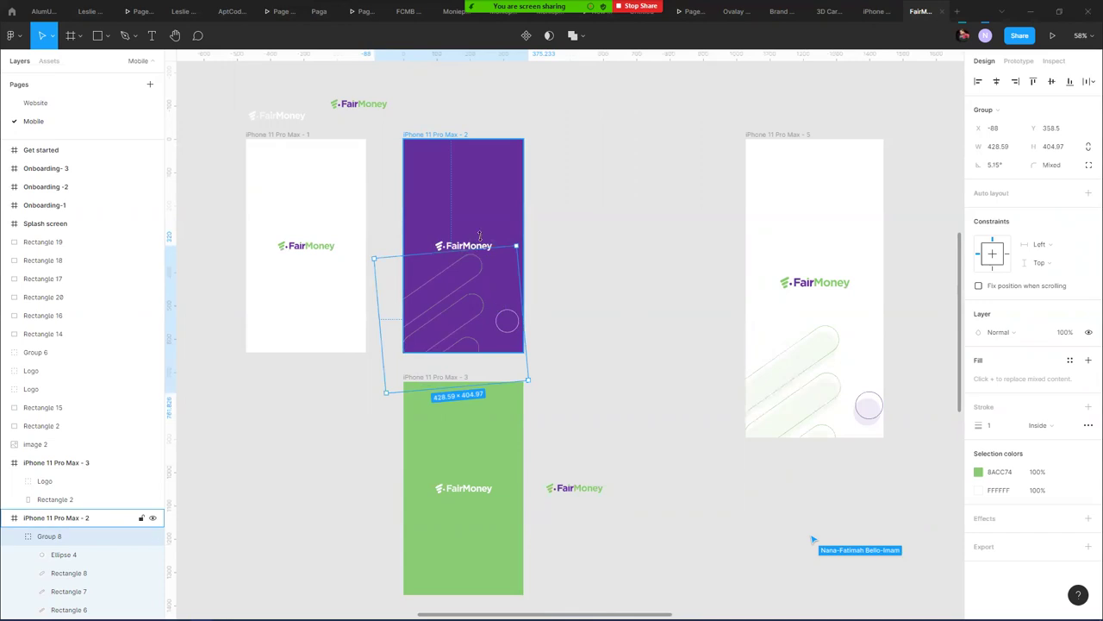
- Nudge the purple frame's FairMoney logo up slightly and reselect the bar graphic
click(474, 239)
key(shift+Up)
click(591, 225)
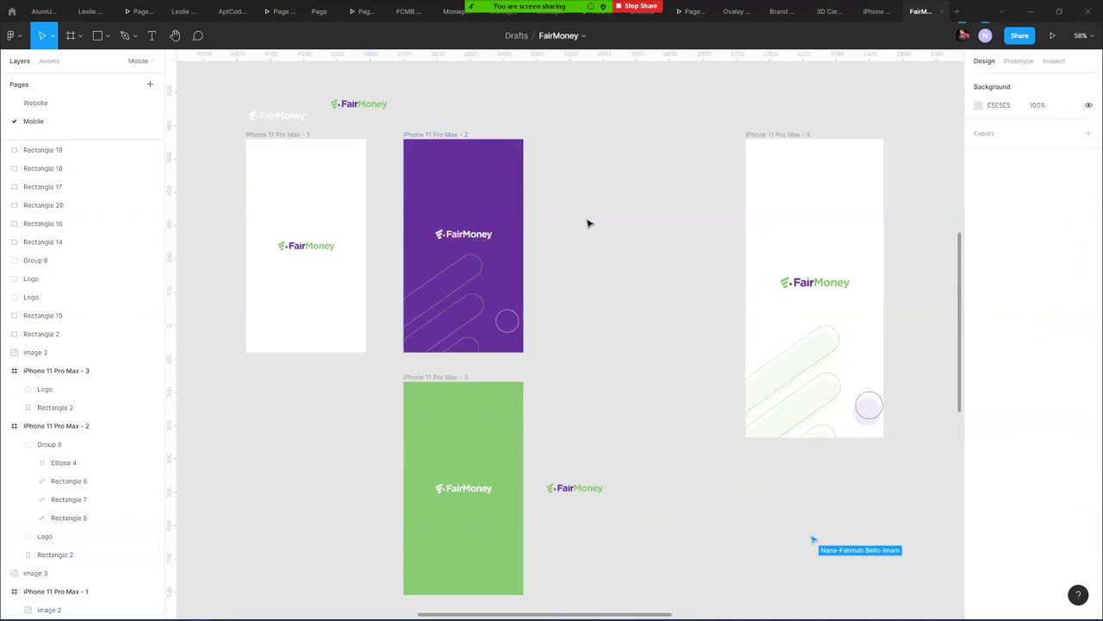
click(473, 285)
click(568, 278)
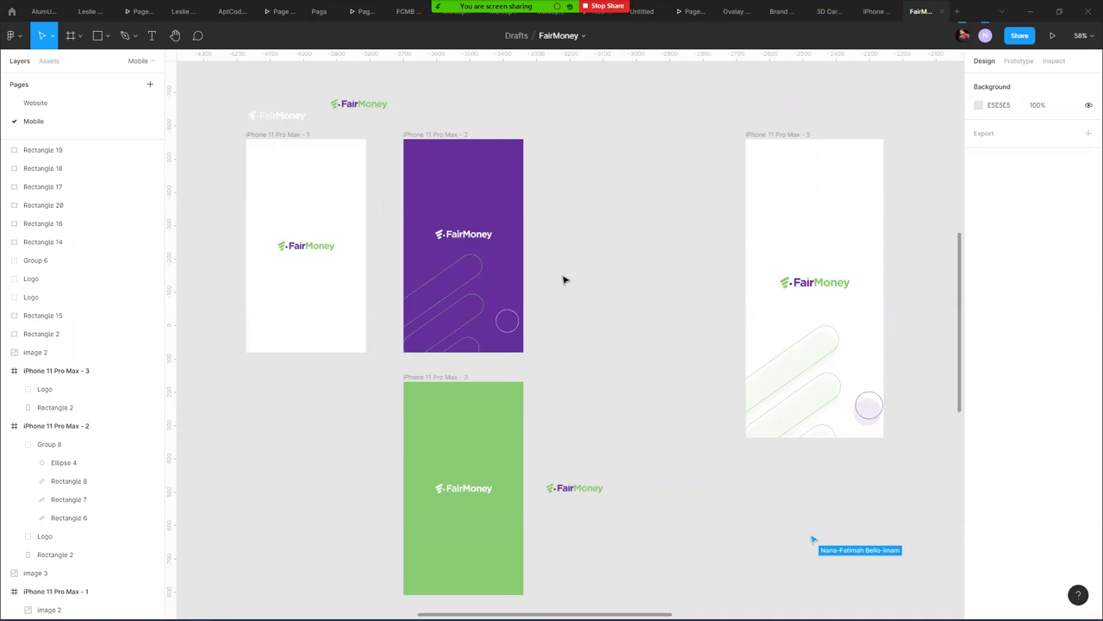
- Turn on the green 8ACC74 fill for the three bars in the purple frame
double_click(469, 288)
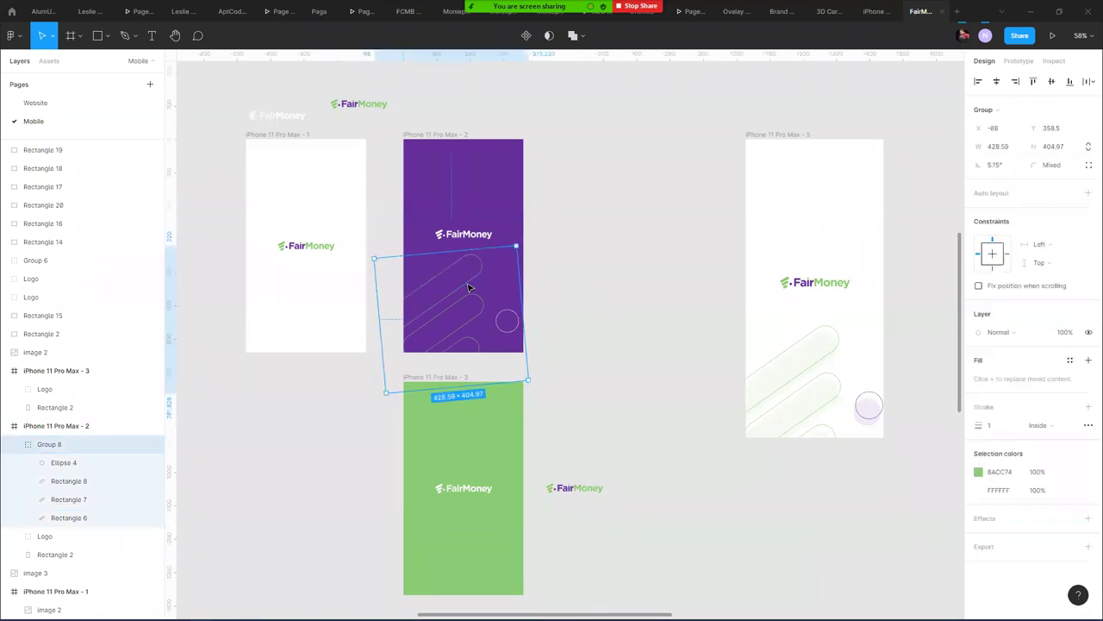
shift+click(471, 317)
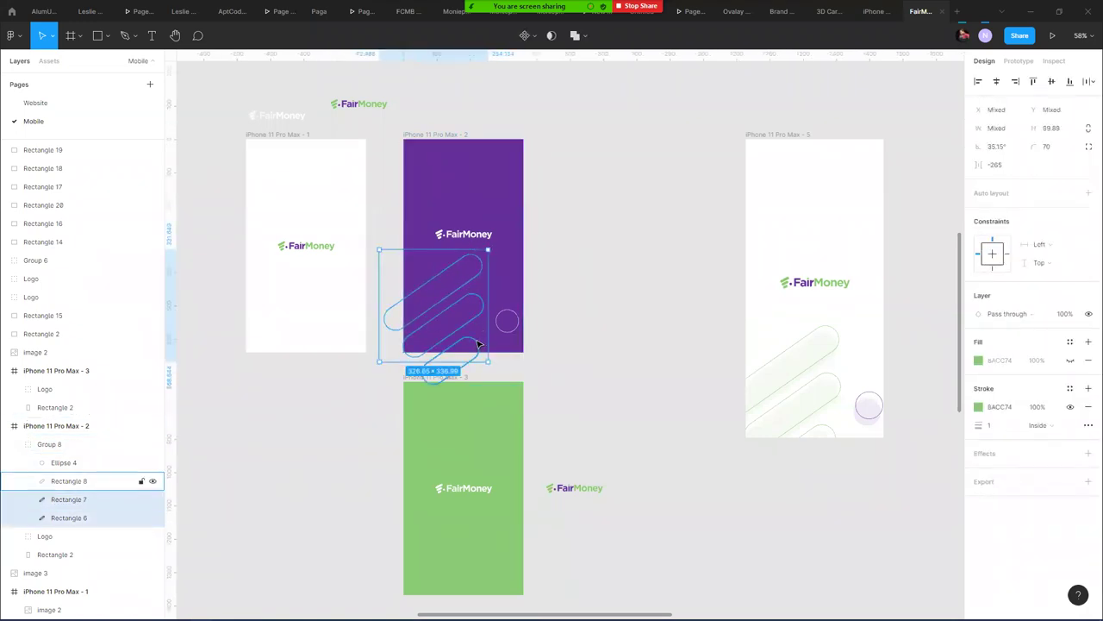
shift+click(449, 349)
click(1069, 314)
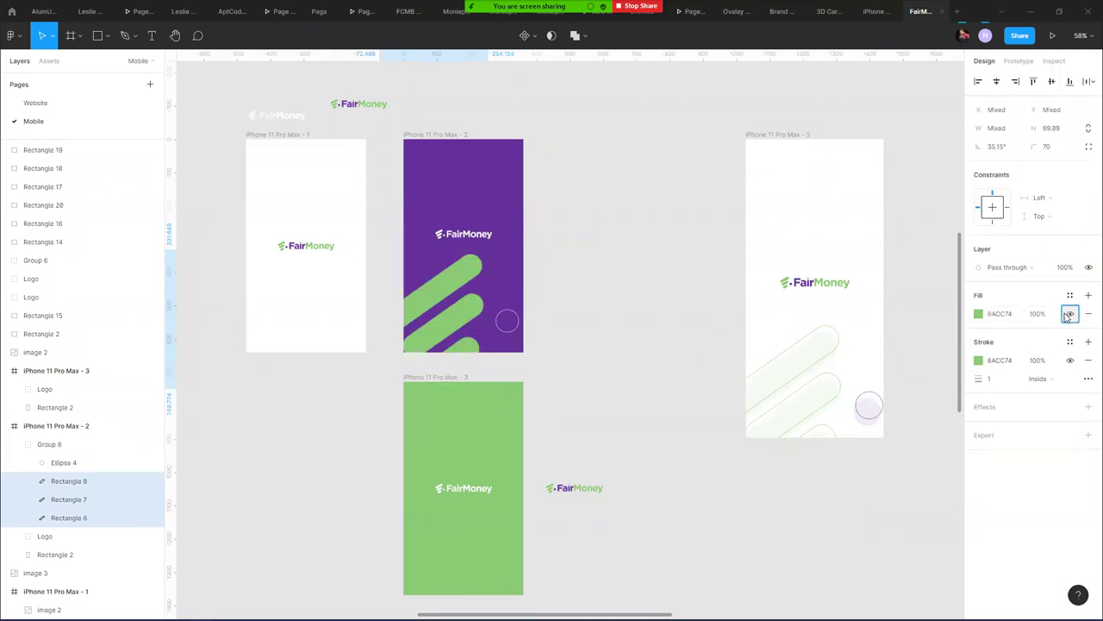
- Fill the circle beside the bars with pale white E5EDFC
click(509, 322)
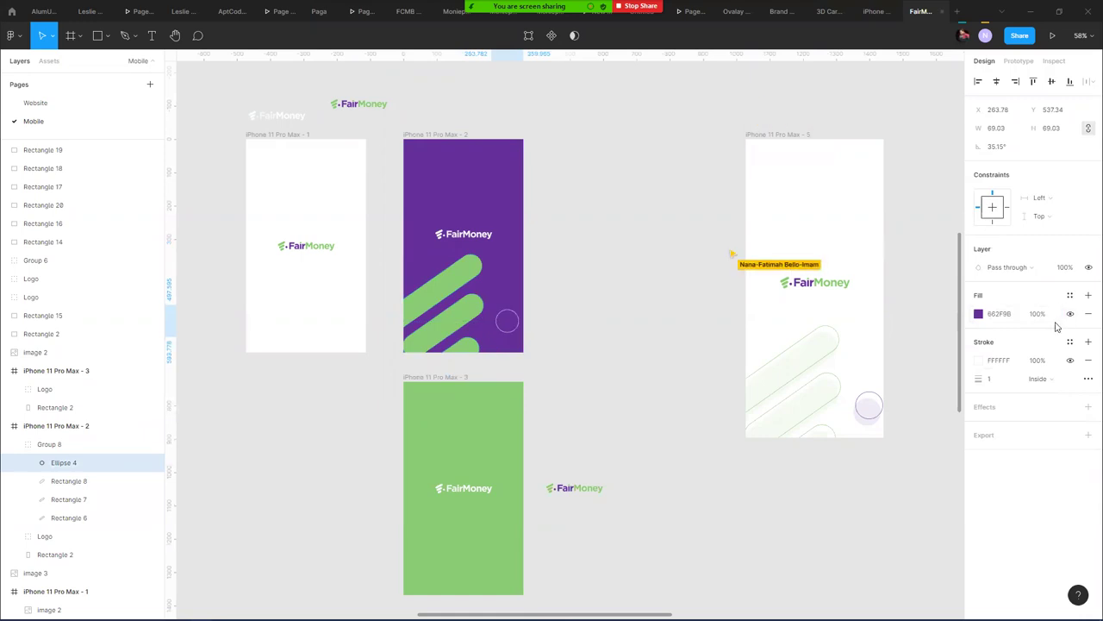
click(979, 314)
drag(877, 333, 569, 259)
click(565, 261)
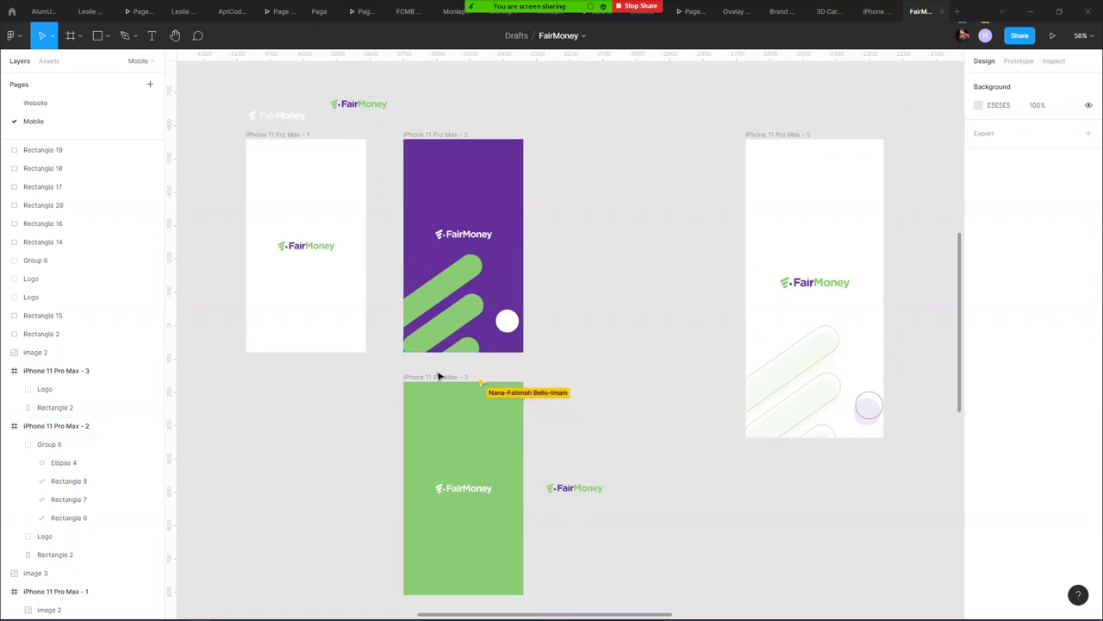
- Move the green splash frame elsewhere on the canvas and shift the purple frame right
click(496, 381)
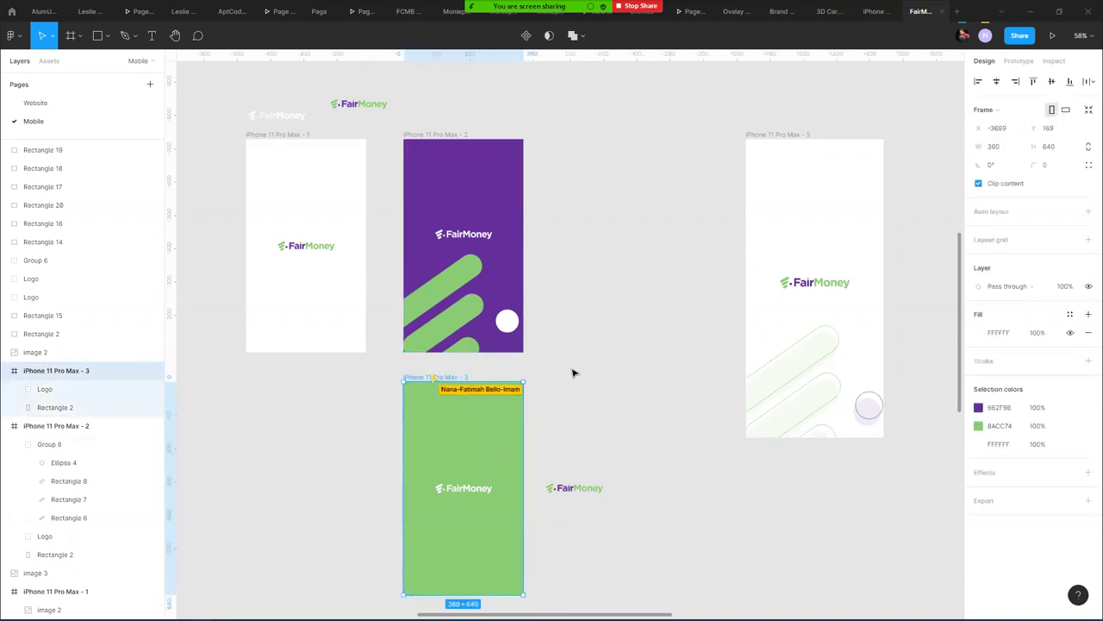
scroll(535, 331, down, 5)
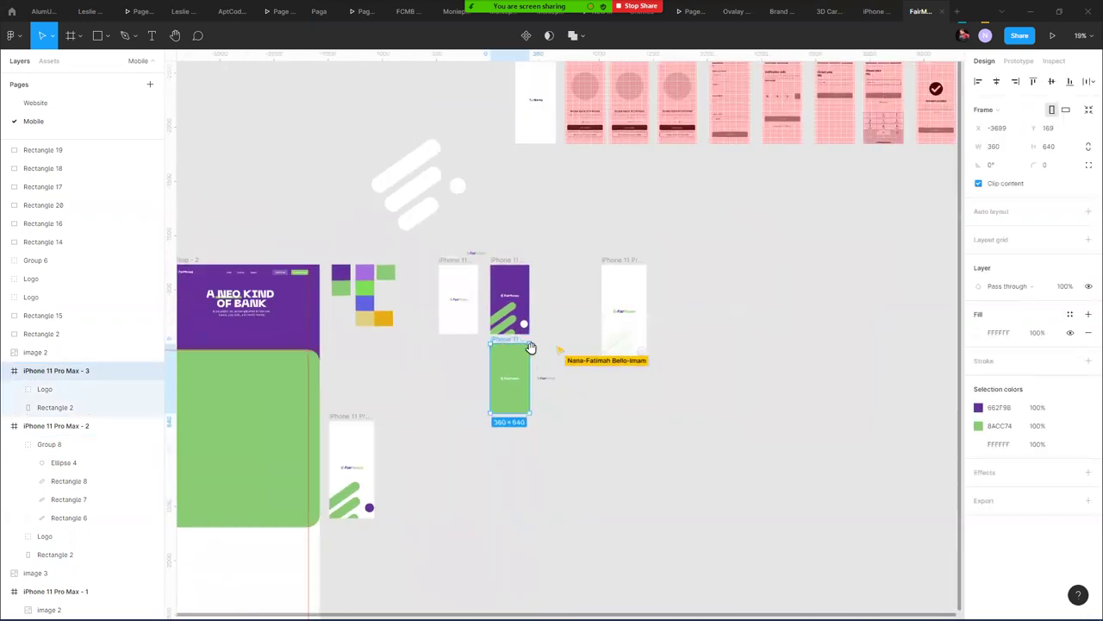
drag(562, 316, 446, 389)
click(499, 375)
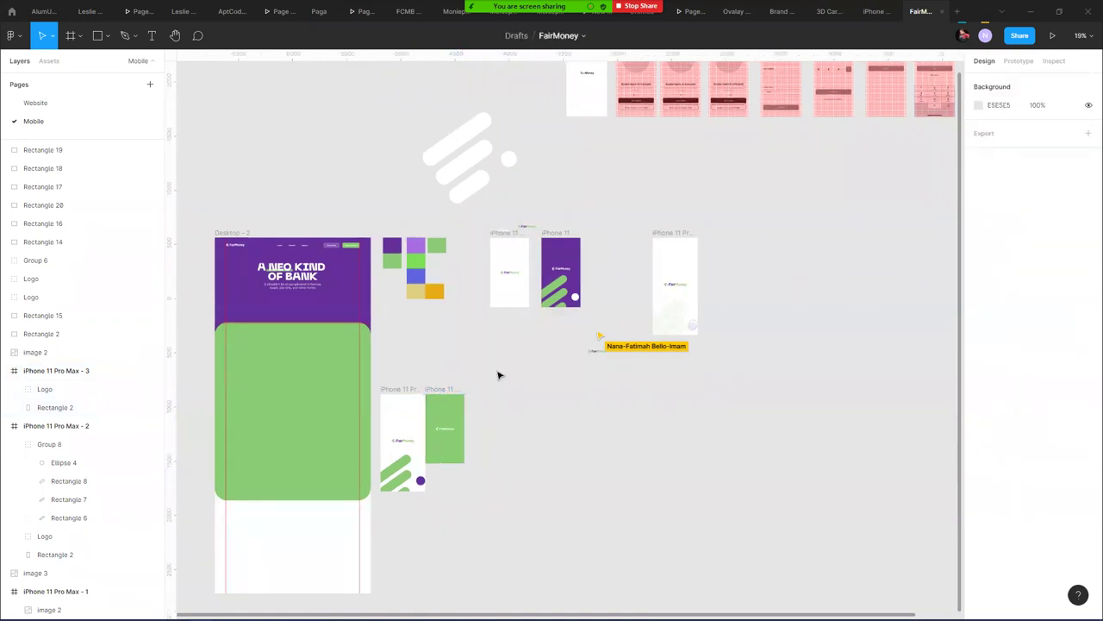
scroll(503, 324, up, 5)
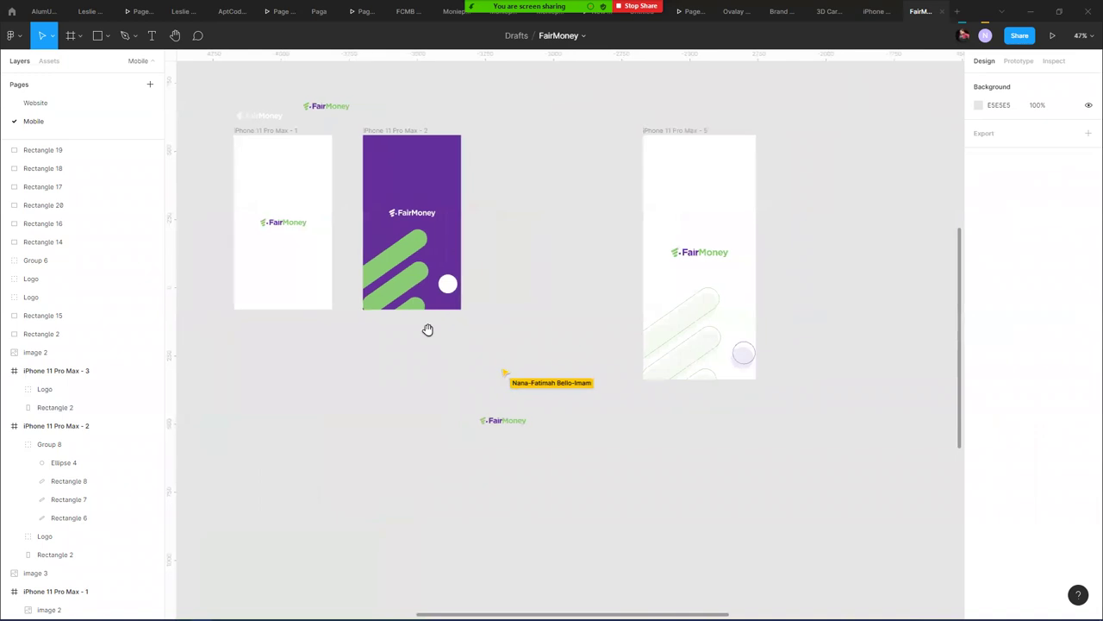
click(375, 144)
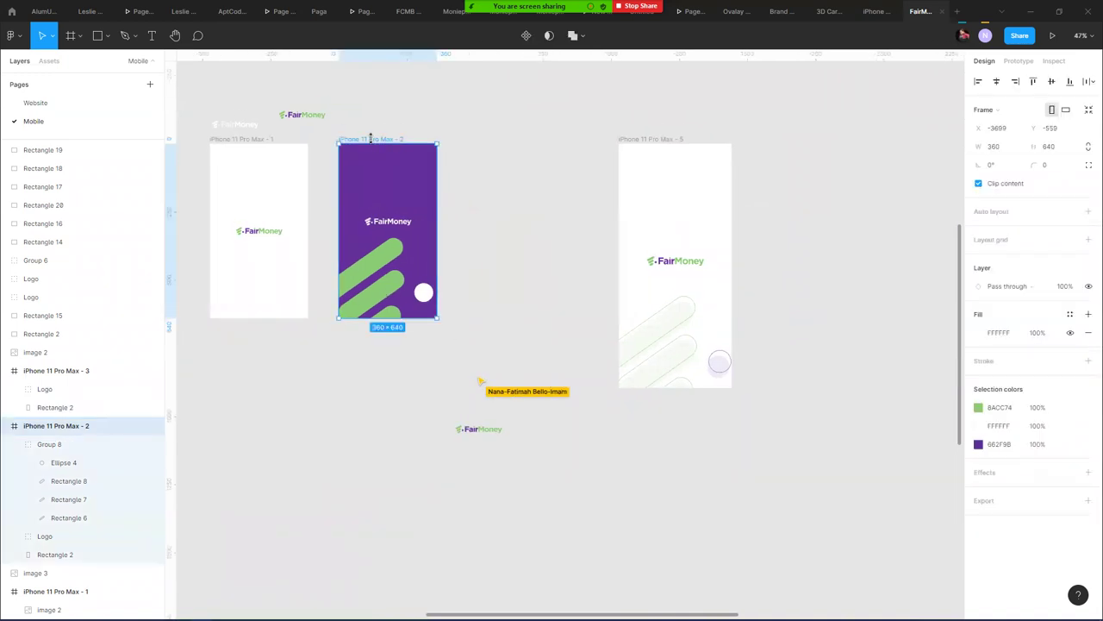
mouse_move(370, 139)
mouse_down()
mouse_move(540, 141)
mouse_move(386, 150)
mouse_move(425, 145)
mouse_move(366, 141)
mouse_move(386, 141)
mouse_move(376, 140)
mouse_up()
- Move the loose FairMoney logo to the canvas top and duplicate the white bar-graphic frame beside itself
click(476, 430)
drag(476, 434, 379, 83)
drag(641, 139, 796, 144)
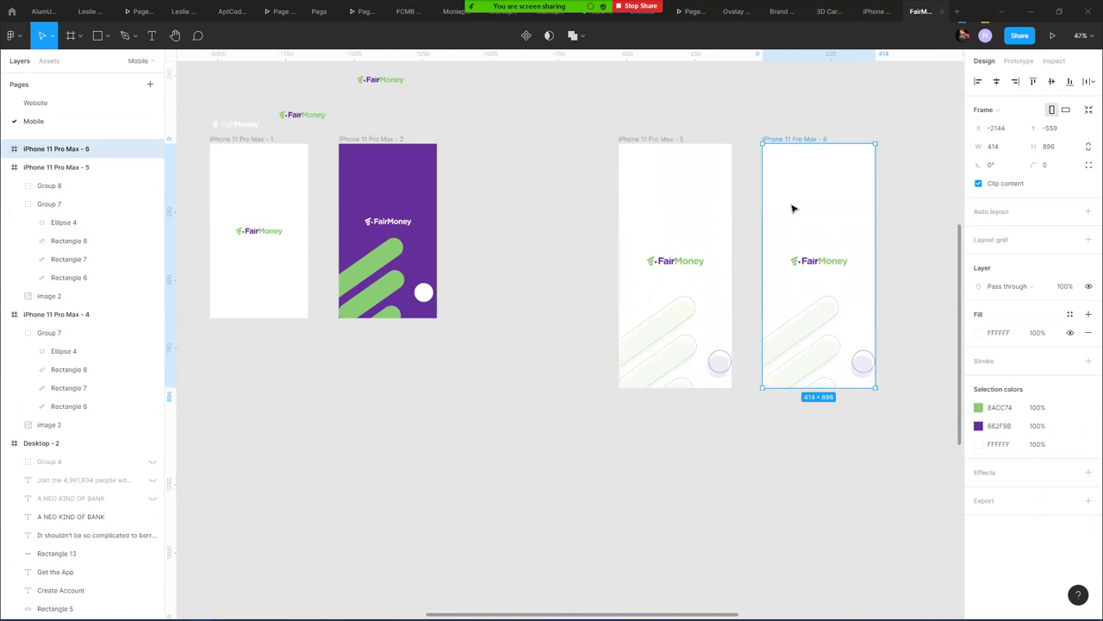
- Swap the duplicate frame's logo for the white FairMoney logo from the purple frame
click(810, 216)
click(779, 139)
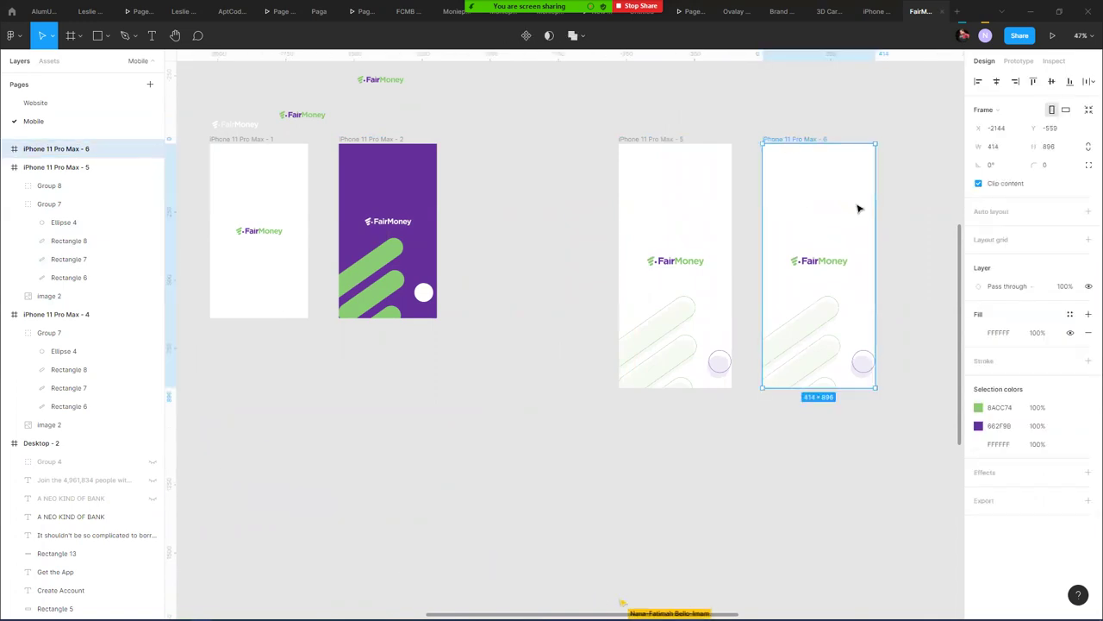
click(830, 259)
drag(830, 258, 534, 179)
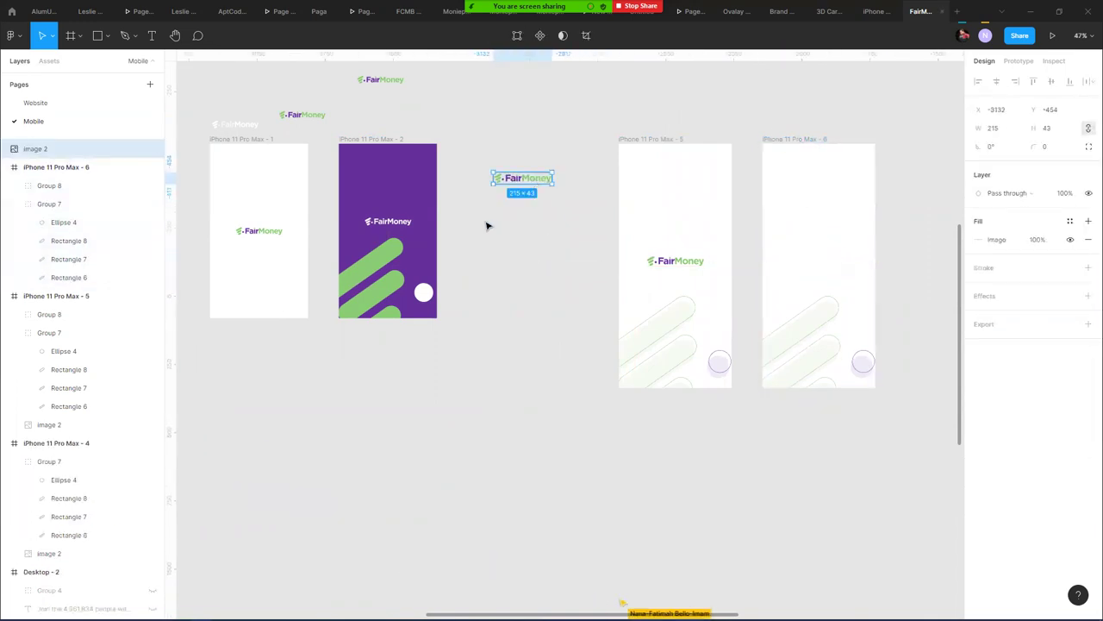
click(398, 226)
drag(401, 224, 834, 269)
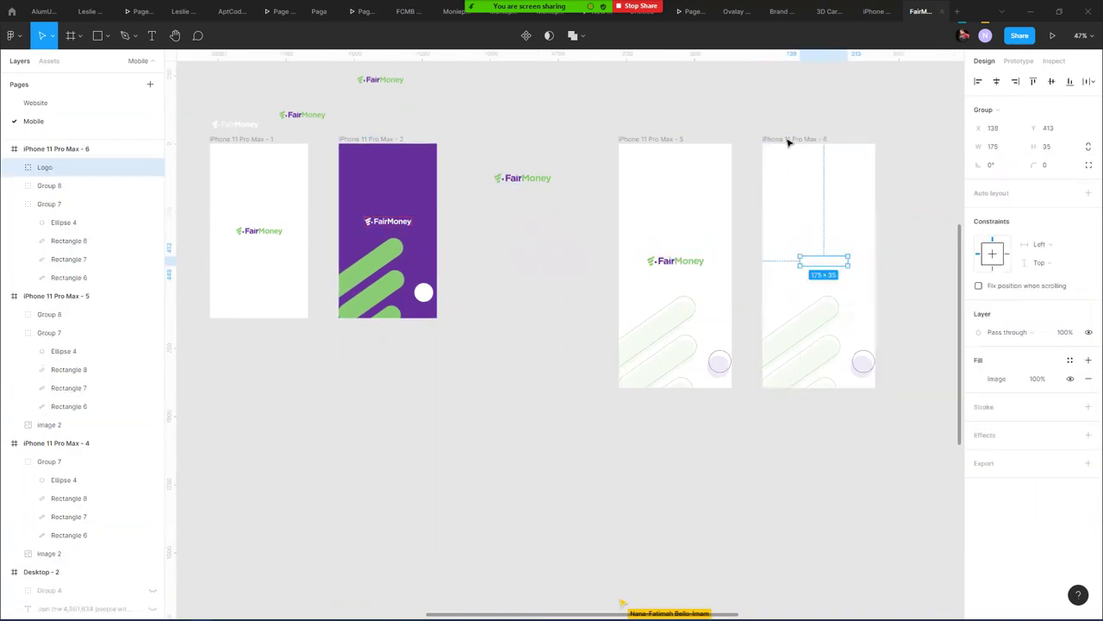
- Change frame 6's white background to the purple swatch
click(788, 140)
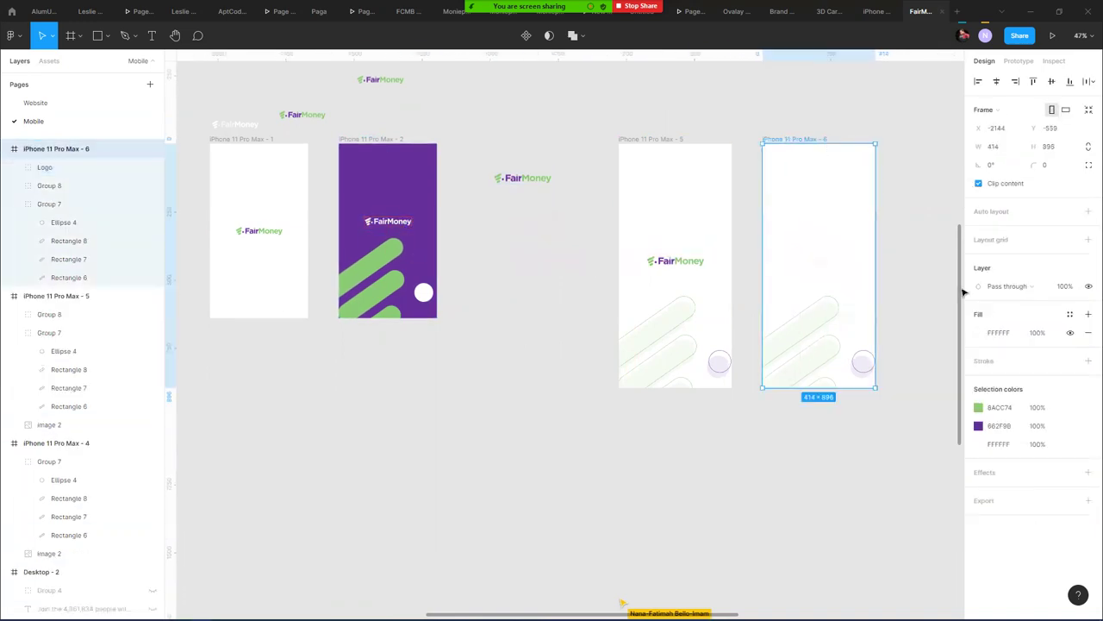
click(980, 444)
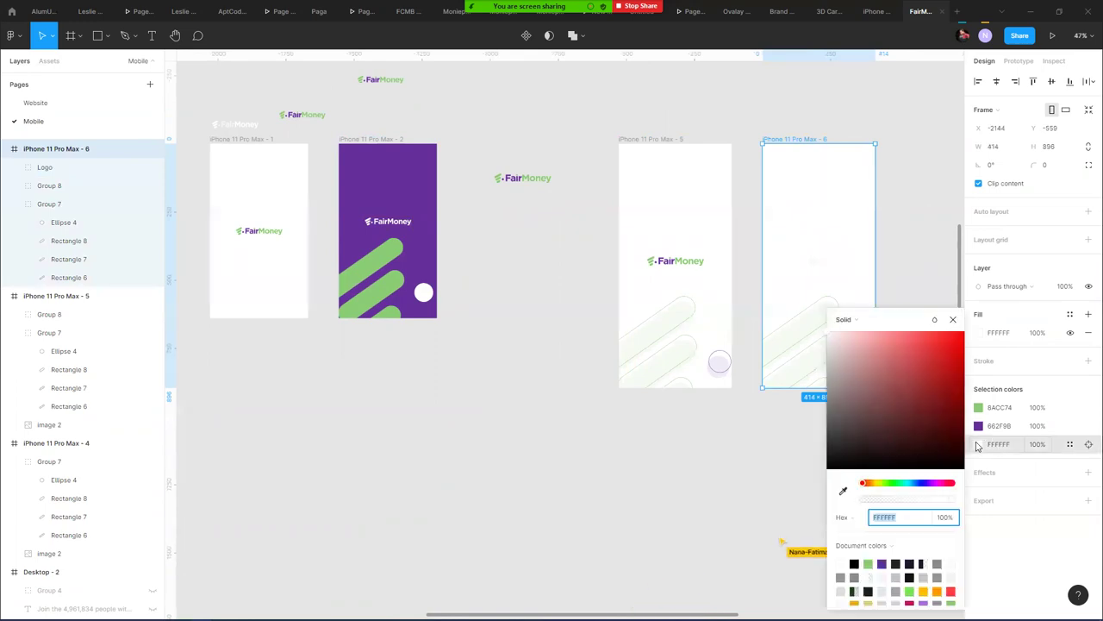
click(882, 562)
click(904, 218)
- Scale the FairMoney logo in frame 6 up to 215×43
click(812, 262)
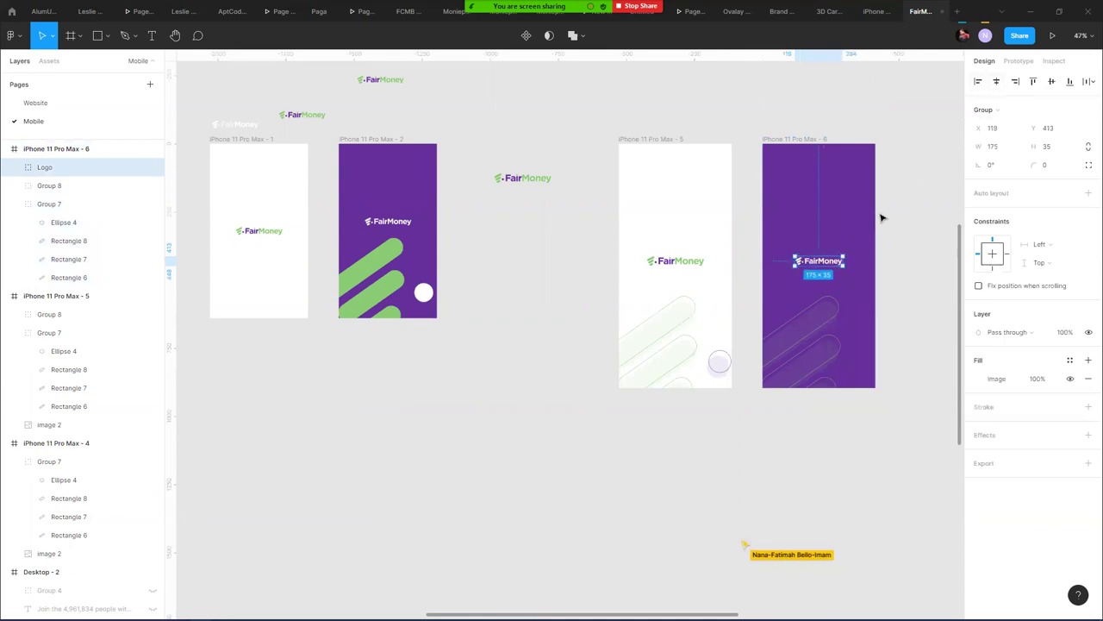
scroll(838, 259, up, 5)
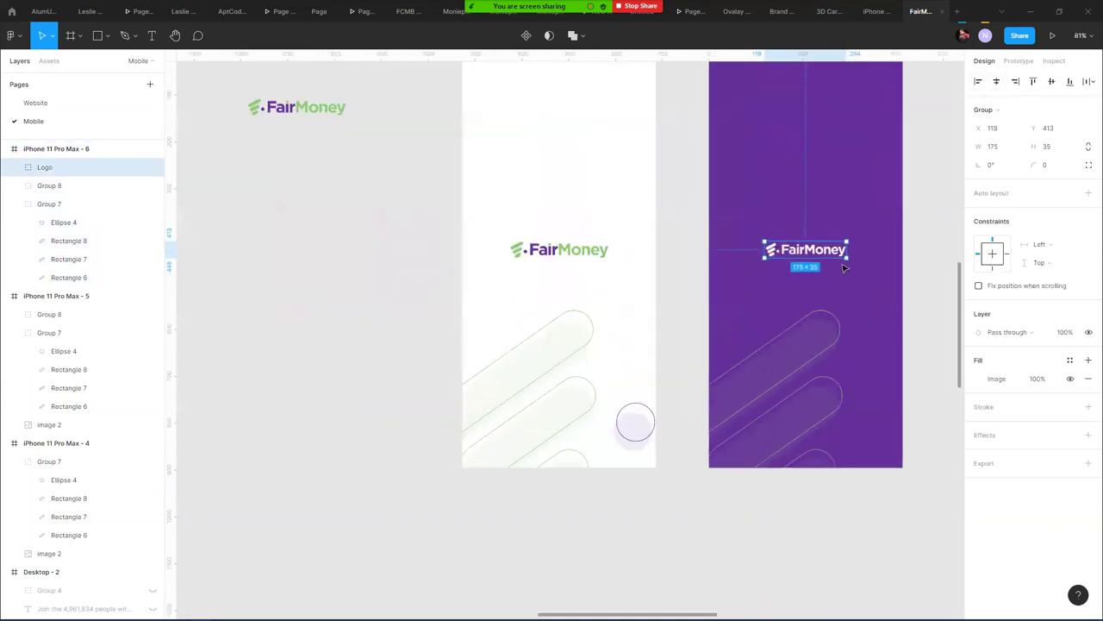
drag(849, 239, 857, 239)
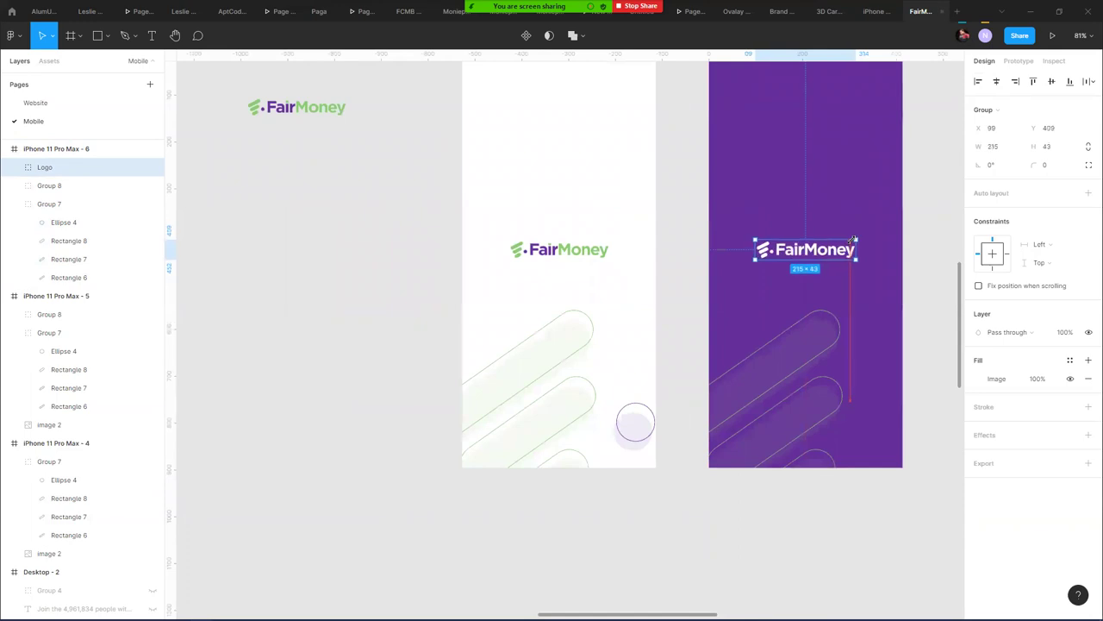
double_click(772, 250)
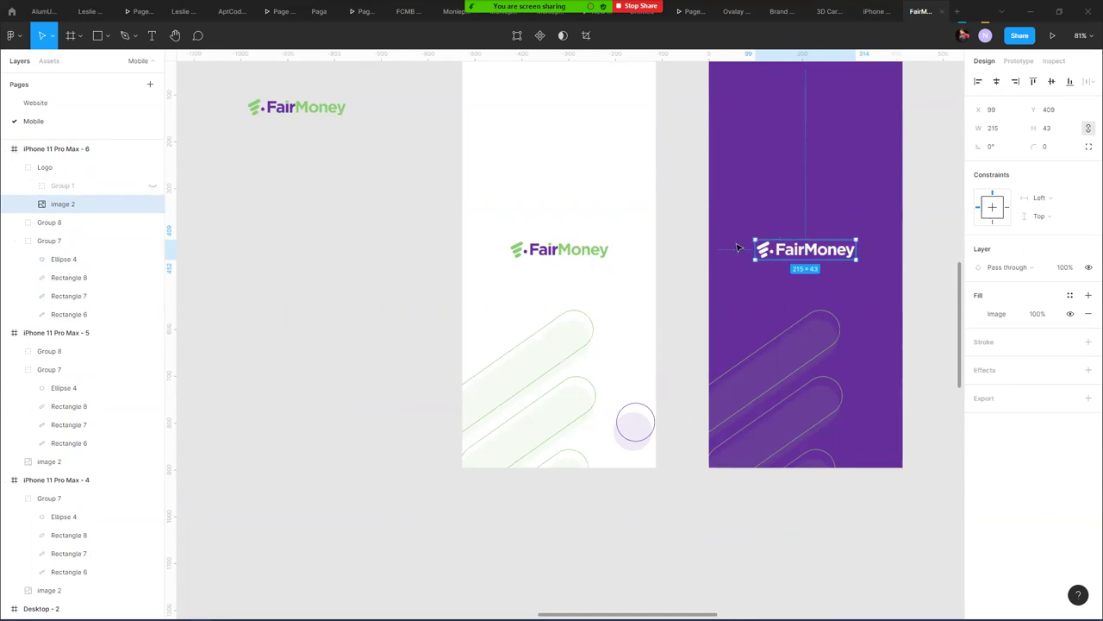
scroll(797, 246, up, 10)
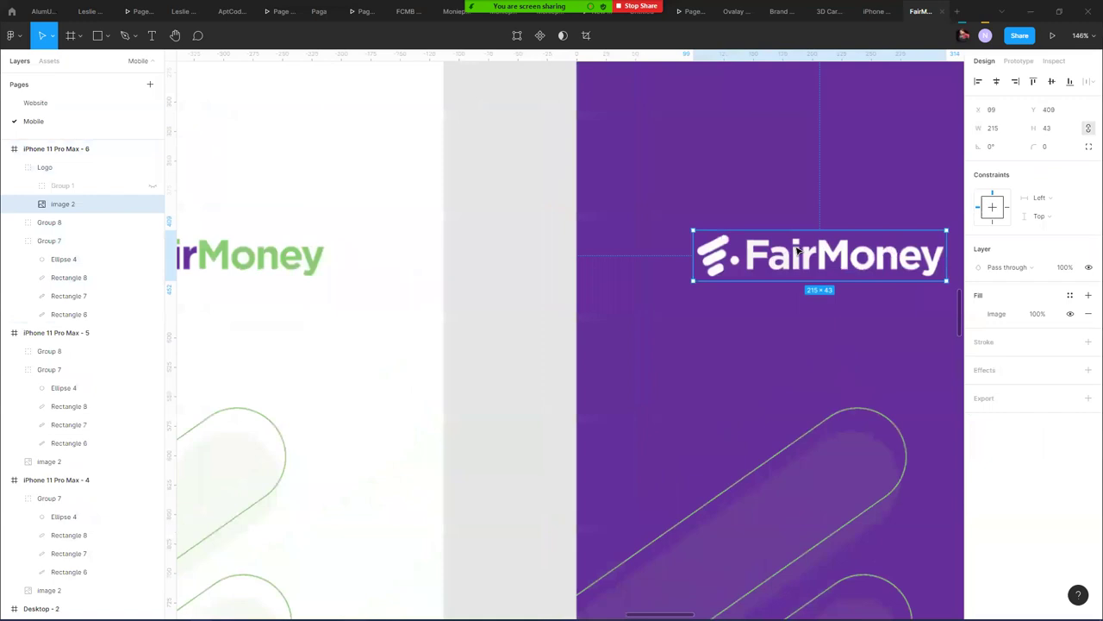
scroll(797, 250, down, 3)
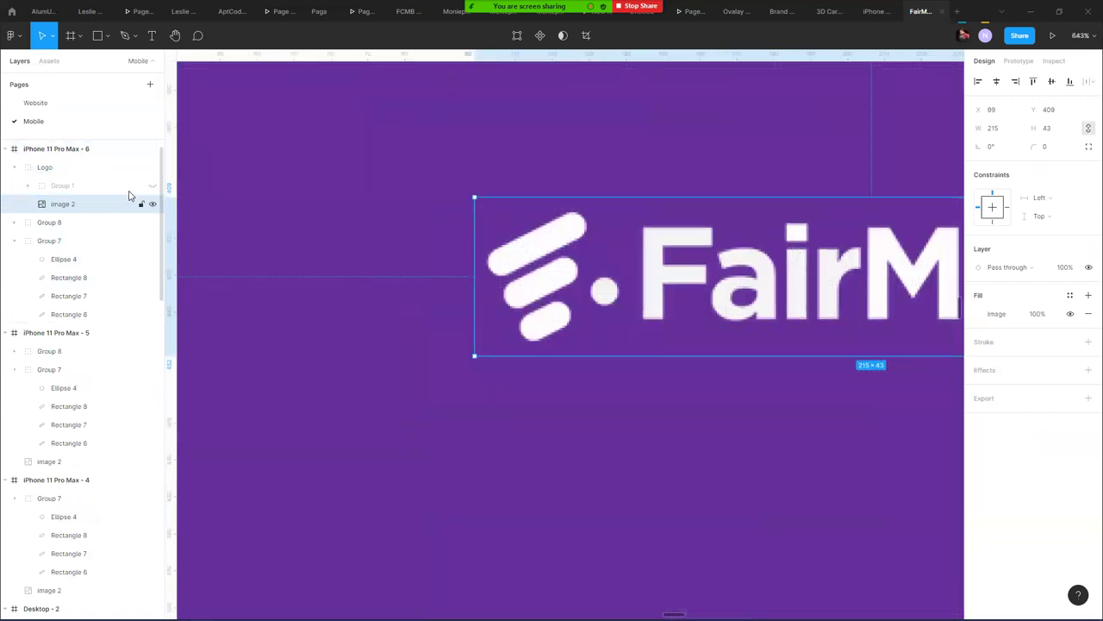
- Toggle the hidden green logo layer and check the logo image's fill adjustments
click(151, 187)
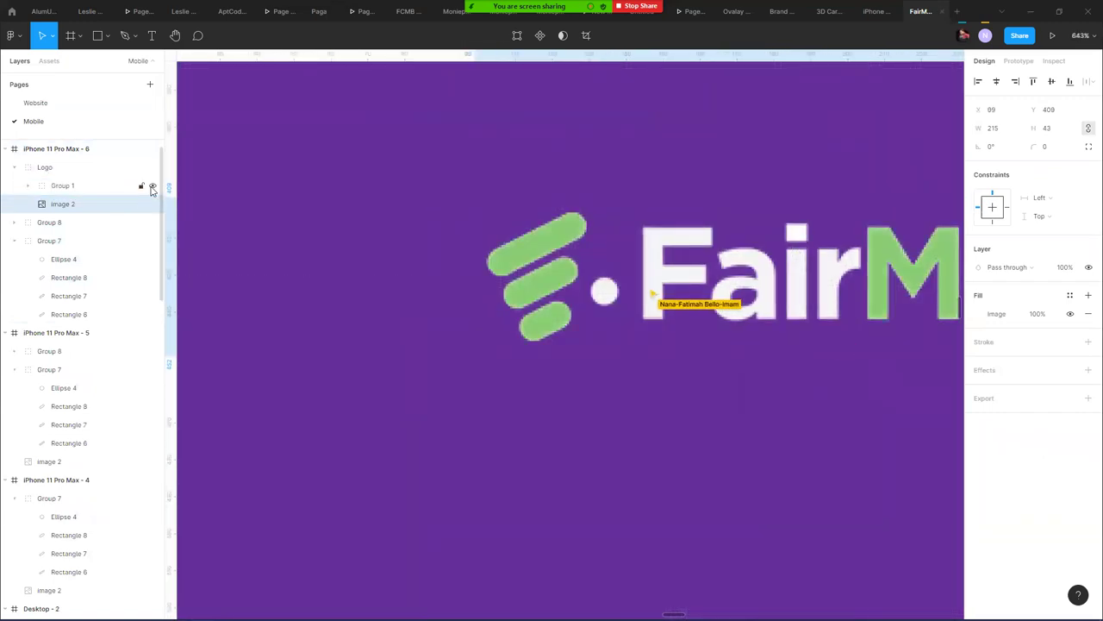
click(153, 185)
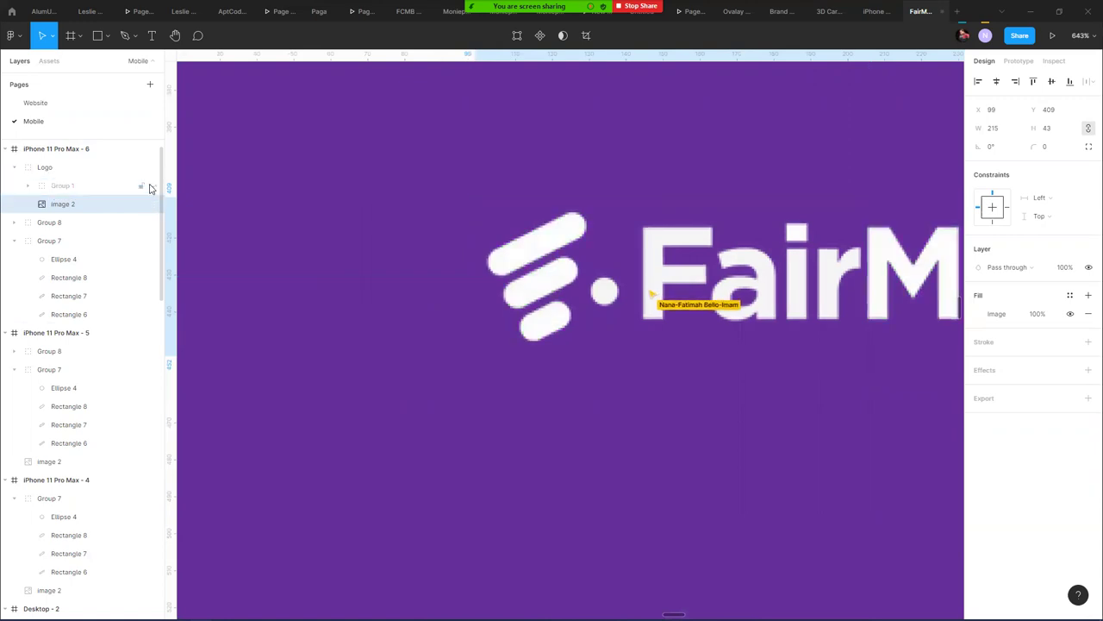
scroll(716, 276, down, 5)
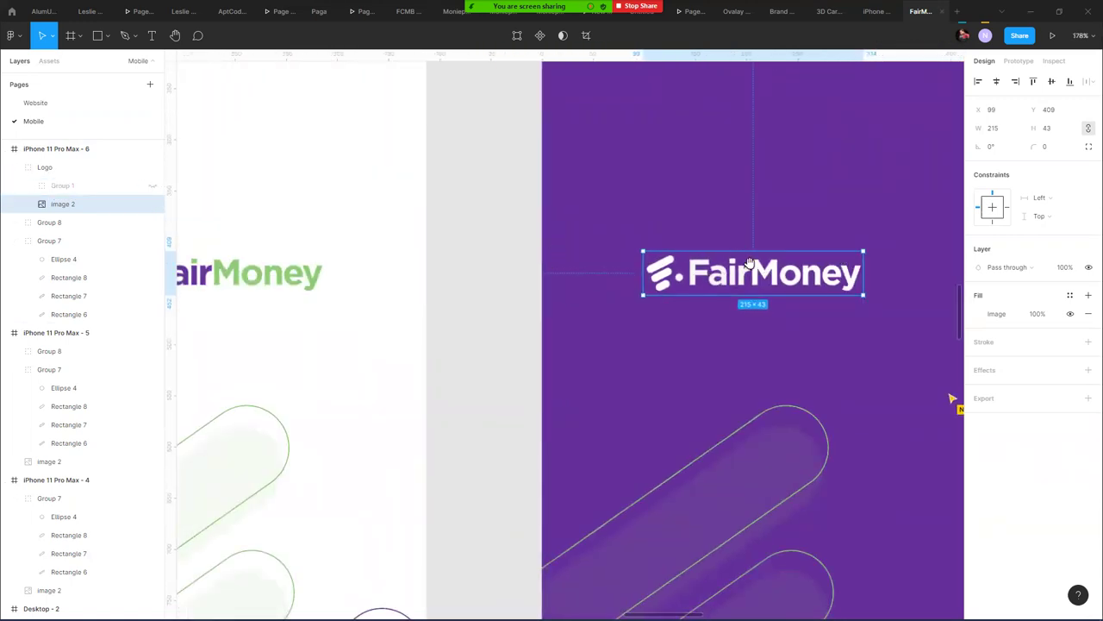
scroll(706, 276, right, 2)
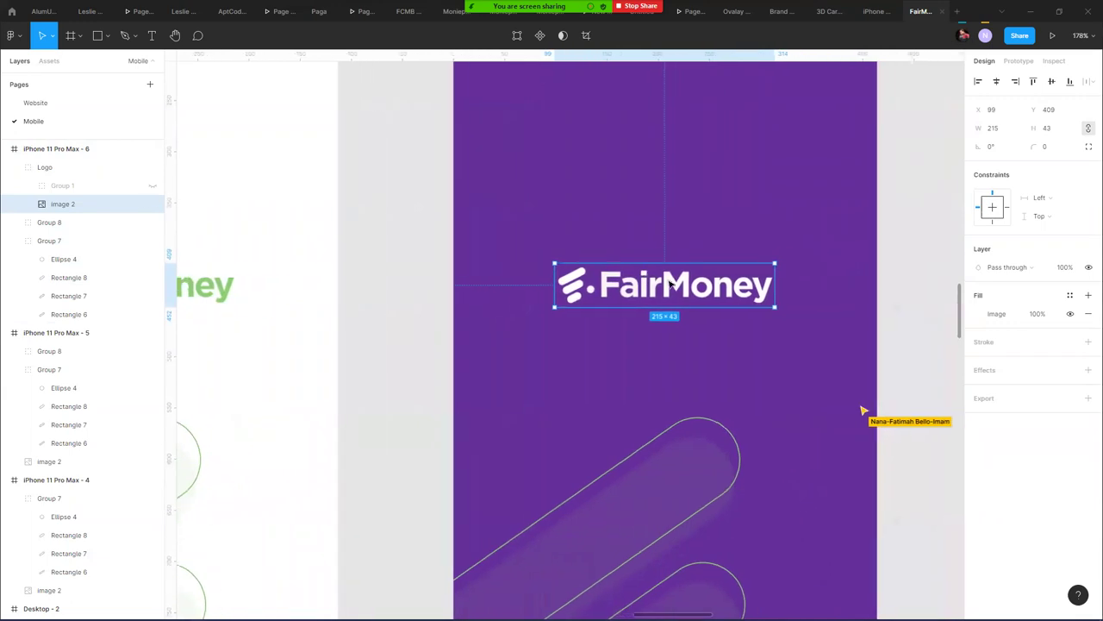
click(979, 313)
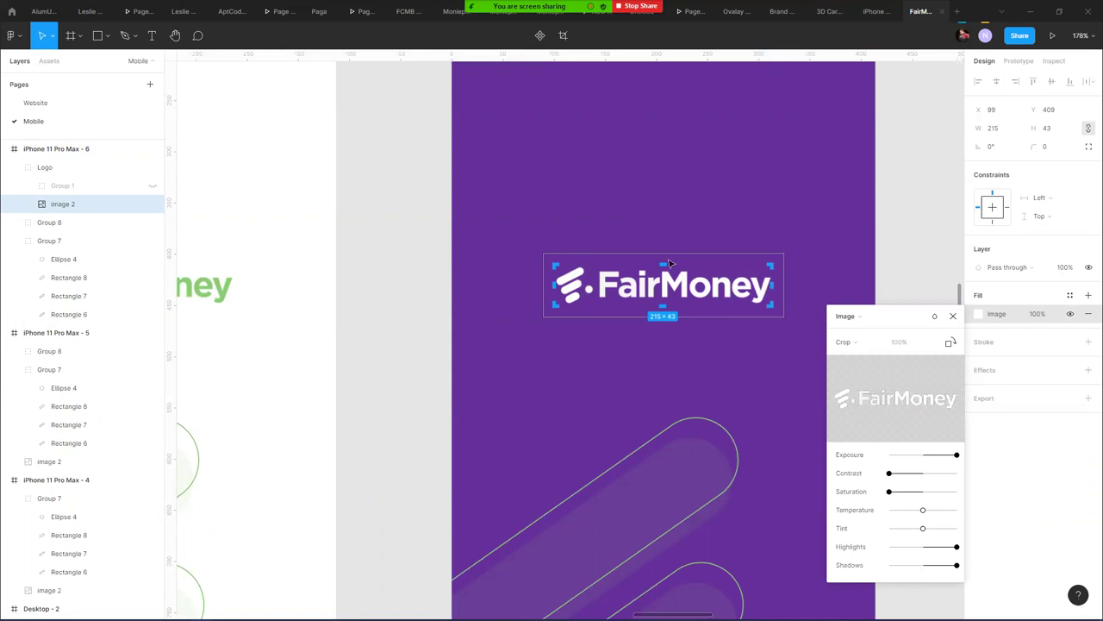
click(909, 212)
click(909, 212)
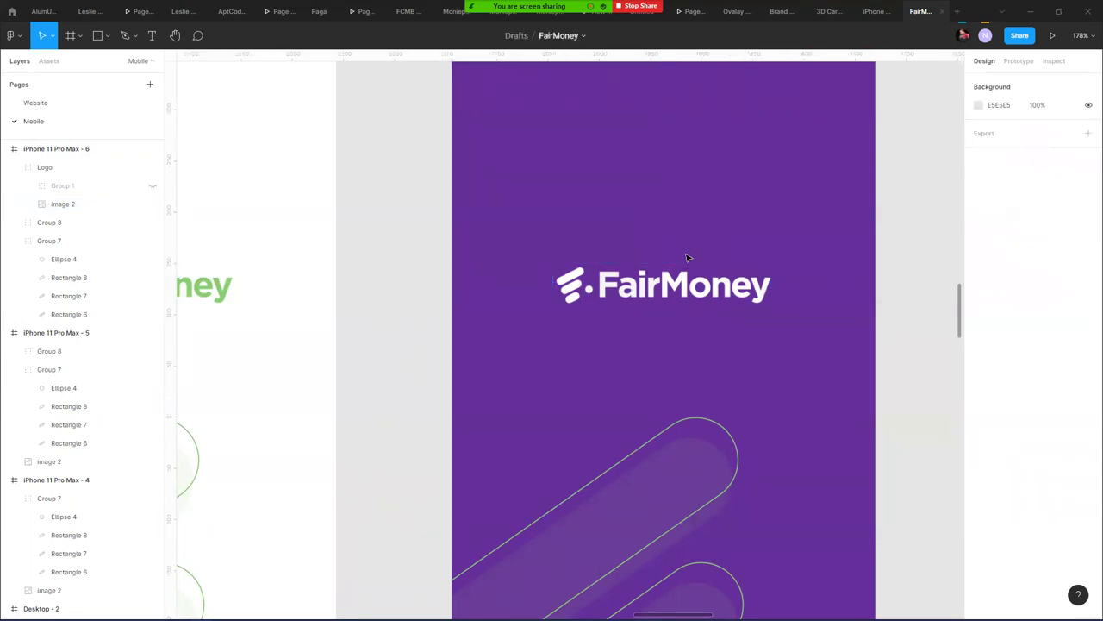
- Swap frame 6's circle fill to a stroke with Shift+X, colour it white FFFFFF, then select the frame
ctrl+scroll(681, 298, down, 5)
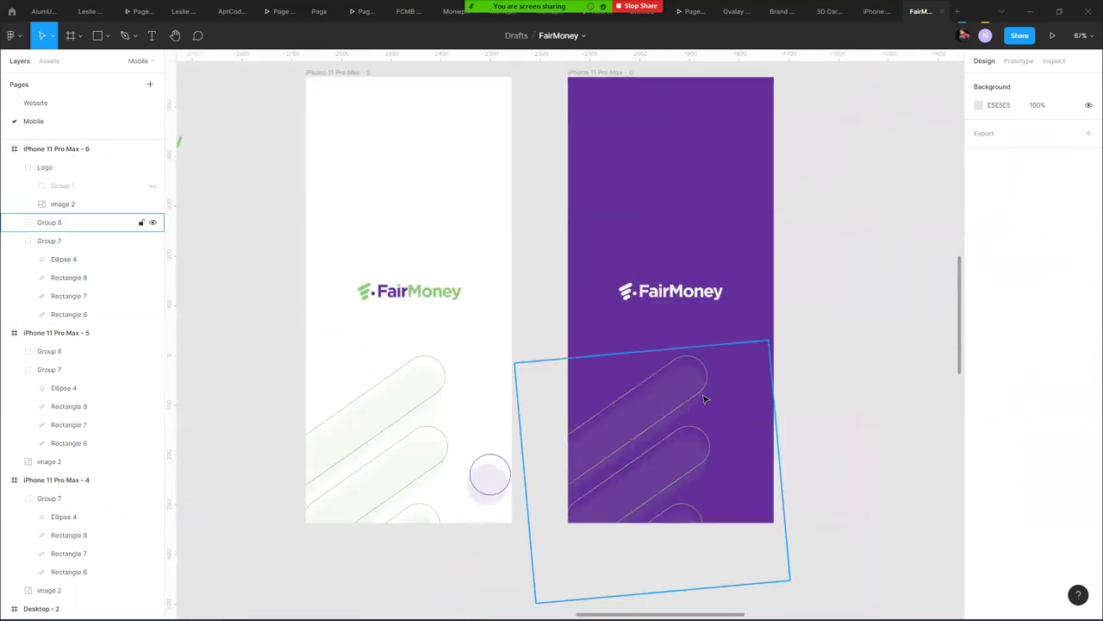
click(751, 490)
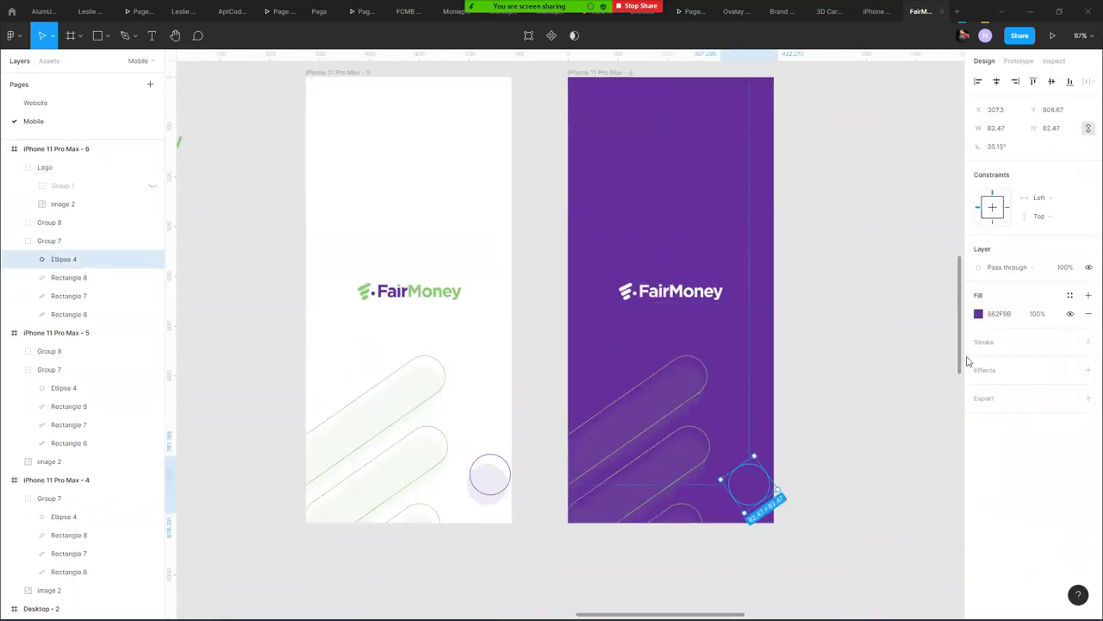
click(979, 314)
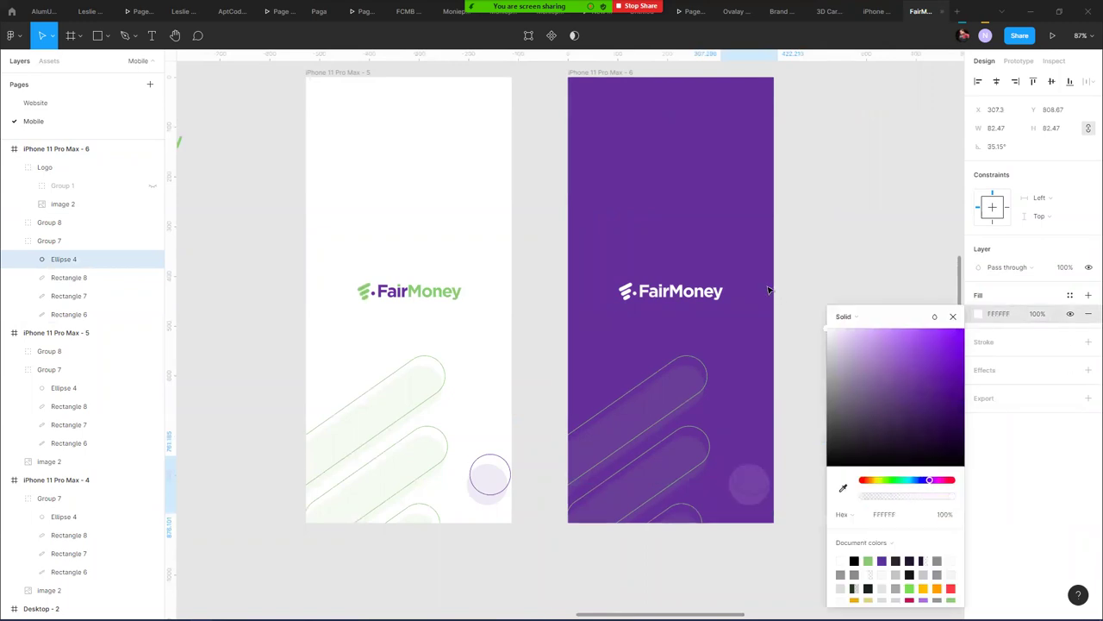
key(shift+x)
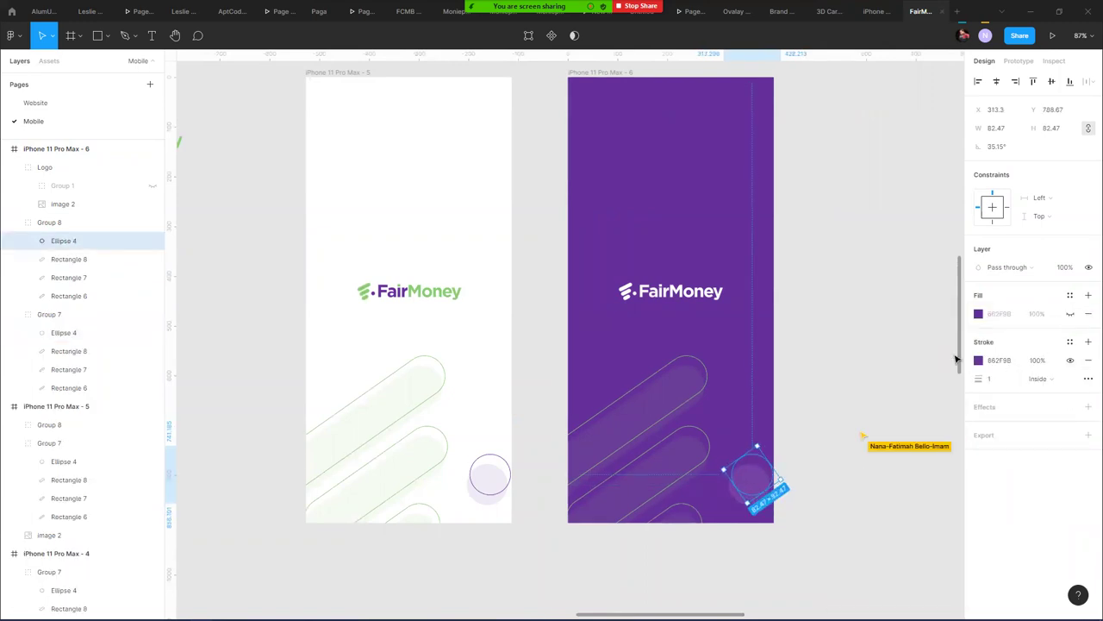
click(978, 360)
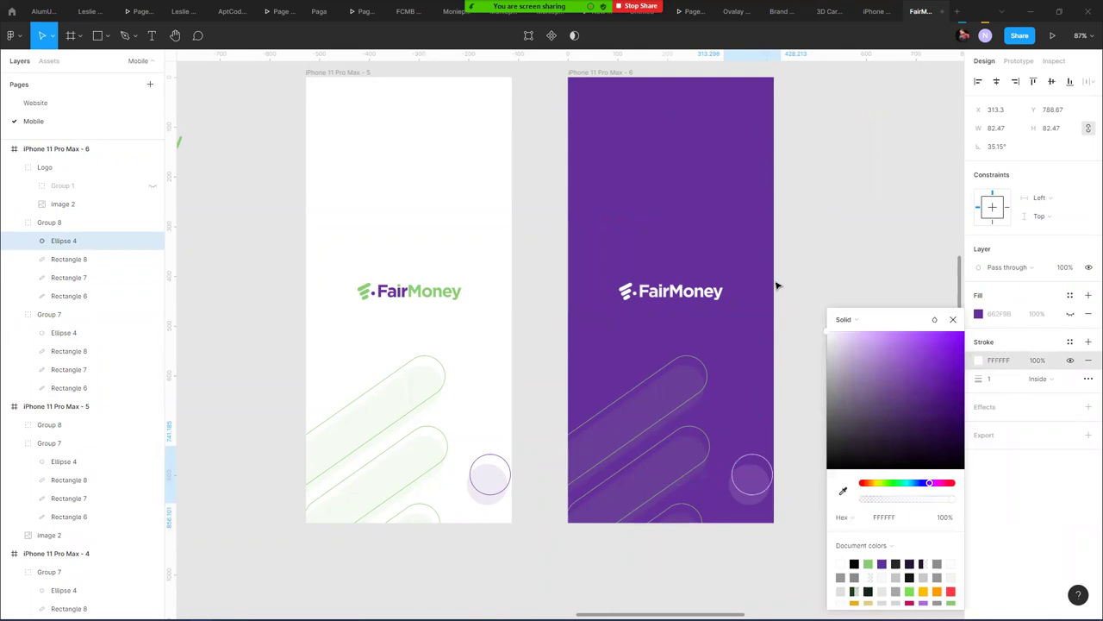
click(809, 204)
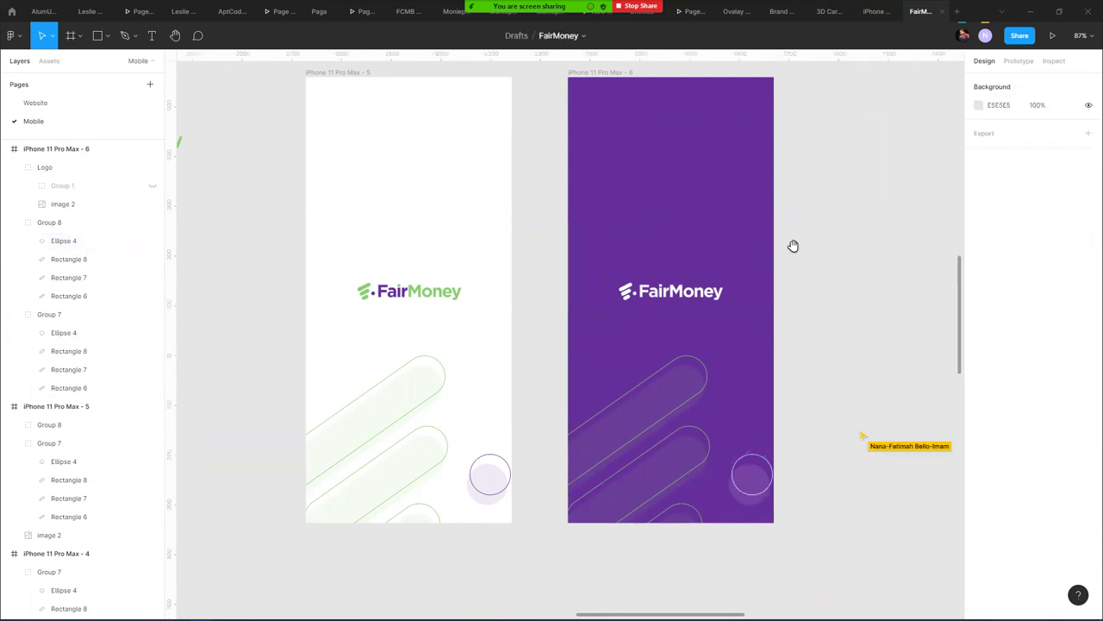
drag(793, 246, 699, 293)
click(520, 136)
- Duplicate the purple frame as frame 7 and delete its outlined bar group (Group 8)
key(ctrl+d)
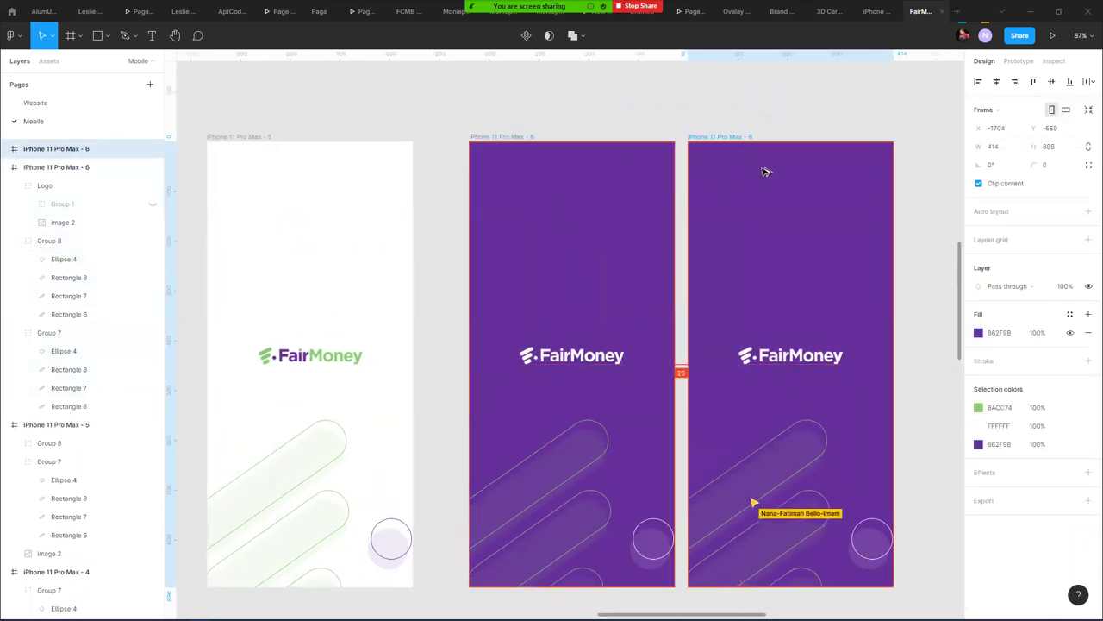
click(787, 453)
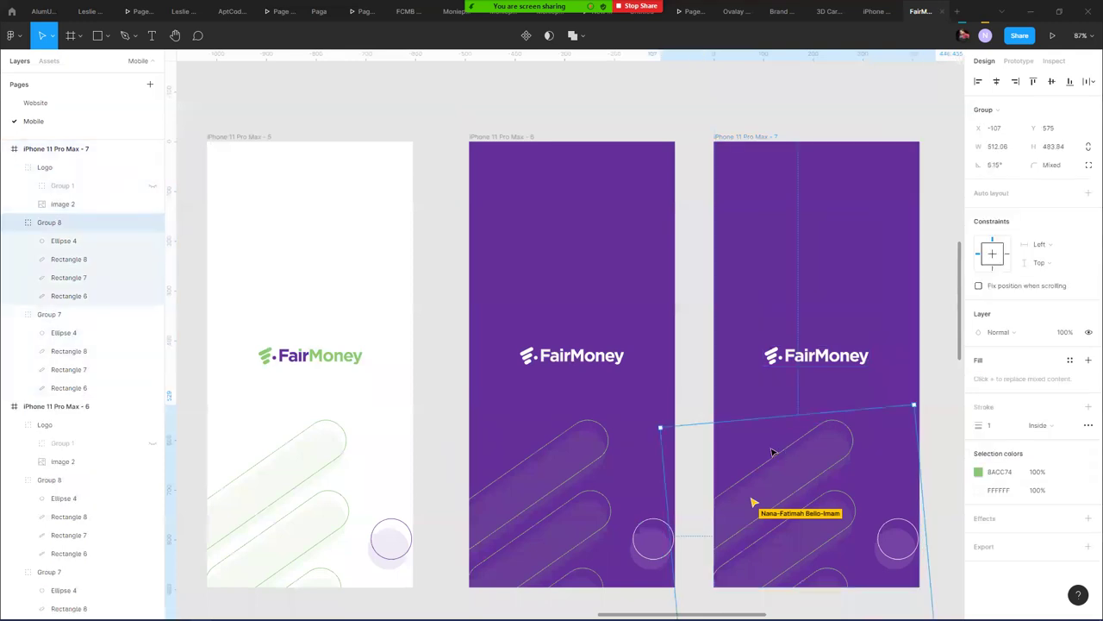
key(Delete)
- Set Group 7's green bars and dot to 100% opacity and nudge the pattern into place
click(801, 460)
key(shift+Up)
key(shift+Up)
key(shift+Up)
key(shift+Up)
key(shift+Up)
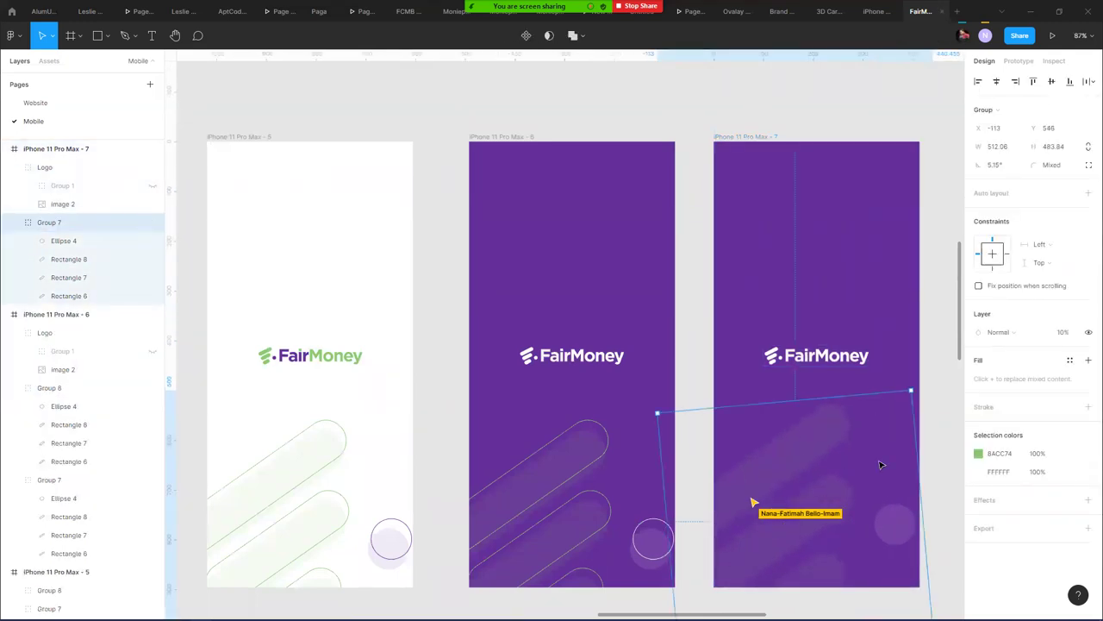
key(0)
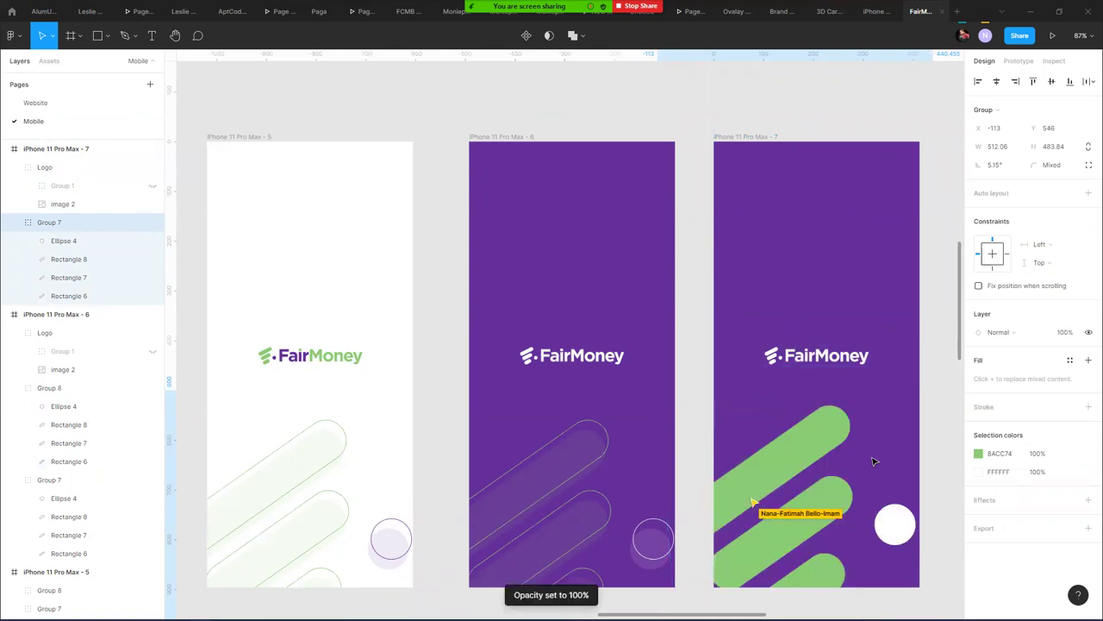
key(shift+Down)
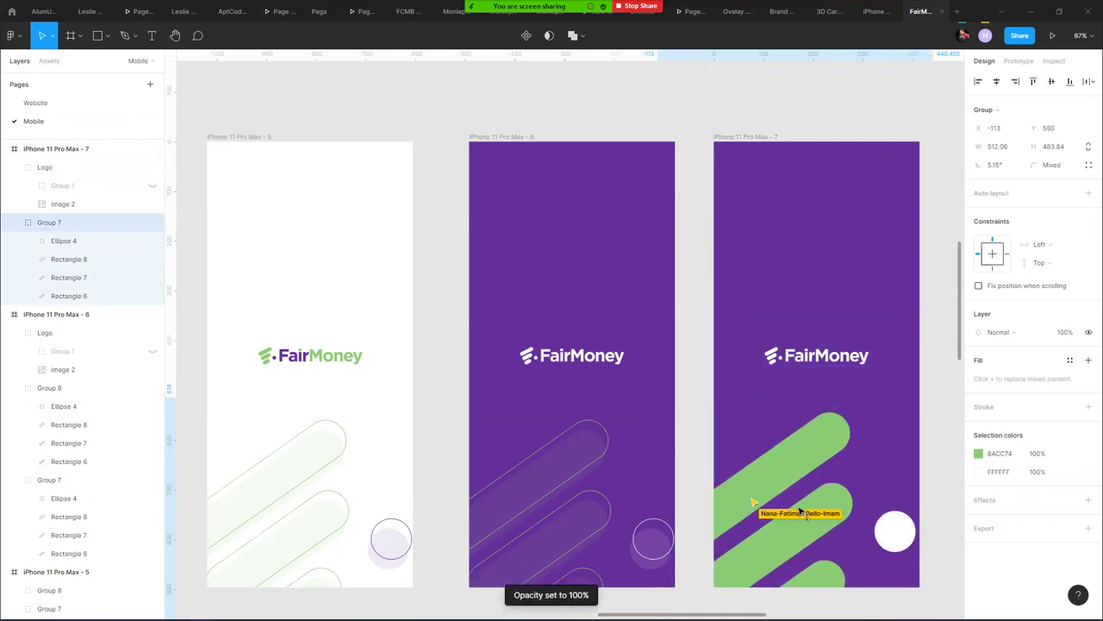
click(682, 229)
scroll(682, 229, down, 5)
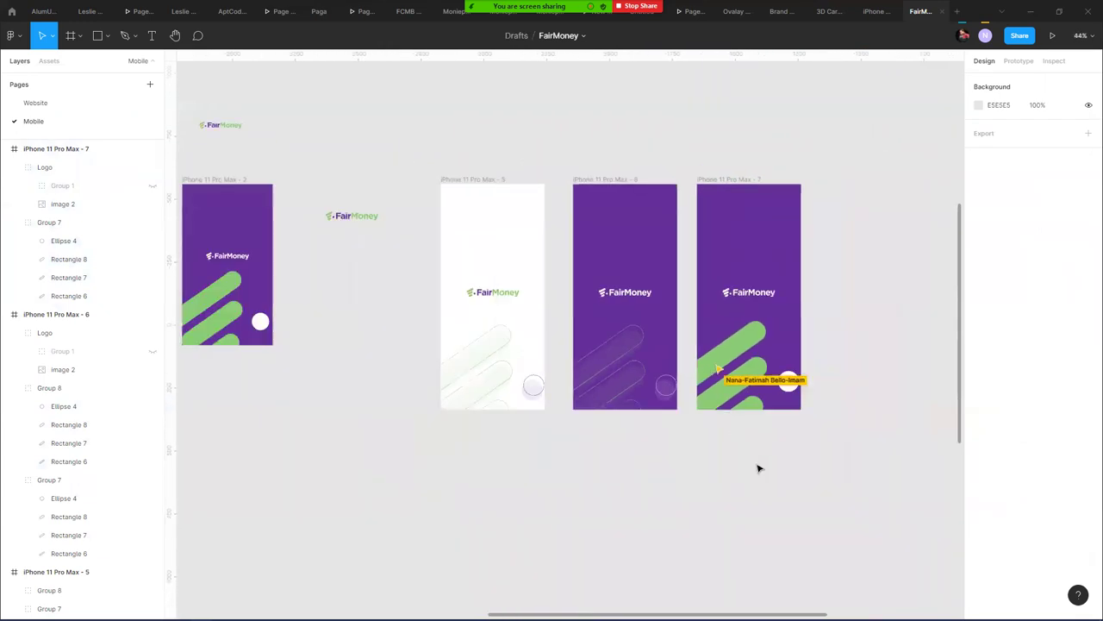
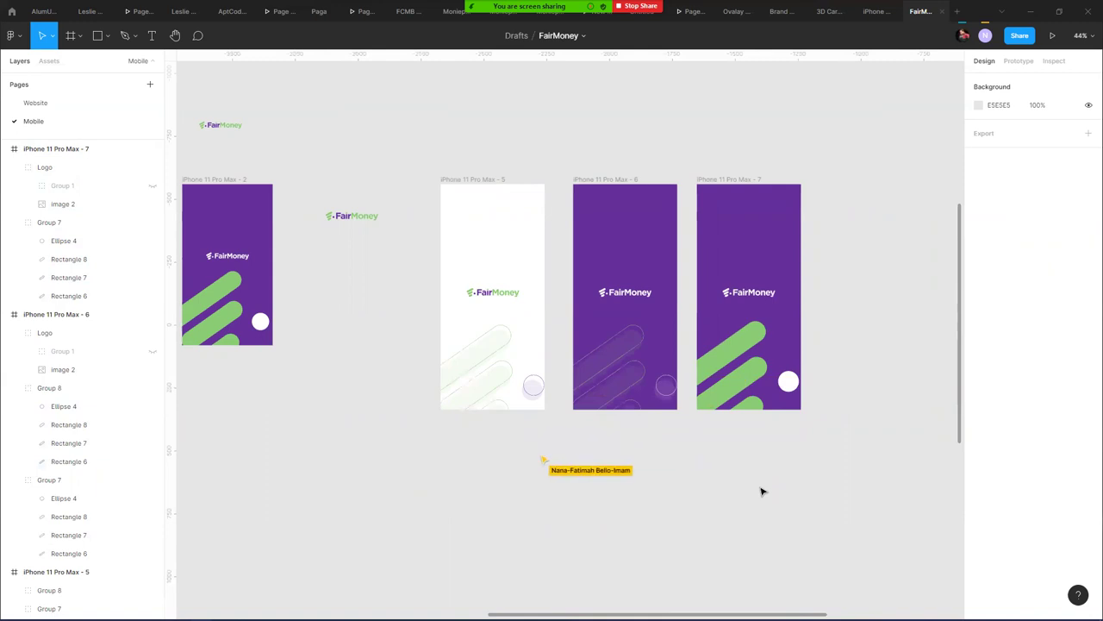
- Select iPhone 11 Pro Max - 7, zoom in, and select its top green stripe, Rectangle 6
click(748, 178)
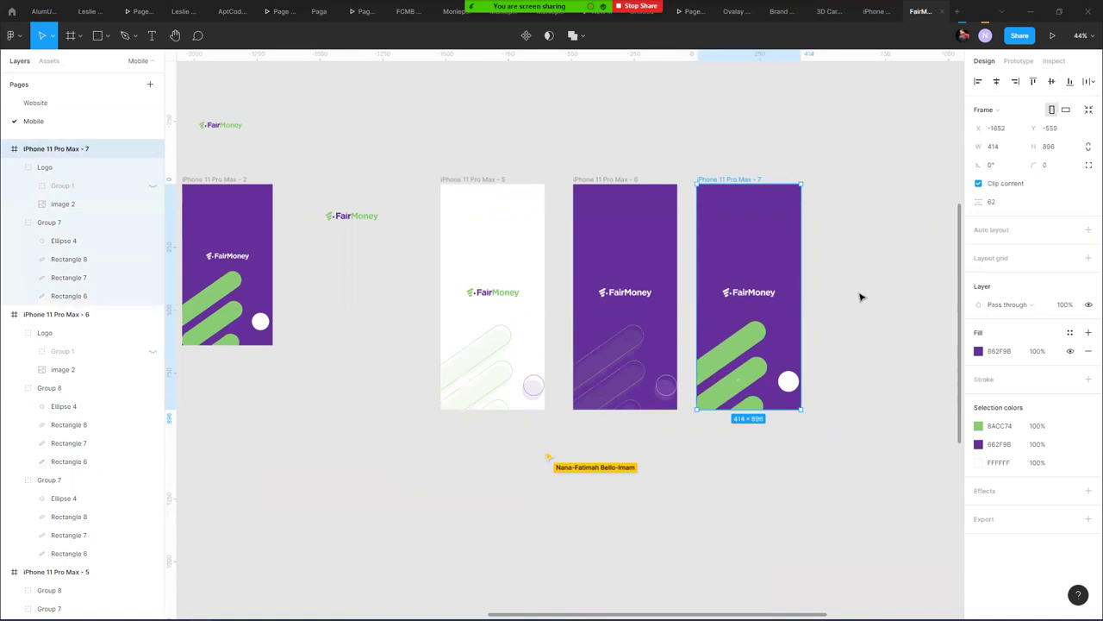
scroll(813, 330, up, 5)
double_click(684, 345)
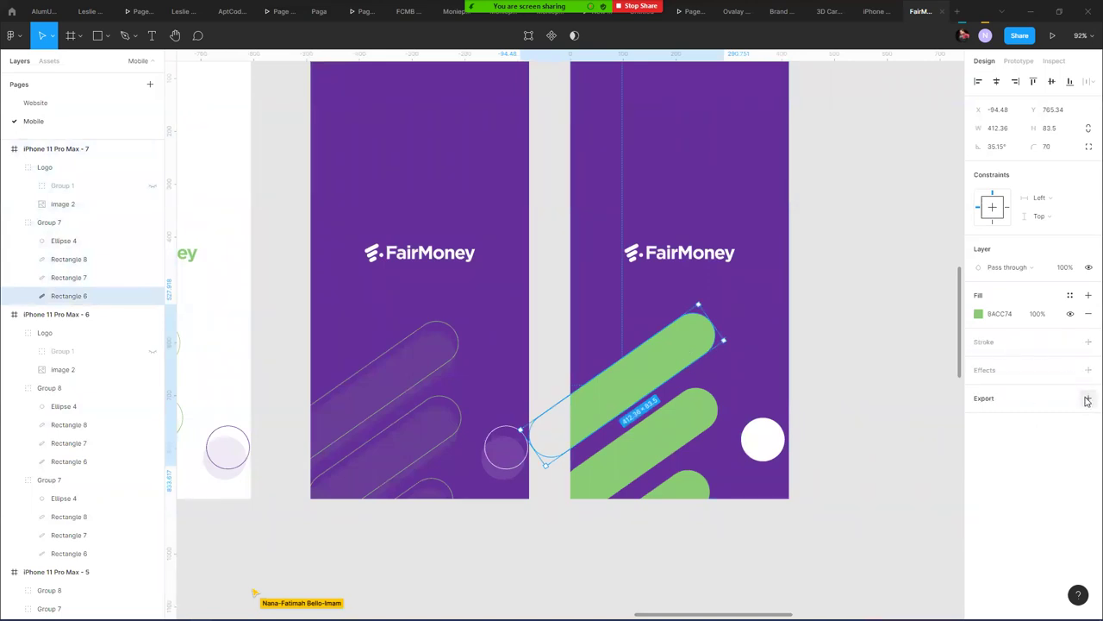
- Give the top stripe an inner shadow with Y offset -46 and blur 25
click(1087, 369)
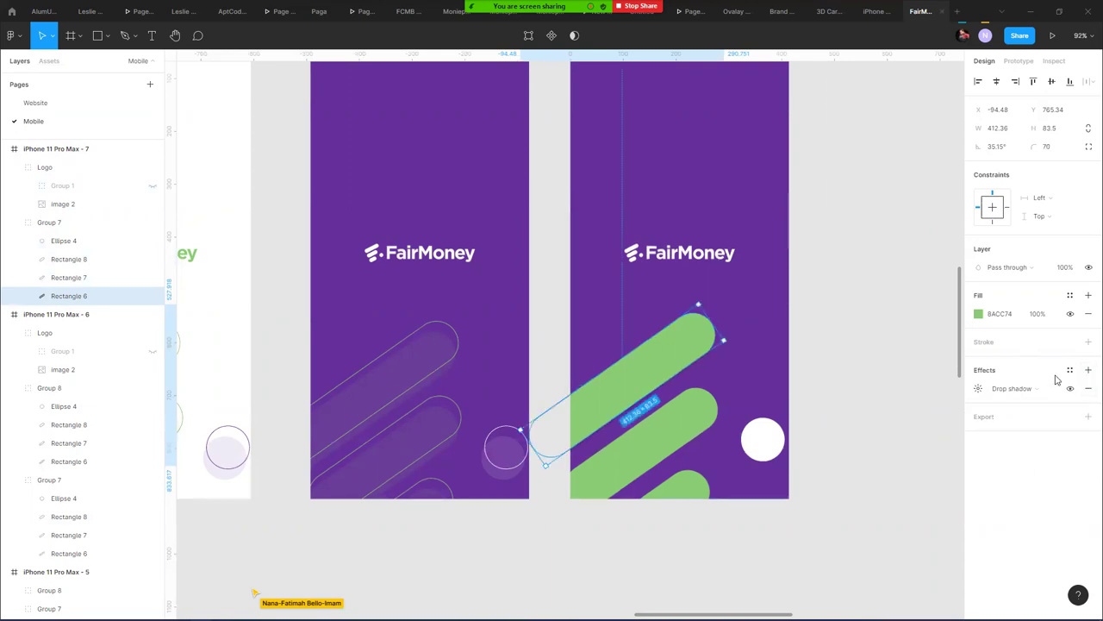
click(1021, 389)
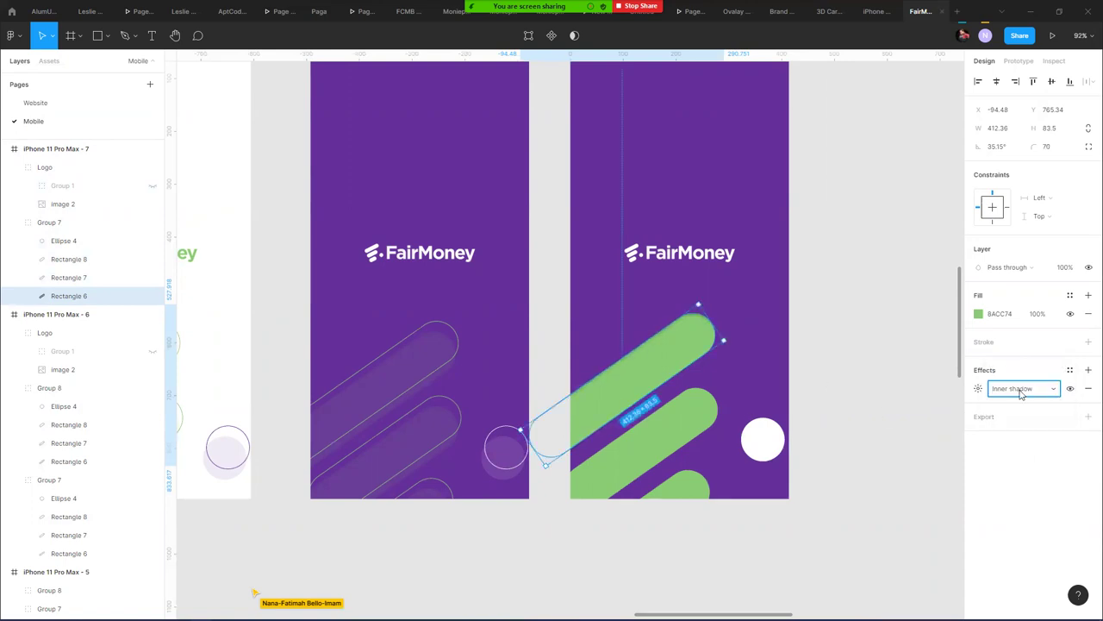
click(979, 388)
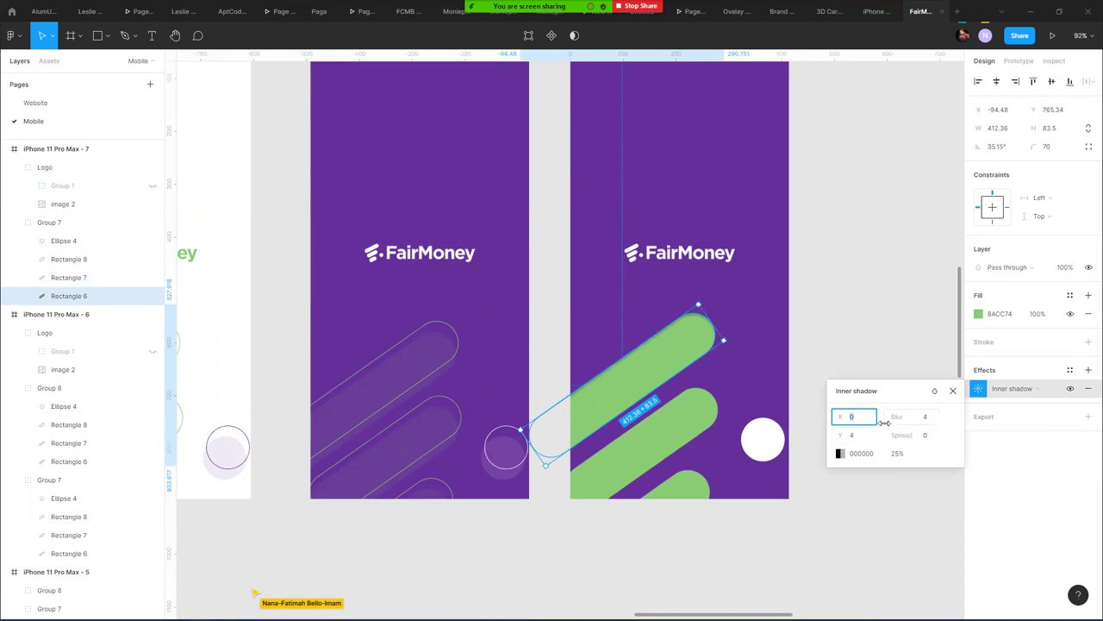
click(850, 439)
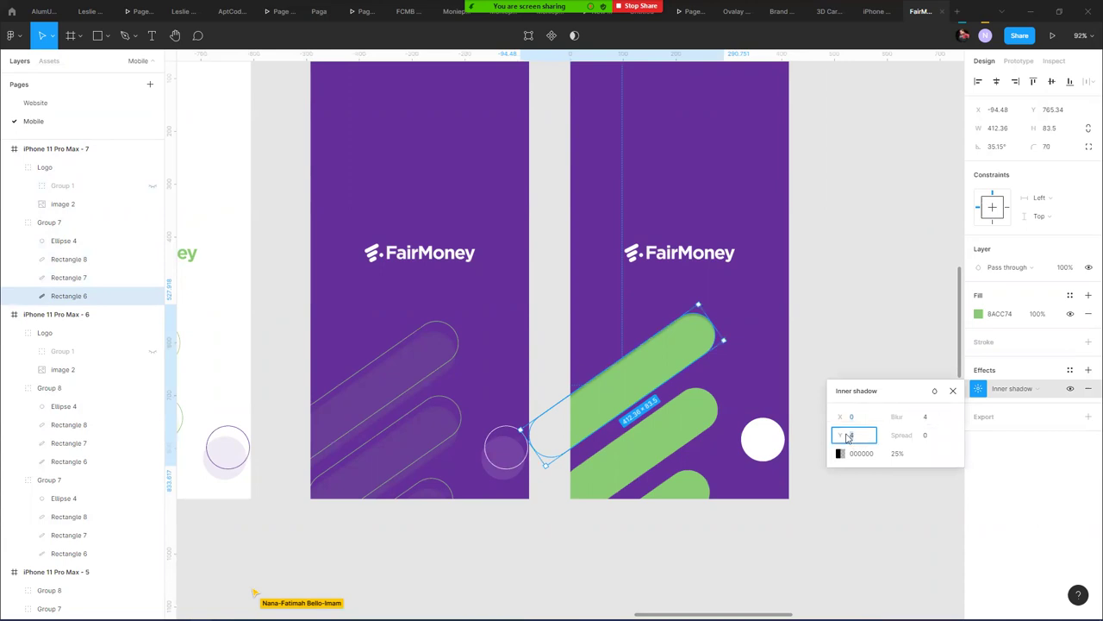
key(Return)
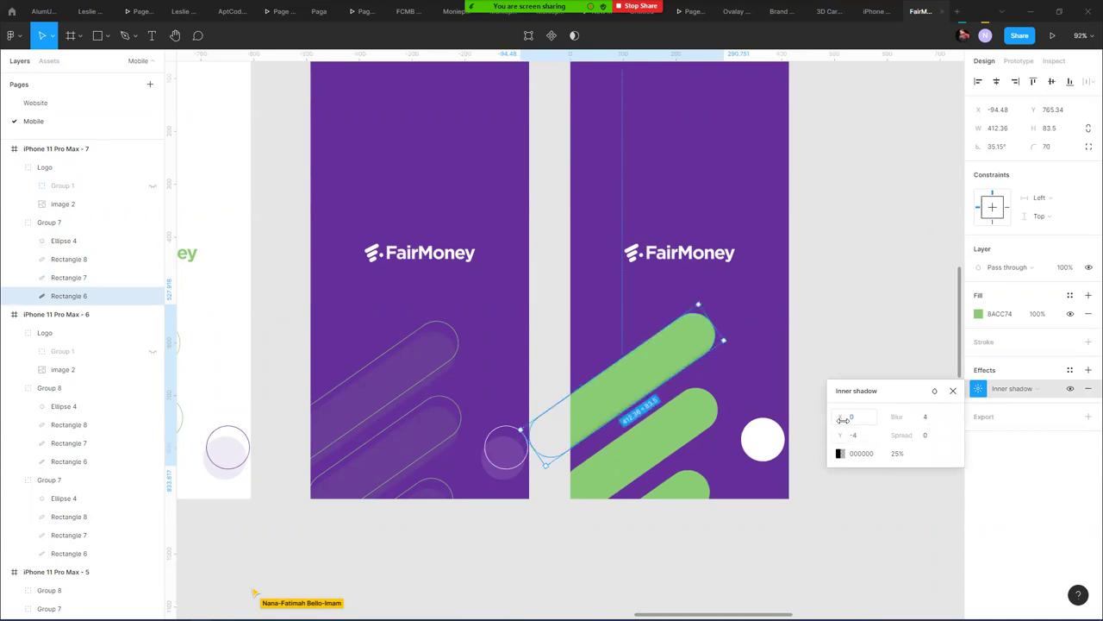
drag(895, 416, 1049, 416)
drag(839, 434, 795, 422)
mouse_move(900, 416)
mouse_down()
mouse_move(967, 417)
mouse_move(906, 413)
mouse_up()
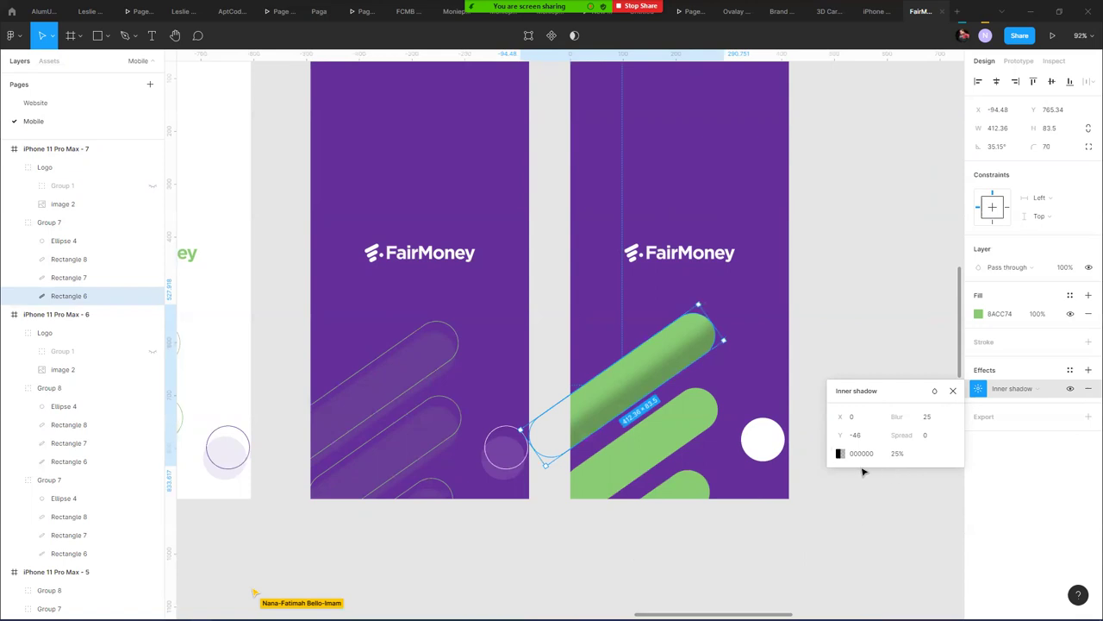
- Add a second inner shadow to the stripe with Y offset -6 and blur 4
click(1088, 369)
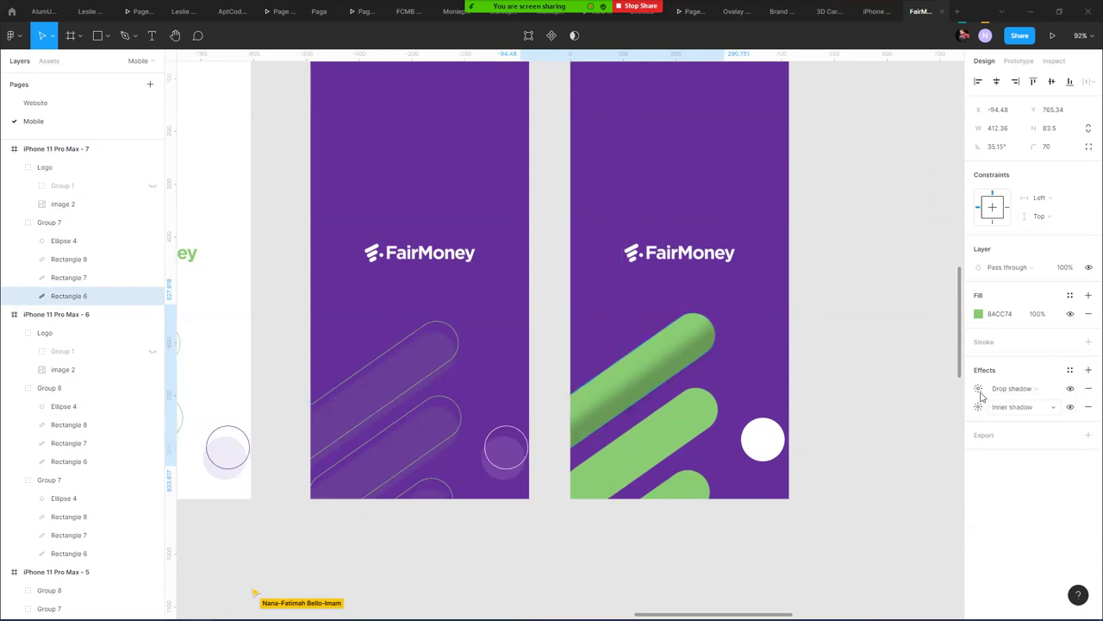
click(1088, 370)
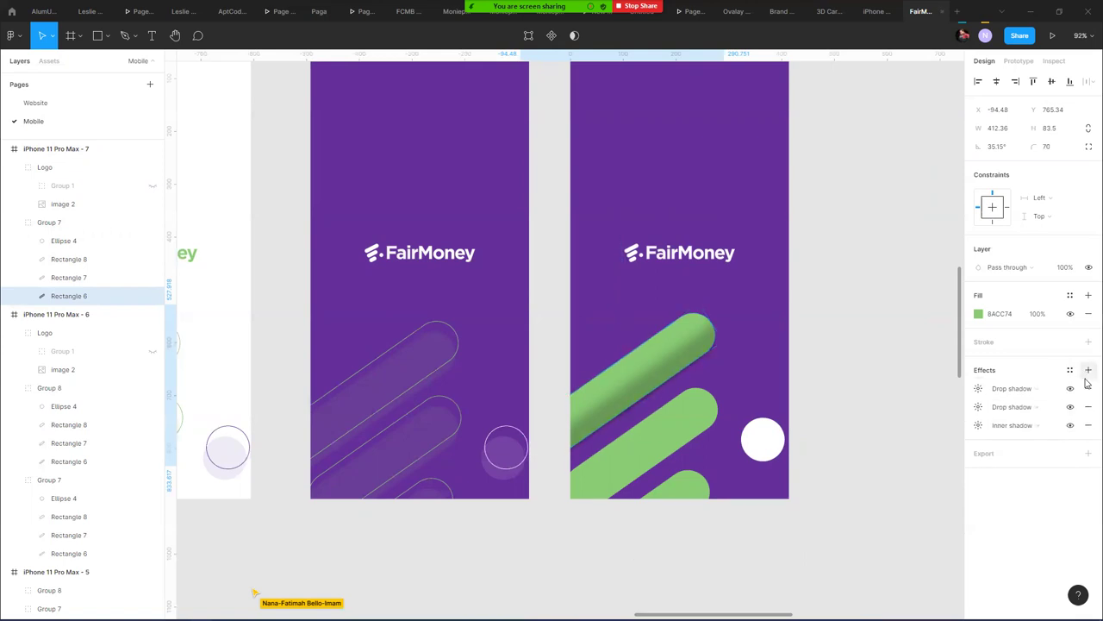
click(1022, 407)
click(1022, 393)
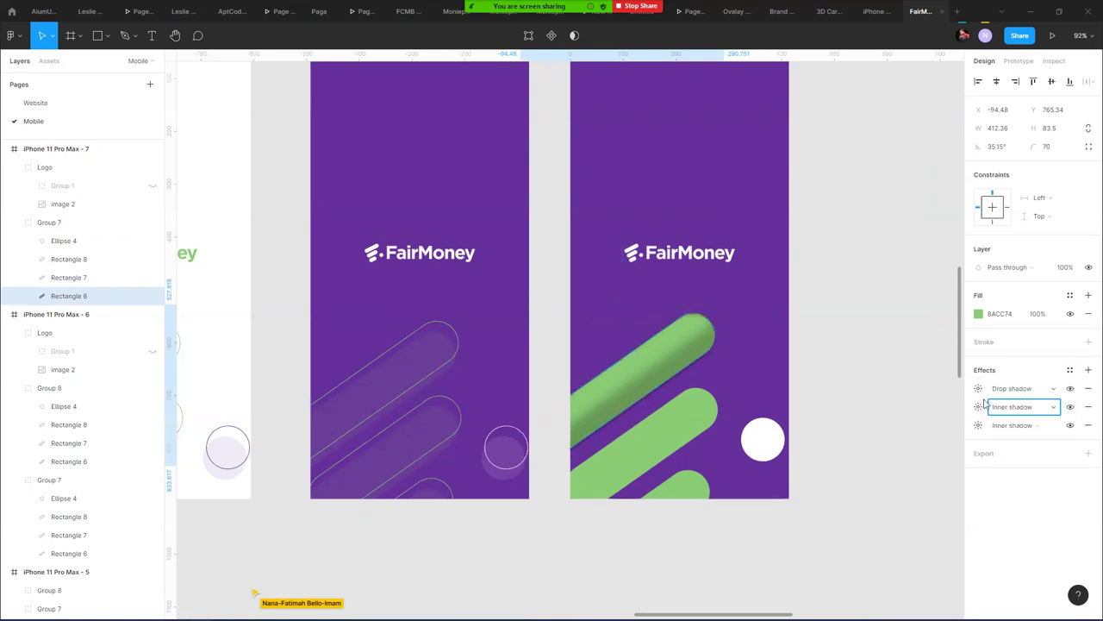
click(979, 406)
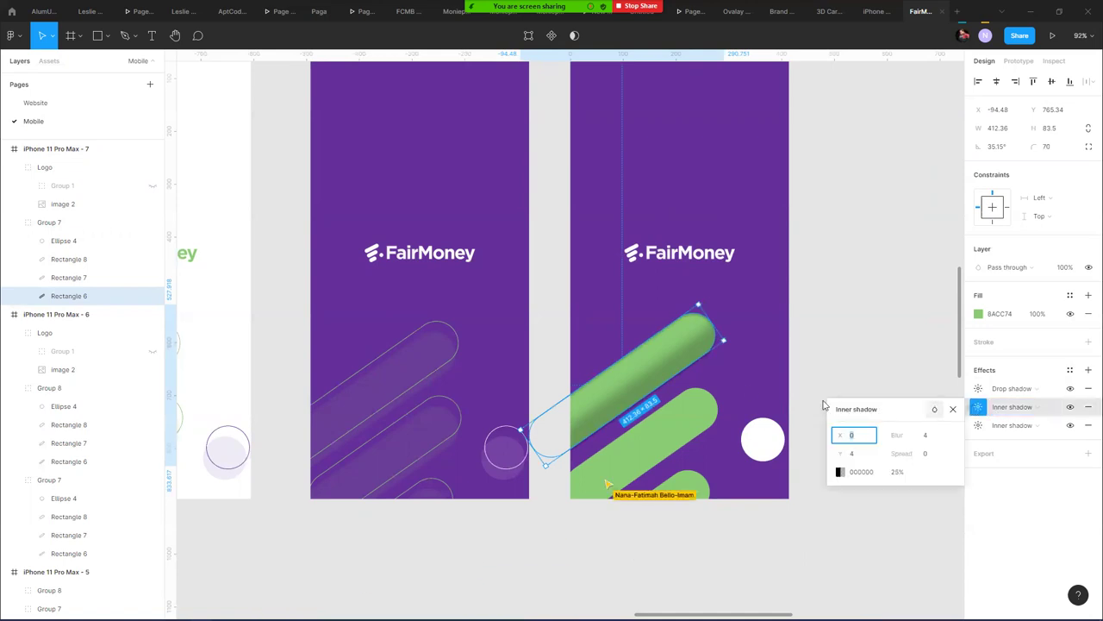
drag(662, 372, 653, 368)
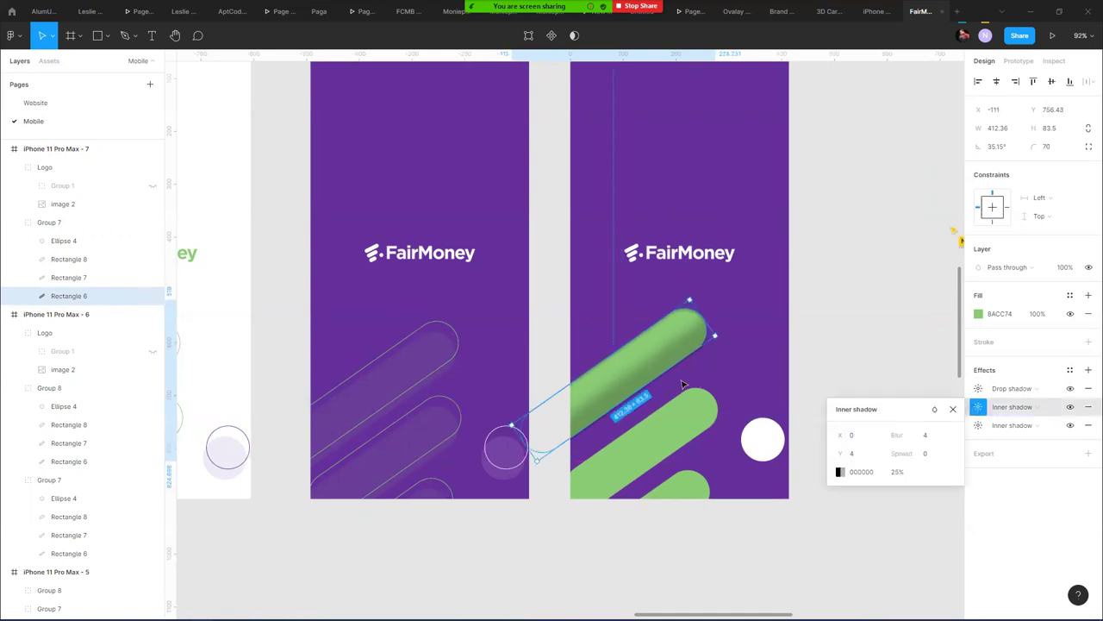
key(ctrl+z)
mouse_move(841, 450)
mouse_down()
mouse_move(818, 449)
mouse_move(827, 449)
mouse_up()
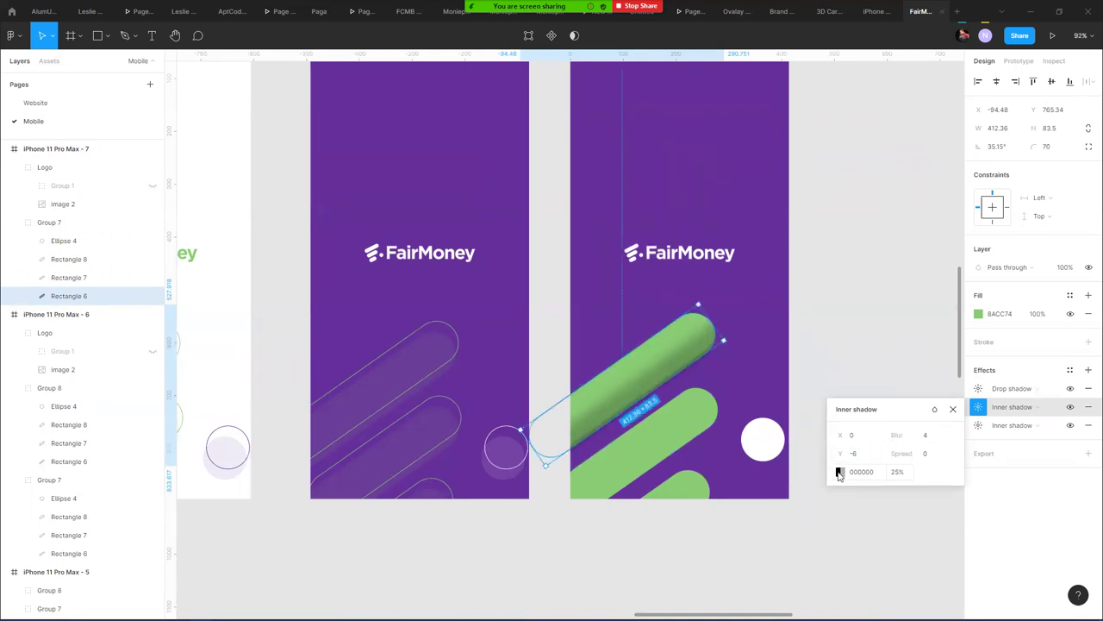
- Color the second inner shadow with the sampled purple 662F9B at 79%, blur 19, Y -6
click(840, 472)
click(705, 492)
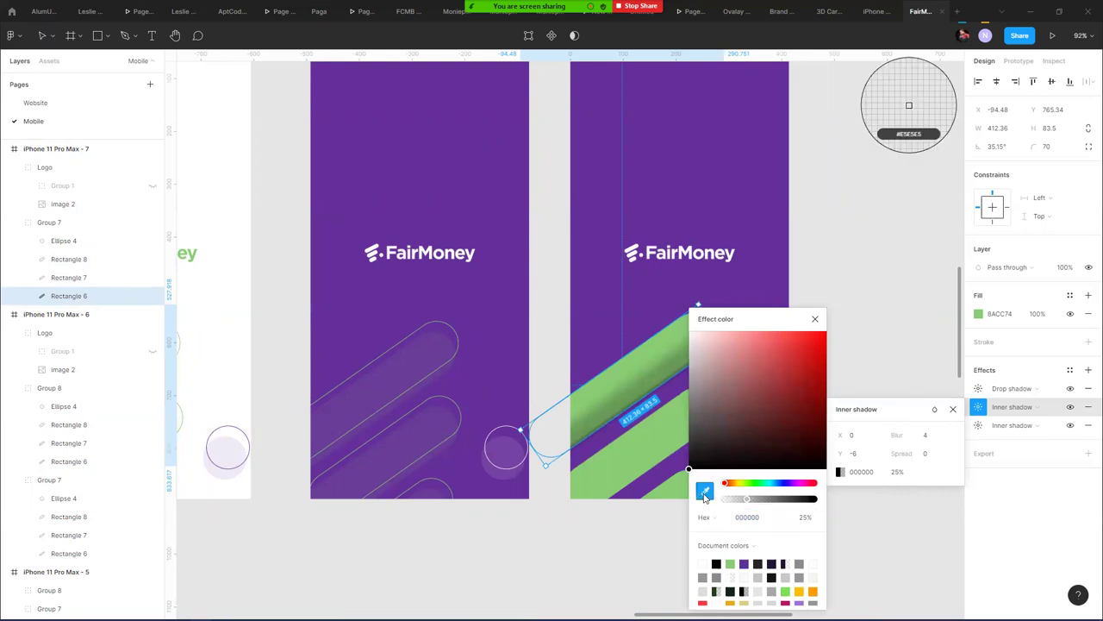
click(612, 322)
drag(800, 500, 749, 497)
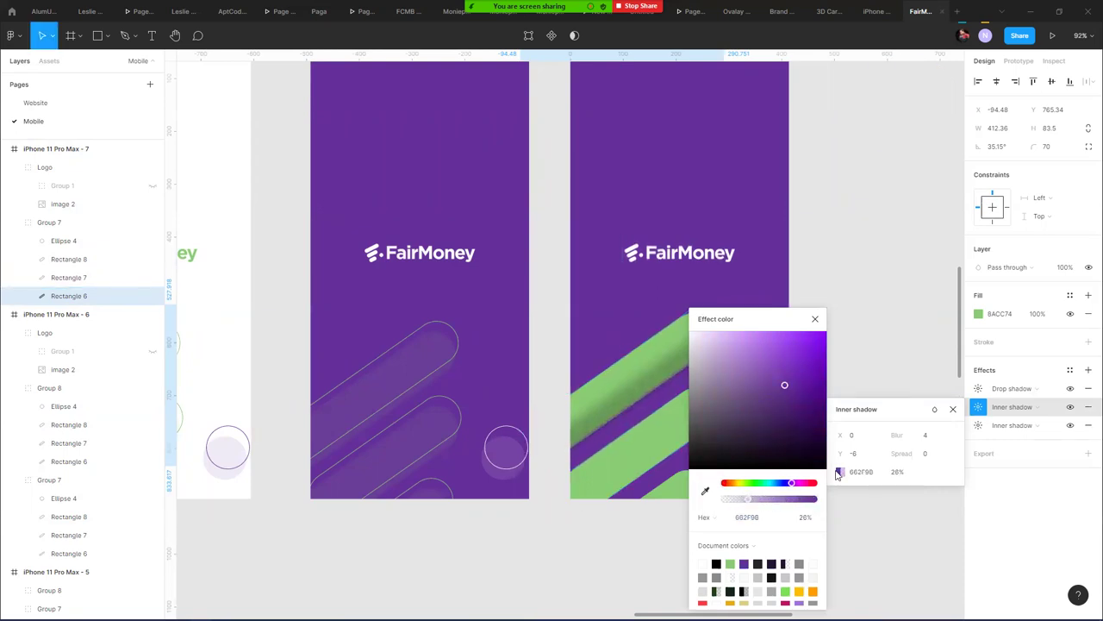
drag(896, 435, 967, 441)
drag(743, 504, 791, 498)
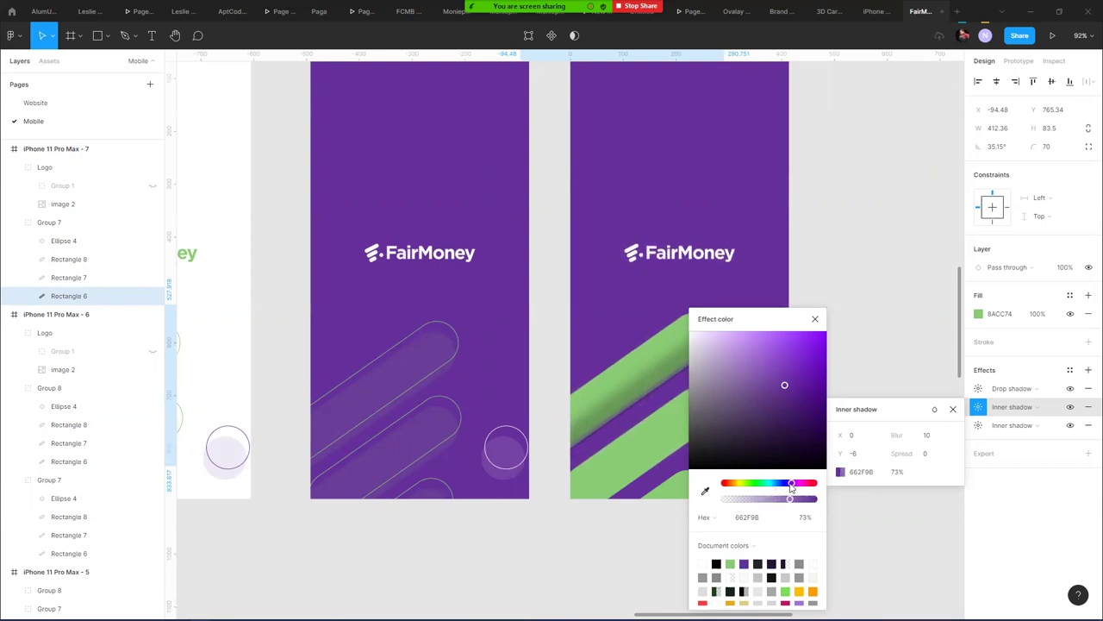
drag(939, 441, 970, 442)
mouse_move(790, 503)
mouse_down()
mouse_move(809, 505)
mouse_move(795, 504)
mouse_up()
drag(892, 435, 926, 435)
drag(737, 332, 421, 333)
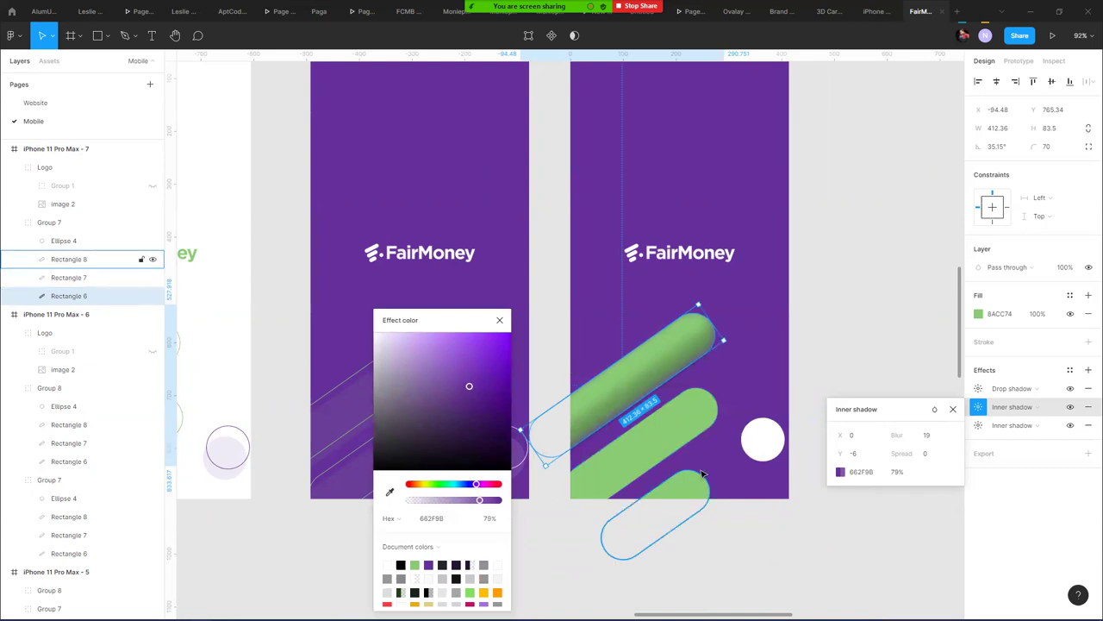
drag(848, 453, 838, 450)
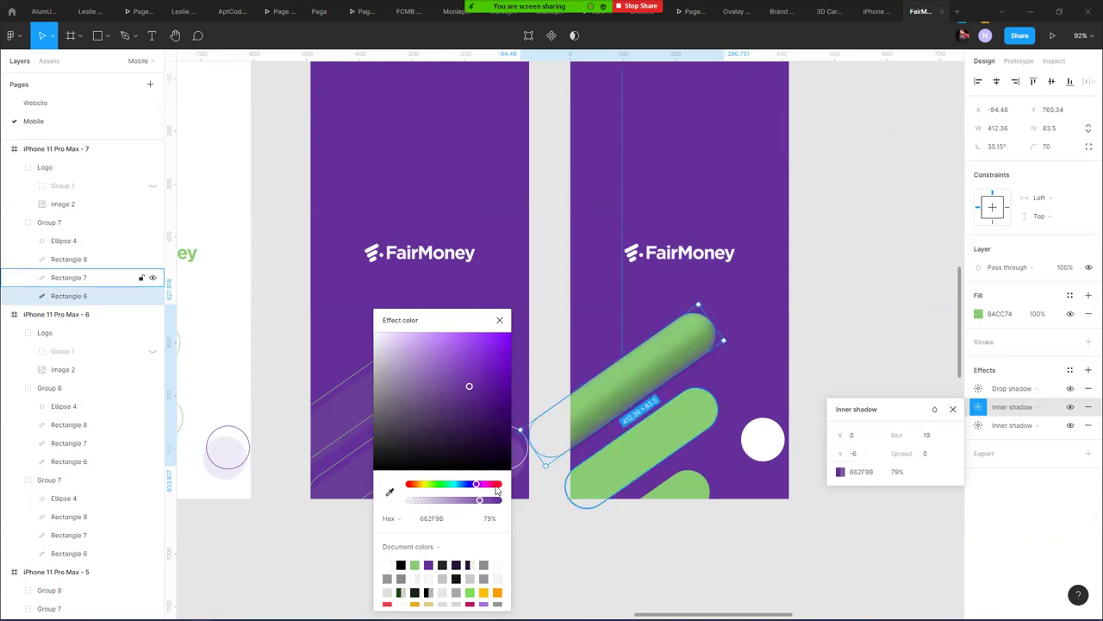
- Convert the drop shadow into a third inner shadow and try a white colour
click(1048, 399)
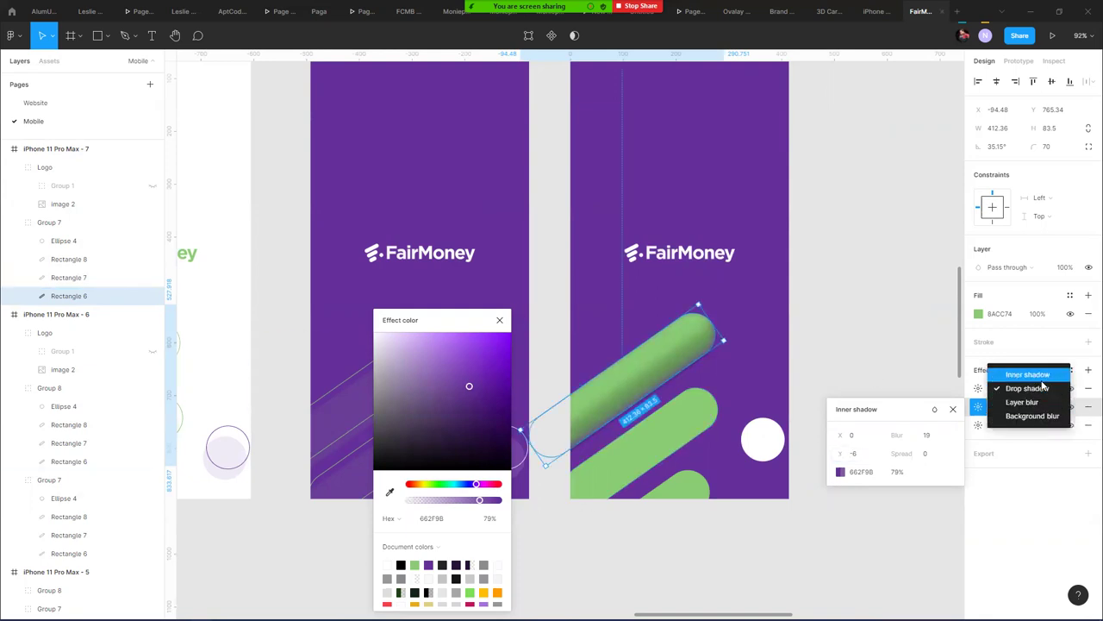
click(1027, 374)
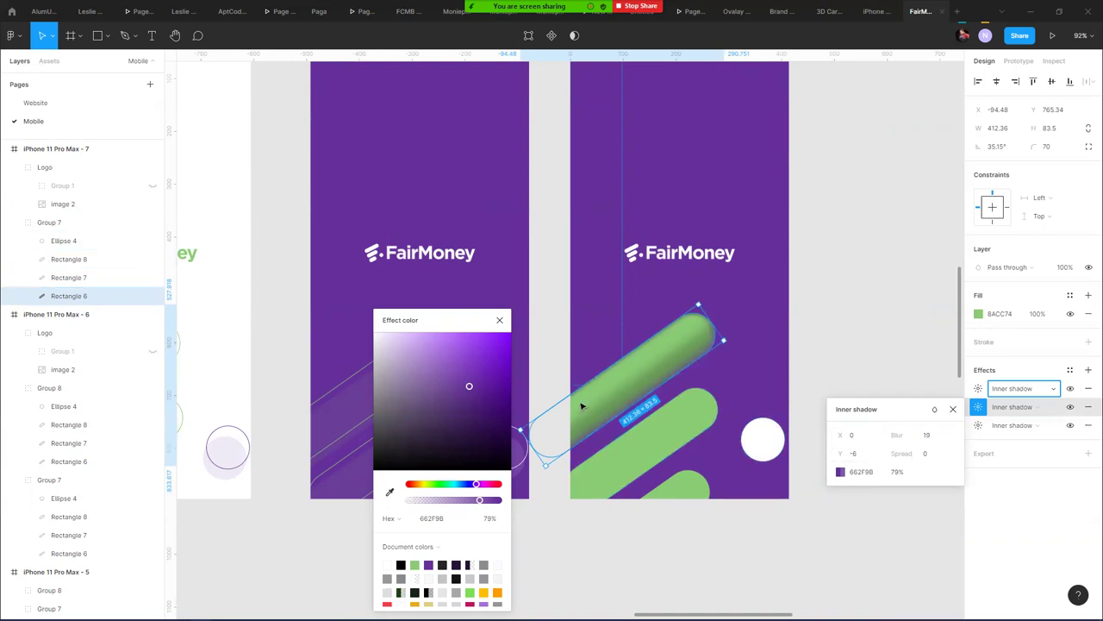
drag(456, 376, 357, 312)
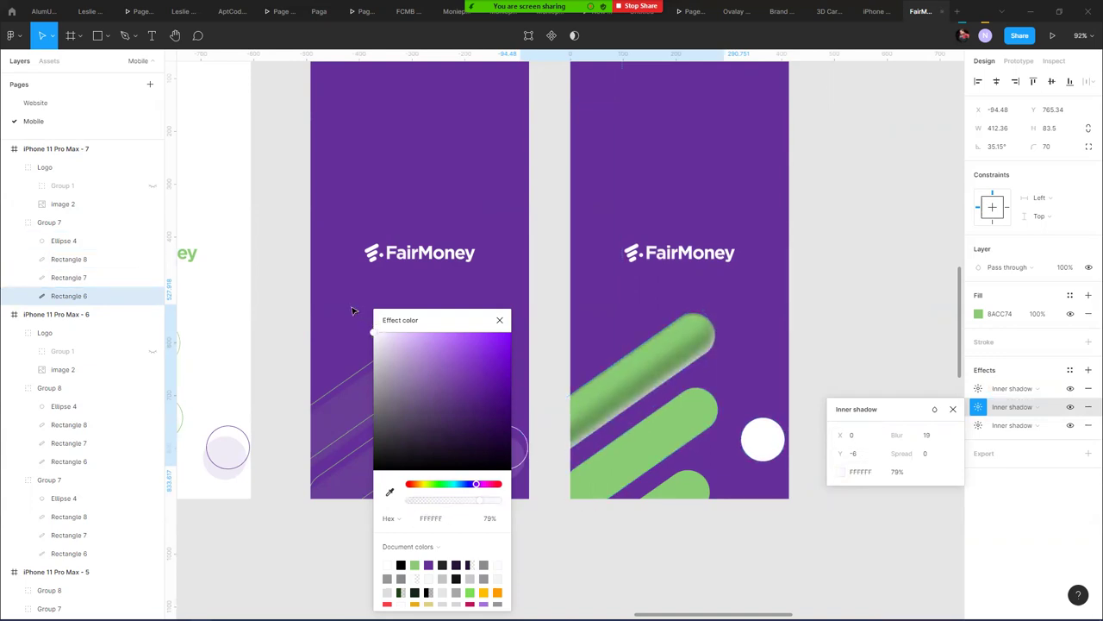
- Make the first inner shadow white FFFFFF at 25% with Y -3 and blur 13
key(ctrl+z)
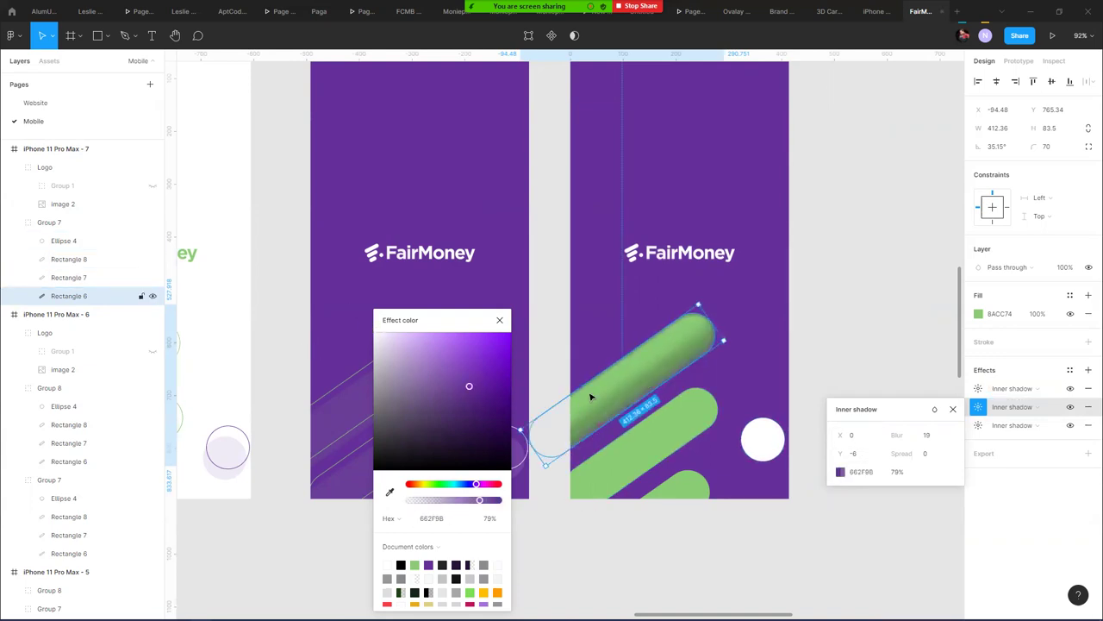
click(978, 390)
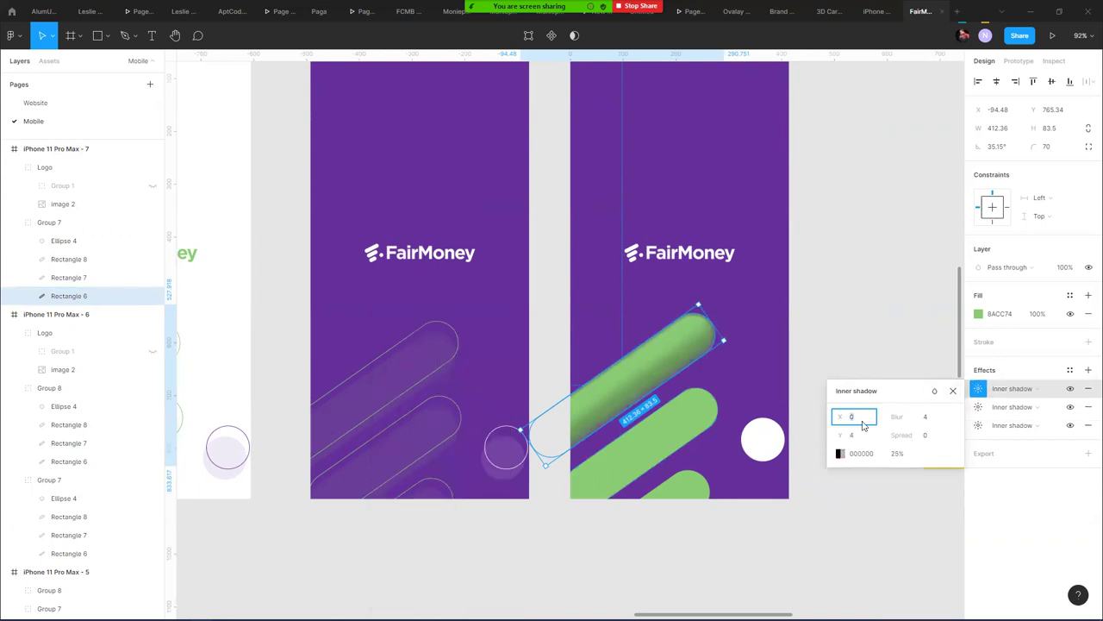
click(840, 453)
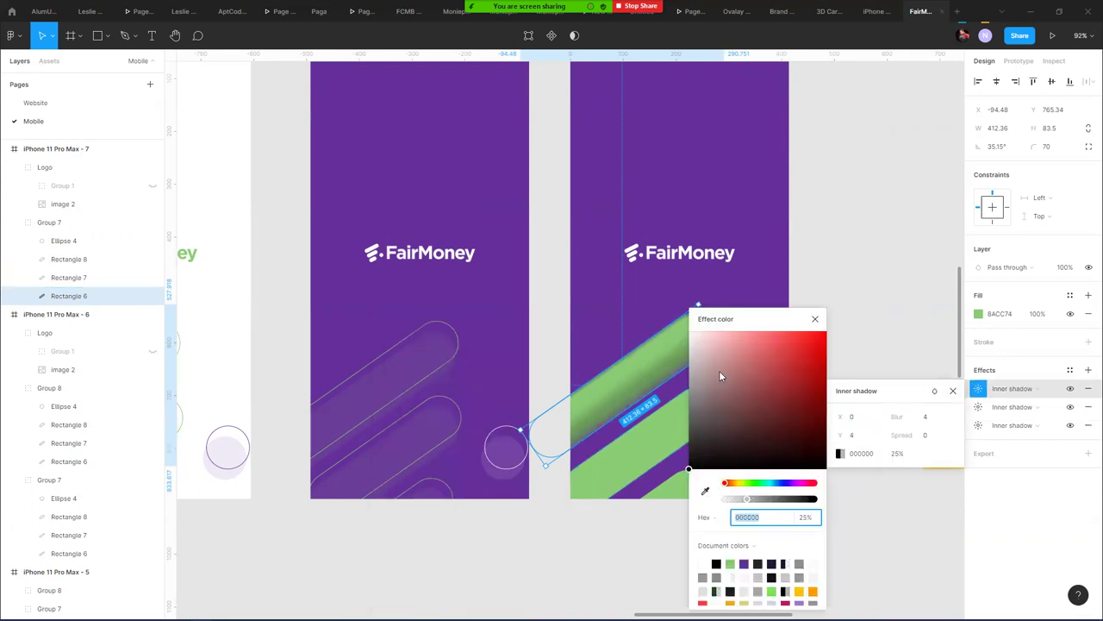
text(FFFFFF)
key(Return)
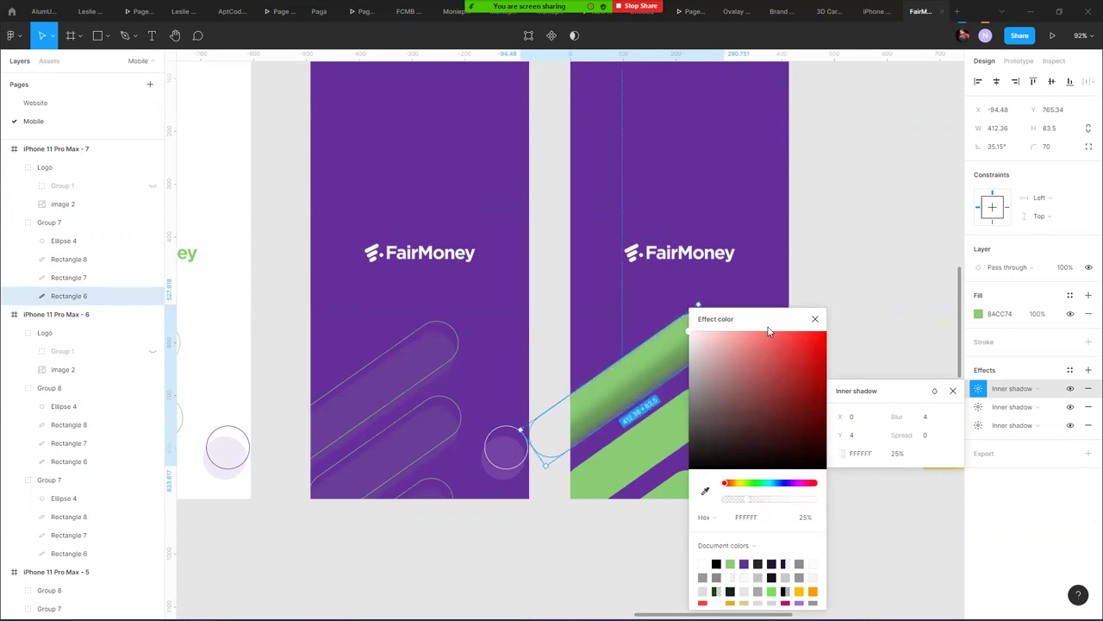
click(819, 319)
drag(835, 433, 814, 431)
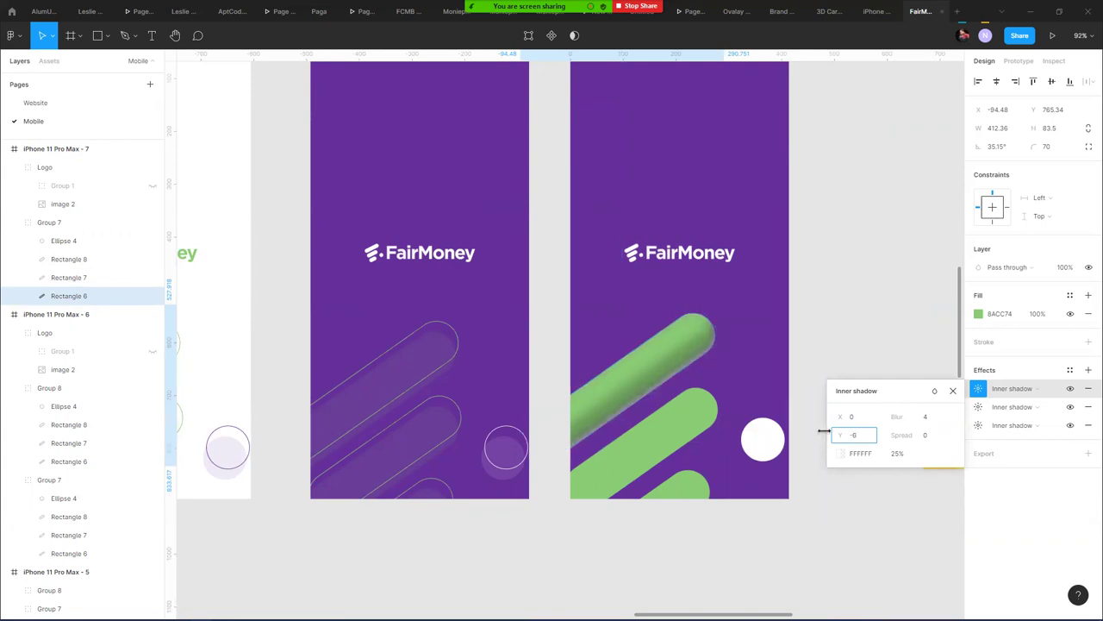
drag(899, 417, 996, 424)
drag(898, 419, 900, 420)
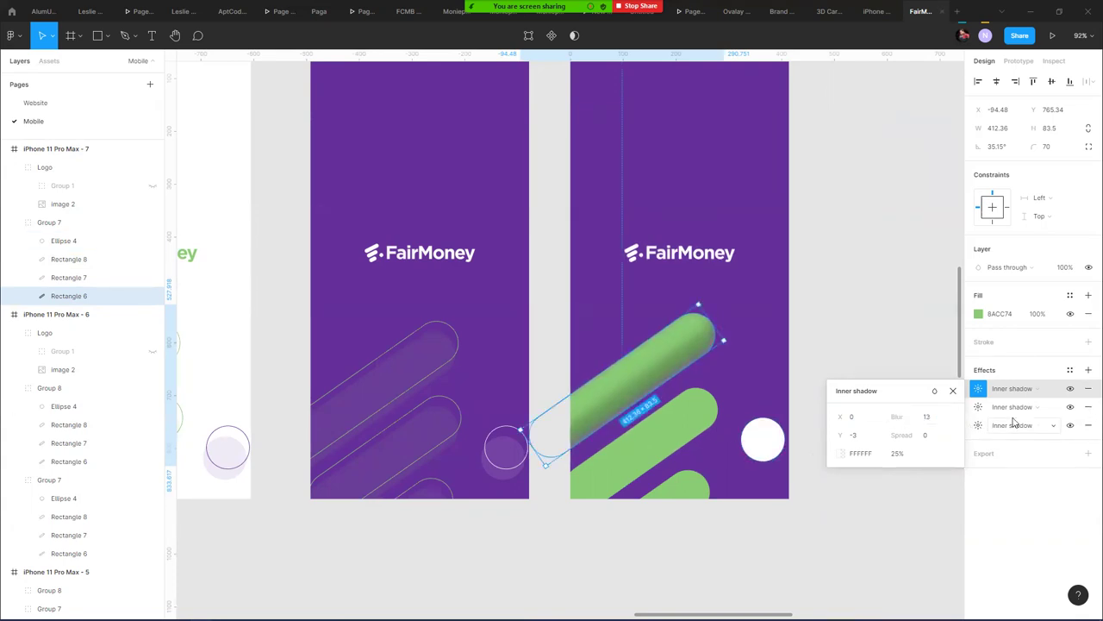
- Toggle both inner shadows' visibility to compare, leaving the first one hidden
click(1070, 407)
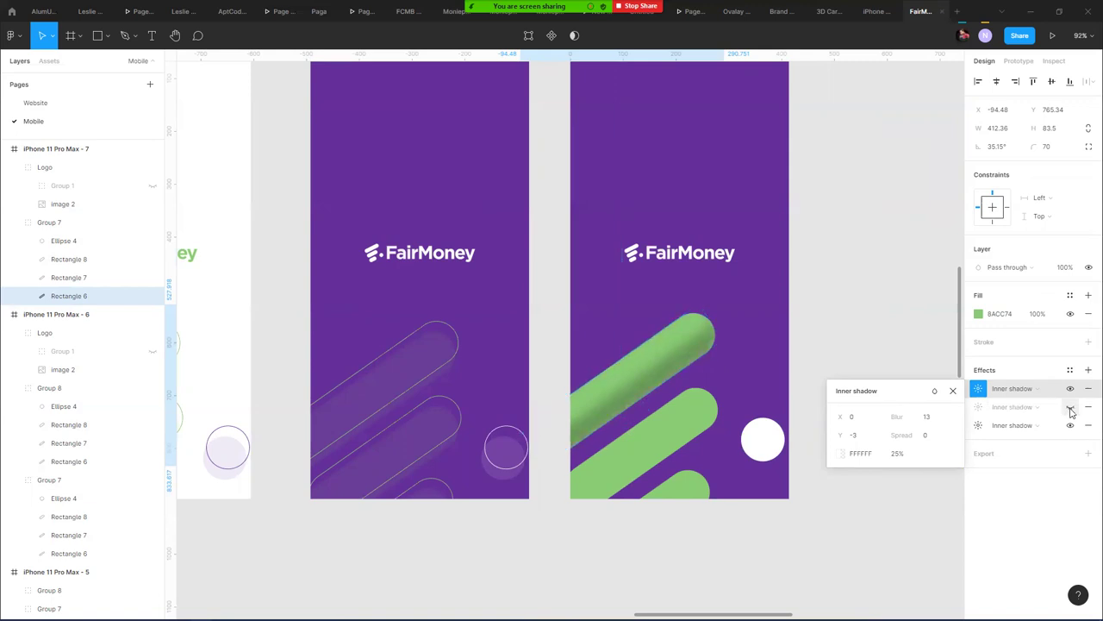
click(1070, 410)
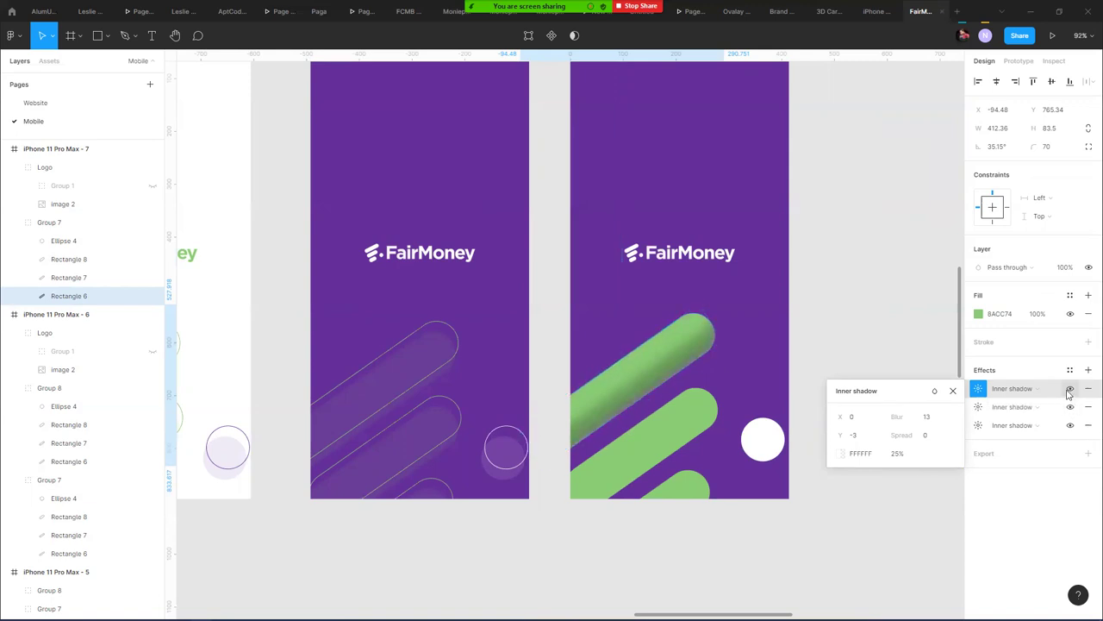
click(1070, 389)
click(1069, 391)
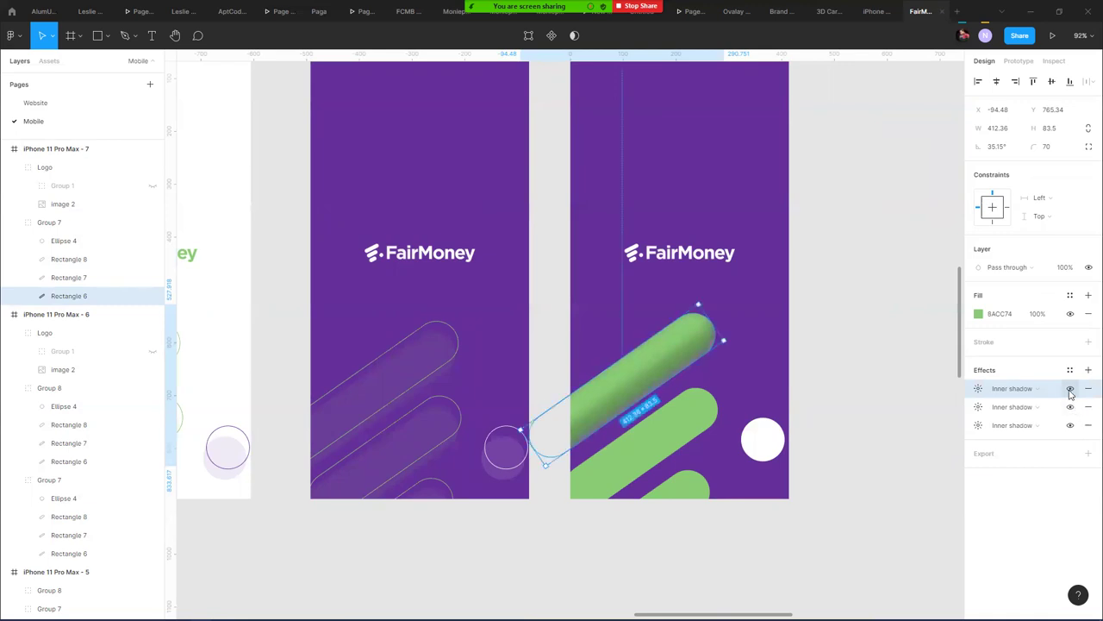
click(1070, 390)
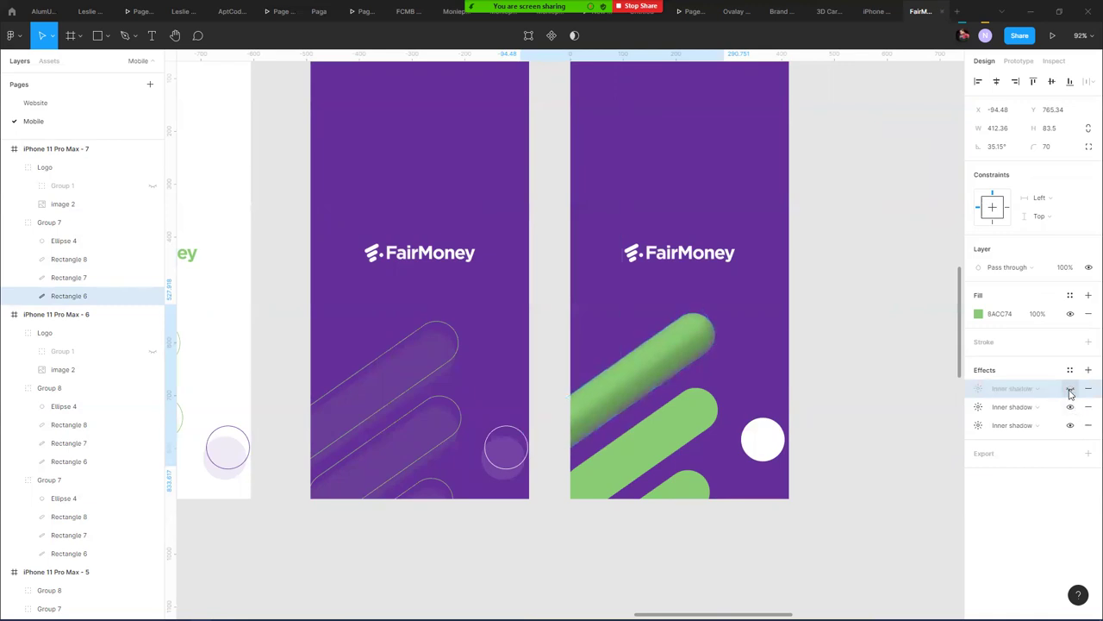
- Set the purple inner shadow to Y -16 at 59% and make the first effect a drop shadow
click(979, 407)
drag(841, 453, 832, 453)
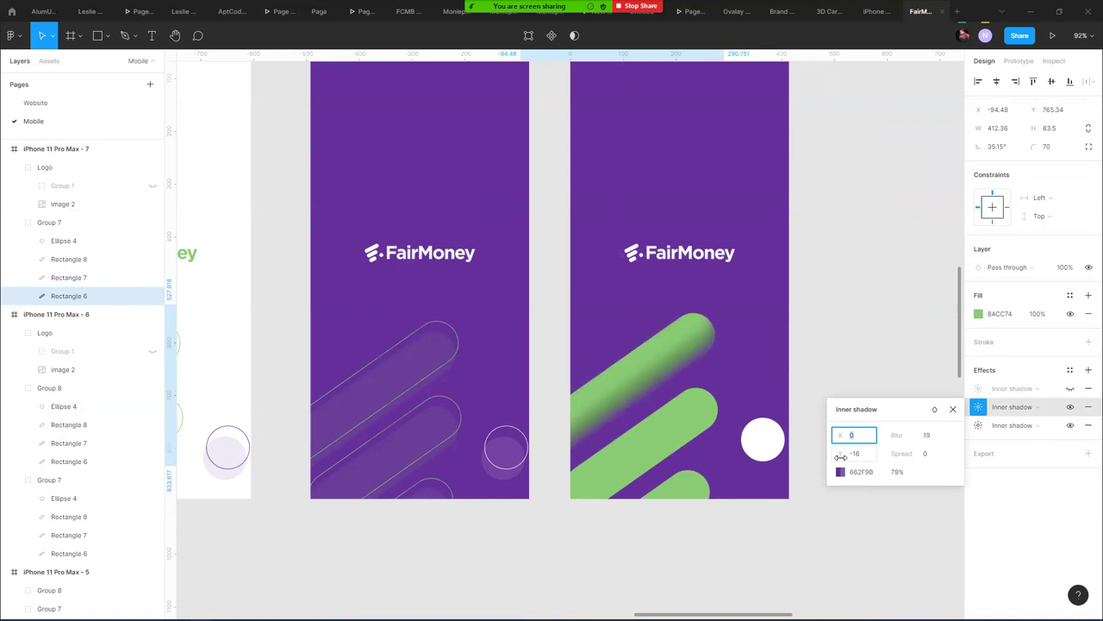
click(841, 476)
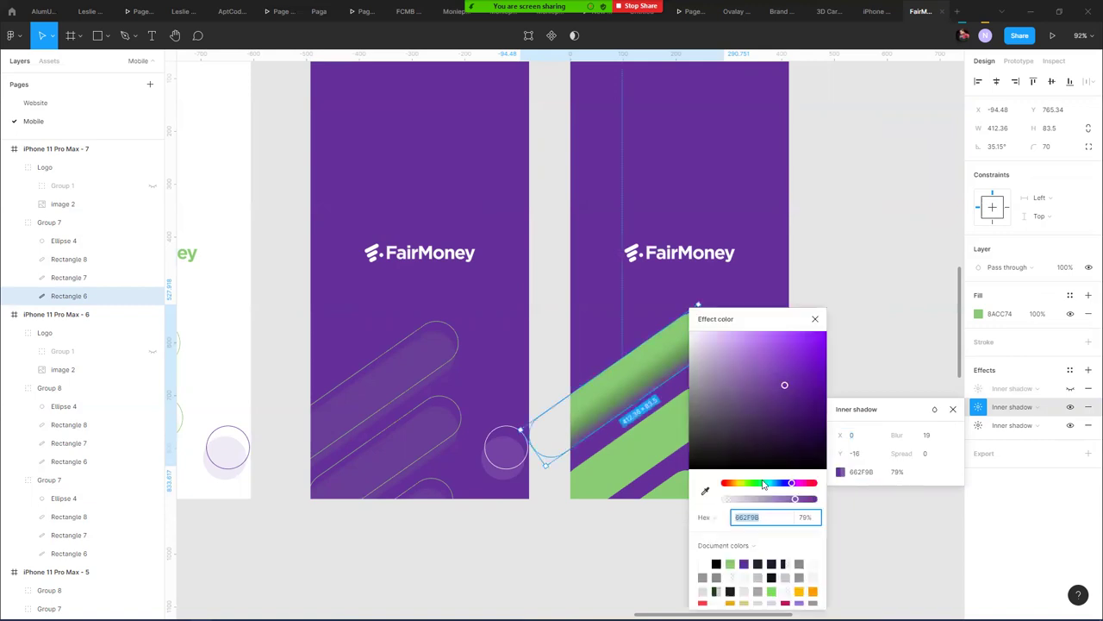
drag(795, 501, 779, 501)
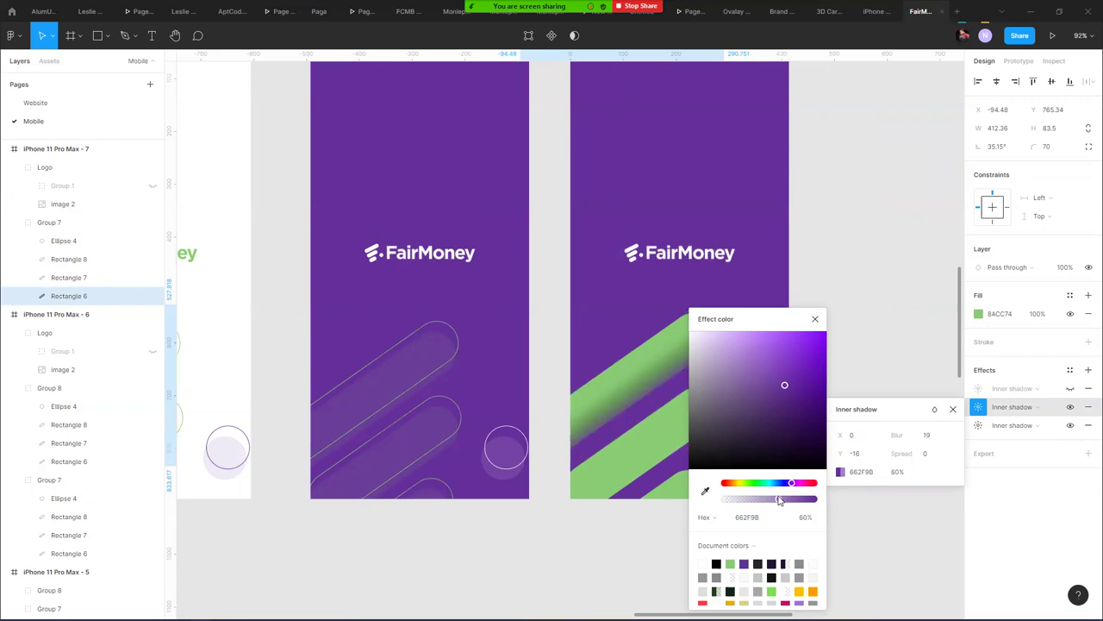
click(815, 319)
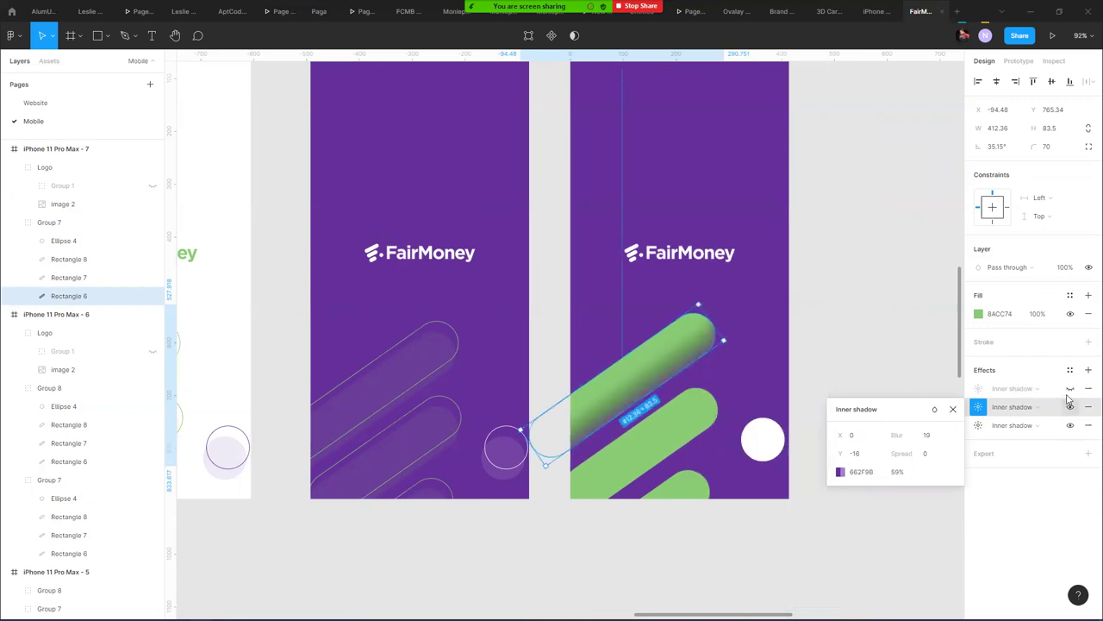
click(1027, 389)
click(1013, 403)
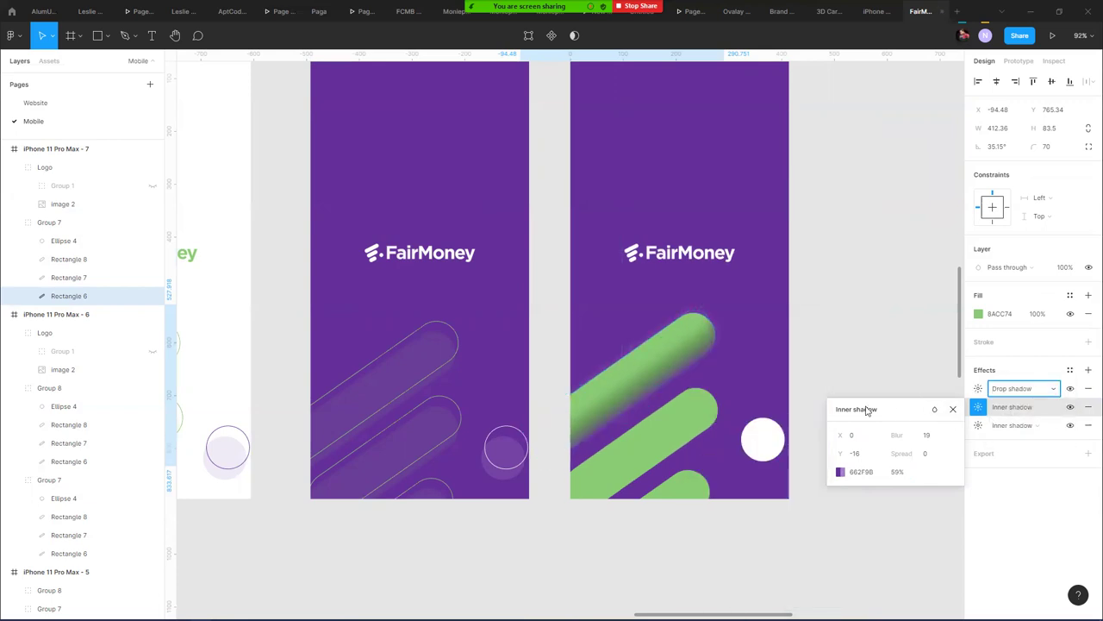
- Make the drop shadow dark purple 4B1C78 at 63% opacity, Y offset 2, with reduced blur
click(980, 389)
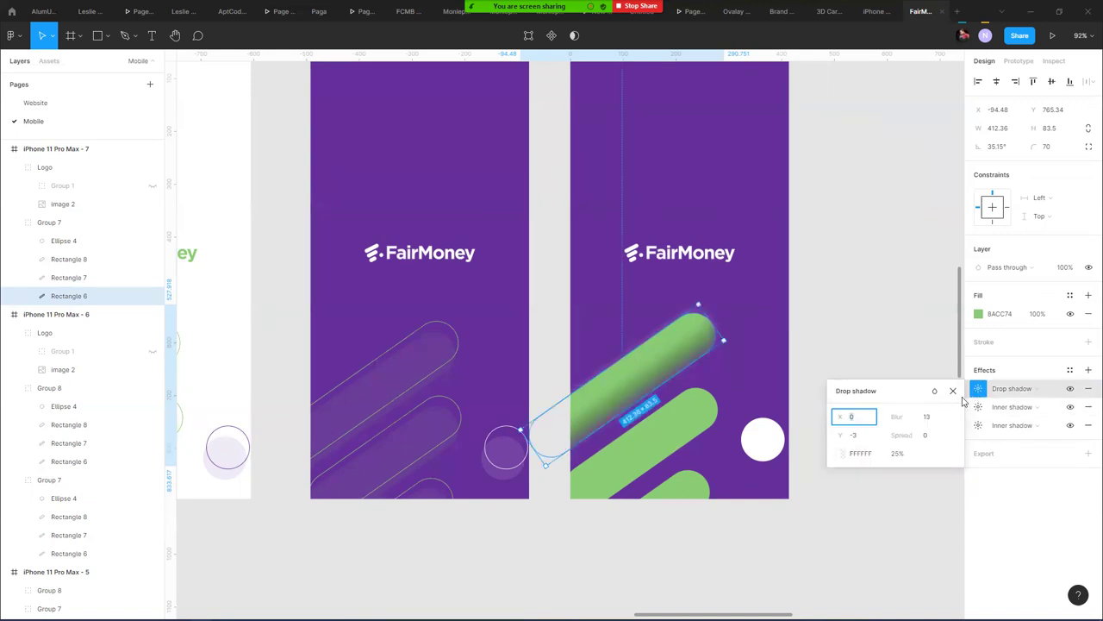
click(841, 458)
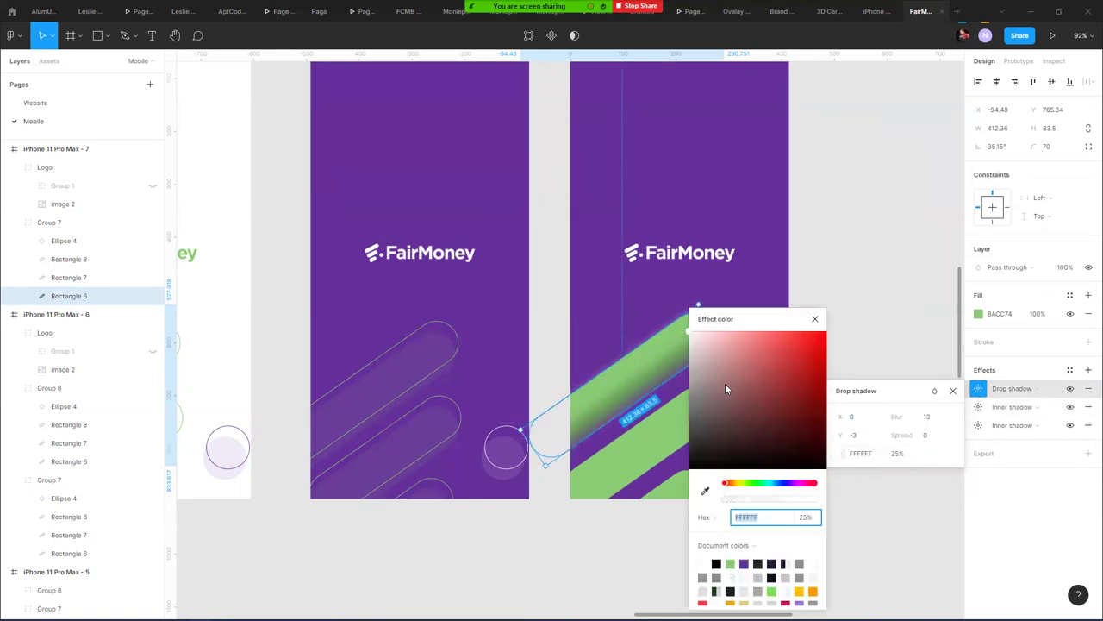
click(758, 563)
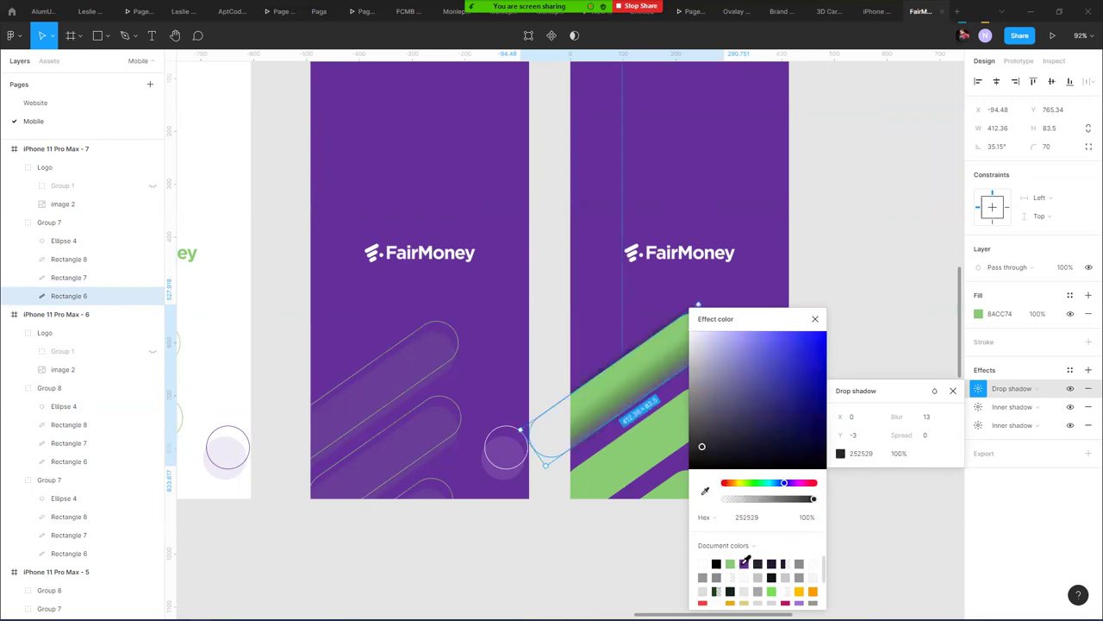
click(745, 562)
drag(785, 387, 795, 406)
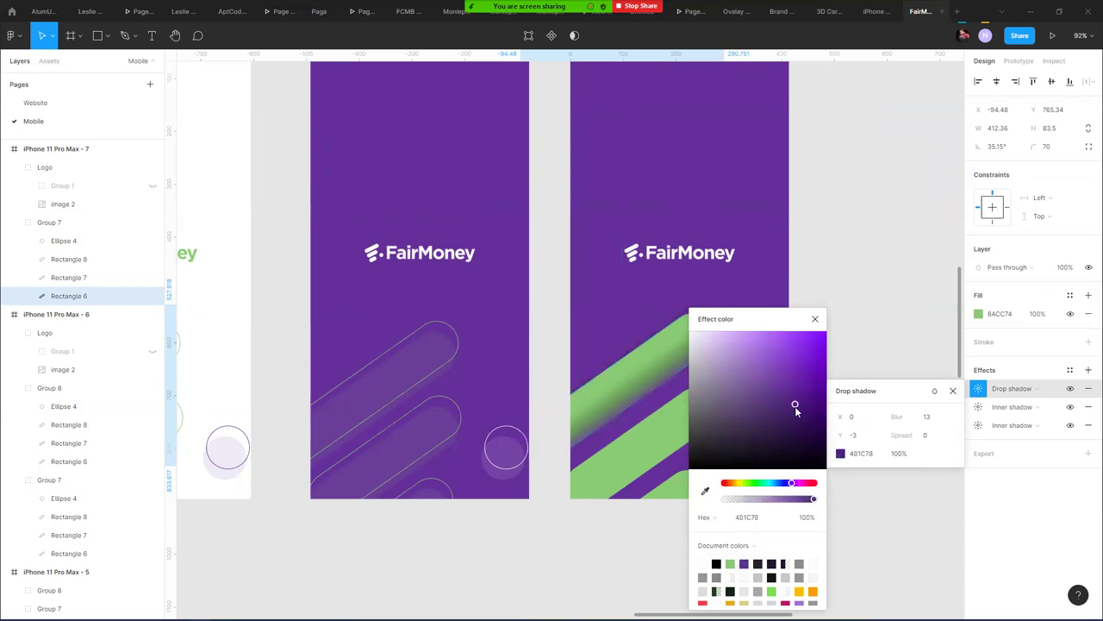
drag(841, 436, 857, 416)
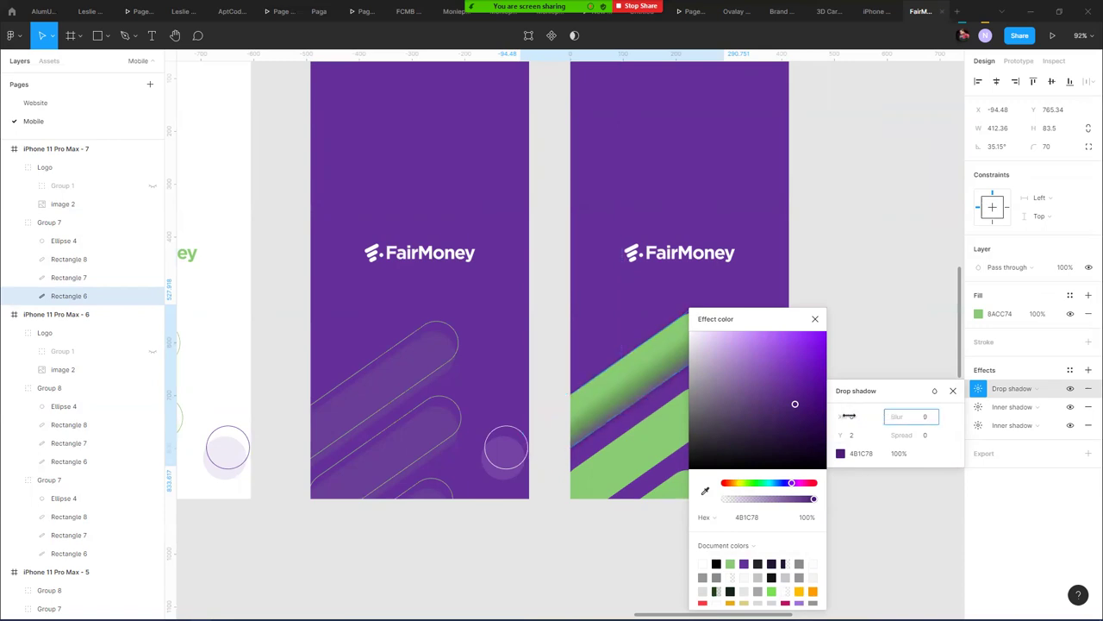
drag(819, 411, 802, 408)
drag(812, 499, 777, 501)
click(815, 319)
click(853, 317)
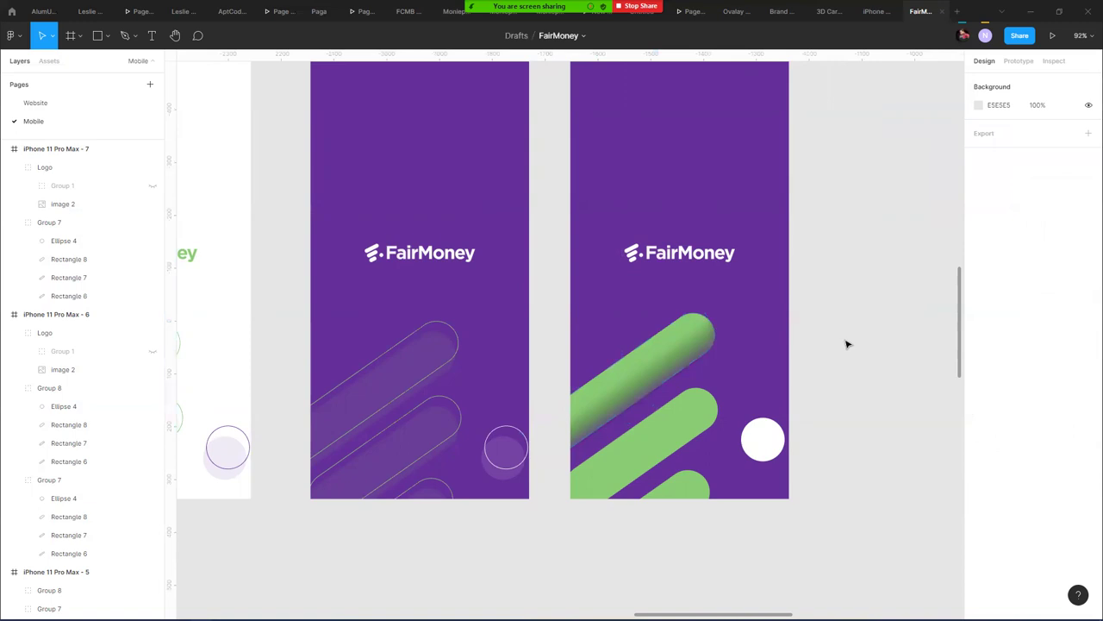
click(668, 378)
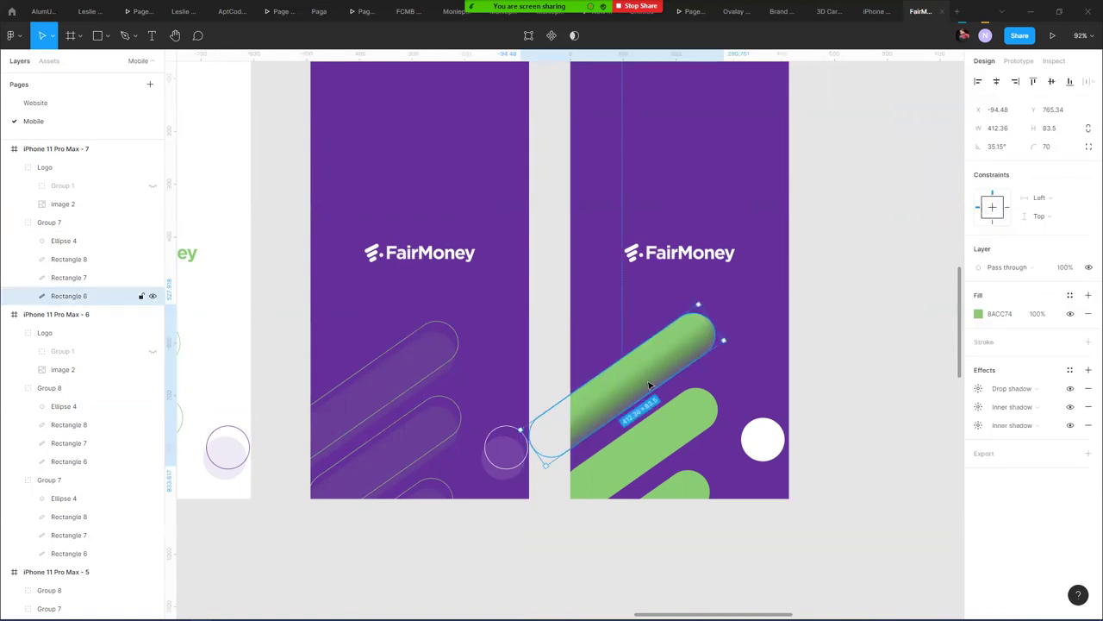
- Copy the properties of the top green bar, Rectangle 6
right_click(648, 372)
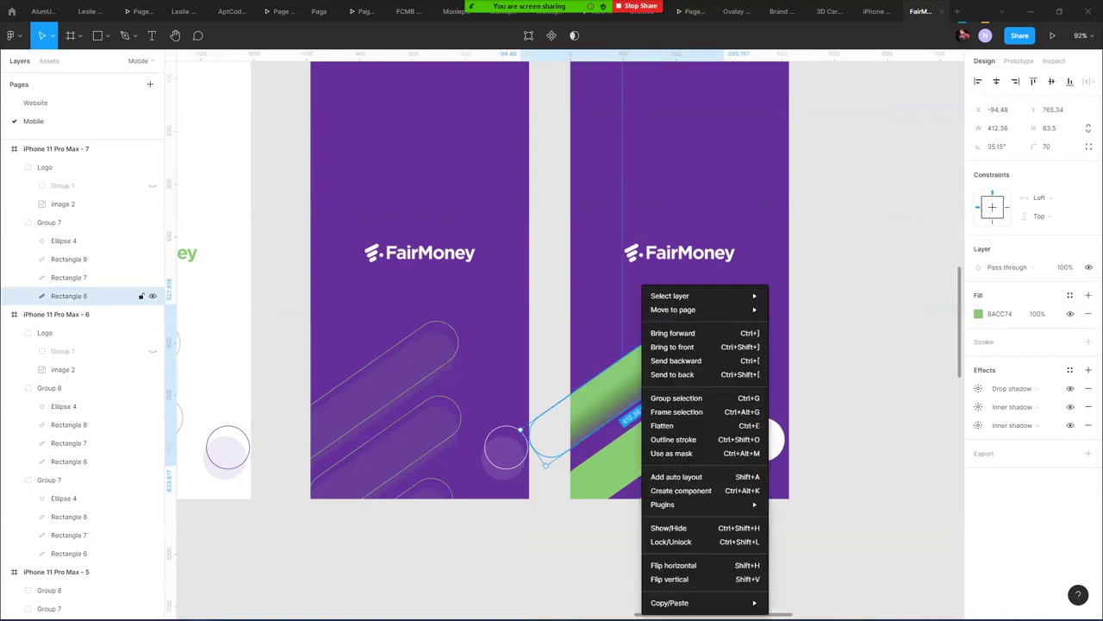
mouse_move(673, 601)
click(802, 589)
- Paste the shadow properties onto Rectangles 7 and 8 and check the middle bar
click(652, 432)
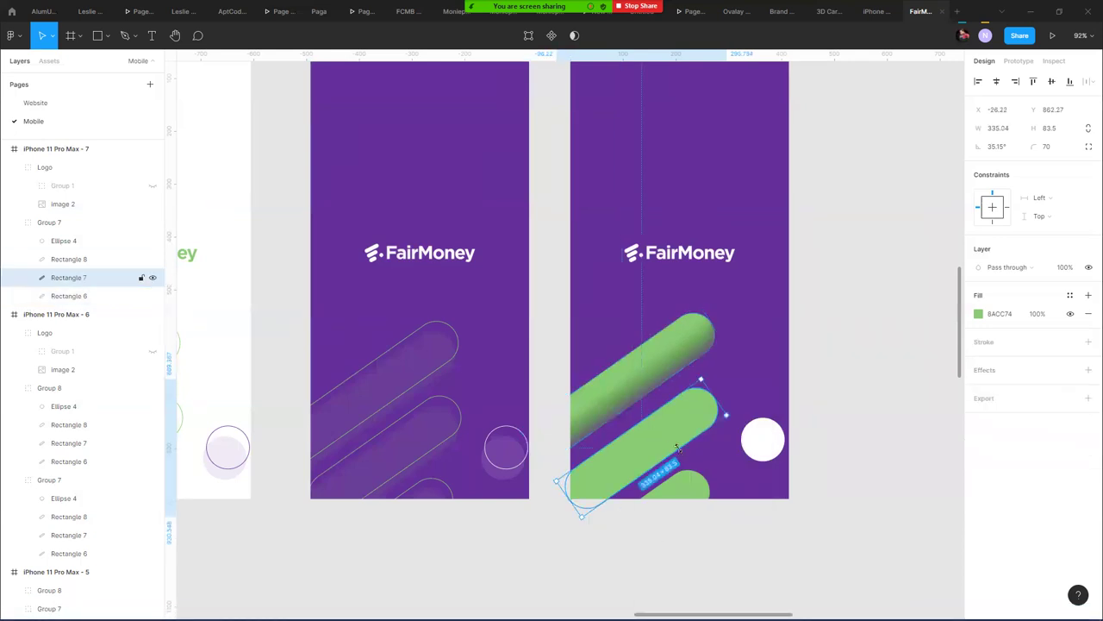
shift+click(681, 488)
right_click(639, 445)
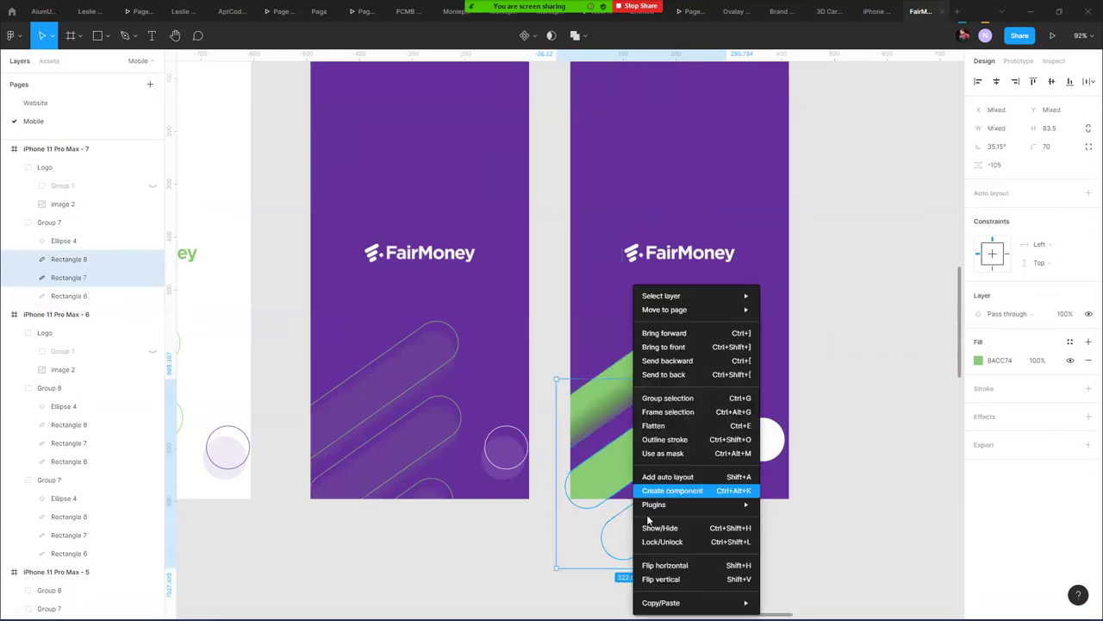
mouse_move(662, 602)
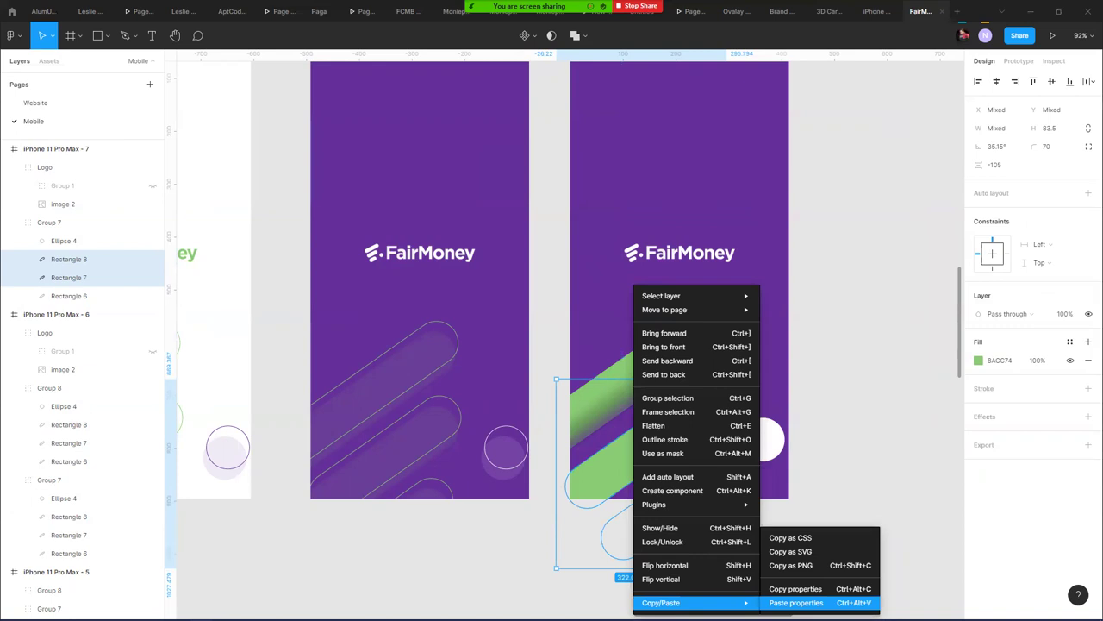
click(796, 603)
click(892, 389)
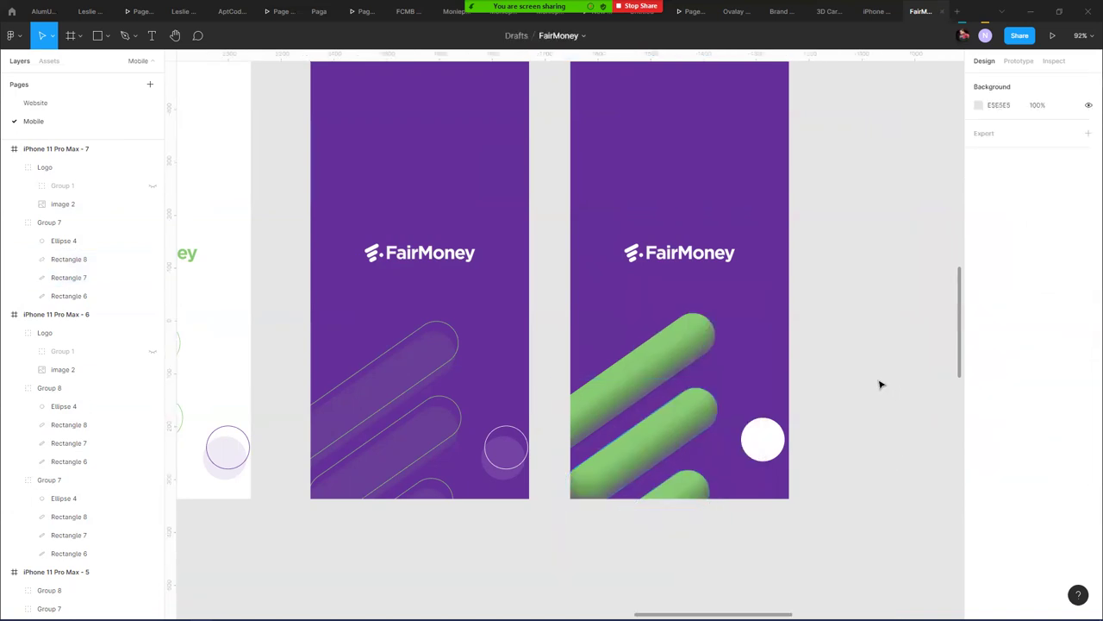
click(613, 482)
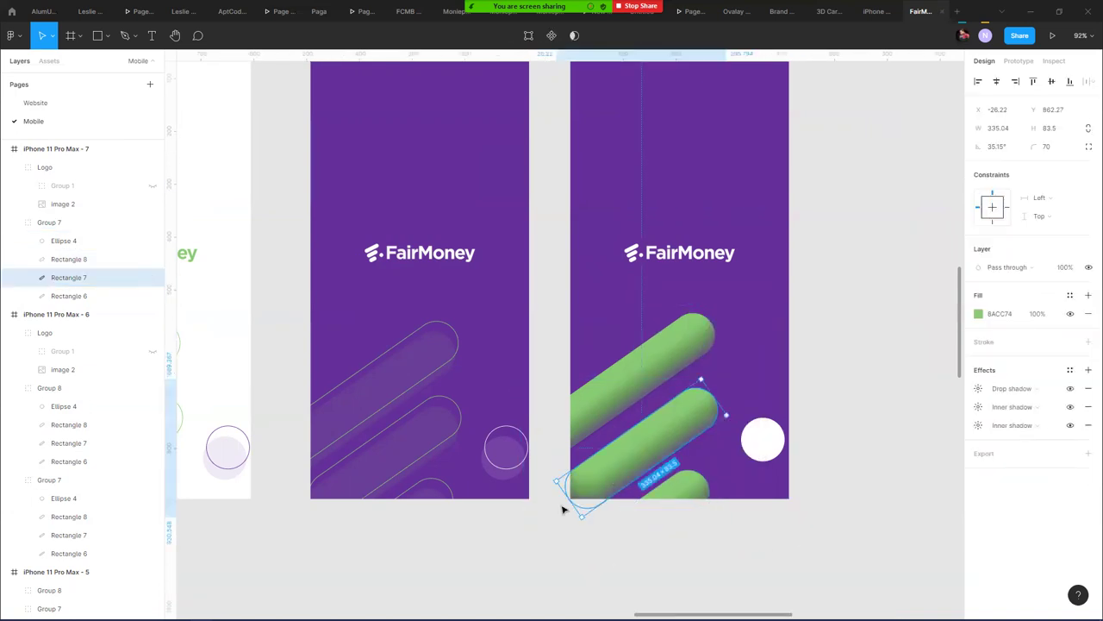
click(871, 345)
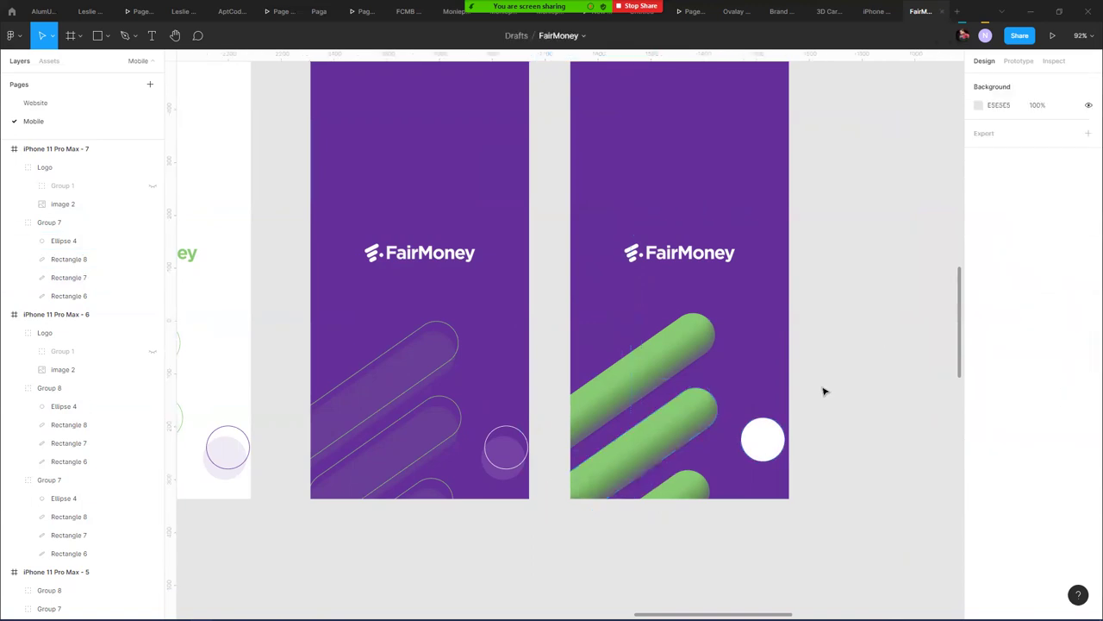
- Move the iPhone 11 Pro Max - 7 frame beside iPhone 11 Pro Max - 3
drag(820, 281, 820, 365)
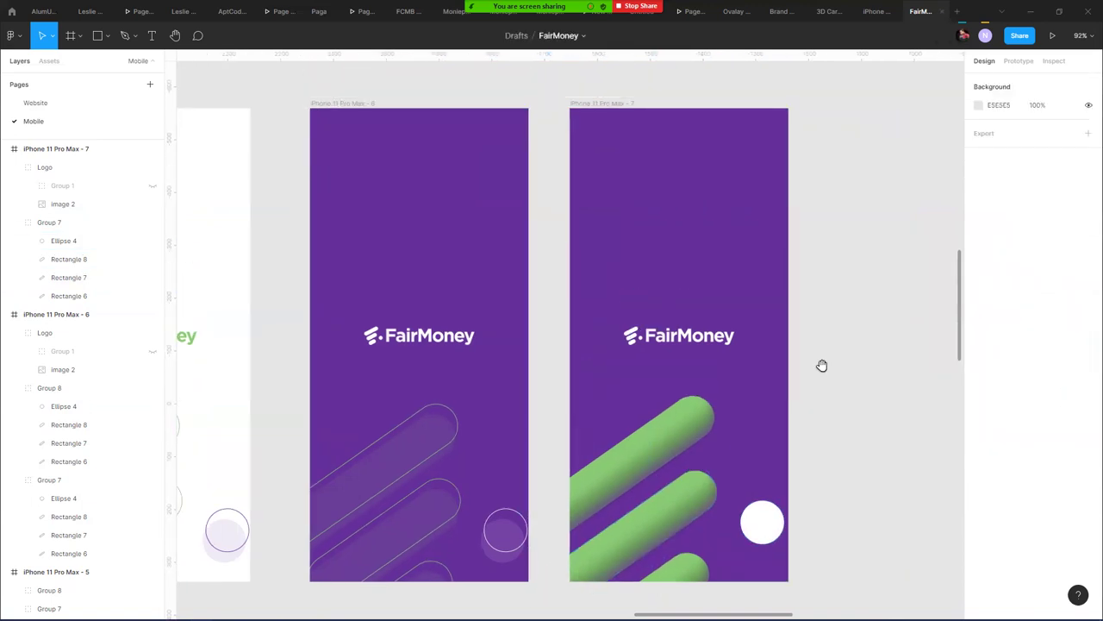
scroll(822, 330, down, 1)
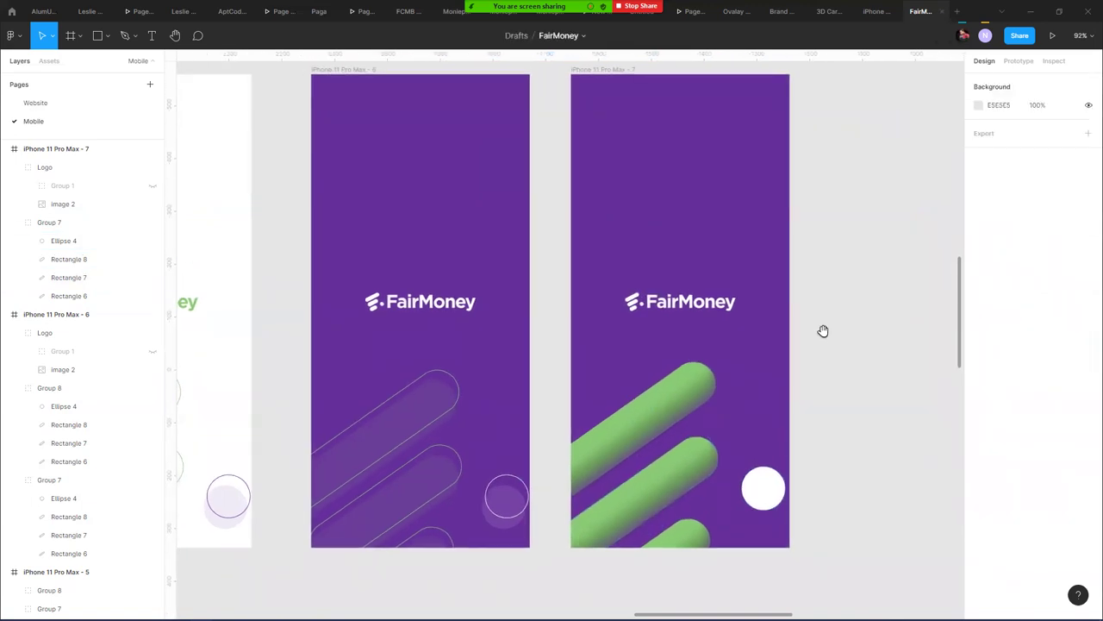
scroll(824, 331, down, 5)
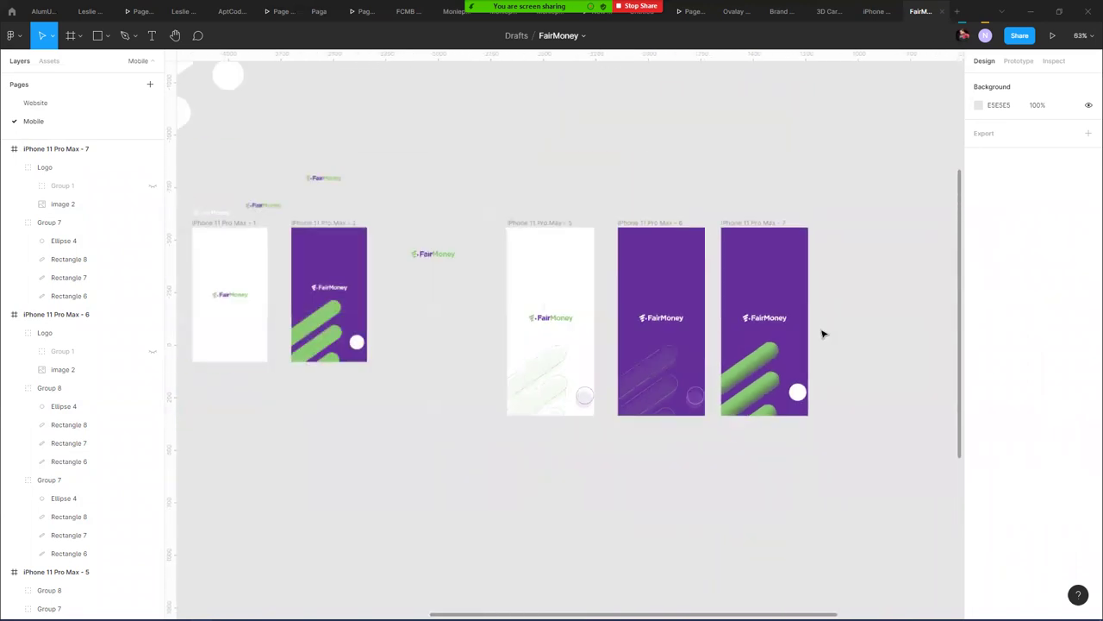
click(731, 223)
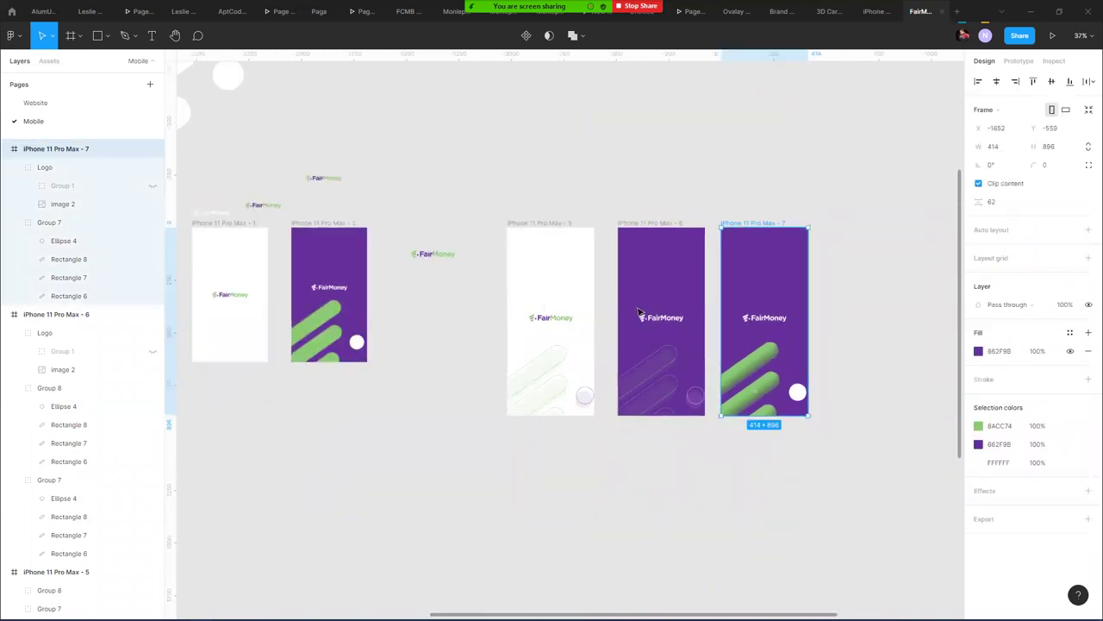
drag(761, 227, 598, 318)
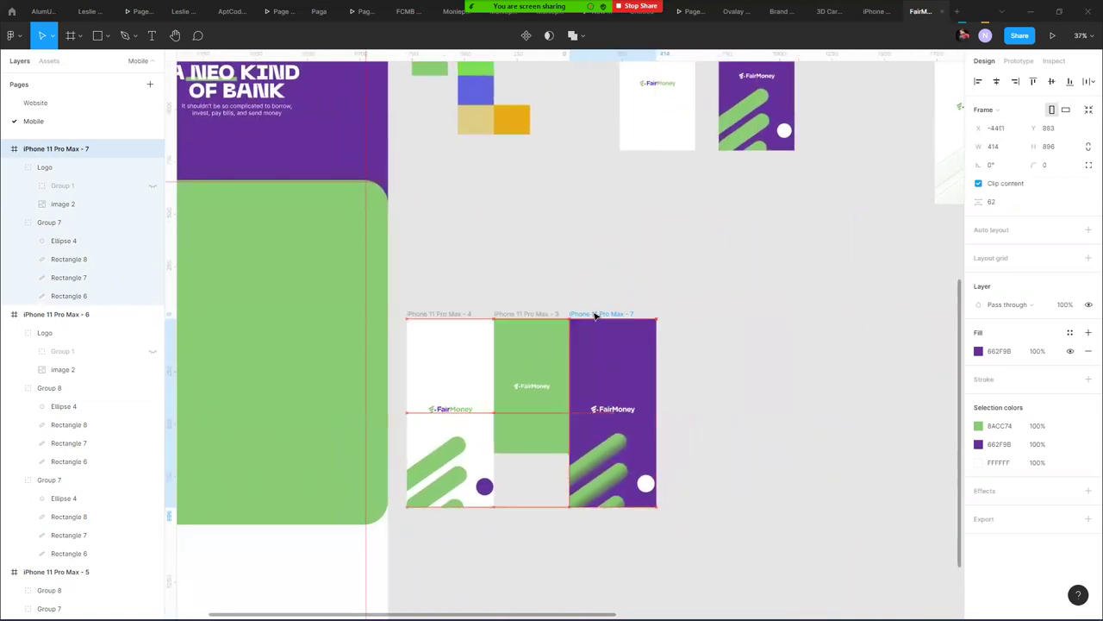
click(783, 311)
- Duplicate the white splash frame iPhone 11 Pro Max - 5 as iPhone 11 Pro Max - 8
scroll(783, 312, right, 10)
scroll(783, 311, up, 4)
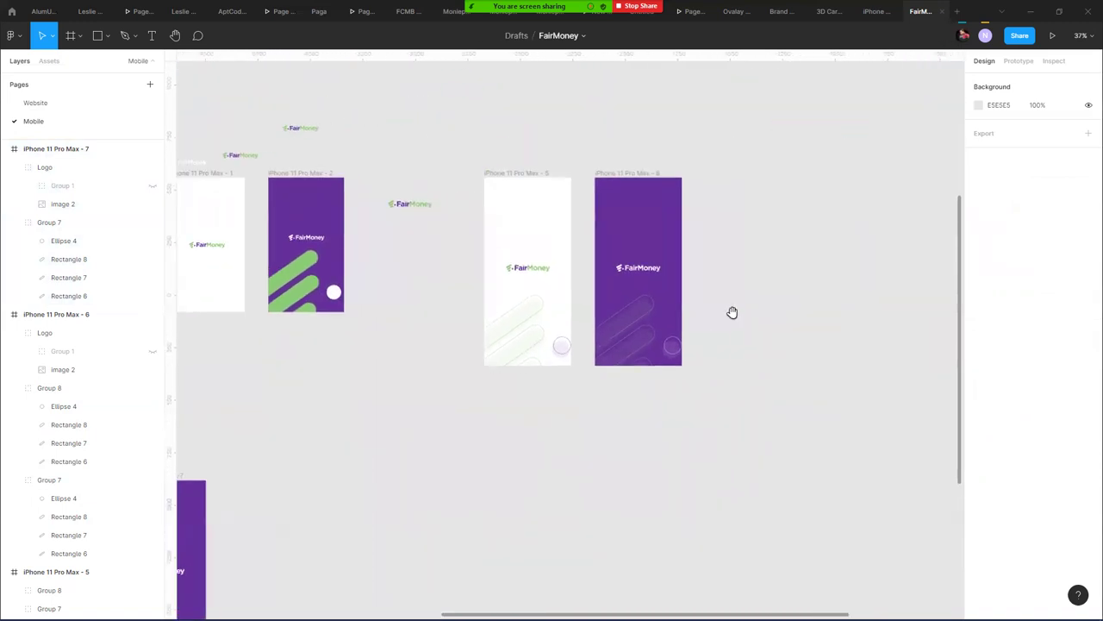
click(625, 178)
click(734, 217)
click(503, 172)
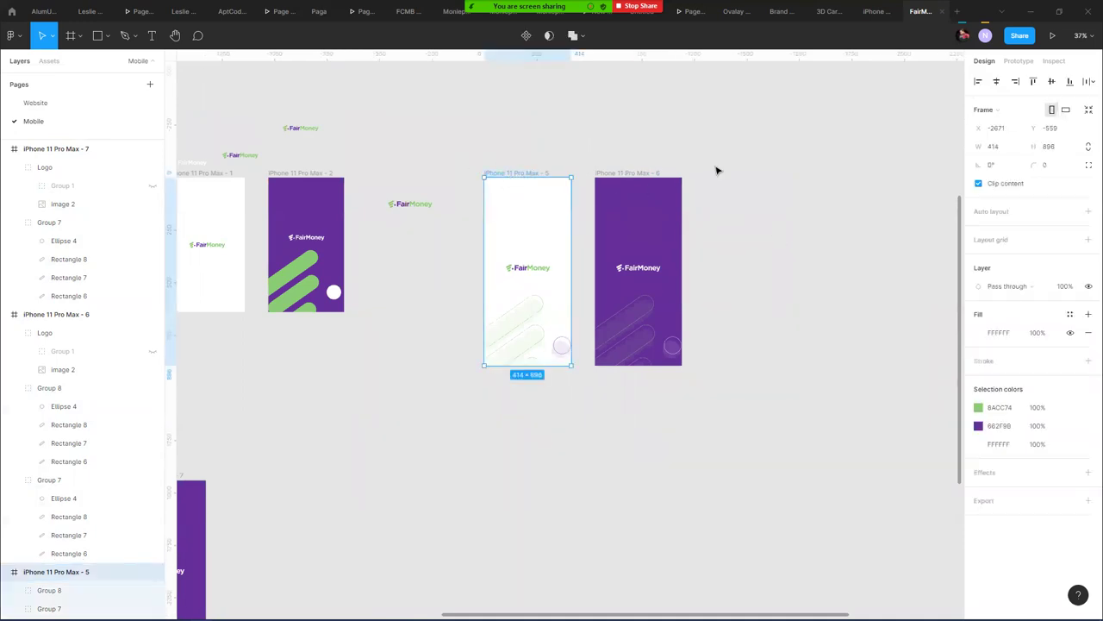
scroll(652, 419, up, 5)
scroll(715, 401, left, 4)
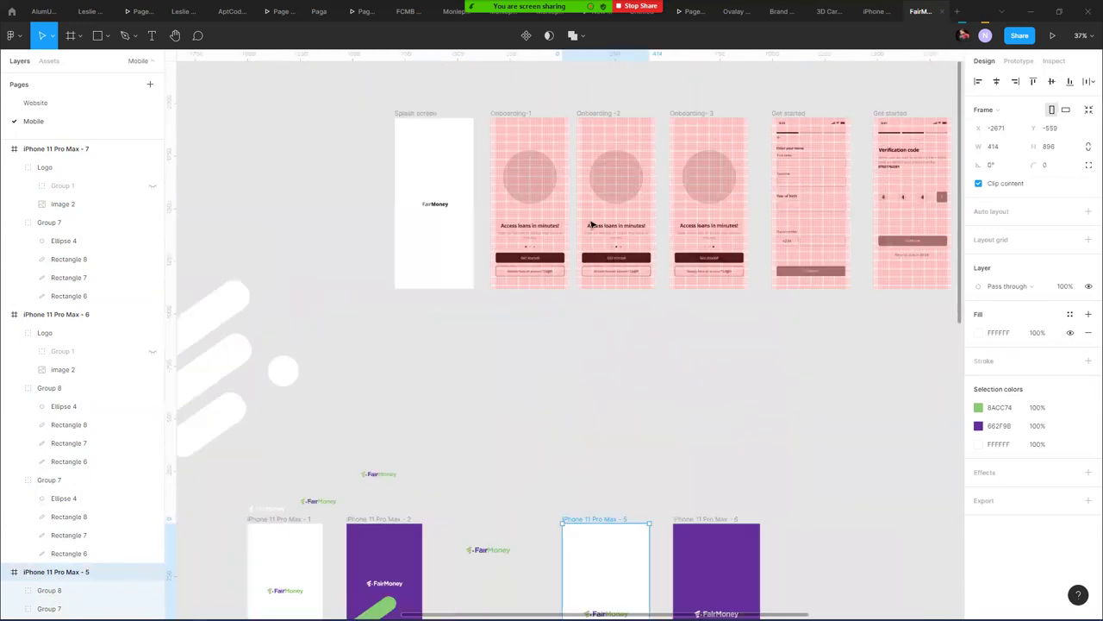
scroll(592, 197, up, 3)
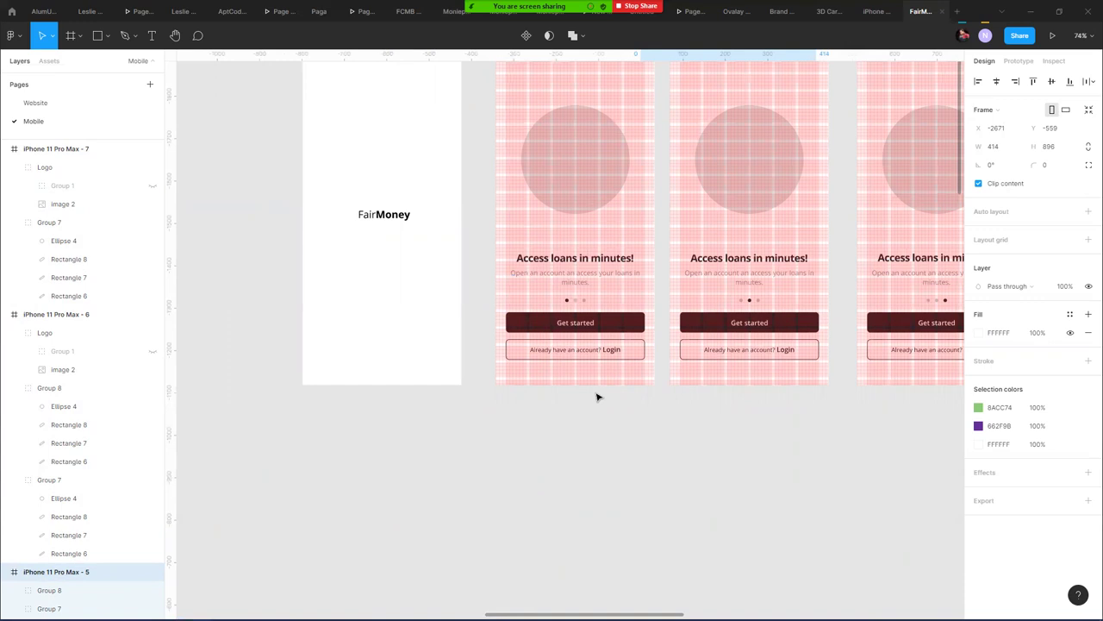
scroll(619, 400, down, 5)
scroll(643, 394, down, 3)
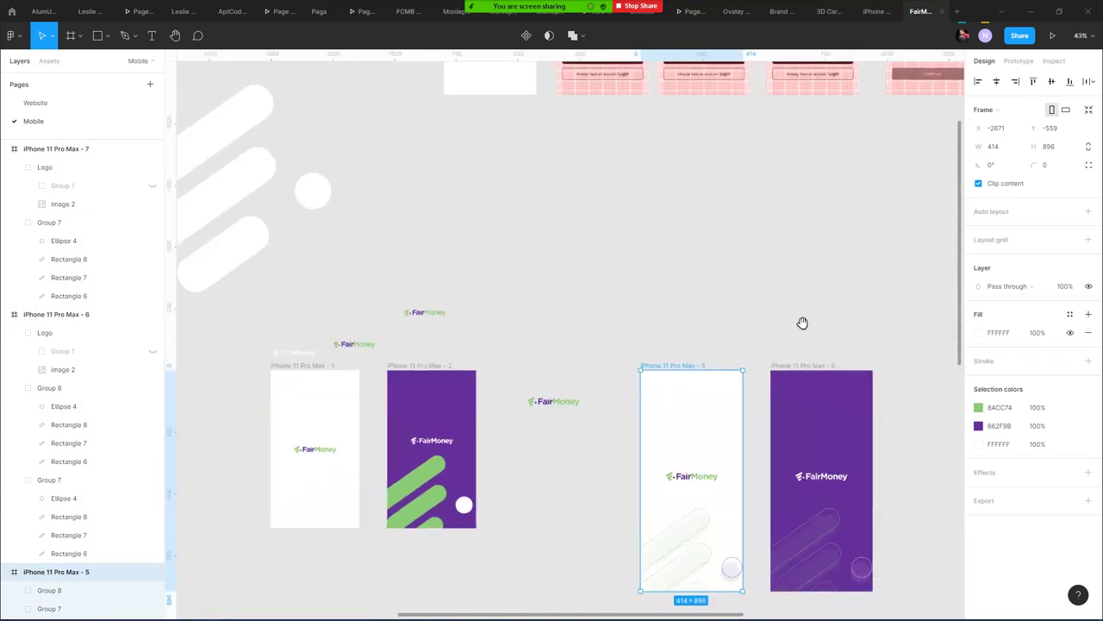
drag(802, 320, 549, 218)
drag(472, 256, 813, 259)
- Select the FairMoney logo in frame 8, zoom in, then switch to the browser
click(737, 271)
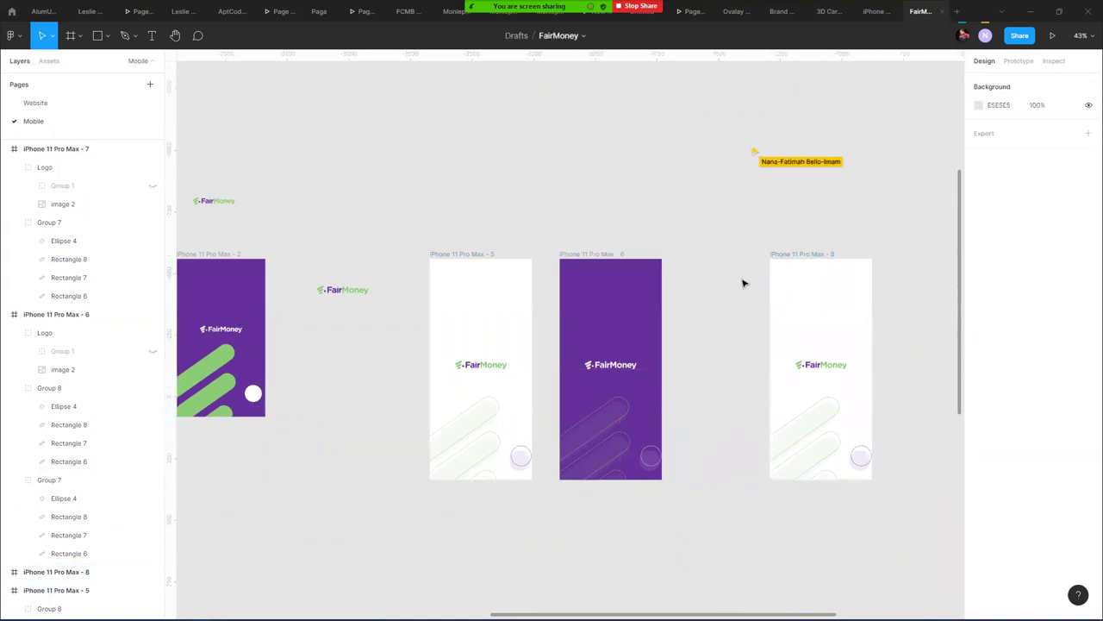
click(830, 366)
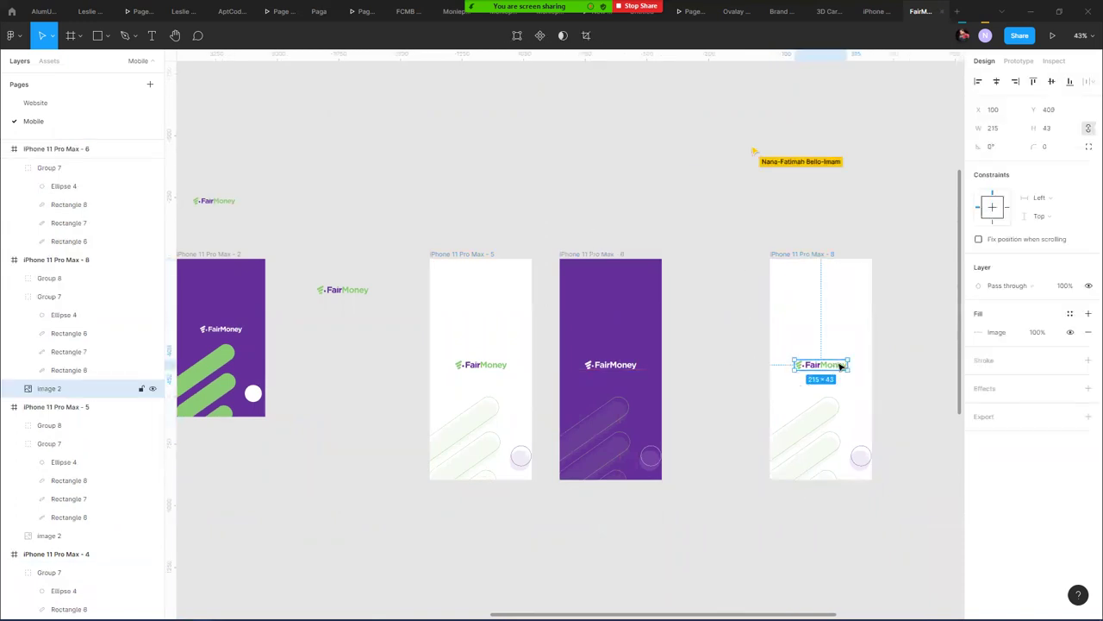
scroll(611, 411, up, 5)
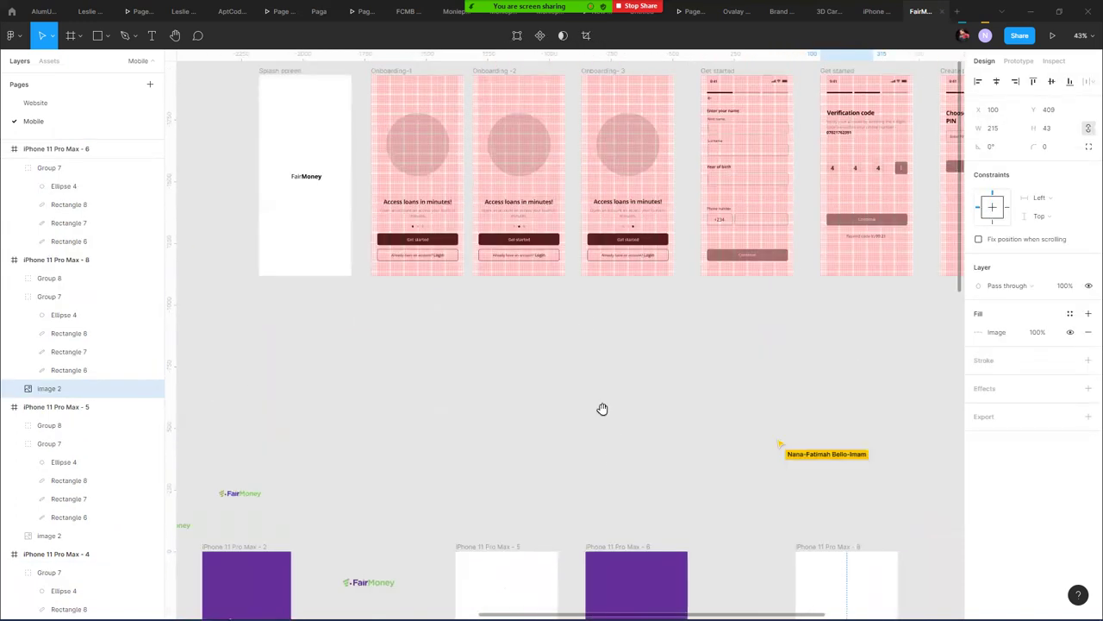
drag(603, 408, 423, 119)
scroll(661, 367, up, 5)
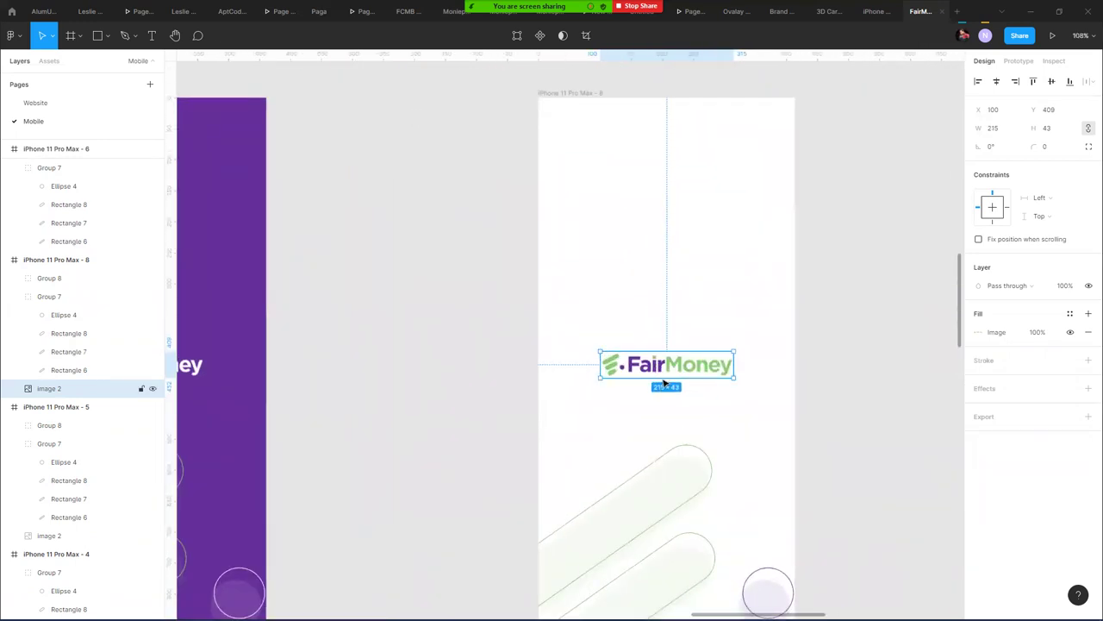
key(alt+Tab)
key(alt+Tab)
key(alt+Tab)
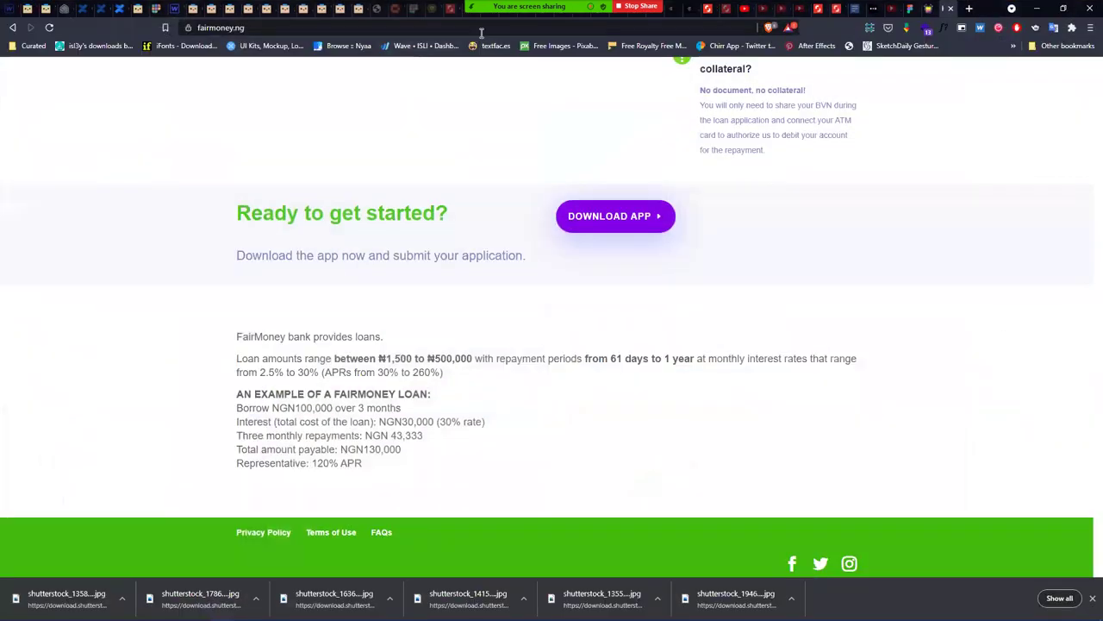
- Go to nigerialogos.com in the browser
click(474, 26)
key(End)
key(BackSpace)
key(BackSpace)
text(ni)
key(ctrl+a)
text(nig)
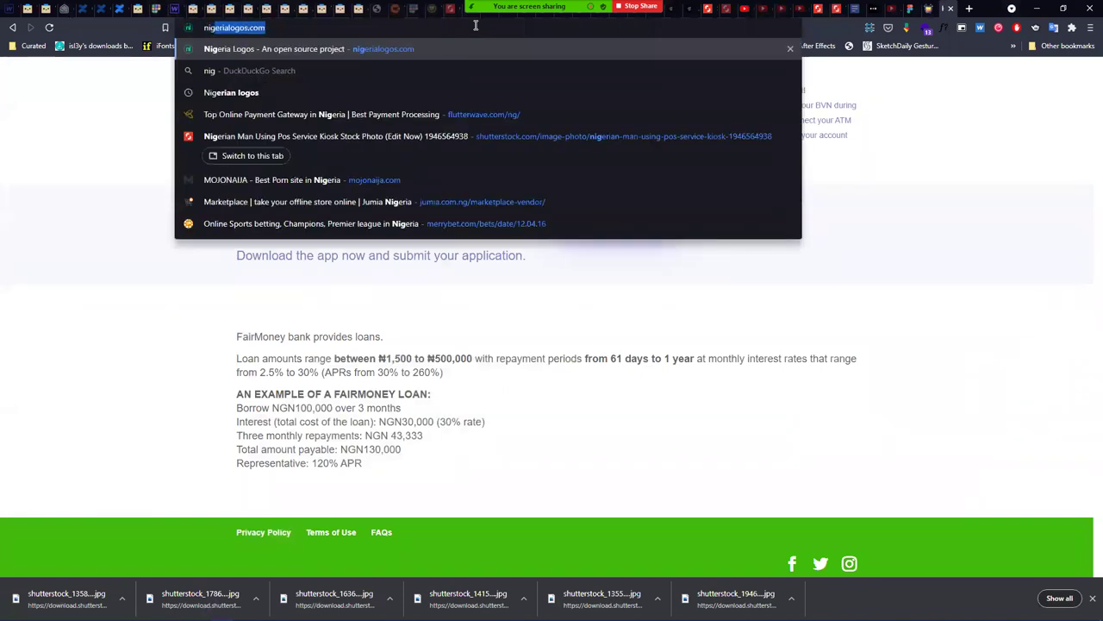
key(Return)
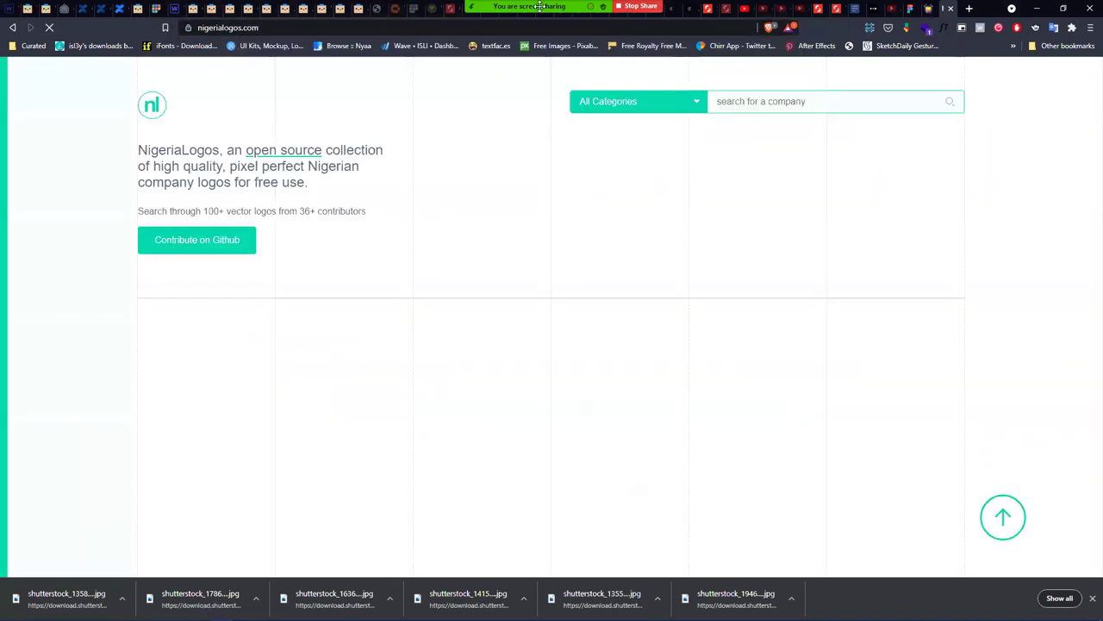
- Search NigeriaLogos for 'fairmoney', which finds 0 results, then minimise the browser
click(785, 102)
text(fair)
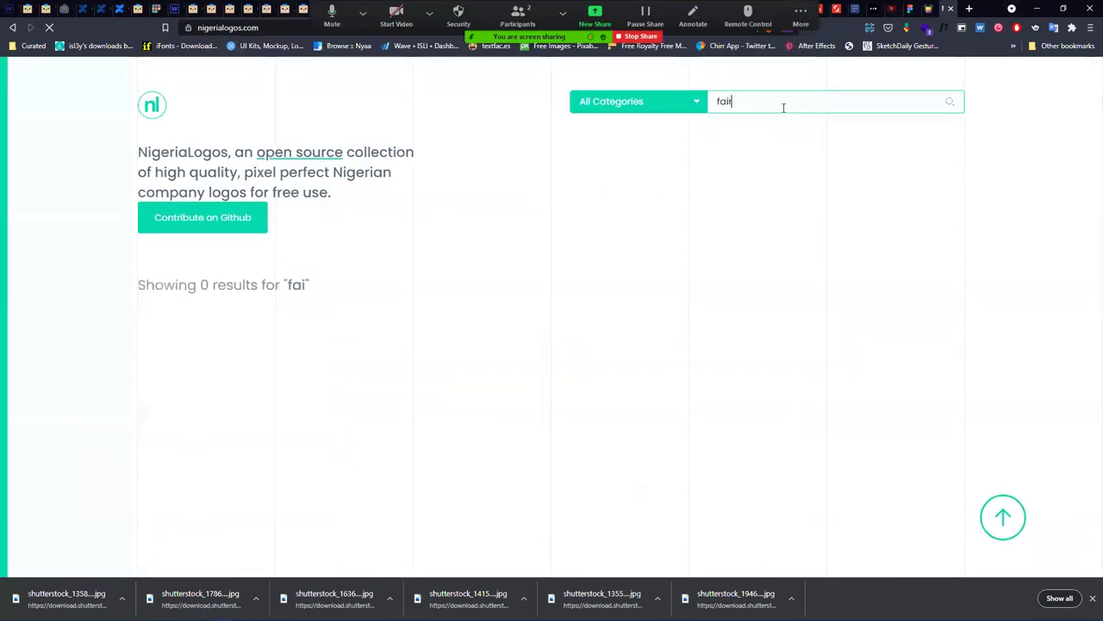
text(money)
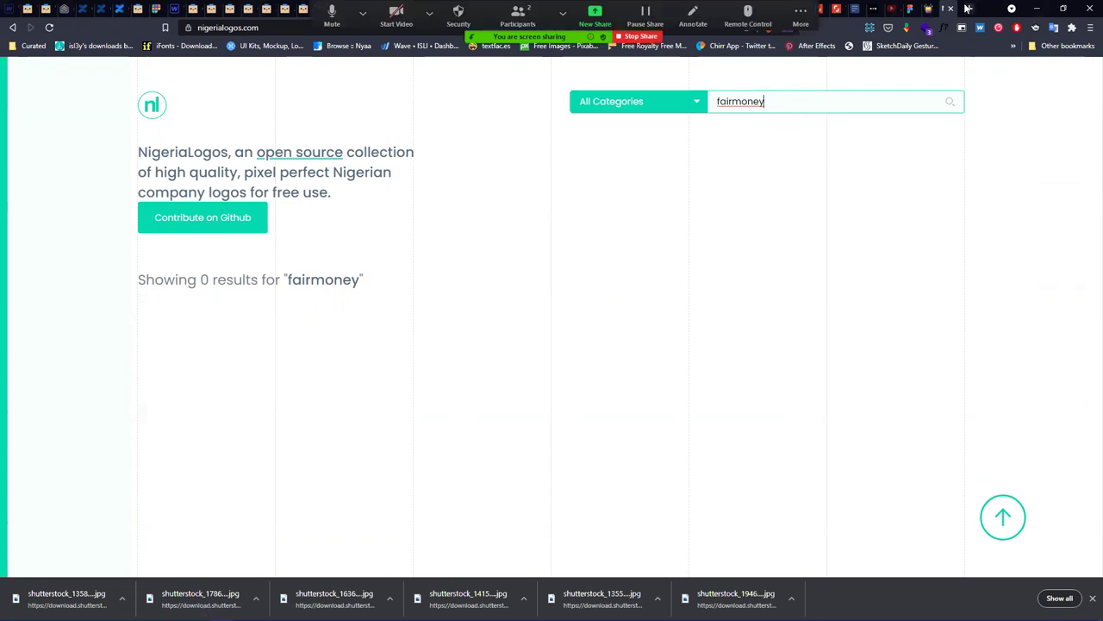
click(1035, 10)
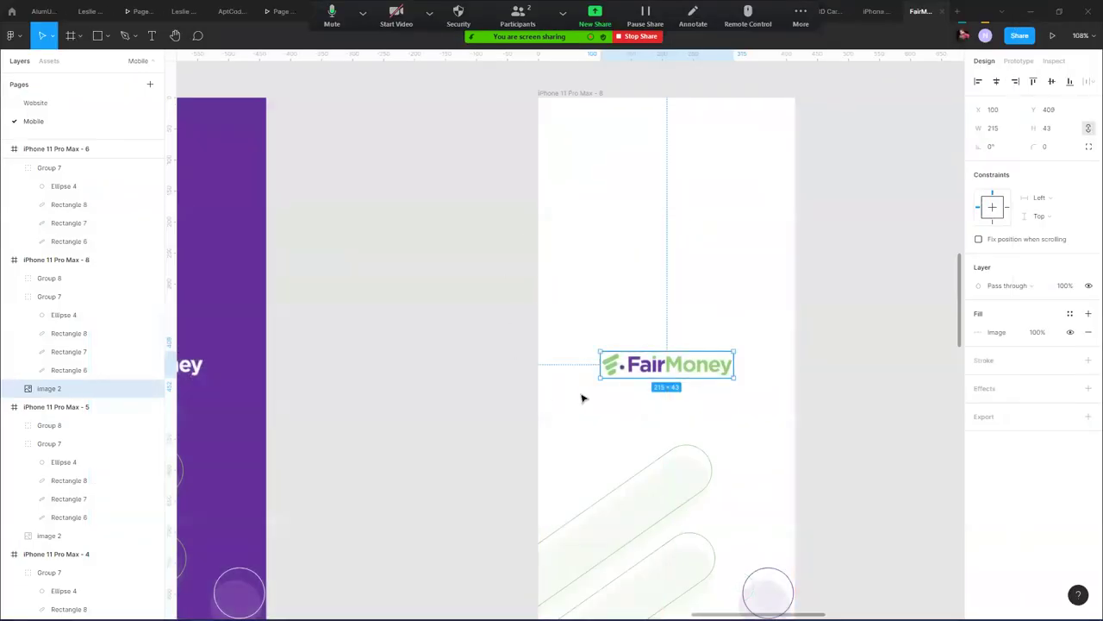
- Place a copy of the FairMoney logo beside the phone frame
drag(707, 369, 921, 327)
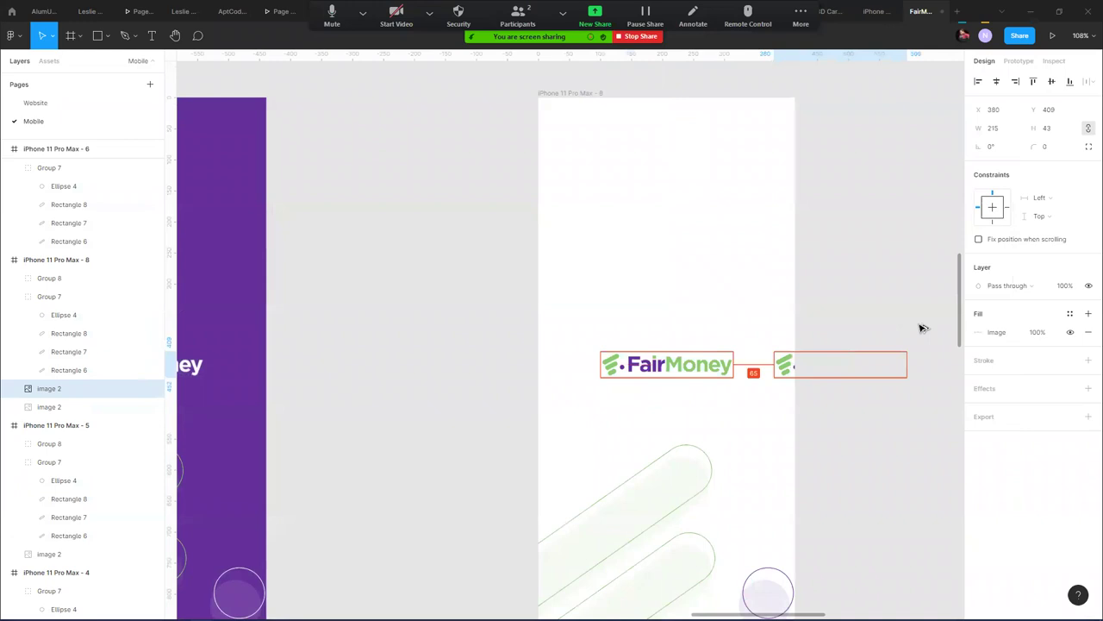
drag(830, 315, 616, 291)
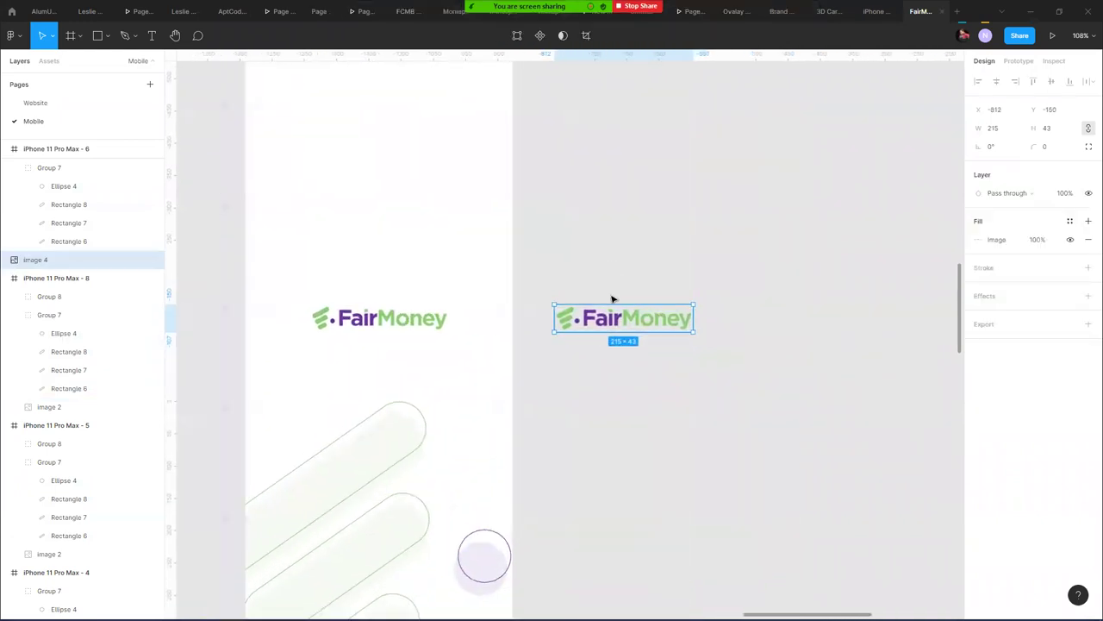
scroll(611, 298, up, 5)
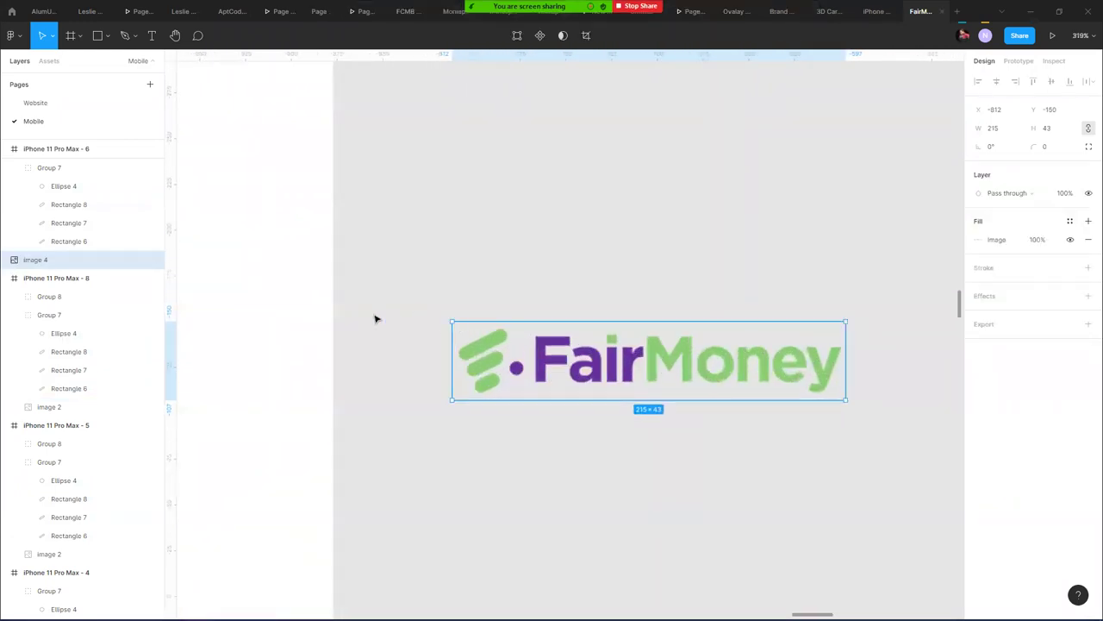
scroll(358, 337, down, 3)
scroll(361, 337, down, 3)
drag(380, 458, 324, 456)
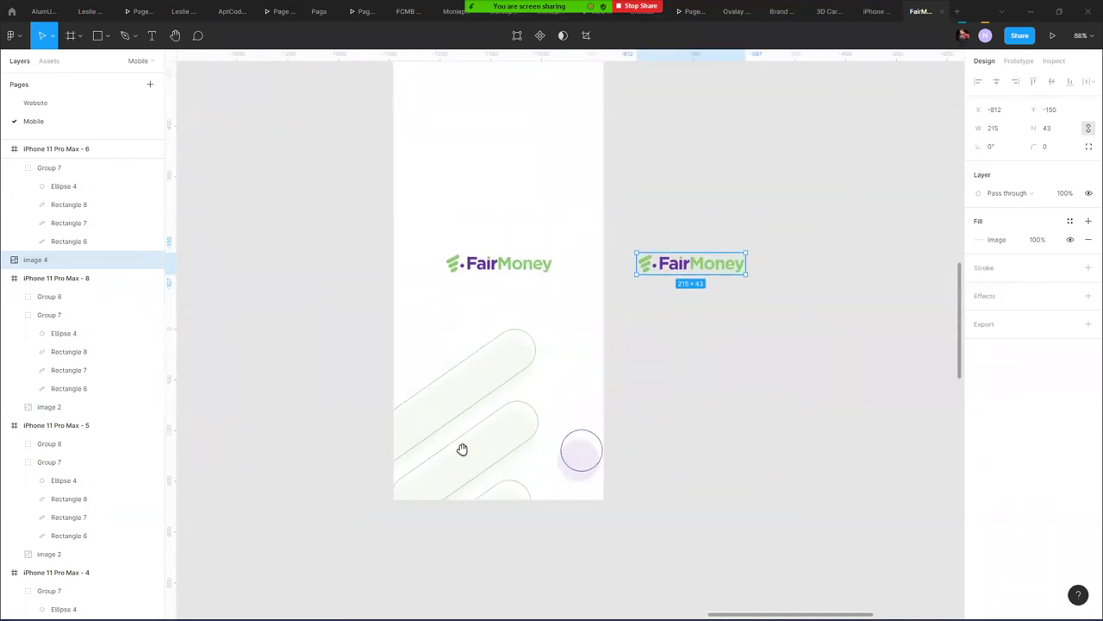
- Move the Group 7 pill graphic next to the logo copy, shrink it and set 100% opacity
click(473, 375)
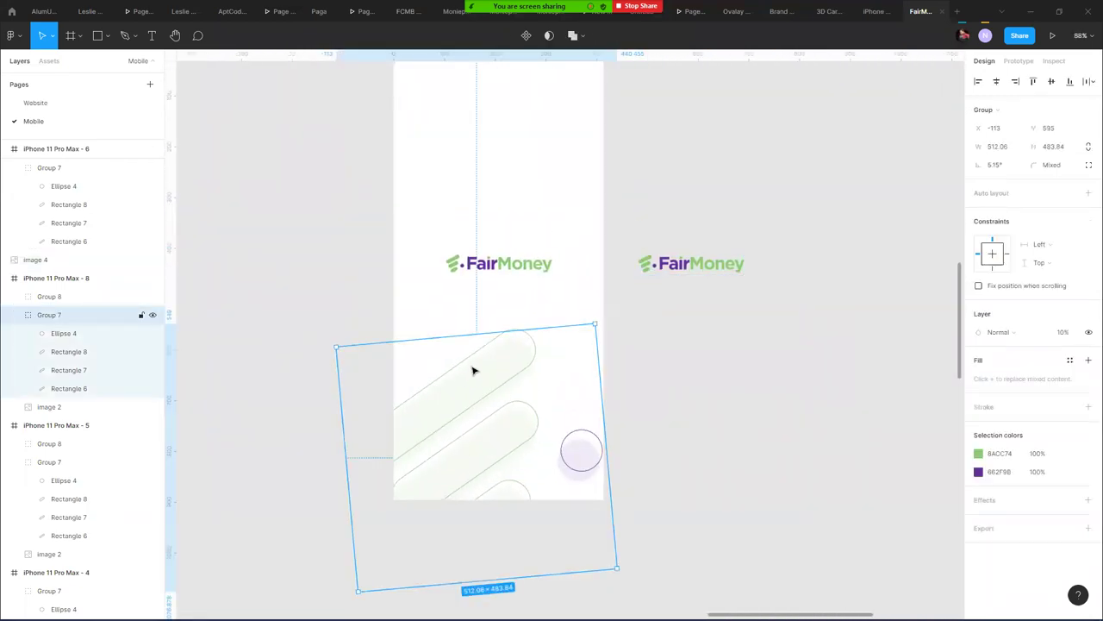
drag(472, 370, 770, 313)
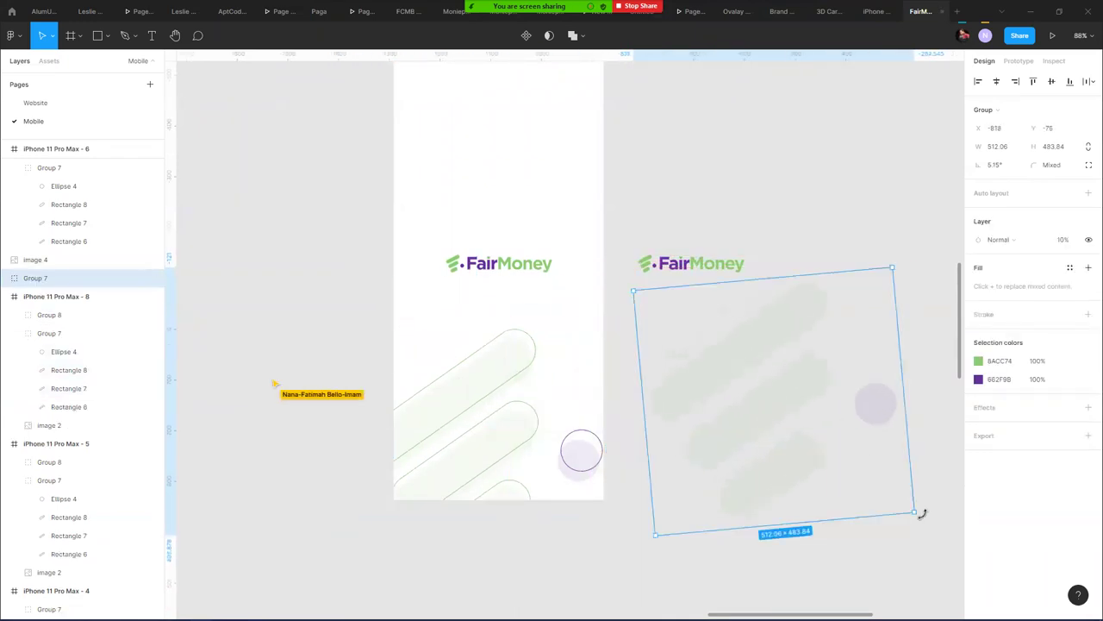
drag(910, 511, 637, 284)
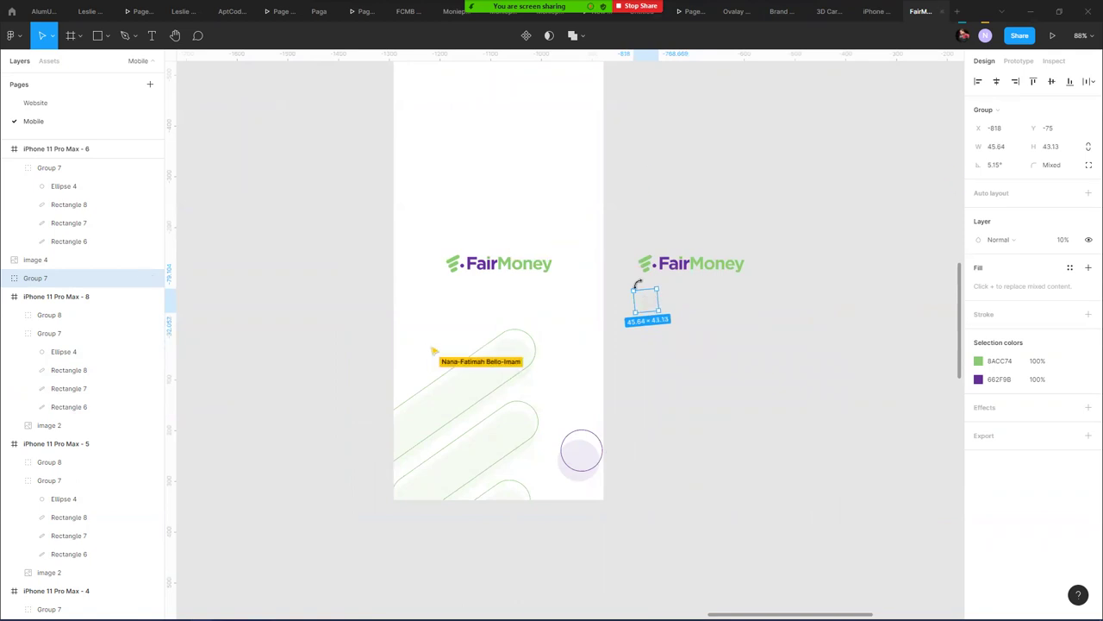
key(0)
scroll(668, 301, up, 5)
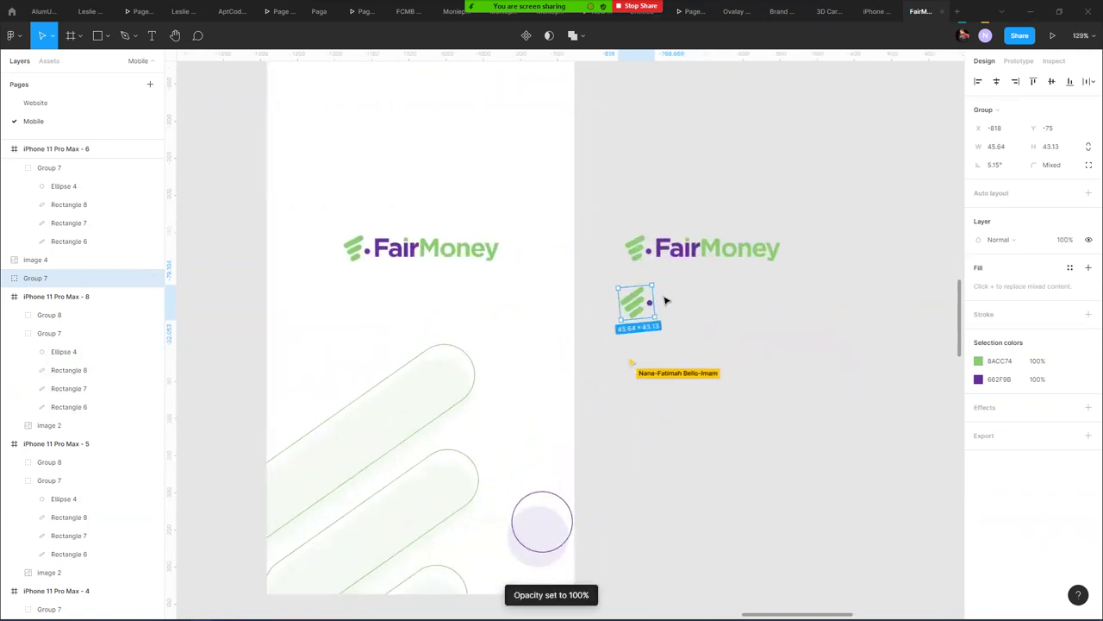
scroll(658, 274, up, 2)
- Position the small pill graphic over the logo's icon and rotate it to about −2.86°
drag(625, 346, 631, 273)
scroll(631, 271, up, 4)
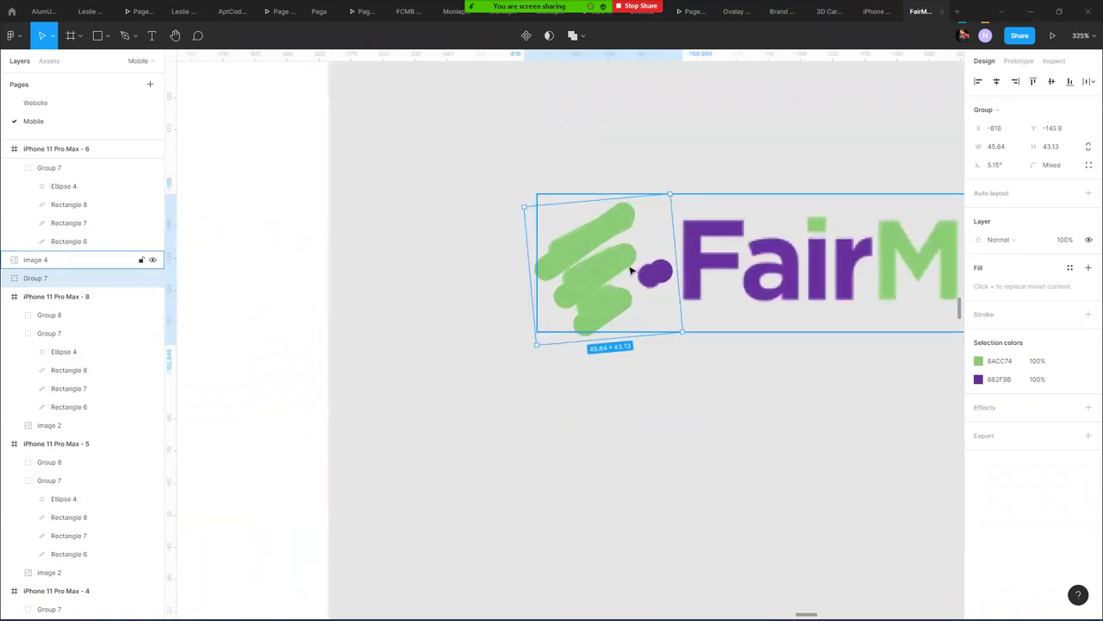
scroll(631, 270, up, 3)
drag(702, 136, 715, 158)
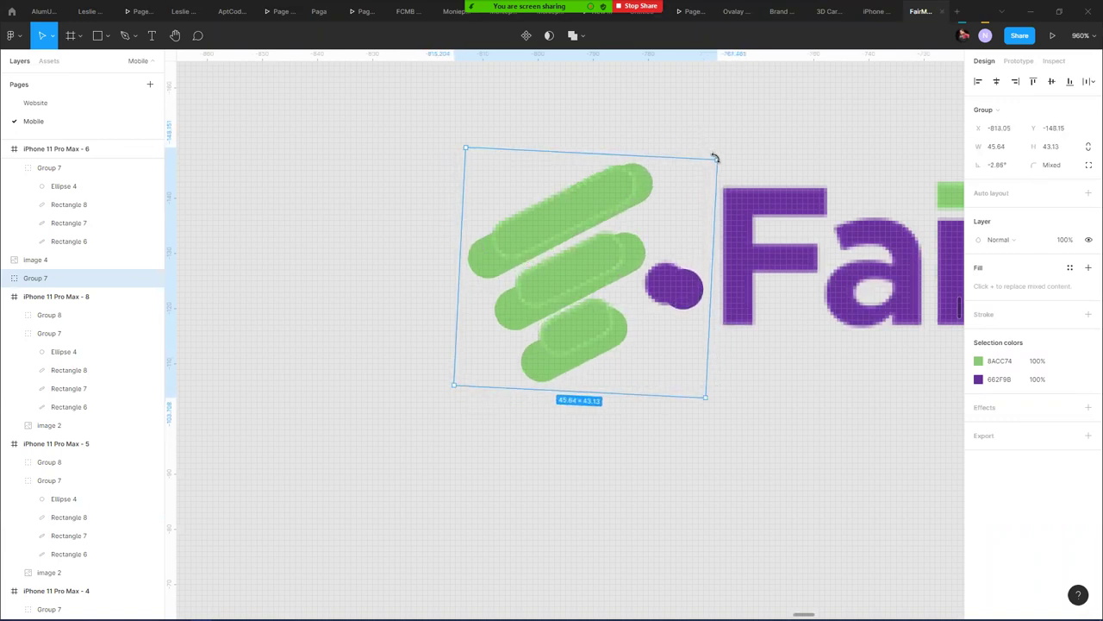
drag(658, 187, 644, 193)
- Shorten the overlay's top and middle green bars and raise the bottom bar to match the icon
click(672, 312)
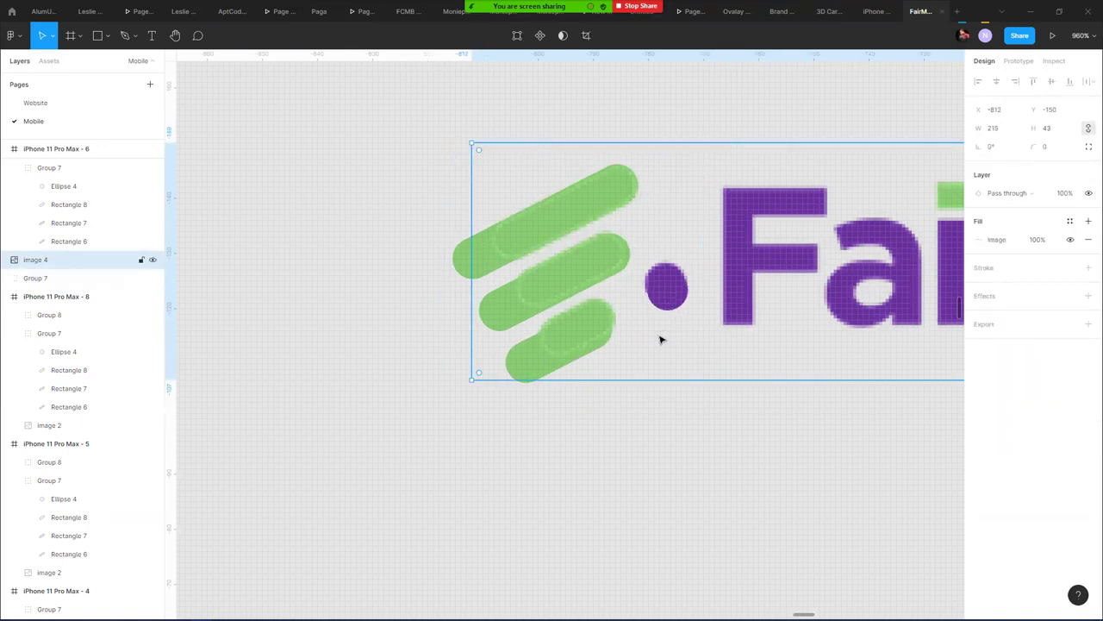
double_click(461, 265)
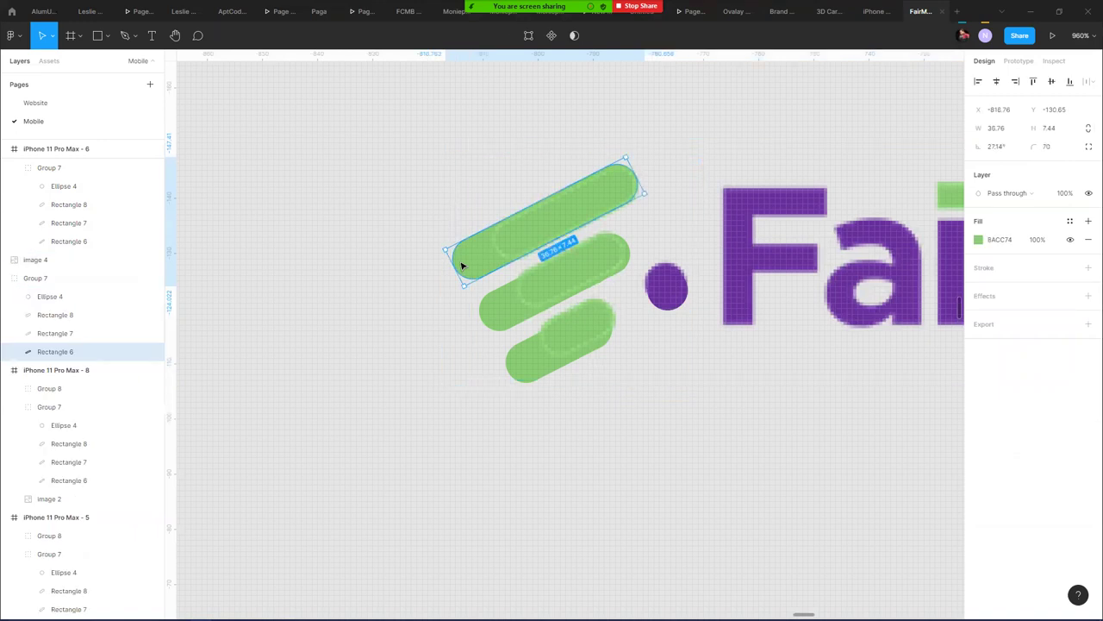
drag(459, 265, 489, 231)
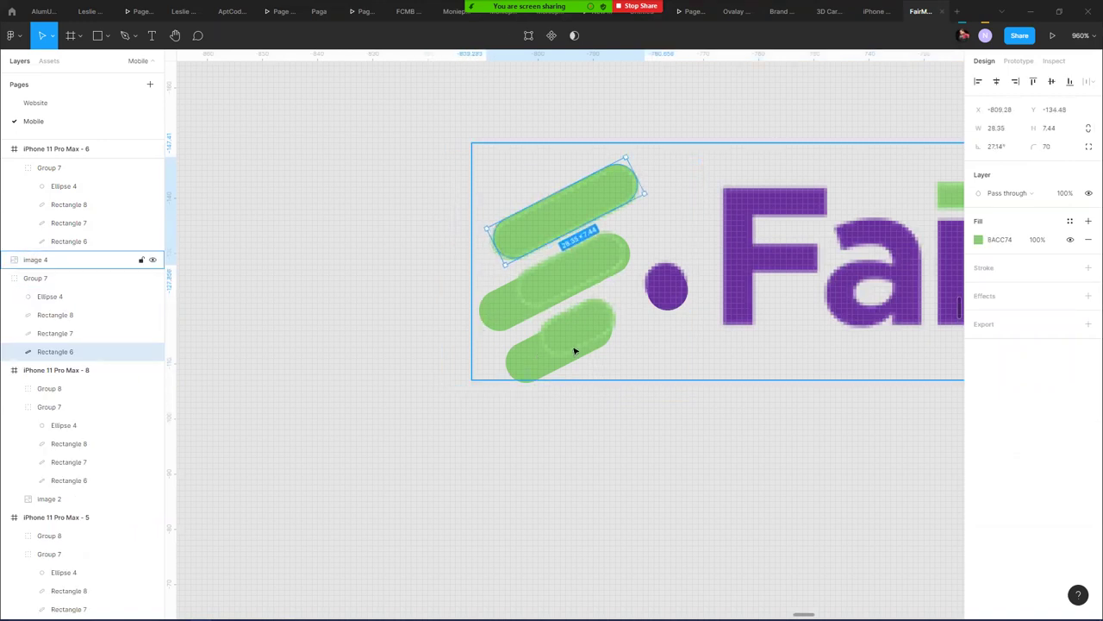
click(642, 363)
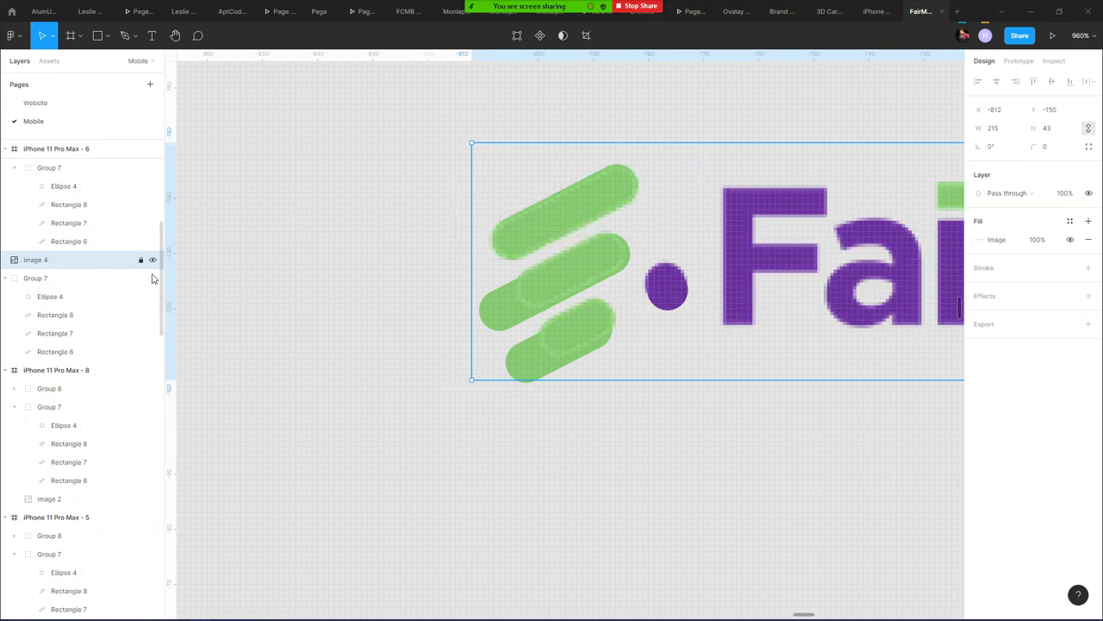
click(488, 318)
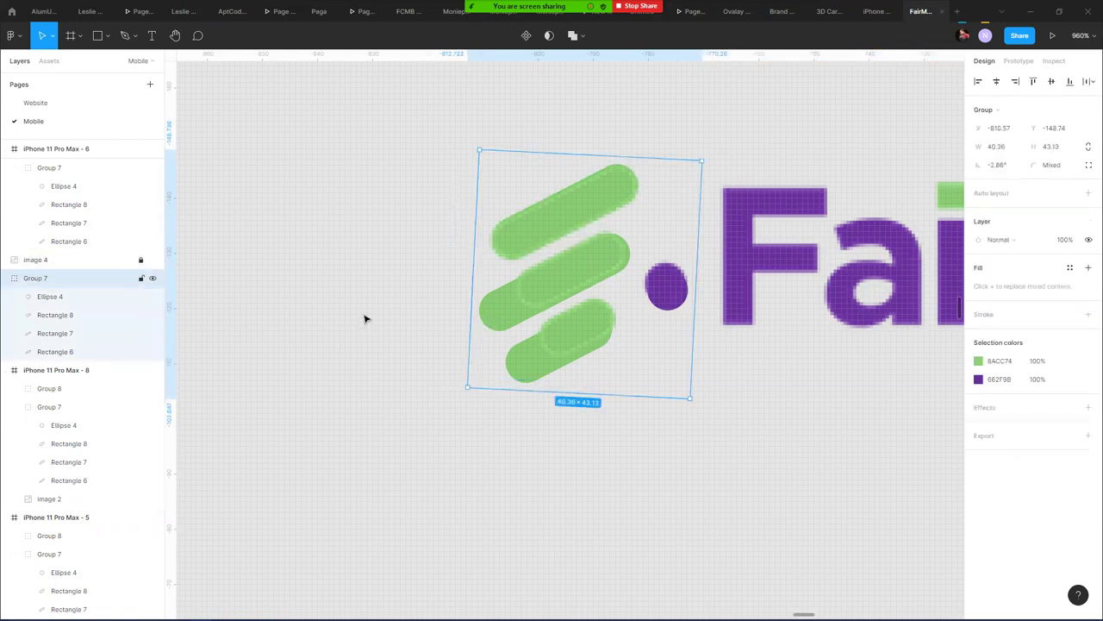
double_click(518, 321)
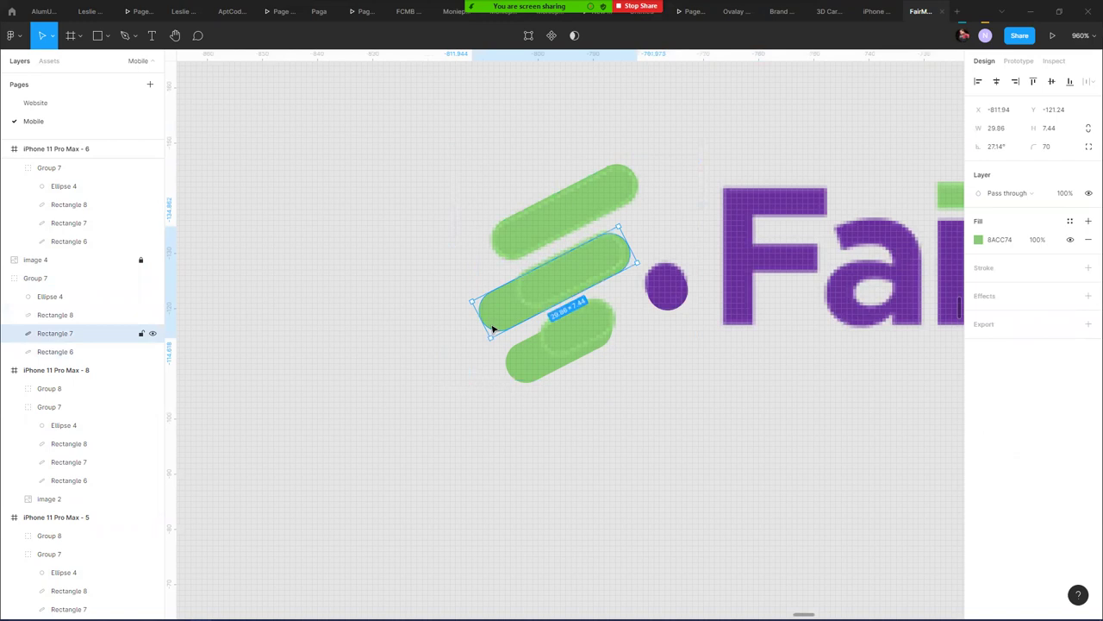
drag(482, 324, 521, 304)
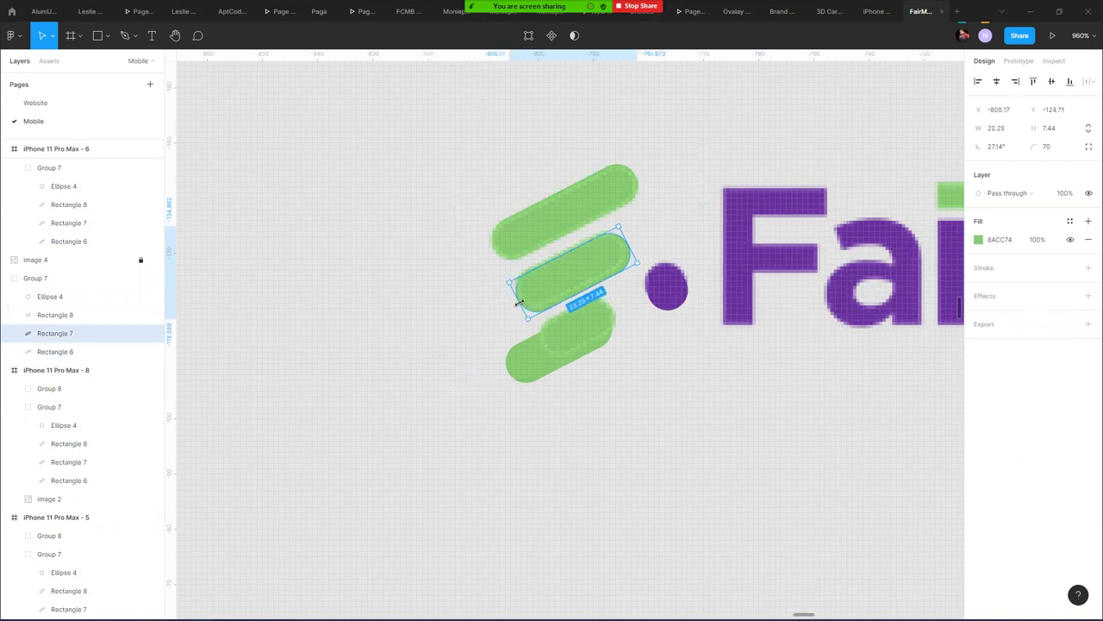
click(523, 374)
drag(528, 376, 539, 347)
- Check the NigeriaLogos 'fairmoney' search (0 results), then go to the Webflow designer tab
key(alt+Tab)
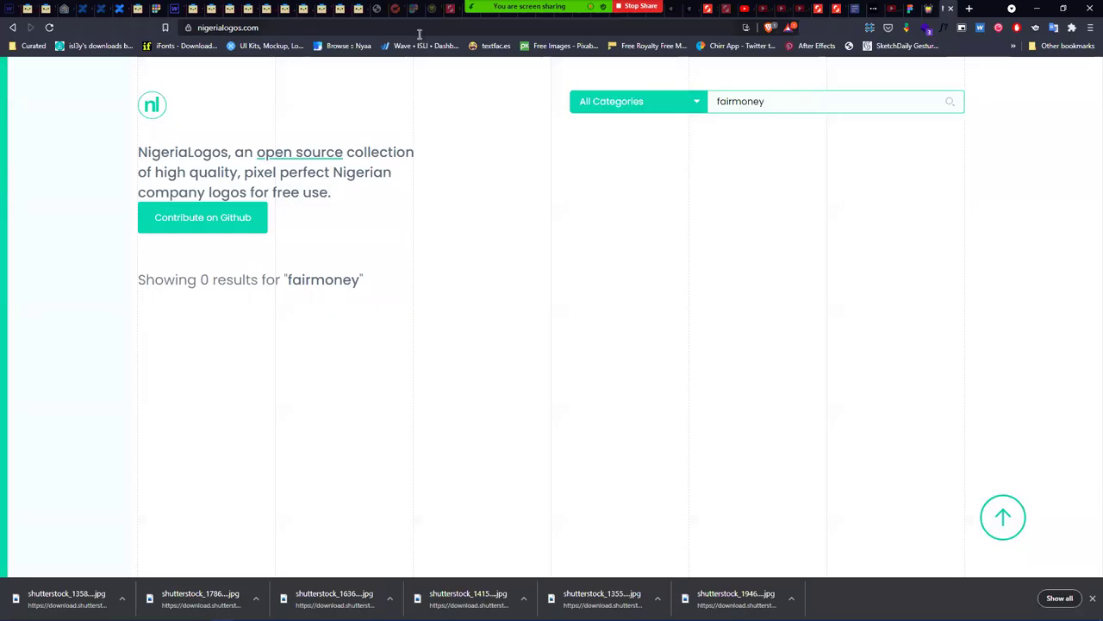
click(416, 29)
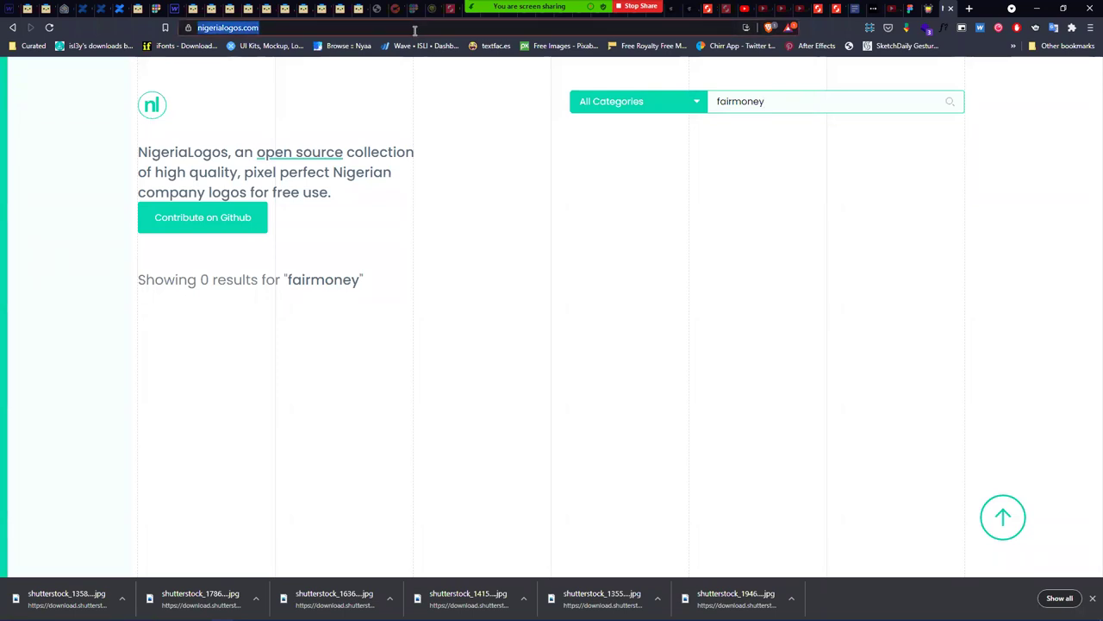
click(175, 7)
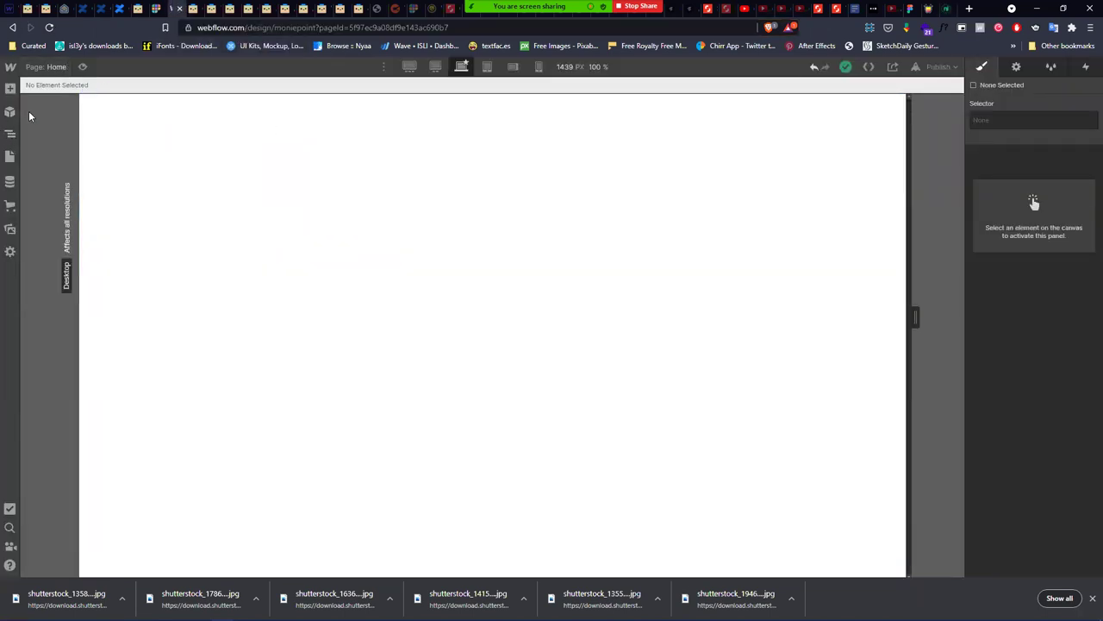
- Load the Moniepoint site's Old Home page from Webflow's Pages panel, then start a new tab
click(9, 131)
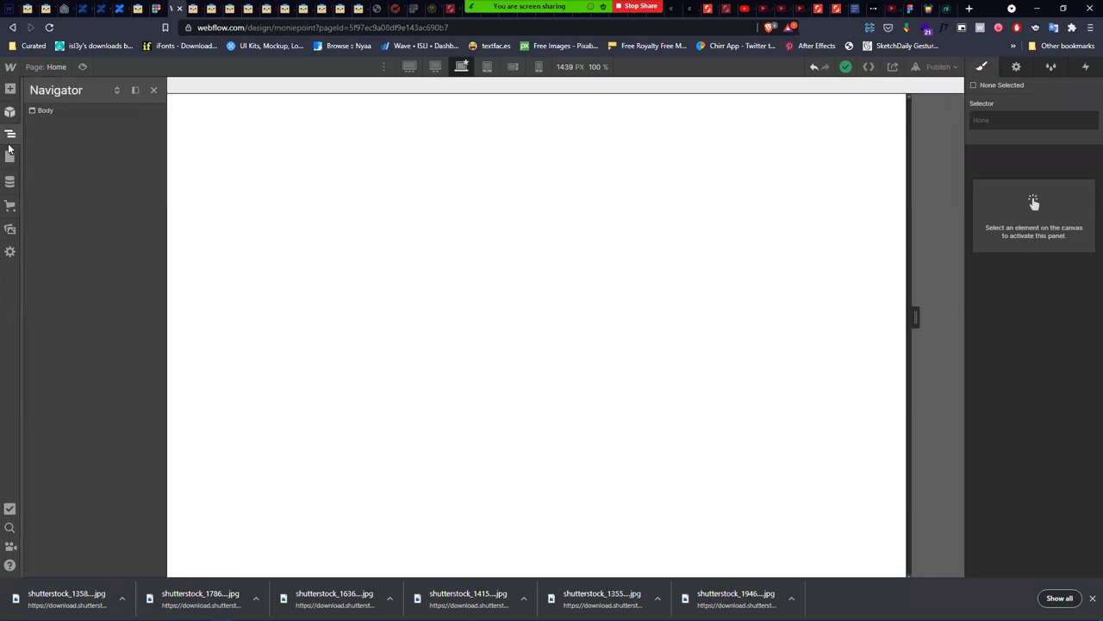
click(10, 113)
click(10, 156)
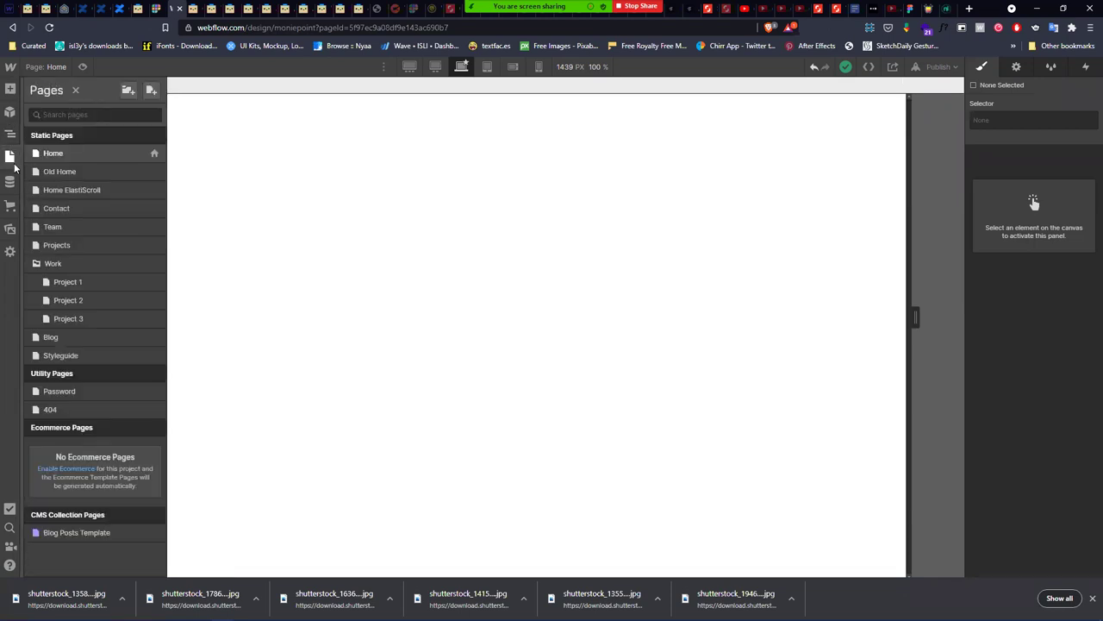
click(121, 177)
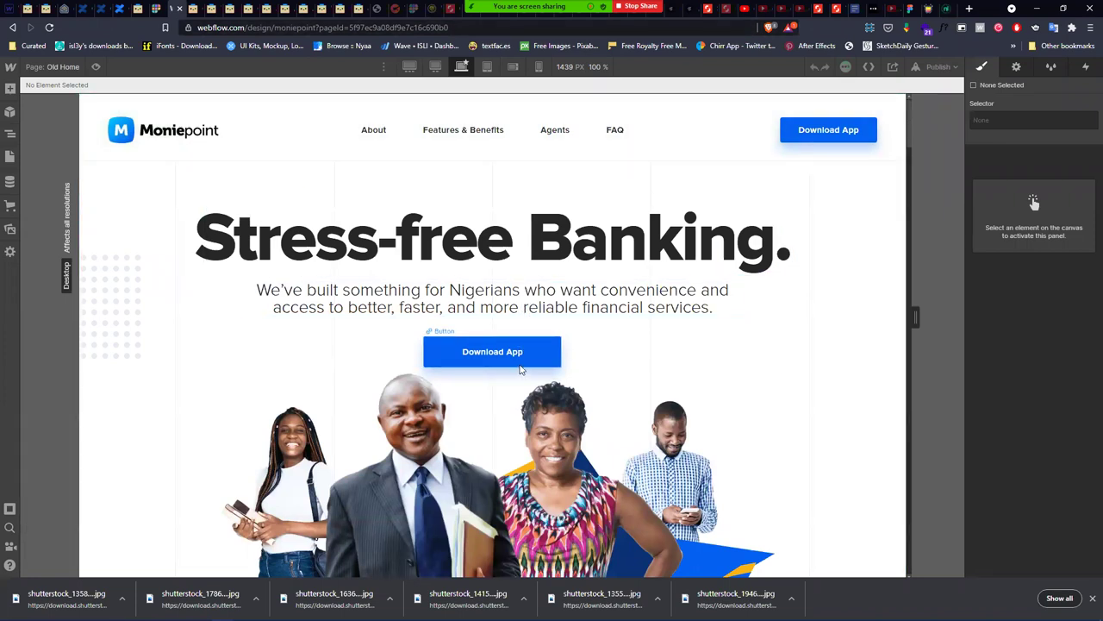
click(969, 9)
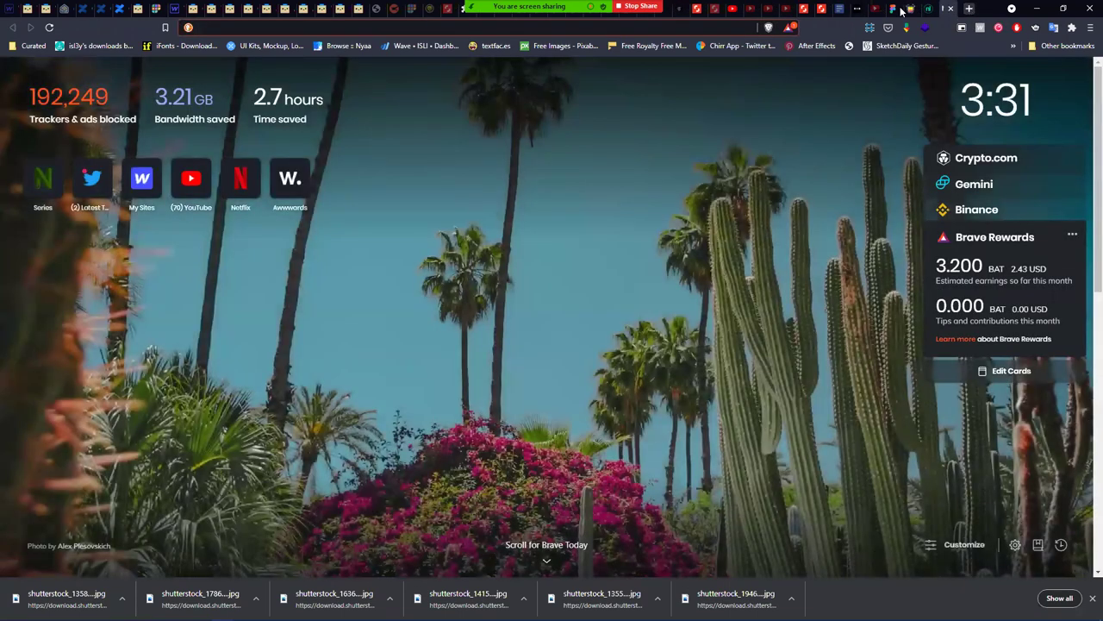
- Visit teamapt.com and dismiss the downloads bar
text(teamapt)
key(Return)
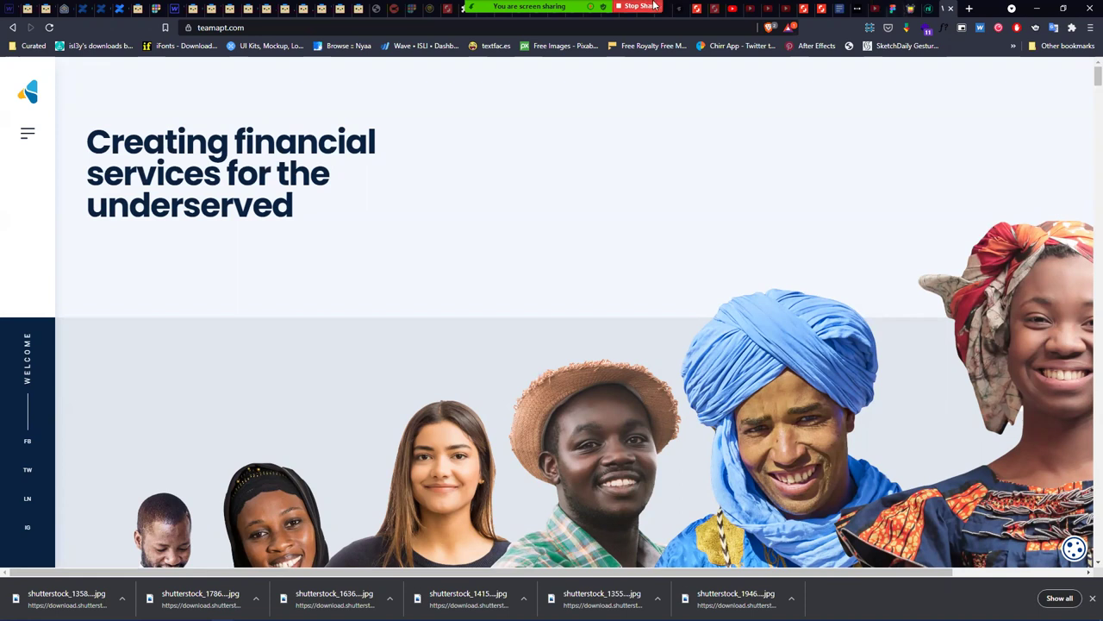
click(1092, 598)
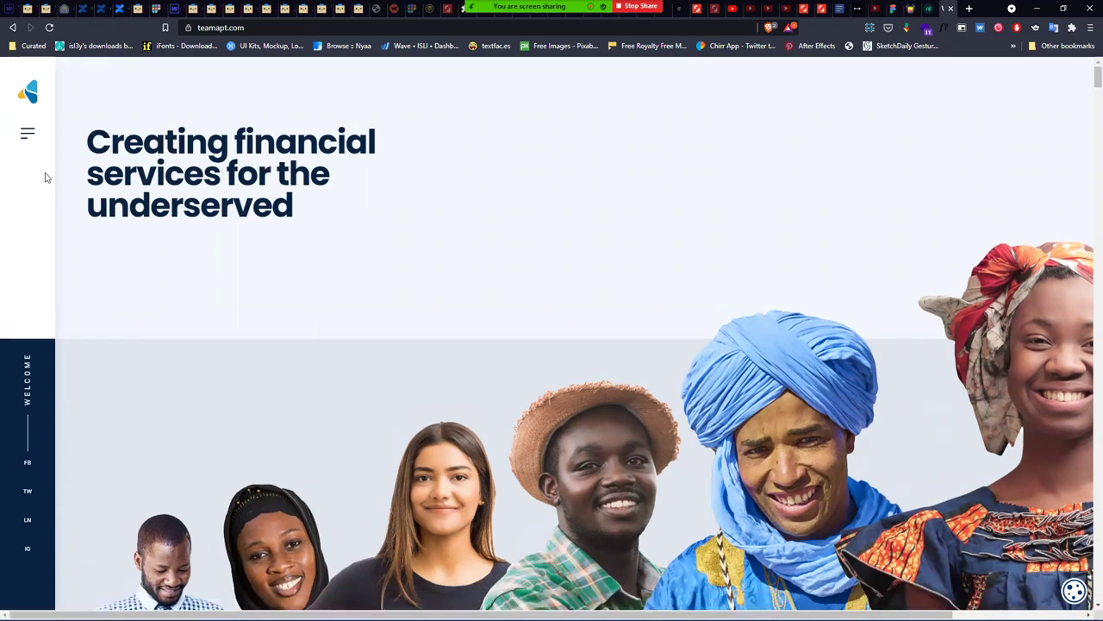
- Open the TeamApt Culture page from the navigation menu and scroll through it
click(28, 132)
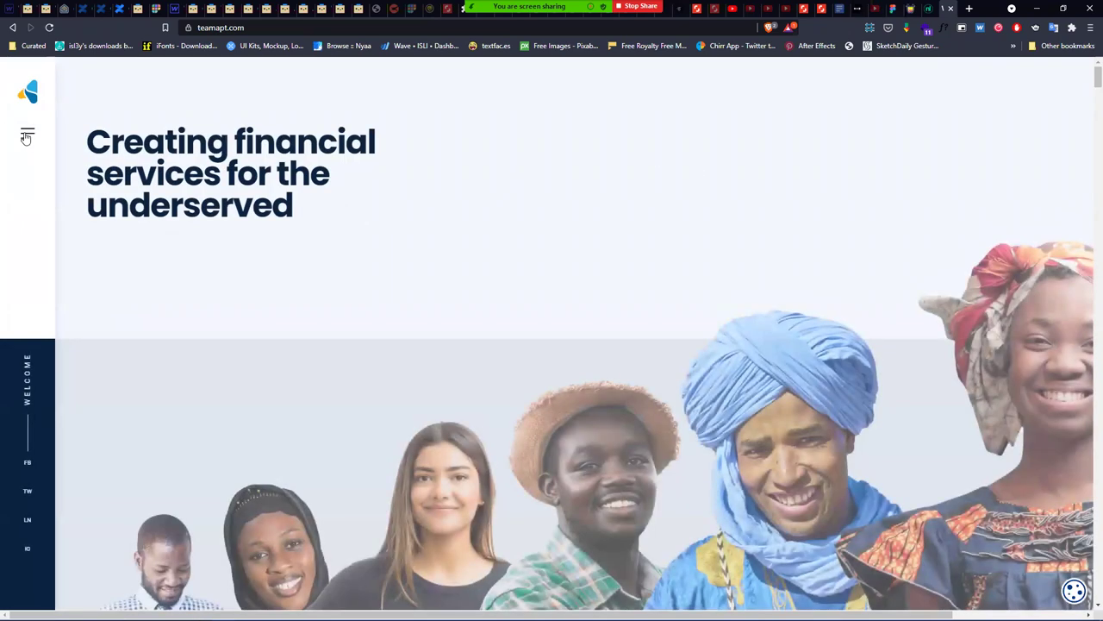
click(26, 137)
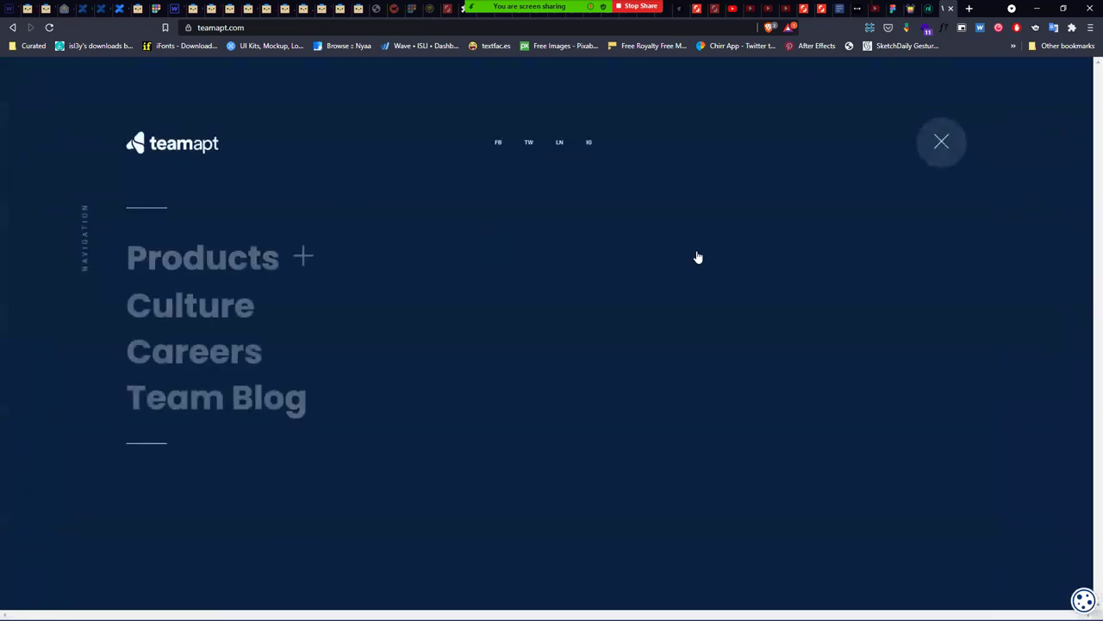
click(220, 265)
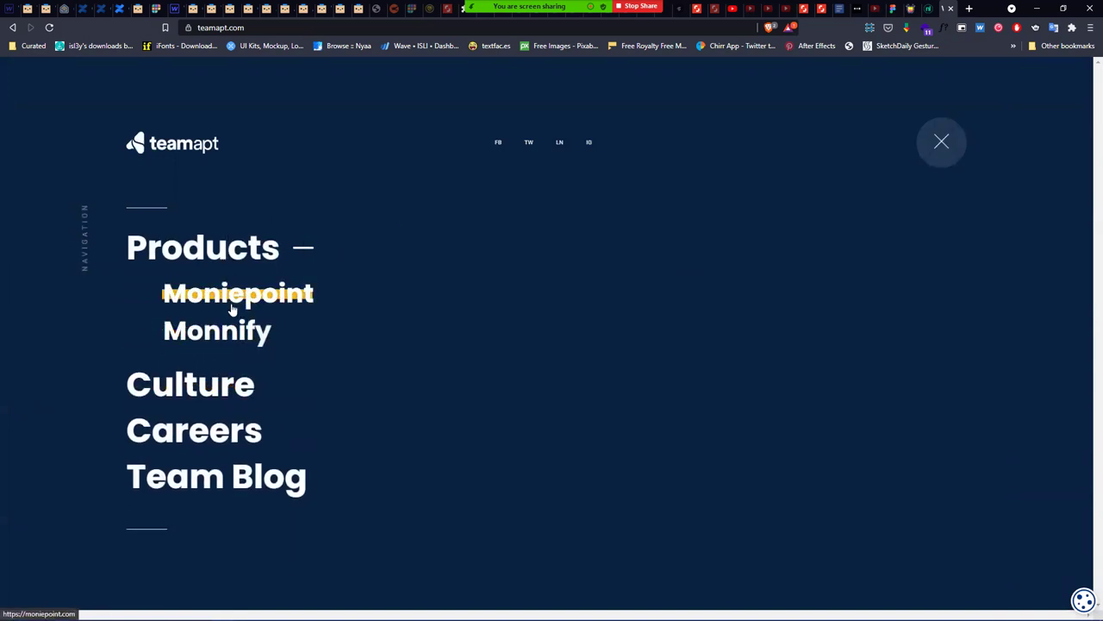
click(229, 248)
click(219, 299)
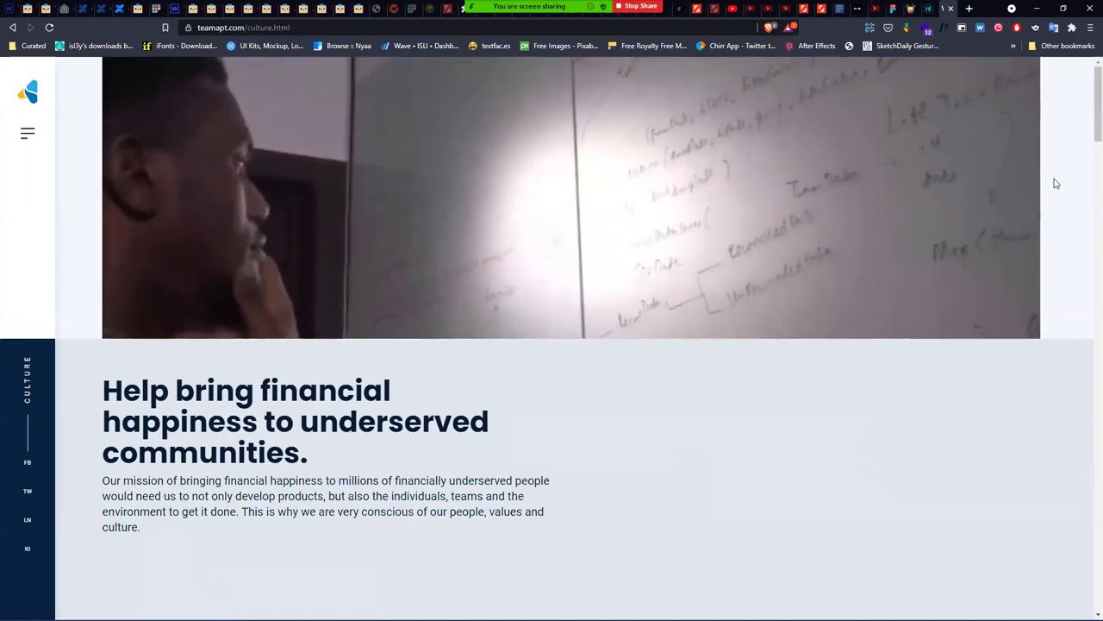
scroll(1084, 129, down, 10)
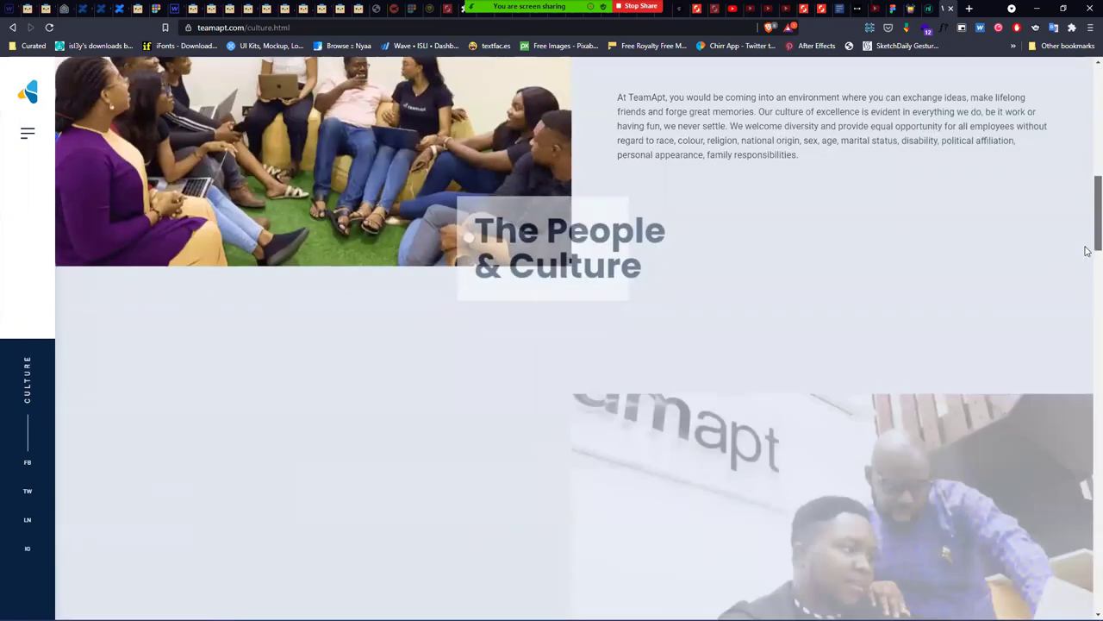
scroll(1087, 251, down, 5)
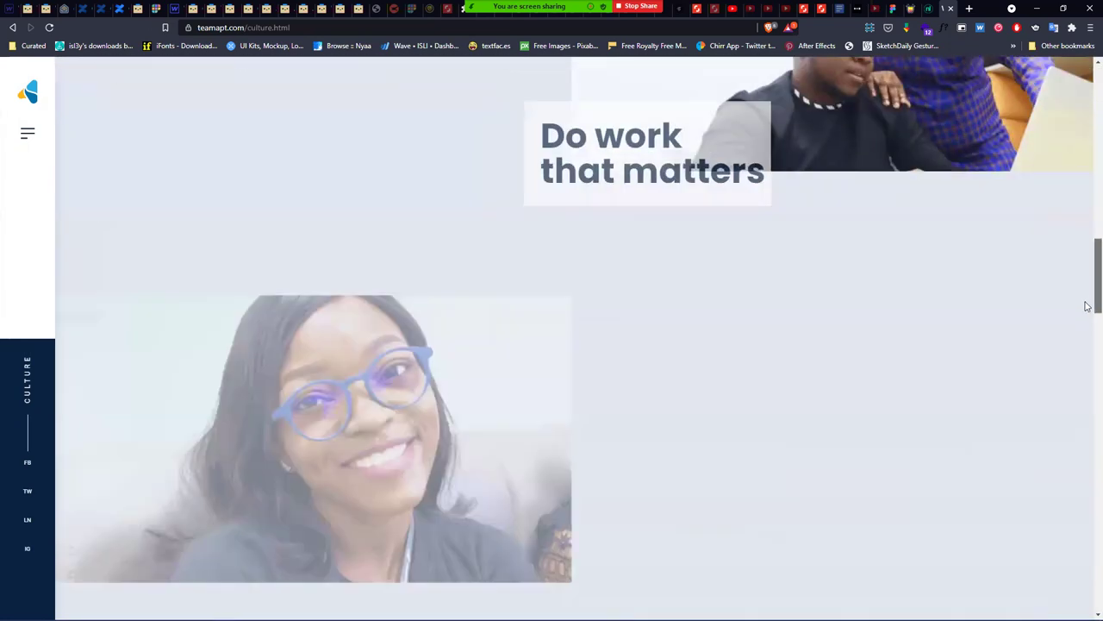
scroll(1087, 306, down, 8)
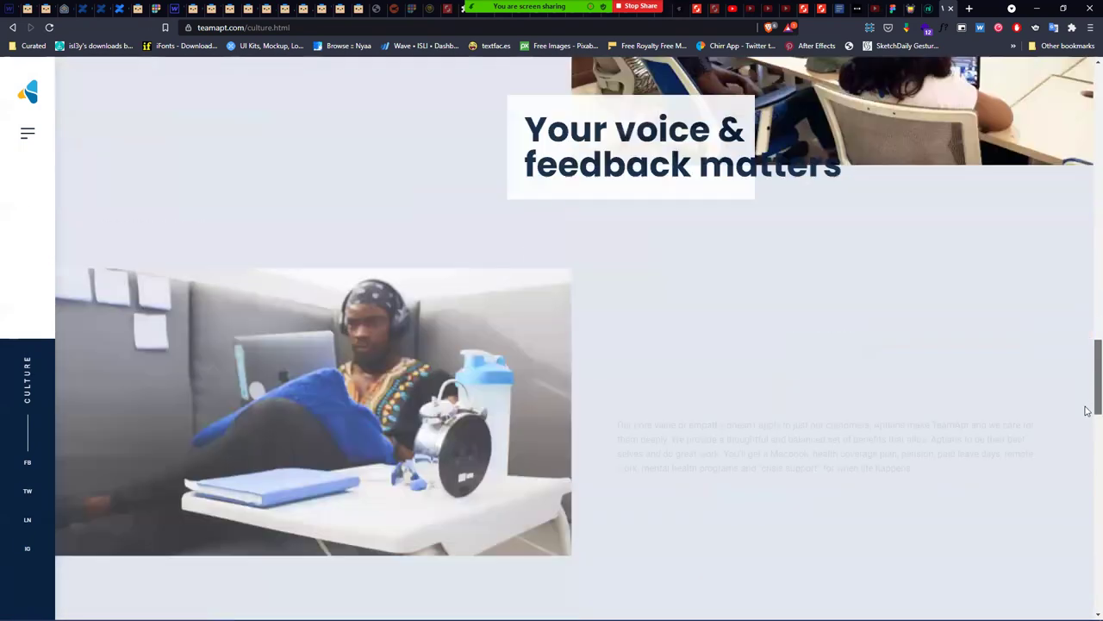
drag(1088, 412, 1088, 109)
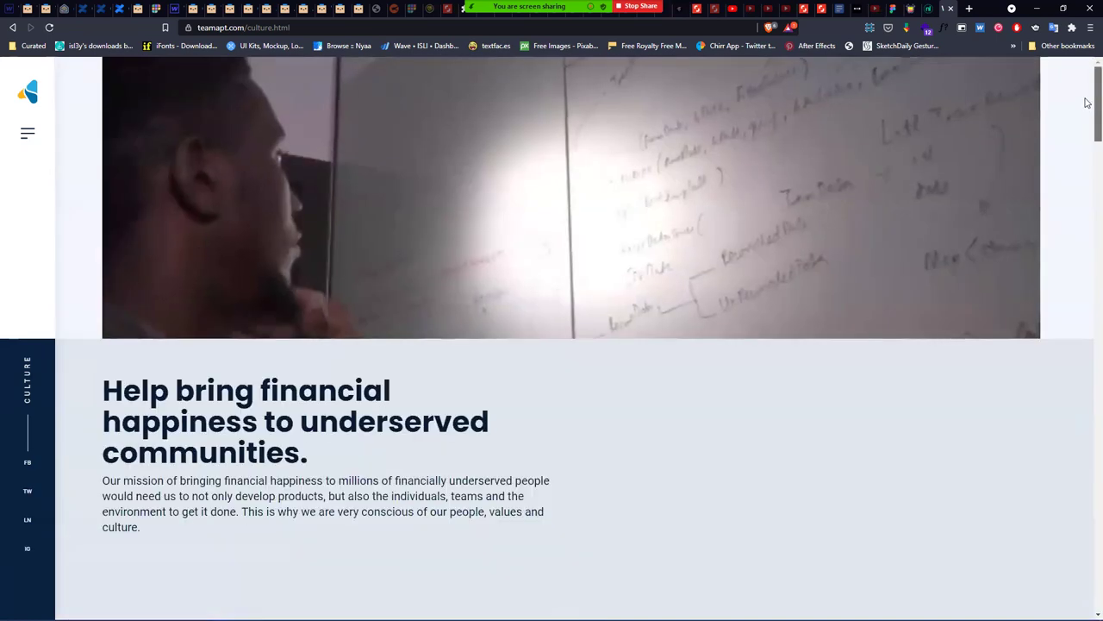
- Open TeamApt's Team Blog in a new tab, then minimise the browser
click(28, 91)
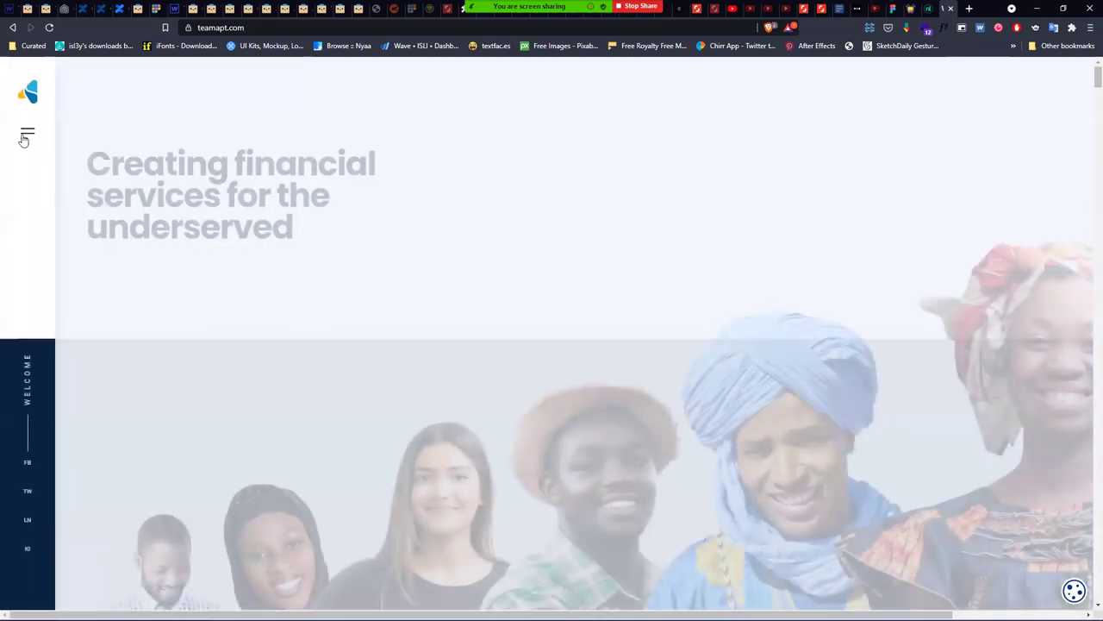
click(27, 138)
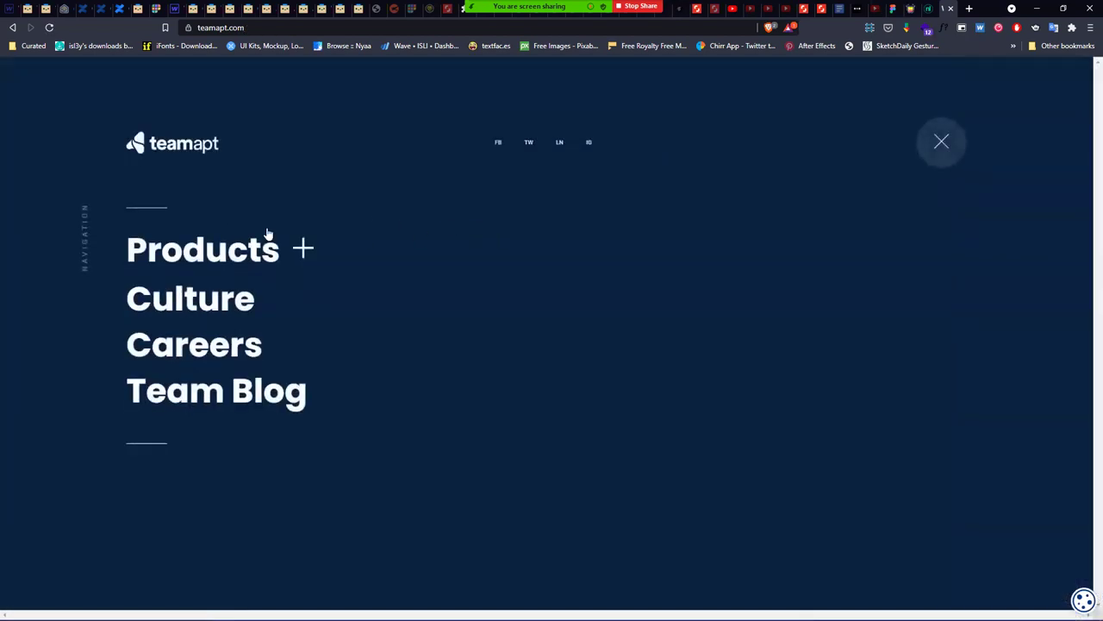
click(242, 394)
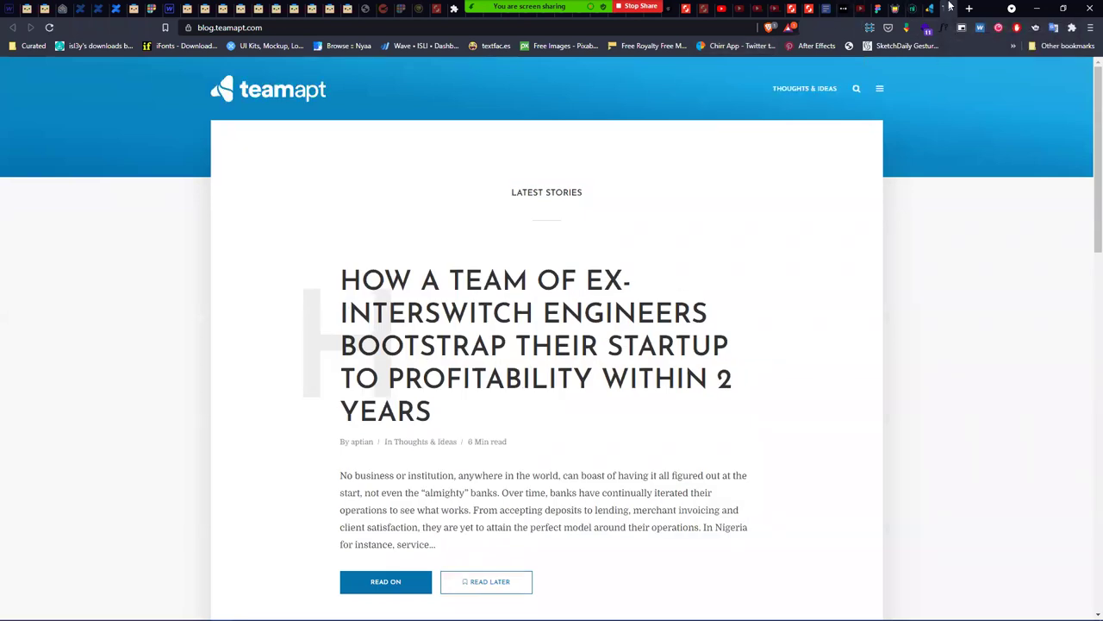
click(929, 8)
click(922, 140)
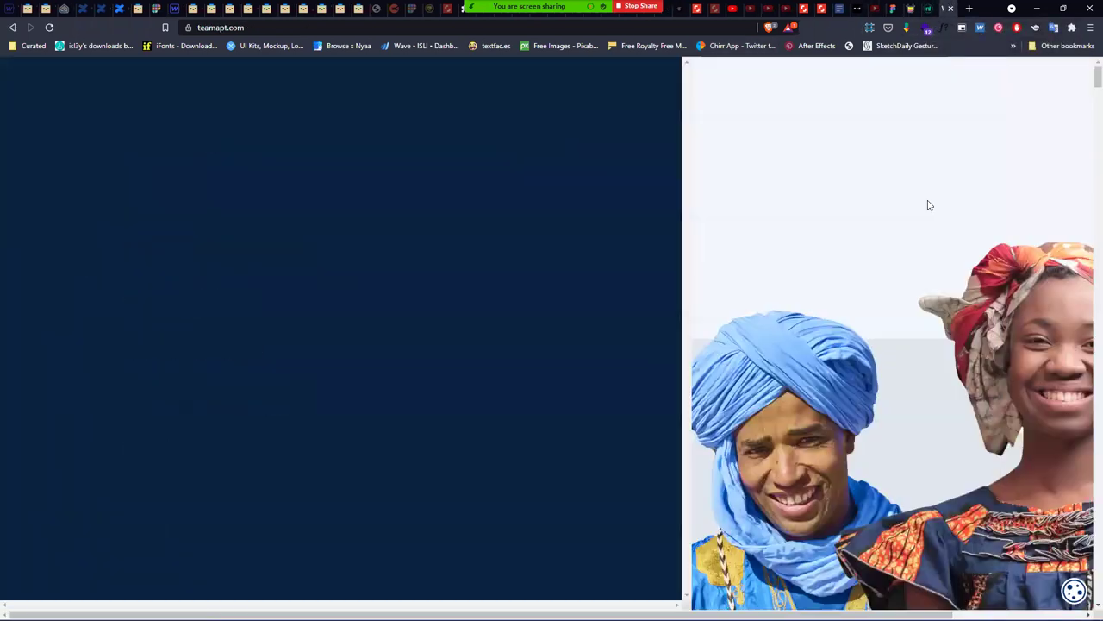
click(946, 7)
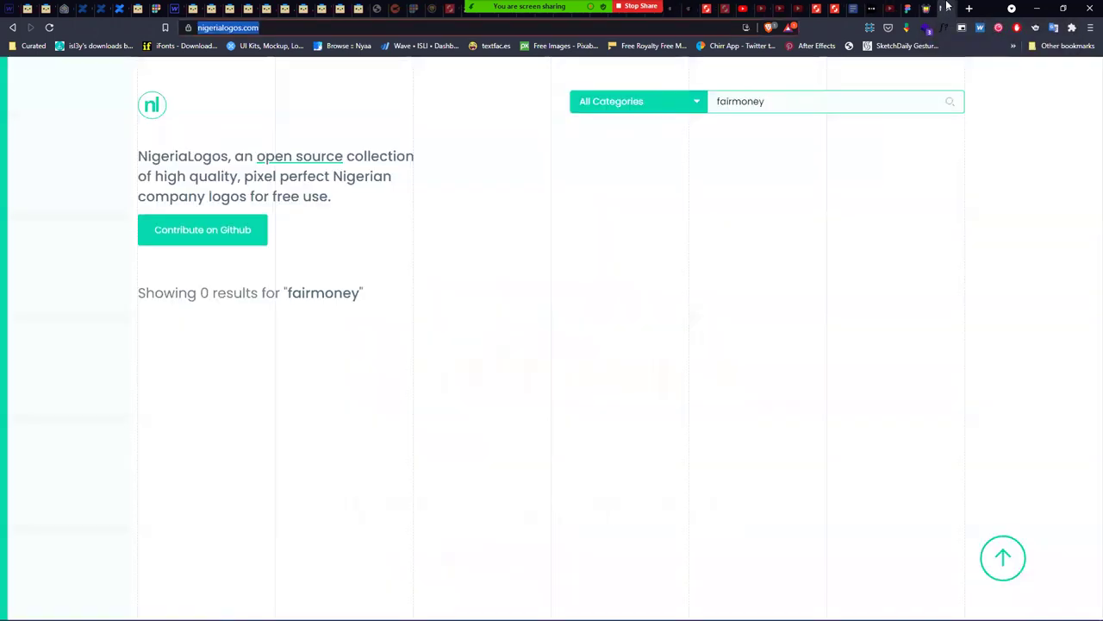
click(1051, 6)
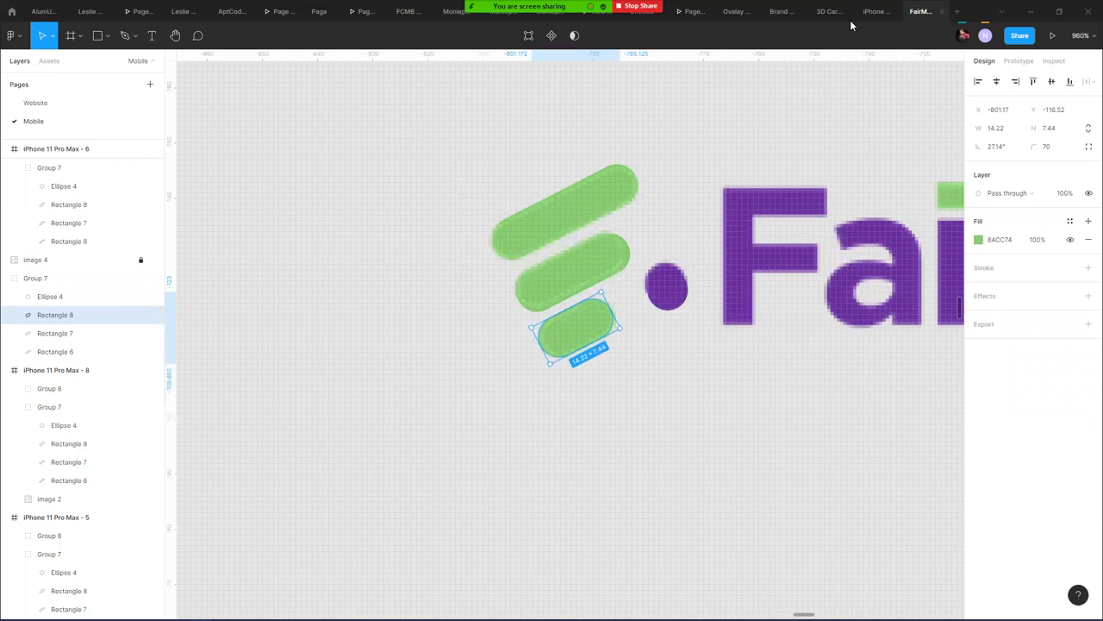
- Switch Figma to the Moniepoint Website UI prototype tab
click(798, 18)
click(809, 154)
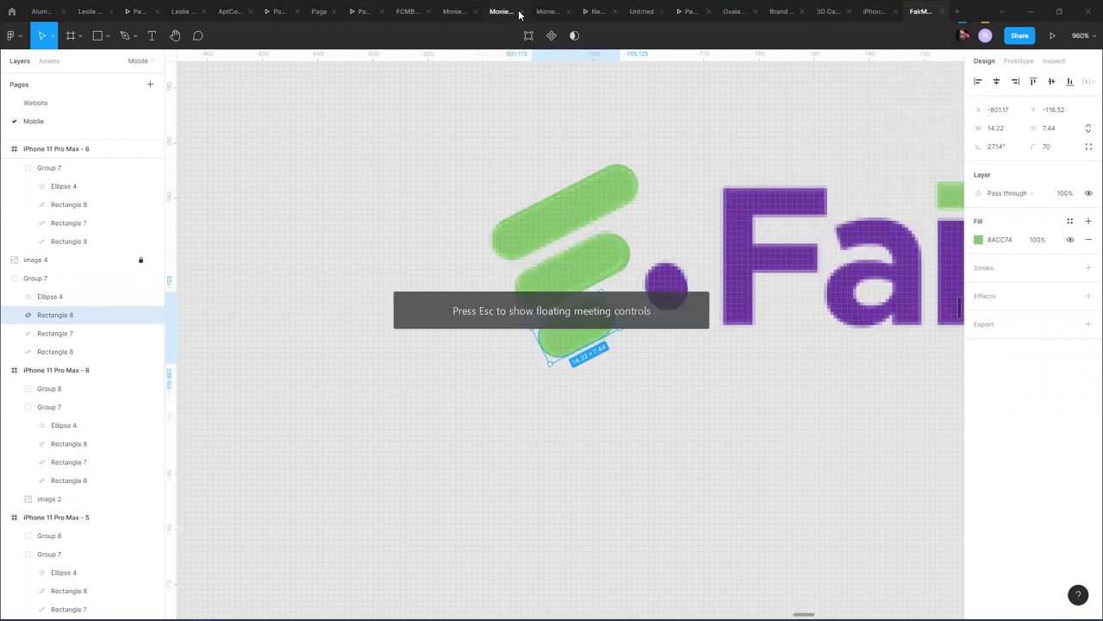
click(544, 12)
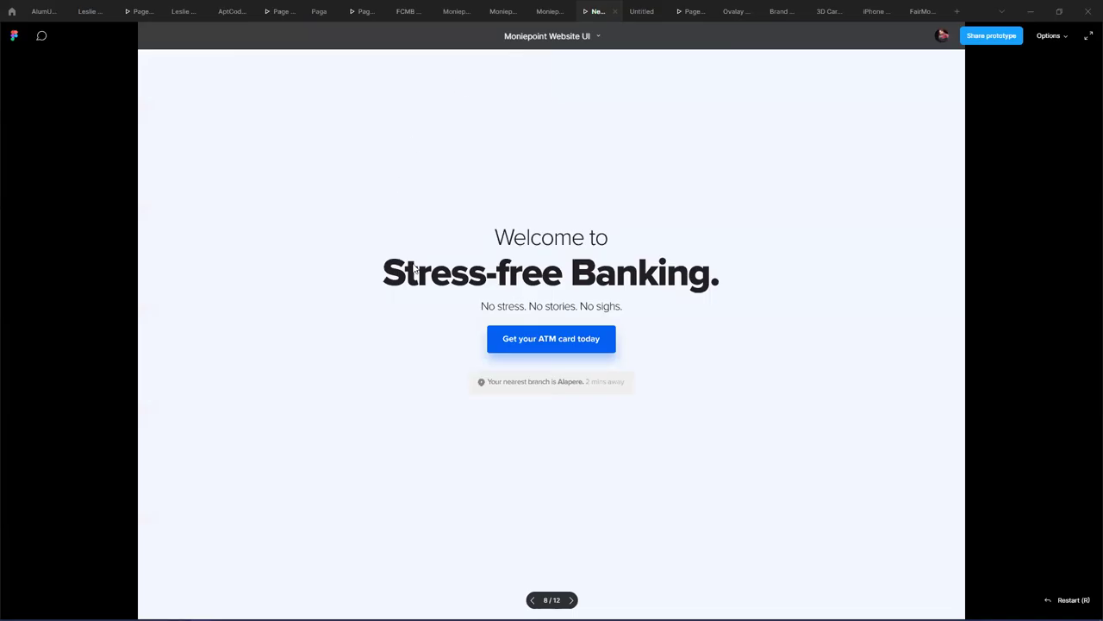
- Reload the Moniepoint prototype tab
scroll(445, 239, down, 3)
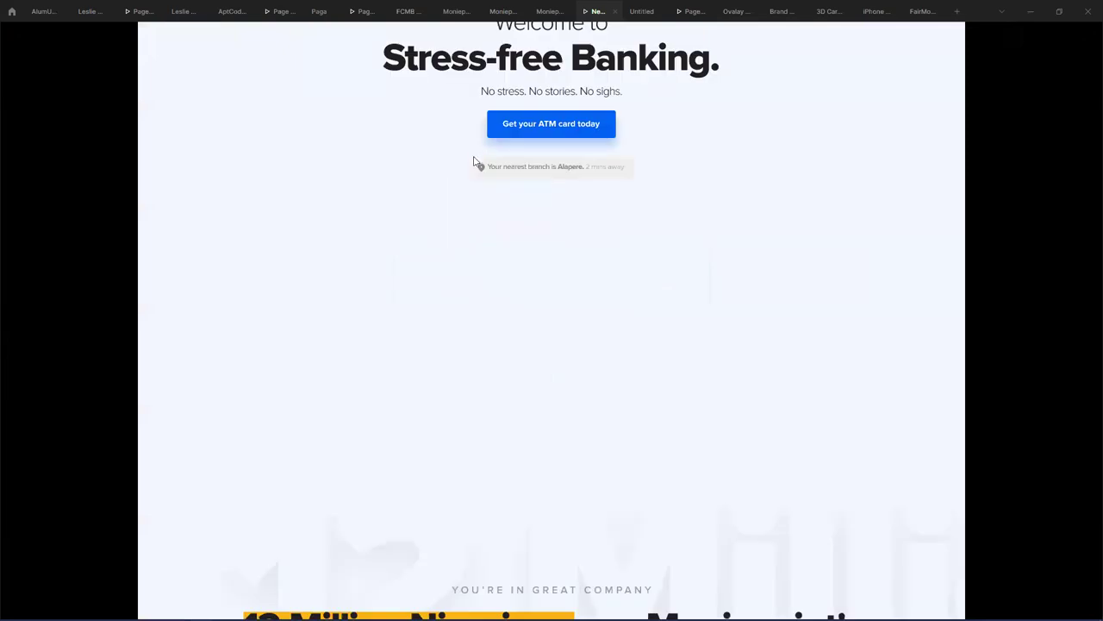
scroll(475, 177, up, 3)
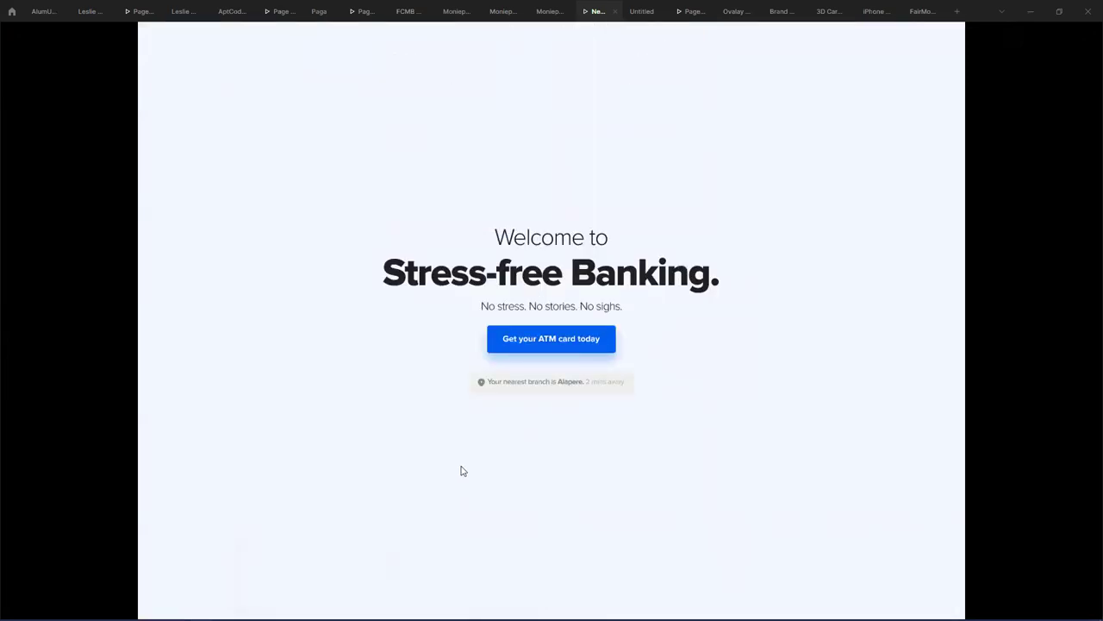
scroll(460, 468, down, 6)
scroll(445, 436, up, 5)
right_click(595, 11)
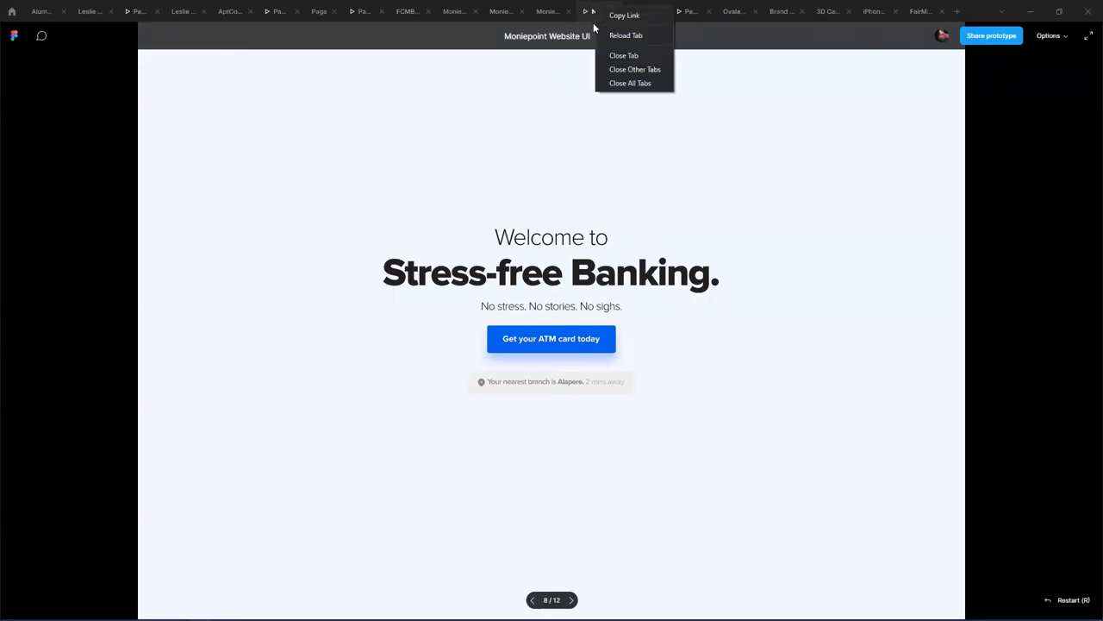
click(614, 38)
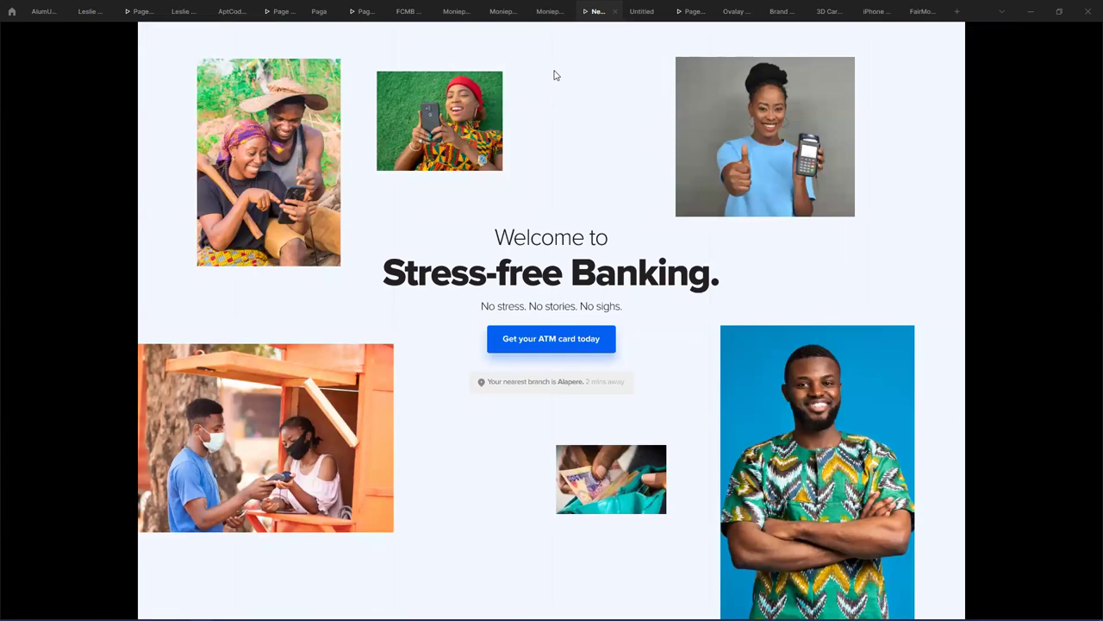
- Scroll through the Moniepoint prototype's pages
scroll(471, 178, down, 4)
scroll(471, 178, down, 10)
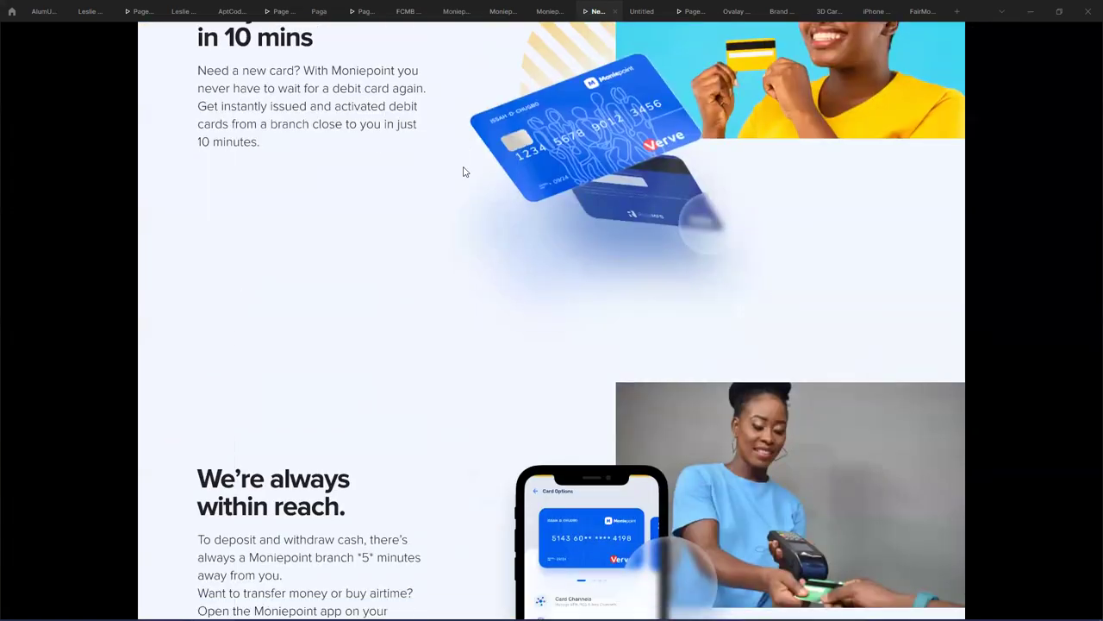
scroll(468, 320, up, 2)
scroll(461, 229, down, 2)
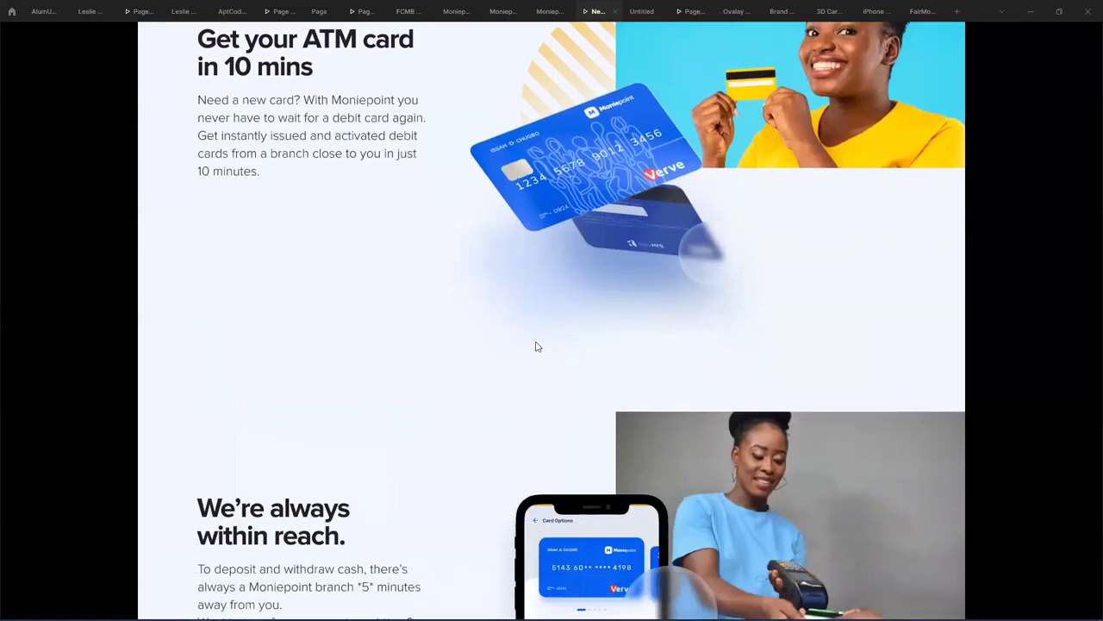
scroll(552, 362, down, 3)
scroll(495, 421, down, 3)
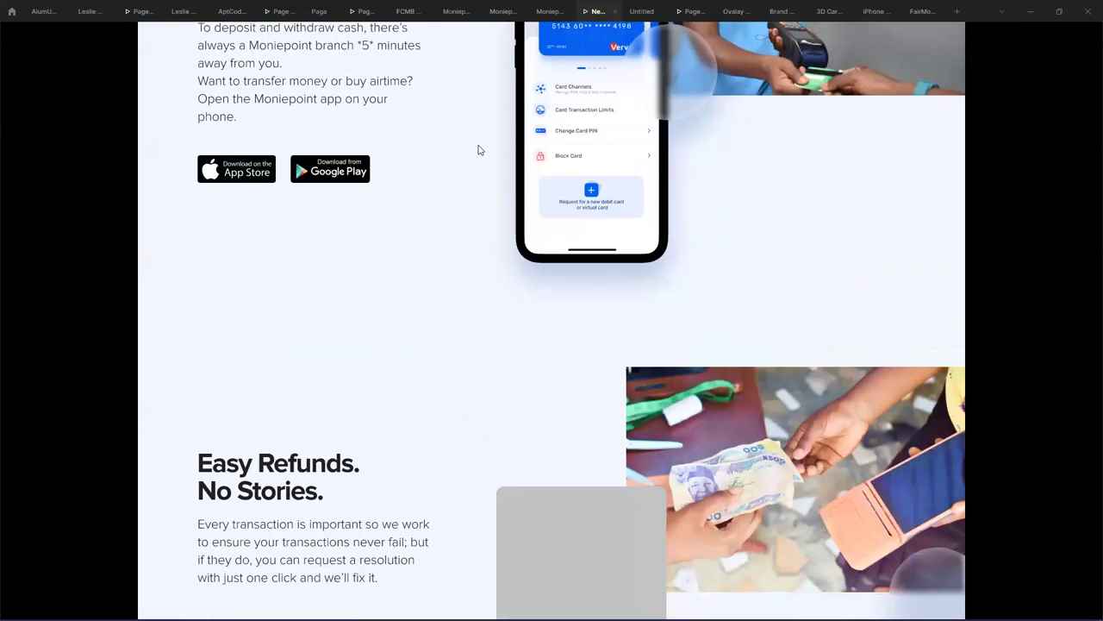
scroll(480, 150, down, 6)
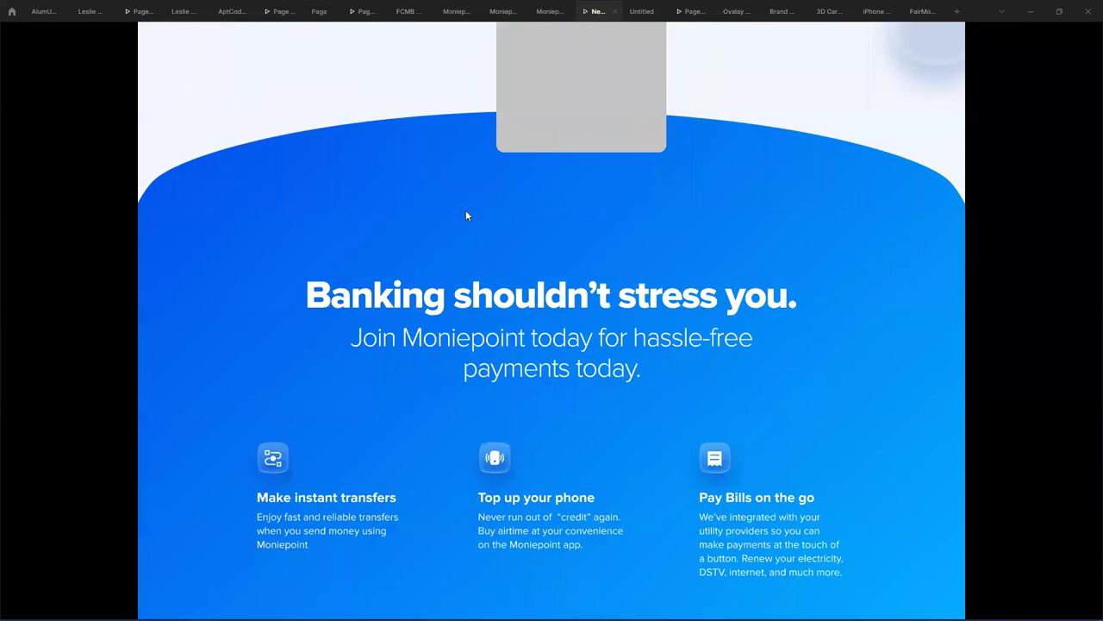
scroll(476, 302, down, 3)
scroll(470, 284, down, 3)
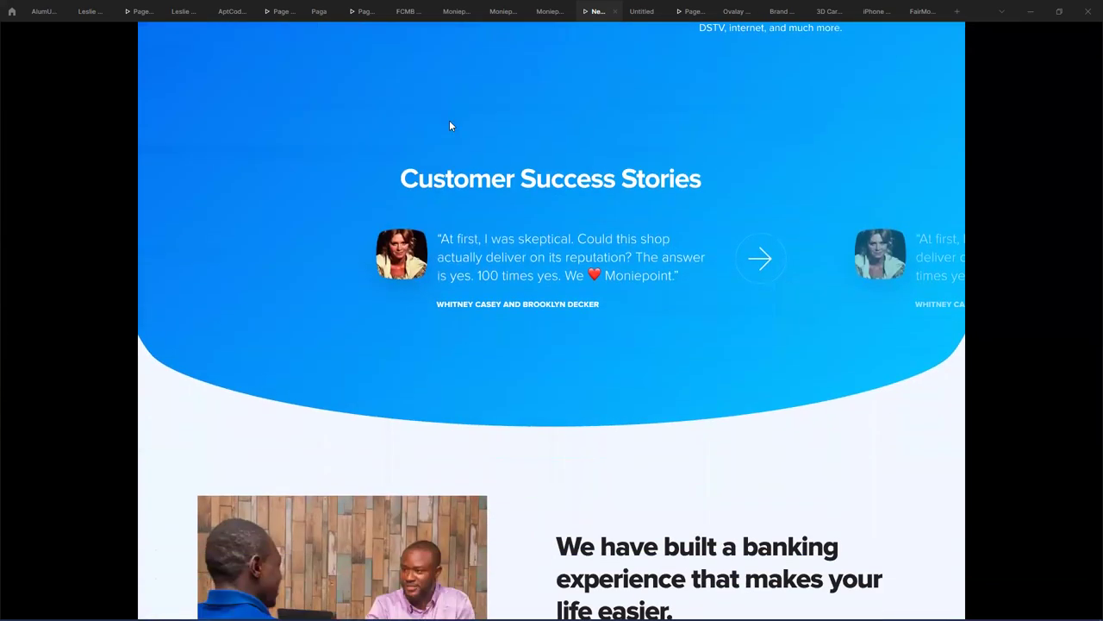
scroll(538, 463, down, 4)
scroll(522, 463, down, 1)
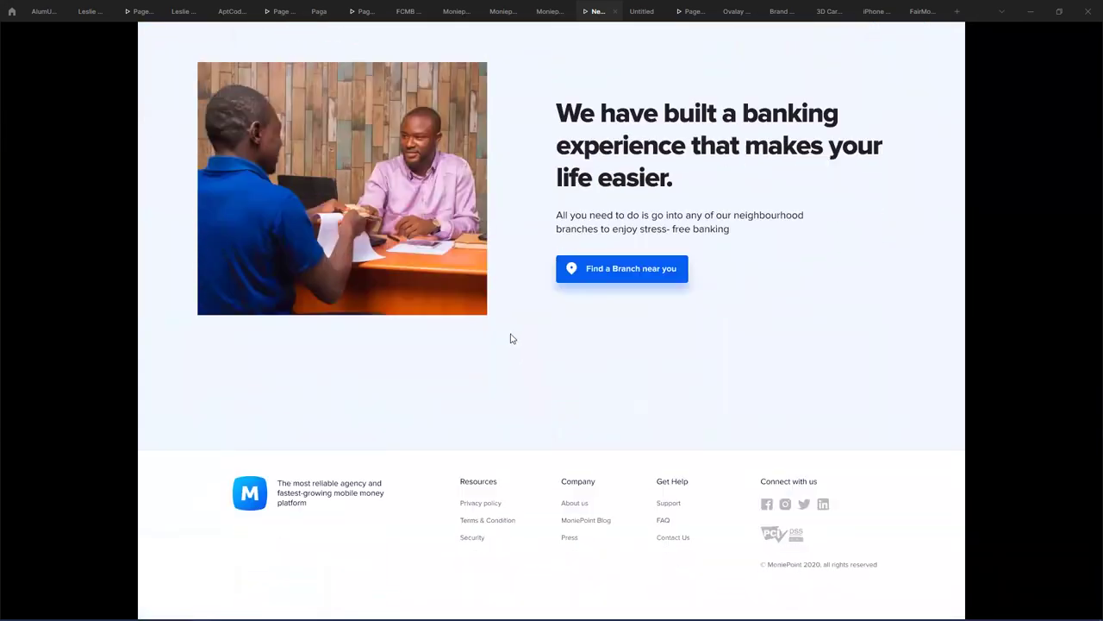
scroll(525, 391, up, 15)
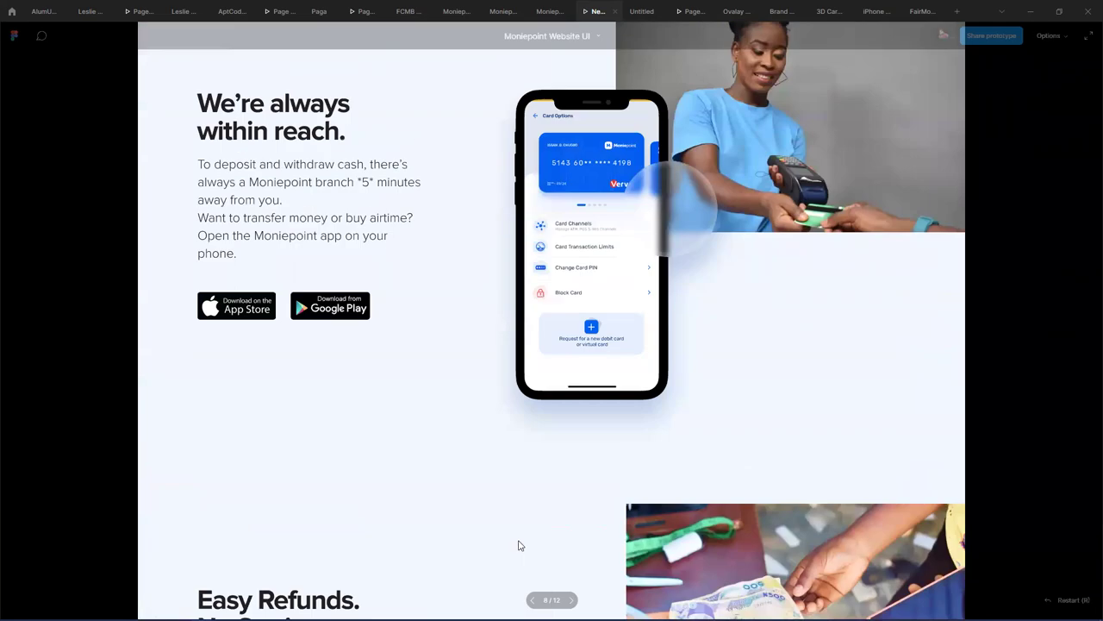
scroll(476, 296, up, 15)
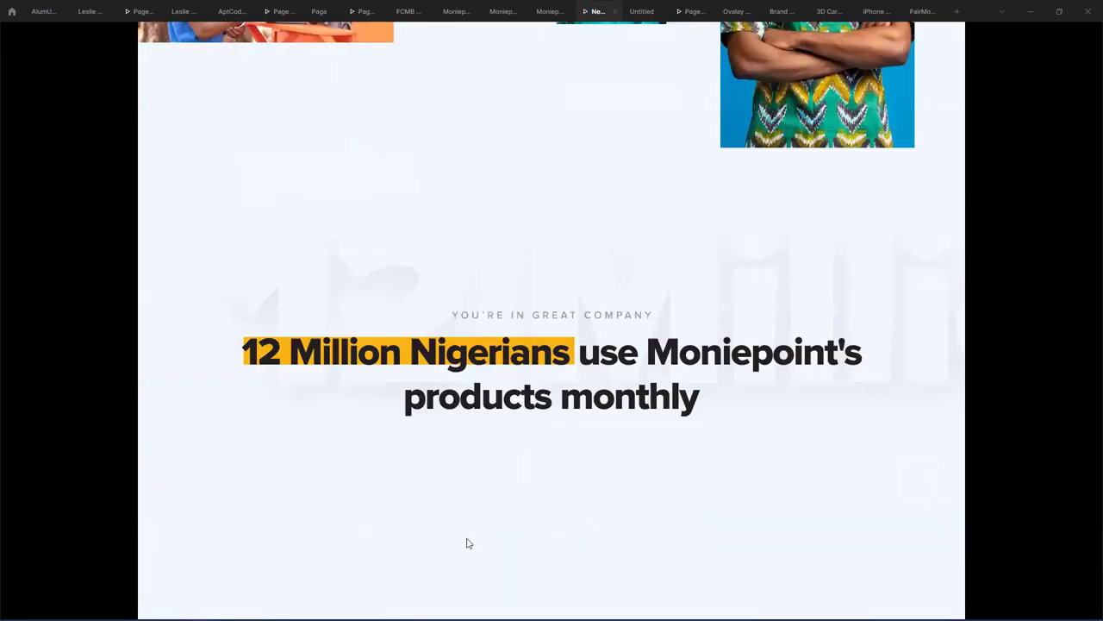
scroll(466, 543, up, 6)
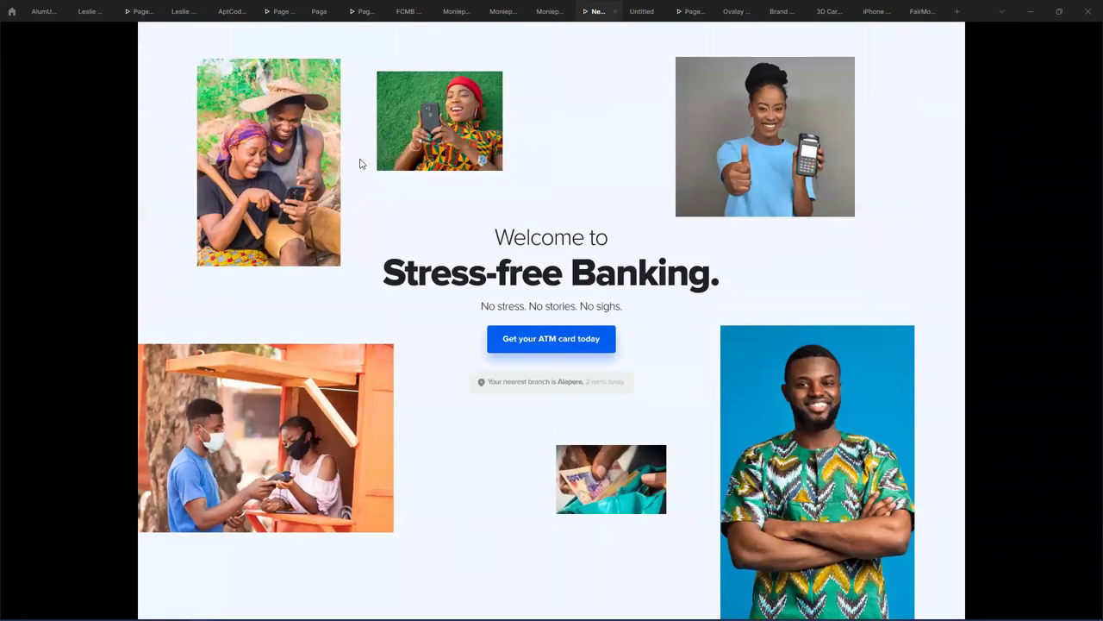
- Switch to the Moniepoint Website UI design file and reload its tab
click(548, 11)
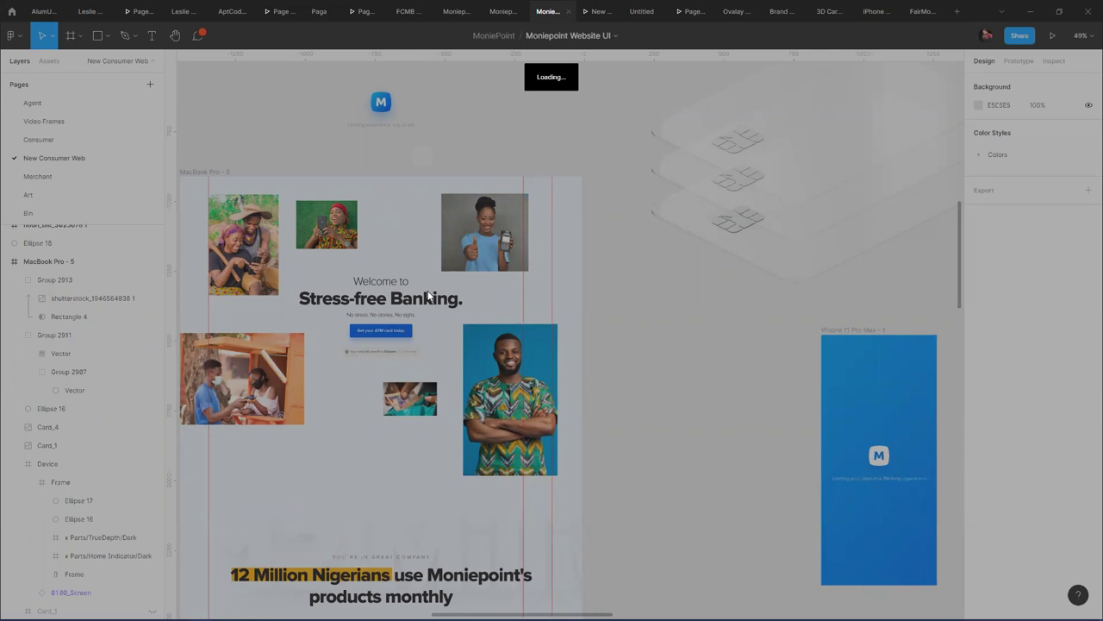
right_click(547, 13)
click(569, 40)
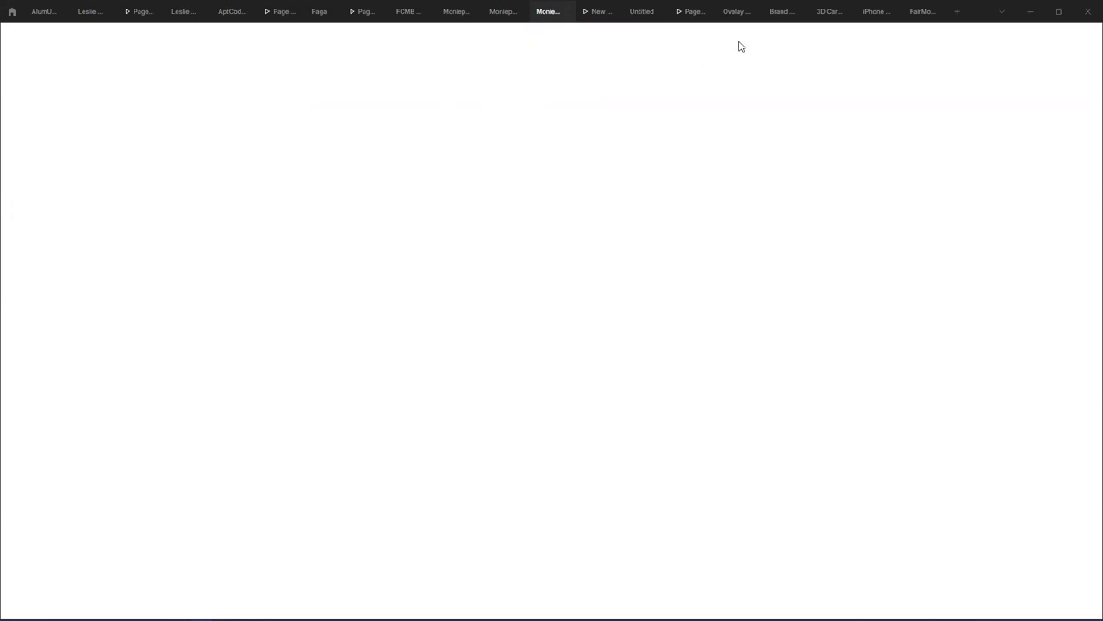
- Move the green-and-purple Group 7 logo mark into iPhone 11 Pro Max - 8
click(922, 11)
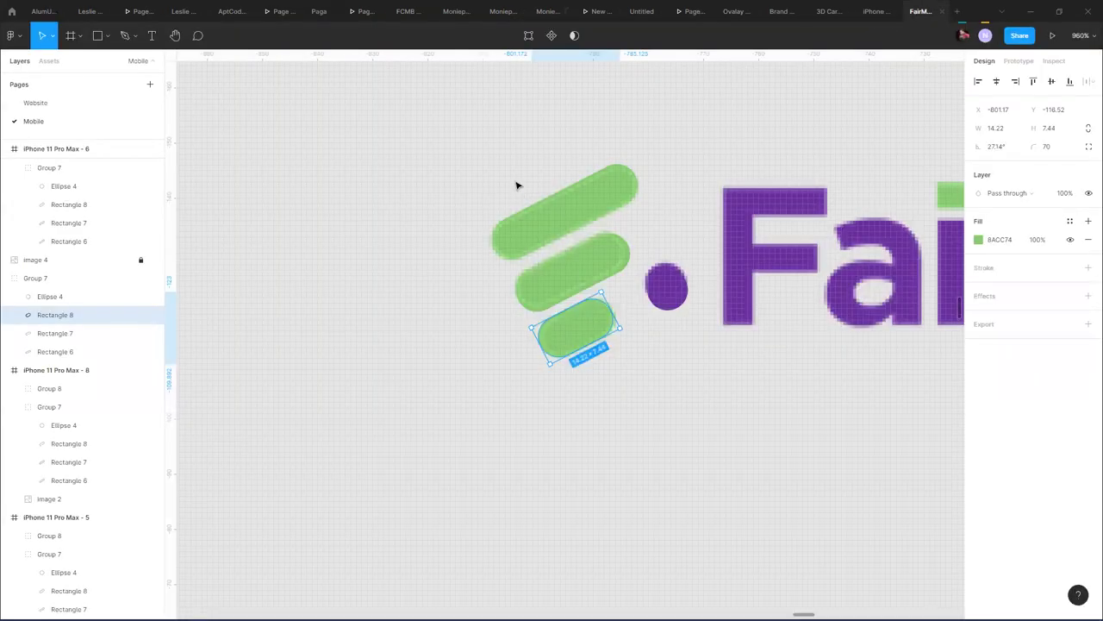
click(515, 184)
double_click(662, 284)
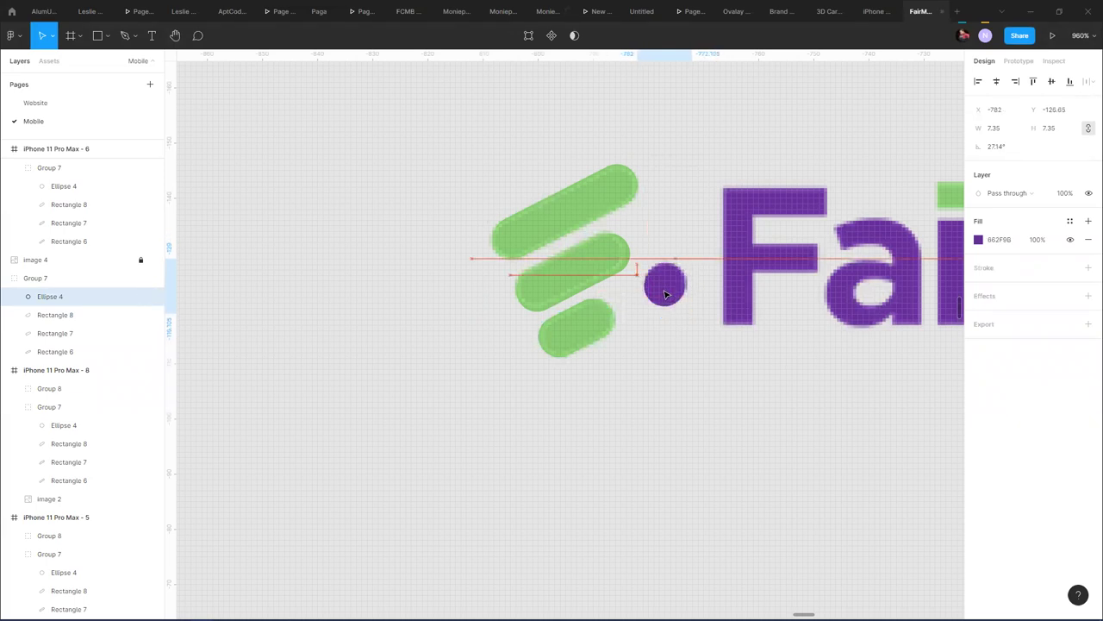
click(617, 388)
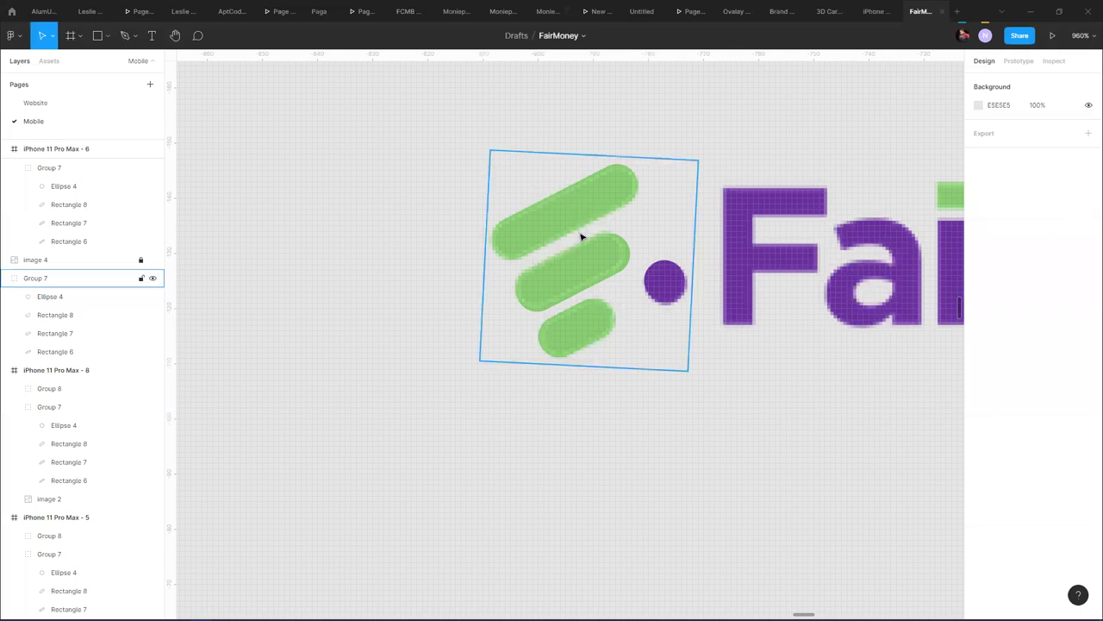
drag(580, 222, 345, 313)
scroll(452, 276, down, 10)
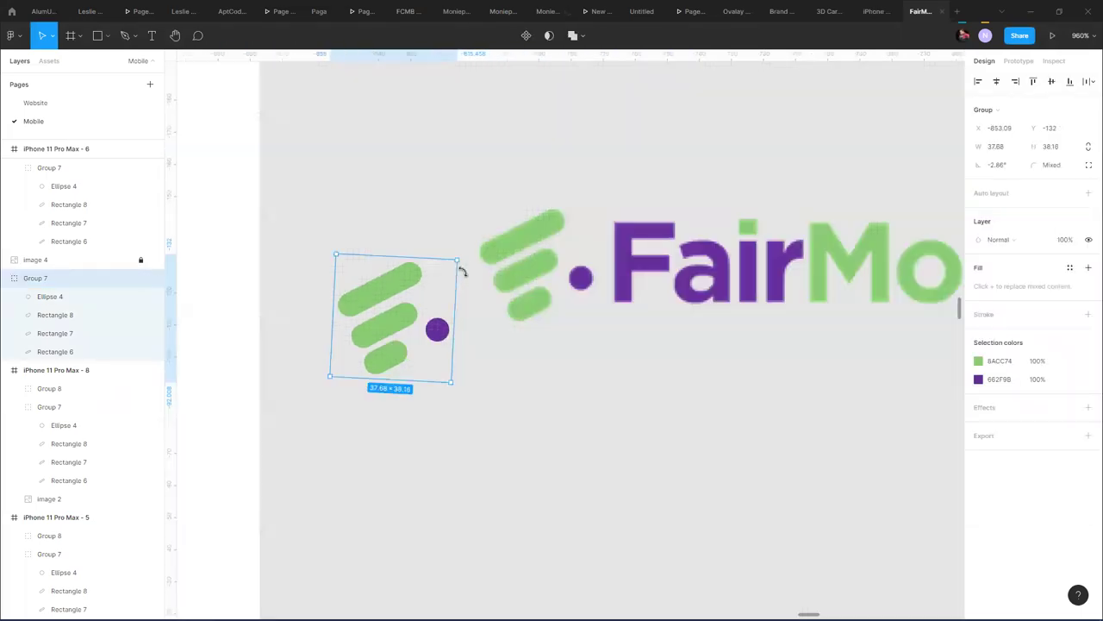
scroll(456, 276, up, 4)
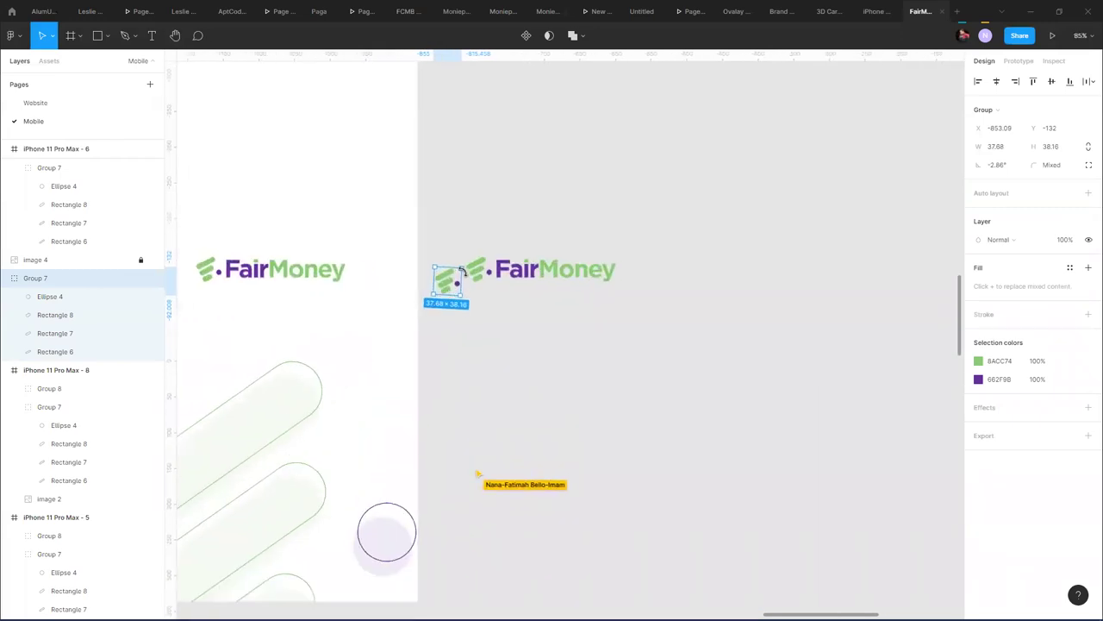
drag(502, 385, 373, 231)
- Nudge the logo mark's middle pill, Rectangle 7, slightly up-left
scroll(373, 231, up, 10)
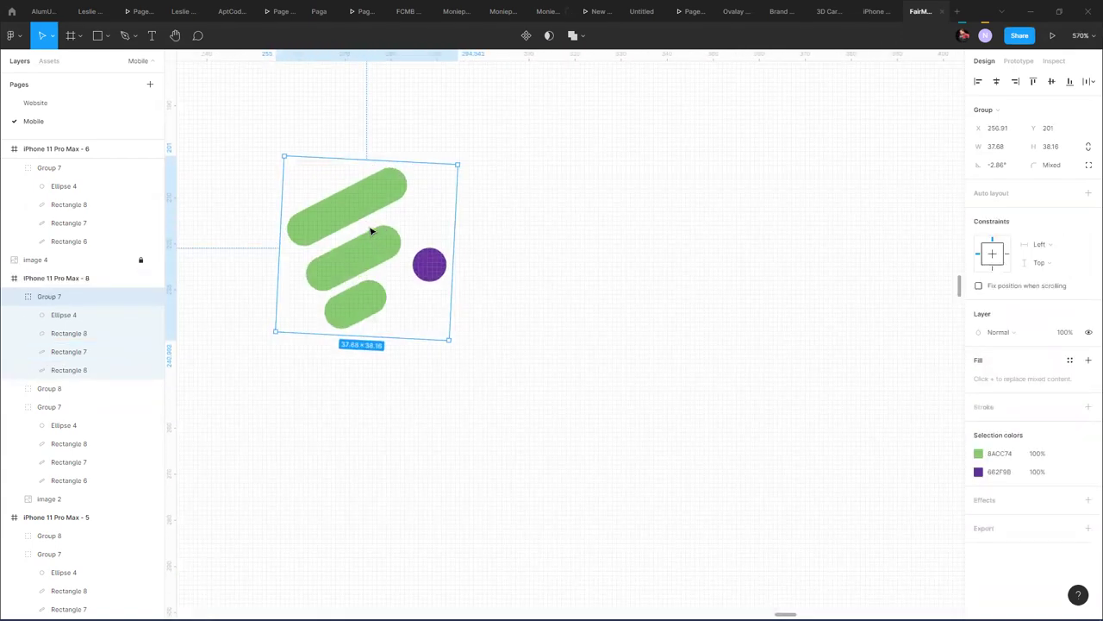
scroll(359, 275, up, 3)
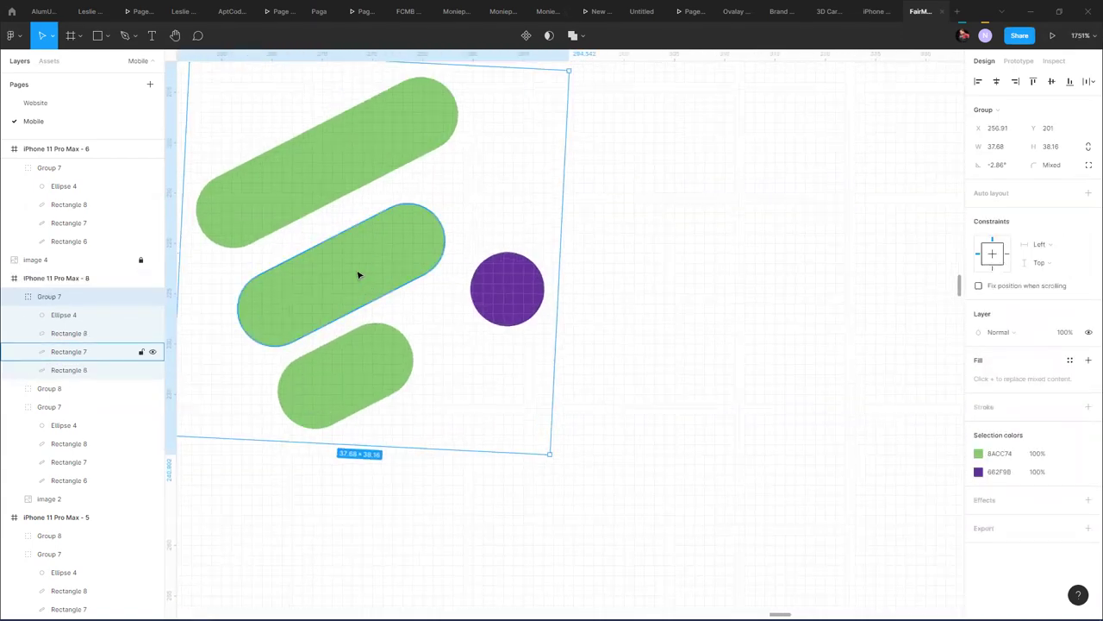
double_click(335, 285)
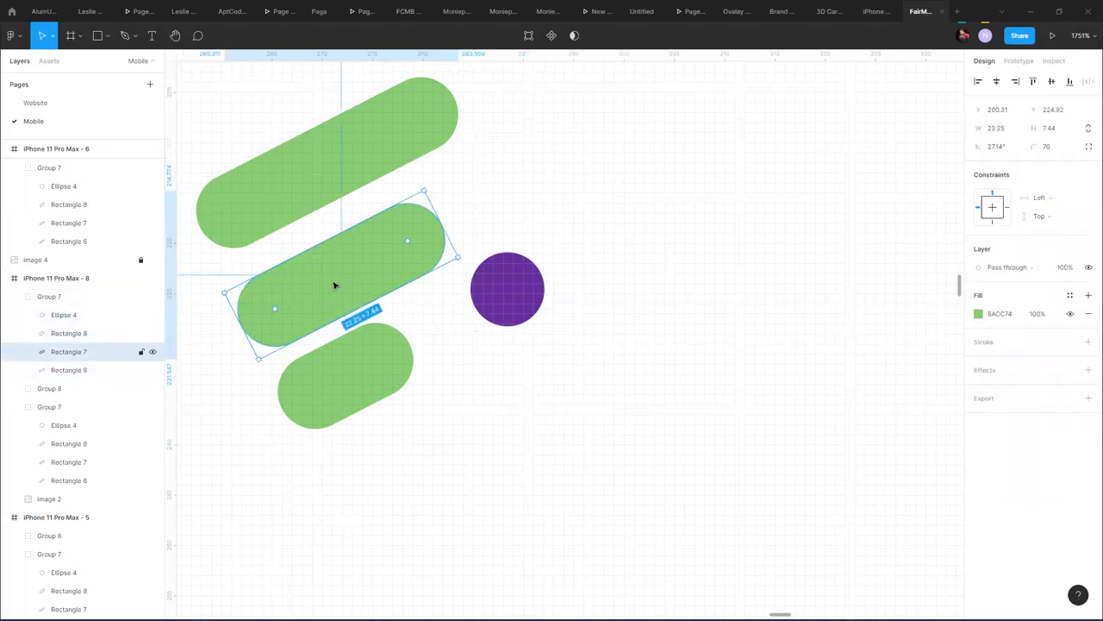
drag(335, 283, 336, 277)
click(502, 187)
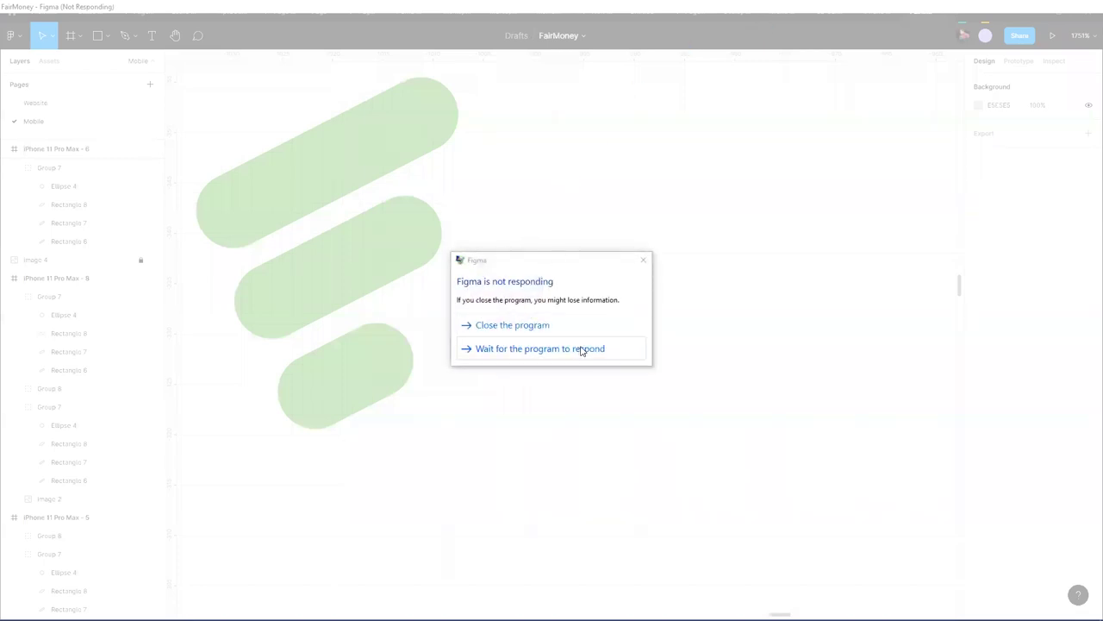
- Wait out the 'not responding' dialog and slightly enlarge the logo mark
click(586, 350)
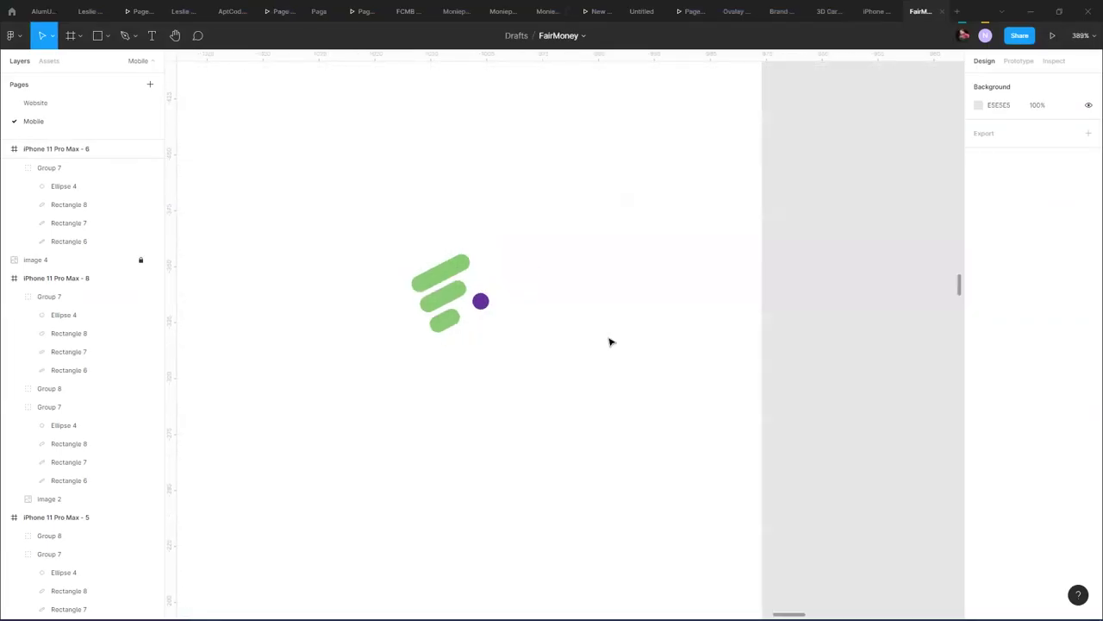
ctrl+scroll(569, 309, down, 6)
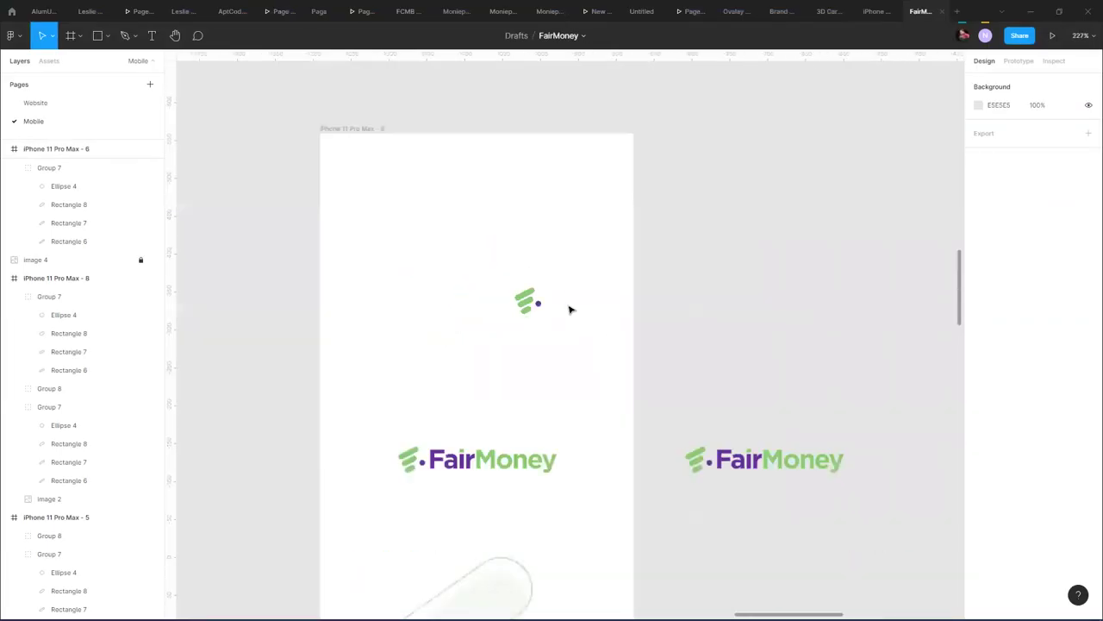
ctrl+scroll(569, 309, up, 2)
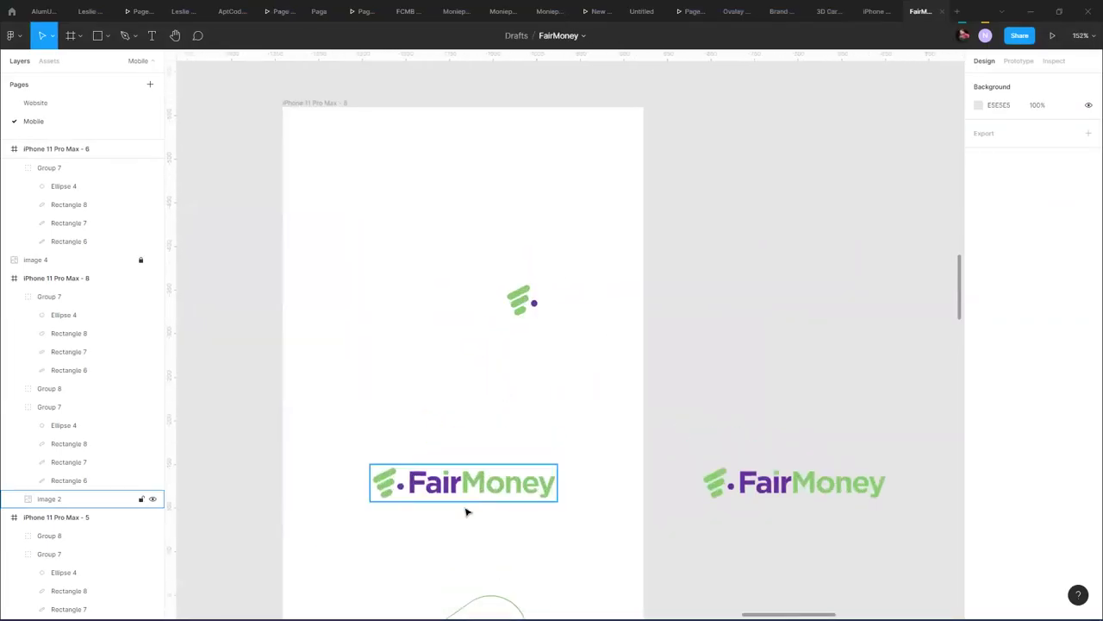
click(531, 304)
click(531, 304)
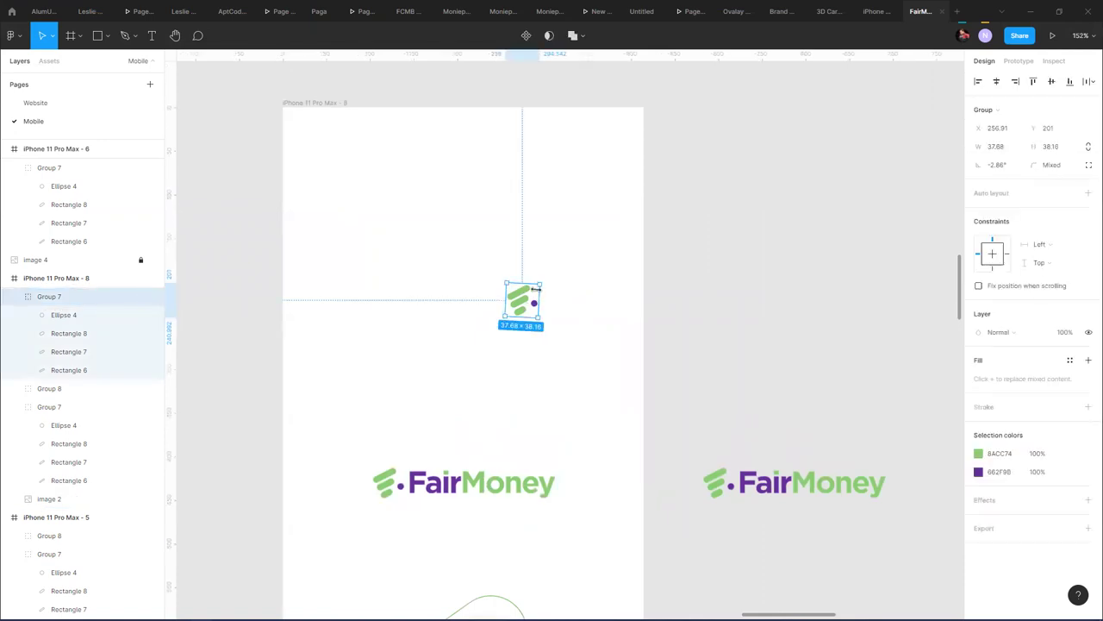
drag(542, 281, 538, 283)
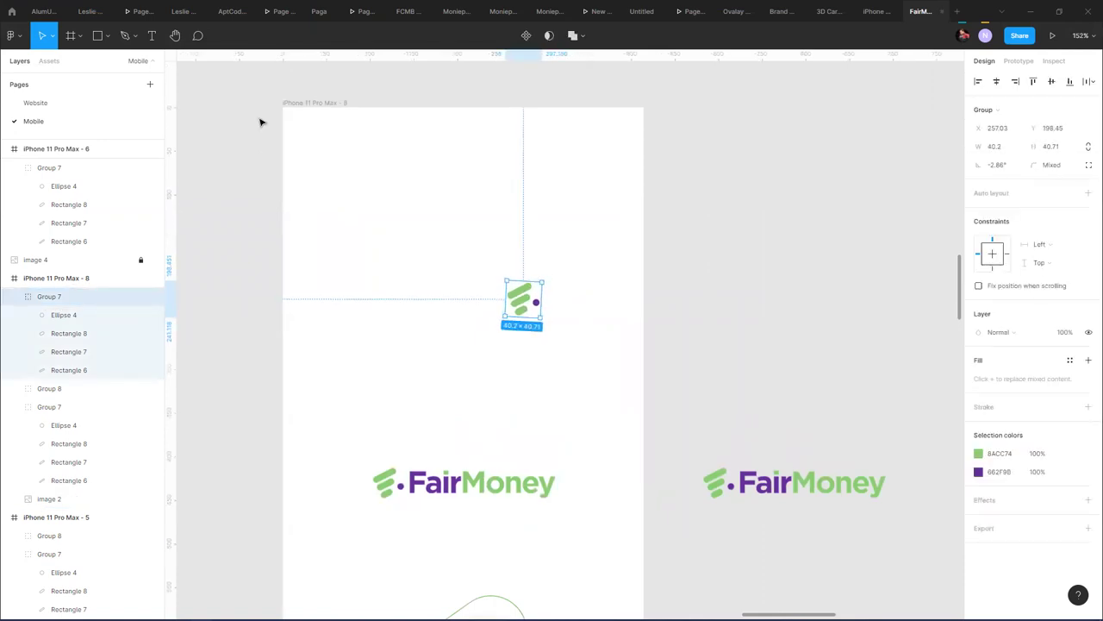
- Add a vertical guide down the centre of iPhone 11 Pro Max - 8
click(311, 104)
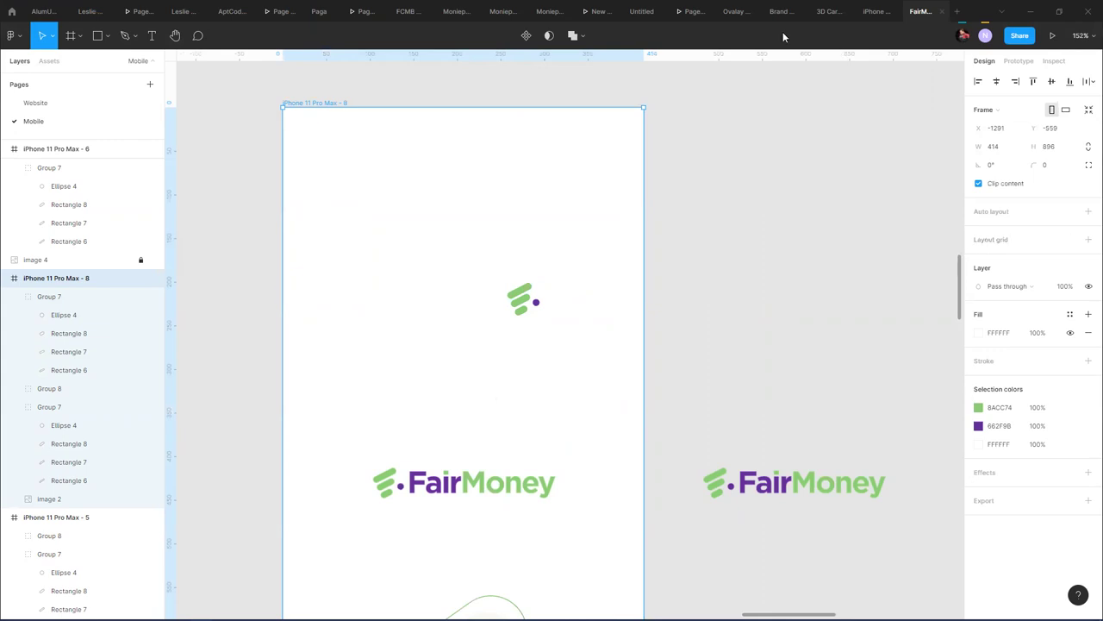
drag(177, 271, 466, 276)
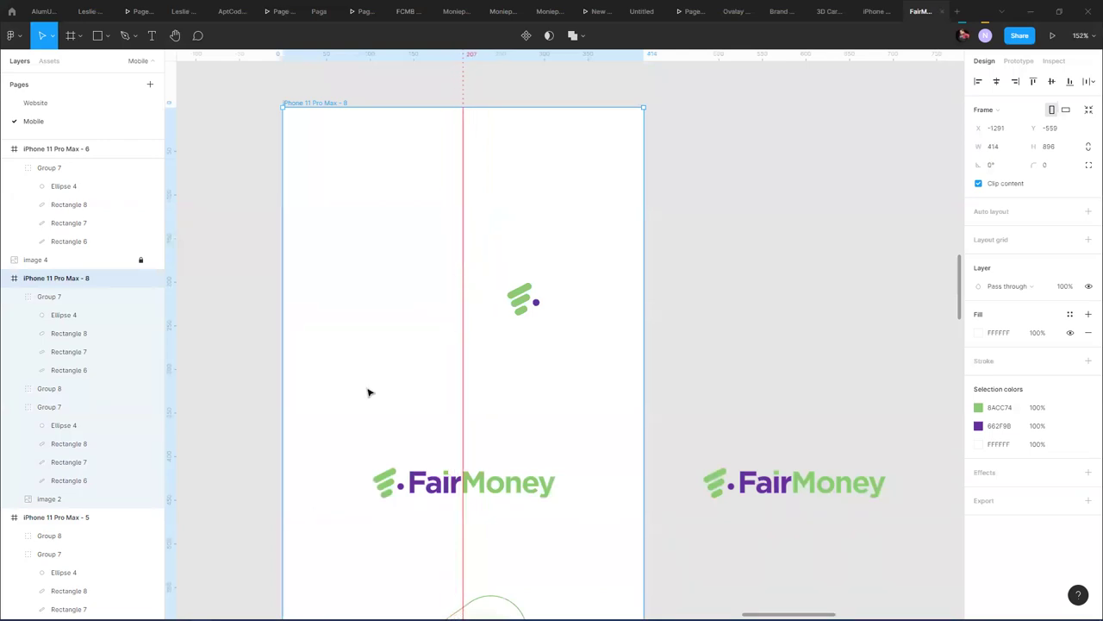
mouse_move(165, 271)
mouse_down()
mouse_move(273, 277)
mouse_move(149, 278)
mouse_up()
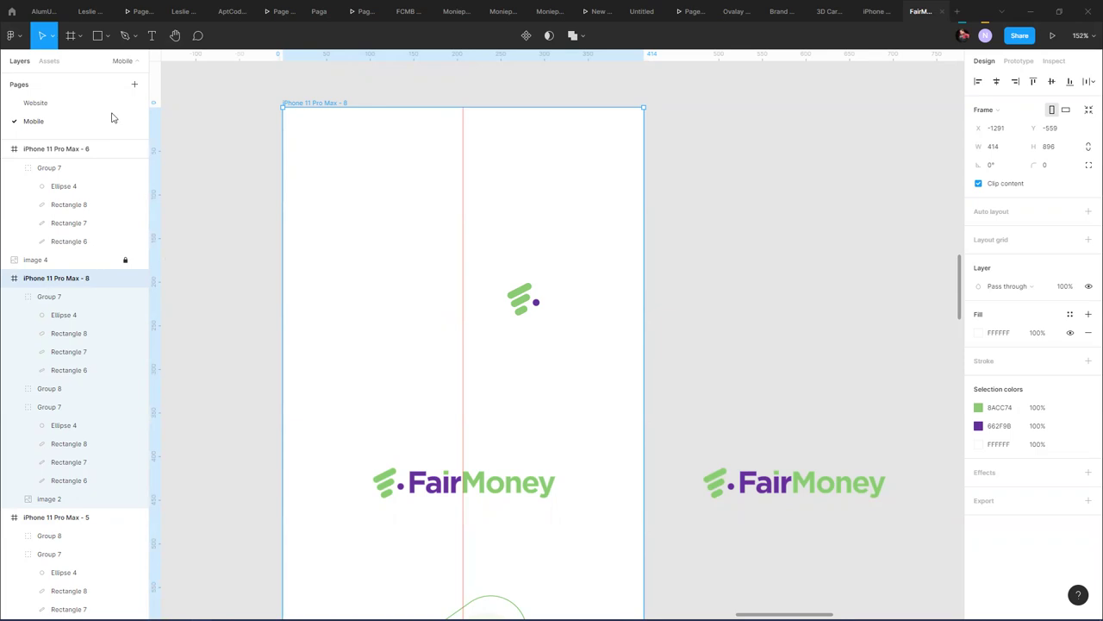
- Draw a grey 24×53 spacer rectangle at the frame's left edge and put a guide at its right edge
click(97, 37)
scroll(277, 149, up, 5)
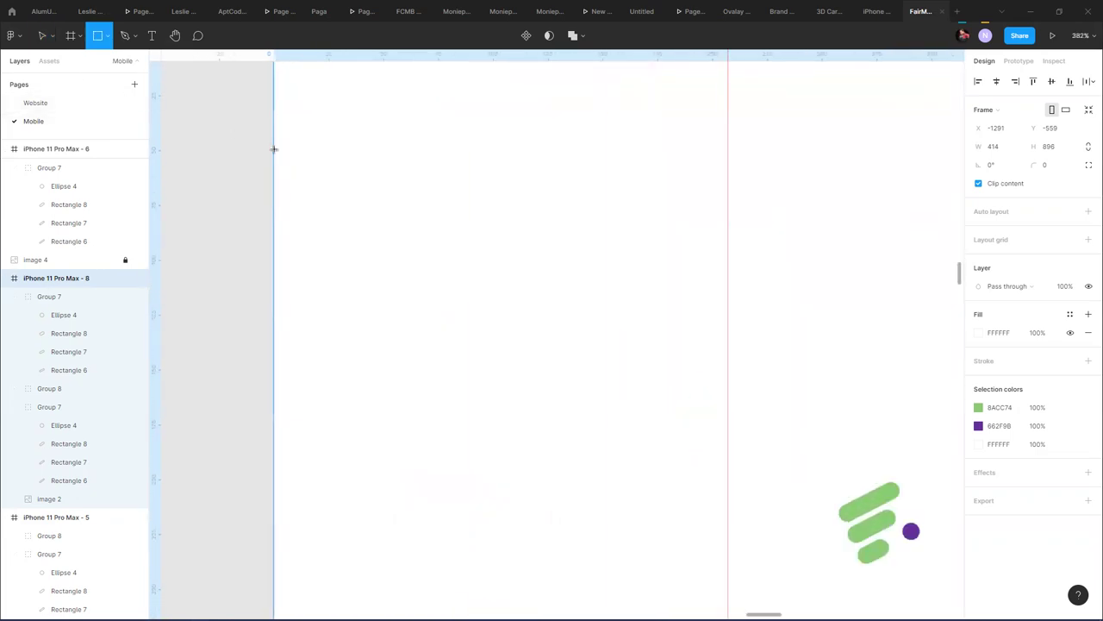
mouse_move(275, 149)
mouse_down()
mouse_move(303, 263)
mouse_move(327, 271)
mouse_up()
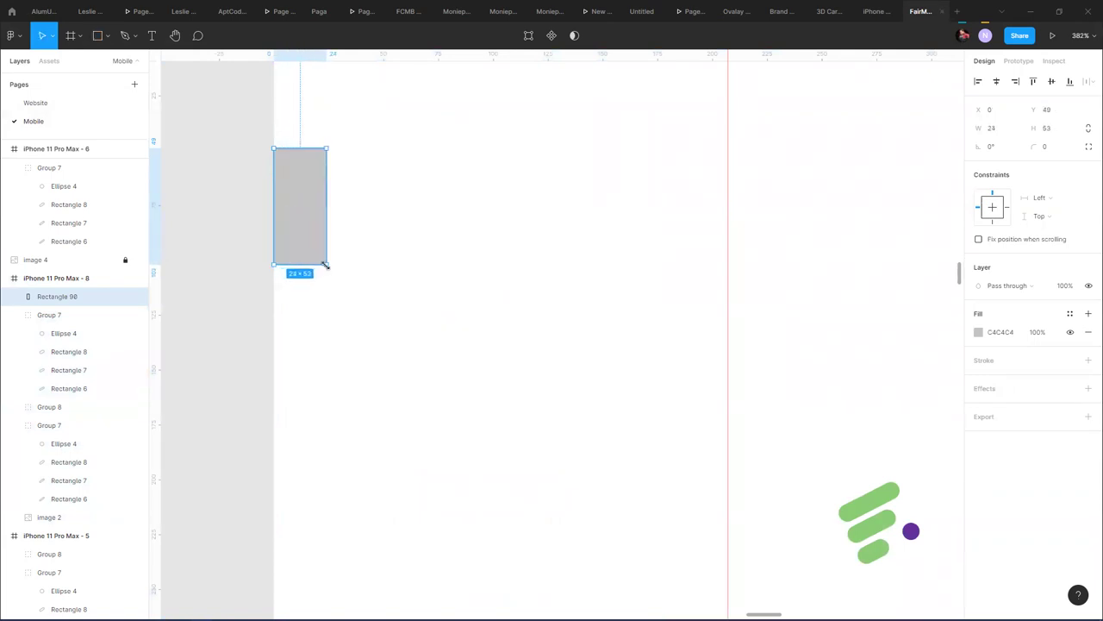
drag(158, 364, 326, 357)
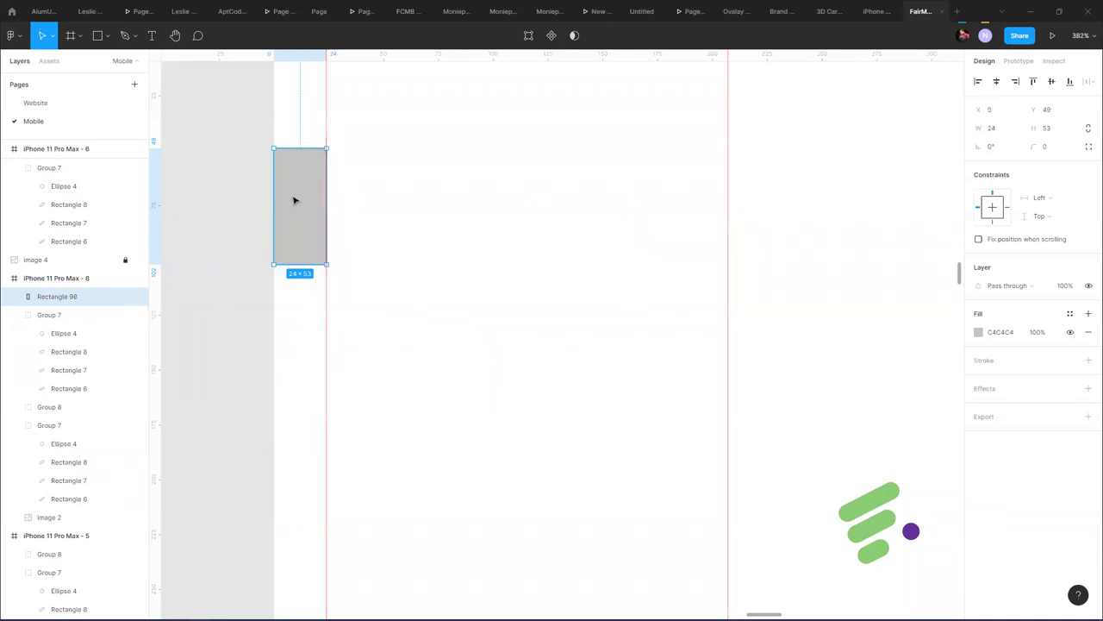
click(1016, 81)
- Add a second guide 24 px in from the right side, then move the spacer outside the frame
drag(779, 234, 353, 275)
drag(156, 281, 692, 328)
click(719, 278)
drag(719, 278, 917, 313)
ctrl+scroll(692, 259, down, 8)
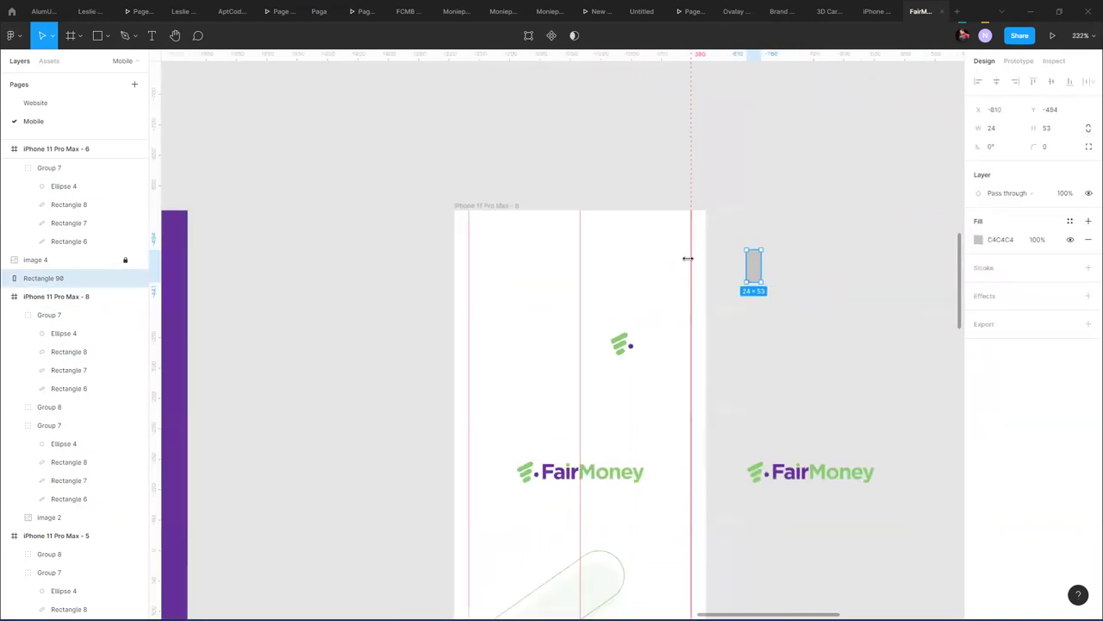
drag(627, 515, 612, 471)
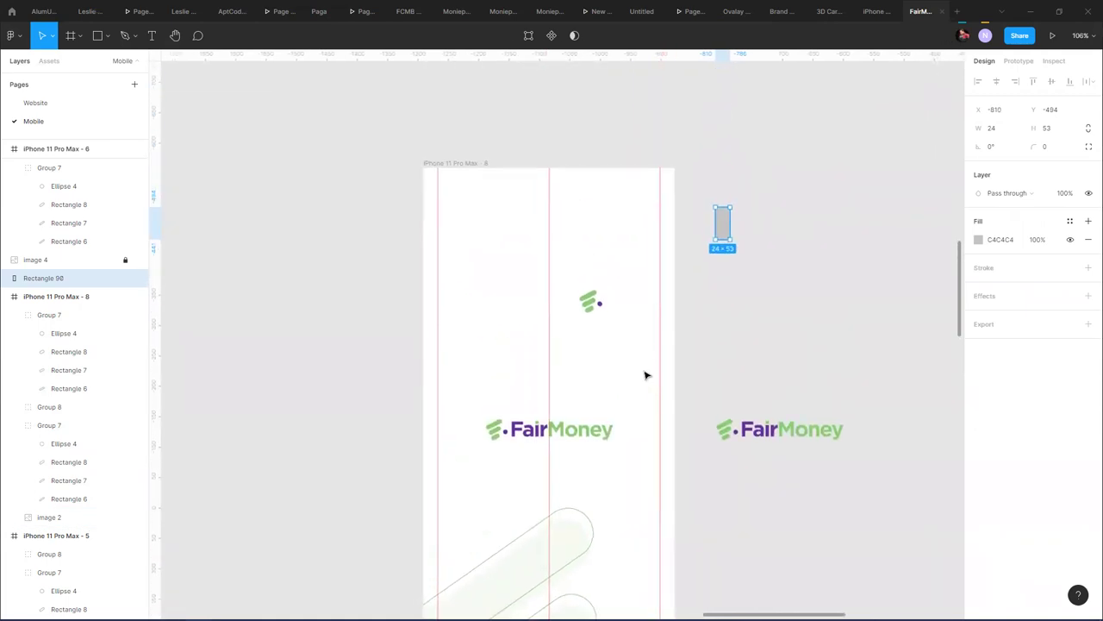
click(480, 185)
- Add an 8px square layout grid to iPhone 11 Pro Max - 8
click(473, 165)
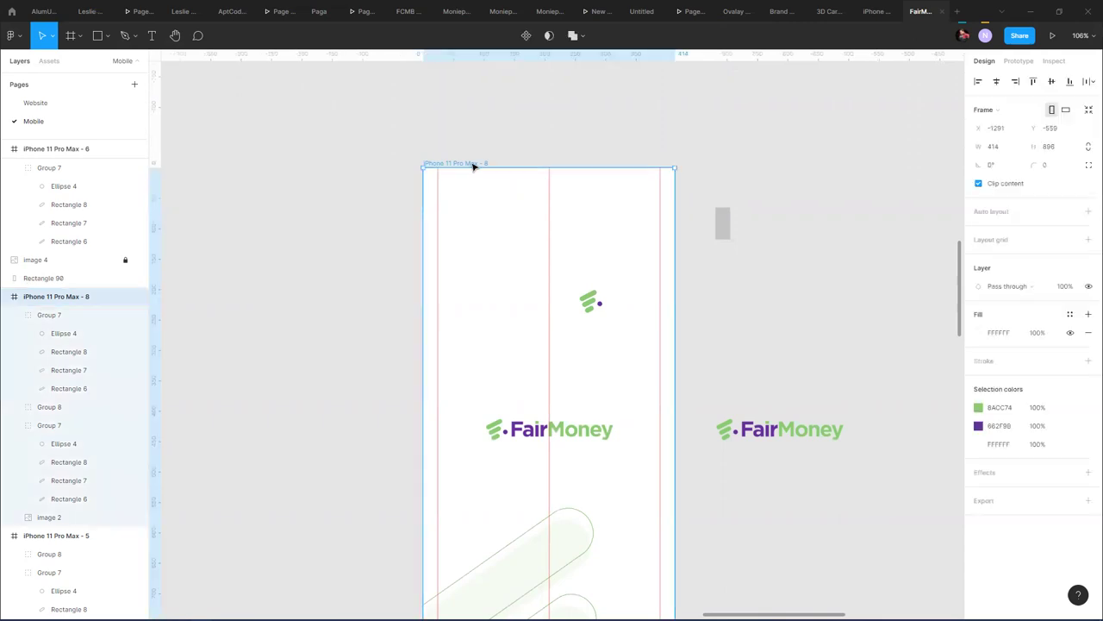
click(1088, 239)
click(978, 258)
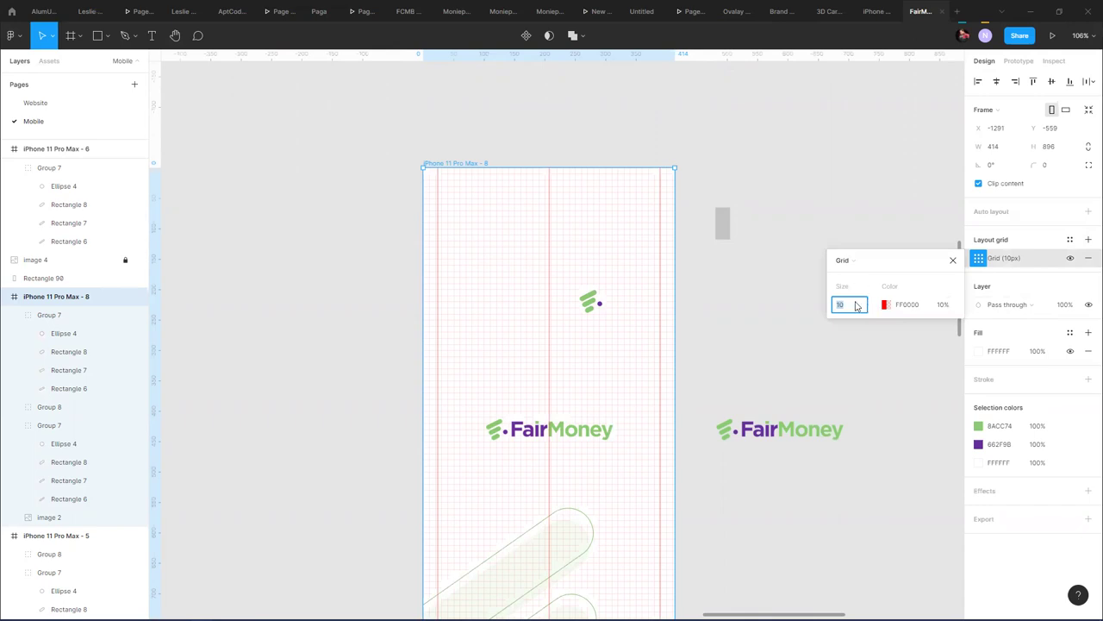
text(8)
key(Return)
- Add a second grid as top-aligned, auto-count Rows with height 8 and gutter 8
click(1088, 240)
click(981, 260)
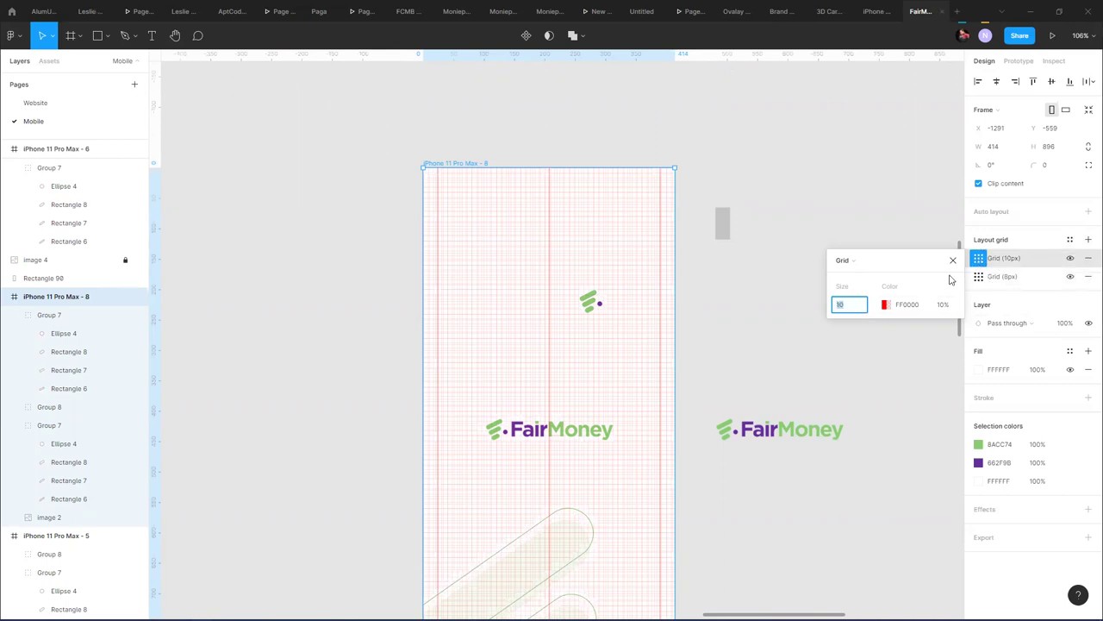
click(835, 264)
click(864, 291)
click(844, 304)
click(854, 221)
click(865, 346)
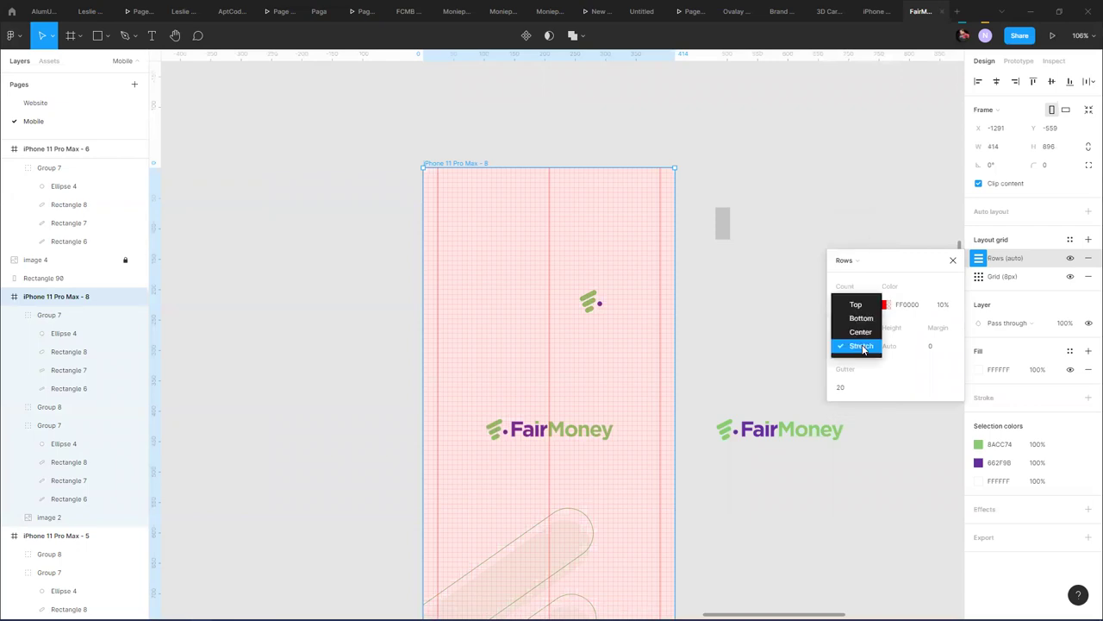
click(860, 303)
click(892, 347)
text(8)
click(845, 387)
text(8)
key(Return)
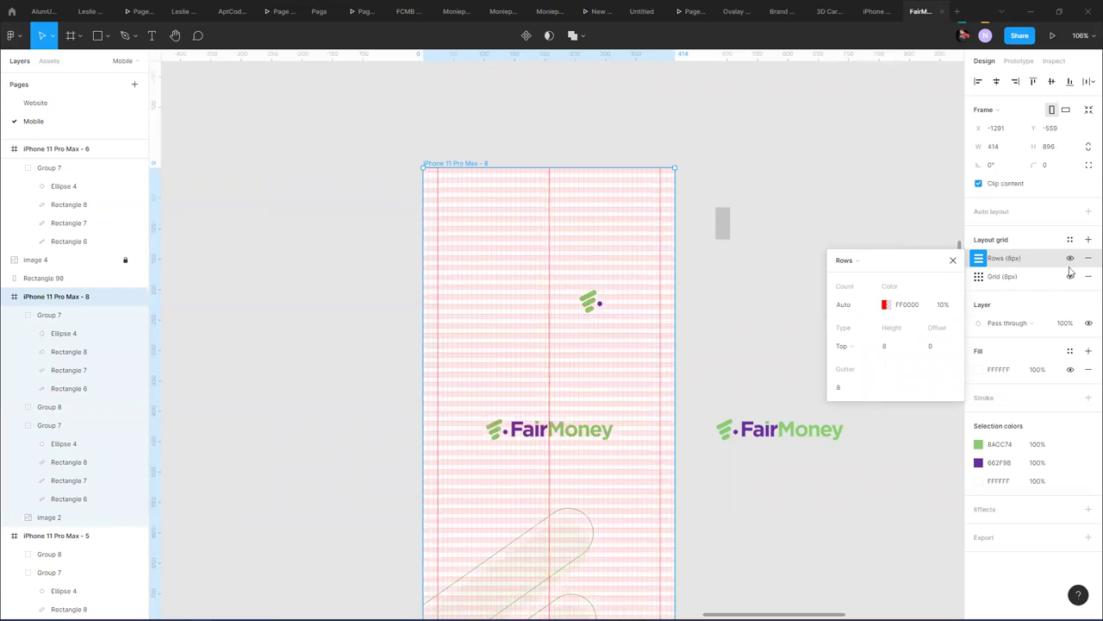
- Add a third layout grid as left-aligned Columns with an automatic count
click(1087, 239)
click(979, 258)
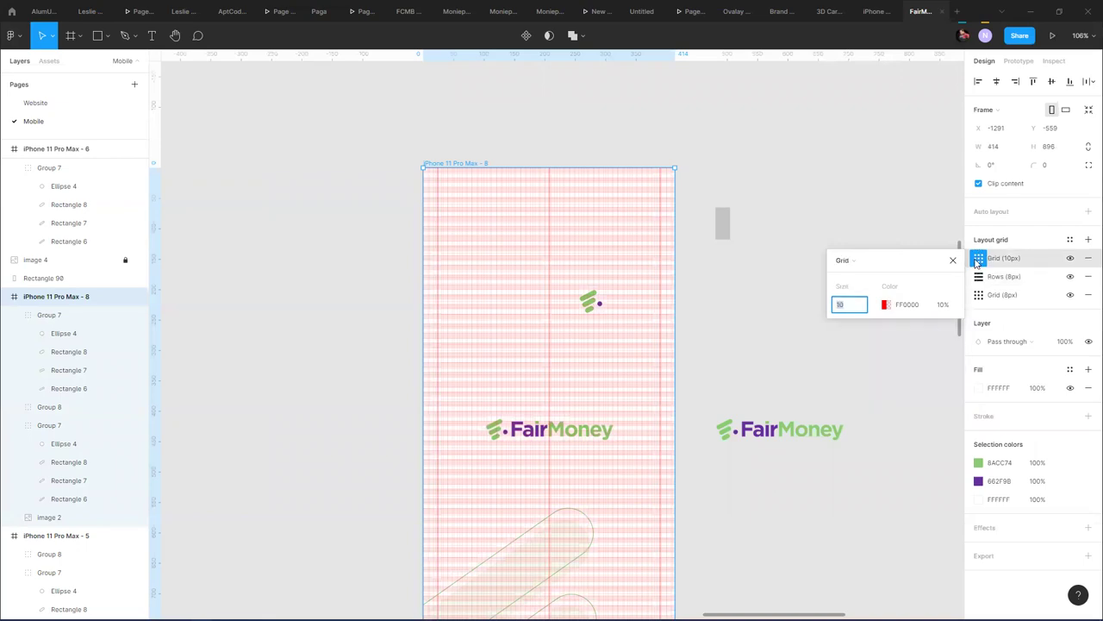
click(866, 266)
click(862, 274)
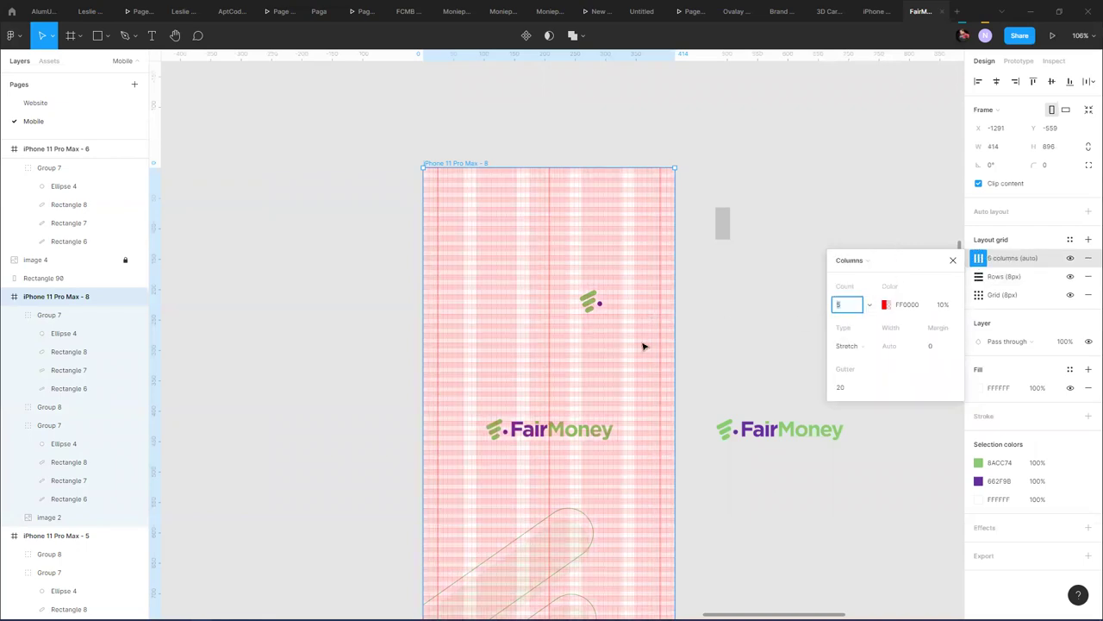
click(869, 305)
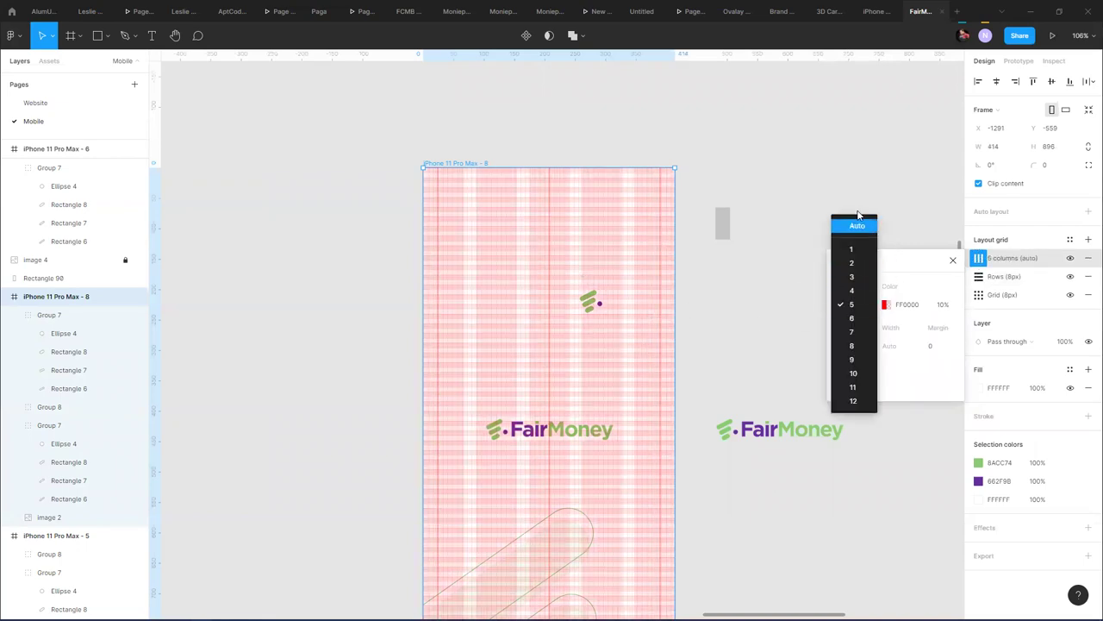
click(862, 226)
click(856, 346)
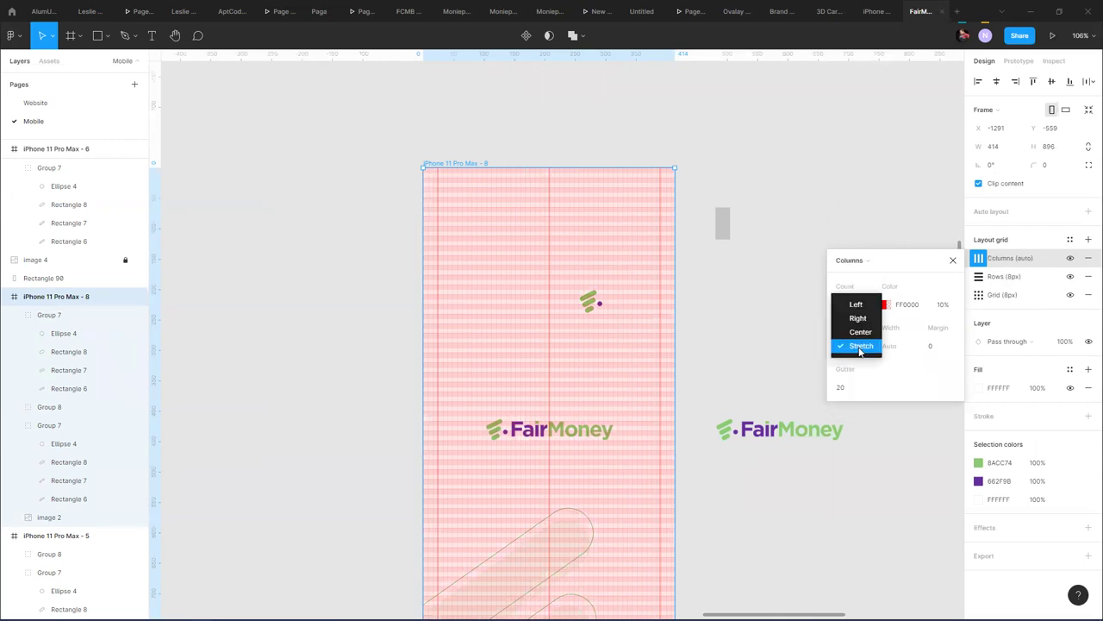
click(856, 305)
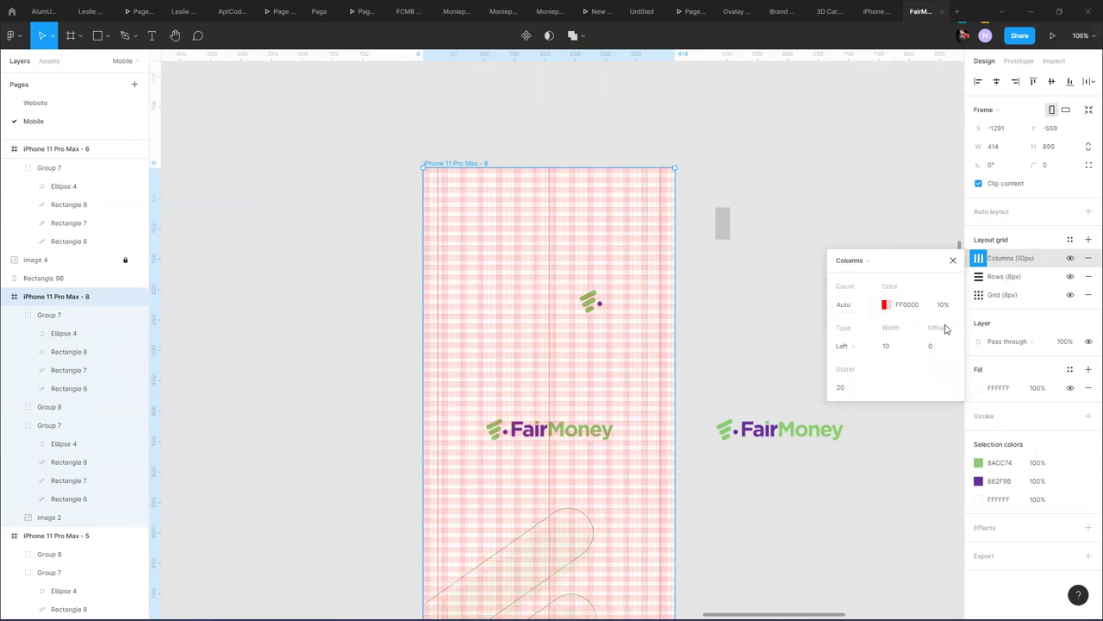
- Give the column grid a 32px column width and an 8px gutter
click(894, 346)
click(851, 388)
text(8)
key(Return)
click(894, 346)
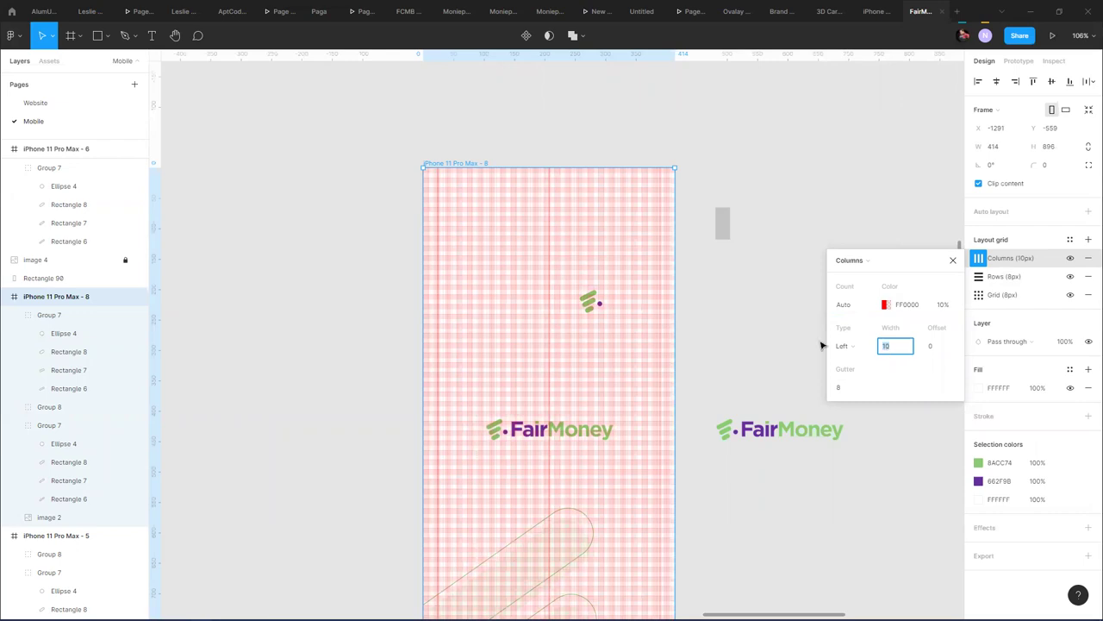
key(Return)
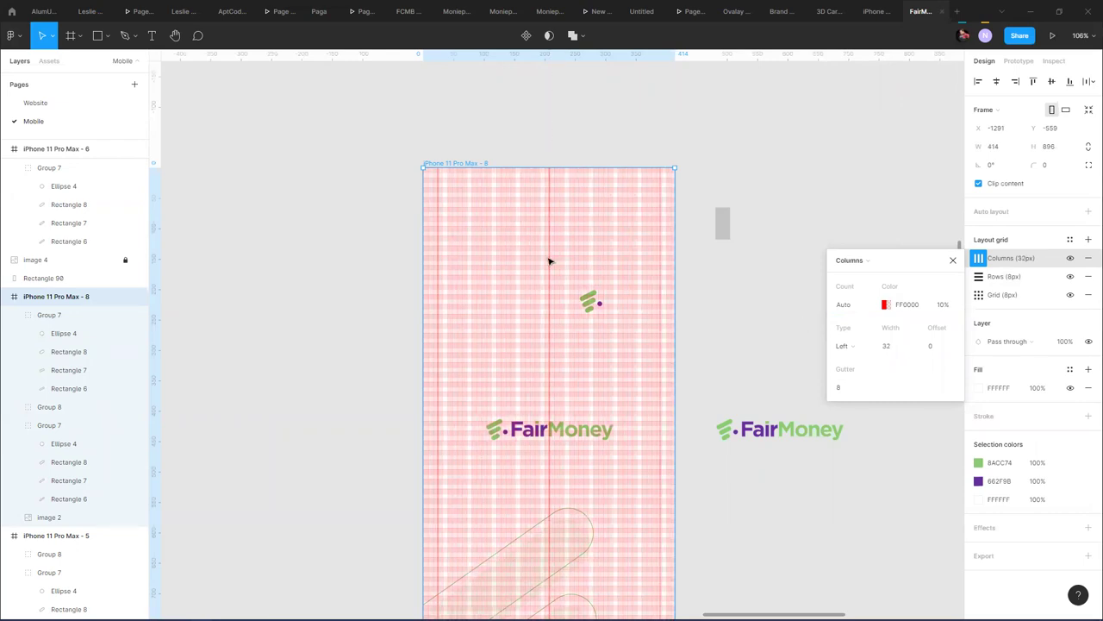
scroll(549, 261, up, 10)
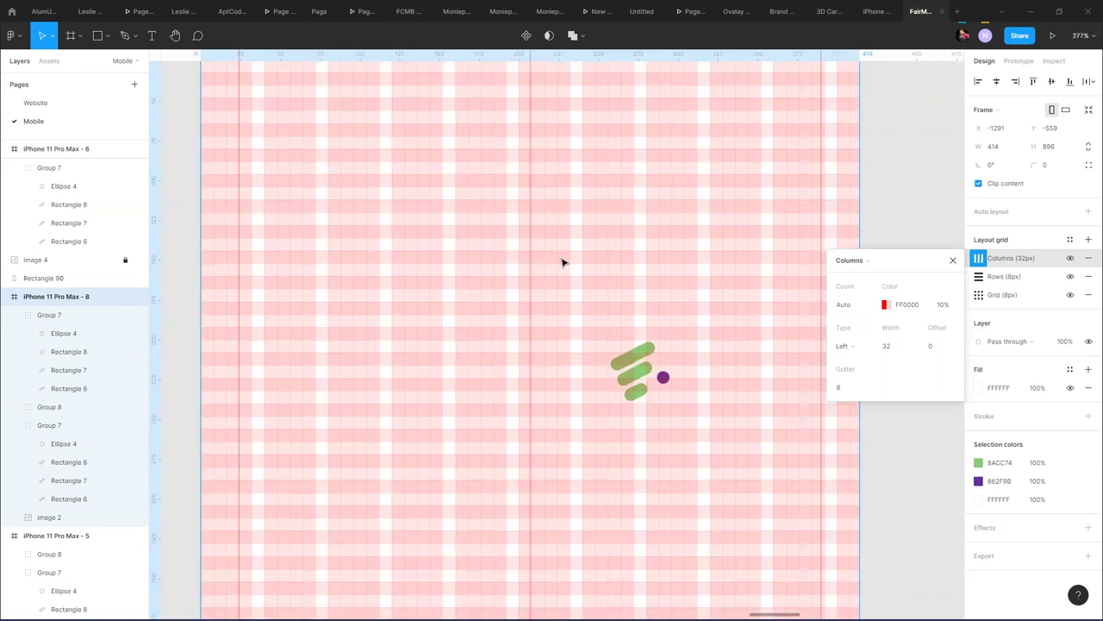
scroll(598, 264, down, 4)
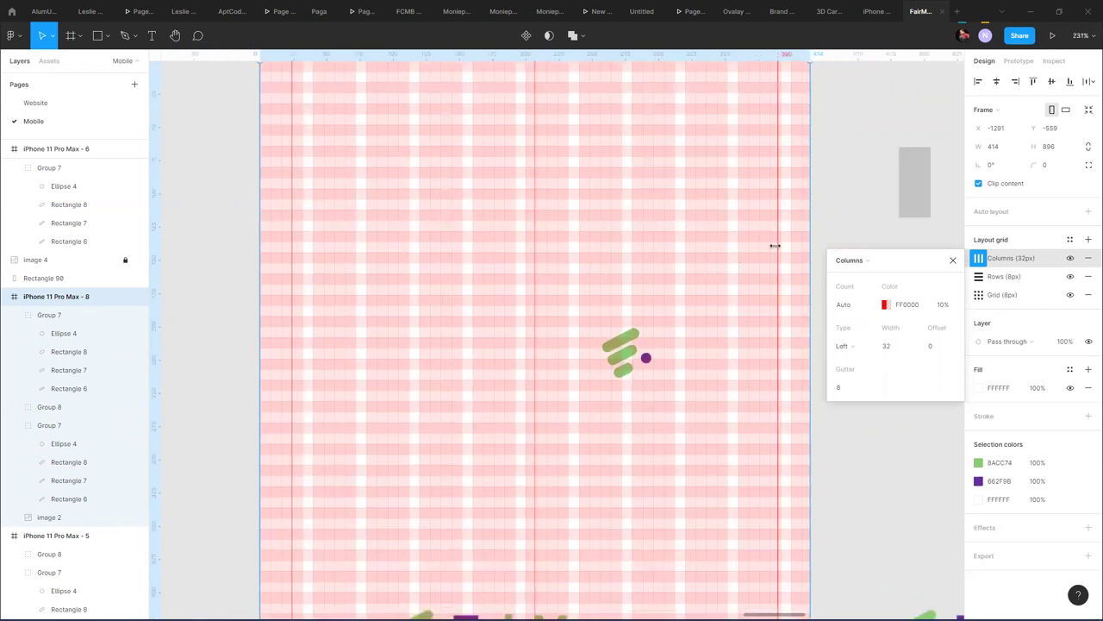
scroll(775, 246, up, 7)
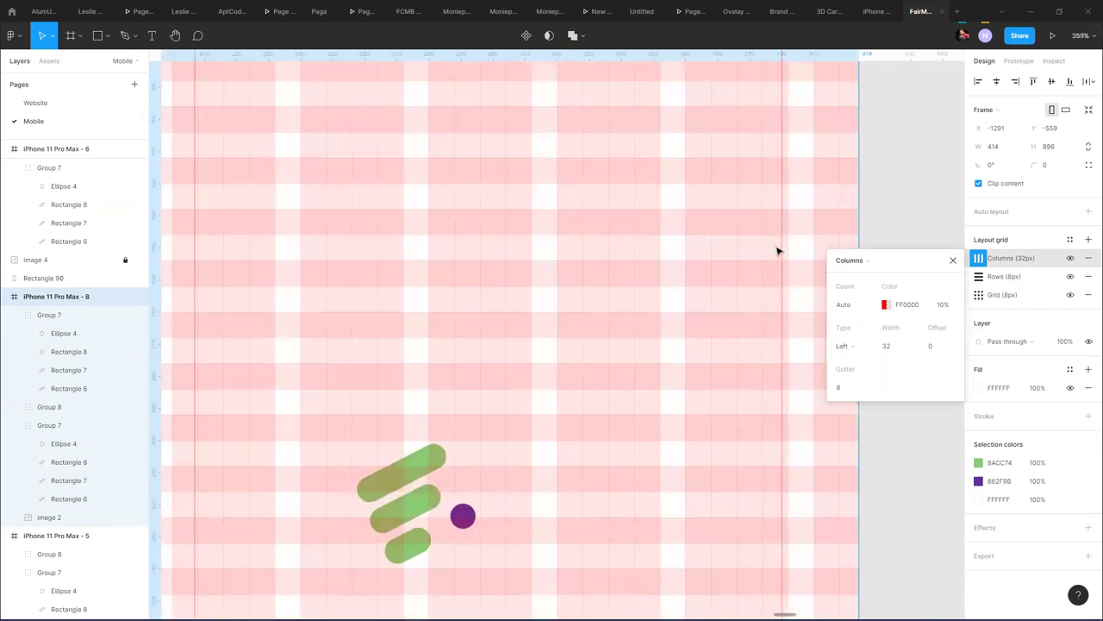
scroll(772, 246, up, 2)
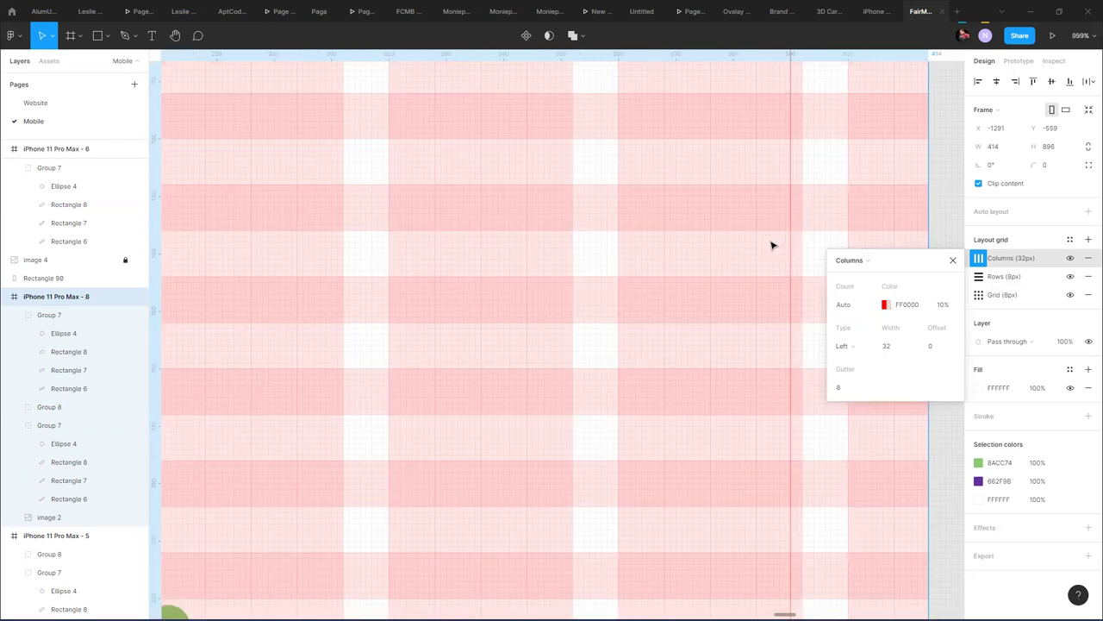
scroll(772, 245, down, 3)
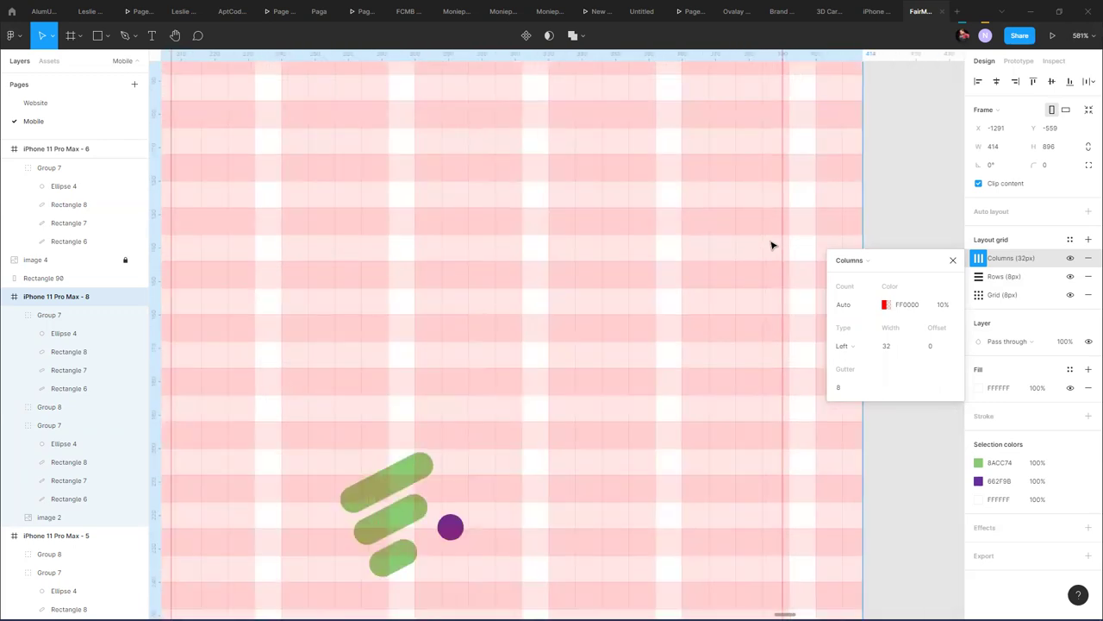
scroll(772, 245, down, 5)
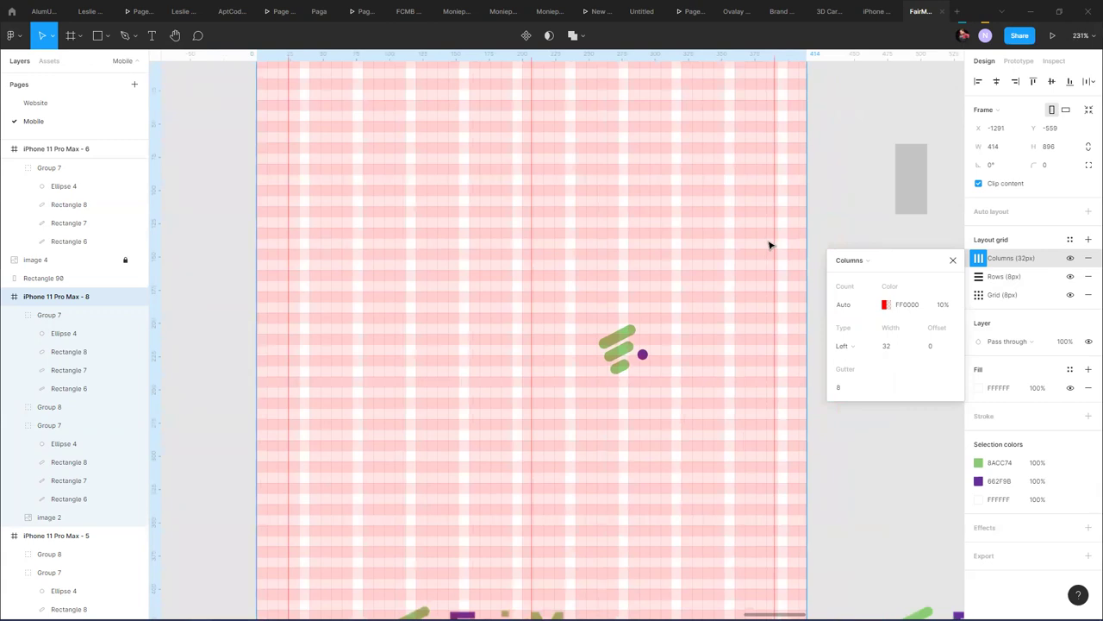
scroll(770, 246, up, 5)
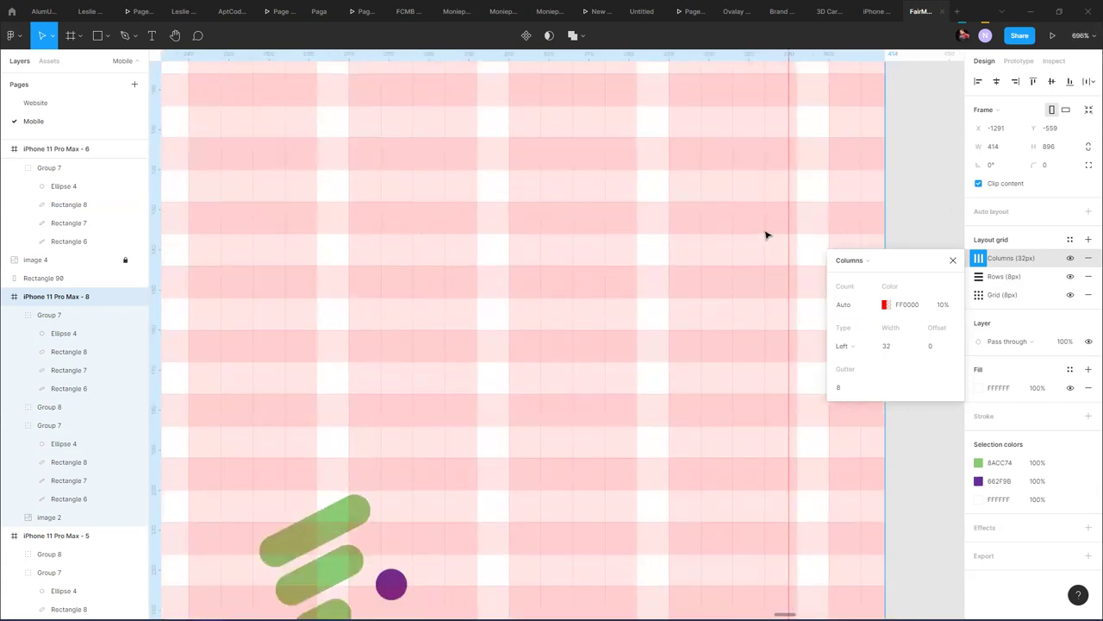
scroll(751, 189, down, 6)
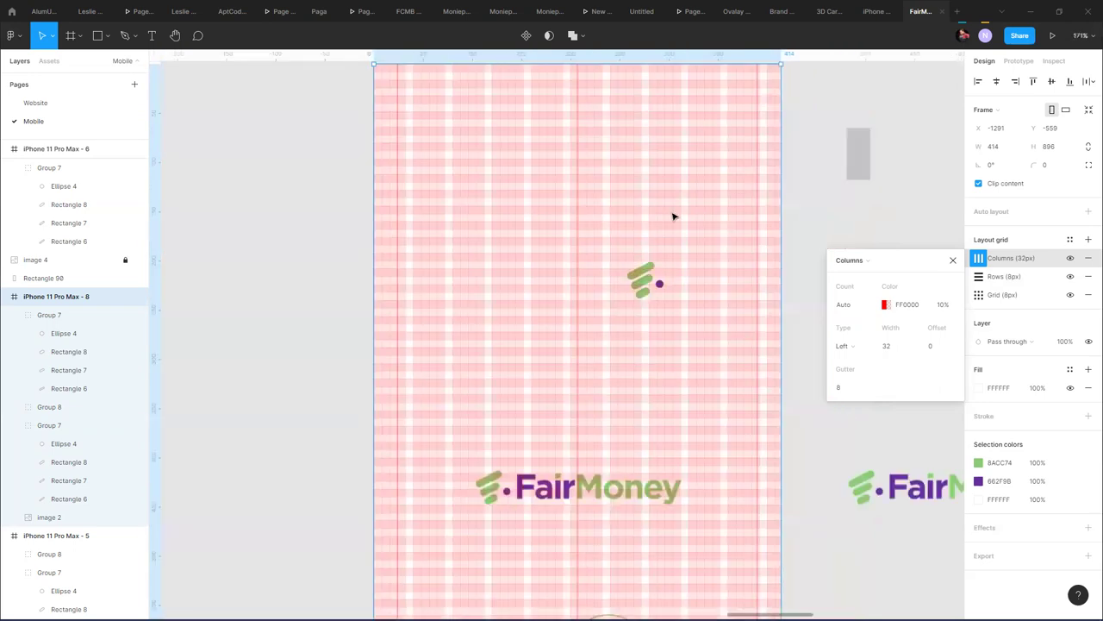
scroll(385, 214, up, 6)
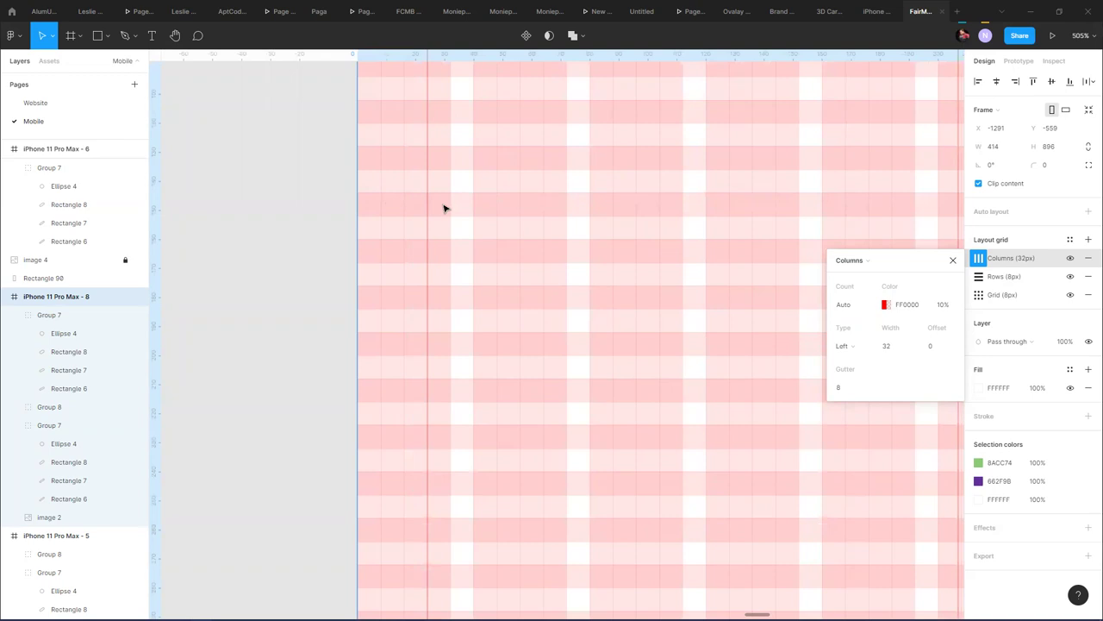
scroll(457, 210, down, 3)
scroll(456, 244, right, 5)
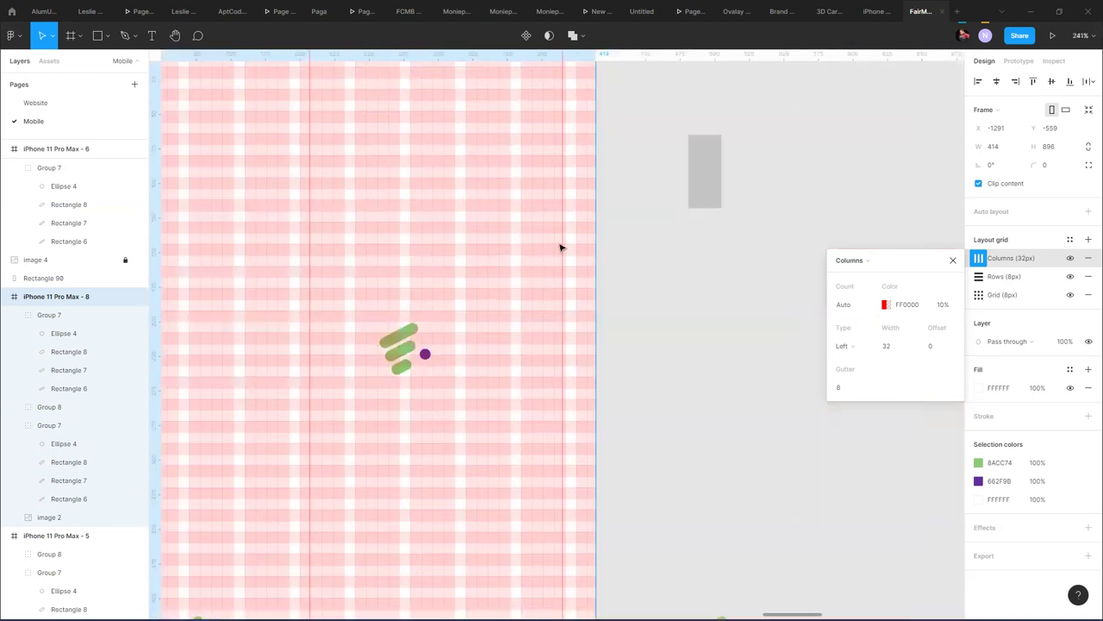
scroll(562, 250, up, 3)
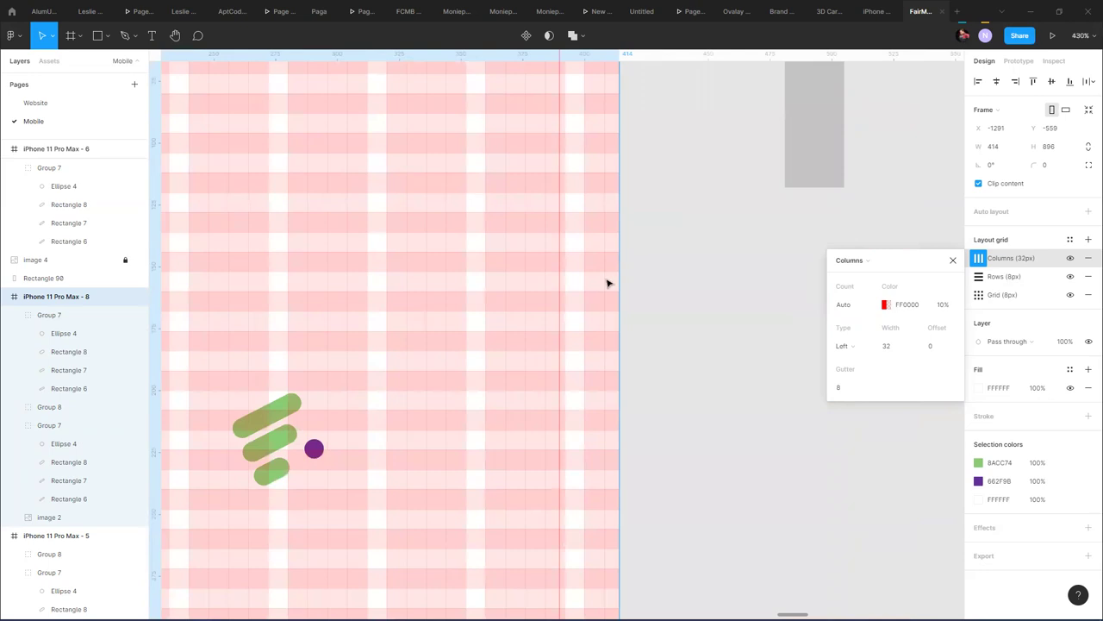
- Try an 8px column offset and switch the column alignment to Center, then Right
click(939, 352)
text(8)
key(Return)
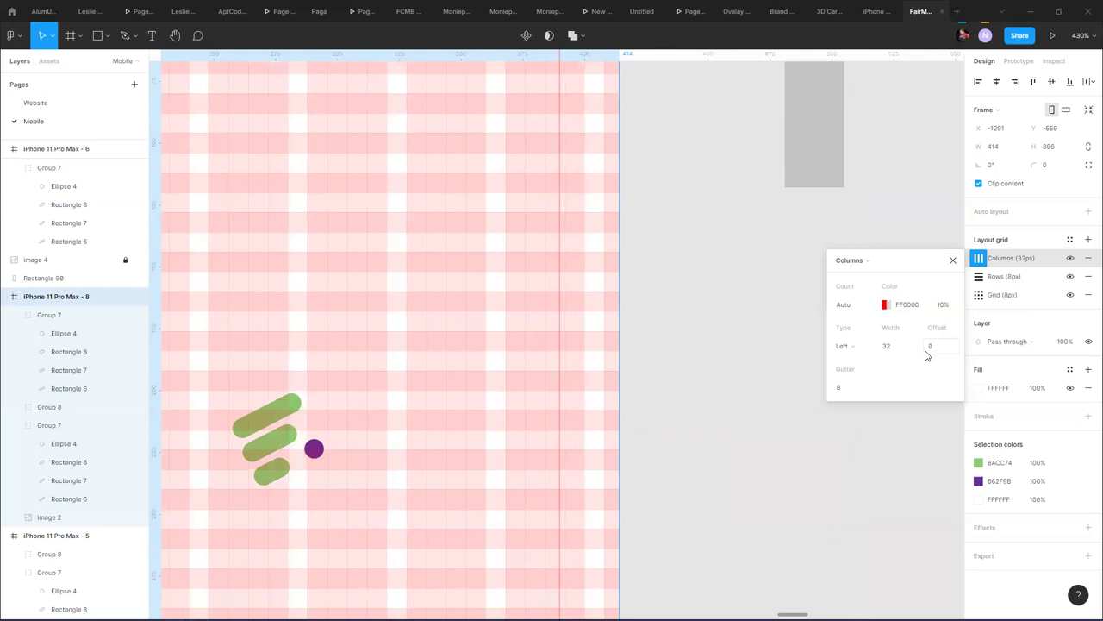
click(860, 347)
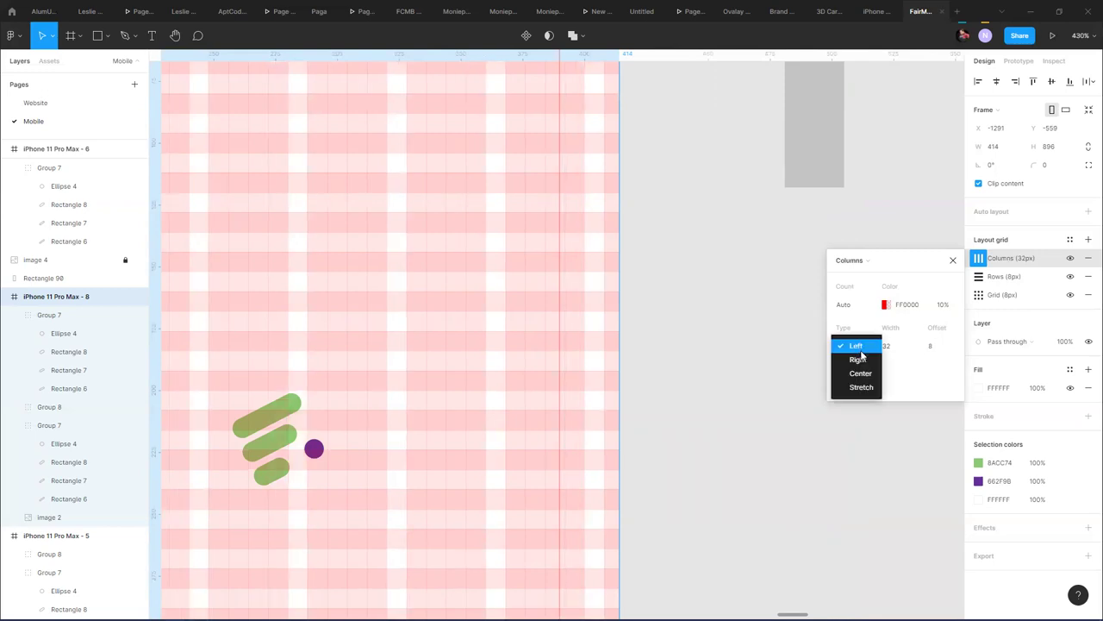
click(863, 374)
click(868, 348)
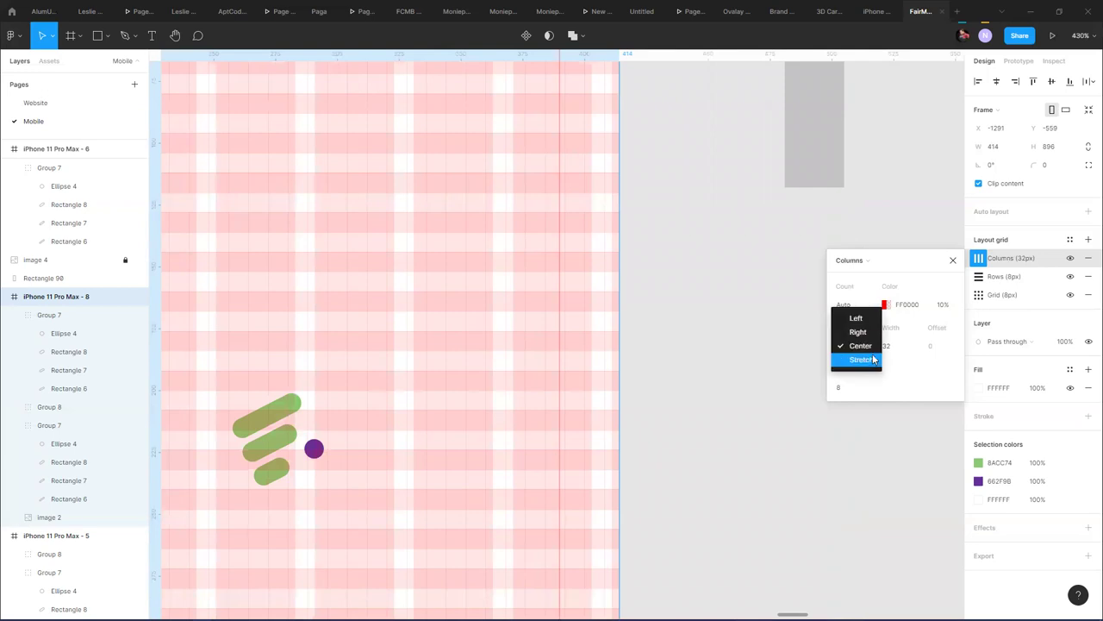
click(867, 333)
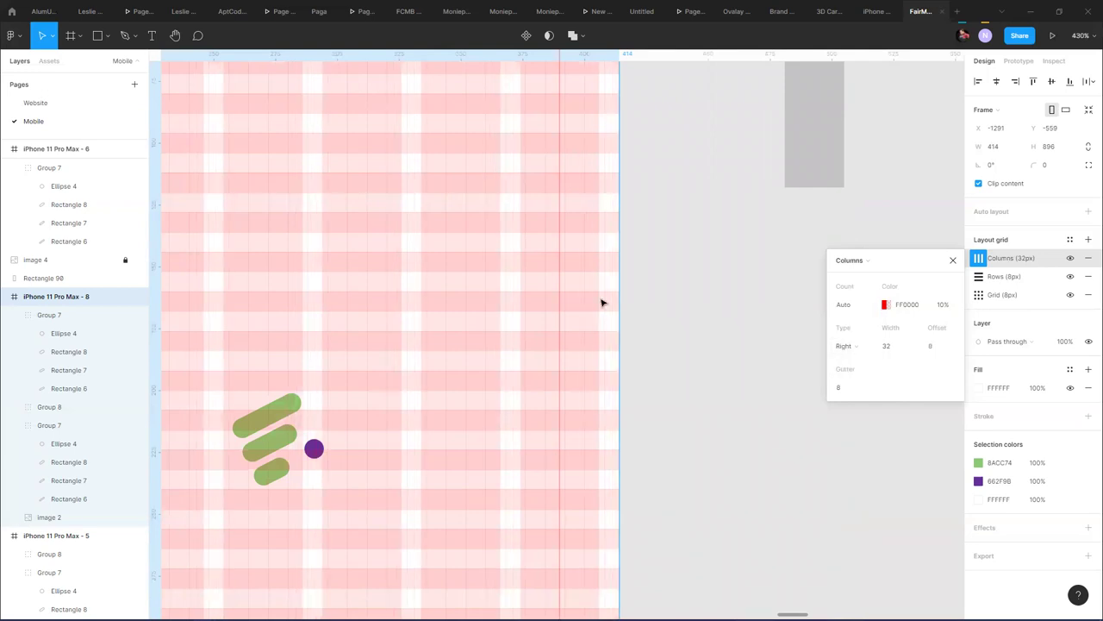
- Settle the column grid on Center alignment with 32px width and close its settings
drag(332, 246, 816, 244)
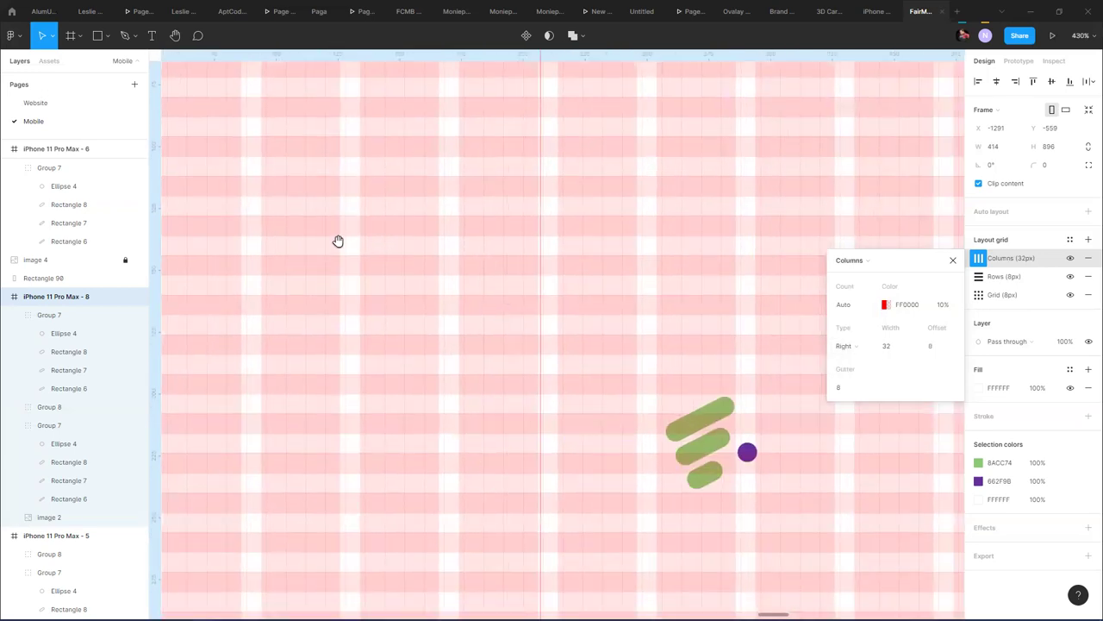
drag(340, 241, 638, 225)
scroll(379, 239, down, 5)
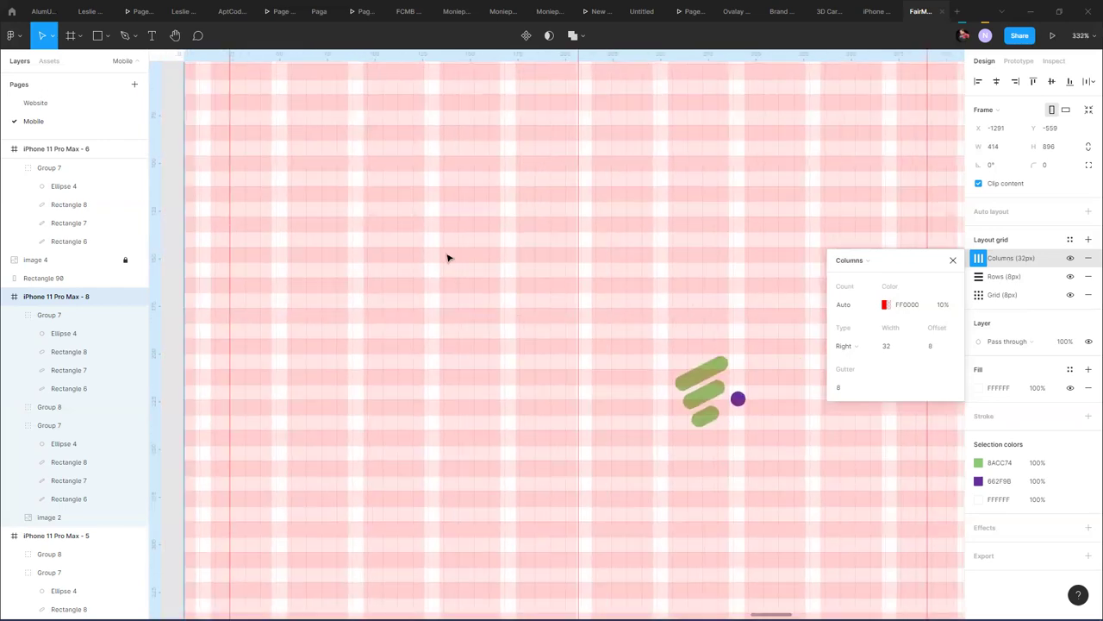
scroll(449, 257, down, 2)
click(937, 346)
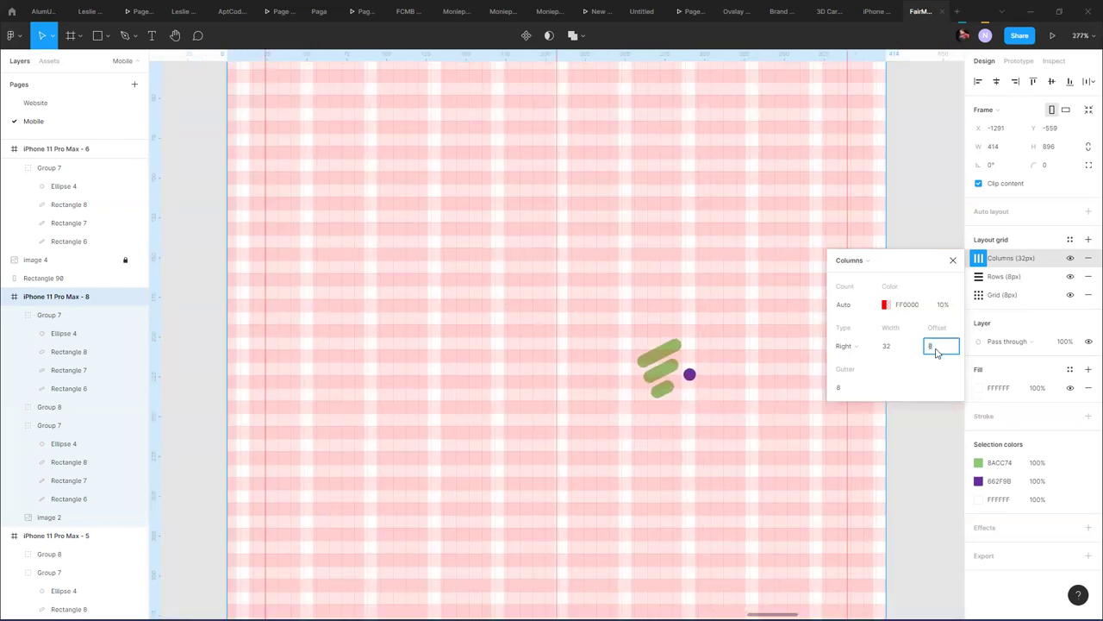
key(Return)
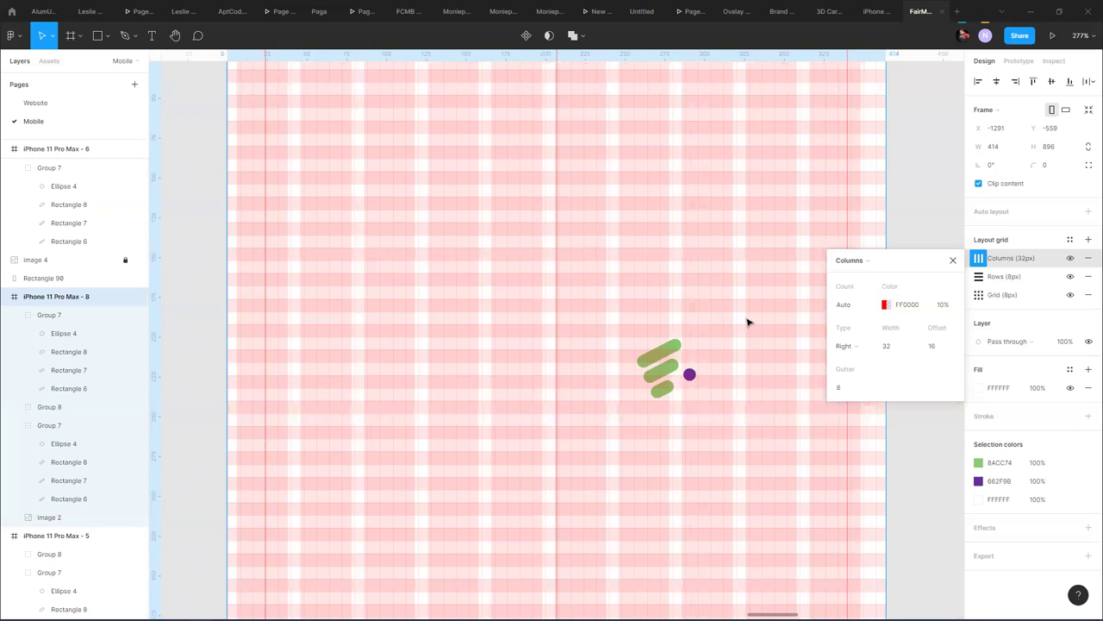
click(865, 347)
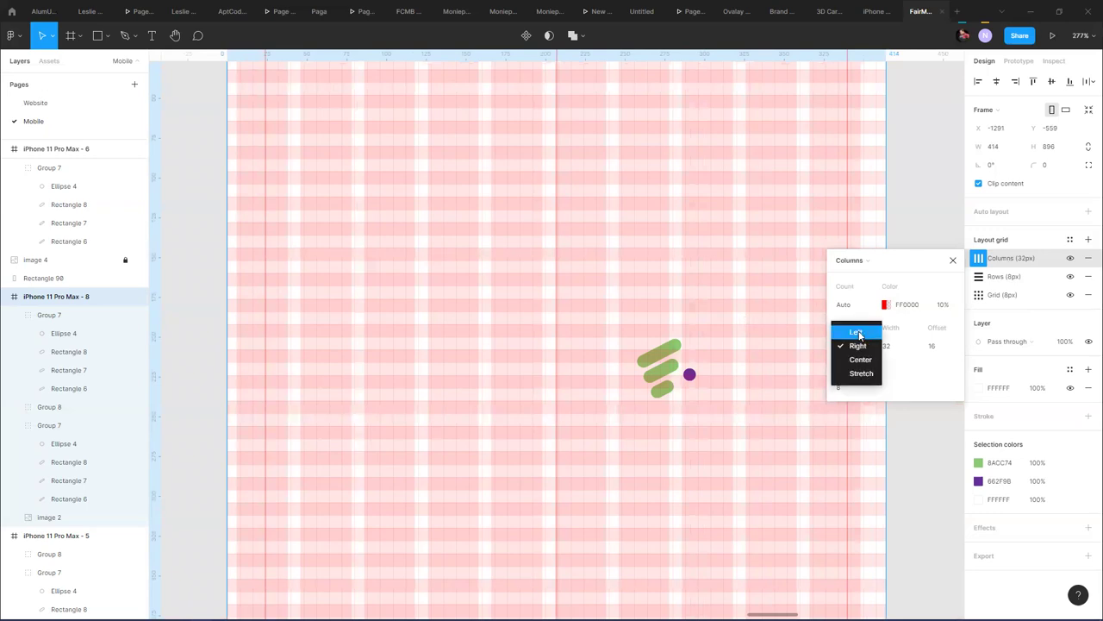
click(856, 333)
click(860, 346)
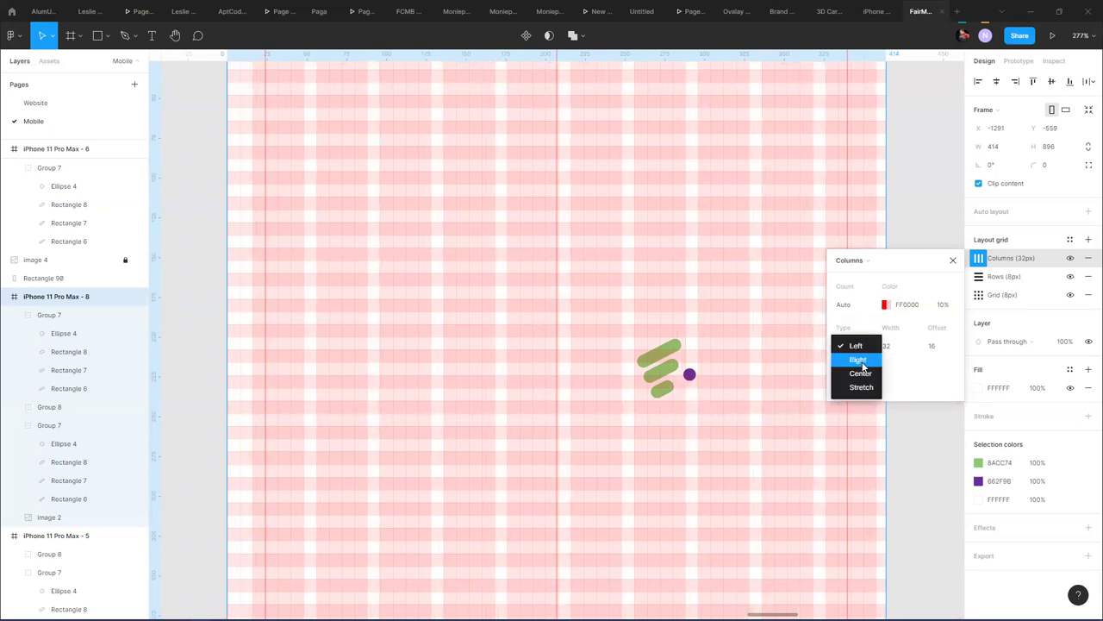
click(862, 371)
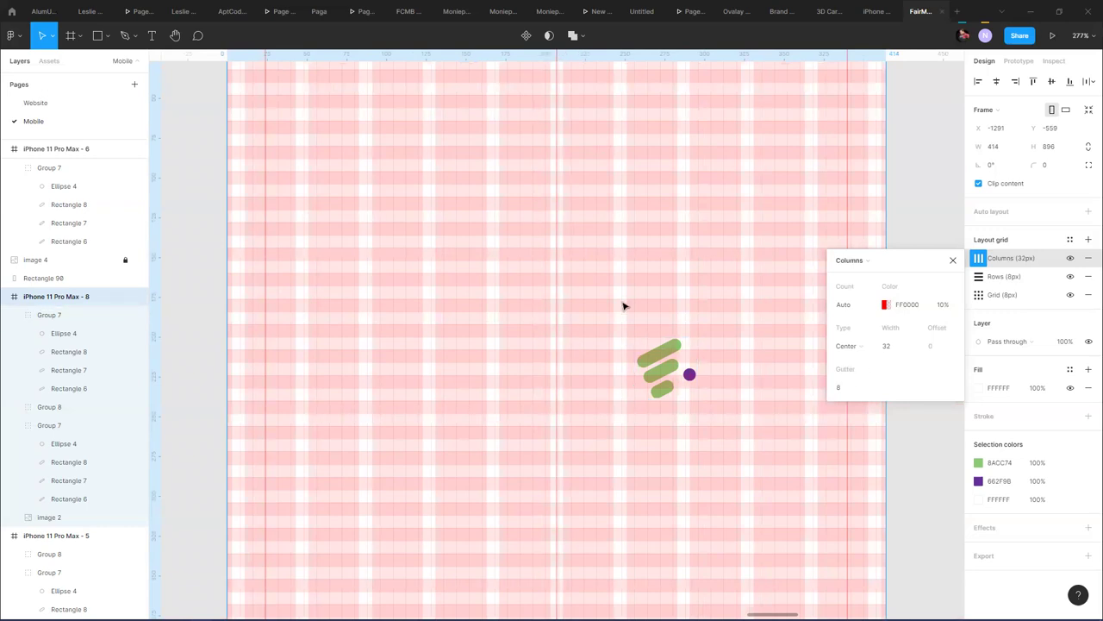
click(892, 346)
click(952, 261)
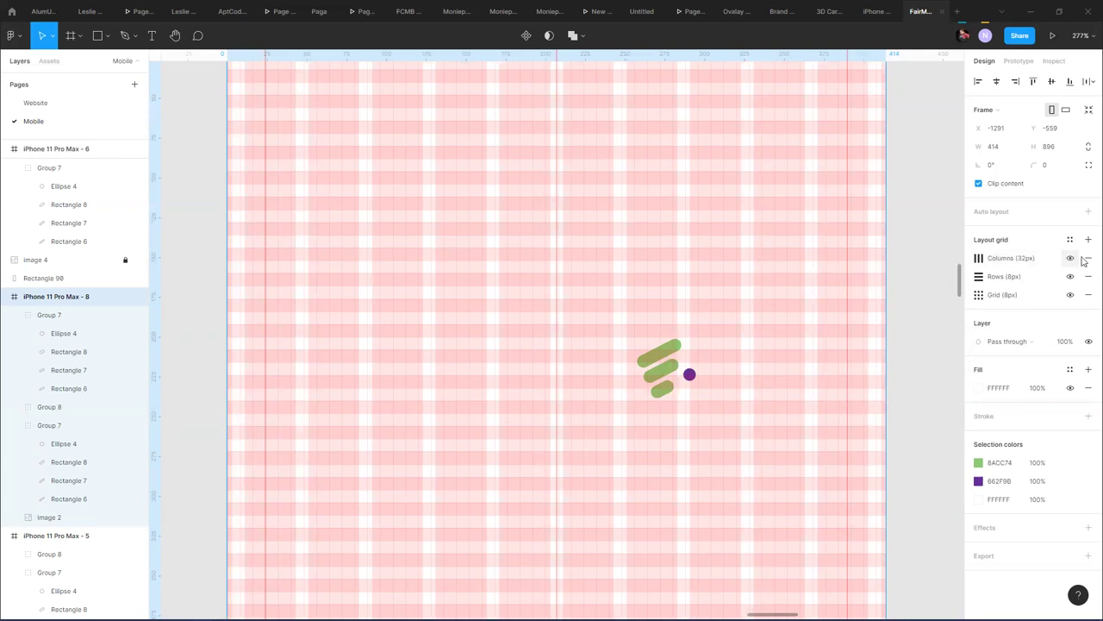
- Remove the Columns layout grid and hide the 8px square grid
click(1087, 259)
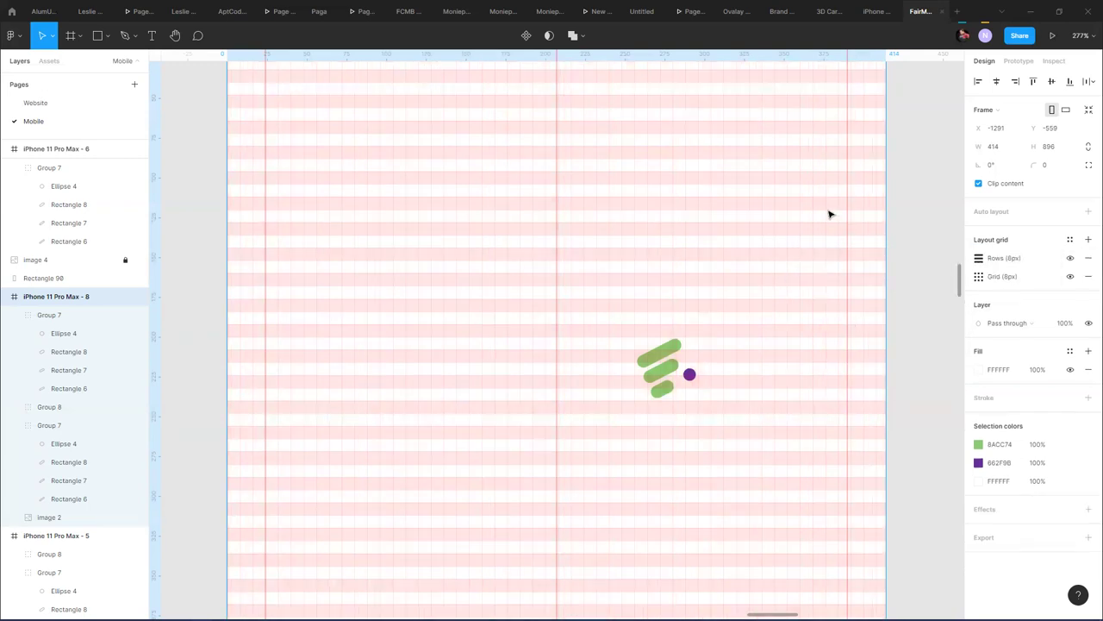
scroll(829, 214, up, 5)
scroll(829, 213, down, 10)
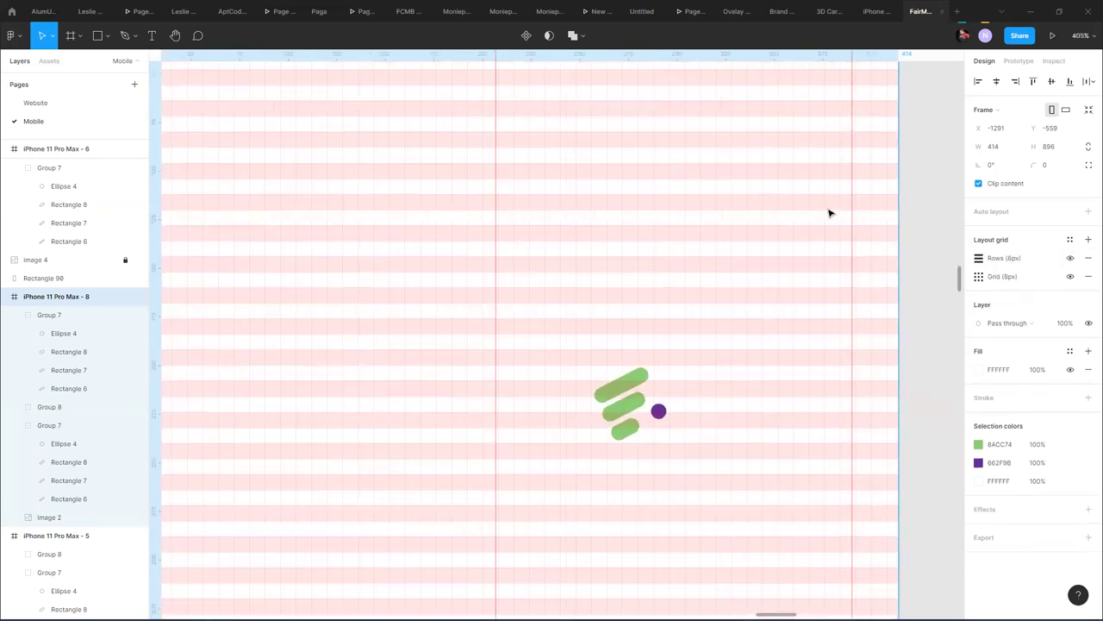
click(1069, 275)
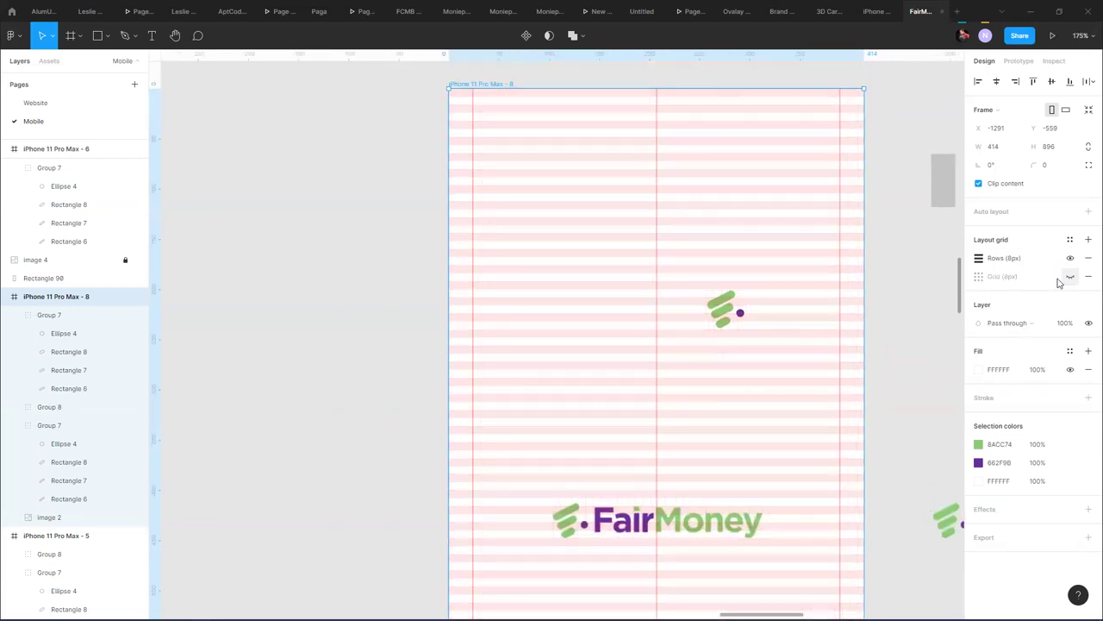
click(337, 208)
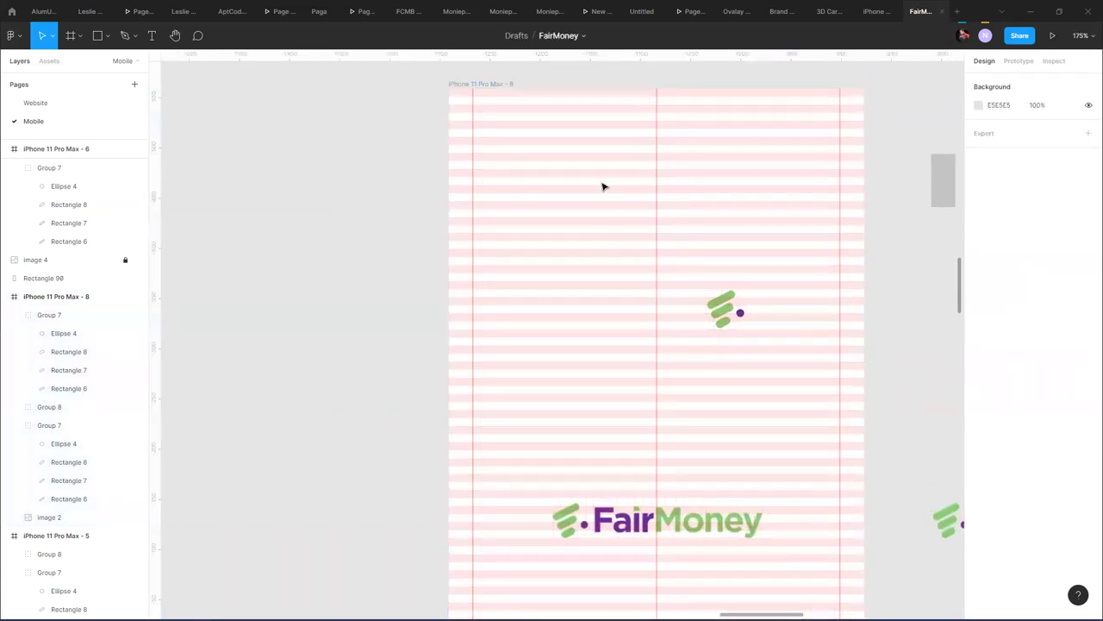
- Move the green logo mark to the frame top at Y 29, enlarged to about 43.4 × 43.95
click(717, 304)
drag(724, 314, 659, 145)
scroll(659, 144, up, 6)
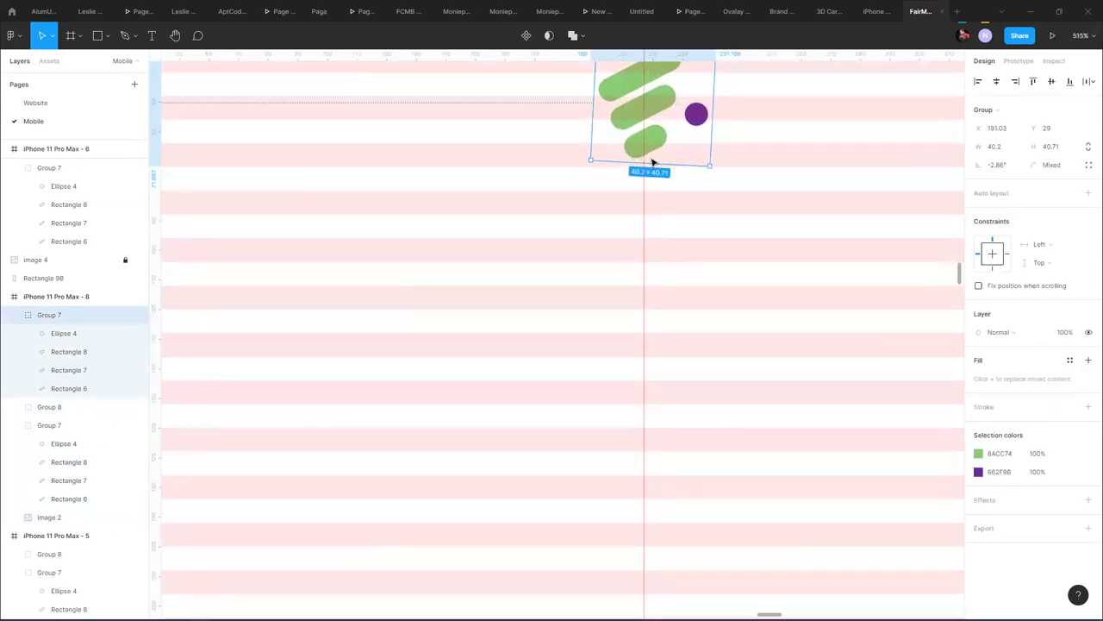
drag(710, 165, 716, 175)
scroll(690, 210, down, 1)
scroll(690, 209, down, 3)
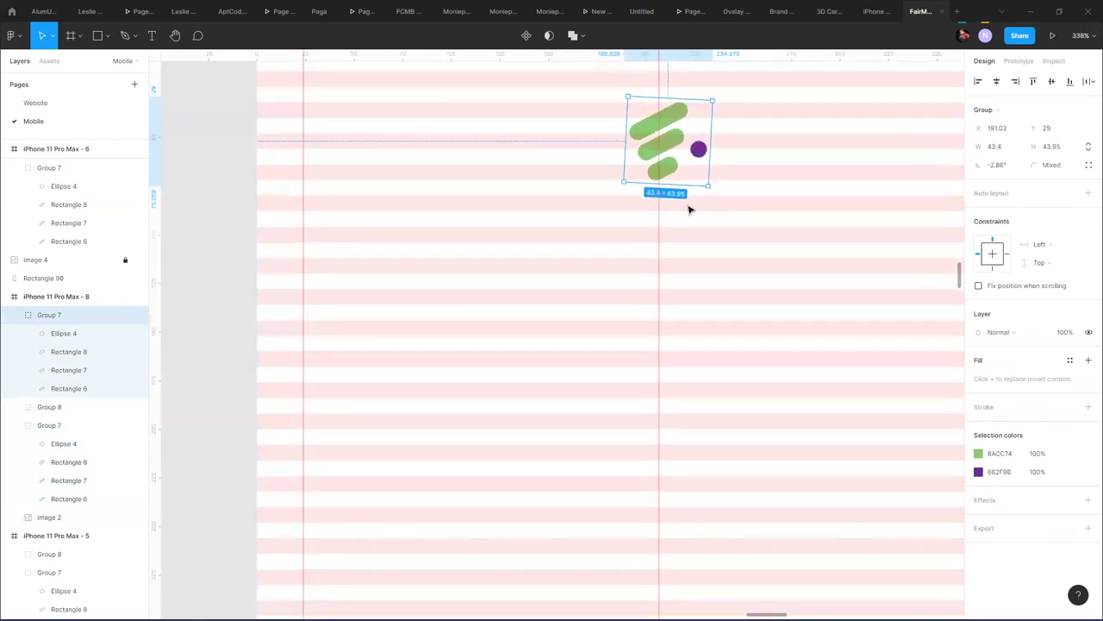
click(719, 225)
scroll(716, 222, down, 9)
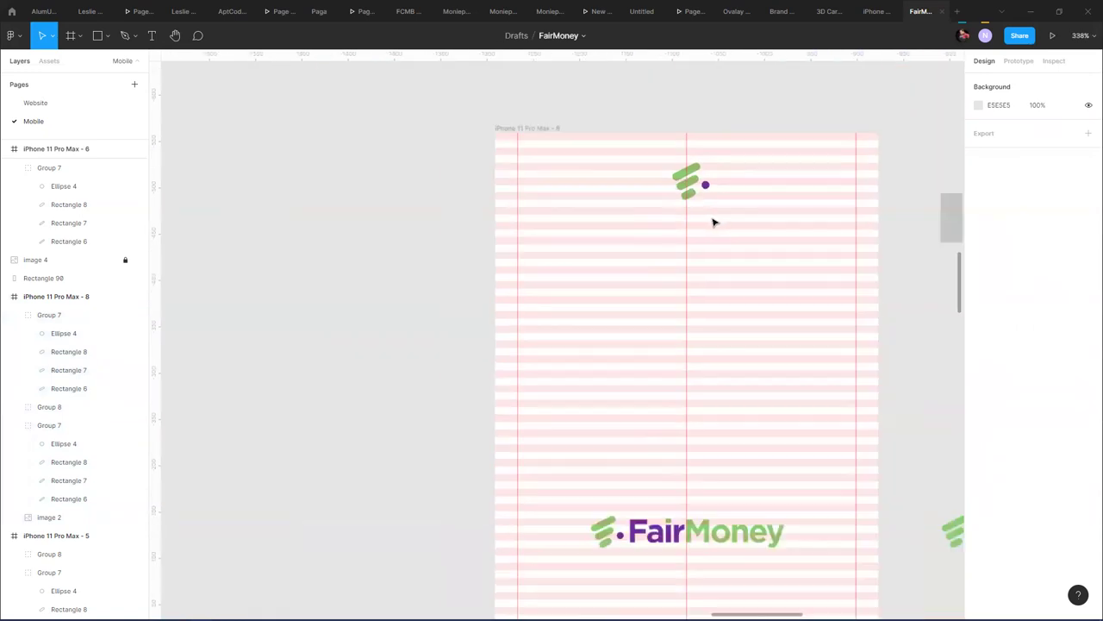
- Move the FairMoney wordmark out of the frame and delete both pill-shape decoration groups
drag(746, 443, 454, 300)
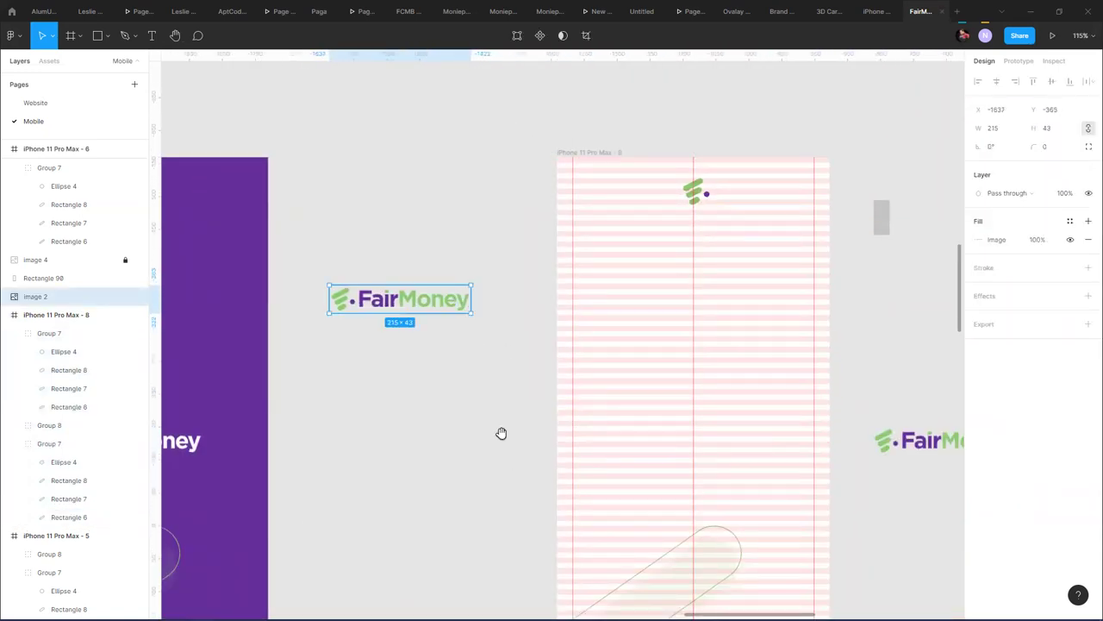
scroll(503, 434, down, 3)
click(564, 349)
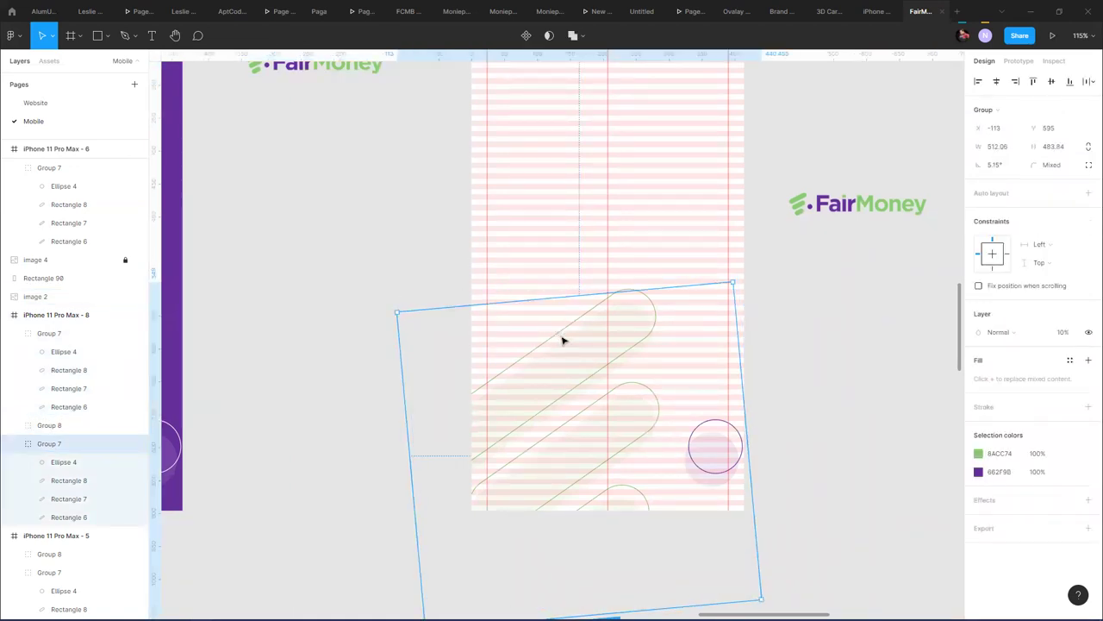
shift+click(560, 338)
key(Delete)
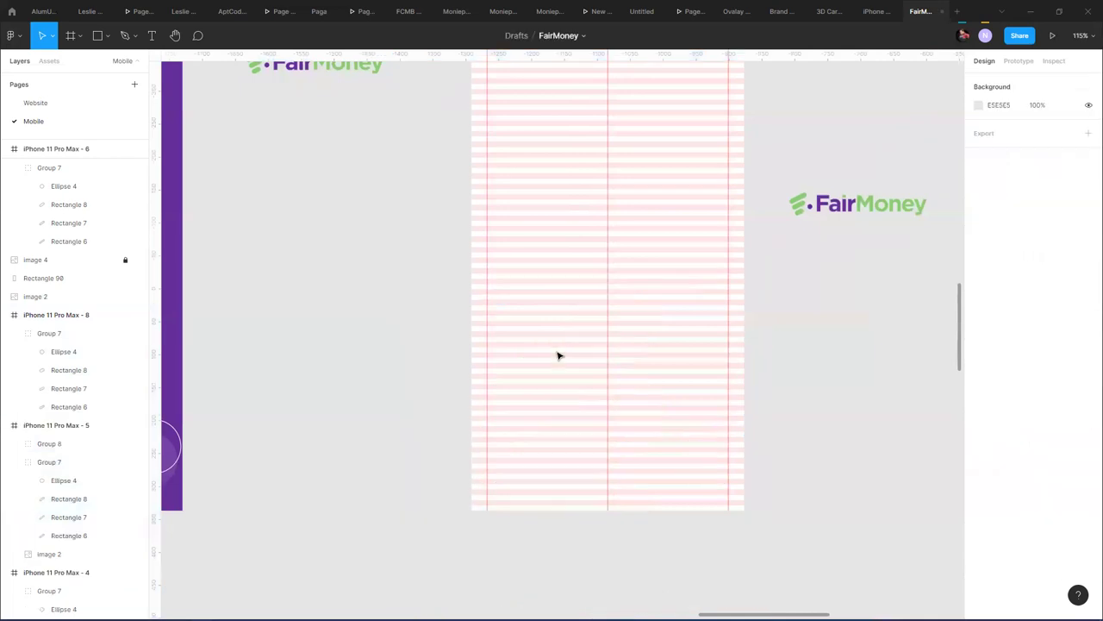
- Place the FairMoney wordmark on the canvas above the screens
scroll(643, 281, down, 6)
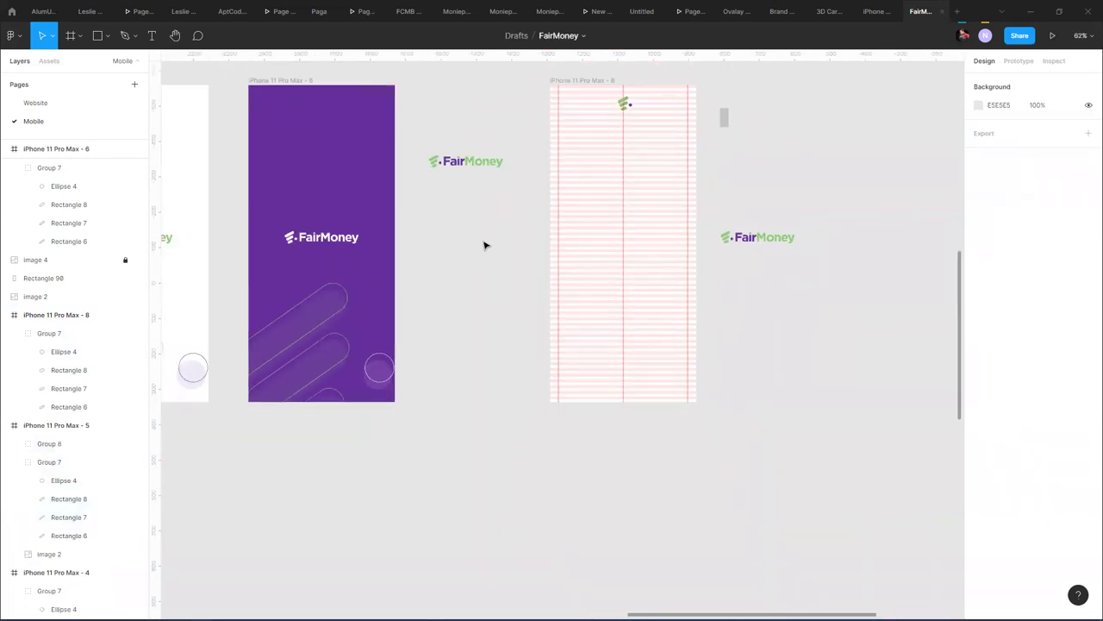
drag(479, 245, 443, 372)
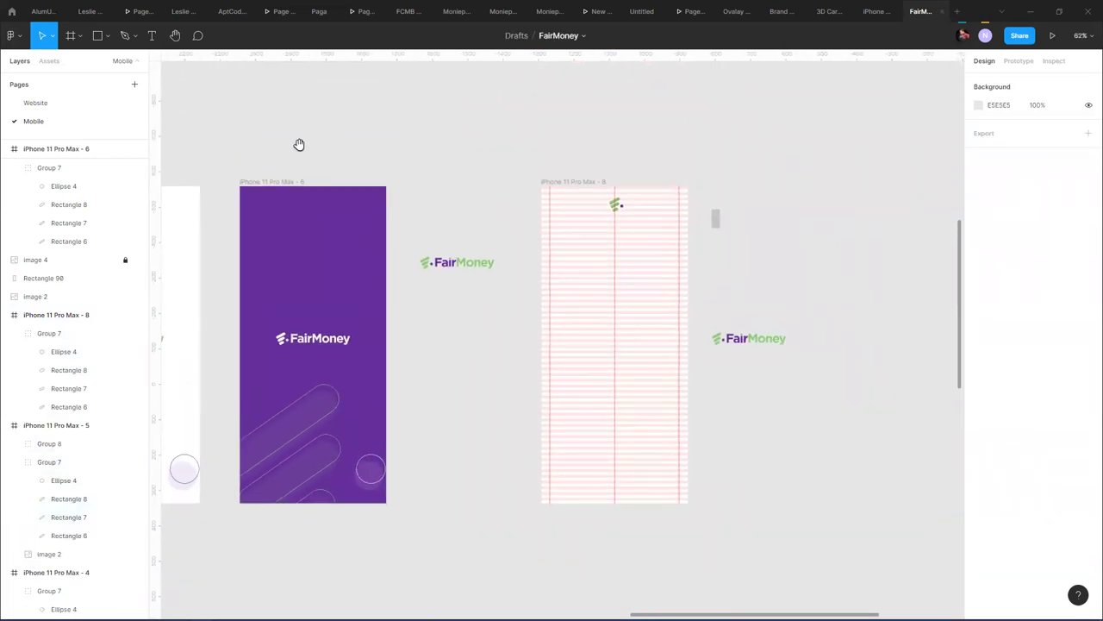
drag(298, 145, 590, 90)
drag(730, 271, 640, 268)
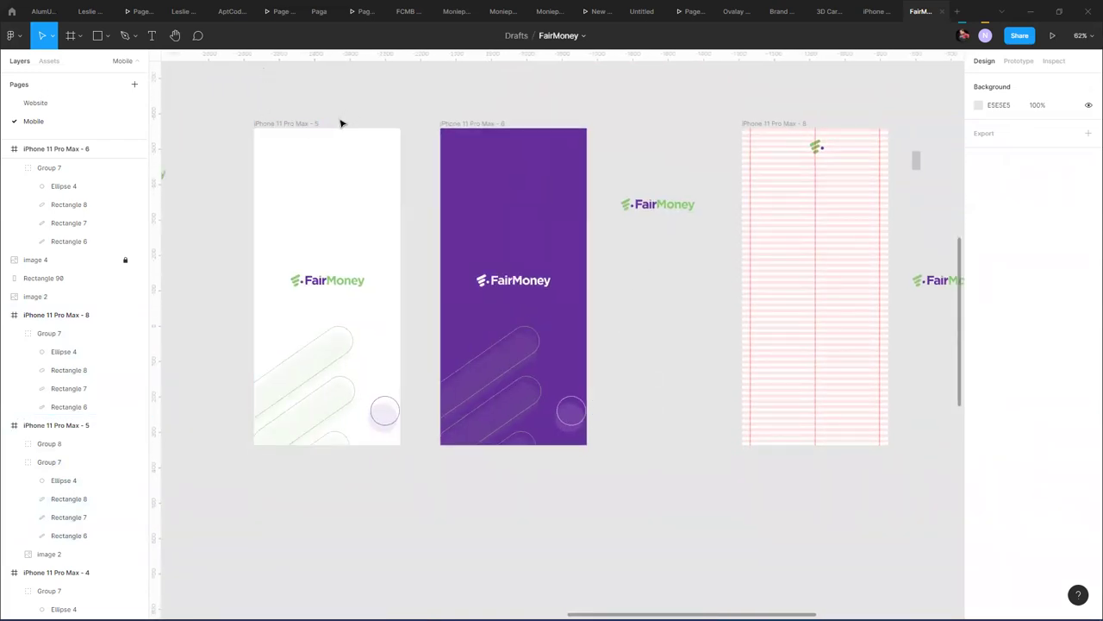
drag(682, 207, 548, 79)
click(699, 212)
drag(699, 212, 466, 201)
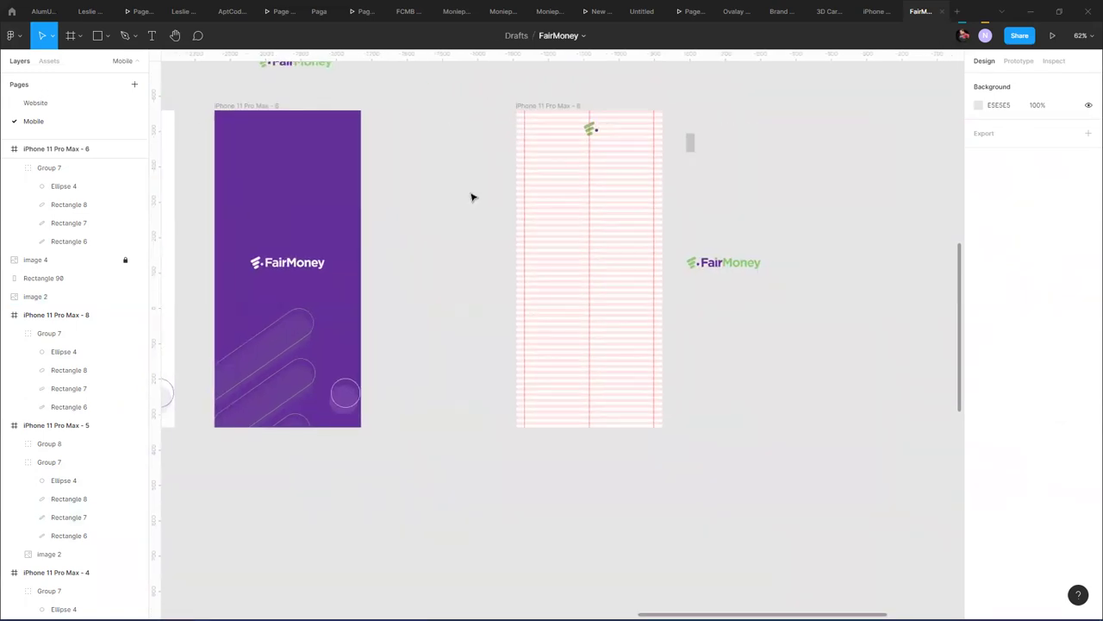
- Draw a grey 366×56 button rectangle at X 24, Y 736 near the frame bottom
click(97, 35)
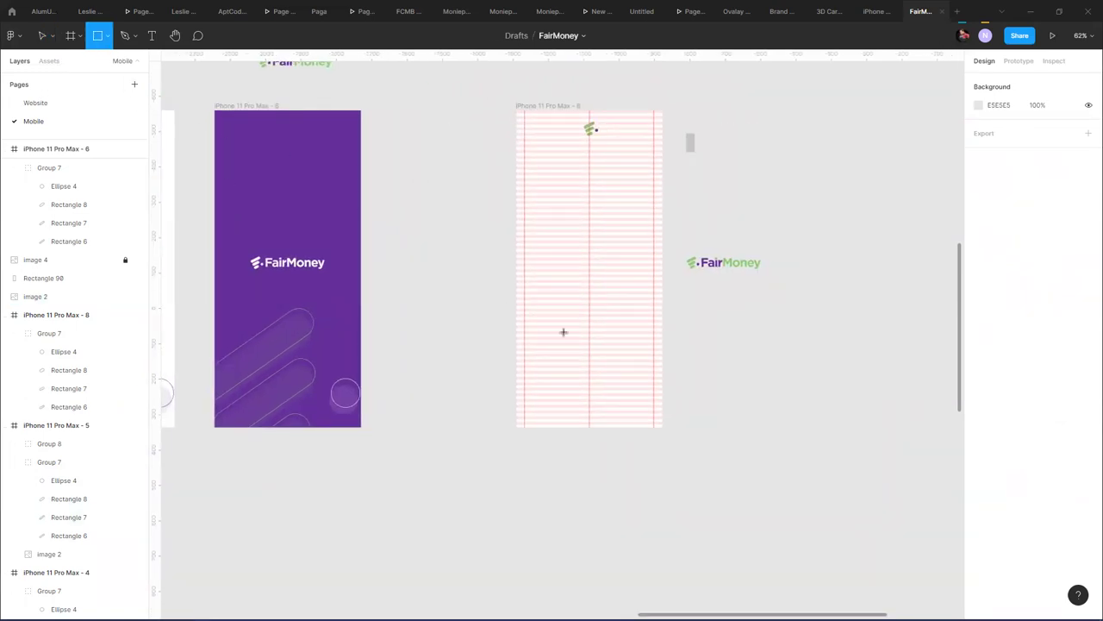
scroll(579, 368, up, 5)
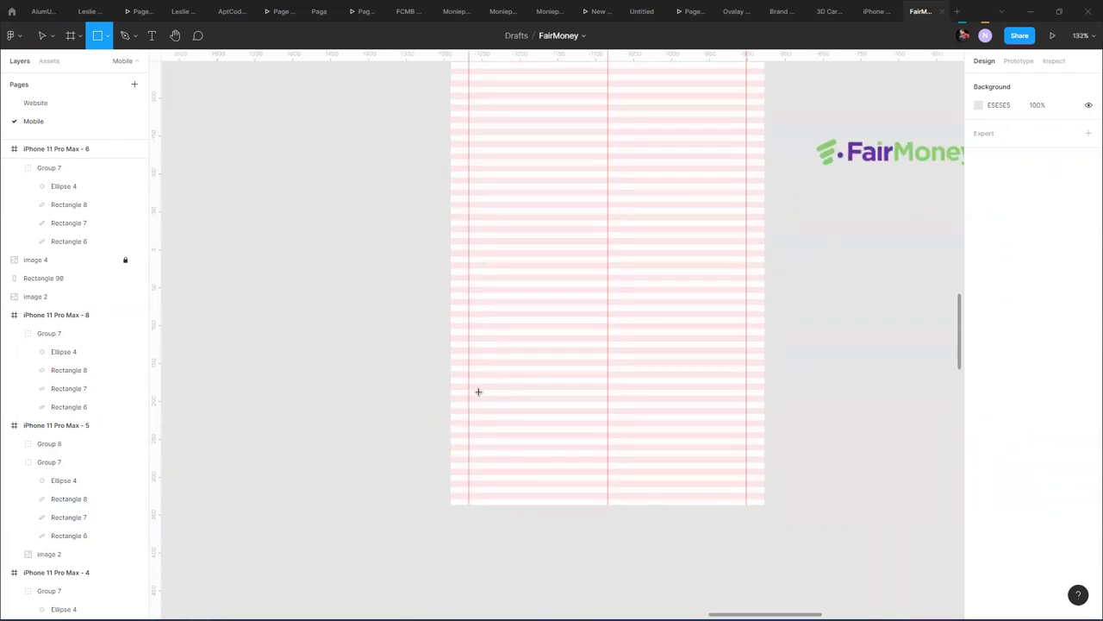
mouse_move(468, 383)
mouse_down()
mouse_move(577, 423)
mouse_move(748, 430)
mouse_up()
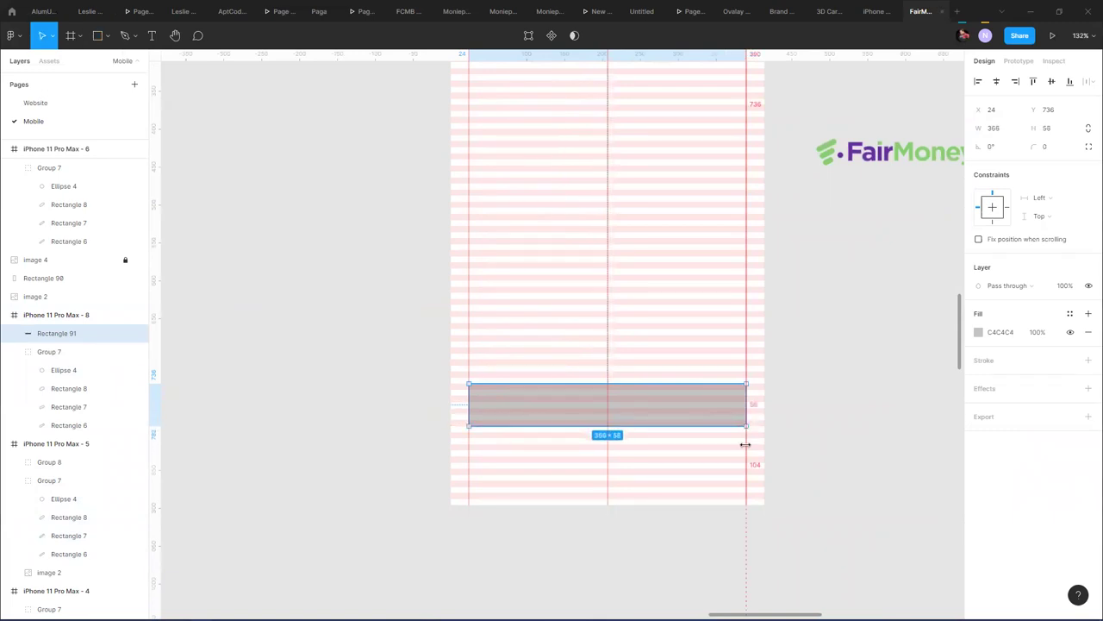
key(ctrl+Up)
key(ctrl+Up)
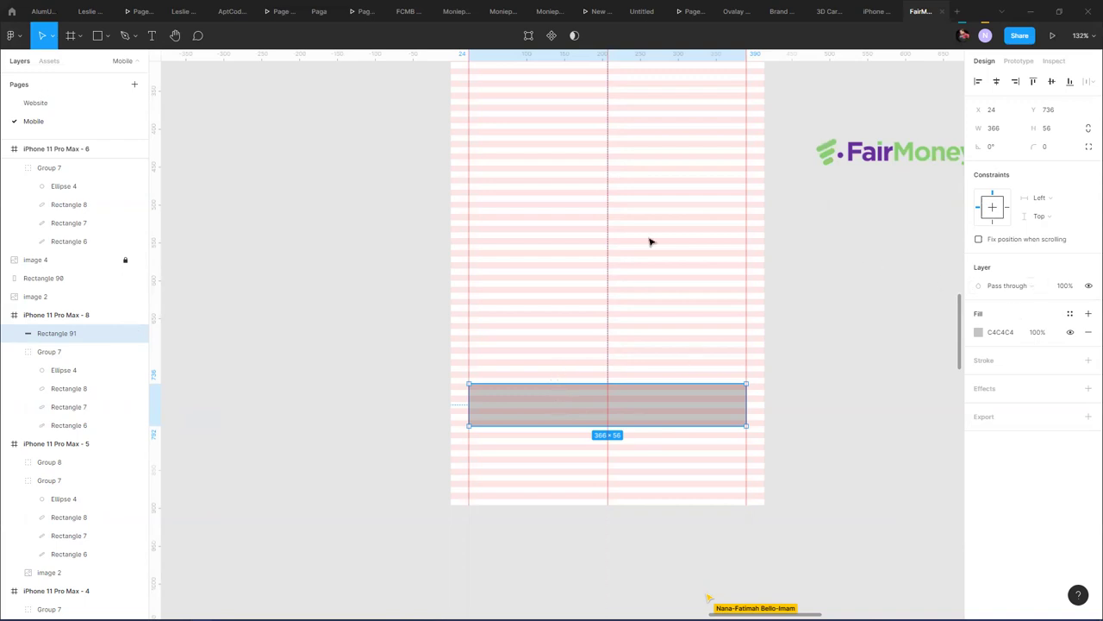
- Fill the button purple 662F9B, round its corners to 16, and duplicate it above at Y 656
scroll(544, 251, down, 5)
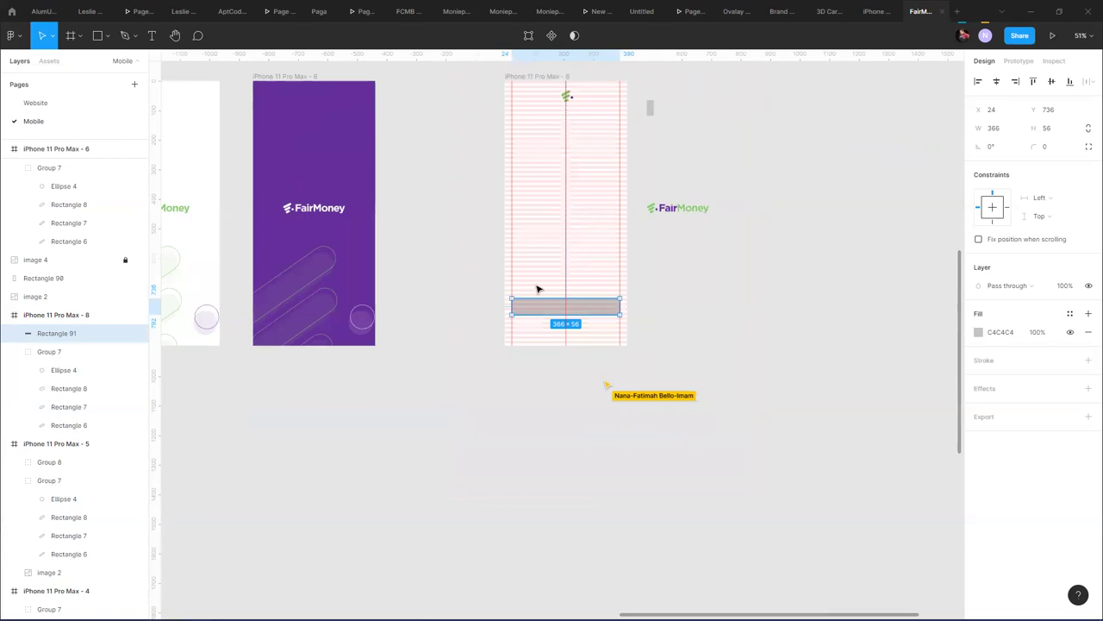
key(i)
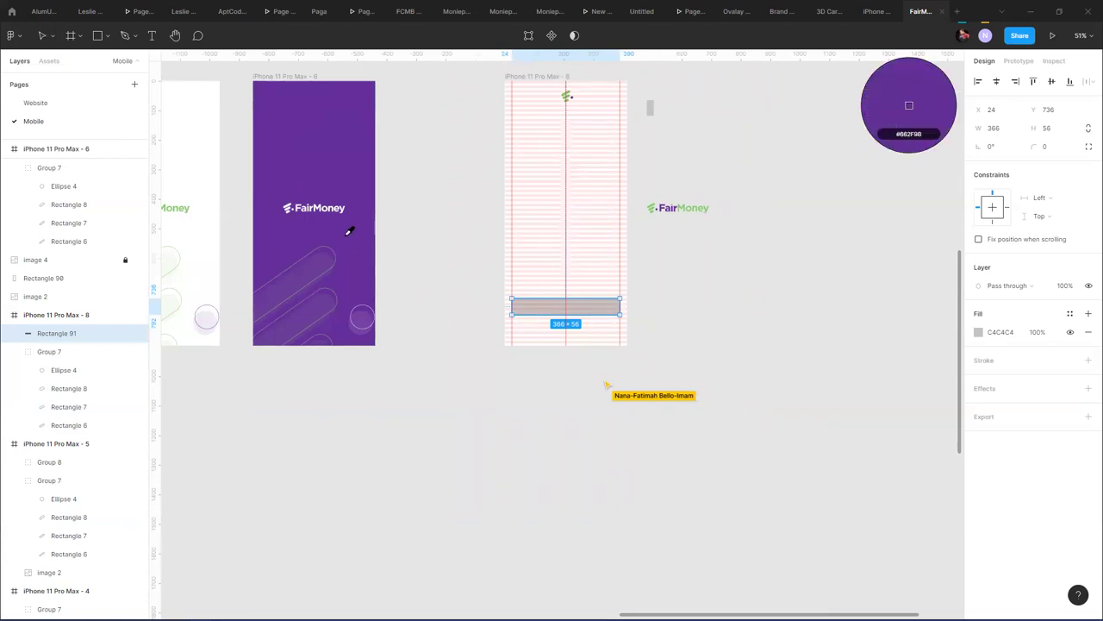
click(349, 231)
click(1051, 147)
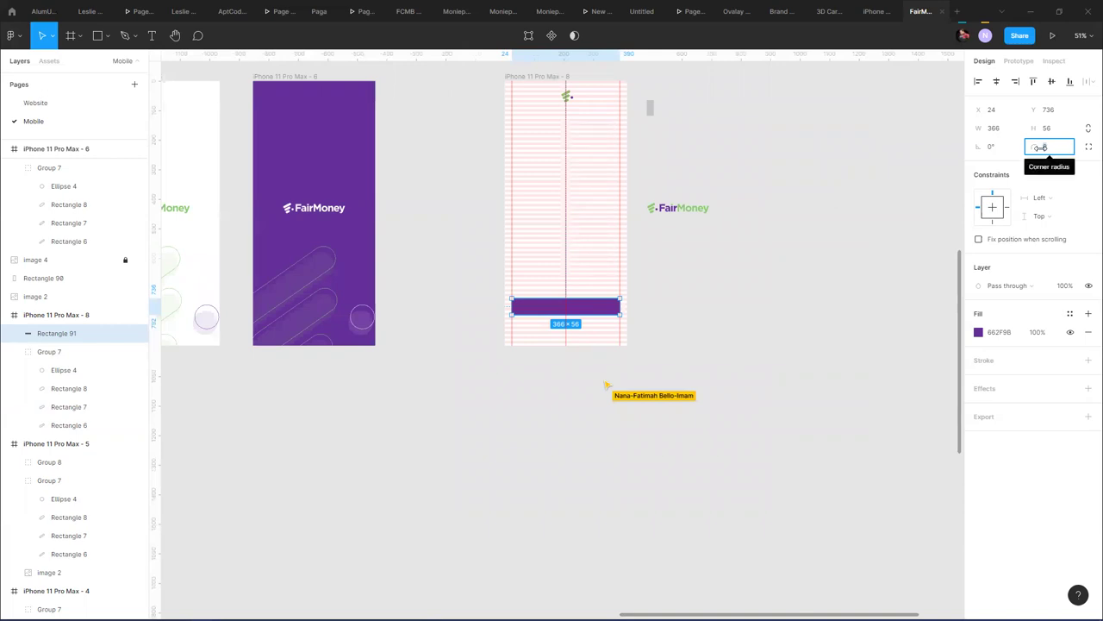
key(Return)
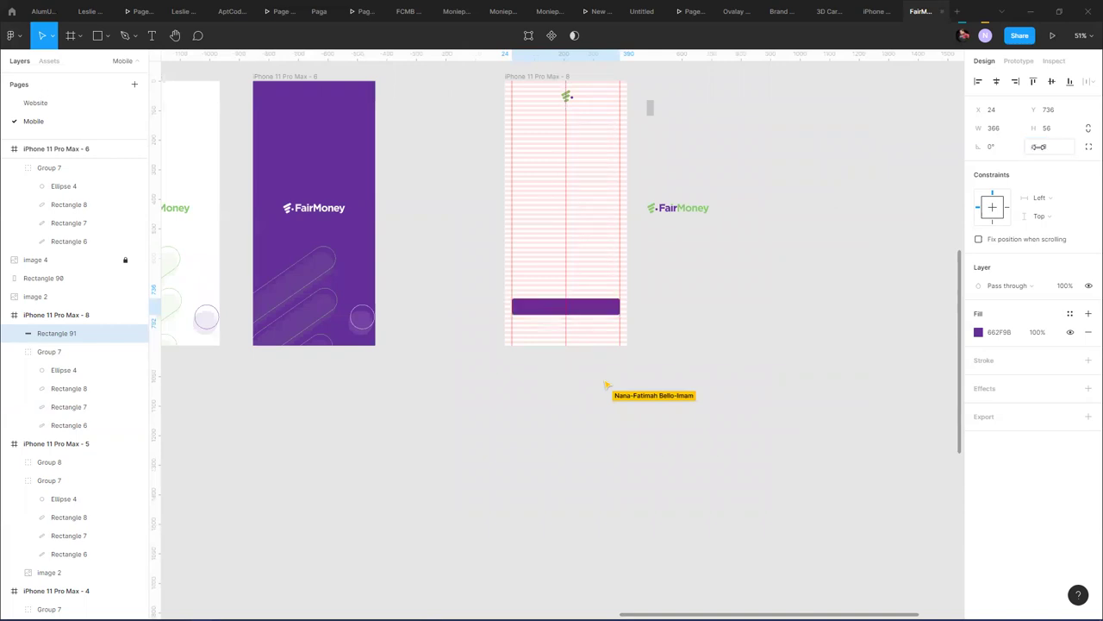
key(shift+2)
click(1054, 146)
text(16)
key(Return)
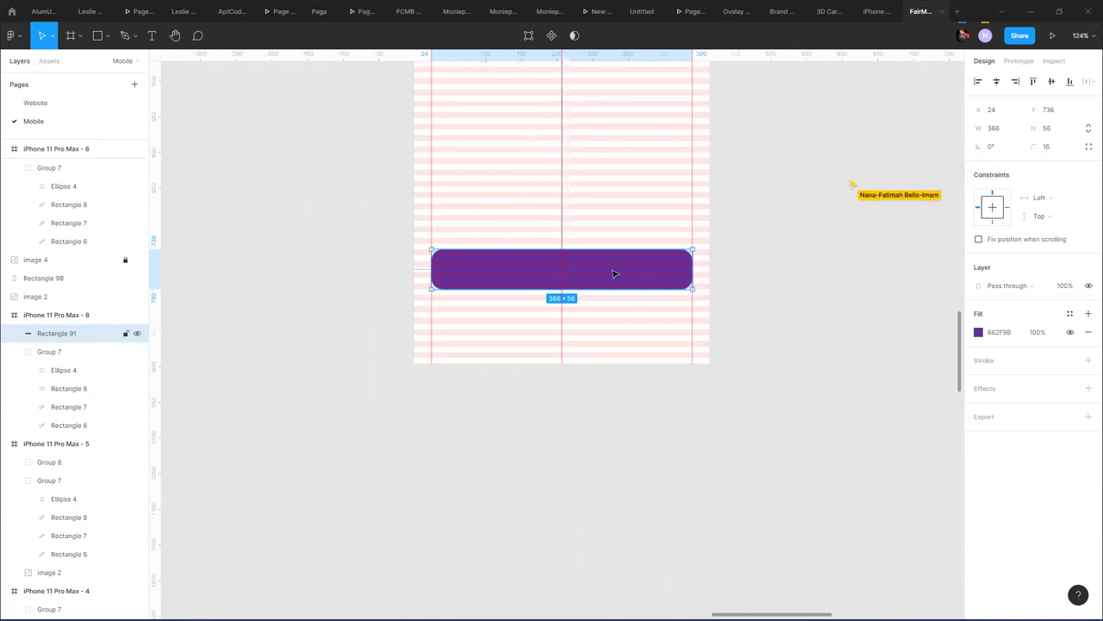
drag(608, 271, 601, 216)
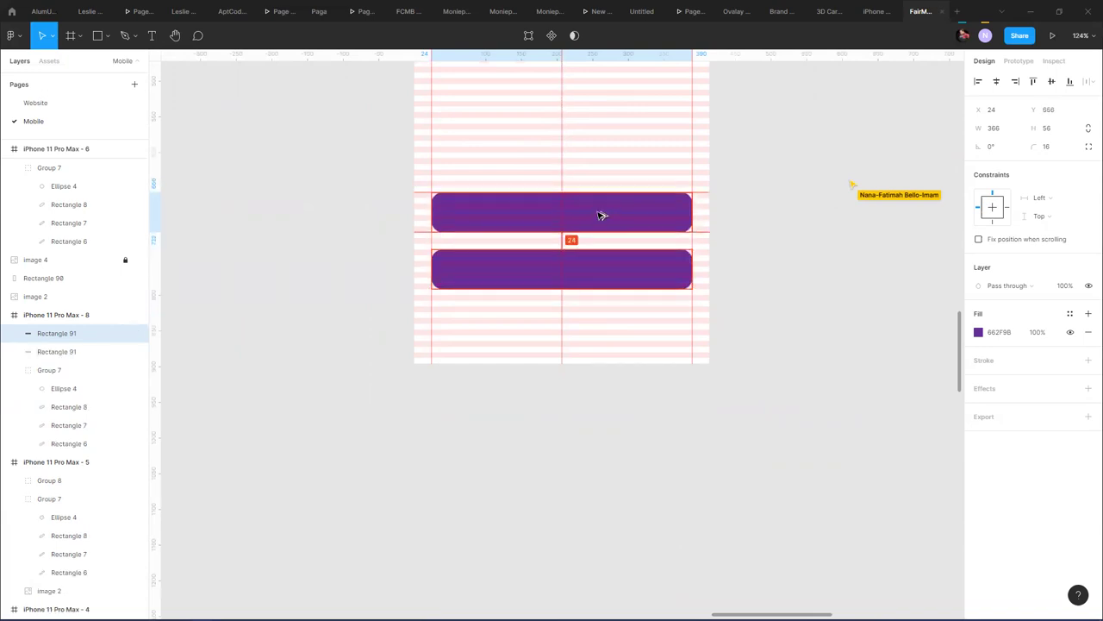
click(781, 200)
- Select and copy the wireframe's Get started and Login texts, then return to the FairMoney frame
scroll(769, 210, down, 5)
scroll(645, 231, left, 3)
scroll(645, 232, up, 5)
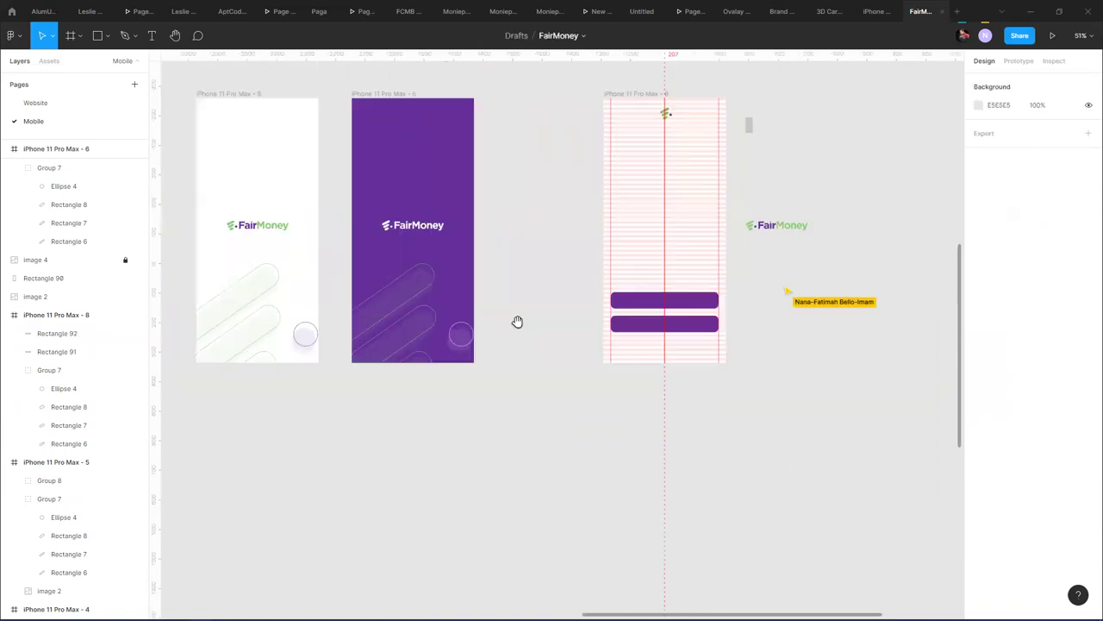
scroll(716, 340, down, 5)
scroll(578, 365, down, 3)
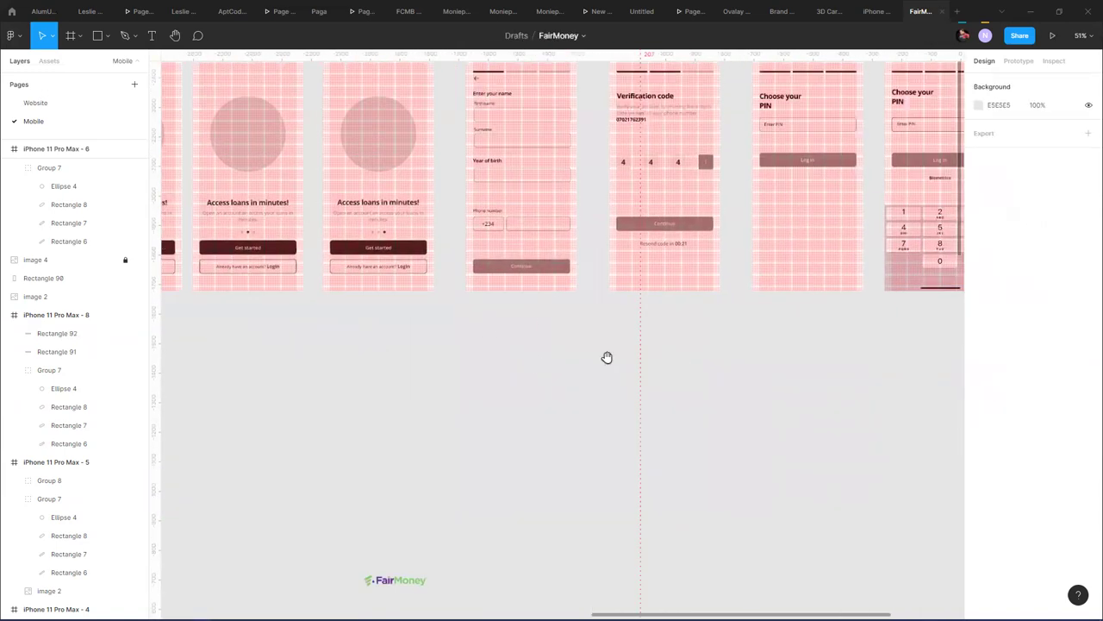
scroll(512, 244, up, 5)
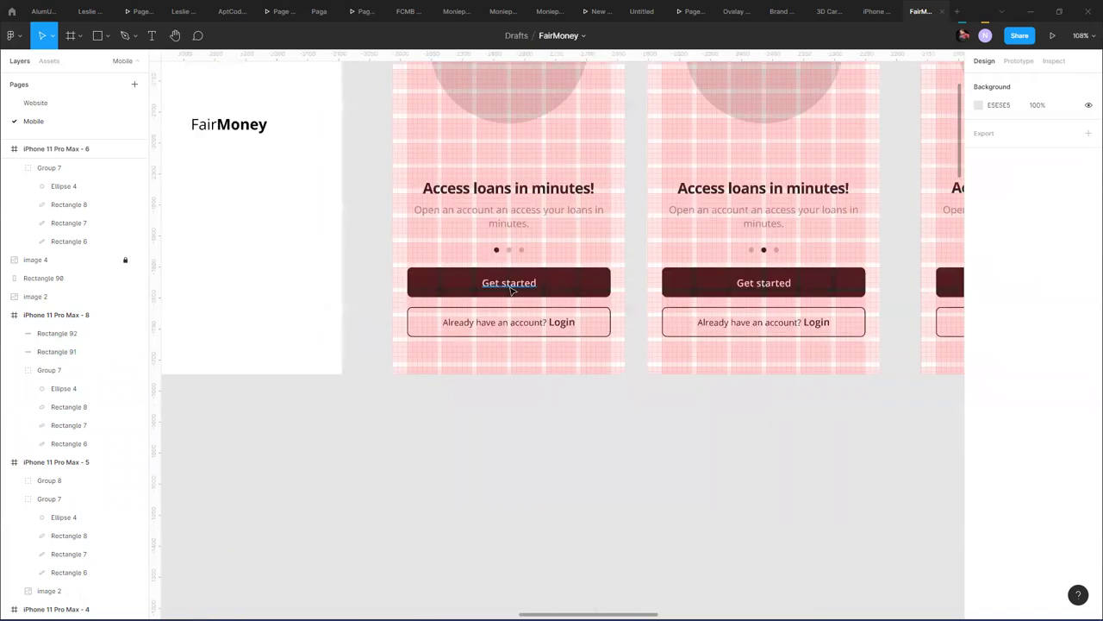
click(529, 325)
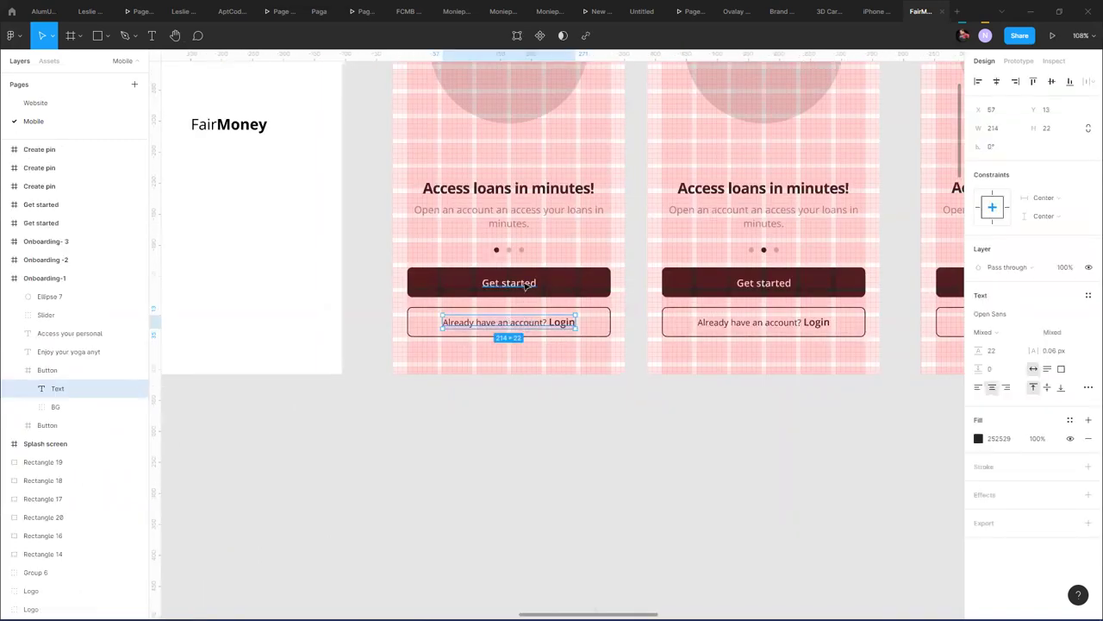
shift+click(525, 287)
click(856, 513)
scroll(856, 513, down, 15)
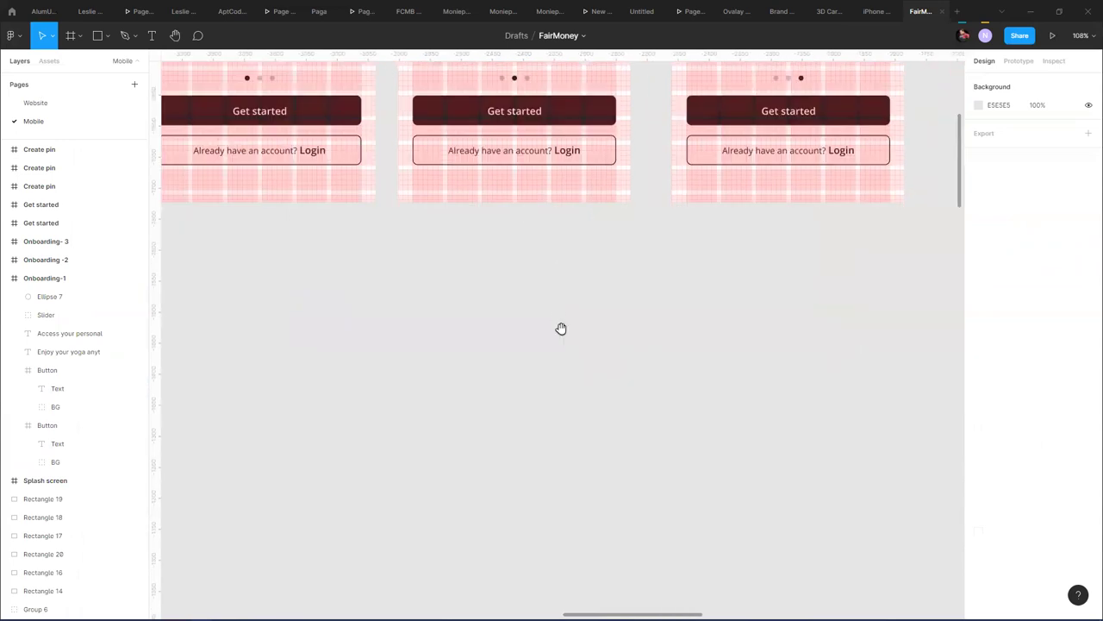
scroll(482, 191, right, 4)
scroll(482, 191, down, 3)
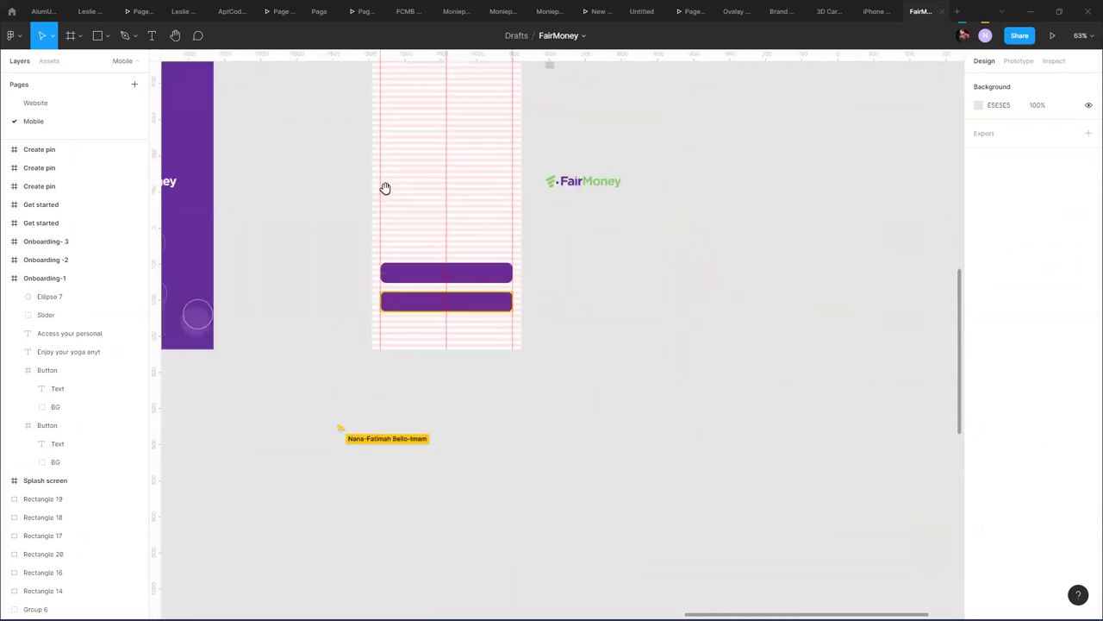
- Fill the top button rectangle with the green document colour 8ACC74
click(485, 264)
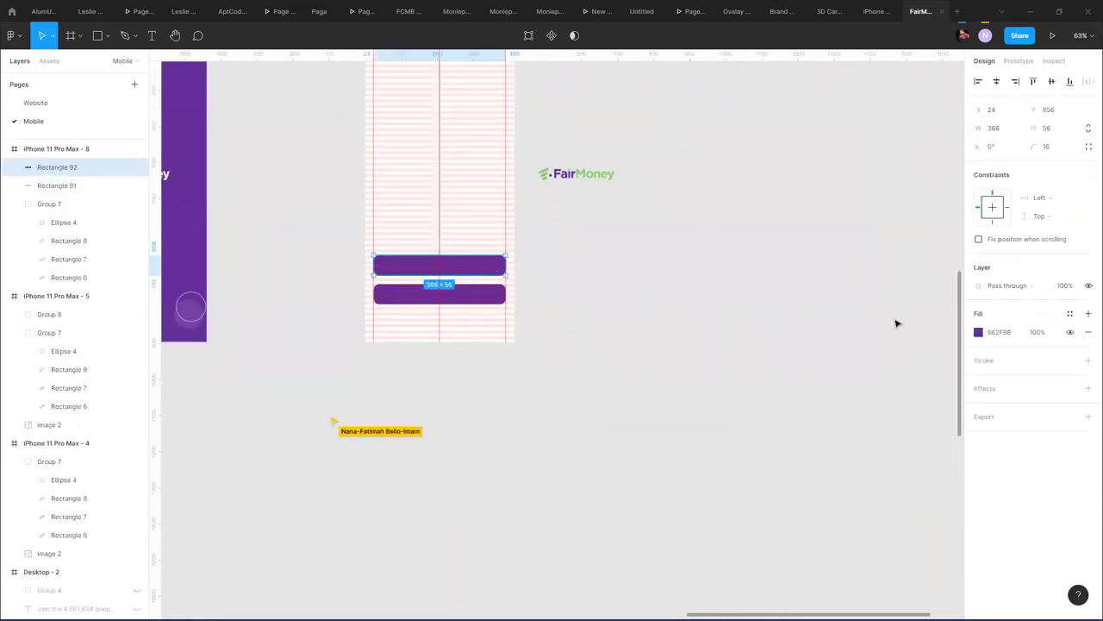
click(978, 332)
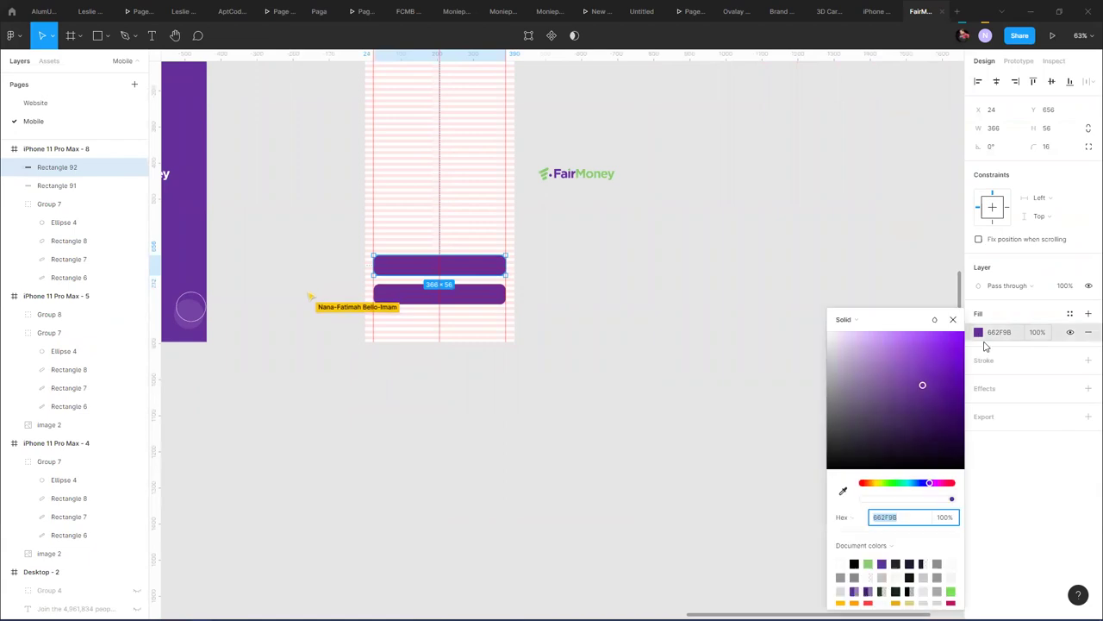
click(872, 563)
click(577, 224)
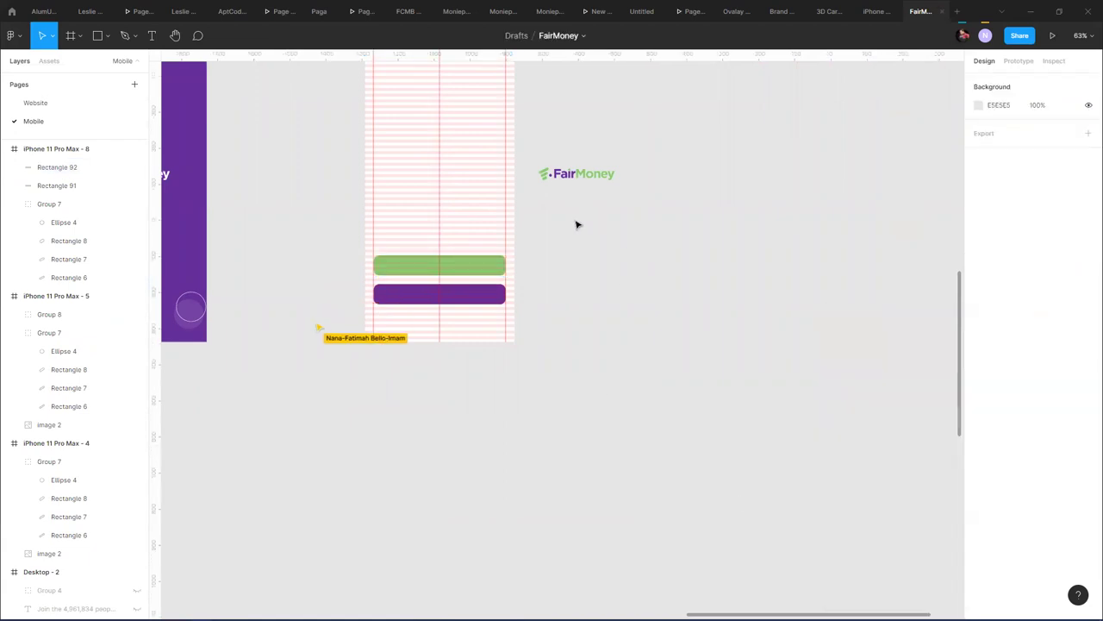
- Paste the copied Get started and Login texts onto the canvas beside the frame
click(472, 265)
scroll(468, 259, up, 5)
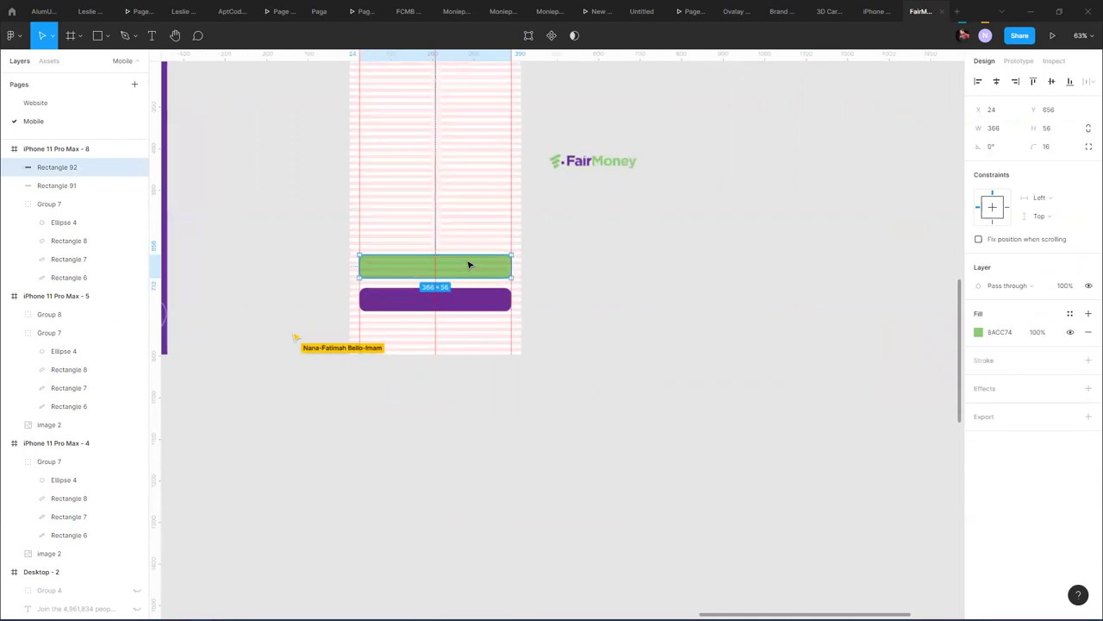
click(722, 274)
drag(721, 274, 696, 213)
key(ctrl+v)
- Give the lower button a purple 662F9B stroke and hide its fill
scroll(696, 213, left, 3)
click(488, 266)
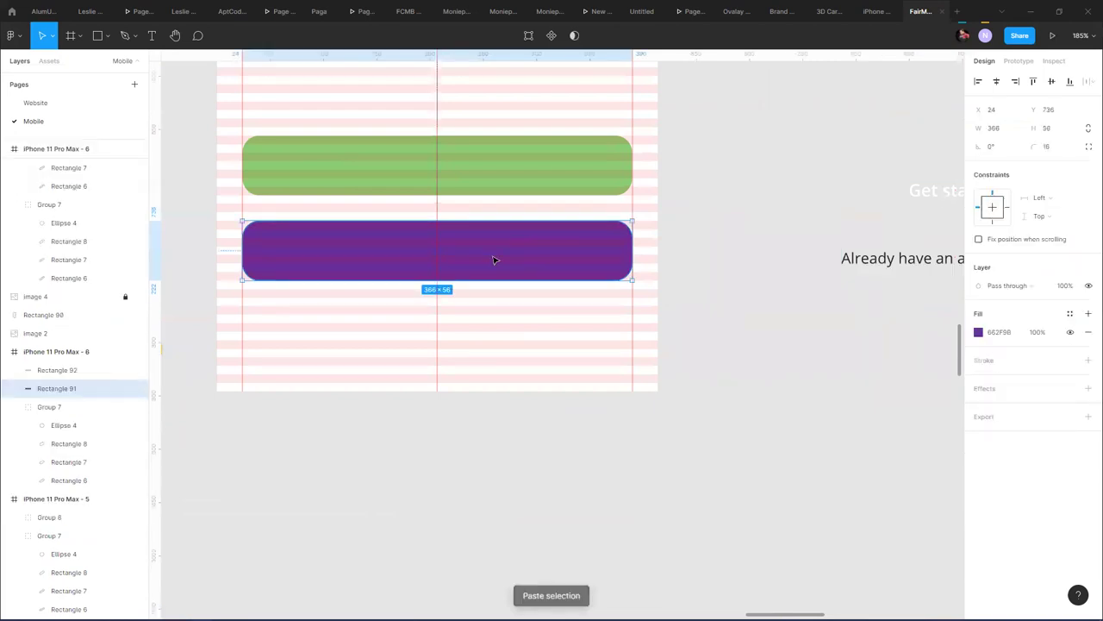
click(1088, 360)
click(1070, 332)
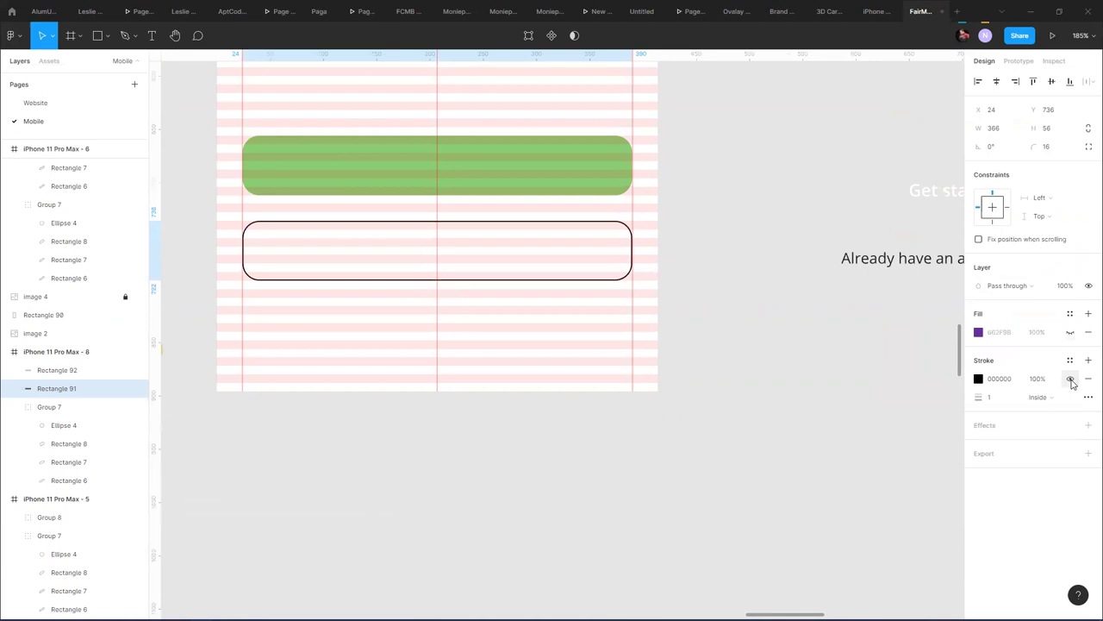
click(978, 380)
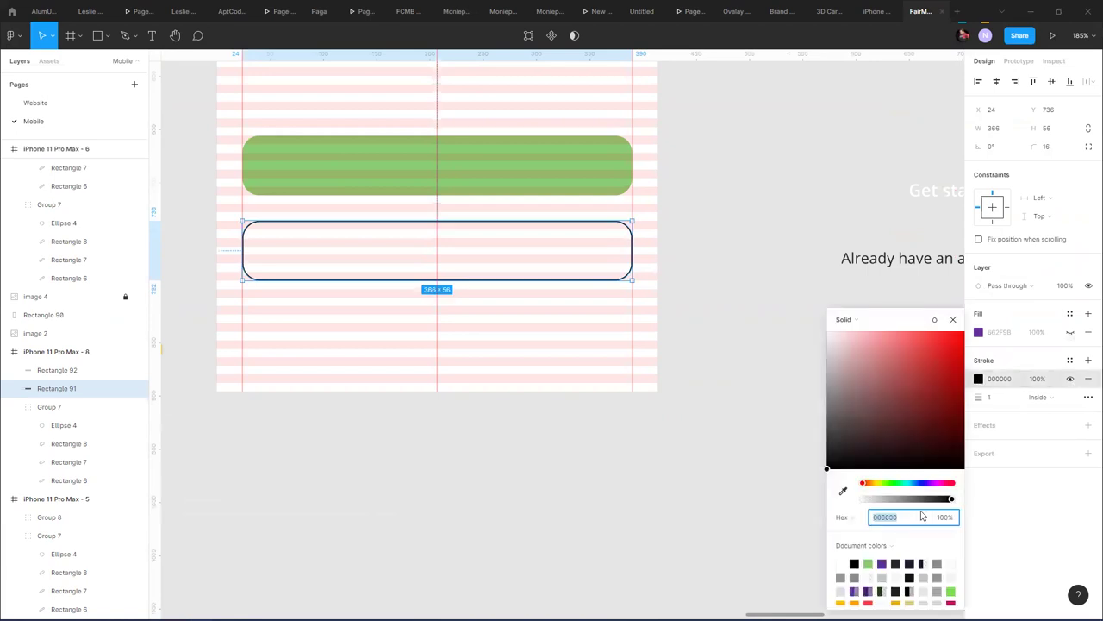
click(882, 564)
click(733, 255)
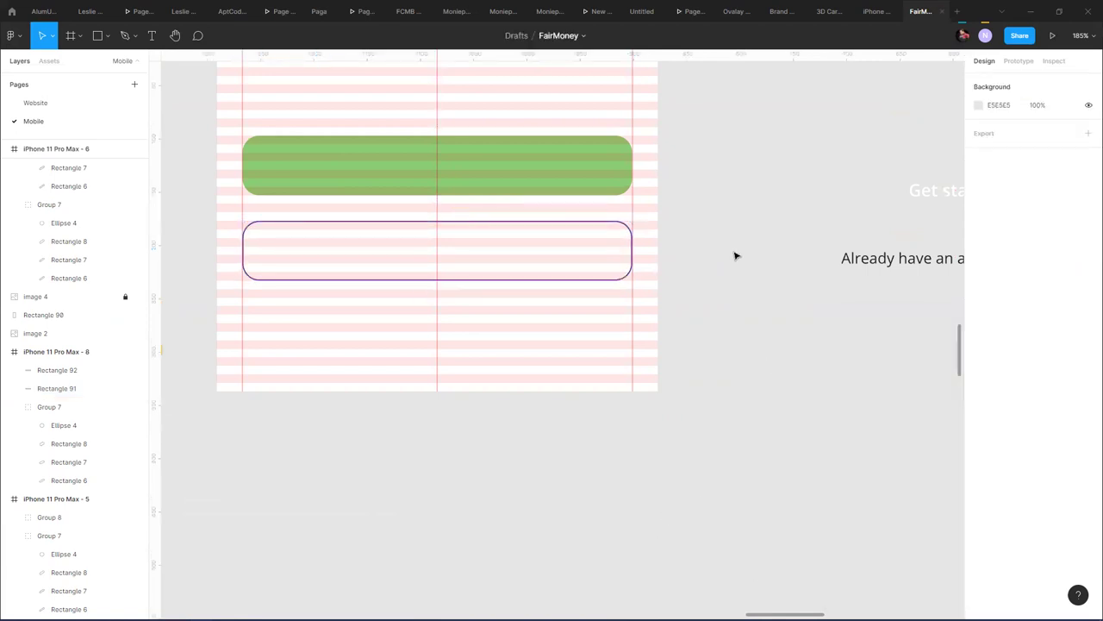
- Select the green button and the outlined button together
click(525, 224)
click(764, 222)
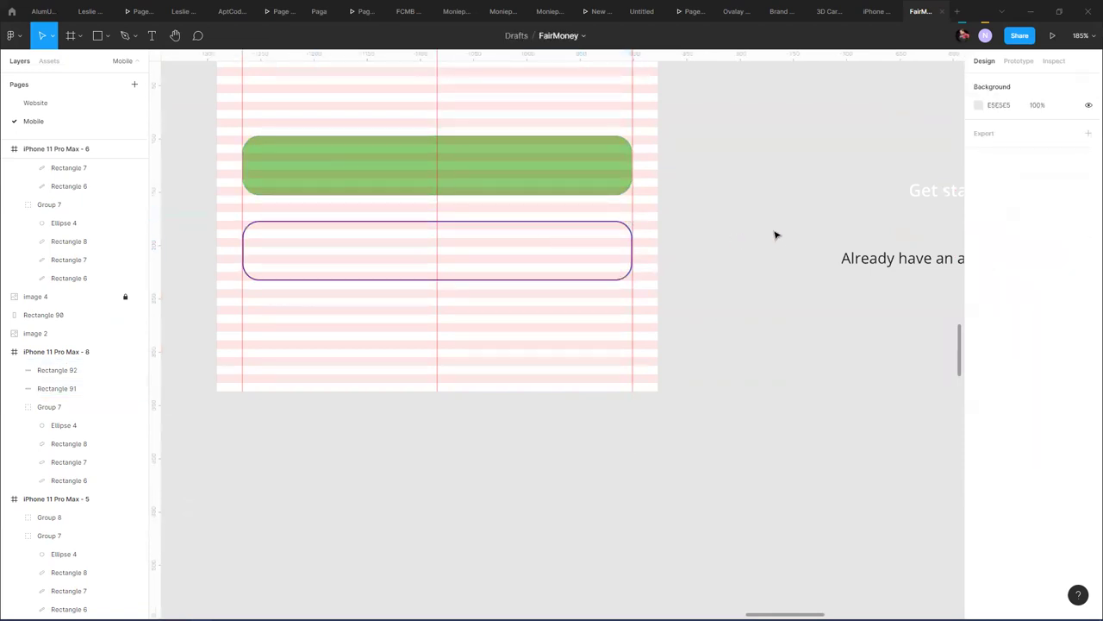
click(556, 190)
shift+click(552, 227)
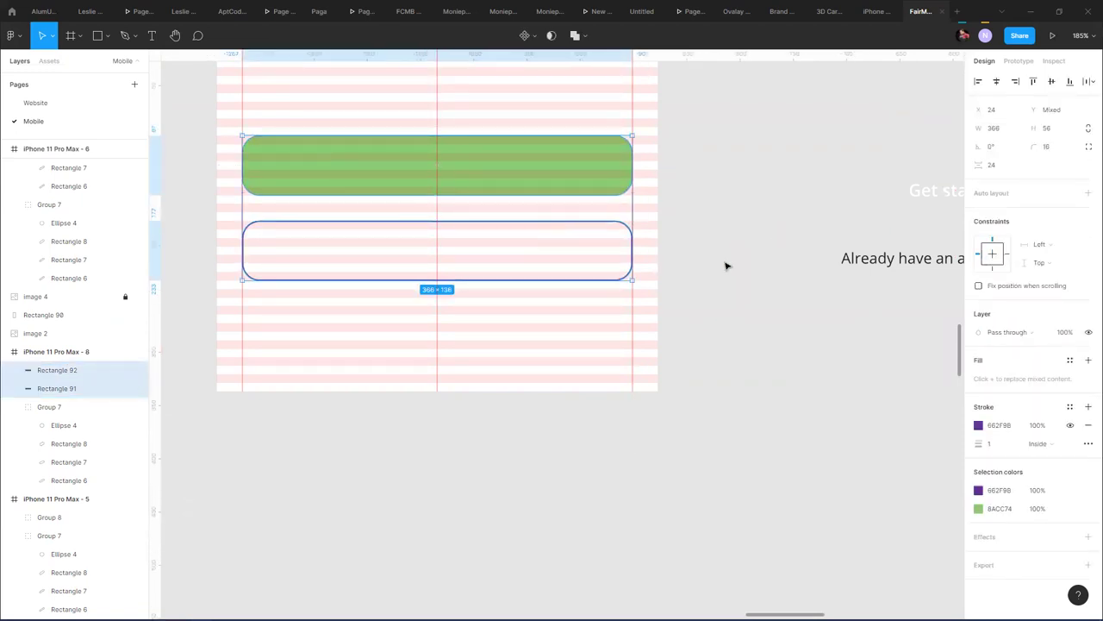
click(1048, 150)
- Round both buttons to 8 px corners and centre the Get started label, in Inter, on the green button
key(Return)
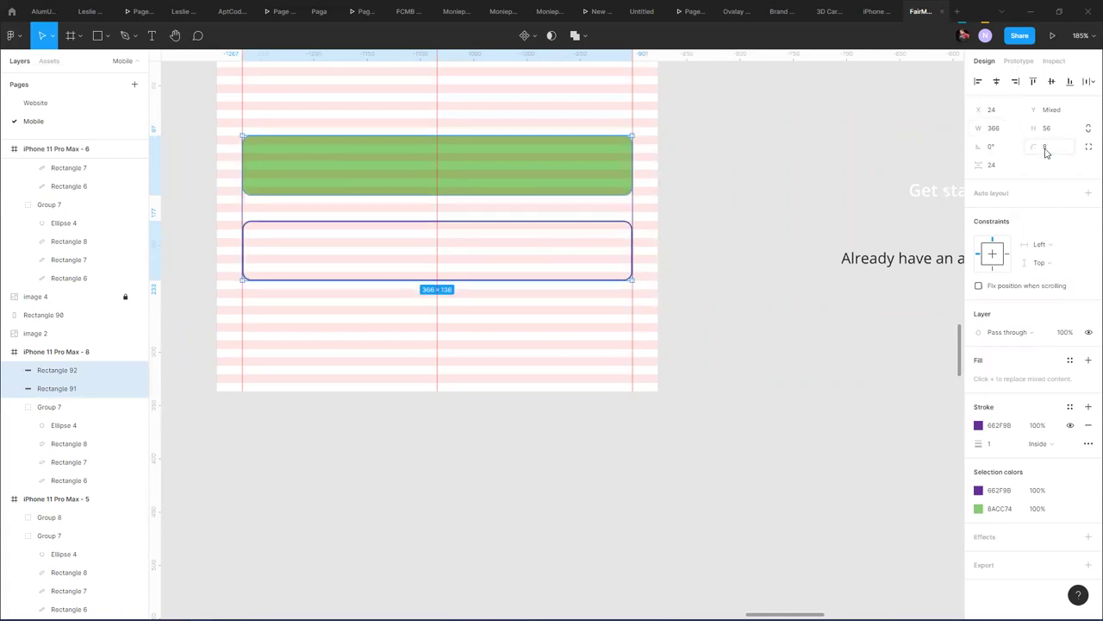
click(705, 197)
click(919, 201)
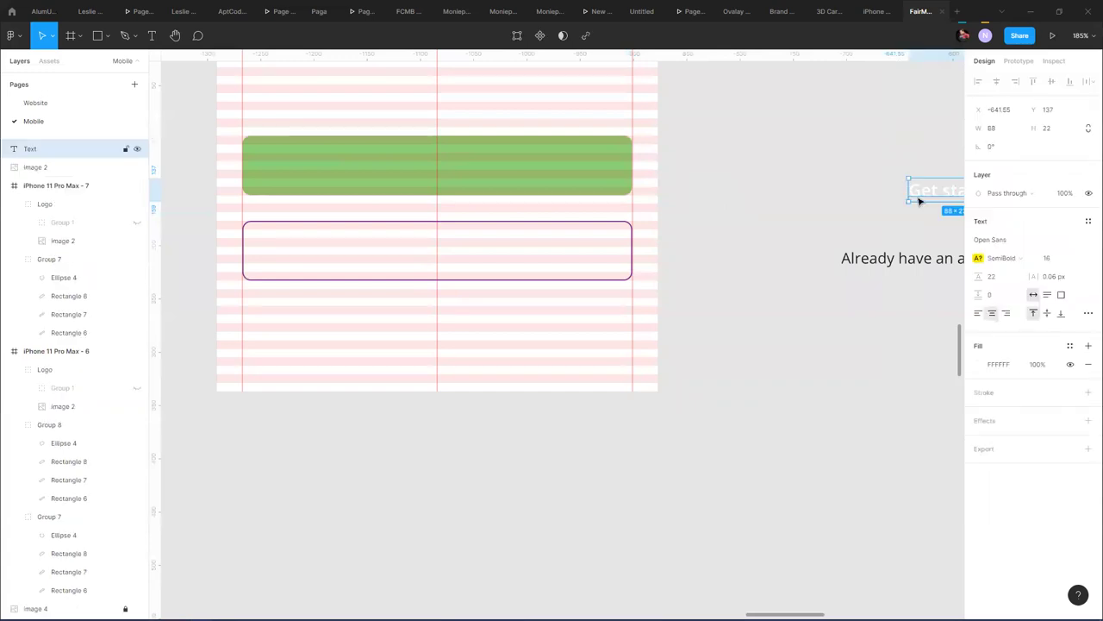
drag(920, 195, 406, 167)
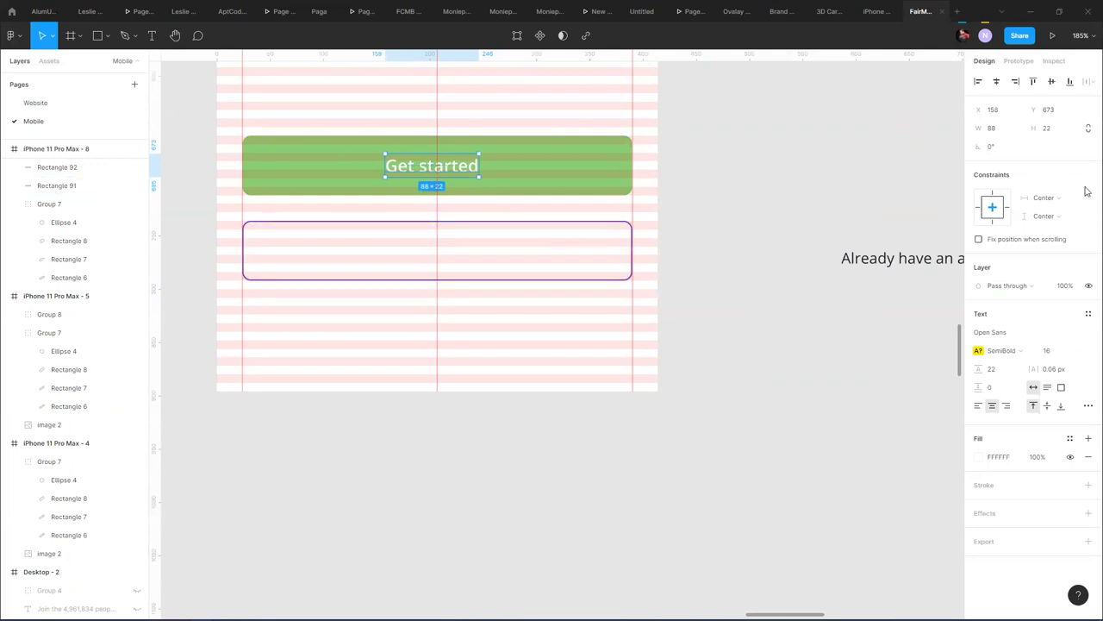
click(1015, 332)
text(Inter)
key(Return)
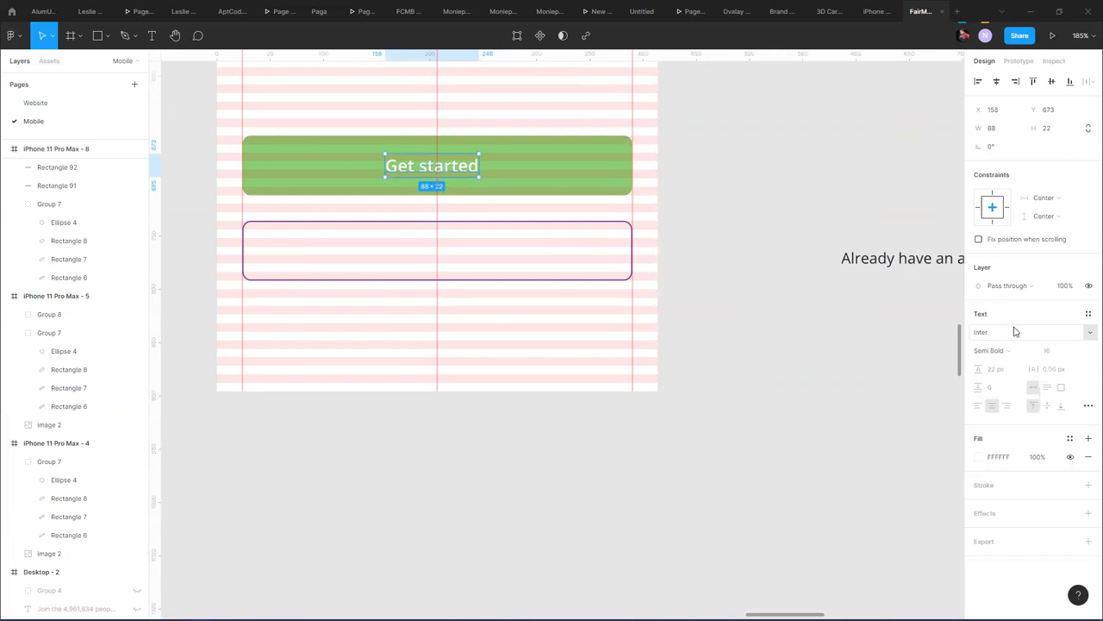
- Hide the pink Rows layout grid on the iPhone 11 Pro Max - 8 frame
click(377, 444)
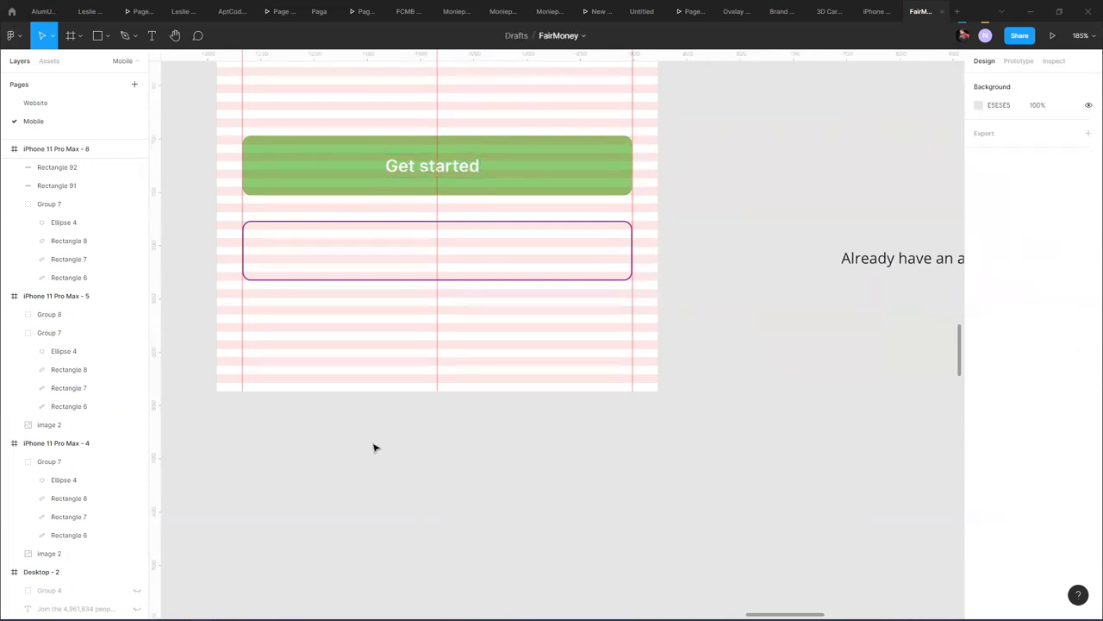
scroll(377, 444, down, 5)
scroll(363, 447, left, 6)
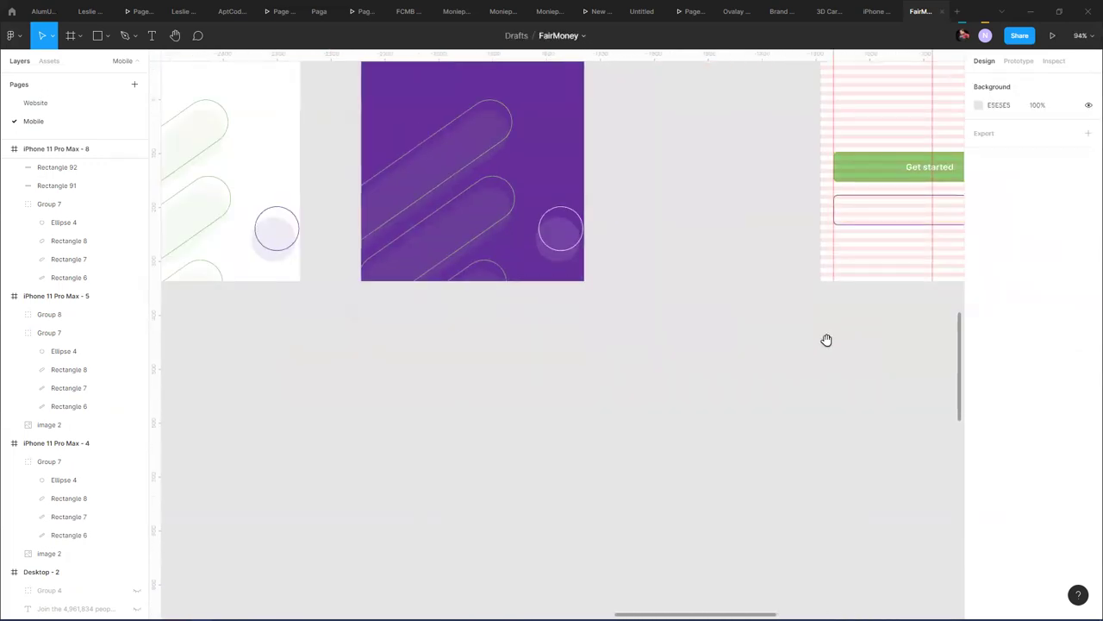
scroll(687, 348, down, 1)
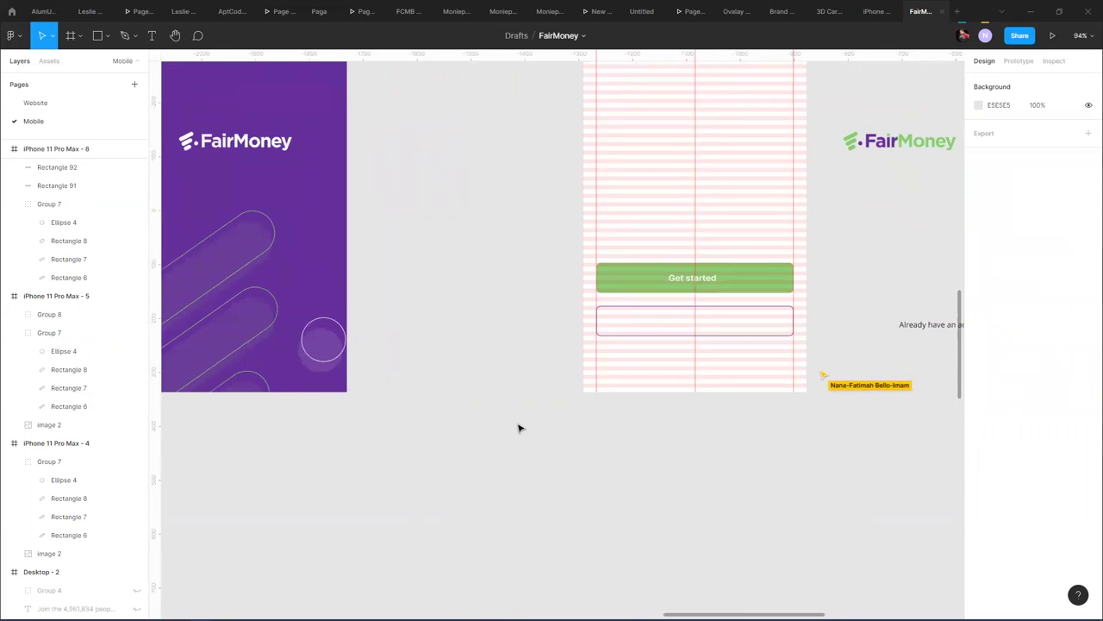
drag(584, 296, 326, 300)
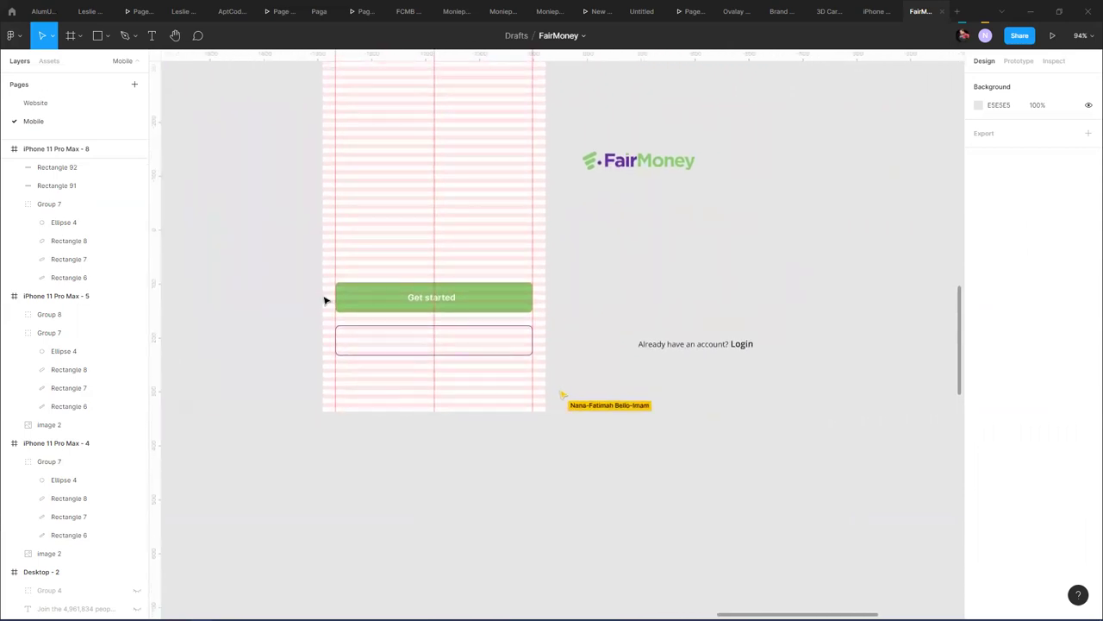
click(438, 299)
drag(605, 268, 620, 431)
click(398, 97)
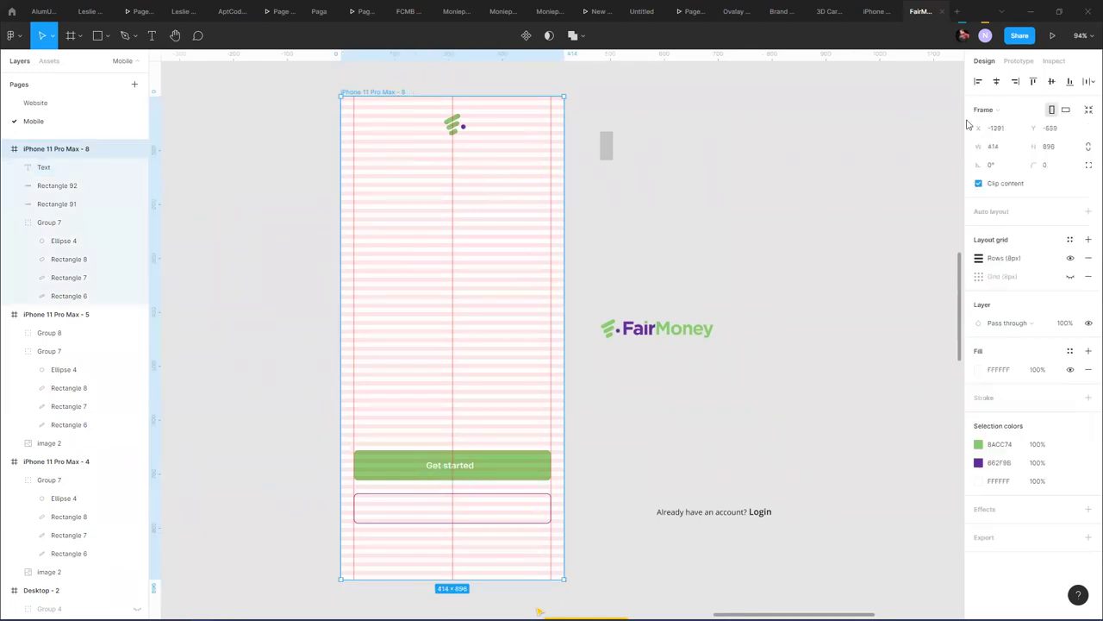
click(1071, 258)
click(612, 443)
drag(613, 475, 722, 311)
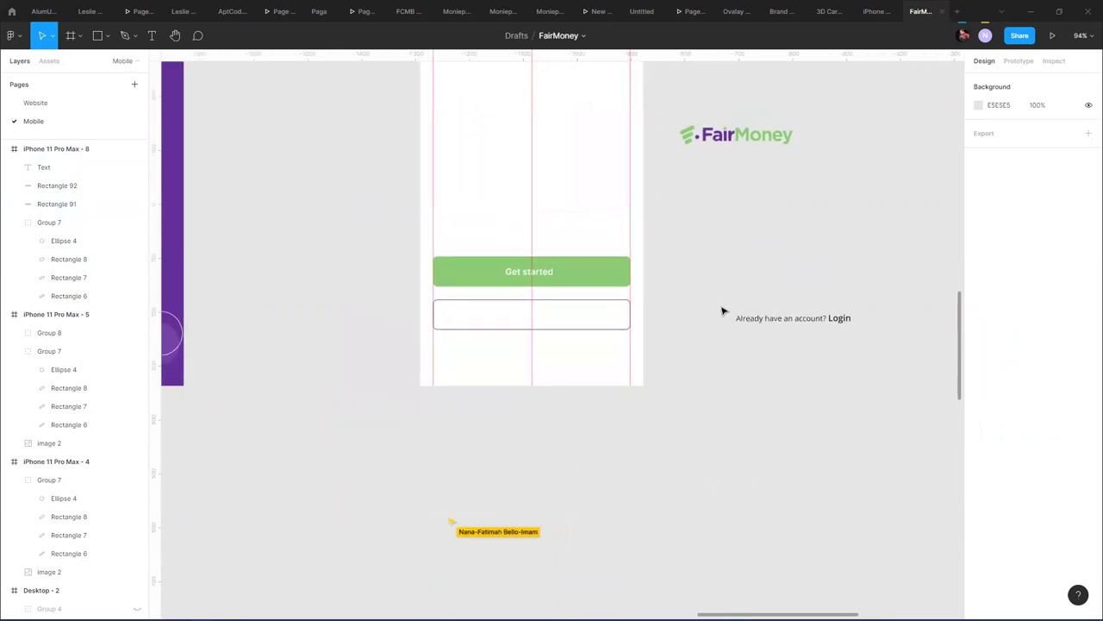
- Turn Rectangle 91's 662F9B fill back on at 18% opacity and hide its stroke
click(543, 278)
scroll(541, 274, up, 3)
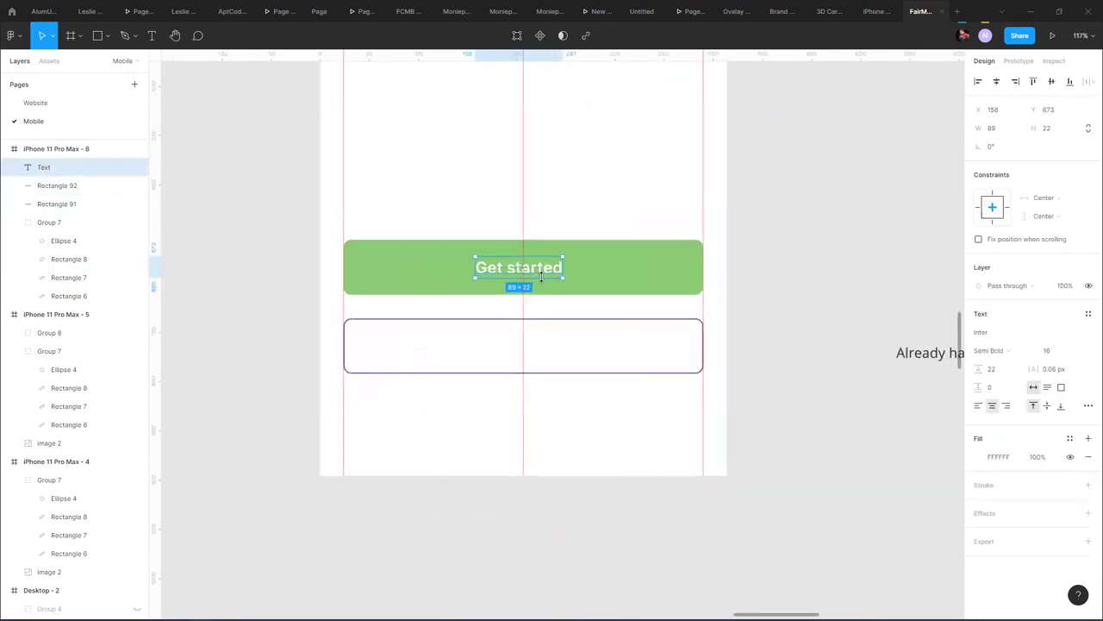
click(572, 325)
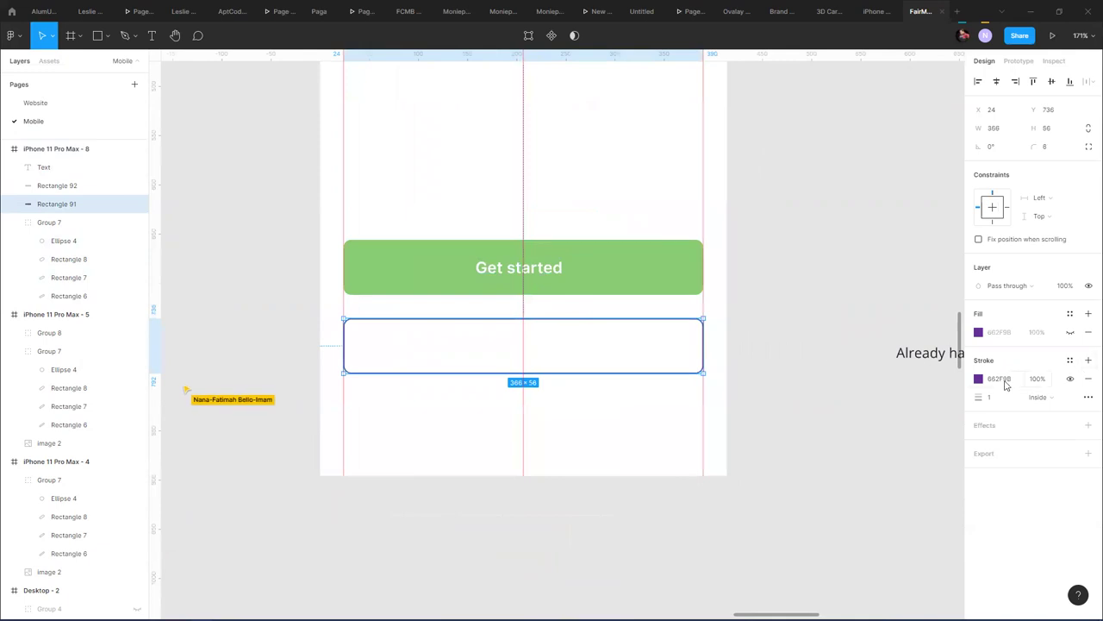
click(1070, 333)
click(979, 332)
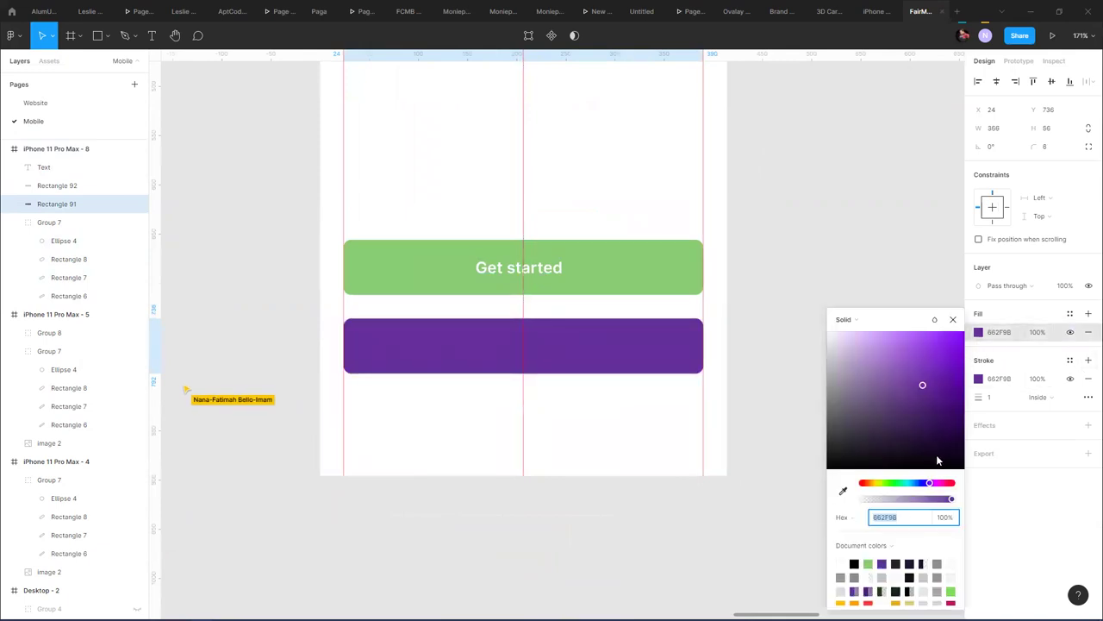
drag(901, 500, 873, 504)
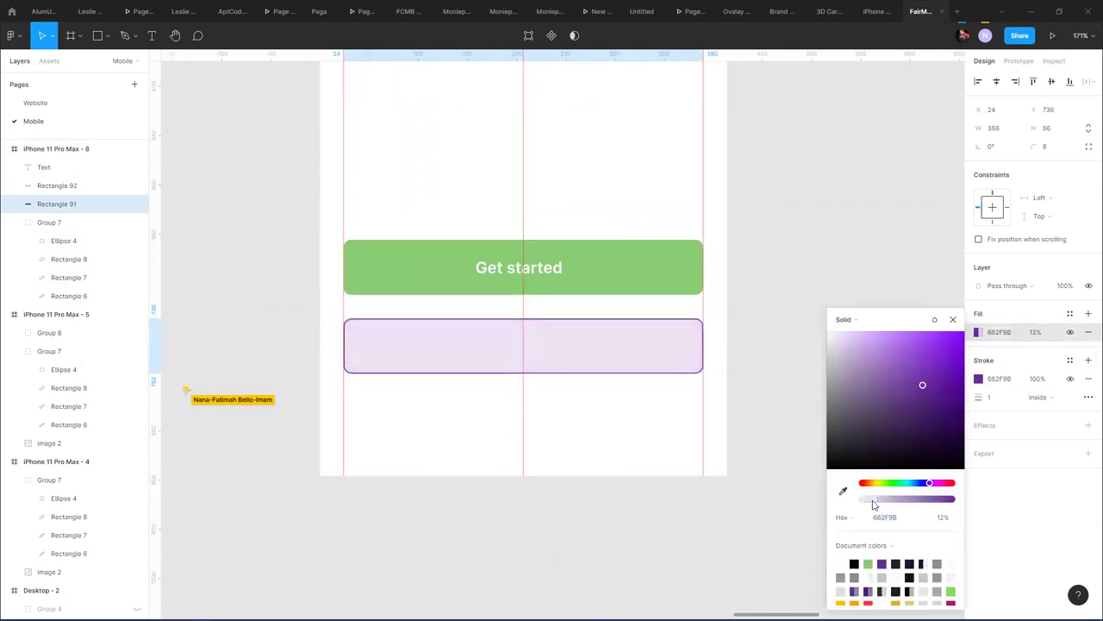
click(1069, 379)
mouse_move(876, 502)
mouse_down()
mouse_move(902, 500)
mouse_move(879, 500)
mouse_up()
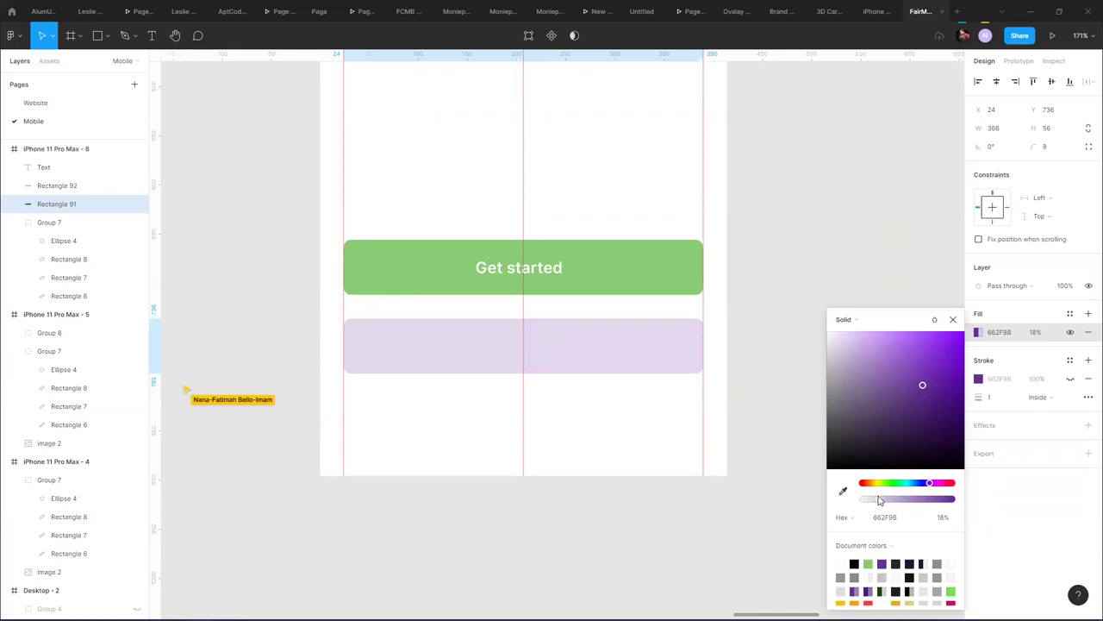
click(805, 267)
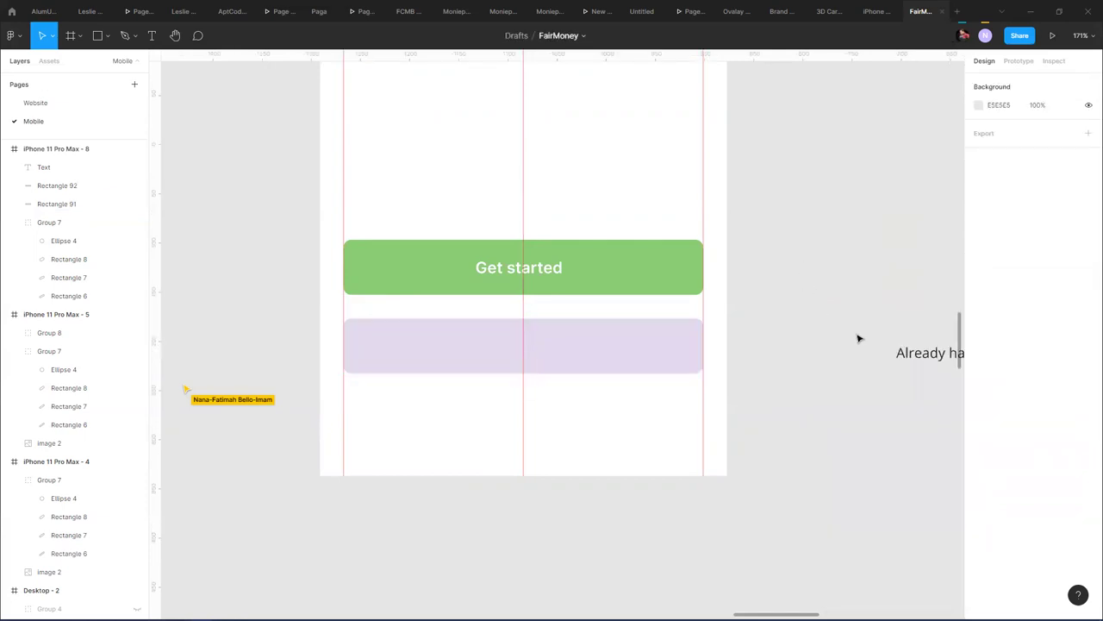
- Paste the Get started text's properties onto the 'Already have an account? Login' text
click(912, 355)
click(552, 273)
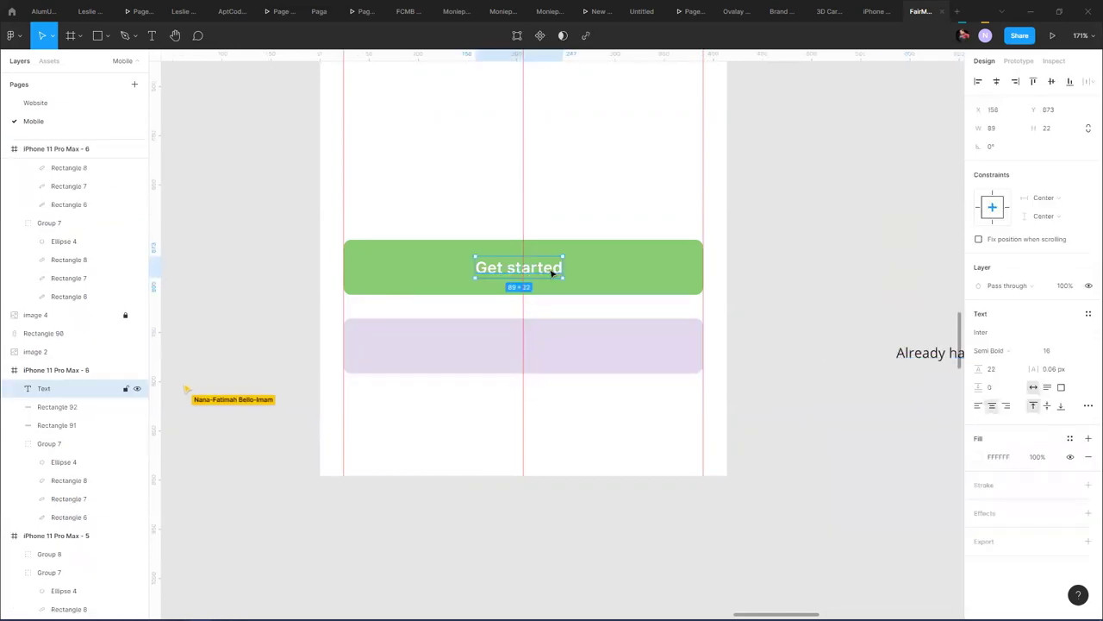
right_click(552, 275)
mouse_move(600, 584)
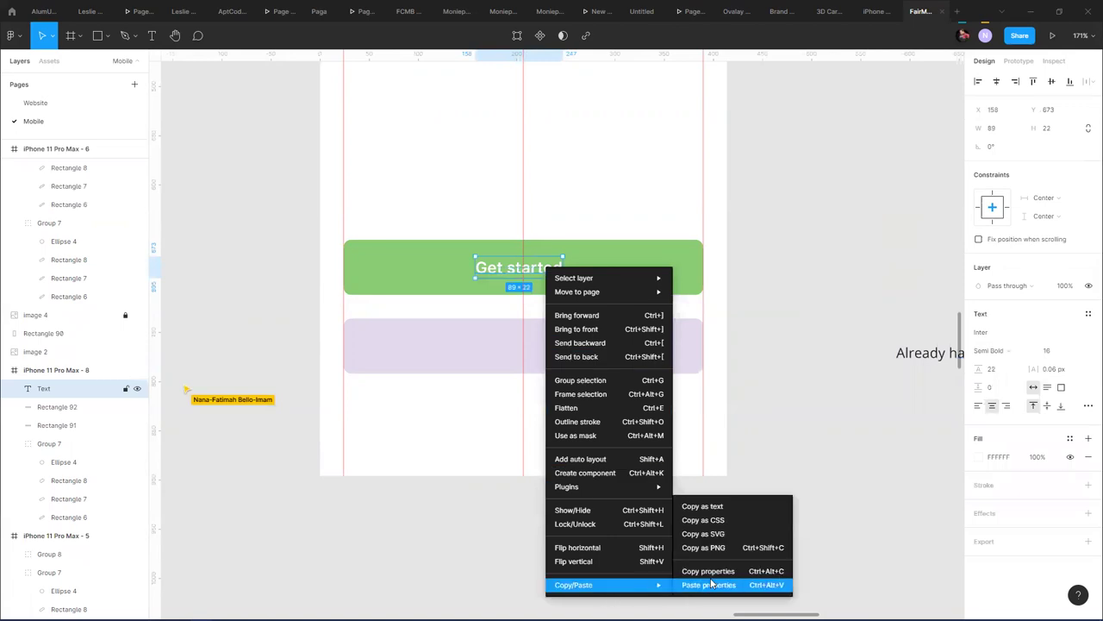
click(715, 570)
click(918, 362)
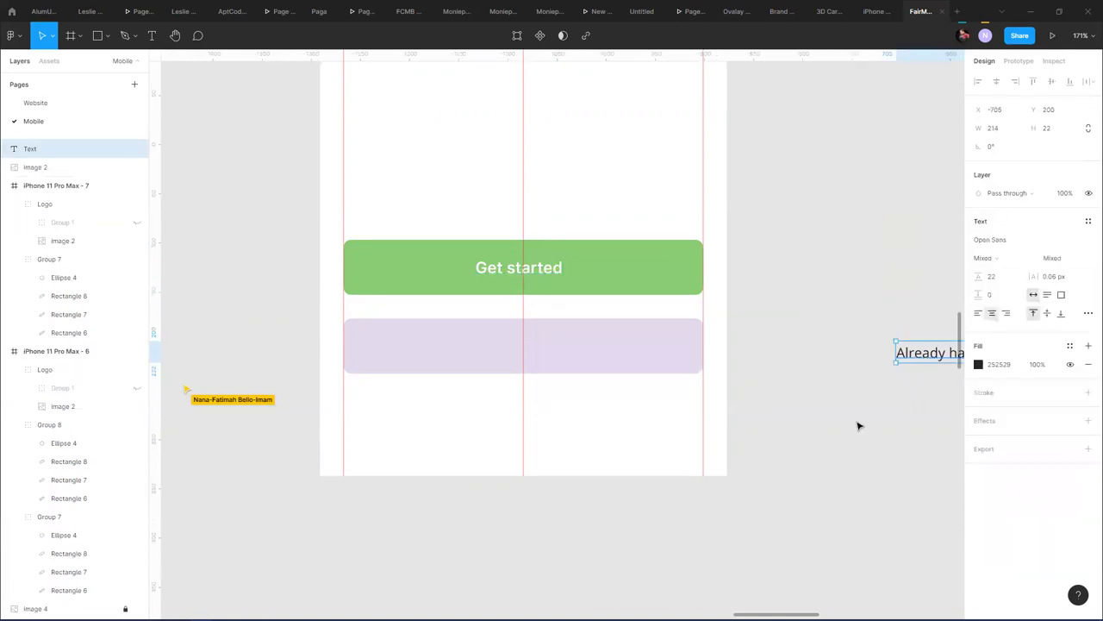
right_click(927, 362)
mouse_move(957, 602)
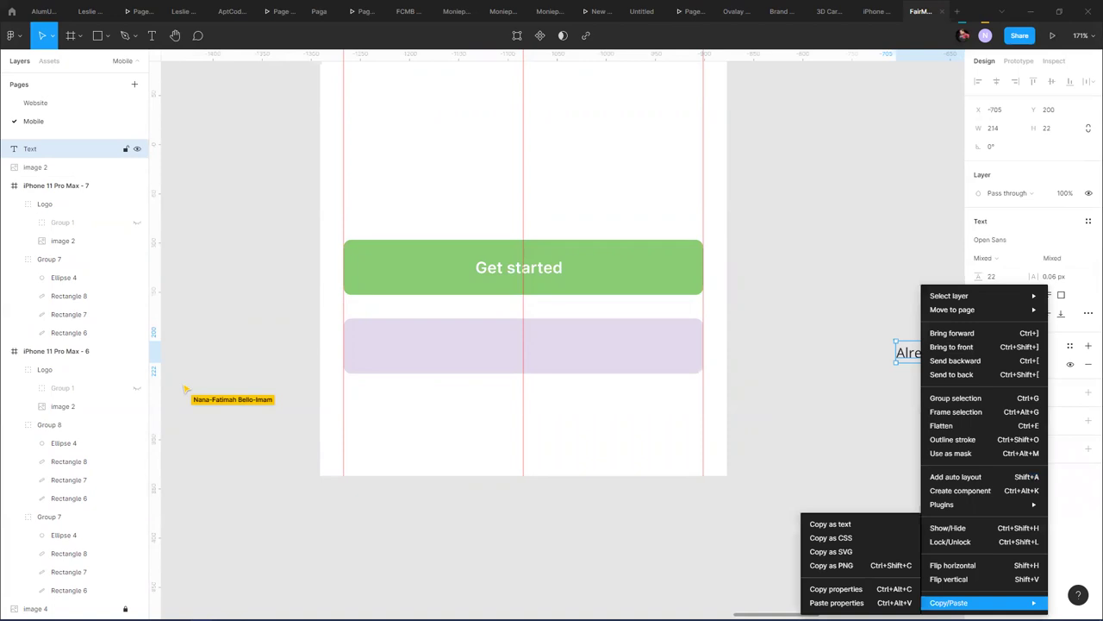
click(901, 603)
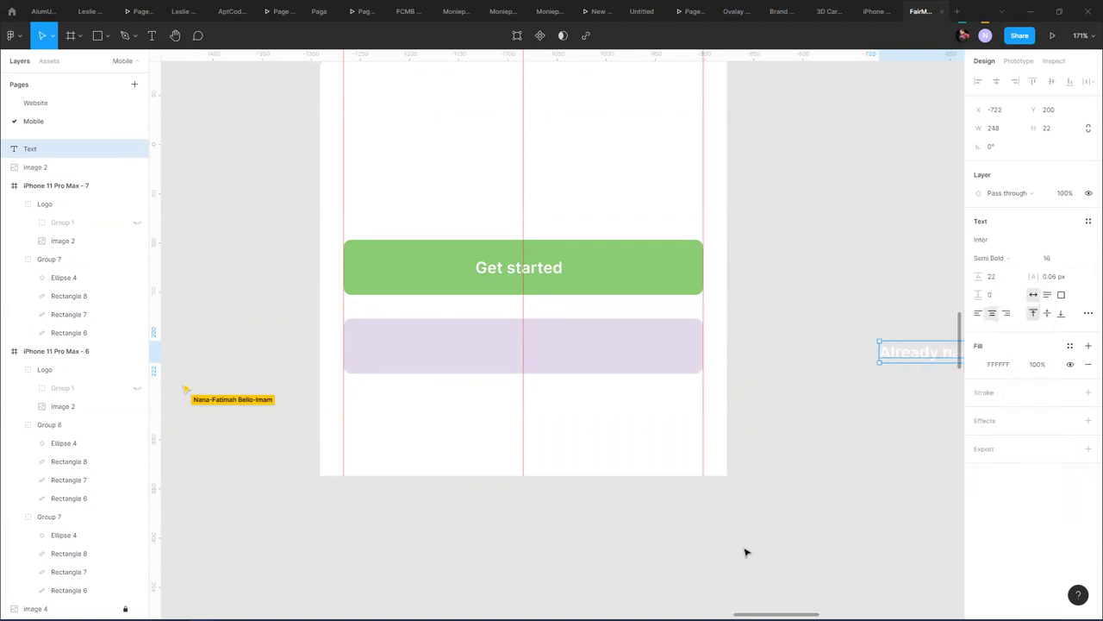
- Colour the login text purple and move it onto the tinted button
click(981, 365)
click(887, 562)
click(900, 336)
drag(900, 344, 431, 348)
- Centre the login text on its button and move the small grey rectangle out of the way
click(791, 311)
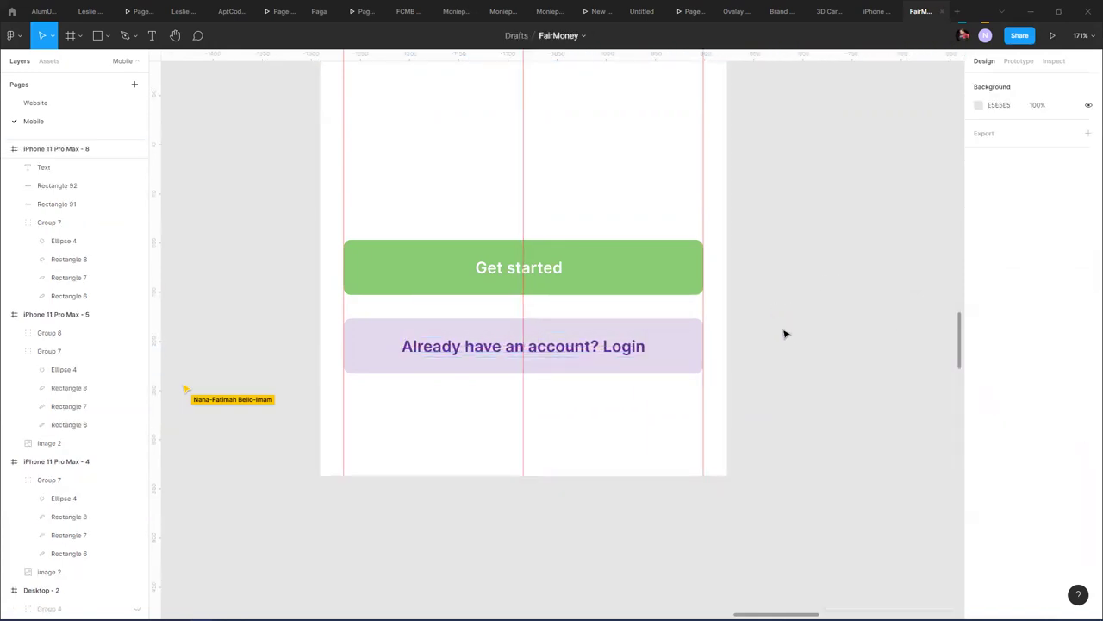
scroll(784, 334, down, 5)
drag(791, 325, 753, 492)
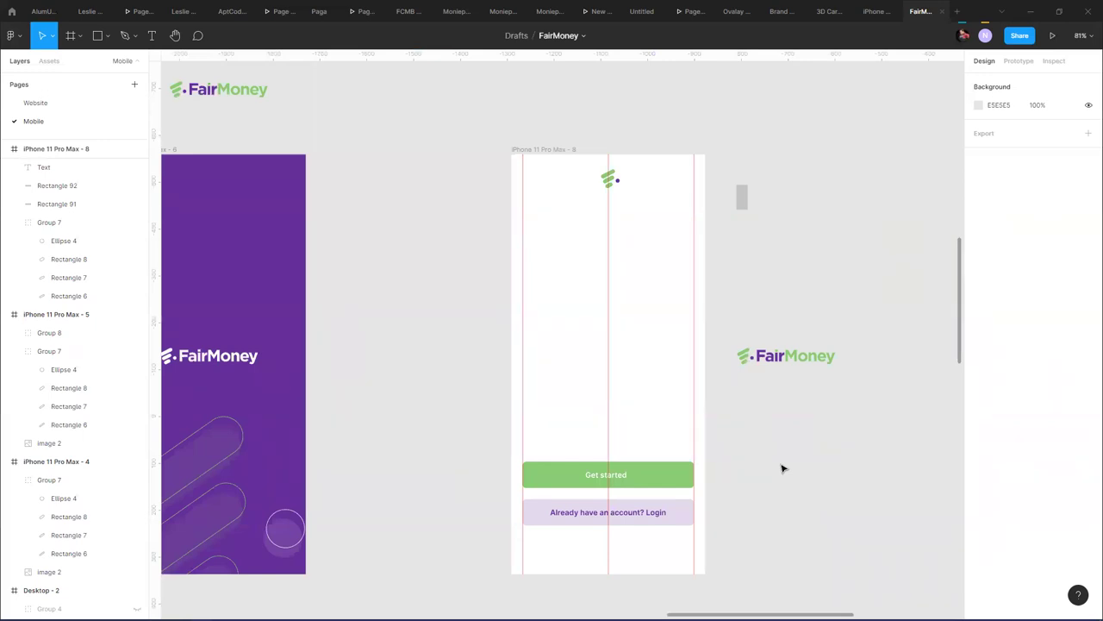
drag(775, 416, 743, 147)
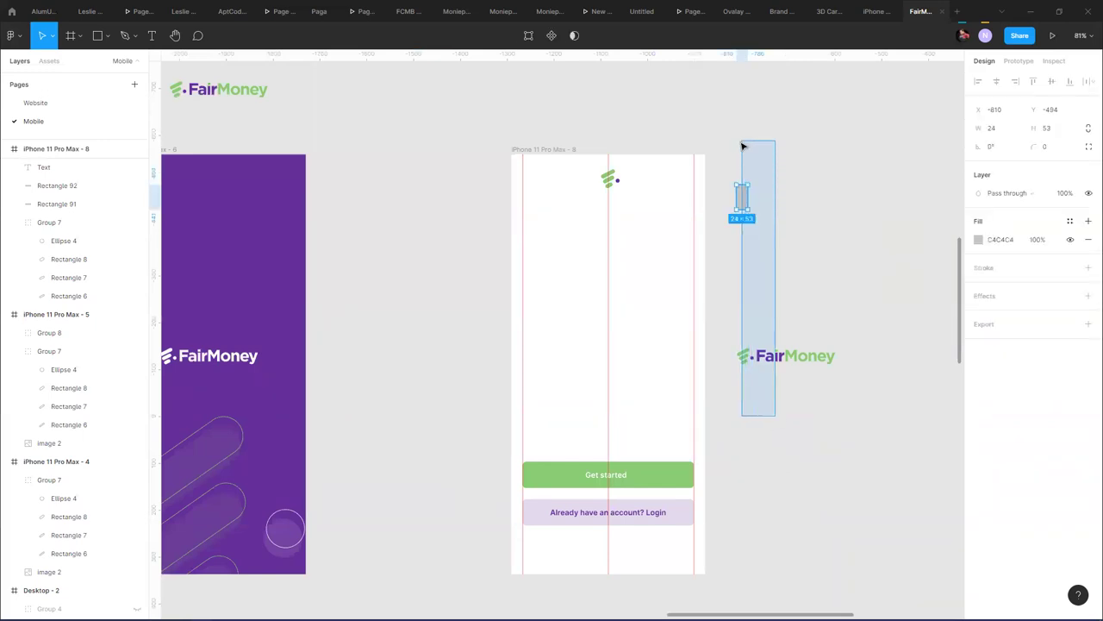
key(Escape)
drag(743, 200, 541, 81)
- Alt-drag frame 8 to create the duplicate iPhone 11 Pro Max - 9
click(560, 149)
drag(560, 149, 857, 176)
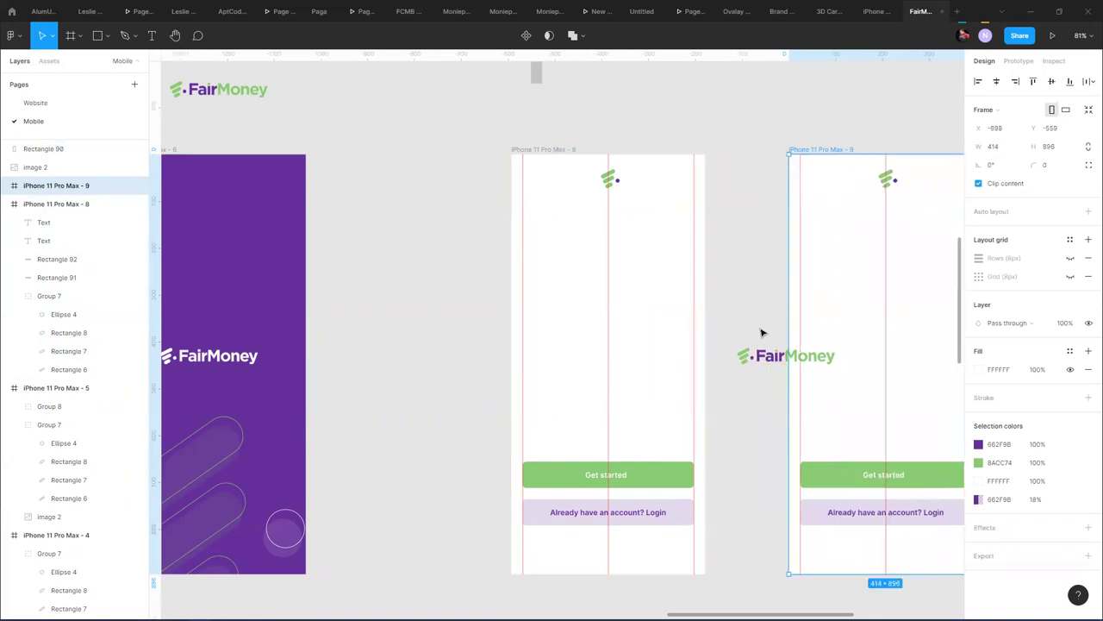
key(Escape)
- Hide the loose FairMoney logo image
right_click(768, 360)
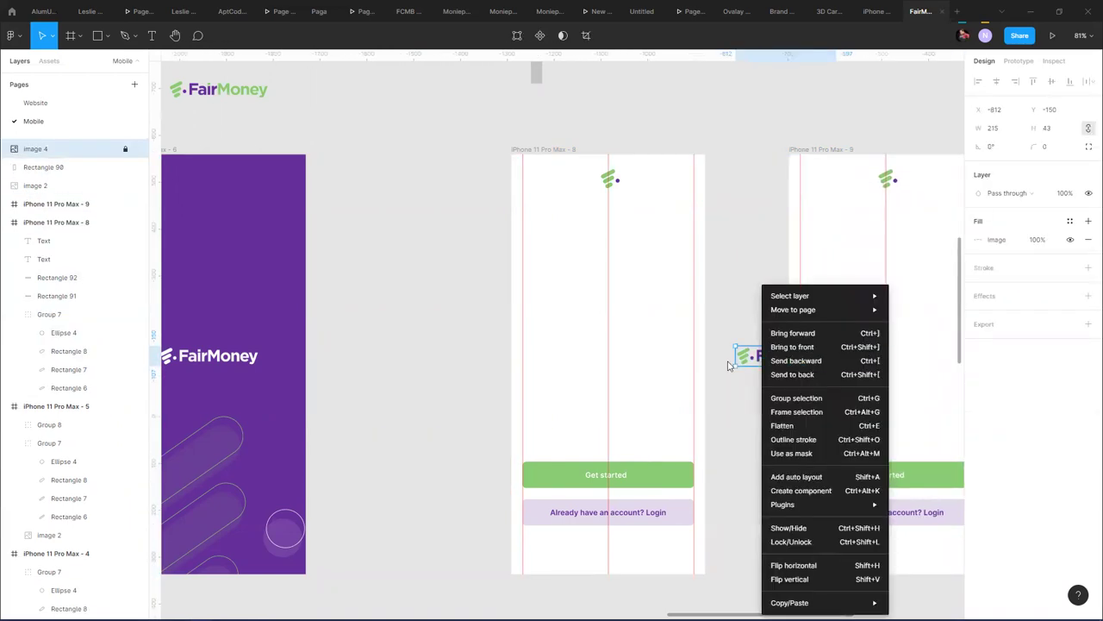
click(141, 151)
click(136, 149)
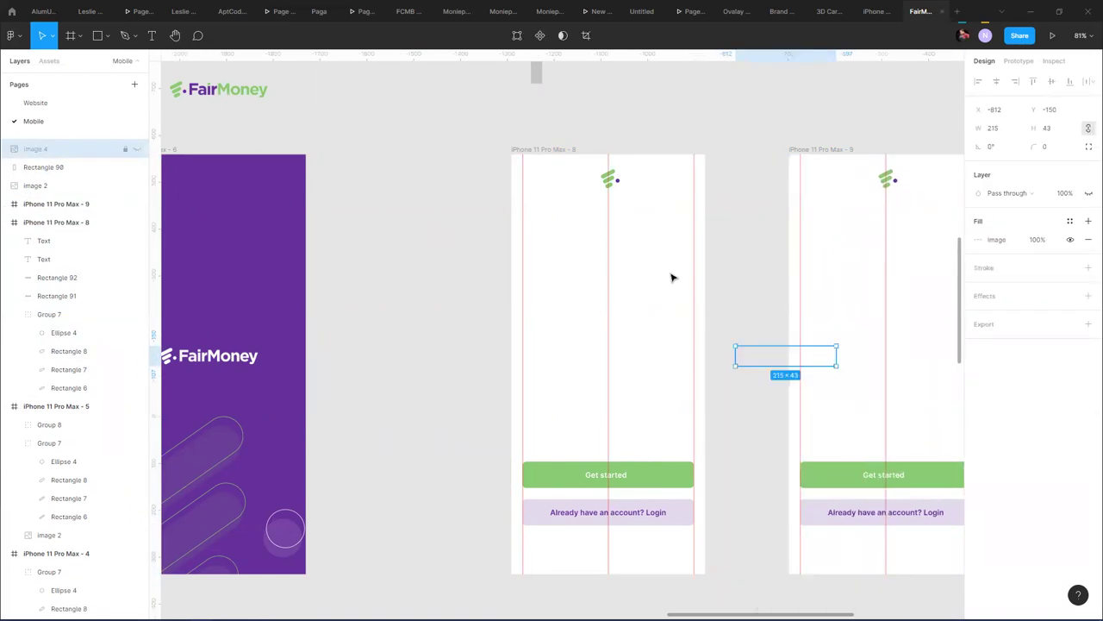
key(Escape)
drag(742, 232, 554, 184)
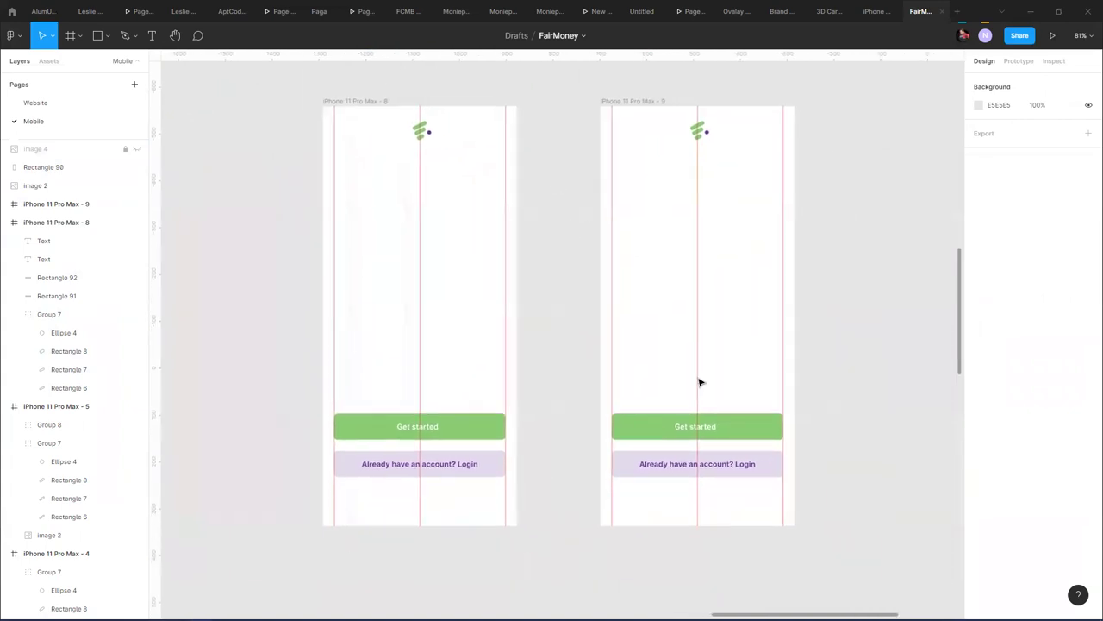
- Make frame 9's login button fill solid purple at 100% opacity
click(741, 464)
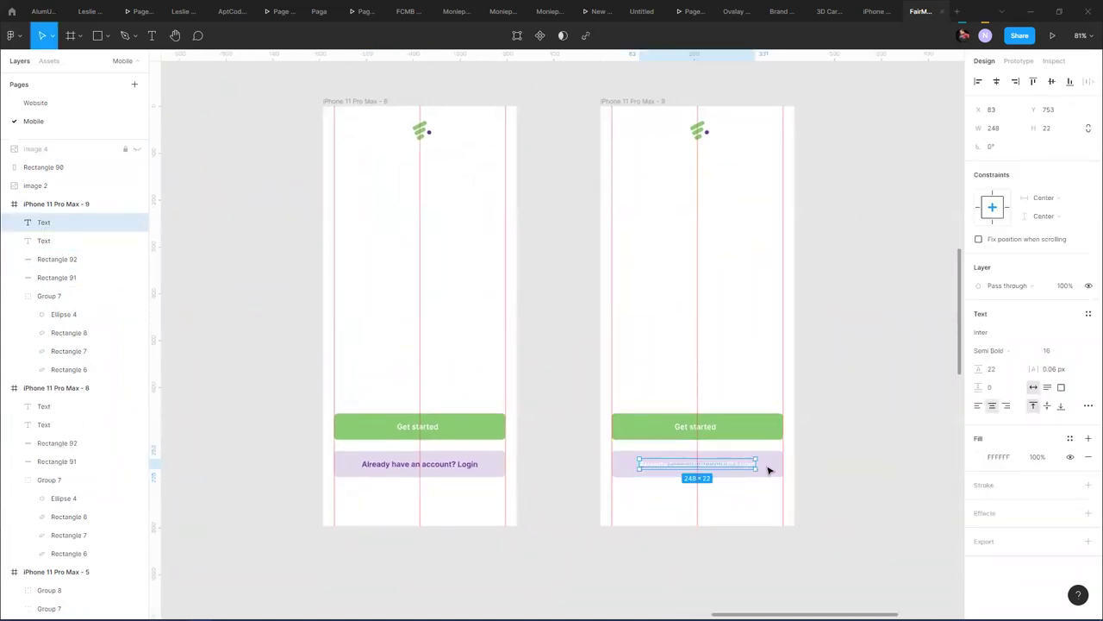
click(772, 470)
scroll(772, 470, left, 1)
key(0)
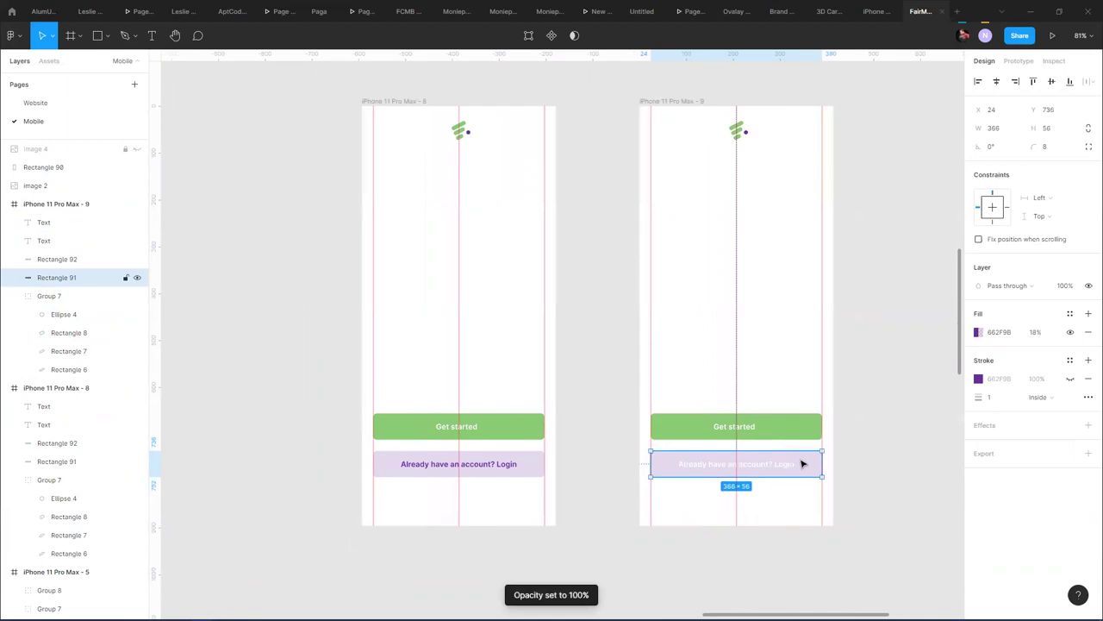
click(978, 332)
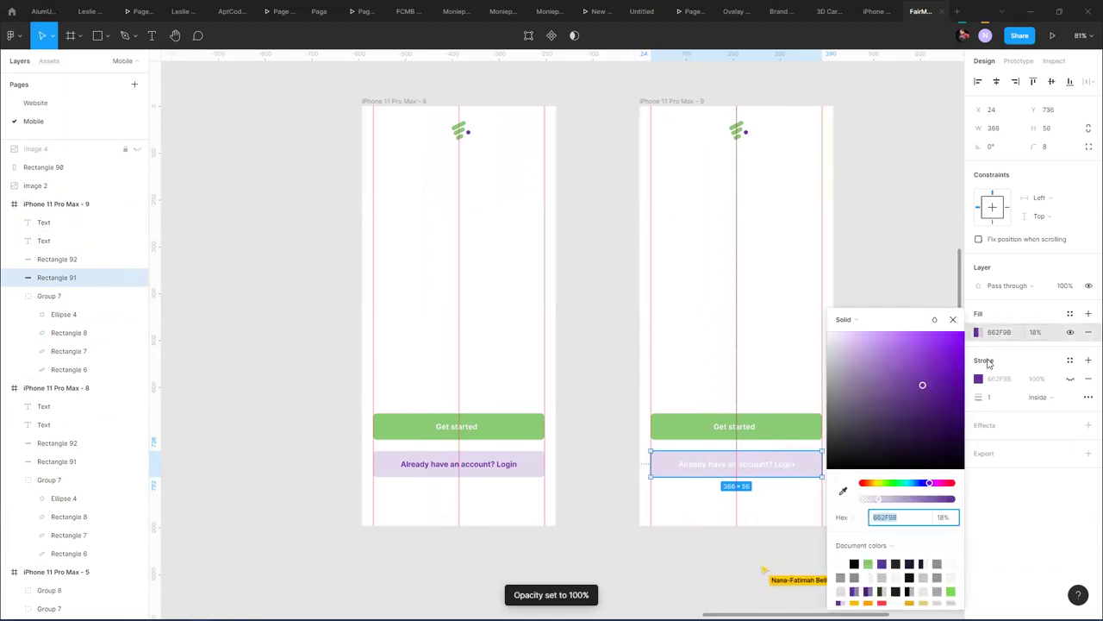
click(903, 499)
drag(922, 498, 953, 498)
- Duplicate frame 9 to its right as iPhone 11 Pro Max - 10
click(894, 221)
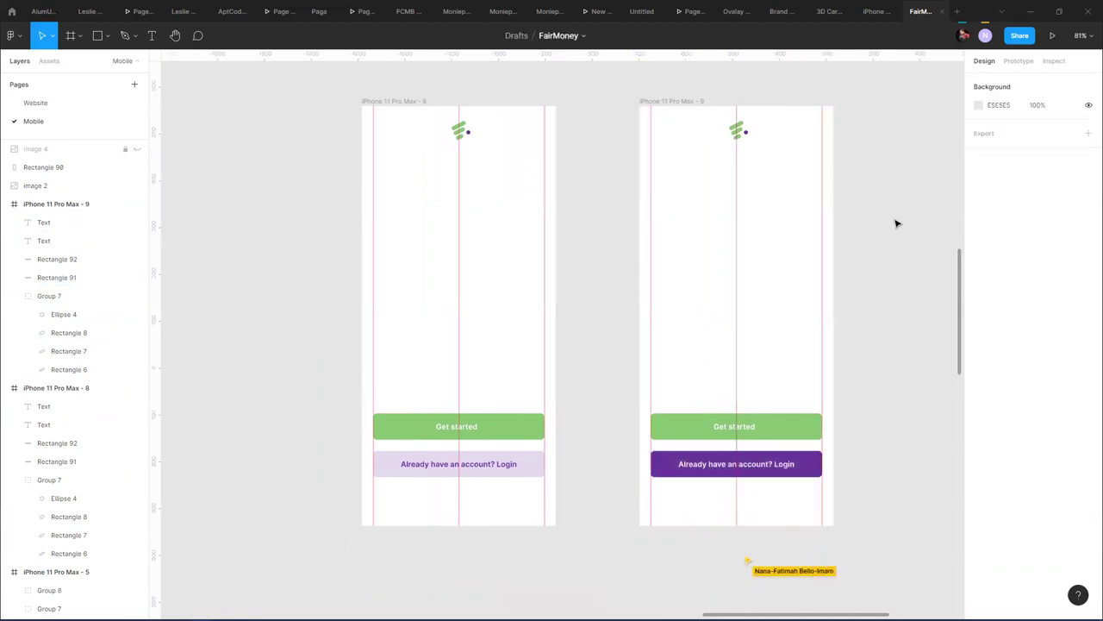
drag(867, 281, 590, 293)
drag(491, 131, 736, 167)
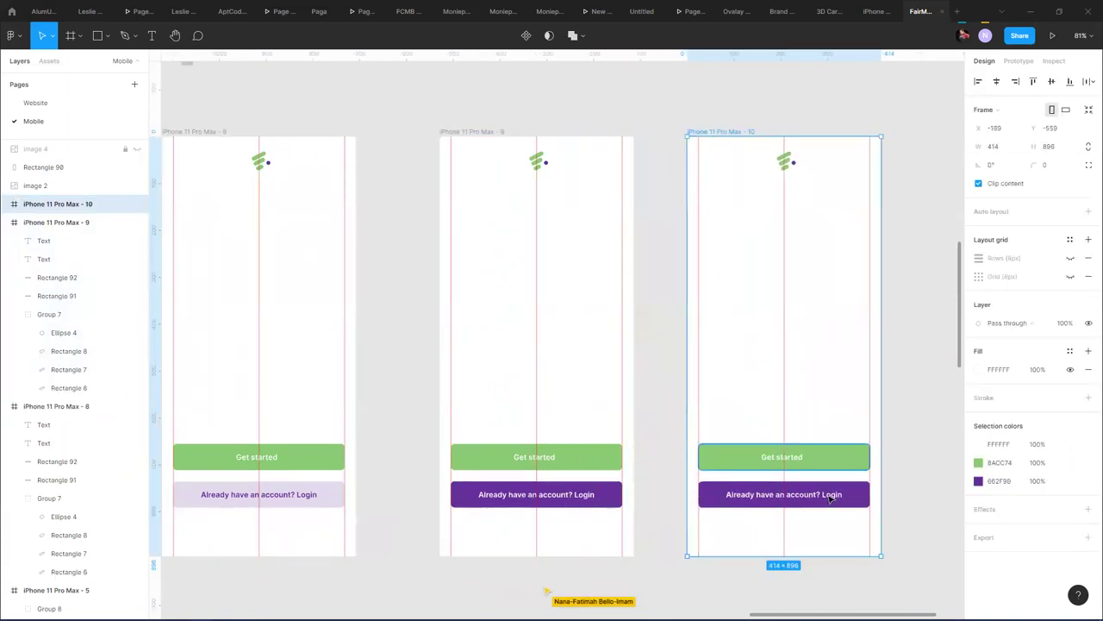
- Delete the duplicate frame 10
click(830, 498)
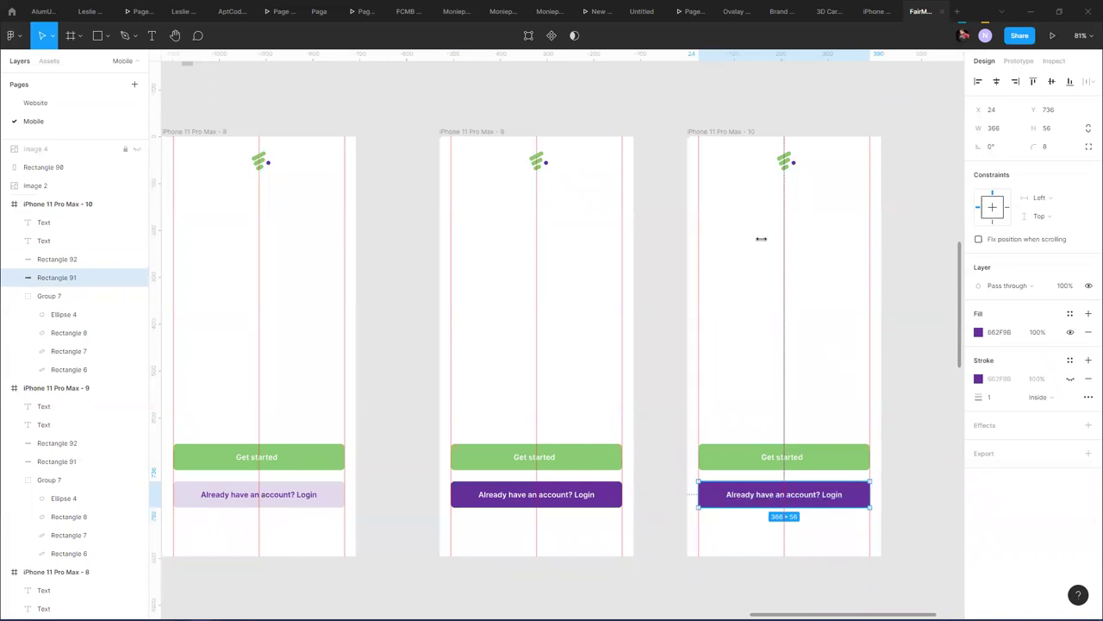
click(748, 140)
key(Delete)
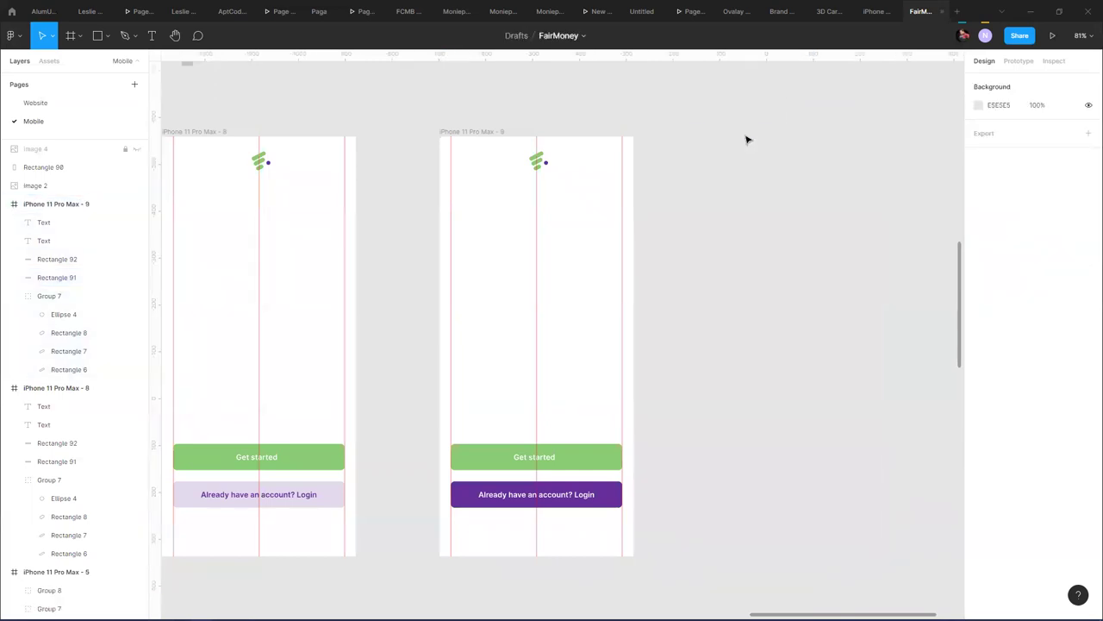
- Duplicate frame 8 and make its login button outline-only, with no fill and a purple stroke
drag(209, 135, 751, 165)
click(862, 494)
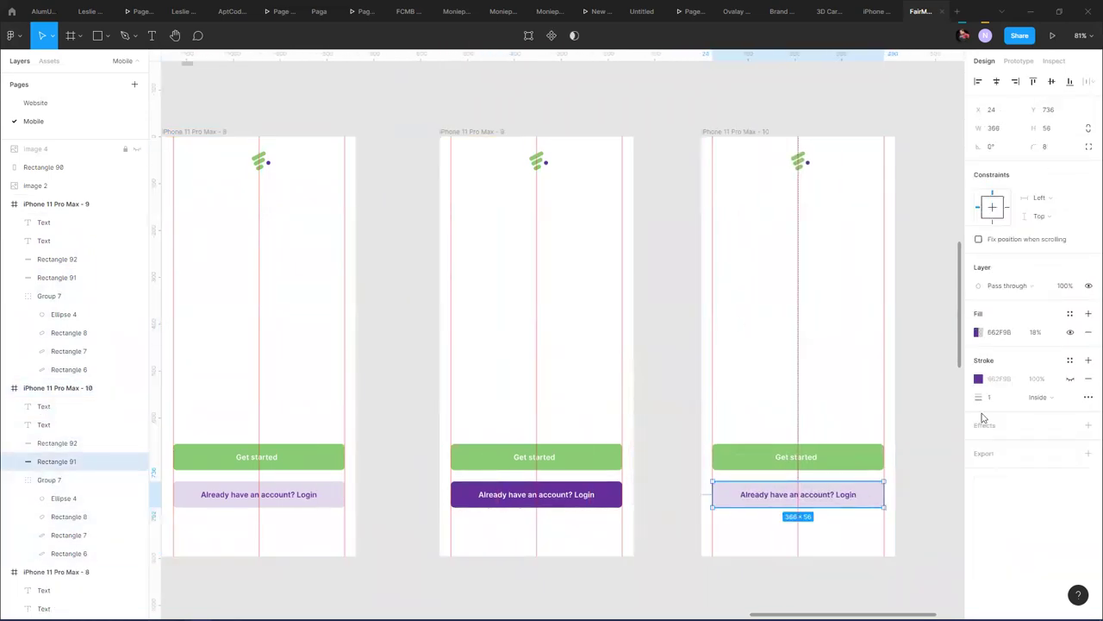
click(1069, 332)
click(1070, 378)
click(928, 341)
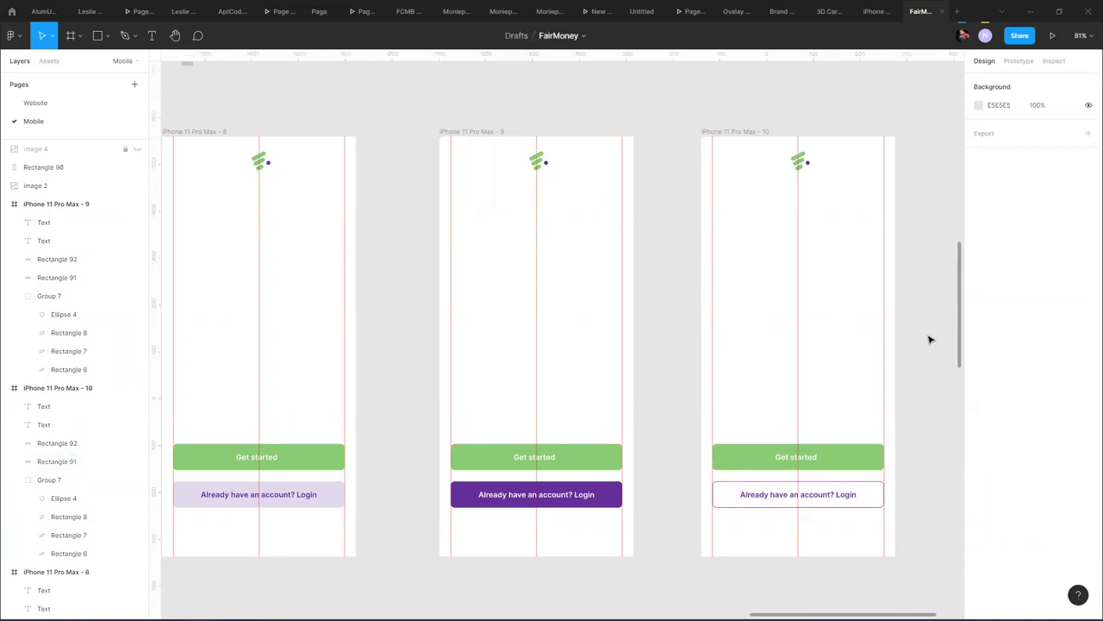
scroll(626, 101, left, 3)
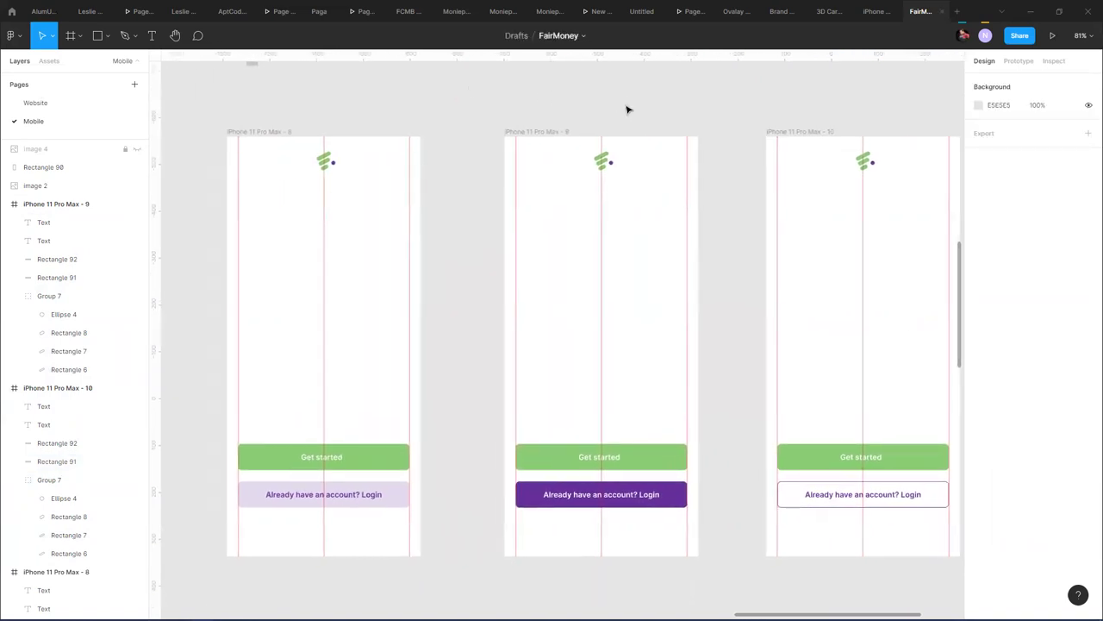
scroll(628, 110, down, 3)
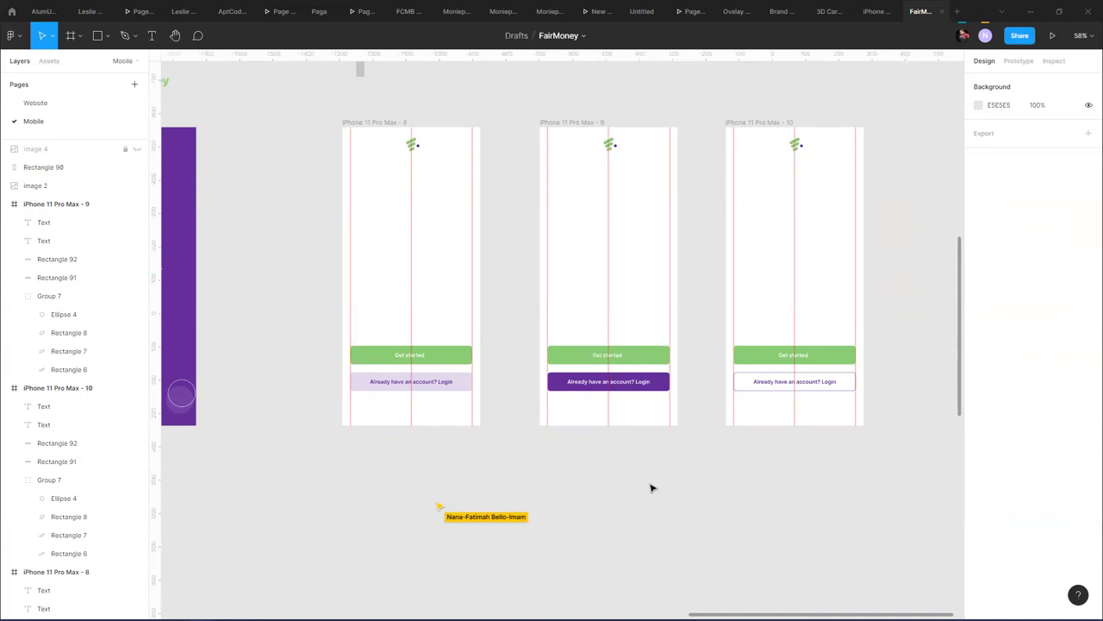
click(596, 384)
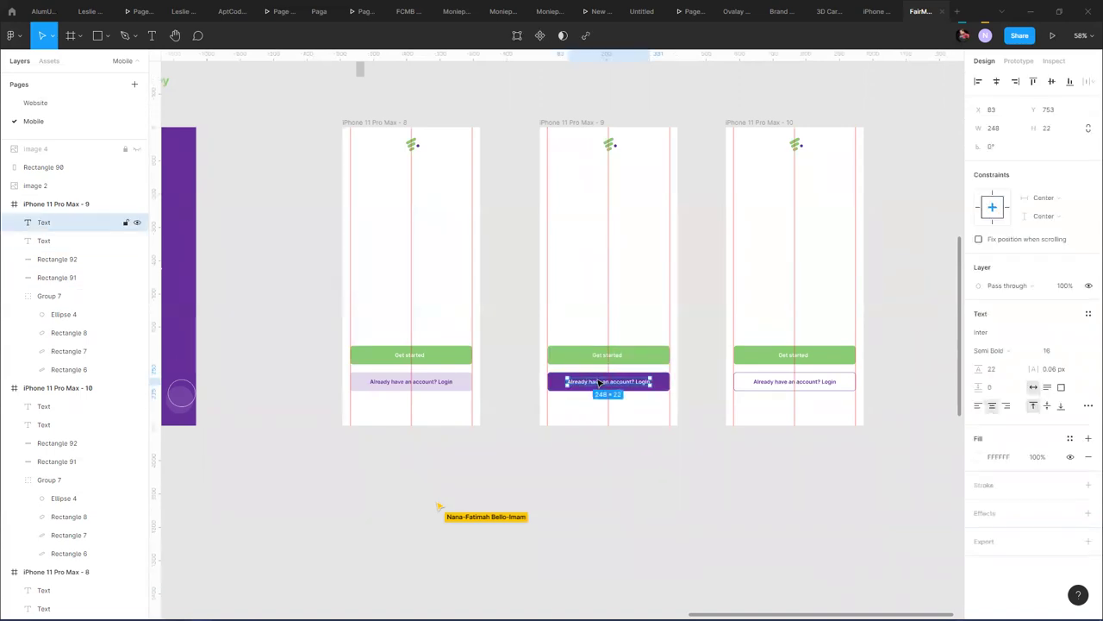
click(664, 389)
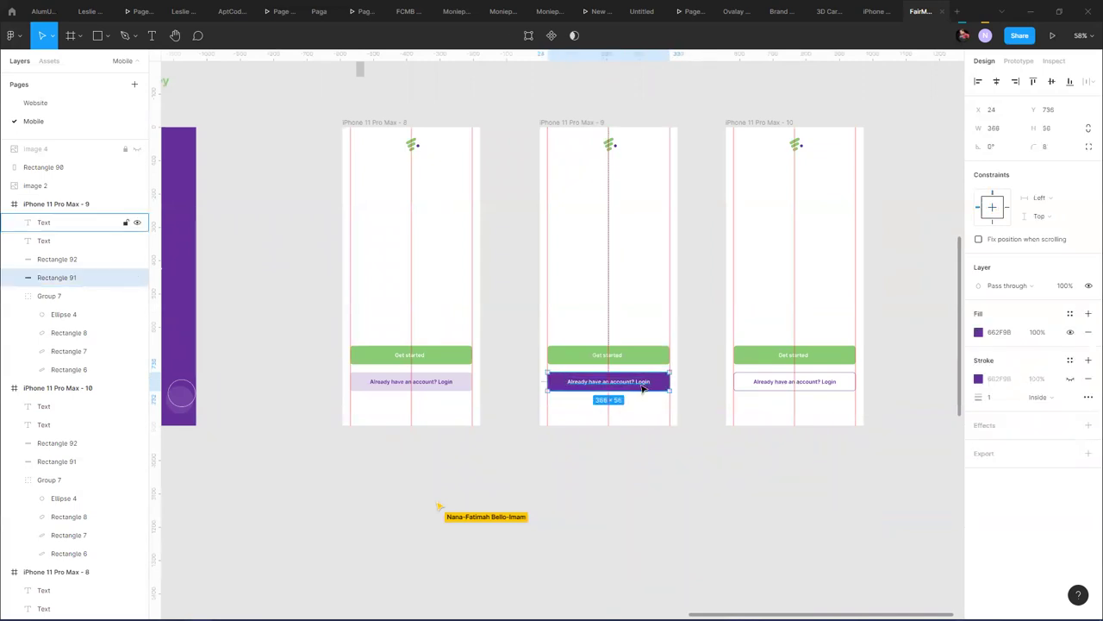
click(828, 386)
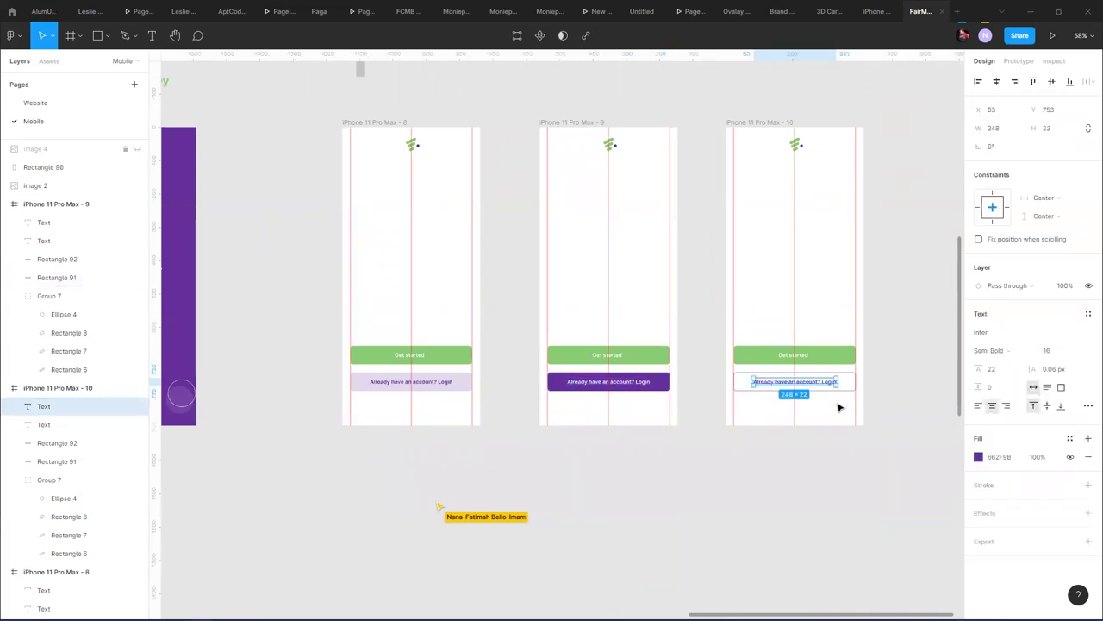
click(836, 410)
drag(834, 410, 802, 379)
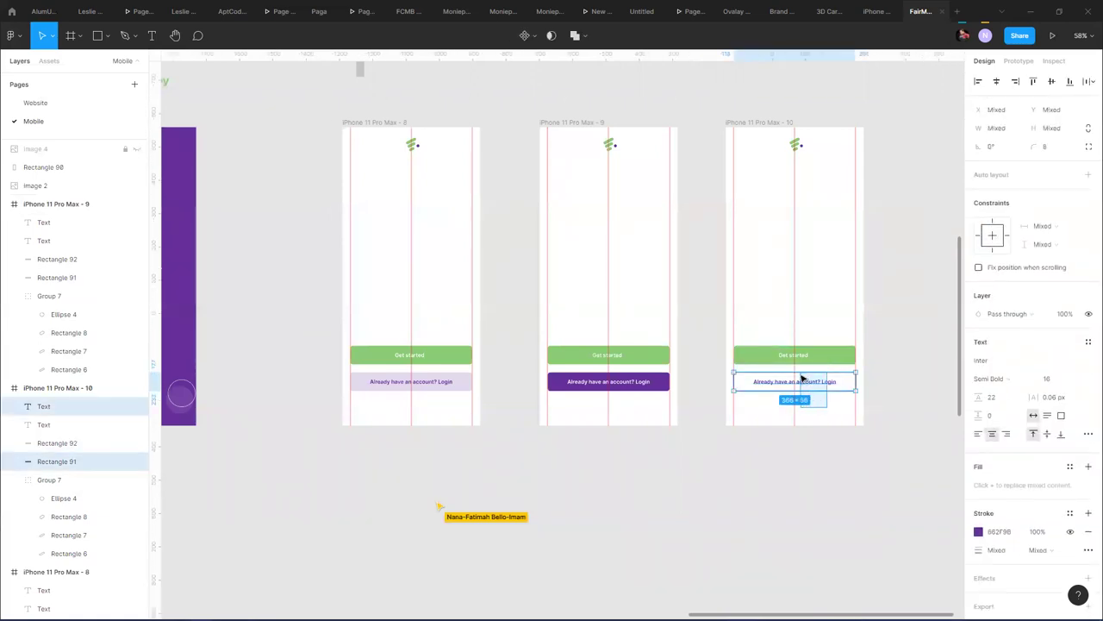
click(811, 416)
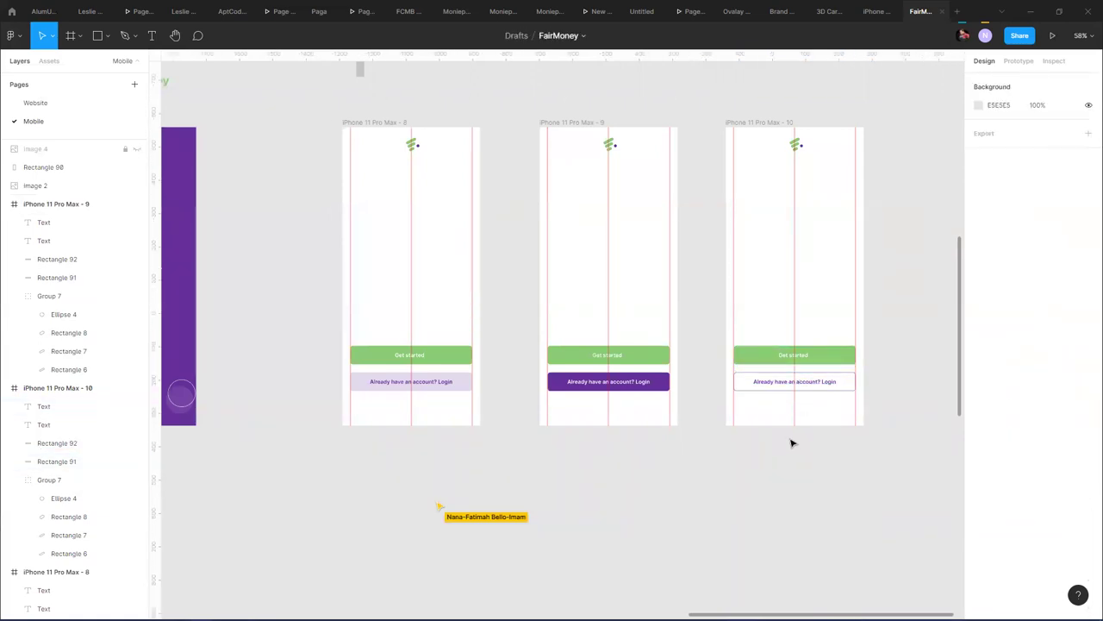
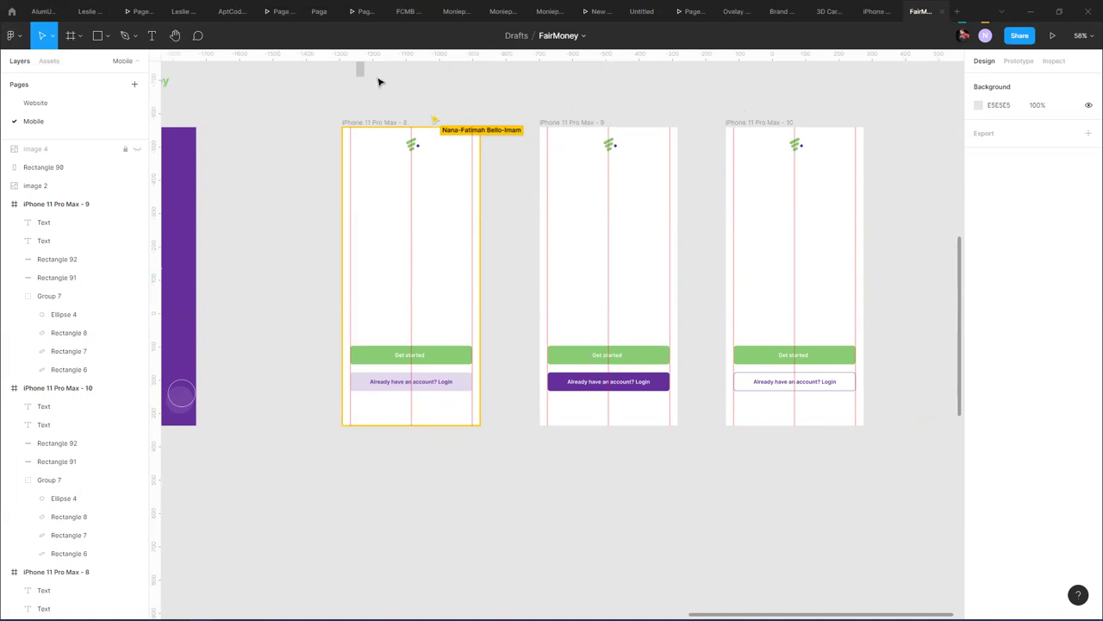
- Nudge frame 8's FairMoney logo down to Y 59
click(405, 122)
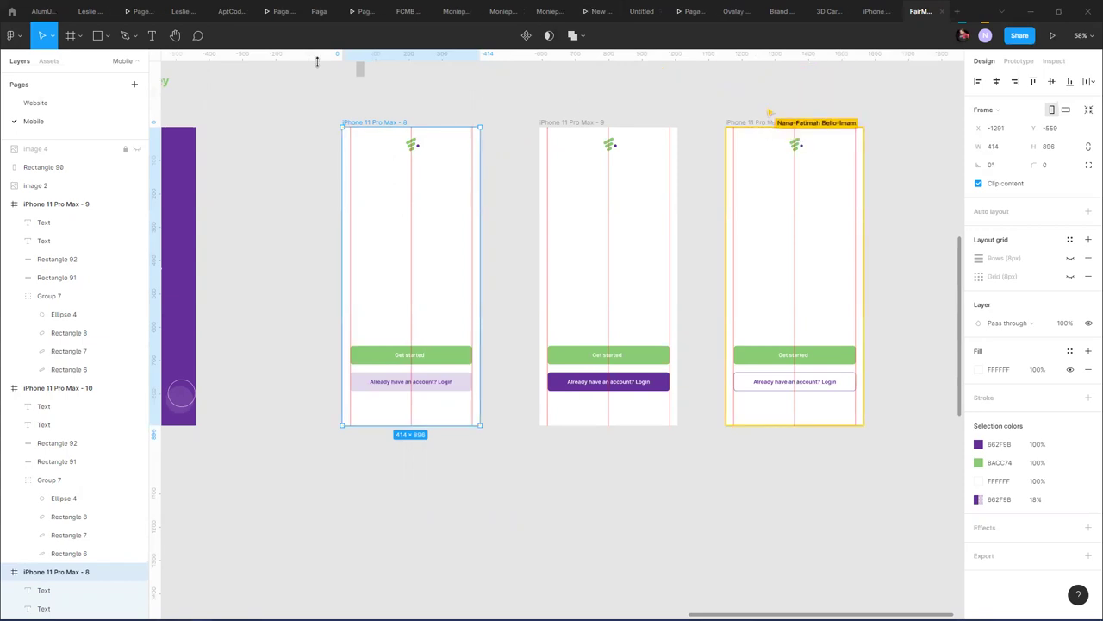
click(418, 146)
key(shift+Down)
key(shift+Down)
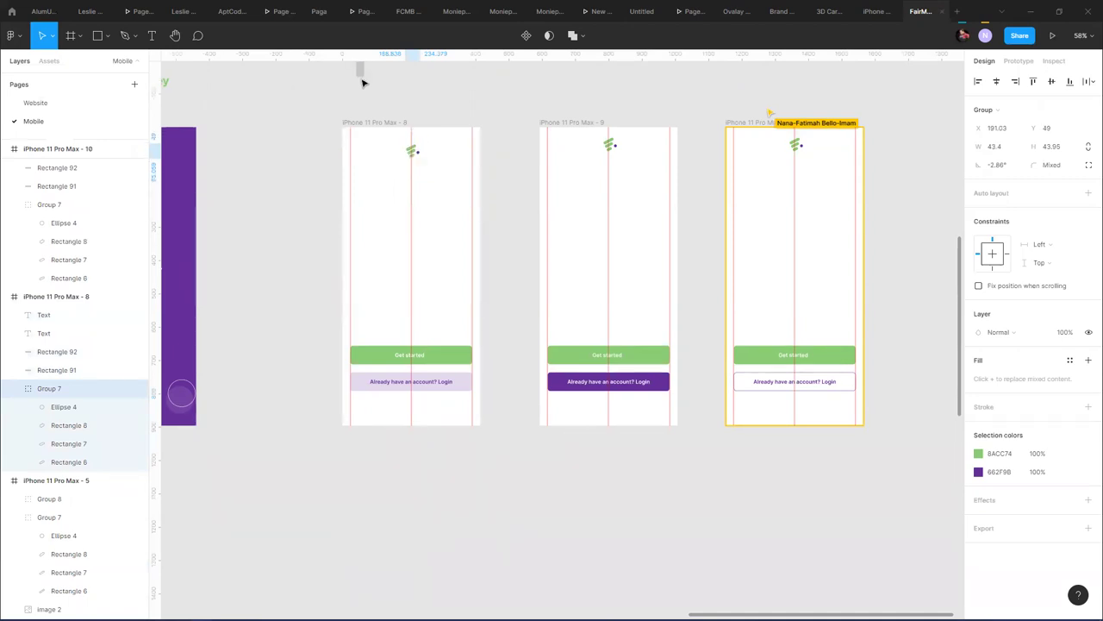
key(shift+Down)
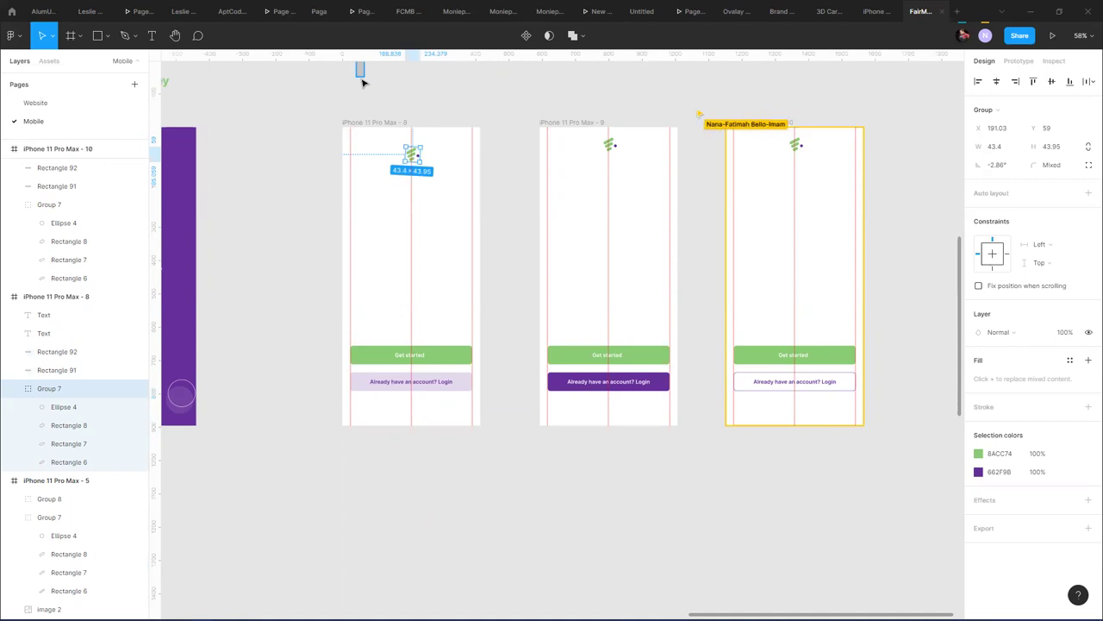
click(408, 114)
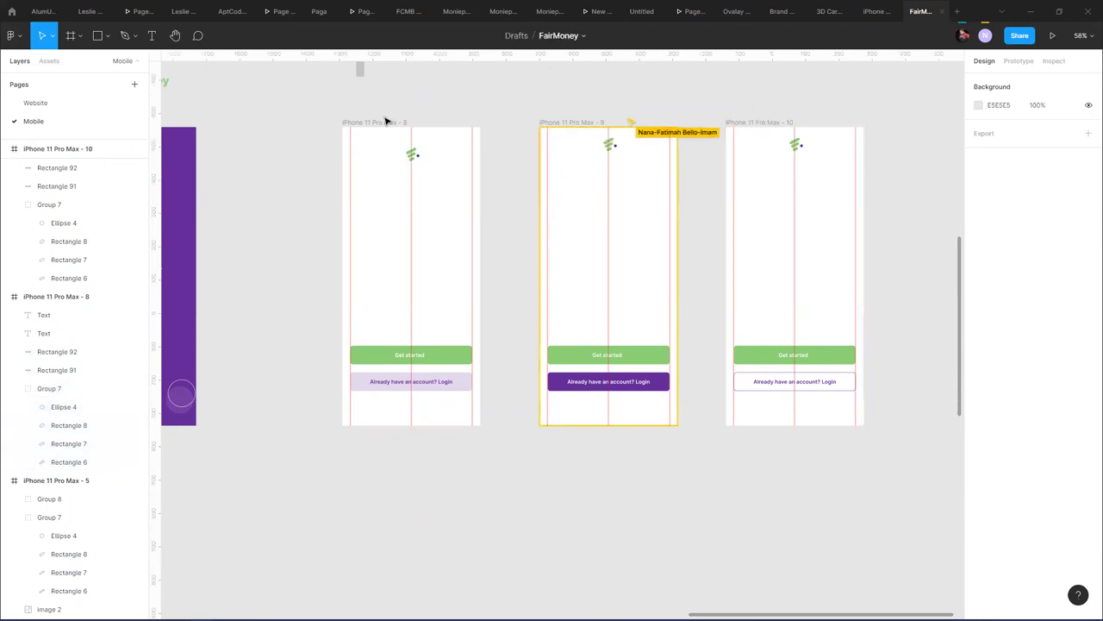
- Add a vertical guide in frame 9 and top-align the logos in frames 9 and 10 at Y 59
click(568, 126)
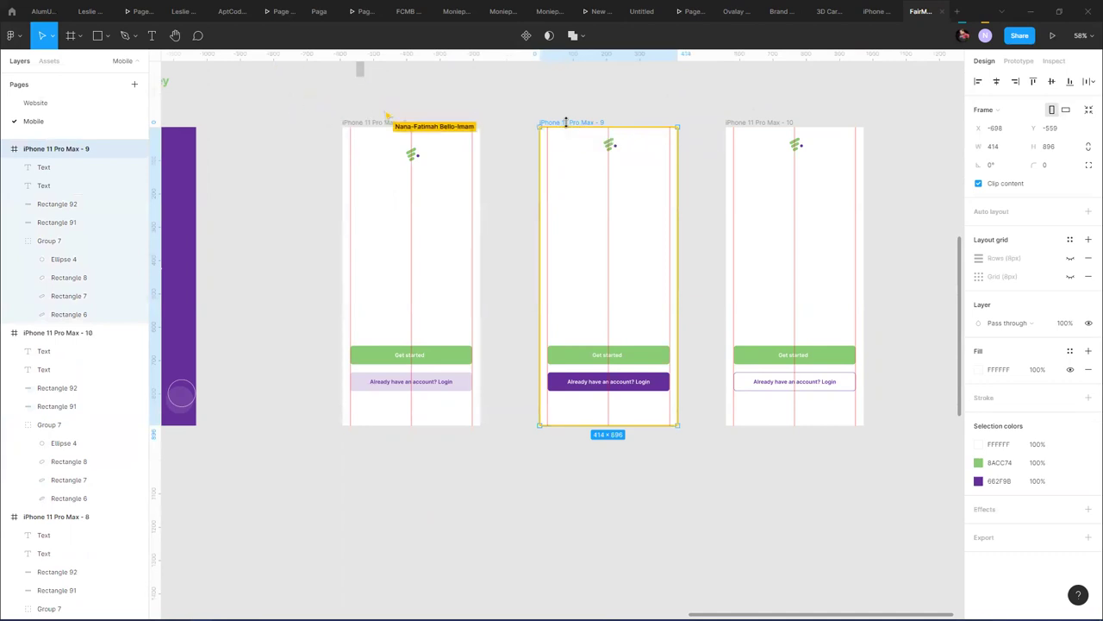
drag(551, 137, 551, 158)
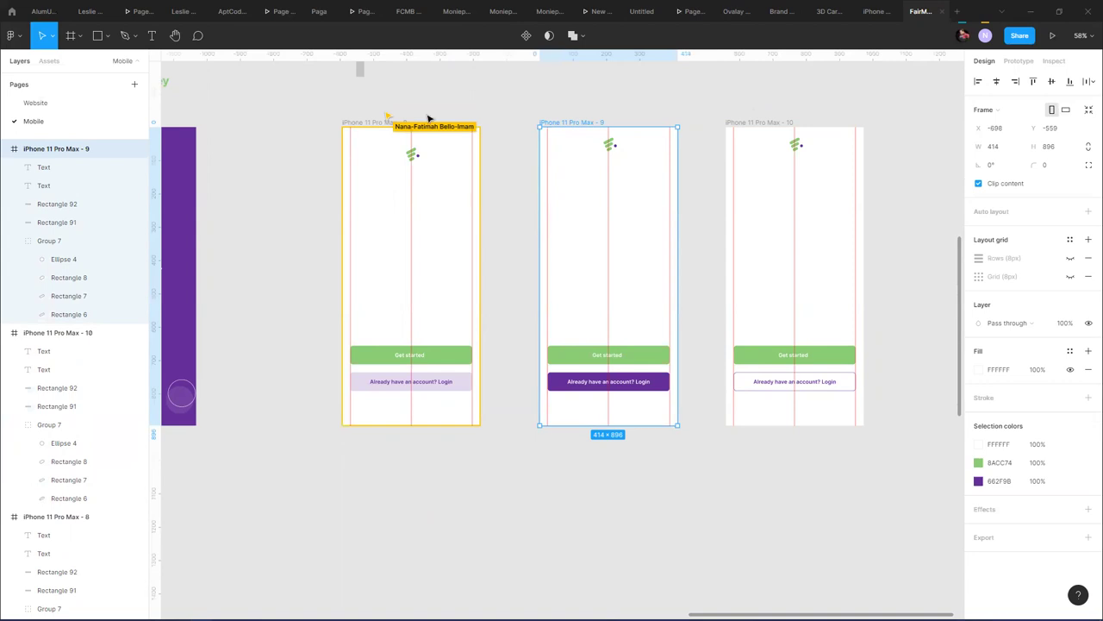
click(414, 154)
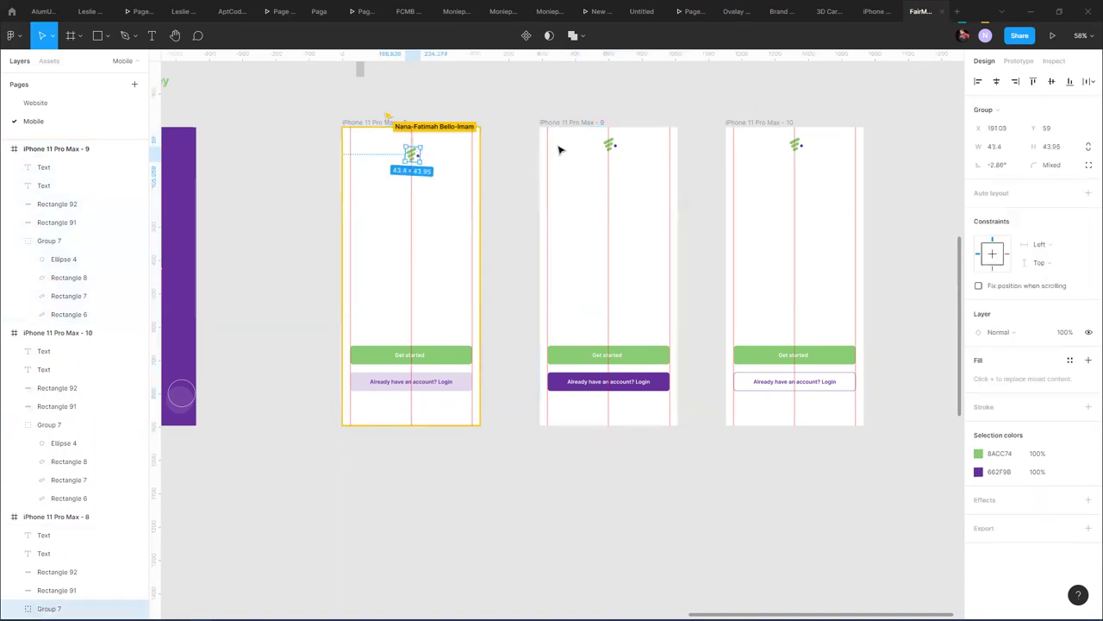
shift+click(607, 144)
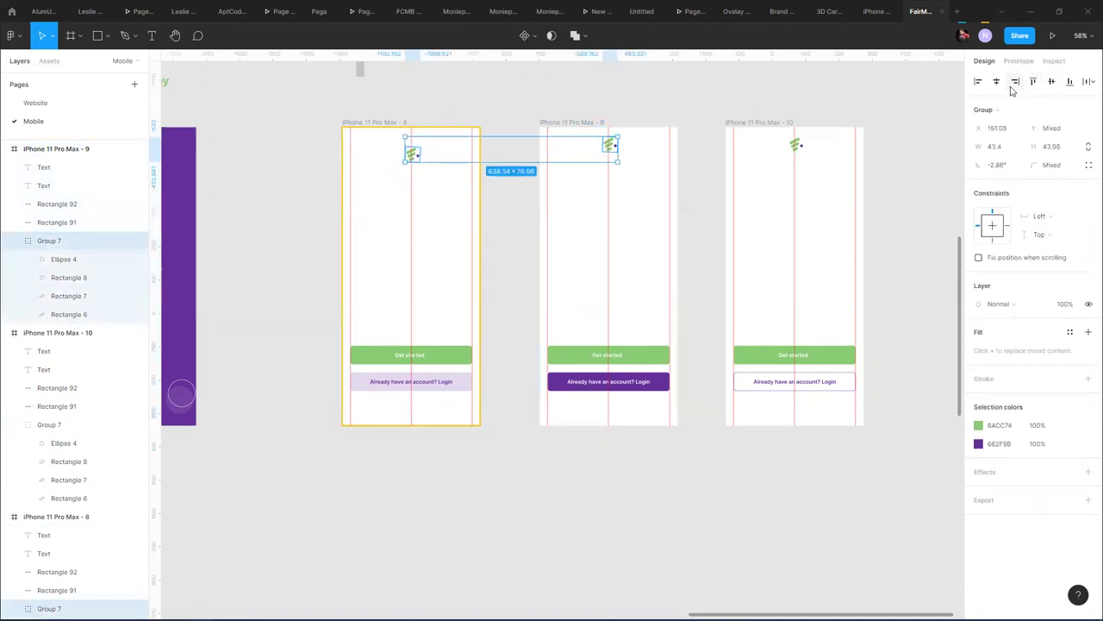
click(1070, 81)
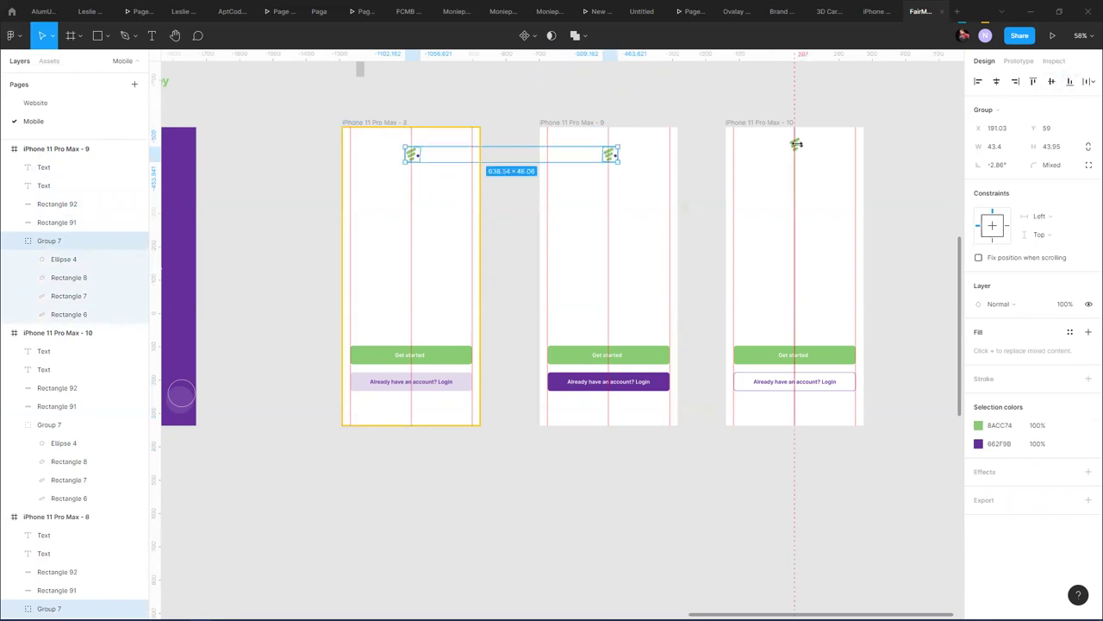
click(802, 145)
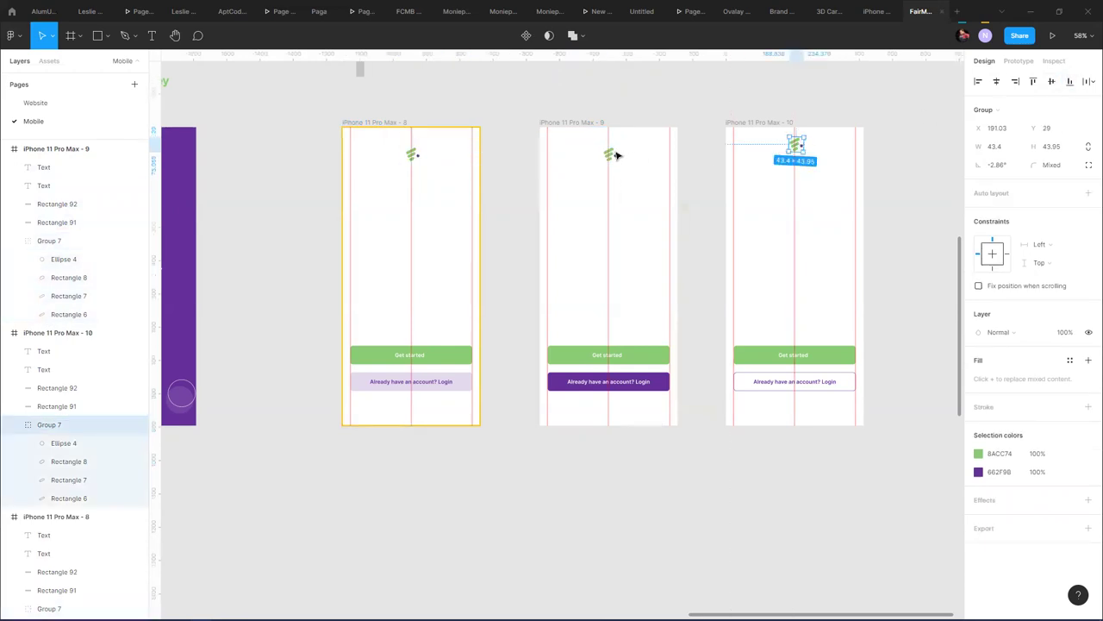
shift+click(616, 155)
click(1070, 81)
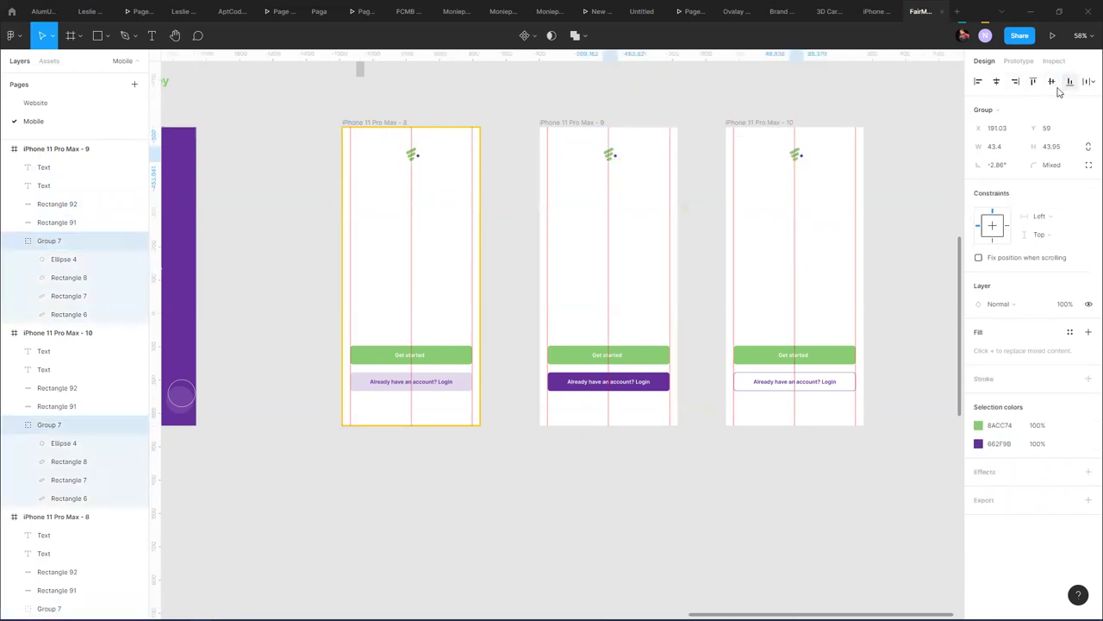
click(779, 122)
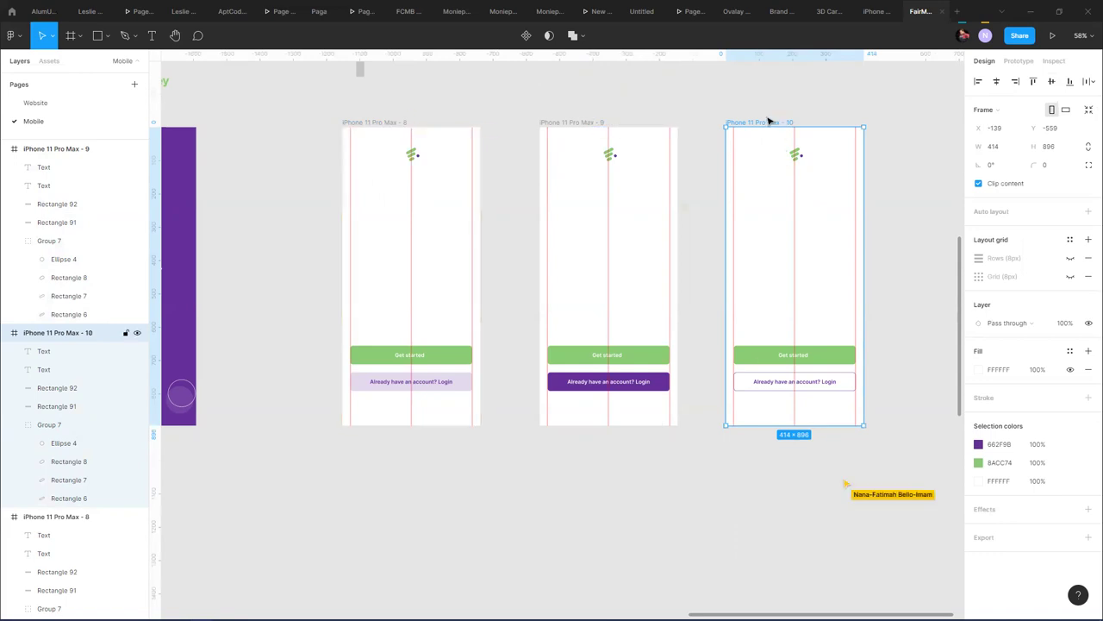
- Move frame 10 below frame 8, then shift both frames further down-left
click(573, 122)
scroll(685, 91, down, 5)
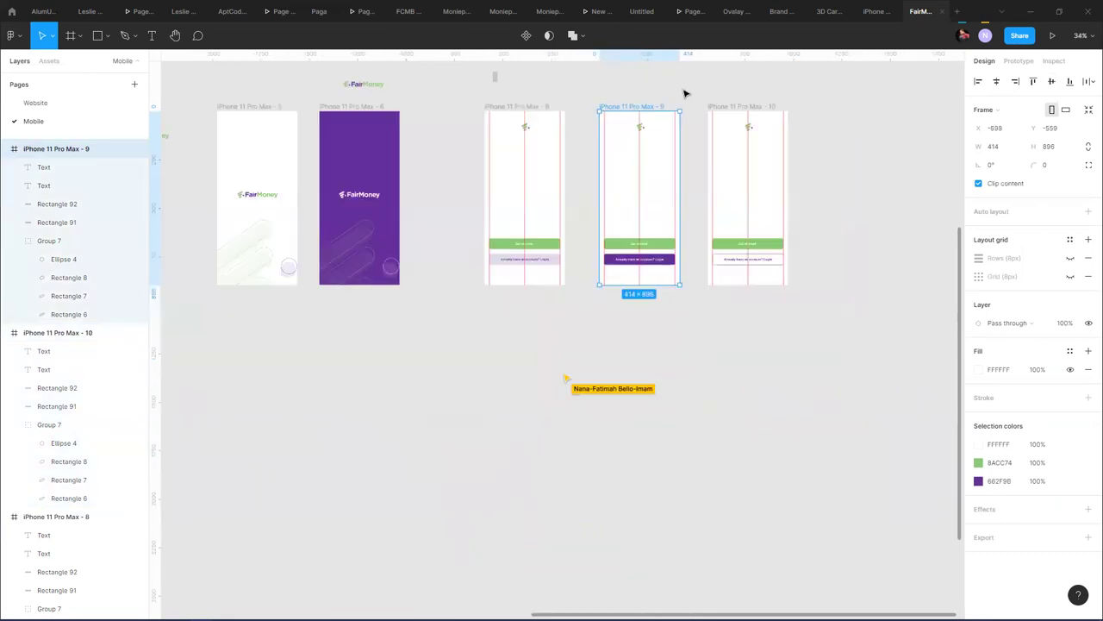
click(728, 101)
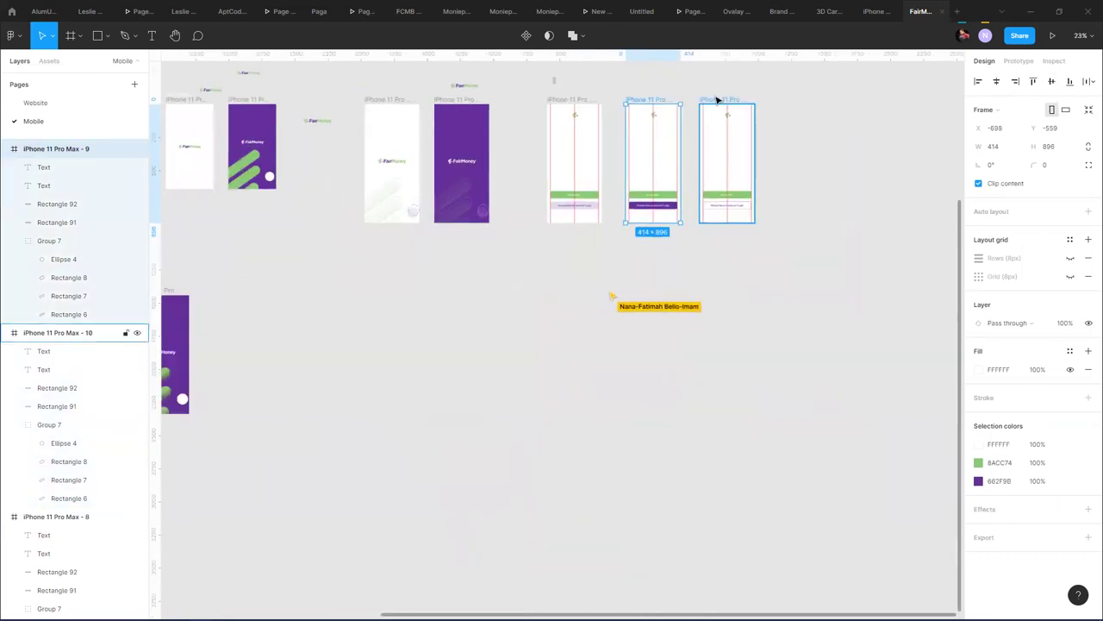
drag(729, 98, 572, 234)
shift+click(575, 99)
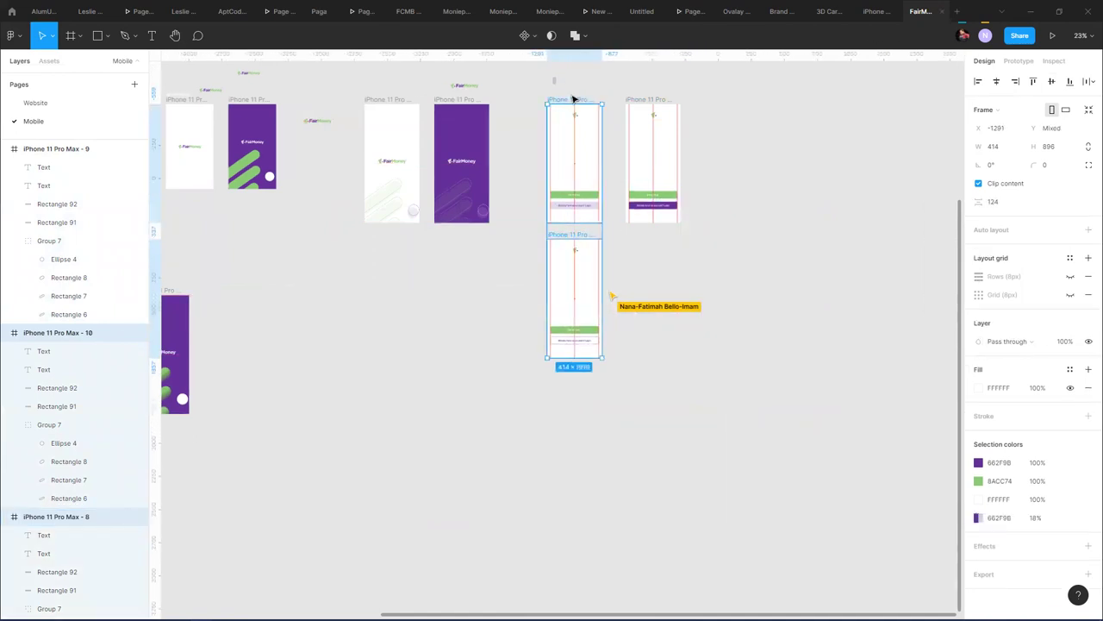
drag(585, 165, 340, 298)
key(Escape)
- Add a new page named Assets, then return to the Mobile page
click(135, 84)
text(Assets)
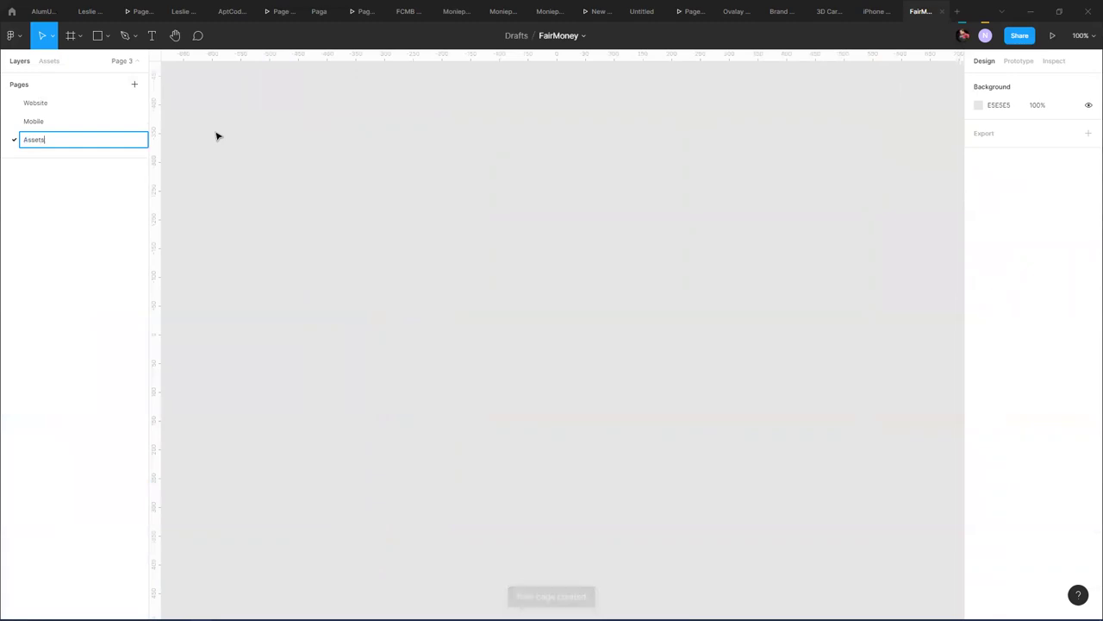
key(Return)
click(76, 125)
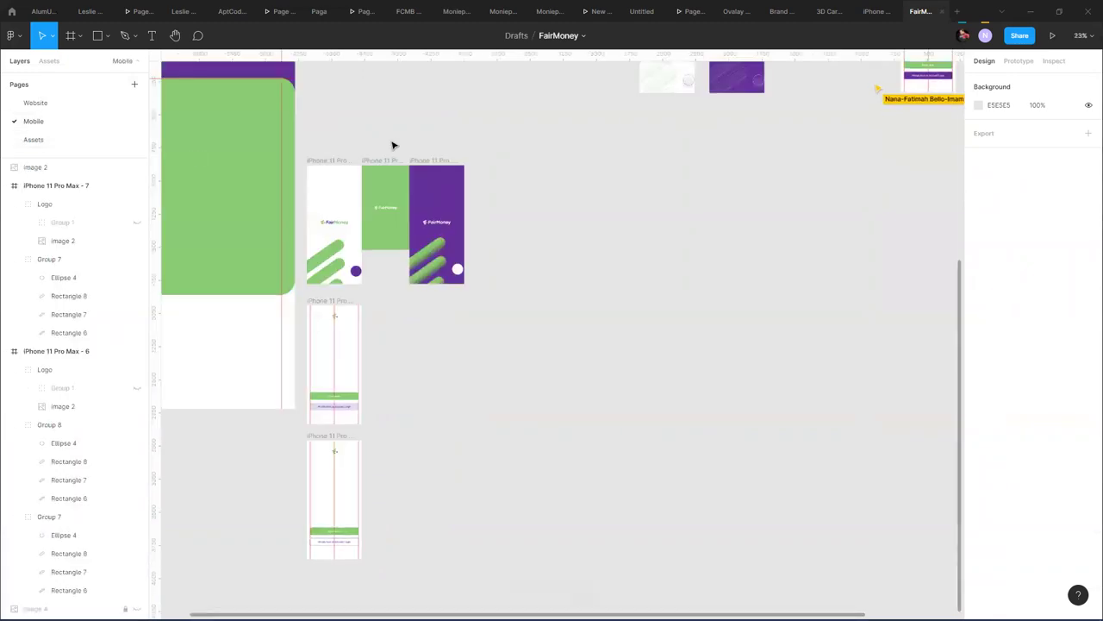
scroll(618, 377, up, 2)
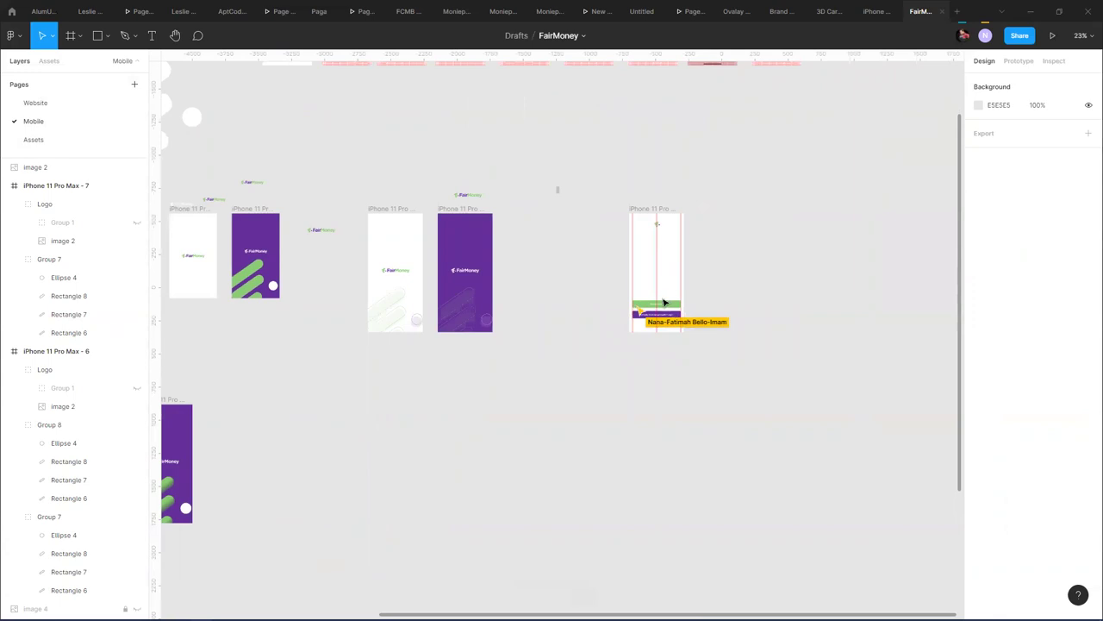
scroll(692, 305, up, 5)
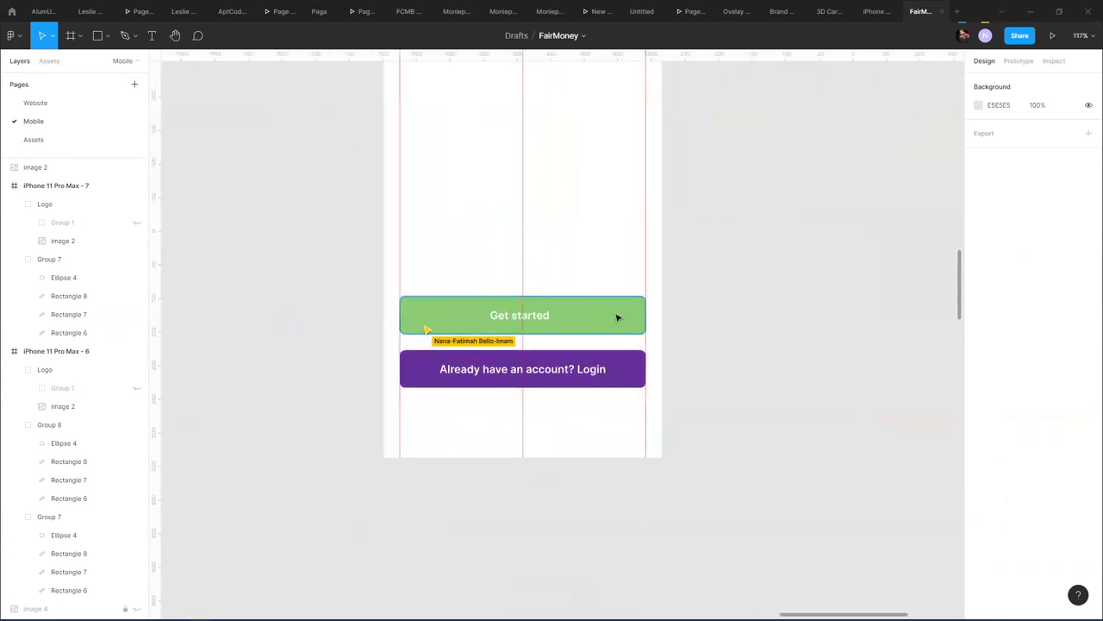
- Give the Get started button a green 8ACC74 drop shadow
click(615, 321)
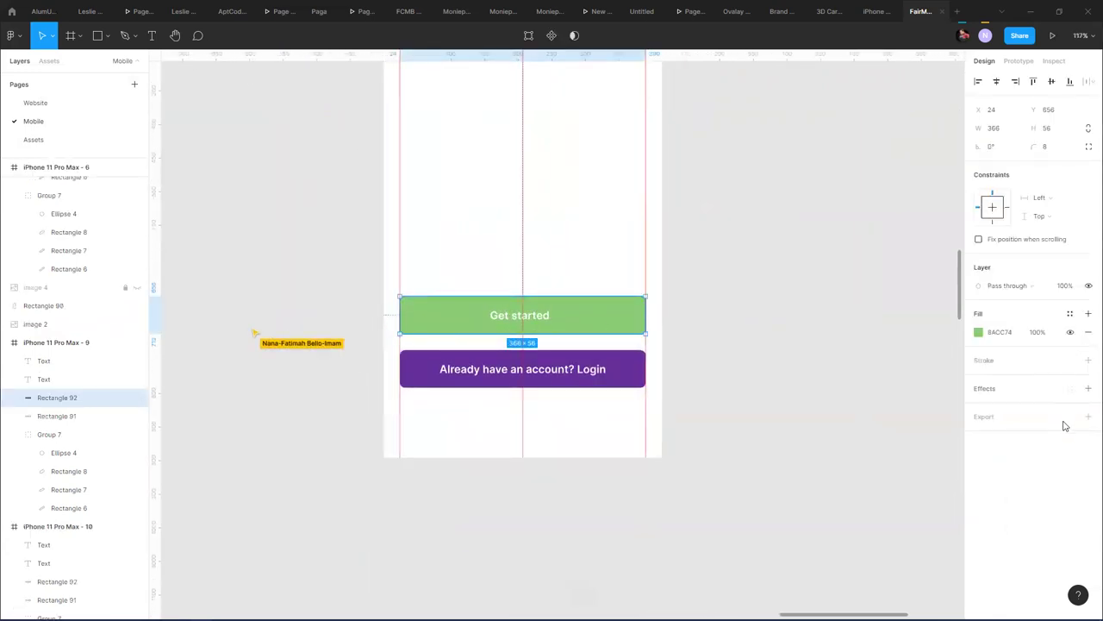
click(1088, 388)
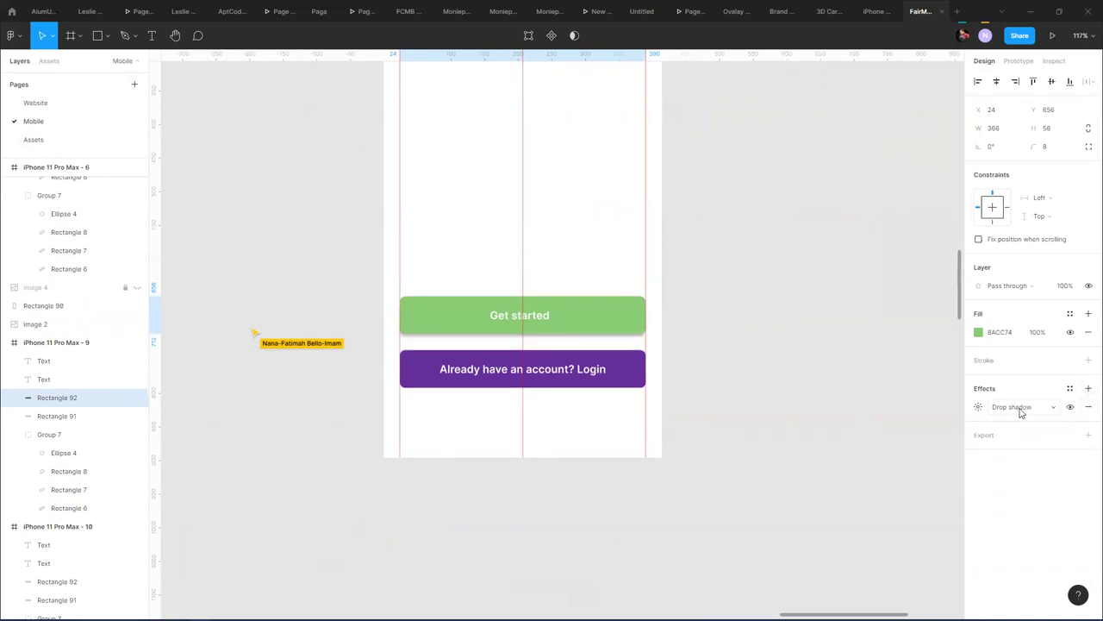
click(1021, 407)
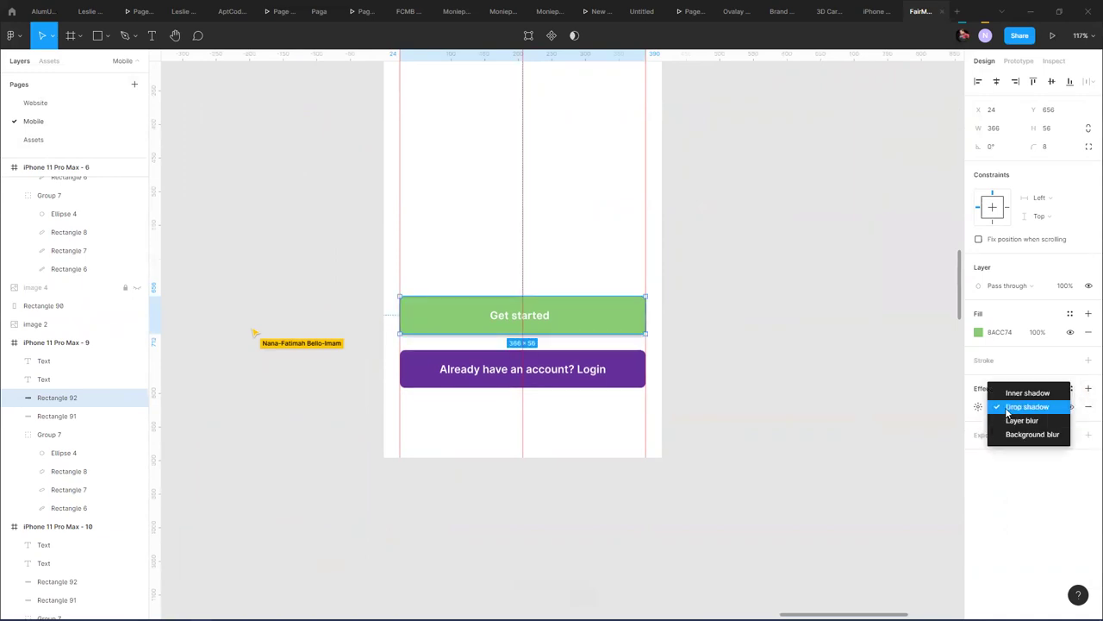
click(1026, 406)
click(978, 406)
click(840, 473)
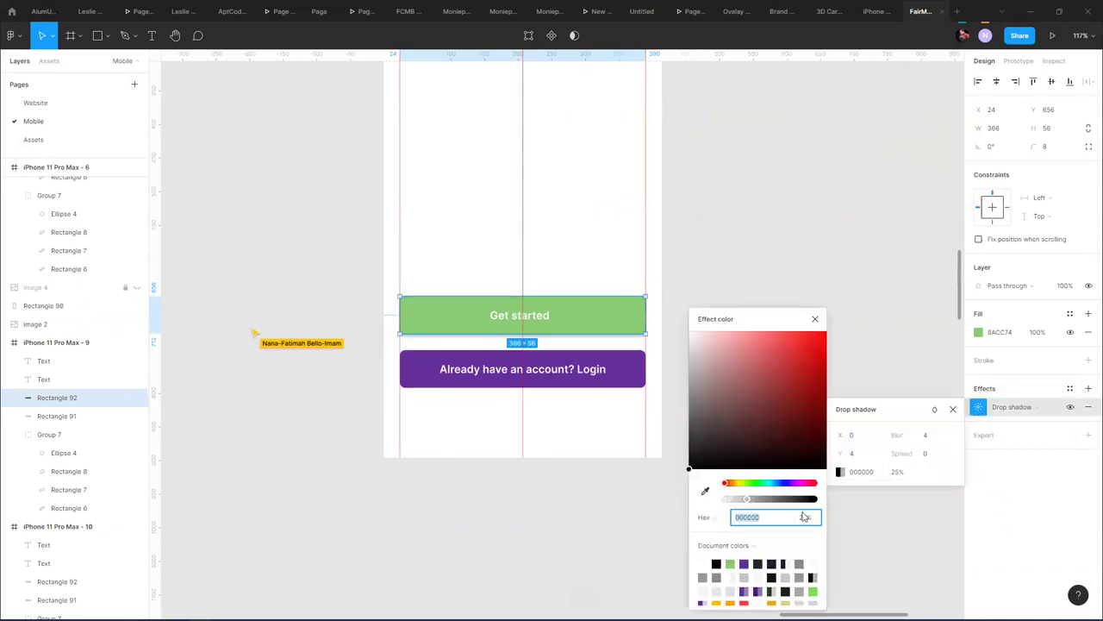
click(731, 563)
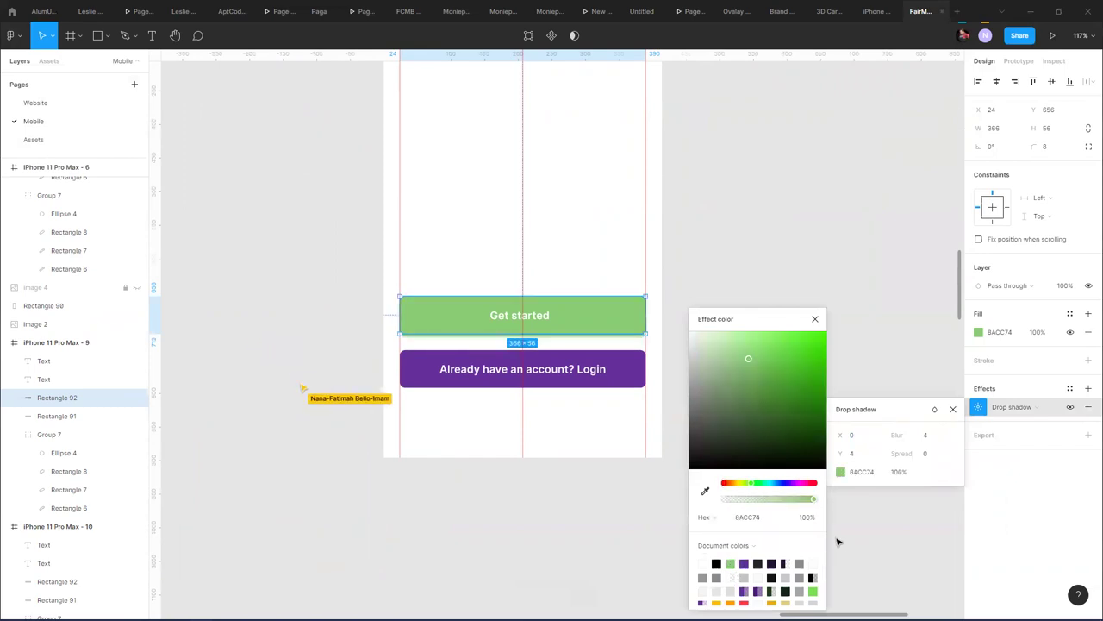
- Set the shadow to blur 8, Y offset 8, lower opacity and spread -2
click(897, 439)
drag(900, 438, 920, 441)
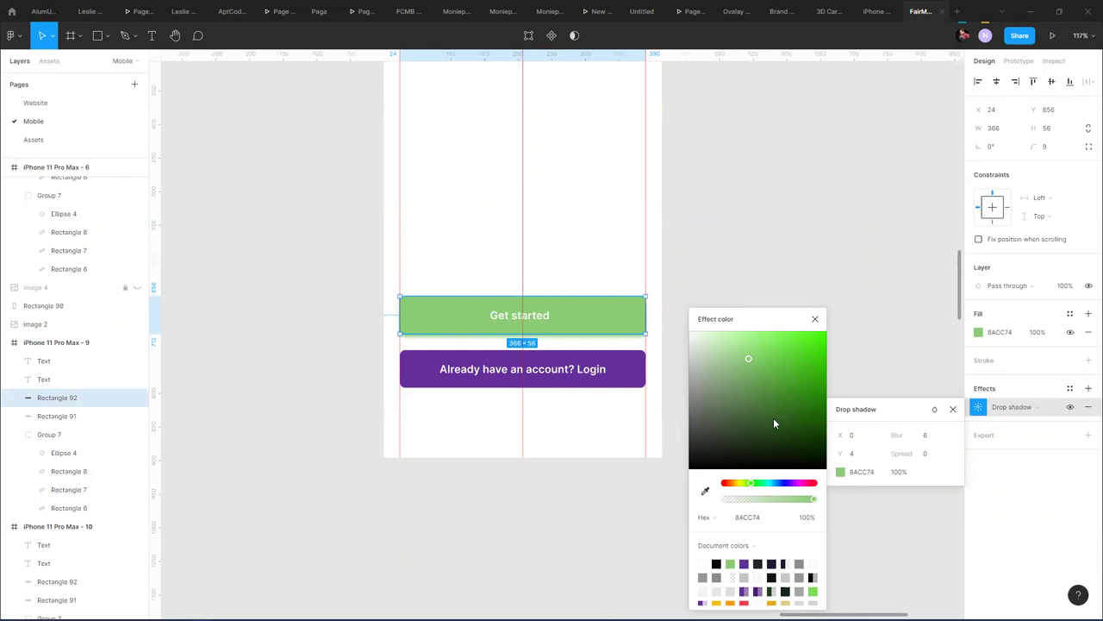
drag(890, 433, 906, 434)
drag(848, 453, 841, 459)
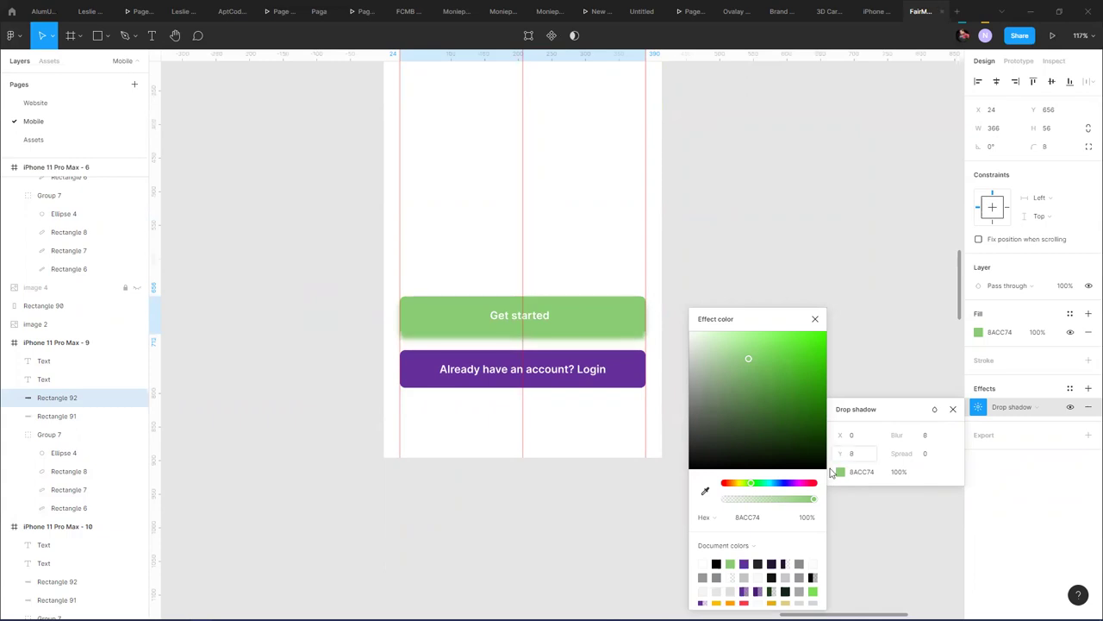
drag(800, 501, 753, 503)
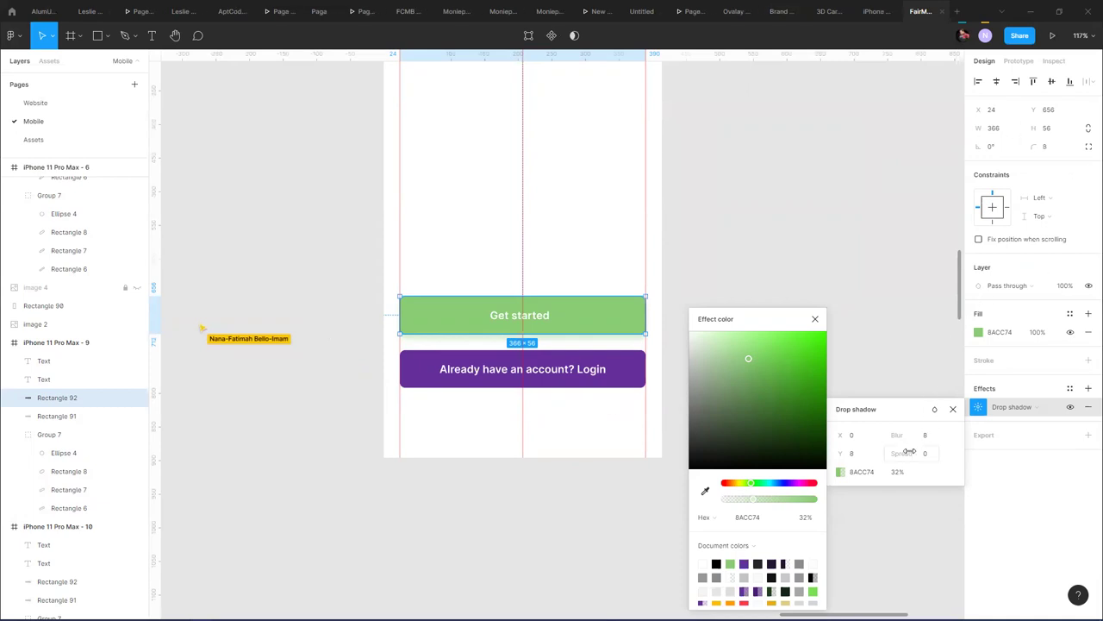
mouse_move(901, 453)
mouse_down()
mouse_move(912, 443)
mouse_move(898, 441)
mouse_up()
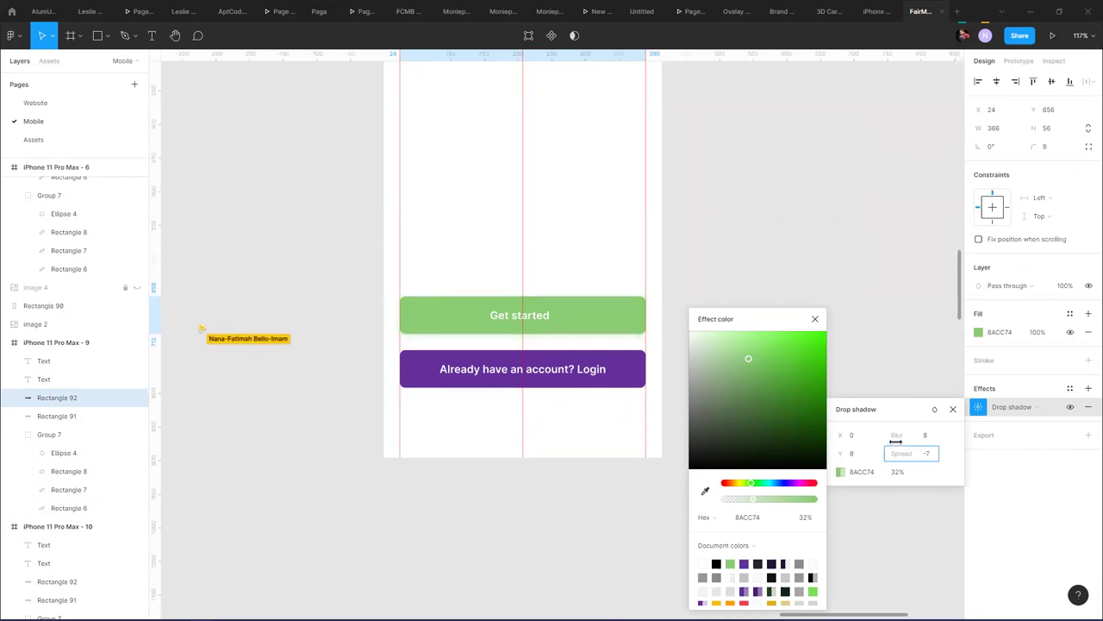
drag(901, 441, 903, 441)
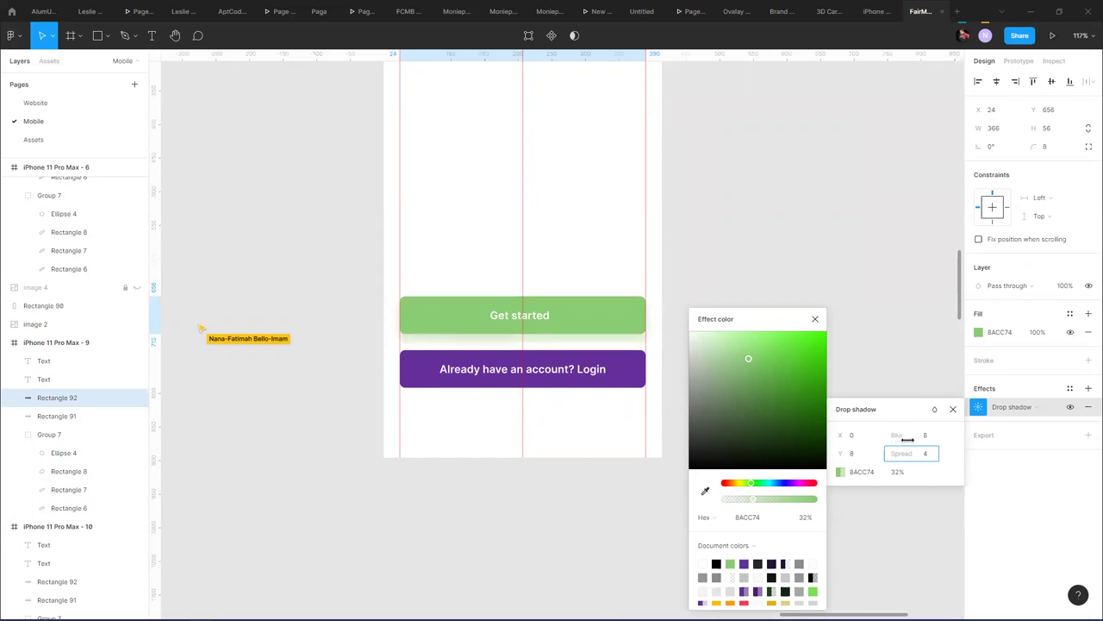
drag(906, 439, 904, 439)
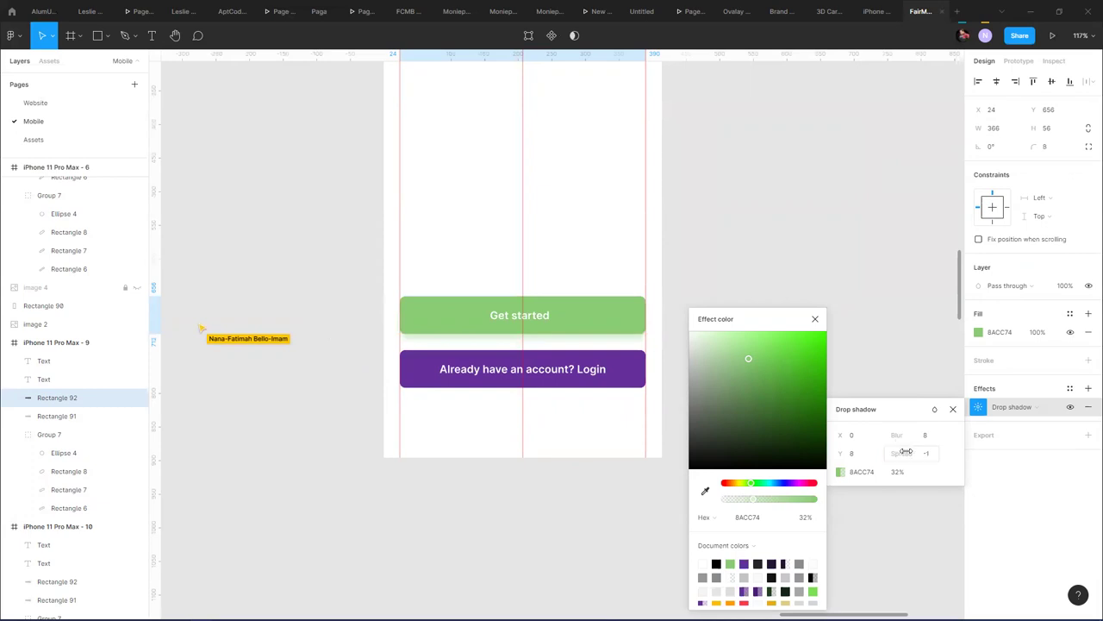
click(928, 455)
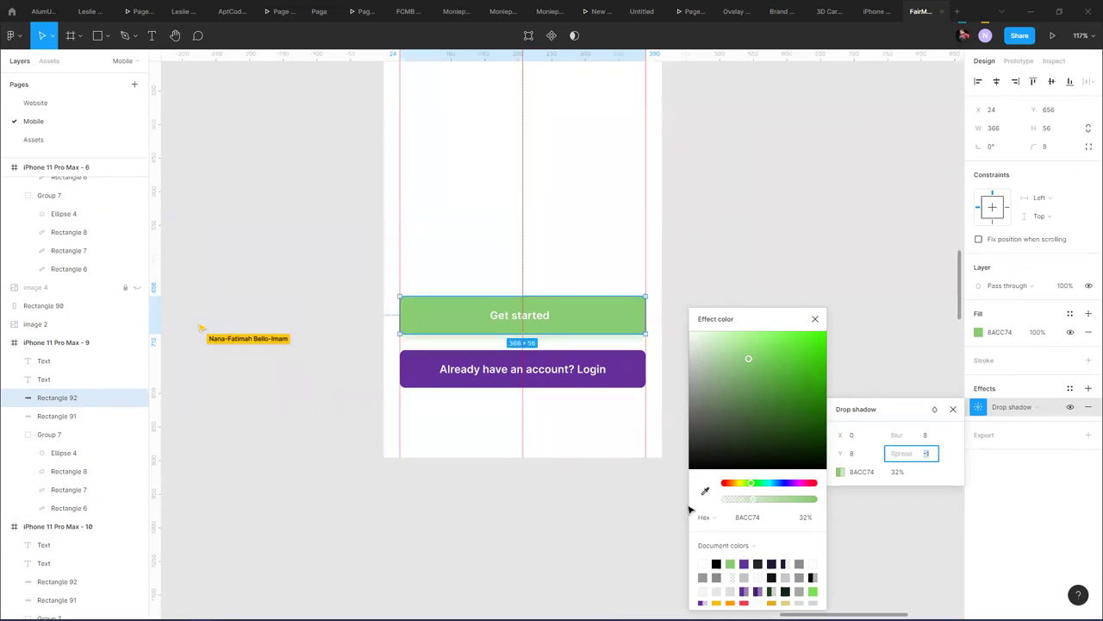
key(Down)
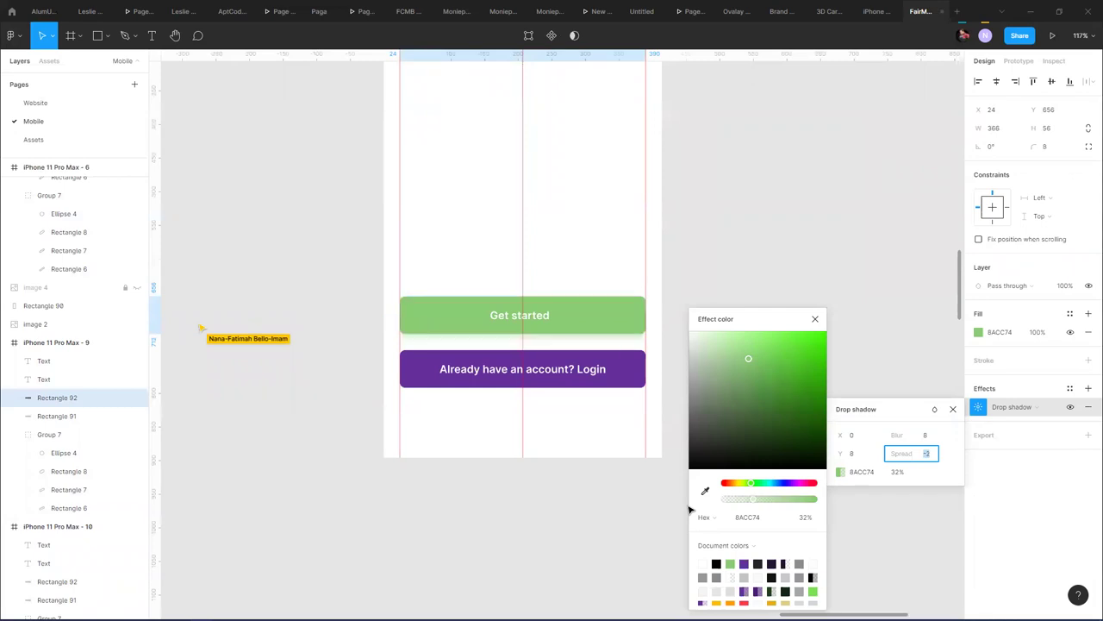
key(Return)
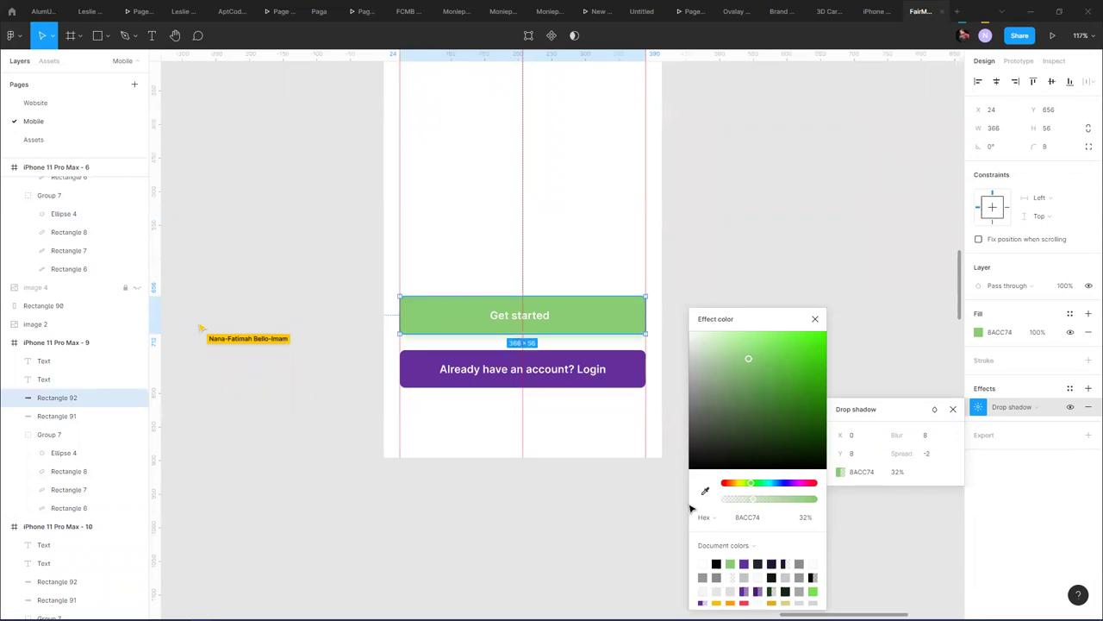
click(743, 269)
- Save the green button's fill as a colour style named Colors/Purple
scroll(712, 363, down, 5)
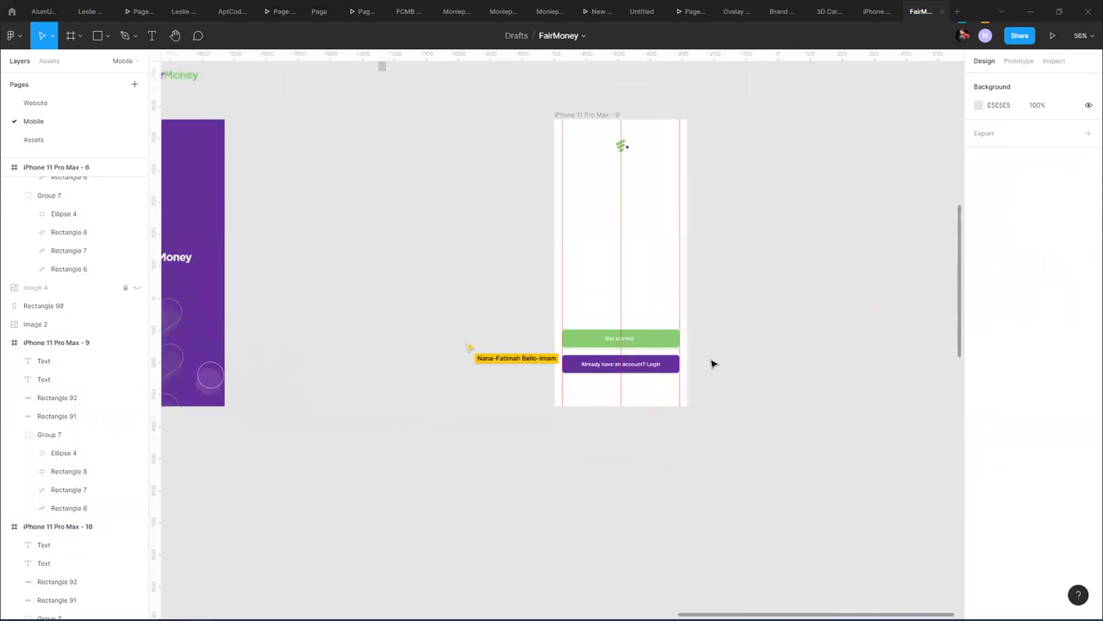
scroll(712, 363, down, 1)
click(653, 345)
drag(652, 345, 556, 463)
key(ctrl+z)
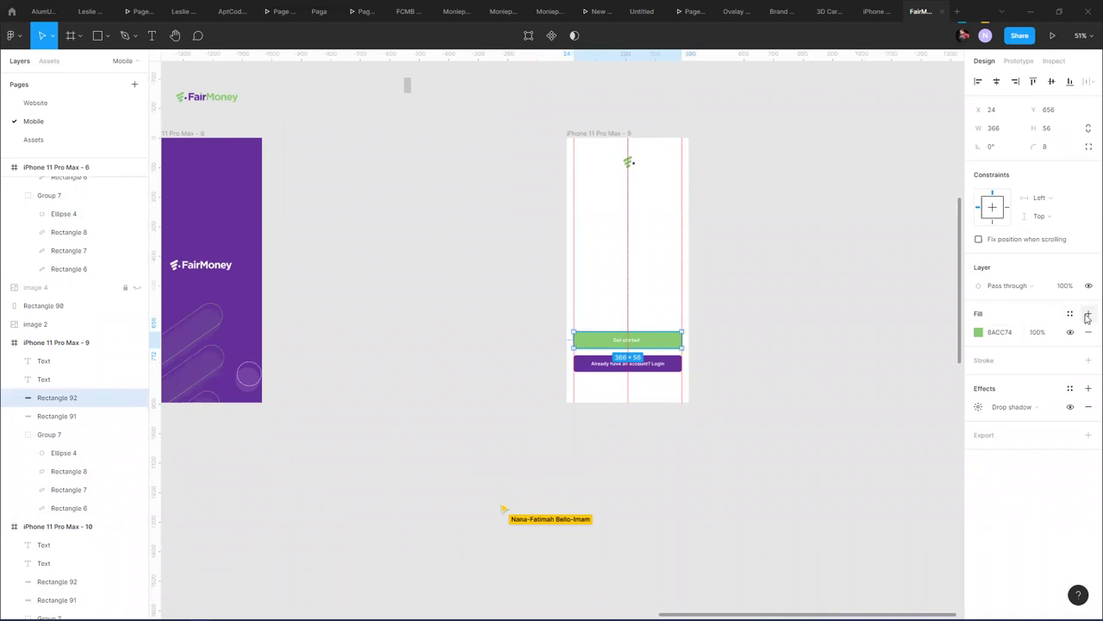
click(1088, 316)
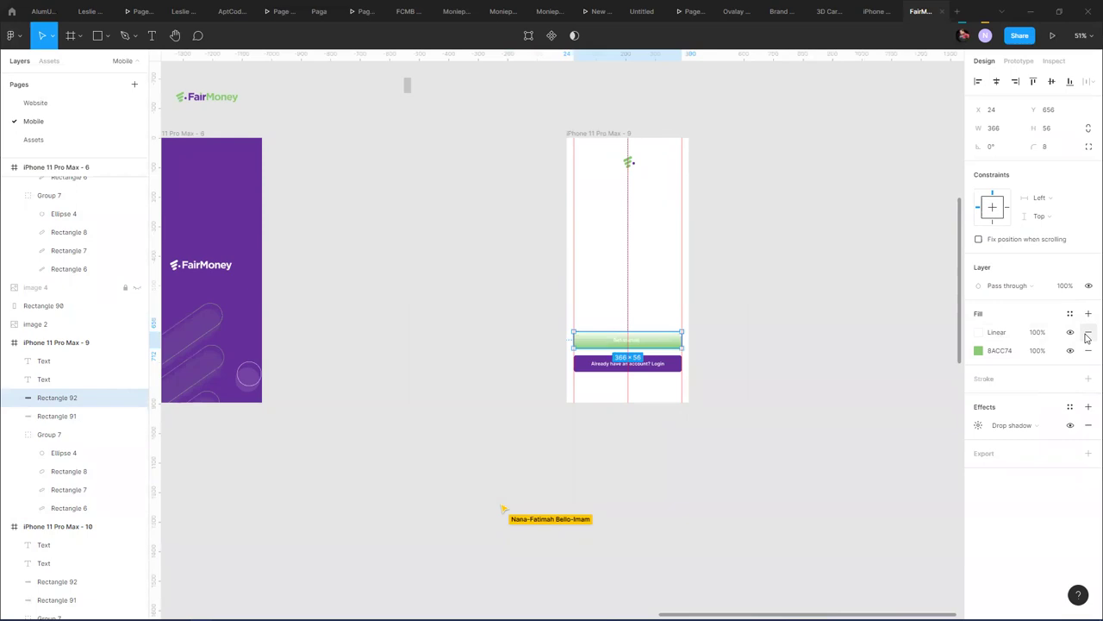
click(1088, 332)
click(1070, 313)
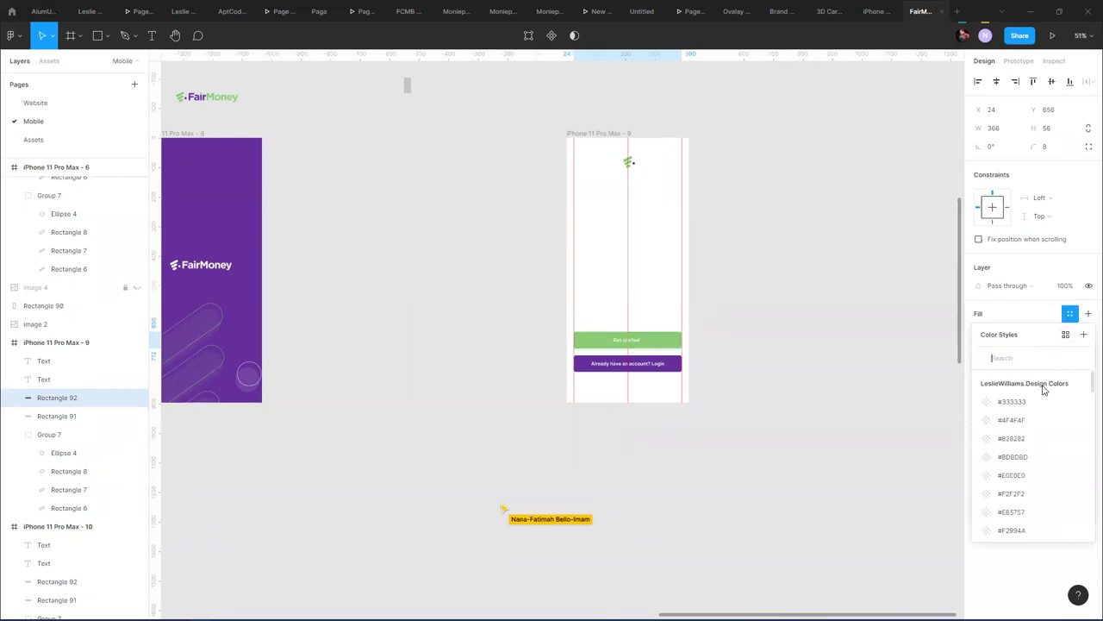
click(1083, 336)
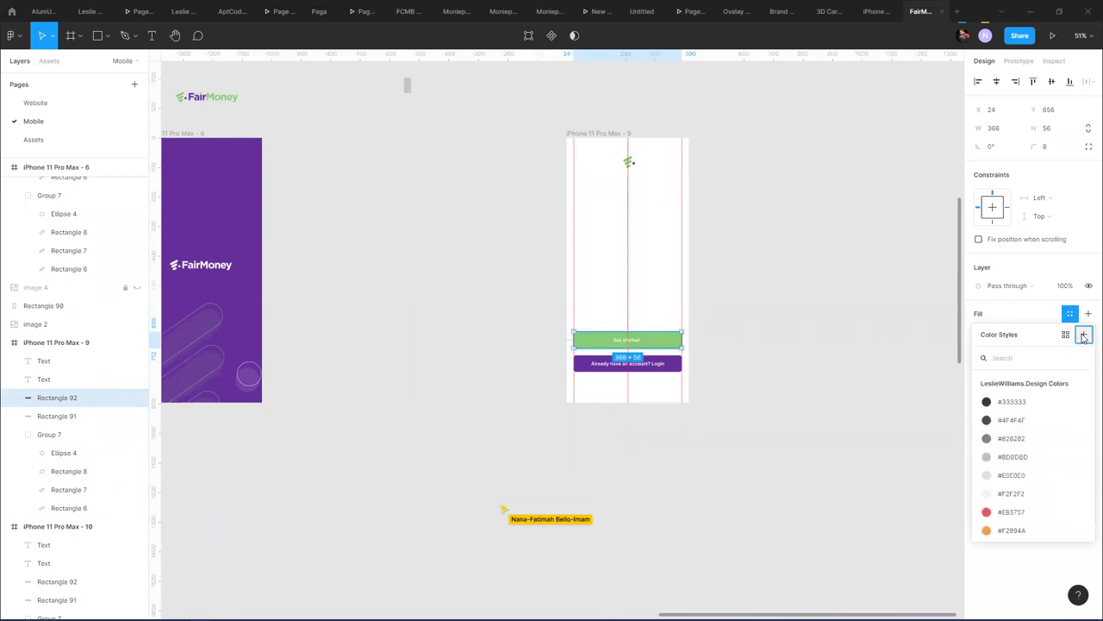
text(Colors/Purple)
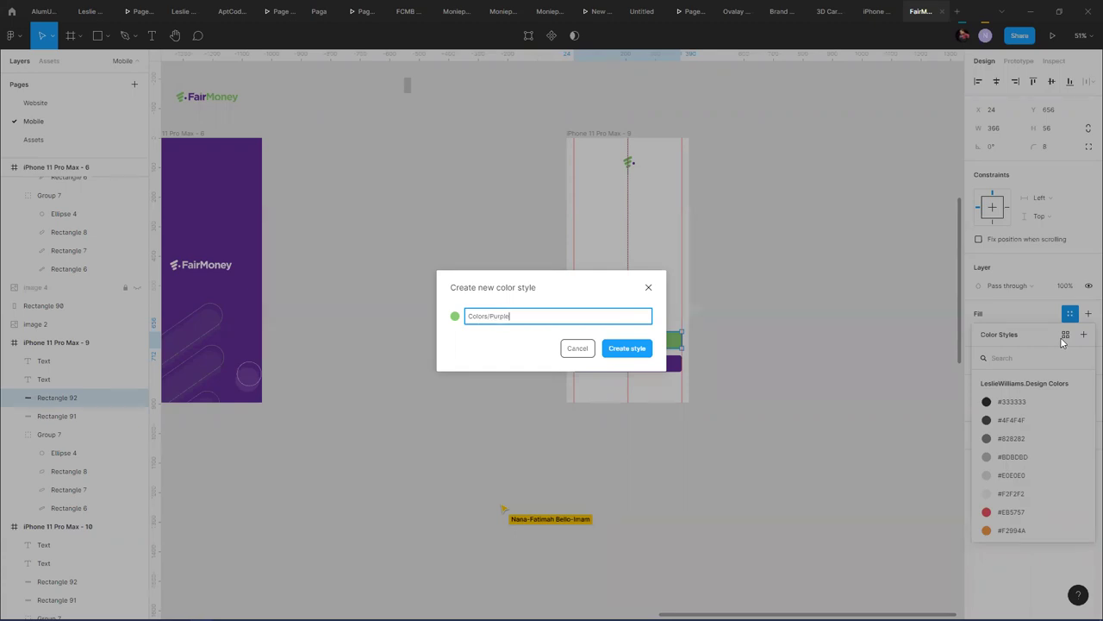
key(Return)
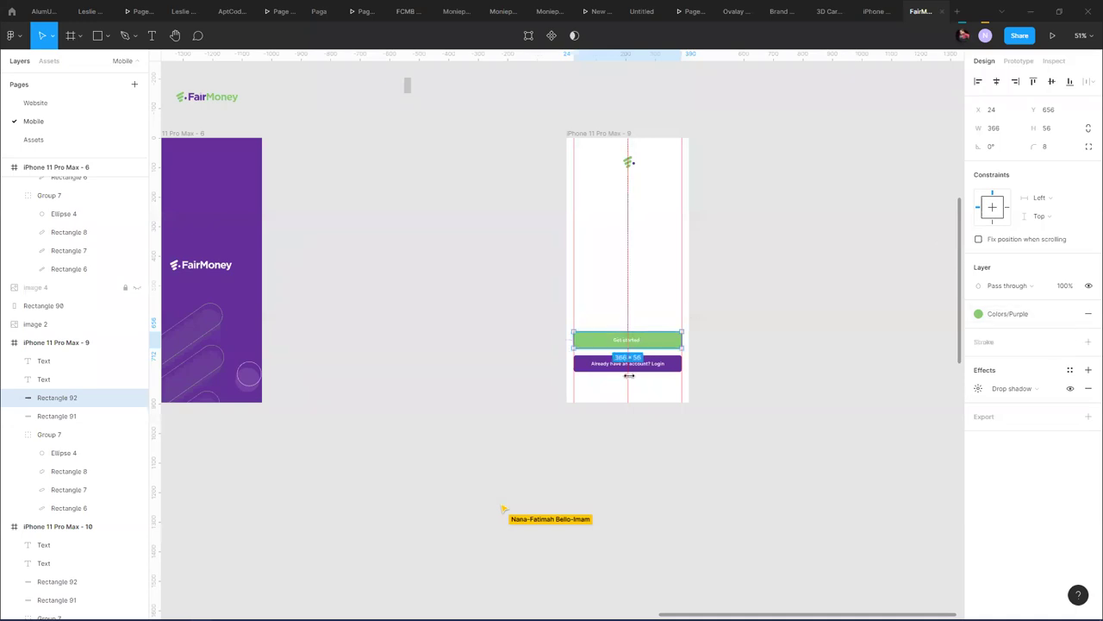
- Save the purple Login button's fill as a colour style named Colors/Green
click(678, 360)
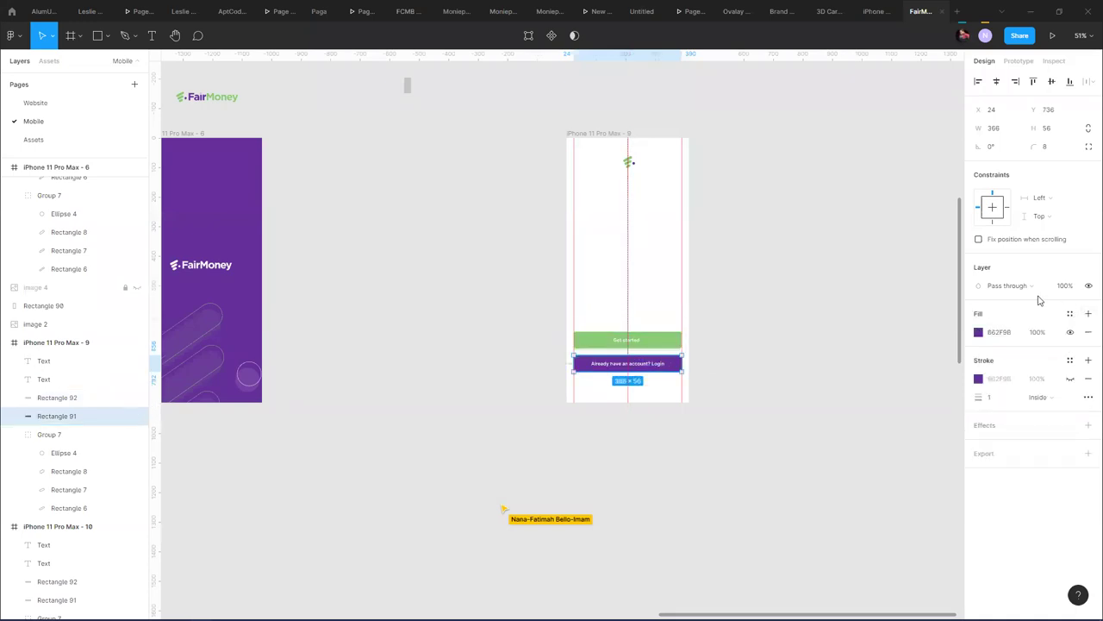
click(1070, 315)
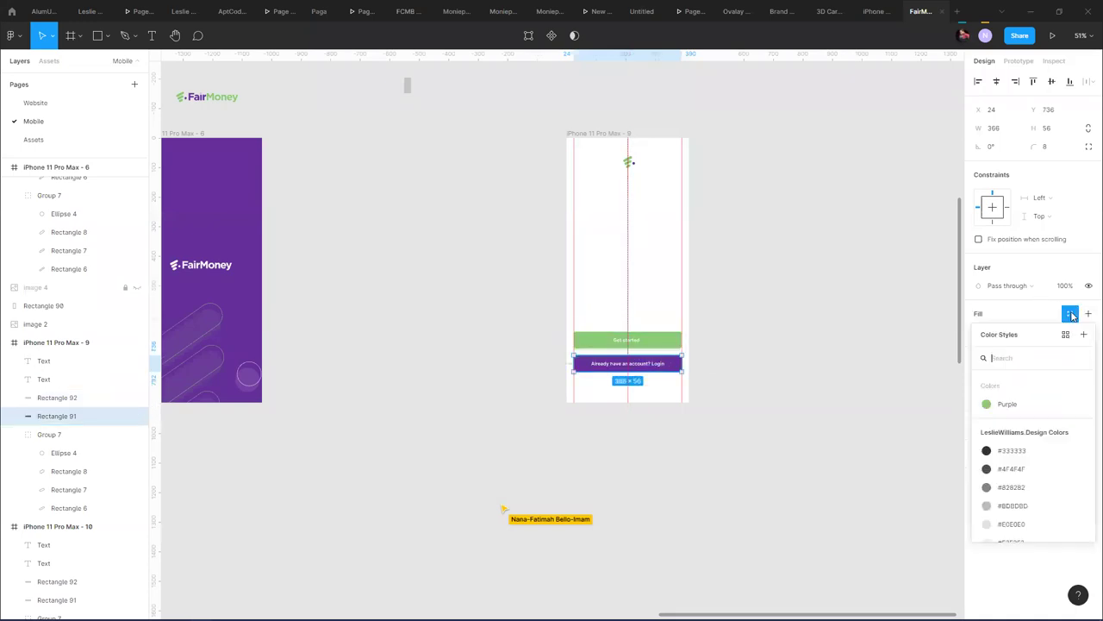
click(1084, 335)
text(Colors/Green)
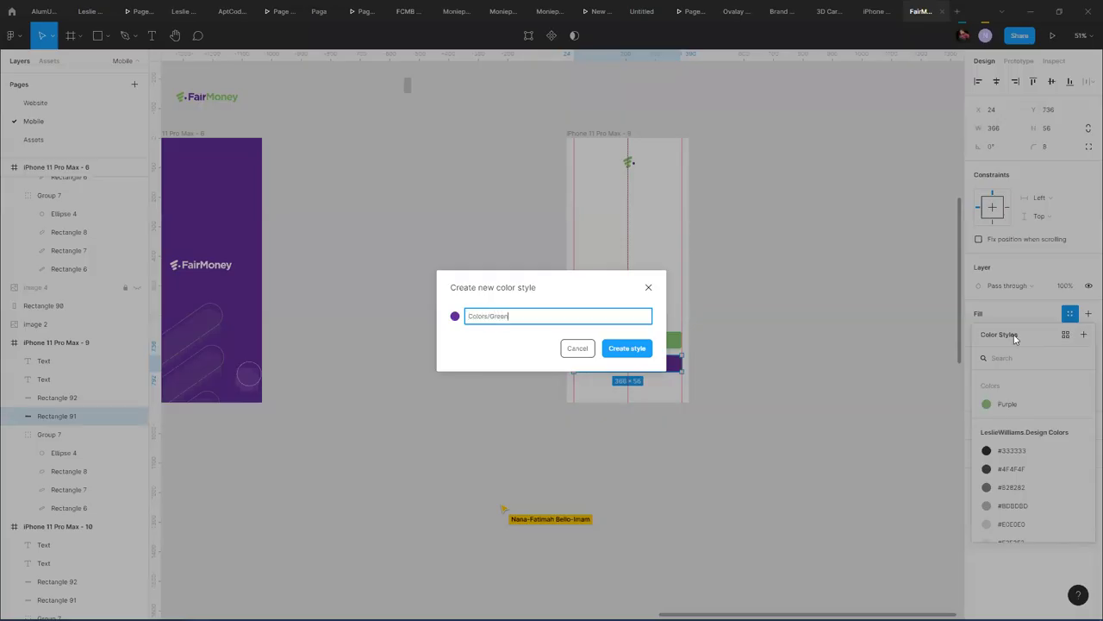
key(Return)
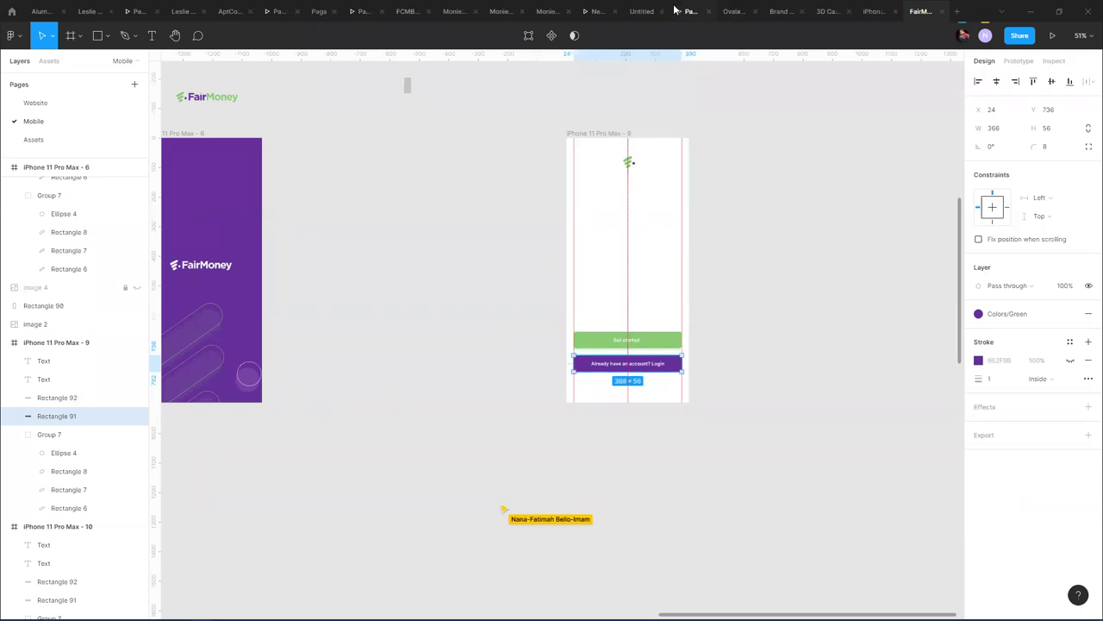
- Group the Get started rectangle and text, and place a copy left of the phone
click(646, 342)
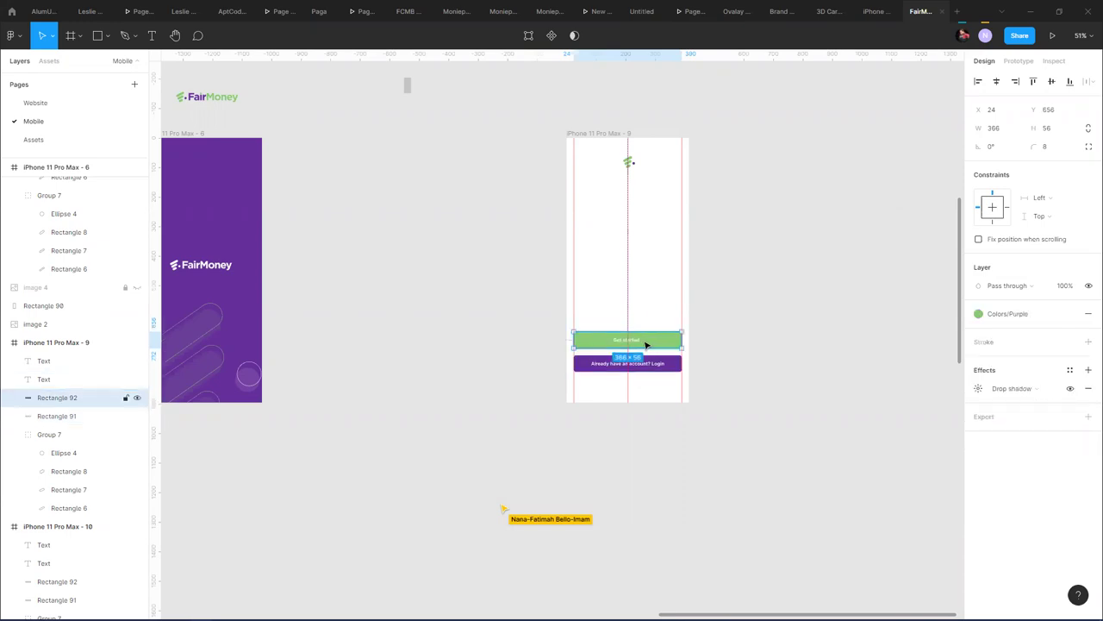
shift+click(645, 342)
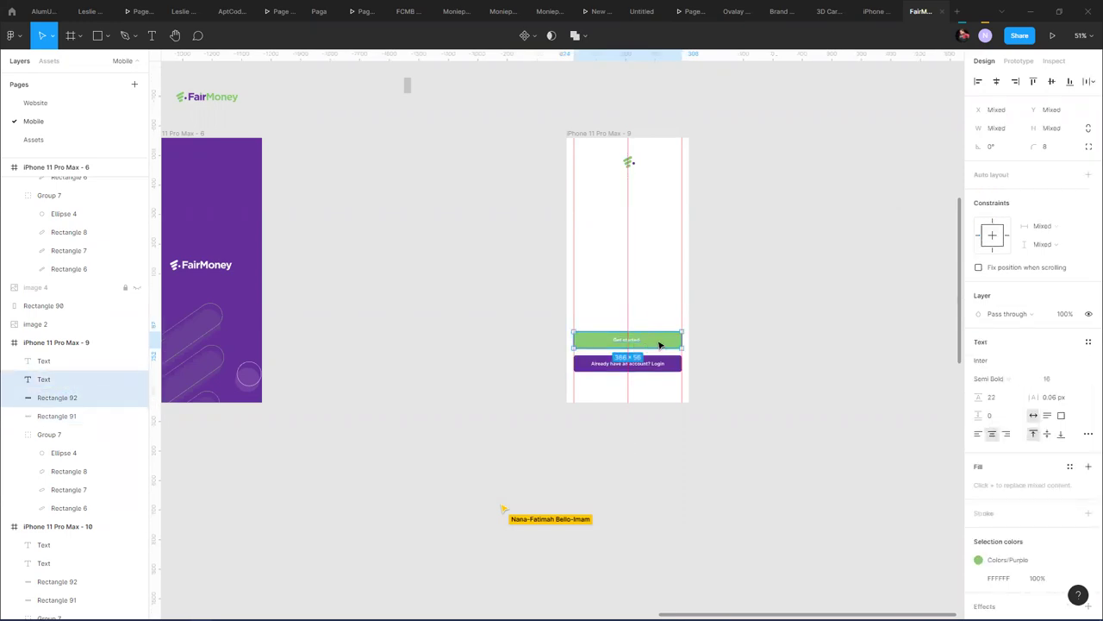
key(ctrl+g)
drag(638, 345, 463, 279)
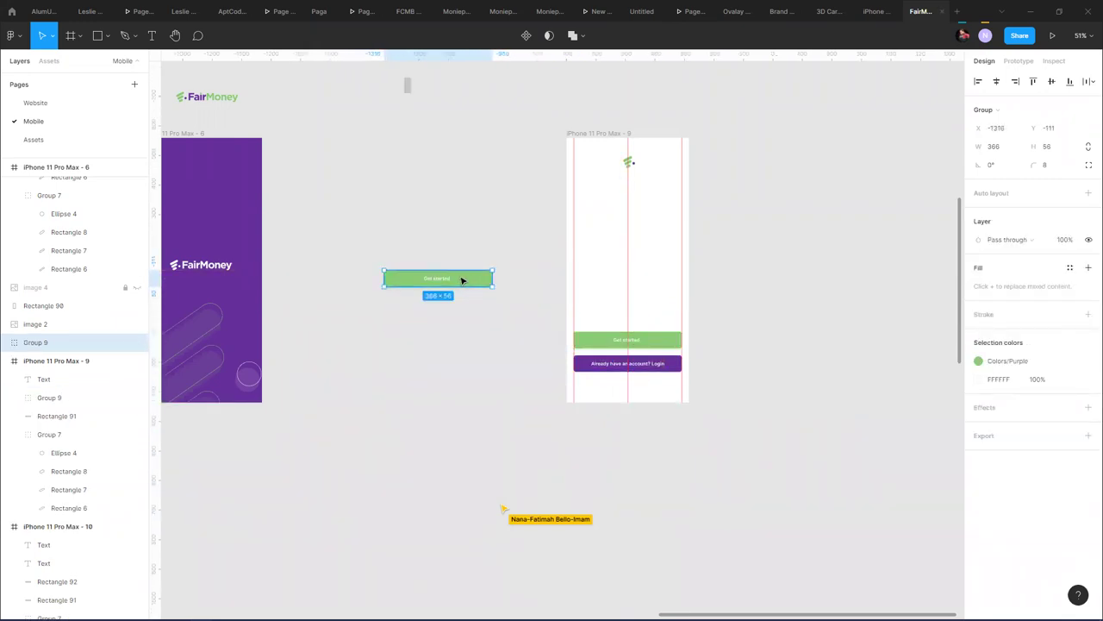
ctrl+scroll(462, 281, up, 3)
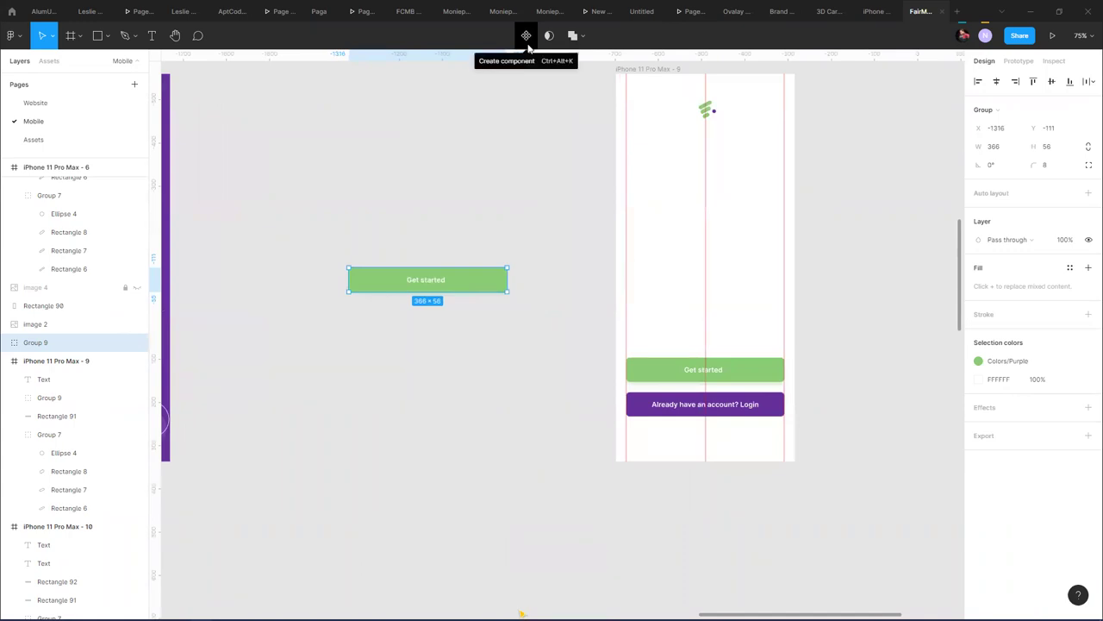
- Rename the copied group Assets/Form/Button and apply auto layout
key(ctrl+r)
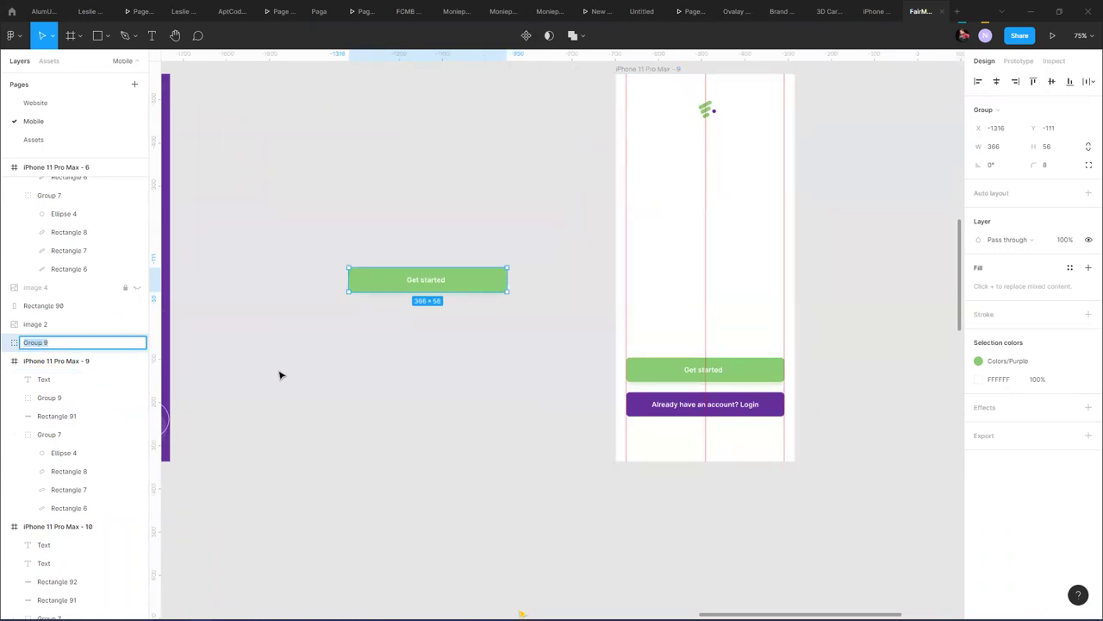
text(Assets/Fr)
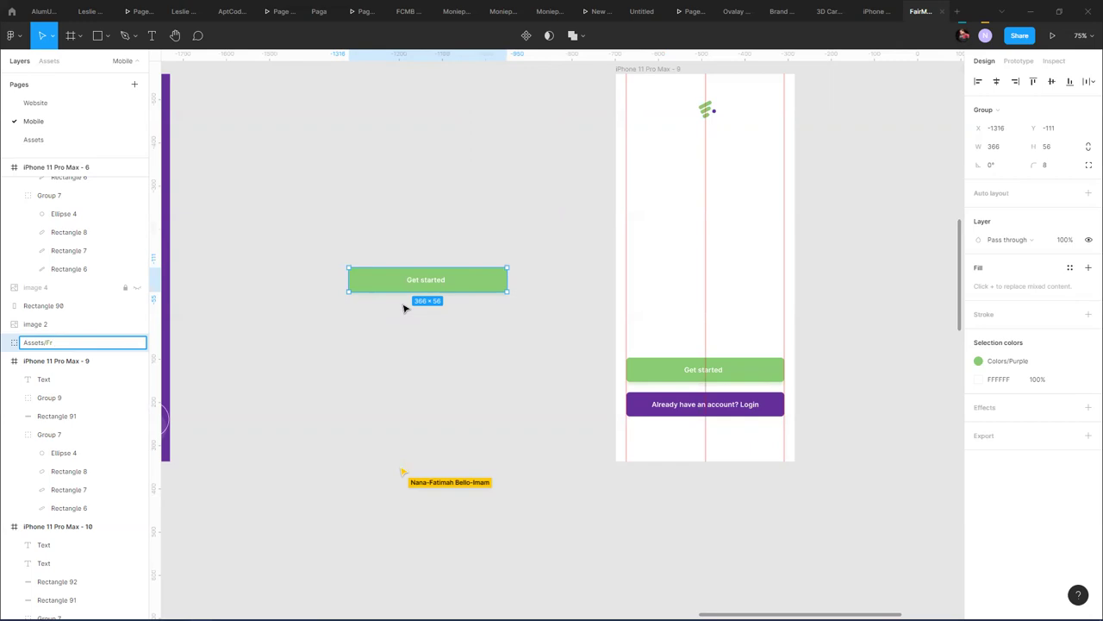
text(/Button)
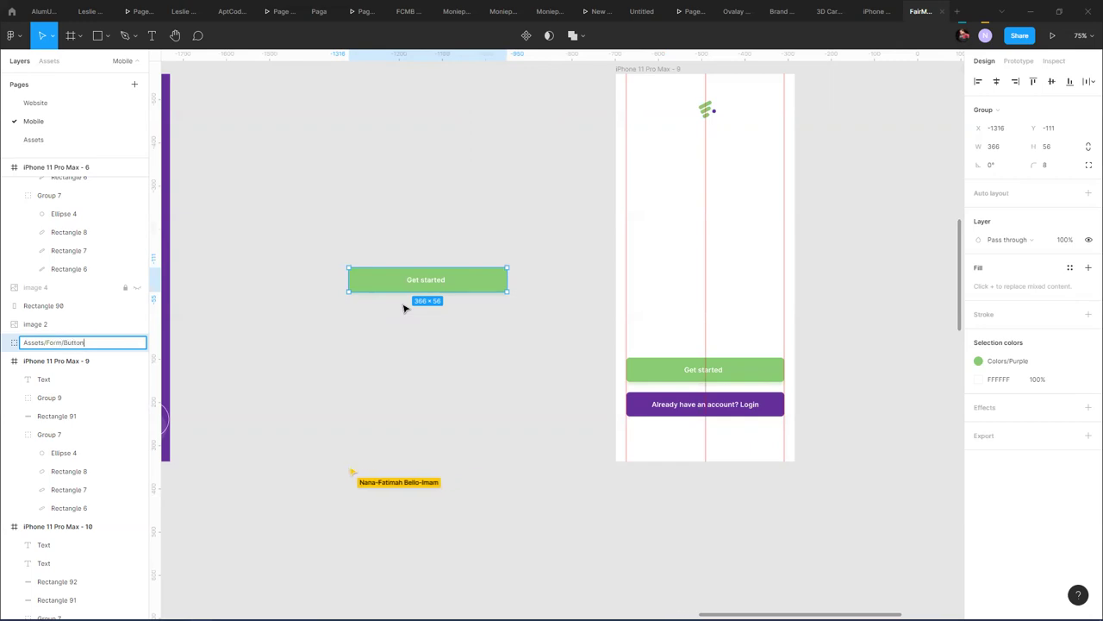
key(Return)
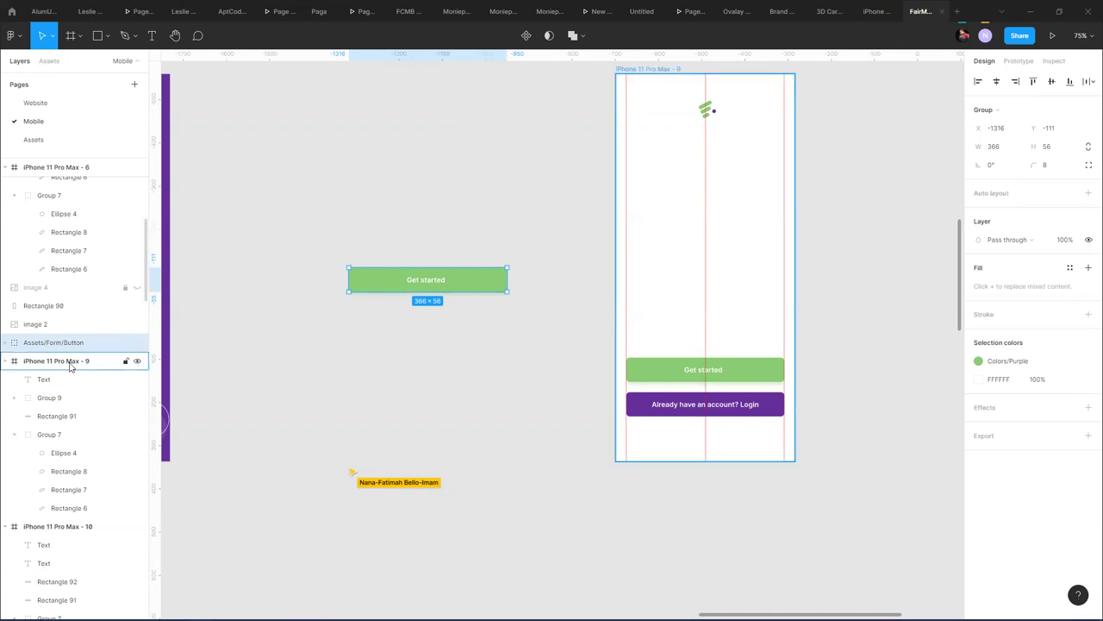
key(shift+a)
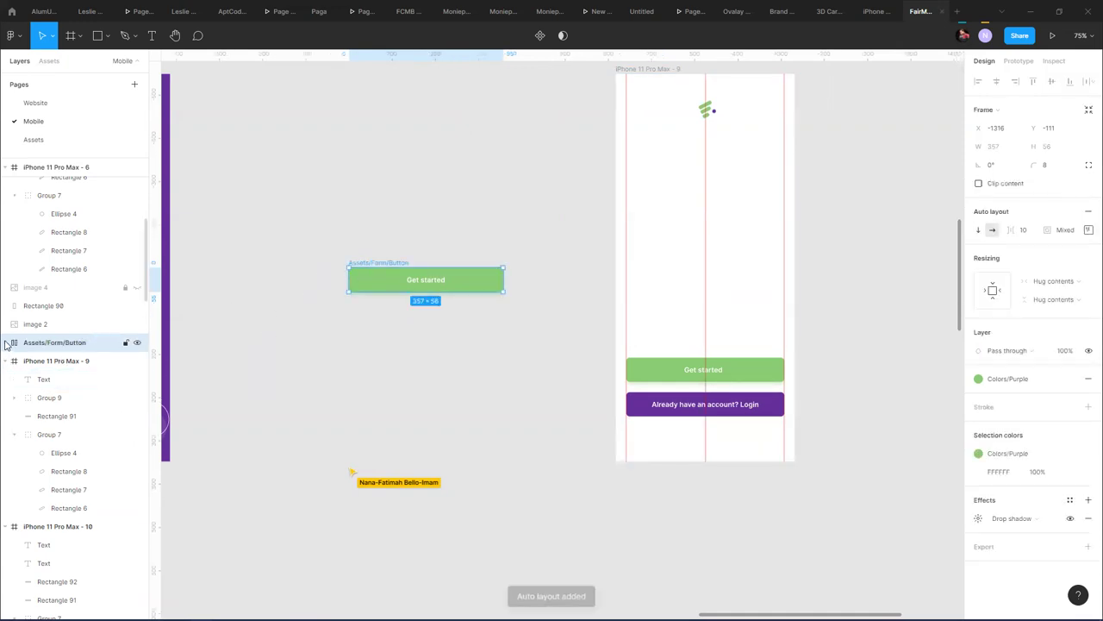
- Inspect the Get started text inside the 357×56 auto-layout button, then reselect the Assets/Form/Button frame
double_click(444, 276)
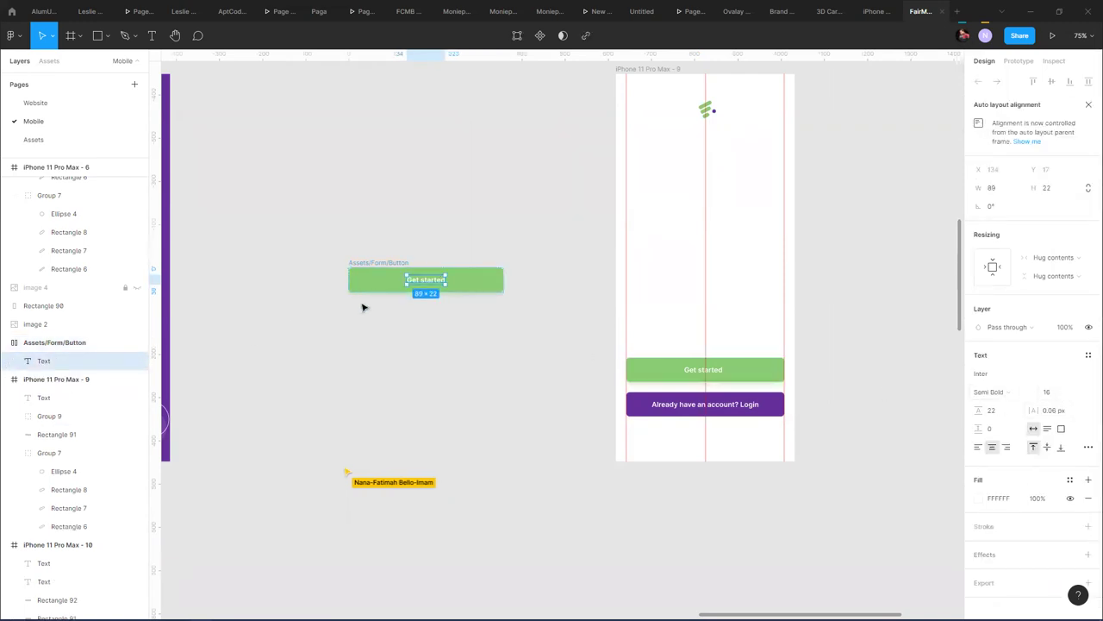
click(488, 335)
click(382, 263)
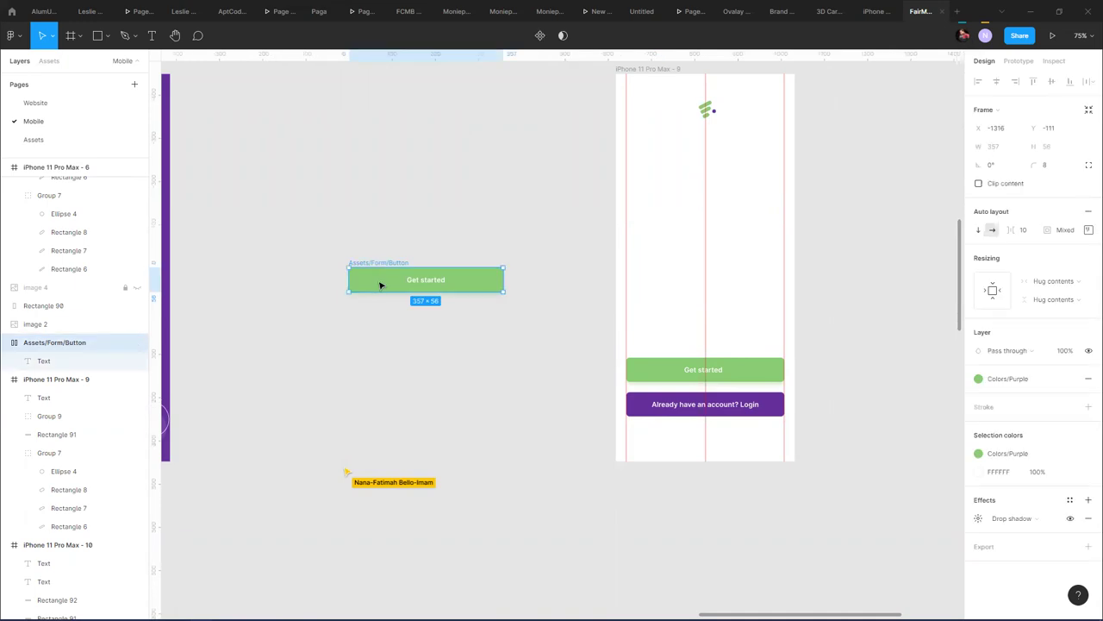
click(524, 226)
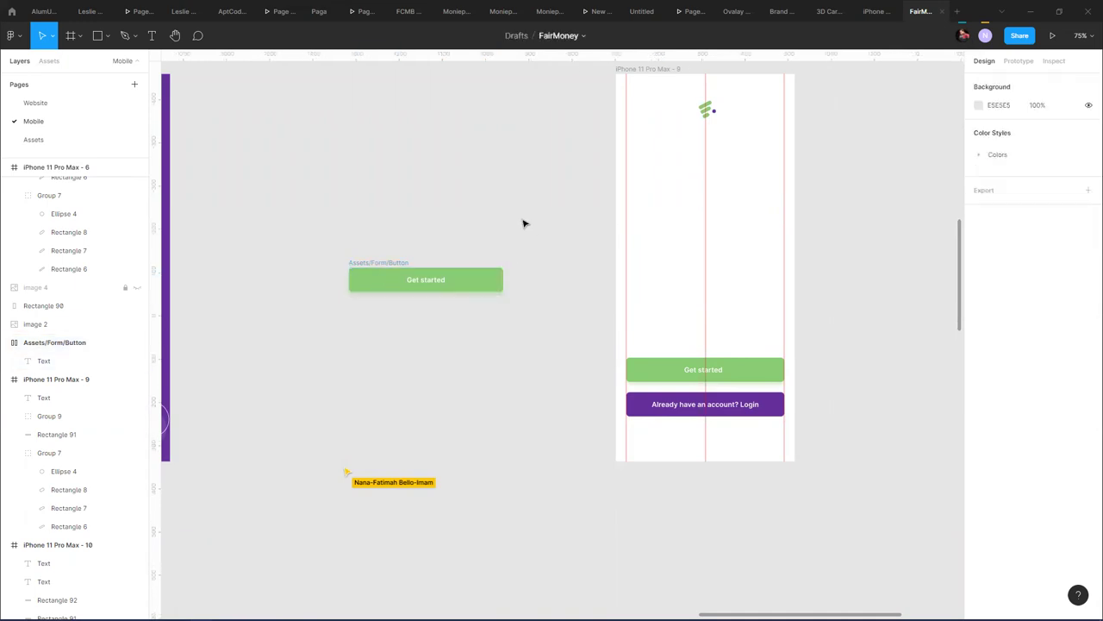
click(390, 261)
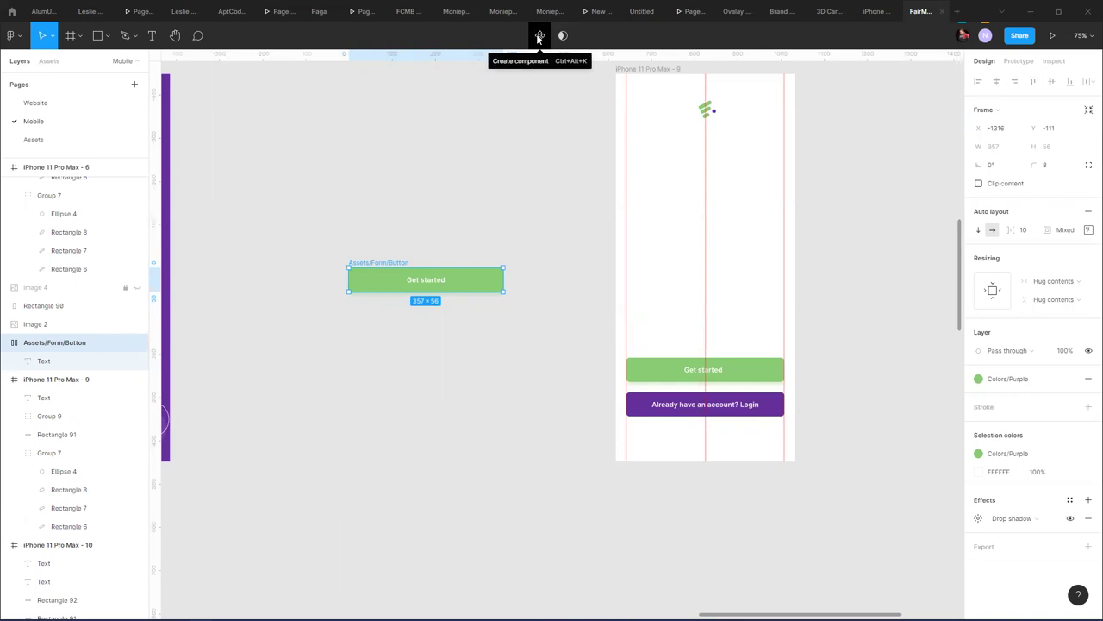
- Turn the button into a component and add a second variant
click(538, 37)
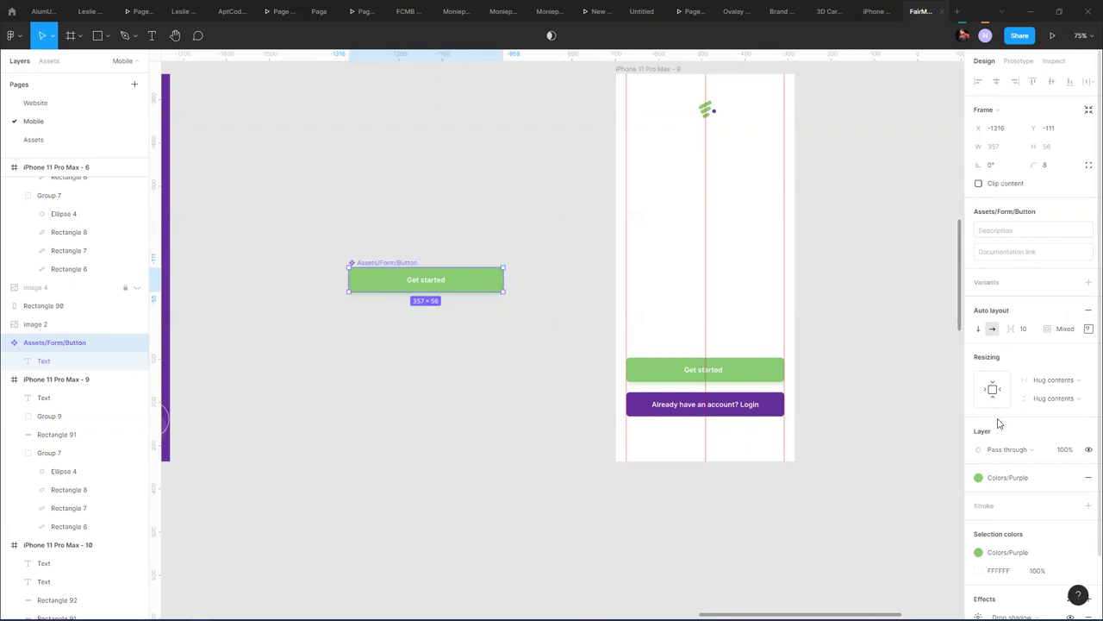
click(1087, 283)
key(Return)
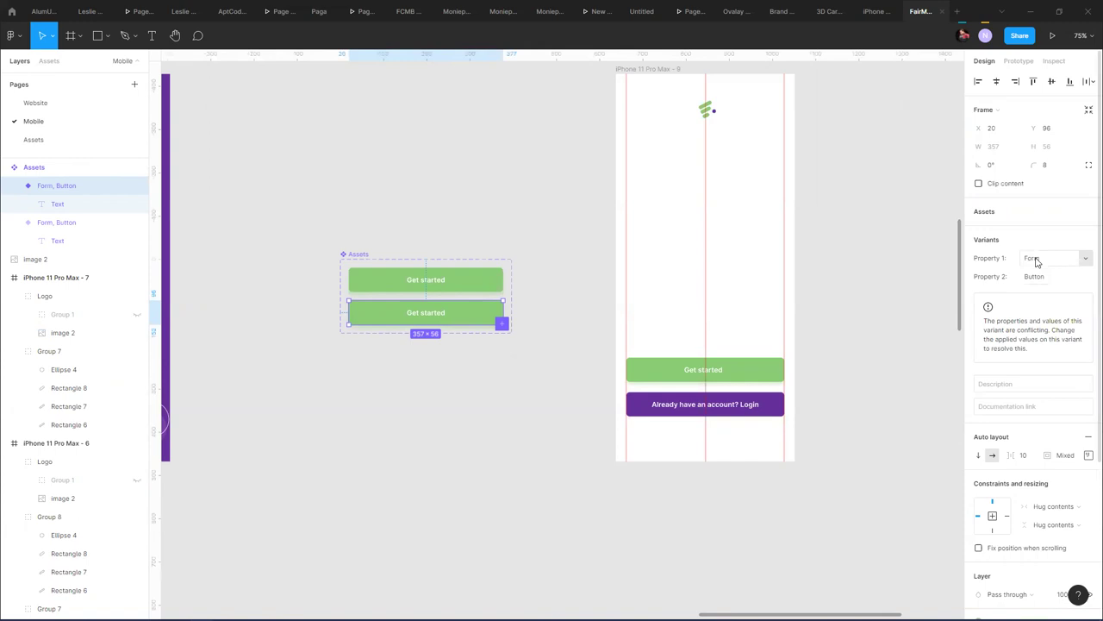
click(1085, 258)
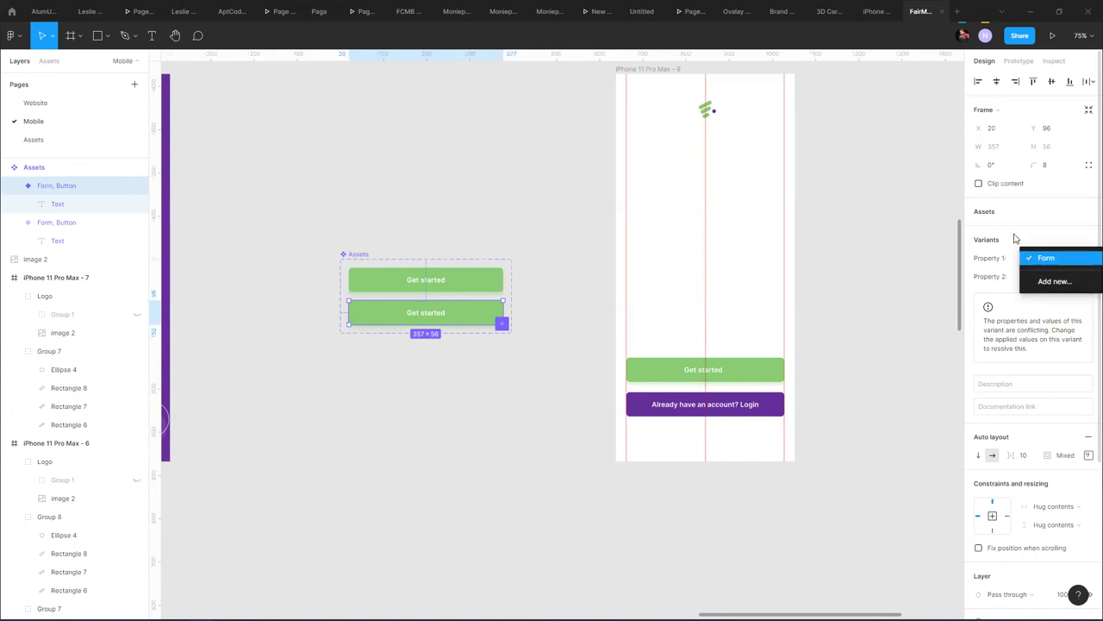
click(1016, 239)
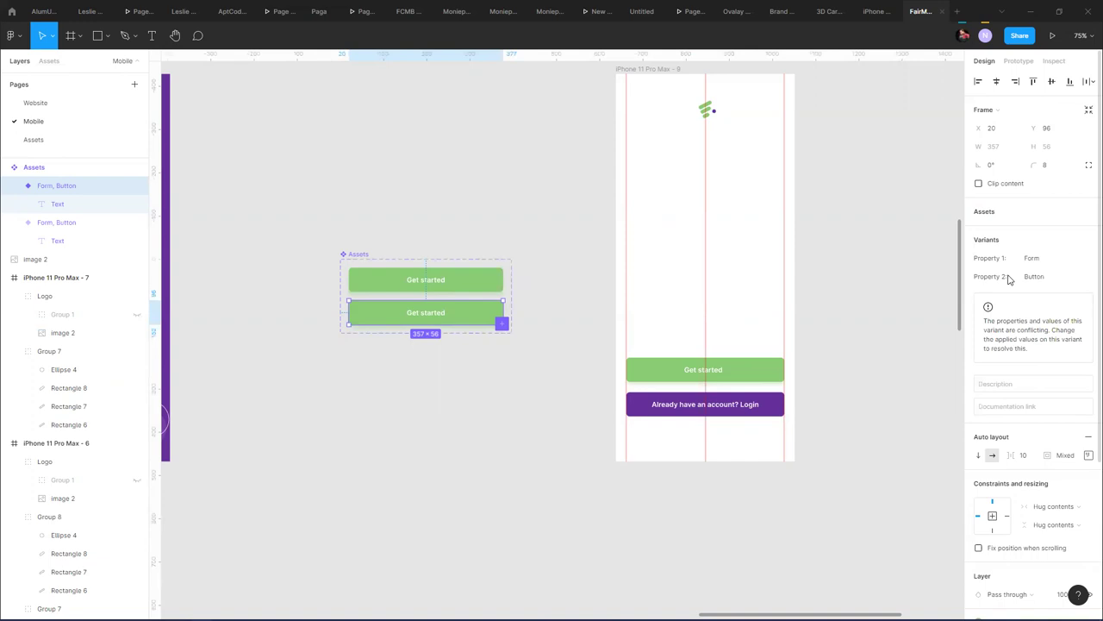
- Add a new Property 2 value PurpleBtn for the second variant
click(1084, 279)
click(1062, 298)
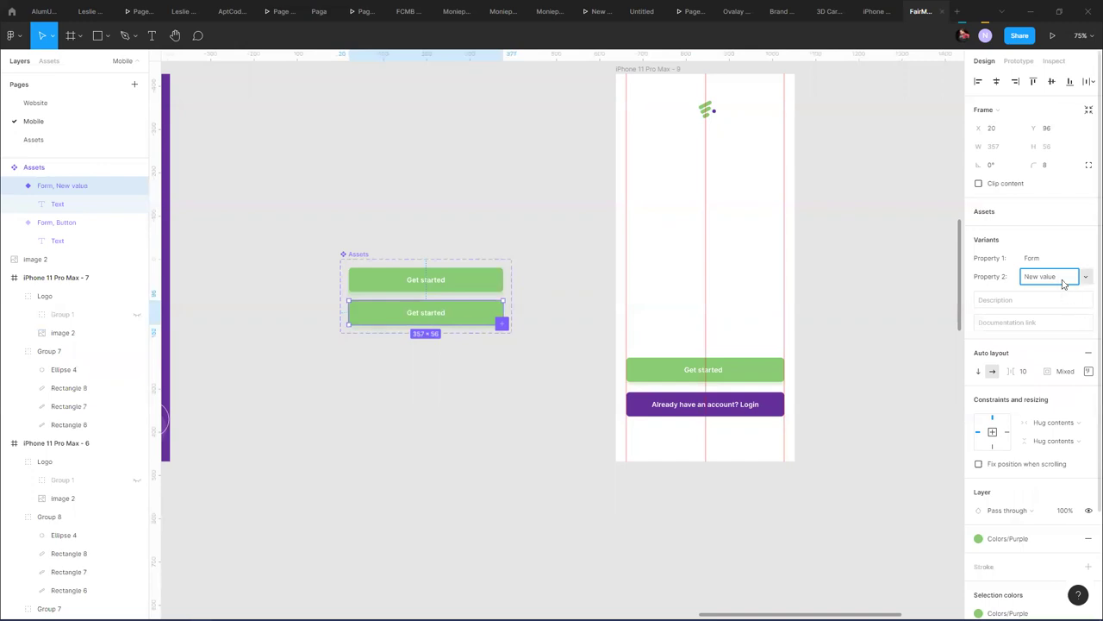
click(1063, 277)
text(F)
key(Return)
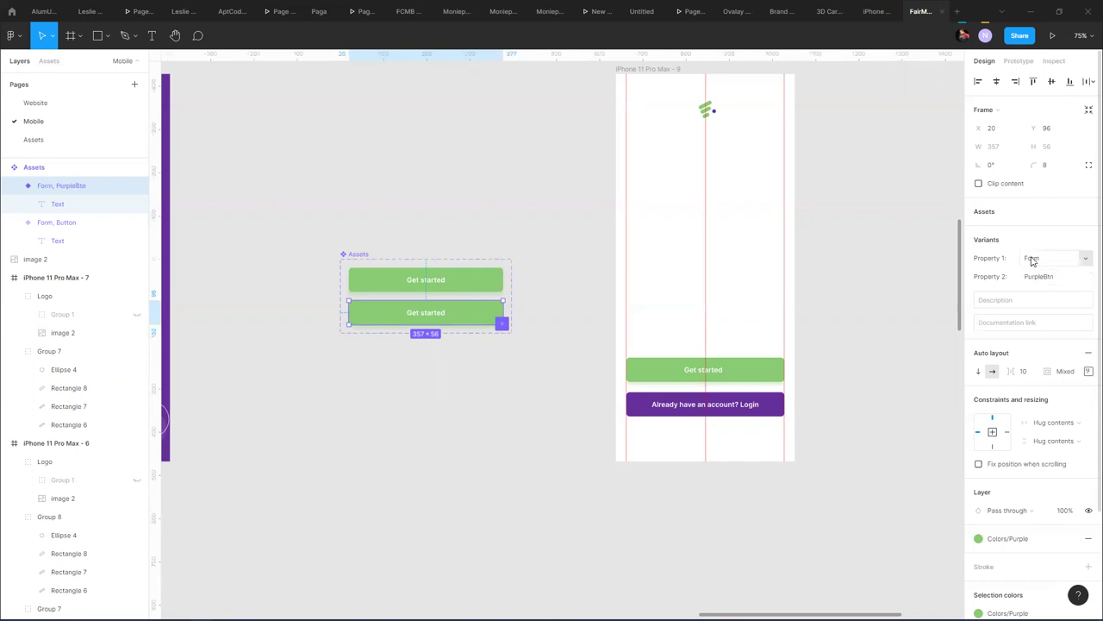
click(1011, 538)
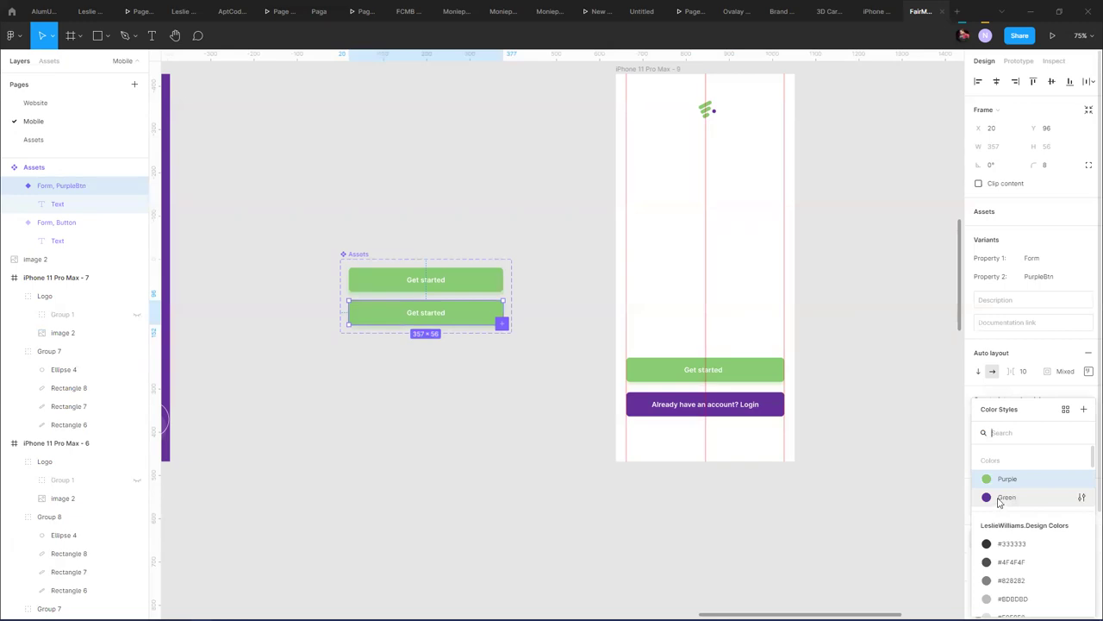
- Fill the PurpleBtn variant with the purple colour style
click(1001, 499)
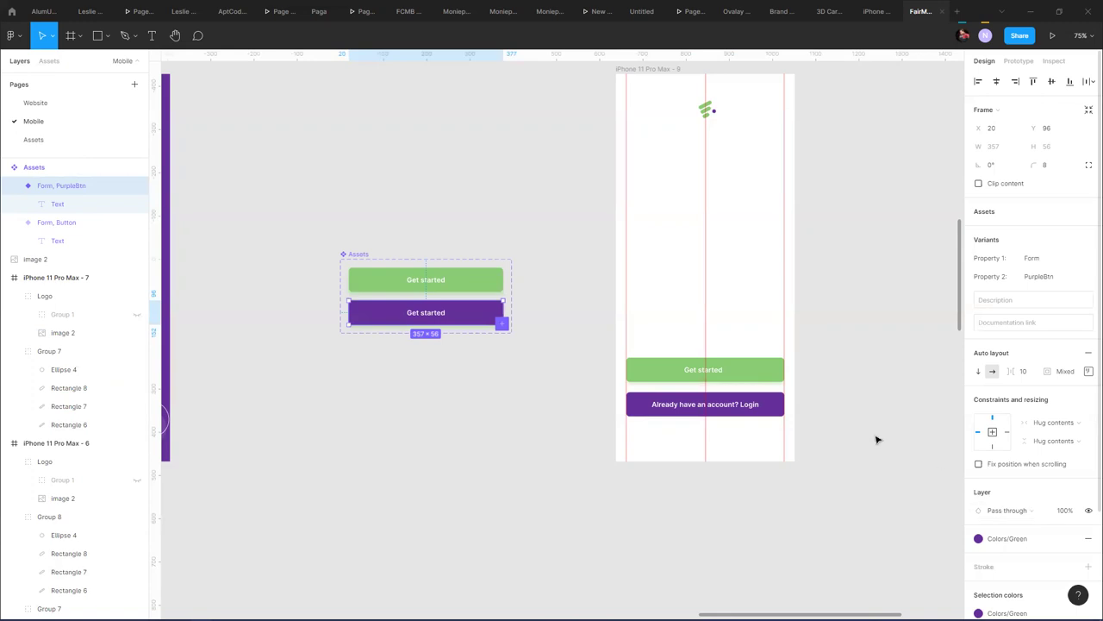
click(460, 280)
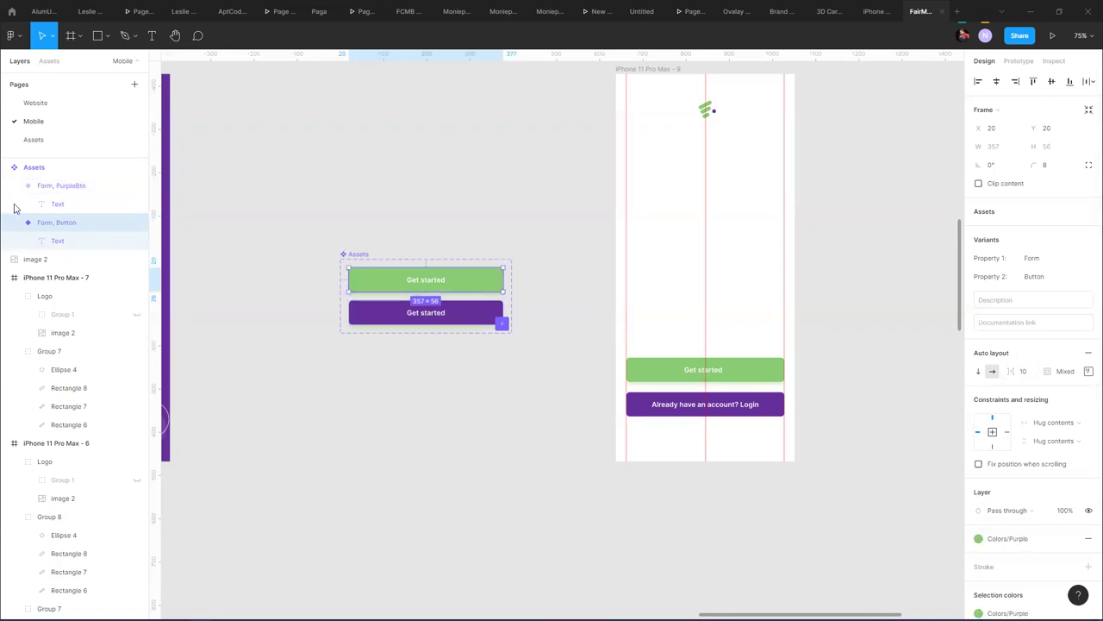
double_click(69, 224)
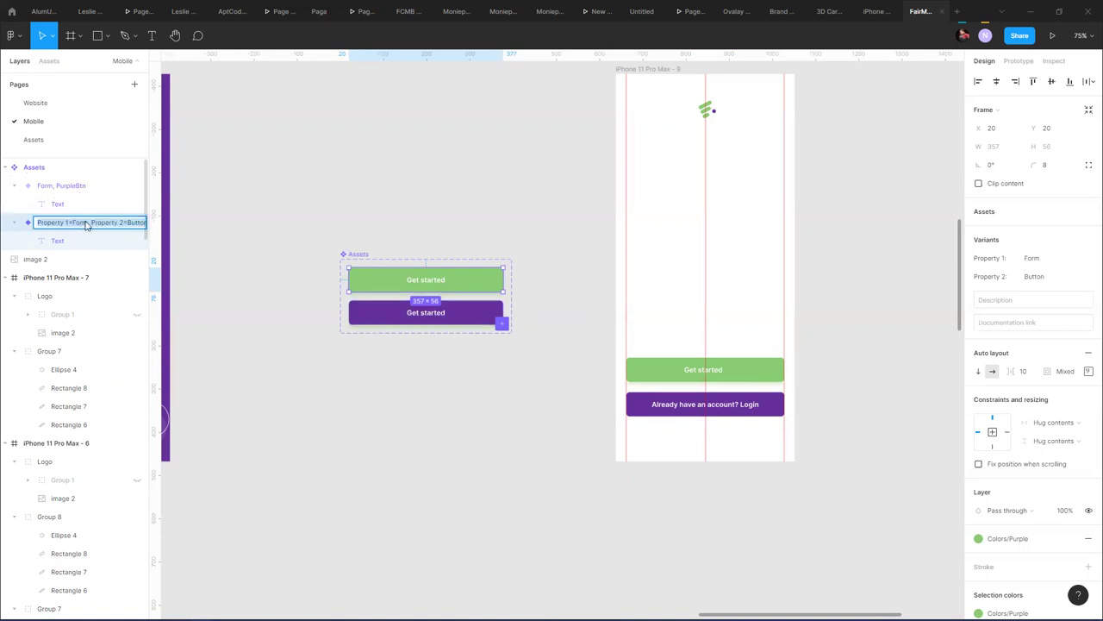
- Change the green variant's Property 2 value to GreenBtn
click(1033, 277)
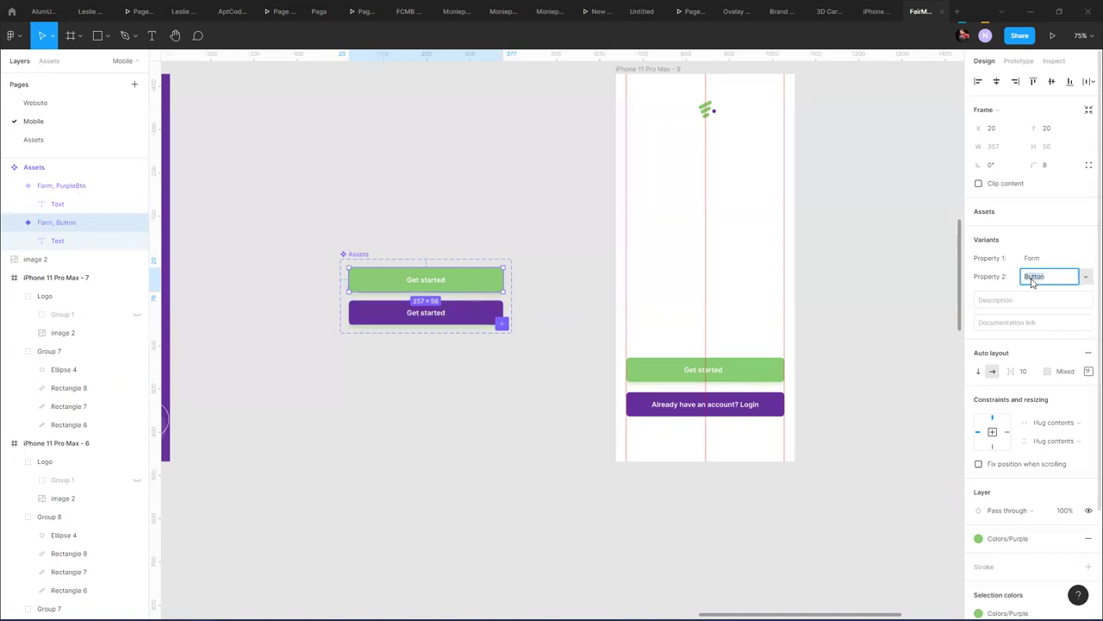
click(1062, 279)
double_click(1026, 279)
text(Green)
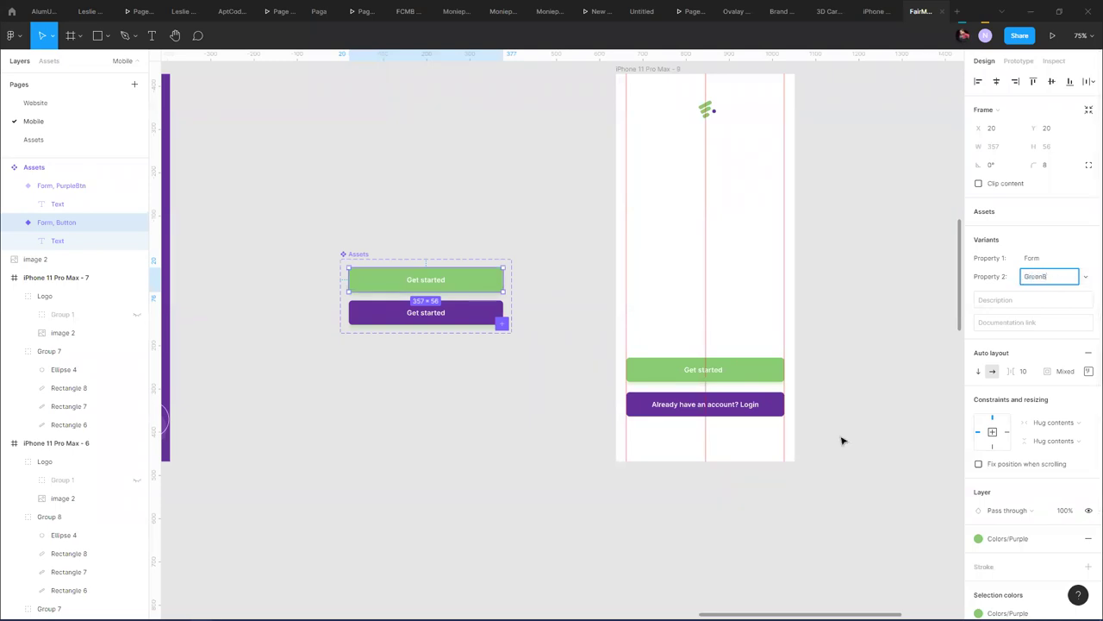
key(Return)
click(349, 193)
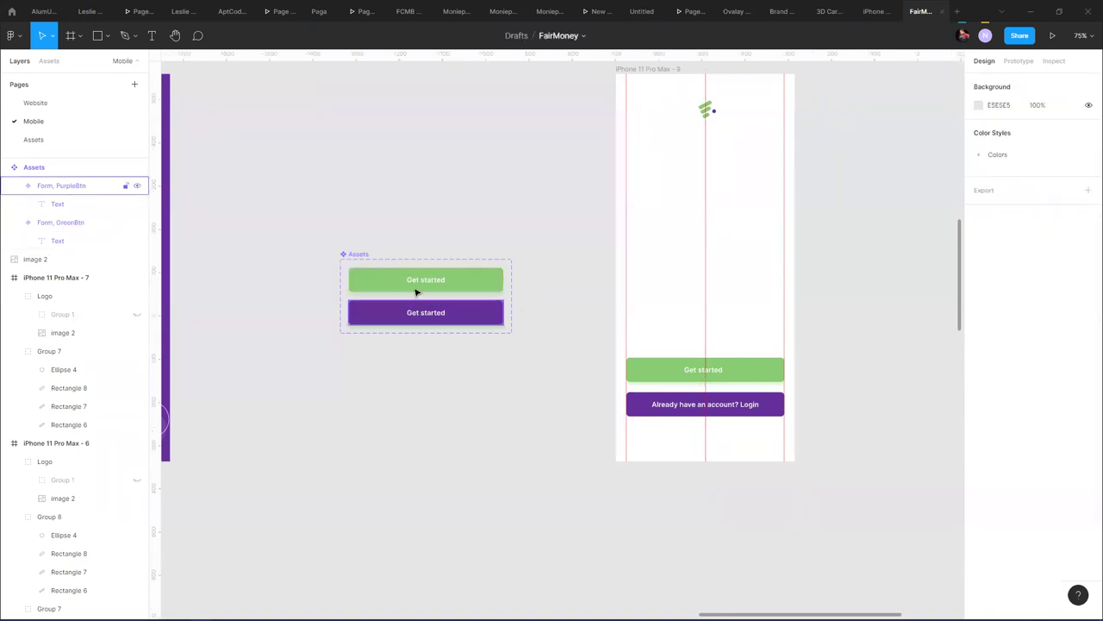
click(456, 285)
- Recolour the PurpleBtn variant's drop shadow to purple 662F9B at 26% opacity
click(465, 318)
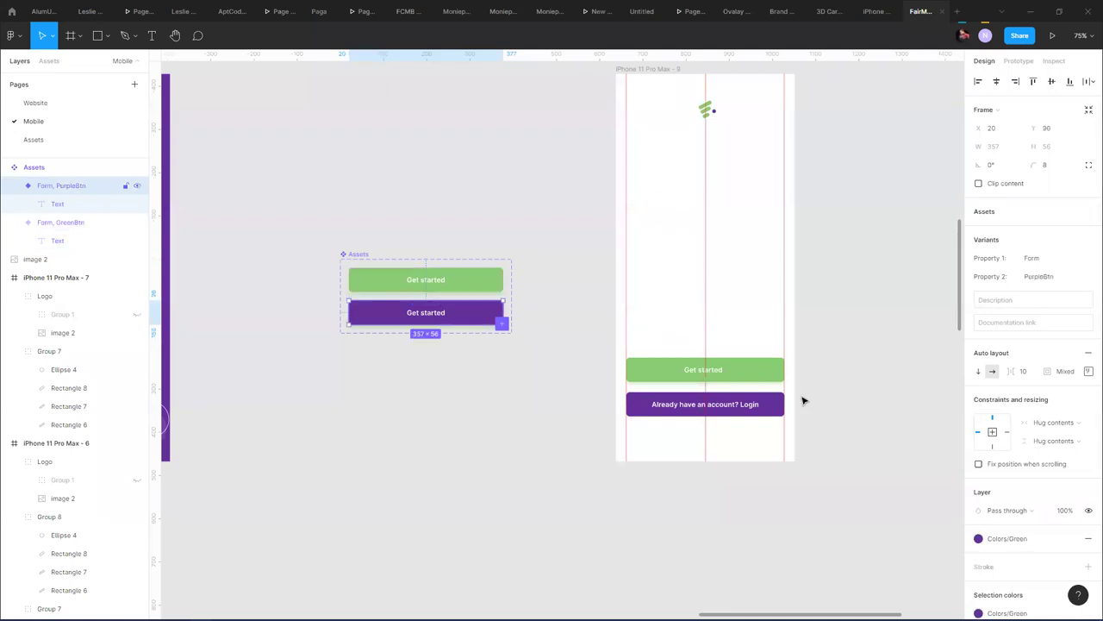
scroll(1017, 497, down, 1)
scroll(1017, 497, down, 3)
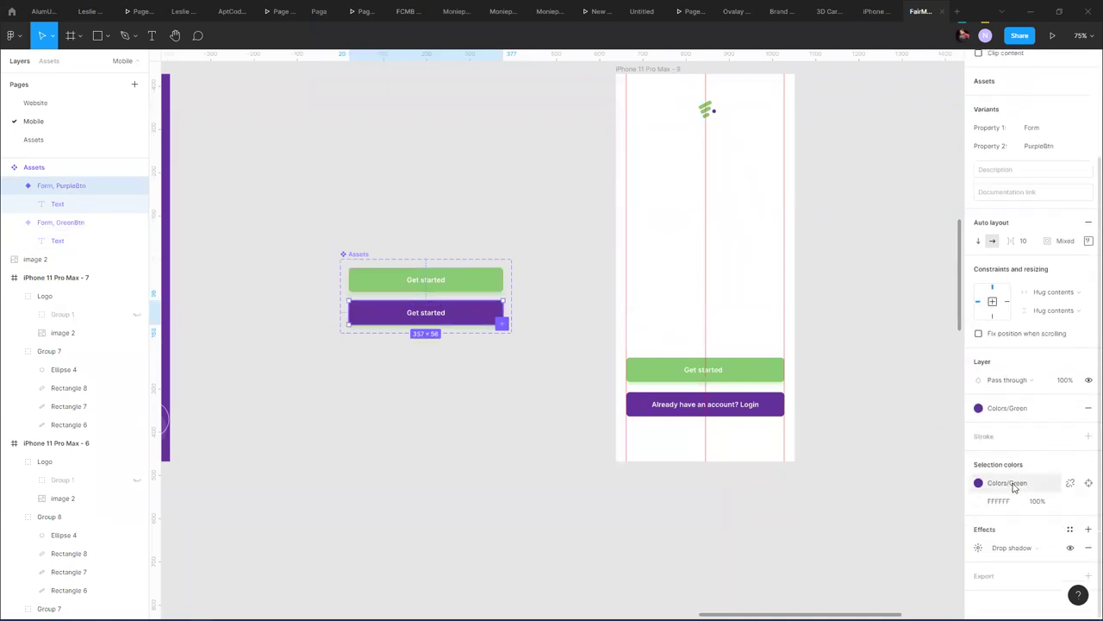
click(978, 547)
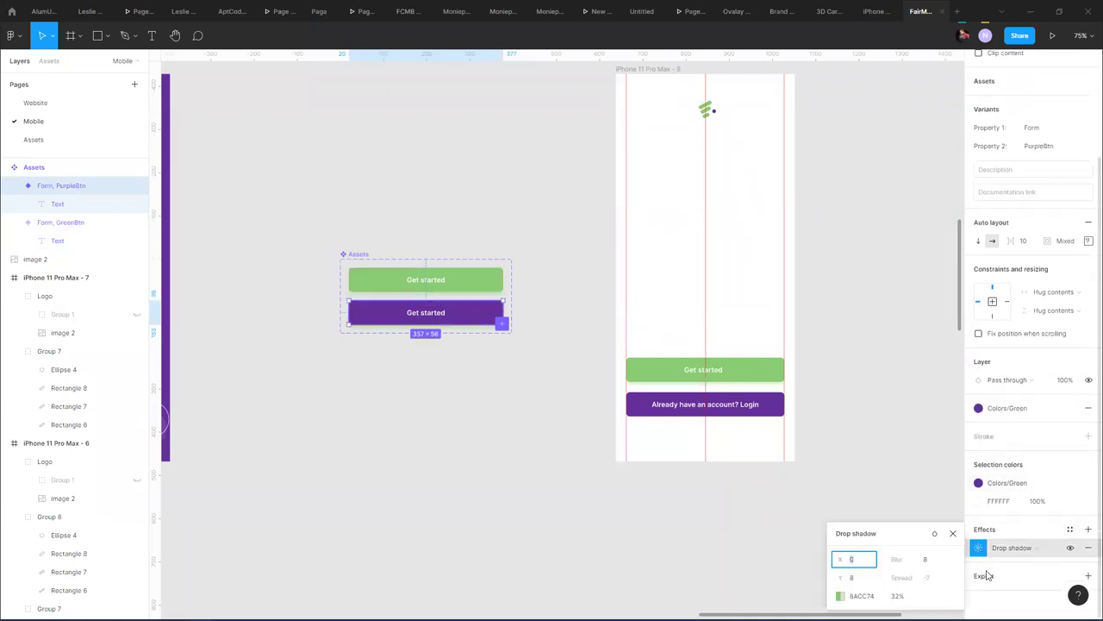
click(841, 596)
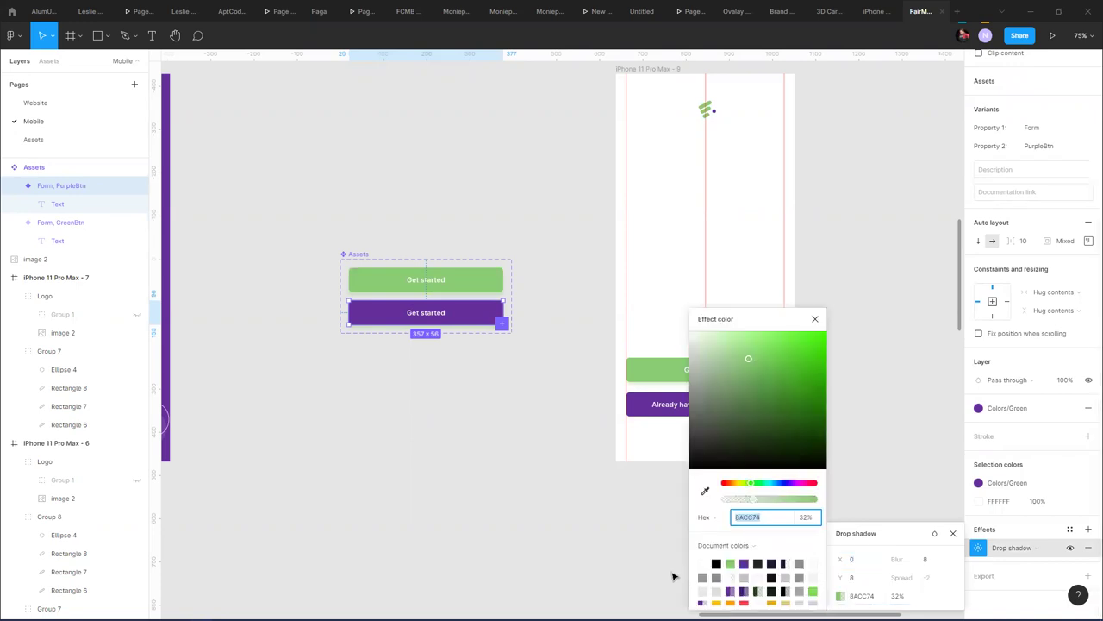
click(746, 562)
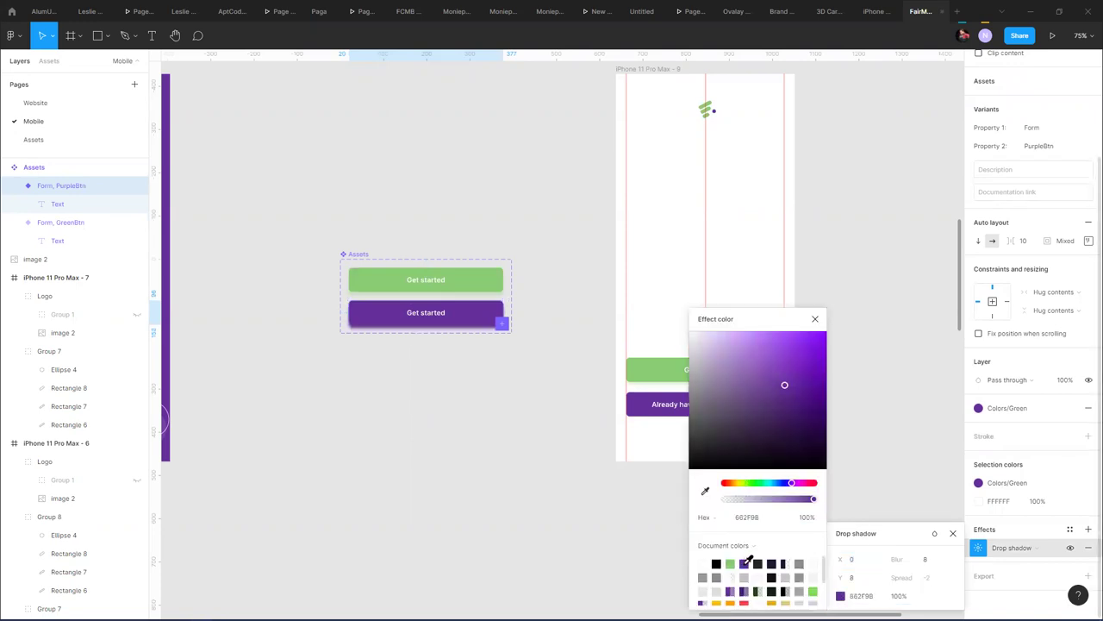
click(749, 500)
drag(751, 502, 749, 501)
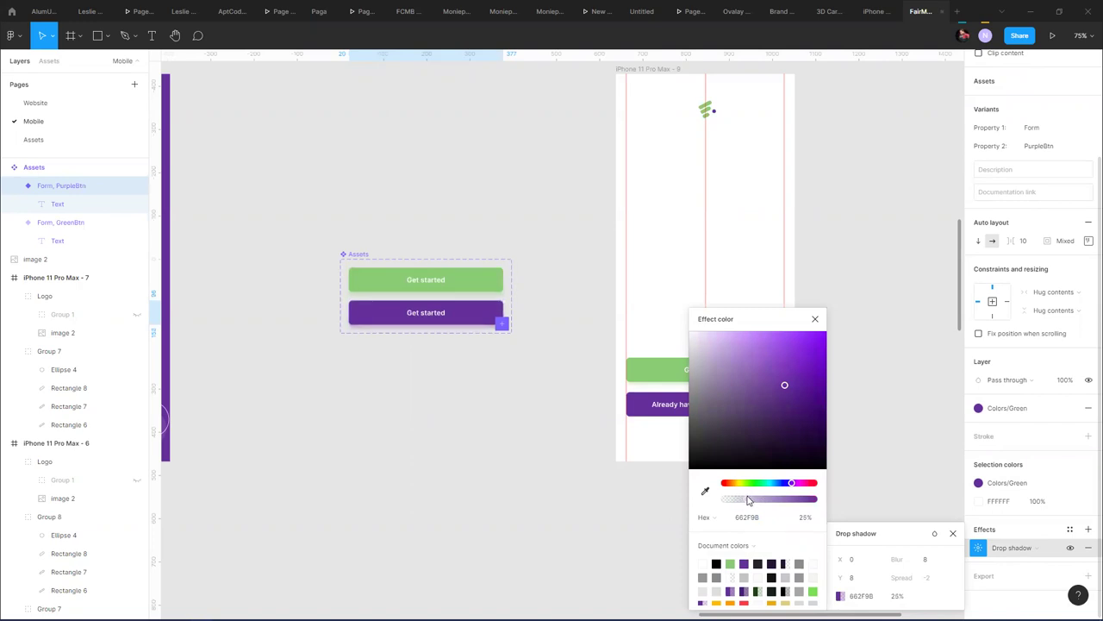
click(814, 319)
click(493, 283)
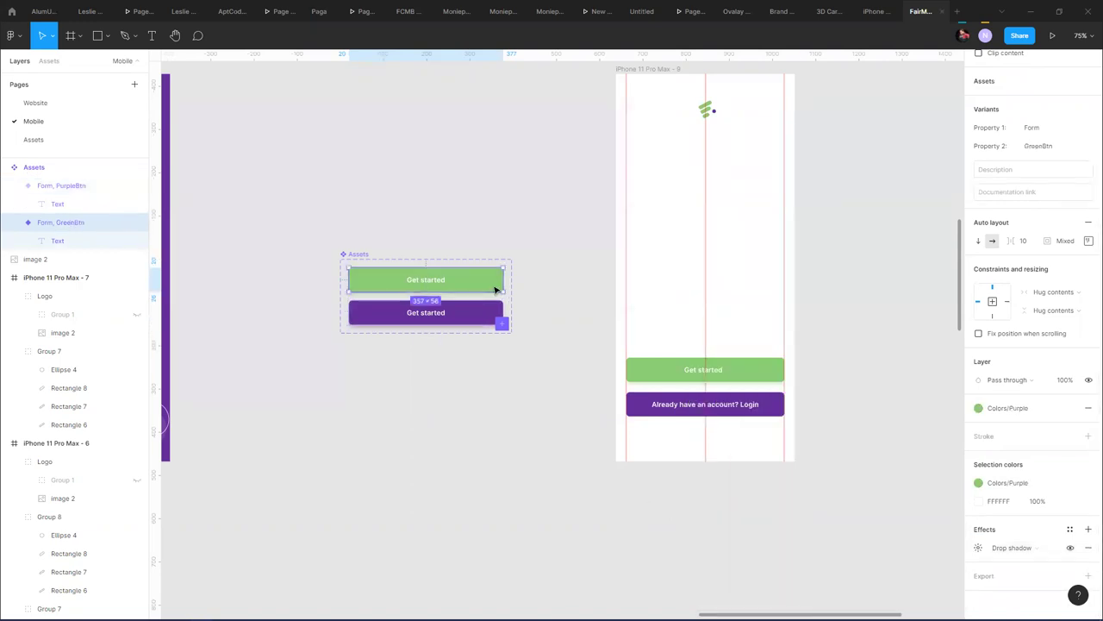
- Rename the 8ACC74 style to Colors/Green and the 662F9B style to Colors/Purple
click(1035, 410)
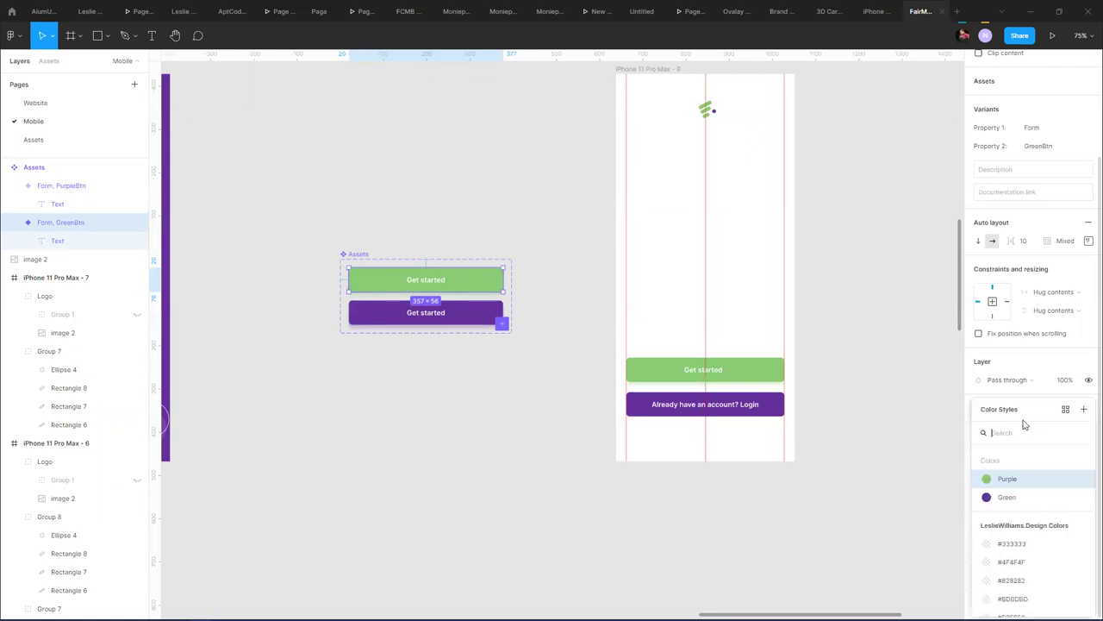
click(1082, 479)
click(887, 458)
text(Green)
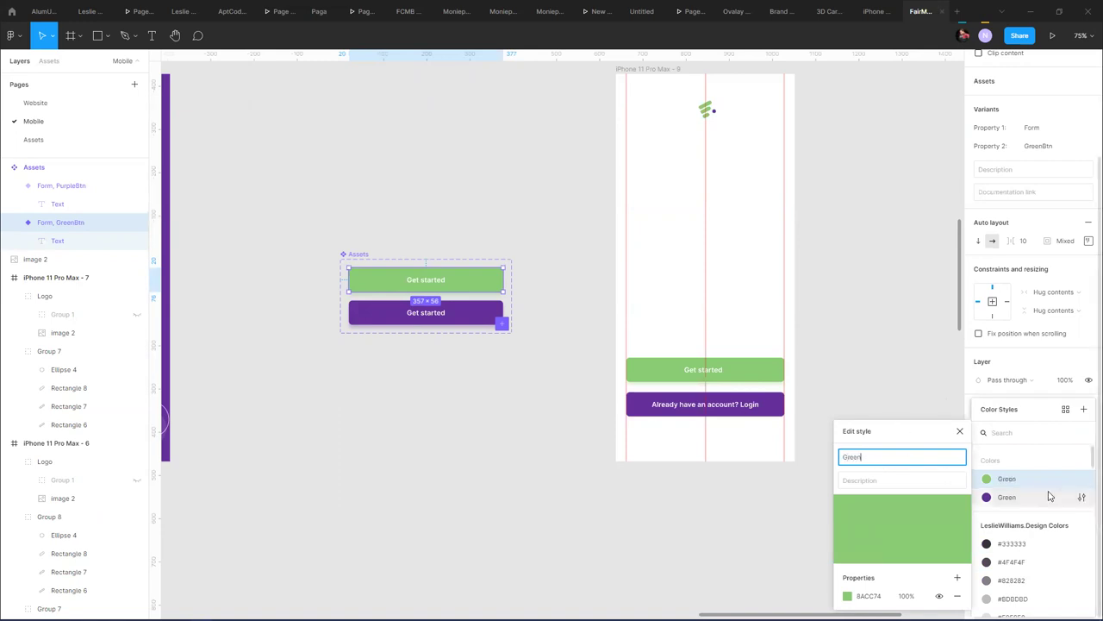
click(1081, 499)
click(917, 456)
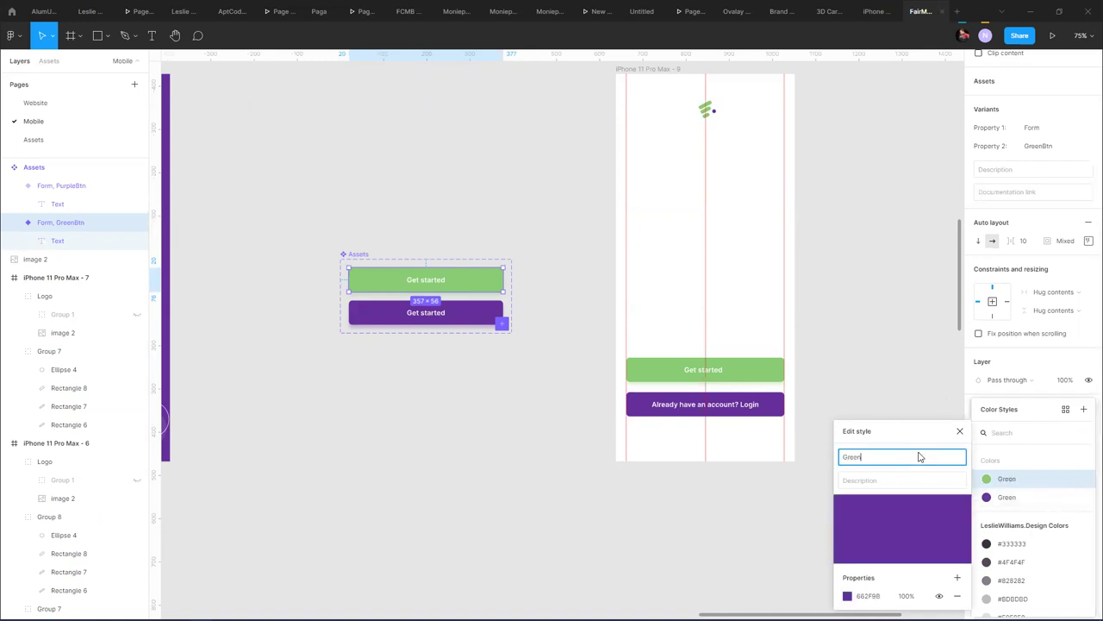
text(P)
click(959, 431)
- Select the 'Already have an account? Login' text and its button background on frame 8
click(906, 383)
scroll(549, 431, down, 5)
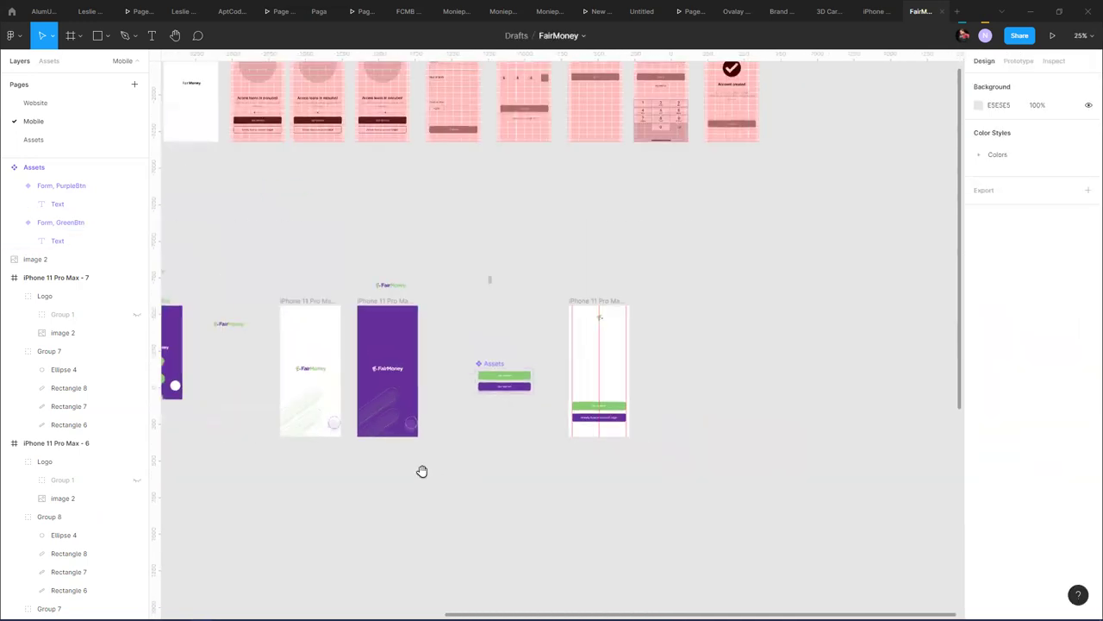
drag(422, 470, 695, 243)
scroll(696, 243, down, 2)
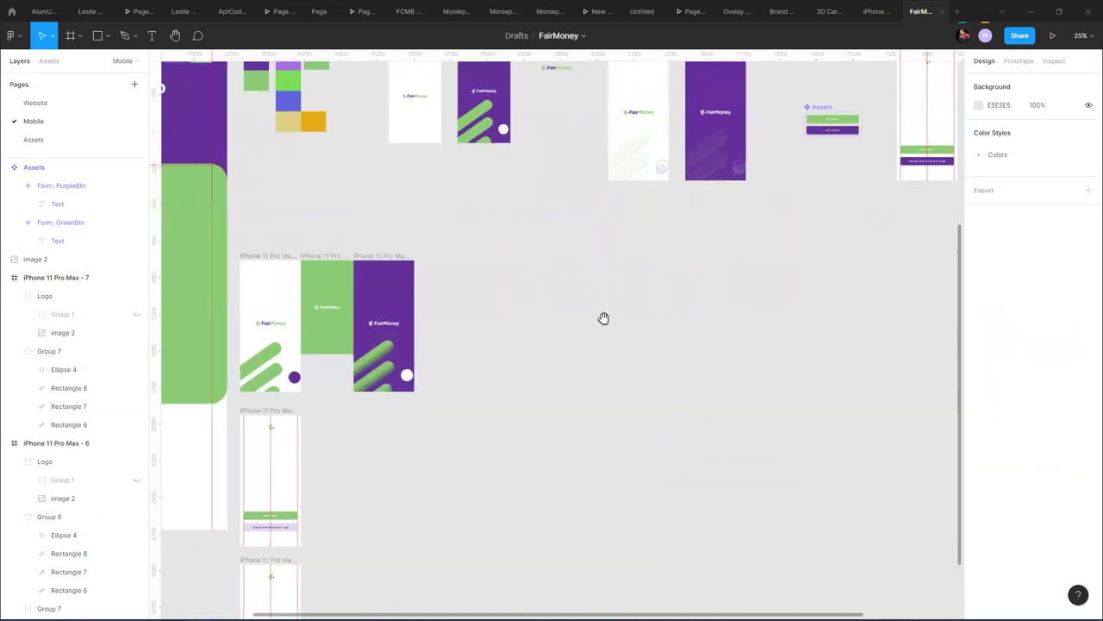
click(271, 521)
scroll(319, 509, left, 5)
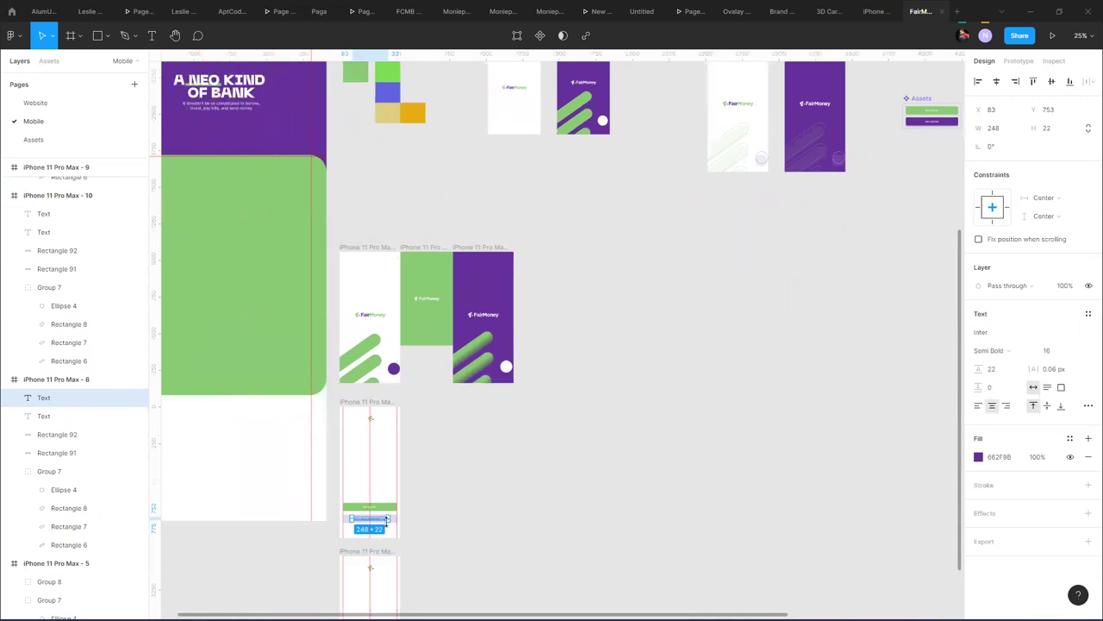
scroll(318, 509, left, 1)
scroll(596, 542, up, 5)
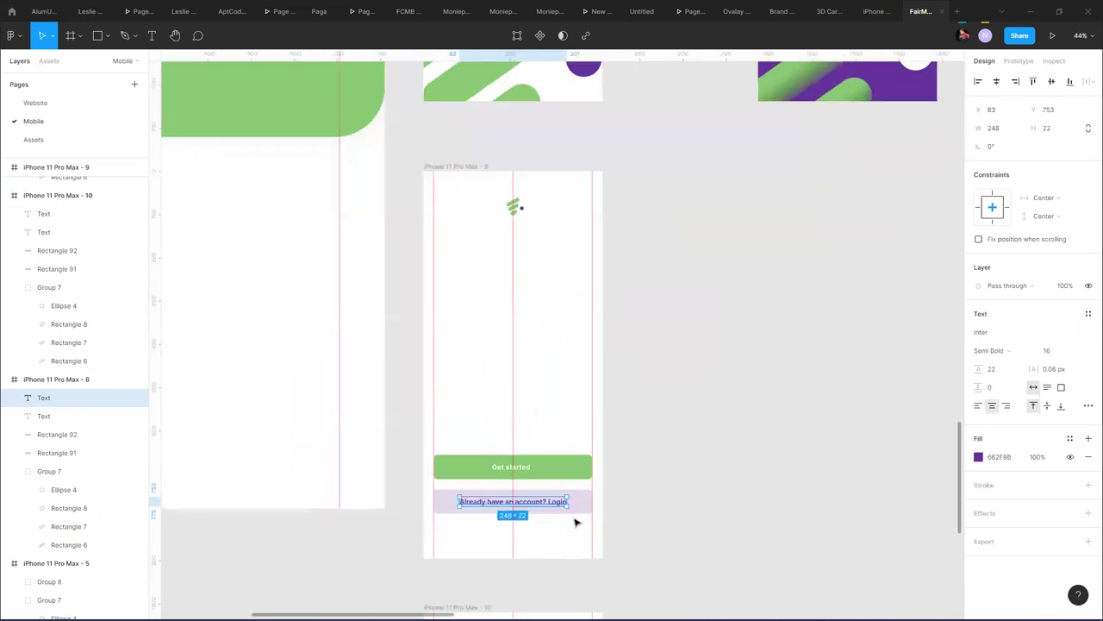
shift+click(580, 510)
- Duplicate the Login button out of the frame and place the copy beside the Assets buttons
drag(567, 506, 969, 228)
drag(823, 260, 389, 517)
drag(446, 489, 327, 563)
scroll(337, 500, down, 5)
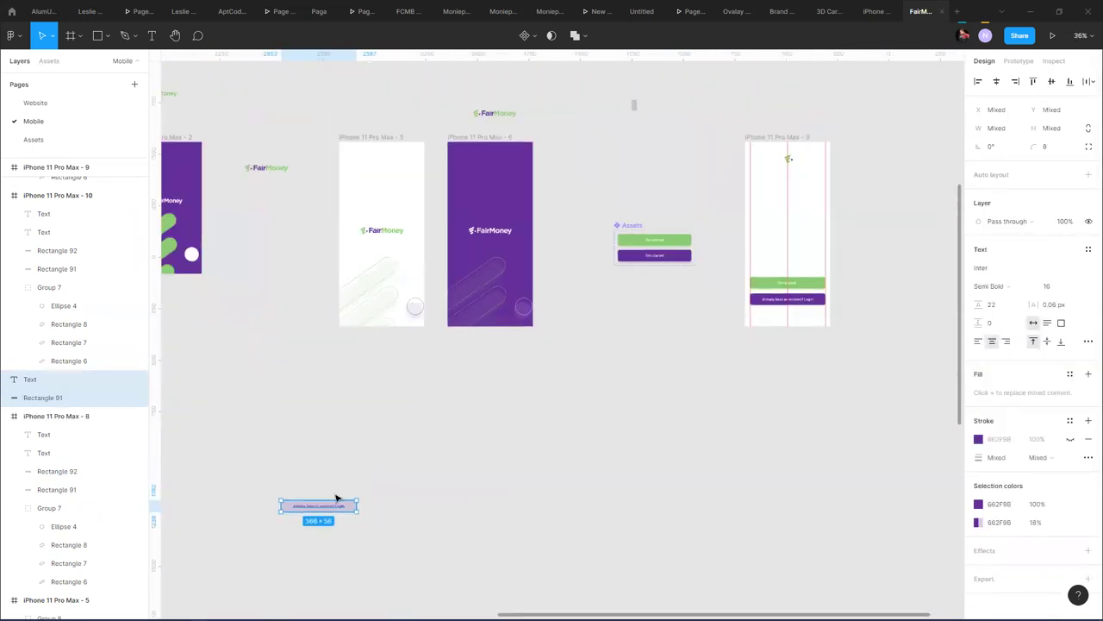
drag(353, 508, 655, 327)
scroll(687, 301, up, 5)
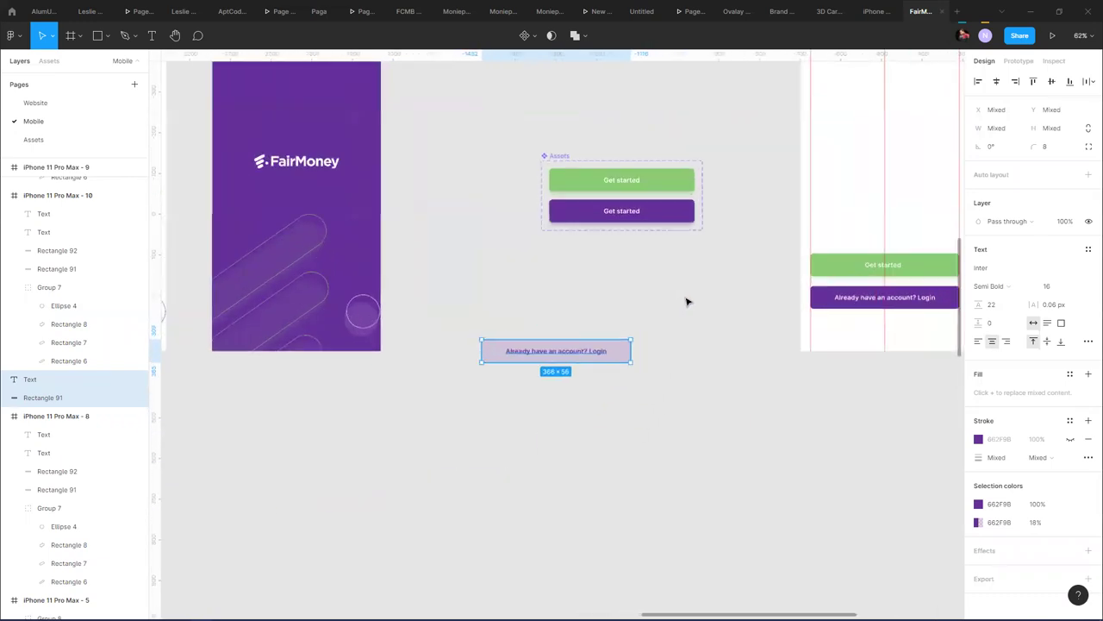
click(671, 208)
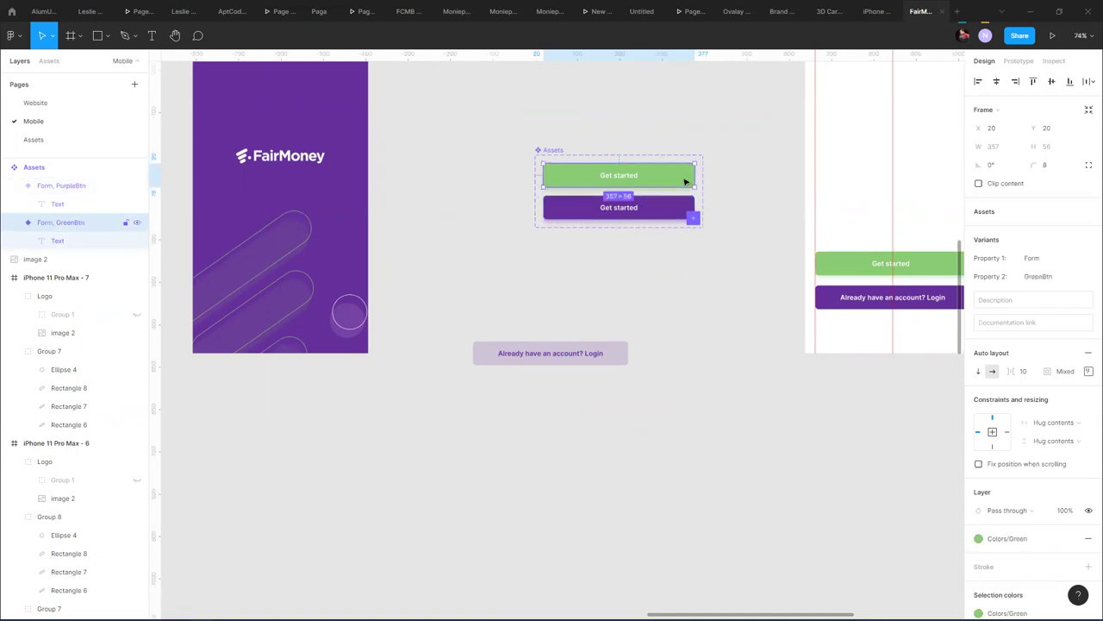
- Add a third green variant with a new Property 2 value and Property 1 set to Button
click(553, 150)
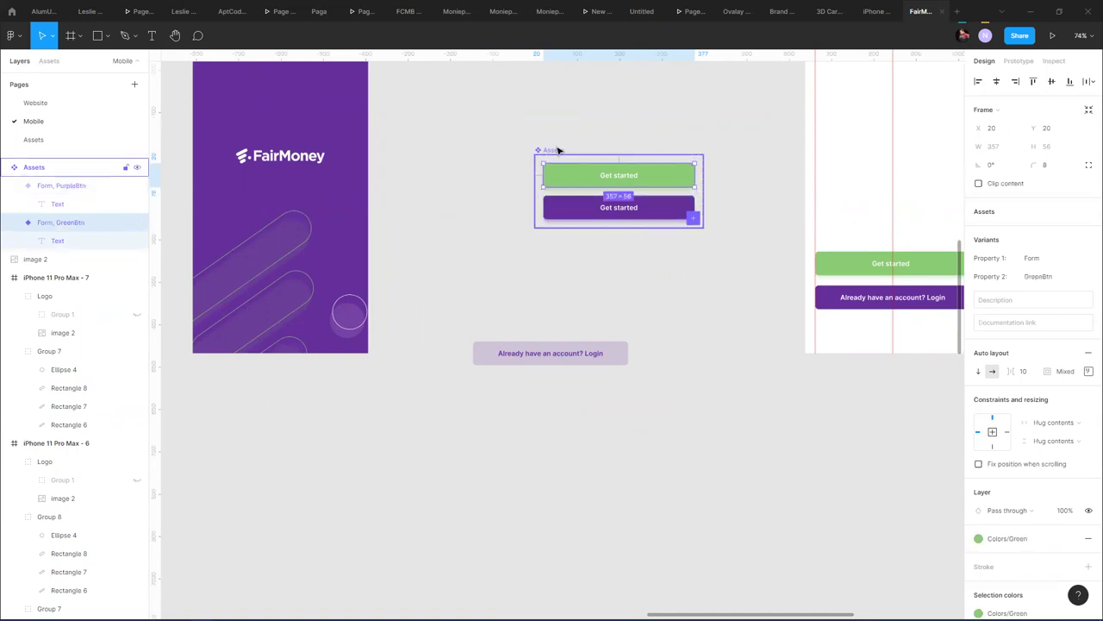
click(692, 221)
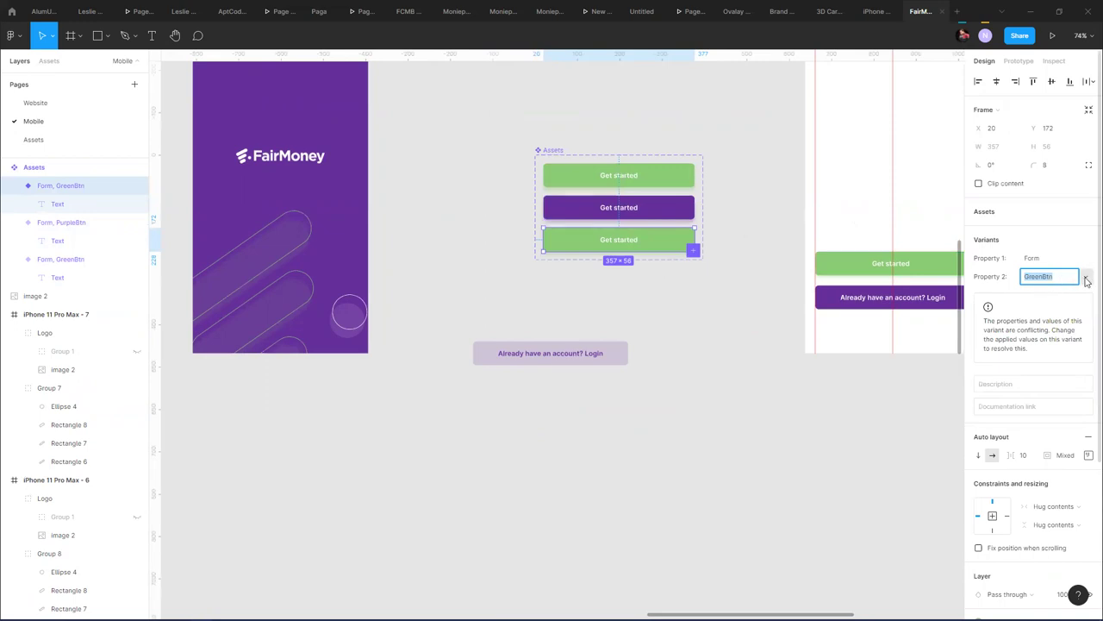
click(1086, 277)
click(1056, 314)
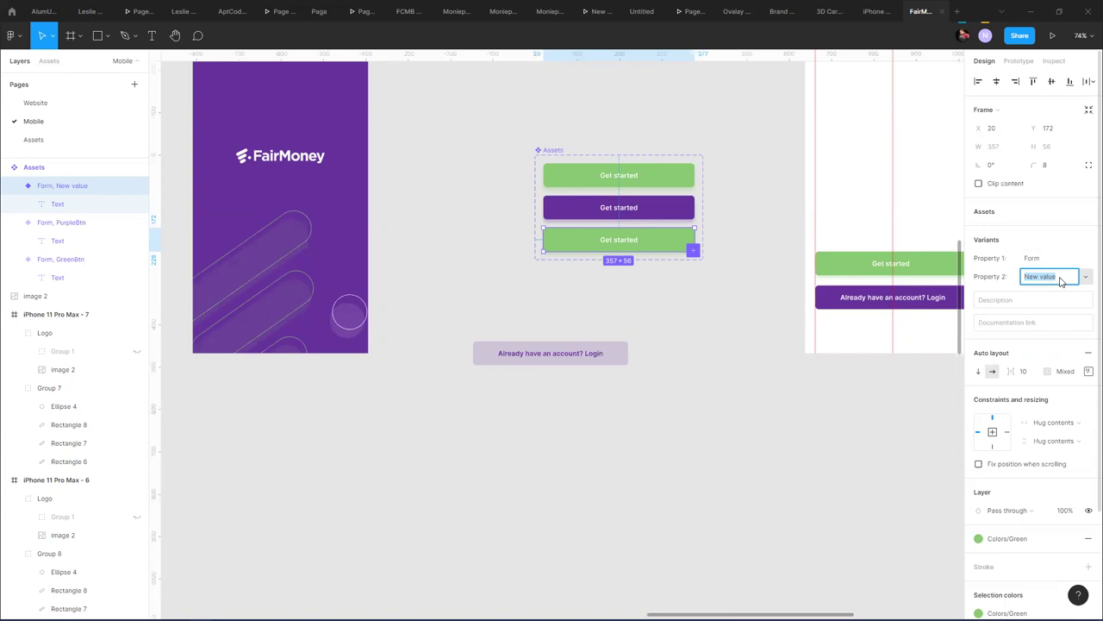
click(1043, 261)
text(Button)
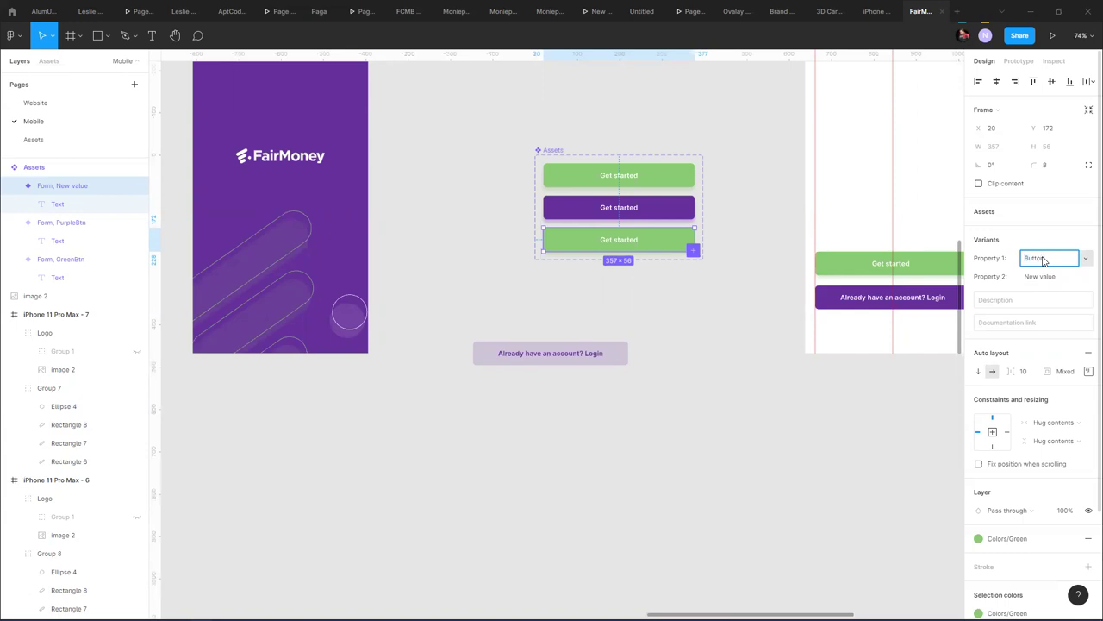
key(Return)
- Set Property 1 to Button on the purple and top green variants
click(129, 222)
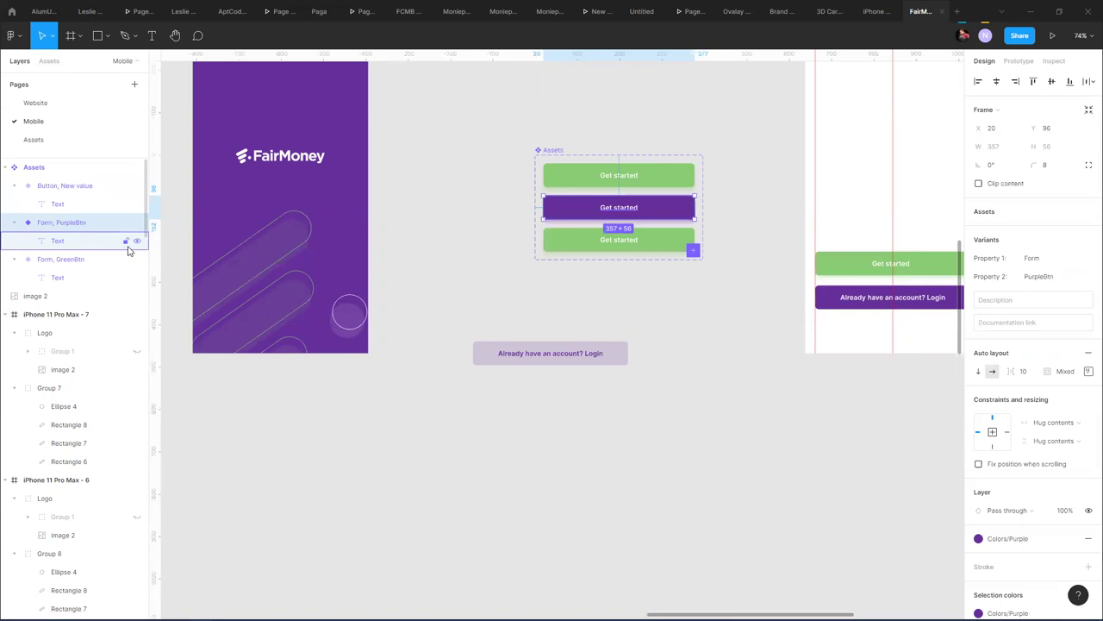
click(1046, 259)
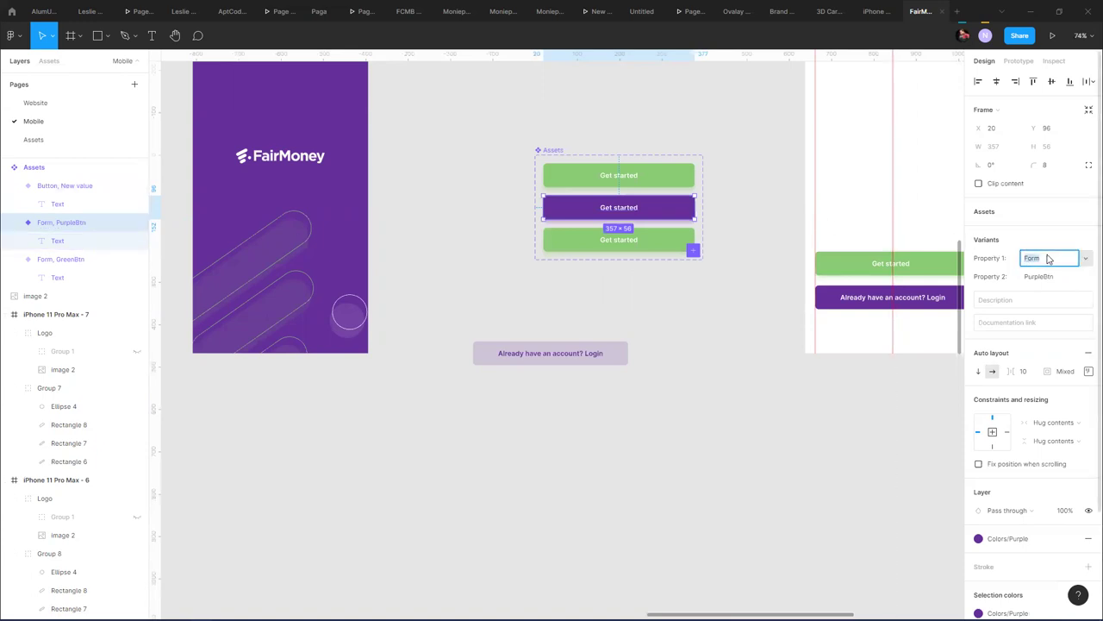
click(1085, 260)
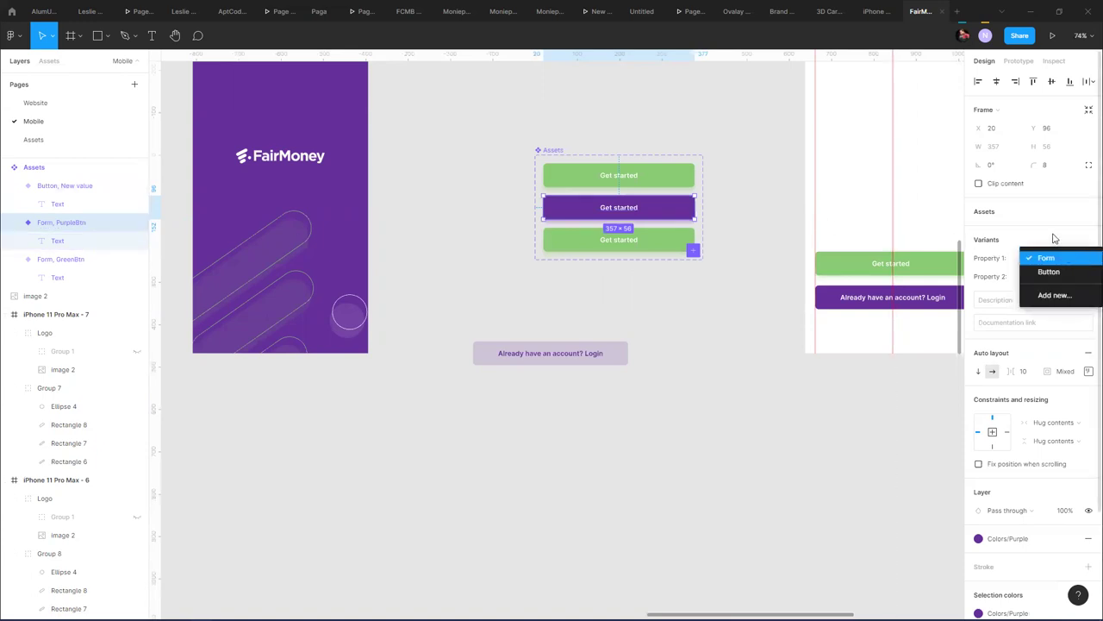
click(1071, 258)
click(1050, 259)
click(1087, 263)
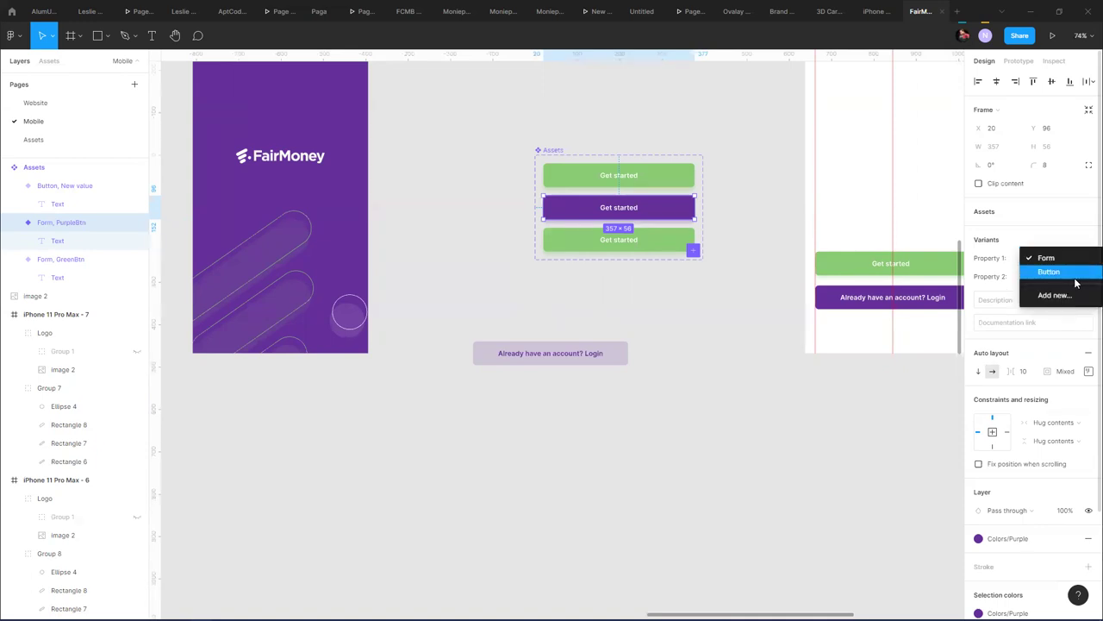
click(1069, 273)
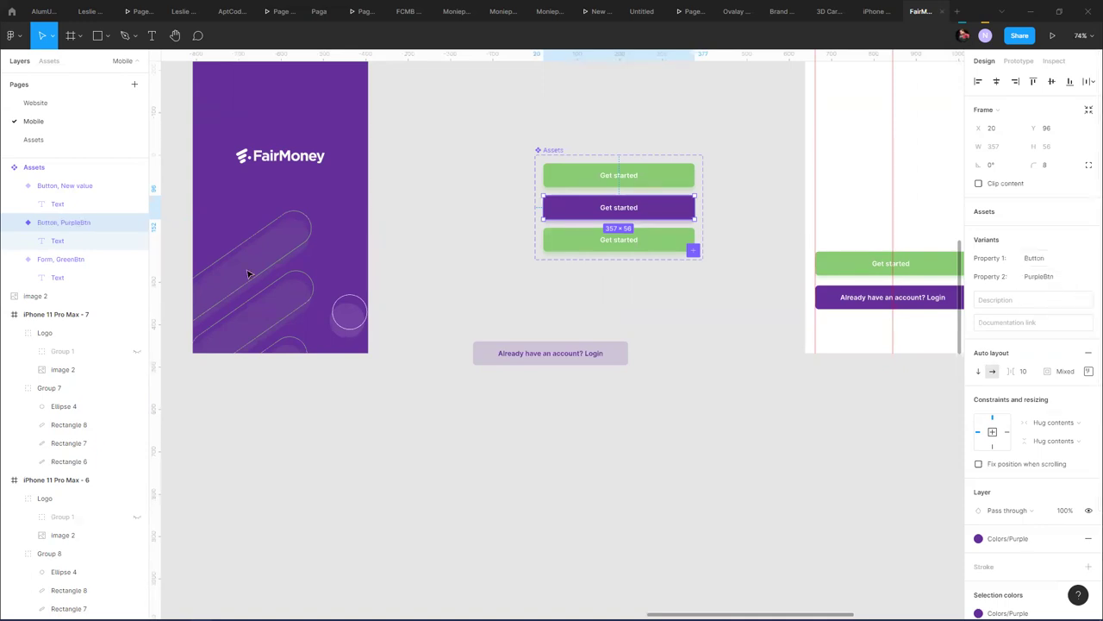
click(90, 259)
click(1088, 261)
click(1067, 273)
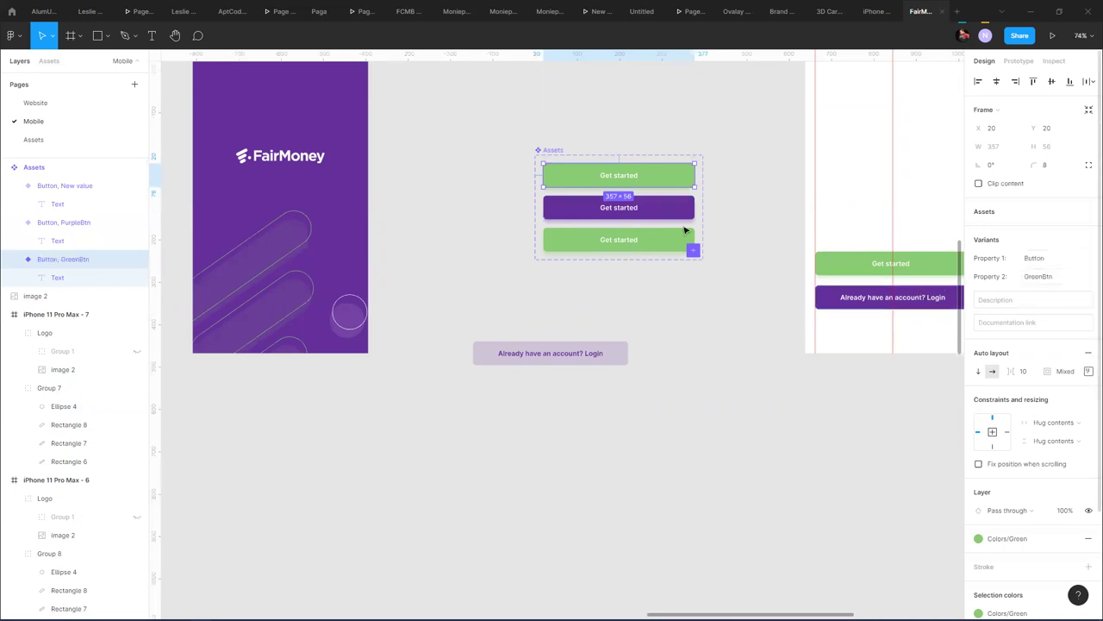
- Keep the top green variant's Property 2 as GreenBtn and start renaming its layer
click(595, 241)
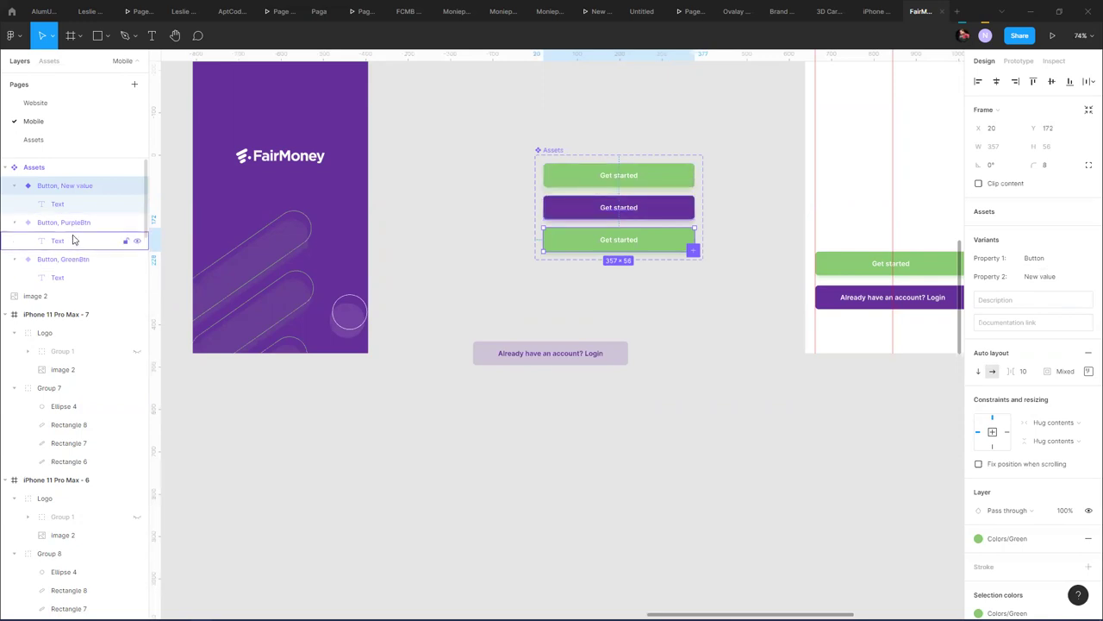
click(79, 266)
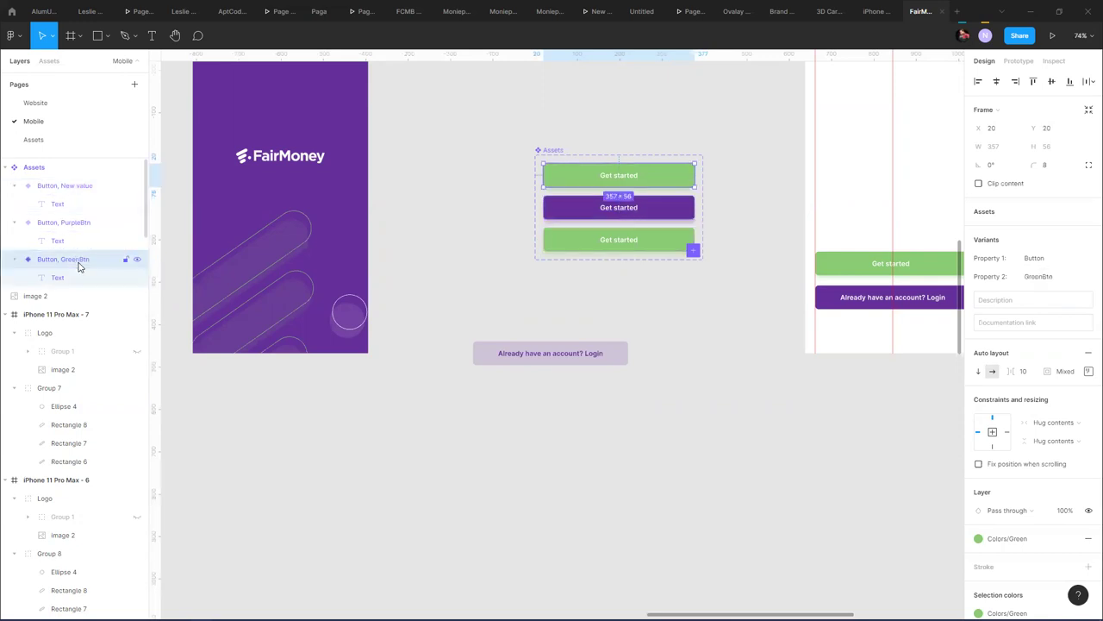
click(1047, 278)
click(1044, 282)
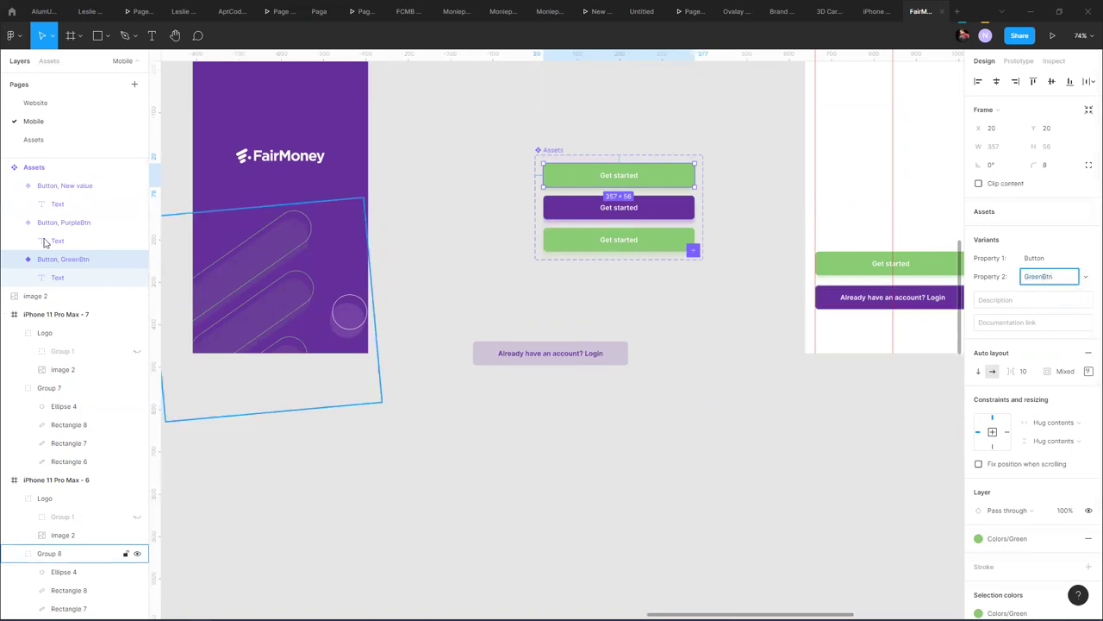
click(54, 265)
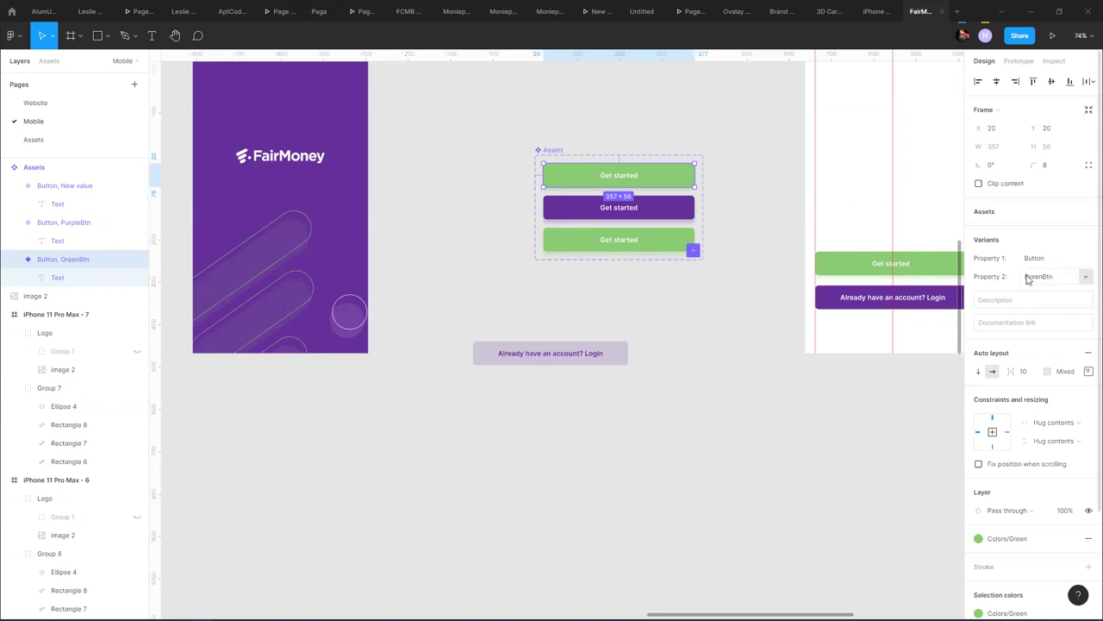
double_click(50, 262)
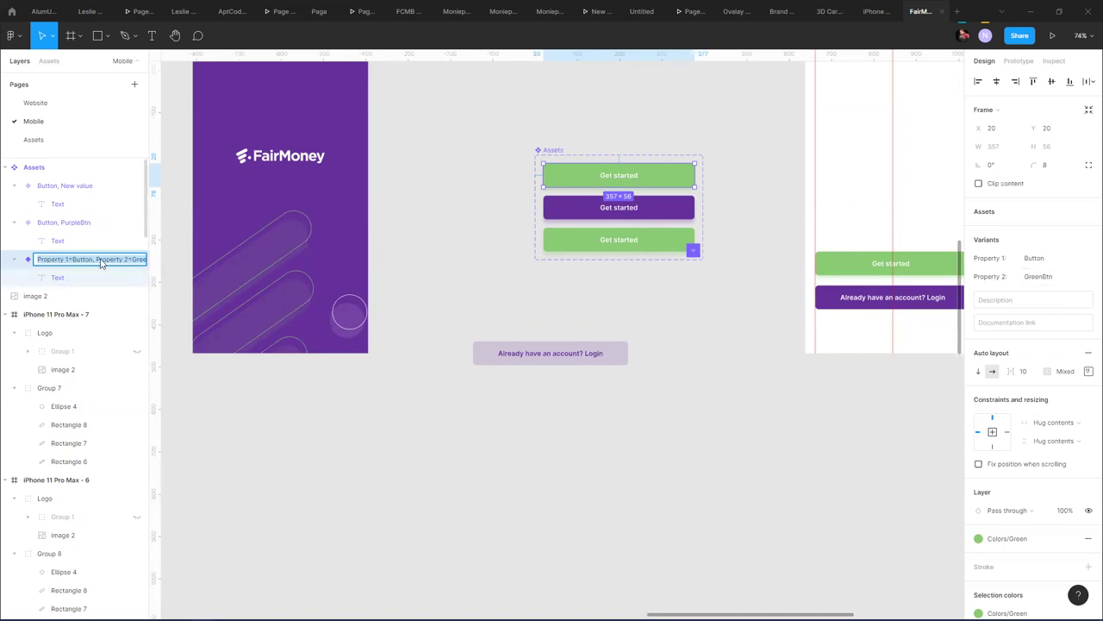
click(97, 262)
- Deselect everything and make several small drags across the canvas buttons
click(788, 366)
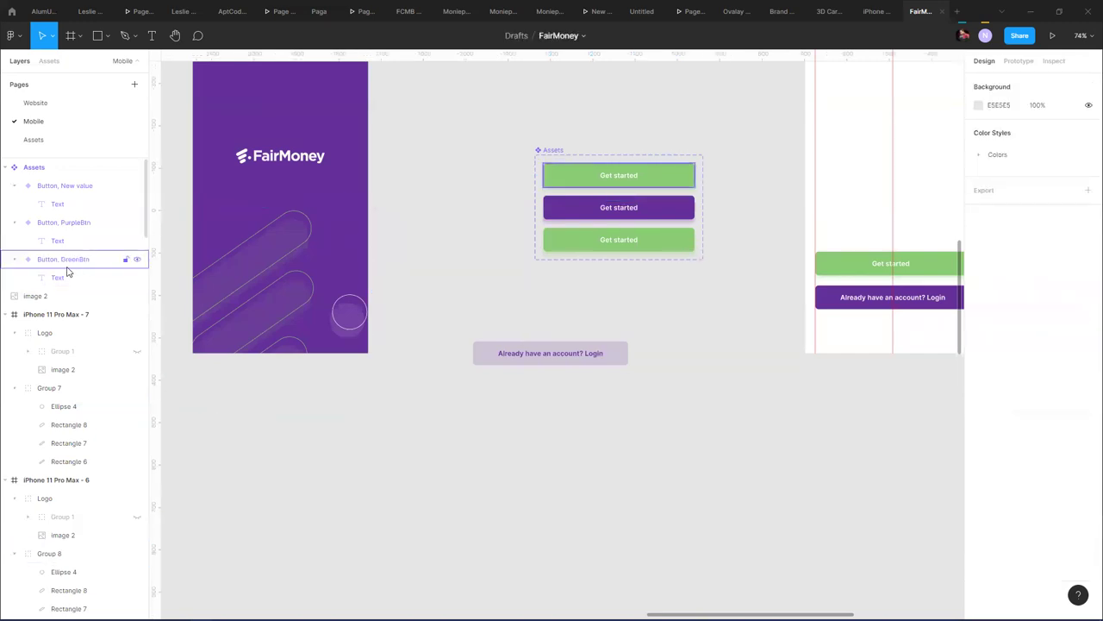
drag(419, 470, 457, 488)
drag(594, 482, 707, 492)
drag(370, 487, 390, 520)
drag(549, 519, 612, 522)
drag(366, 419, 482, 423)
drag(515, 416, 586, 428)
drag(682, 436, 750, 440)
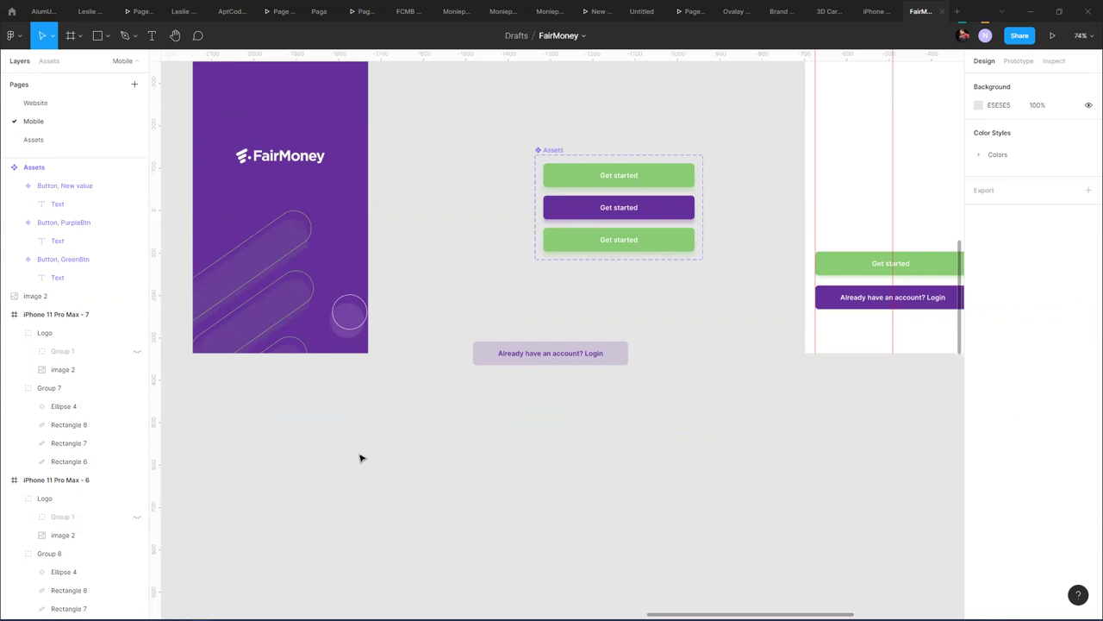
drag(355, 513, 448, 517)
mouse_move(692, 529)
mouse_down()
mouse_move(721, 532)
mouse_move(709, 536)
mouse_up()
- Open the top green variant's layer name for editing
click(73, 261)
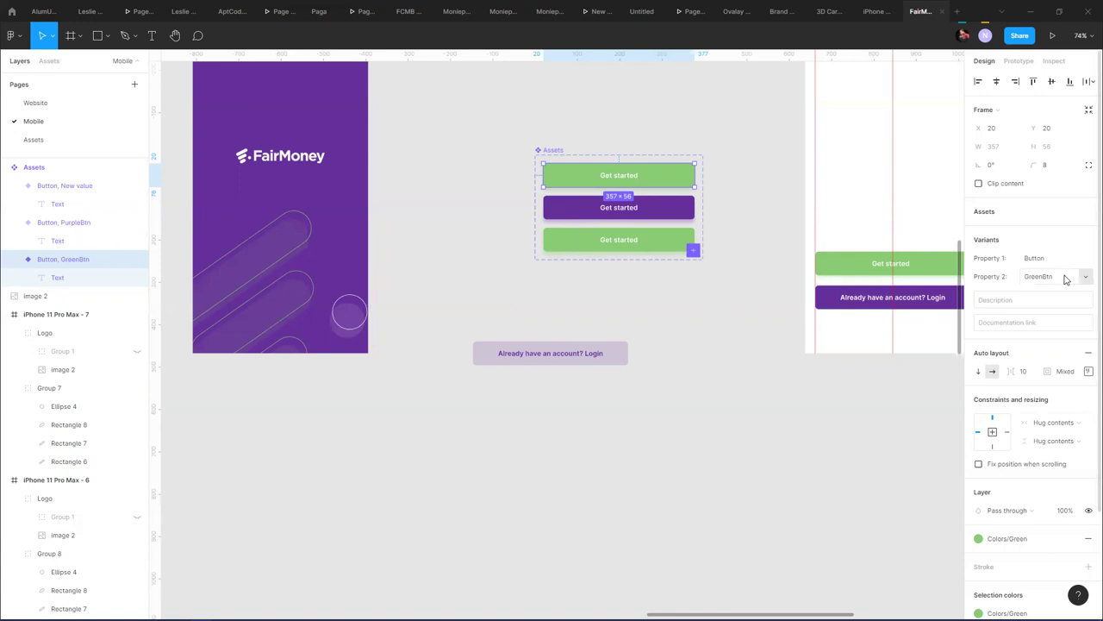
double_click(94, 267)
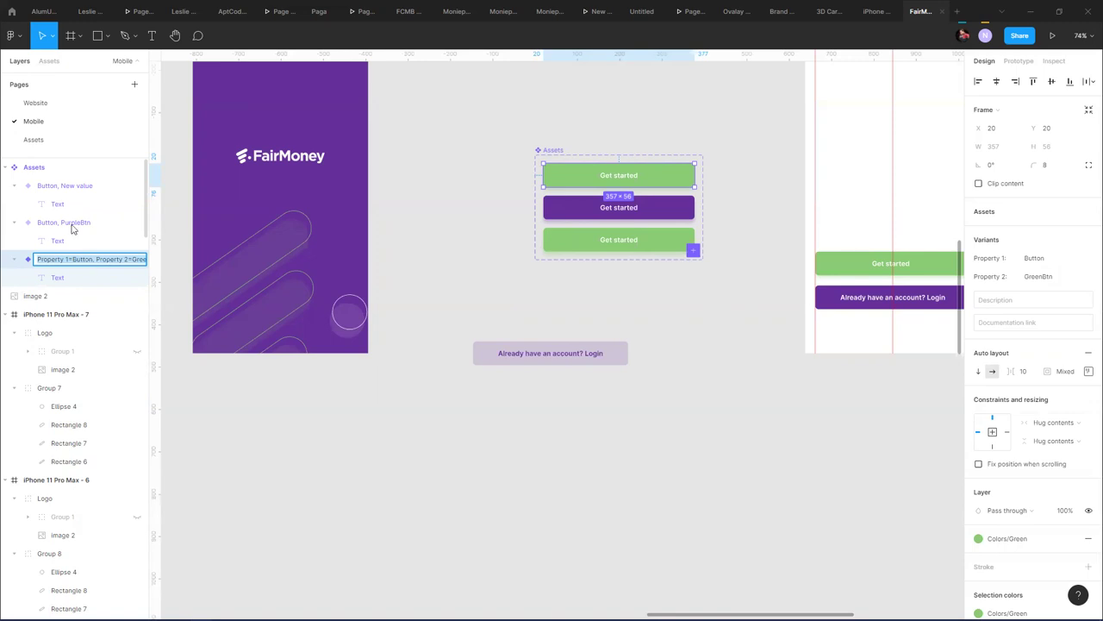
double_click(66, 189)
click(95, 189)
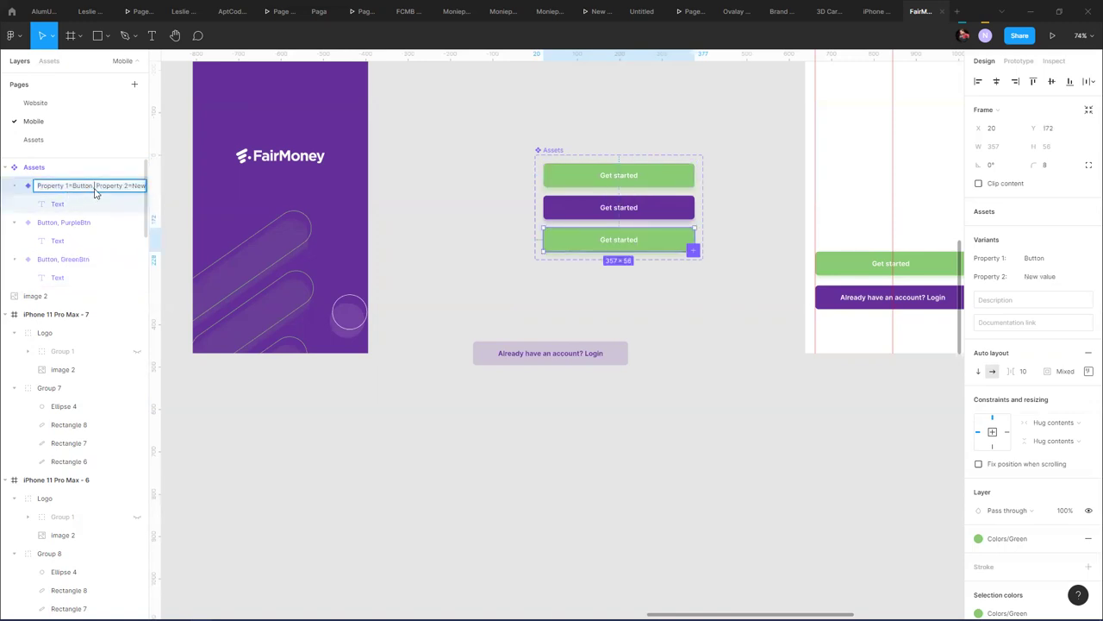
double_click(76, 261)
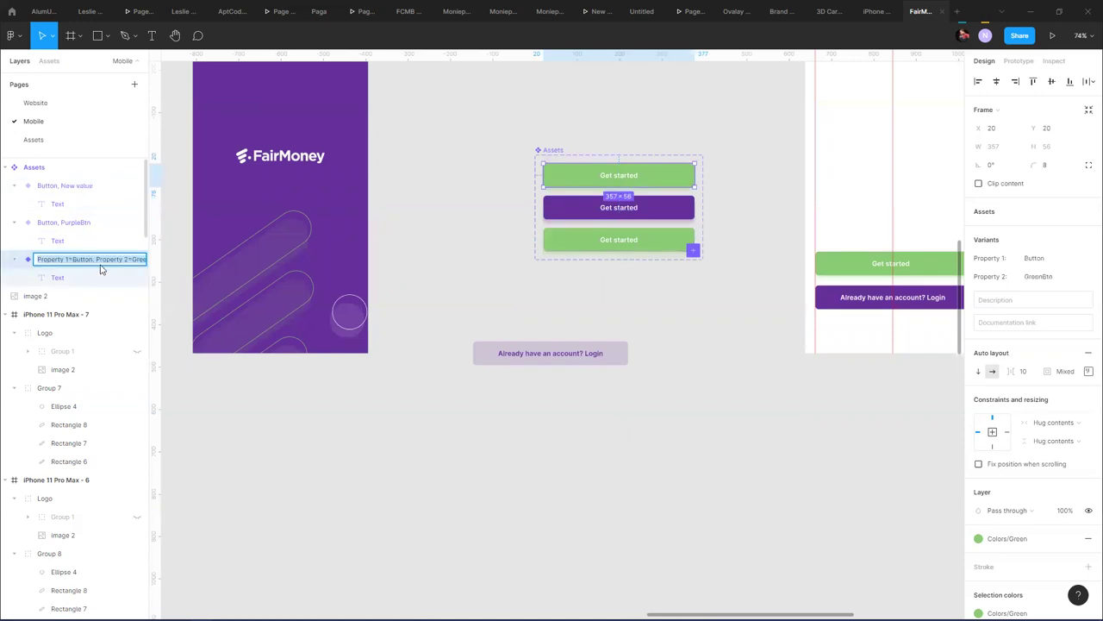
click(96, 259)
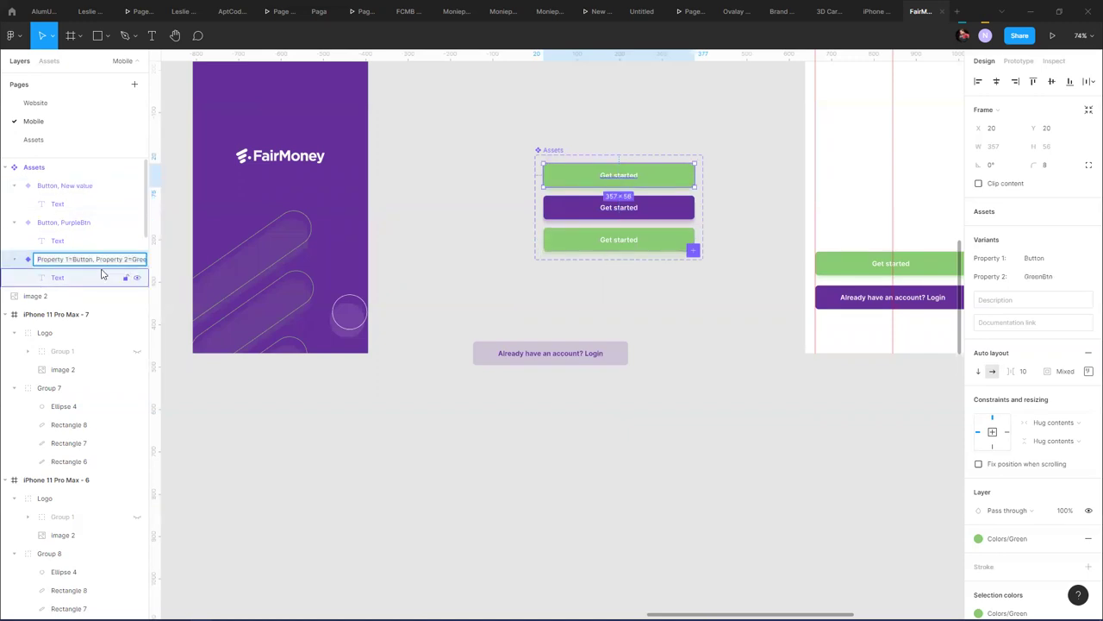
- Rename the layer to Property 1=Button, Property 2=Solid, Property 3=GreenBtn
double_click(100, 266)
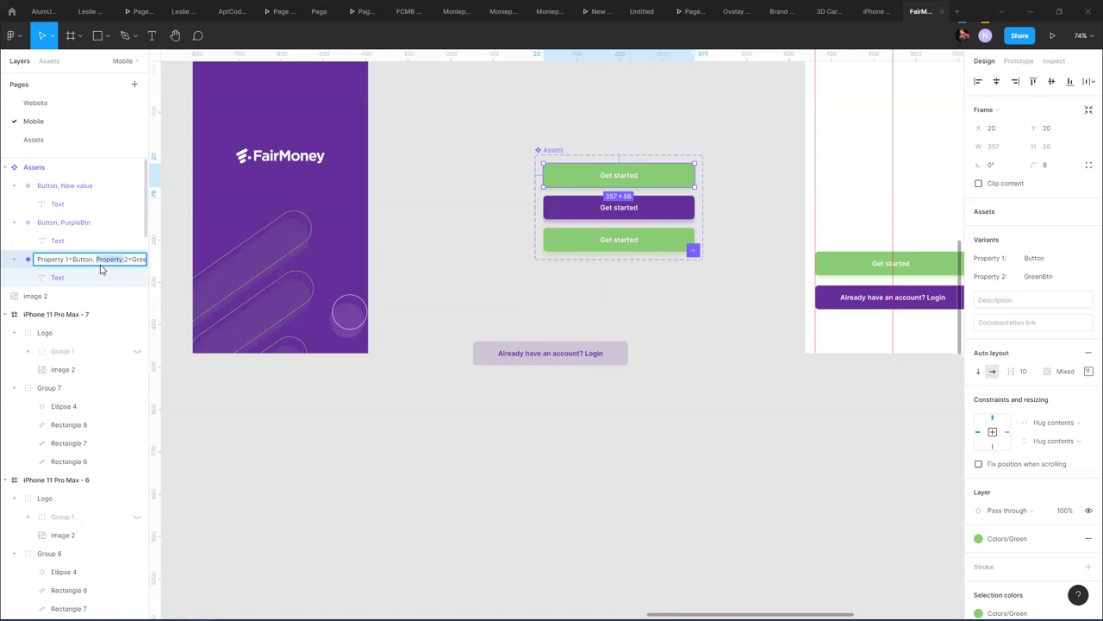
key(shift+End)
key(Left)
key(End)
key(BackSpace)
key(BackSpace)
key(BackSpace)
key(BackSpace)
key(BackSpace)
key(BackSpace)
text(Solid, Prop)
text(erty)
text( 2=GreenBtn)
key(BackSpace)
text(3)
mouse_move(85, 264)
mouse_down()
mouse_move(65, 264)
mouse_move(94, 267)
mouse_up()
key(Return)
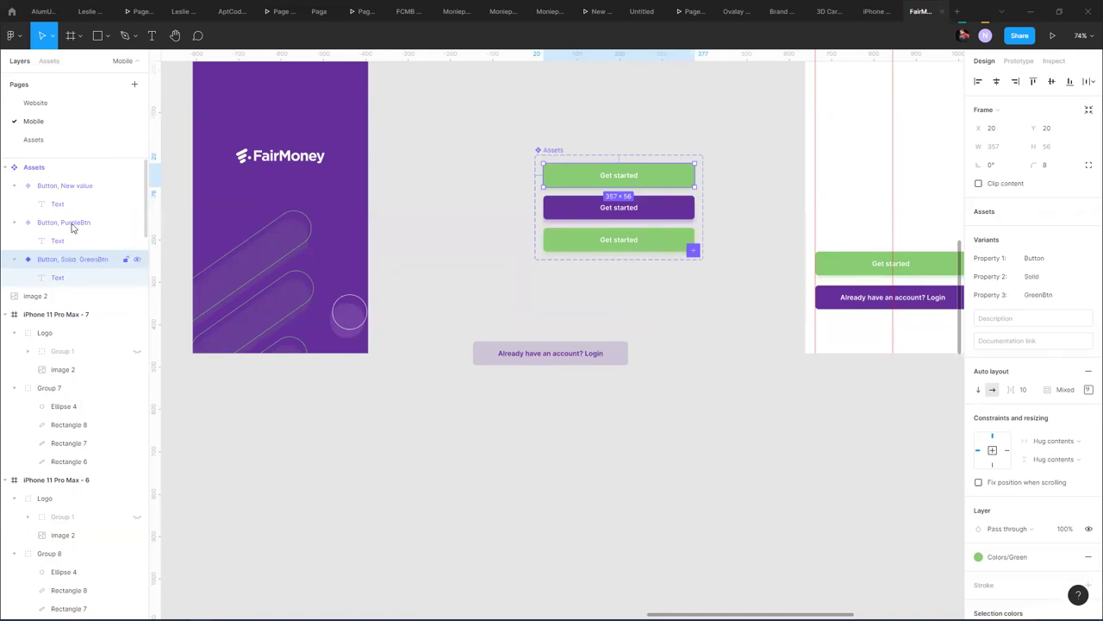
- Set Property 2 to Solid on the purple and new variants
click(72, 223)
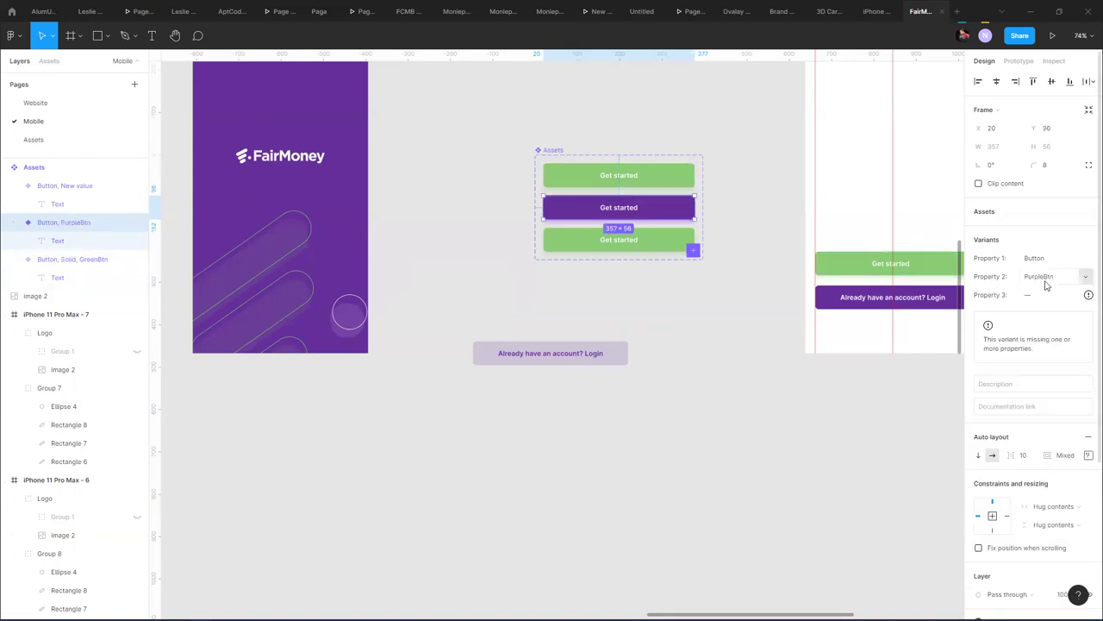
click(1084, 277)
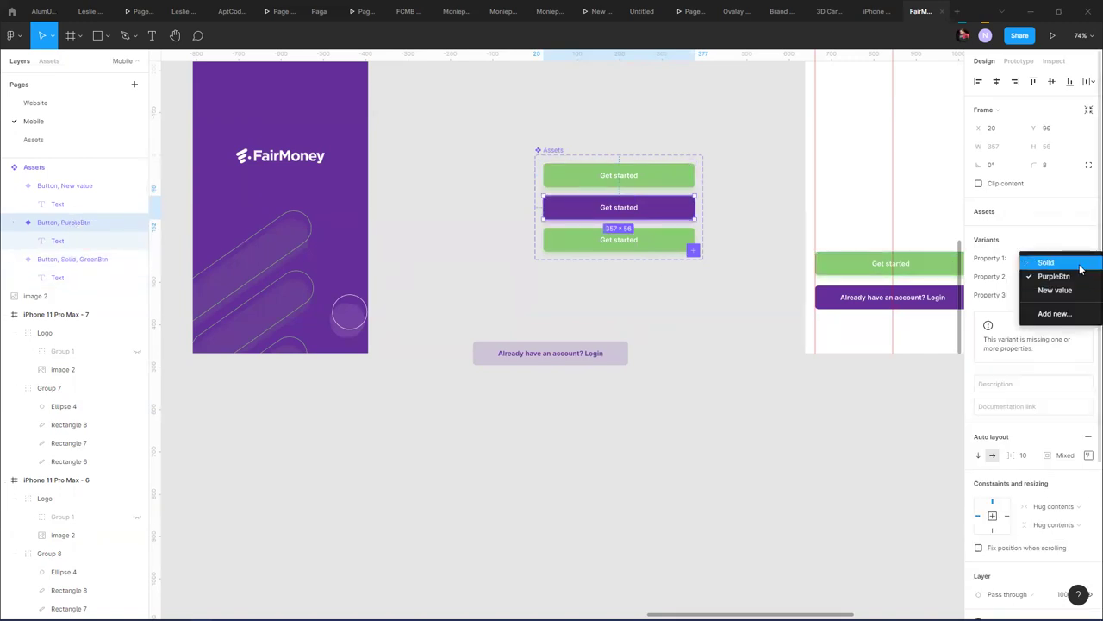
click(1058, 262)
click(121, 191)
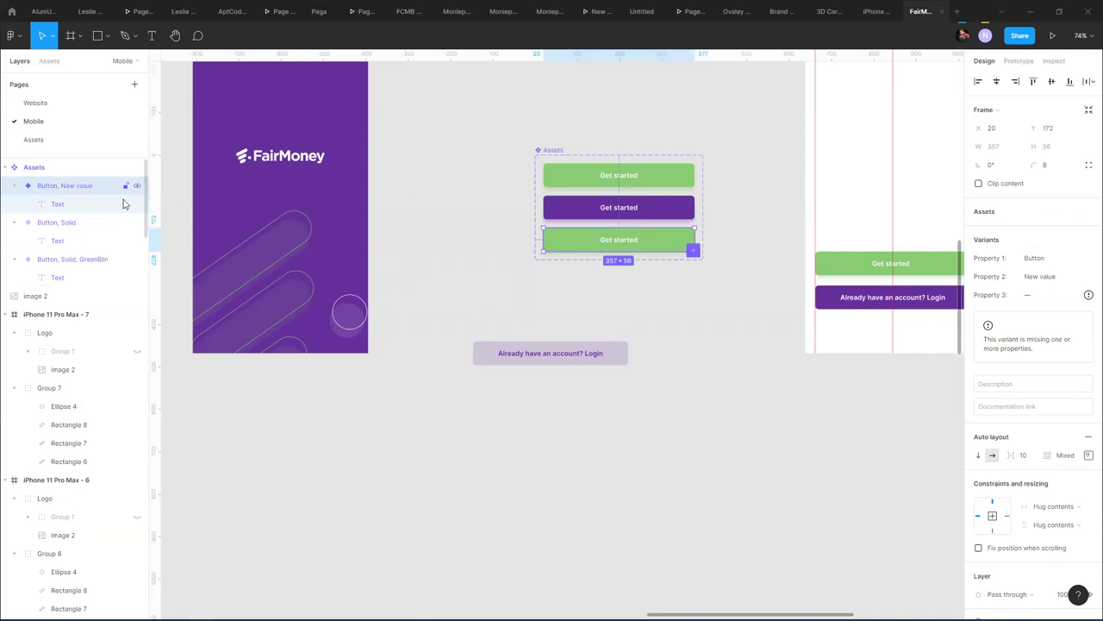
click(1083, 276)
click(1053, 260)
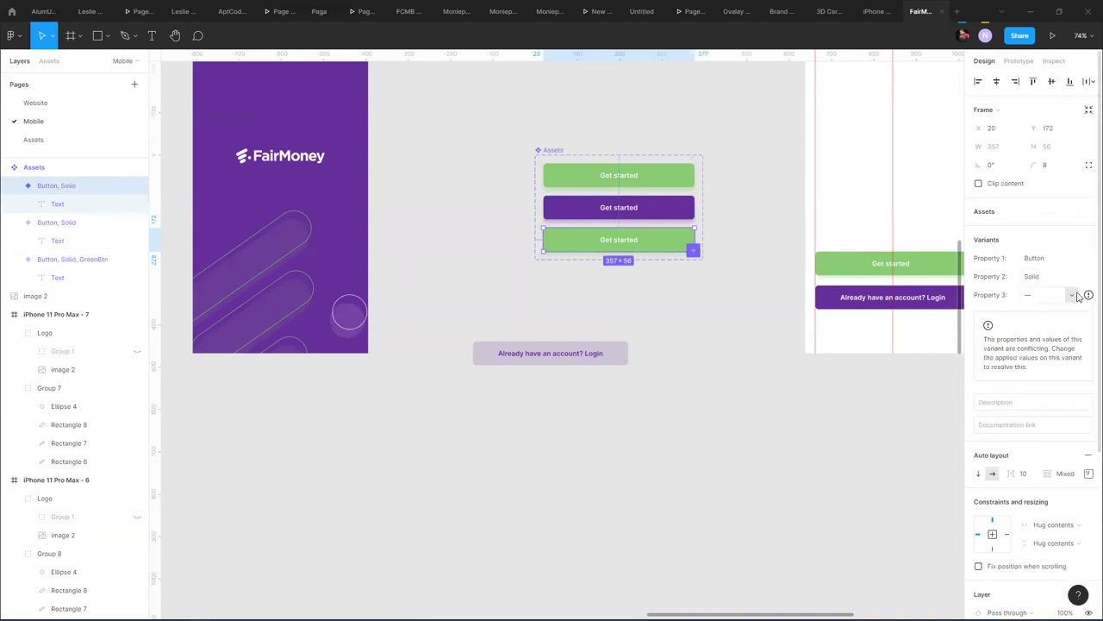
click(1078, 296)
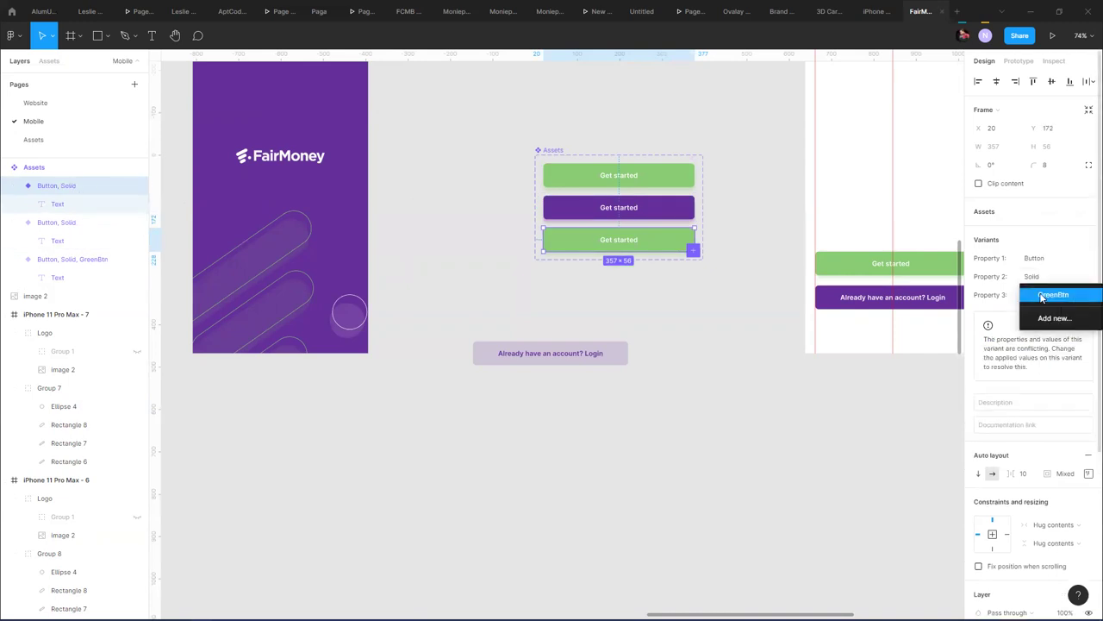
- Rename the purple variant's layer to add a Property 3 with a purple BTN value
click(89, 221)
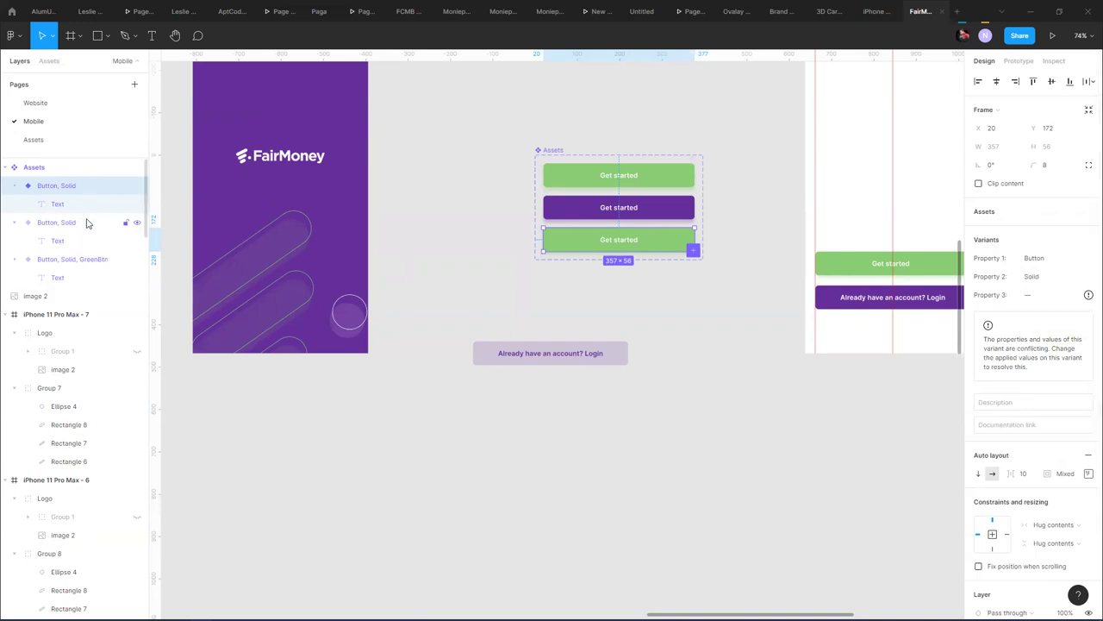
double_click(113, 222)
click(1066, 296)
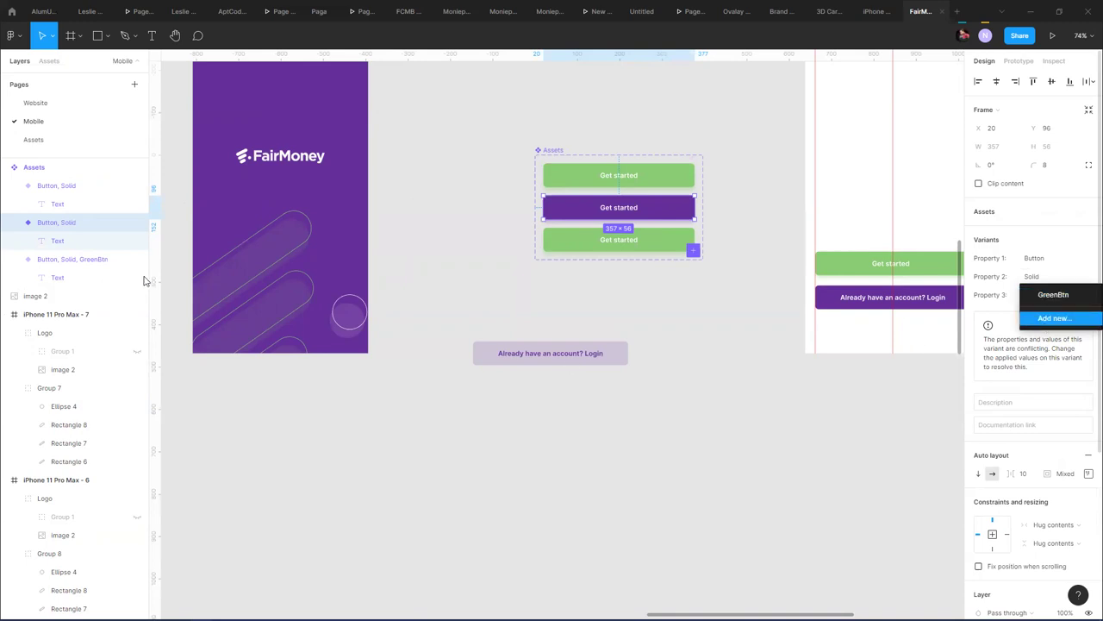
double_click(69, 223)
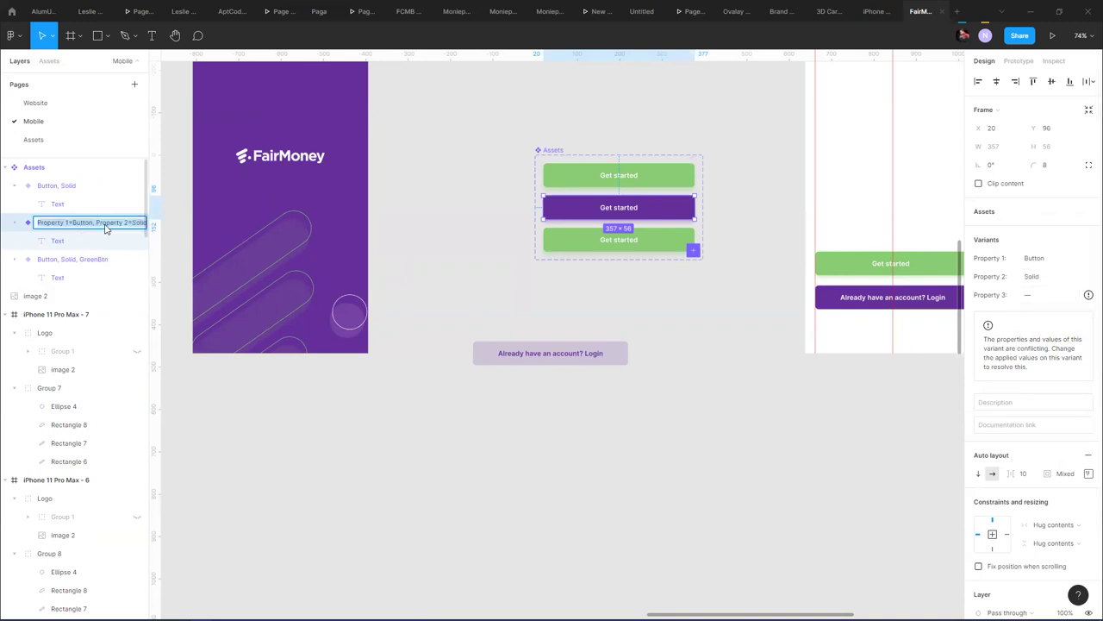
click(106, 226)
key(BackSpace)
key(BackSpace)
key(BackSpace)
key(BackSpace)
key(BackSpace)
key(BackSpace)
key(BackSpace)
key(BackSpace)
key(BackSpace)
key(BackSpace)
key(BackSpace)
key(BackSpace)
key(BackSpace)
key(BackSpace)
key(BackSpace)
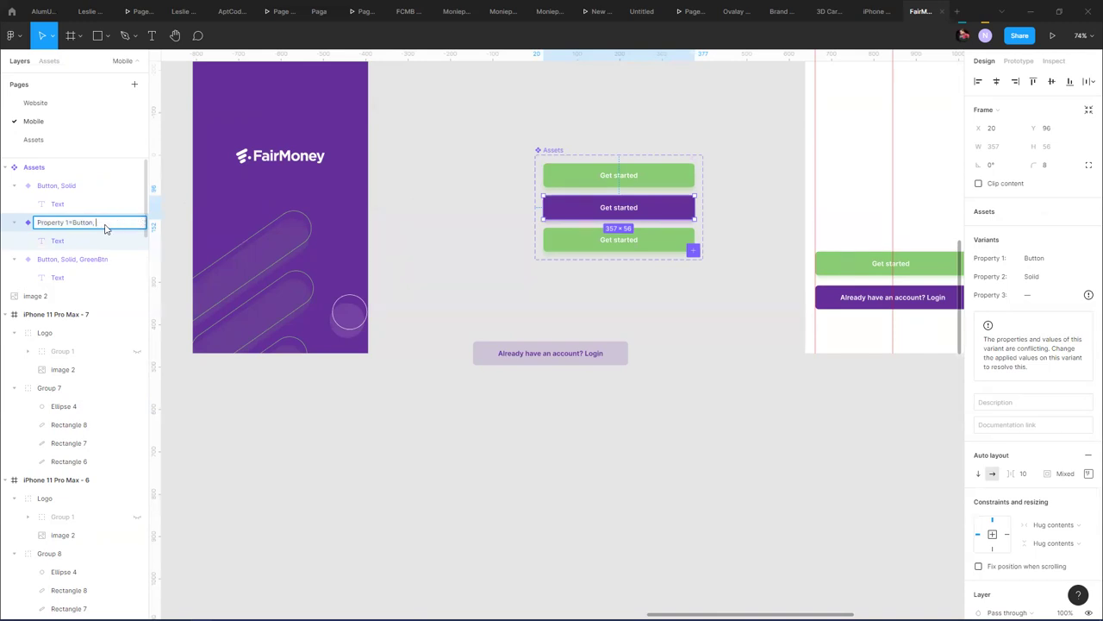
key(ctrl+z)
text(,)
key(BackSpace)
key(BackSpace)
text(Property 2)
key(BackSpace)
text(3=)
text( R)
text(urp)
text(le)
text(BTN)
key(Return)
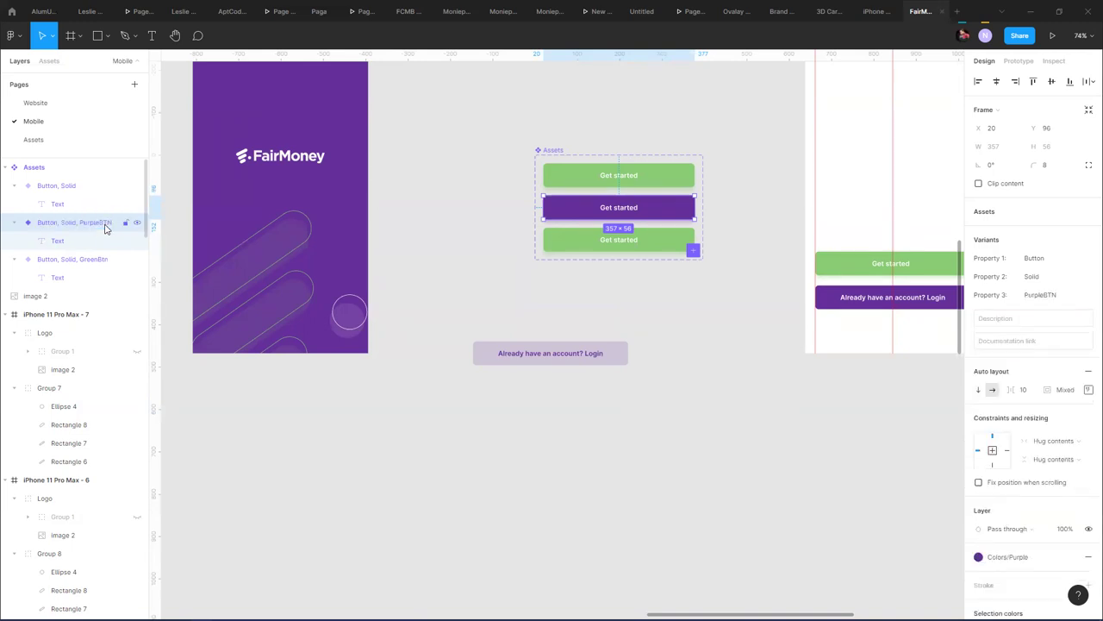
- Change the third property value's BTN ending to Btn
click(1067, 296)
click(1069, 297)
key(BackSpace)
key(BackSpace)
key(BackSpace)
text(Btn)
key(Return)
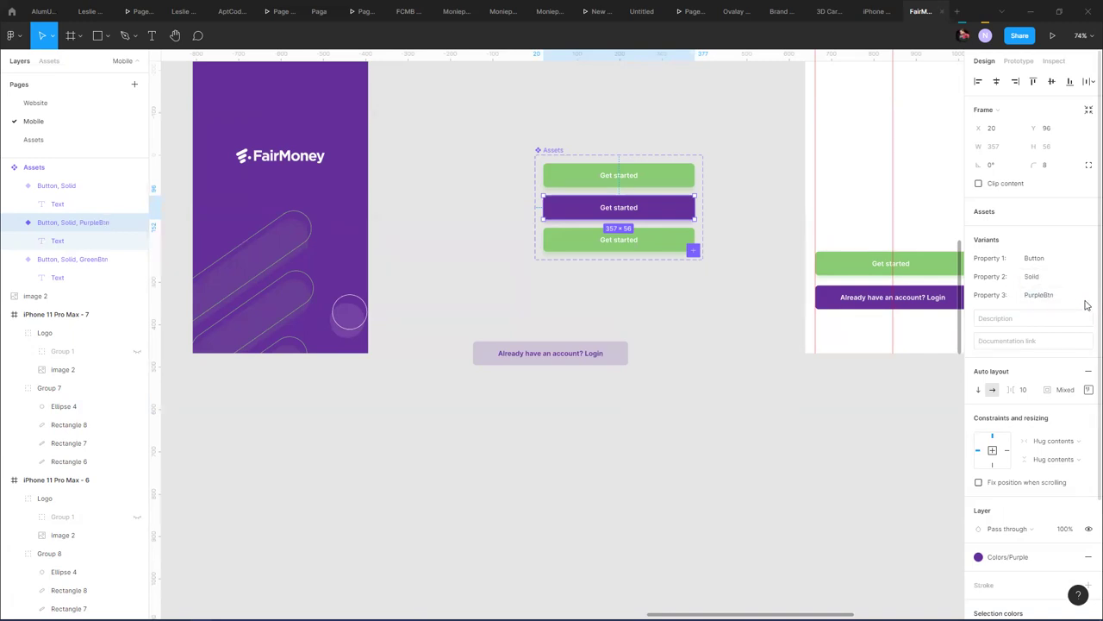
- Create a new Property 3 value named PurpleBtn
click(1081, 302)
click(1087, 258)
click(1085, 294)
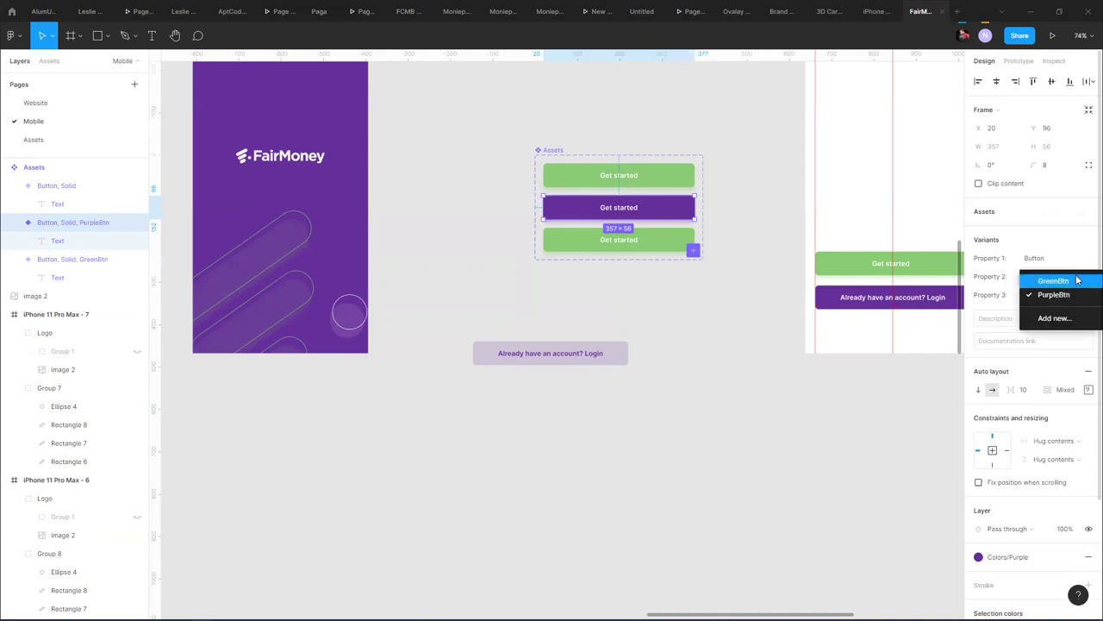
click(1052, 277)
click(1086, 299)
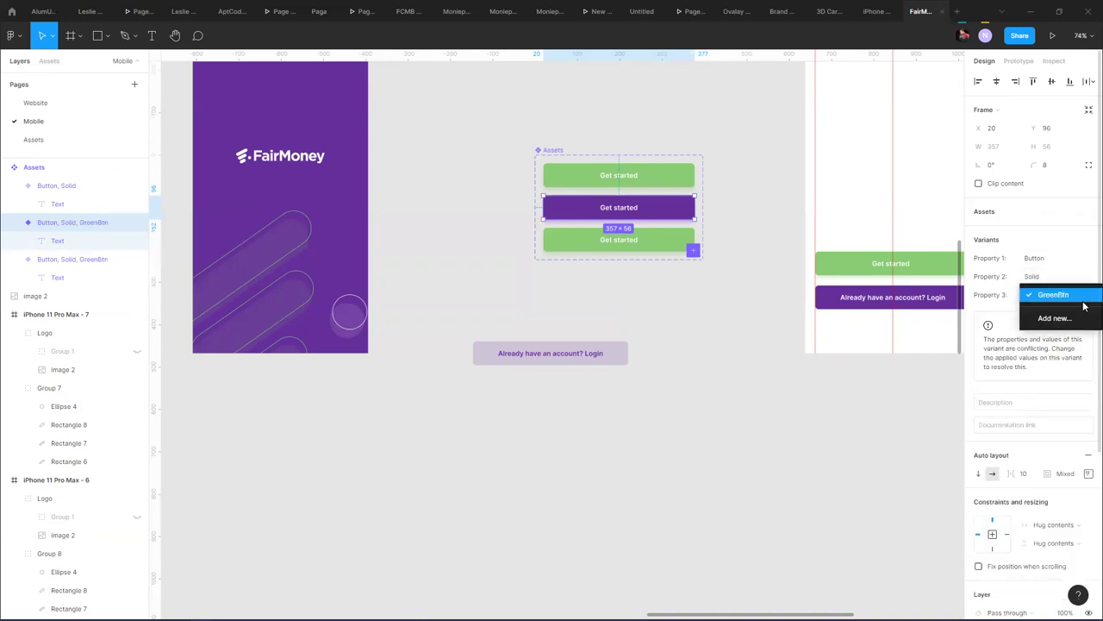
click(1077, 274)
click(1086, 295)
click(1073, 319)
triple_click(1066, 296)
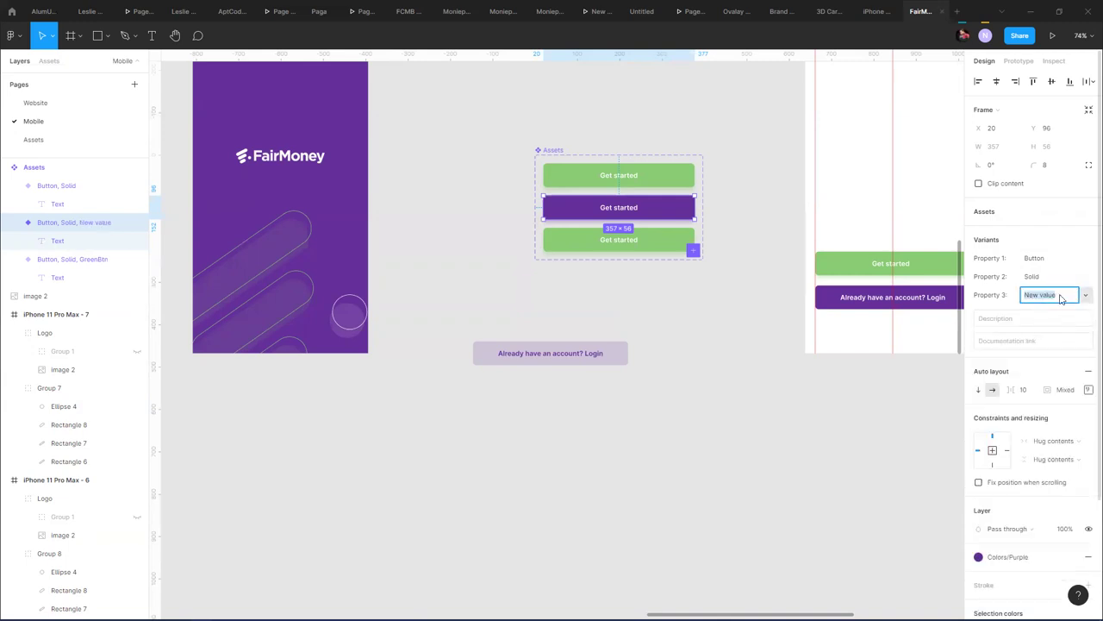
text(PurpleBtn)
- Confirm PurpleBtn as the new Property 3 value and review the property value lists
key(Return)
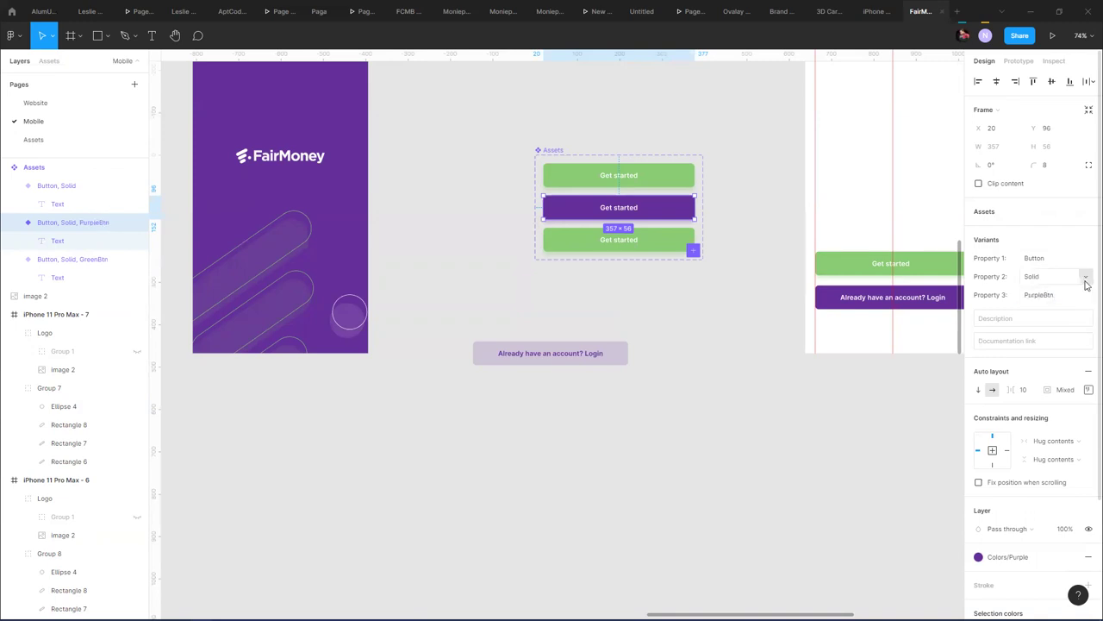
click(1085, 277)
click(1086, 258)
click(1087, 295)
click(1082, 281)
click(1087, 300)
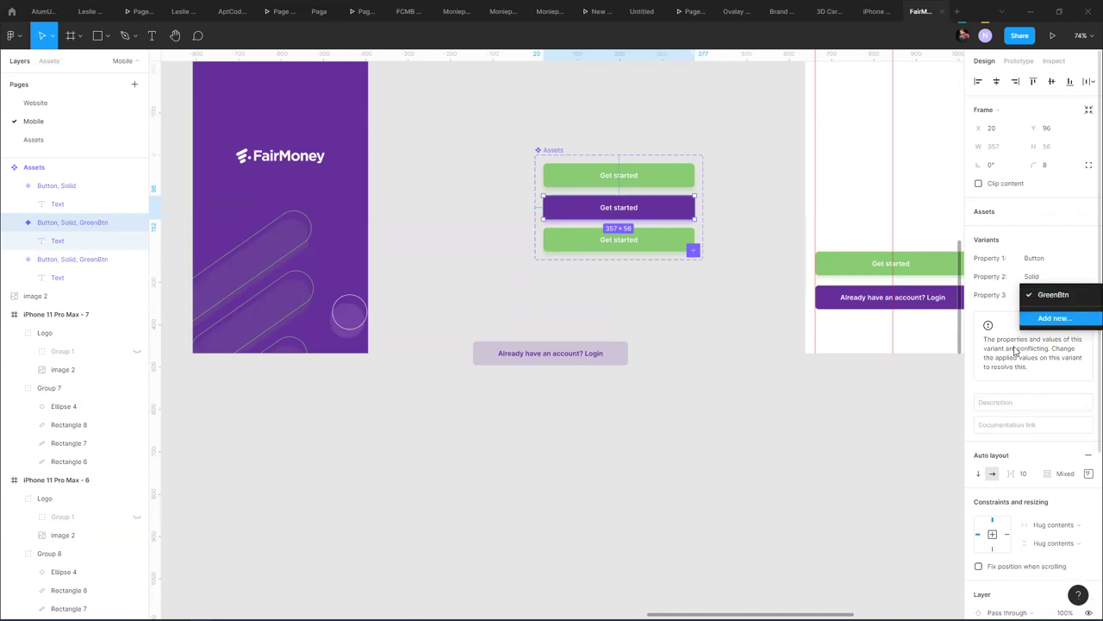
click(50, 226)
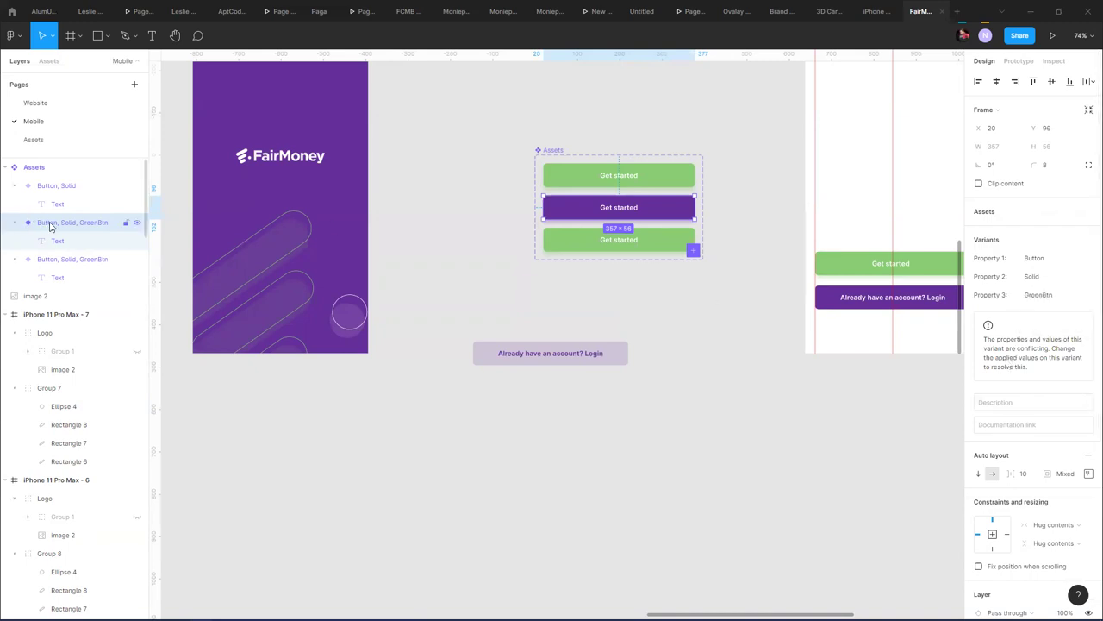
- Rename the middle variant's layer, replacing GreenBtn with PurpleBtn in Property 3
double_click(50, 226)
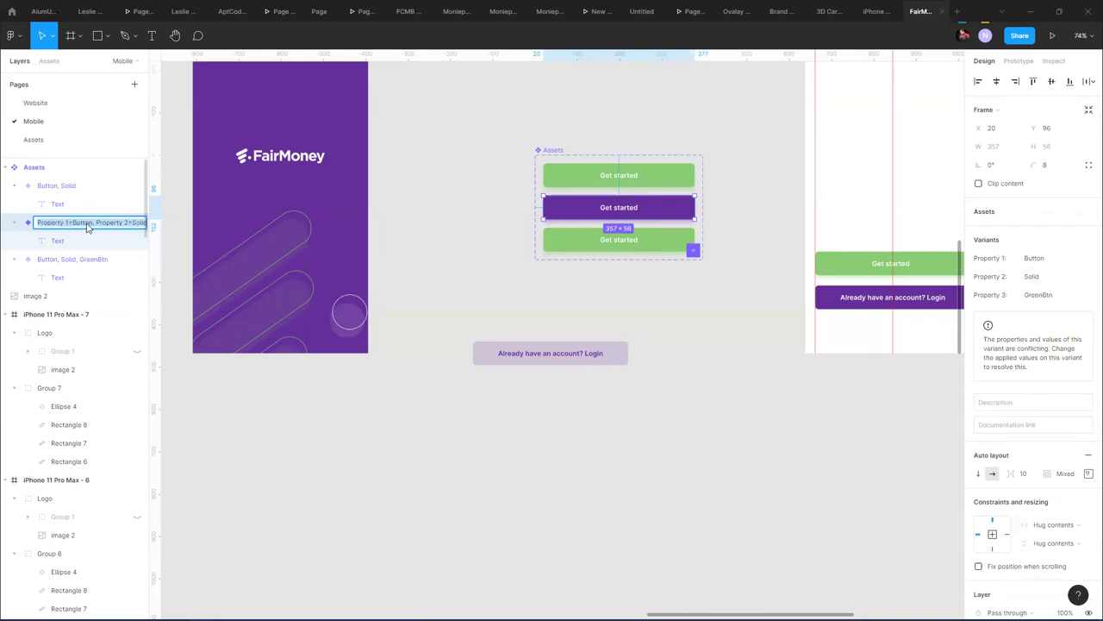
click(117, 223)
key(Right)
key(Right)
key(Right)
key(Right)
key(Right)
key(Right)
key(Right)
key(Right)
key(Right)
key(Right)
key(Right)
key(Right)
key(Right)
key(Right)
key(Right)
key(Right)
key(Right)
key(Right)
key(Right)
key(Right)
key(Right)
key(Right)
key(Right)
key(Right)
key(Right)
key(Right)
key(Right)
key(Right)
key(Right)
key(Right)
key(Right)
key(Left)
key(Left)
key(Left)
key(Left)
key(Left)
key(Left)
key(Left)
key(Left)
key(Left)
key(Left)
key(Left)
key(Left)
text(PurpleBtn)
key(Return)
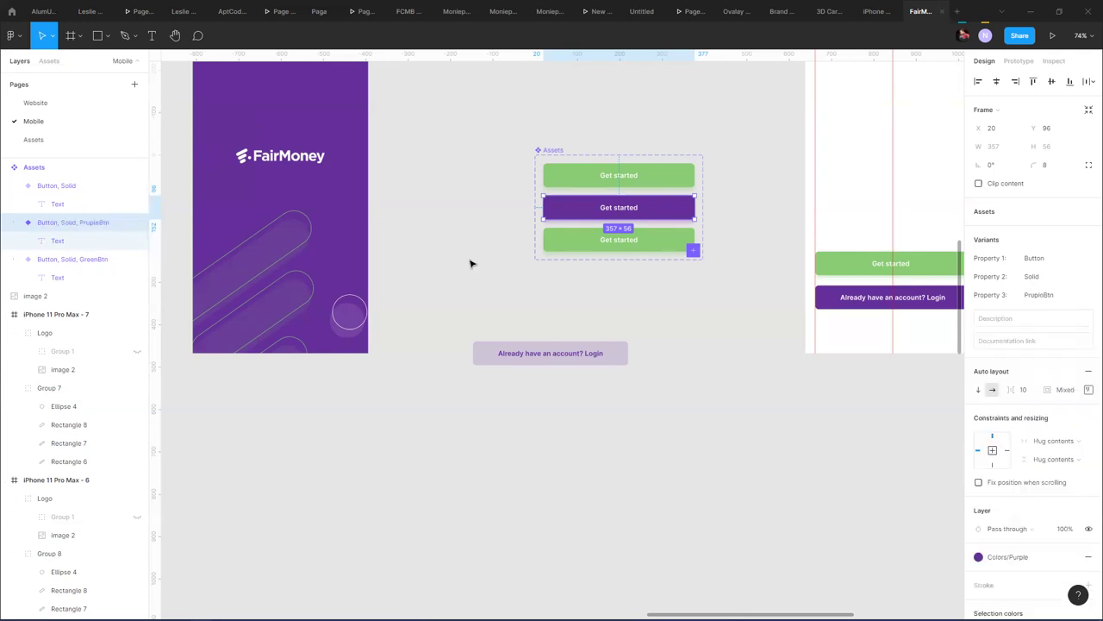
- Correct the misspelled PrupleBtn value to PurpleBtn
click(1032, 298)
click(1039, 297)
key(BackSpace)
key(BackSpace)
key(BackSpace)
text(urp)
key(Return)
- Select the top, middle and bottom buttons on the canvas in turn
click(659, 182)
click(646, 238)
click(655, 213)
click(665, 239)
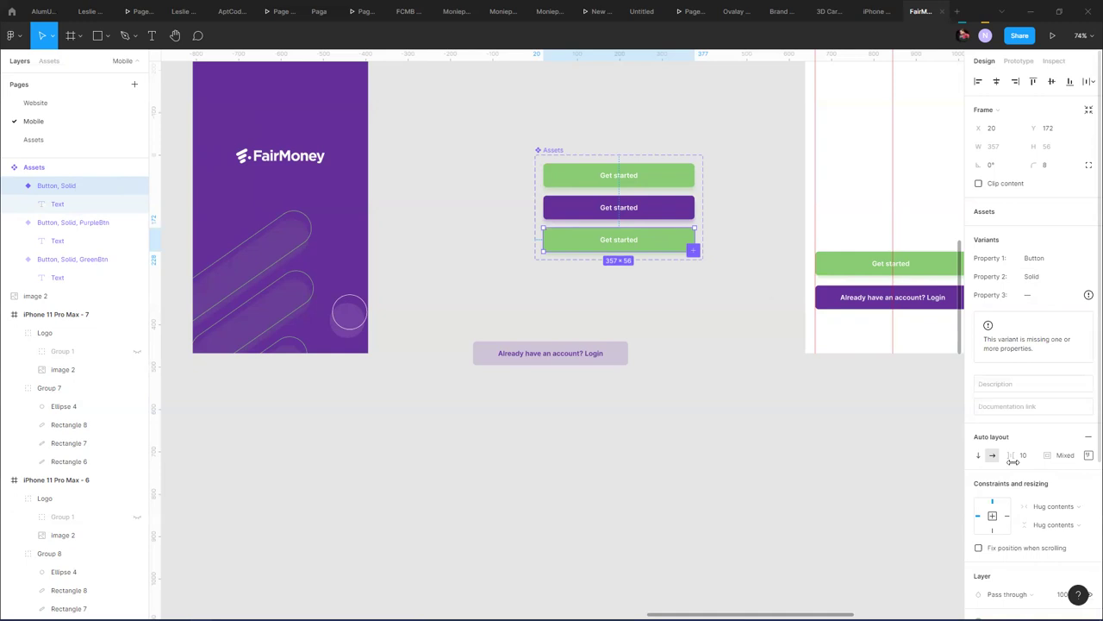
- Fade the bottom Get started button to 30% layer opacity and hide its drop shadow
scroll(1013, 464, down, 5)
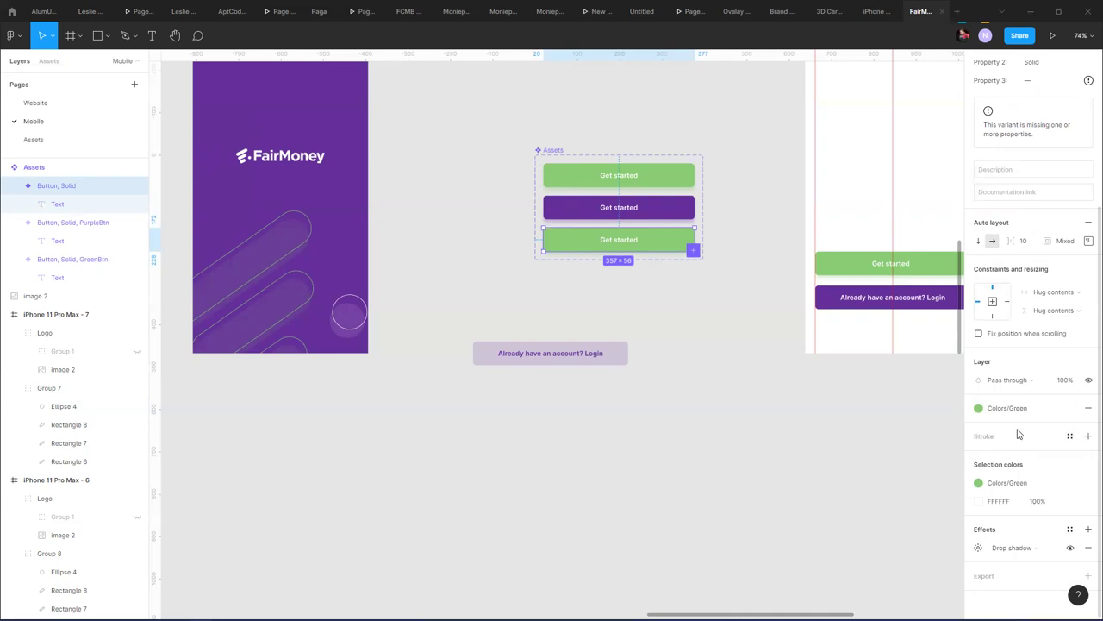
scroll(1014, 365, up, 3)
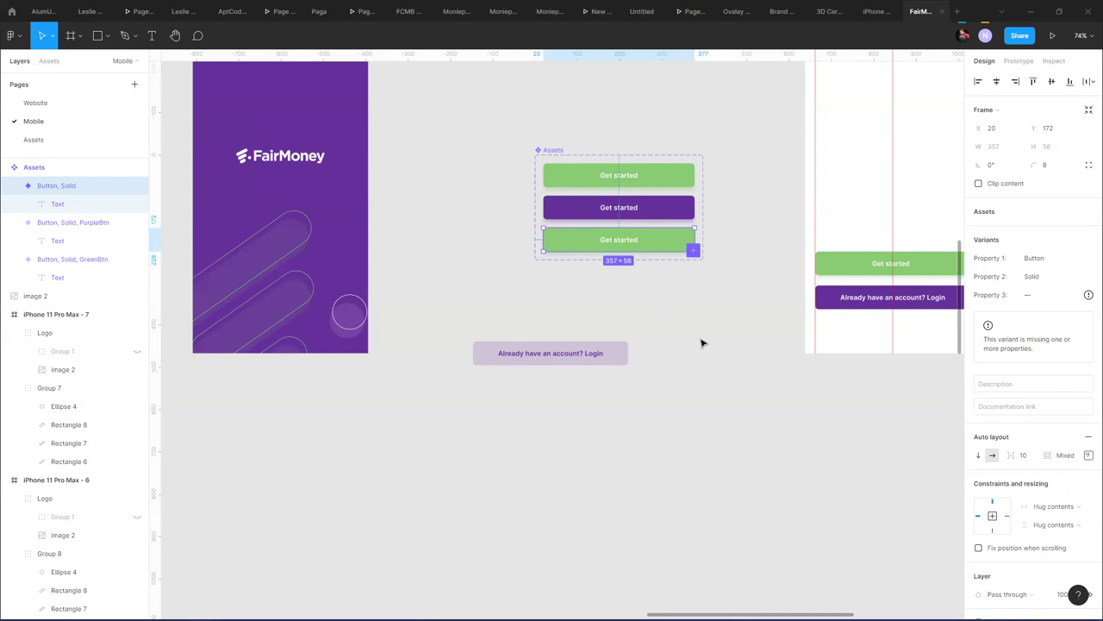
scroll(1032, 436, down, 3)
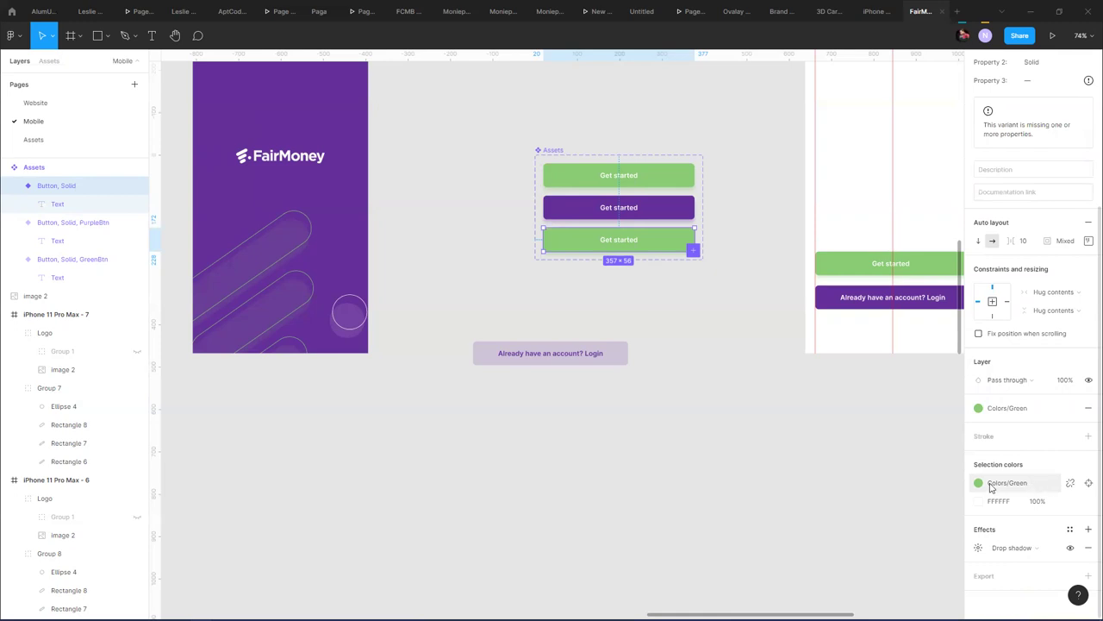
click(990, 486)
key(Escape)
key(2)
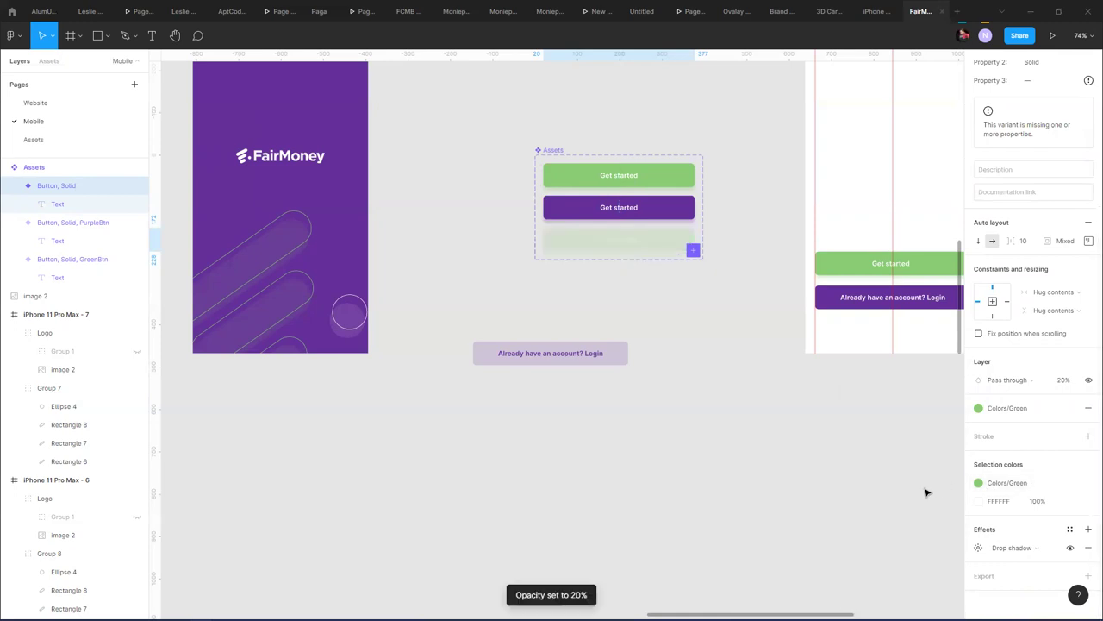
key(4)
key(3)
click(1070, 547)
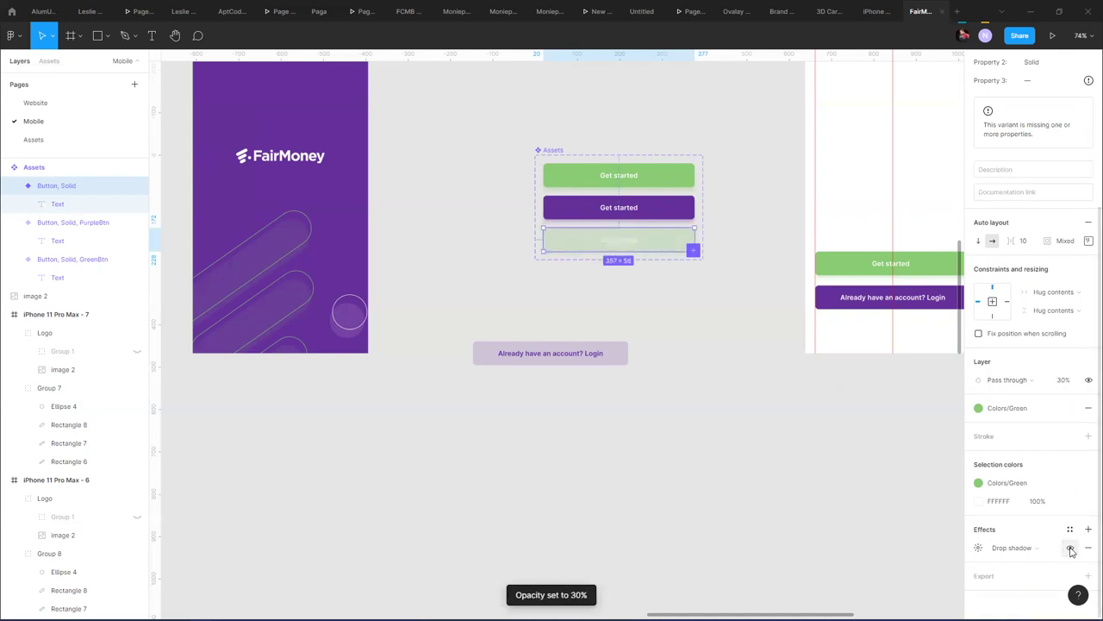
- Apply the green colour style to the bottom button's label text
double_click(633, 239)
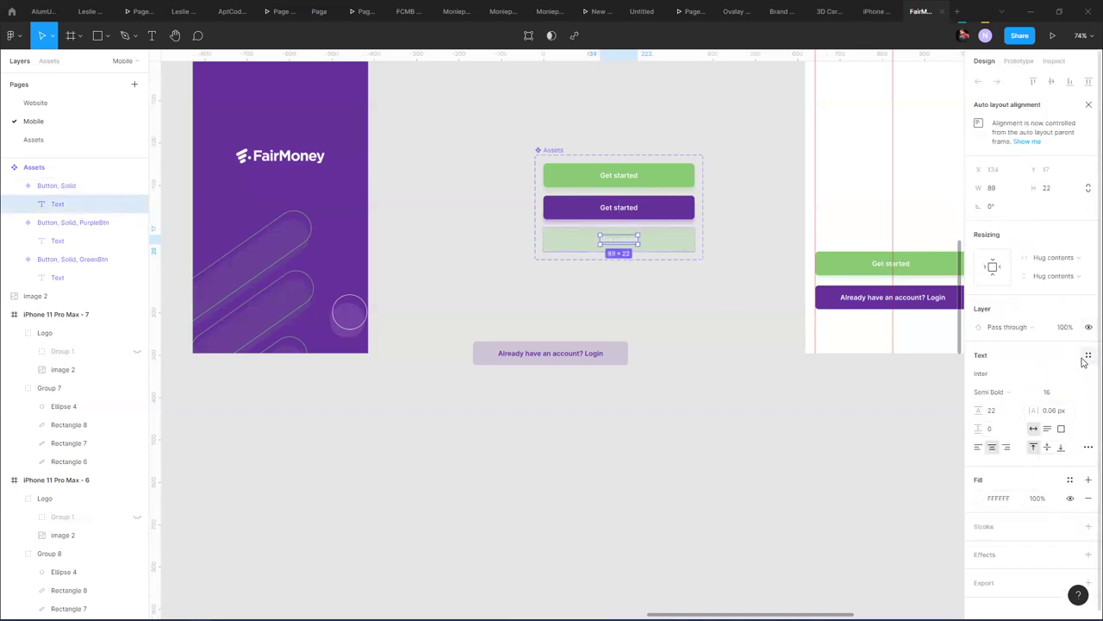
click(1070, 480)
click(1010, 483)
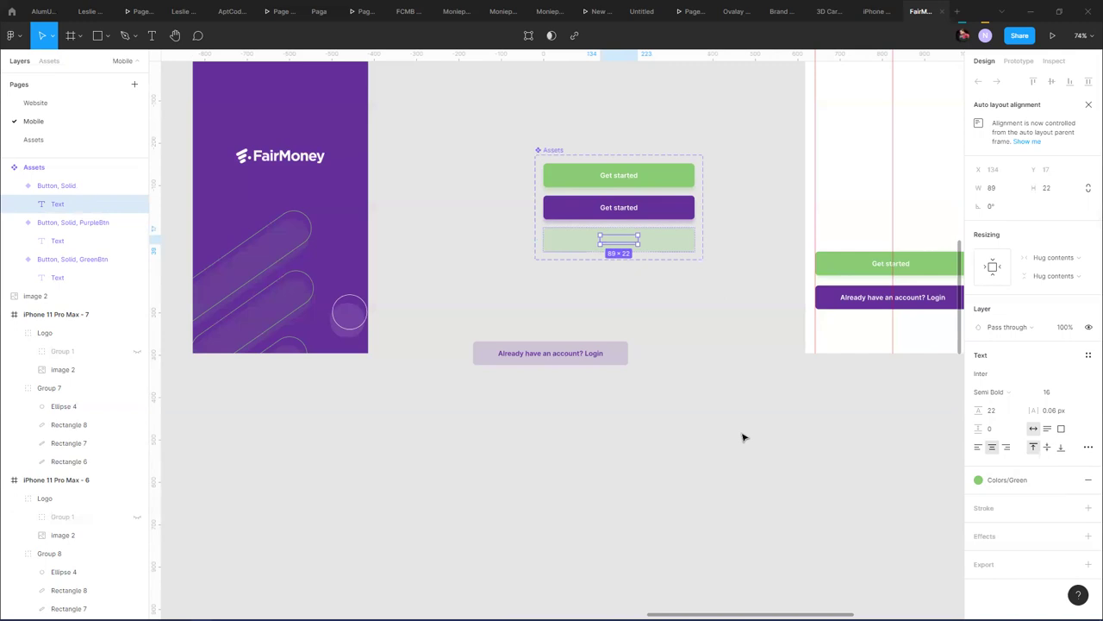
key(Escape)
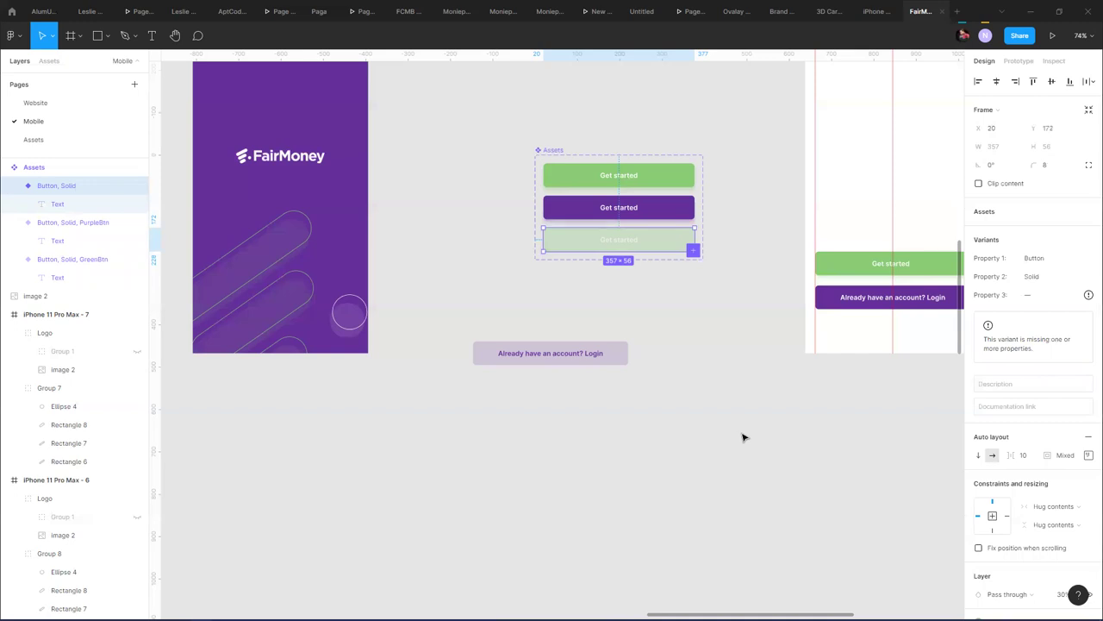
click(618, 244)
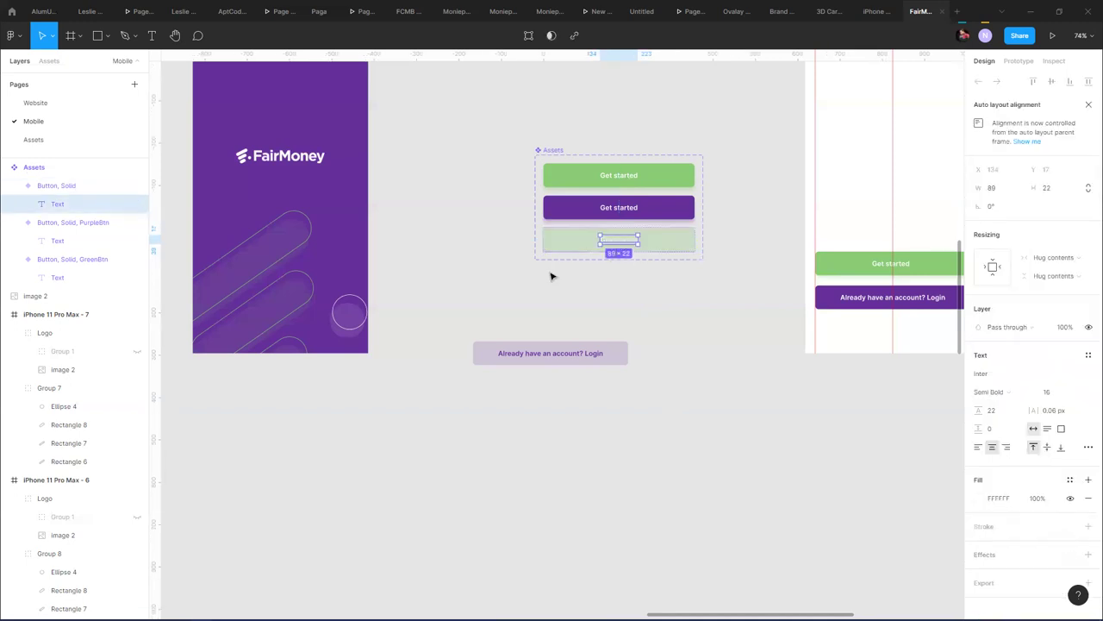
click(660, 250)
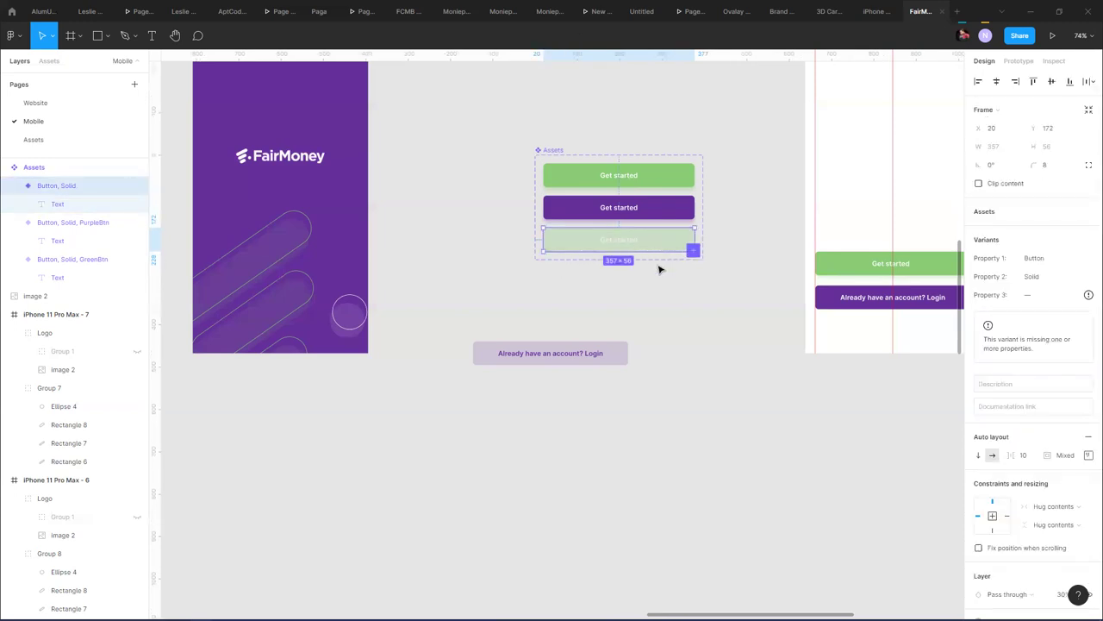
key(Return)
key(shift+Return)
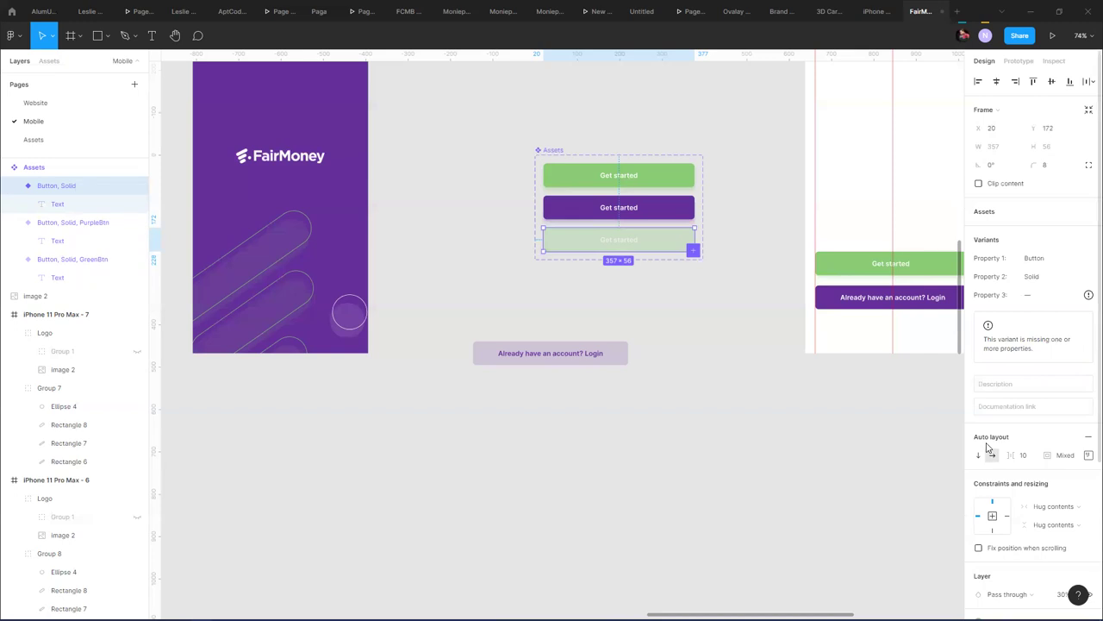
- Restore 100% layer opacity, hide the shadow, and lower the detached green fill to 19%
key(1)
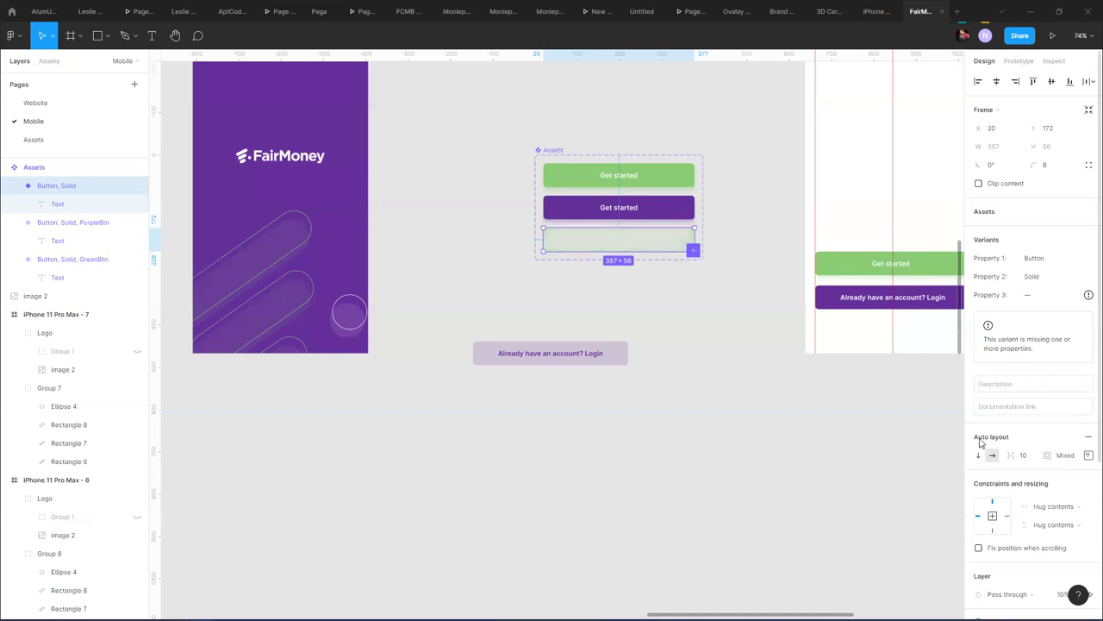
key(0)
scroll(1010, 463, down, 5)
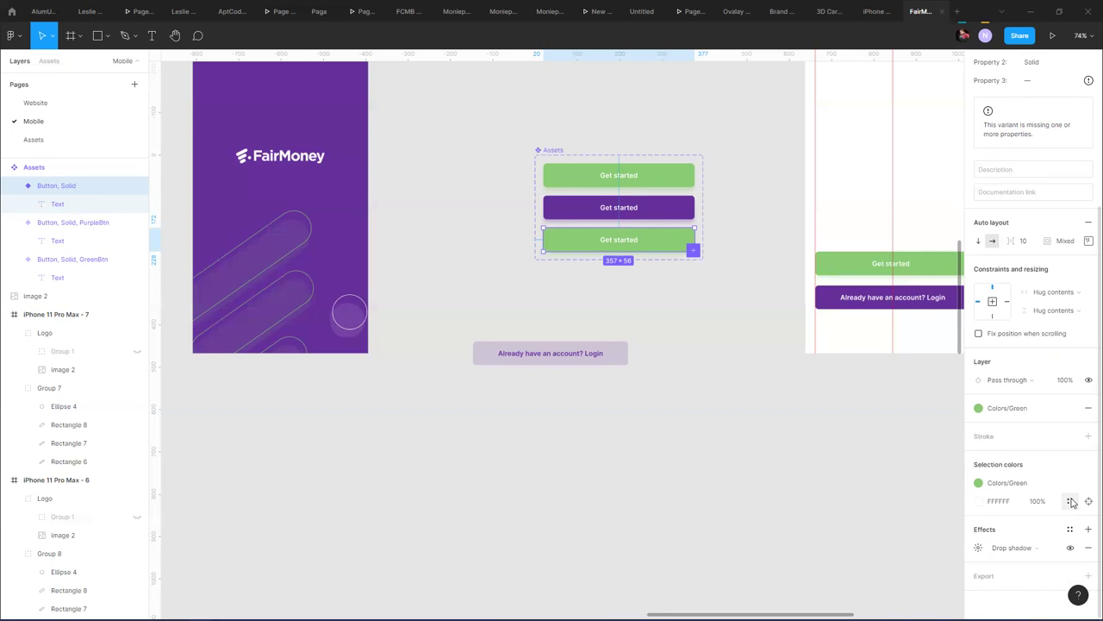
click(1072, 548)
click(1070, 409)
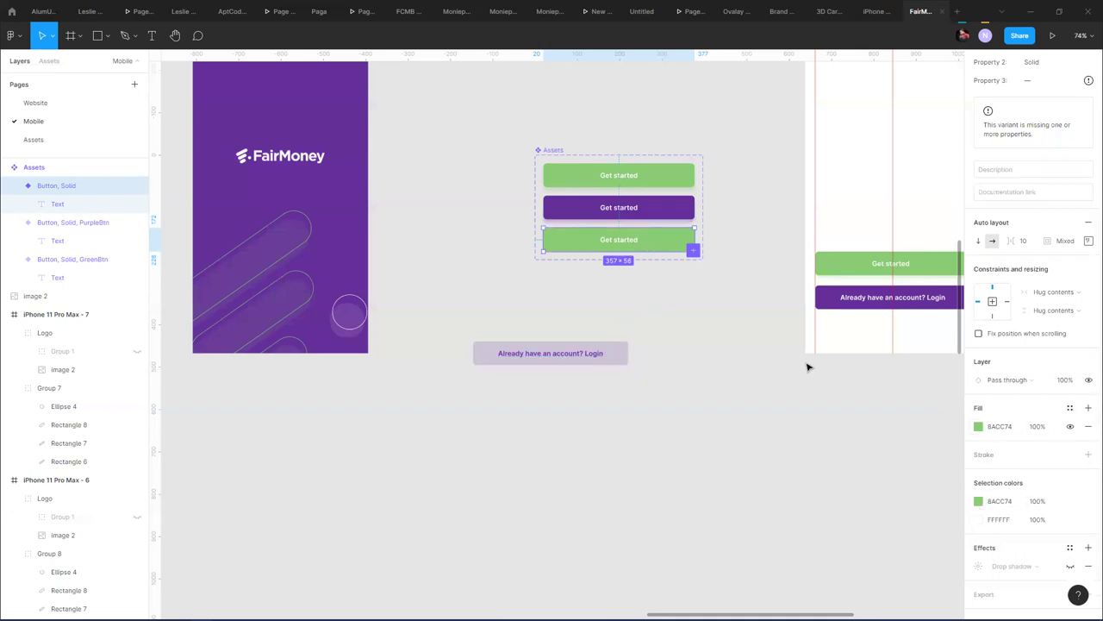
click(979, 426)
drag(916, 502, 883, 494)
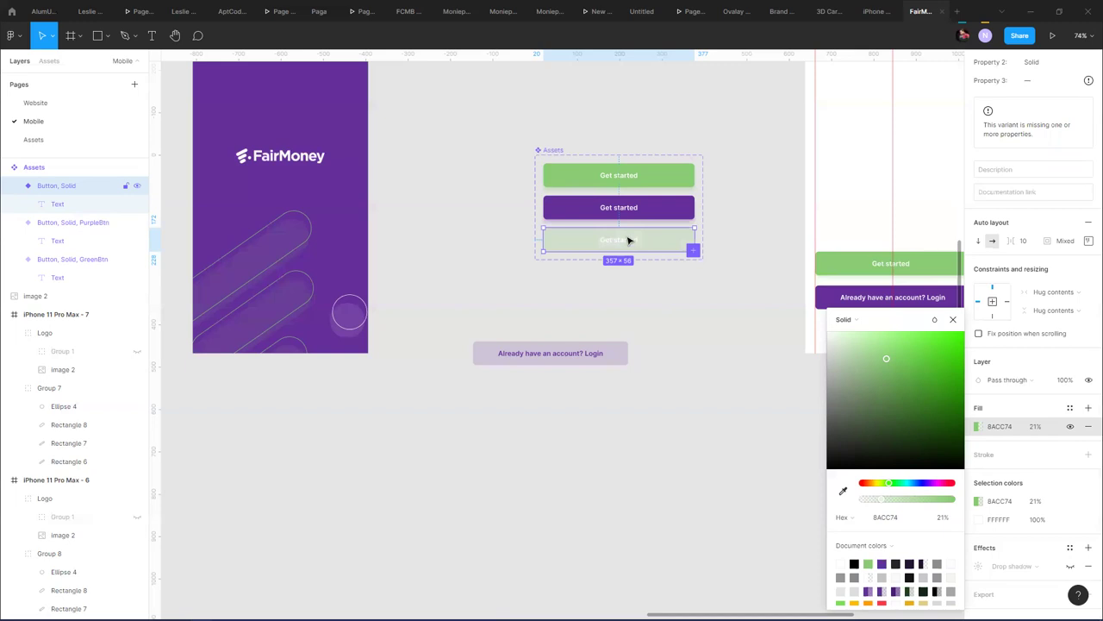
- Apply the Colors/Green style to the third button's label text
double_click(630, 240)
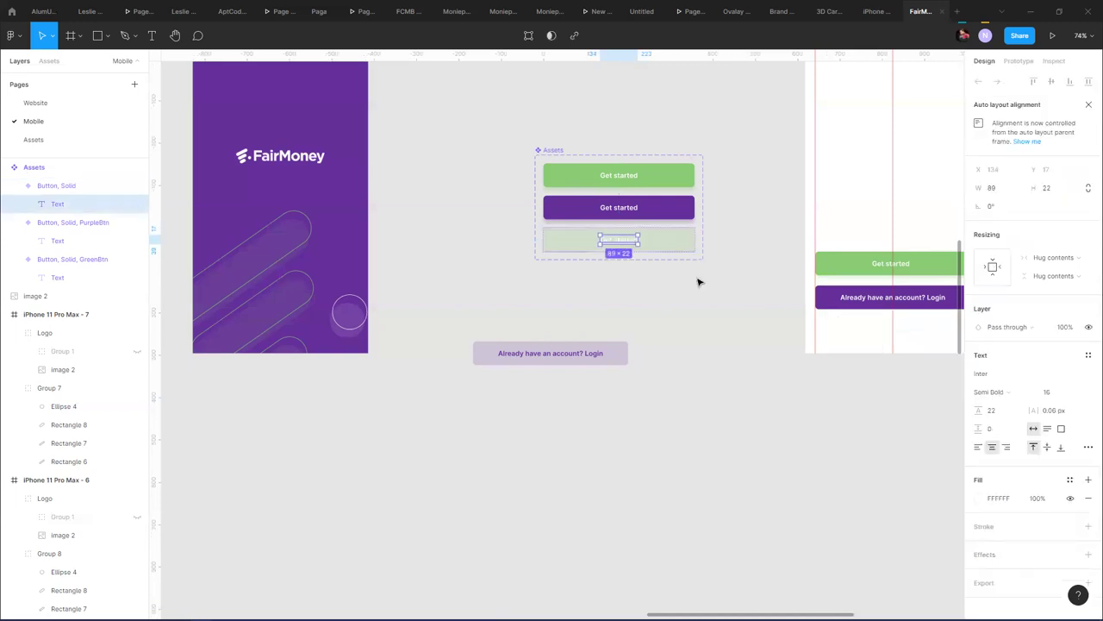
click(1070, 479)
click(1004, 476)
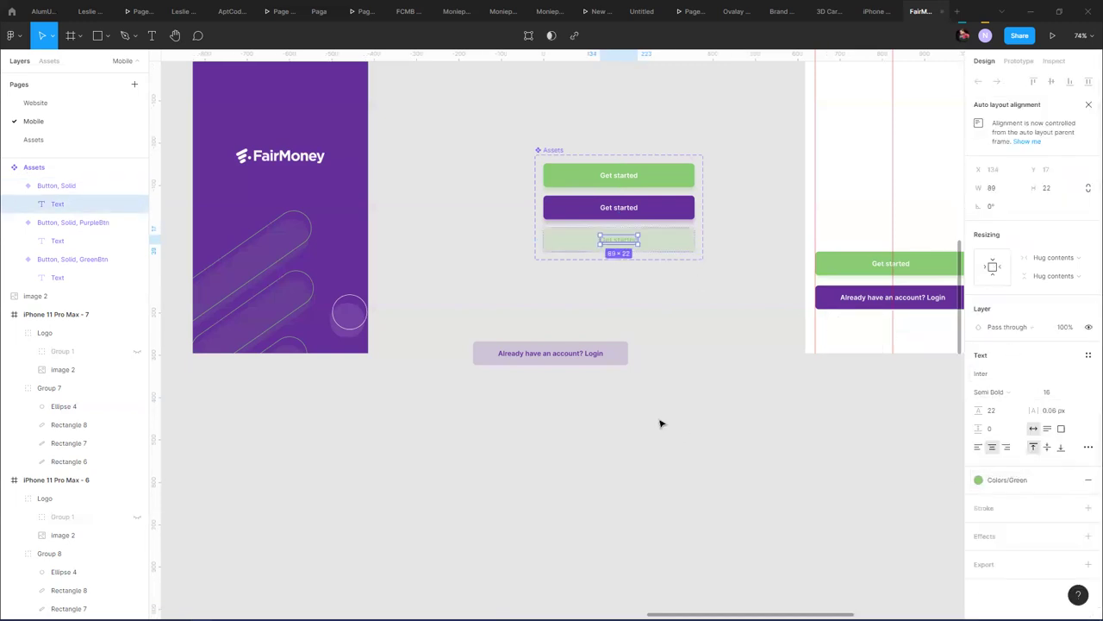
click(697, 380)
click(648, 251)
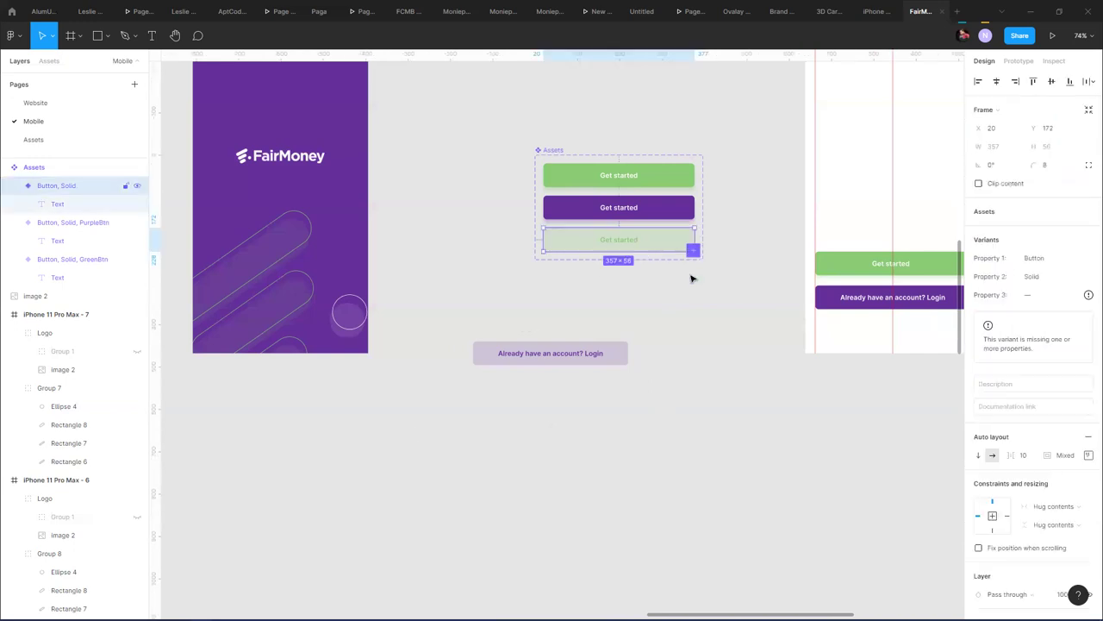
- Fade the third button's green fill further to about 13% opacity
scroll(1017, 528, down, 3)
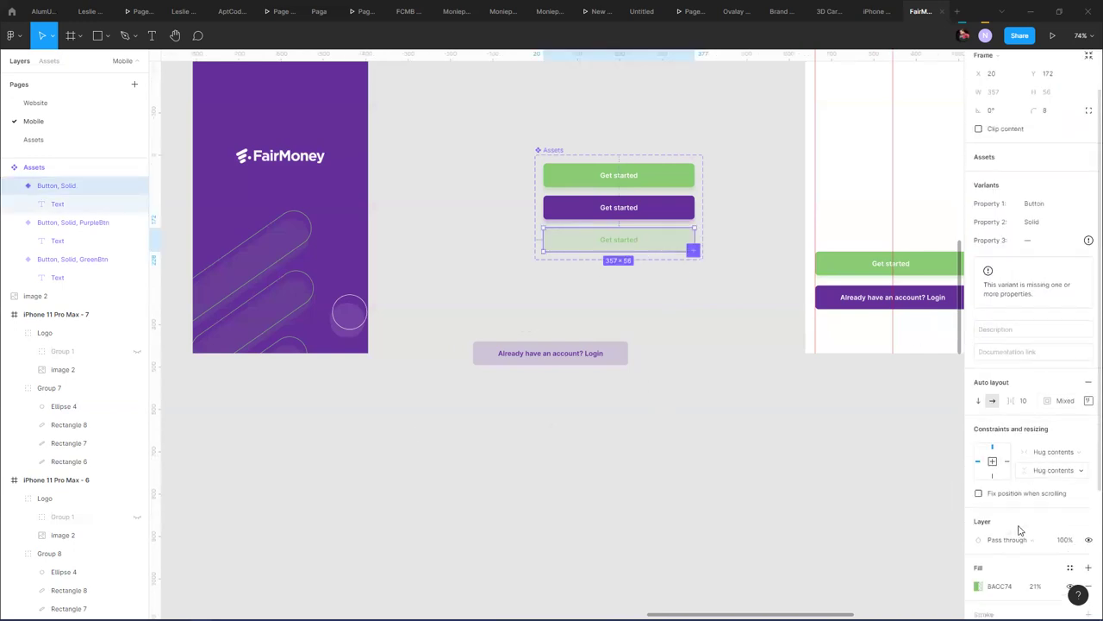
click(979, 408)
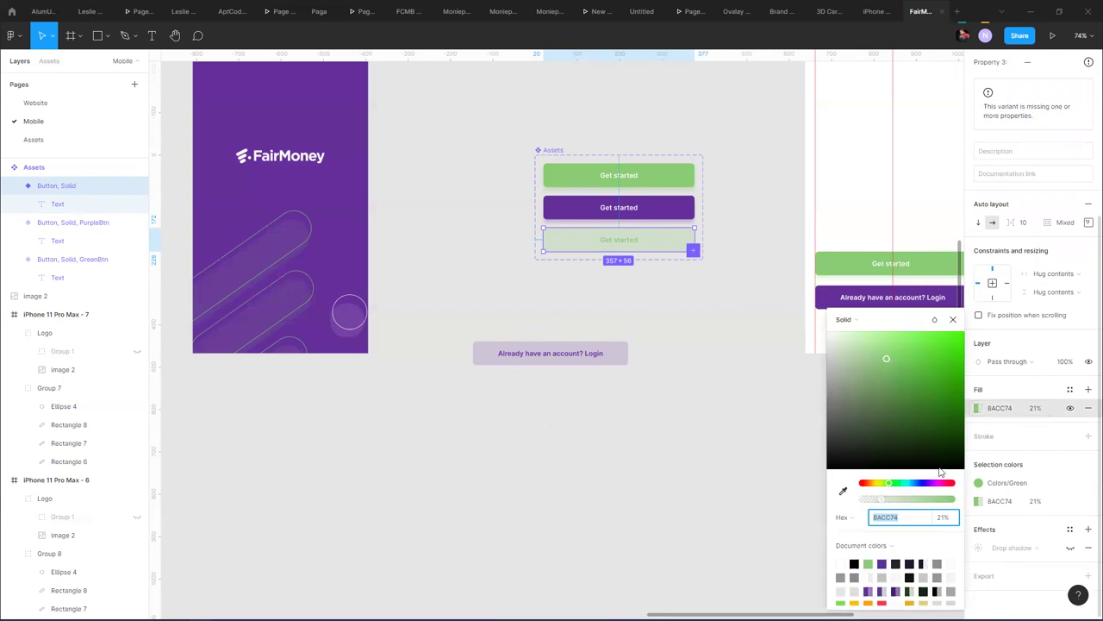
drag(881, 502, 874, 502)
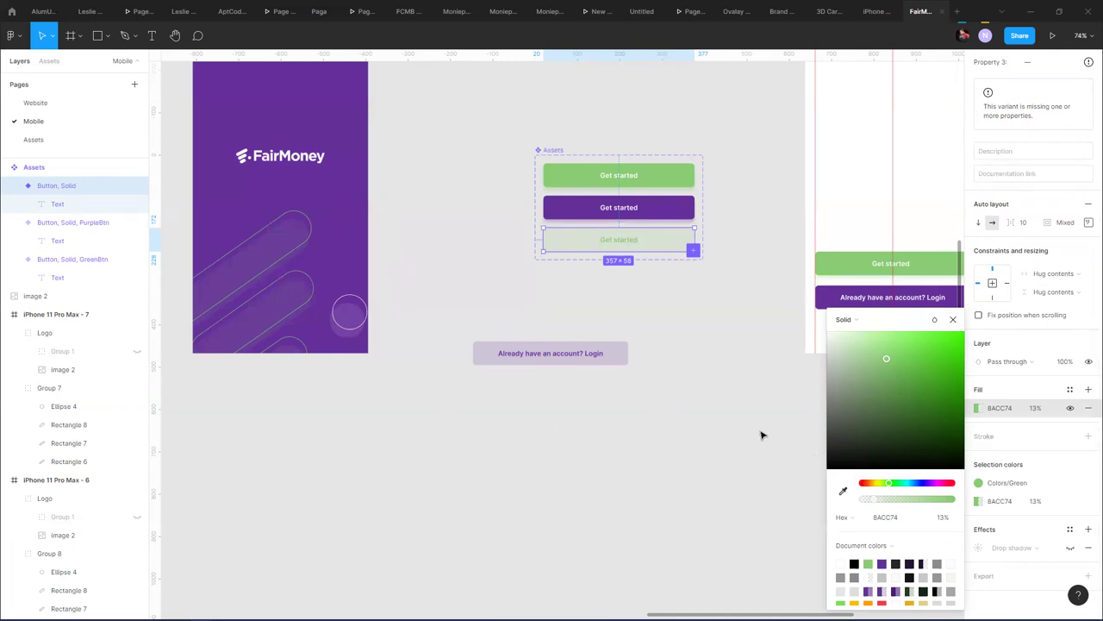
click(653, 320)
click(658, 249)
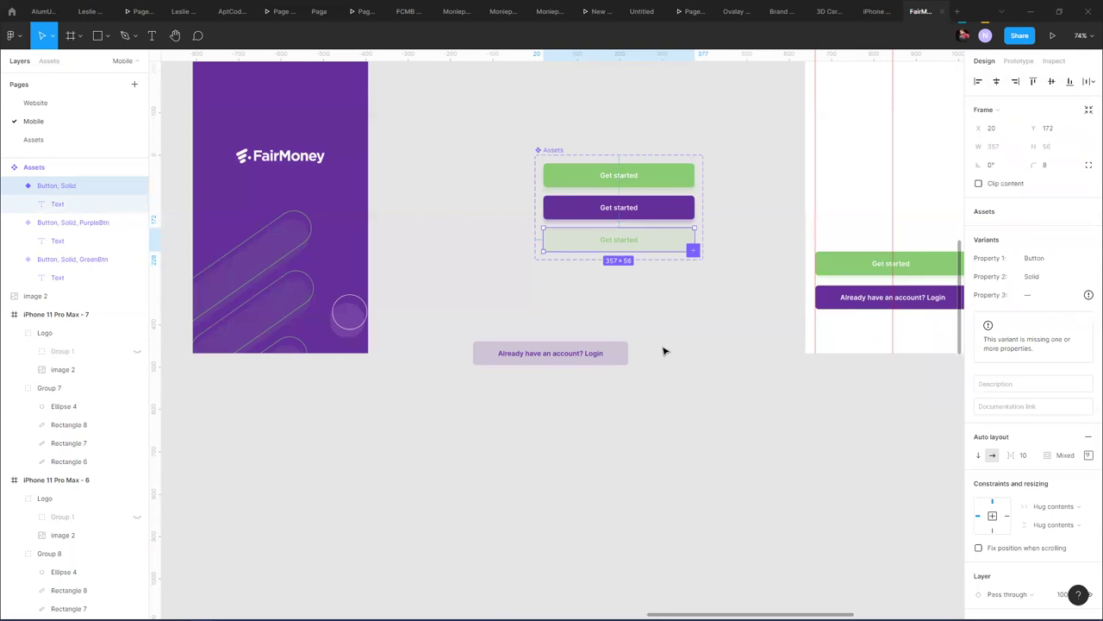
- Set the third variant's properties to a new Ghost value and GreenBtn
click(1081, 277)
click(1068, 299)
click(1040, 279)
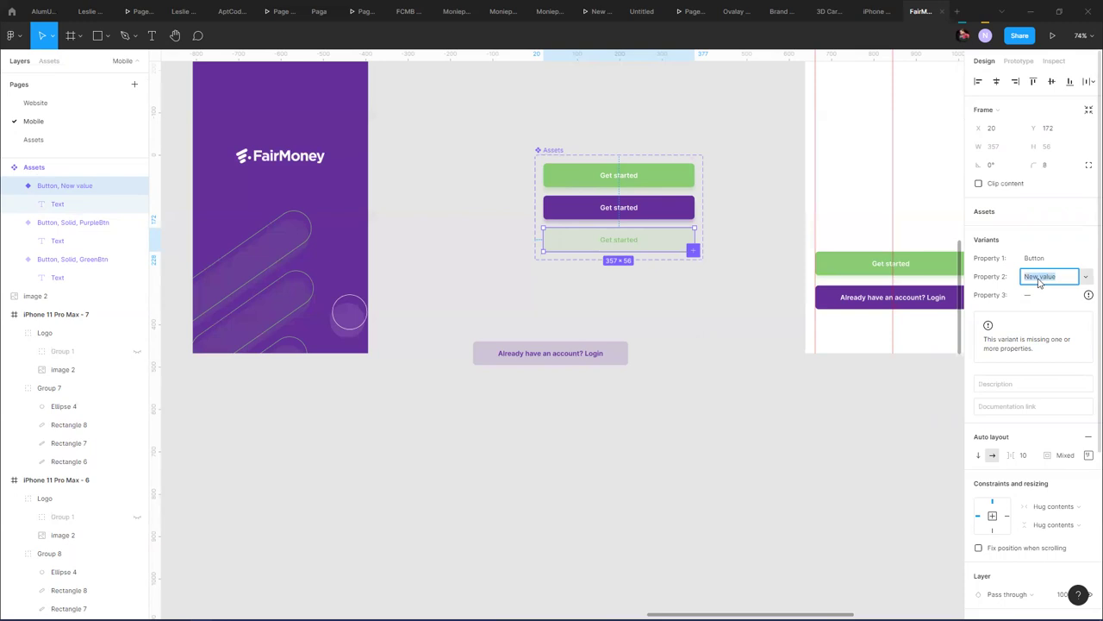
text(Ghost)
key(Return)
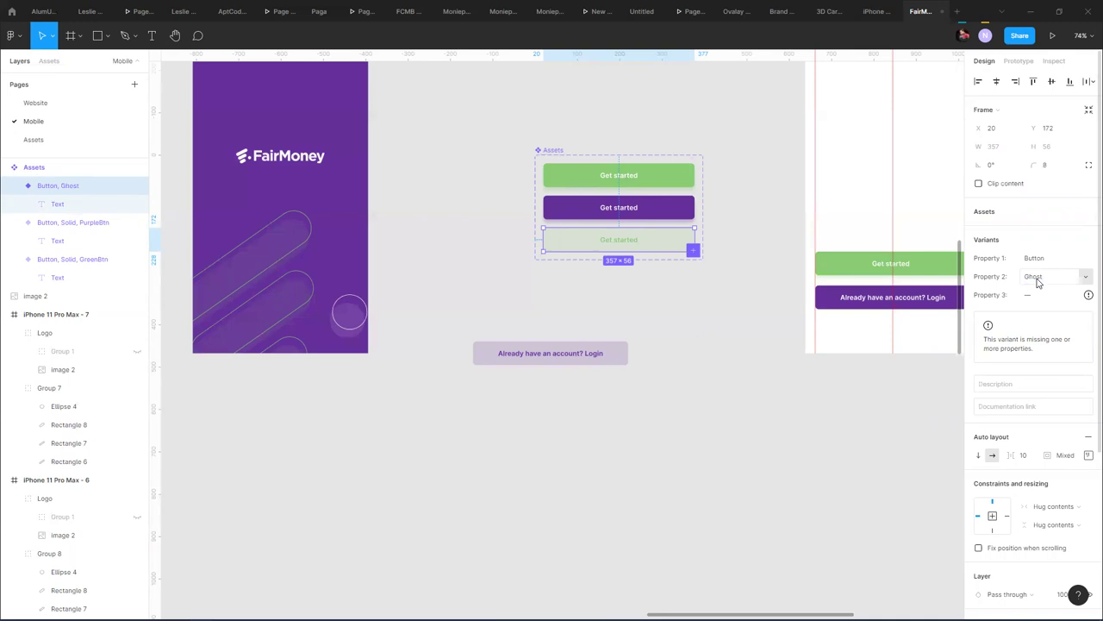
click(1076, 297)
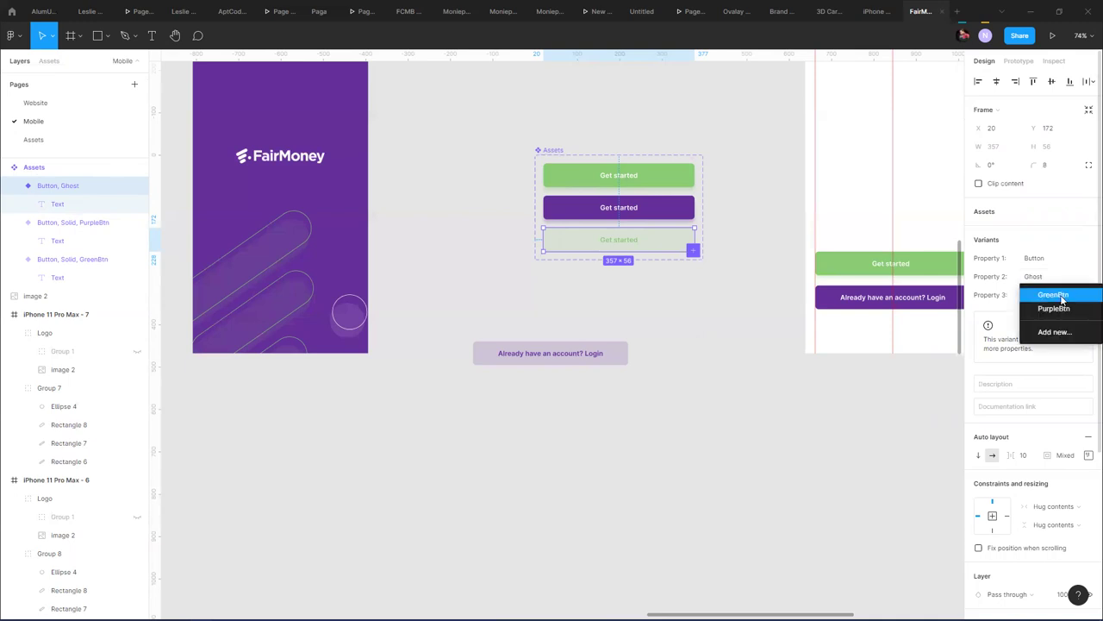
click(1060, 295)
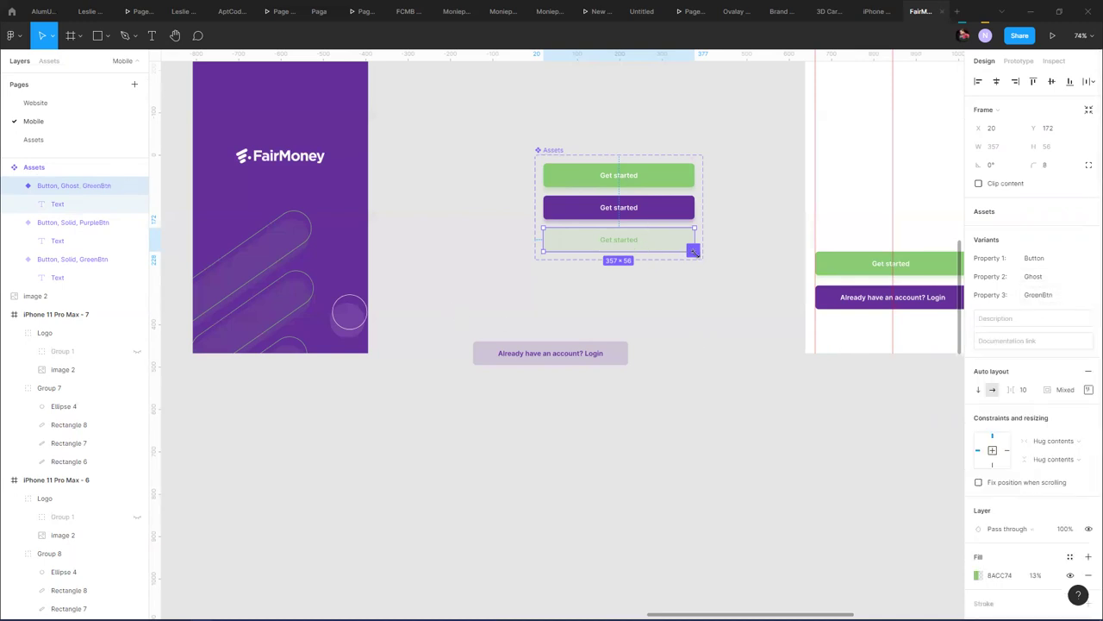
click(695, 278)
click(687, 241)
click(695, 279)
- Add a fourth Ghost variant and nudge the green Ghost button up to Y 172
click(552, 150)
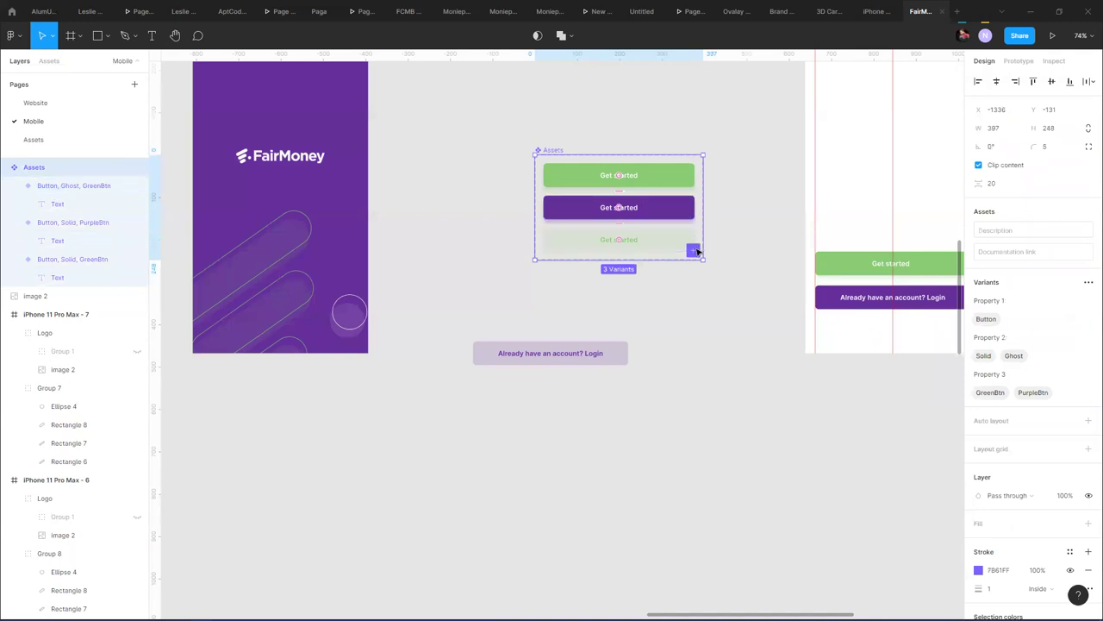
click(694, 250)
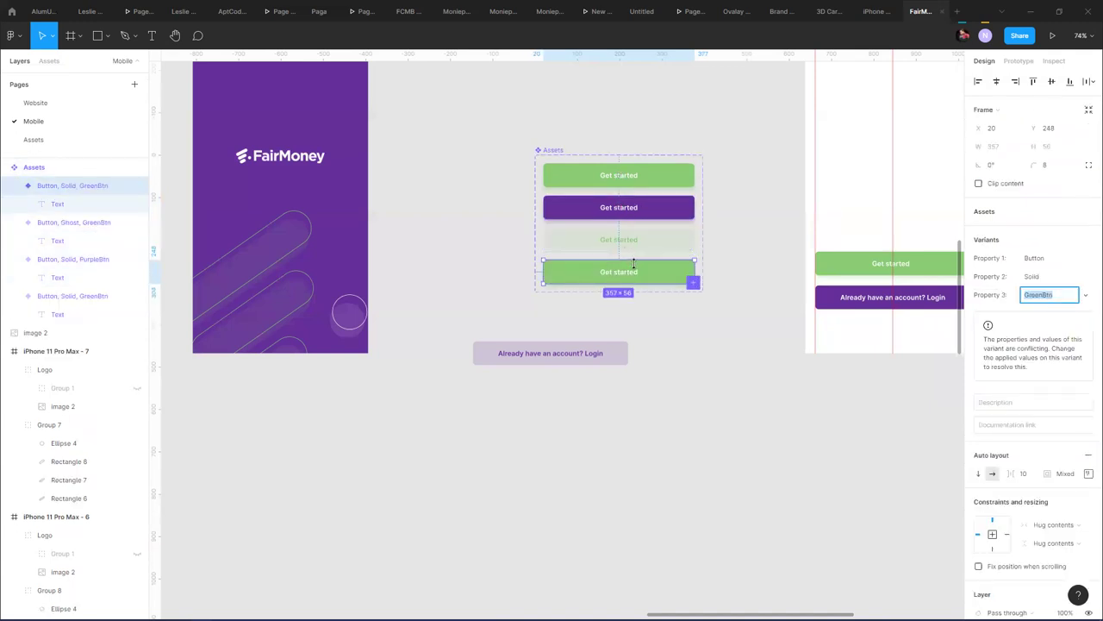
key(Return)
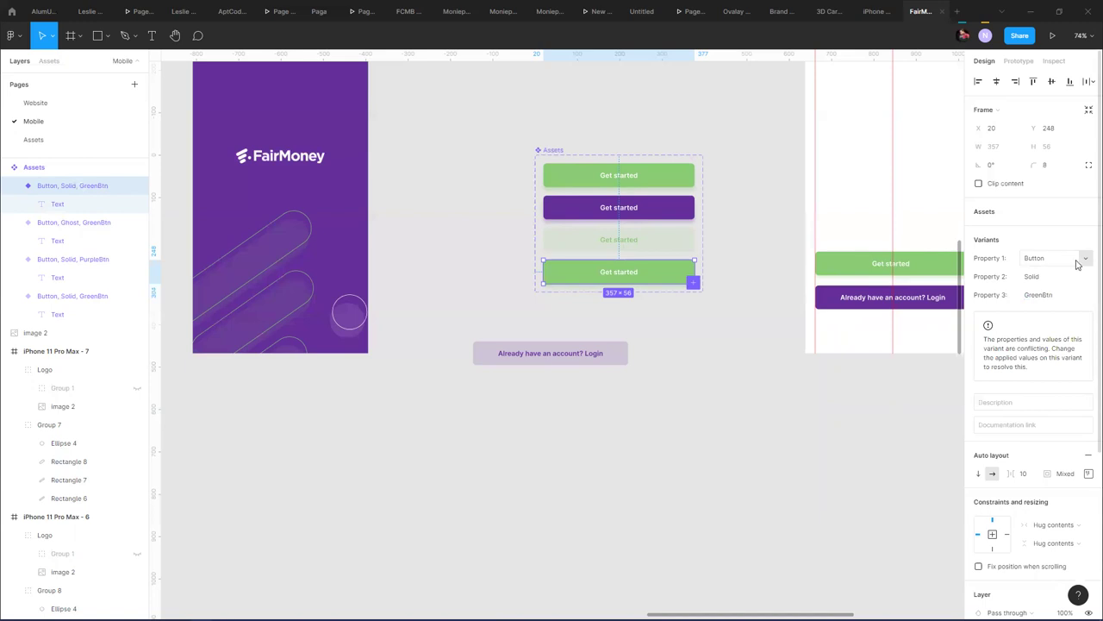
click(1086, 277)
click(1078, 292)
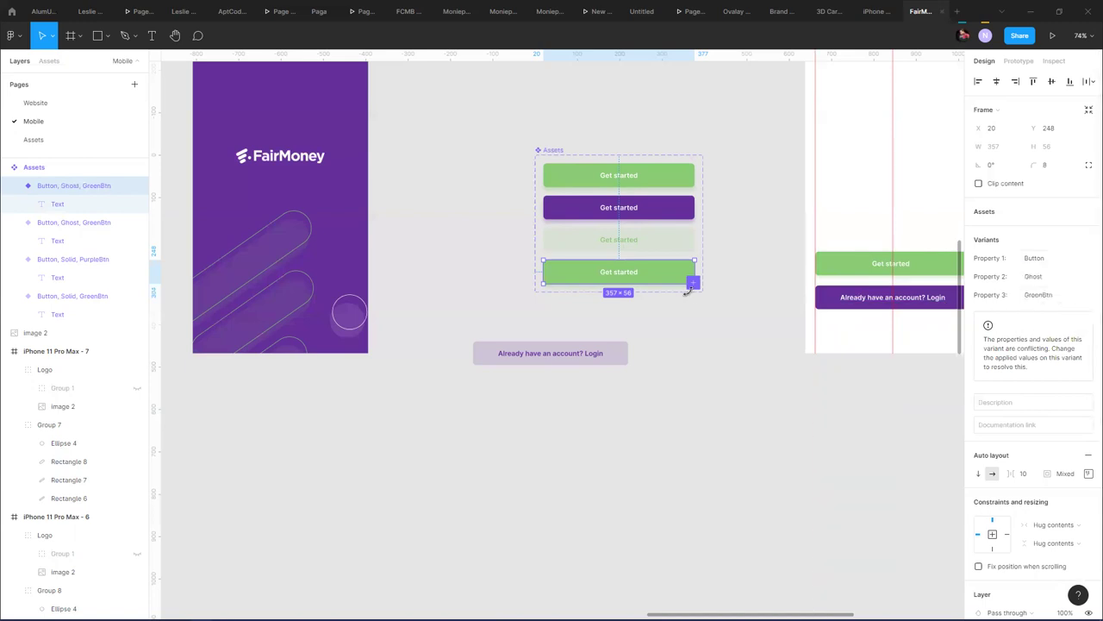
click(668, 242)
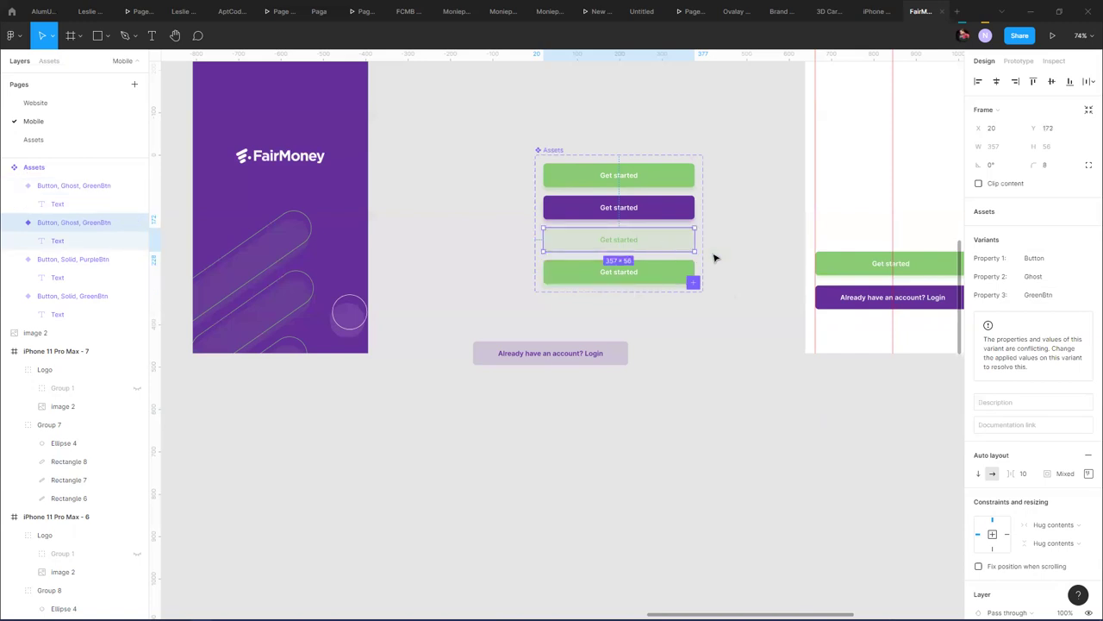
key(Up)
click(665, 278)
click(681, 345)
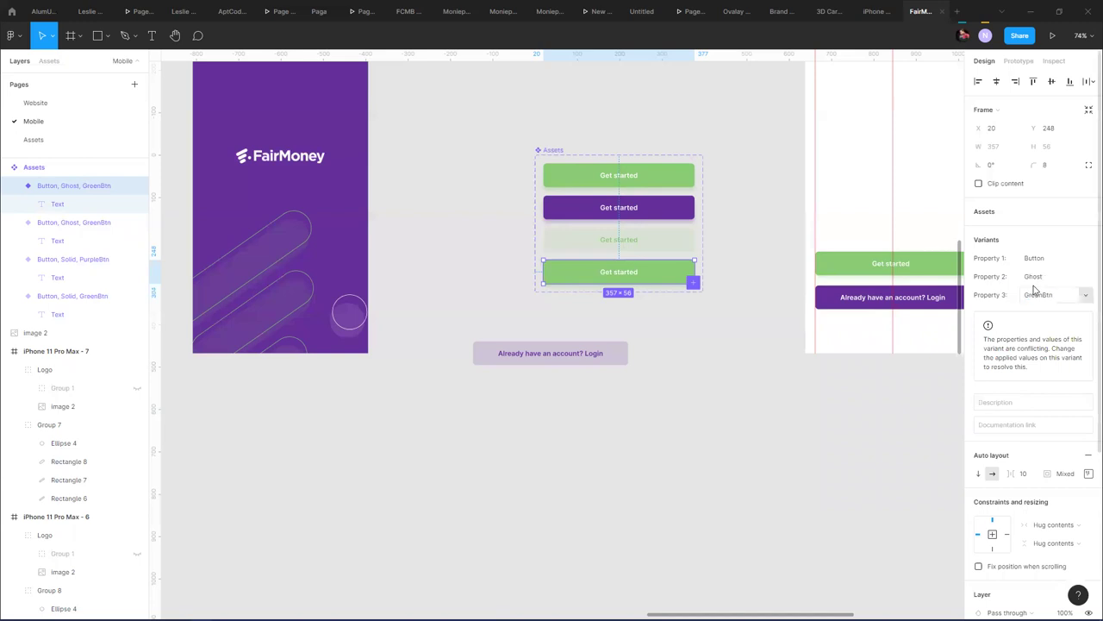
- Make the fourth variant PurpleBtn with a 662F9B fill at 15% and no drop shadow
click(1086, 295)
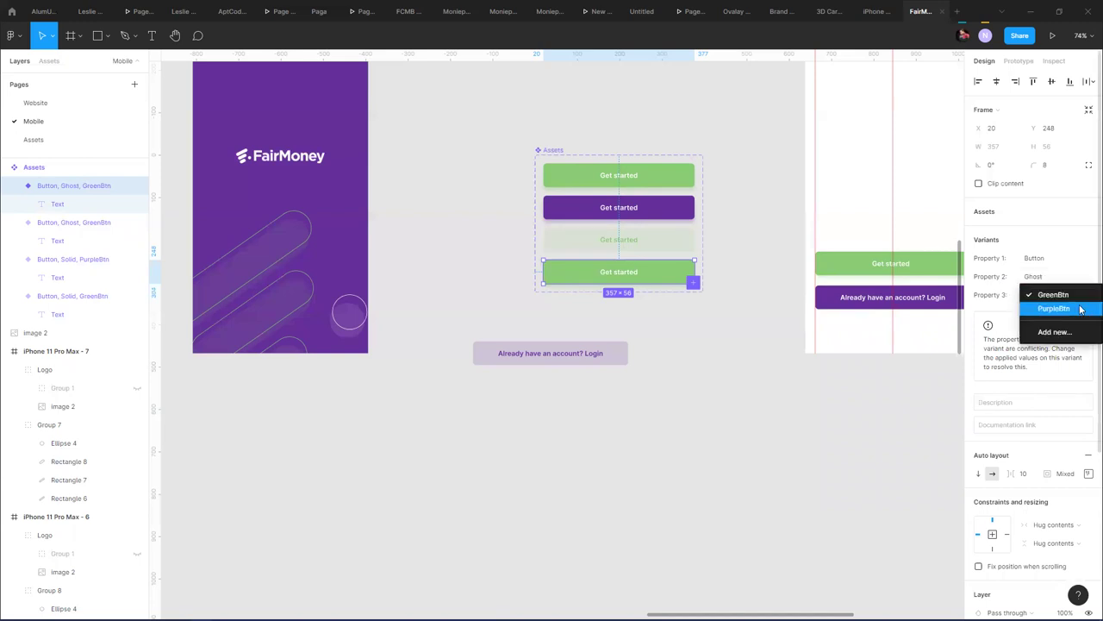
click(1076, 307)
scroll(1035, 422, down, 4)
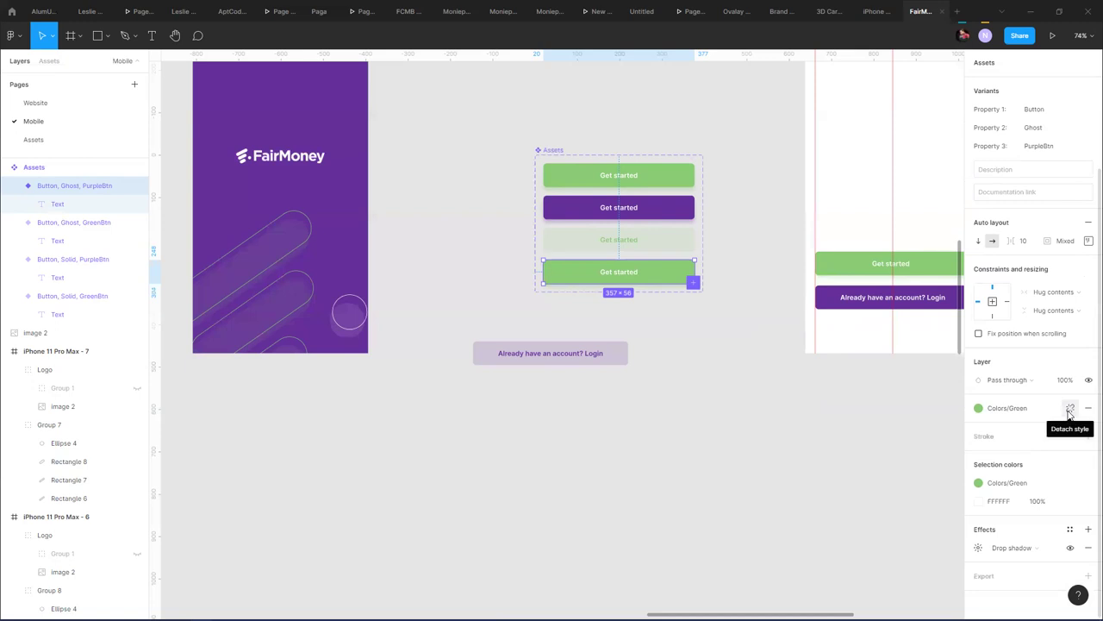
click(1070, 409)
click(980, 427)
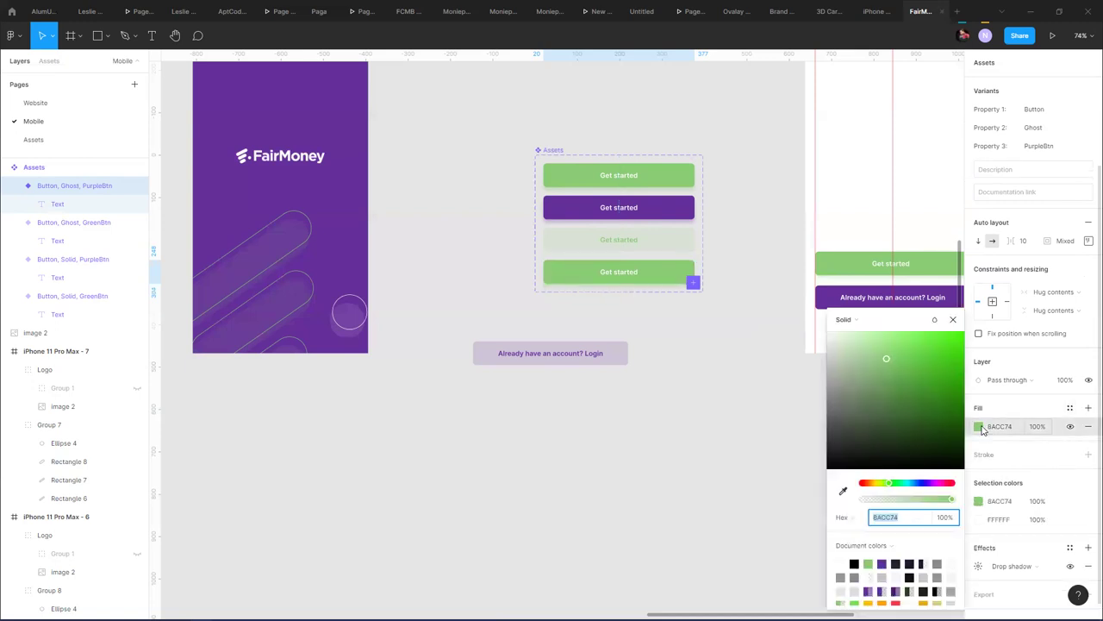
key(i)
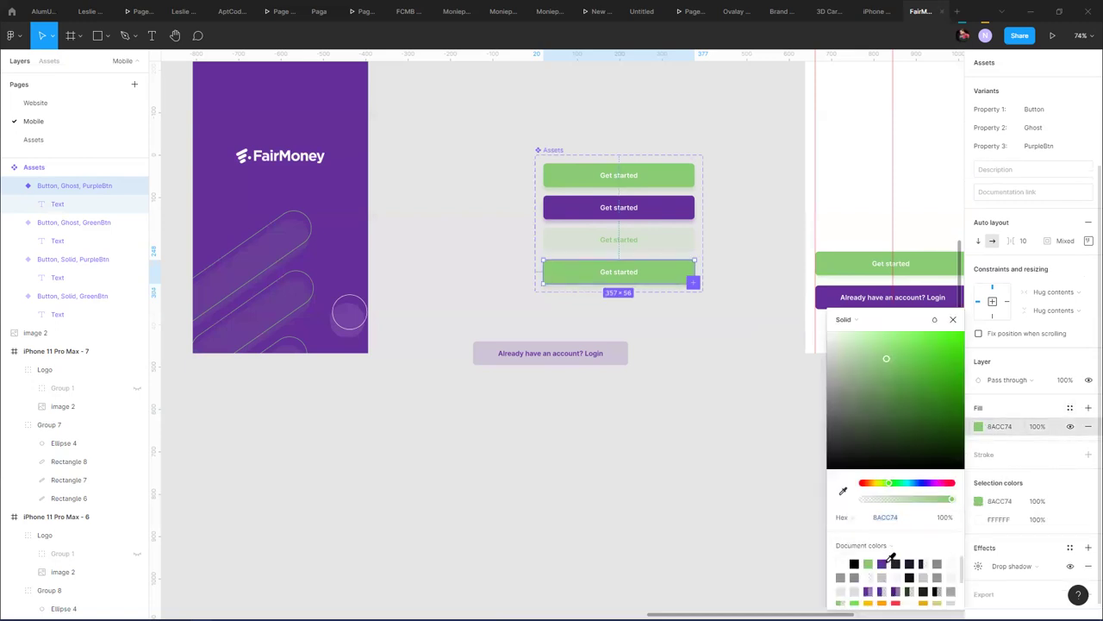
click(886, 562)
drag(893, 500, 878, 504)
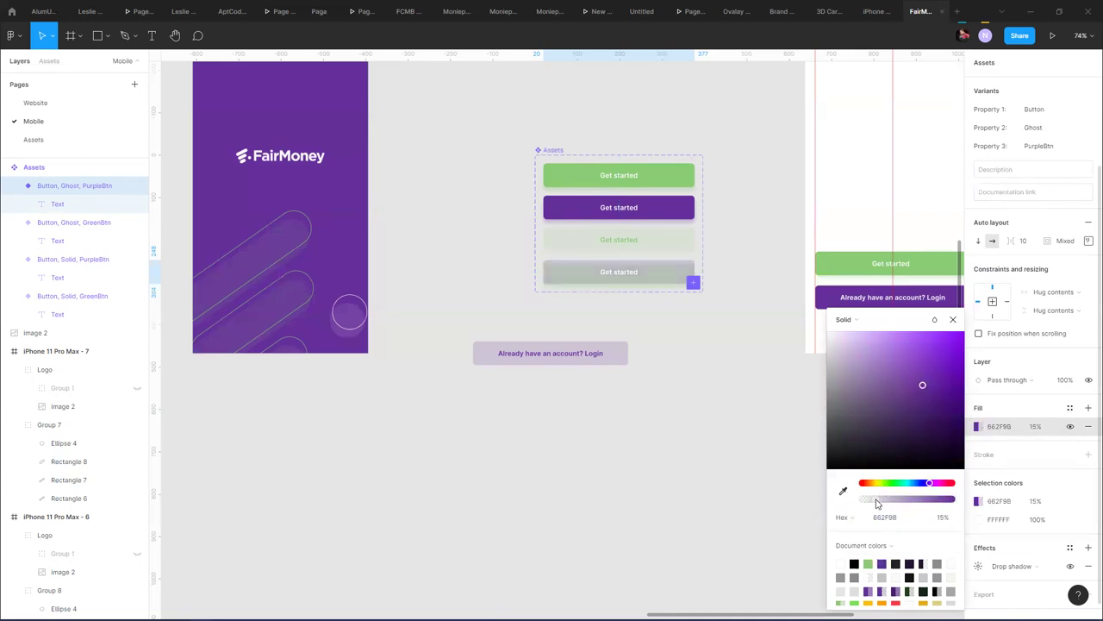
scroll(1061, 542, down, 1)
click(1070, 547)
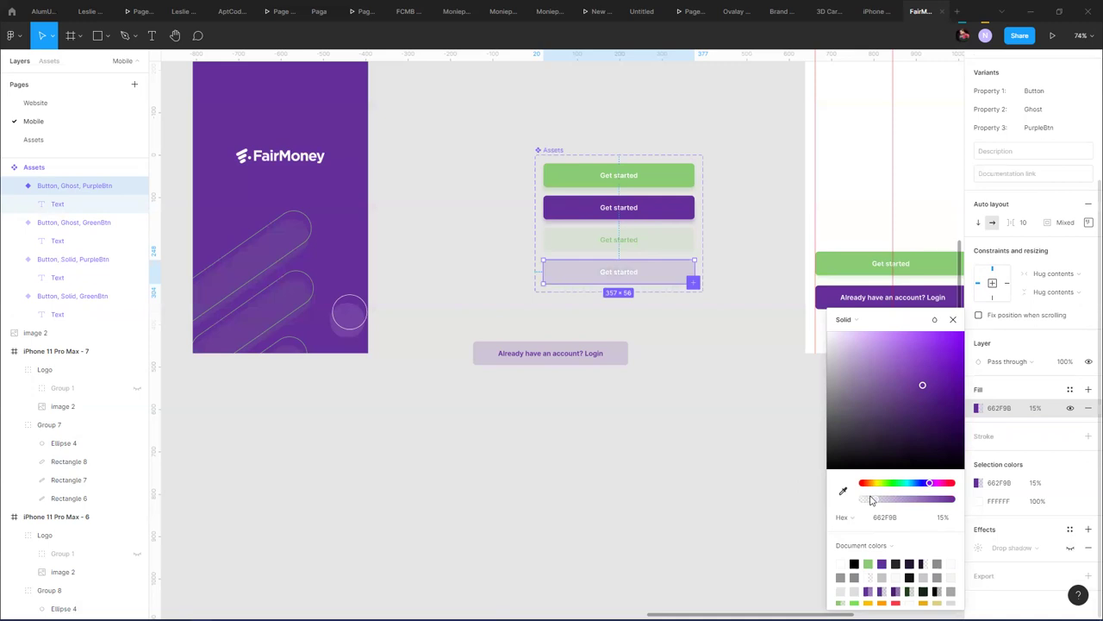
- Set the purple Ghost fill opacity to 13% and apply a colour style to its label
click(662, 245)
click(633, 266)
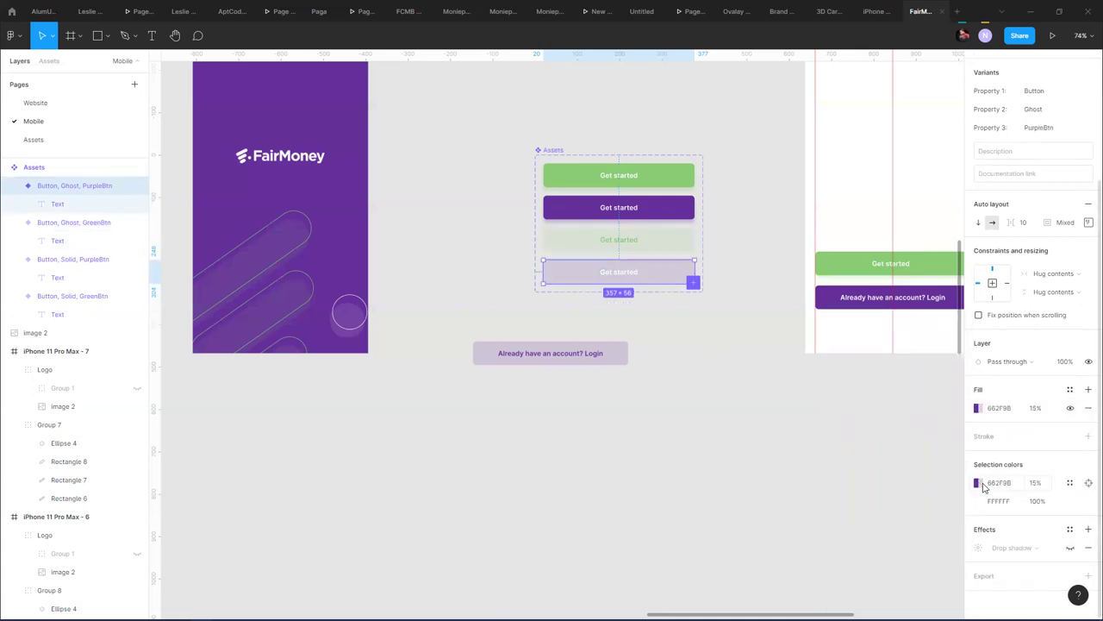
click(1033, 483)
text(13)
key(Return)
click(1069, 500)
click(914, 493)
click(704, 367)
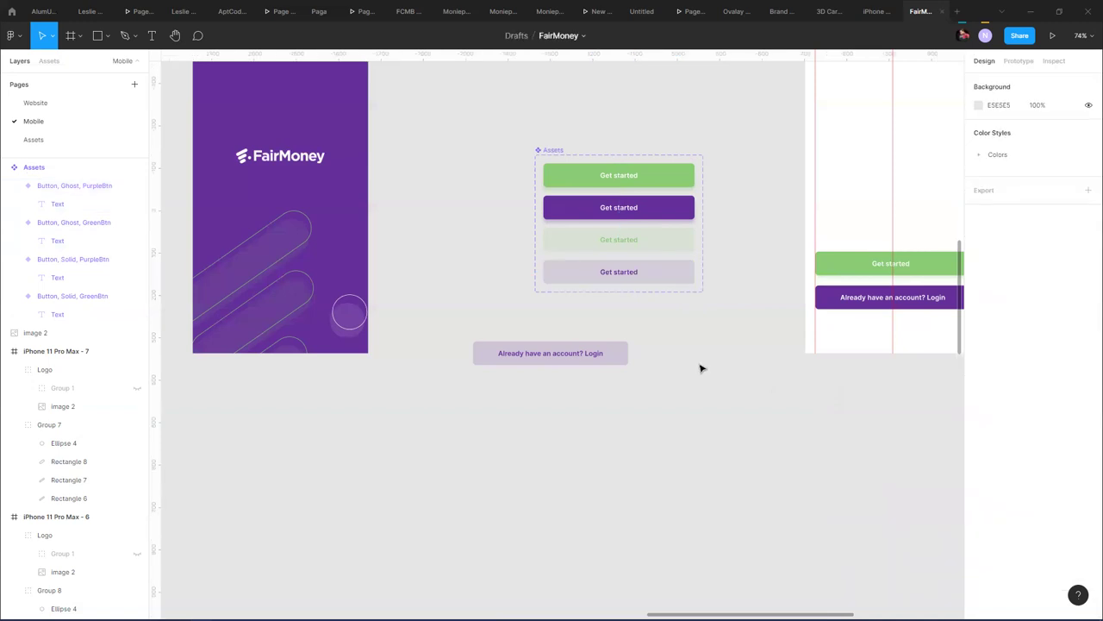
drag(580, 349, 527, 406)
key(ctrl+z)
click(638, 372)
drag(662, 322, 397, 453)
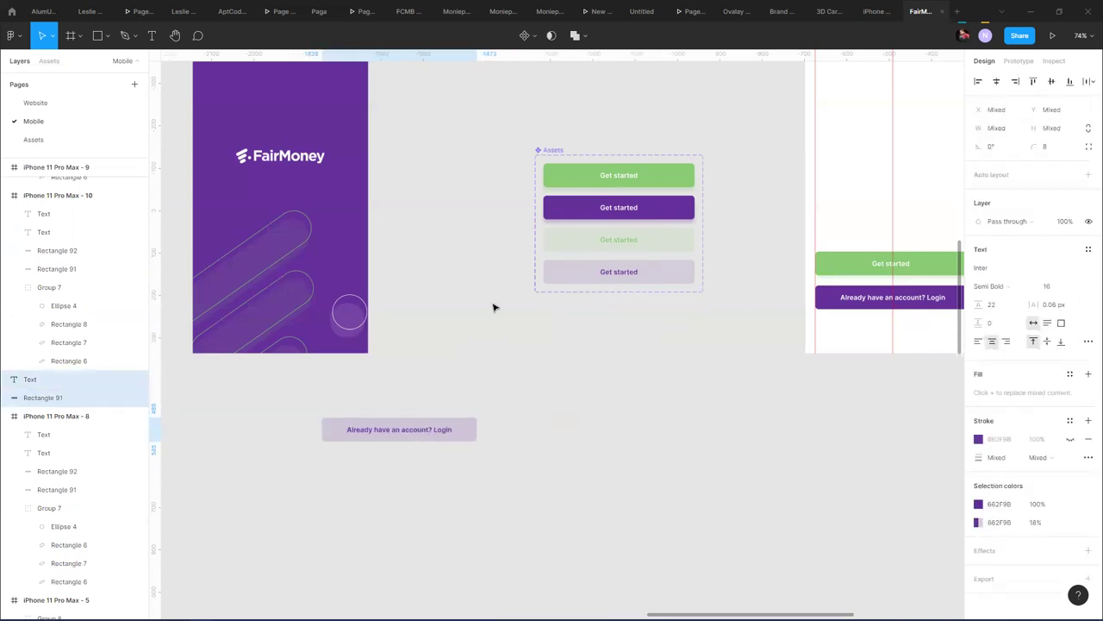
click(552, 152)
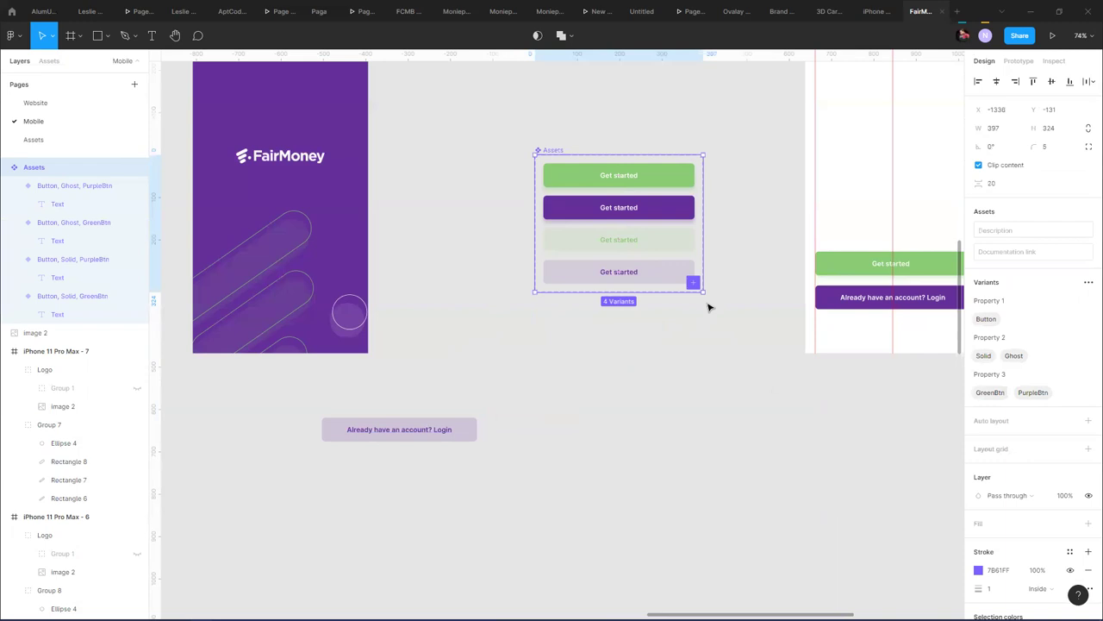
click(652, 247)
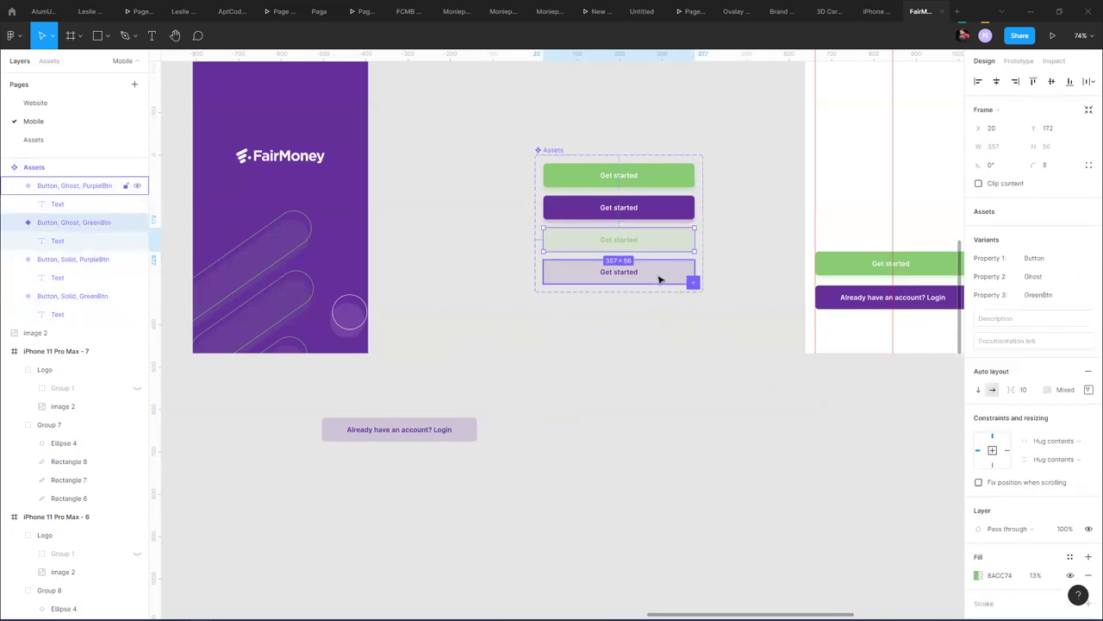
shift+click(681, 276)
key(ctrl+v)
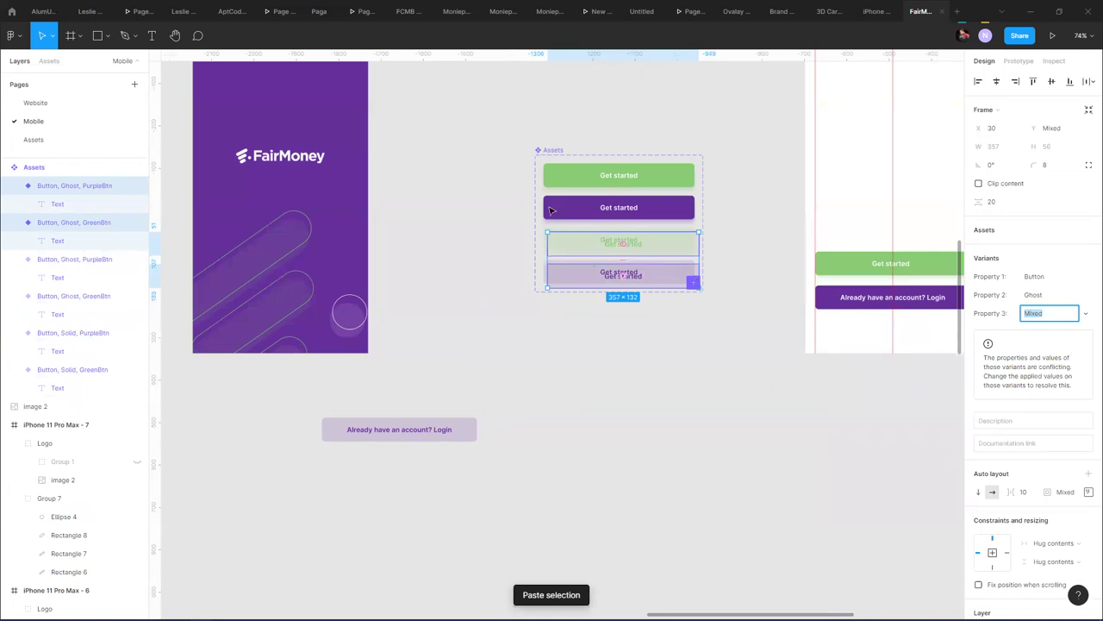
click(554, 152)
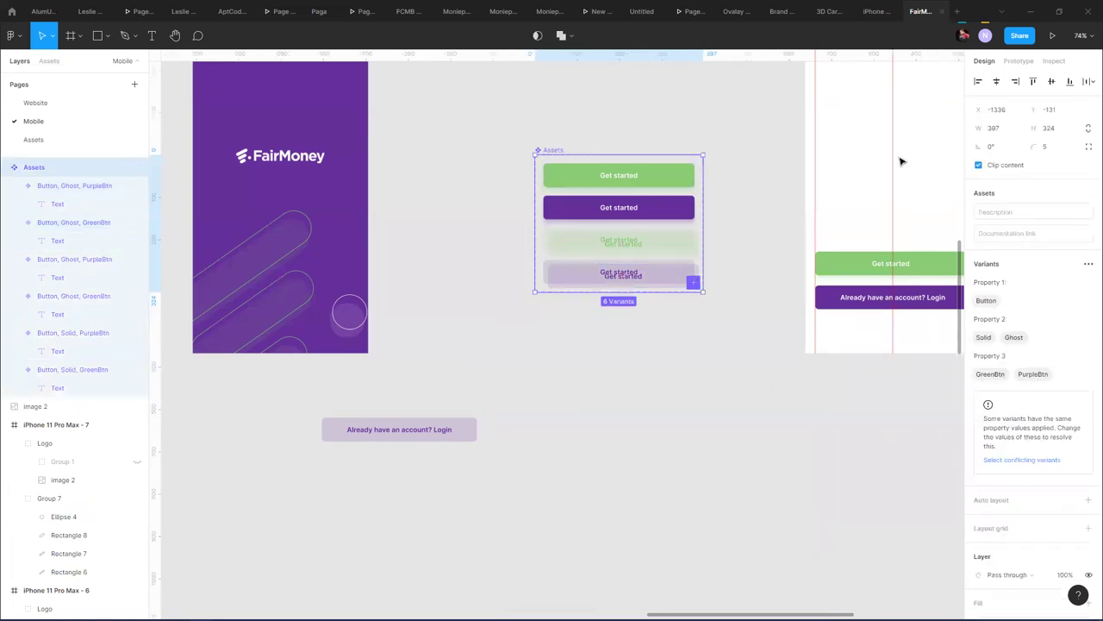
click(1088, 82)
click(953, 133)
key(ctrl+z)
key(ctrl+z)
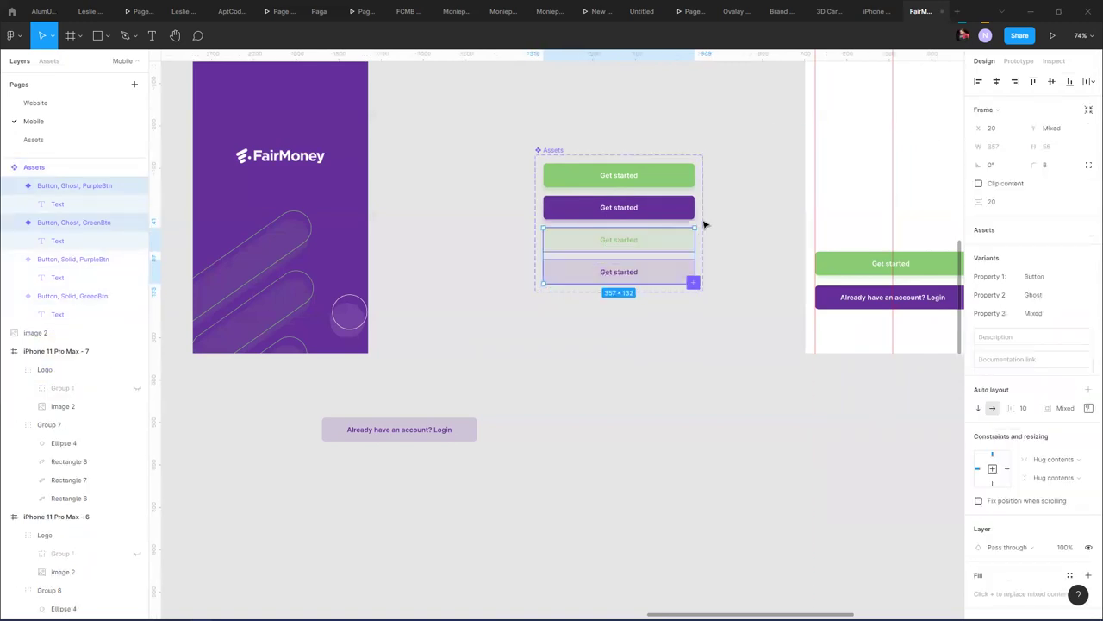
click(655, 271)
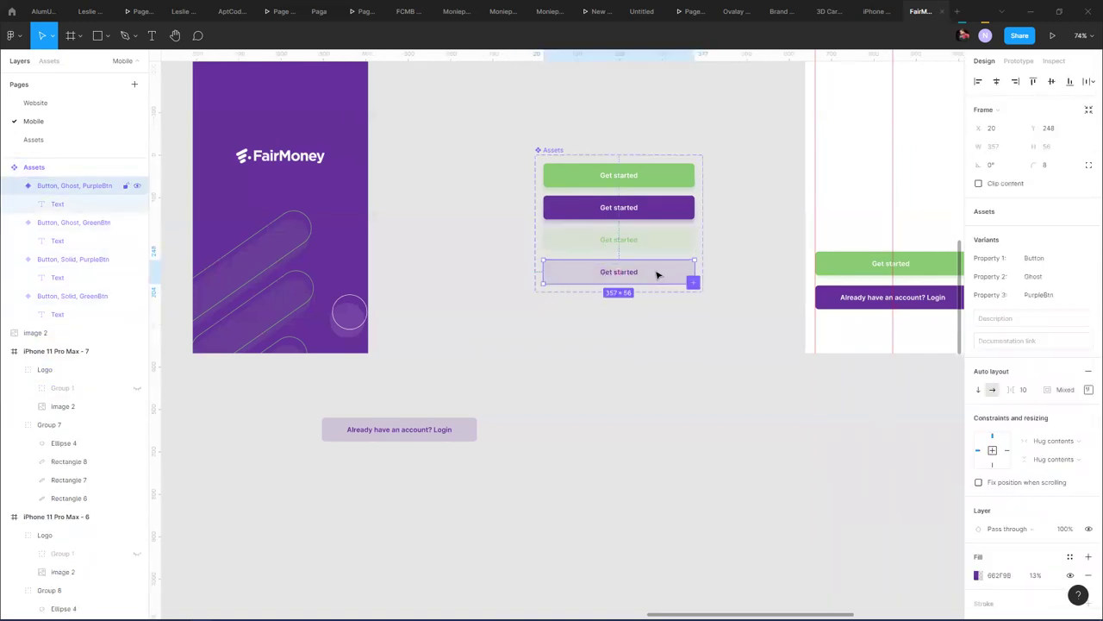
drag(657, 274, 595, 303)
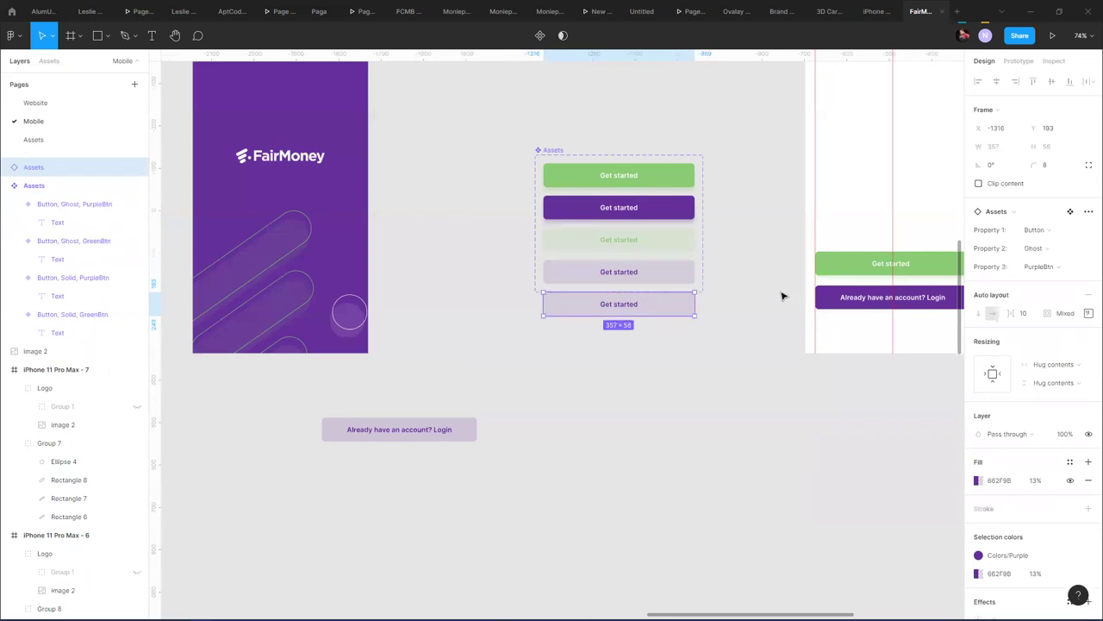
key(ctrl+z)
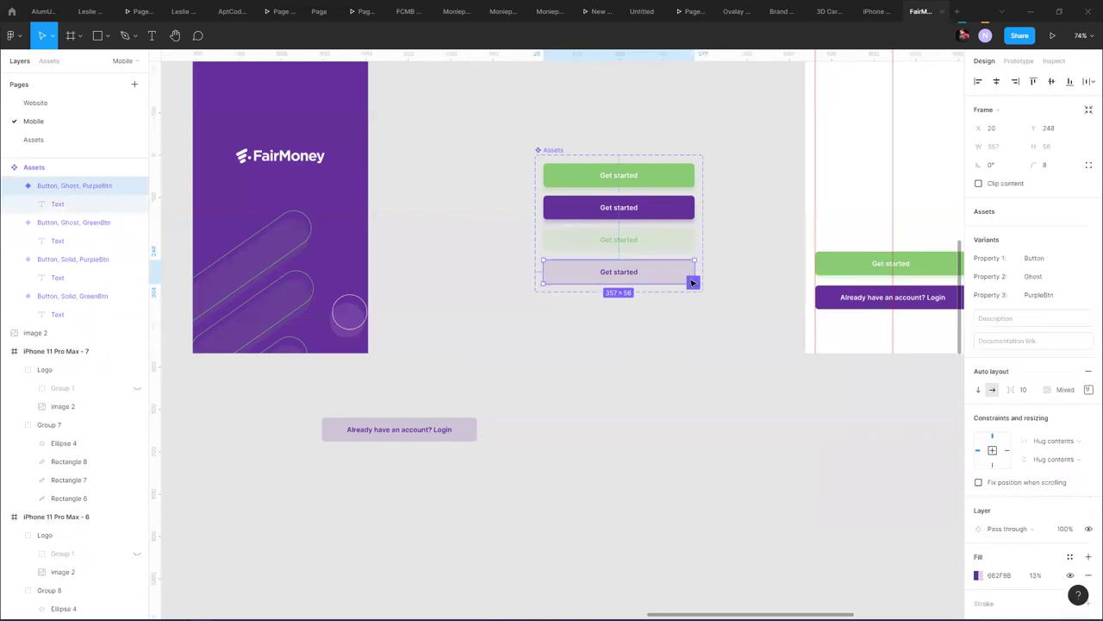
- Add a green variant with a new Property 2 value 'Text' and a transparent fill
click(692, 282)
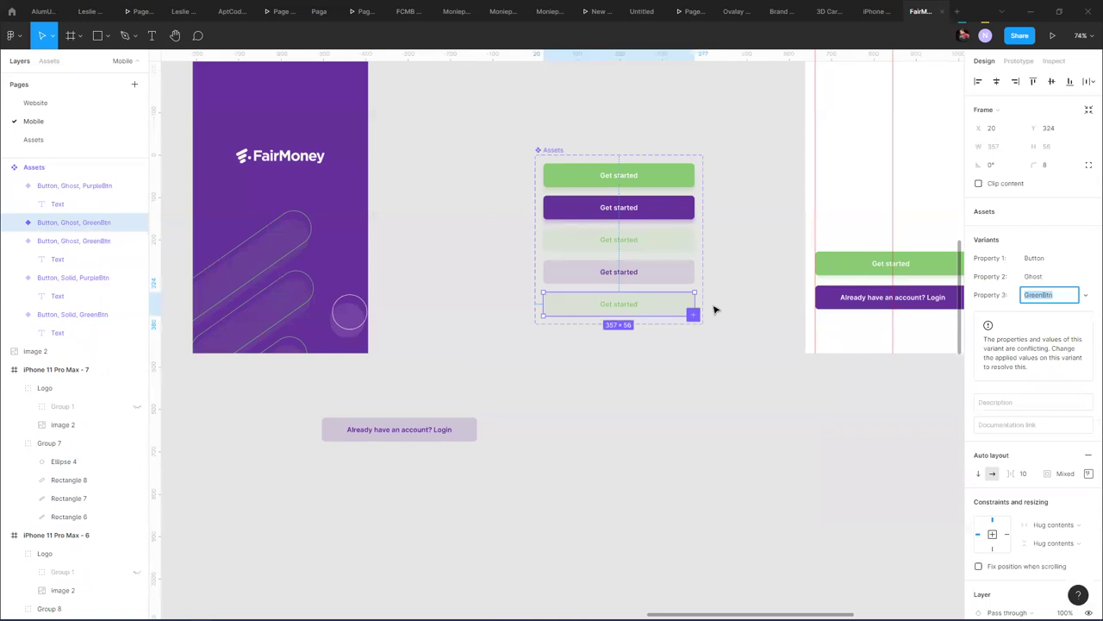
click(1085, 276)
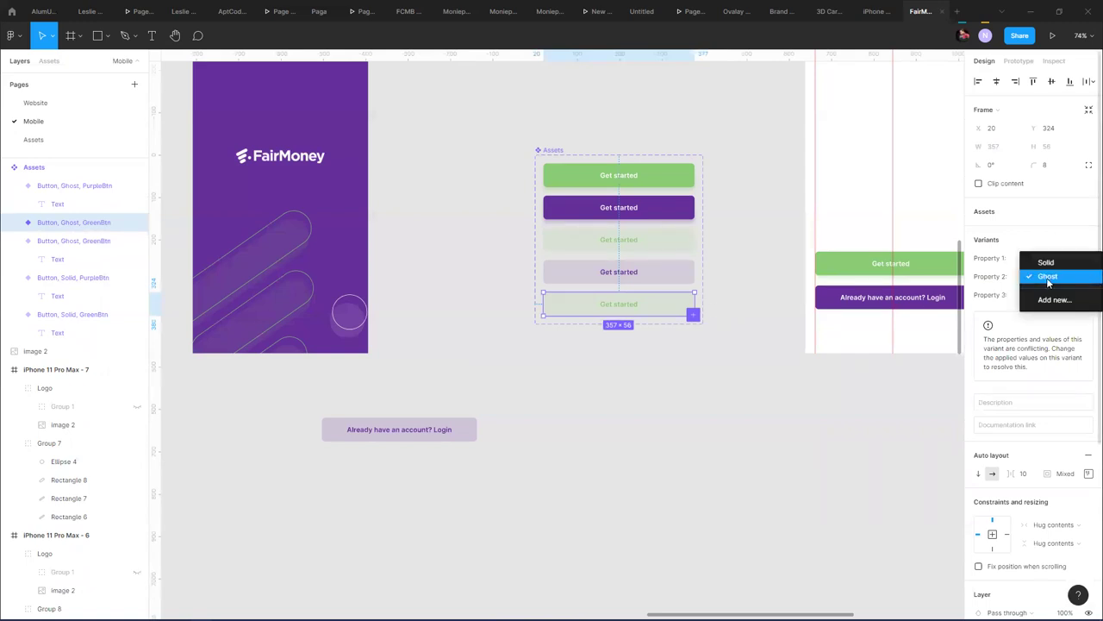
click(1054, 300)
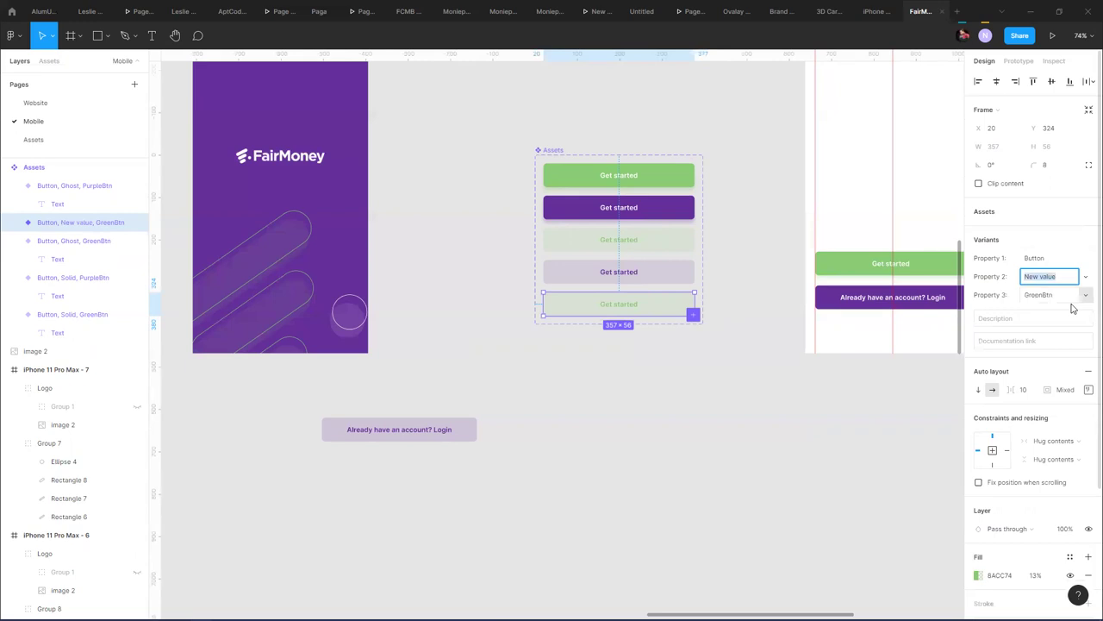
text(Te)
key(Return)
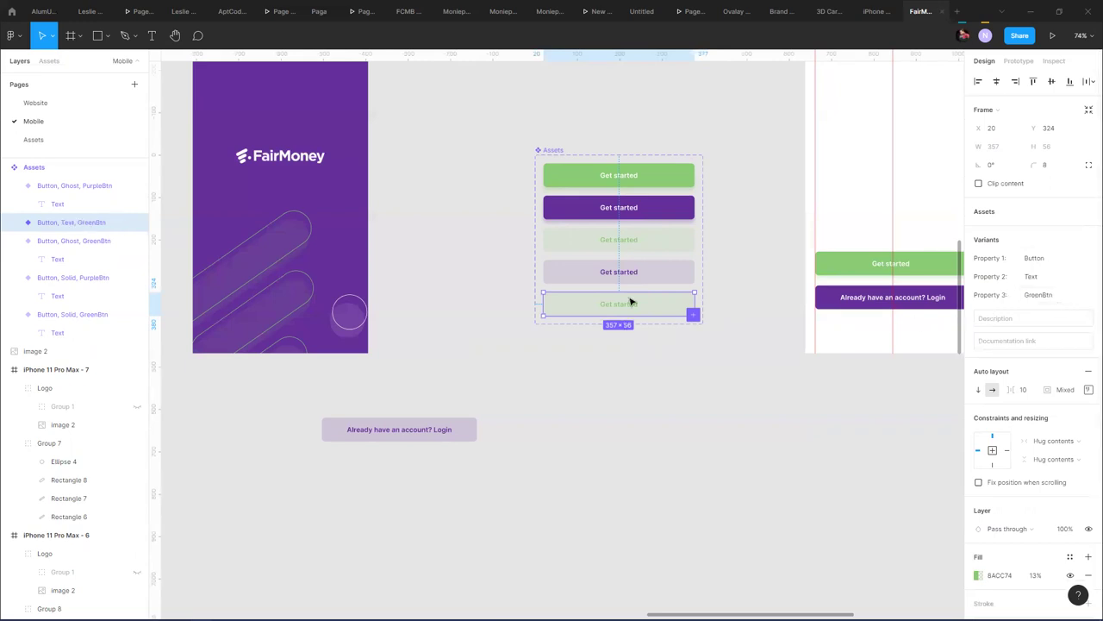
click(977, 575)
drag(876, 500, 843, 494)
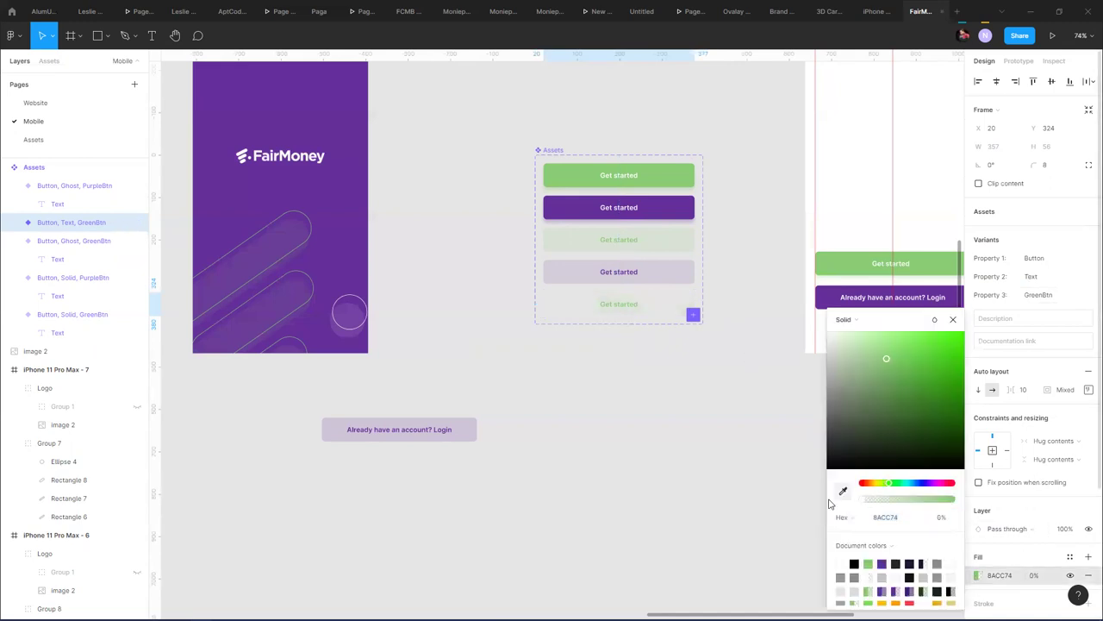
- Add a purple Text variant from the purple Ghost and drop its fill opacity toward 0%
click(670, 273)
click(695, 315)
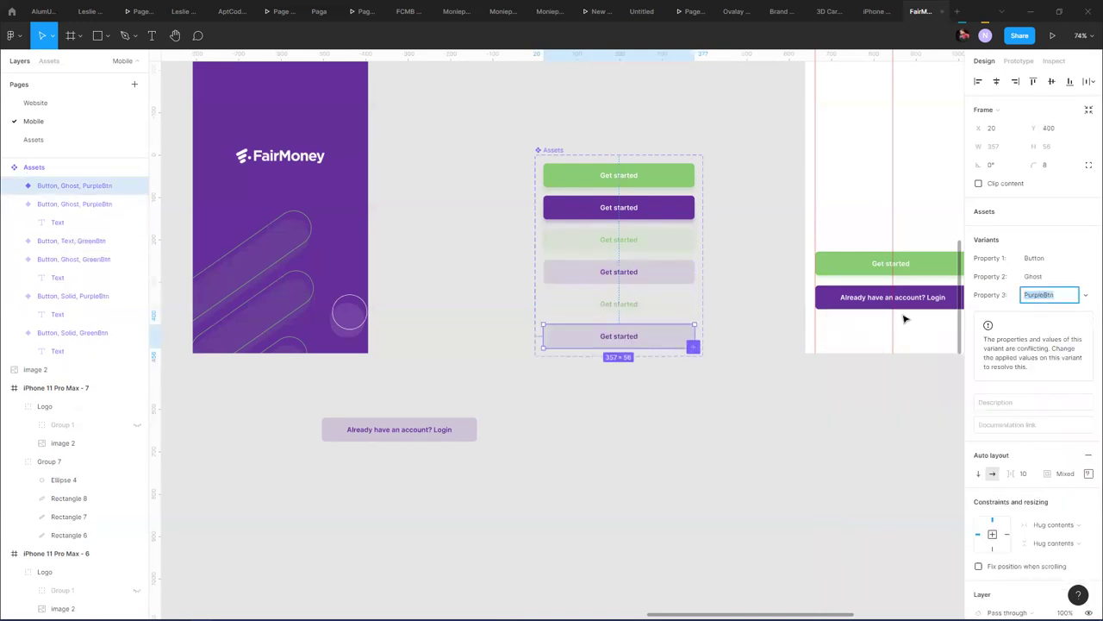
click(1084, 277)
click(1072, 293)
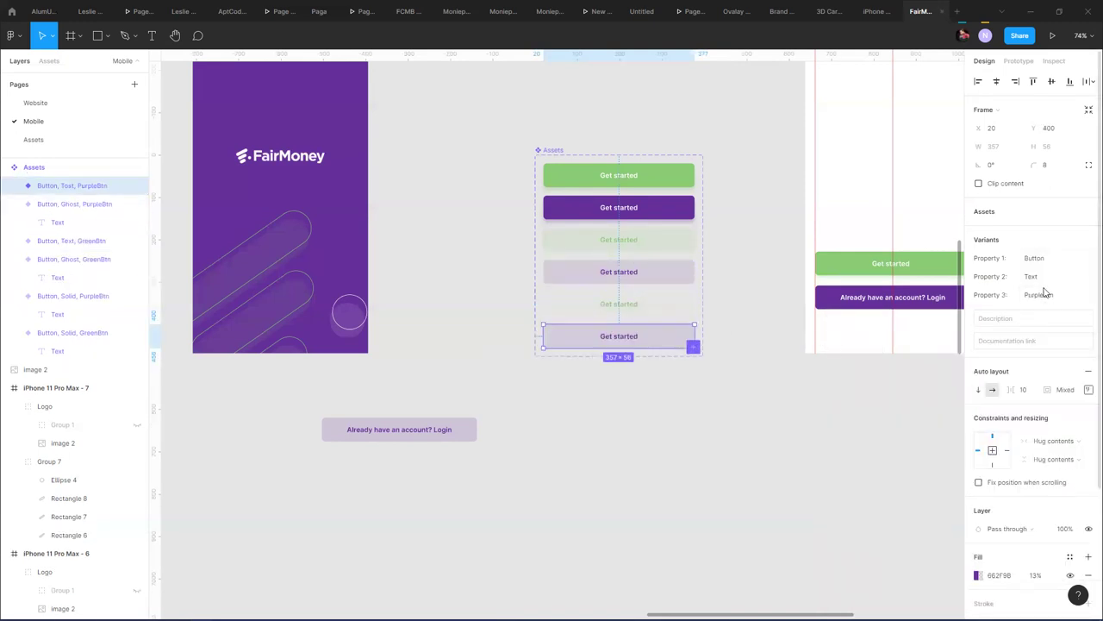
click(978, 576)
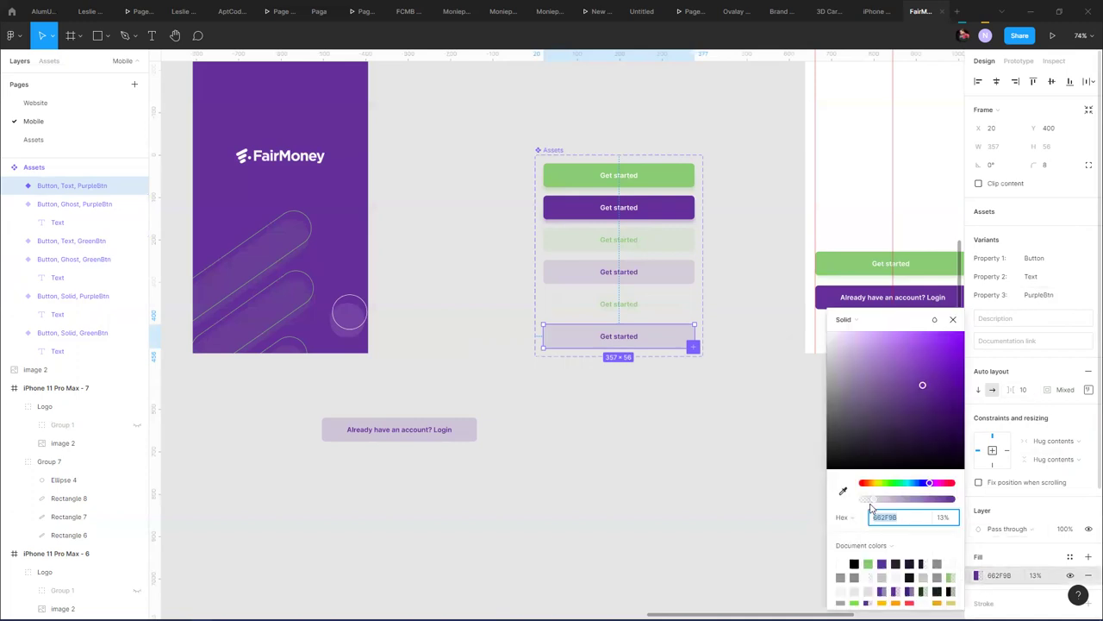
drag(874, 508, 869, 503)
click(727, 448)
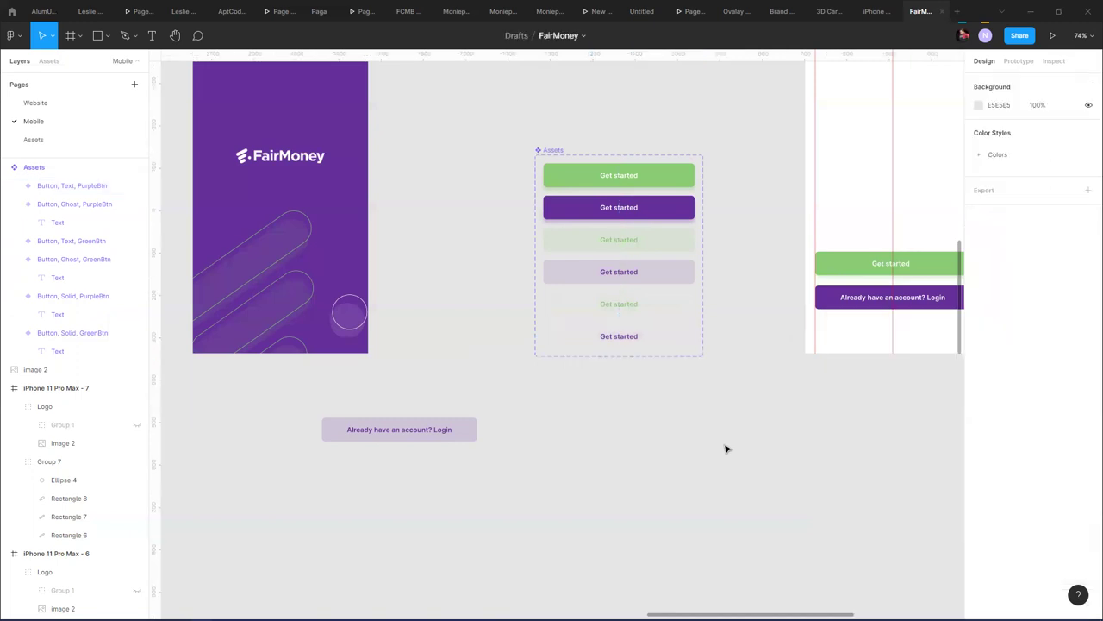
- Alt-drag a Solid GreenBtn instance out of the Assets set above it
scroll(733, 211, up, 2)
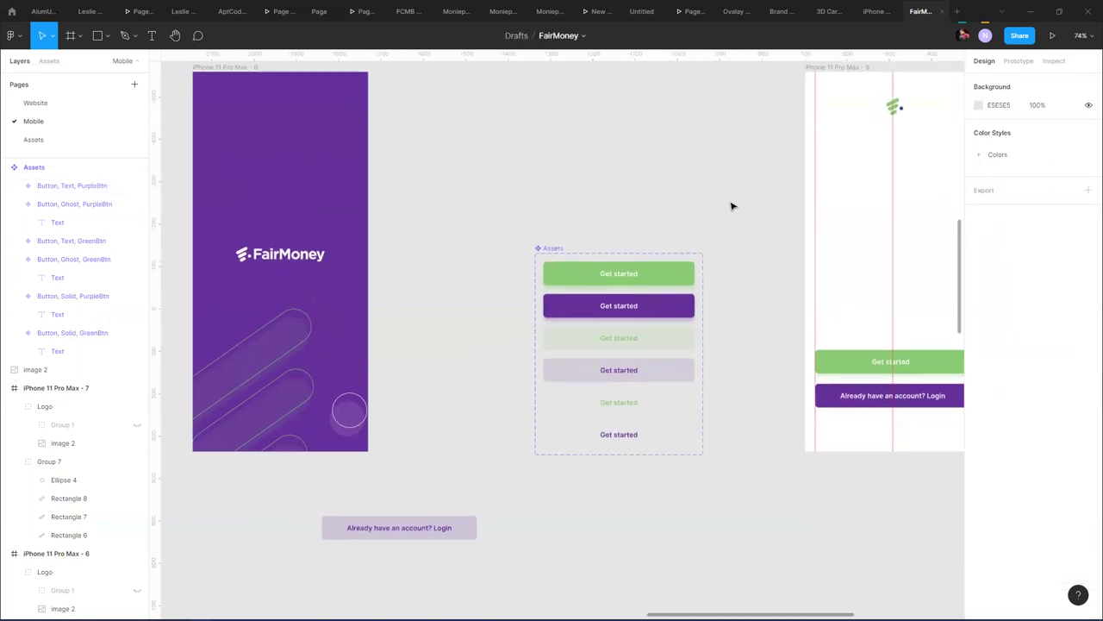
scroll(731, 197, down, 5)
click(630, 216)
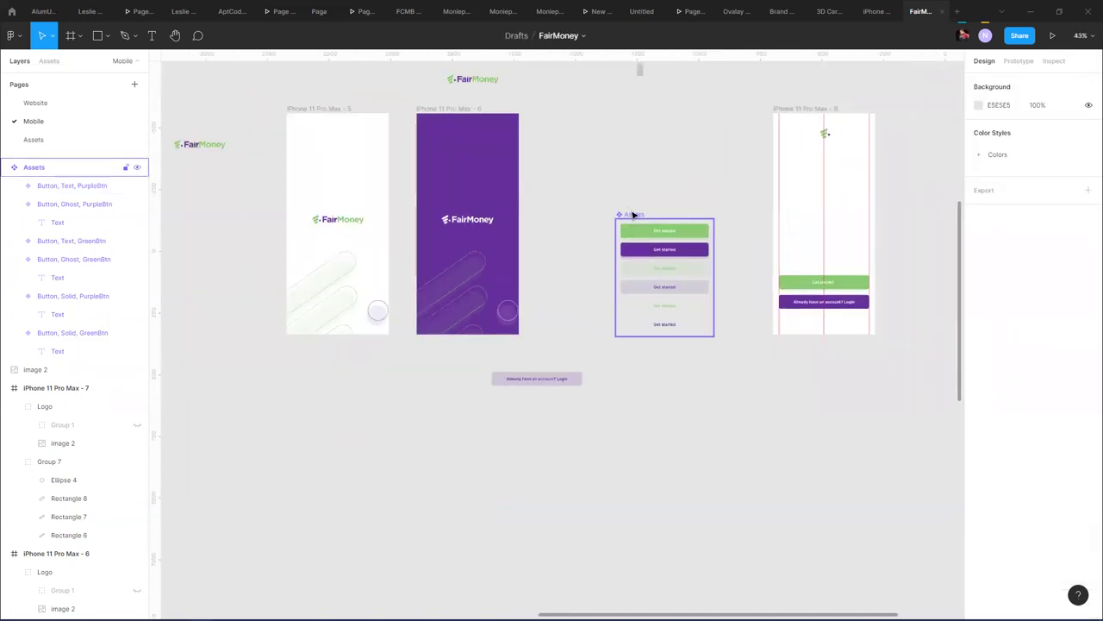
drag(635, 217, 614, 193)
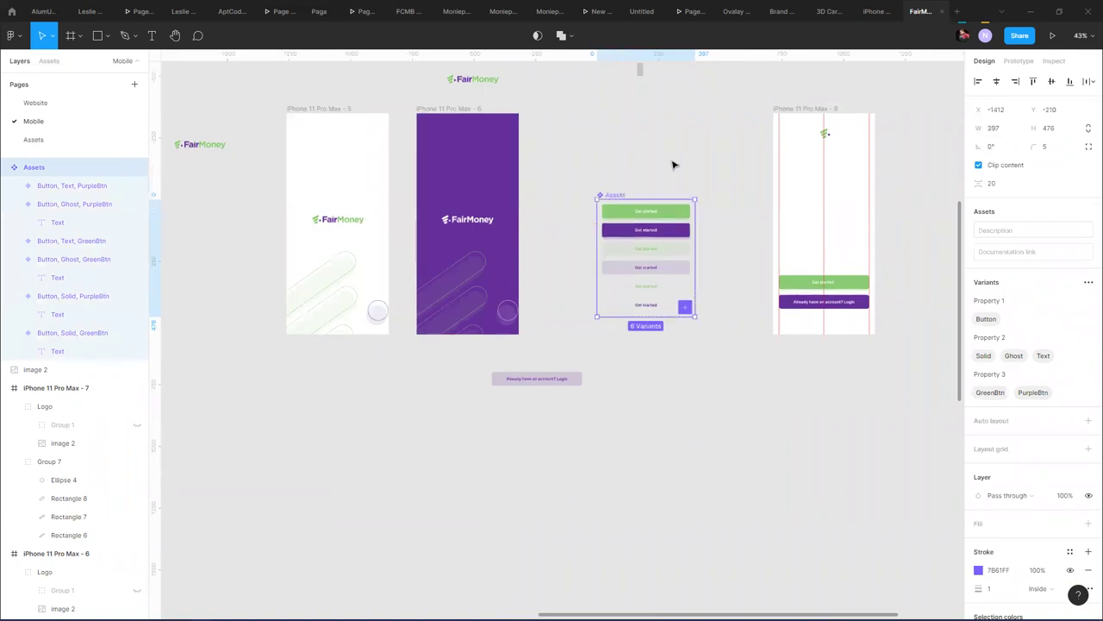
click(795, 287)
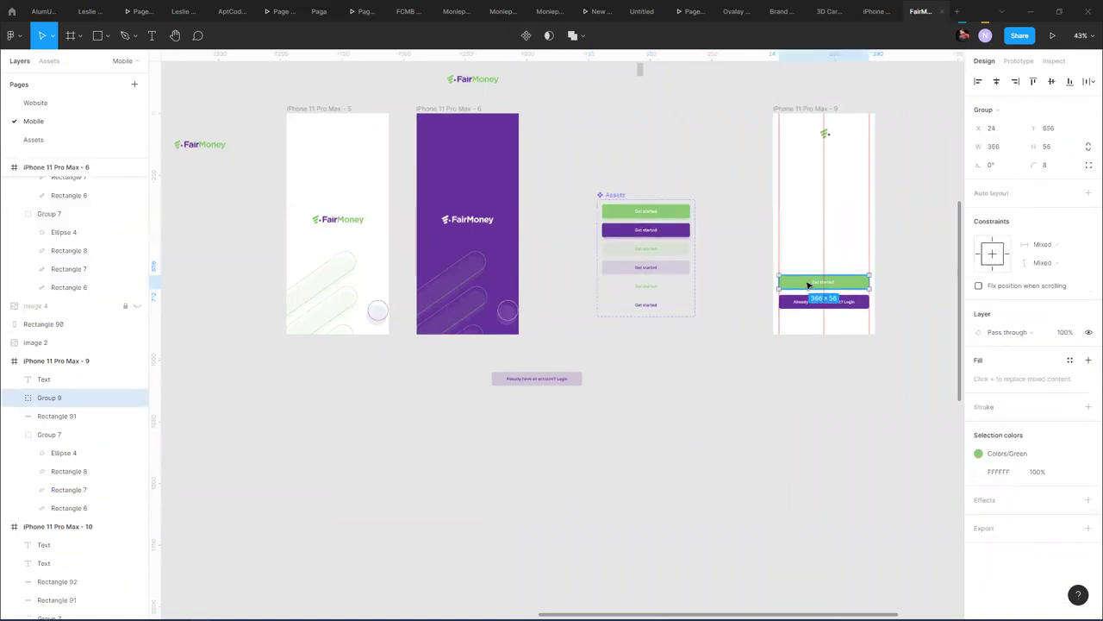
scroll(806, 286, up, 4)
drag(670, 326, 434, 406)
click(333, 241)
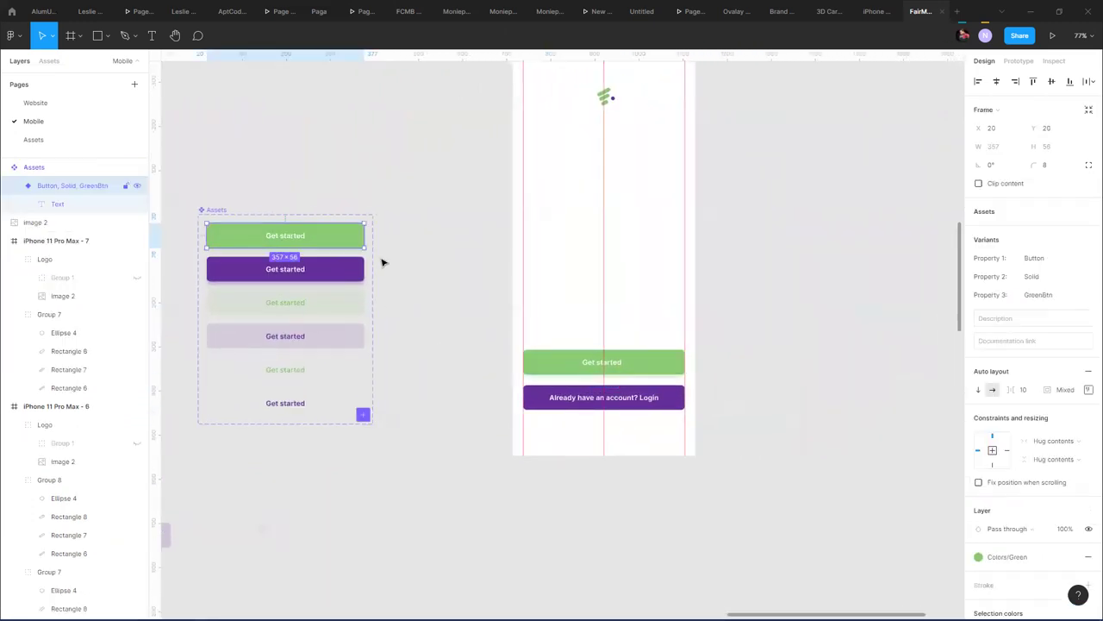
drag(309, 240, 342, 170)
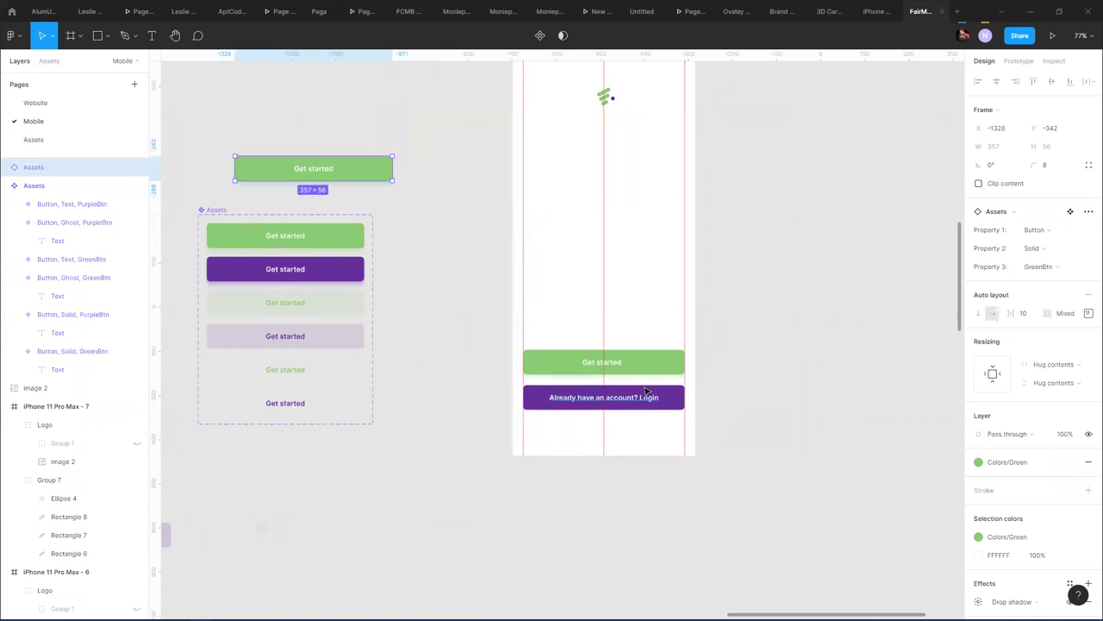
- Move Group 9 off the frame and place the instance above the Login button at X 24, Y 663
click(595, 362)
drag(662, 357, 923, 299)
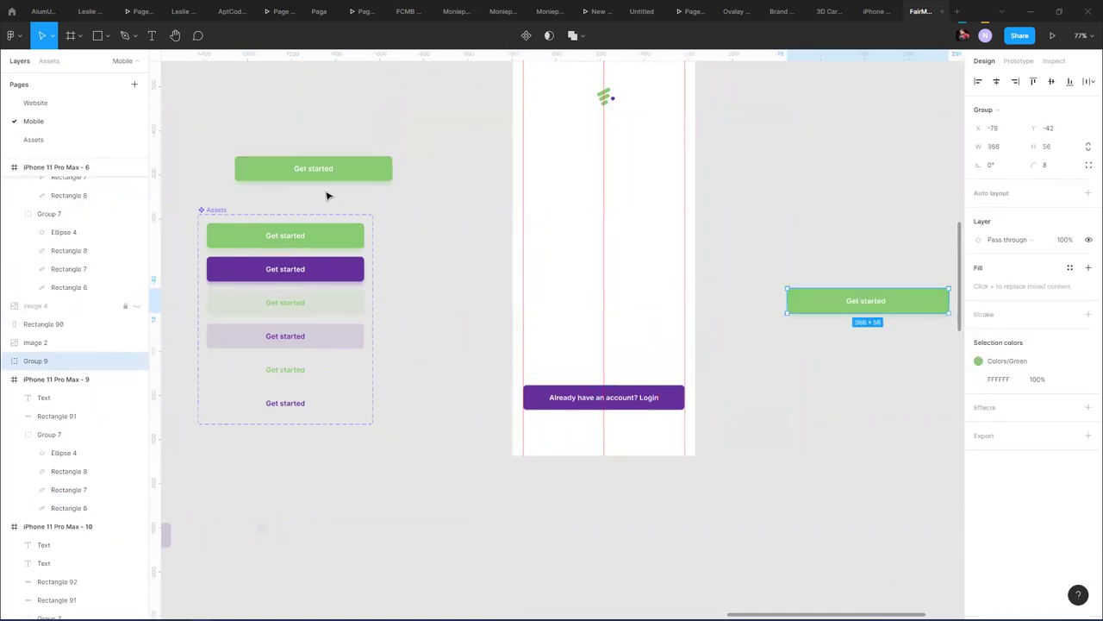
click(302, 172)
drag(303, 172, 591, 366)
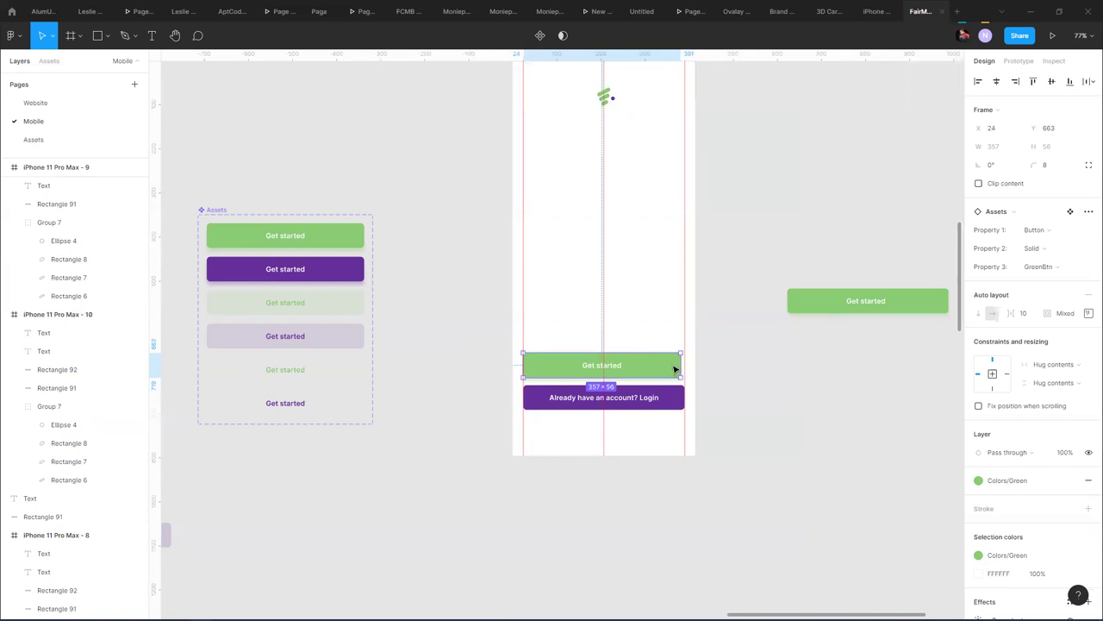
scroll(675, 369, up, 5)
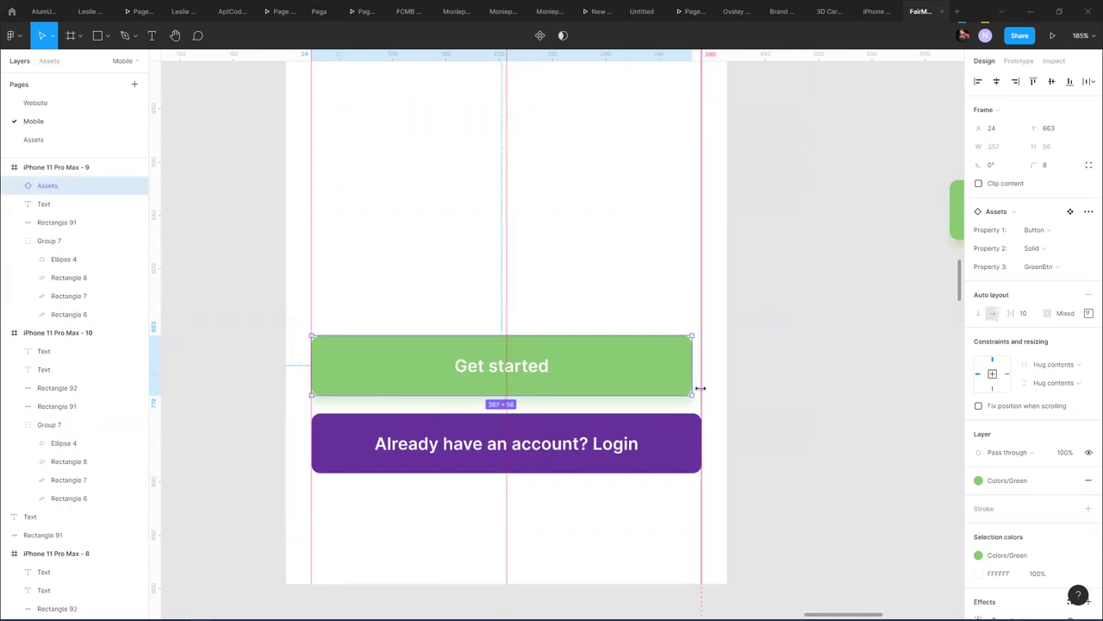
click(629, 295)
scroll(534, 275, down, 8)
drag(387, 178, 641, 205)
double_click(522, 226)
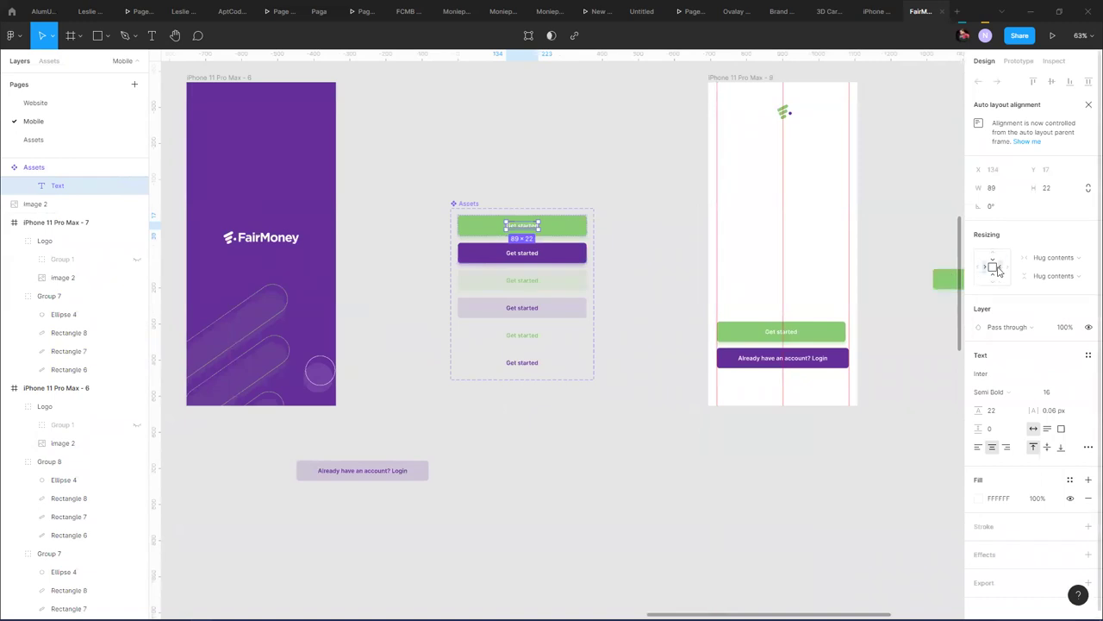
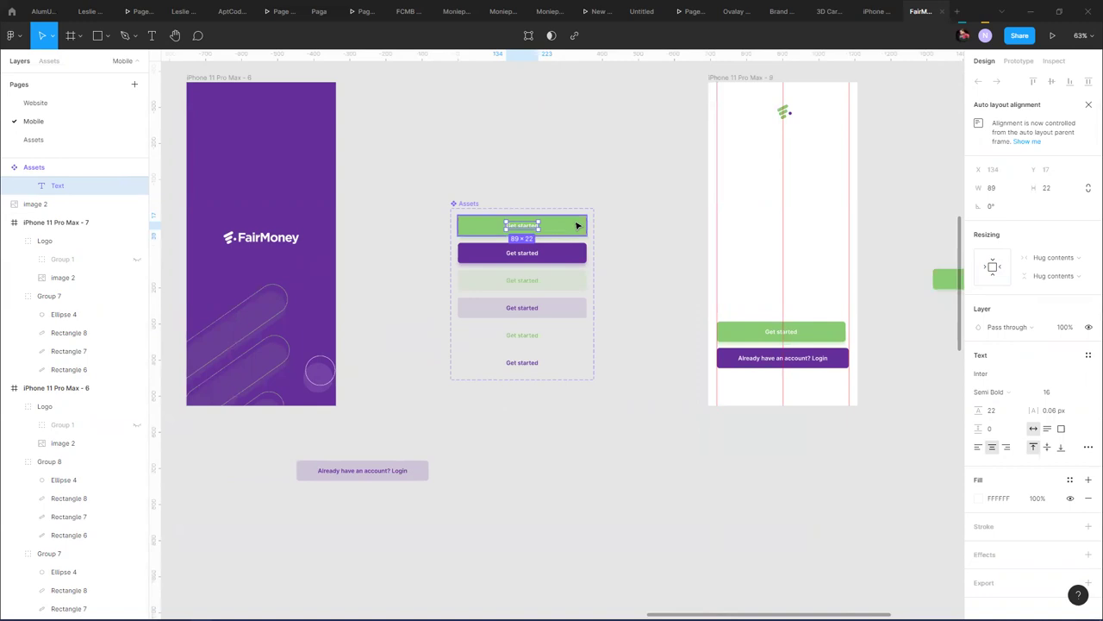
- Toggle the green button label's resizing between fixed size and hug contents
click(994, 269)
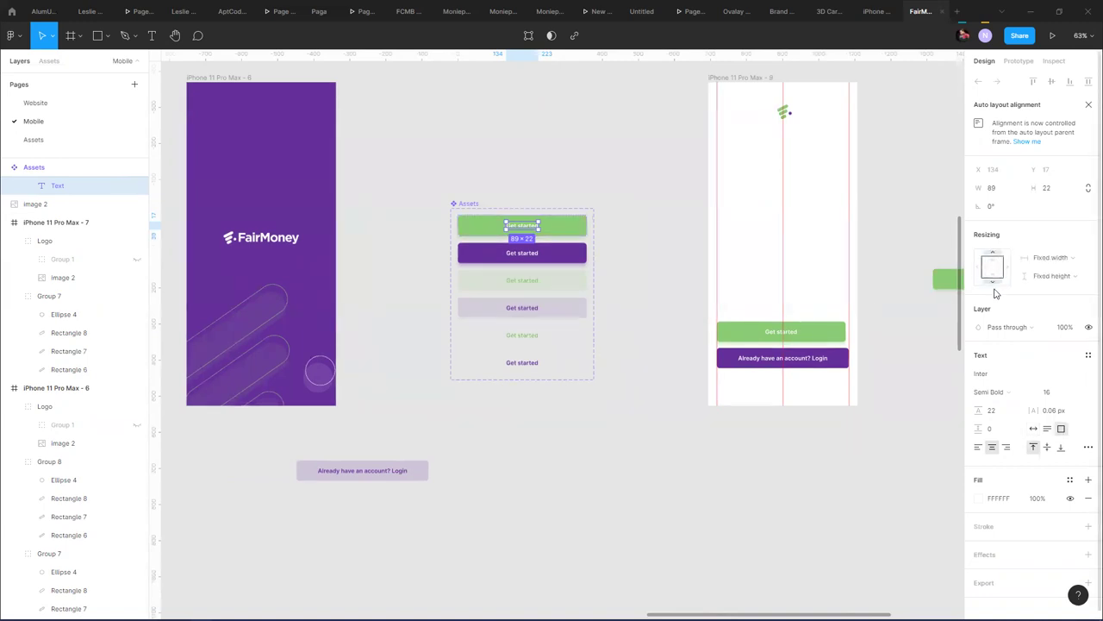
key(Escape)
click(670, 253)
click(571, 227)
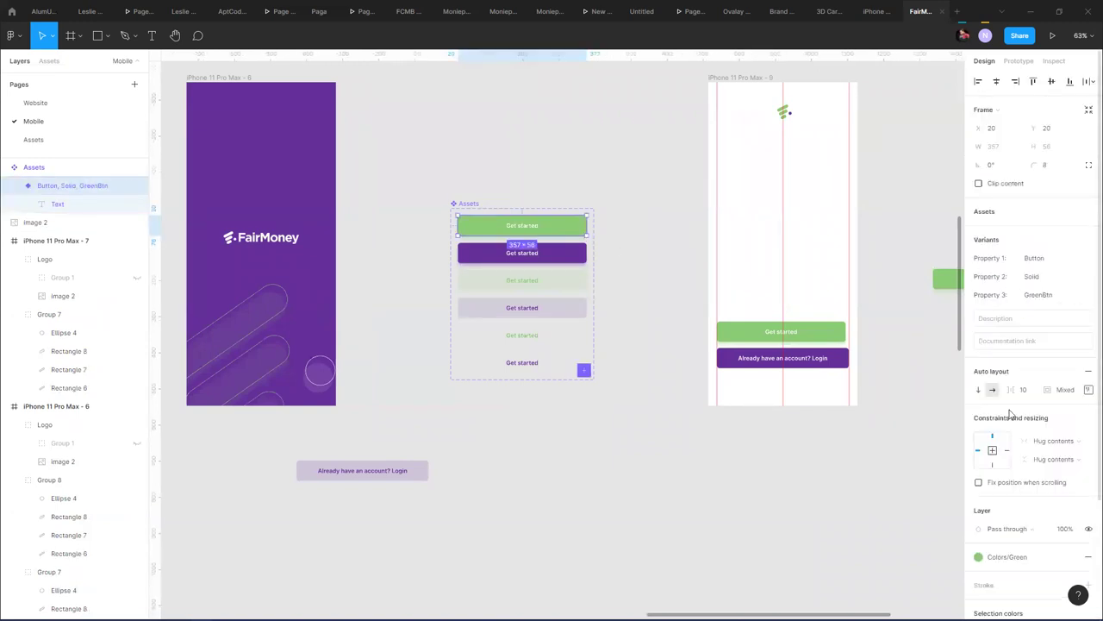
double_click(527, 226)
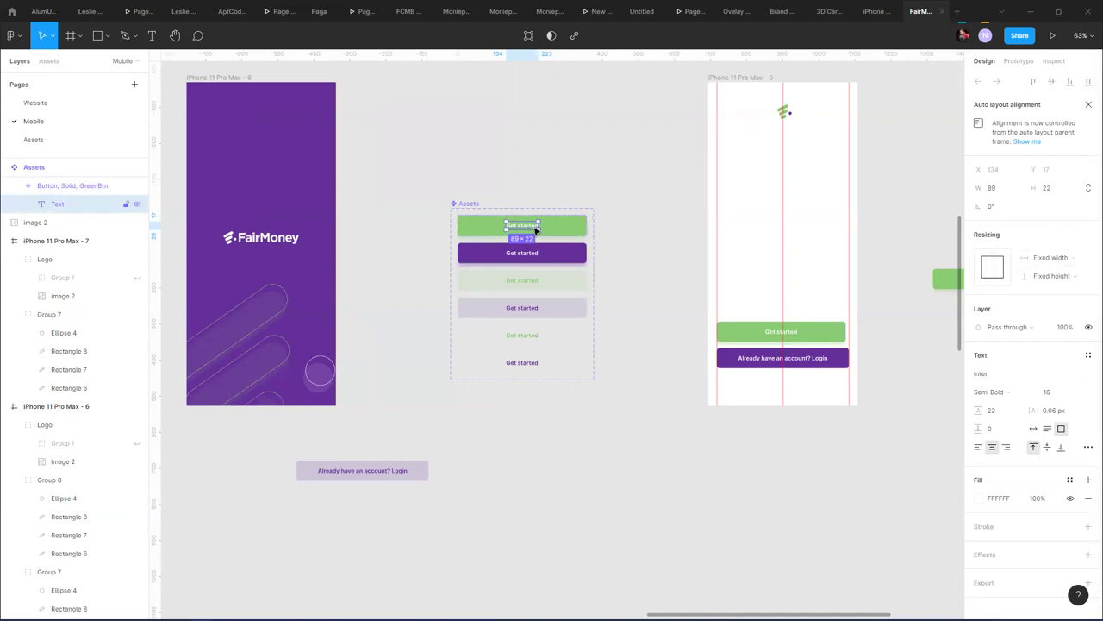
click(988, 268)
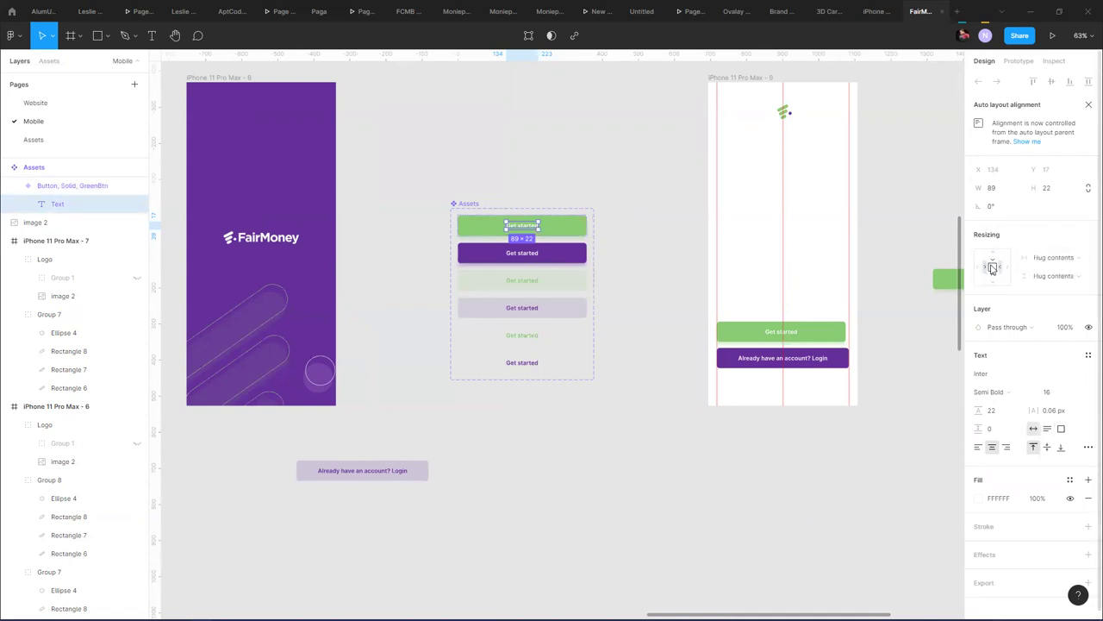
click(992, 267)
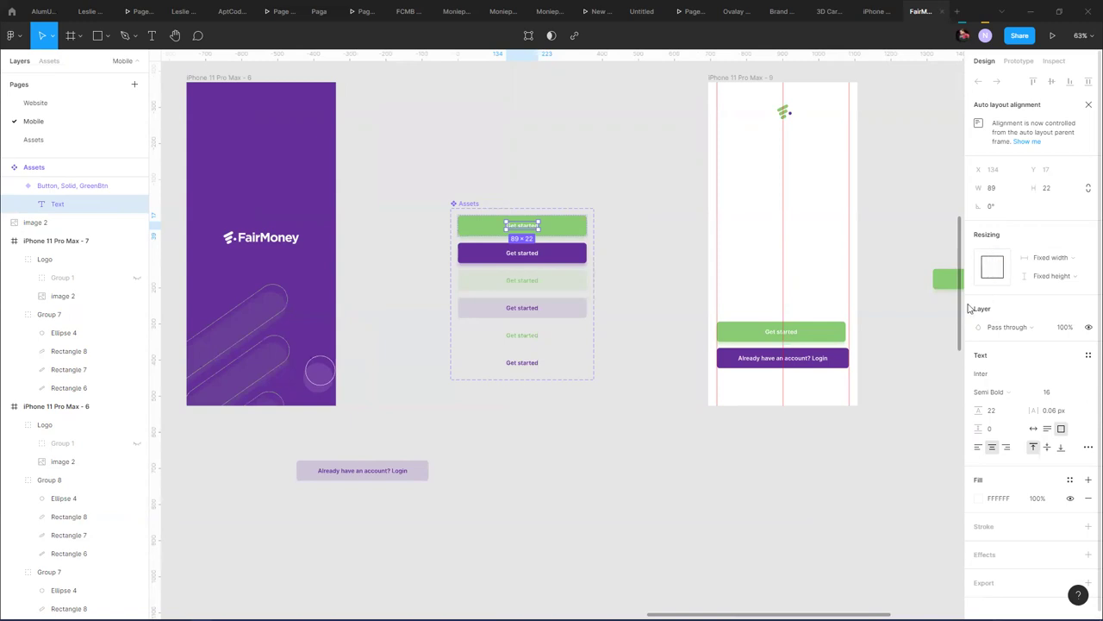
click(989, 268)
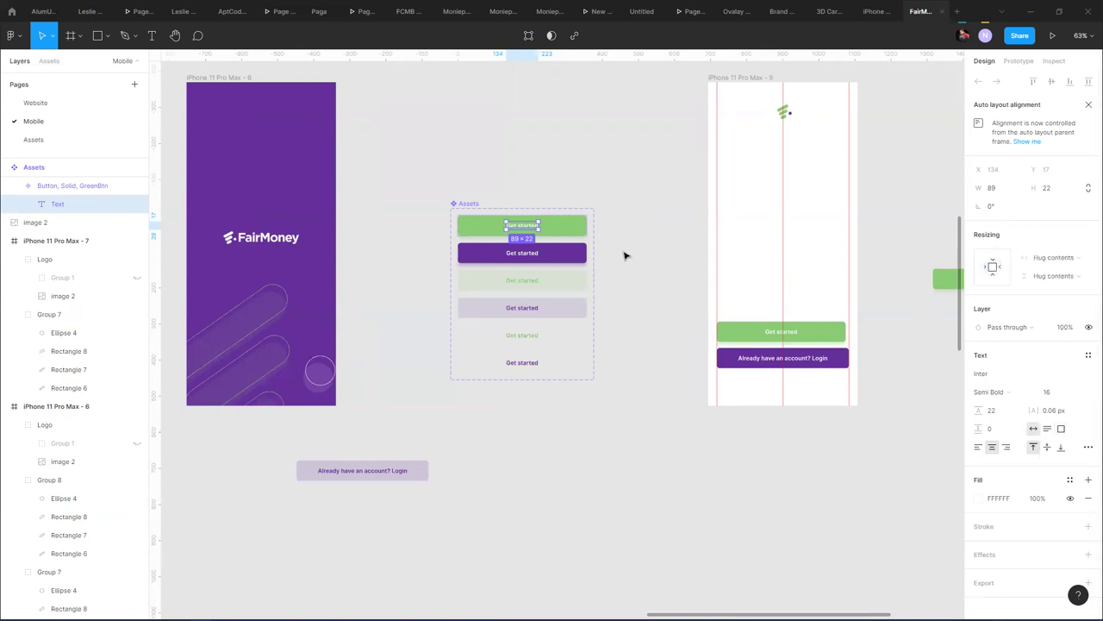
key(Escape)
click(599, 225)
click(555, 226)
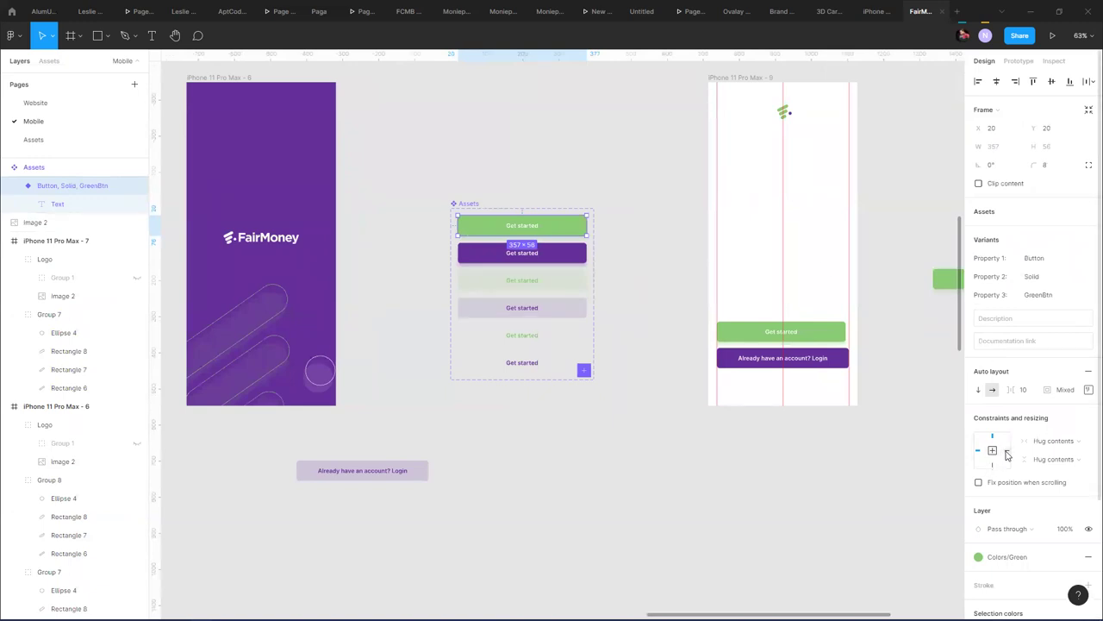
- Give the green button variant fixed width and height, pinned left and right
click(978, 453)
click(1057, 442)
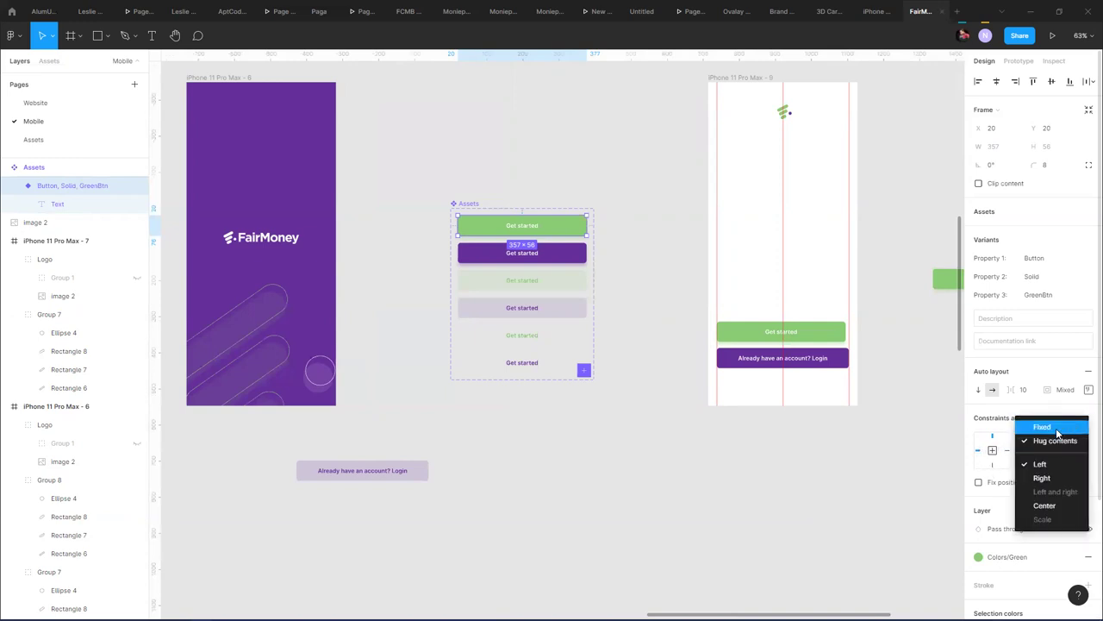
click(1056, 428)
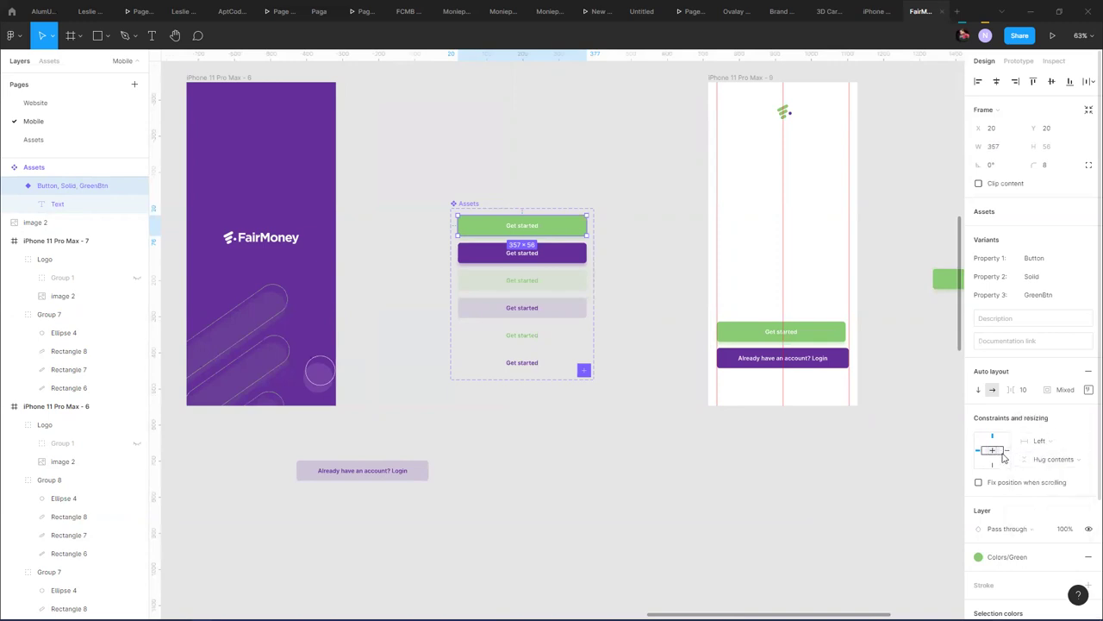
click(1051, 462)
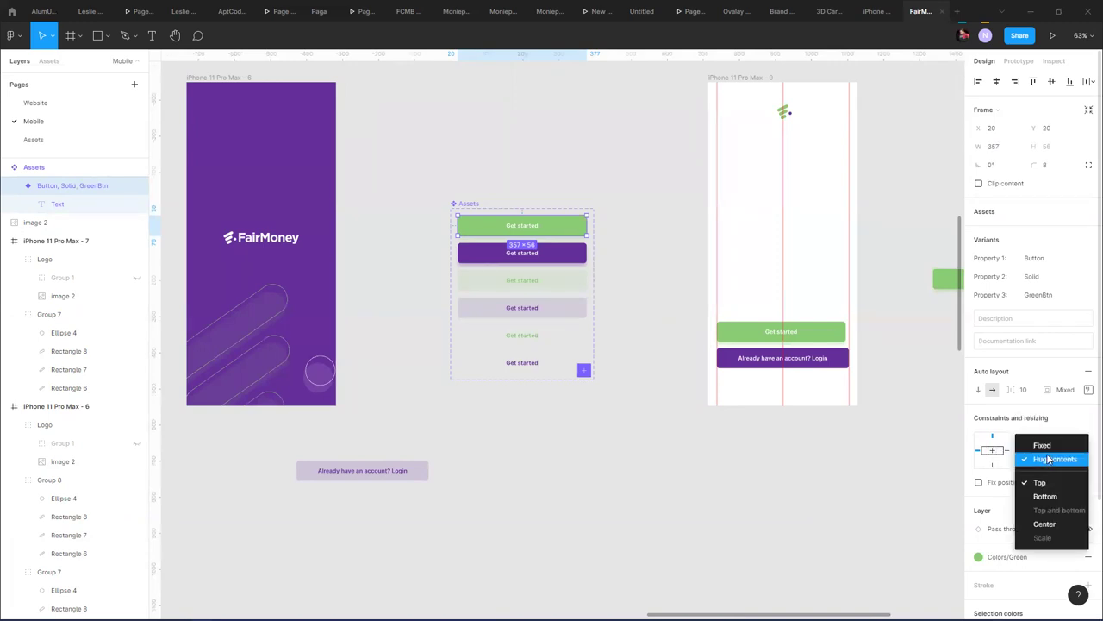
click(1047, 446)
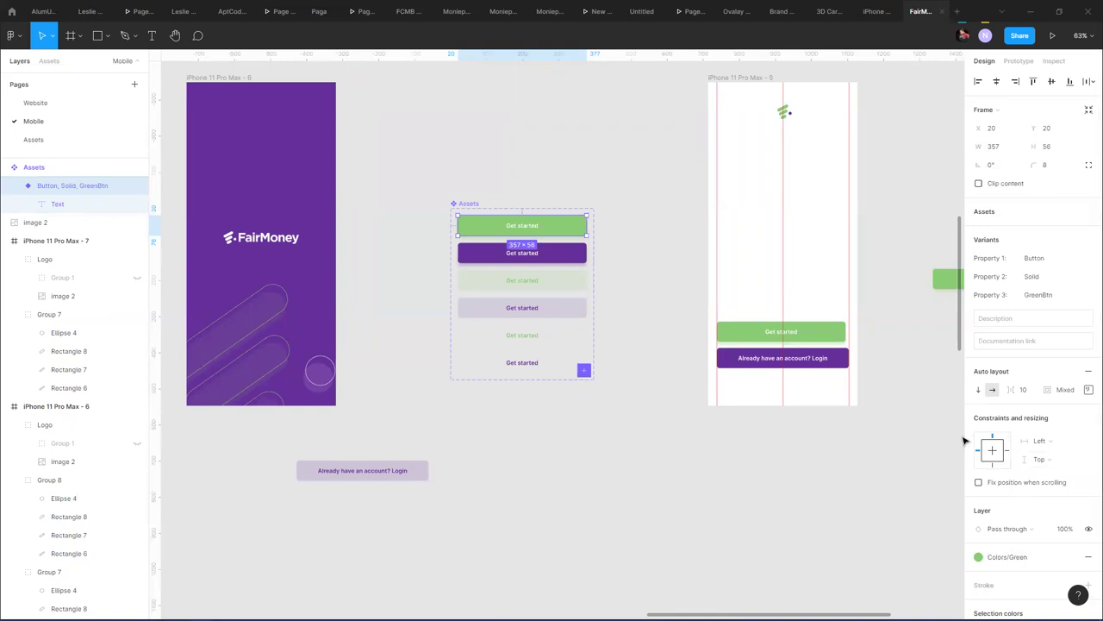
shift+click(1006, 450)
click(629, 258)
- Select all six Get started button variants in the Assets set
click(521, 252)
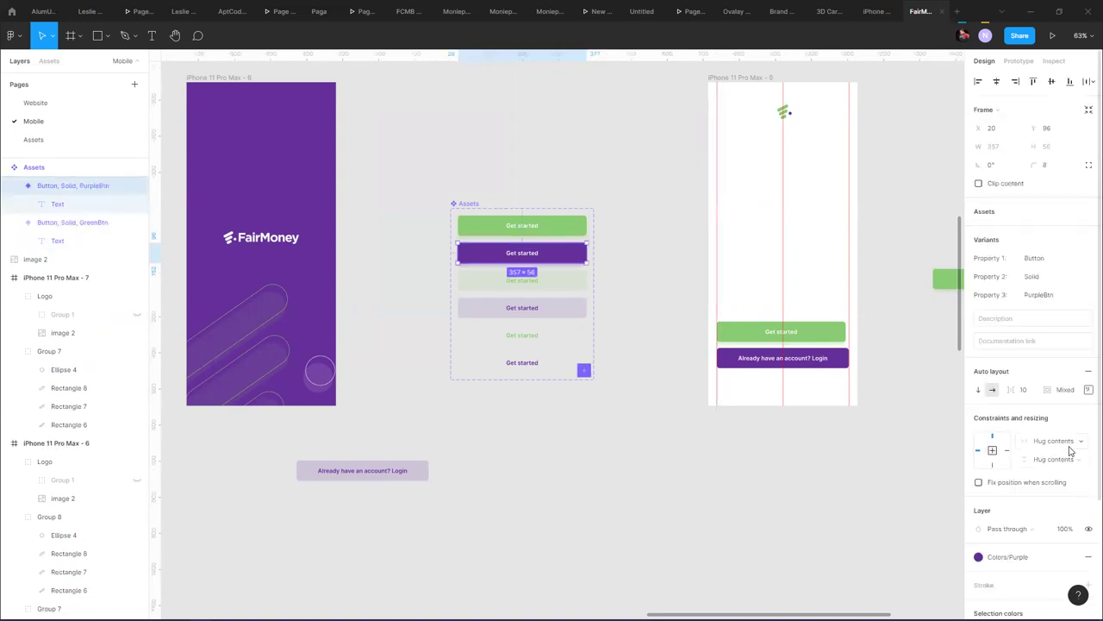
click(1069, 448)
click(1067, 441)
click(1051, 458)
click(1060, 445)
click(571, 285)
click(558, 266)
shift+click(564, 281)
shift+click(563, 307)
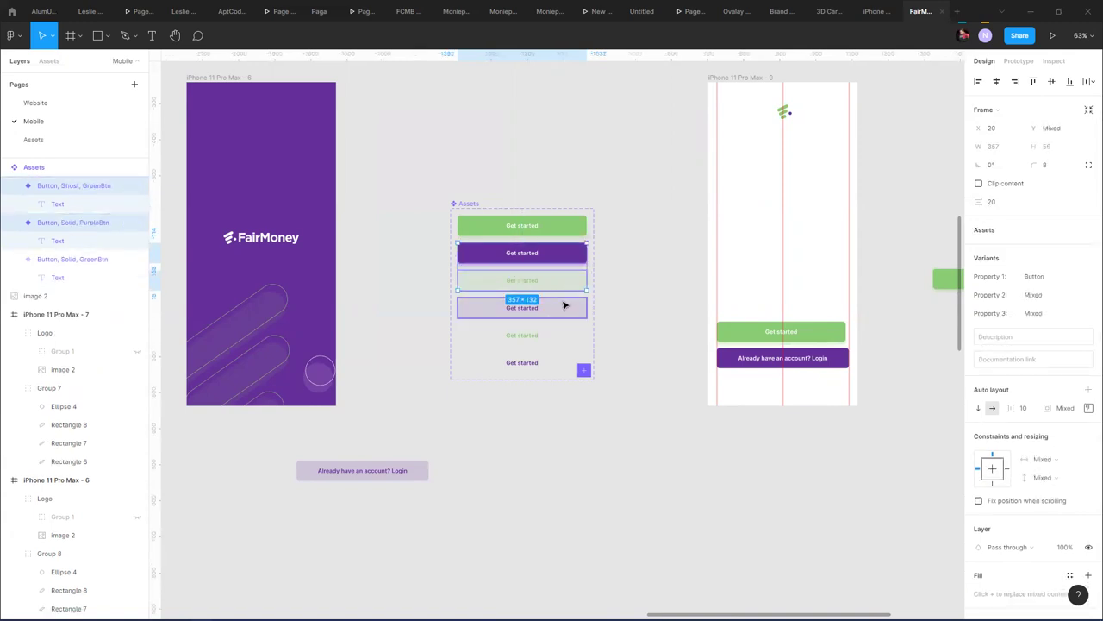
shift+click(562, 335)
shift+click(552, 362)
shift+click(545, 371)
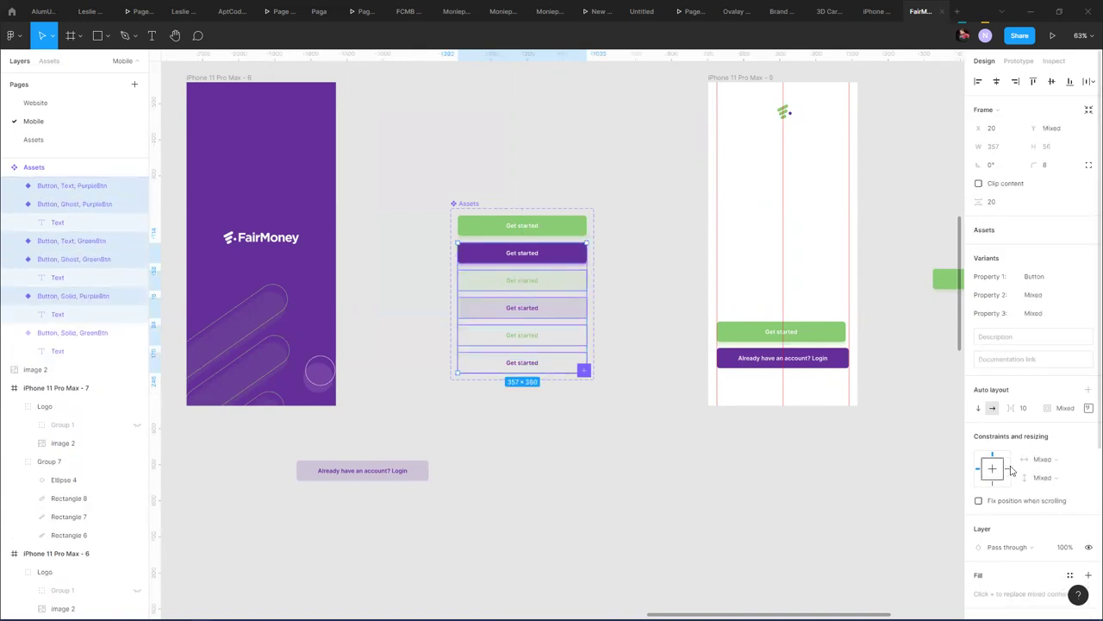
- Set the selected variants' constraints to Left and right horizontally and Top vertically
click(1047, 459)
click(1044, 481)
click(1041, 478)
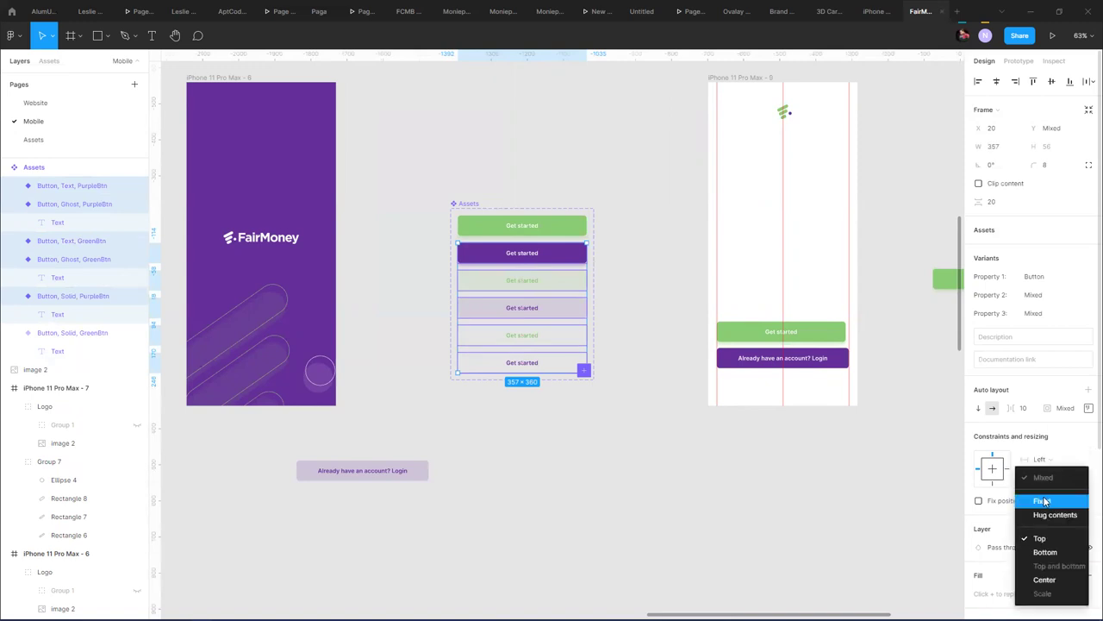
click(1043, 501)
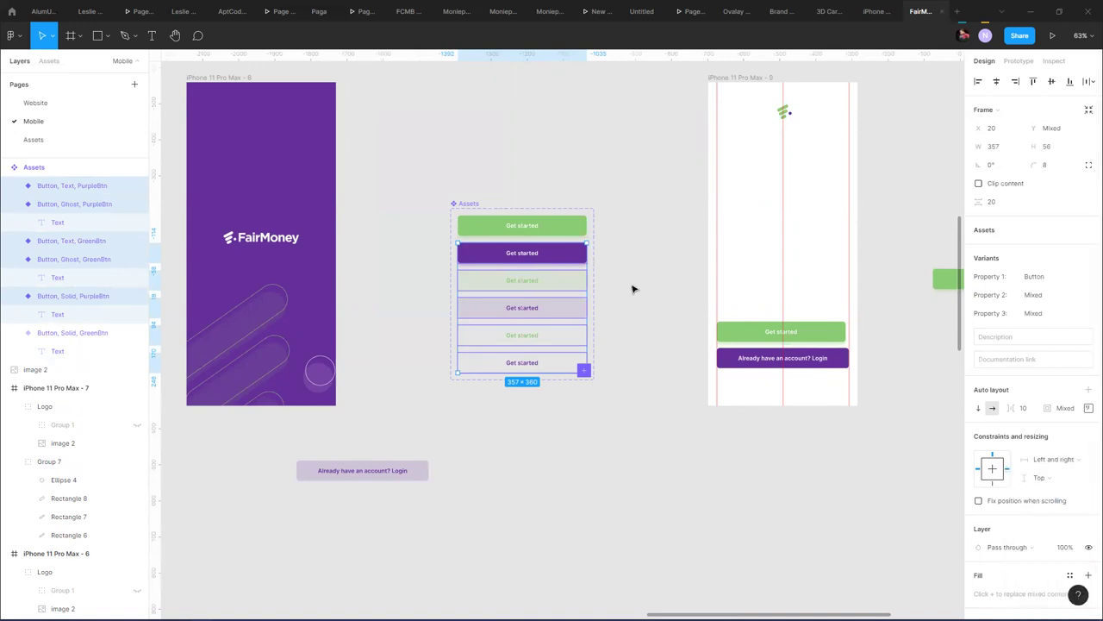
click(632, 289)
click(841, 335)
- Delete the green Get started button from the iPhone 11 Pro Max - 9 screen
scroll(847, 331, up, 5)
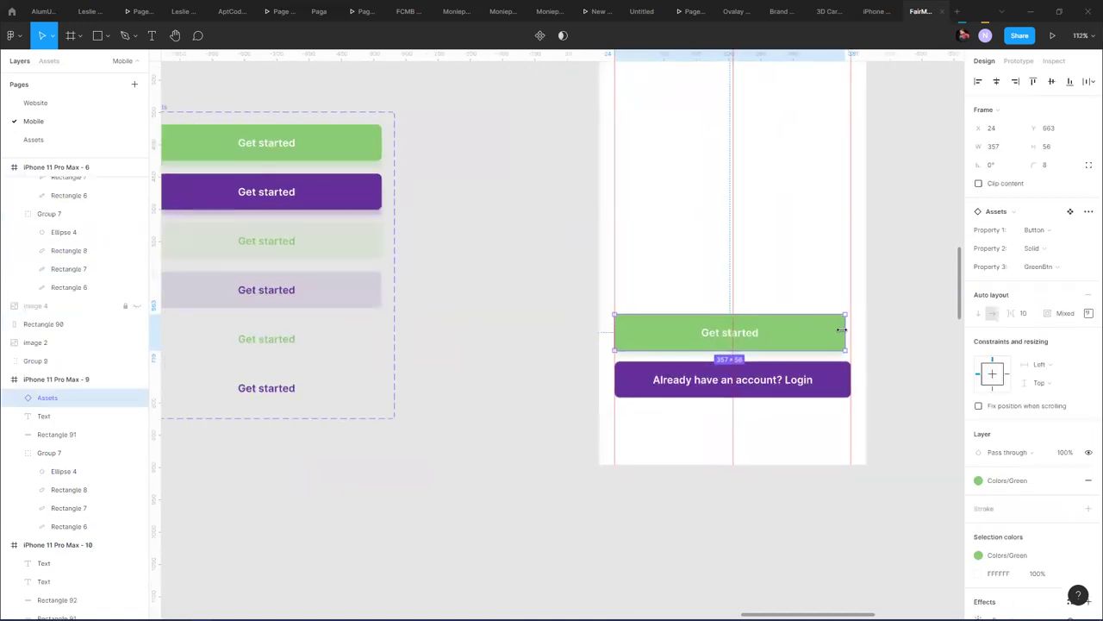
drag(842, 332, 845, 332)
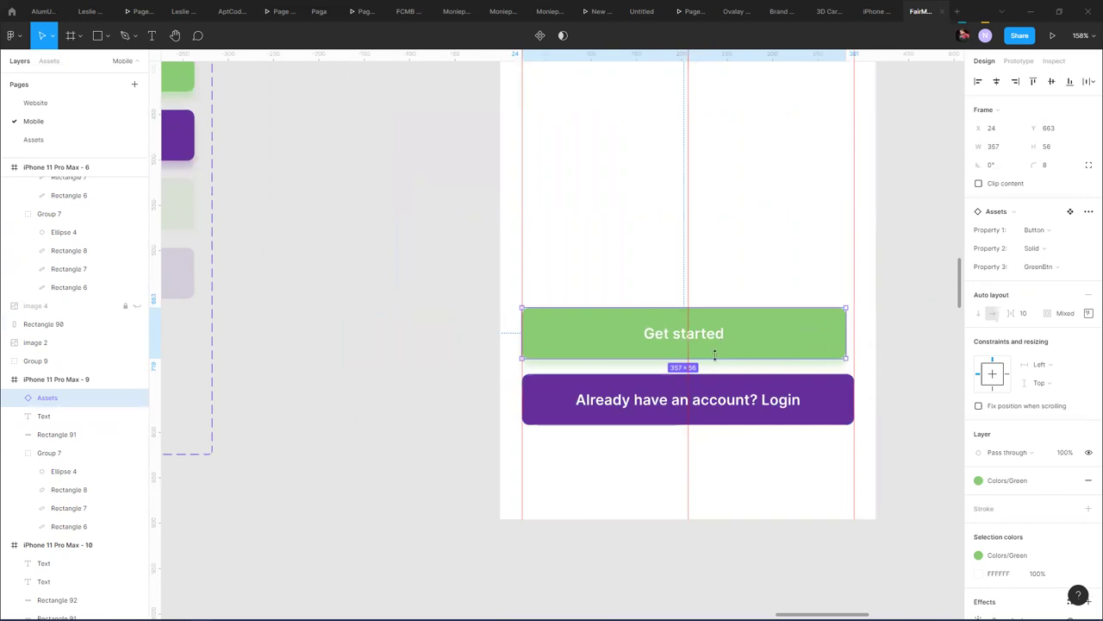
key(Delete)
ctrl+scroll(389, 227, down, 5)
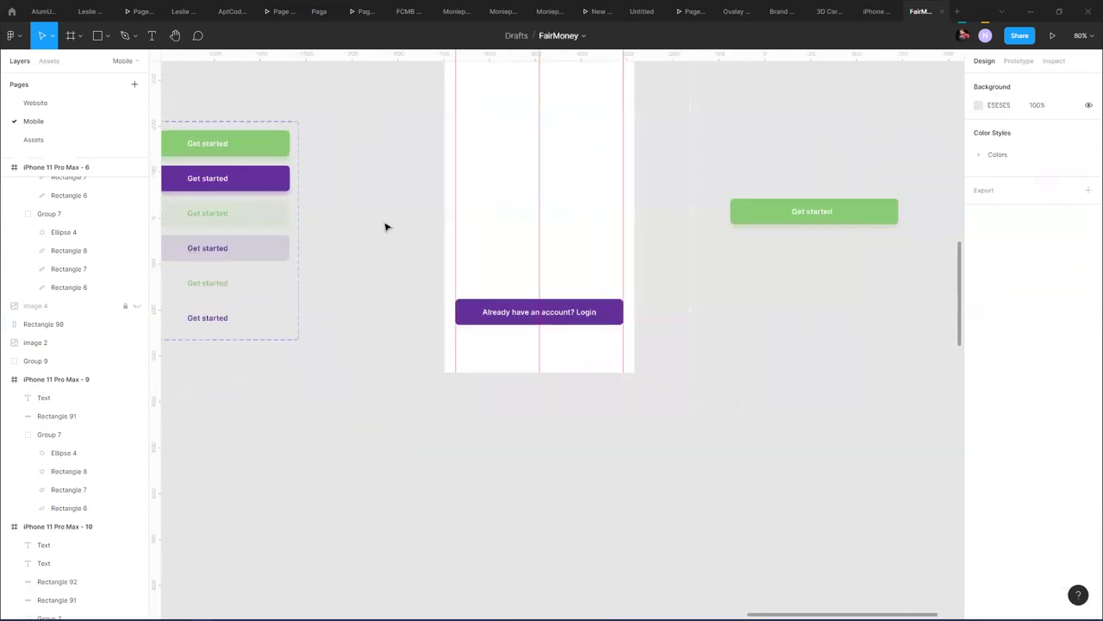
- Set the green variant's Get started label to fixed width and fixed height
double_click(464, 186)
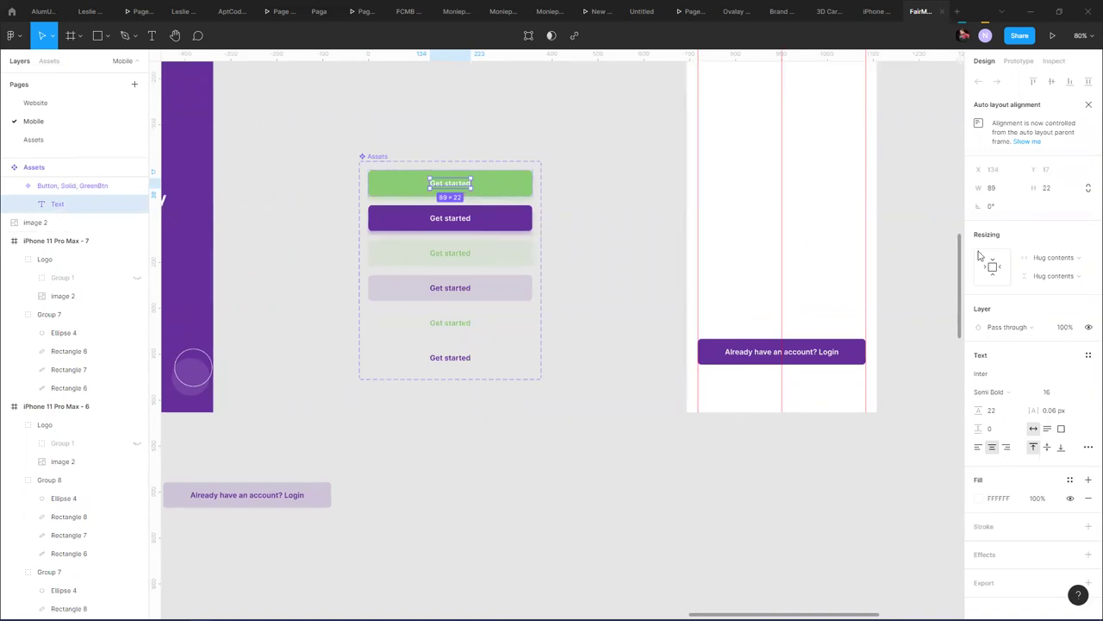
click(1071, 259)
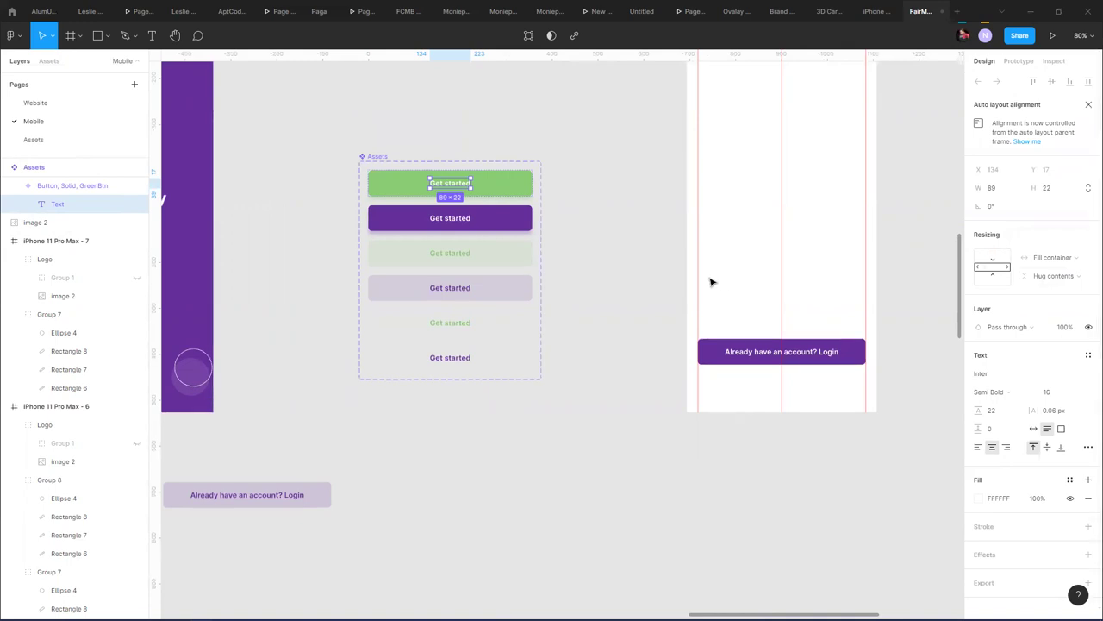
click(1051, 259)
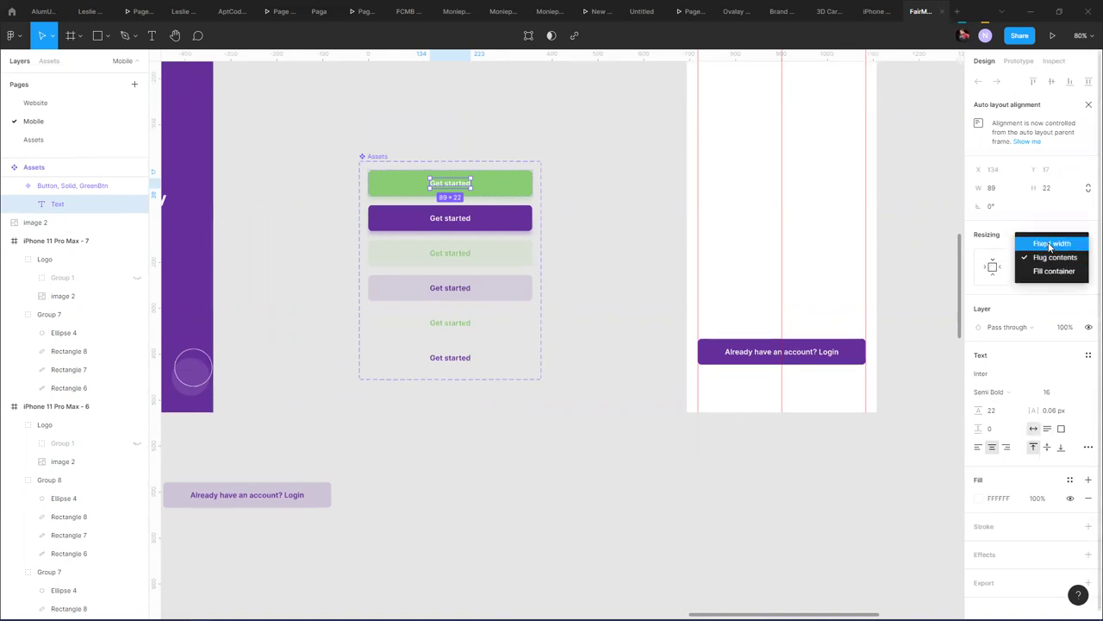
click(1051, 259)
click(1043, 276)
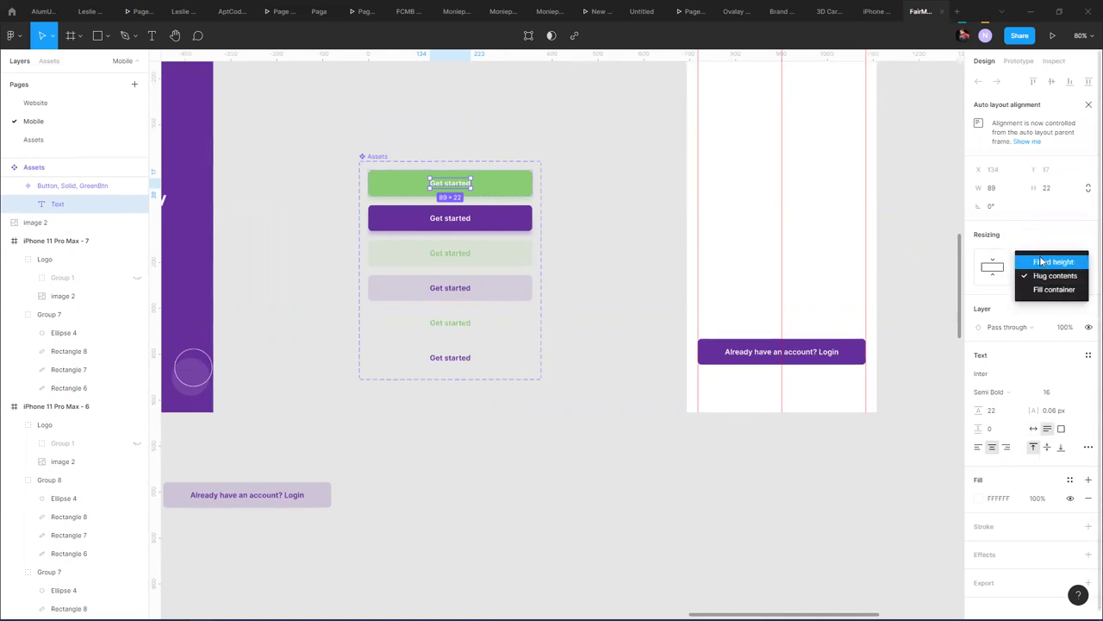
click(1050, 257)
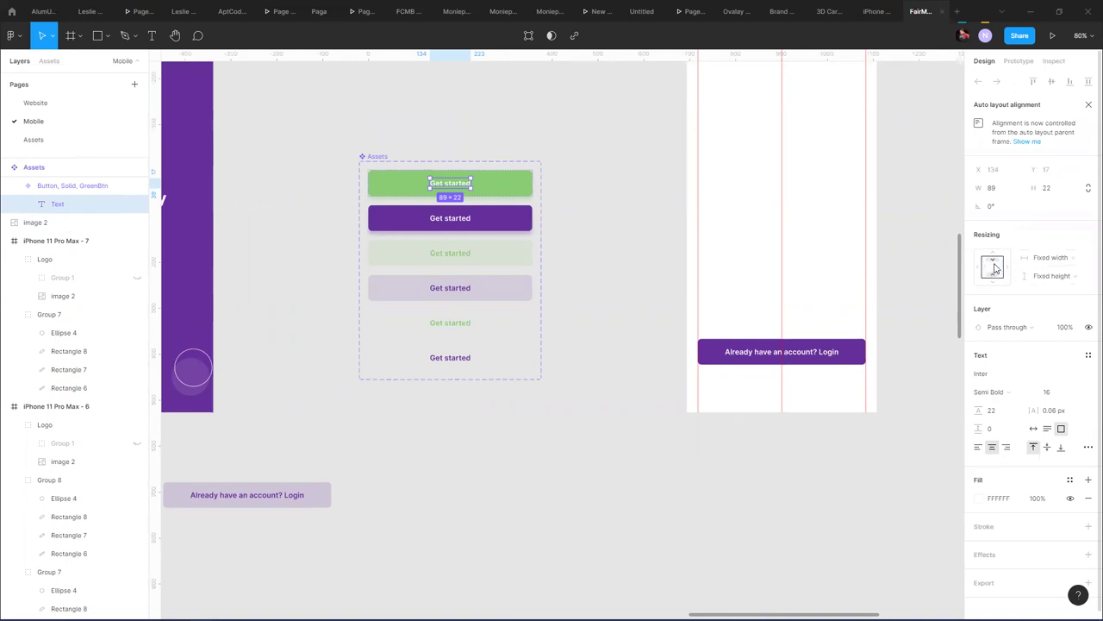
click(475, 181)
- Place a green button copy below the set, with its label and button hugging contents
drag(504, 187, 680, 463)
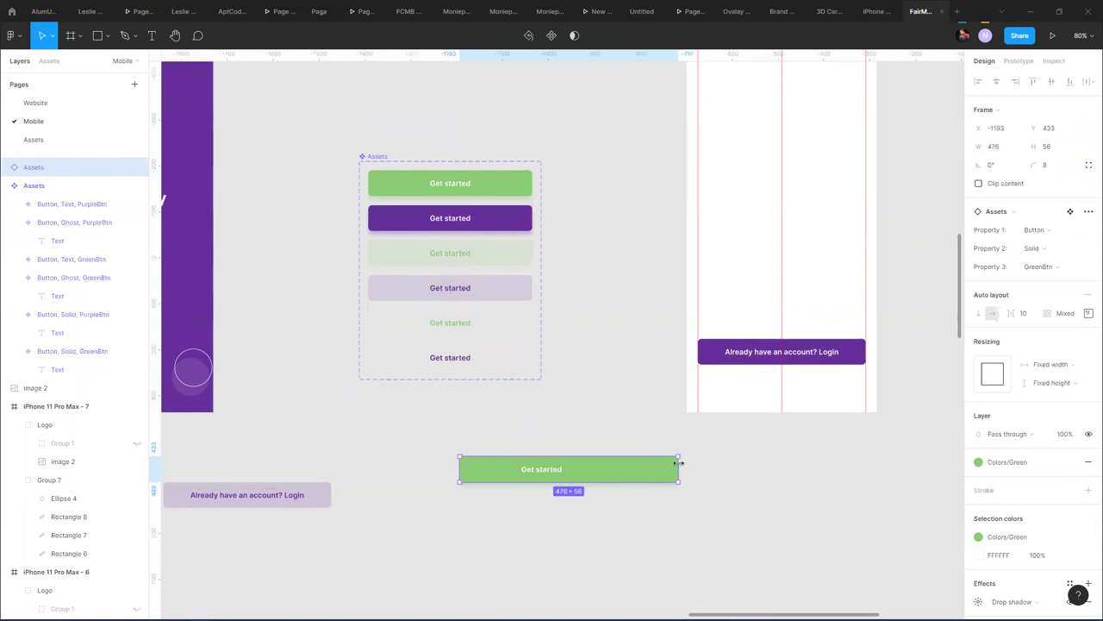
key(ctrl+z)
double_click(558, 471)
click(623, 471)
click(588, 471)
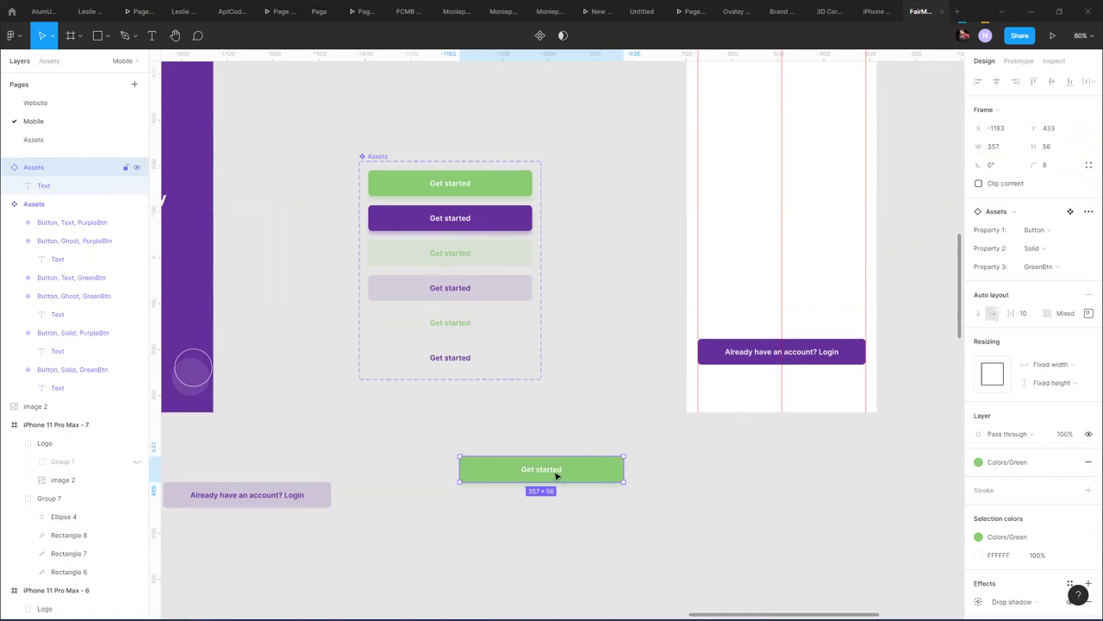
double_click(556, 475)
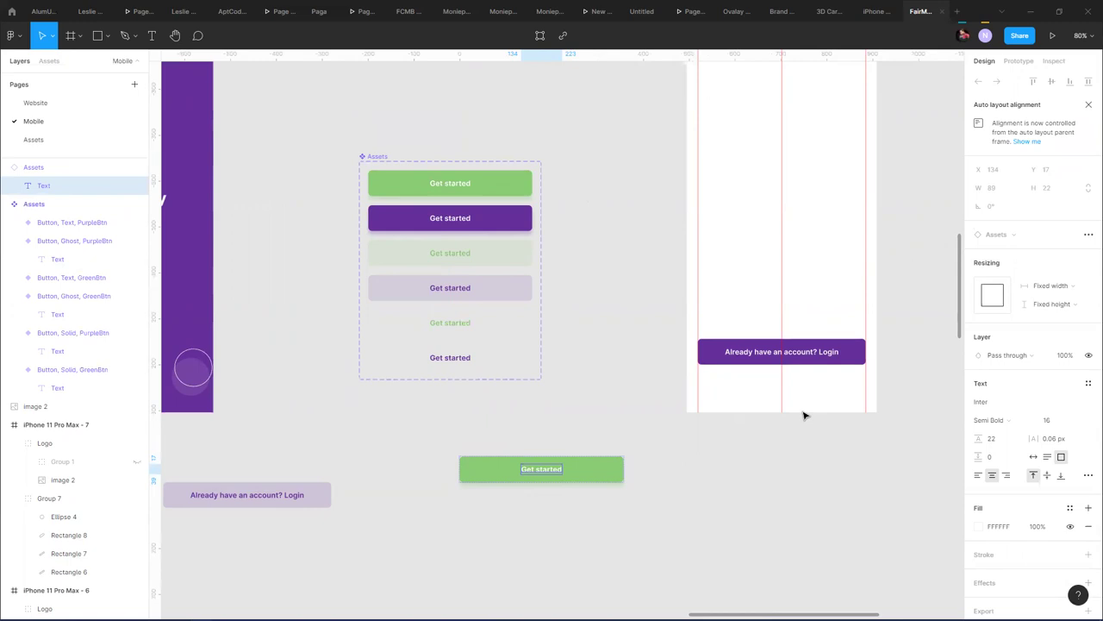
click(1036, 290)
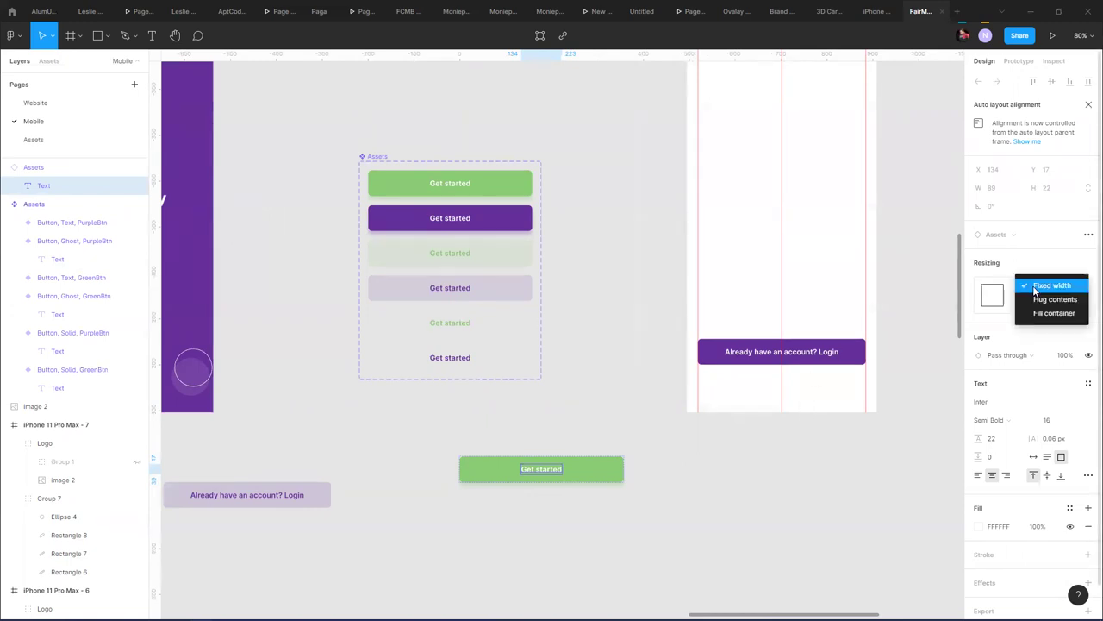
click(1043, 299)
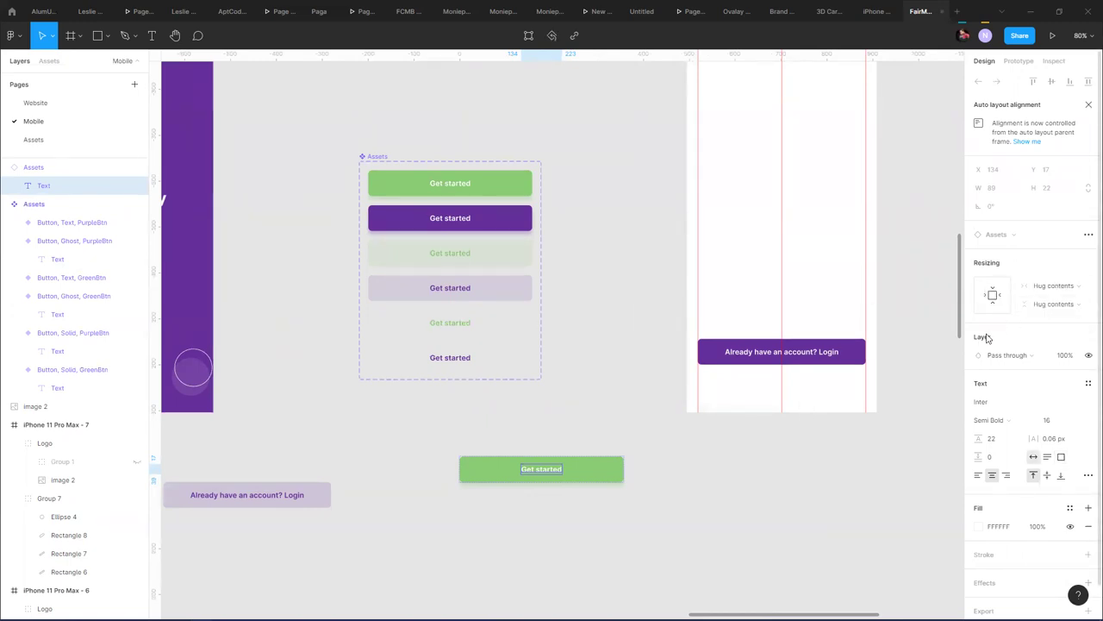
key(Escape)
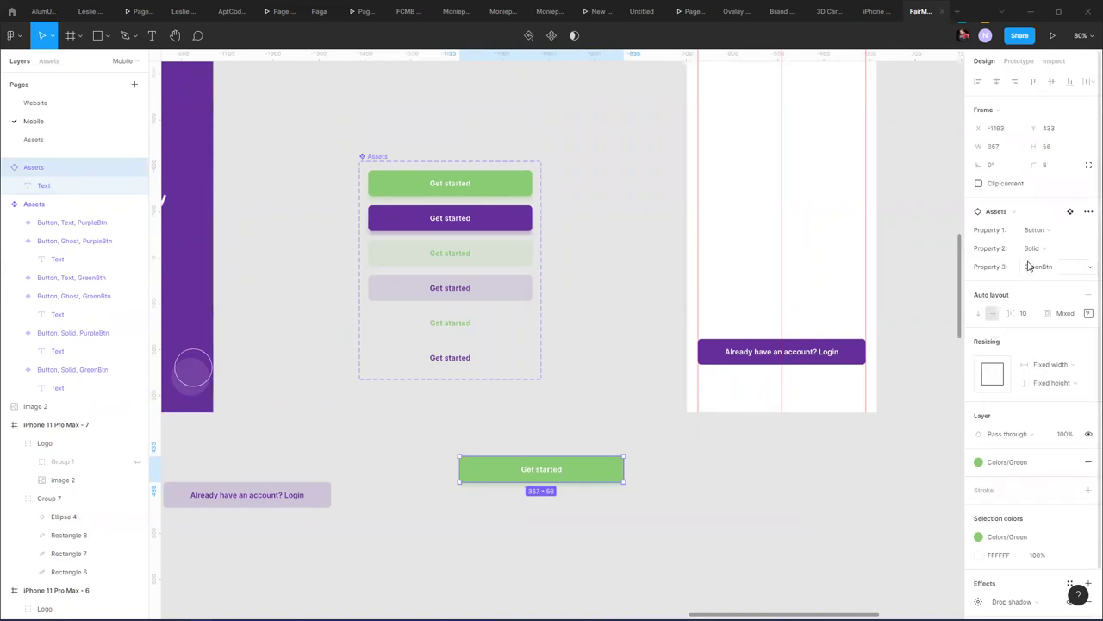
click(1050, 365)
click(1054, 378)
click(1049, 383)
click(1056, 396)
- Make the copy's Get started text fill its button in width and height
drag(620, 467, 682, 468)
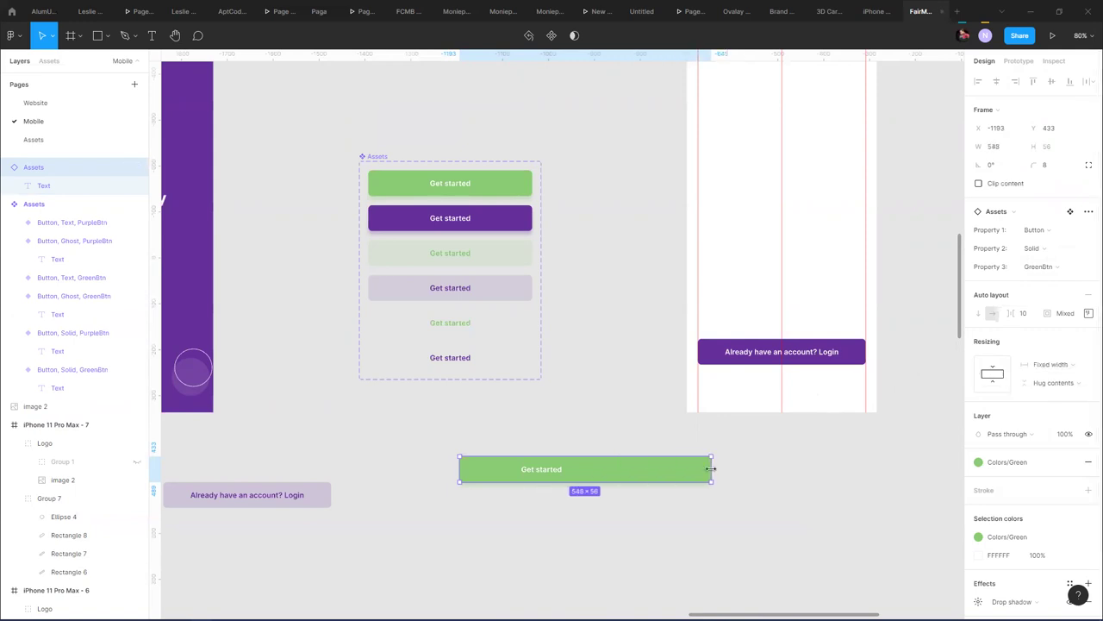
key(ctrl+z)
double_click(561, 474)
double_click(561, 474)
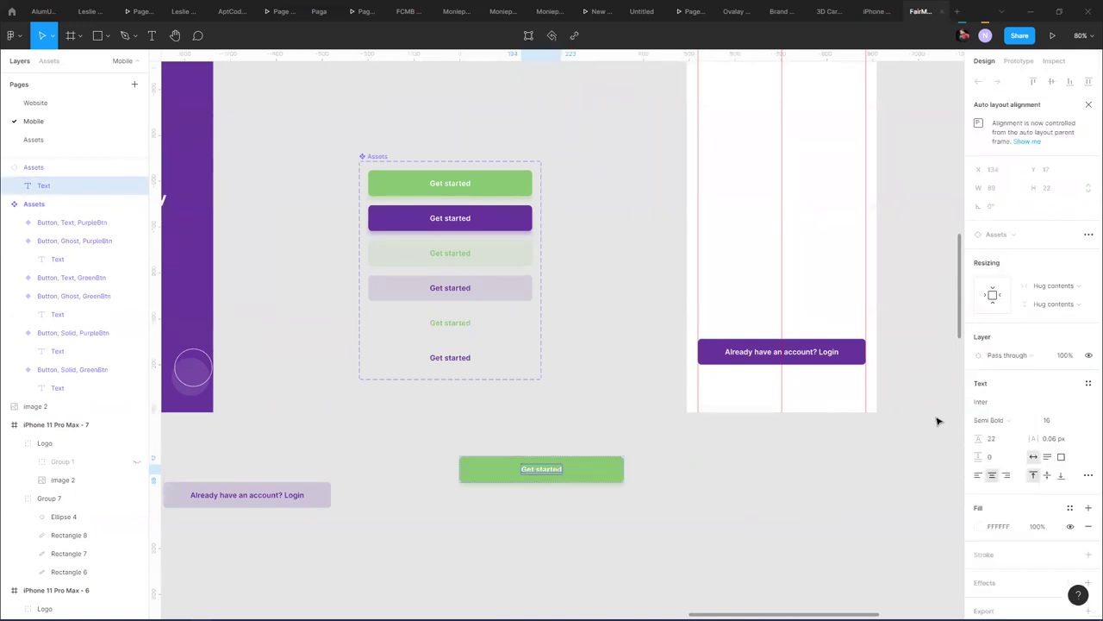
click(1061, 286)
click(1060, 300)
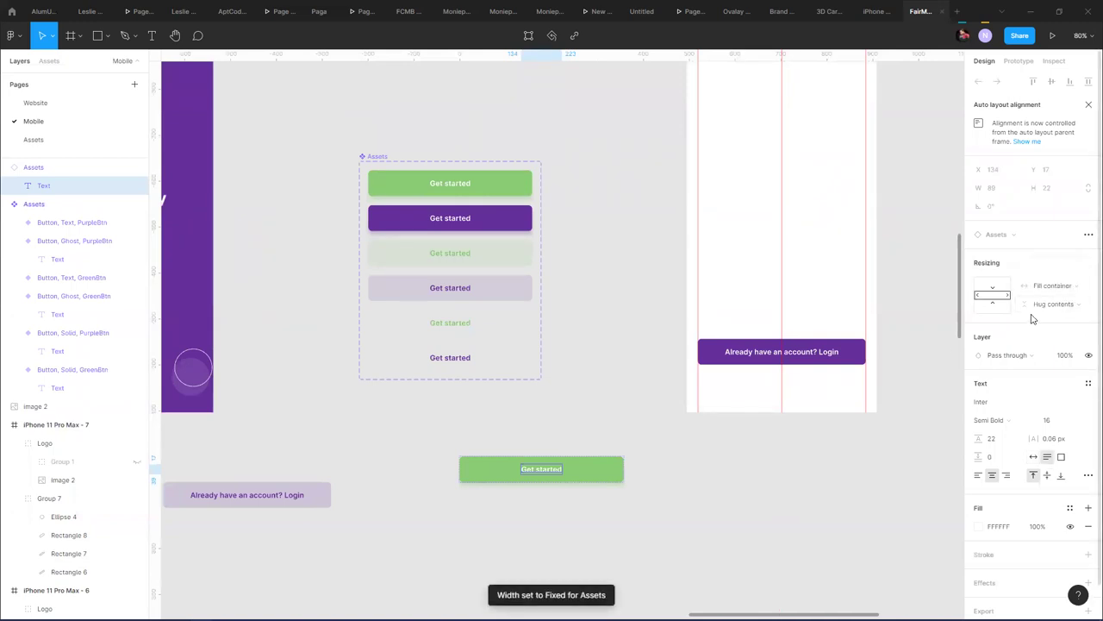
click(1056, 303)
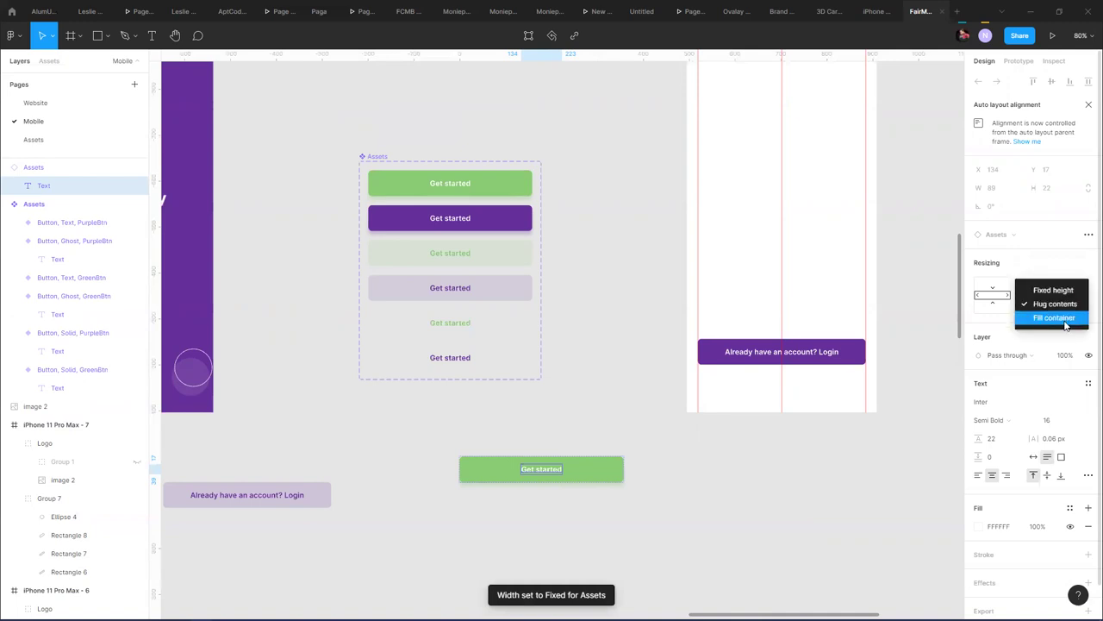
click(1066, 319)
click(702, 482)
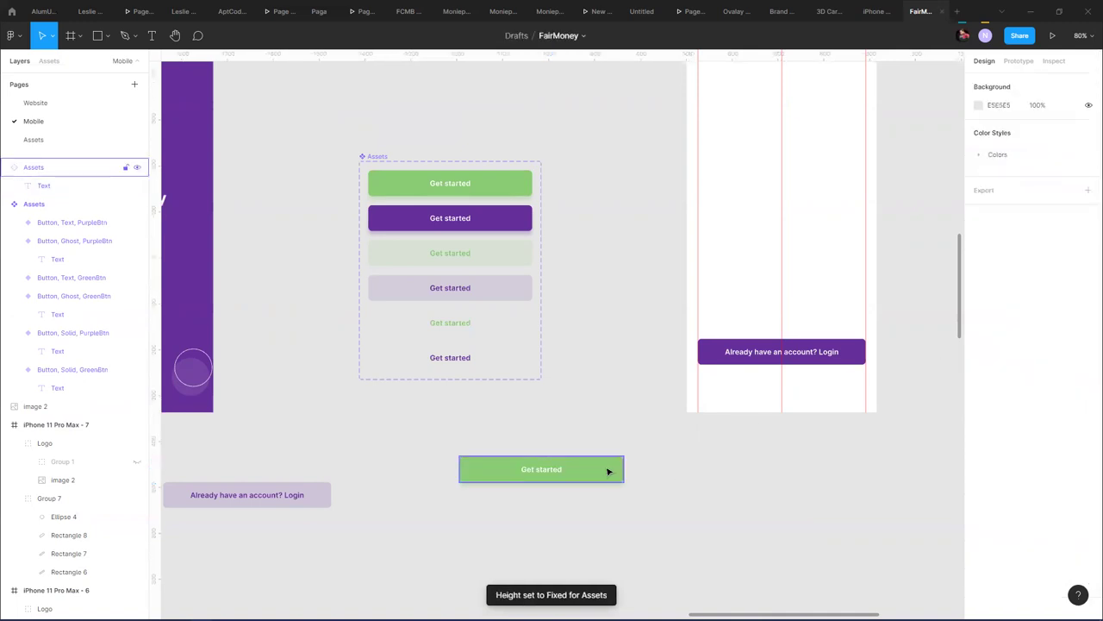
click(608, 471)
mouse_move(624, 469)
mouse_down()
mouse_move(732, 460)
mouse_move(573, 464)
mouse_move(639, 465)
mouse_up()
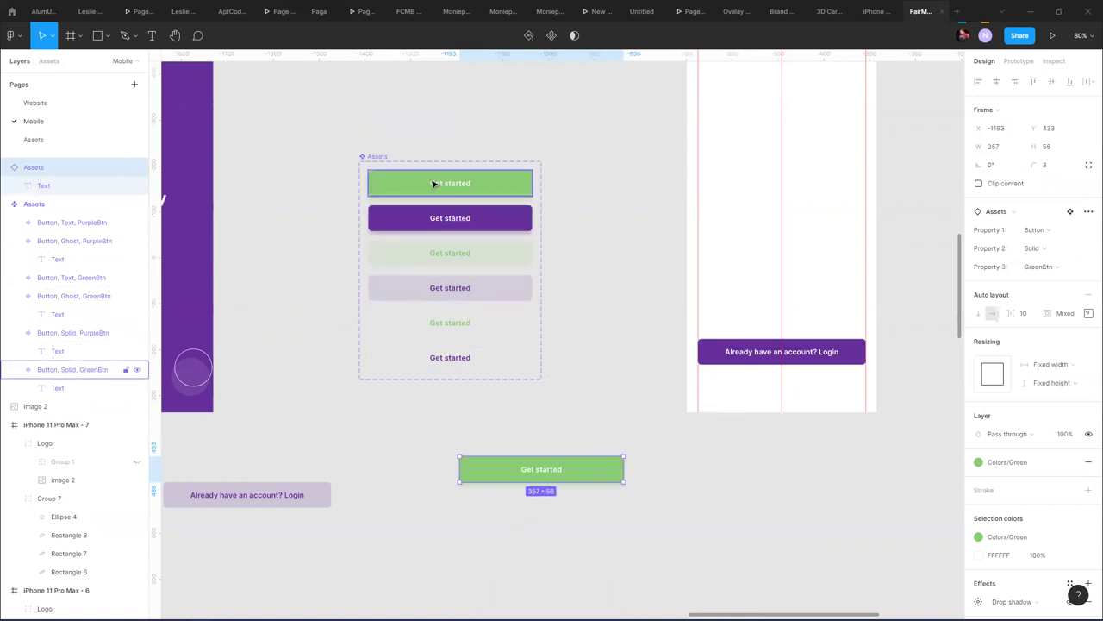
- Set all six asset labels to Fill container both ways, then delete the standalone green button
click(457, 187)
click(458, 186)
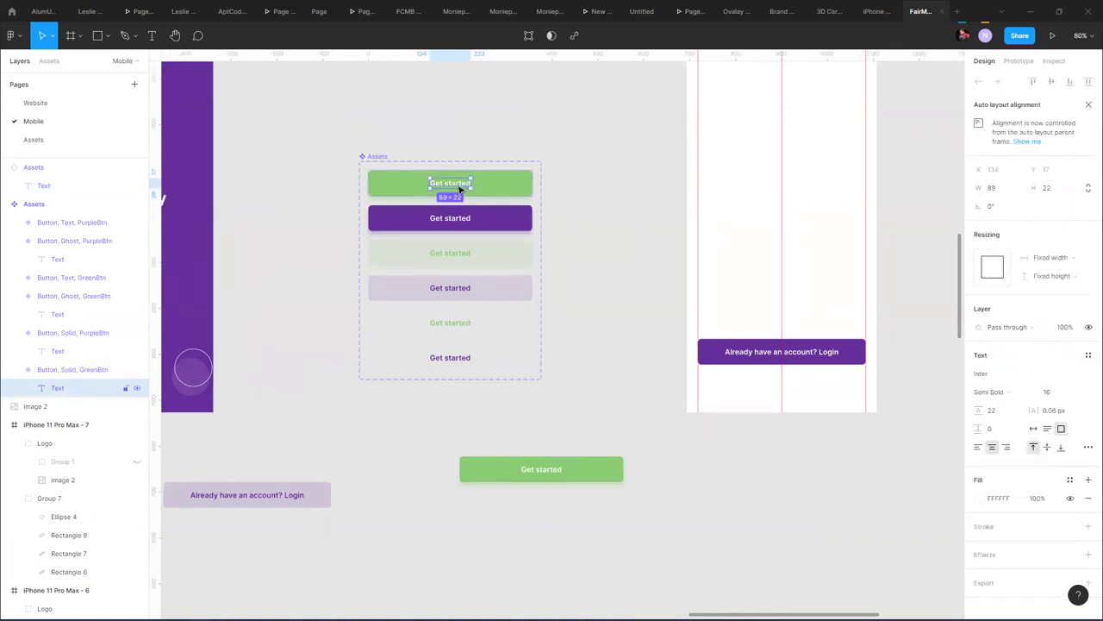
shift+click(454, 219)
shift+click(455, 253)
shift+click(454, 288)
shift+click(453, 323)
shift+click(456, 355)
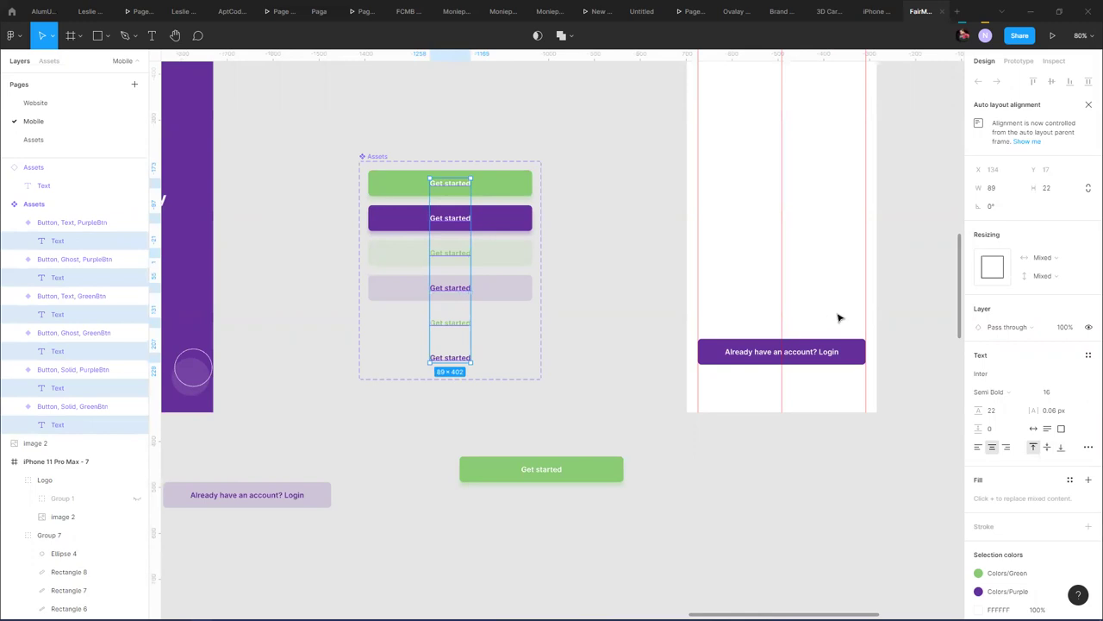
click(1062, 263)
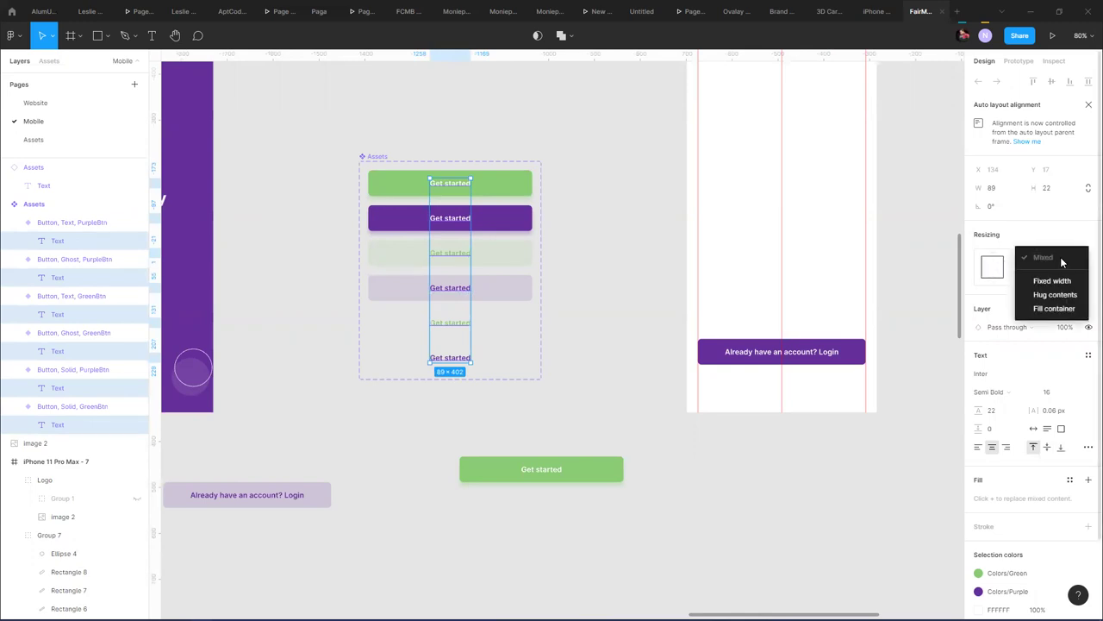
click(1053, 308)
click(1053, 326)
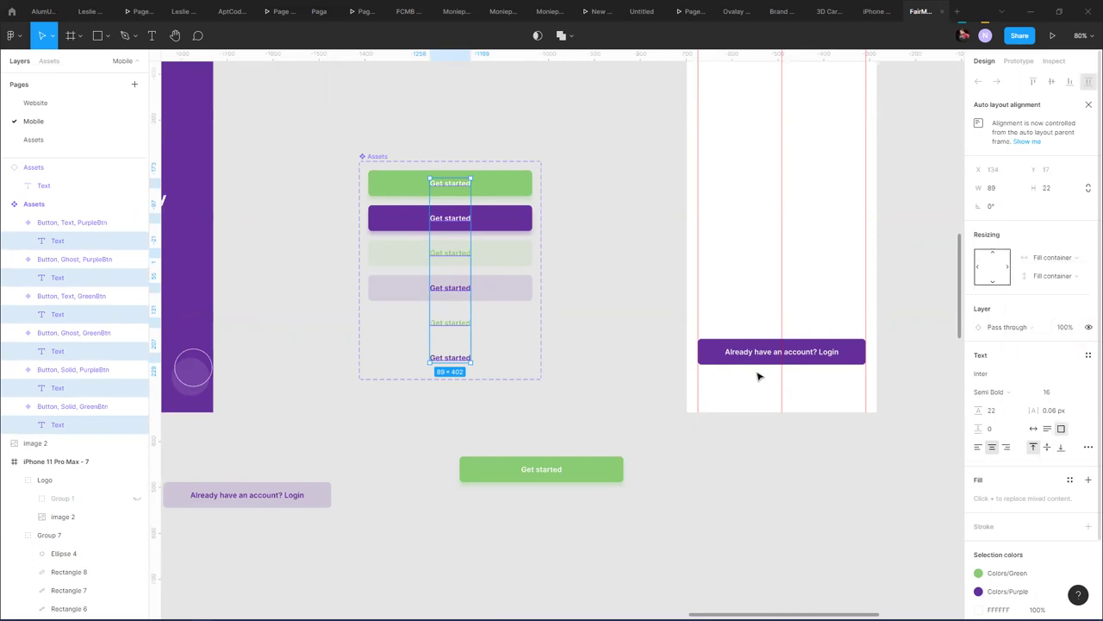
click(594, 396)
click(594, 474)
key(Delete)
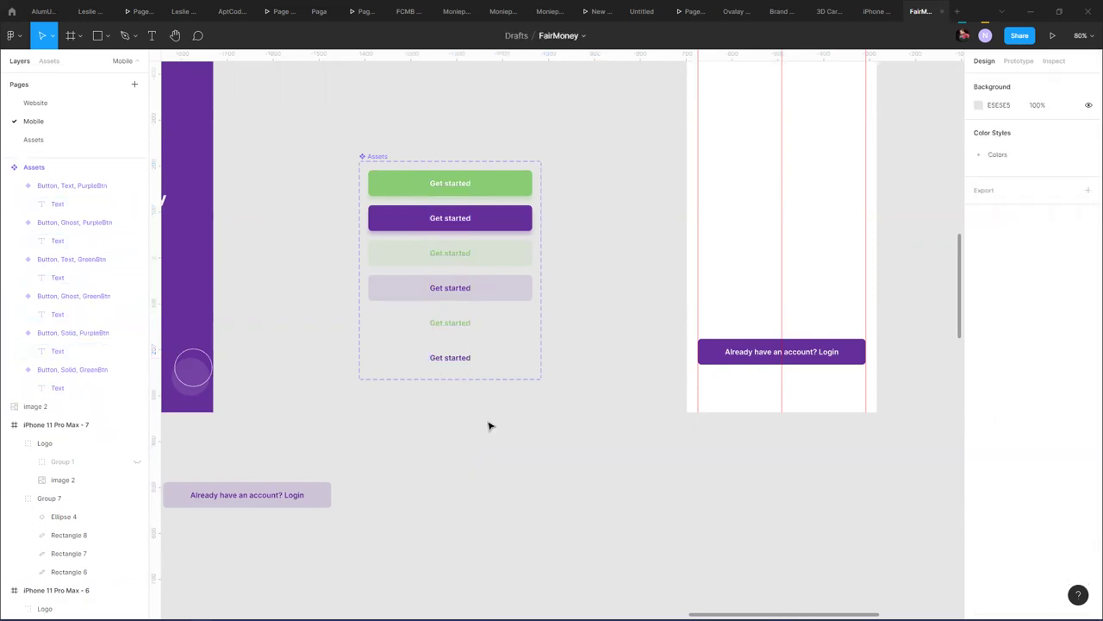
- Place a green Get started copy in the phone frame, centred horizontally and nudged down
drag(491, 185, 702, 493)
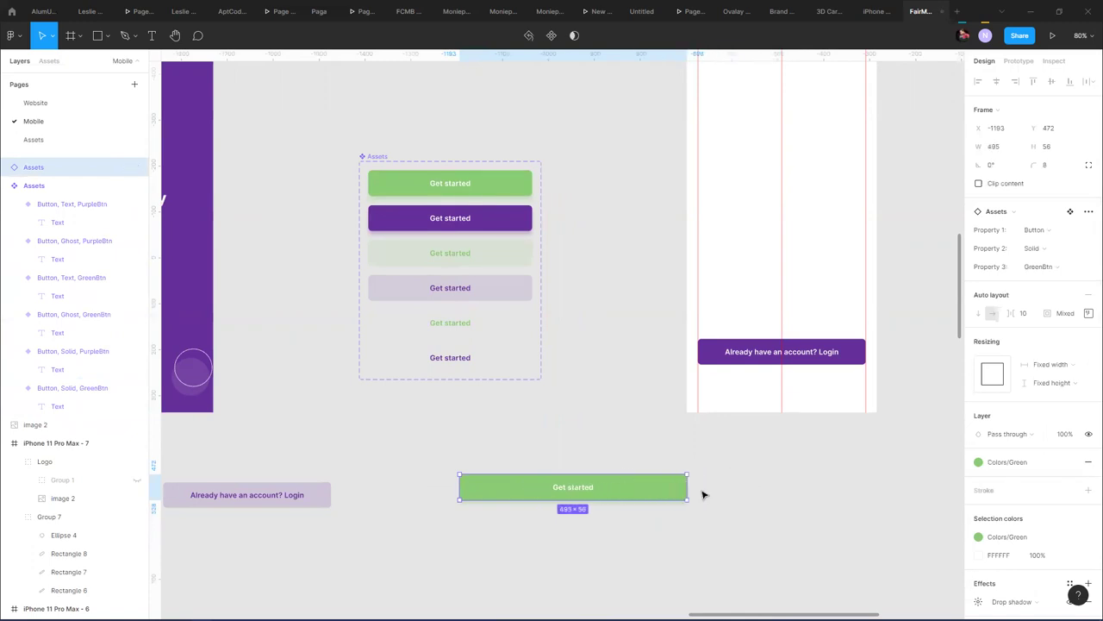
key(ctrl+z)
drag(599, 492, 845, 313)
click(997, 81)
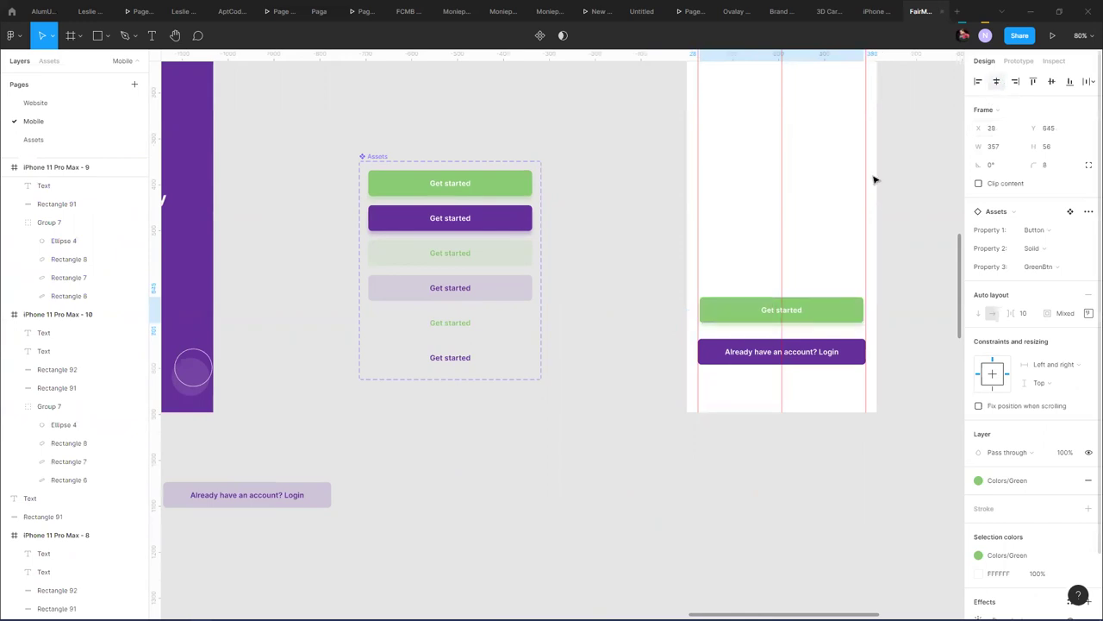
scroll(786, 329, up, 5)
scroll(788, 320, up, 2)
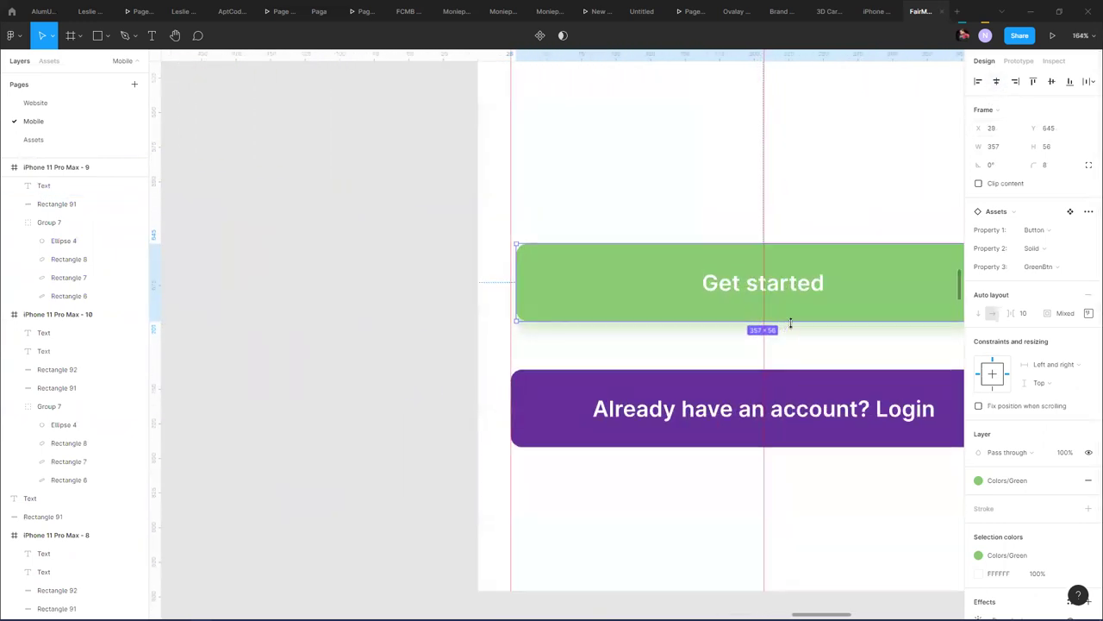
scroll(686, 297, down, 6)
scroll(695, 292, up, 10)
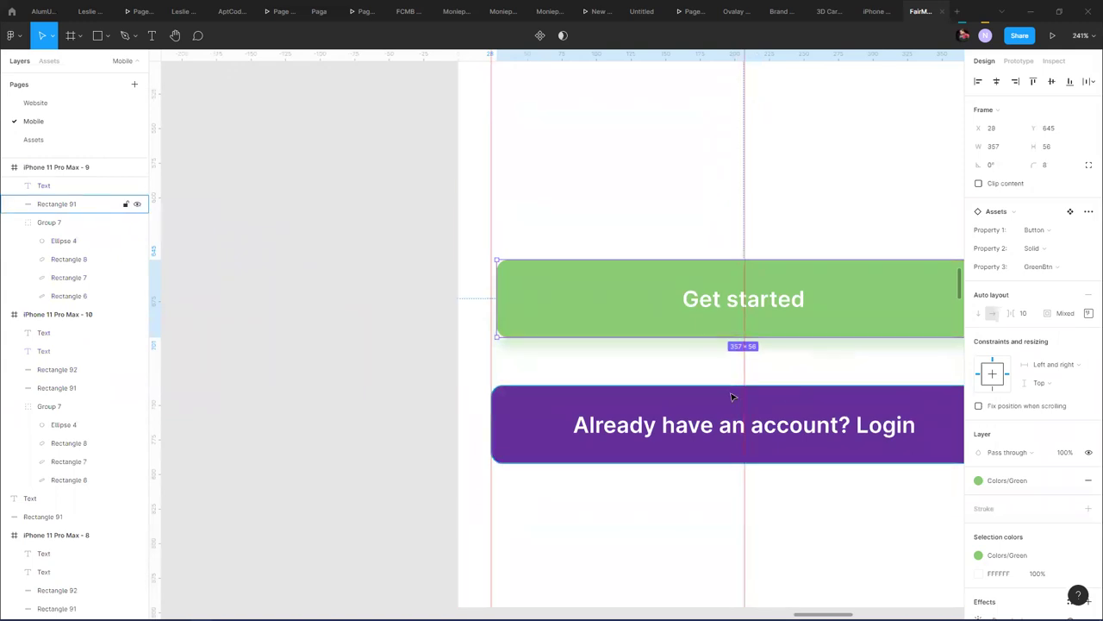
key(shift+Down)
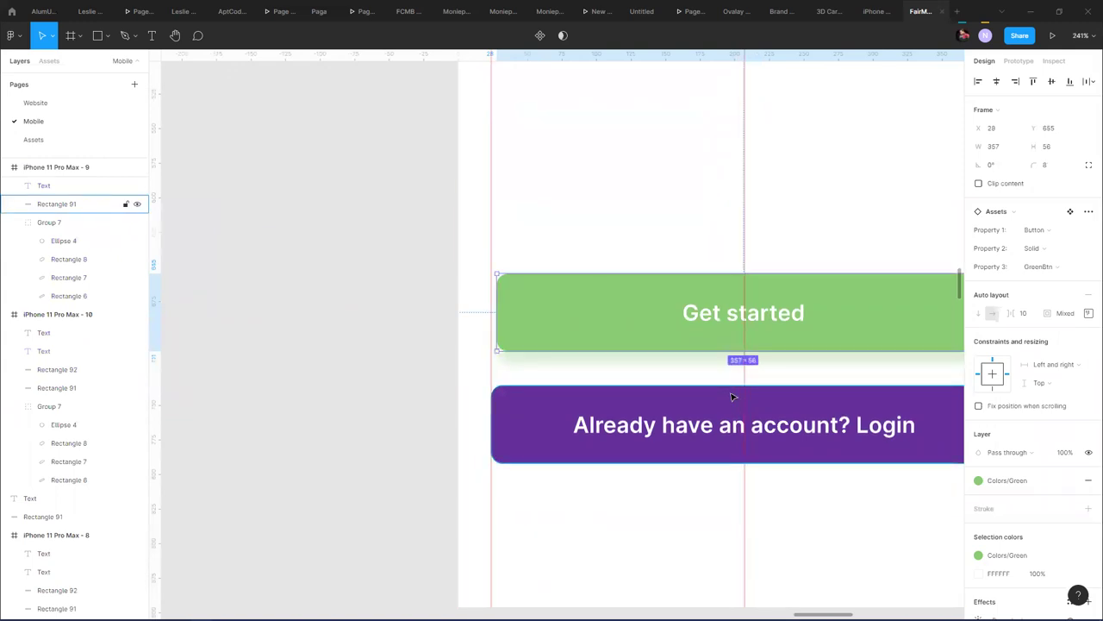
click(550, 324)
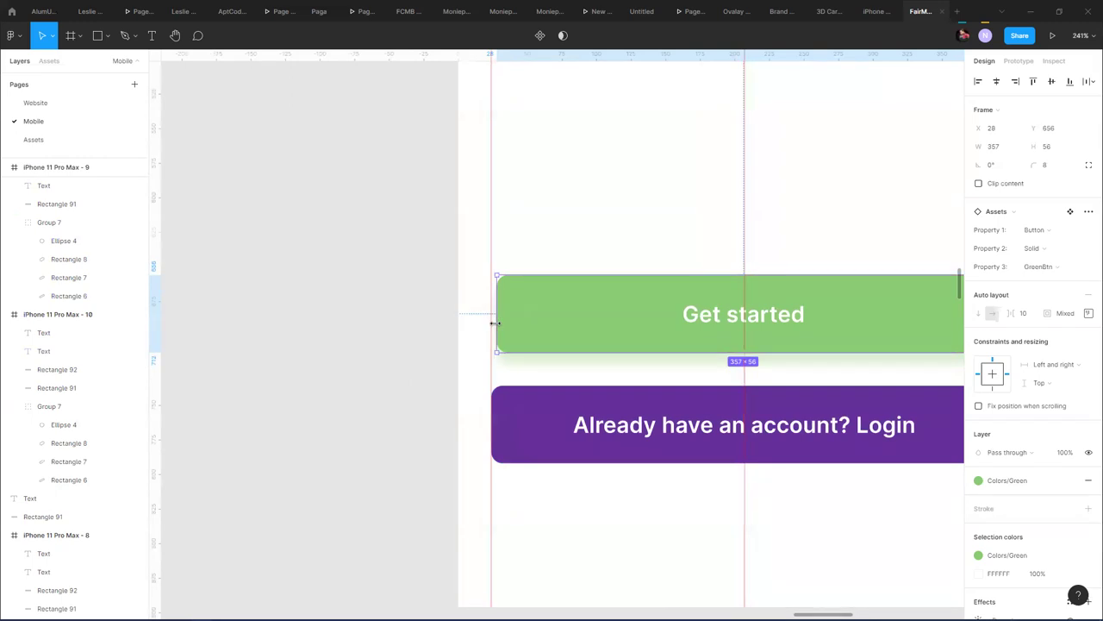
- Move the Login text and purple rectangle out below the frame
click(583, 422)
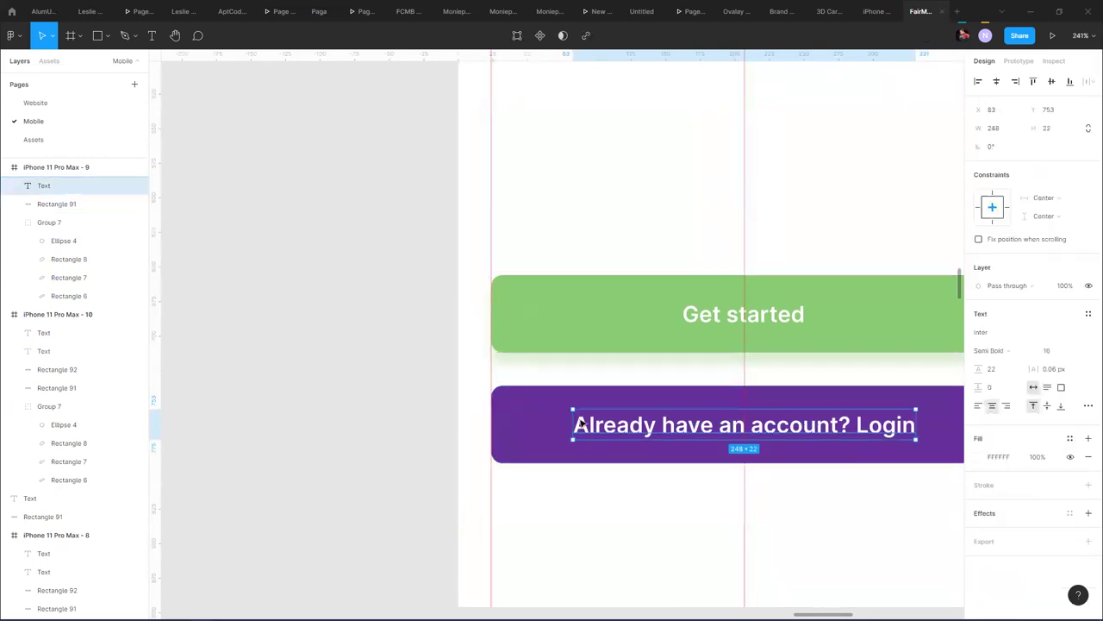
shift+click(681, 461)
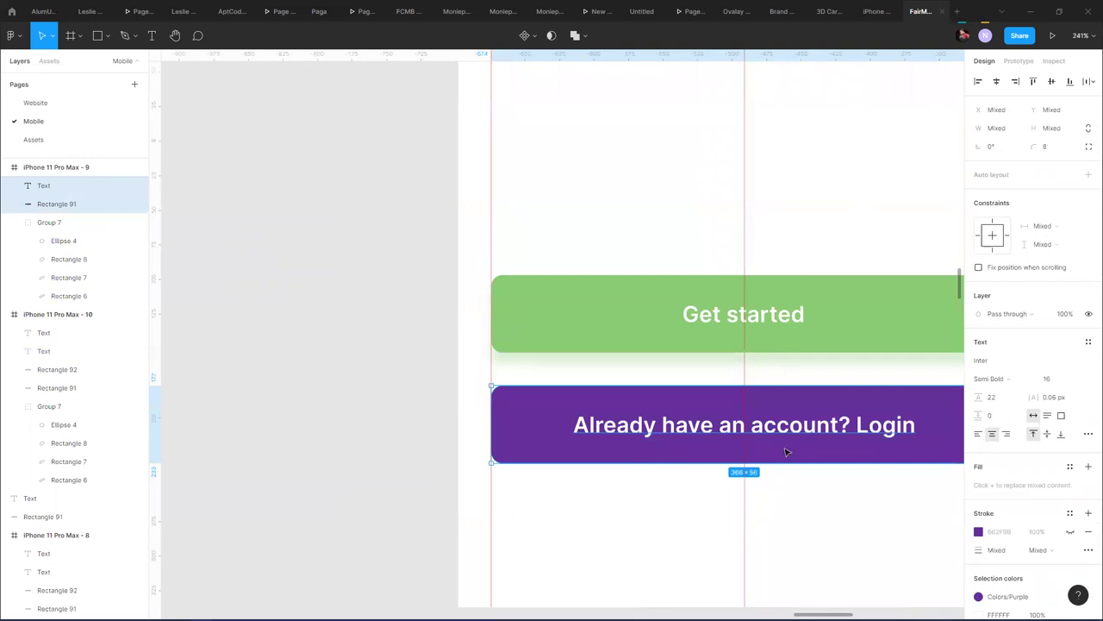
scroll(786, 451, down, 5)
scroll(788, 451, down, 3)
drag(788, 451, 789, 523)
click(779, 251)
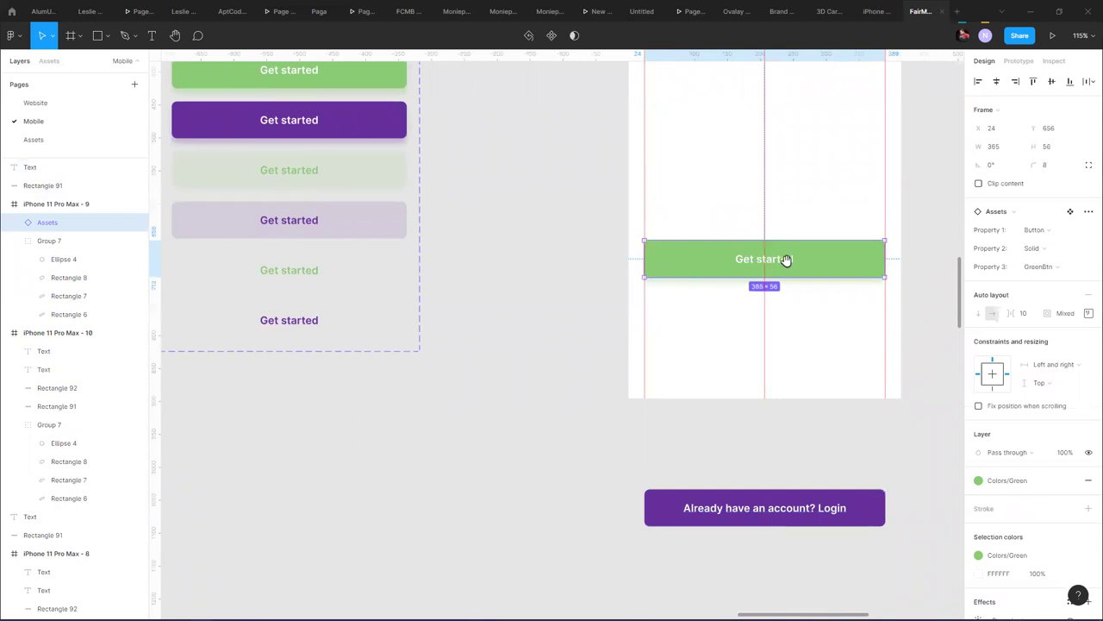
- Duplicate the green button just below itself and switch the copy to the PurpleBtn variant
scroll(750, 281, right, 2)
scroll(707, 298, up, 3)
drag(734, 293, 733, 374)
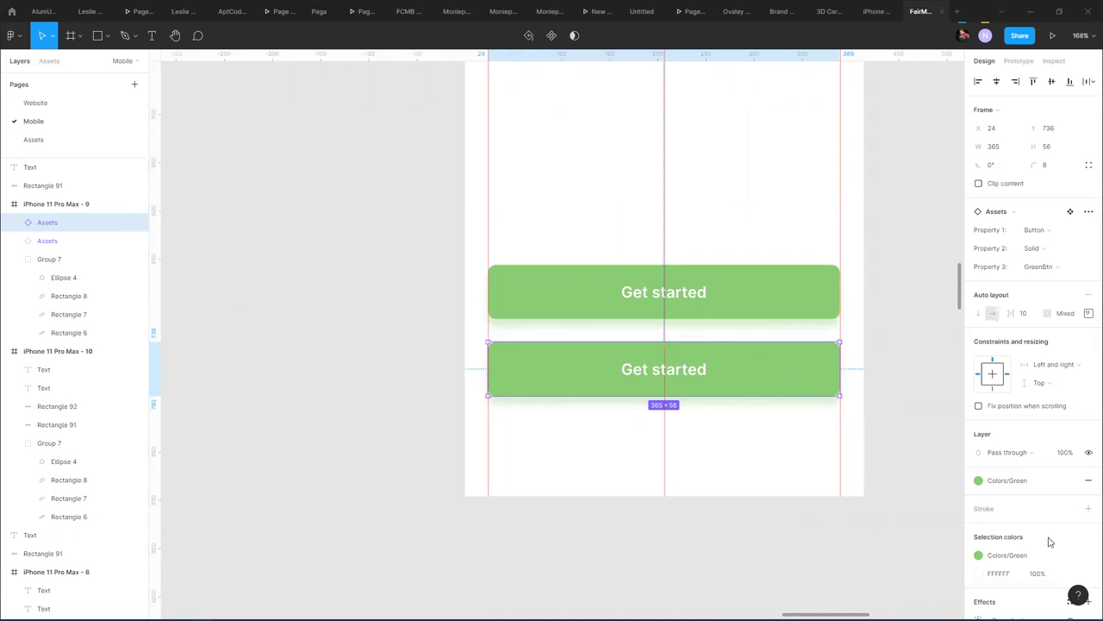
scroll(1047, 537, down, 2)
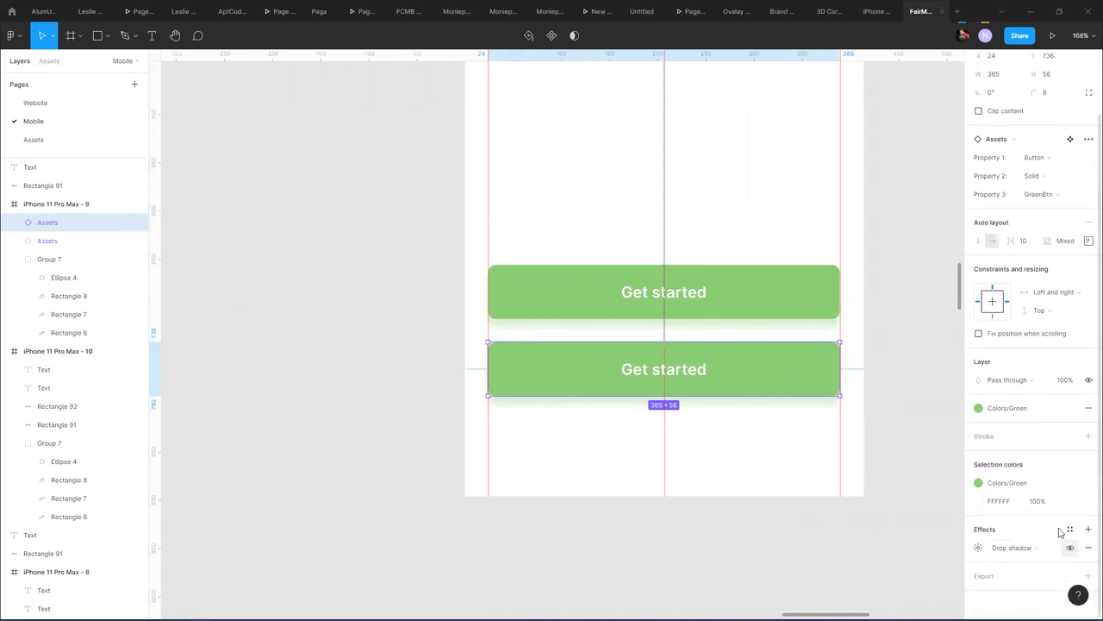
click(1063, 194)
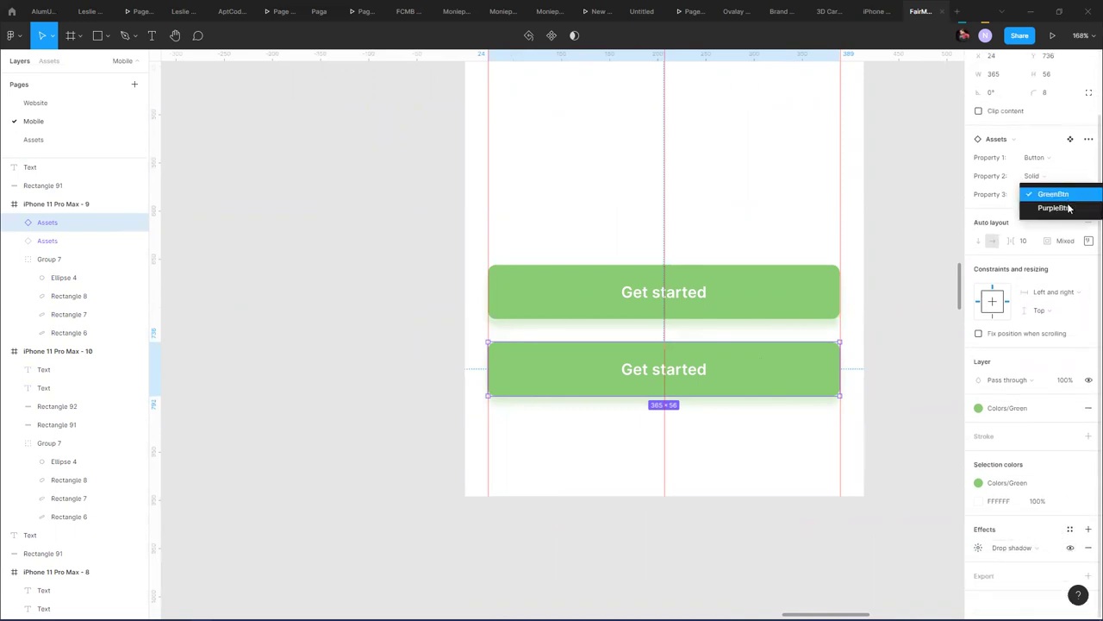
click(1073, 209)
click(880, 388)
click(765, 386)
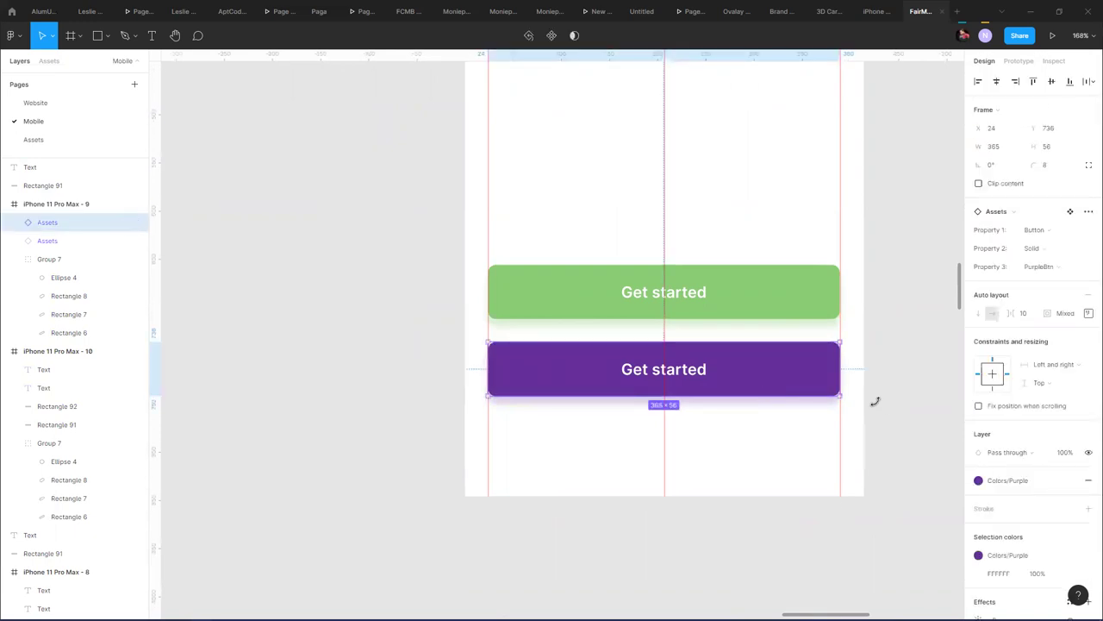
scroll(1048, 523, down, 3)
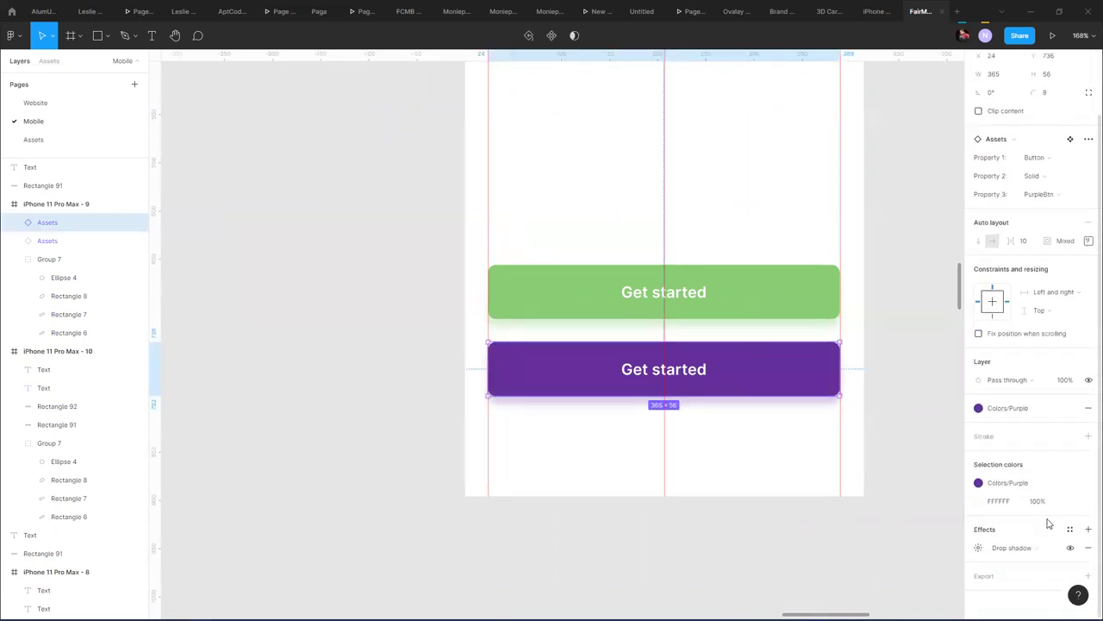
click(871, 316)
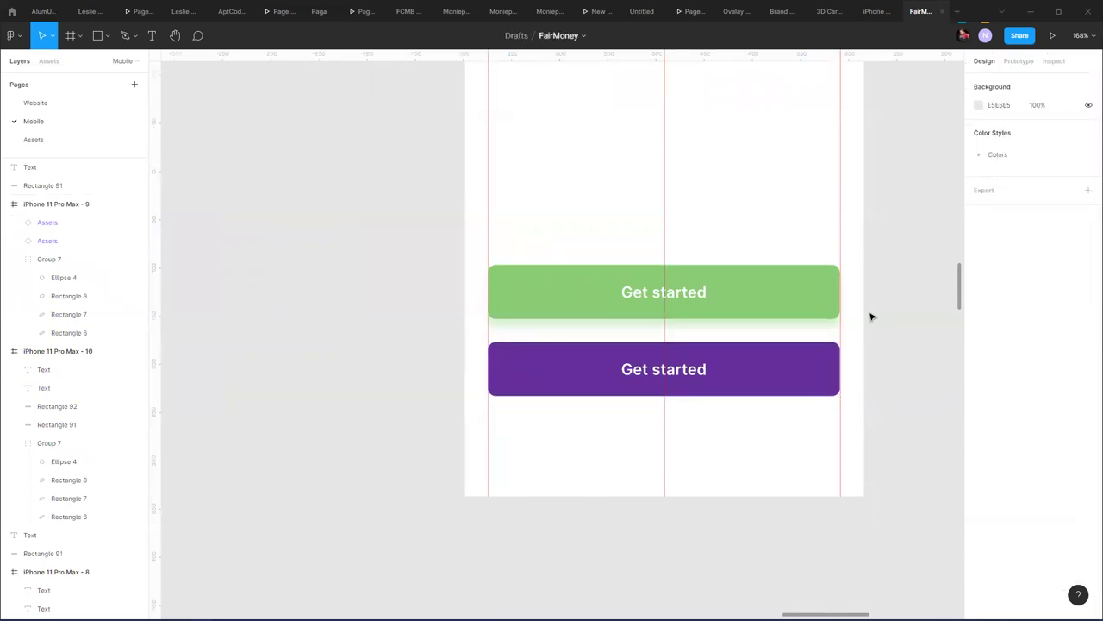
scroll(698, 386, down, 5)
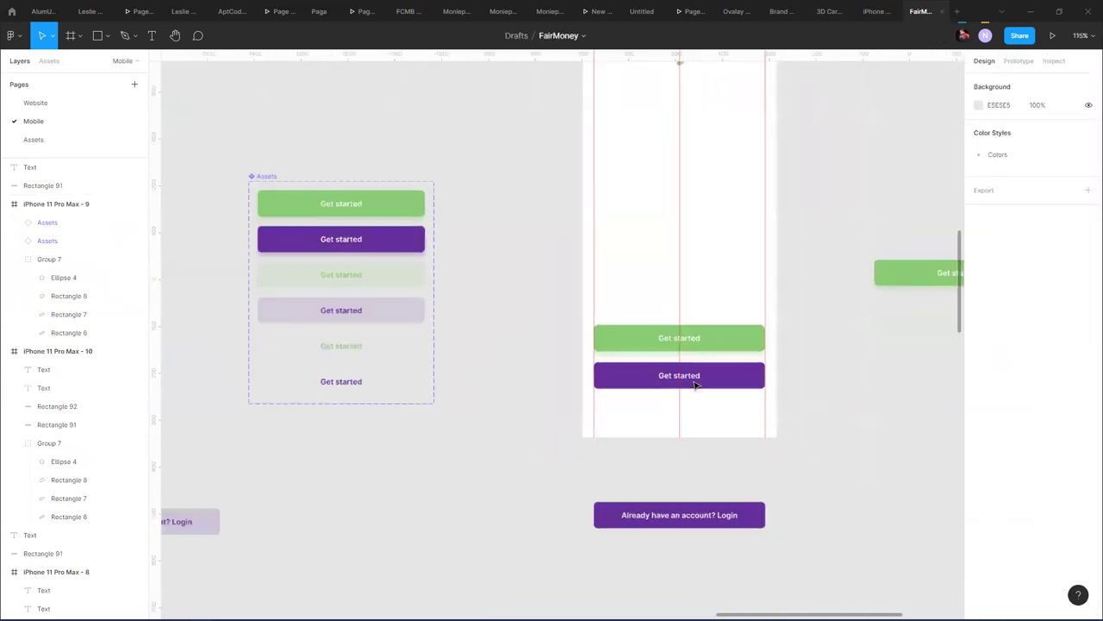
- Retype the purple button label as 'Already have a' and set all six labels to Auto width
double_click(681, 376)
text(Alrea)
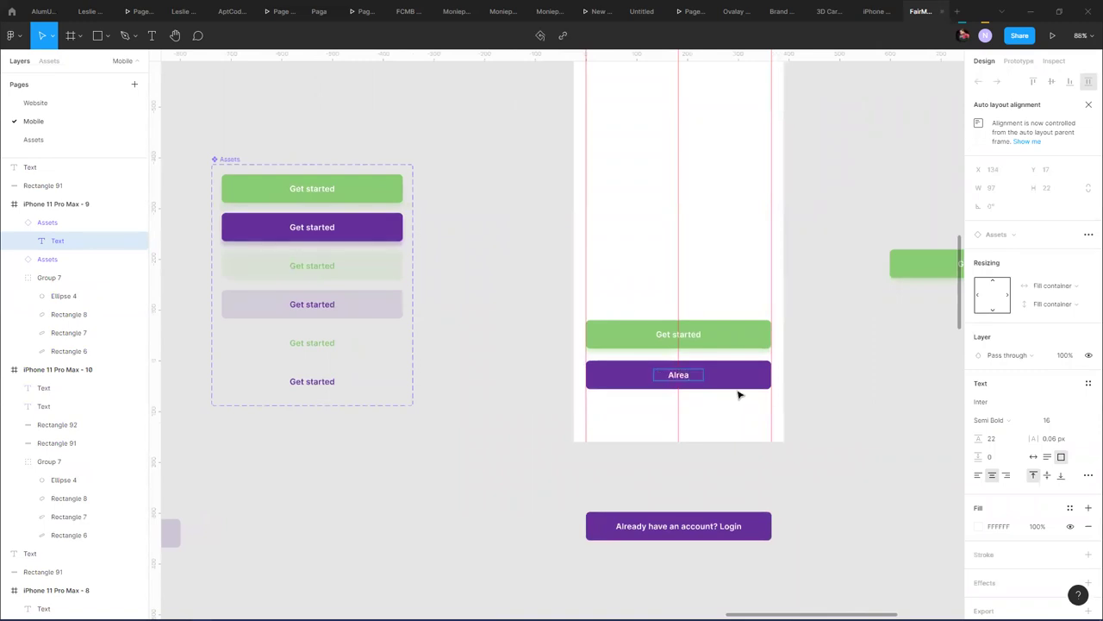
text(dy have a)
ctrl+click(312, 188)
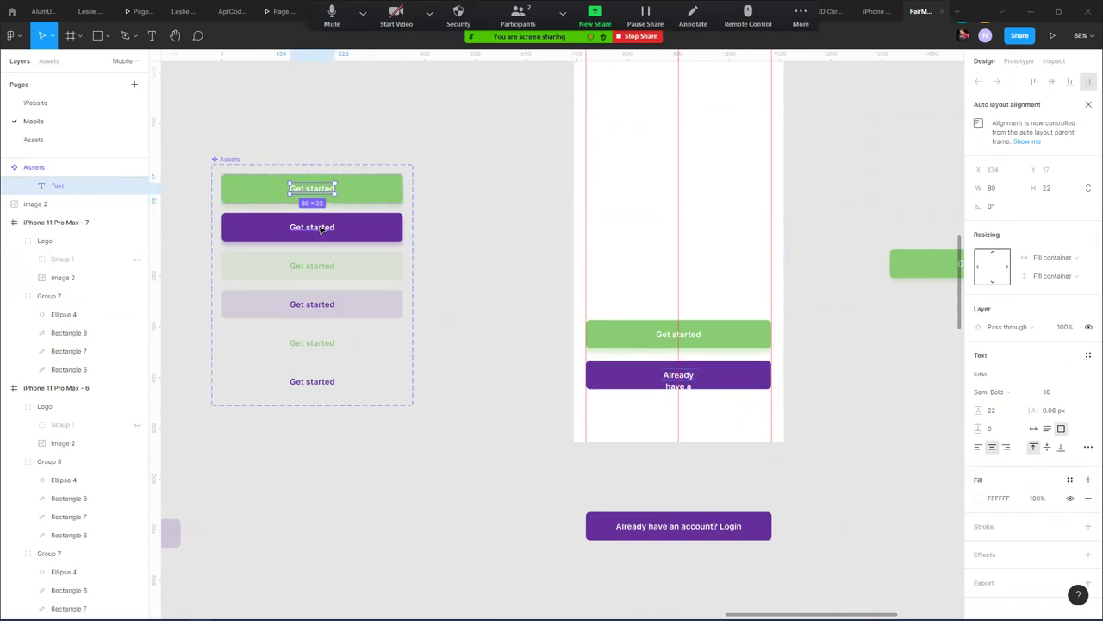
ctrl+shift+click(312, 227)
ctrl+shift+click(313, 265)
ctrl+shift+click(322, 306)
ctrl+shift+click(321, 343)
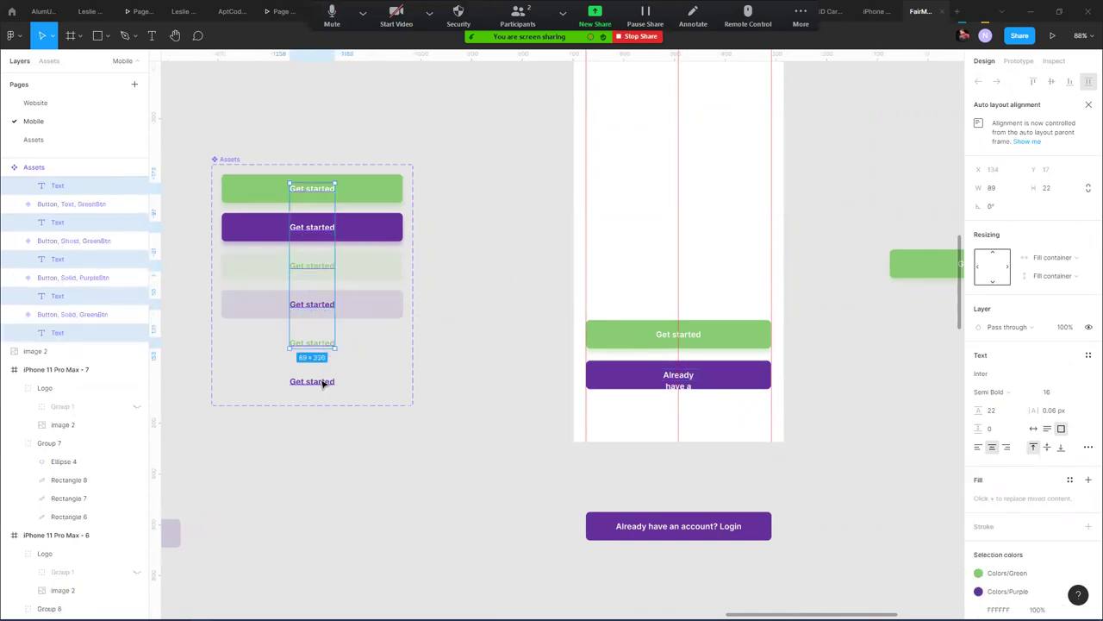
ctrl+shift+click(323, 382)
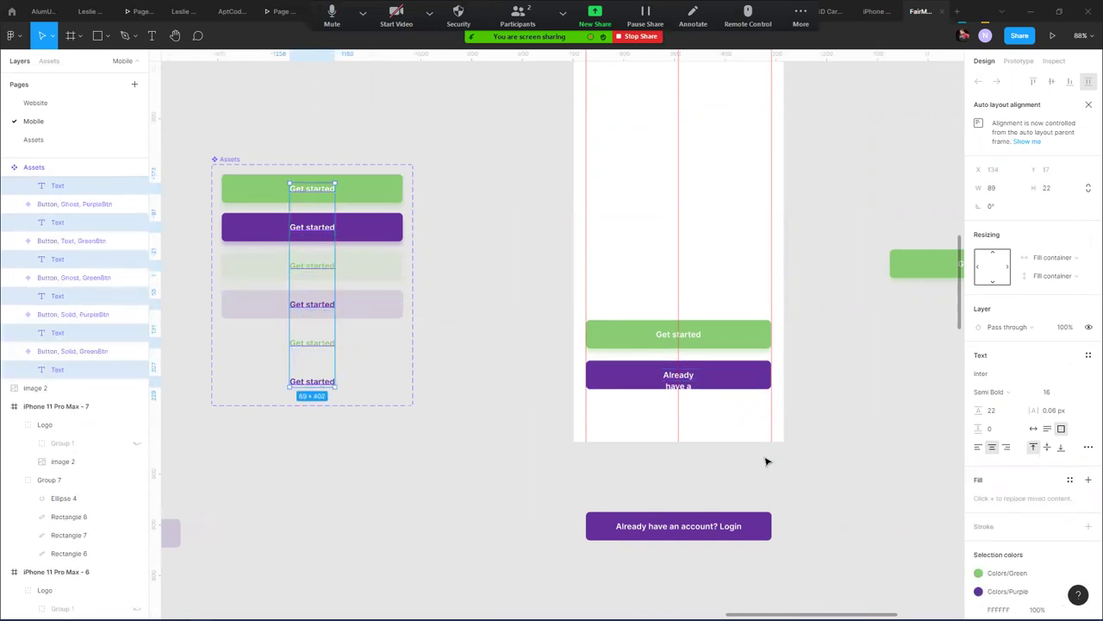
click(1034, 429)
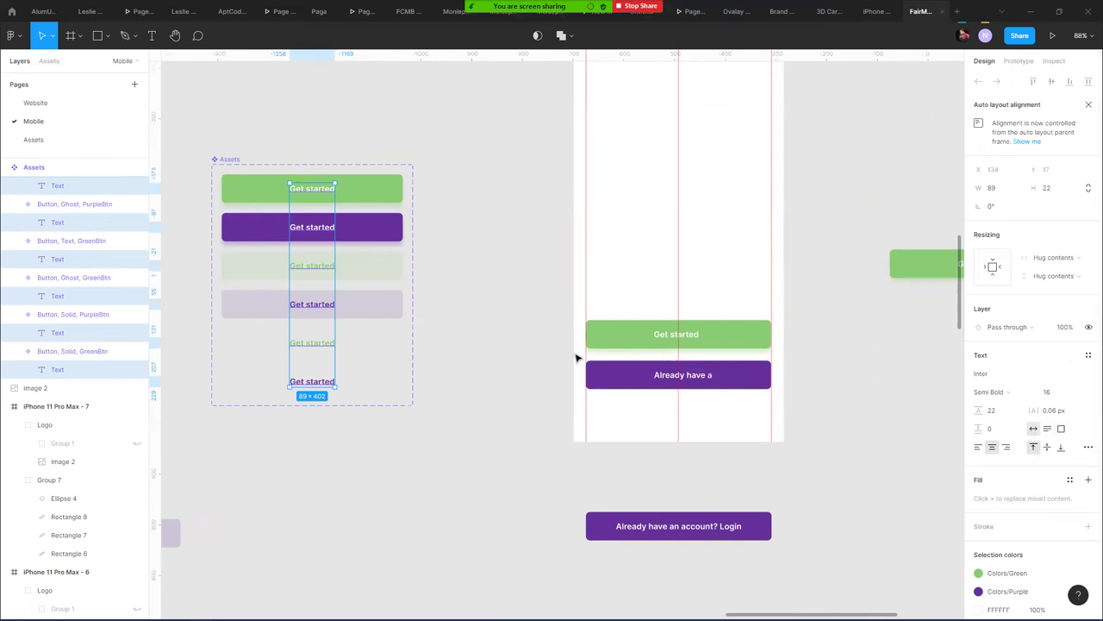
click(923, 374)
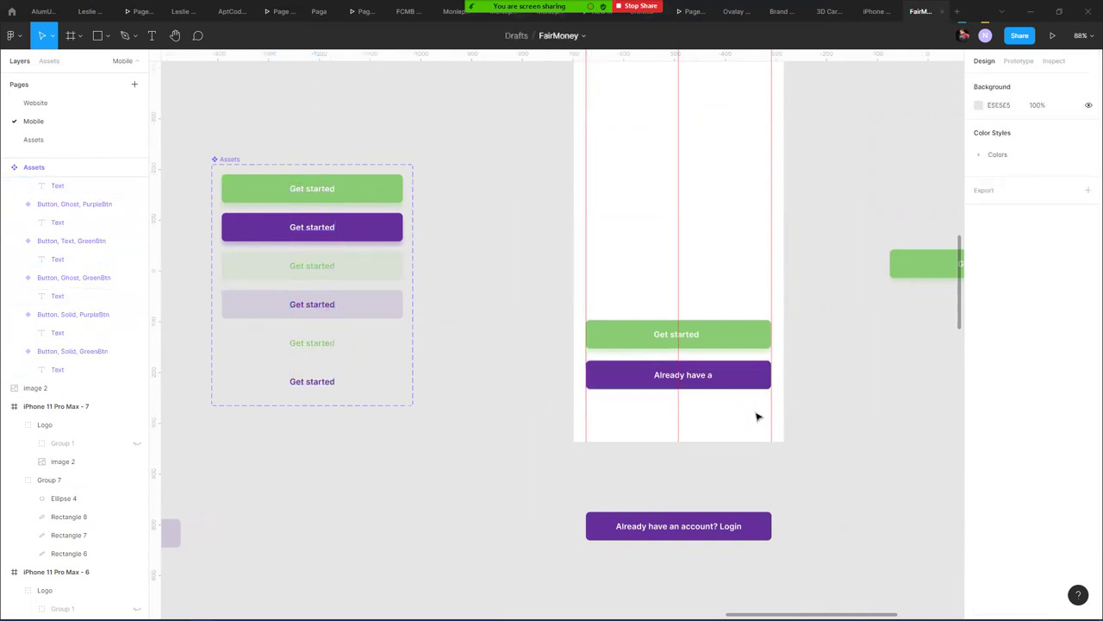
- Finish the purple button's label so it reads "Already have an account? Login"
double_click(704, 376)
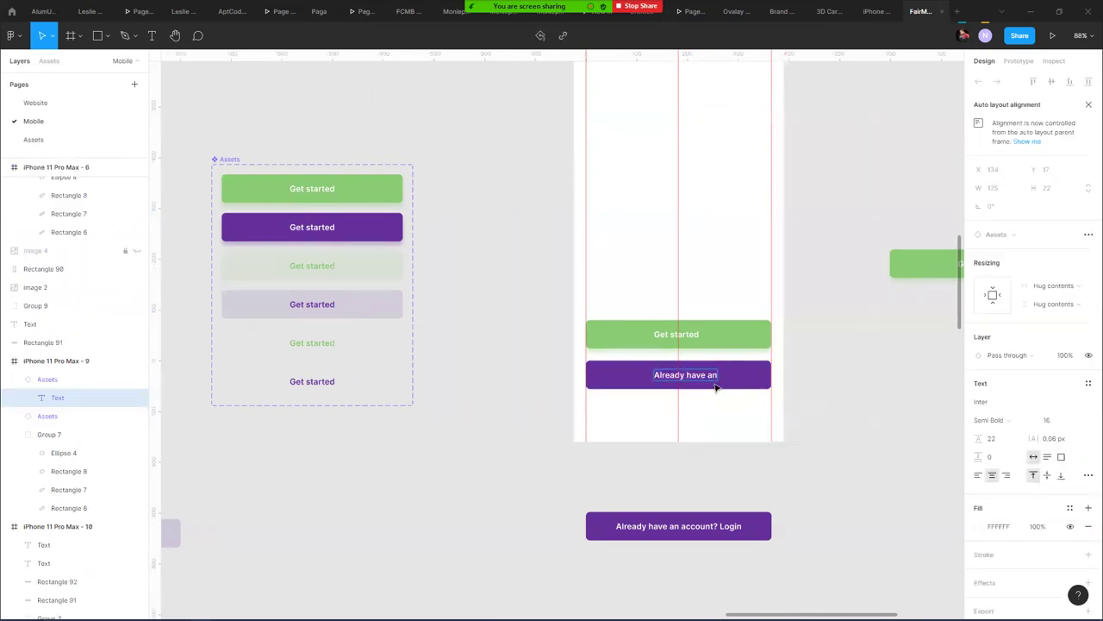
text(un)
text(un)
key(Escape)
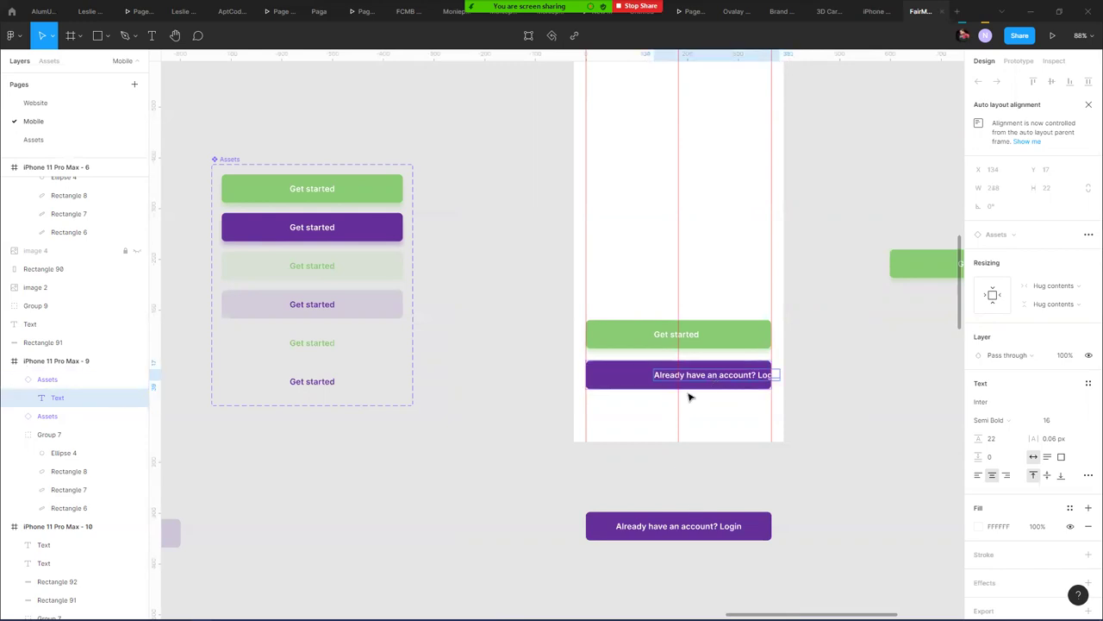
click(712, 376)
double_click(713, 383)
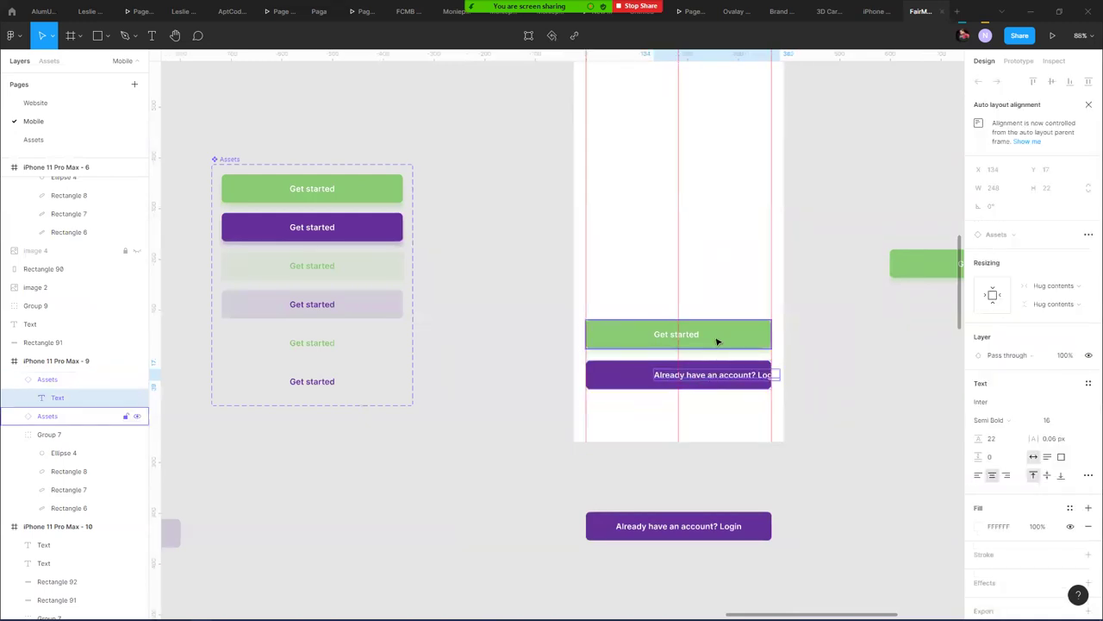
- Set the purple button's label to fill the button's width and height
click(641, 386)
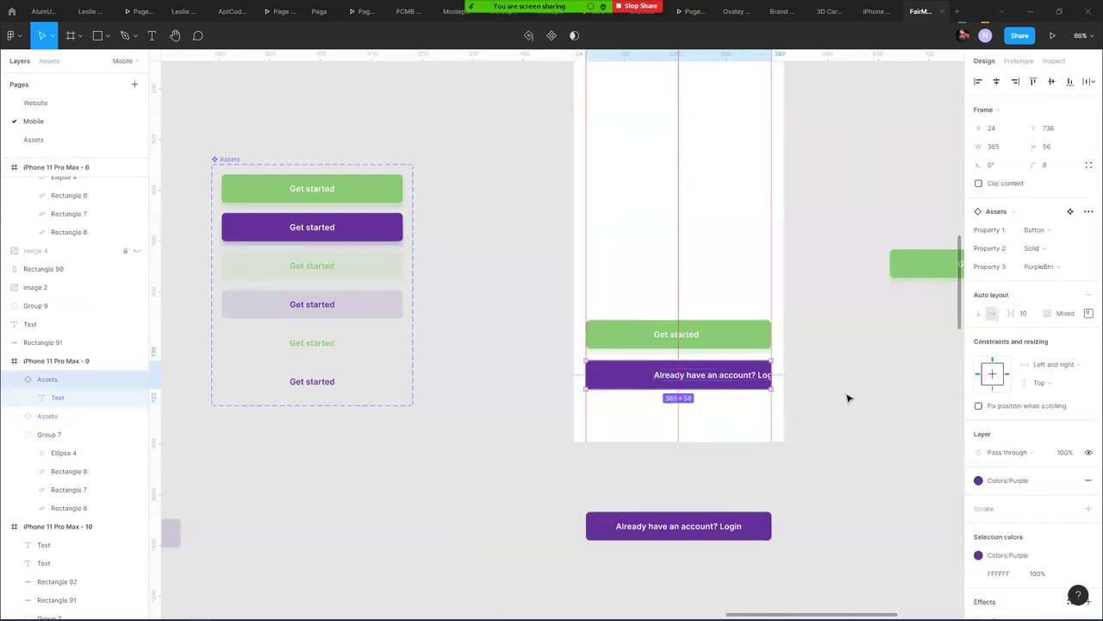
double_click(692, 378)
click(1073, 288)
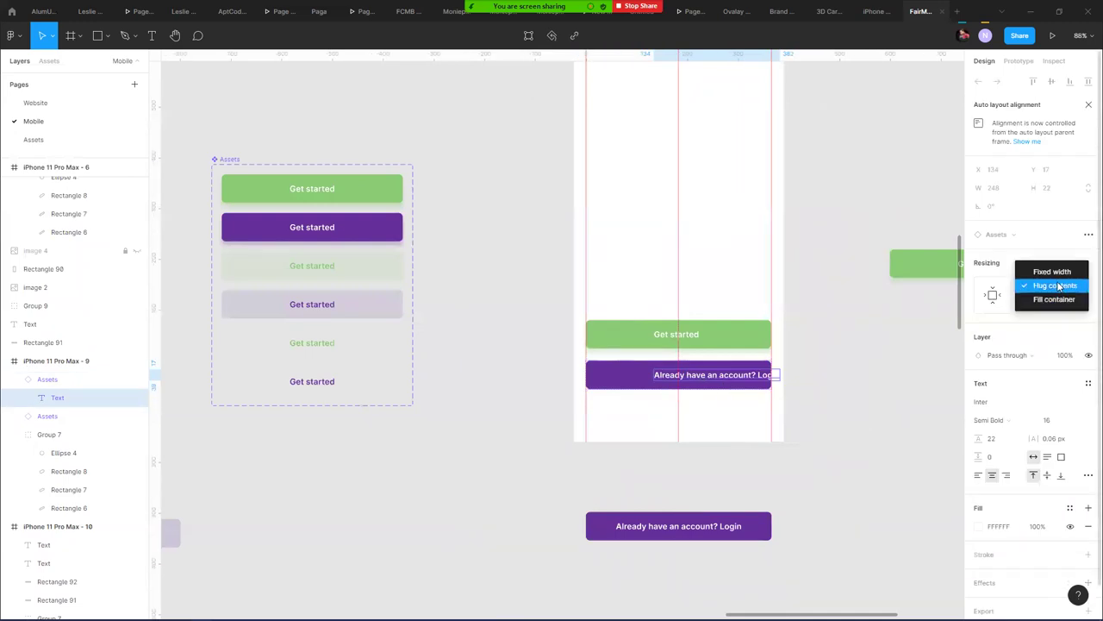
click(1067, 300)
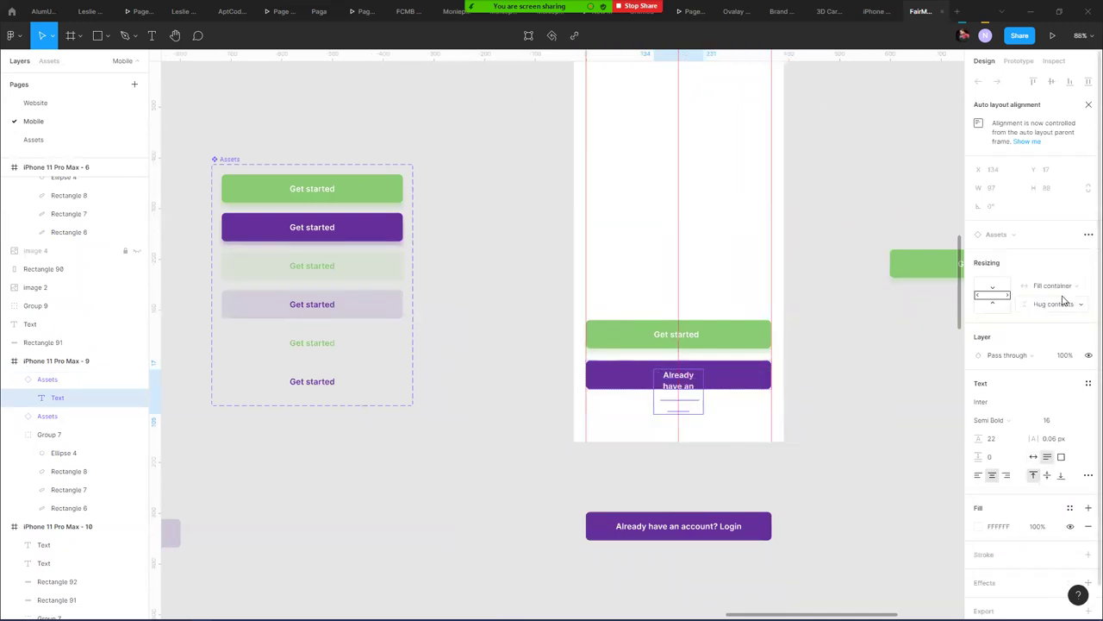
click(1061, 305)
click(1060, 319)
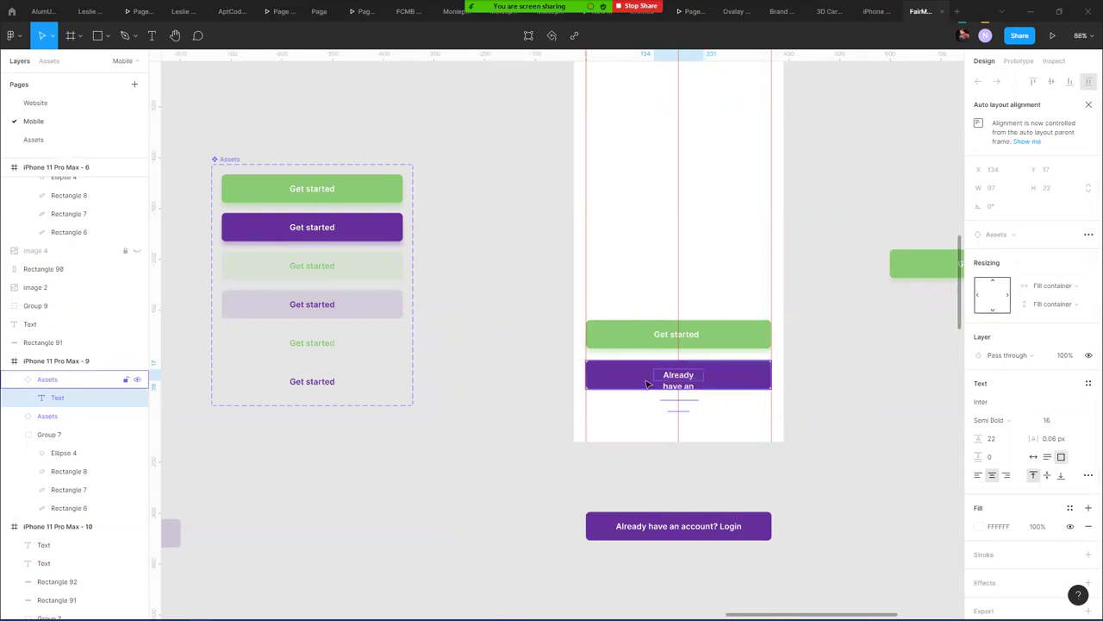
- Try the label's fixed-width, hug and fill-width sizing options
click(1060, 289)
click(1057, 258)
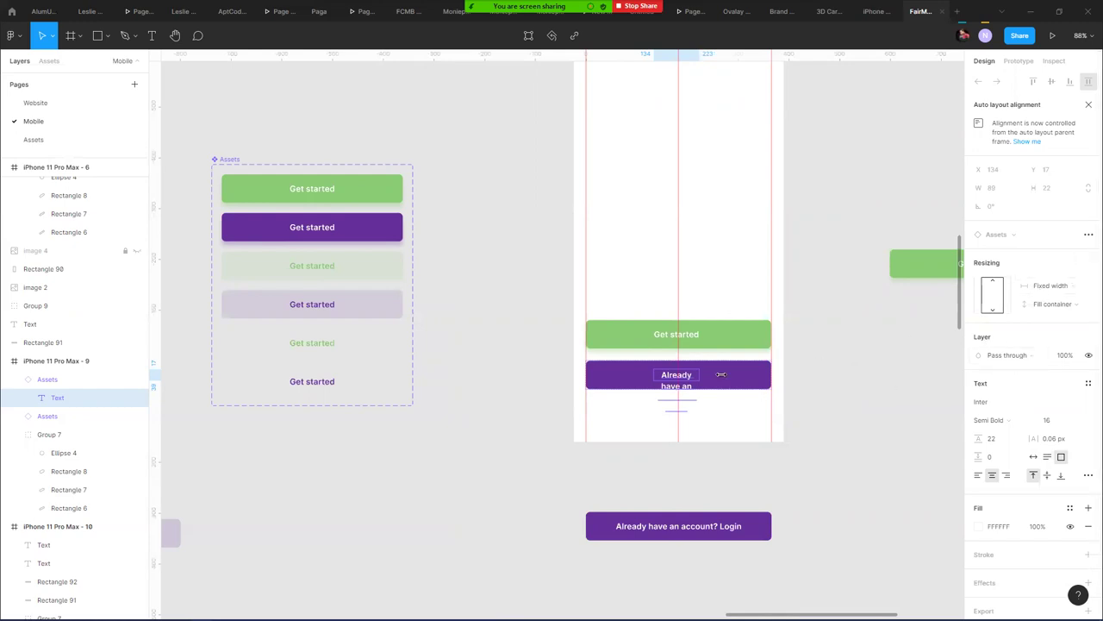
click(1082, 287)
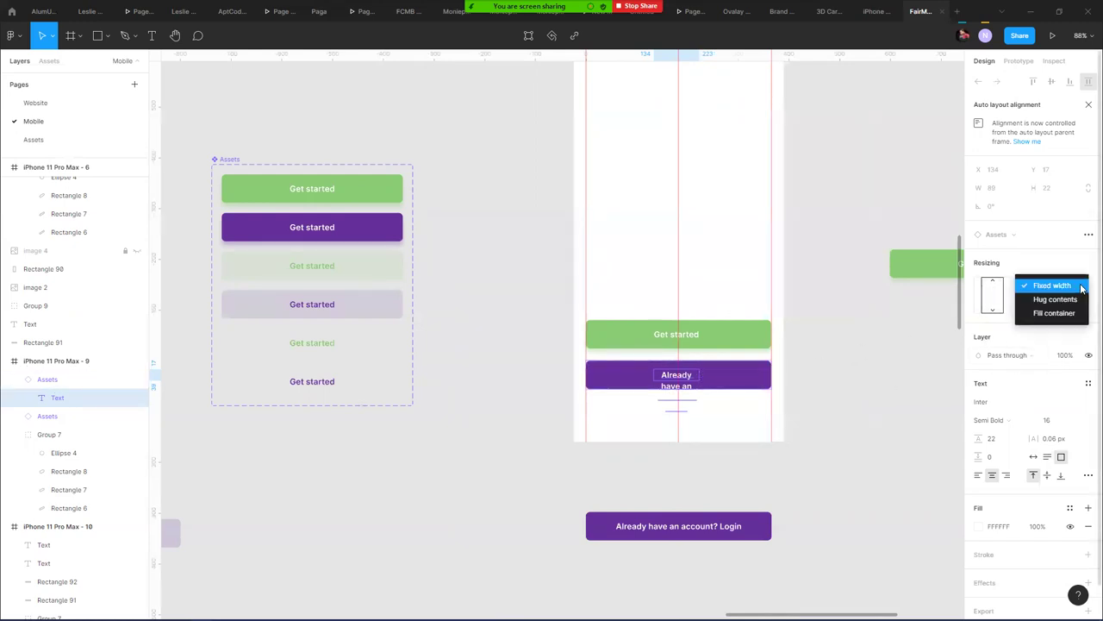
click(1061, 301)
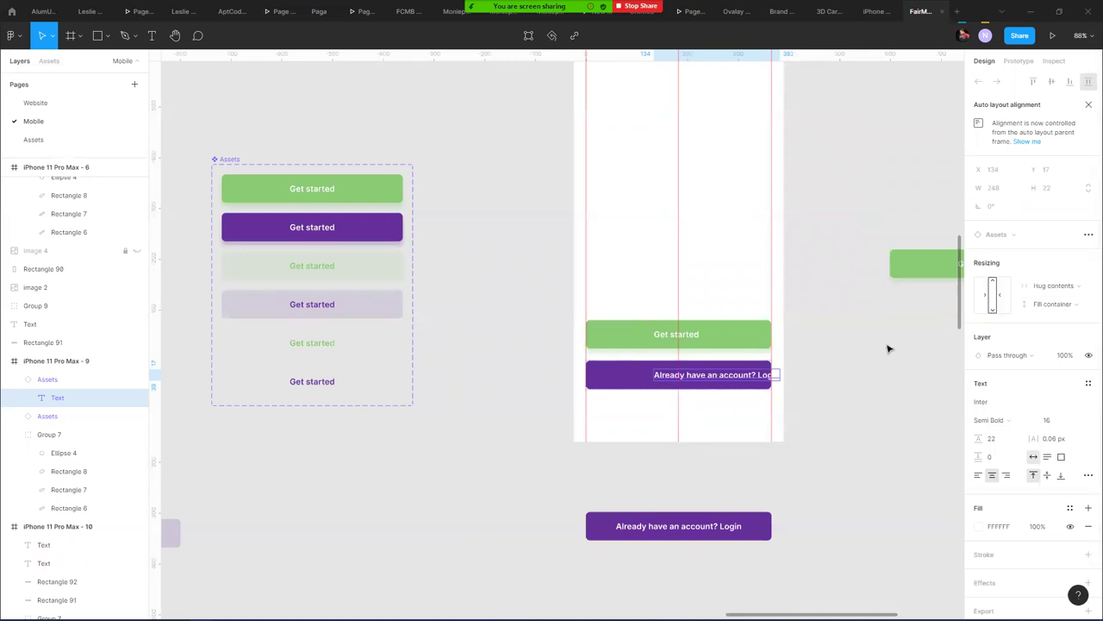
click(981, 296)
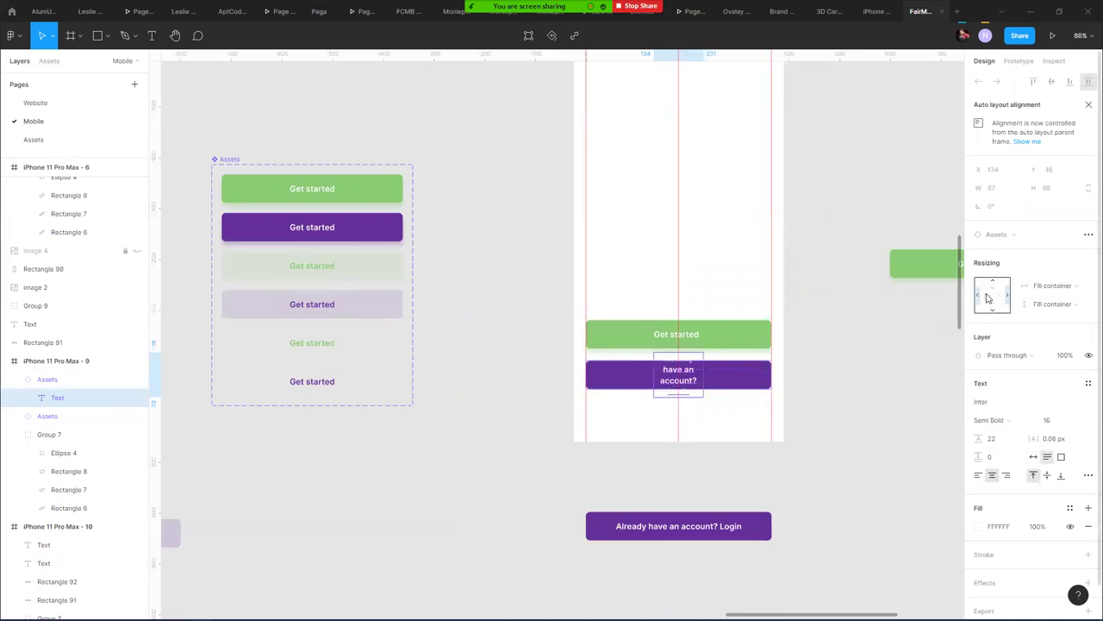
click(1007, 297)
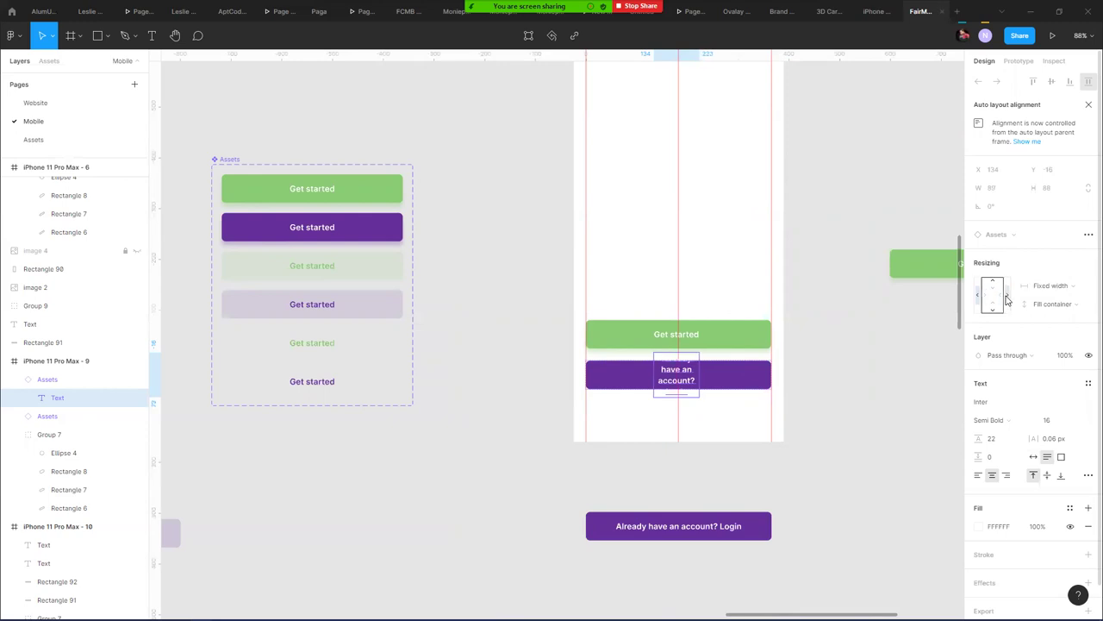
click(1007, 298)
click(993, 283)
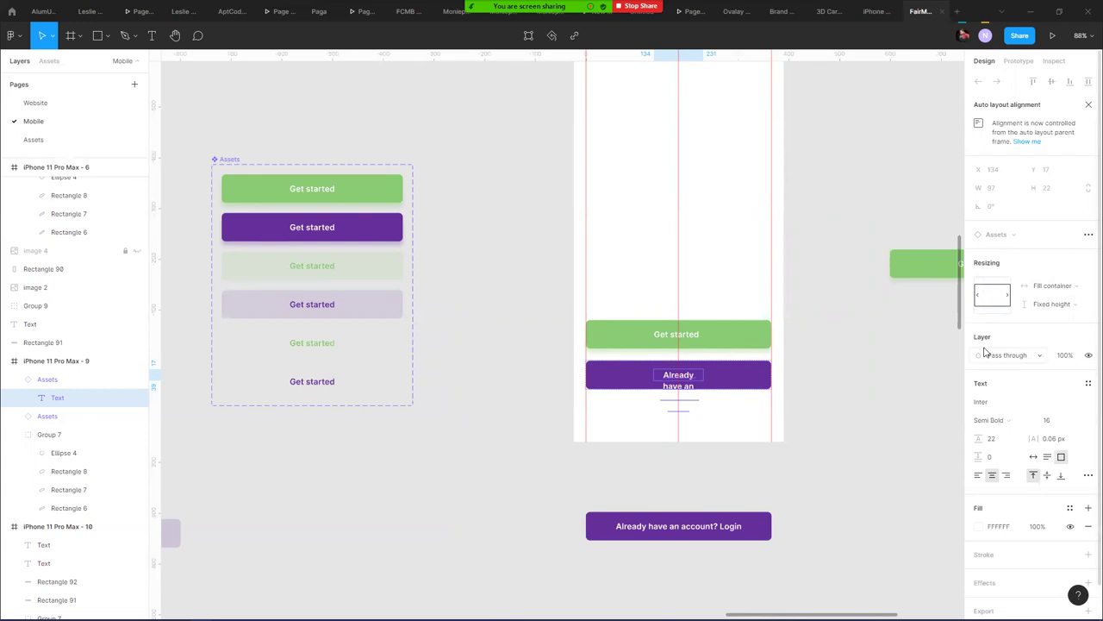
- Centre the purple button's auto layout content and size the label to one line
click(1087, 106)
click(820, 388)
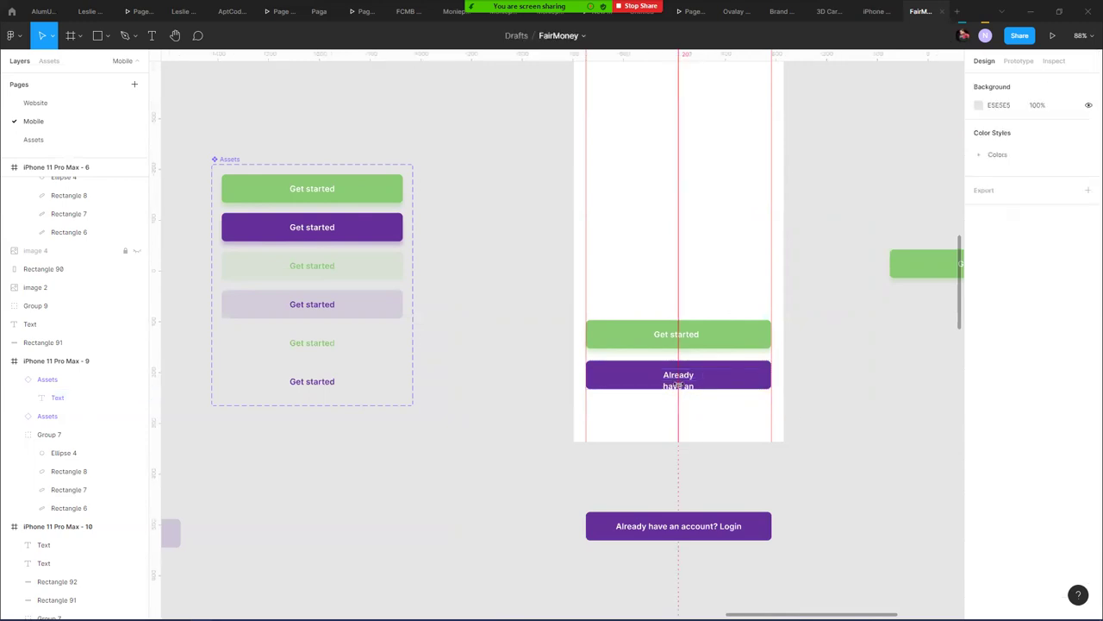
click(679, 379)
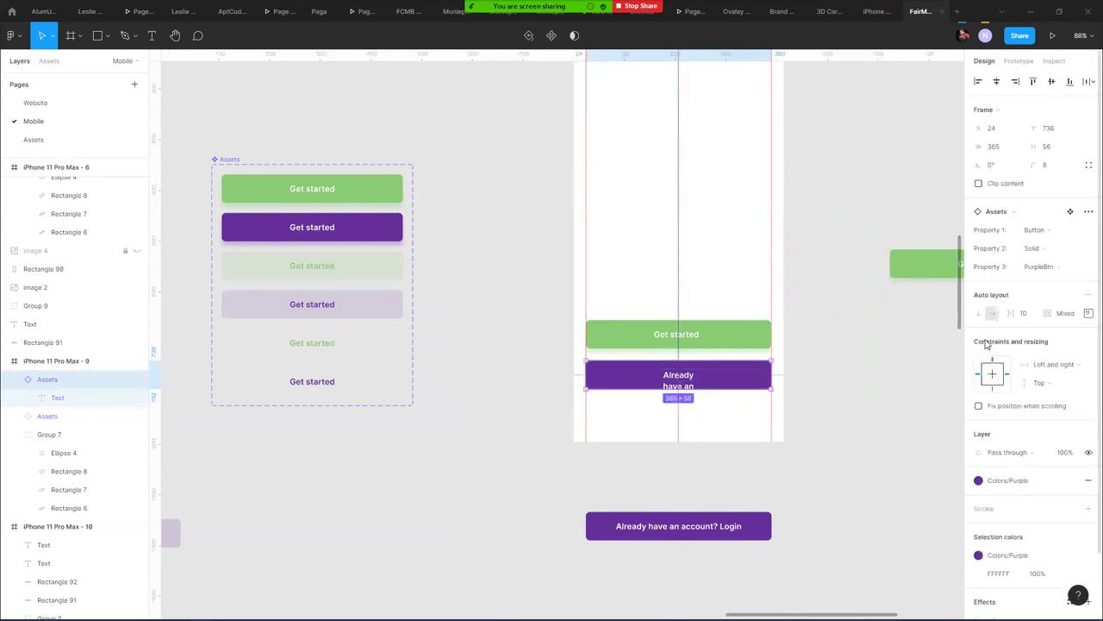
click(1088, 313)
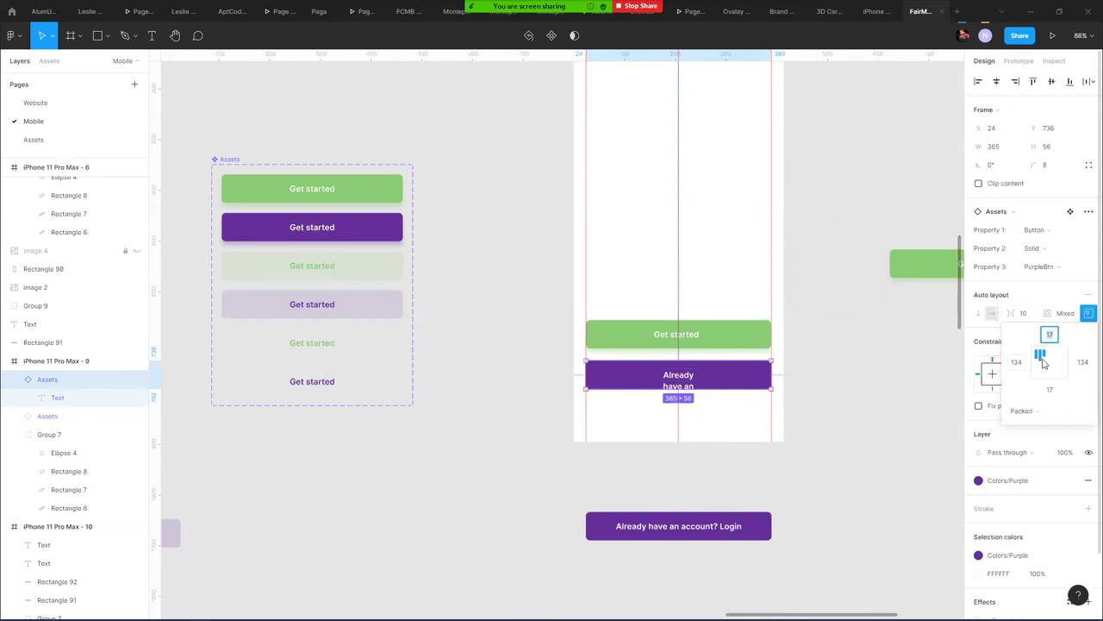
click(1050, 367)
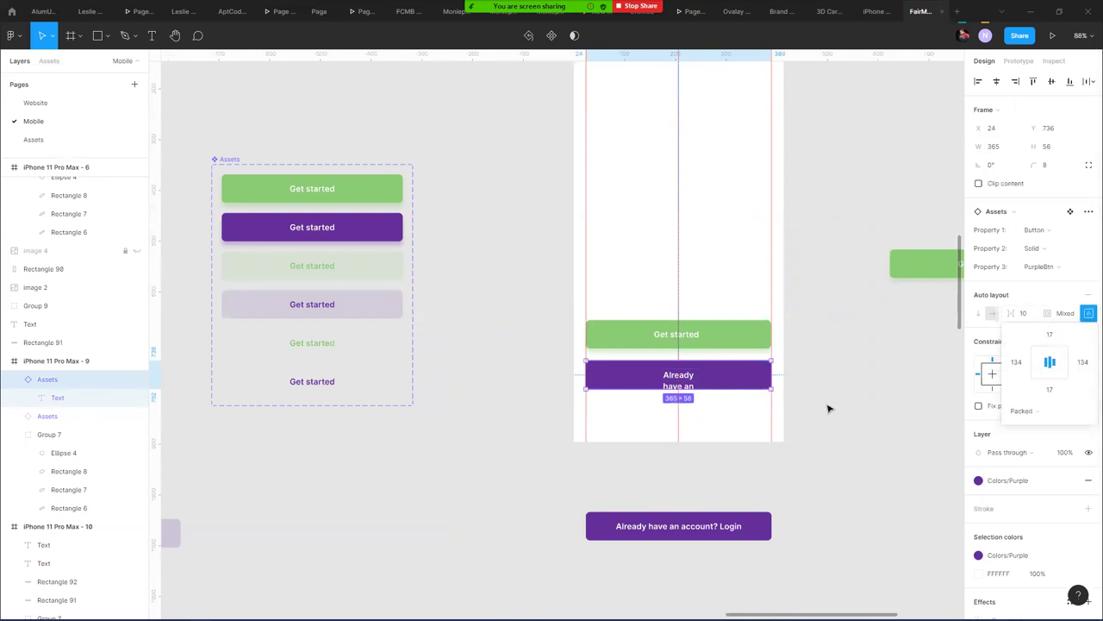
double_click(689, 377)
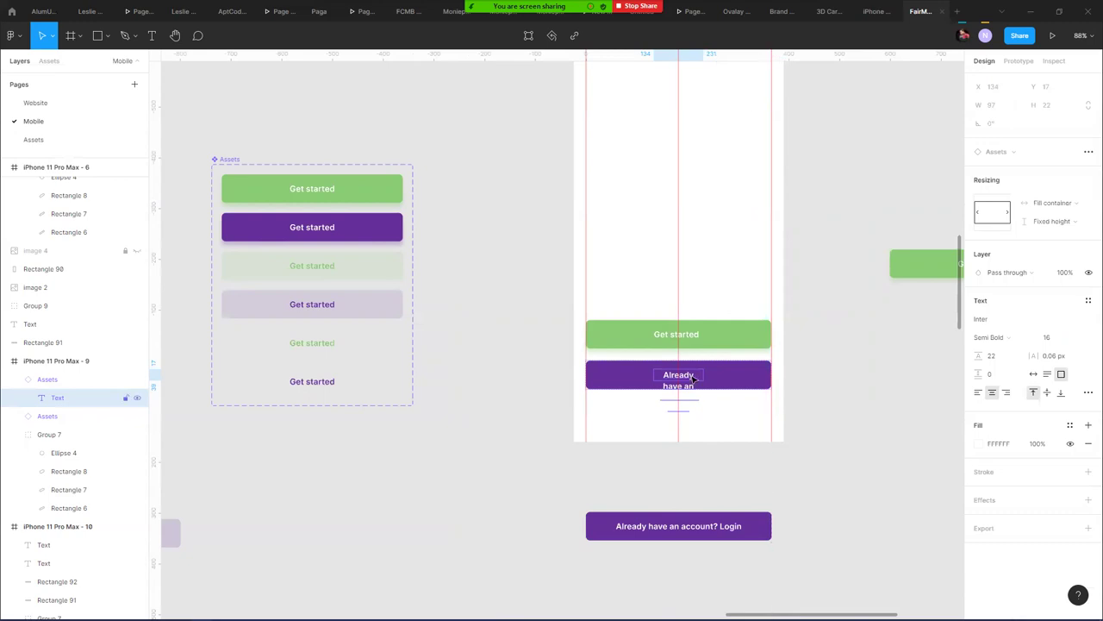
click(1034, 373)
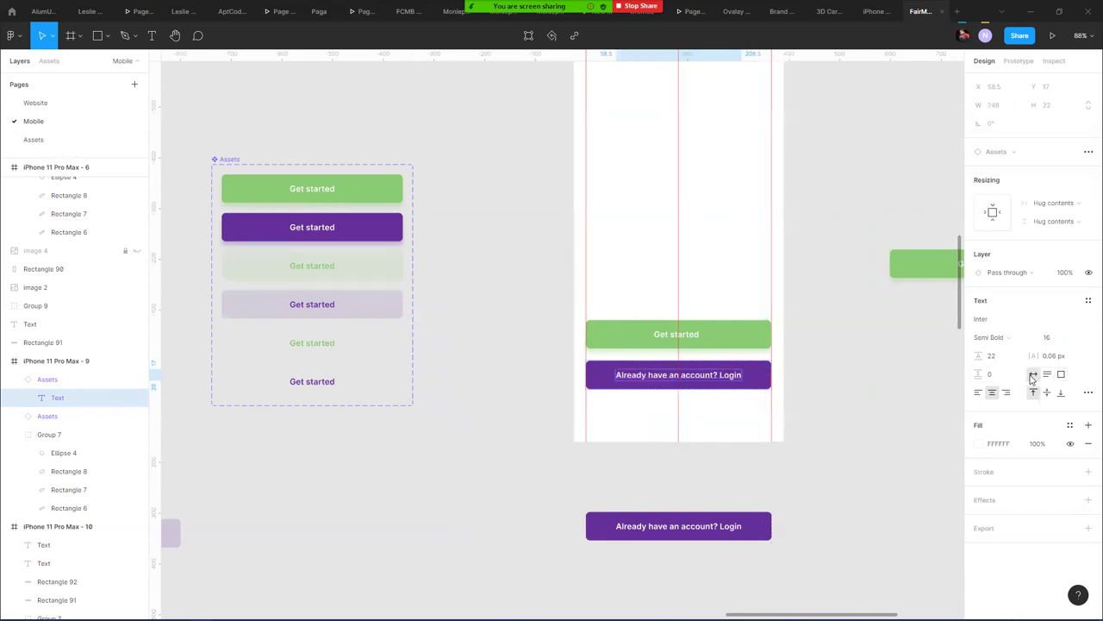
- Compare the purple Login button with the green Get started button component
click(838, 398)
click(729, 381)
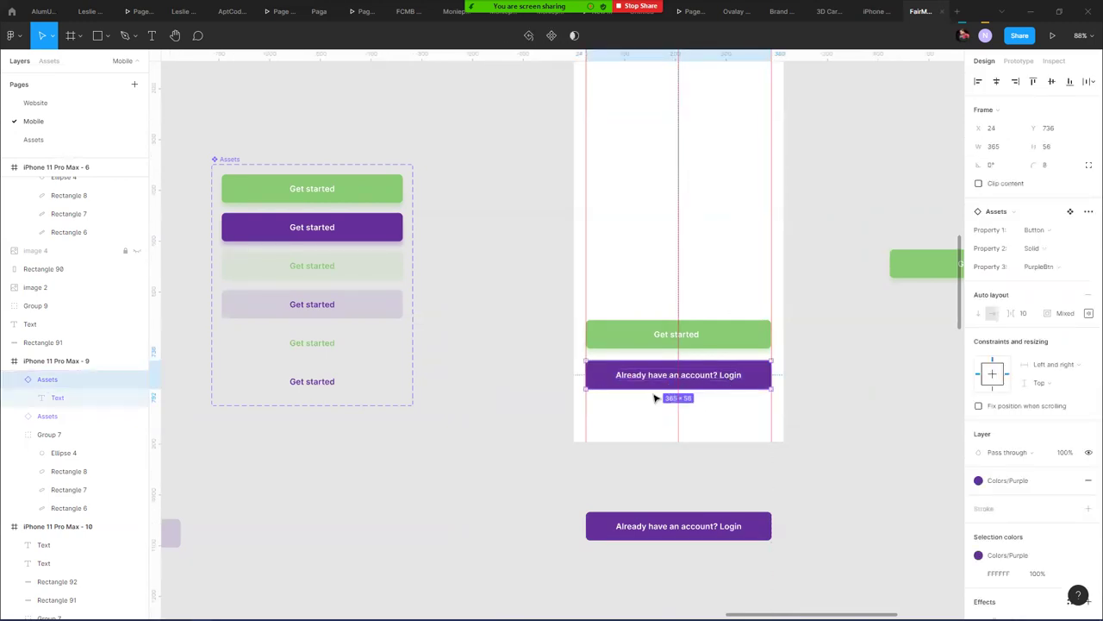
click(309, 191)
click(307, 189)
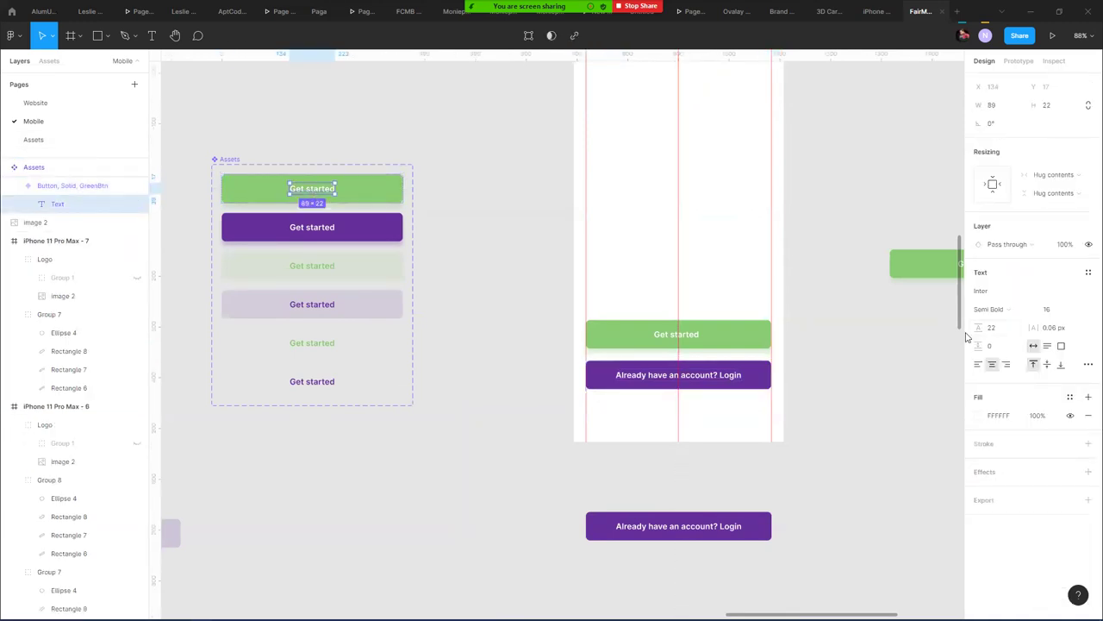
click(729, 387)
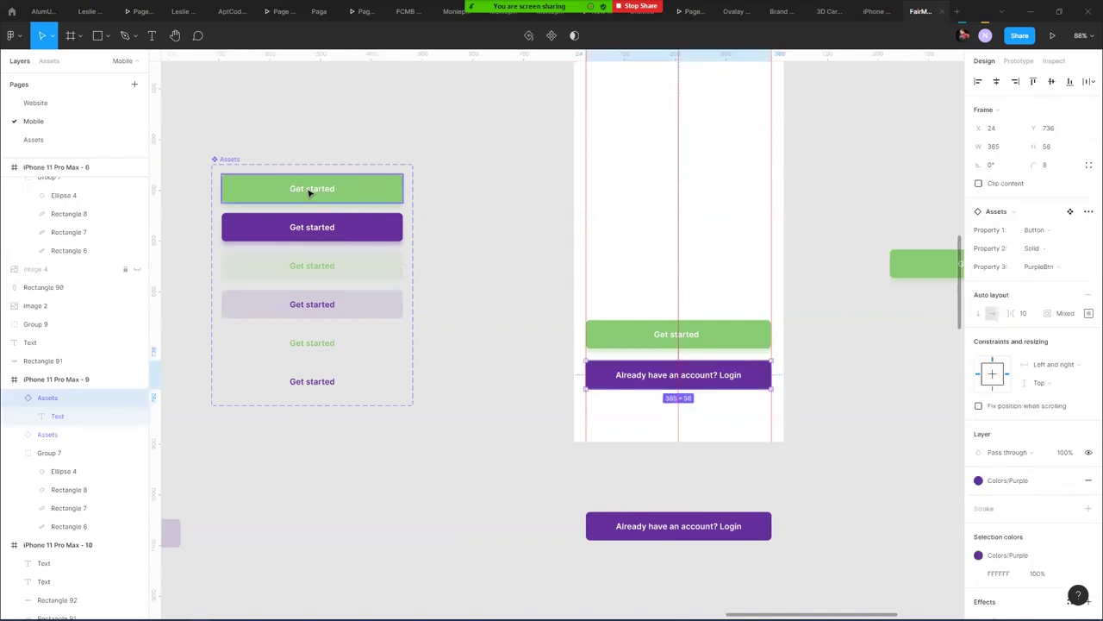
click(309, 191)
click(752, 378)
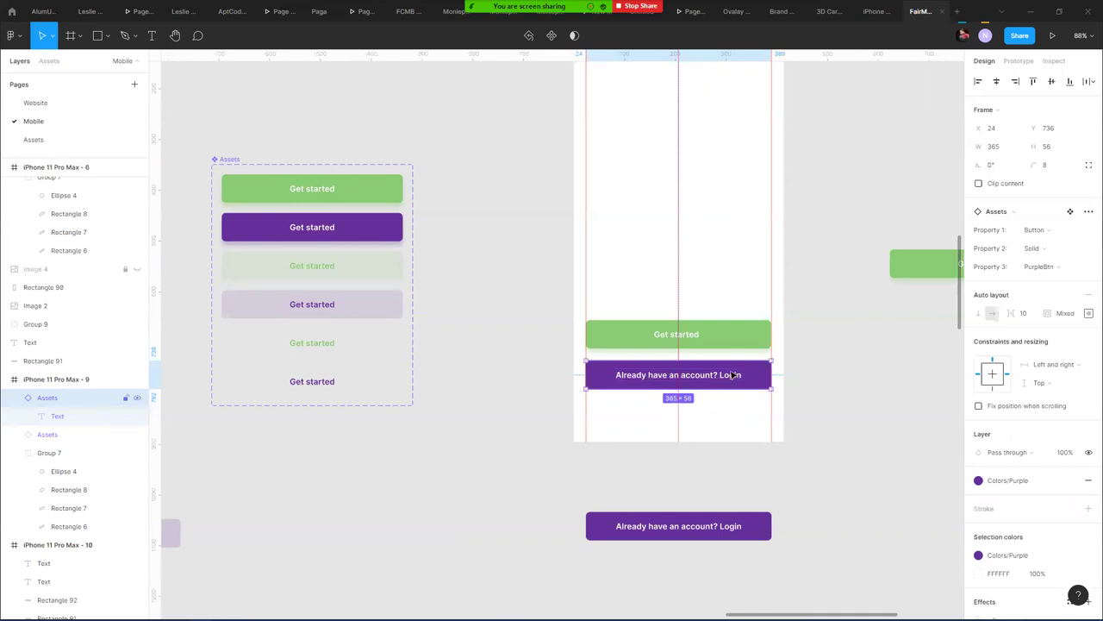
click(861, 409)
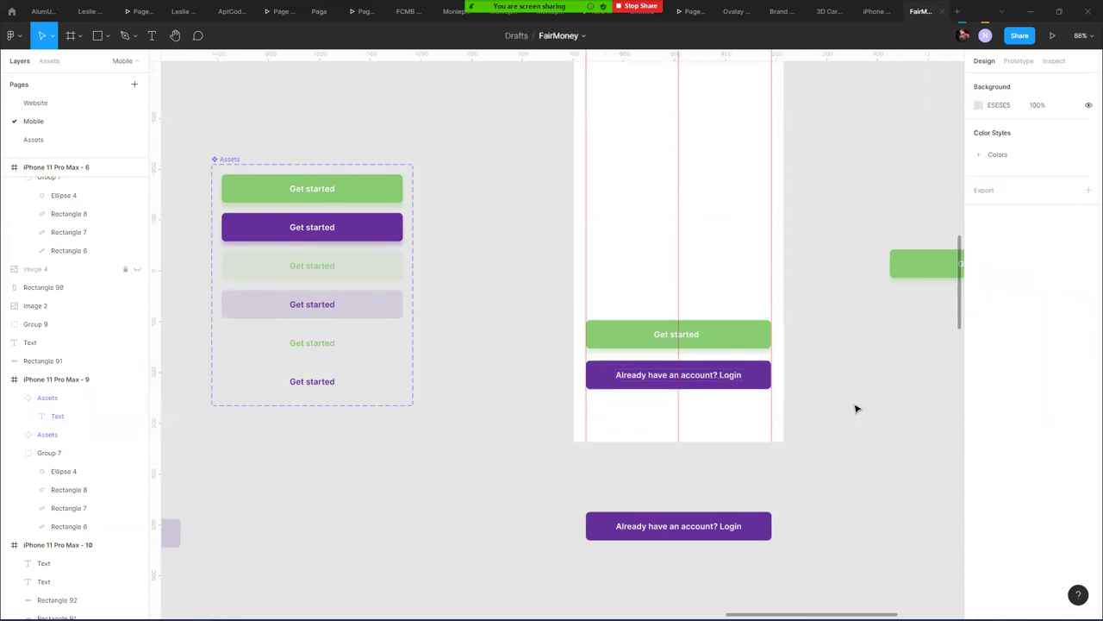
click(726, 372)
- Delete the duplicate Login button below the frame
click(690, 528)
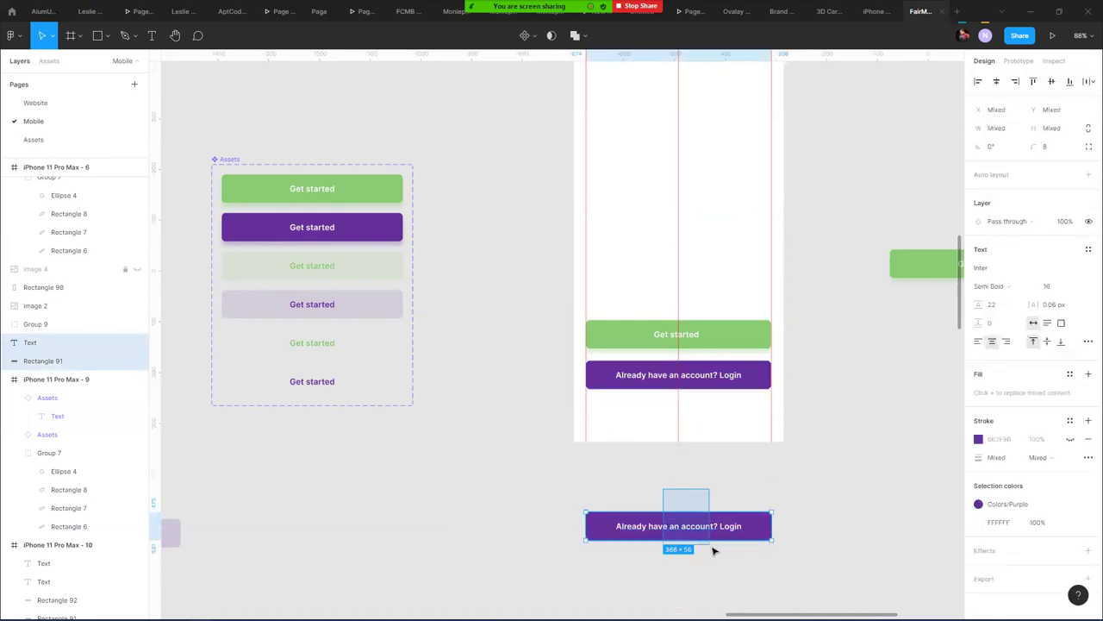
key(Delete)
scroll(726, 551, down, 5)
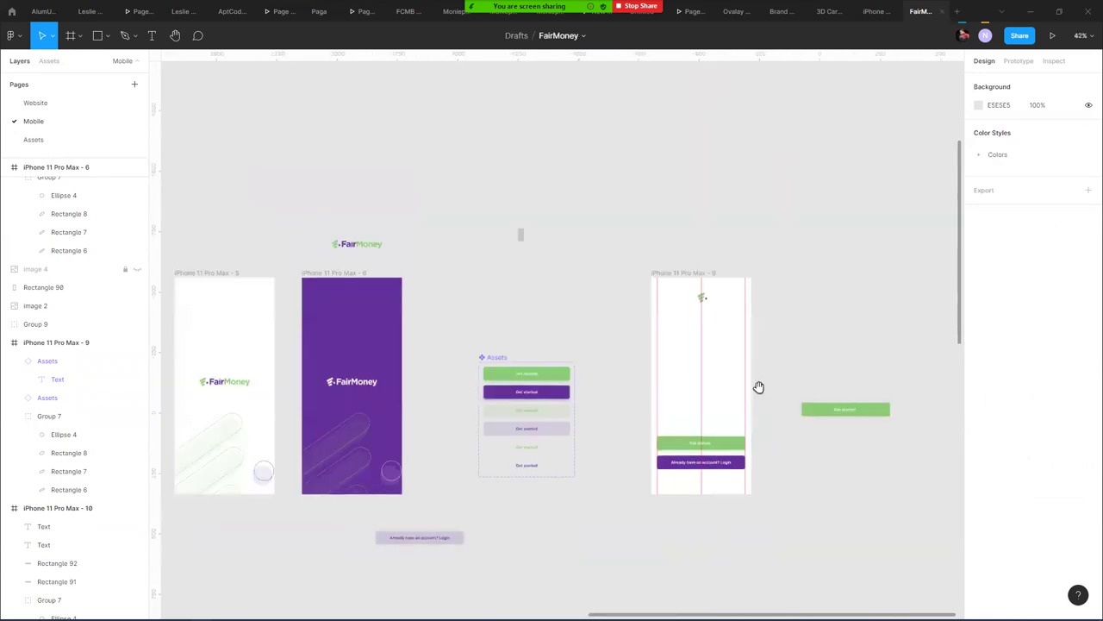
- Move the loose green Get started button lower on the canvas
scroll(759, 387, right, 3)
click(737, 342)
drag(737, 341, 631, 517)
click(455, 473)
click(680, 397)
- Draw a circle in the iPhone 11 Pro Max - 9 frame and centre it horizontally
click(107, 35)
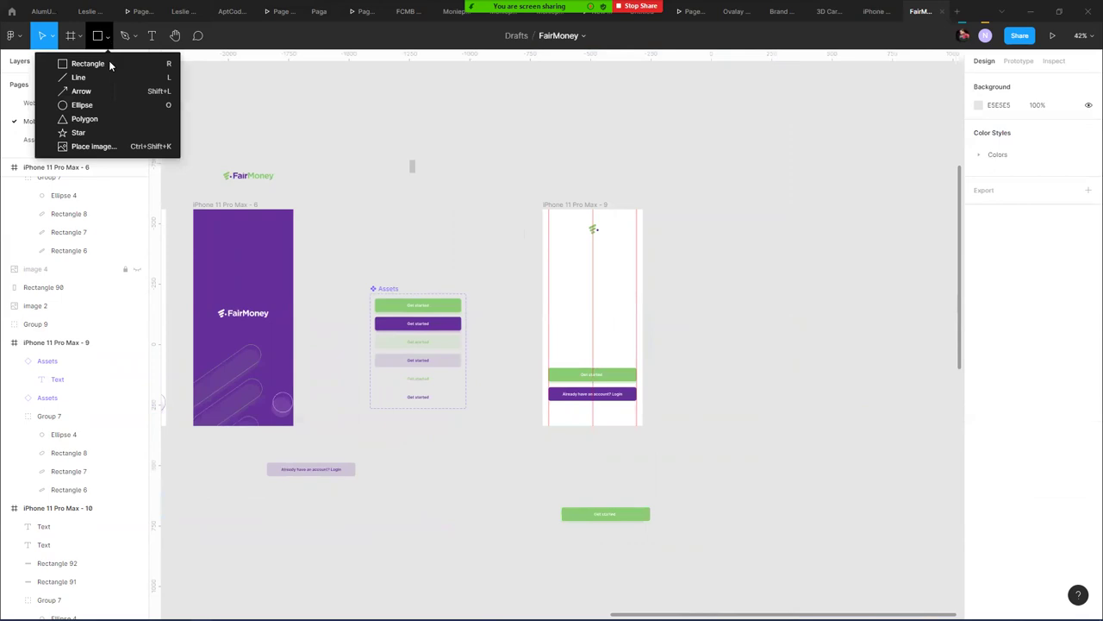
click(122, 105)
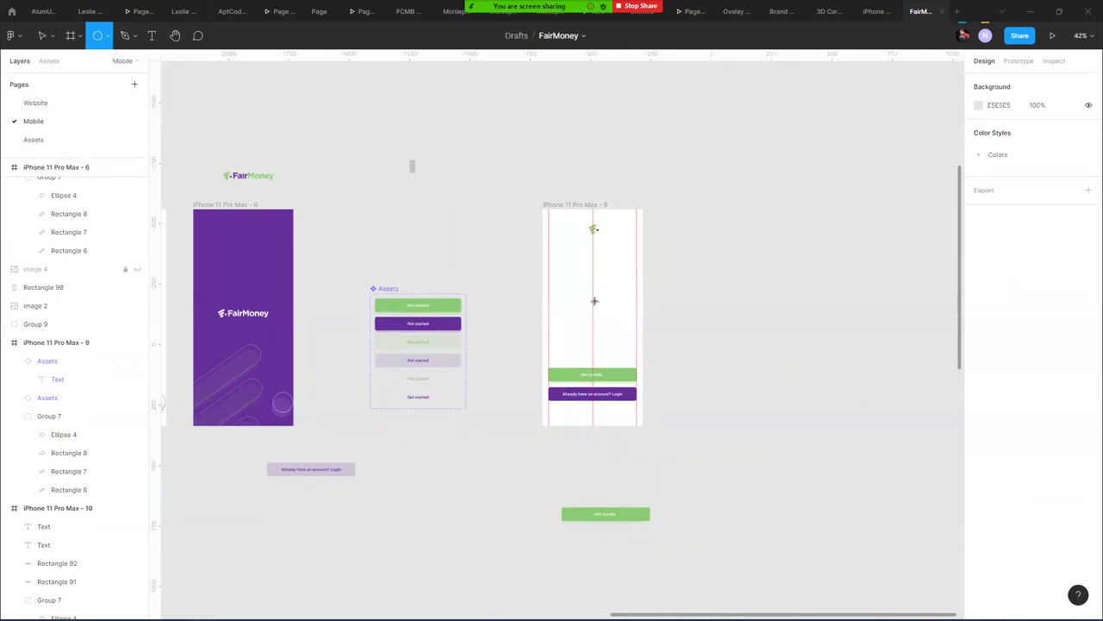
mouse_move(594, 298)
mouse_down()
mouse_move(624, 337)
mouse_move(628, 329)
mouse_up()
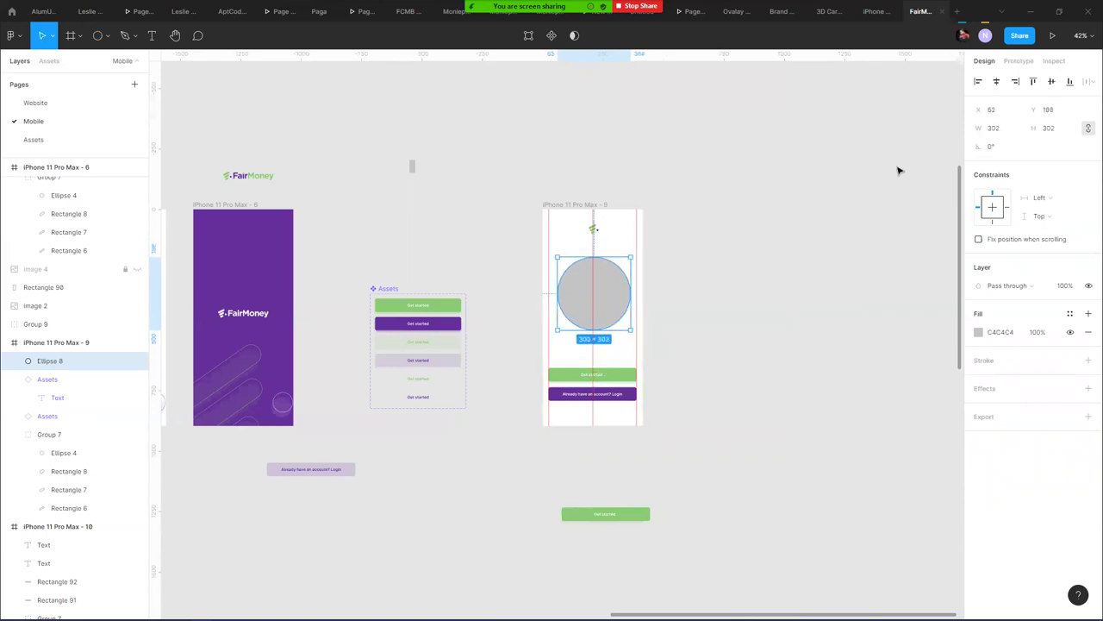
click(996, 83)
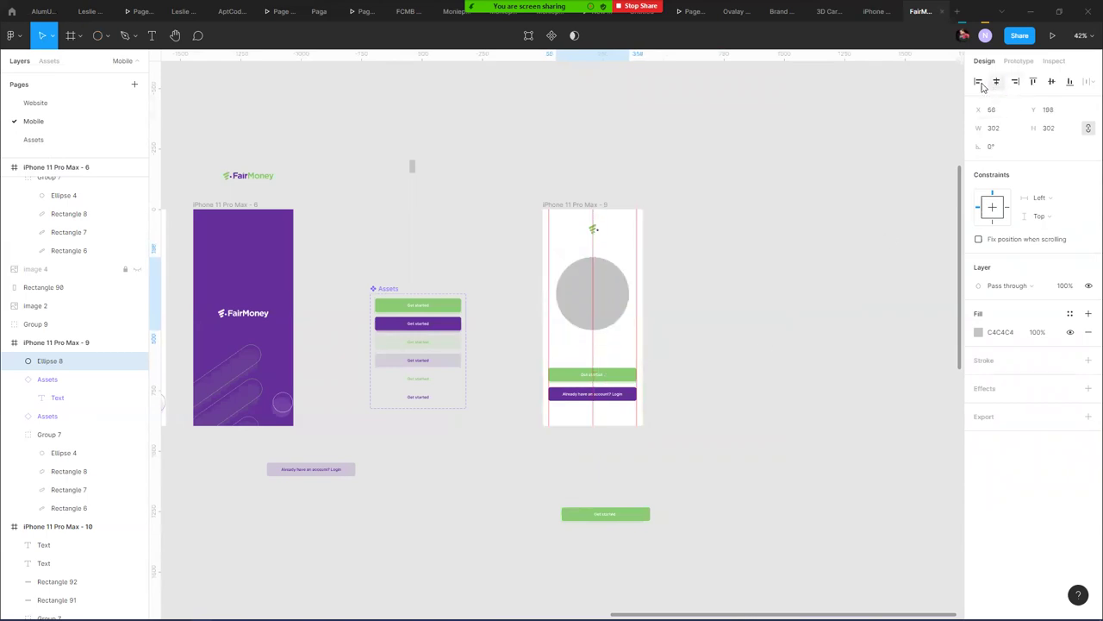
scroll(617, 255, up, 5)
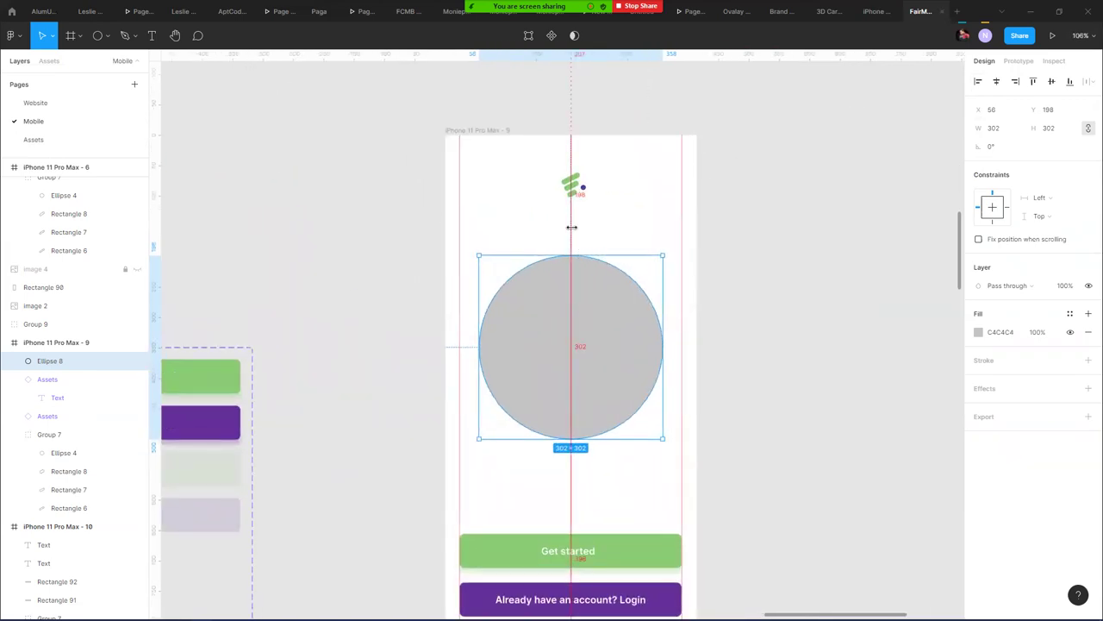
key(alt+Tab)
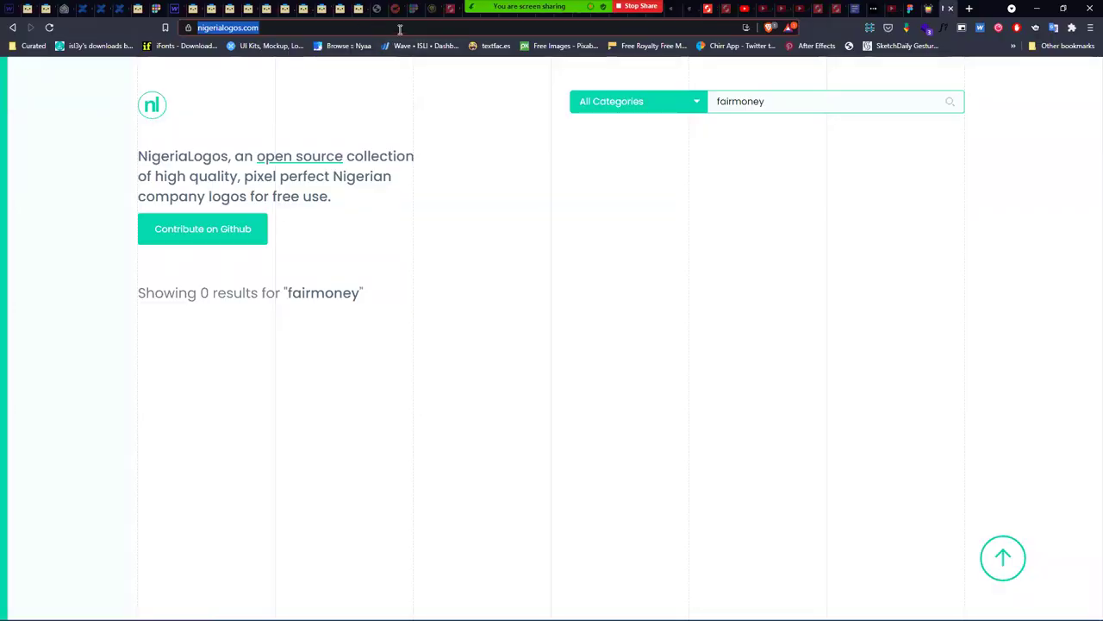
- Search DuckDuckGo for 'undraw'
text(undra)
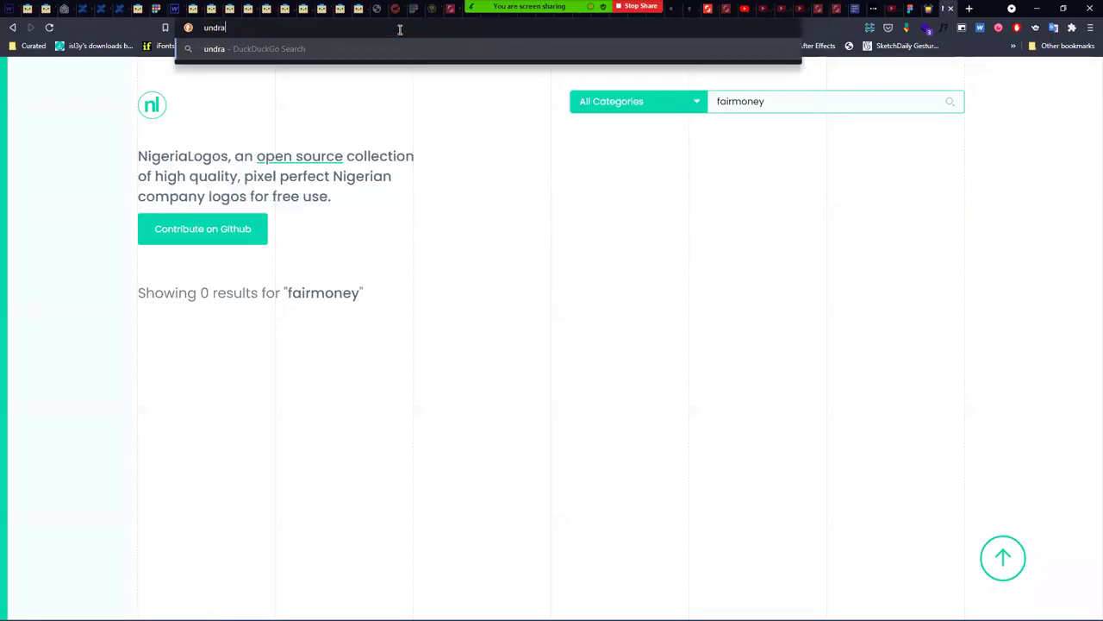
text(w.)
key(BackSpace)
key(Return)
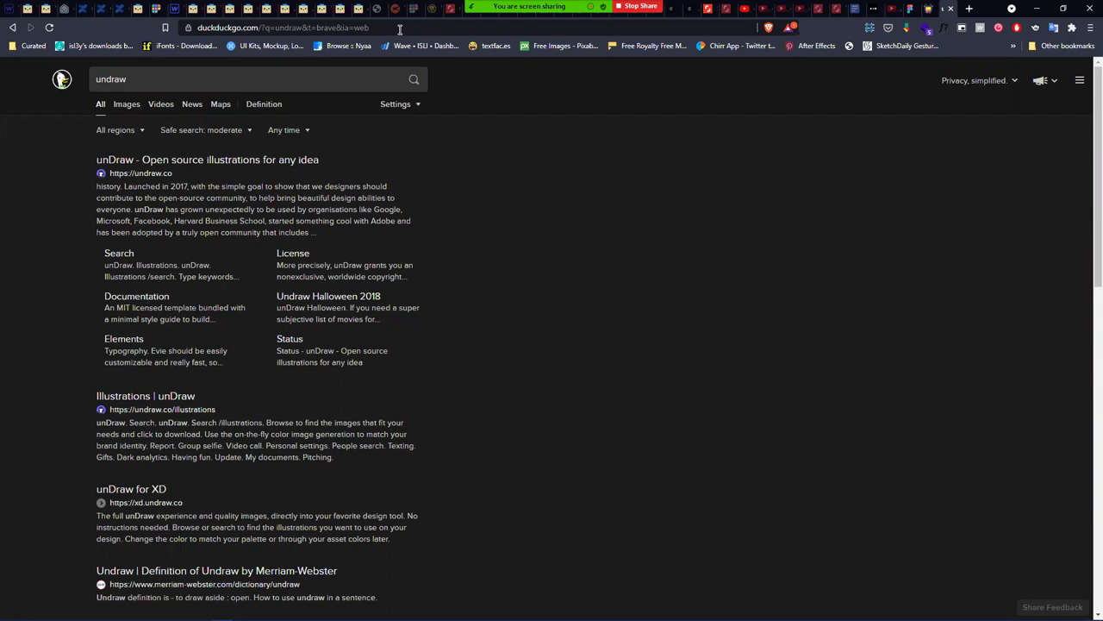
- Type 'humaaans' into the address bar, then return to the FairMoney Figma file
key(alt+Tab)
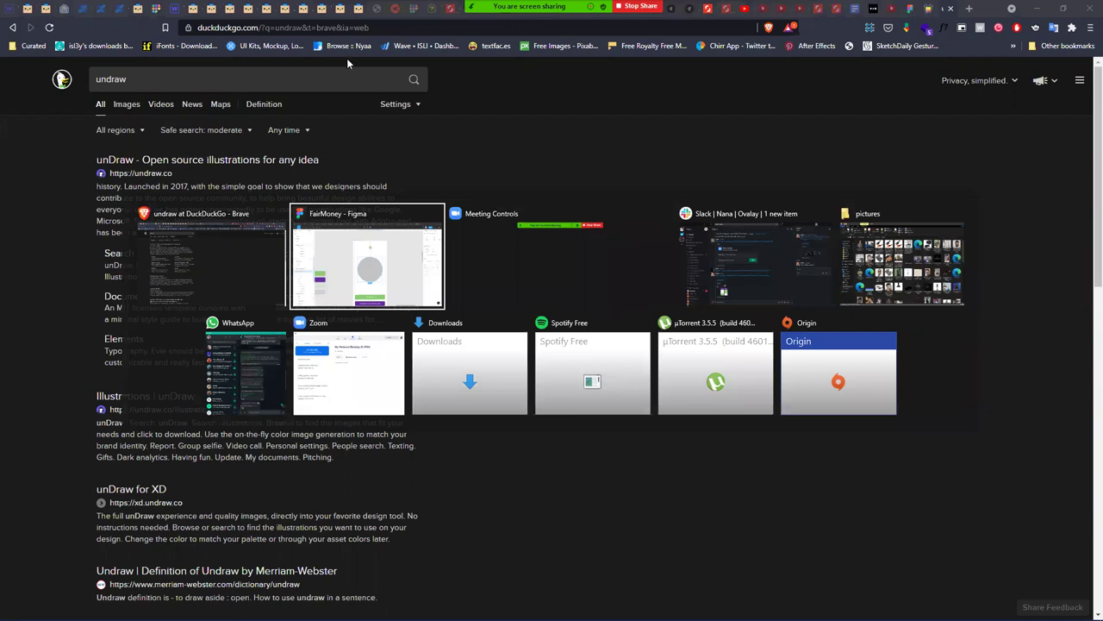
key(Escape)
click(346, 28)
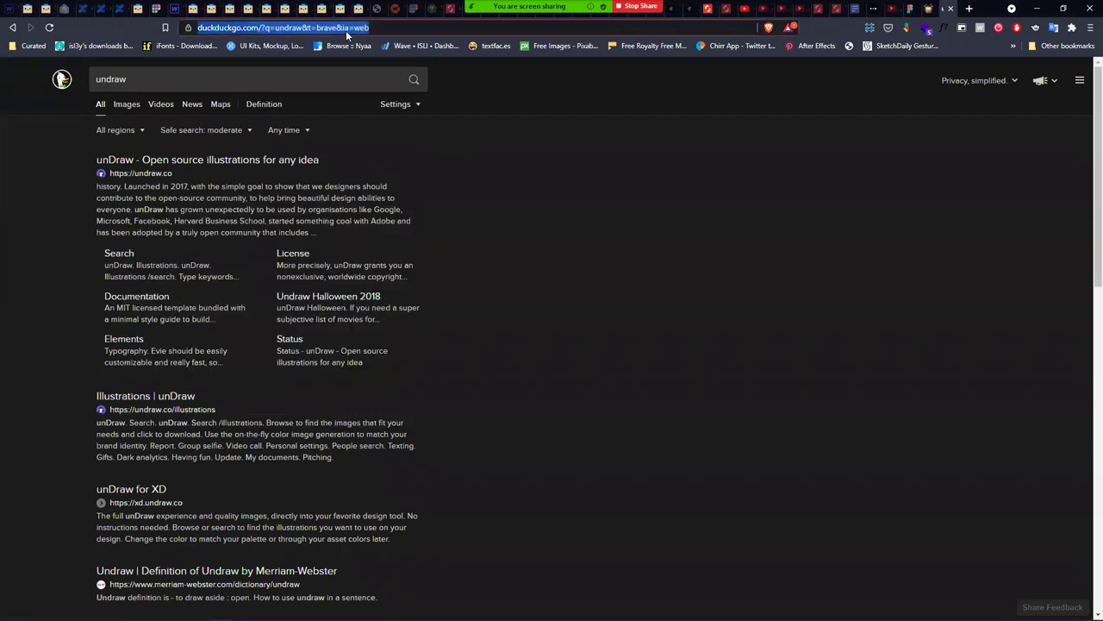
text(humann)
key(BackSpace)
key(BackSpace)
text(aans)
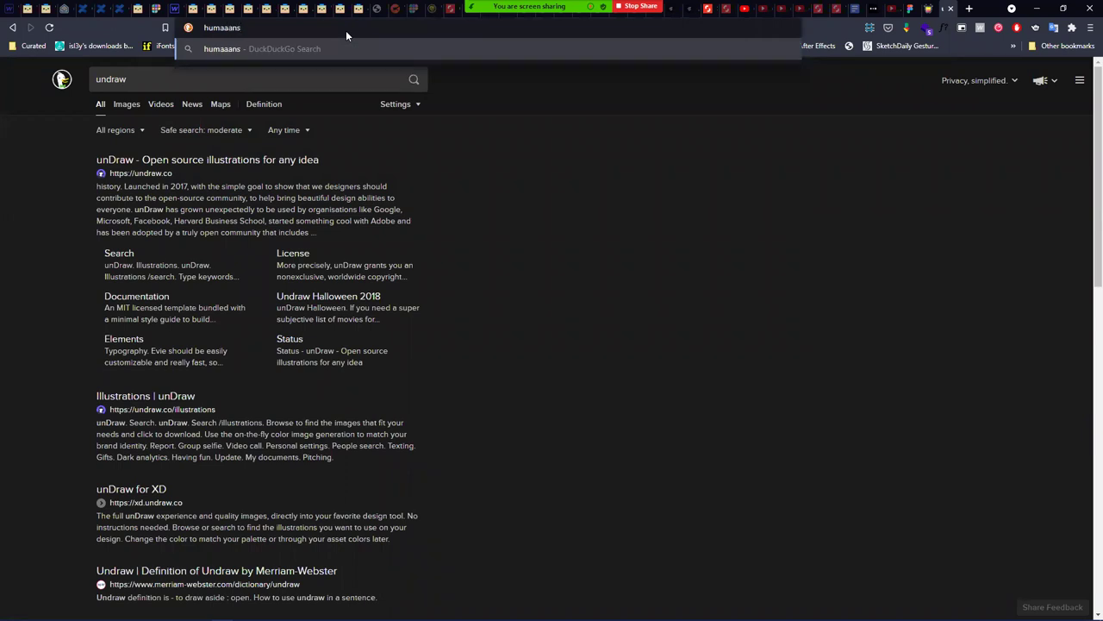
key(alt+Tab)
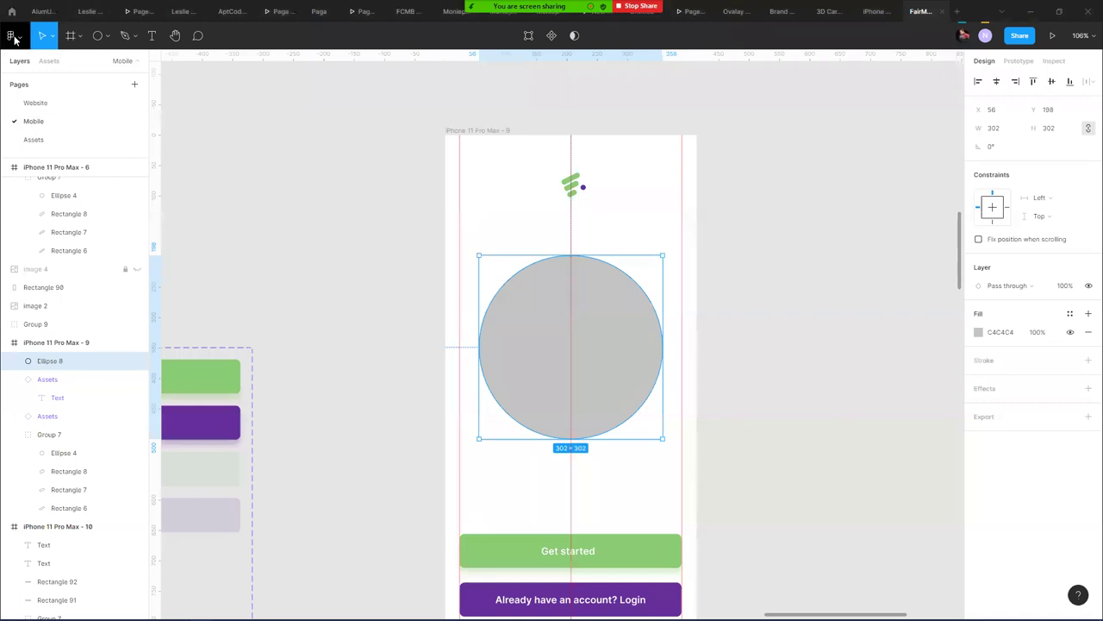
- Browse Figma's Plugins menu and close it without running a plugin
click(12, 36)
mouse_move(43, 195)
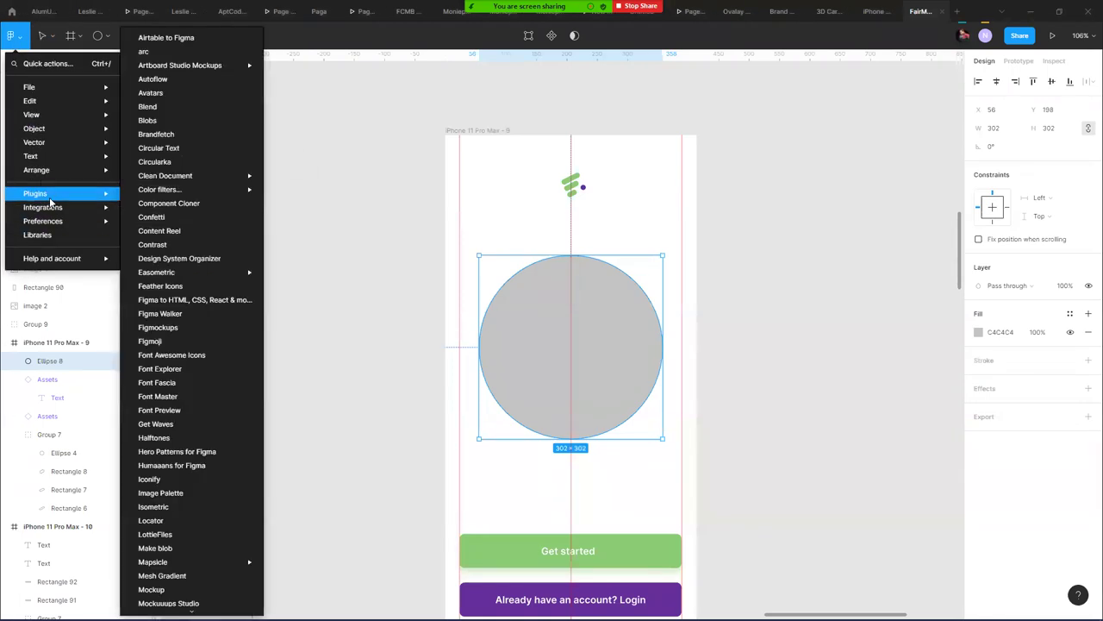
click(187, 467)
- Back in the browser, select the word undraw in the results page search box
key(alt+Tab)
click(129, 78)
double_click(127, 78)
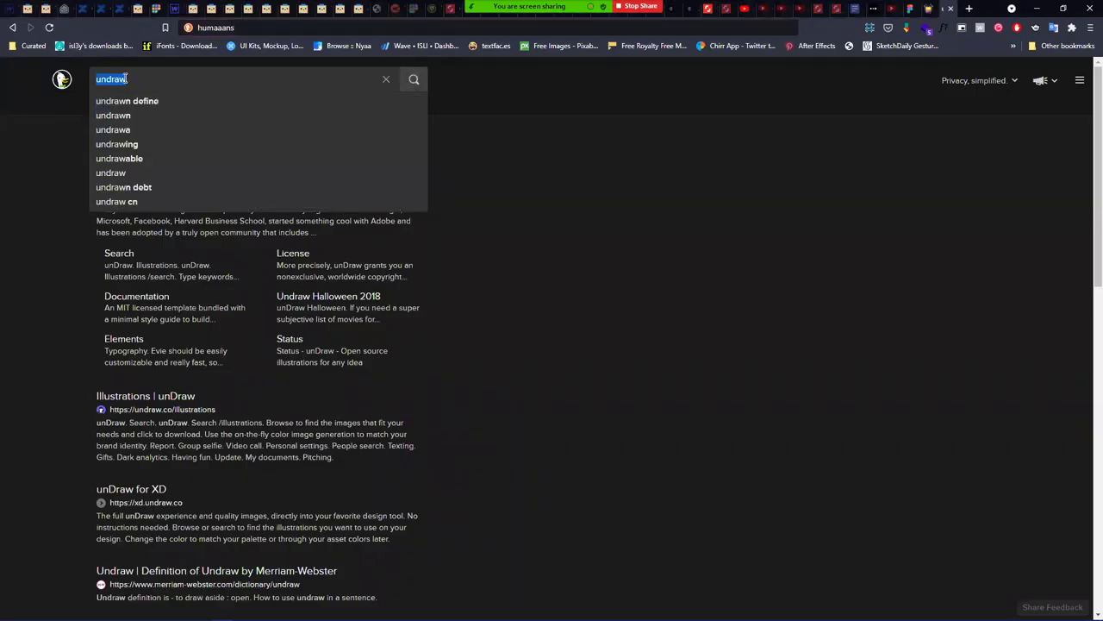
- Refine the DuckDuckGo search until it reads 'free illustrations sites'
text(Free)
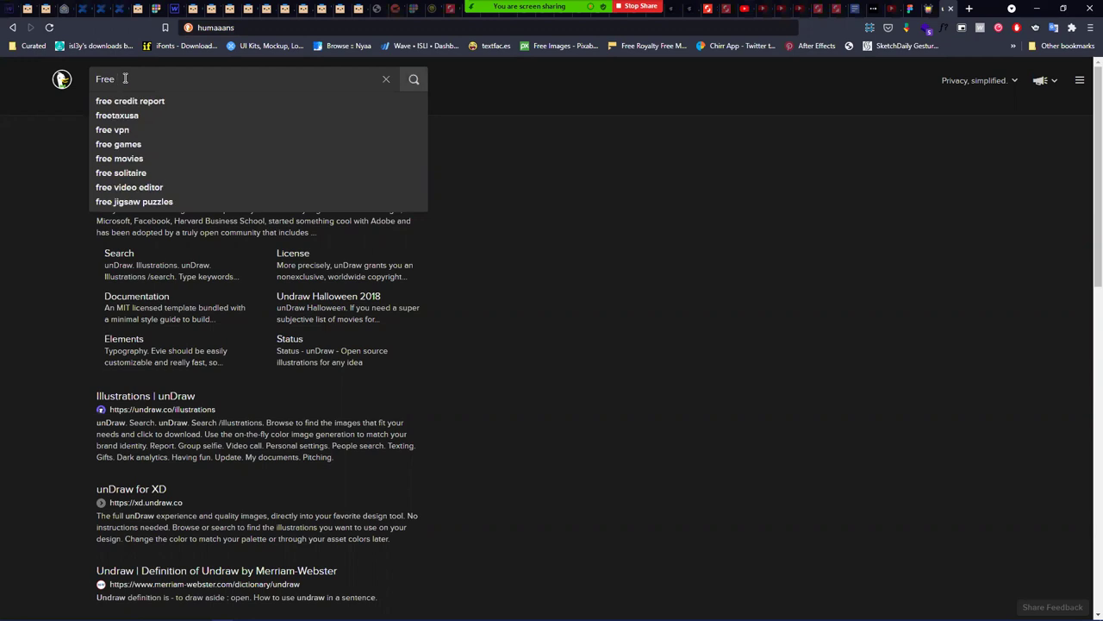
text( illustrations)
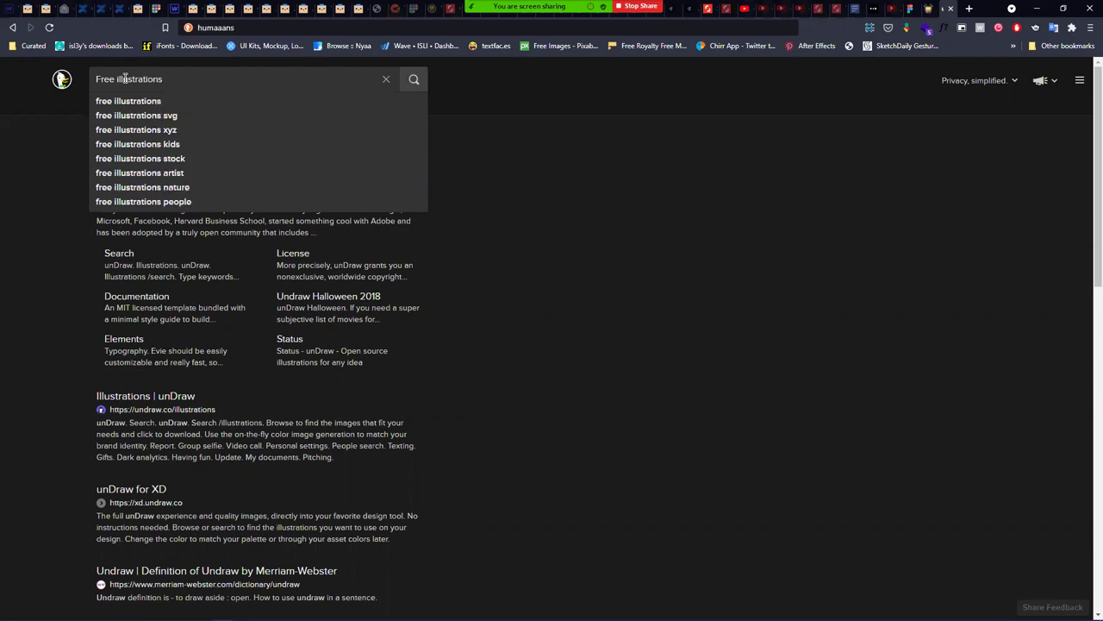
key(Return)
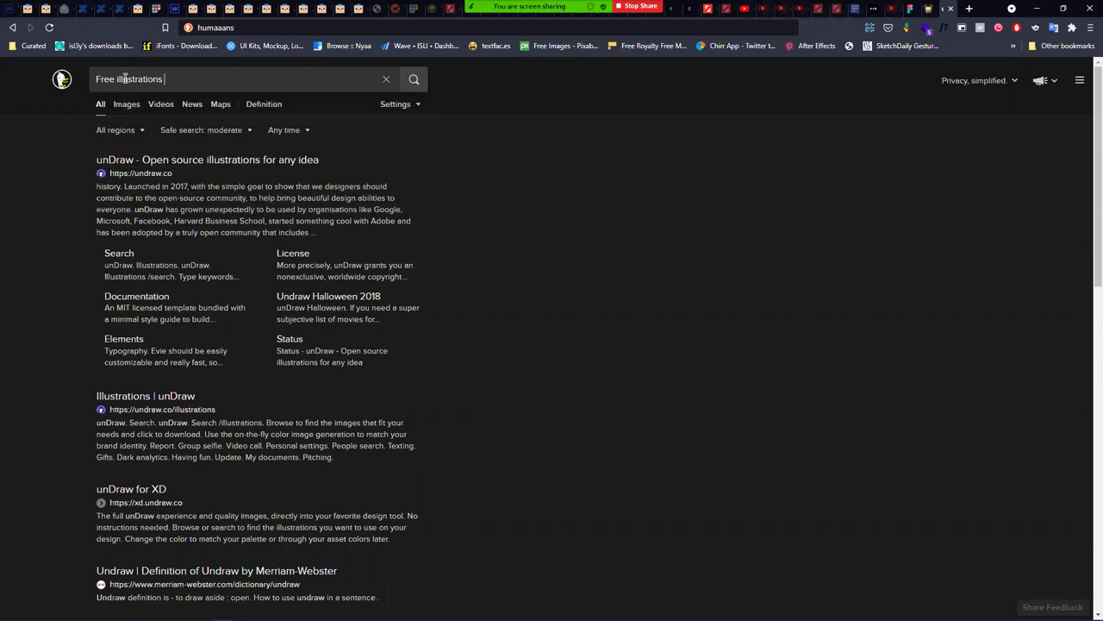
text(for UI)
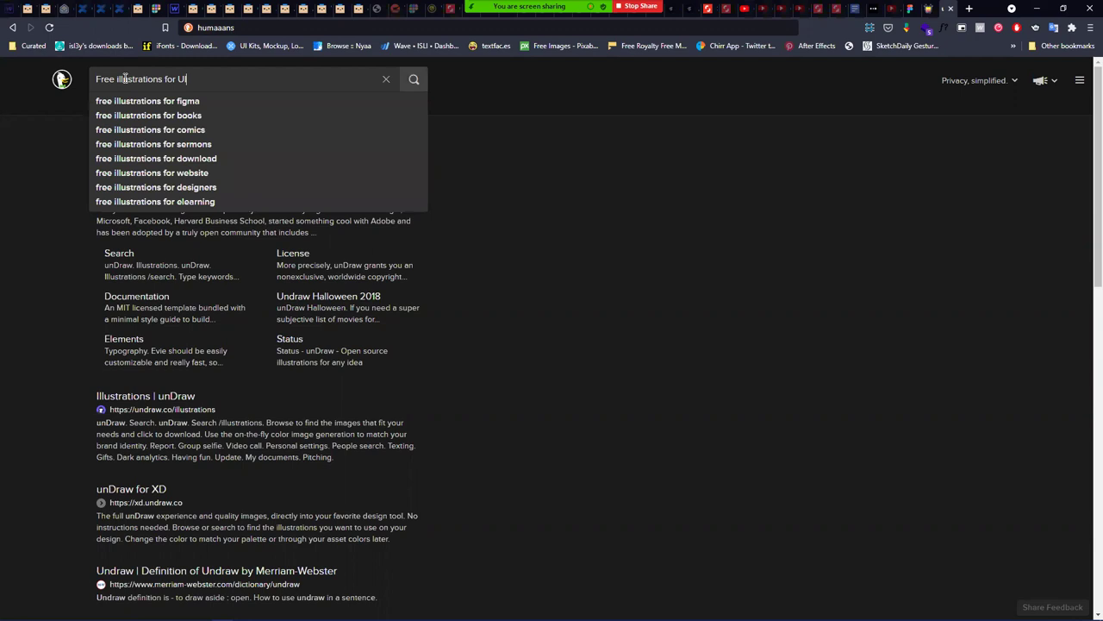
key(Down)
key(Down)
key(Return)
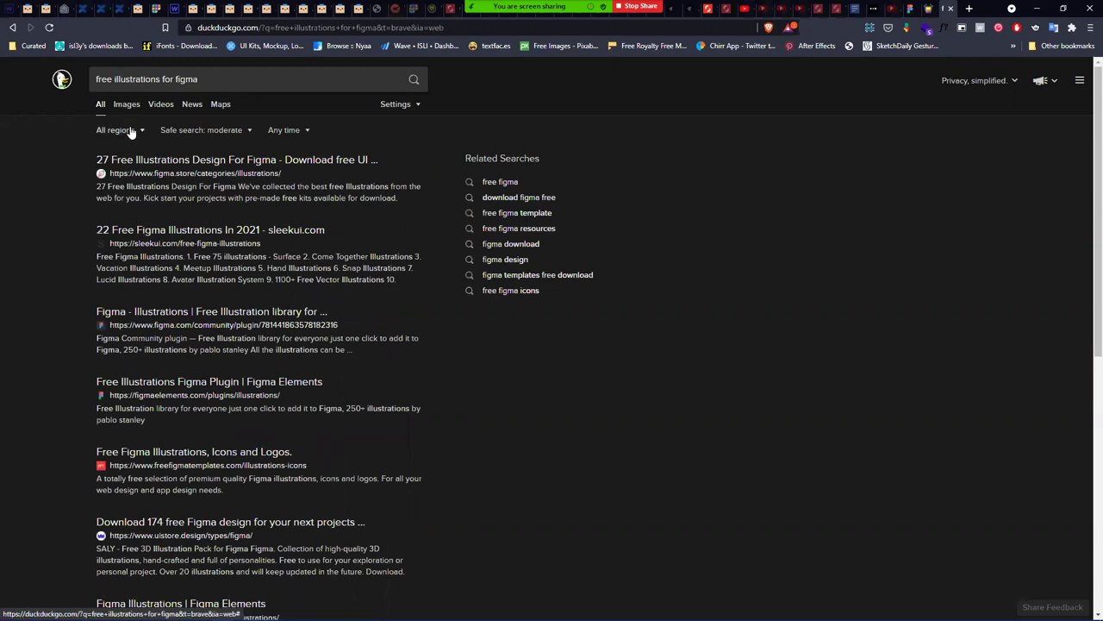
click(161, 81)
text(st )
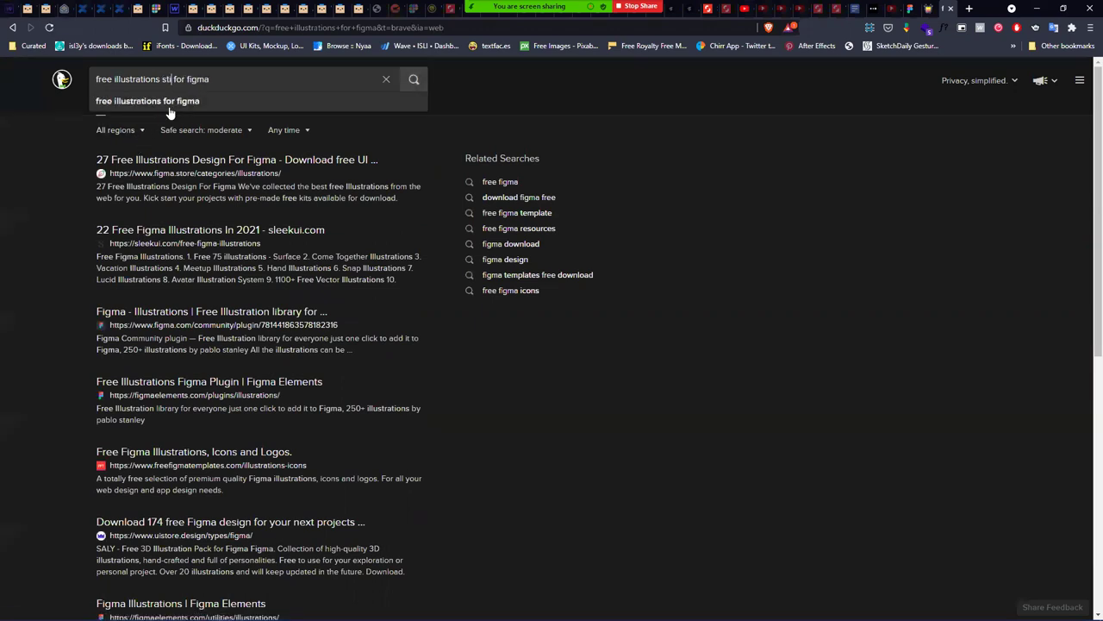
text(tes)
key(Return)
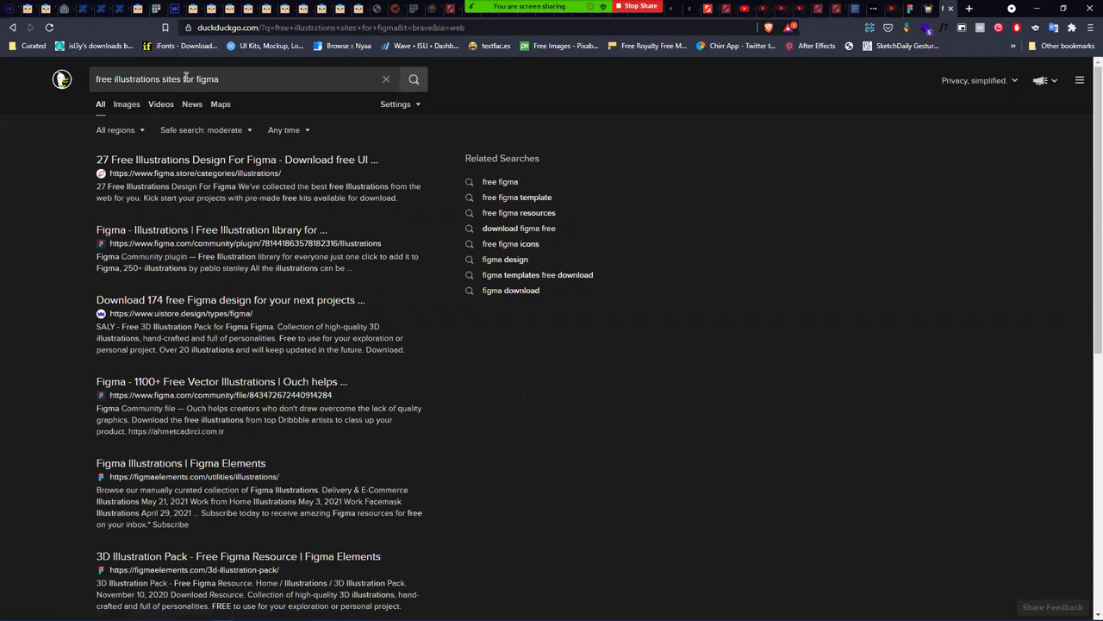
drag(181, 78, 263, 31)
key(BackSpace)
key(Return)
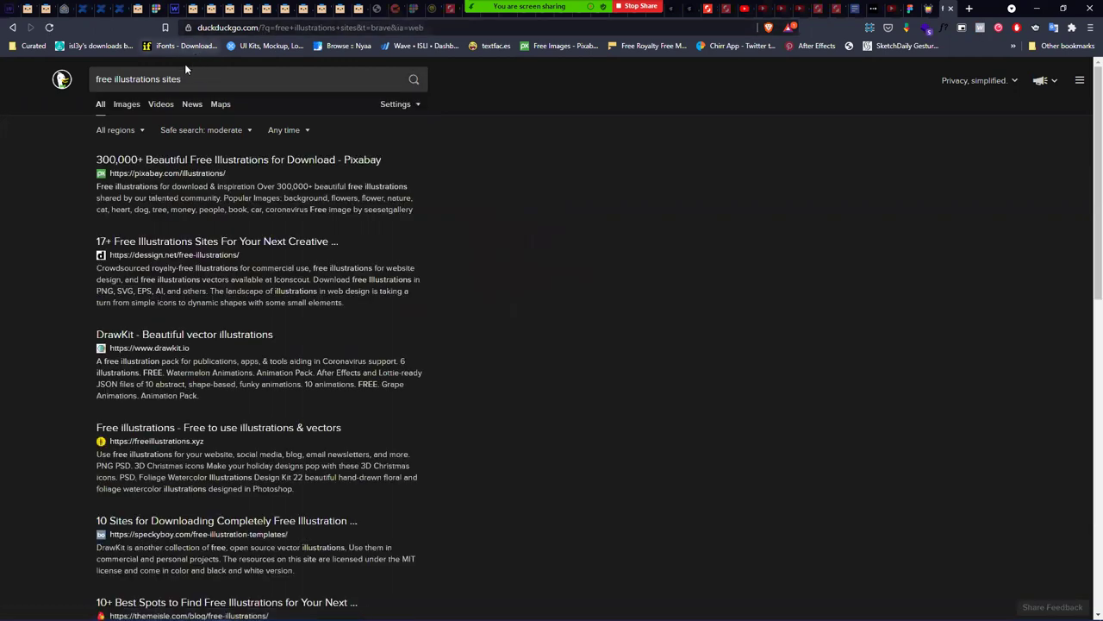
- Open the Pixabay and freeillustrations.xyz results in new tabs
right_click(187, 161)
click(241, 167)
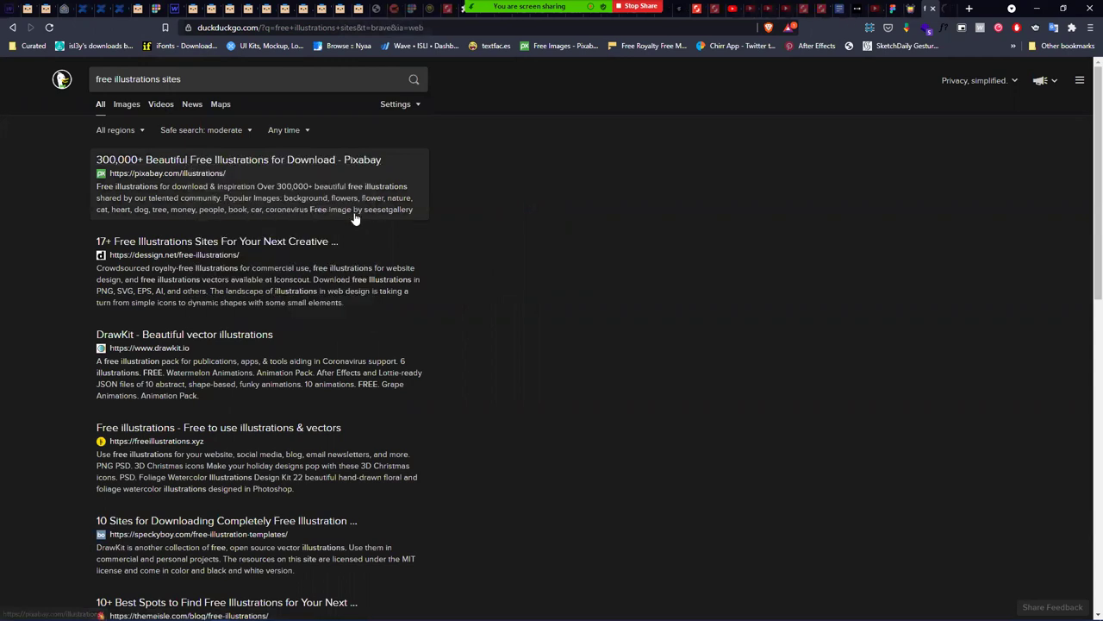
right_click(300, 428)
click(379, 430)
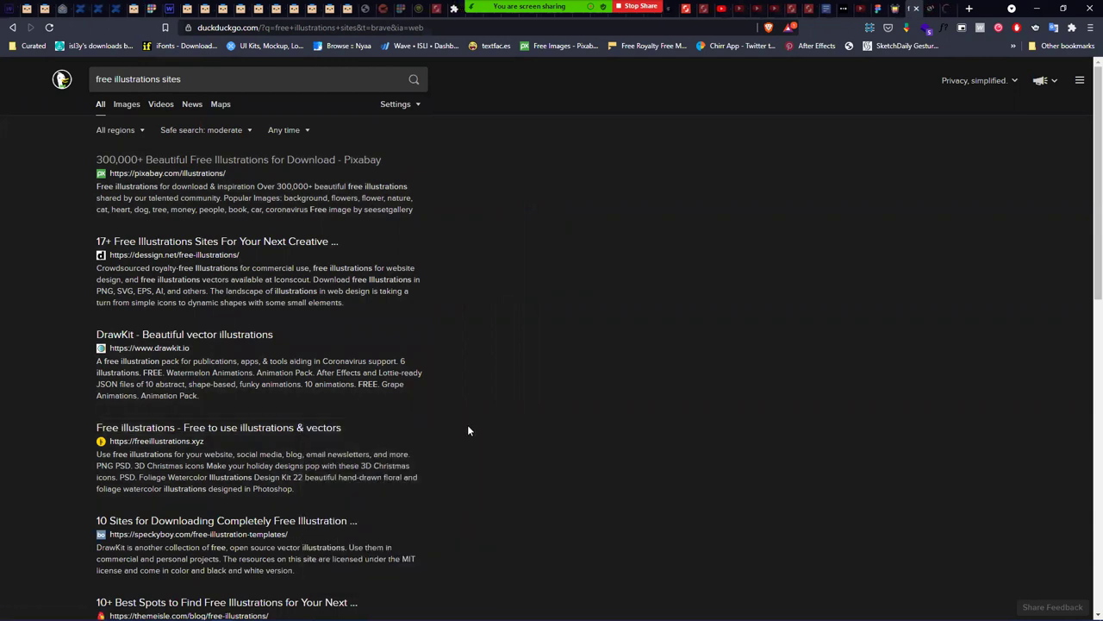
scroll(468, 429, down, 3)
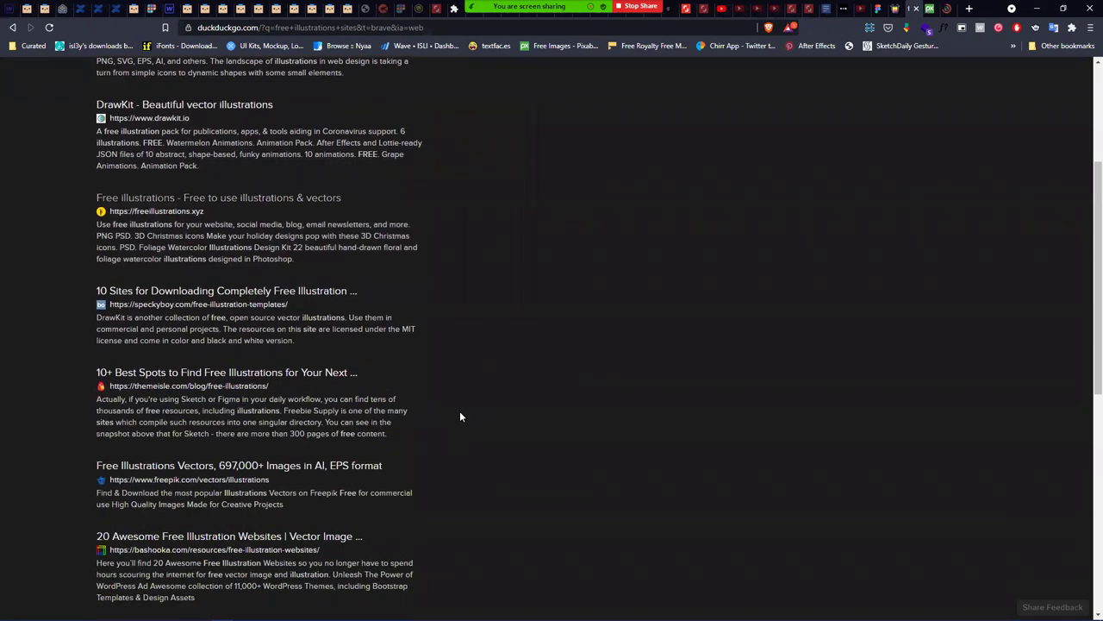
- Clear the selection on the Figma canvas and return to the search results
key(alt+Tab)
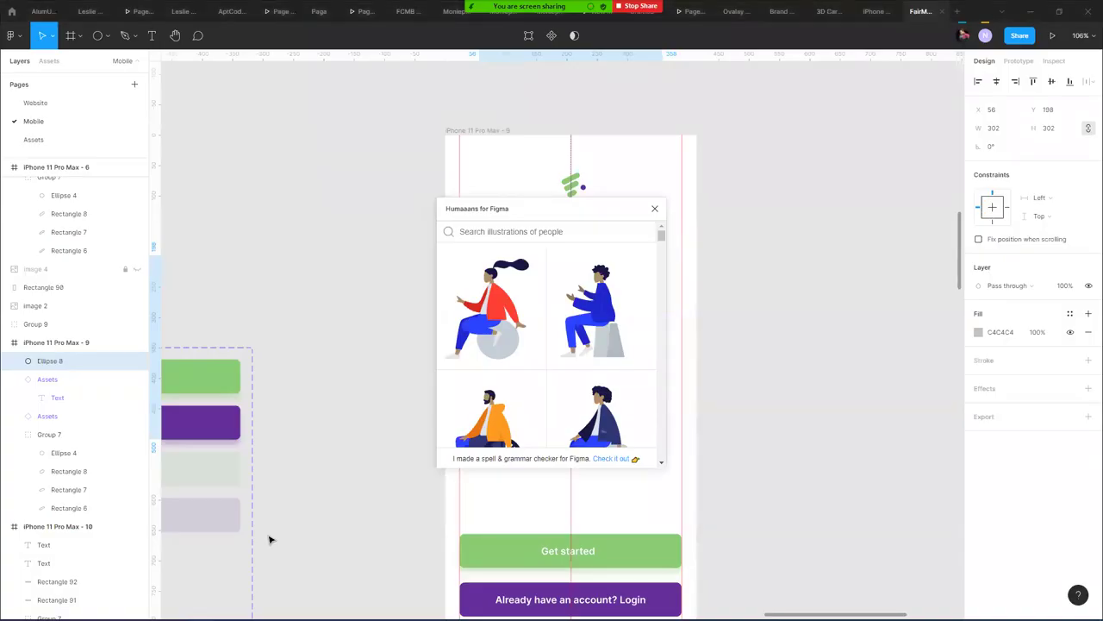
click(270, 539)
key(alt+Tab)
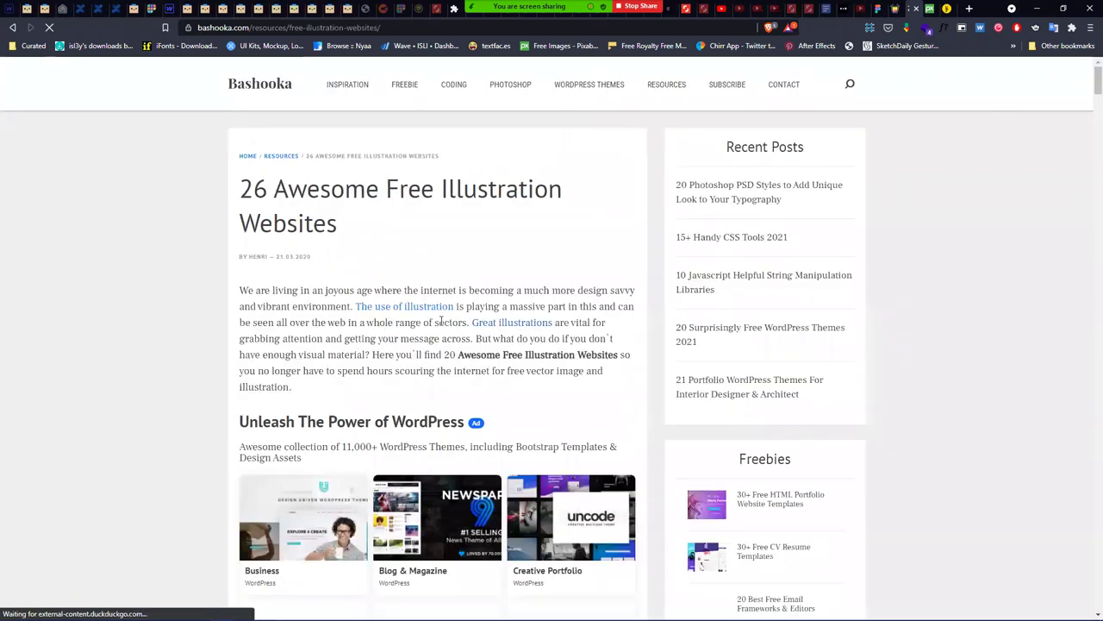
- Open the Ouch illustration site from the Bashooka article in a new tab
scroll(375, 271, down, 5)
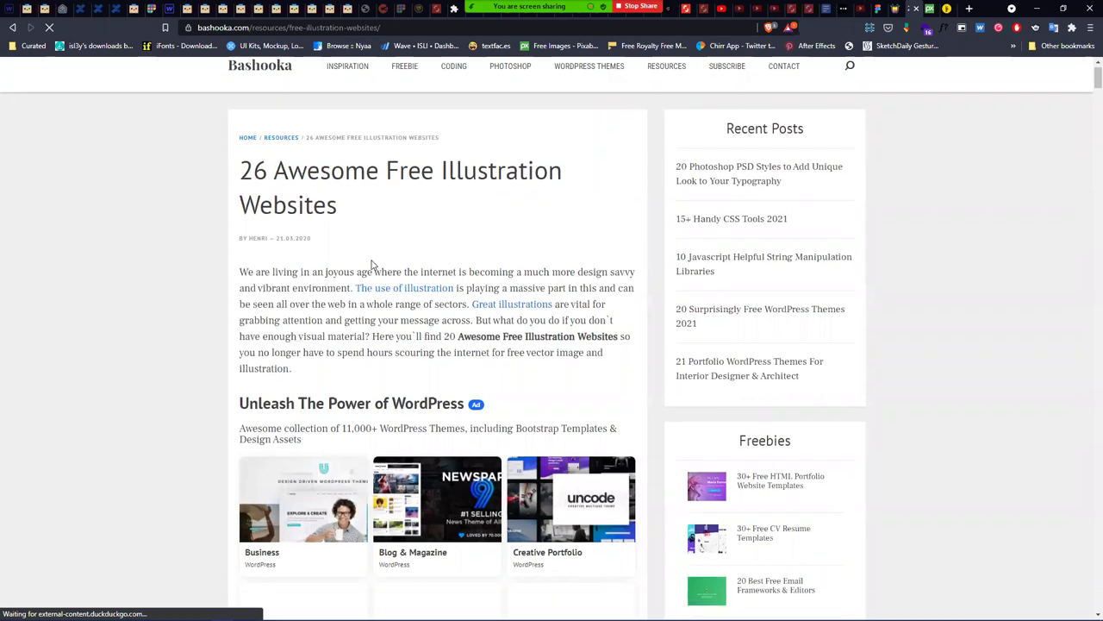
scroll(373, 263, down, 4)
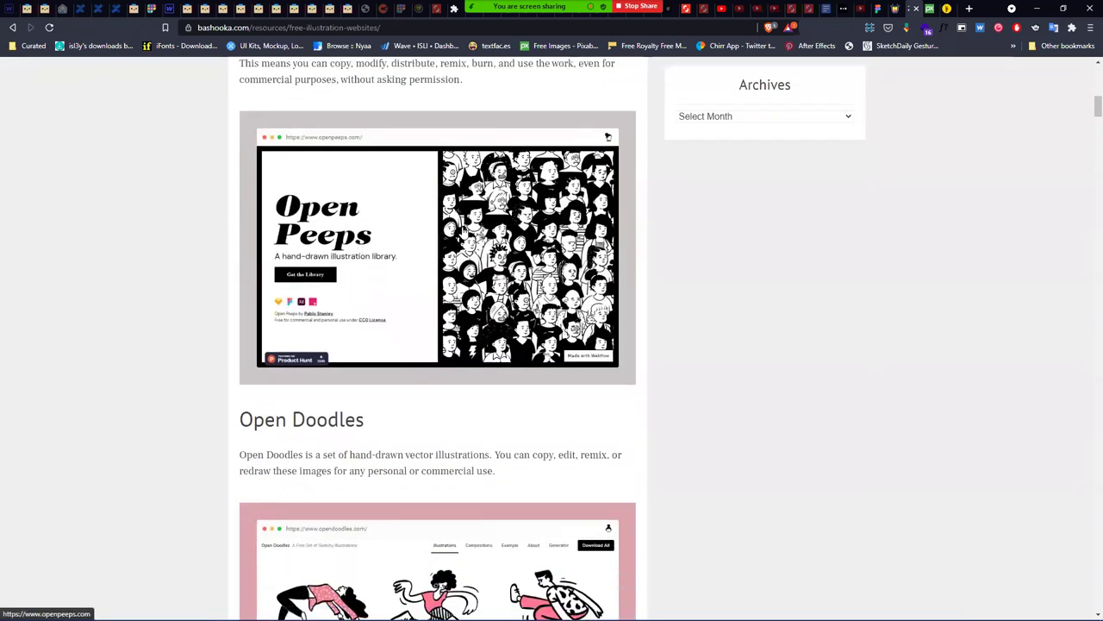
scroll(697, 273, down, 5)
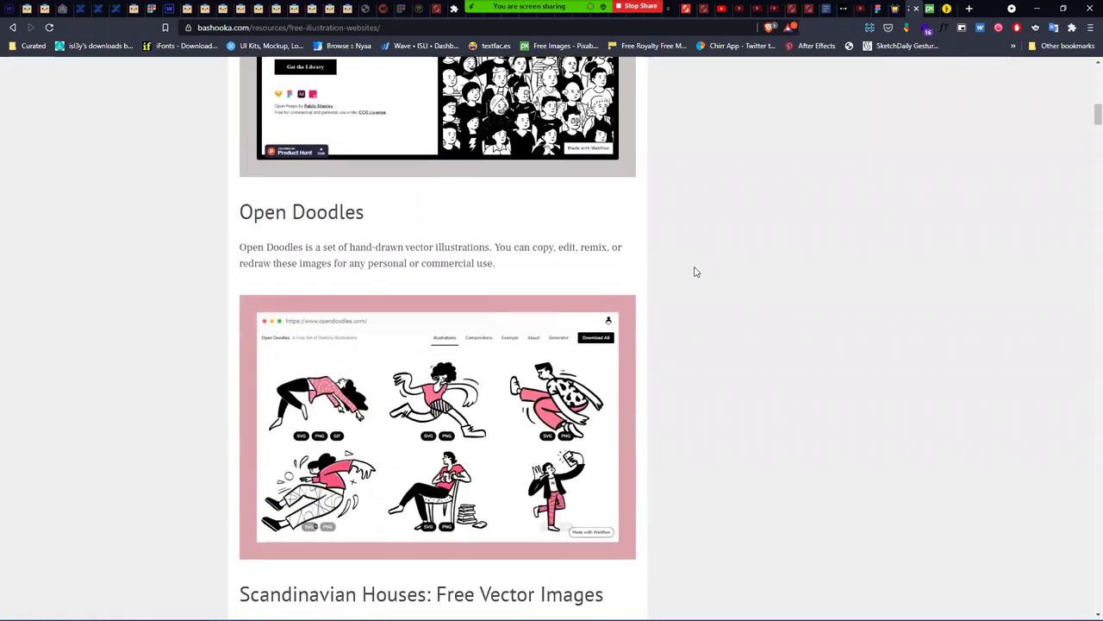
scroll(660, 239, down, 3)
scroll(659, 237, down, 1)
scroll(603, 185, up, 2)
scroll(605, 188, down, 4)
scroll(606, 188, down, 2)
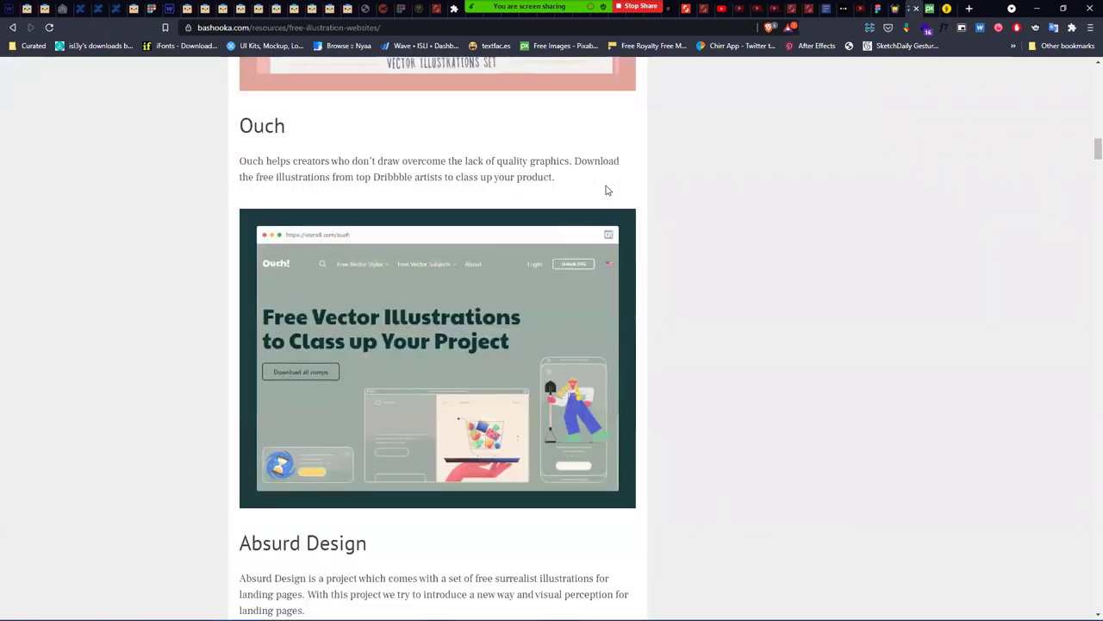
scroll(606, 190, down, 3)
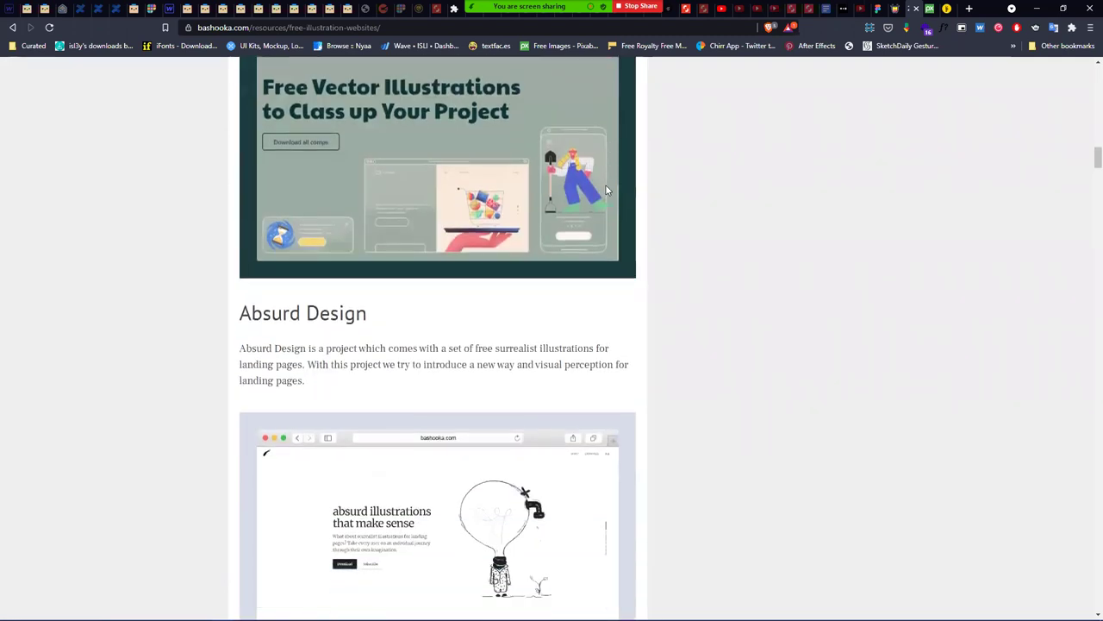
scroll(569, 194, up, 1)
scroll(284, 293, up, 2)
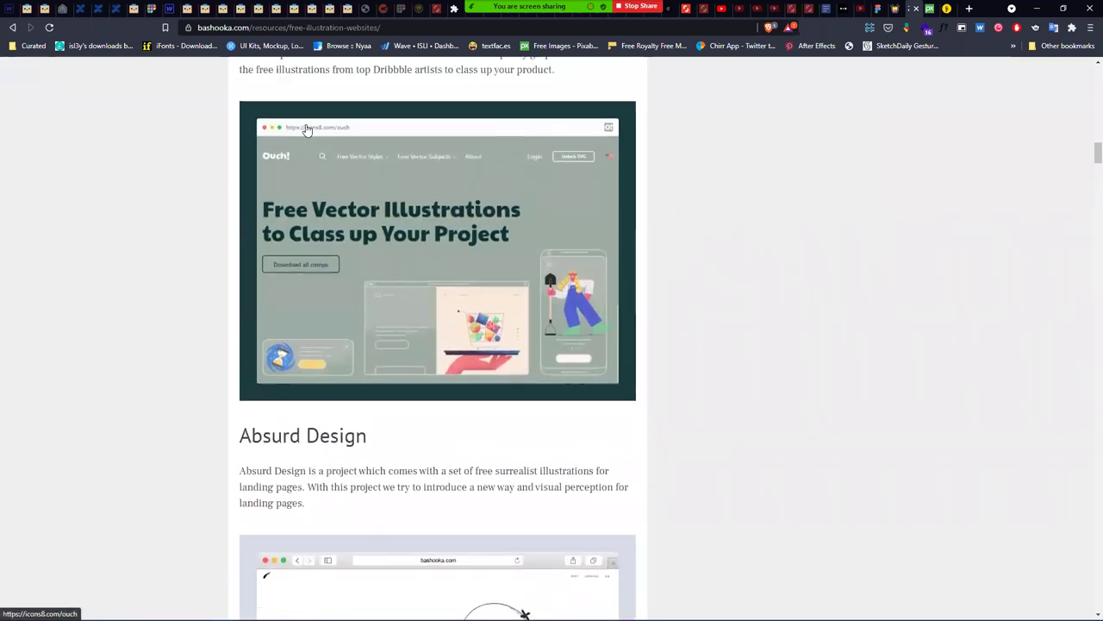
scroll(283, 299, down, 2)
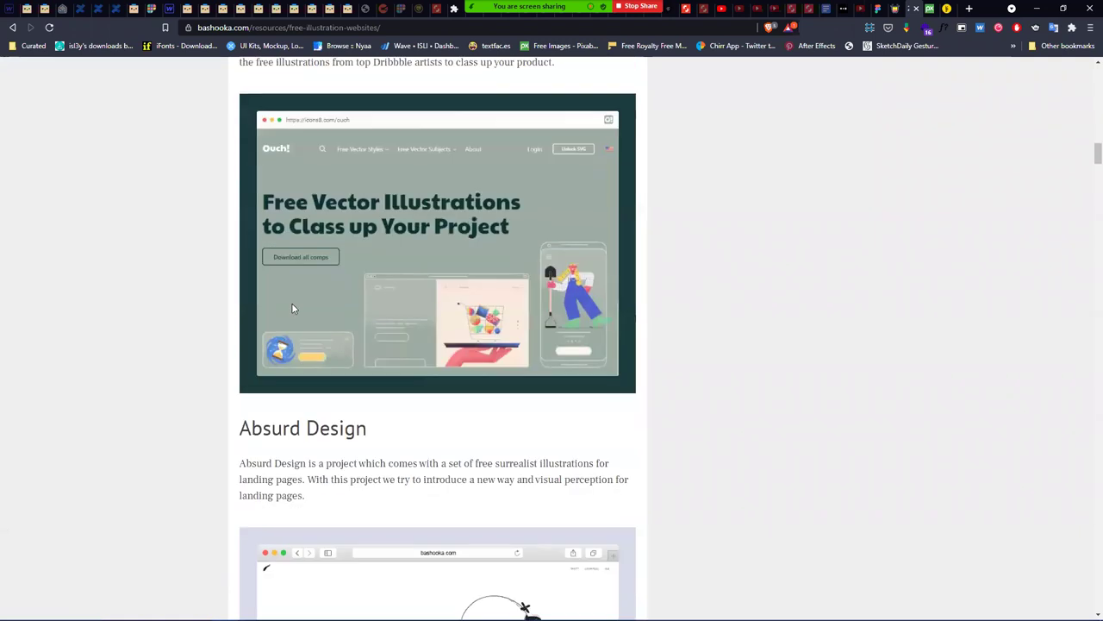
right_click(317, 263)
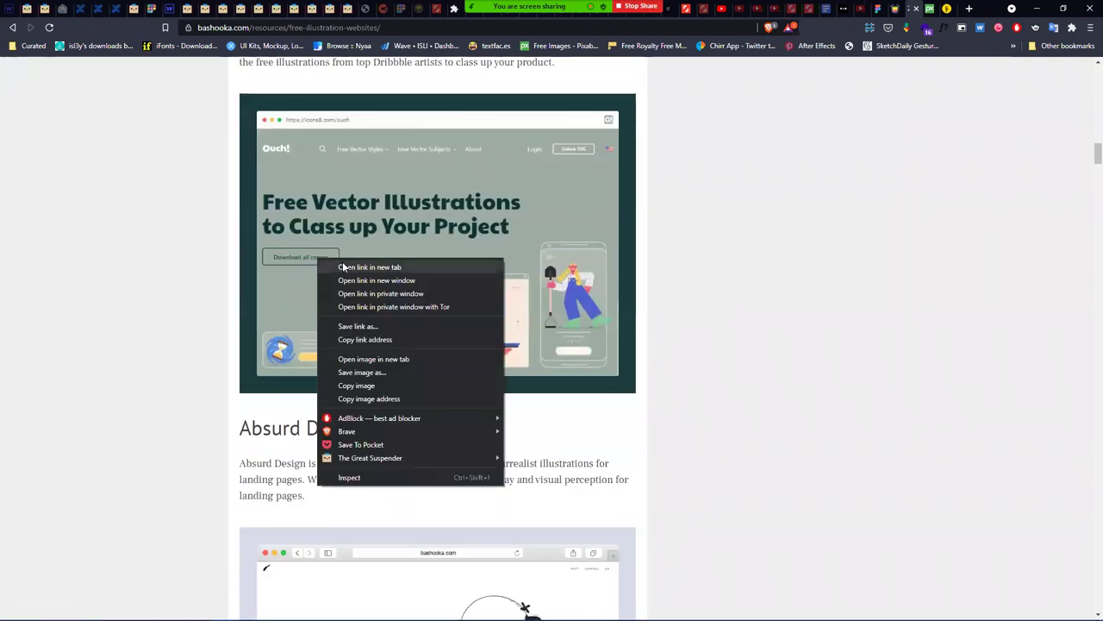
click(342, 262)
- Bring up the link options for the DrawKit site, then dismiss them
scroll(465, 392, down, 3)
scroll(465, 393, down, 5)
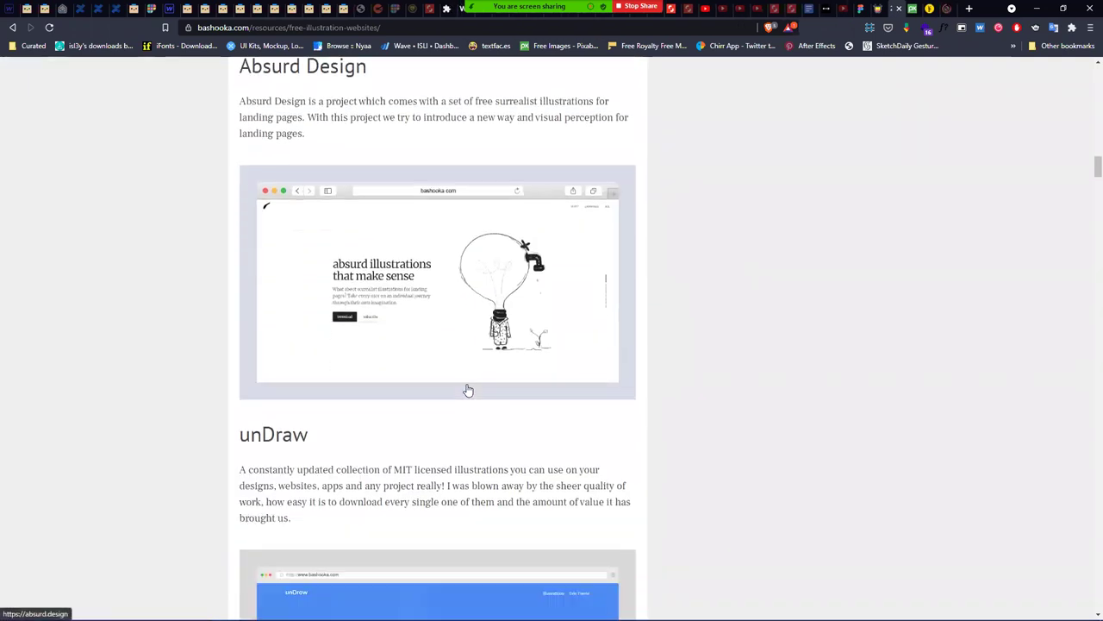
scroll(465, 388, down, 3)
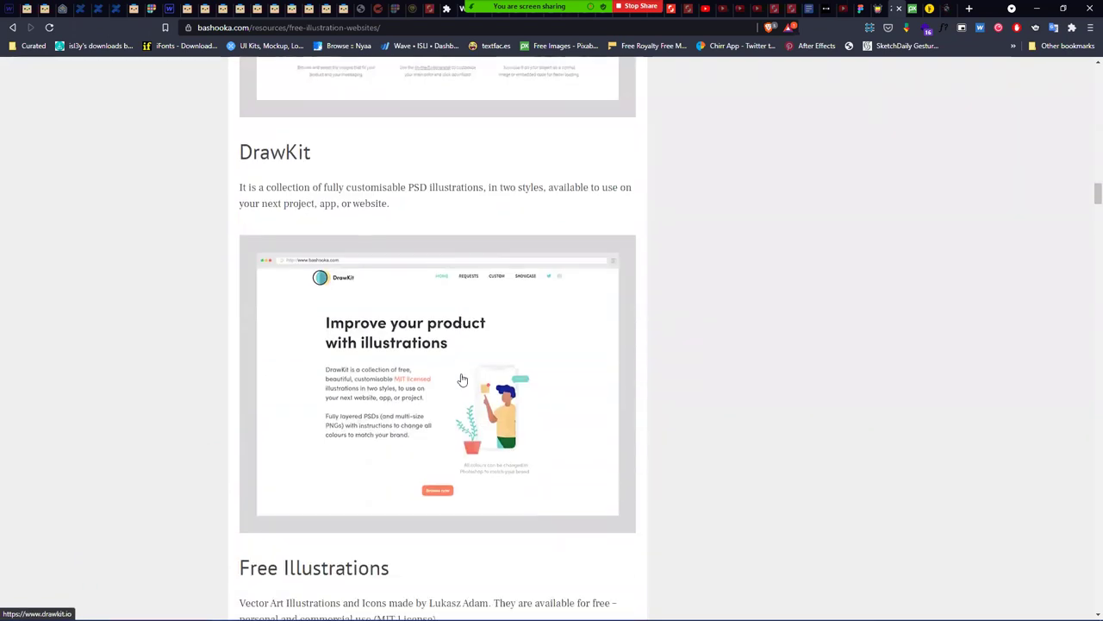
scroll(462, 379, down, 1)
right_click(445, 307)
key(Escape)
- Read through the rest of the article to the Related Posts and comments
scroll(516, 308, down, 6)
scroll(516, 309, down, 10)
scroll(507, 302, down, 13)
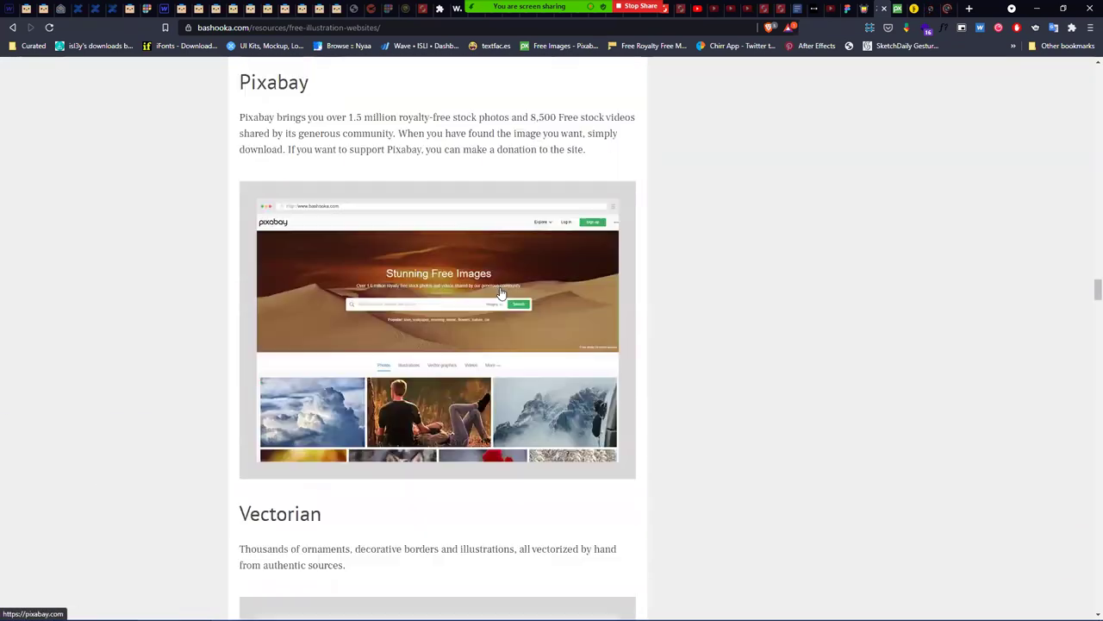
scroll(501, 293, down, 9)
scroll(494, 285, up, 3)
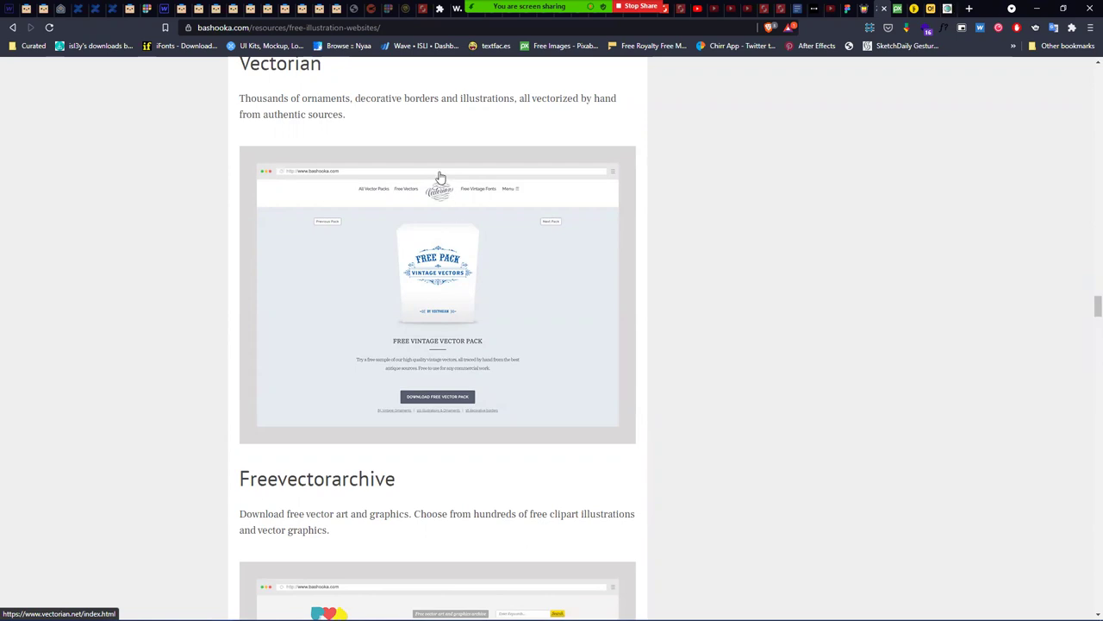
scroll(439, 176, down, 7)
scroll(437, 168, up, 6)
scroll(437, 155, up, 10)
scroll(497, 246, down, 3)
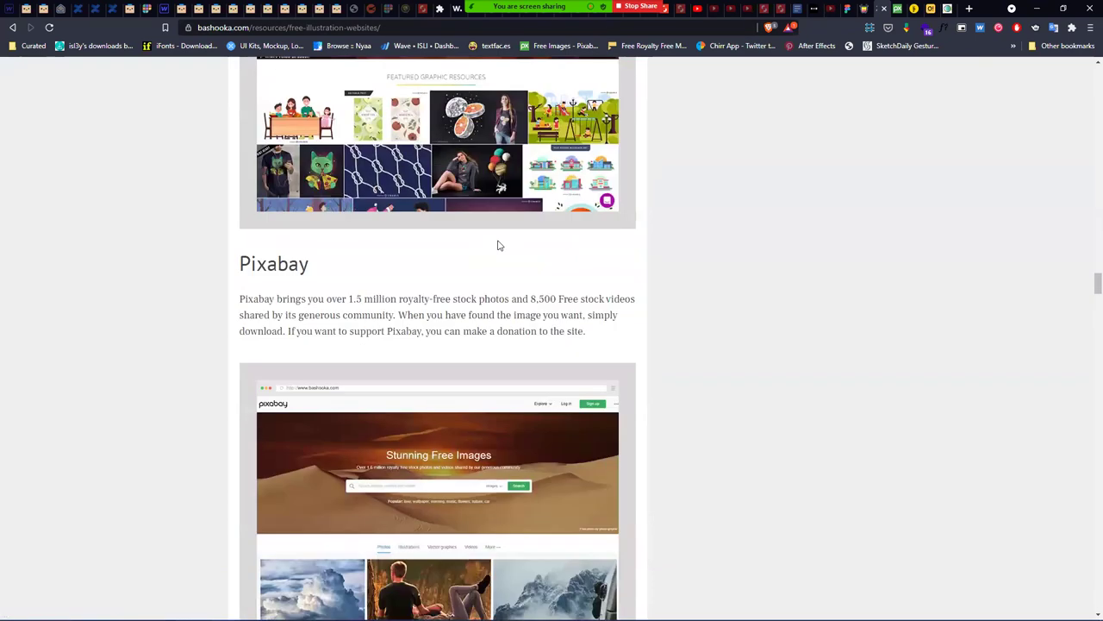
scroll(410, 261, up, 5)
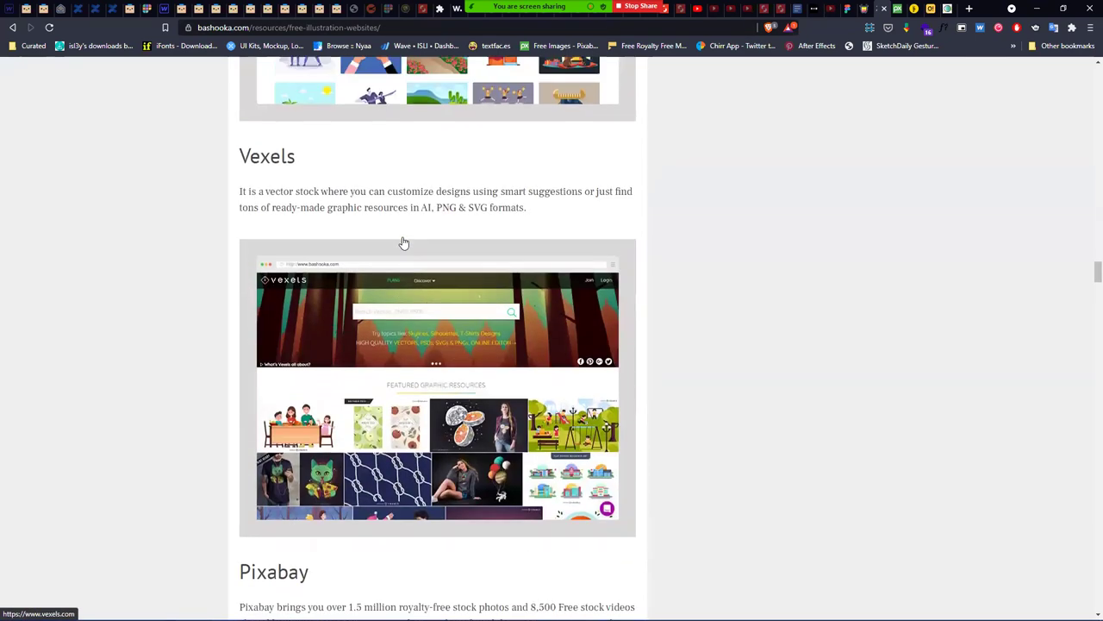
scroll(405, 332, up, 5)
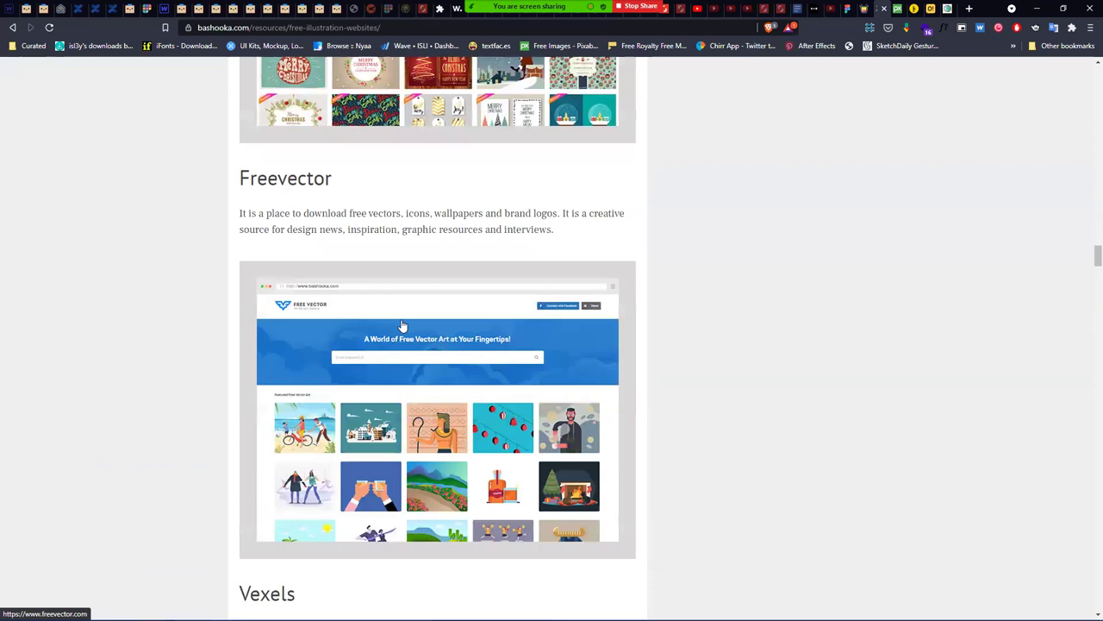
scroll(352, 246, up, 3)
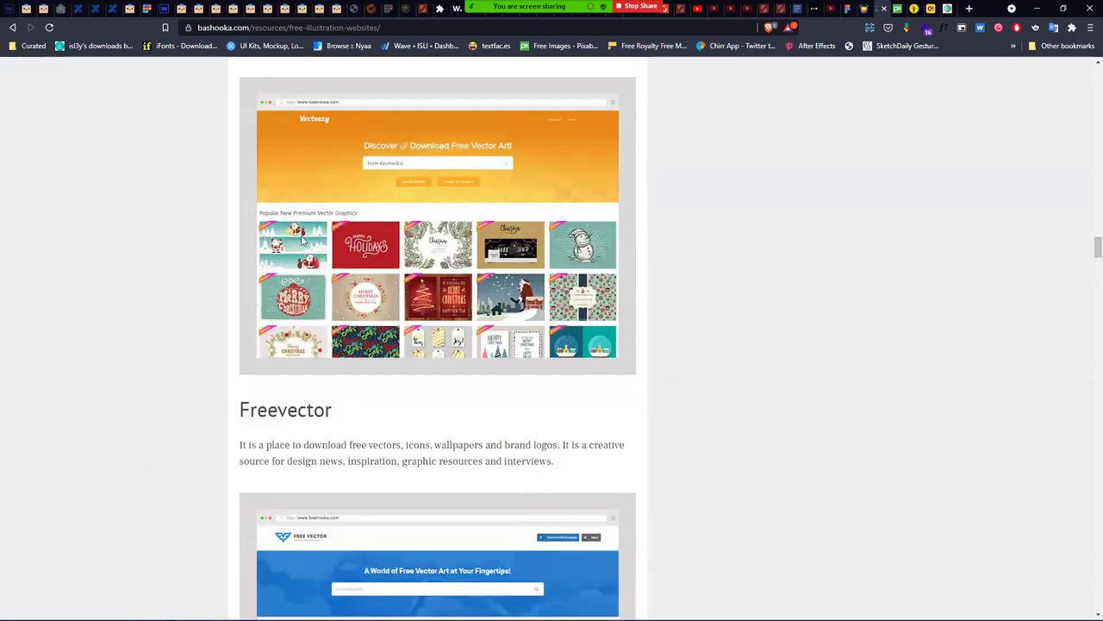
scroll(302, 241, up, 3)
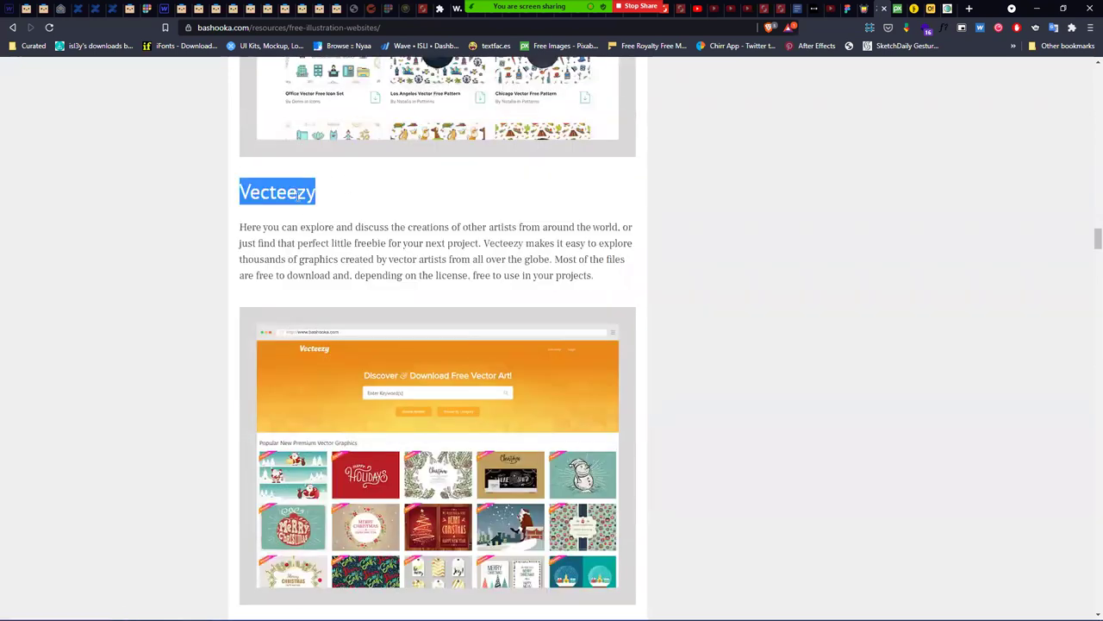
scroll(672, 310, down, 20)
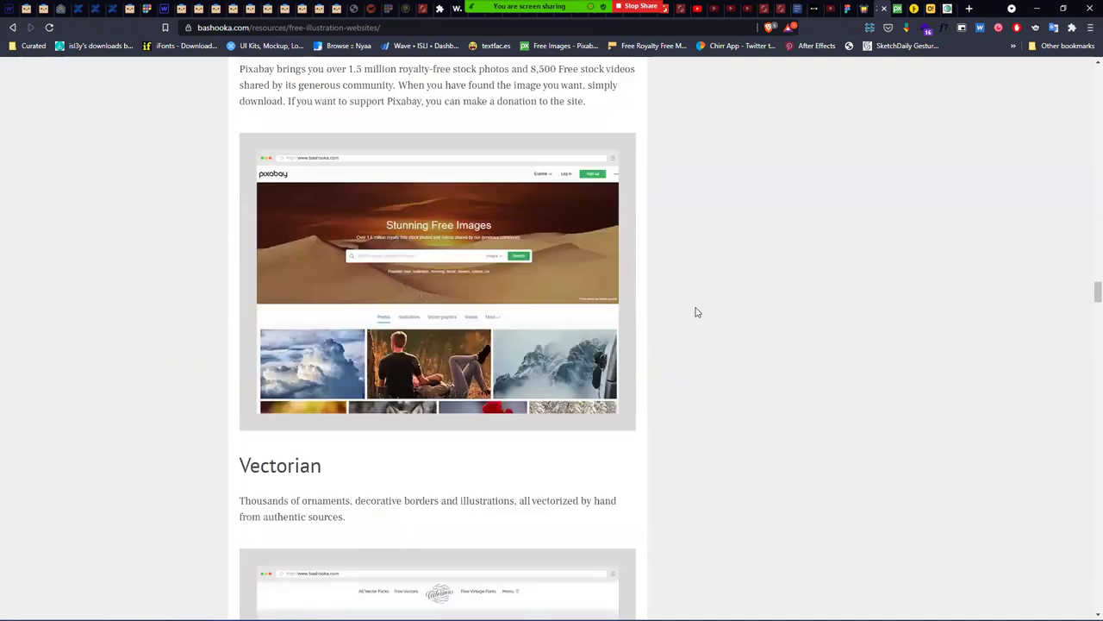
scroll(698, 309, down, 10)
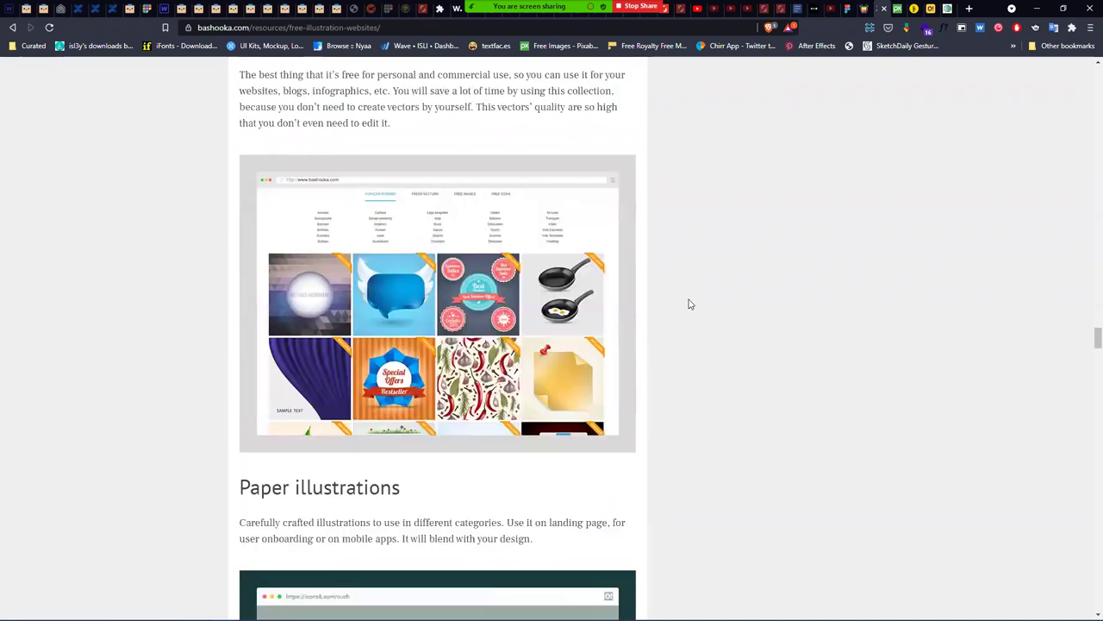
scroll(689, 303, down, 4)
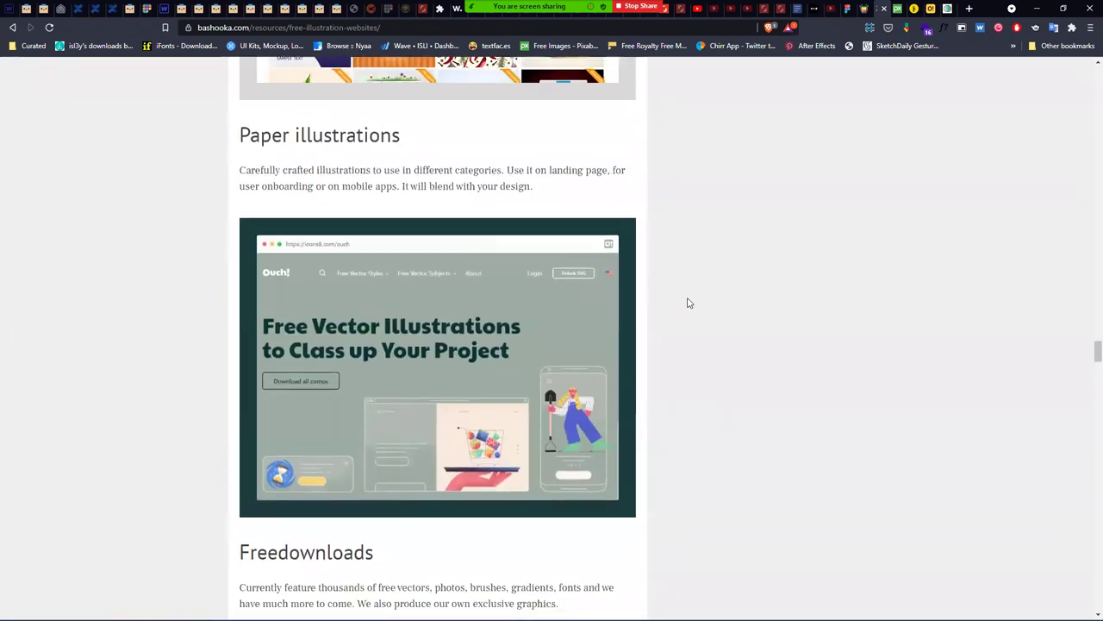
scroll(690, 304, down, 5)
scroll(687, 301, down, 6)
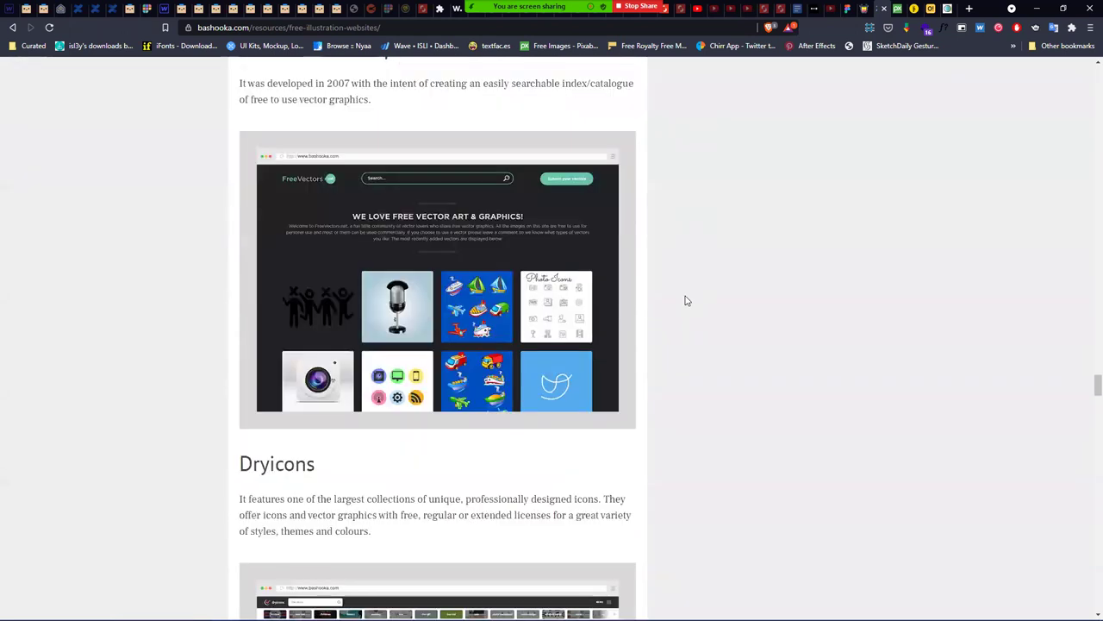
scroll(684, 300, up, 3)
scroll(684, 300, down, 7)
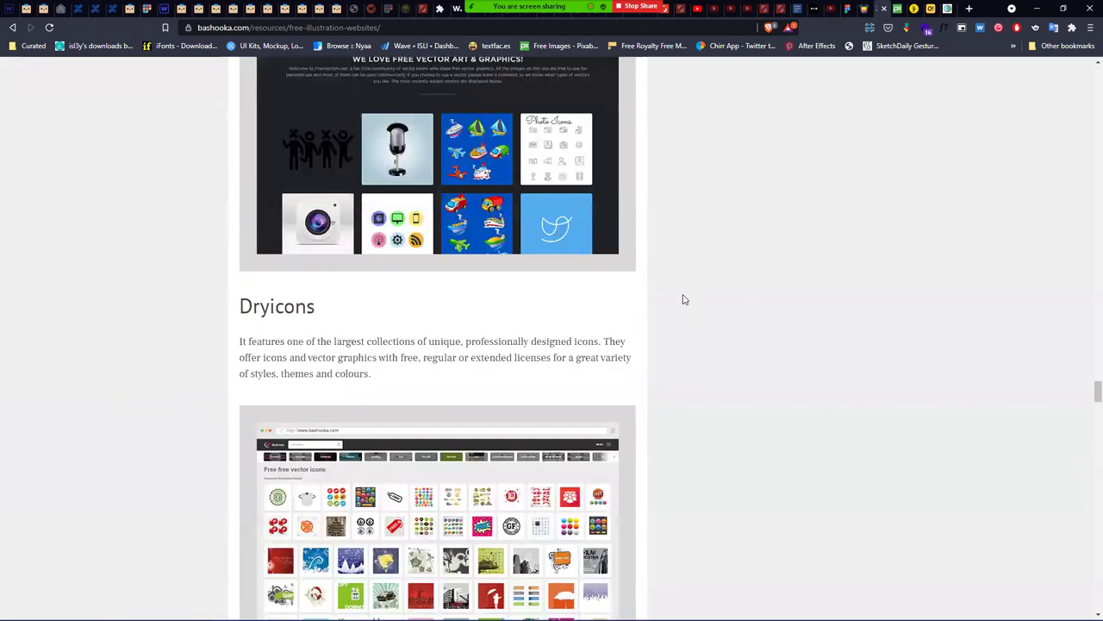
scroll(681, 298, down, 5)
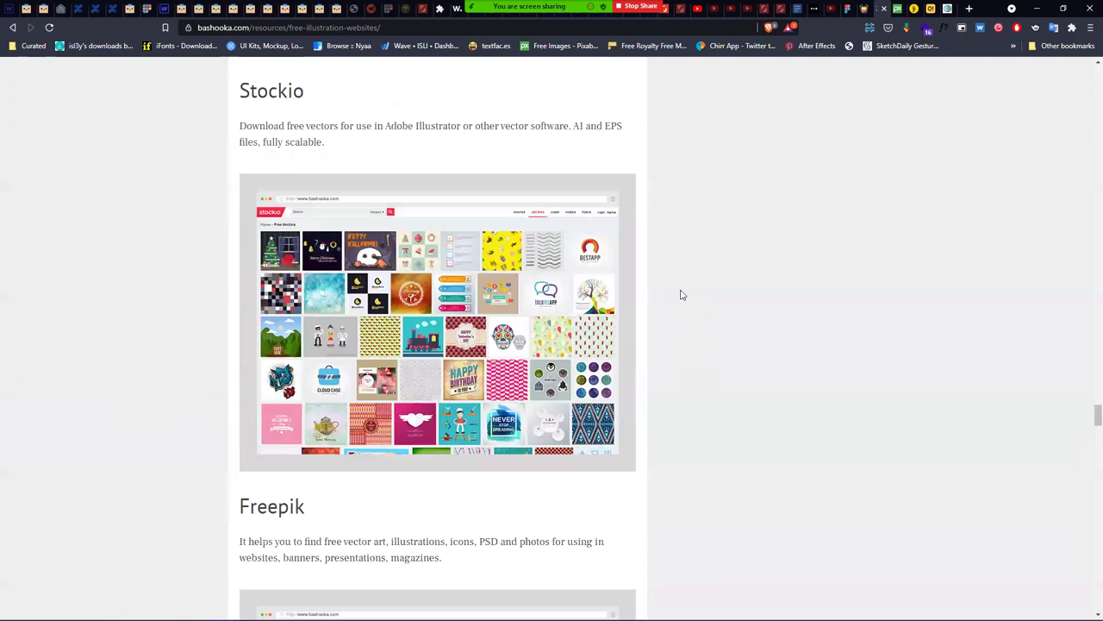
scroll(681, 295, down, 10)
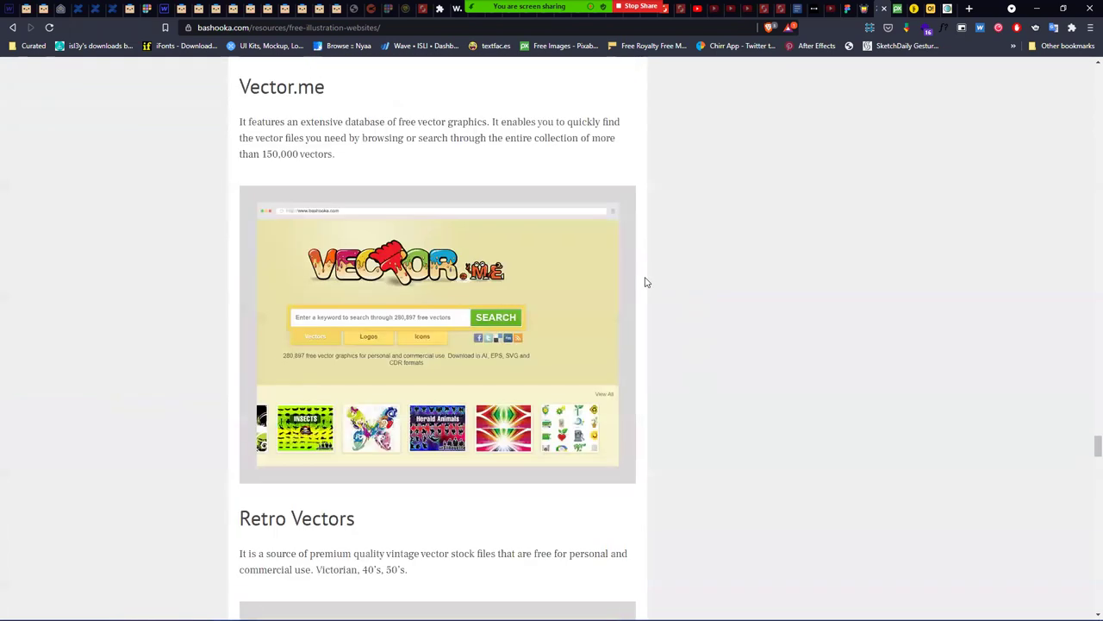
scroll(647, 282, down, 9)
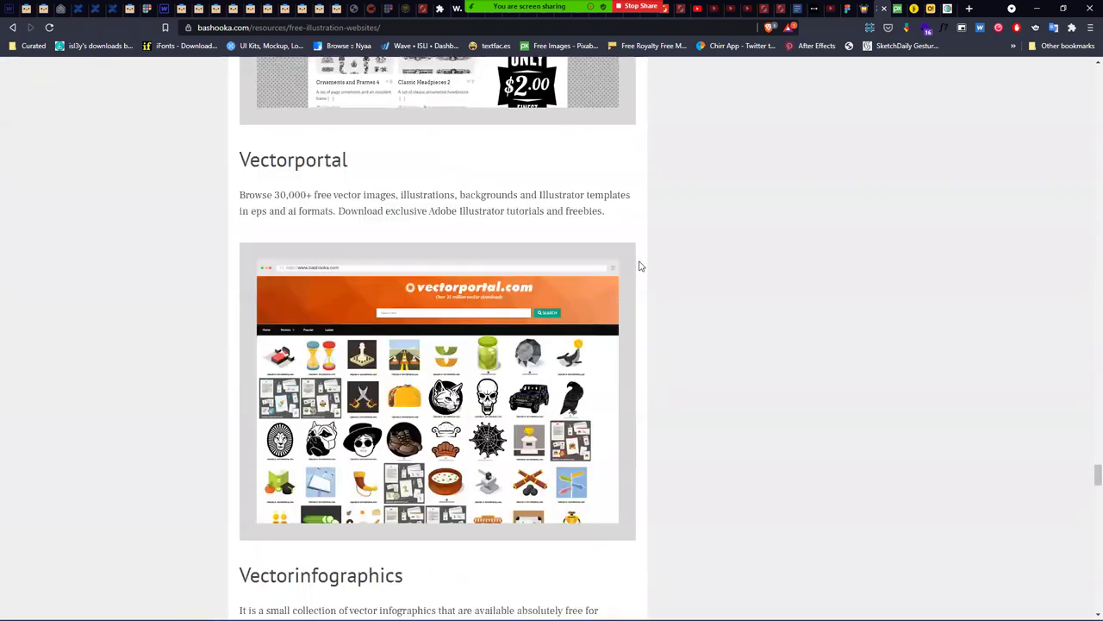
scroll(638, 261, down, 9)
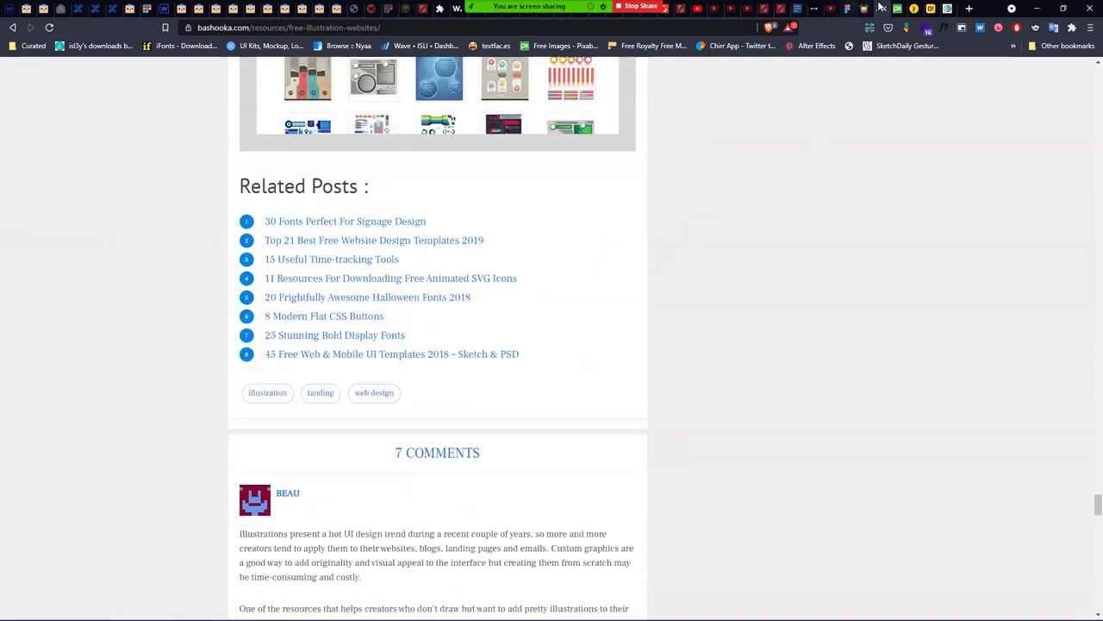
click(881, 7)
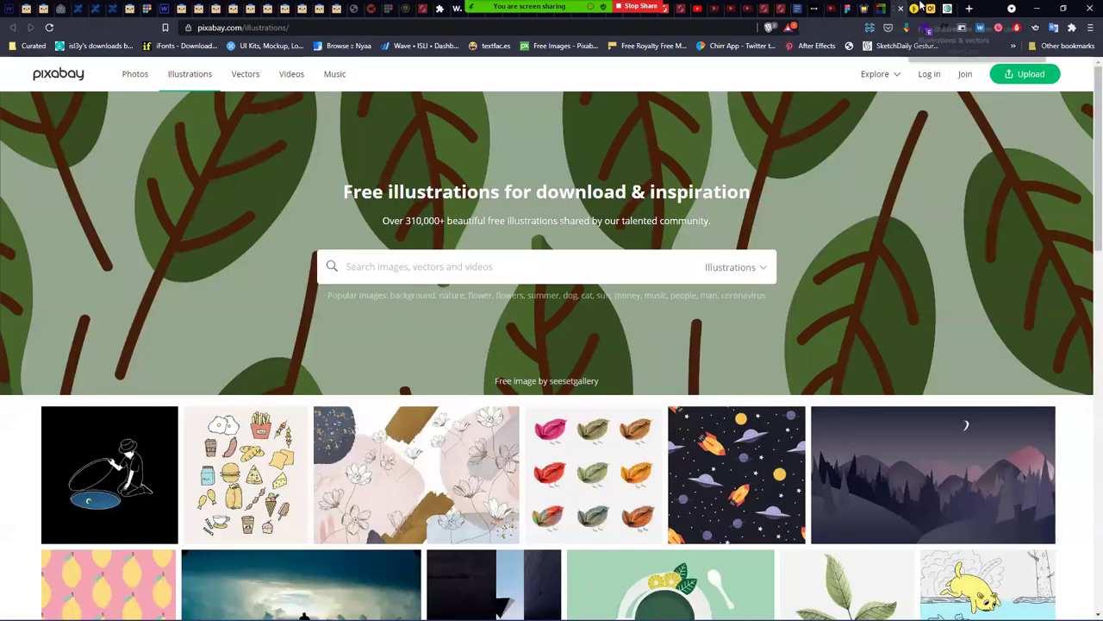
- Look through the freeillustrations.xyz catalogue, then move on to the Icons8 Ouch illustrations page
click(926, 7)
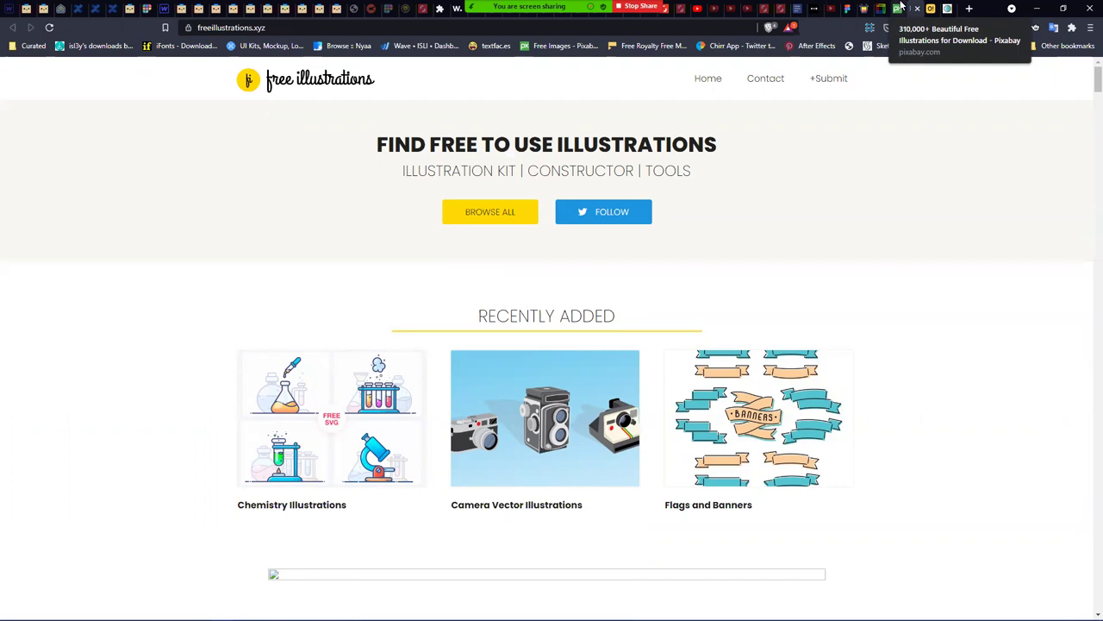
scroll(887, 263, down, 5)
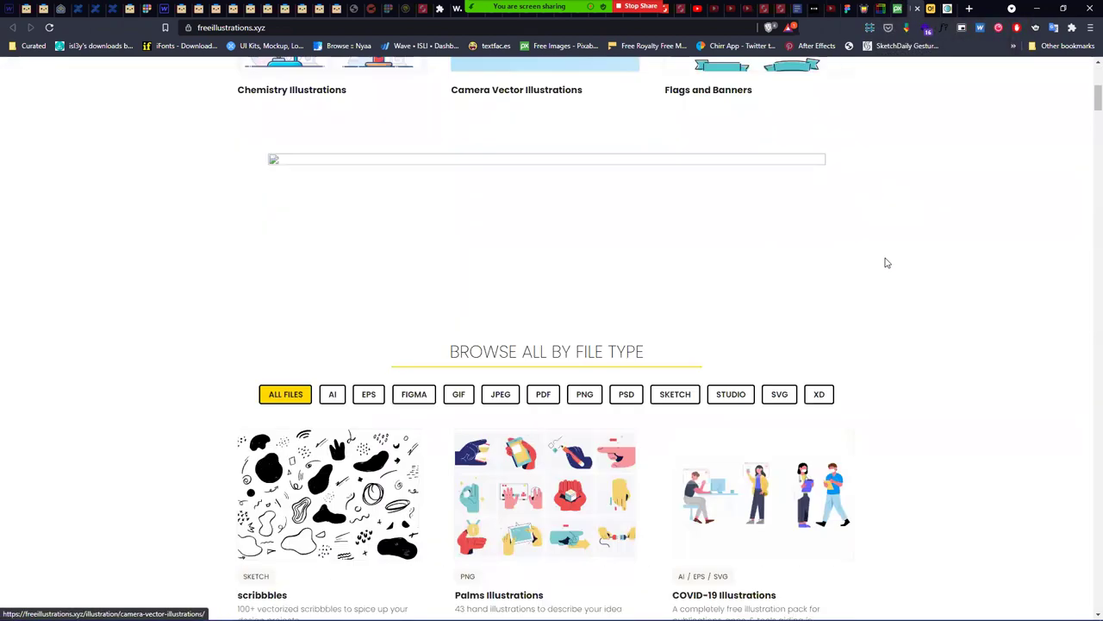
scroll(887, 263, down, 3)
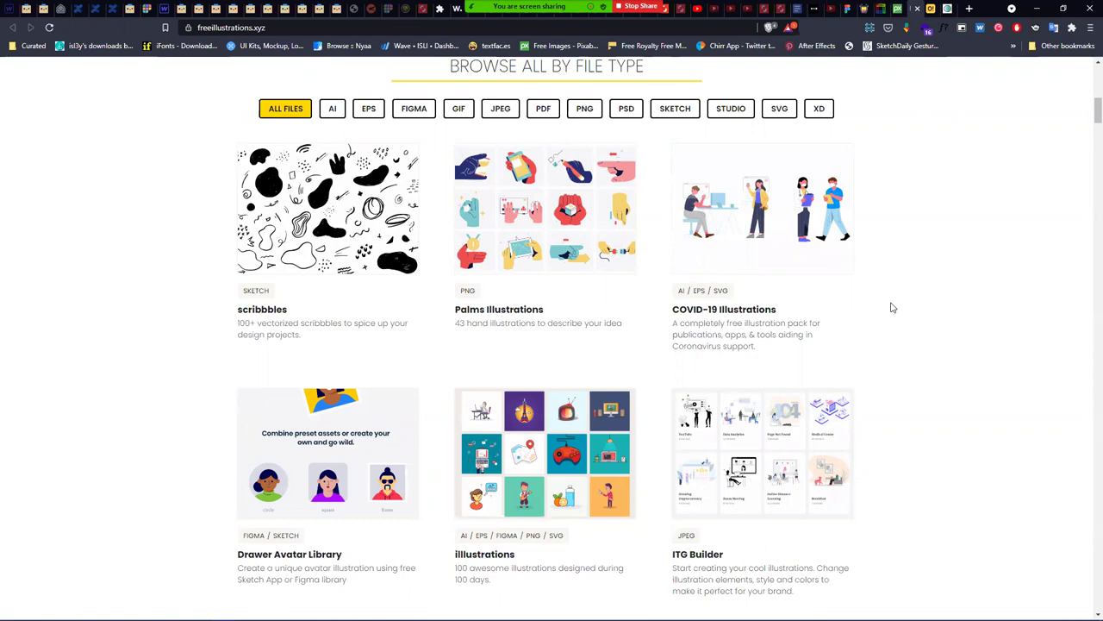
scroll(892, 308, down, 9)
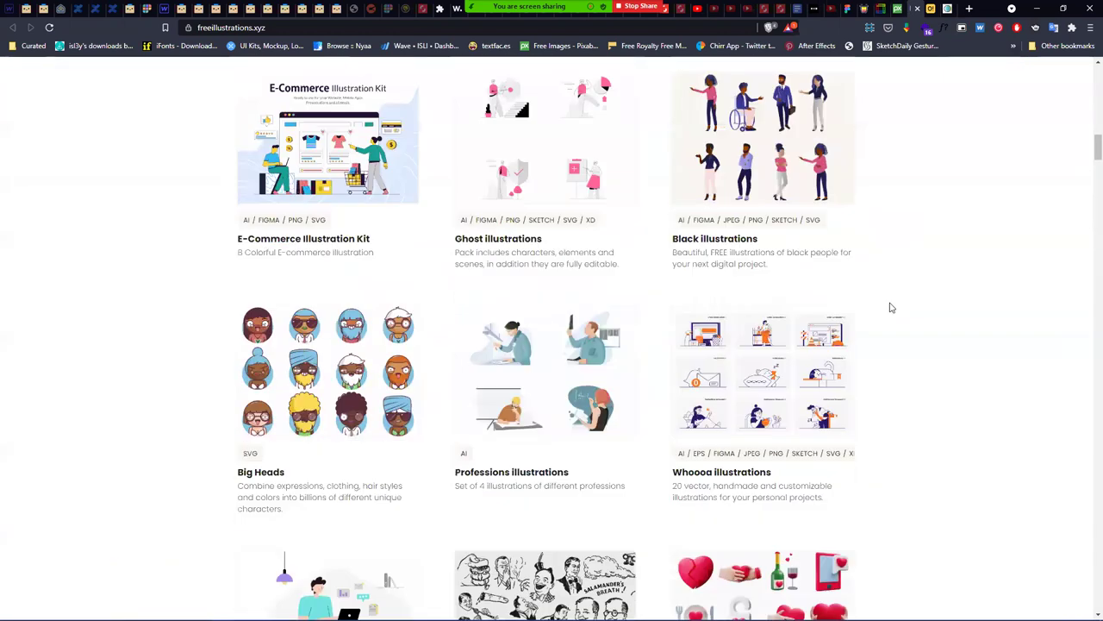
scroll(554, 85, down, 3)
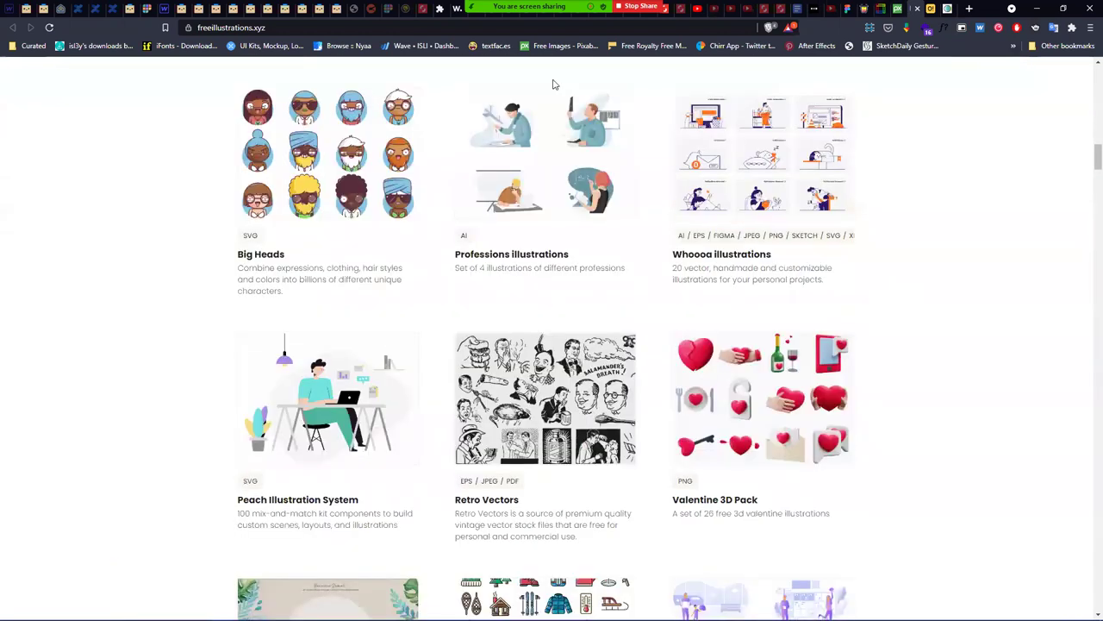
click(936, 9)
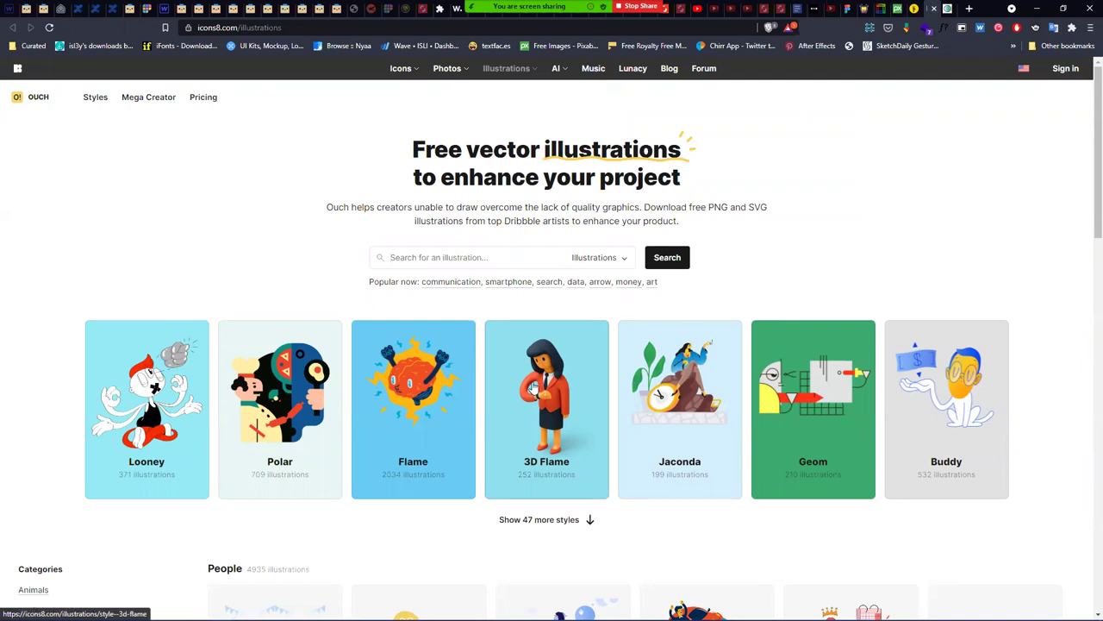
- Open the 3D Flame style in a new tab and preview the 'Student presenting a diagram' illustration
right_click(534, 390)
click(565, 391)
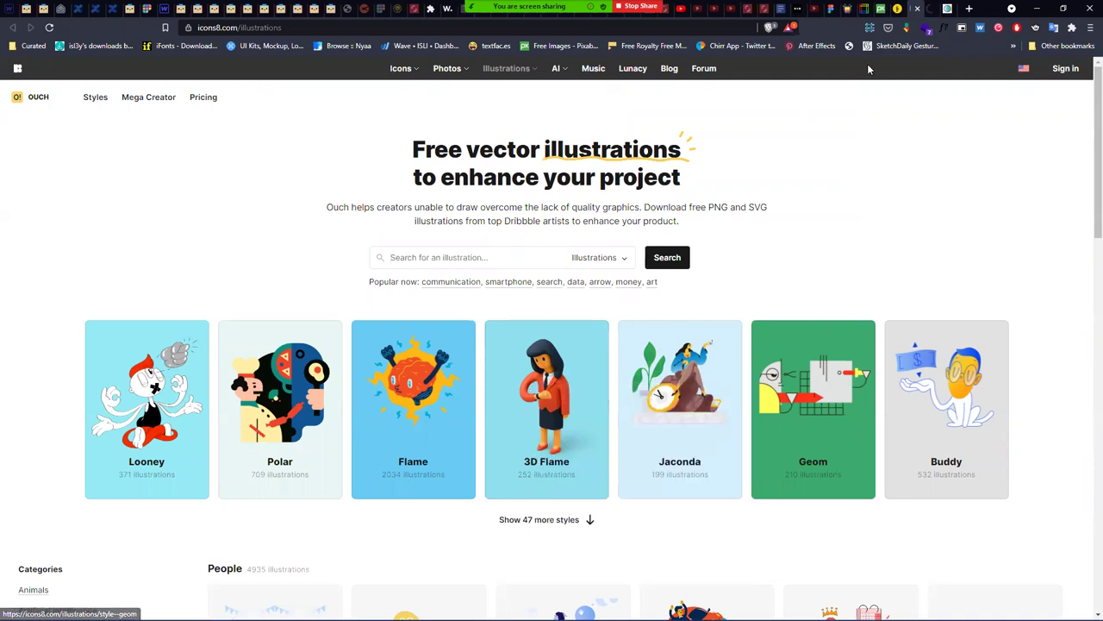
click(935, 9)
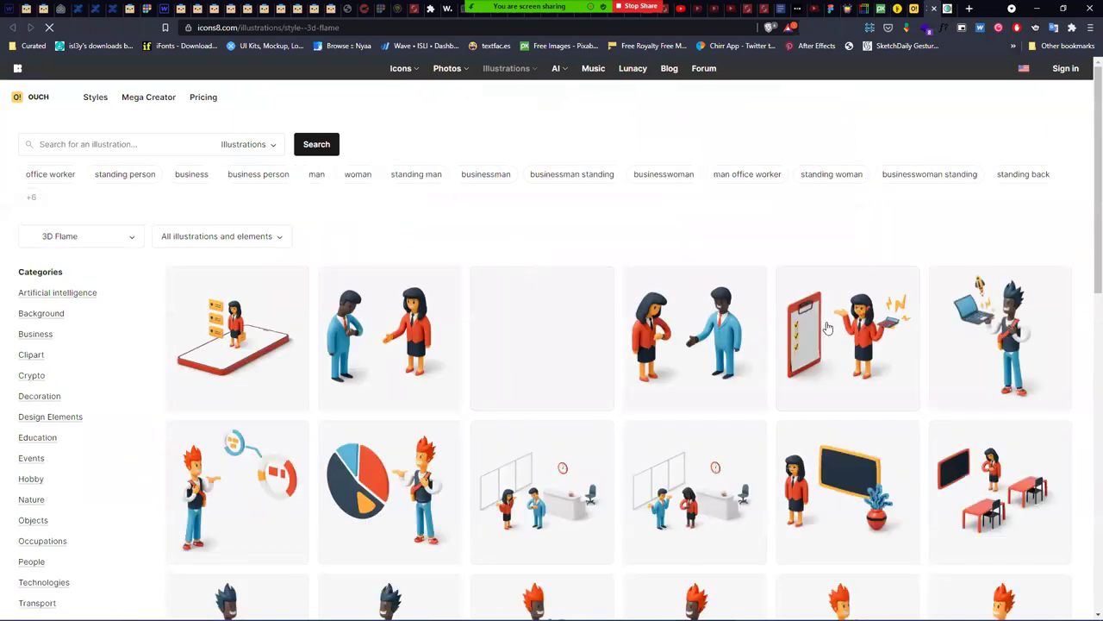
scroll(314, 262, down, 3)
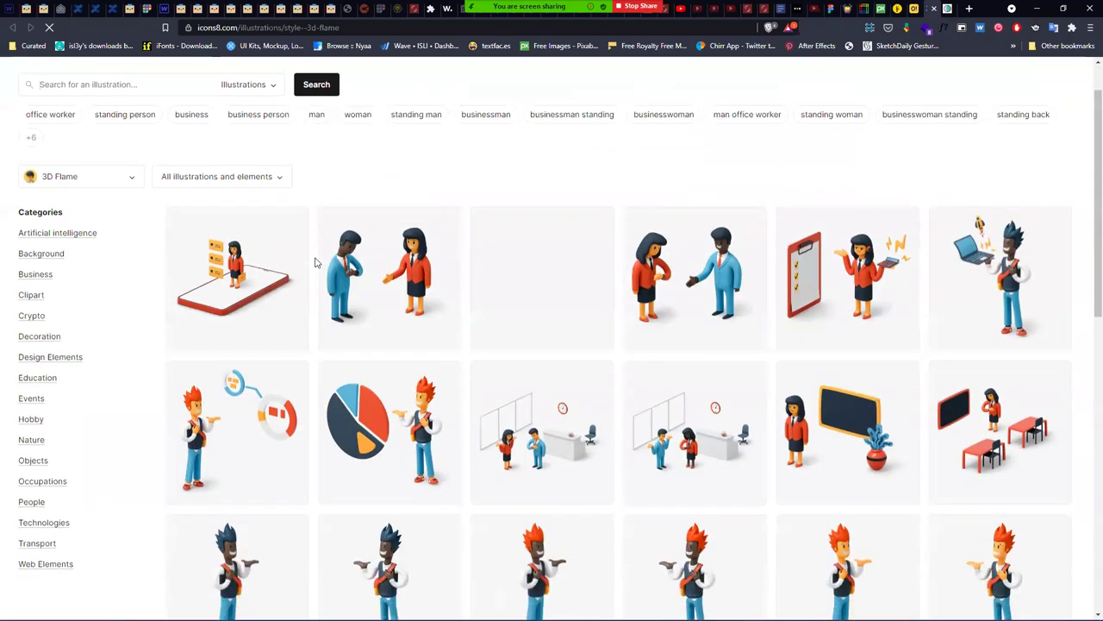
click(759, 309)
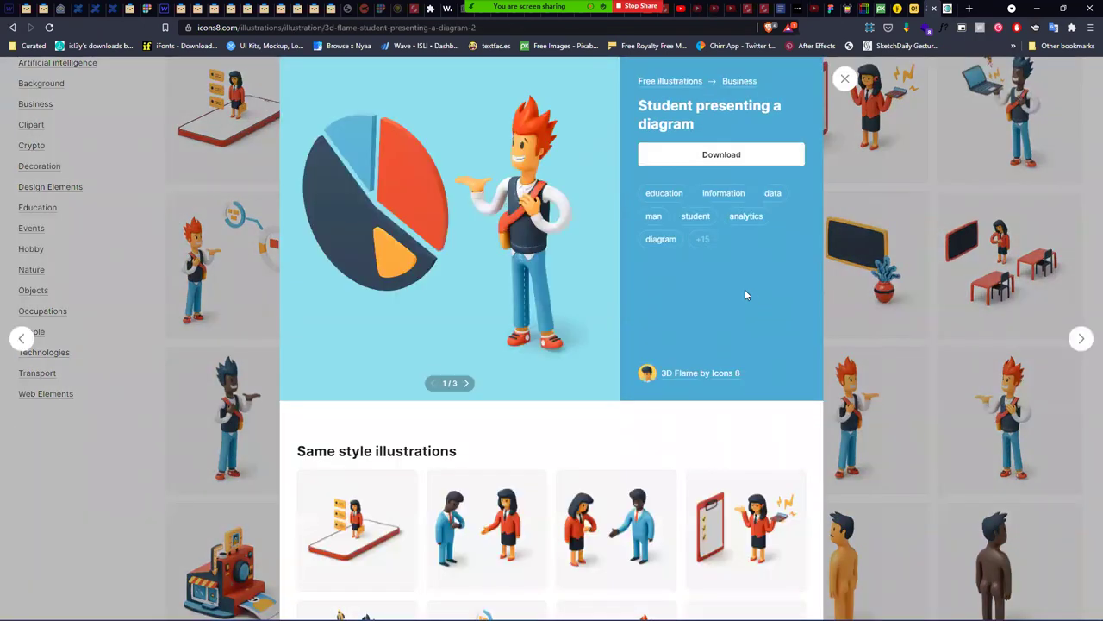
click(468, 384)
click(468, 385)
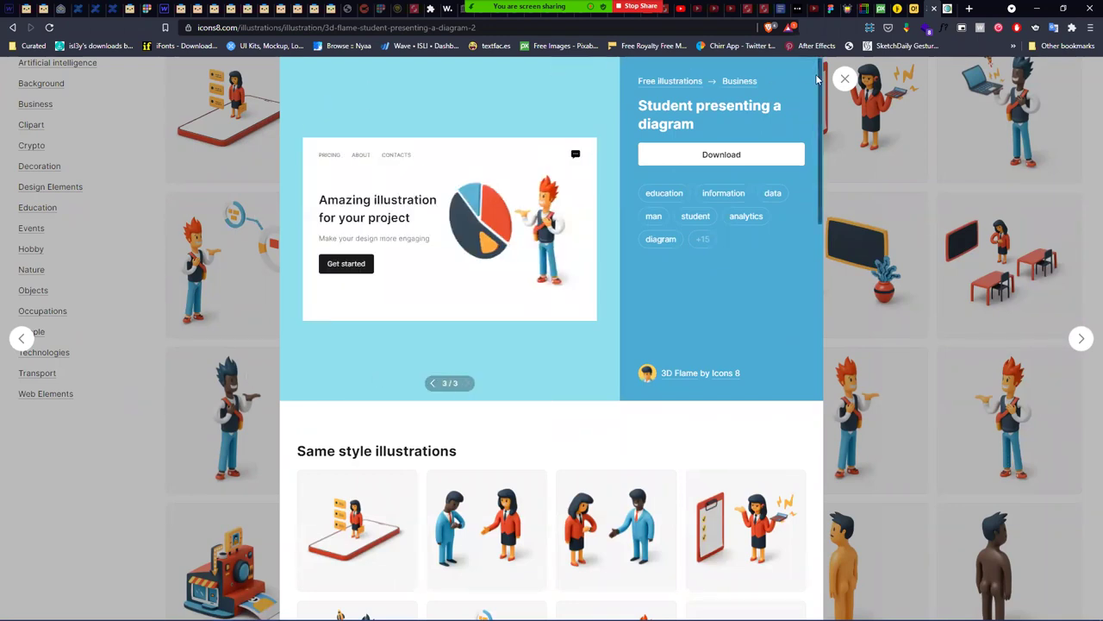
- Close the illustration preview and grab the 3D Flame page's web address
click(845, 79)
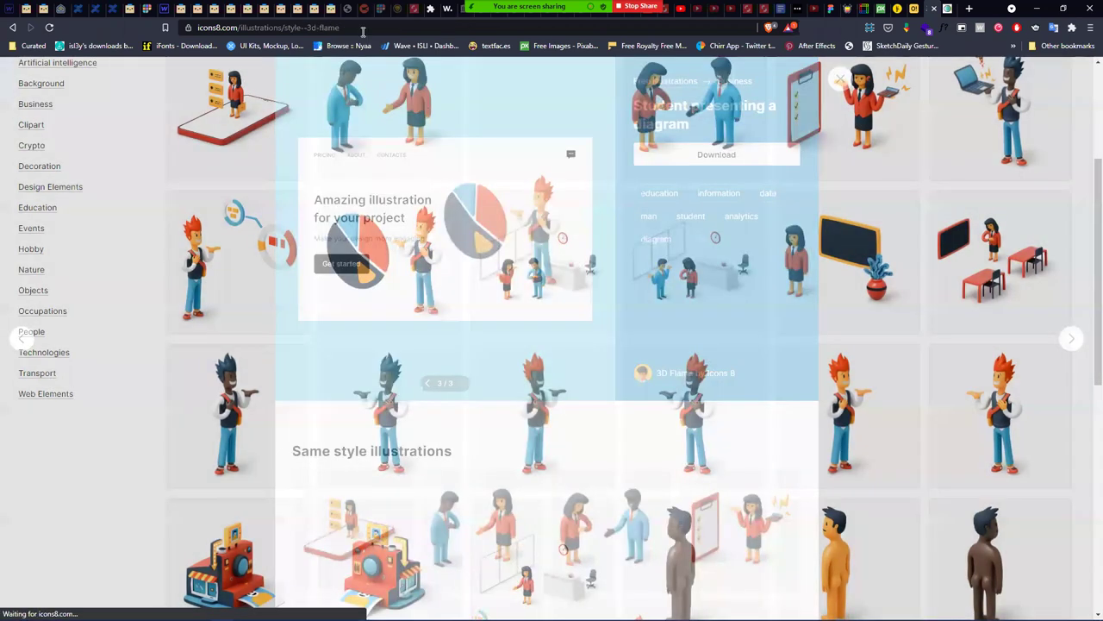
click(363, 35)
key(ctrl+c)
key(alt+Tab)
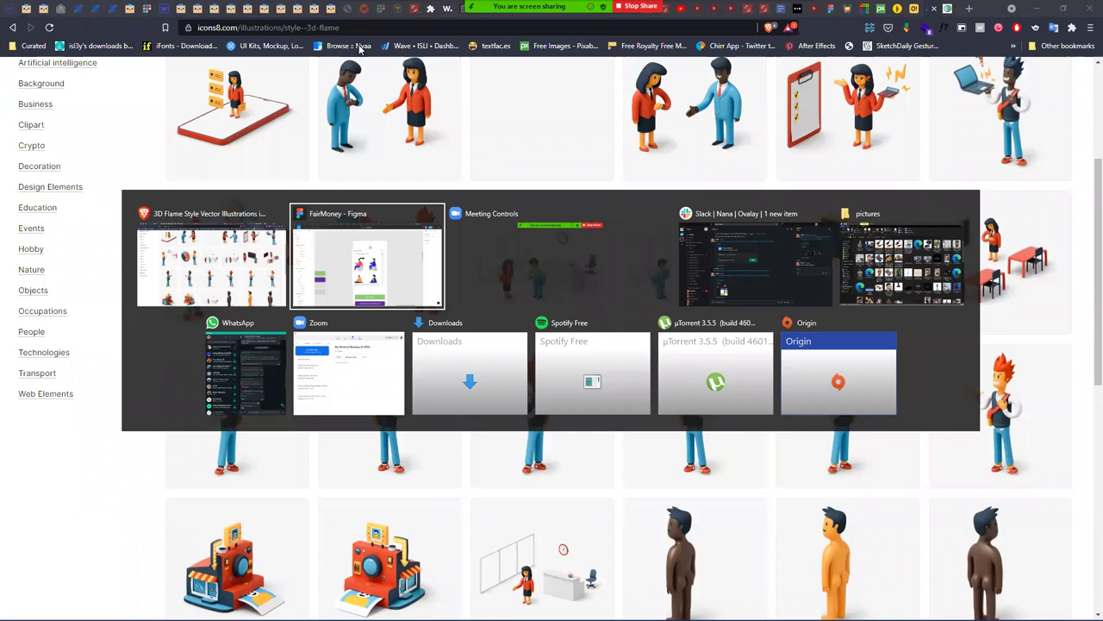
- Paste the icons8 3D Flame link into the Slack direct message and send it
click(772, 266)
key(ctrl+v)
key(Return)
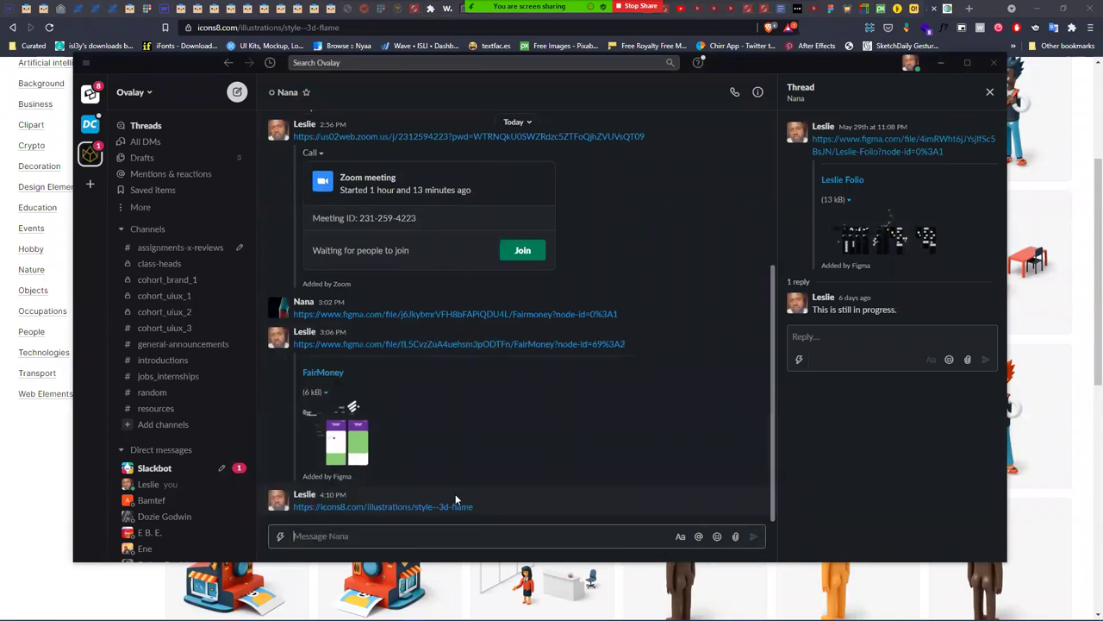
- Hide Zoom's floating meeting controls from its More menu
key(alt+Tab)
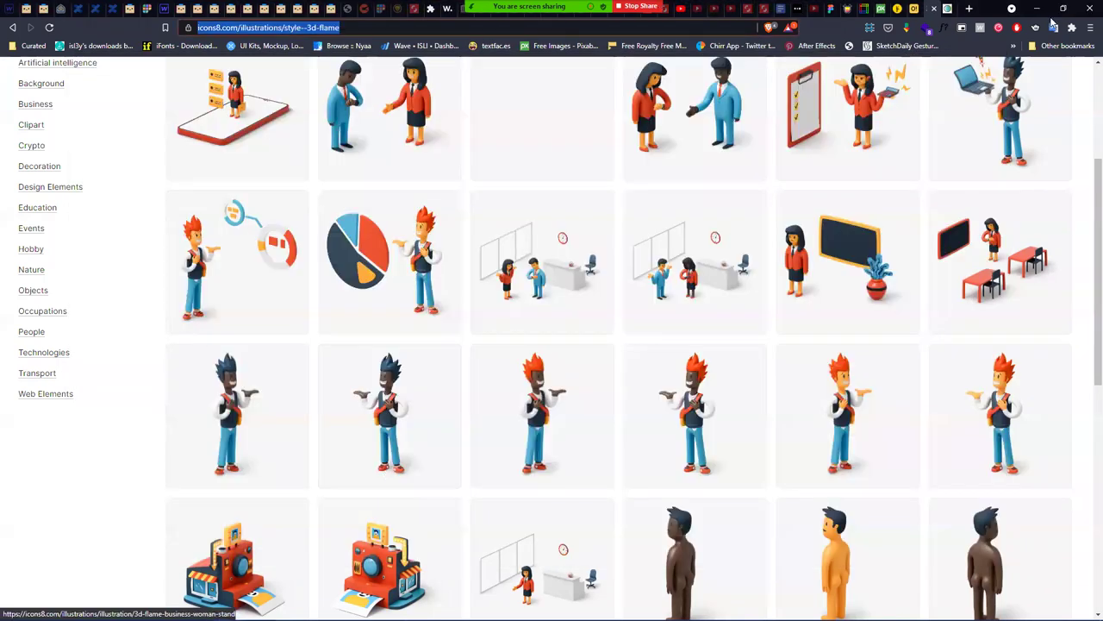
click(800, 32)
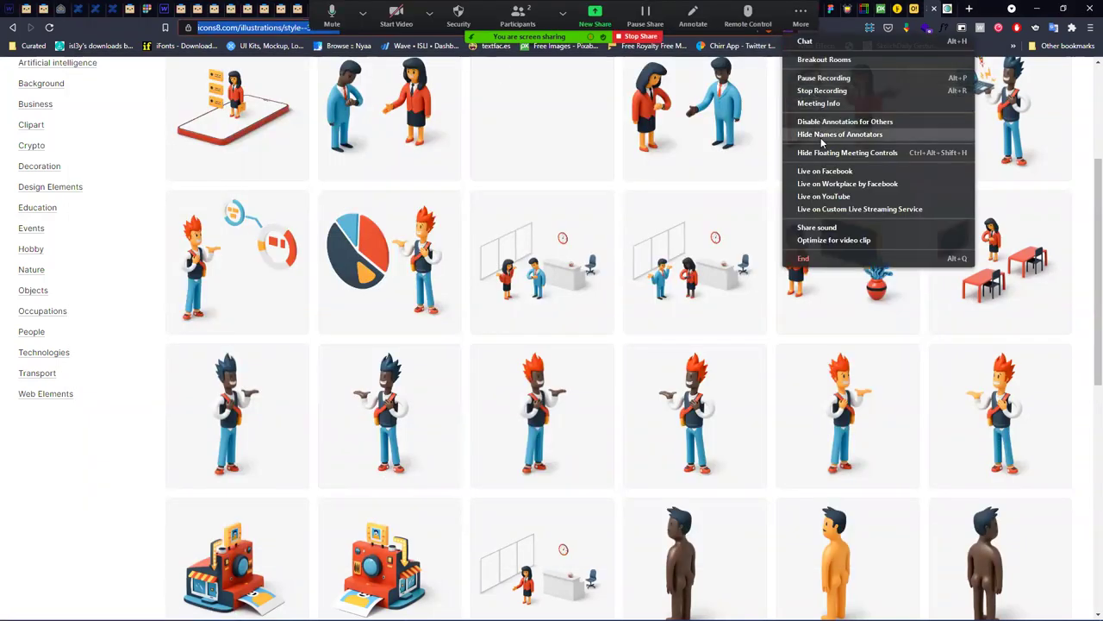
click(826, 153)
key(alt+Tab)
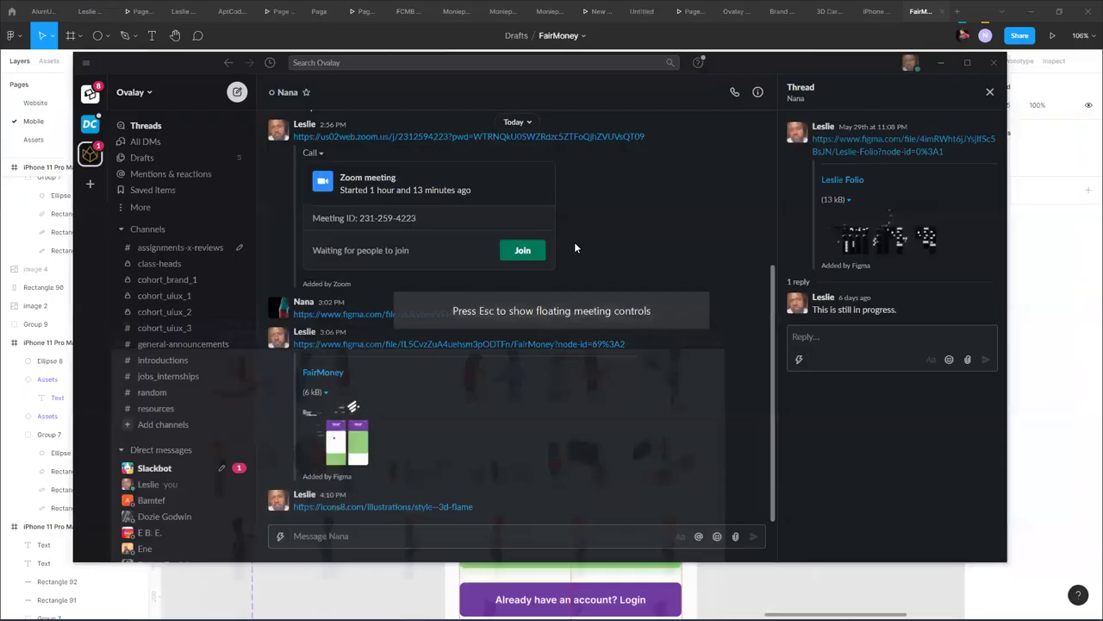
- Bring the FairMoney Figma file forward, close the Humaaans plugin panel, and look across the frames
click(1023, 234)
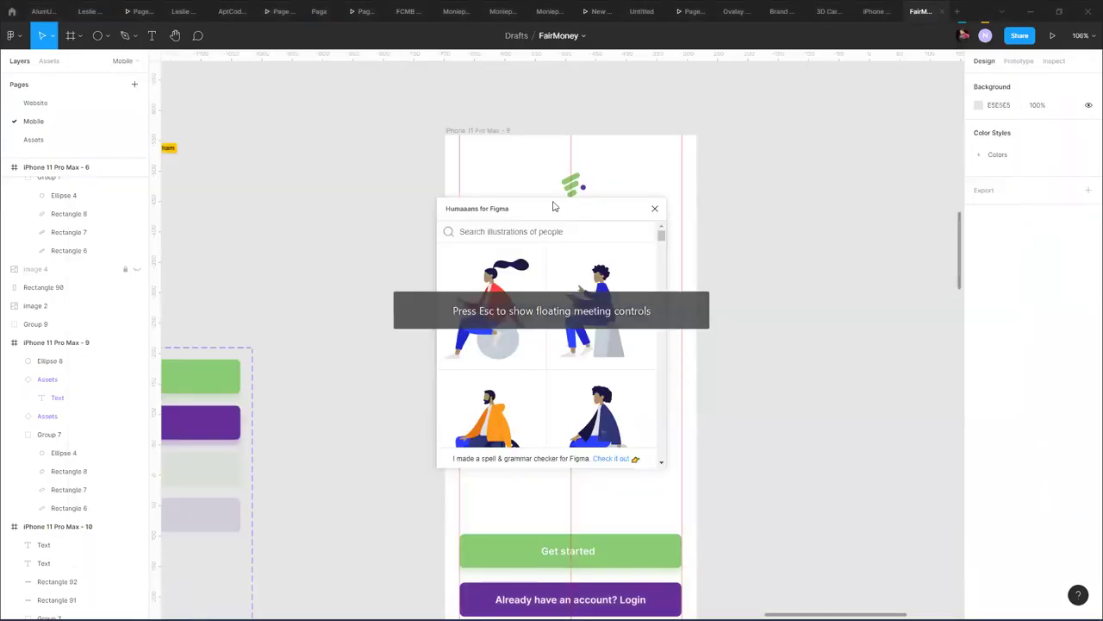
click(654, 209)
scroll(583, 269, down, 10)
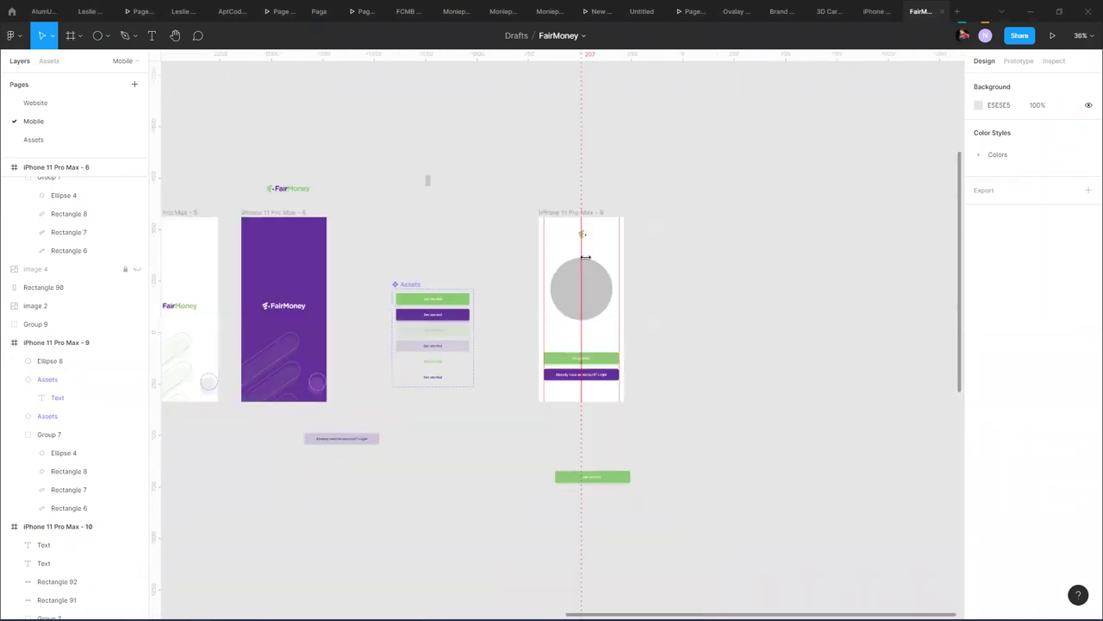
drag(666, 235, 637, 223)
scroll(379, 229, up, 5)
scroll(413, 247, up, 5)
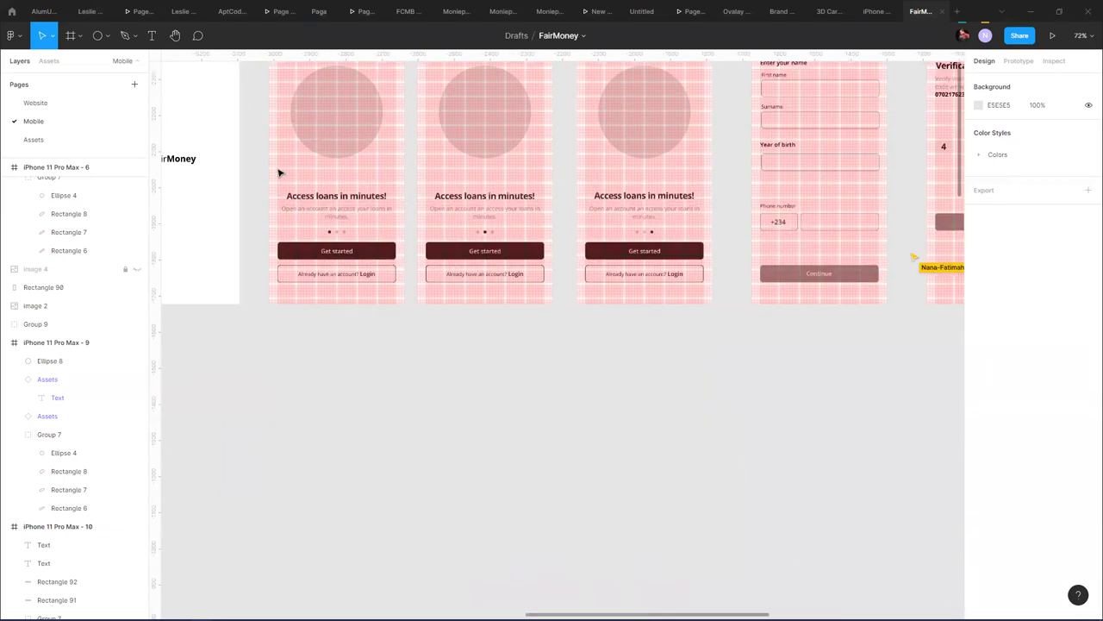
scroll(438, 247, down, 7)
- Move the 'Already have an account? Login' text aside
scroll(436, 247, up, 5)
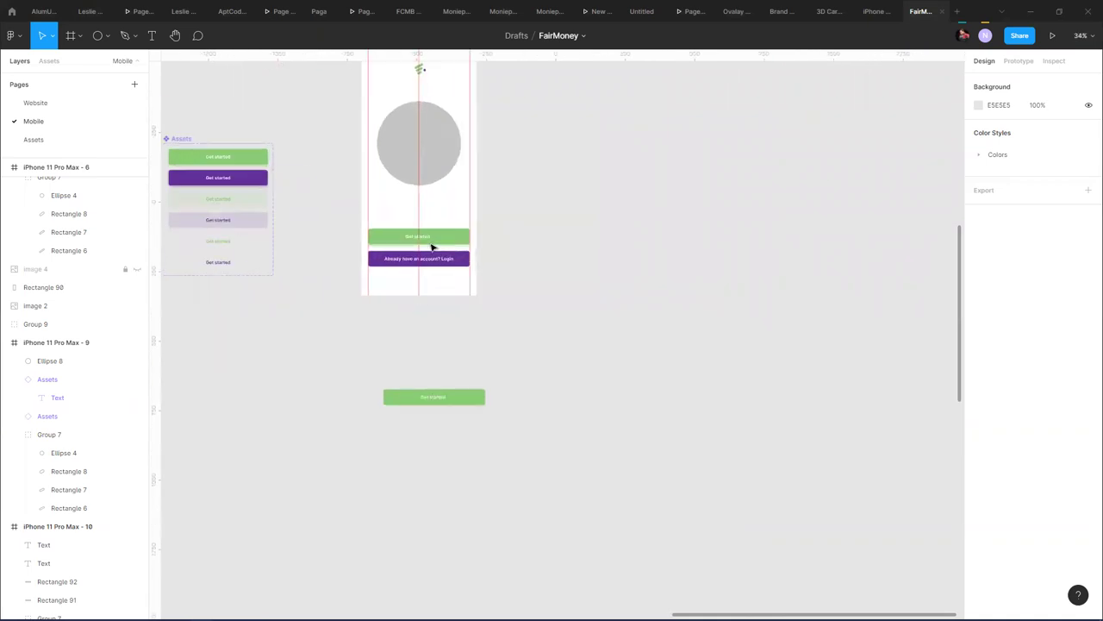
scroll(353, 273, left, 5)
drag(349, 288, 475, 301)
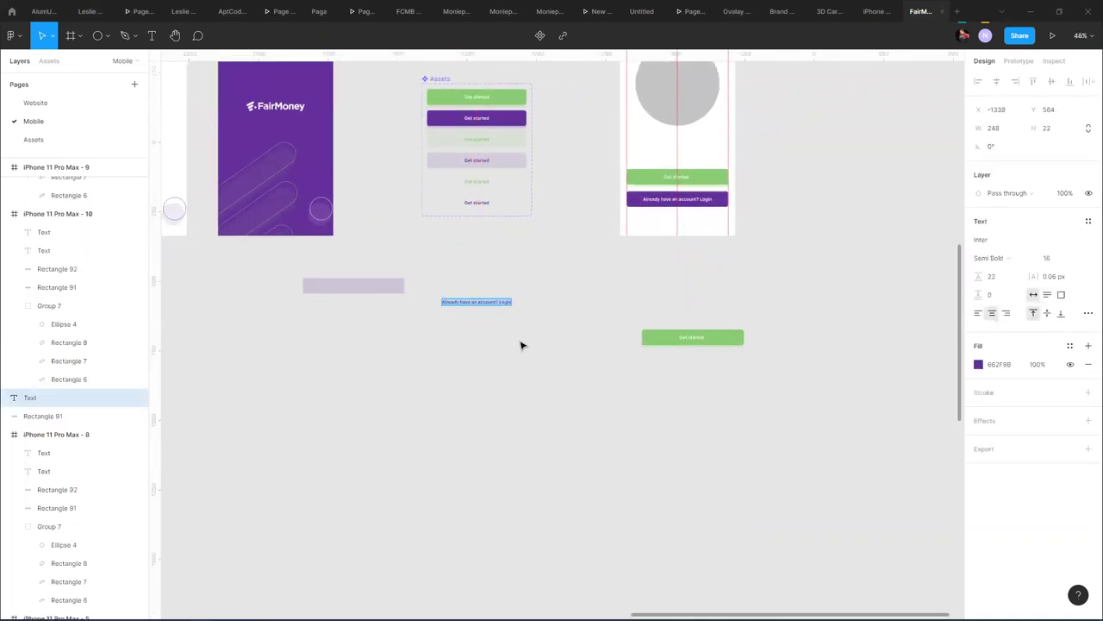
- Alt-drag a copy of the 'Access loans in minutes!' heading and subtitle onto empty canvas
scroll(514, 336, down, 6)
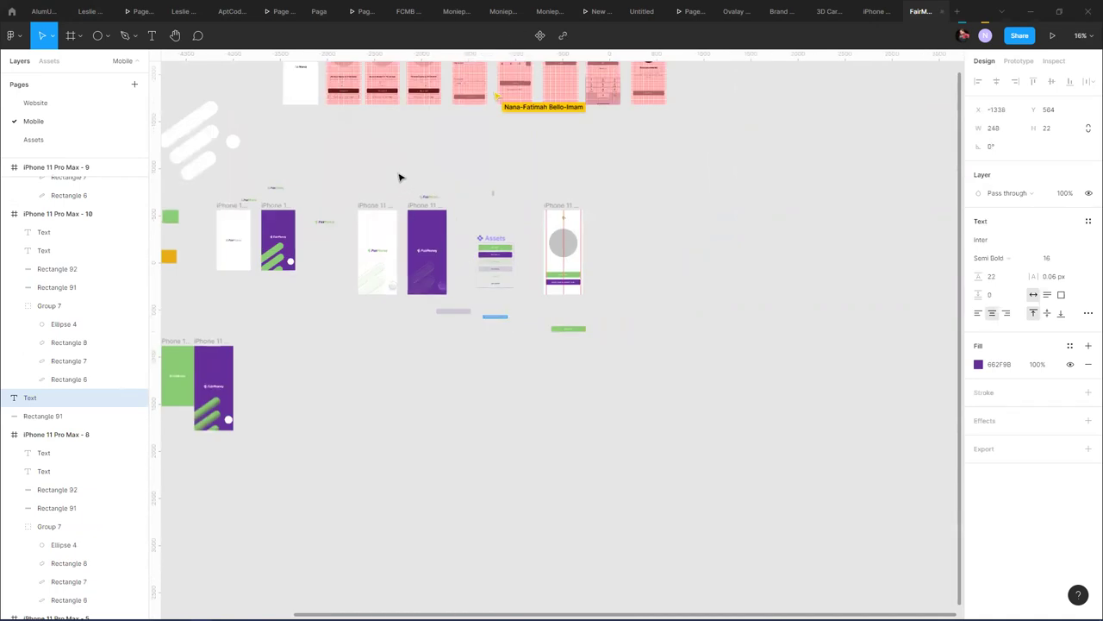
scroll(334, 116, up, 5)
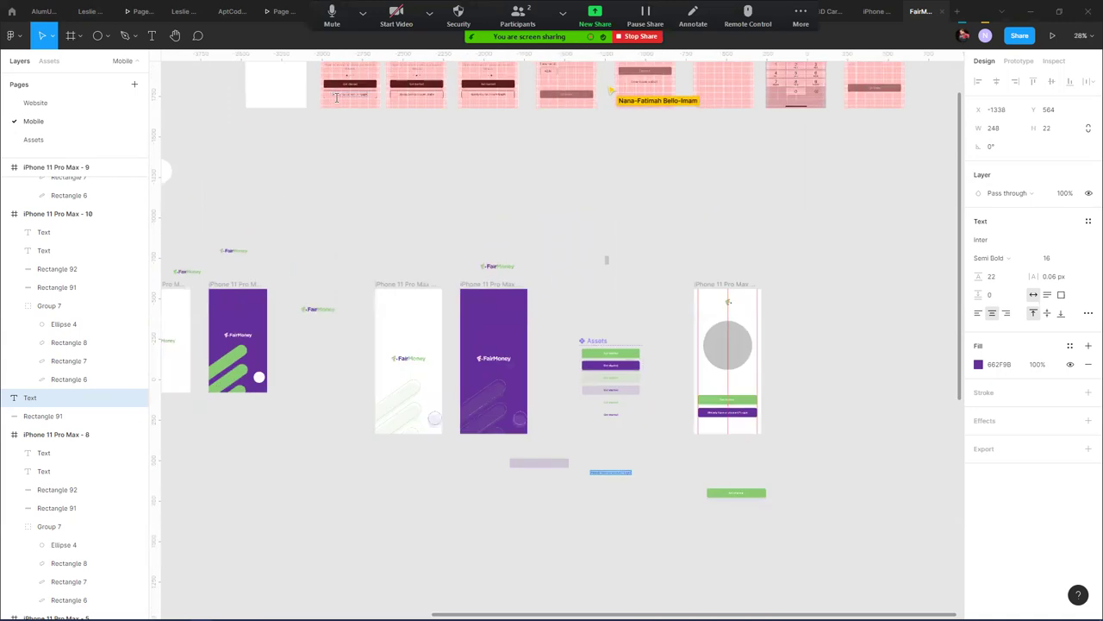
scroll(402, 339, up, 2)
scroll(376, 353, up, 2)
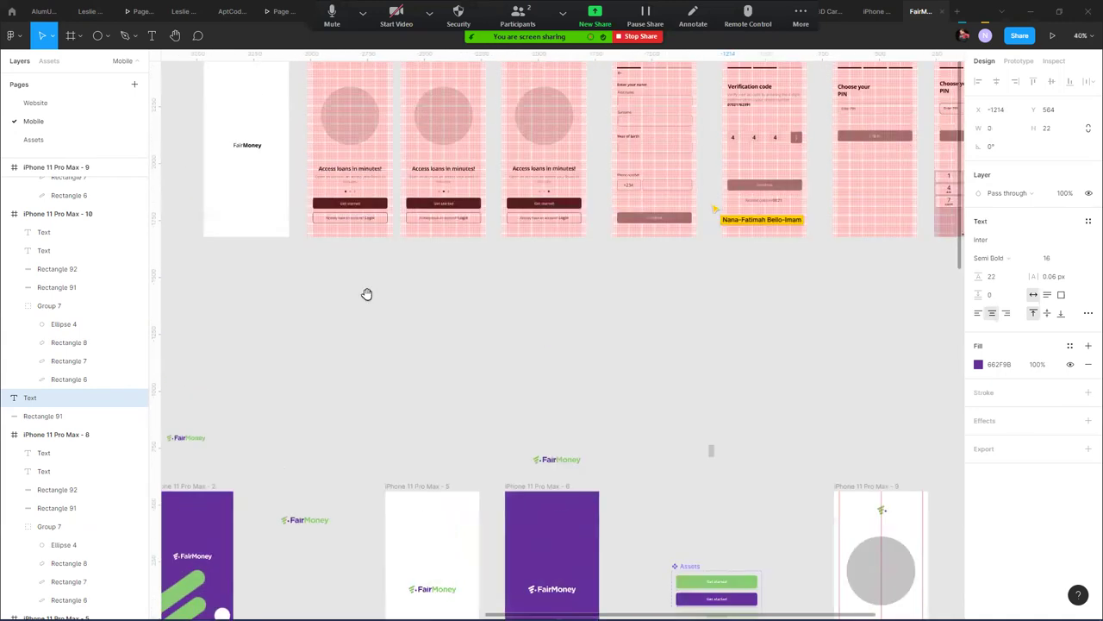
click(353, 209)
drag(354, 217, 804, 419)
scroll(931, 436, up, 5)
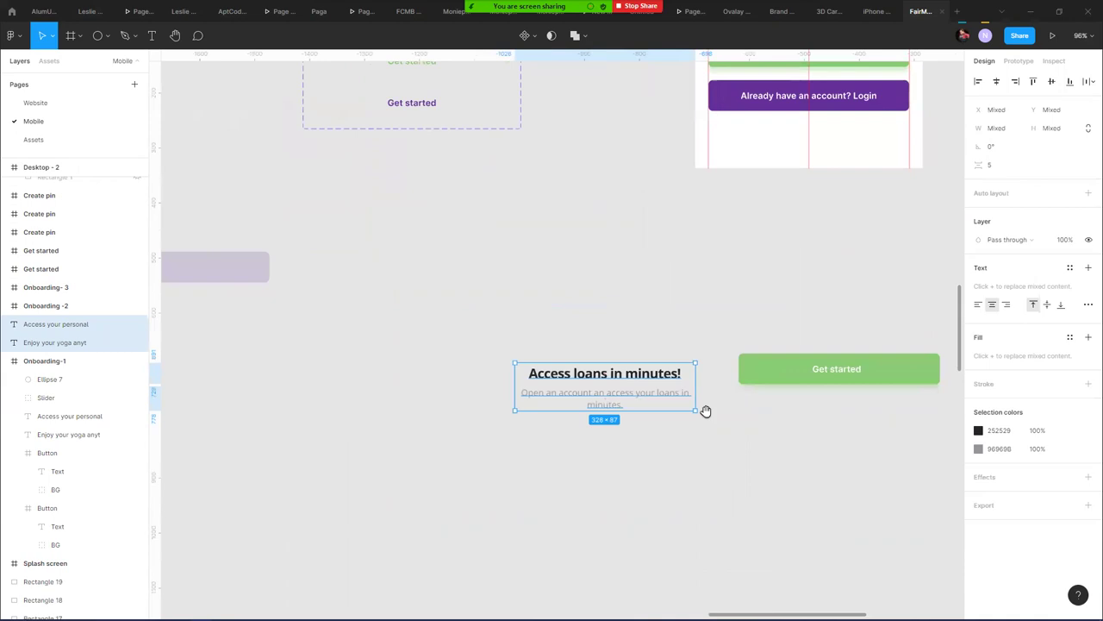
- Add a new text box reading 'Access Loans in Minutes' beside the copy
scroll(705, 411, right, 5)
click(371, 419)
scroll(372, 419, left, 7)
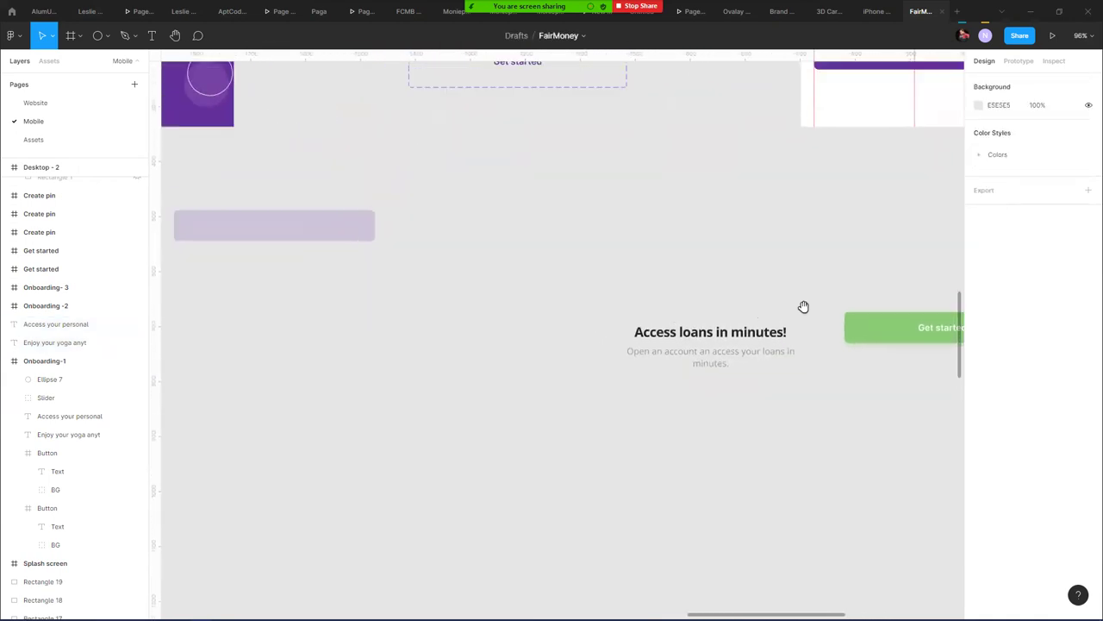
scroll(803, 307, left, 3)
scroll(653, 264, right, 5)
key(t)
click(377, 316)
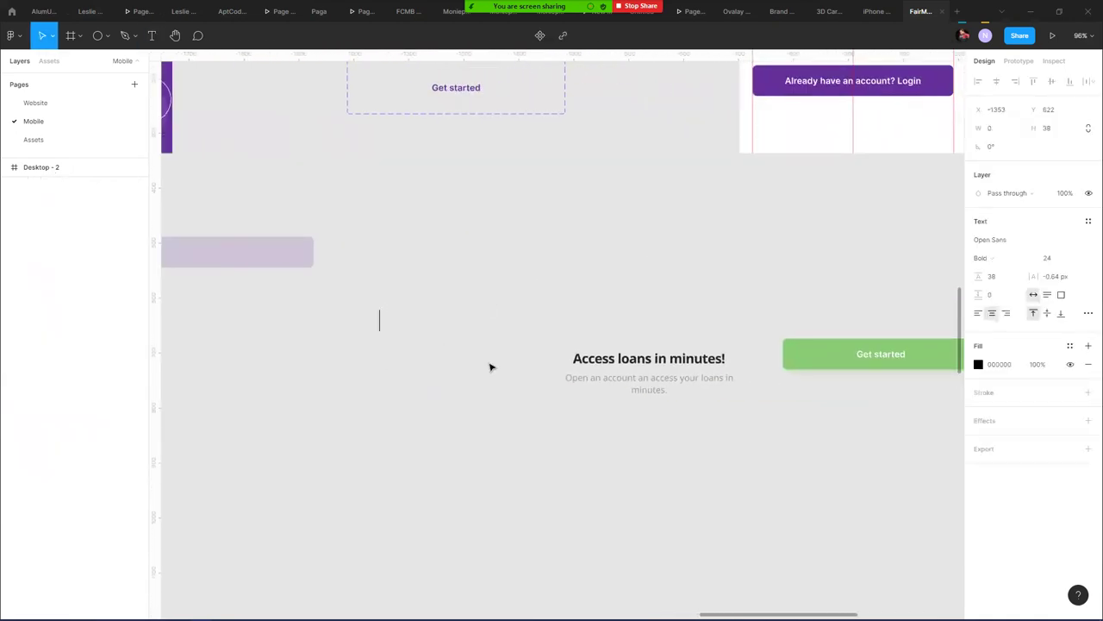
text(Access Loans in Minutes)
key(Escape)
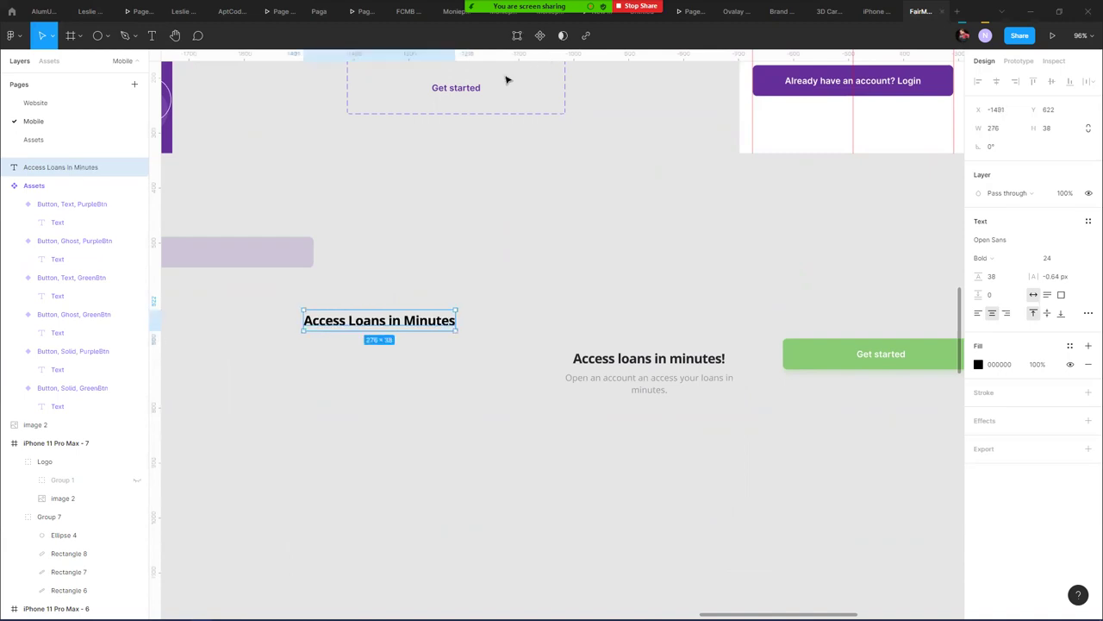
- Set the new heading to Inter and change its wording to 'Access loans in Minutes'
double_click(475, 87)
click(658, 289)
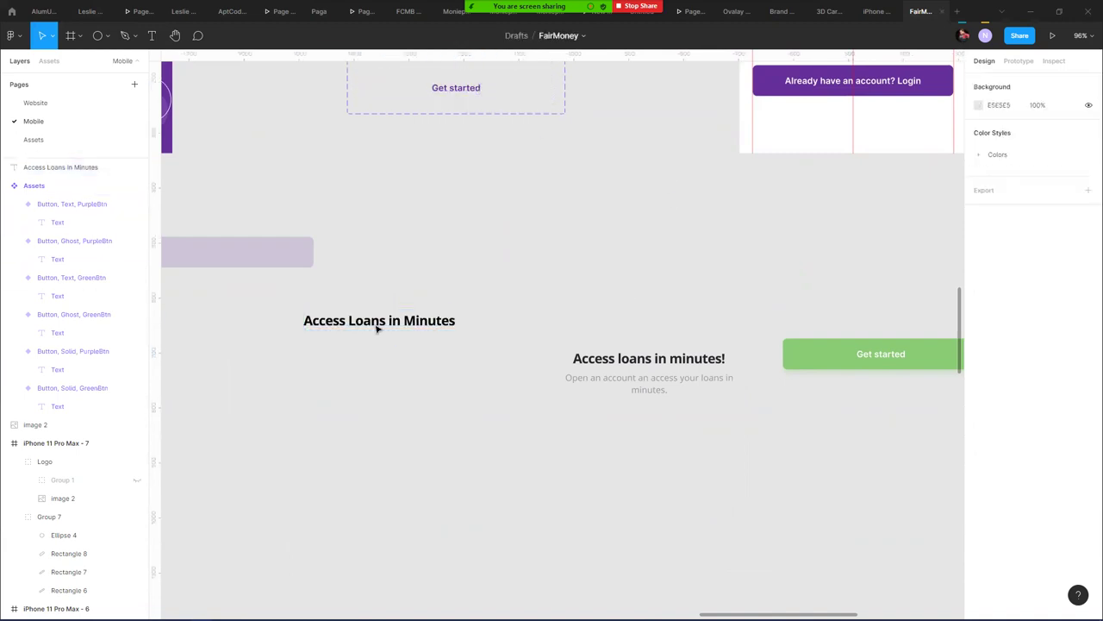
click(376, 328)
click(1008, 240)
text(Inter)
key(Return)
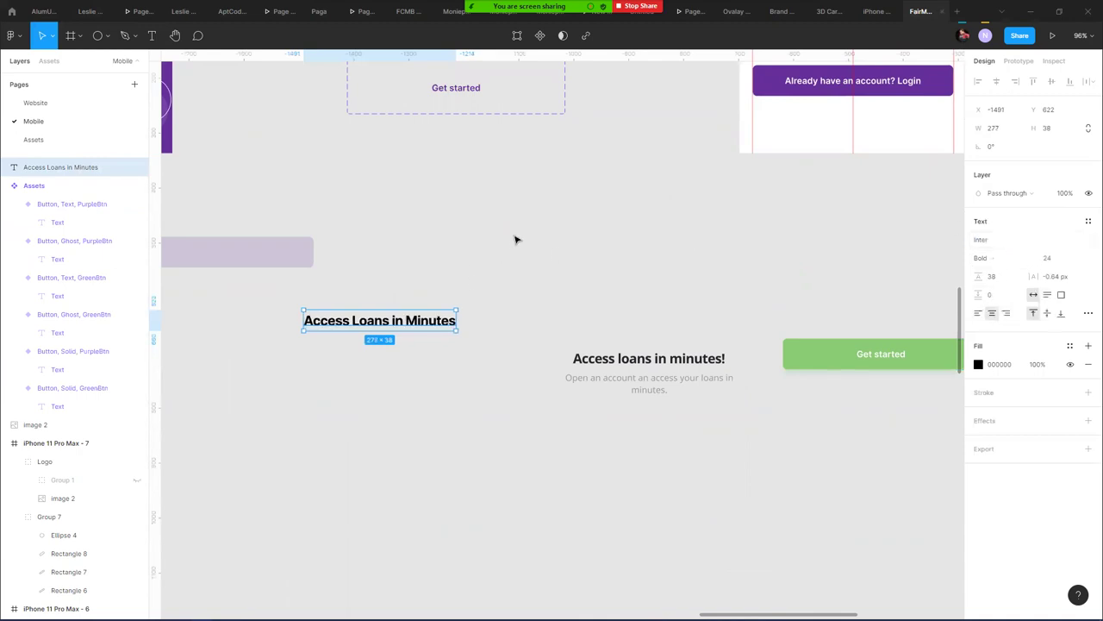
double_click(377, 323)
click(357, 321)
text(l)
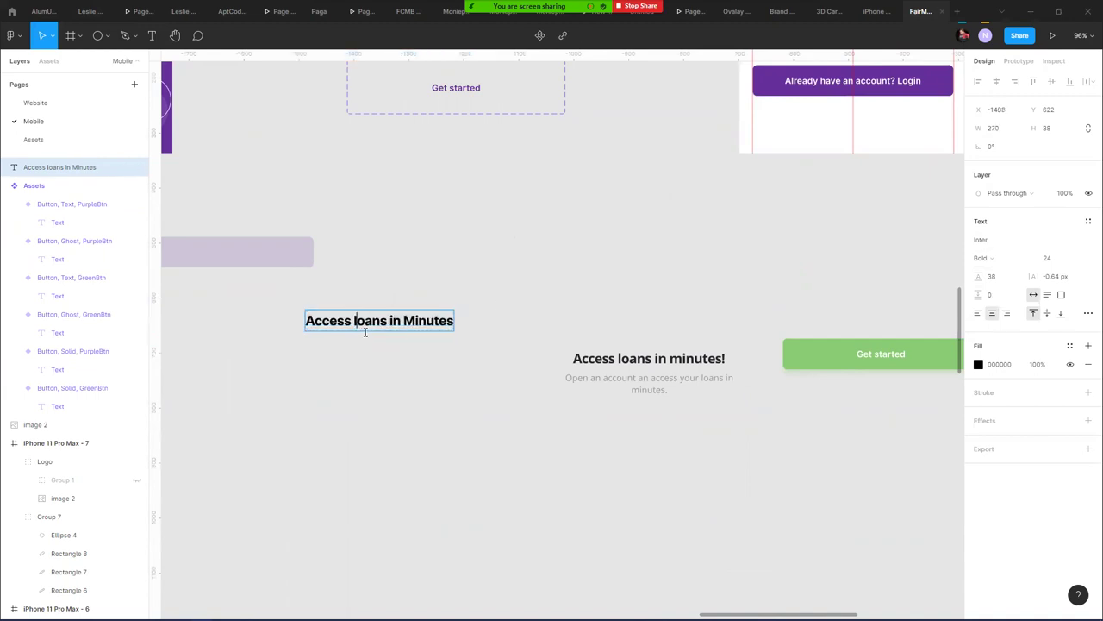
key(Escape)
- Move the subtitle under the heading and give it Inter, full opacity and a dark fill
drag(653, 381, 396, 342)
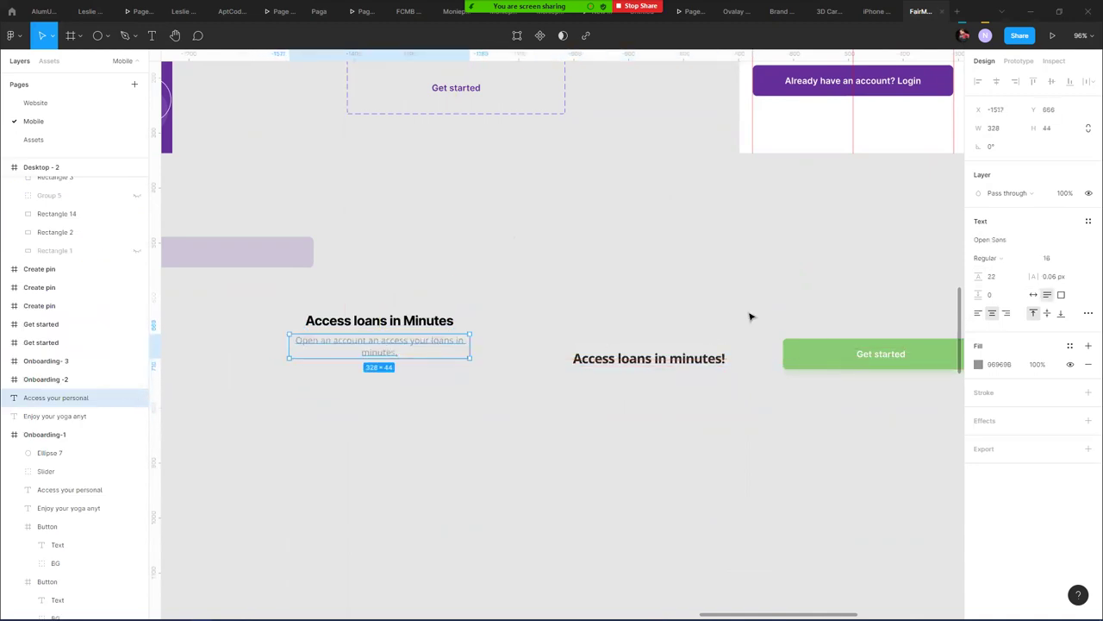
click(1012, 242)
text(Inter)
key(Return)
key(0)
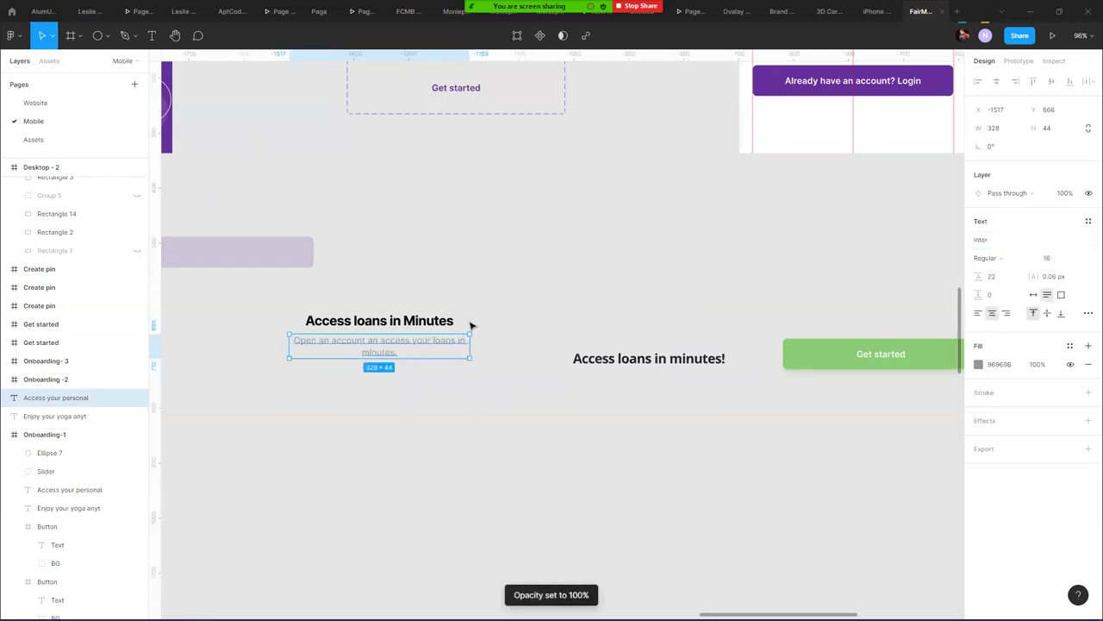
click(978, 364)
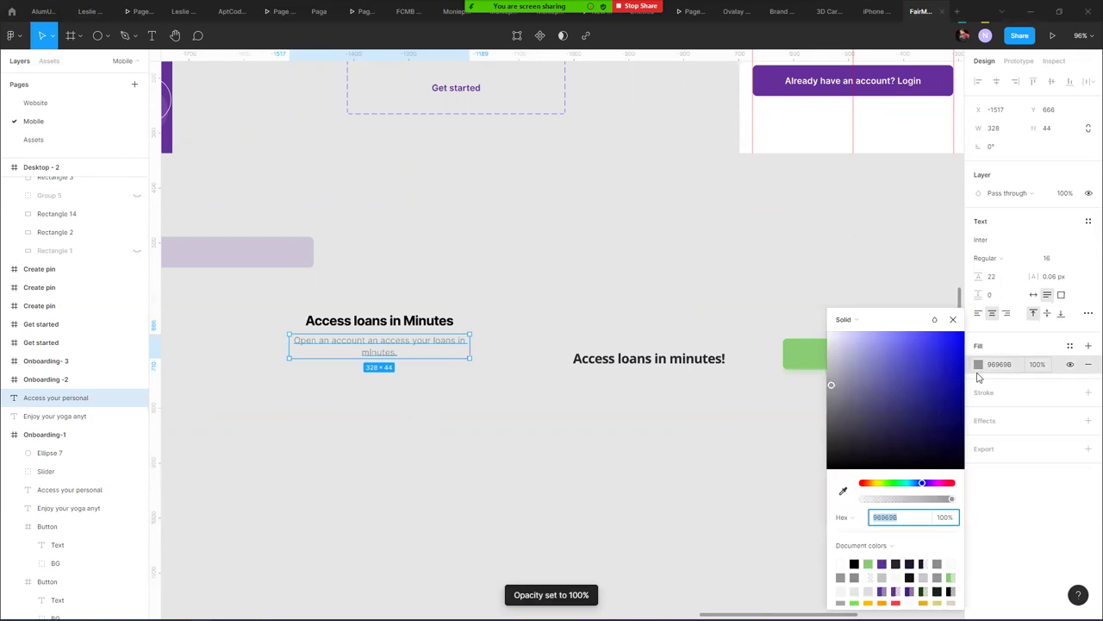
click(896, 563)
- Reposition the new heading on the canvas
click(495, 406)
scroll(515, 377, up, 1)
scroll(515, 377, up, 3)
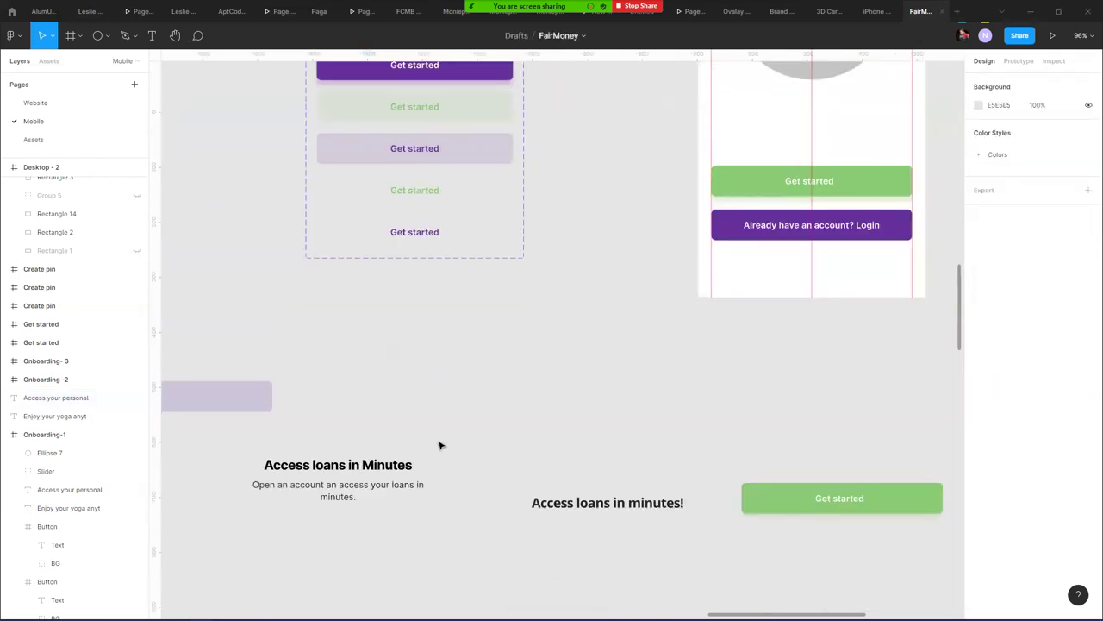
click(371, 481)
drag(369, 427, 351, 500)
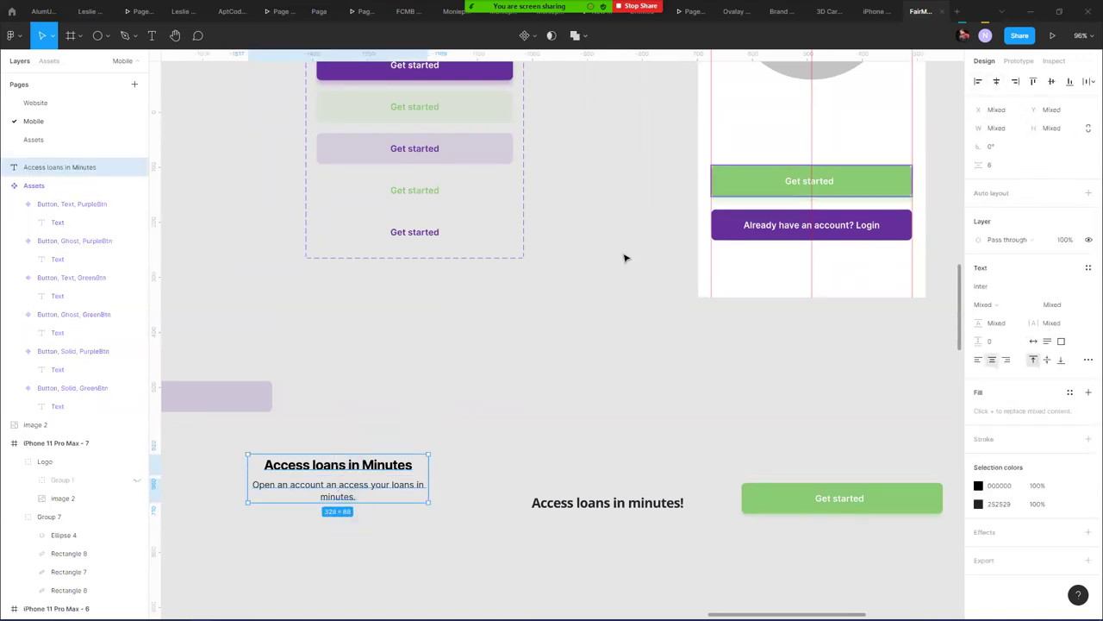
- Show the frame's 8px row grid and move the heading group into the phone below the circle
scroll(630, 331, up, 5)
scroll(631, 331, right, 3)
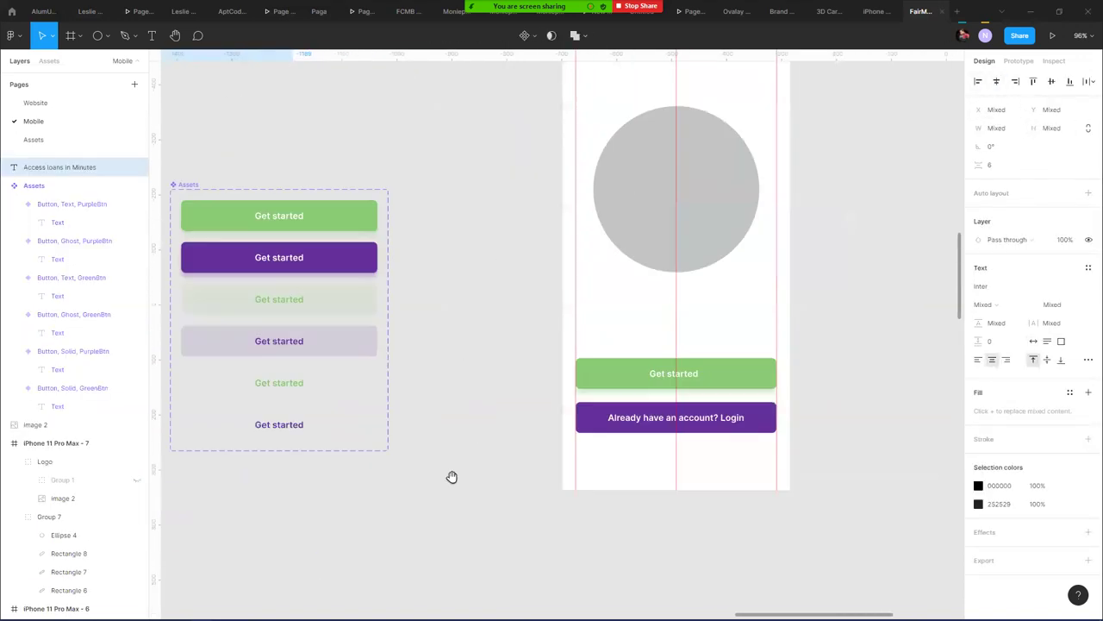
click(530, 87)
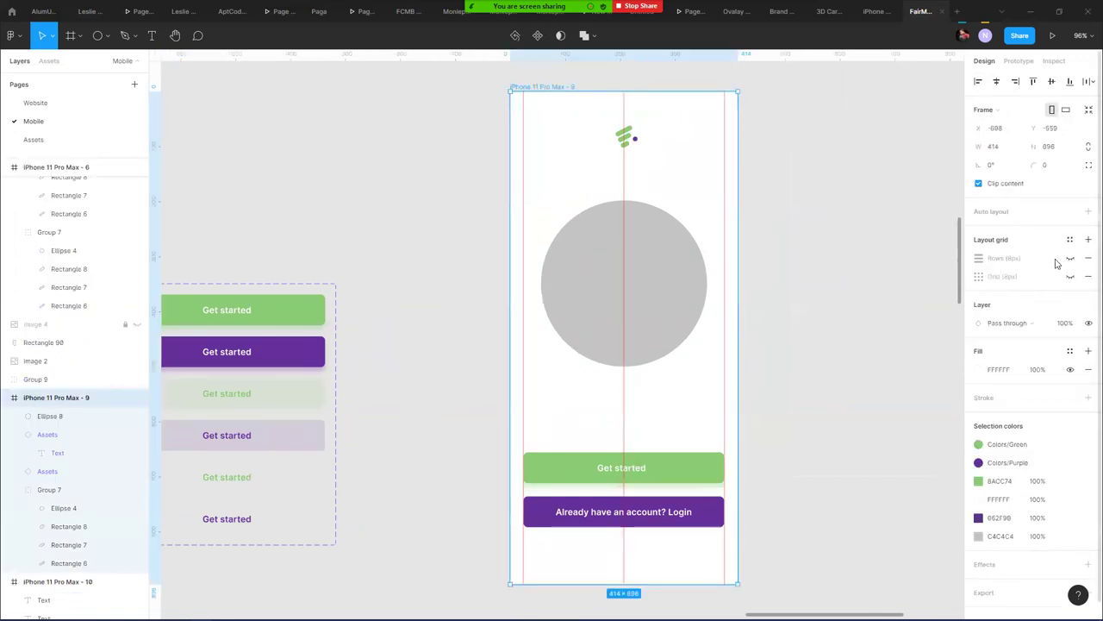
click(1070, 258)
scroll(382, 556, down, 5)
scroll(383, 556, left, 3)
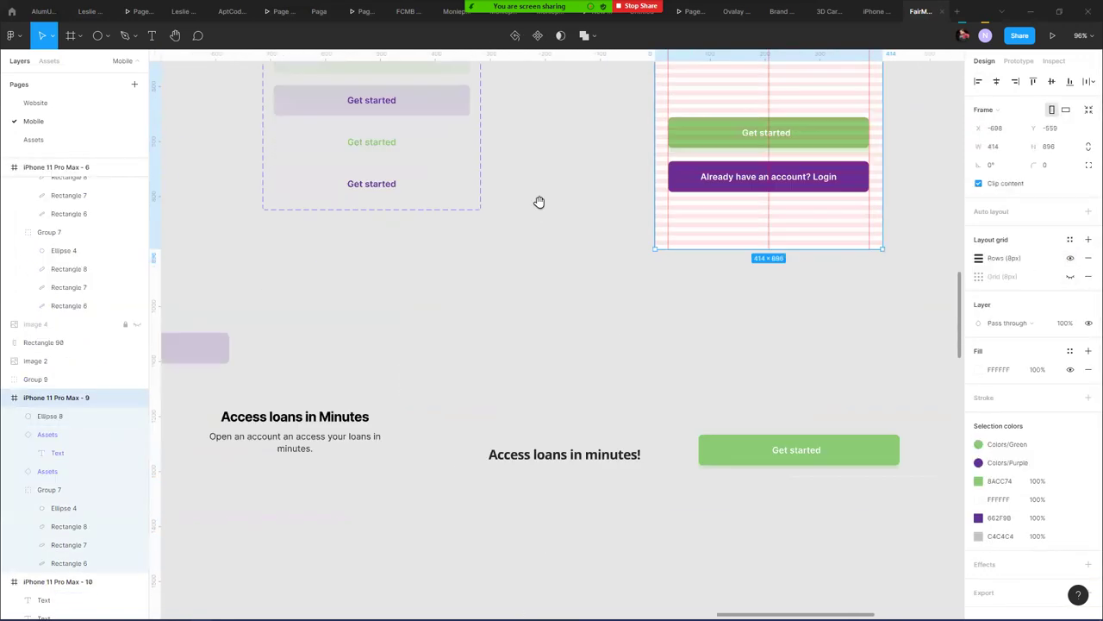
scroll(299, 441, up, 1)
click(320, 488)
click(325, 476)
drag(325, 476, 807, 89)
- Nudge the 'Access loans in Minutes' heading a few pixels into position
scroll(769, 186, up, 1)
scroll(769, 185, right, 1)
scroll(769, 185, up, 5)
scroll(783, 327, right, 1)
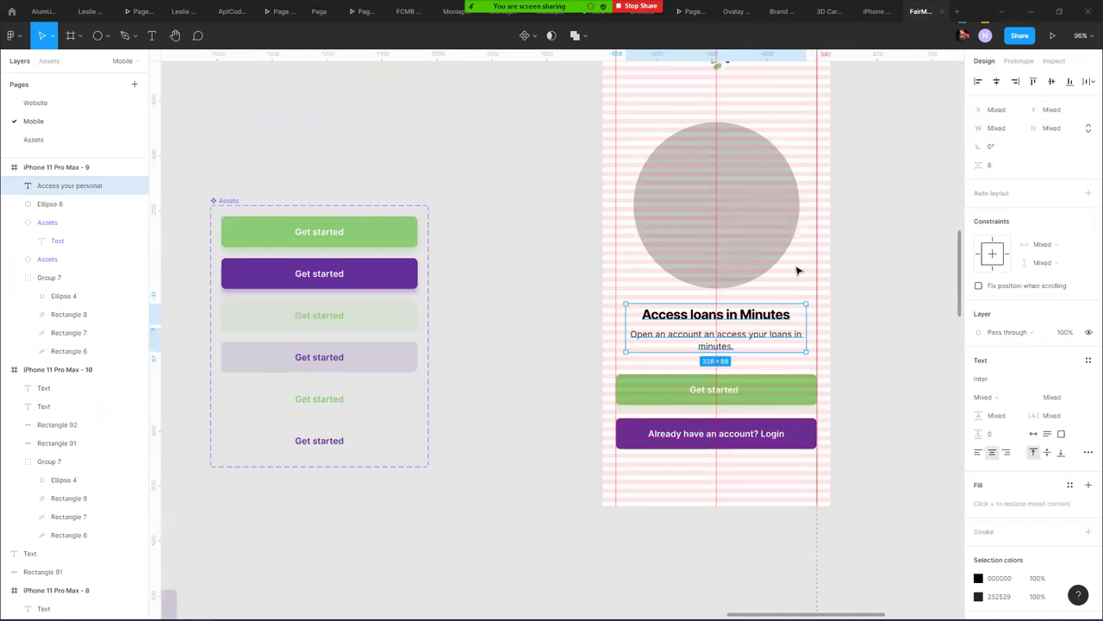
scroll(793, 270, up, 3)
scroll(788, 349, up, 2)
scroll(786, 348, up, 5)
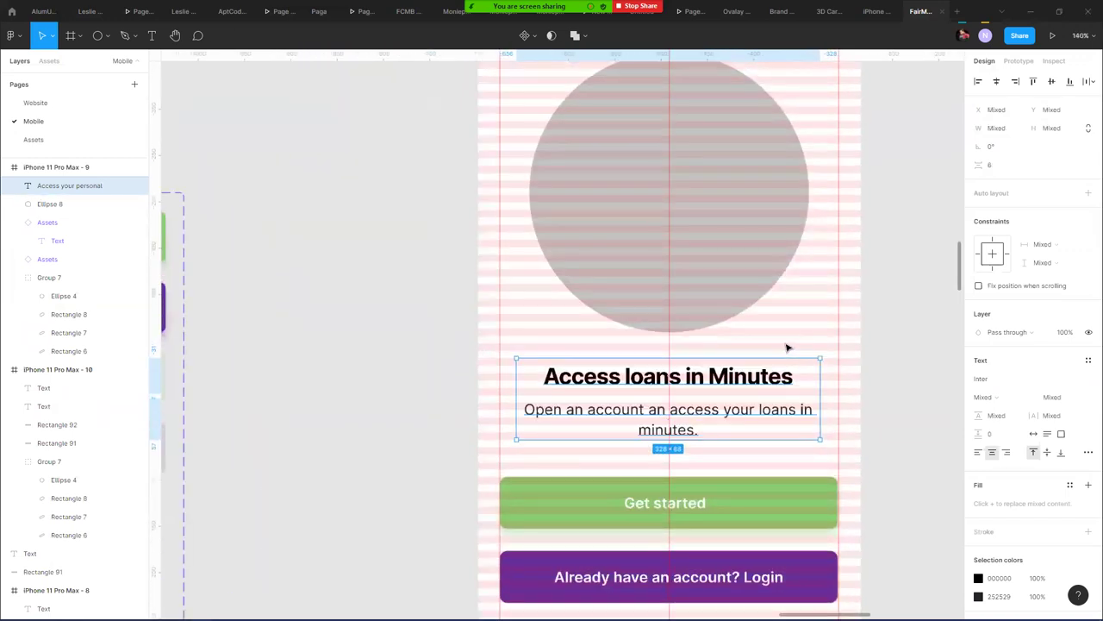
click(866, 290)
click(703, 382)
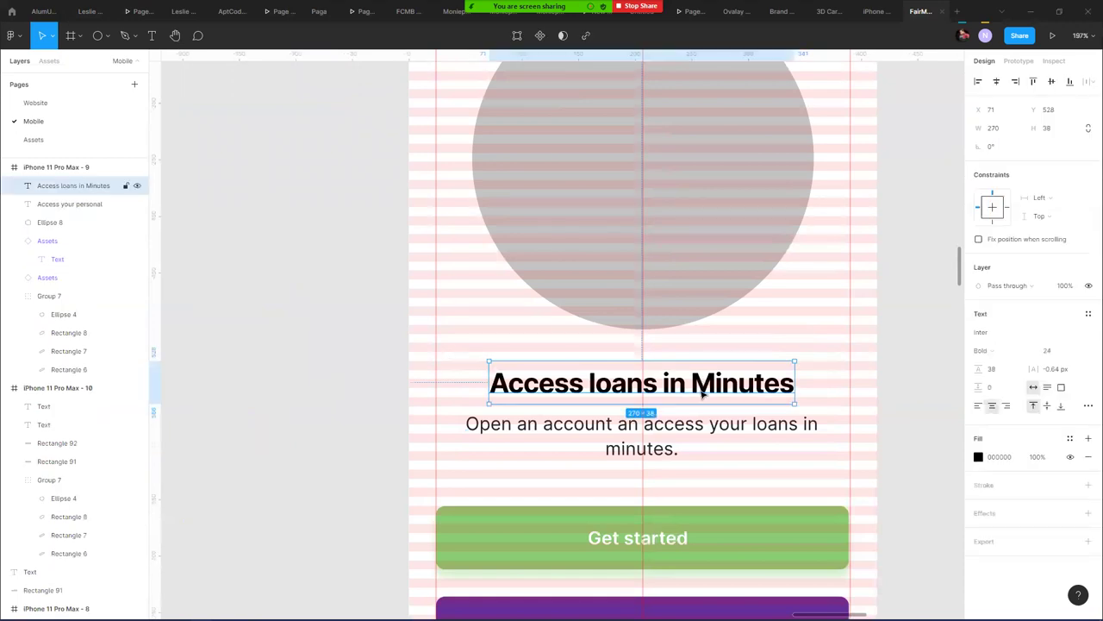
key(Up)
key(Up)
key(Up)
key(Up)
drag(706, 390, 709, 400)
key(Up)
key(Up)
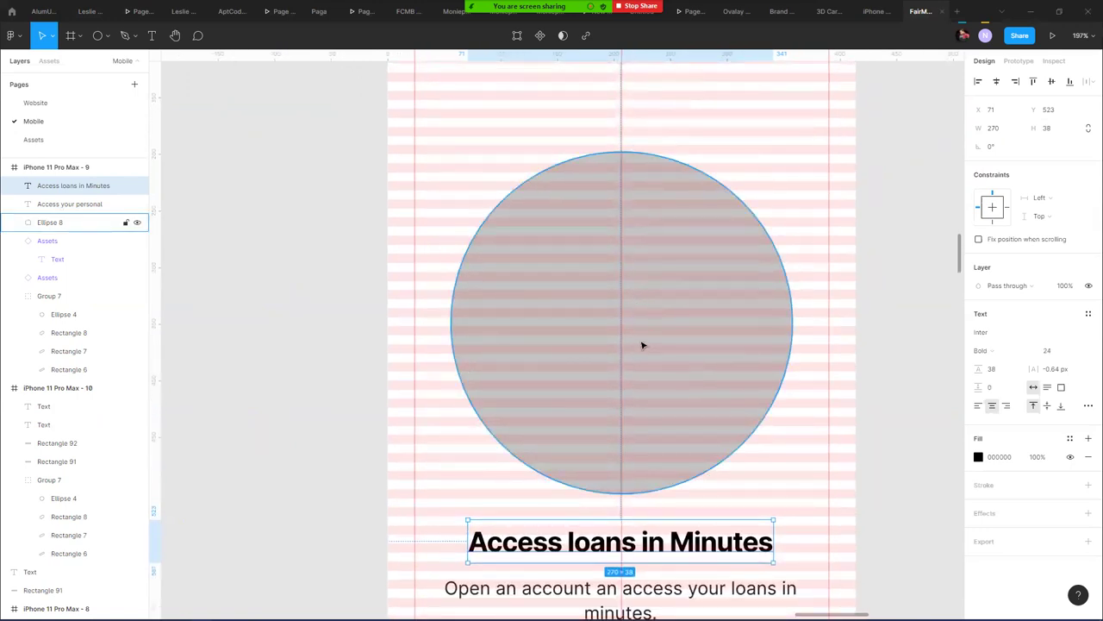
- Move the grey circle up, resize it to 296×296, and centre it horizontally
click(642, 346)
drag(642, 346, 639, 332)
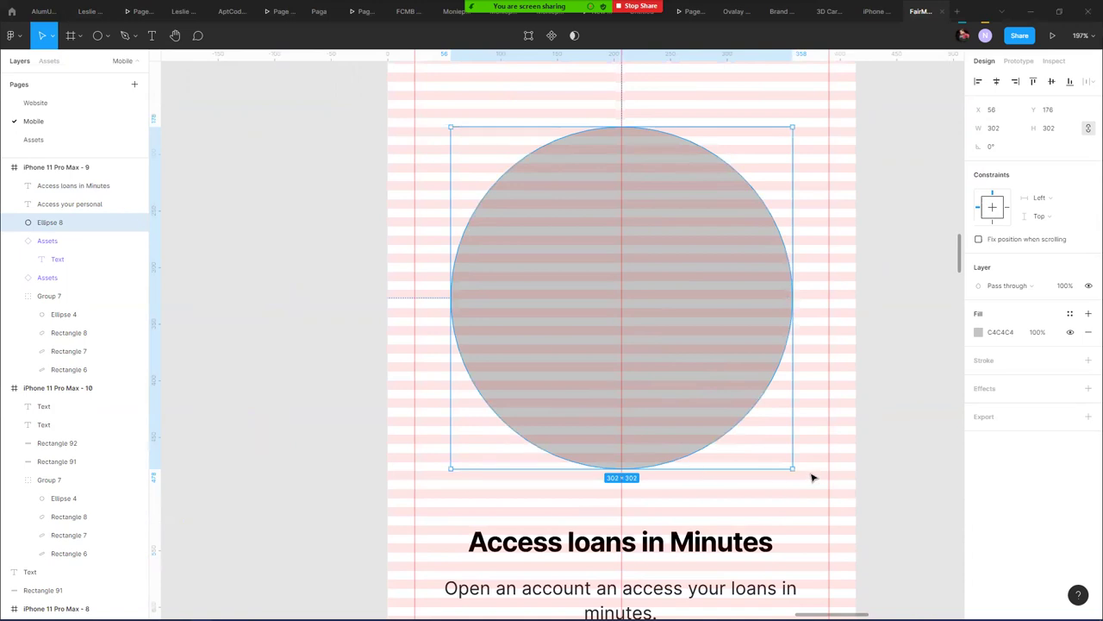
drag(793, 468, 784, 461)
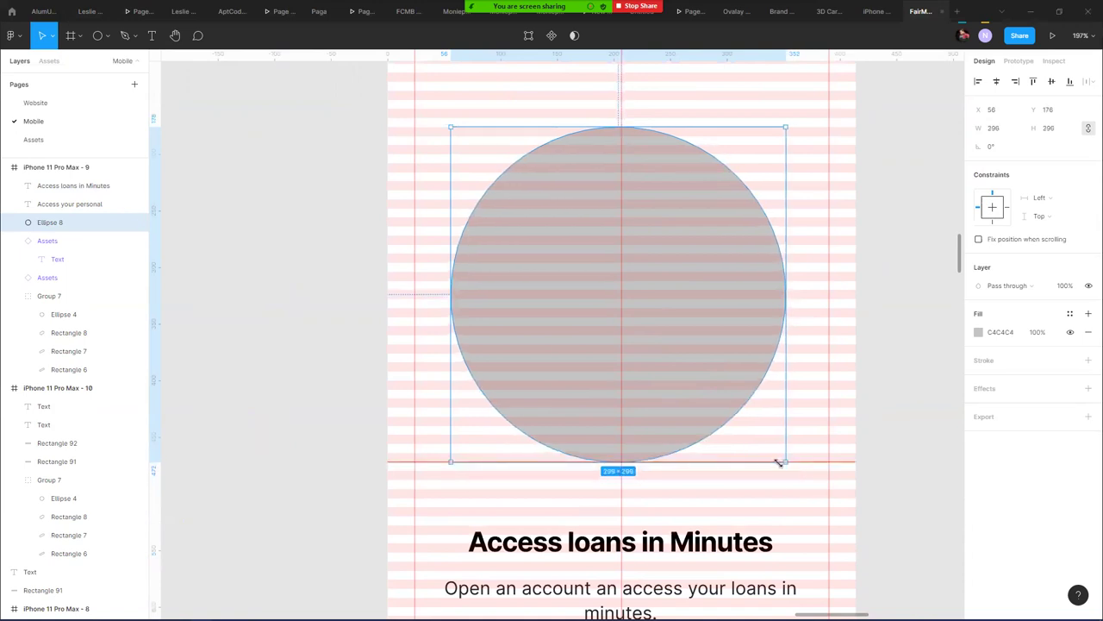
click(996, 81)
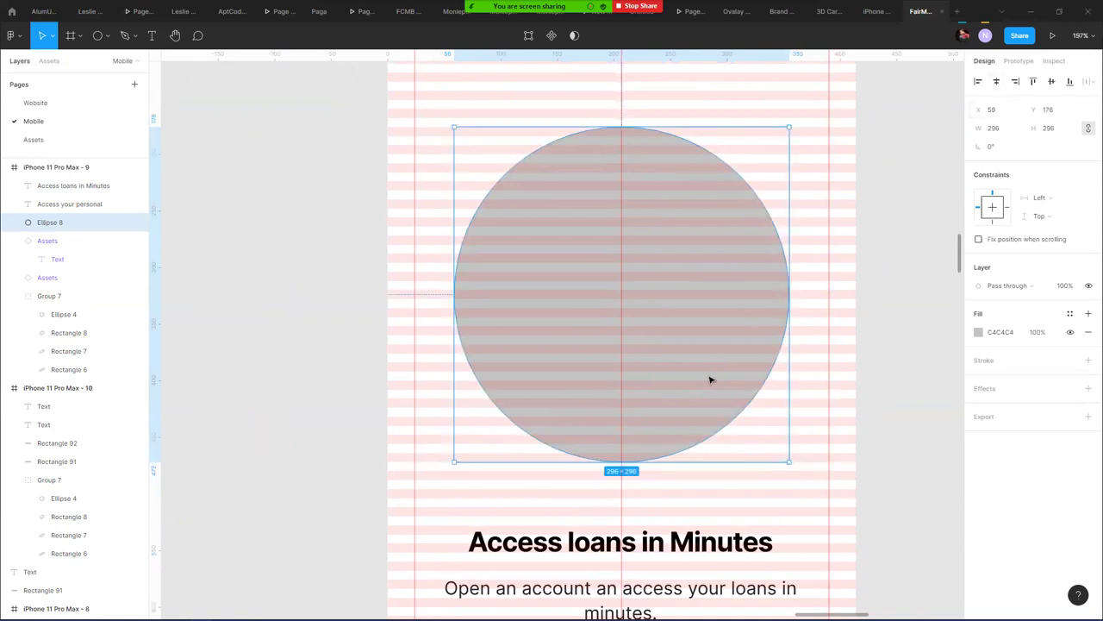
scroll(629, 512, down, 5)
scroll(549, 299, up, 1)
click(583, 325)
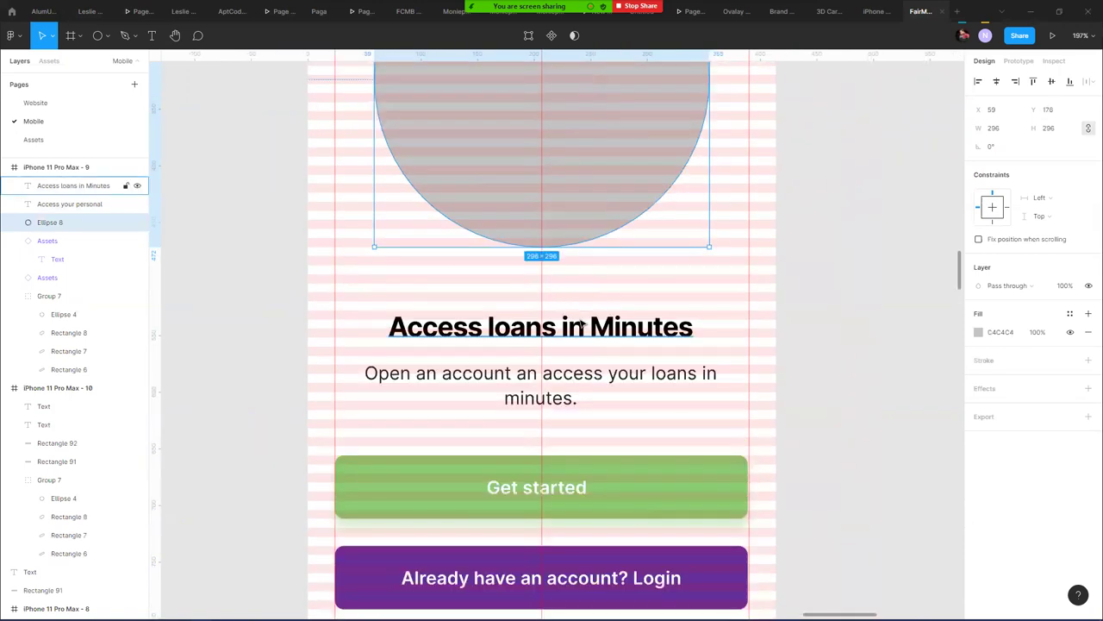
- Move the heading and subtitle up and set the subtitle's line height to 30.5
drag(583, 325, 592, 304)
drag(584, 374, 584, 354)
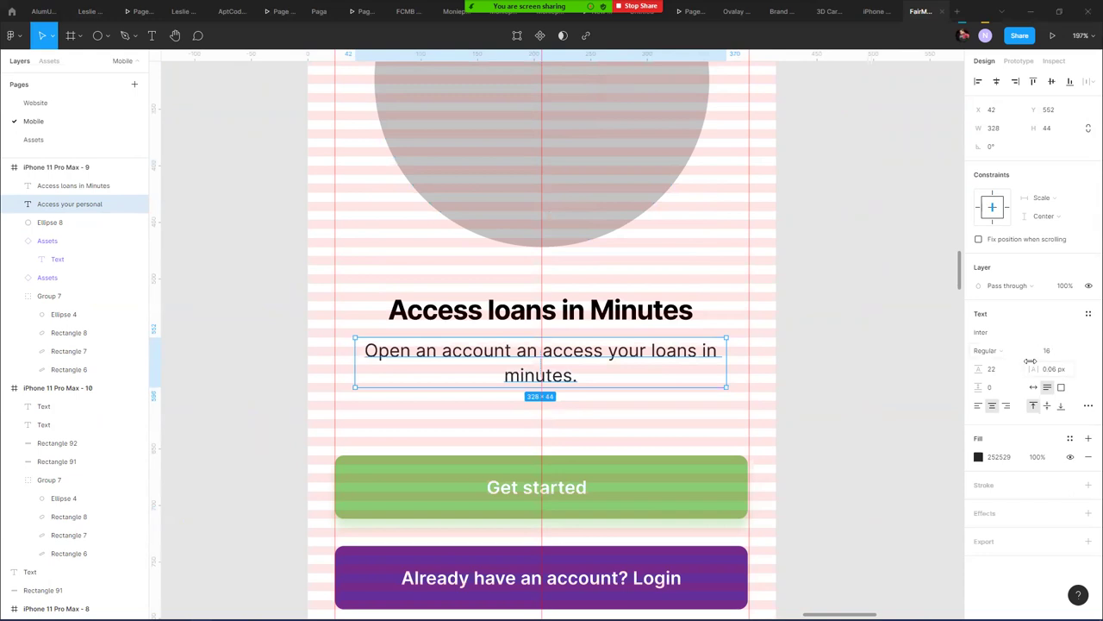
drag(977, 368, 979, 368)
key(Up)
key(Up)
key(Up)
key(Up)
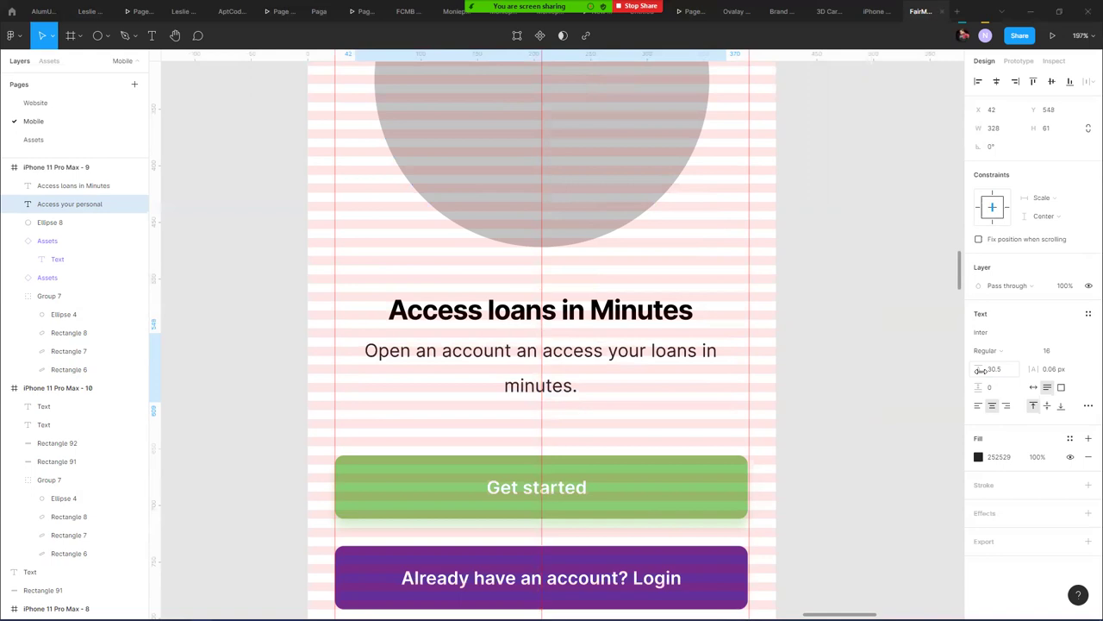
click(808, 308)
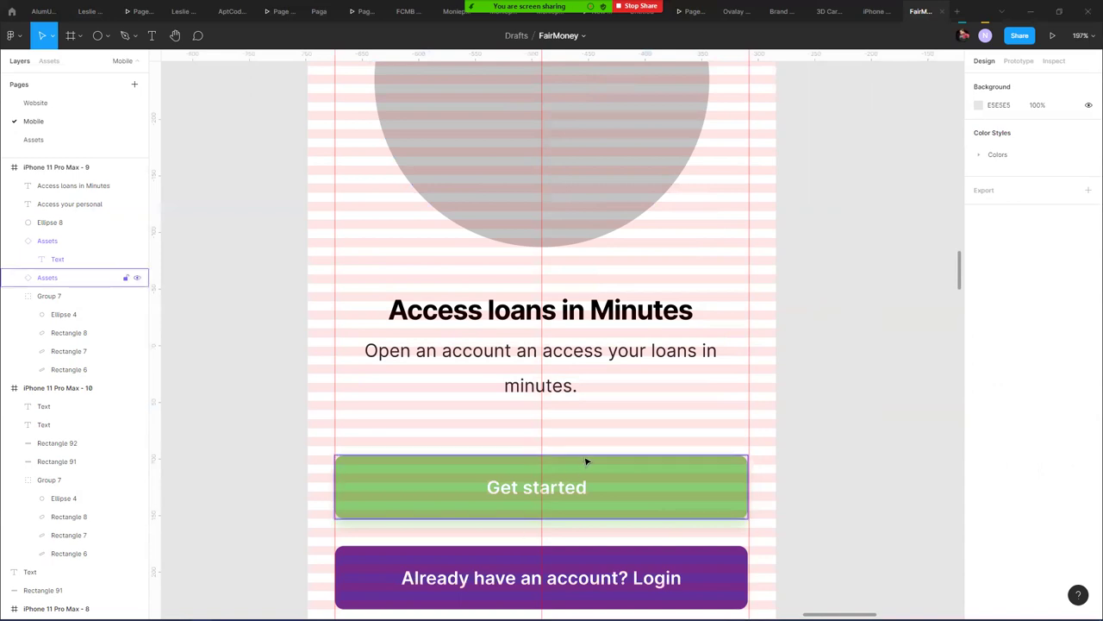
- Check the selections of the Get started button, its text layer and the phone frame
click(582, 485)
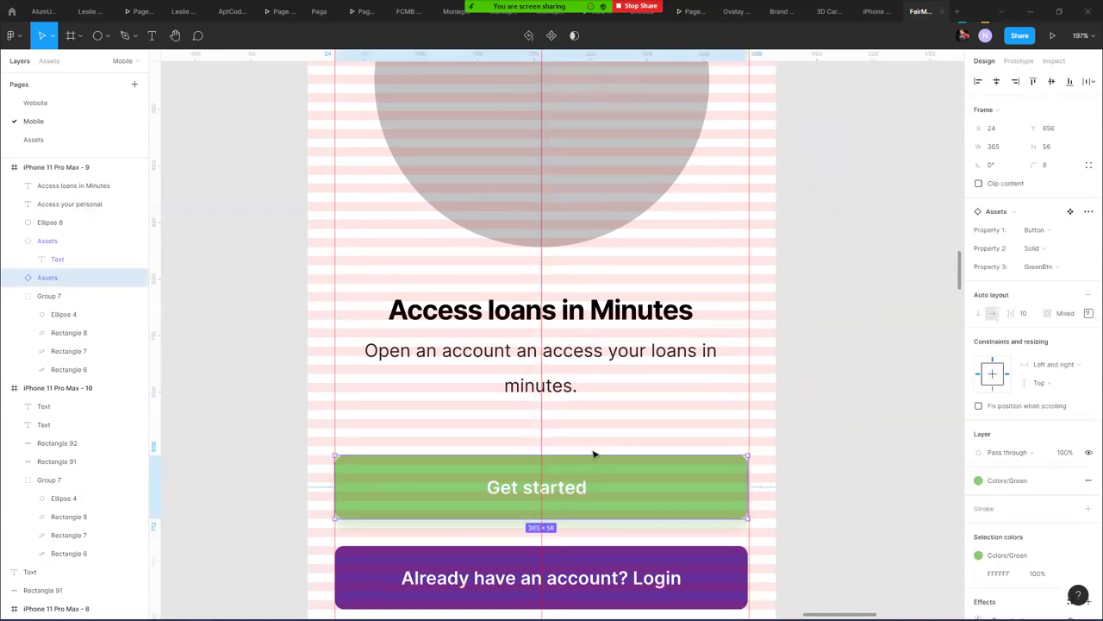
double_click(579, 480)
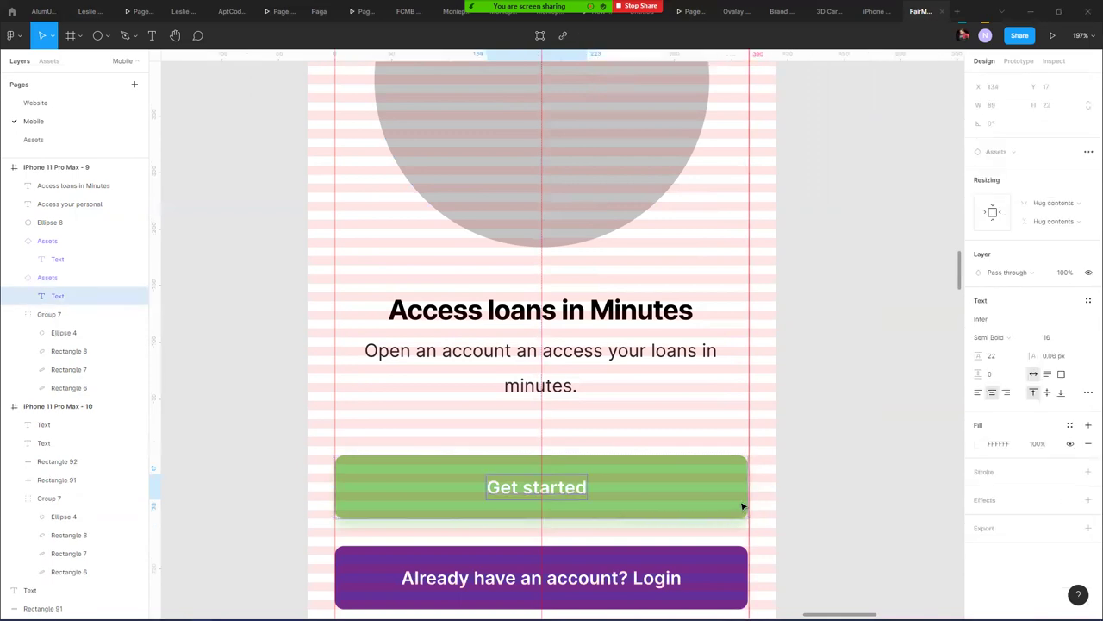
click(819, 402)
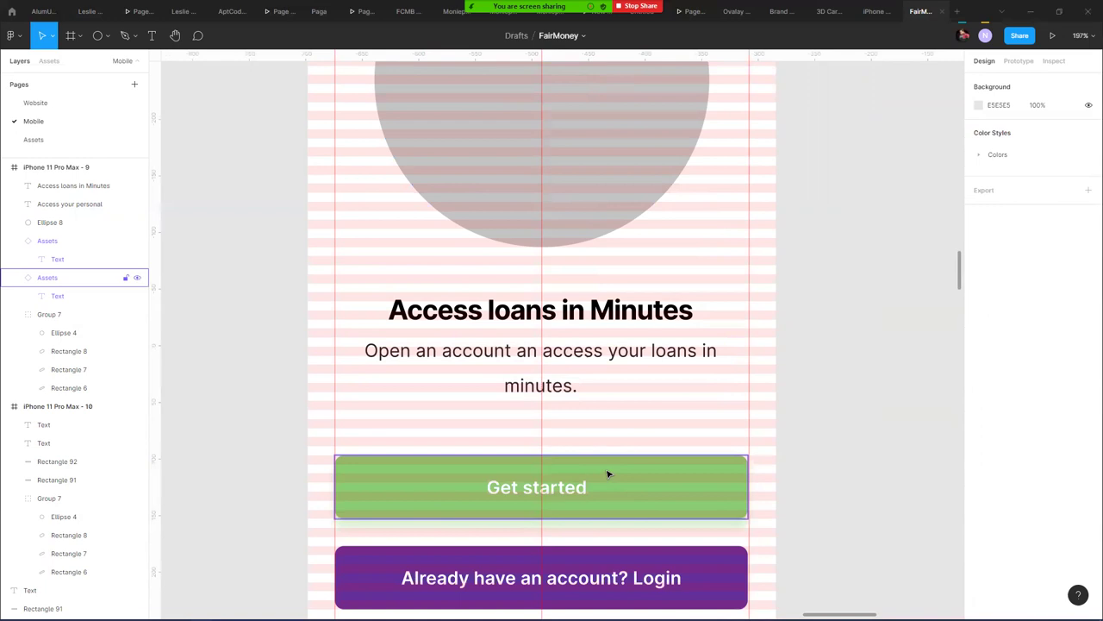
scroll(608, 473, down, 6)
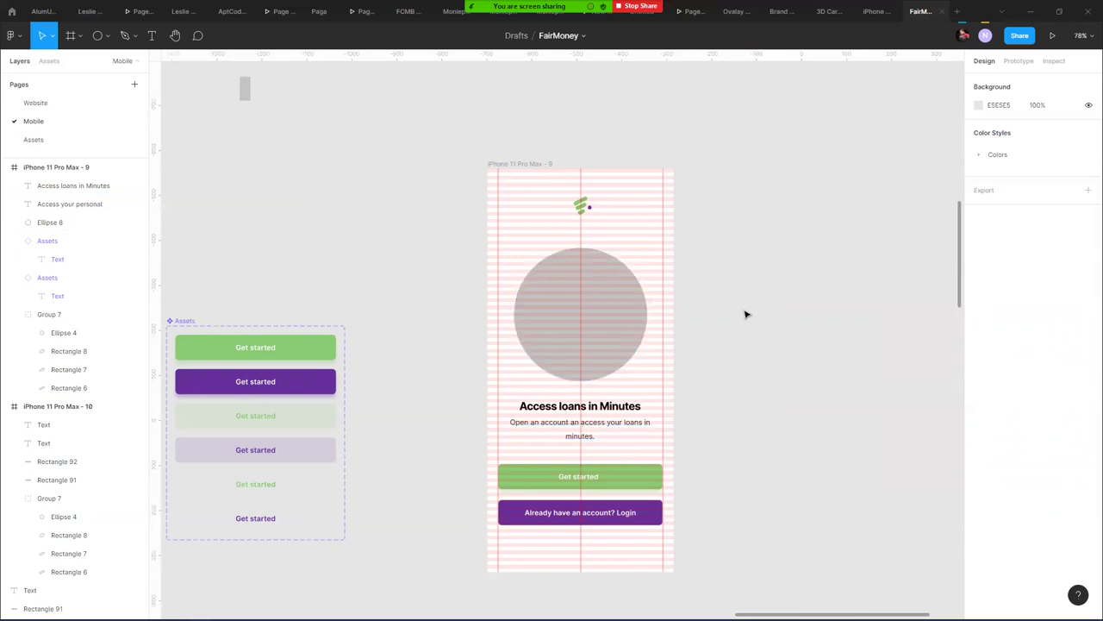
ctrl+scroll(752, 351, down, 3)
scroll(724, 357, right, 5)
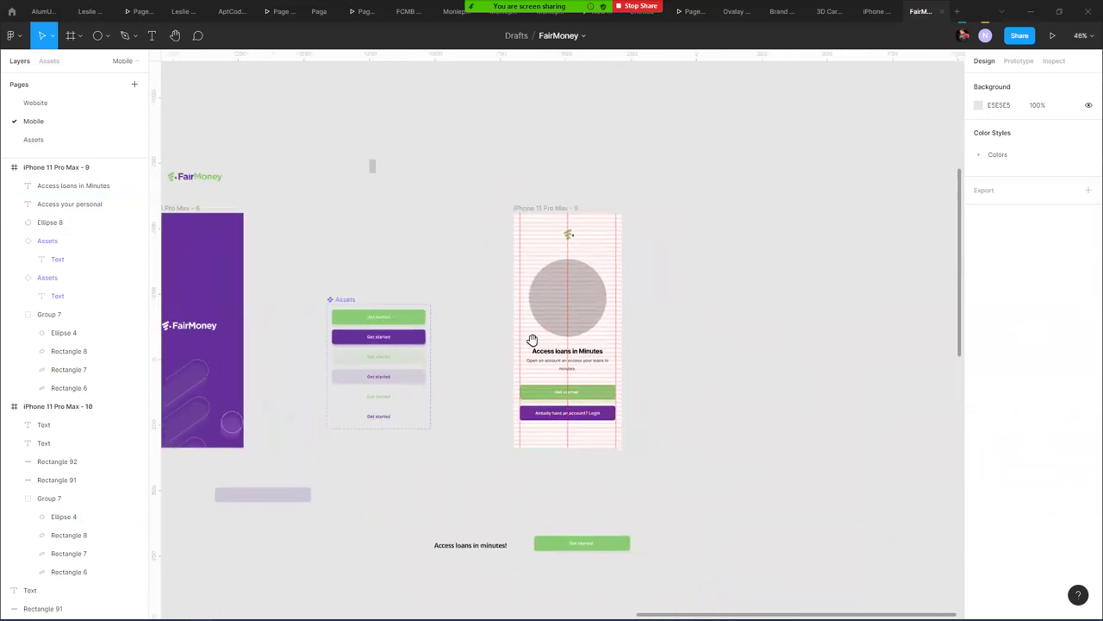
click(369, 209)
key(Escape)
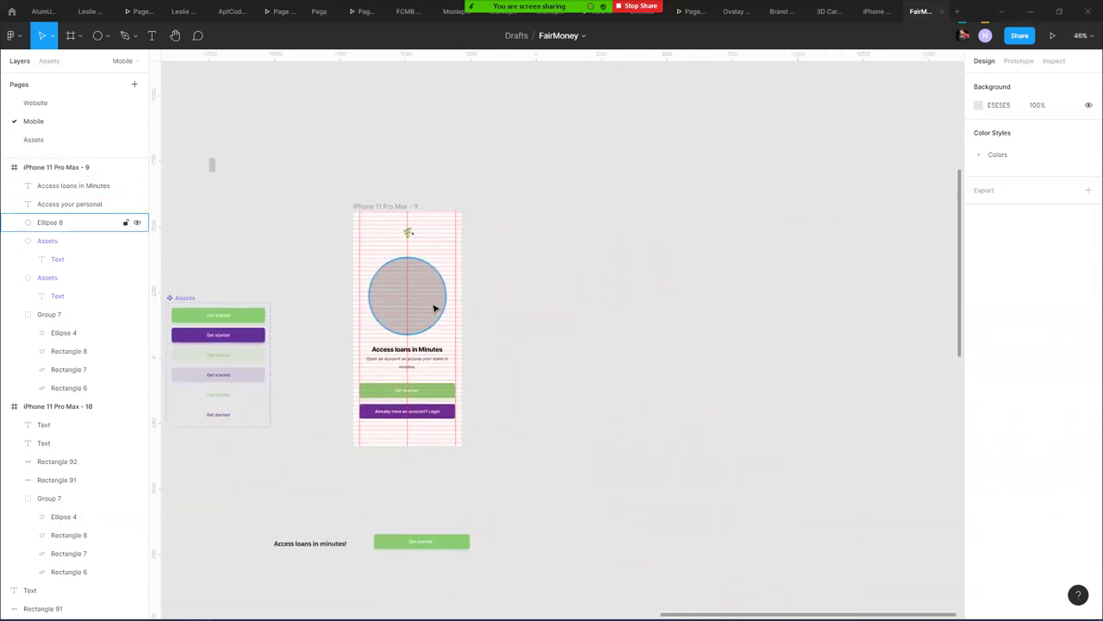
ctrl+scroll(398, 283, up, 6)
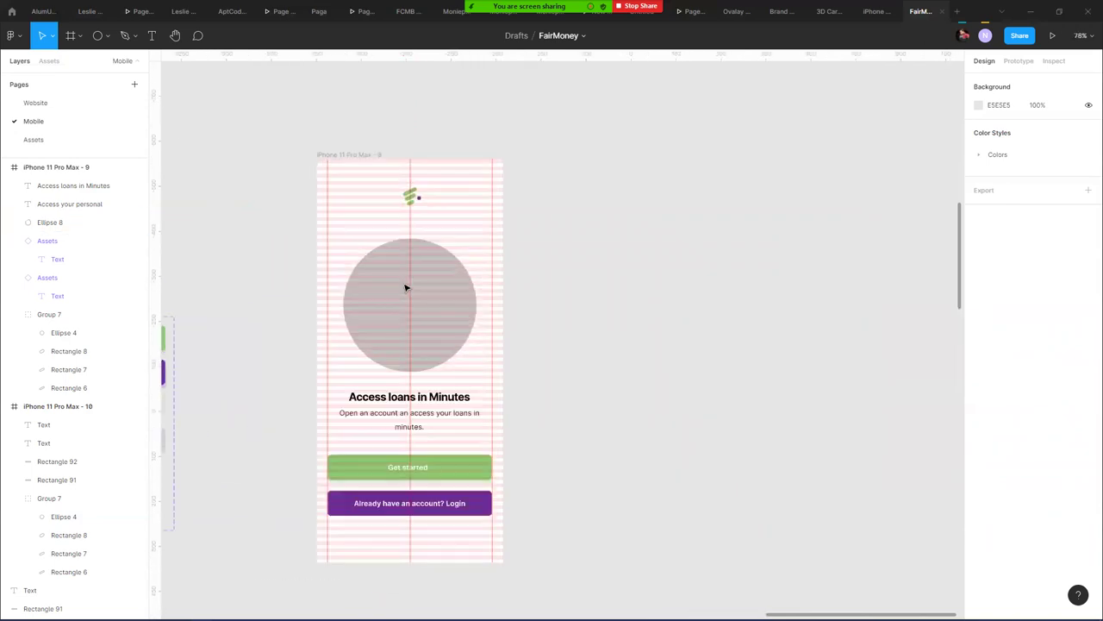
scroll(399, 269, down, 2)
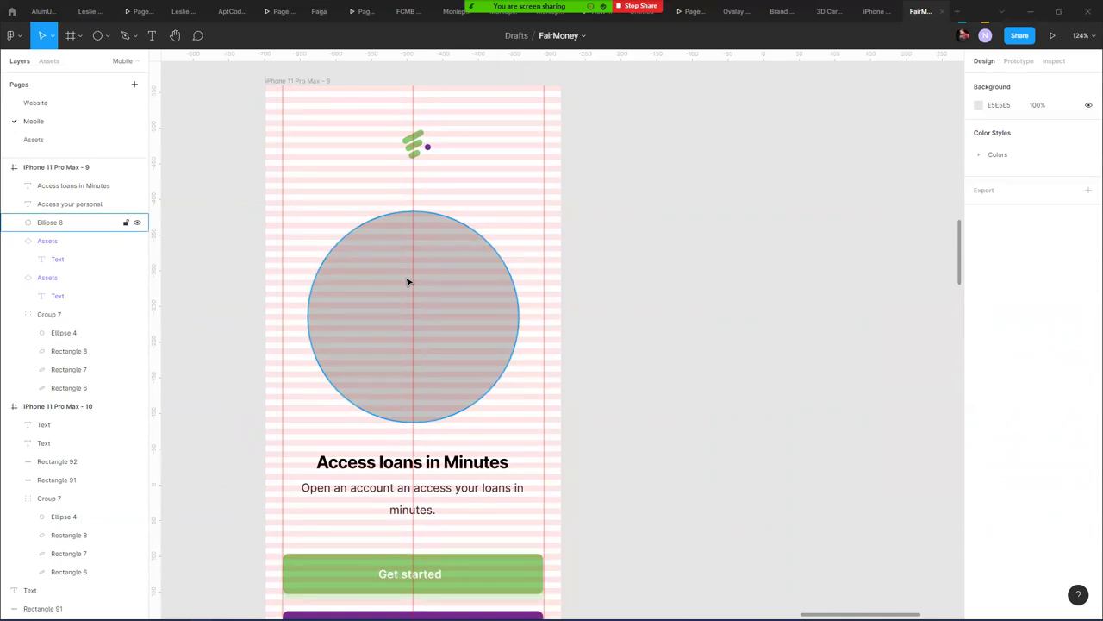
key(Escape)
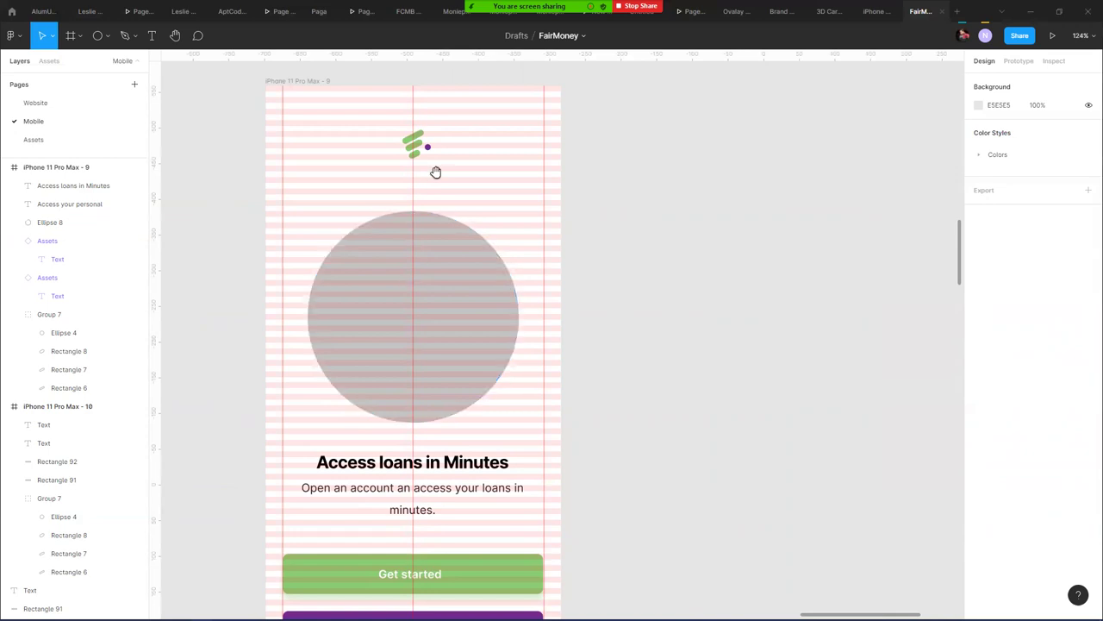
scroll(714, 325, down, 5)
scroll(714, 325, left, 1)
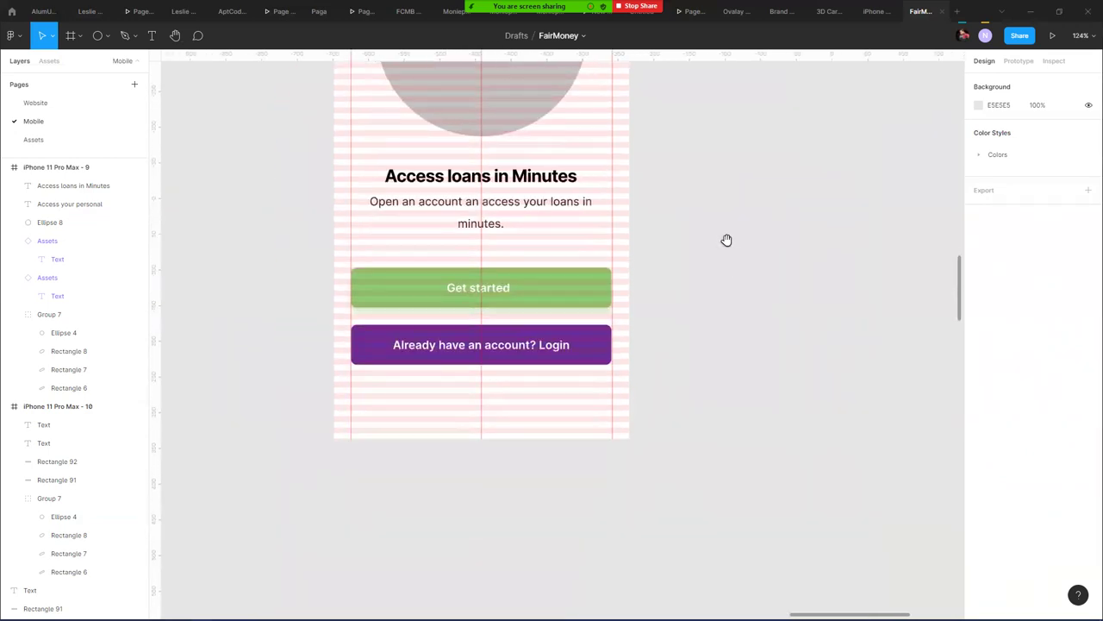
- Move the Get started and Login buttons down together by about 82 px
click(529, 290)
shift+click(539, 349)
scroll(552, 272, left, 2)
scroll(638, 281, up, 5)
drag(628, 293, 616, 365)
click(217, 217)
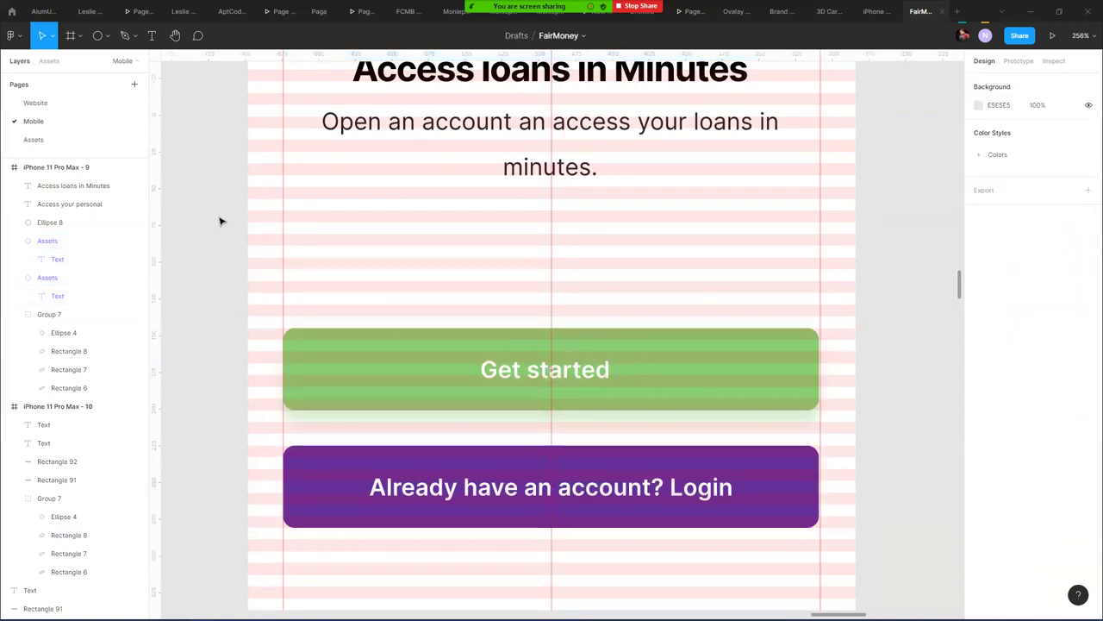
scroll(221, 219, down, 3)
scroll(220, 220, down, 2)
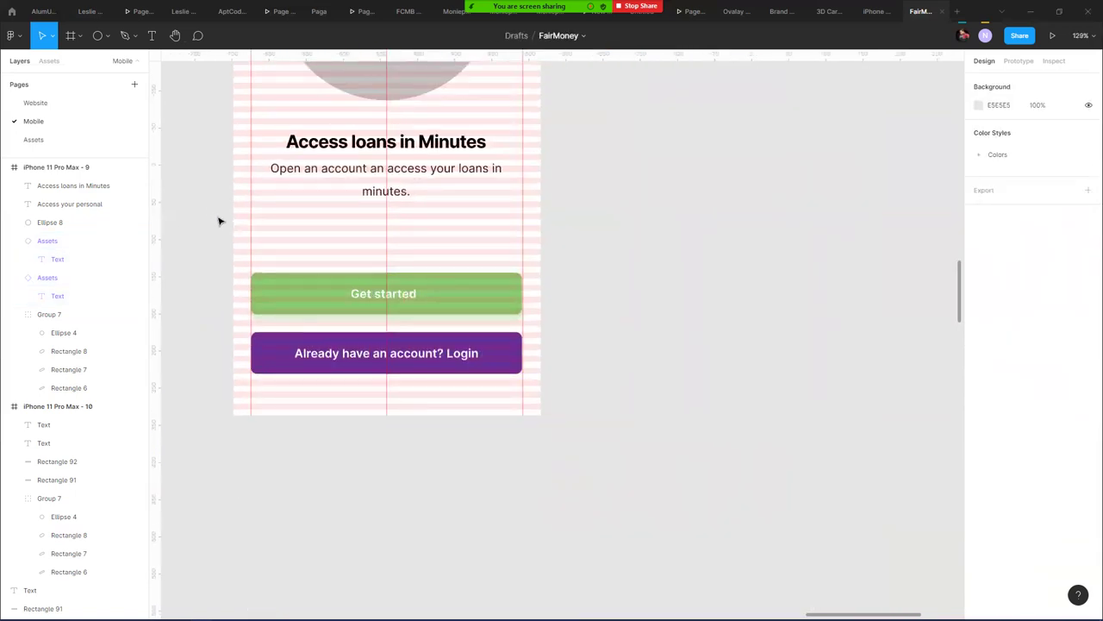
scroll(220, 220, down, 3)
drag(443, 212, 731, 387)
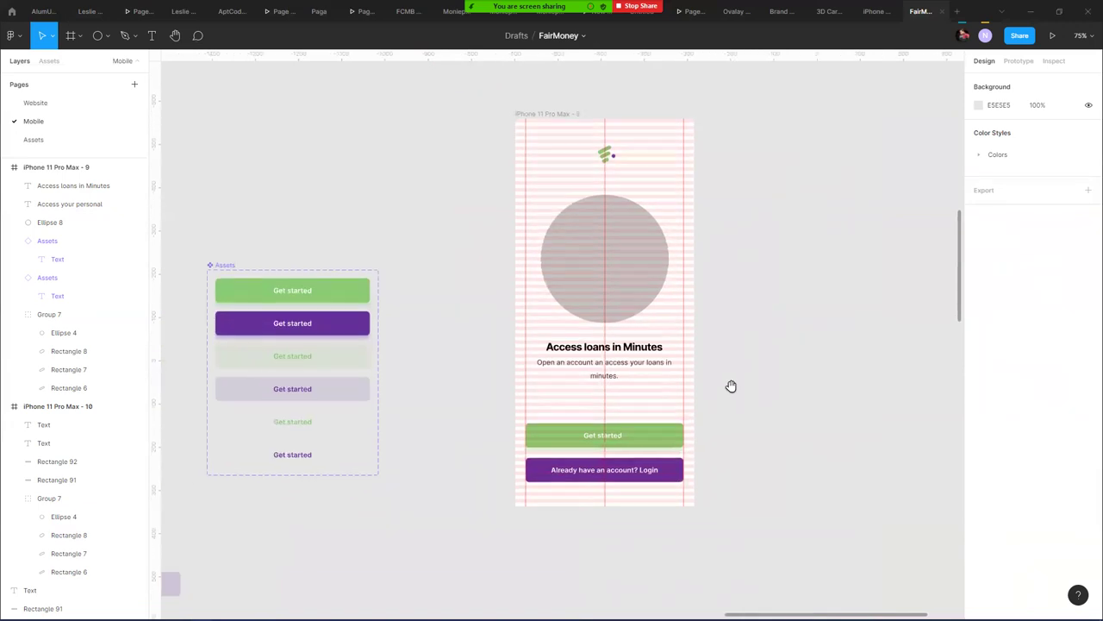
- Draw three equally spaced 16×16 dots and a thin connecting bar above the buttons
click(97, 35)
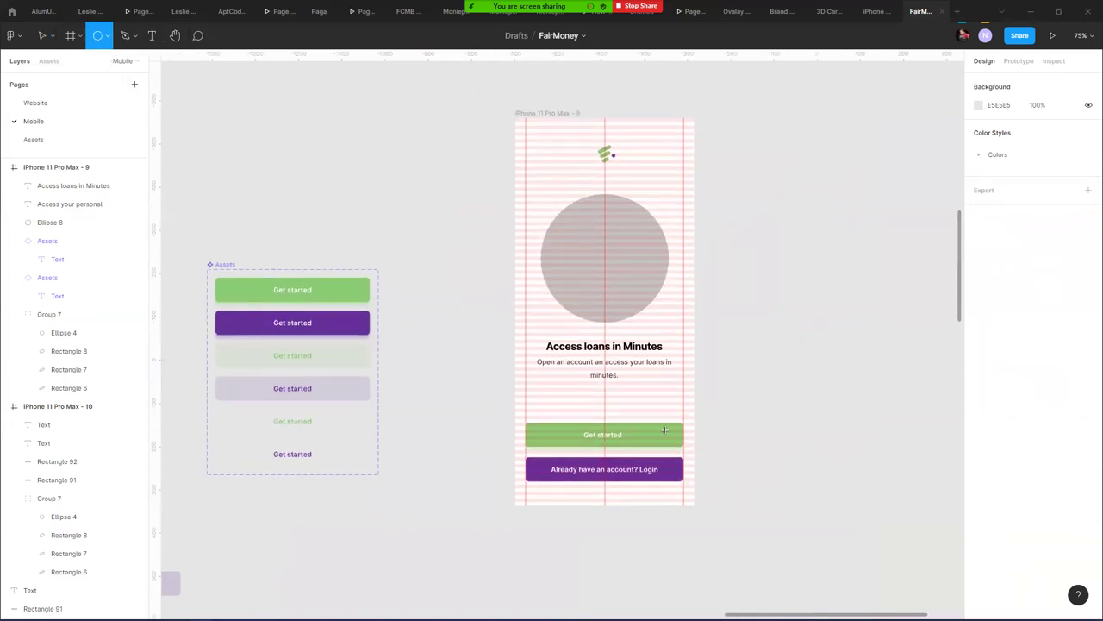
scroll(630, 405, up, 5)
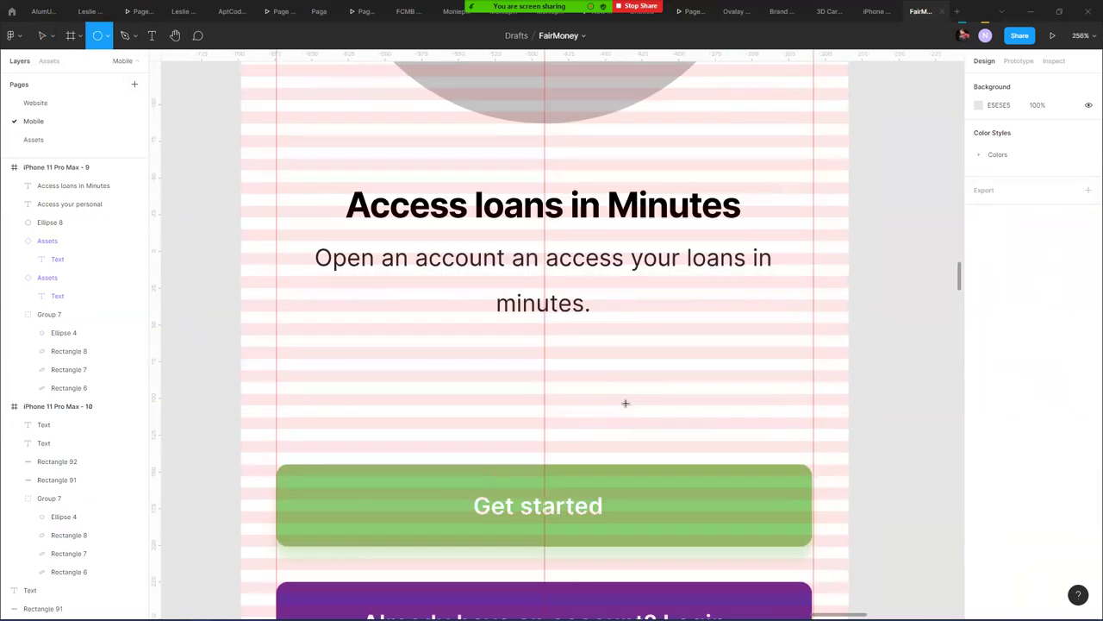
drag(454, 394, 479, 422)
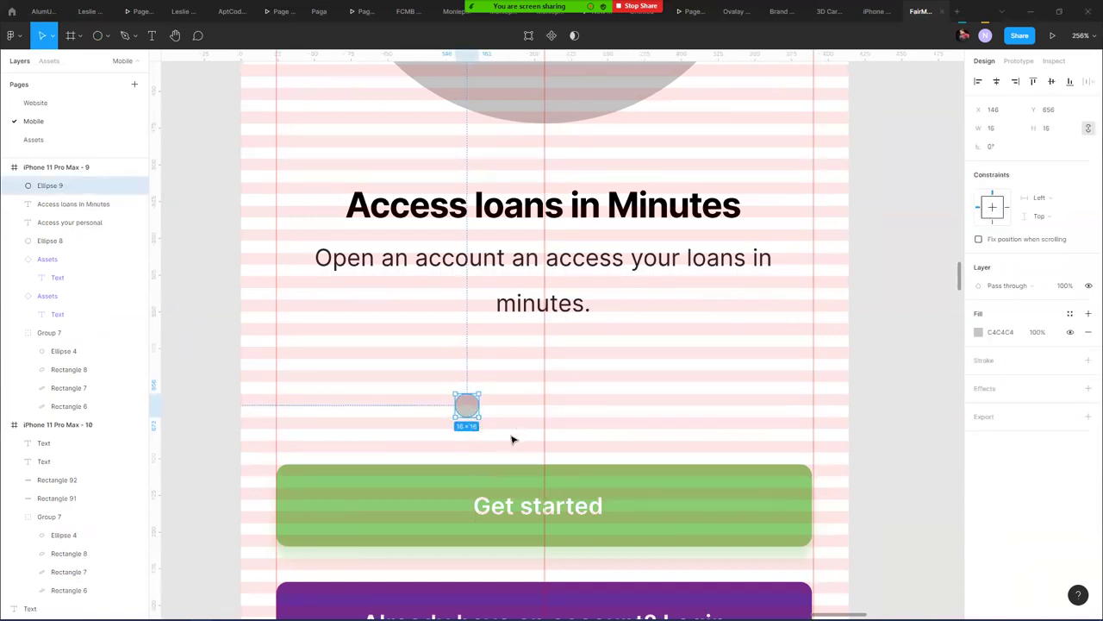
scroll(491, 414, up, 3)
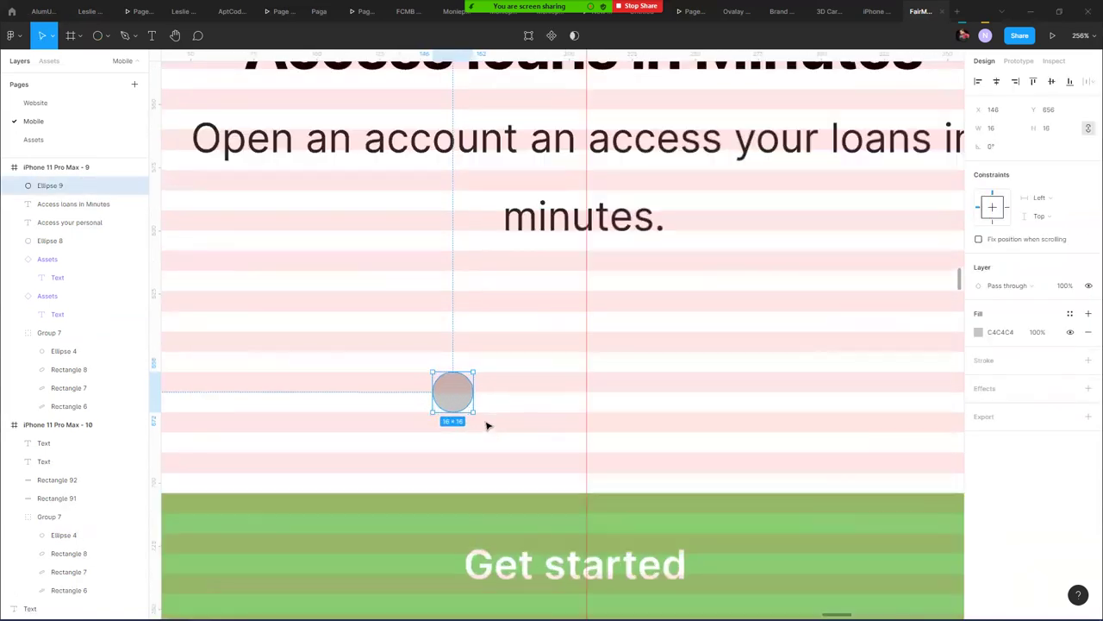
drag(451, 388, 521, 384)
key(ctrl+d)
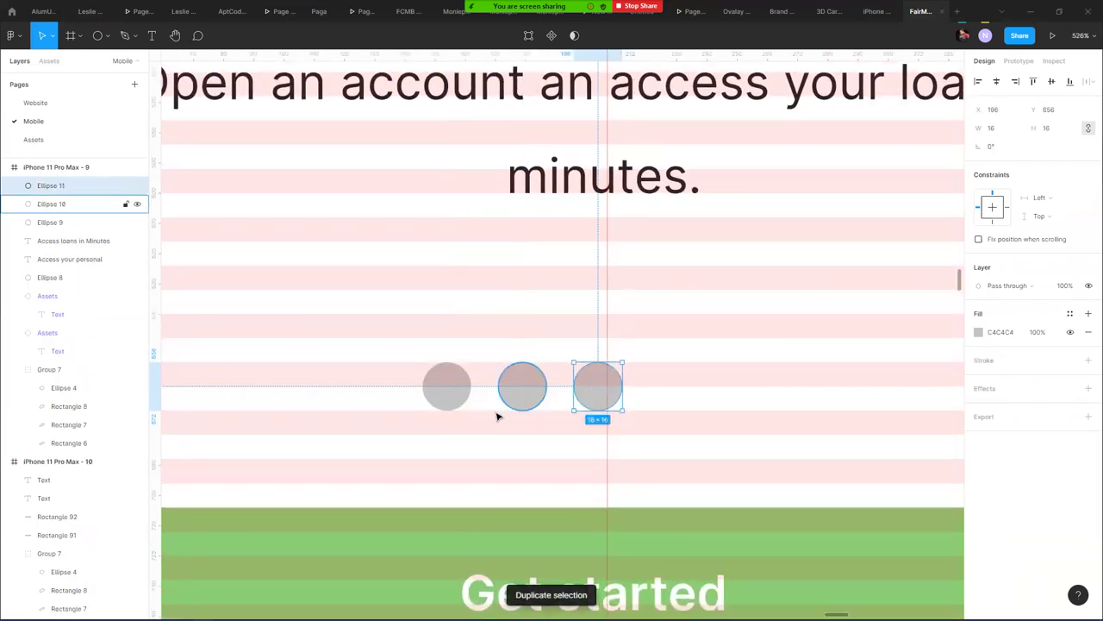
click(108, 38)
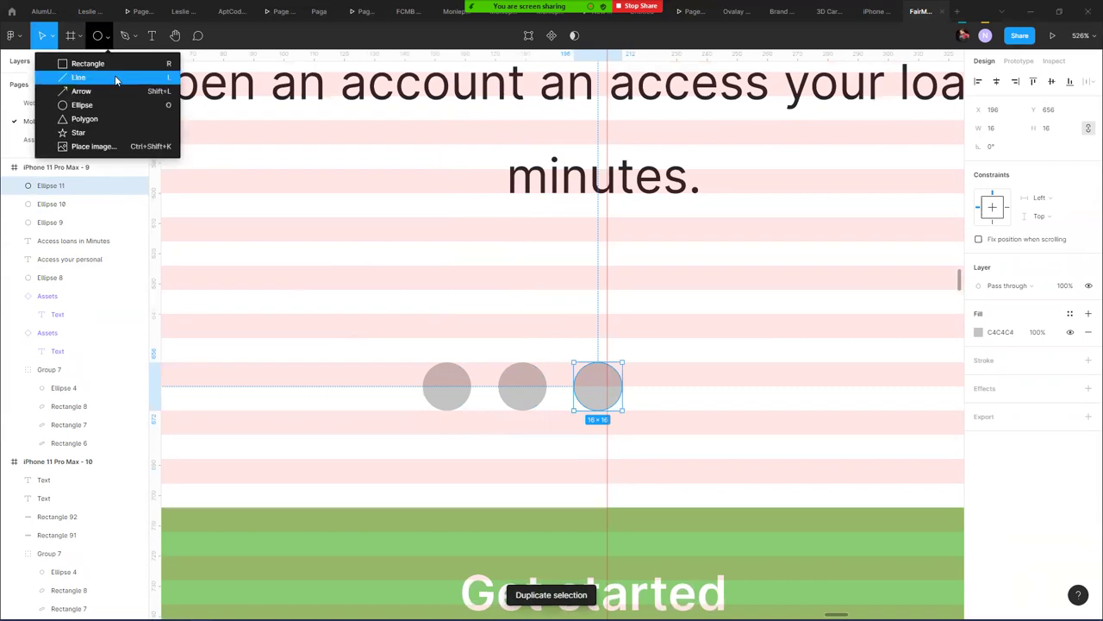
click(73, 61)
drag(457, 376, 560, 392)
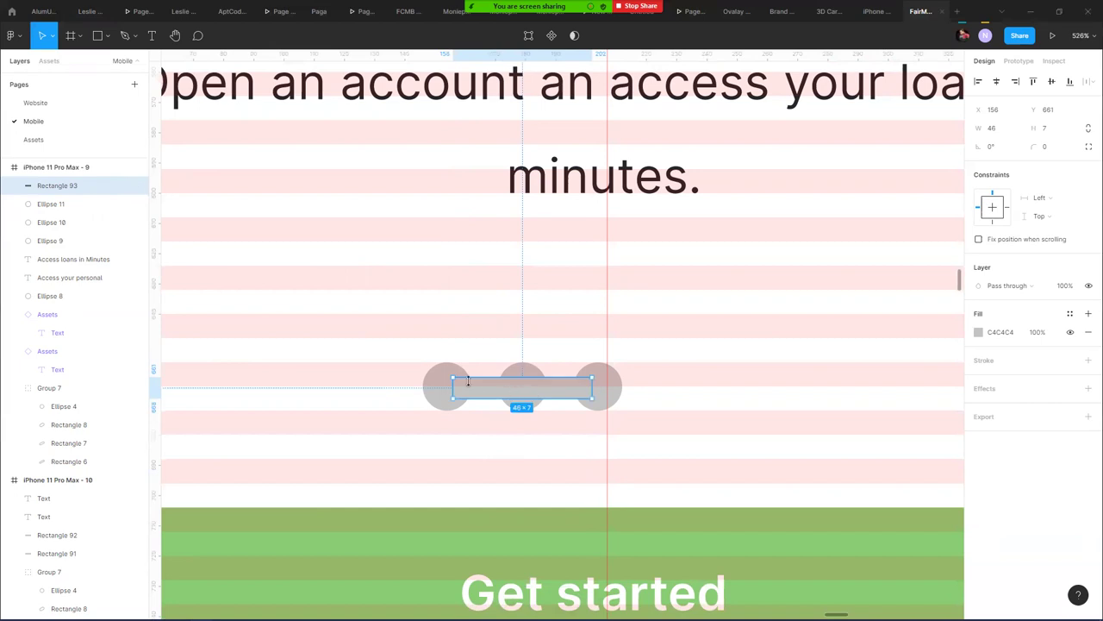
- Union the bar and three dots into one shape and centre it horizontally at X 174
shift+click(436, 385)
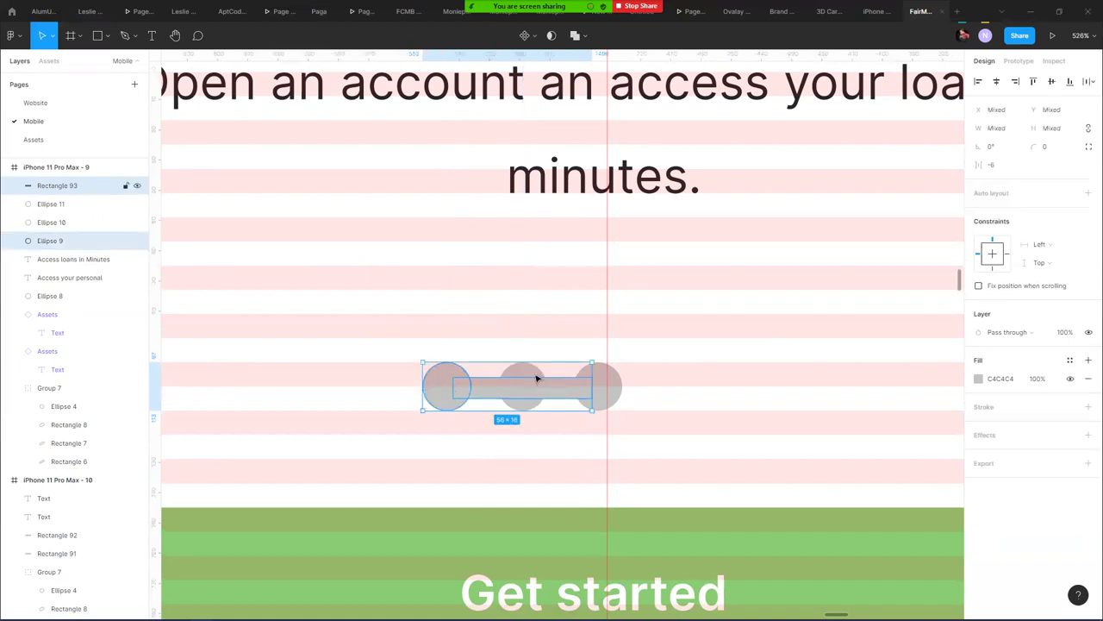
shift+click(536, 377)
shift+click(601, 386)
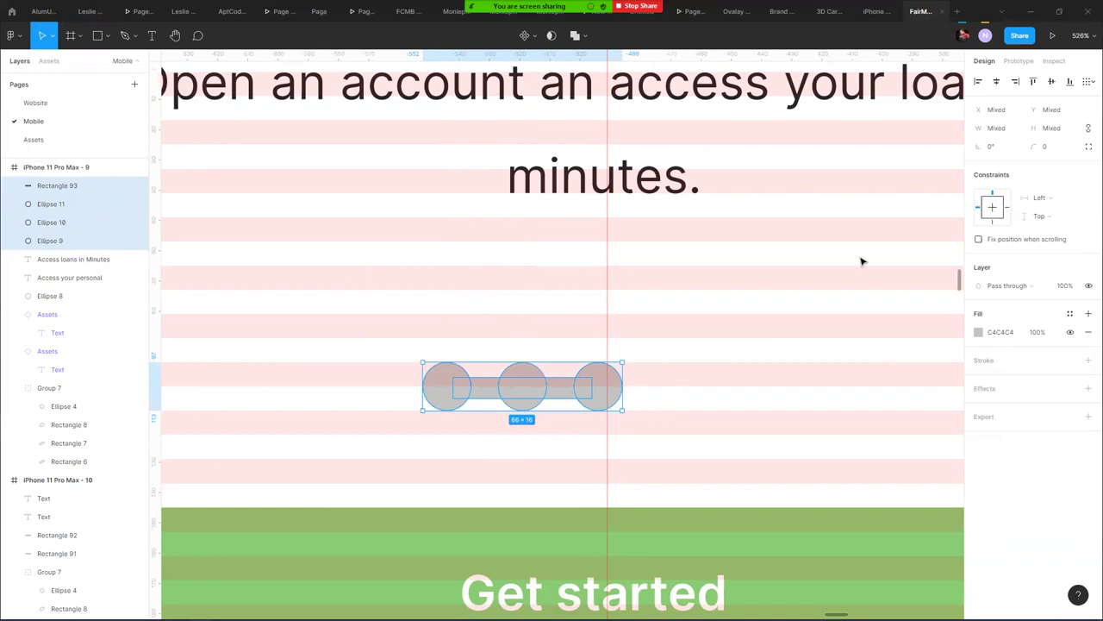
click(573, 35)
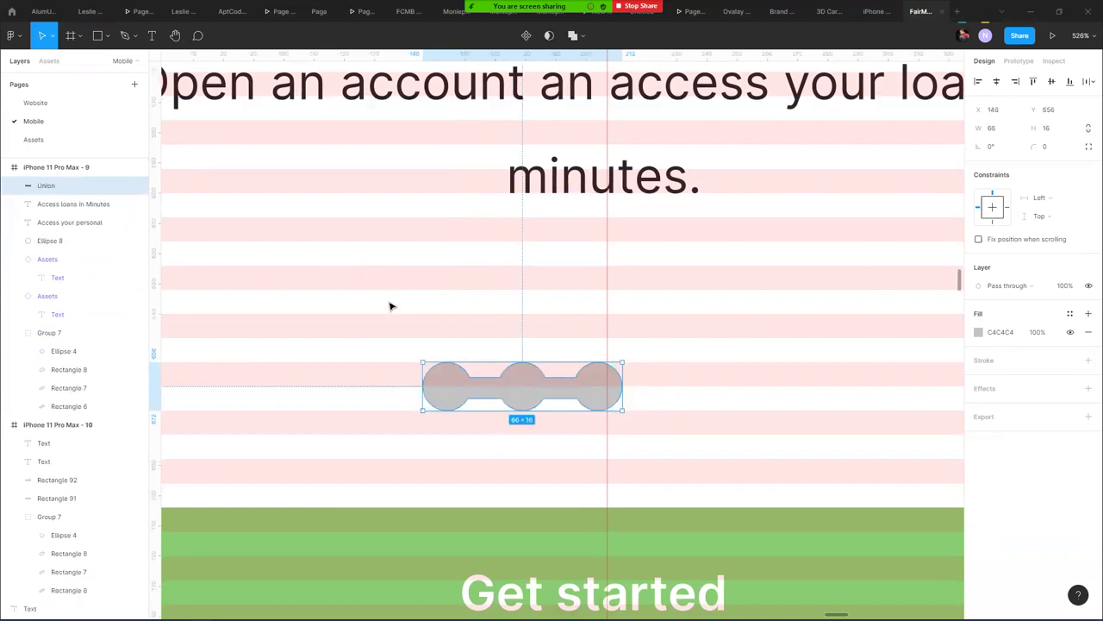
click(997, 81)
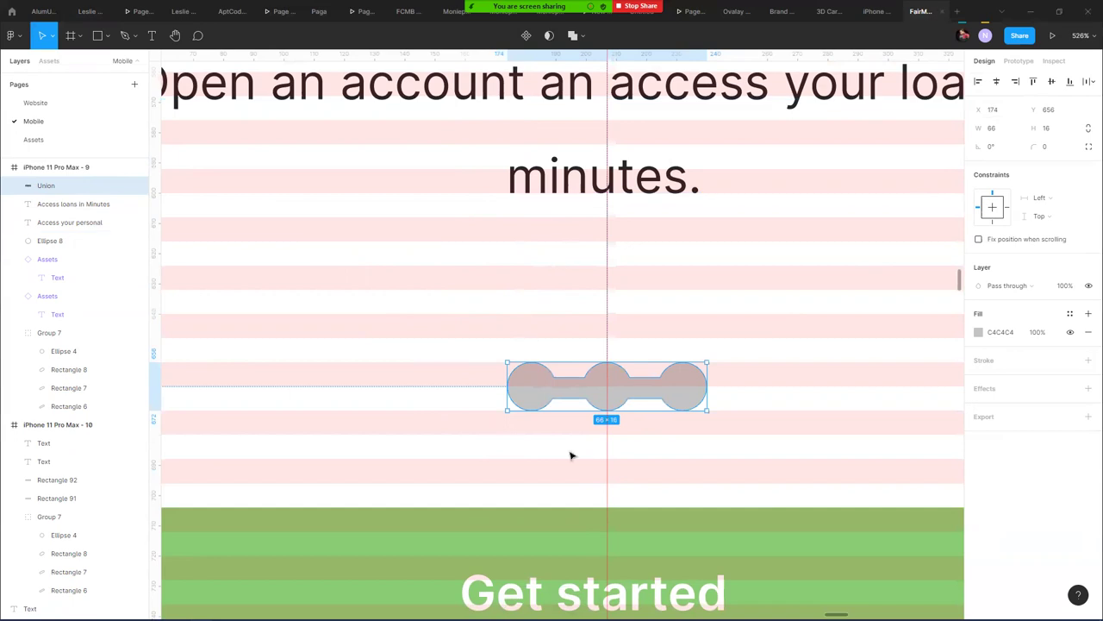
- Round the carousel indicator's corners to a radius of 6
click(1045, 147)
text(5)
drag(17, 153, 6, 153)
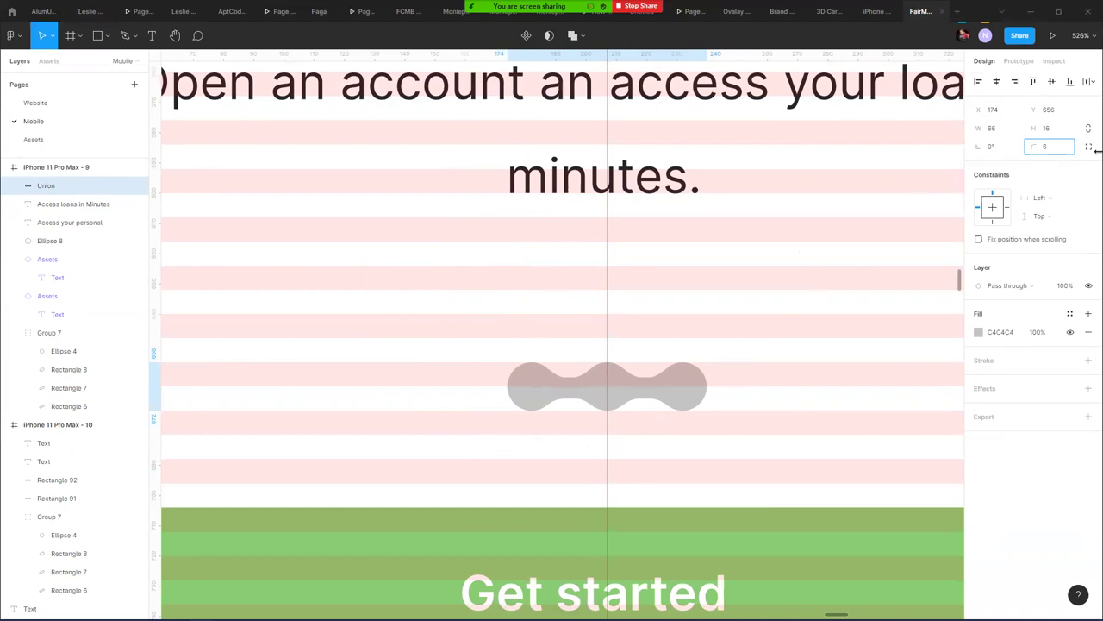
- Duplicate Ellipse 9 as a 10×10 dot over the left end, filled with the Green style
double_click(552, 378)
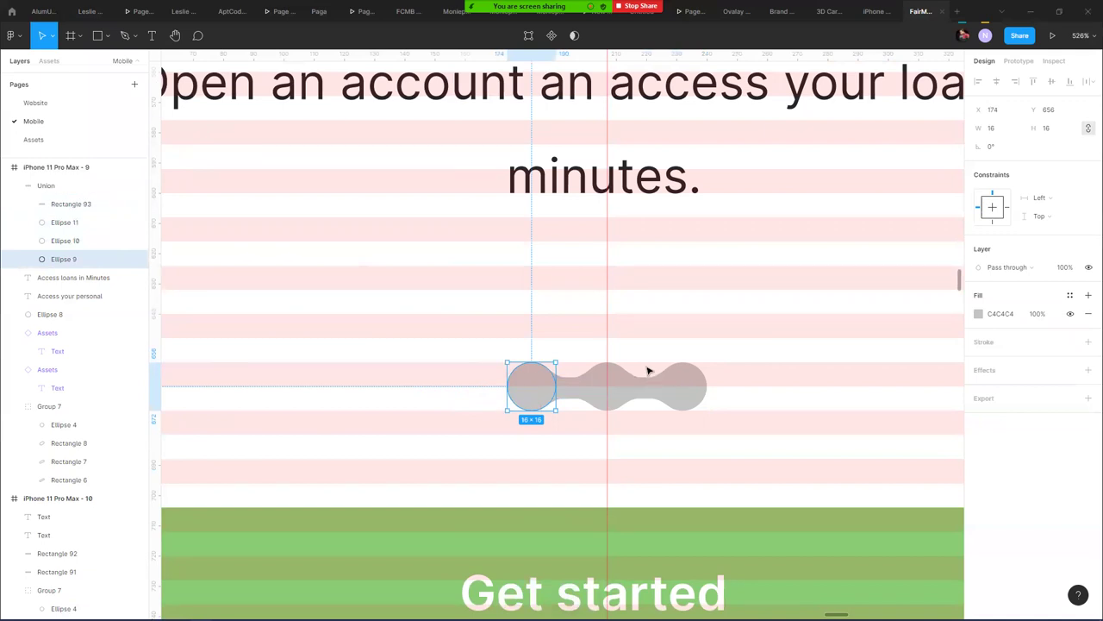
key(ctrl+d)
drag(62, 257, 71, 180)
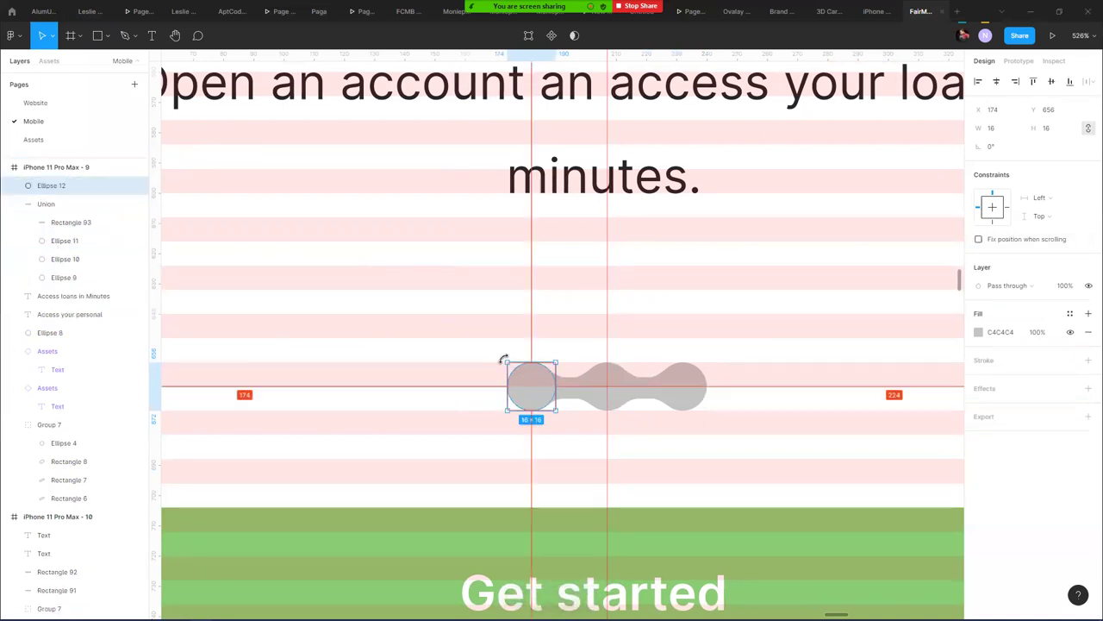
drag(508, 362, 515, 371)
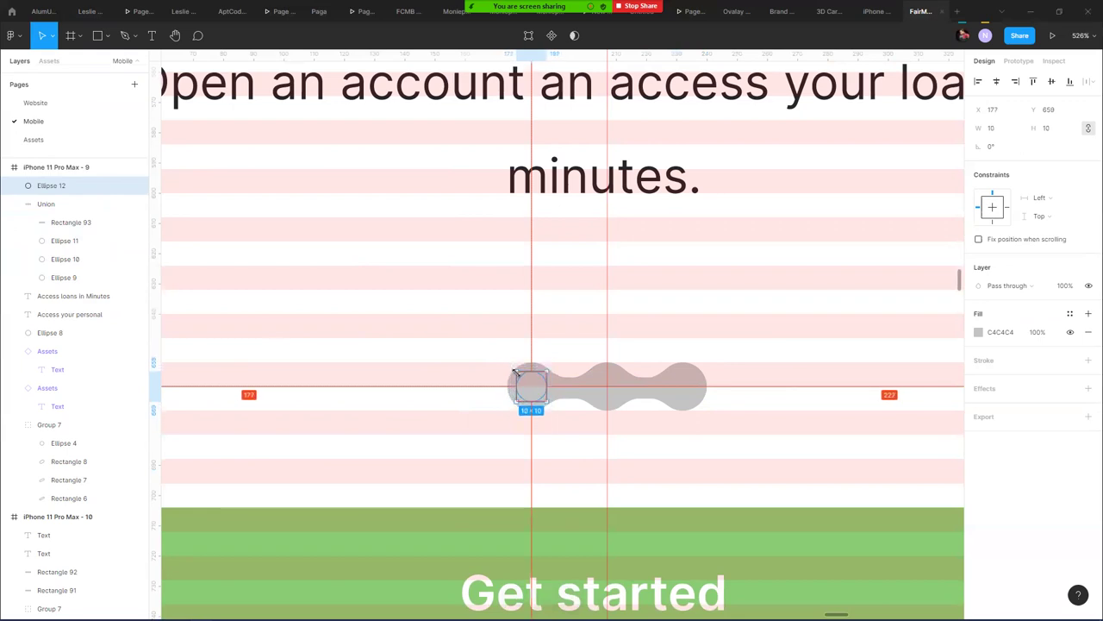
click(1069, 313)
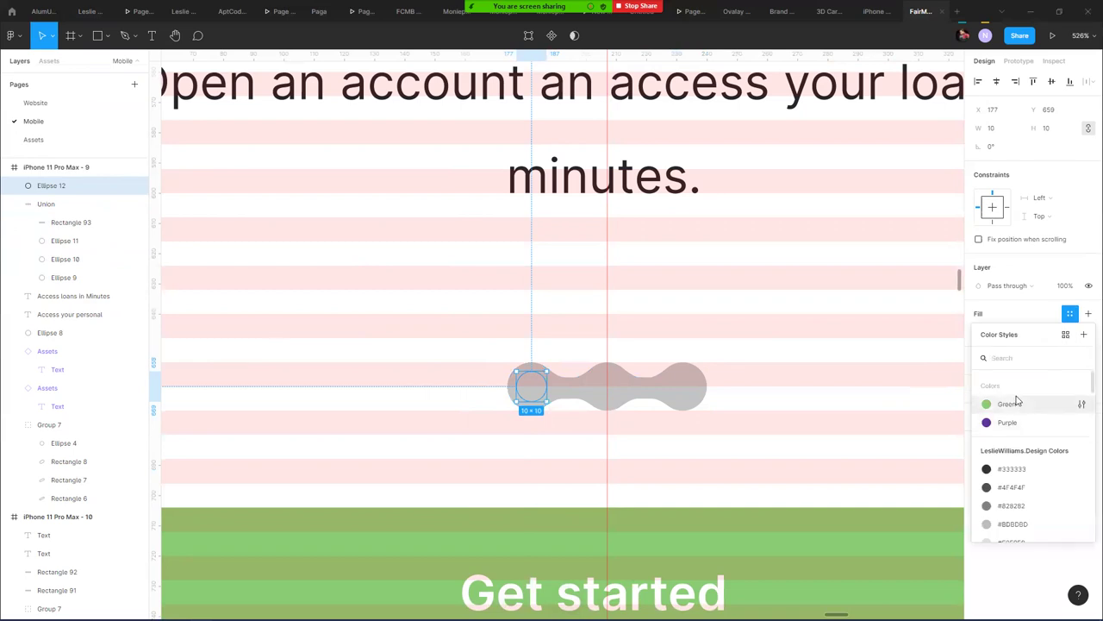
click(1009, 403)
- Fade the Union indicator track to 30% opacity
click(648, 401)
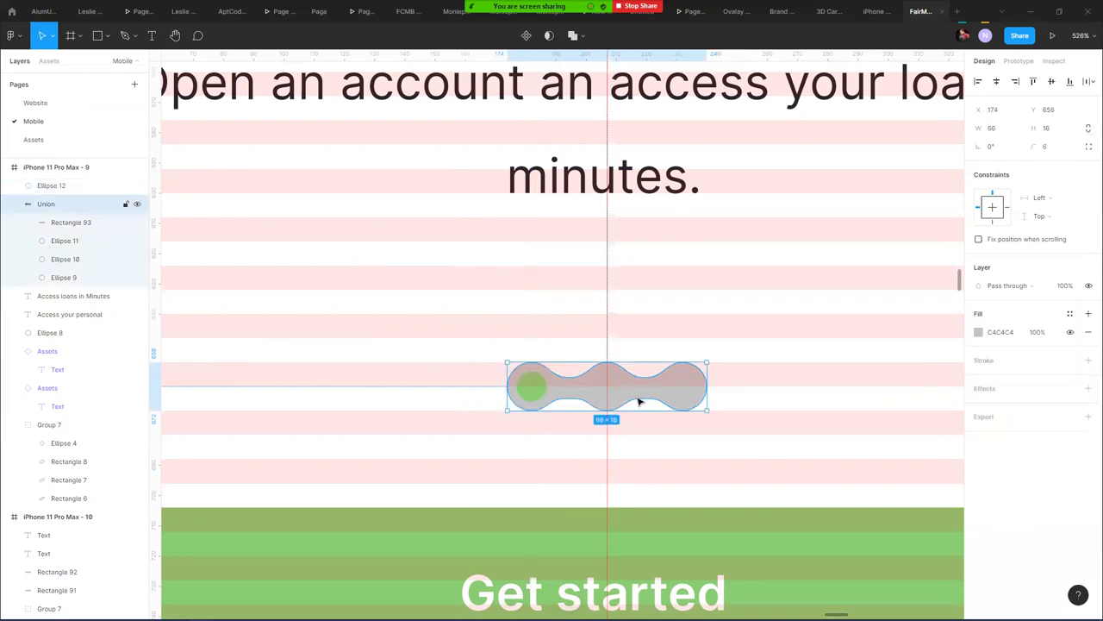
key(2)
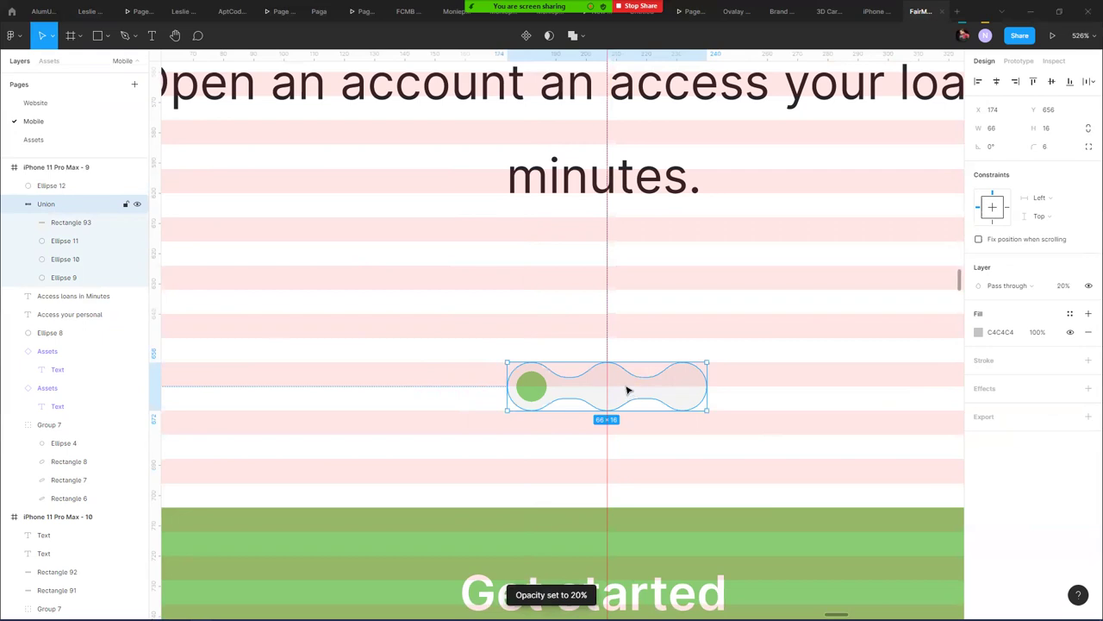
key(3)
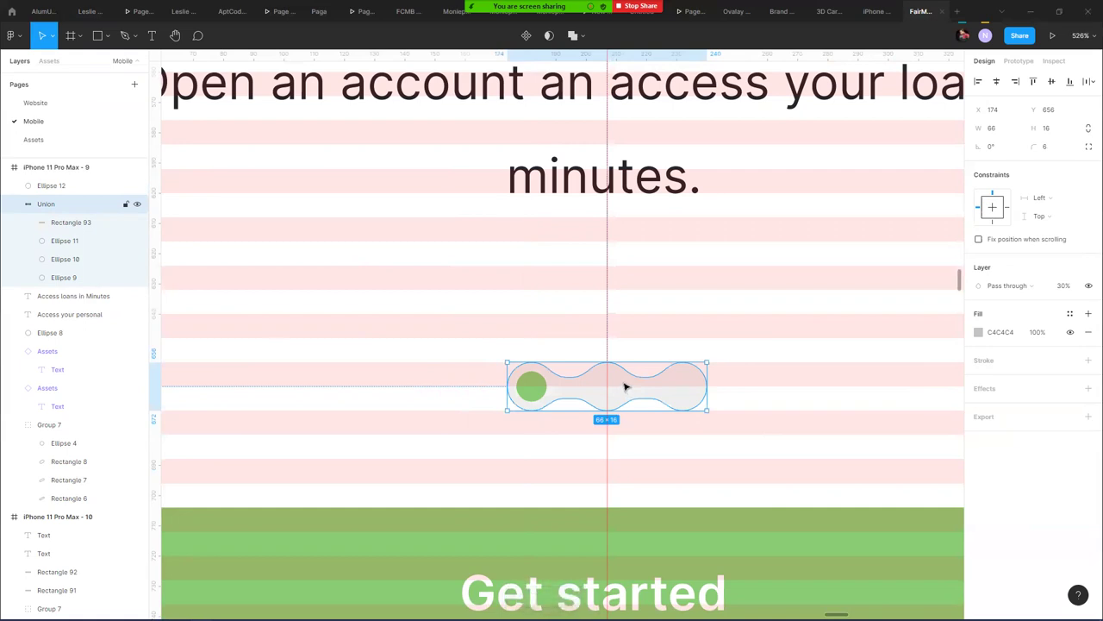
click(739, 320)
- Duplicate the iPhone 11 Pro Max - 9 frame twice with Ctrl+D, producing frames - 11 and - 12
scroll(742, 318, down, 5)
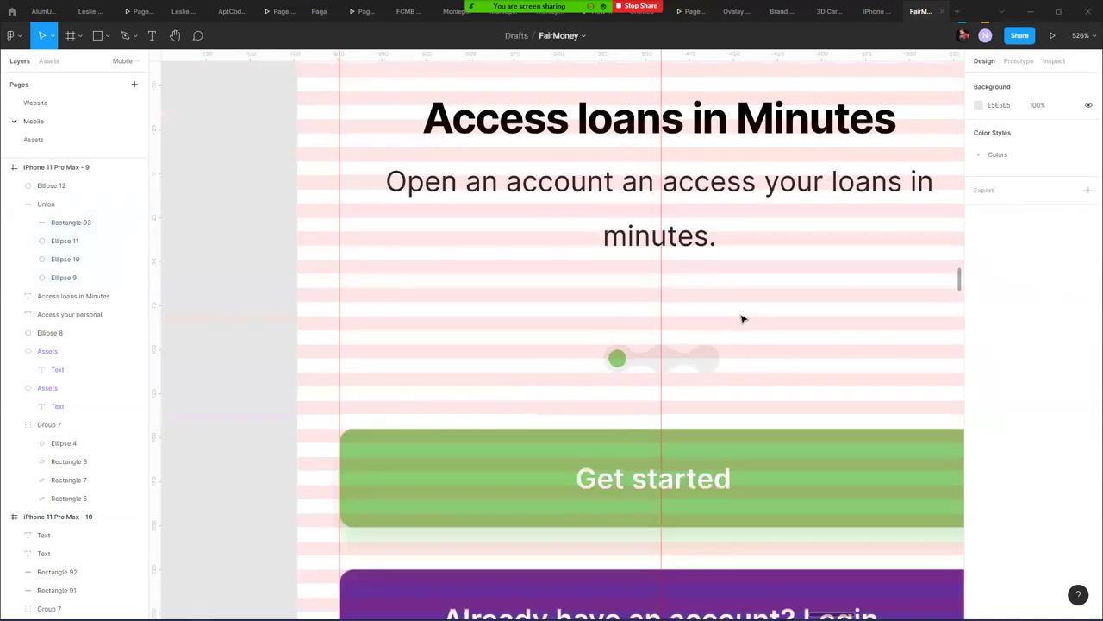
scroll(741, 317, down, 10)
scroll(788, 178, right, 6)
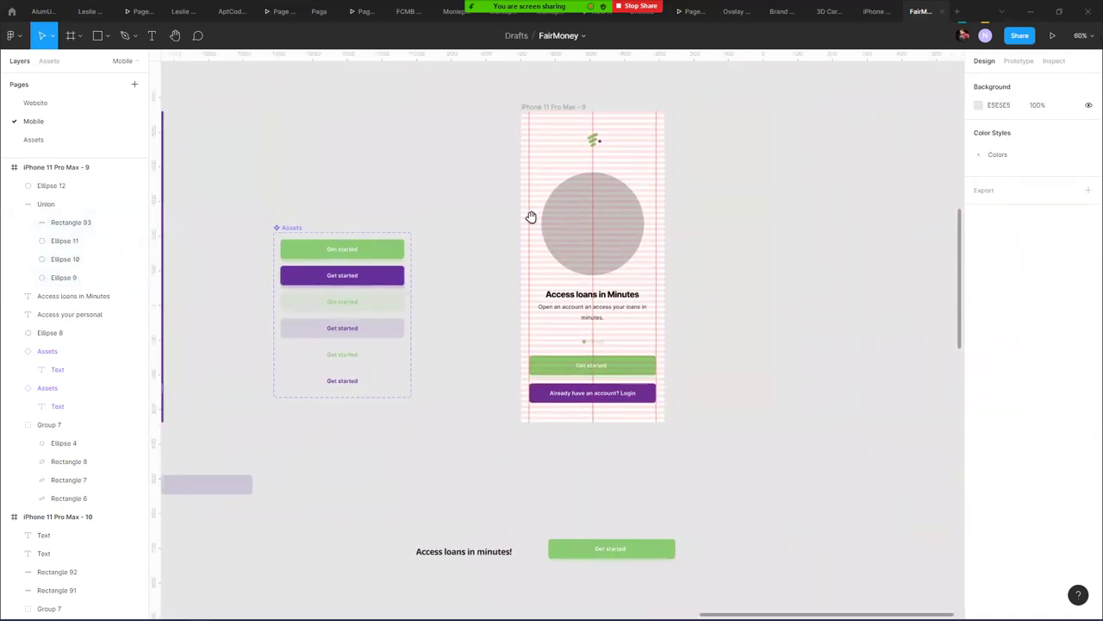
click(327, 142)
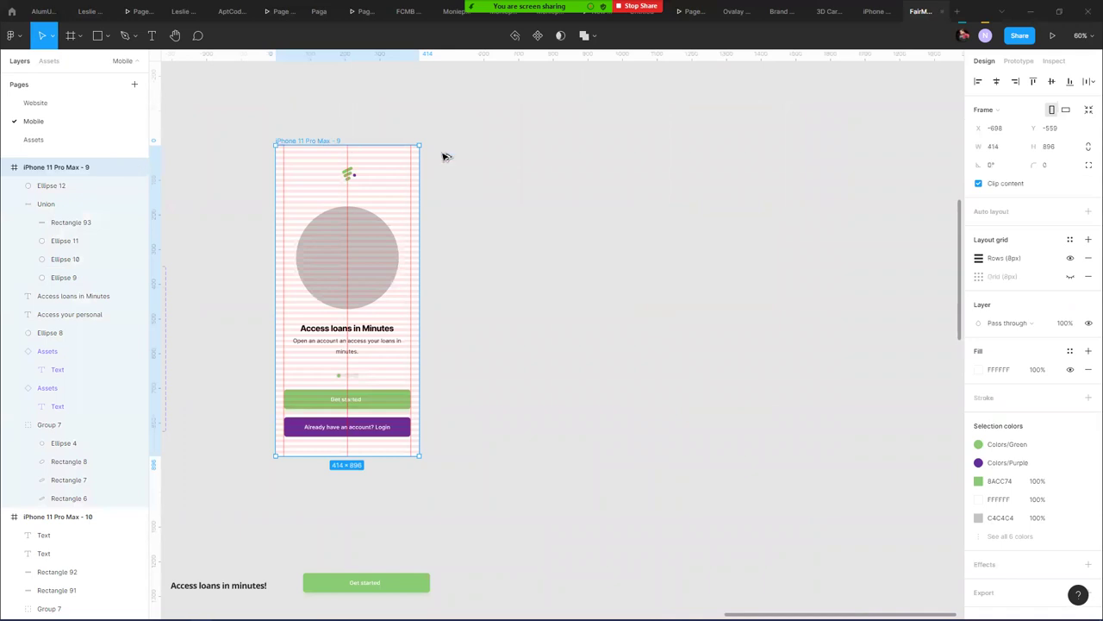
key(ctrl+d)
key(shift+Left)
key(shift+Left)
key(ctrl+d)
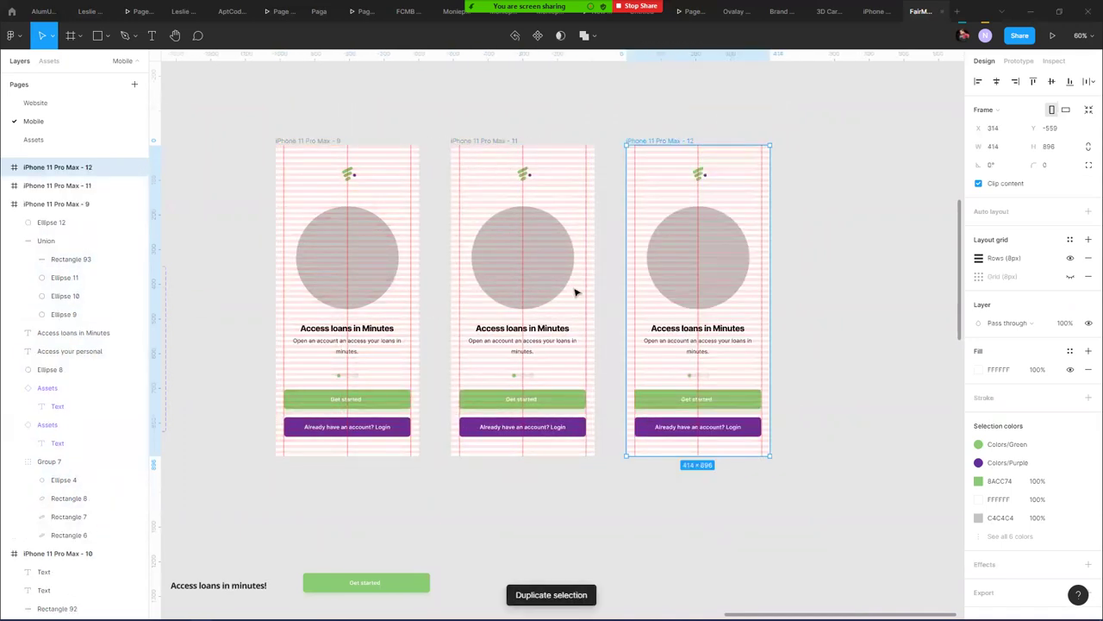
click(611, 331)
scroll(611, 331, down, 5)
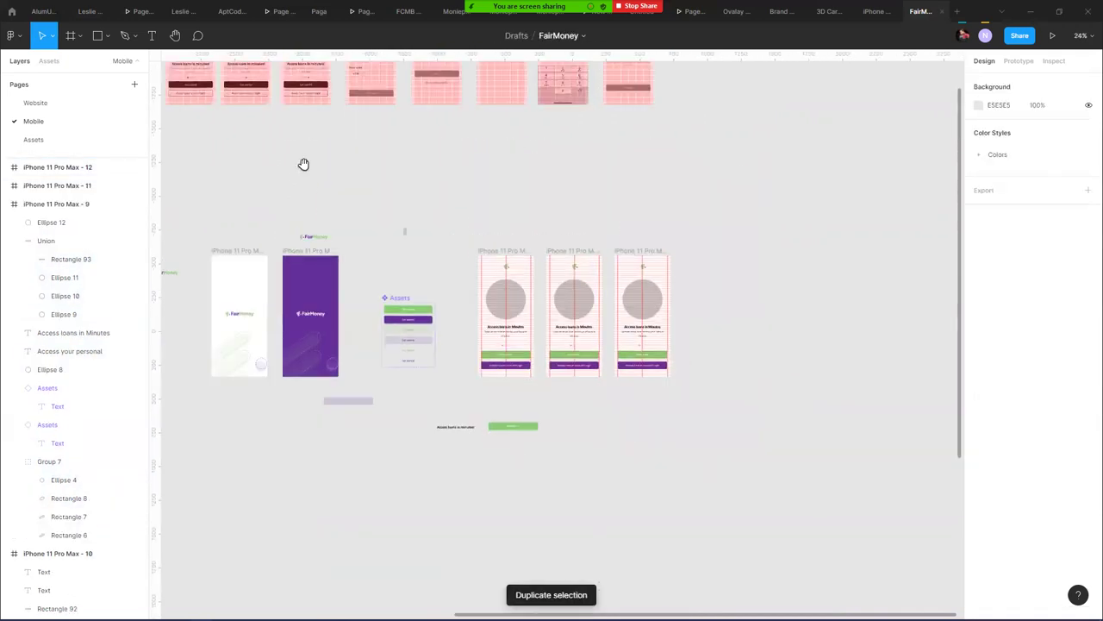
scroll(303, 165, up, 3)
scroll(366, 306, up, 2)
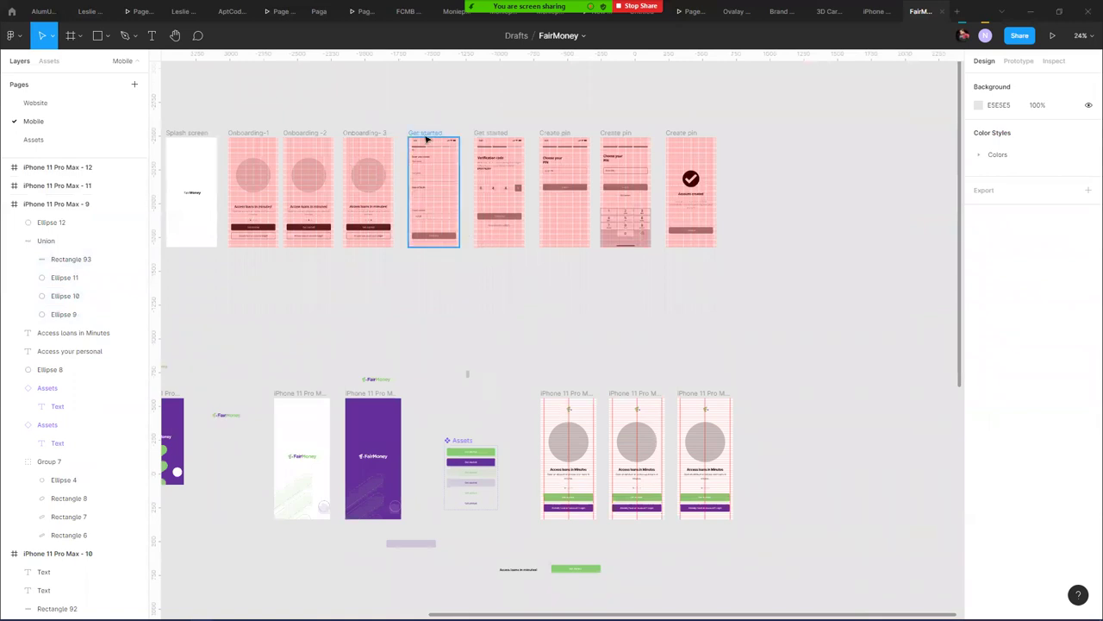
scroll(423, 136, up, 3)
scroll(425, 138, up, 2)
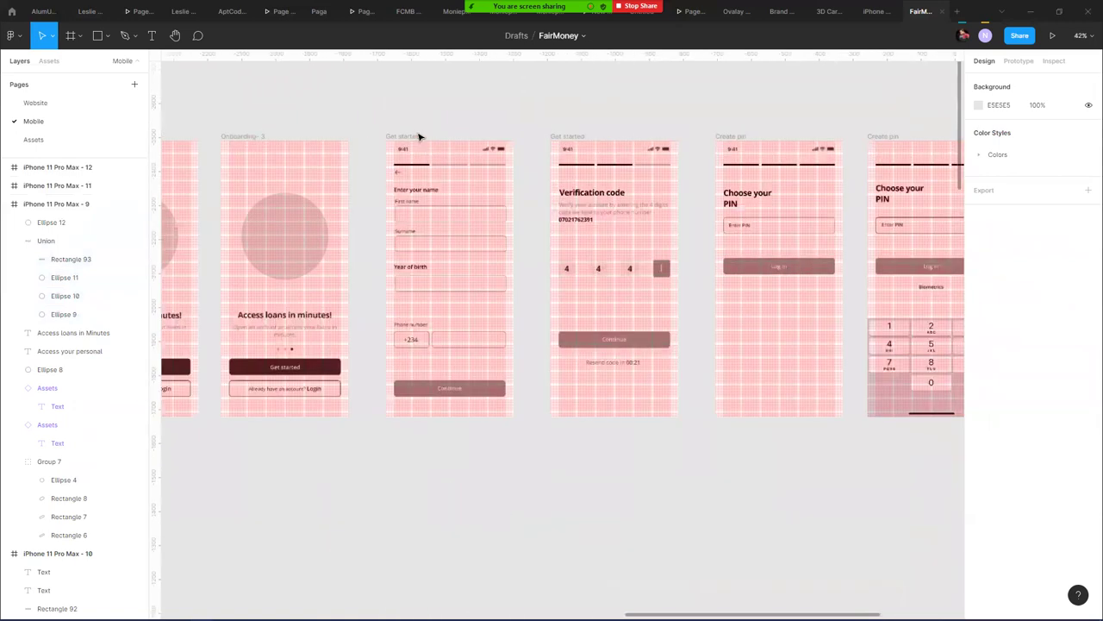
scroll(420, 136, up, 2)
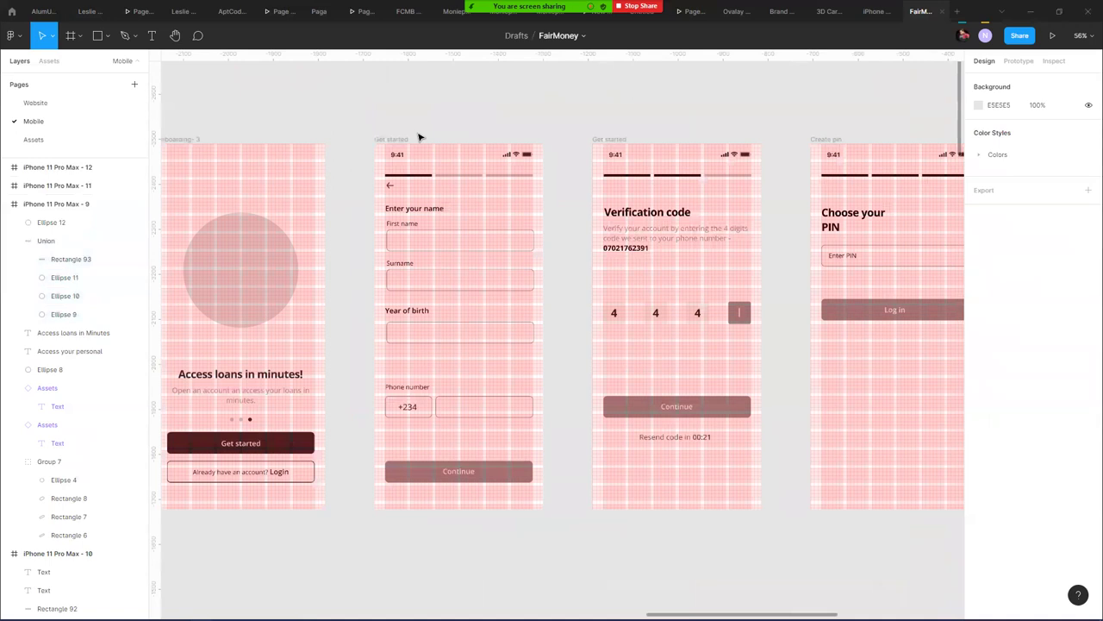
scroll(431, 133, up, 2)
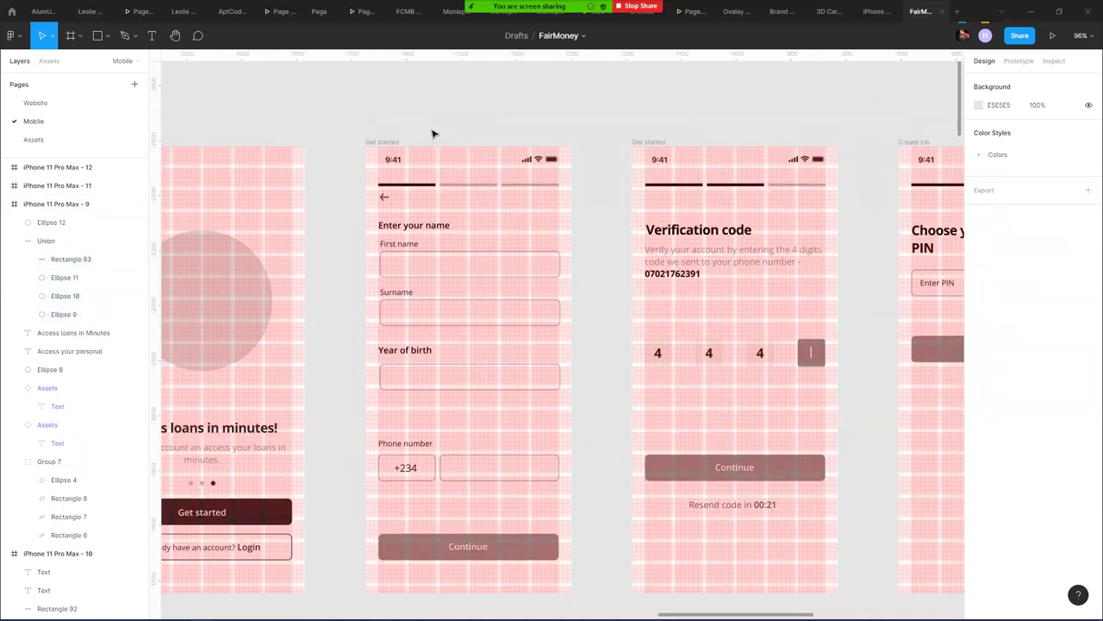
scroll(462, 244, down, 1)
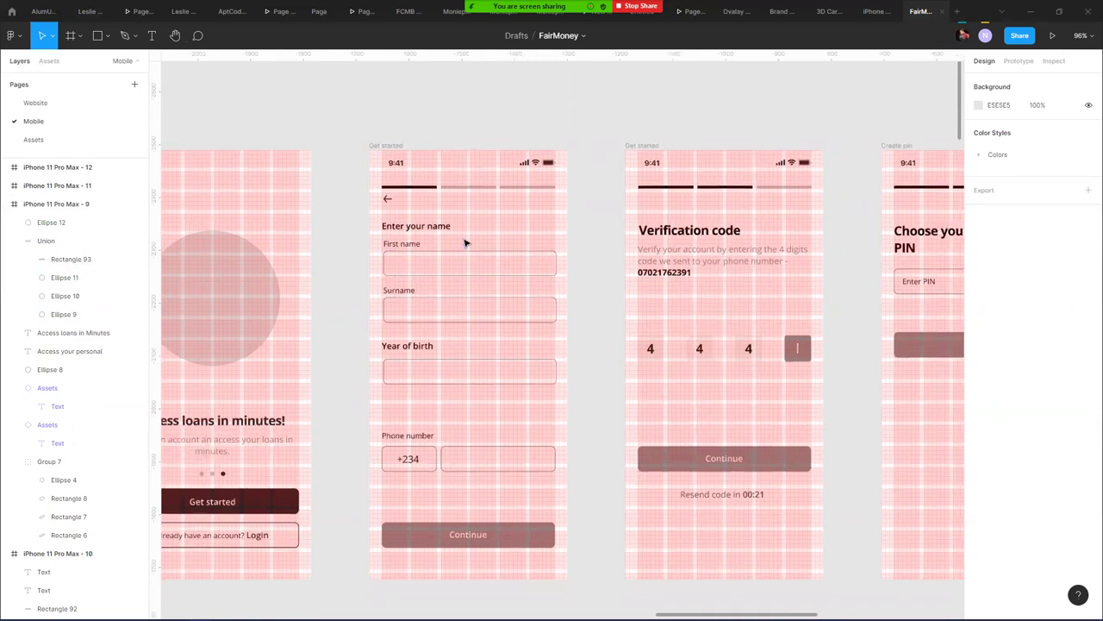
scroll(462, 244, down, 5)
scroll(591, 413, down, 1)
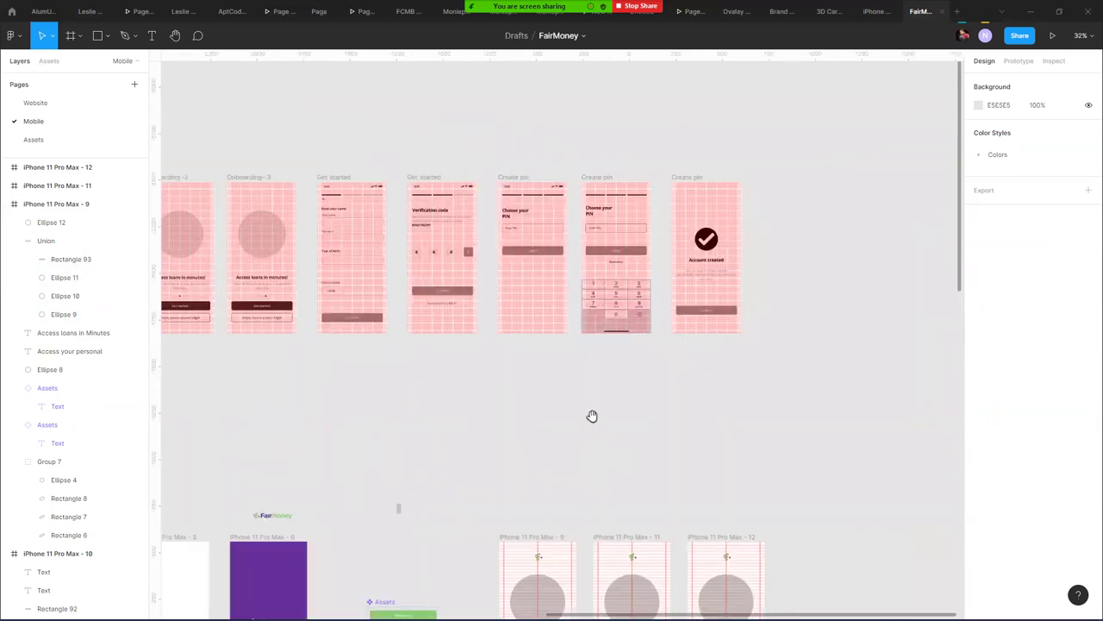
scroll(655, 443, left, 1)
scroll(401, 253, left, 1)
scroll(452, 219, up, 4)
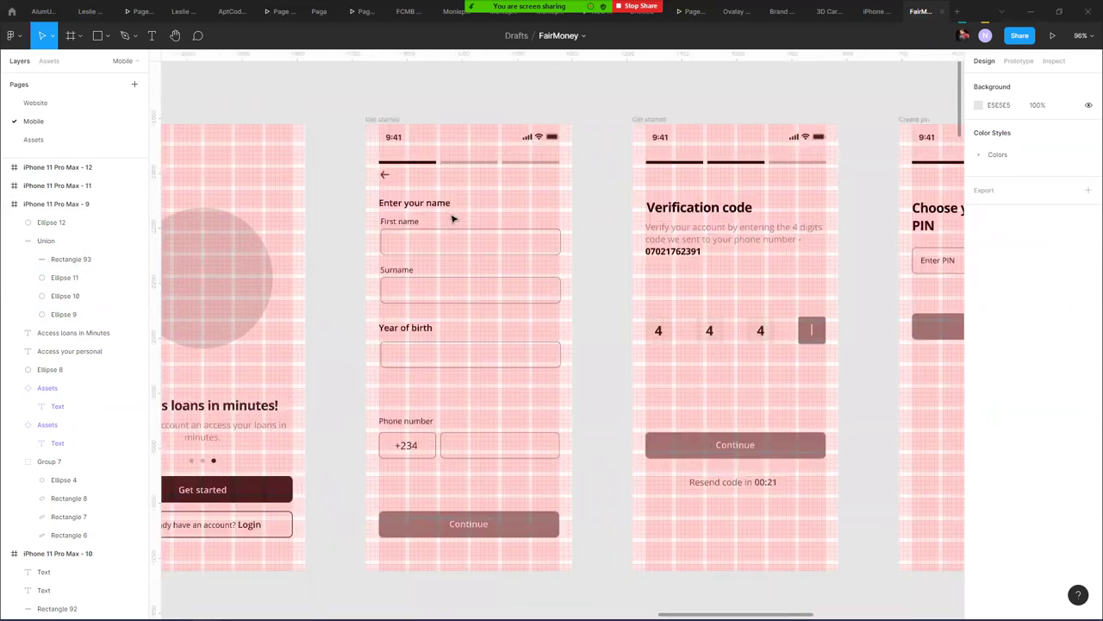
scroll(452, 218, down, 2)
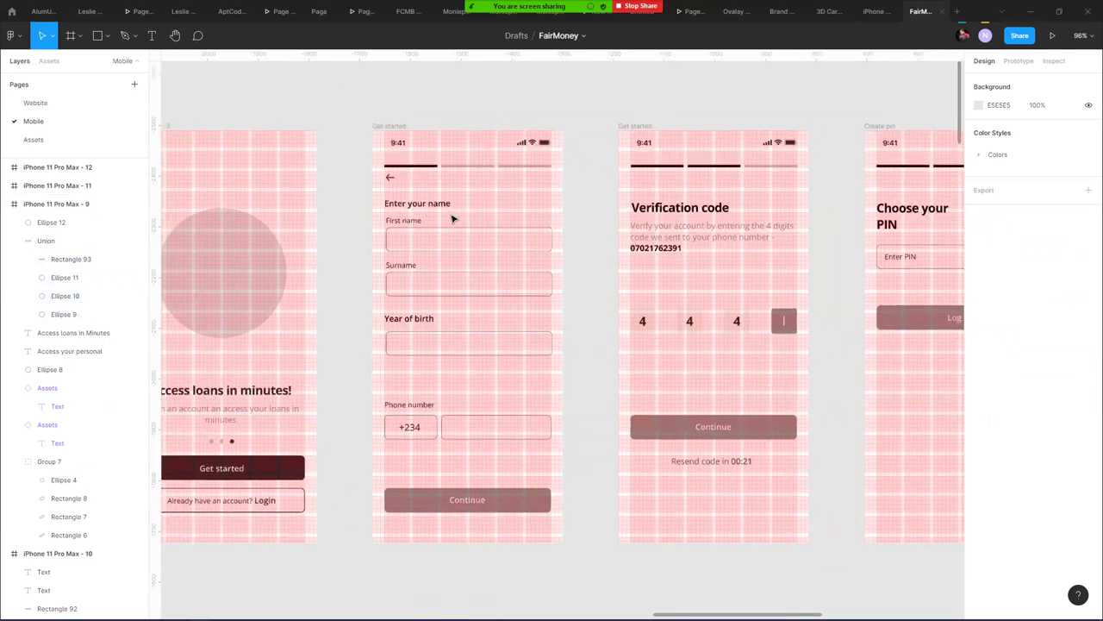
scroll(452, 219, down, 3)
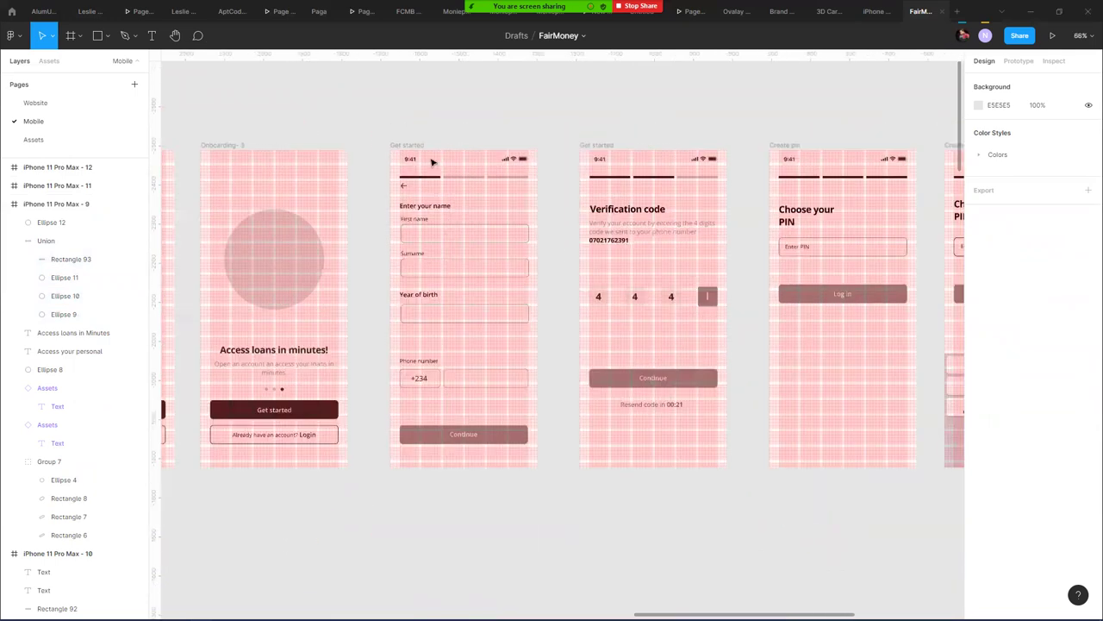
scroll(426, 159, down, 2)
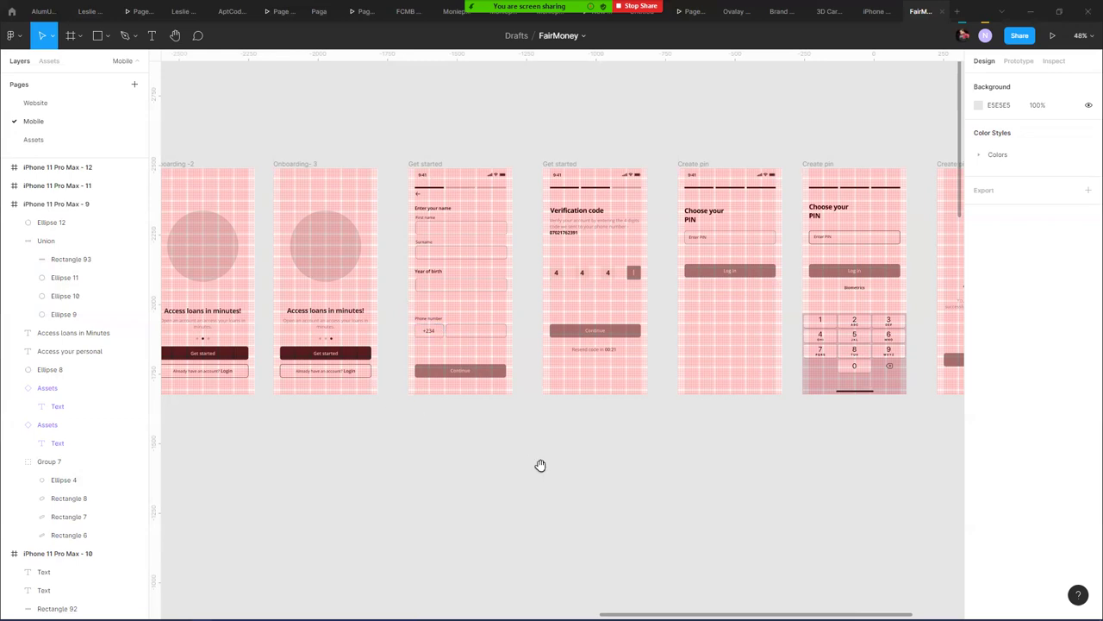
- Duplicate the 'Access loans in Minutes' screen to its right as iPhone 11 Pro Max - 13
scroll(539, 465, down, 2)
scroll(539, 466, right, 1)
scroll(456, 133, down, 10)
scroll(270, 101, left, 3)
scroll(439, 157, right, 5)
drag(457, 210, 783, 212)
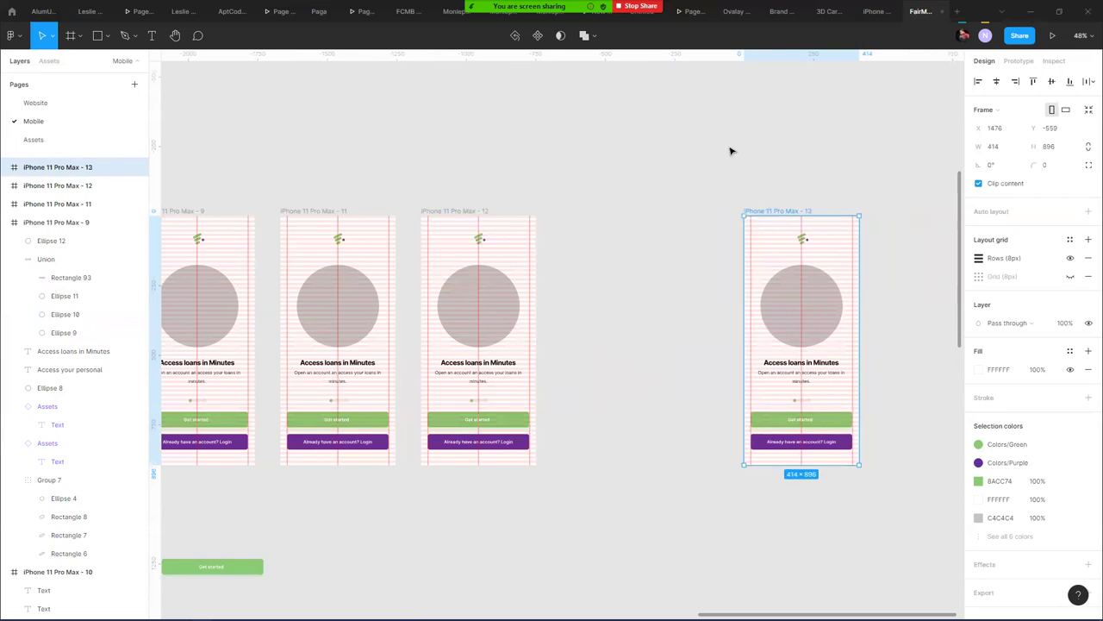
click(601, 192)
scroll(601, 193, right, 1)
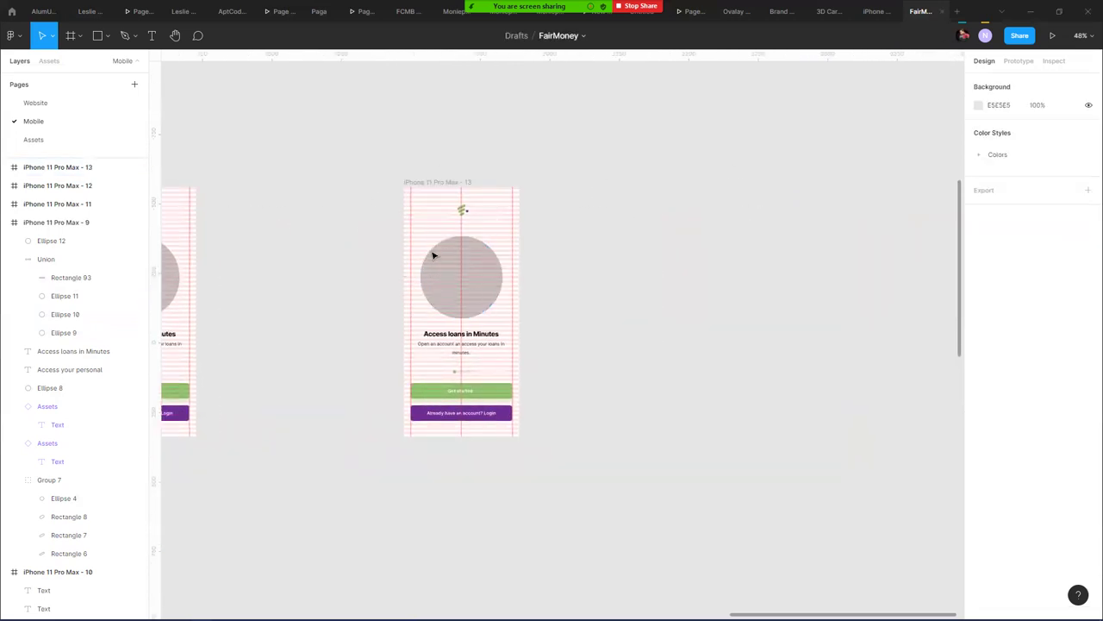
- Move the copy's grey circle and heading, then undo both moves
click(454, 260)
drag(442, 283, 520, 121)
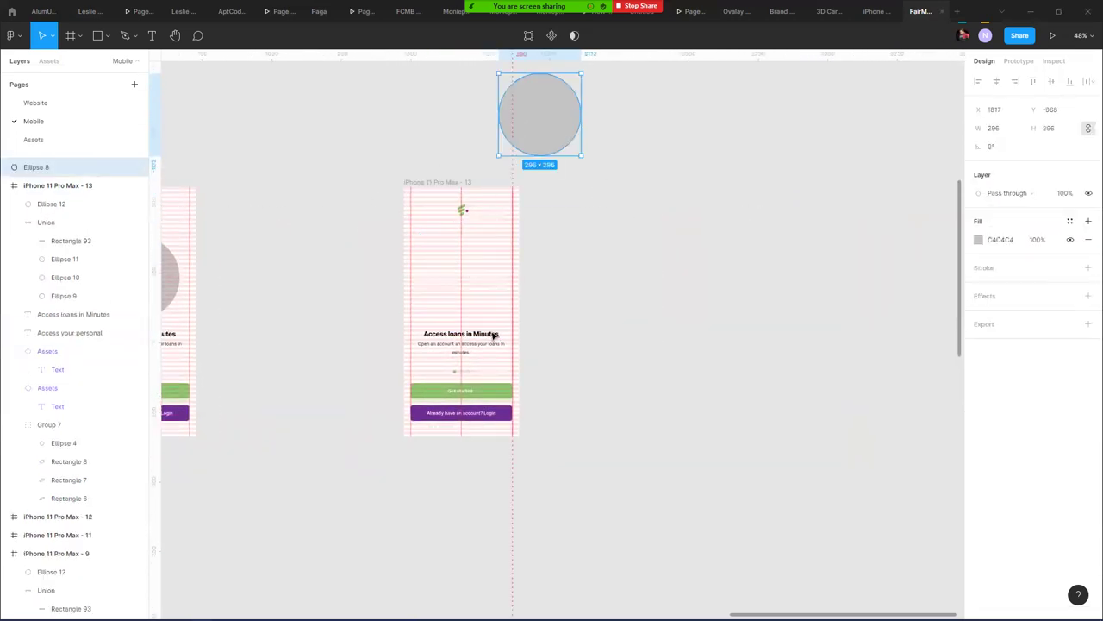
click(471, 336)
scroll(471, 336, up, 5)
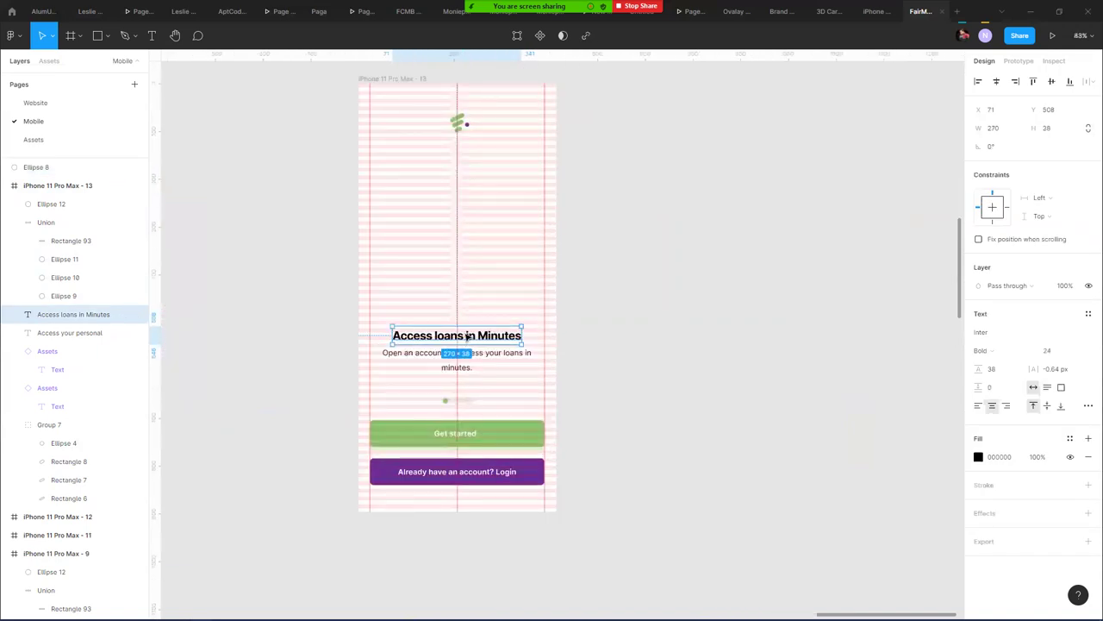
drag(429, 339, 405, 161)
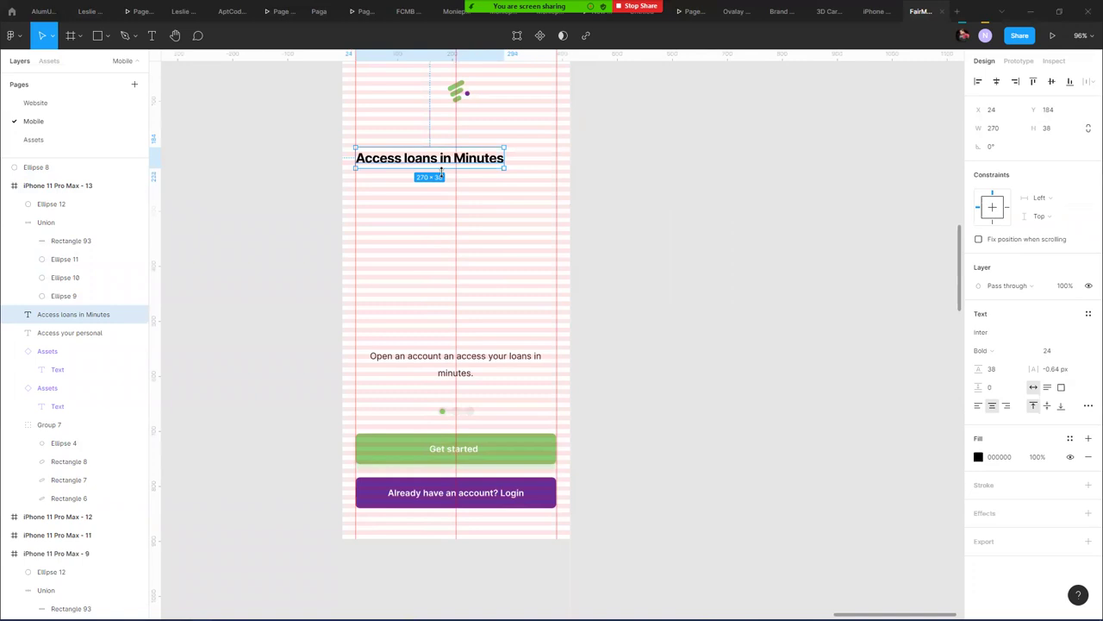
scroll(422, 167, up, 3)
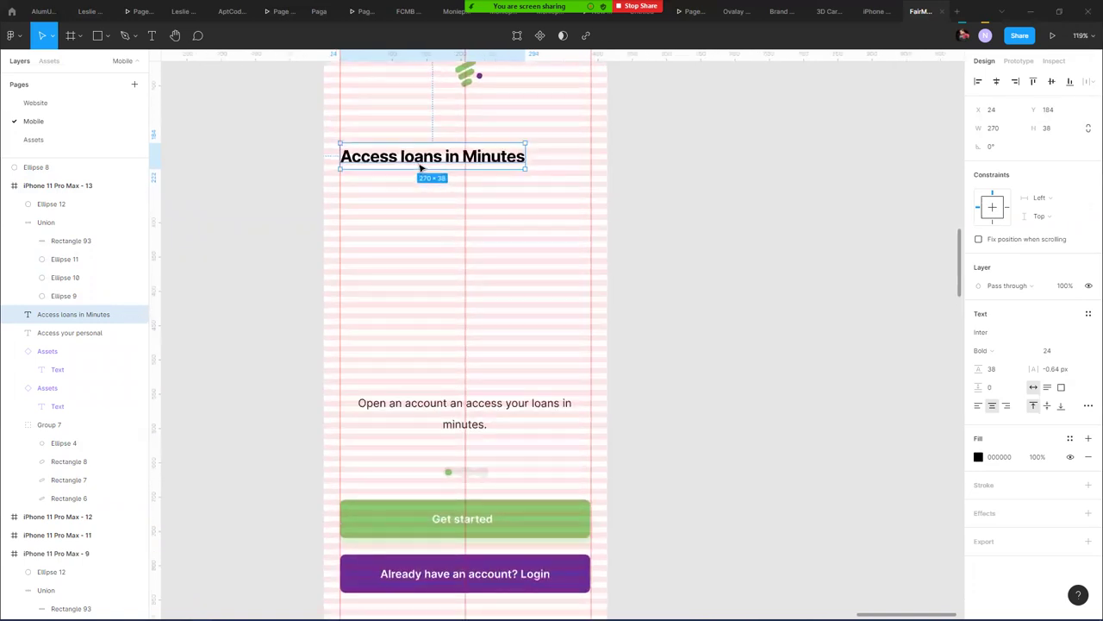
key(ctrl+z)
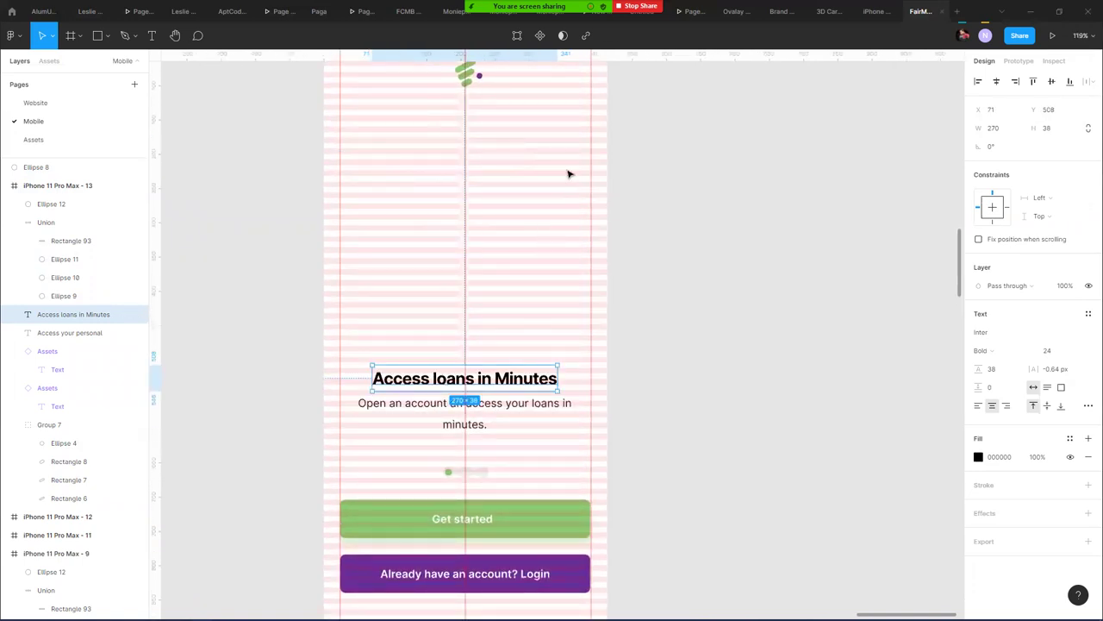
key(ctrl+z)
click(623, 267)
click(484, 295)
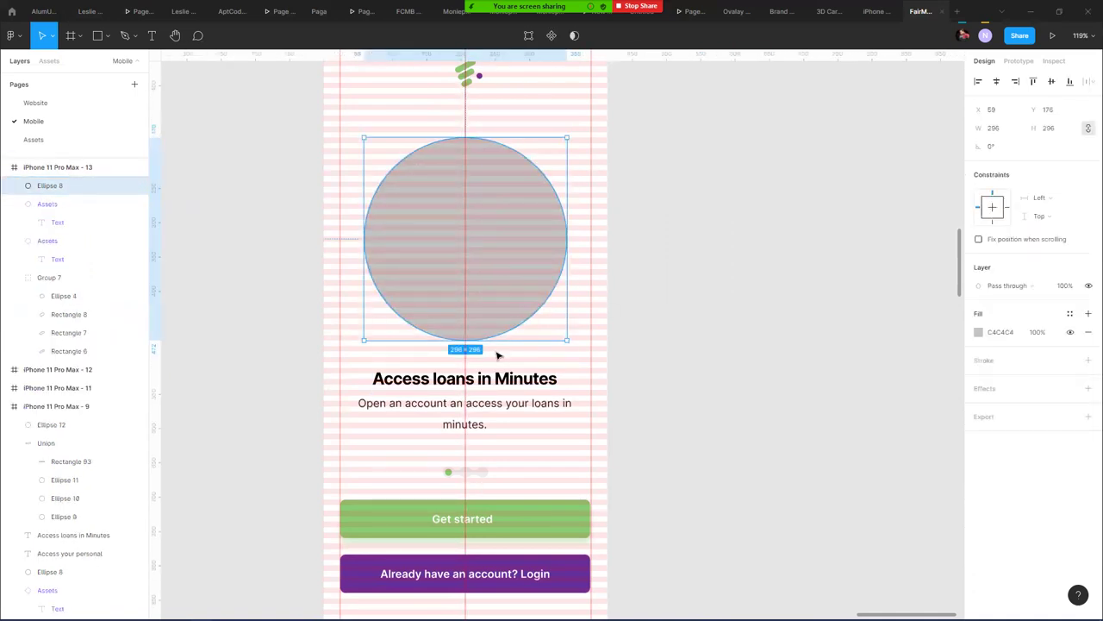
- Rewrite the copied screen's heading as 'Do you have a BVN?'
double_click(508, 379)
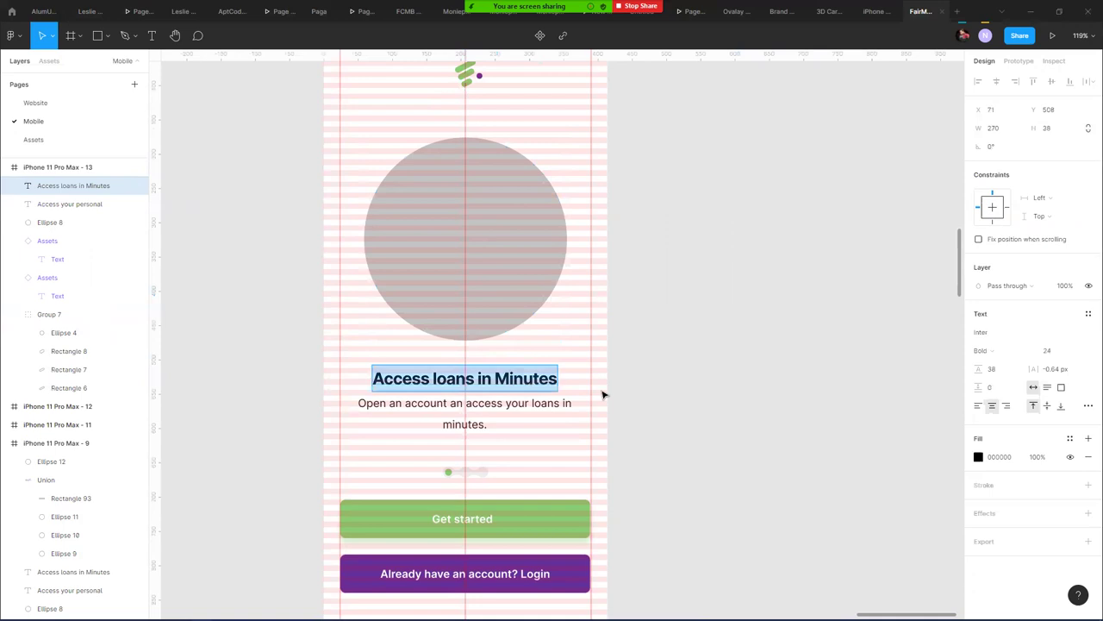
text(Do you have a)
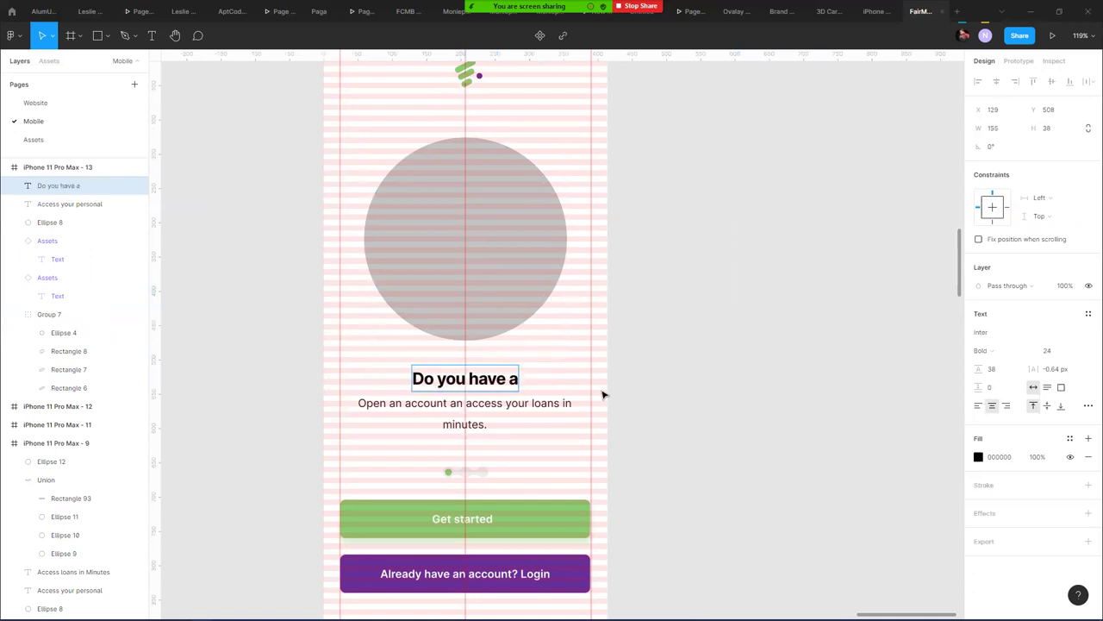
text( BVN)
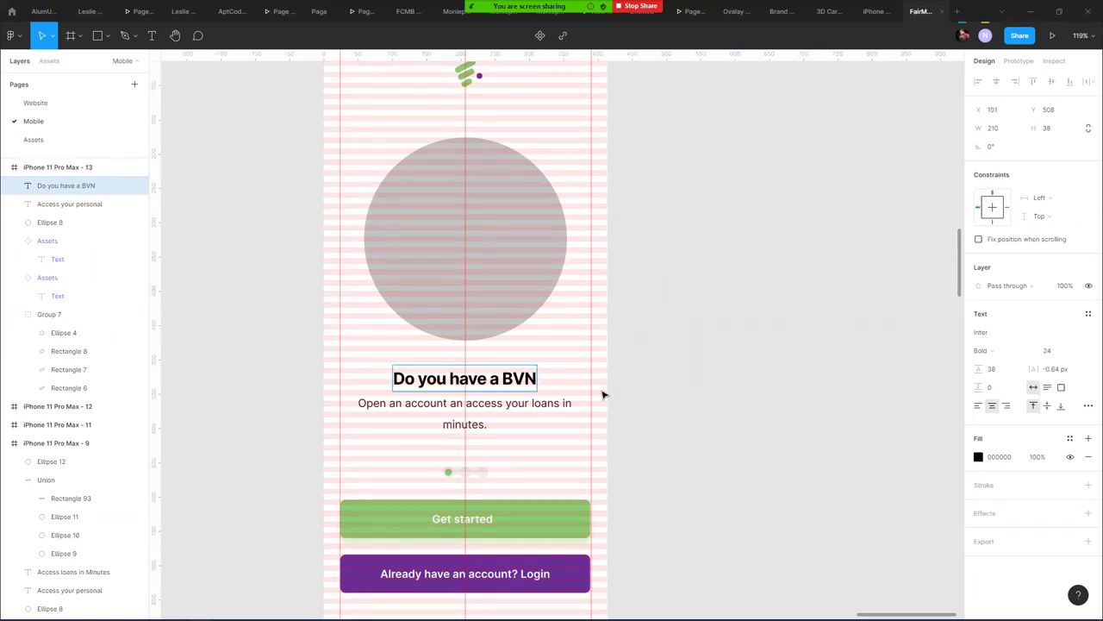
text(?)
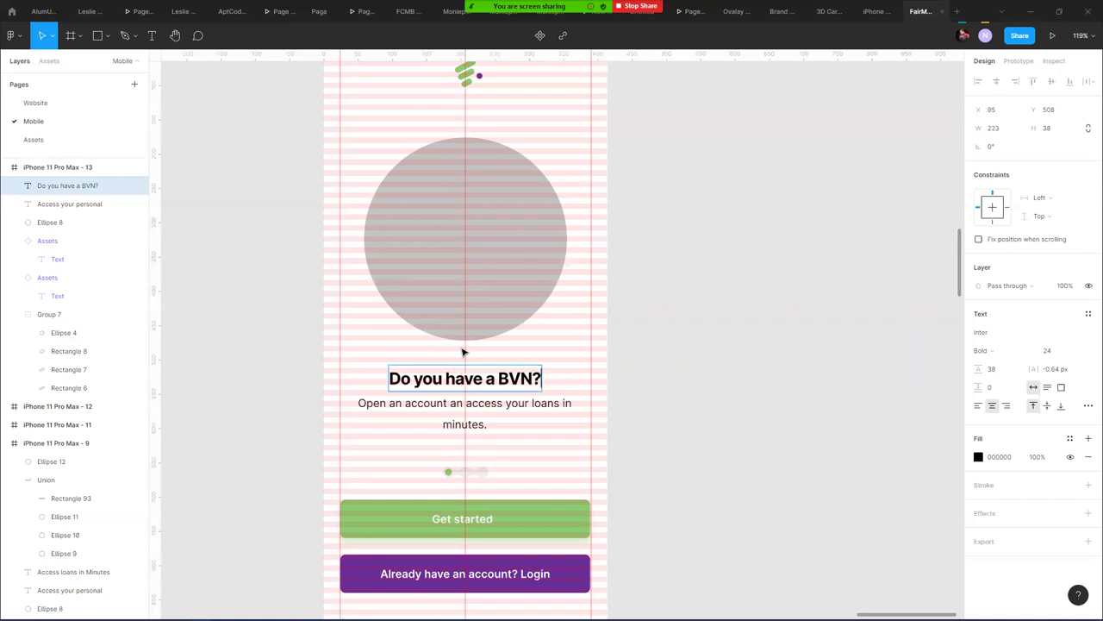
key(Escape)
scroll(276, 125, up, 3)
click(332, 128)
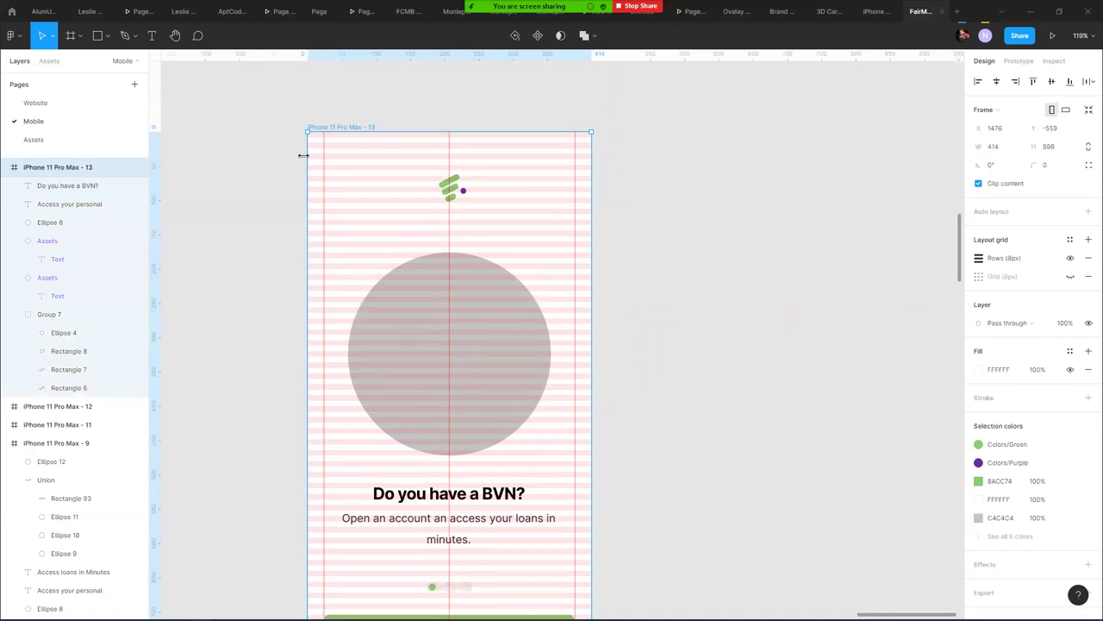
scroll(537, 571, down, 2)
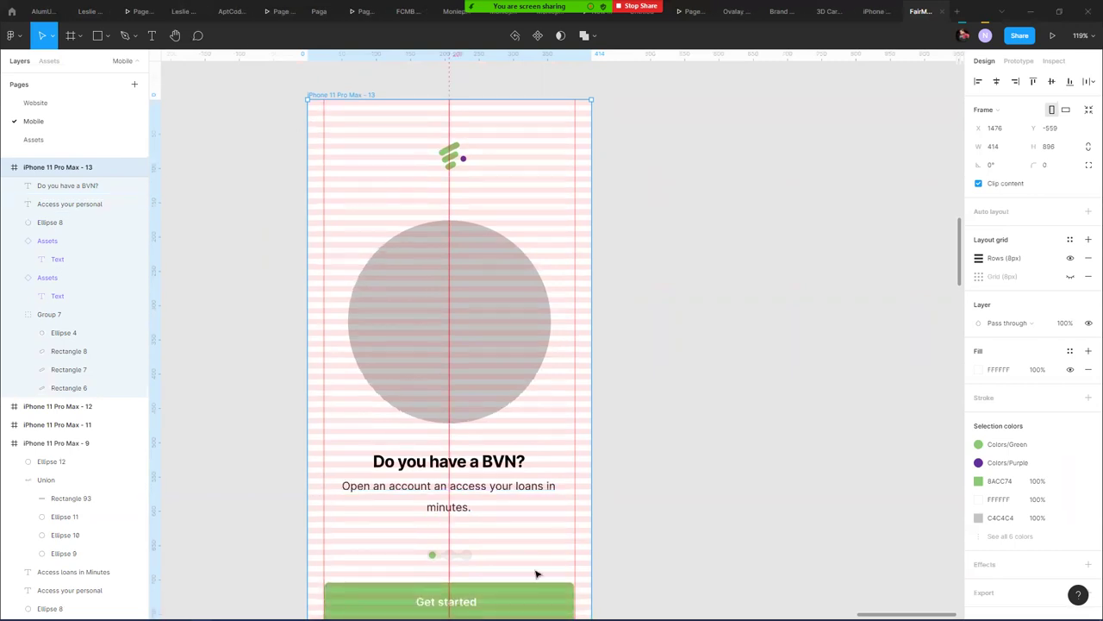
- Delete the Union pagination dots above the Get started button and remove the accidental paste
double_click(457, 602)
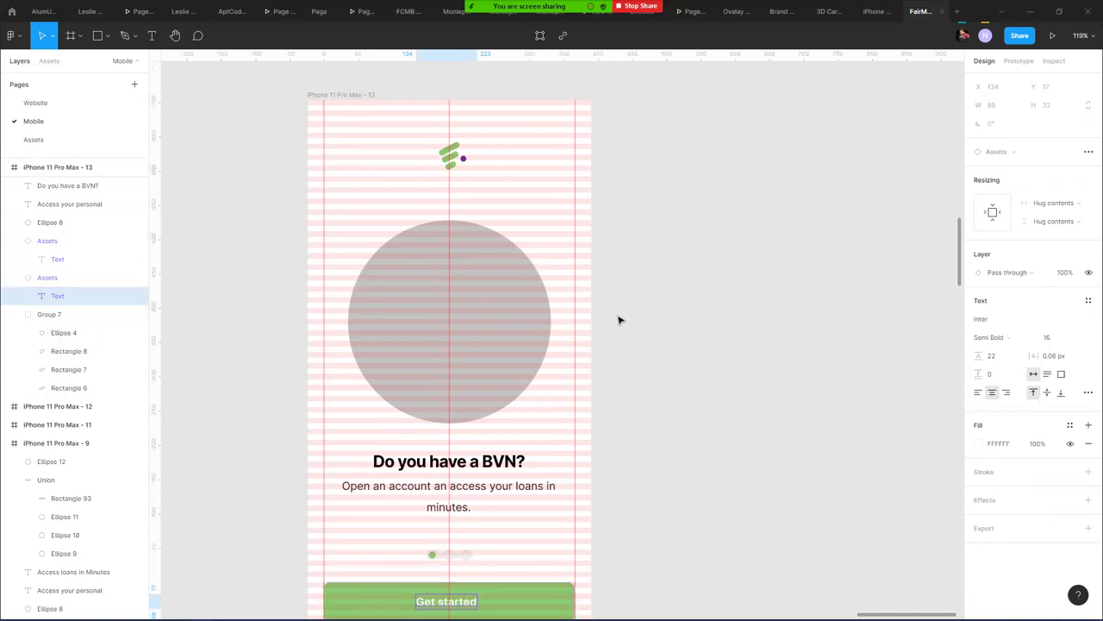
click(77, 276)
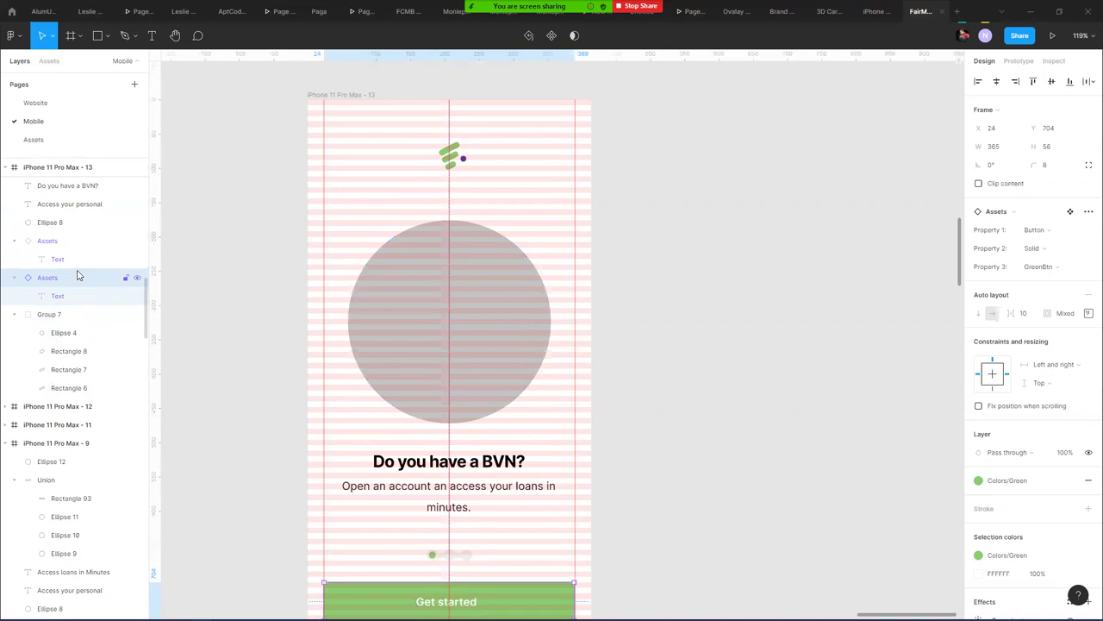
scroll(591, 432, down, 5)
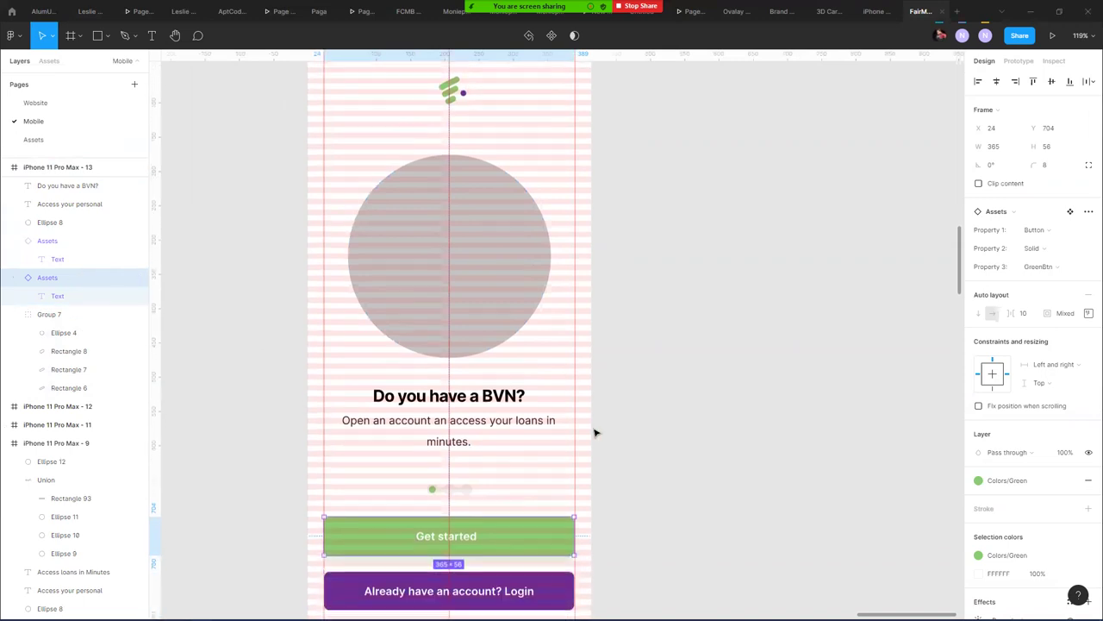
click(517, 479)
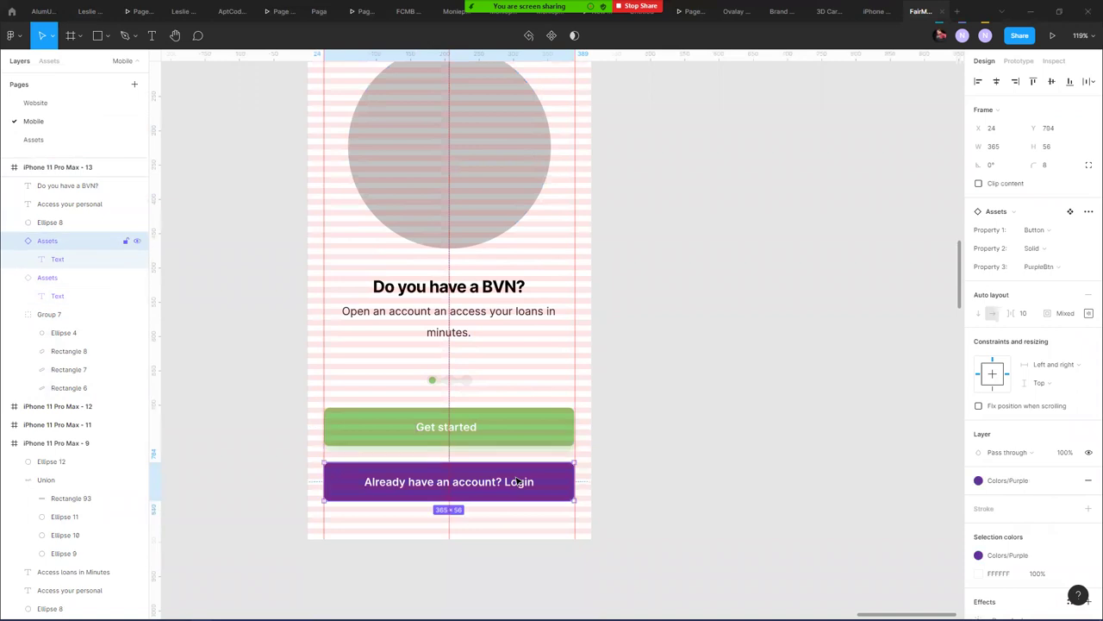
click(535, 428)
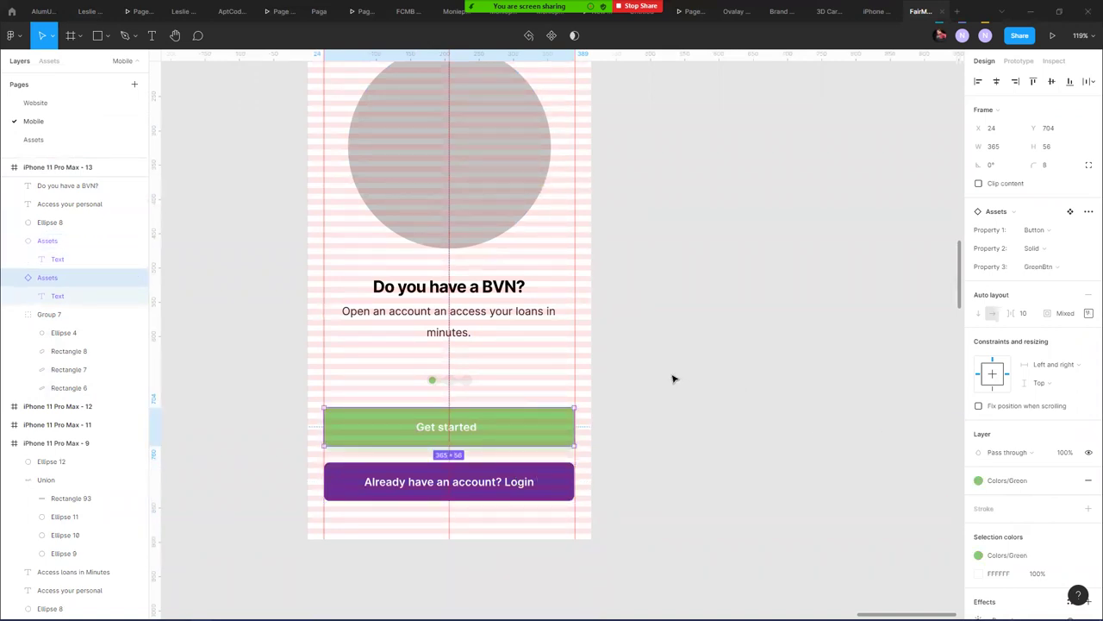
click(457, 380)
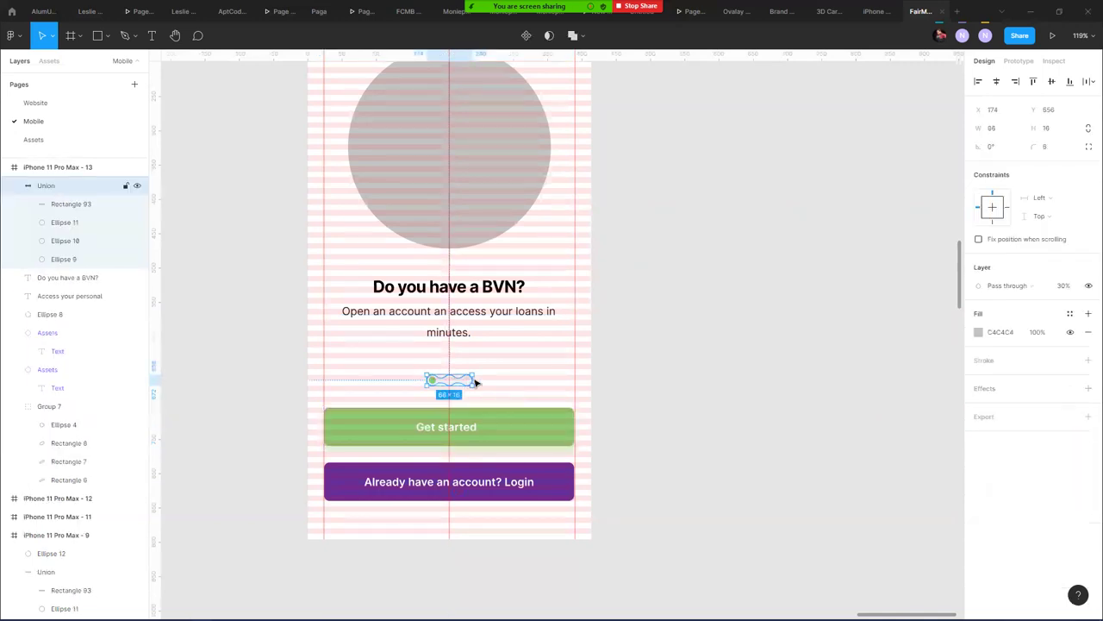
key(Delete)
key(ctrl+v)
key(Delete)
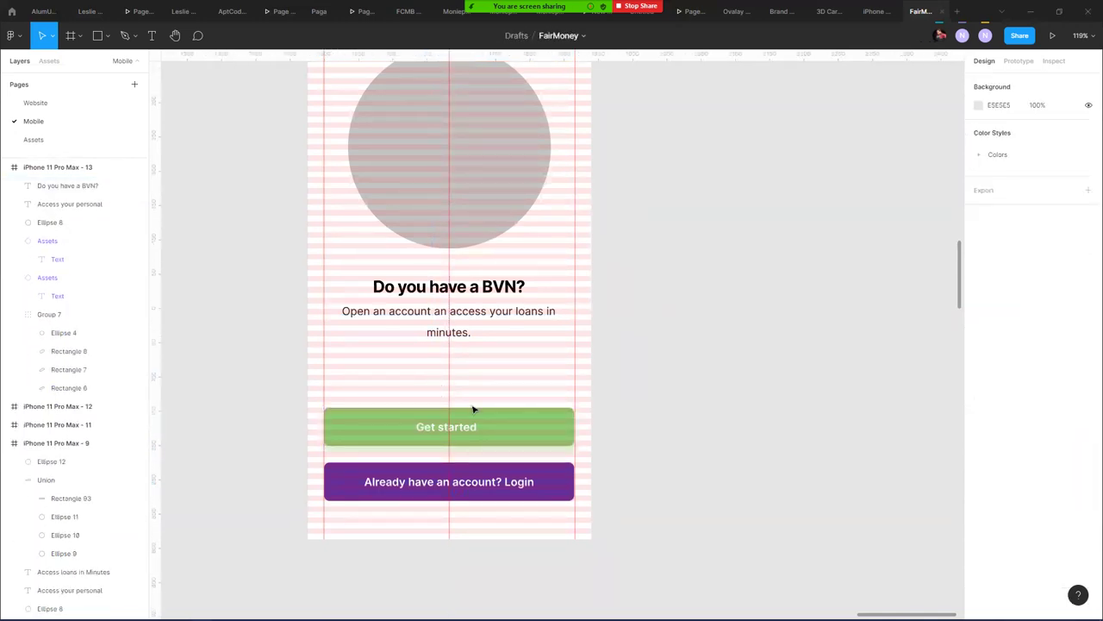
- Relabel the green Get started button 'Yes I do have a BVN'
double_click(460, 435)
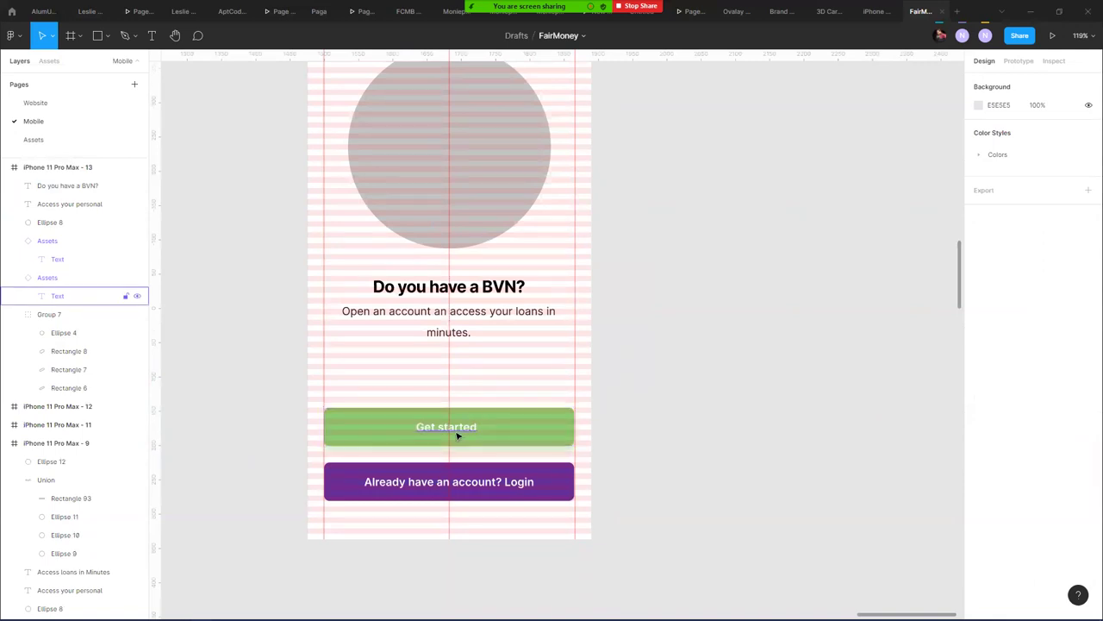
double_click(473, 427)
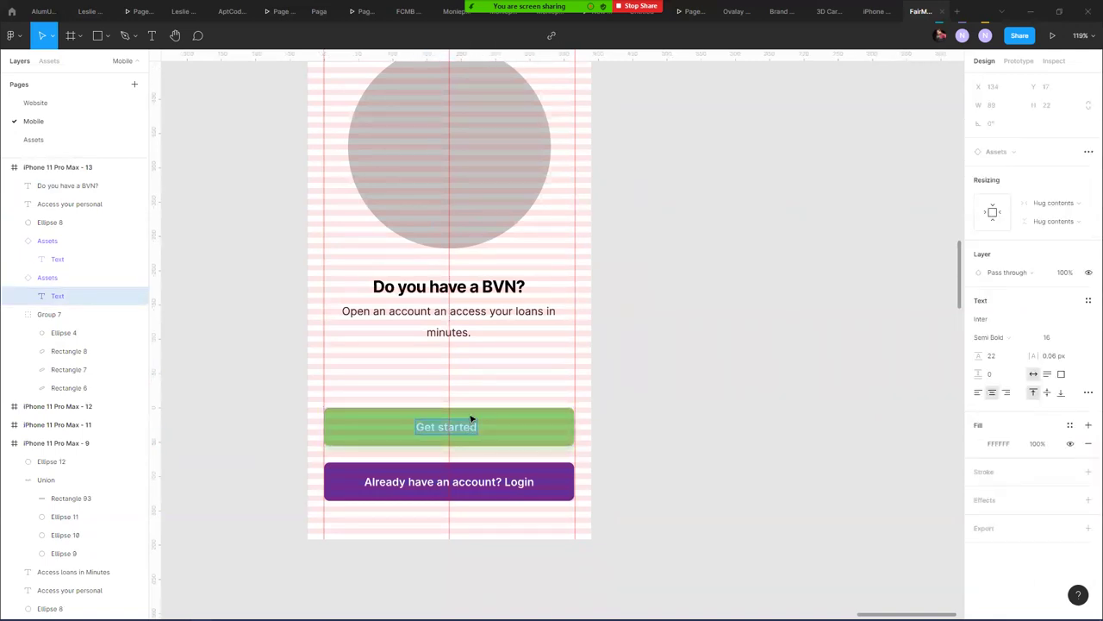
text(Yes I do have a BVN)
key(Escape)
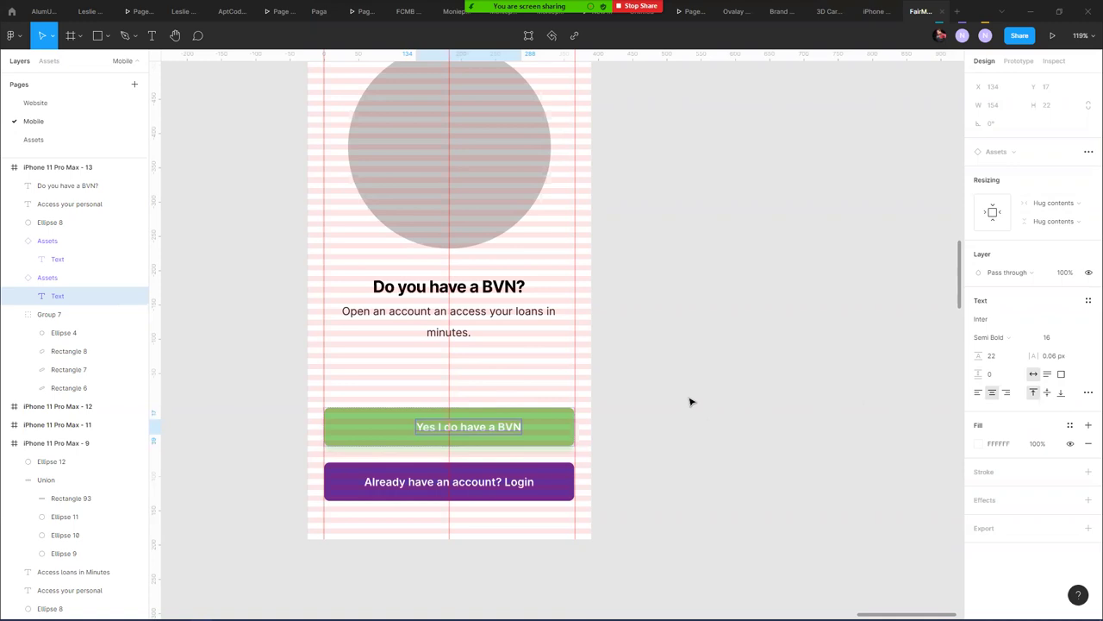
- Make the label fill the button, center it, and set it to auto width on one line
click(1041, 203)
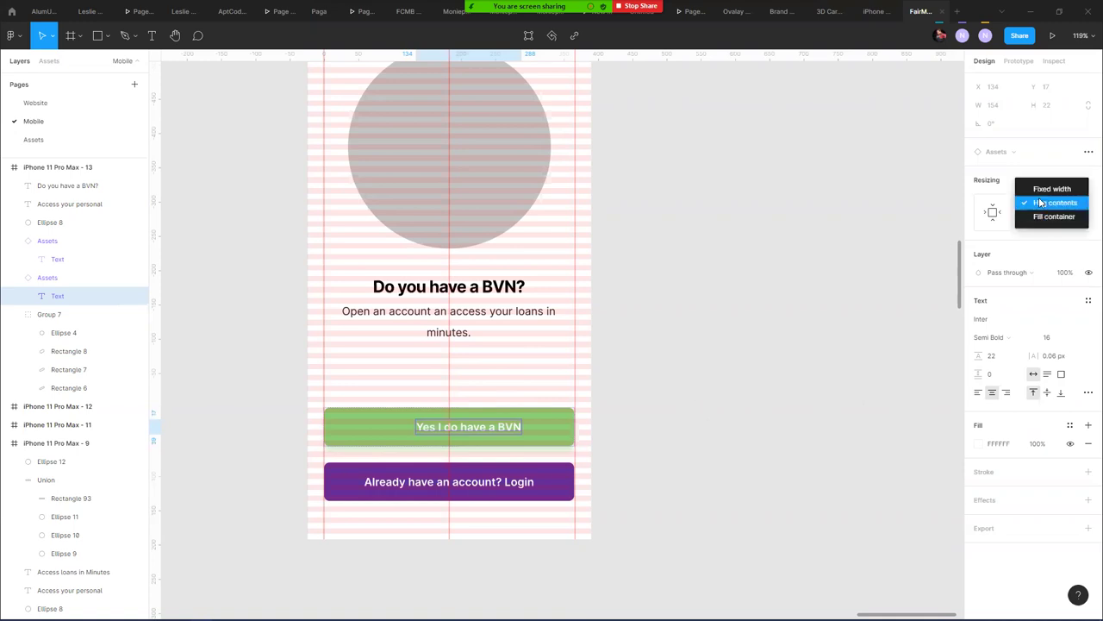
click(1047, 216)
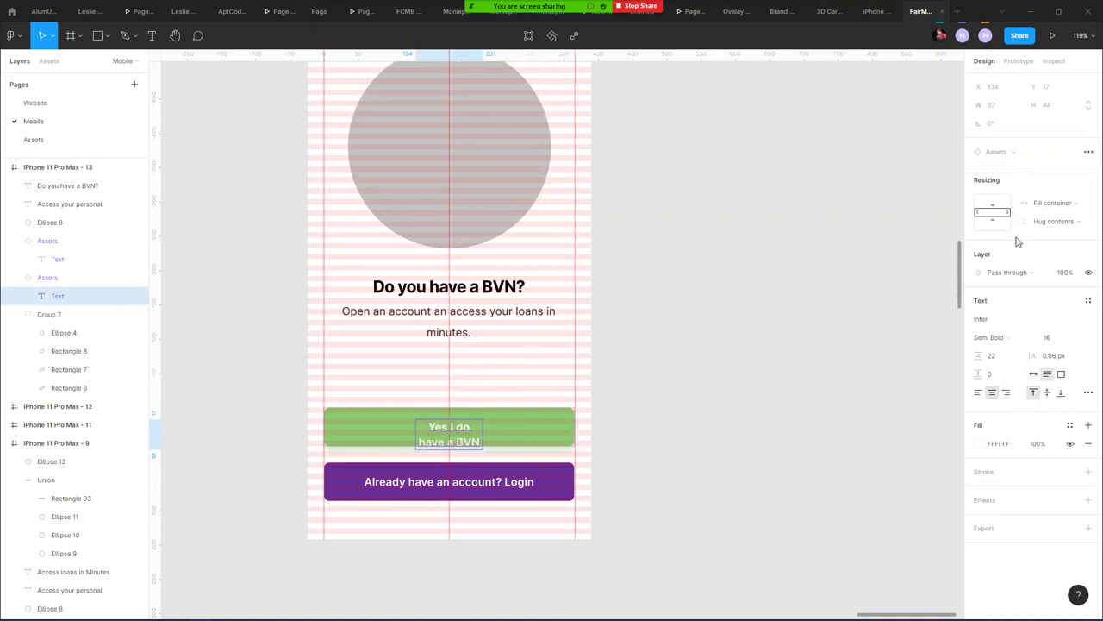
click(1040, 223)
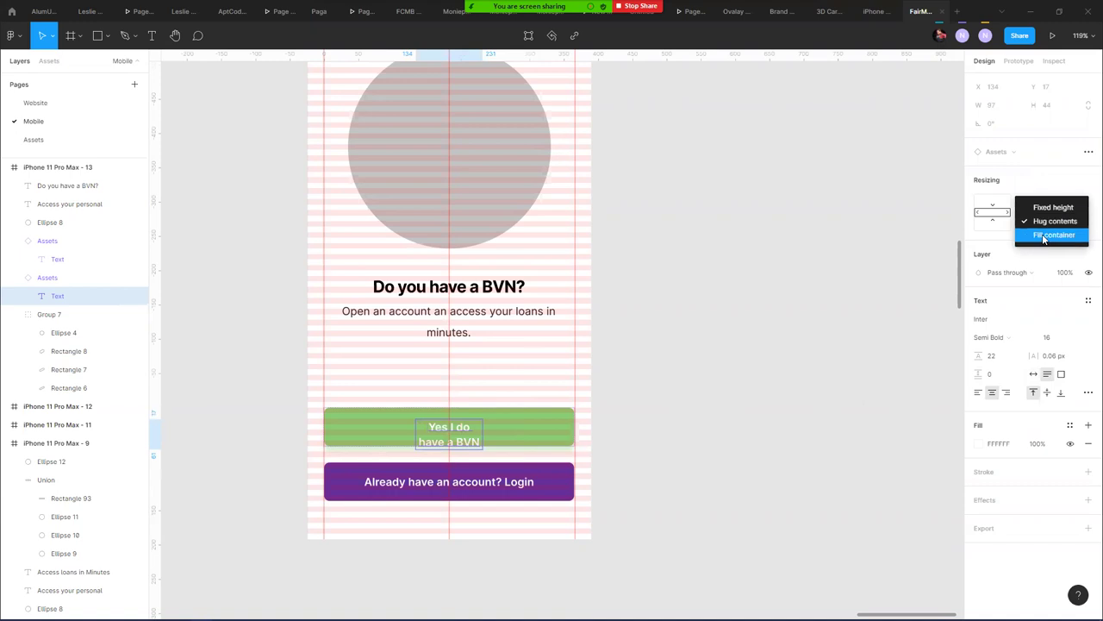
click(1045, 237)
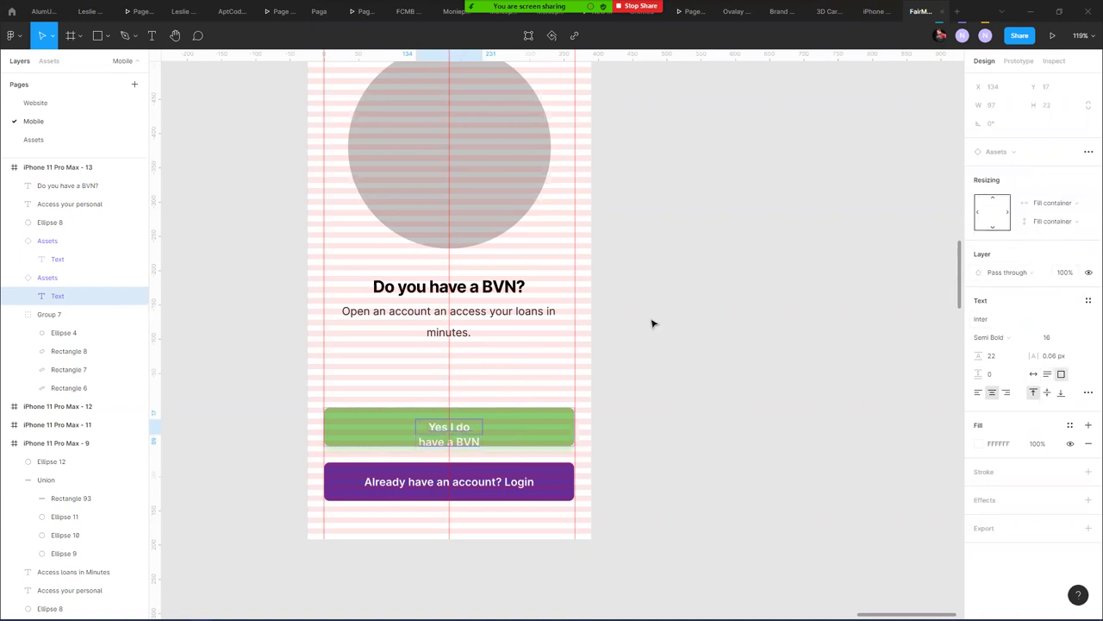
click(528, 434)
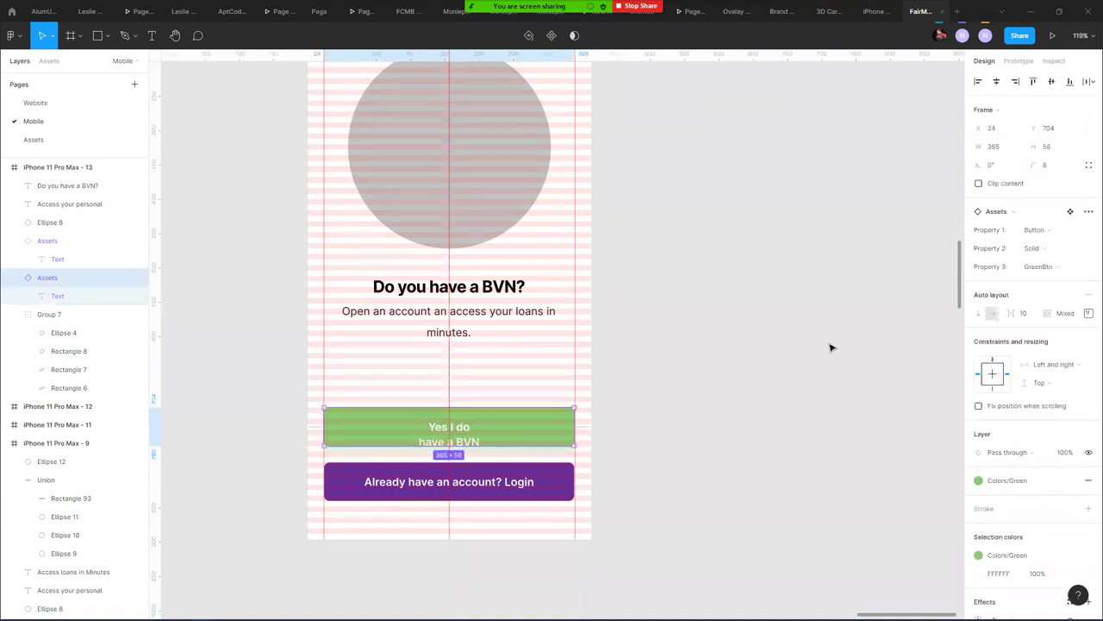
click(1085, 314)
click(1050, 363)
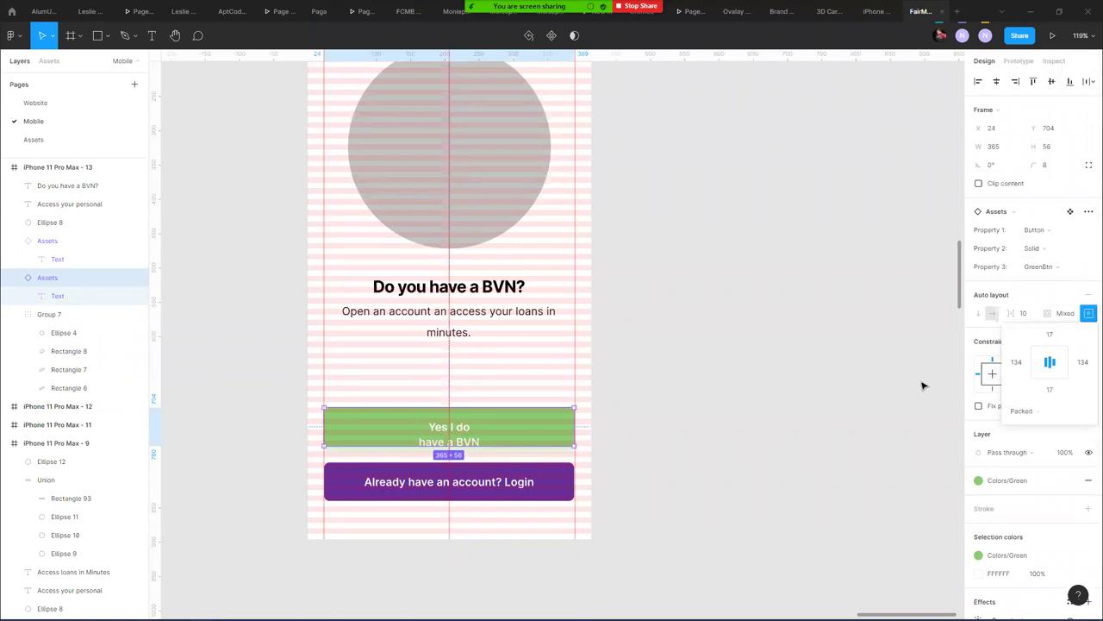
click(927, 343)
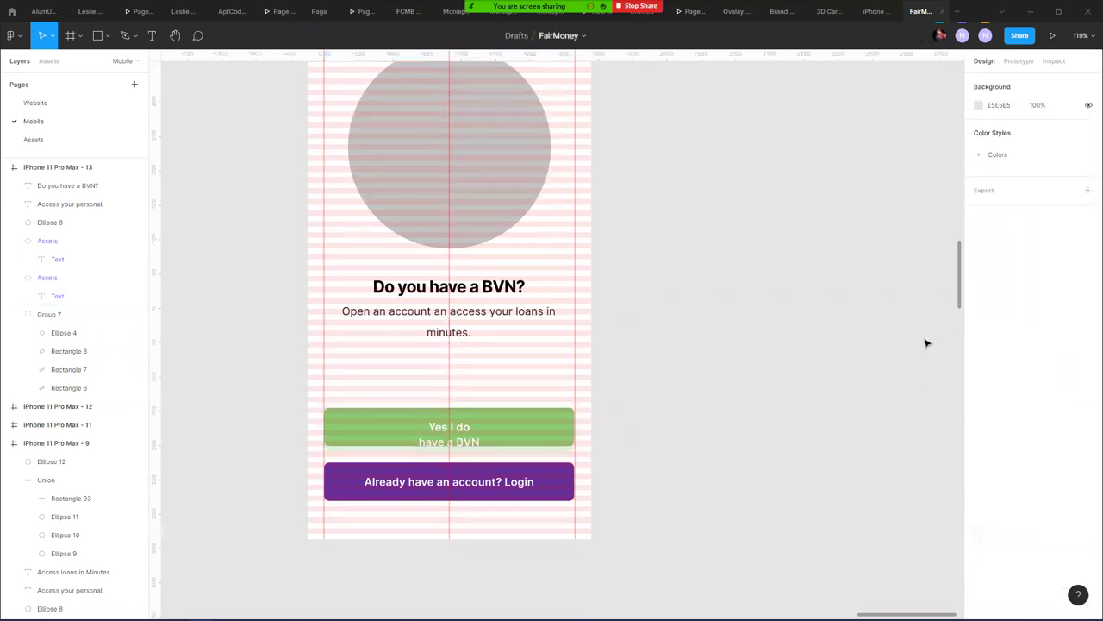
click(469, 443)
double_click(468, 443)
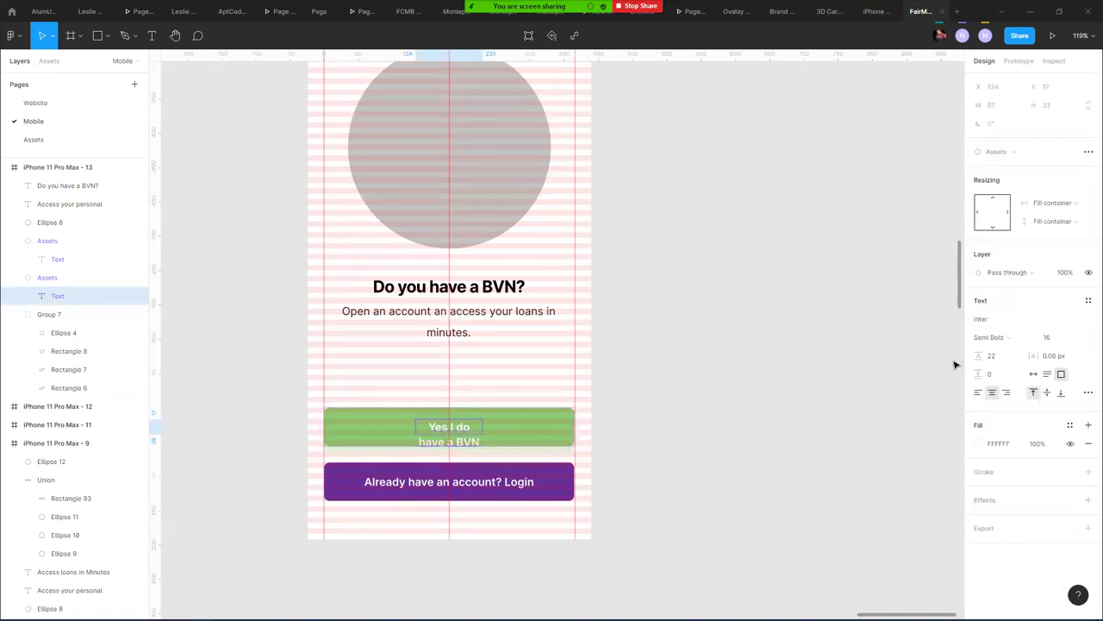
click(1034, 373)
click(662, 336)
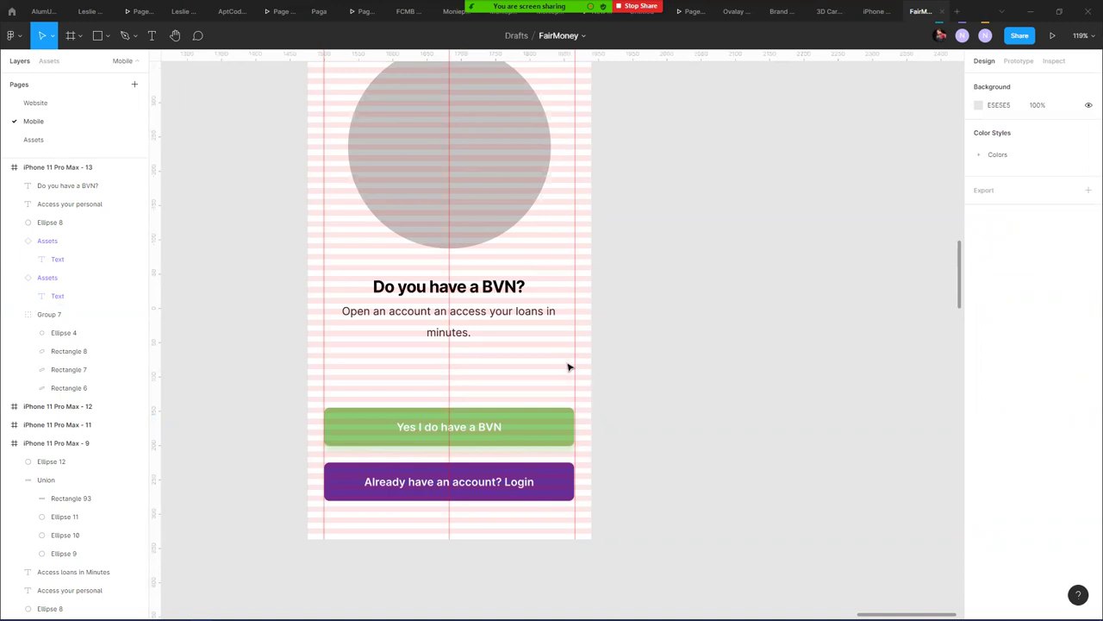
- Delete 'do' so the green button reads 'Yes I have a BVN'
click(491, 439)
click(668, 372)
double_click(419, 432)
double_click(426, 427)
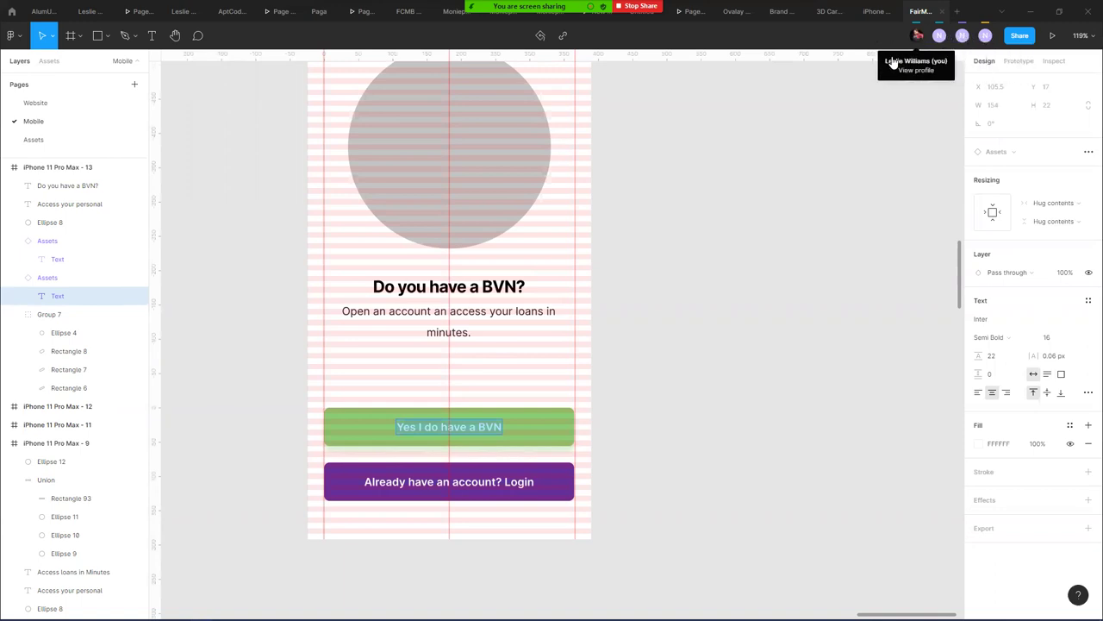
click(437, 427)
key(BackSpace)
key(BackSpace)
key(BackSpace)
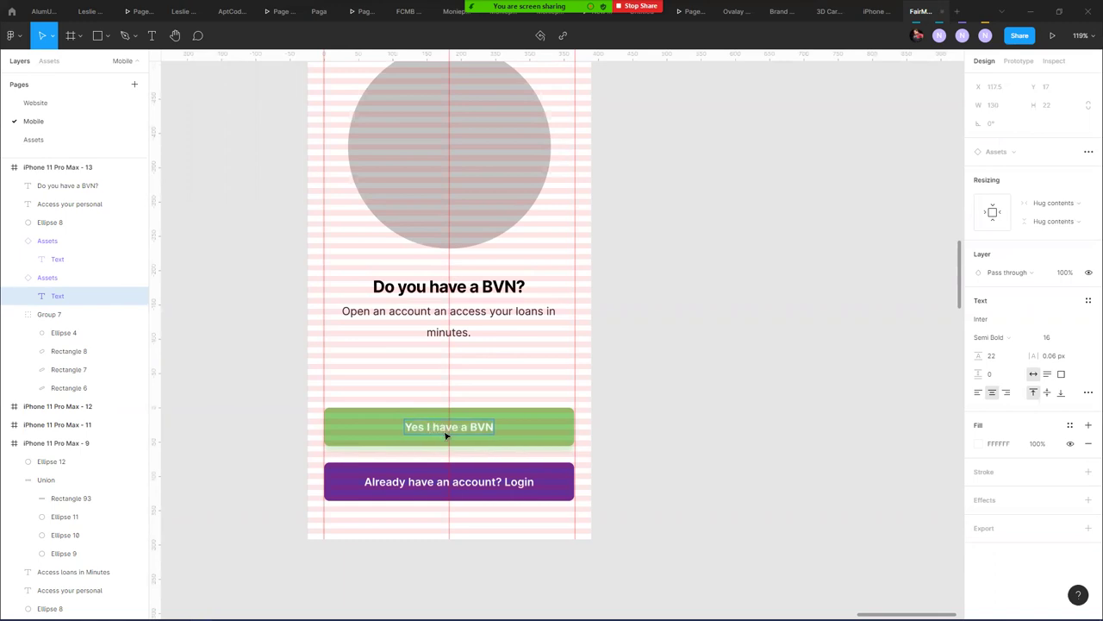
- Switch the Login button to the Ghost variant and relabel it 'No I don't have BVN'
click(443, 483)
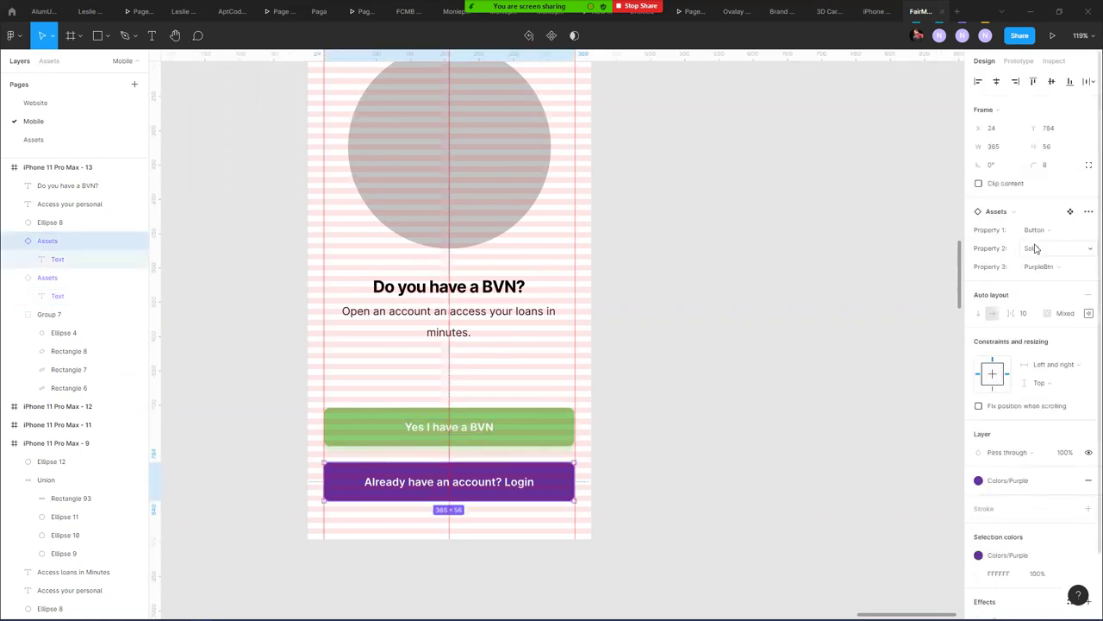
click(1063, 252)
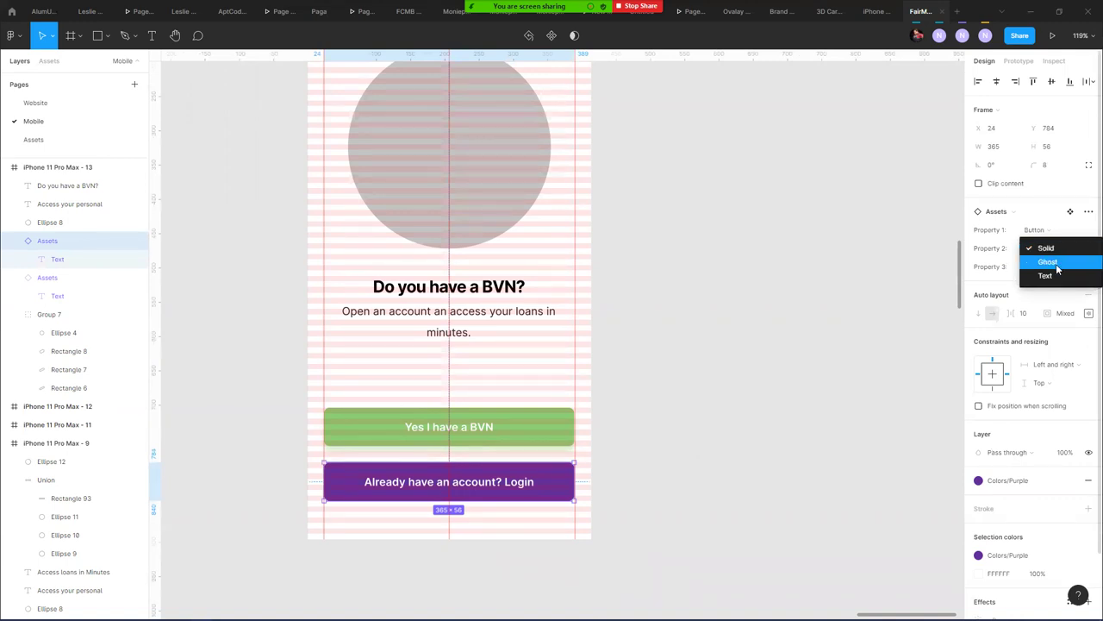
click(1056, 264)
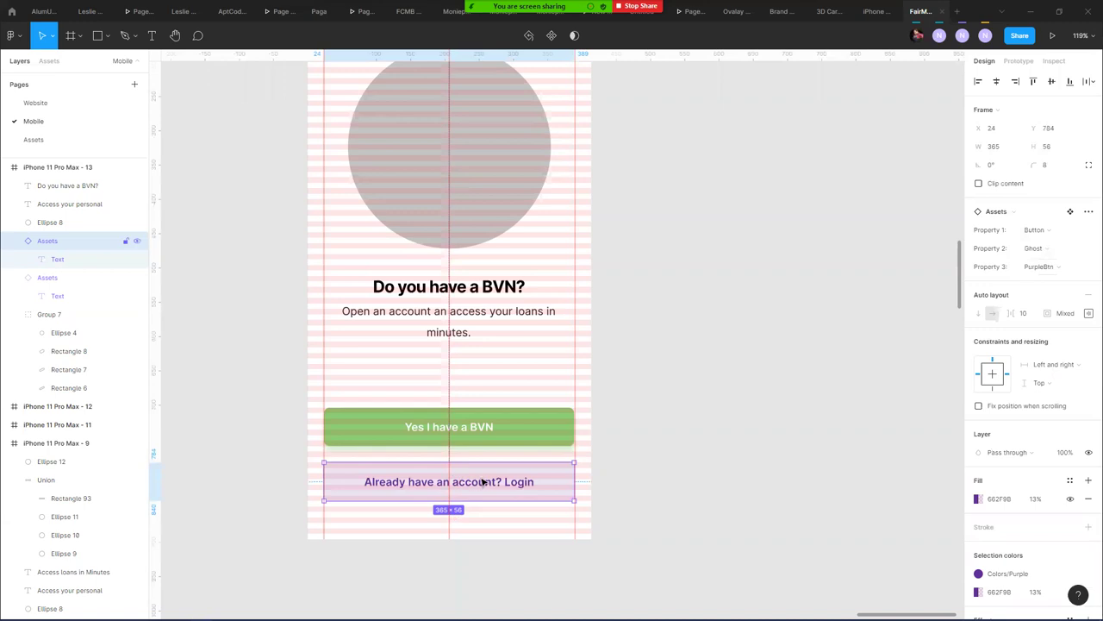
double_click(522, 482)
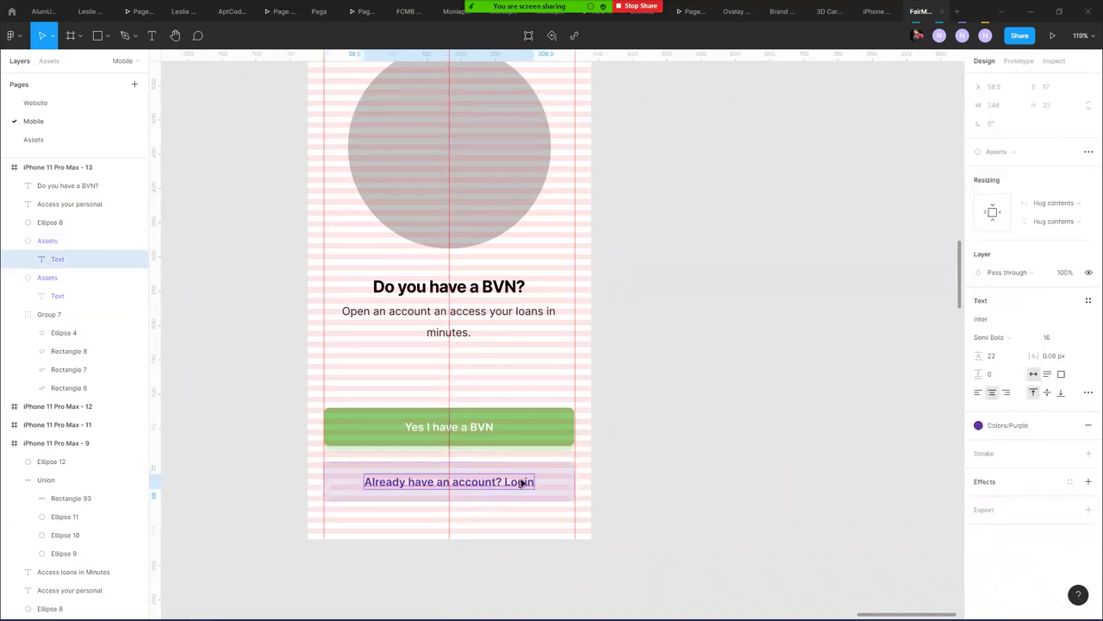
double_click(520, 482)
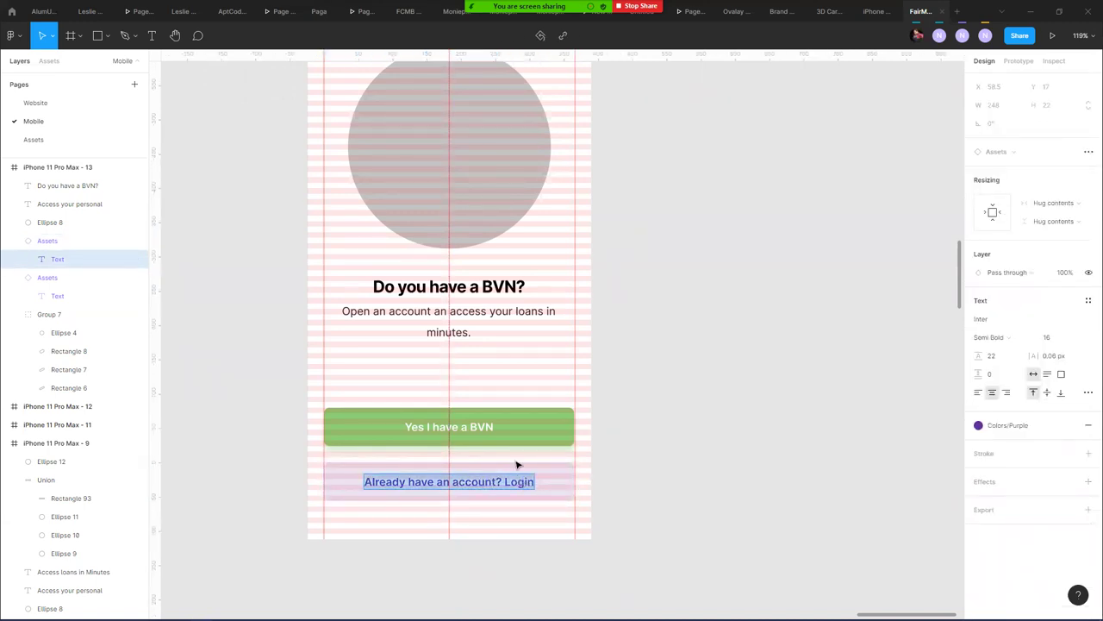
text(No I don't have)
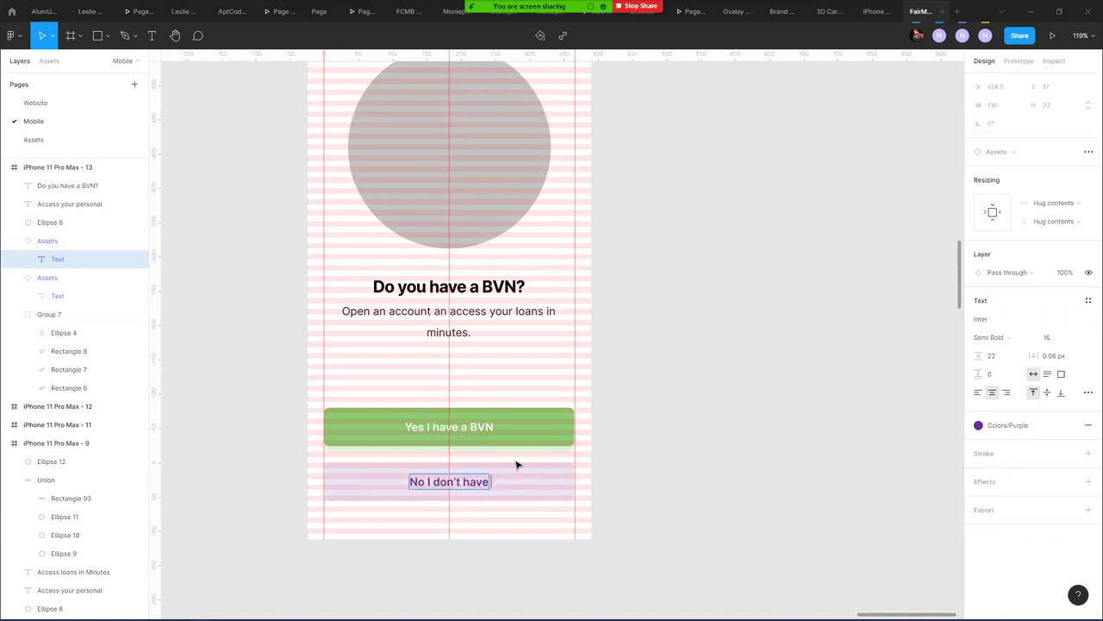
text( BVN)
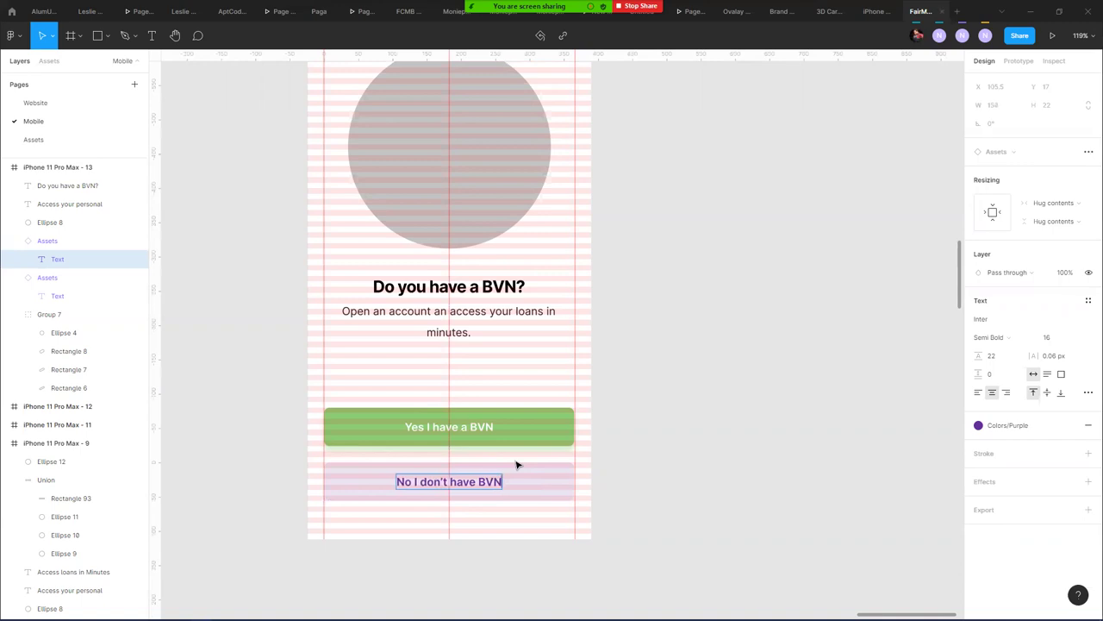
key(Escape)
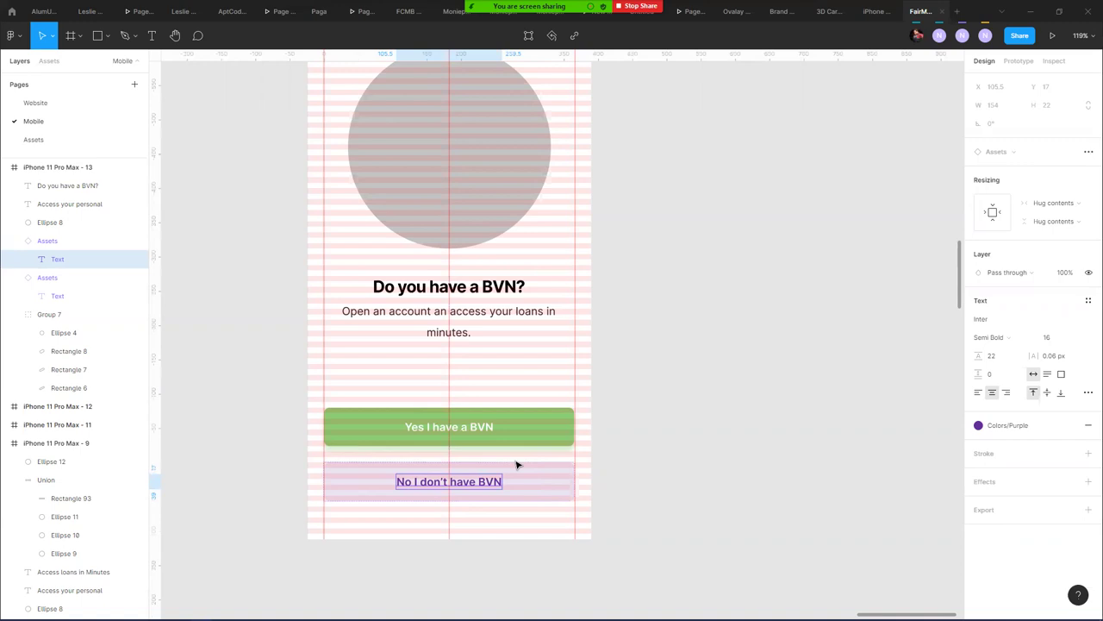
scroll(581, 289, down, 10)
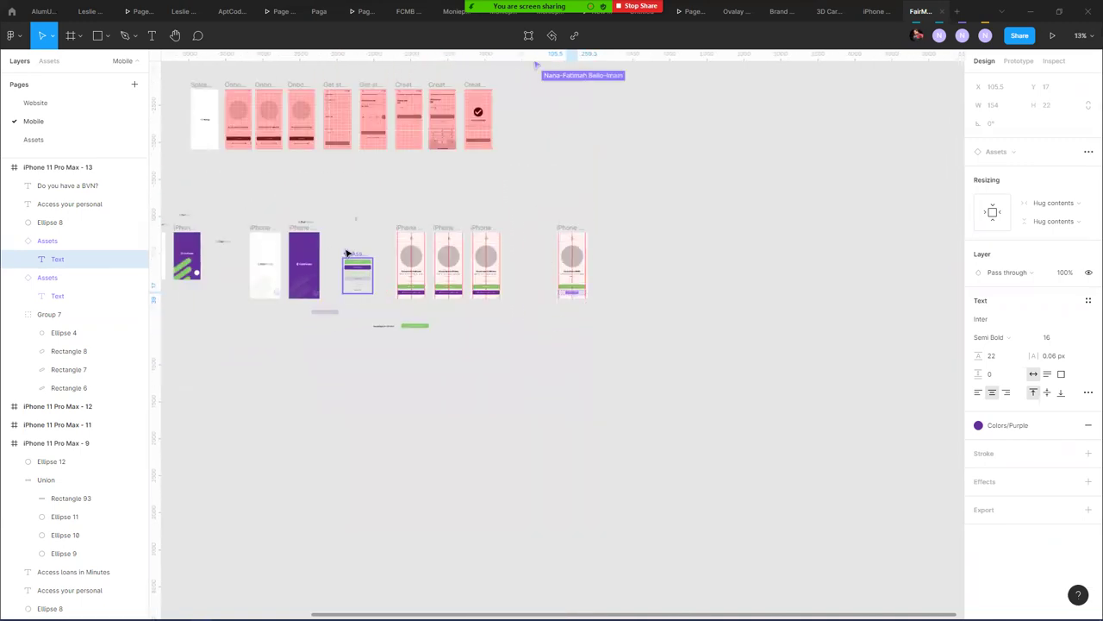
- Move the Assets component set lower and delete the stray small rectangles
click(343, 271)
drag(344, 271, 185, 344)
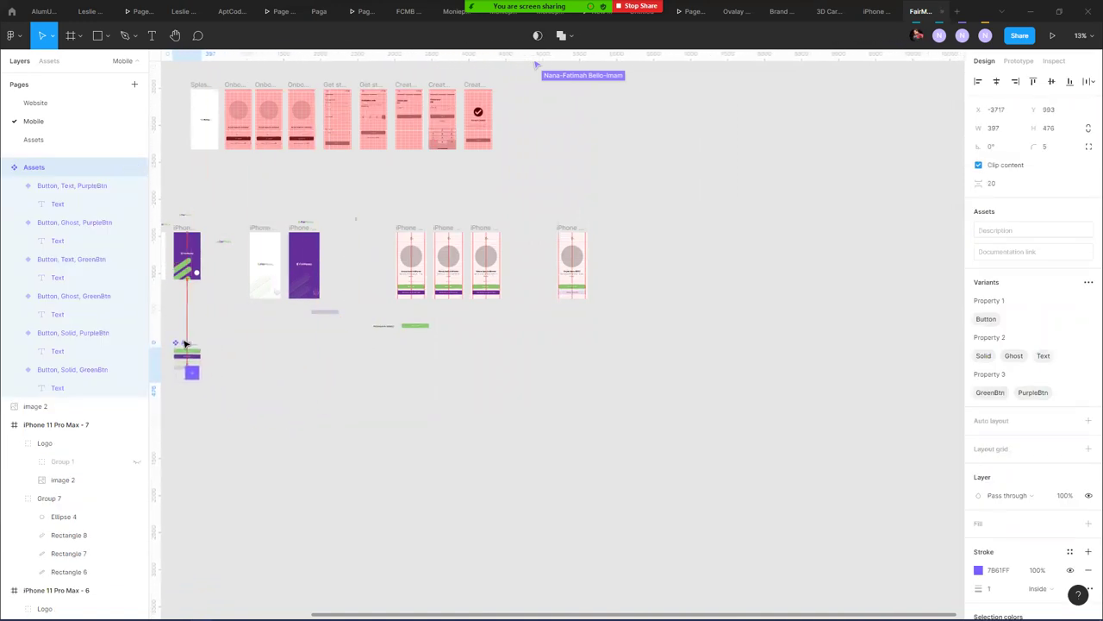
click(261, 353)
drag(254, 360, 386, 309)
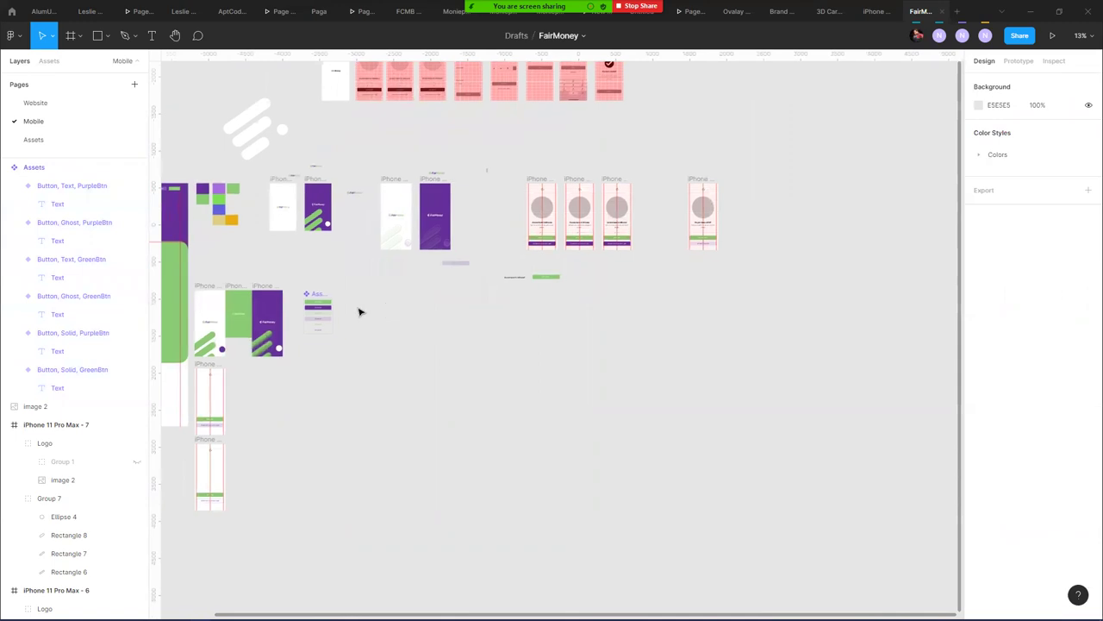
click(452, 265)
drag(571, 259, 443, 278)
key(Delete)
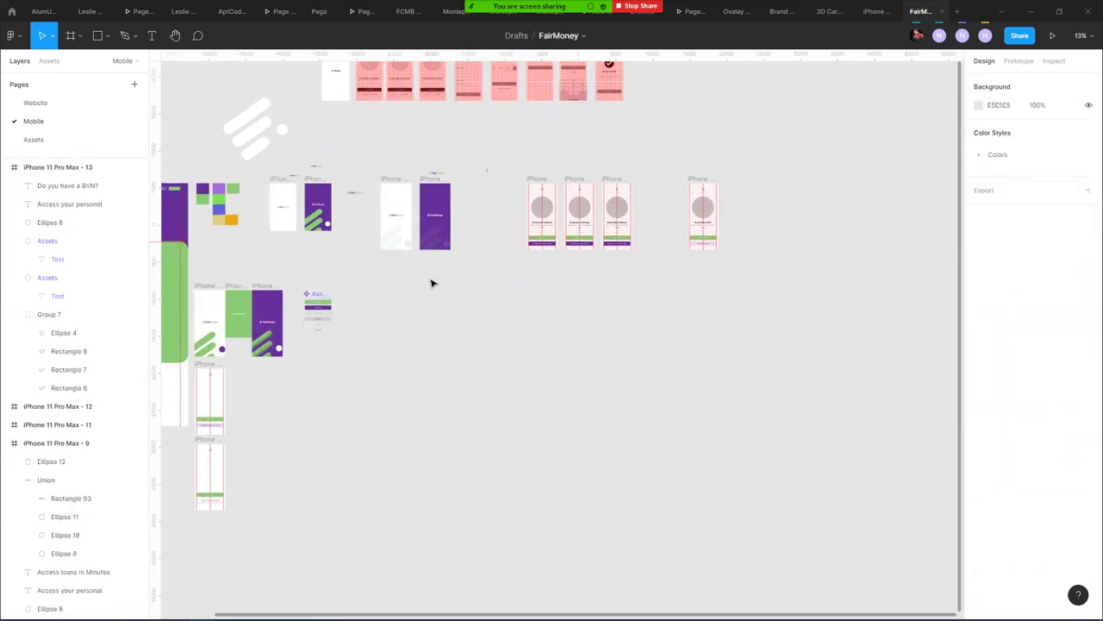
- Move the purple splash frame below the white splash frame
scroll(431, 285, up, 6)
scroll(427, 300, down, 3)
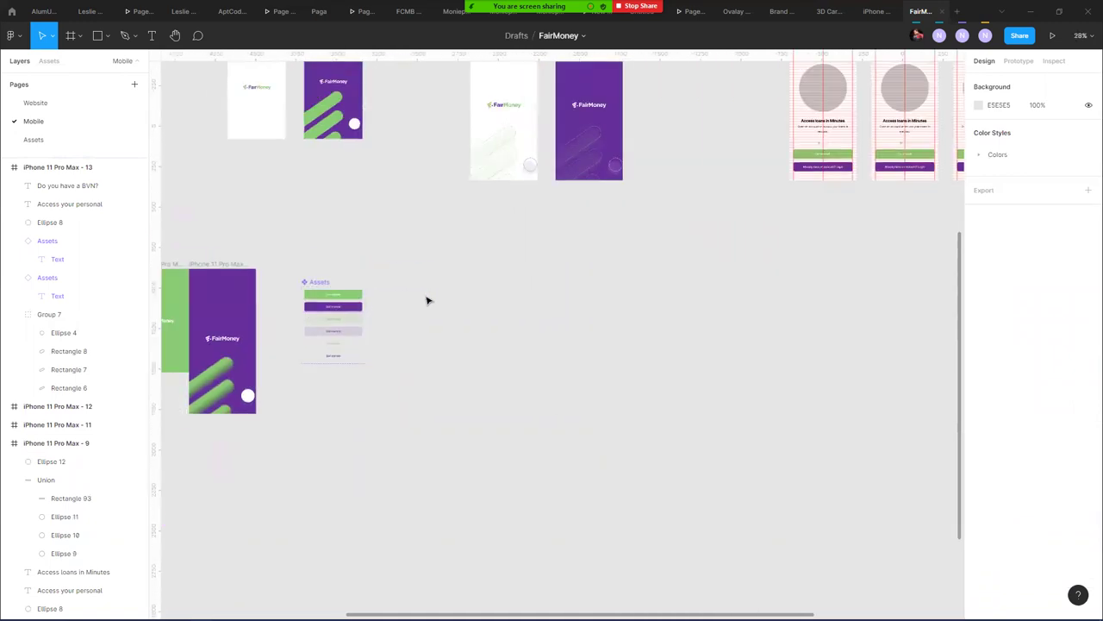
click(320, 284)
click(500, 303)
drag(590, 269, 523, 301)
scroll(524, 301, right, 10)
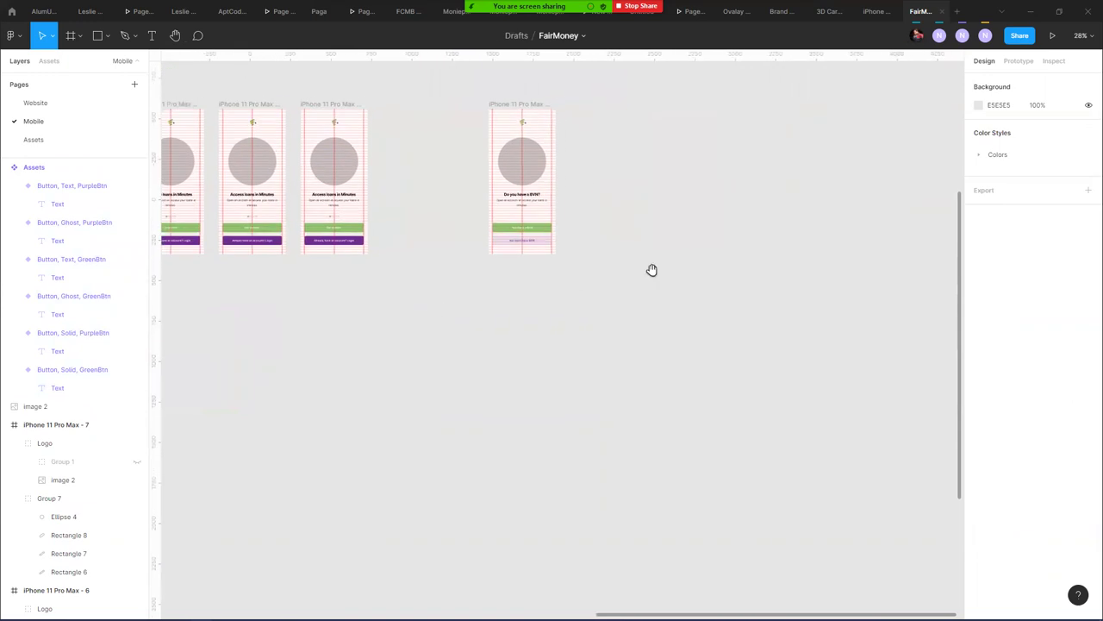
drag(439, 288, 854, 291)
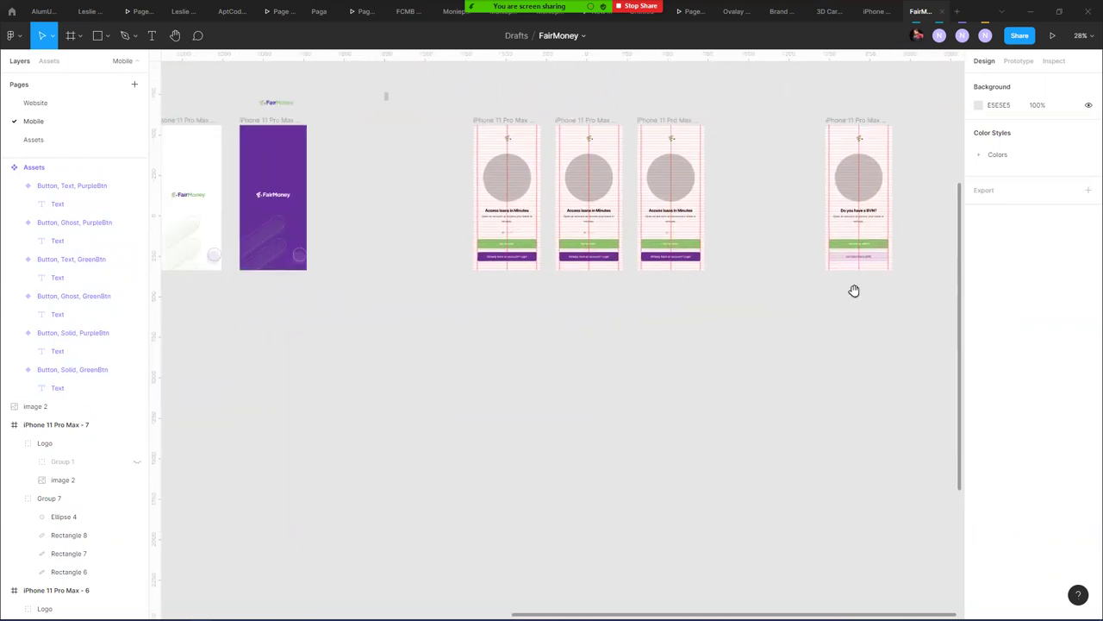
drag(345, 303, 539, 315)
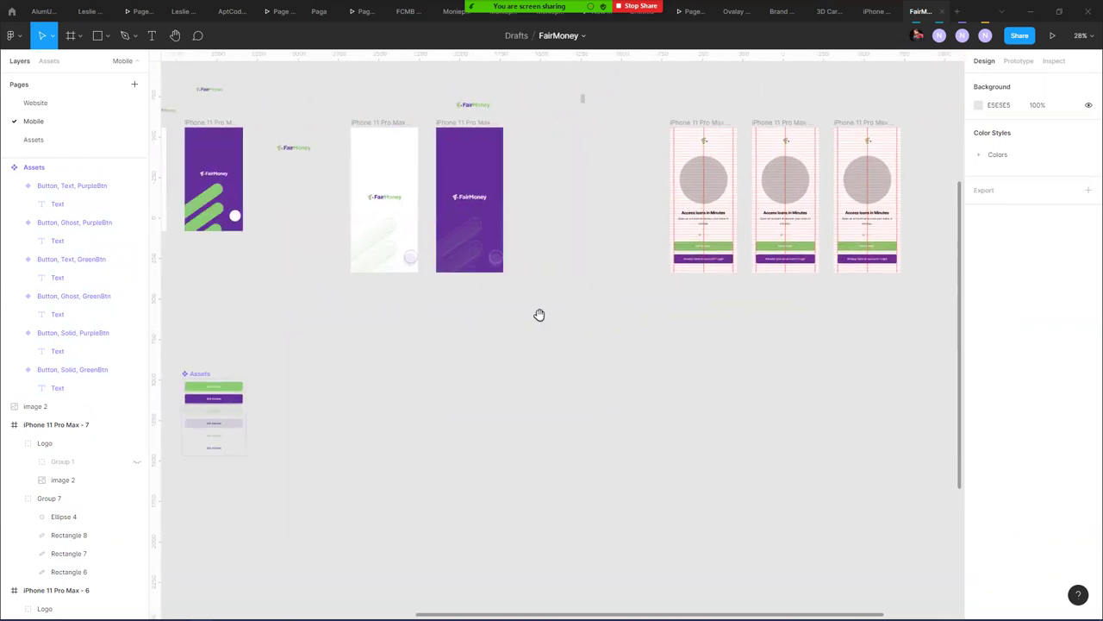
click(107, 39)
click(103, 97)
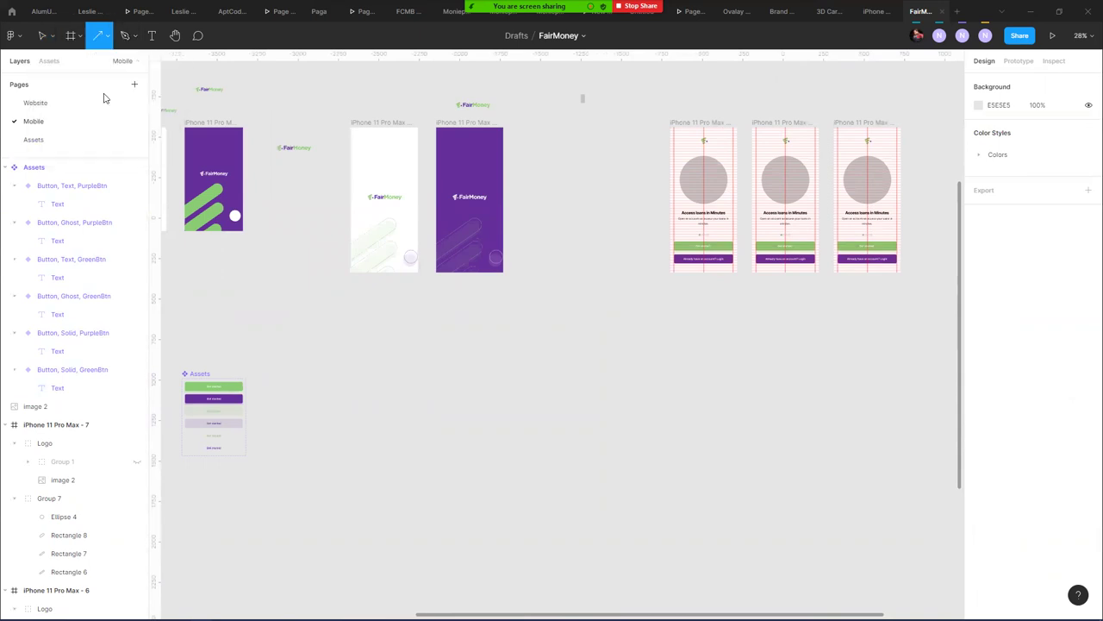
key(v)
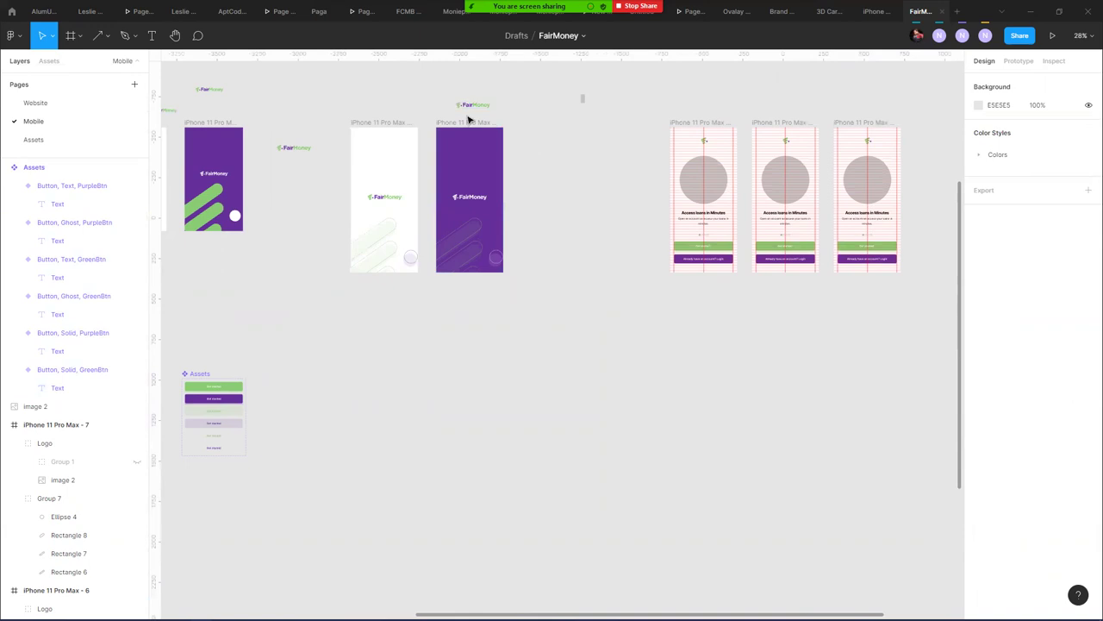
click(471, 124)
drag(475, 147, 391, 336)
- Widen the spacing between the three loan screens and shift them left
click(717, 120)
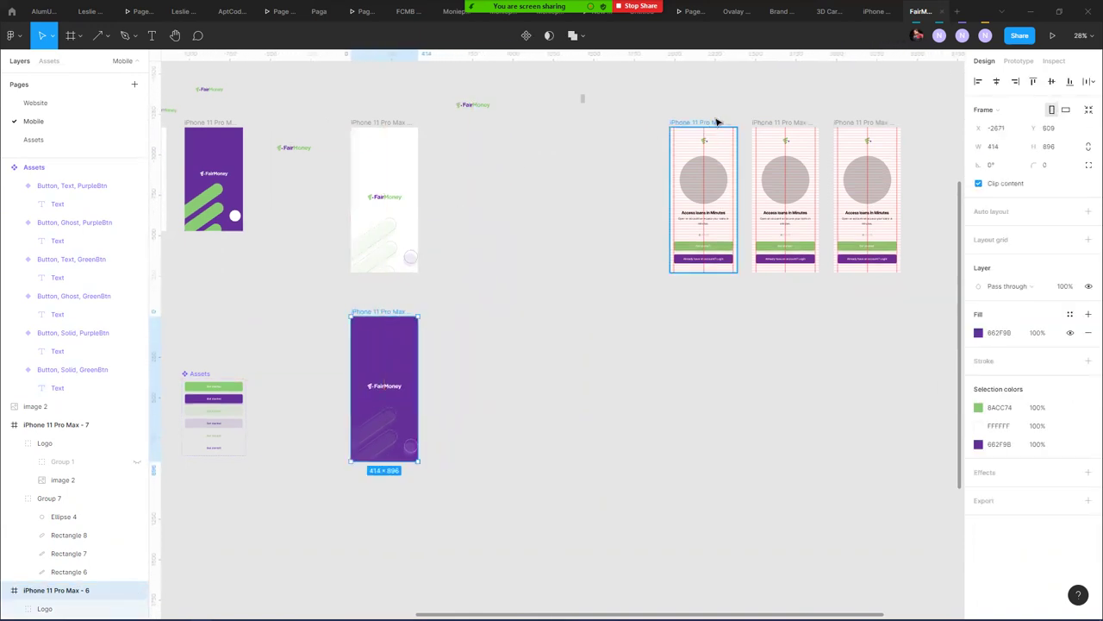
shift+click(777, 121)
shift+click(841, 123)
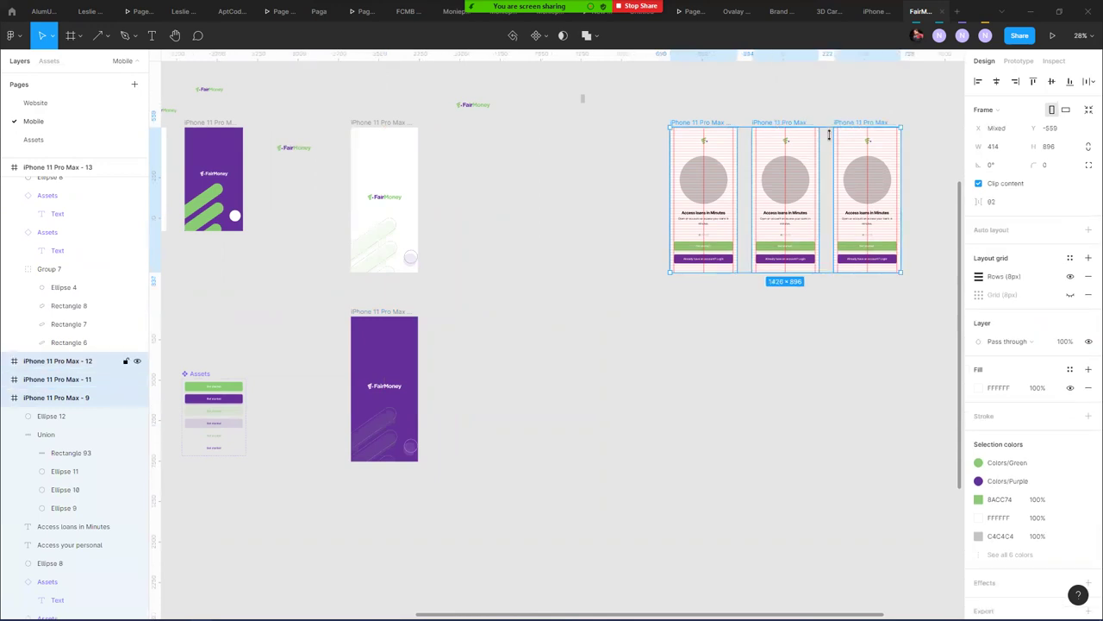
drag(838, 197, 862, 188)
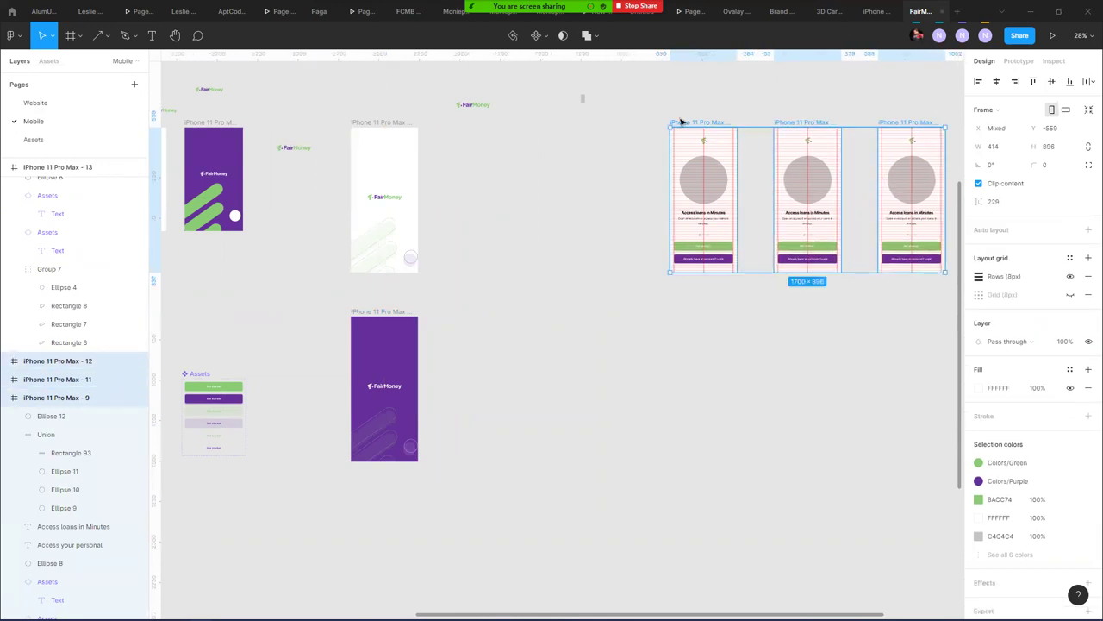
drag(699, 123, 557, 135)
drag(715, 197, 726, 200)
click(737, 330)
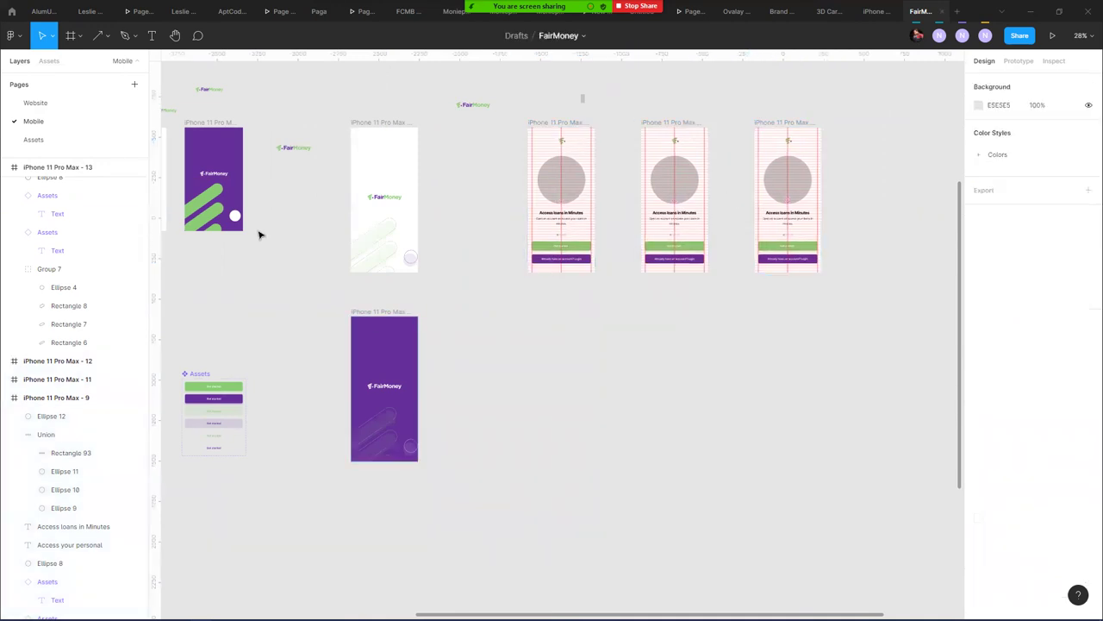
click(98, 40)
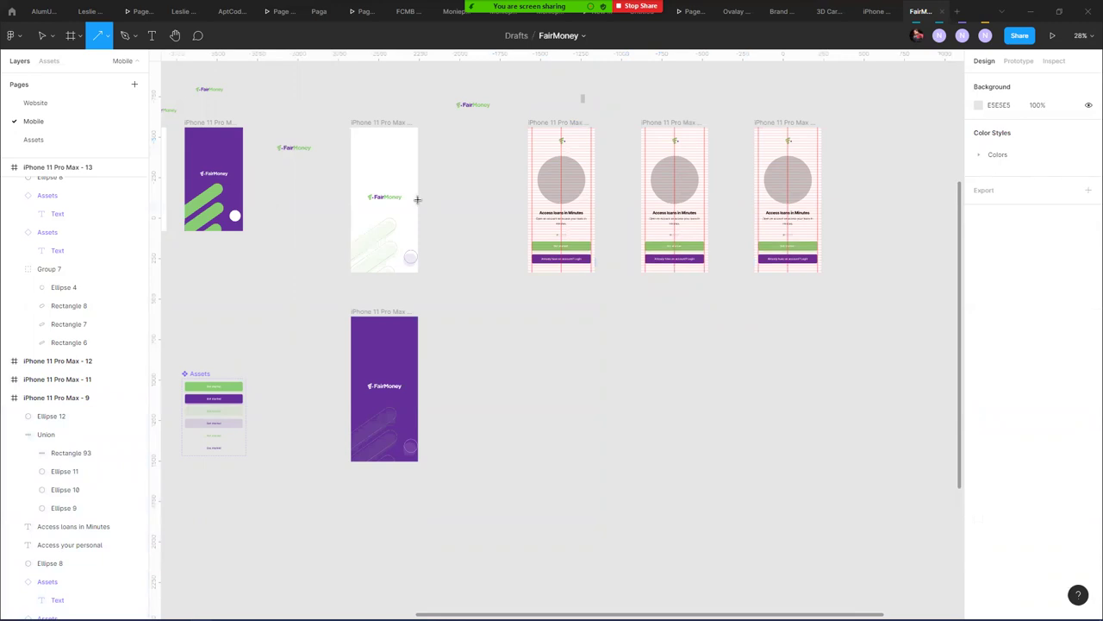
- Draw trial arrows toward the loan screen, then delete them
drag(418, 198, 529, 206)
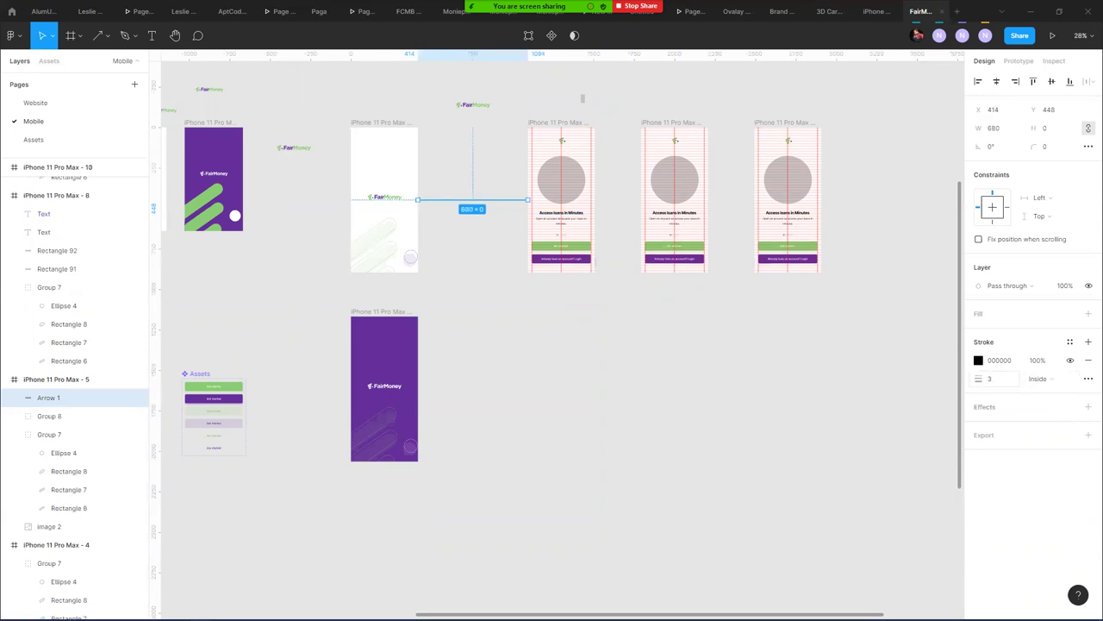
drag(980, 380, 1002, 379)
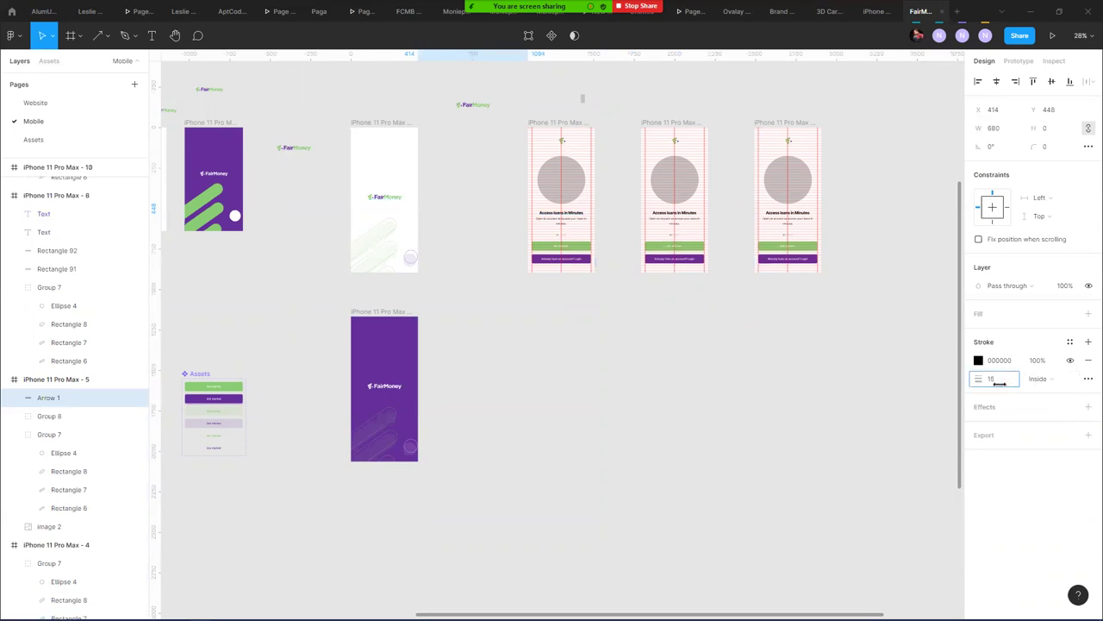
scroll(487, 216, up, 5)
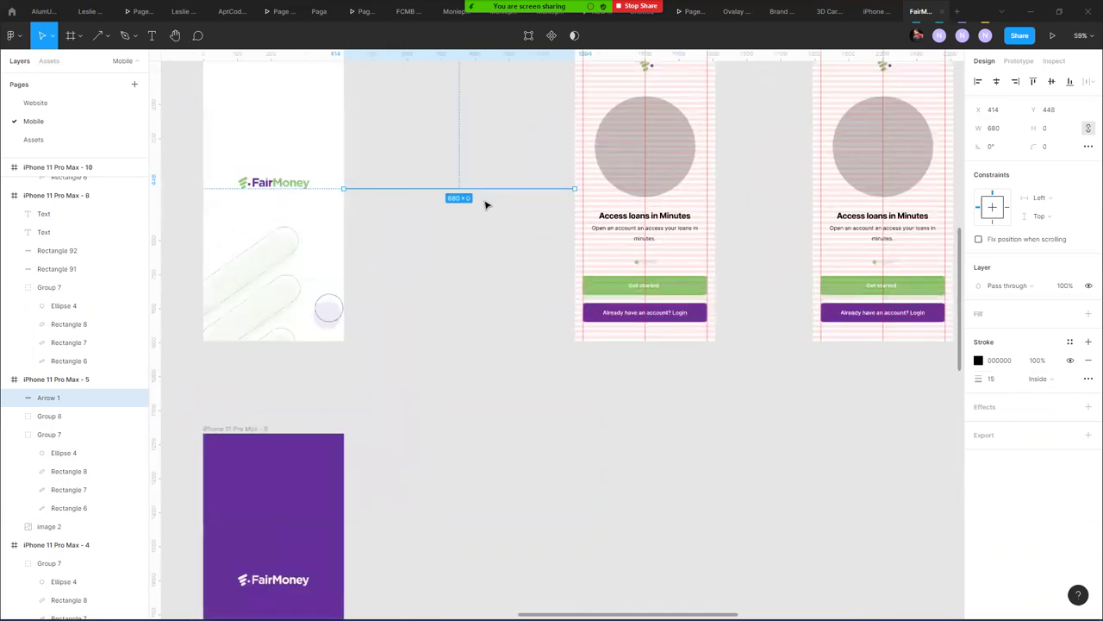
key(Delete)
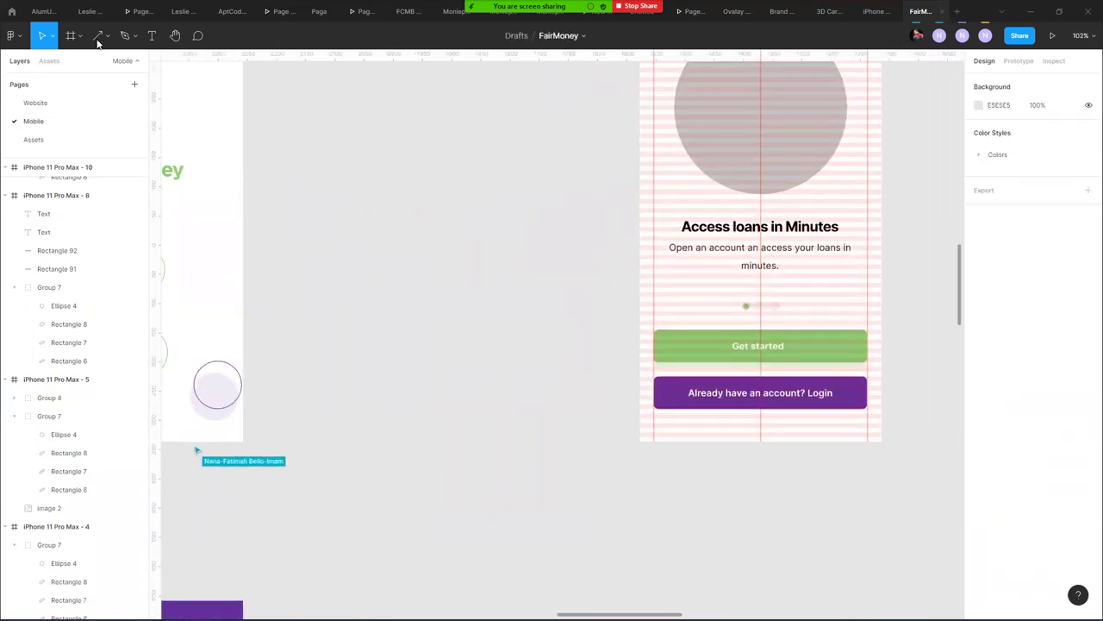
click(97, 38)
drag(244, 190, 627, 189)
text(58)
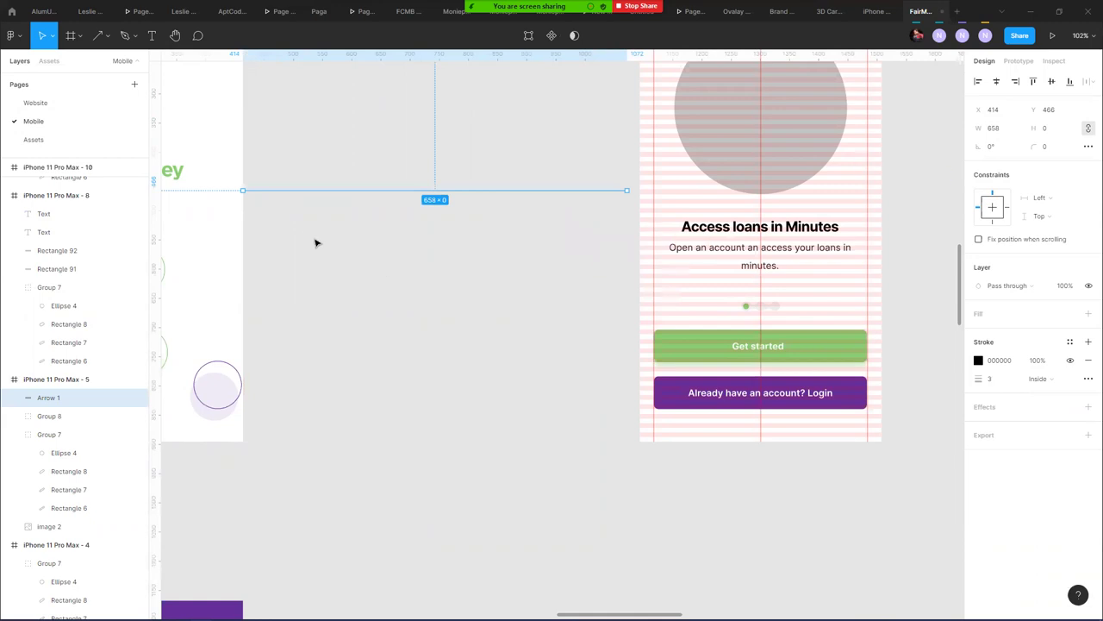
key(Delete)
- Draw a red arrow with stroke weight 9 pointing at the first onboarding screen
click(98, 36)
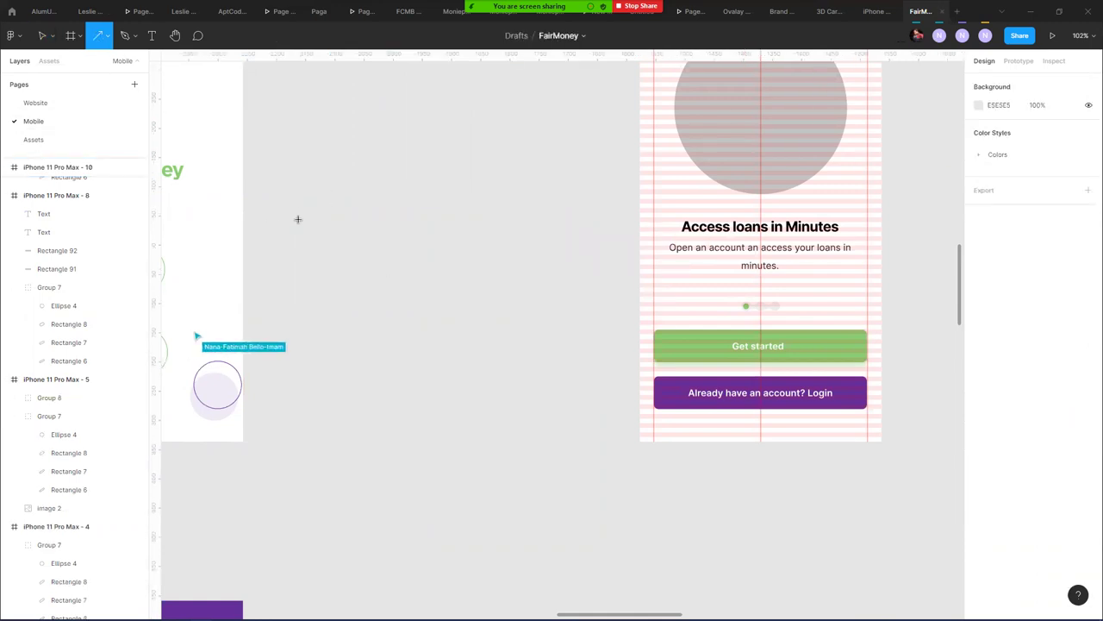
drag(258, 198, 620, 214)
mouse_move(974, 286)
mouse_down()
mouse_move(994, 287)
mouse_move(982, 290)
mouse_up()
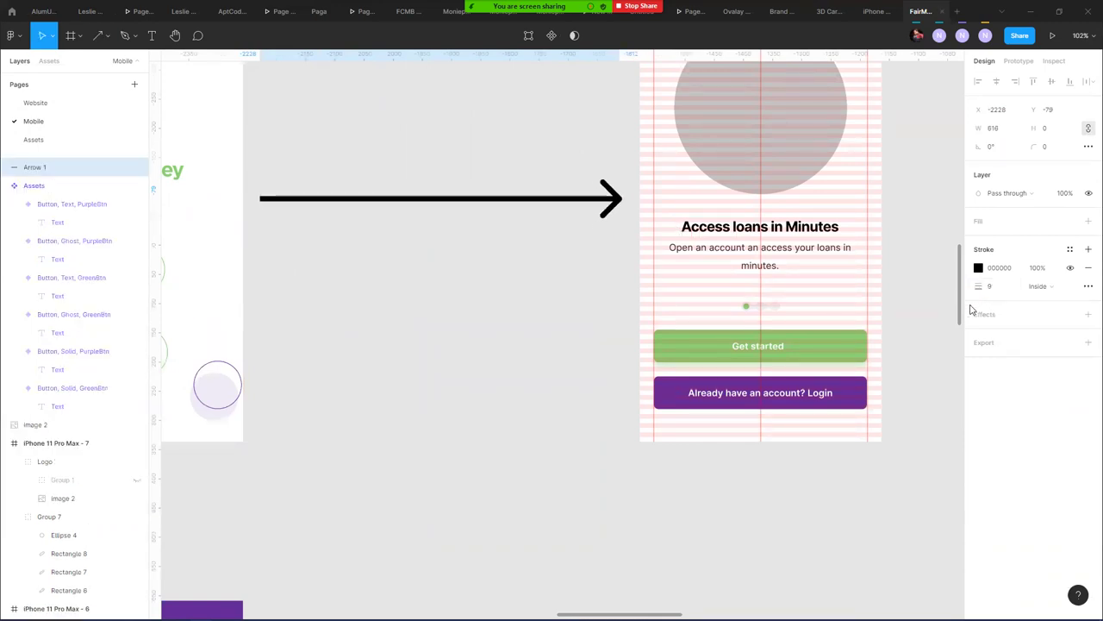
click(978, 269)
drag(902, 306, 912, 304)
click(494, 306)
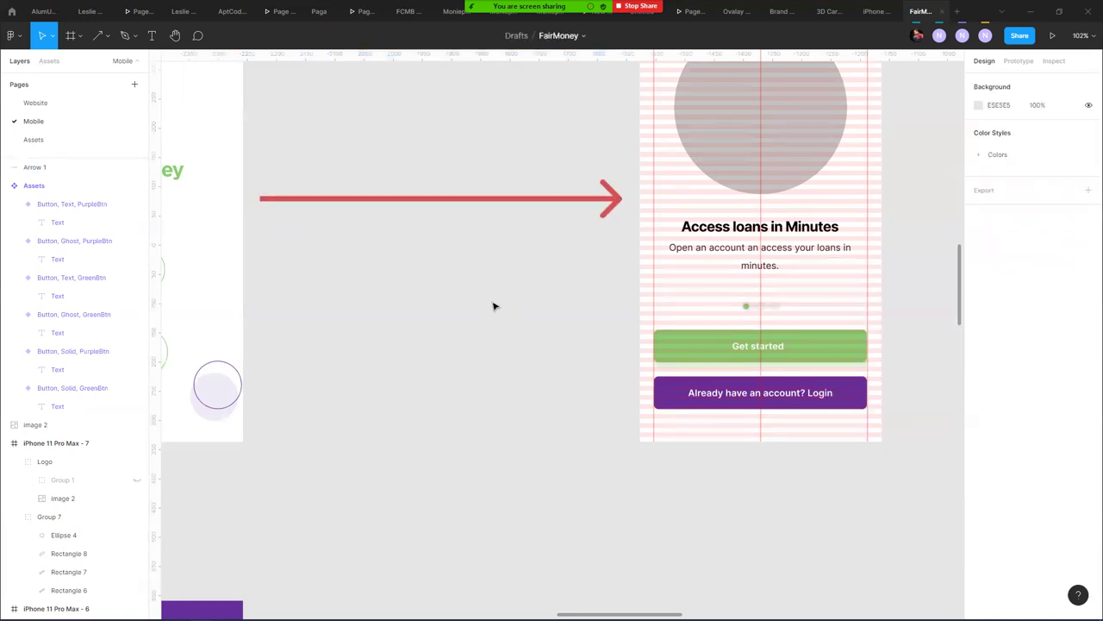
scroll(473, 273, down, 10)
- Duplicate the red arrow and shorten it to fit between the first two loan screens
click(468, 240)
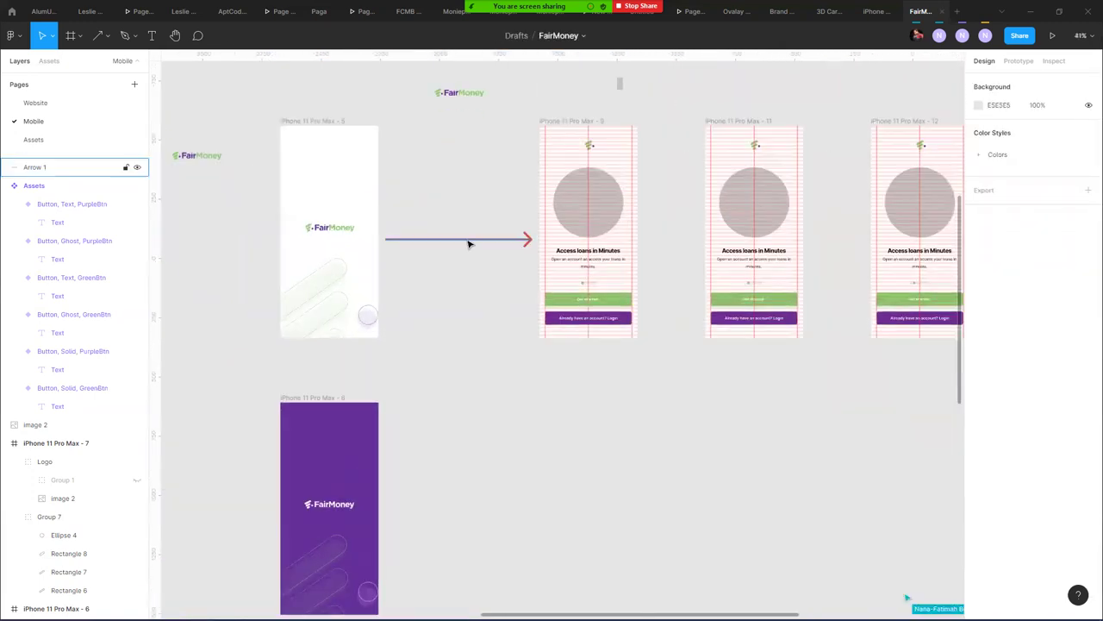
drag(471, 244, 639, 237)
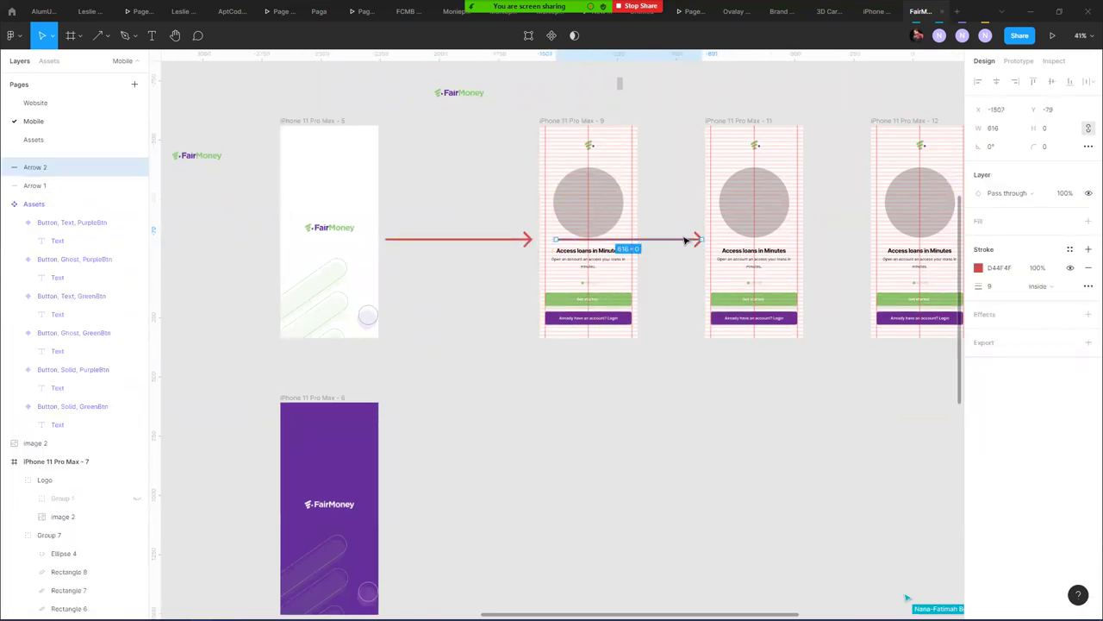
drag(556, 238, 646, 238)
click(655, 274)
scroll(655, 273, right, 6)
- Copy the short arrow into the gap between the second and third loan screens
click(357, 263)
drag(345, 260, 526, 283)
click(523, 381)
scroll(522, 382, down, 6)
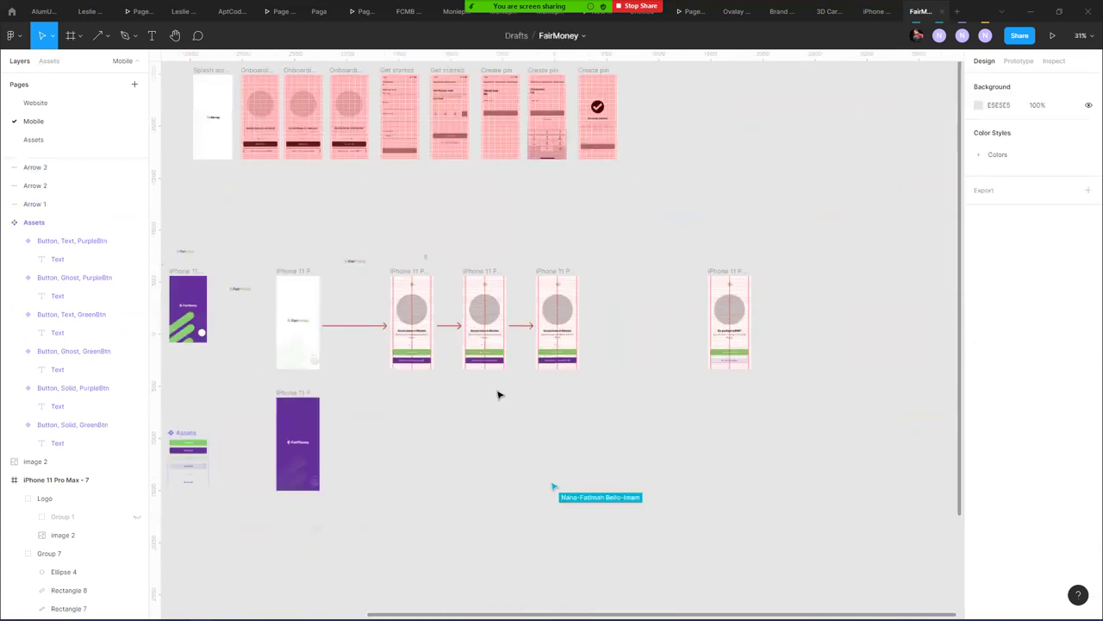
scroll(397, 250, down, 2)
click(321, 259)
click(347, 242)
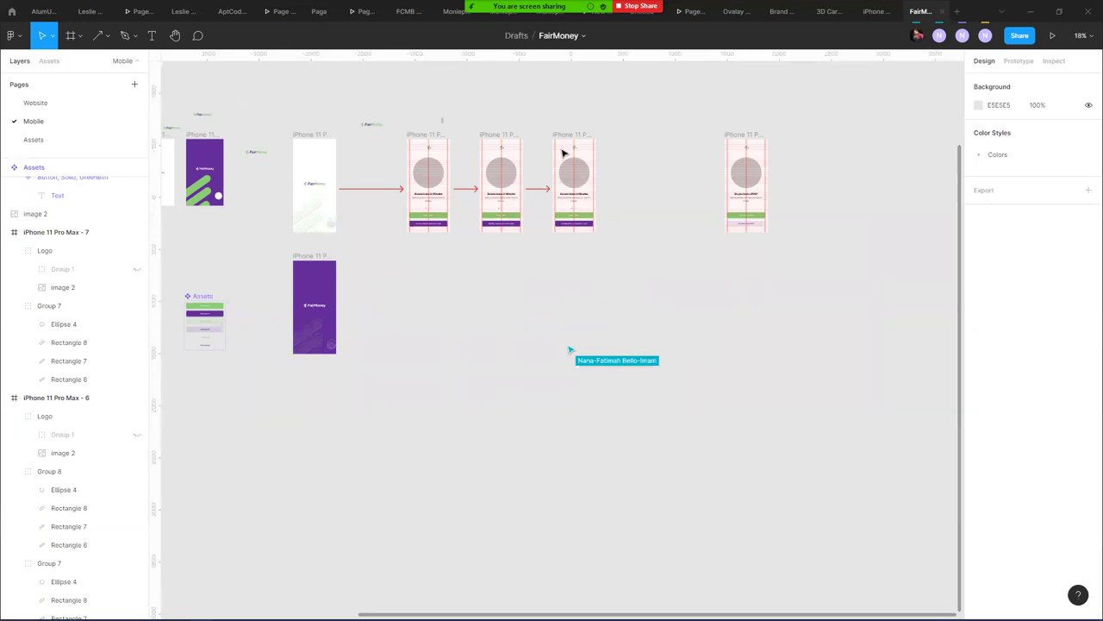
- Copy the first red arrow as a longer arrow reaching the BVN question screen
click(368, 190)
drag(369, 190, 714, 187)
click(816, 224)
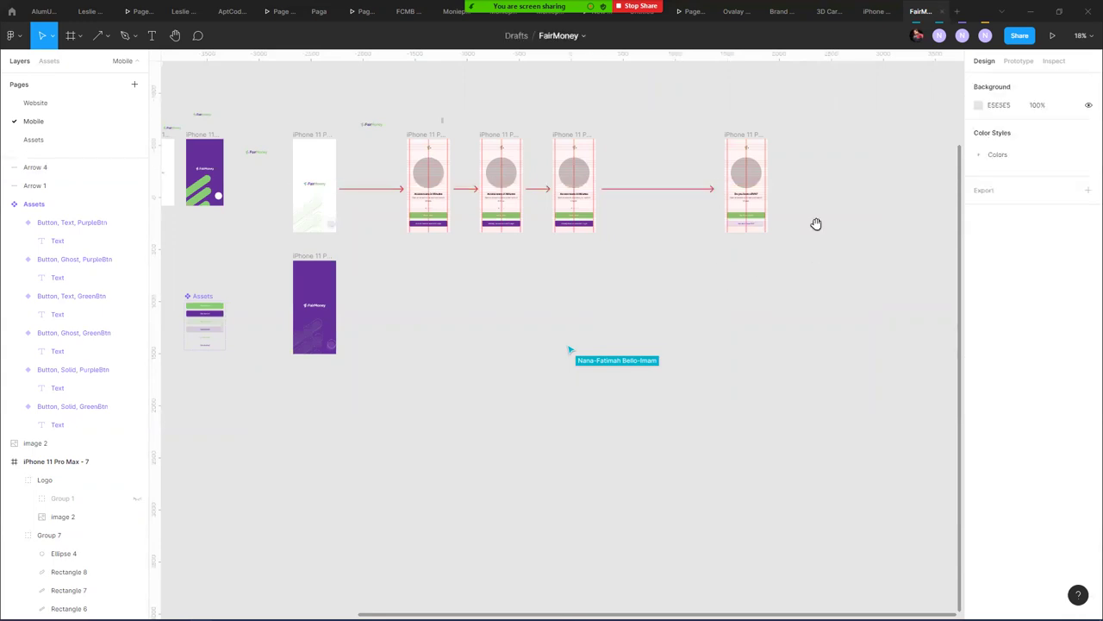
drag(816, 224, 603, 307)
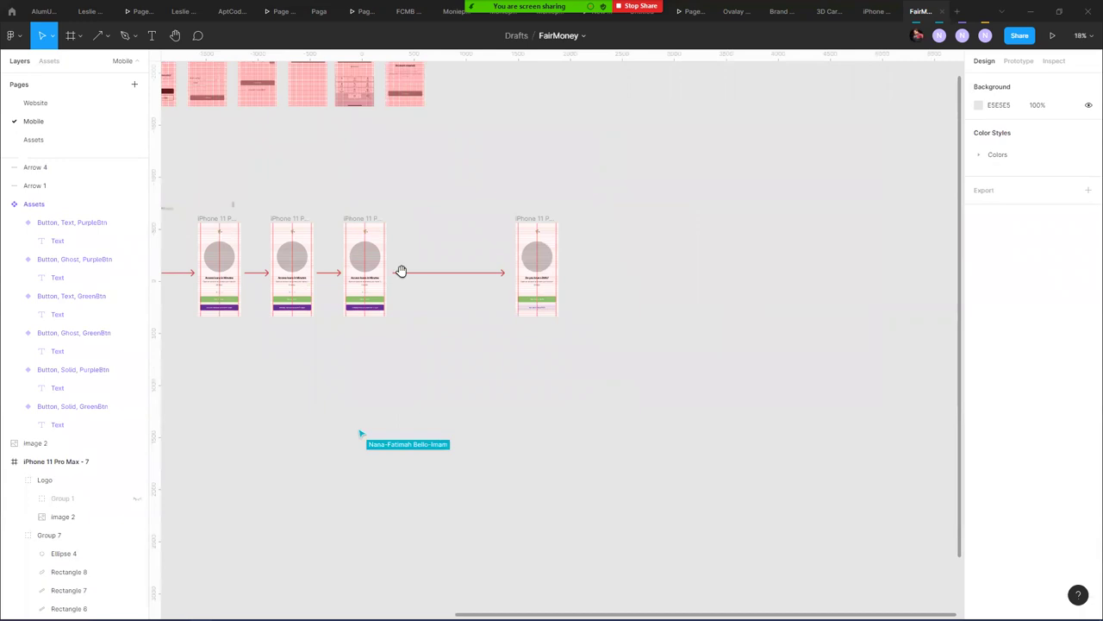
scroll(402, 273, right, 4)
scroll(401, 273, up, 1)
- Duplicate the BVN question frame and move all its contents, including the logo, out of the copy
click(369, 253)
drag(384, 255, 450, 250)
ctrl+scroll(446, 319, up, 5)
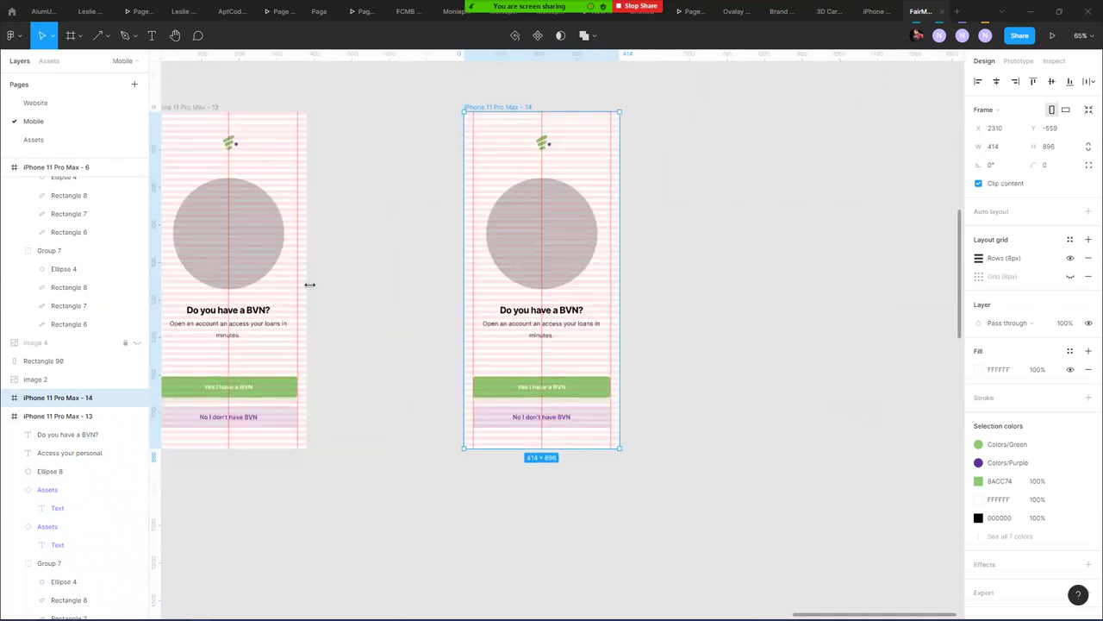
click(414, 223)
drag(424, 180, 647, 427)
drag(550, 262, 781, 155)
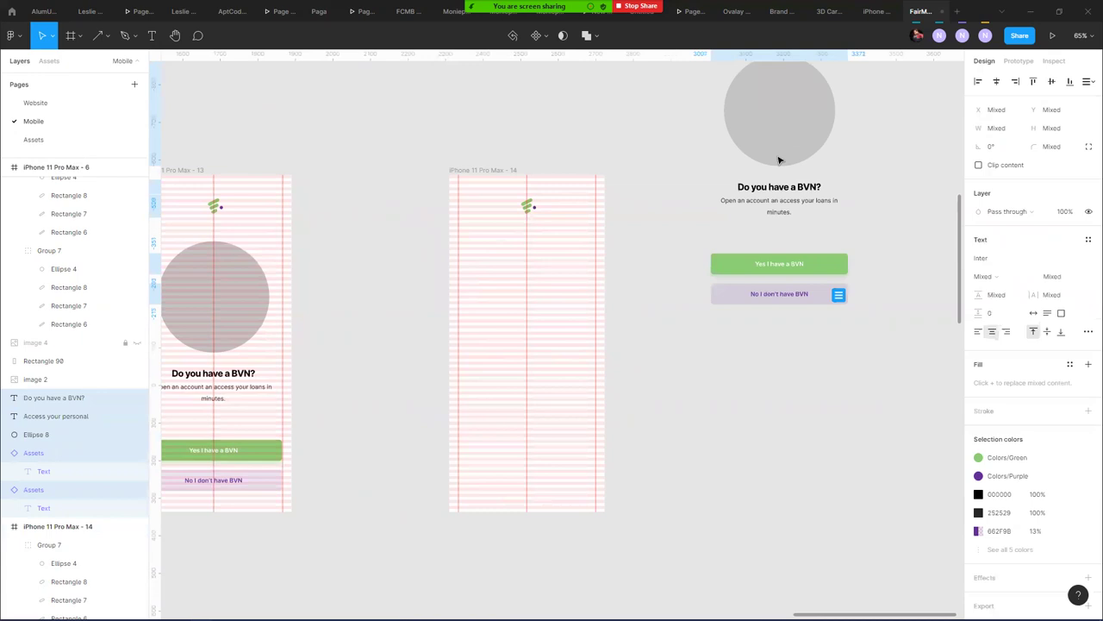
drag(527, 205, 584, 120)
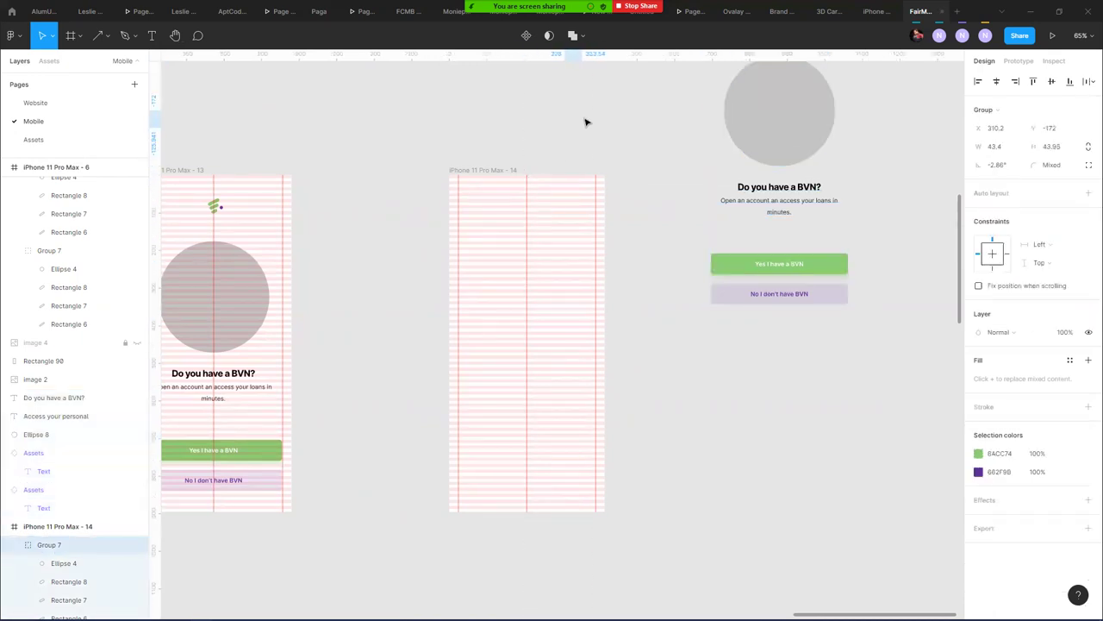
click(414, 148)
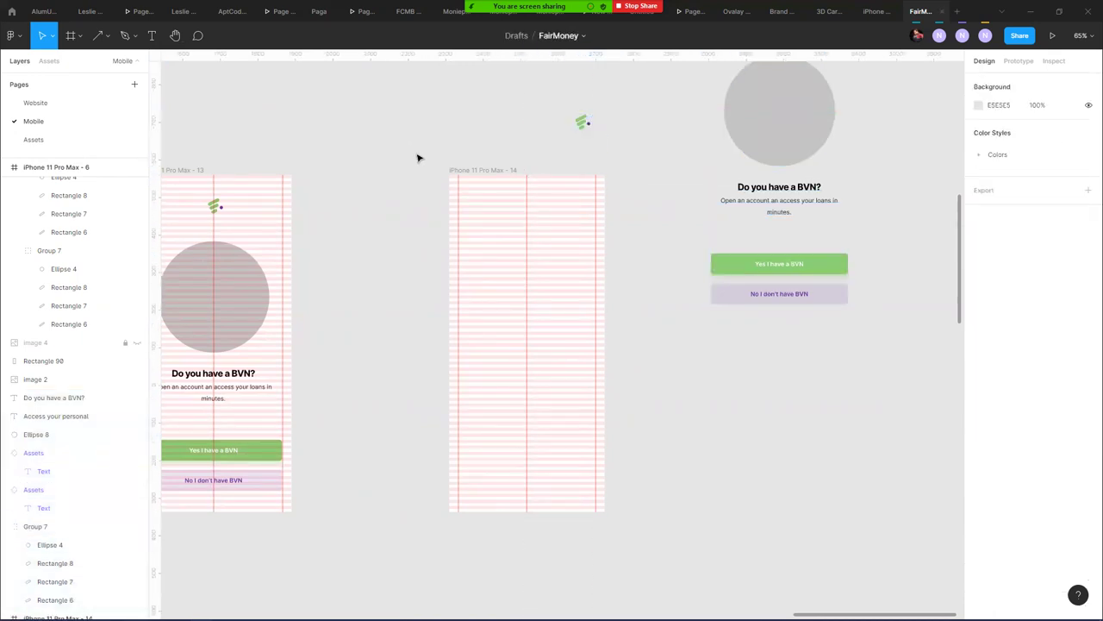
click(467, 169)
- Find the Get started screen and select its back arrow
drag(330, 158, 490, 216)
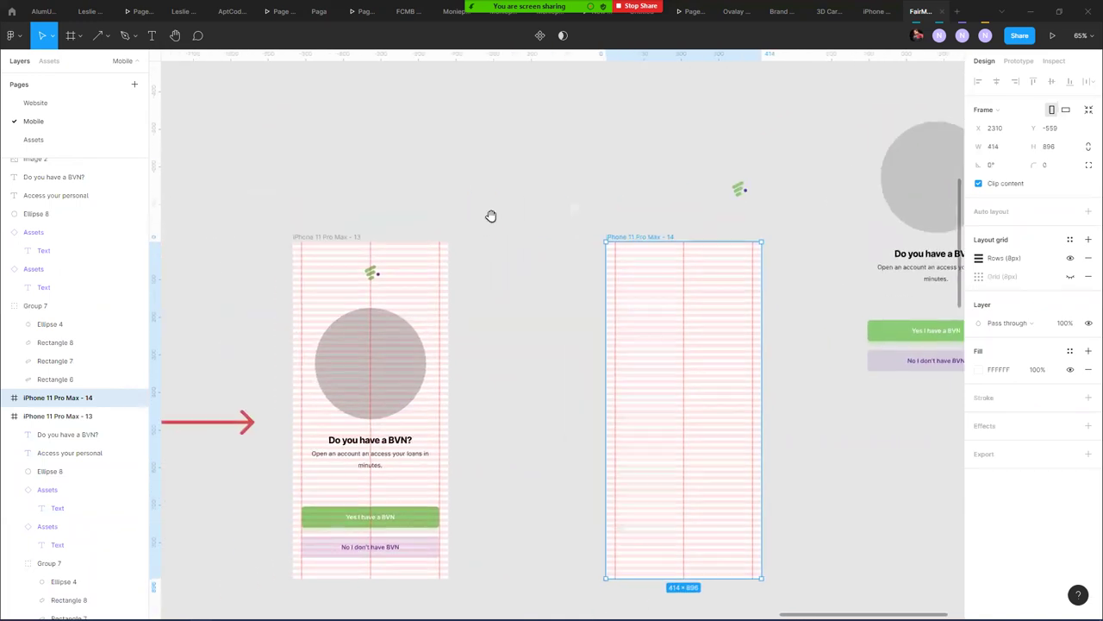
scroll(357, 149, down, 5)
scroll(335, 409, up, 10)
scroll(458, 387, left, 4)
drag(231, 298, 545, 204)
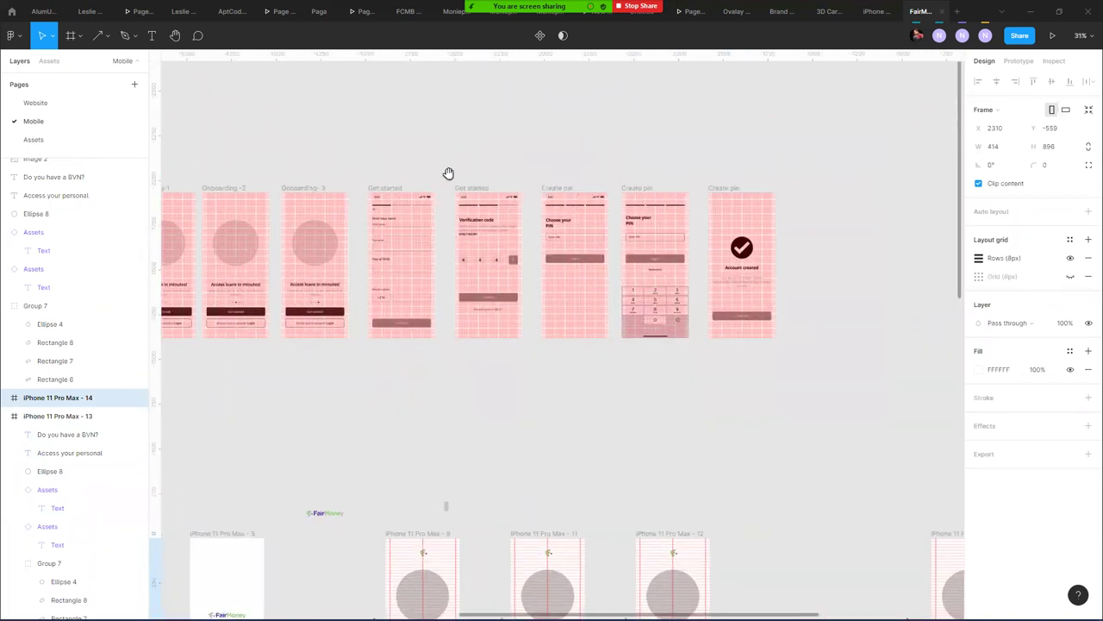
scroll(471, 188, up, 3)
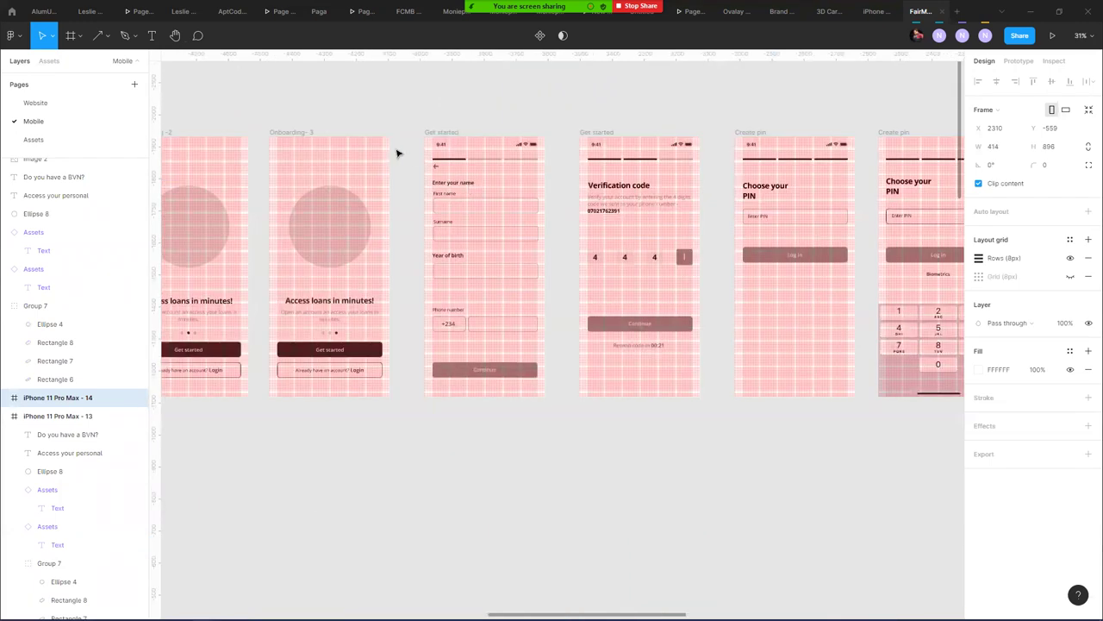
scroll(473, 188, up, 3)
click(435, 166)
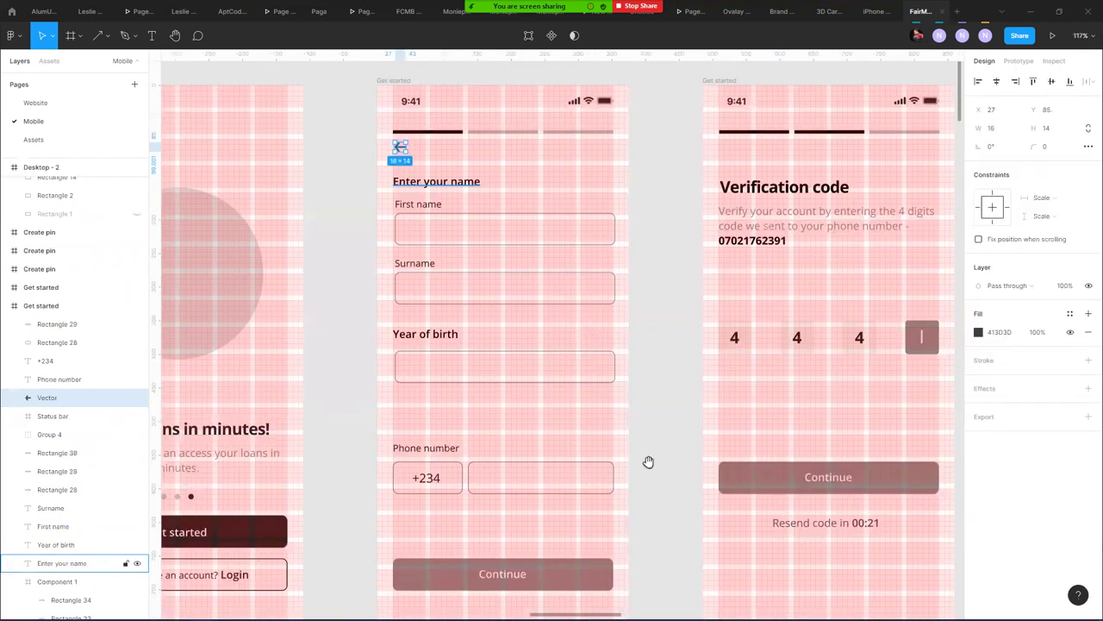
- Paste the back arrow top-left in iPhone 11 Pro Max - 14 and fill it Colors/Purple
scroll(603, 363, down, 10)
drag(670, 194, 333, 88)
scroll(436, 141, right, 3)
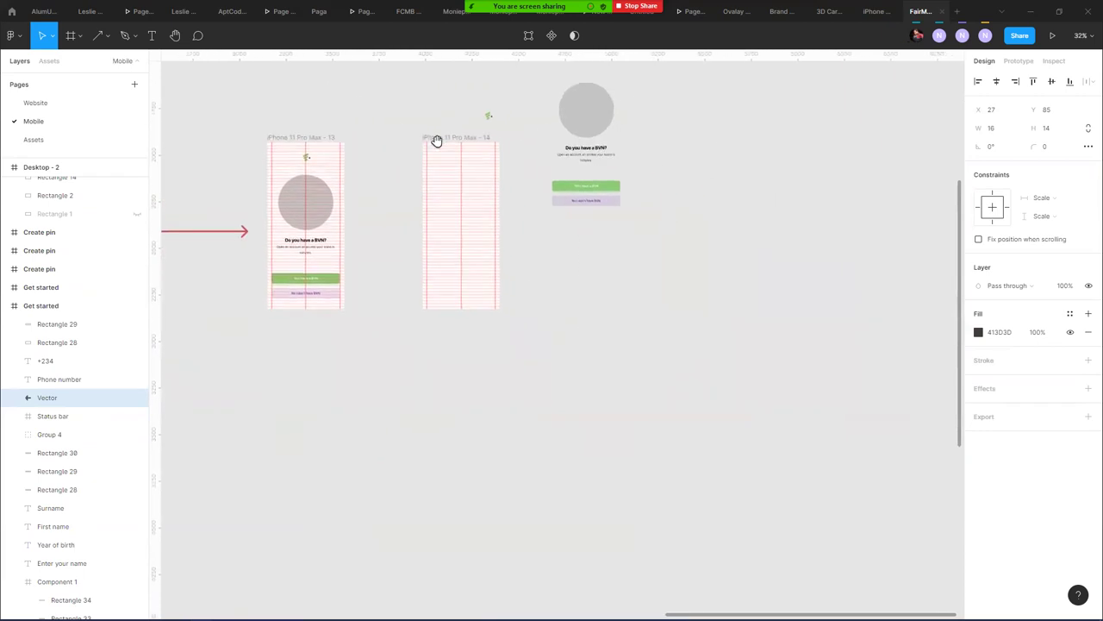
scroll(433, 150, up, 5)
scroll(427, 137, up, 1)
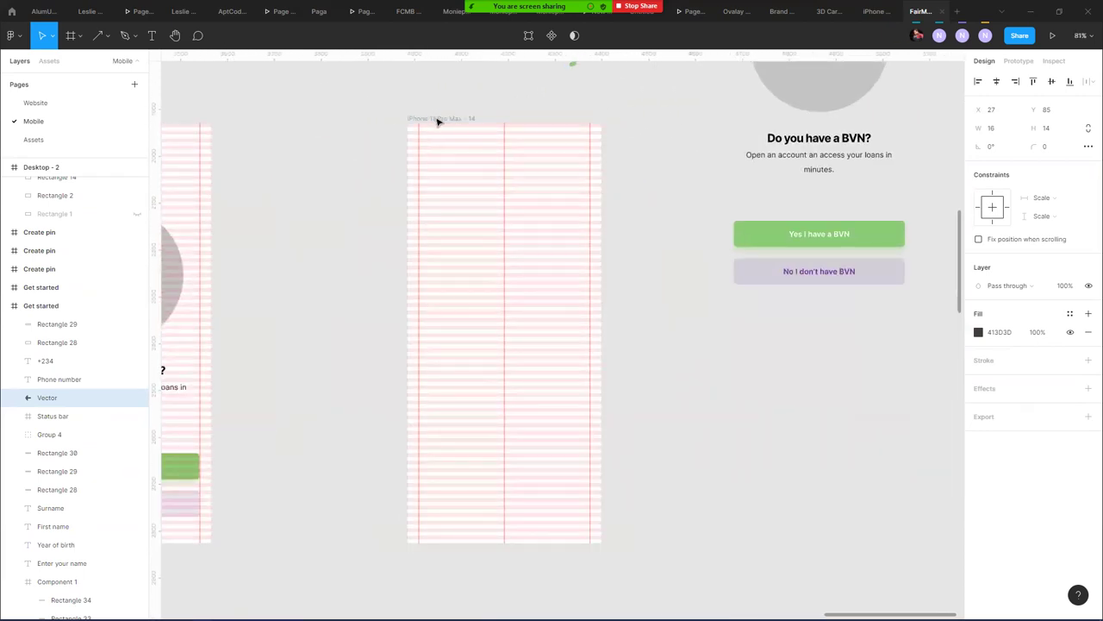
click(454, 140)
key(ctrl+v)
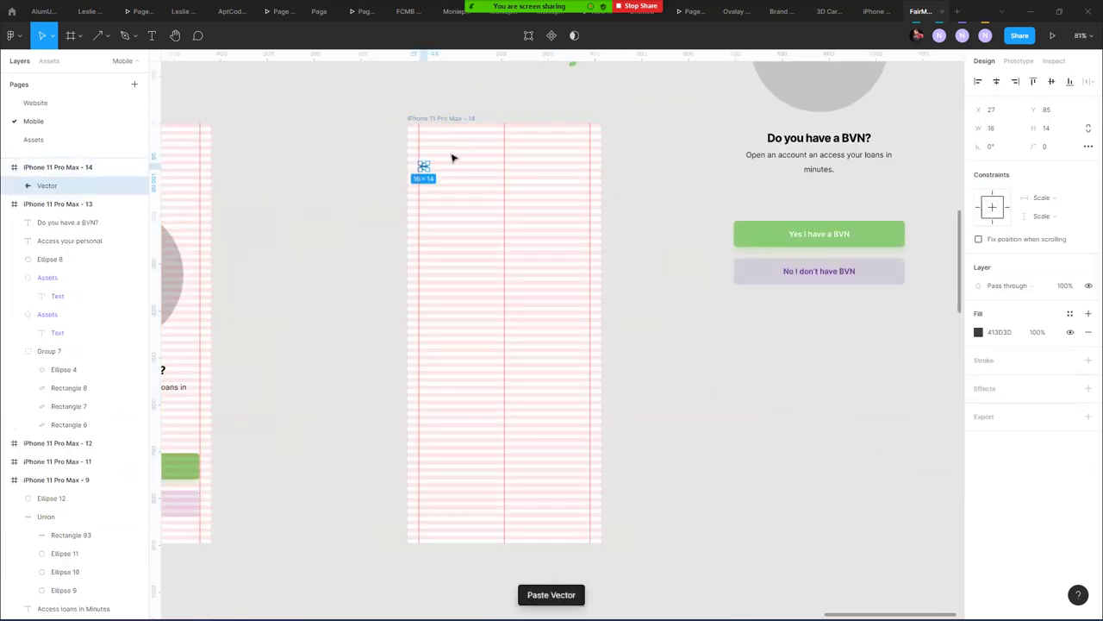
scroll(451, 156, up, 6)
drag(430, 165, 444, 127)
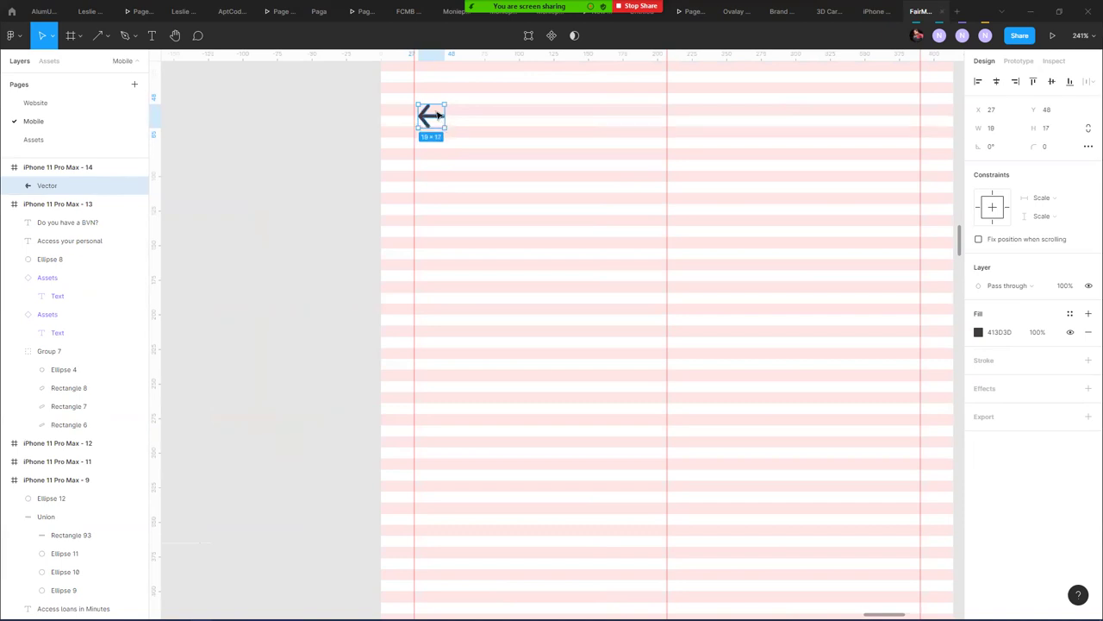
drag(435, 118, 430, 118)
click(1070, 314)
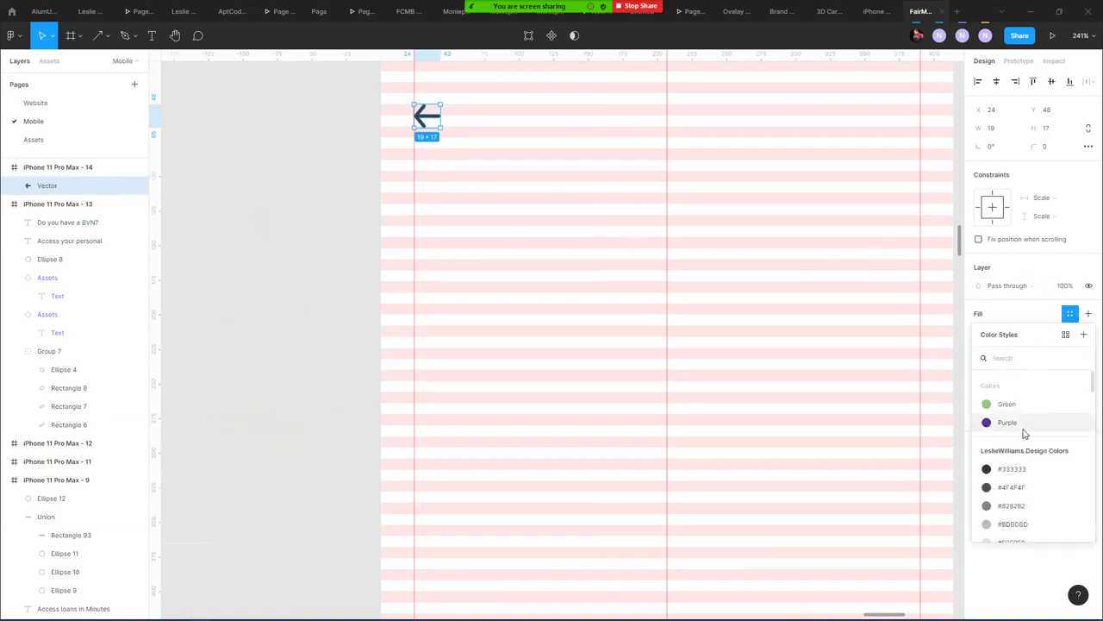
click(1008, 423)
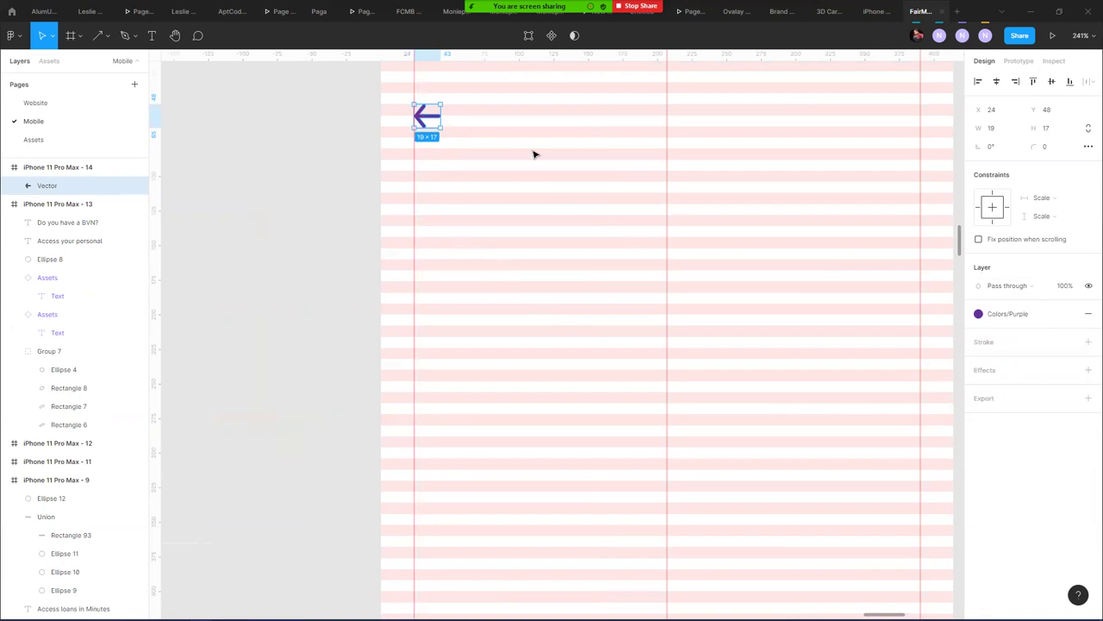
- Move the 'Do you have a BVN?' heading into the new frame and retype it as 'Enter'
scroll(534, 153, down, 5)
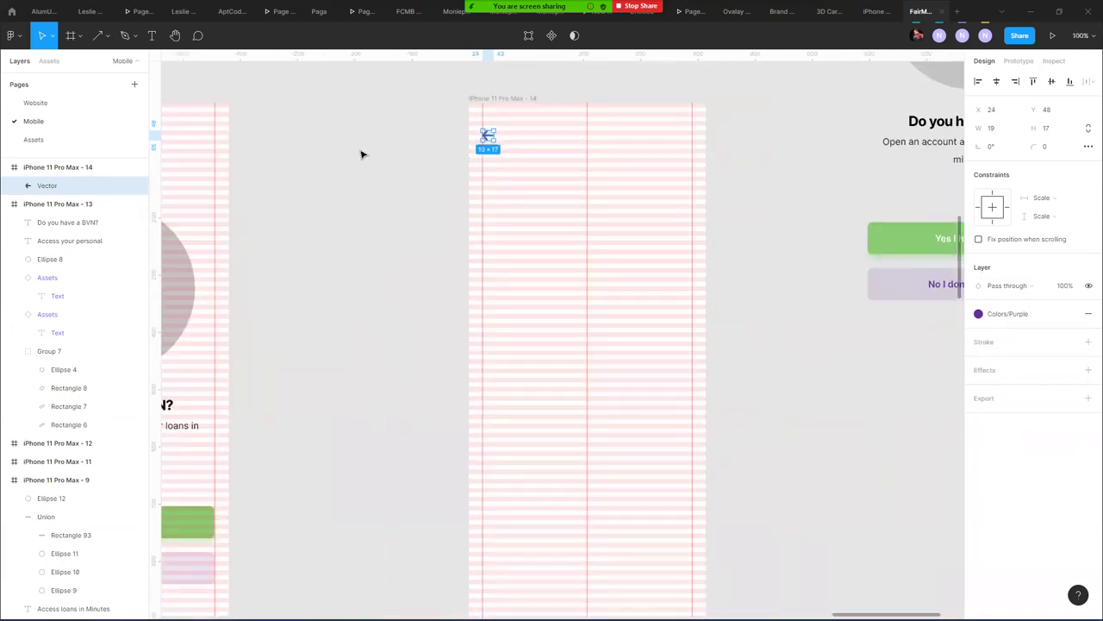
scroll(365, 152, down, 2)
drag(917, 132, 580, 142)
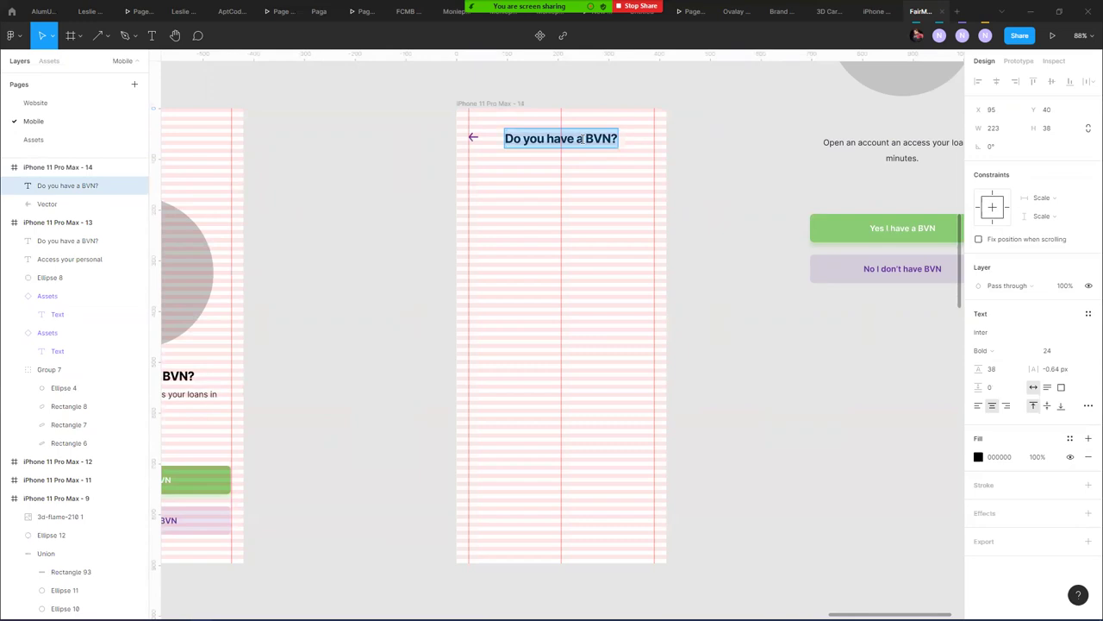
text(Enter)
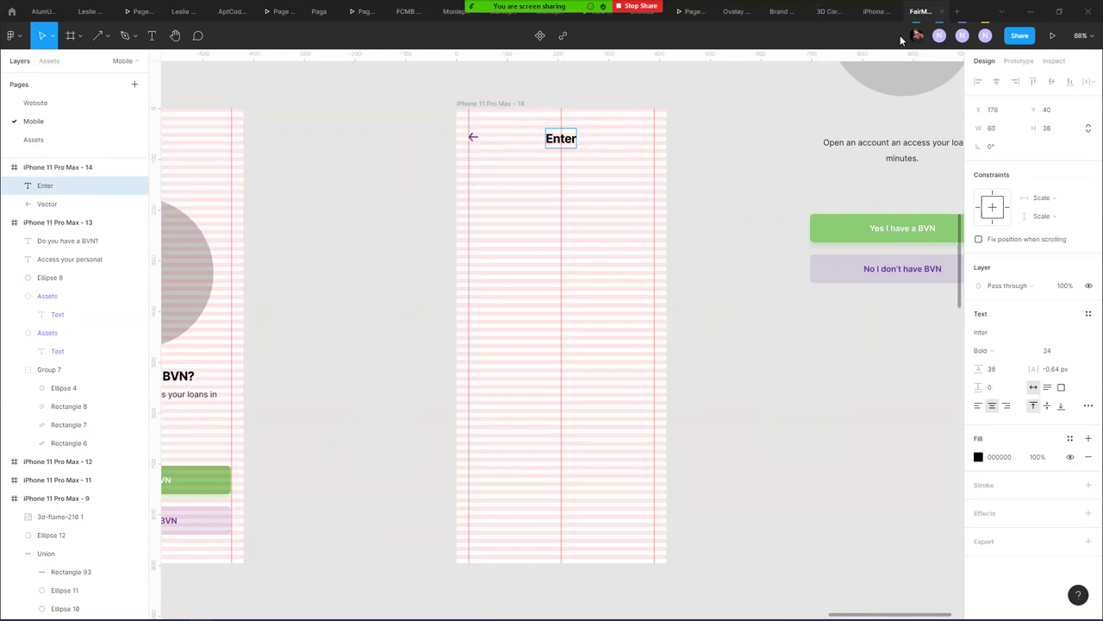
click(941, 36)
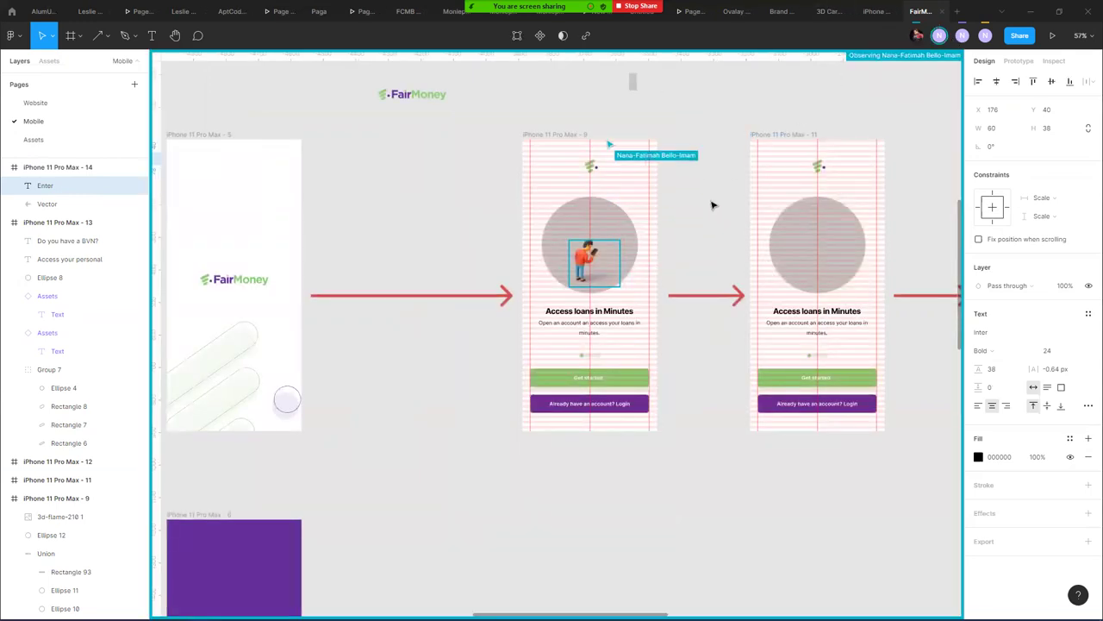
- Enlarge the 3D figure illustration to 237×217 and shift it left inside the grey circle
scroll(592, 244, up, 3)
scroll(589, 253, up, 3)
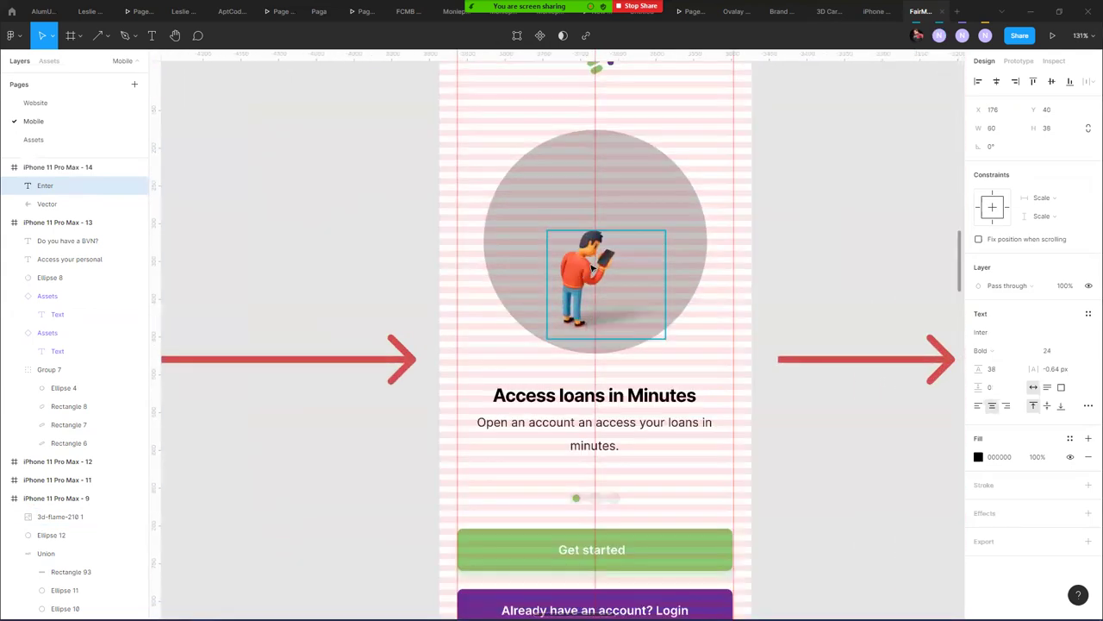
click(582, 277)
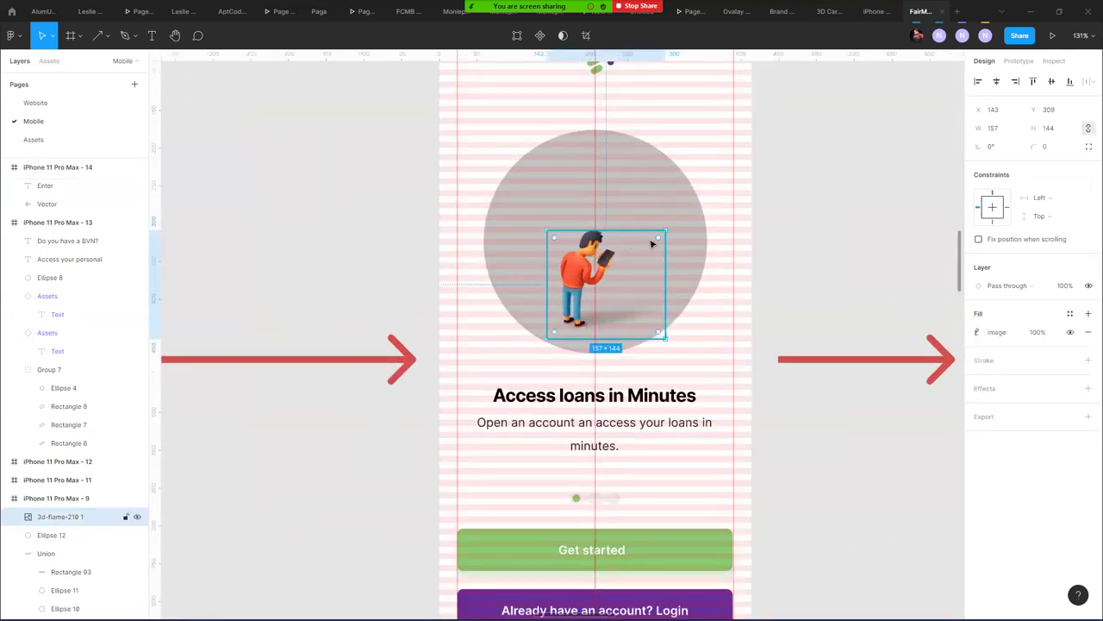
drag(659, 235, 723, 176)
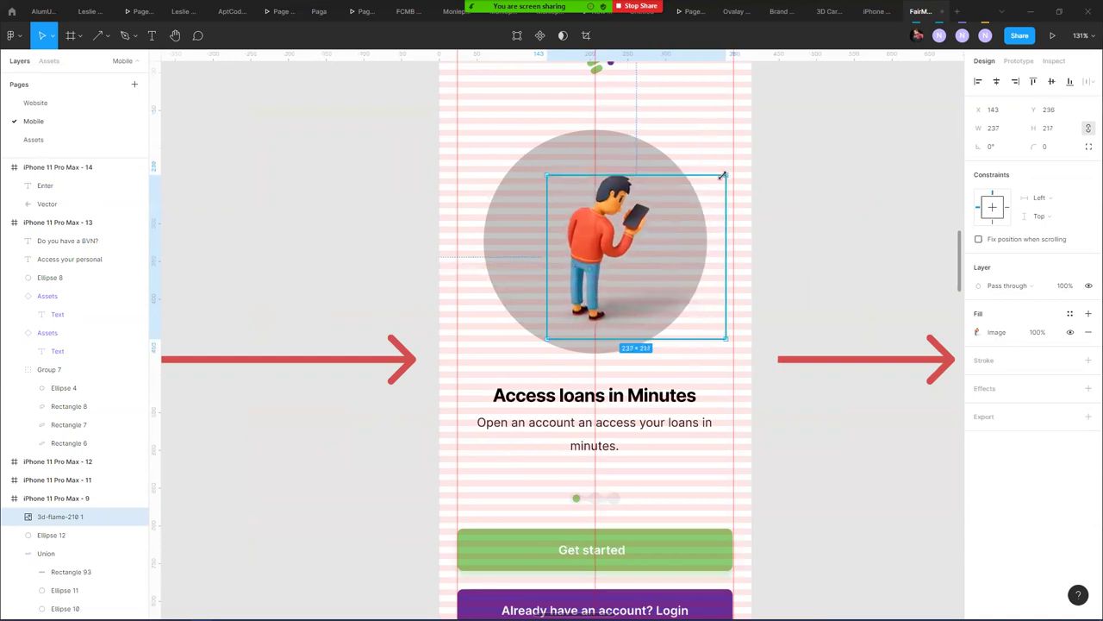
drag(589, 293, 569, 289)
click(762, 269)
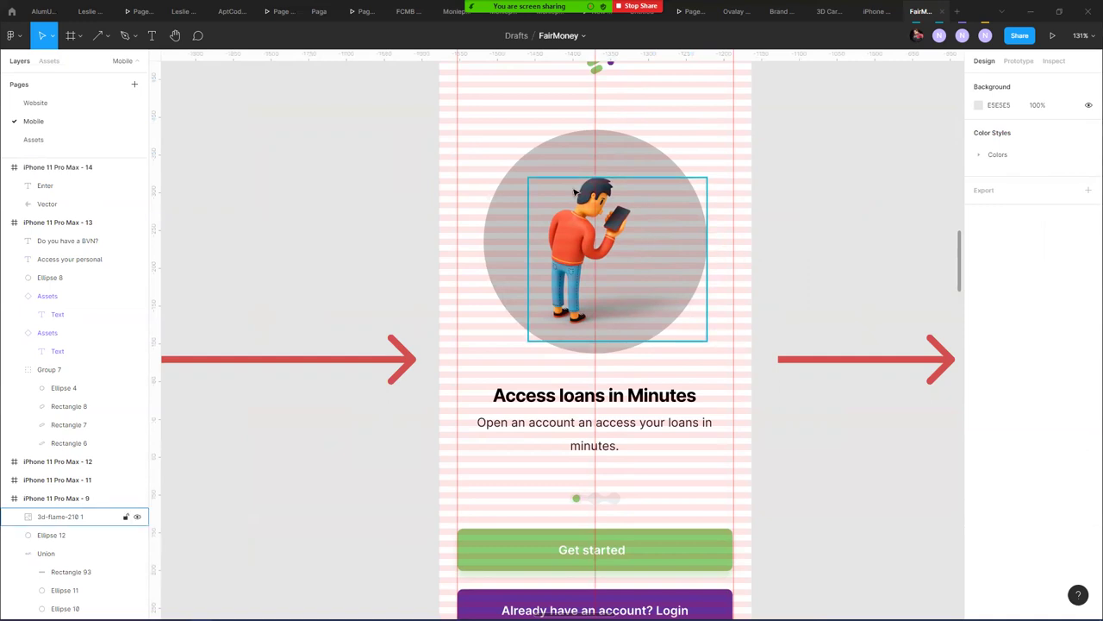
scroll(750, 261, down, 5)
click(545, 76)
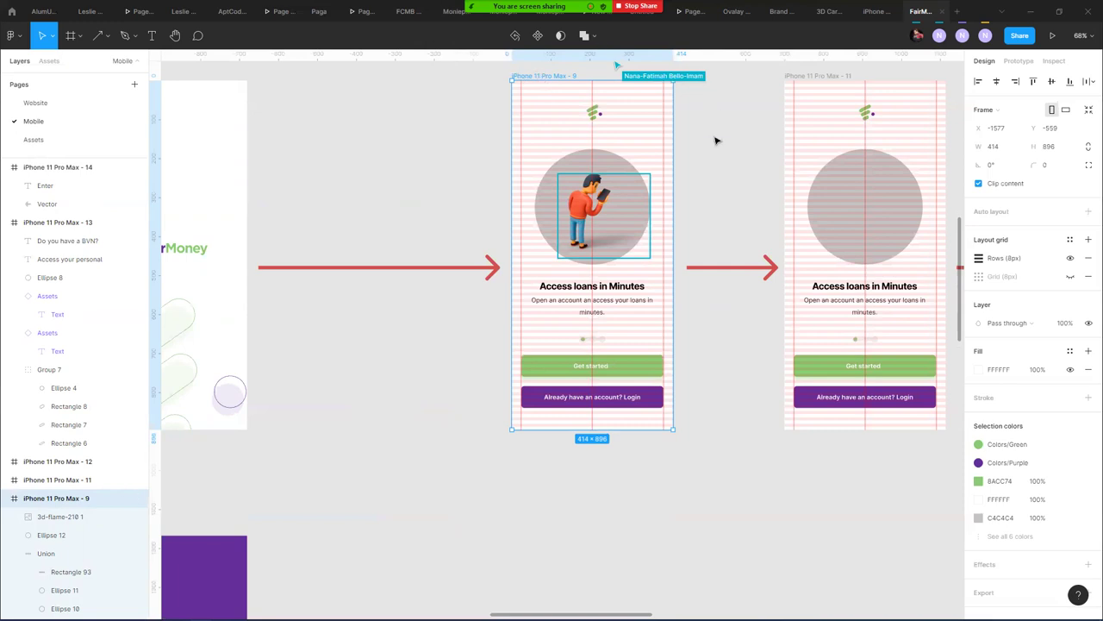
- Set the Enter header's font size to 16
click(733, 168)
scroll(450, 221, right, 6)
scroll(532, 240, right, 10)
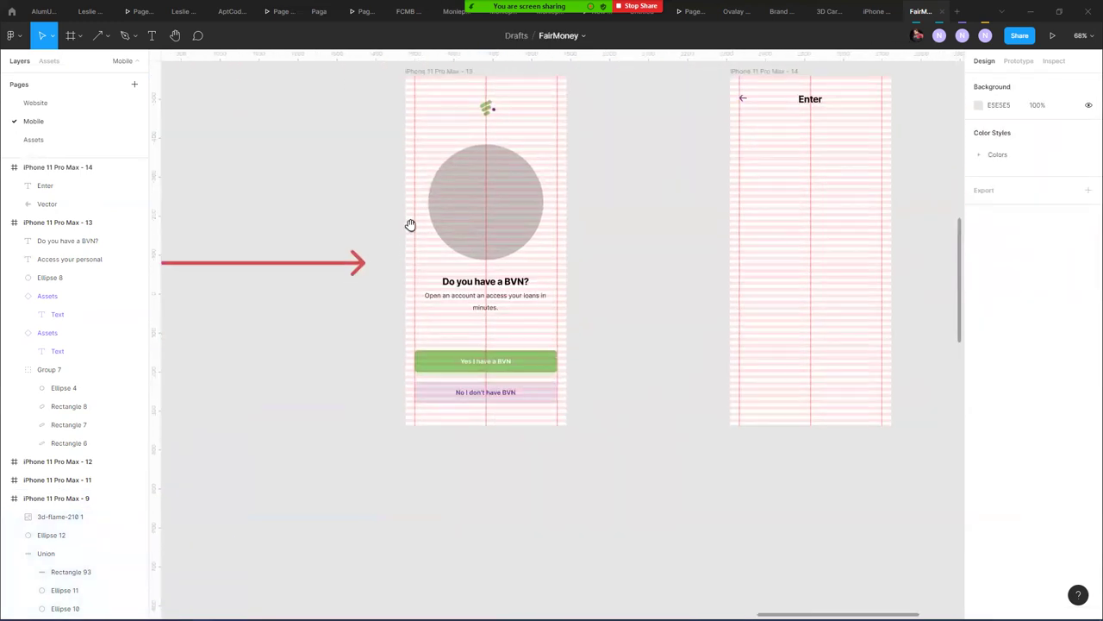
scroll(747, 480, right, 1)
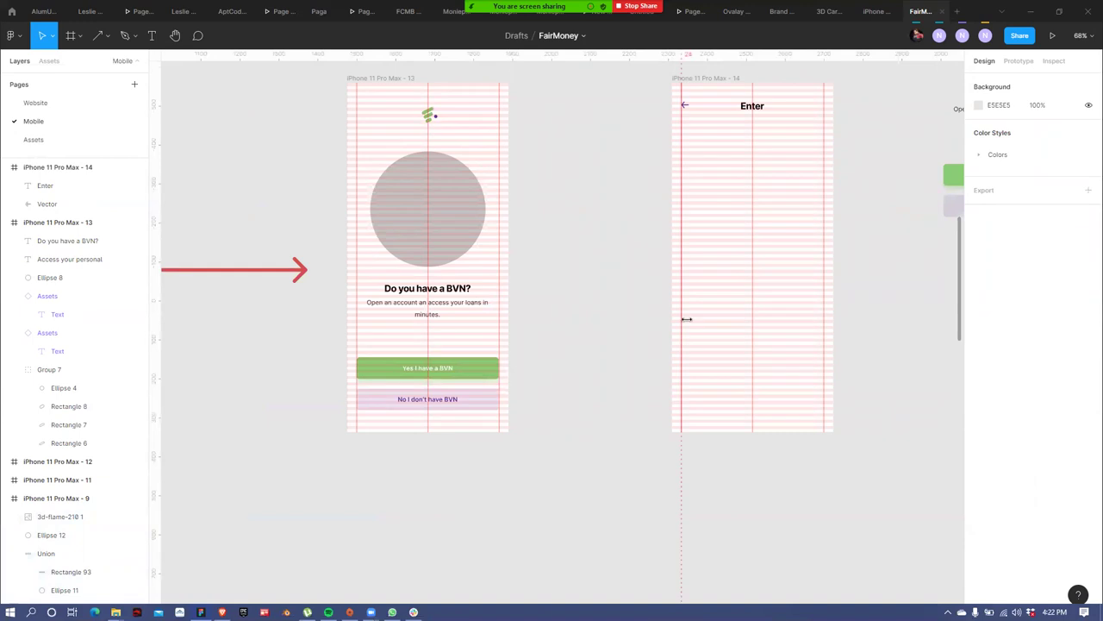
click(746, 107)
click(1047, 349)
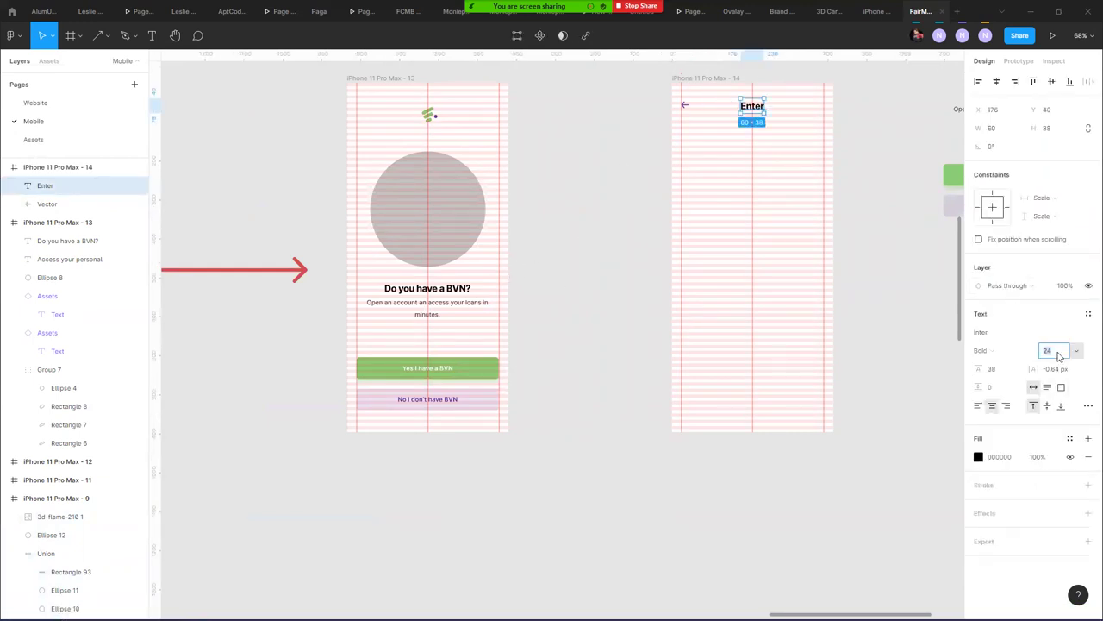
text(16)
key(Return)
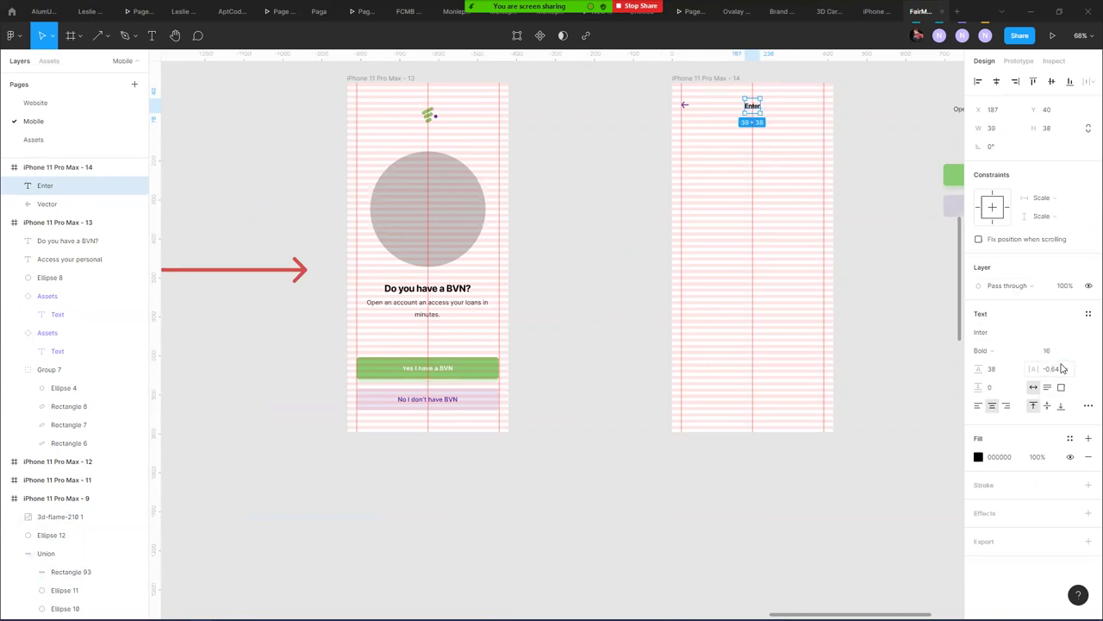
- Change the header text from 'Enter' to 'Enter BVN'
drag(765, 155, 689, 197)
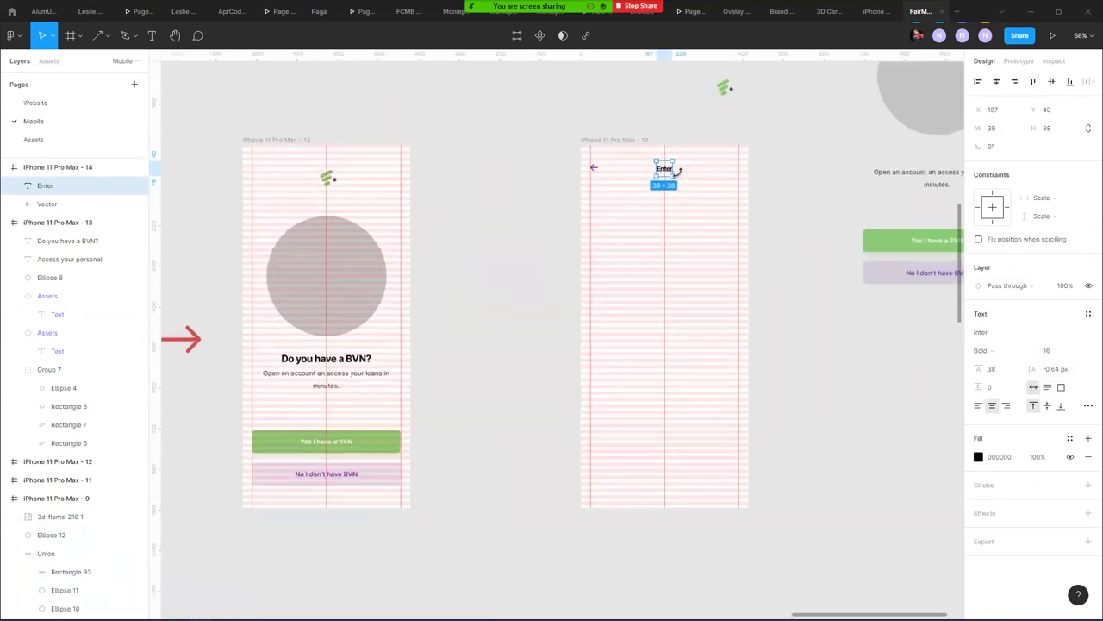
scroll(677, 175, up, 5)
double_click(655, 164)
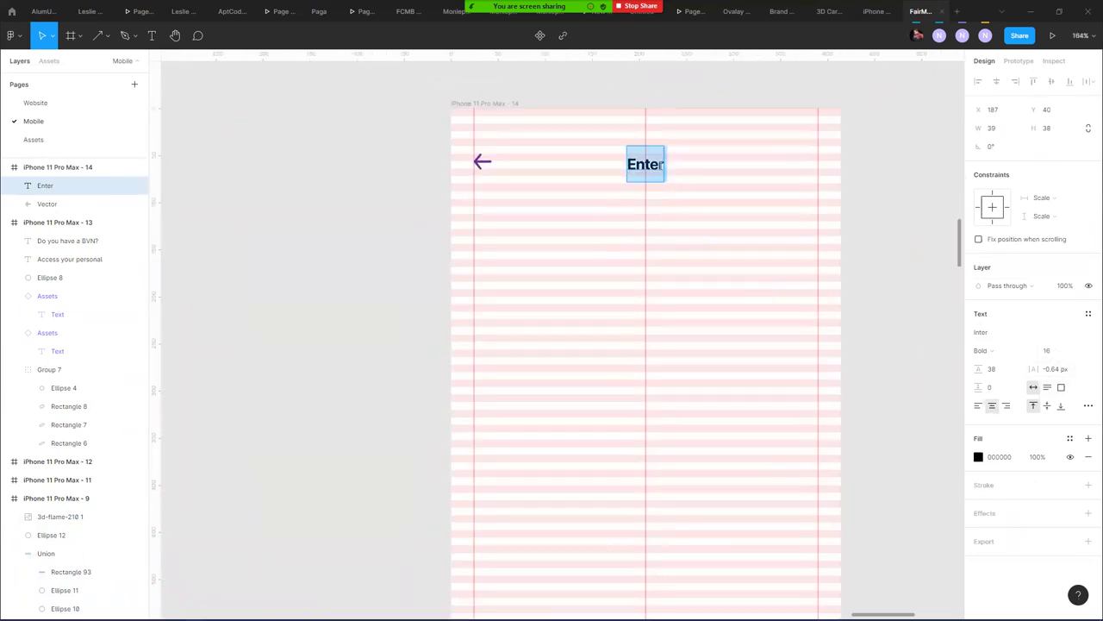
key(Escape)
drag(656, 164, 654, 163)
text(BVN)
key(Escape)
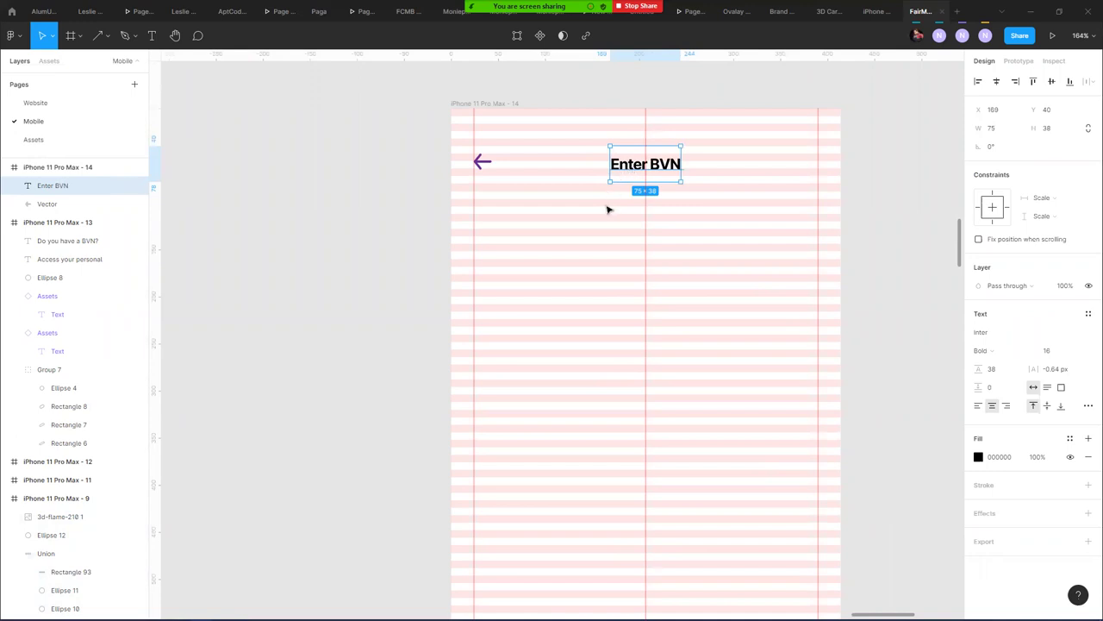
- Nudge the Enter BVN header into place and shift it with the back arrow slightly down
scroll(572, 170, down, 5)
click(530, 130)
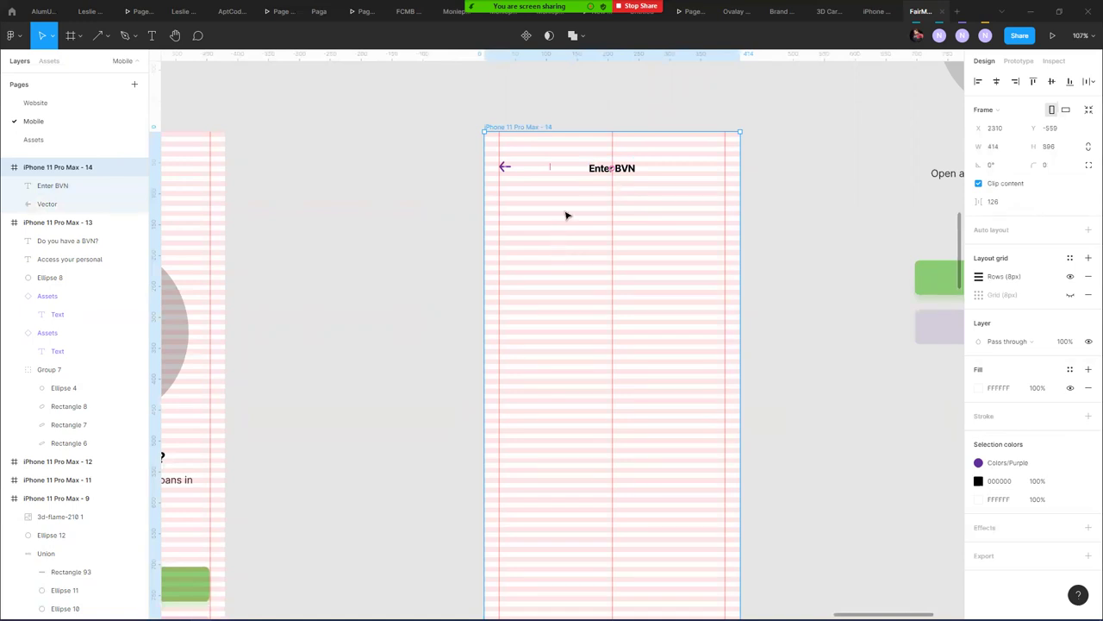
click(602, 164)
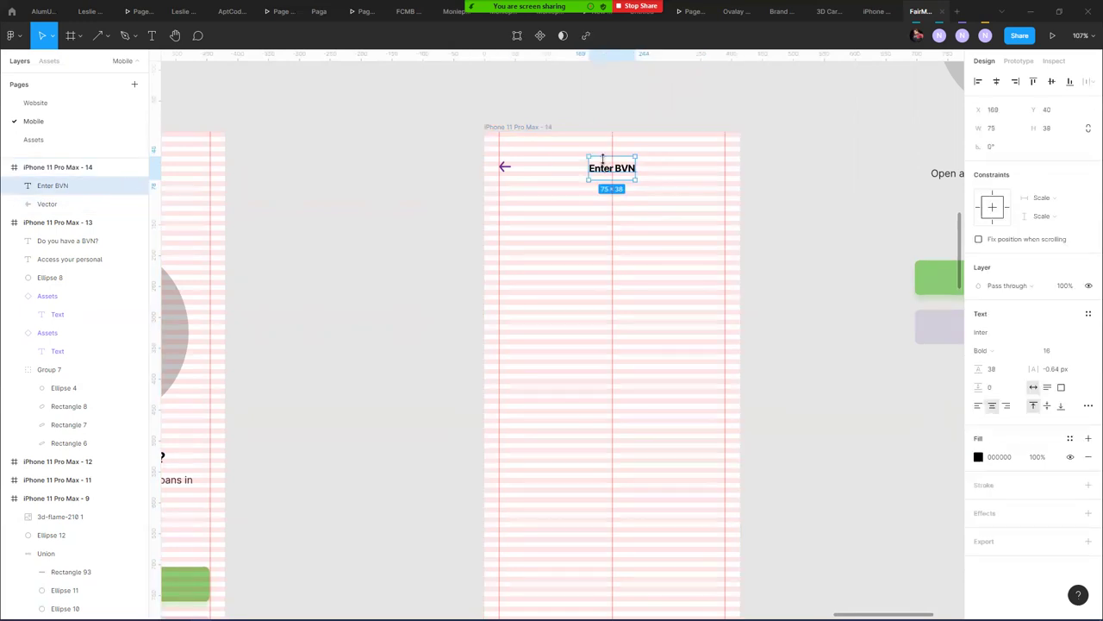
key(Up)
key(Up)
key(Up)
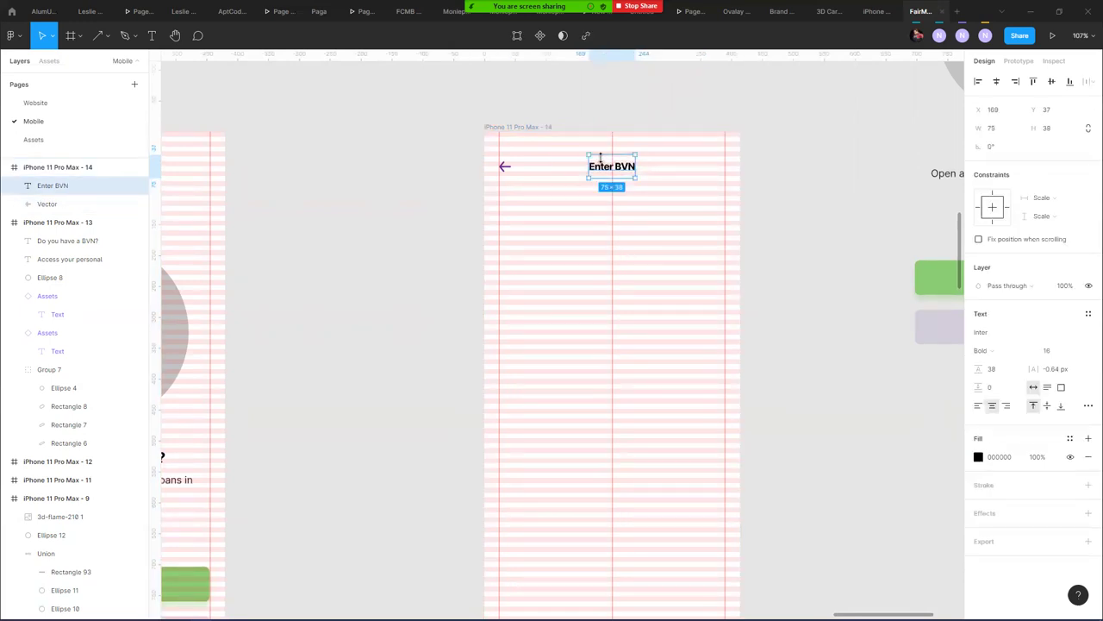
key(Down)
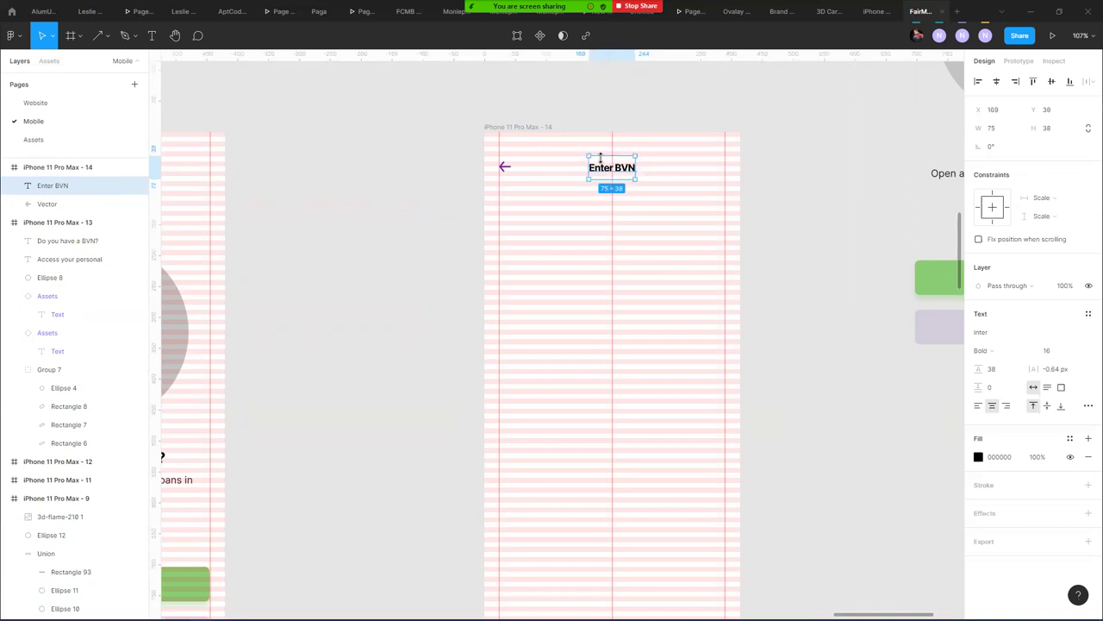
key(Down)
click(506, 167)
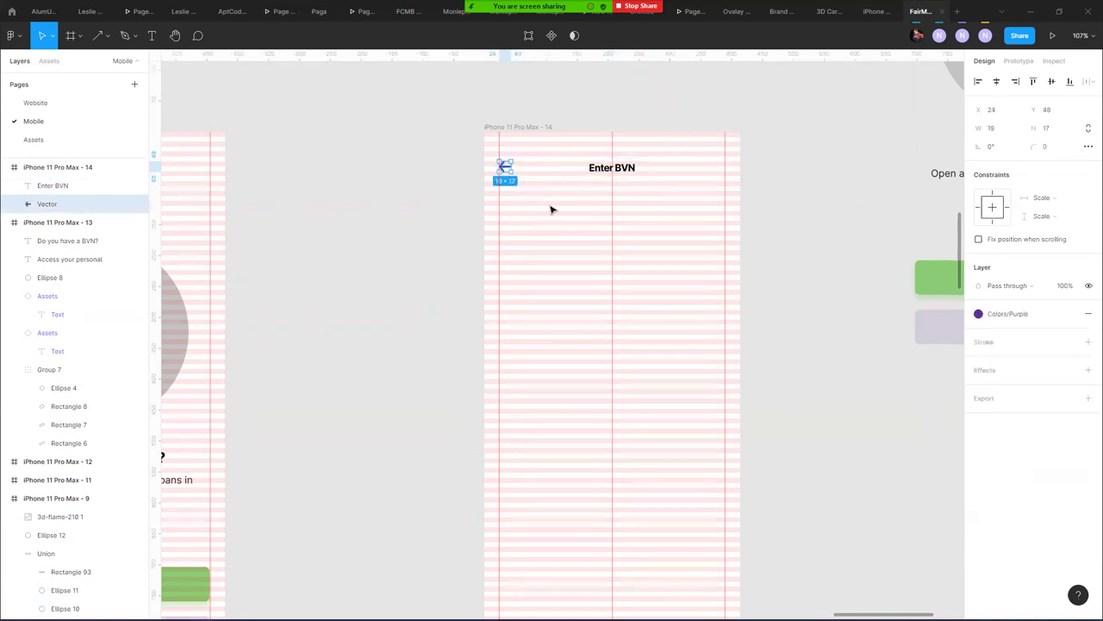
shift+click(603, 176)
drag(598, 176, 601, 179)
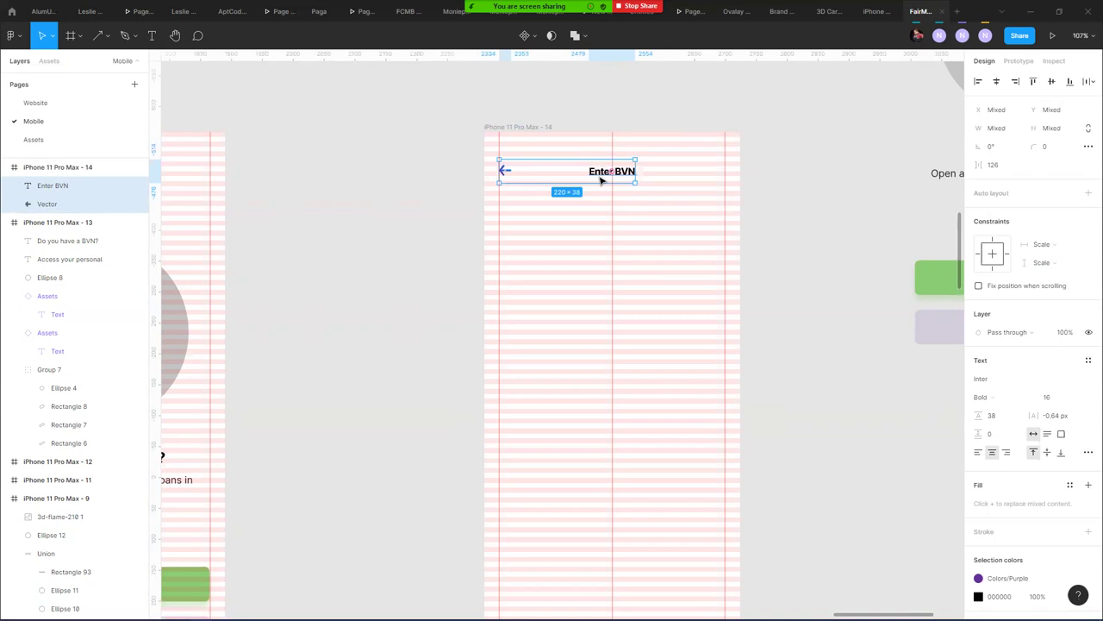
click(681, 252)
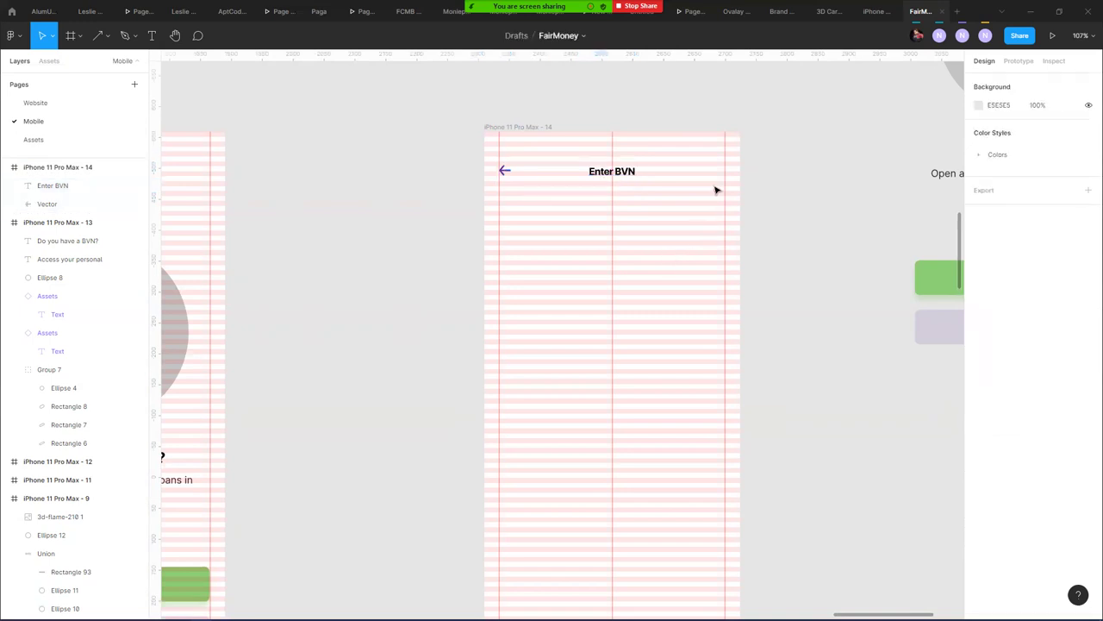
- Alt-drag a duplicate of the Enter BVN text below the header
drag(802, 207, 837, 158)
click(666, 127)
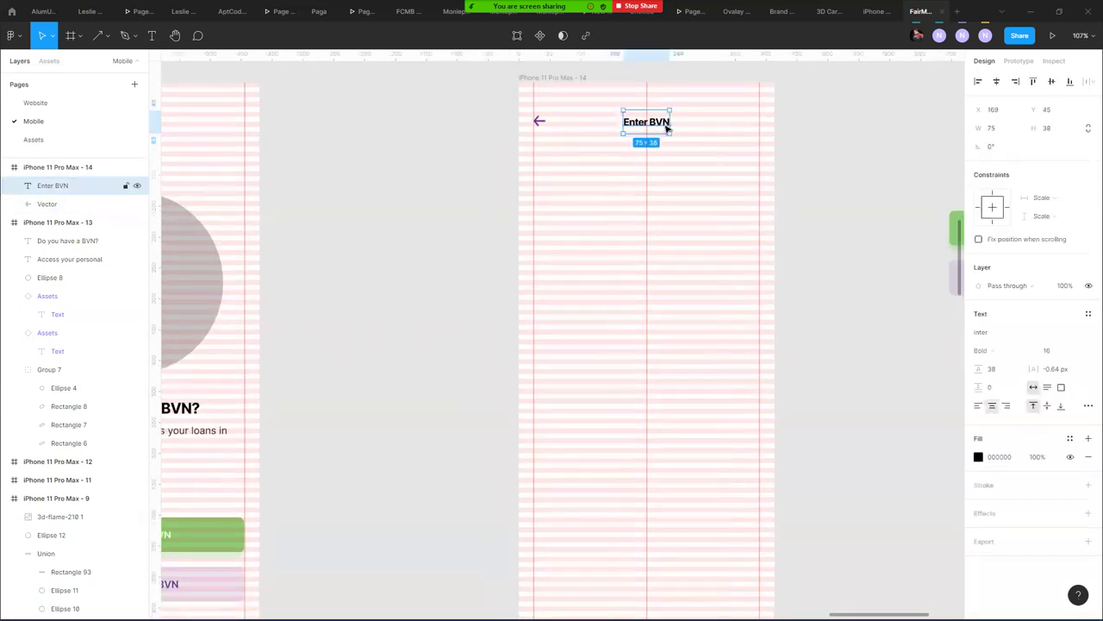
drag(667, 127, 579, 202)
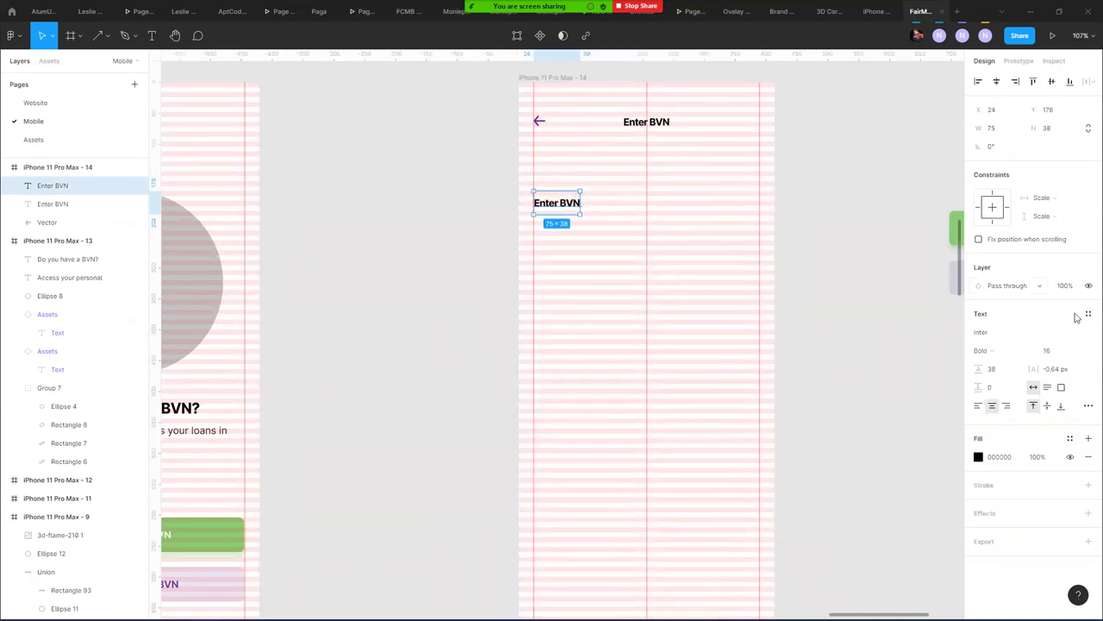
- Make the copied text 30 px, reword it to 'Enter your BVN', and left-align it
click(1052, 350)
text(30)
key(Return)
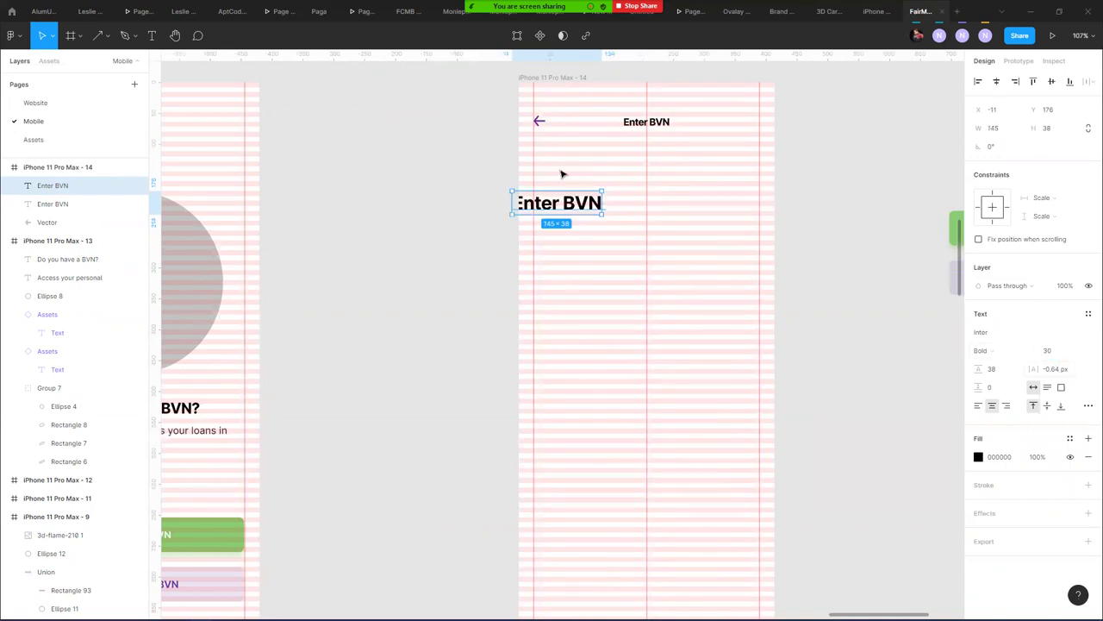
drag(582, 203, 604, 198)
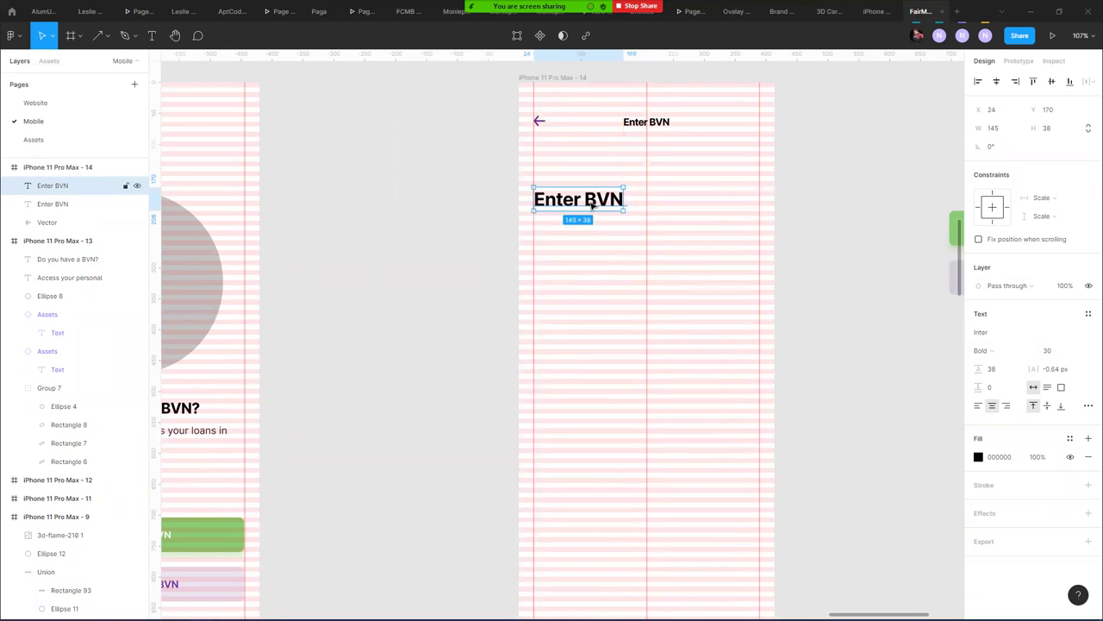
double_click(588, 199)
click(577, 200)
text(YOUR)
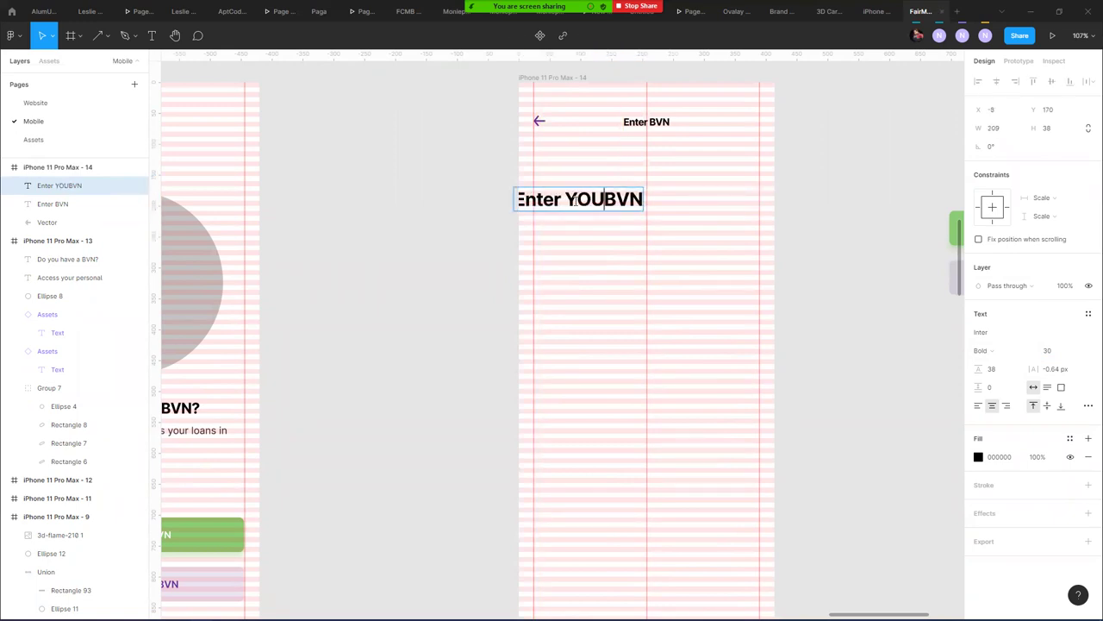
key(BackSpace)
key(BackSpace)
key(BackSpace)
key(BackSpace)
key(BackSpace)
text(your)
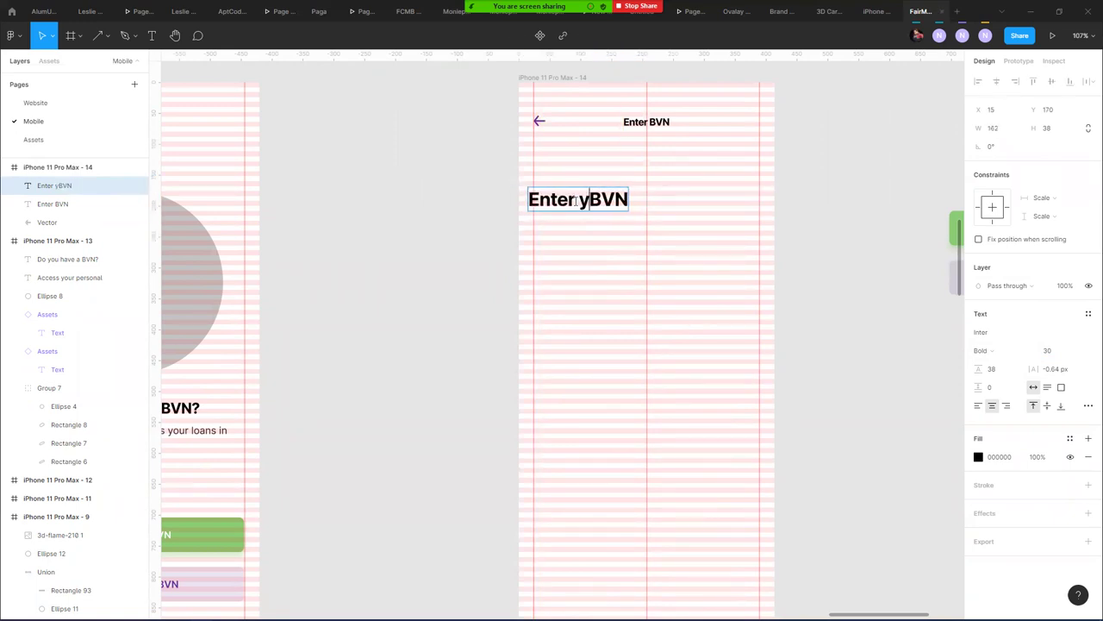
key(Escape)
key(ctrl+alt+l)
drag(586, 201, 607, 201)
- Add 'to get started' on a second line, move it under the header, and tighten line height to 33.5
double_click(660, 202)
click(662, 201)
text(to)
key(Return)
text(get )
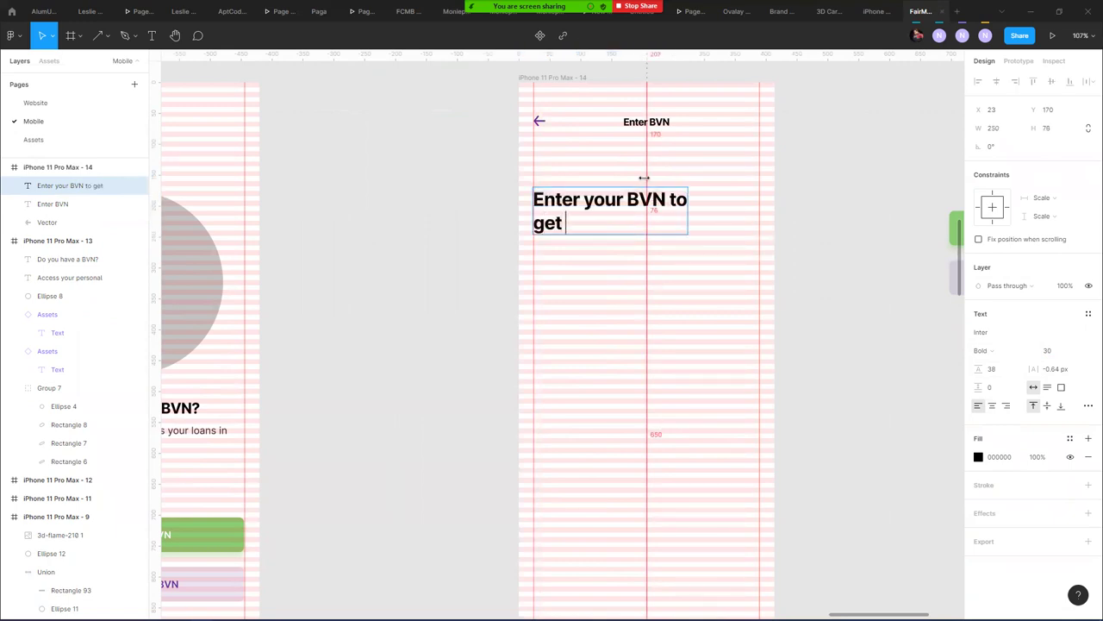
text(started)
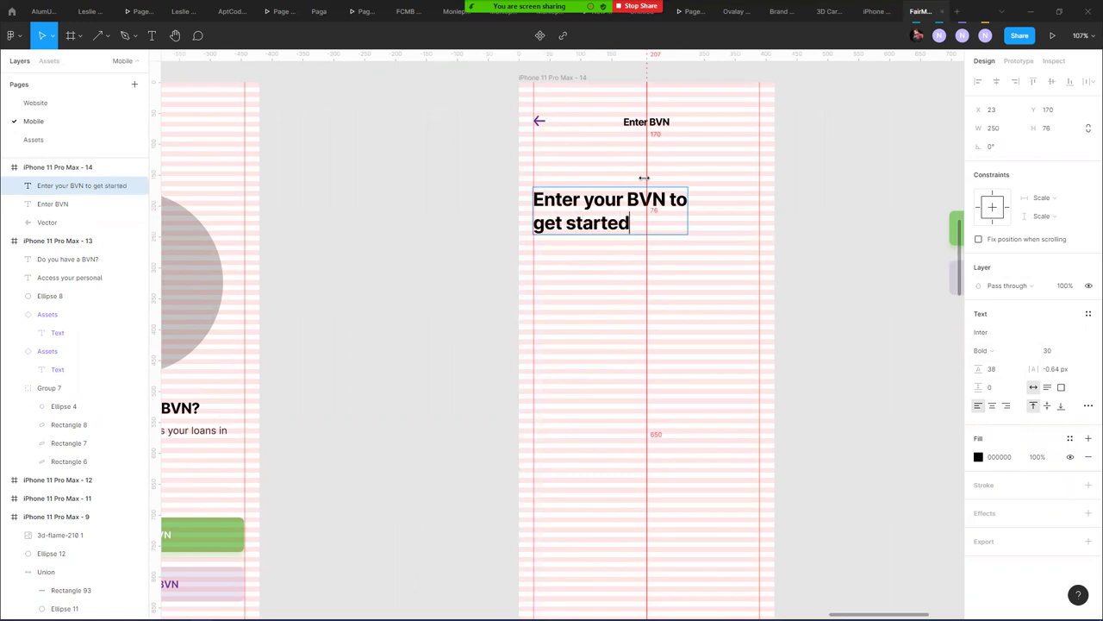
key(Escape)
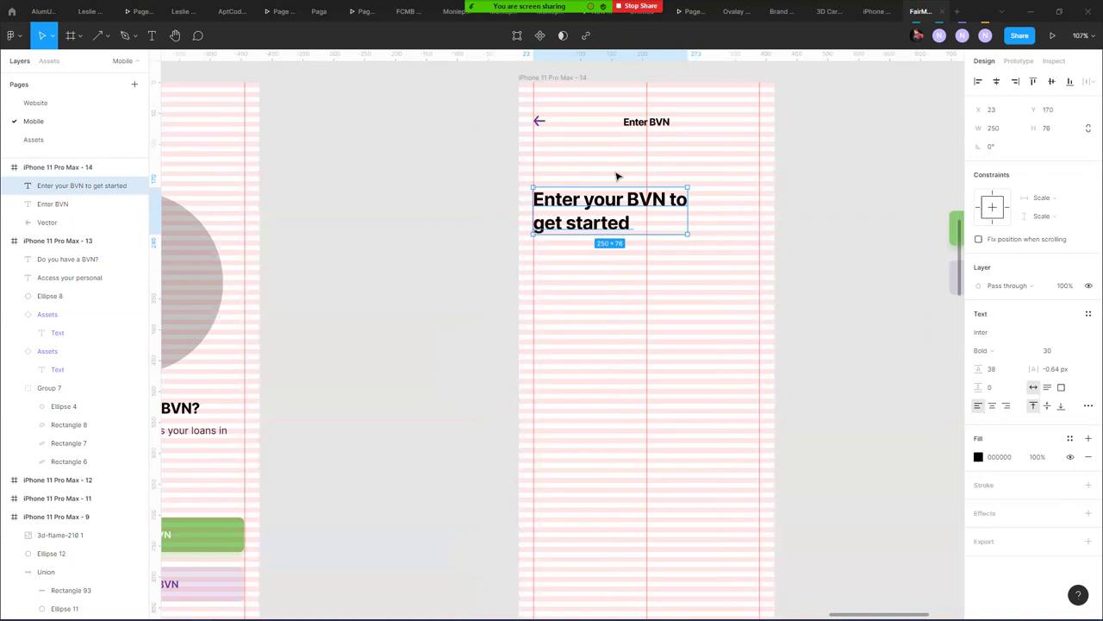
drag(586, 198, 572, 167)
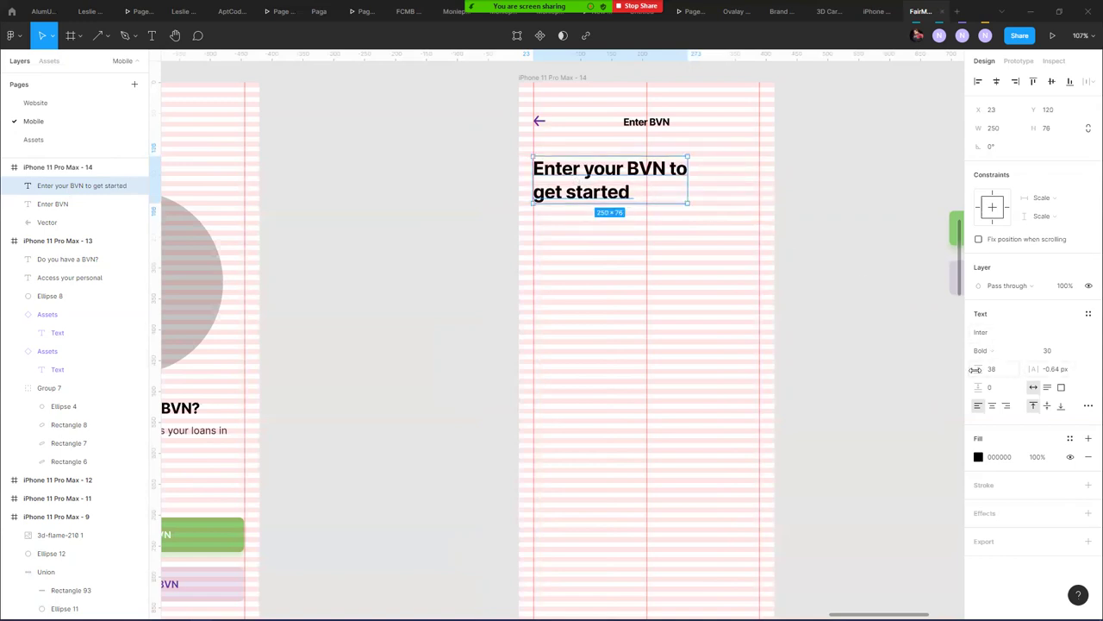
drag(976, 369, 973, 369)
key(Down)
key(Down)
key(Down)
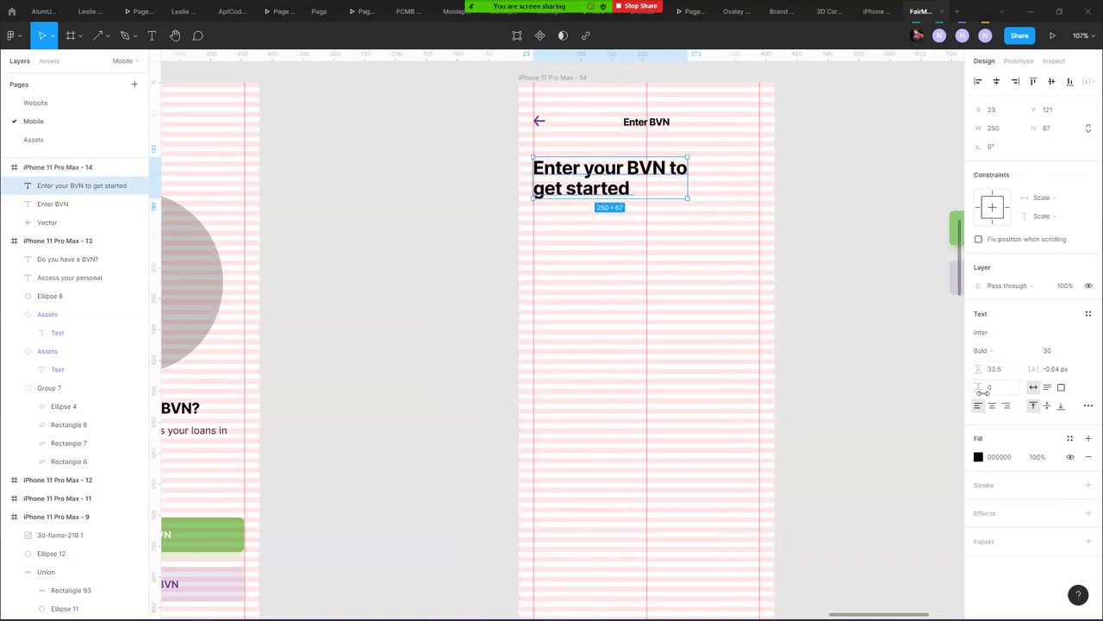
key(Down)
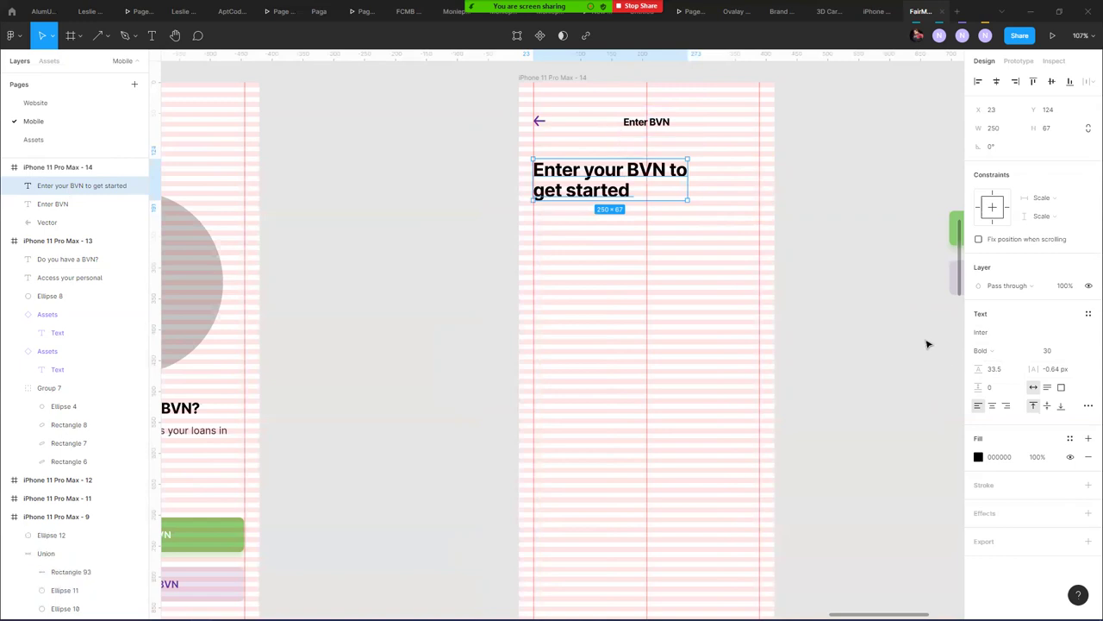
click(664, 125)
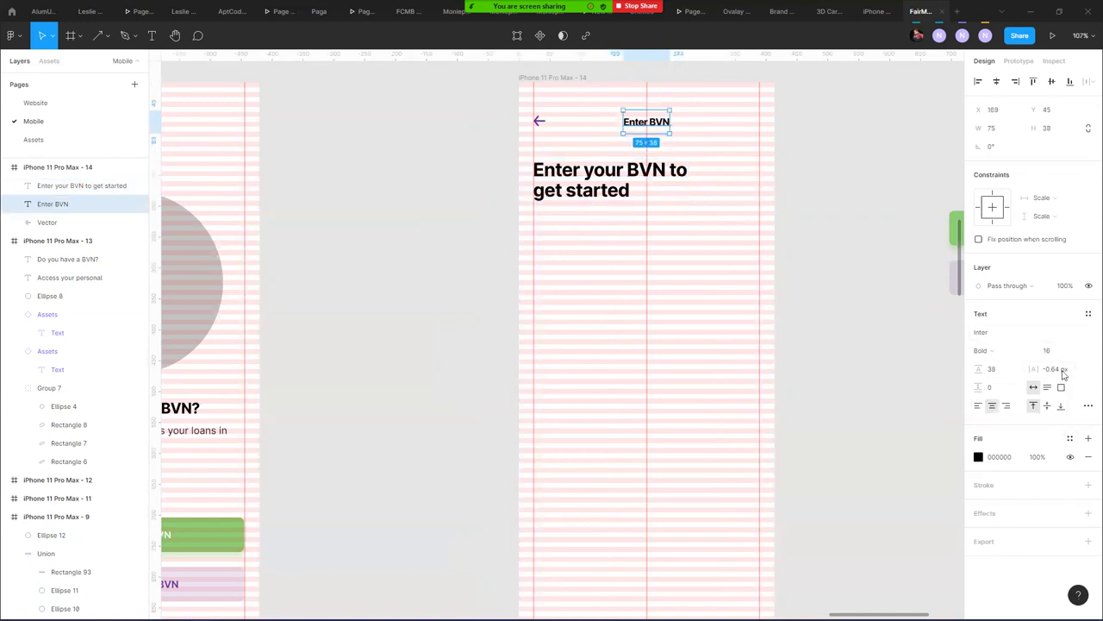
click(1088, 285)
double_click(672, 170)
drag(666, 169, 627, 171)
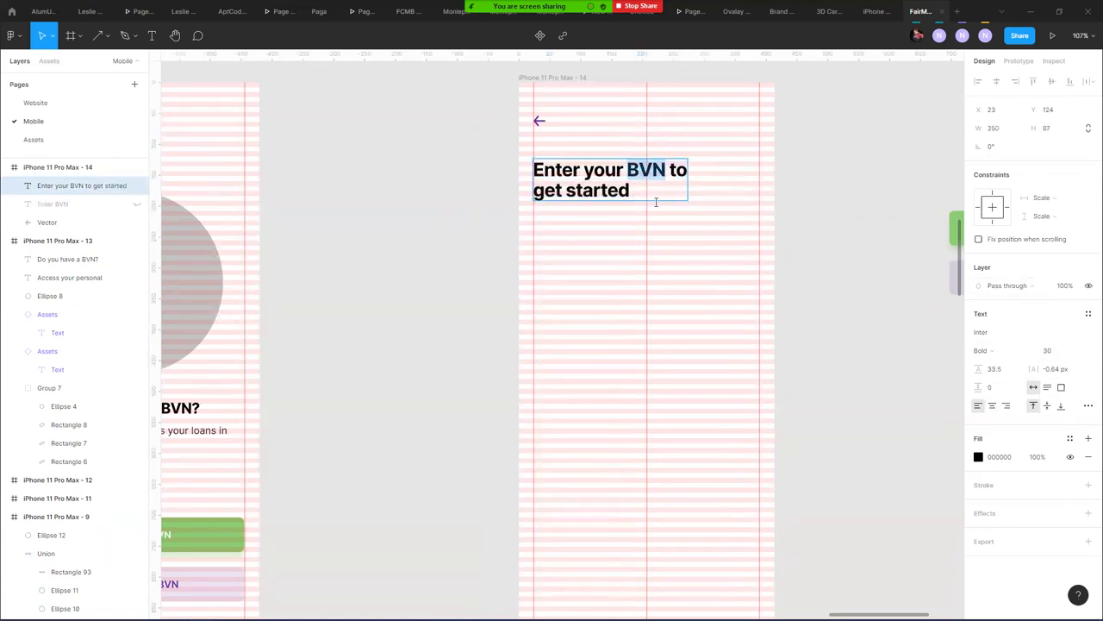
click(1068, 438)
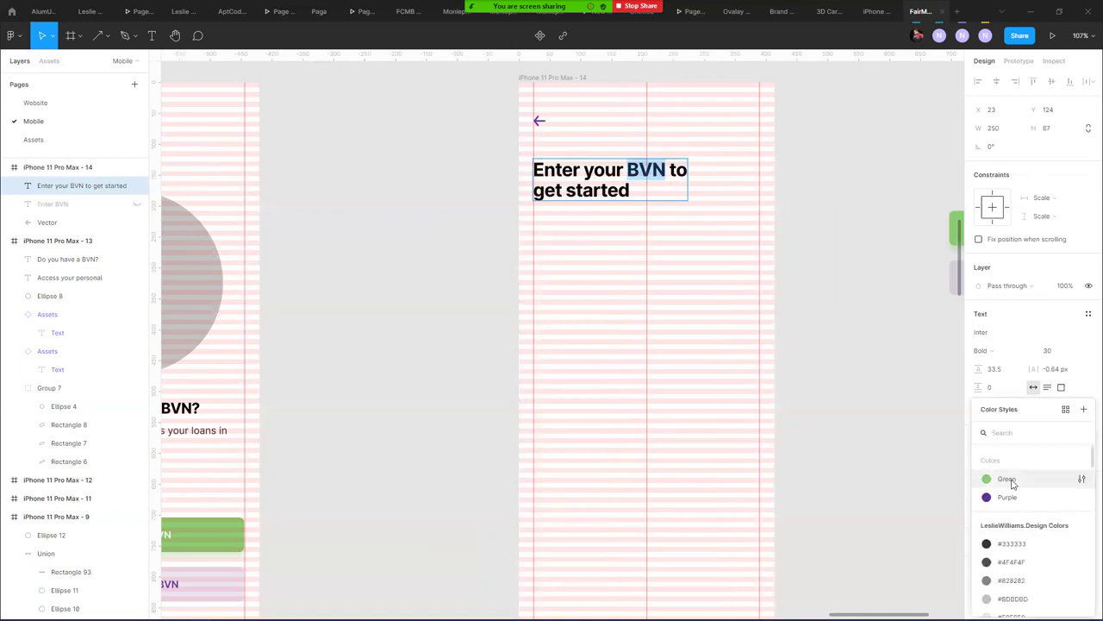
click(1008, 480)
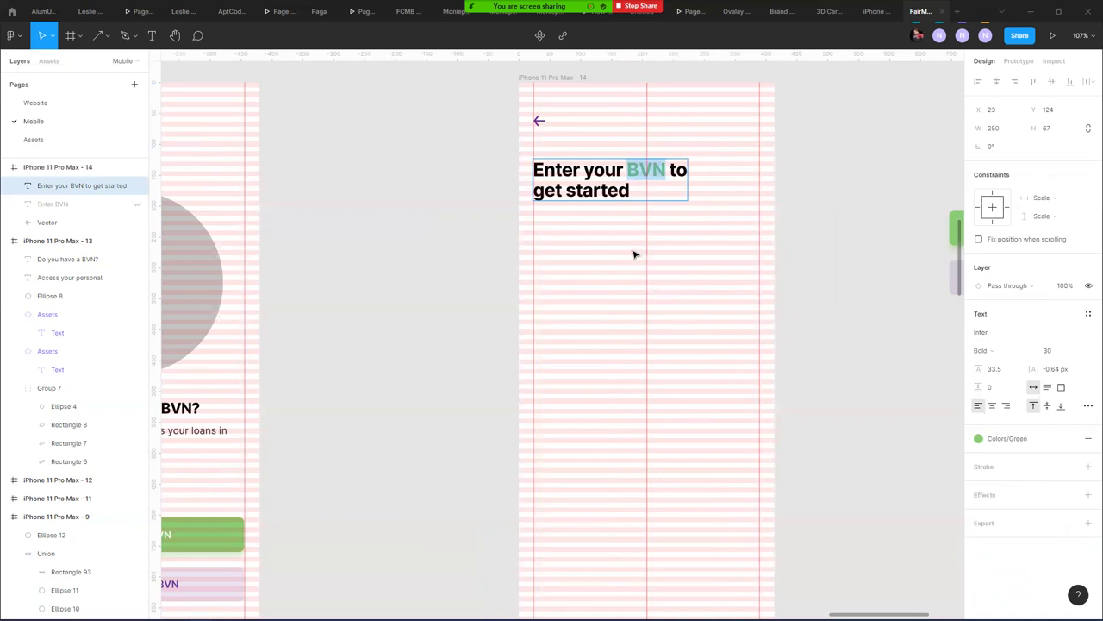
key(ctrl+z)
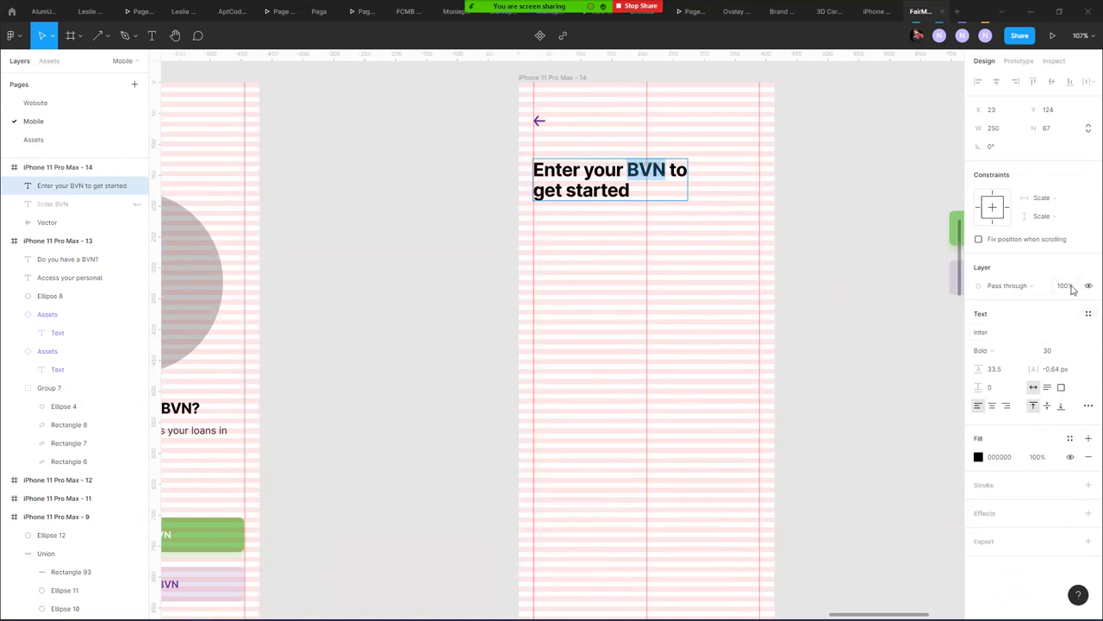
click(1070, 438)
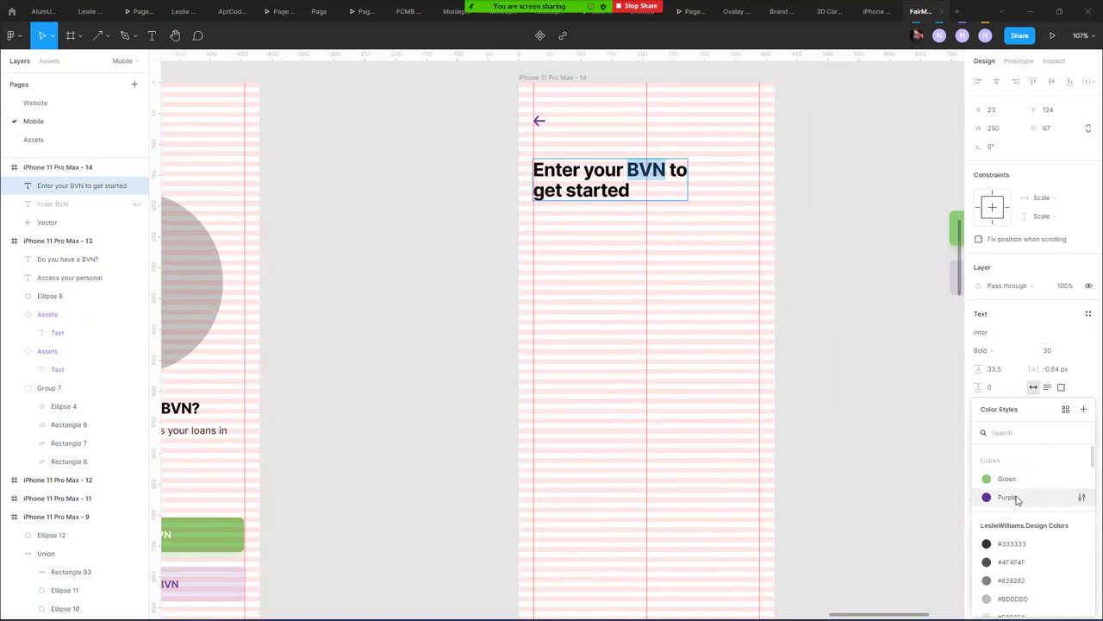
click(1015, 497)
key(ctrl+z)
key(Escape)
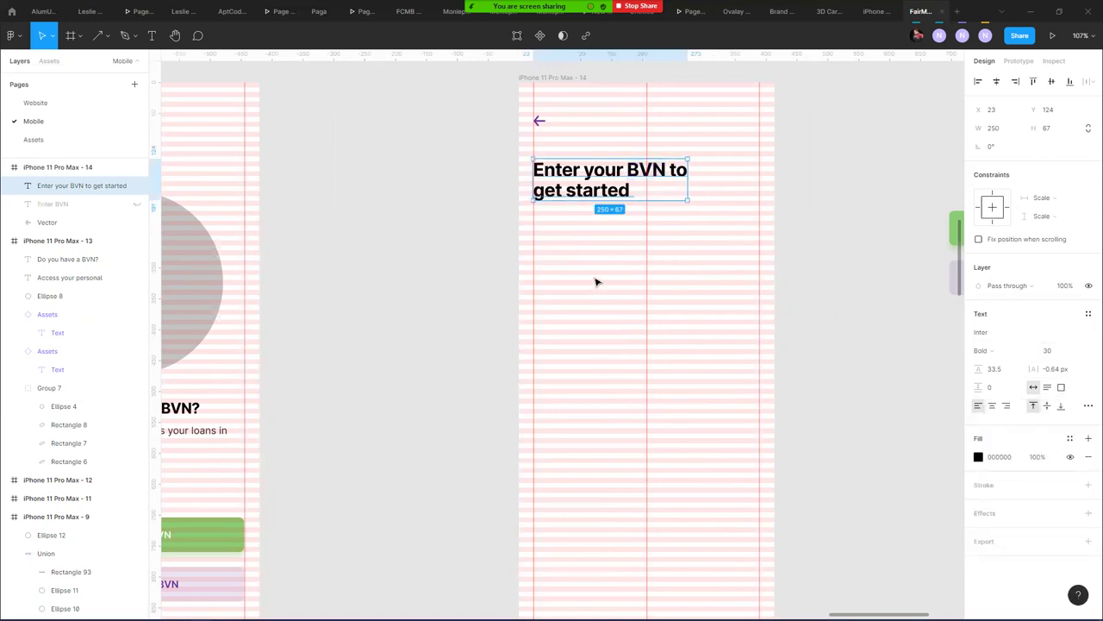
click(555, 263)
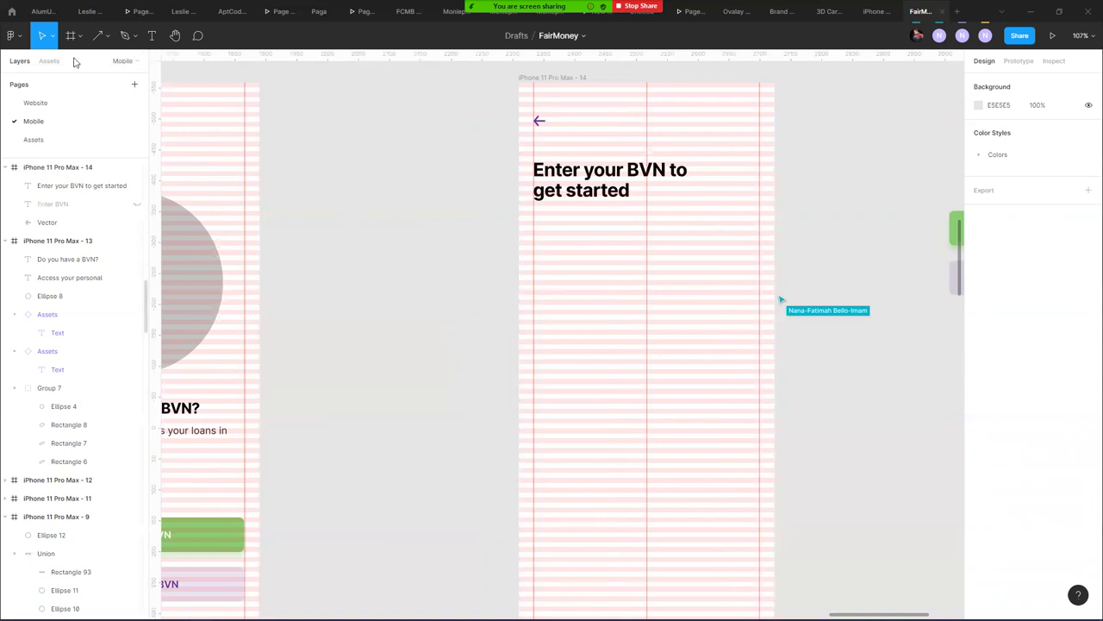
- Draw a 366×56 rectangle below the BVN heading in iPhone 11 Pro Max - 14
click(113, 64)
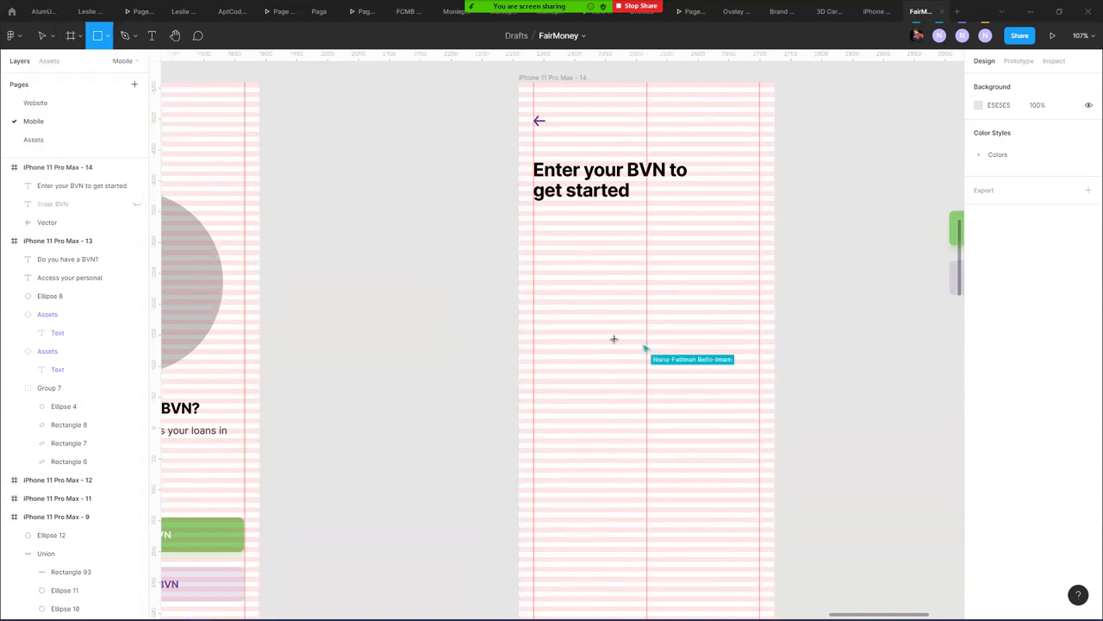
drag(532, 279, 762, 322)
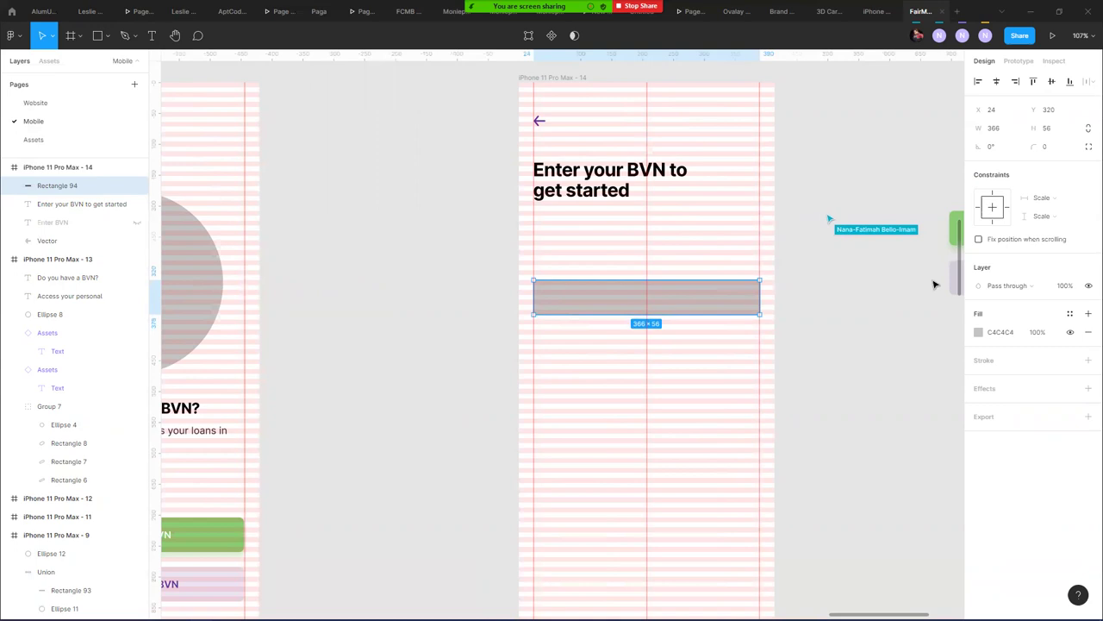
scroll(442, 258, down, 5)
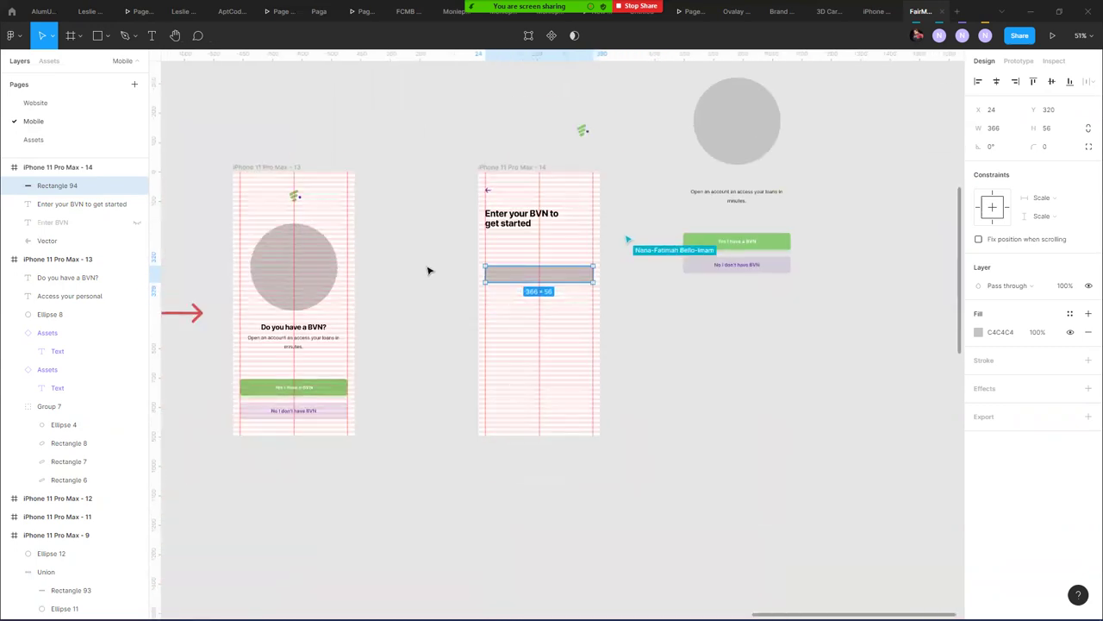
click(421, 262)
- Pan past the Create PIN, Onboarding and Get started frames, then switch to the browser's DrawKit tab
drag(406, 148, 455, 347)
drag(404, 126, 835, 251)
drag(288, 410, 630, 428)
drag(293, 389, 607, 406)
scroll(525, 362, left, 1)
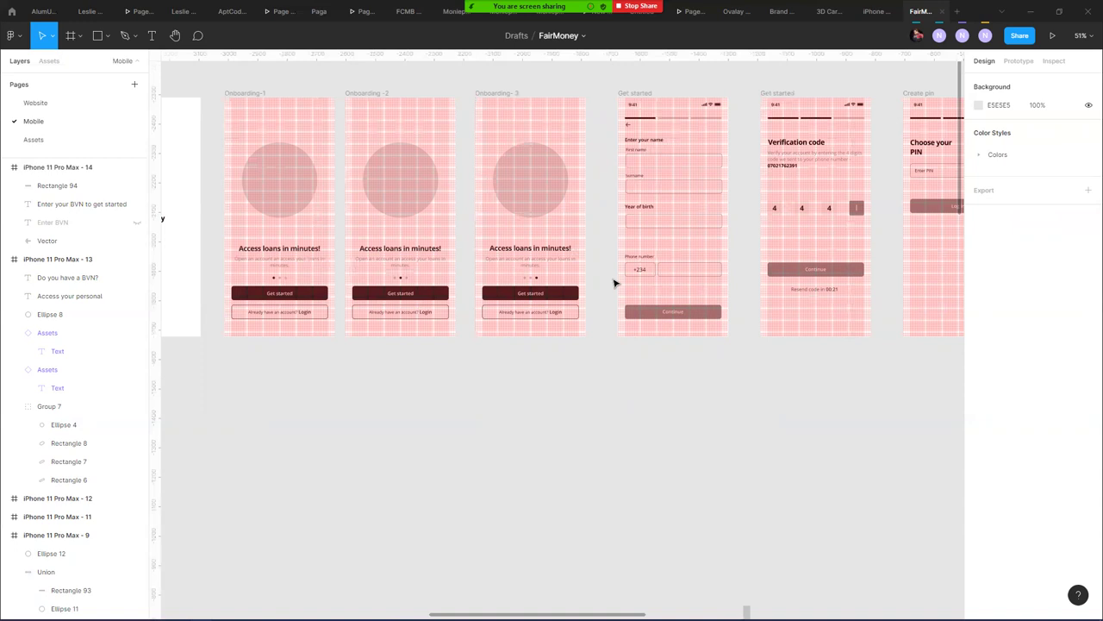
key(alt+Tab)
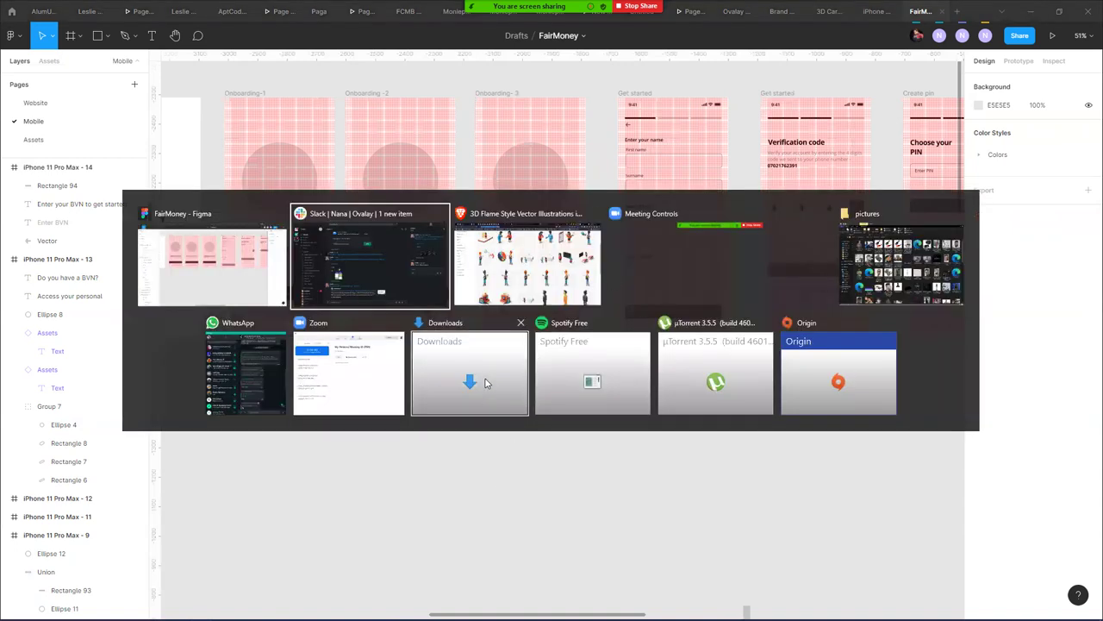
key(alt+Tab)
key(alt+Tab)
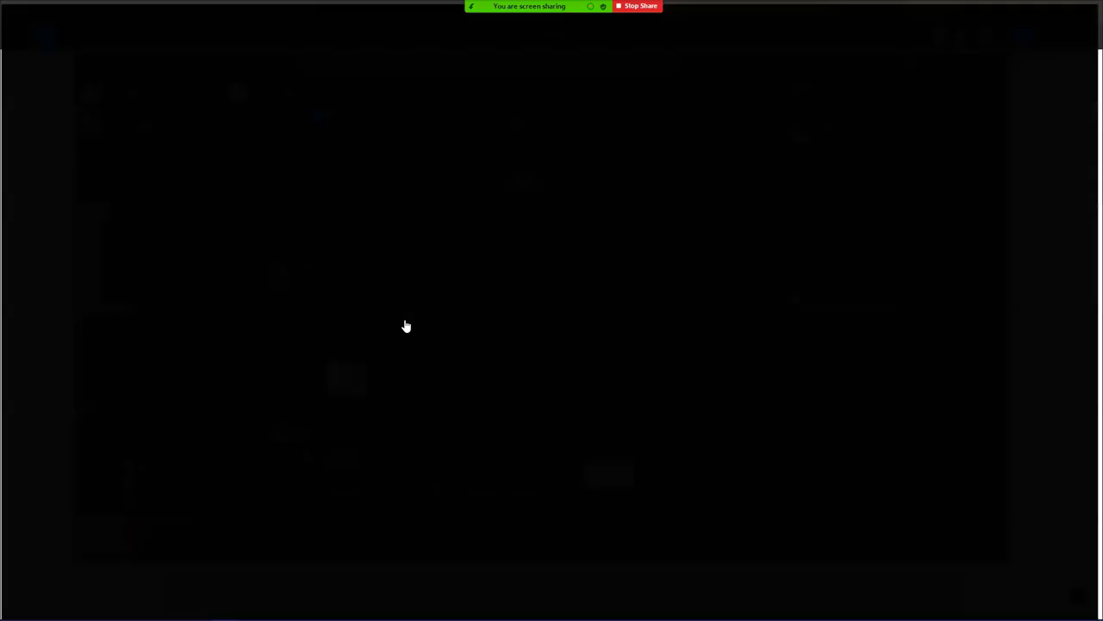
key(ctrl+Tab)
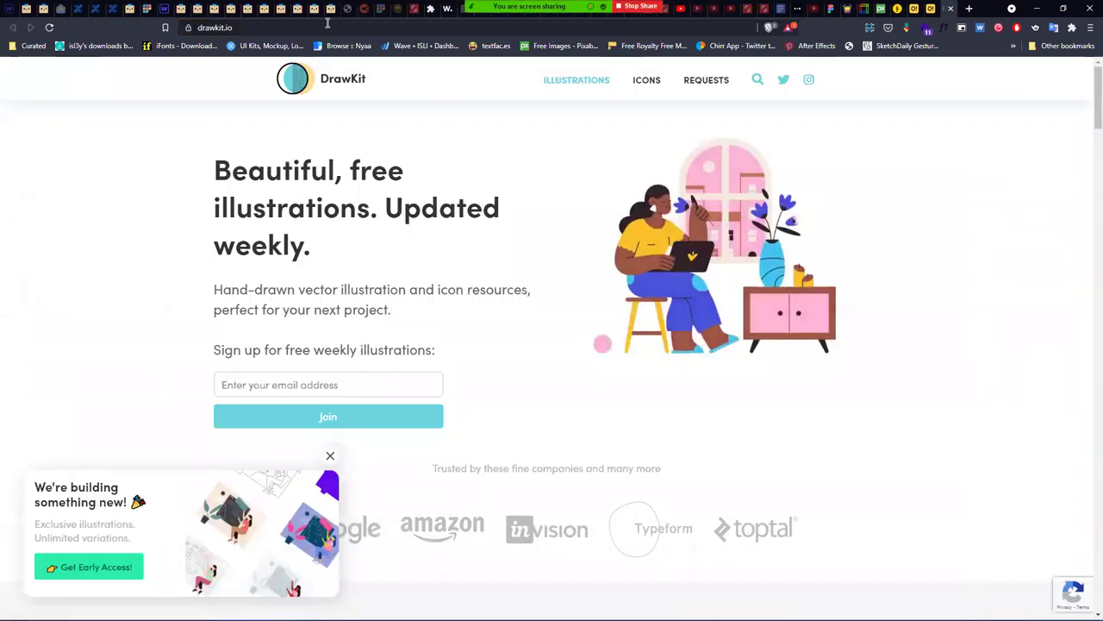
- Go to the Pixabay tab and load material.io in its place
click(375, 24)
click(870, 9)
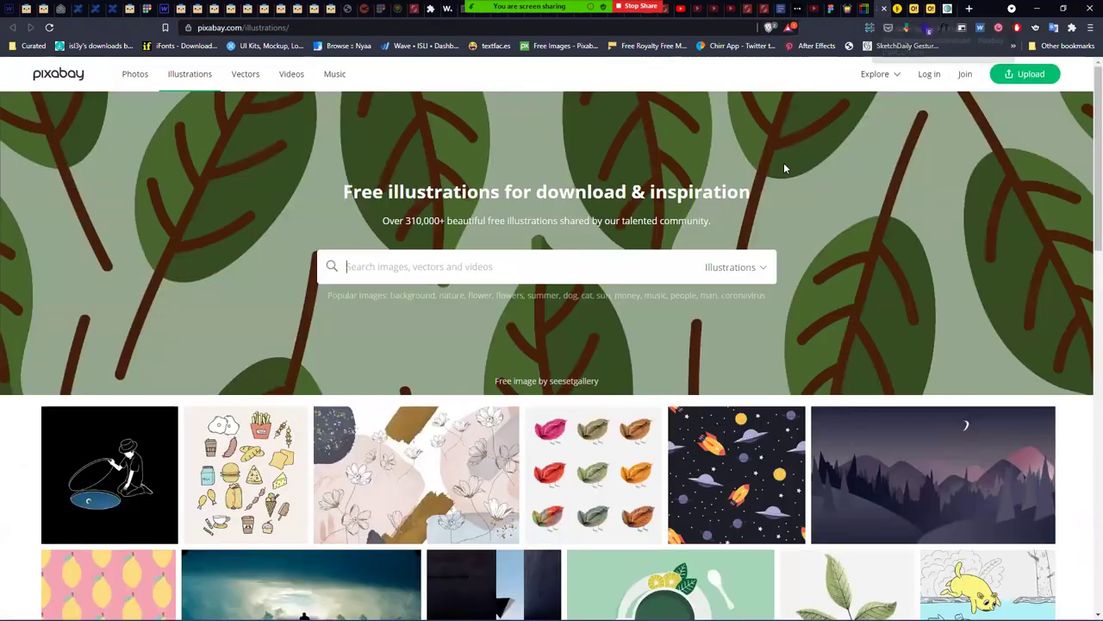
click(253, 27)
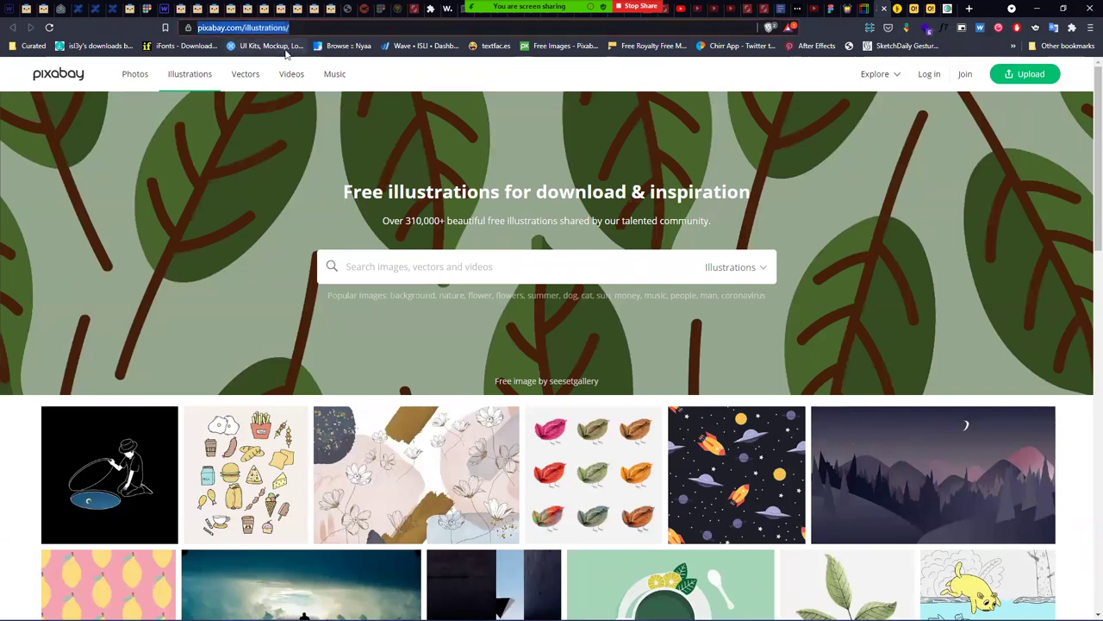
text(material.)
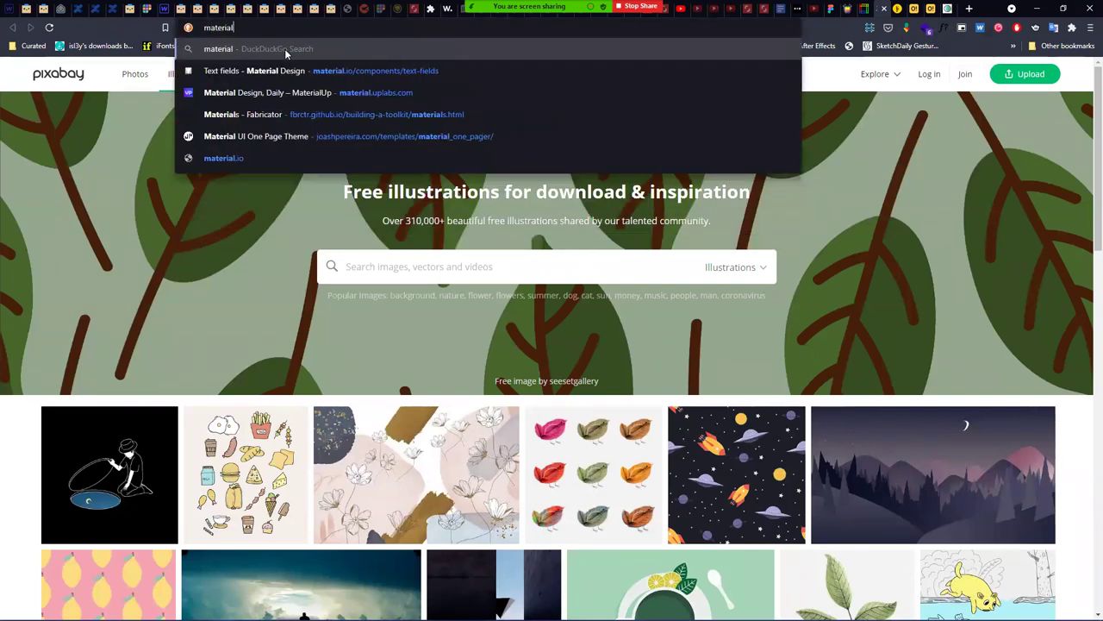
text(io)
key(Return)
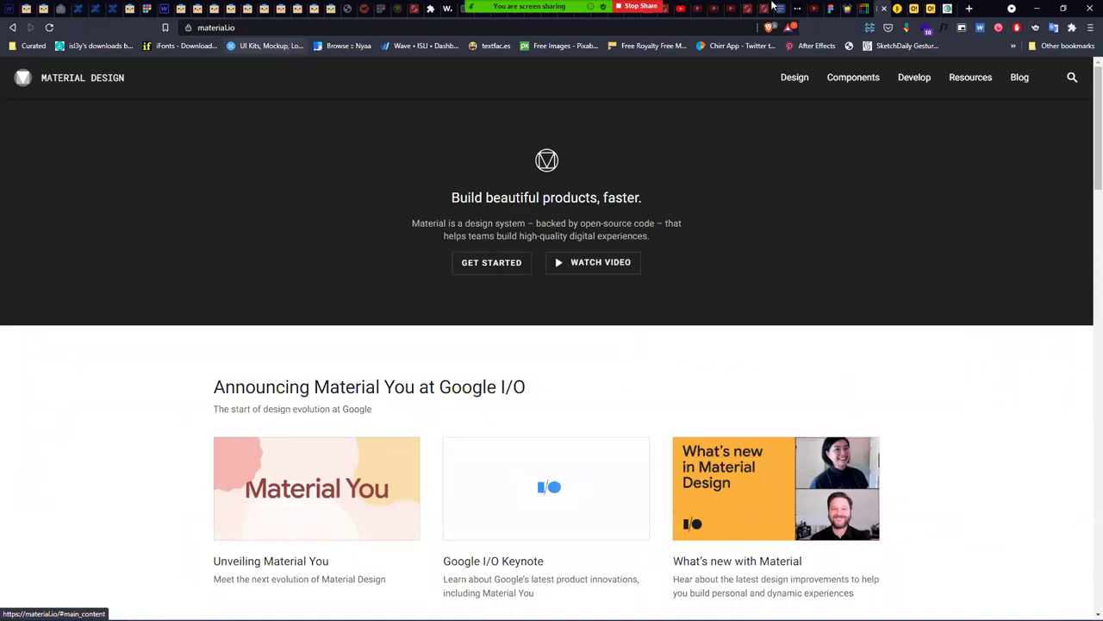
click(795, 77)
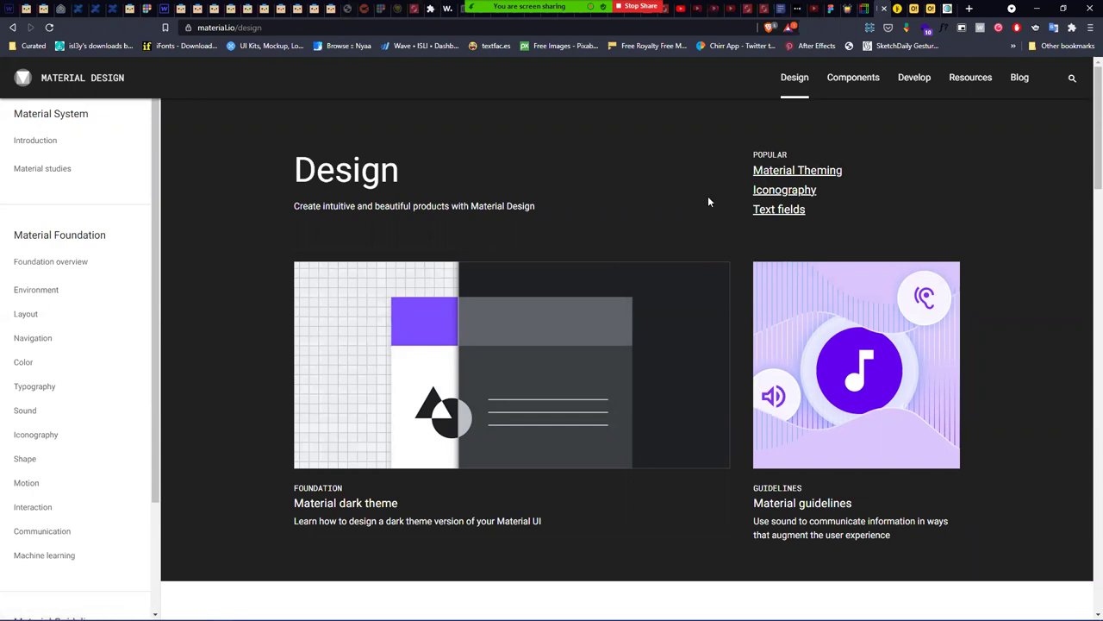
click(786, 210)
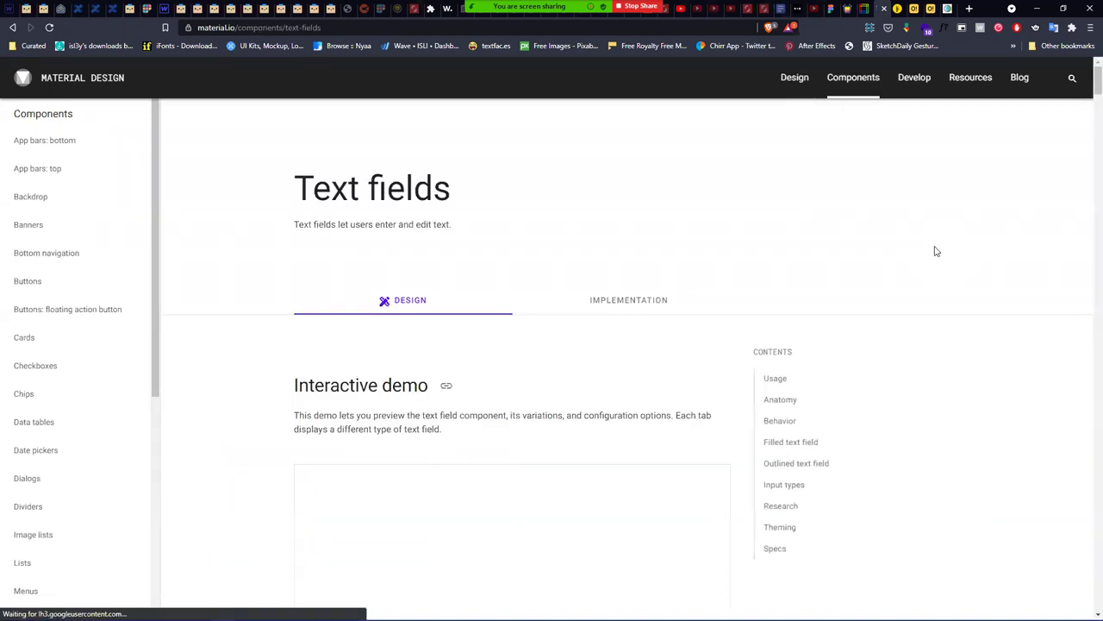
scroll(919, 249, down, 3)
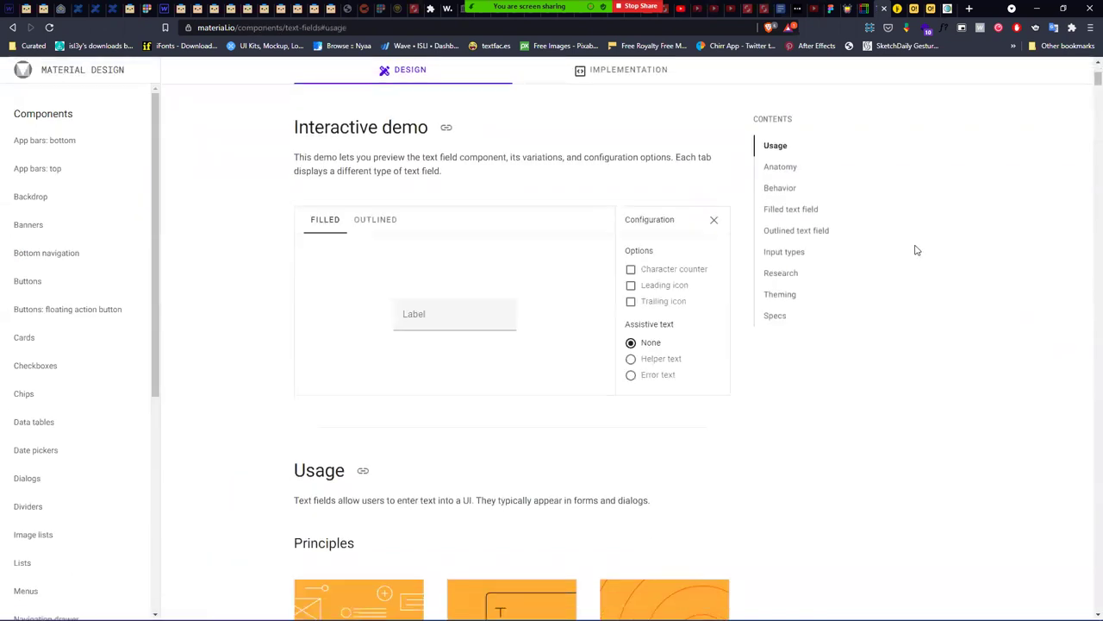
scroll(917, 249, down, 4)
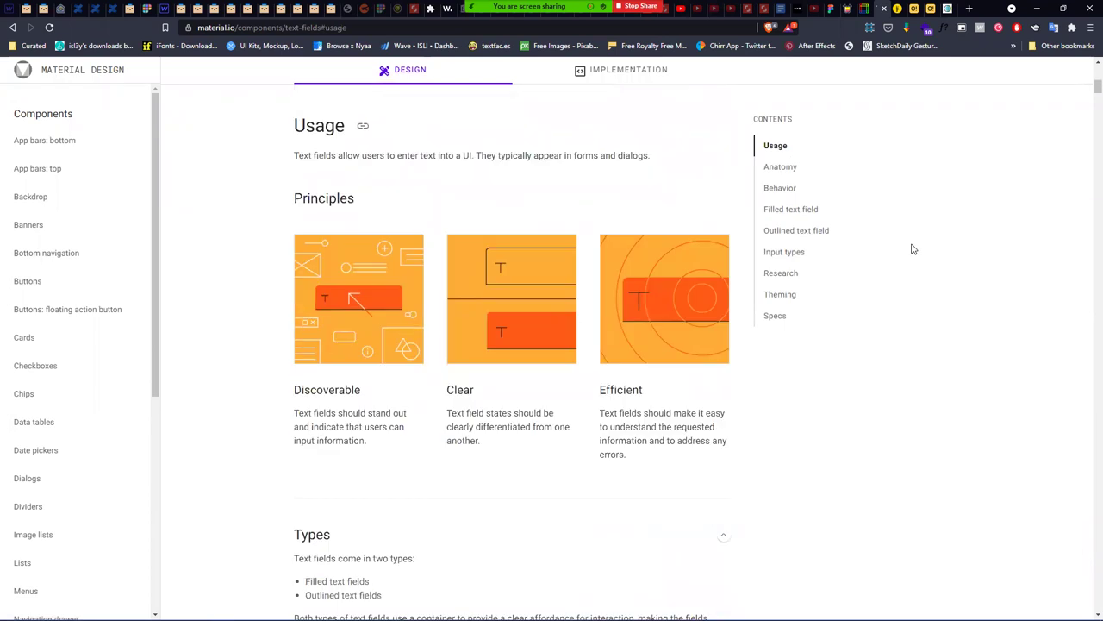
scroll(914, 250, down, 5)
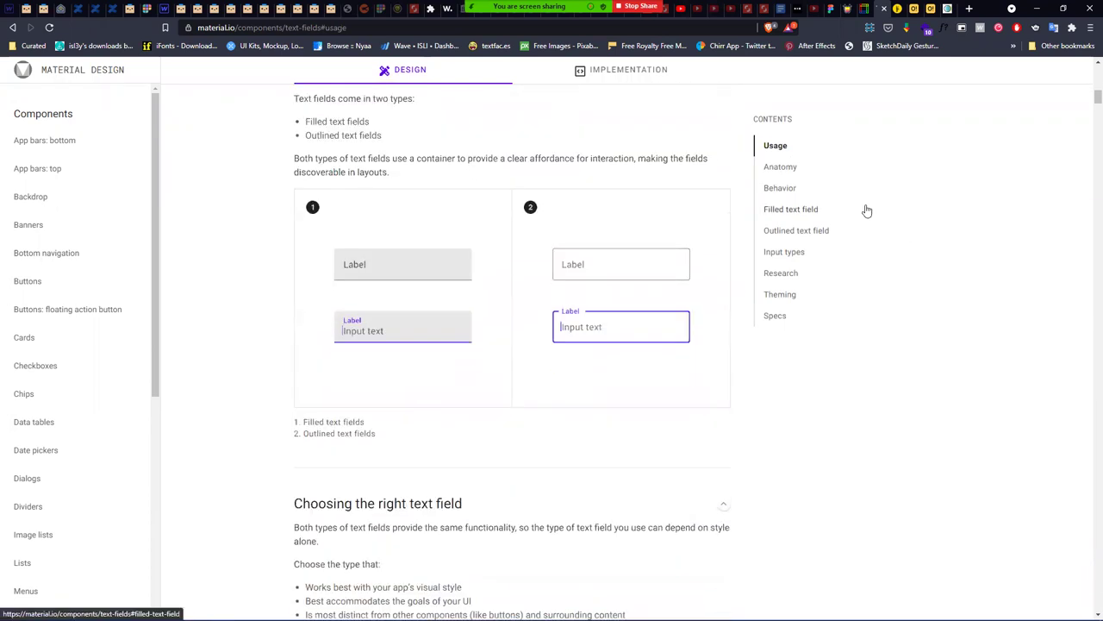
scroll(867, 211, down, 2)
scroll(867, 211, down, 5)
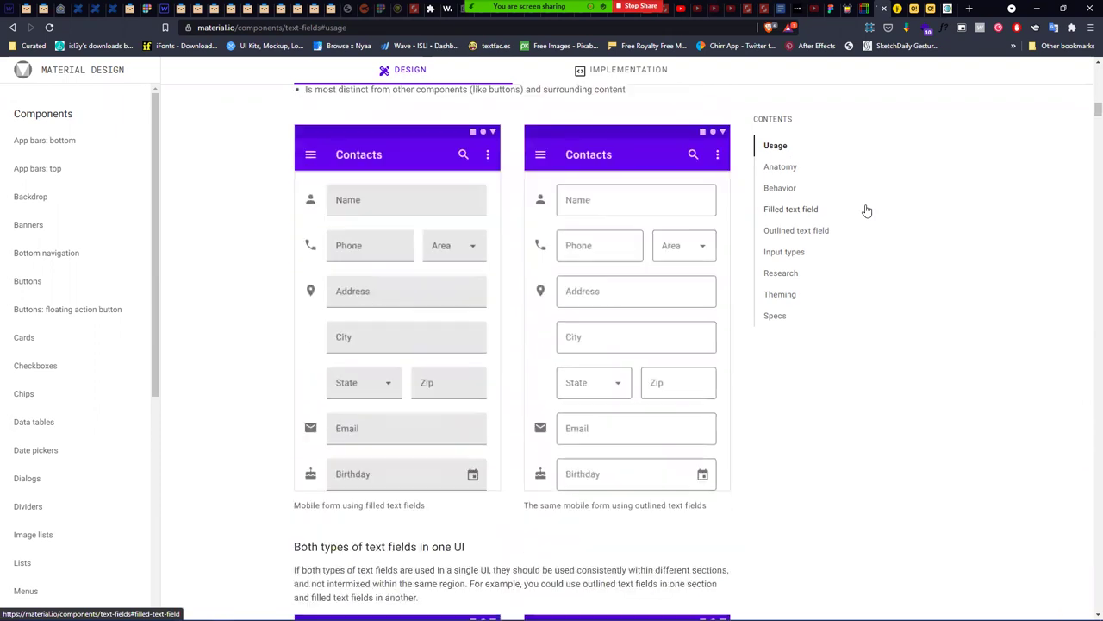
scroll(867, 211, up, 1)
scroll(867, 210, up, 7)
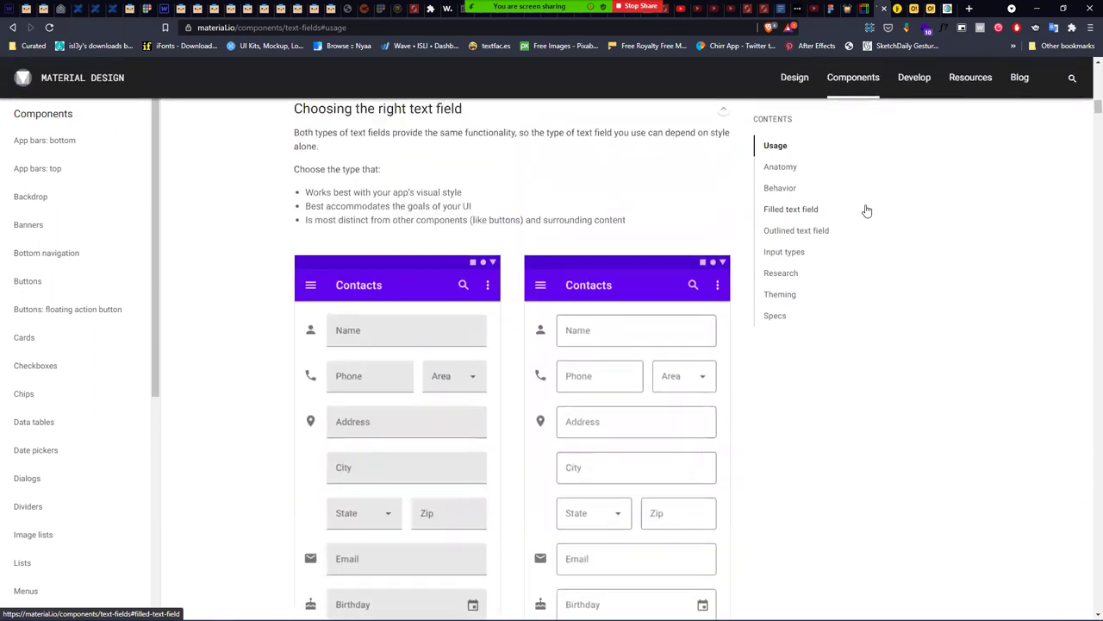
key(alt+Left)
key(alt+Left)
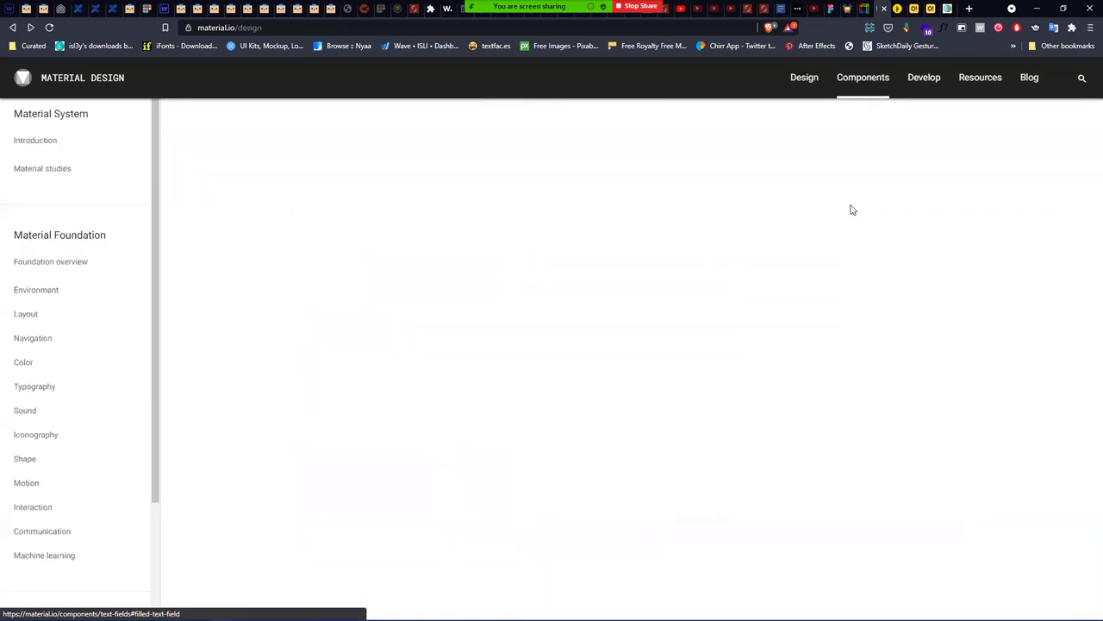
key(alt+Left)
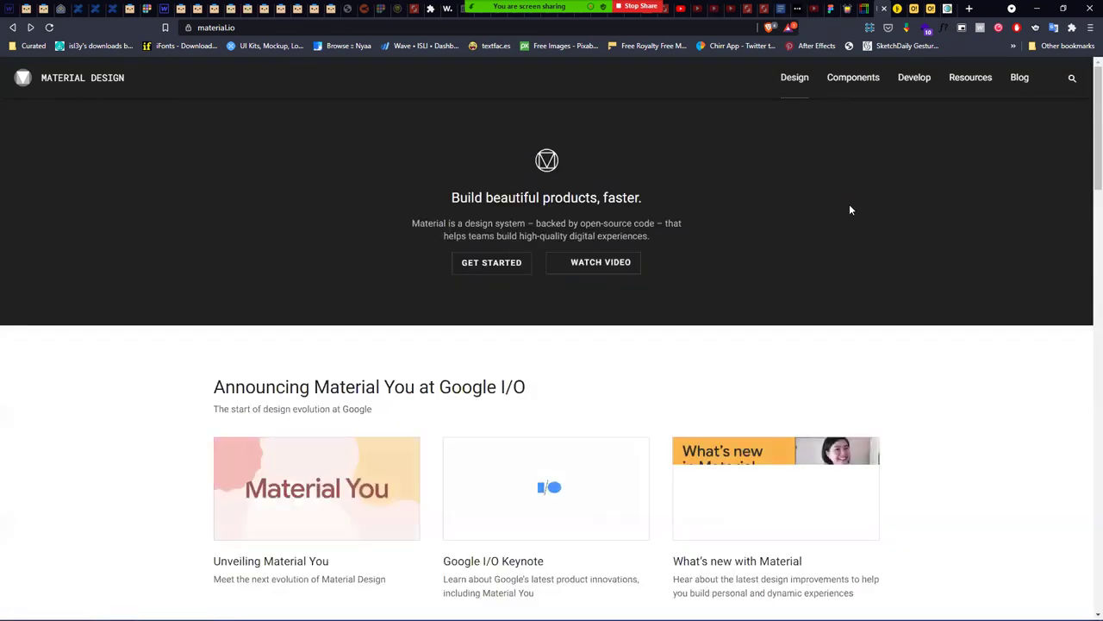
- Open the Unveiling Material You article and scroll down through it
click(331, 500)
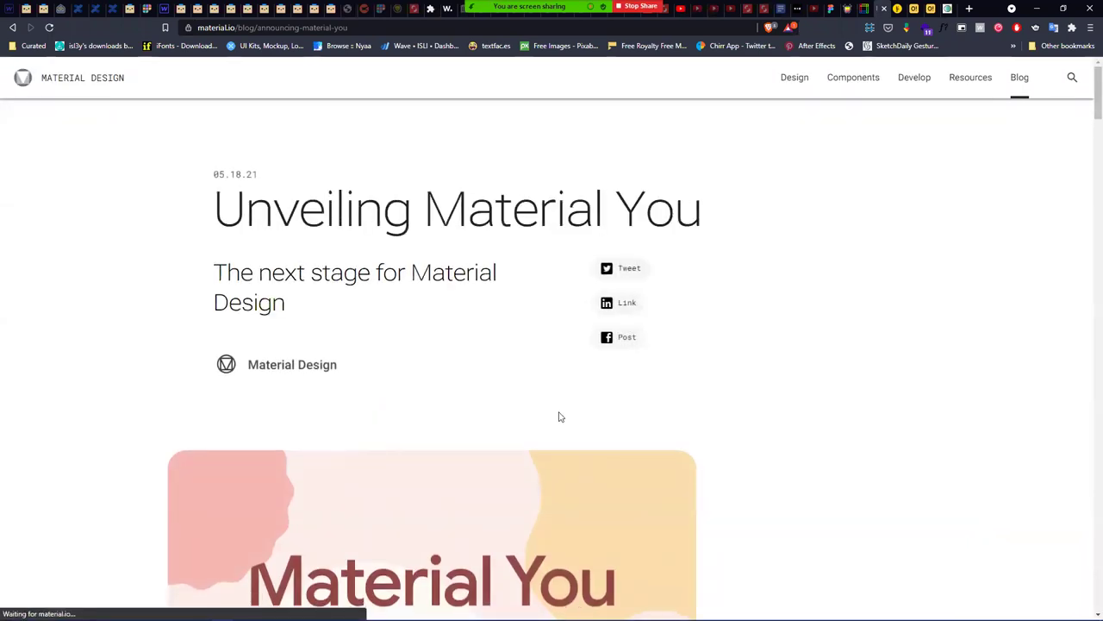
scroll(559, 416, down, 7)
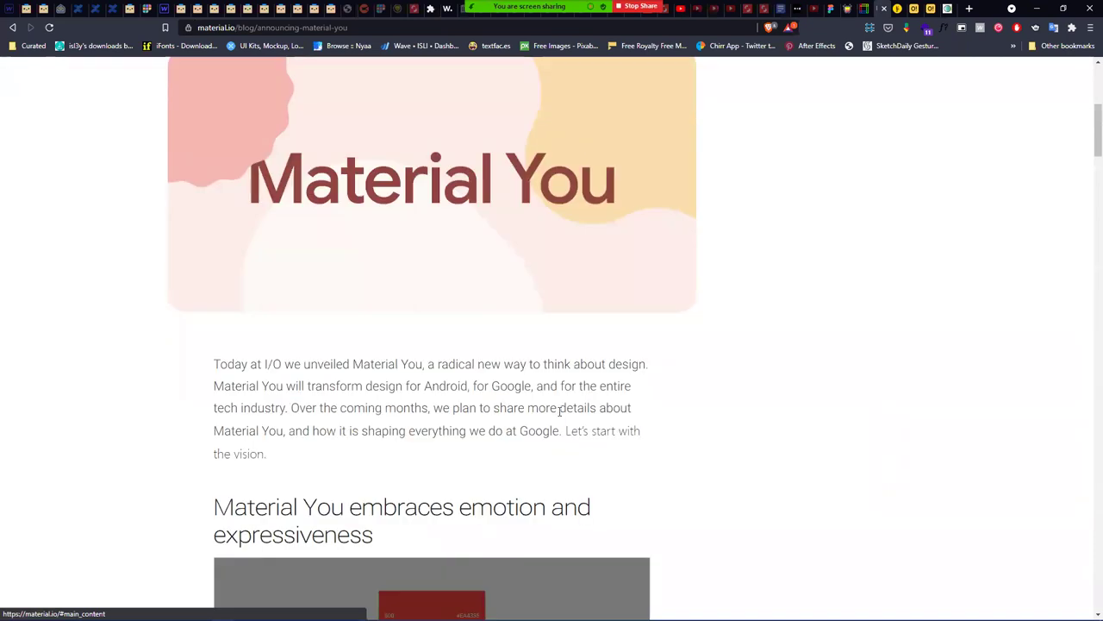
scroll(732, 406, down, 3)
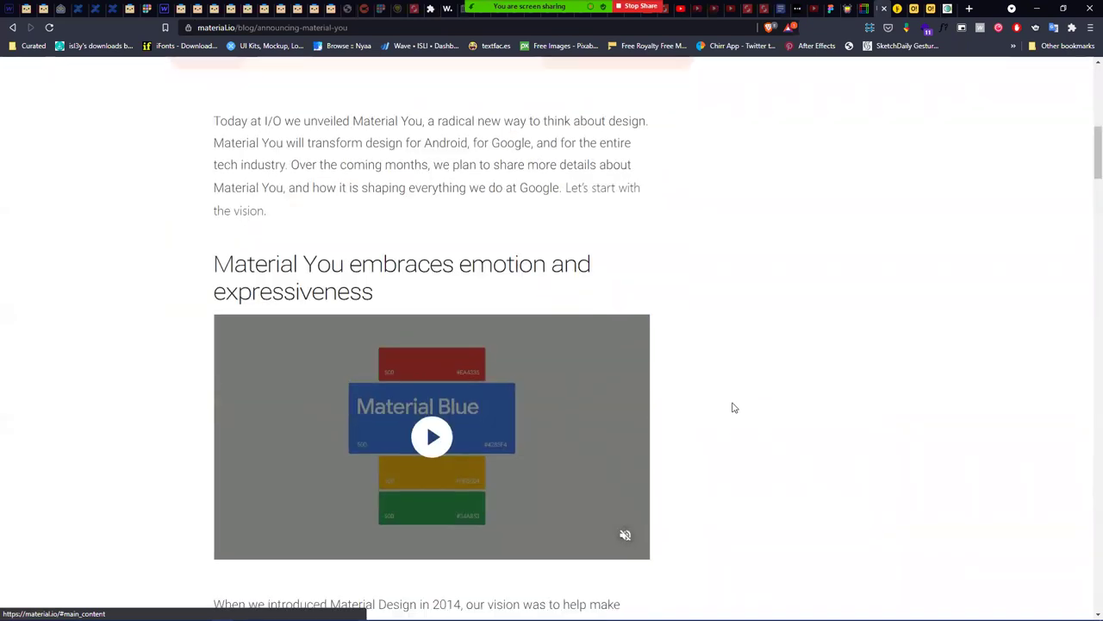
scroll(734, 407, down, 8)
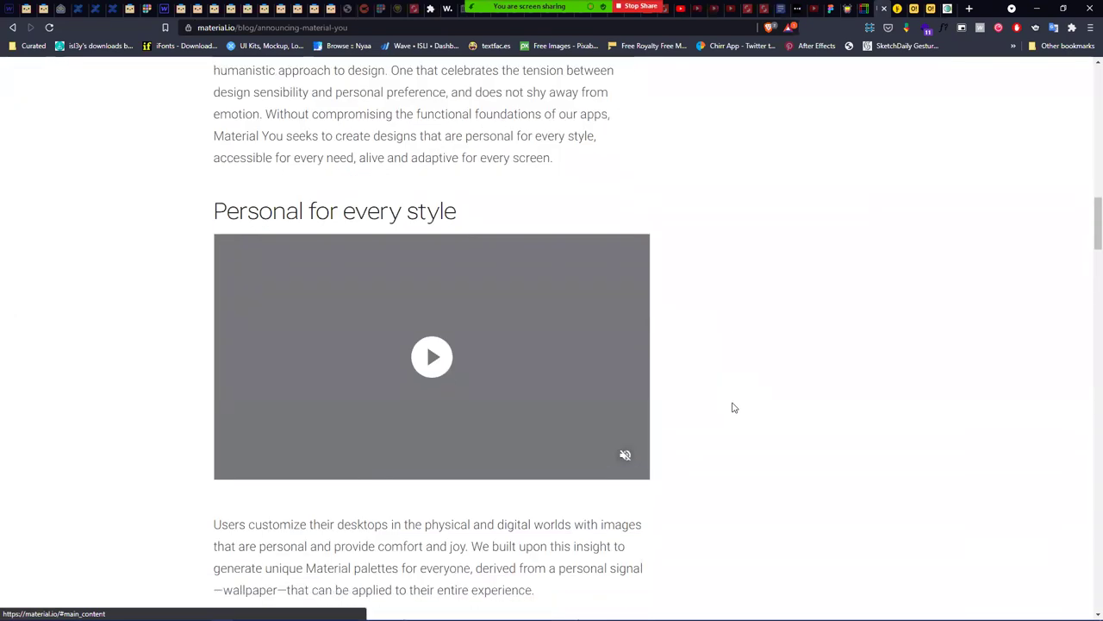
scroll(734, 407, down, 6)
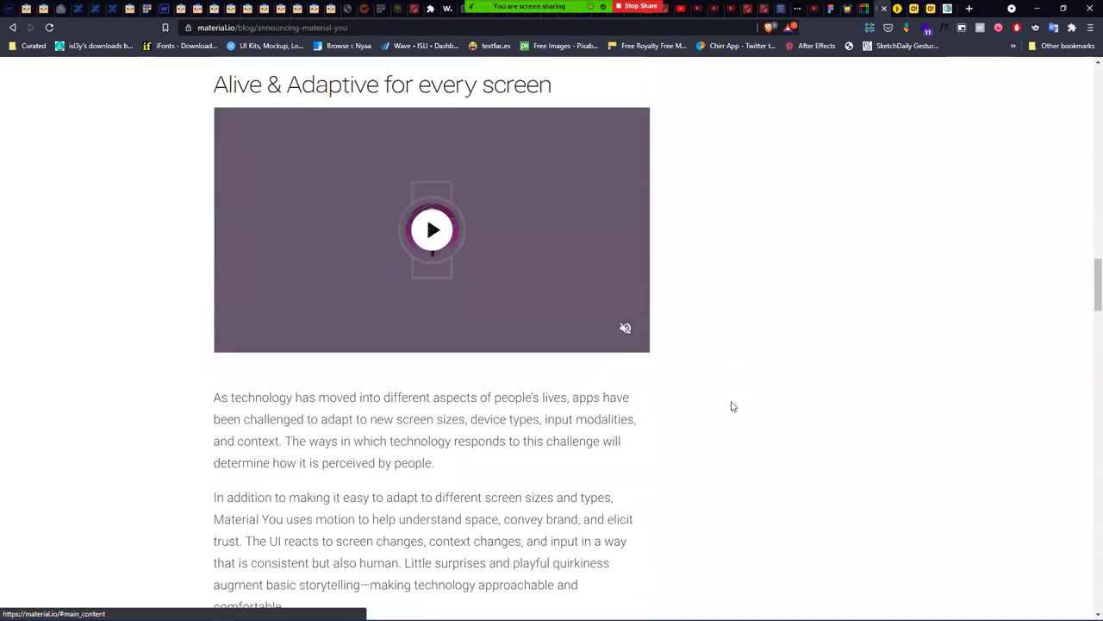
scroll(732, 406, down, 11)
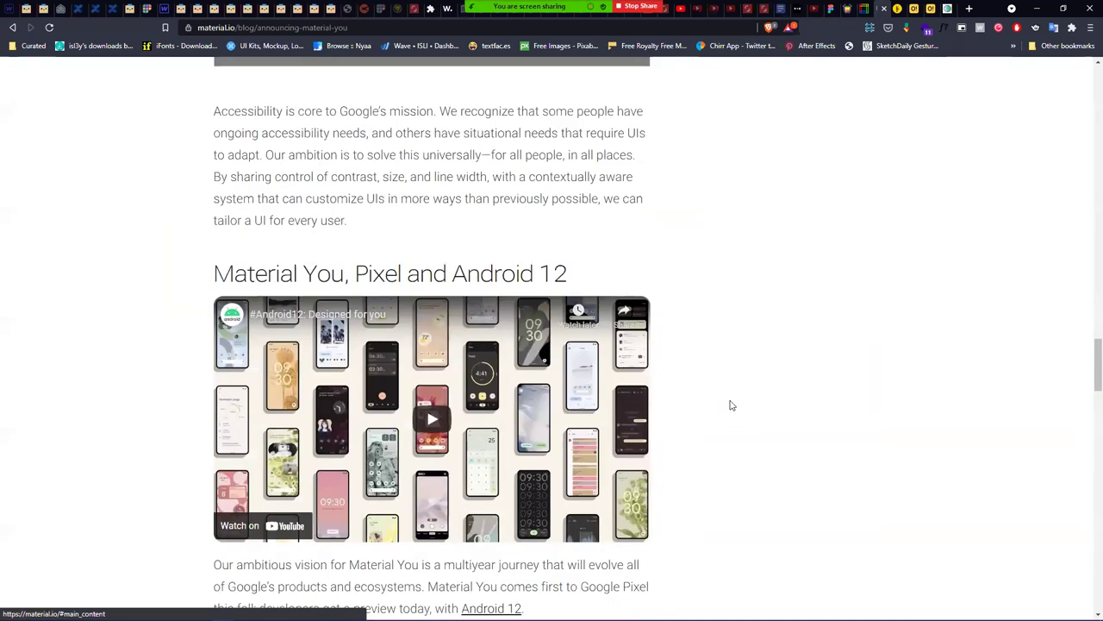
scroll(732, 406, down, 5)
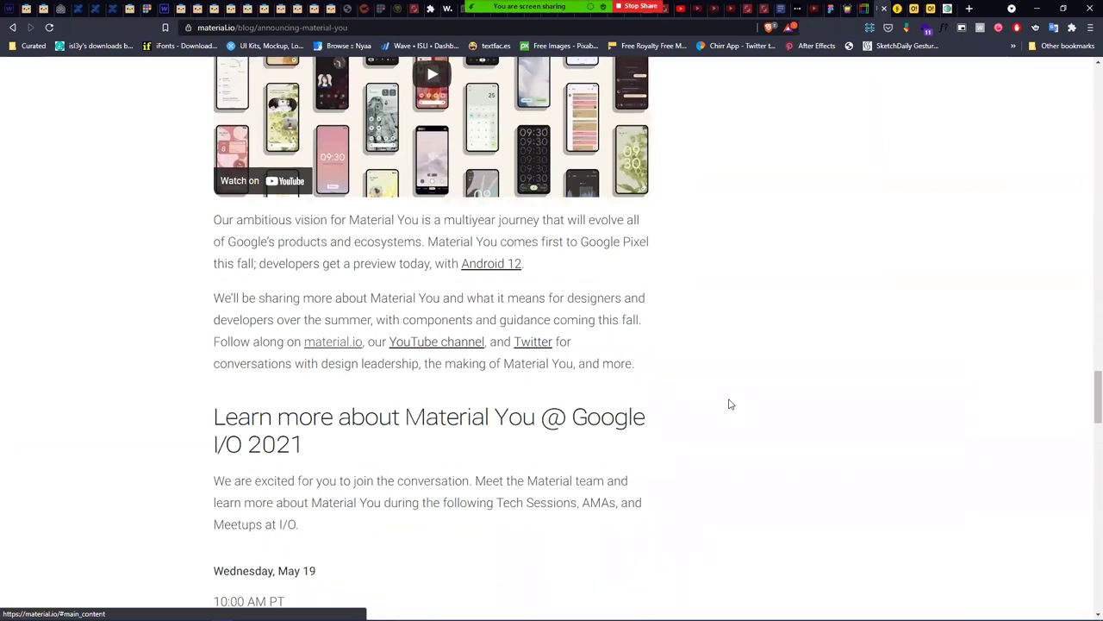
scroll(730, 404, down, 3)
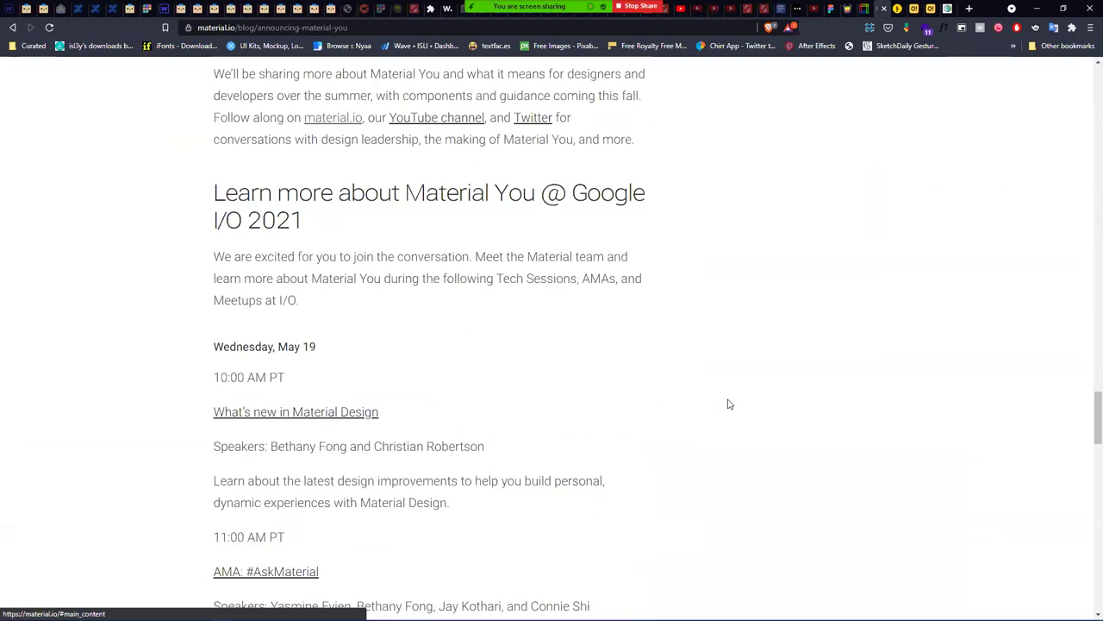
scroll(726, 399, down, 3)
- Return to the Material Blue video and start it playing
scroll(726, 392, up, 1)
scroll(724, 390, down, 6)
scroll(724, 392, down, 8)
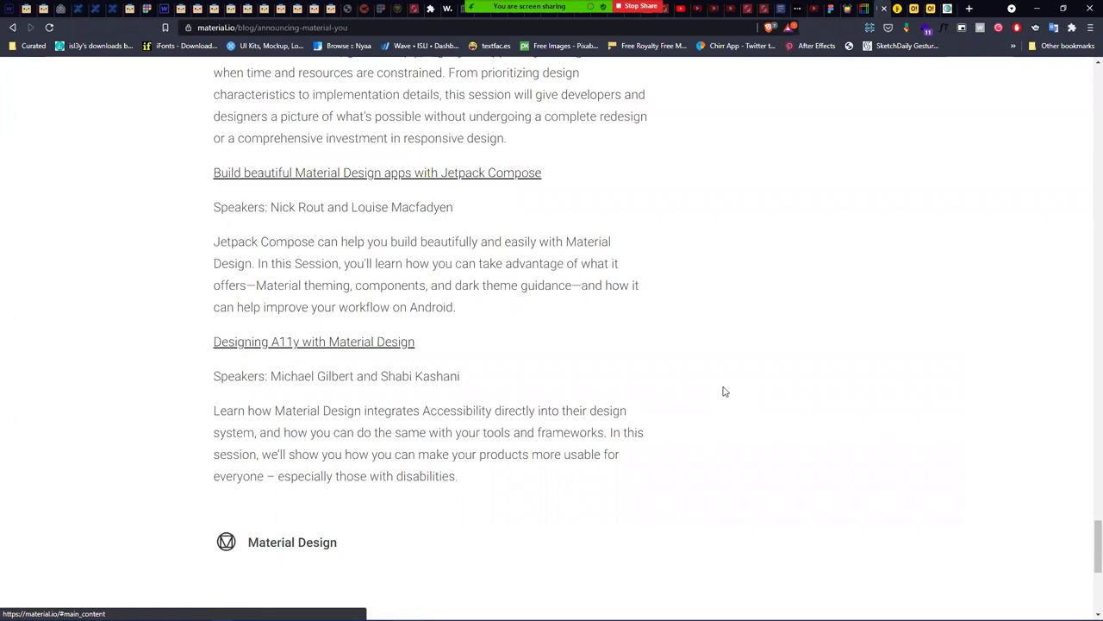
scroll(724, 391, down, 5)
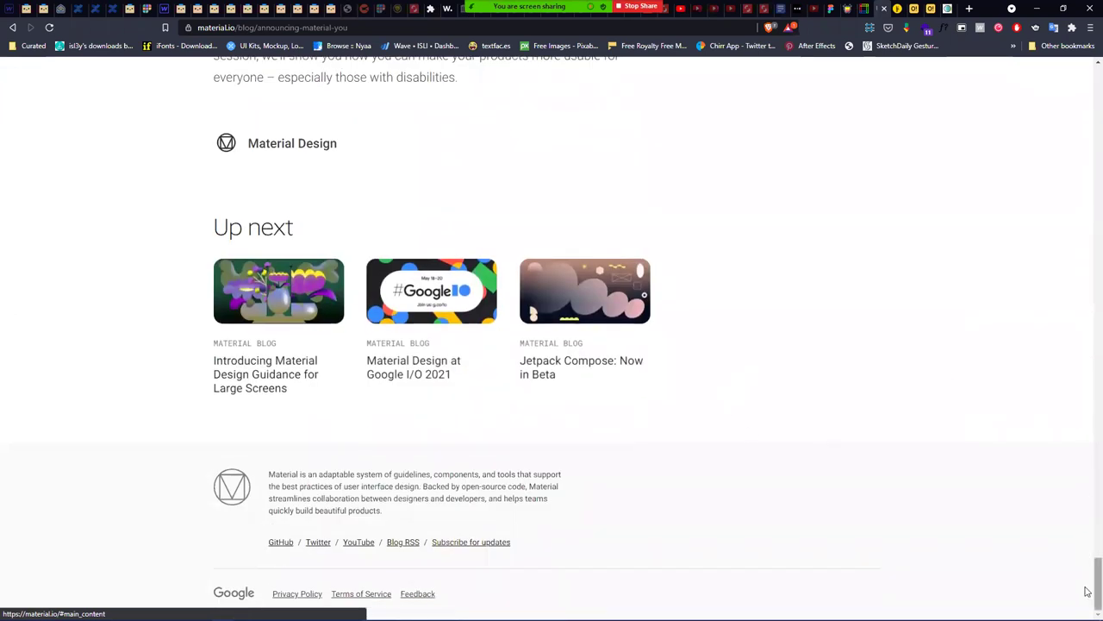
scroll(1088, 561, up, 1)
drag(1088, 561, 1049, 164)
click(420, 227)
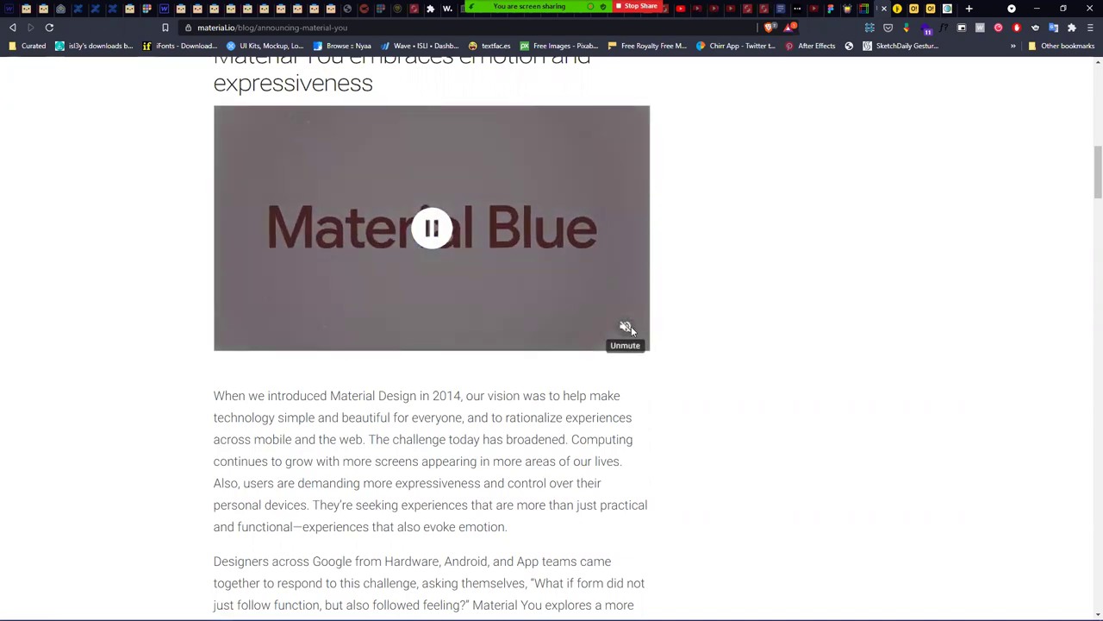
click(630, 326)
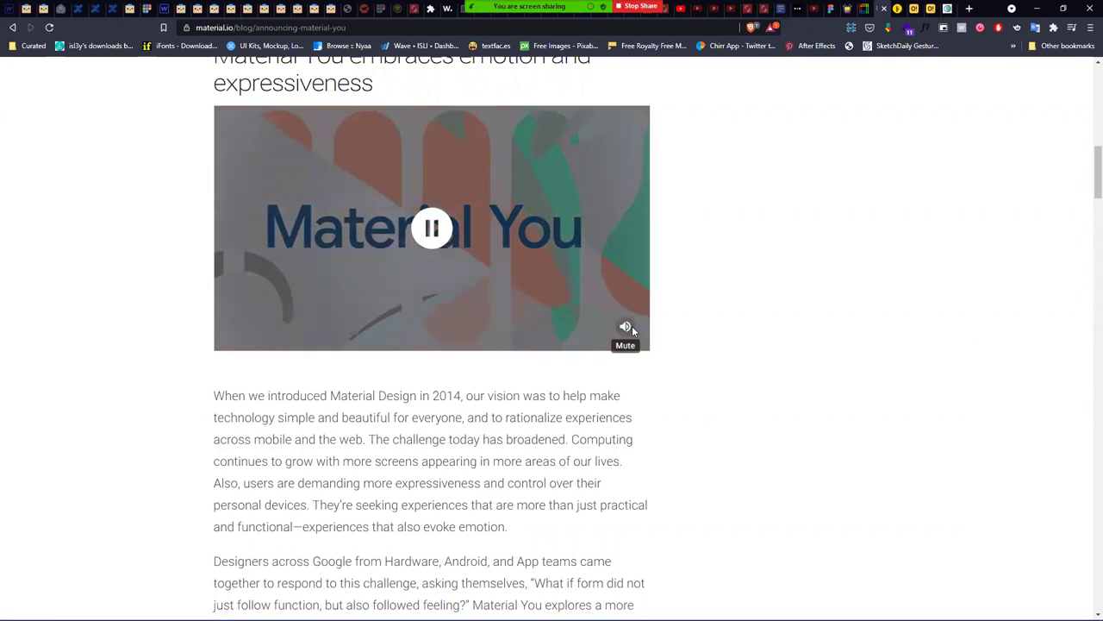
click(628, 328)
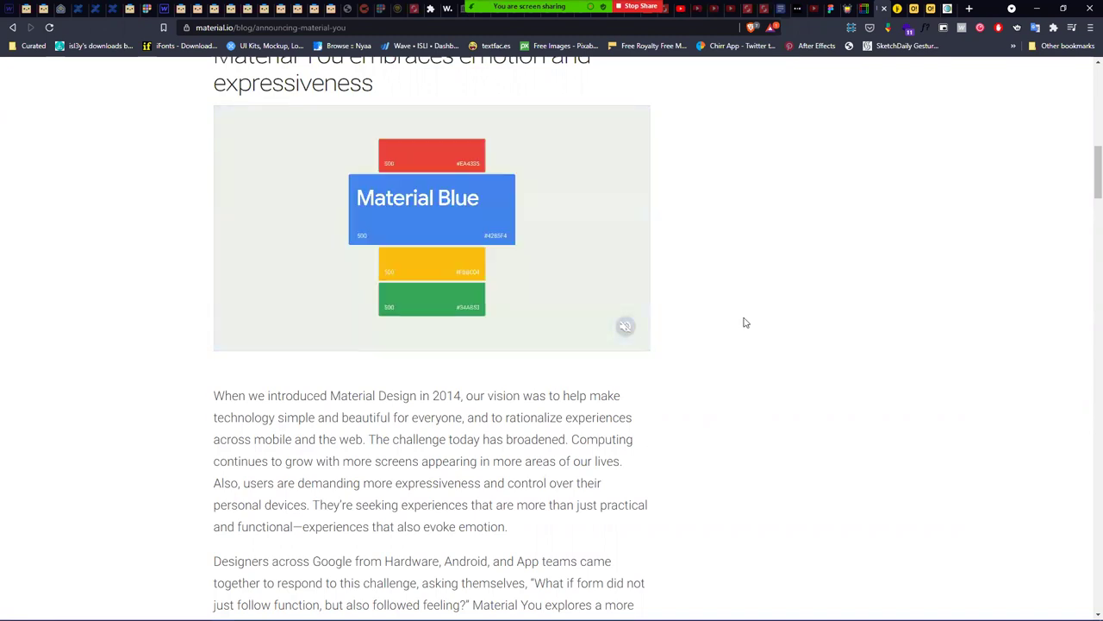
scroll(729, 314, up, 1)
scroll(725, 310, up, 8)
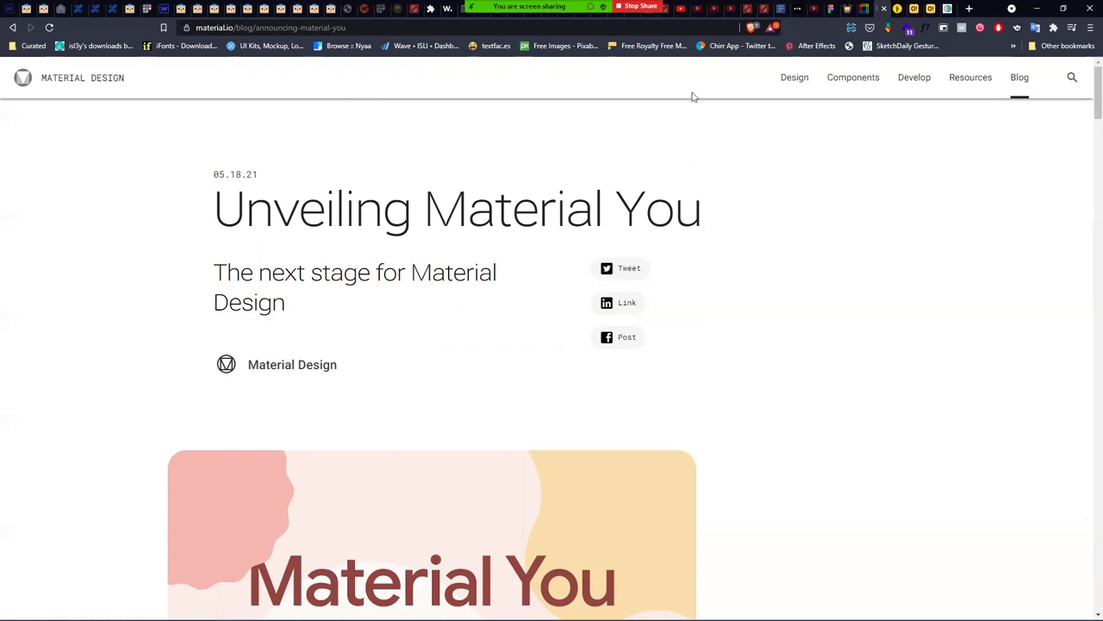
click(1035, 8)
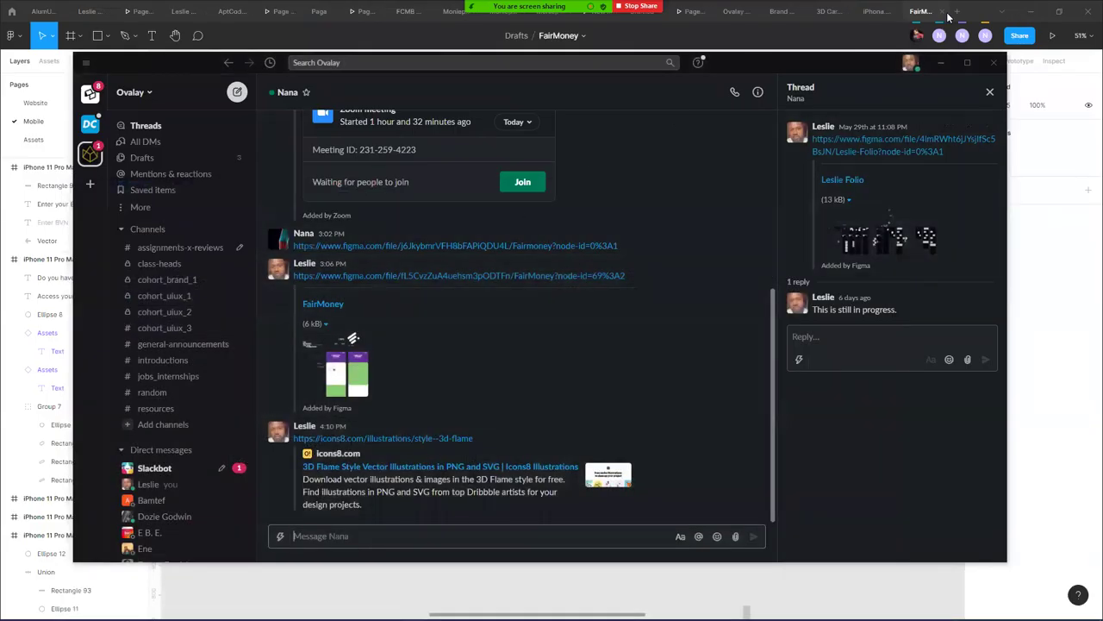
click(940, 69)
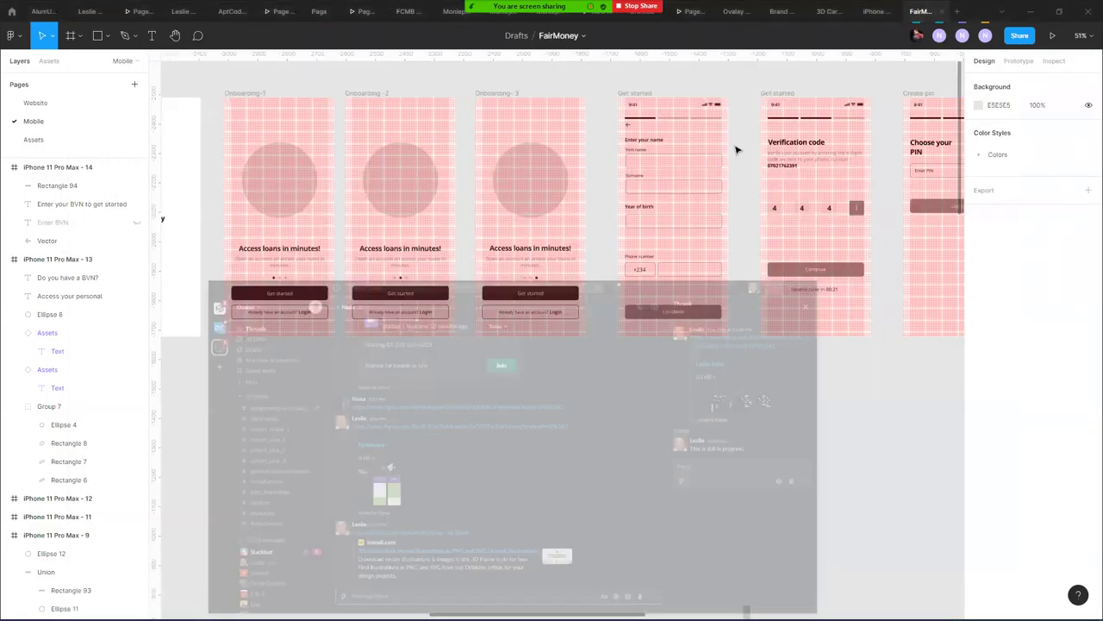
scroll(664, 335, down, 5)
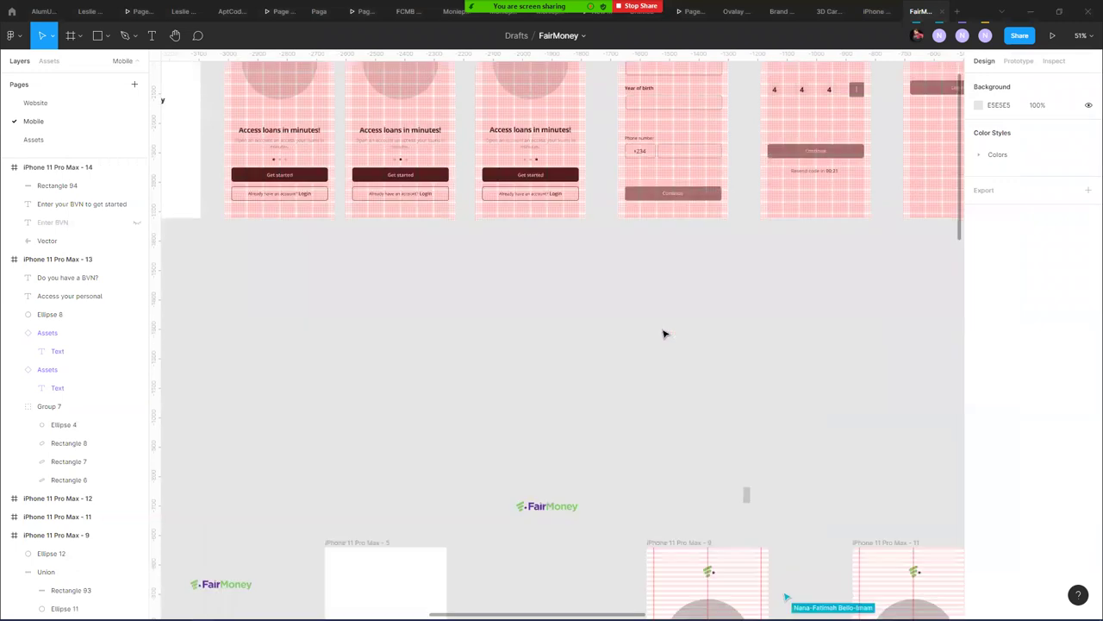
scroll(820, 337, right, 2)
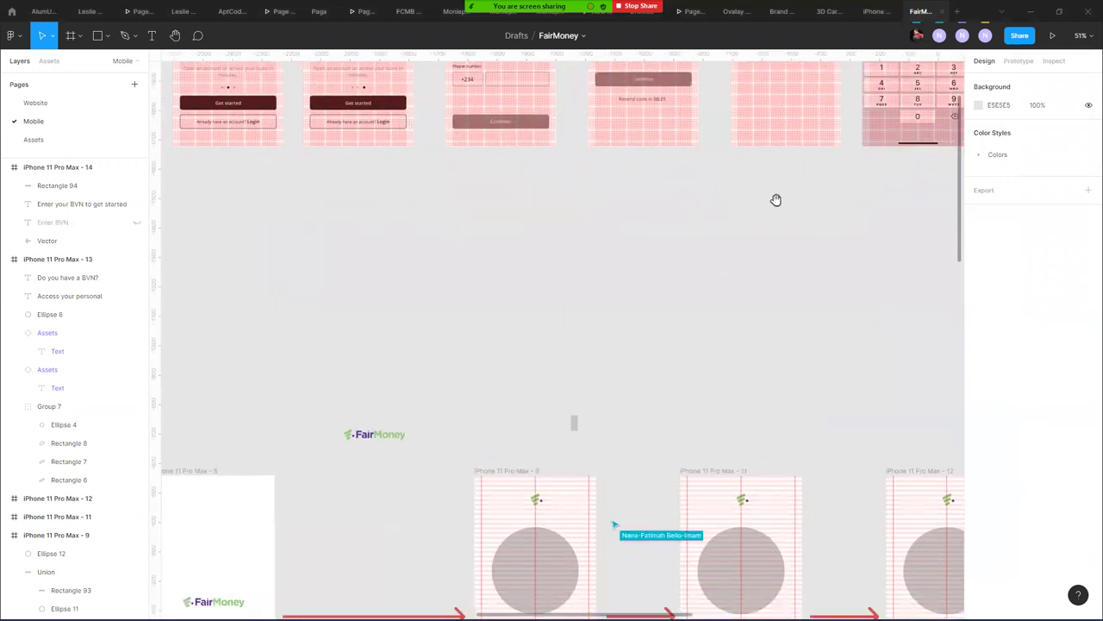
scroll(776, 199, down, 7)
scroll(775, 199, right, 5)
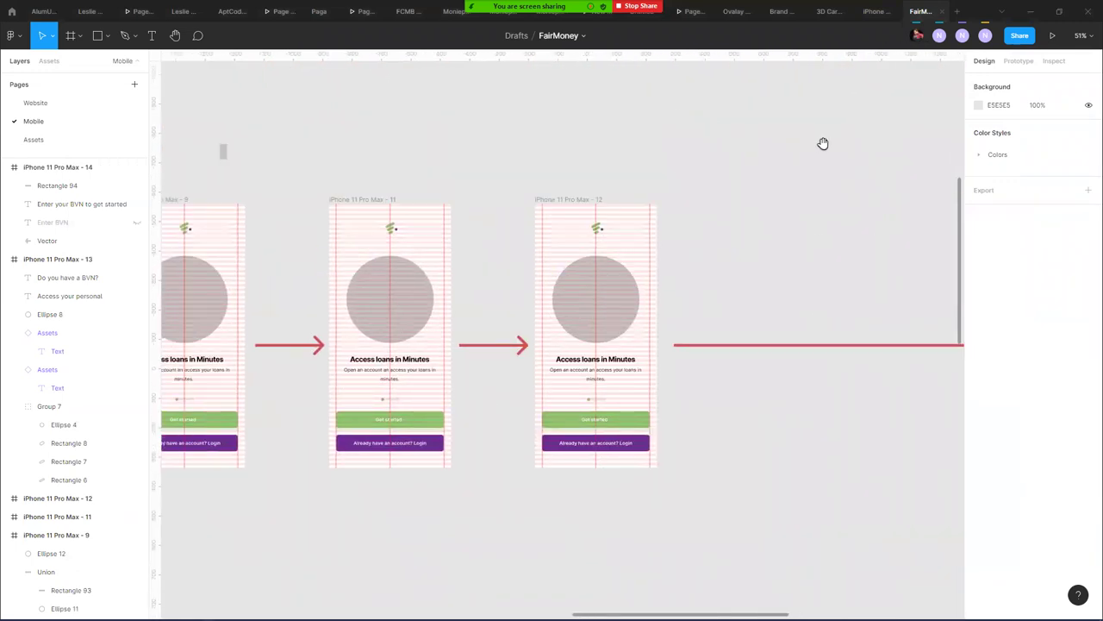
drag(856, 131, 395, 198)
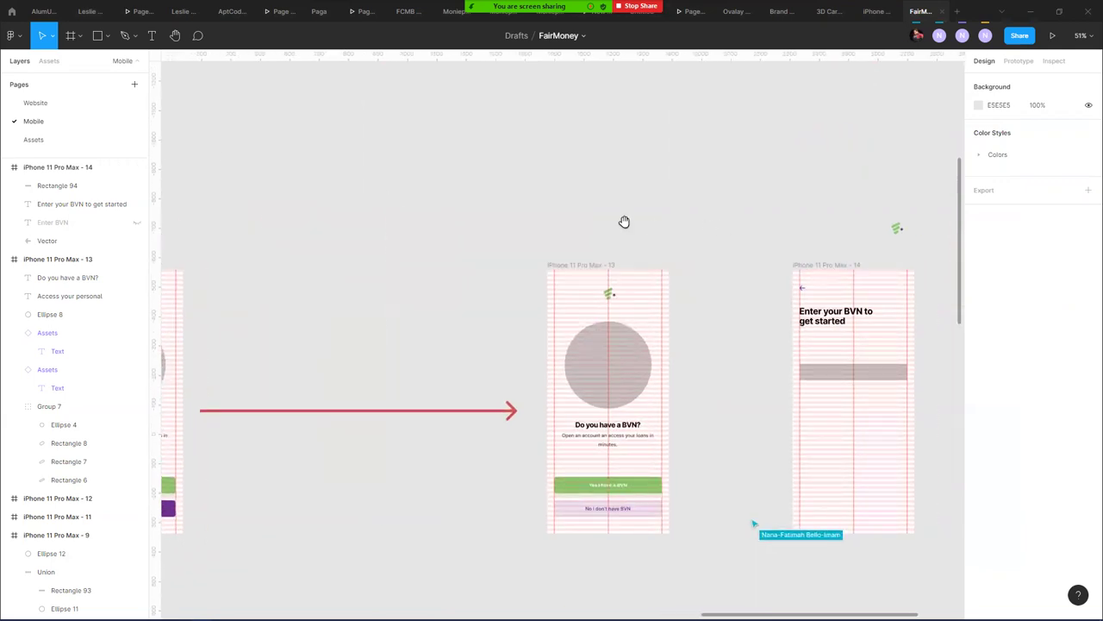
scroll(623, 222, right, 4)
scroll(623, 222, down, 1)
click(529, 318)
click(529, 318)
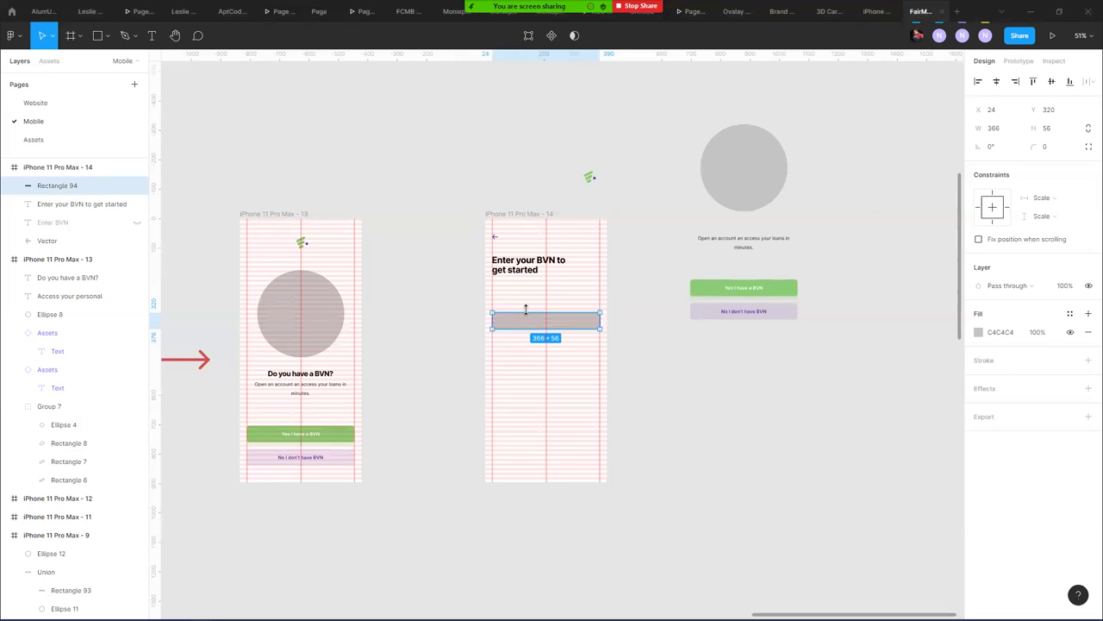
drag(546, 323, 545, 322)
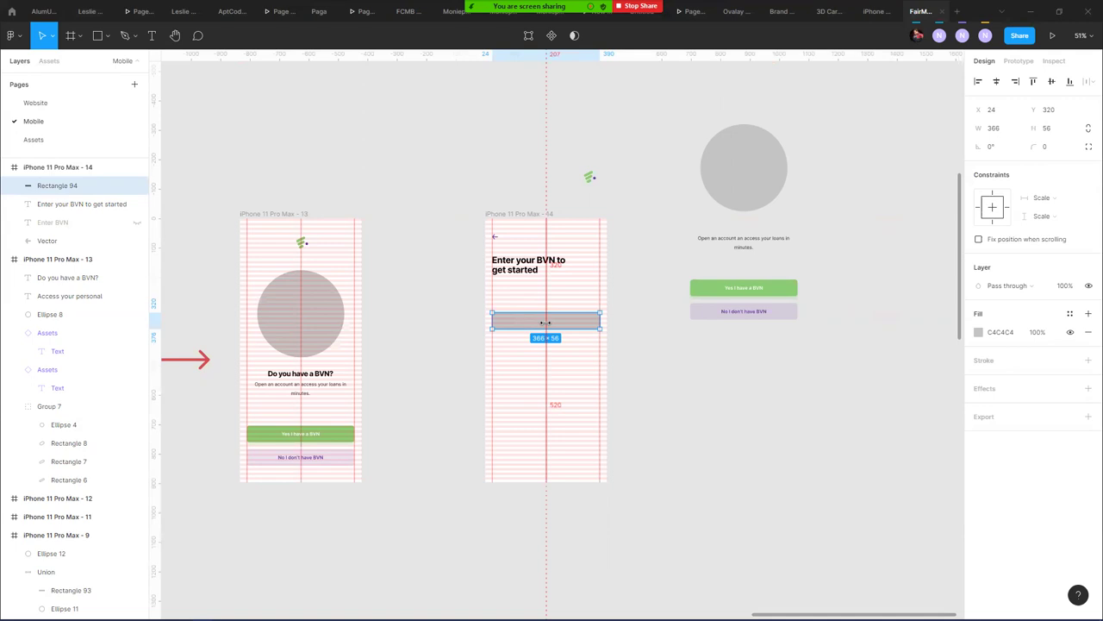
drag(546, 322, 546, 318)
drag(545, 318, 546, 314)
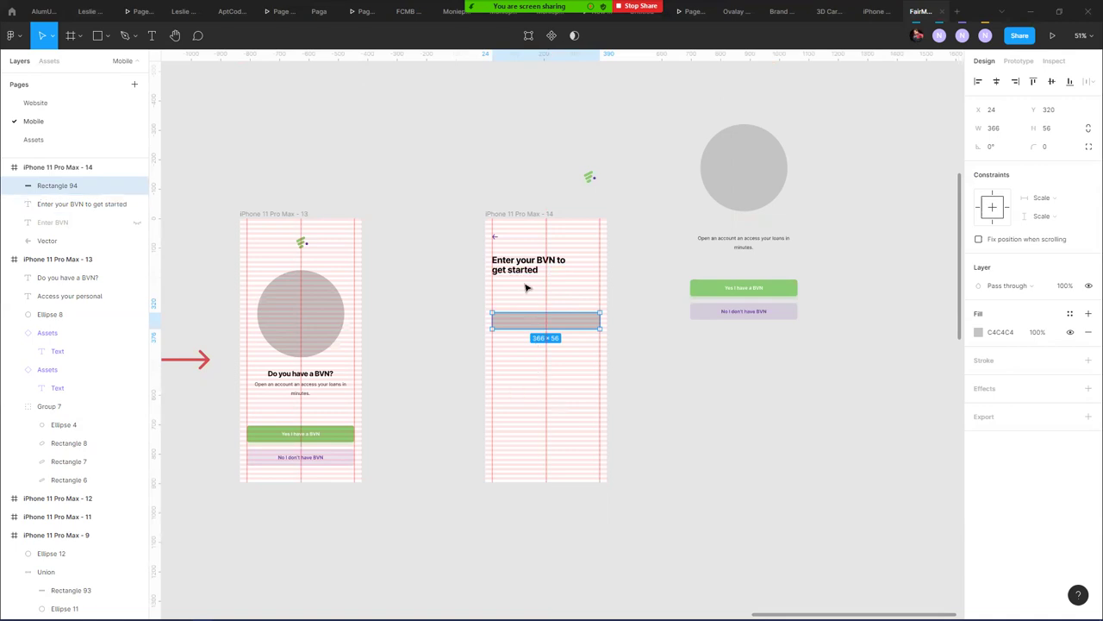
scroll(524, 288, up, 5)
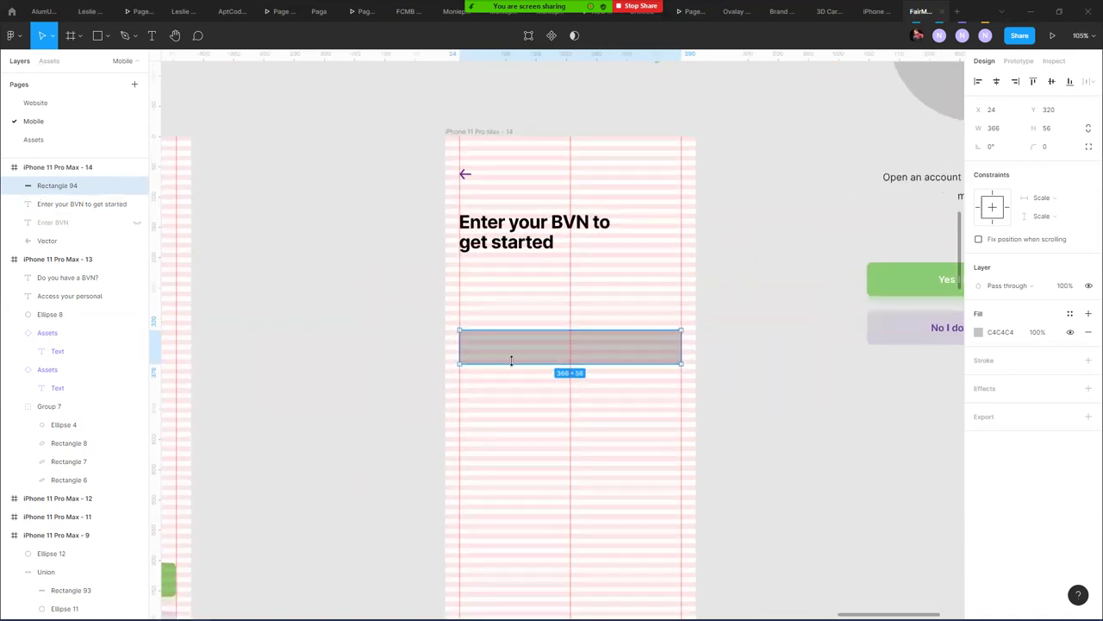
- Move Rectangle 94 up to Y 240 under the heading, then return to the browser
scroll(513, 355, up, 3)
drag(515, 350, 509, 283)
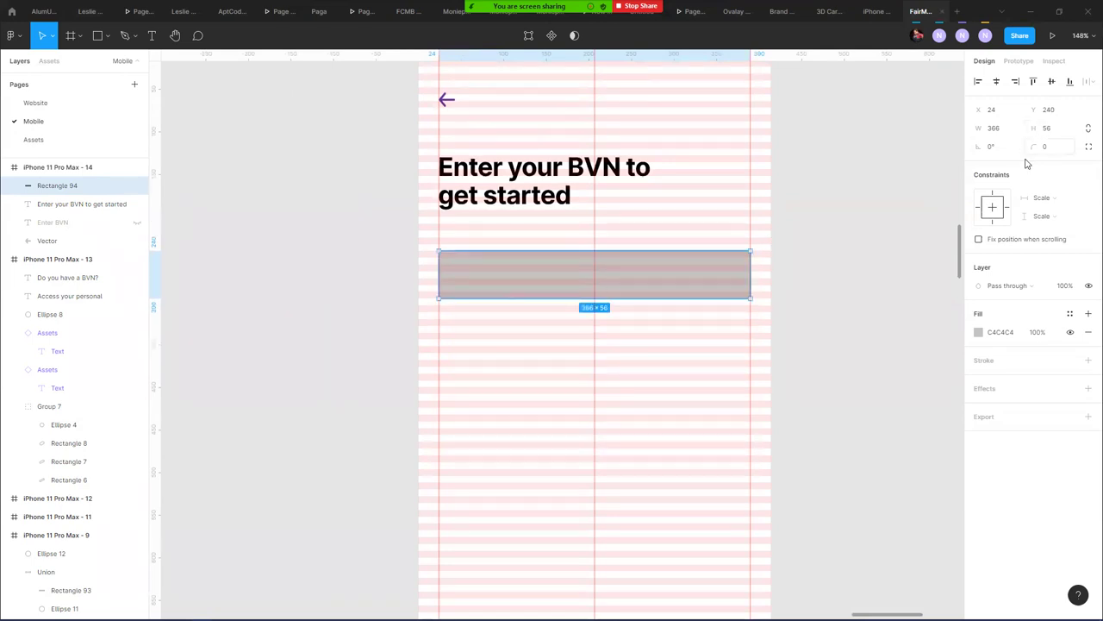
click(1049, 147)
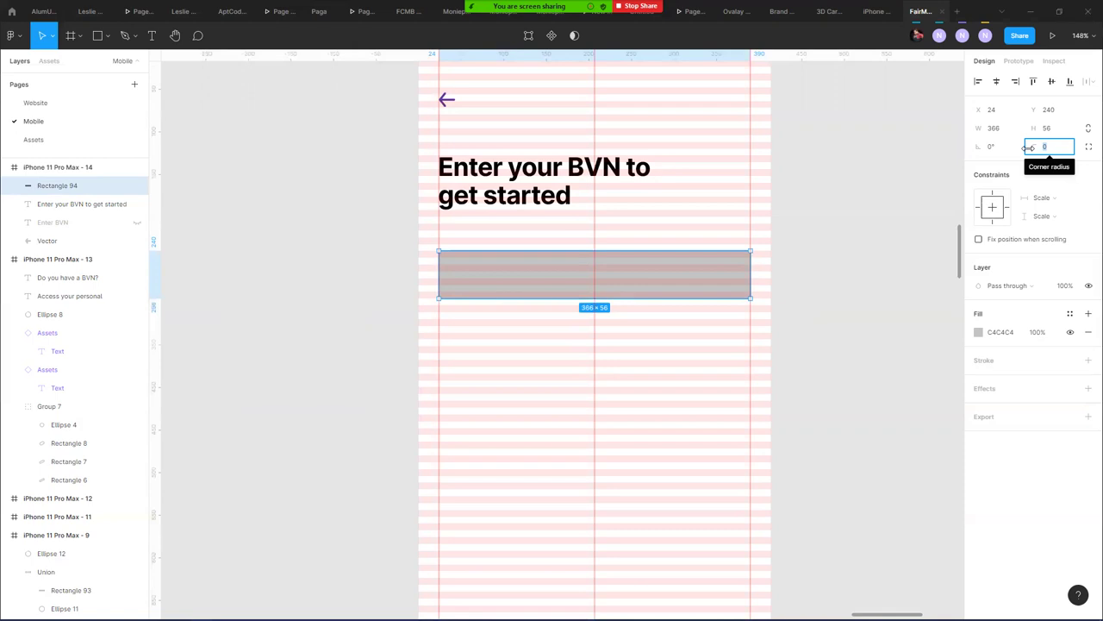
key(alt+Tab)
key(alt+Tab)
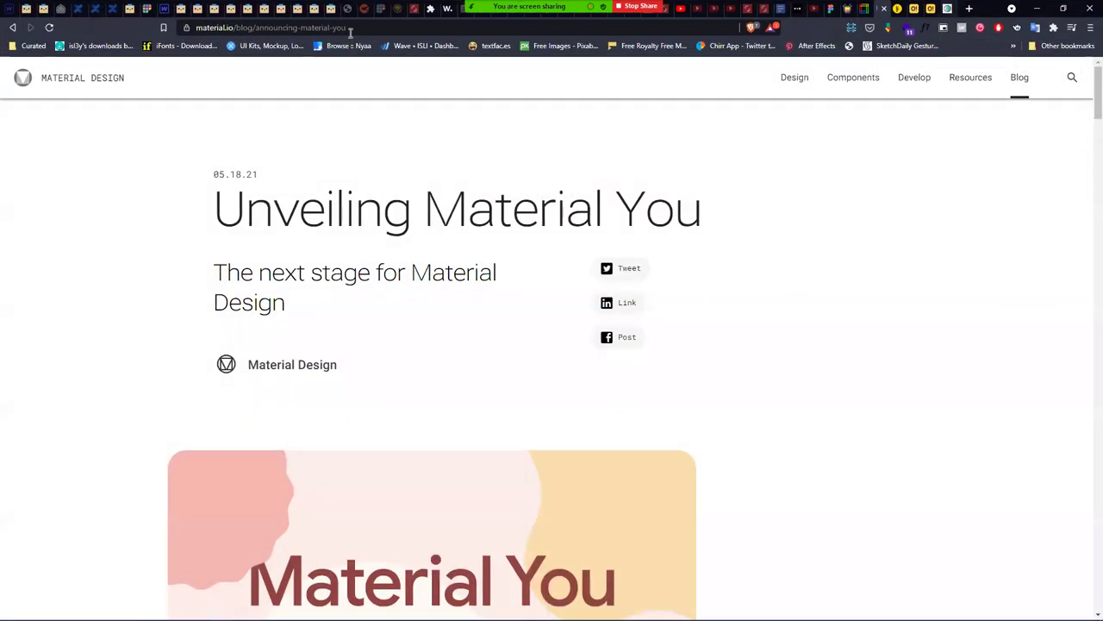
- Search DuckDuckGo for 'Zune' from Brave's address bar
key(ctrl+l)
text(Zune)
key(Return)
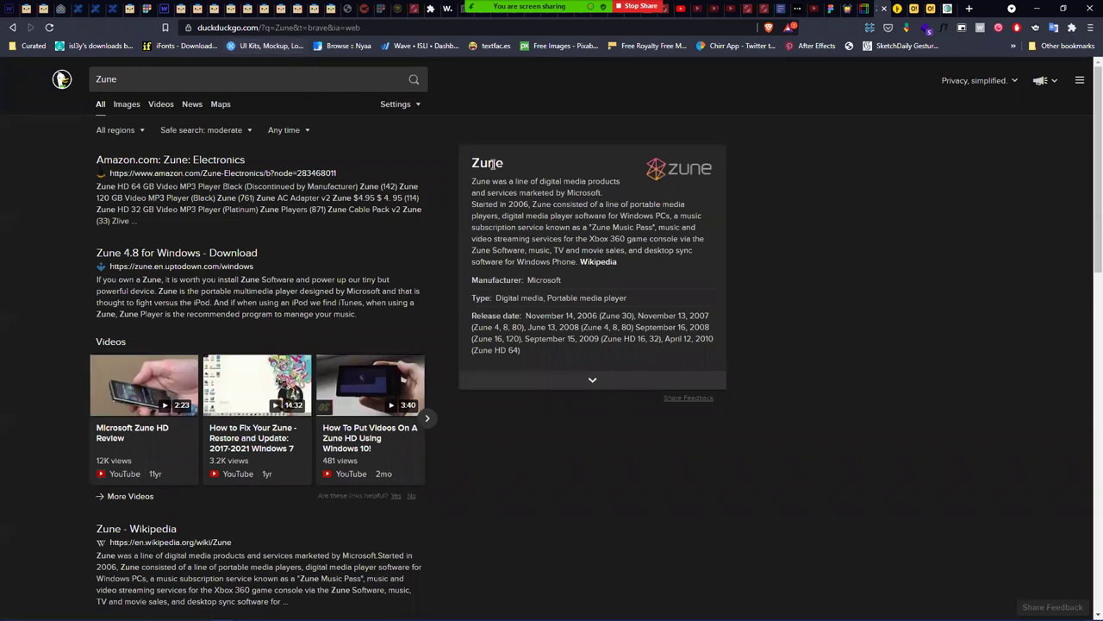
- Open the Zune logo's link in a new tab
right_click(665, 171)
click(678, 173)
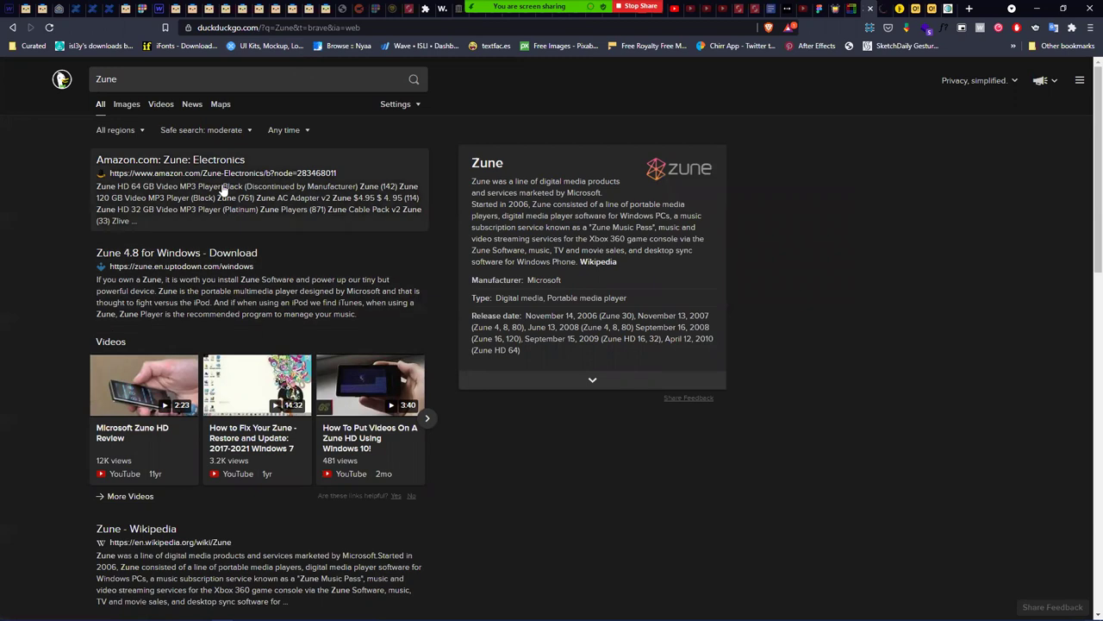
scroll(263, 276, down, 2)
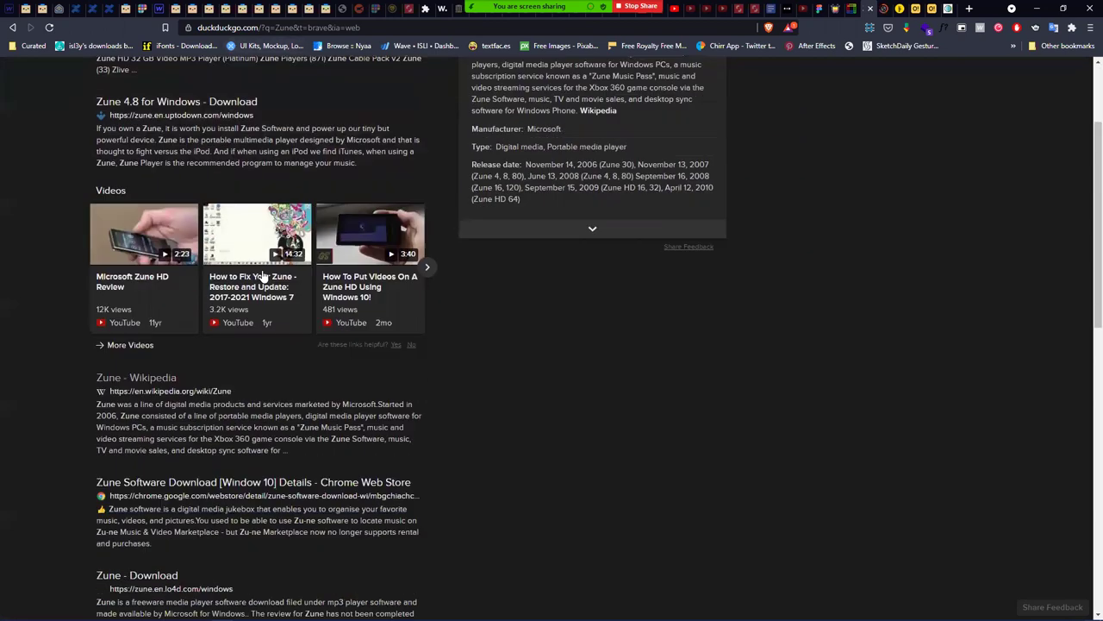
scroll(263, 276, up, 2)
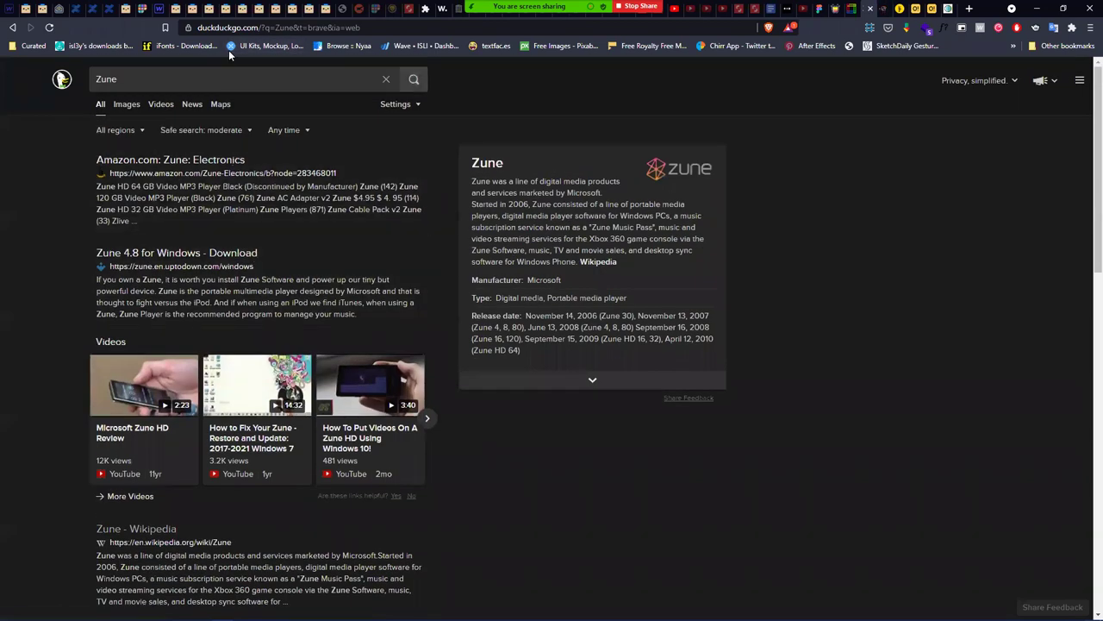
click(255, 28)
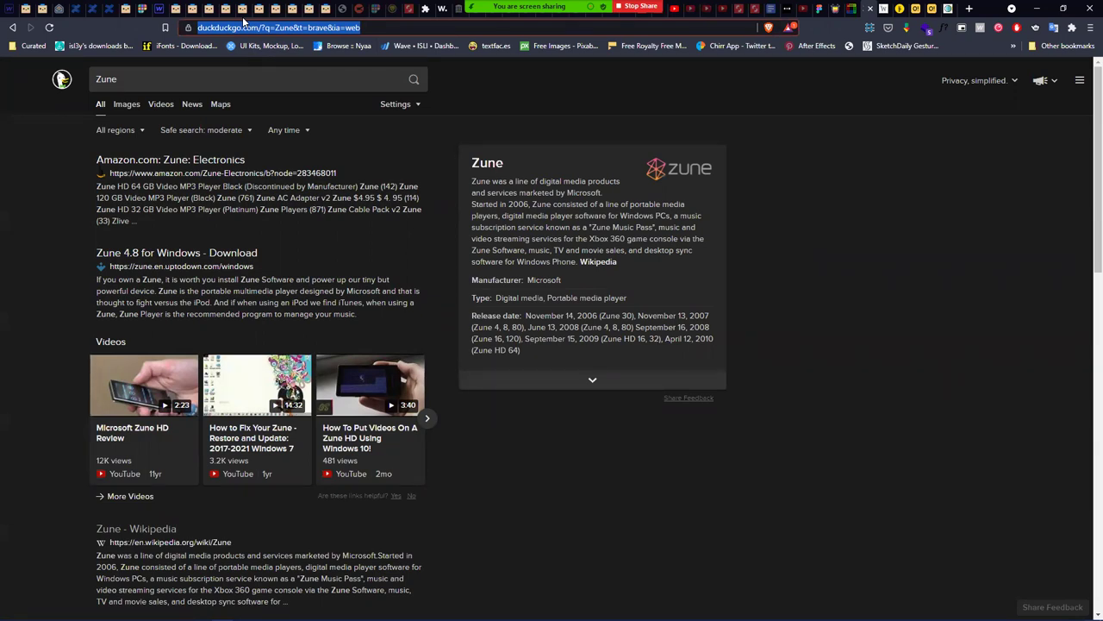
- Search Google Images for 'Zune' and open the Zune - Wikipedia image's source page
text(images.google.com)
key(Tab)
text(Zin)
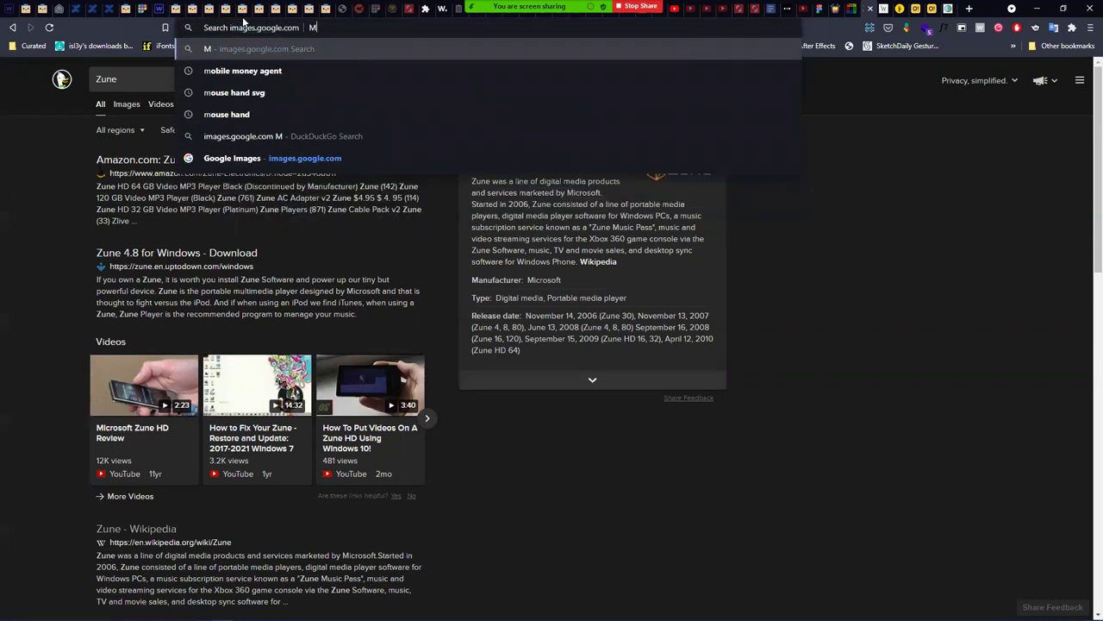
key(BackSpace)
key(BackSpace)
text(une)
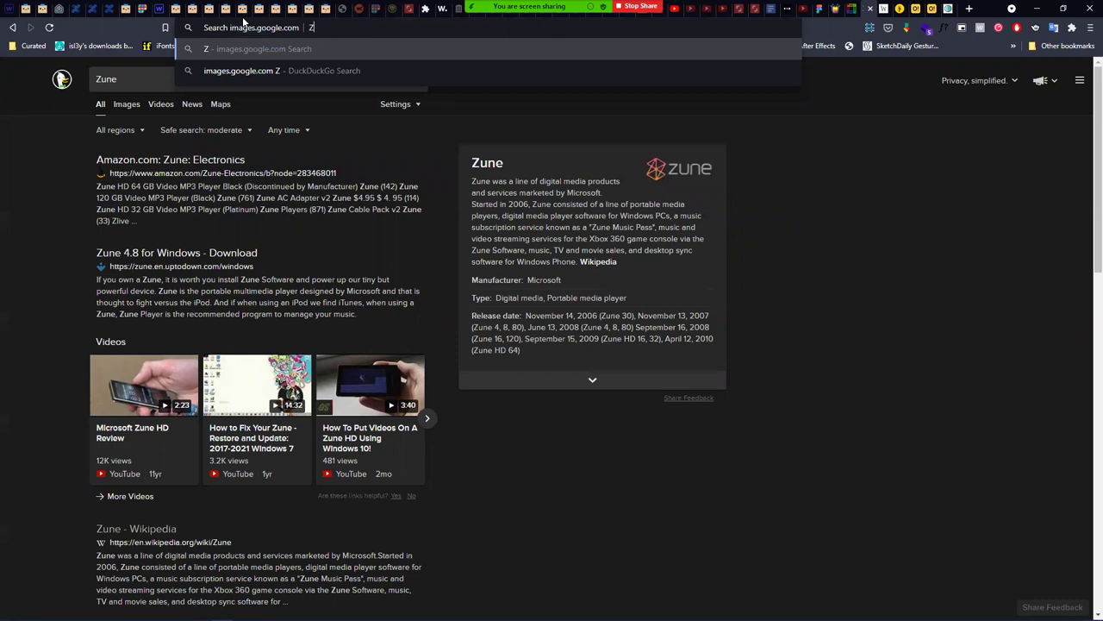
key(Return)
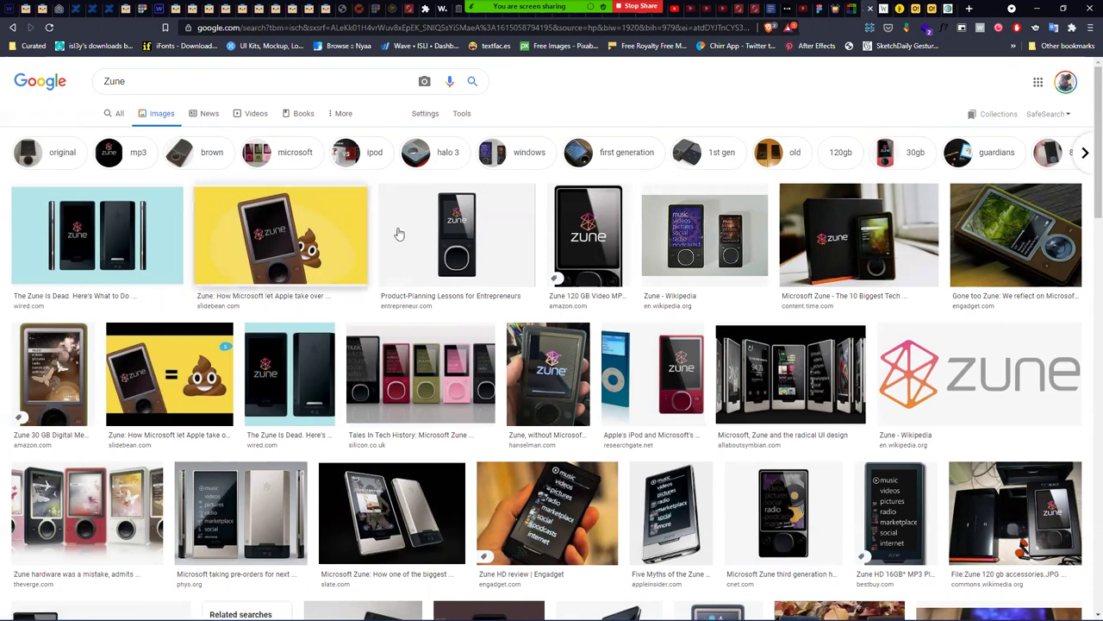
click(705, 237)
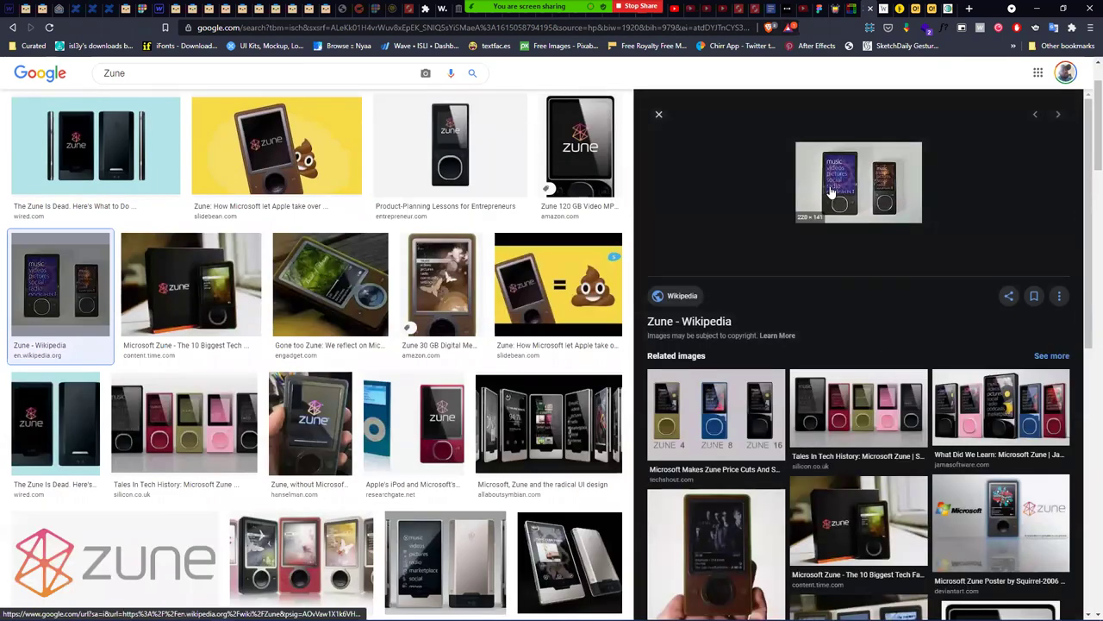
click(832, 191)
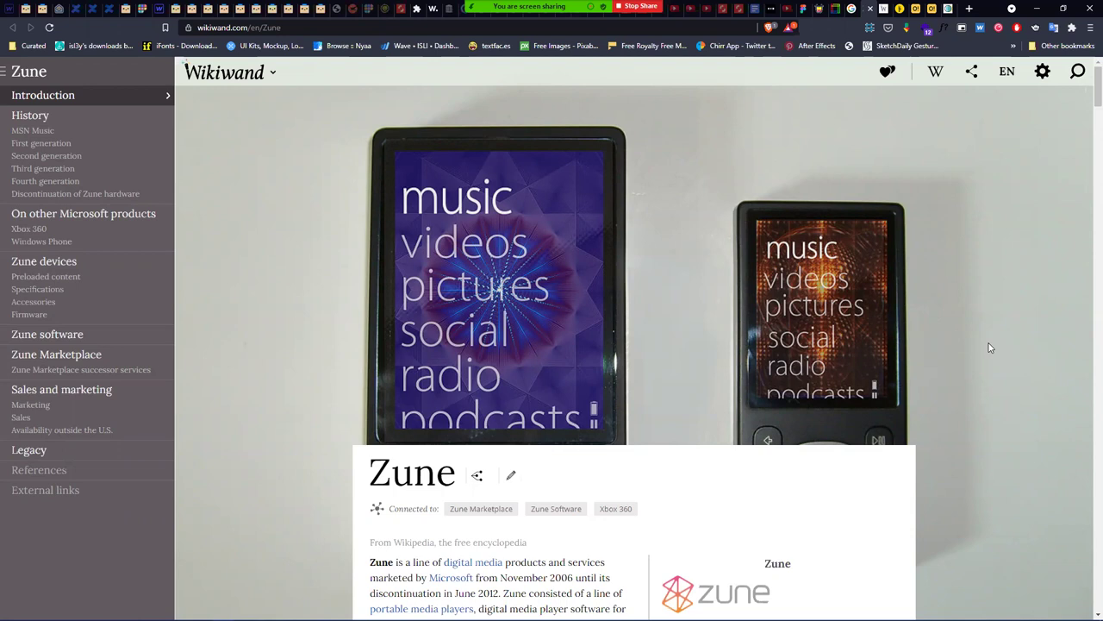
scroll(862, 284, down, 3)
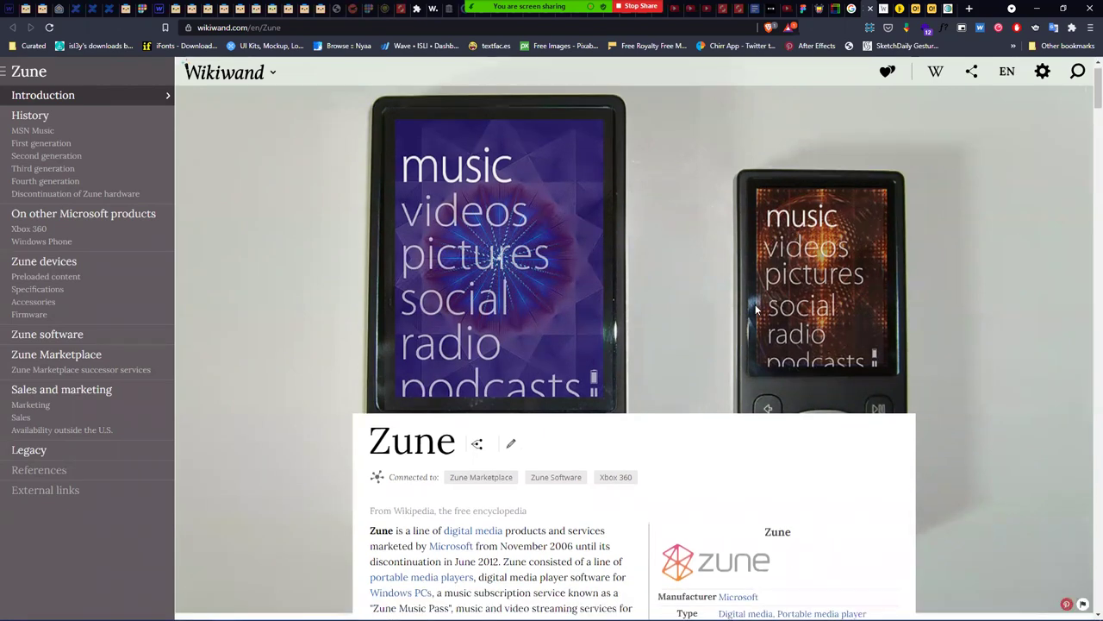
scroll(739, 327, down, 1)
scroll(710, 320, down, 2)
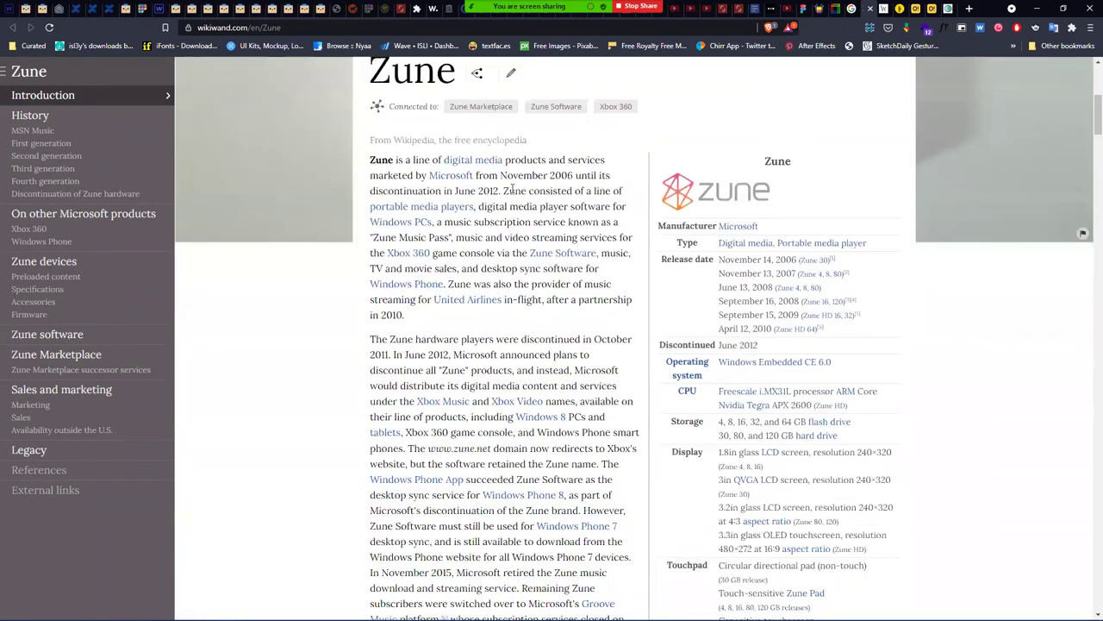
drag(529, 175, 561, 175)
click(574, 172)
click(547, 175)
drag(491, 191, 488, 190)
click(552, 191)
triple_click(490, 190)
click(490, 189)
mouse_move(471, 301)
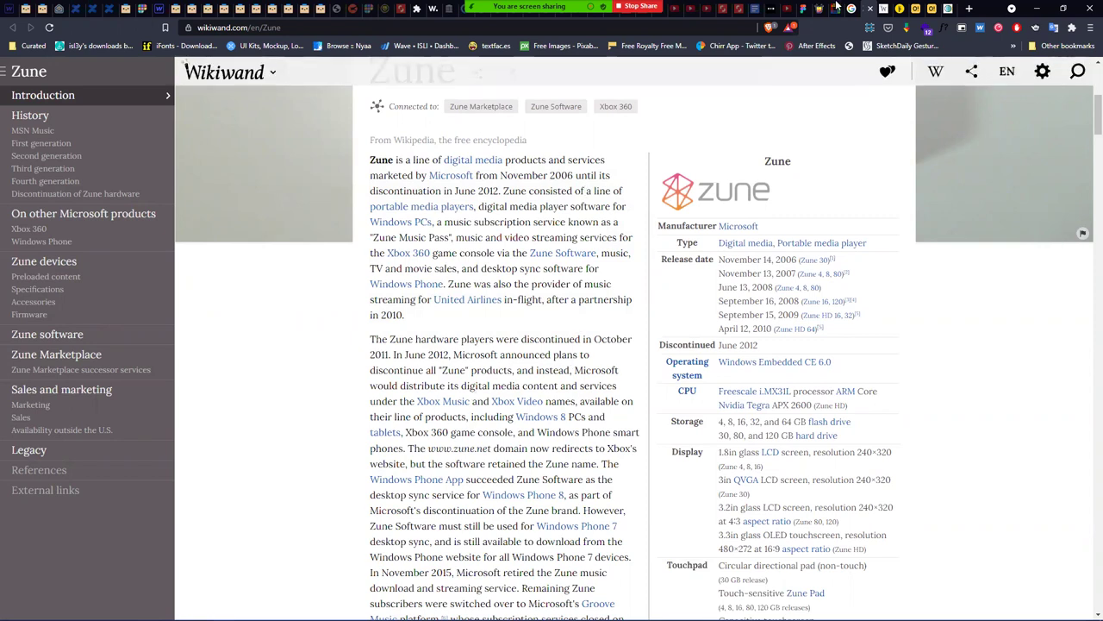
- Refine the Google Images search from 'Zune' to 'zune media player'
click(863, 10)
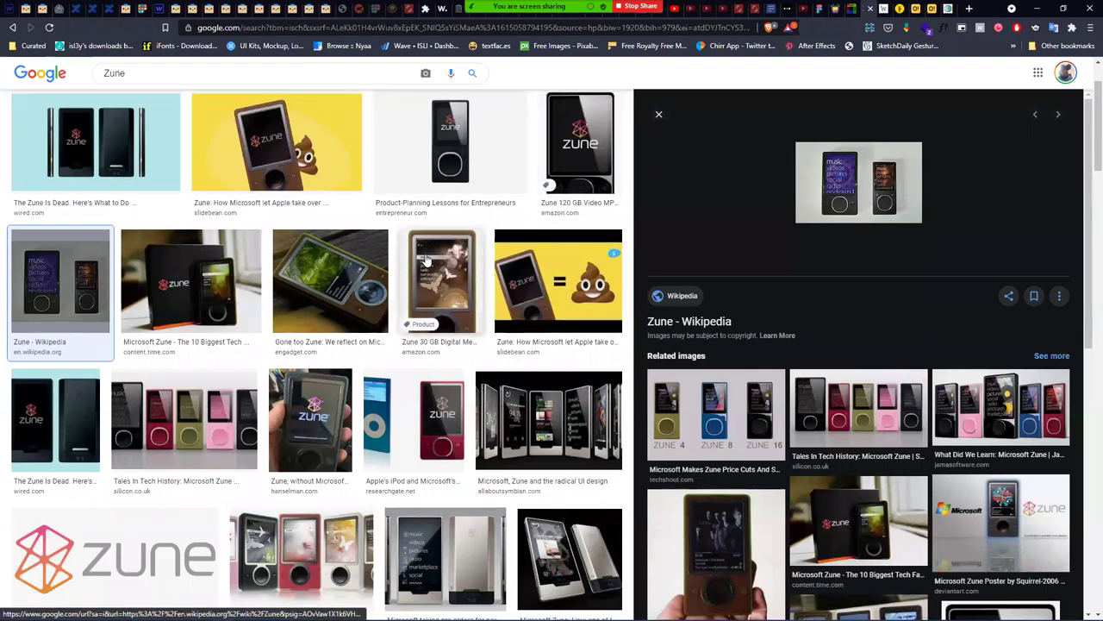
scroll(363, 311, down, 3)
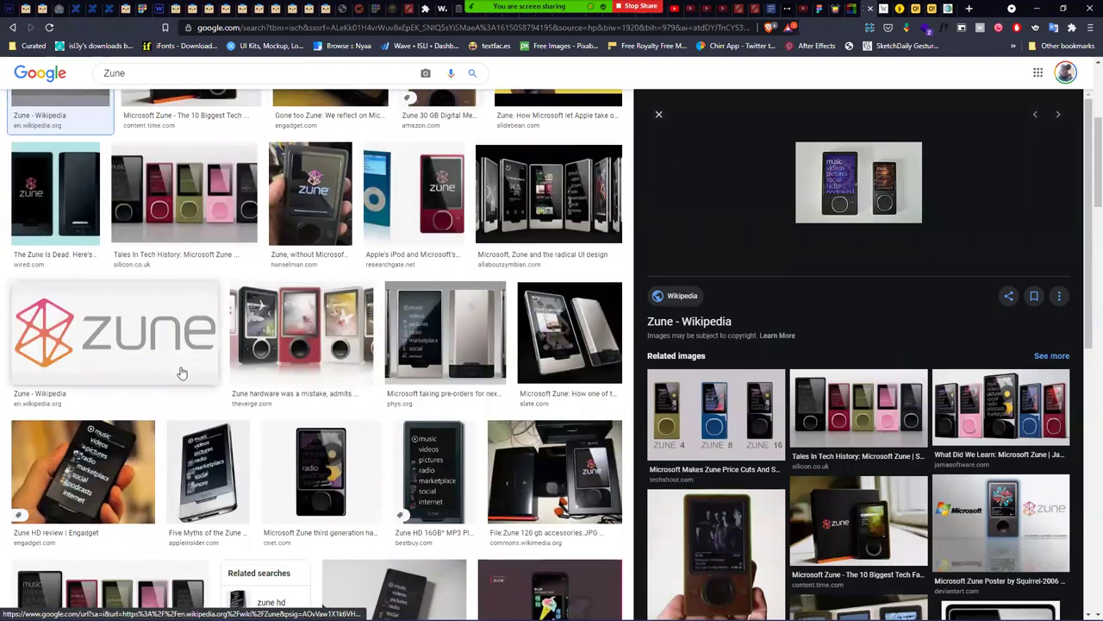
scroll(475, 293, down, 1)
scroll(475, 293, down, 4)
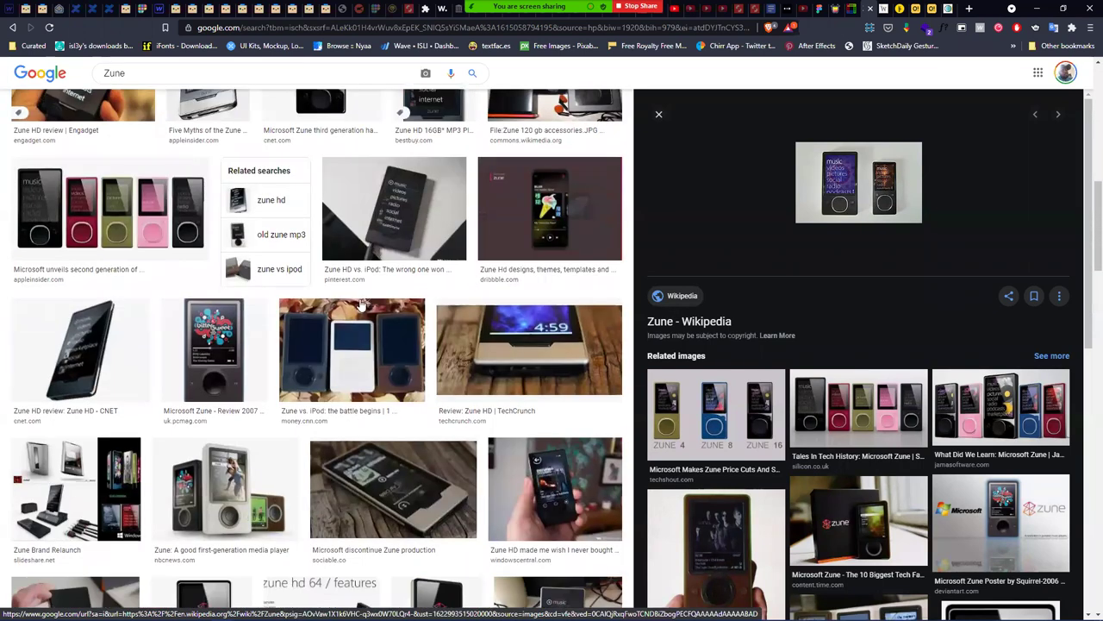
scroll(356, 473, up, 10)
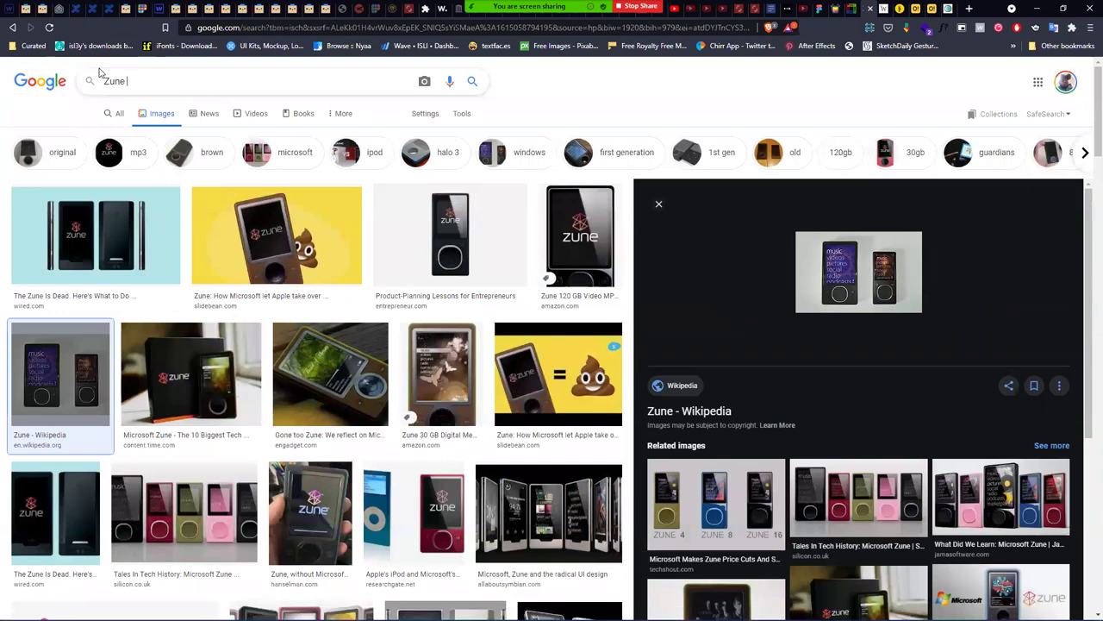
text(player)
key(Return)
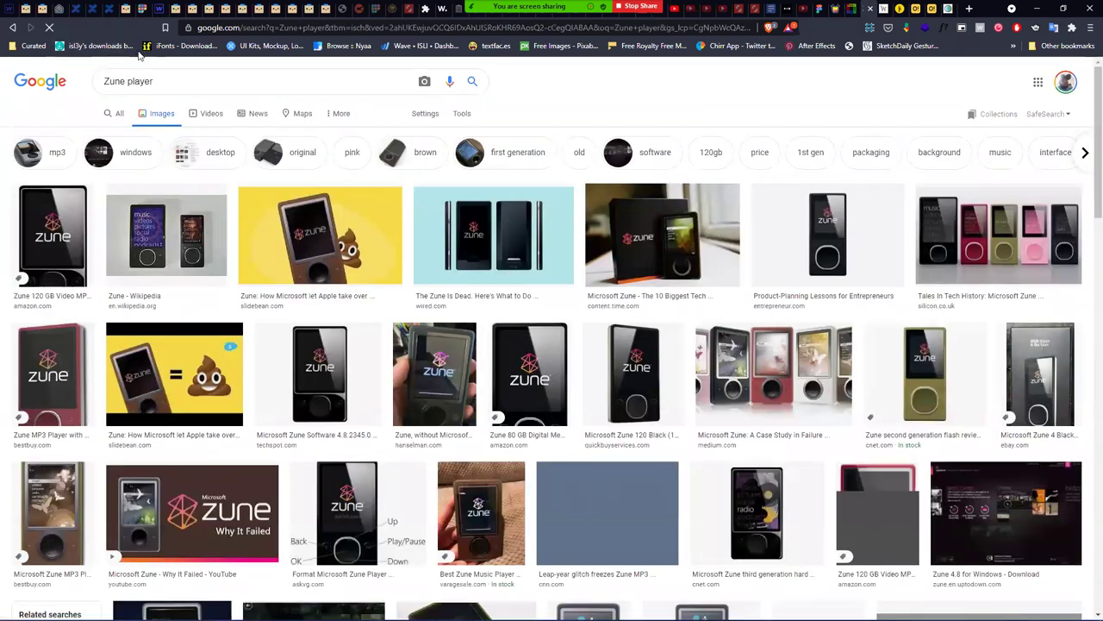
double_click(138, 81)
text(med)
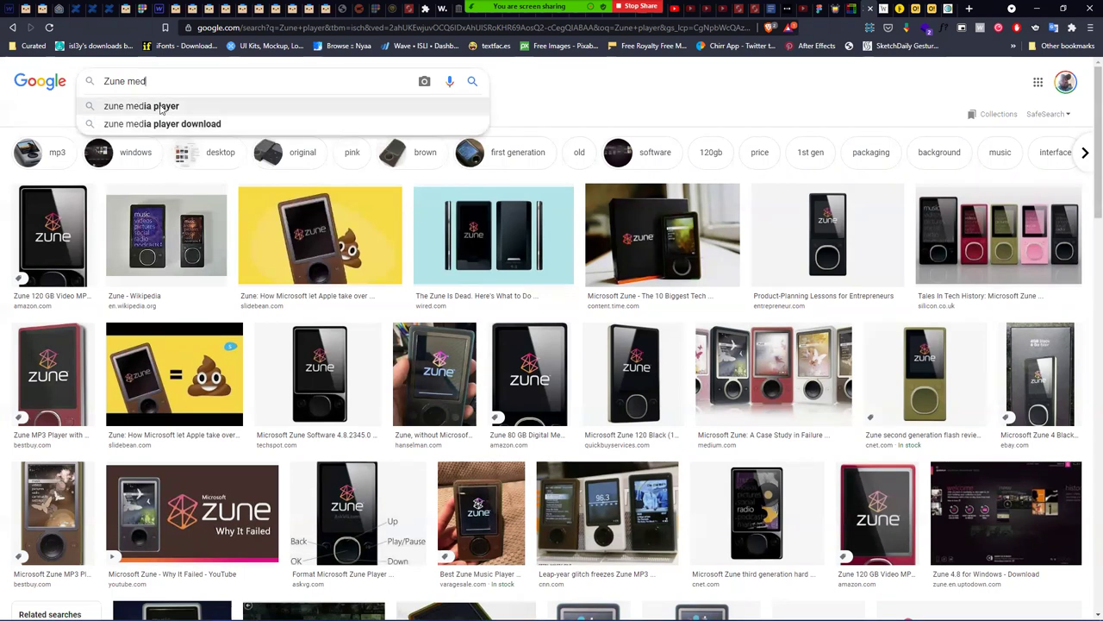
click(166, 106)
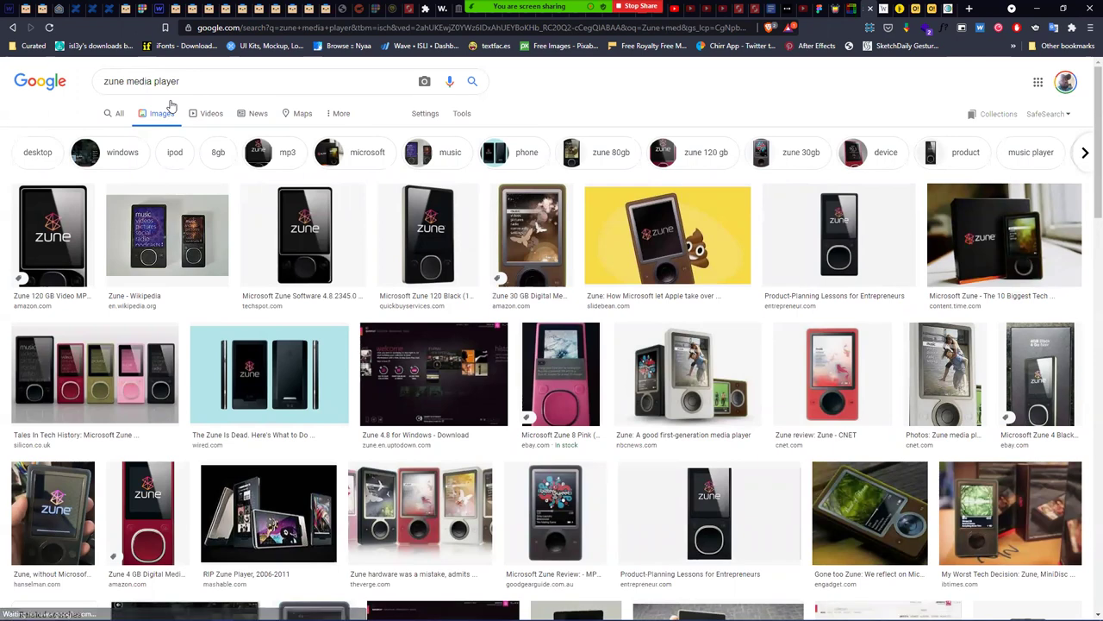
- Limit the image results to Large size and browse through them
click(436, 362)
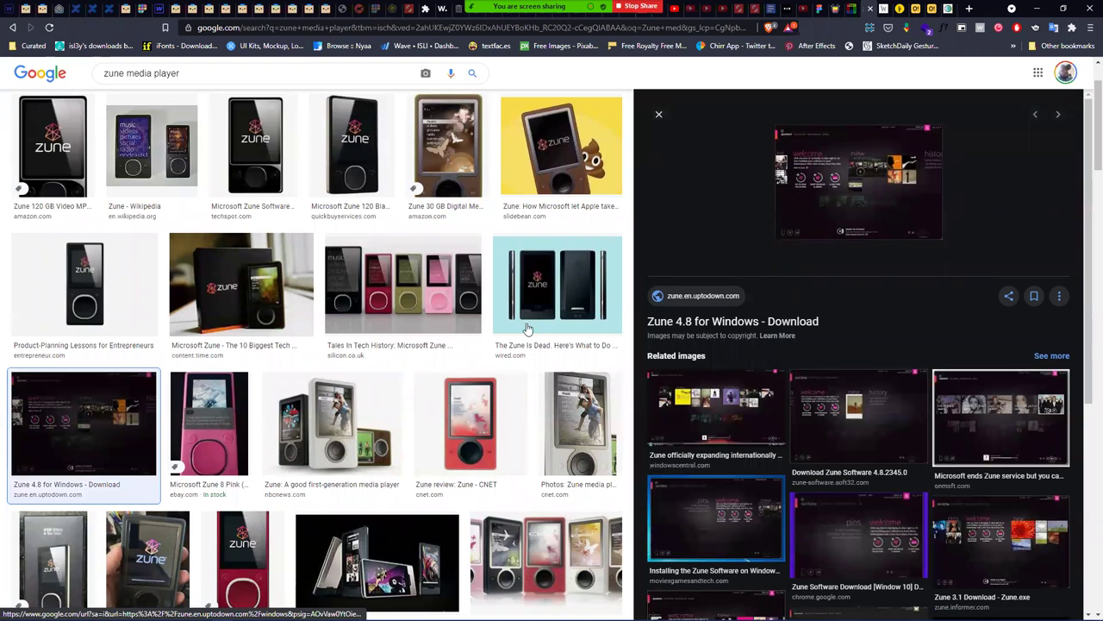
scroll(384, 242, up, 2)
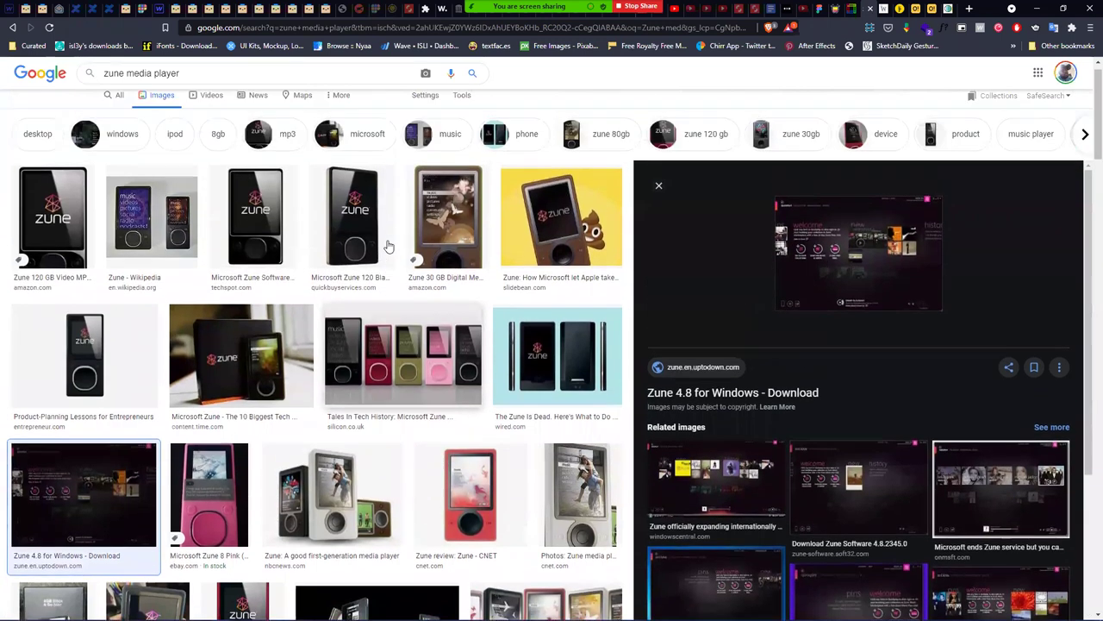
click(463, 118)
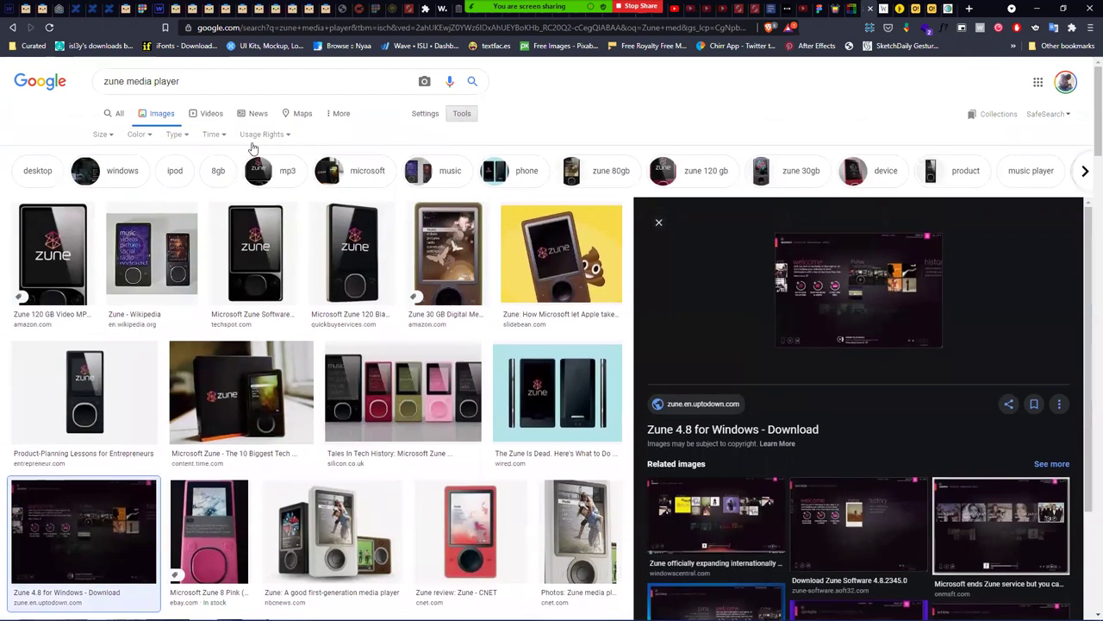
click(102, 135)
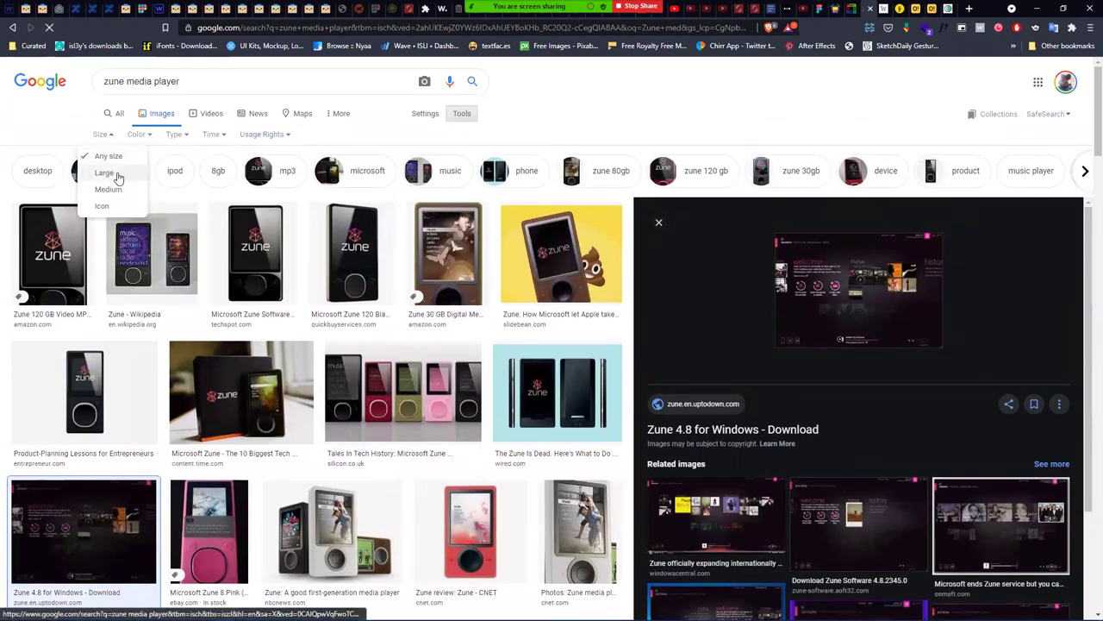
click(110, 172)
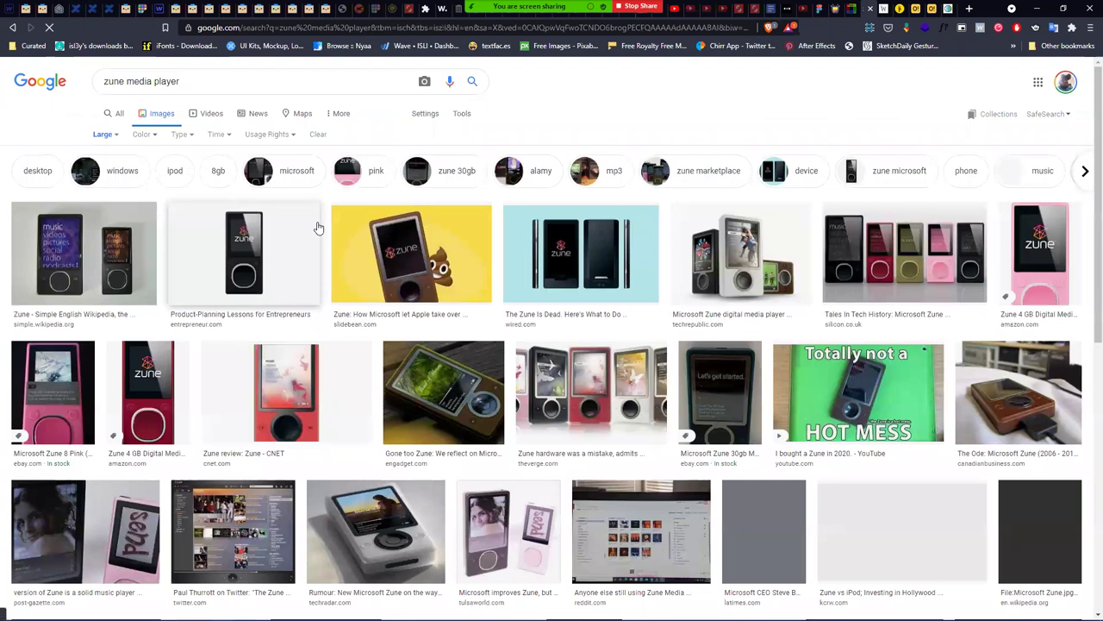
scroll(671, 412, down, 3)
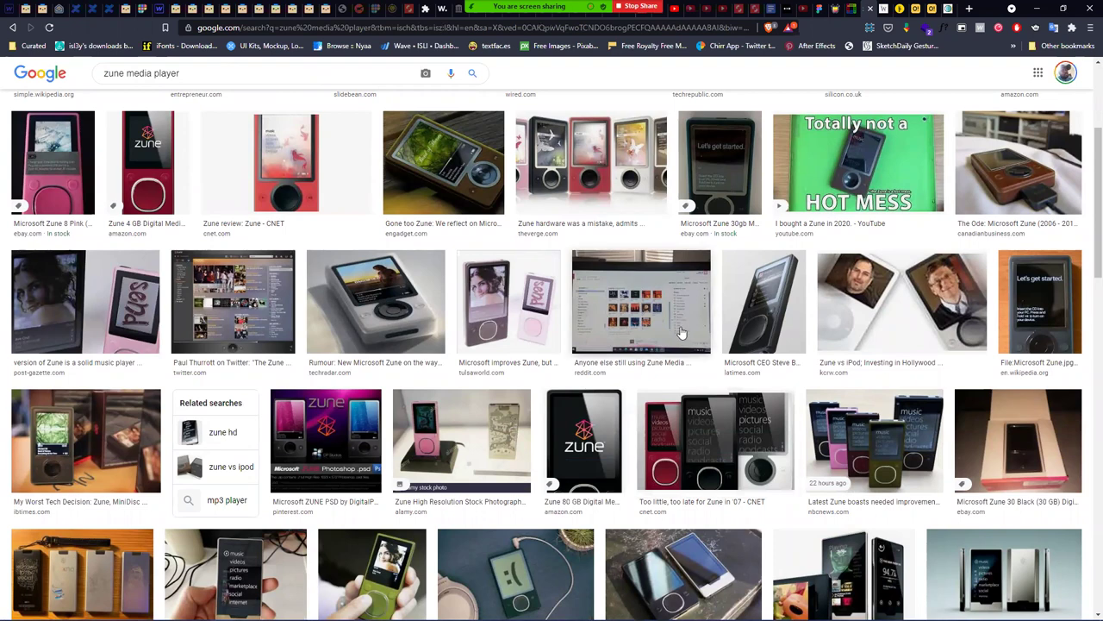
scroll(652, 347, down, 3)
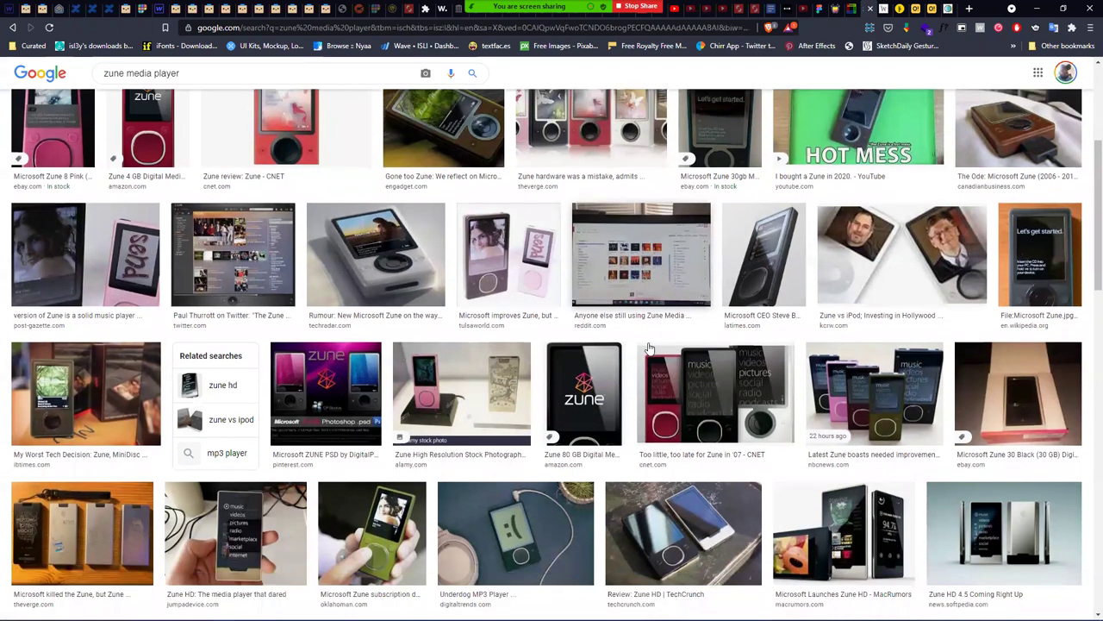
scroll(650, 347, down, 2)
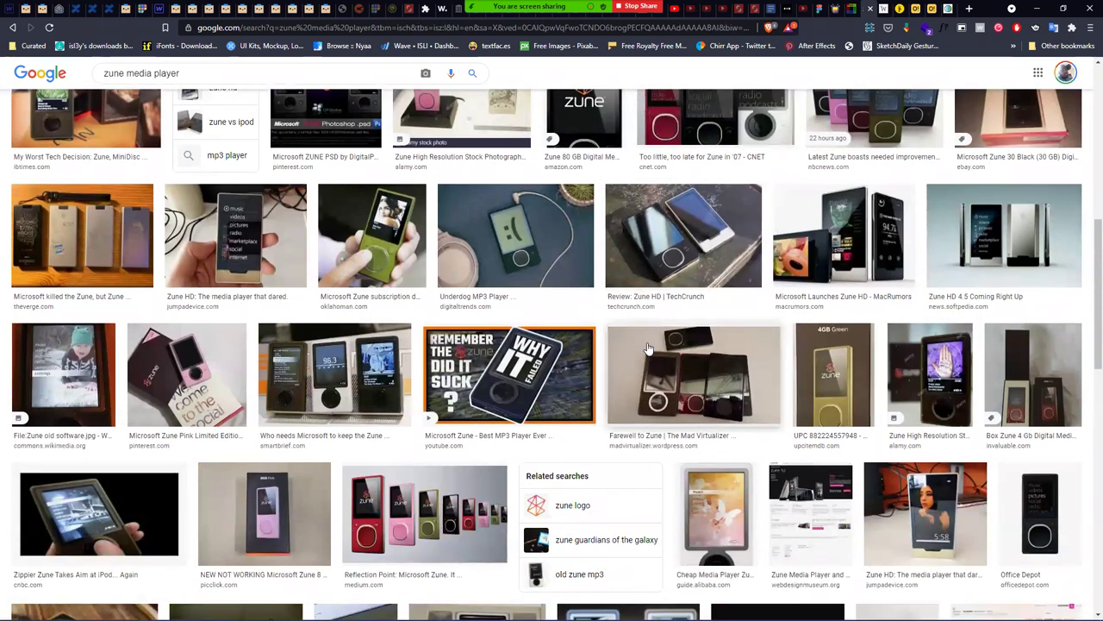
scroll(647, 349, down, 1)
scroll(647, 349, down, 2)
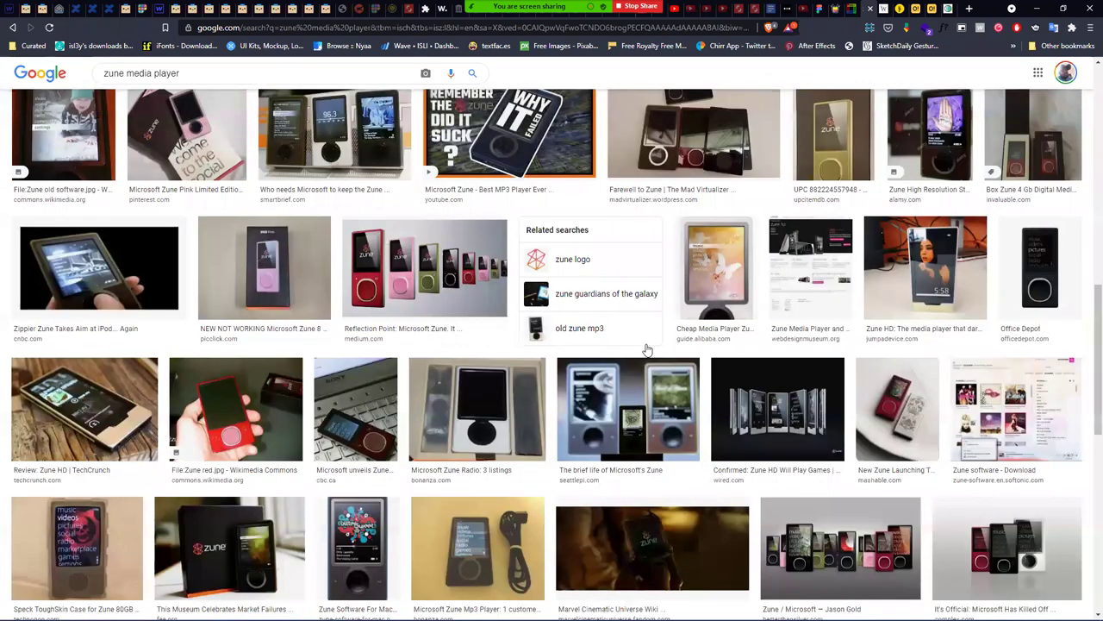
scroll(647, 349, down, 1)
scroll(647, 350, down, 3)
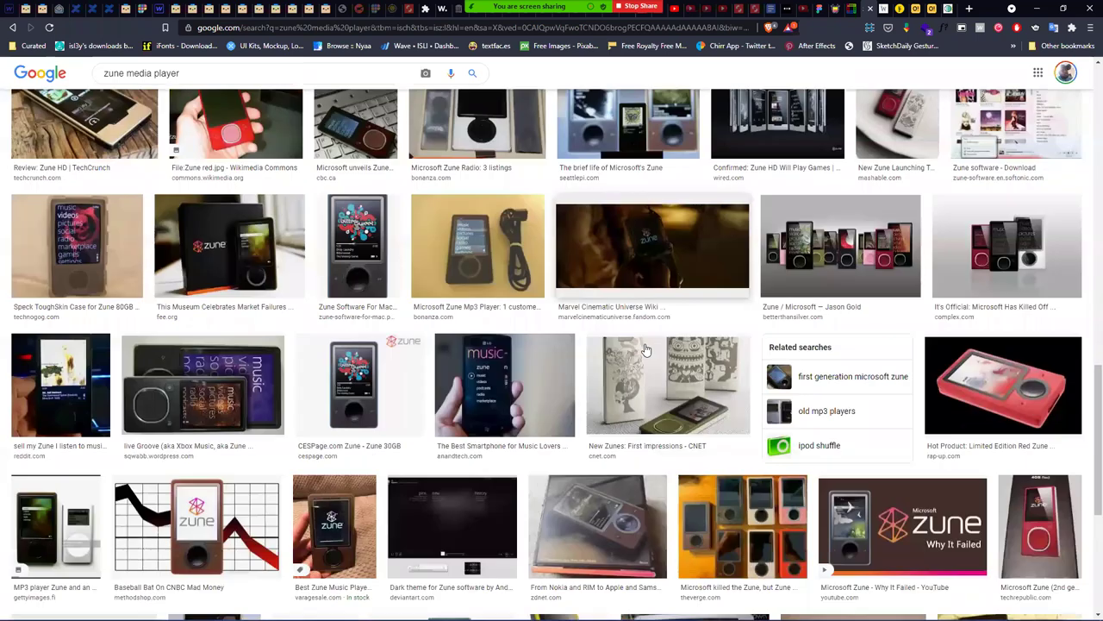
scroll(648, 349, down, 5)
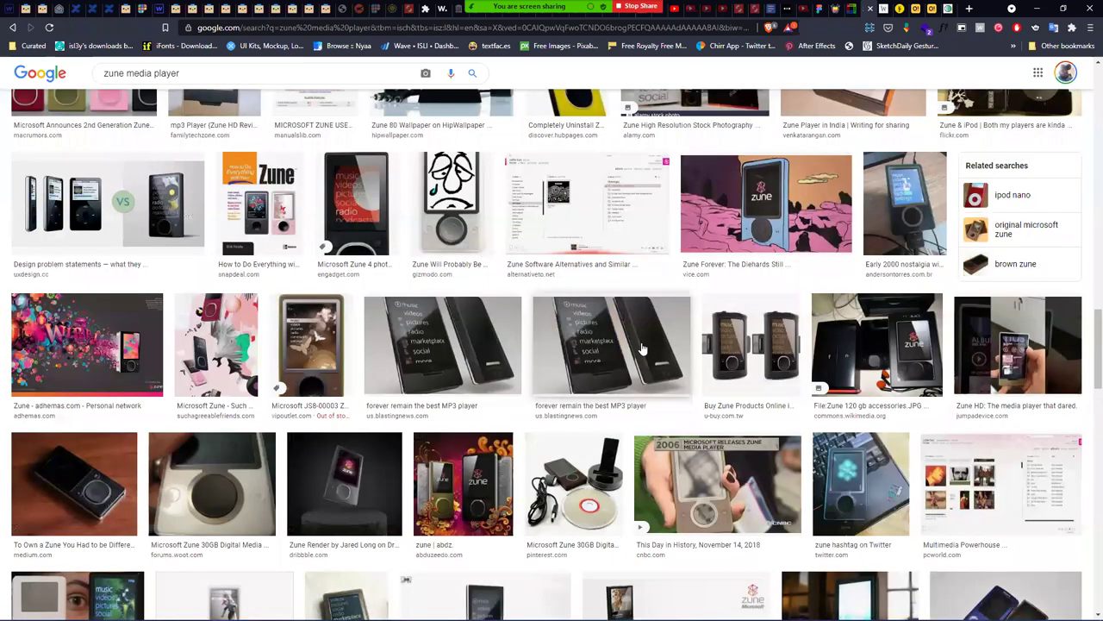
scroll(639, 354, down, 1)
scroll(634, 349, down, 3)
scroll(610, 312, down, 3)
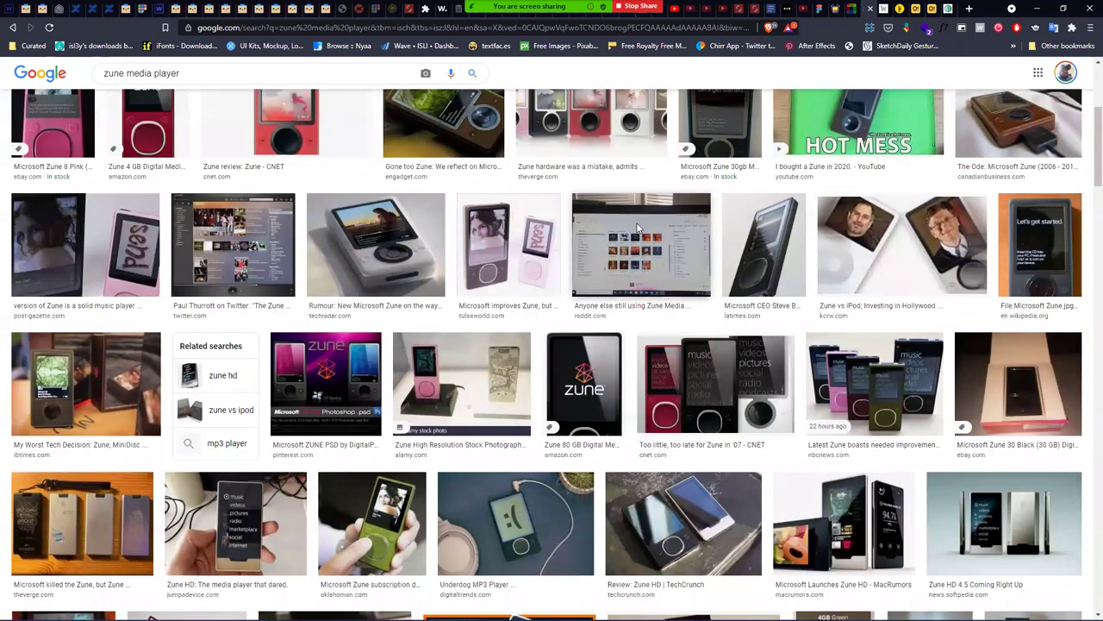
scroll(517, 198, up, 3)
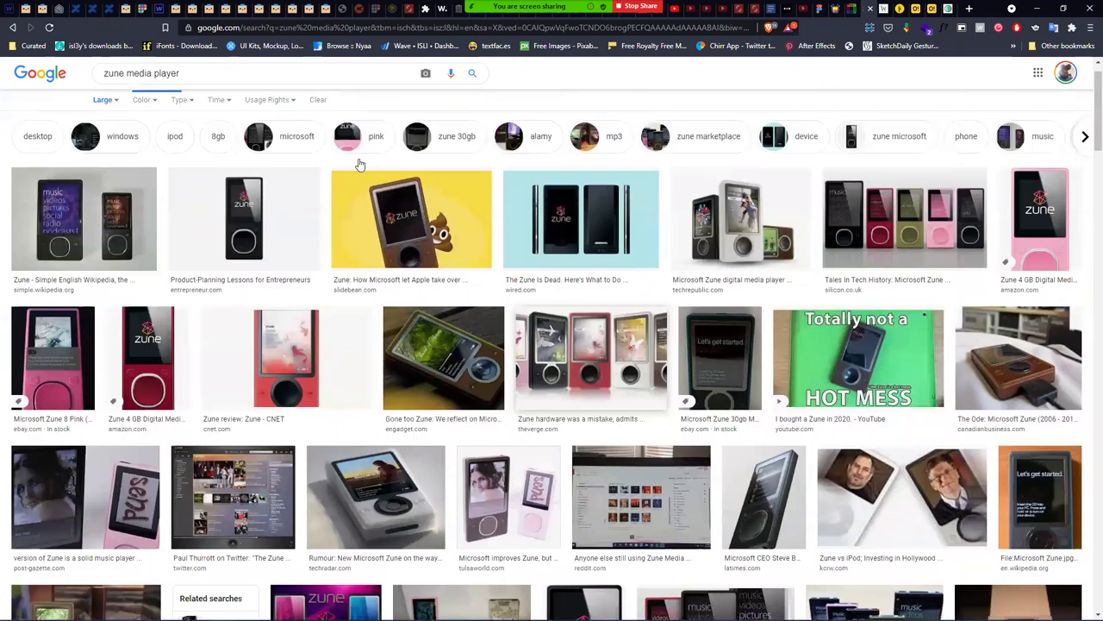
scroll(207, 78, up, 1)
- Search 'zune media player windows', preview the Zune software download image, then minimize Brave
text(windows)
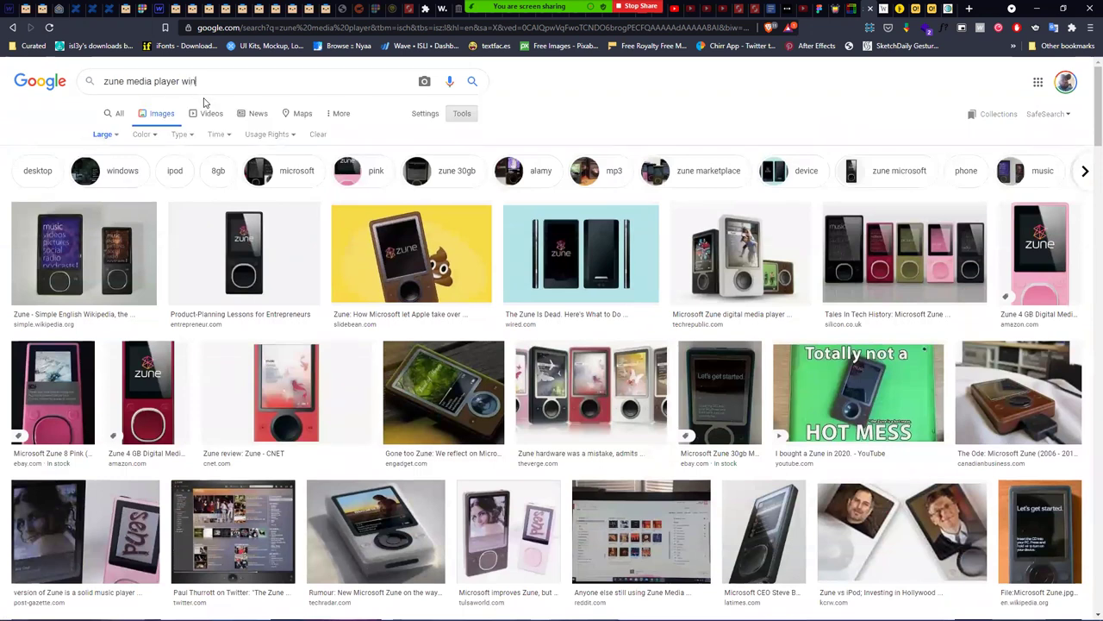
key(Return)
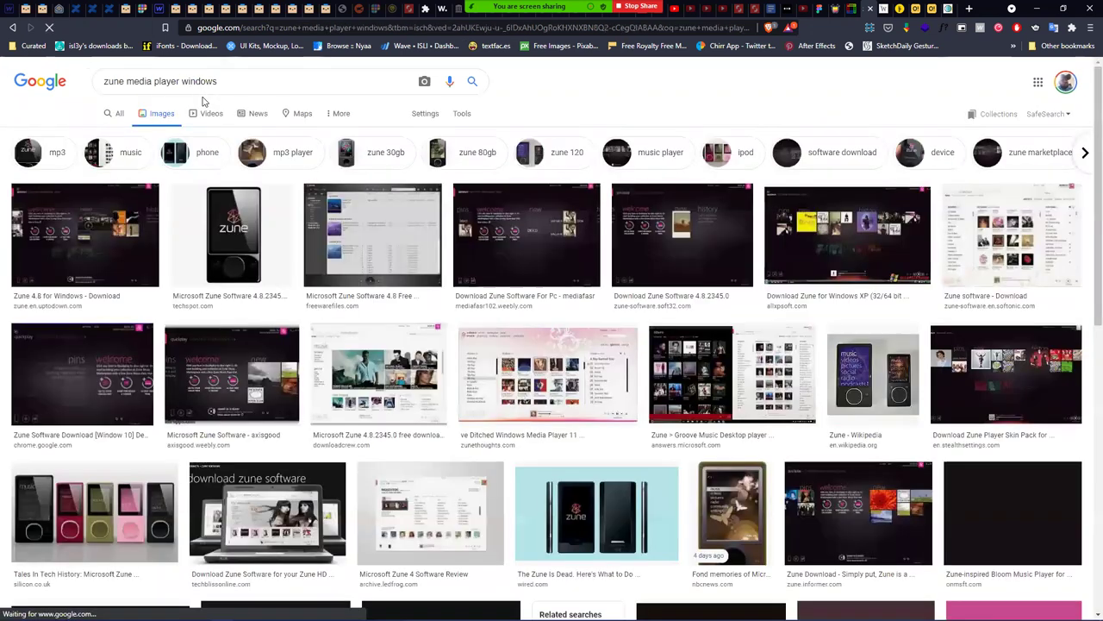
click(521, 244)
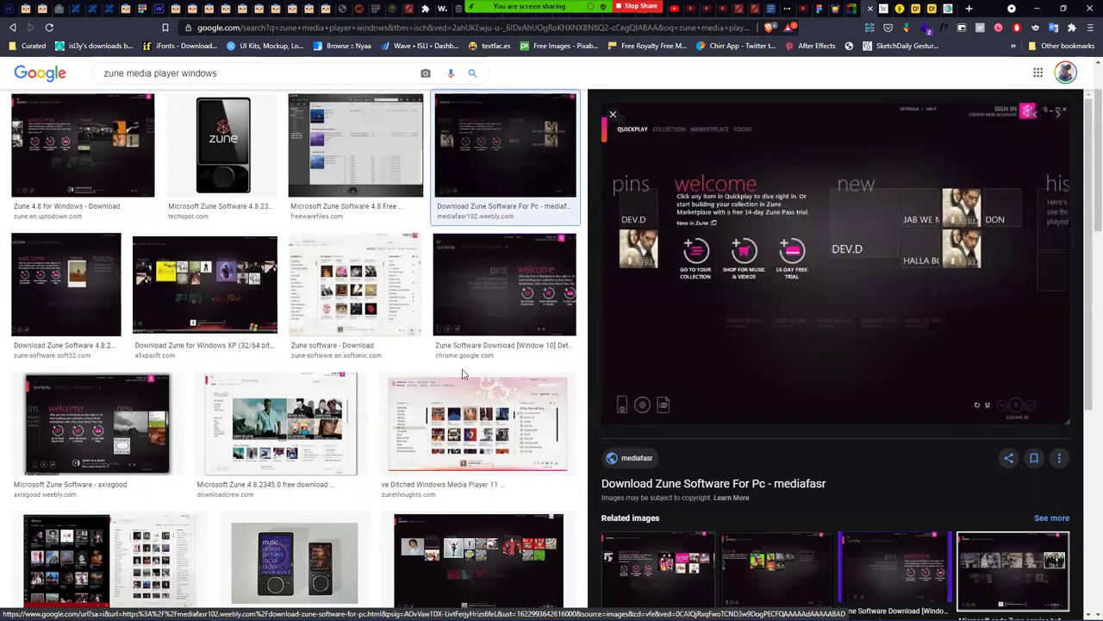
click(524, 219)
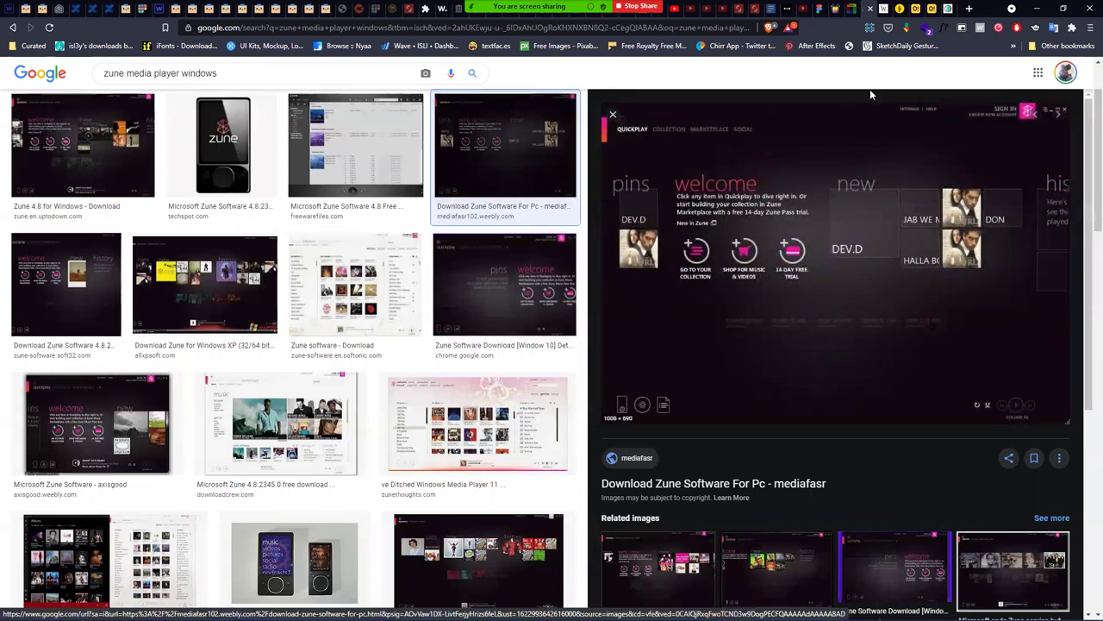
click(1037, 9)
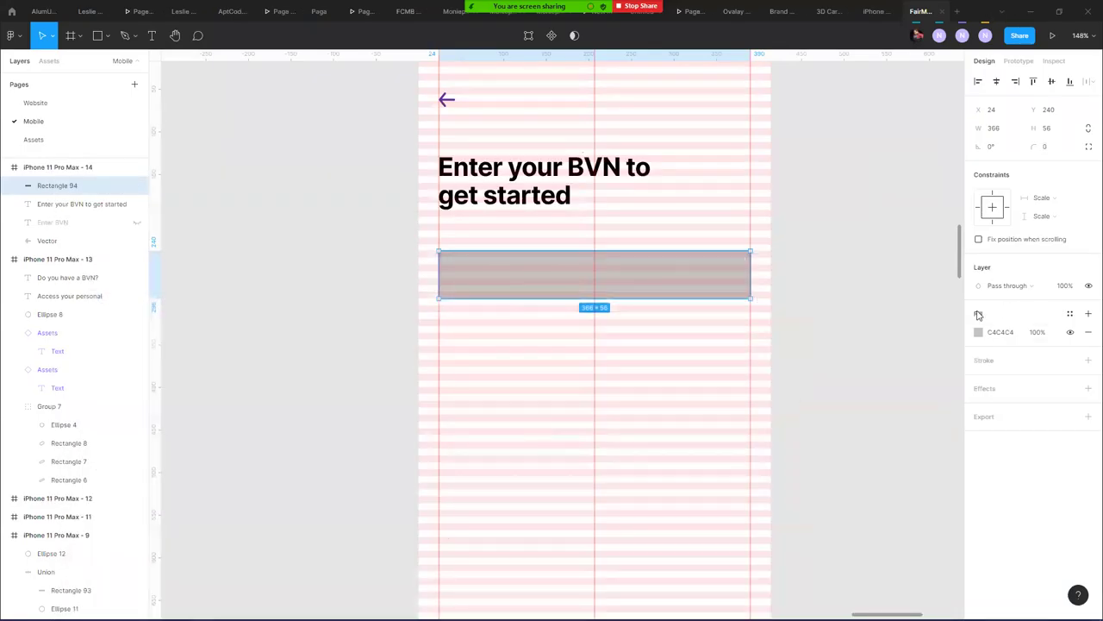
- Give Rectangle 94 an EFEFEF fill (was E4E4E4) and an 8 corner radius
click(979, 333)
drag(831, 360, 819, 347)
click(1046, 149)
text(8)
key(Return)
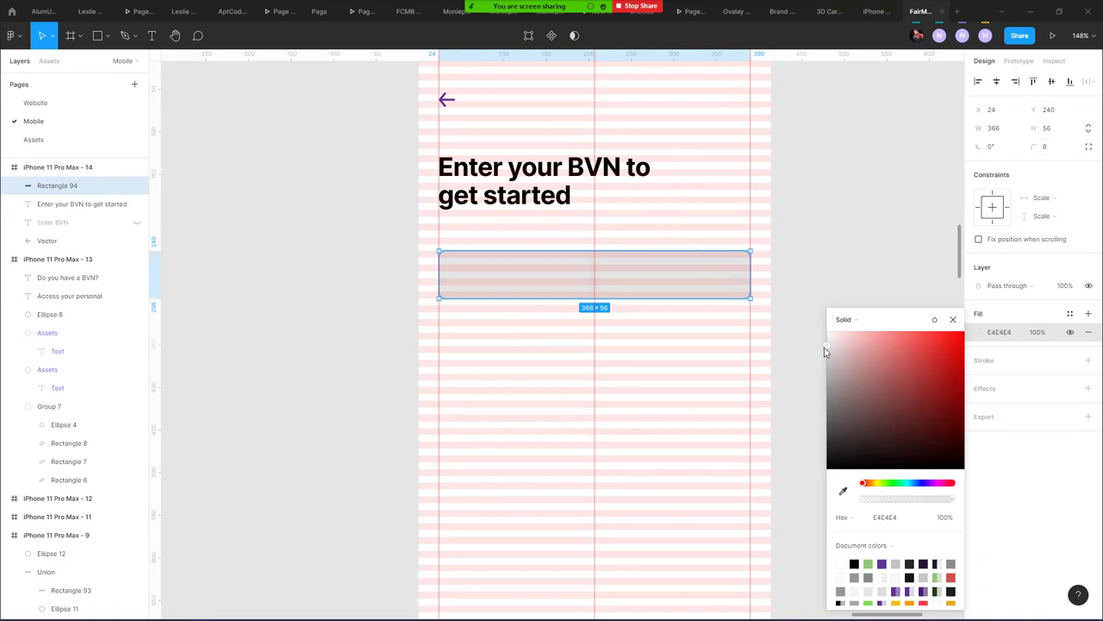
drag(826, 346, 819, 343)
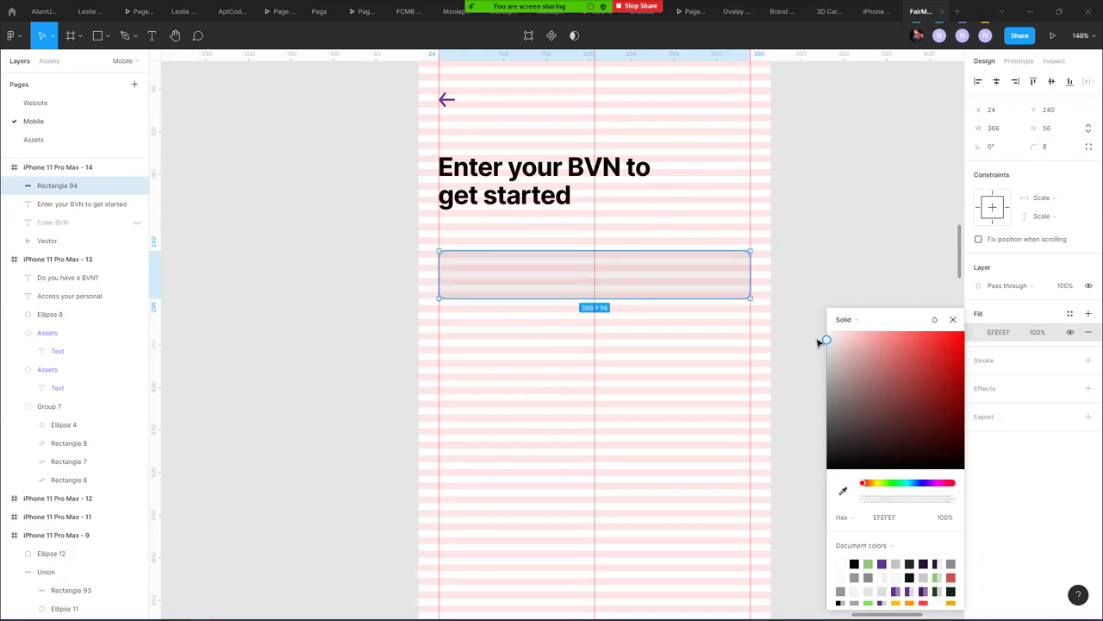
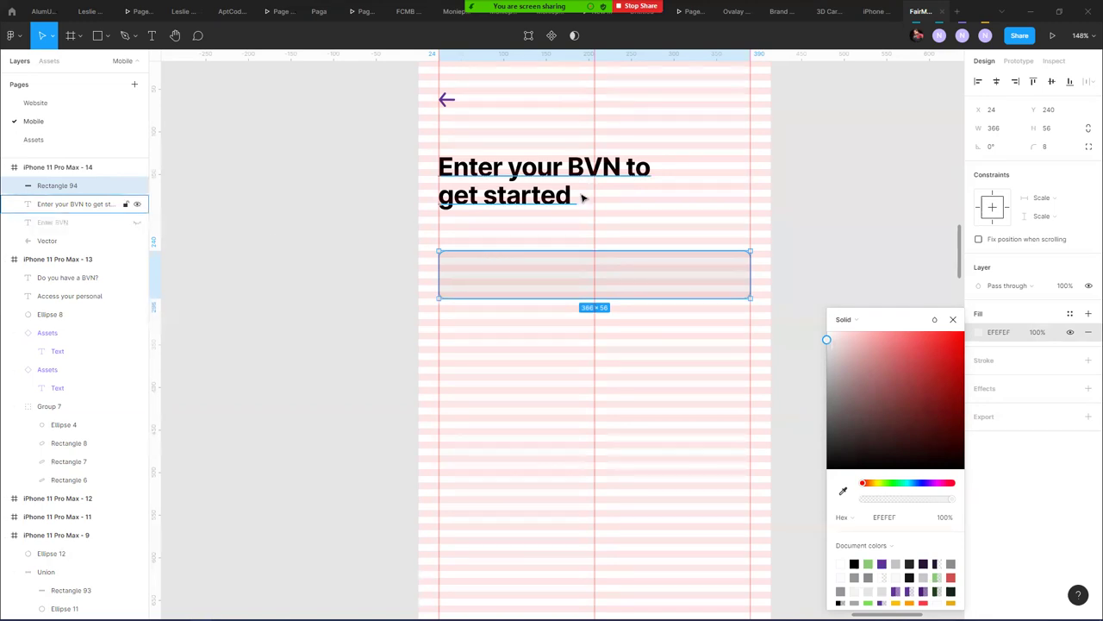
- Duplicate the heading below the input box and retype the copy as 'Enter BVN'
click(515, 197)
drag(488, 192, 489, 349)
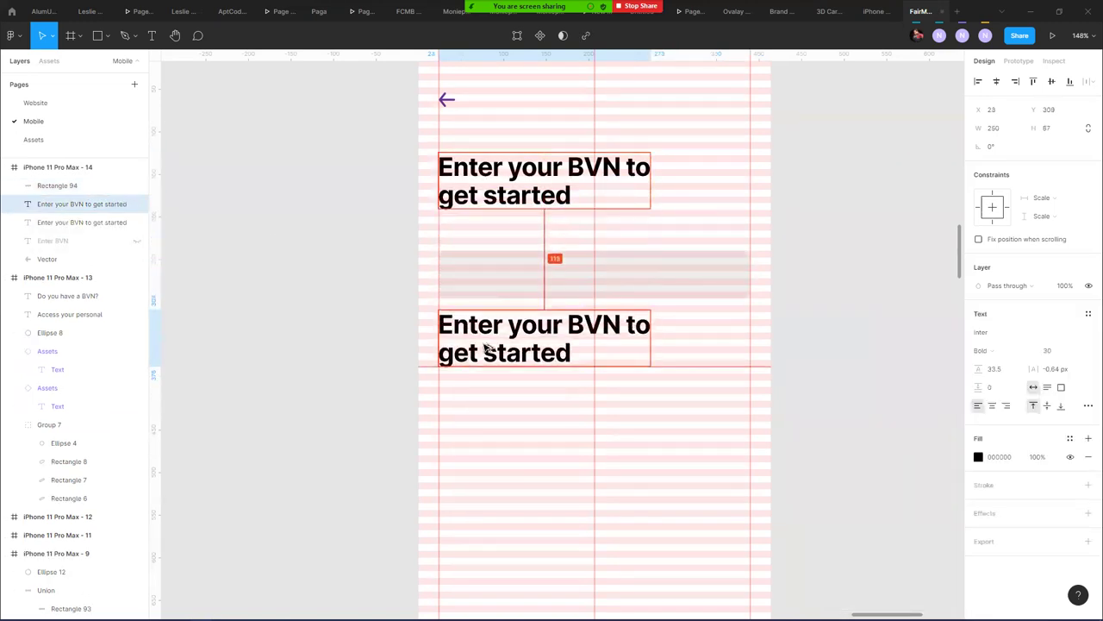
triple_click(489, 326)
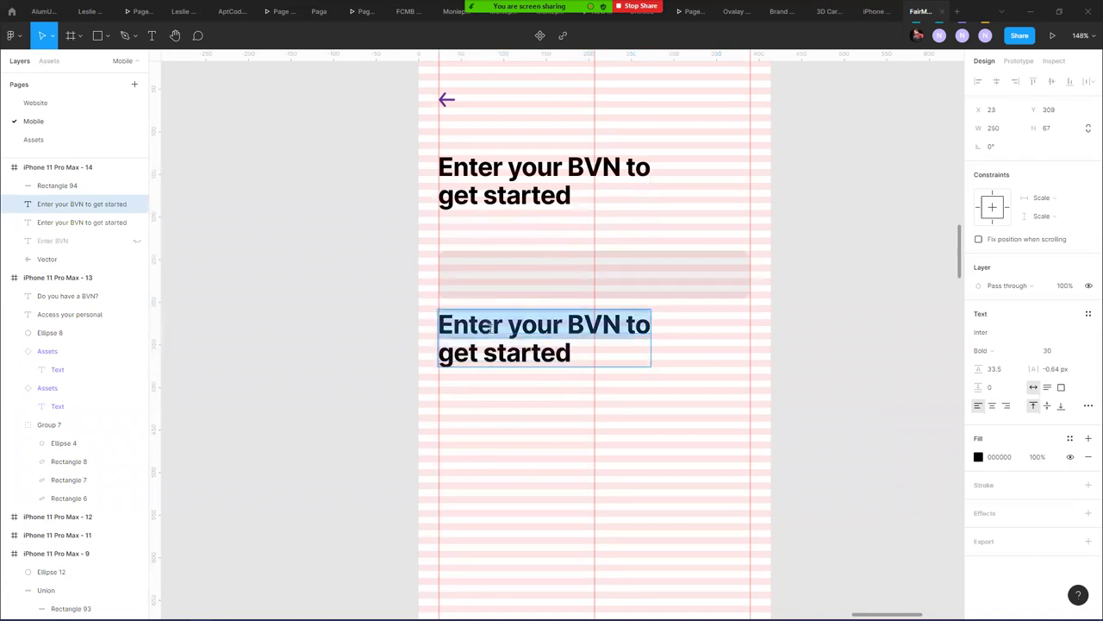
key(ctrl+a)
text(E)
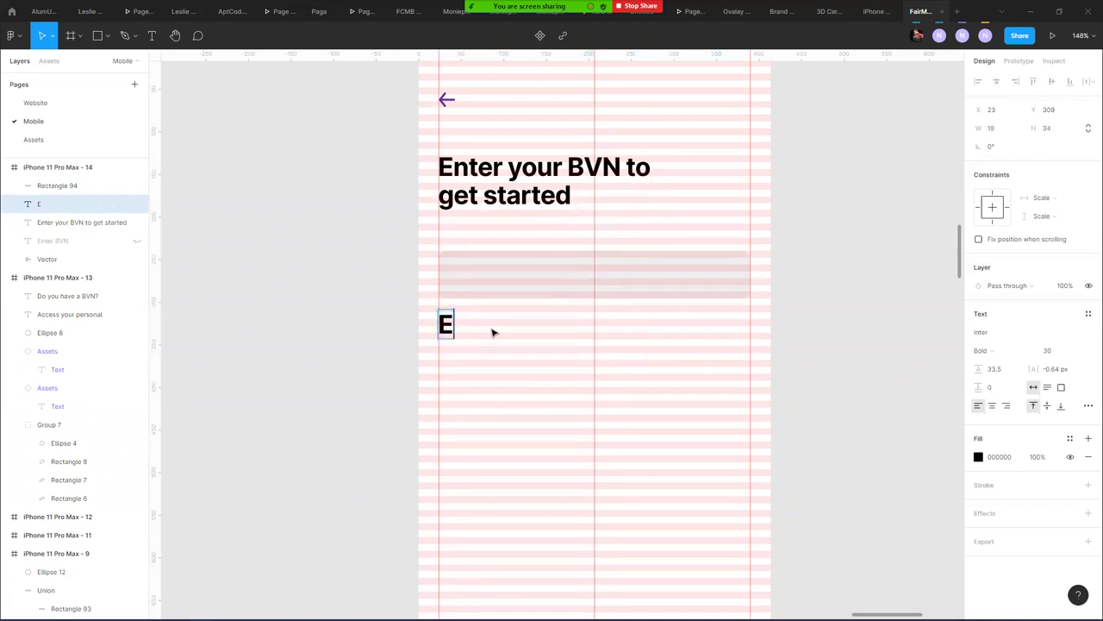
text(nter BCN)
key(BackSpace)
key(BackSpace)
text(VN)
key(Escape)
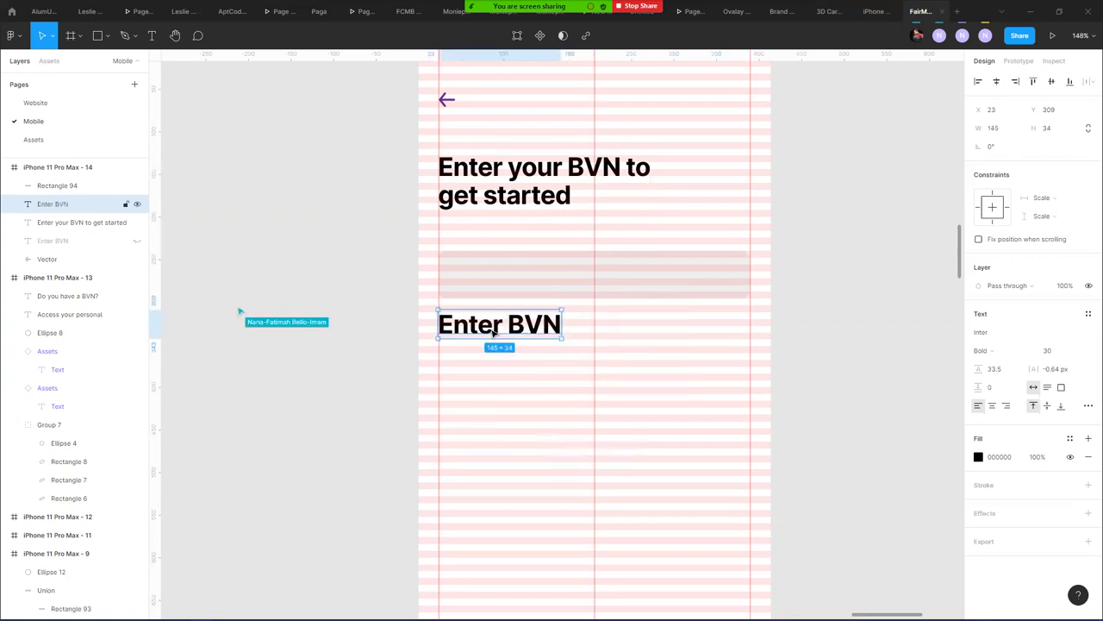
- Make the Enter BVN label Regular weight, size 16, and move it above the input box
click(1002, 351)
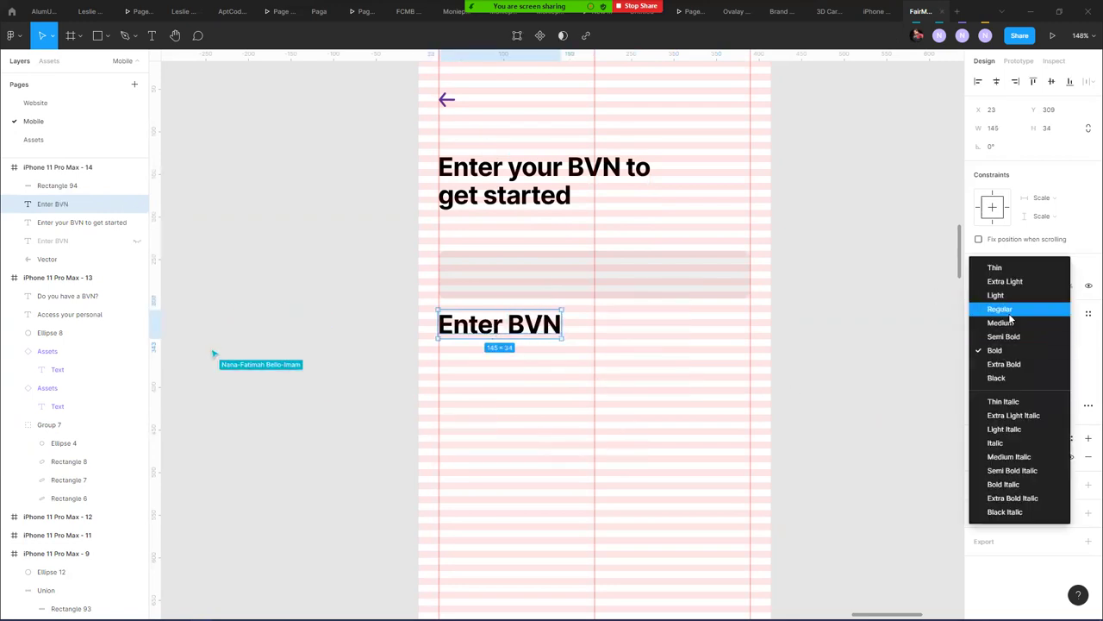
click(1007, 310)
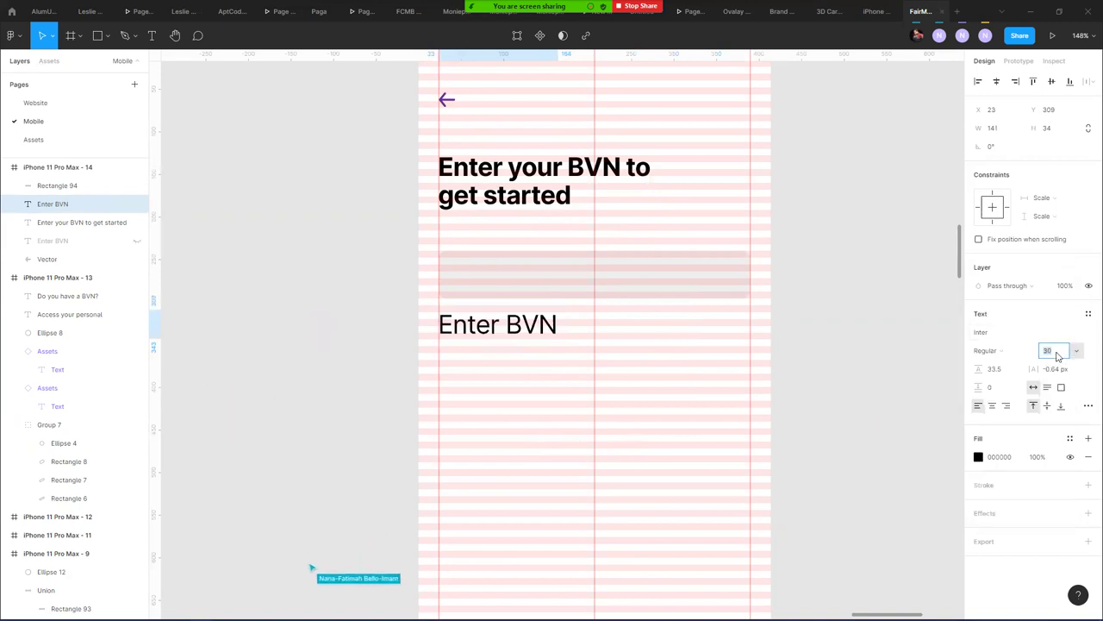
click(1046, 351)
text(16)
key(Return)
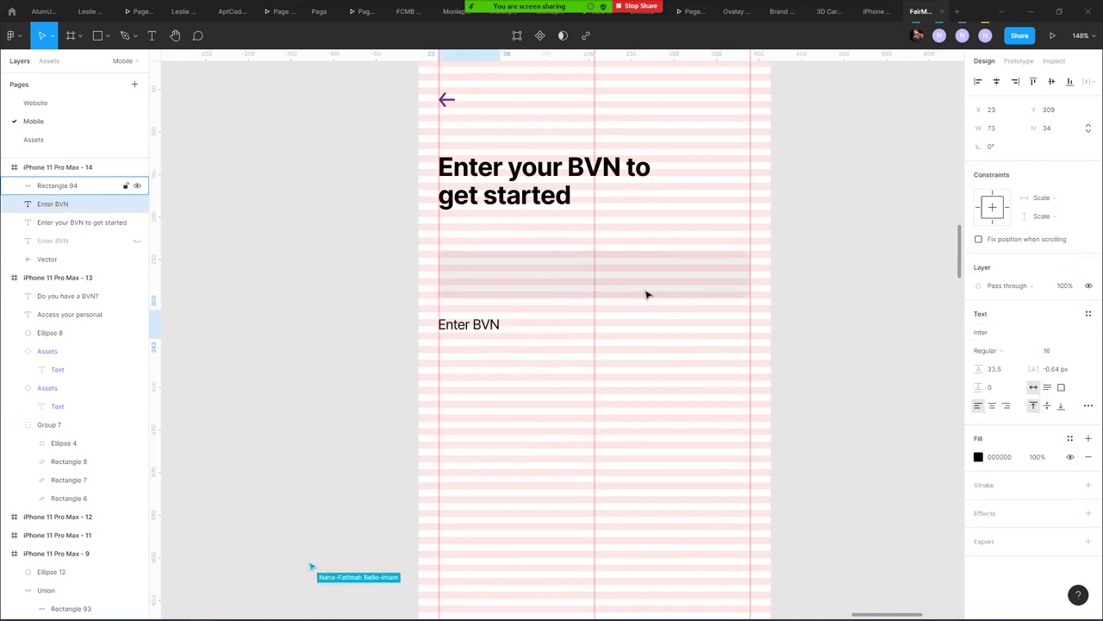
drag(488, 329, 498, 251)
key(Down)
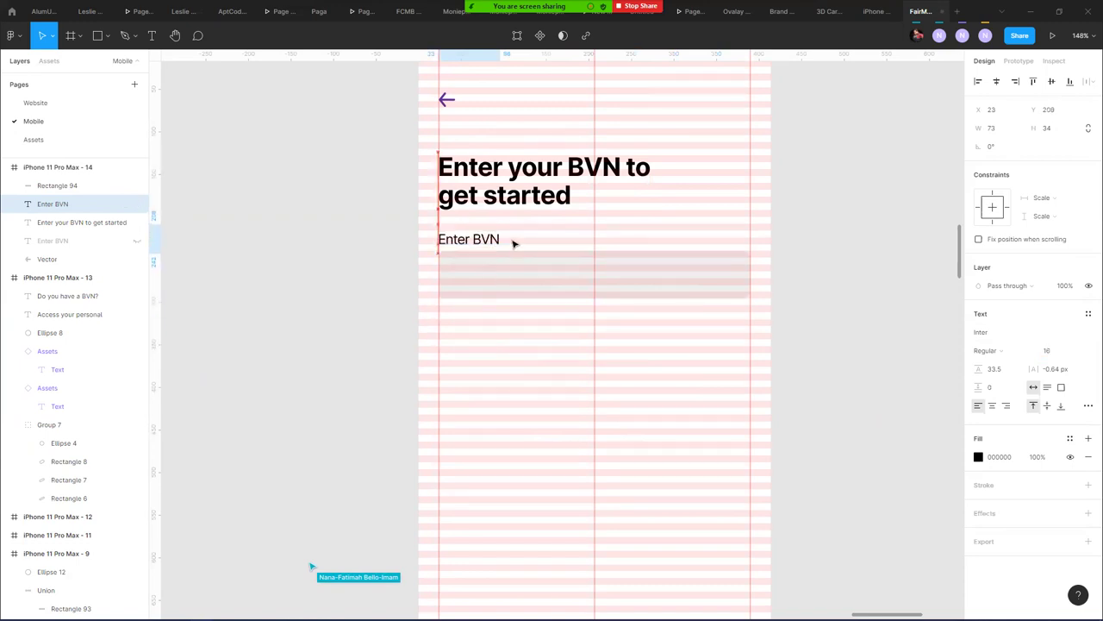
- Move the label and input box down together, then reposition the label just above the box
shift+click(507, 272)
drag(529, 278, 518, 320)
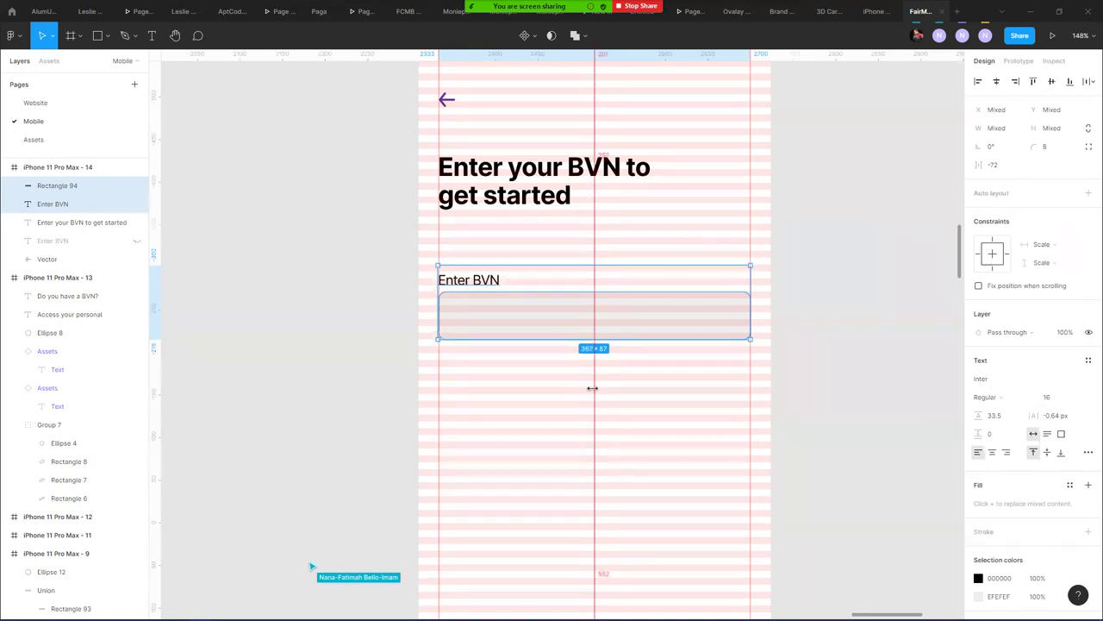
click(527, 385)
click(487, 285)
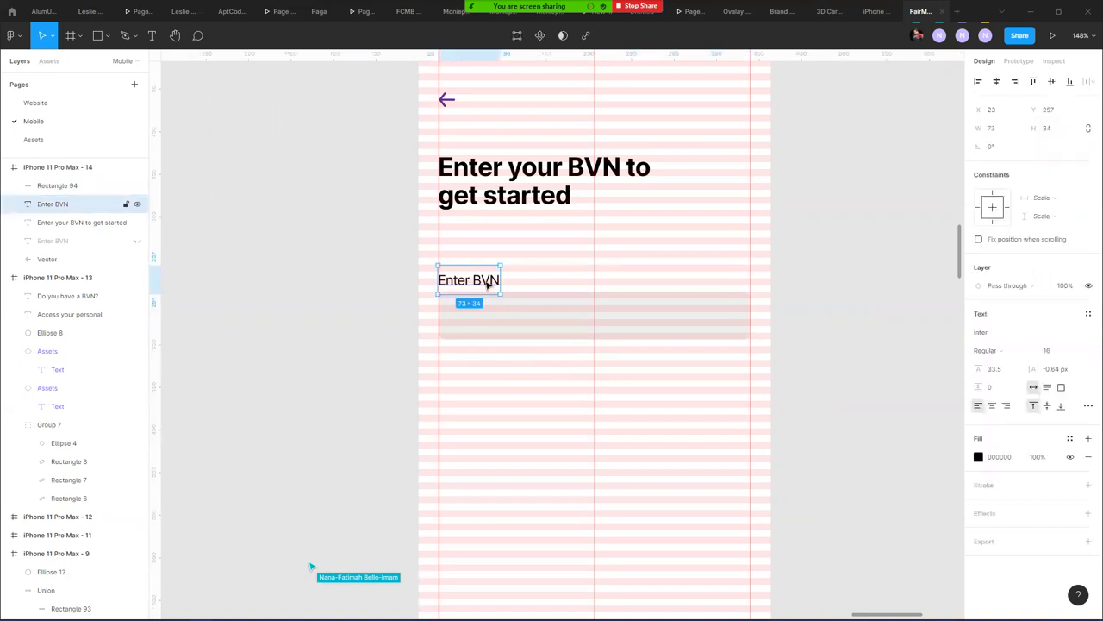
drag(488, 285, 488, 273)
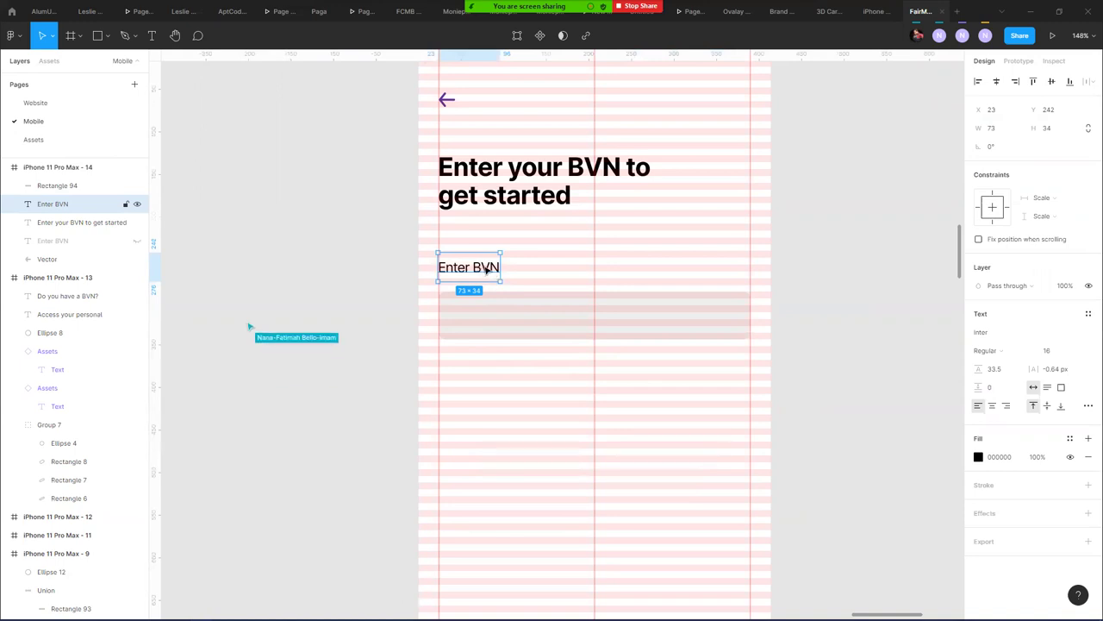
scroll(485, 272, up, 3)
drag(488, 276, 492, 293)
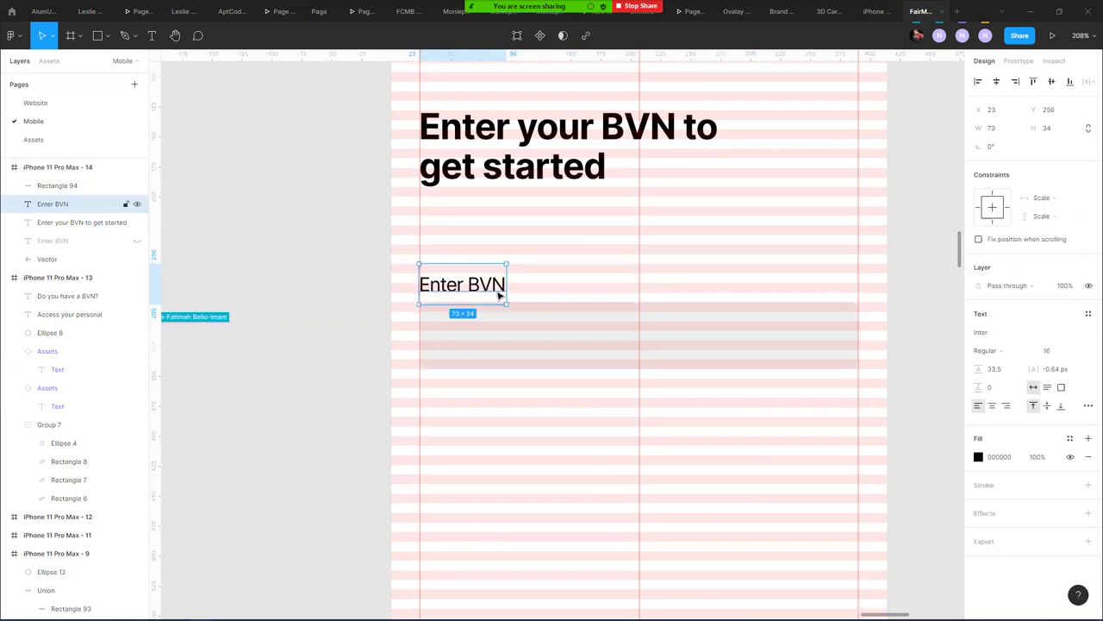
key(Down)
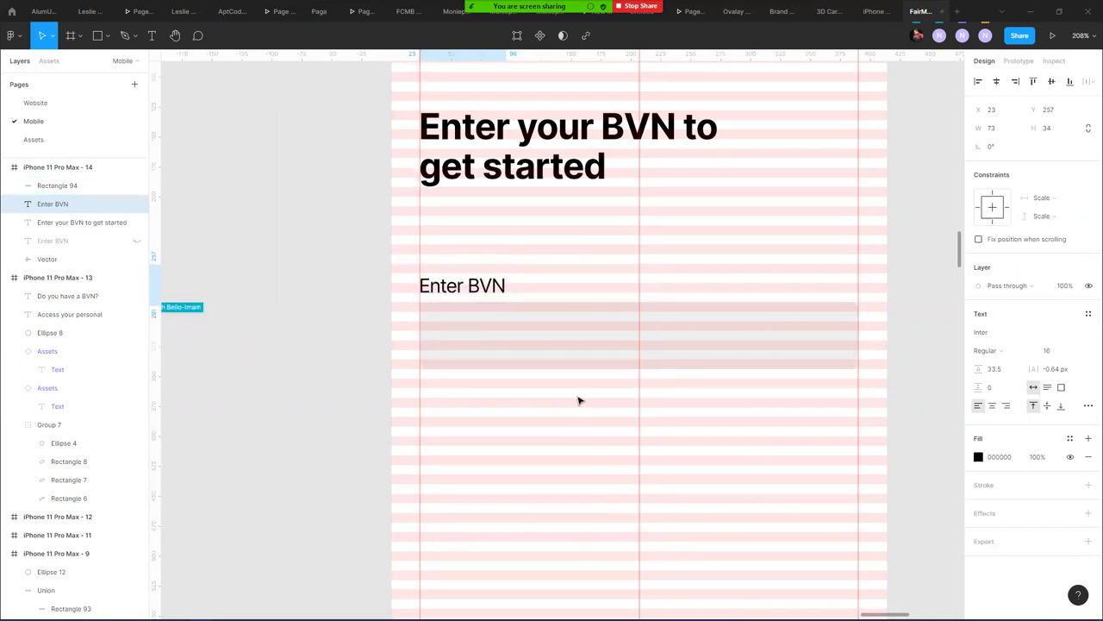
- Set the Enter BVN label to Semi Bold, size 15, and nudge it one pixel right
click(1006, 351)
click(1002, 364)
click(1010, 352)
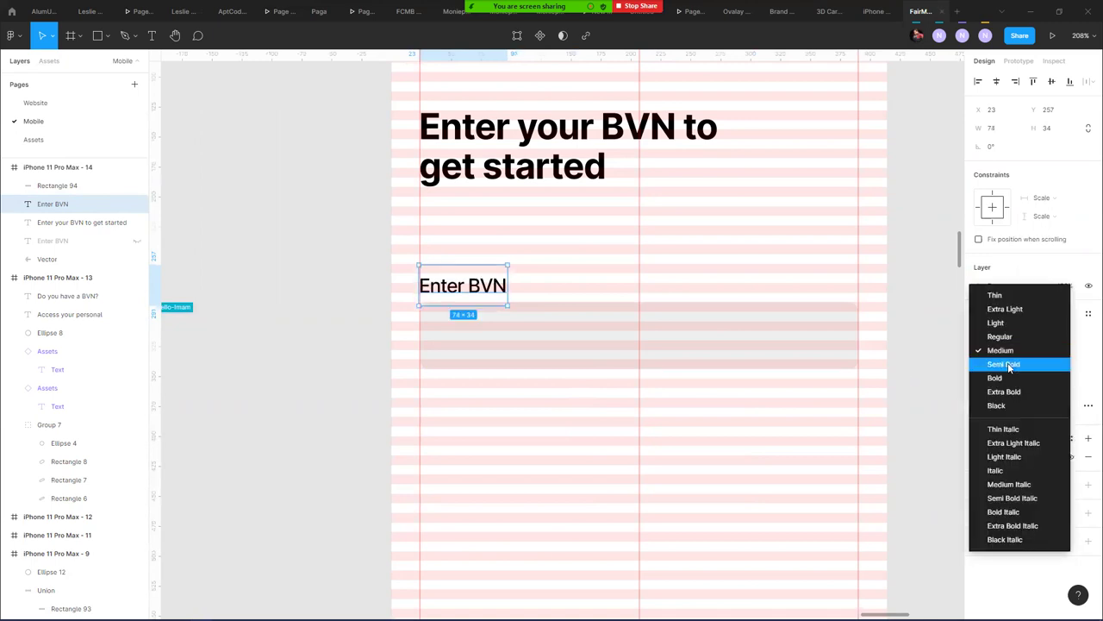
click(1004, 365)
click(1054, 350)
text(15)
key(Return)
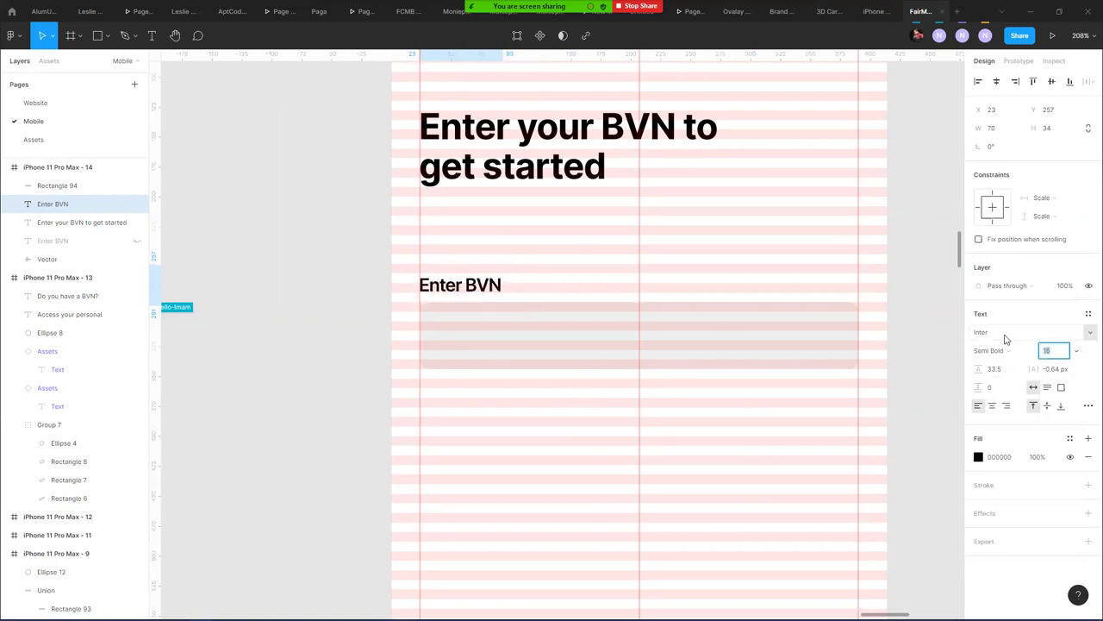
key(Escape)
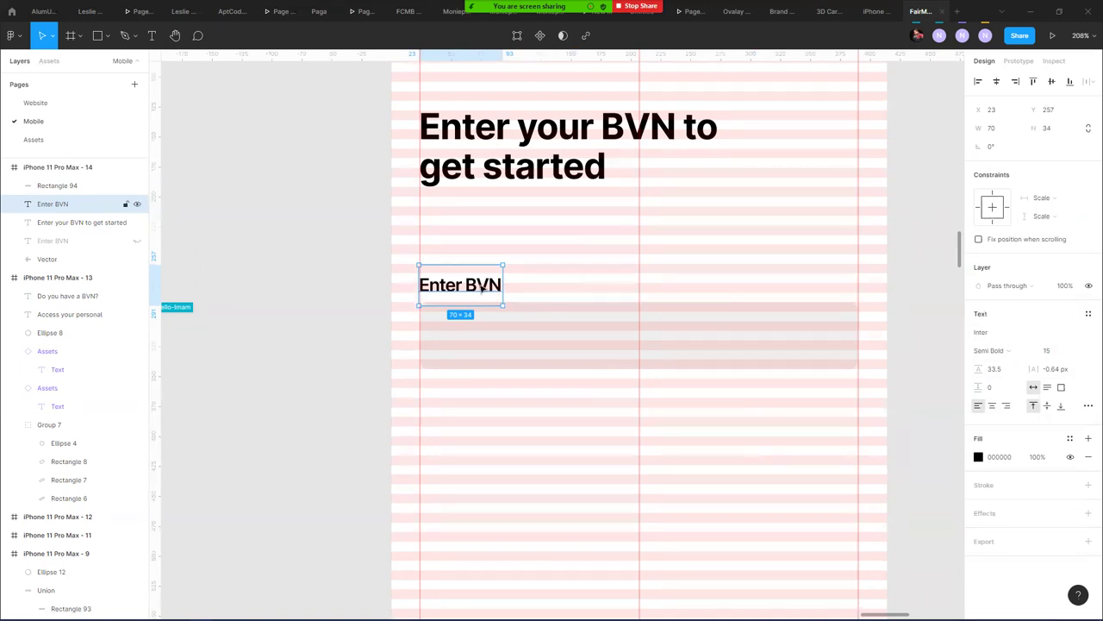
key(Right)
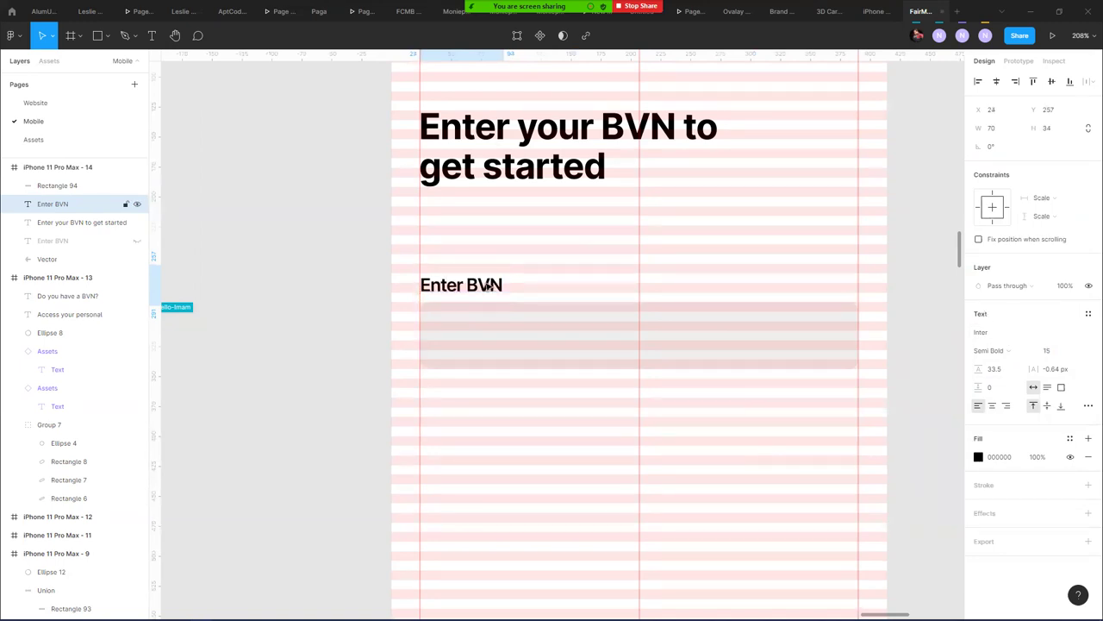
- Move the Enter BVN label and grey input box down twice toward the screen's middle
click(523, 402)
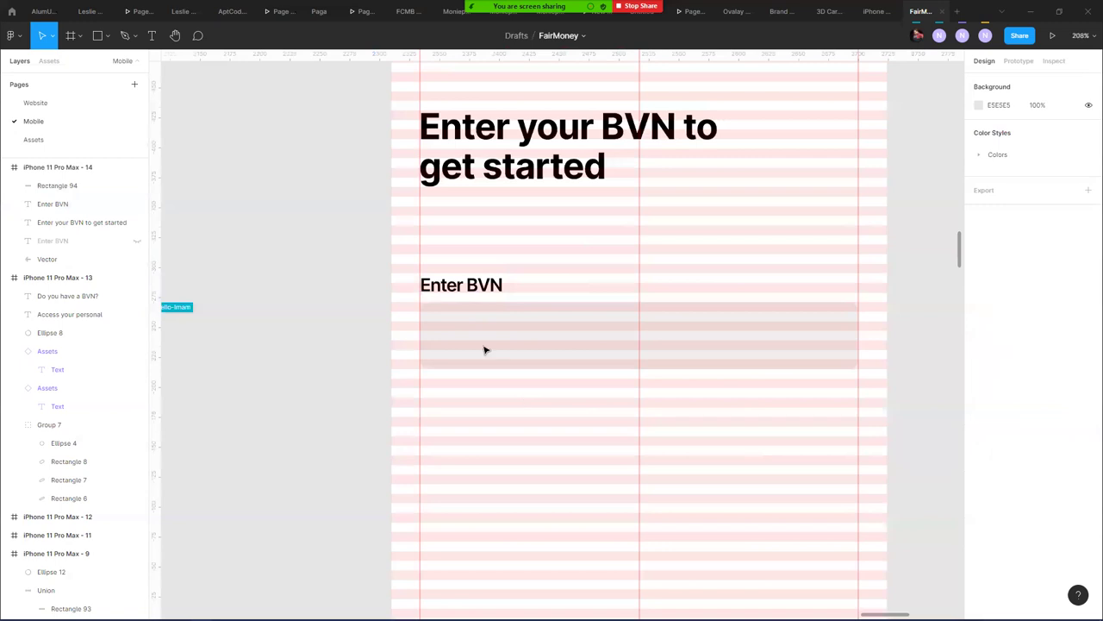
click(485, 347)
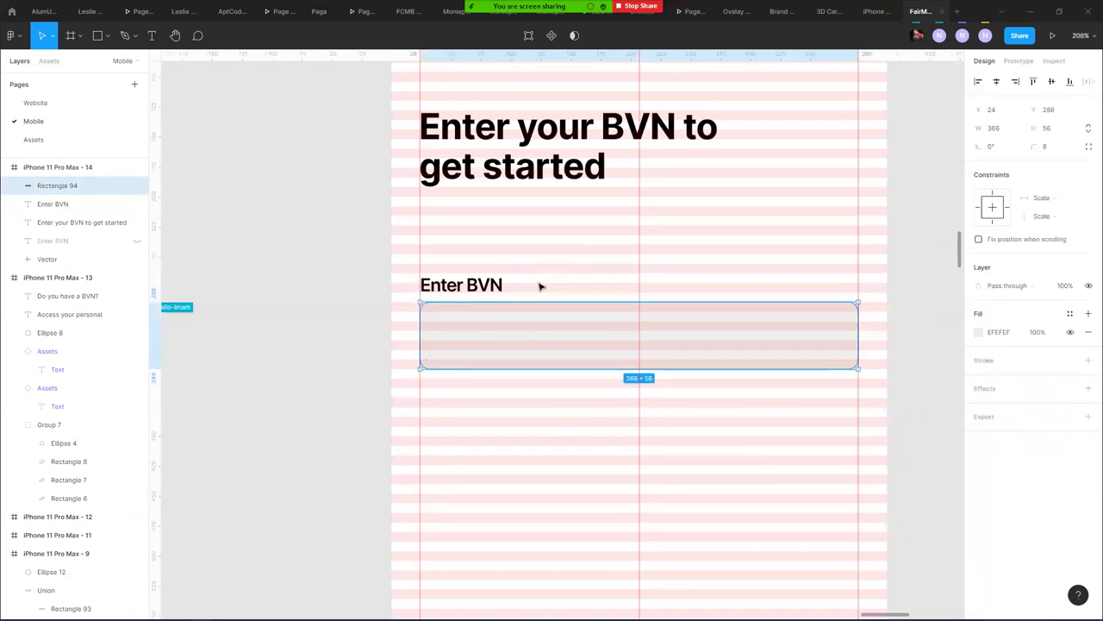
shift+click(491, 286)
drag(554, 330, 542, 406)
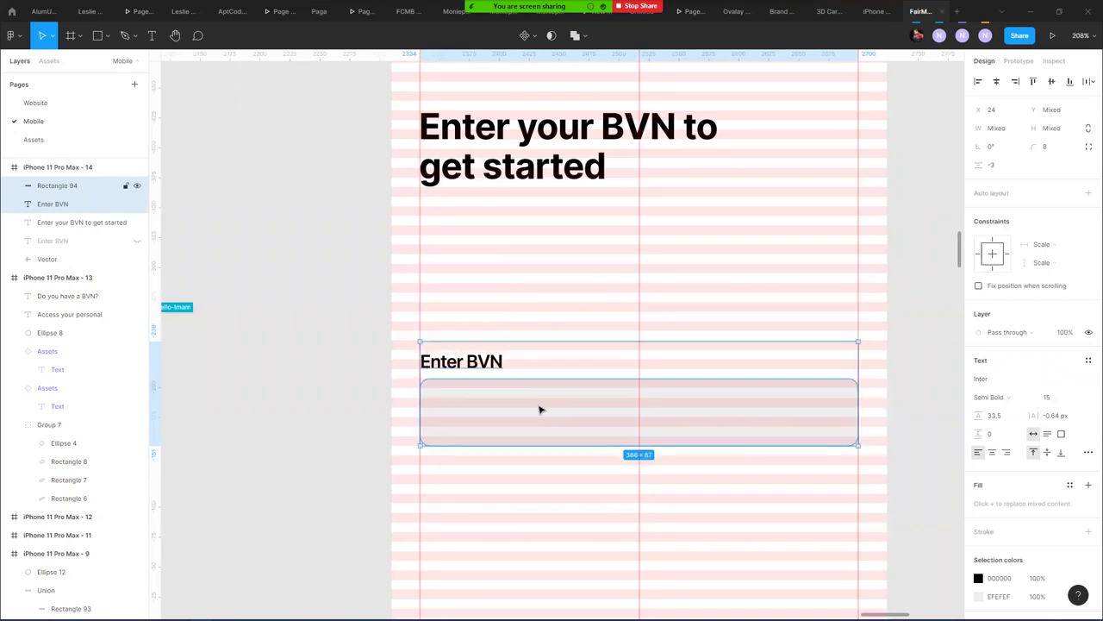
click(495, 278)
click(491, 378)
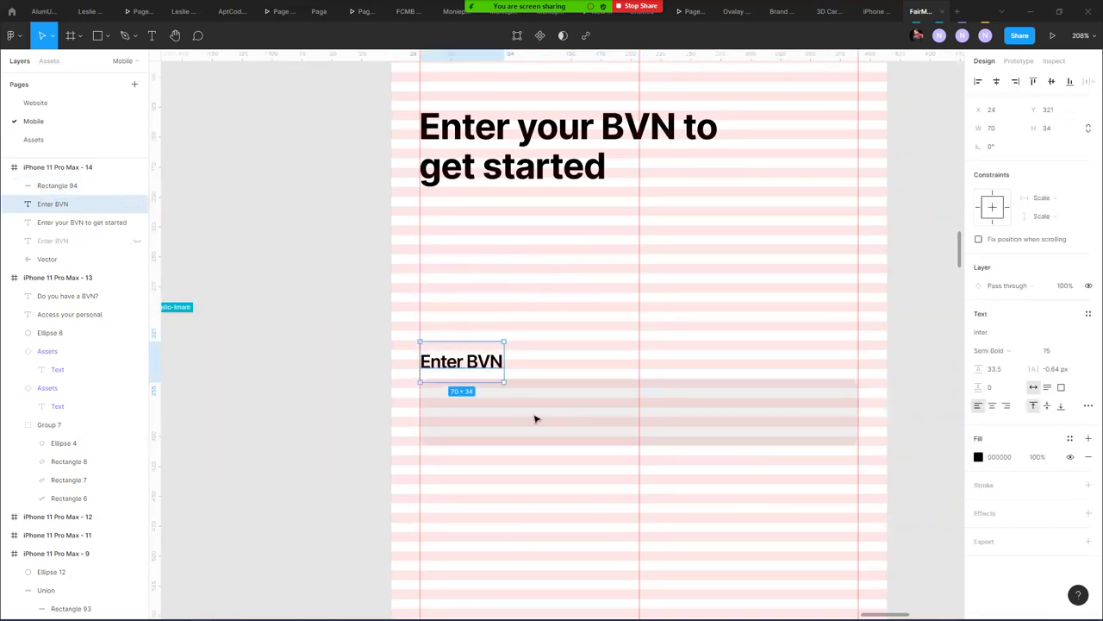
shift+click(583, 404)
drag(584, 403, 557, 463)
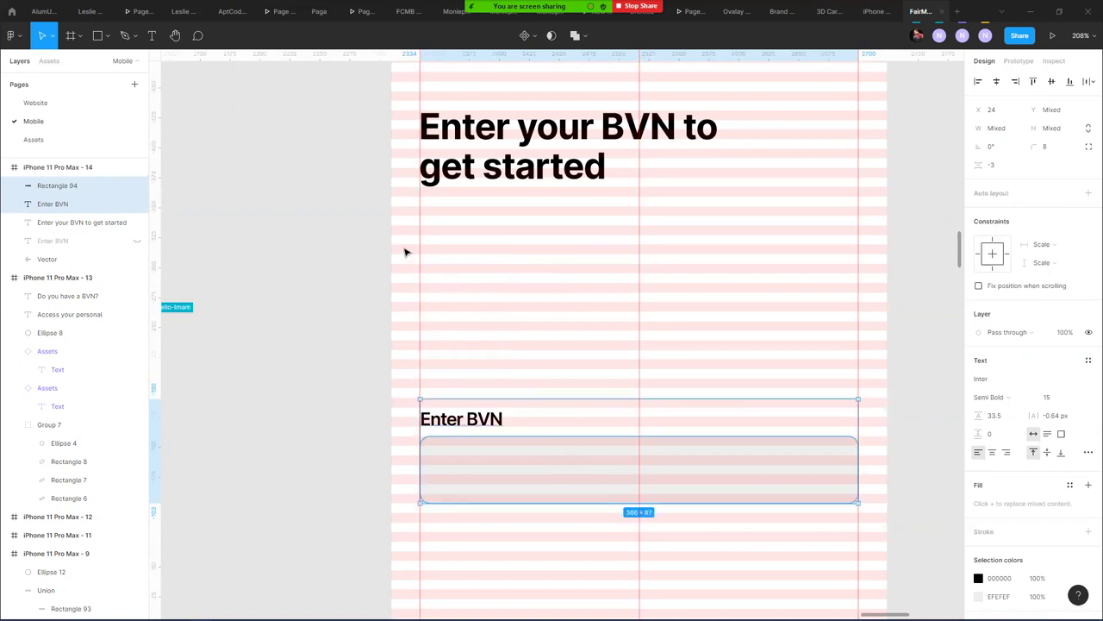
click(406, 252)
scroll(405, 252, down, 10)
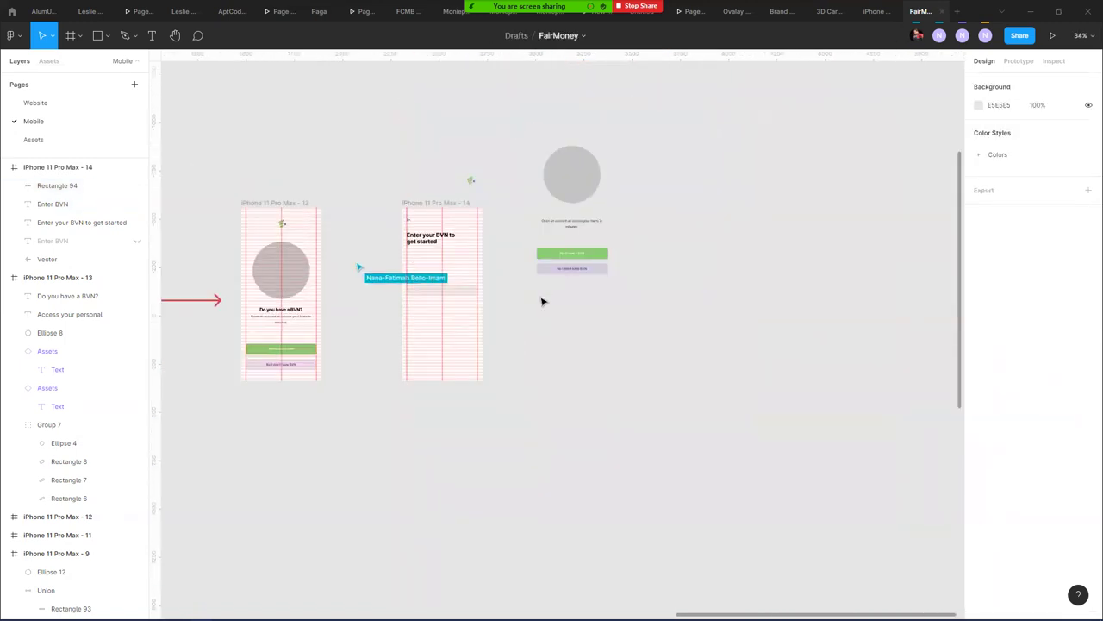
- Move the loose green button into the BVN screen and top-align it with the first screen's button
click(305, 349)
click(587, 255)
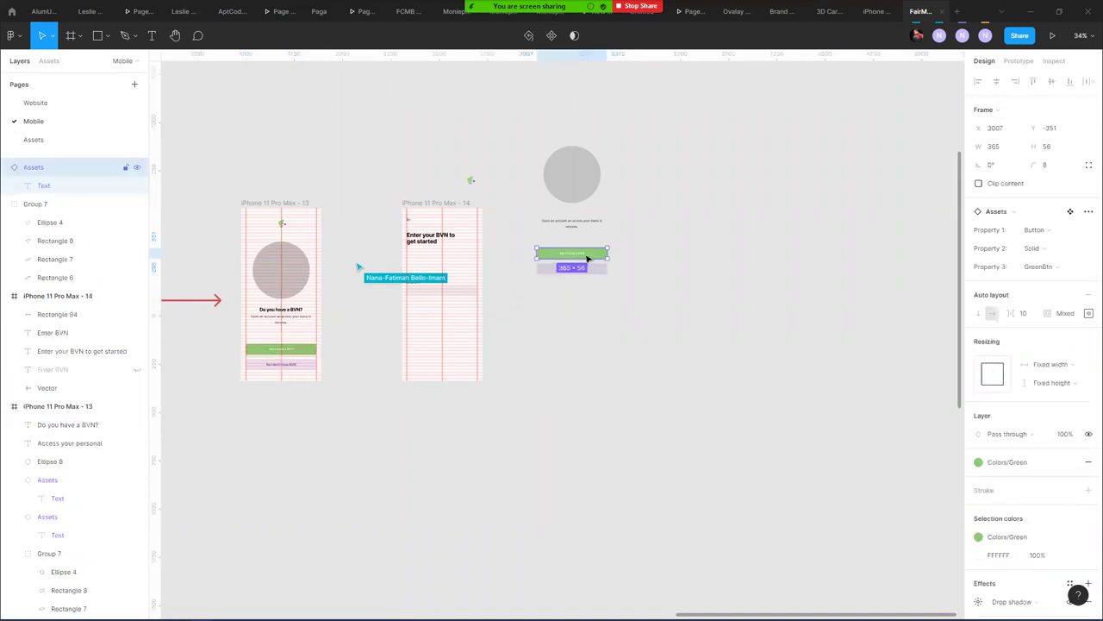
drag(597, 257, 470, 357)
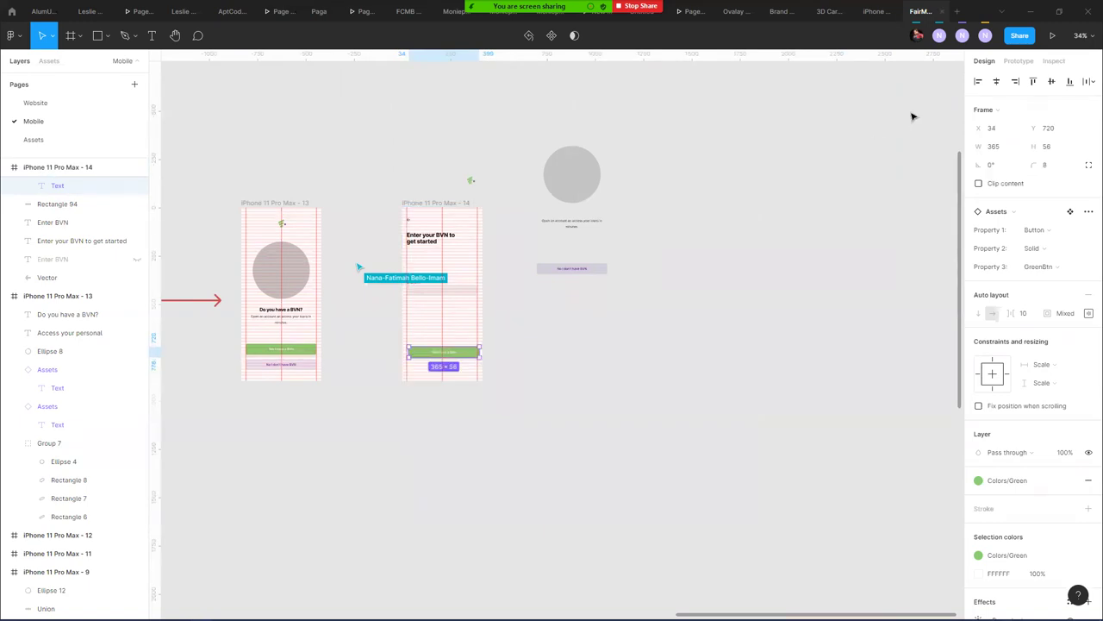
shift+click(305, 343)
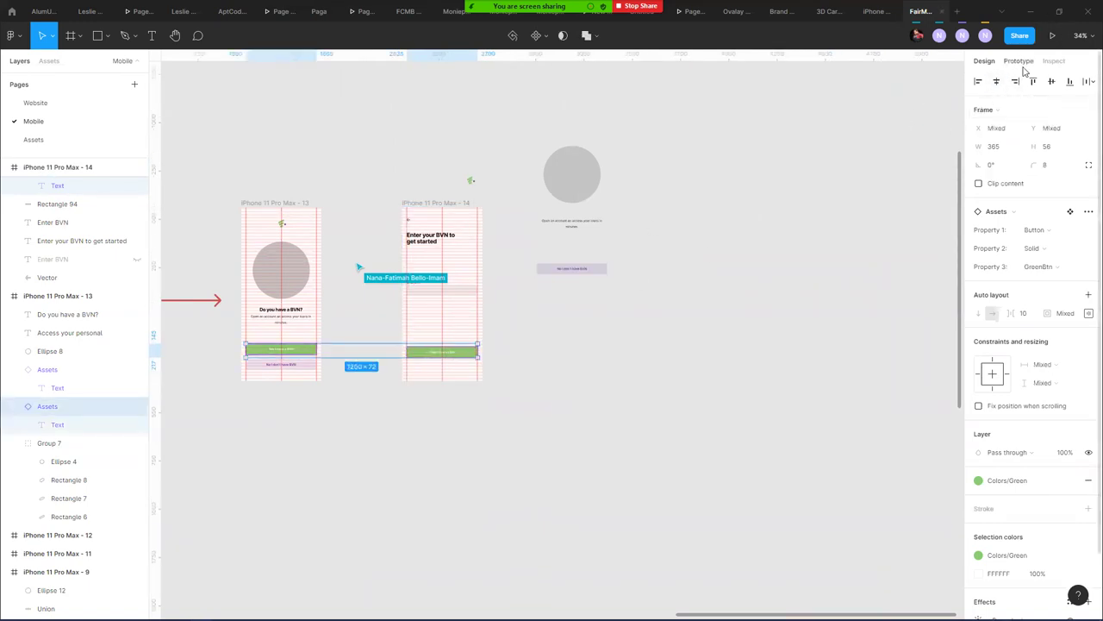
click(1032, 80)
click(704, 278)
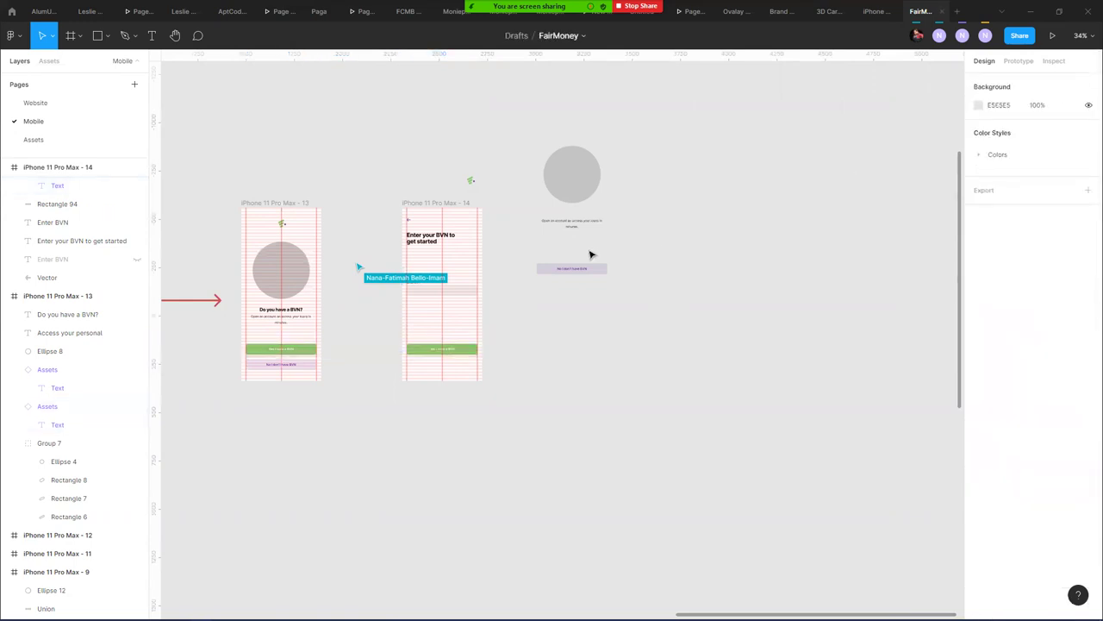
- Bottom-align the buttons across both screens
click(445, 209)
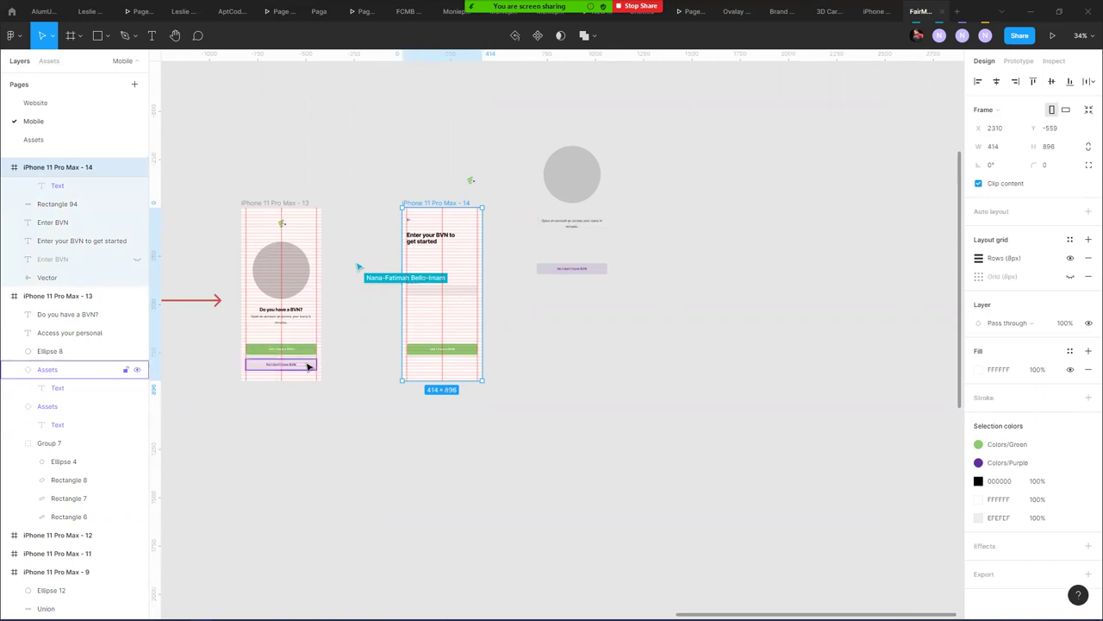
click(50, 369)
shift+click(443, 349)
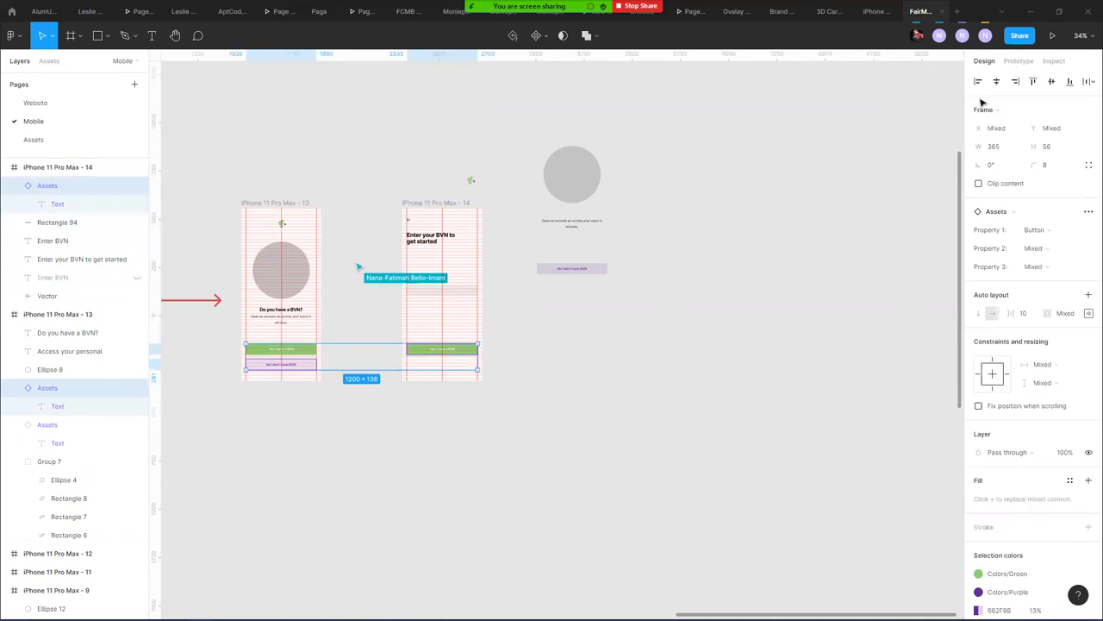
click(1069, 82)
click(699, 320)
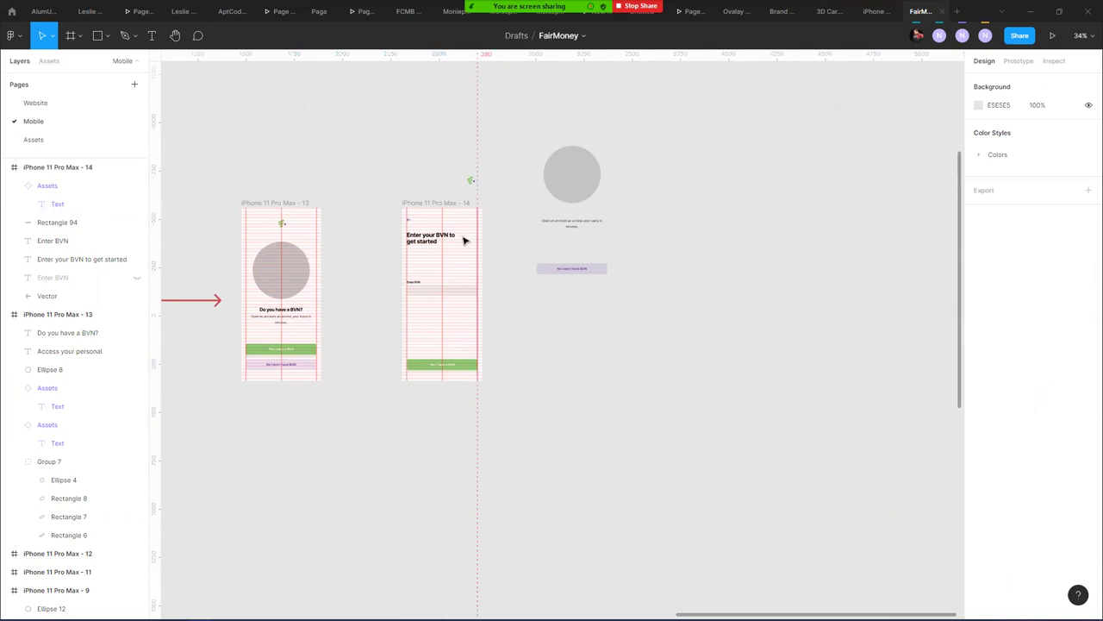
- Move the loose circle, caption and No I don't have BVN button above the frames
scroll(441, 253, up, 5)
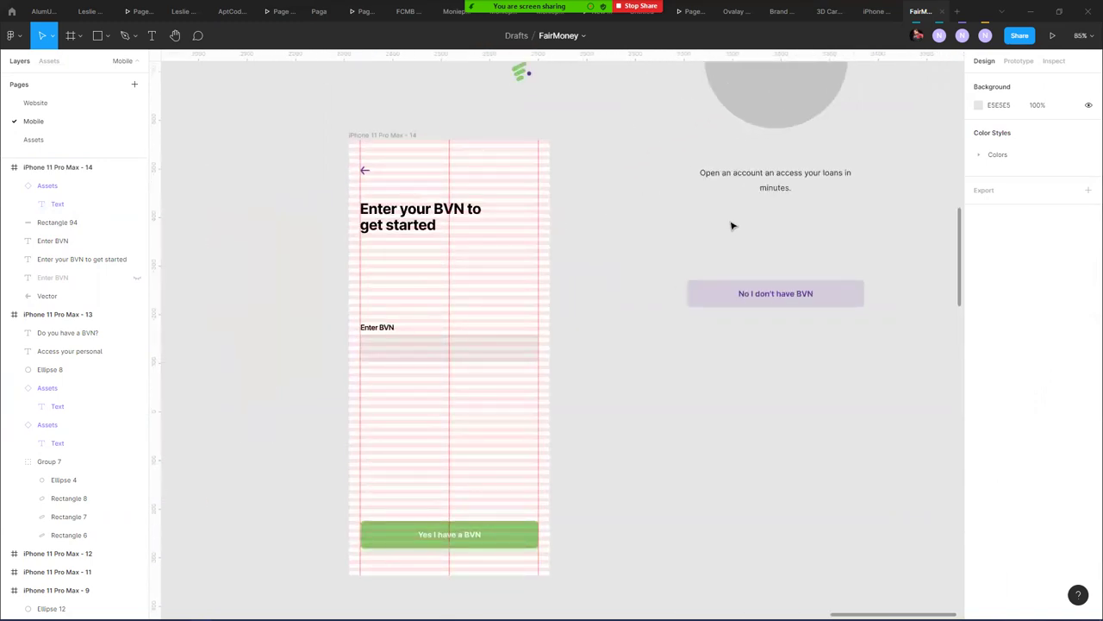
scroll(698, 218, down, 5)
drag(743, 279, 536, 112)
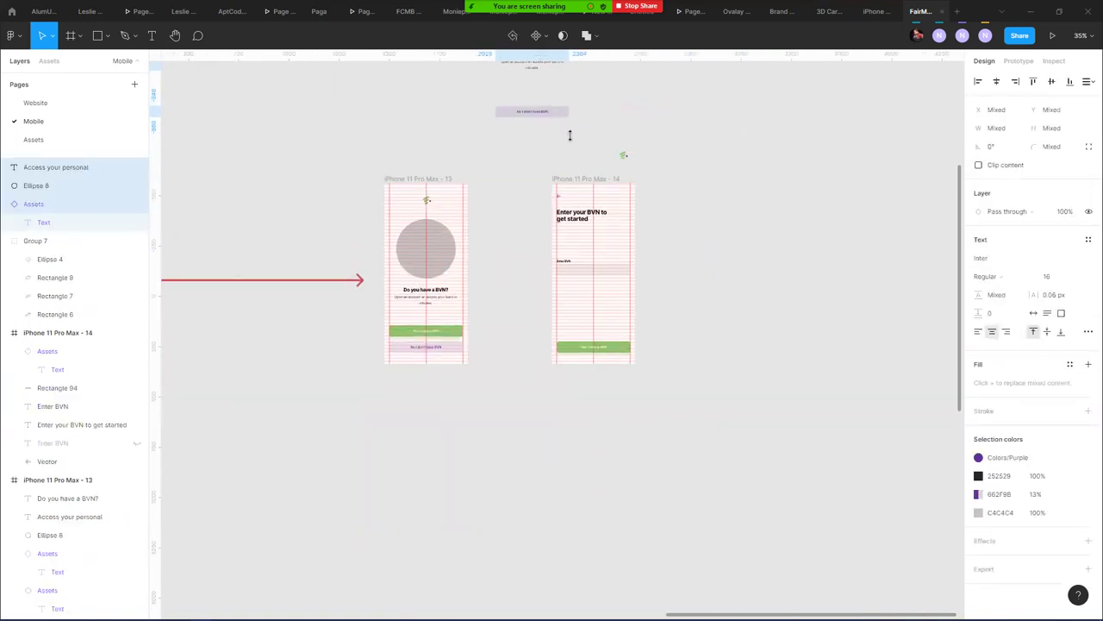
scroll(670, 205, up, 3)
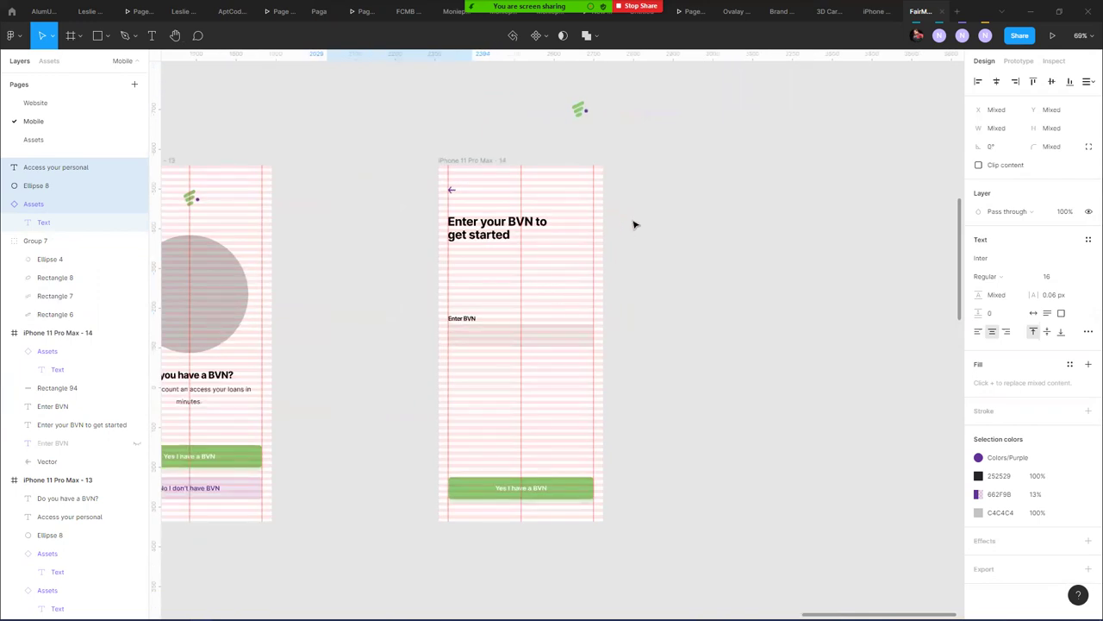
- Switch away from Figma to the Slack window with Alt+Tab
key(alt)
key(alt+Tab)
key(Tab)
key(alt+Tab)
key(Tab)
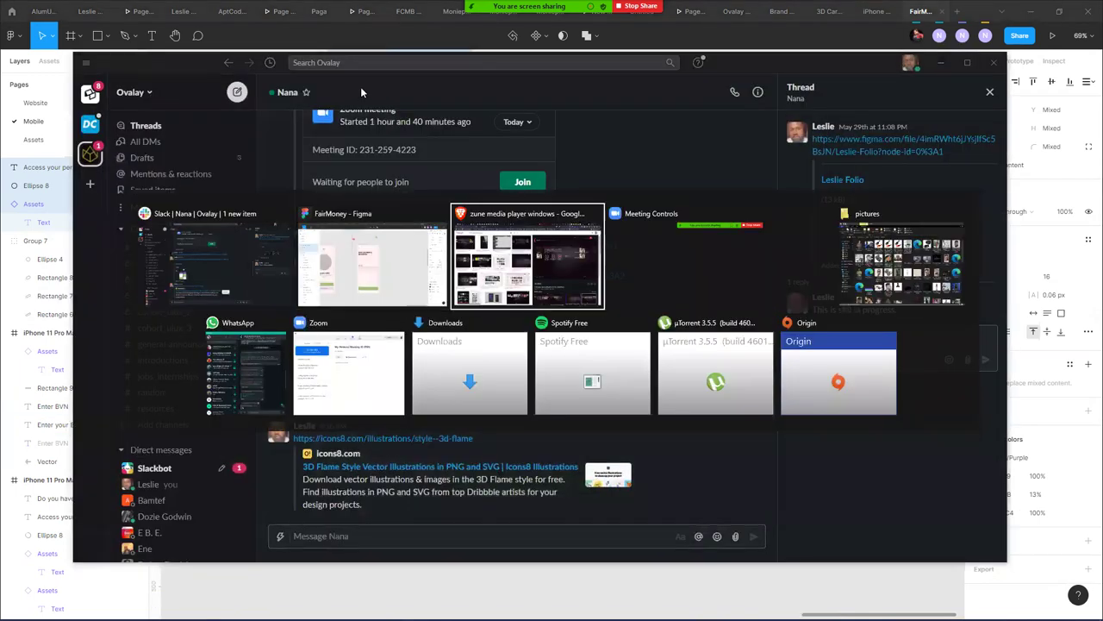
- Load lipsum.com in the browser
key(ctrl+l)
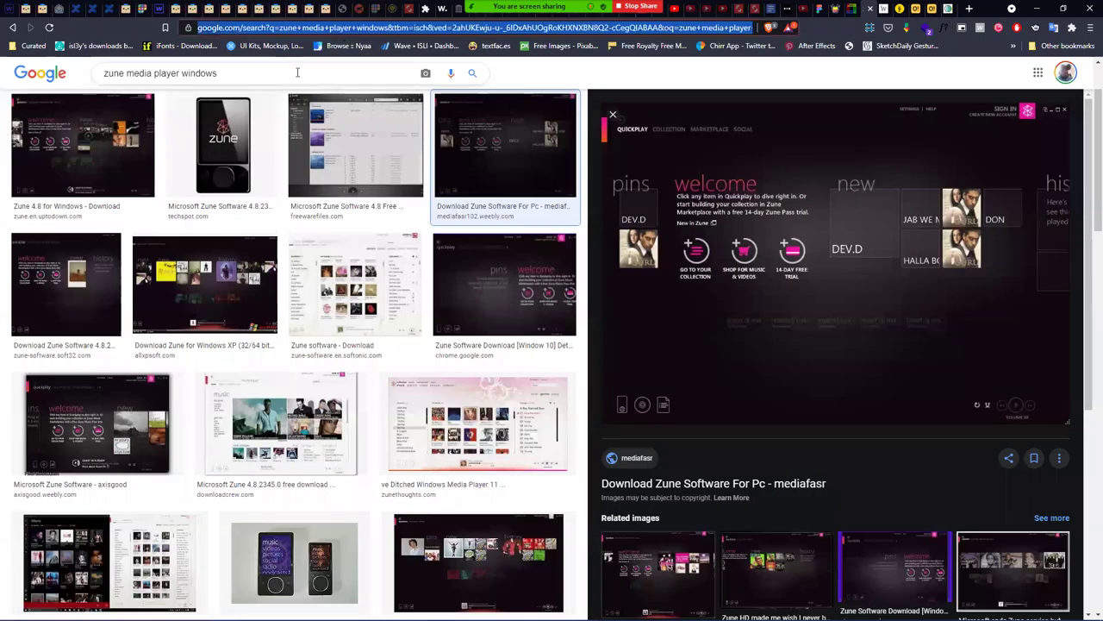
text(i)
key(BackSpace)
key(BackSpace)
text(lipsum.com)
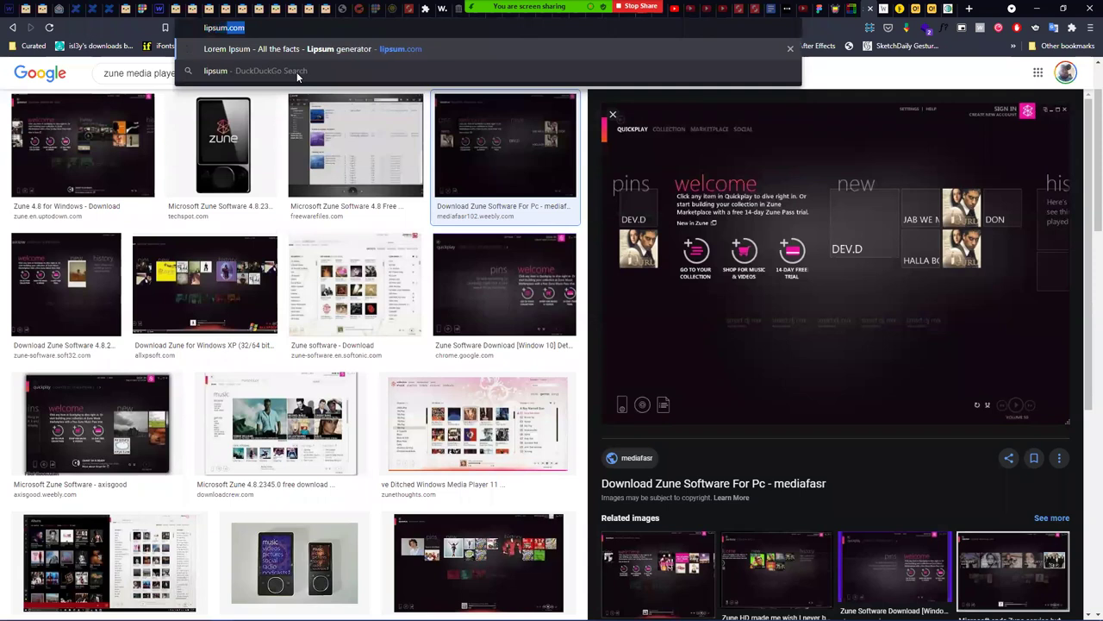
key(Return)
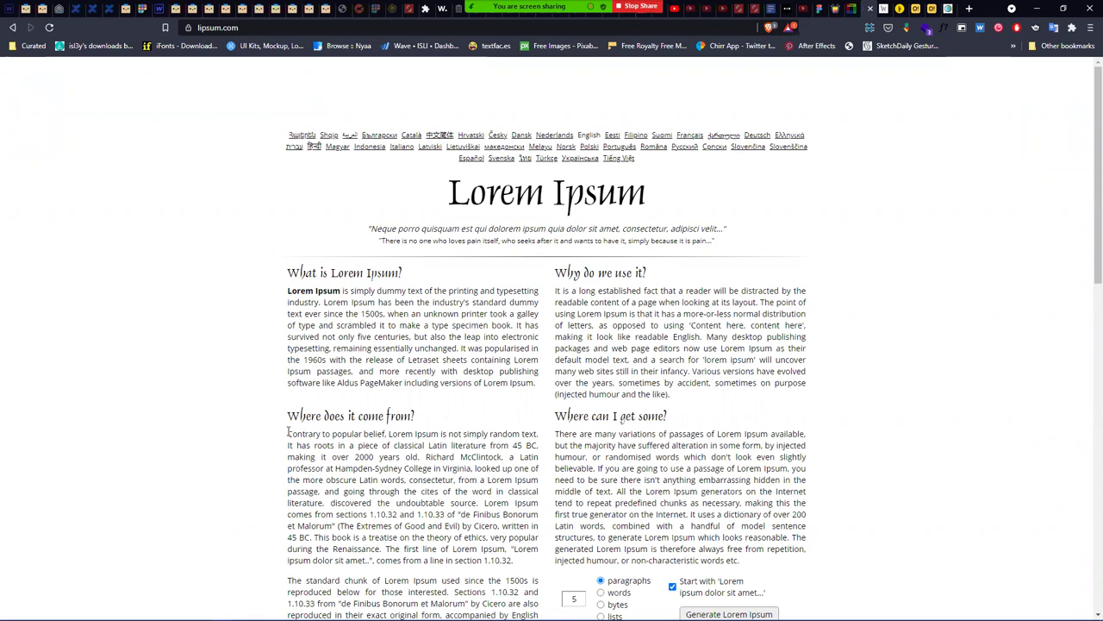
- Select the 'Where does it come from?' opening through '2000 years old' and return to Figma
drag(287, 435, 385, 444)
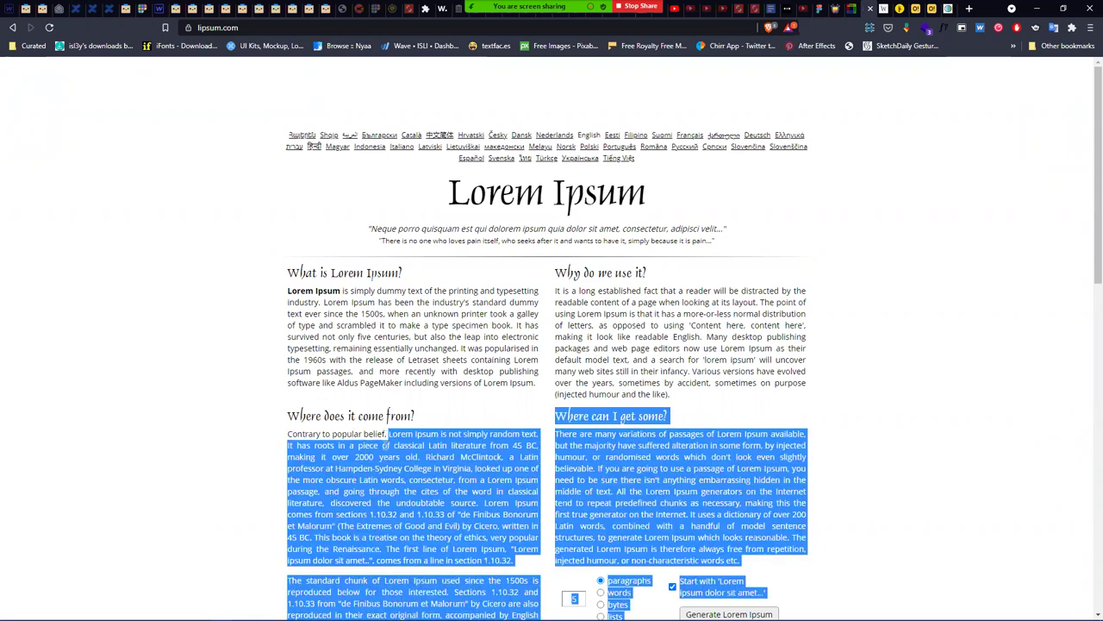
click(323, 455)
drag(288, 435, 416, 457)
key(ctrl+c)
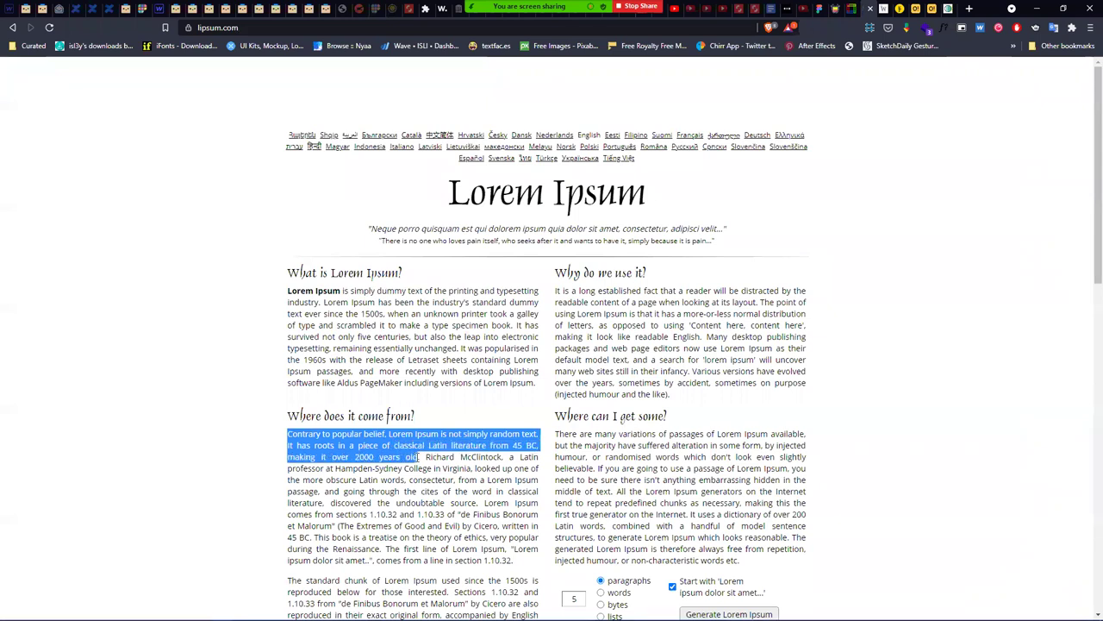
key(alt+Tab)
key(alt+Tab)
key(alt+Tab)
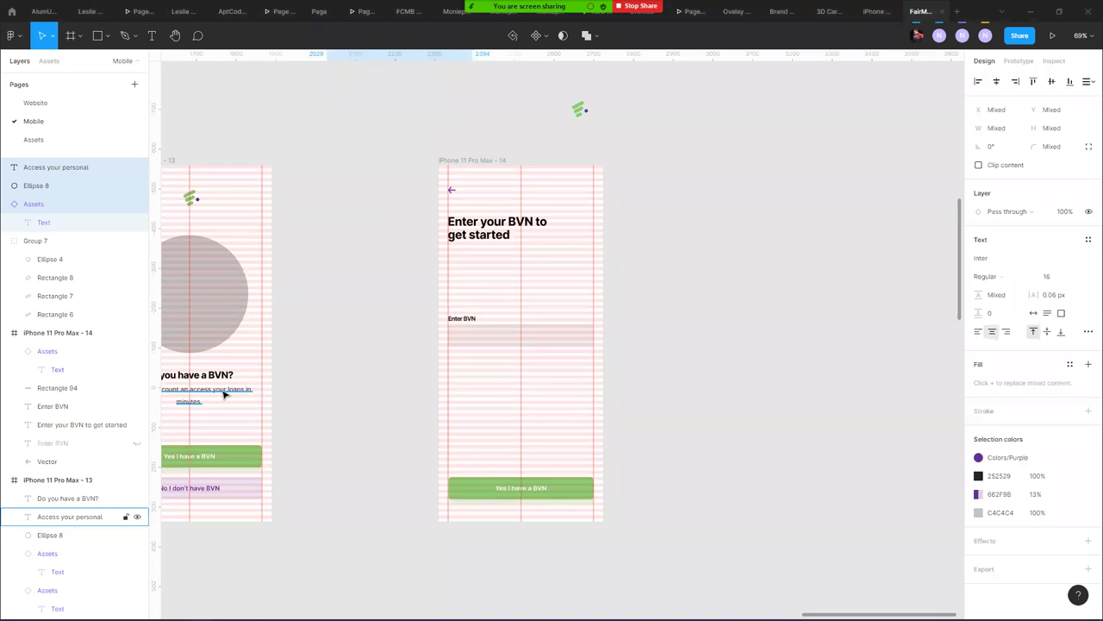
- Copy the caption into the Enter your BVN screen, left-align it, and paste the Lorem Ipsum text
click(226, 390)
drag(226, 389, 524, 265)
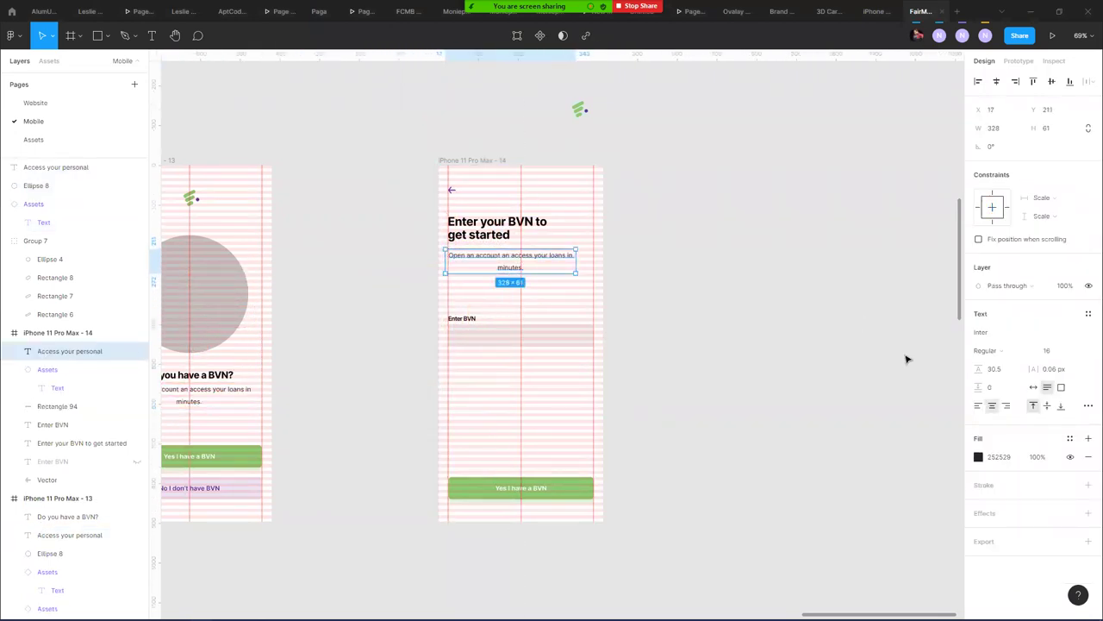
click(979, 406)
scroll(488, 261, up, 5)
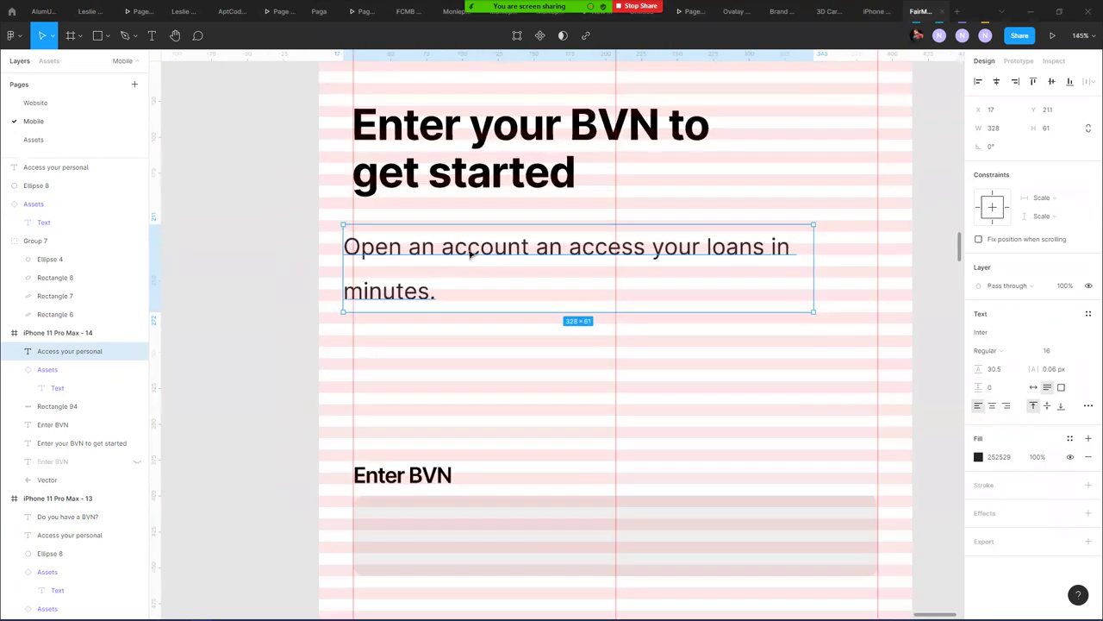
drag(428, 256, 426, 252)
double_click(424, 251)
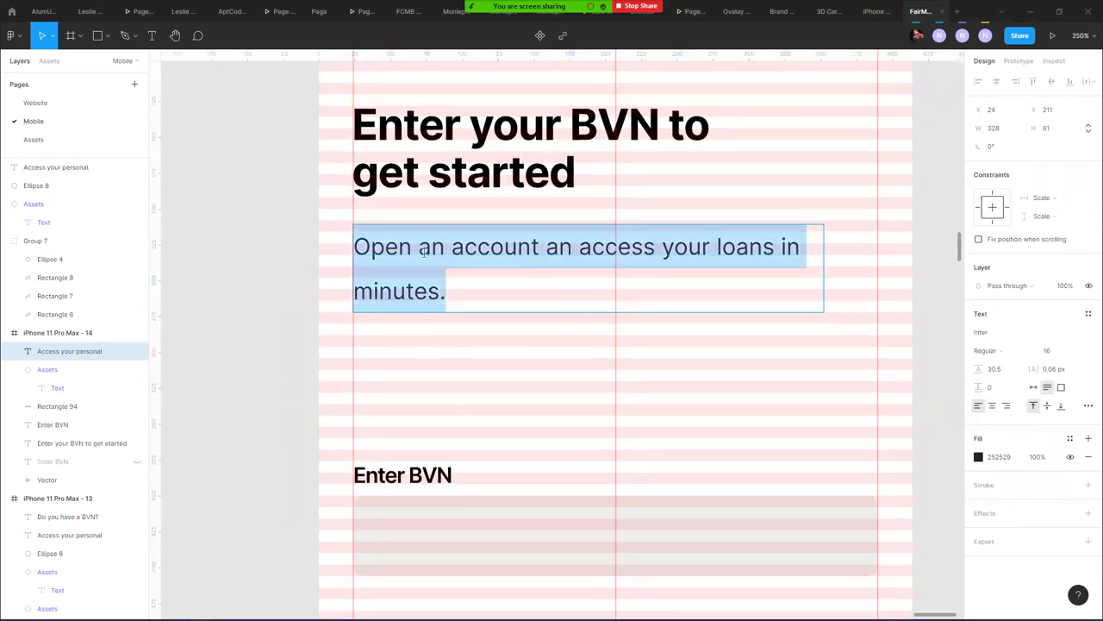
key(ctrl+v)
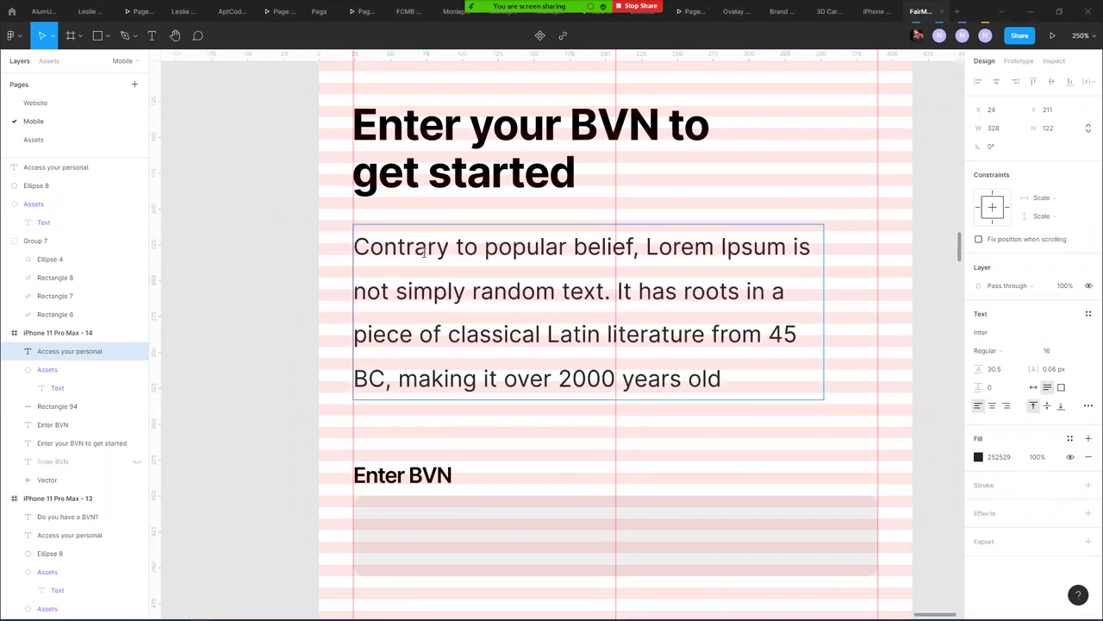
key(Escape)
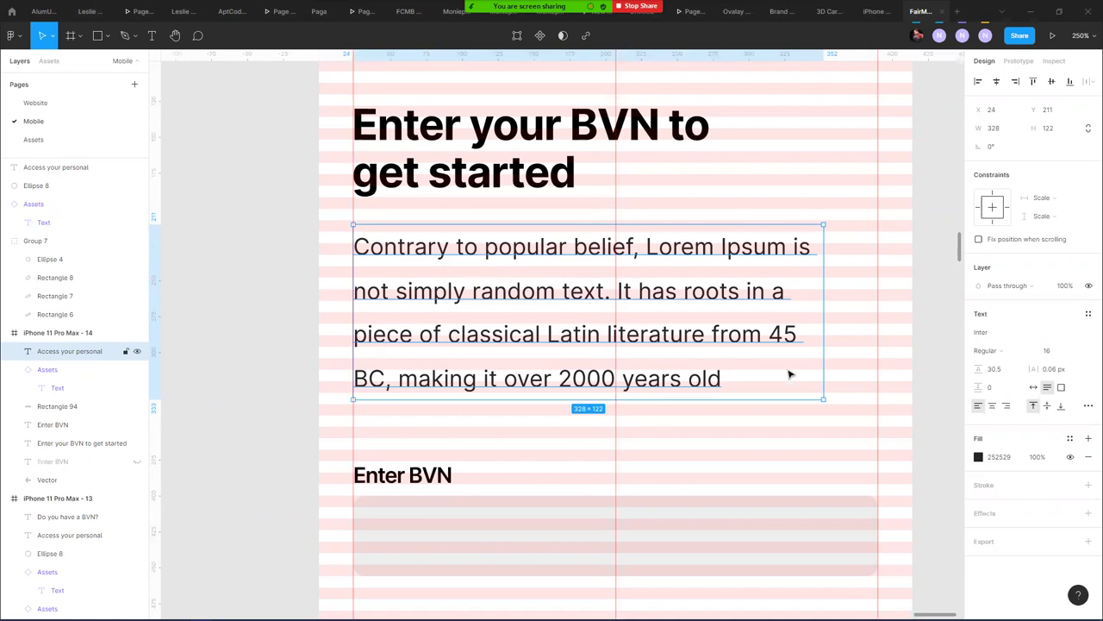
- Set the paragraph's line height to 25
drag(978, 368, 975, 369)
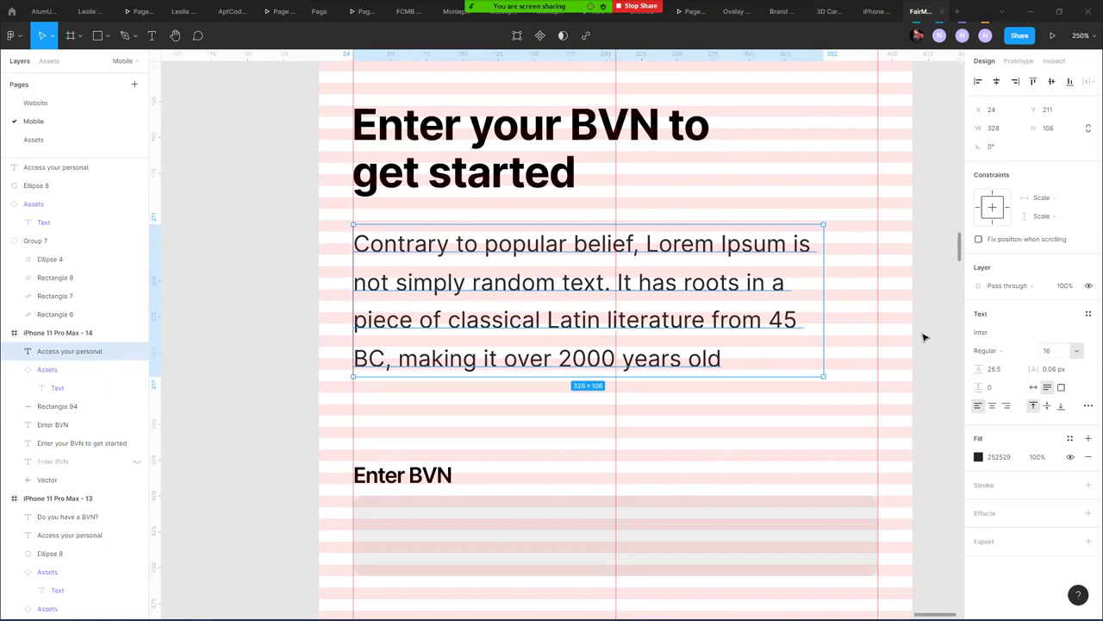
double_click(623, 282)
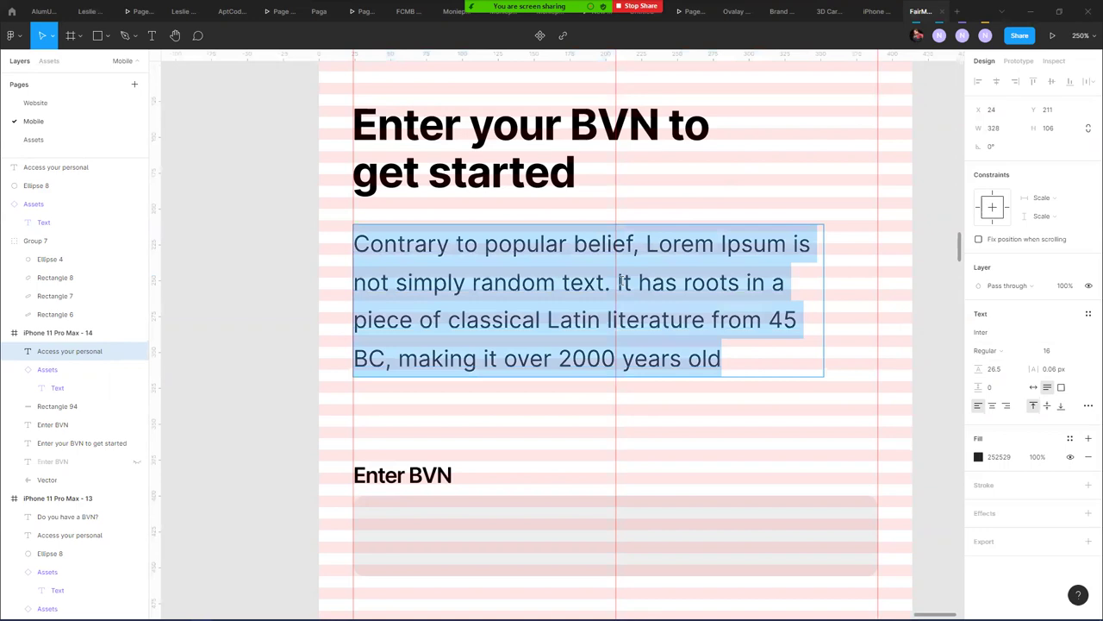
key(Escape)
key(Escape)
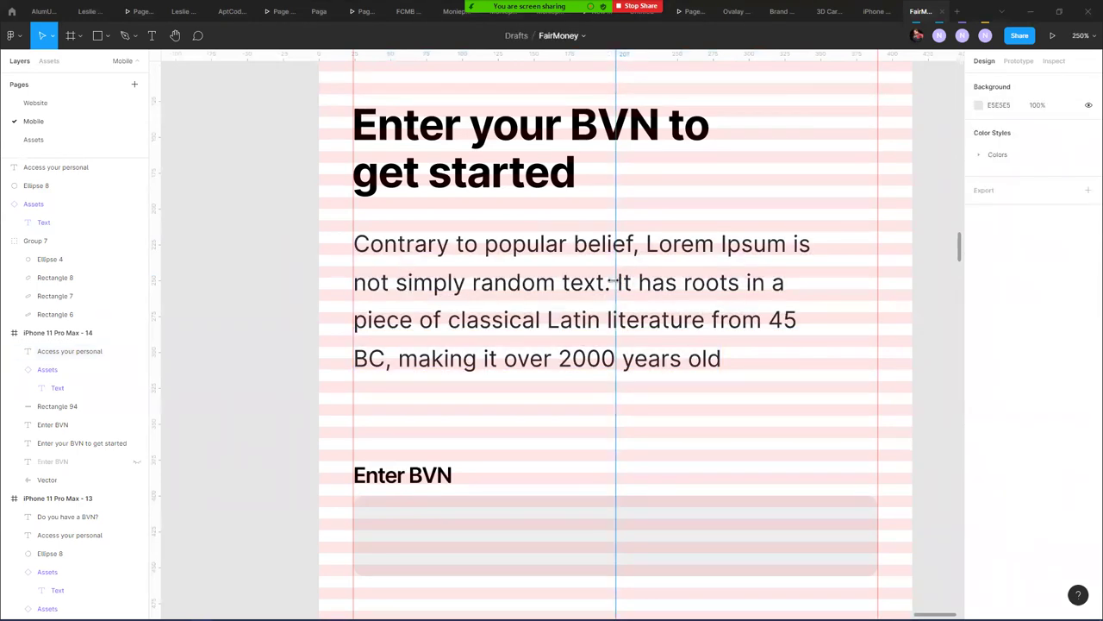
click(627, 283)
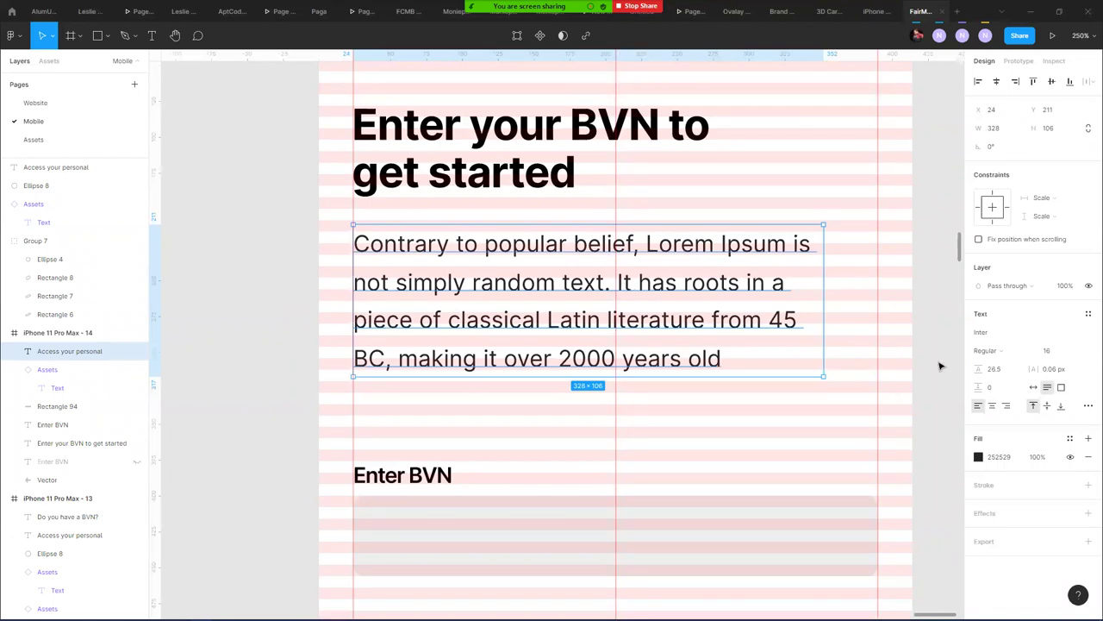
drag(978, 368, 965, 368)
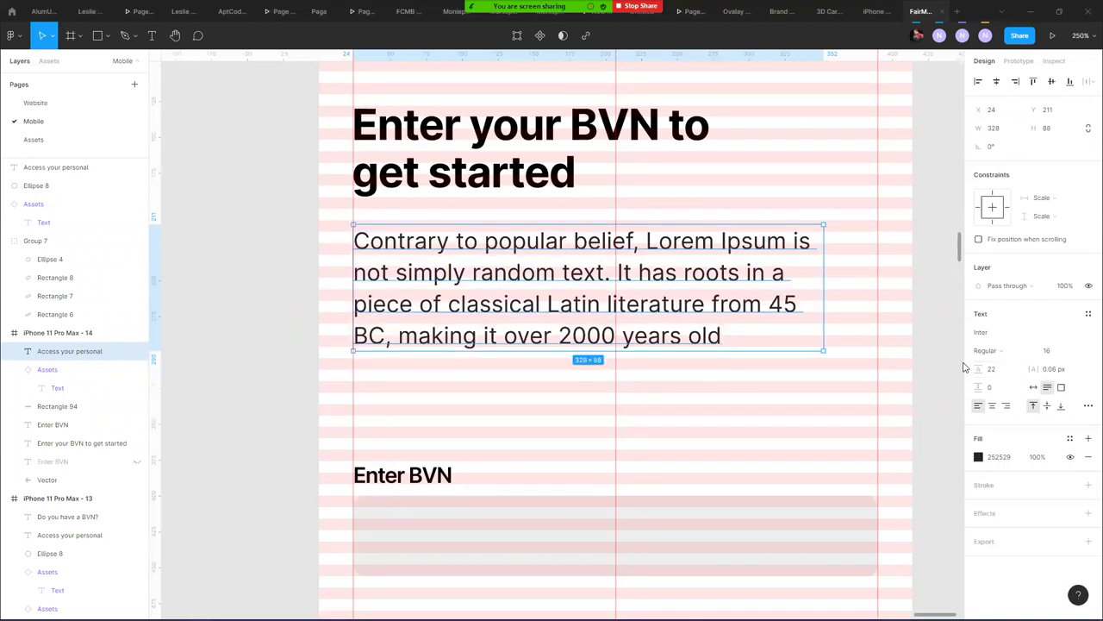
click(1003, 374)
key(Return)
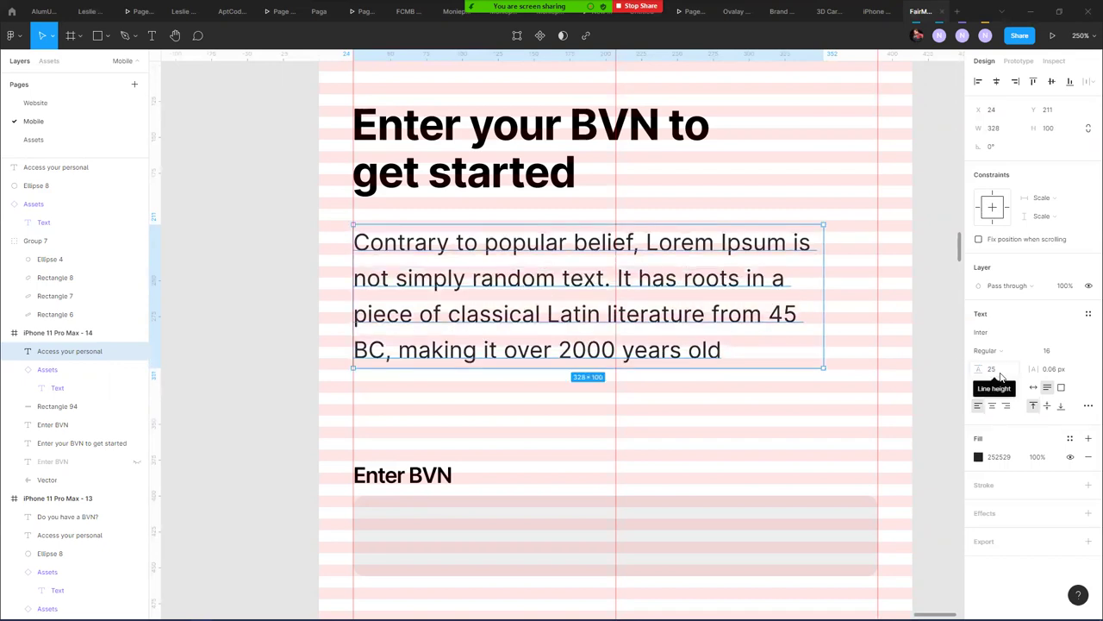
- Delete the paragraph's last line so it ends 'Latin literature from 45.'
double_click(624, 276)
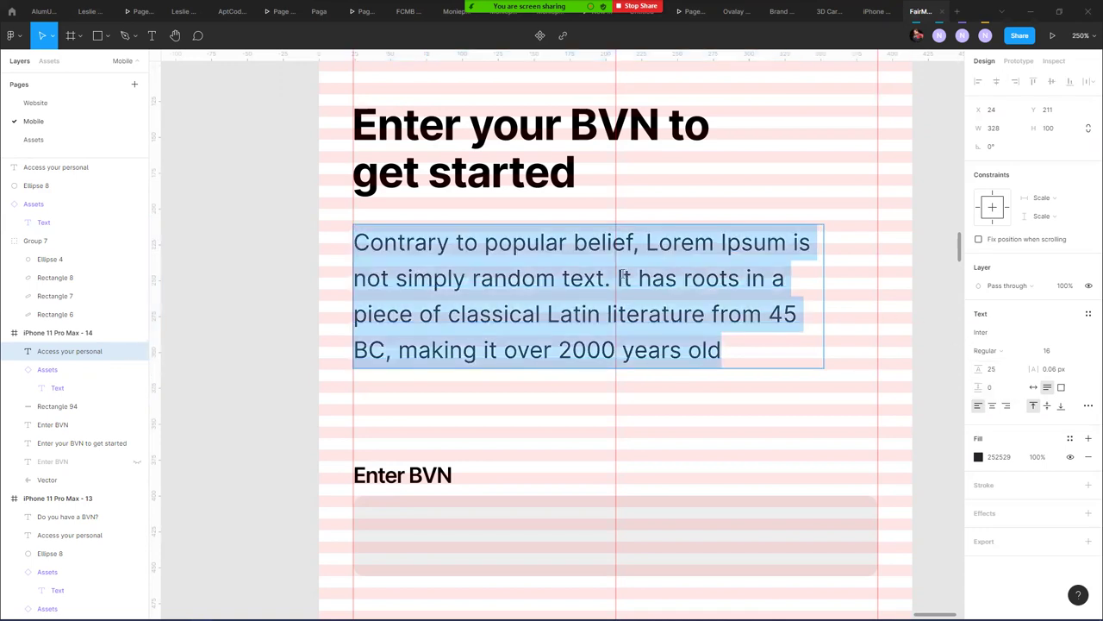
click(735, 349)
drag(737, 350, 351, 351)
key(BackSpace)
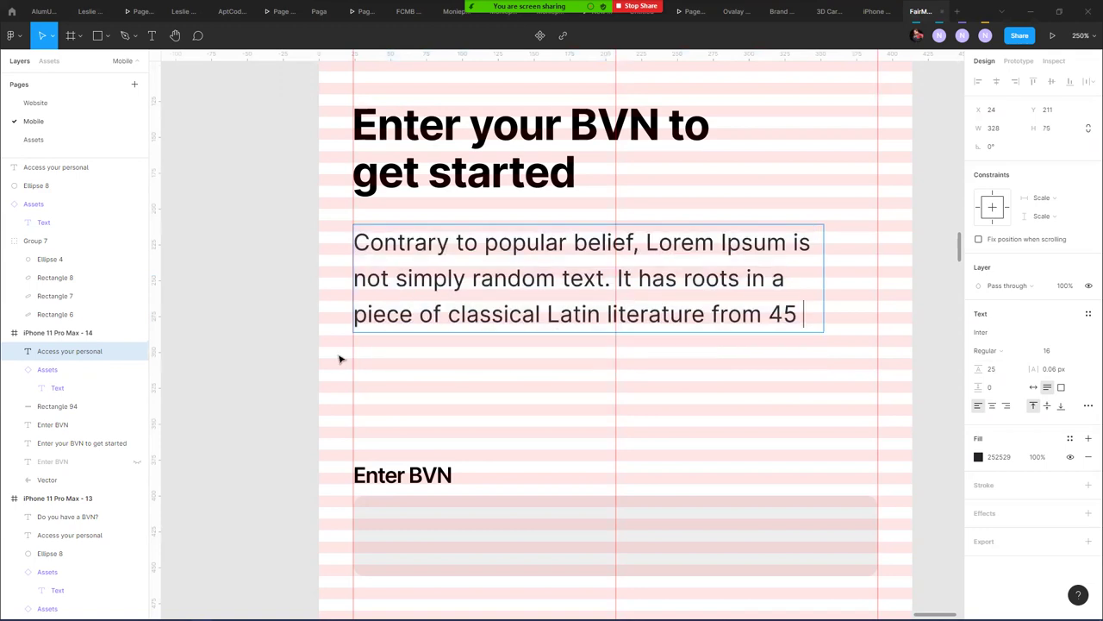
text(.)
key(Escape)
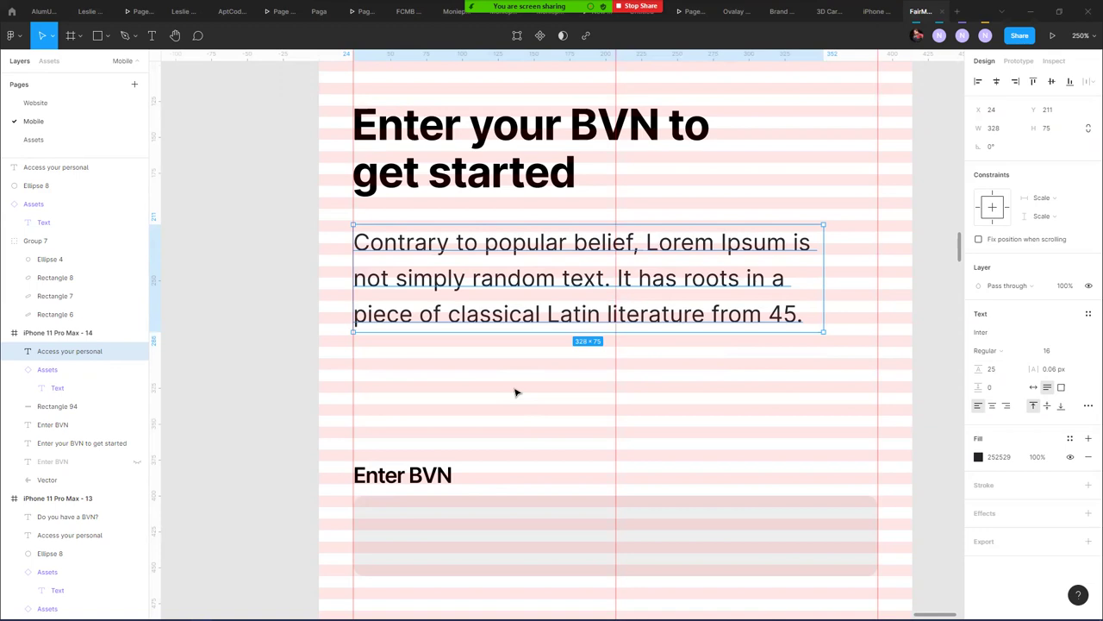
scroll(545, 455, down, 3)
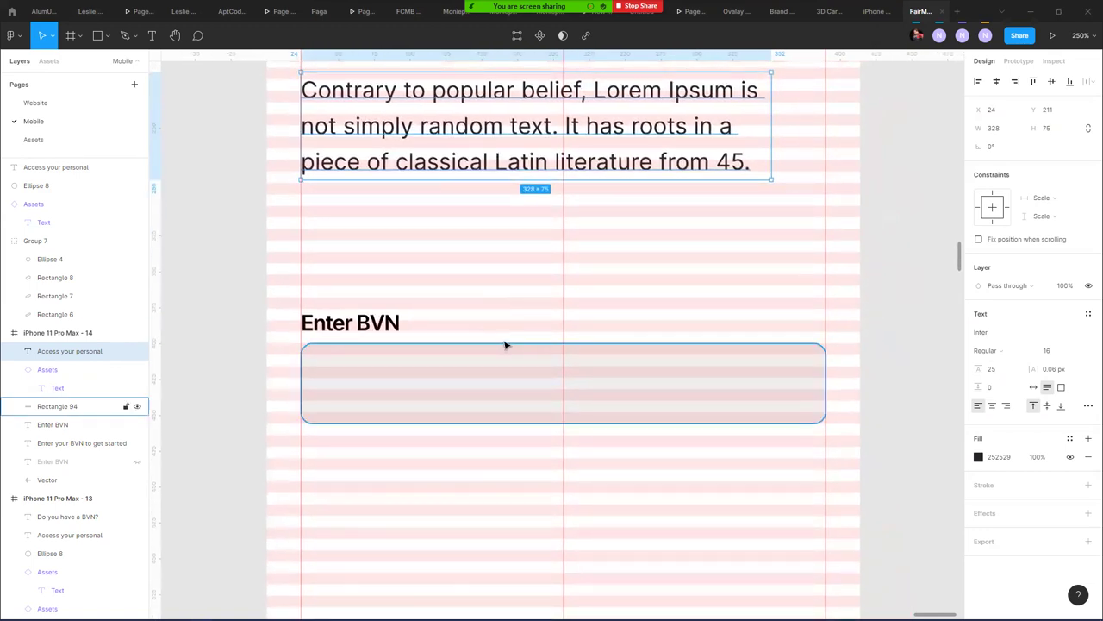
scroll(505, 345, down, 5)
- Duplicate the Enter BVN label and field onto empty canvas and wrap them in auto layout
click(456, 334)
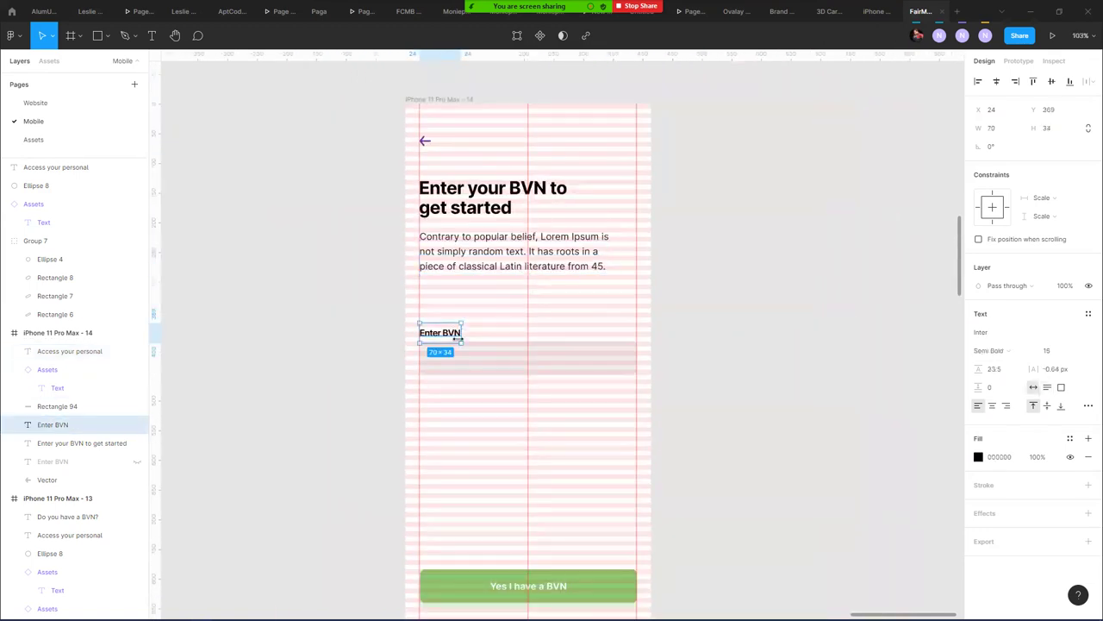
shift+click(485, 354)
drag(423, 305, 642, 285)
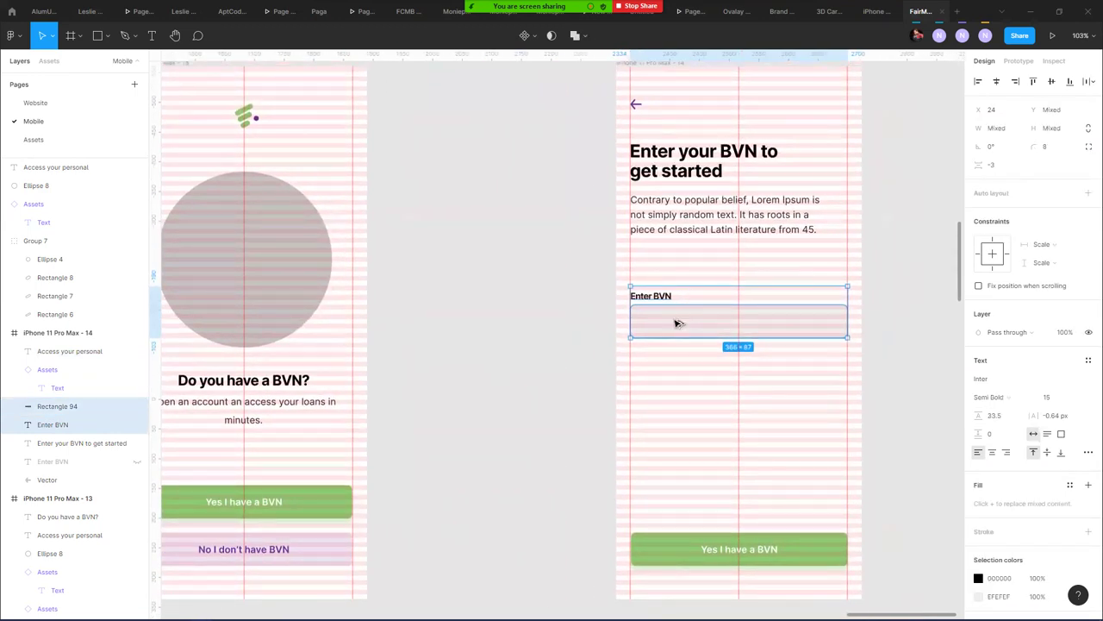
drag(808, 314, 478, 267)
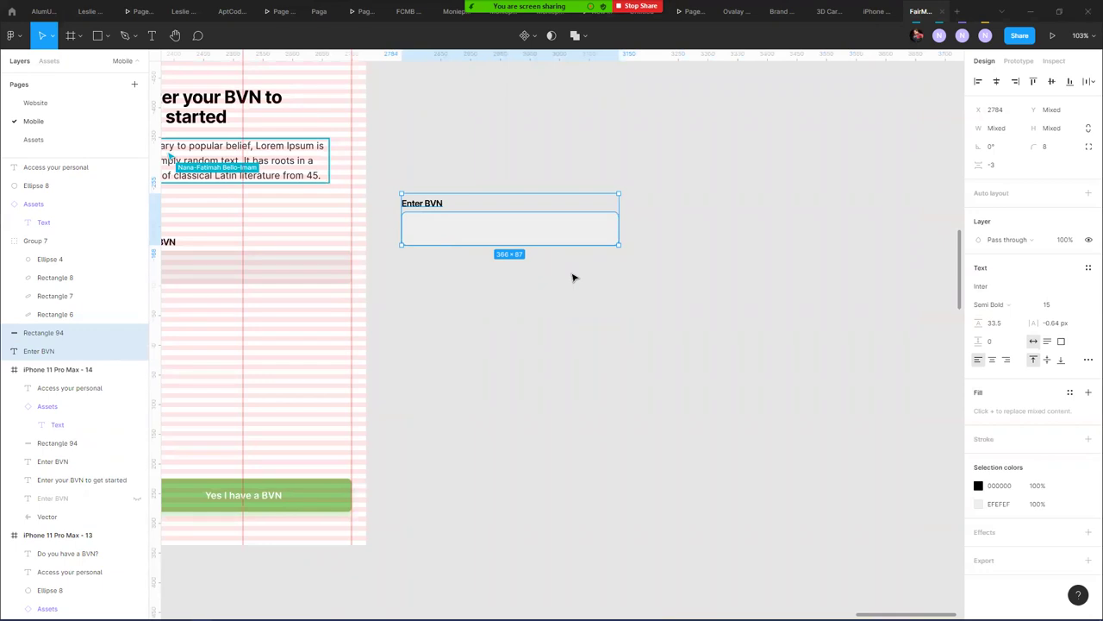
key(shift+a)
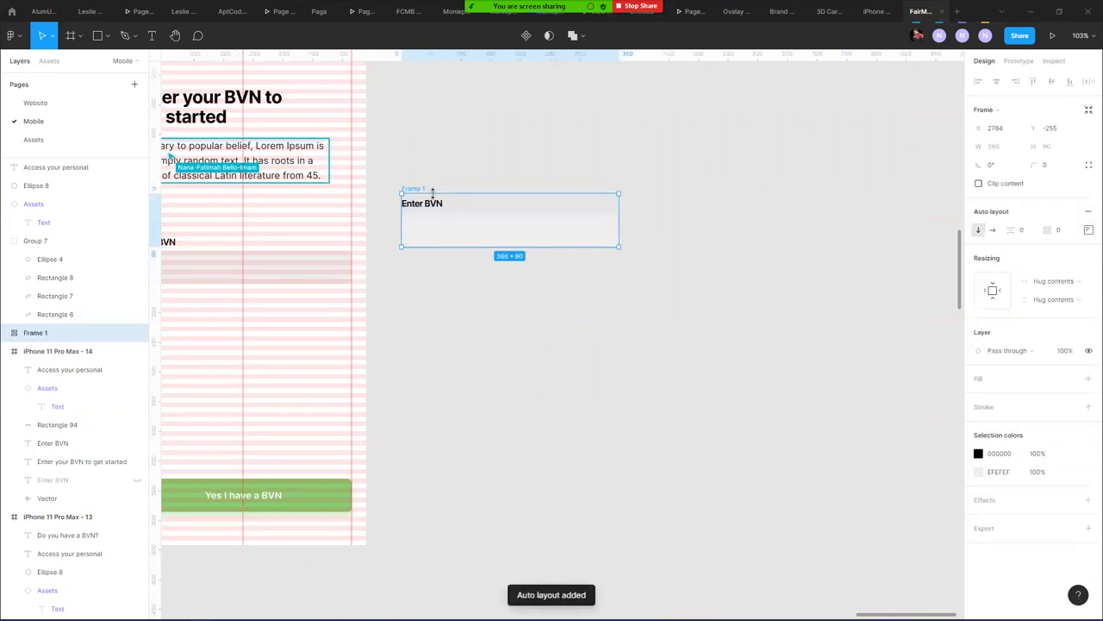
- Rename the input frame to 'Assets/Input/TxtField/Default'
double_click(432, 207)
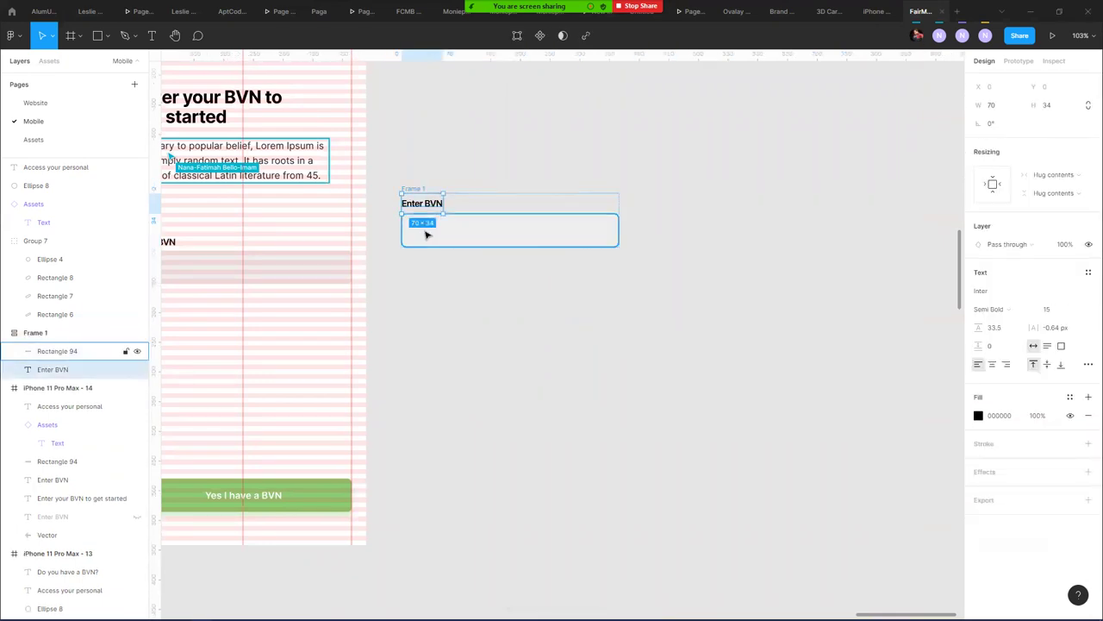
click(401, 313)
click(32, 333)
double_click(33, 332)
text(Assets/Input/T)
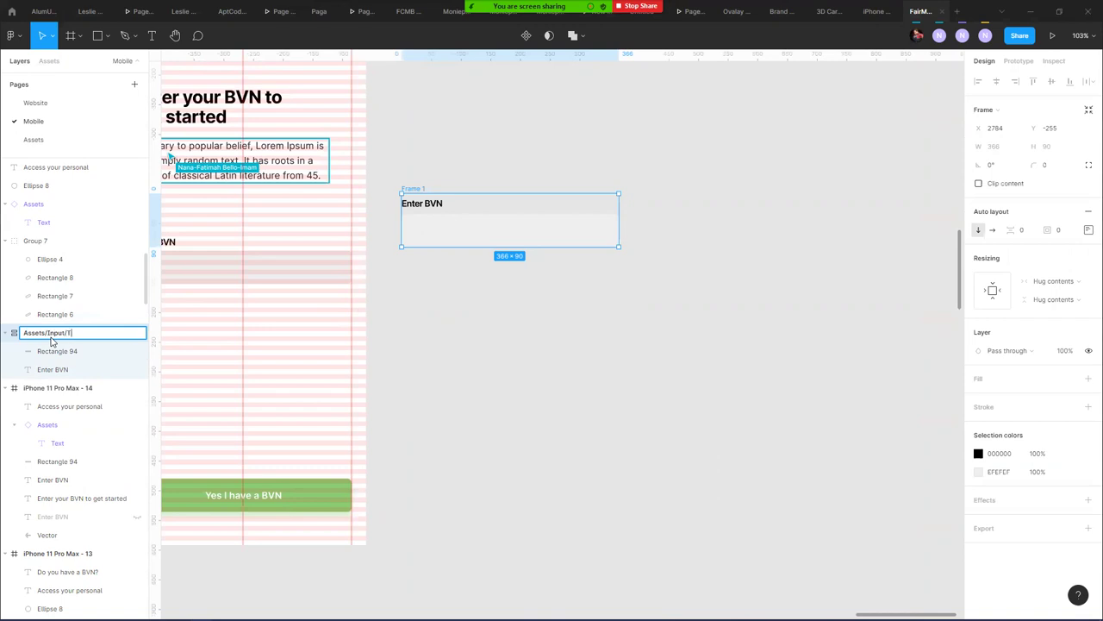
text(tField)
key(Return)
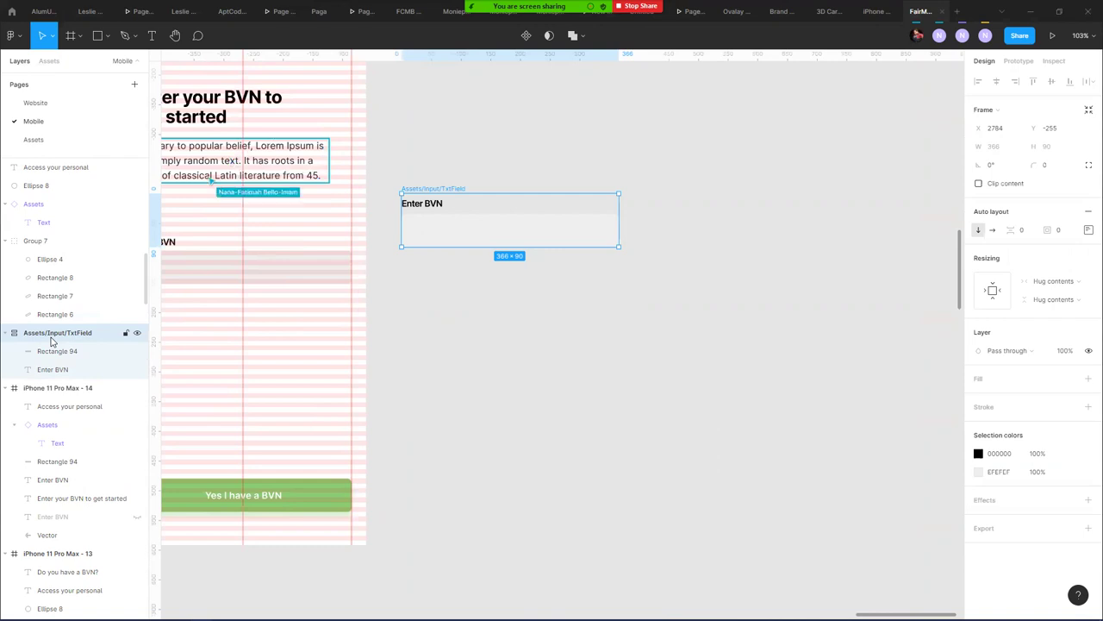
double_click(100, 338)
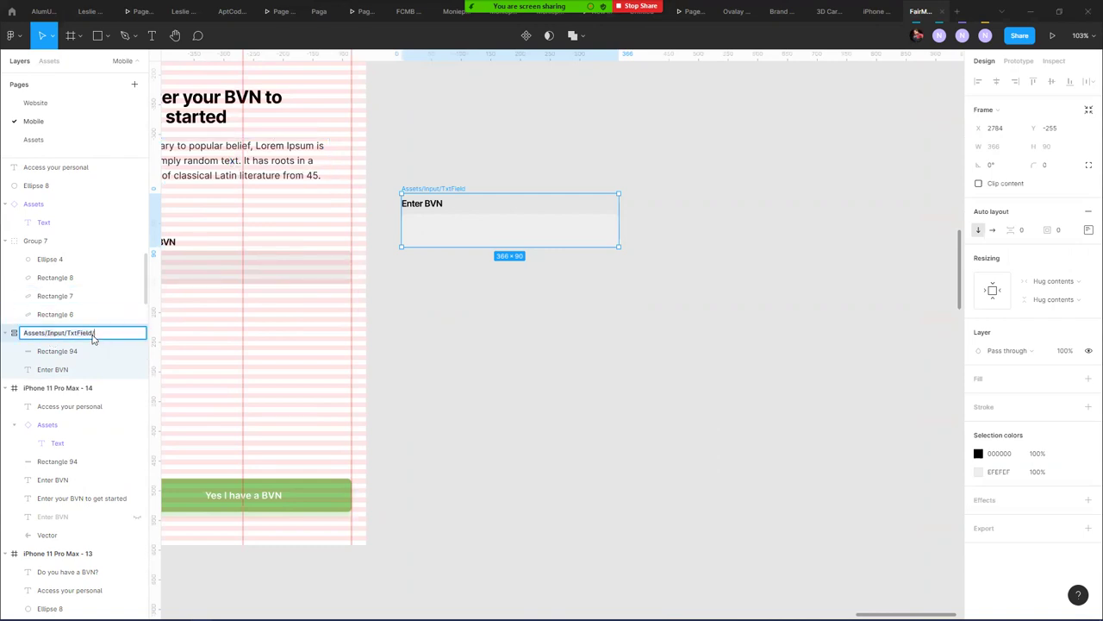
text(/Default)
key(Return)
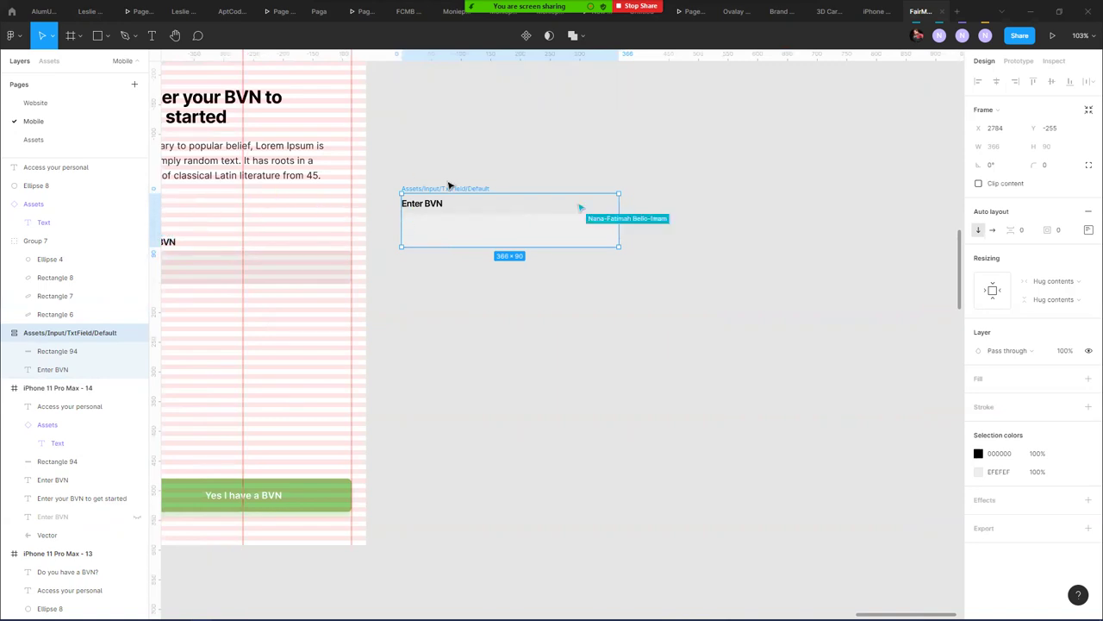
- Copy the text field below, then duplicate its grey input box and group both boxes
drag(456, 188, 450, 266)
double_click(428, 307)
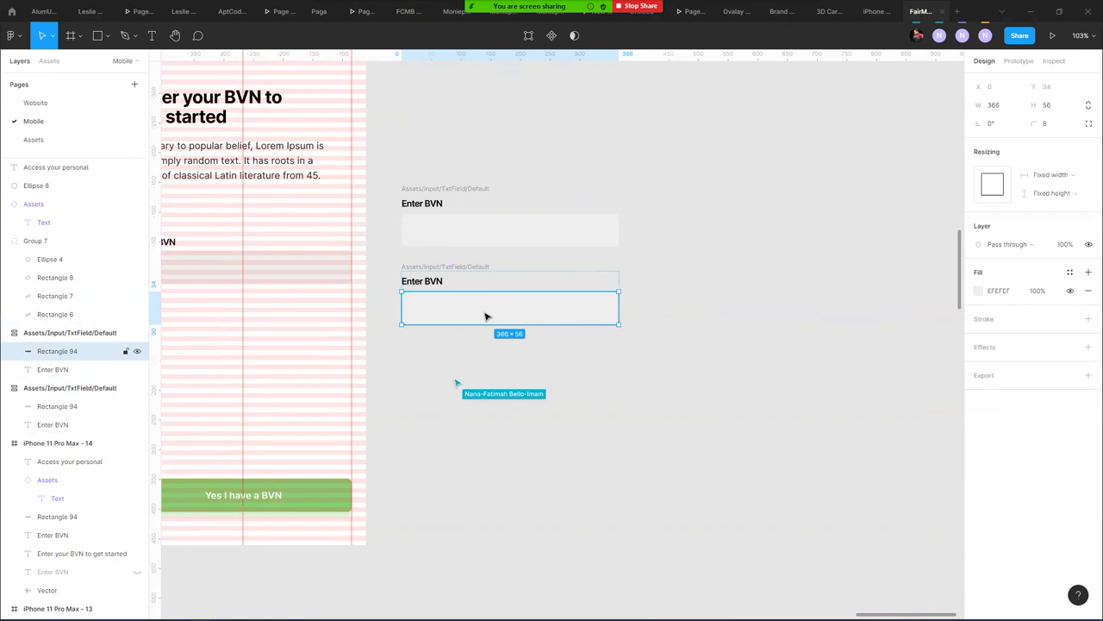
key(ctrl+d)
key(ctrl+z)
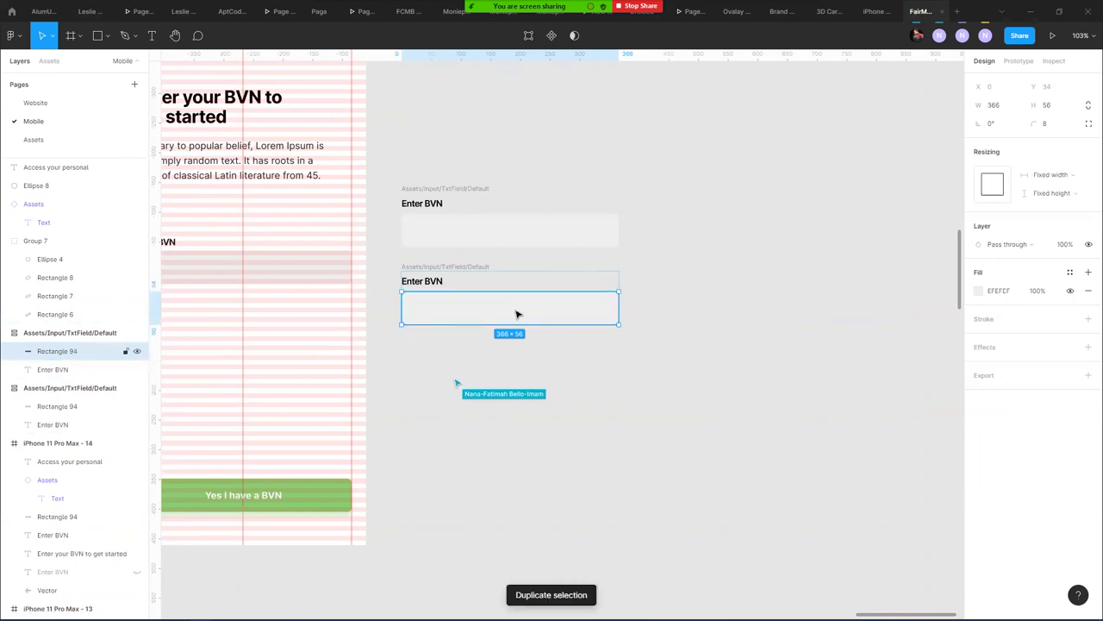
key(ctrl+d)
shift+click(443, 307)
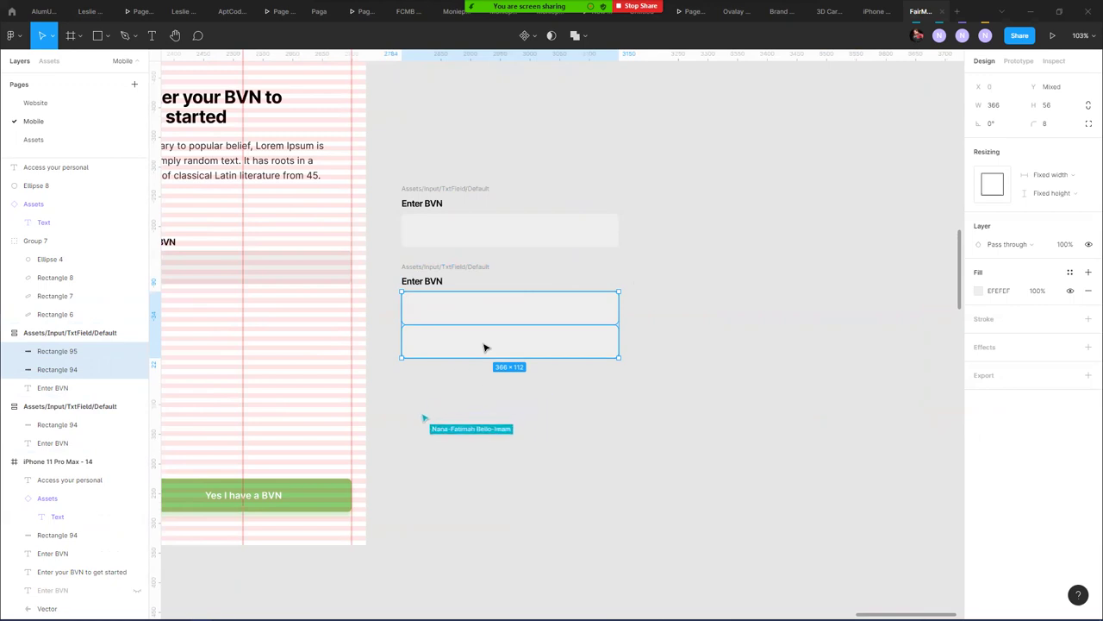
key(ctrl+g)
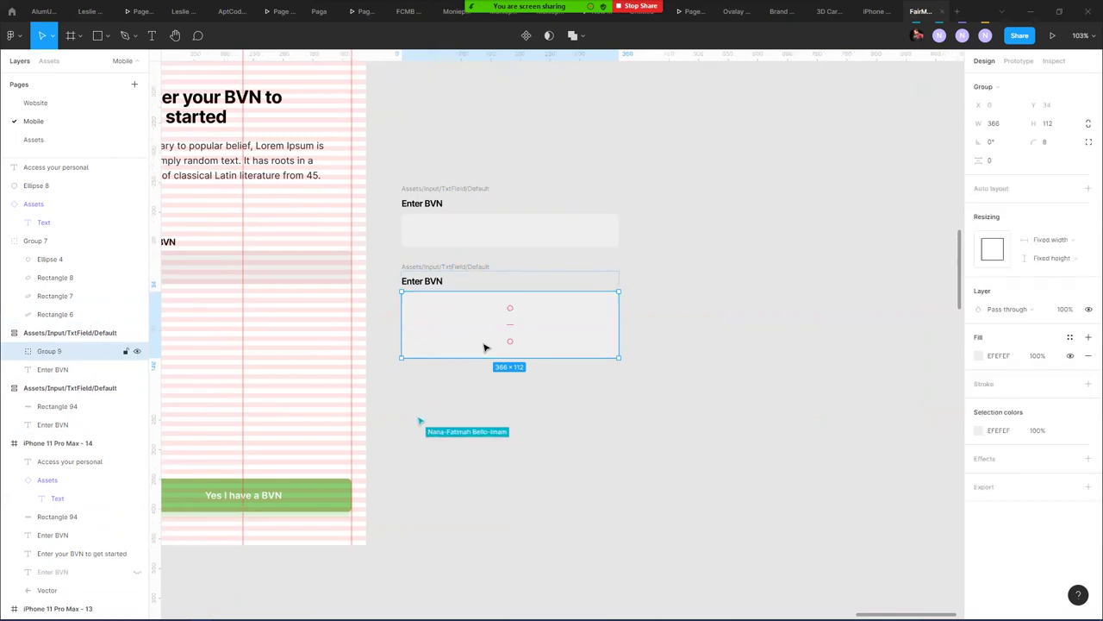
drag(512, 315, 512, 302)
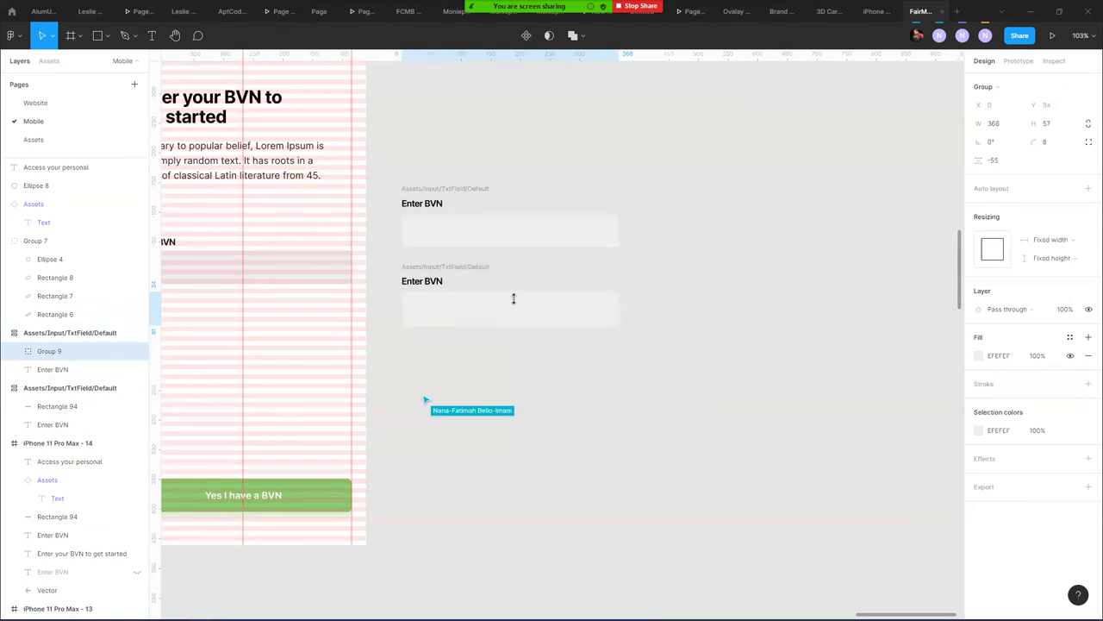
- Shrink the duplicate box to an 8-wide strip at the input box's left edge
mouse_move(618, 312)
mouse_down()
mouse_move(581, 312)
mouse_move(618, 311)
mouse_up()
click(12, 353)
click(61, 369)
drag(617, 304, 406, 304)
scroll(424, 306, up, 5)
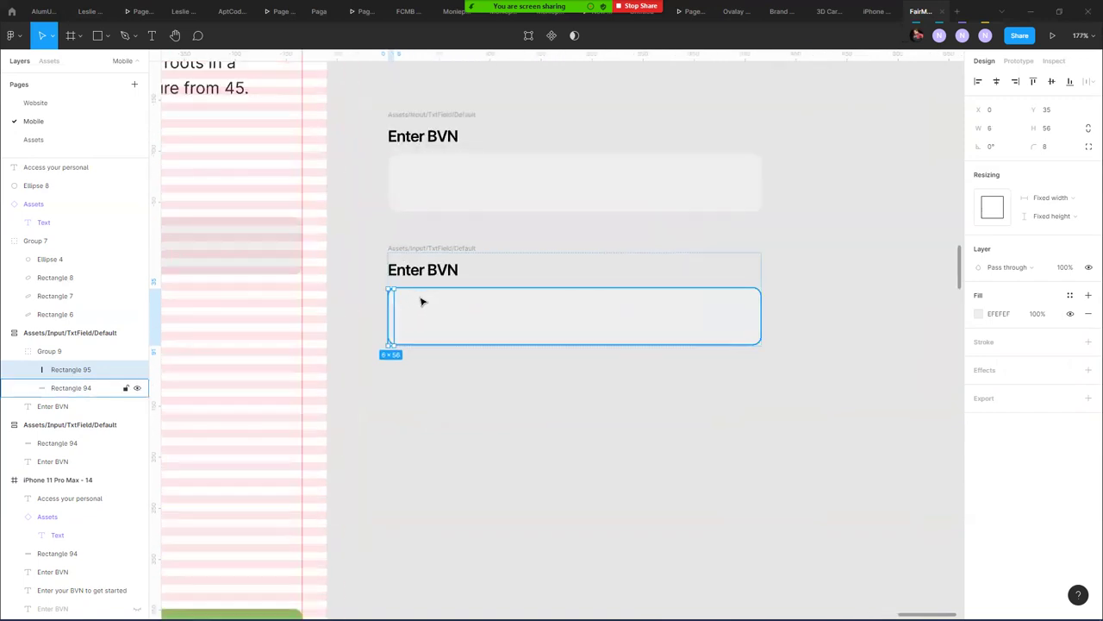
scroll(402, 300, up, 2)
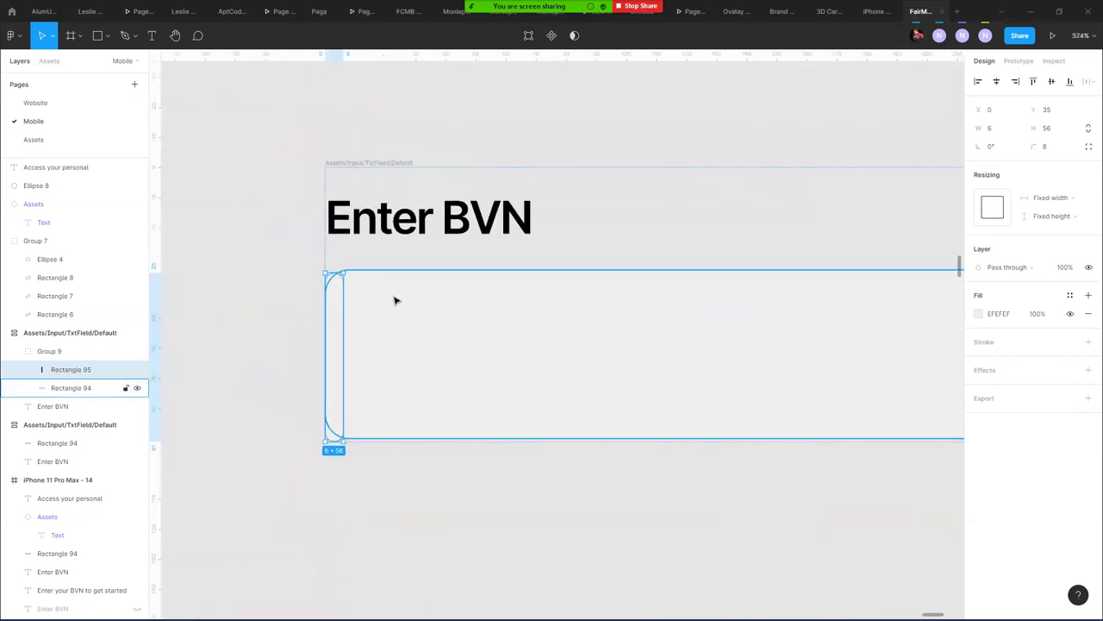
drag(341, 313, 345, 313)
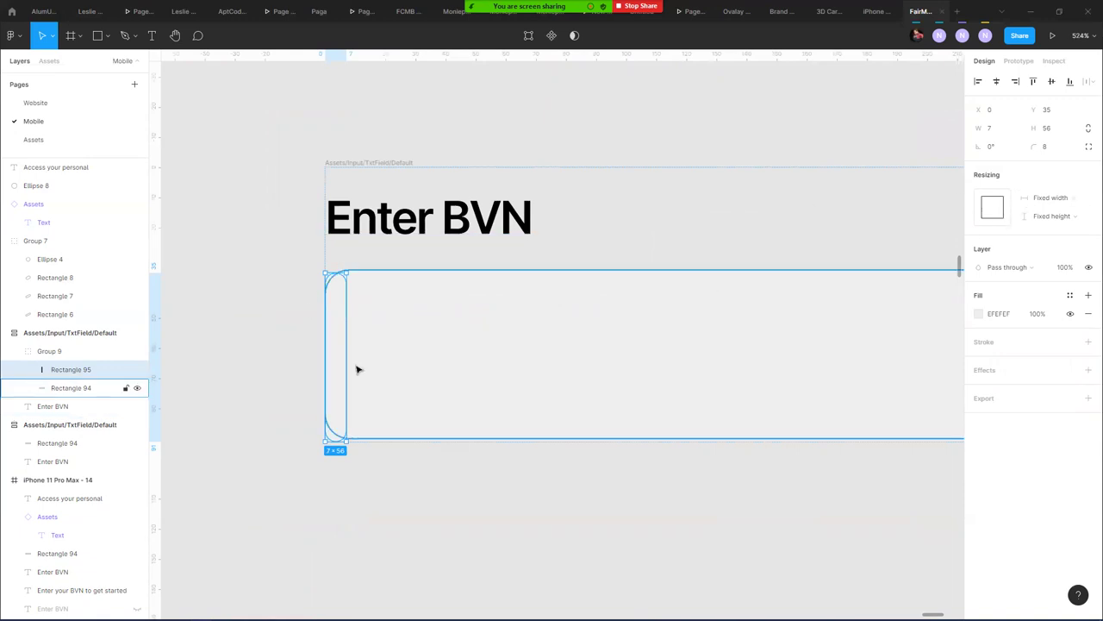
drag(345, 360, 353, 360)
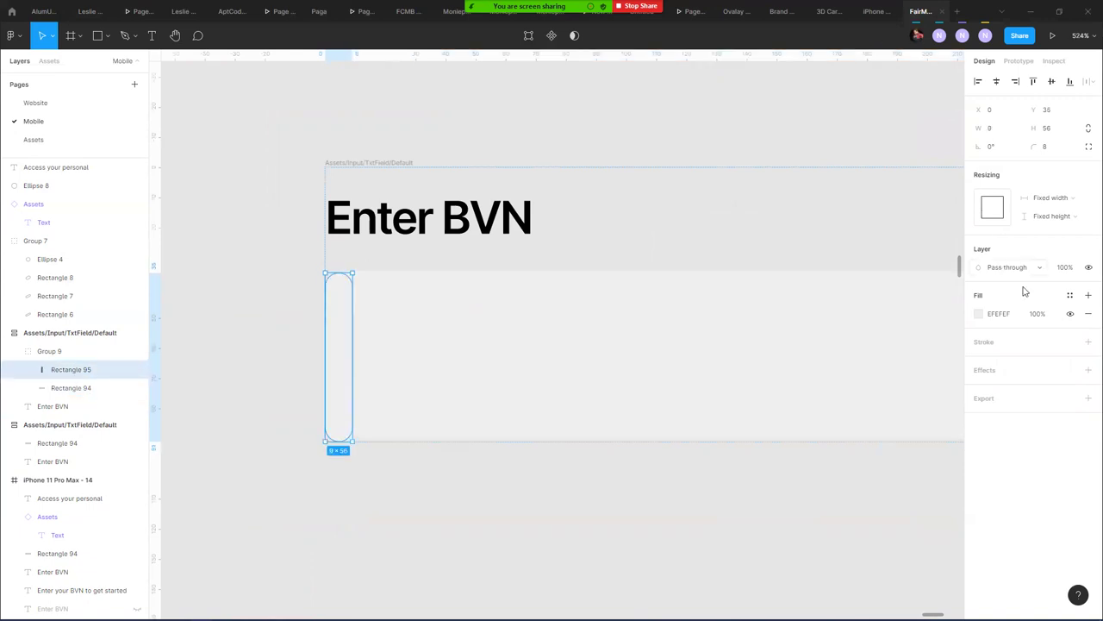
- Fill the strip with the Colors/Green style and duplicate the grey field background
click(1069, 295)
click(1003, 387)
click(774, 420)
key(ctrl+d)
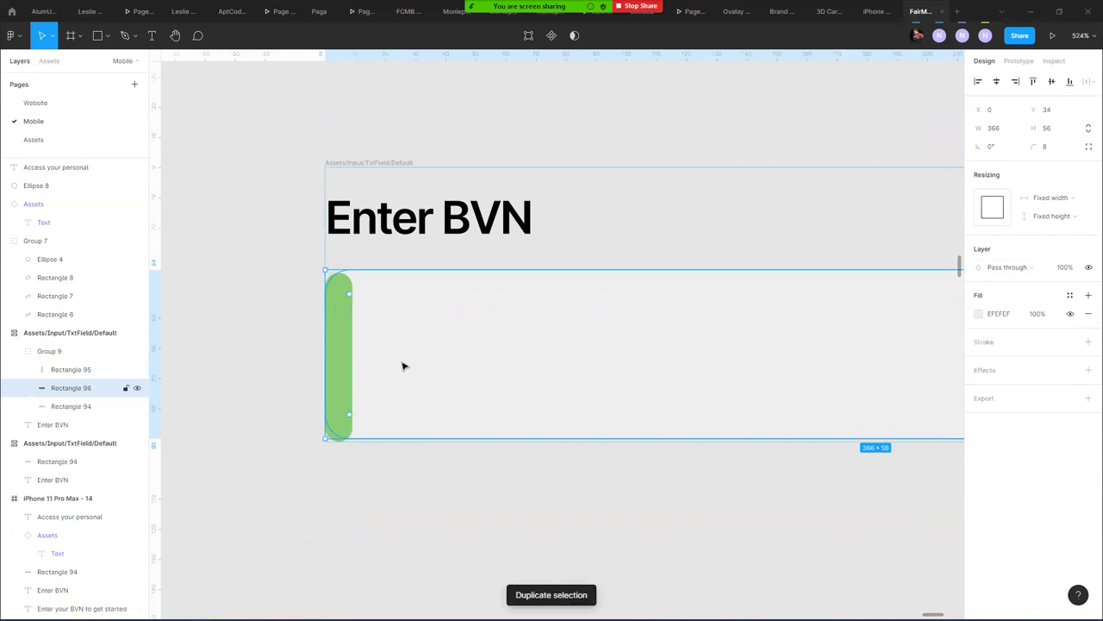
- Group the green strip with the background copy and use the copy as a mask
shift+click(82, 369)
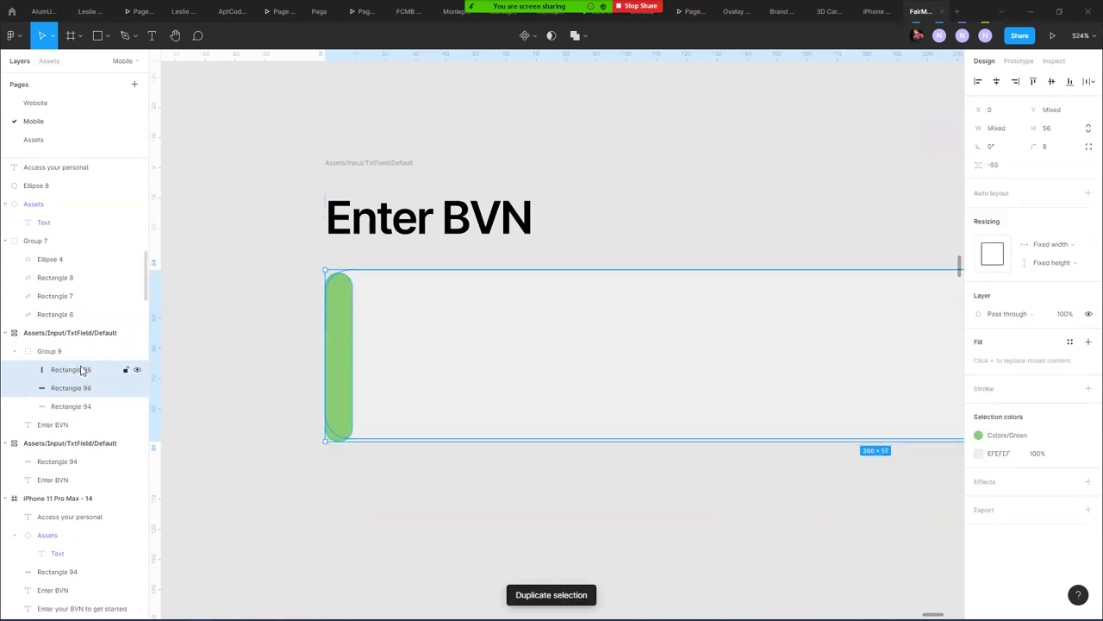
key(ctrl+g)
click(27, 369)
click(87, 406)
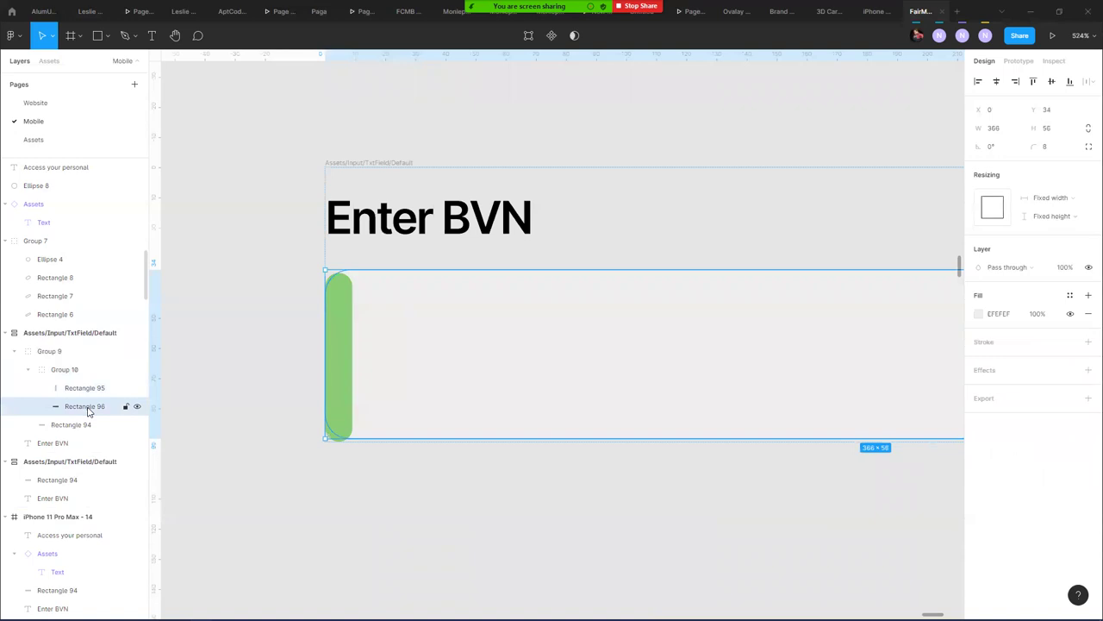
right_click(87, 410)
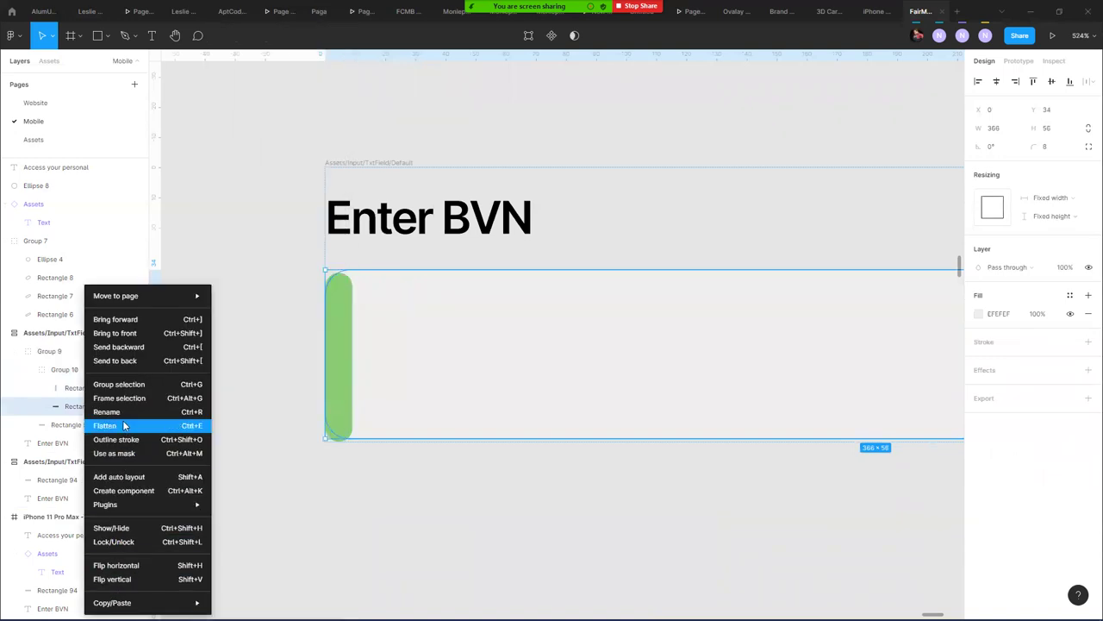
click(122, 453)
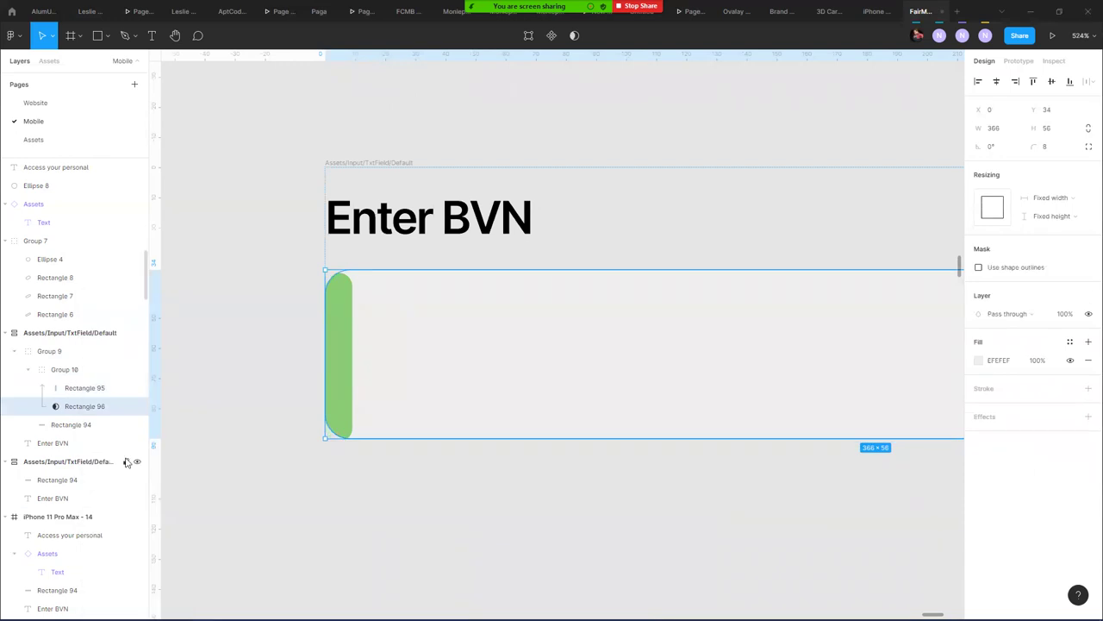
- Check the masked green strip's distances to nearby items
click(352, 326)
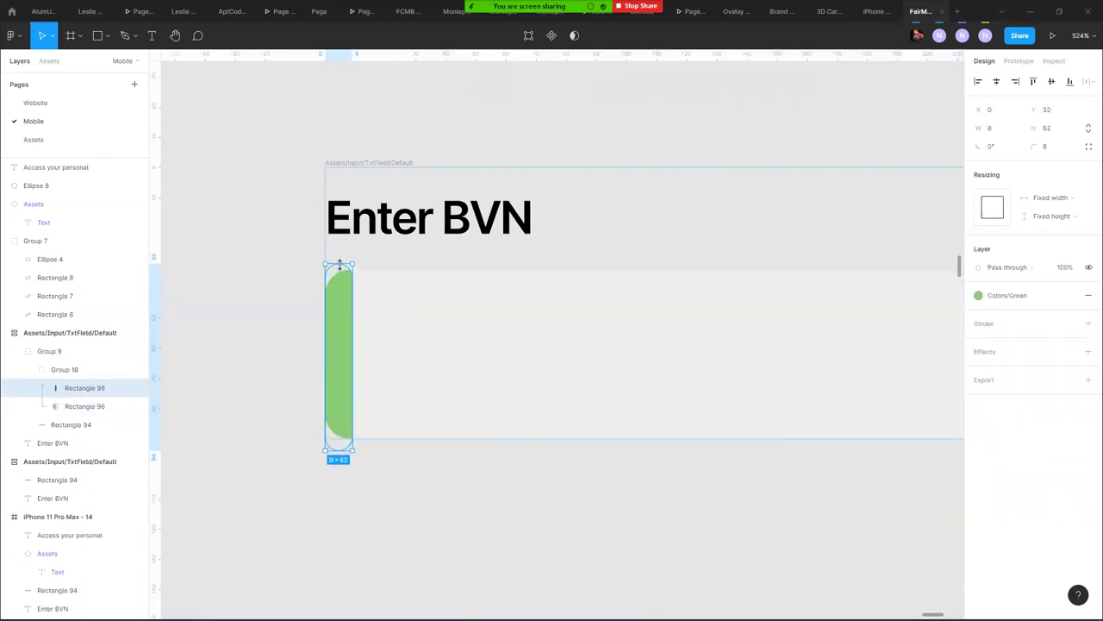
click(384, 496)
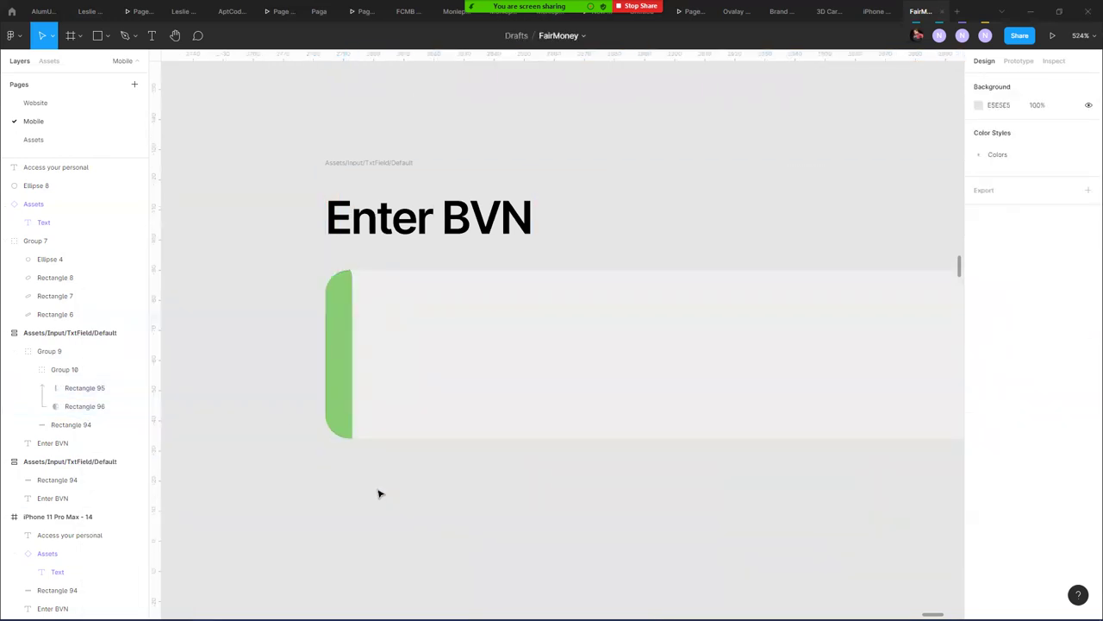
click(345, 370)
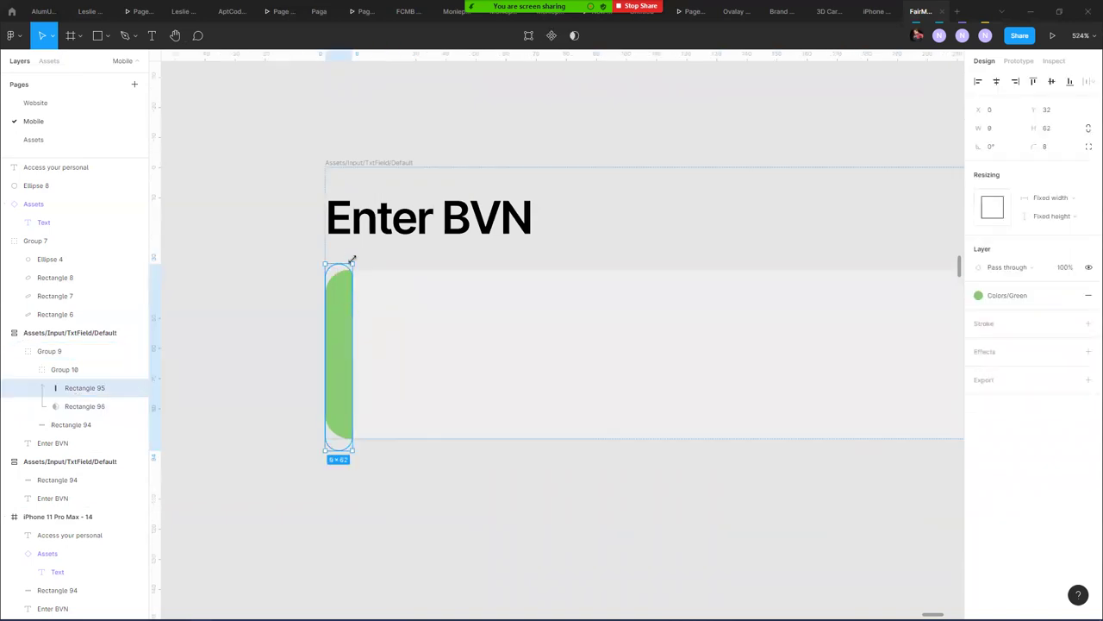
key(alt)
click(387, 471)
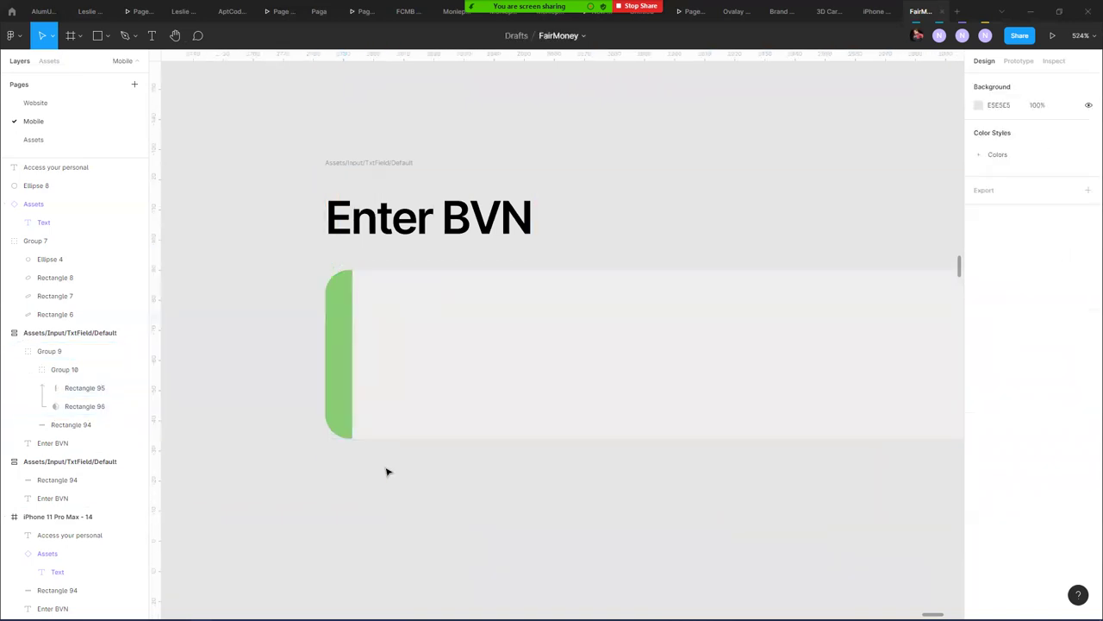
- Narrow the green strip to 6 wide along the box's rounded left edge
scroll(379, 466, down, 5)
scroll(375, 462, down, 5)
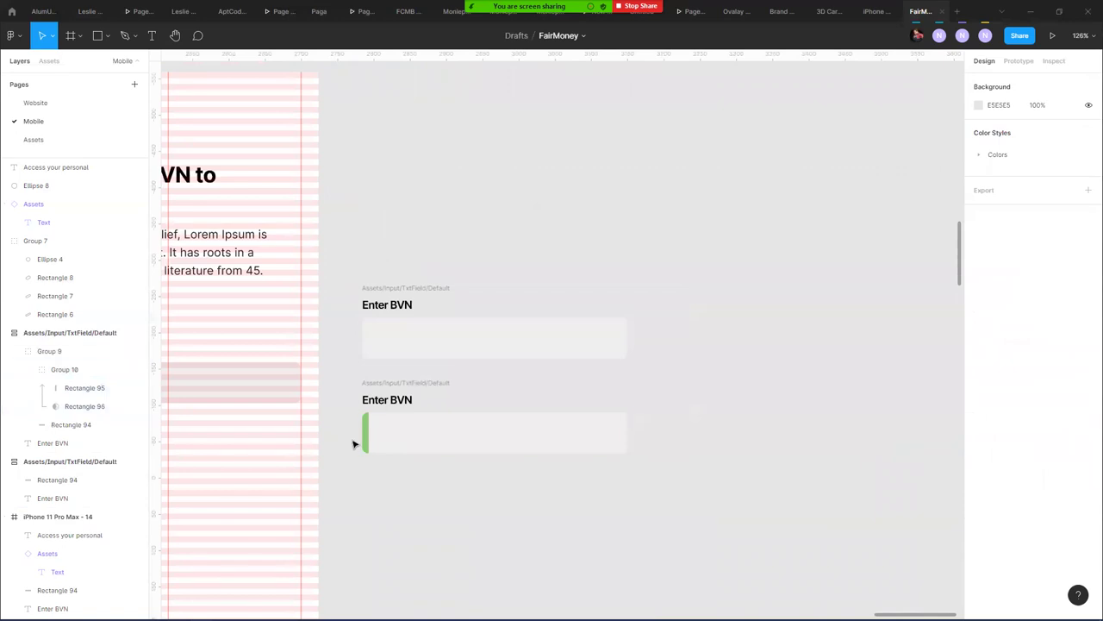
scroll(354, 444, down, 5)
scroll(352, 439, up, 4)
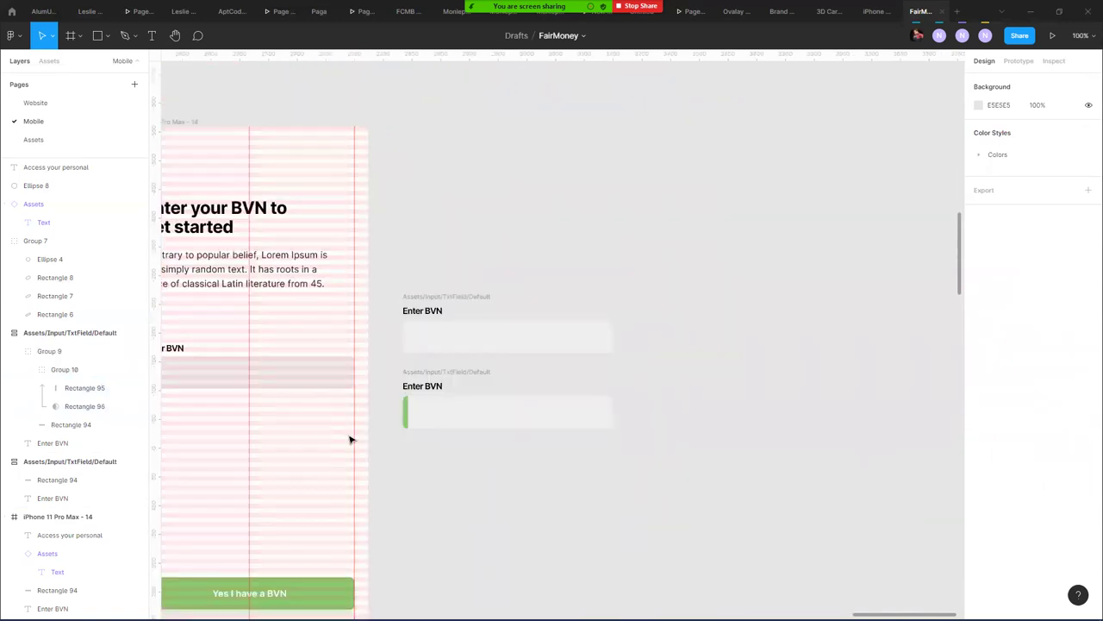
scroll(405, 417, up, 5)
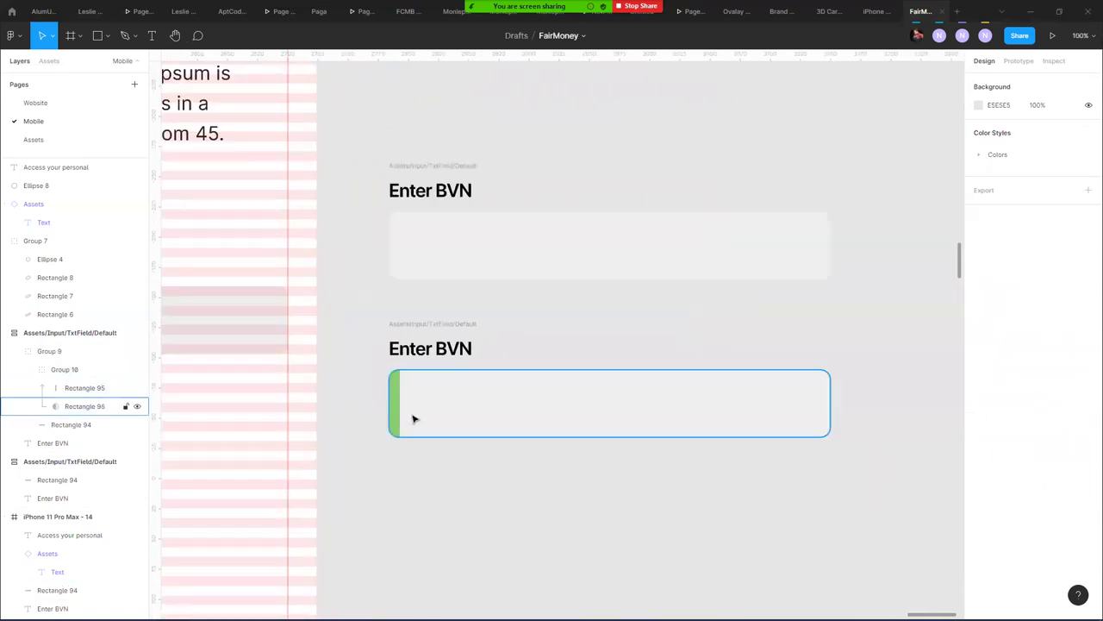
scroll(405, 412, up, 4)
click(357, 382)
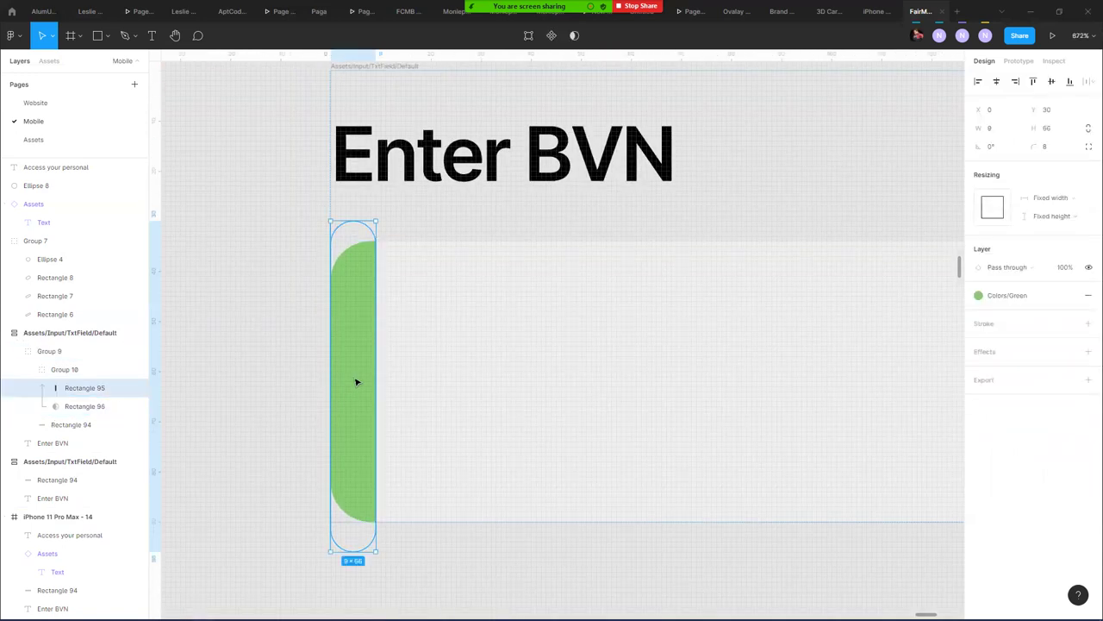
mouse_move(370, 387)
mouse_down()
mouse_move(351, 382)
mouse_move(362, 381)
mouse_up()
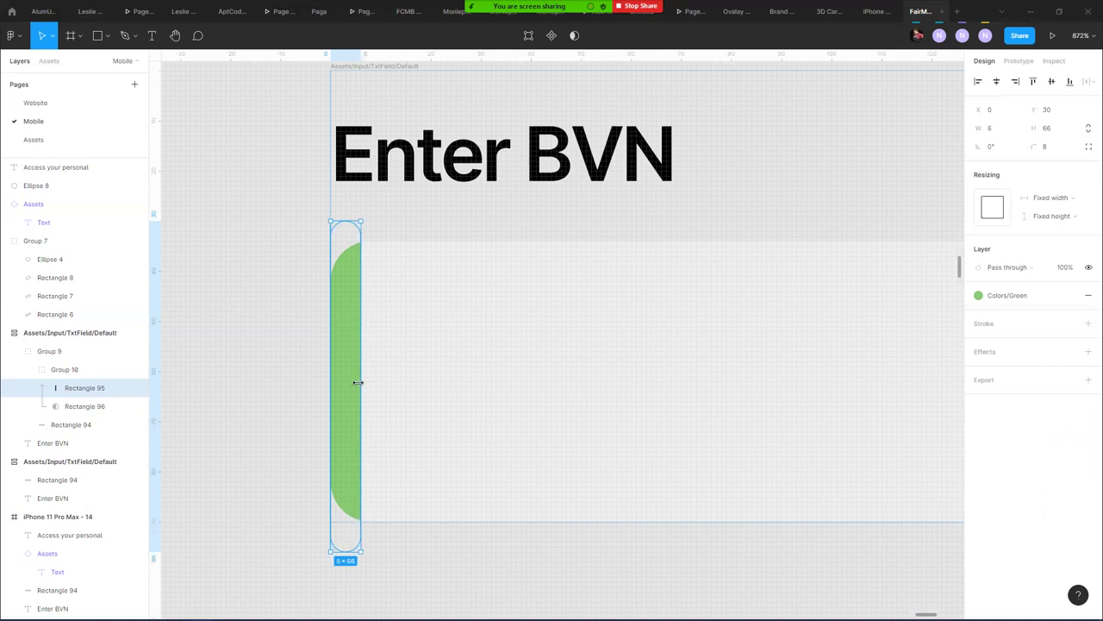
click(431, 369)
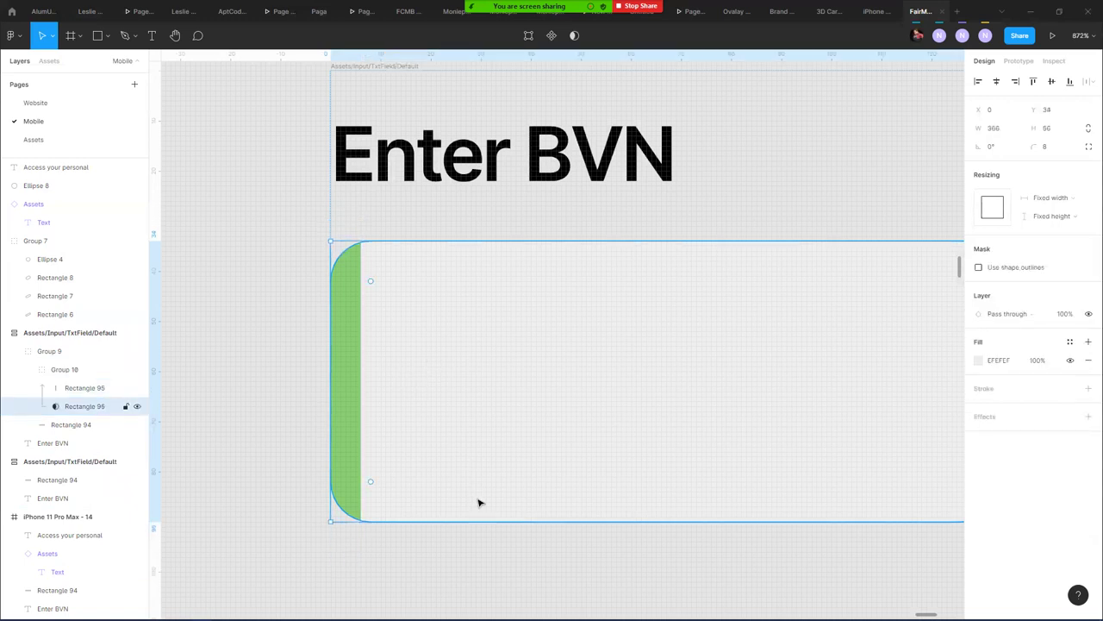
scroll(491, 508, down, 10)
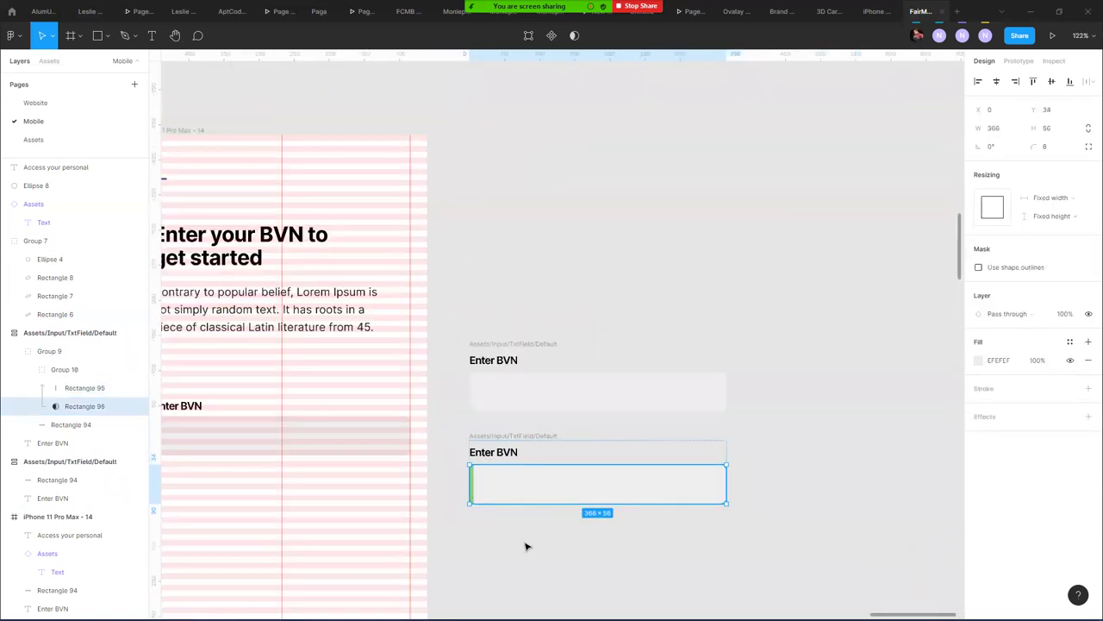
click(611, 539)
scroll(562, 534, down, 6)
scroll(382, 271, right, 4)
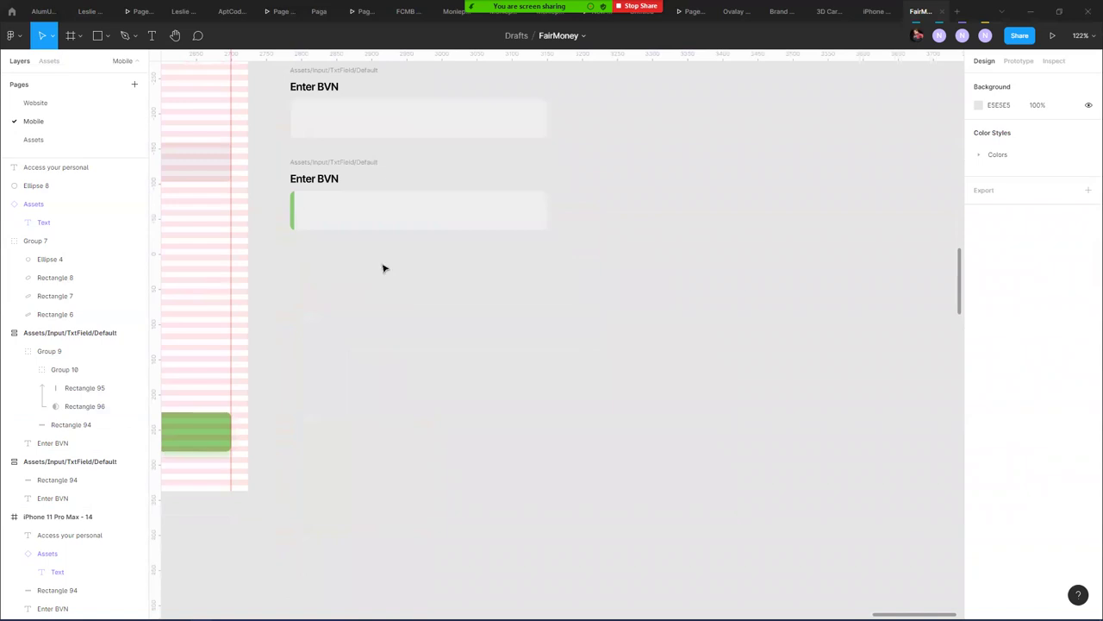
- Rename the second field's layer from Default to .../Focus
click(372, 170)
double_click(101, 334)
click(101, 334)
drag(94, 335, 134, 333)
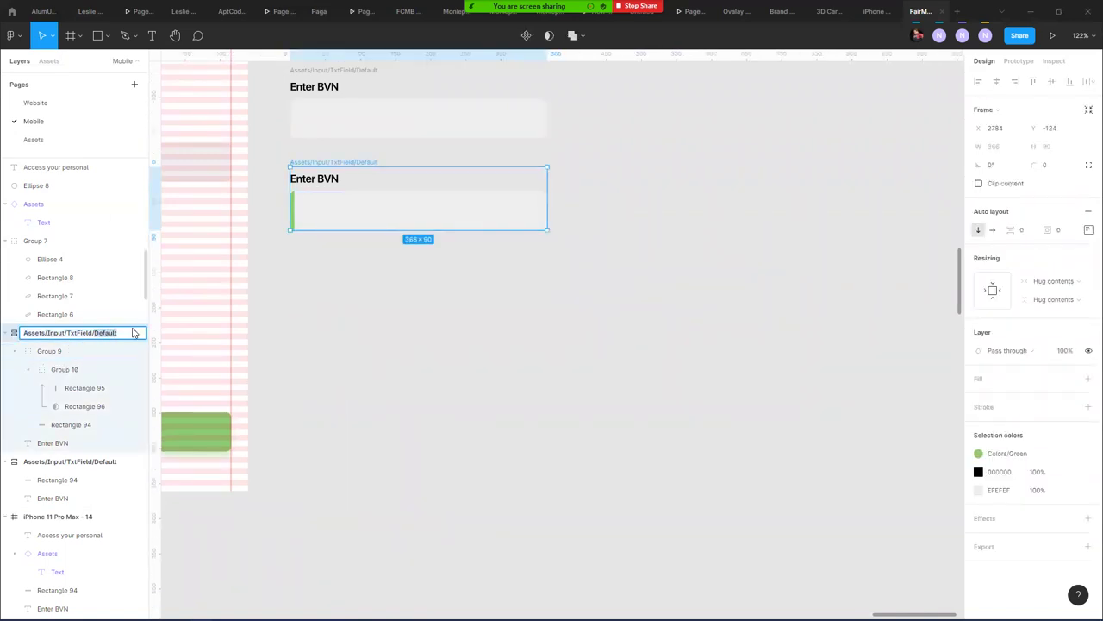
text(Focus)
key(Return)
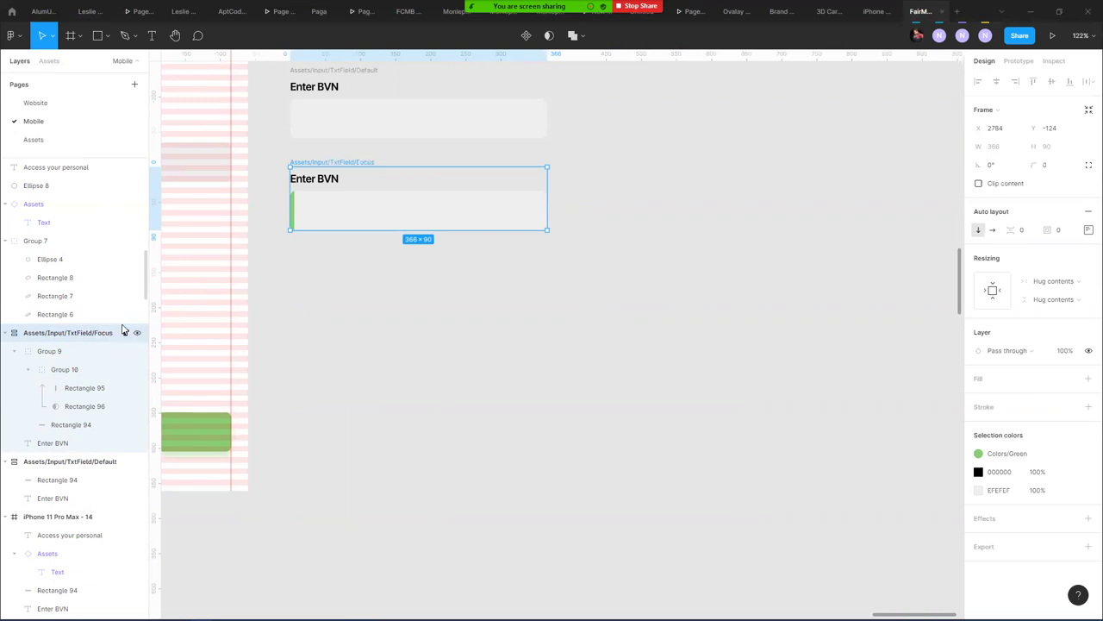
- Duplicate the Focus field below itself and locate the copy's green bar
drag(334, 164, 319, 255)
click(436, 394)
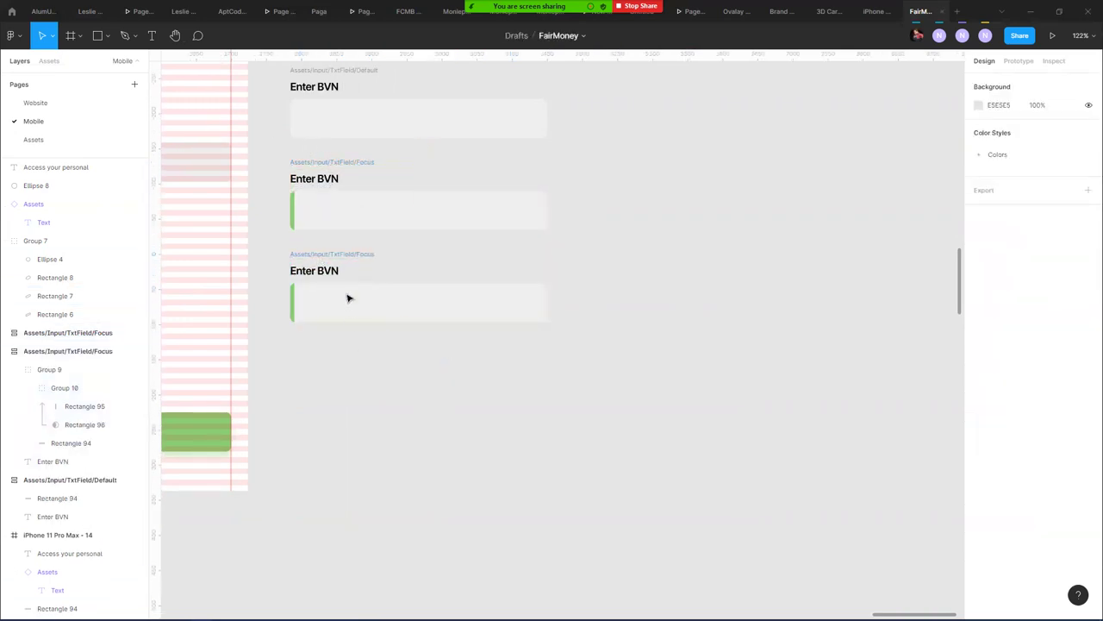
click(318, 299)
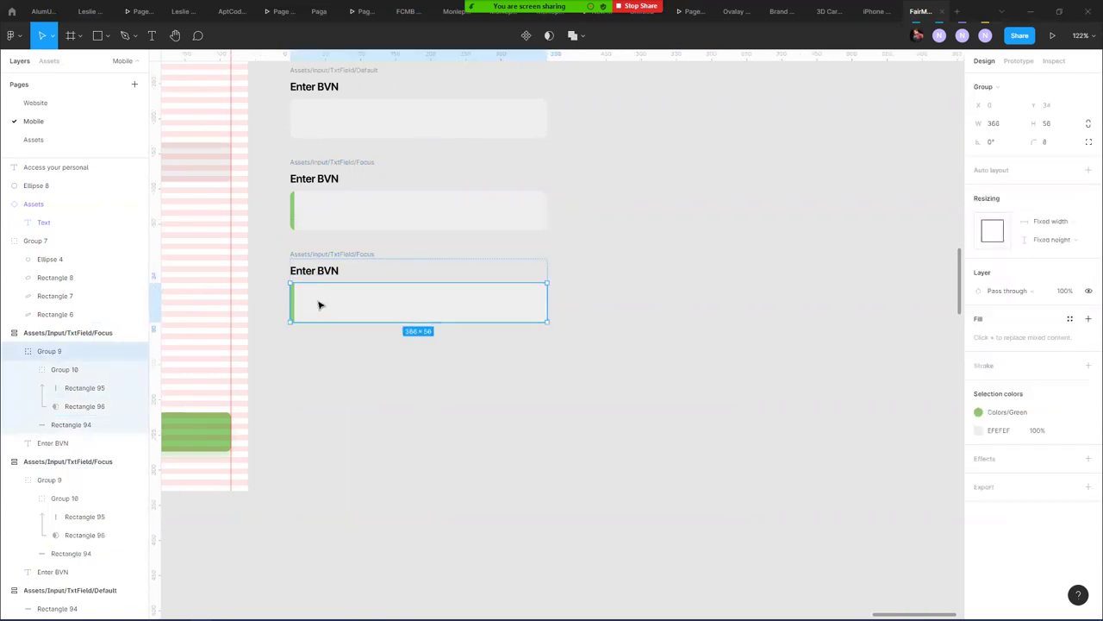
double_click(322, 304)
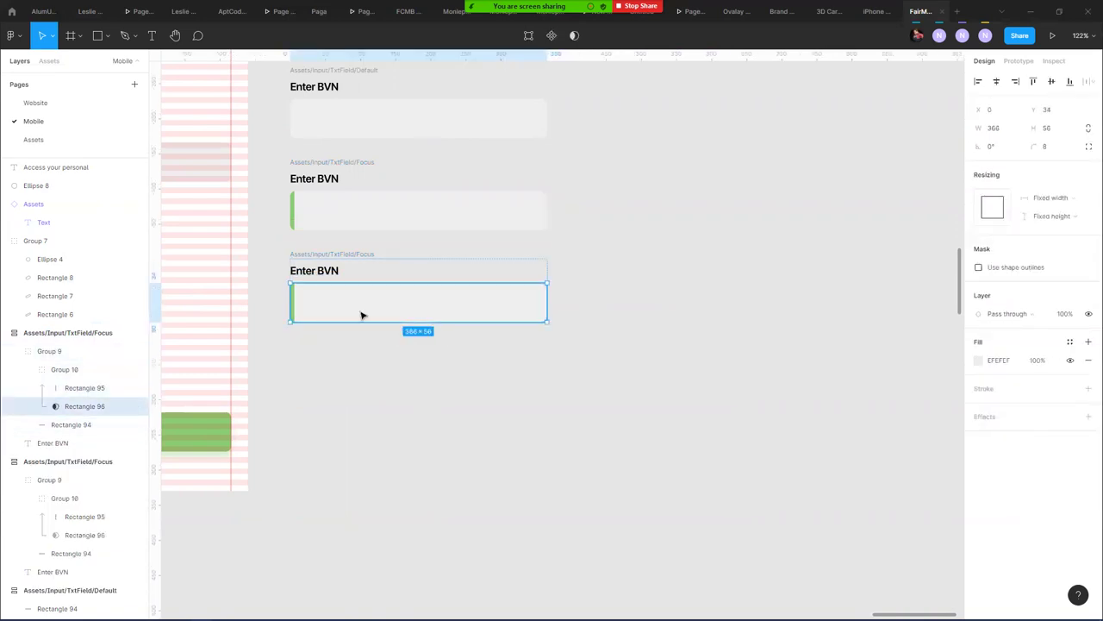
click(293, 301)
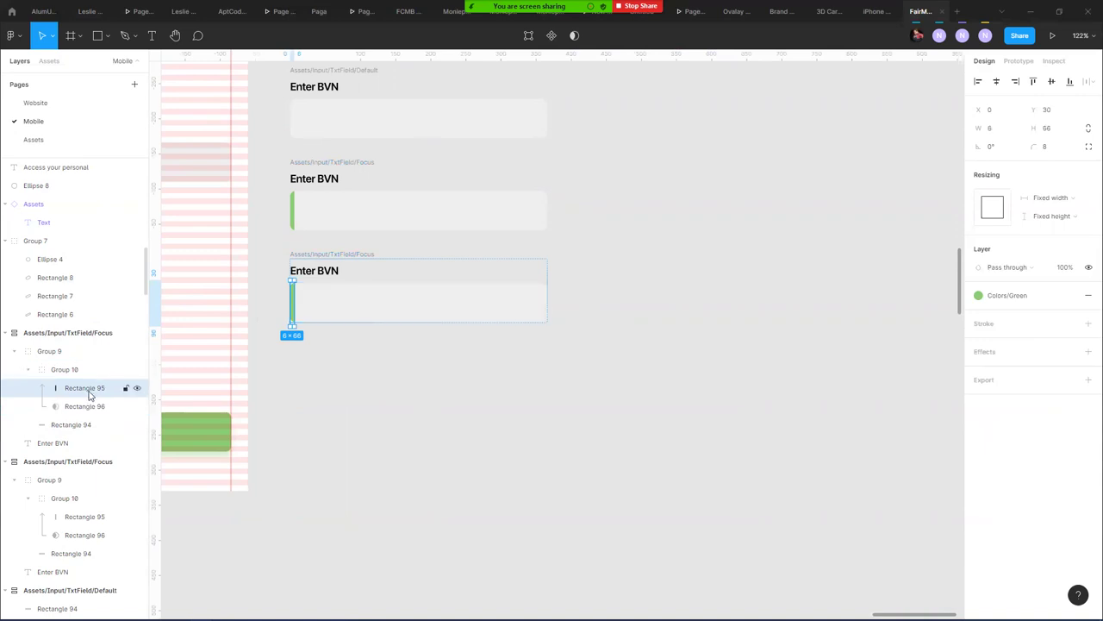
click(92, 372)
key(Delete)
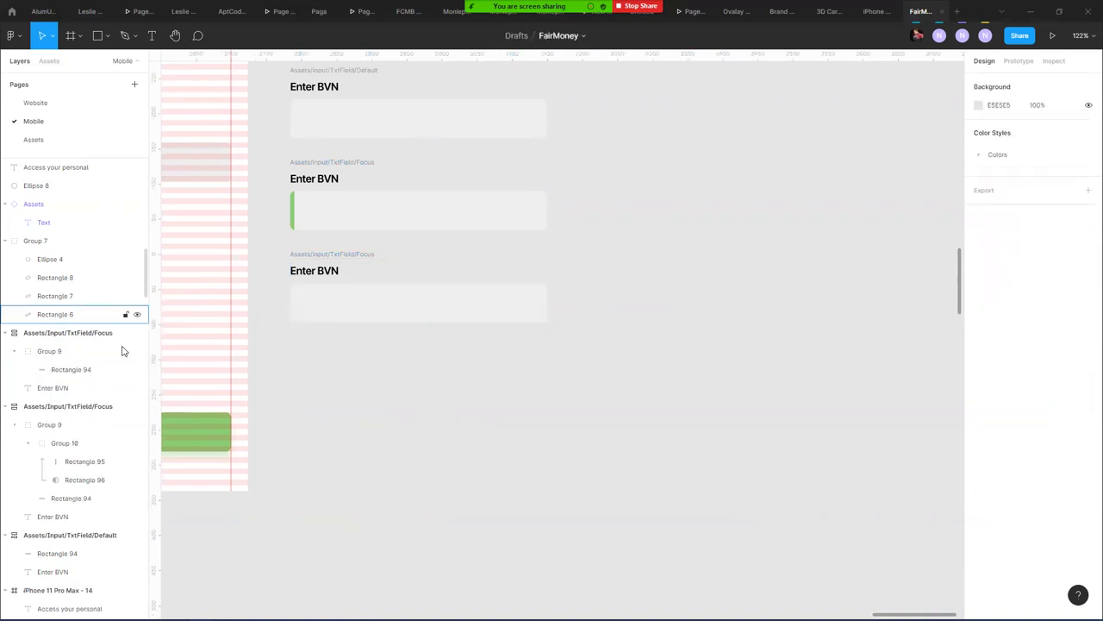
key(ctrl+z)
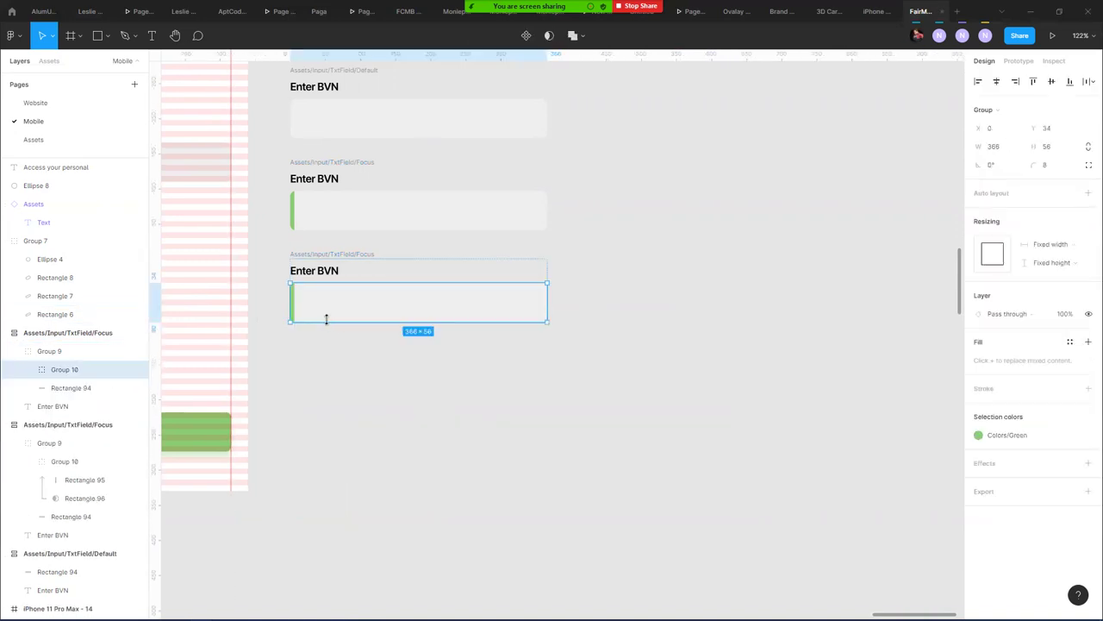
click(345, 409)
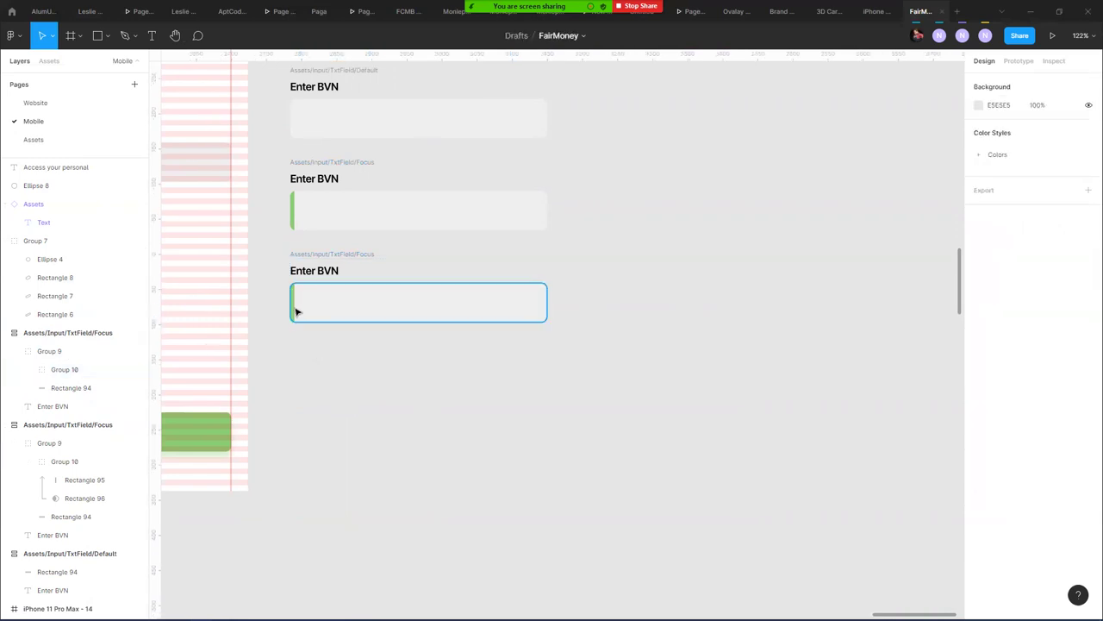
- Change the third field's bar fill to the Red colour style
ctrl+click(294, 309)
click(1056, 295)
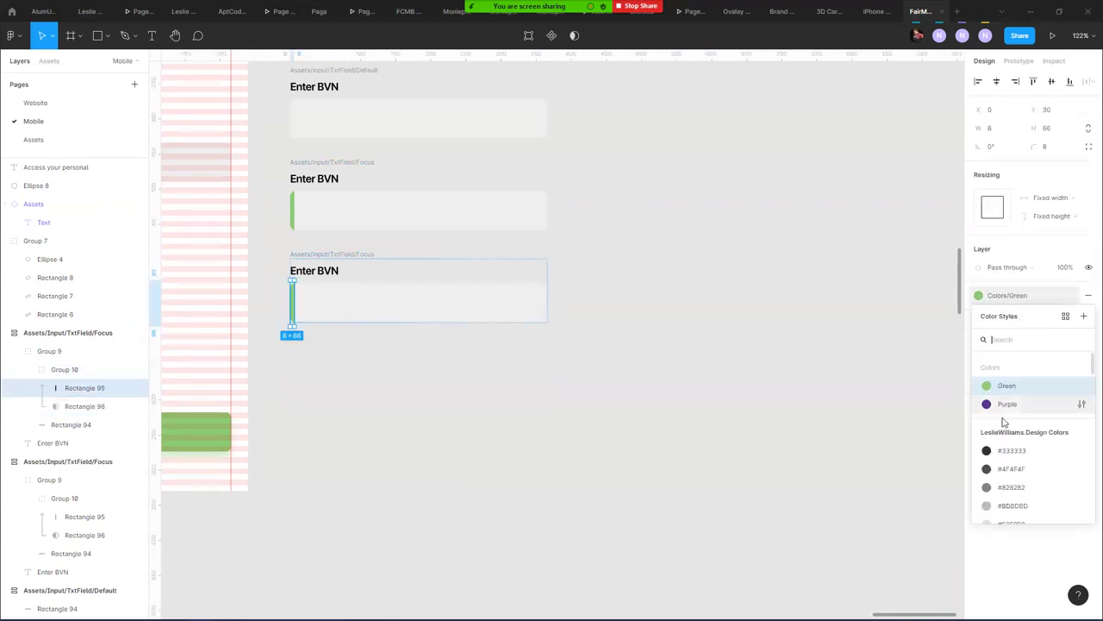
text(red)
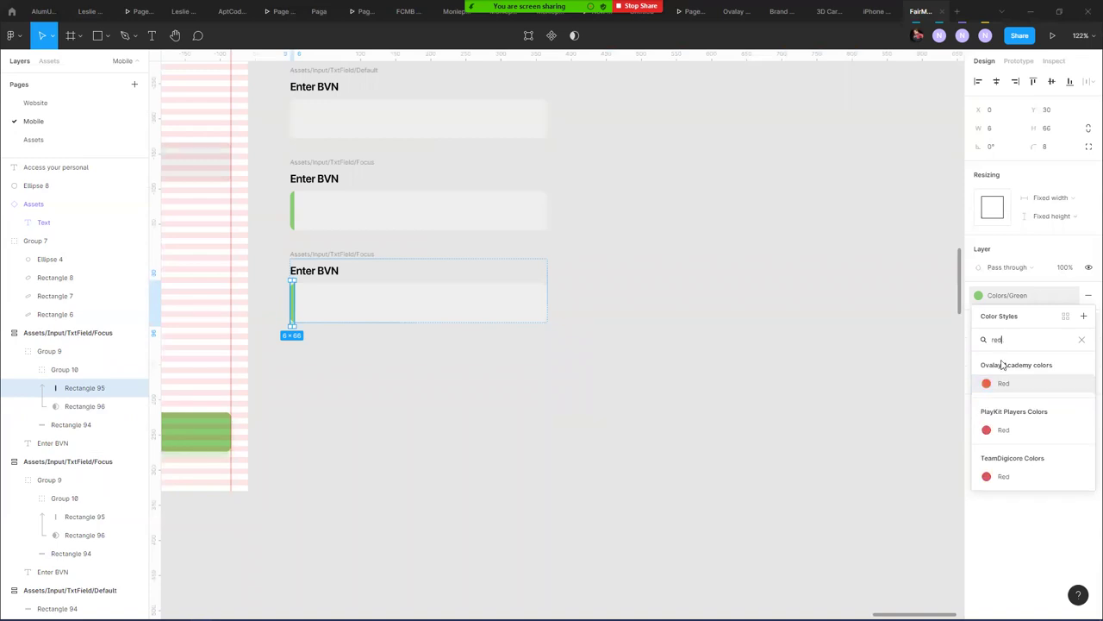
key(Escape)
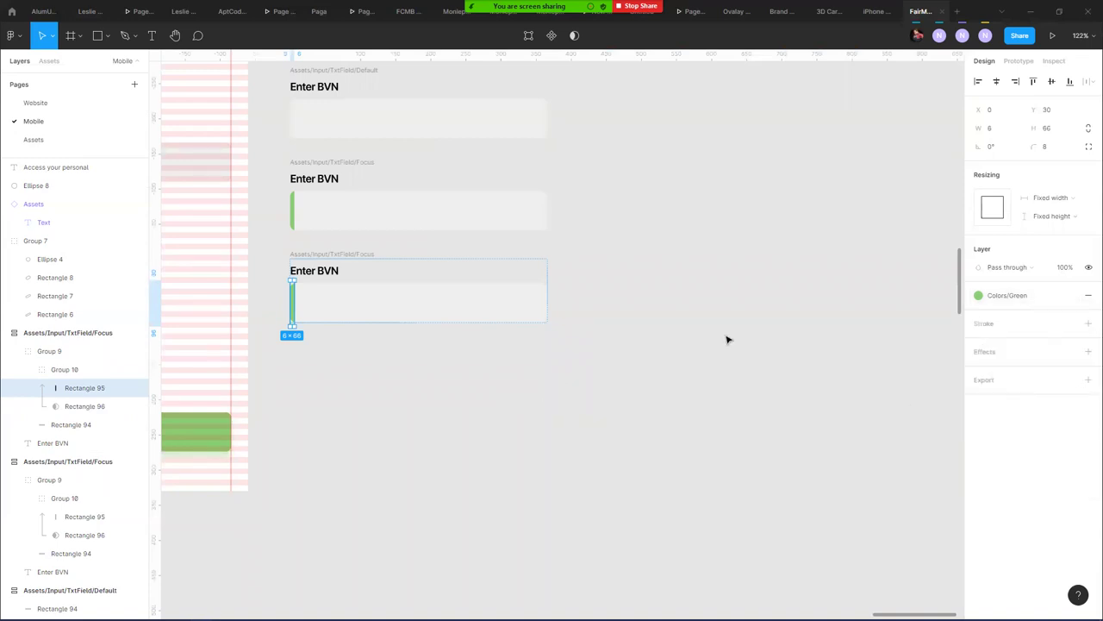
key(Escape)
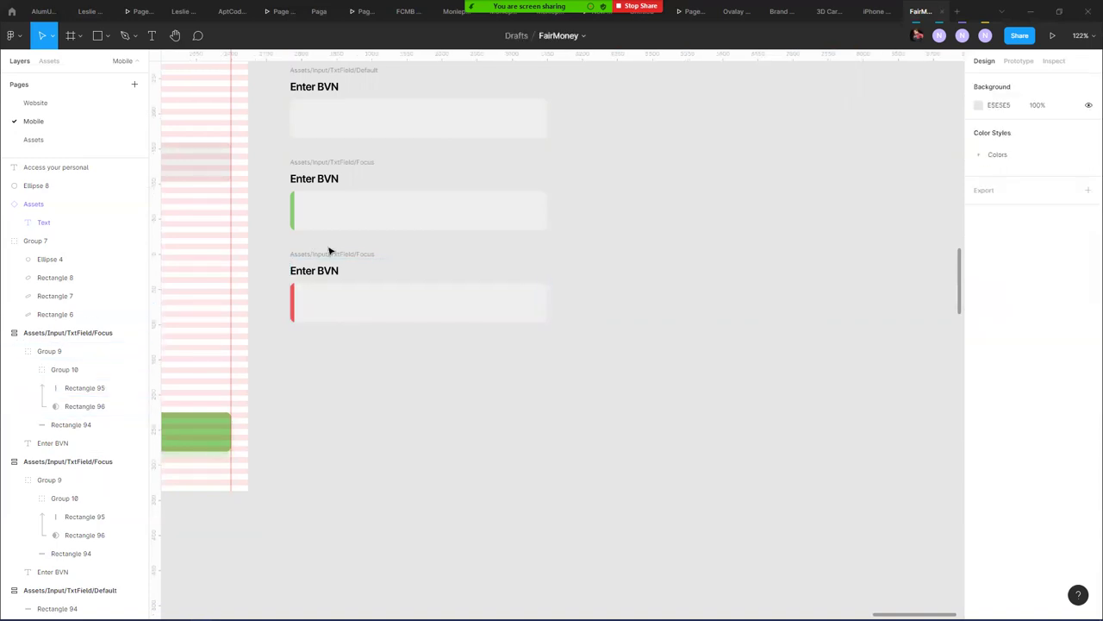
- Rename the third field's layer to Assets/Input/TxtField/Error
click(337, 253)
key(ctrl+r)
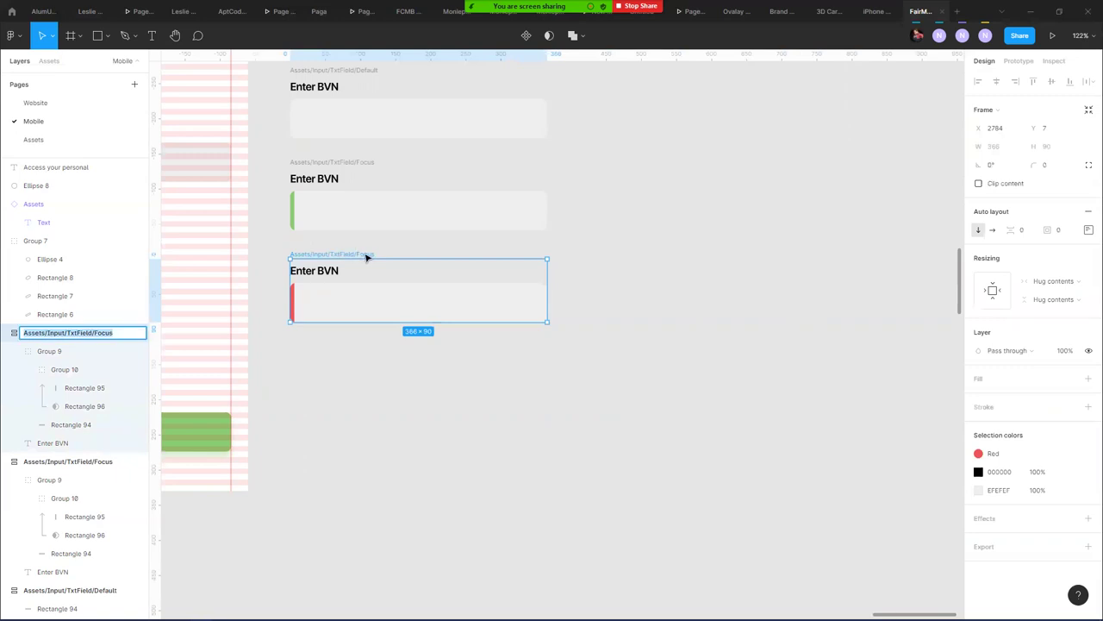
click(128, 337)
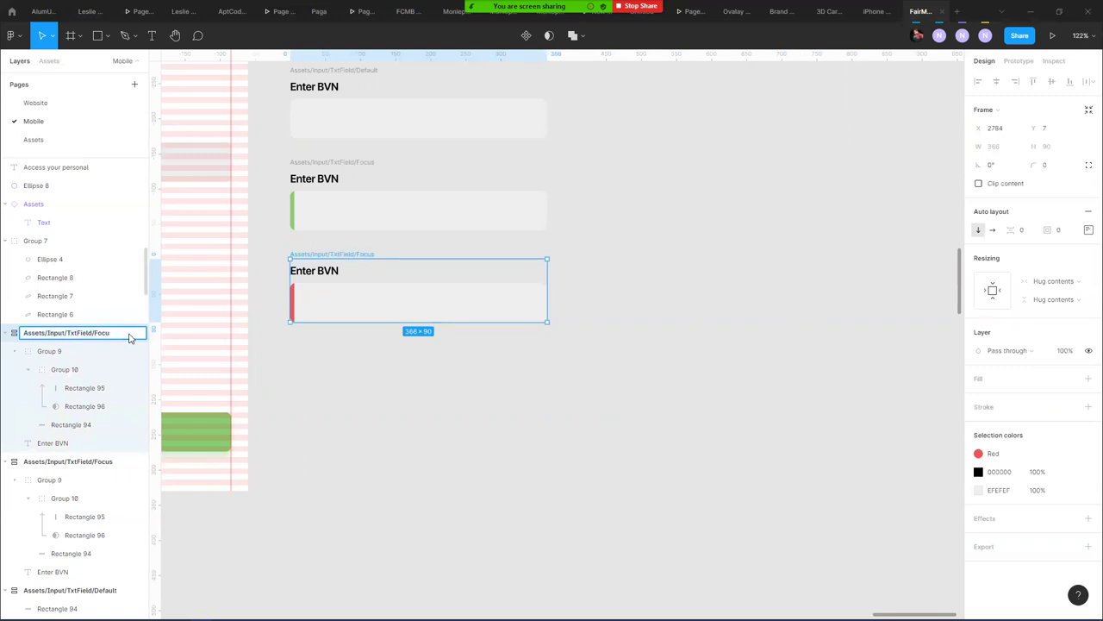
text(Error)
key(Return)
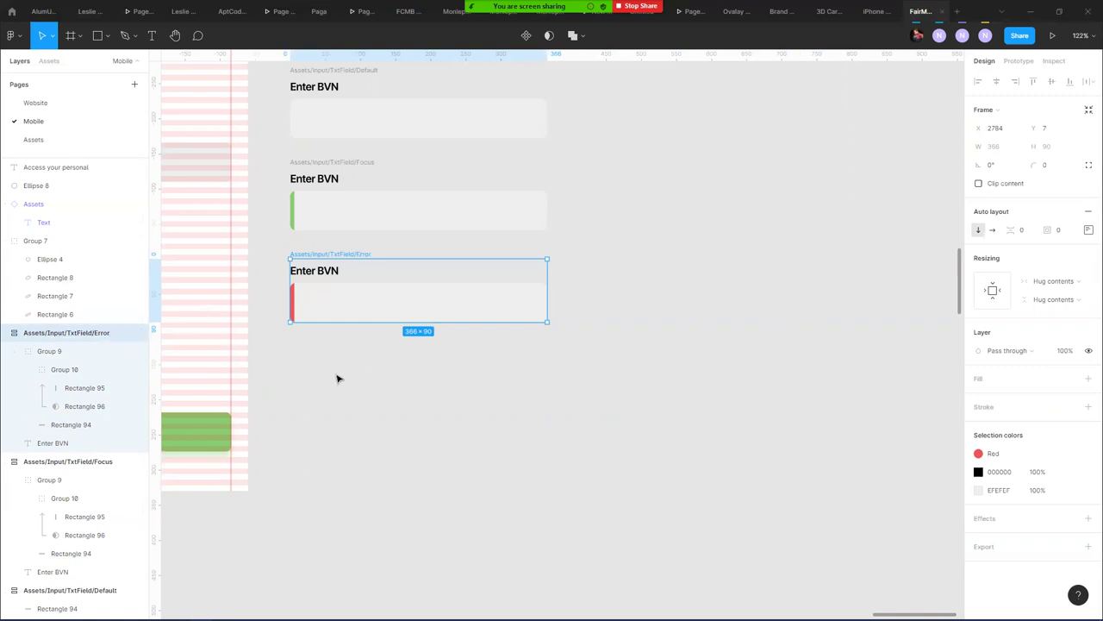
- Duplicate the Error field and place the copy below it
click(342, 376)
click(342, 254)
key(ctrl+d)
drag(341, 268, 319, 345)
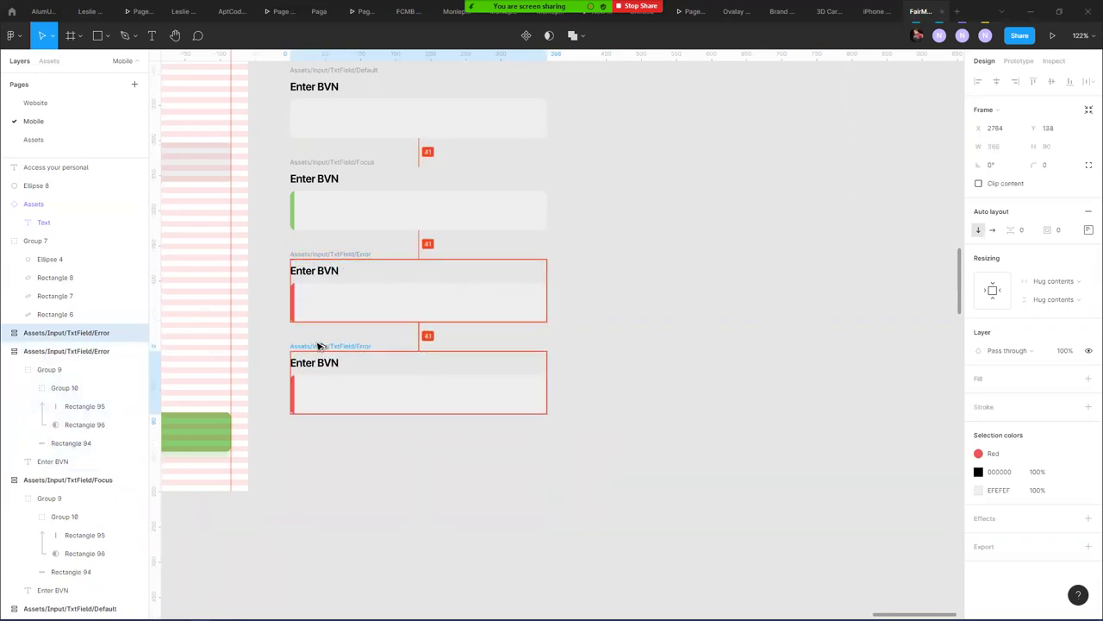
click(648, 371)
- Switch the copy's thin bar to the Gray 3 colour style
ctrl+click(342, 389)
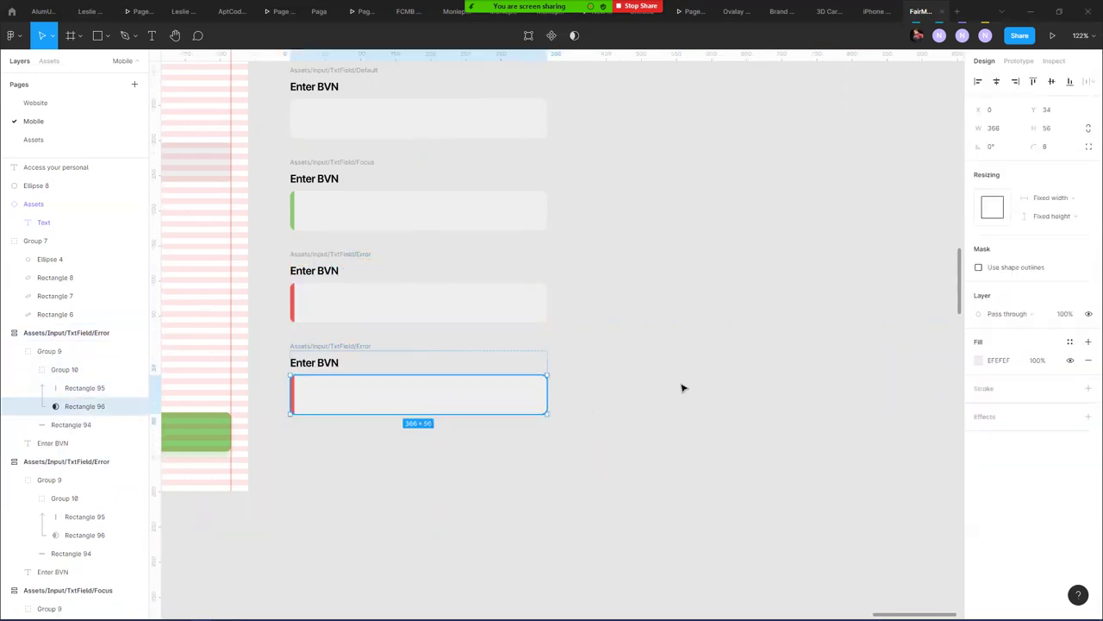
click(293, 397)
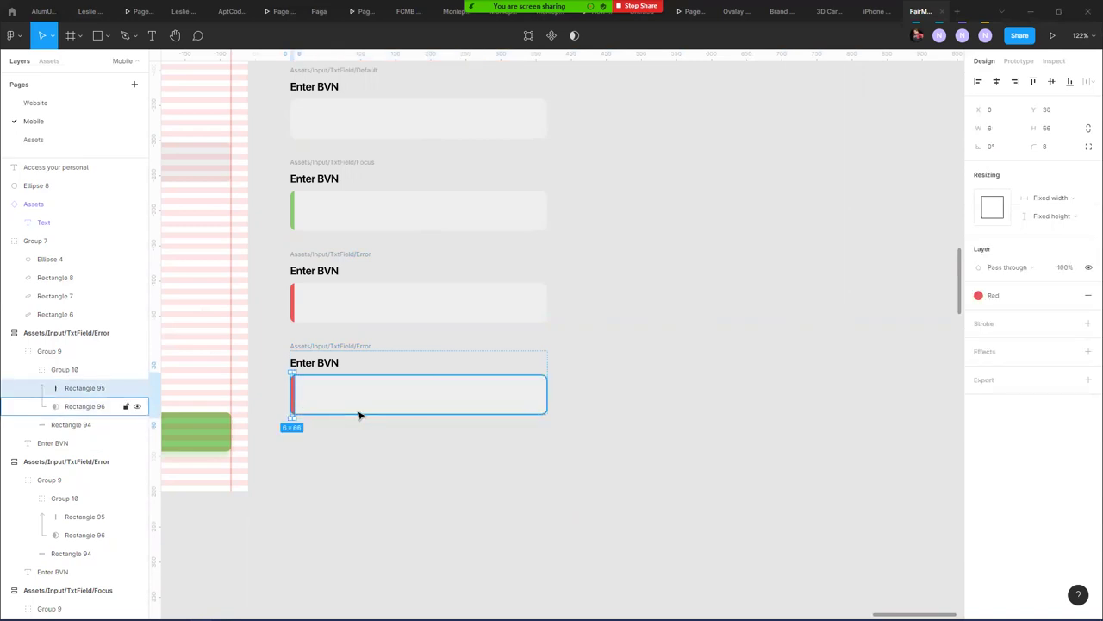
click(1026, 303)
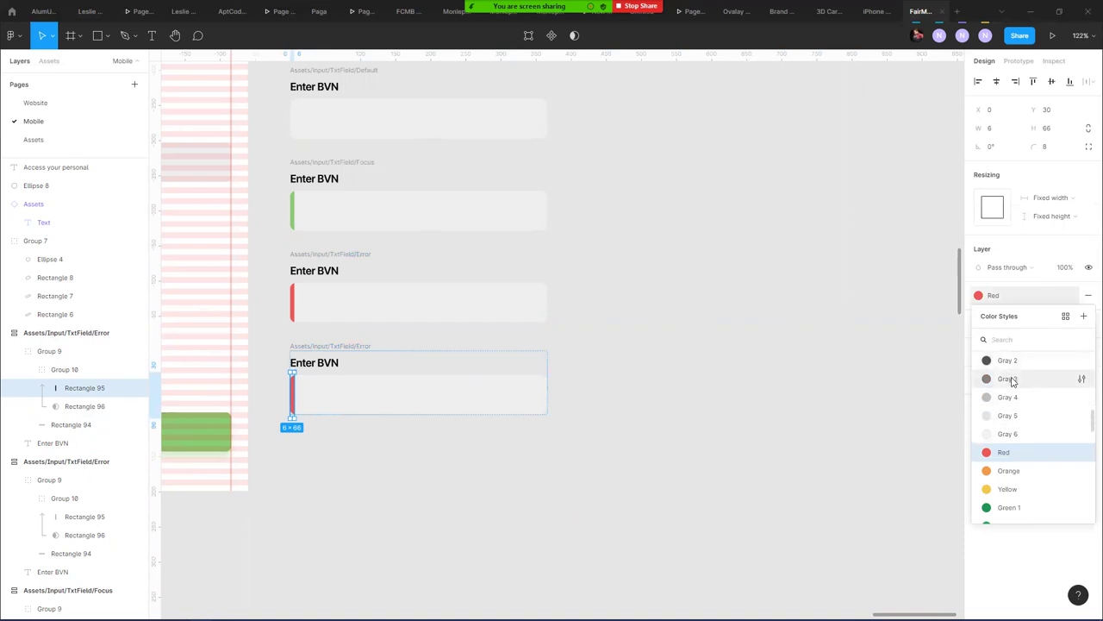
click(1009, 378)
click(562, 493)
- Darken the copy's box fills, background to CDCDCD and Rectangle 94 to DCDCDC
click(389, 412)
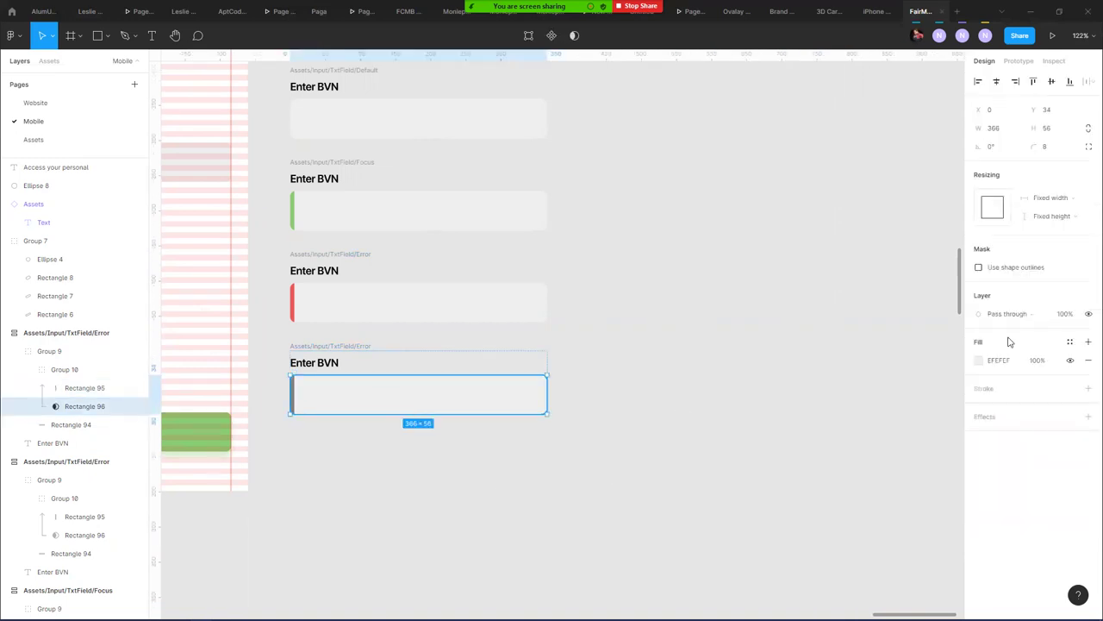
click(980, 361)
drag(826, 341, 827, 376)
shift+click(147, 423)
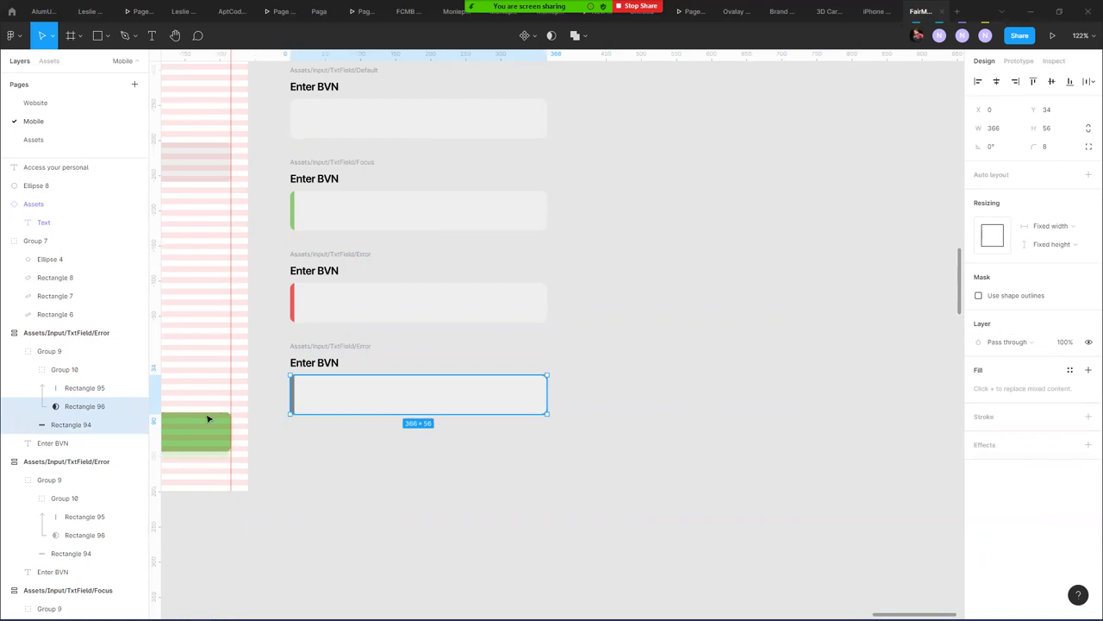
click(116, 424)
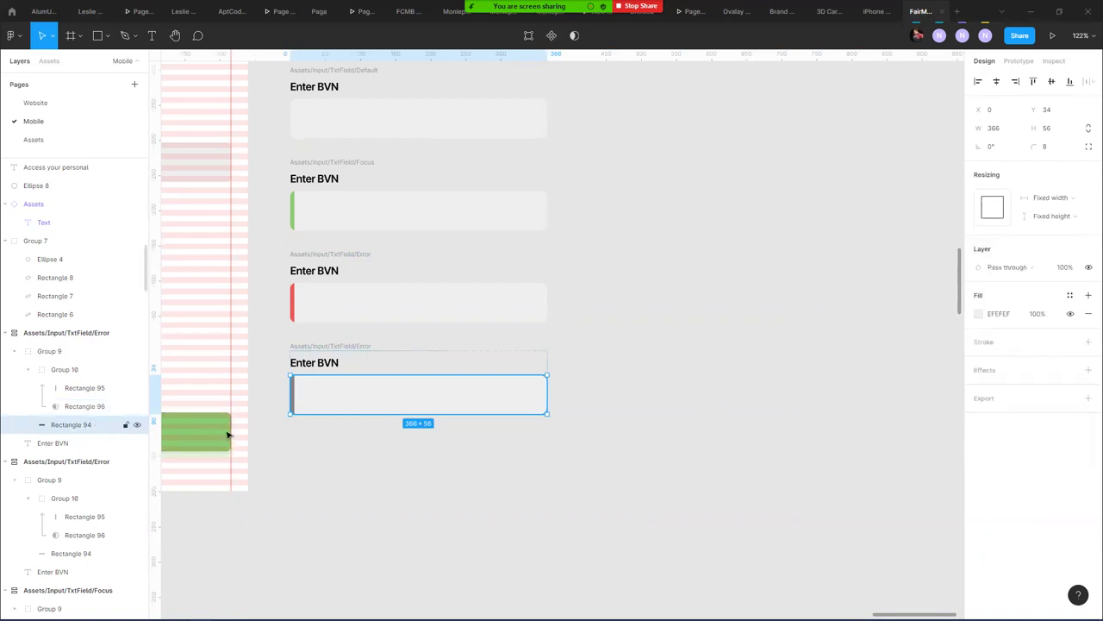
click(979, 316)
click(828, 355)
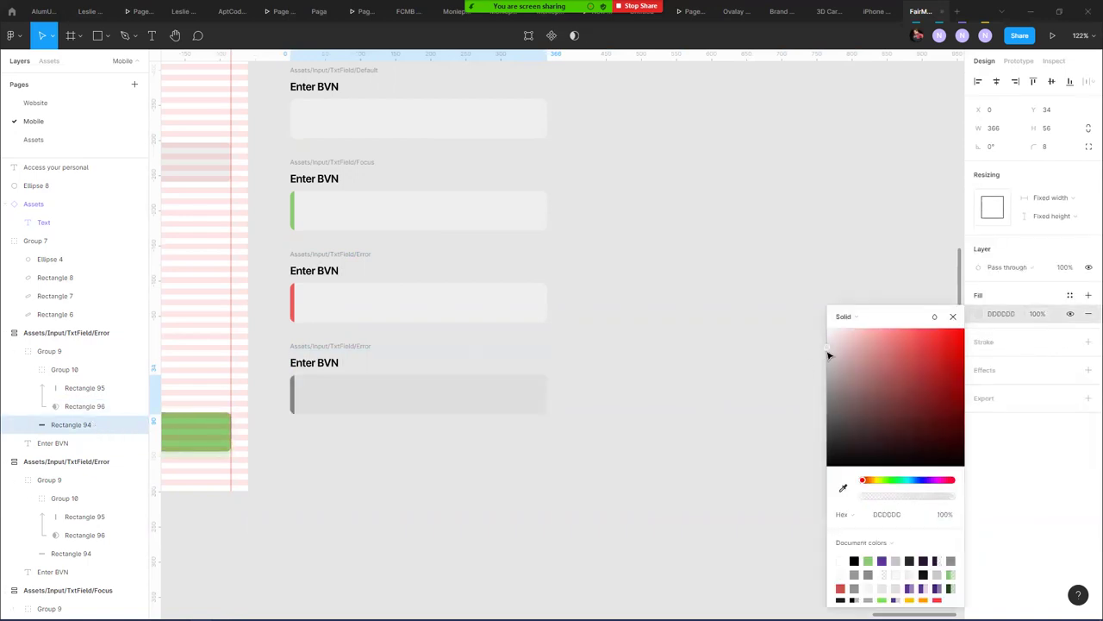
click(652, 348)
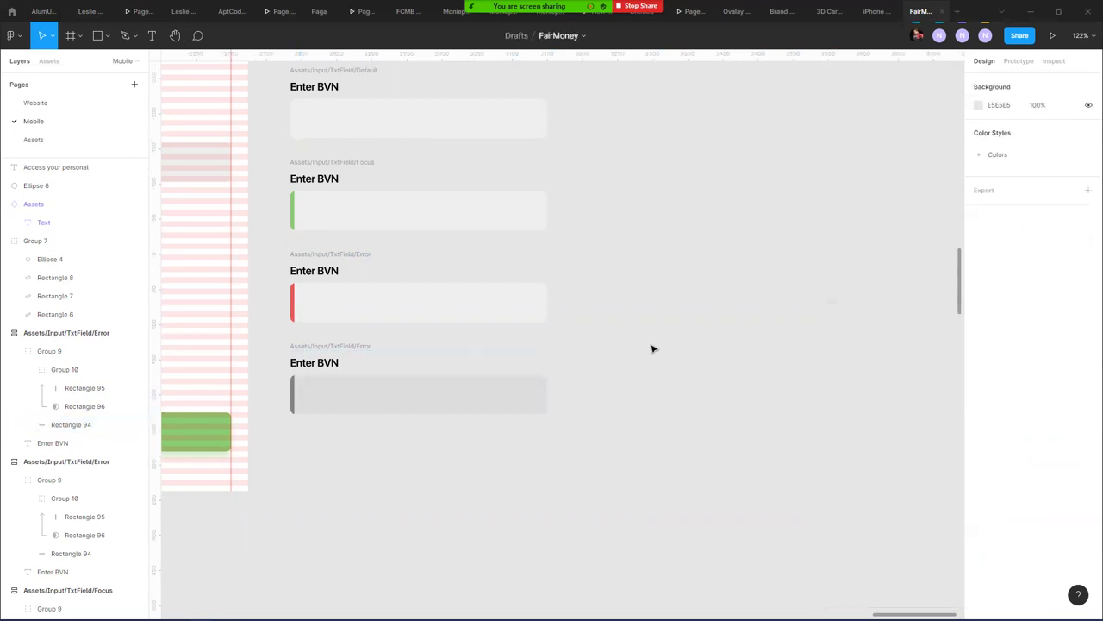
- Rename the fourth field's layer to Assets/Input/TxtField/Disabled
scroll(663, 264, left, 3)
scroll(663, 264, up, 2)
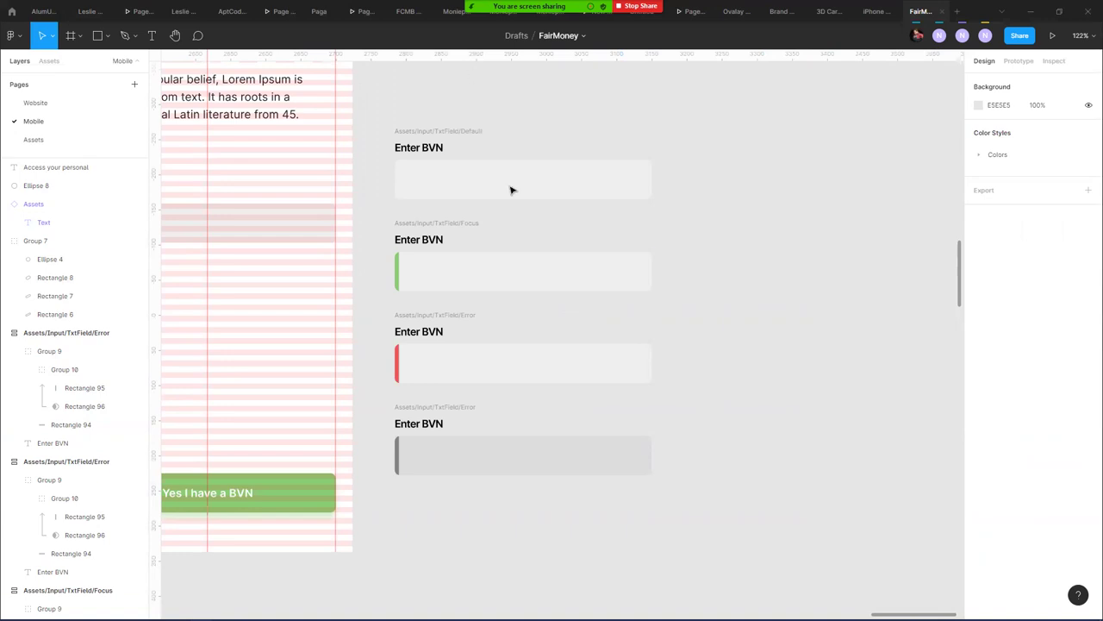
click(464, 408)
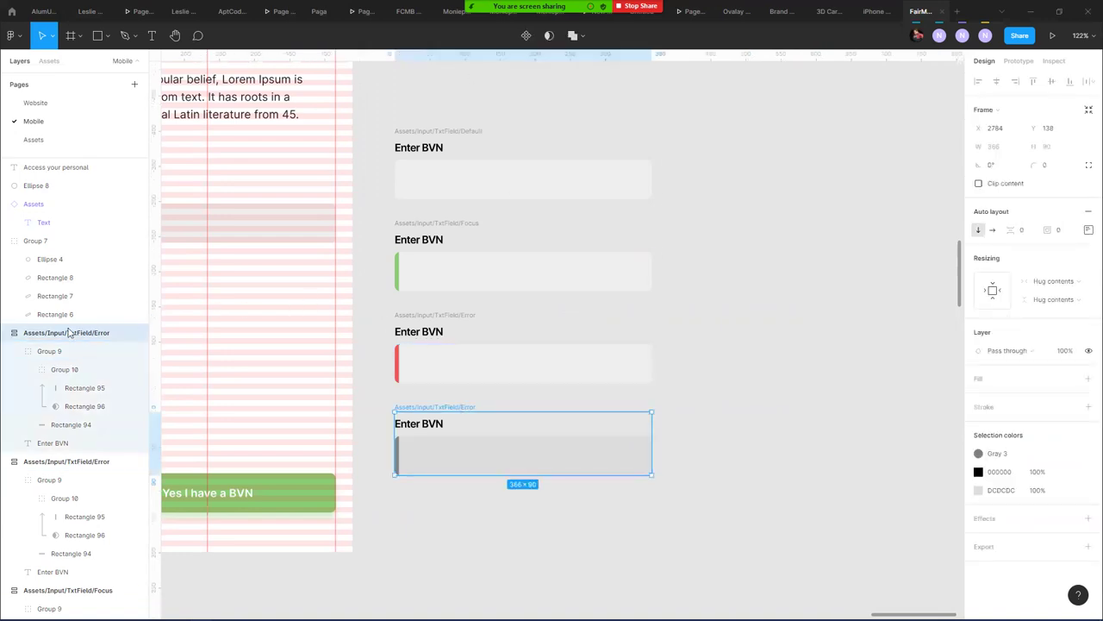
double_click(102, 336)
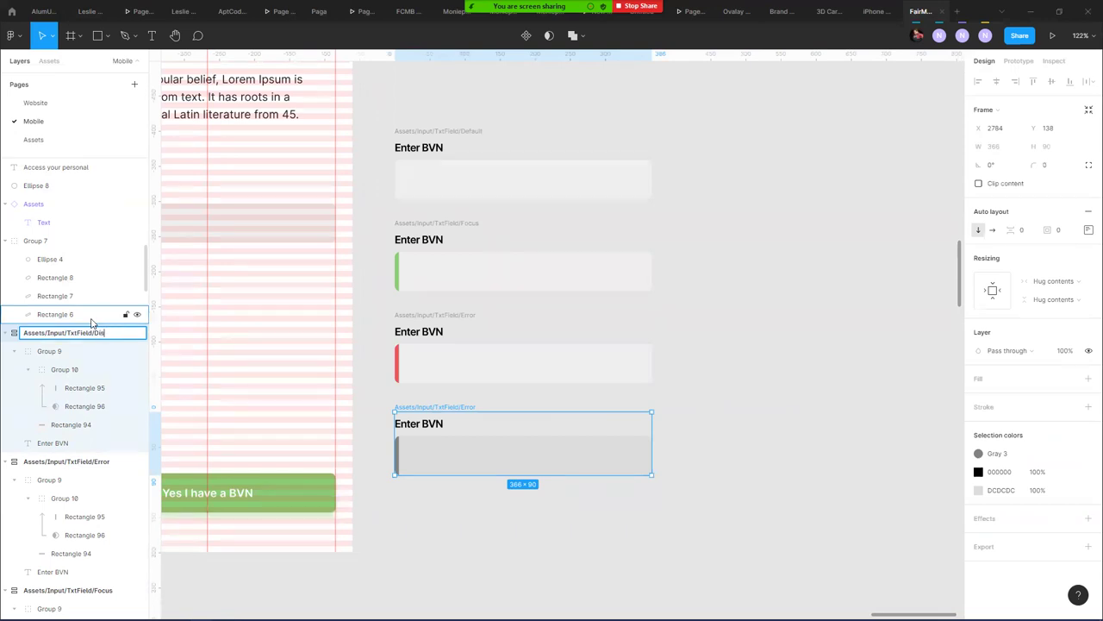
key(Return)
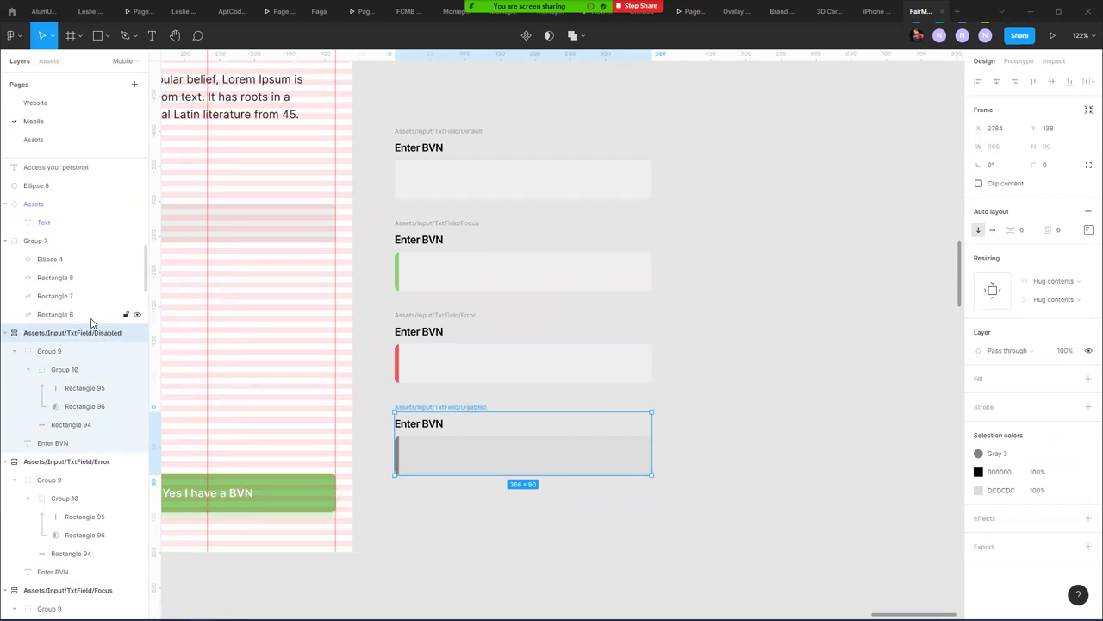
- Select all four text-field states and try a single component, then undo it
shift+click(461, 314)
shift+click(438, 226)
shift+click(465, 131)
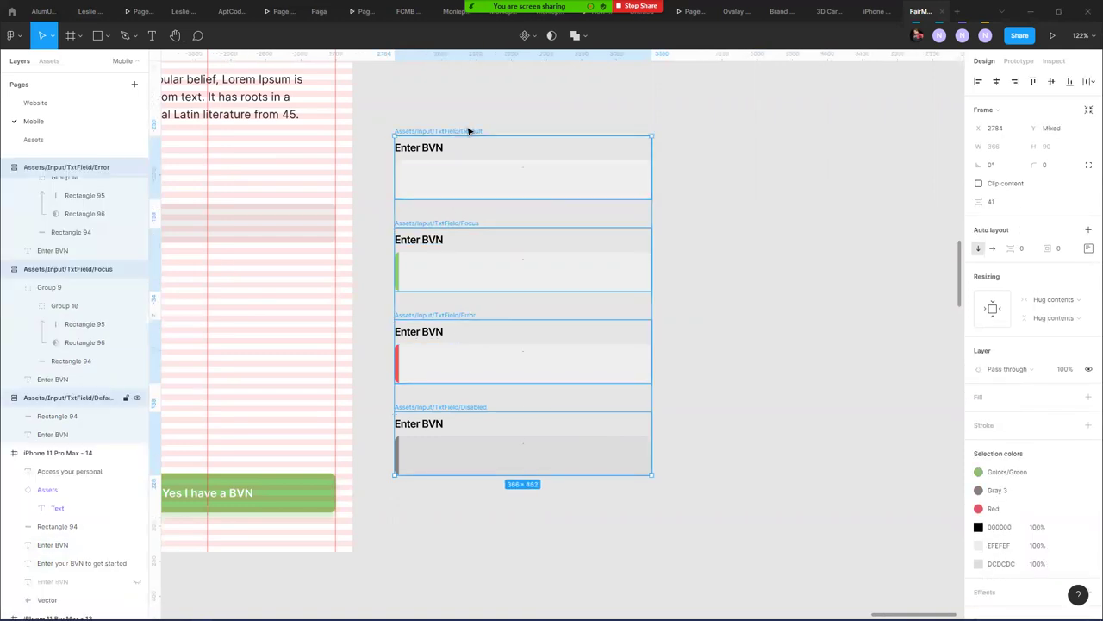
click(584, 35)
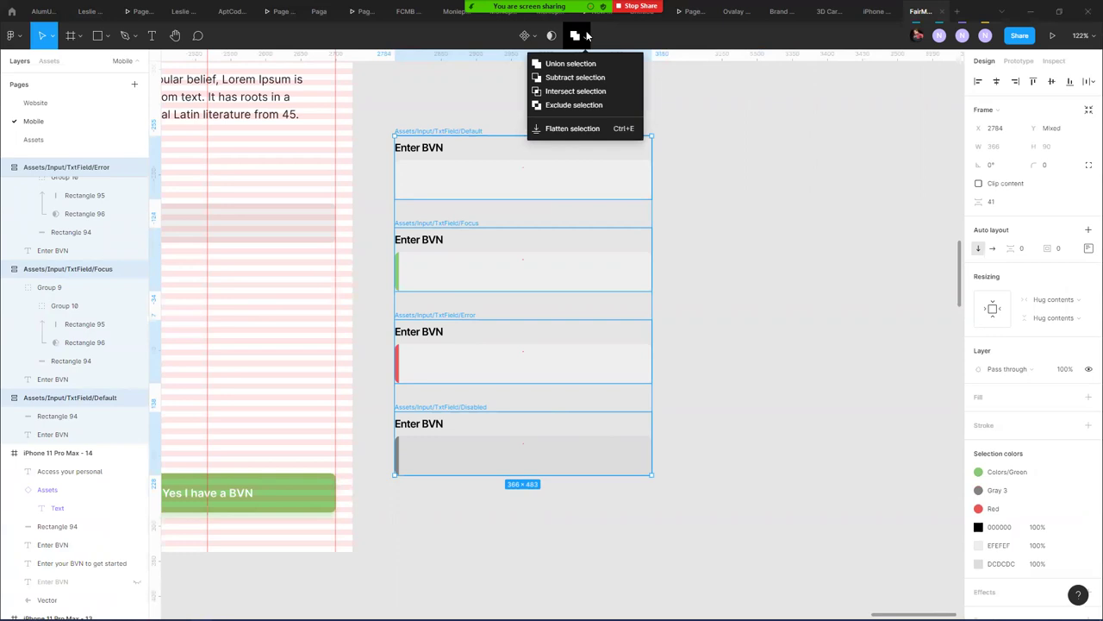
click(535, 35)
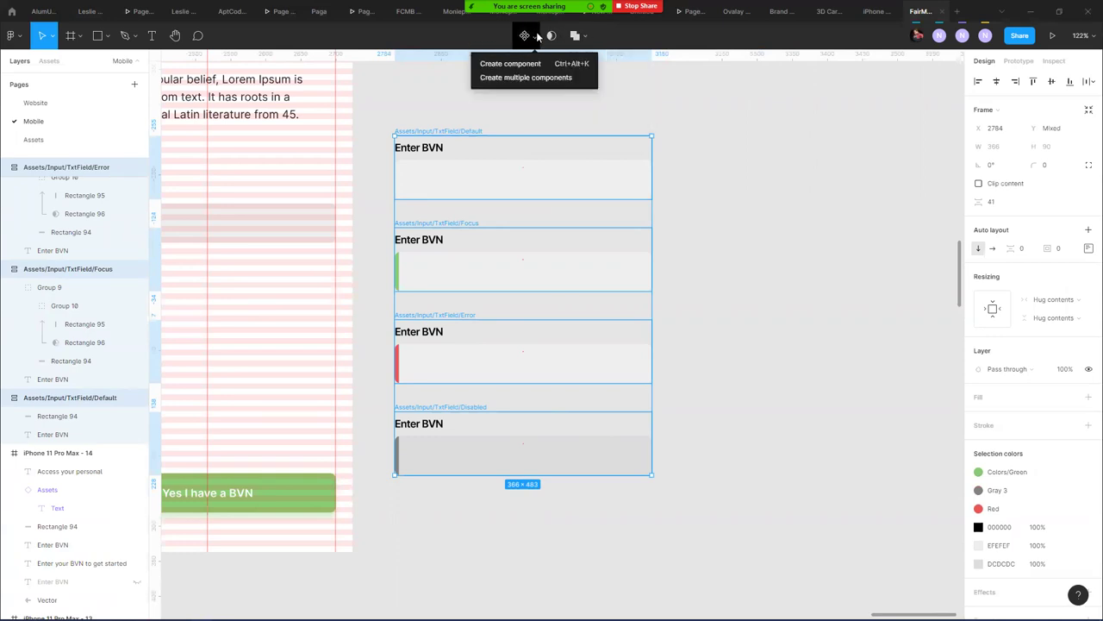
click(510, 64)
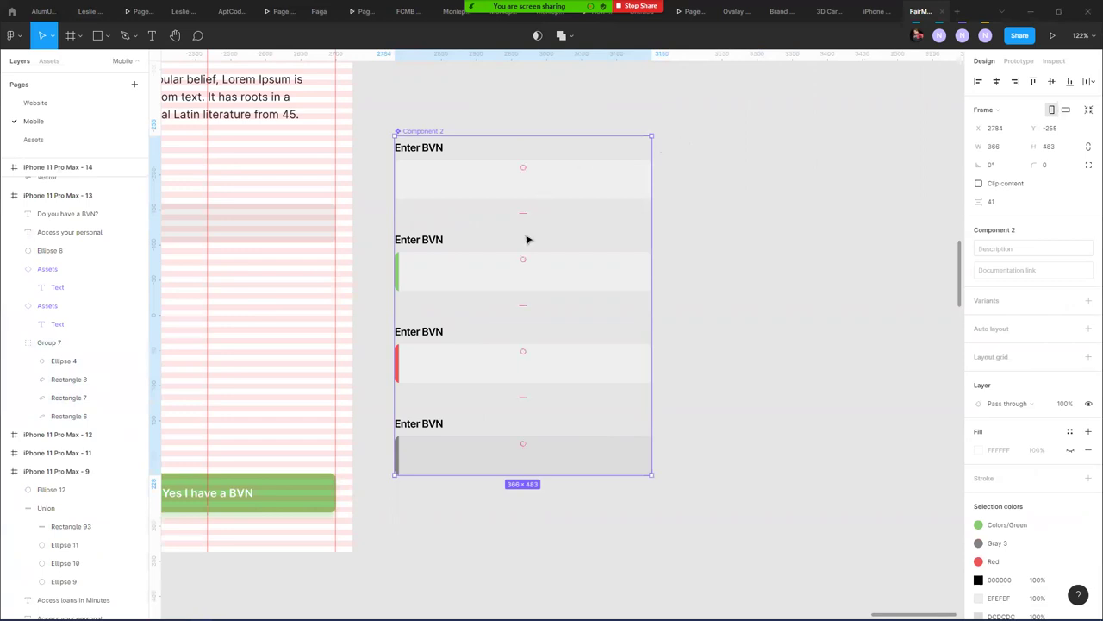
key(ctrl+z)
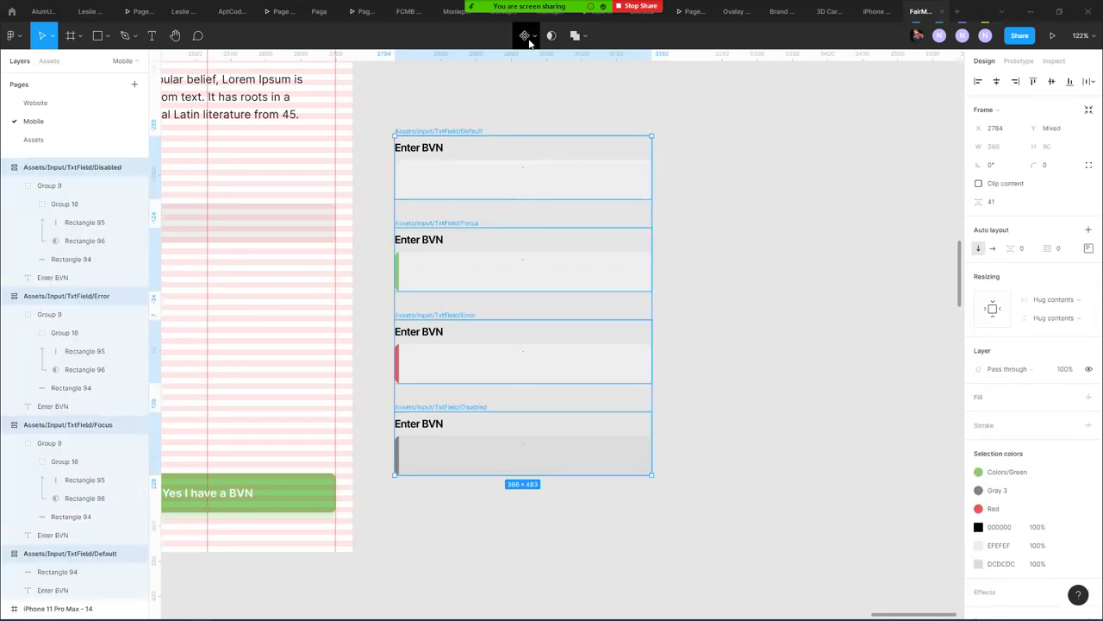
- Create multiple components from the four states and combine them as variants
click(535, 35)
click(539, 77)
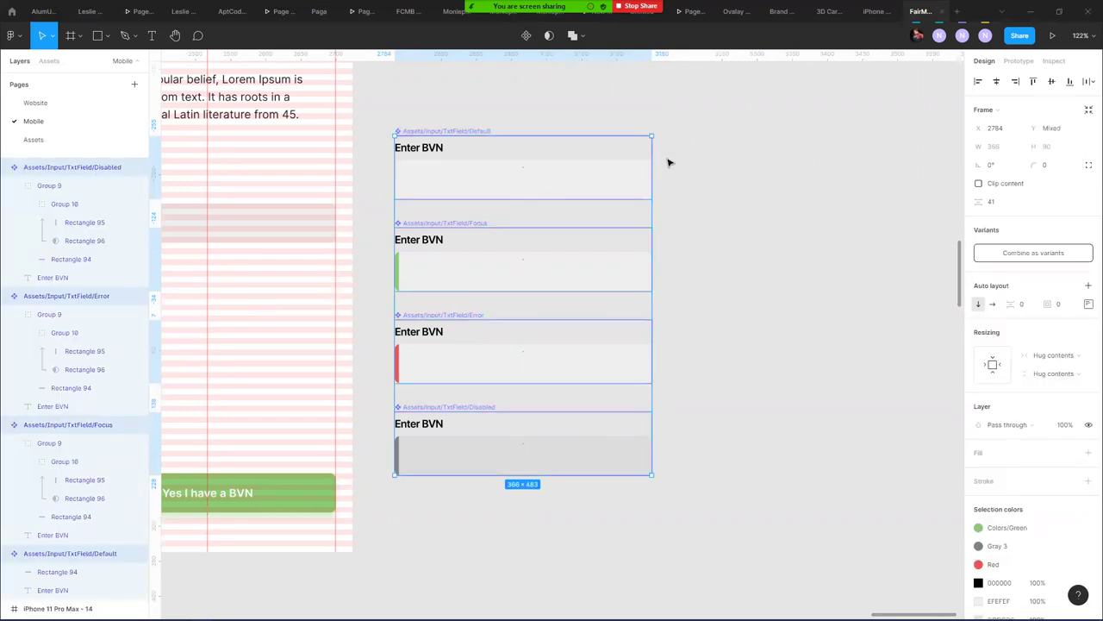
click(1031, 257)
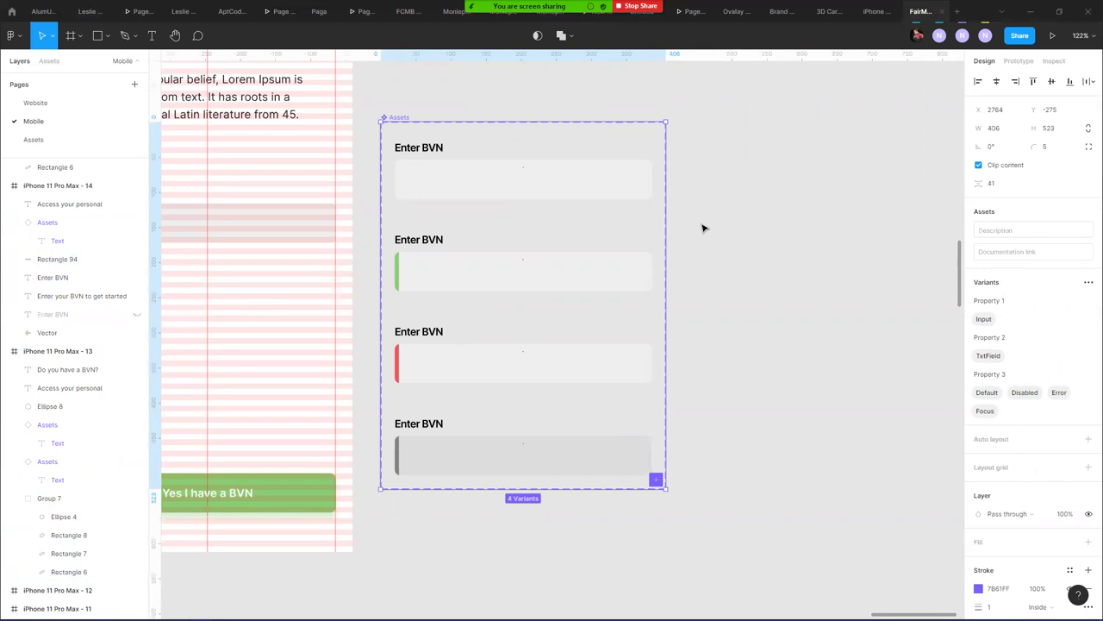
click(736, 189)
click(468, 163)
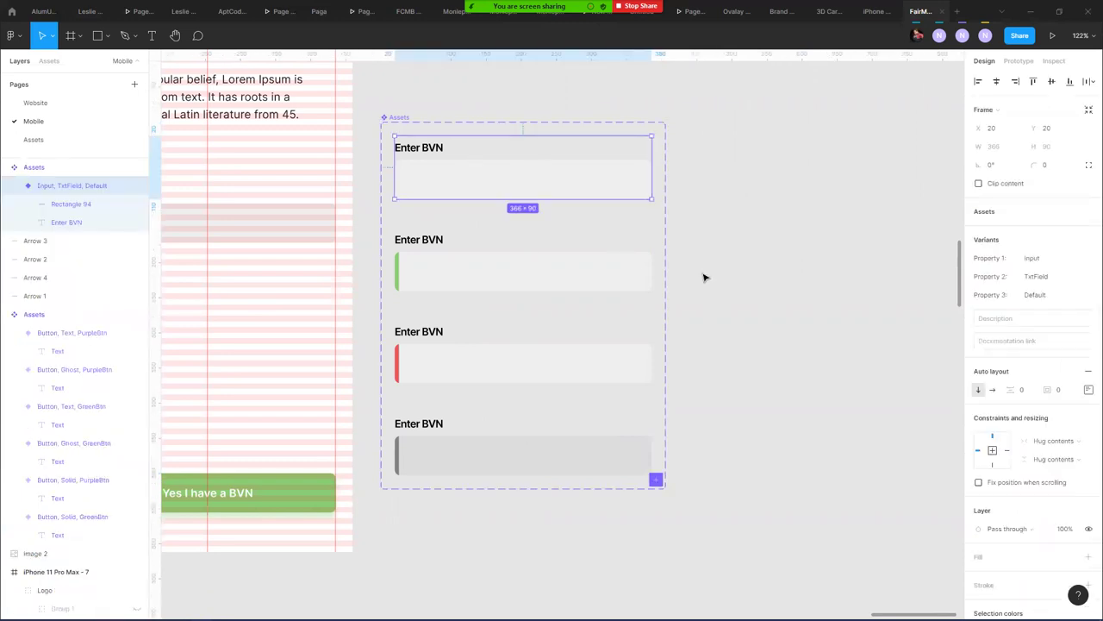
click(763, 231)
- Hide the old Enter BVN field on the BVN phone screen
drag(640, 242, 919, 234)
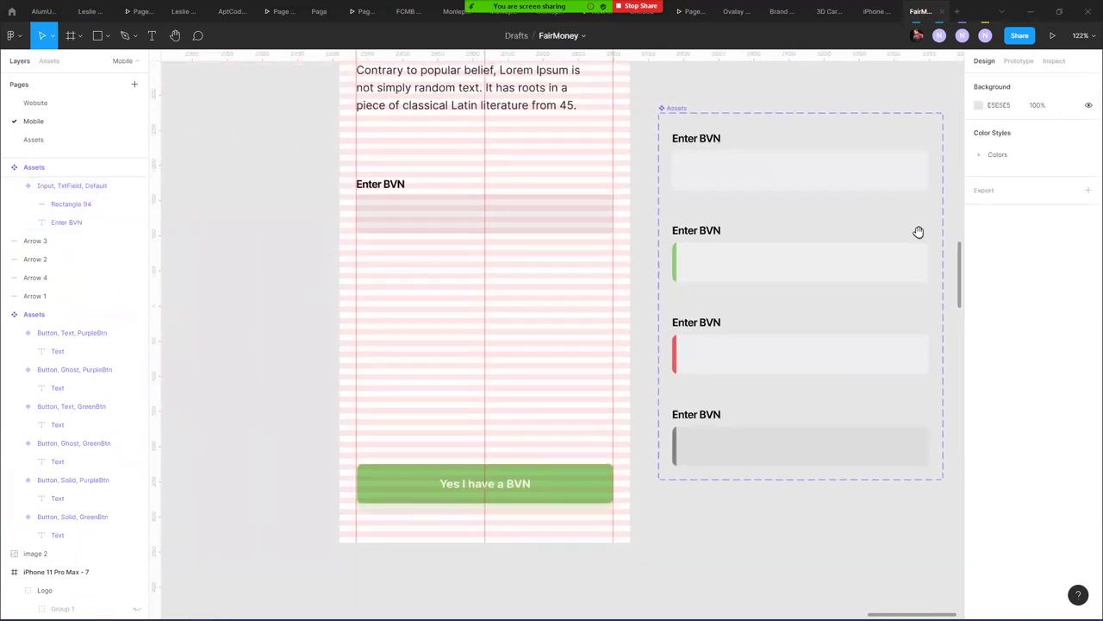
click(501, 220)
click(388, 178)
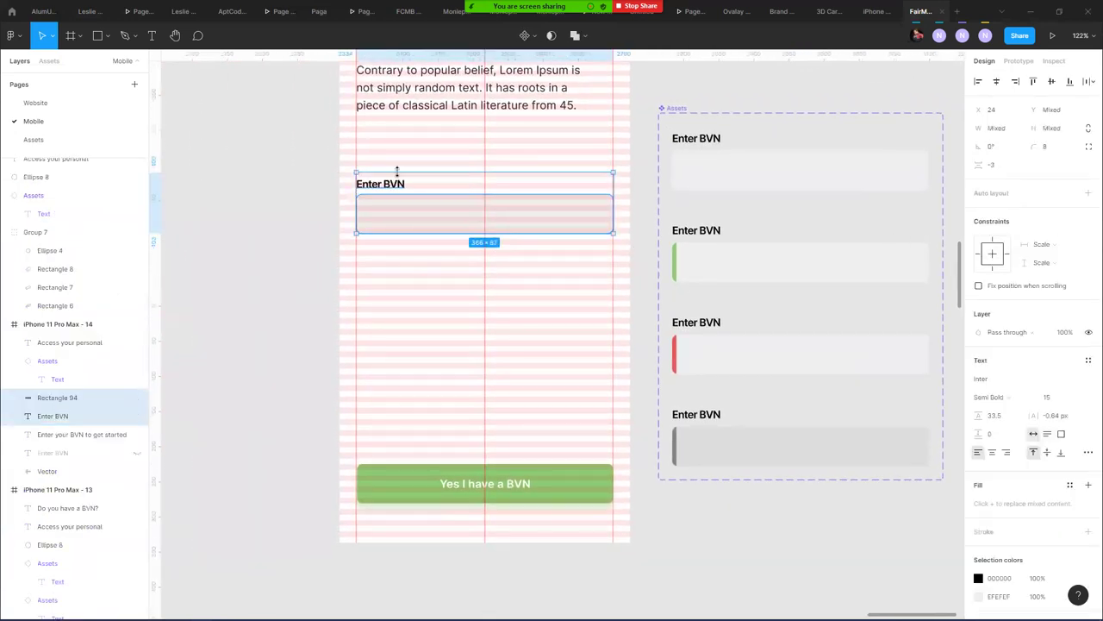
key(ctrl+shift+h)
- Place a Default variant instance below the paragraph and nudge it up to Y 336
click(699, 141)
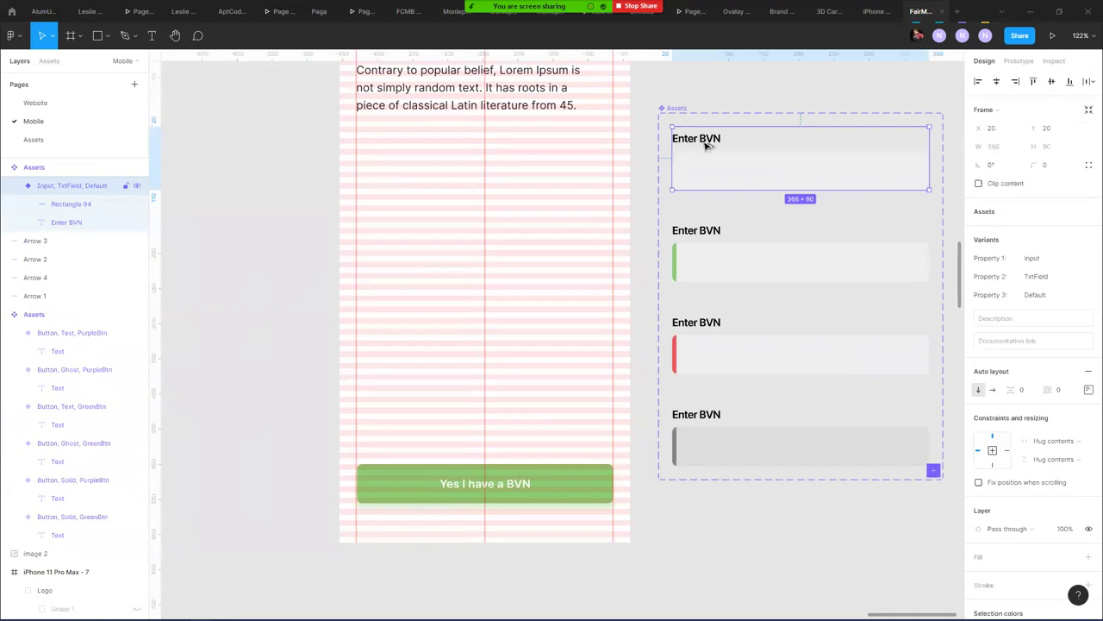
drag(501, 182, 371, 167)
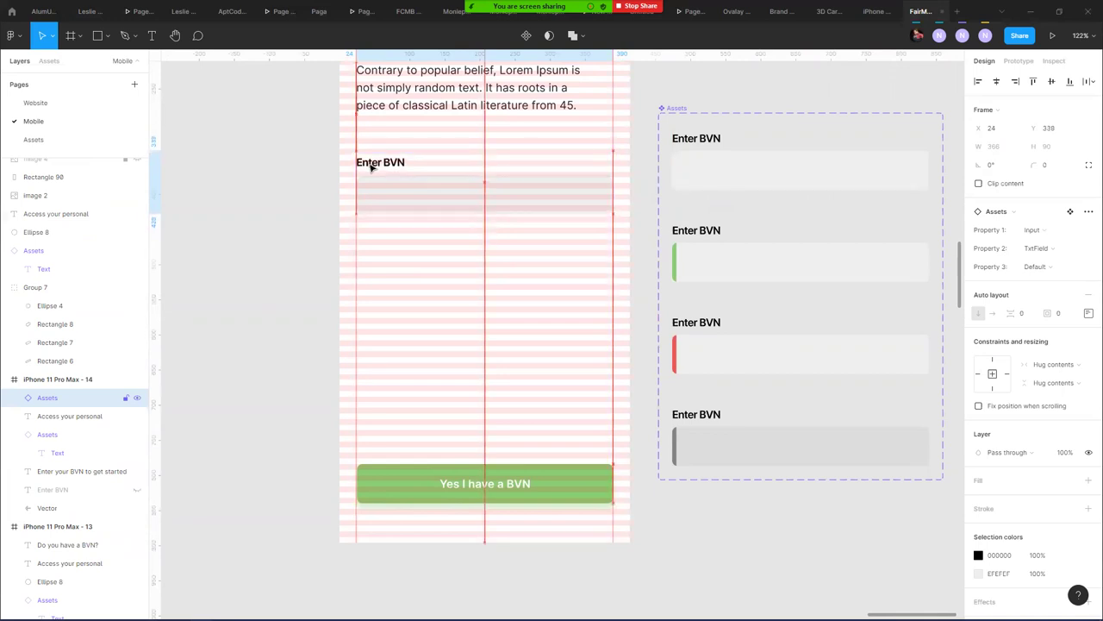
click(372, 167)
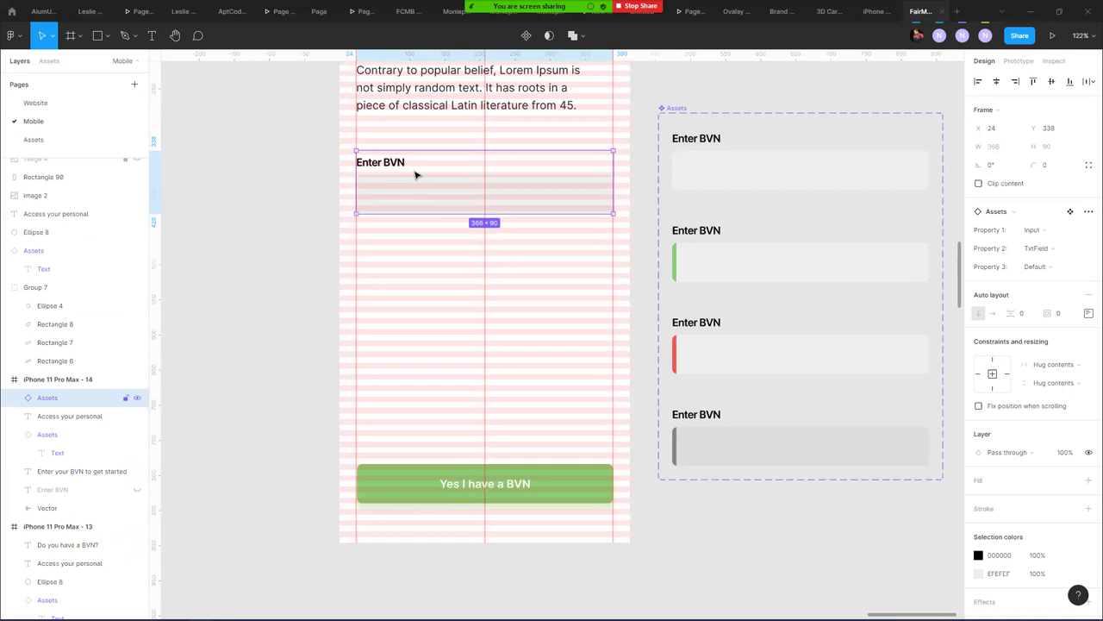
key(Up)
key(Up)
key(Up)
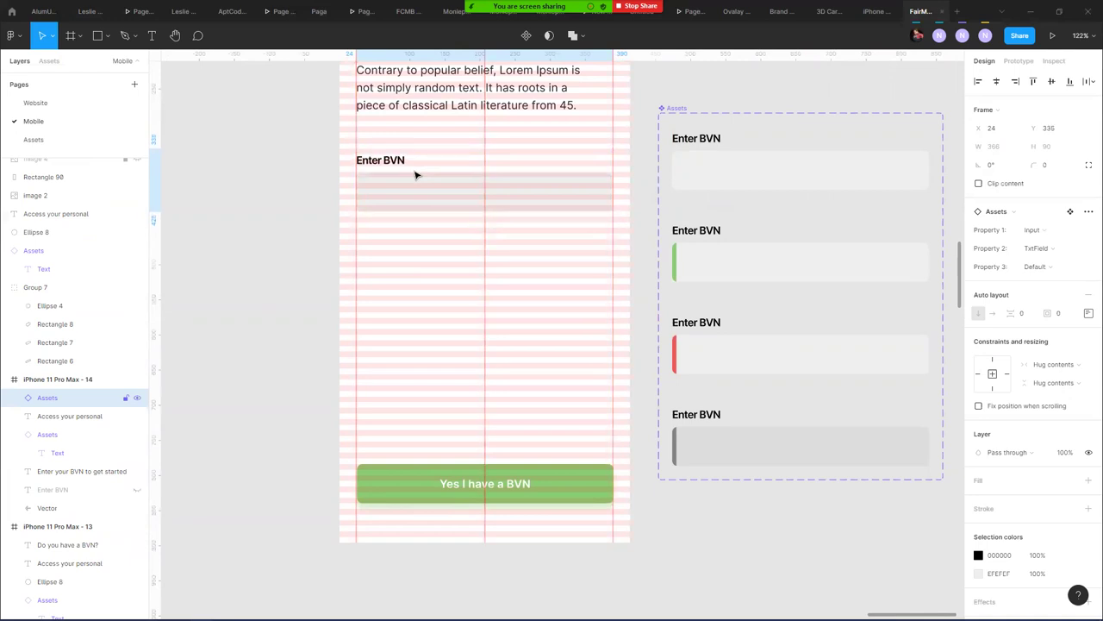
click(709, 172)
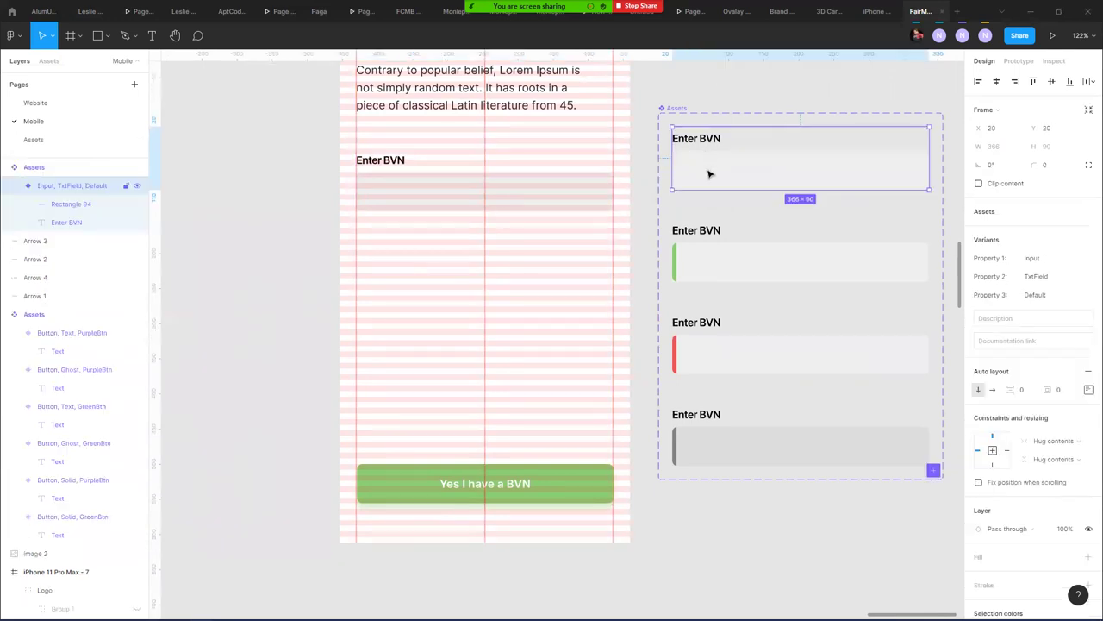
scroll(800, 162, up, 6)
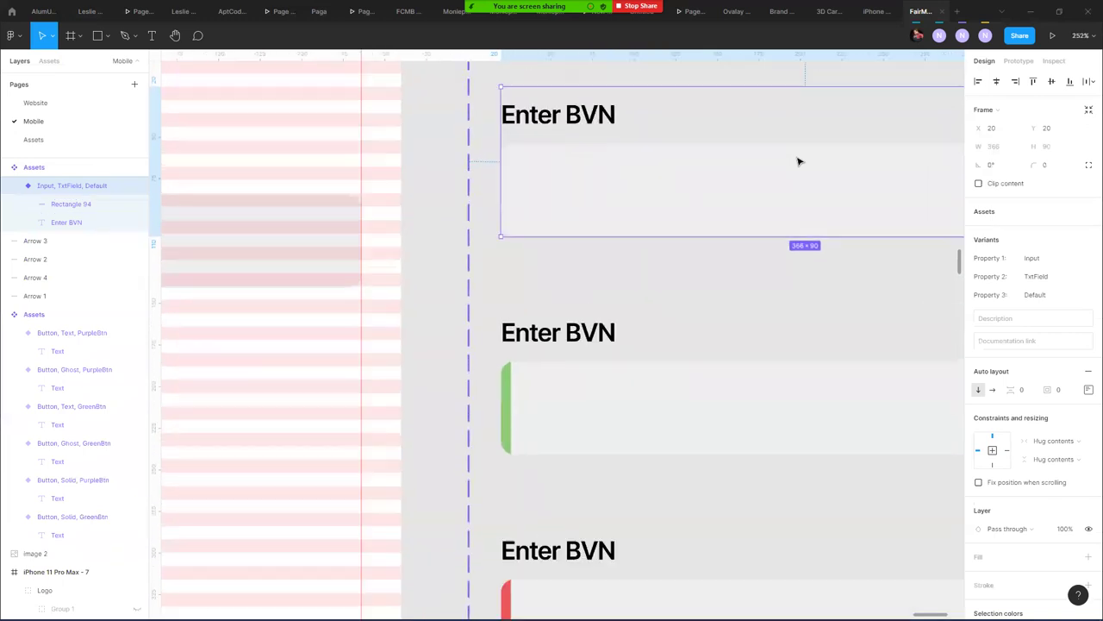
- Reduce the Default variant's Enter BVN label height from 34 to 32
scroll(535, 116, up, 2)
double_click(534, 116)
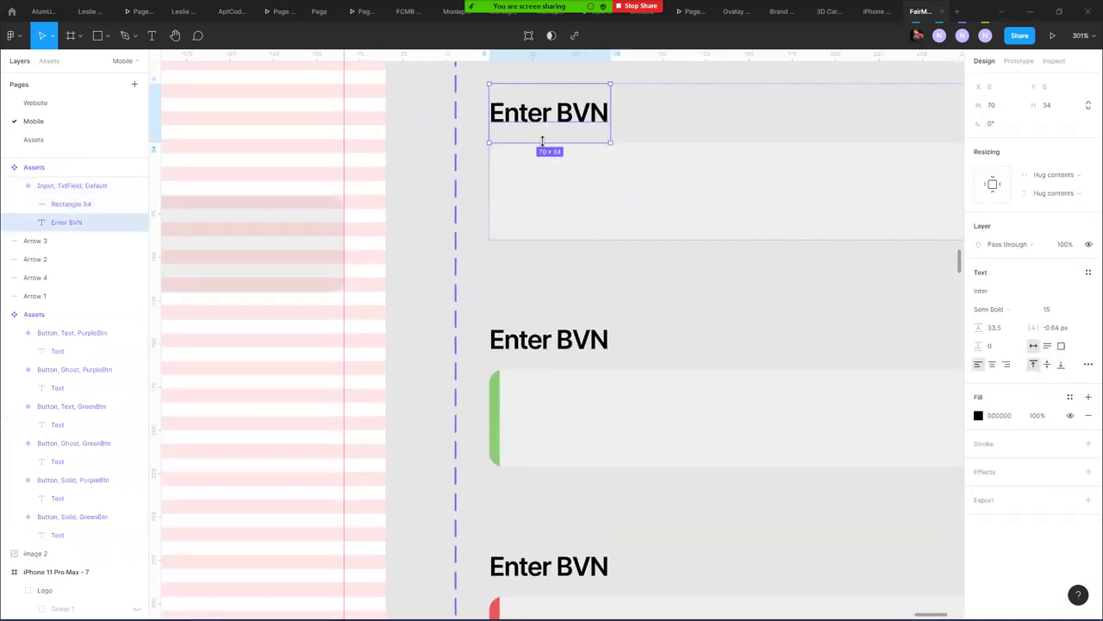
drag(522, 140, 523, 140)
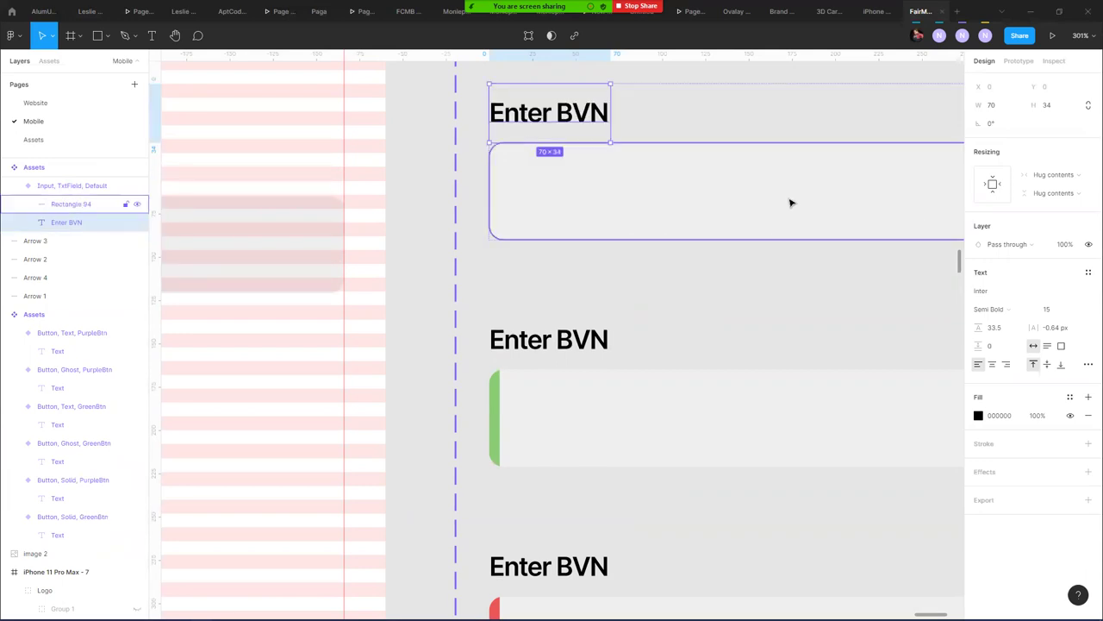
click(737, 203)
key(Escape)
click(941, 238)
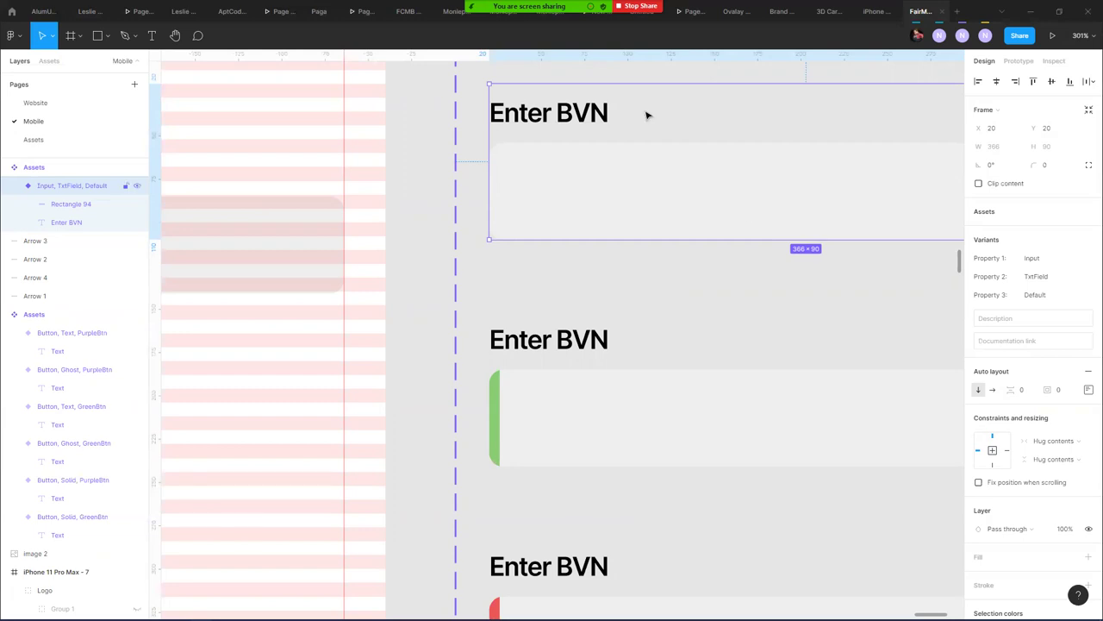
double_click(572, 124)
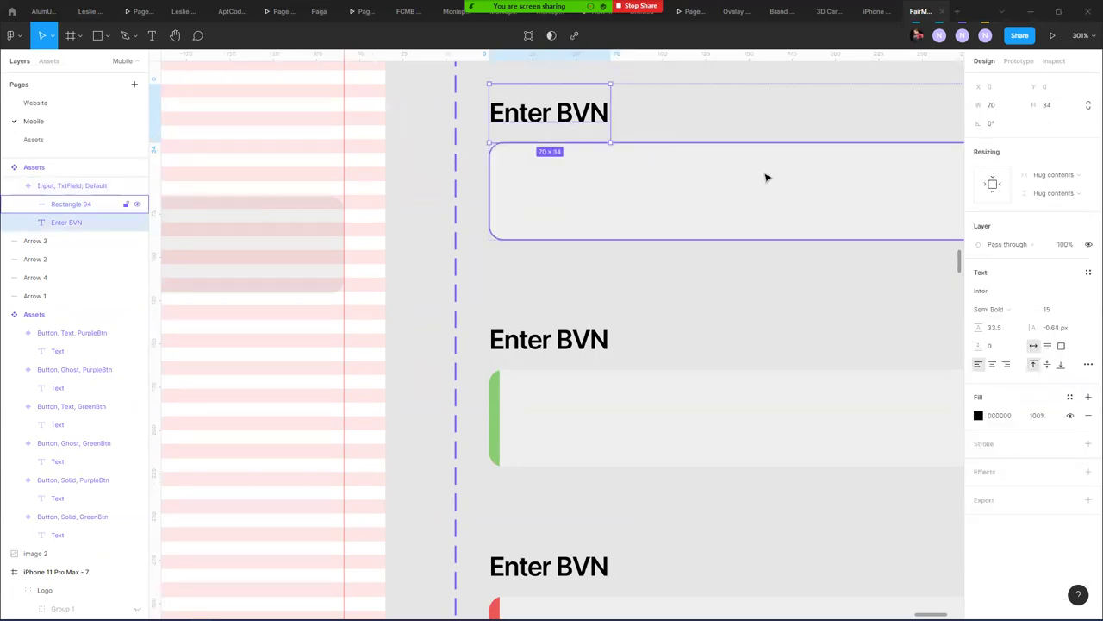
click(1061, 110)
key(Down)
key(Down)
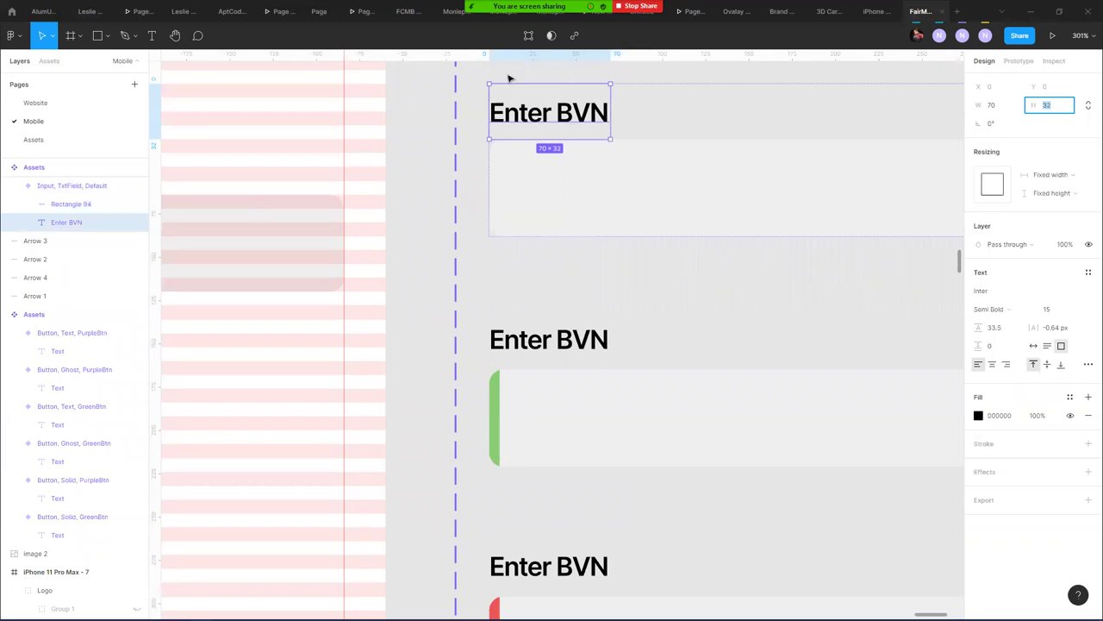
click(280, 180)
scroll(288, 189, left, 5)
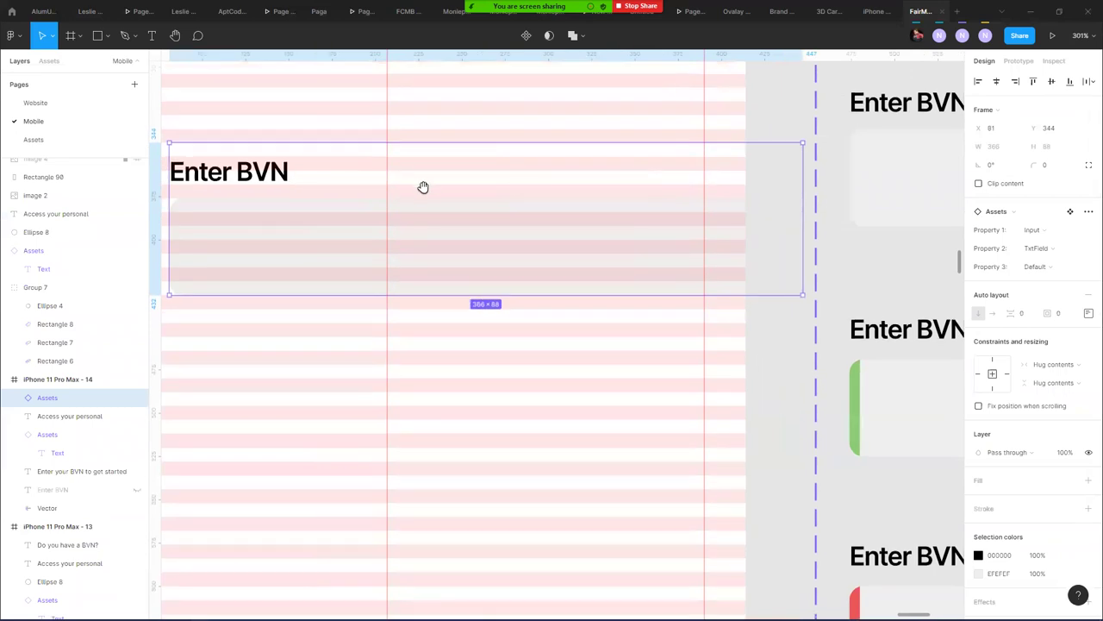
- Move the text-field Assets component set below the button Assets set
drag(424, 188, 612, 189)
key(ctrl+z)
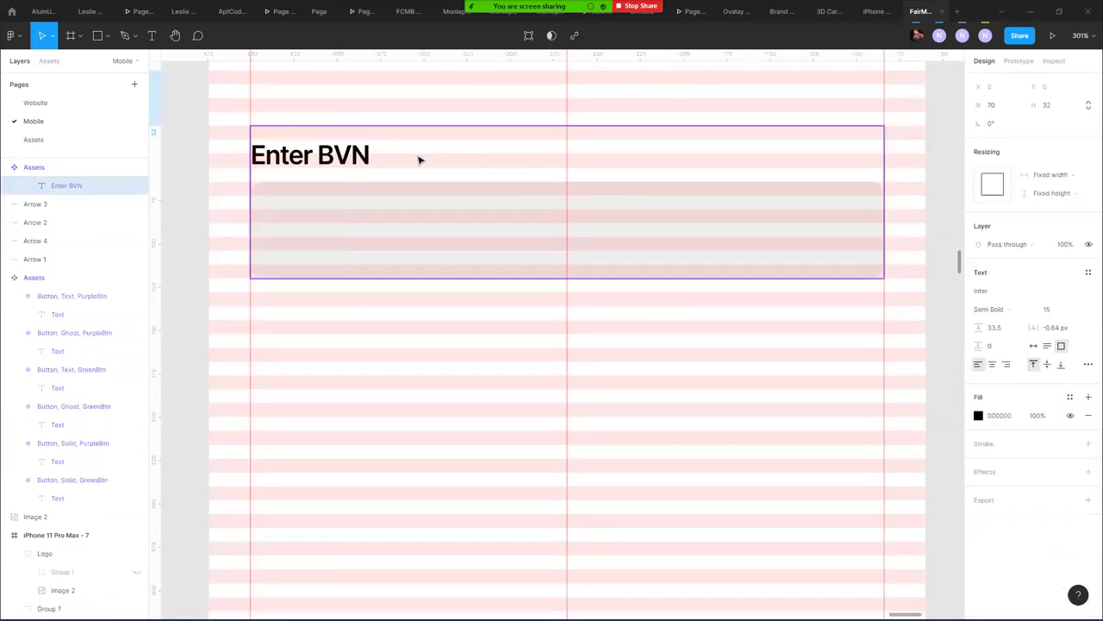
click(523, 195)
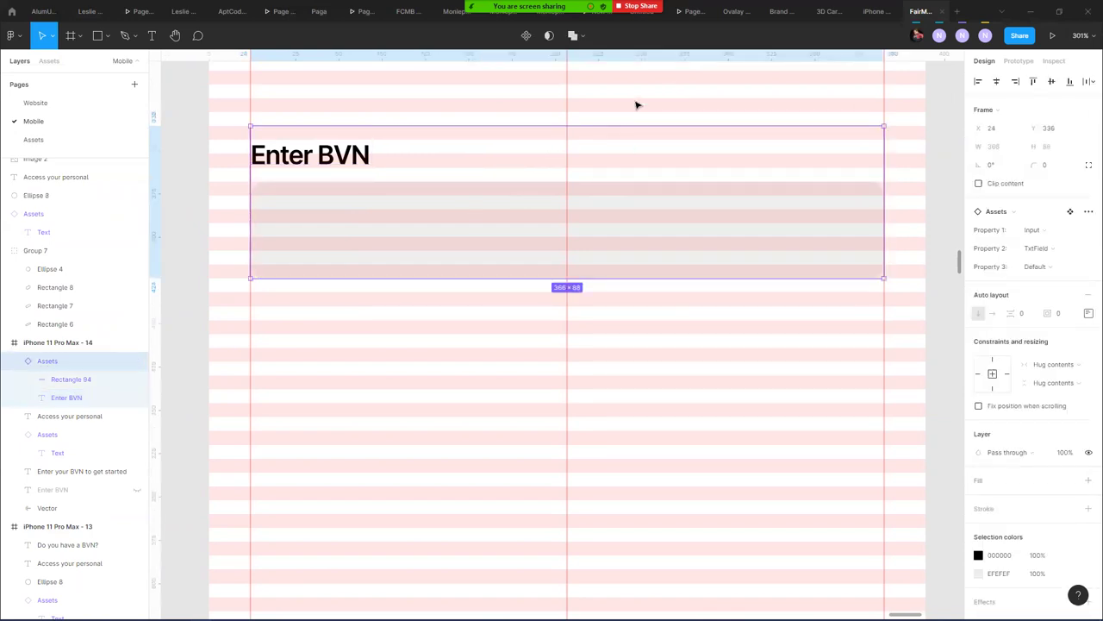
scroll(636, 106, down, 5)
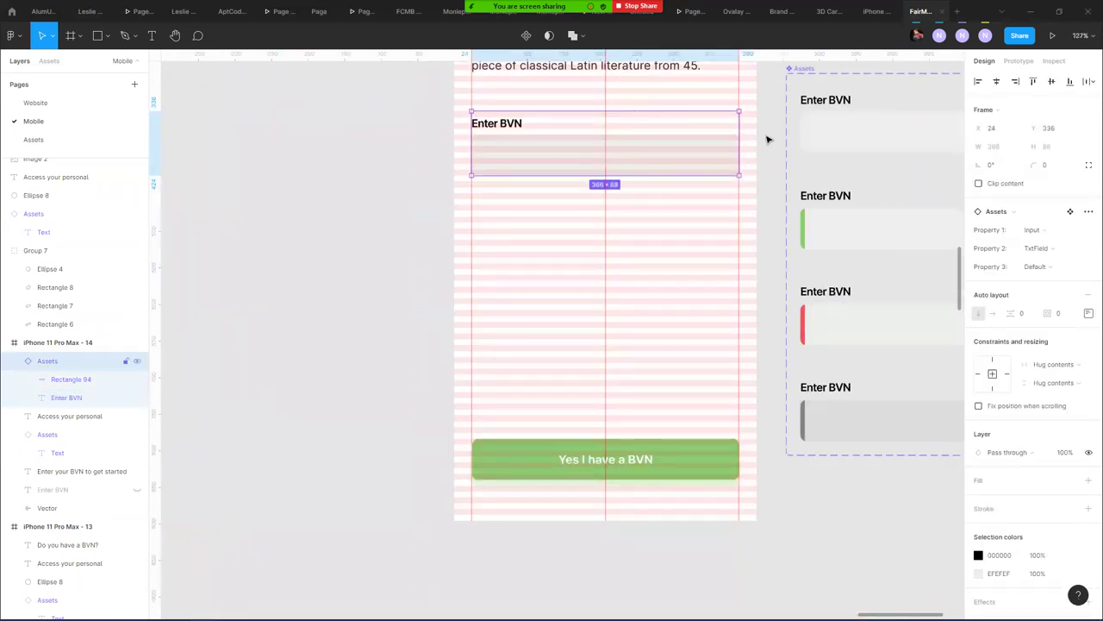
scroll(731, 119, down, 7)
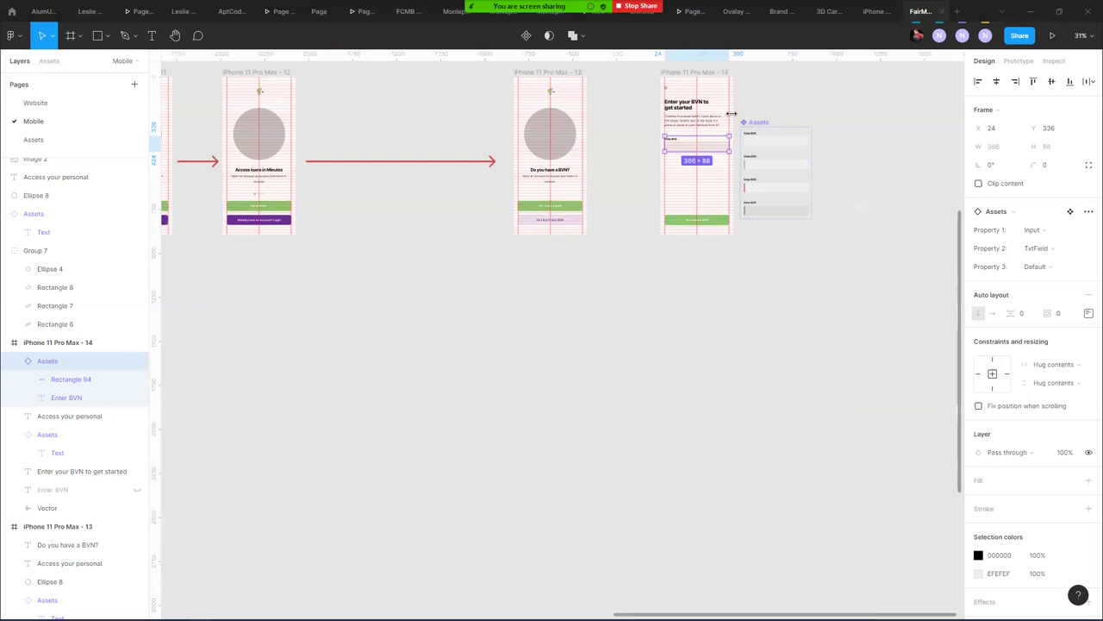
click(759, 121)
drag(758, 122, 207, 347)
scroll(207, 348, left, 10)
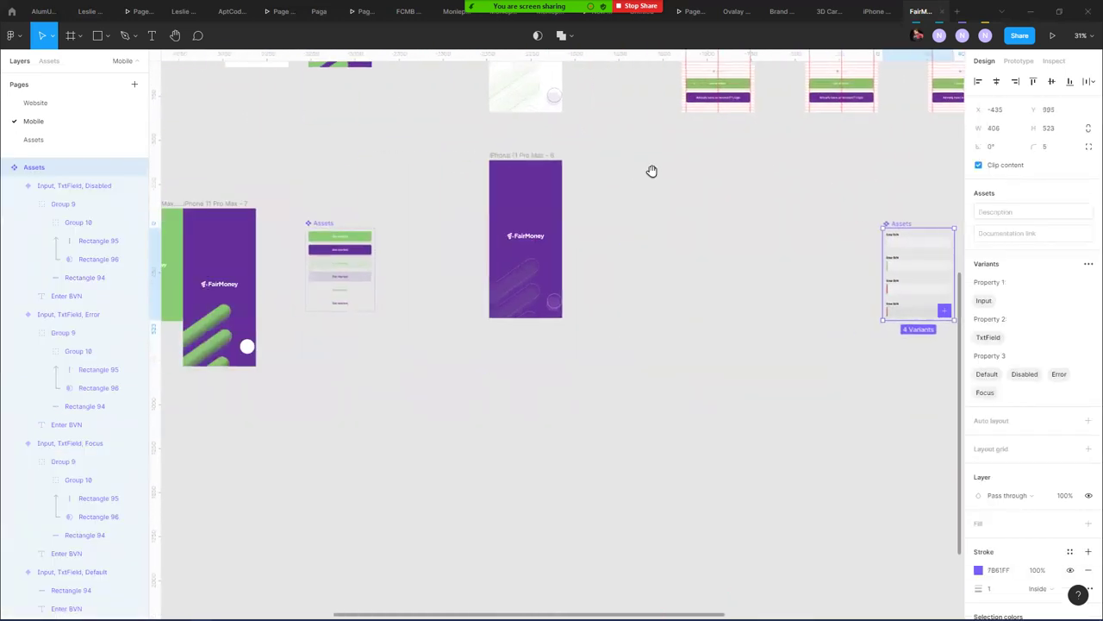
drag(904, 226, 324, 325)
click(470, 357)
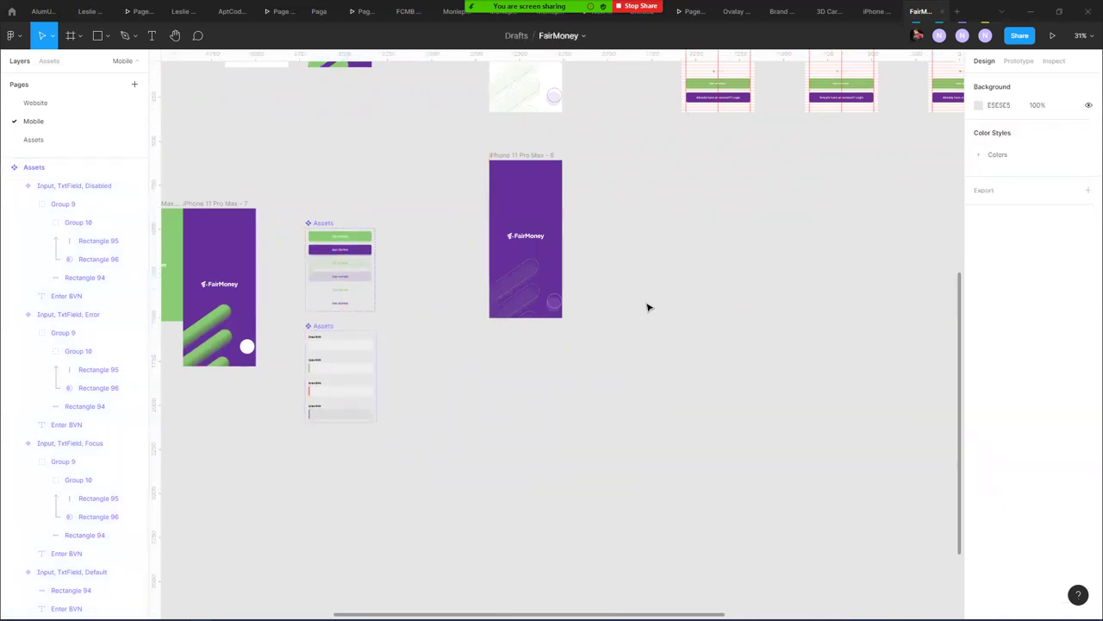
- Return to the BVN screen and select its 366×88 Enter BVN input
scroll(648, 307, right, 10)
scroll(256, 436, up, 5)
scroll(340, 359, right, 4)
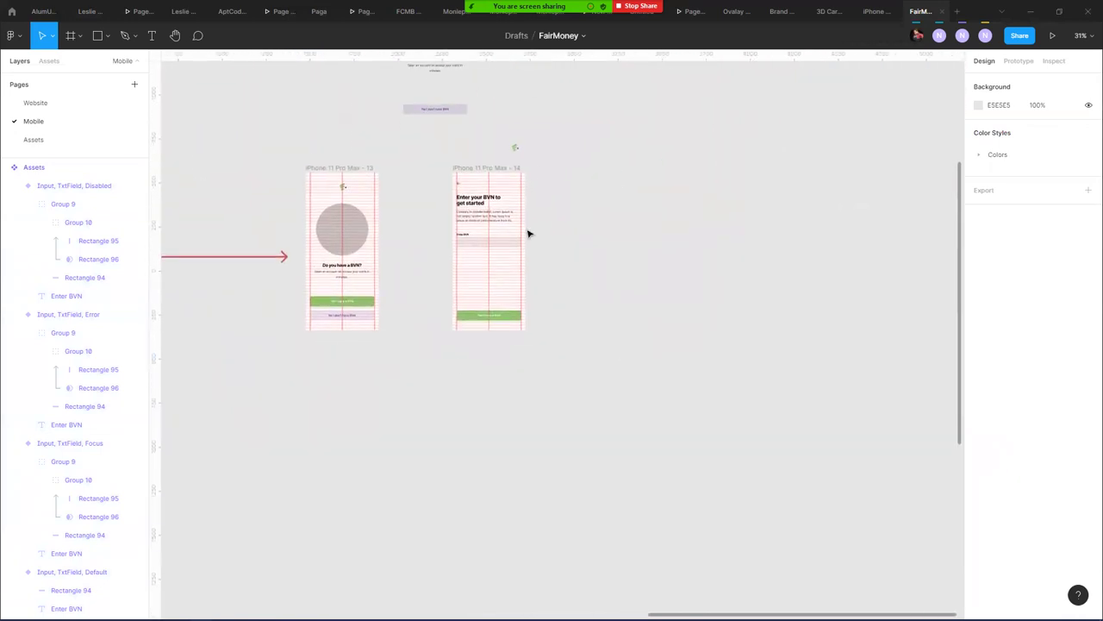
scroll(528, 233, up, 10)
click(453, 389)
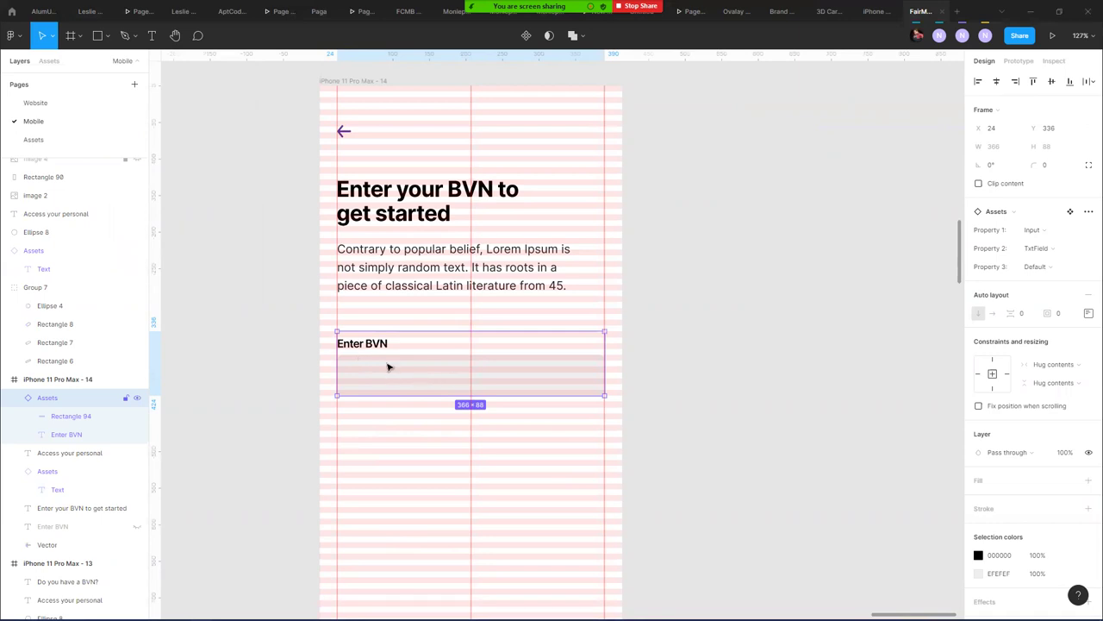
scroll(472, 451, down, 5)
scroll(471, 450, up, 5)
scroll(472, 451, down, 1)
scroll(434, 279, up, 1)
scroll(433, 278, down, 5)
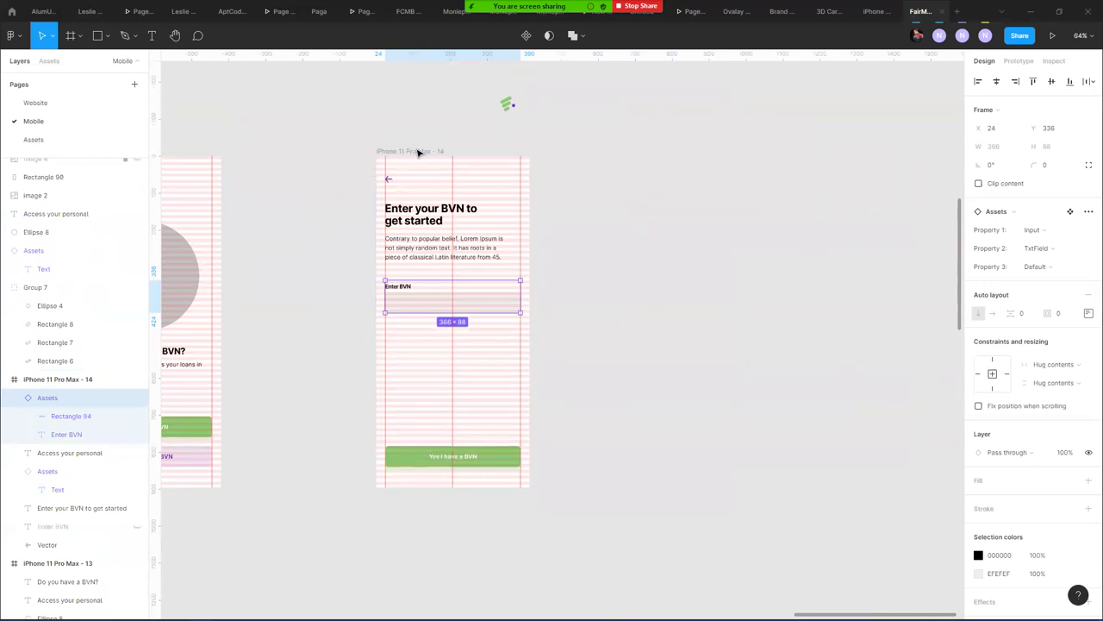
- Duplicate BVN screen frame 14 into a new frame beside it
click(419, 153)
alt+drag(419, 153, 665, 153)
click(561, 259)
- Copy the connecting arrow and shorten it so it links frames 13 and 14
drag(503, 293, 781, 237)
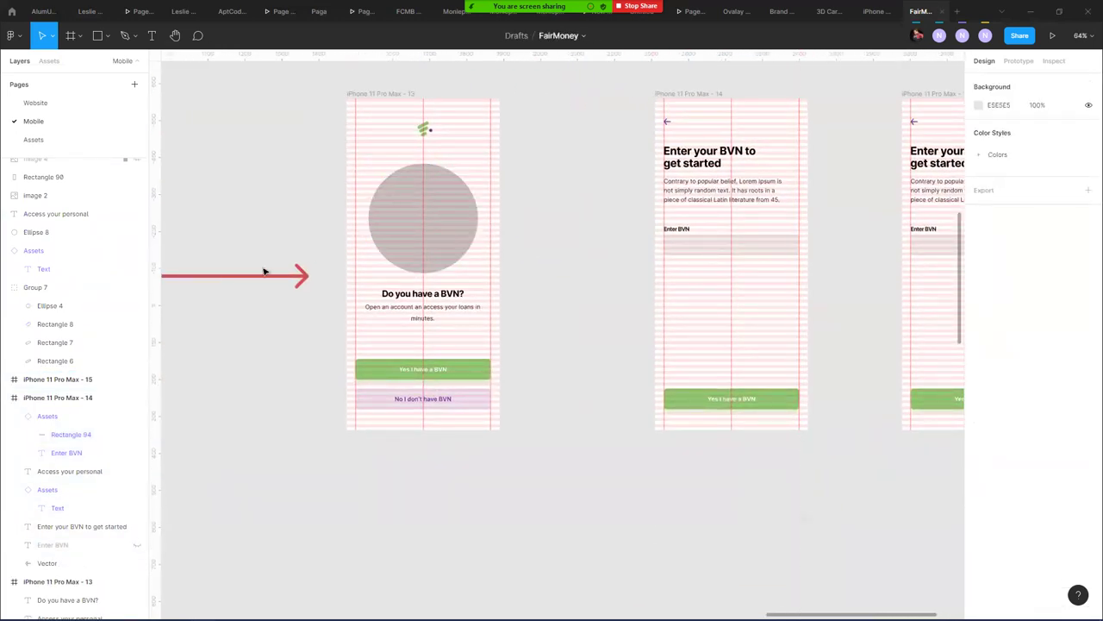
alt+drag(265, 280, 607, 273)
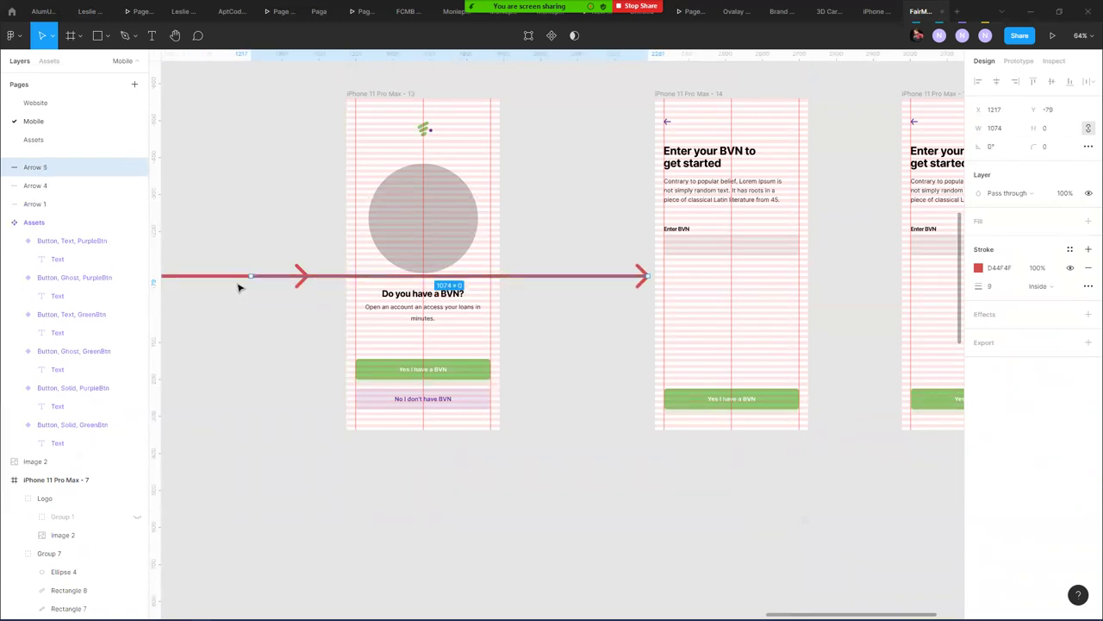
drag(250, 275, 514, 275)
click(523, 341)
- Move the Get started frame right so it follows the new BVN screen
scroll(537, 327, down, 10)
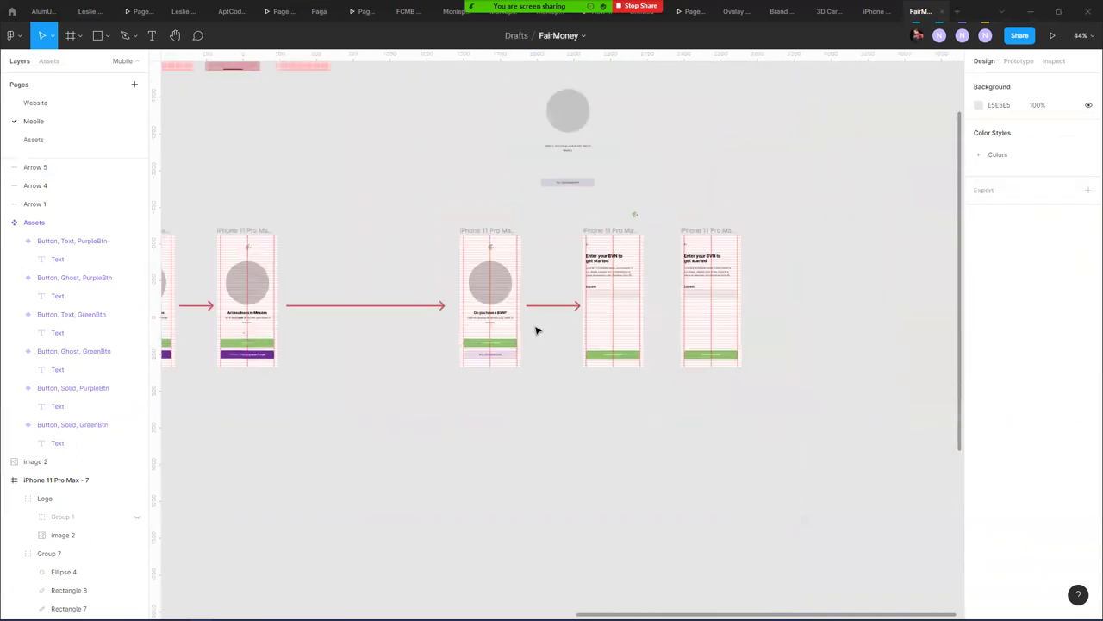
drag(305, 199, 523, 231)
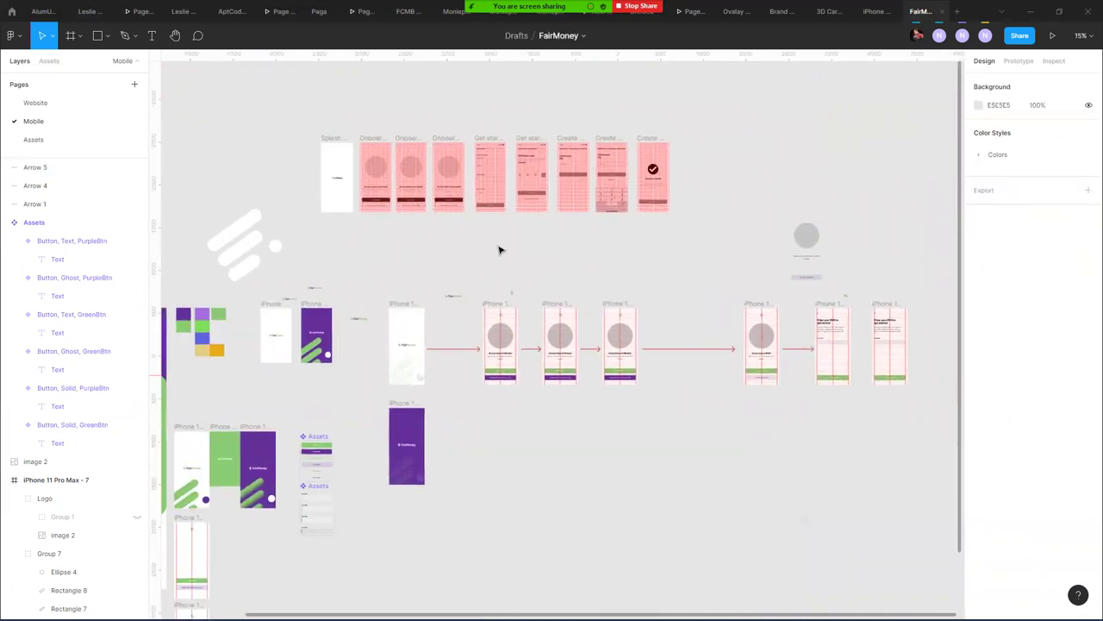
drag(480, 135, 898, 308)
scroll(897, 308, up, 5)
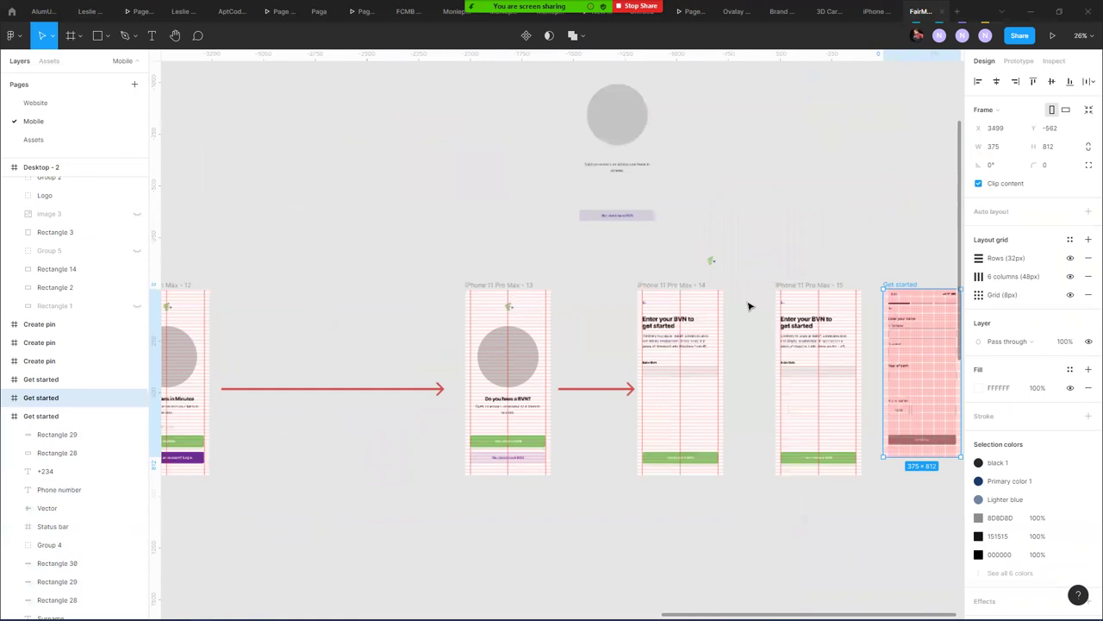
scroll(692, 225, up, 5)
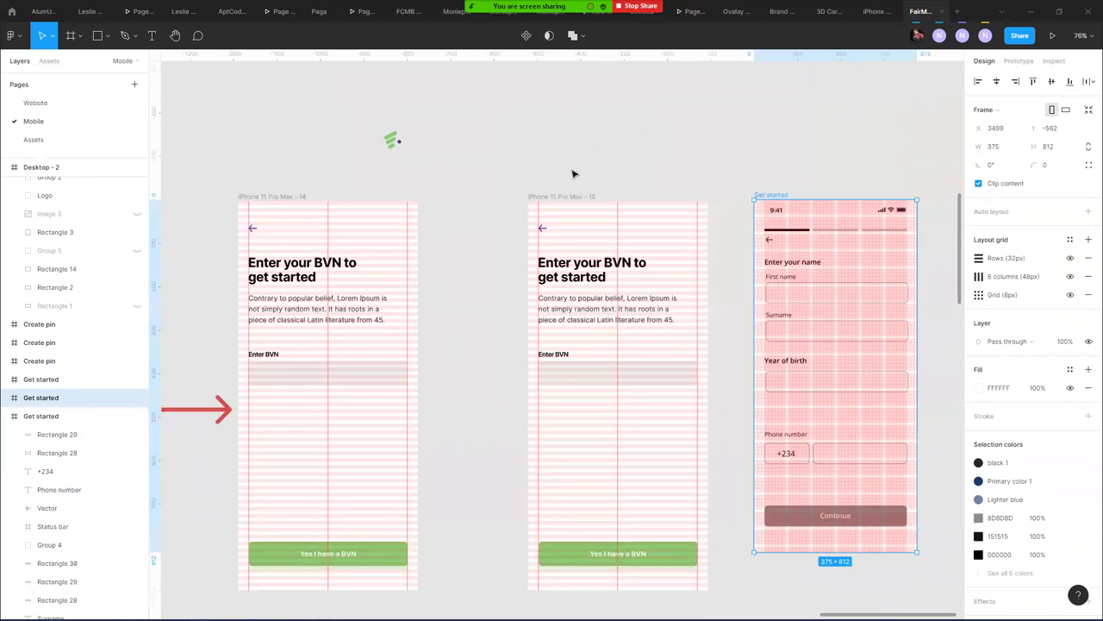
scroll(573, 174, right, 2)
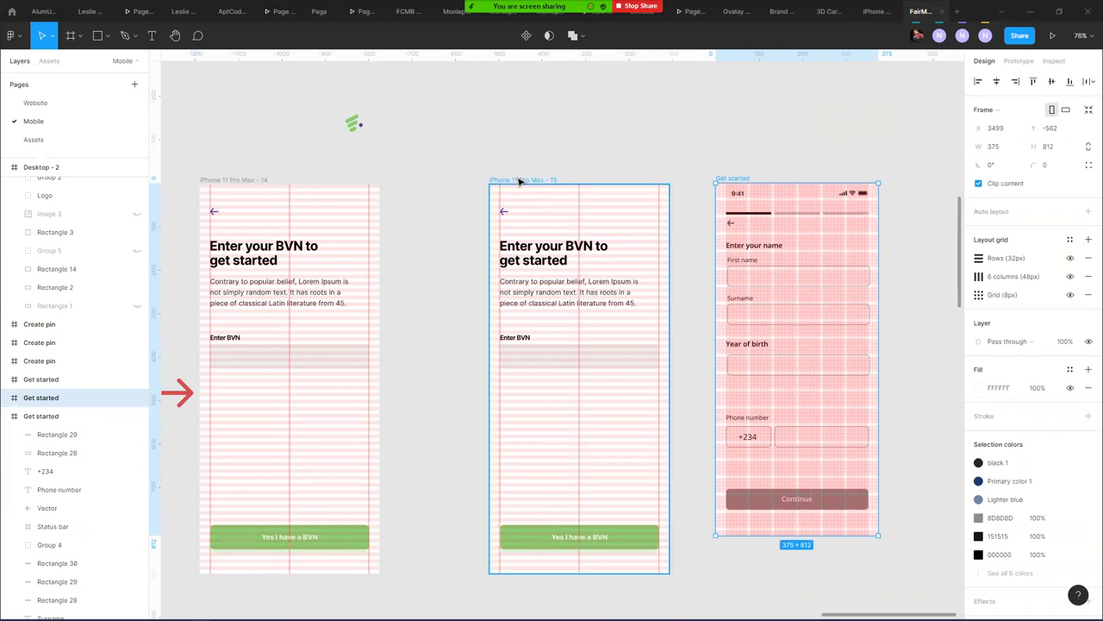
- Change frame 15's heading text to 'Personal Information'
click(529, 250)
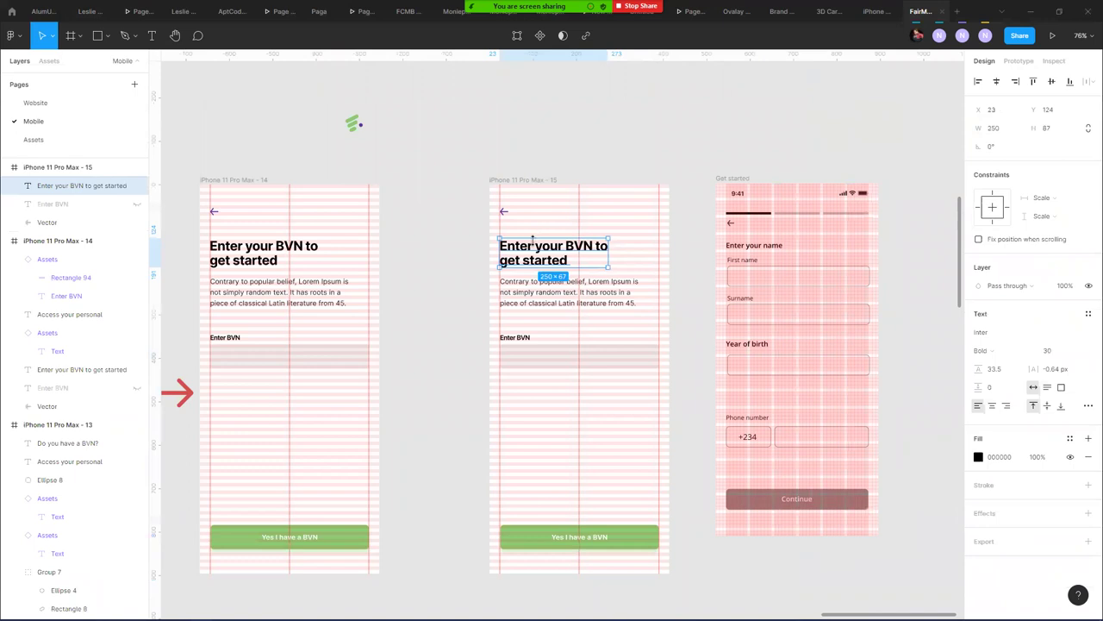
double_click(533, 243)
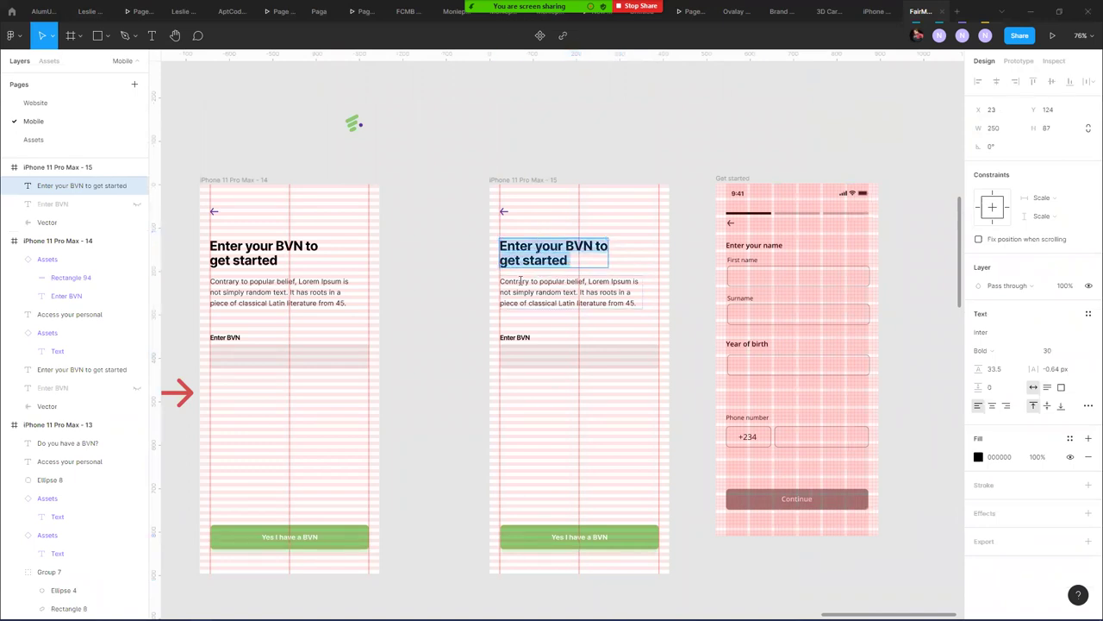
text(Per)
text(sonal Informmation)
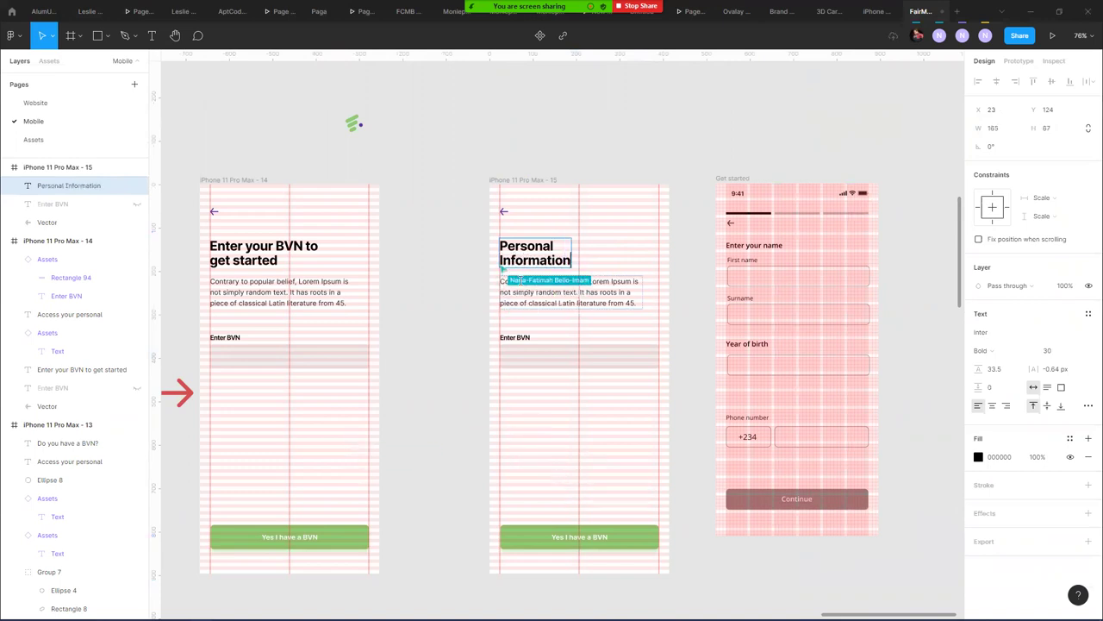
key(Escape)
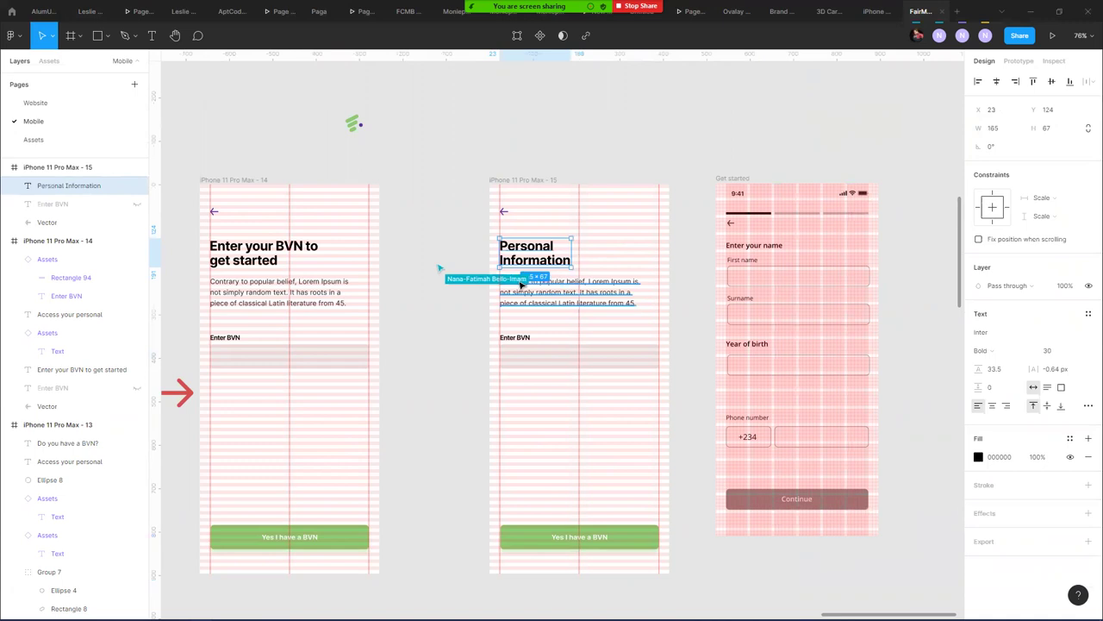
- Select the BVN input field and its inner box in frame 15
click(500, 179)
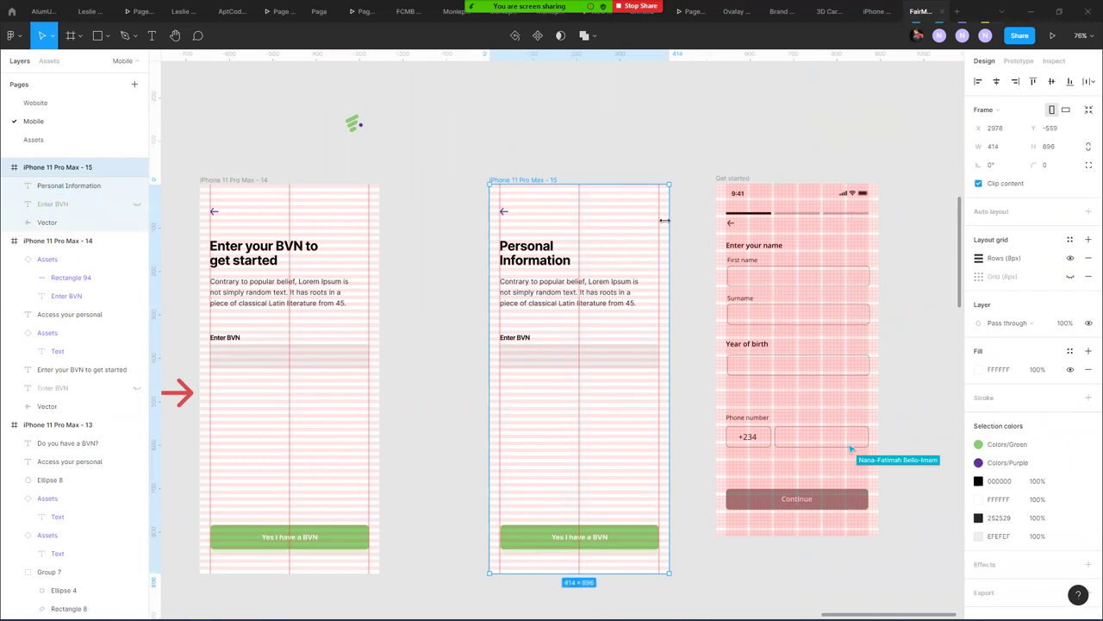
click(555, 352)
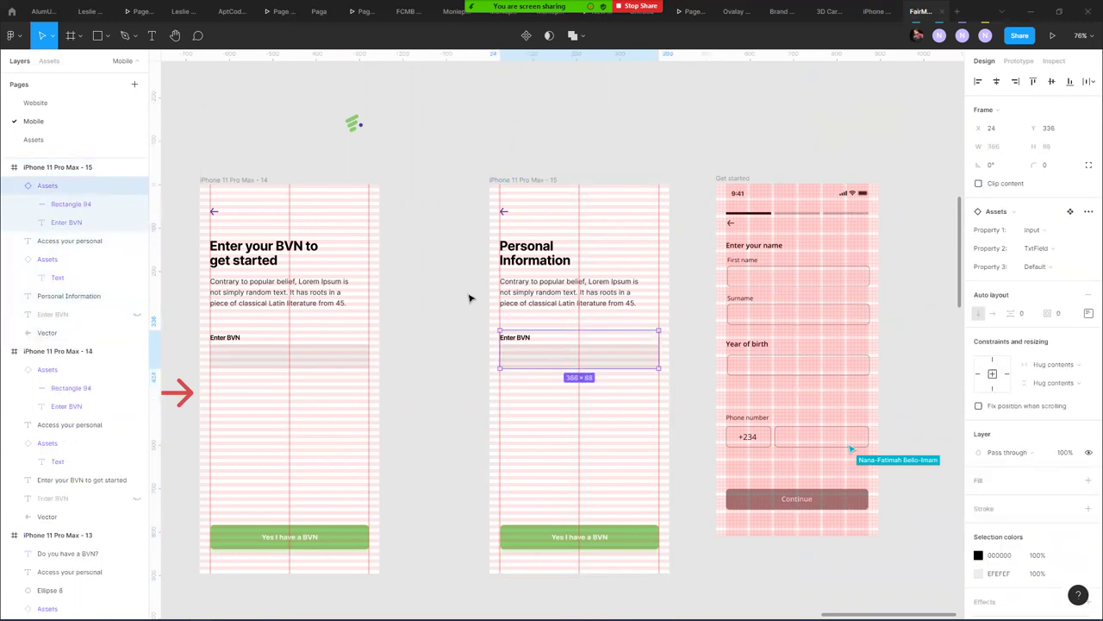
double_click(536, 357)
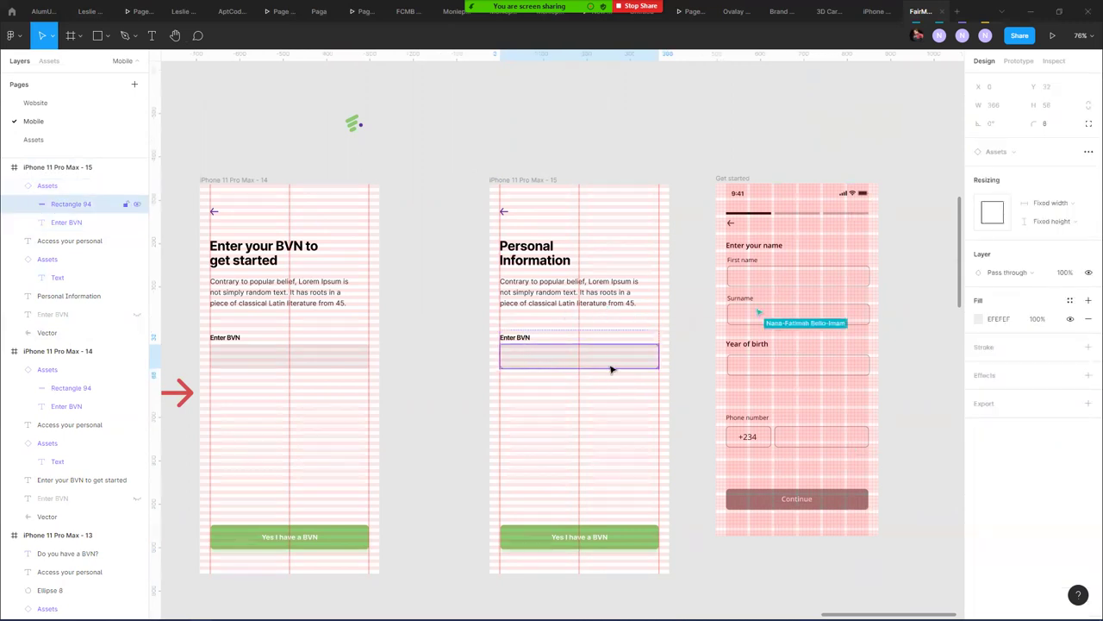
click(524, 394)
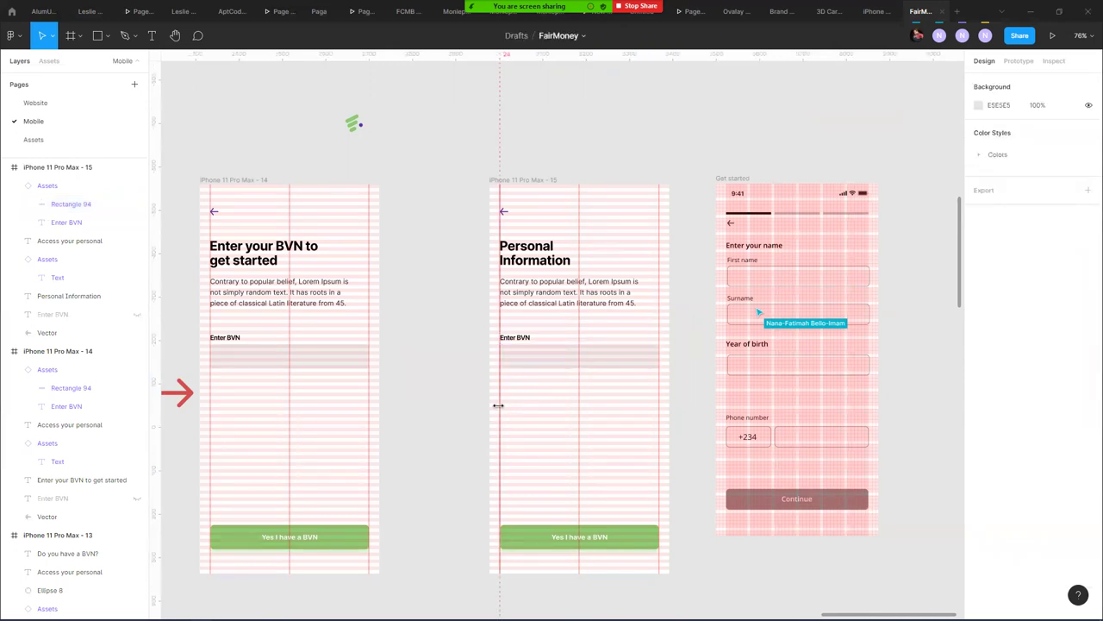
click(530, 354)
- Move the Lorem Ipsum paragraph out of the frame, above the screen
scroll(530, 347, up, 5)
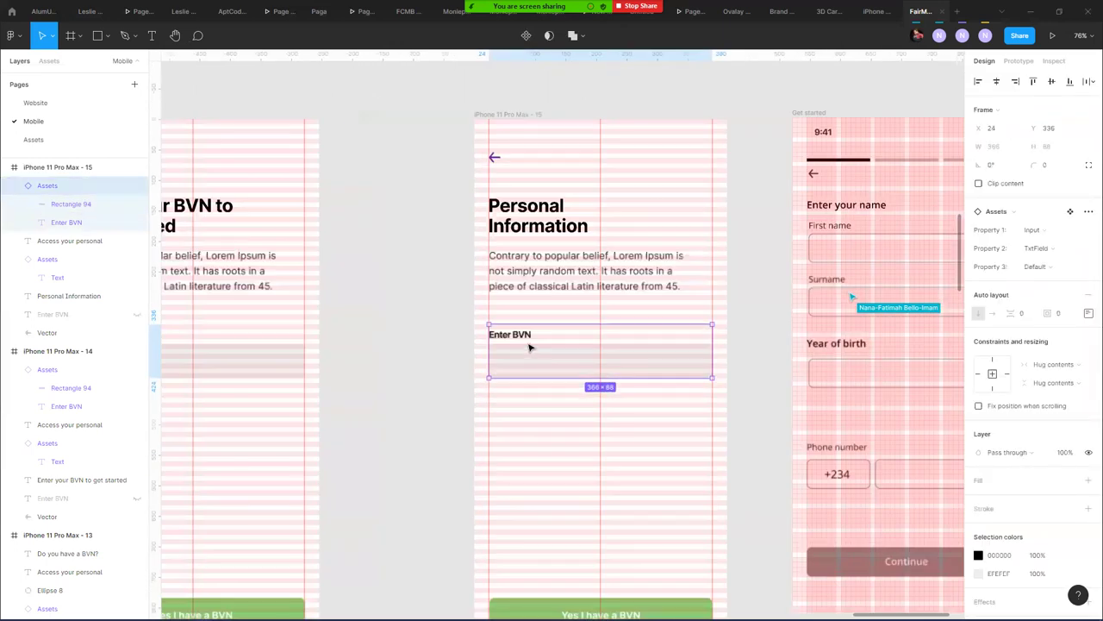
scroll(530, 342, down, 2)
click(666, 281)
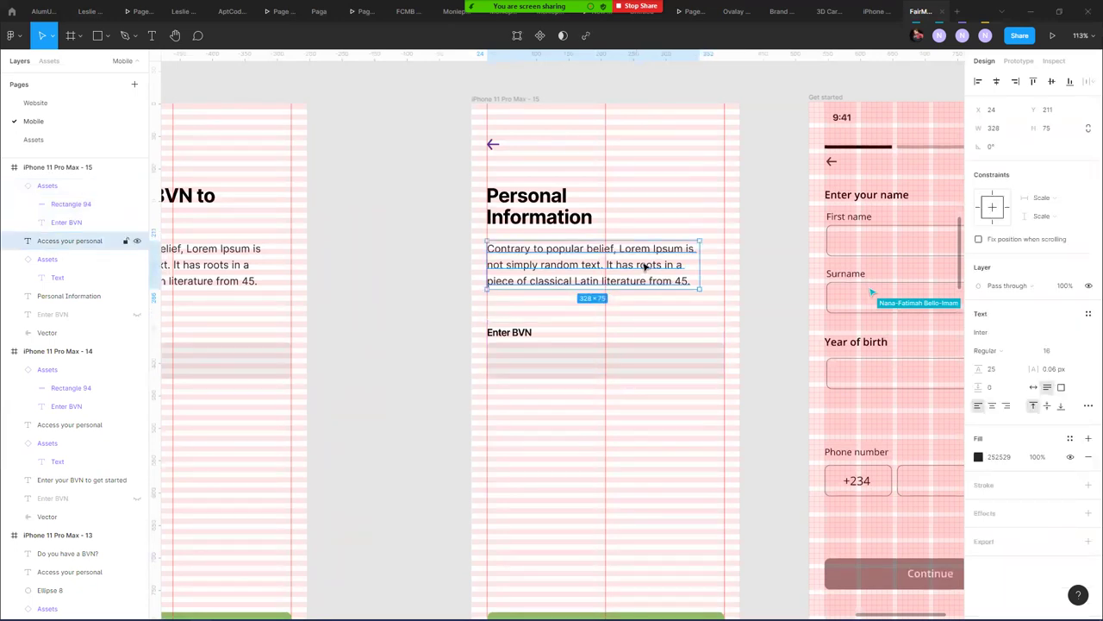
drag(645, 266, 592, 175)
click(671, 165)
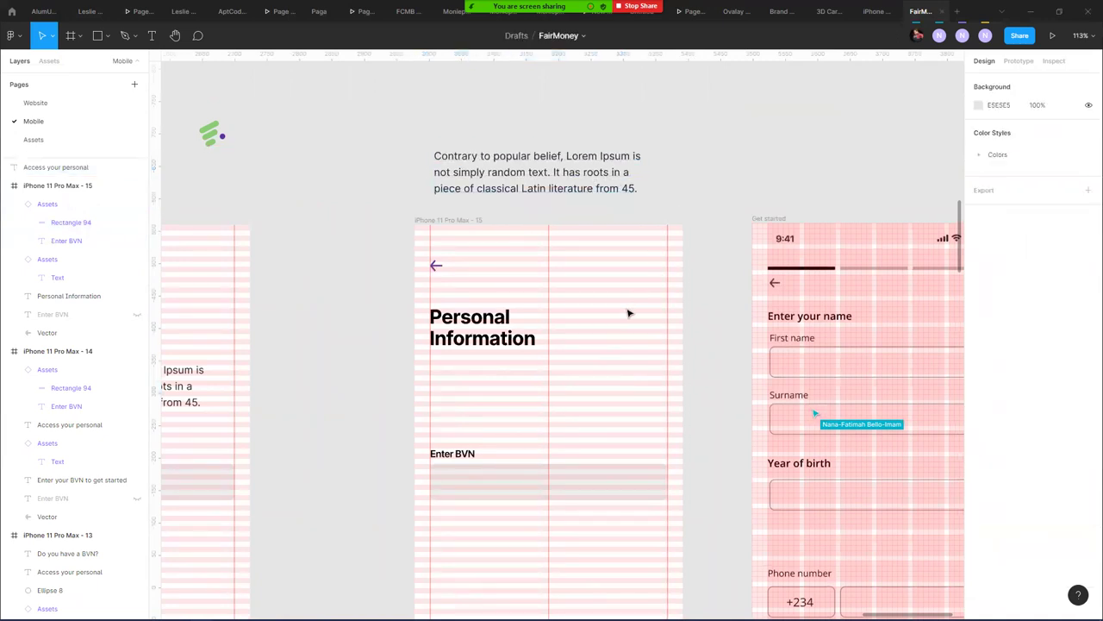
- Draw a 64×64 circle to the right of the Personal Information heading
click(107, 38)
click(112, 106)
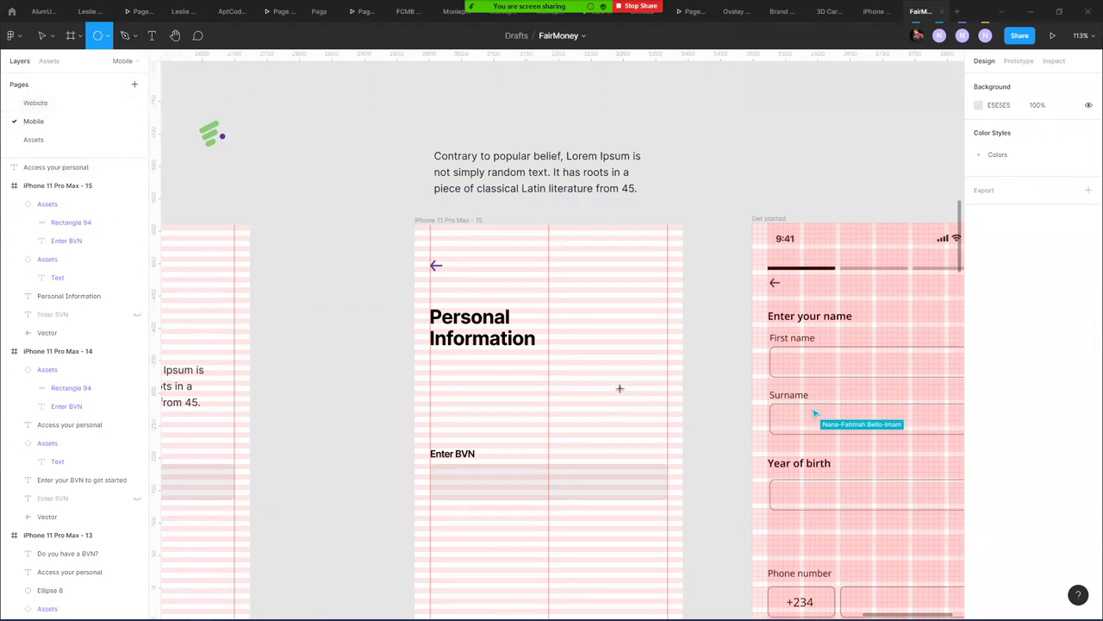
drag(639, 323, 659, 345)
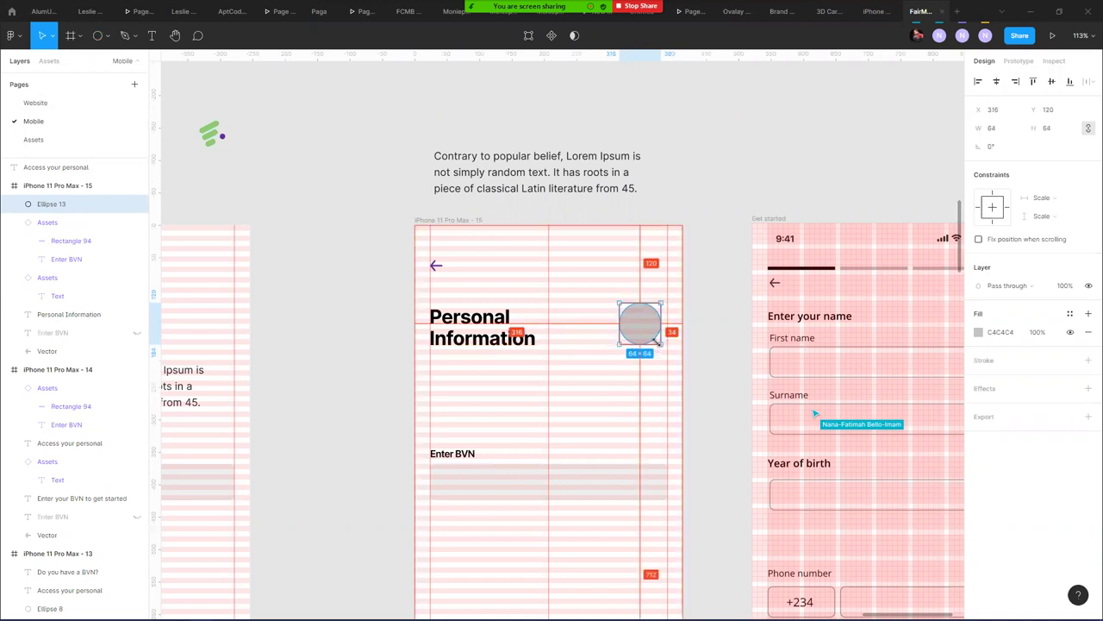
scroll(651, 324, up, 3)
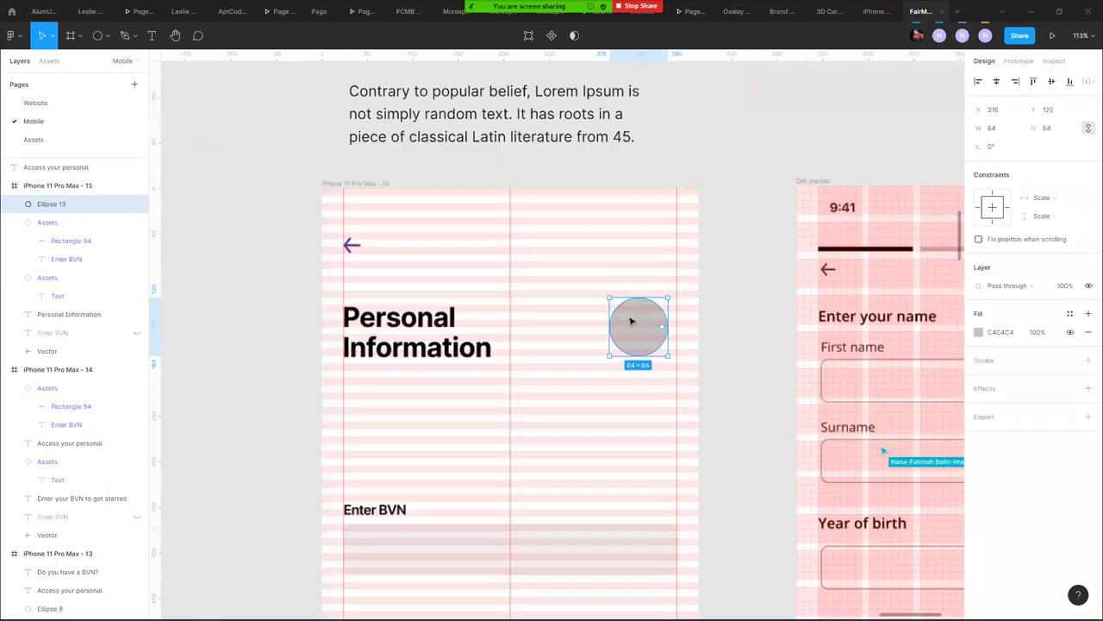
drag(635, 325, 649, 328)
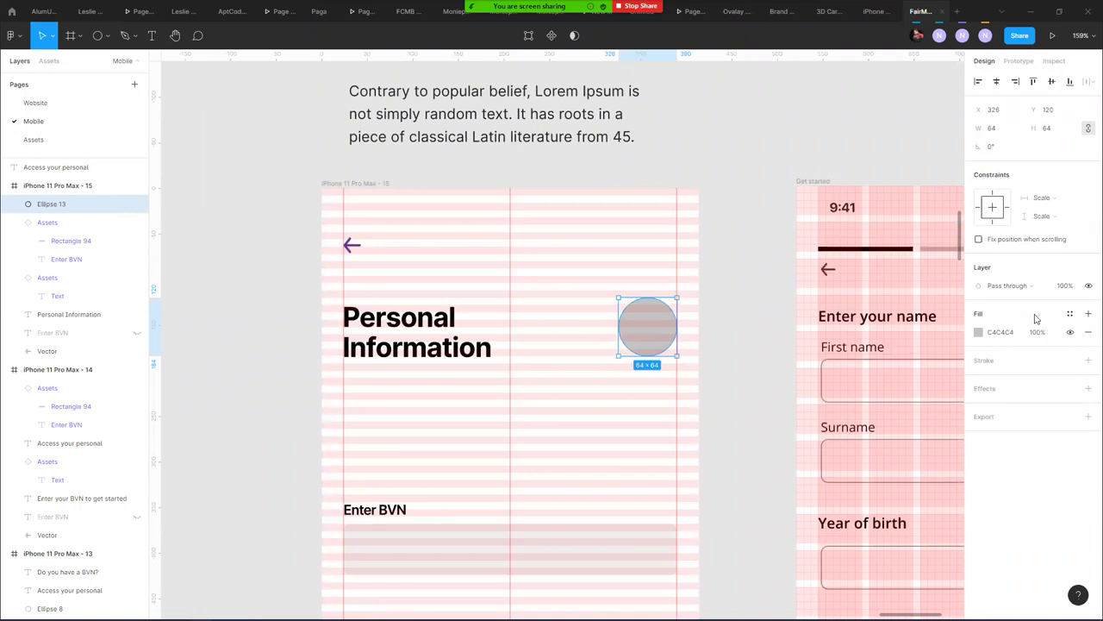
- Give the circle a 7px #E0E0E0 stroke and hide its fill
click(1088, 359)
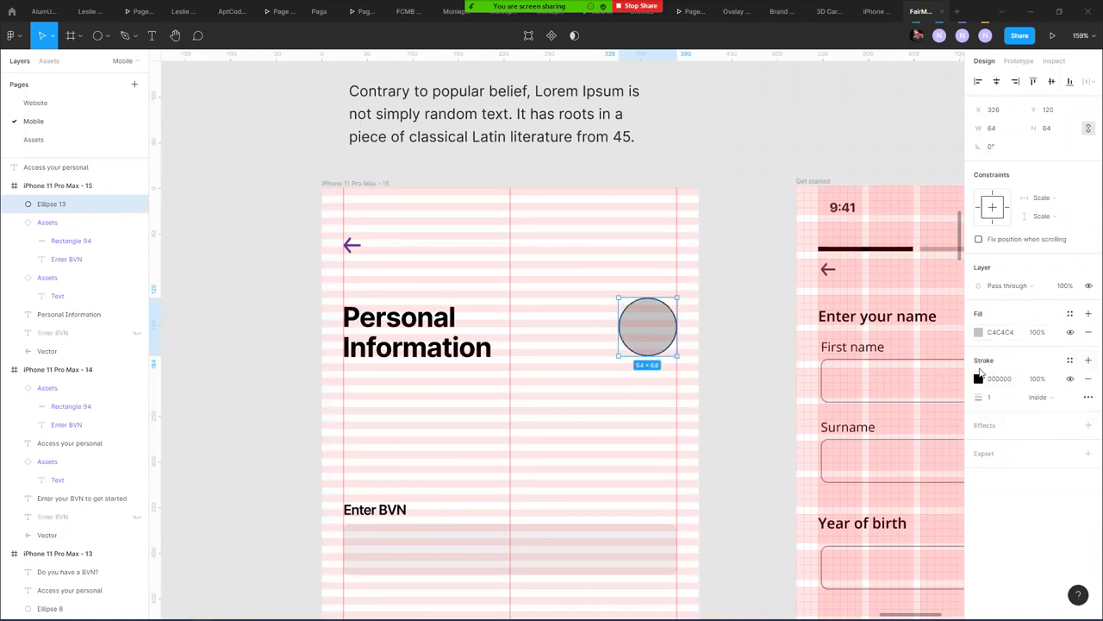
click(1004, 398)
key(Up)
key(Up)
key(Up)
key(Up)
key(Up)
key(Up)
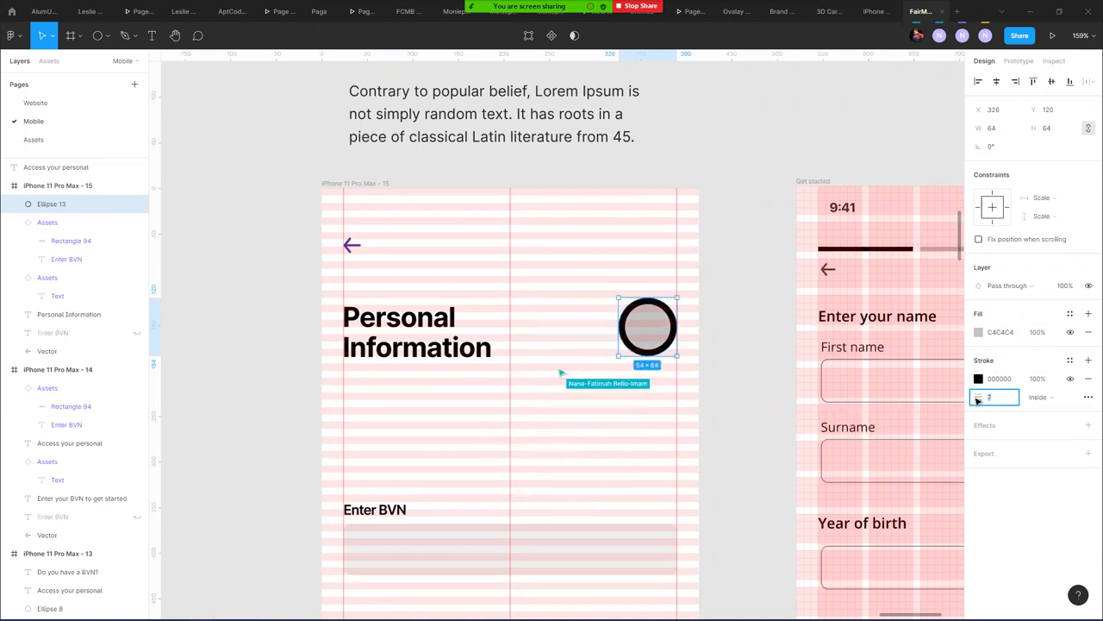
click(1070, 332)
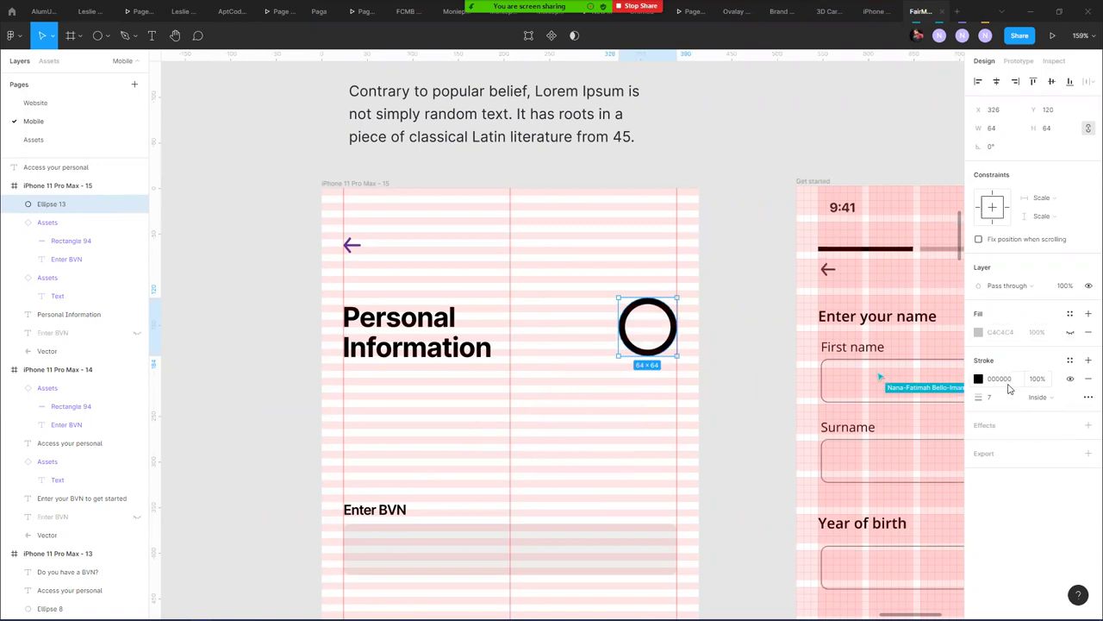
click(1070, 360)
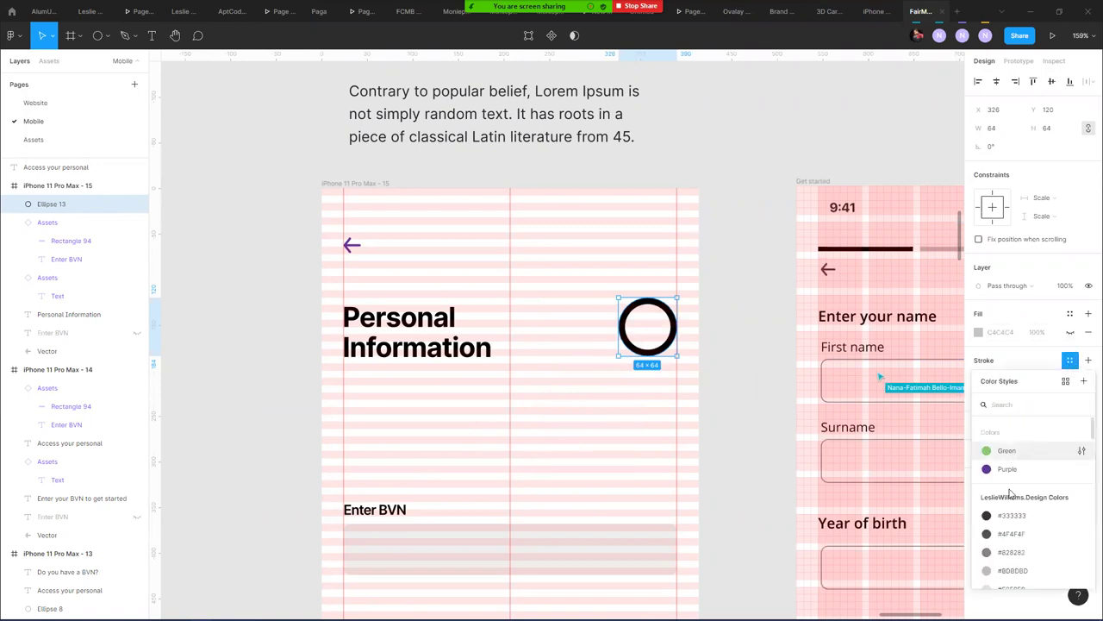
scroll(1007, 545, down, 1)
click(1008, 531)
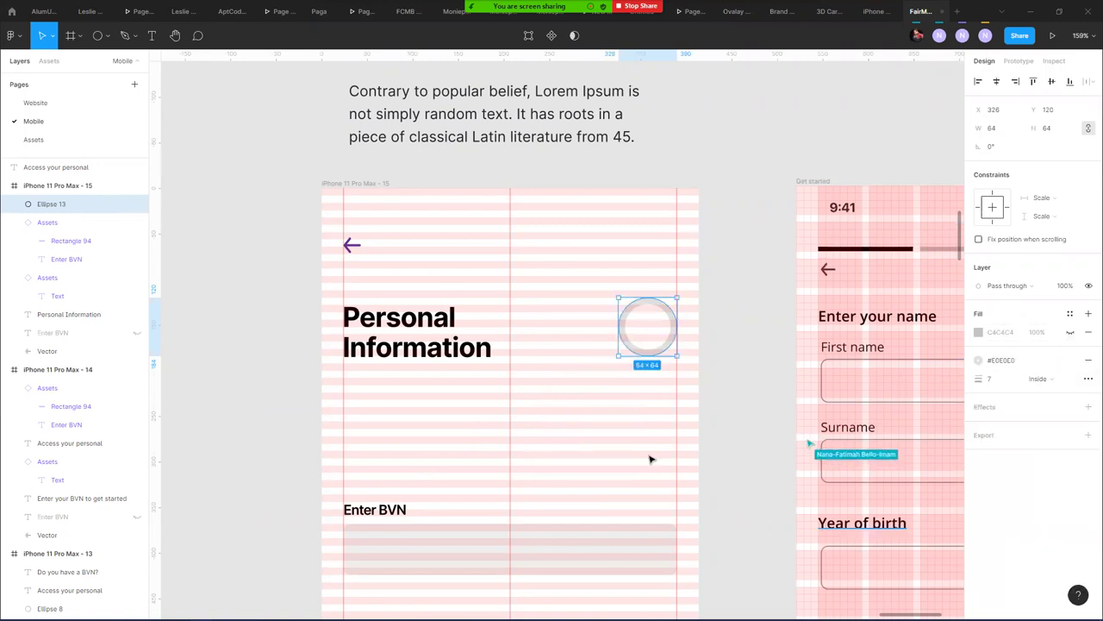
- Duplicate the grey ring and trim the copy to a quarter arc
click(672, 308)
click(669, 312)
key(ctrl+d)
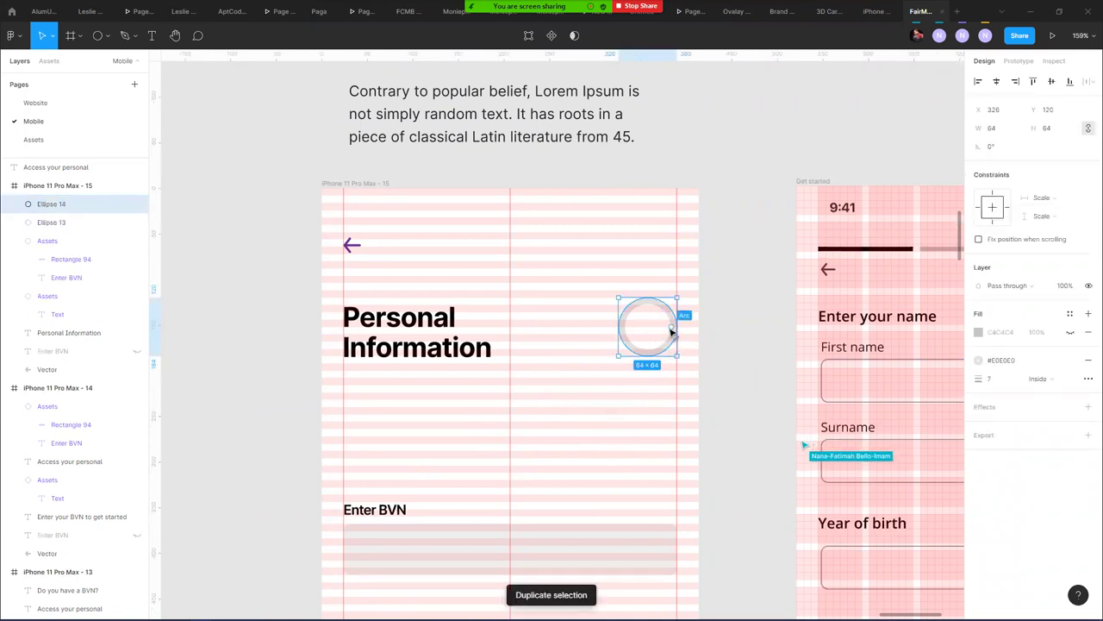
drag(660, 328, 660, 305)
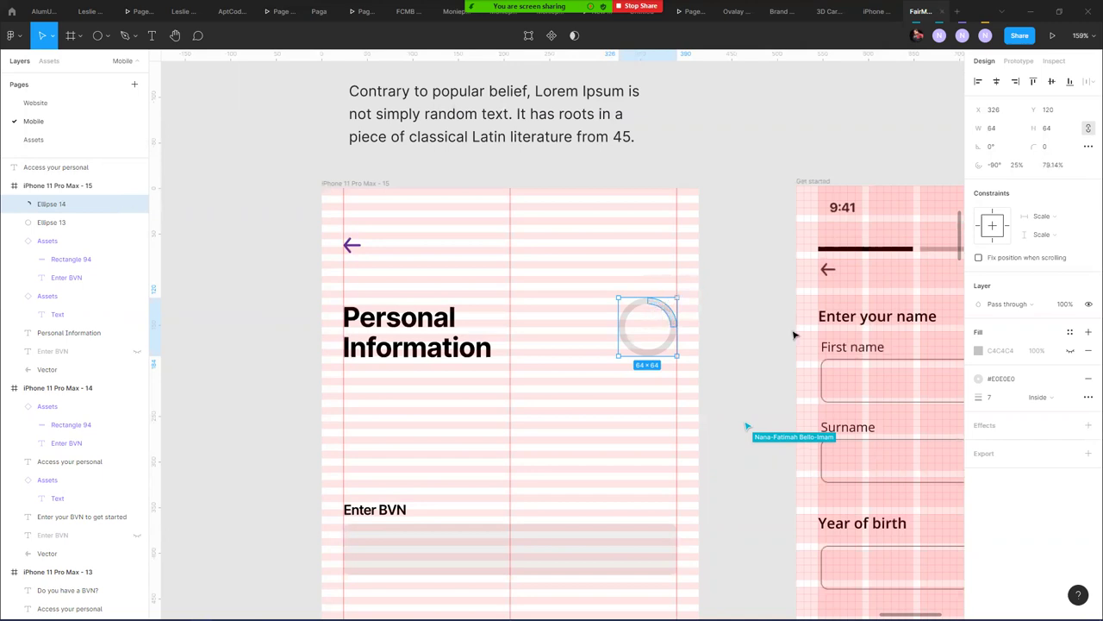
- Give the arc rounded end caps and the Colors/Purple stroke style
click(1088, 398)
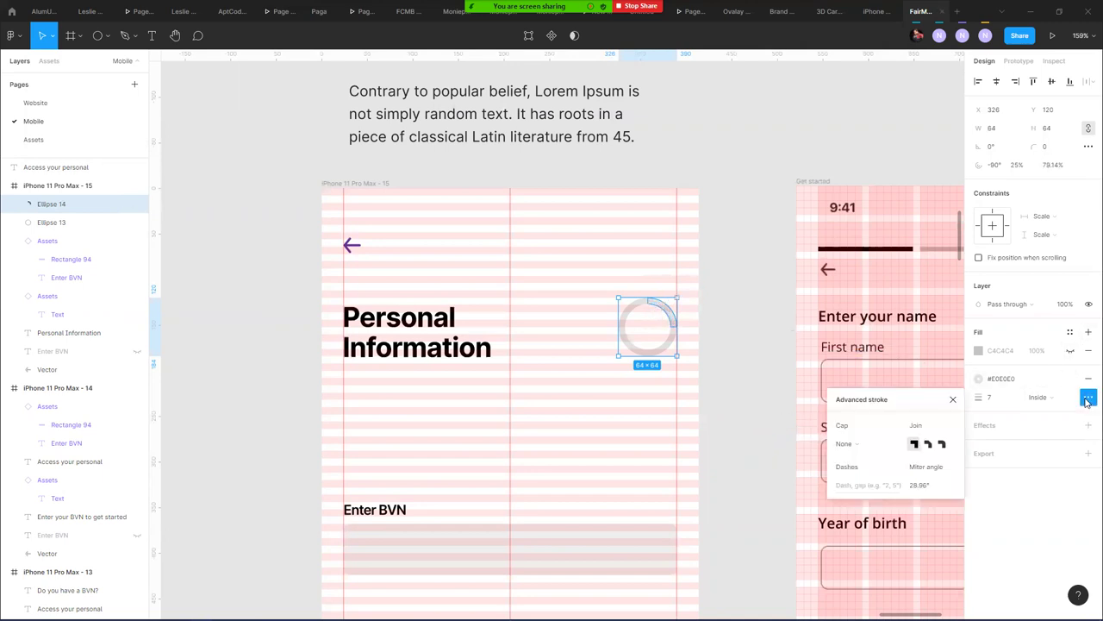
click(855, 444)
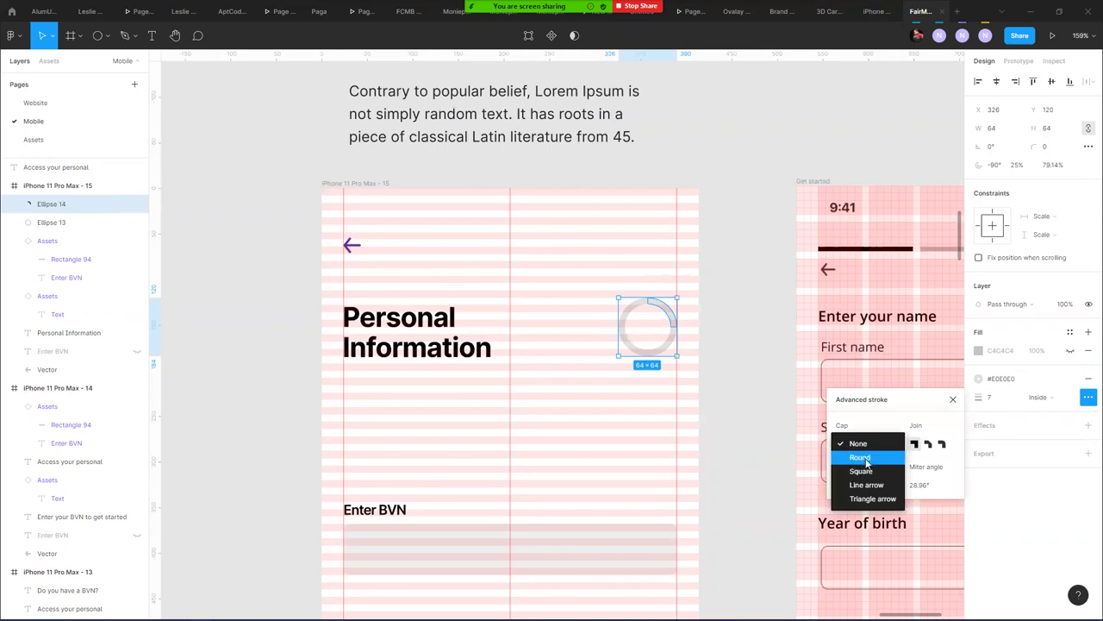
click(865, 457)
scroll(655, 315, up, 10)
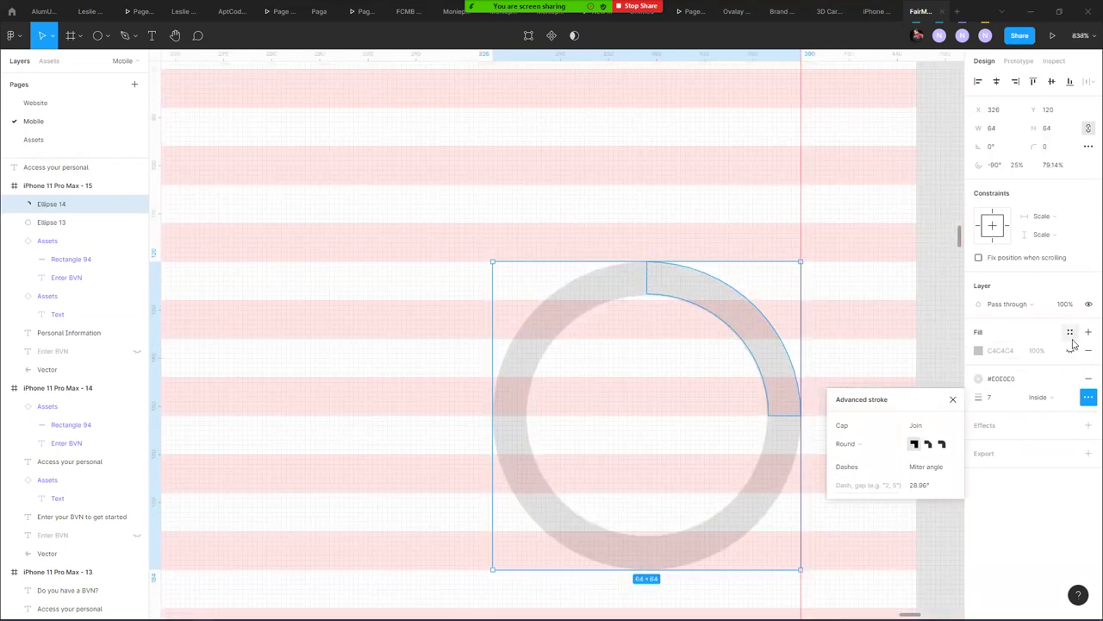
click(1069, 379)
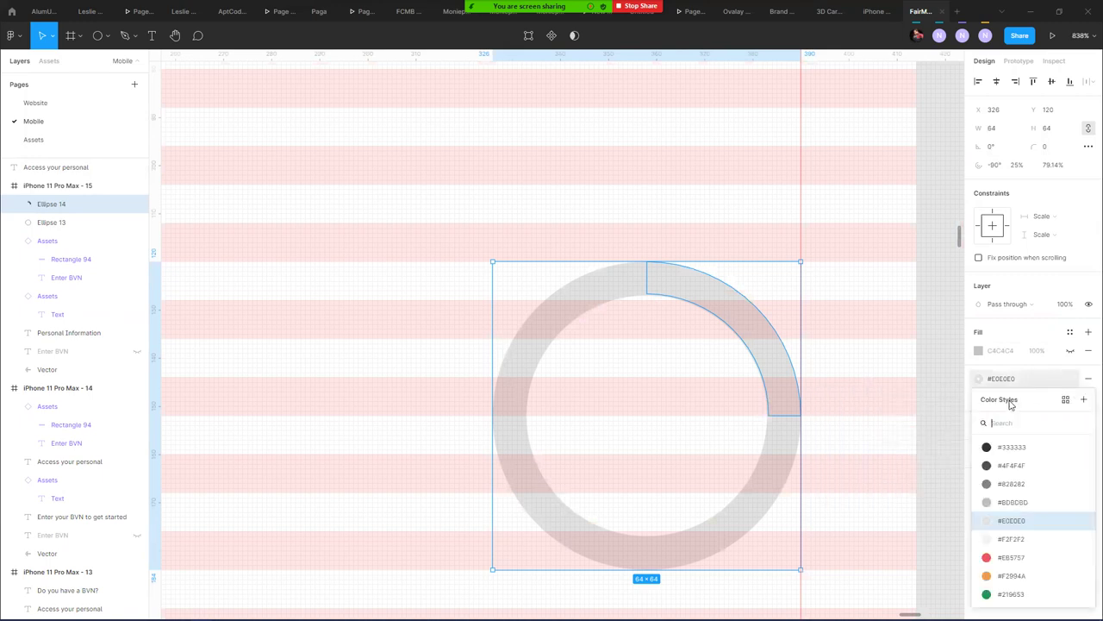
click(1009, 487)
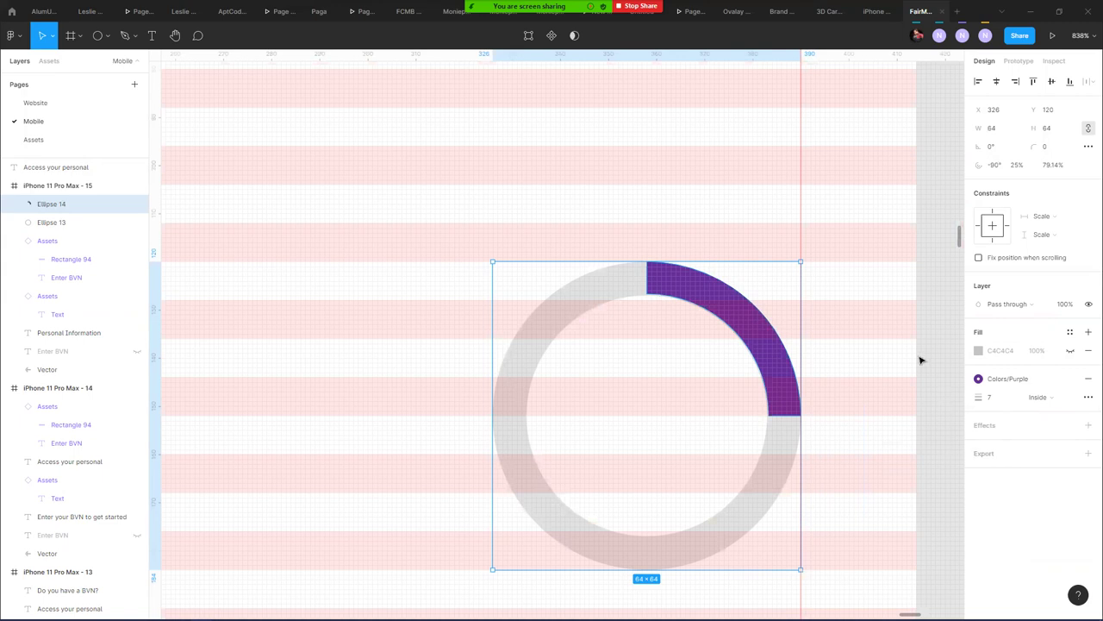
- Adjust the arc's inner radius and caps, ending with rounded ends on a thin ring
mouse_move(733, 334)
mouse_move(733, 334)
mouse_down()
mouse_move(672, 359)
mouse_move(702, 343)
mouse_up()
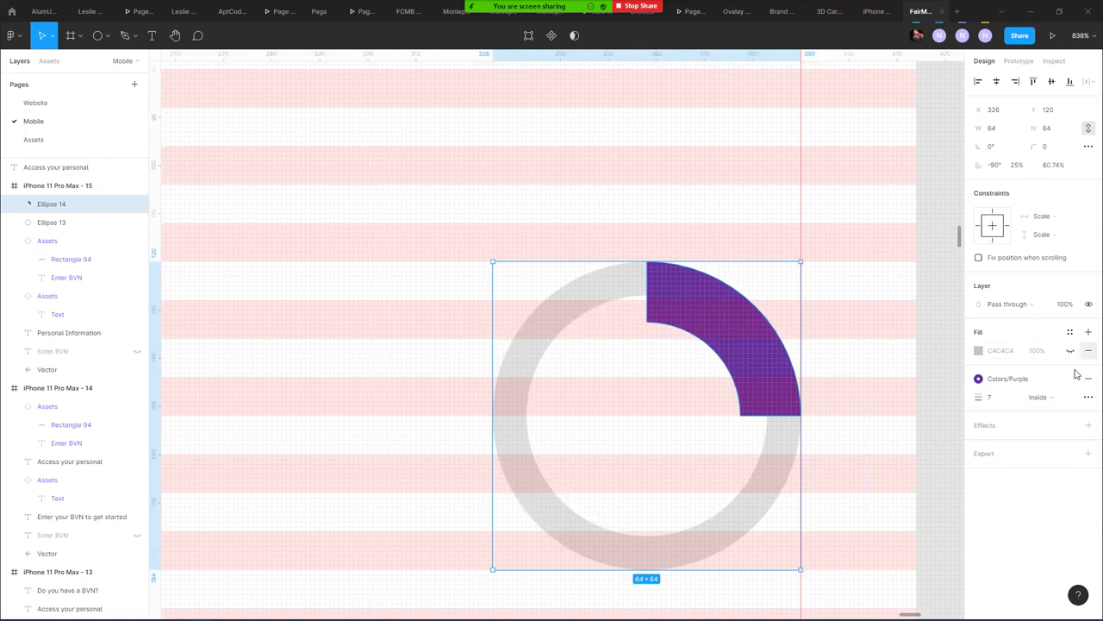
click(1087, 396)
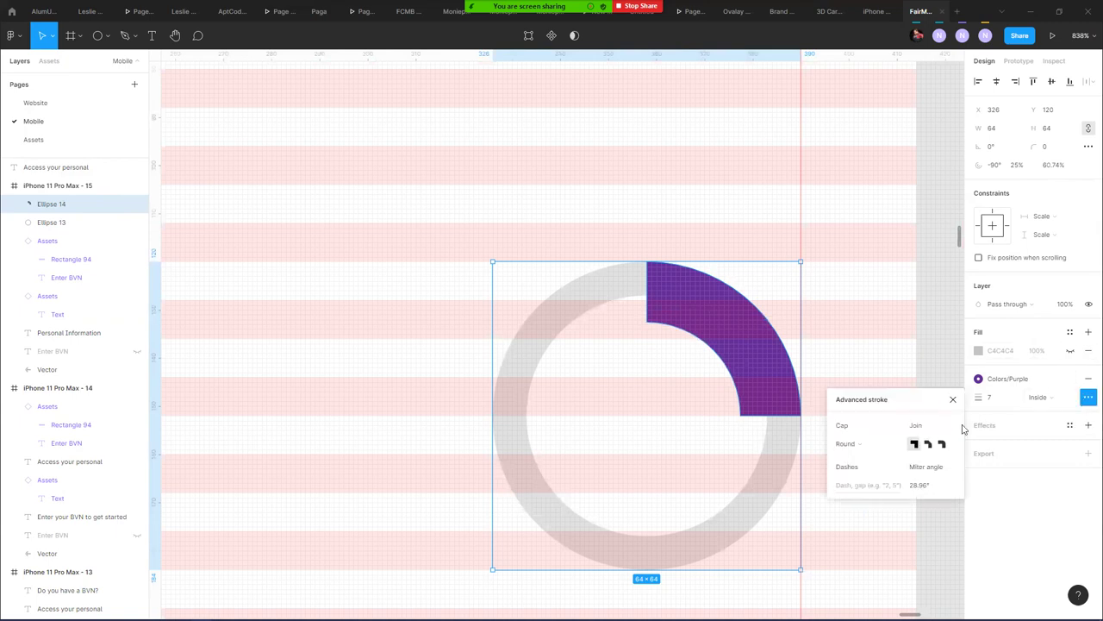
click(863, 447)
click(864, 459)
click(849, 443)
click(867, 429)
mouse_move(709, 342)
mouse_down()
mouse_move(726, 345)
mouse_move(776, 298)
mouse_up()
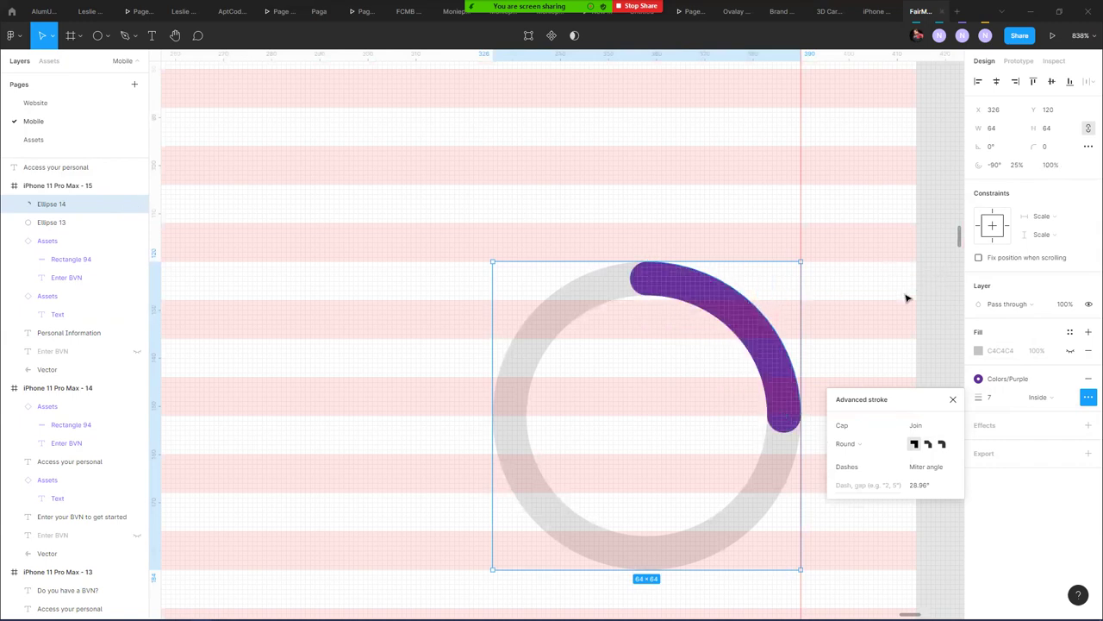
click(953, 399)
- Extend the purple arc's sweep to about 28%
mouse_move(787, 422)
mouse_down()
mouse_move(777, 466)
mouse_move(784, 380)
mouse_move(780, 442)
mouse_up()
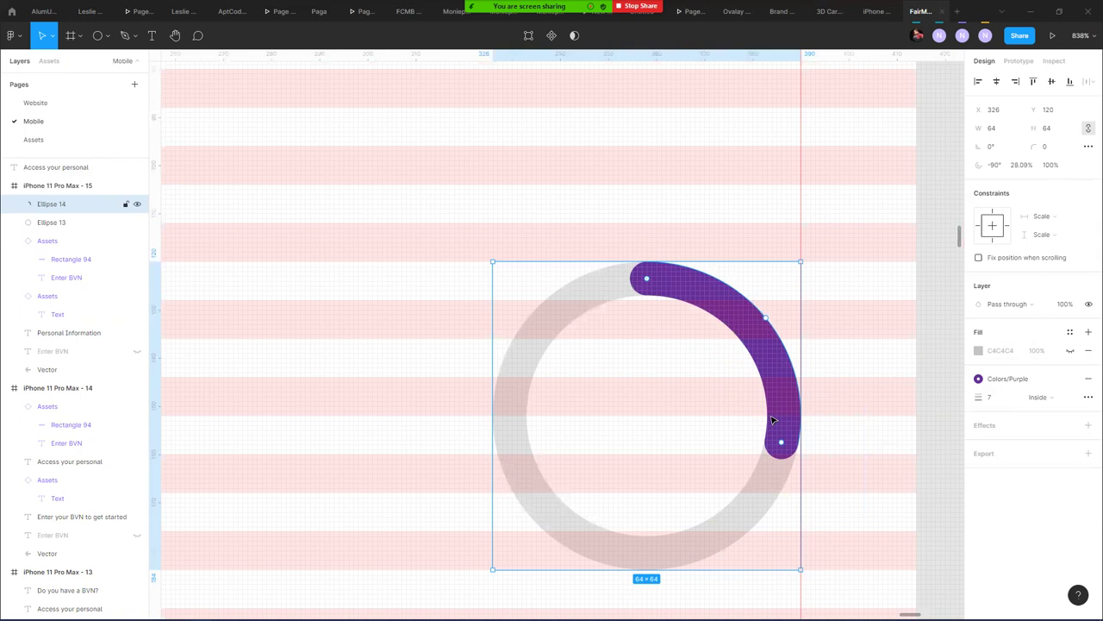
scroll(366, 371, down, 6)
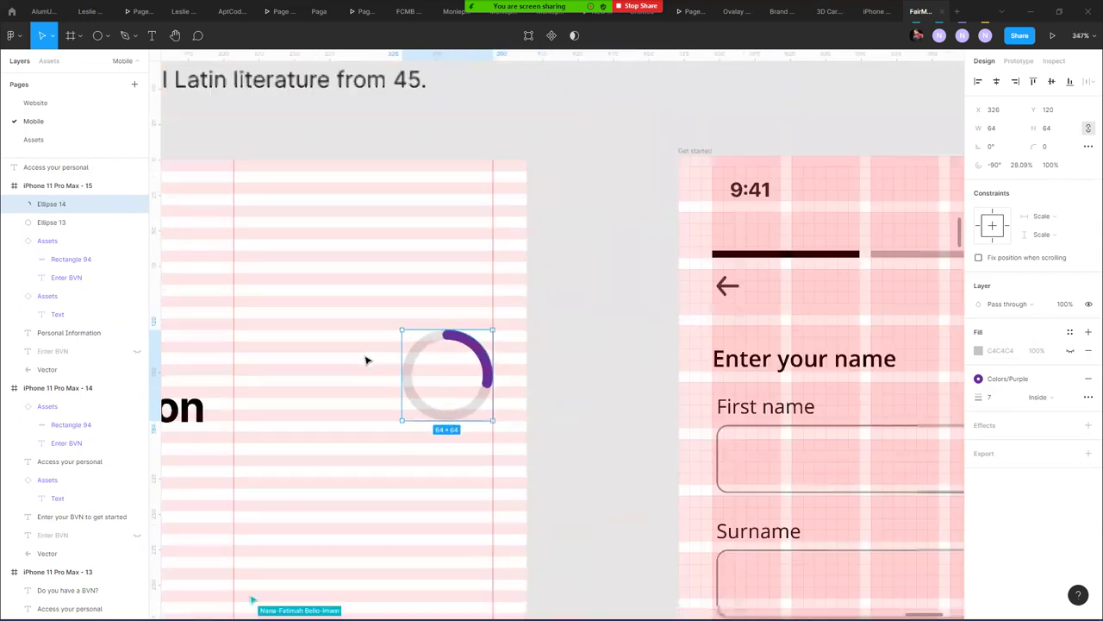
drag(222, 344, 542, 286)
- Copy the Personal Information heading, retype it as '1 of 4' and resize its box
click(371, 306)
drag(491, 362, 672, 487)
key(Return)
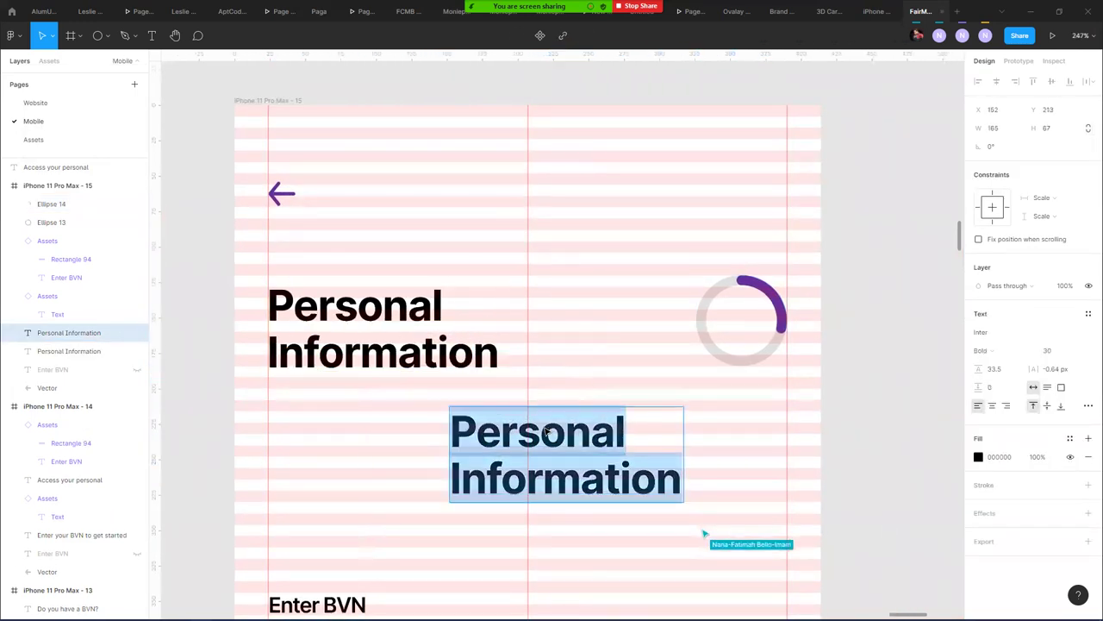
text(1 o)
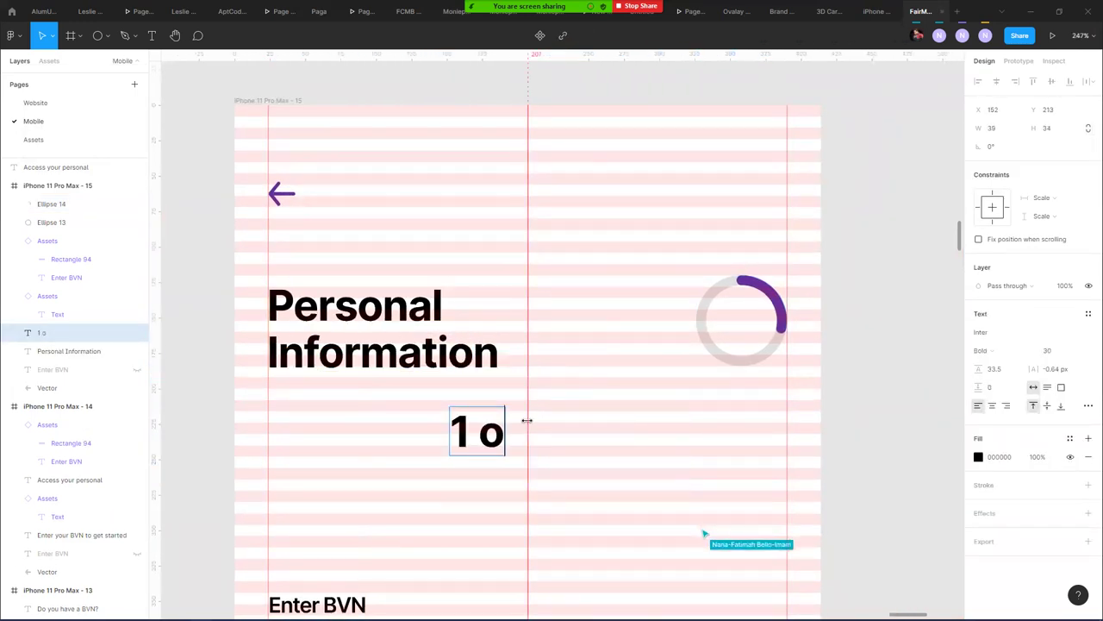
text(f 4)
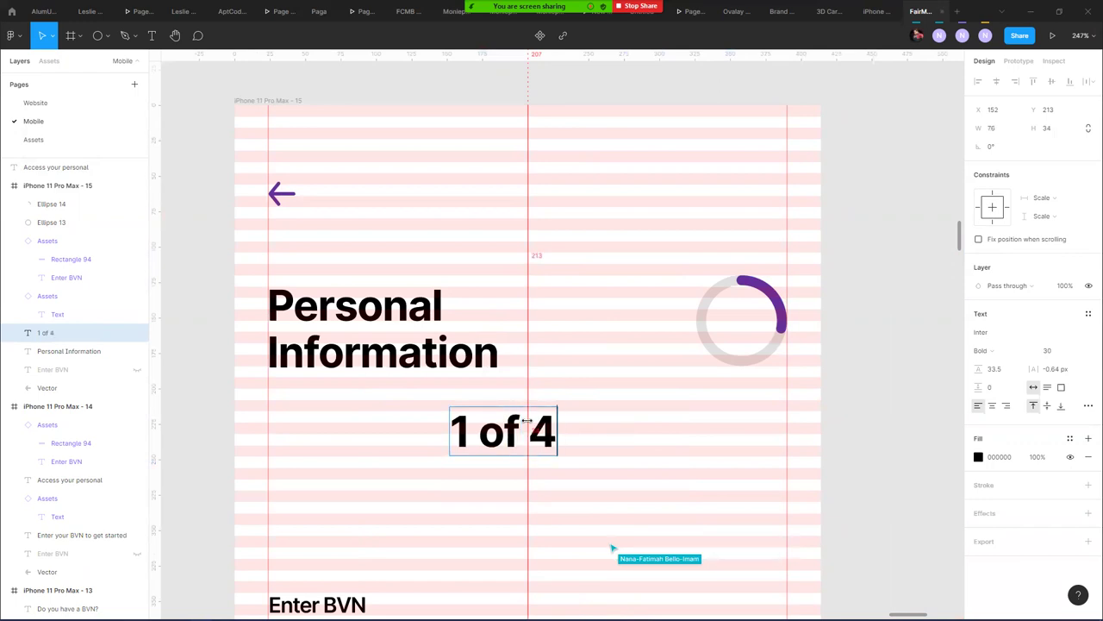
key(Escape)
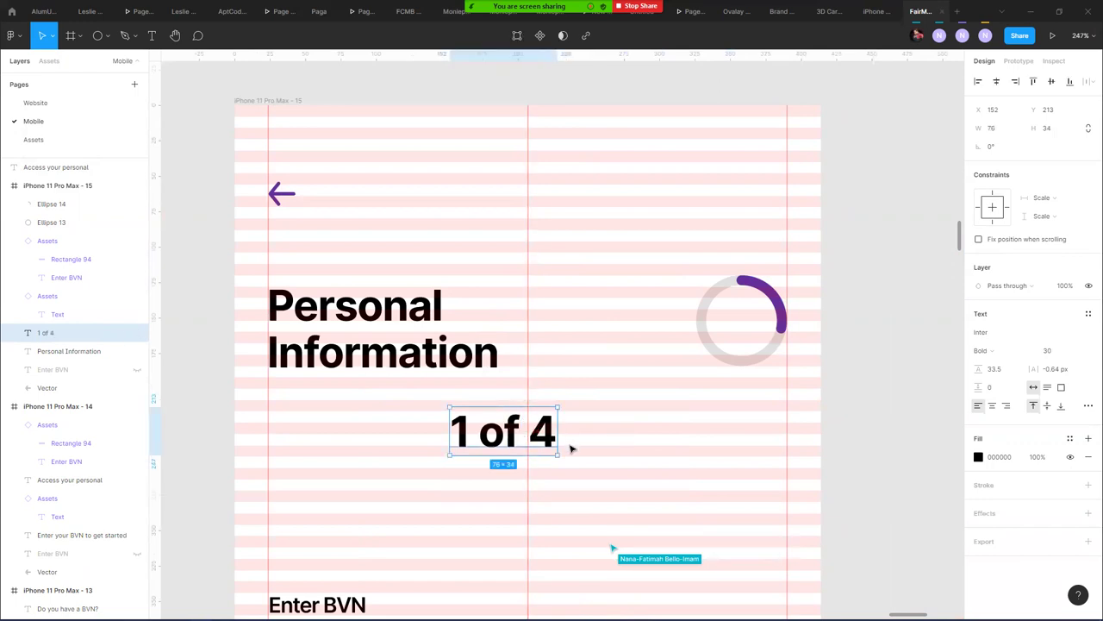
drag(556, 450, 743, 324)
key(k)
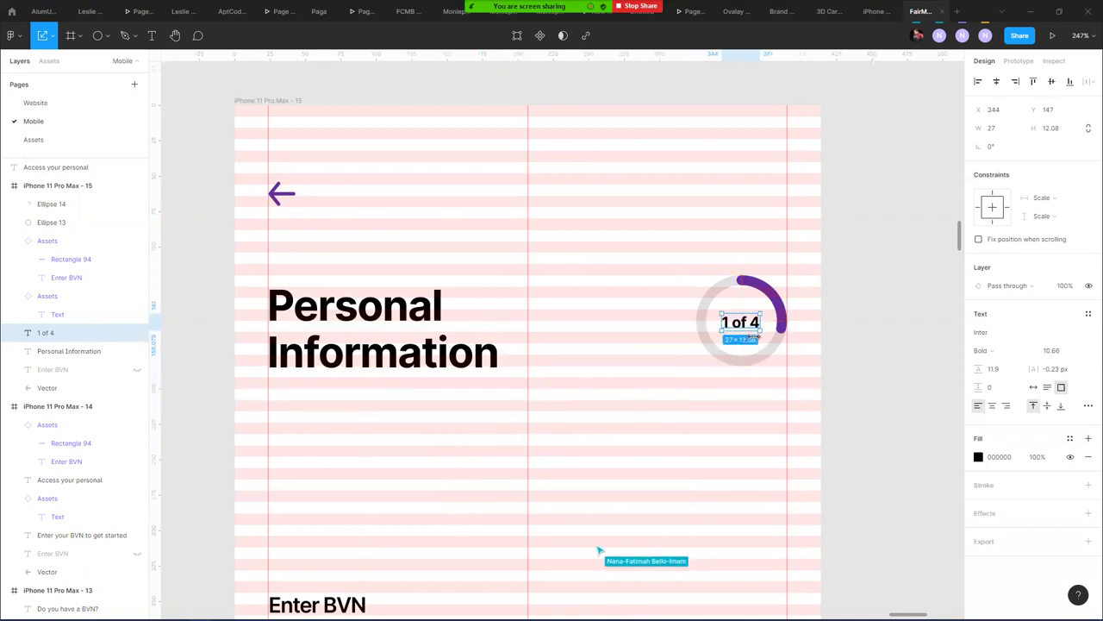
- Scale the '1 of 4' label slightly larger
shift+click(766, 358)
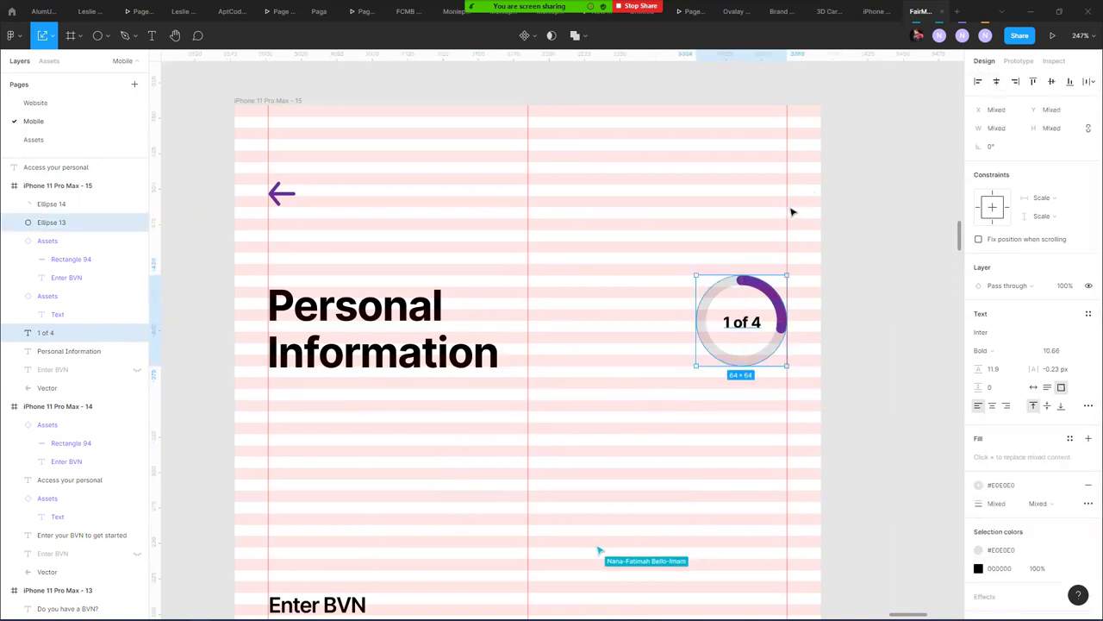
click(834, 345)
scroll(728, 319, up, 5)
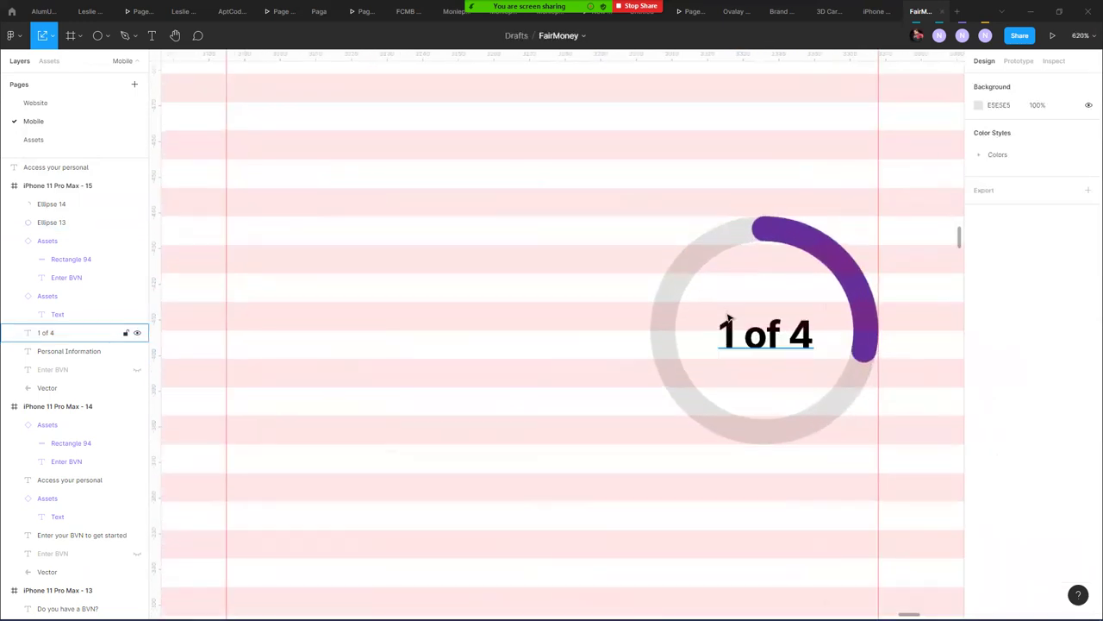
scroll(728, 319, up, 2)
click(769, 349)
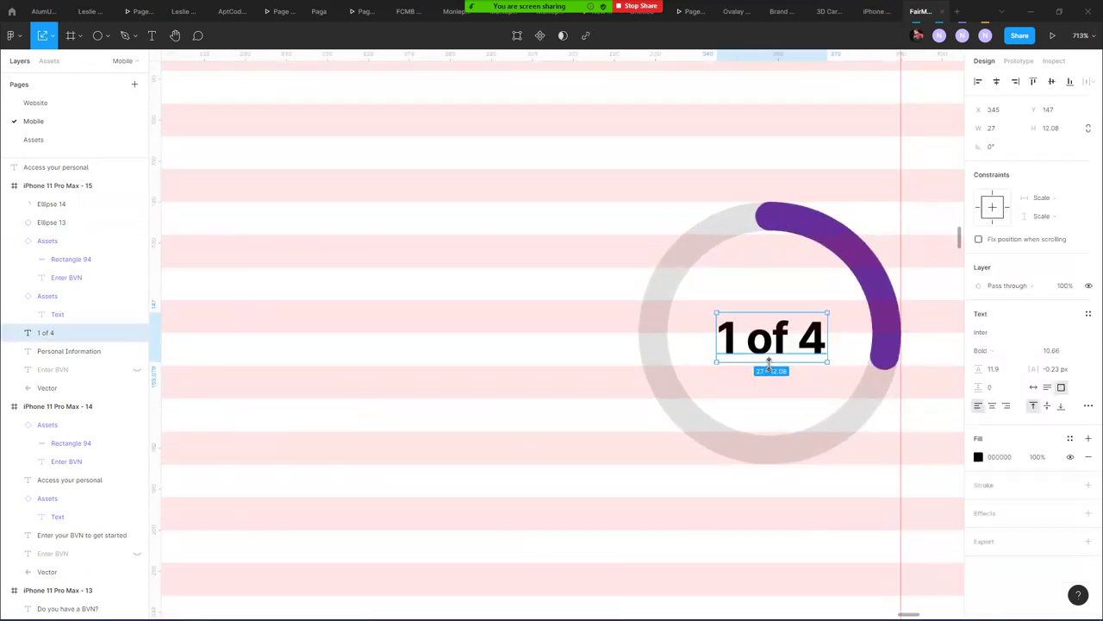
mouse_move(828, 362)
mouse_down()
mouse_move(838, 369)
mouse_move(812, 353)
mouse_up()
- Resize the purple arc and grey ring together to 72×72
click(770, 217)
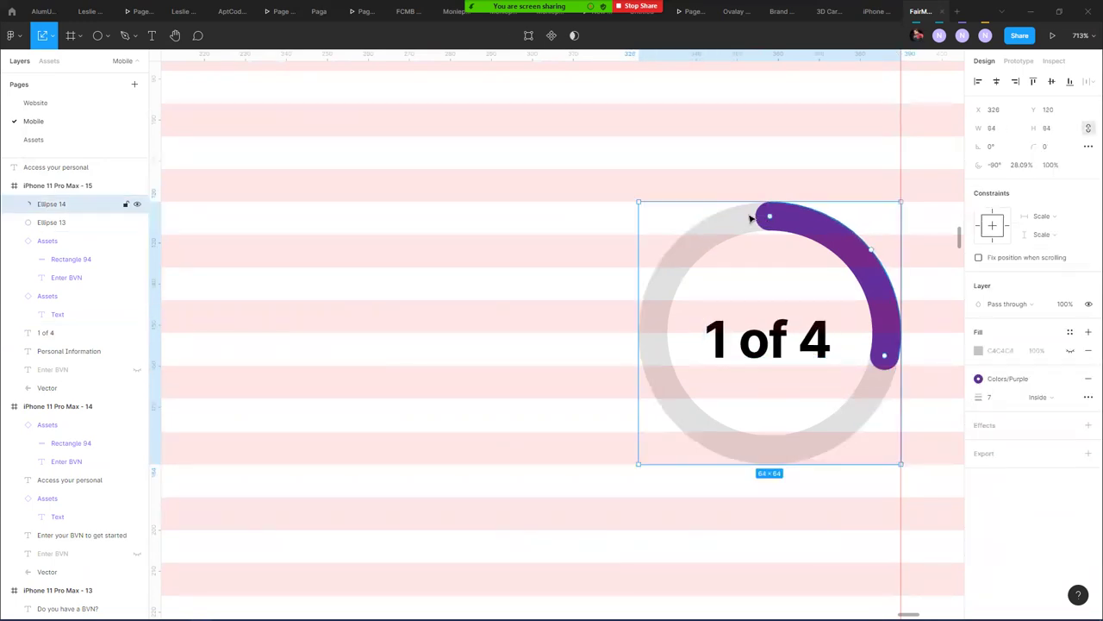
click(737, 156)
click(767, 213)
shift+click(776, 244)
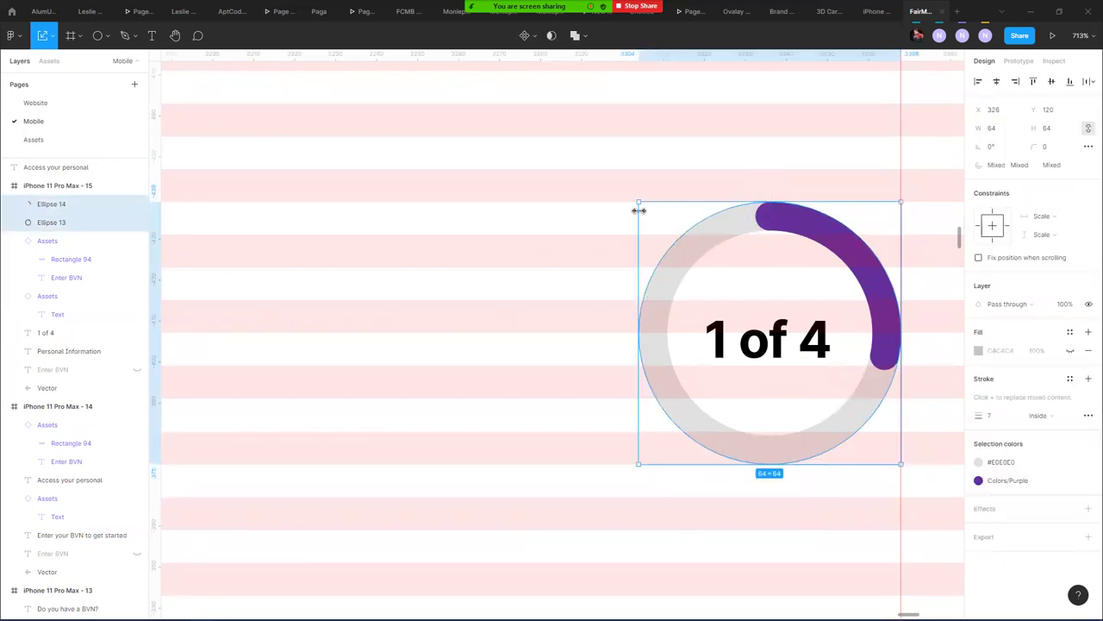
drag(627, 192, 612, 170)
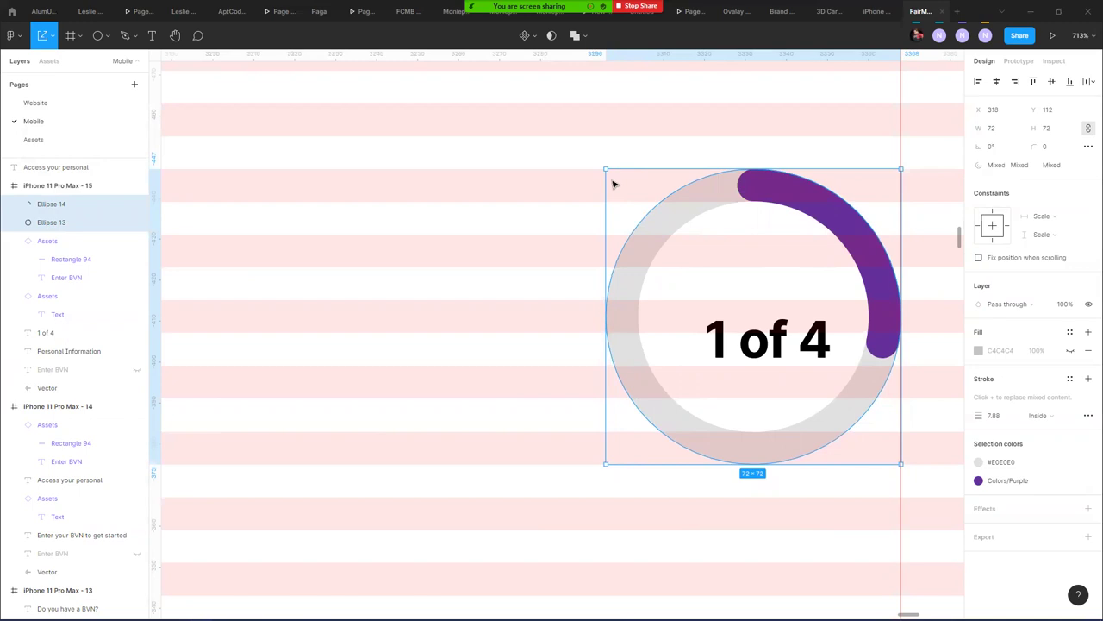
- Centre the '1 of 4' label in the ring and place a copy to its left
click(765, 343)
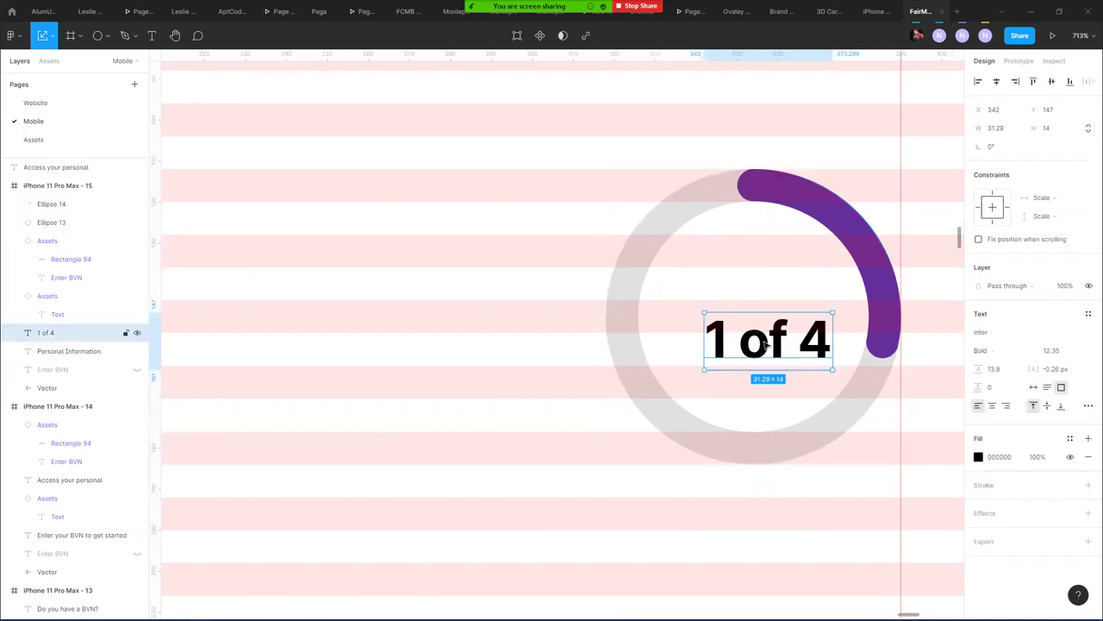
drag(775, 356, 831, 350)
drag(760, 333, 761, 329)
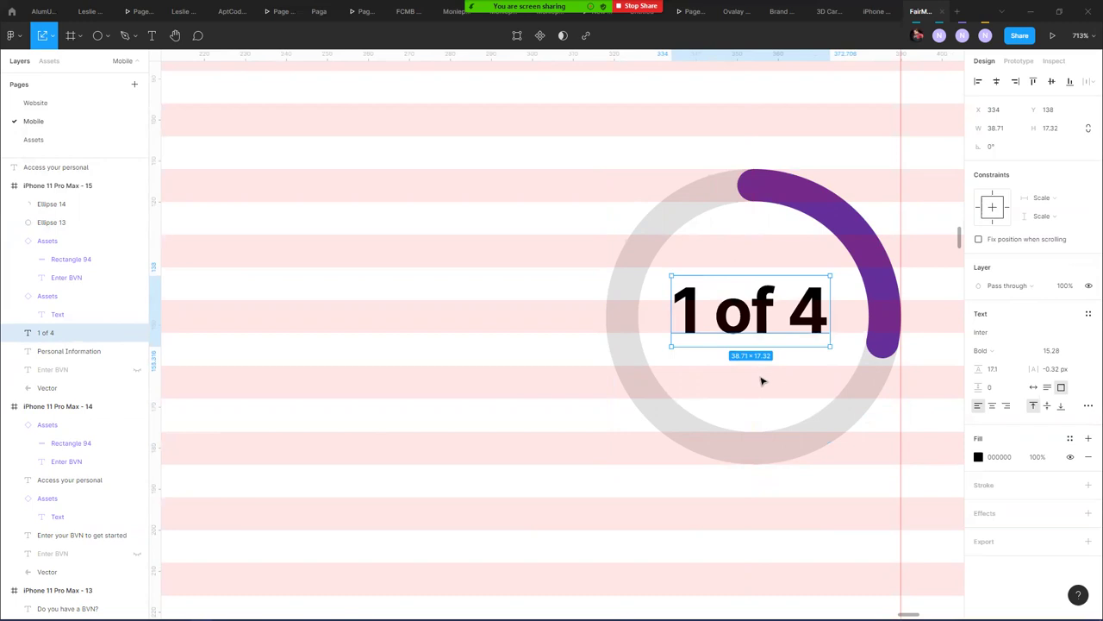
drag(674, 333, 374, 333)
- Change the copied label to '1/4' and swap it into the ring
double_click(445, 324)
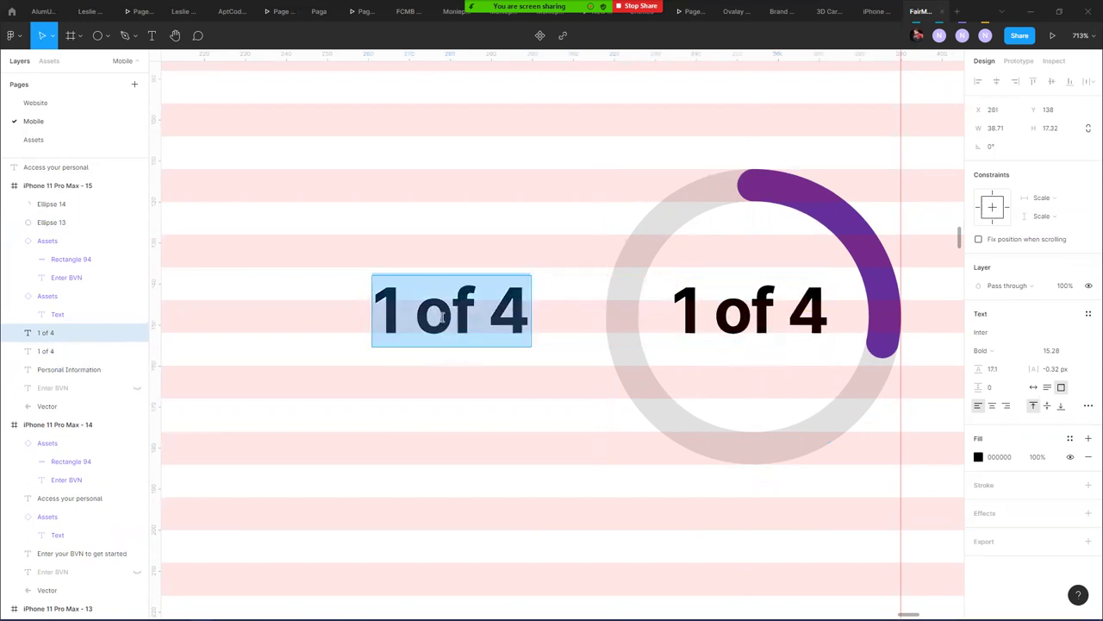
text(1/4)
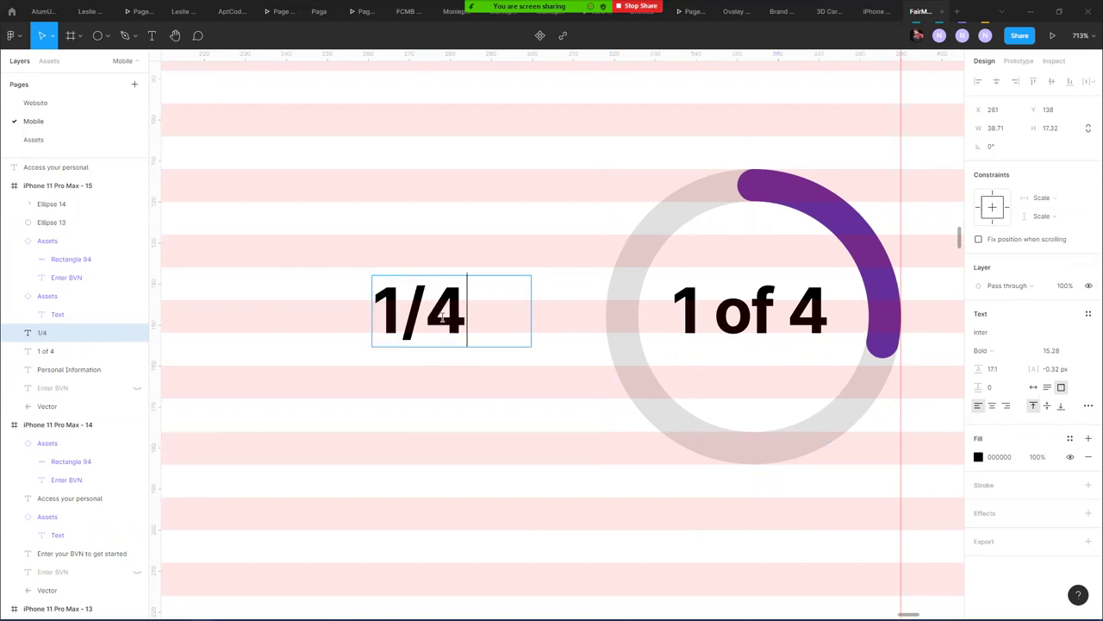
key(Escape)
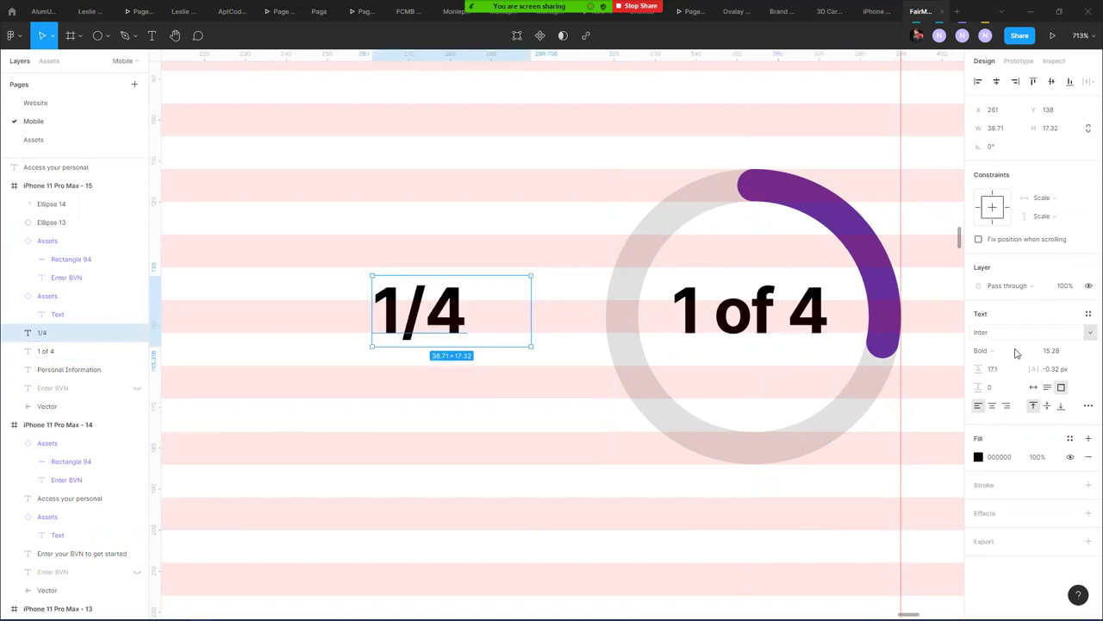
click(1034, 387)
click(718, 319)
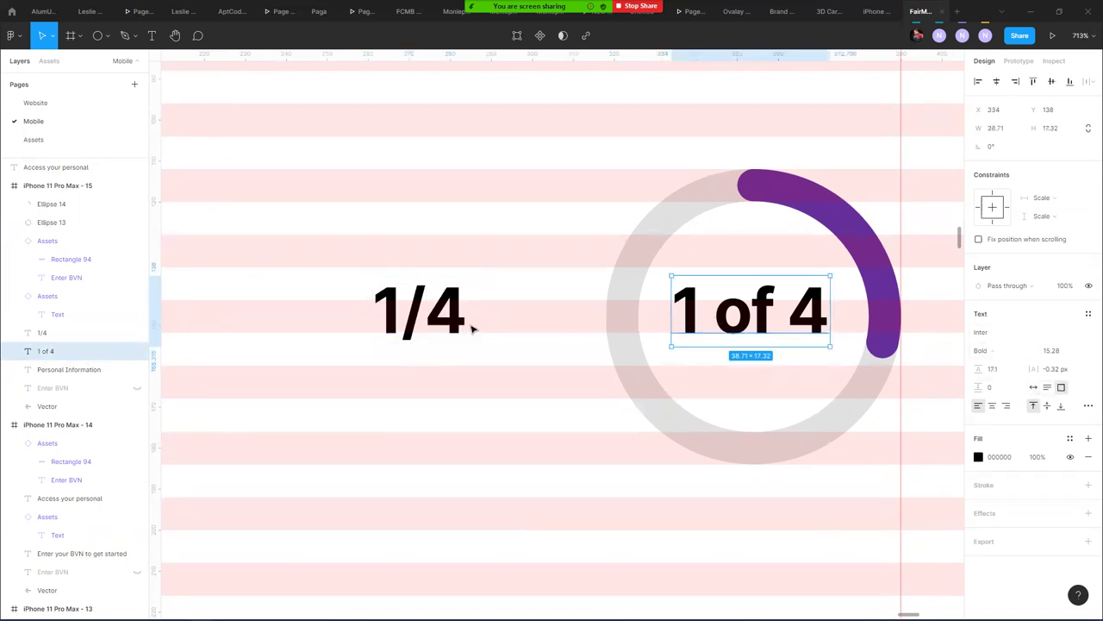
shift+click(462, 321)
drag(461, 322, 725, 319)
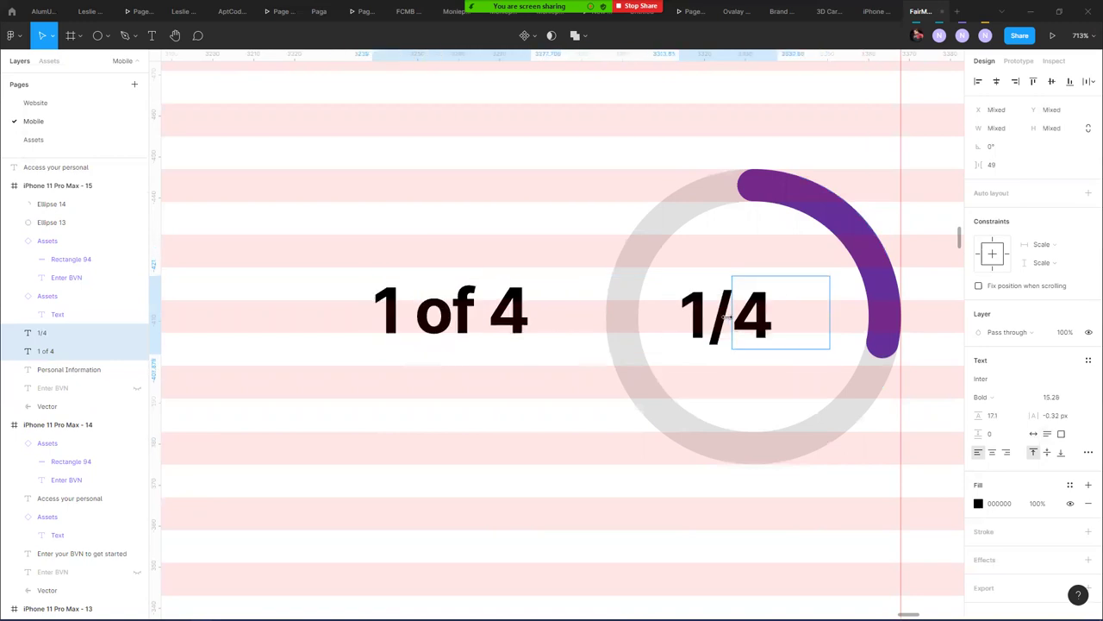
click(570, 452)
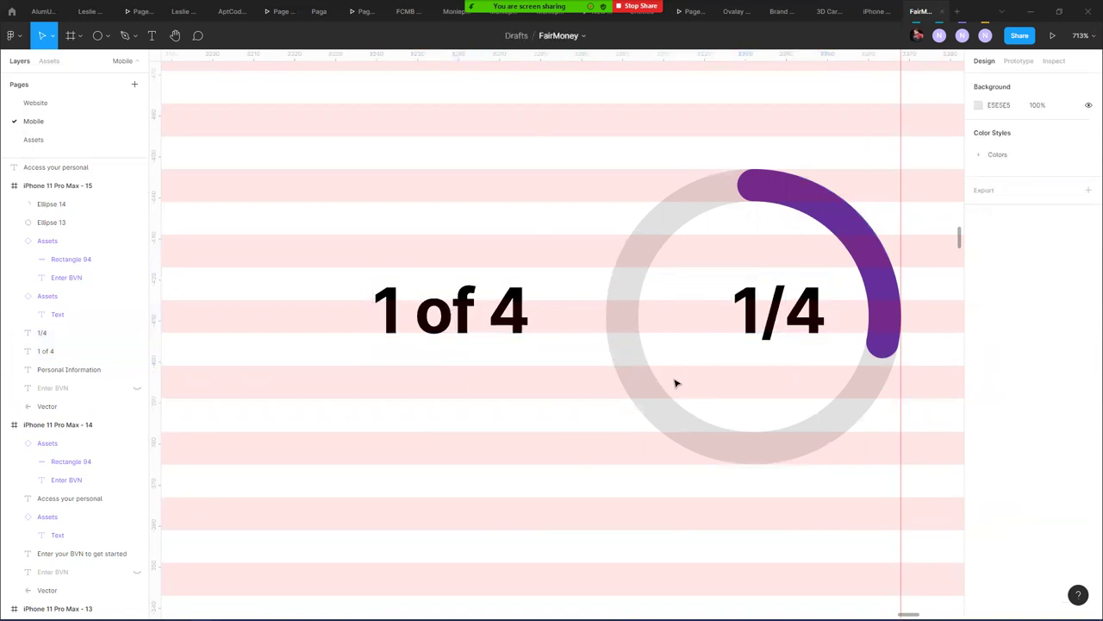
- Centre the '1/4' label in the ring and scale it up to 30×22.5
click(788, 321)
drag(759, 324, 762, 324)
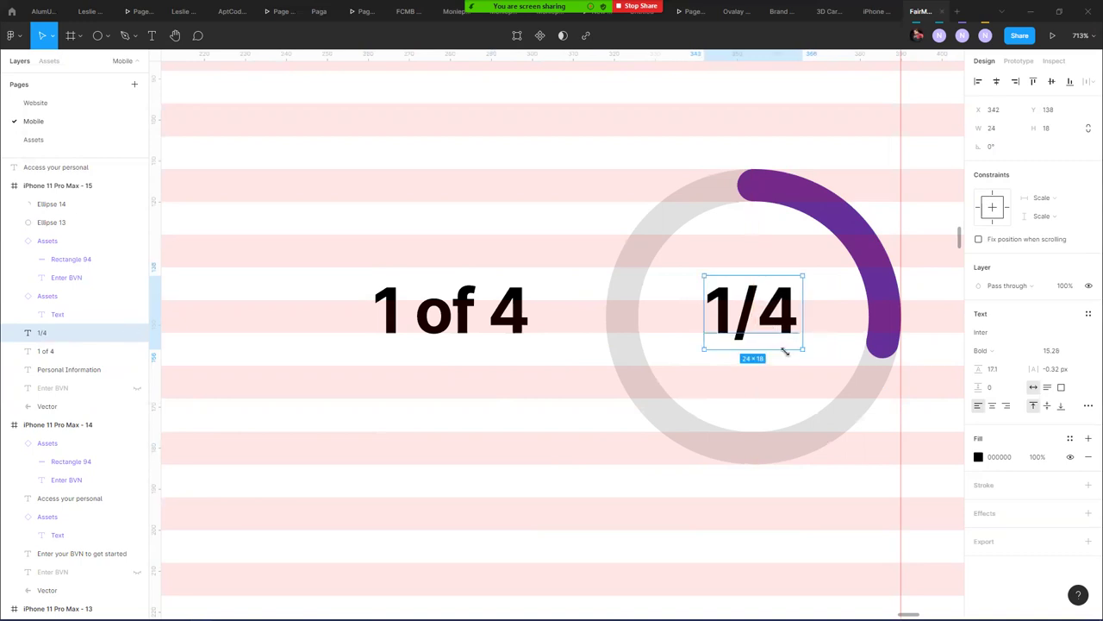
key(alt)
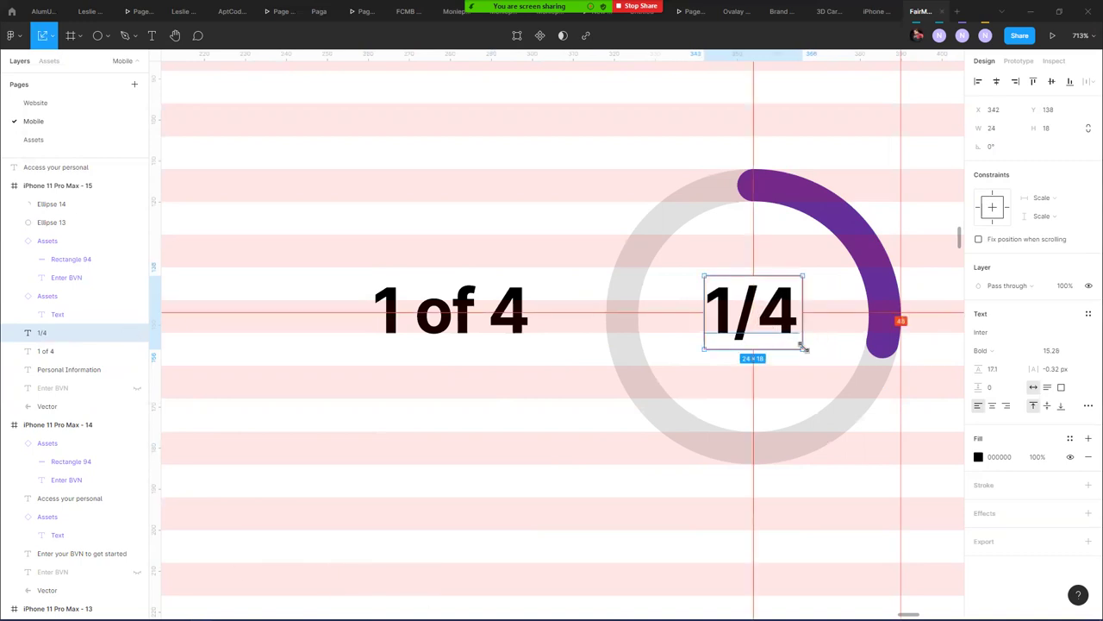
drag(804, 349, 813, 354)
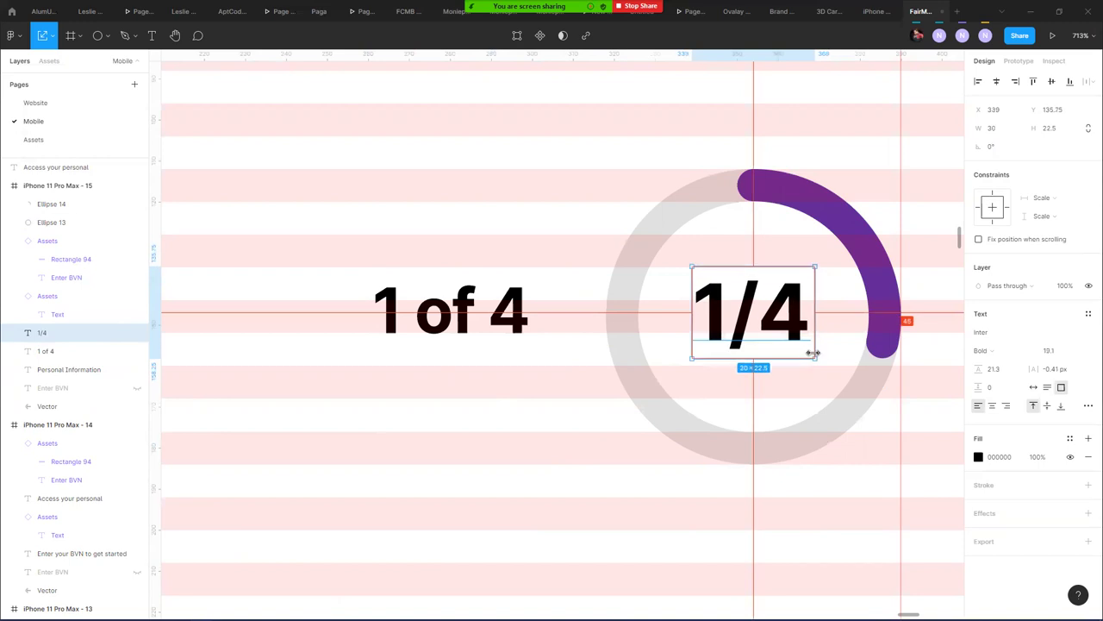
- Set the '1/4' label to Black weight on one line, centred in the ring
click(983, 350)
click(984, 364)
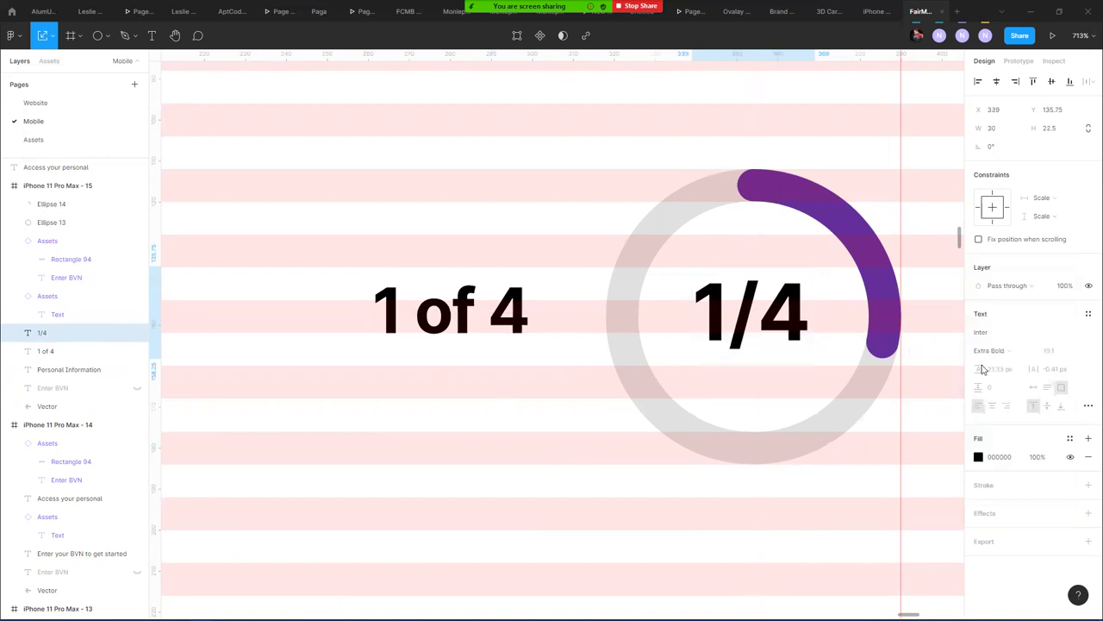
click(989, 350)
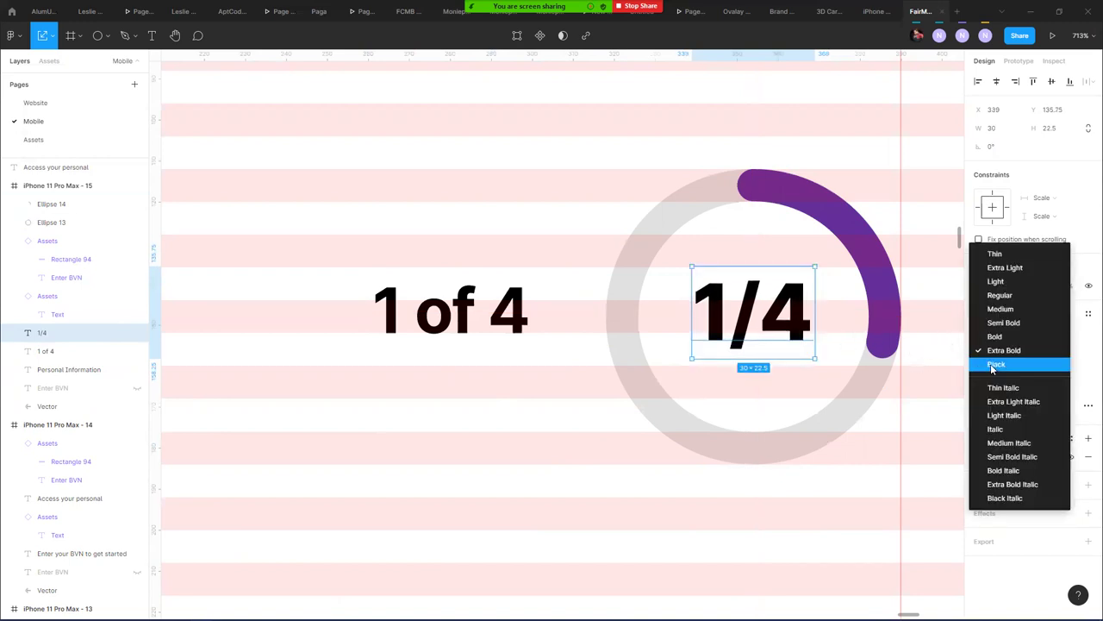
click(993, 366)
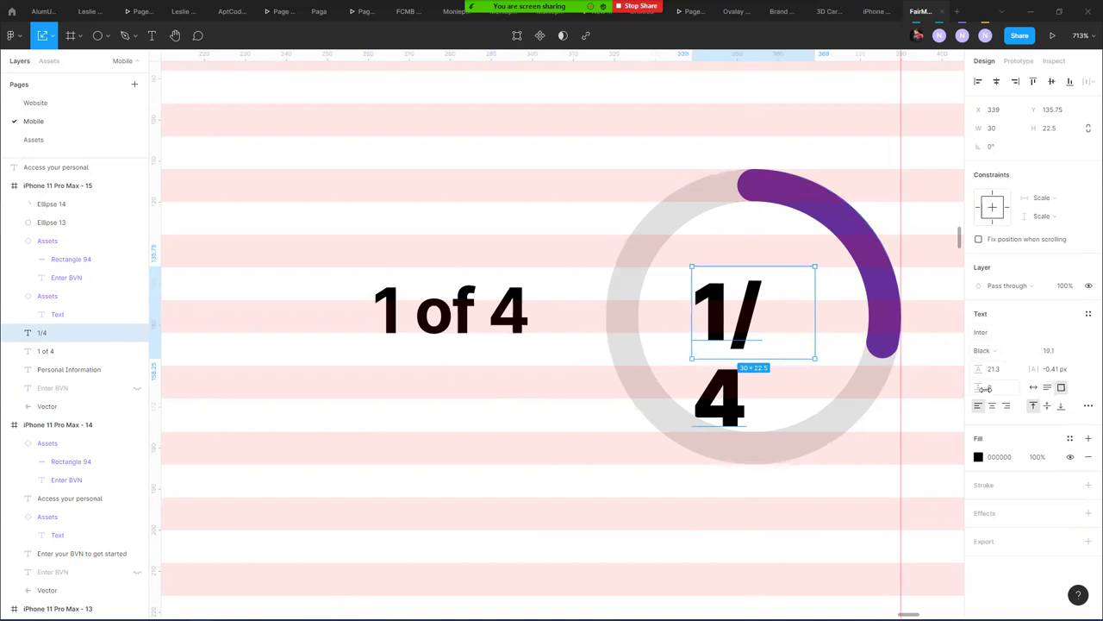
click(1034, 389)
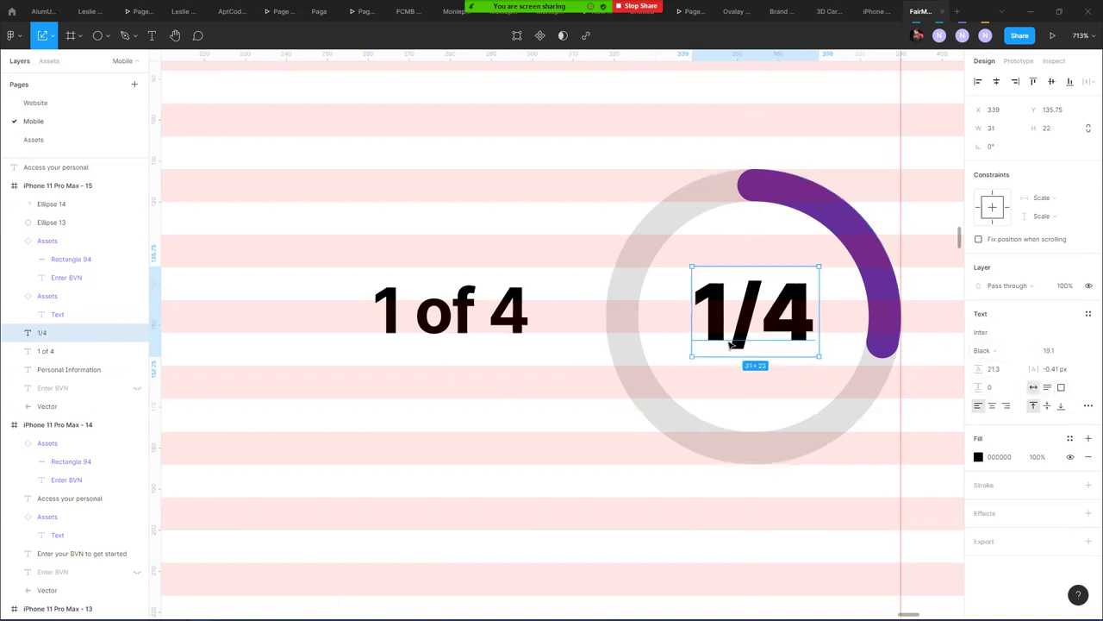
drag(782, 327, 781, 336)
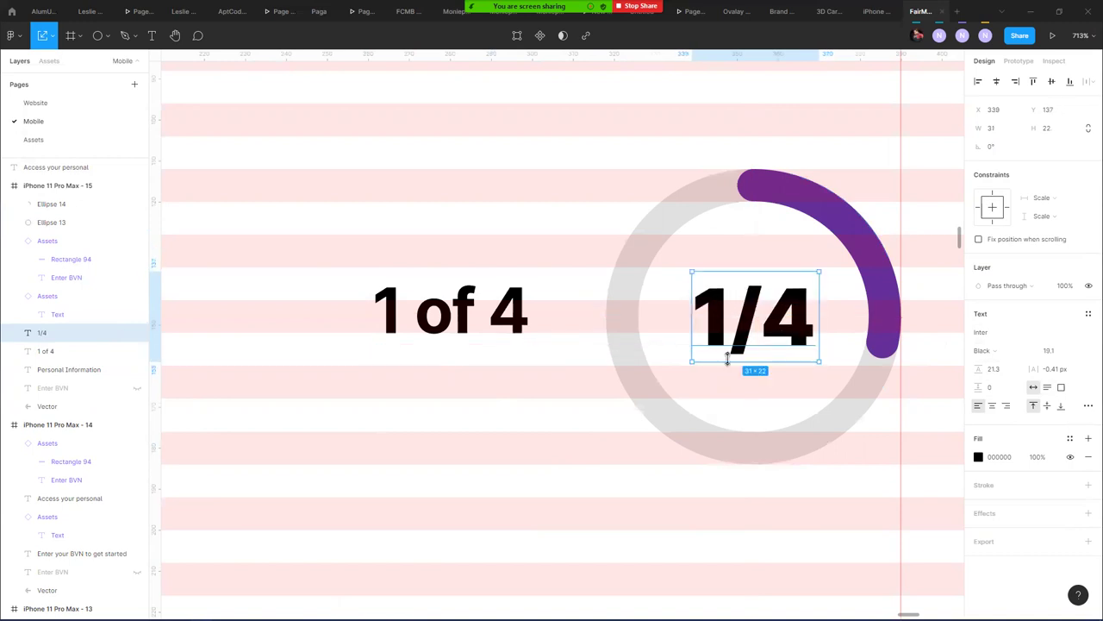
drag(728, 361, 724, 360)
- Delete the '1 of 4' text and set the '1/4' label to Bold
click(408, 309)
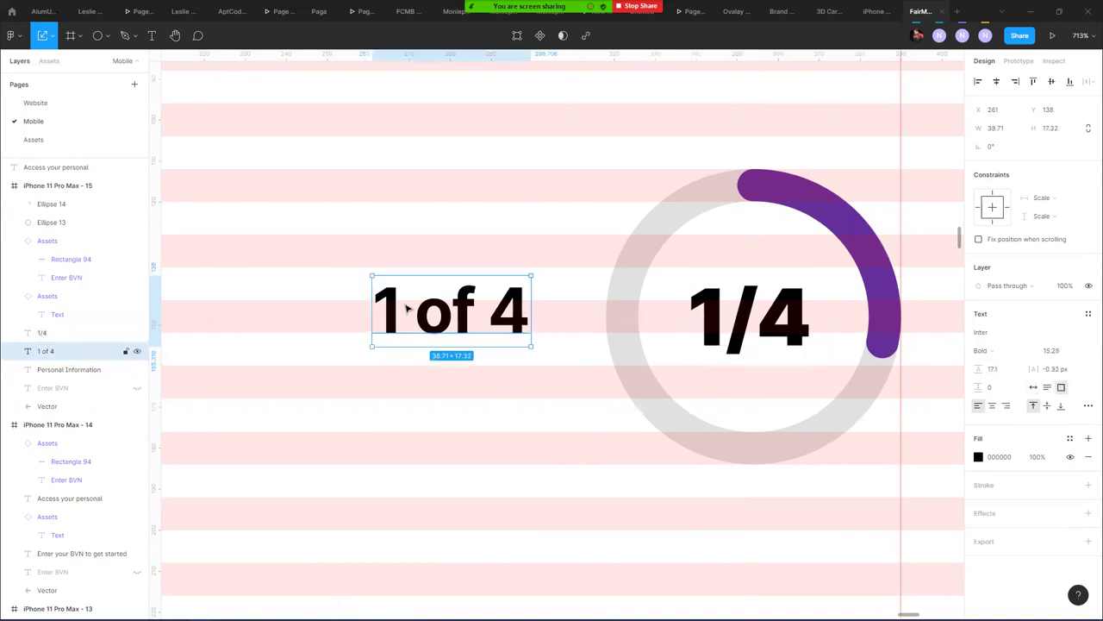
key(Delete)
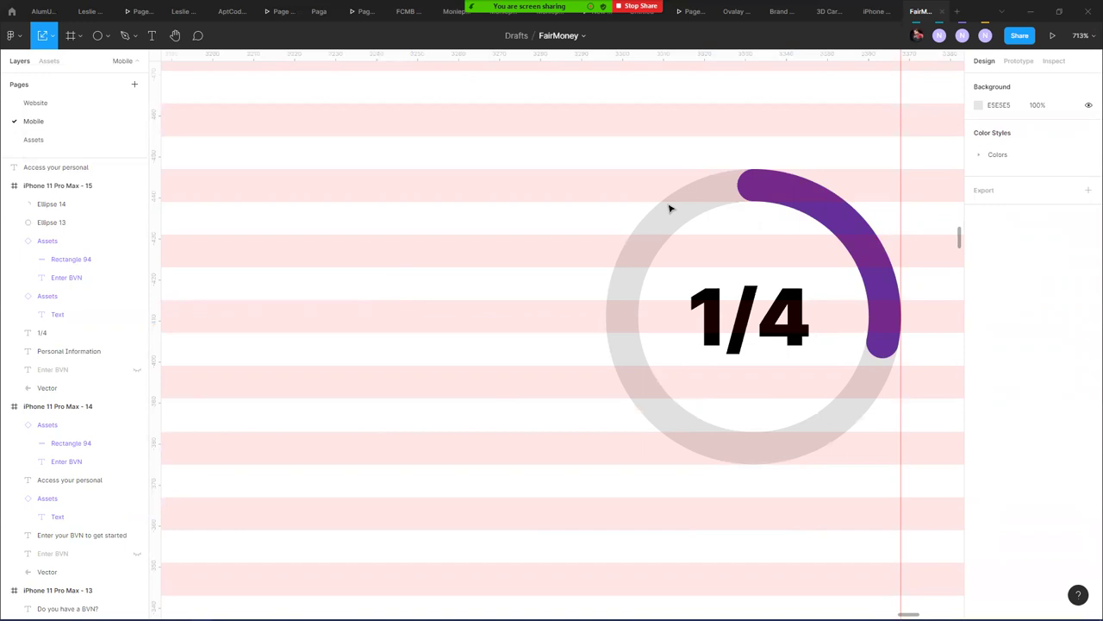
click(778, 312)
click(999, 353)
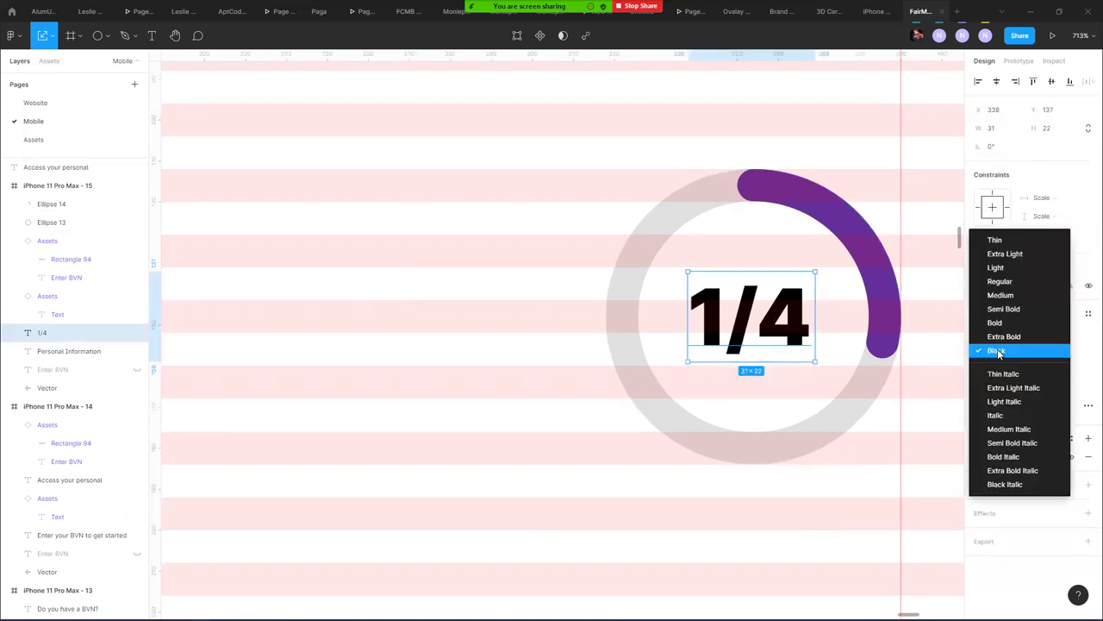
click(995, 323)
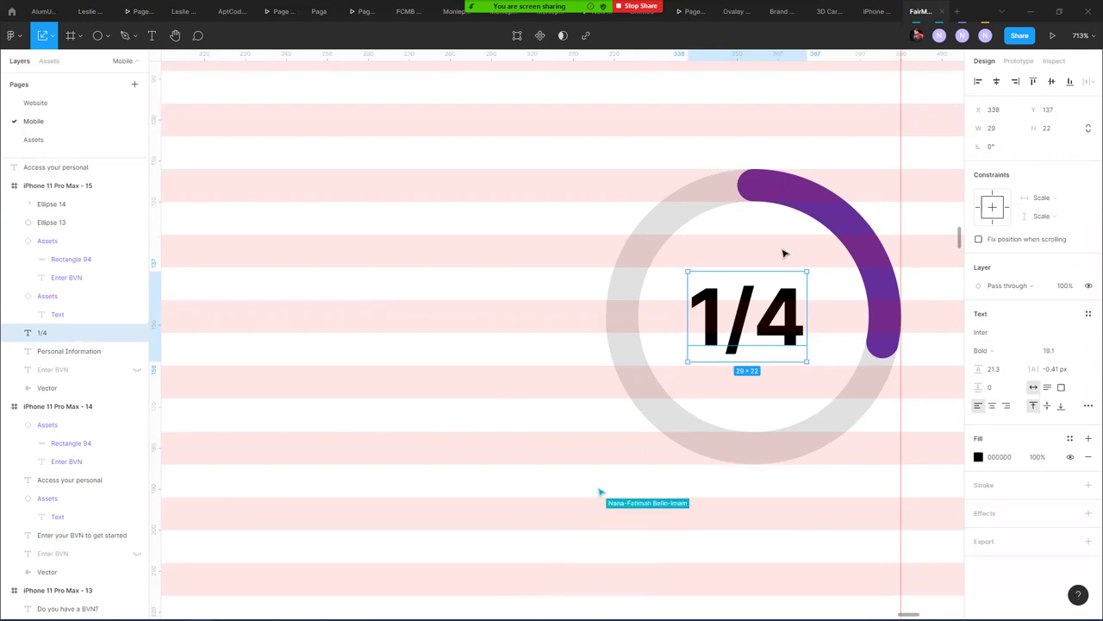
key(Right)
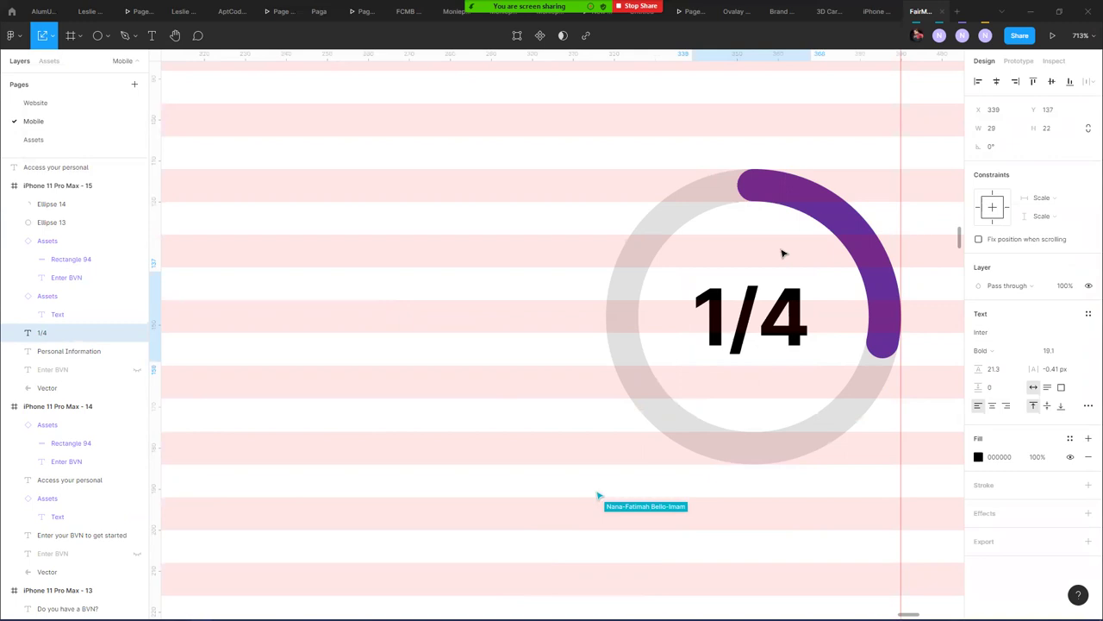
key(3)
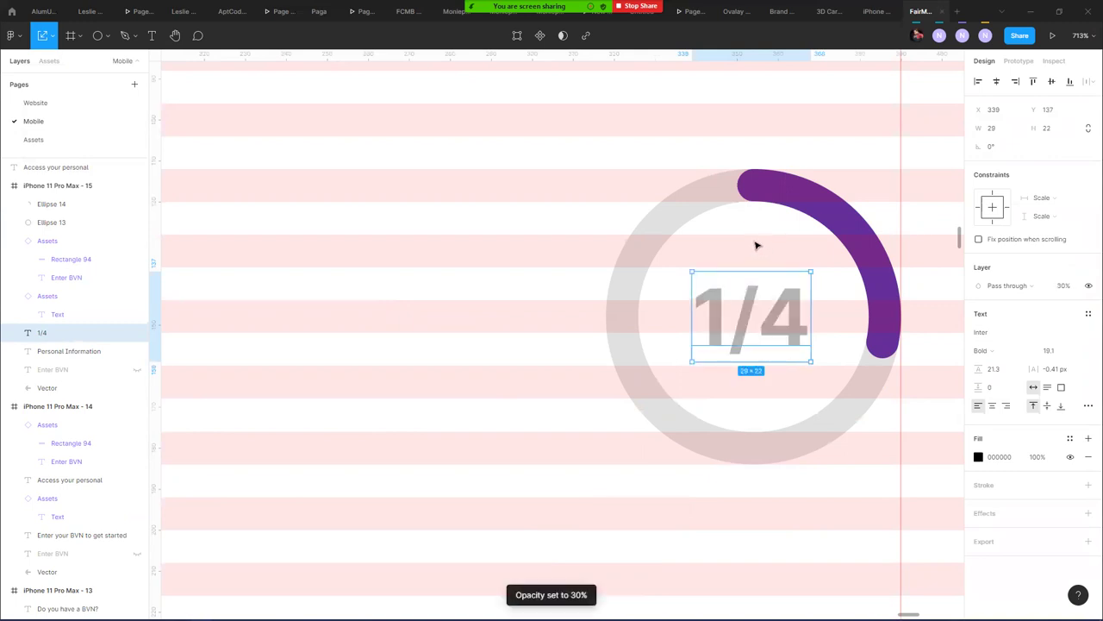
key(0)
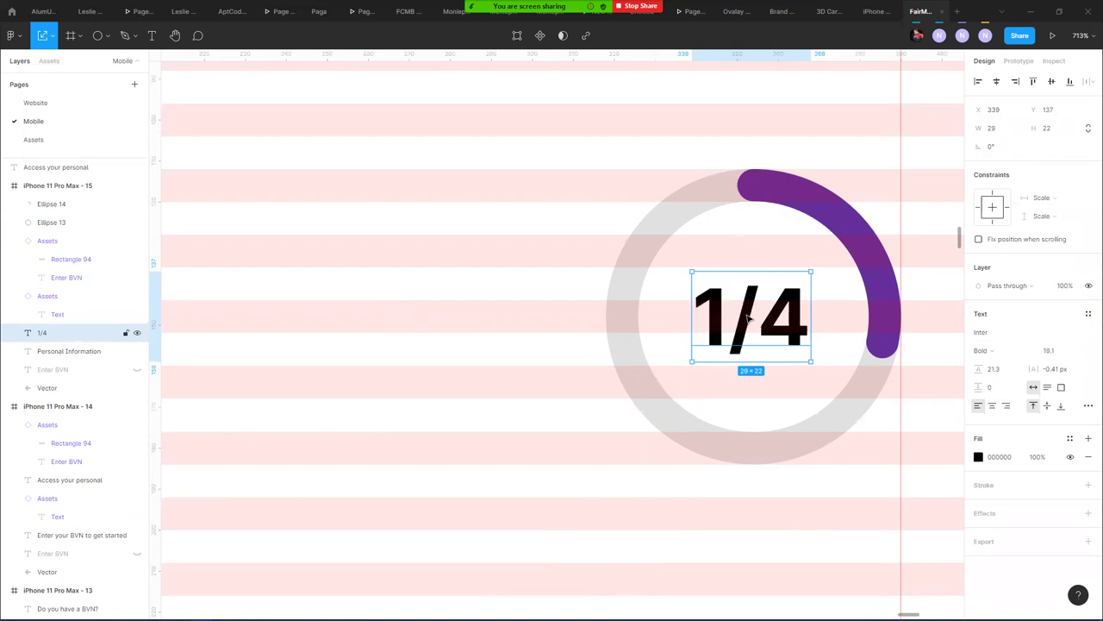
- Fade the '/4' characters of the label to 28% fill opacity
double_click(750, 319)
drag(758, 319, 829, 320)
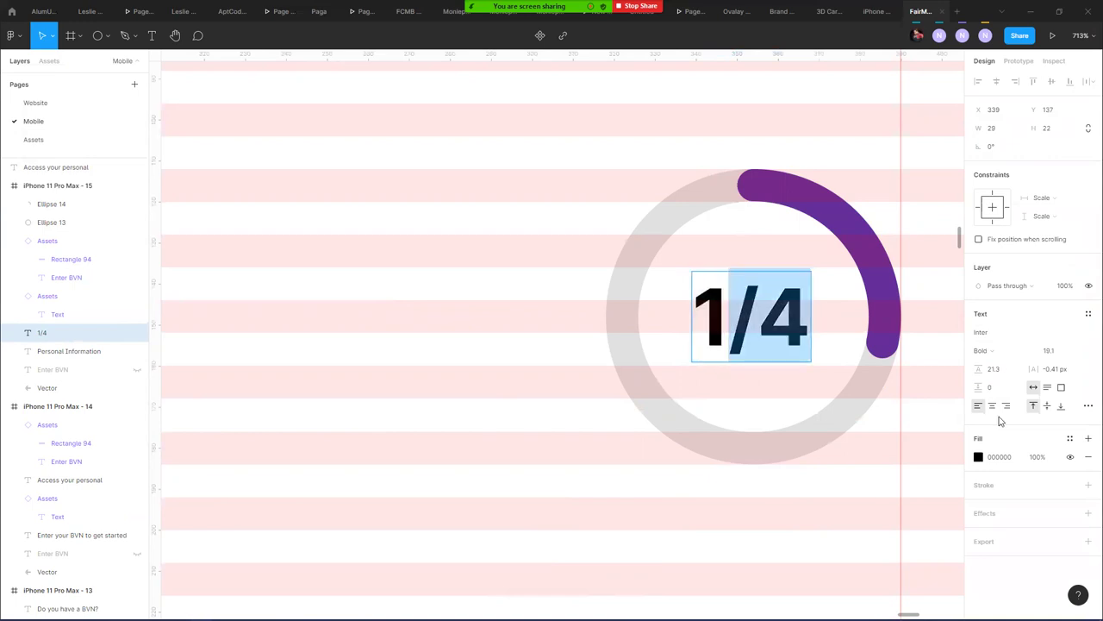
click(978, 457)
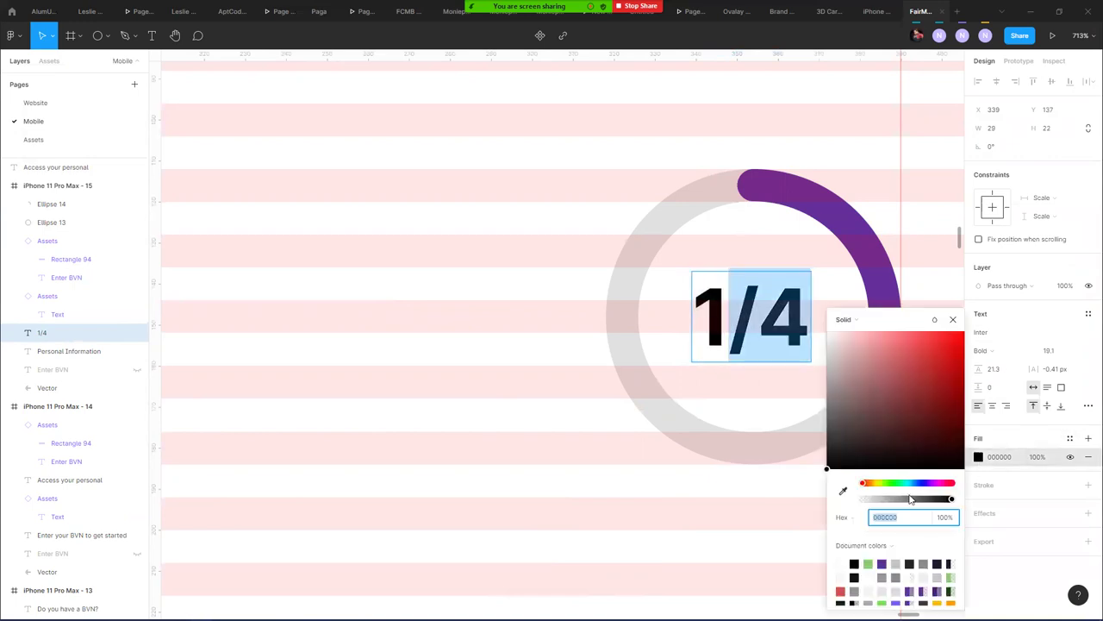
drag(900, 502, 889, 501)
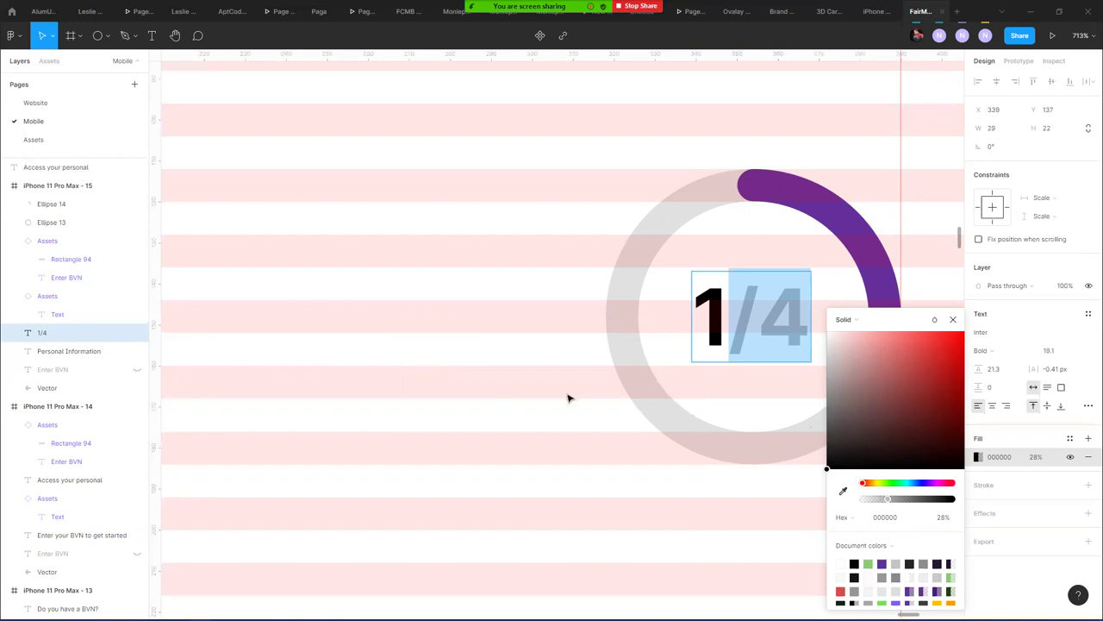
key(Escape)
scroll(567, 399, down, 10)
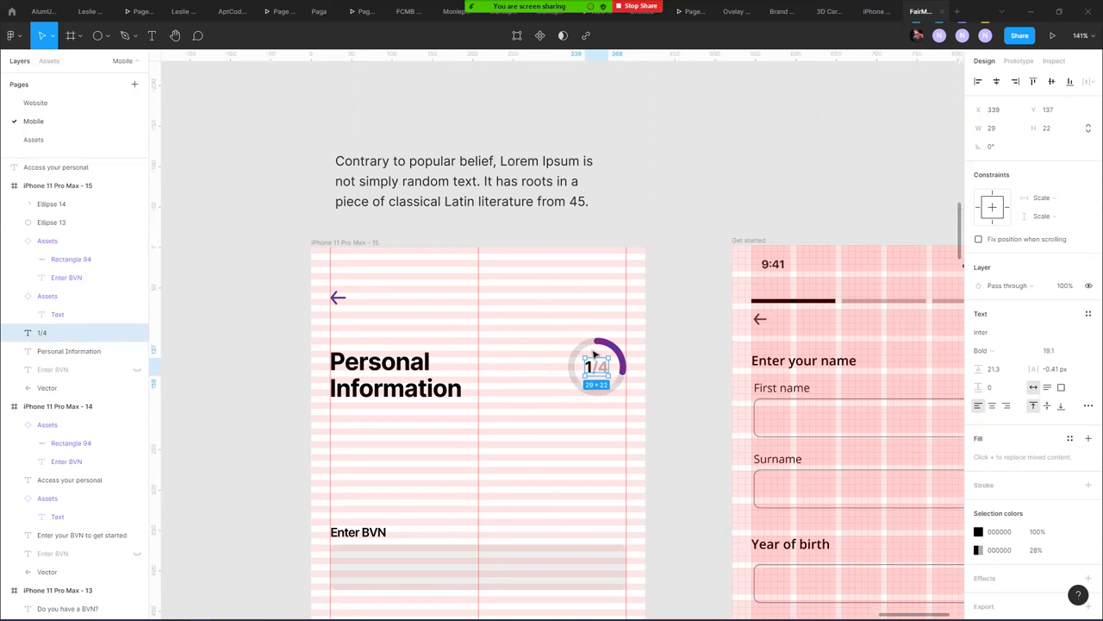
scroll(594, 353, up, 5)
- Duplicate the progress ring with its label to the left of the original
click(552, 331)
click(579, 335)
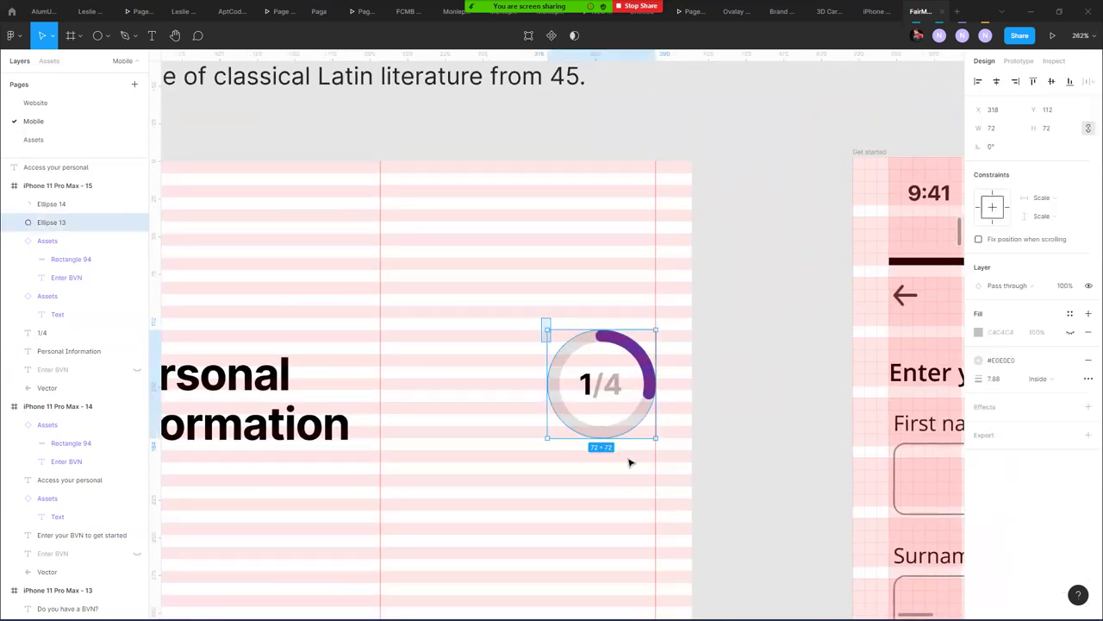
drag(629, 463, 539, 321)
drag(645, 434, 501, 434)
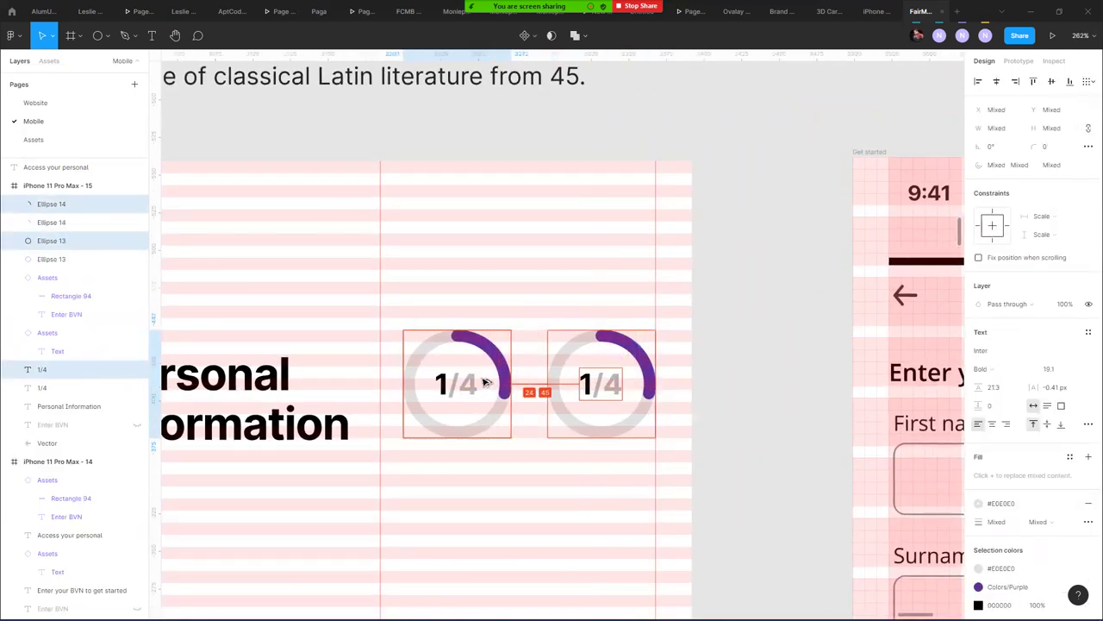
drag(485, 381, 488, 382)
click(570, 470)
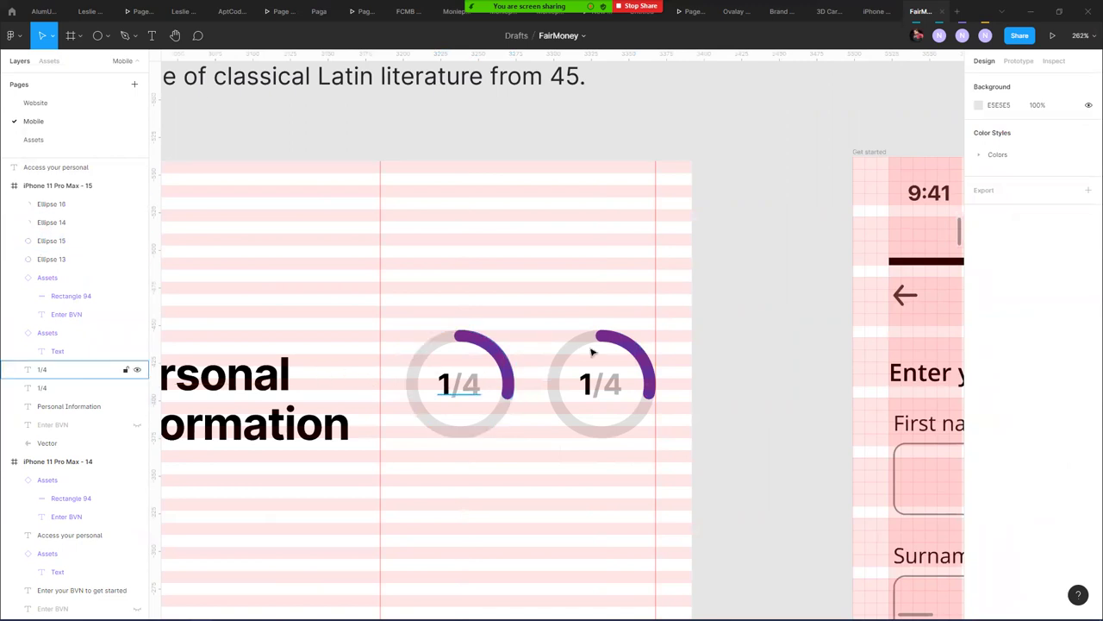
- Undo the trial resize of the right ring and delete the duplicate ring
drag(589, 313, 617, 407)
click(617, 404)
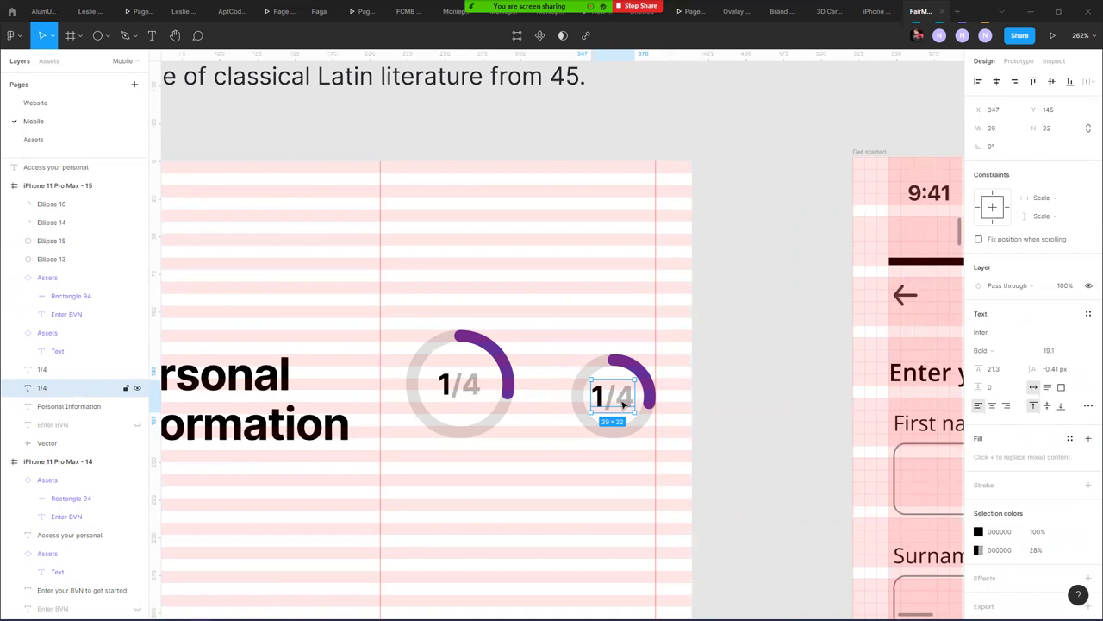
drag(561, 318, 653, 450)
key(ctrl+z)
key(ctrl+z)
key(ctrl+z)
key(ctrl+z)
key(ctrl+z)
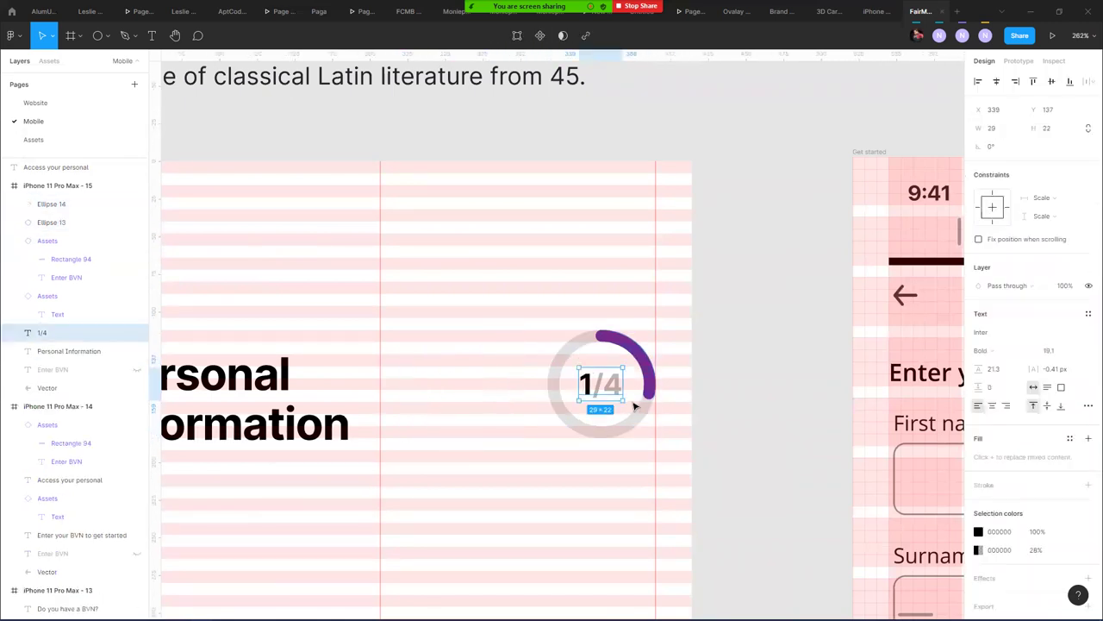
click(493, 439)
scroll(473, 382, down, 4)
scroll(472, 382, left, 3)
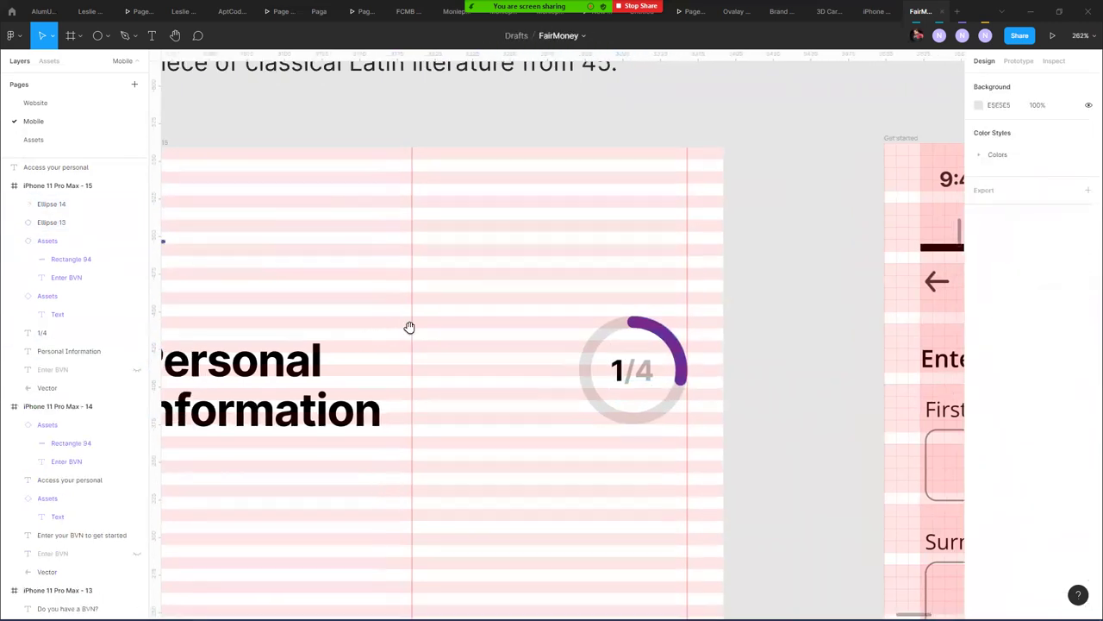
- Nudge the Personal Information title up 2 px to Y 122
click(479, 267)
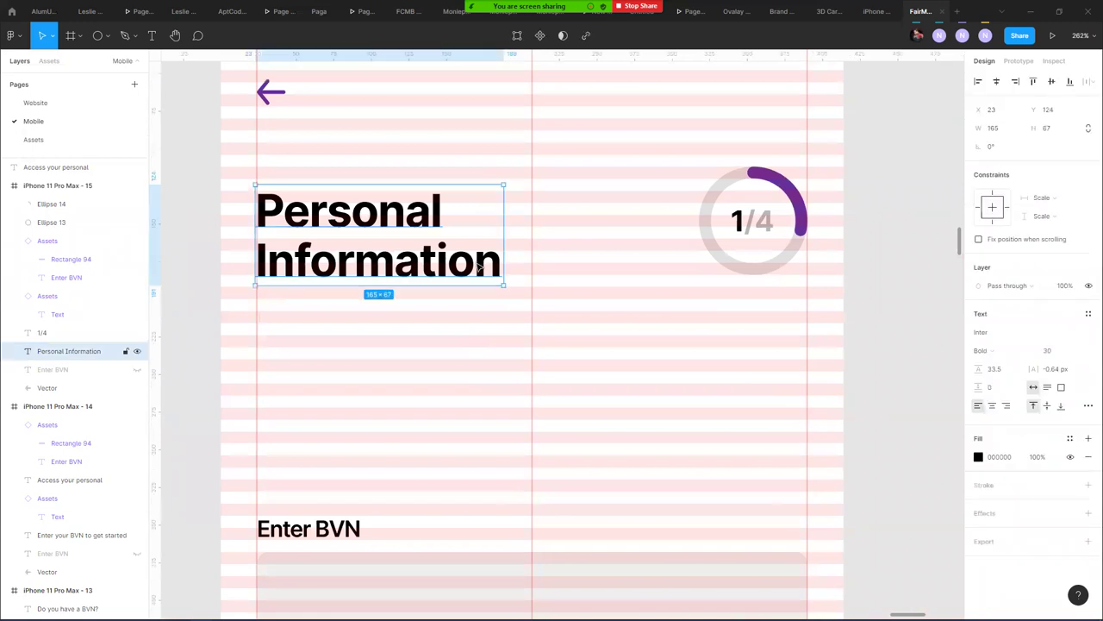
key(Up)
key(Up)
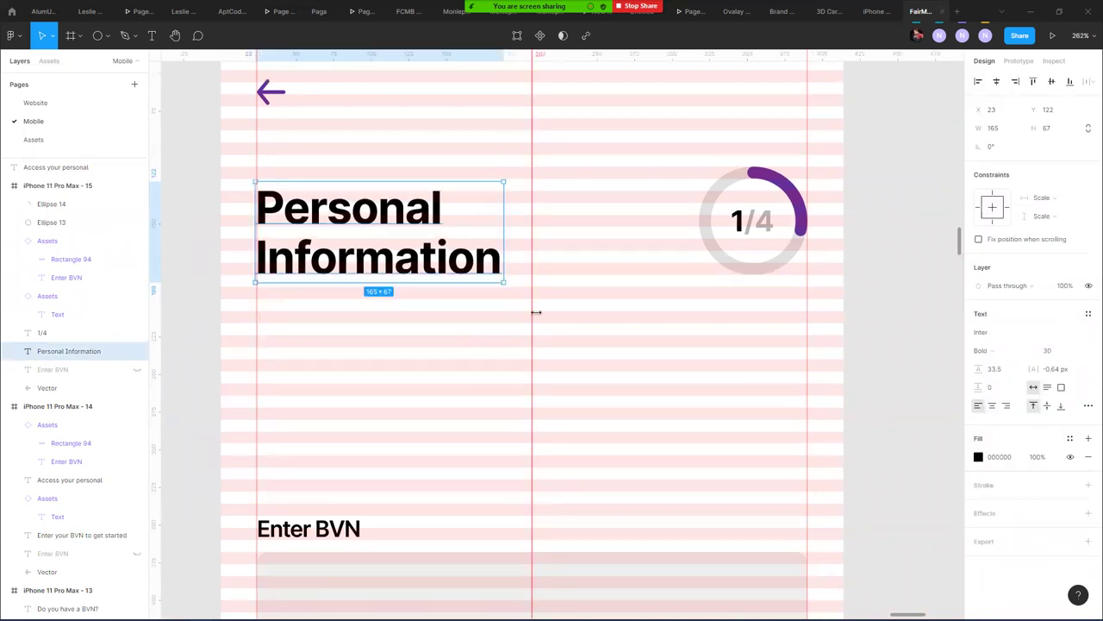
click(561, 320)
scroll(556, 296, down, 5)
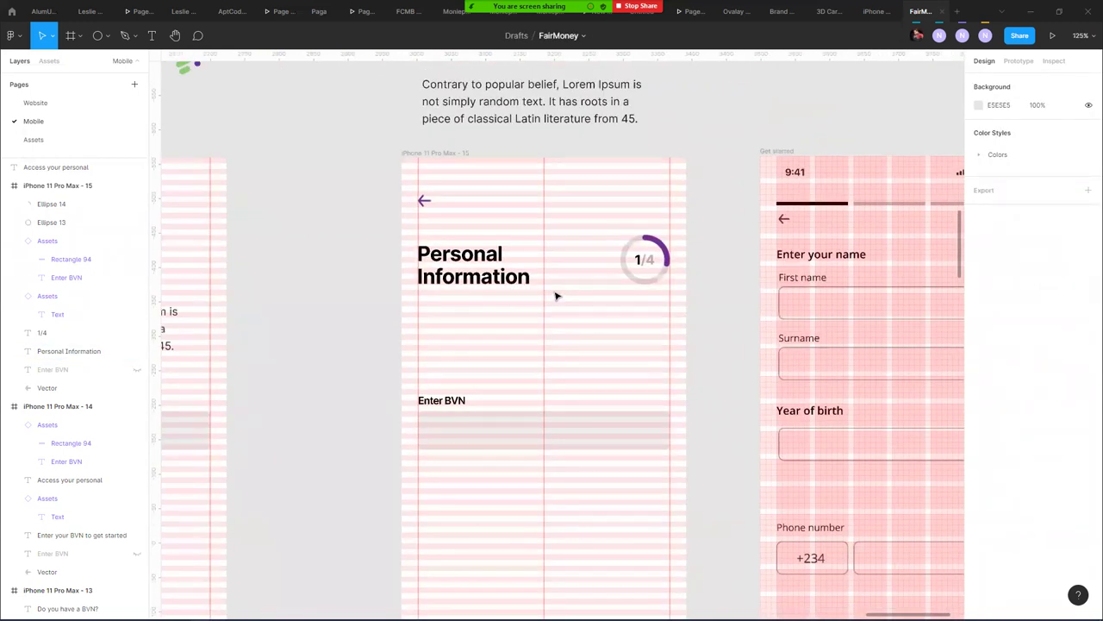
scroll(556, 296, down, 5)
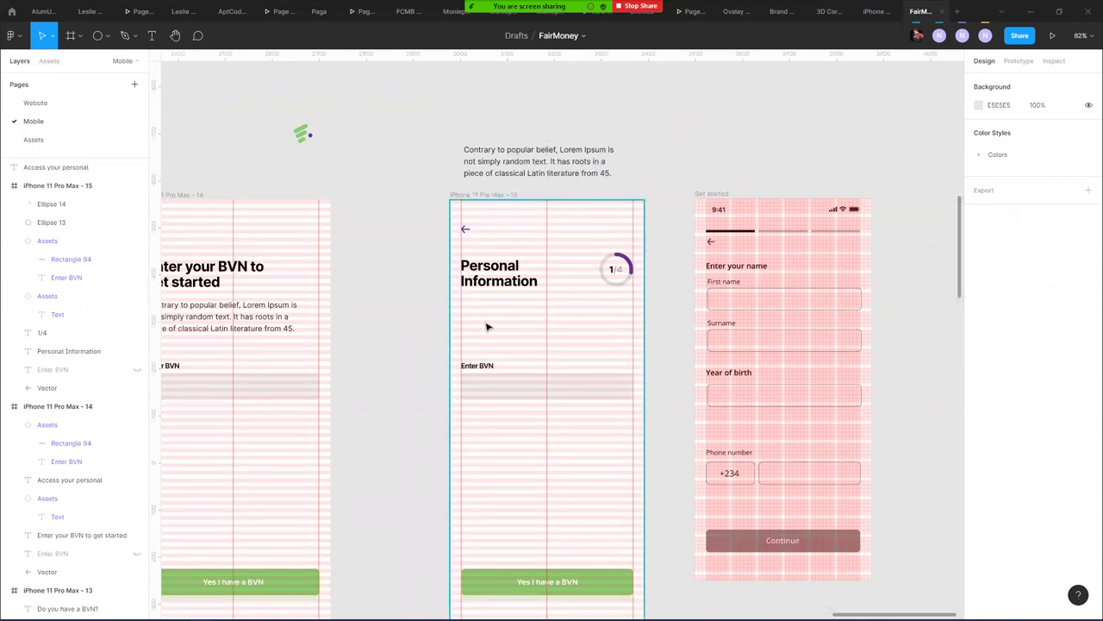
- Move the Enter BVN field up under the title and retype its label to 'First'
click(498, 385)
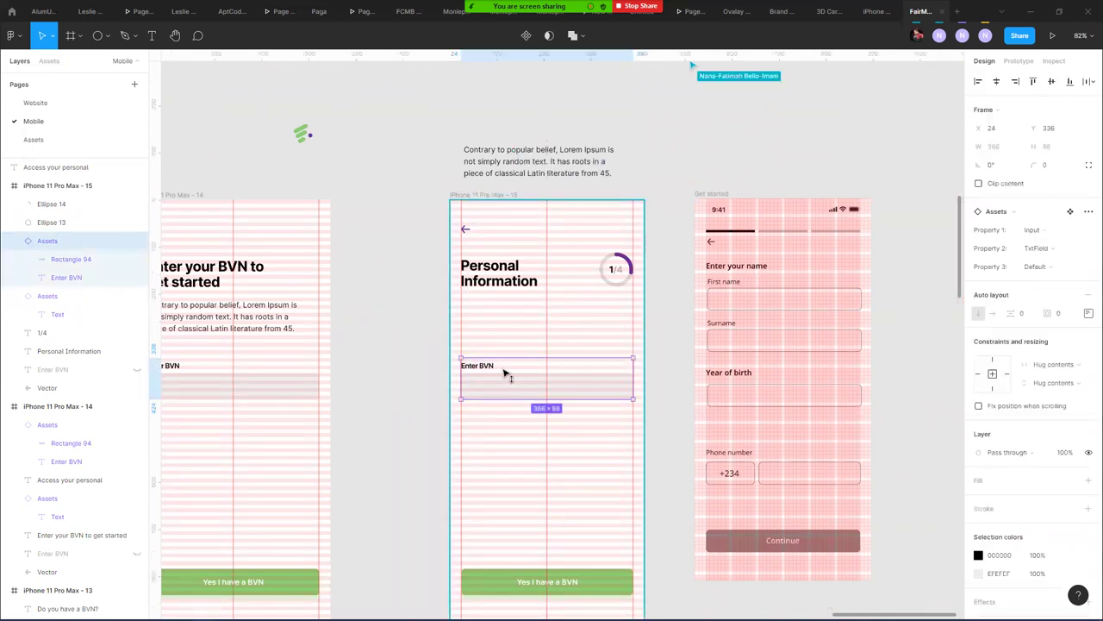
drag(505, 372, 503, 329)
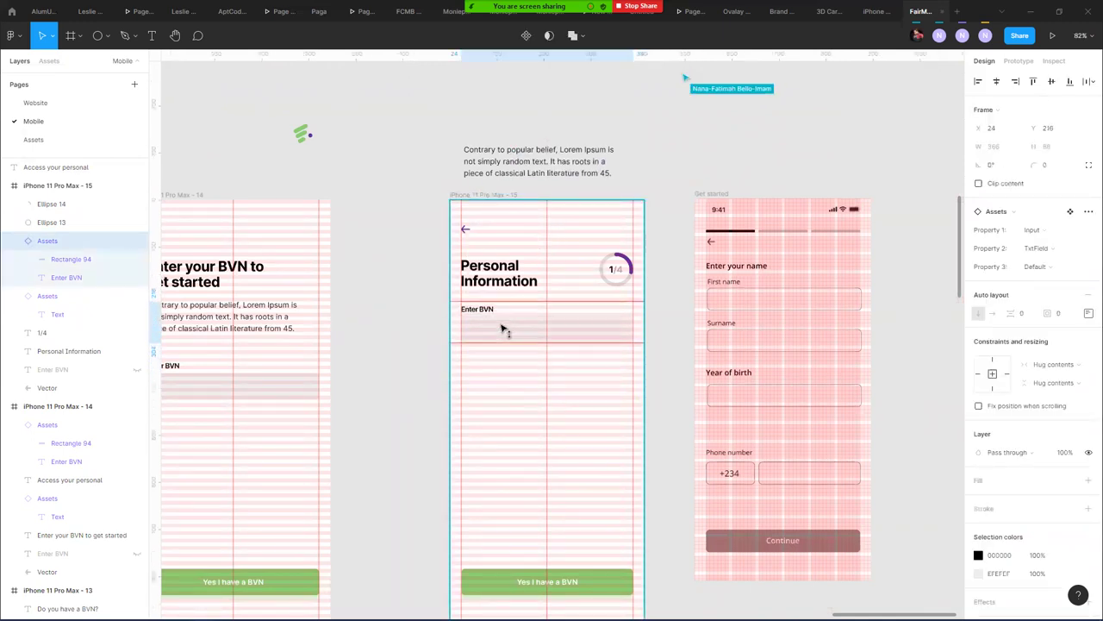
click(499, 388)
ctrl+click(491, 306)
text(First)
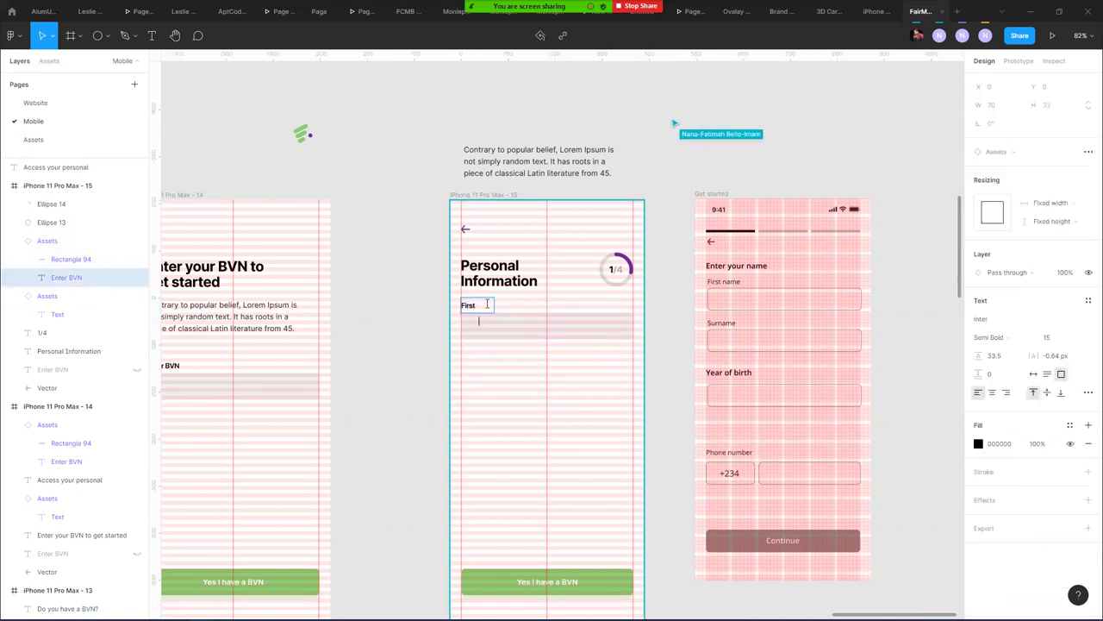
key(Escape)
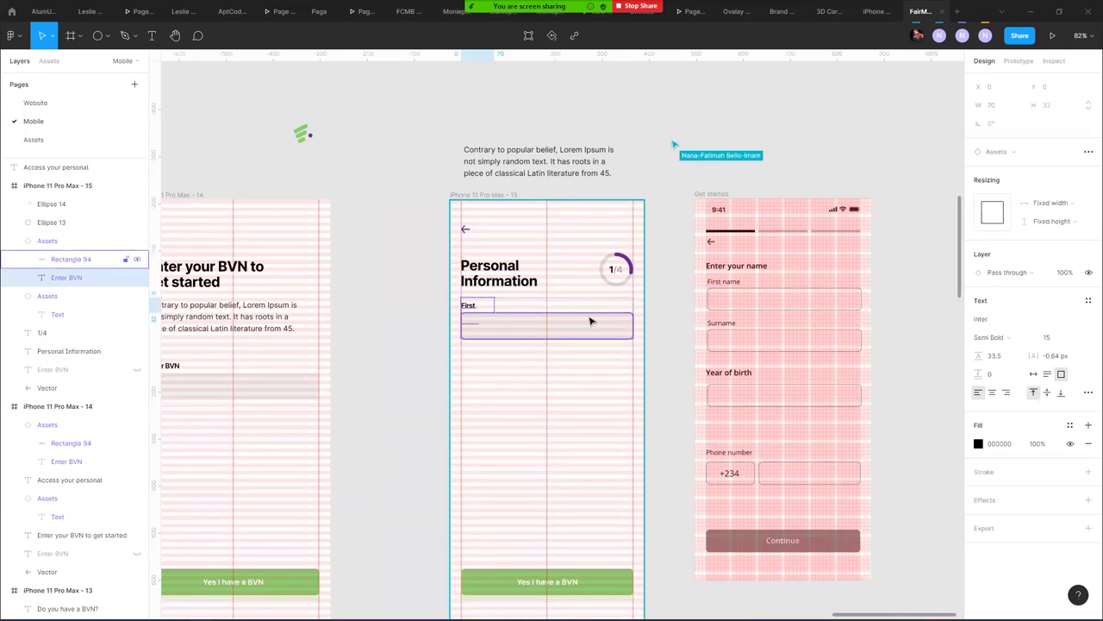
- In the main Input TxtField component, set the Enter BVN label to hug contents and duplicate it
key(Escape)
click(510, 323)
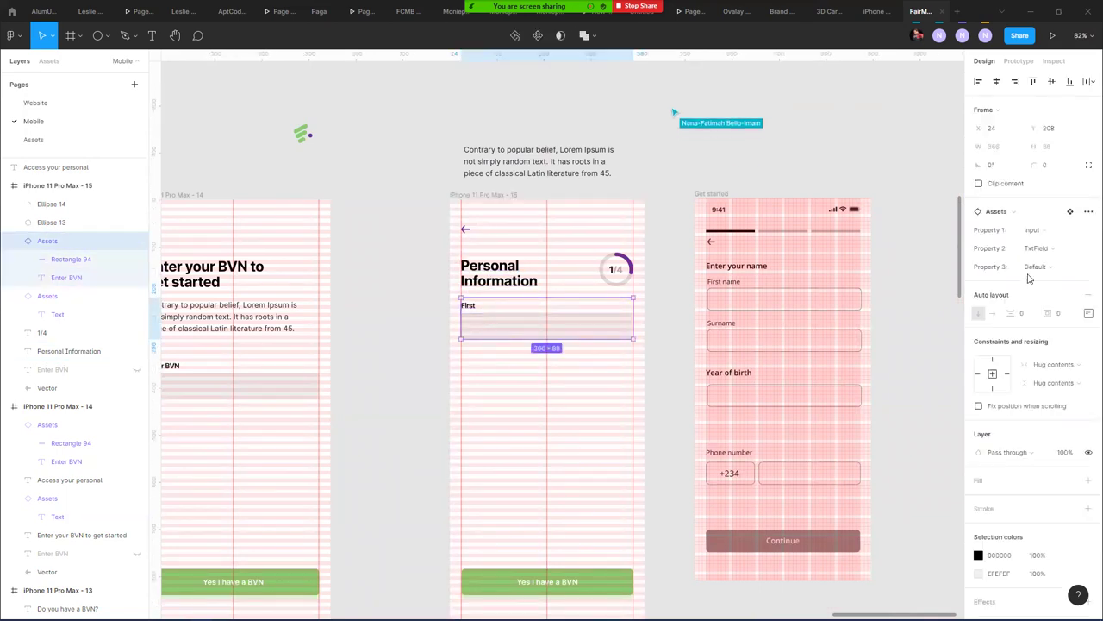
click(1071, 212)
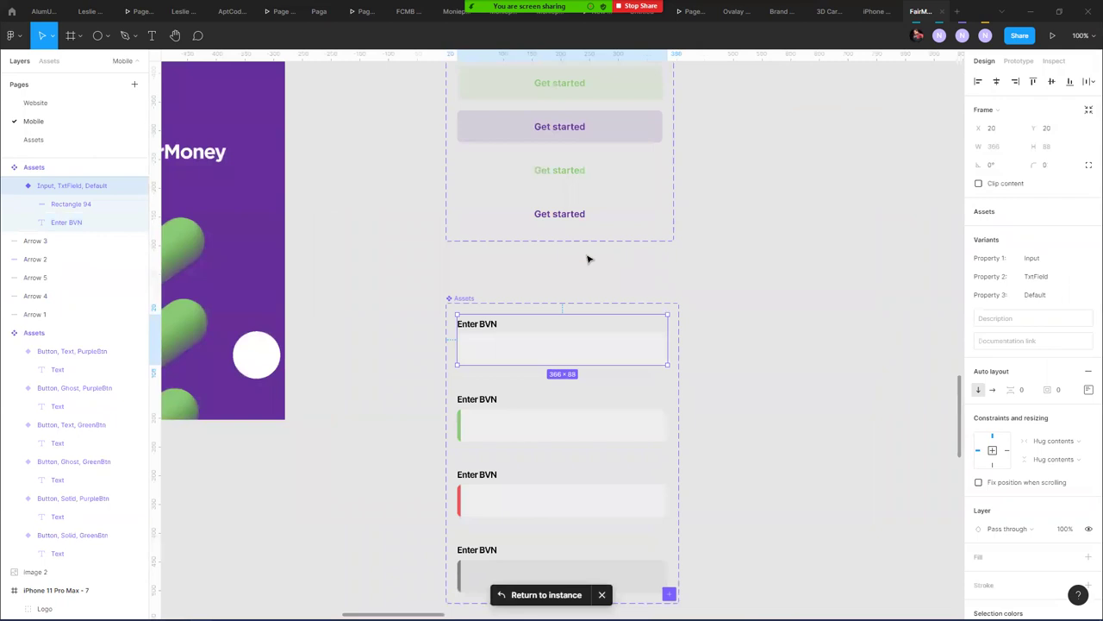
click(496, 324)
click(1032, 347)
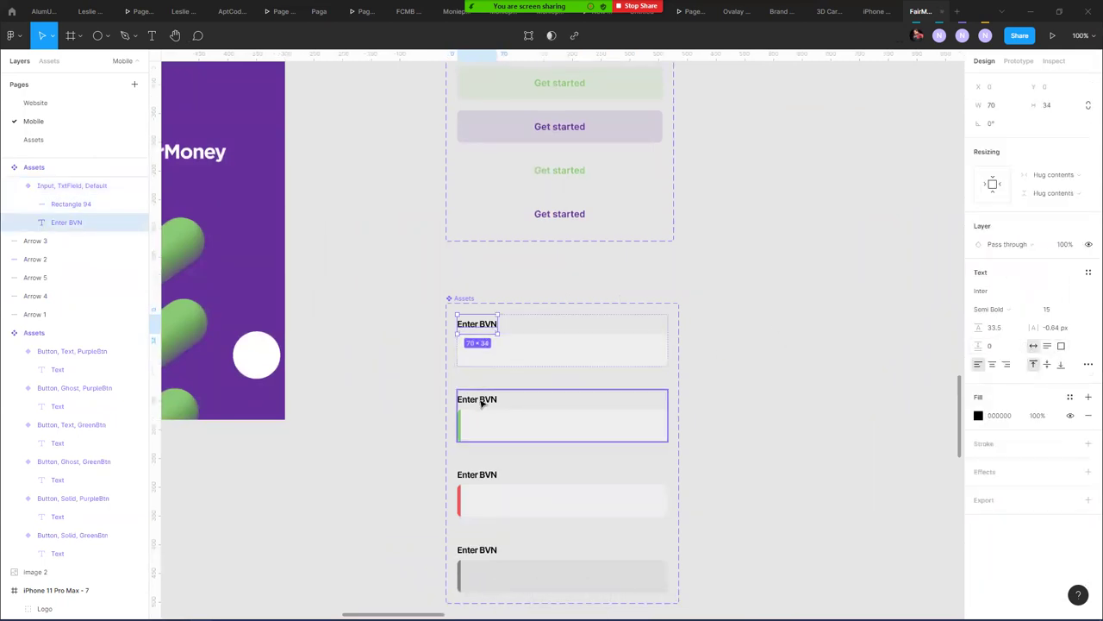
key(ctrl+d)
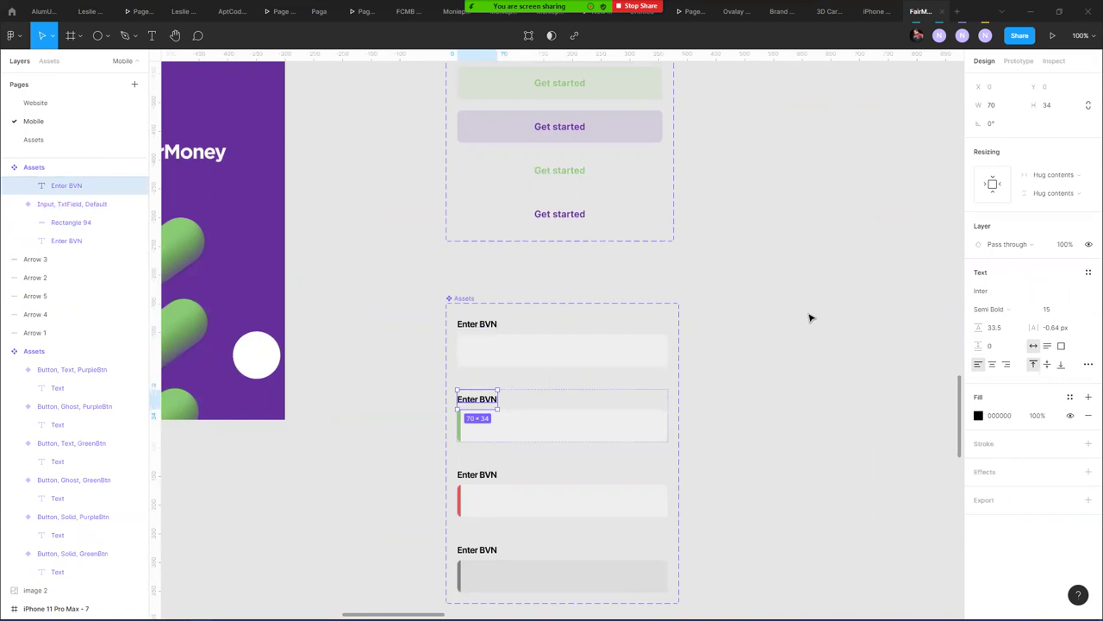
click(810, 316)
scroll(802, 327, down, 5)
scroll(807, 379, right, 10)
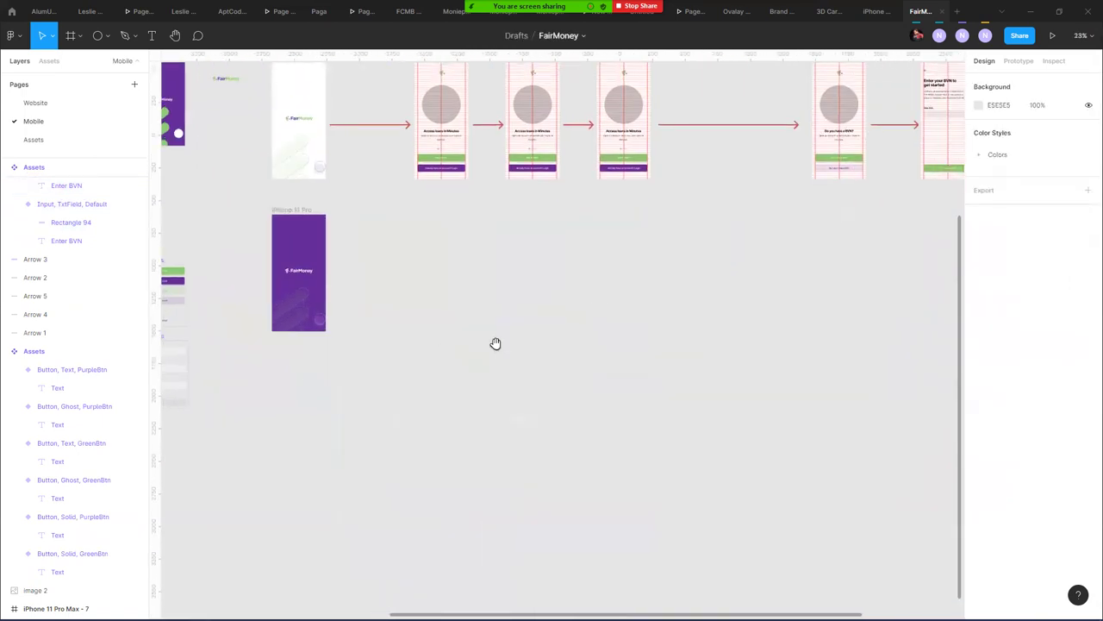
scroll(494, 345, up, 3)
scroll(538, 272, up, 5)
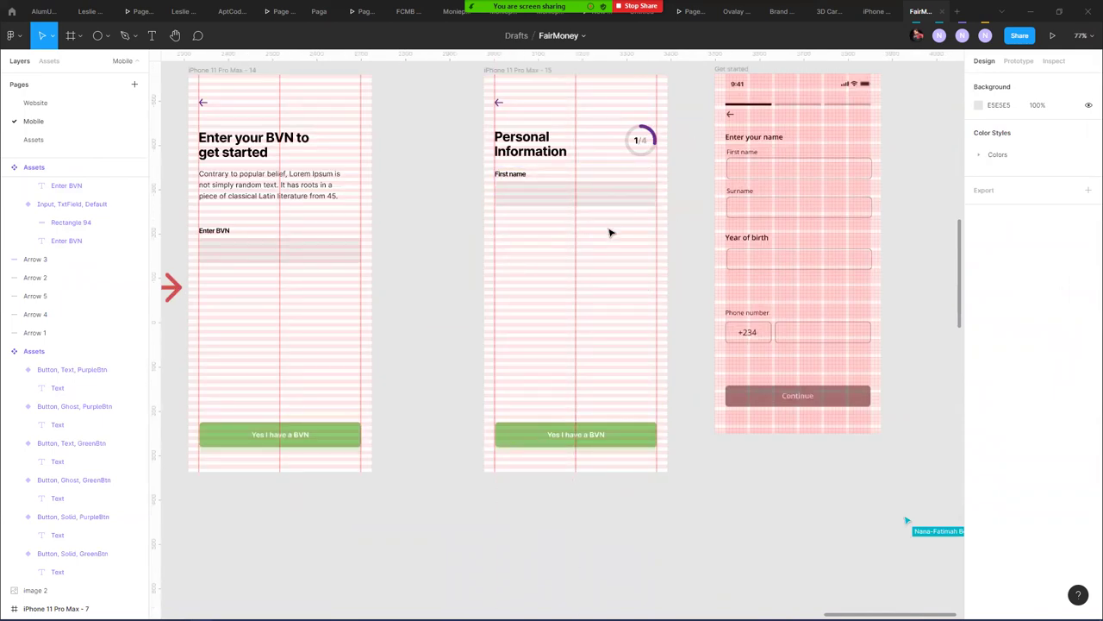
scroll(431, 251, right, 5)
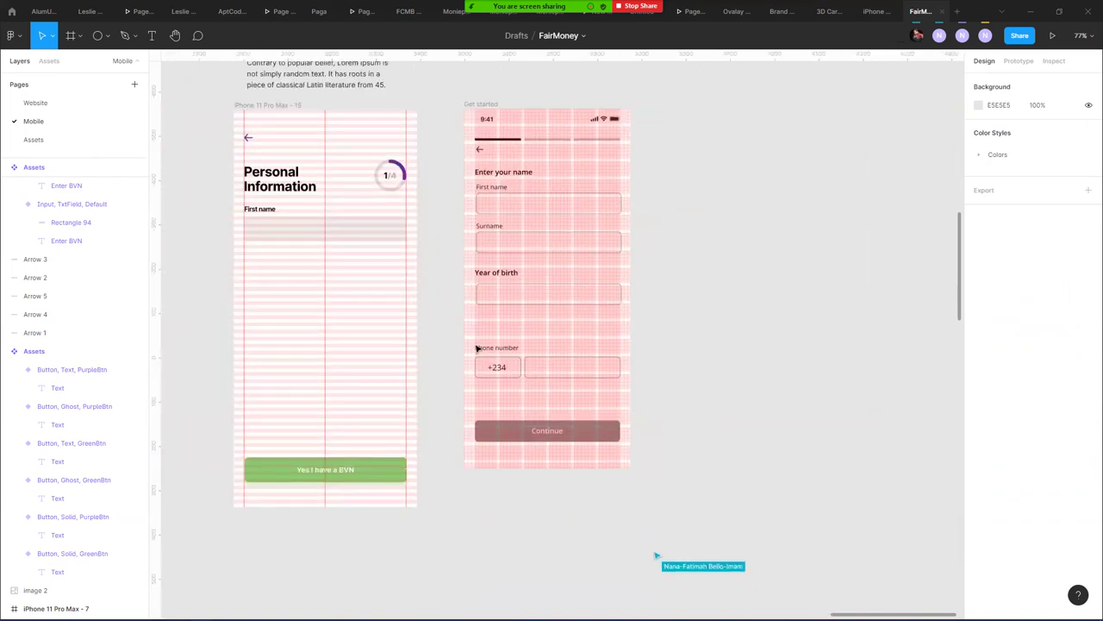
click(357, 226)
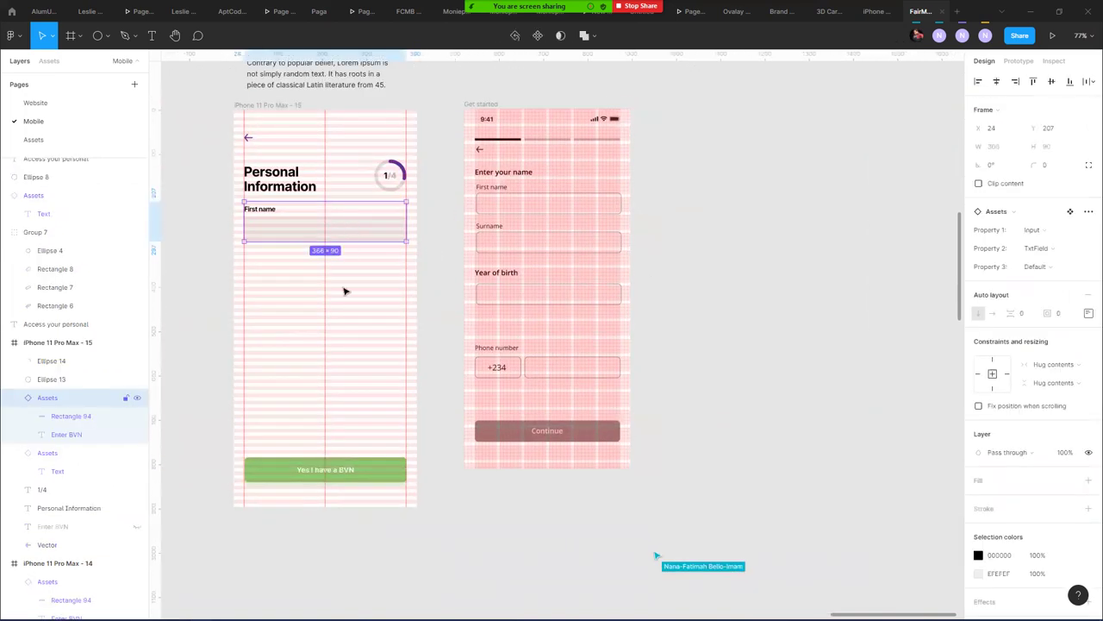
click(420, 282)
scroll(445, 263, down, 3)
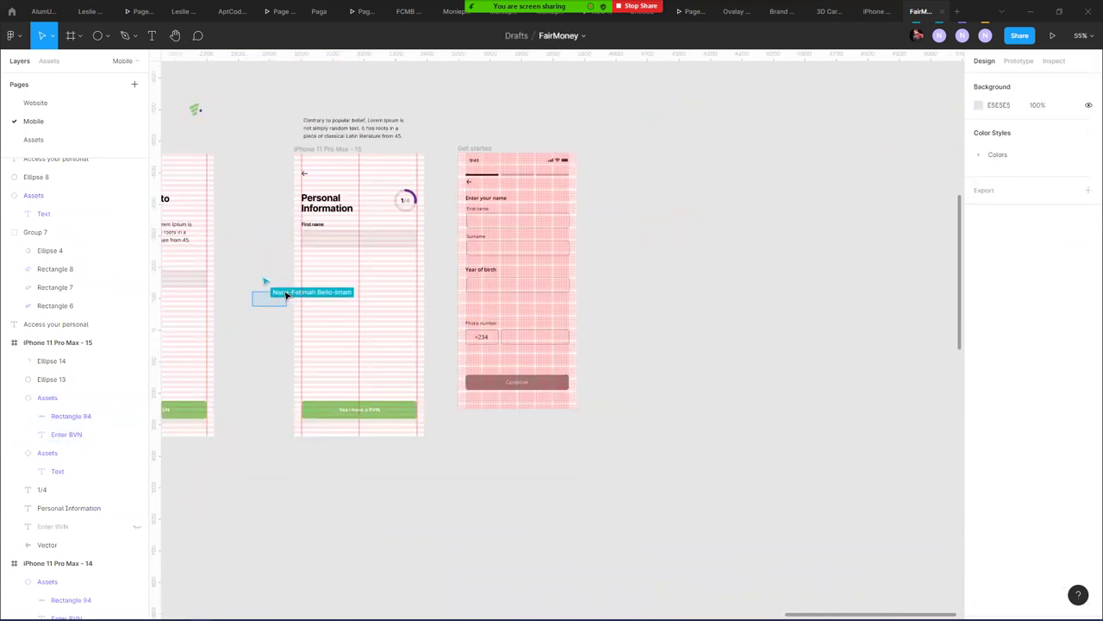
scroll(248, 304, left, 3)
scroll(471, 250, left, 4)
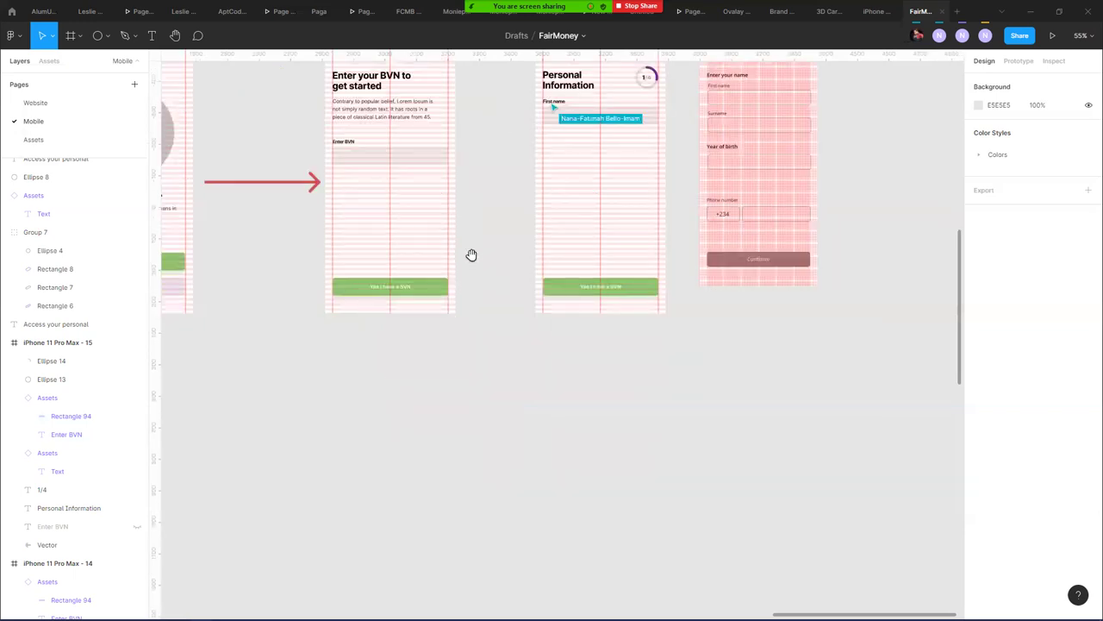
scroll(337, 350, down, 5)
scroll(641, 202, left, 5)
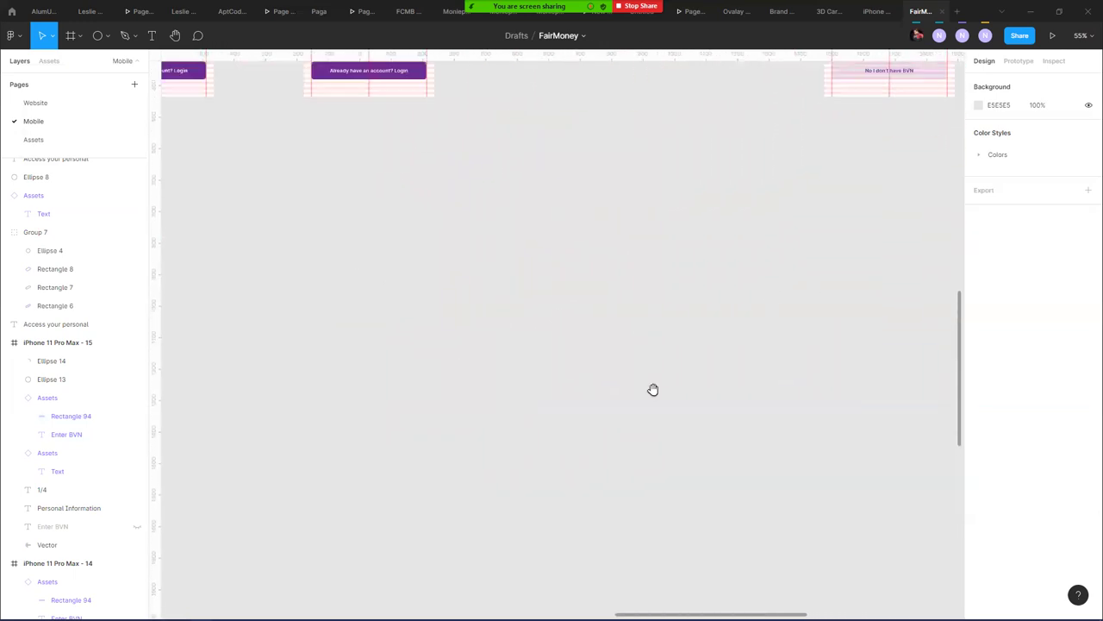
scroll(683, 247, down, 5)
scroll(512, 305, left, 8)
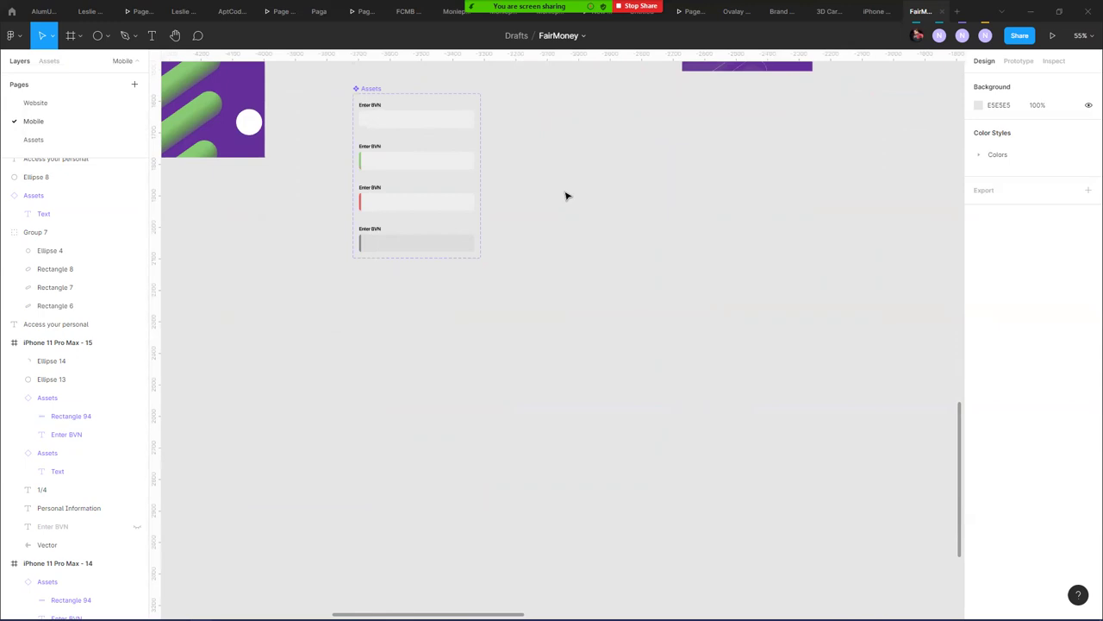
scroll(678, 172, right, 10)
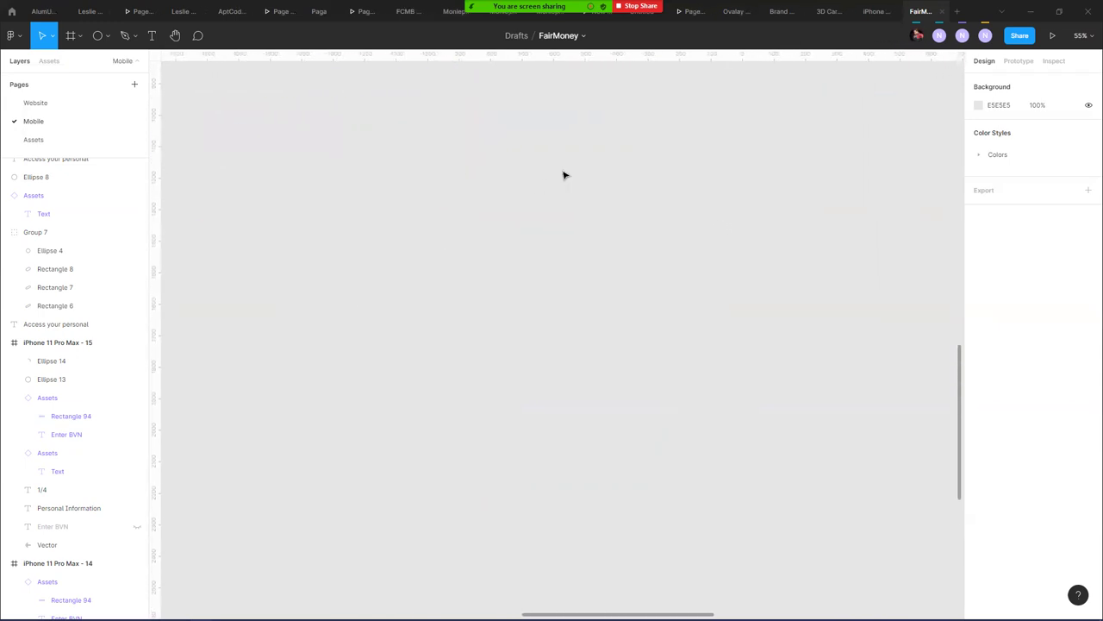
scroll(564, 175, down, 8)
scroll(665, 158, up, 3)
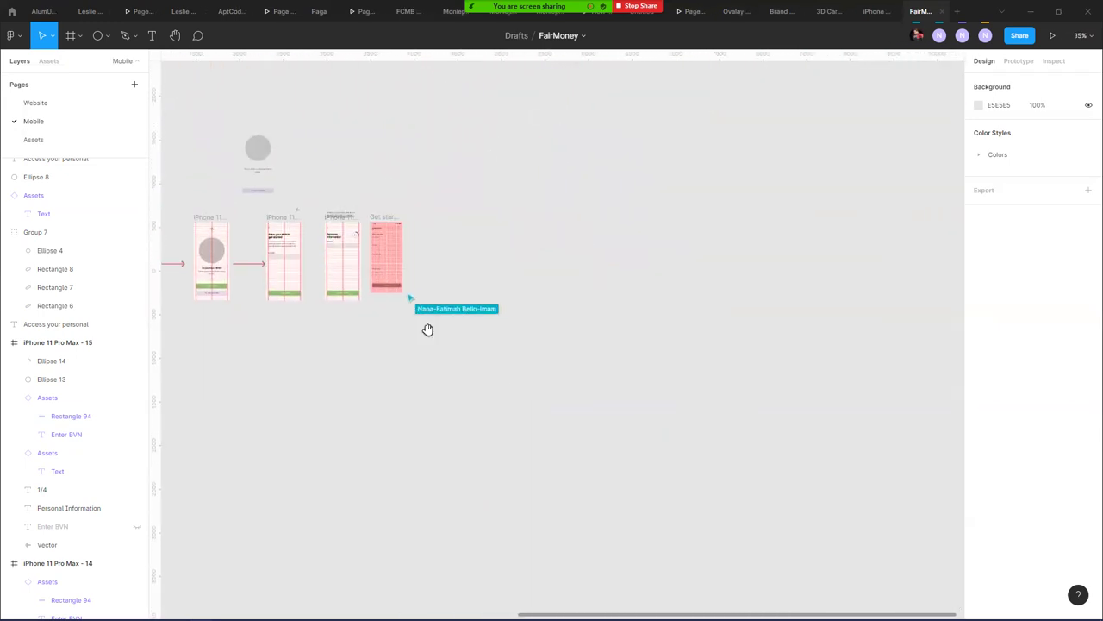
- Move the Get started name screen below the row and align it
drag(385, 216, 330, 312)
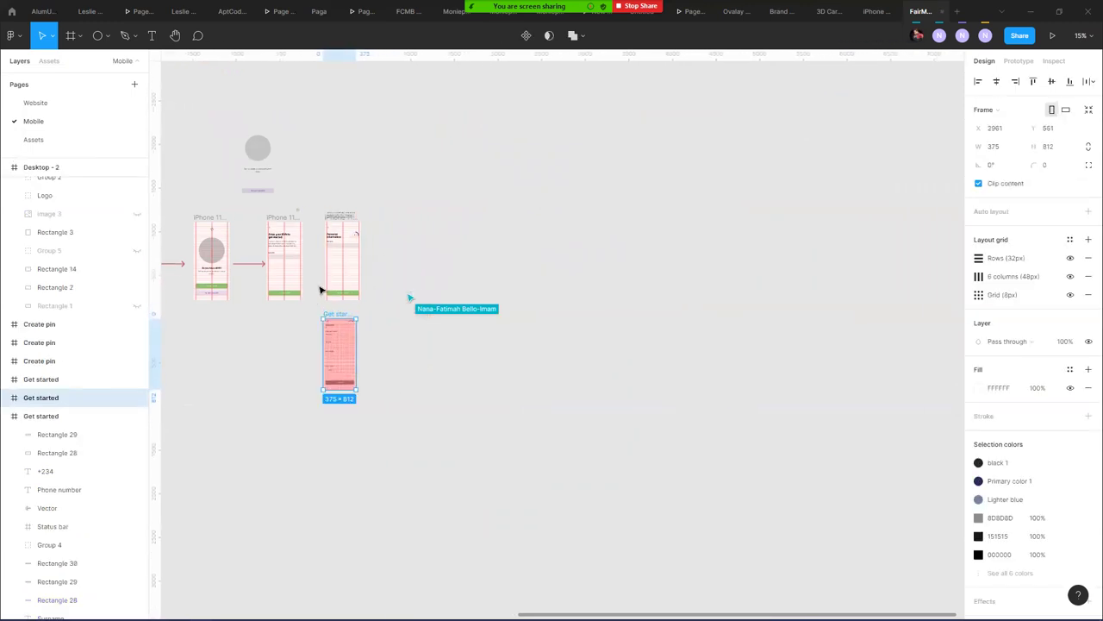
scroll(319, 288, up, 5)
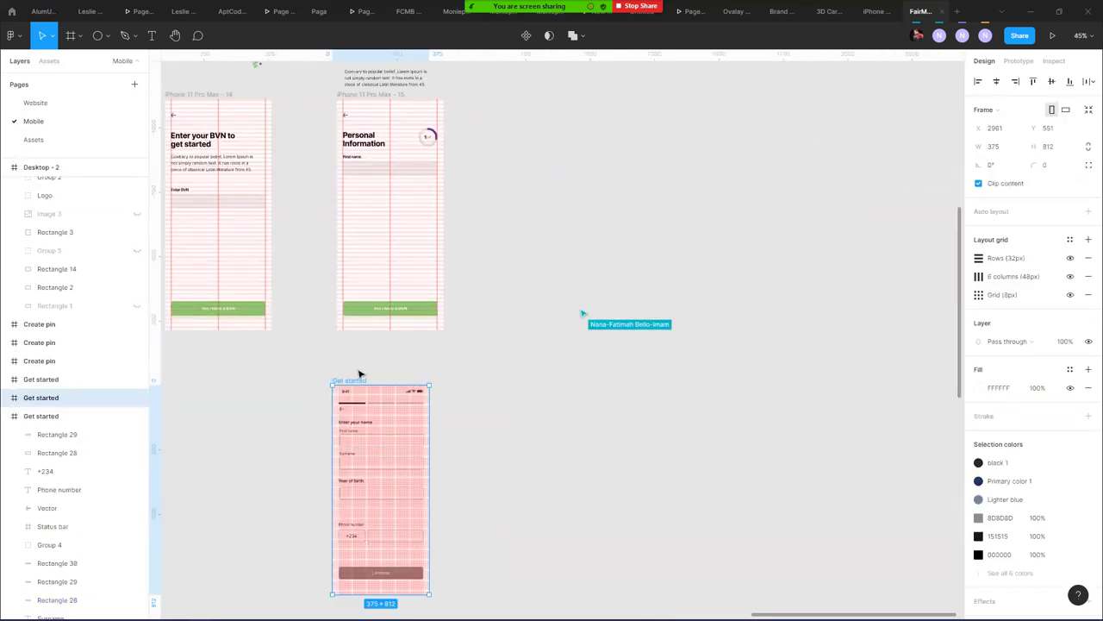
drag(361, 384, 367, 379)
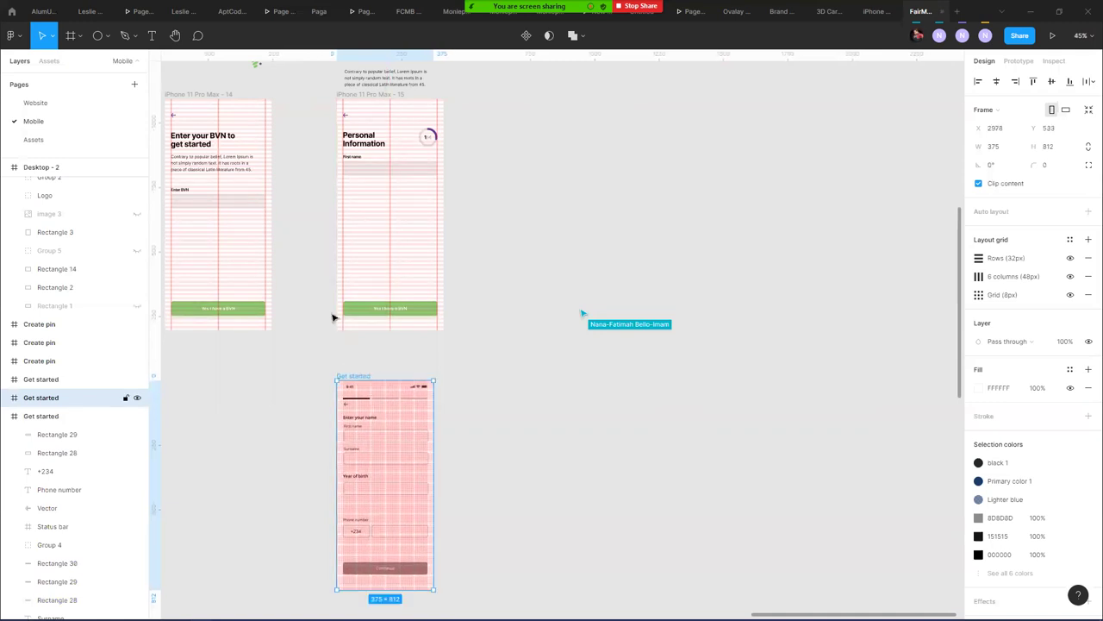
click(333, 318)
scroll(352, 229, left, 5)
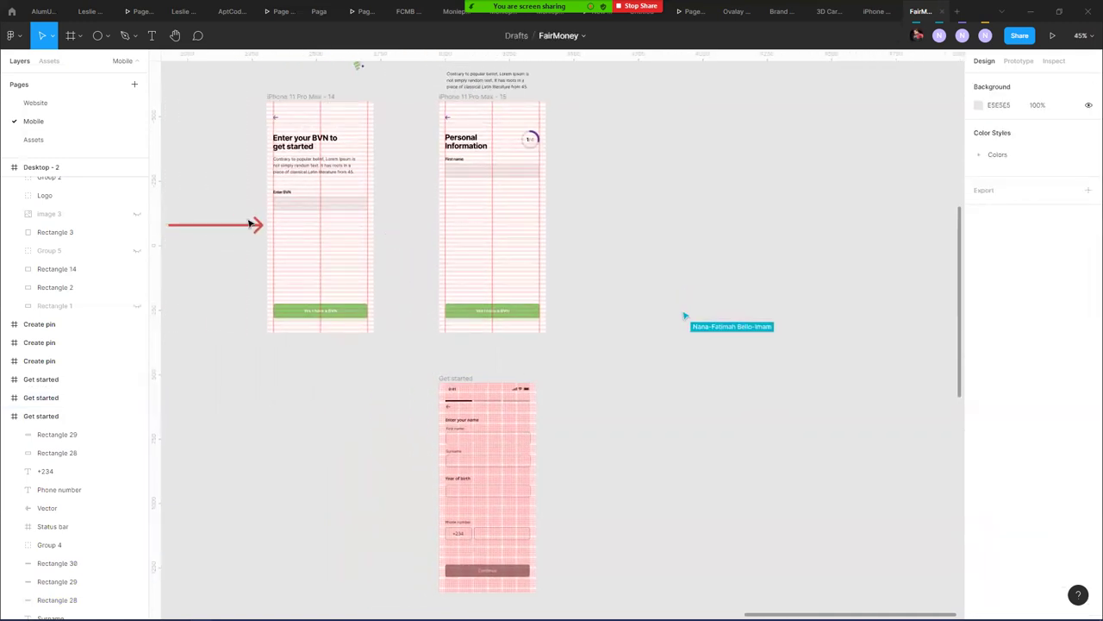
- Copy the red arrow between the BVN and Personal Information screens, shortened to fit the gap
click(251, 225)
drag(254, 227, 424, 231)
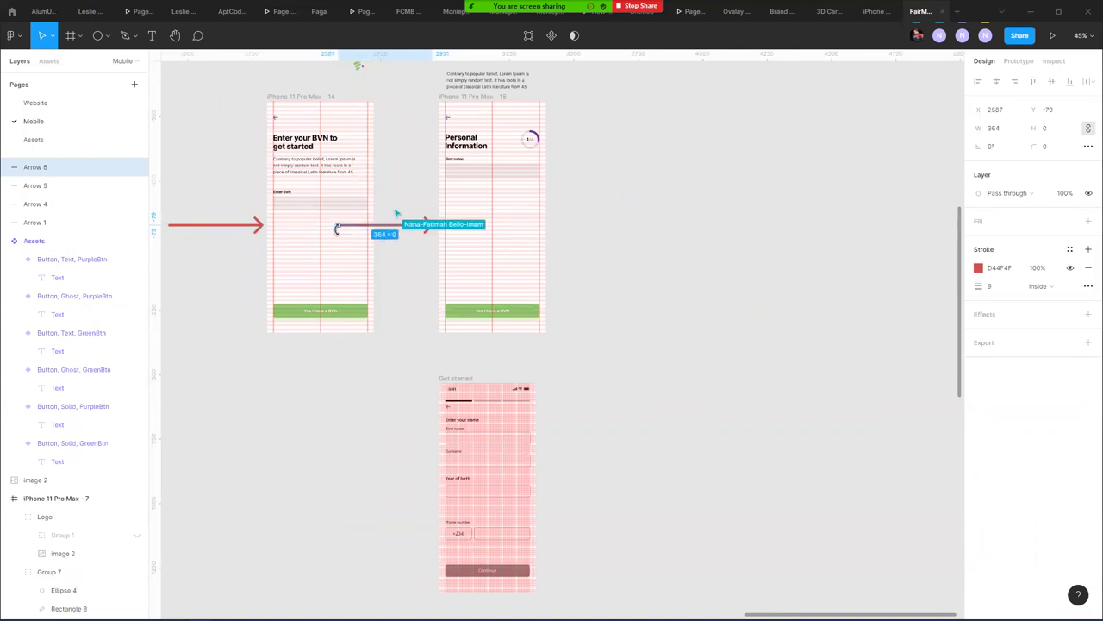
drag(337, 228, 381, 225)
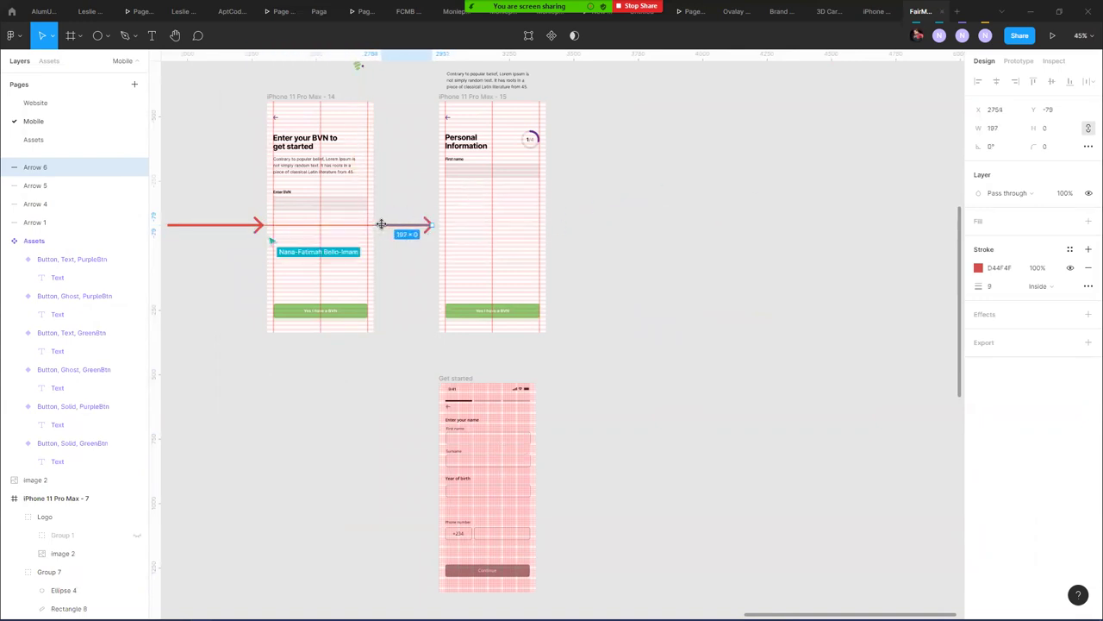
key(Escape)
scroll(393, 93, down, 5)
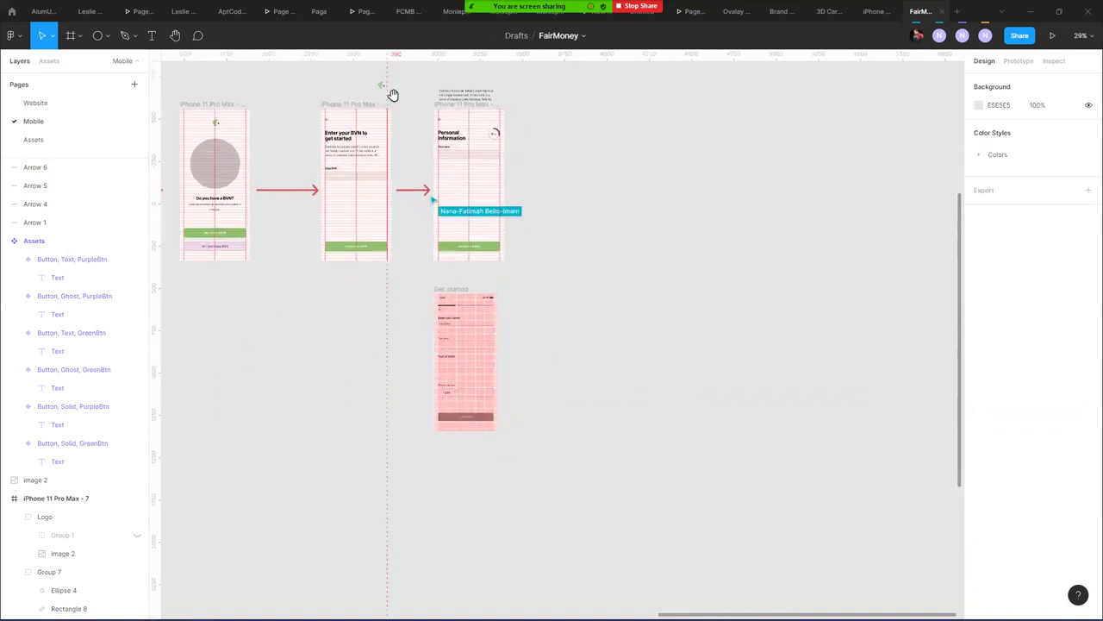
click(453, 91)
key(Escape)
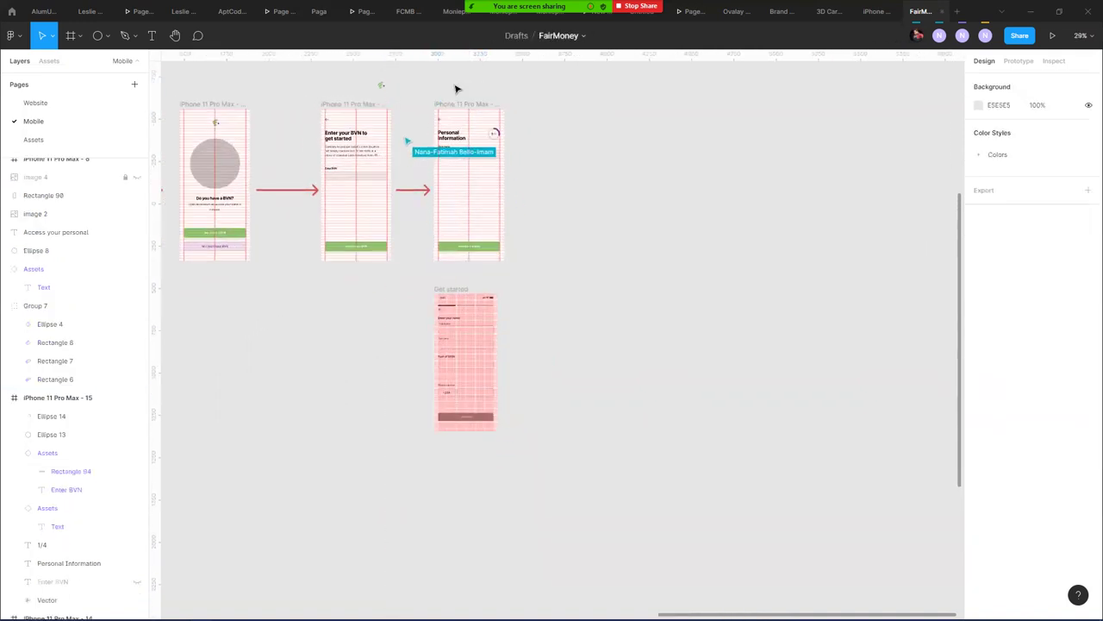
drag(425, 69, 543, 276)
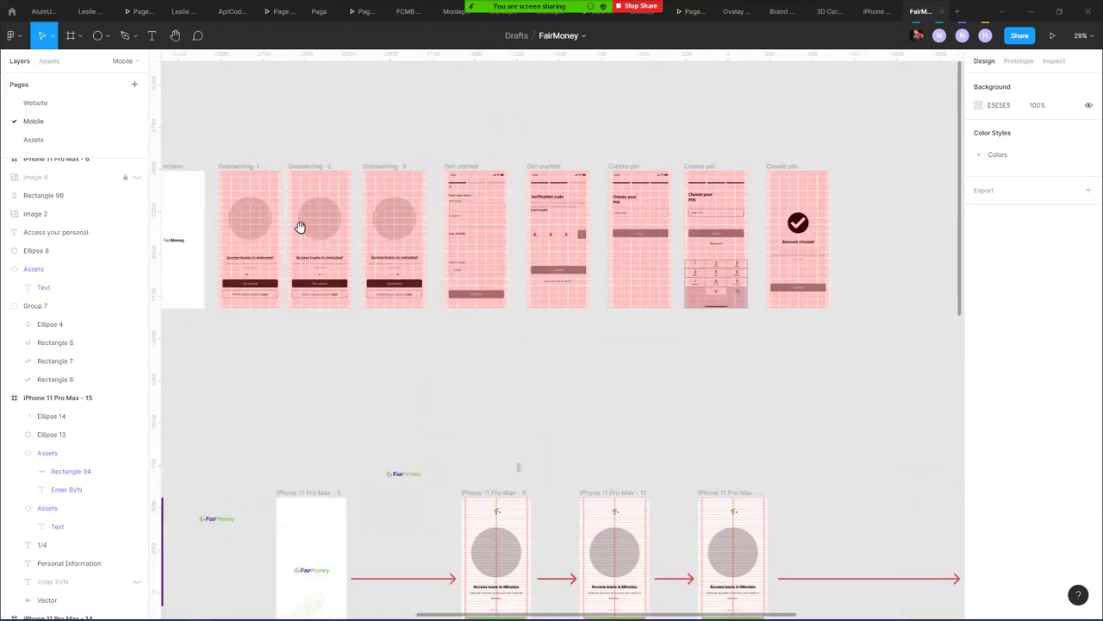
- Move the Verification code and both Choose your PIN screens into the main flow row
scroll(299, 226, right, 5)
scroll(298, 227, down, 1)
click(326, 104)
shift+click(403, 105)
shift+click(483, 106)
drag(328, 107, 793, 436)
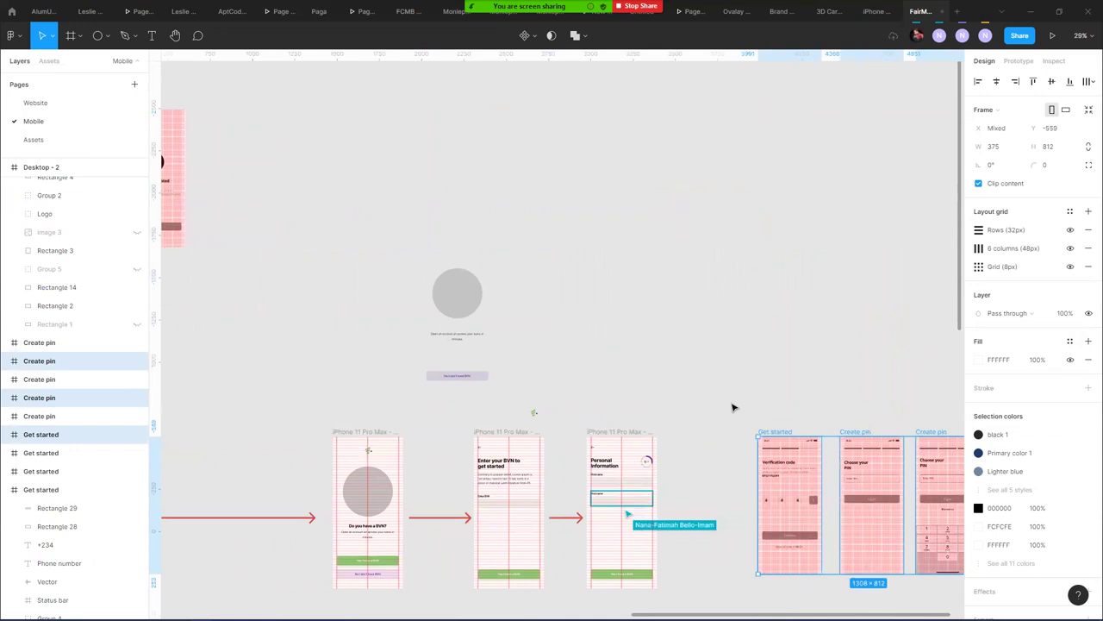
scroll(399, 261, right, 5)
scroll(399, 261, down, 3)
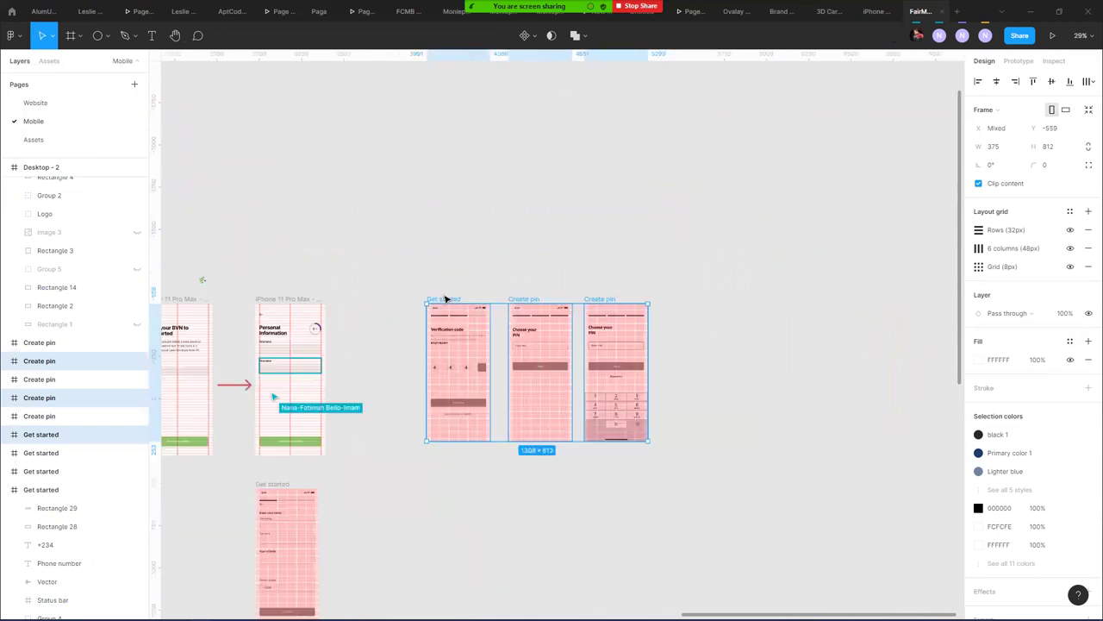
drag(446, 299, 524, 293)
click(367, 322)
scroll(426, 273, down, 3)
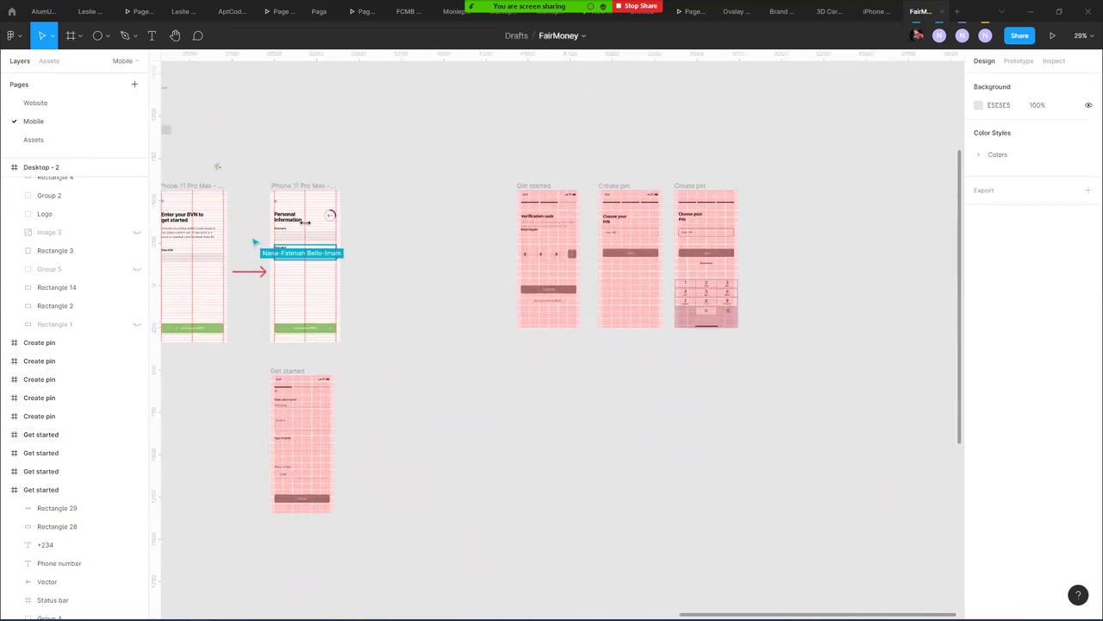
scroll(304, 222, up, 5)
- Duplicate the Personal Information screen, placing the copy to the right of the original
drag(258, 143, 592, 160)
click(512, 362)
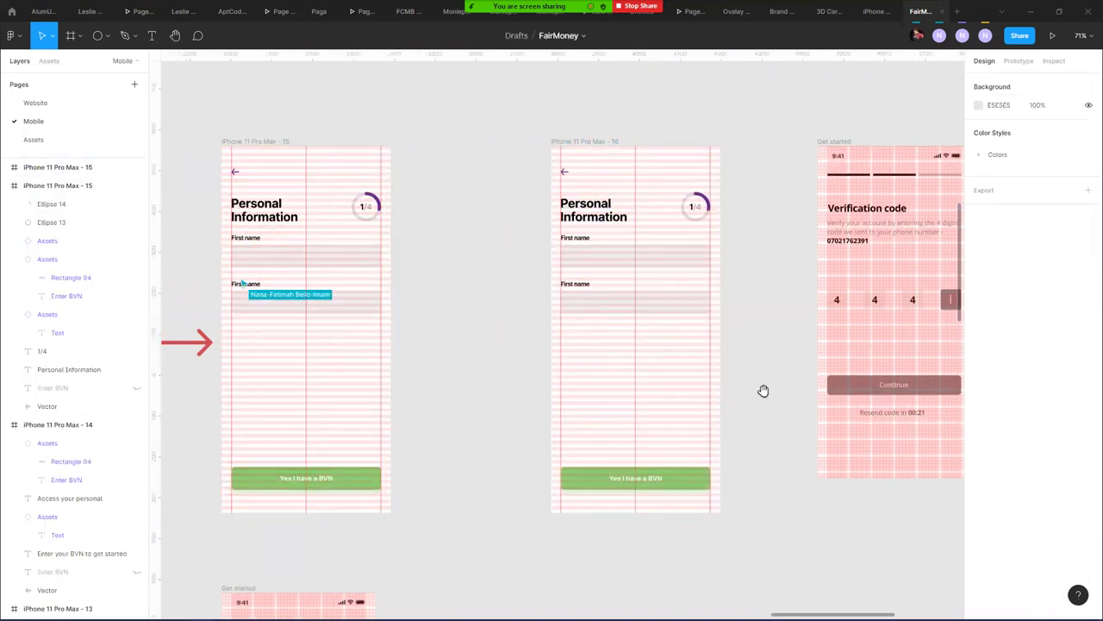
drag(763, 391, 360, 330)
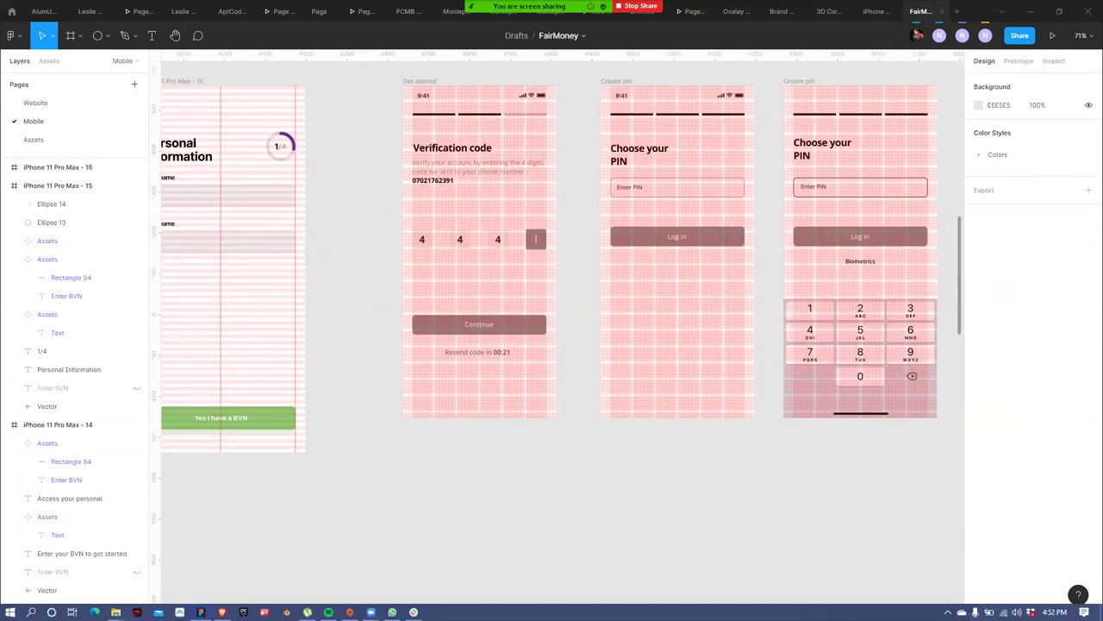
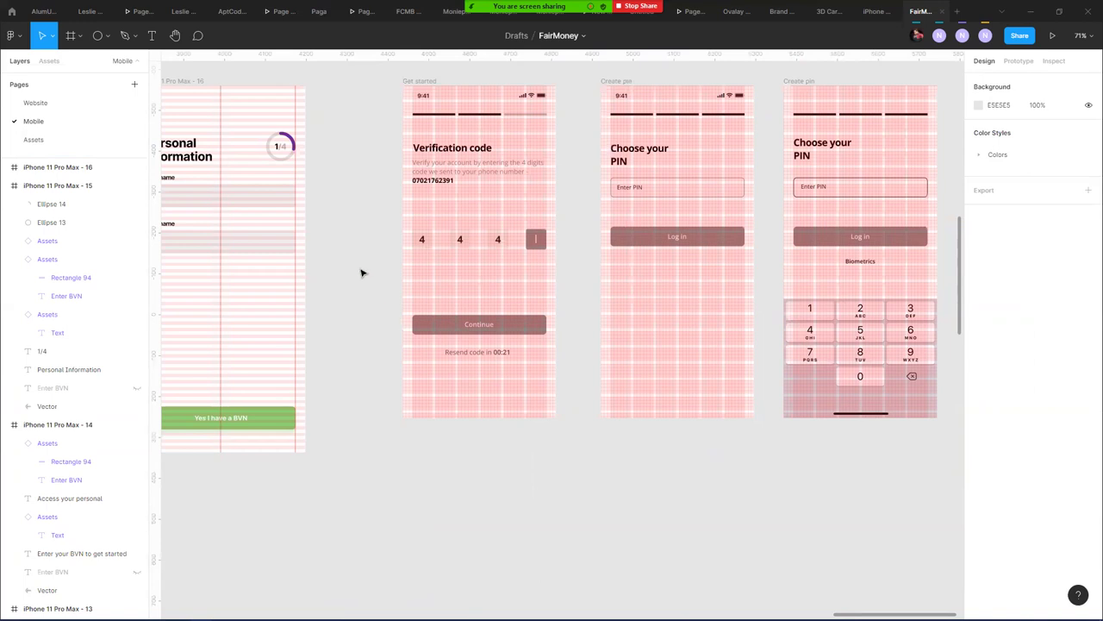
- Change frame 16's Personal Information heading to 'Verification code'
drag(357, 264, 532, 241)
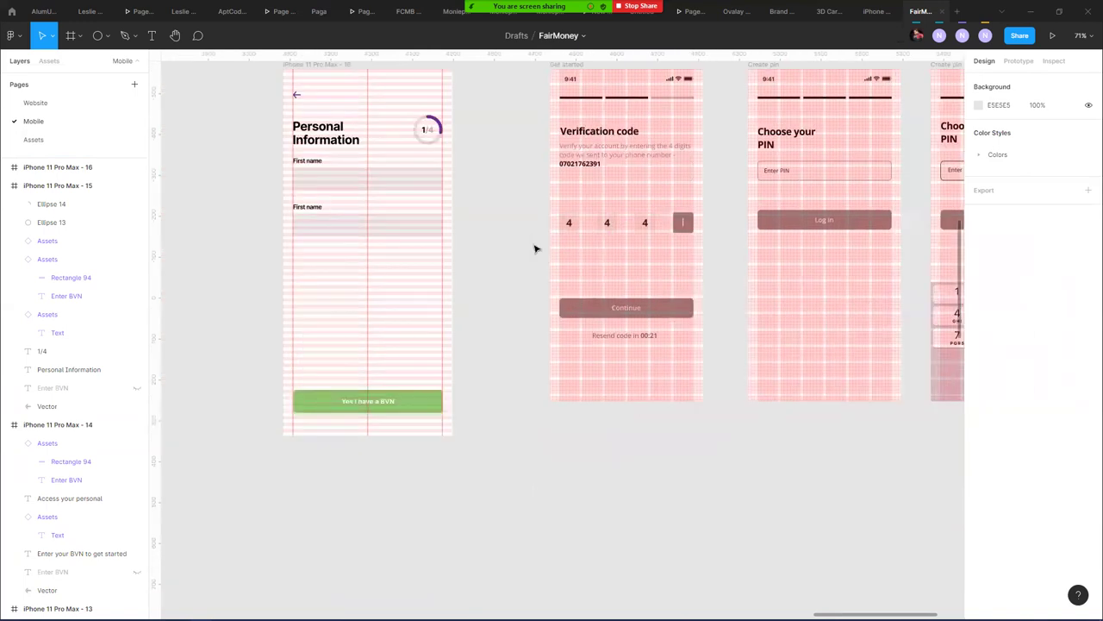
scroll(535, 248, left, 1)
scroll(698, 249, left, 6)
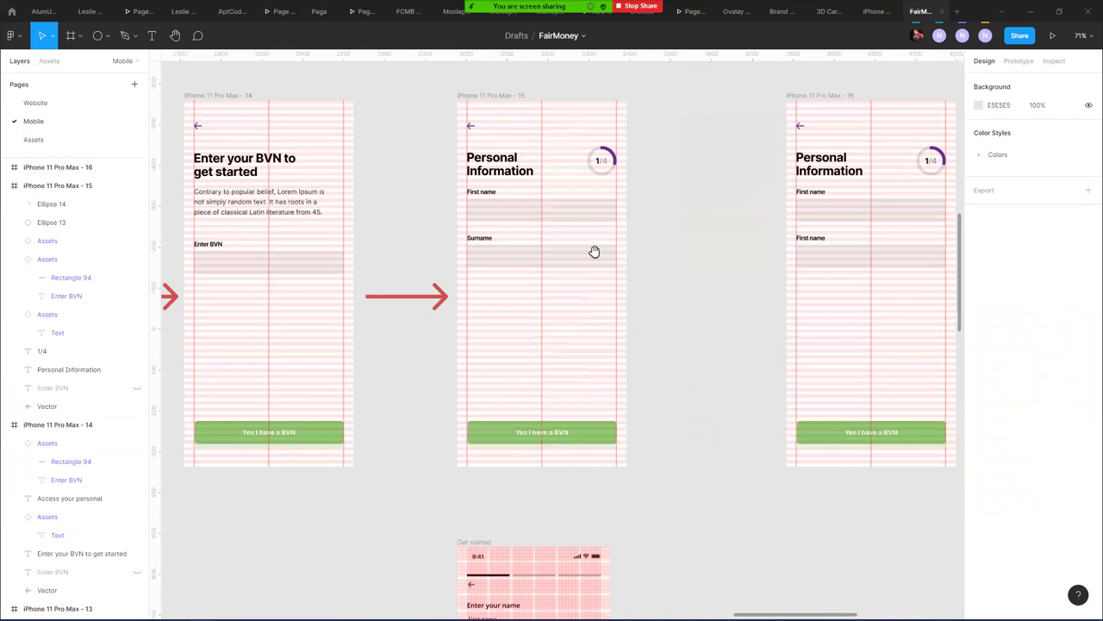
scroll(594, 250, right, 5)
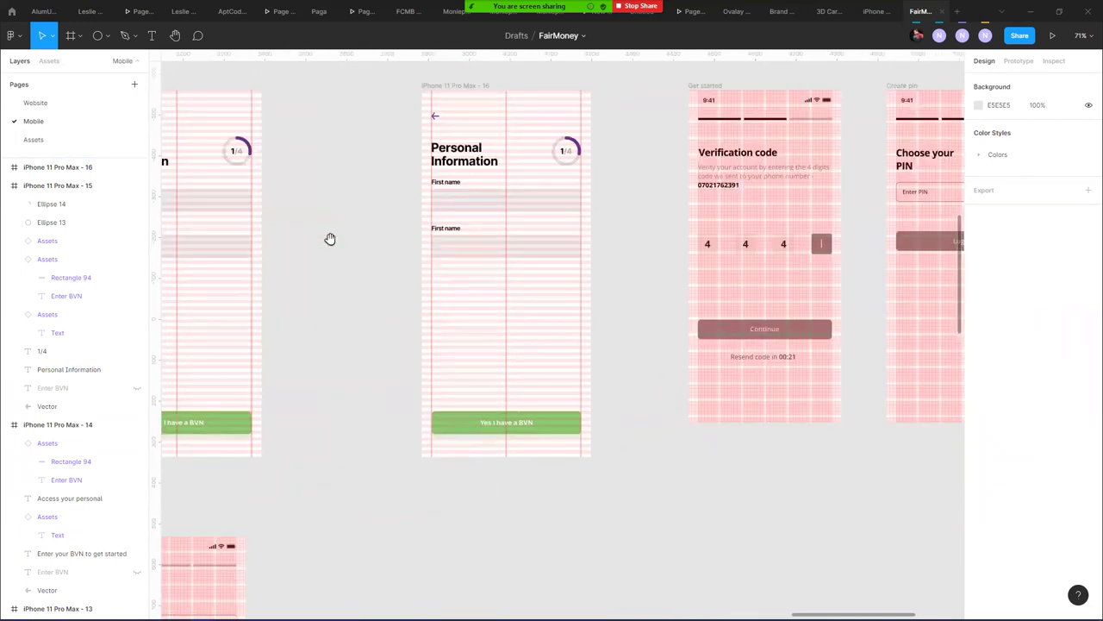
double_click(444, 164)
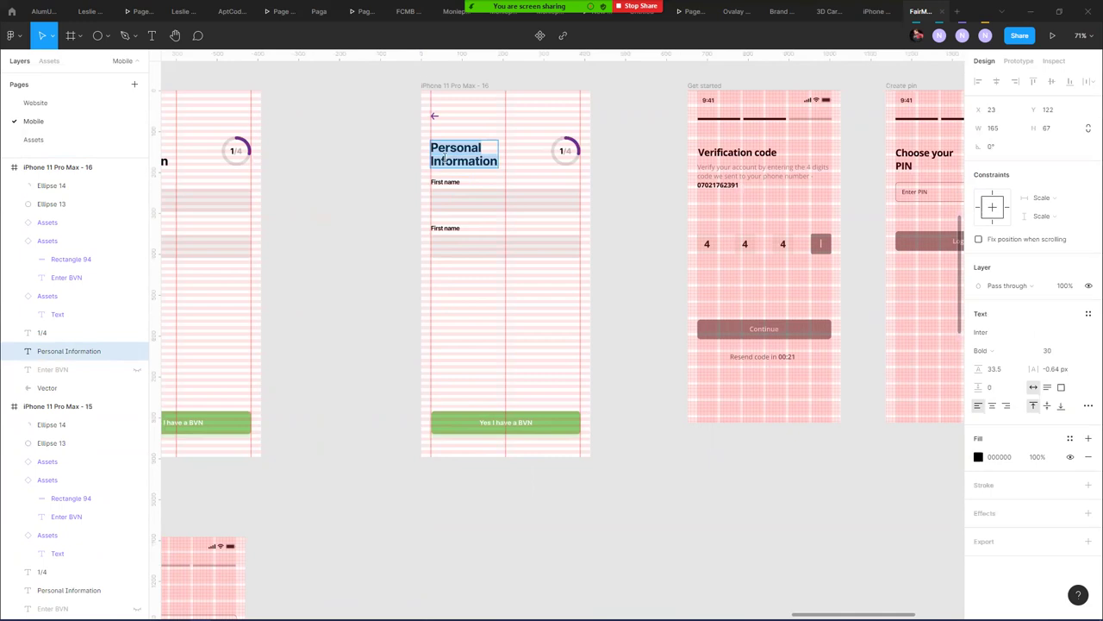
text(Ver)
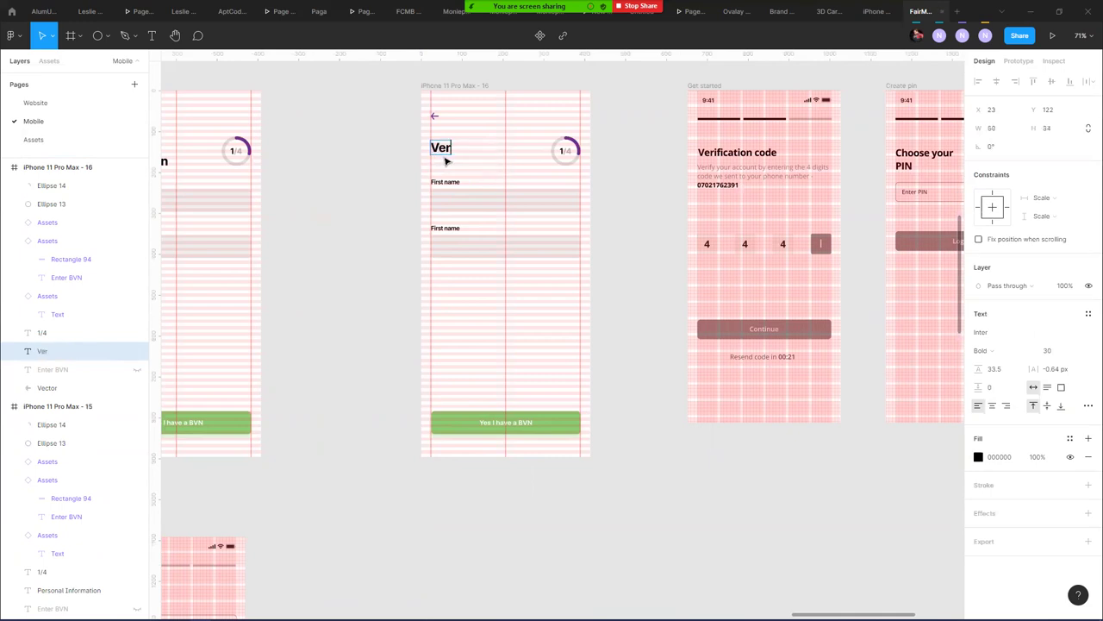
text(ification code)
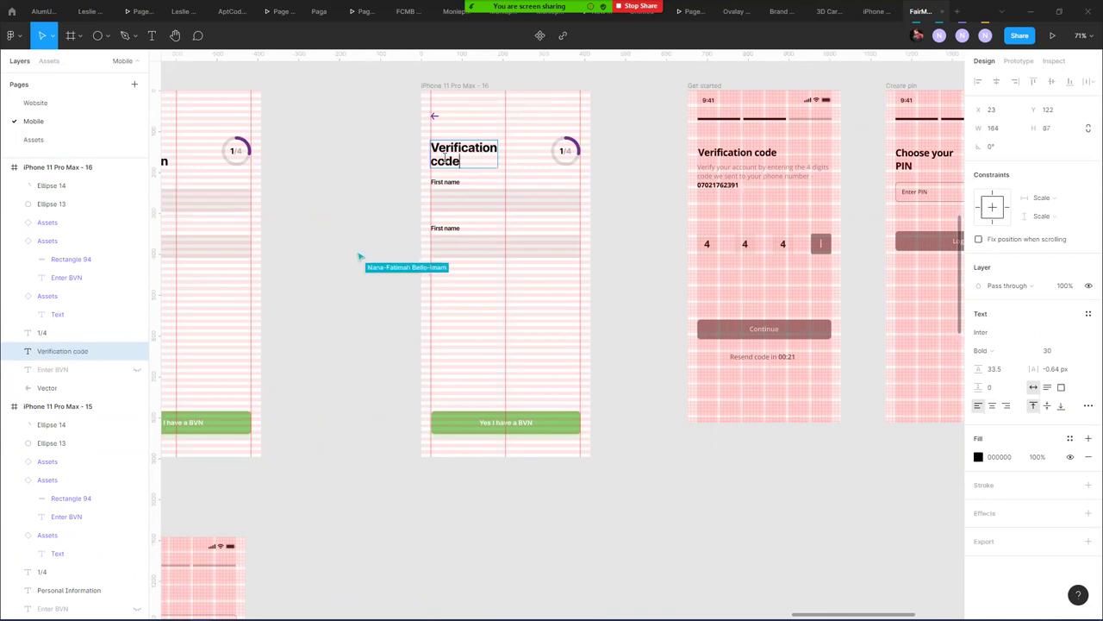
key(Escape)
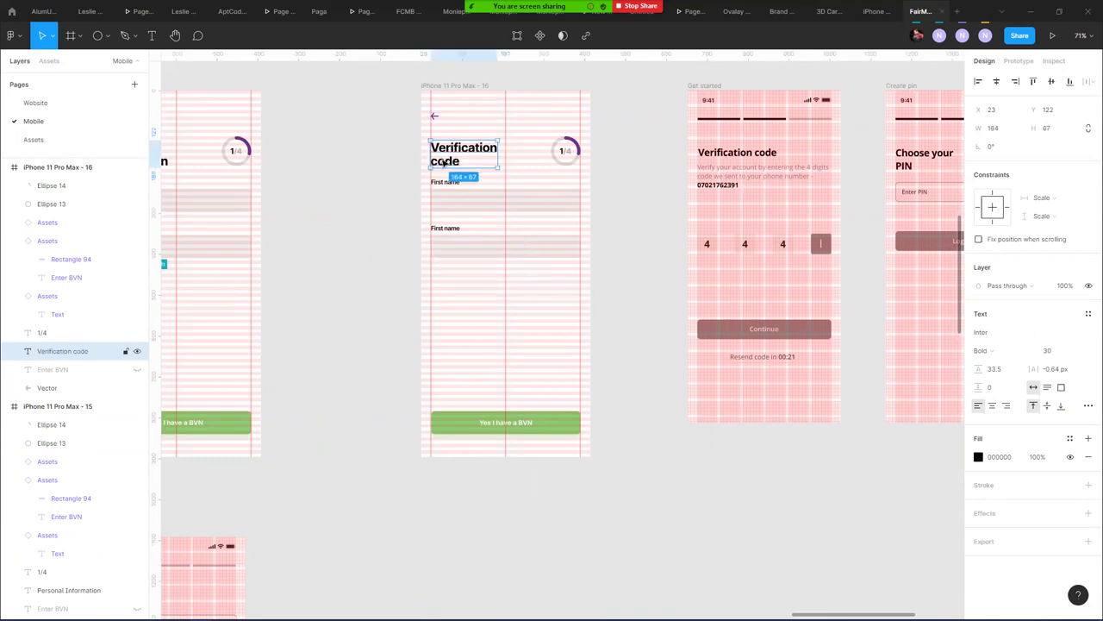
- Move both input fields about 69 px lower in the frame
click(461, 194)
shift+click(458, 247)
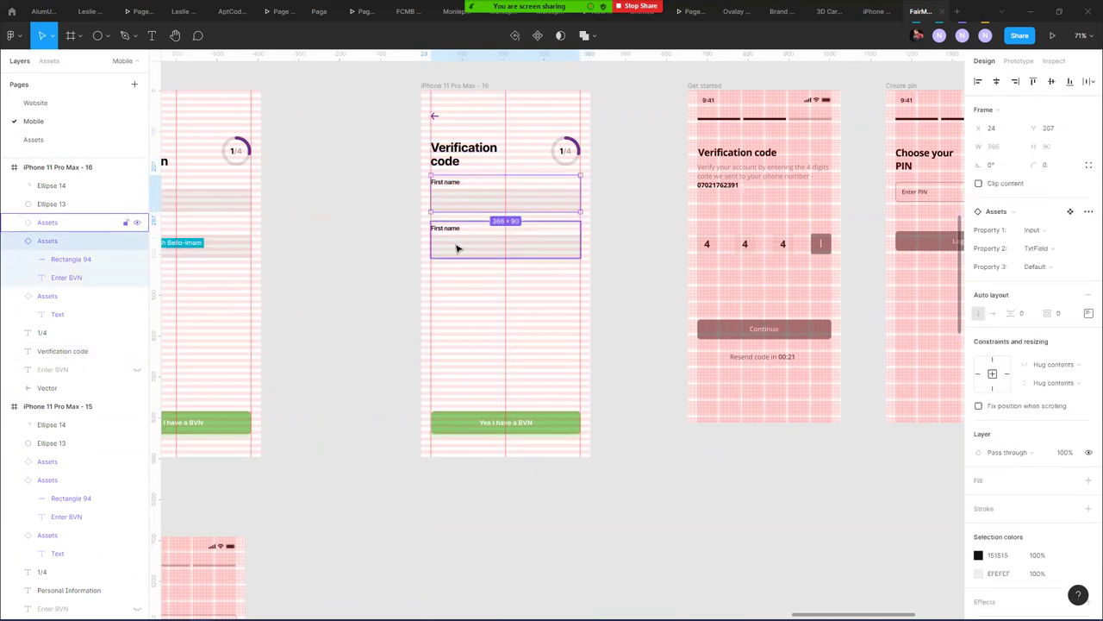
drag(468, 244, 463, 308)
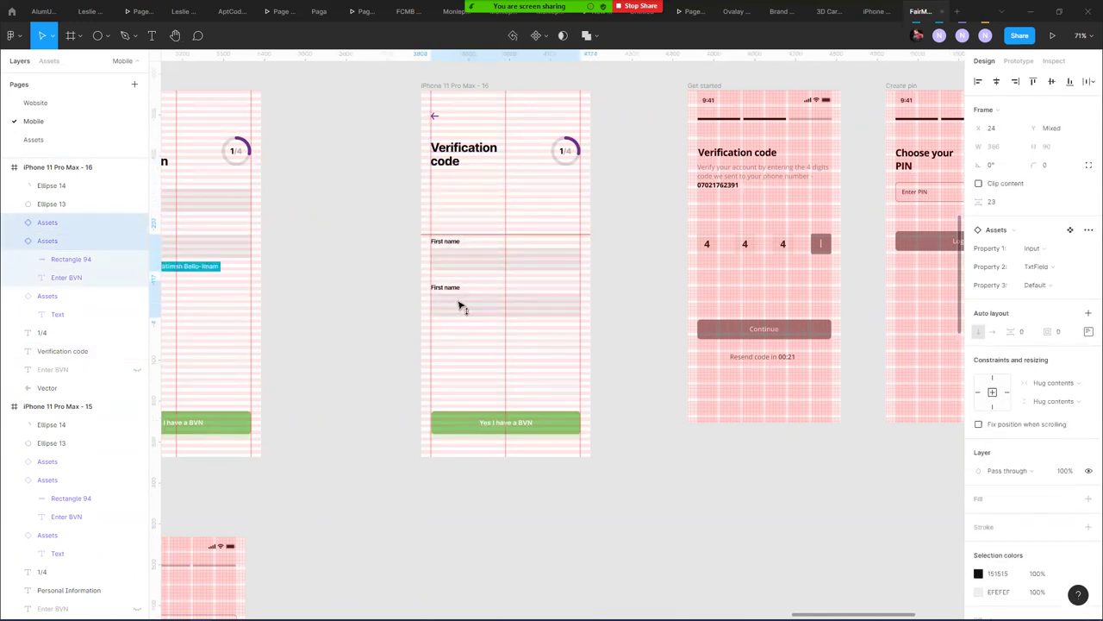
click(380, 217)
scroll(379, 217, down, 3)
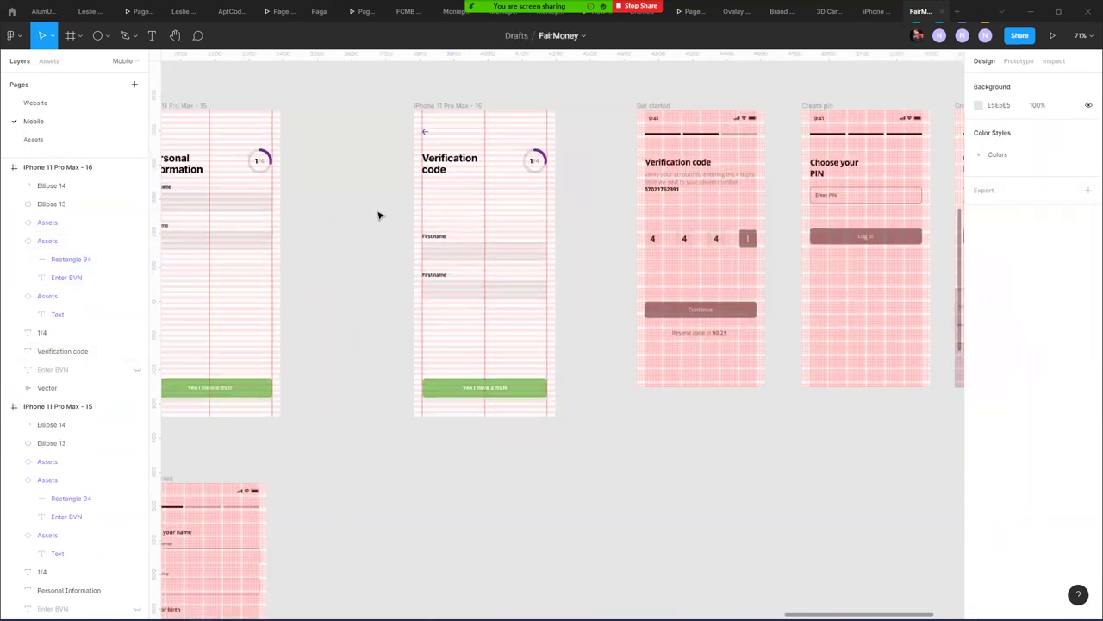
scroll(313, 103, down, 5)
drag(313, 103, 517, 234)
- Move frame 14's Lorem Ipsum paragraph under the Verification code heading, snapped to the X 24 left guide
scroll(360, 219, left, 2)
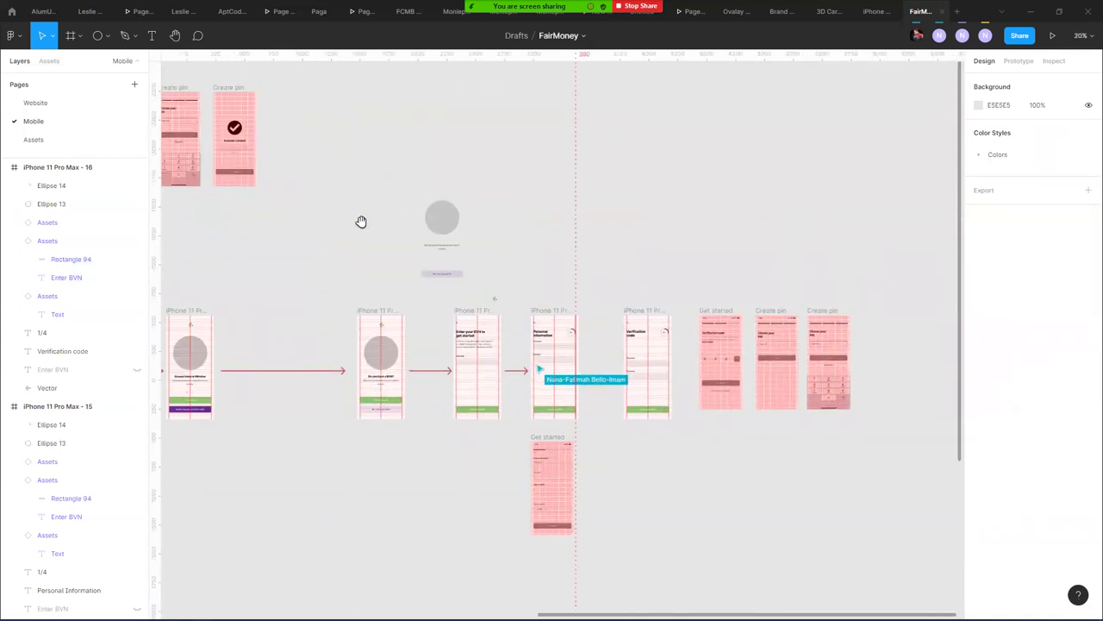
scroll(462, 129, down, 4)
scroll(169, 181, right, 2)
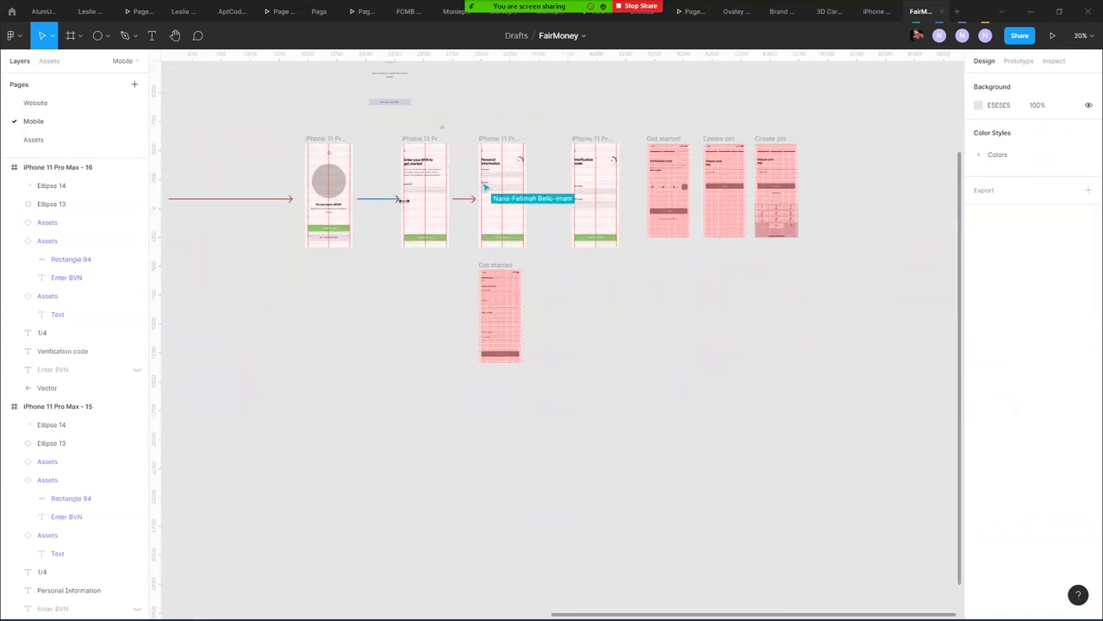
click(419, 176)
drag(419, 176, 586, 181)
scroll(586, 181, up, 10)
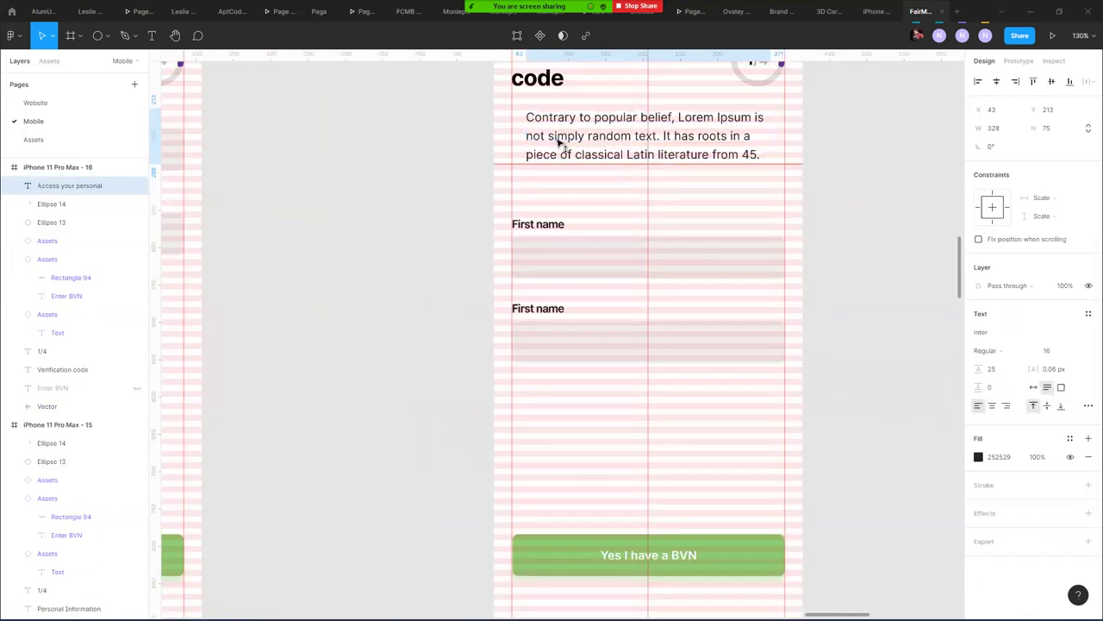
drag(558, 144, 548, 143)
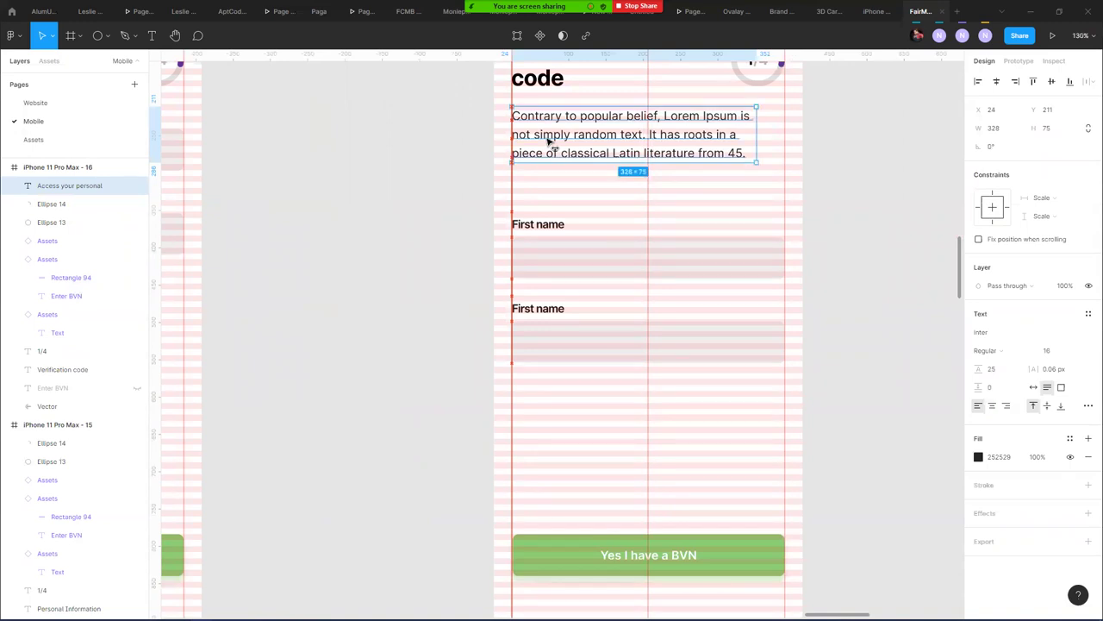
drag(538, 134, 542, 136)
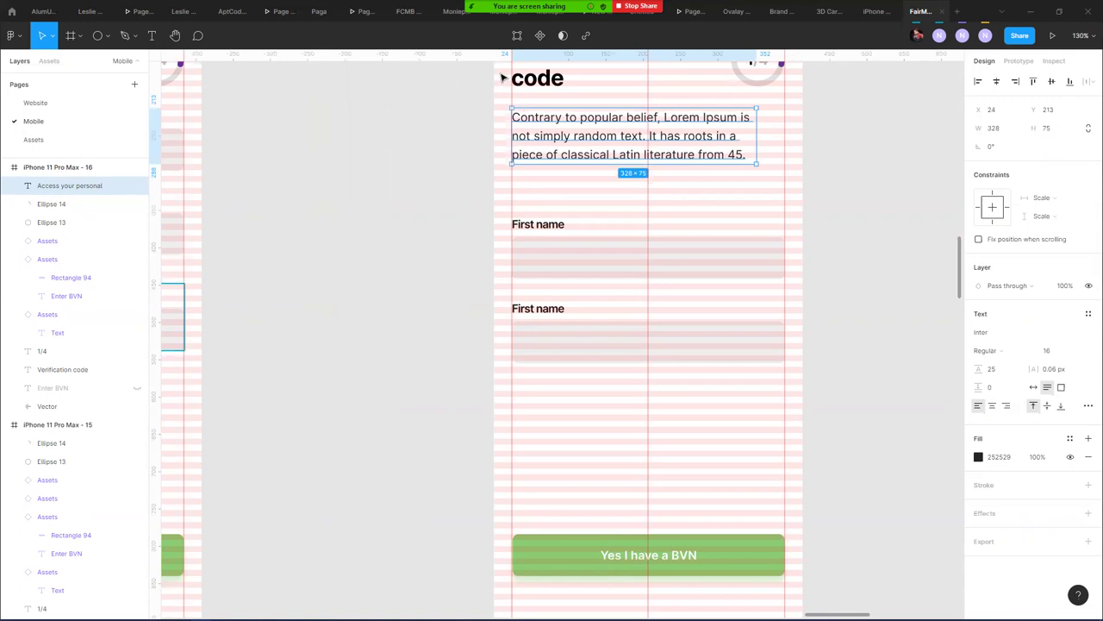
scroll(560, 149, down, 5)
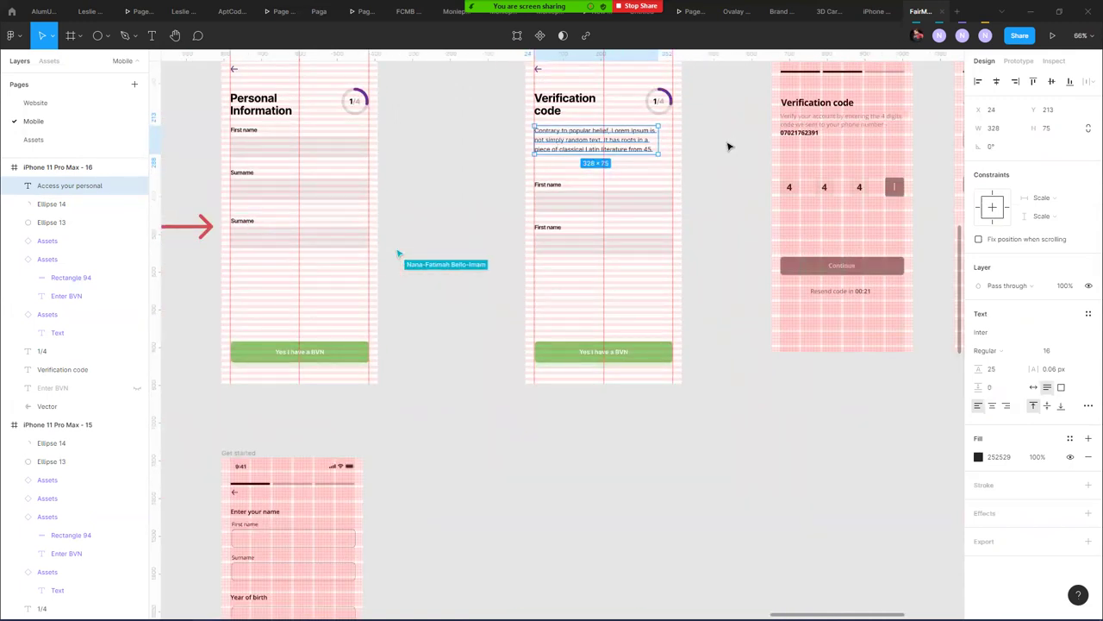
- Change the progress label from 1/4 to 2/4
click(659, 102)
double_click(658, 102)
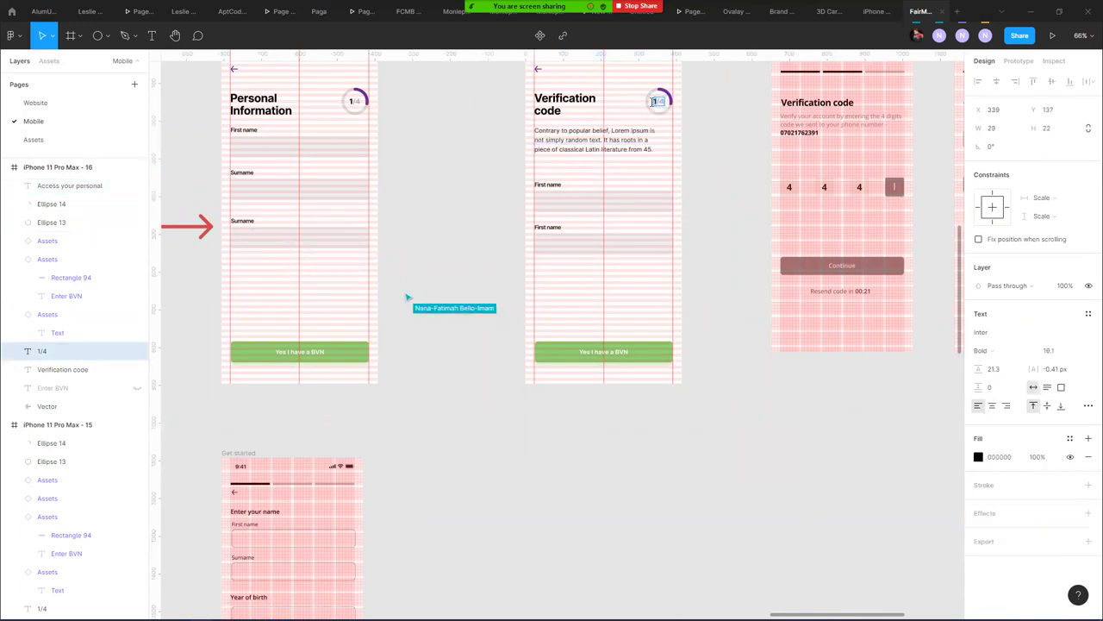
text(2)
click(702, 145)
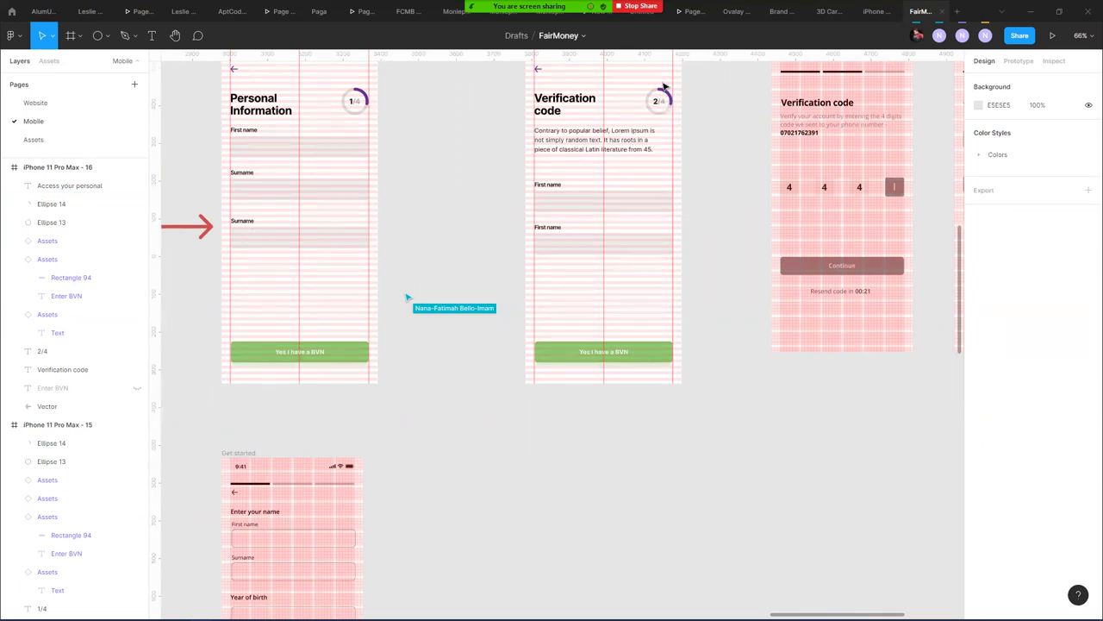
- Extend Ellipse 14's purple arc to about a 53% sweep
scroll(665, 84, up, 3)
scroll(664, 85, up, 5)
click(683, 133)
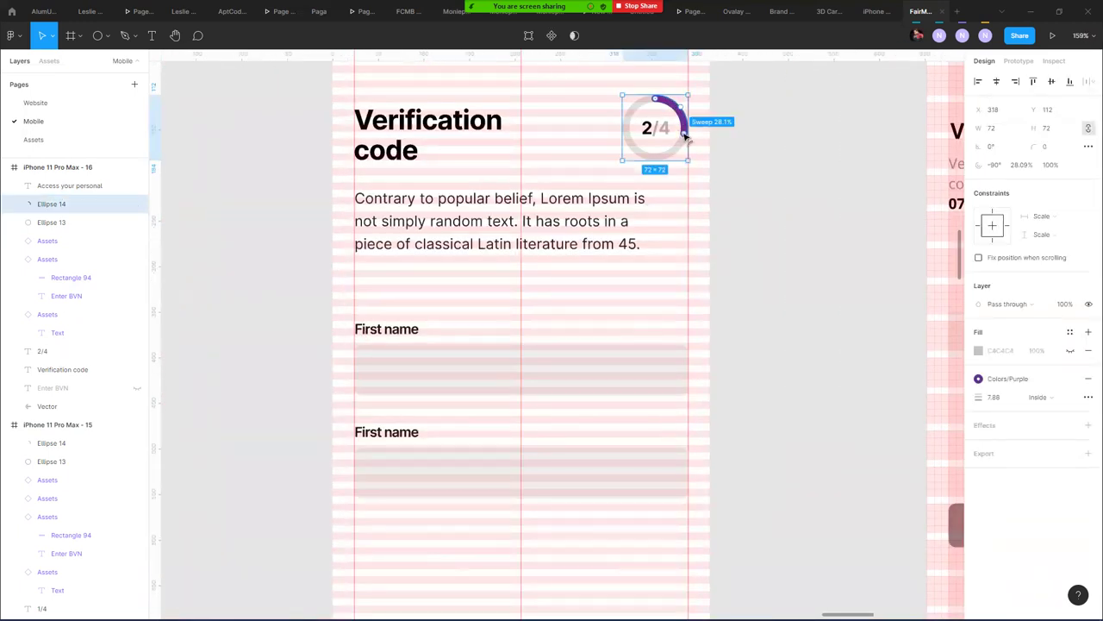
drag(684, 145, 660, 167)
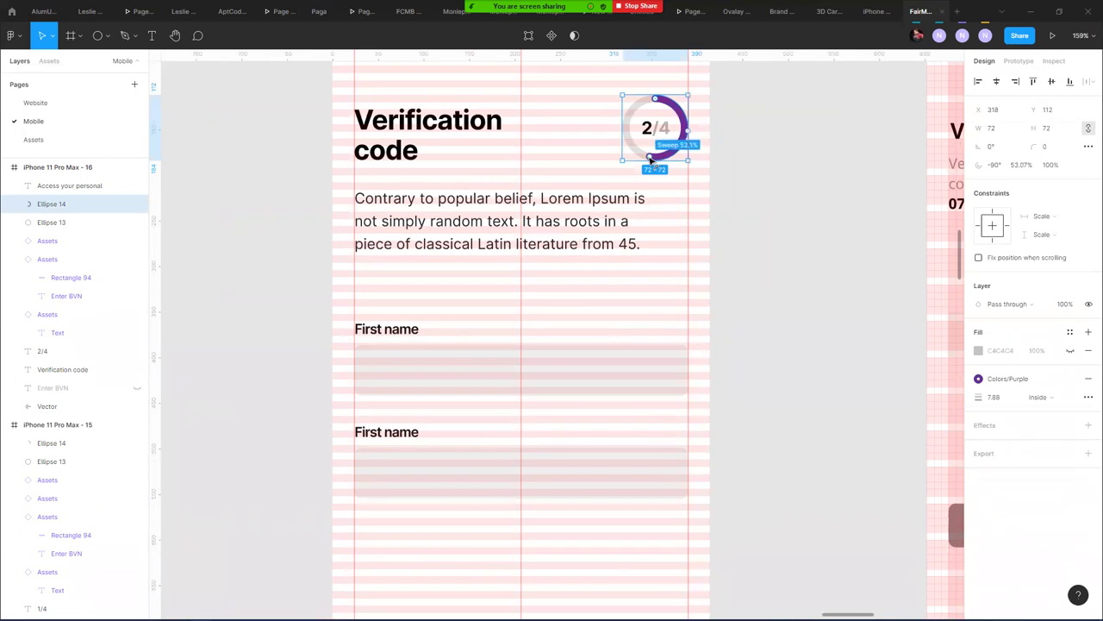
click(787, 148)
scroll(765, 137, down, 5)
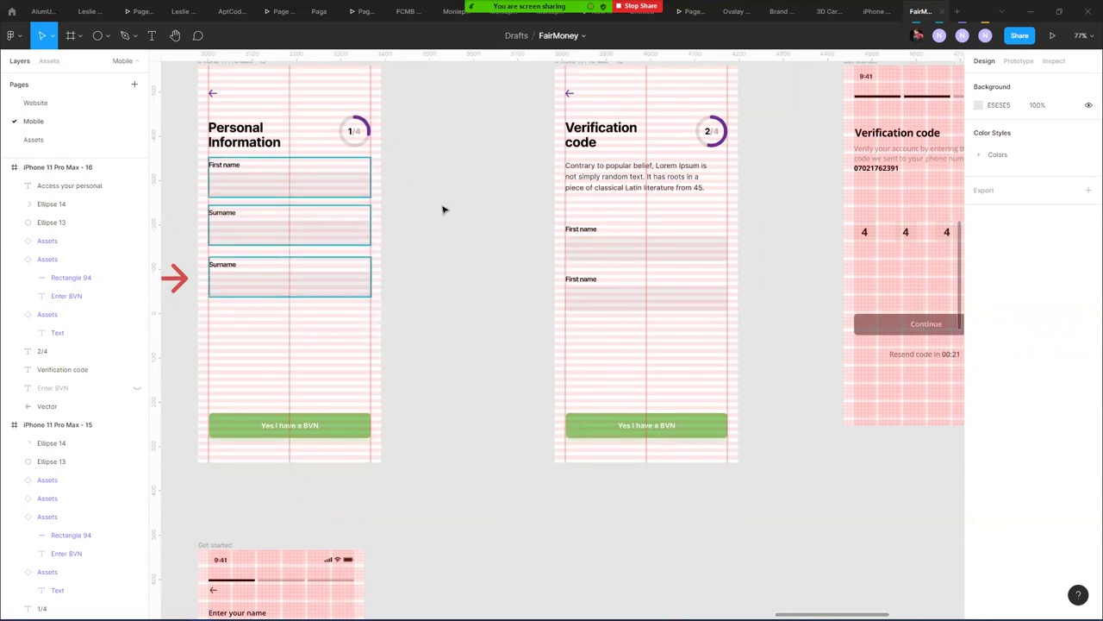
- Rewrite the paragraph as 'Verify your account by entering the 4 digit code we sent to your phone number'
scroll(443, 210, right, 5)
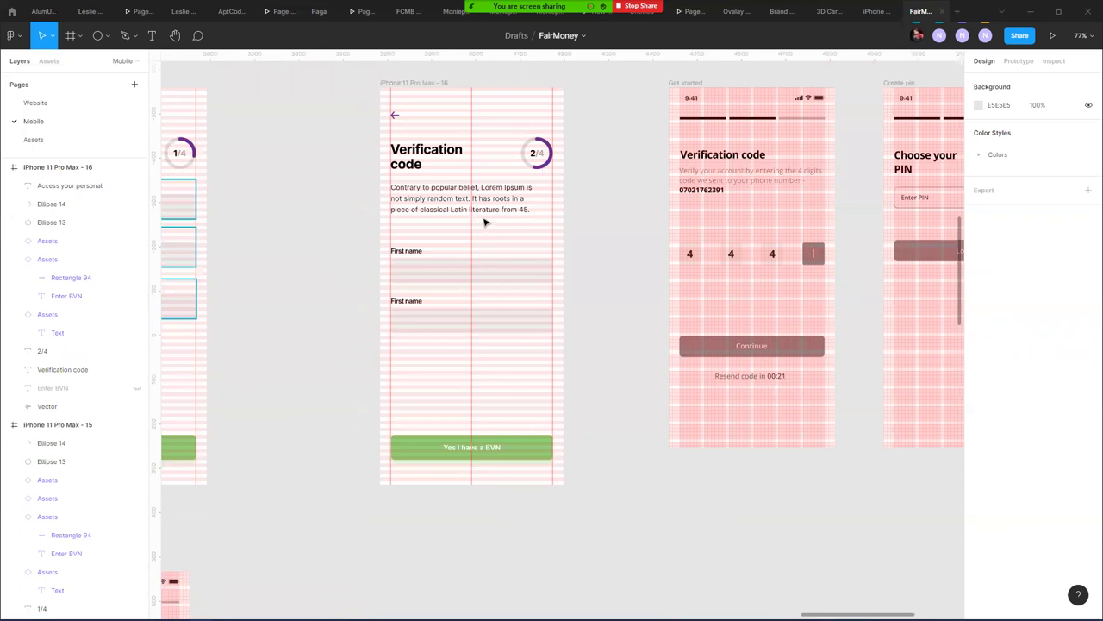
click(692, 176)
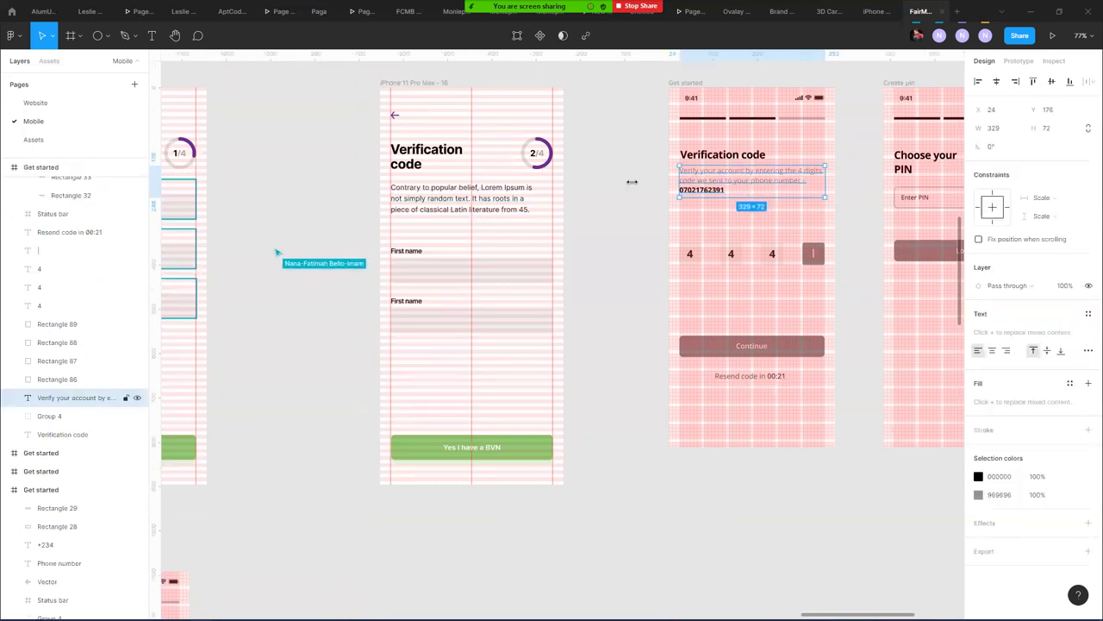
click(425, 196)
text(Verif)
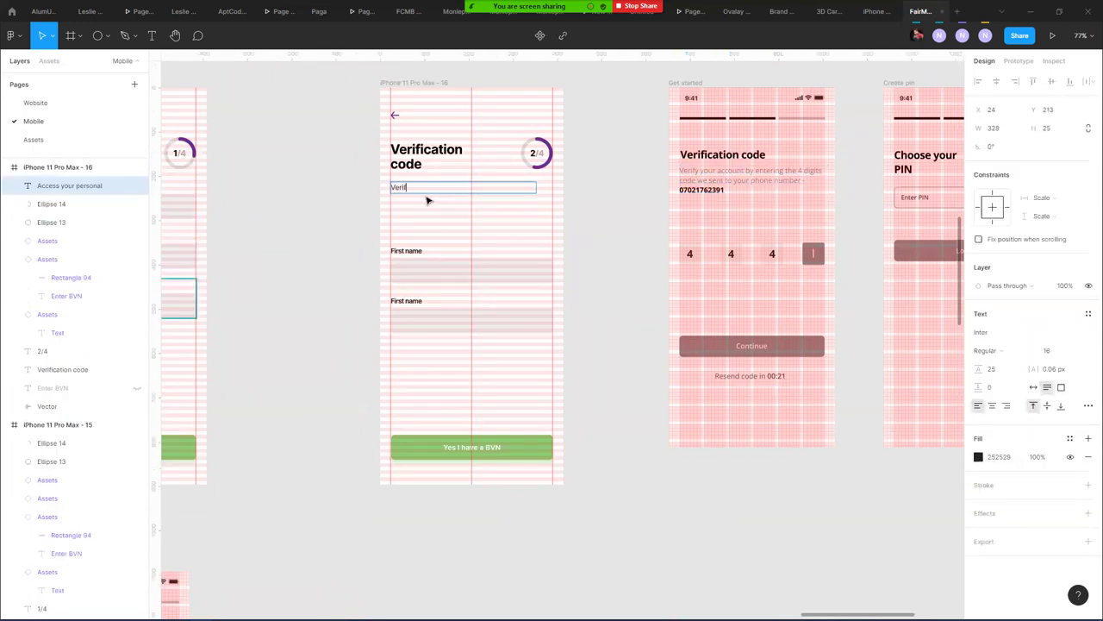
text(y you)
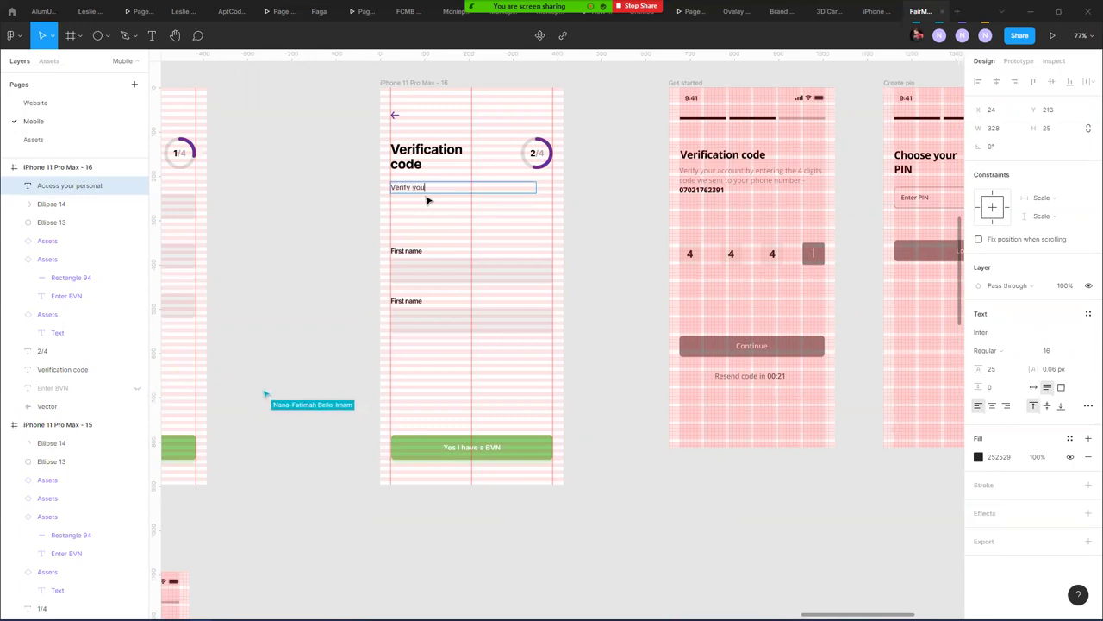
text(r account by entering hte)
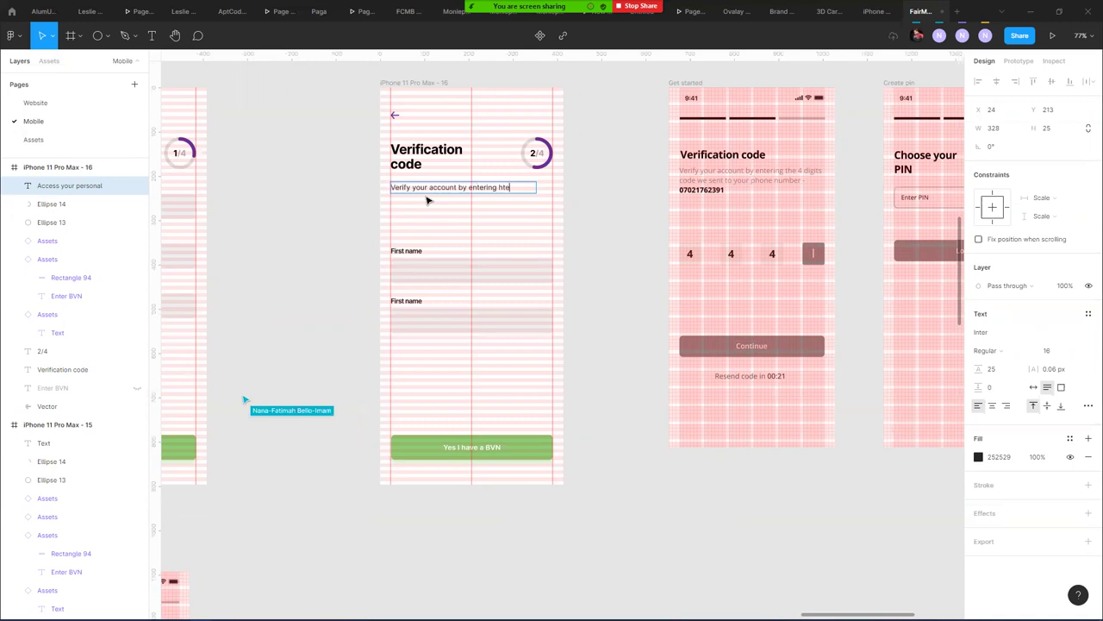
key(BackSpace)
key(BackSpace)
text(t)
key(BackSpace)
key(BackSpace)
key(BackSpace)
key(BackSpace)
text(digit code we sent to you)
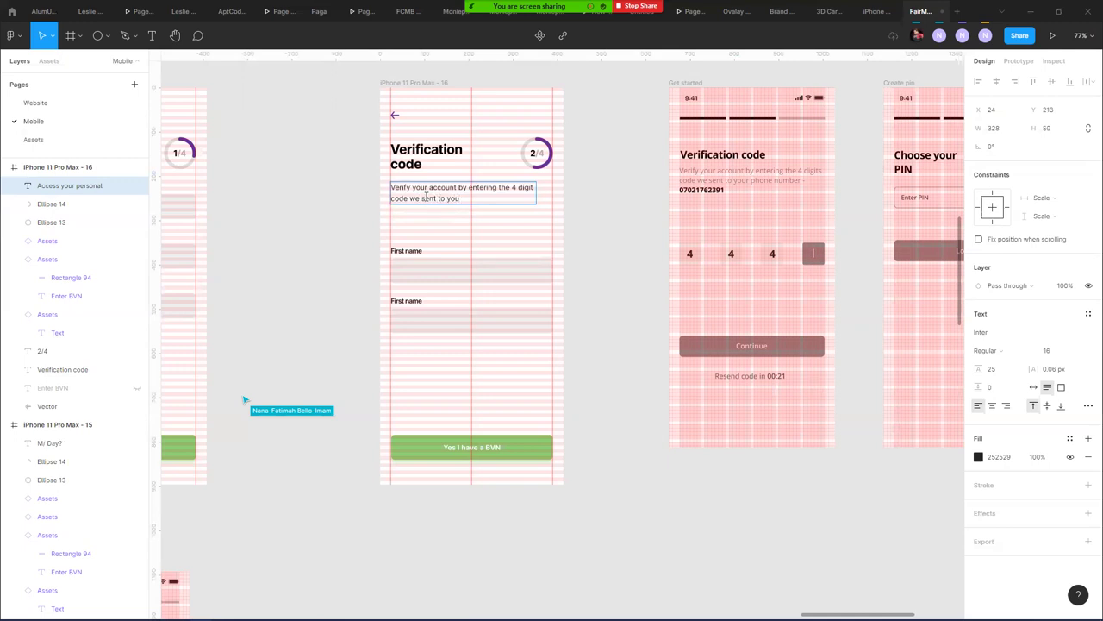
text(r phone number)
- Add a phone number on a new line below the paragraph and make it Bold
key(Return)
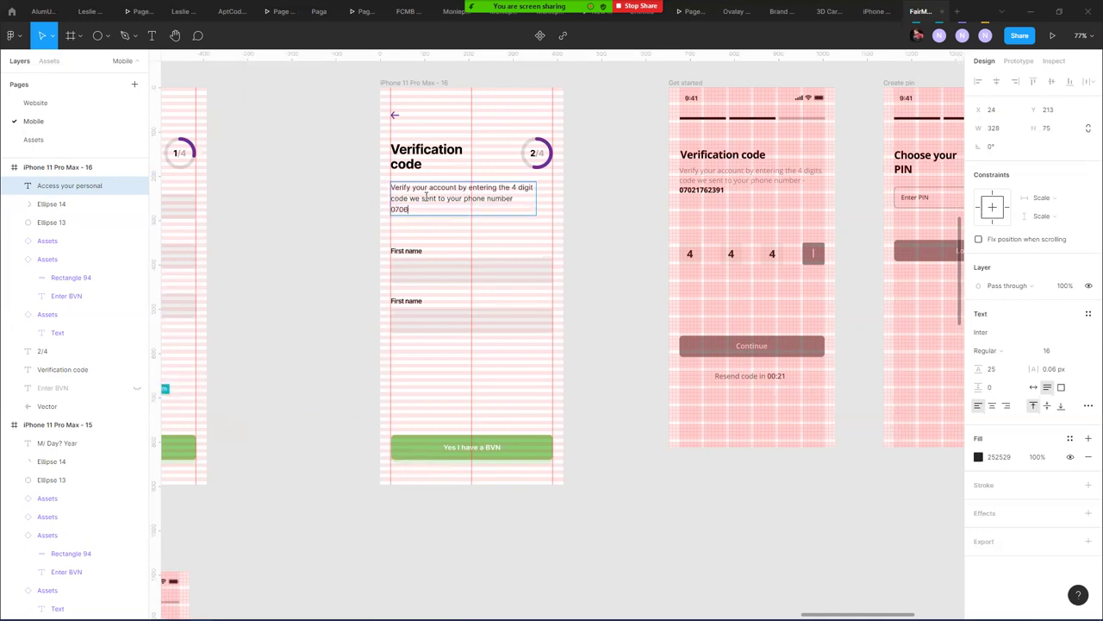
key(shift+Home)
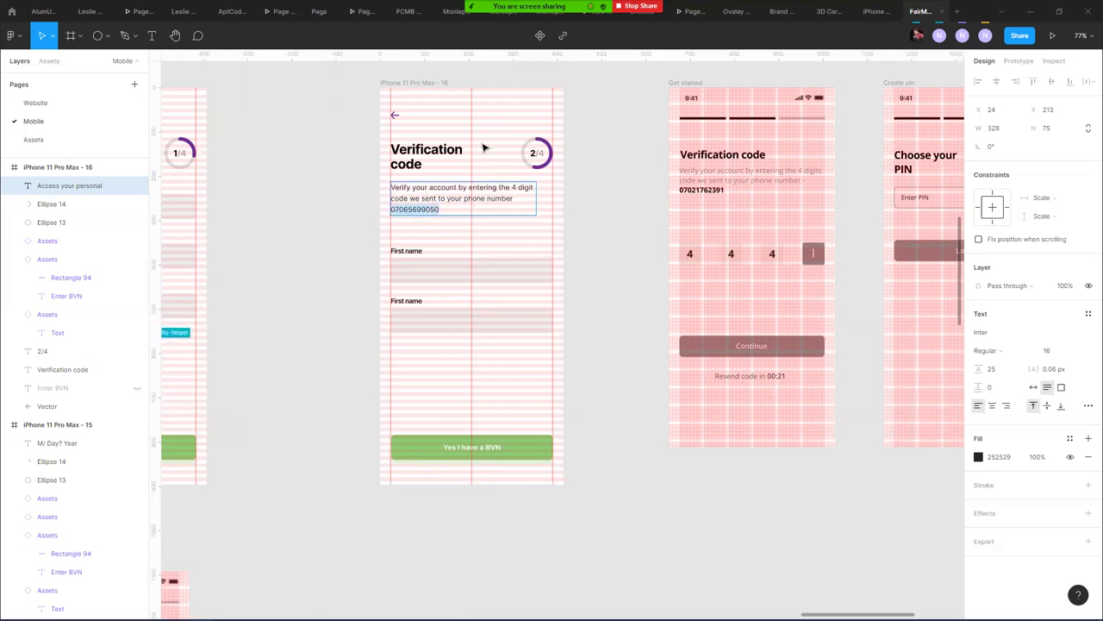
click(1002, 351)
click(1016, 393)
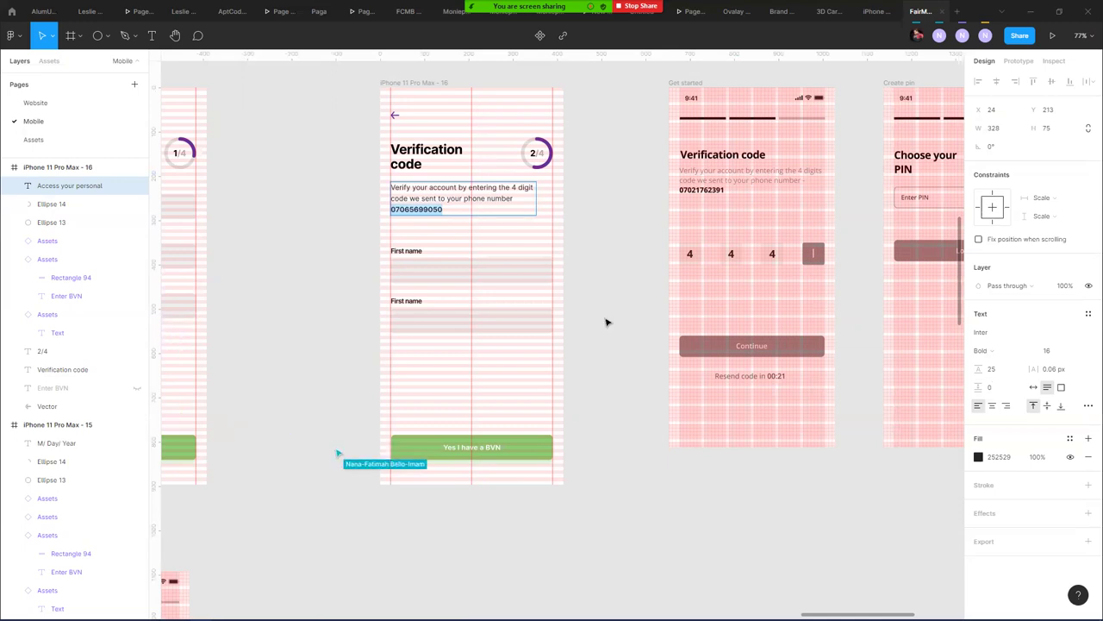
key(Escape)
click(618, 260)
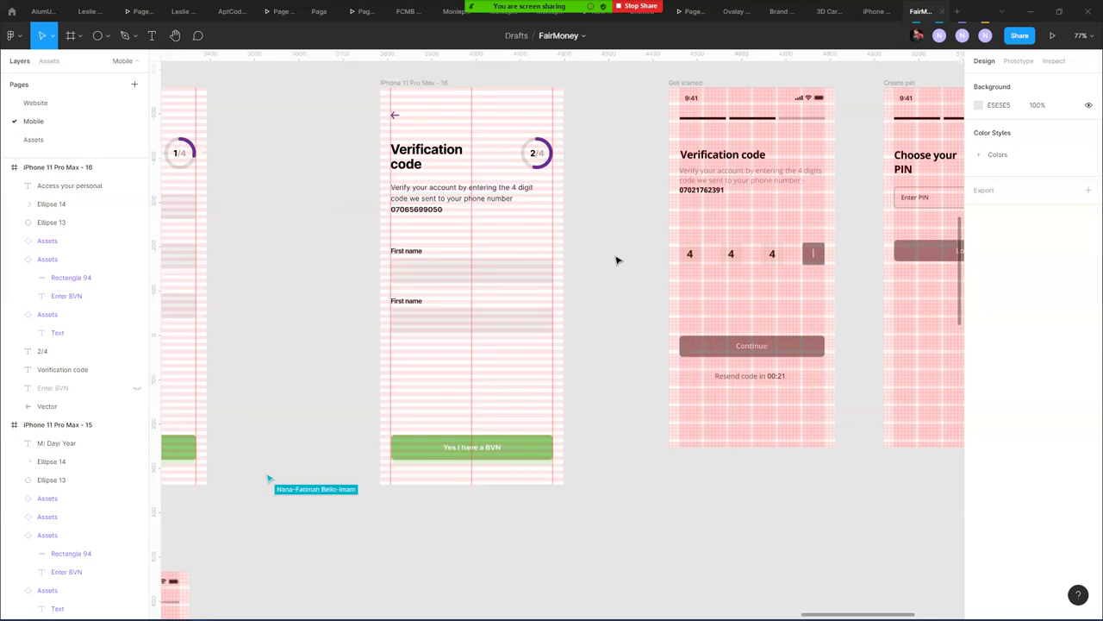
- Reset the second input's overrides so it reads Enter BVN, then detach it from its component
click(446, 255)
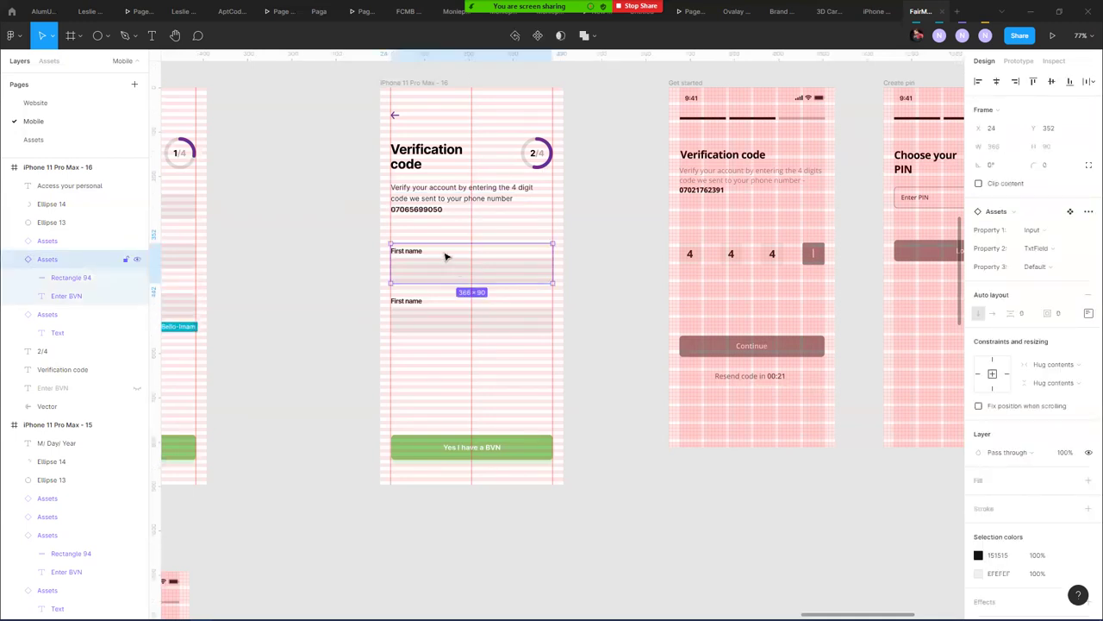
click(510, 313)
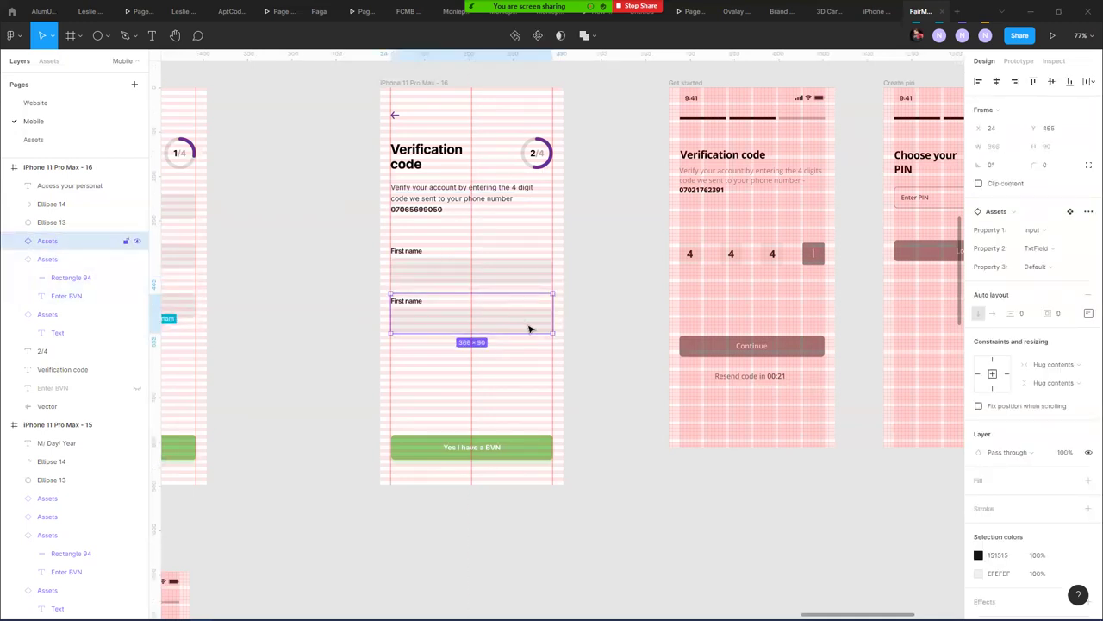
drag(303, 268, 600, 289)
scroll(542, 276, right, 3)
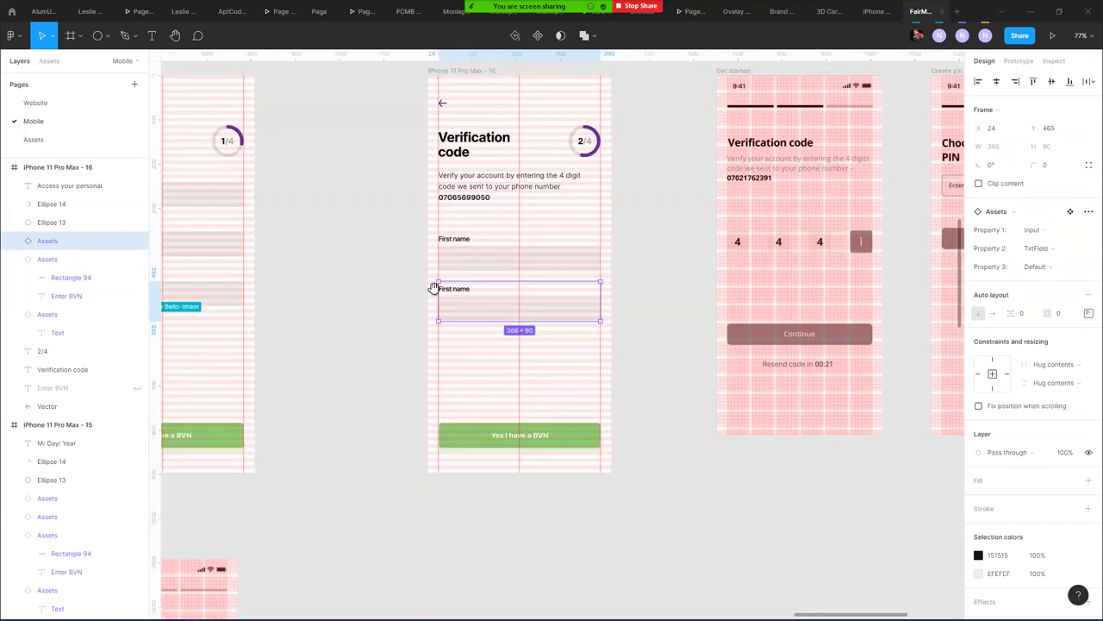
right_click(480, 303)
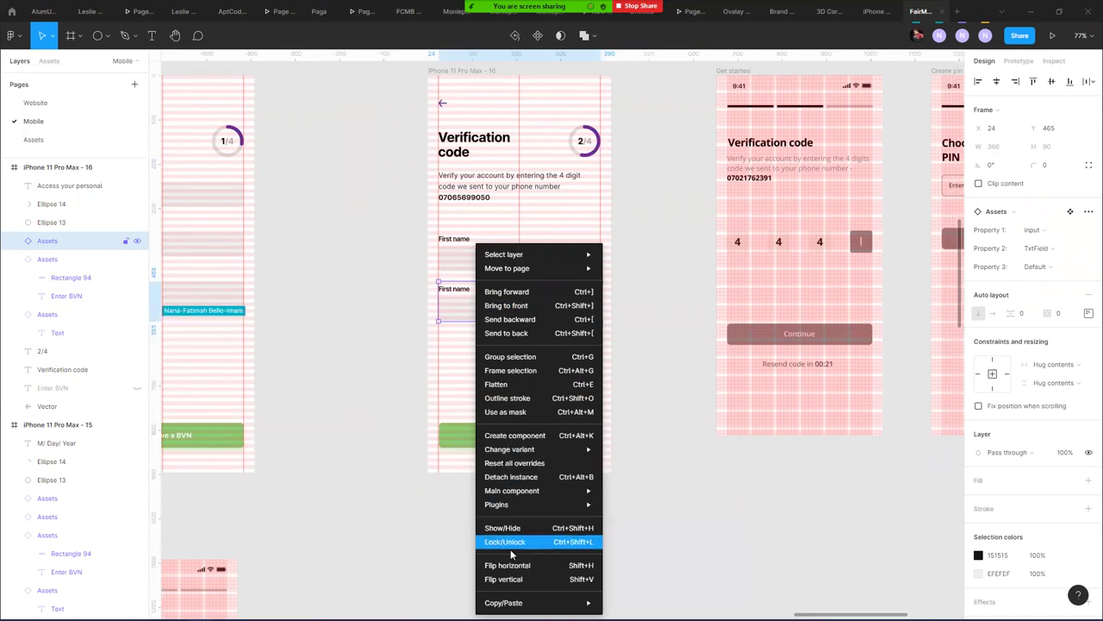
mouse_move(516, 451)
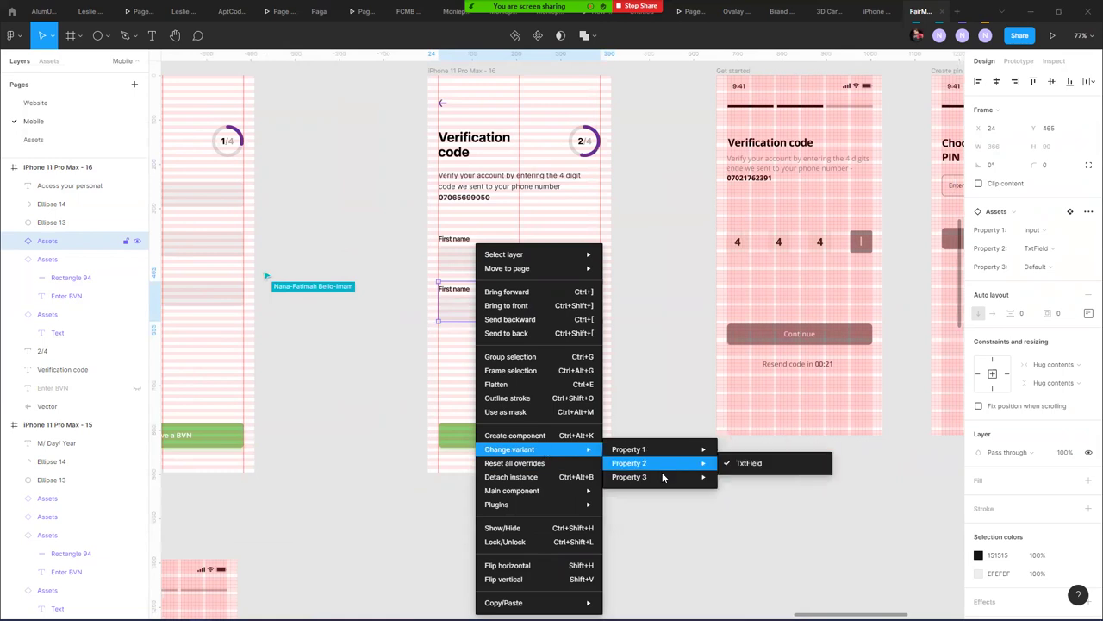
mouse_move(662, 485)
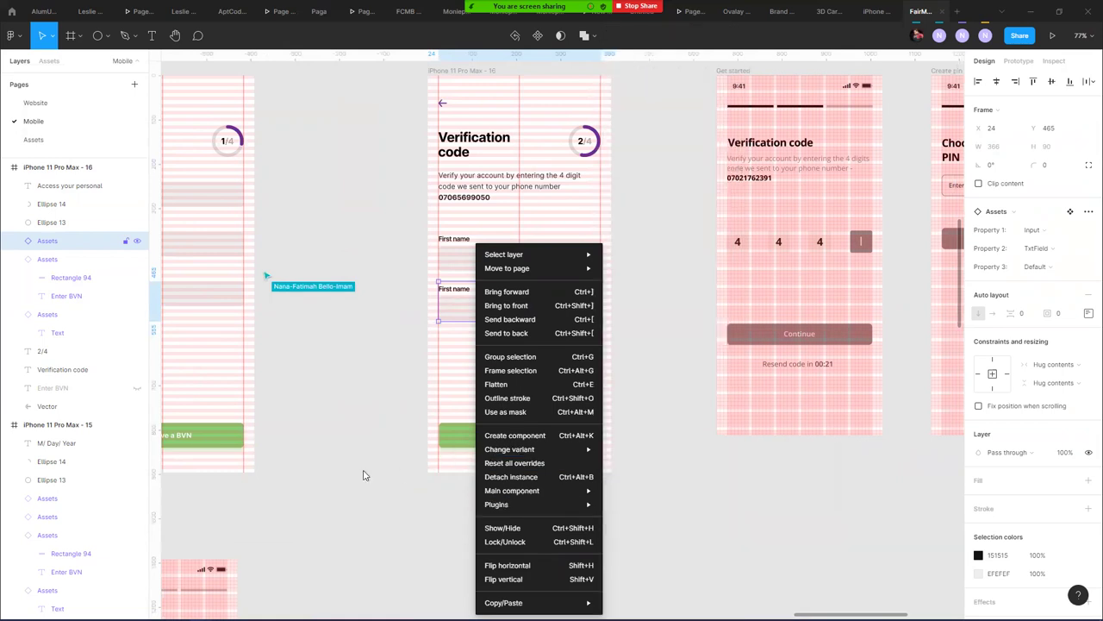
click(361, 390)
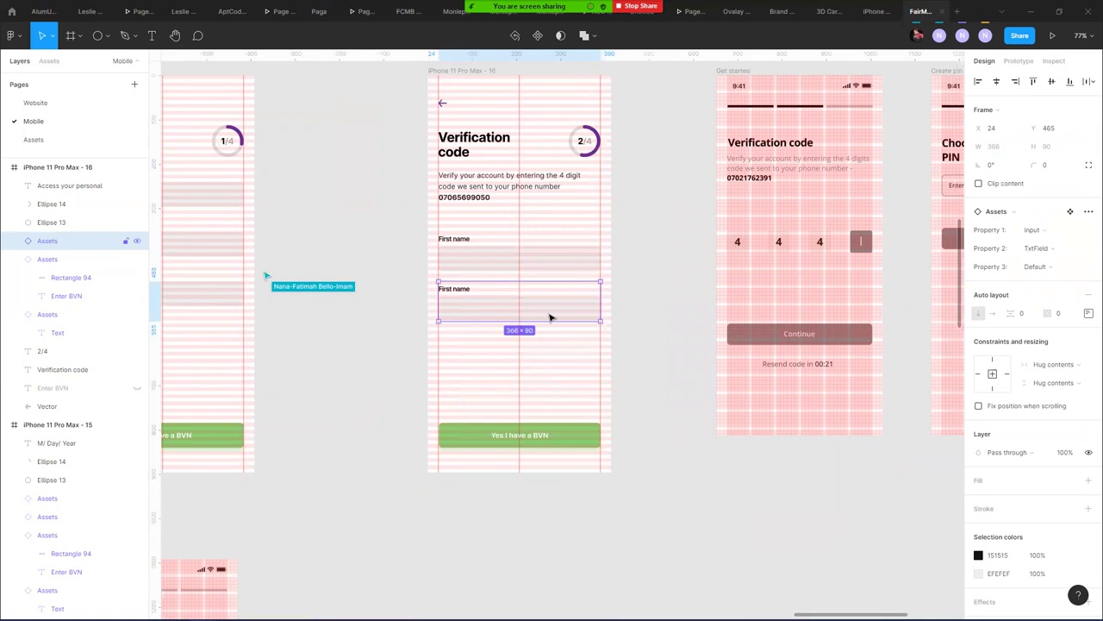
right_click(549, 318)
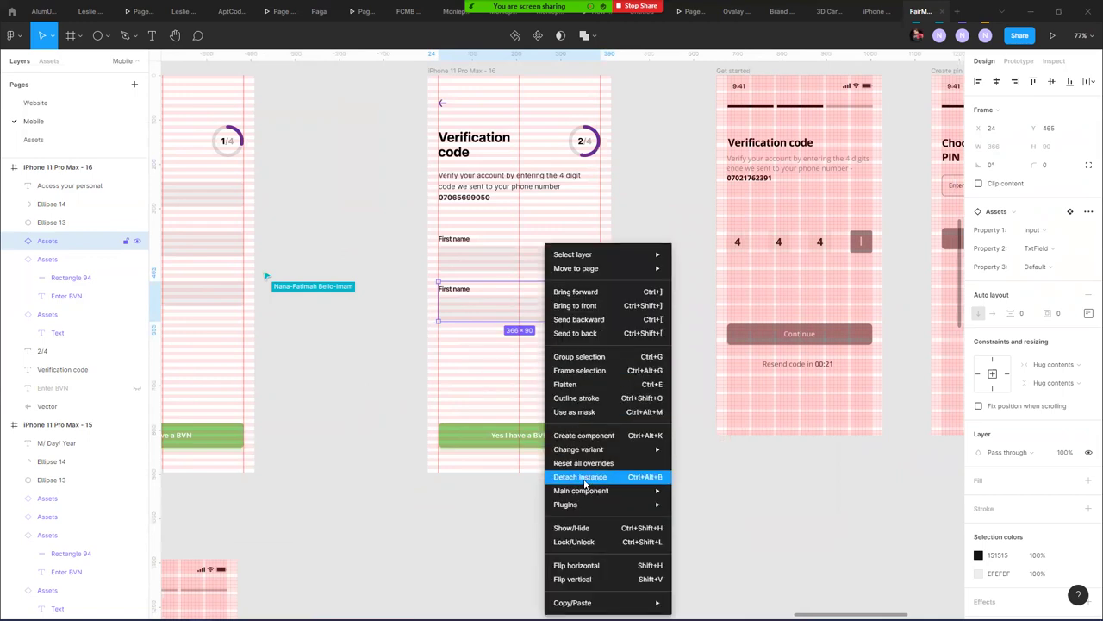
mouse_move(585, 498)
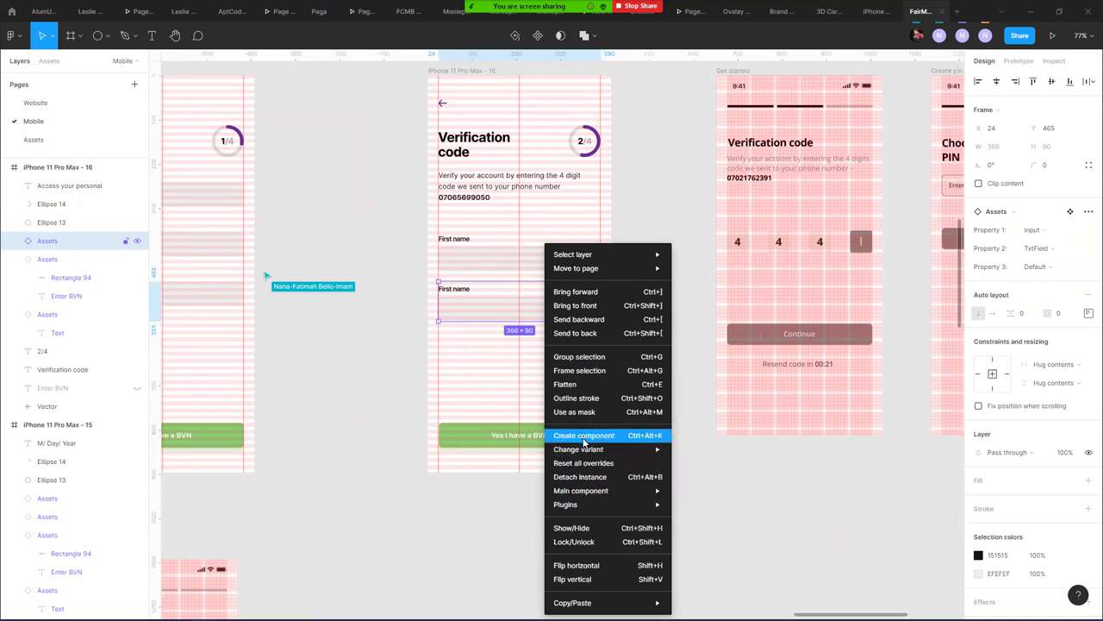
click(583, 463)
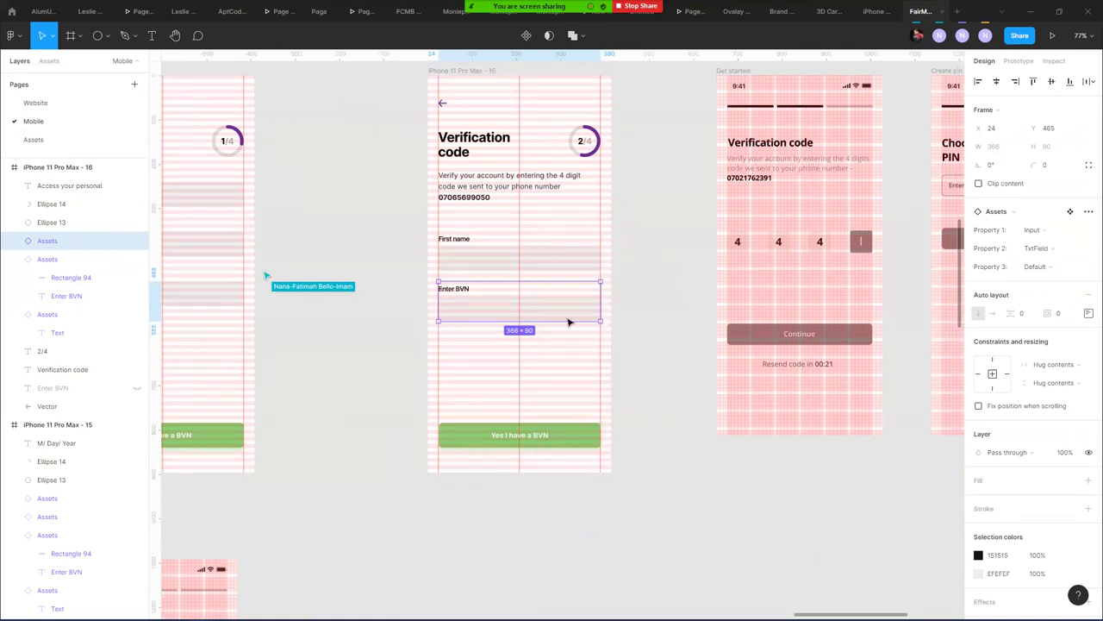
right_click(557, 306)
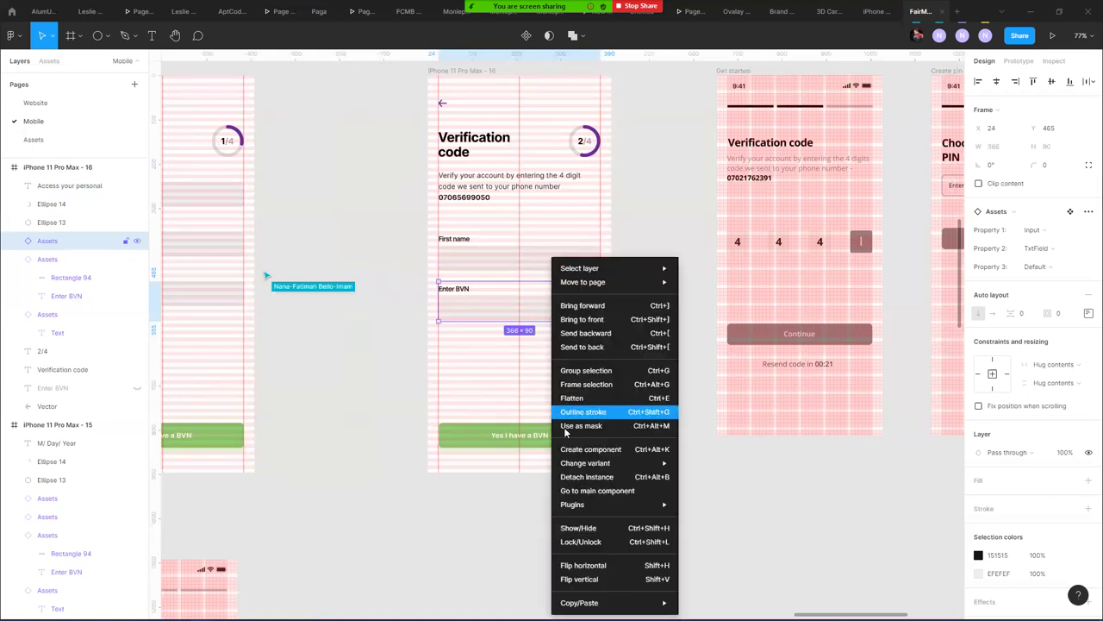
click(558, 476)
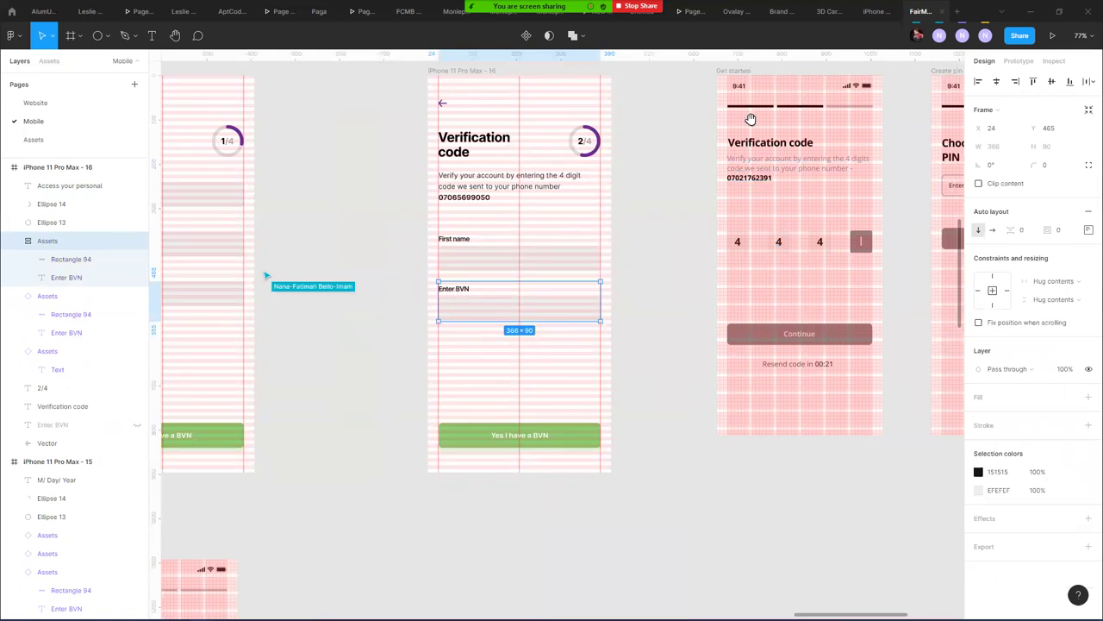
- Hide the Rows, 6 columns and 8px layout grids on the Get started frame
scroll(743, 112, up, 1)
click(732, 101)
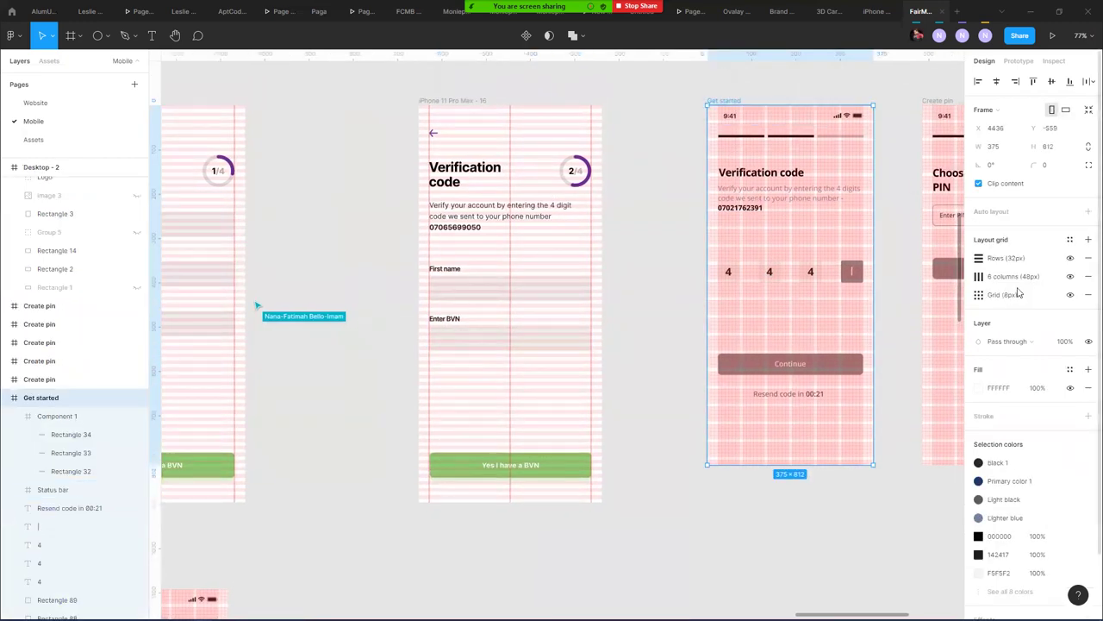
click(1070, 258)
click(1070, 276)
click(1070, 294)
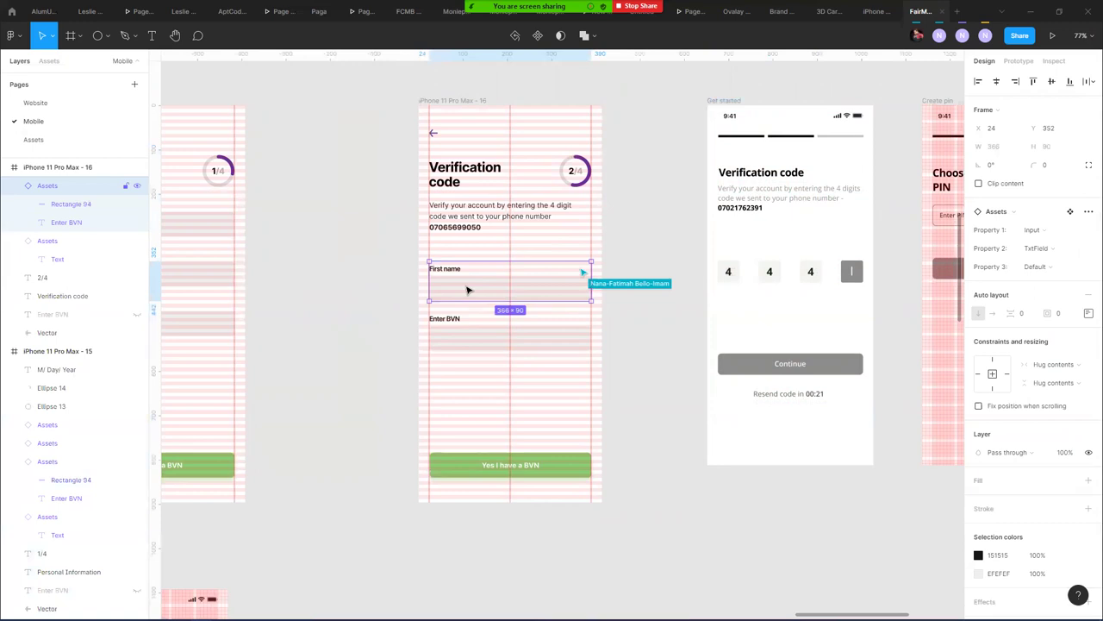
- Remove the first First name field and move Enter BVN up into its place
key(ctrl+z)
click(460, 340)
drag(470, 338, 465, 311)
scroll(471, 295, up, 3)
scroll(471, 295, up, 5)
- Nudge the field up 1 px, adjust the label-to-box gap and reduce the label height to 31
key(Up)
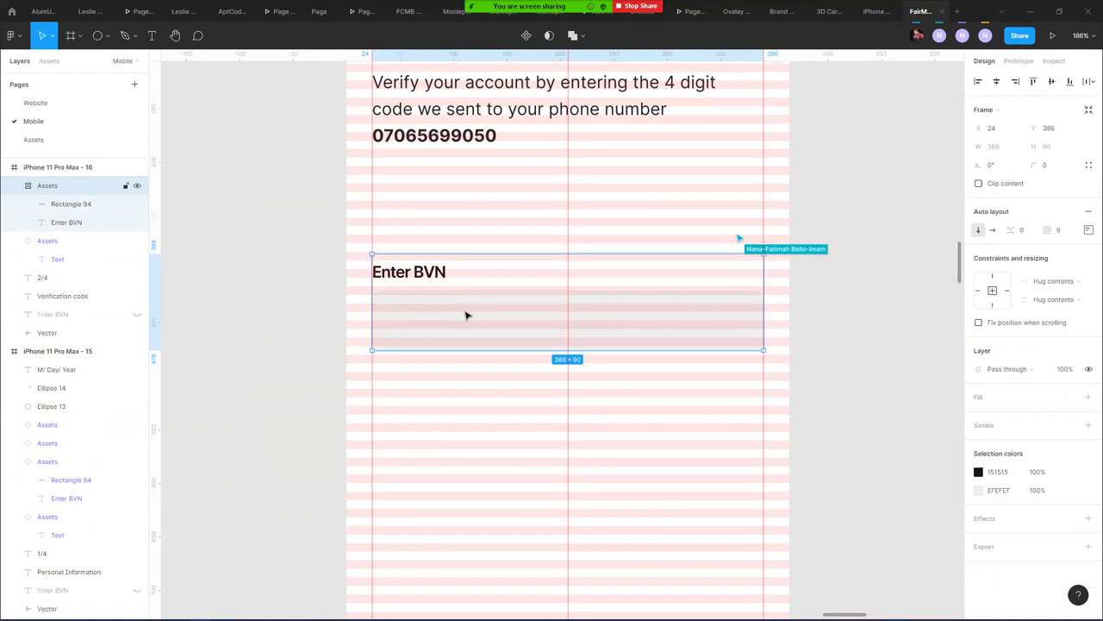
double_click(467, 316)
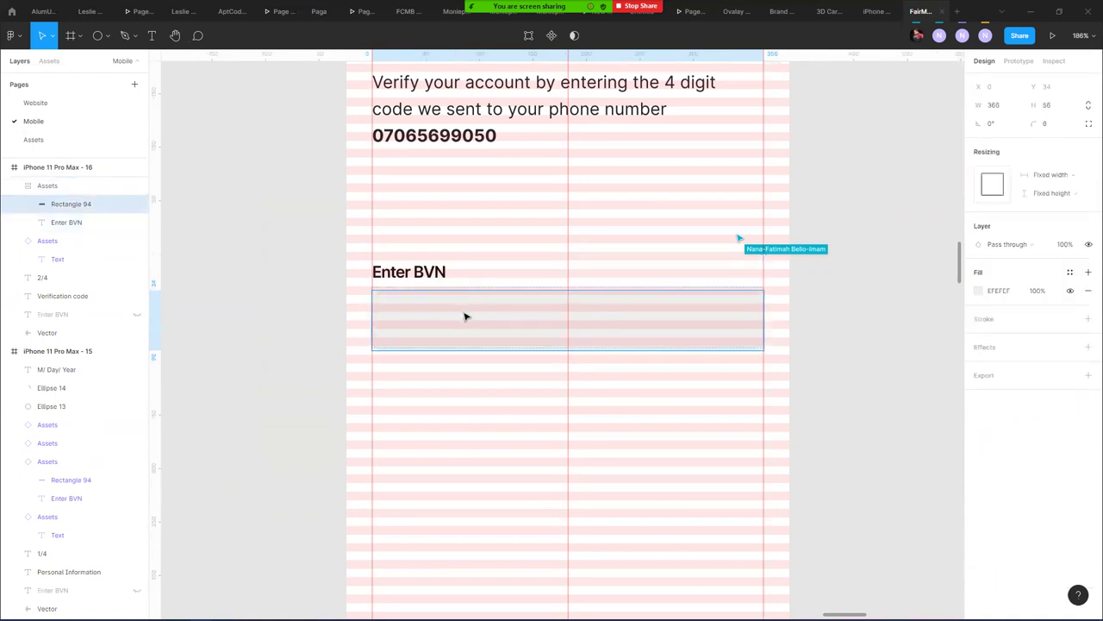
click(465, 317)
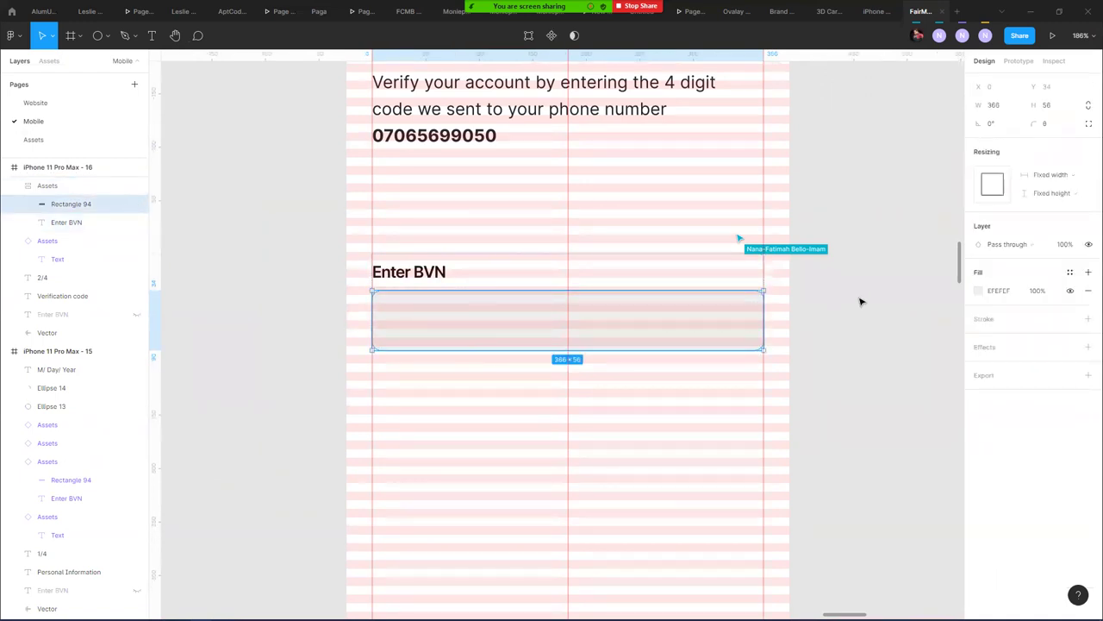
key(Escape)
click(496, 275)
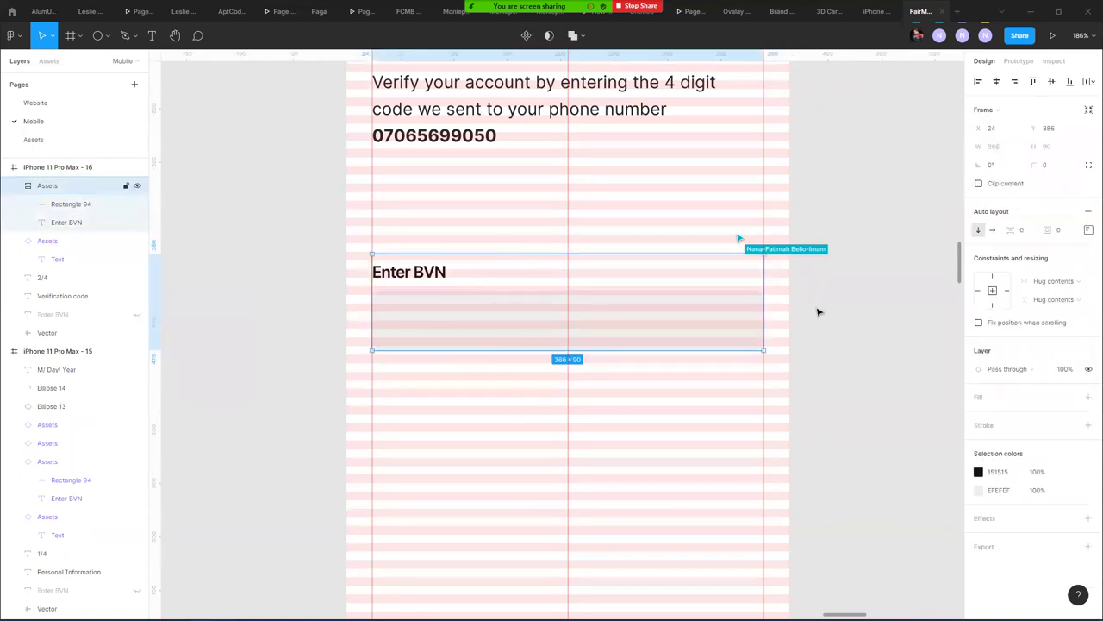
click(1022, 229)
mouse_move(987, 231)
mouse_down()
mouse_move(1013, 231)
mouse_move(988, 233)
mouse_up()
mouse_move(1011, 229)
mouse_down()
mouse_move(1040, 224)
mouse_move(991, 229)
mouse_up()
click(95, 223)
drag(1033, 104, 1035, 103)
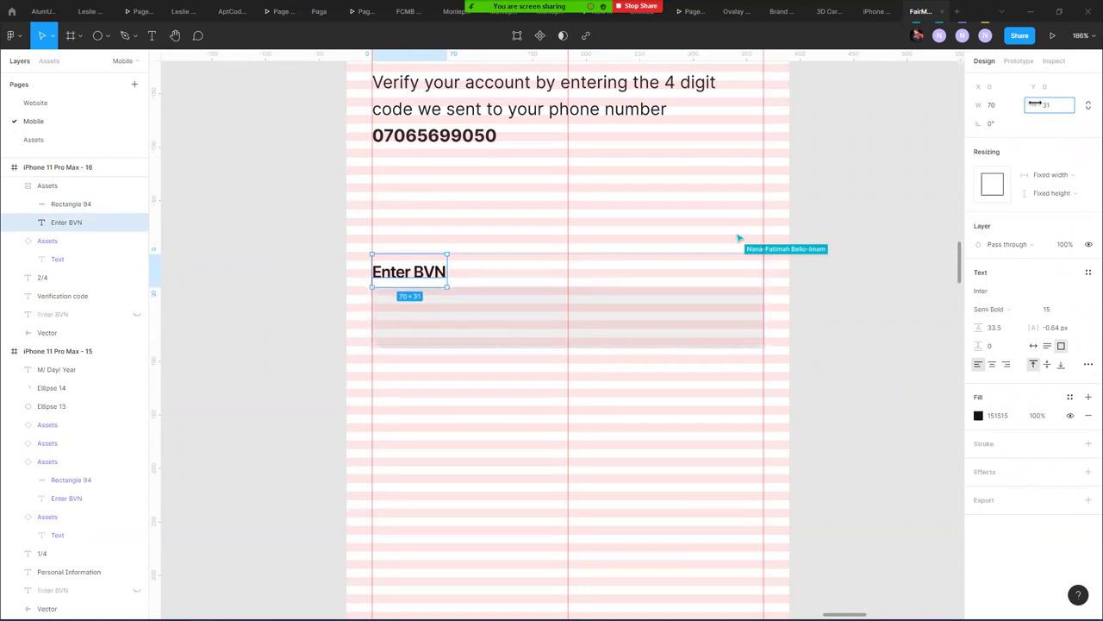
- Narrow the input box to 74 px wide
click(650, 298)
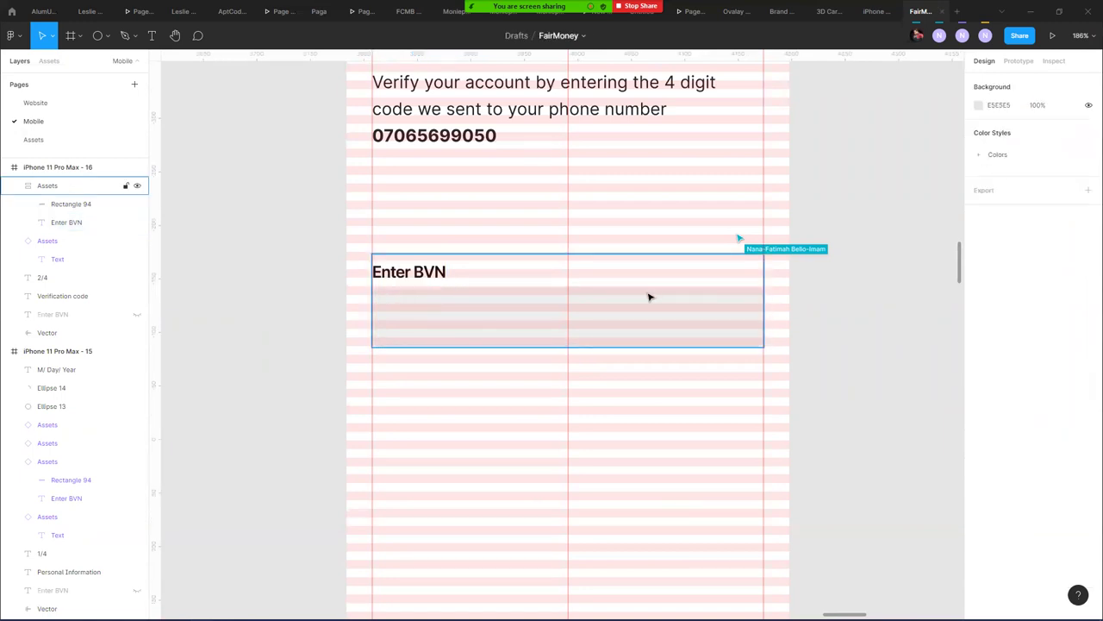
double_click(499, 316)
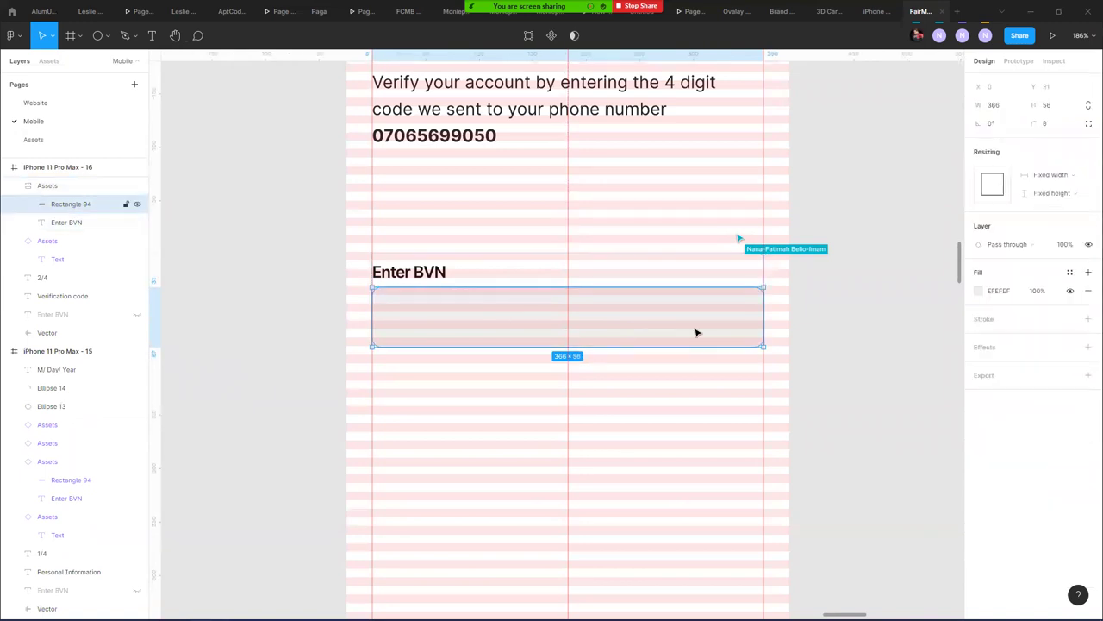
drag(707, 315, 453, 318)
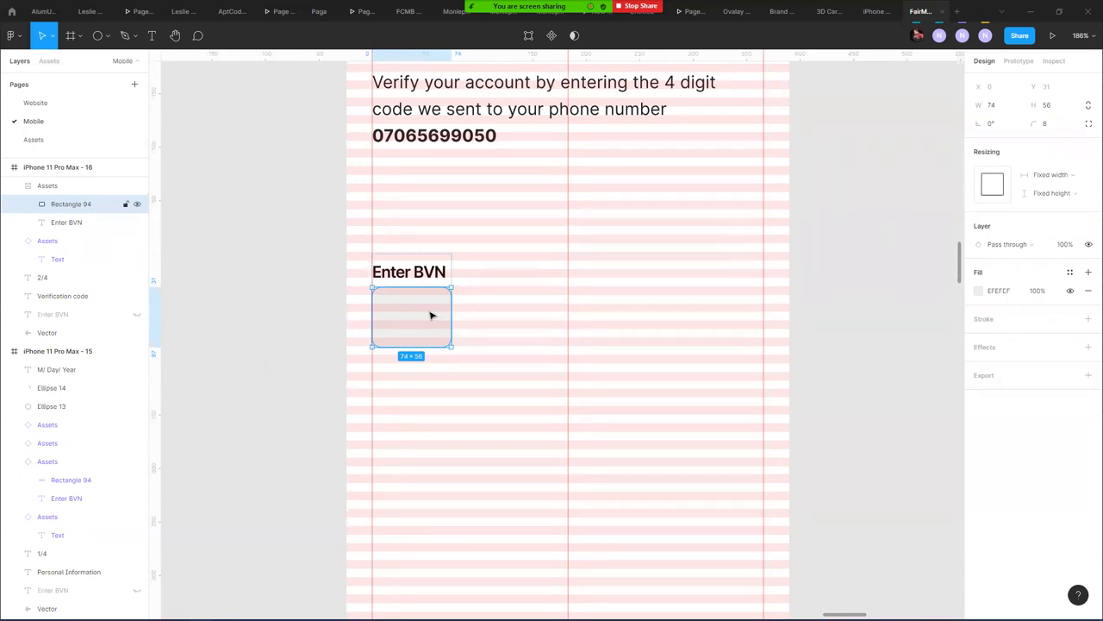
- Change the label text from 'Enter BVN' to 'Enter Code'
double_click(429, 271)
click(414, 271)
drag(414, 272, 457, 273)
text(Cp)
key(BackSpace)
text(ode)
key(Escape)
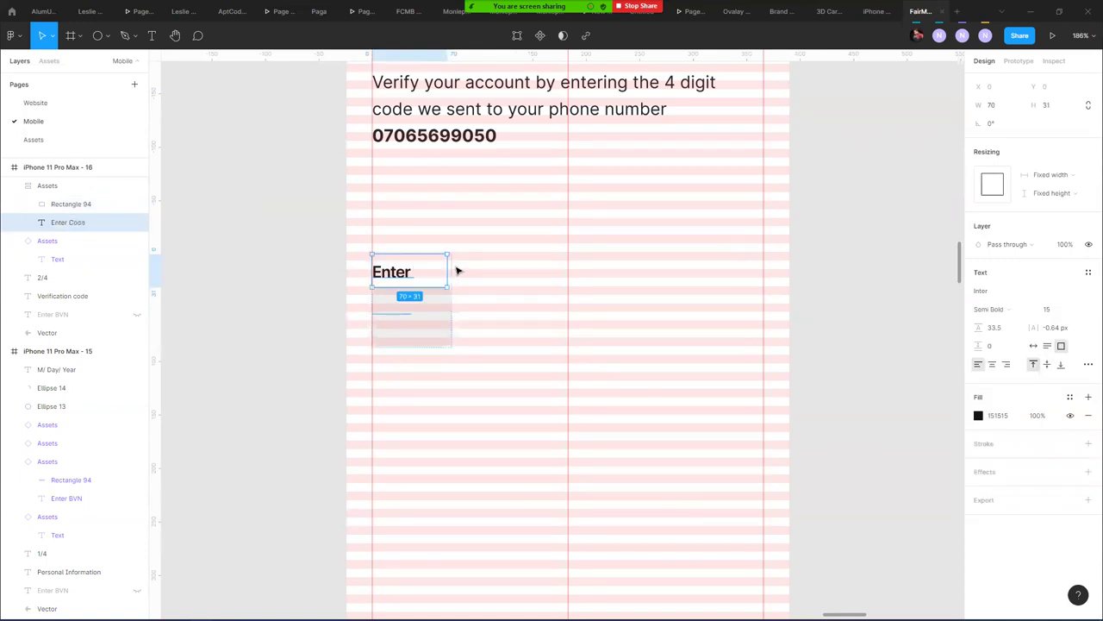
- Set the Enter Code label to auto width and wrap the code box in a group
click(1035, 345)
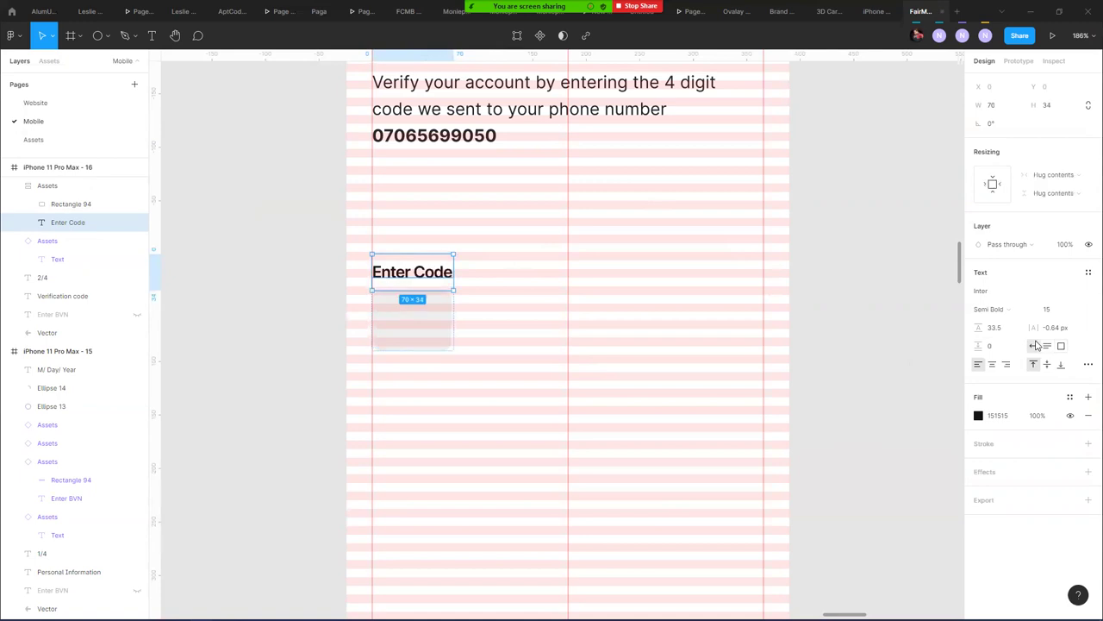
click(427, 335)
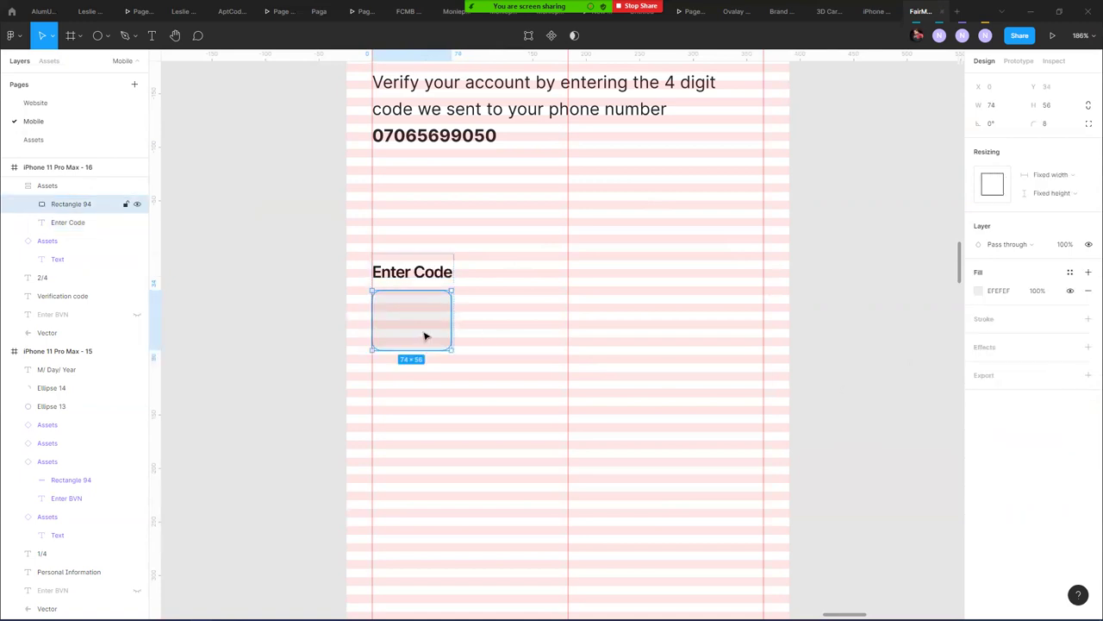
drag(416, 337, 509, 332)
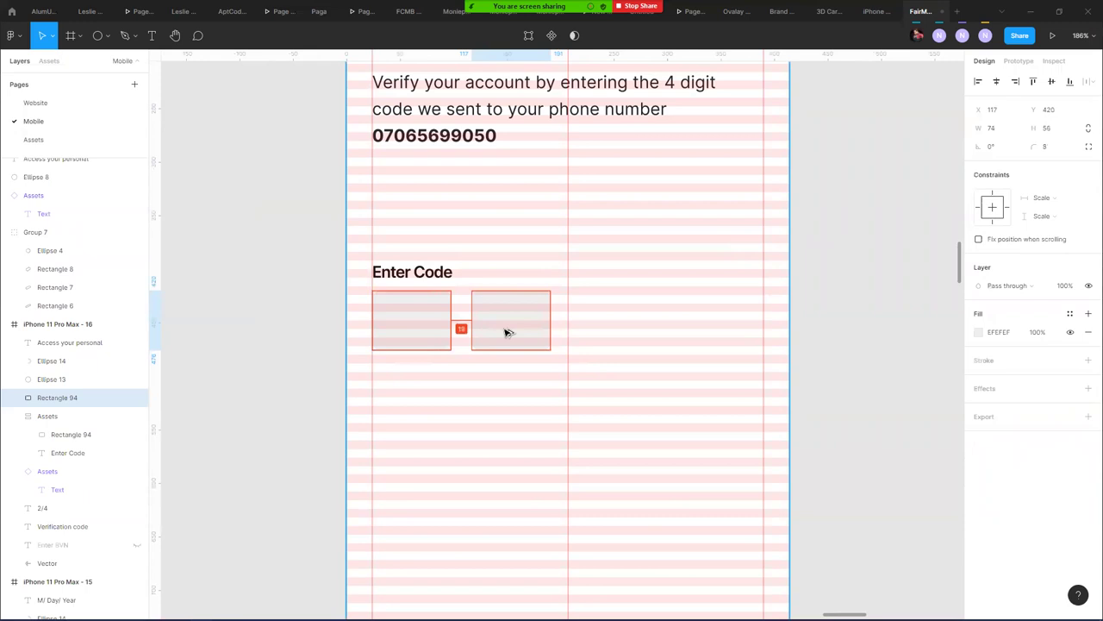
key(ctrl+z)
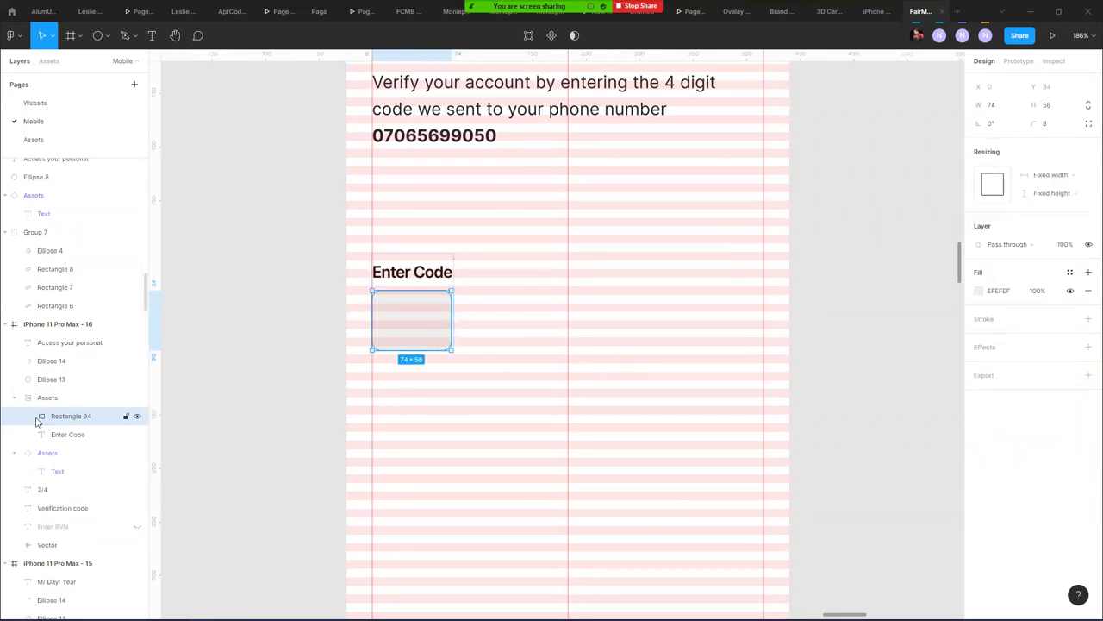
key(ctrl+g)
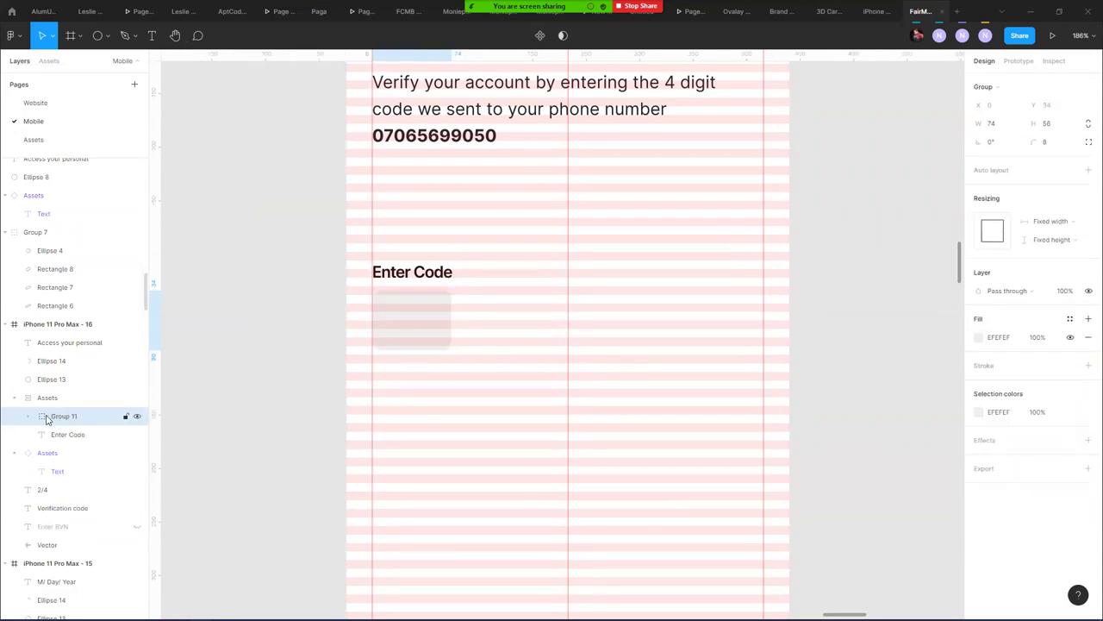
click(29, 417)
click(66, 434)
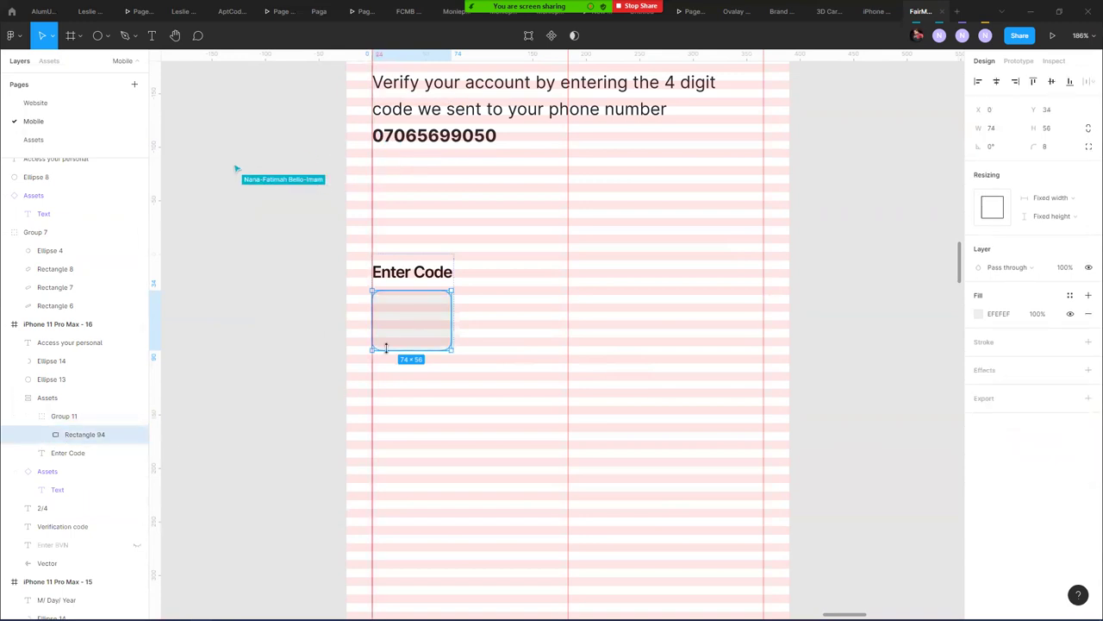
drag(407, 330, 504, 319)
key(ctrl+z)
- Duplicate the 74 × 56 code box into four boxes in a row
key(ctrl+d)
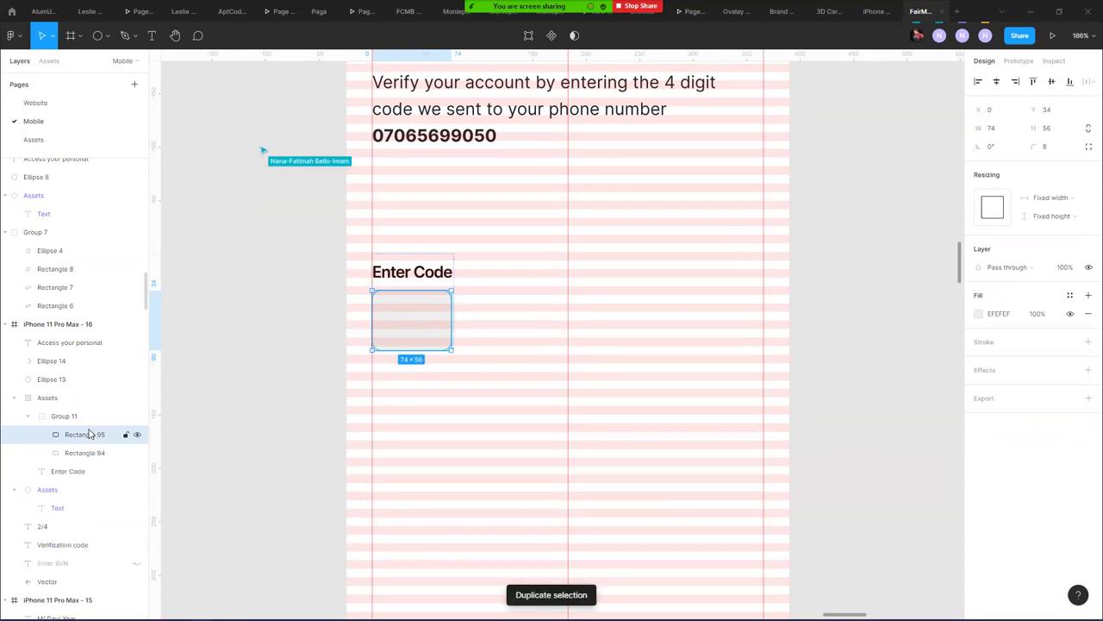
click(62, 417)
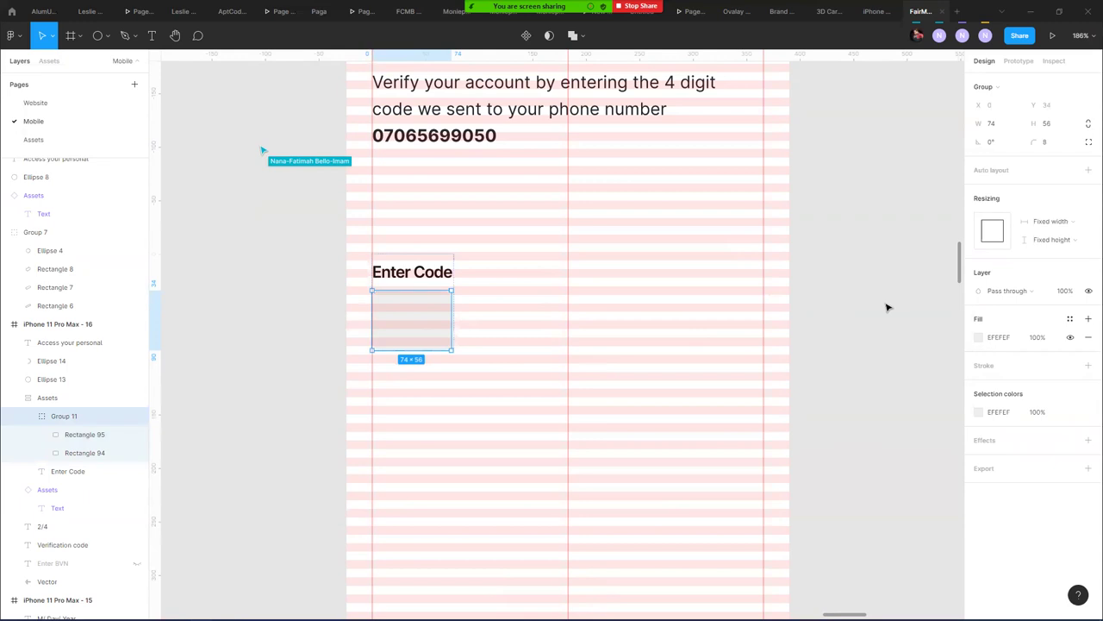
drag(401, 334, 405, 355)
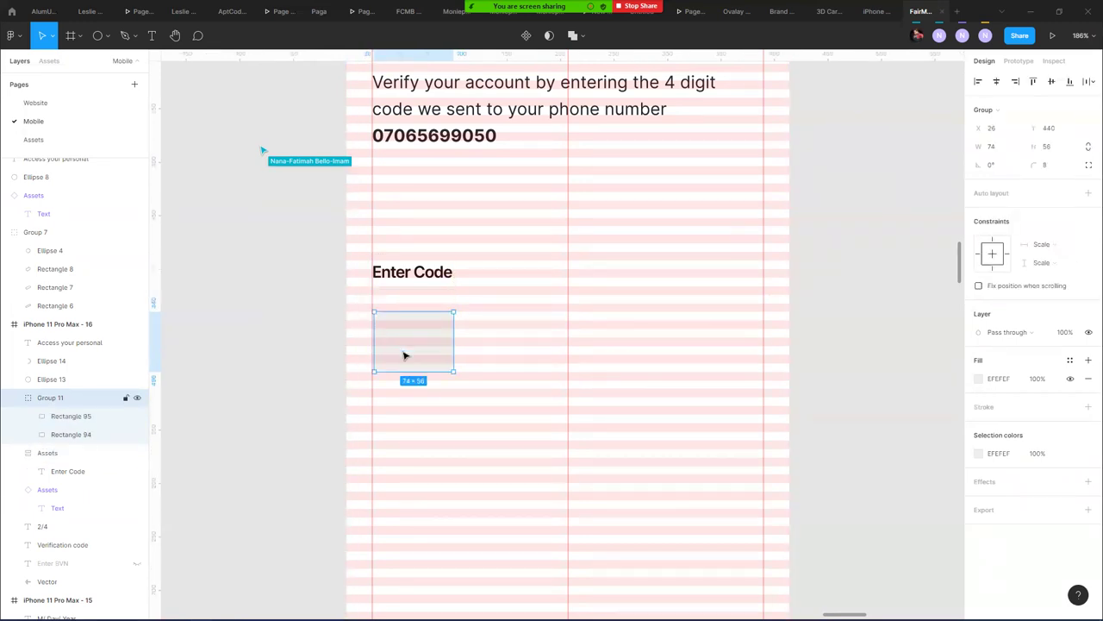
key(ctrl+z)
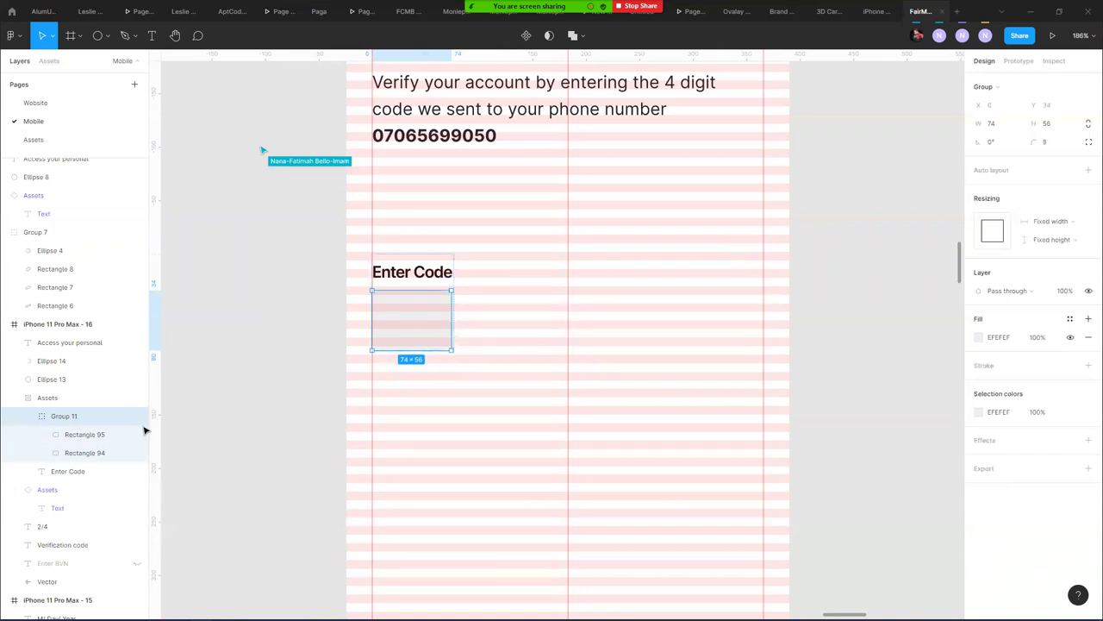
click(61, 434)
key(shift+Right)
key(shift+Right)
key(shift+Right)
key(shift+Right)
key(shift+Right)
key(shift+Right)
key(shift+Right)
key(shift+Right)
key(shift+Right)
key(shift+Right)
key(shift+Right)
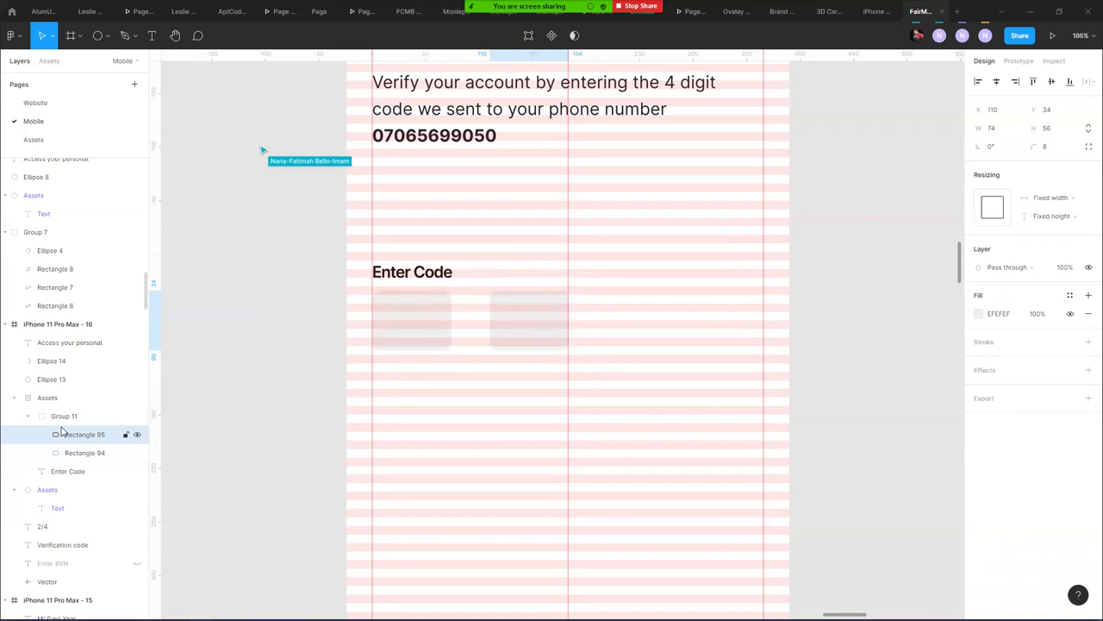
key(shift+Left)
key(Right)
key(Right)
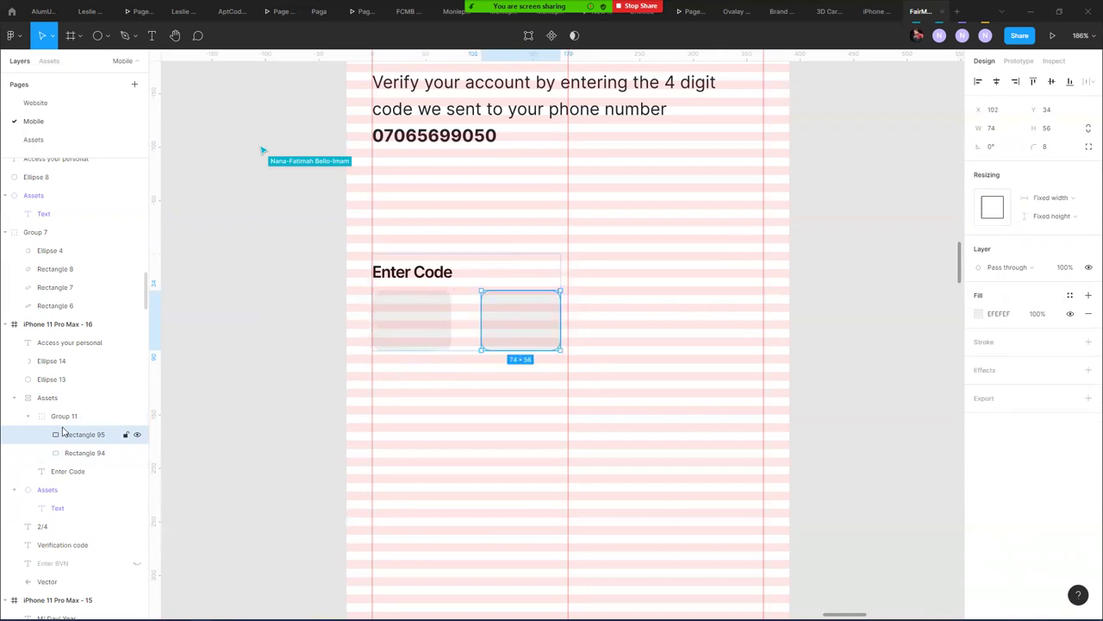
key(ctrl+d)
key(shift+Right)
key(shift+Right)
key(shift+Right)
key(shift+Right)
key(shift+Right)
key(shift+Right)
key(shift+Right)
key(shift+Right)
key(shift+Right)
key(shift+Right)
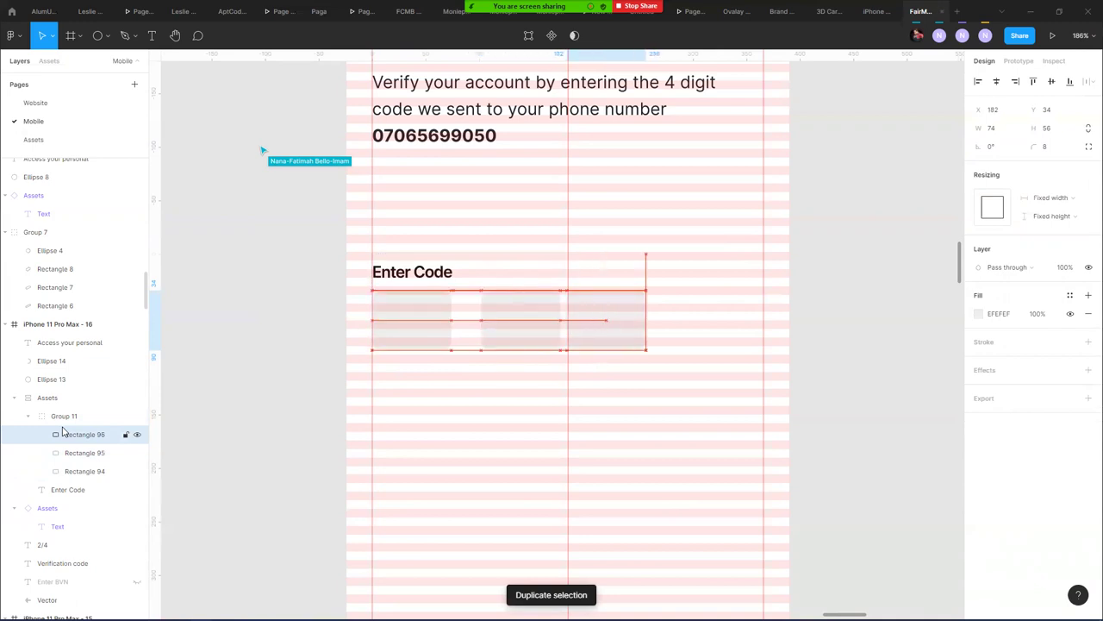
key(ctrl+d)
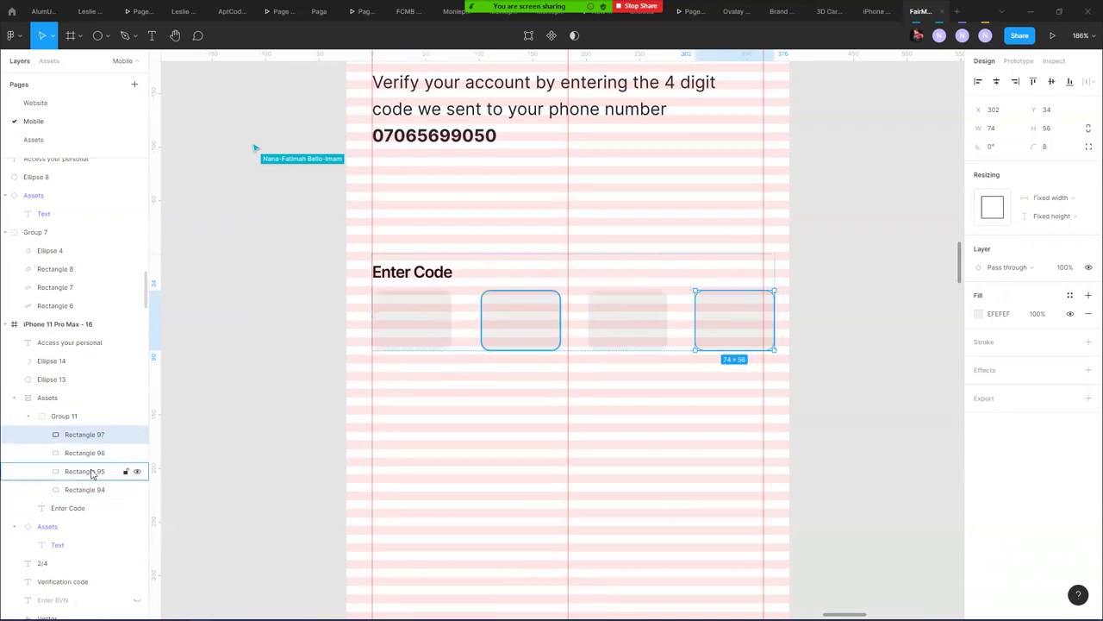
- Select all four code boxes and tidy them up with 23 px spacing
click(69, 417)
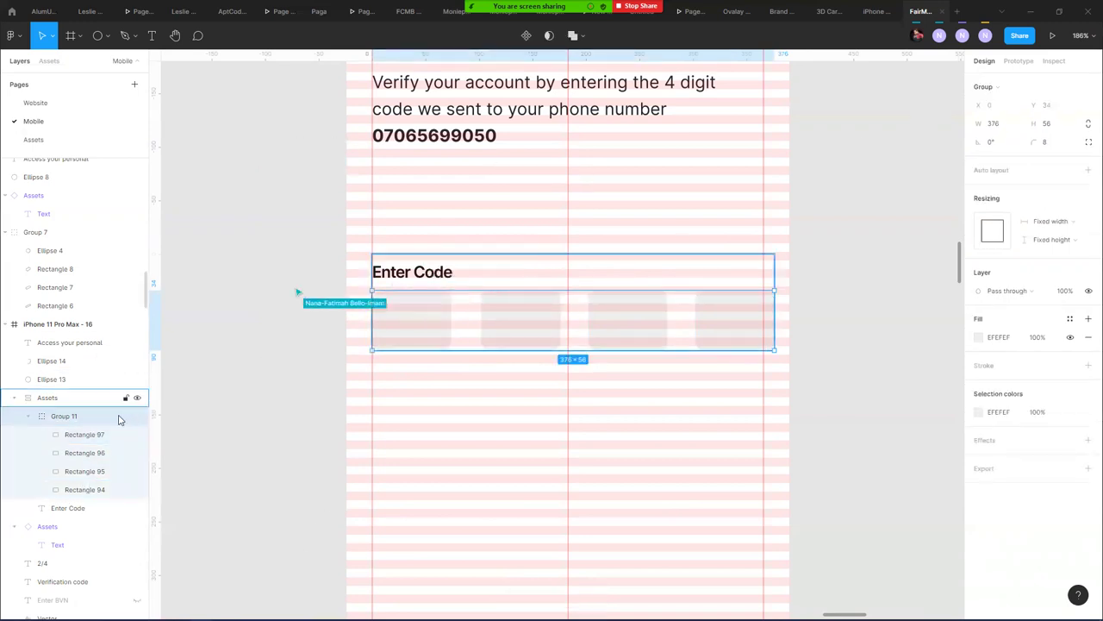
click(86, 435)
shift+click(81, 489)
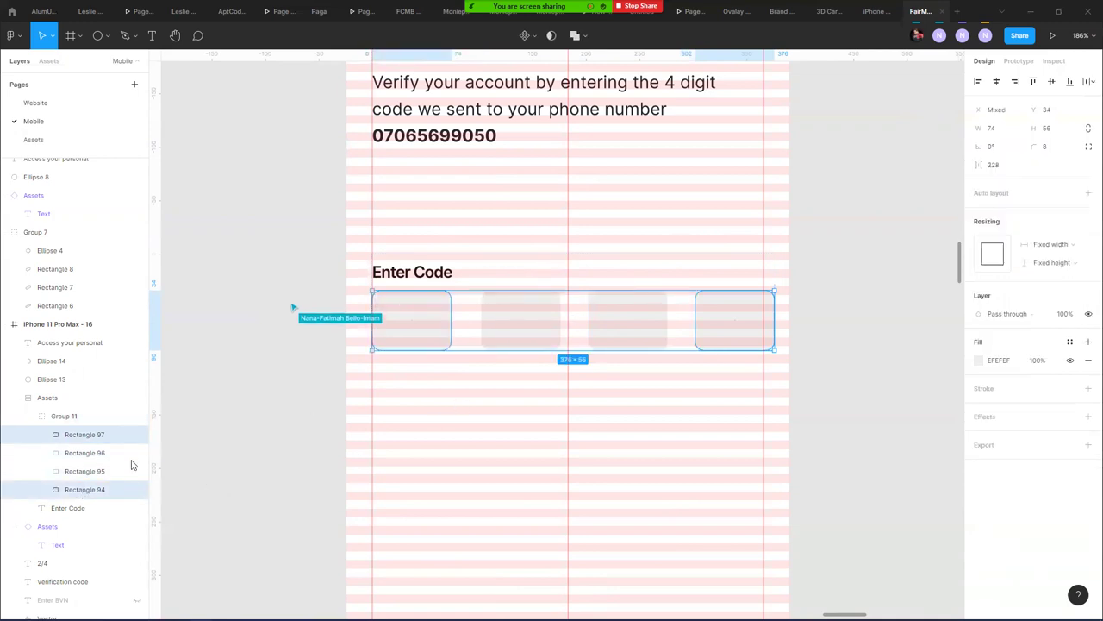
shift+click(125, 470)
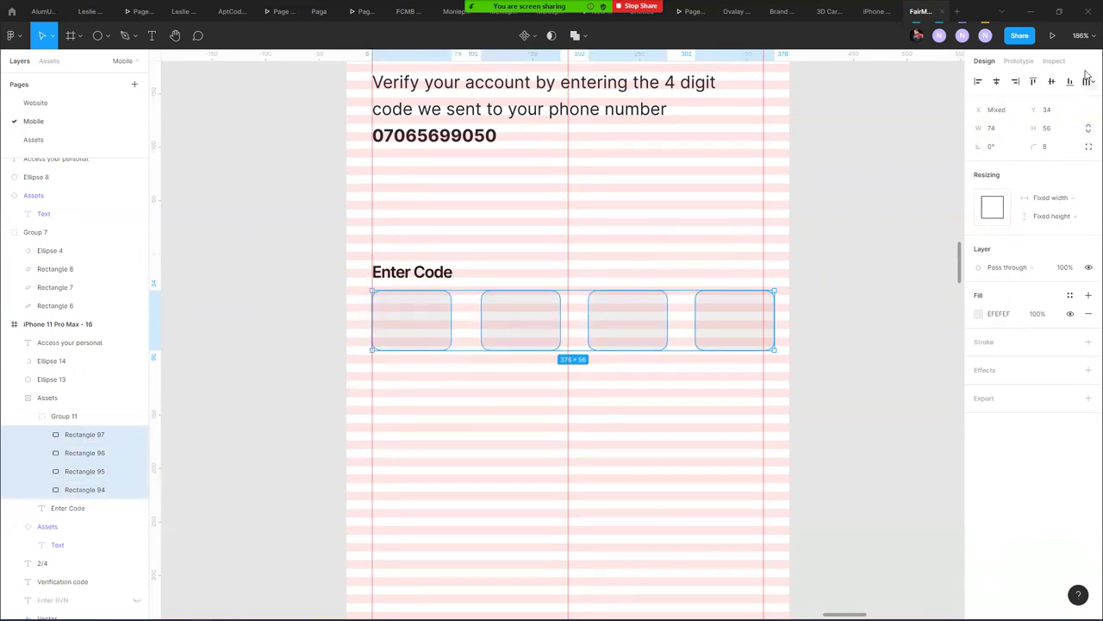
click(1087, 84)
click(941, 105)
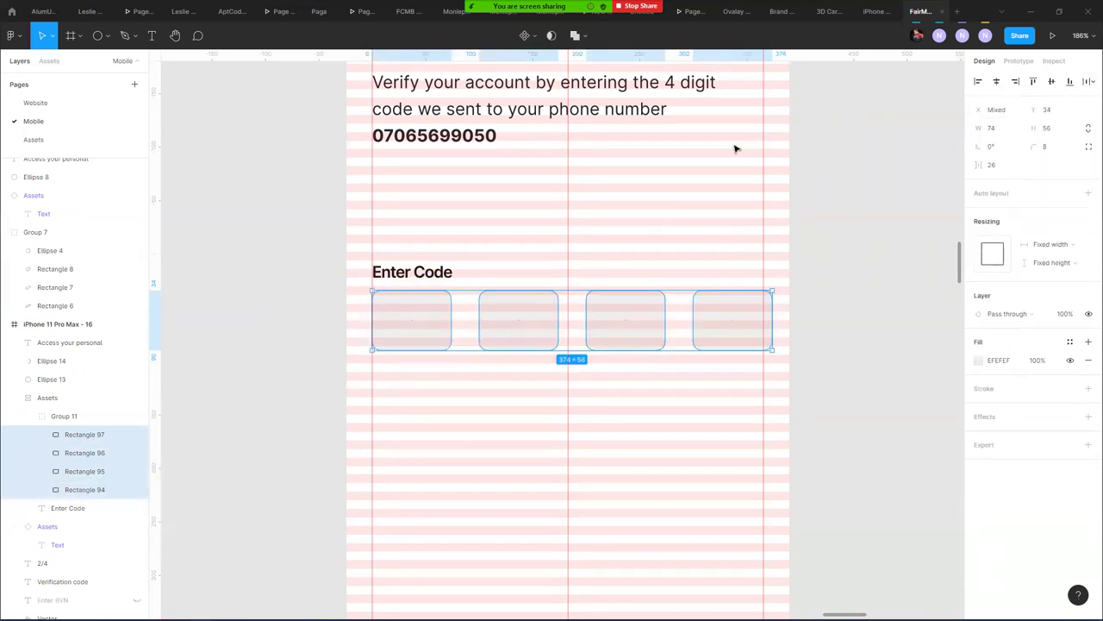
drag(977, 164, 975, 163)
scroll(630, 268, down, 5)
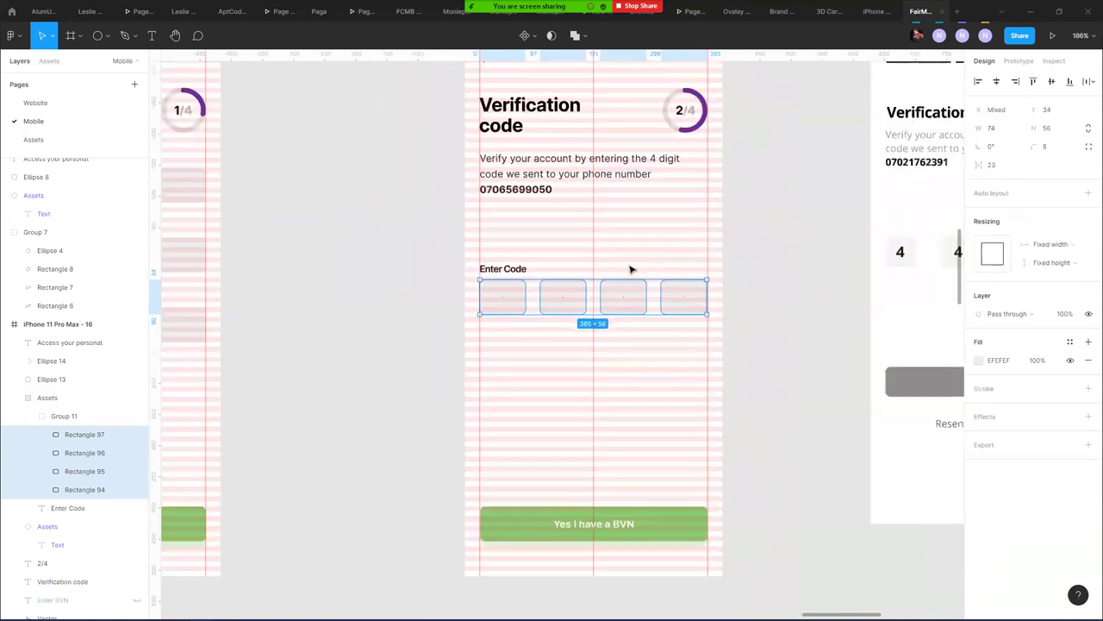
drag(616, 194, 601, 308)
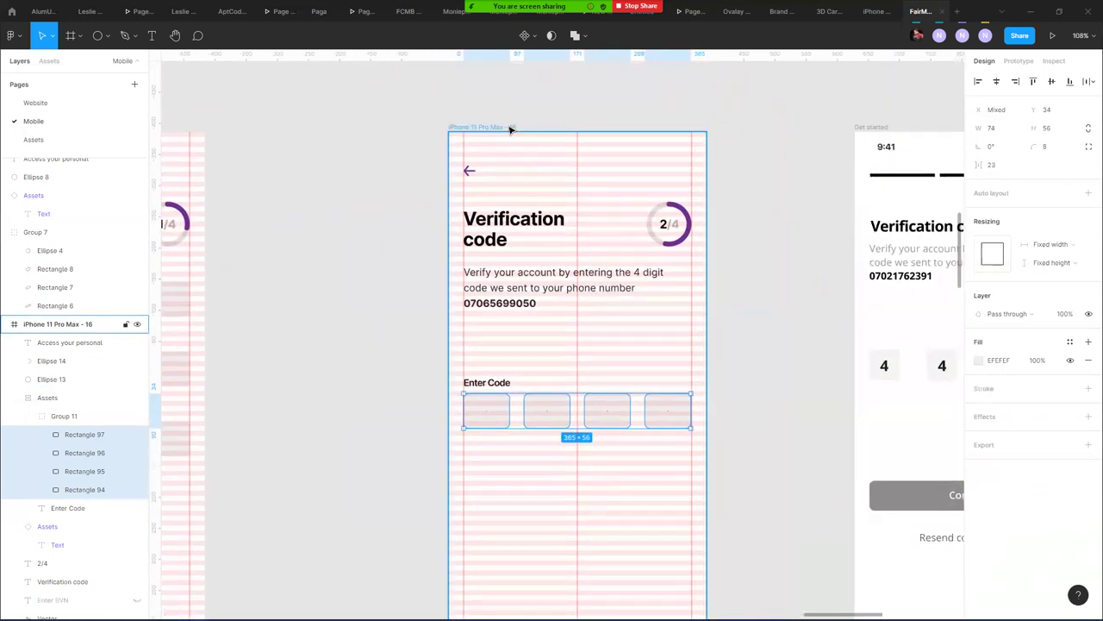
click(660, 224)
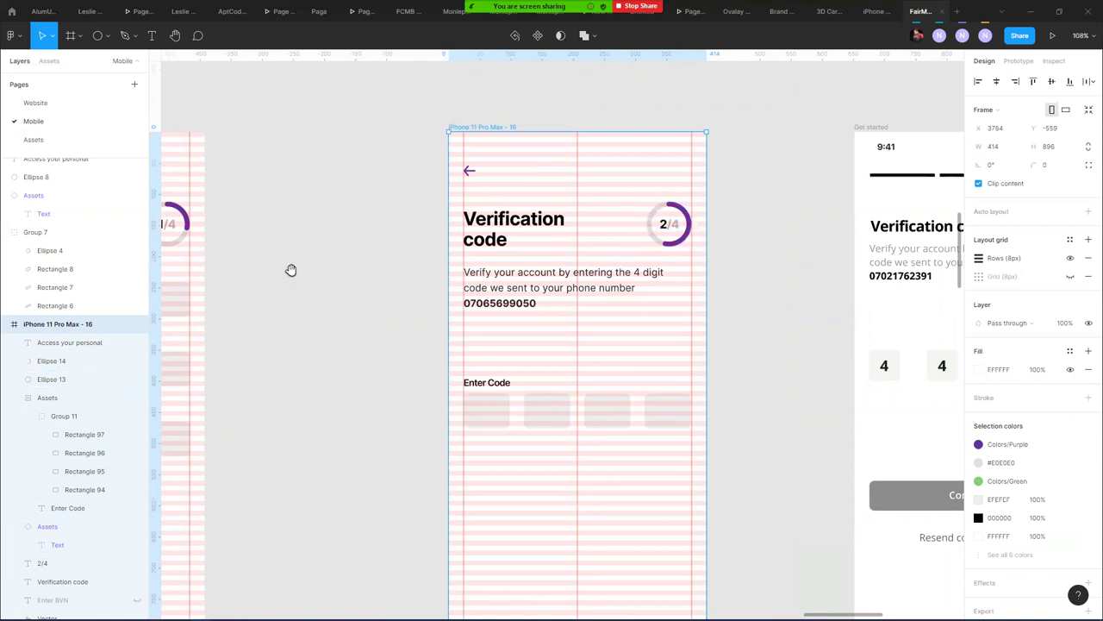
drag(291, 270, 649, 210)
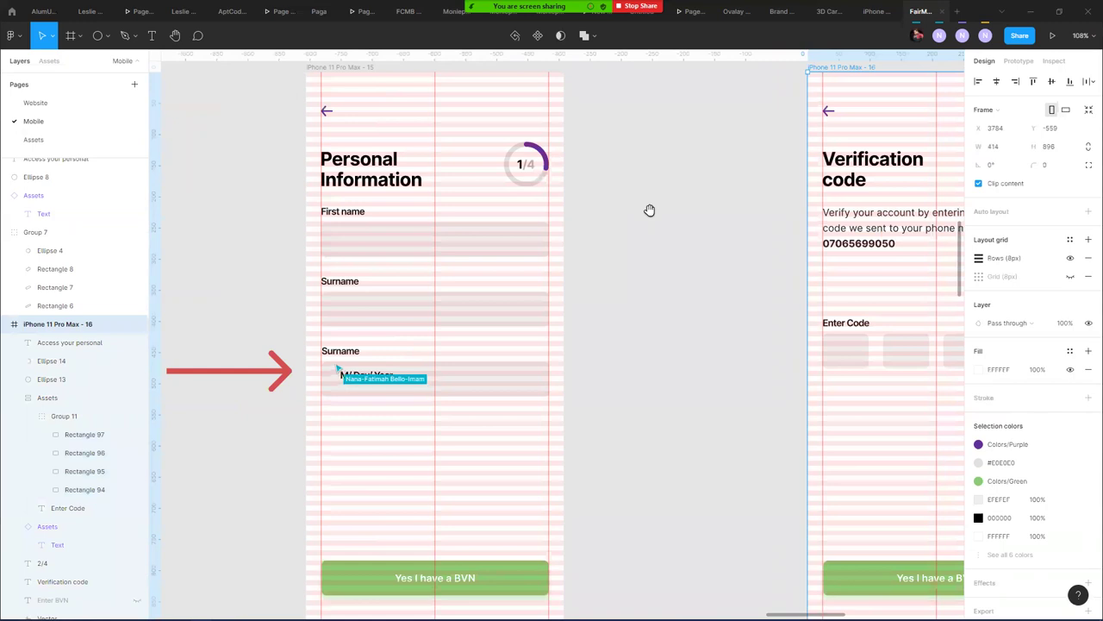
click(340, 67)
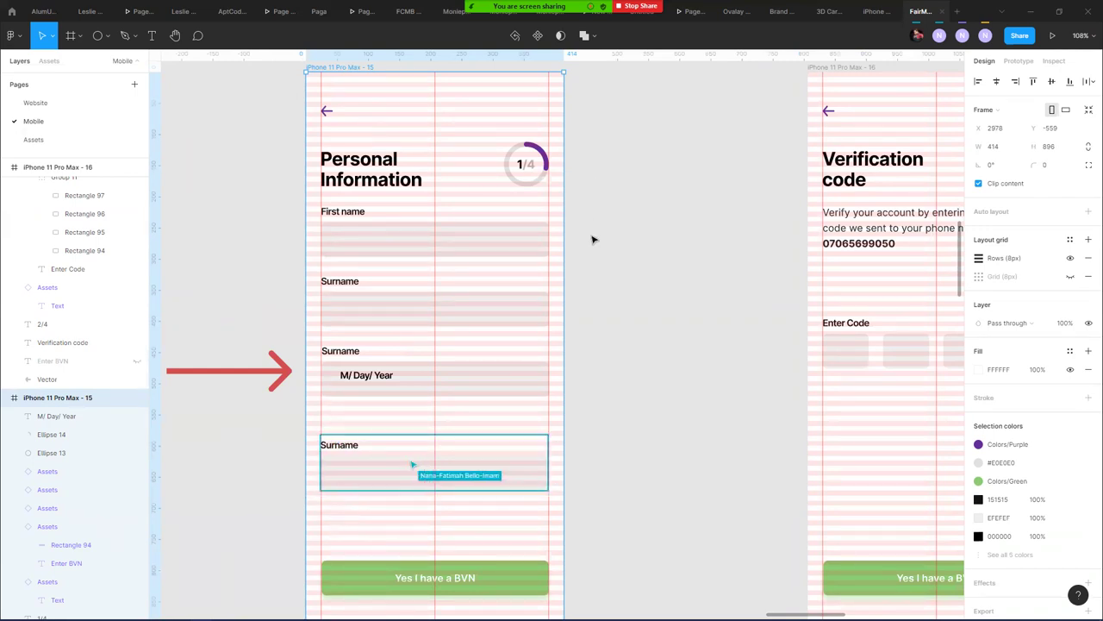
click(414, 244)
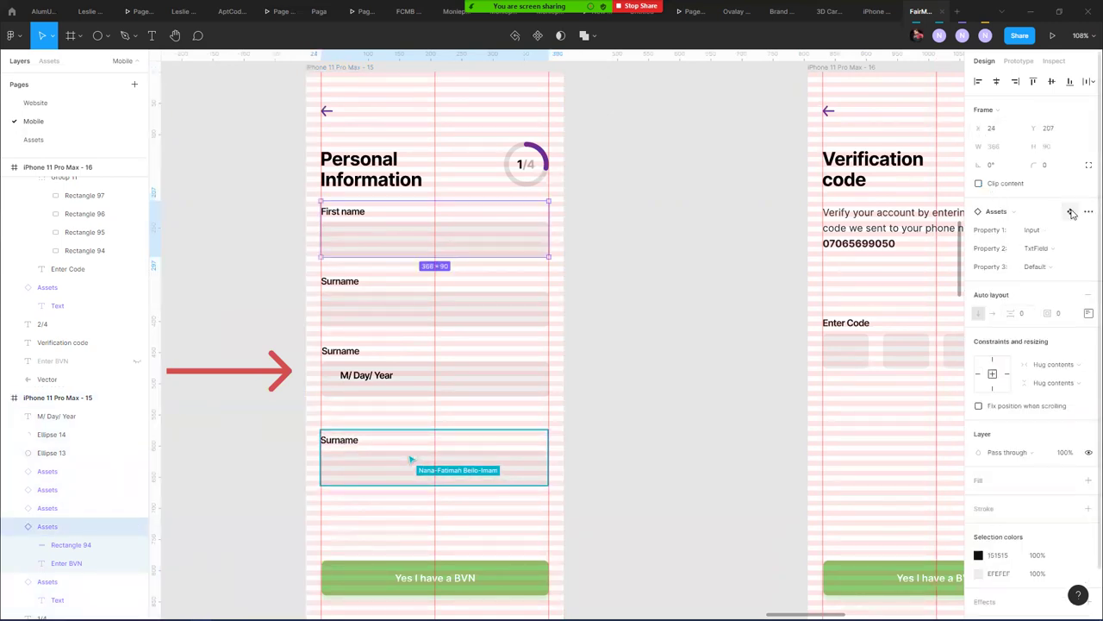
click(1071, 211)
- Reduce the Enter BVN label font size to 14 in all four input variants
click(485, 322)
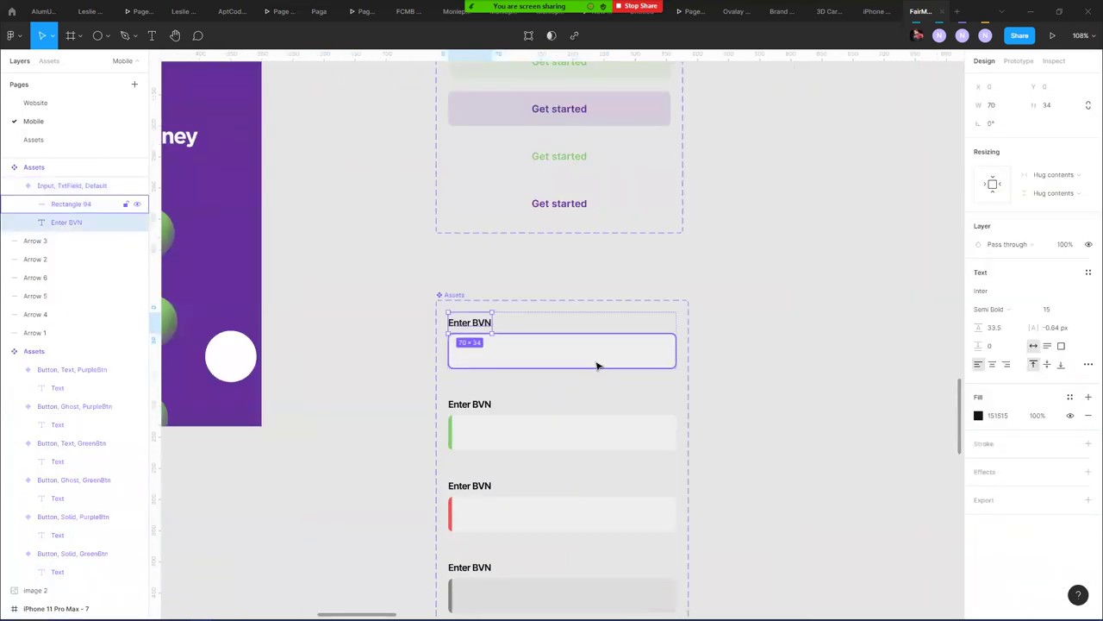
key(ctrl+shift+comma)
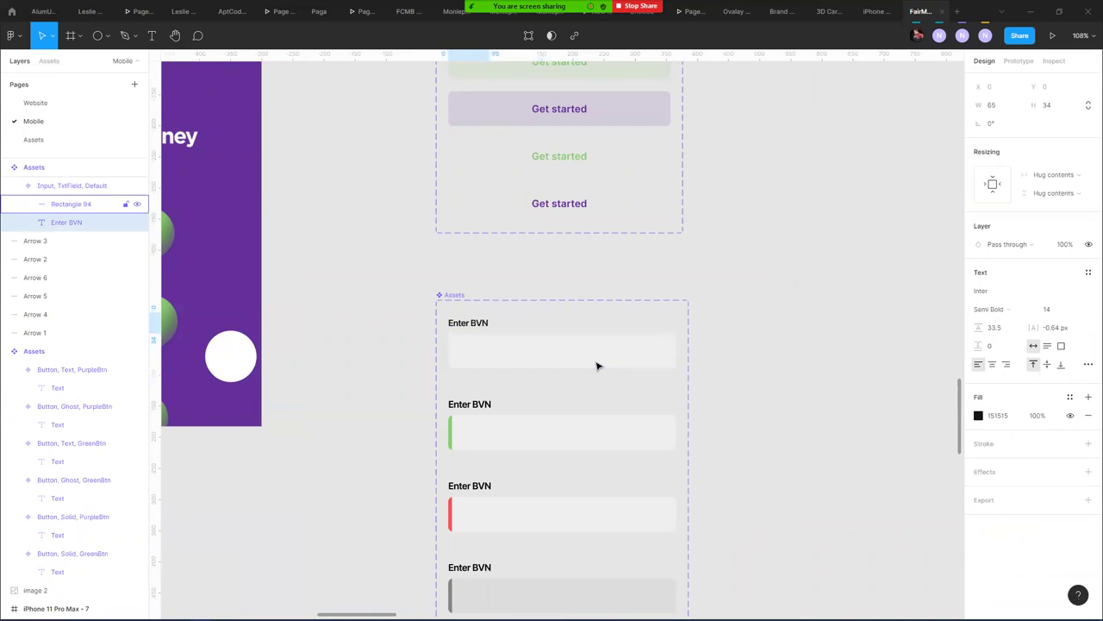
click(485, 405)
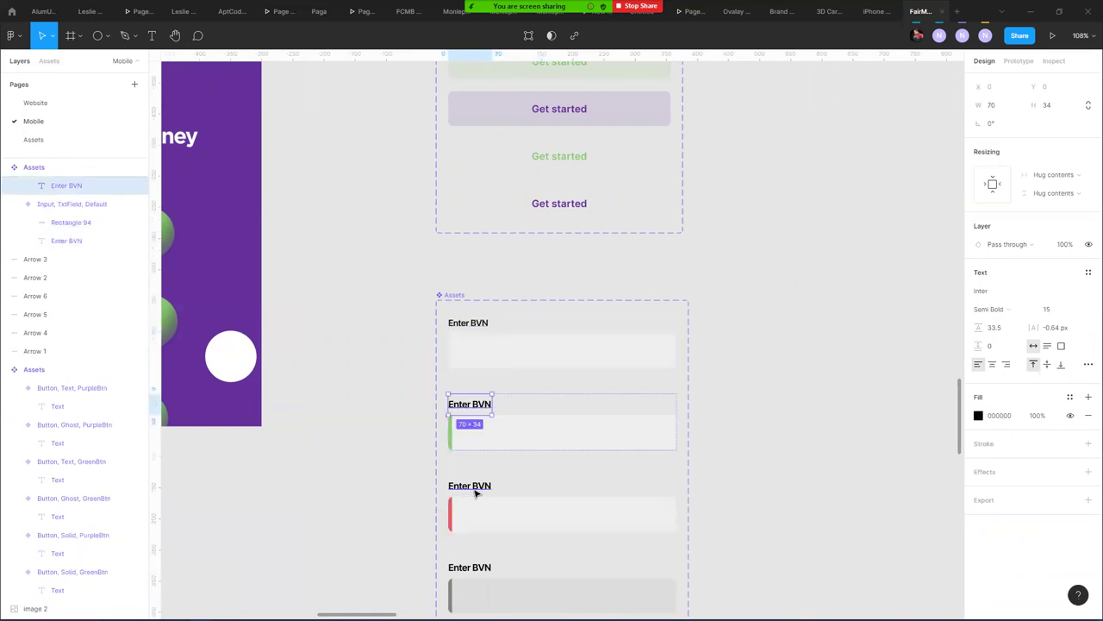
shift+click(476, 487)
shift+click(471, 566)
key(ctrl+shift+comma)
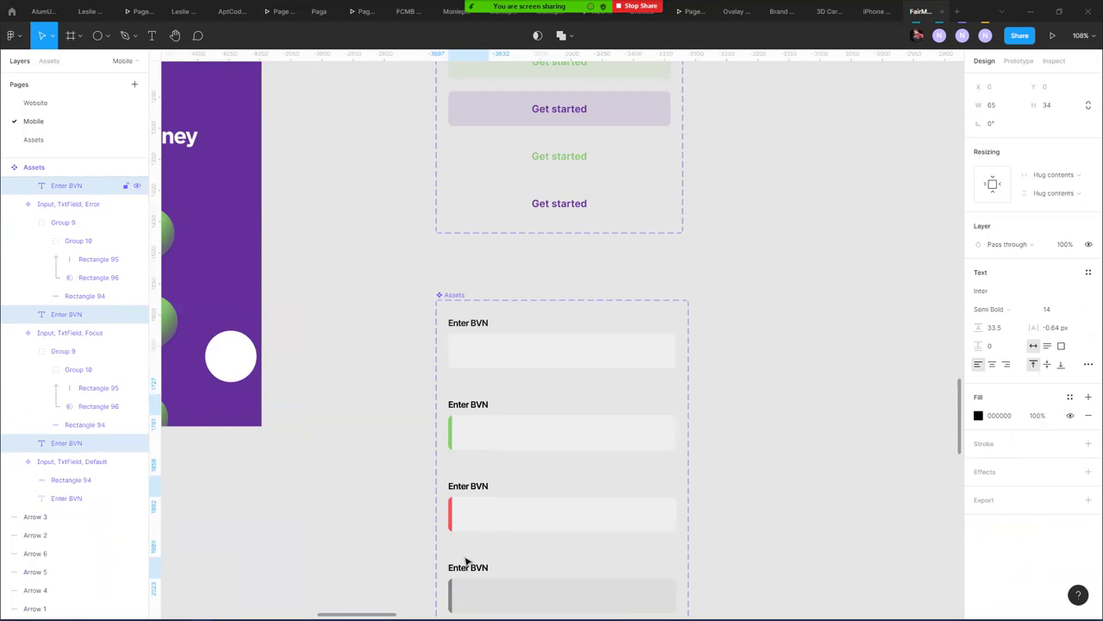
- Inspect the Verification code screens' Enter Code field group and its labels
scroll(714, 316, down, 5)
drag(820, 308, 286, 473)
drag(827, 333, 422, 420)
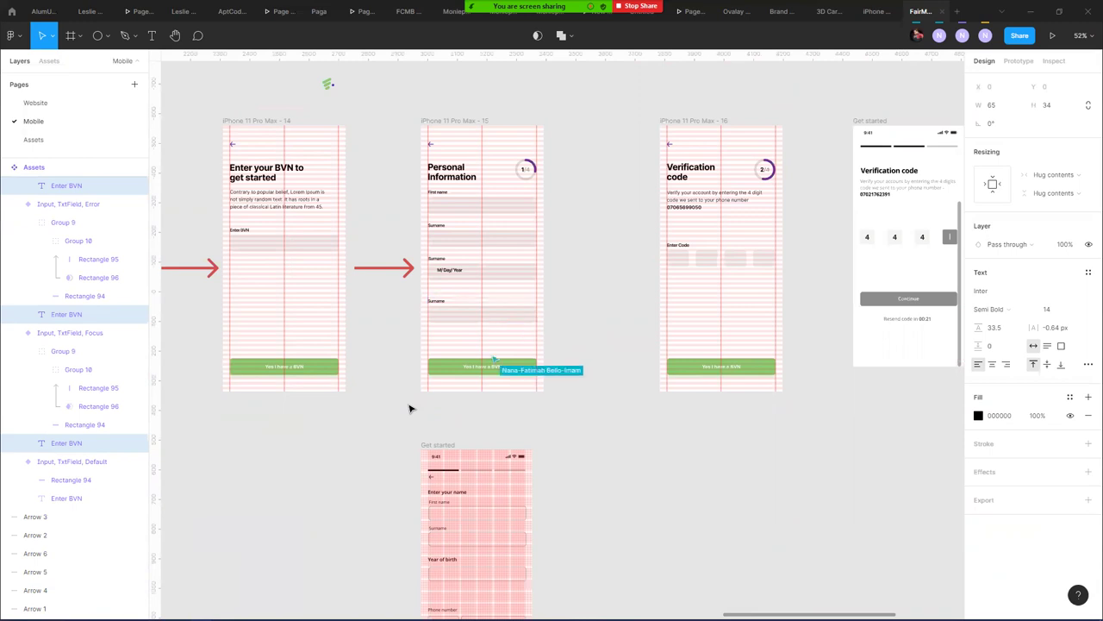
scroll(698, 270, up, 5)
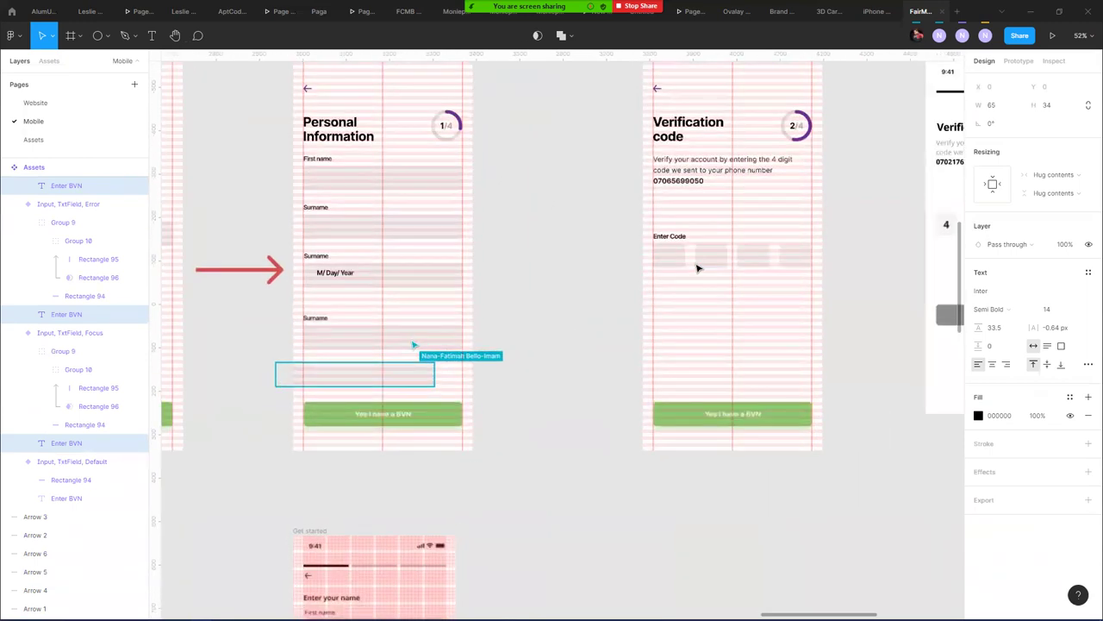
click(669, 226)
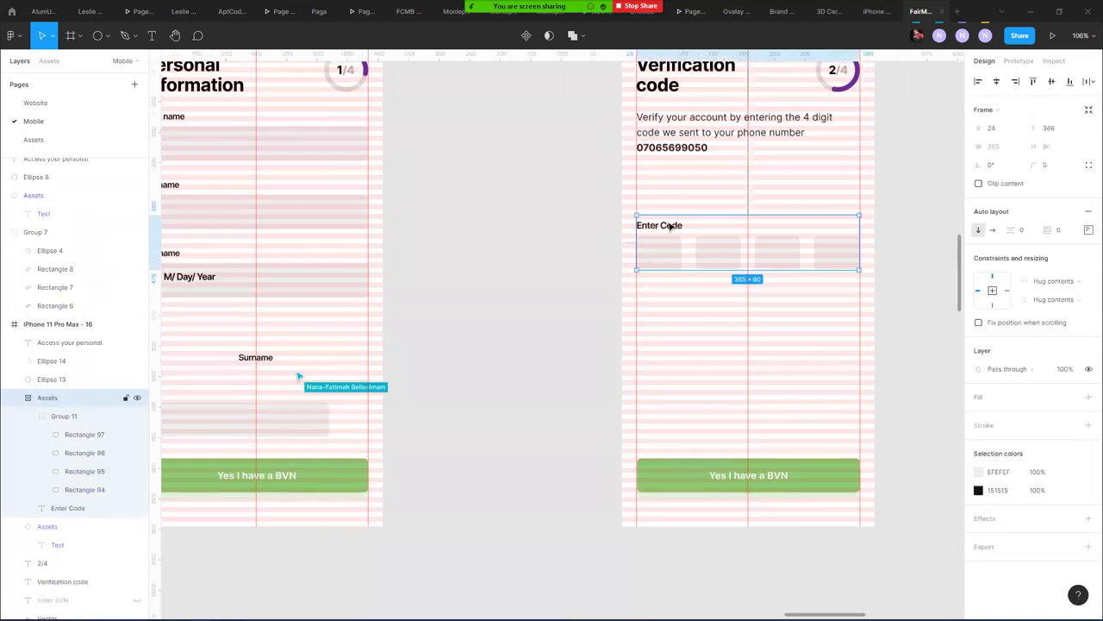
scroll(517, 225, down, 10)
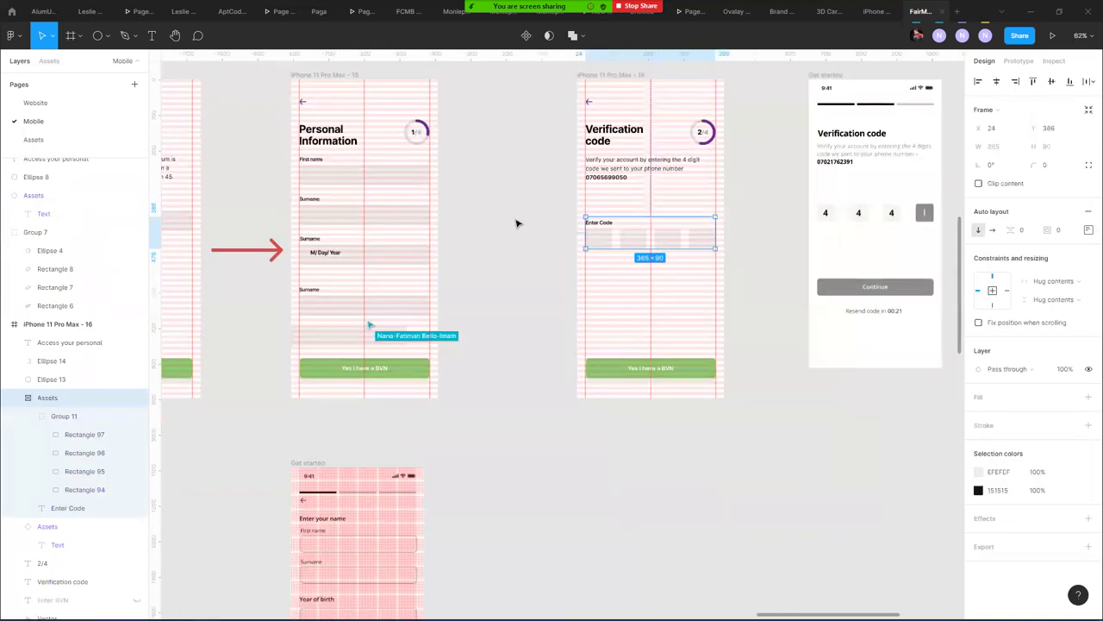
scroll(560, 316, up, 6)
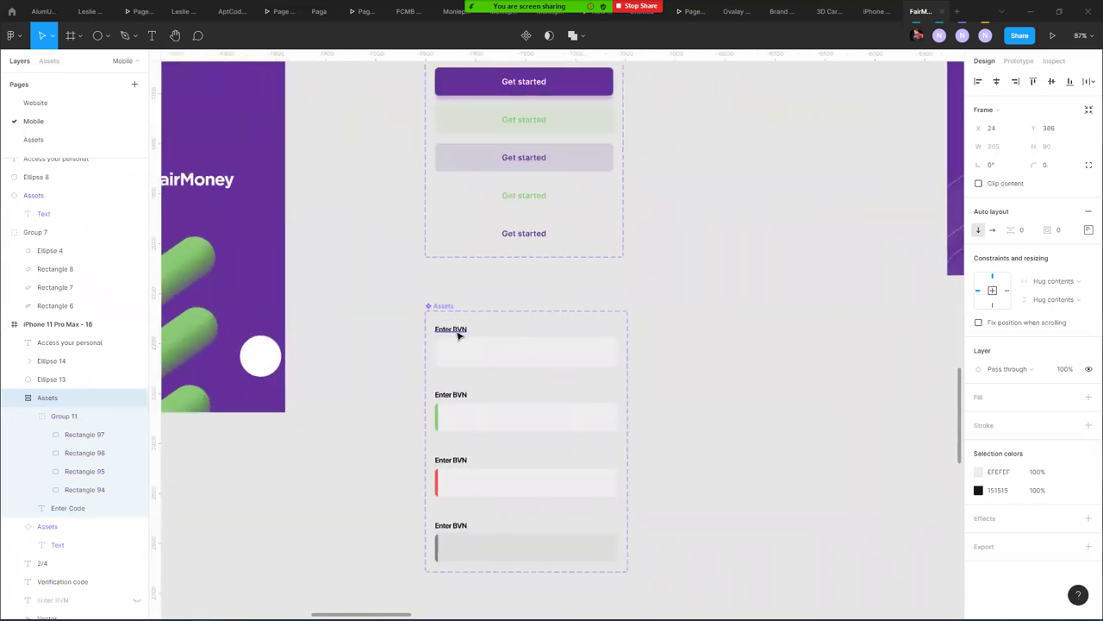
double_click(457, 333)
shift+click(457, 399)
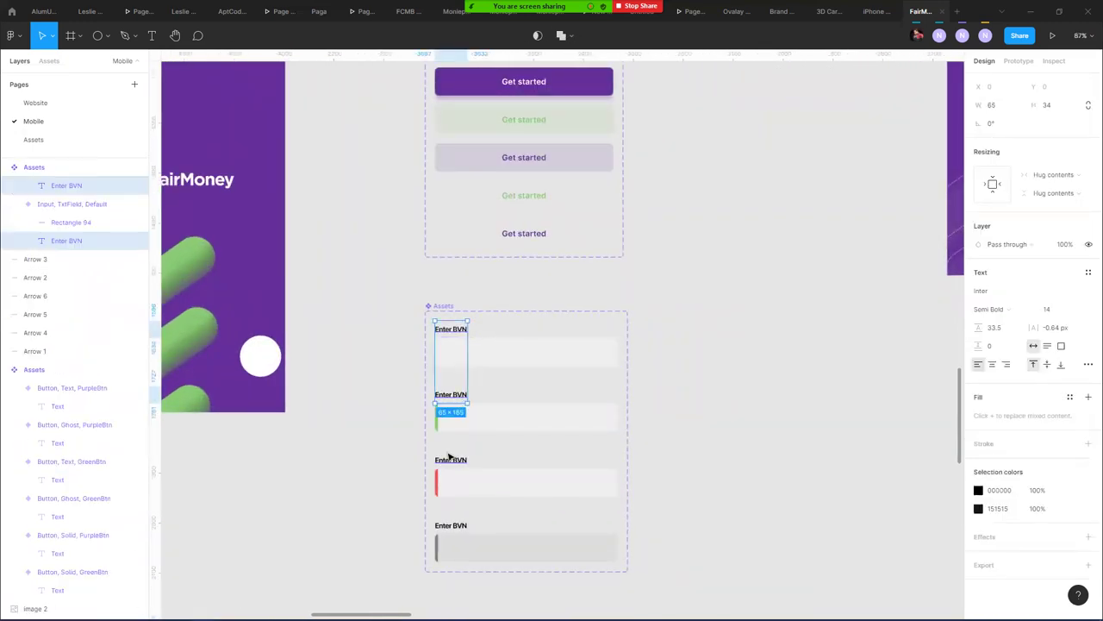
click(661, 360)
- Widen the label-to-field spacing on the Default and Focus variants to 5, giving height 95
click(546, 364)
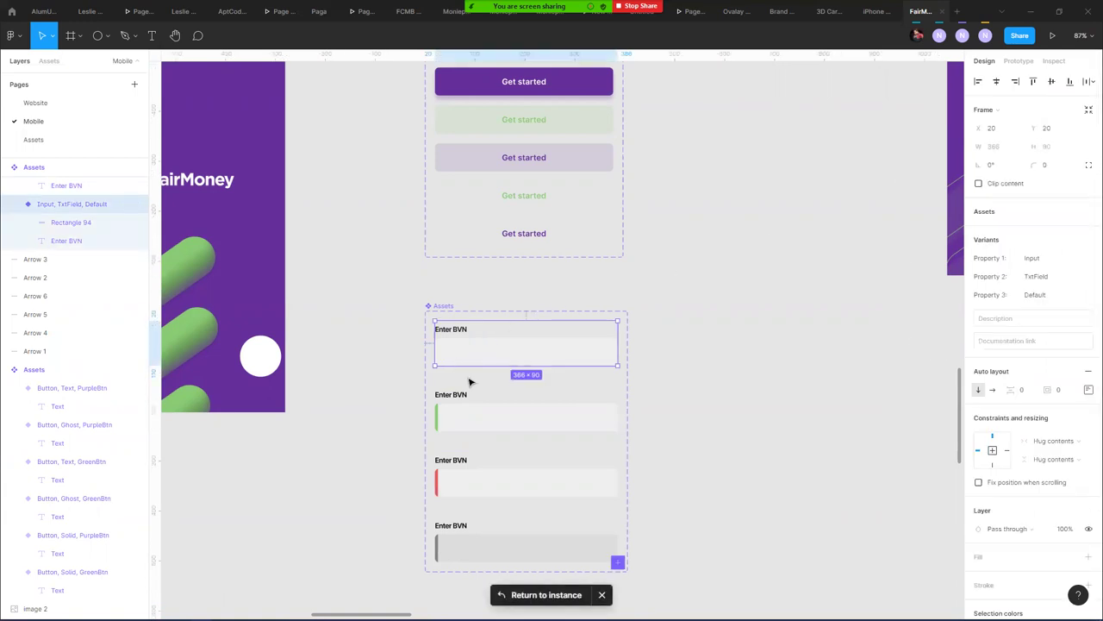
drag(1013, 390, 1020, 390)
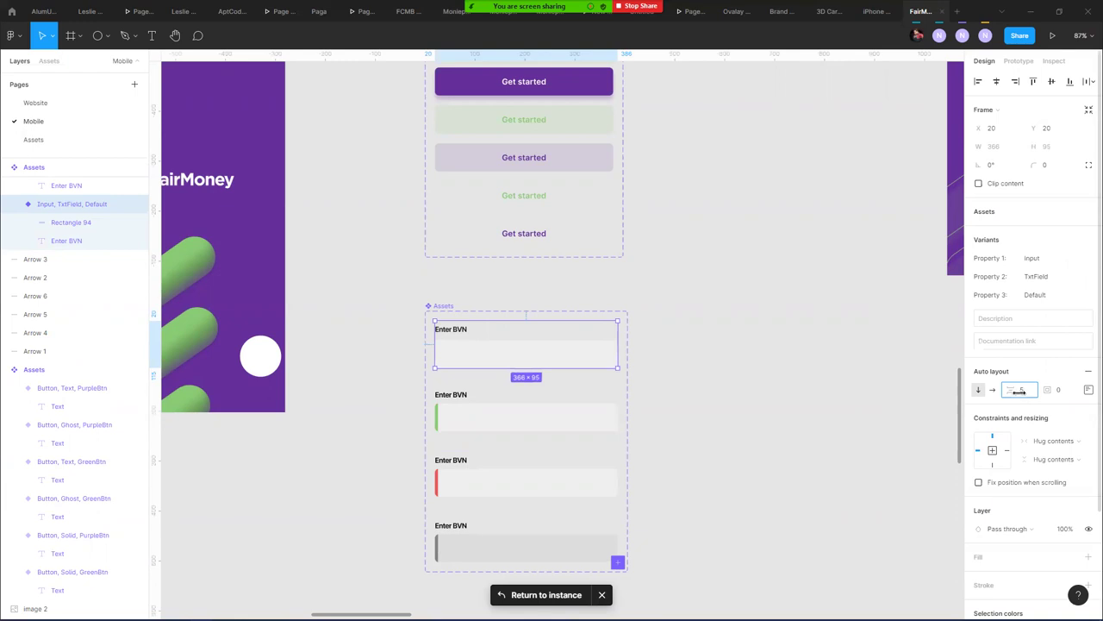
click(522, 423)
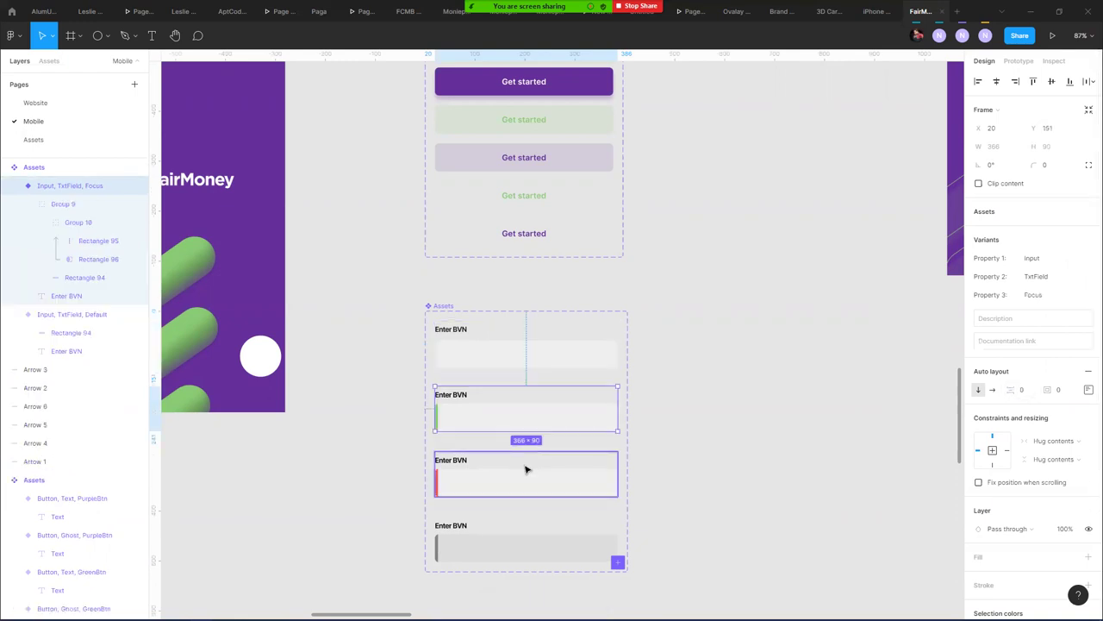
click(1026, 392)
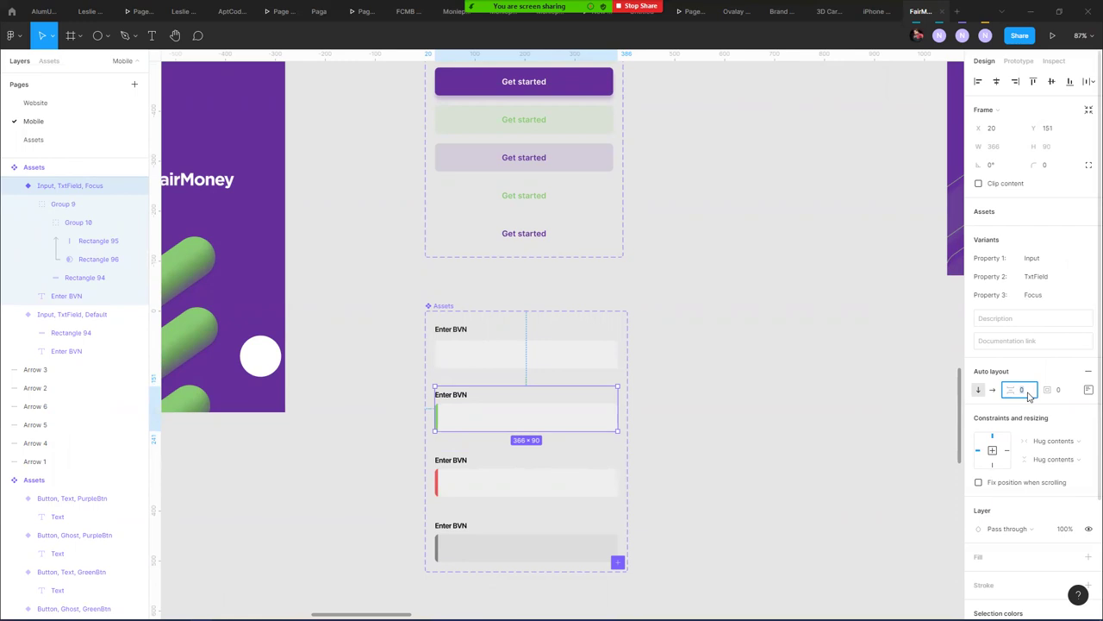
drag(1019, 391, 1021, 390)
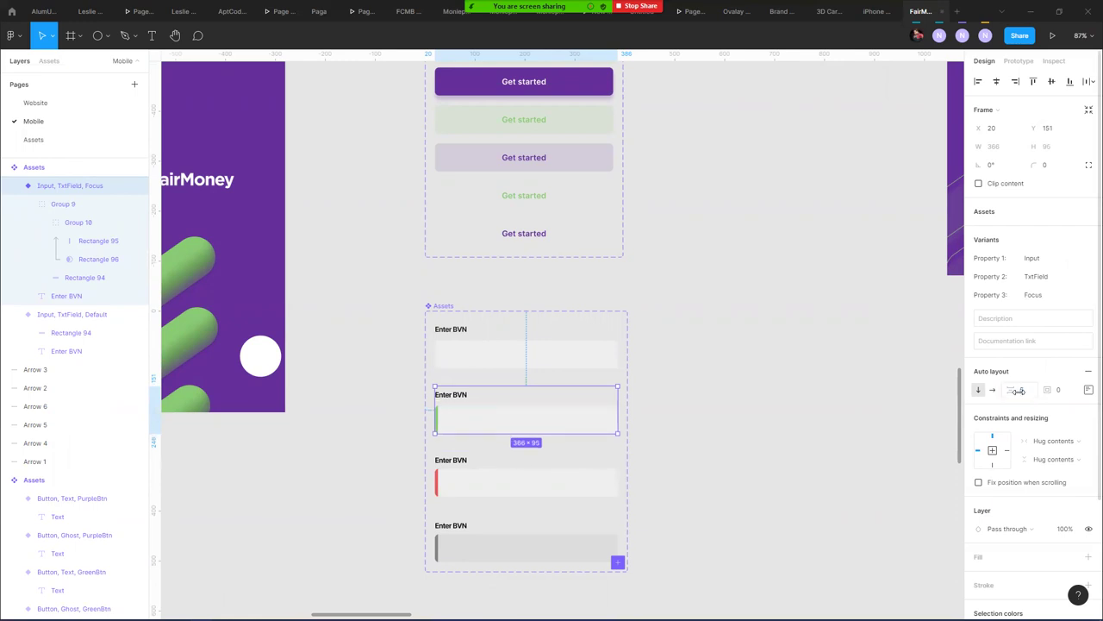
- Set the Error and Disabled variants' auto layout spacing to 5
click(457, 461)
click(1026, 392)
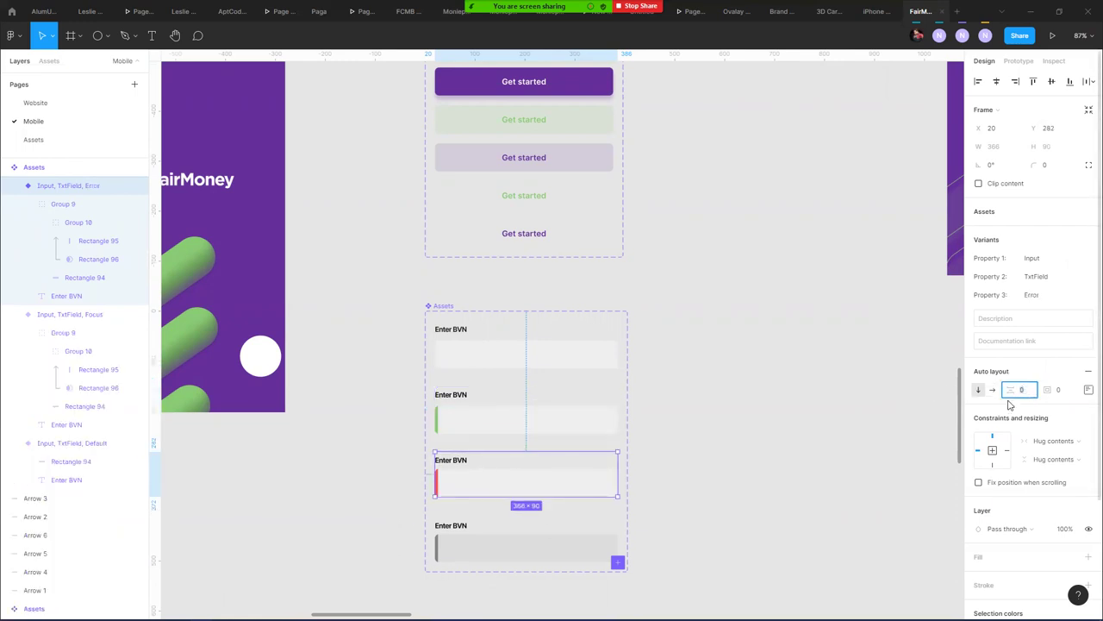
text(5)
key(Return)
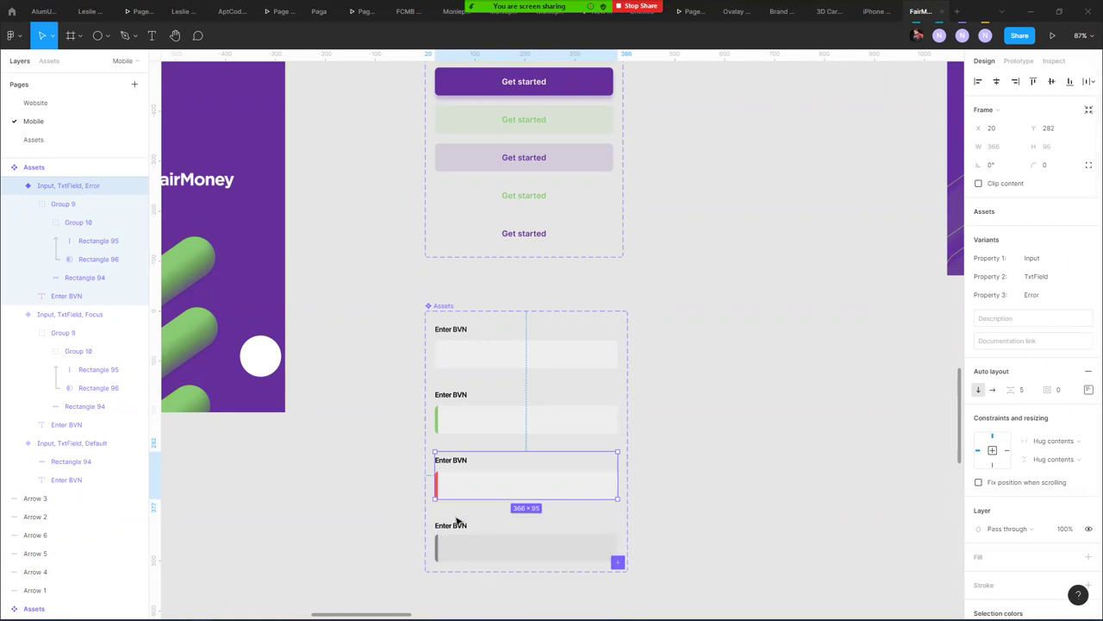
click(461, 525)
click(1033, 390)
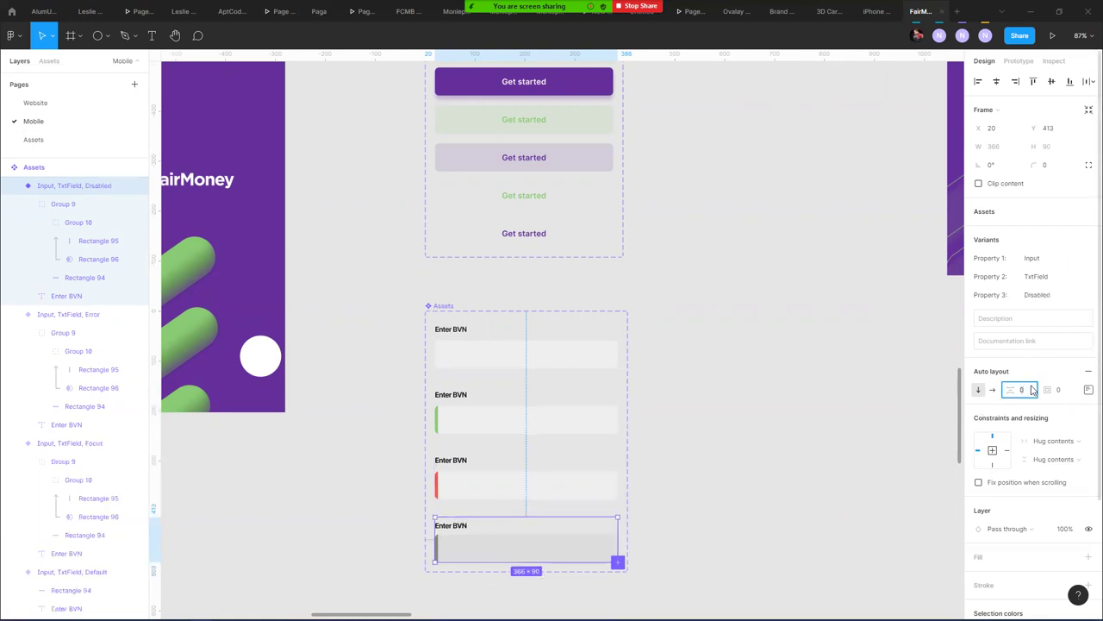
text(5)
key(Return)
- Clear the selection and bring the Verification code screen into view
scroll(850, 345, down, 5)
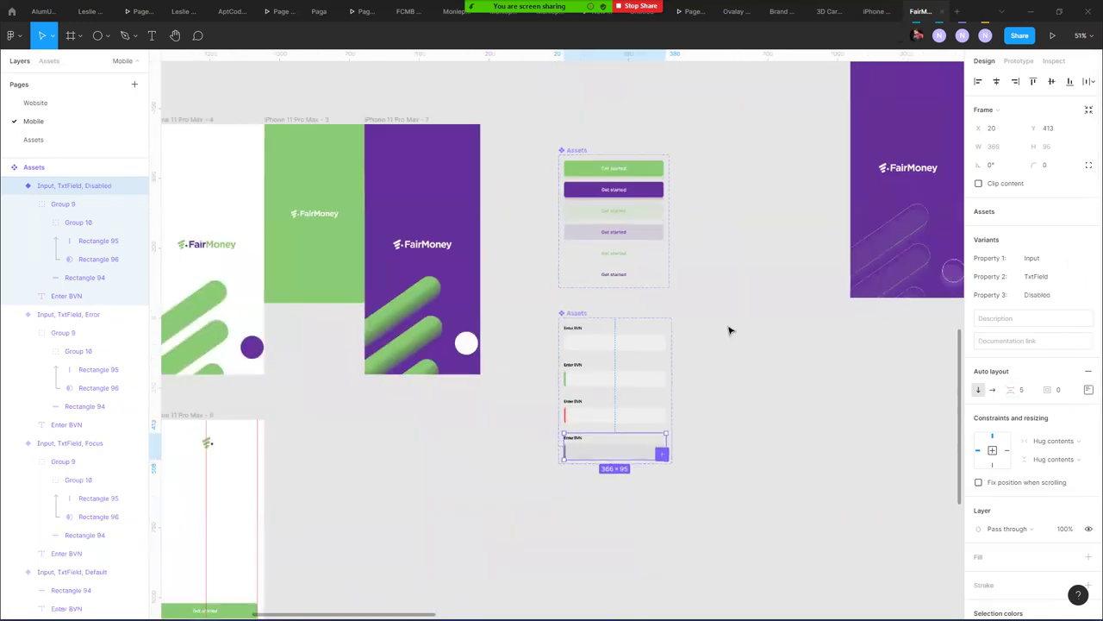
scroll(865, 374, right, 5)
scroll(684, 264, up, 3)
scroll(520, 345, right, 2)
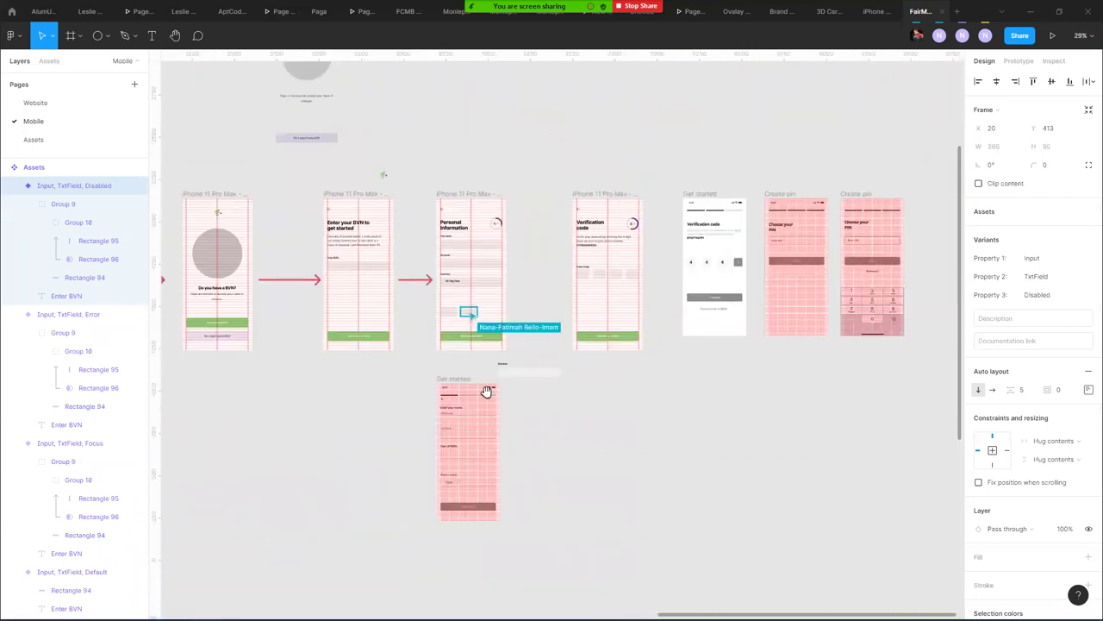
scroll(485, 267, up, 5)
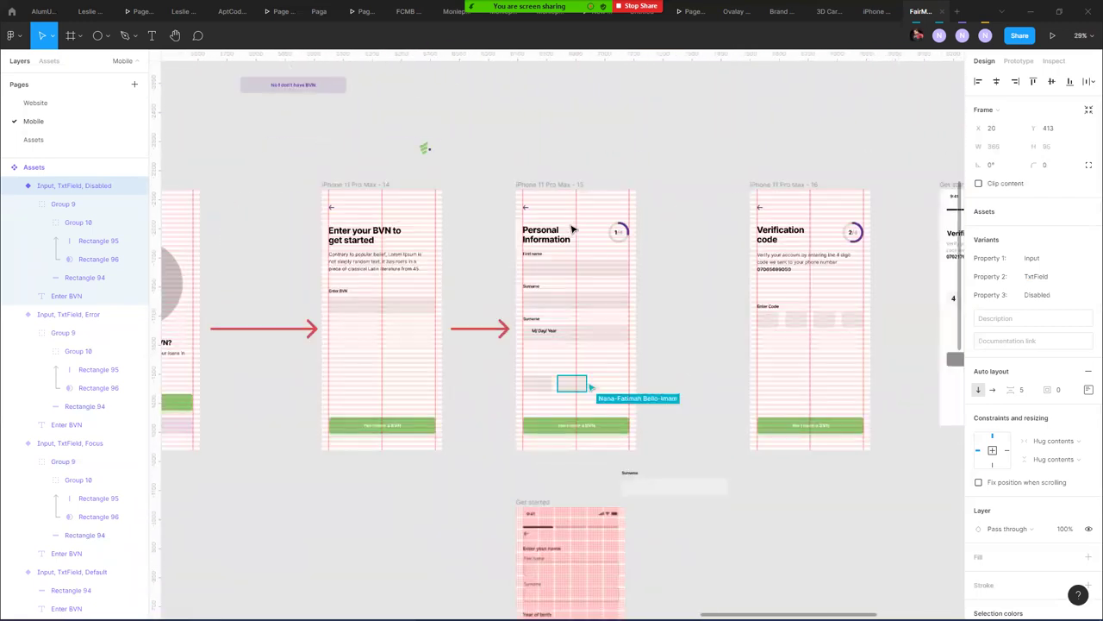
scroll(572, 230, up, 3)
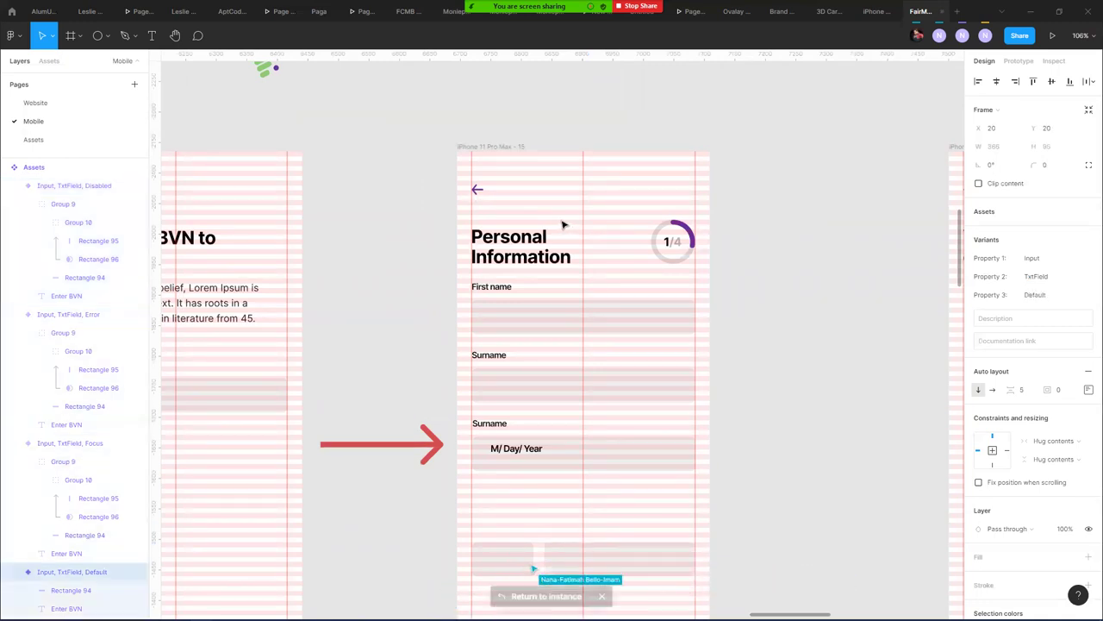
key(Escape)
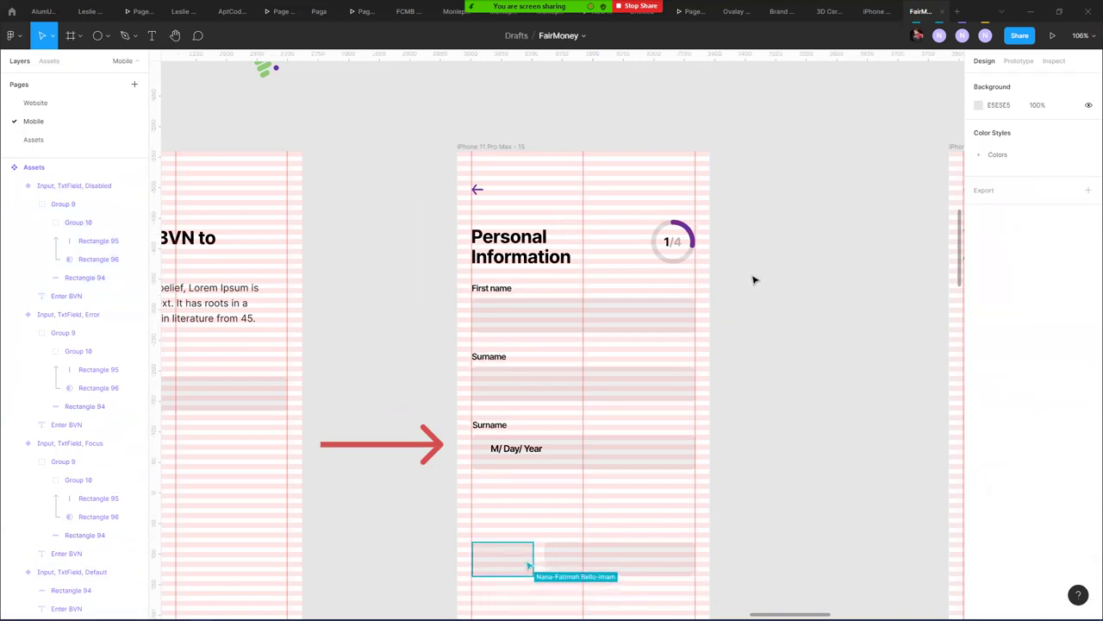
drag(836, 309, 379, 276)
scroll(379, 276, right, 5)
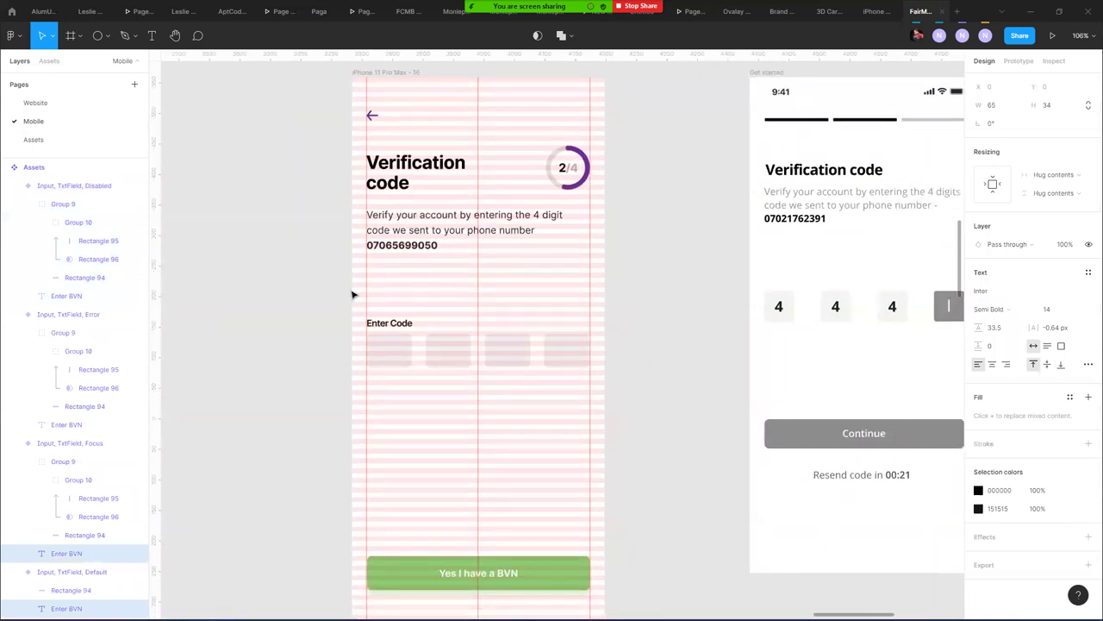
- Increase the spacing between Enter Code and the code boxes to 11 on their Assets frame
double_click(398, 320)
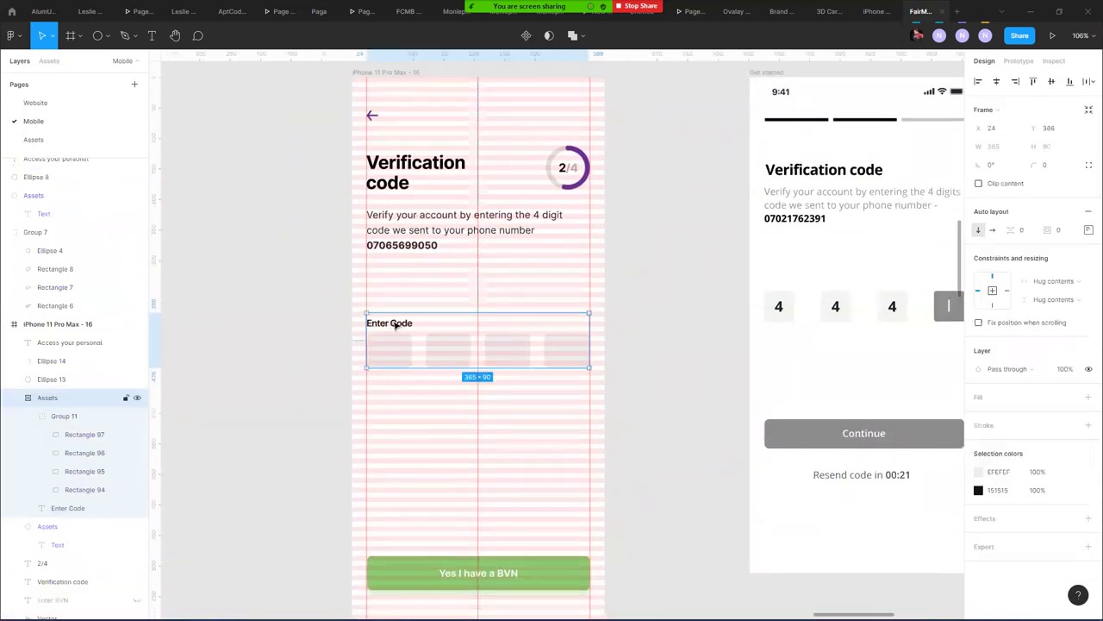
click(638, 357)
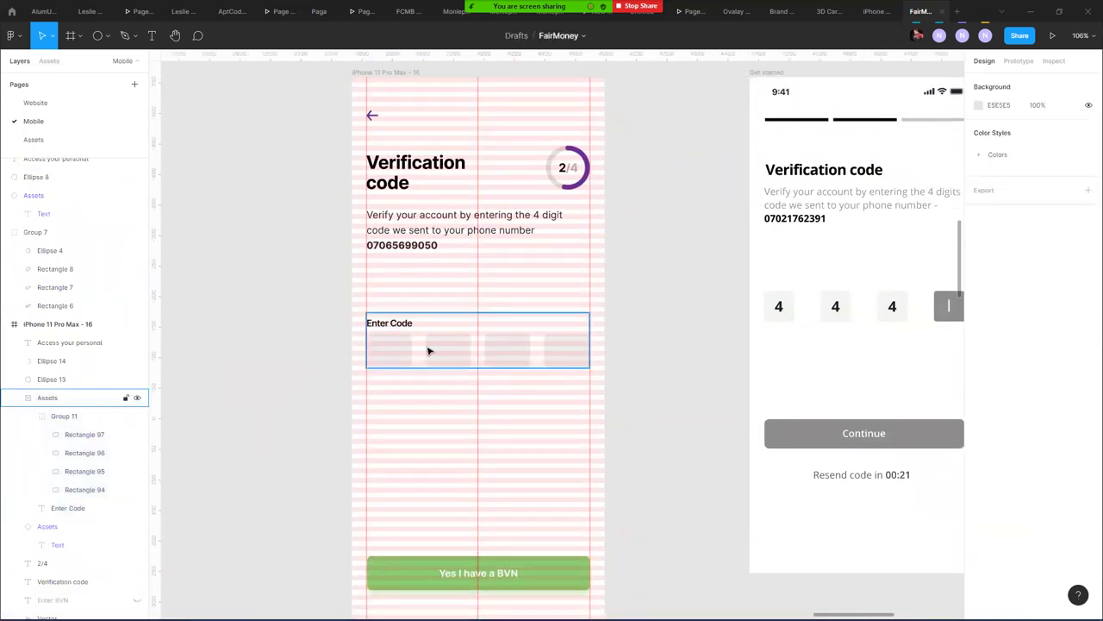
double_click(397, 336)
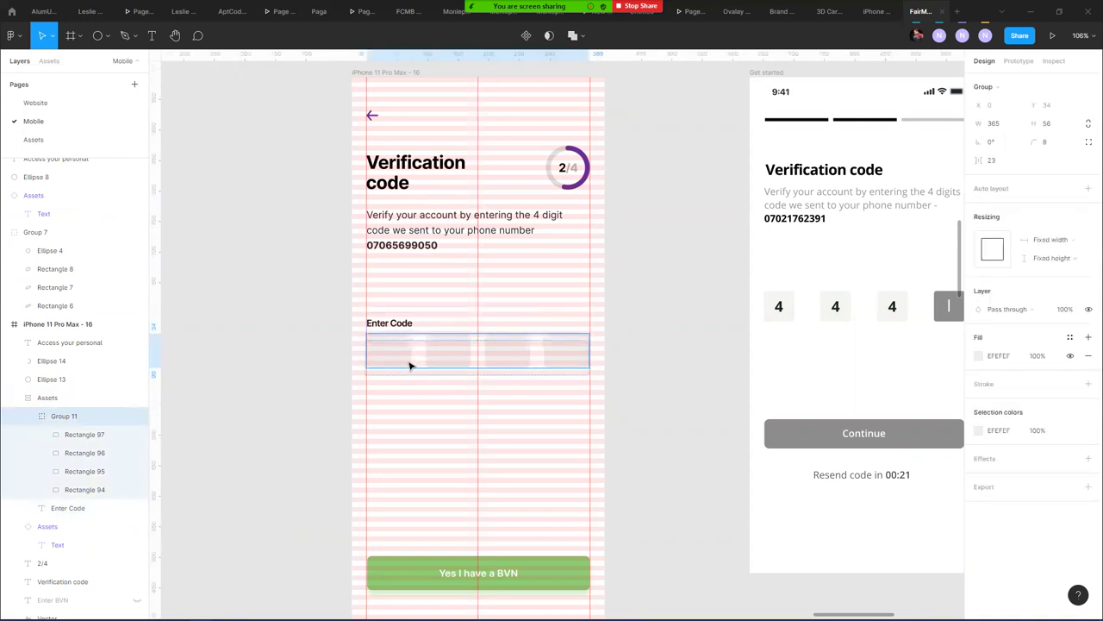
click(69, 396)
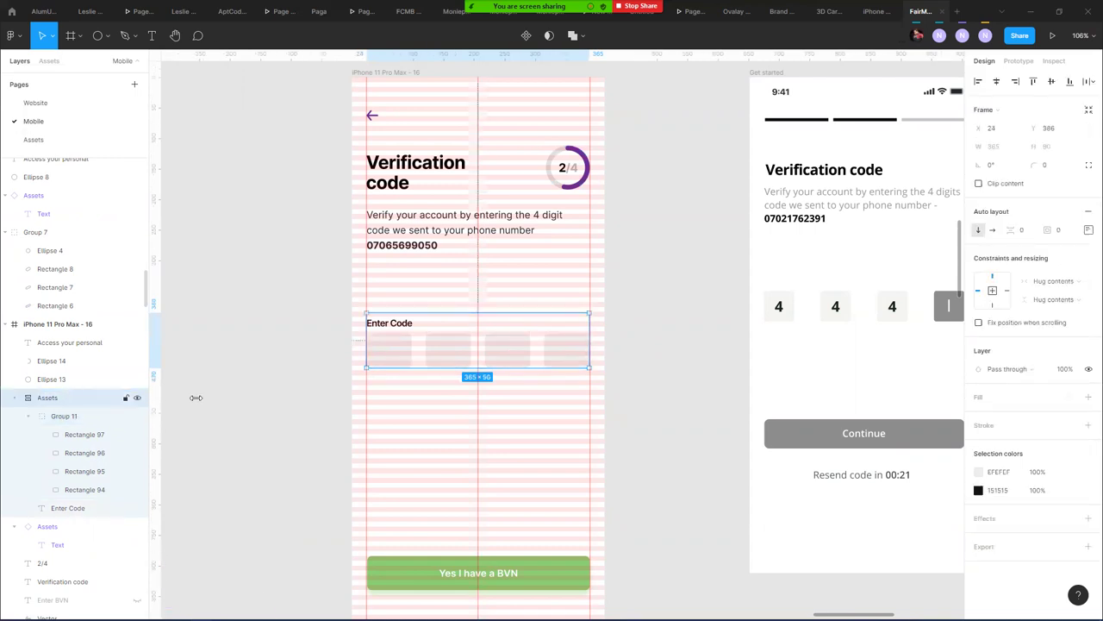
drag(1007, 229, 1023, 231)
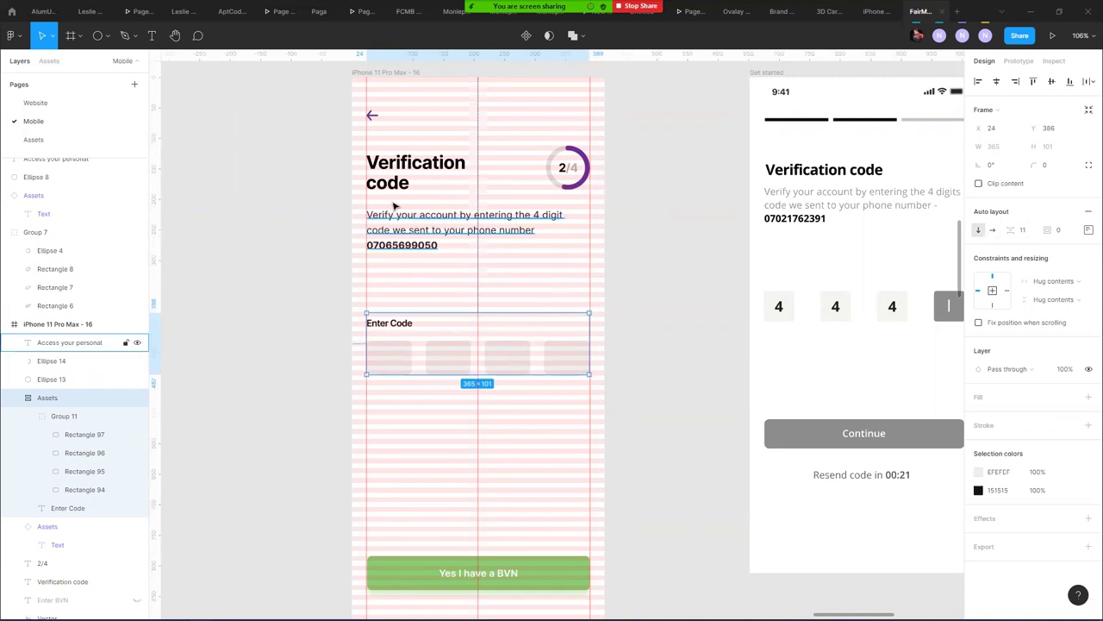
click(390, 75)
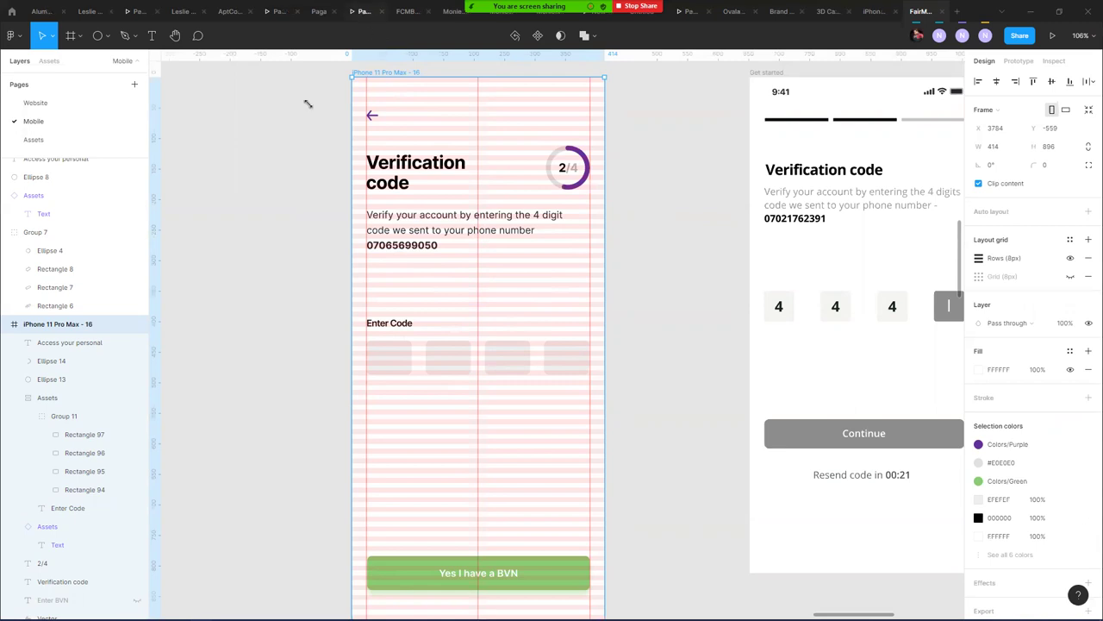
- Duplicate the Enter Code label and group both copies together
click(393, 324)
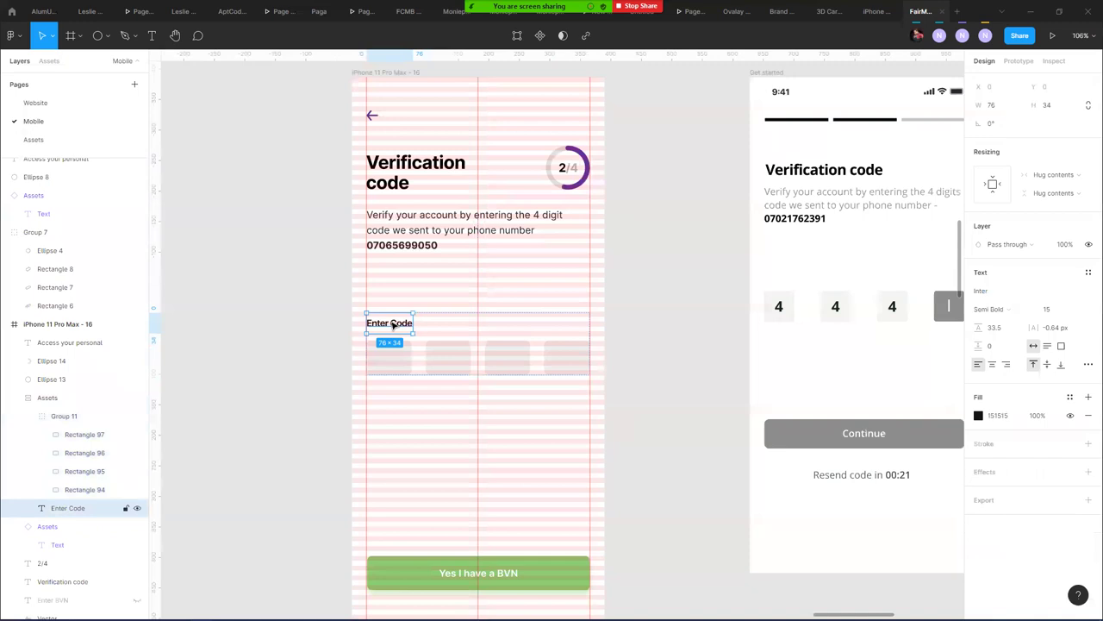
key(ctrl+d)
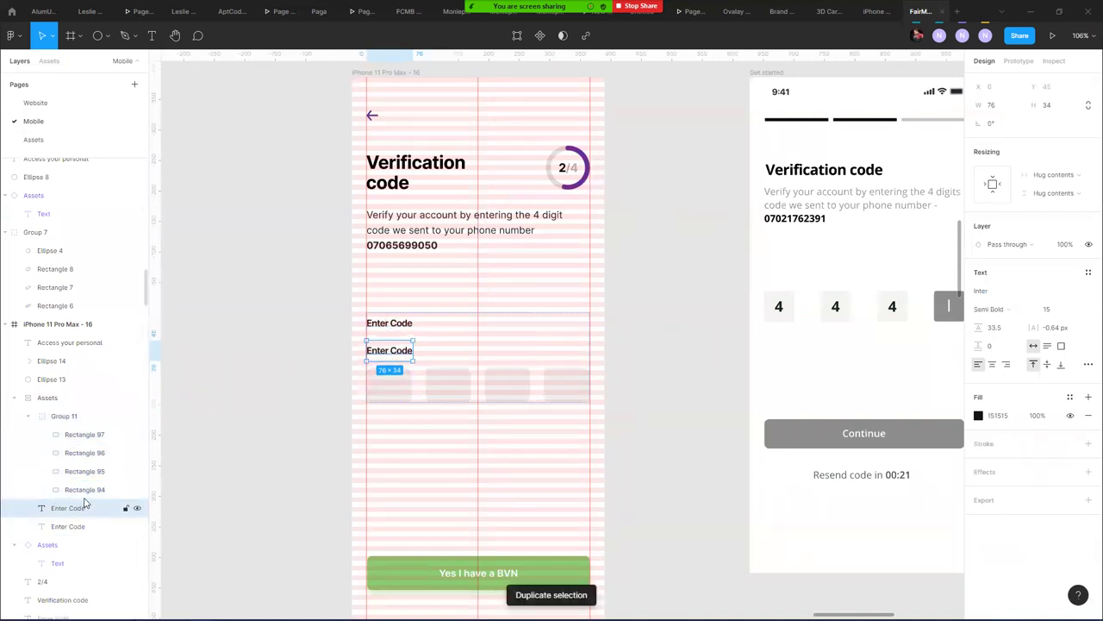
shift+click(56, 524)
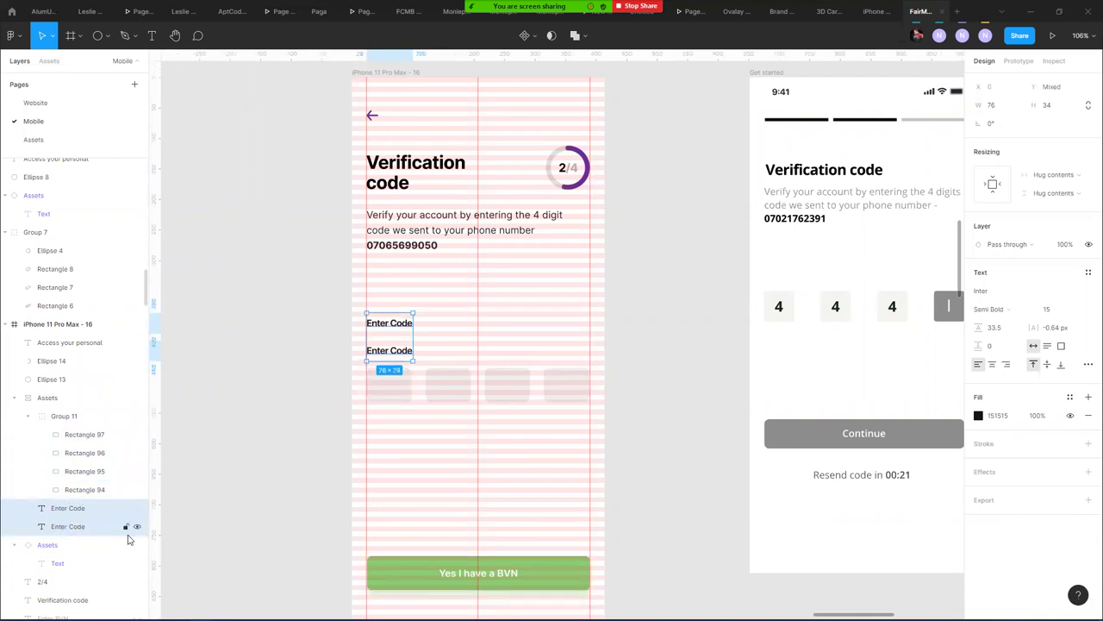
key(ctrl+g)
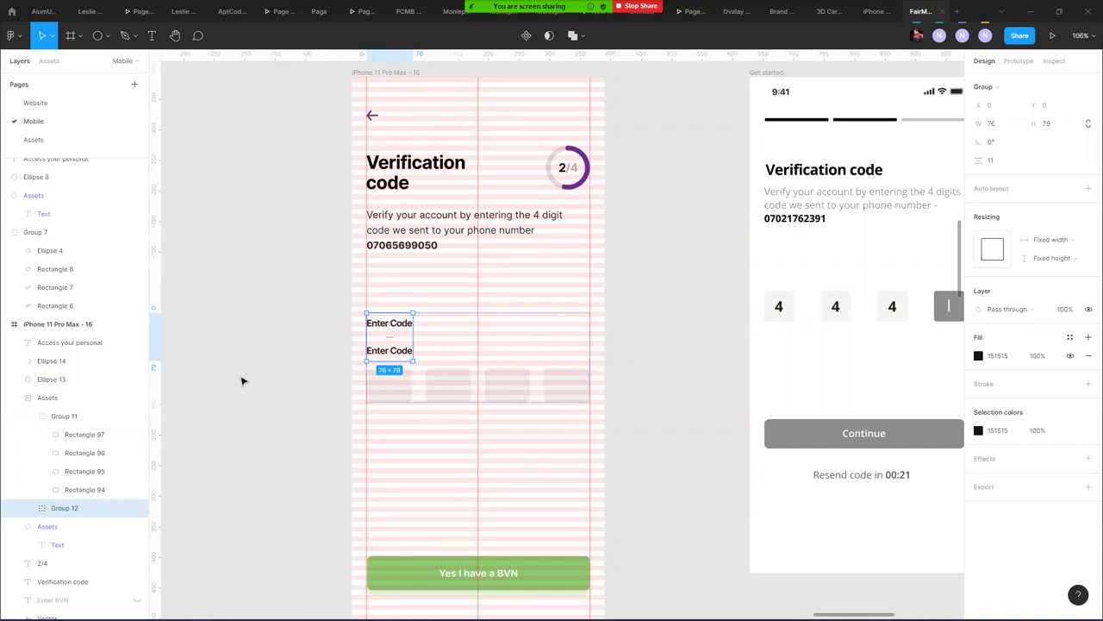
- Delete the extra Enter Code copy from the new label group
click(28, 416)
click(76, 450)
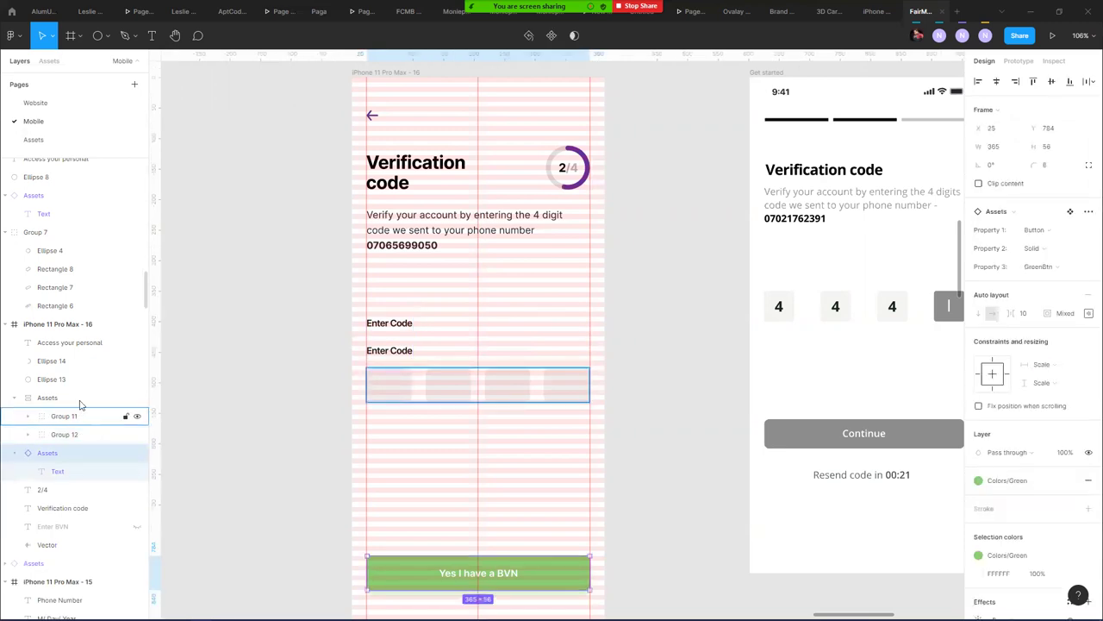
click(77, 416)
click(86, 434)
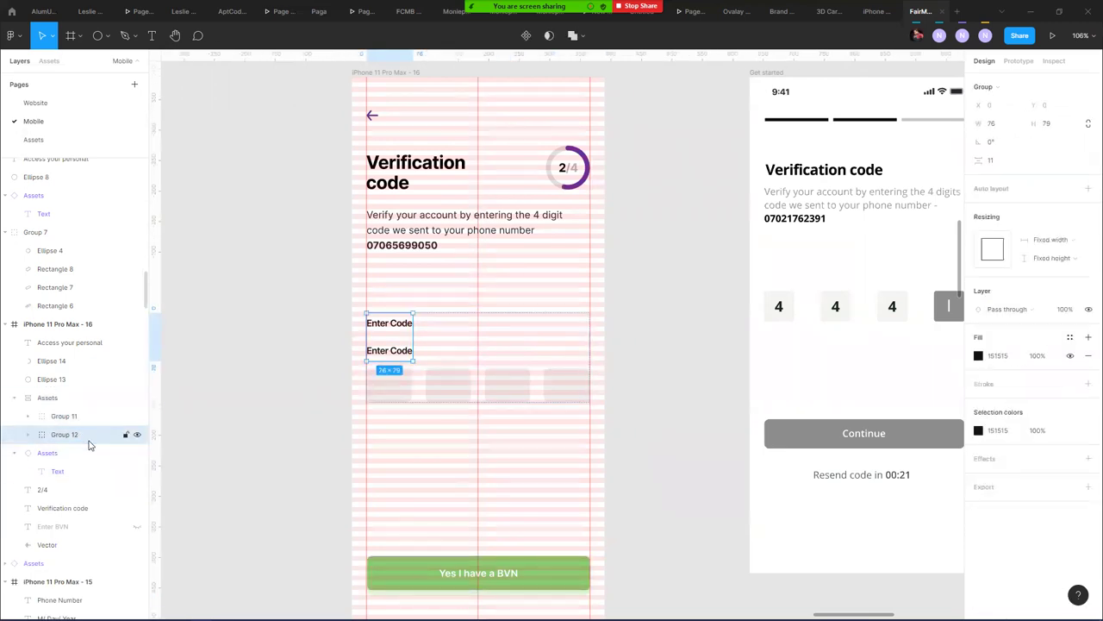
click(422, 339)
key(Tab)
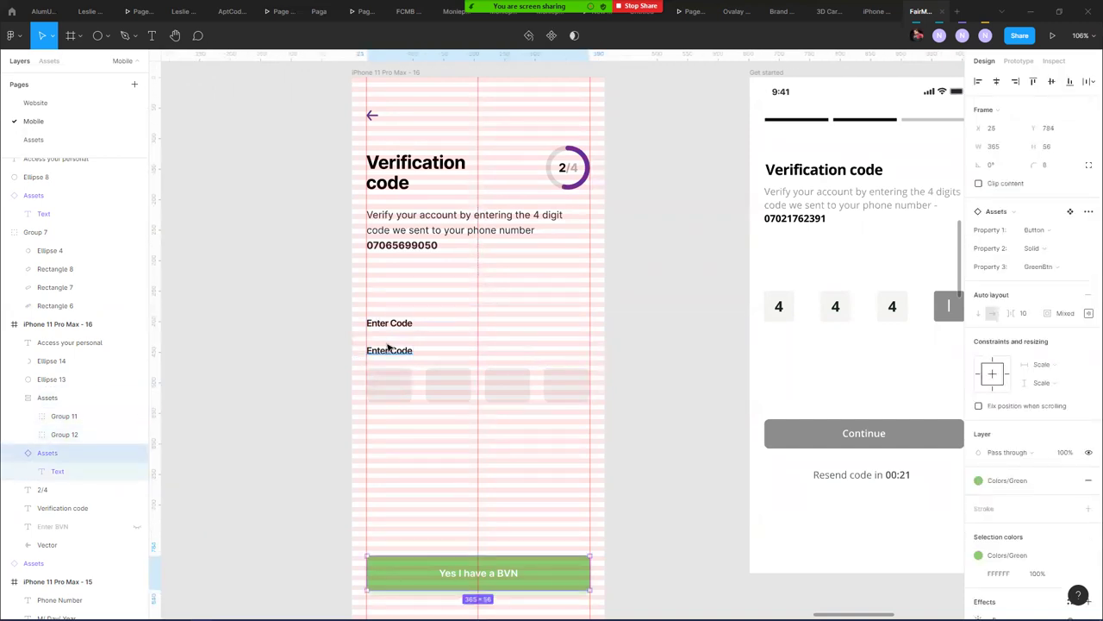
click(388, 347)
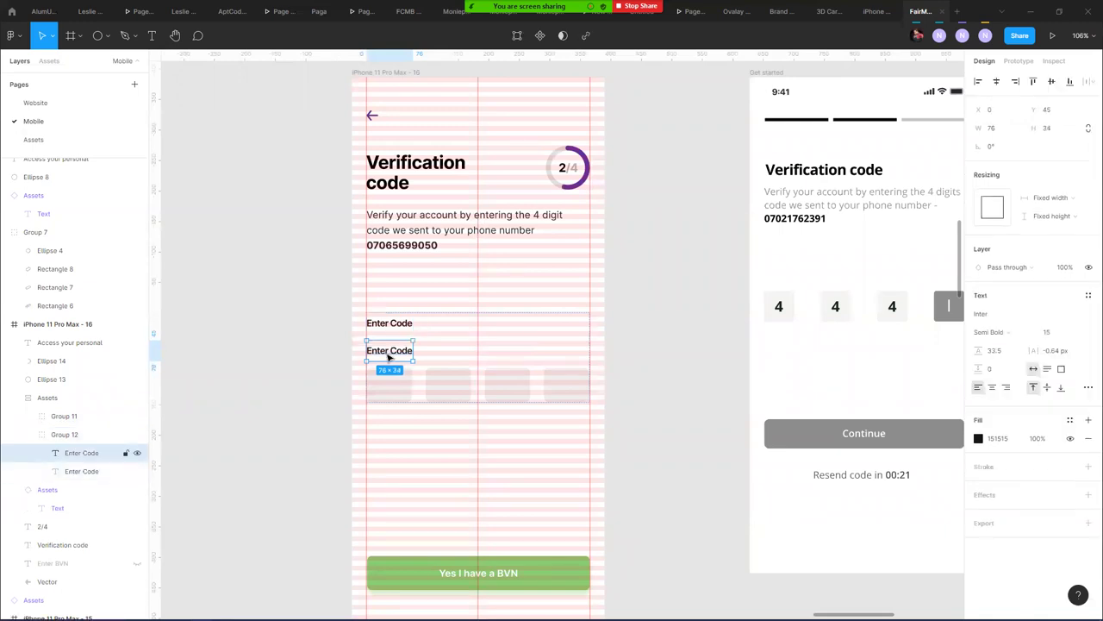
key(Delete)
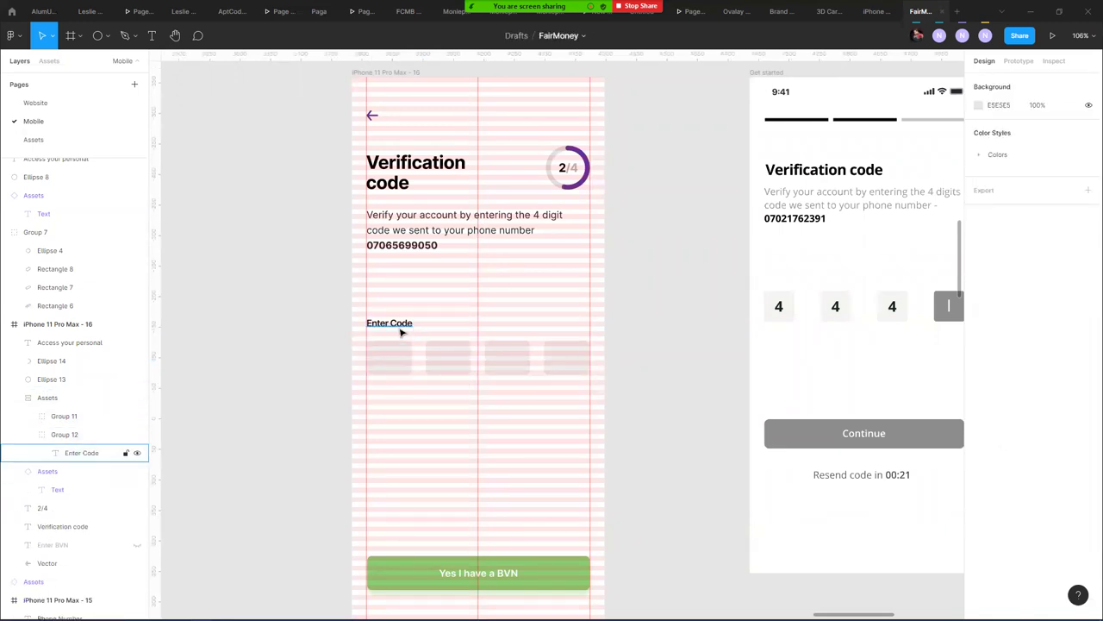
- Duplicate Enter Code inside Group 12 and nudge the copy right to X 290
click(400, 333)
drag(400, 332, 426, 355)
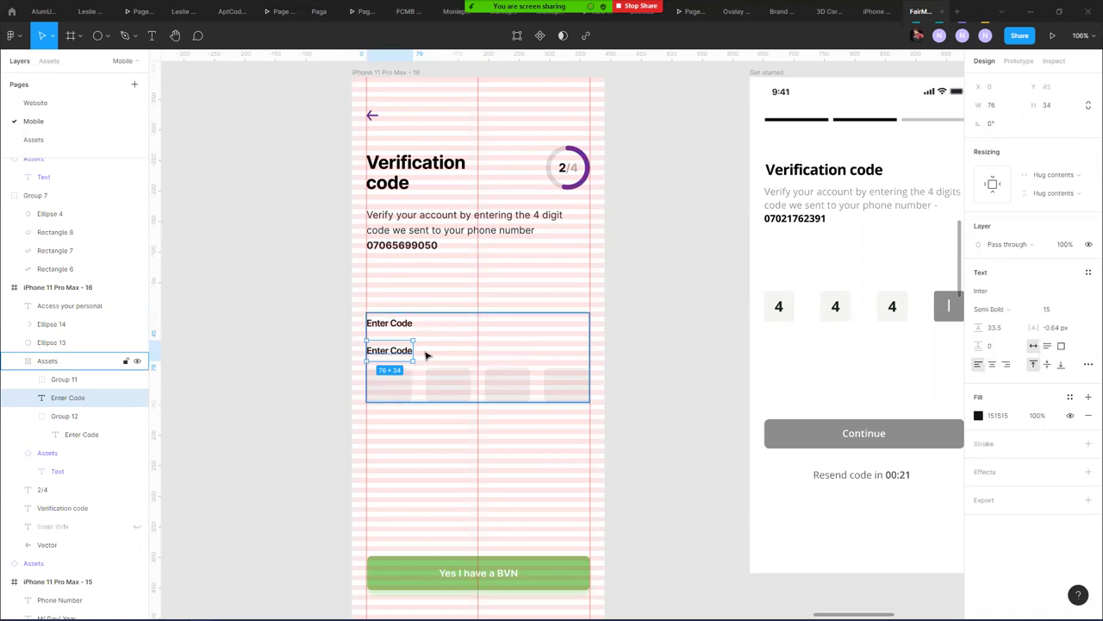
key(ctrl+z)
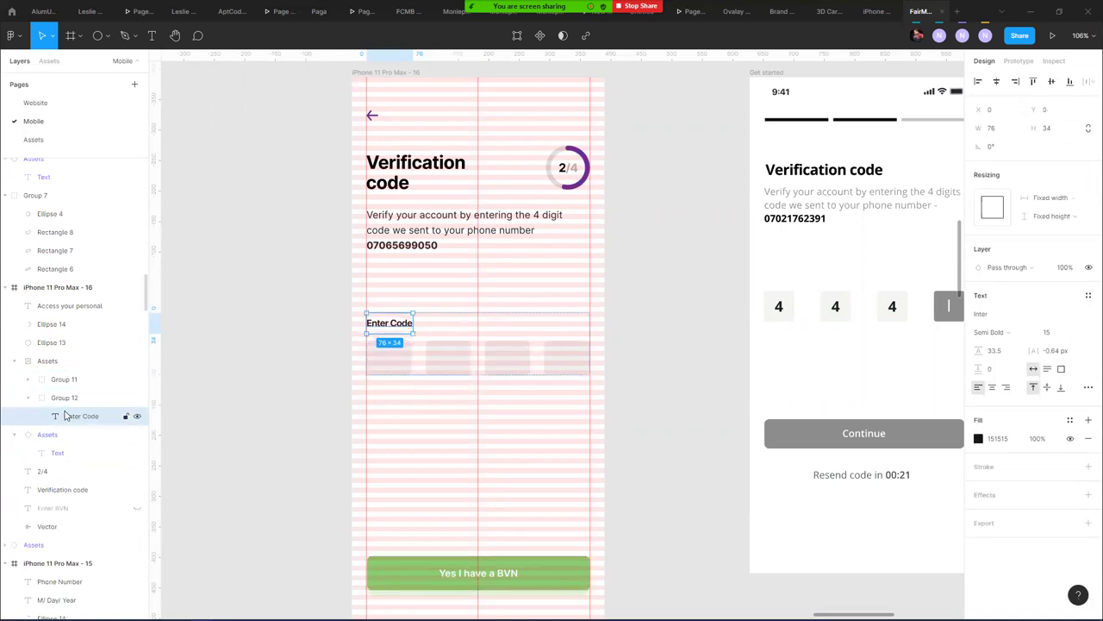
click(72, 400)
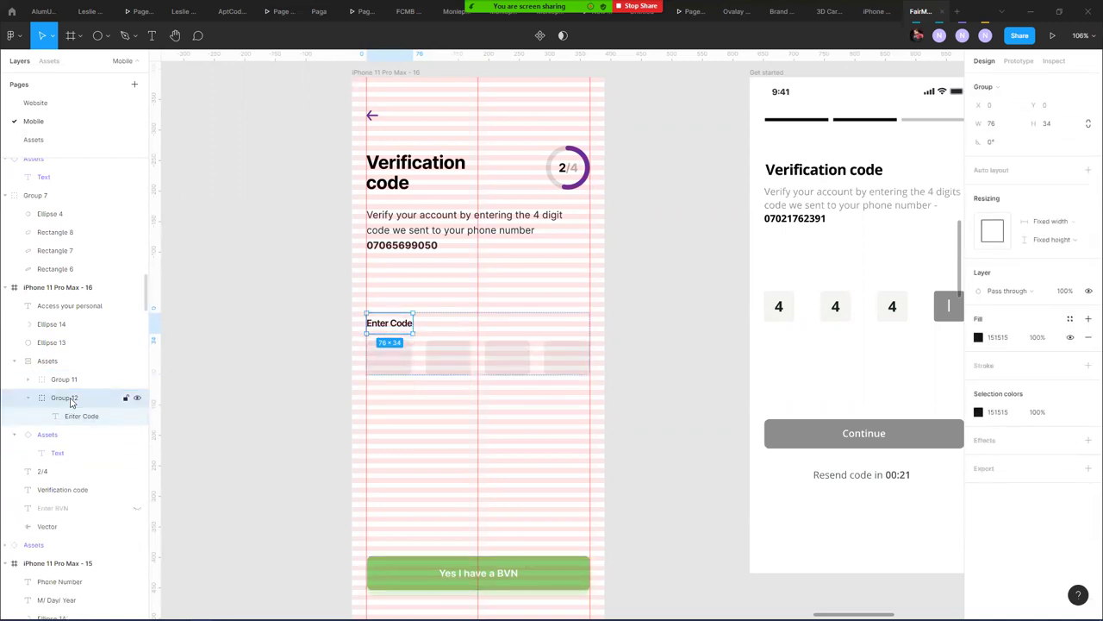
click(61, 421)
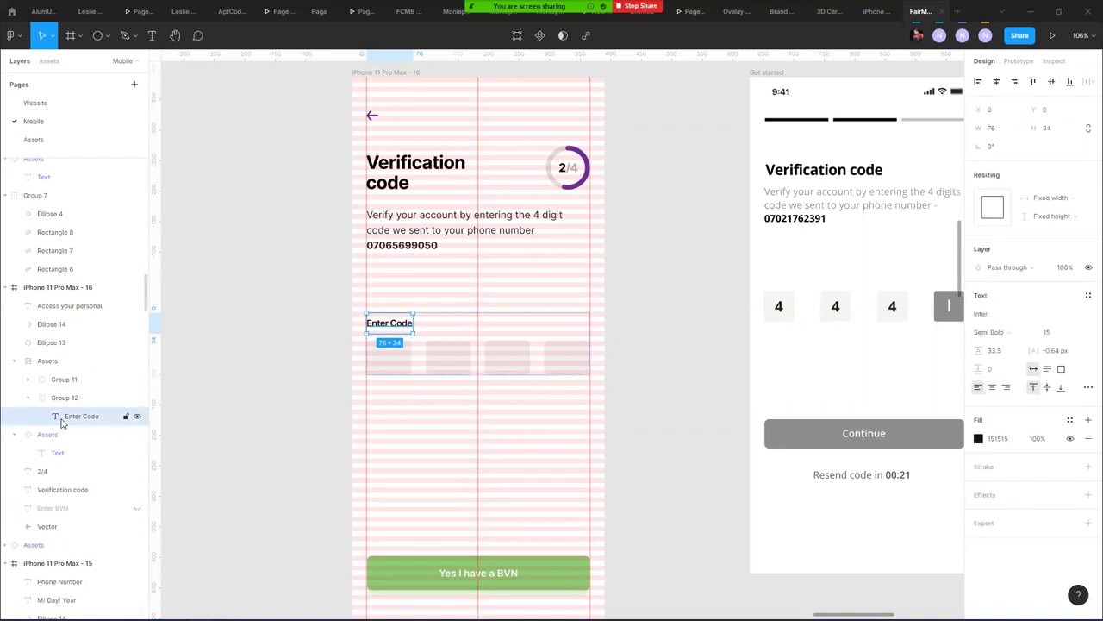
key(ctrl+d)
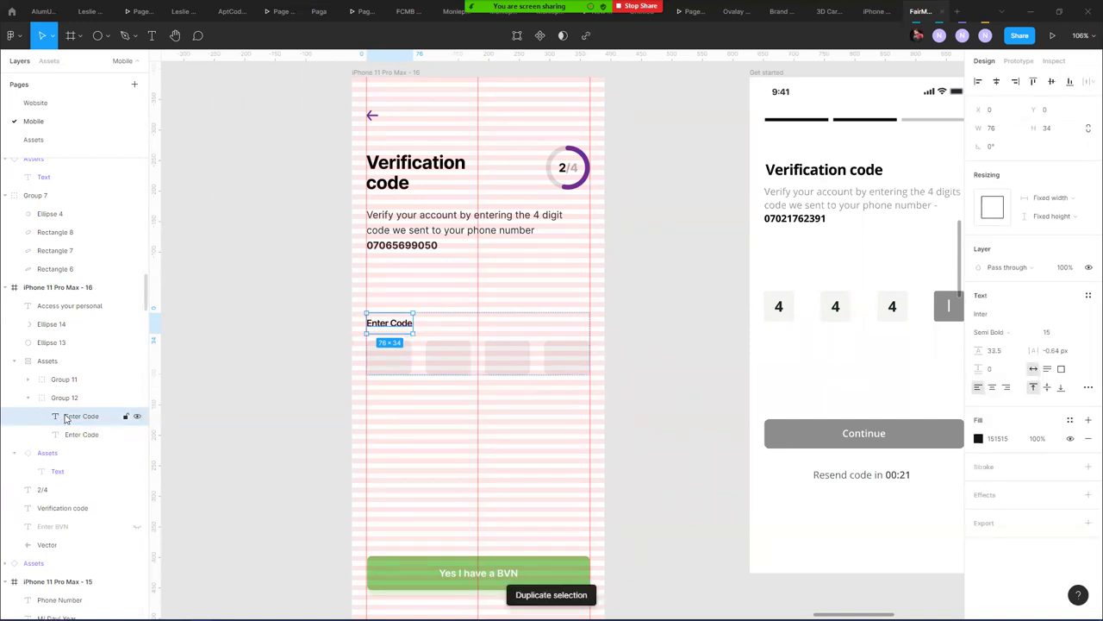
key(shift+Right)
key(shift+Right)
key(shift+Right)
key(shift+Right)
key(shift+Right)
key(shift+Right)
key(shift+Right)
key(shift+Right)
key(shift+Right)
key(shift+Right)
key(shift+Right)
key(shift+Right)
key(shift+Right)
key(shift+Right)
key(shift+Right)
key(shift+Right)
key(shift+Right)
key(shift+Right)
key(shift+Right)
key(shift+Right)
key(shift+Right)
key(shift+Right)
key(shift+Right)
key(shift+Right)
key(shift+Right)
key(shift+Right)
key(shift+Right)
key(shift+Right)
key(shift+Right)
key(shift+Right)
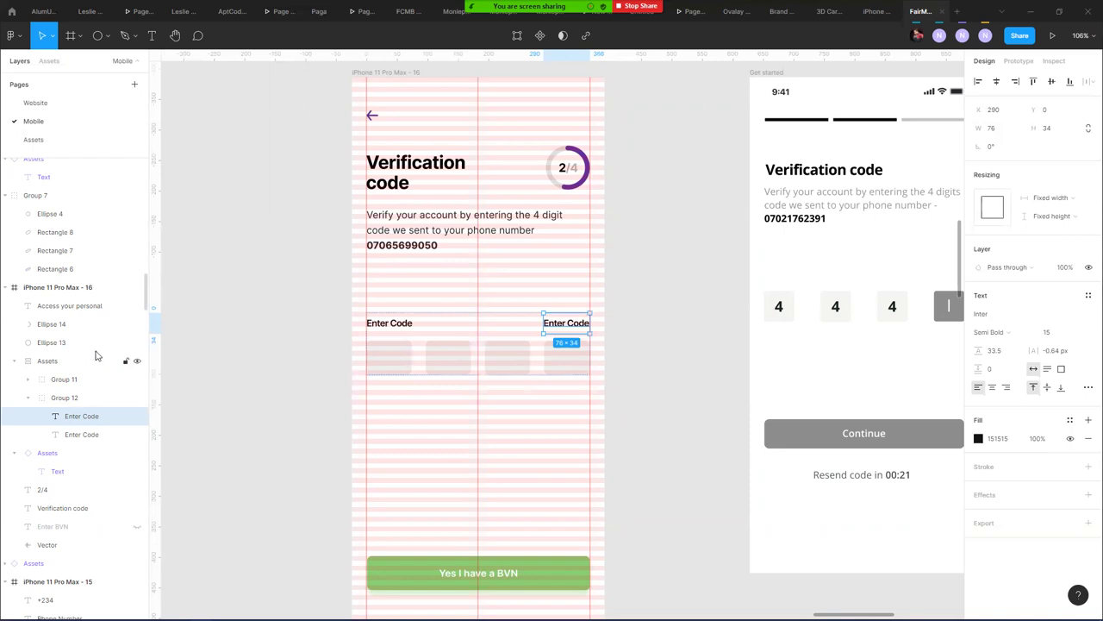
- Change the right-hand Enter Code copy to 06:25 in Regular weight at the screen's right edge
double_click(566, 325)
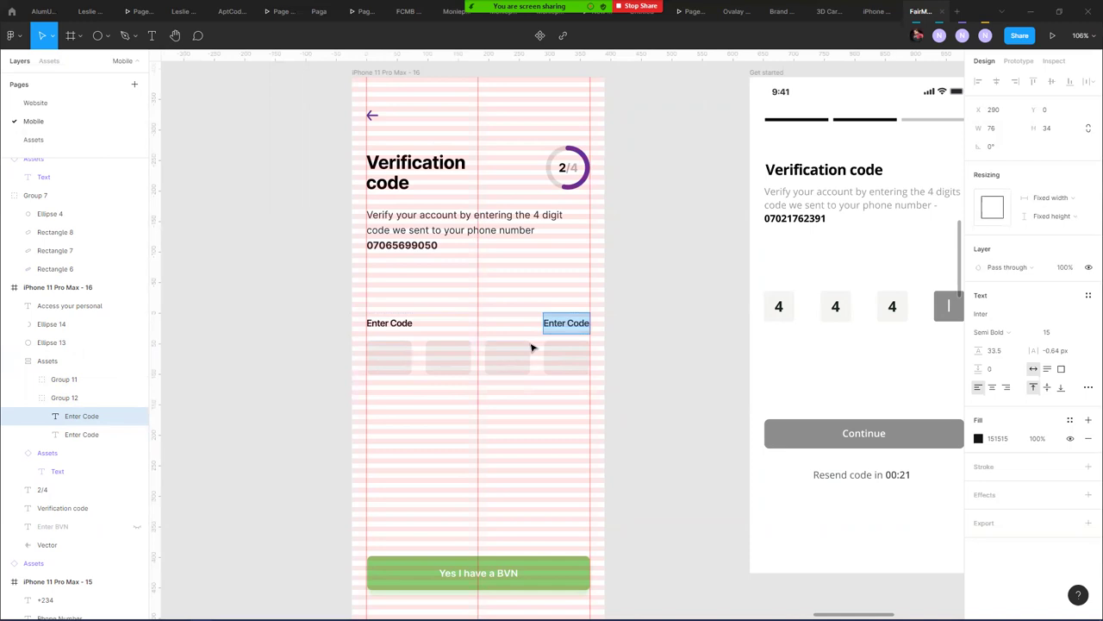
text(0)
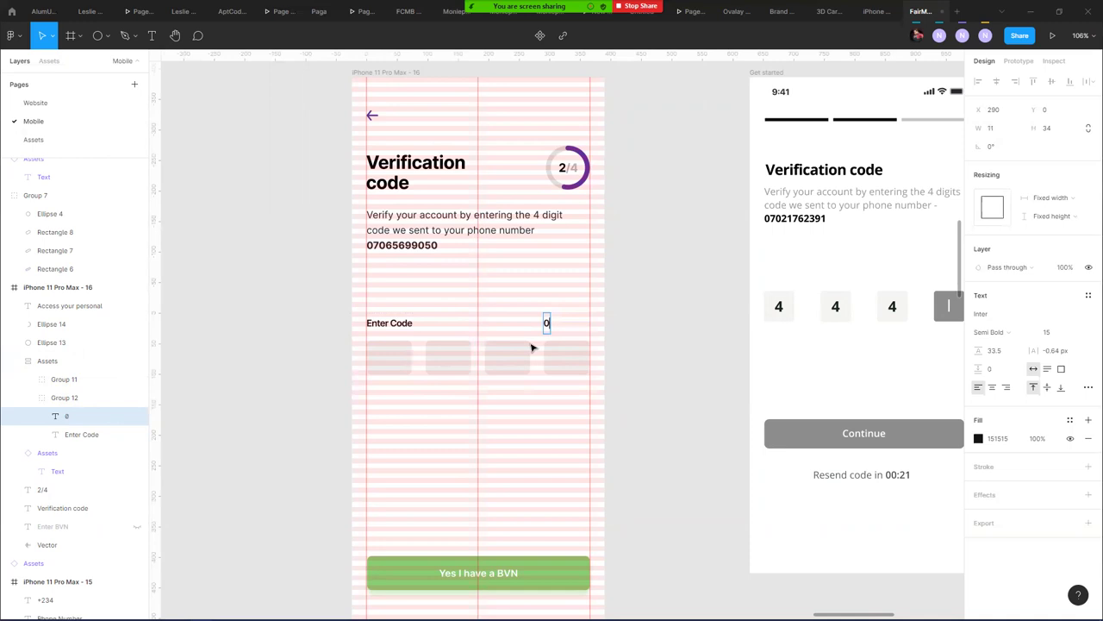
text(6:25)
key(Escape)
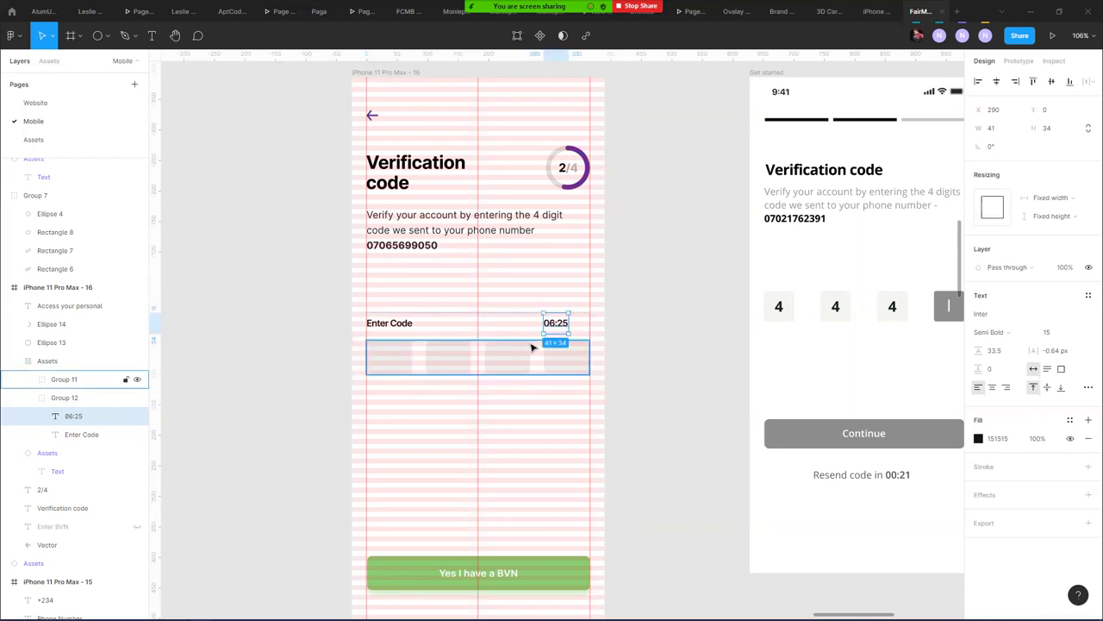
scroll(556, 325, up, 3)
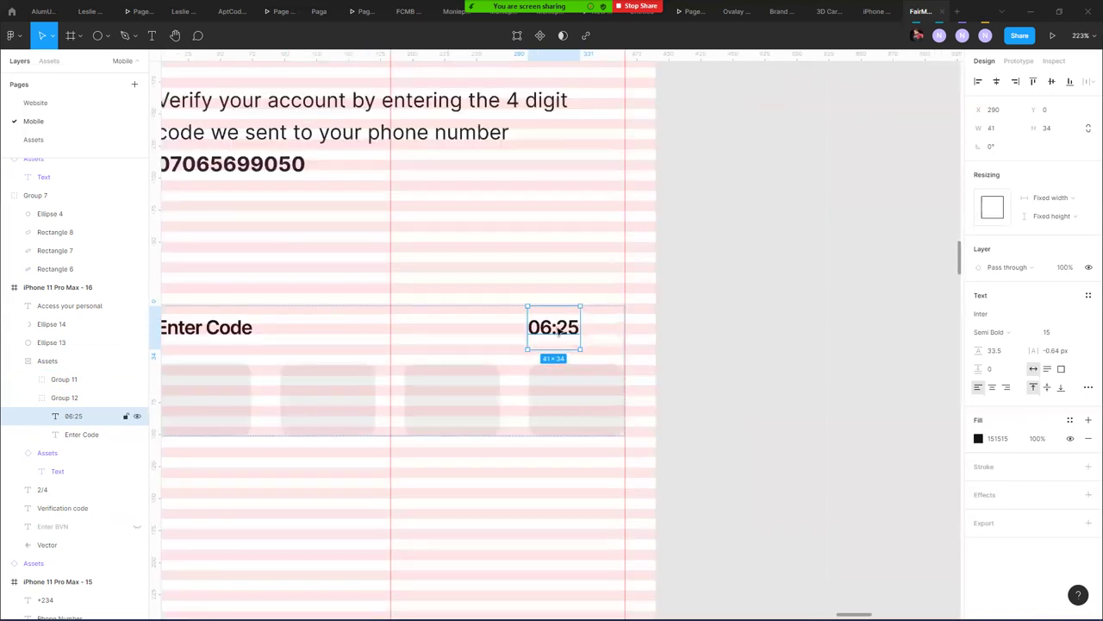
drag(559, 330, 595, 352)
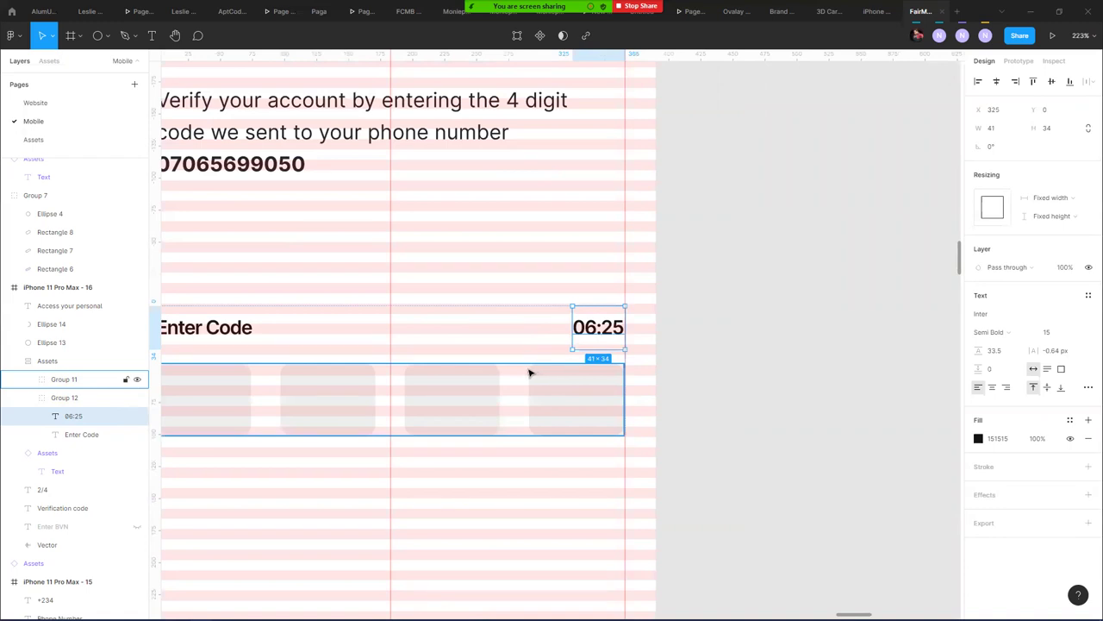
click(1000, 332)
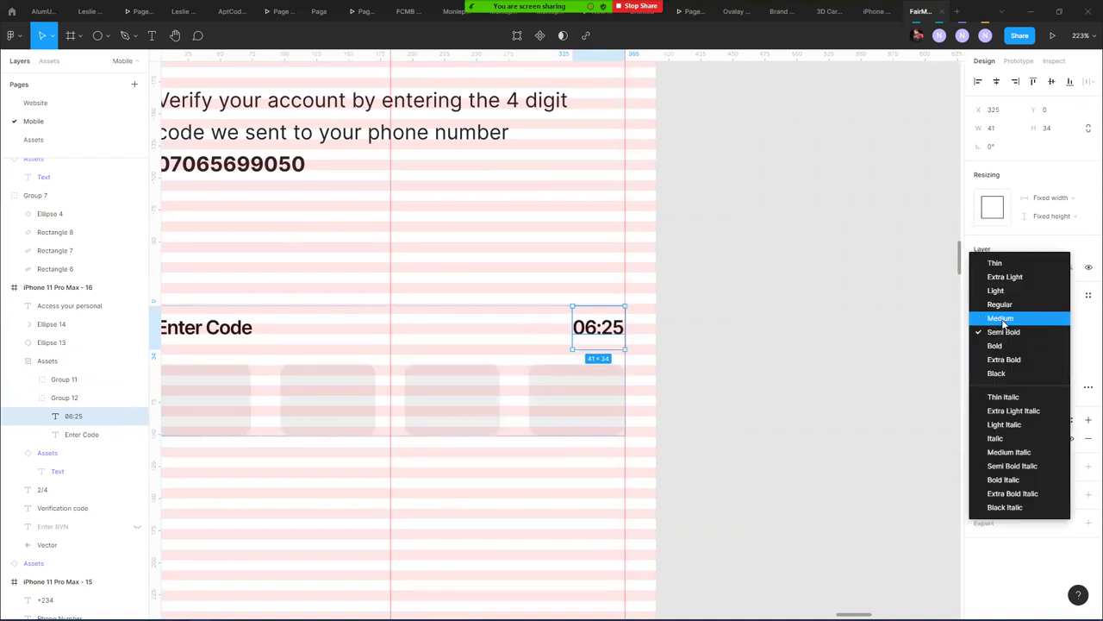
click(1000, 305)
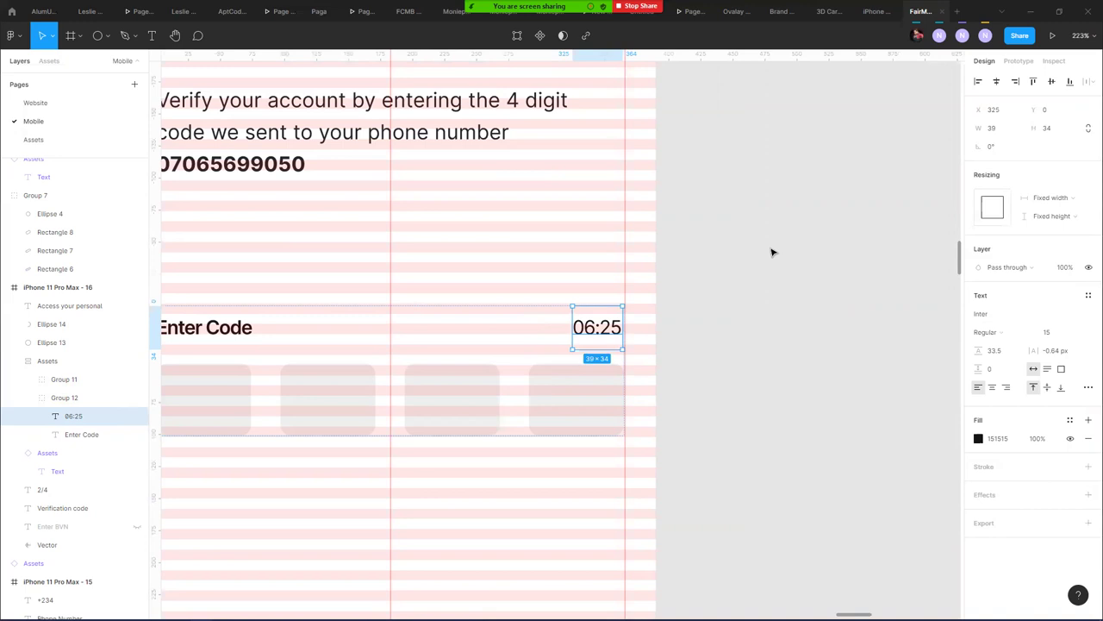
- Prefix the timer with 'Resend code in' and shift it left to fit inside the screen
scroll(729, 301, down, 5)
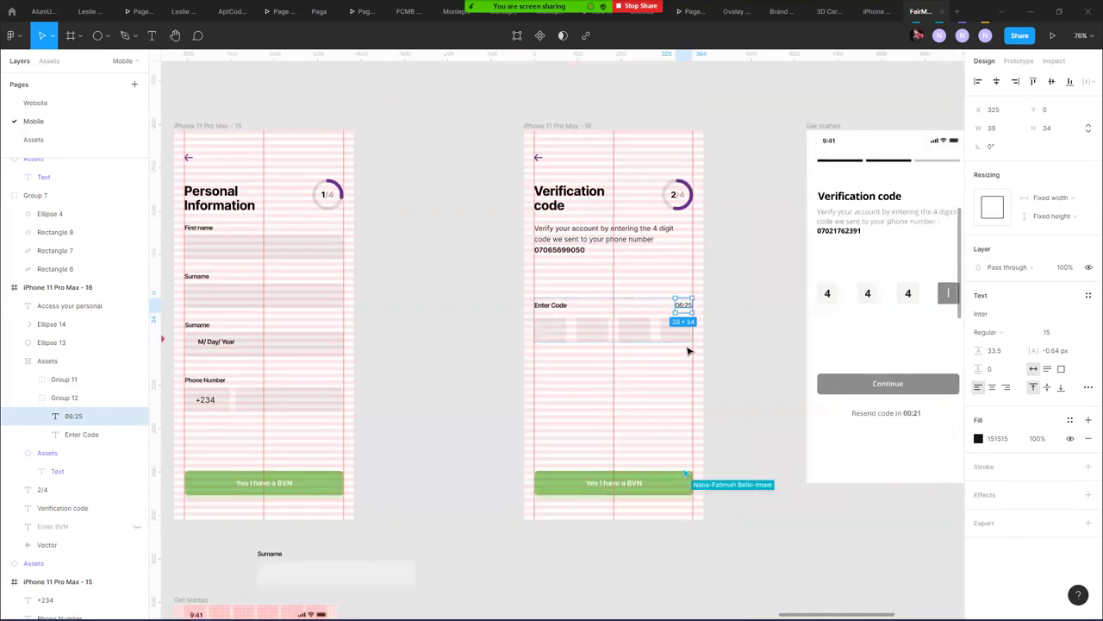
click(755, 335)
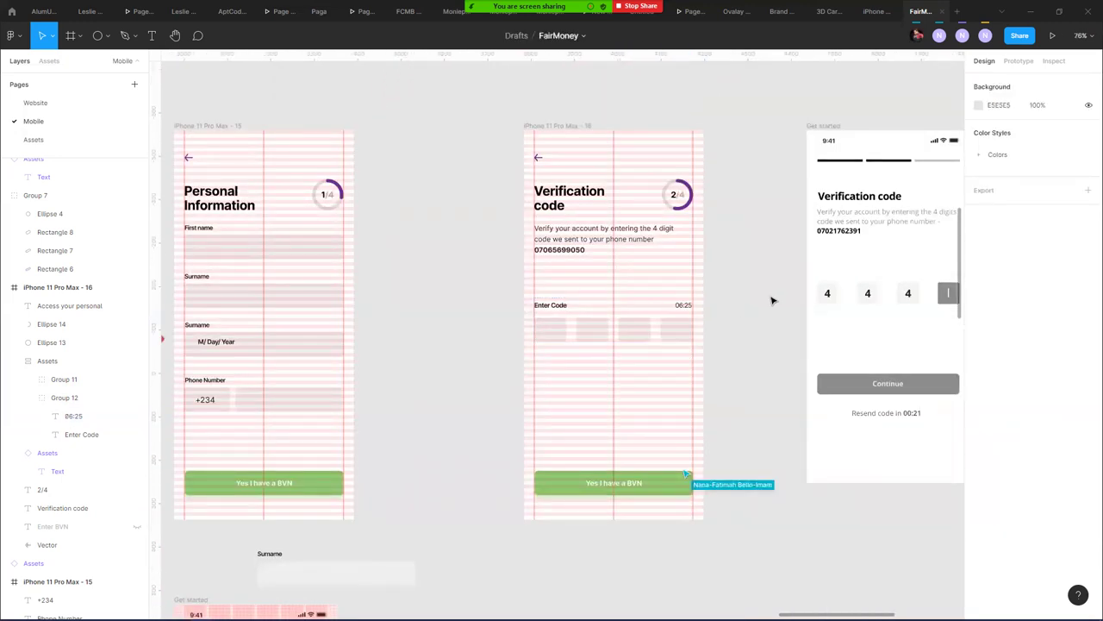
drag(768, 305, 541, 298)
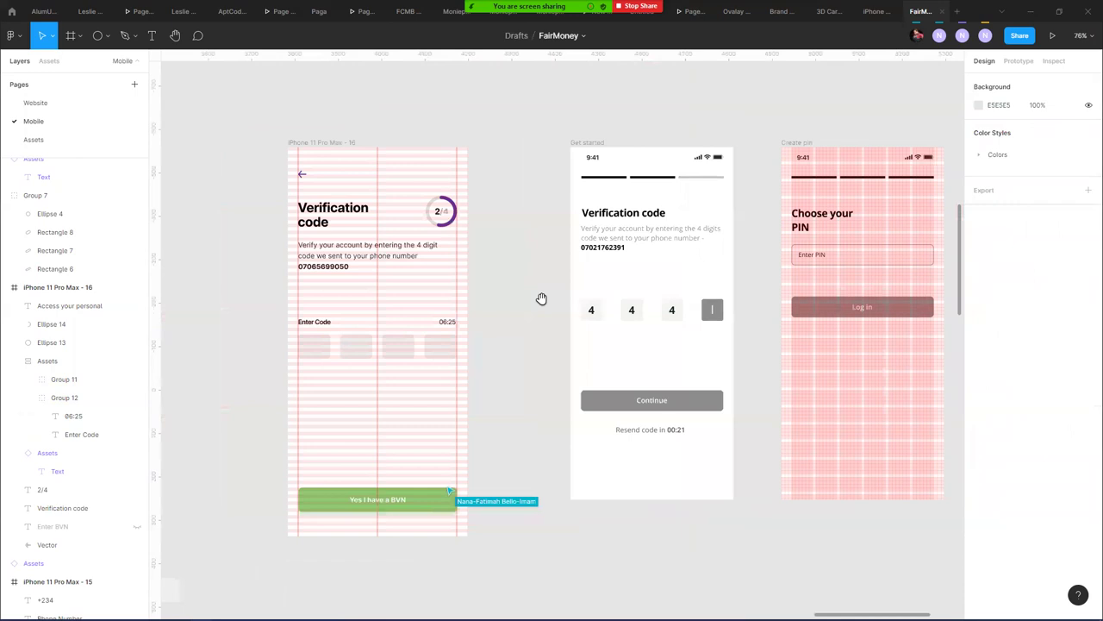
scroll(443, 324, up, 4)
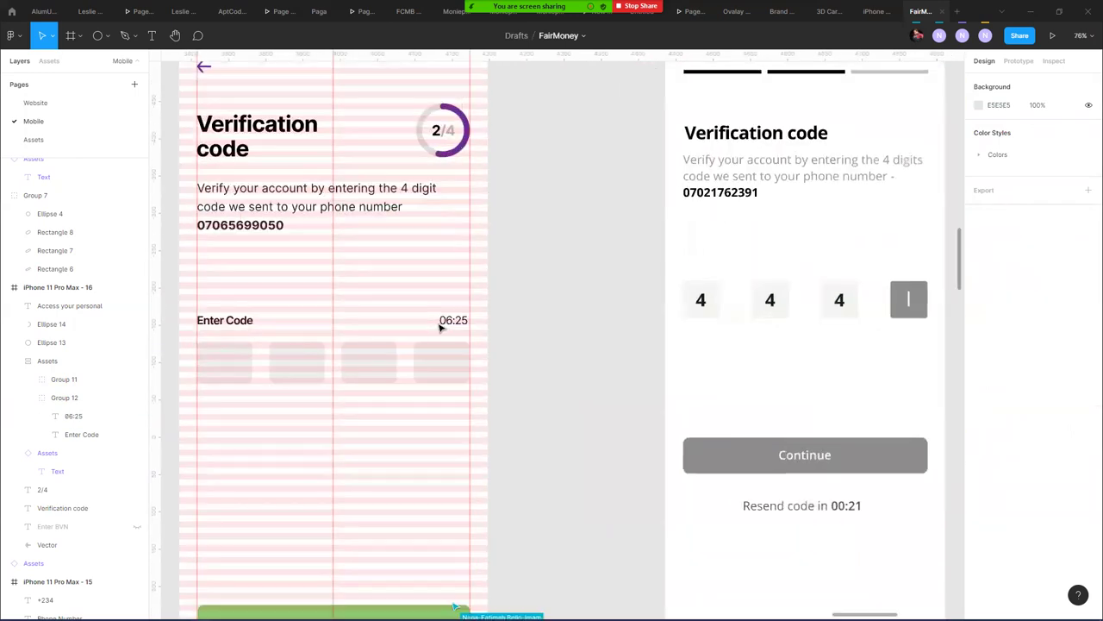
click(456, 322)
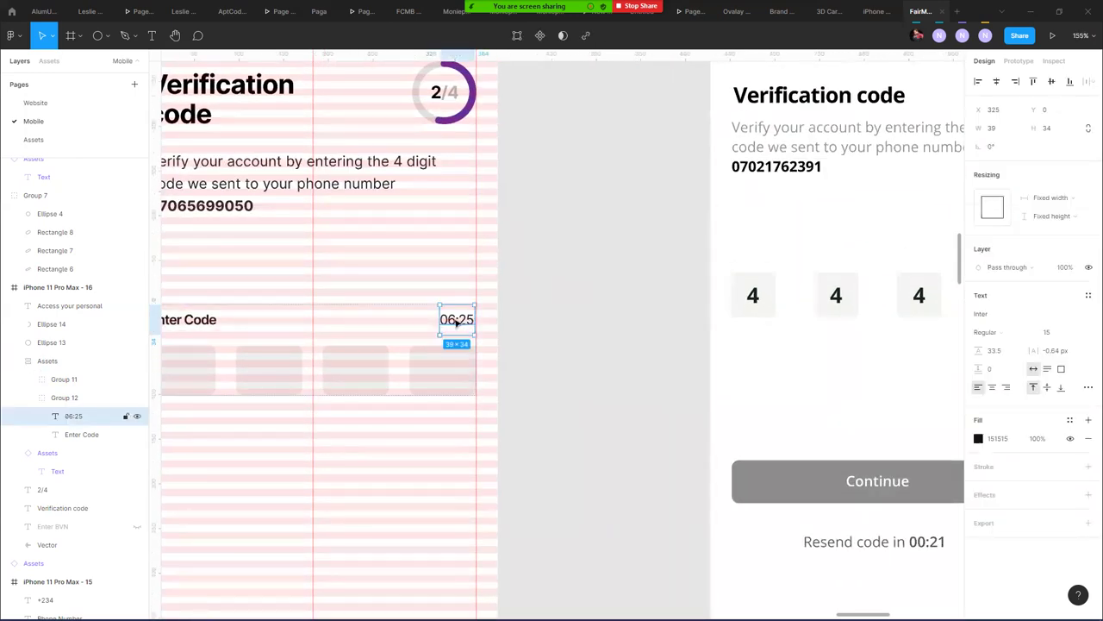
double_click(452, 320)
click(442, 319)
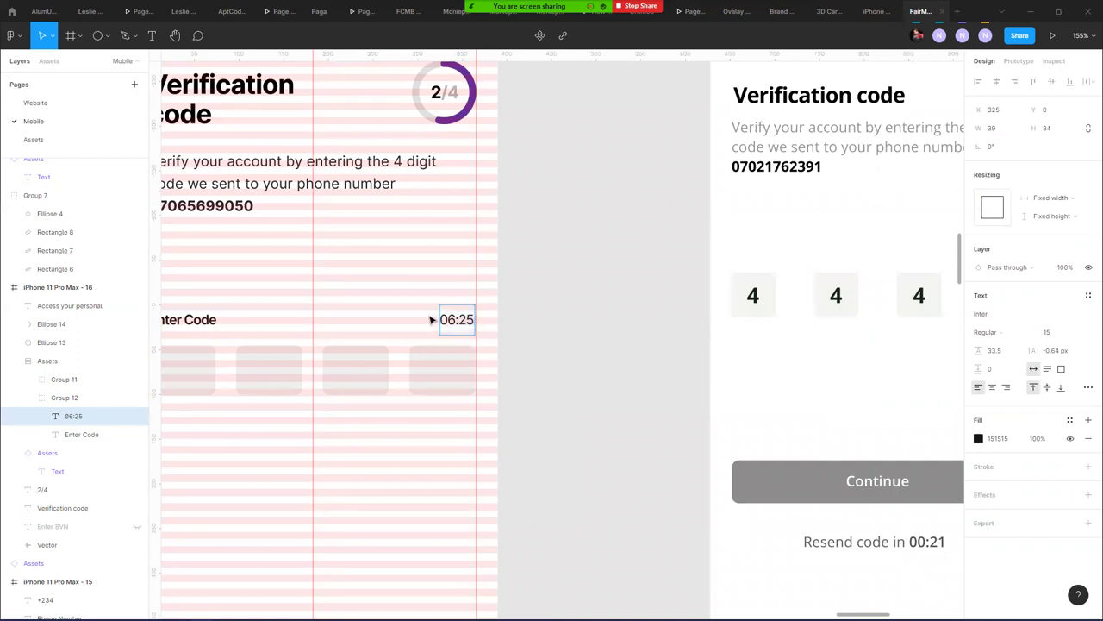
text(Resend code in)
key(Escape)
drag(463, 328, 373, 322)
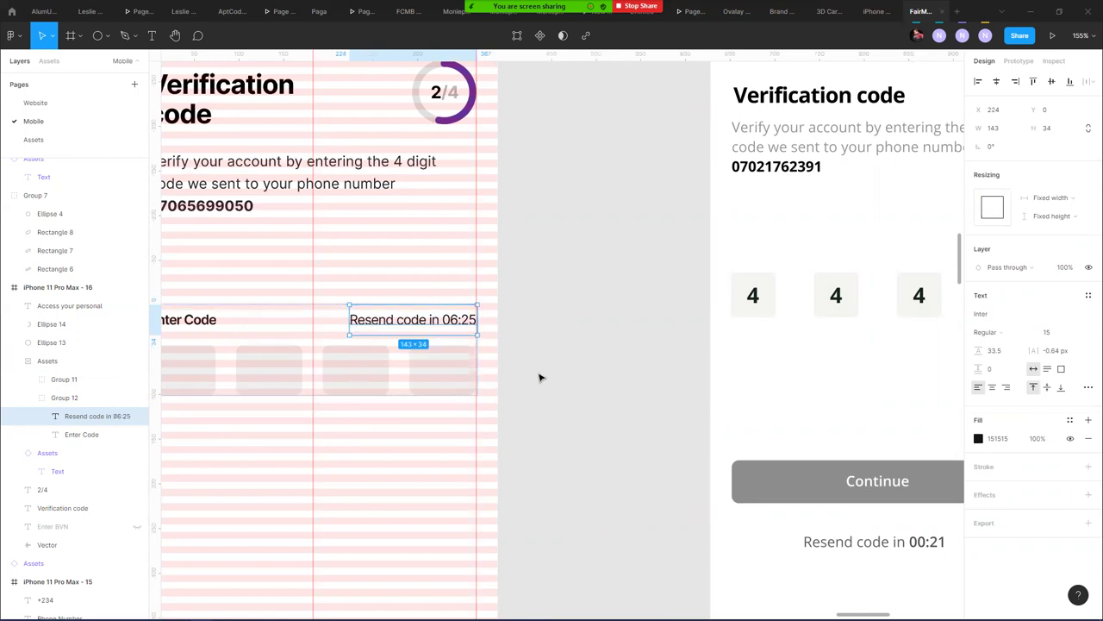
- Fade the words 'Resend code in' to 37% fill opacity, leaving 06:25 fully opaque
double_click(445, 321)
drag(442, 321, 338, 314)
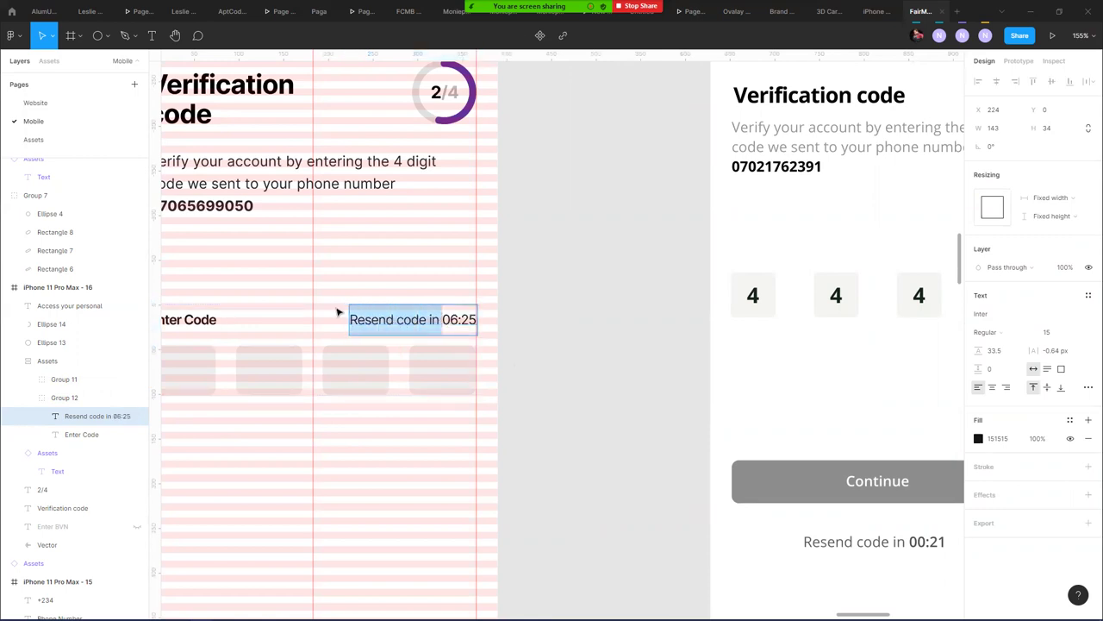
click(978, 438)
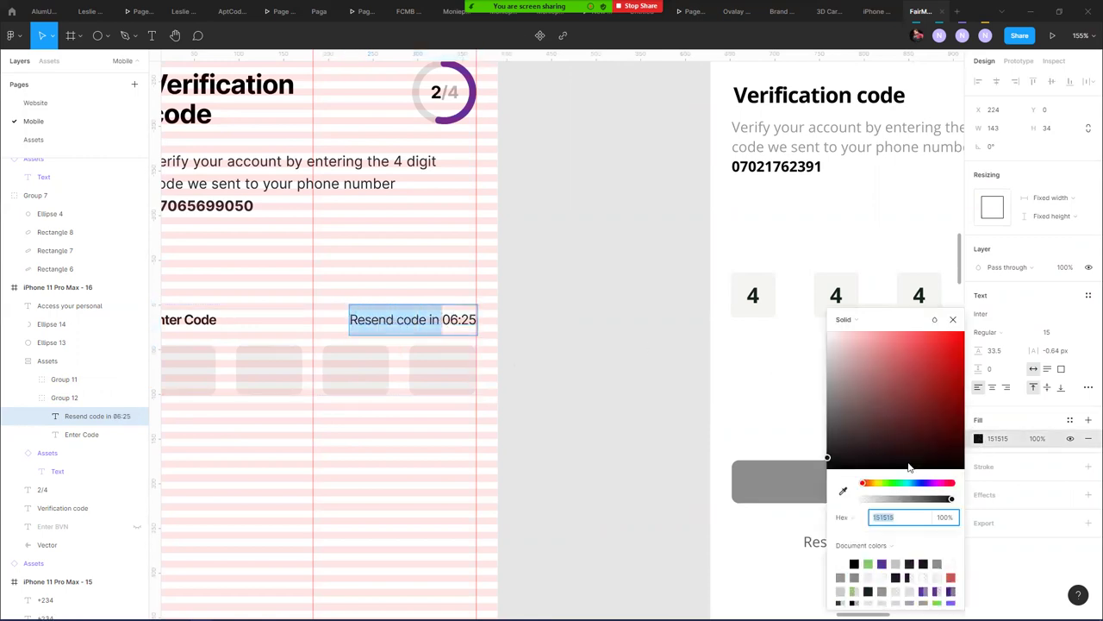
drag(914, 501, 897, 501)
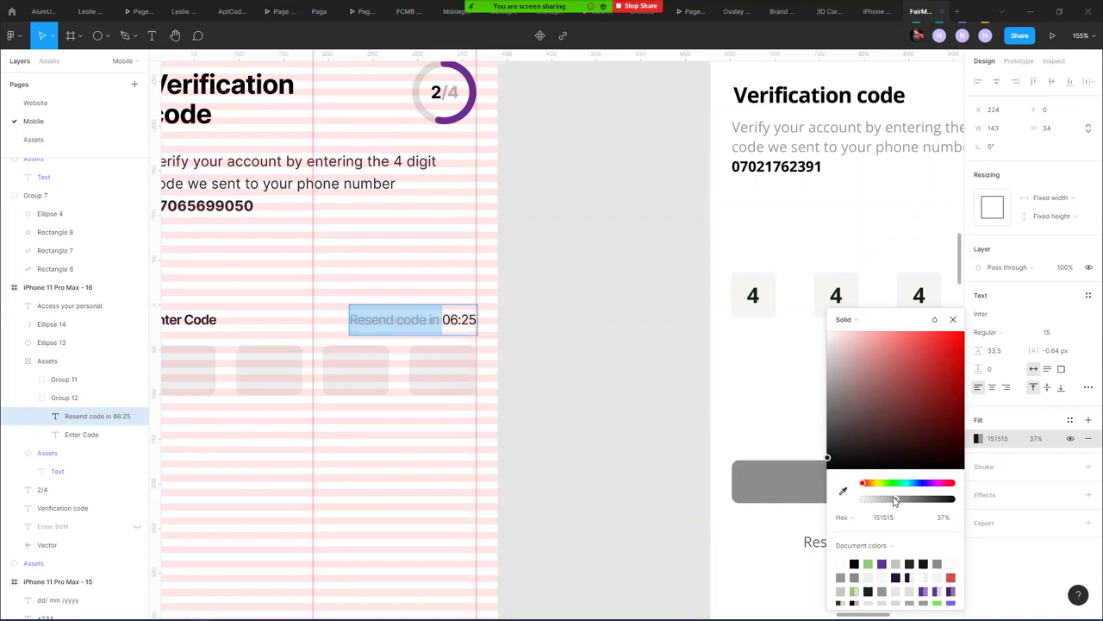
key(Escape)
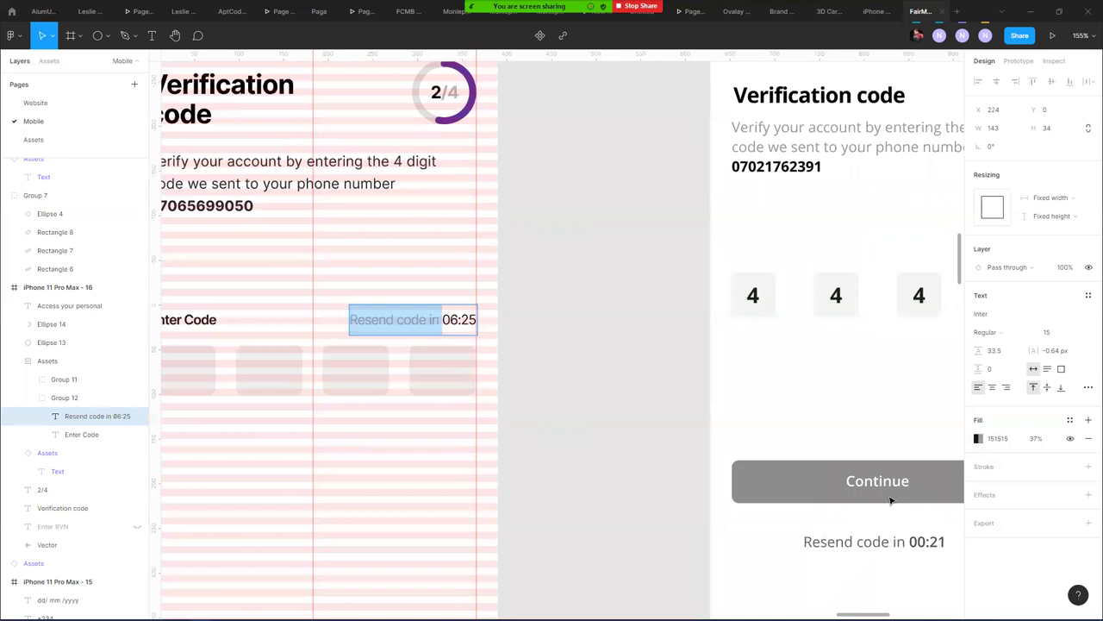
key(Escape)
- Retype the green button label as Continue
scroll(356, 464, left, 2)
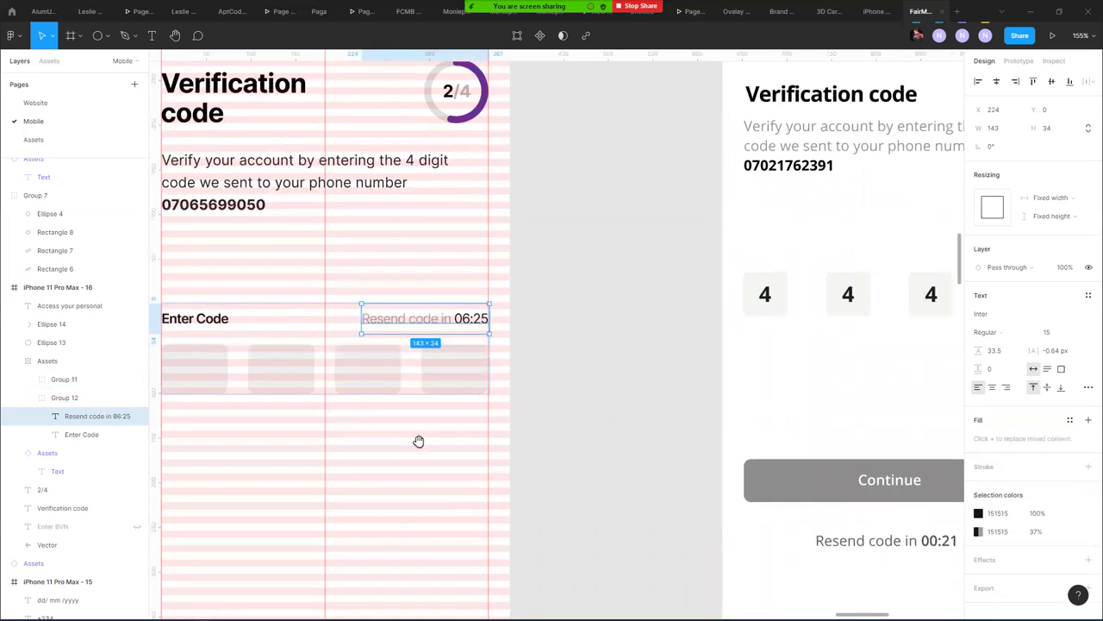
scroll(419, 444, down, 3)
scroll(446, 396, up, 1)
scroll(574, 436, down, 5)
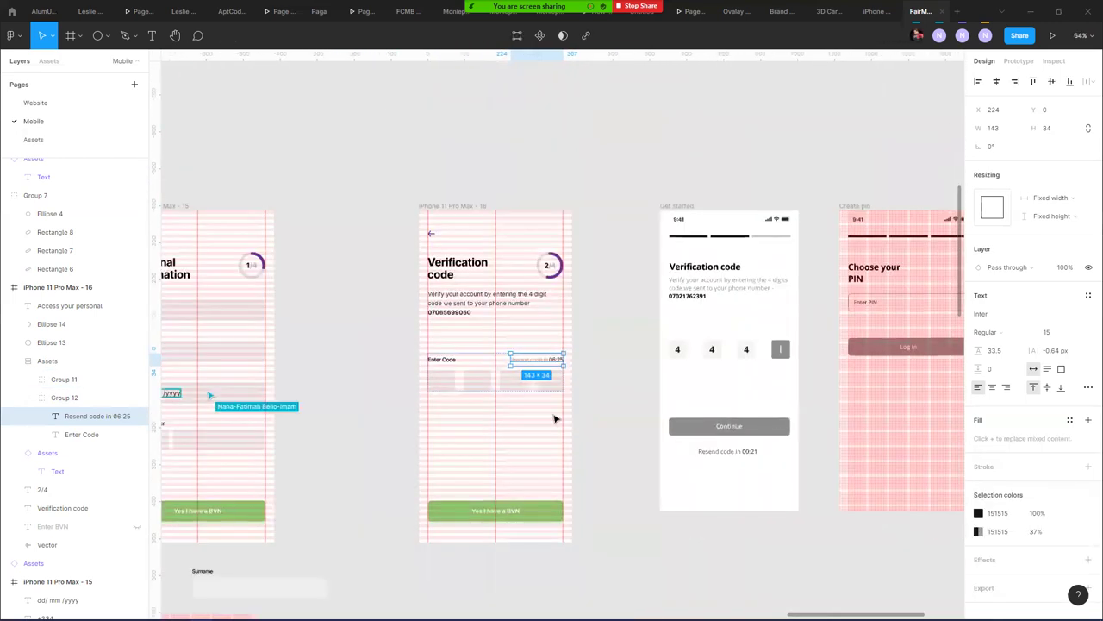
click(507, 512)
text(Conf)
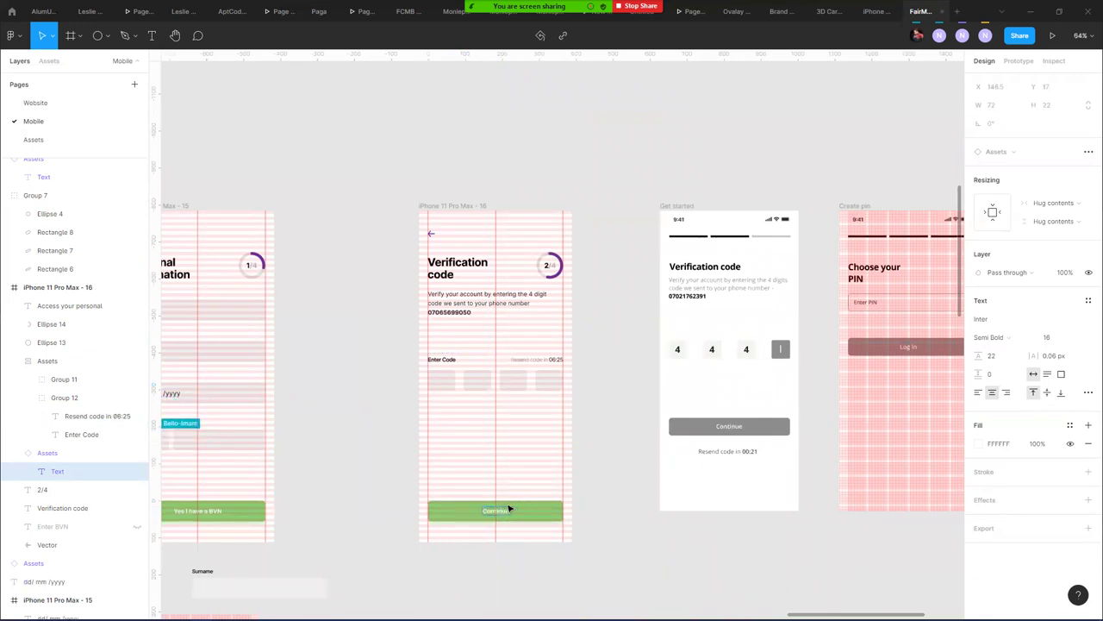
text(inue)
click(350, 410)
- Delete the Get started verification mockup from the canvas
drag(350, 409, 542, 382)
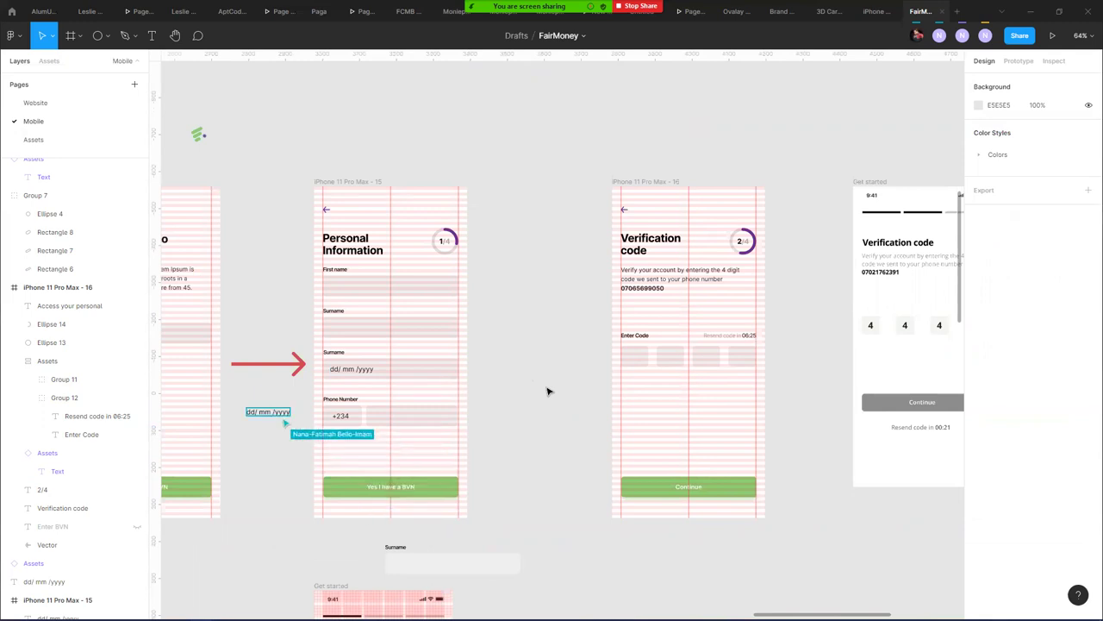
drag(569, 504, 534, 285)
scroll(533, 258, down, 3)
scroll(532, 253, right, 2)
scroll(713, 467, up, 2)
drag(713, 468, 484, 504)
click(345, 138)
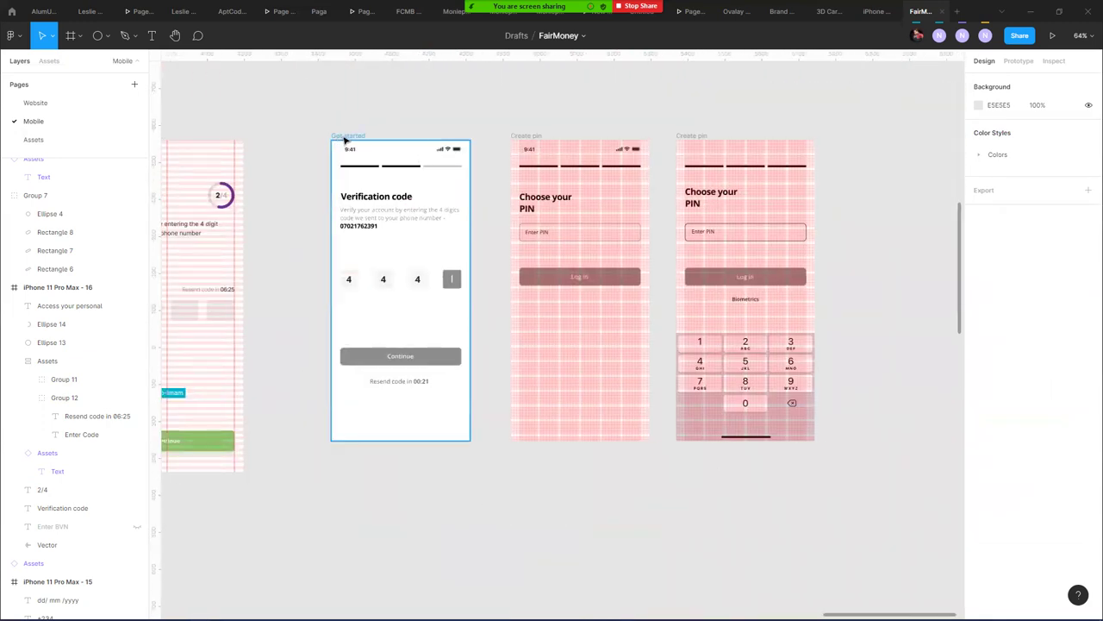
click(345, 138)
key(Delete)
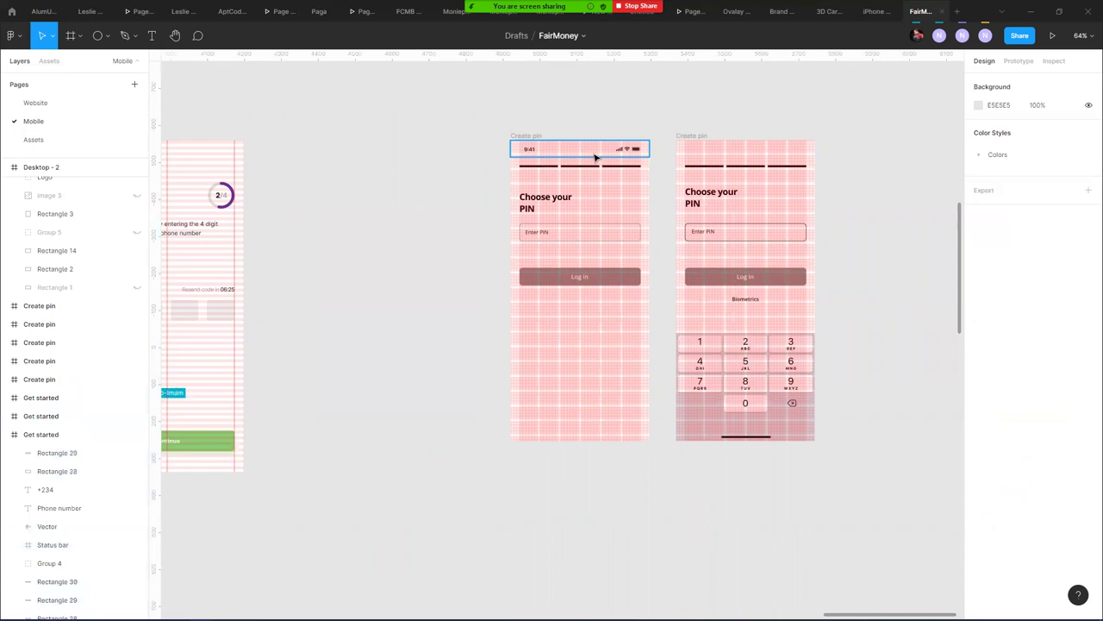
key(ctrl+v)
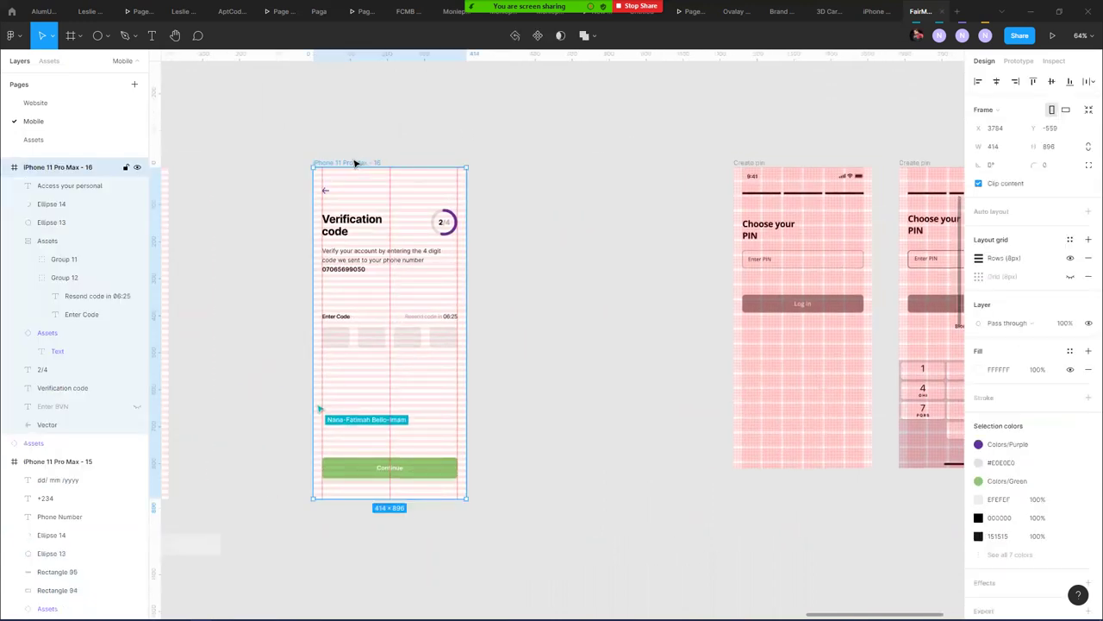
- Duplicate the Verification code screen and advance its progress ring and counter to 3/4
drag(366, 162, 592, 169)
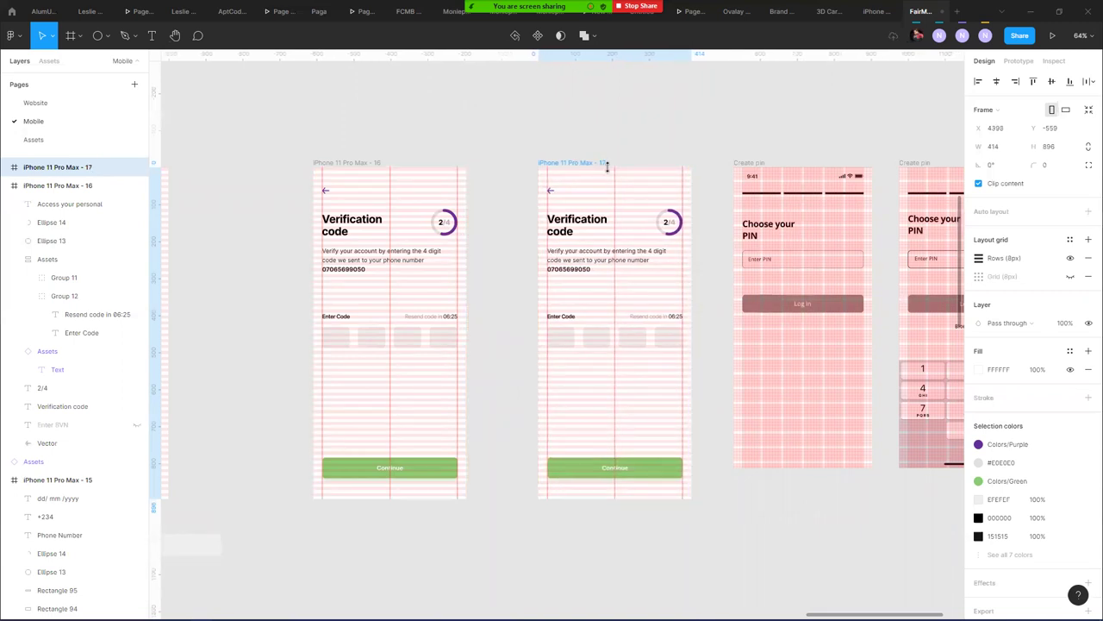
scroll(681, 215, up, 3)
scroll(664, 292, up, 5)
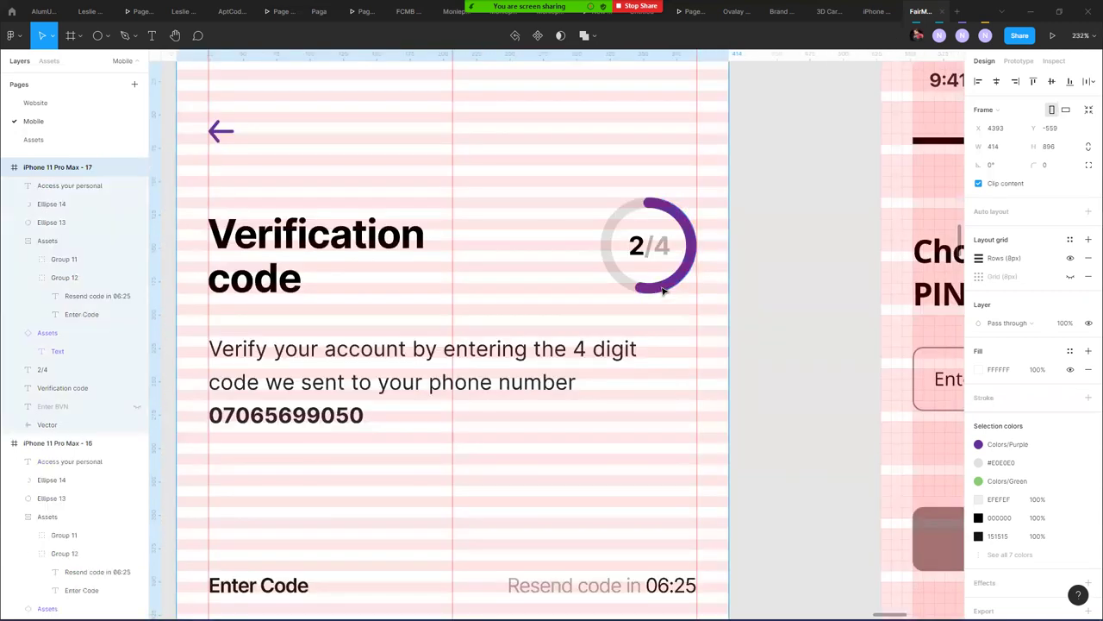
click(663, 292)
drag(642, 293, 614, 245)
double_click(643, 246)
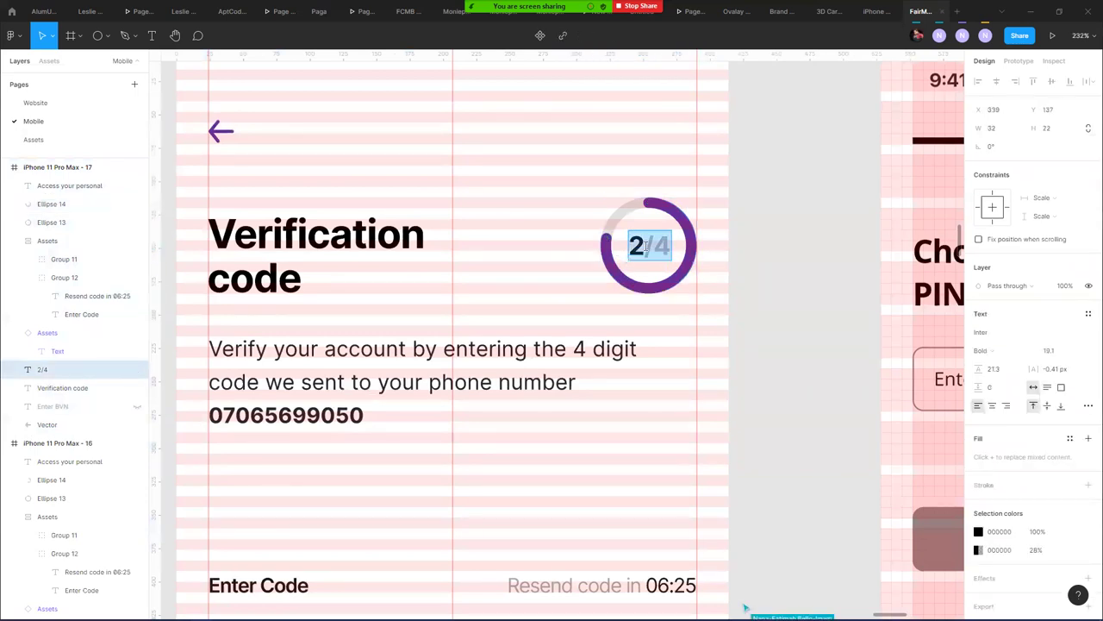
drag(644, 245, 625, 244)
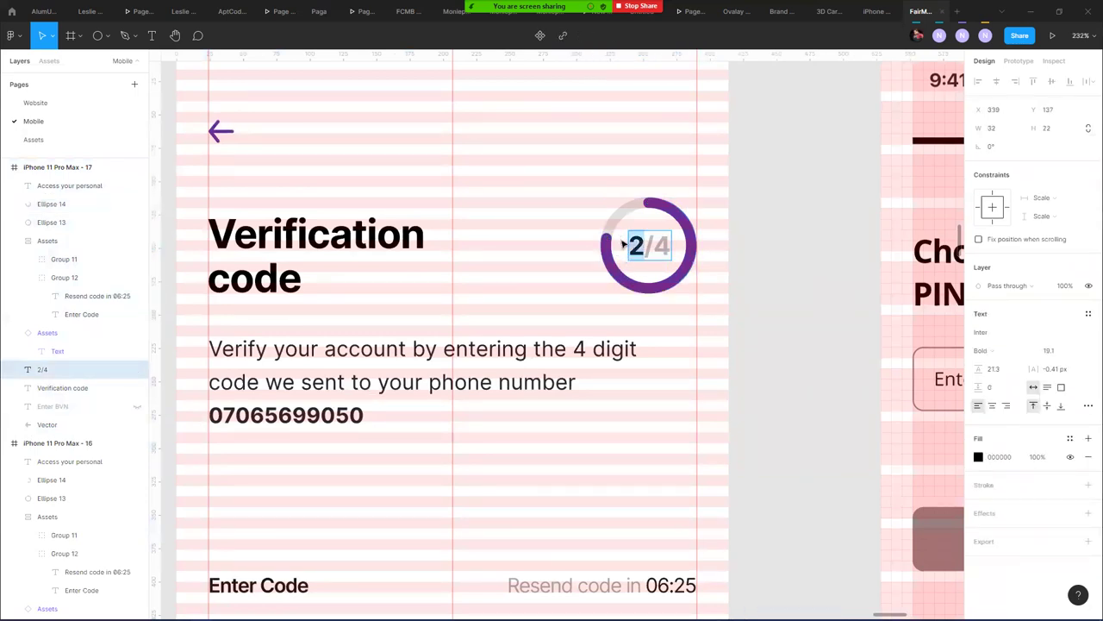
text(3)
key(Escape)
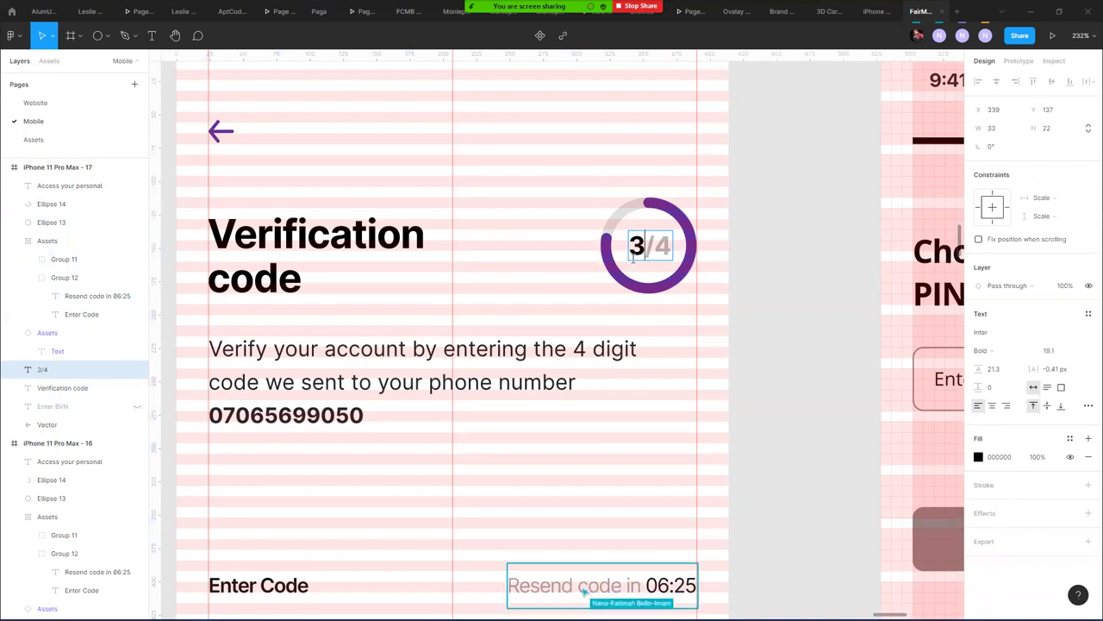
- Replace the Verification code heading with 'Set your' / 'PIN' on two lines
scroll(686, 253, down, 5)
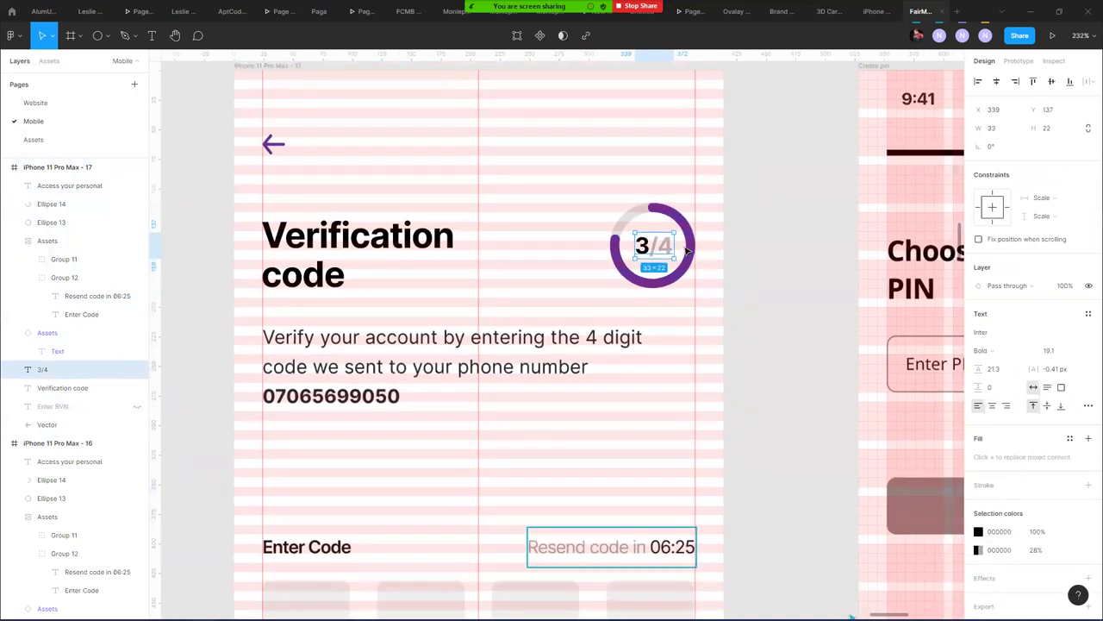
scroll(553, 255, down, 5)
double_click(523, 250)
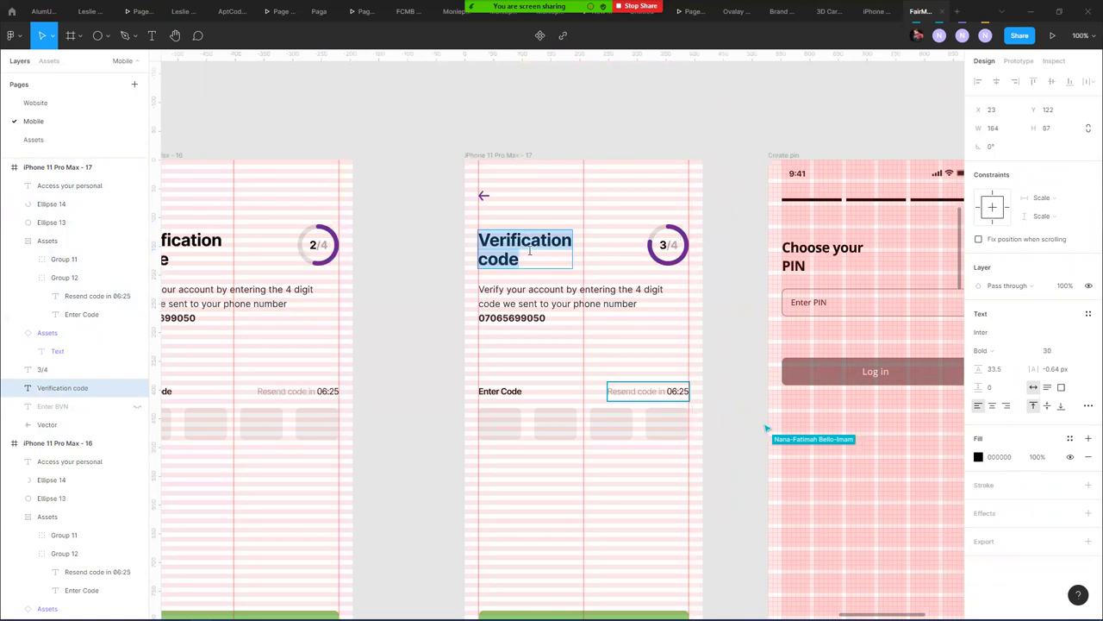
text(S)
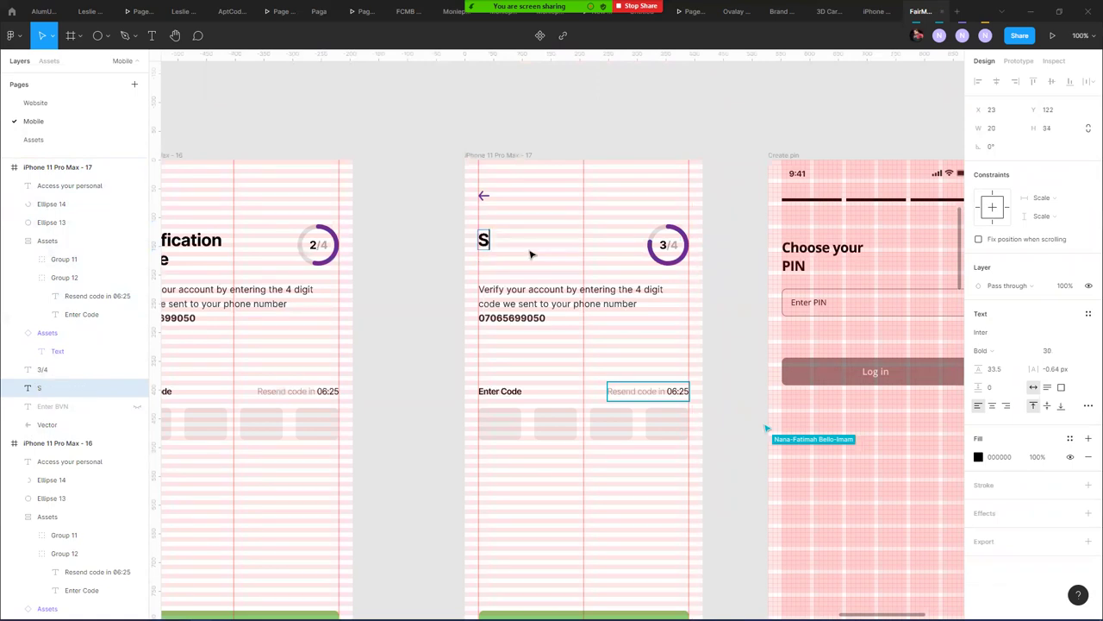
text(et your)
key(Return)
text(PIN)
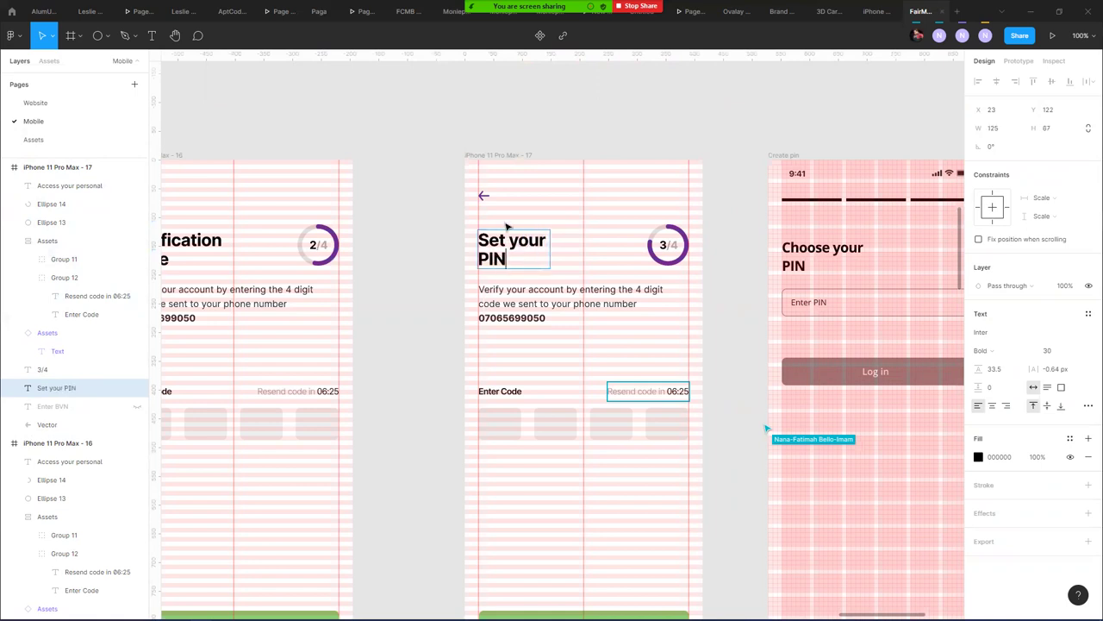
click(499, 156)
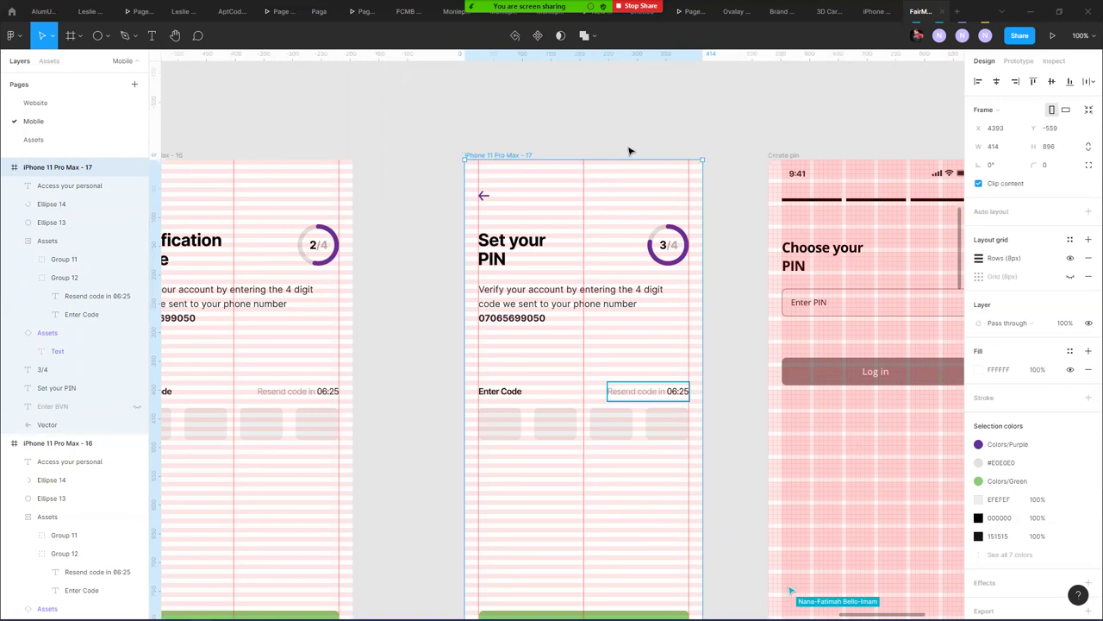
- Rewrite the description paragraph, starting 'Almost there. You', to explain setting your PIN
click(721, 148)
drag(721, 147, 580, 108)
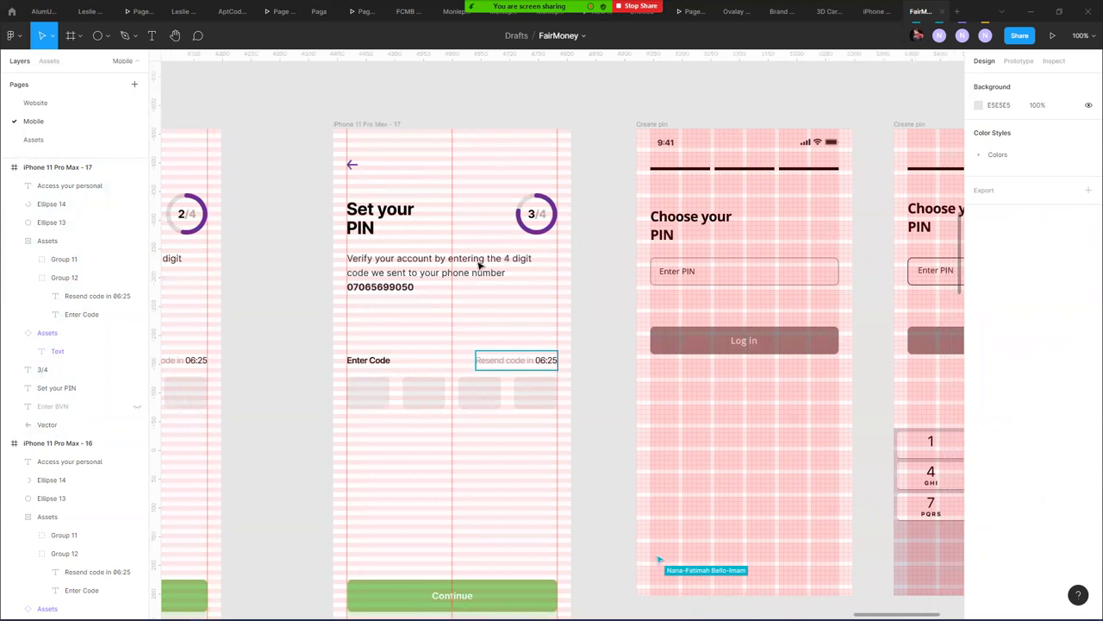
click(428, 261)
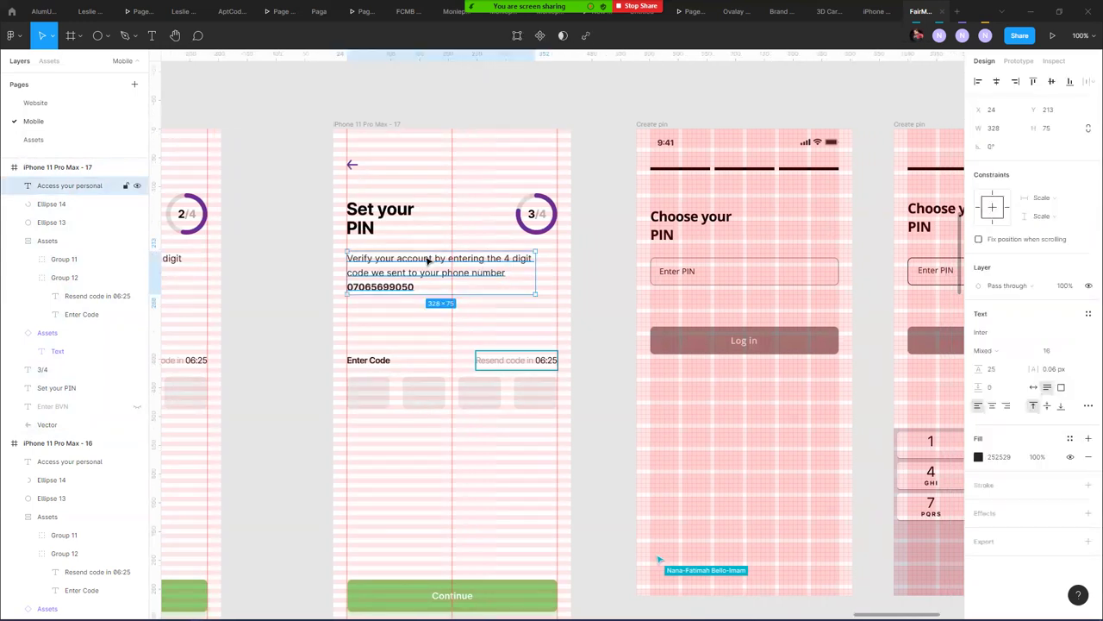
double_click(460, 284)
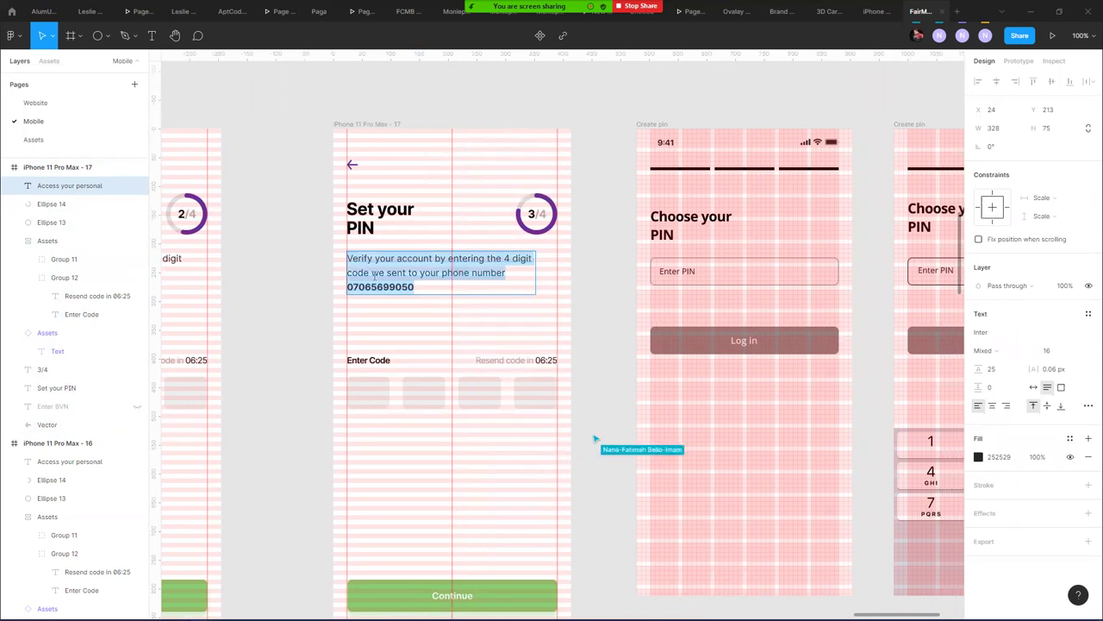
text(Almost )
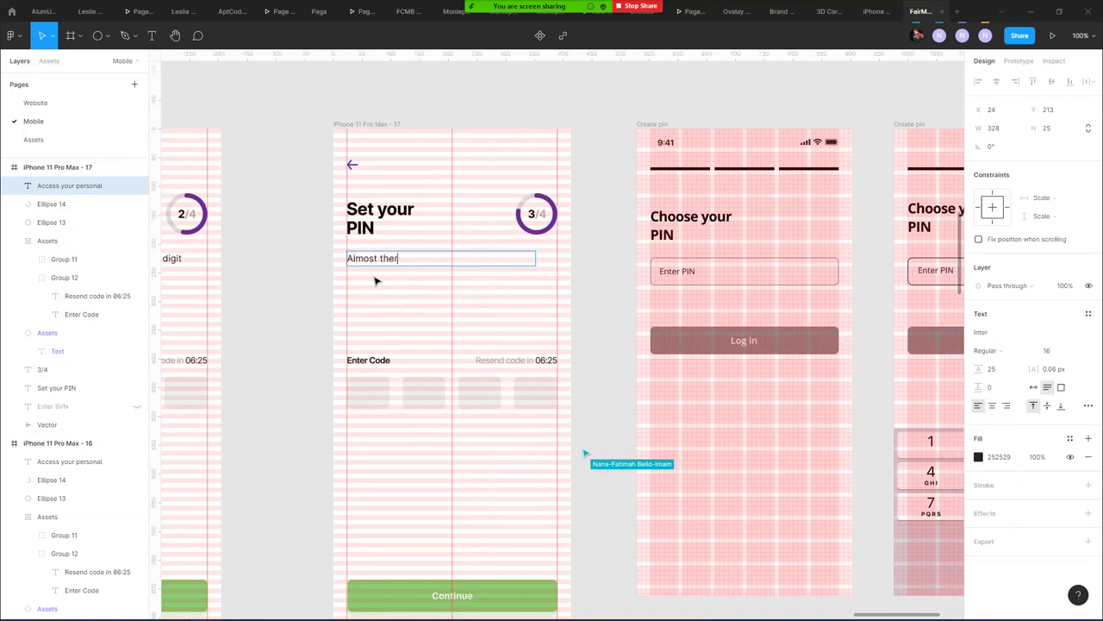
text(there. )
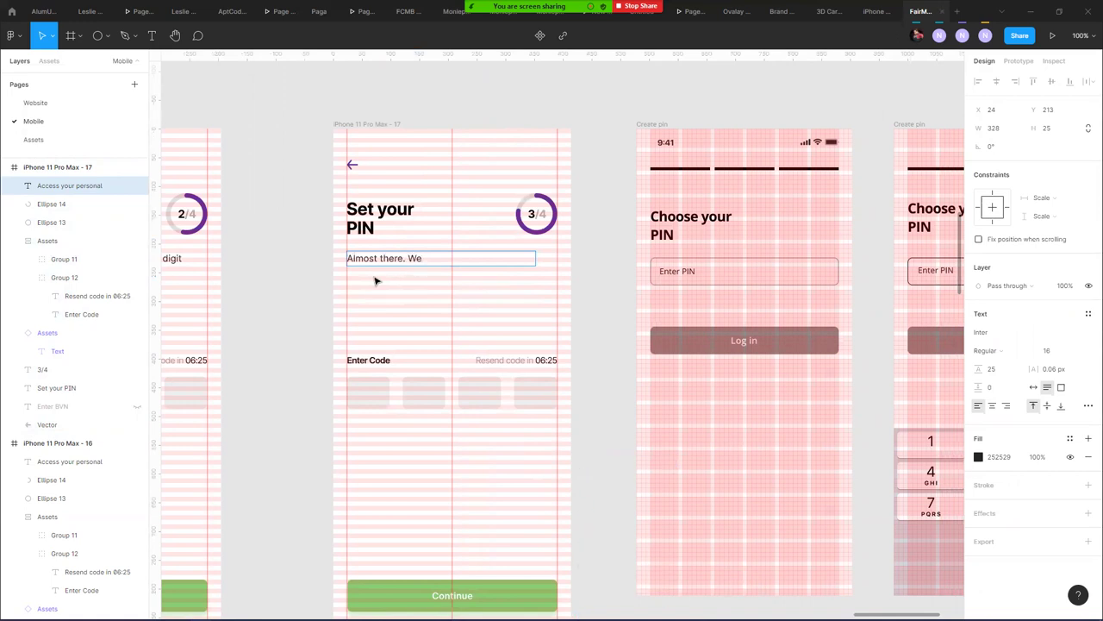
text(You)
text(your PIN so you can securely use the app.)
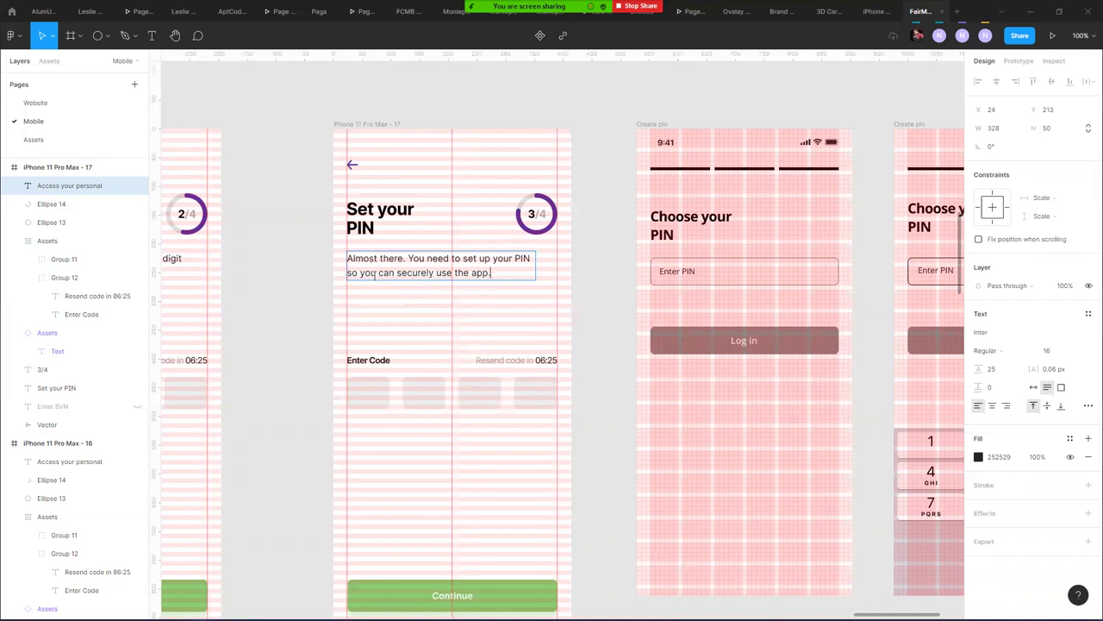
key(Escape)
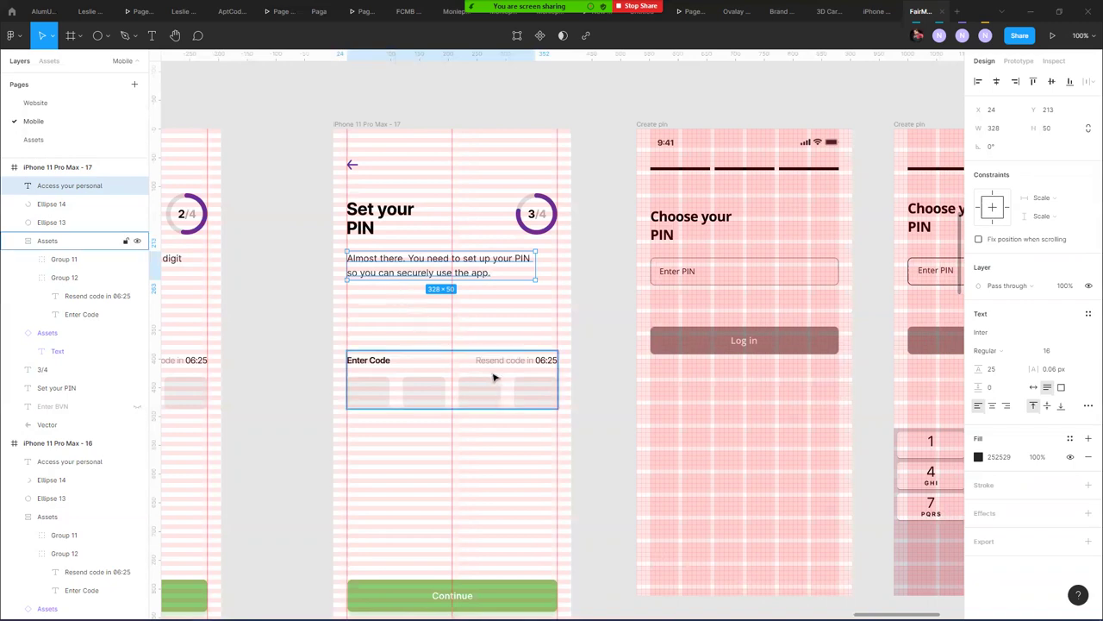
- Change the Enter Code label to Enter PIN
click(363, 370)
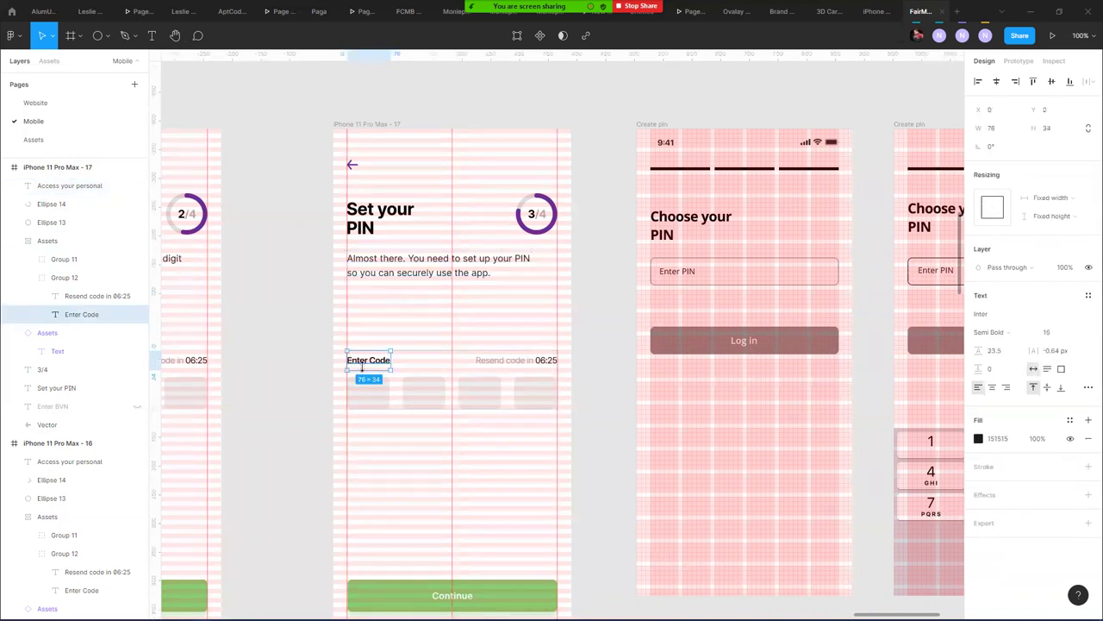
double_click(370, 365)
drag(371, 359, 397, 363)
key(BackSpace)
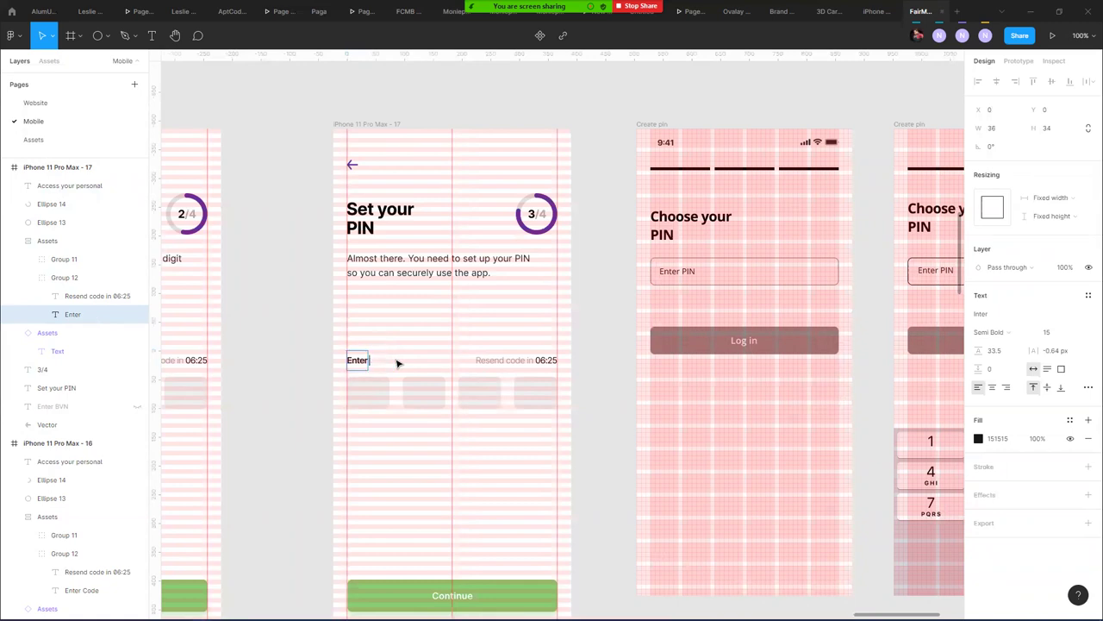
text(PIN)
key(Escape)
- Hide the Resend code in 06:25 timer layer, leaving the Enter PIN block in place
click(509, 366)
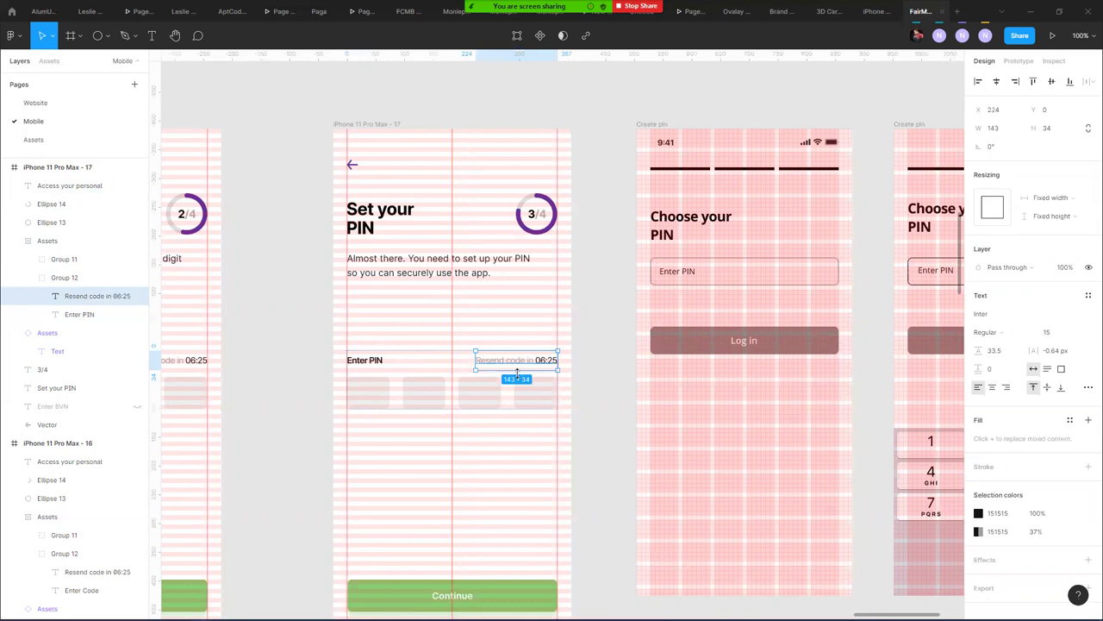
click(137, 296)
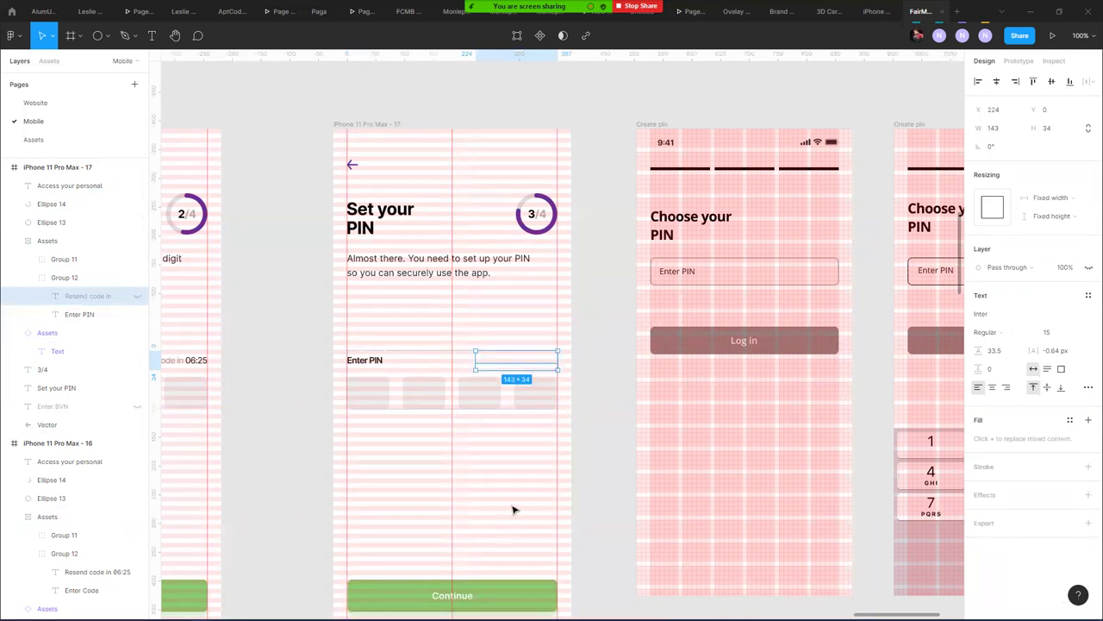
click(508, 439)
click(479, 396)
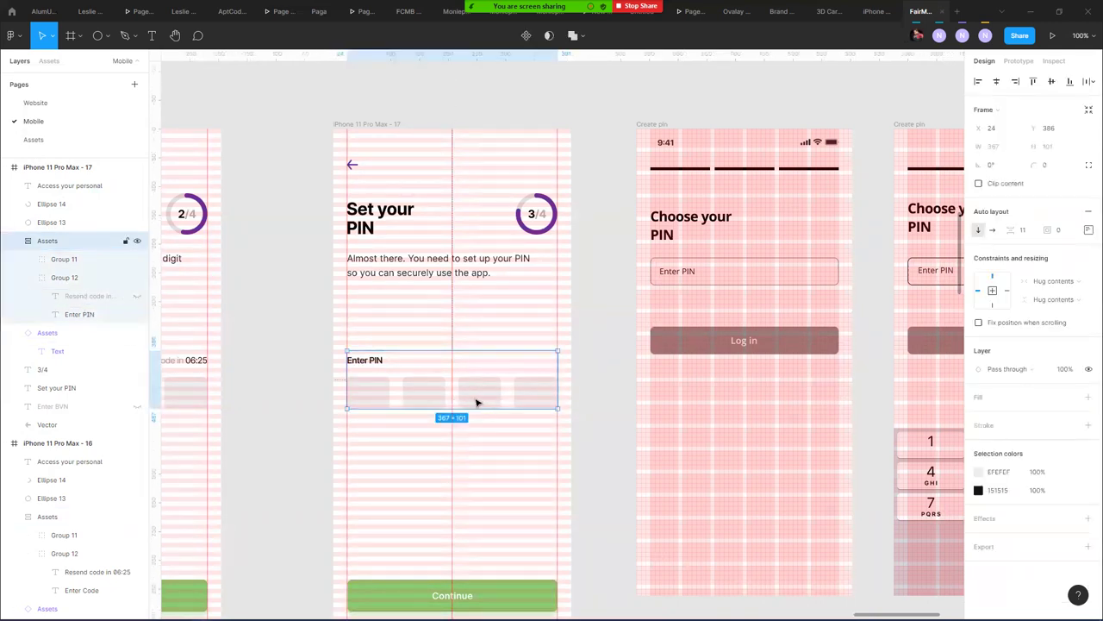
drag(479, 403, 472, 364)
key(ctrl+z)
click(287, 343)
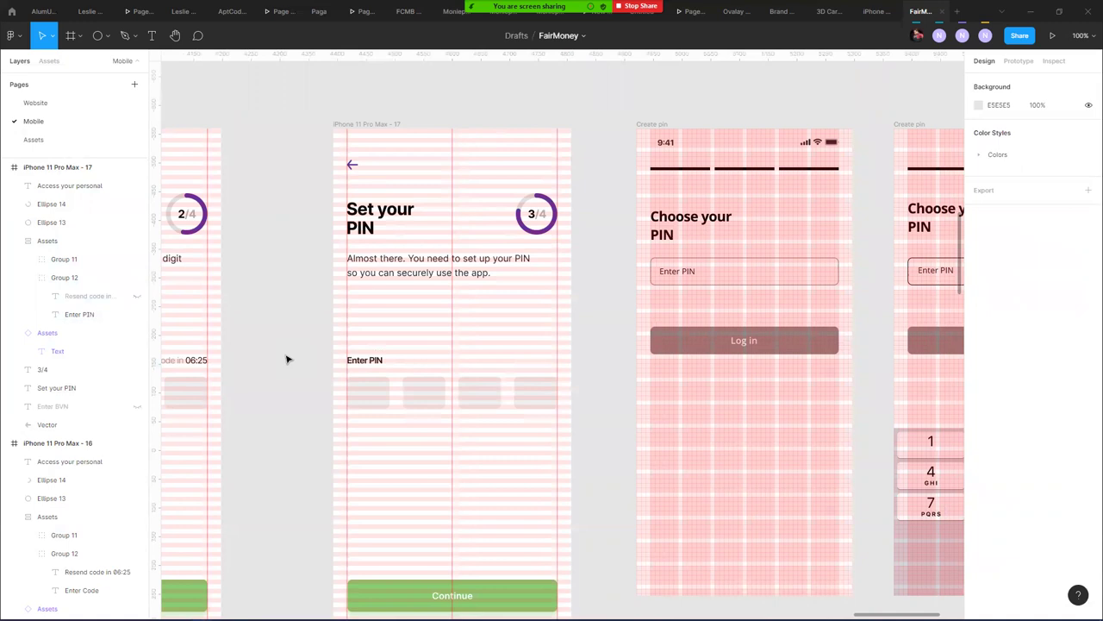
- Move the Enter Code and Enter PIN input blocks onto empty canvas below the screens
scroll(291, 387, down, 3)
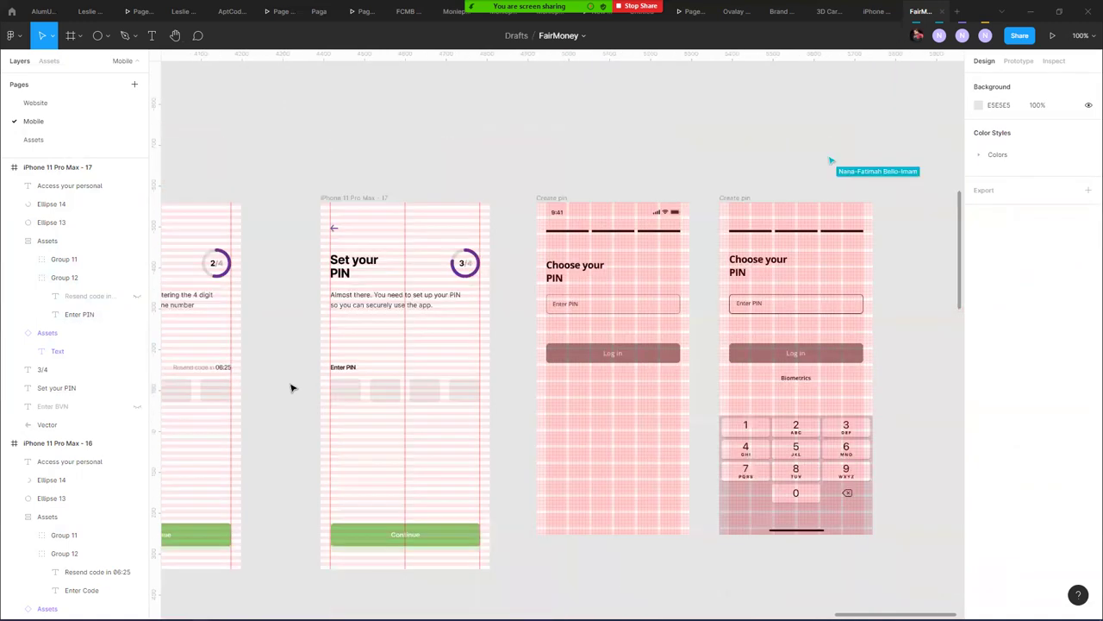
scroll(628, 136, down, 2)
click(609, 135)
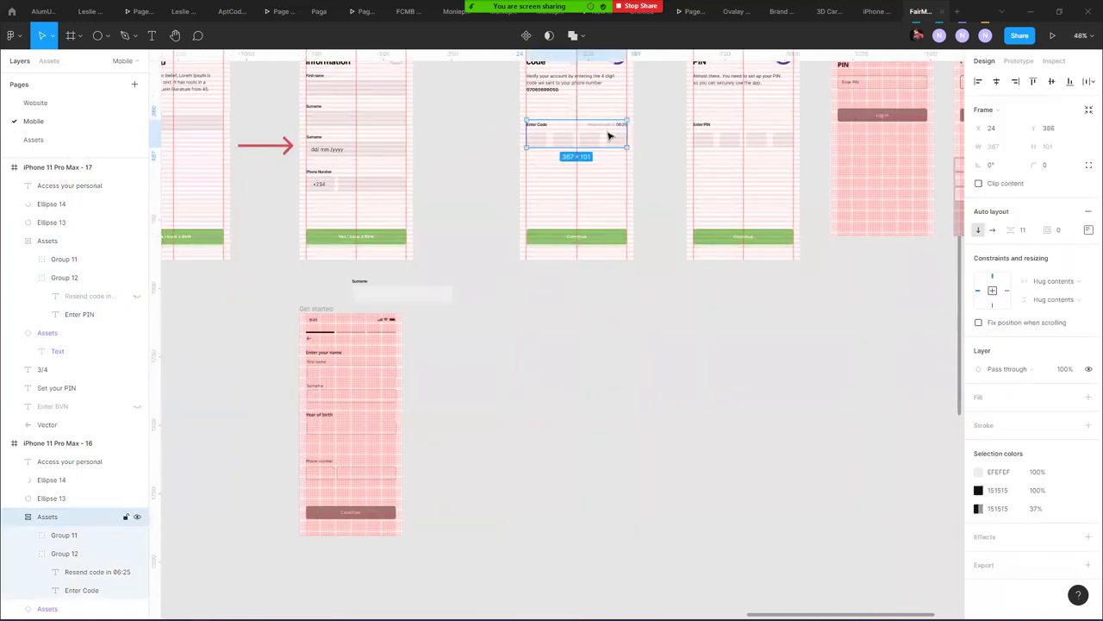
shift+click(703, 138)
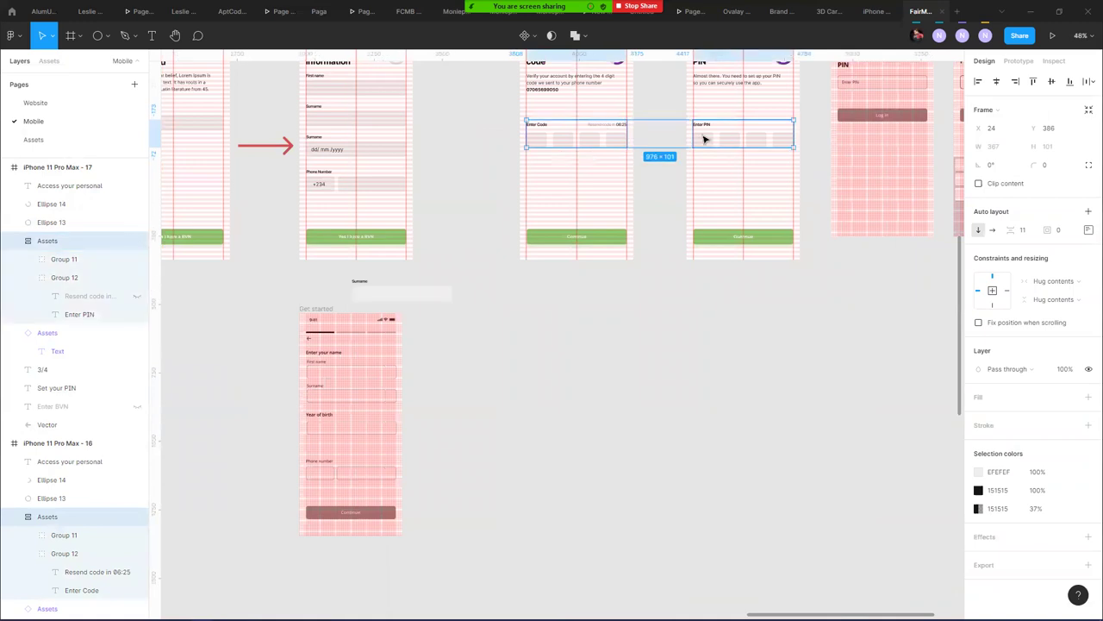
drag(704, 138, 640, 480)
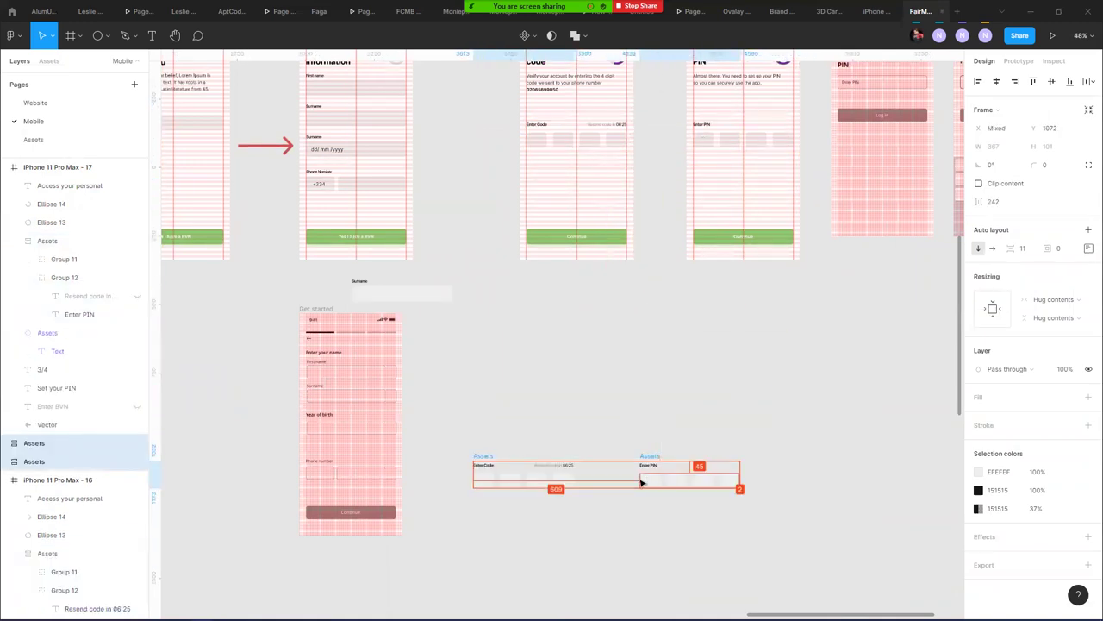
click(529, 431)
- Rename the two blocks' layers Assets/Input/EnterCode and Assets/Input/EnterPIN
click(487, 454)
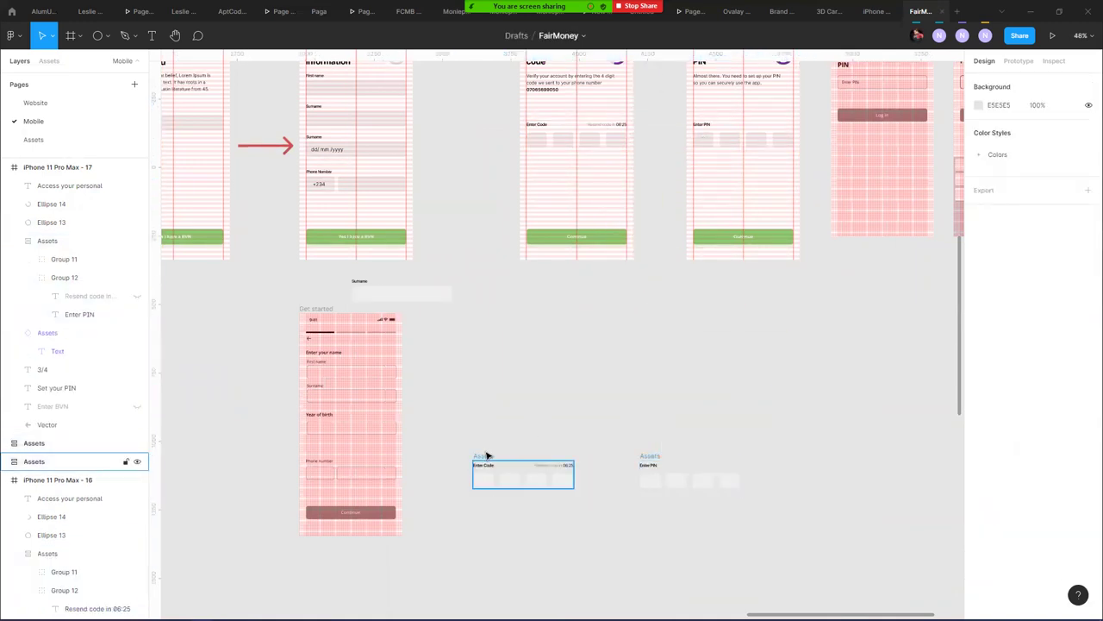
double_click(40, 461)
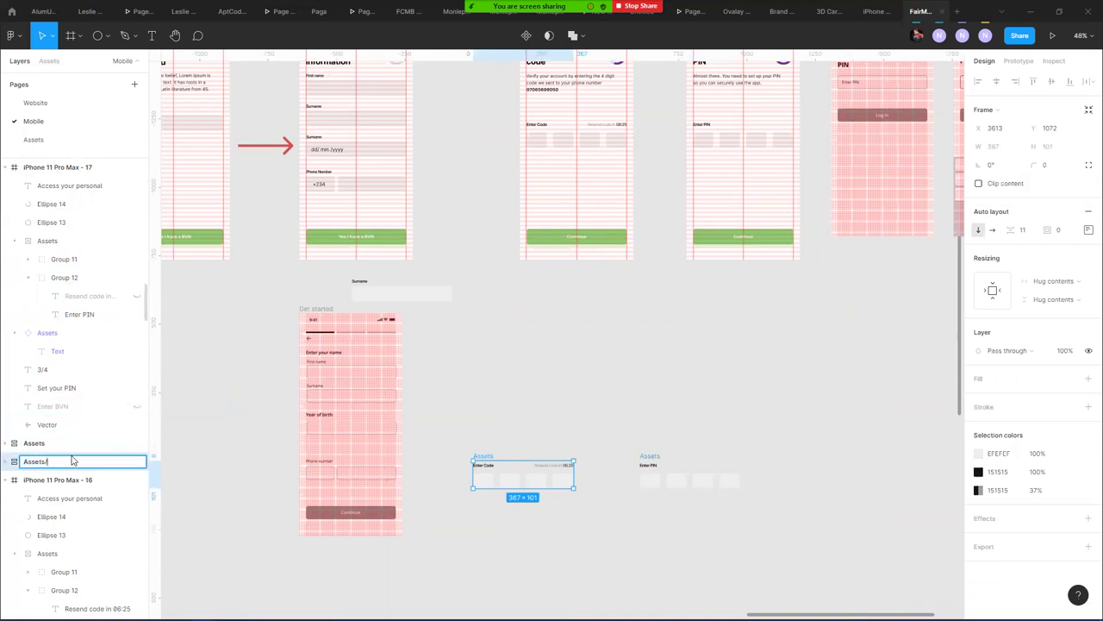
text(/Input/)
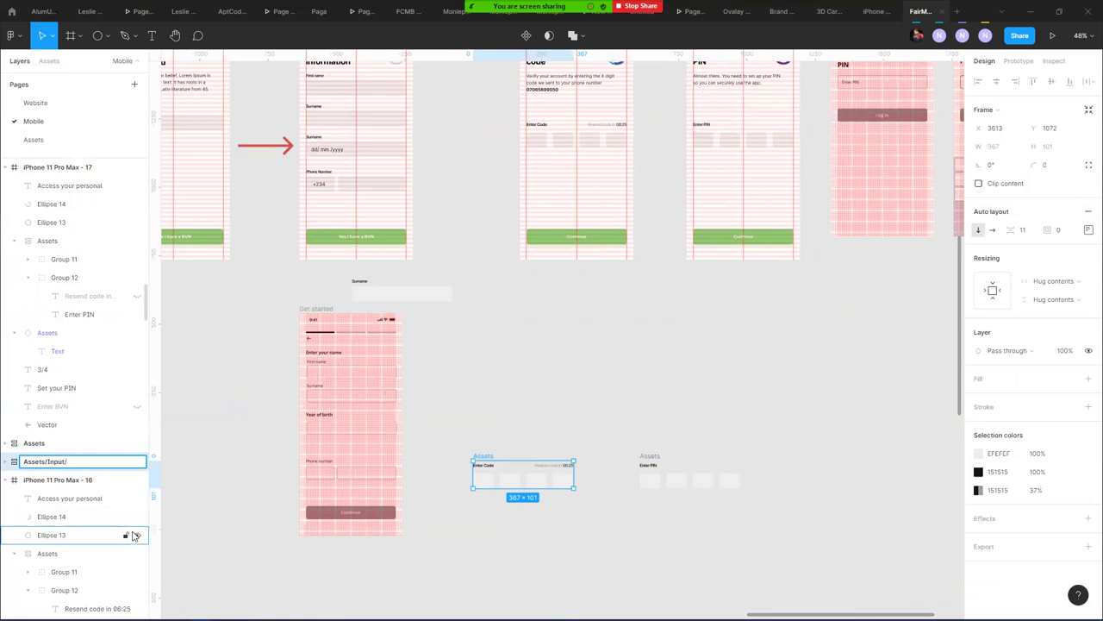
text(EnterCode)
key(Return)
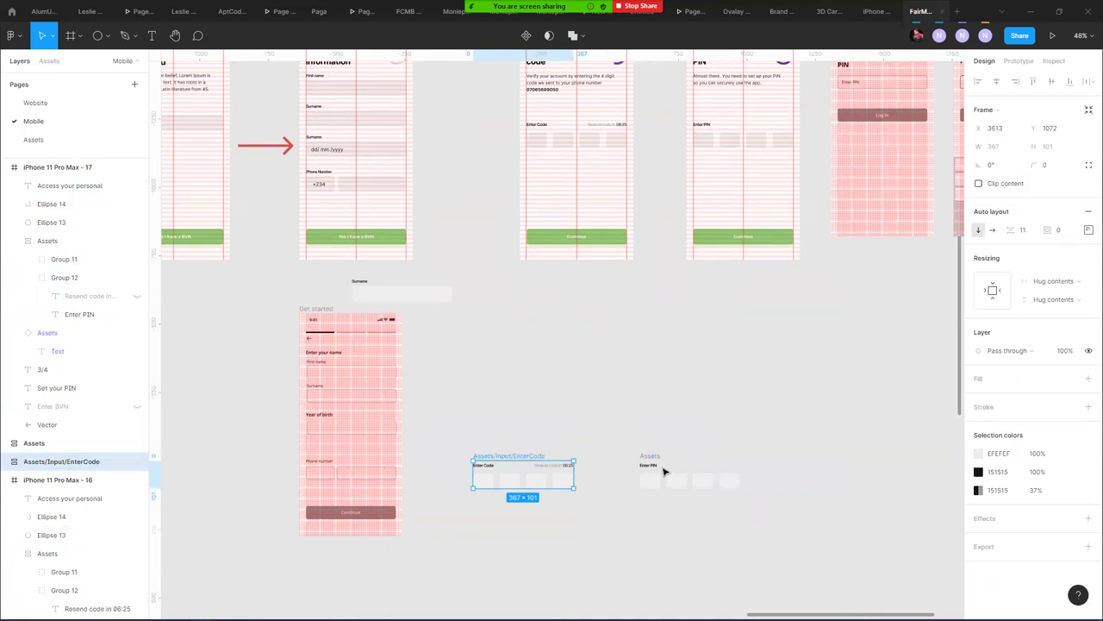
click(649, 453)
click(646, 456)
double_click(64, 444)
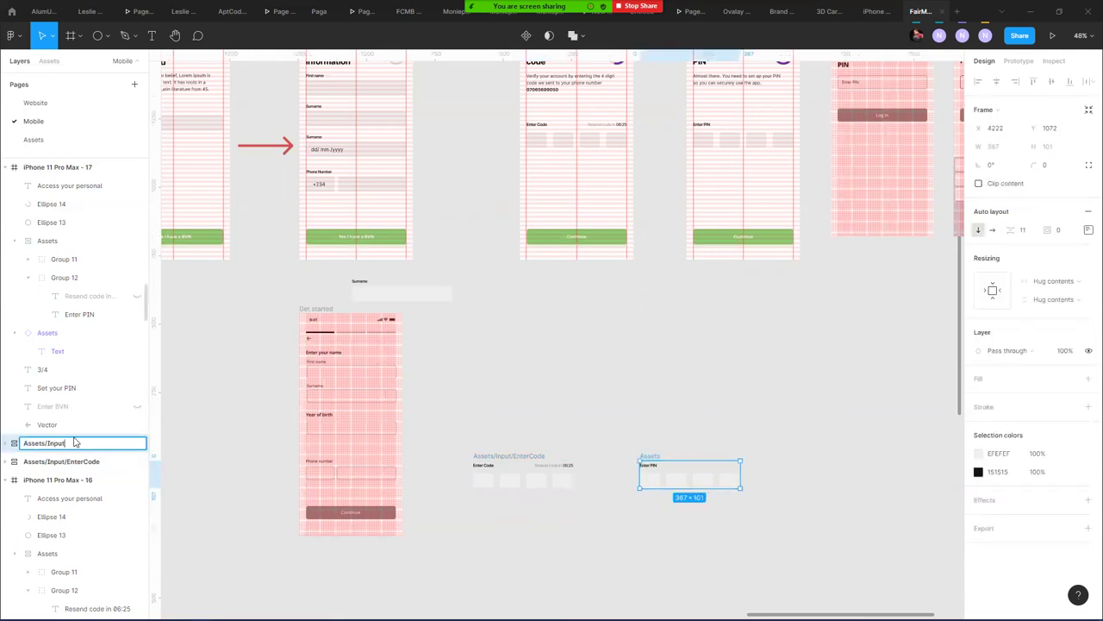
text(/Input/EnterPIN)
key(Return)
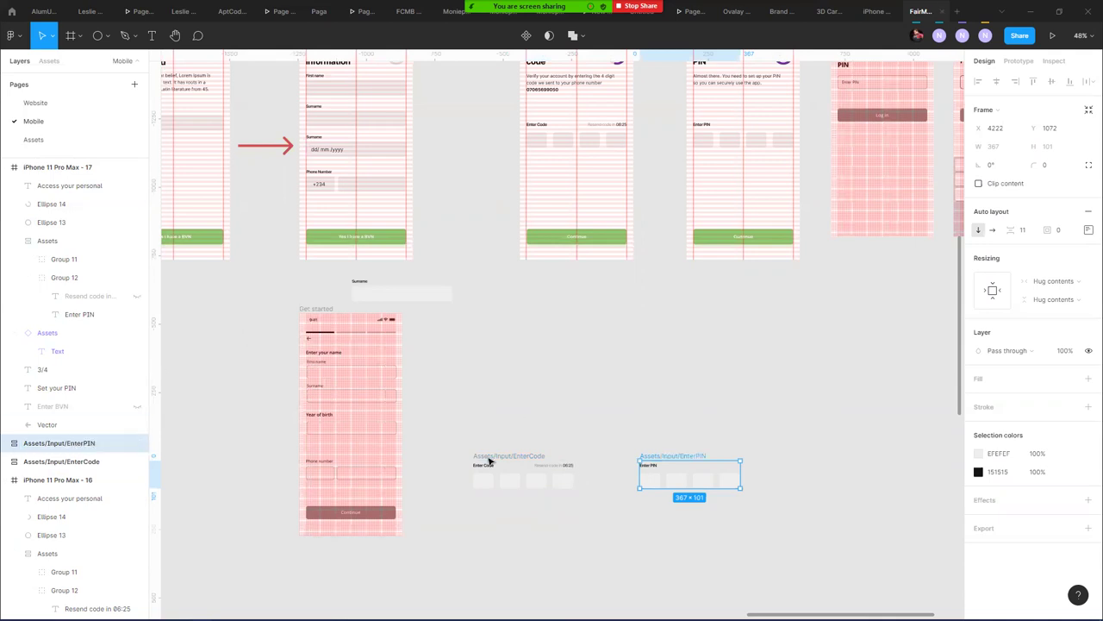
- Select both blocks and make them components, undoing the single combined component first
shift+click(496, 461)
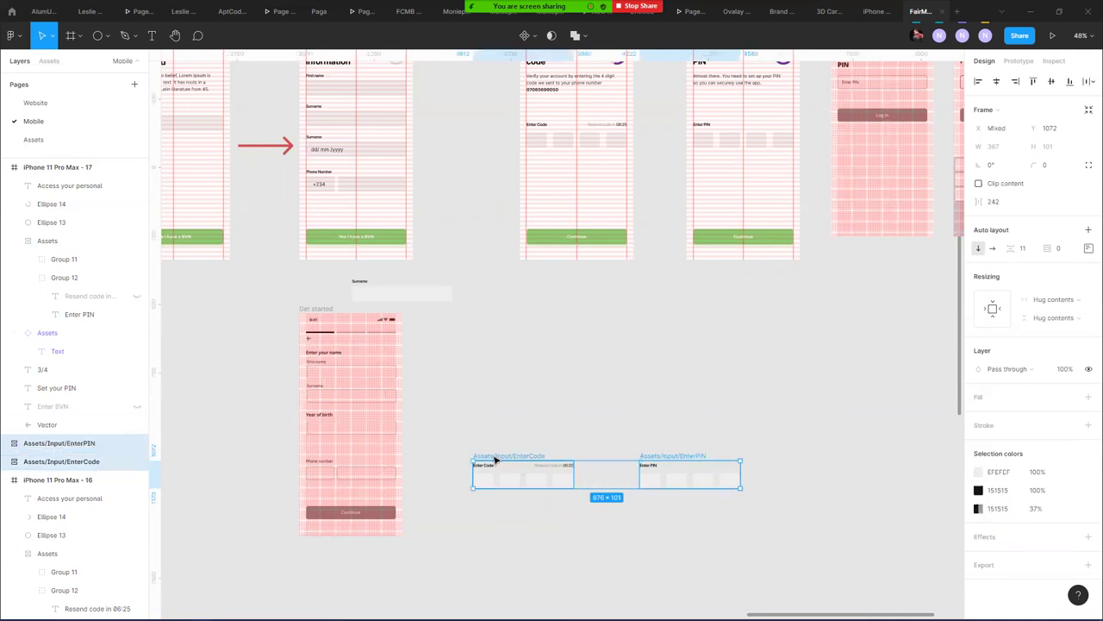
click(524, 35)
key(ctrl+z)
click(537, 35)
- Make each input block its own component and combine the two as variants
click(533, 77)
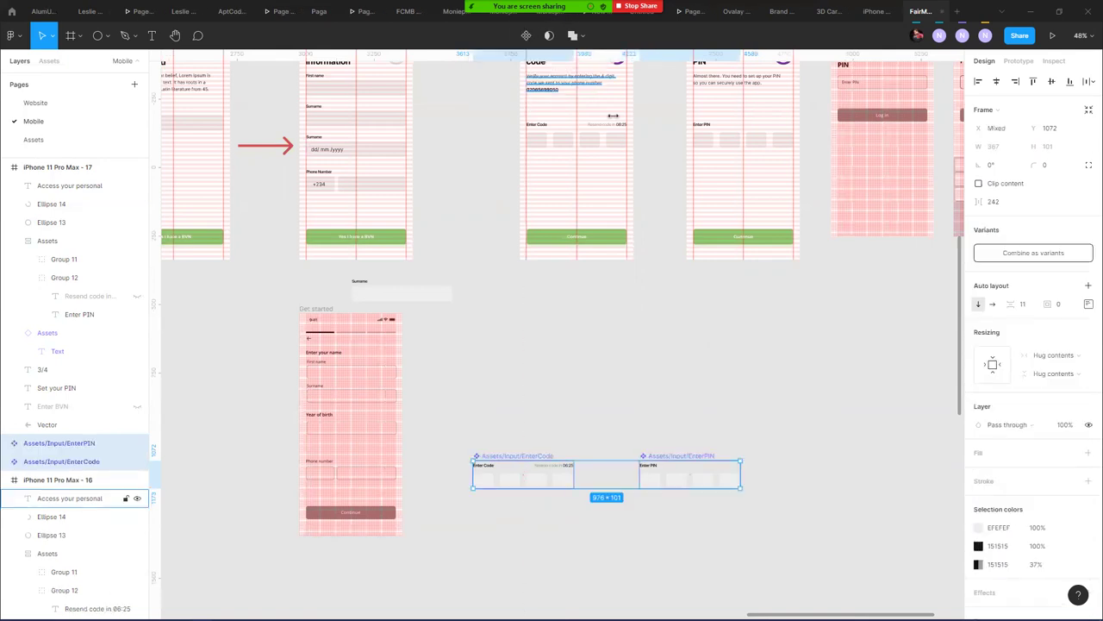
click(1045, 252)
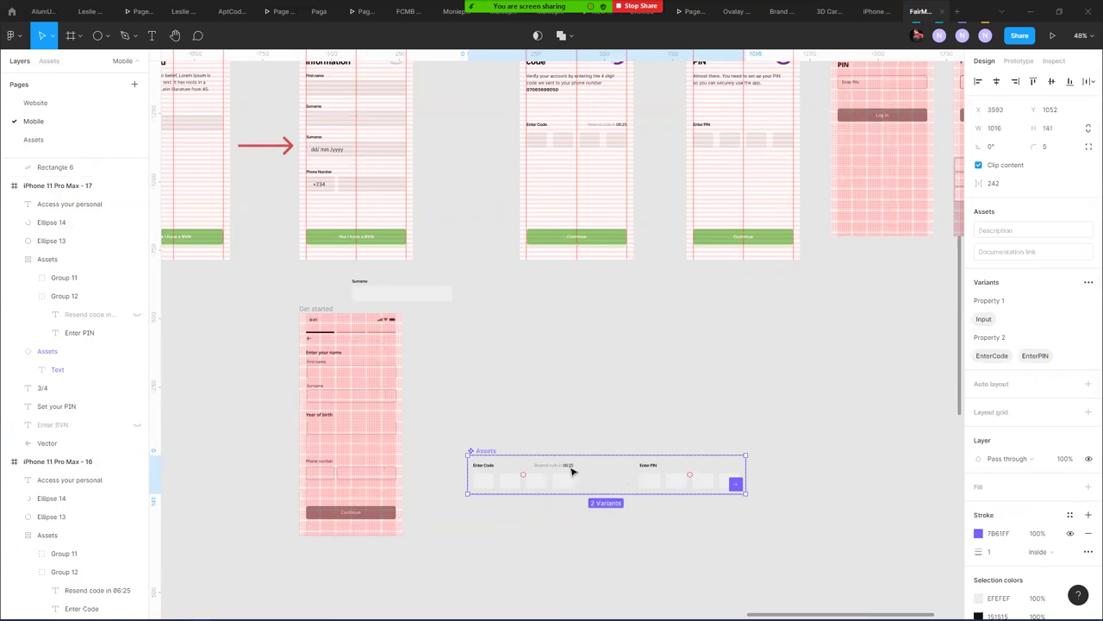
scroll(814, 308, left, 2)
scroll(813, 307, down, 1)
scroll(814, 308, left, 3)
scroll(814, 308, down, 2)
- Move the EnterCode/EnterPIN Assets set out of the flow, beneath the Enter BVN variants
drag(786, 296, 283, 350)
scroll(313, 332, down, 4)
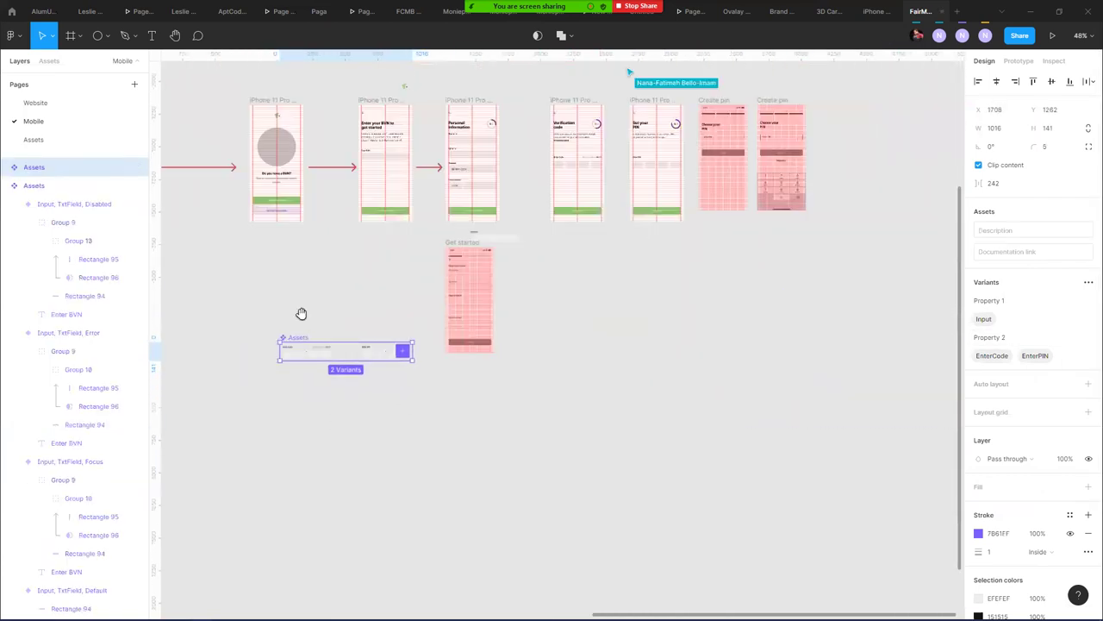
scroll(598, 267, down, 3)
drag(592, 288, 305, 386)
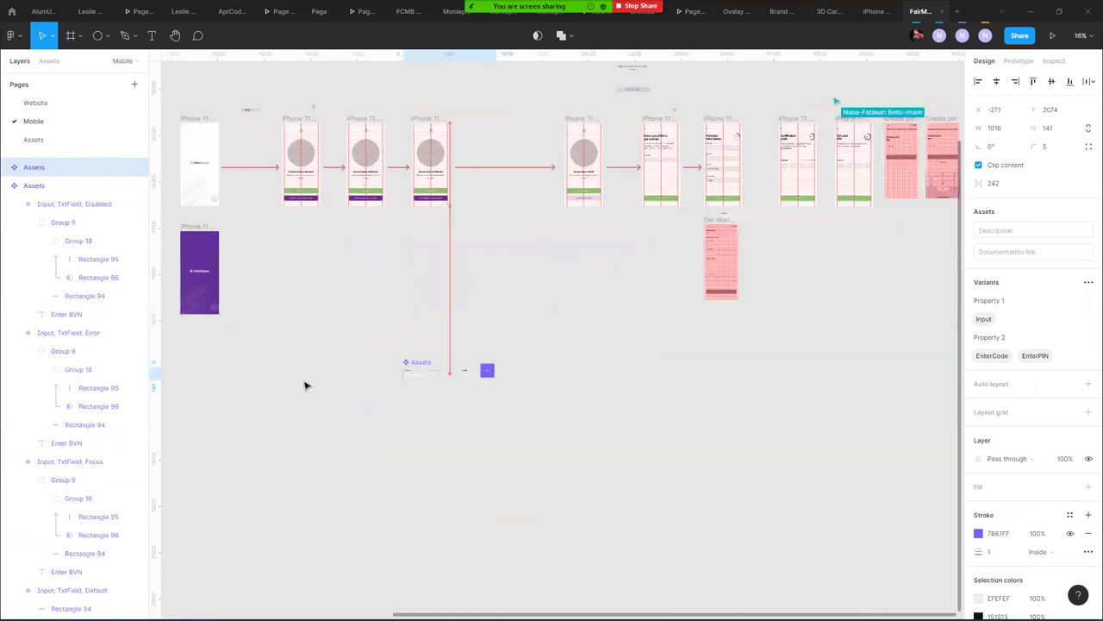
scroll(436, 308, left, 6)
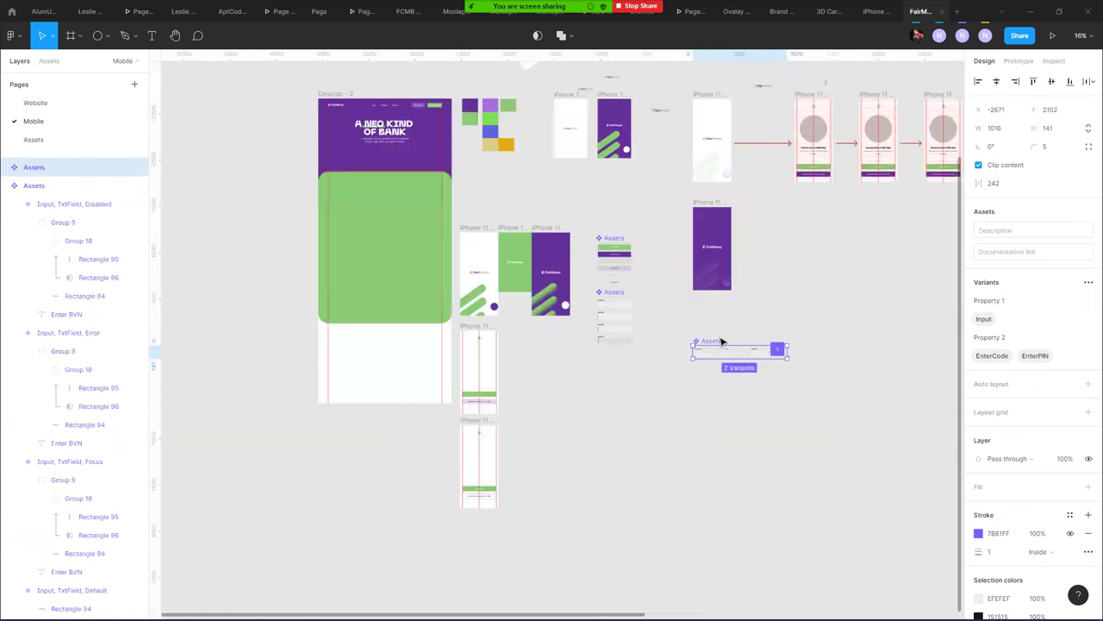
drag(708, 350, 653, 341)
- Delete the two Choose your PIN frames after the Set your PIN screen
click(646, 387)
scroll(652, 369, up, 5)
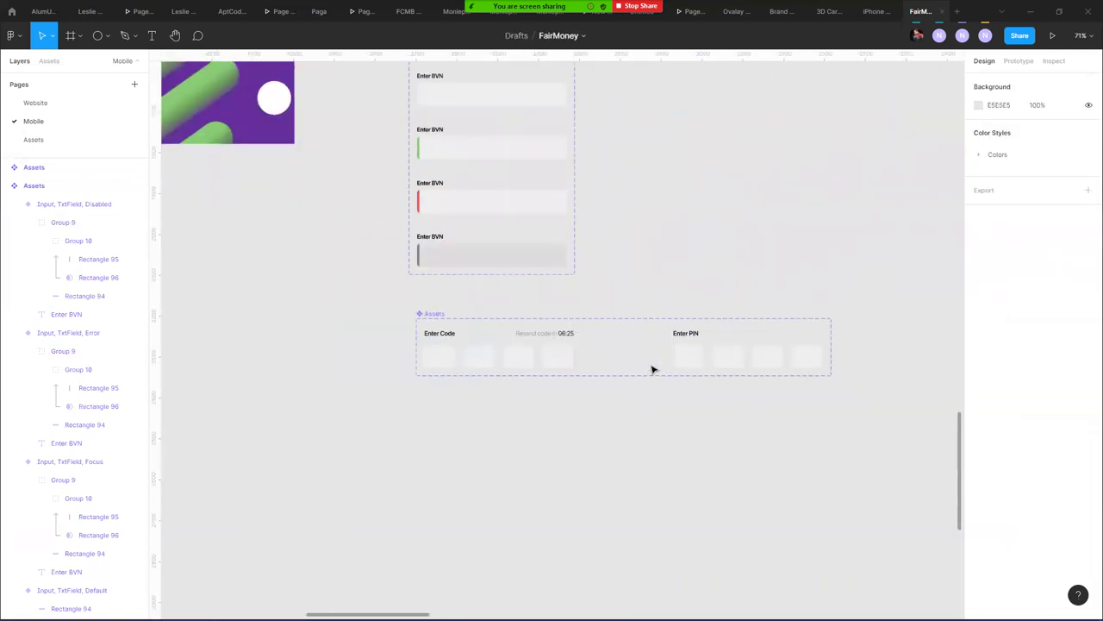
scroll(652, 369, down, 8)
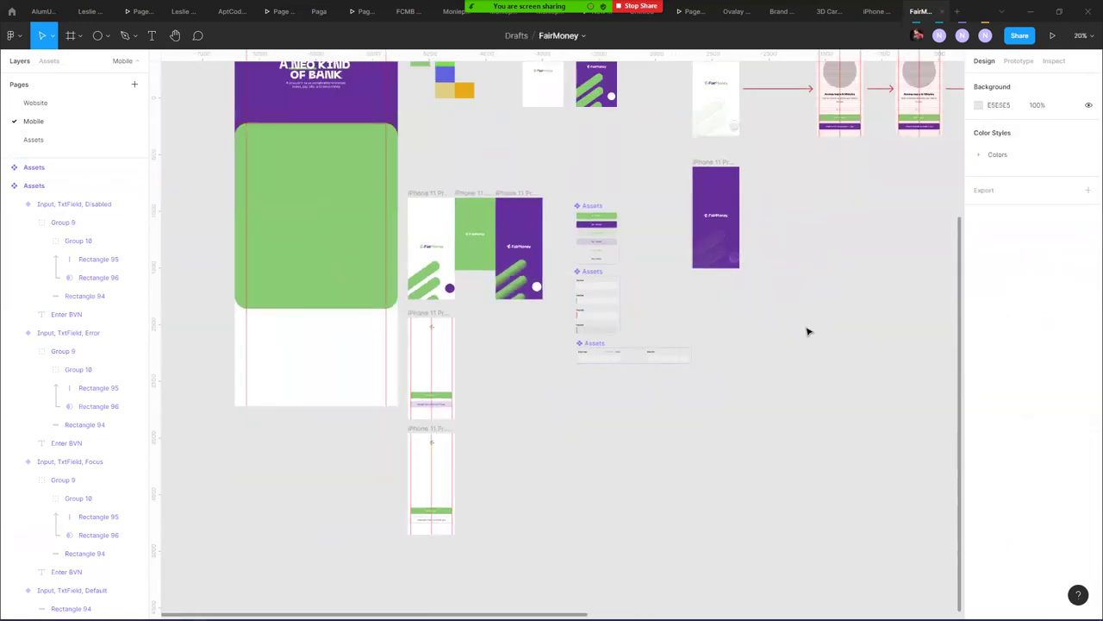
scroll(806, 328, right, 5)
scroll(606, 288, right, 10)
scroll(606, 288, up, 3)
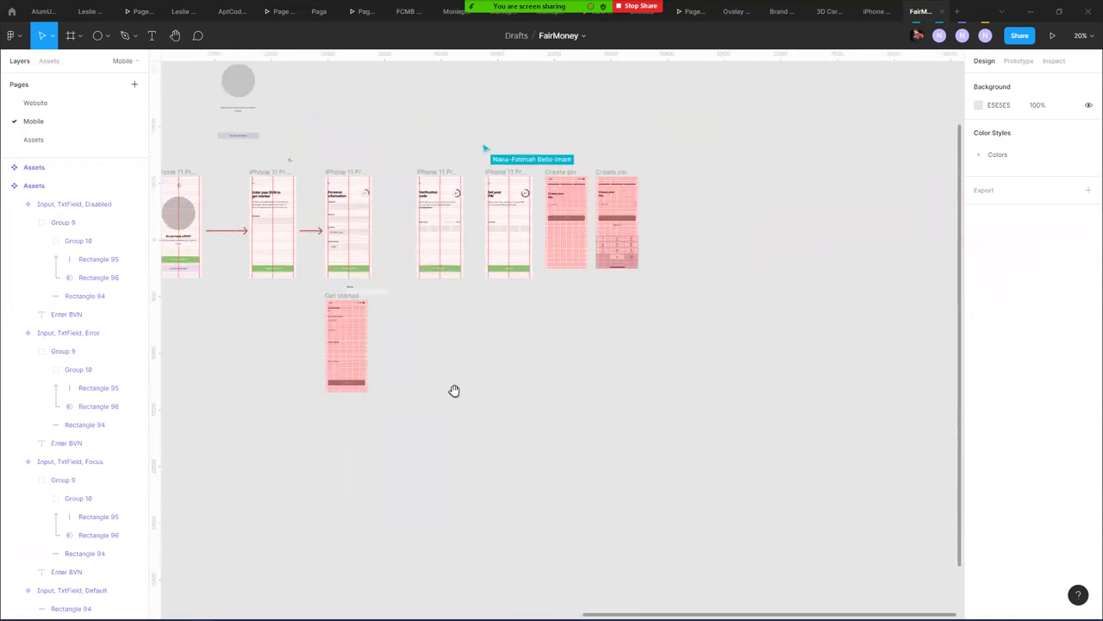
scroll(499, 220, up, 2)
scroll(483, 207, up, 3)
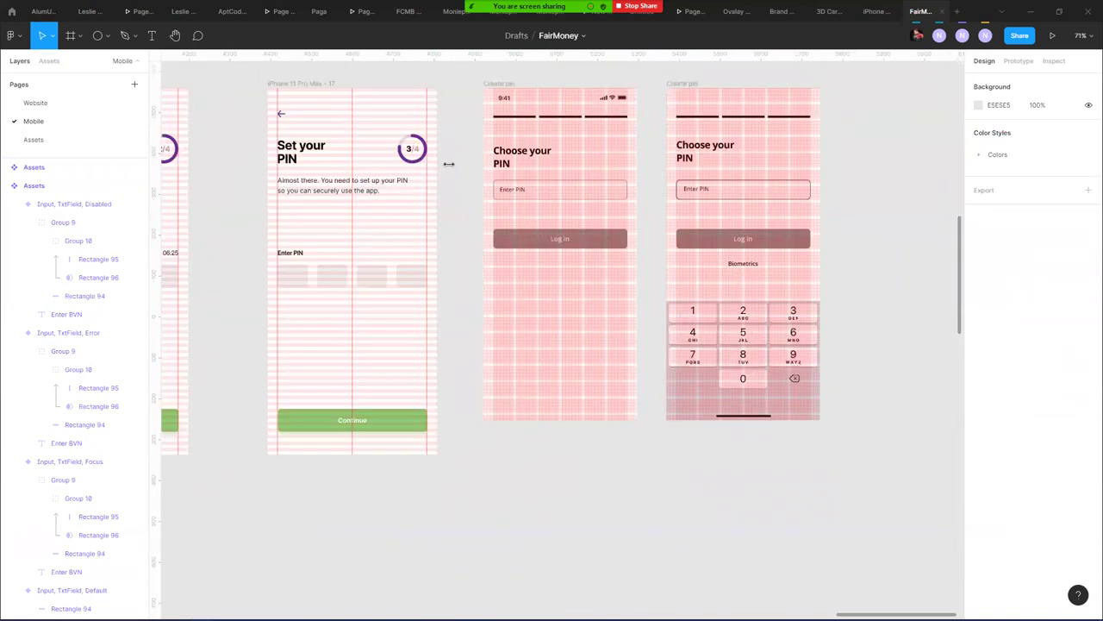
click(509, 83)
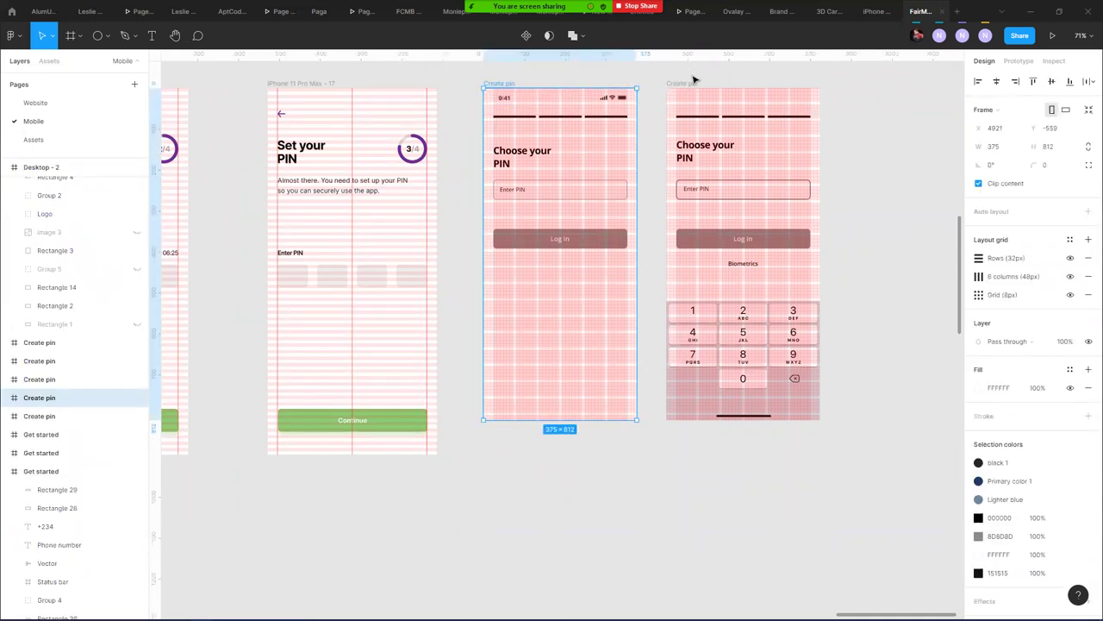
shift+click(692, 82)
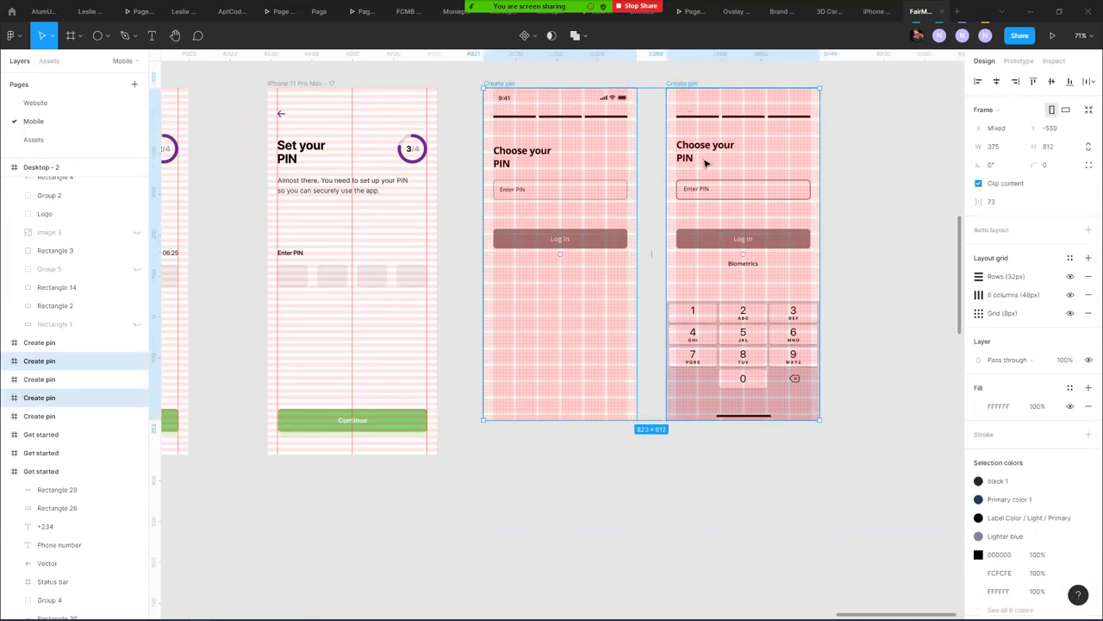
key(Delete)
scroll(406, 263, down, 5)
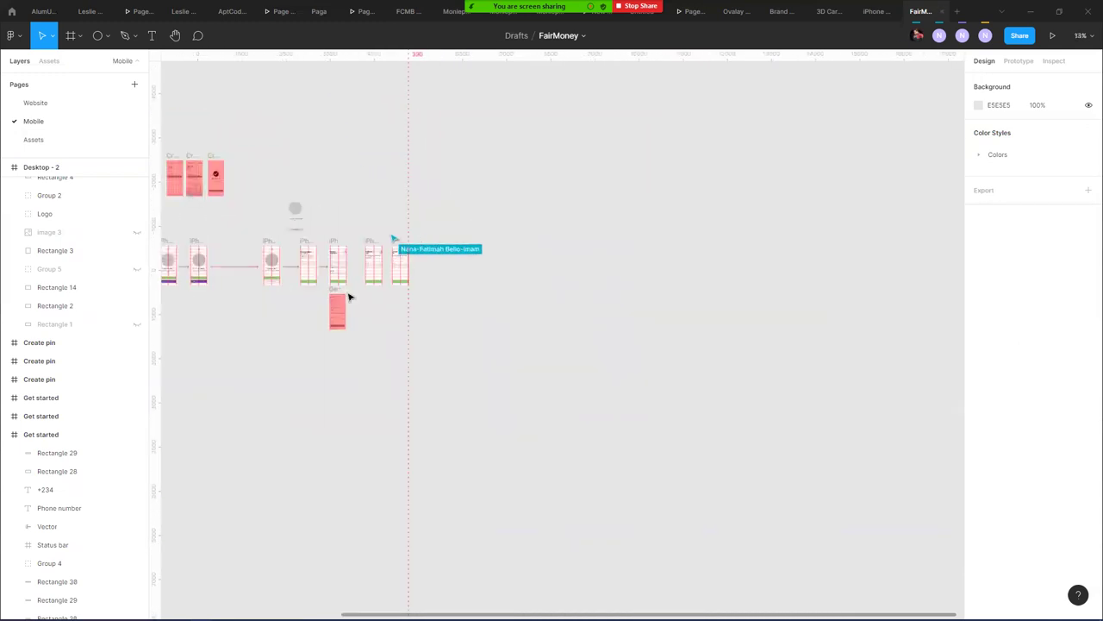
scroll(333, 291, up, 4)
scroll(337, 268, up, 3)
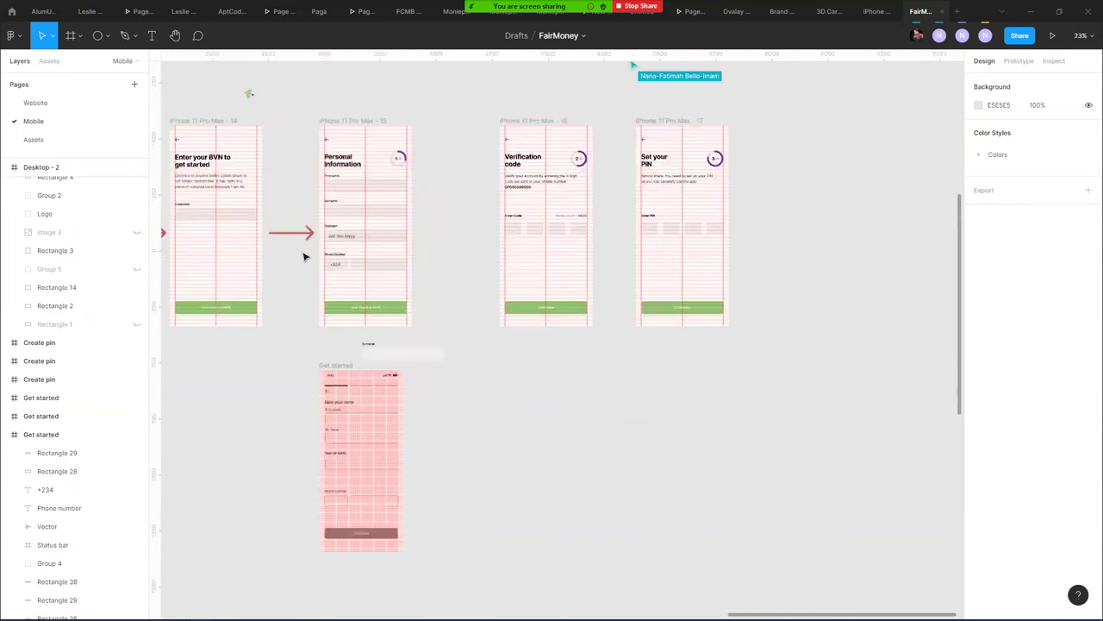
- Copy the red arrow between Personal information and Verification code, shift Set your PIN right, and add an arrow before it
click(295, 230)
drag(295, 229, 464, 239)
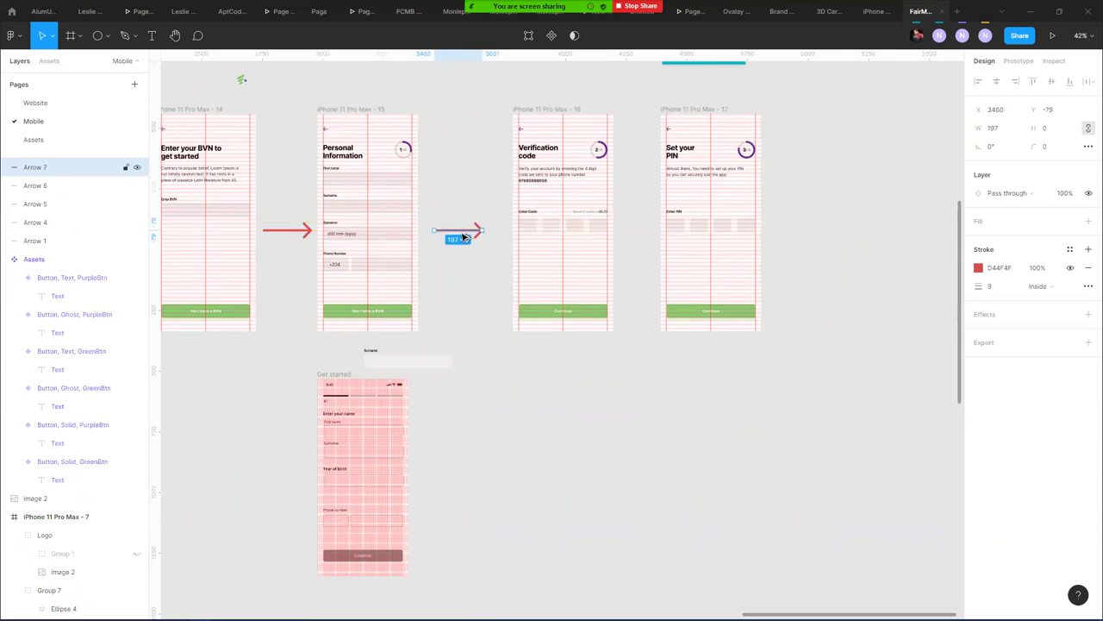
drag(701, 107, 752, 111)
drag(470, 233, 670, 248)
- Duplicate the Account created screen to the right
click(664, 301)
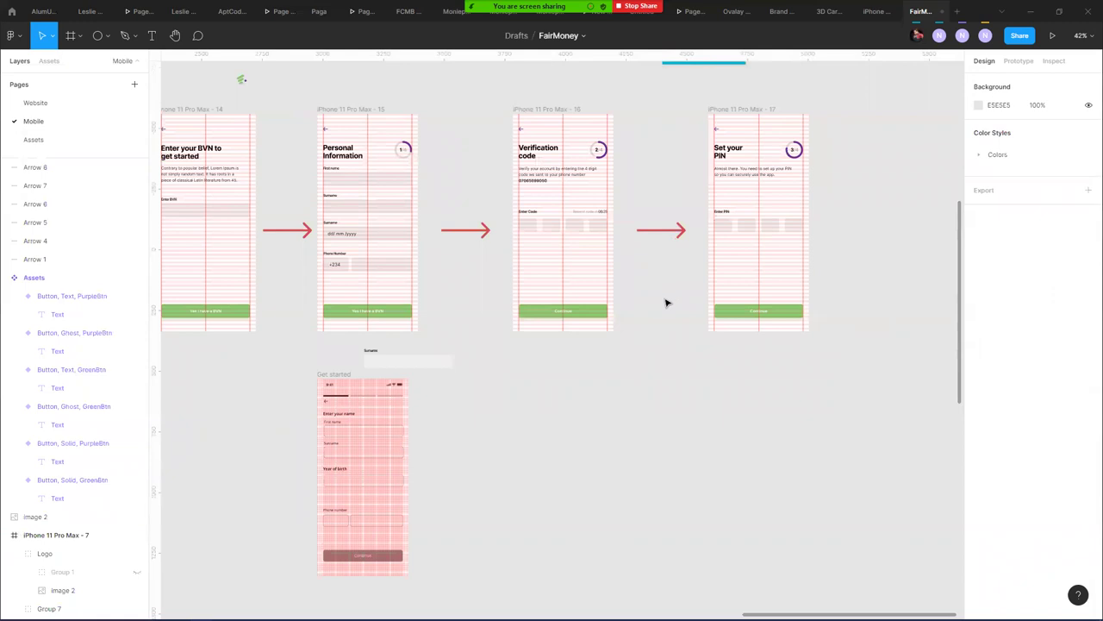
scroll(662, 303, down, 5)
scroll(295, 140, up, 3)
scroll(295, 140, left, 3)
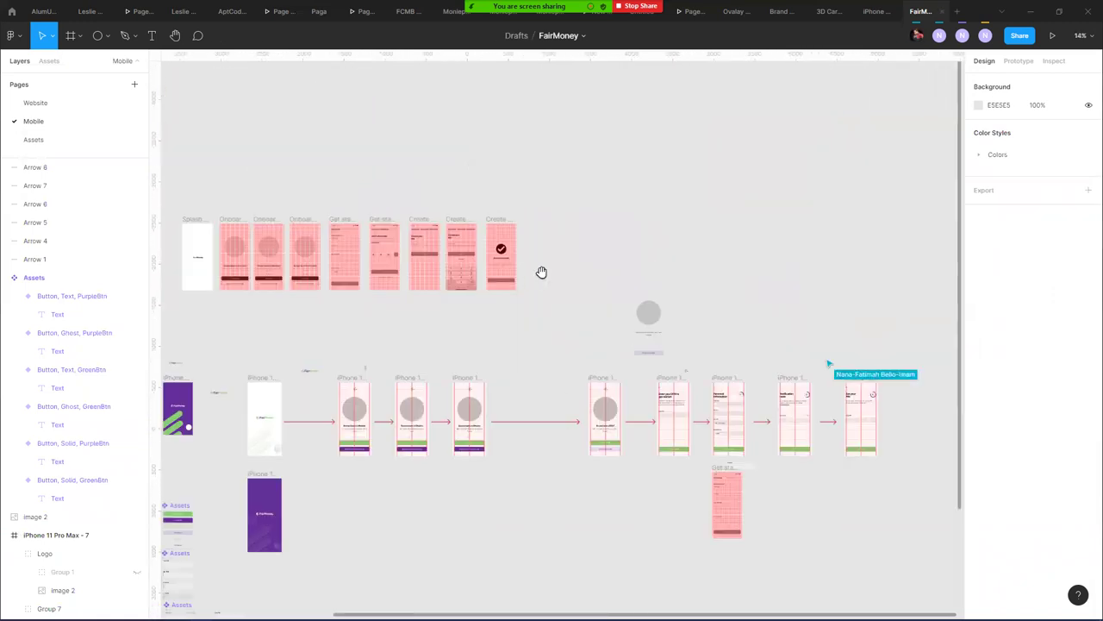
scroll(498, 325, left, 2)
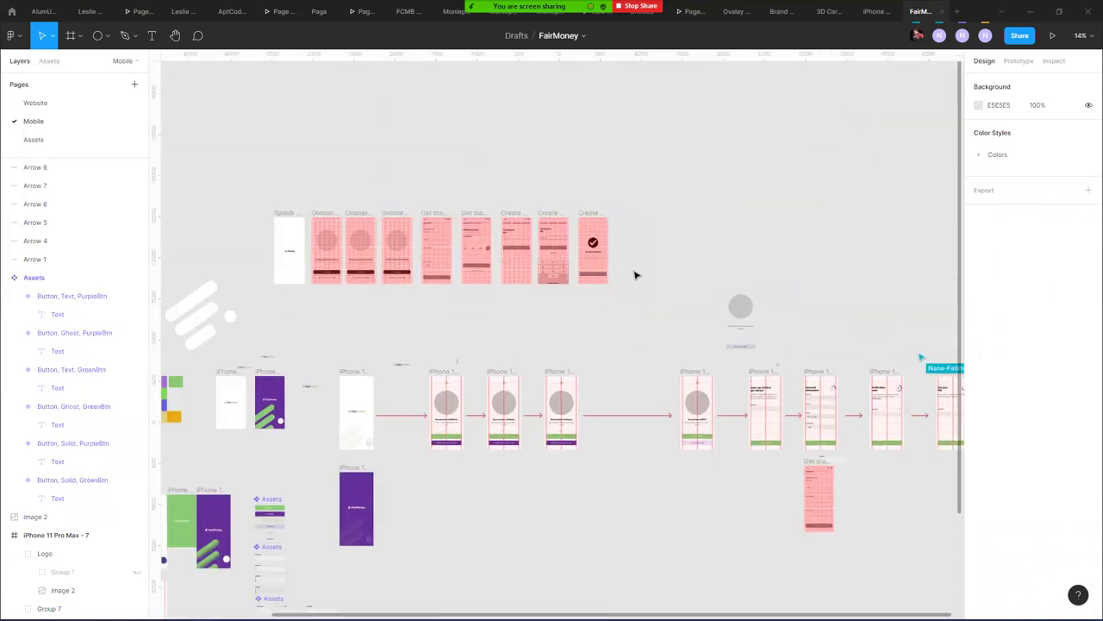
scroll(636, 275, up, 3)
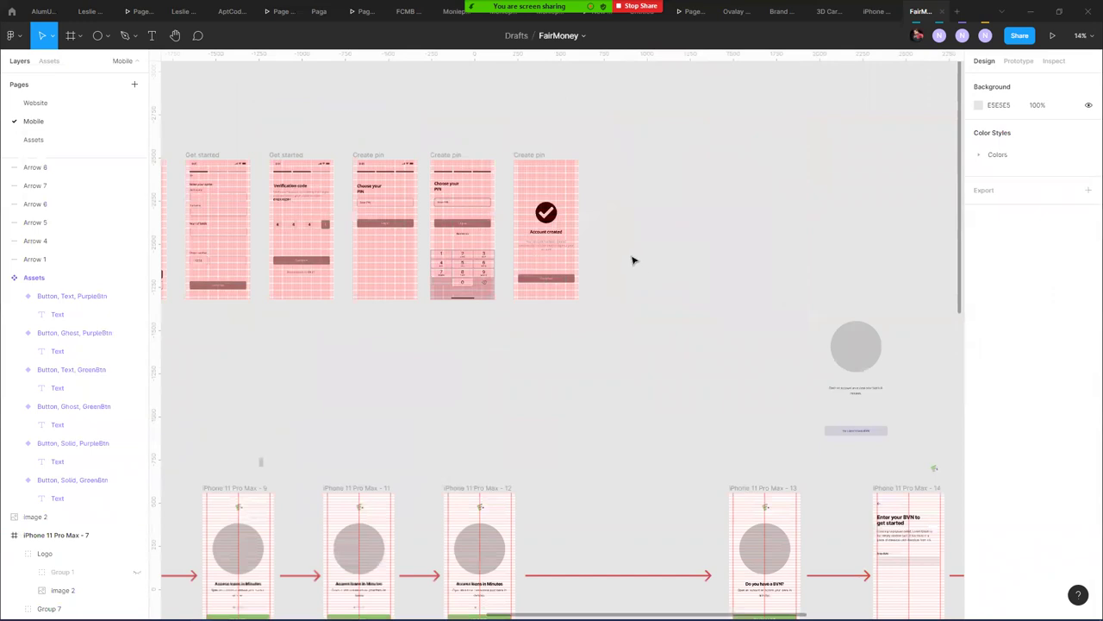
scroll(631, 257, up, 3)
scroll(628, 250, down, 5)
scroll(628, 252, down, 2)
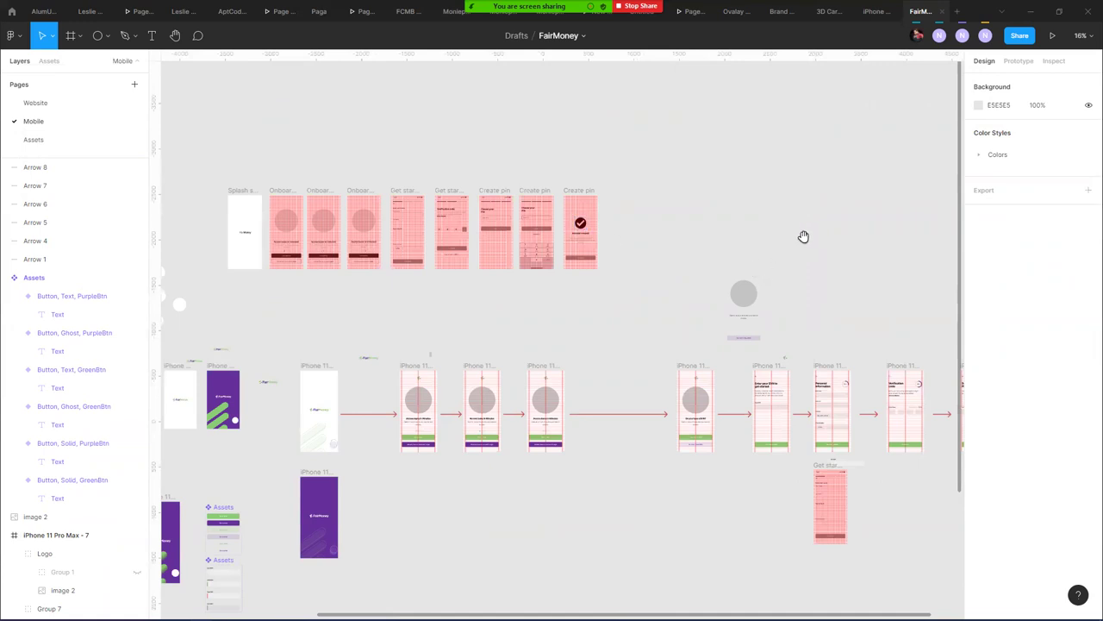
scroll(803, 238, right, 2)
scroll(456, 217, right, 8)
drag(187, 229, 352, 249)
scroll(394, 216, up, 4)
click(345, 272)
scroll(398, 258, up, 2)
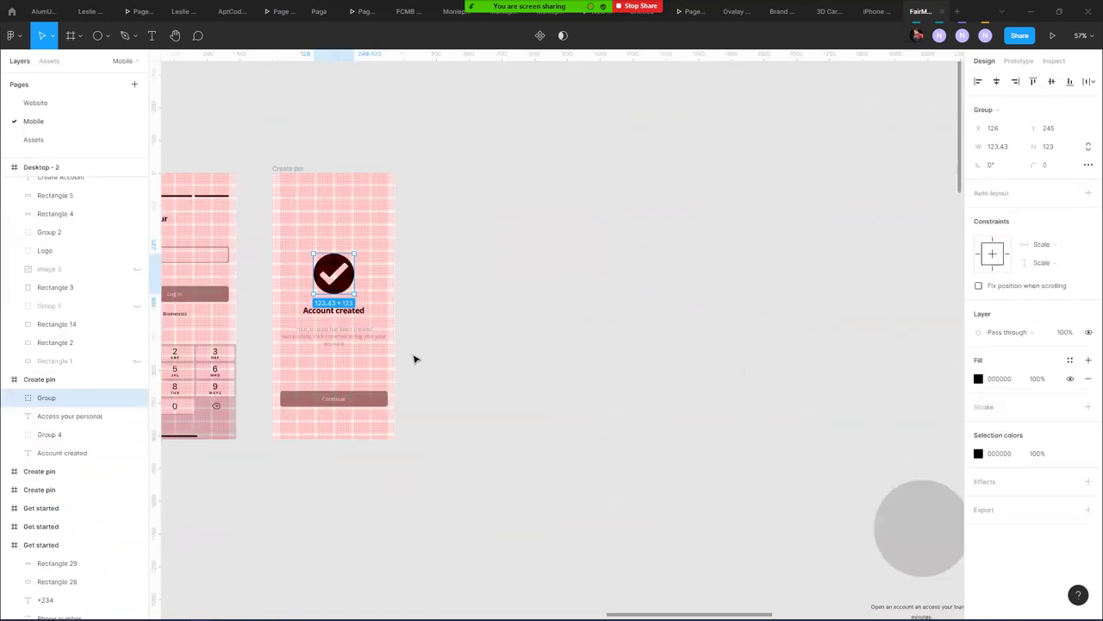
click(415, 362)
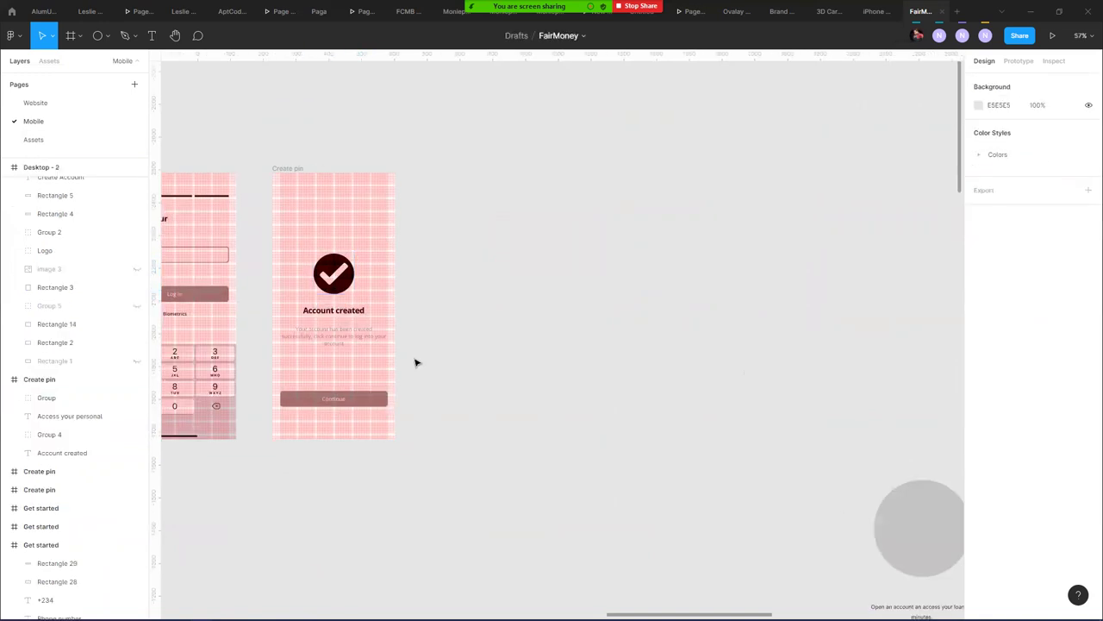
click(301, 165)
click(406, 312)
scroll(333, 313, up, 3)
scroll(333, 309, down, 6)
scroll(334, 304, down, 4)
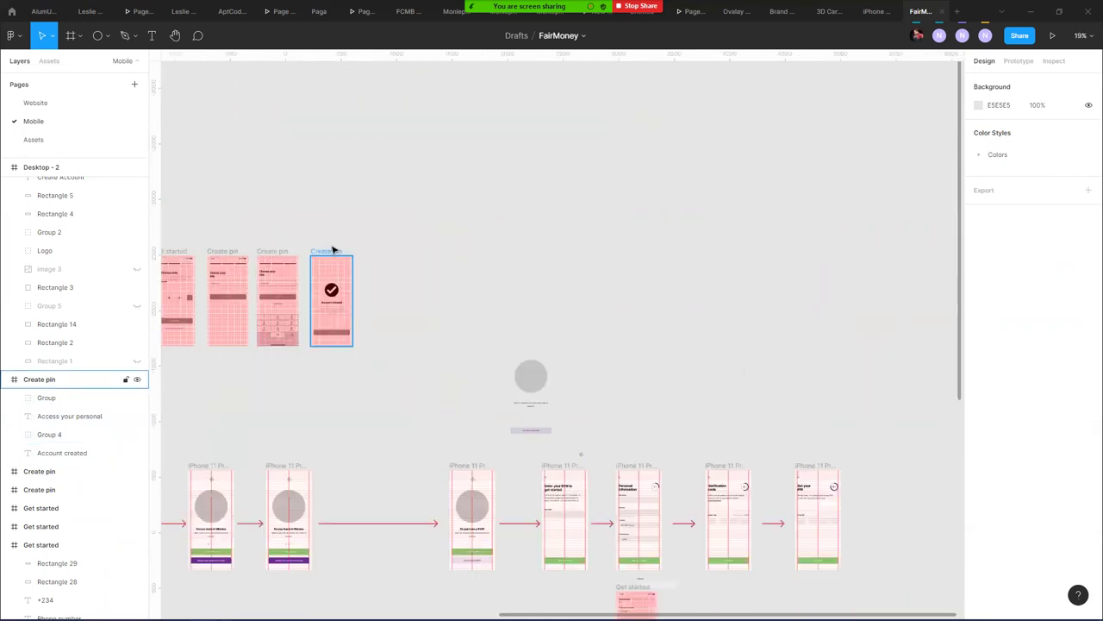
click(336, 250)
drag(336, 249, 867, 341)
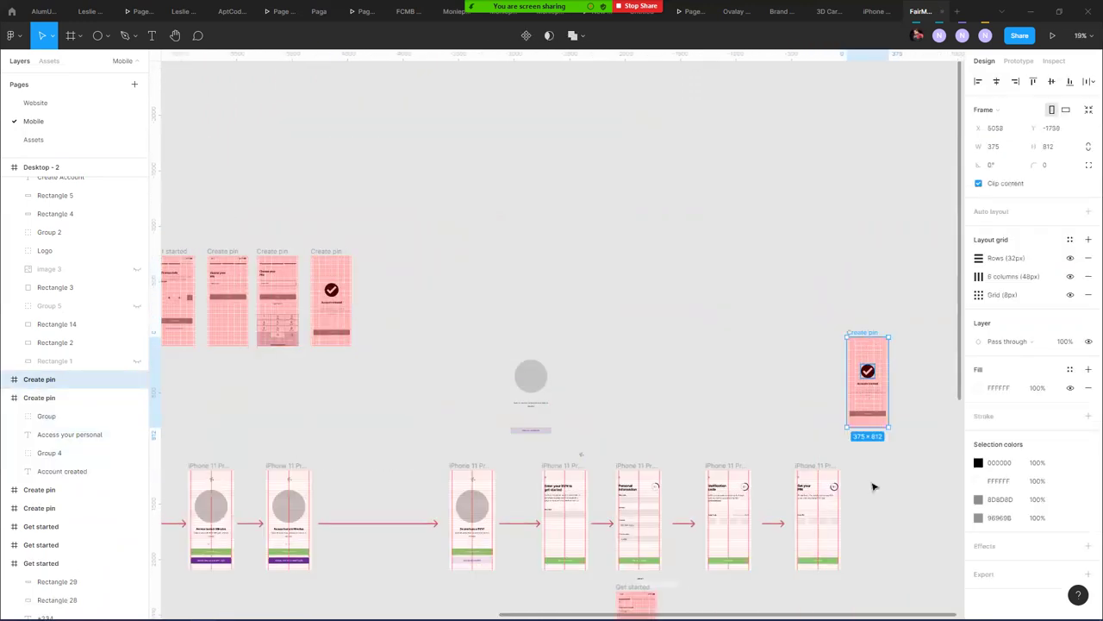
click(847, 493)
- Duplicate the Set your PIN screen beside it as iPhone 11 Pro Max - 18
scroll(523, 340, right, 5)
scroll(523, 339, down, 3)
scroll(475, 309, up, 3)
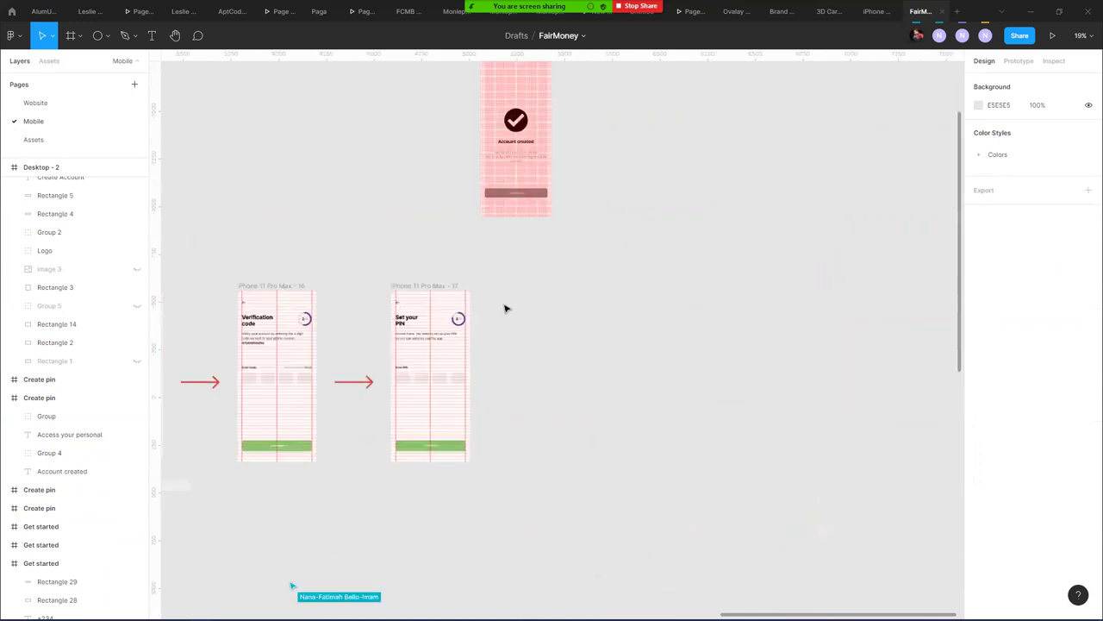
click(438, 287)
drag(438, 288, 603, 317)
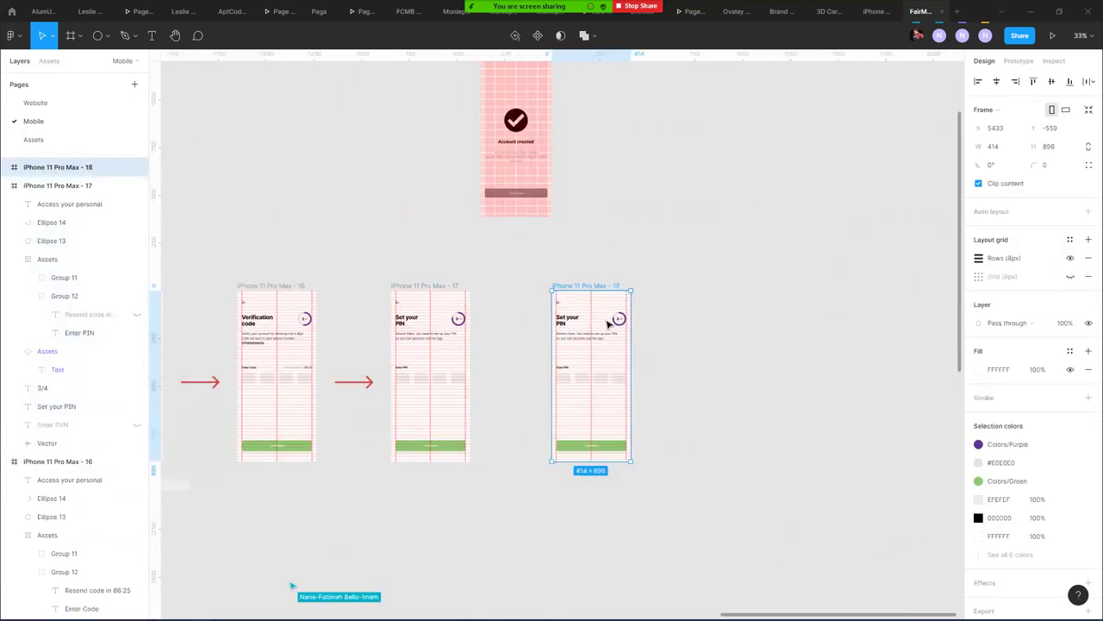
click(689, 349)
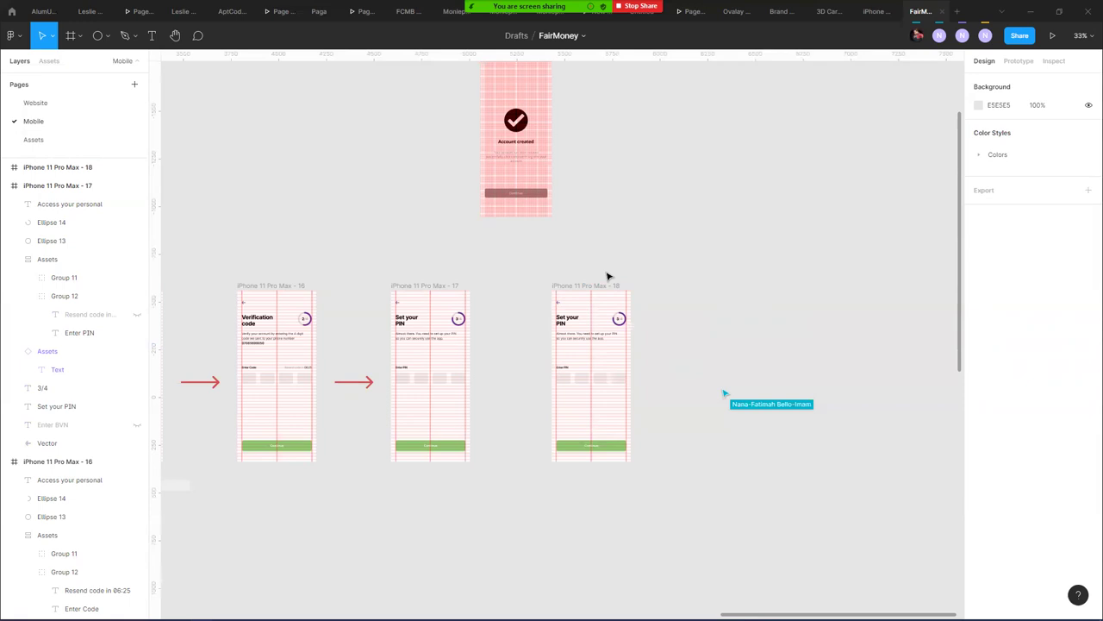
- Move the Continue button below the screen in the Set your PIN copy
scroll(548, 378, up, 5)
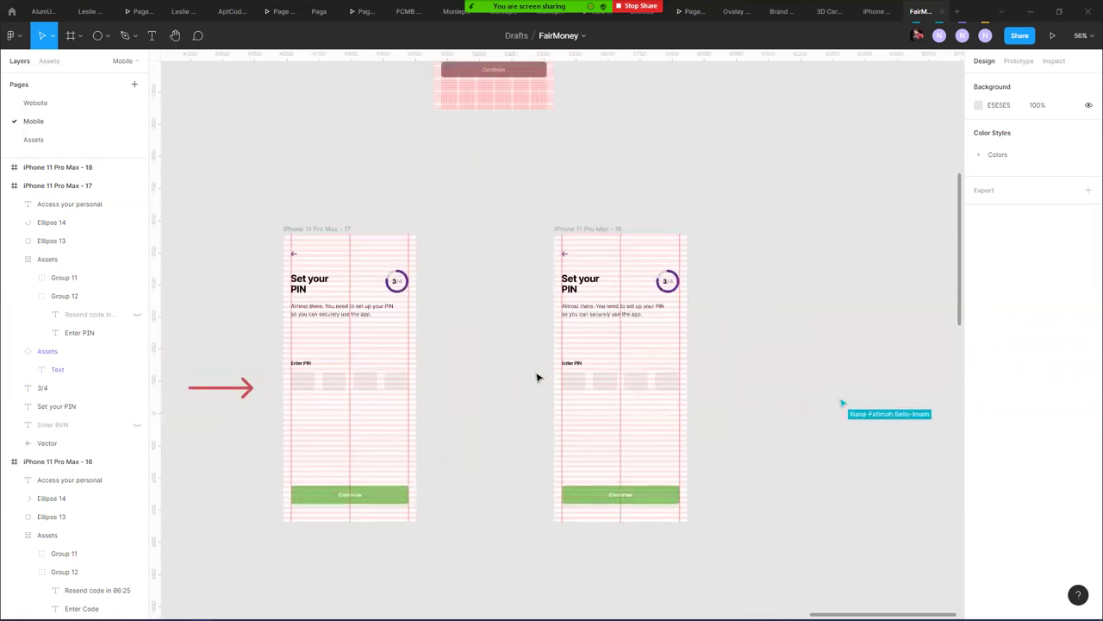
scroll(482, 384, up, 2)
drag(468, 387, 249, 233)
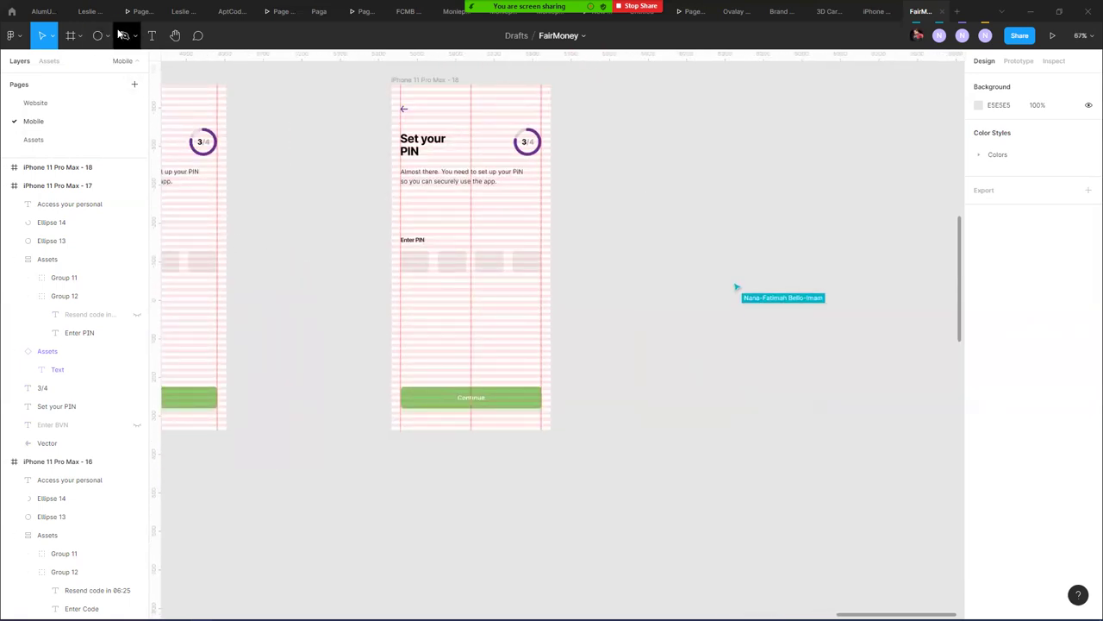
click(107, 36)
click(102, 61)
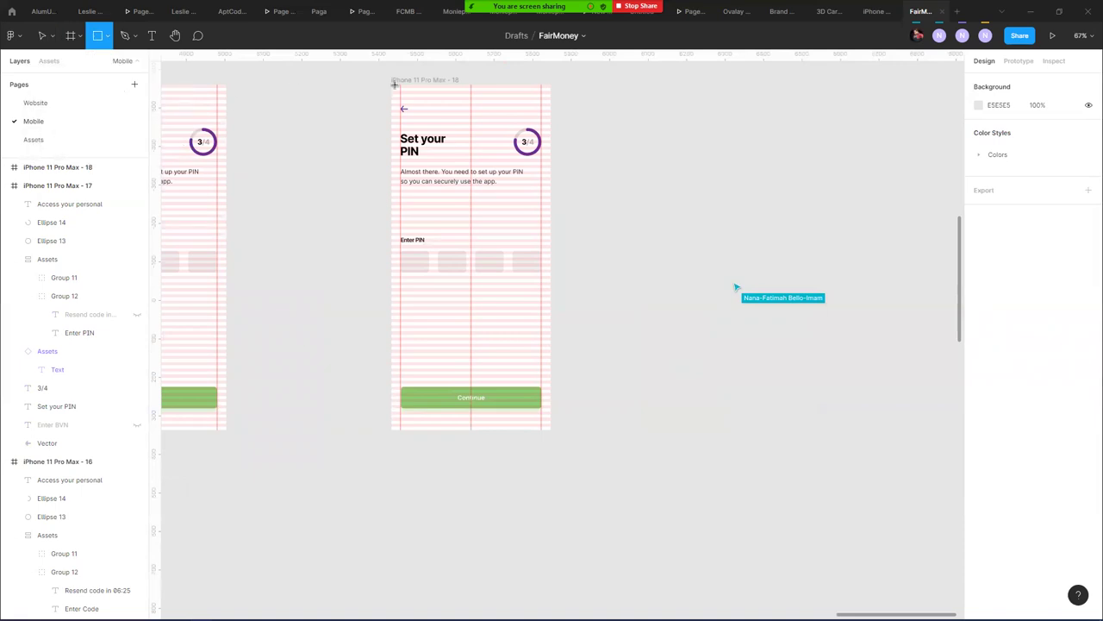
key(v)
click(503, 397)
drag(502, 397, 493, 478)
- Draw Rectangle 98 covering the whole screen and centre it horizontally and vertically
click(97, 36)
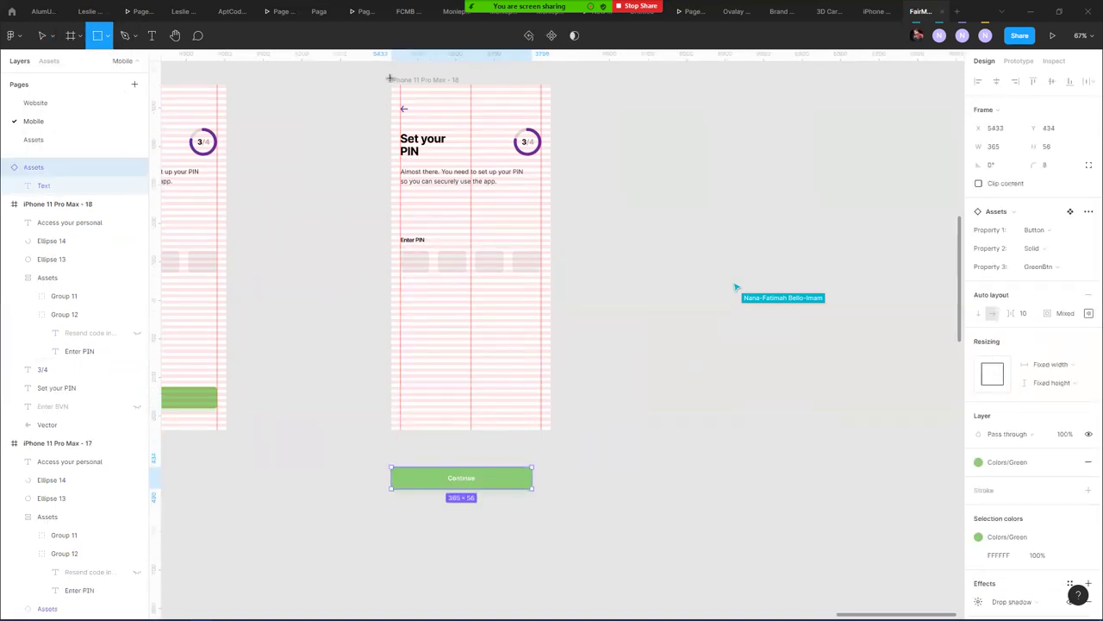
drag(391, 79, 471, 213)
drag(511, 299, 559, 453)
mouse_move(510, 371)
mouse_down()
mouse_move(716, 372)
mouse_move(505, 347)
mouse_move(490, 350)
mouse_move(486, 364)
mouse_move(506, 363)
mouse_move(495, 362)
mouse_up()
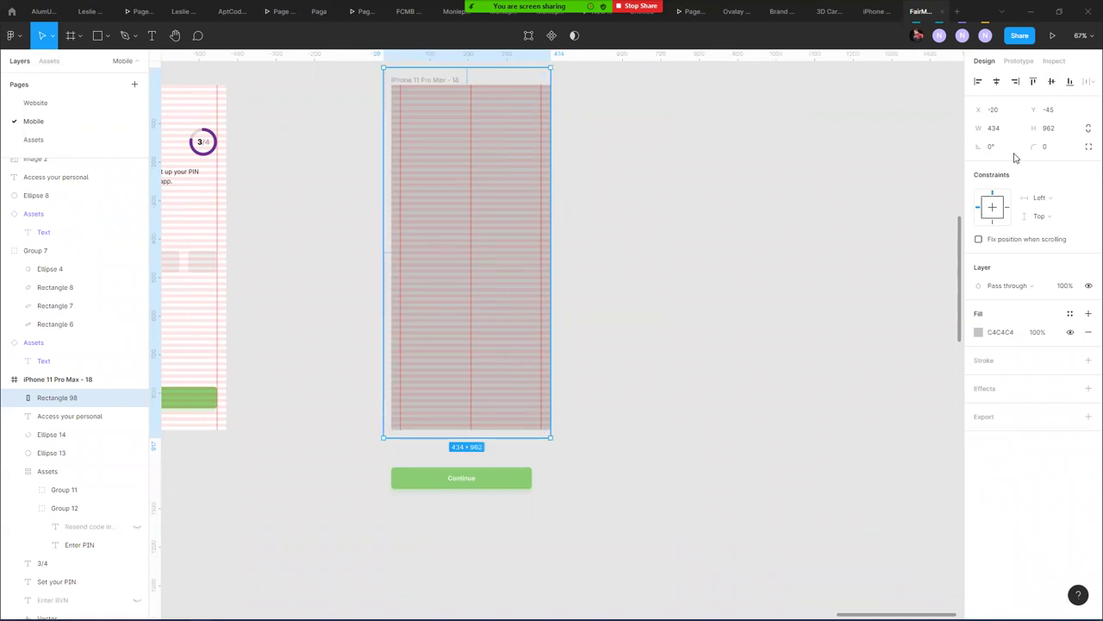
click(996, 80)
click(1052, 81)
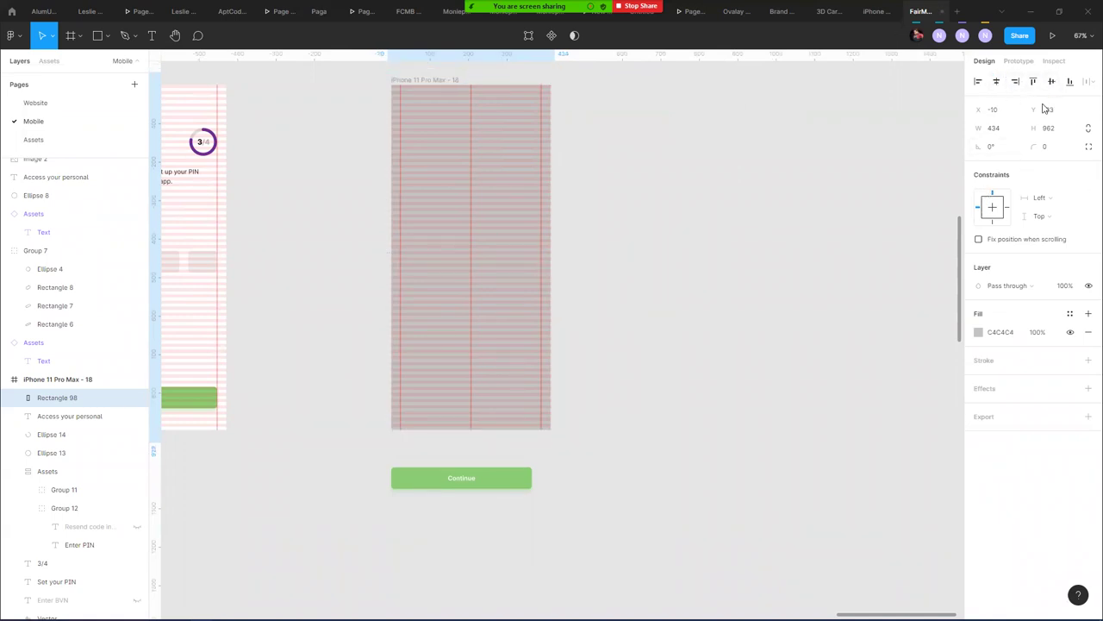
- Fill Rectangle 98 with the Colors/Purple colour style
click(1070, 313)
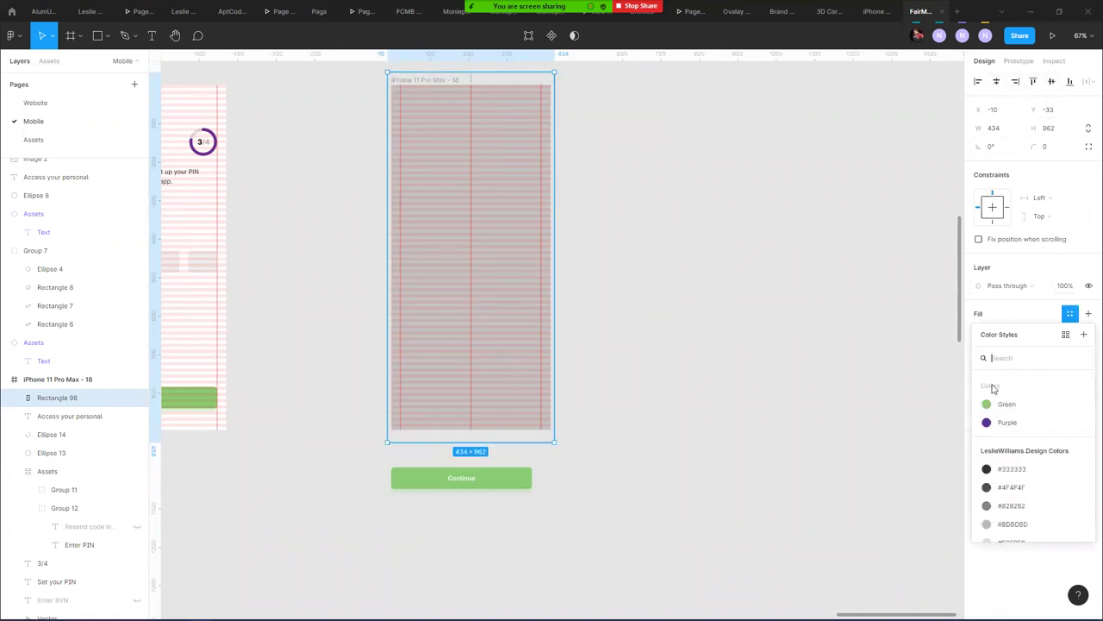
click(1030, 423)
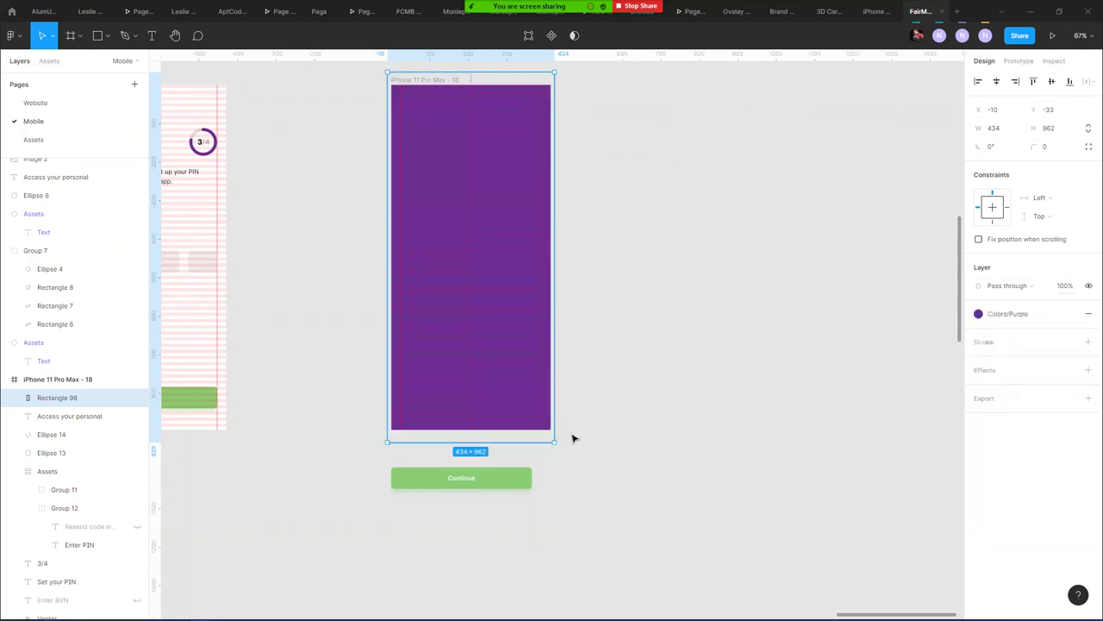
click(581, 328)
scroll(268, 225, down, 1)
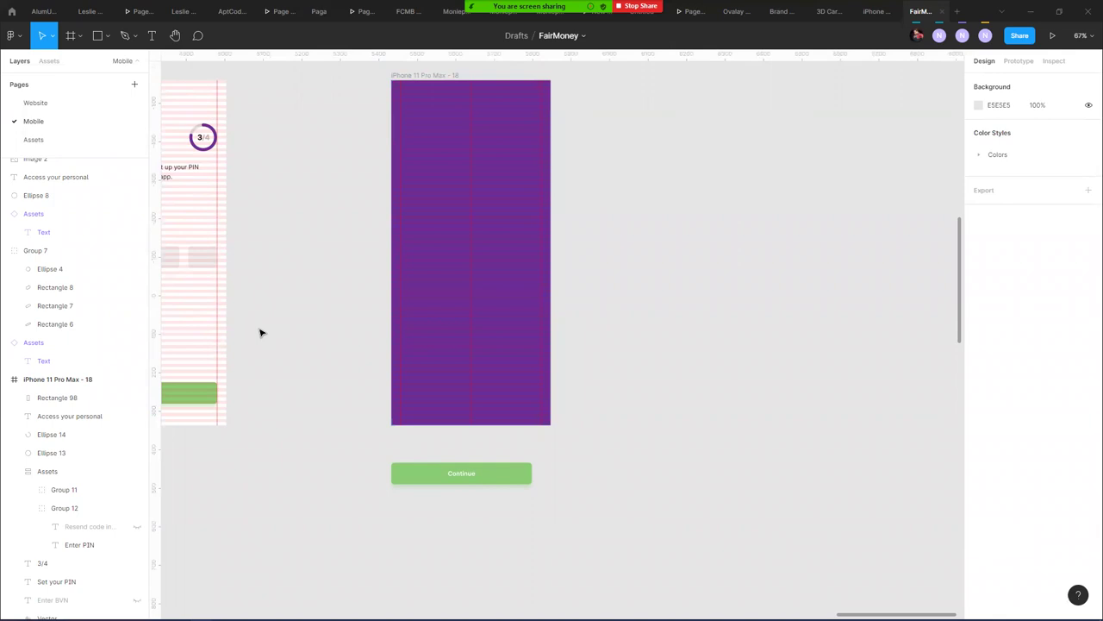
- Select the checkmark on the Create pin screen for reference
click(106, 35)
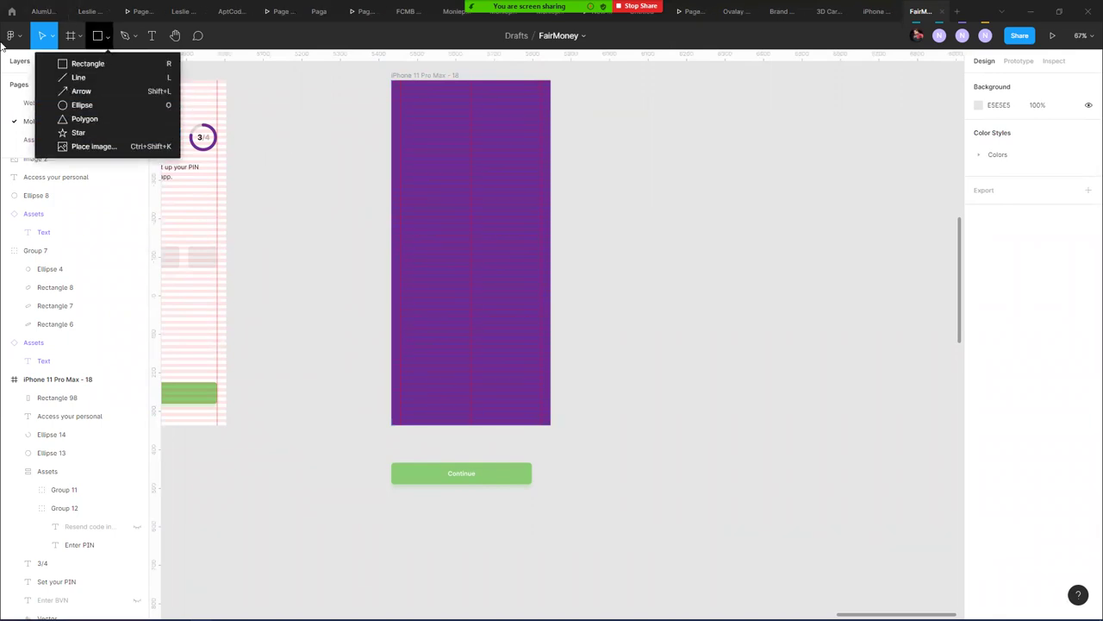
key(Escape)
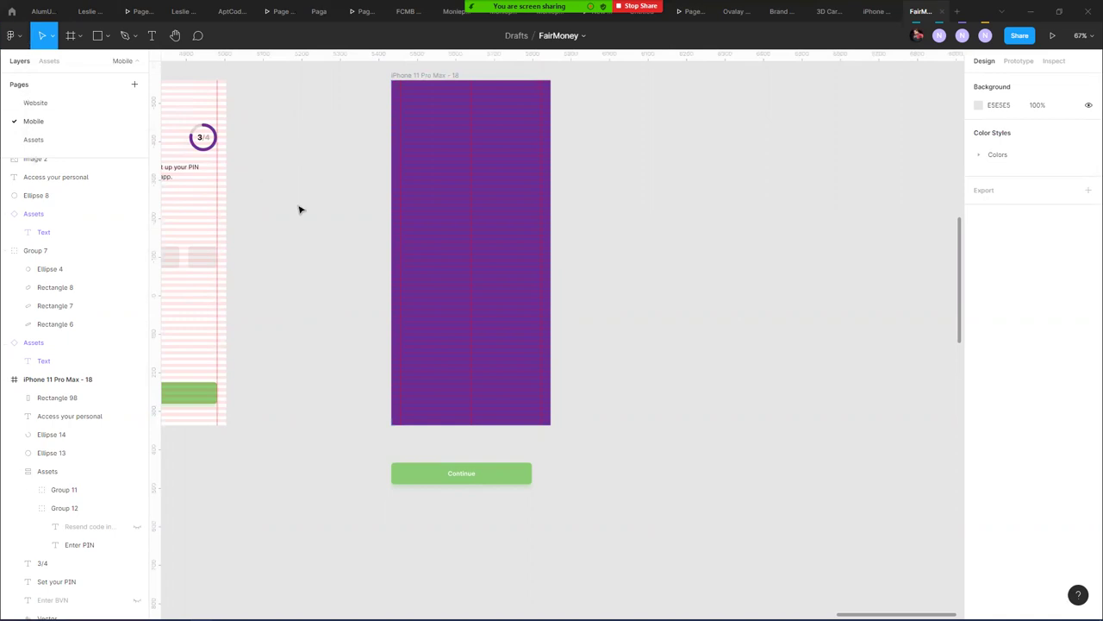
ctrl+scroll(340, 213, down, 5)
scroll(302, 172, up, 3)
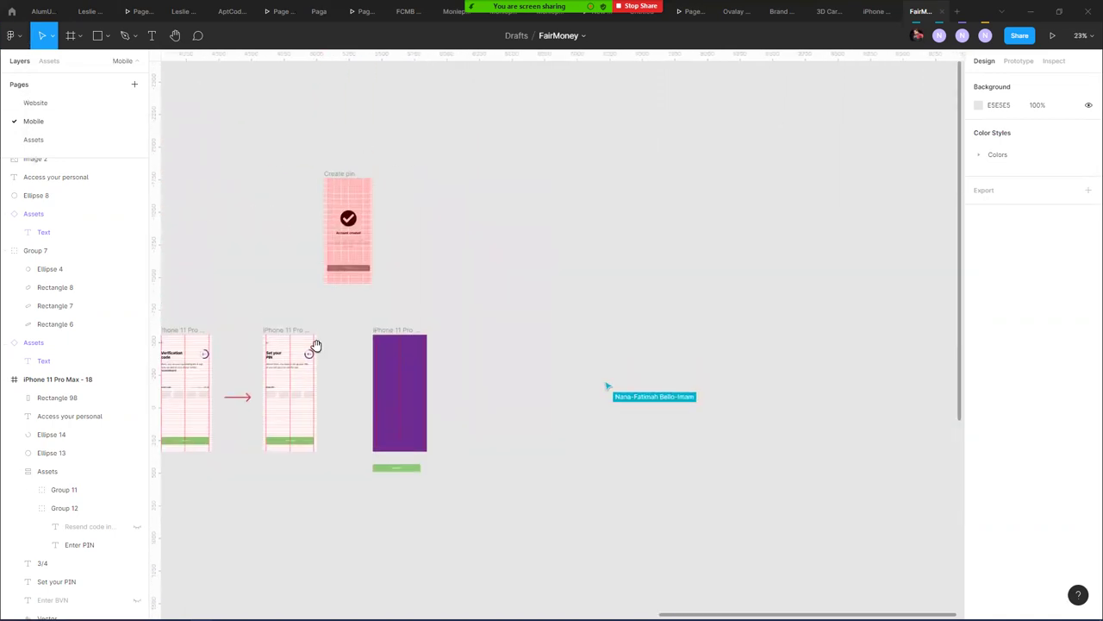
click(343, 231)
scroll(349, 224, up, 5)
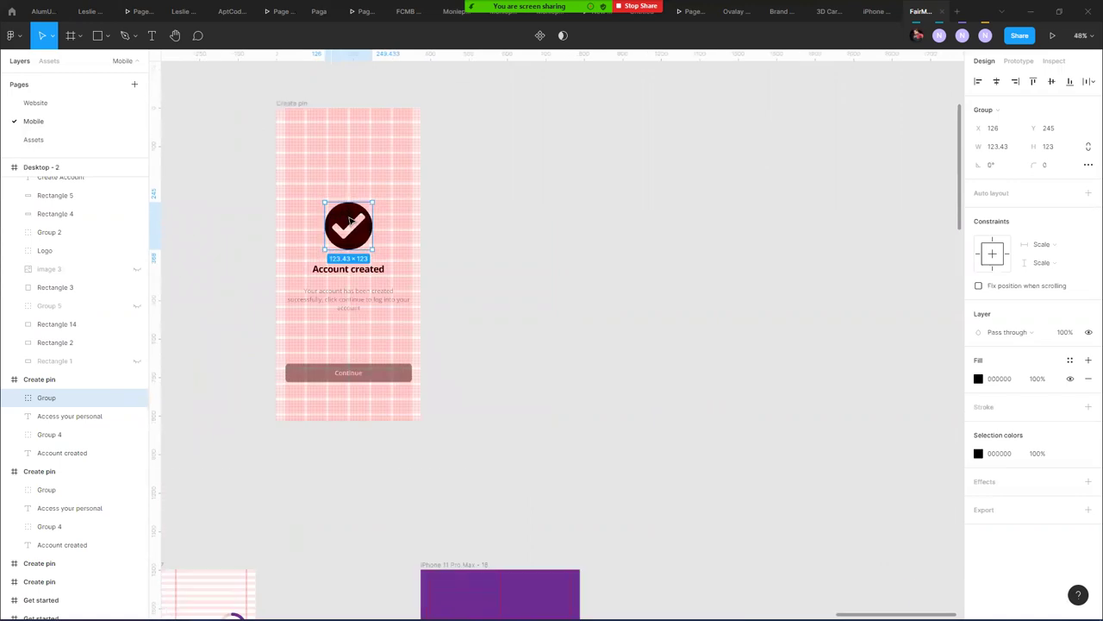
scroll(351, 221, up, 2)
- Launch the Iconify plugin and search for "Check" icons
click(12, 36)
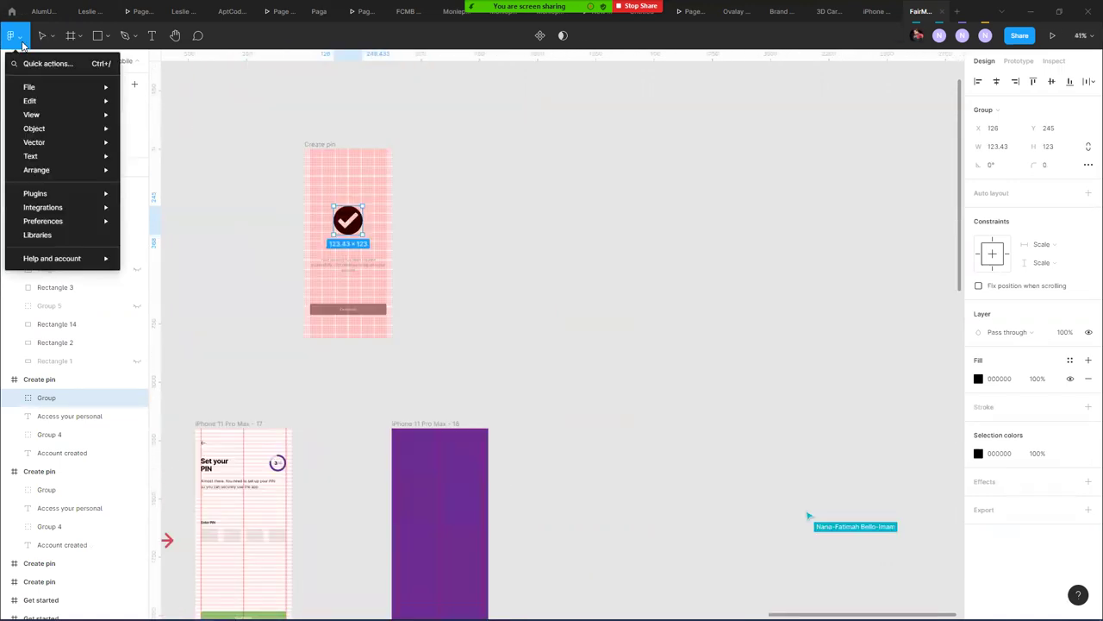
mouse_move(34, 193)
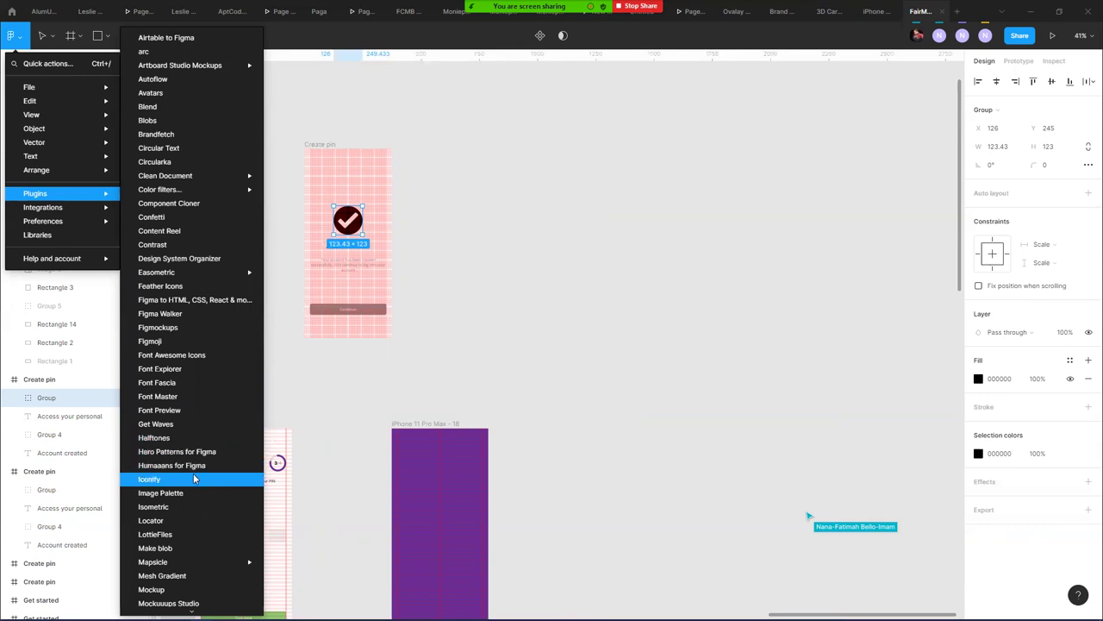
click(461, 445)
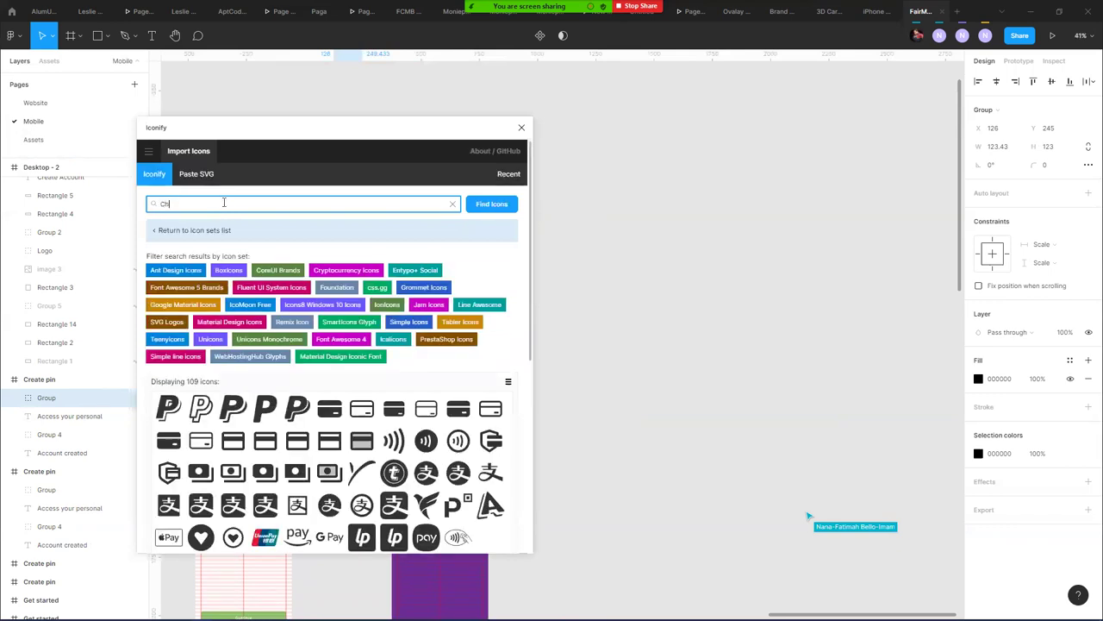
key(Return)
- Drag the Akar circle-check-fill icon into iPhone 11 Pro Max - 18
drag(437, 129, 684, 130)
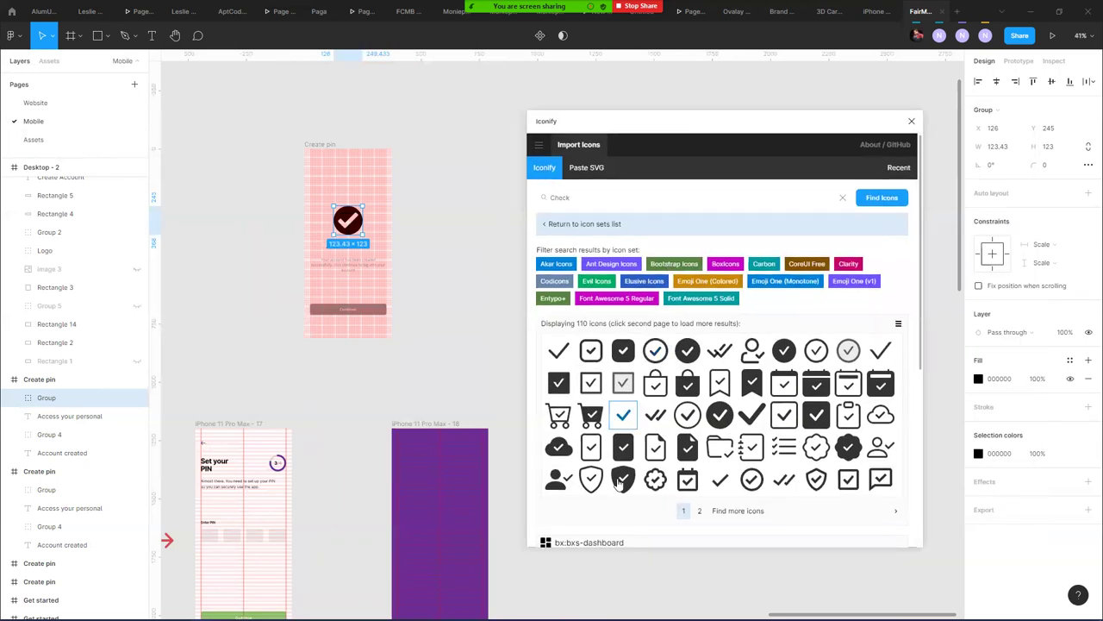
scroll(590, 393, down, 3)
scroll(590, 392, up, 1)
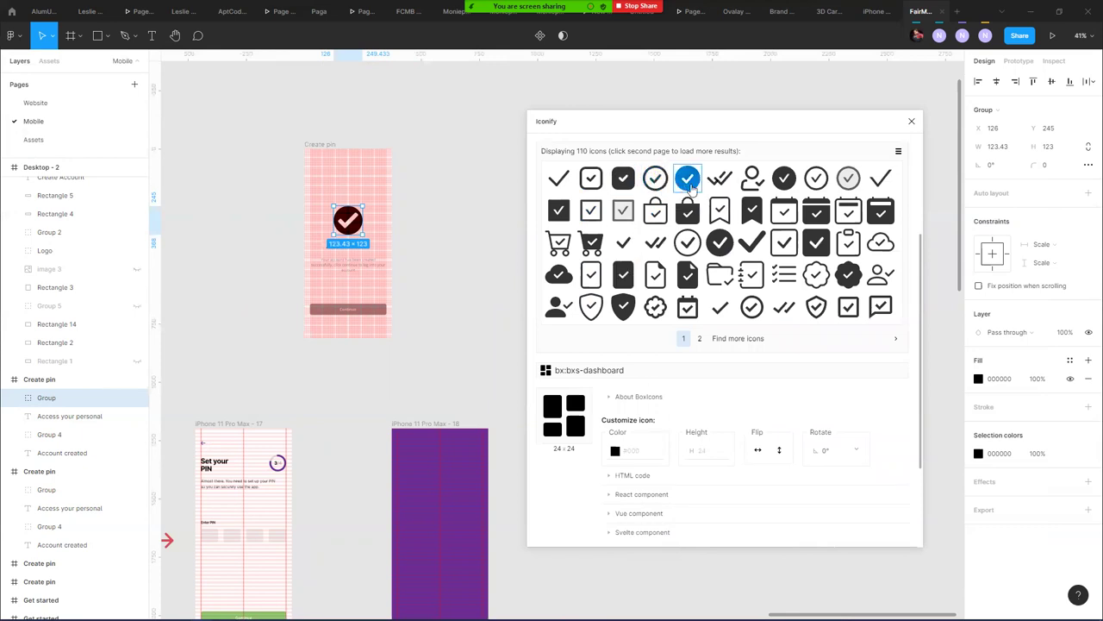
drag(690, 181, 465, 517)
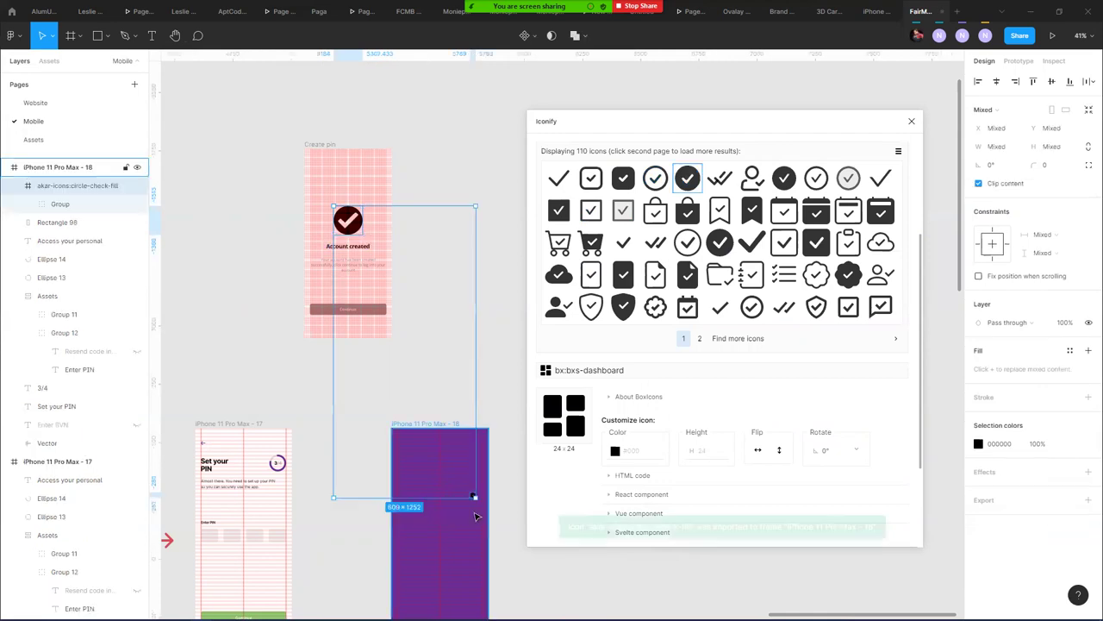
click(454, 502)
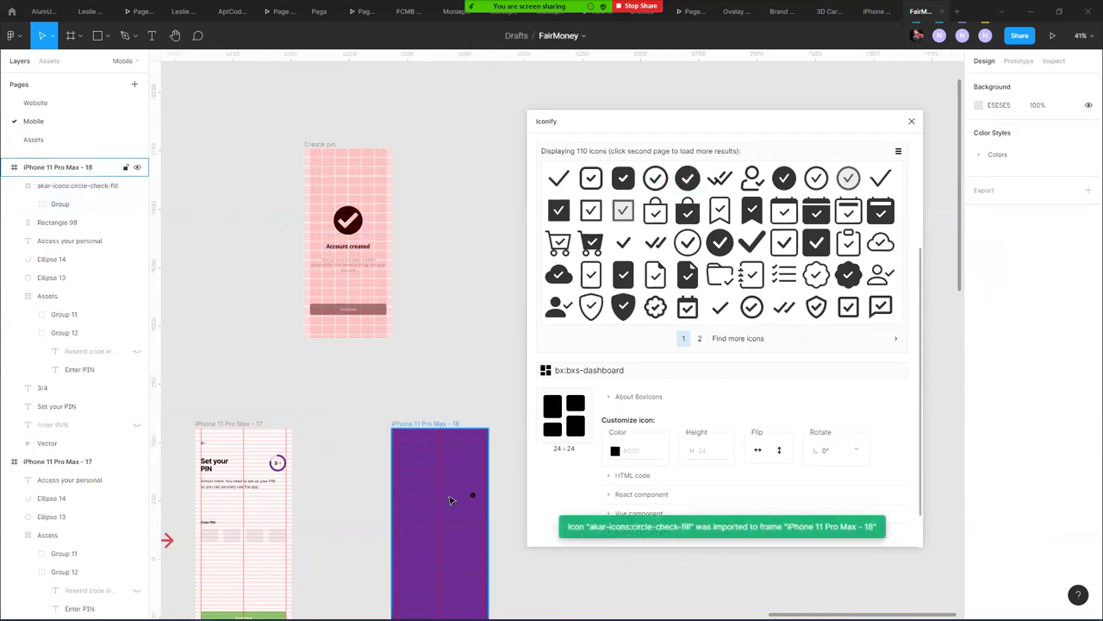
- Resize the check icon to 104×104 and centre it horizontally in the frame
scroll(385, 296, down, 3)
scroll(423, 311, up, 5)
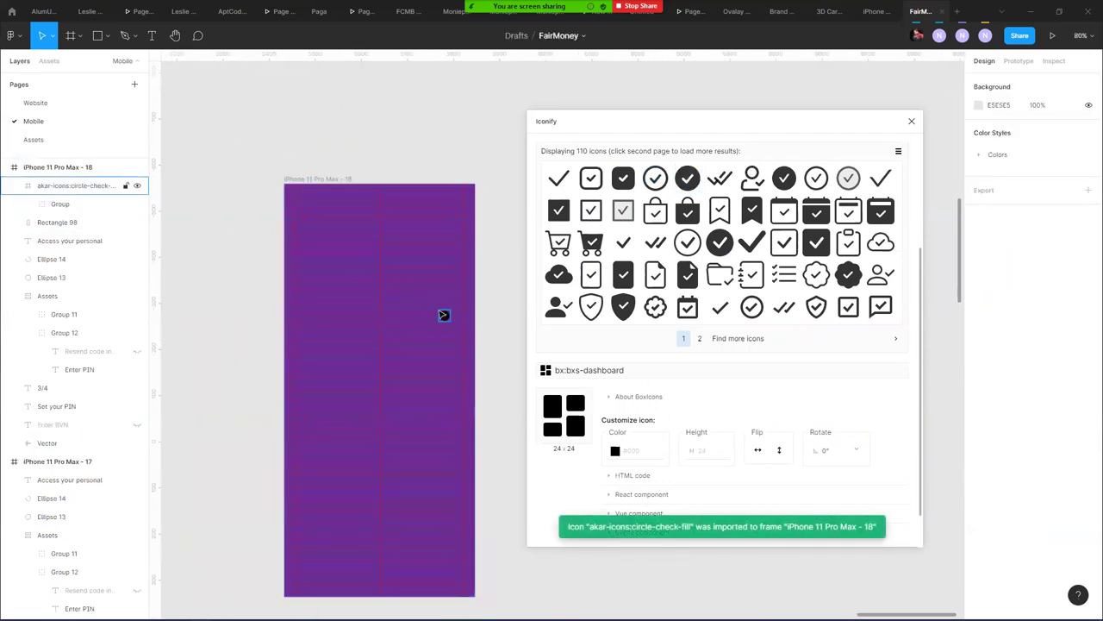
click(443, 316)
drag(443, 317, 401, 281)
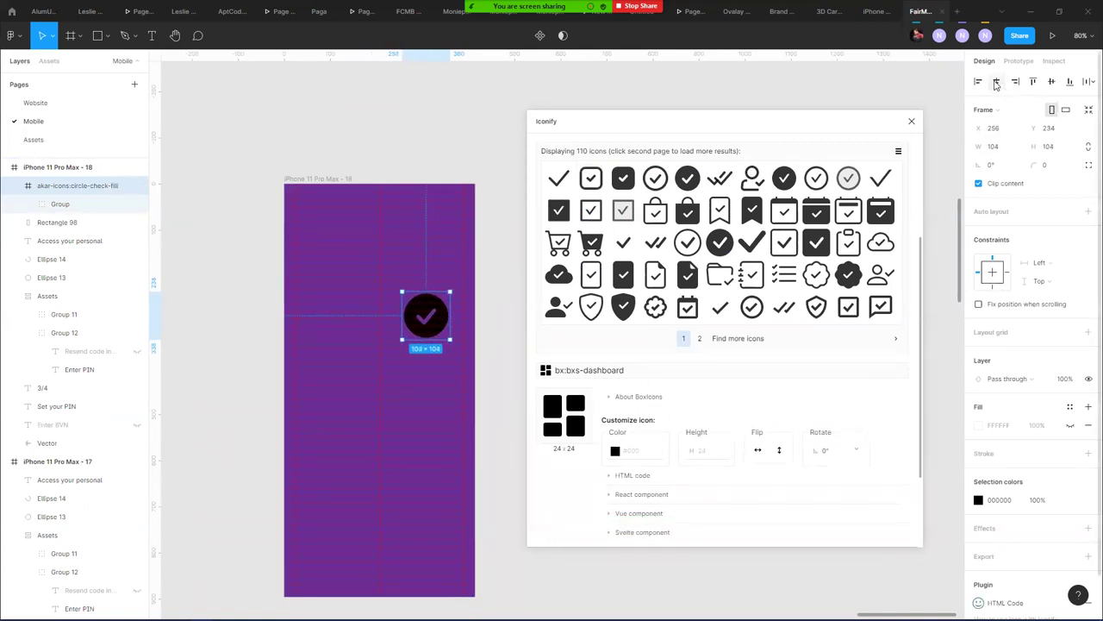
key(alt+h)
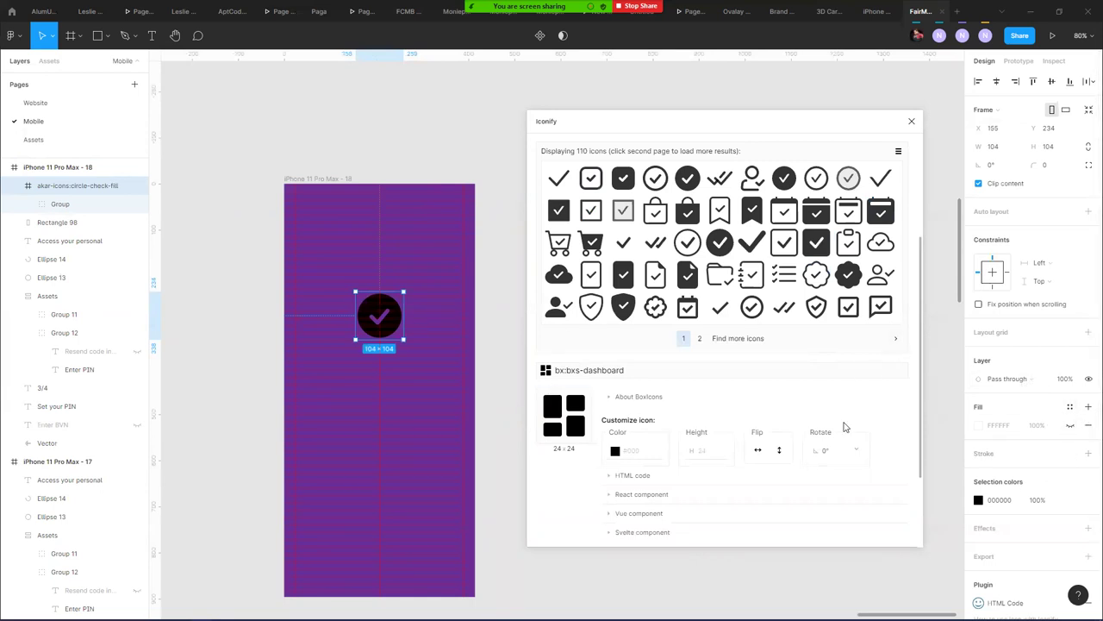
- Set the icon's selection colour to the Colors/Green style
click(1070, 499)
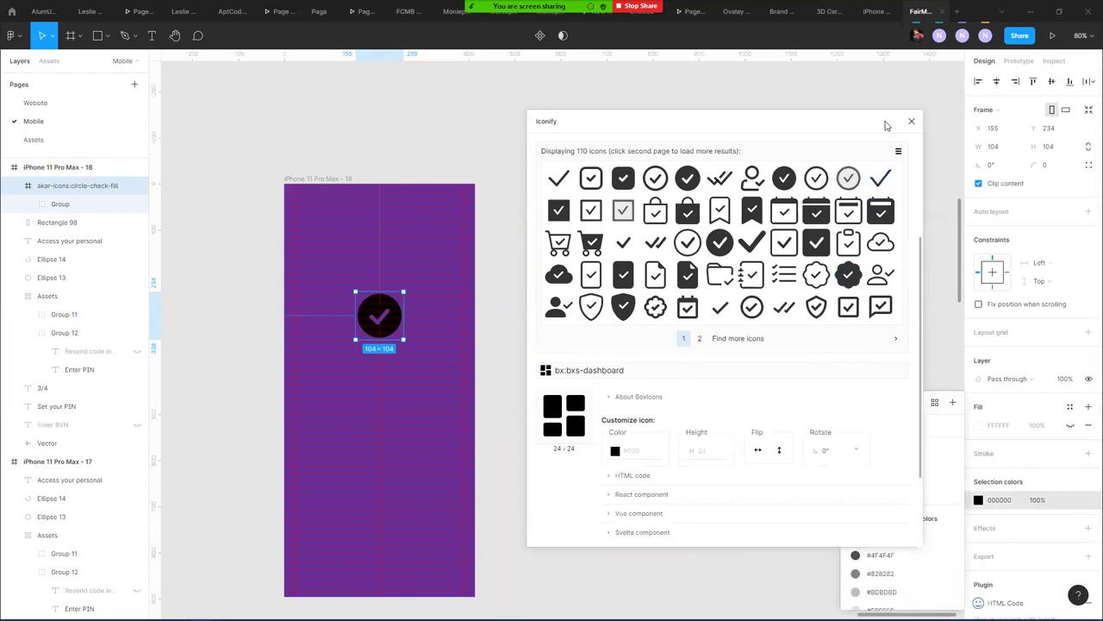
drag(885, 126, 784, 95)
click(896, 474)
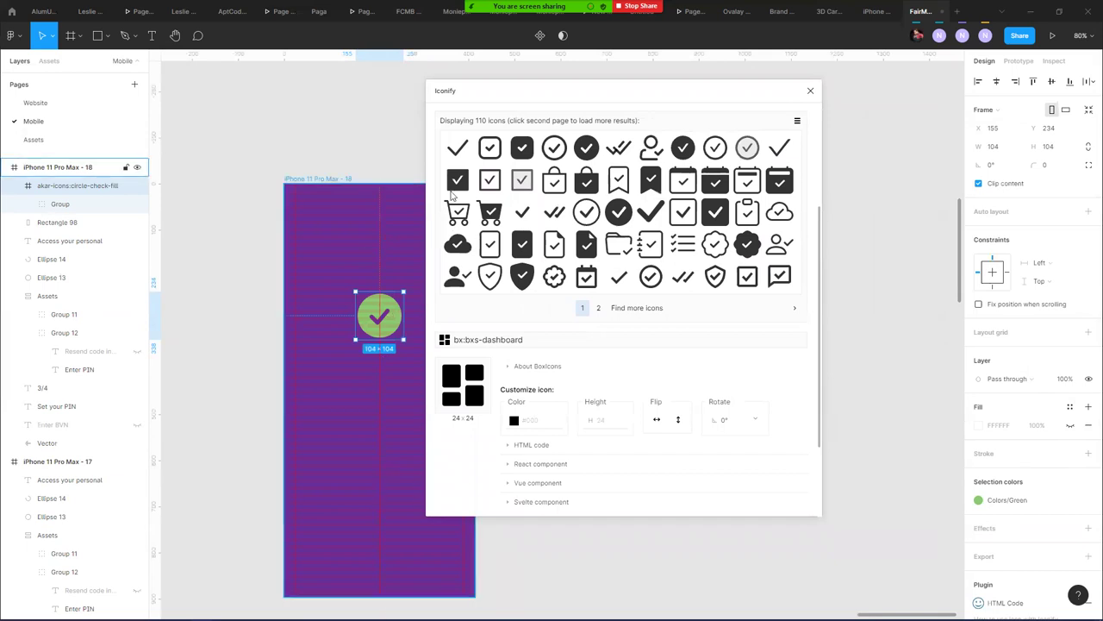
click(239, 198)
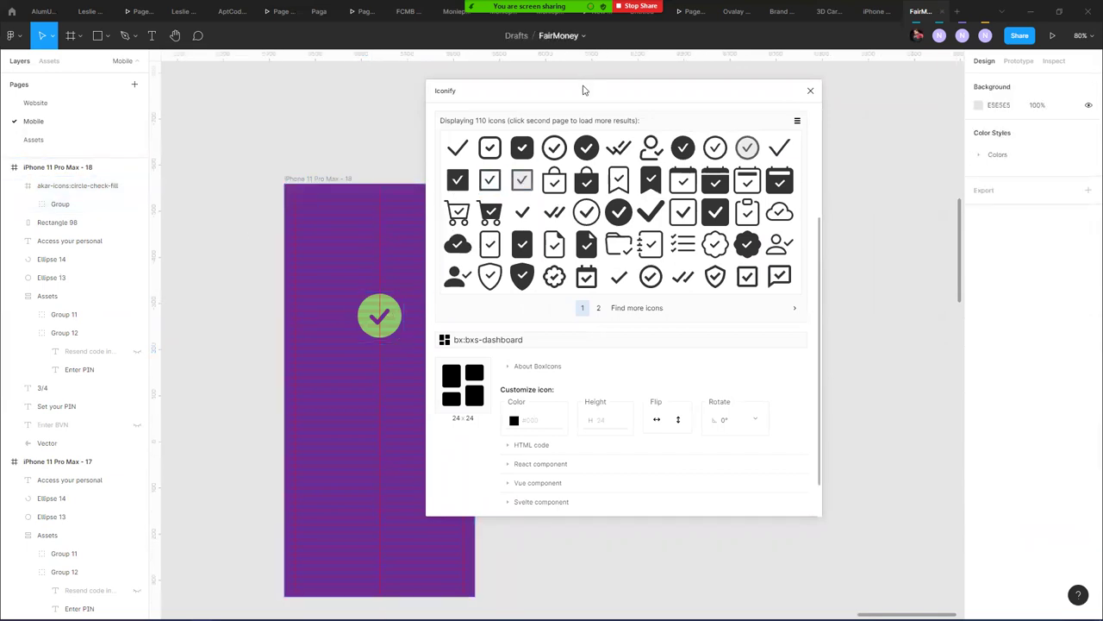
drag(582, 90, 723, 102)
scroll(381, 298, up, 3)
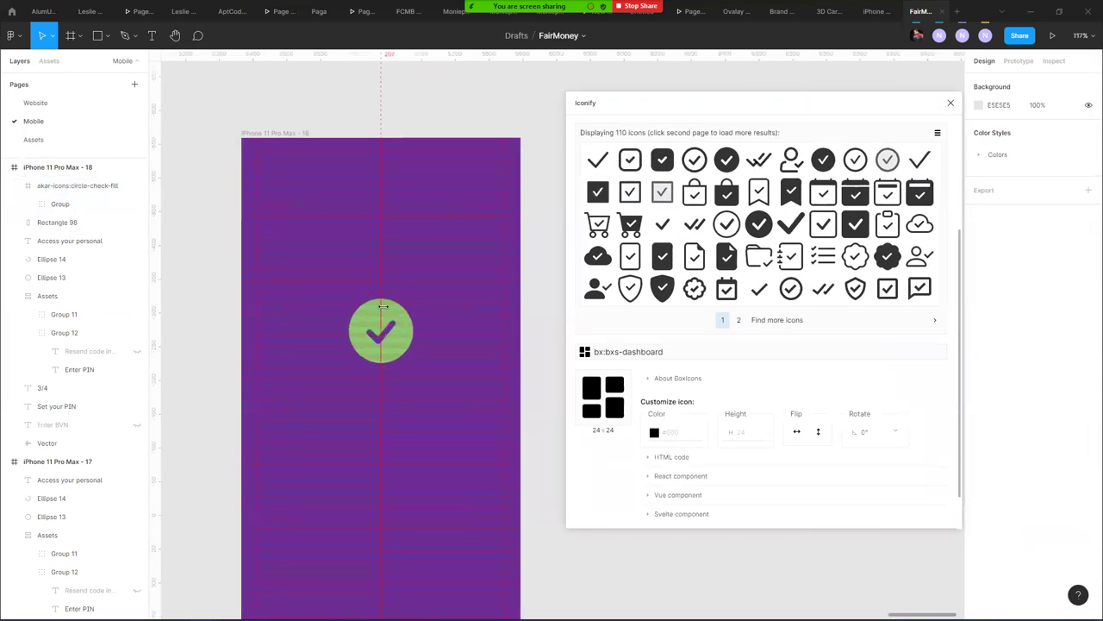
scroll(383, 306, up, 3)
- Select the check icon's inner Group and switch to the Ellipse tool
click(398, 332)
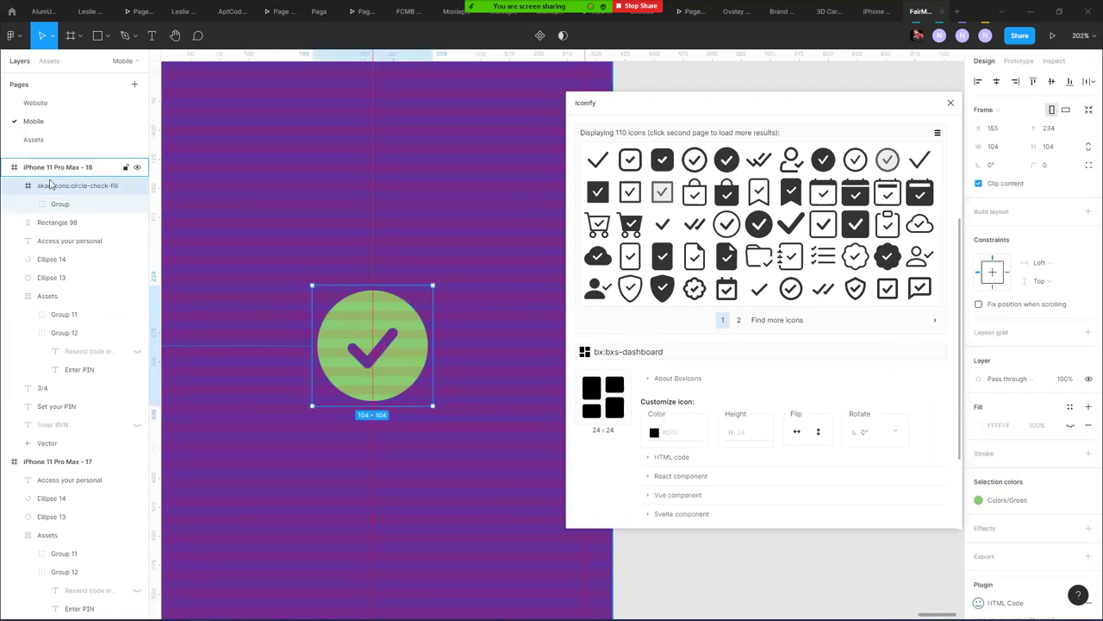
click(48, 203)
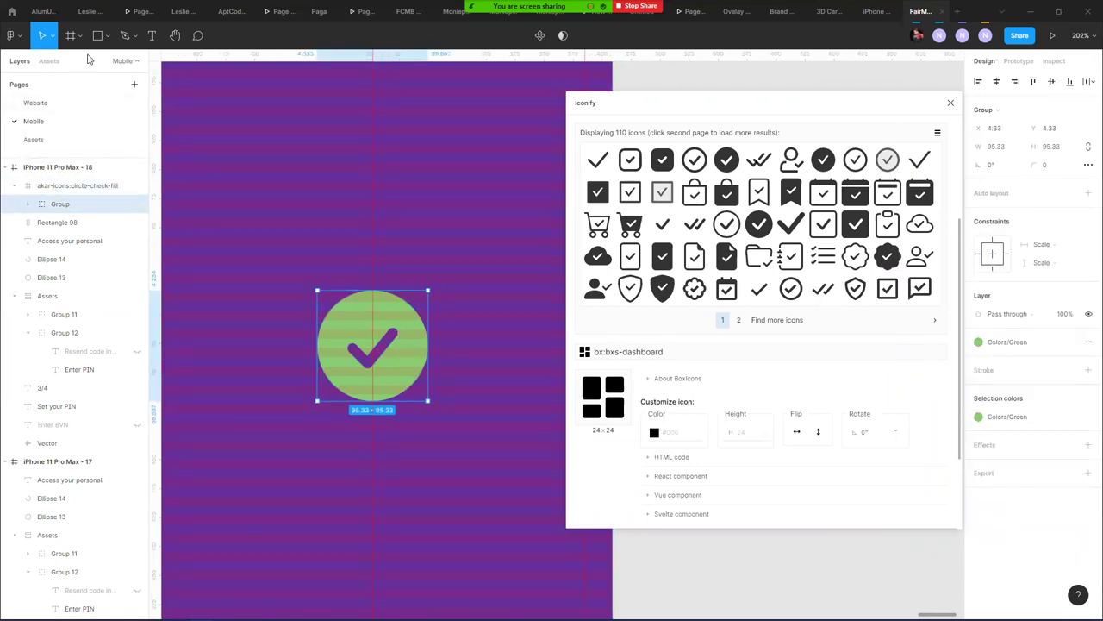
click(106, 36)
click(69, 101)
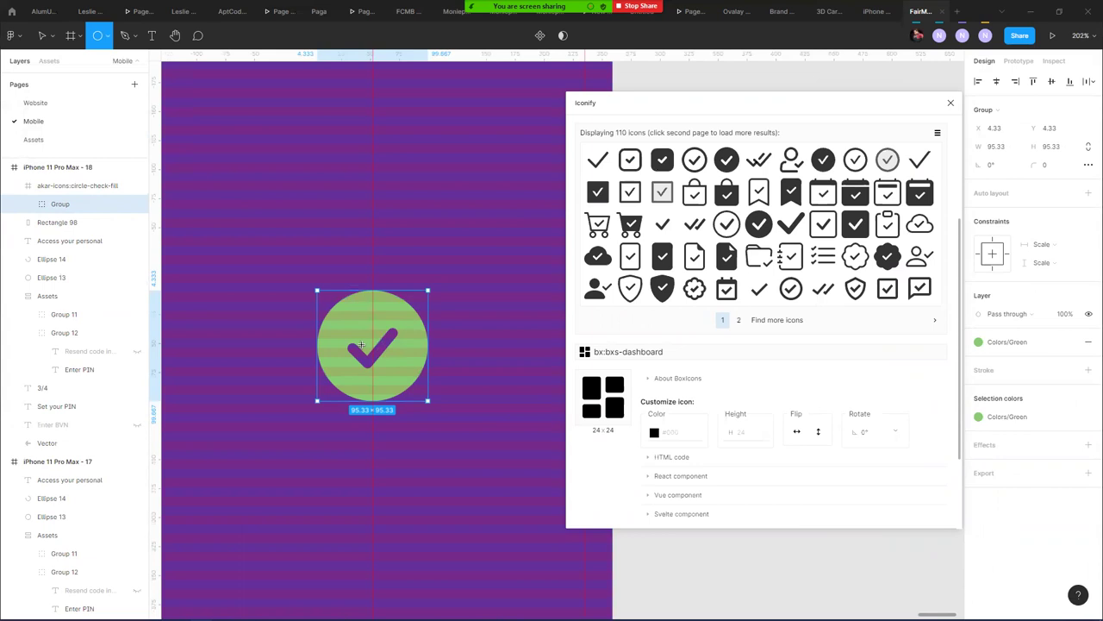
- Draw Ellipse 15 inside the icon, fill it FCFCFE, and send it behind the checkmark group
drag(370, 347, 405, 383)
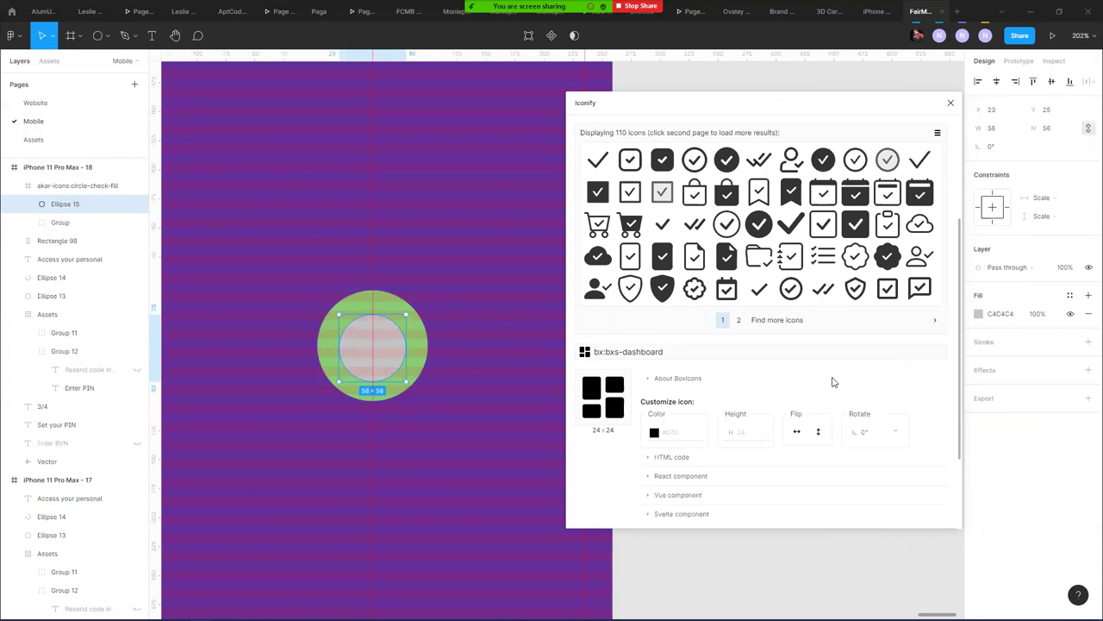
click(979, 313)
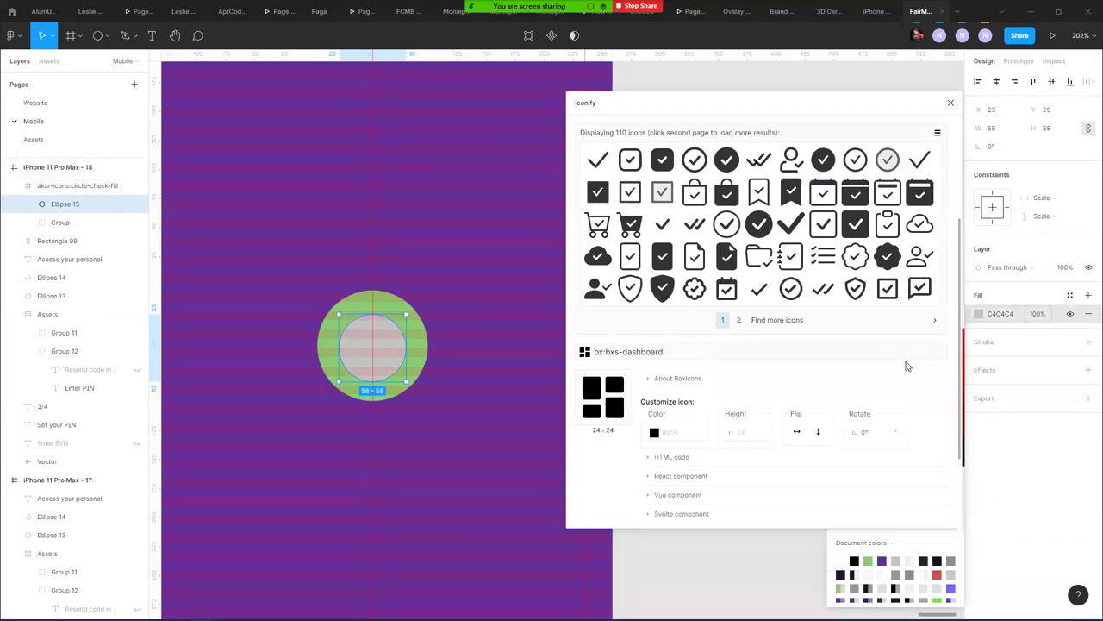
click(883, 574)
key(ctrl+bracketleft)
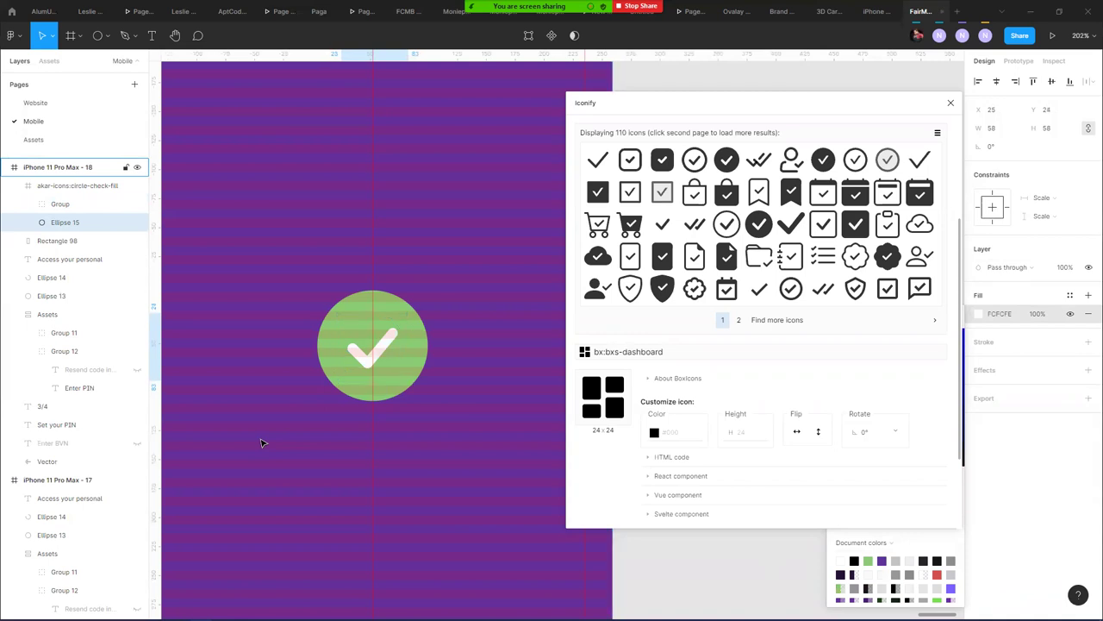
scroll(307, 290, down, 5)
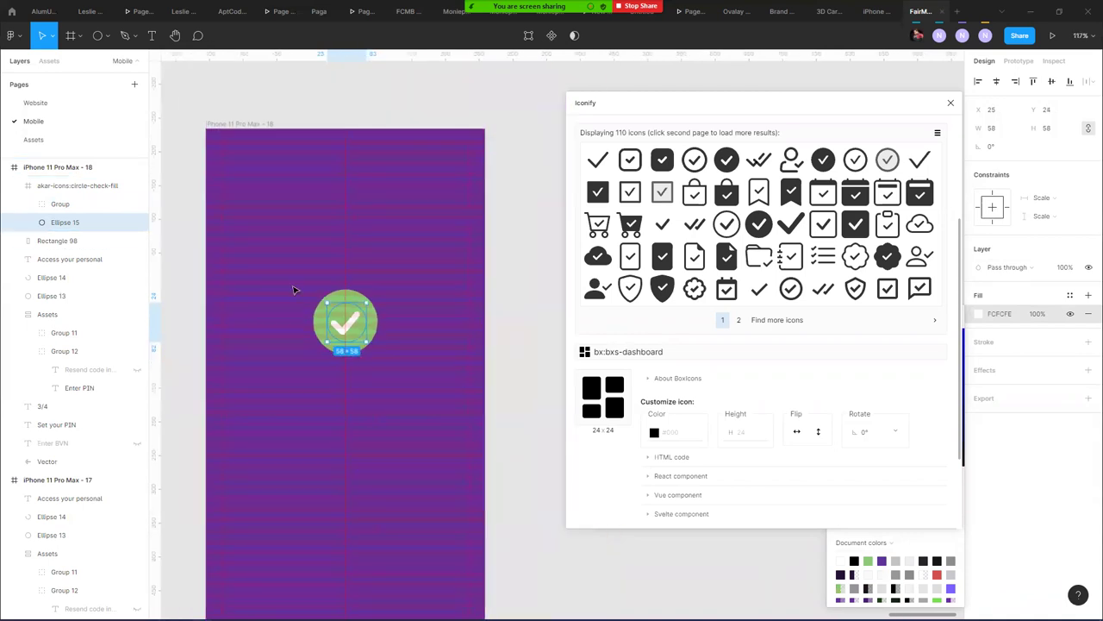
click(234, 126)
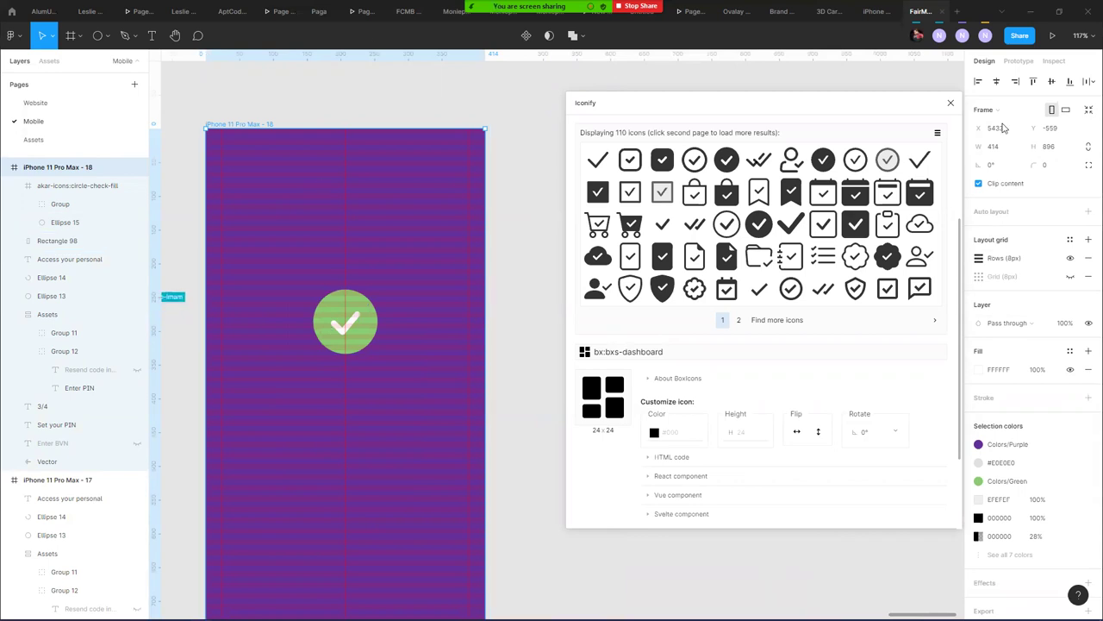
- Add a drop shadow to the check icon's Group
click(949, 104)
click(574, 284)
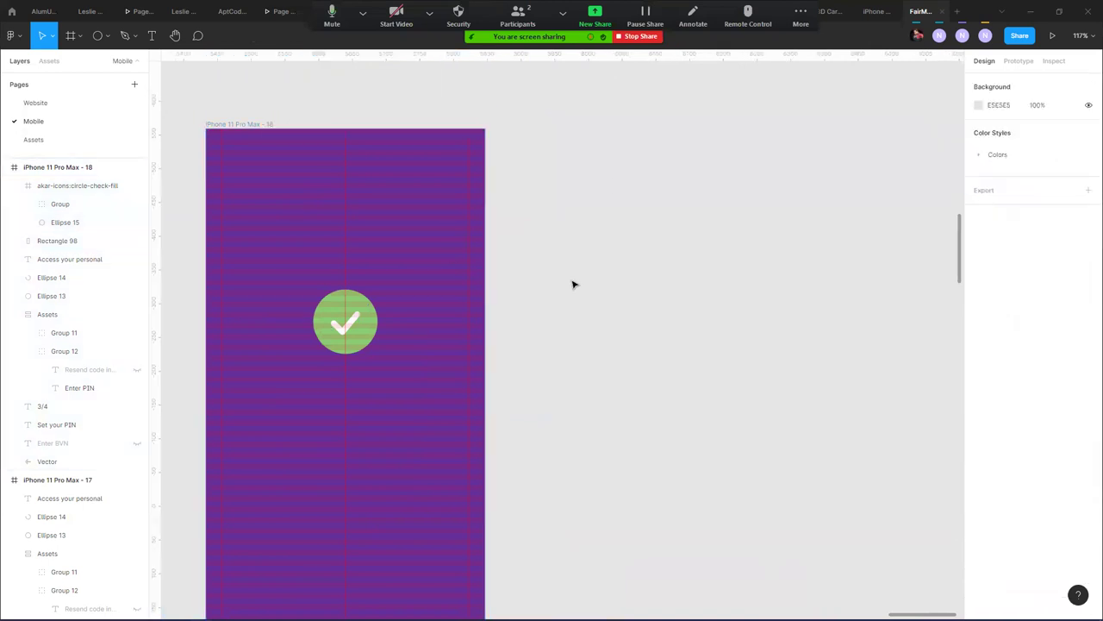
scroll(586, 249, down, 3)
scroll(587, 249, left, 4)
click(514, 216)
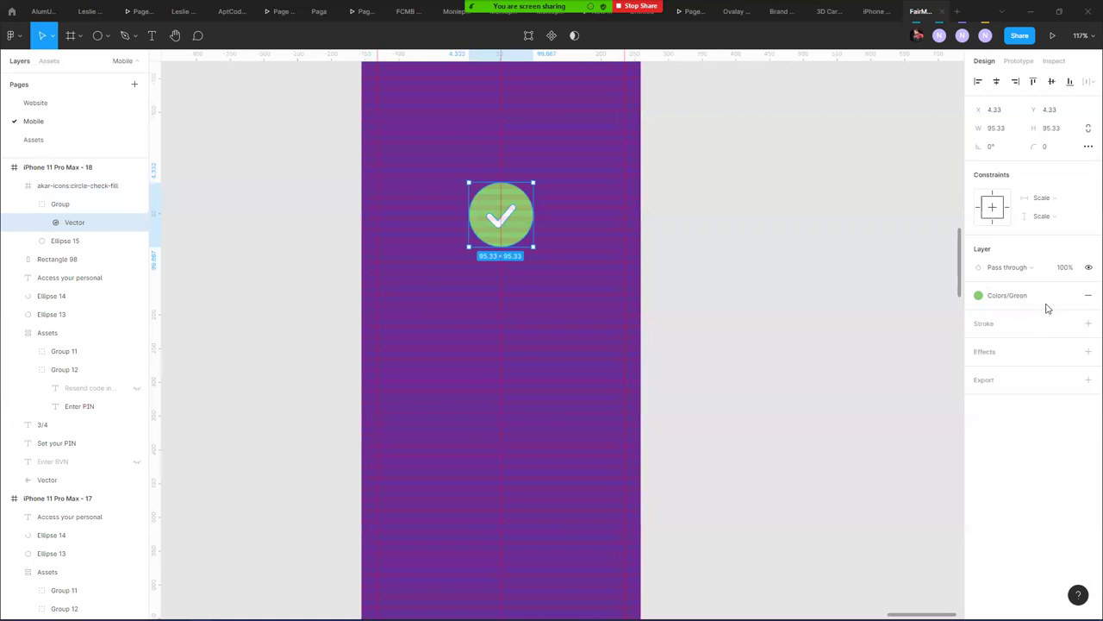
click(84, 204)
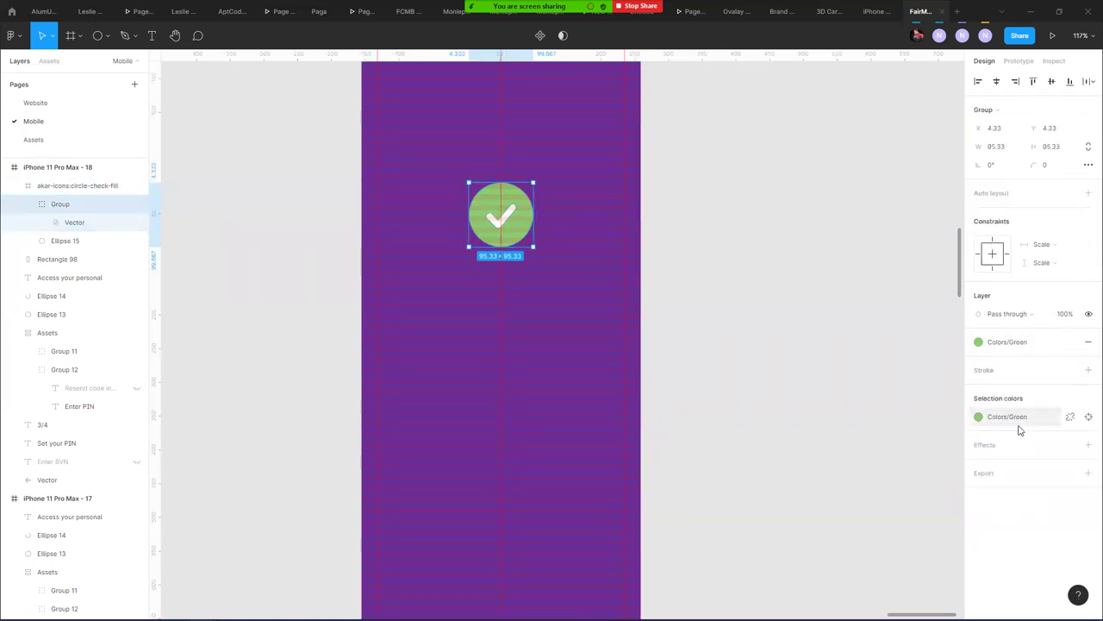
click(1087, 444)
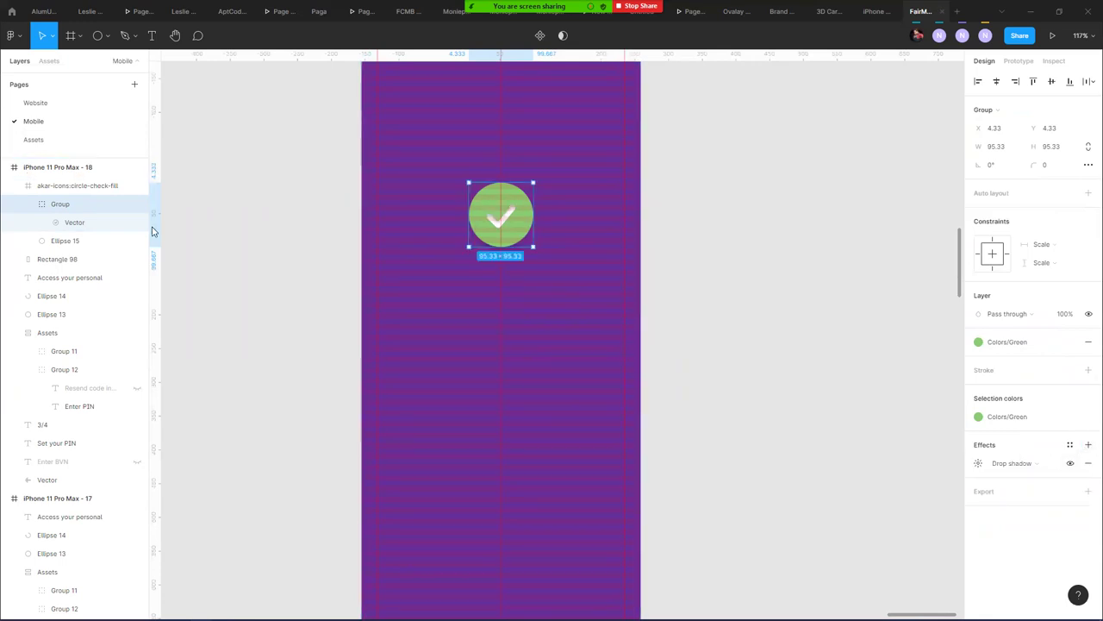
- Move Ellipse 15 into the Group beneath the Vector layer
mouse_move(76, 240)
mouse_down()
mouse_move(44, 246)
mouse_move(81, 238)
mouse_up()
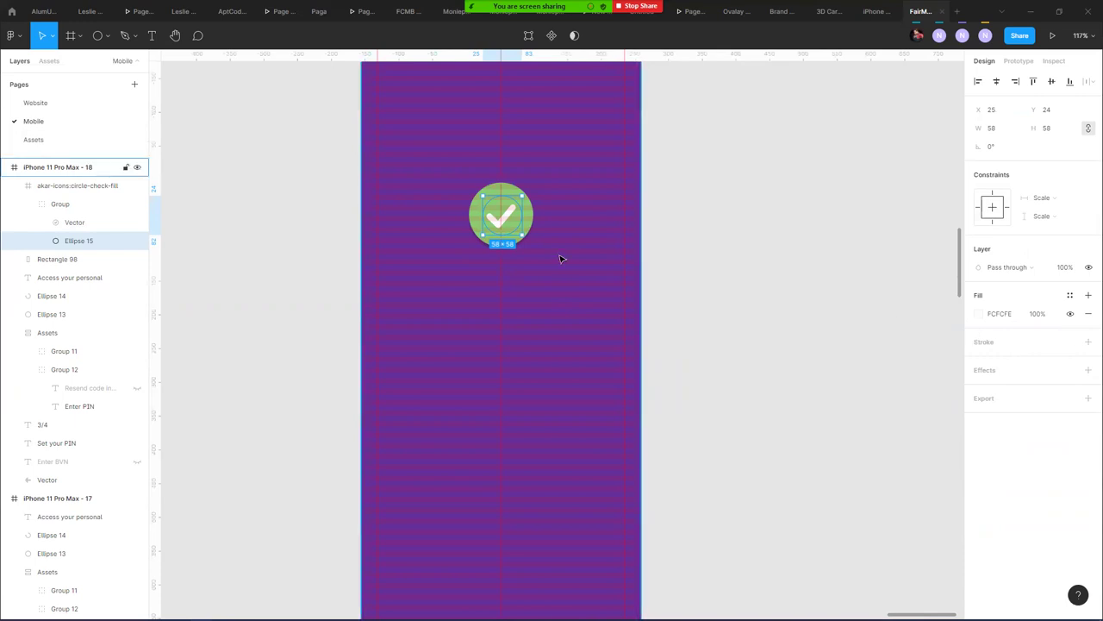
click(478, 285)
click(500, 225)
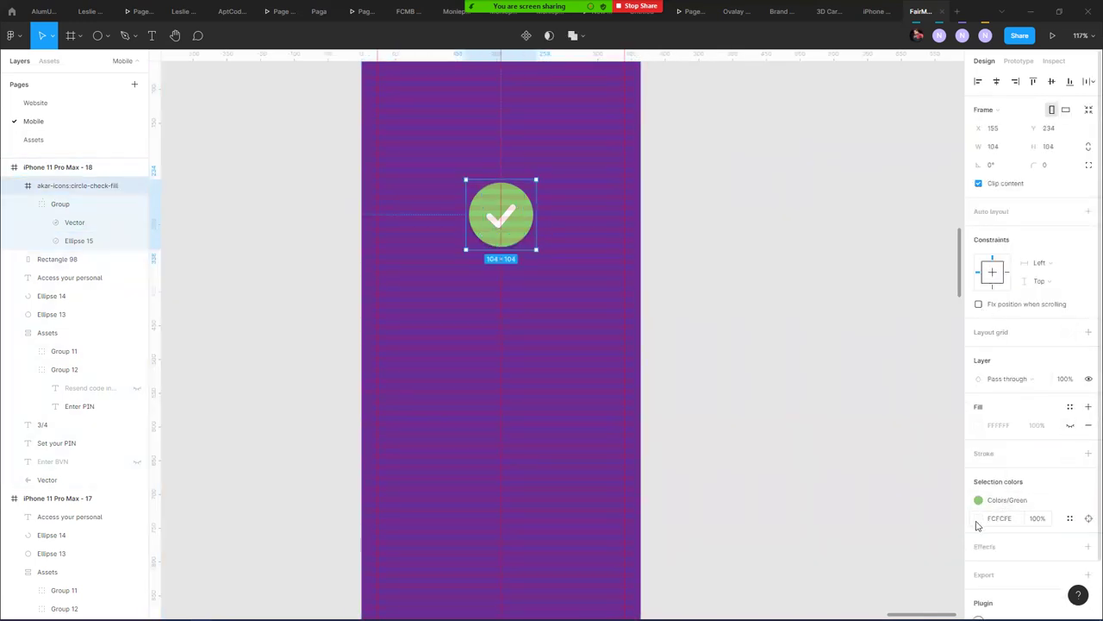
scroll(1022, 491, down, 1)
scroll(1023, 492, down, 2)
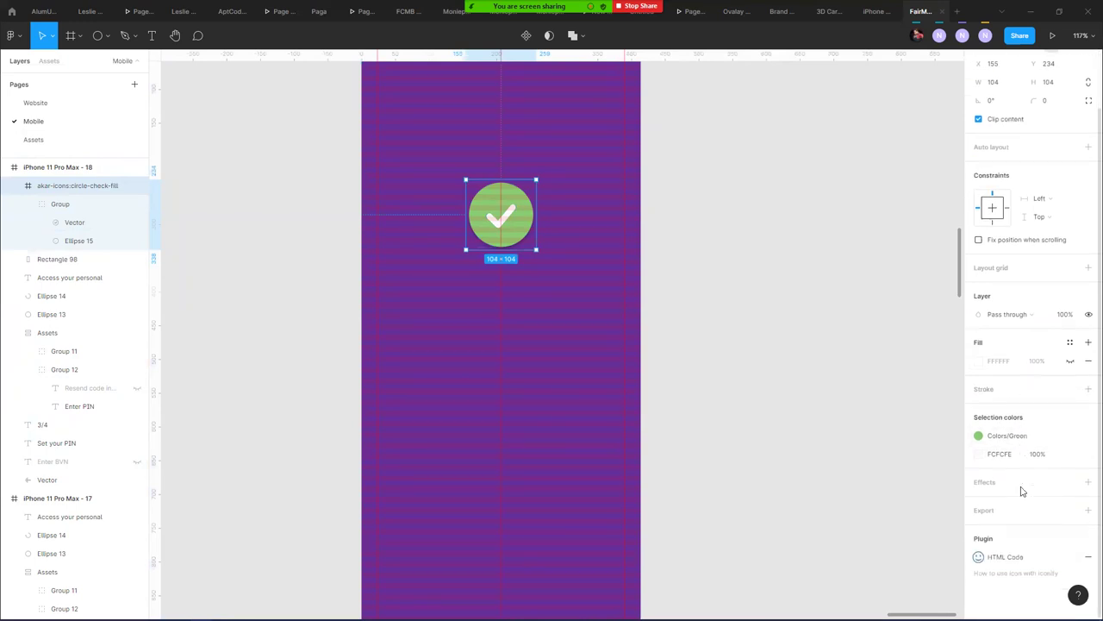
click(70, 223)
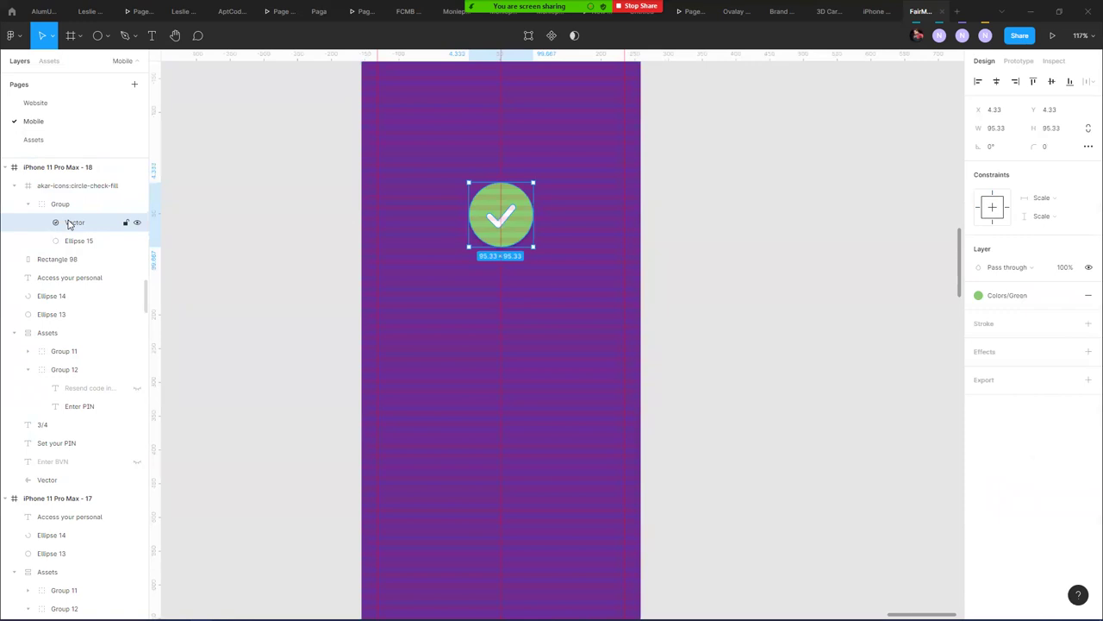
click(59, 207)
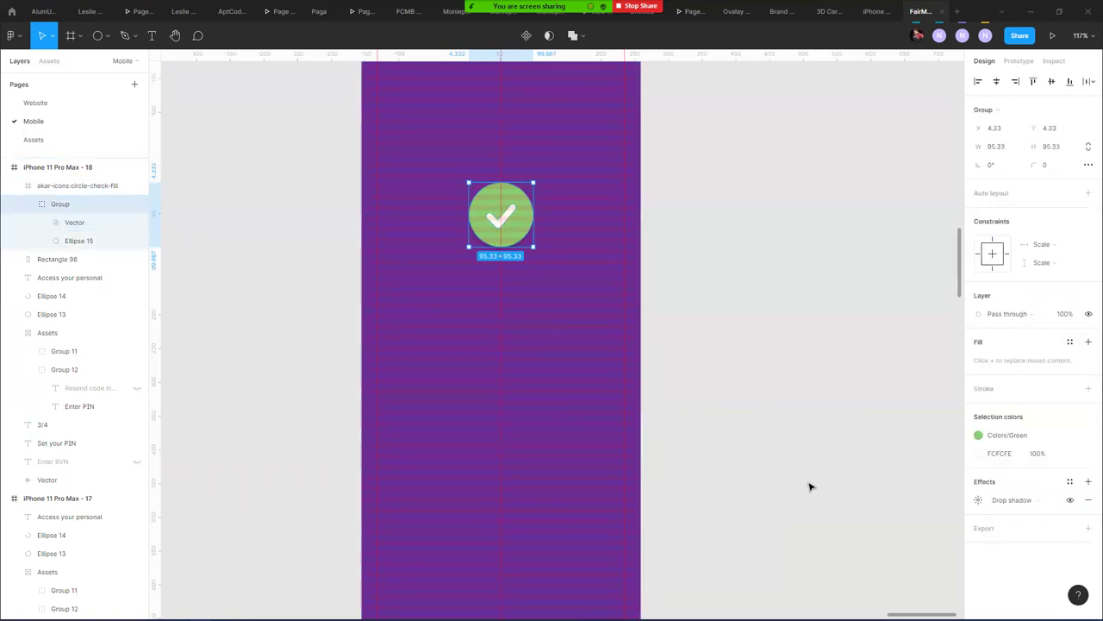
click(979, 497)
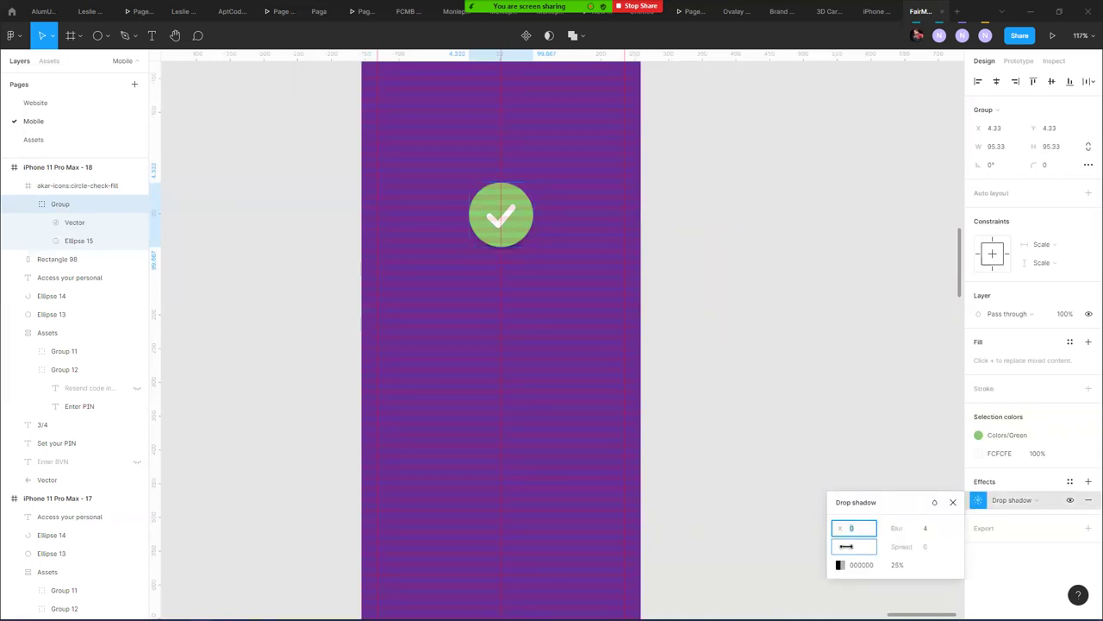
- Drag the Group out of the akar-icons:circle-check-fill frame and delete the empty frame
click(64, 187)
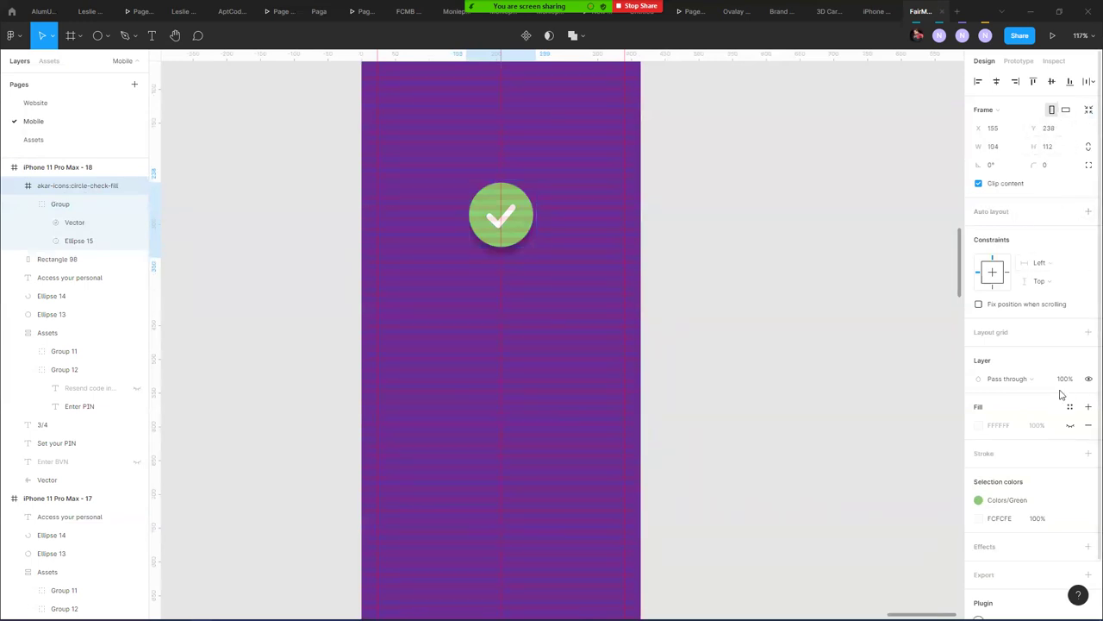
drag(61, 207, 70, 184)
click(82, 240)
key(Delete)
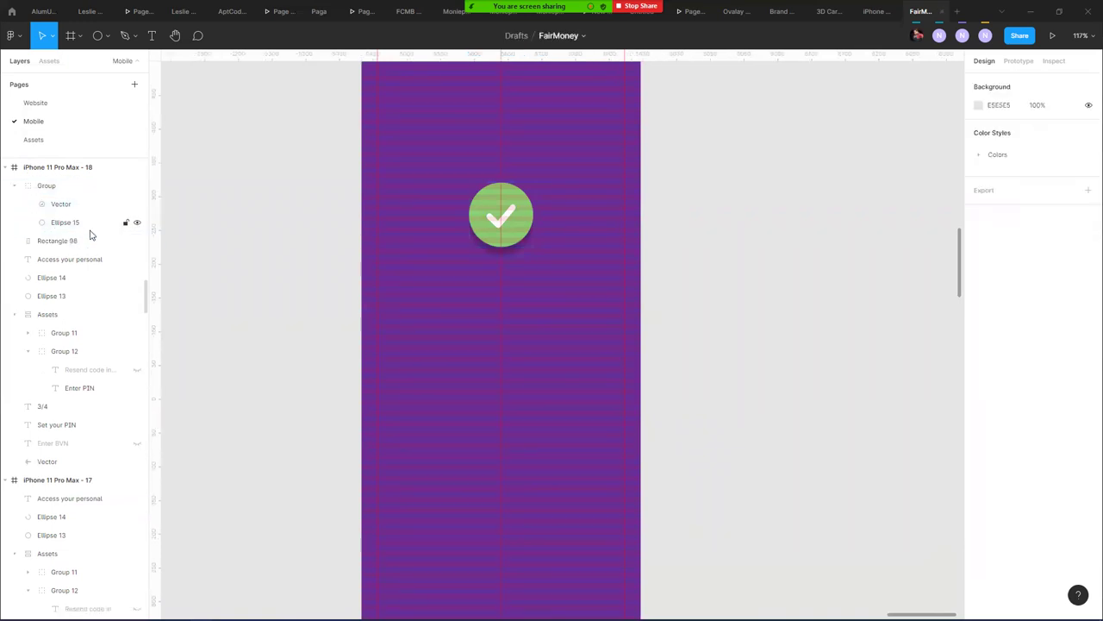
- Set the Group's drop shadow to blur 14 and Y offset 17
click(86, 185)
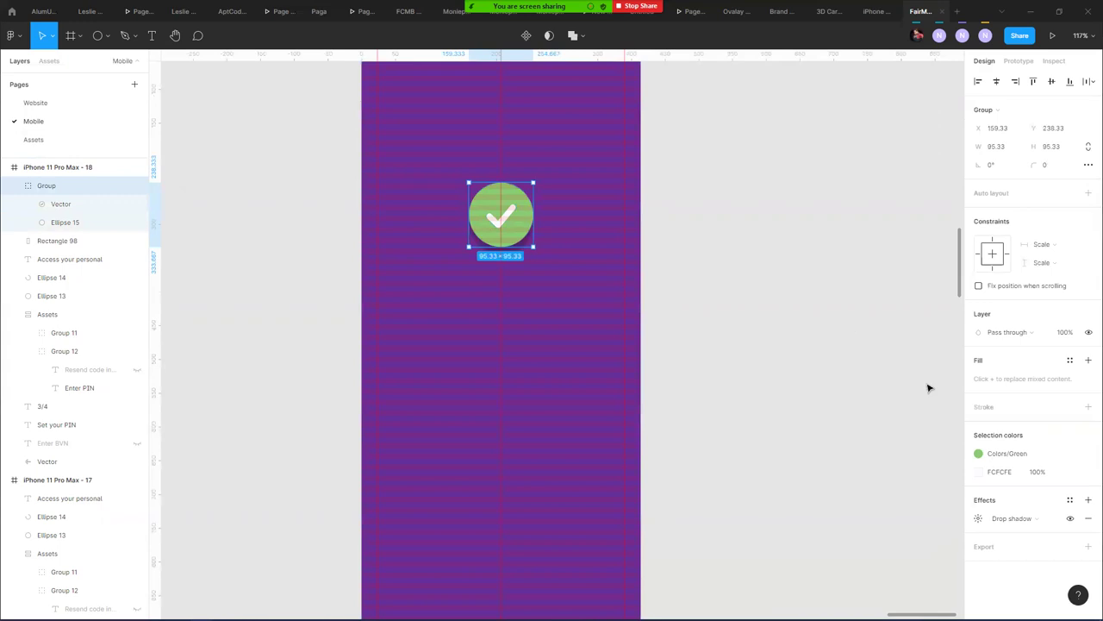
click(979, 518)
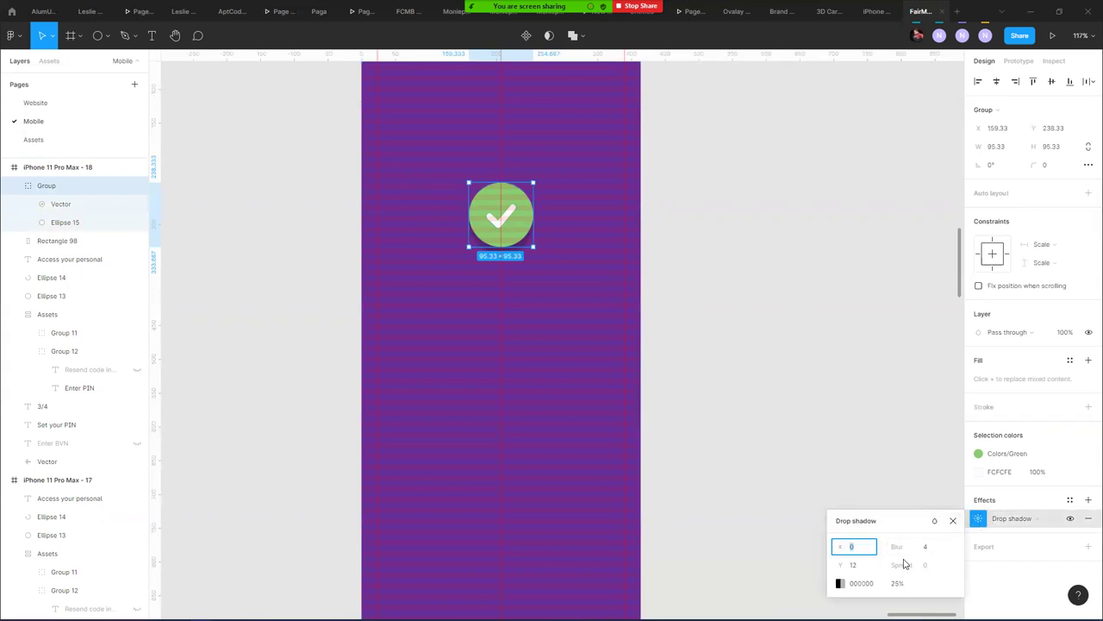
drag(898, 548, 1013, 546)
drag(834, 566, 838, 603)
- Make the shadow colour dark green 60984D at about 46% opacity
click(839, 586)
drag(748, 500, 723, 501)
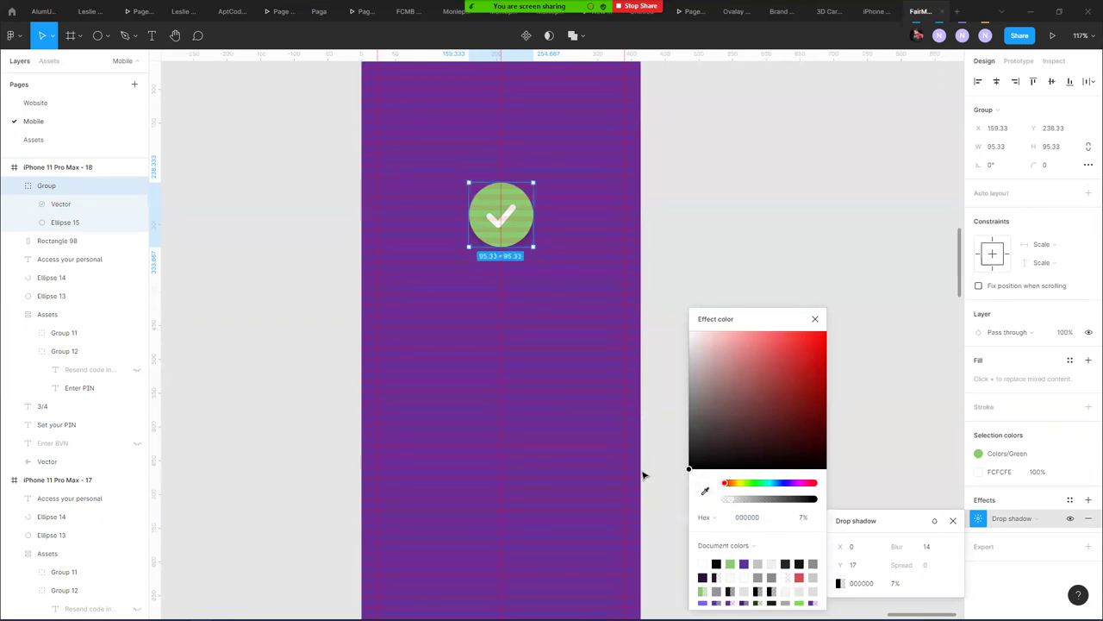
click(730, 564)
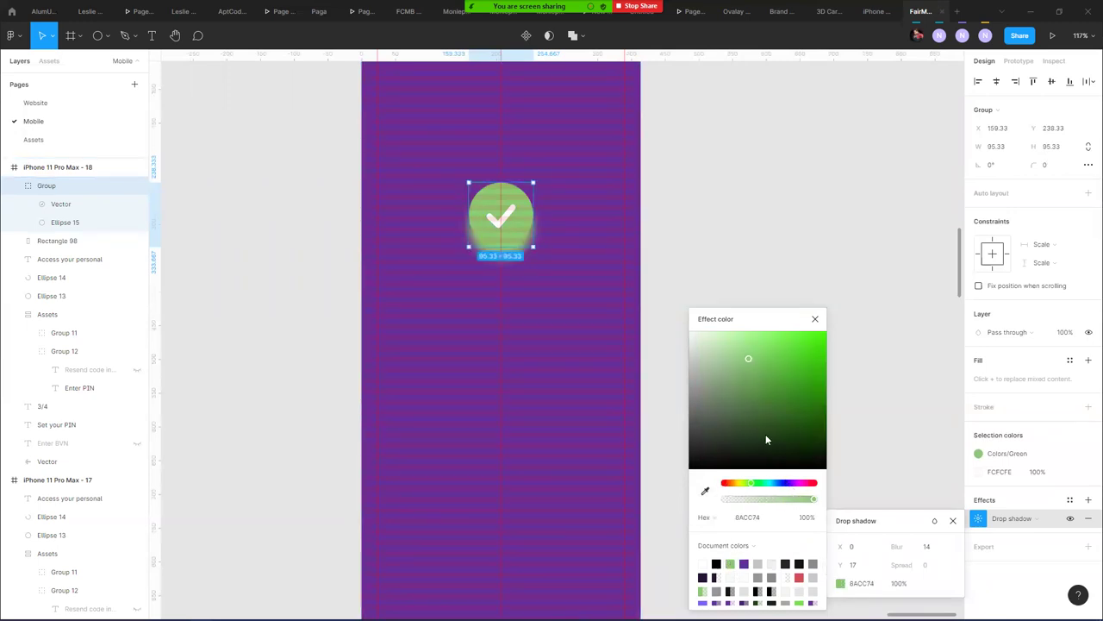
drag(752, 361, 757, 391)
drag(810, 500, 758, 503)
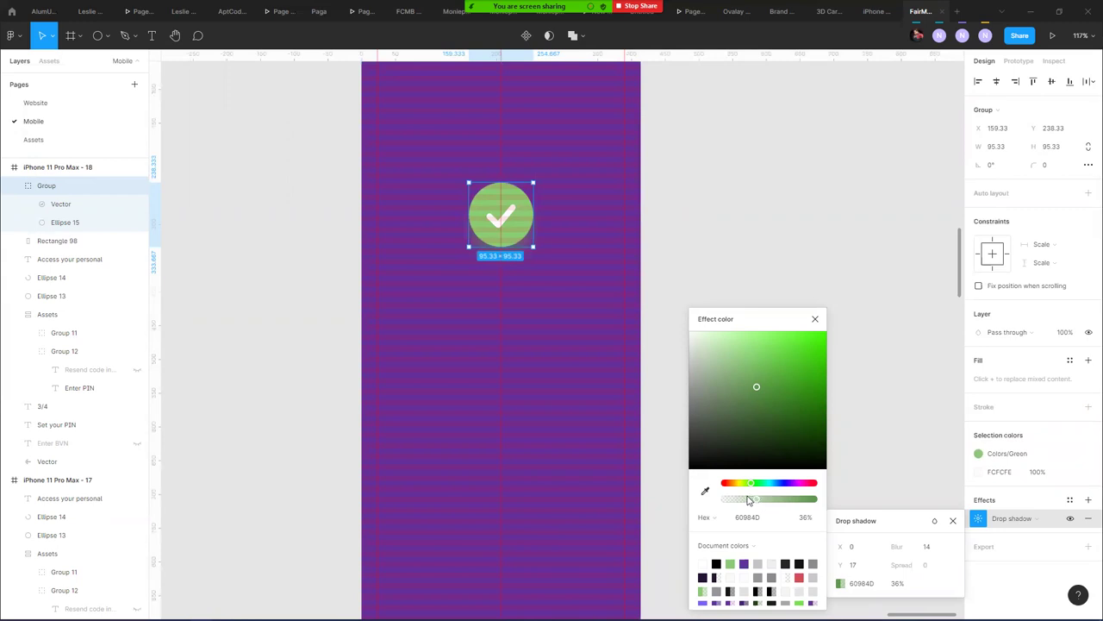
drag(756, 500, 766, 500)
- Add a second drop shadow in dark purple 3B0A6B at 50%, Y 10, blur 17
click(1088, 500)
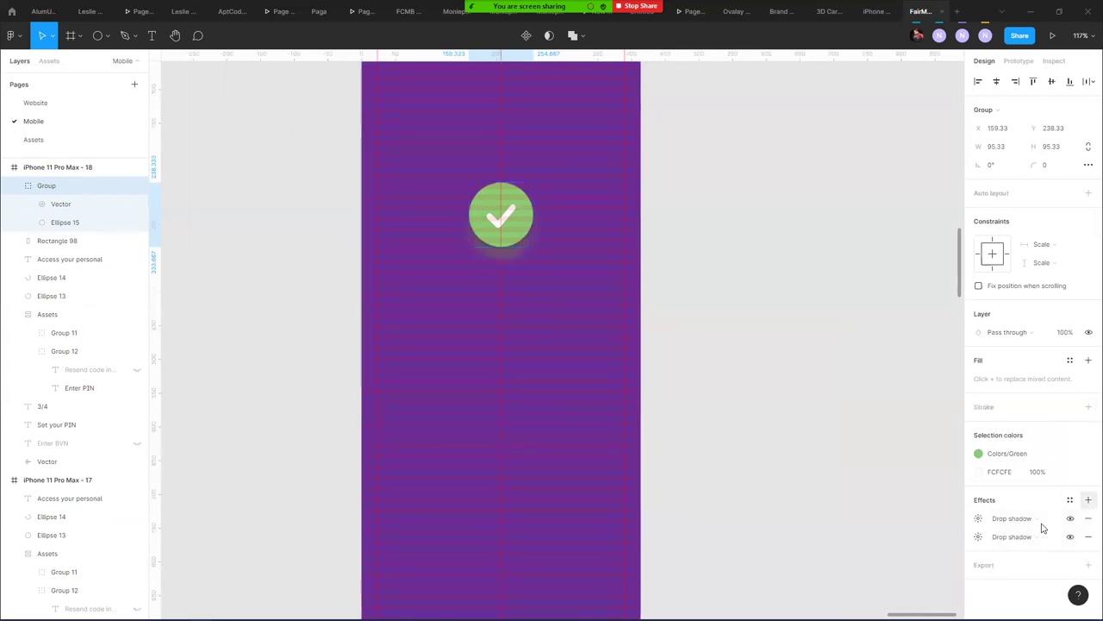
click(979, 538)
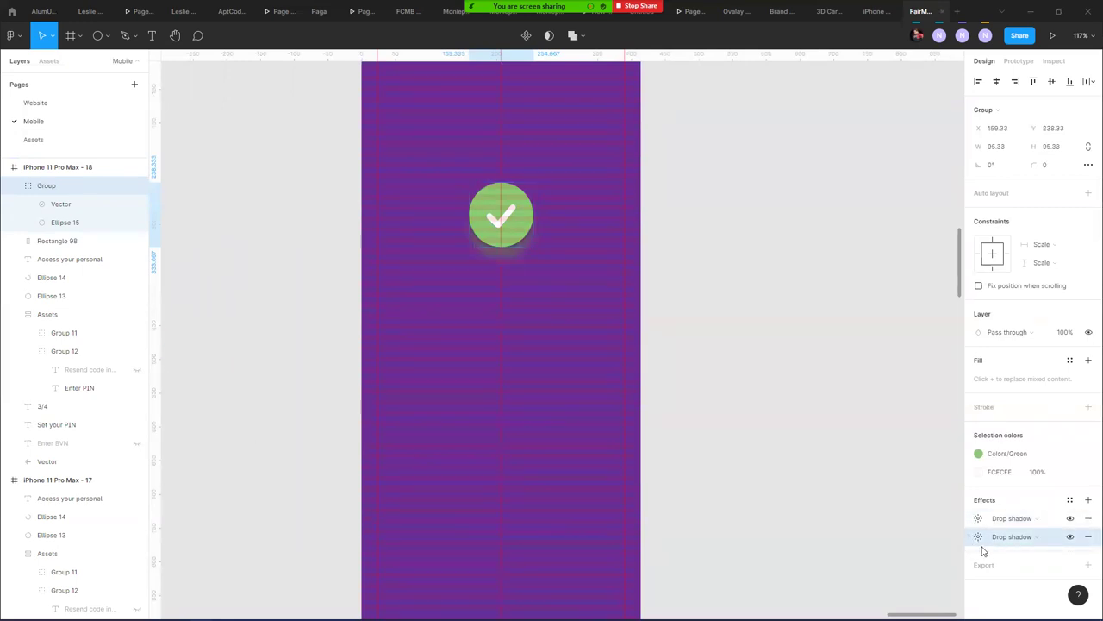
click(980, 538)
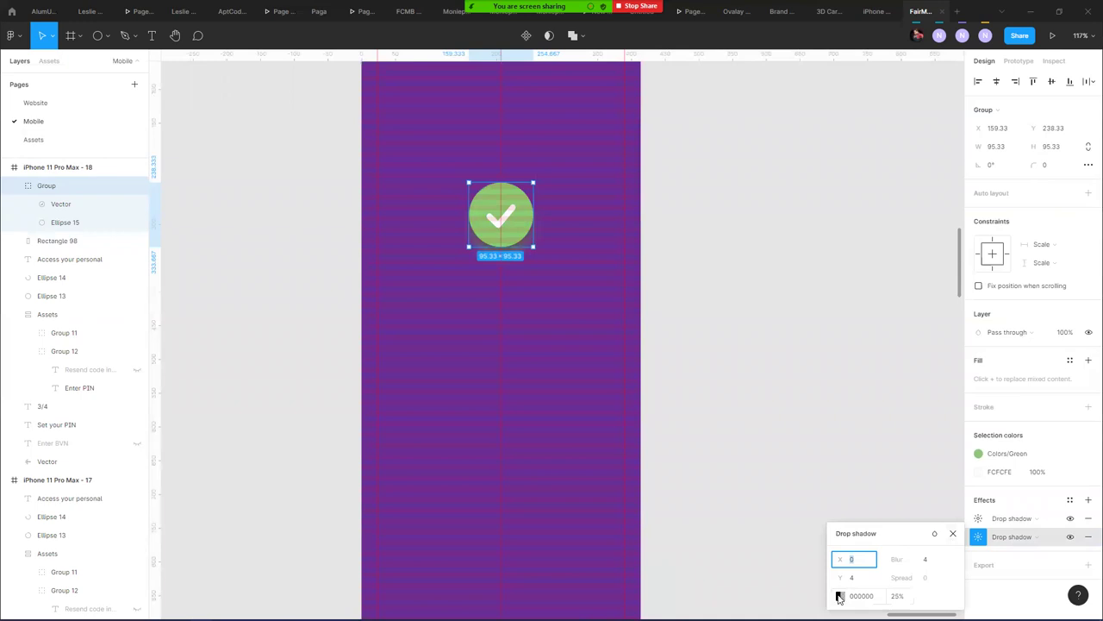
click(840, 596)
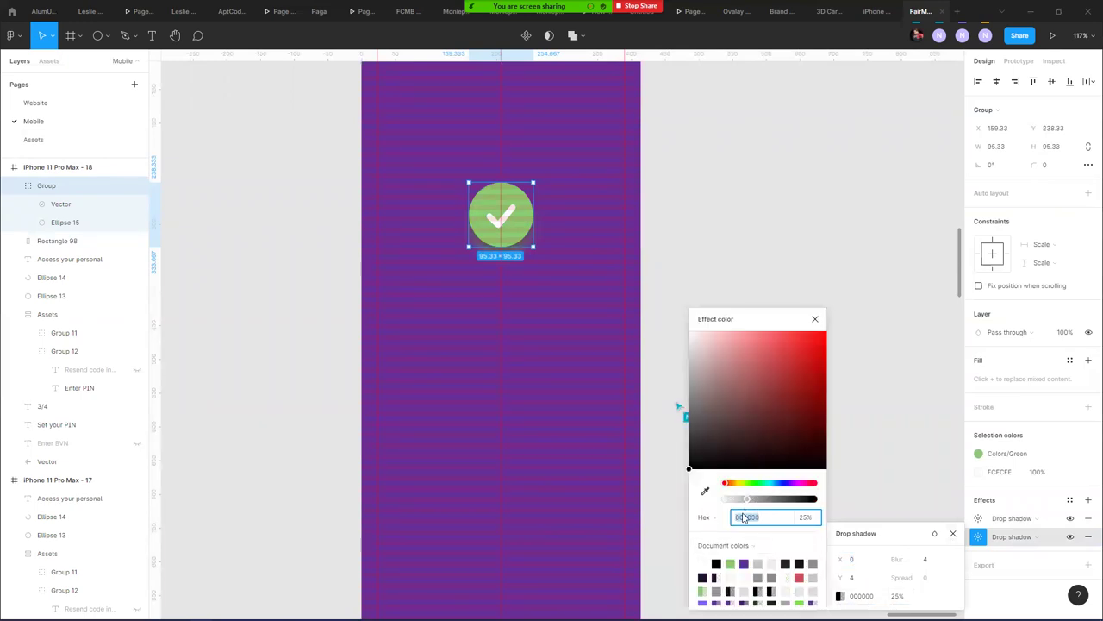
click(705, 490)
click(501, 420)
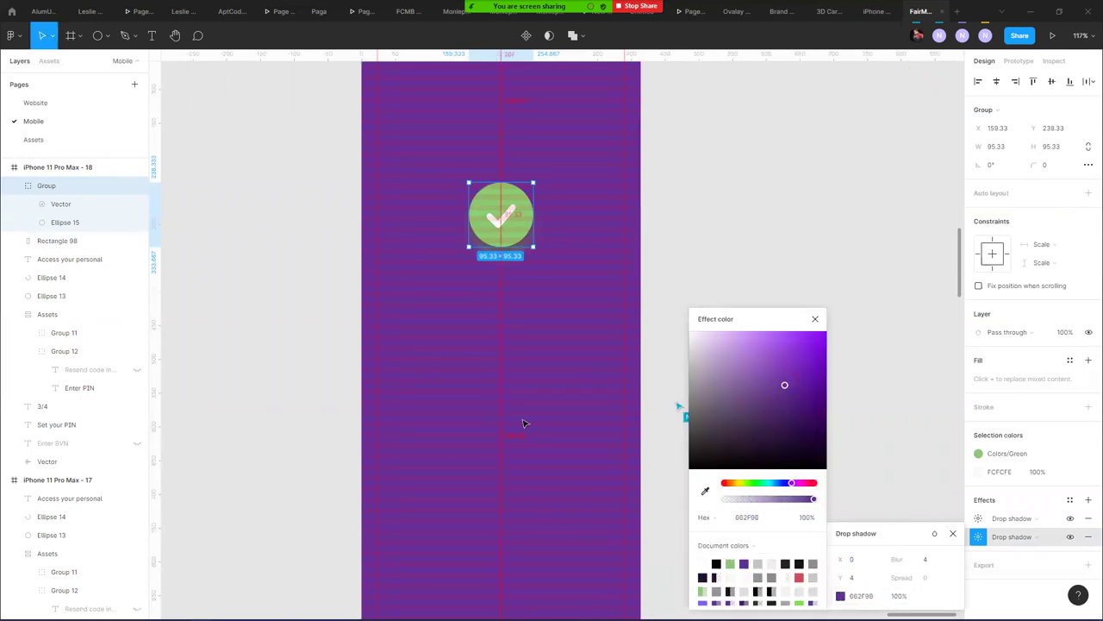
drag(784, 385, 815, 411)
drag(813, 498, 769, 499)
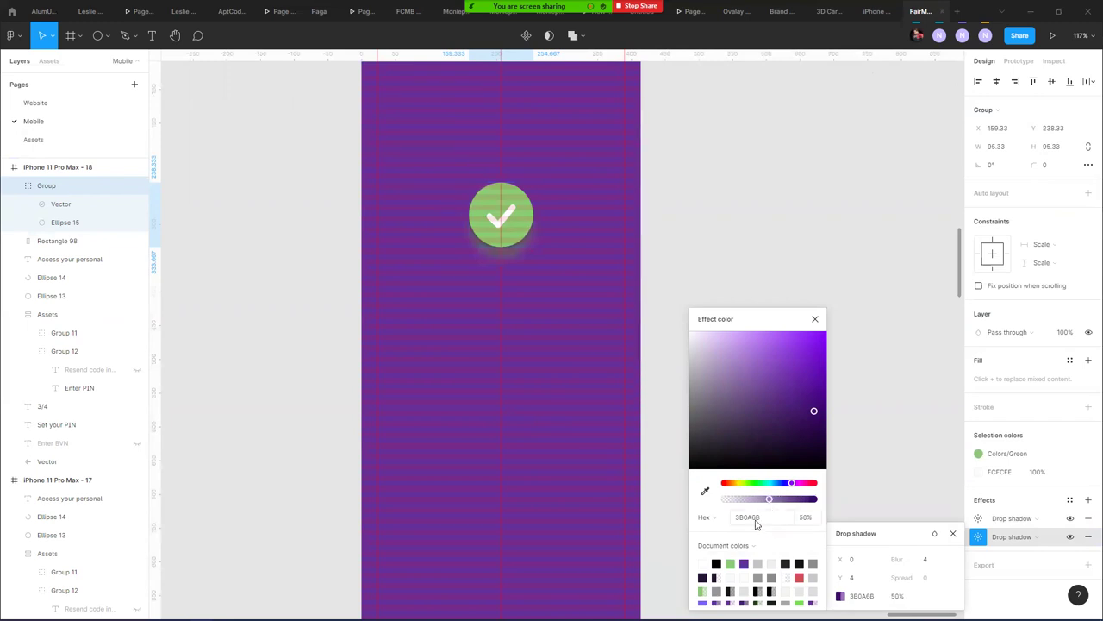
drag(843, 577, 1039, 555)
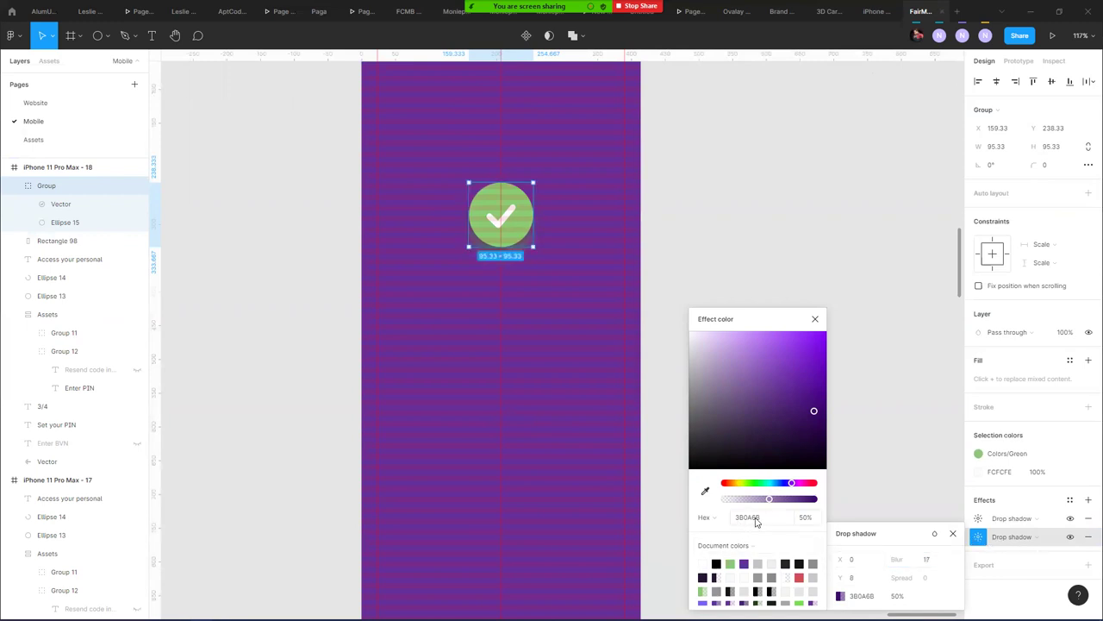
drag(836, 577, 832, 581)
- Tighten the green shadow to Y offset 4 and blur 10
click(1071, 518)
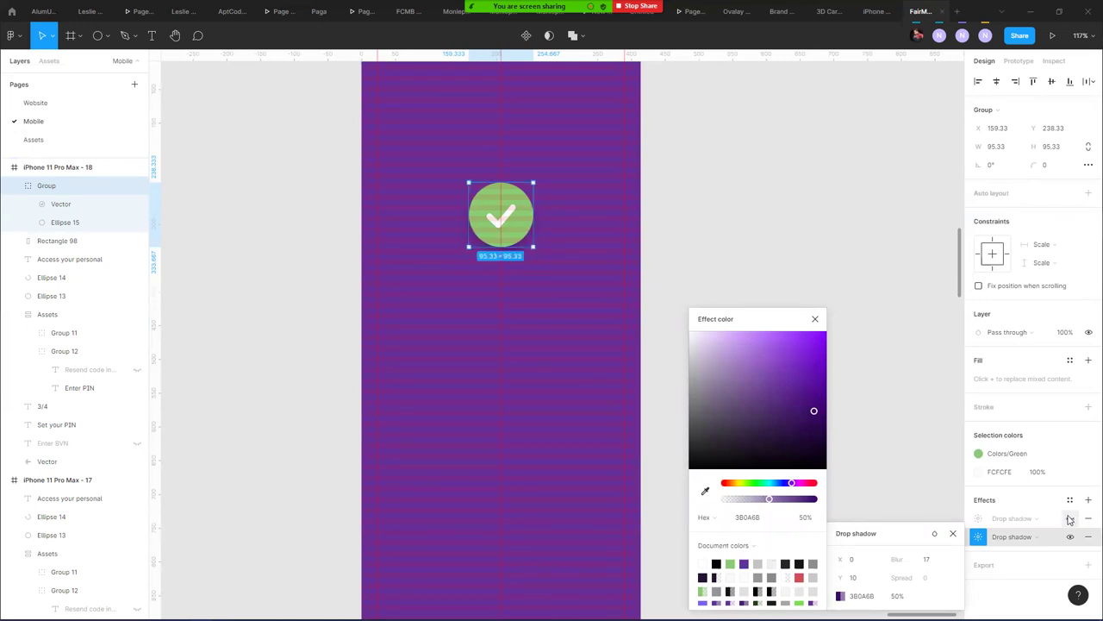
click(1070, 518)
click(977, 518)
click(979, 518)
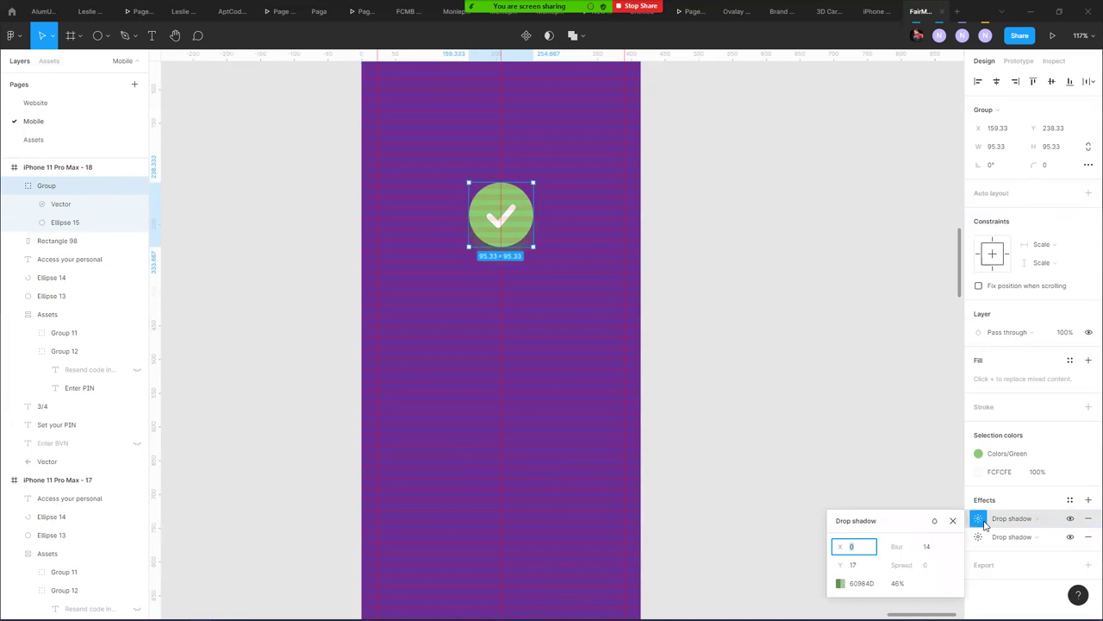
drag(844, 565, 840, 564)
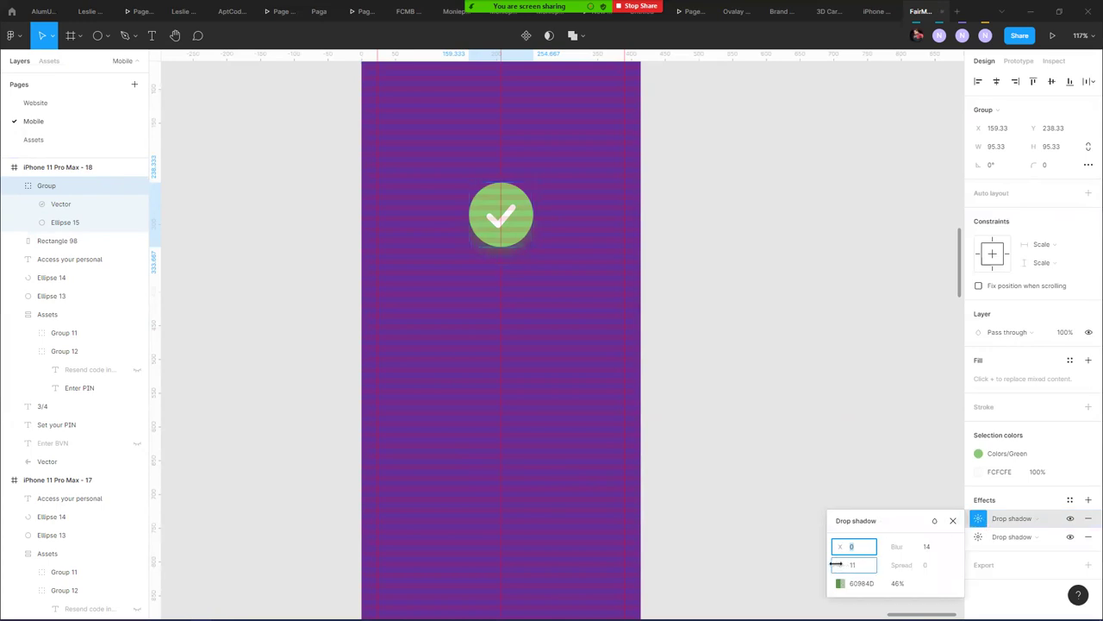
drag(898, 550, 875, 548)
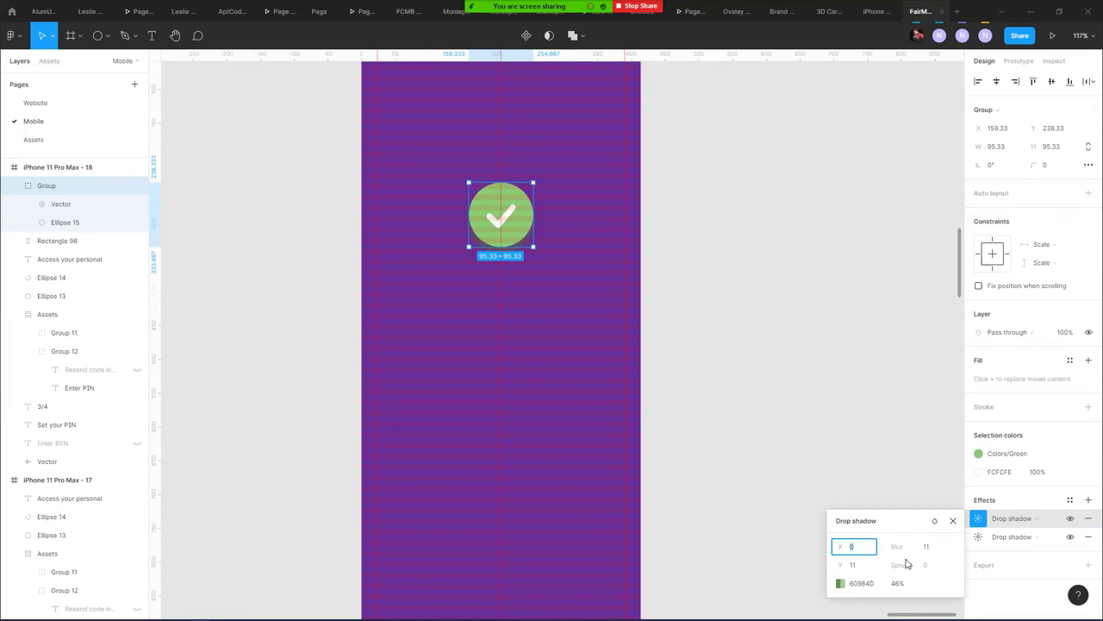
drag(897, 549, 837, 565)
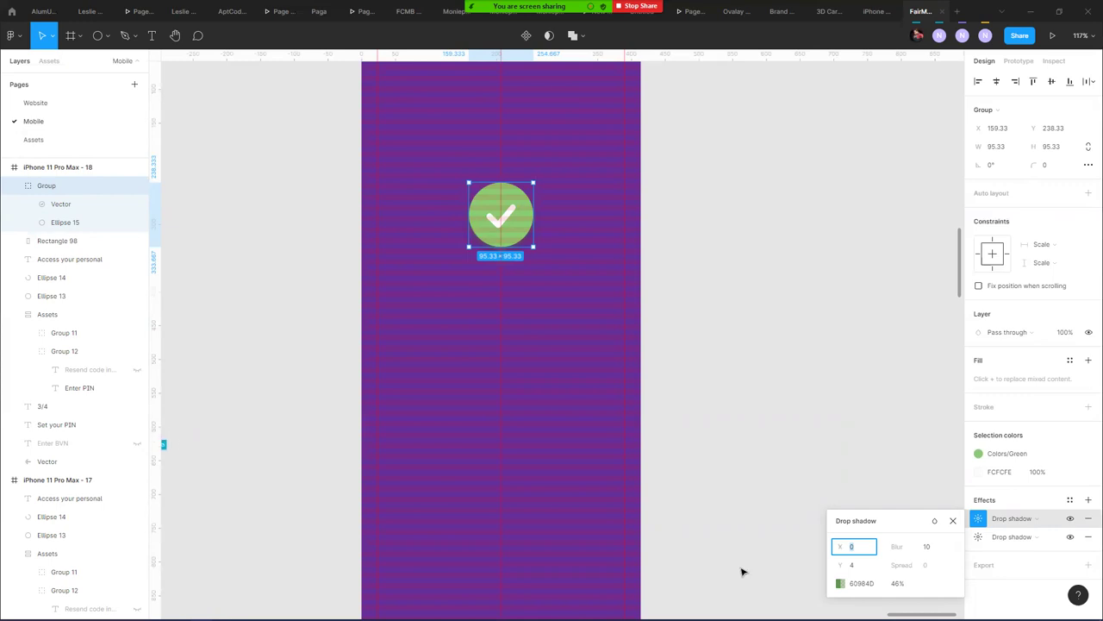
- Drag the 'Account created' heading toward the purple iPhone 11 Pro Max - 18 frame
scroll(233, 296, down, 5)
drag(406, 256, 472, 230)
scroll(384, 207, up, 4)
scroll(385, 207, left, 4)
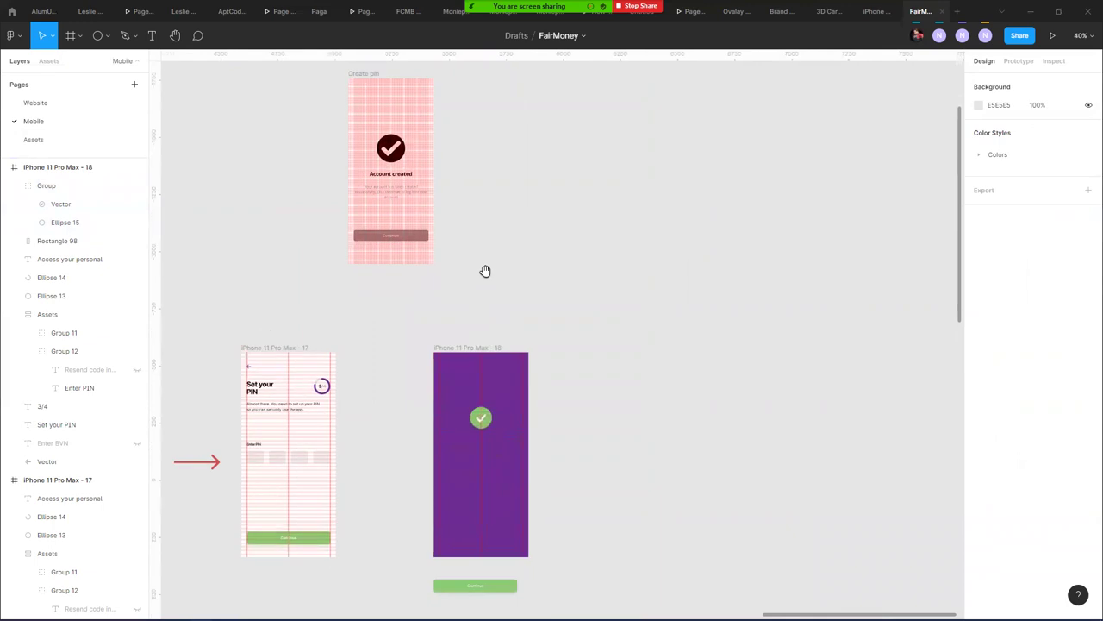
scroll(486, 270, down, 1)
click(379, 152)
drag(383, 152, 499, 296)
- Group the leftover layers from 'Access your personal' through Vector as Group 13 and lock it
click(491, 407)
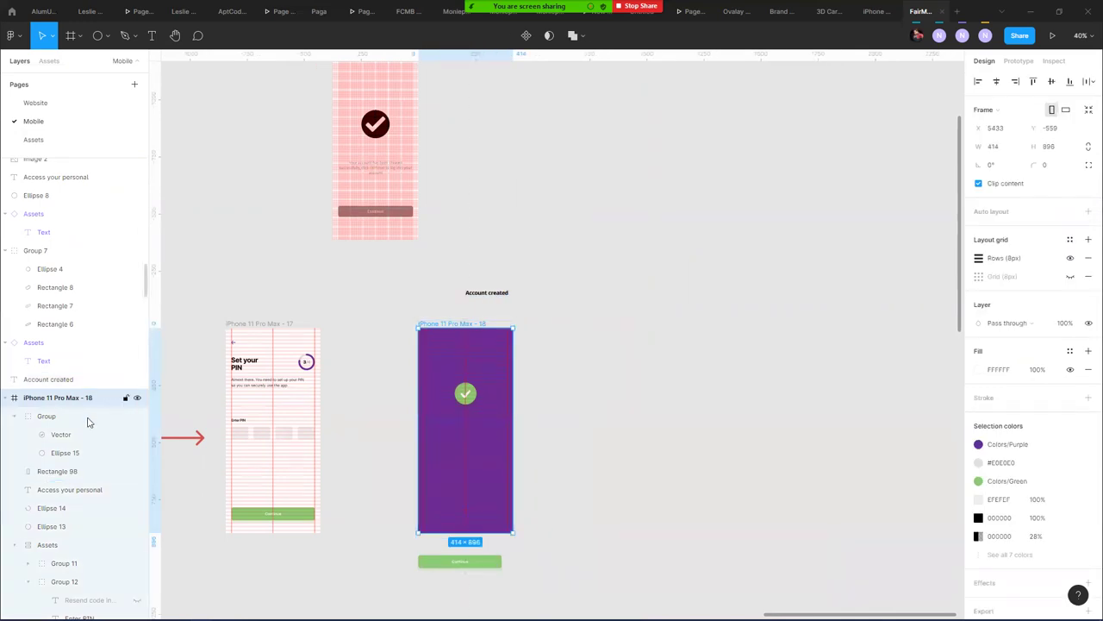
click(14, 416)
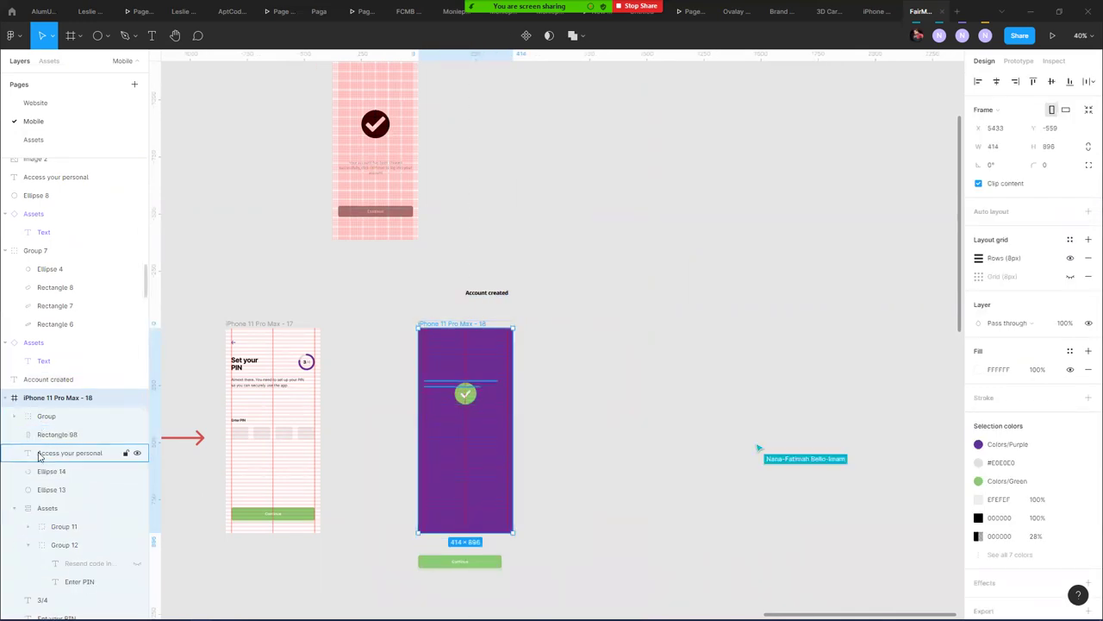
click(53, 438)
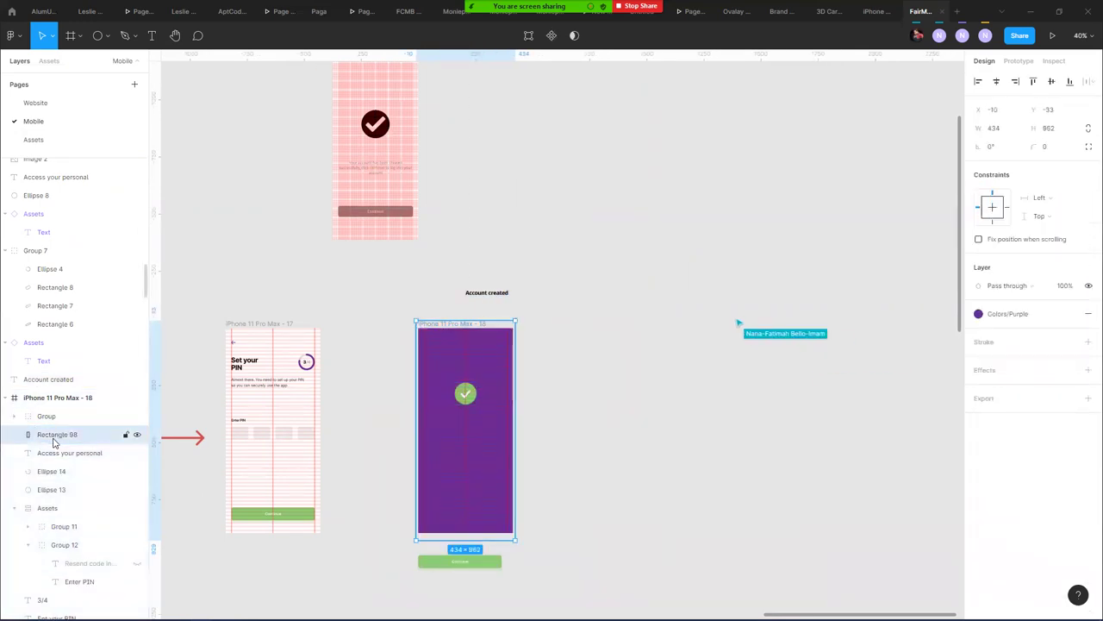
click(53, 453)
click(13, 509)
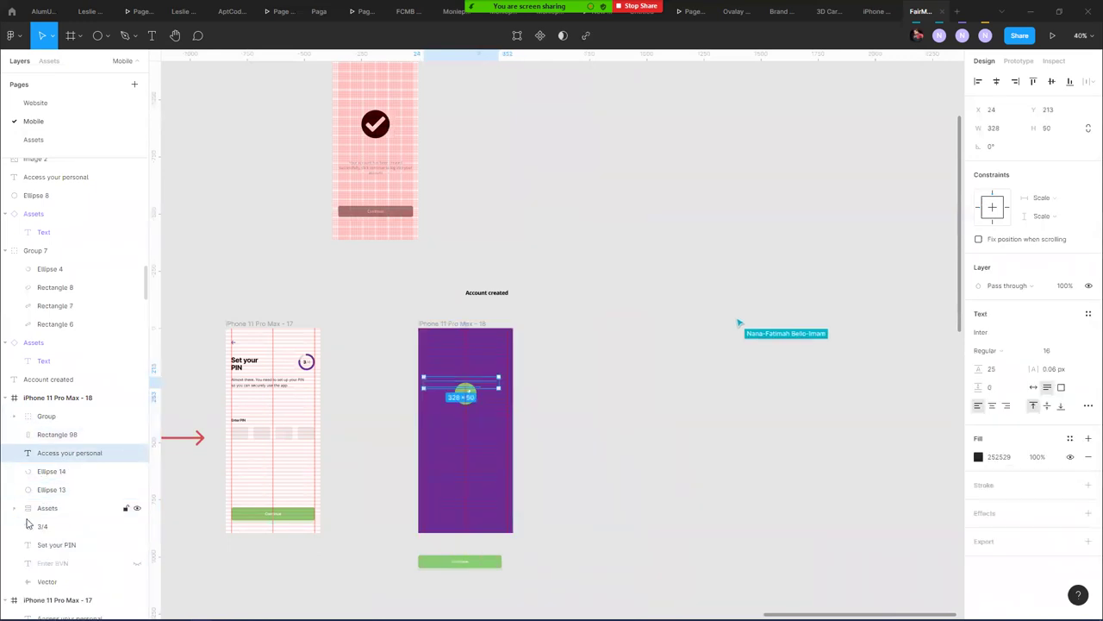
shift+click(47, 581)
key(ctrl+g)
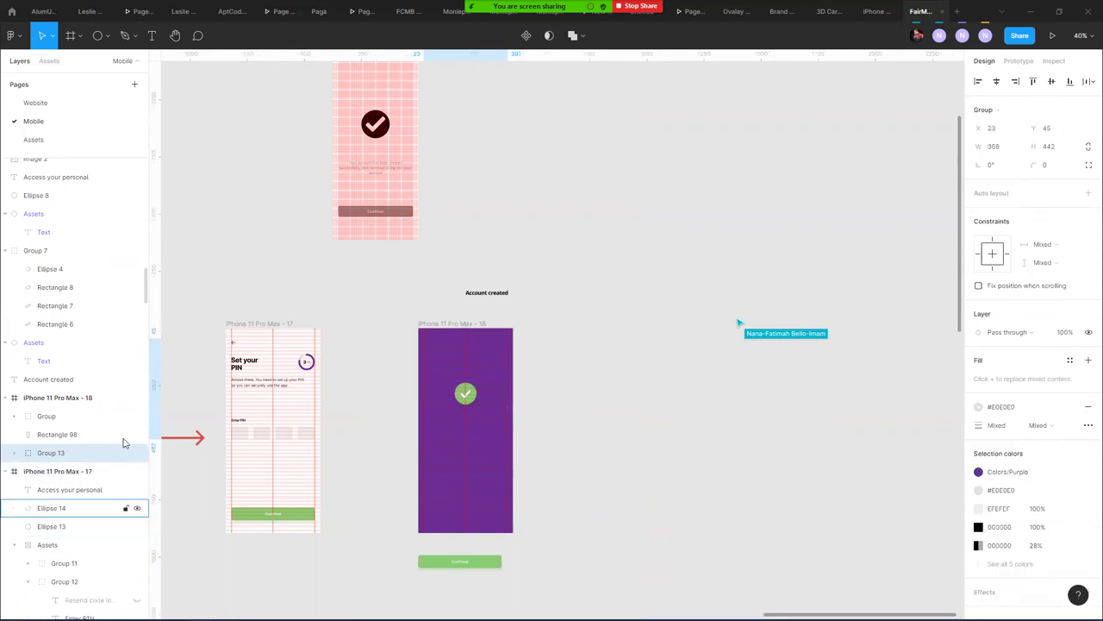
click(125, 453)
click(370, 361)
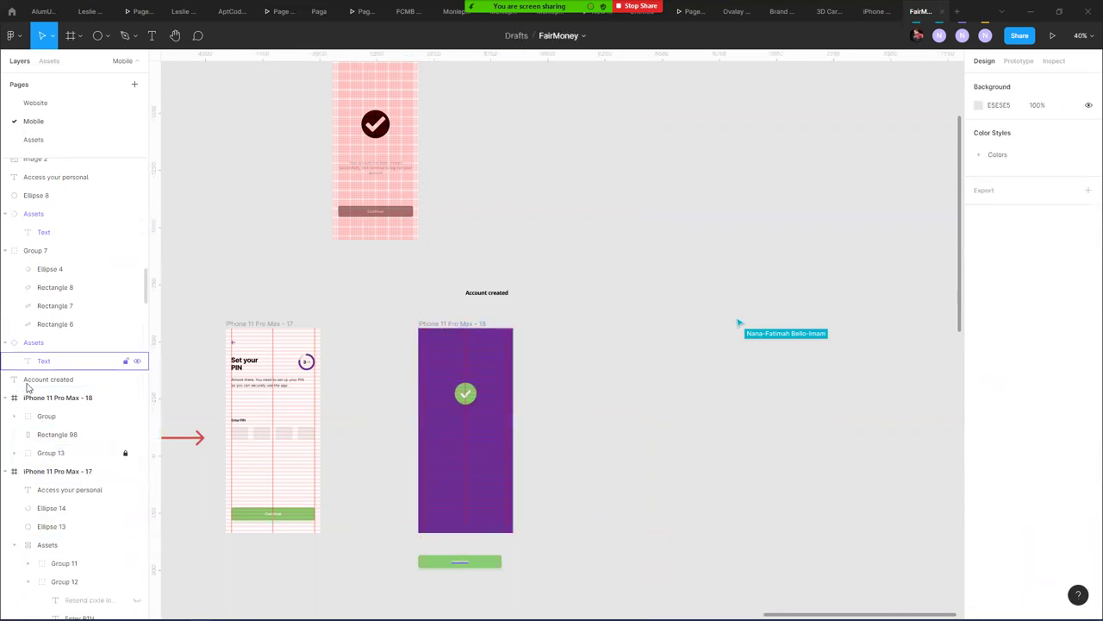
- Centre the heading in the purple frame and enlarge the check circle to 103×103, centred above it
drag(482, 299, 466, 419)
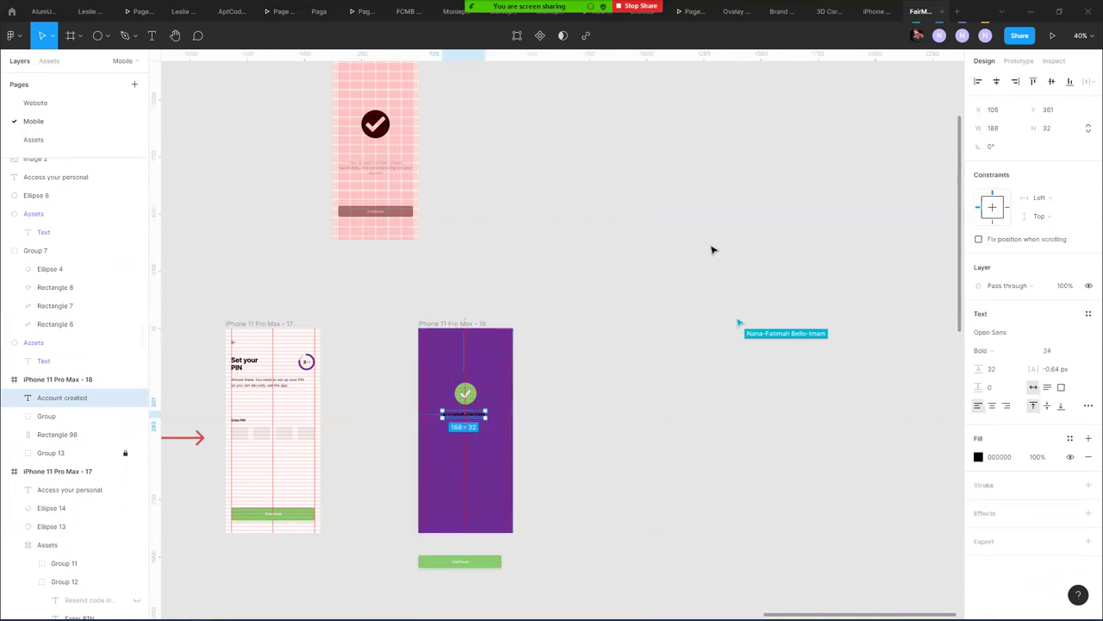
click(997, 81)
scroll(424, 372, up, 10)
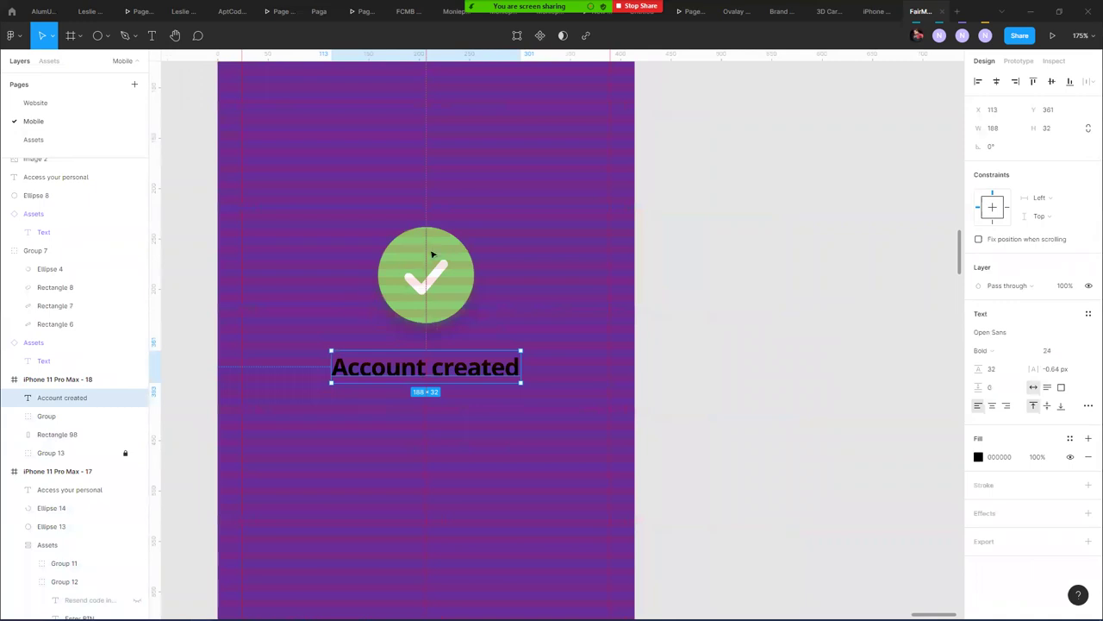
click(436, 256)
drag(437, 256, 436, 261)
drag(473, 327, 480, 332)
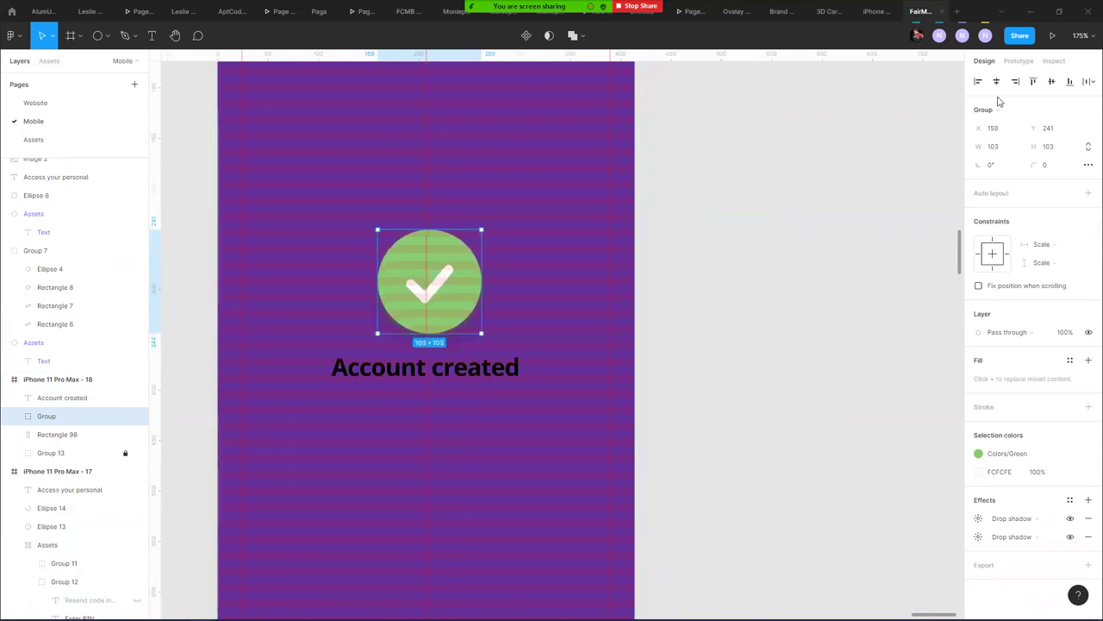
click(996, 81)
click(500, 369)
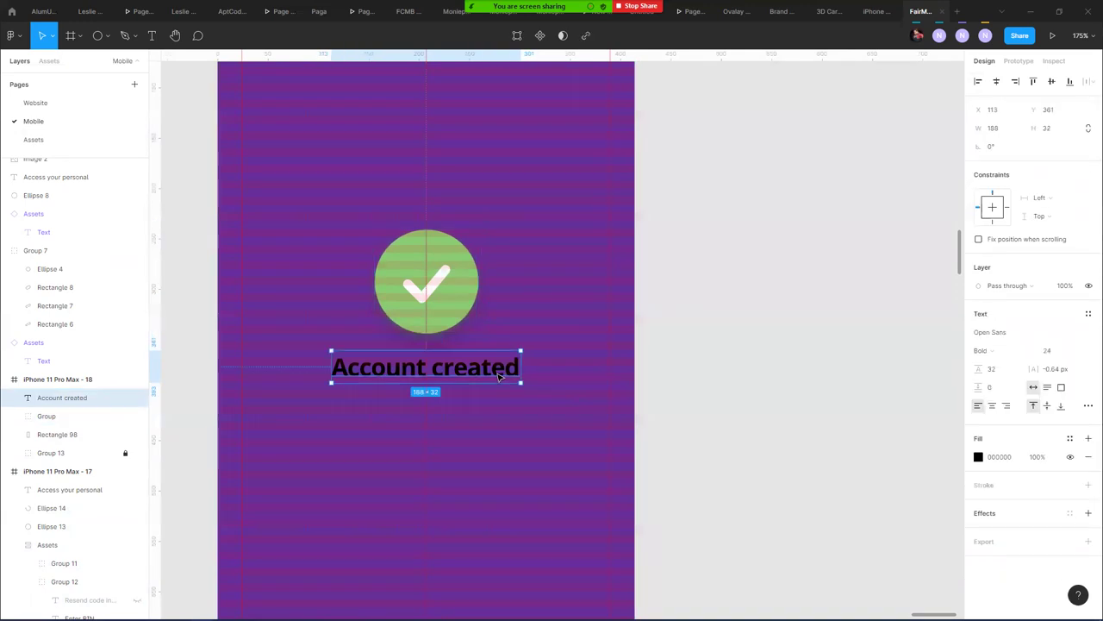
drag(498, 372, 496, 379)
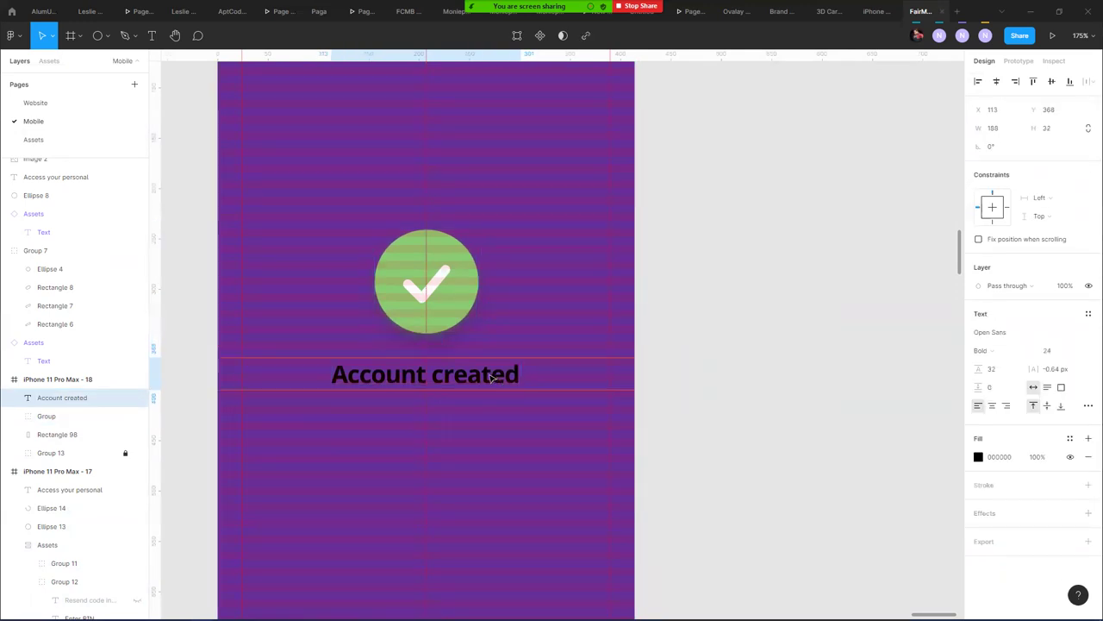
click(191, 220)
- Copy the 'Set your PIN' heading's properties onto 'Account created' and re-centre it
scroll(191, 222, down, 5)
drag(308, 243, 769, 252)
click(288, 199)
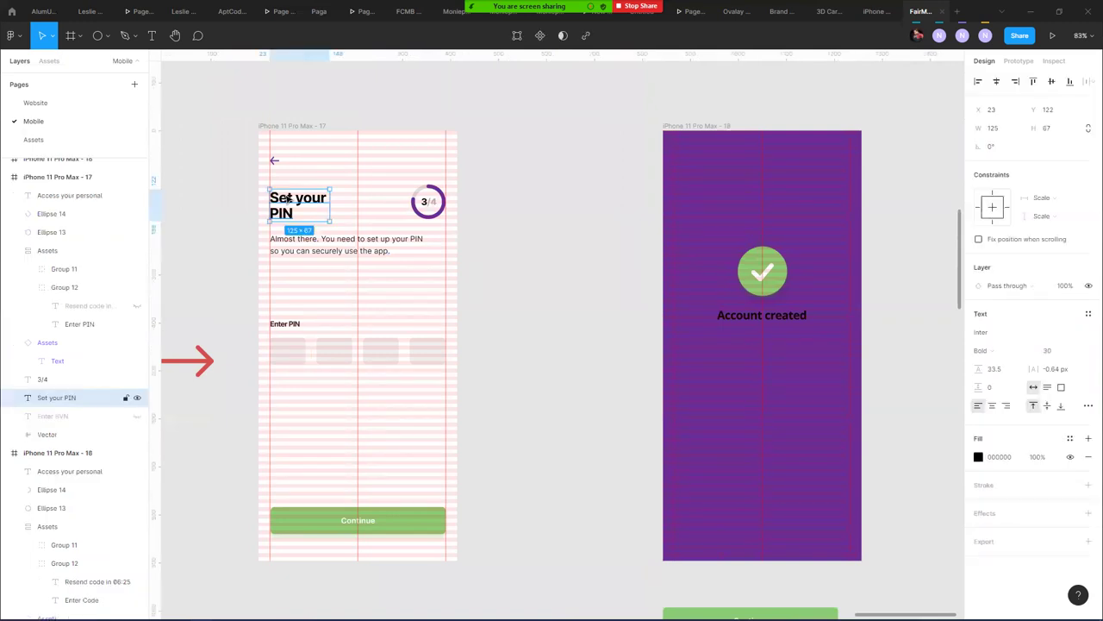
right_click(288, 199)
mouse_move(362, 510)
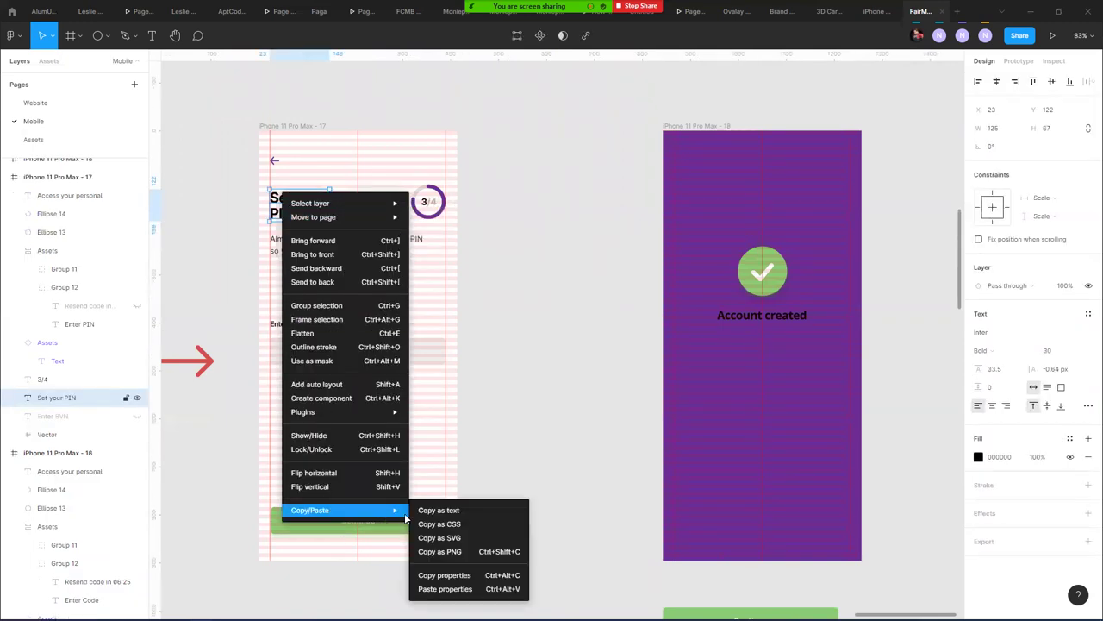
click(444, 575)
click(731, 317)
right_click(731, 317)
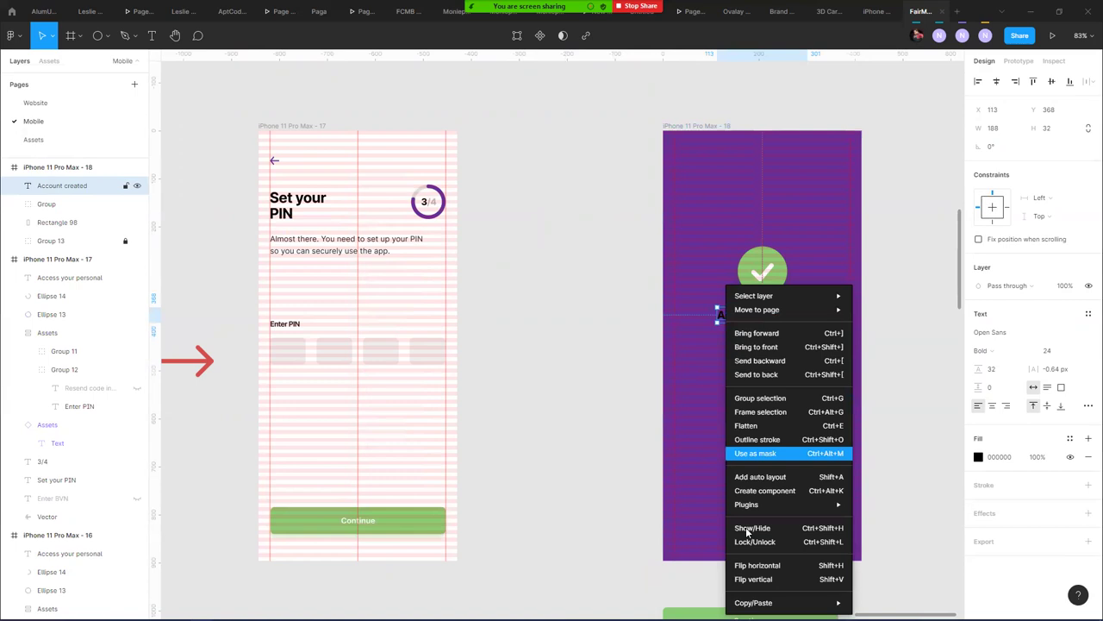
mouse_move(776, 599)
click(901, 602)
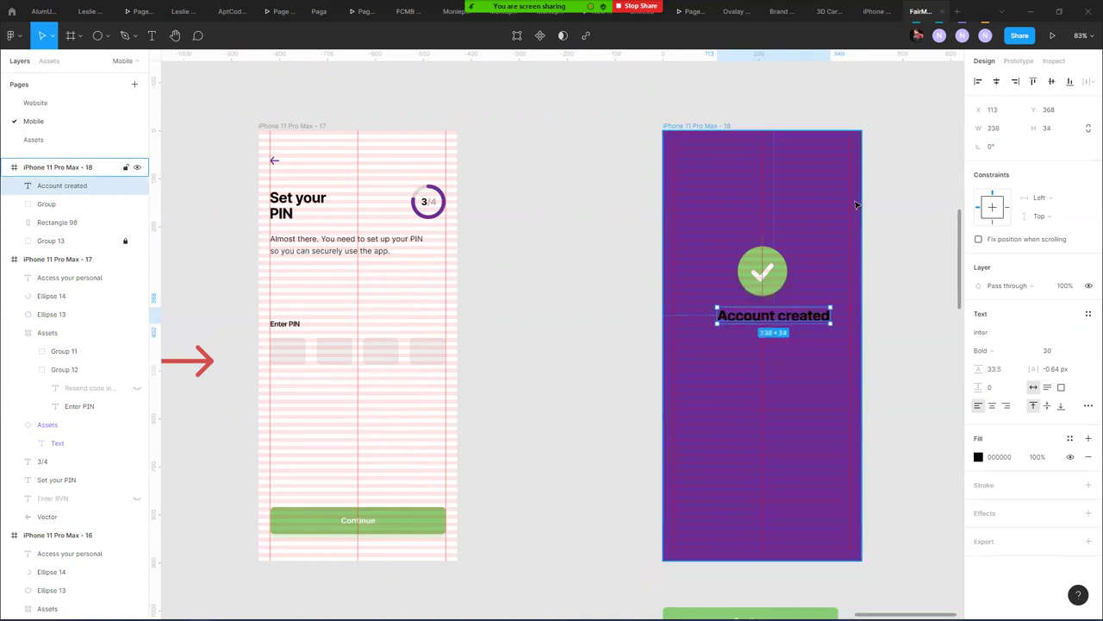
click(997, 81)
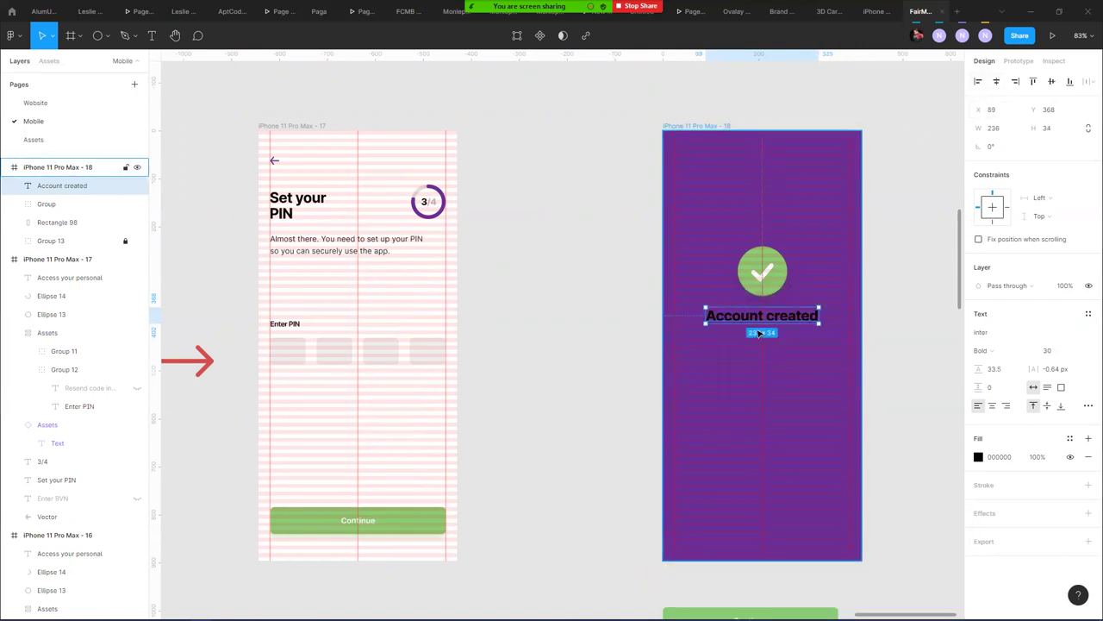
- Lower the 'Account created' heading slightly and give it a white FFFFFF fill
scroll(769, 298, up, 5)
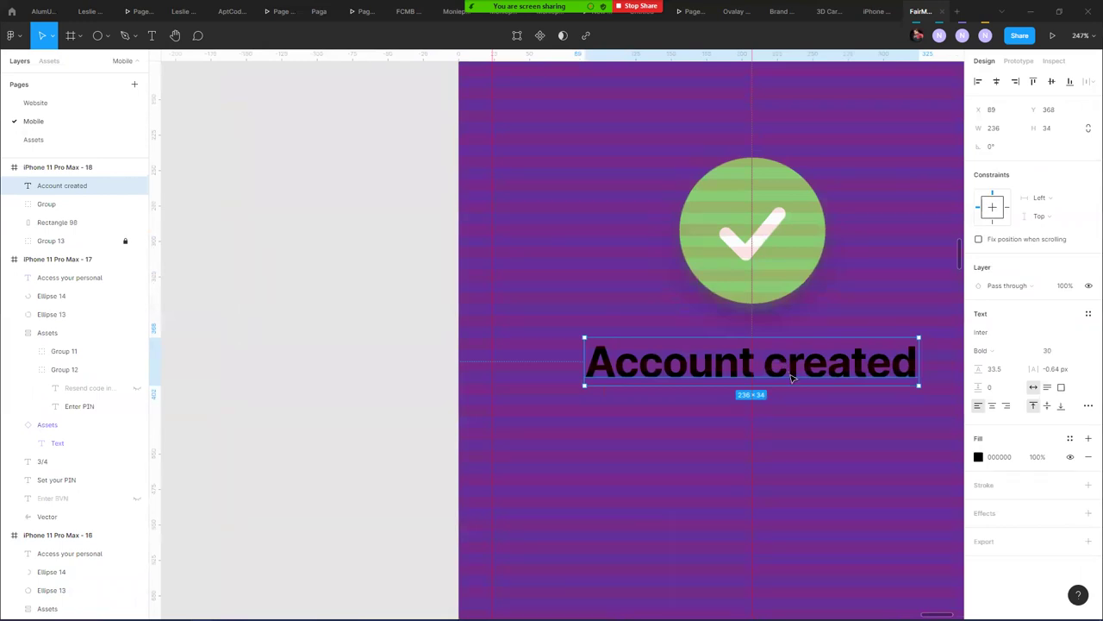
drag(791, 377, 796, 391)
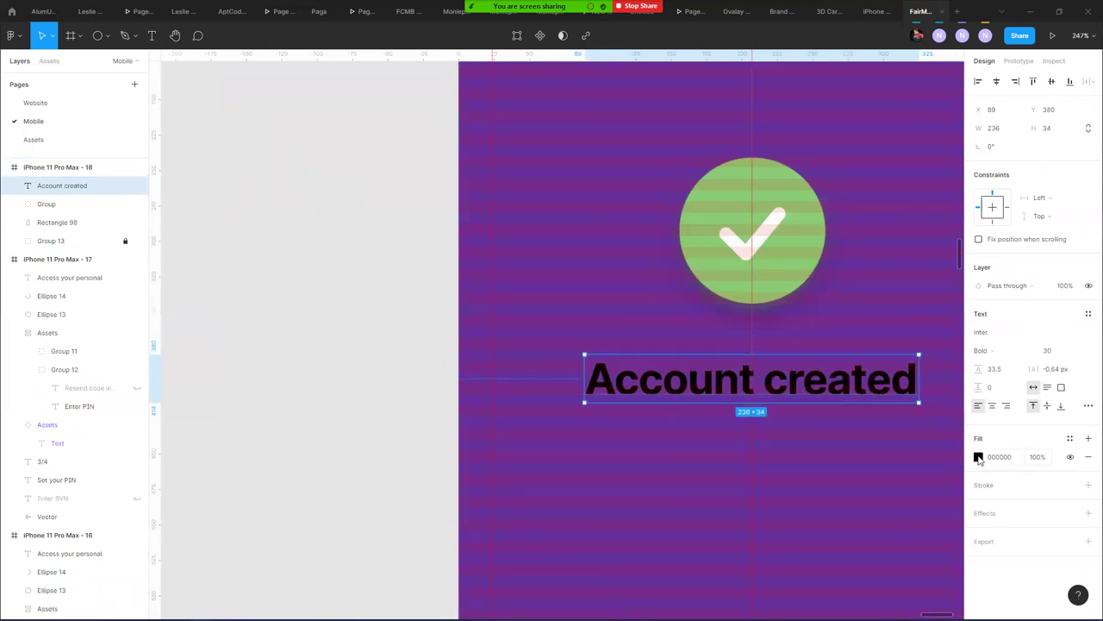
click(980, 458)
click(844, 562)
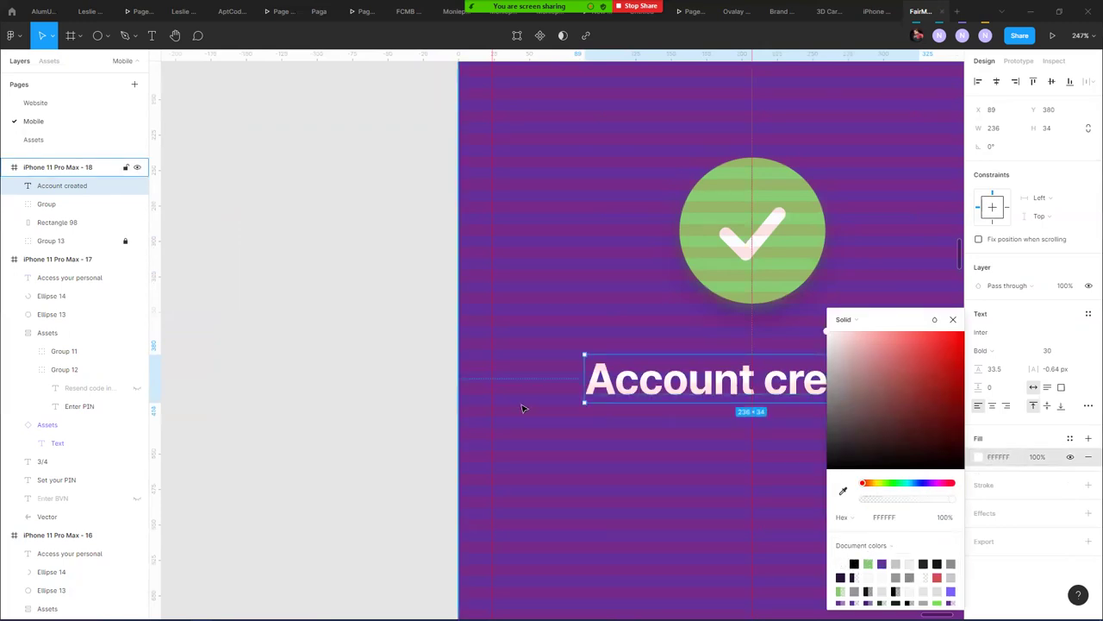
click(316, 193)
scroll(316, 194, down, 8)
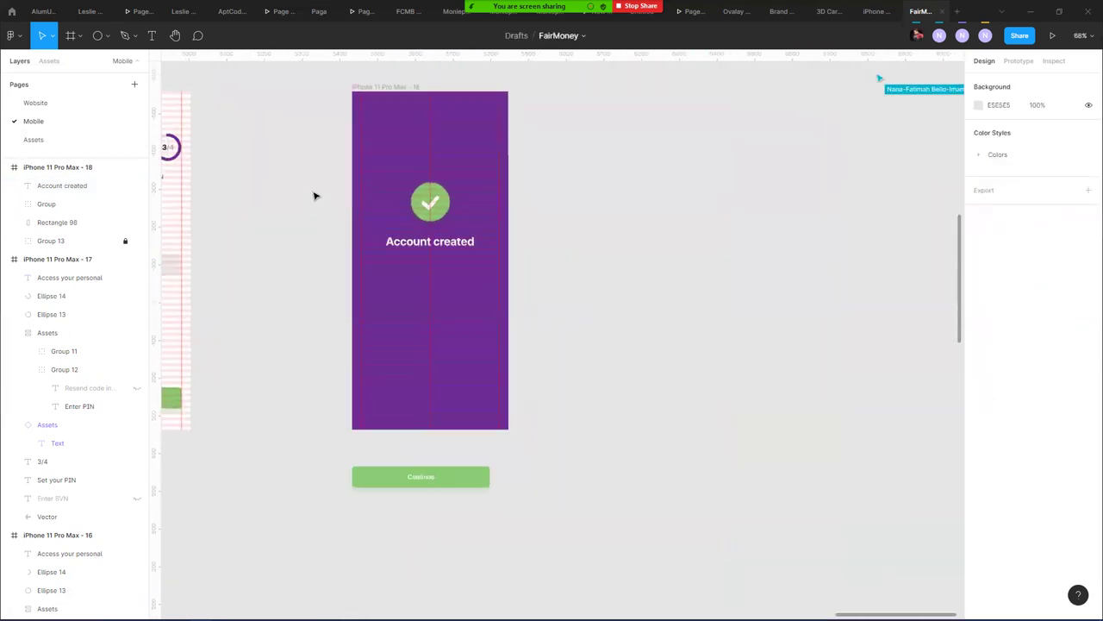
- Move the account-created body text into the purple frame and set its font to Inter
drag(287, 148, 374, 391)
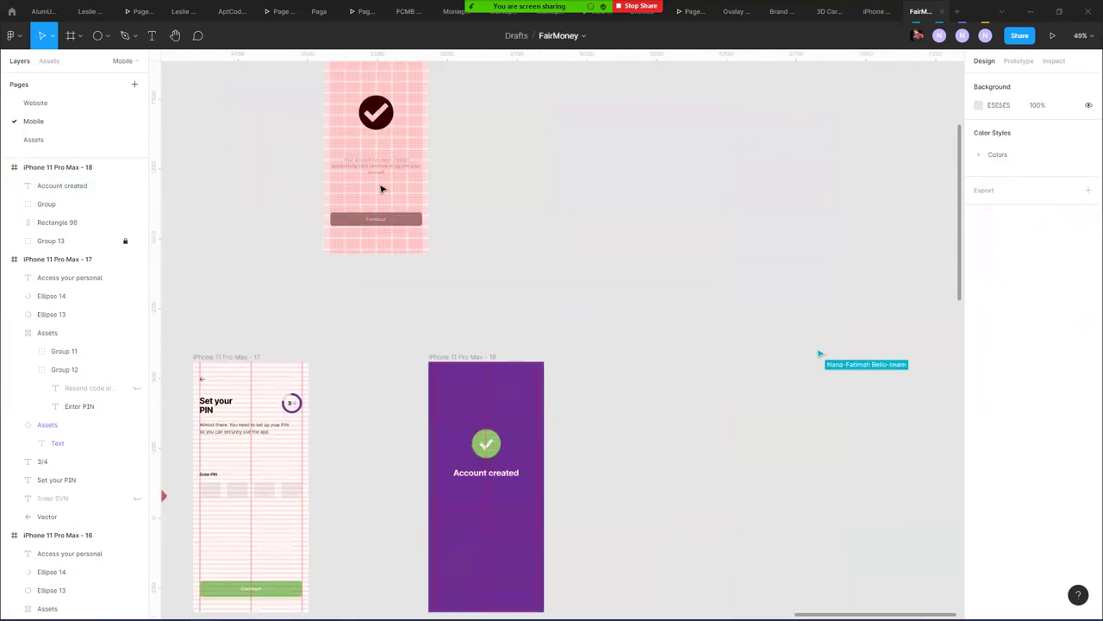
click(378, 170)
drag(378, 170, 486, 492)
scroll(487, 492, up, 1)
scroll(486, 488, up, 6)
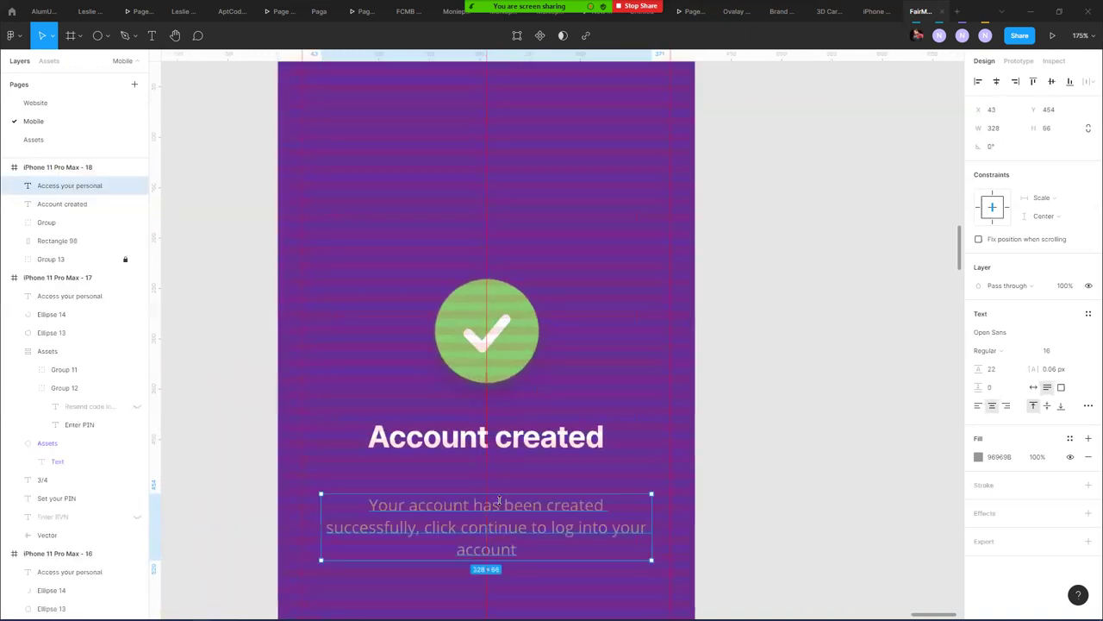
click(1012, 335)
text(Inter)
key(Return)
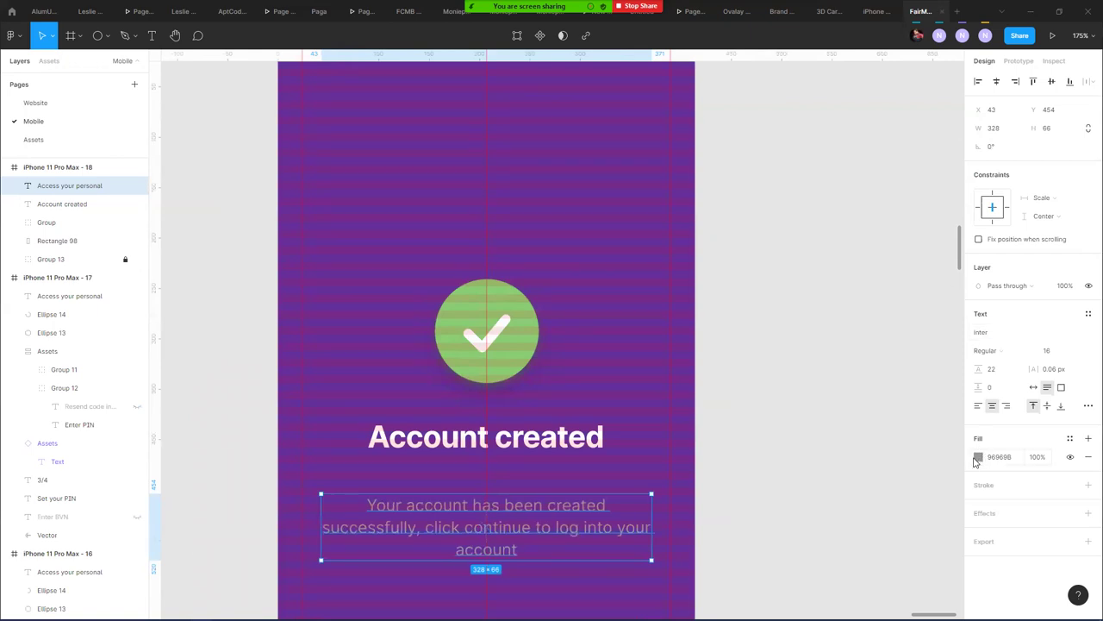
- Make the body text white and position it just under the heading
click(979, 456)
drag(842, 353, 790, 309)
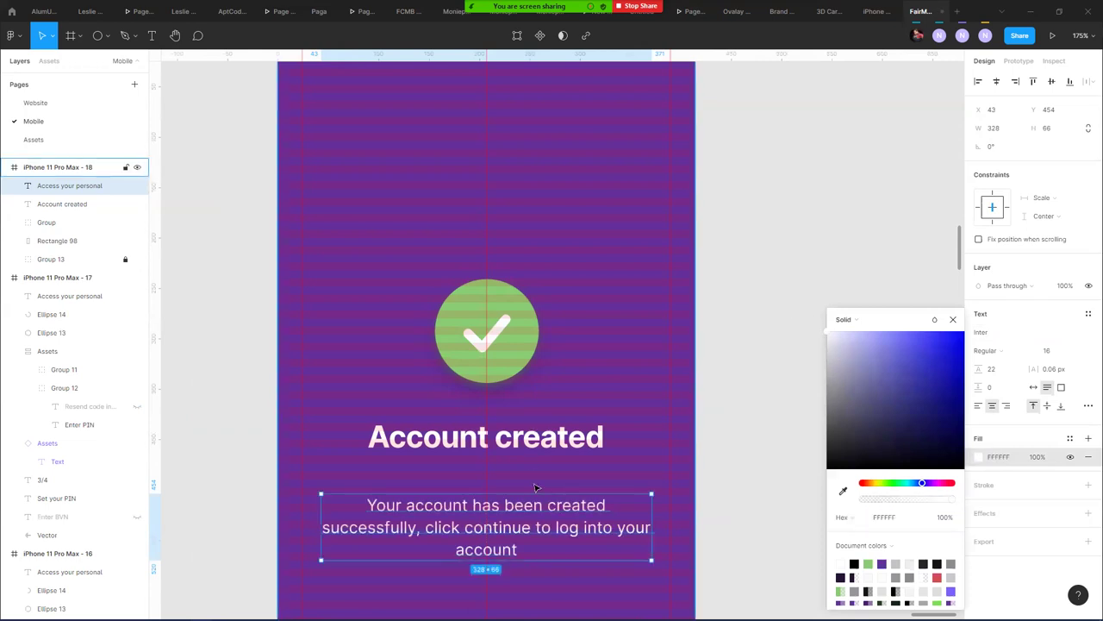
drag(562, 508, 560, 479)
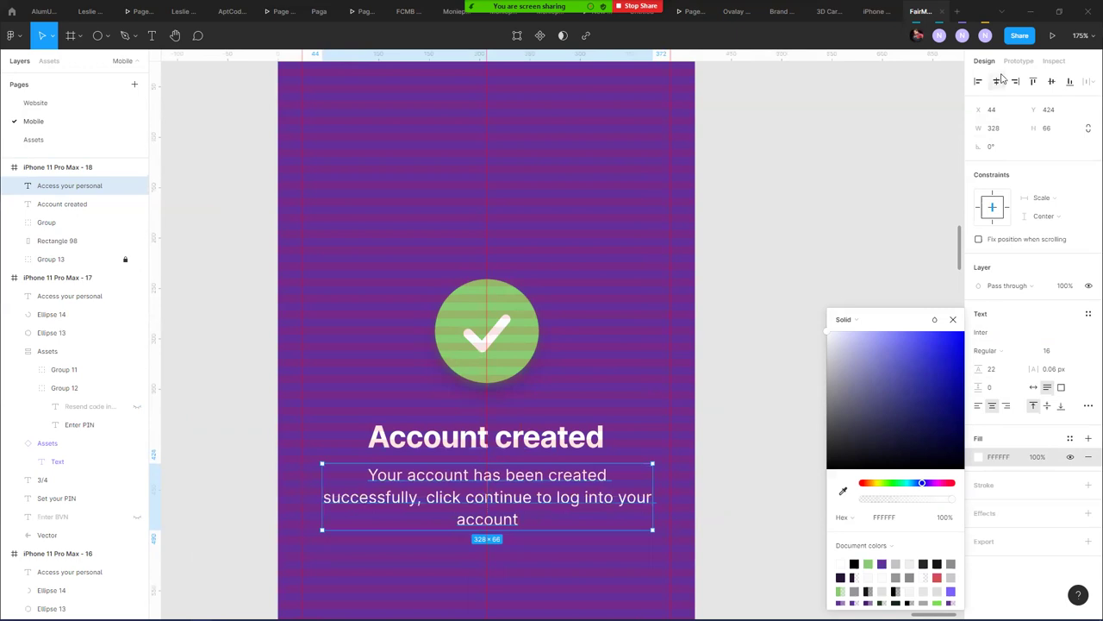
key(Escape)
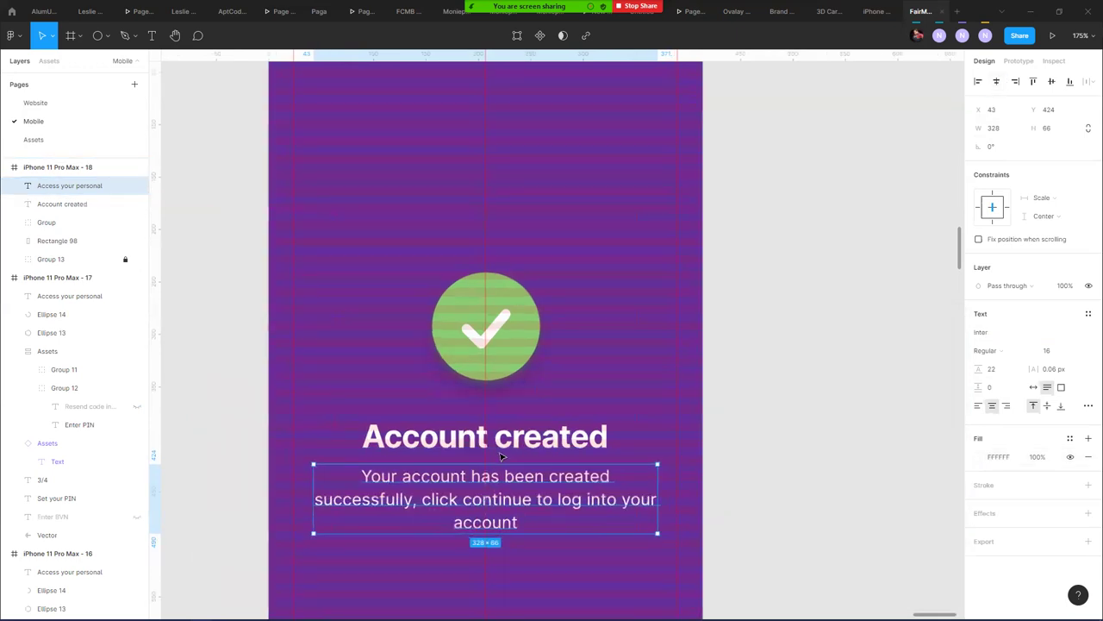
scroll(500, 452, up, 5)
drag(479, 476, 479, 473)
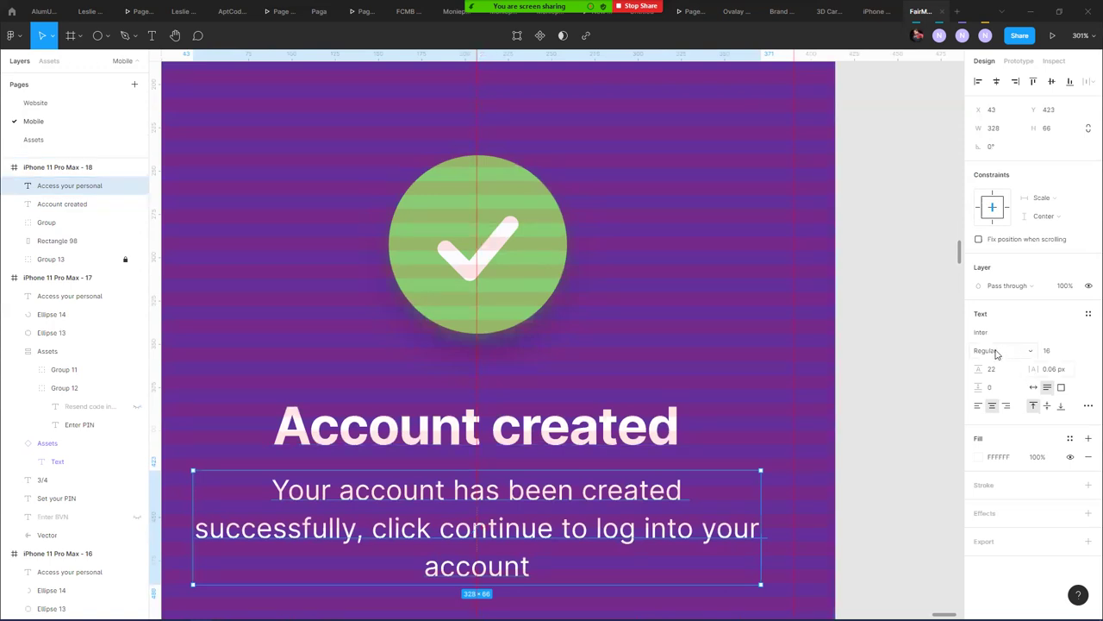
- Adjust the body text's line height up to about 30.5, then tighten it to 23.5
drag(977, 369, 988, 371)
key(Up)
key(Up)
key(Up)
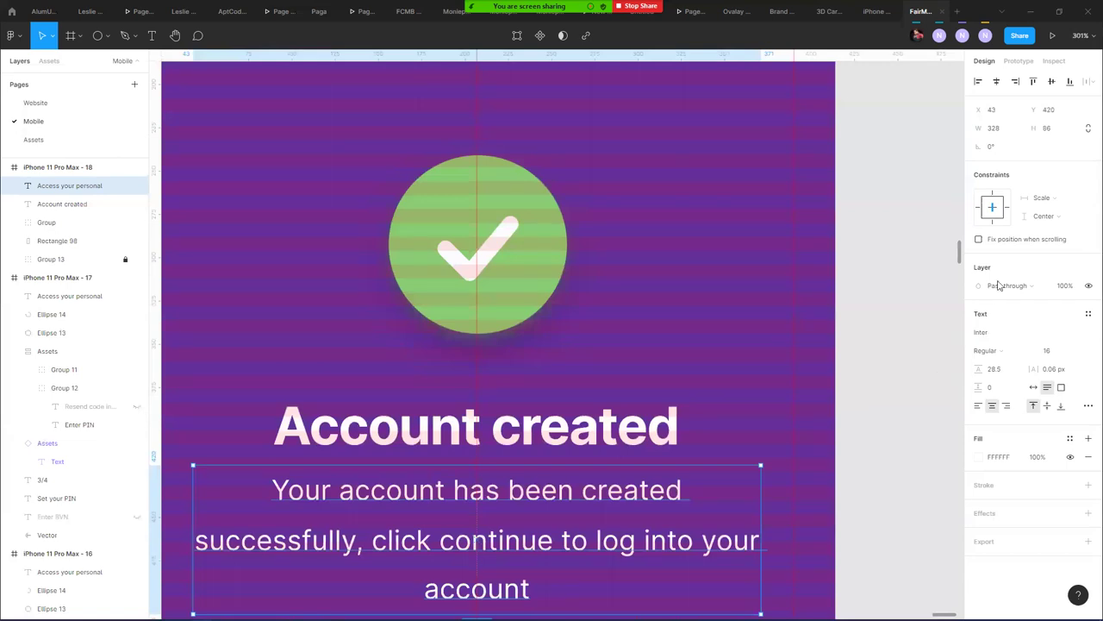
drag(983, 369, 983, 369)
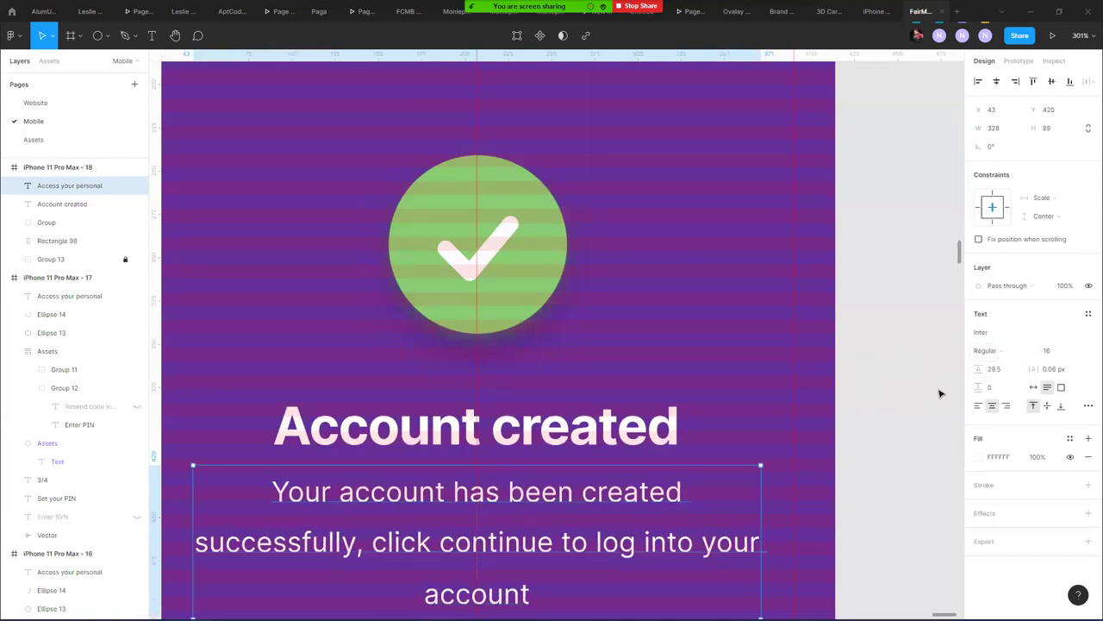
click(980, 368)
drag(980, 368, 982, 368)
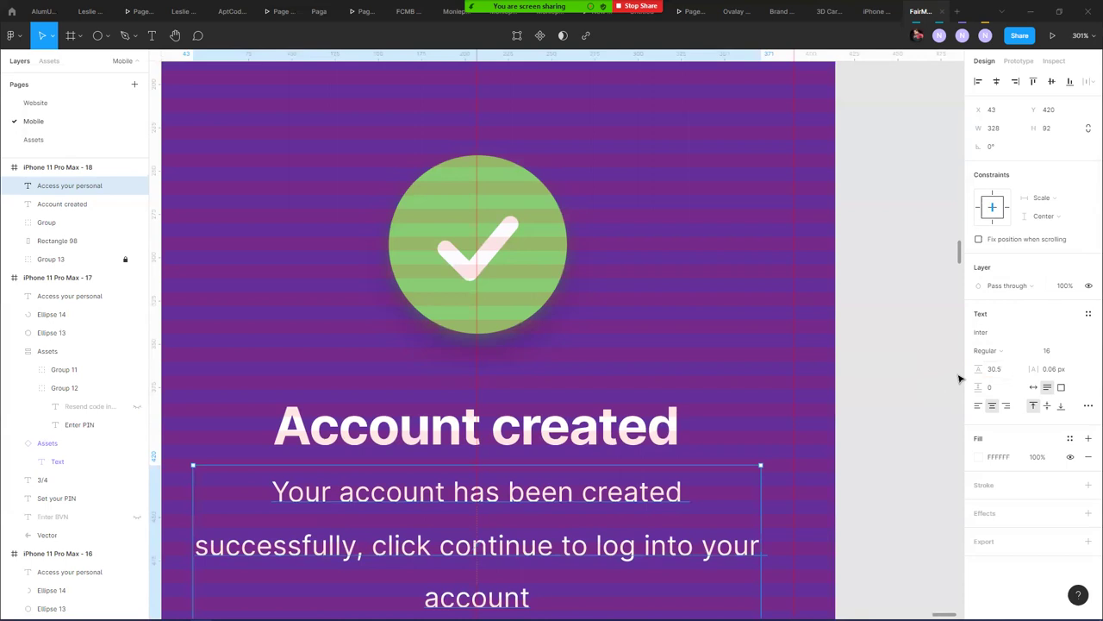
key(Up)
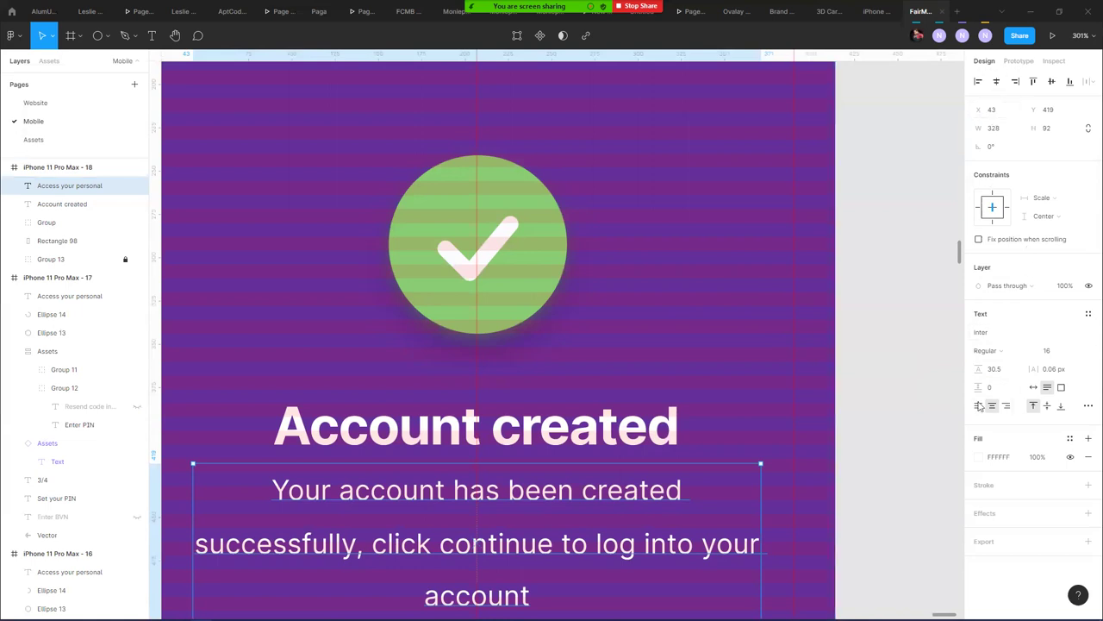
drag(978, 369, 973, 369)
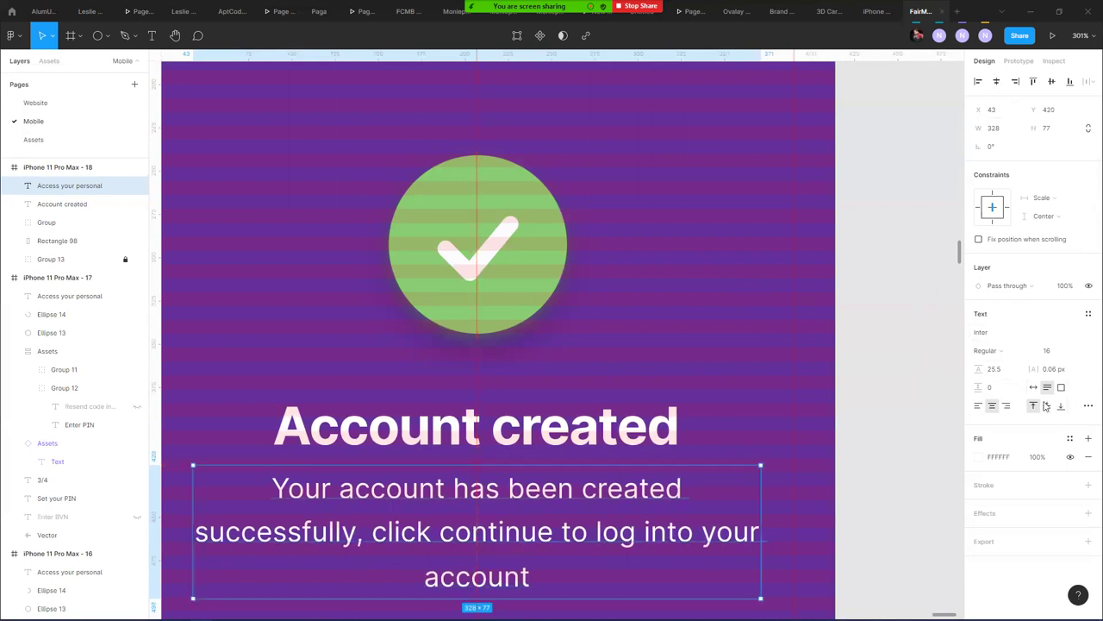
drag(981, 368, 981, 369)
key(Down)
key(Down)
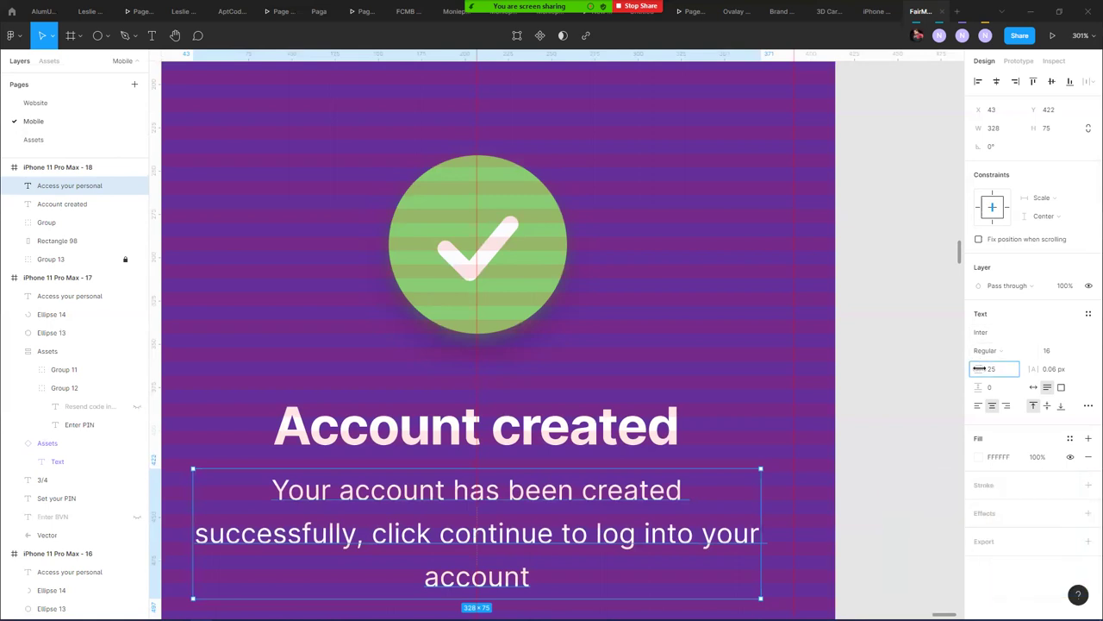
drag(980, 368, 978, 368)
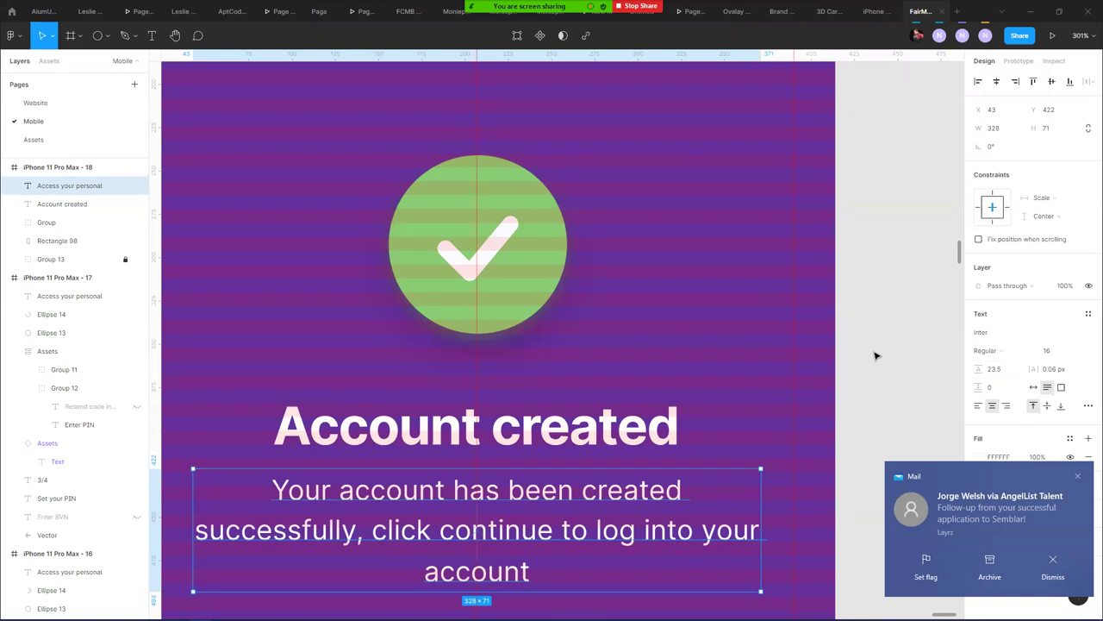
click(876, 356)
- Zoom to 100% and drag the green Continue button from below into the Account created frame
scroll(565, 334, down, 3)
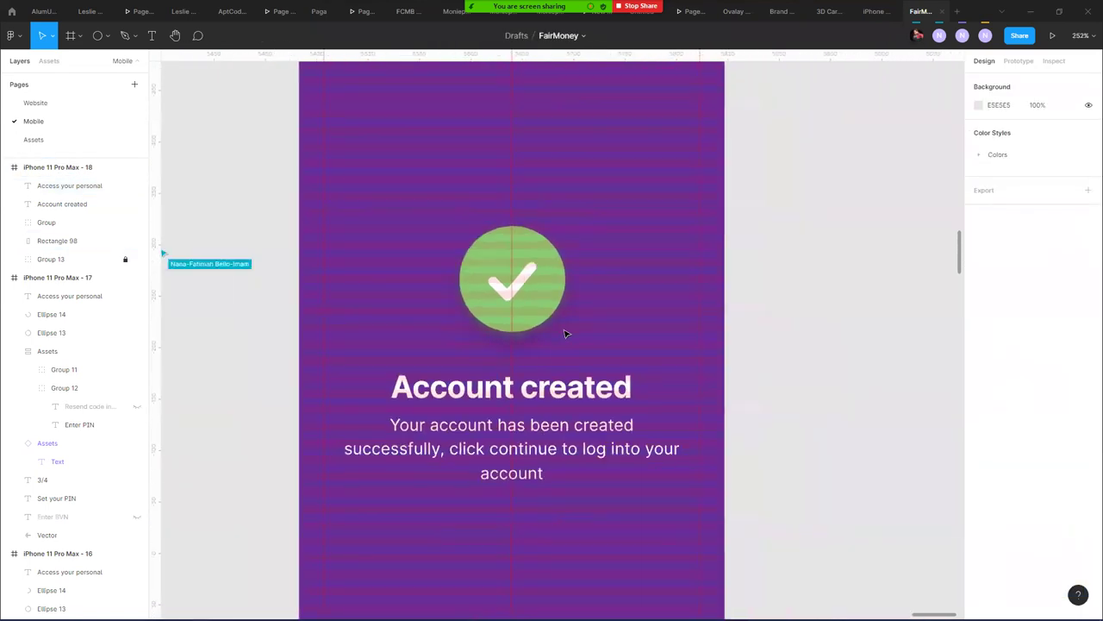
key(shift+0)
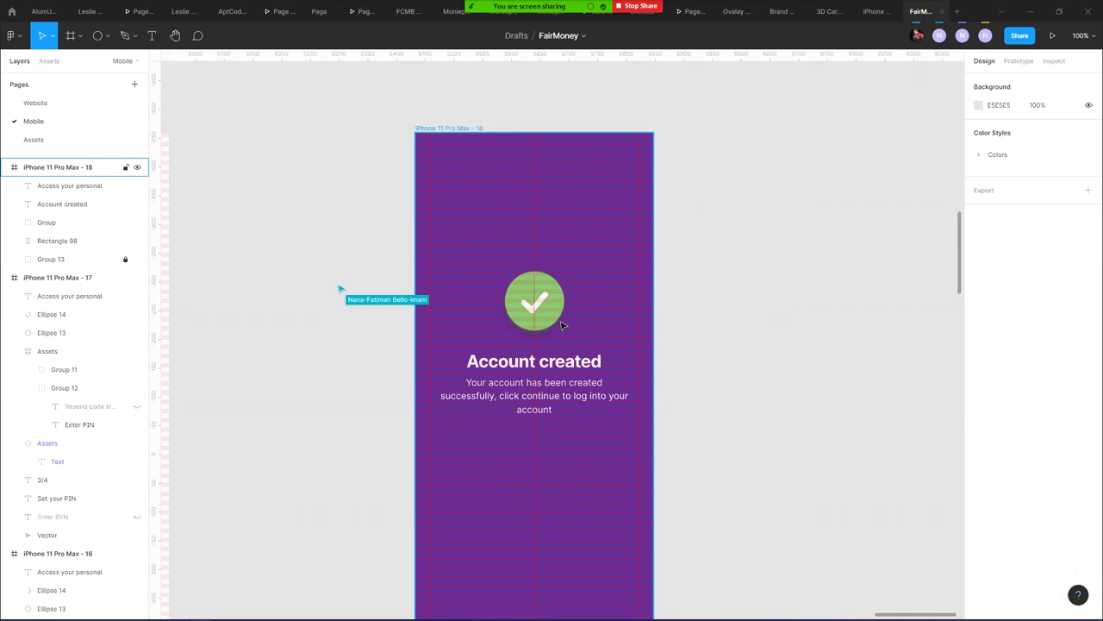
click(561, 324)
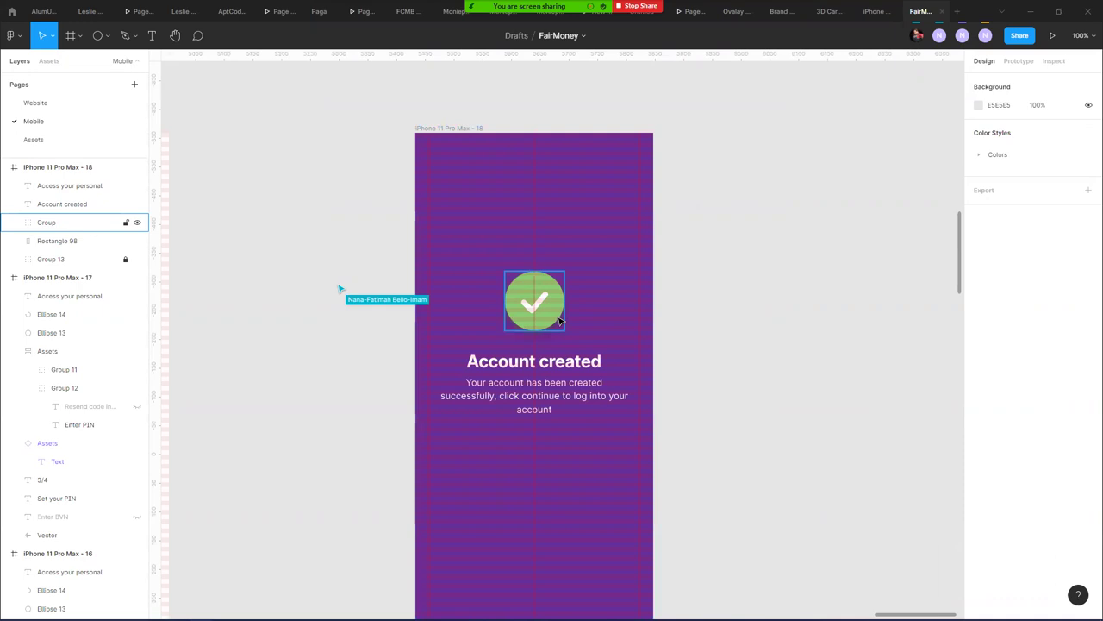
click(368, 278)
scroll(367, 268, down, 5)
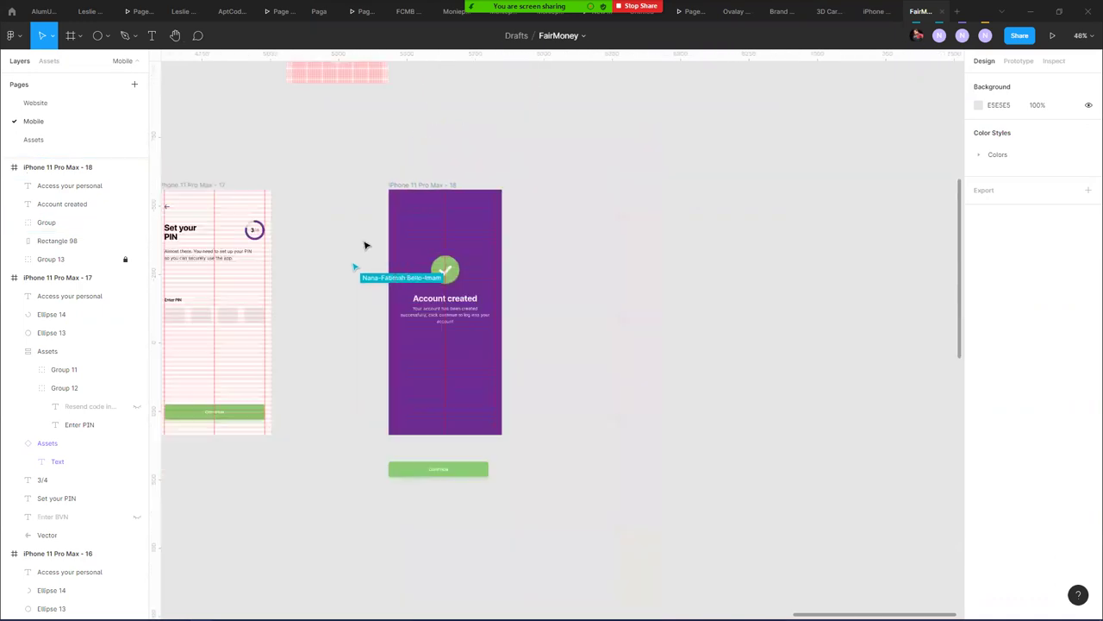
scroll(451, 318, up, 3)
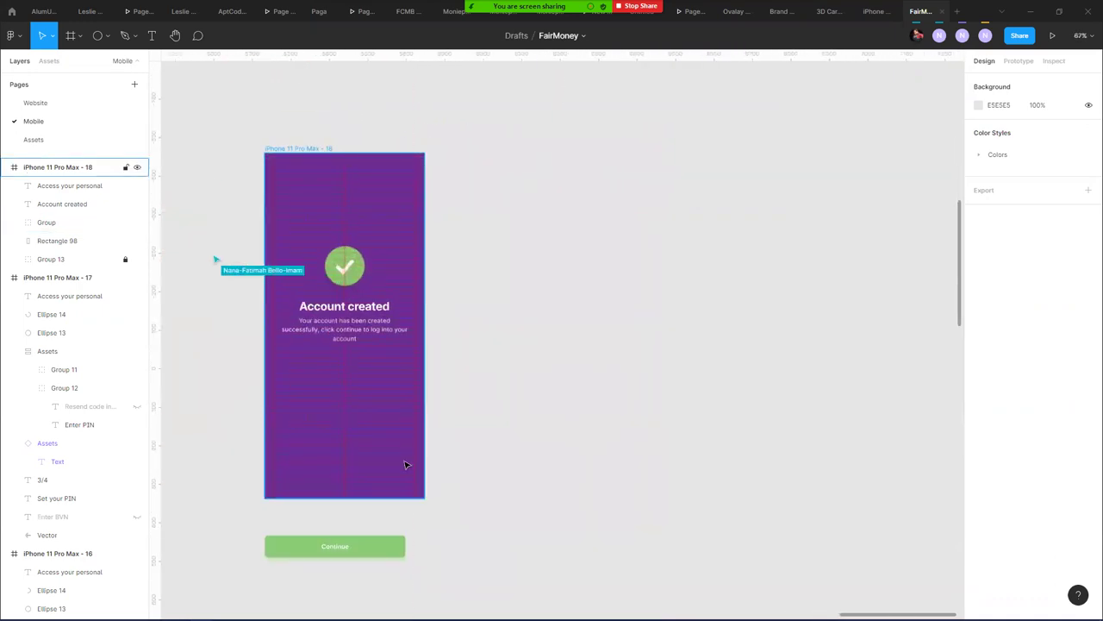
click(371, 546)
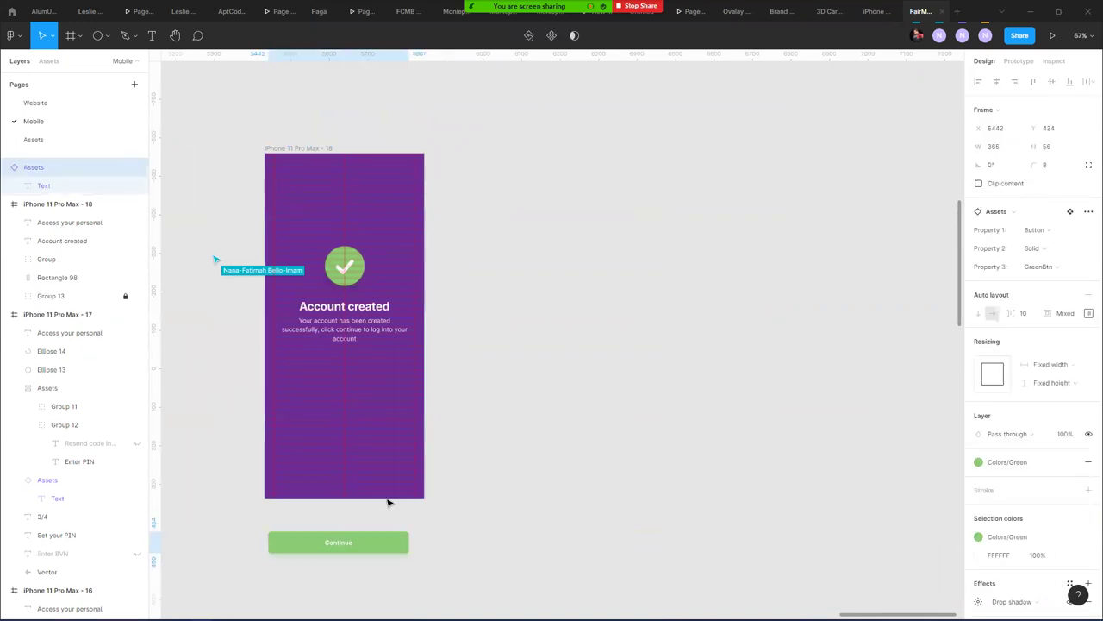
drag(373, 552, 392, 398)
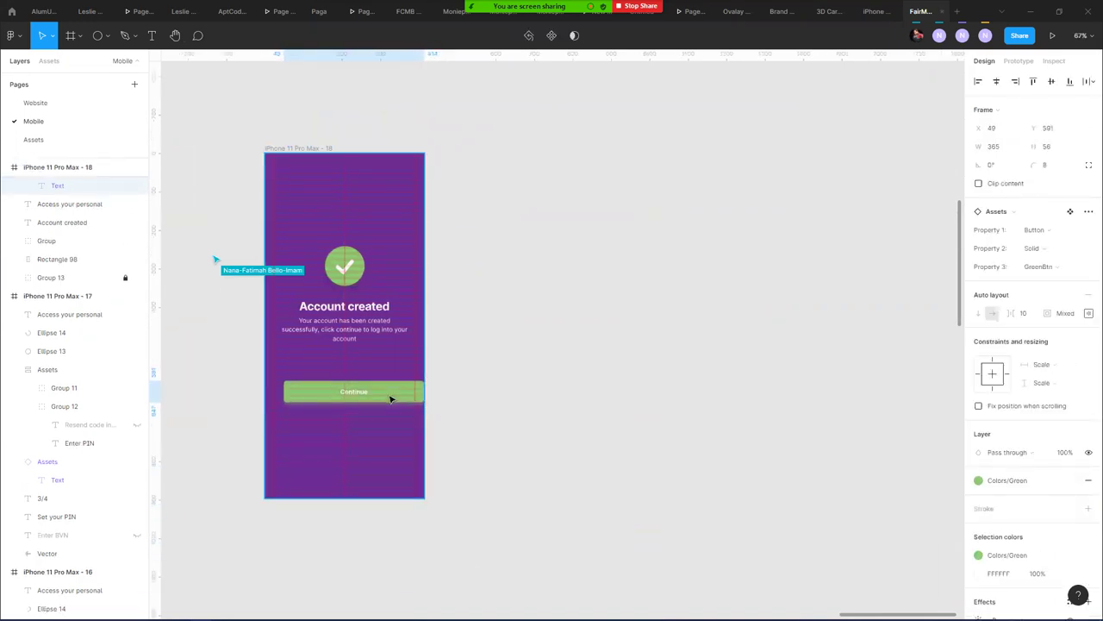
- Centre the Continue button horizontally and move it near the bottom of the frame
click(997, 81)
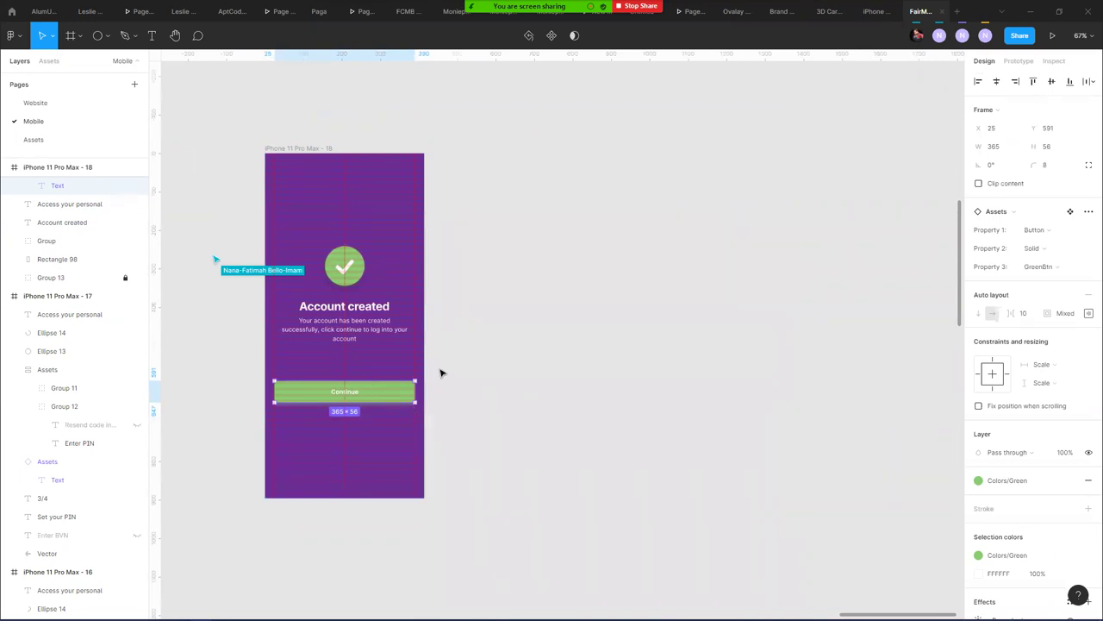
click(300, 149)
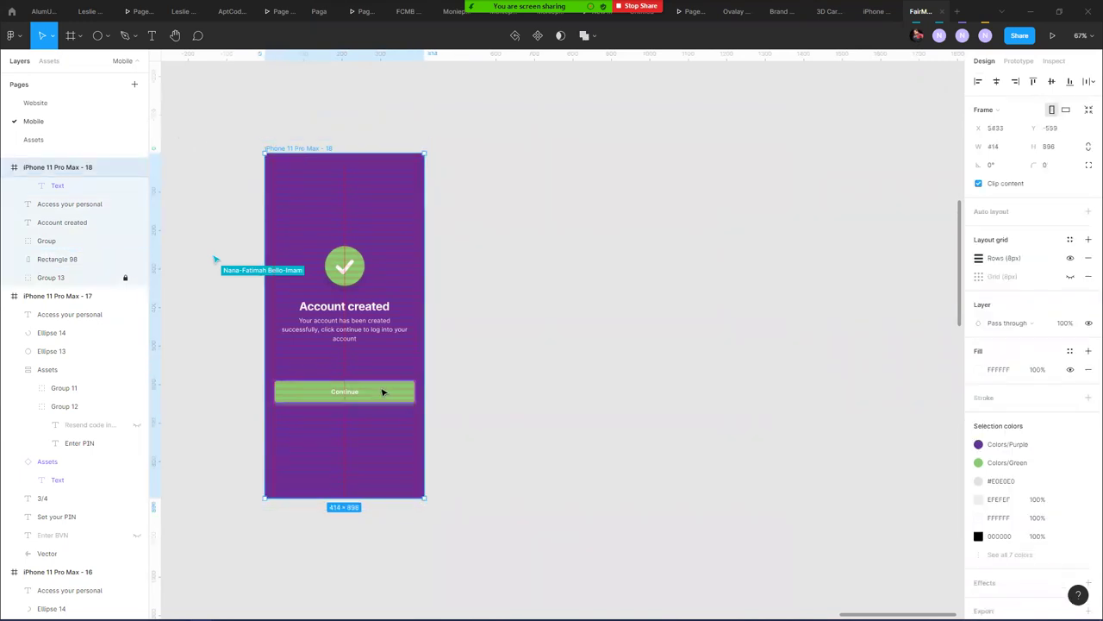
drag(379, 403, 369, 451)
key(ctrl+z)
click(518, 443)
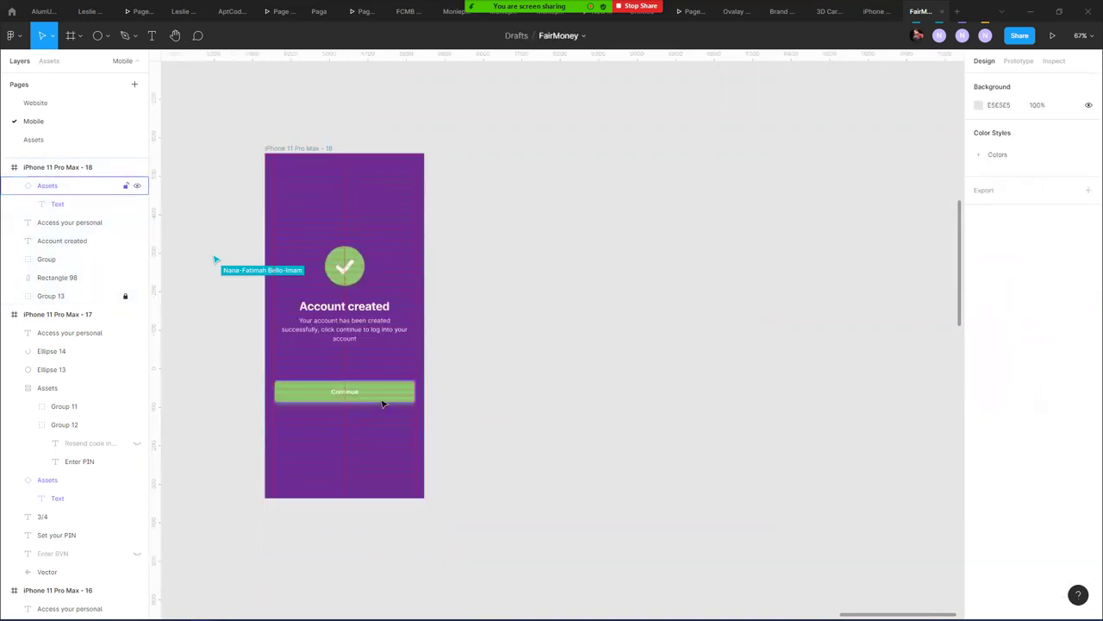
click(383, 395)
drag(383, 395, 370, 473)
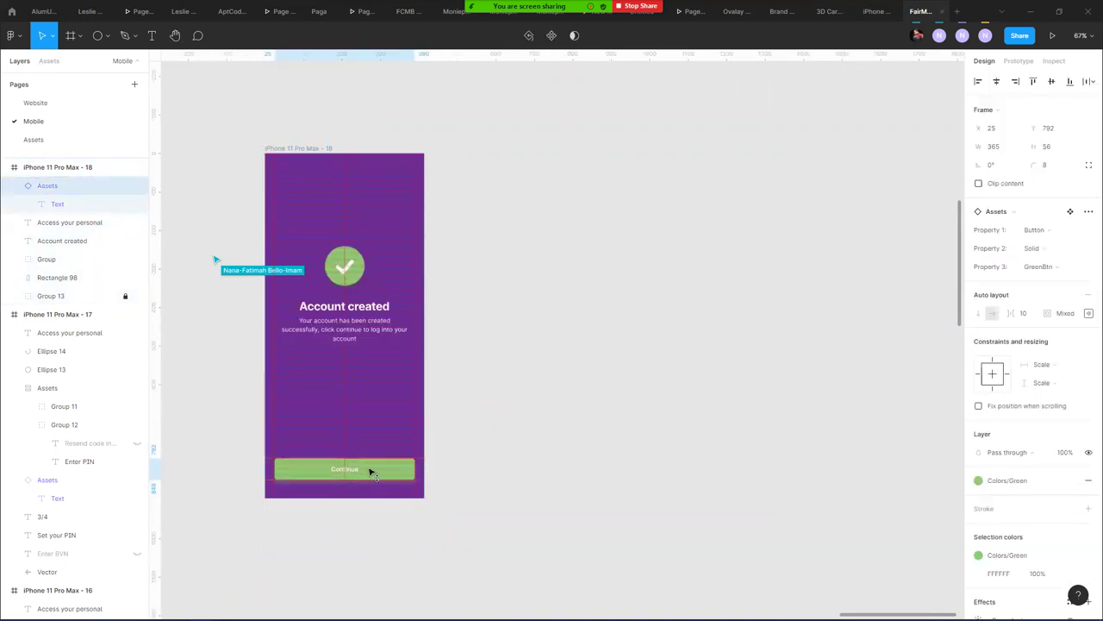
click(507, 416)
- Align both screens' Continue buttons to X 25 and the same top edge, Y 784
drag(216, 409, 692, 370)
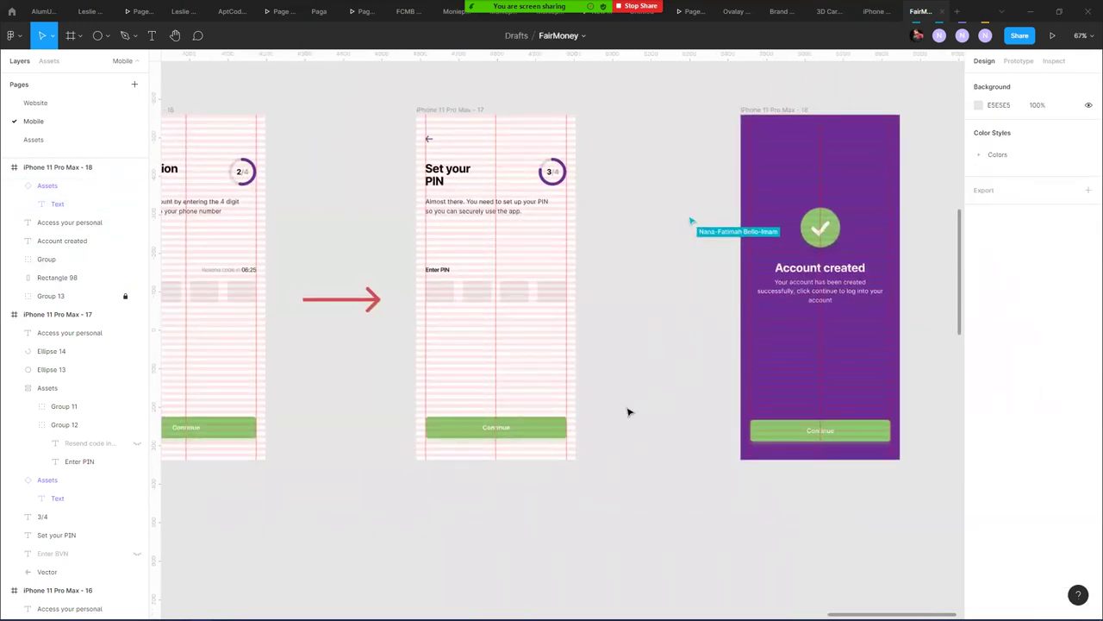
click(560, 433)
shift+click(751, 428)
drag(785, 440, 782, 440)
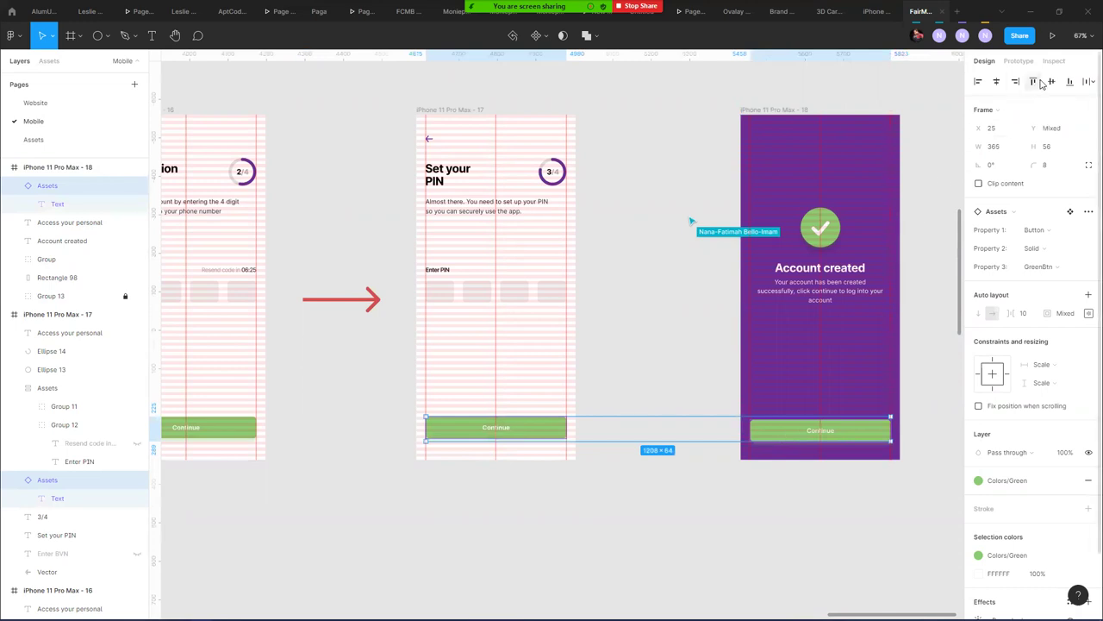
click(646, 299)
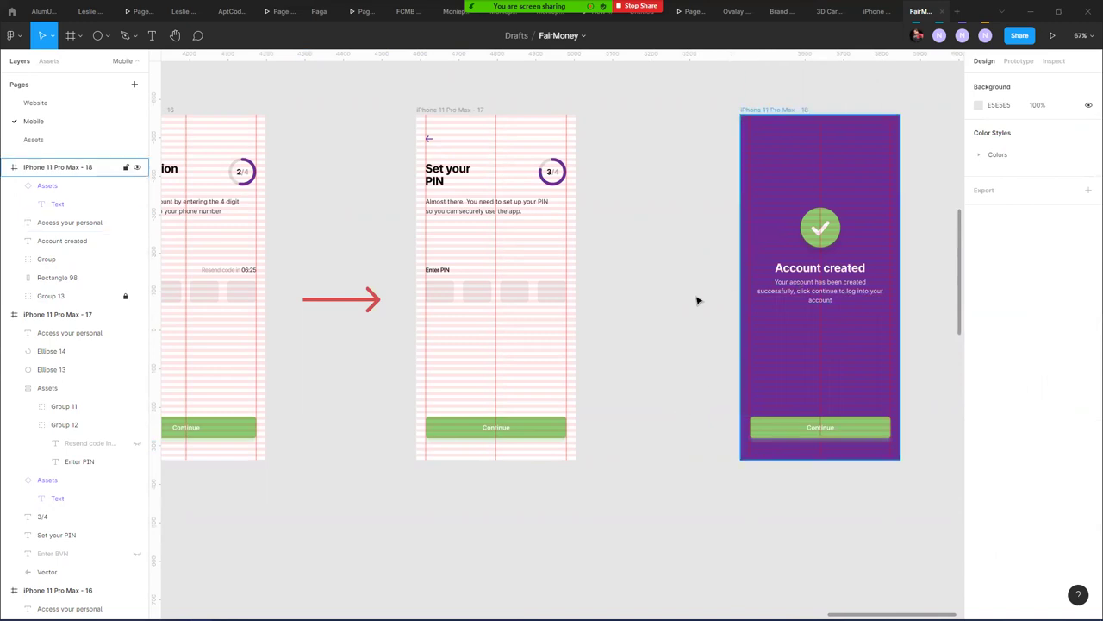
scroll(665, 241, down, 10)
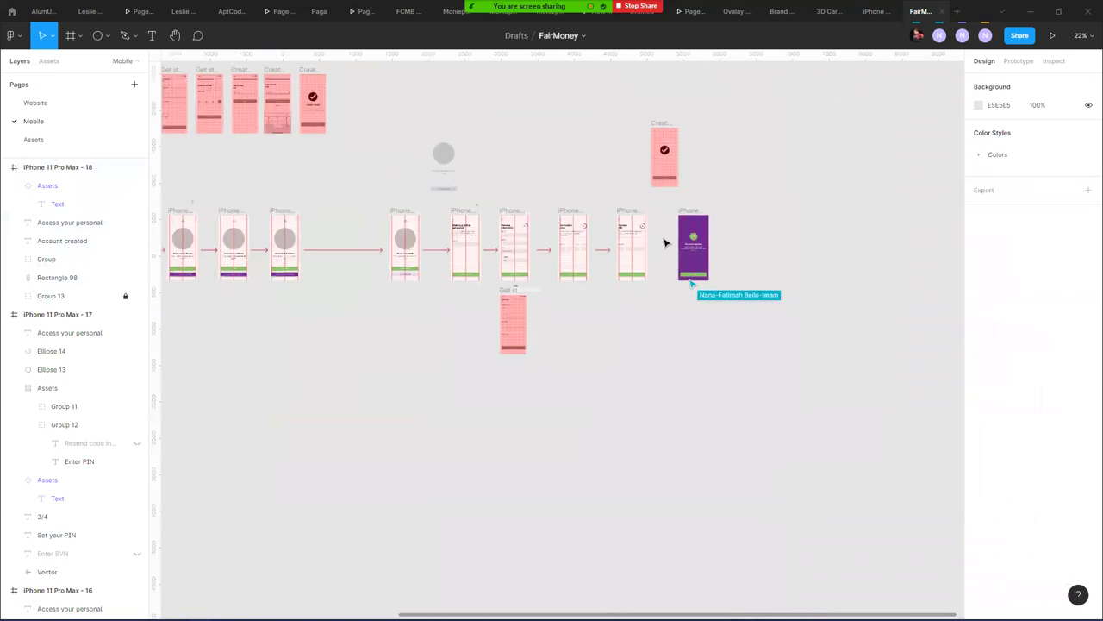
scroll(703, 287, up, 5)
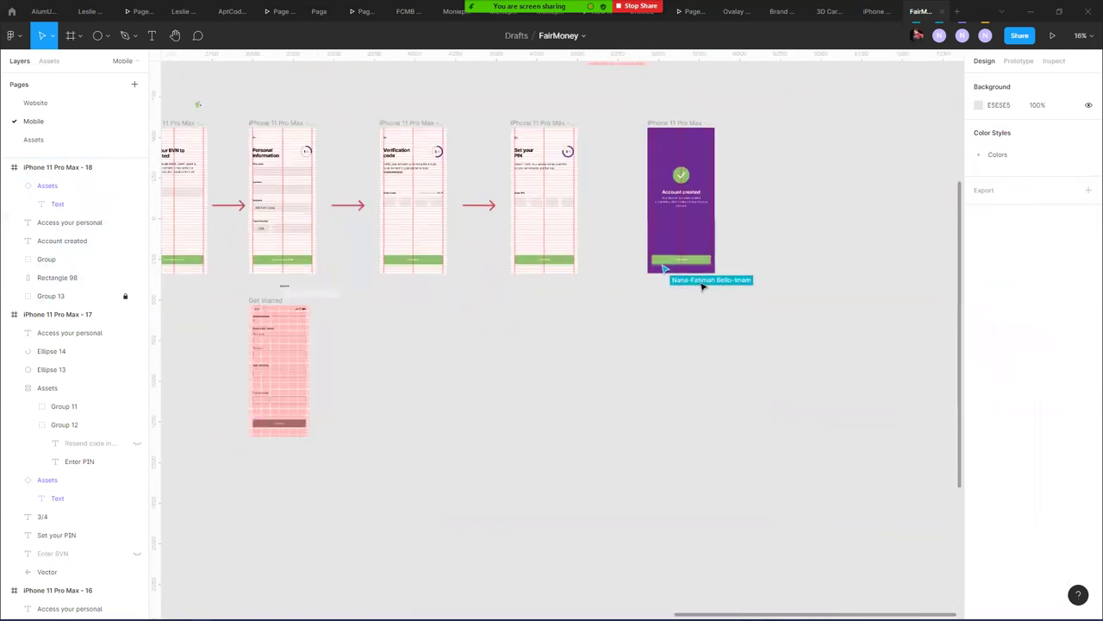
scroll(703, 287, up, 8)
click(672, 222)
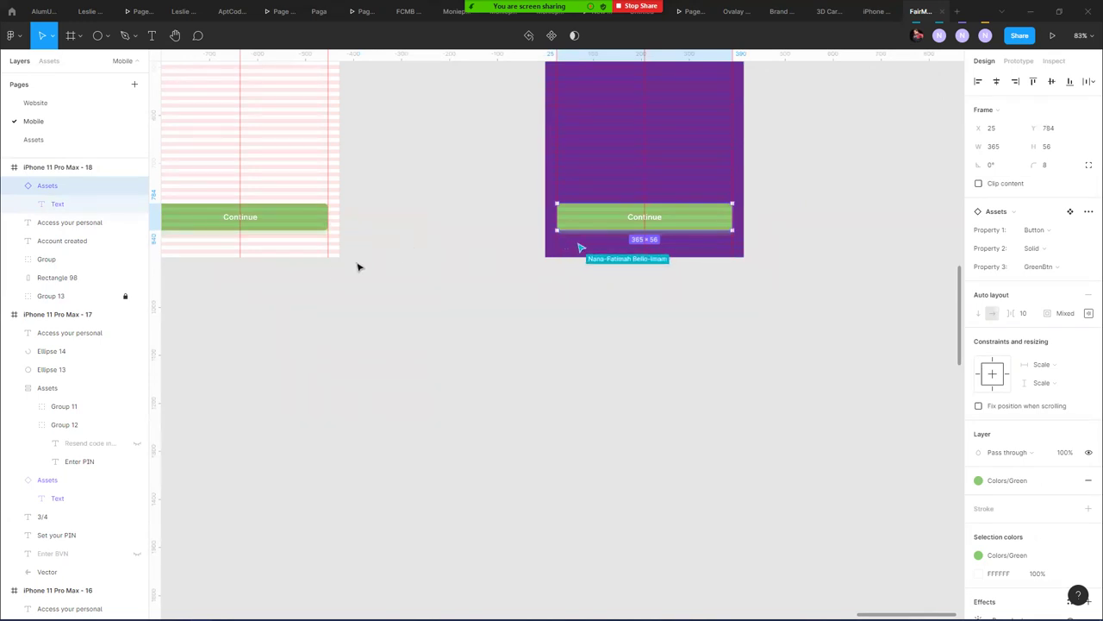
- Inspect the Drop shadow effect on the Continue button's main component, then close it
click(1069, 211)
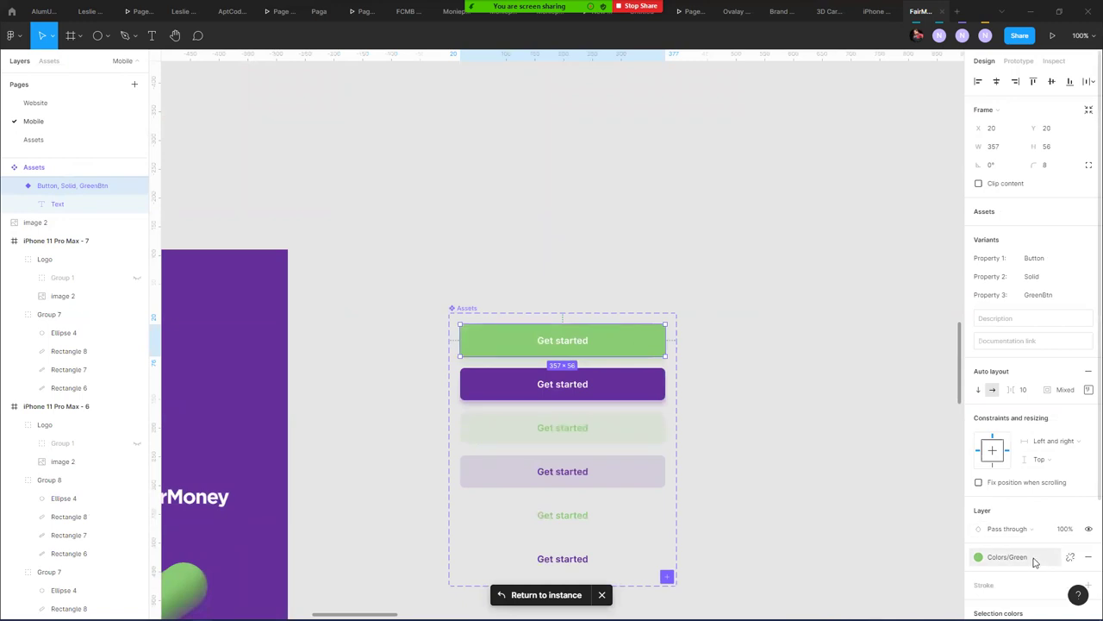
scroll(1035, 493, down, 3)
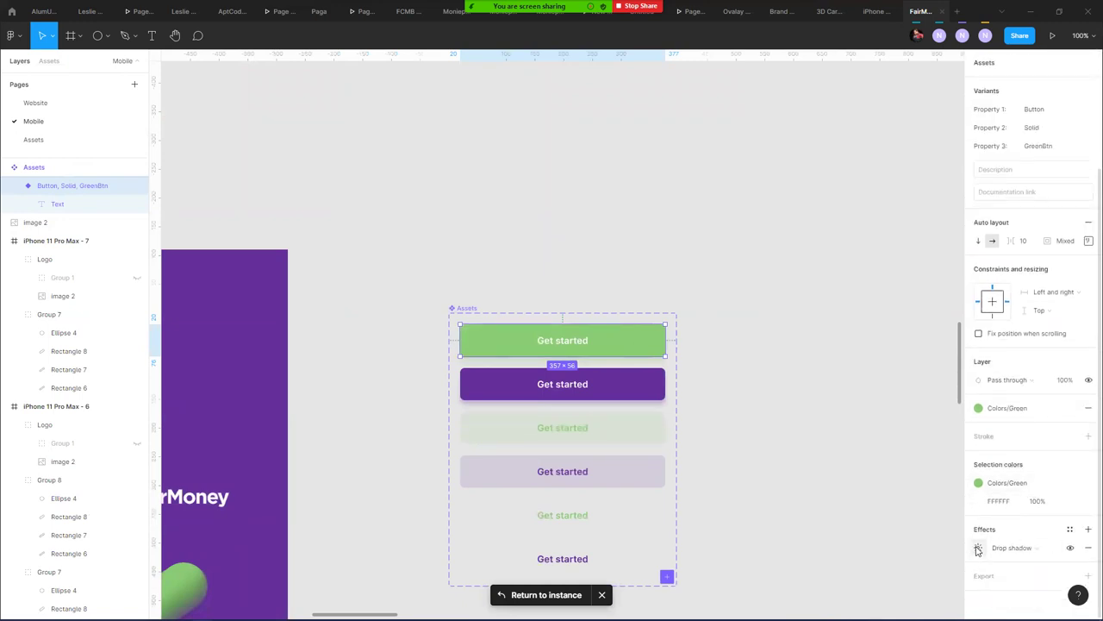
click(979, 548)
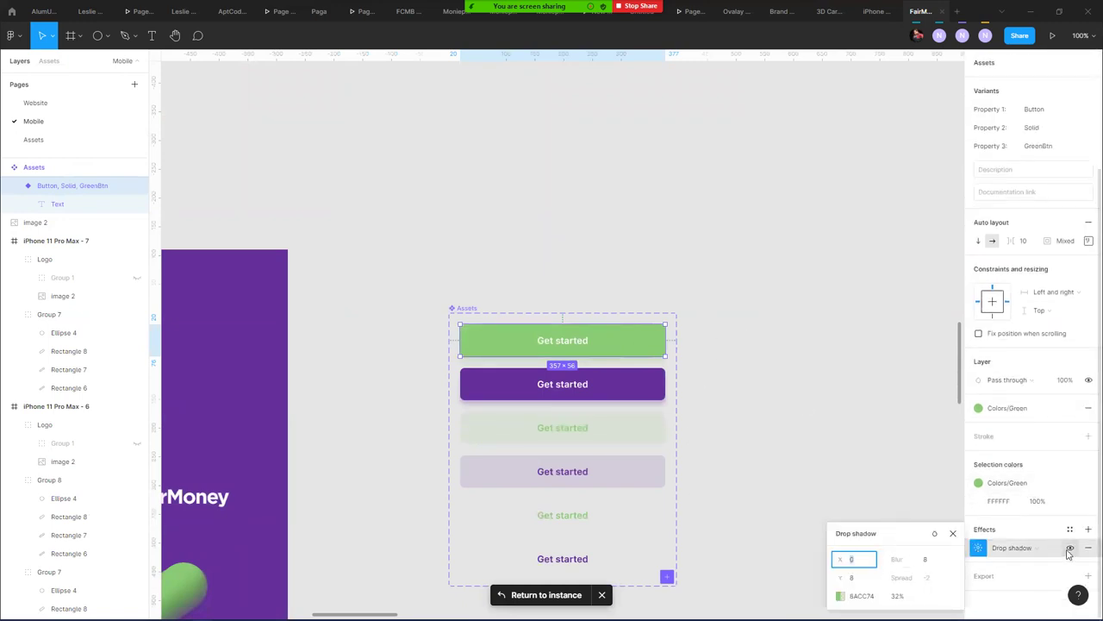
click(848, 471)
click(808, 325)
scroll(776, 348, down, 3)
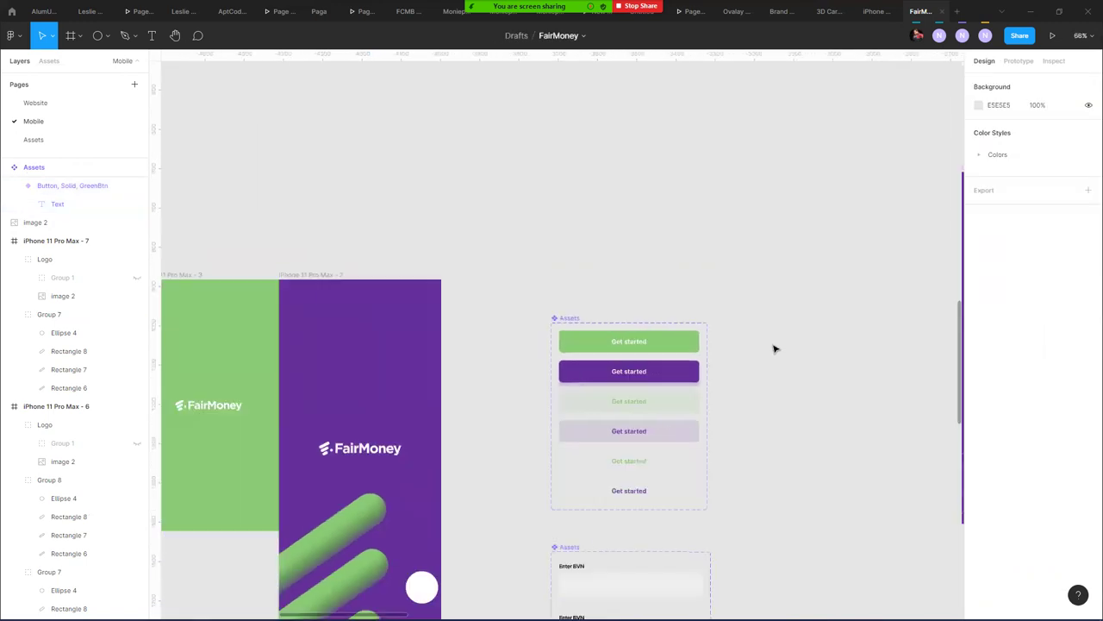
scroll(776, 348, down, 3)
scroll(837, 443, right, 5)
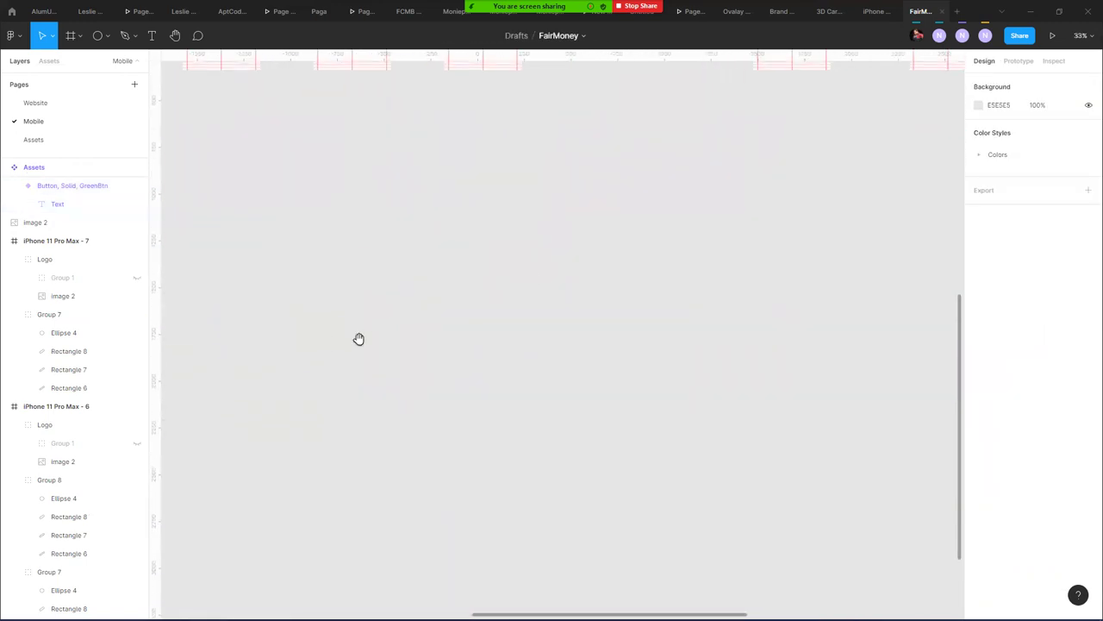
- Pan across the canvas to review the Set your PIN, Account created and other design frames
scroll(358, 338, right, 10)
scroll(359, 339, up, 3)
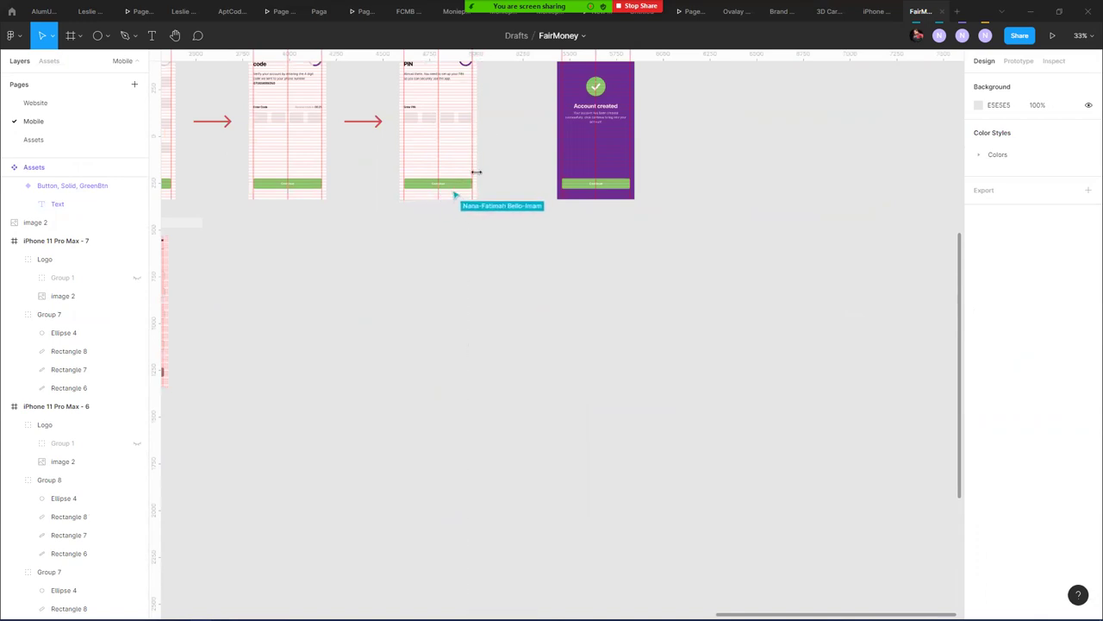
scroll(459, 188, up, 2)
scroll(457, 184, up, 4)
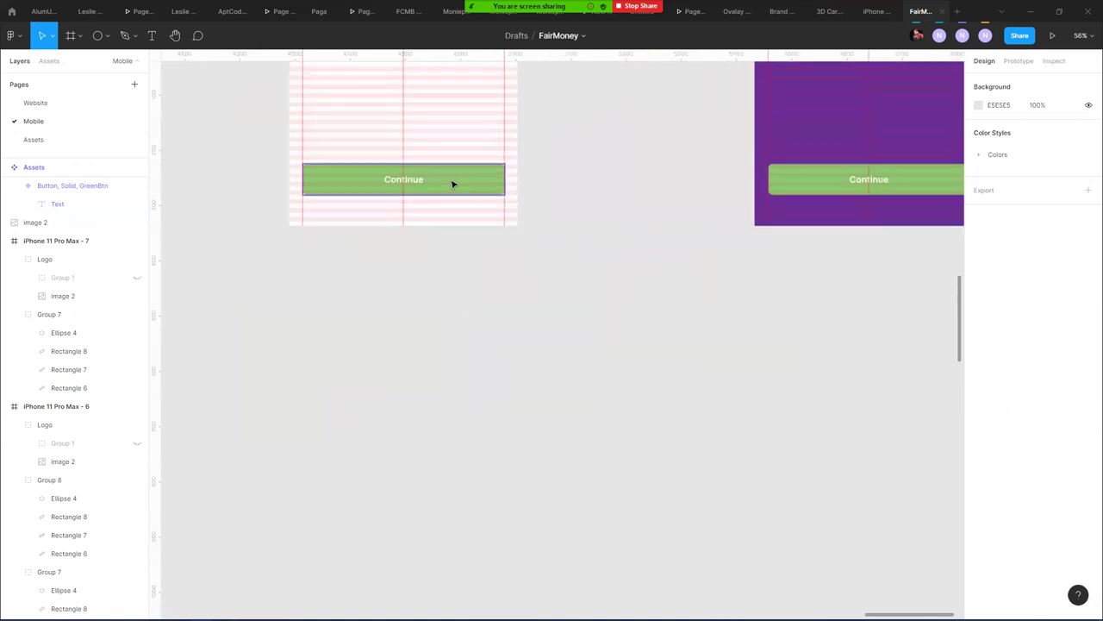
drag(545, 257, 489, 302)
scroll(505, 295, up, 5)
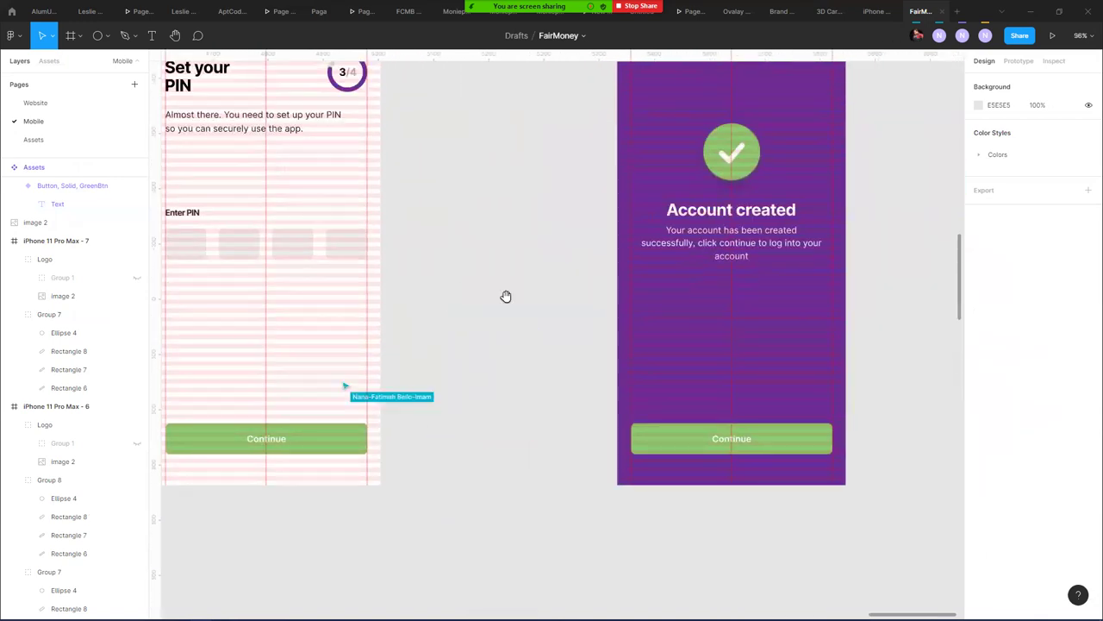
scroll(492, 259, down, 4)
scroll(487, 249, down, 2)
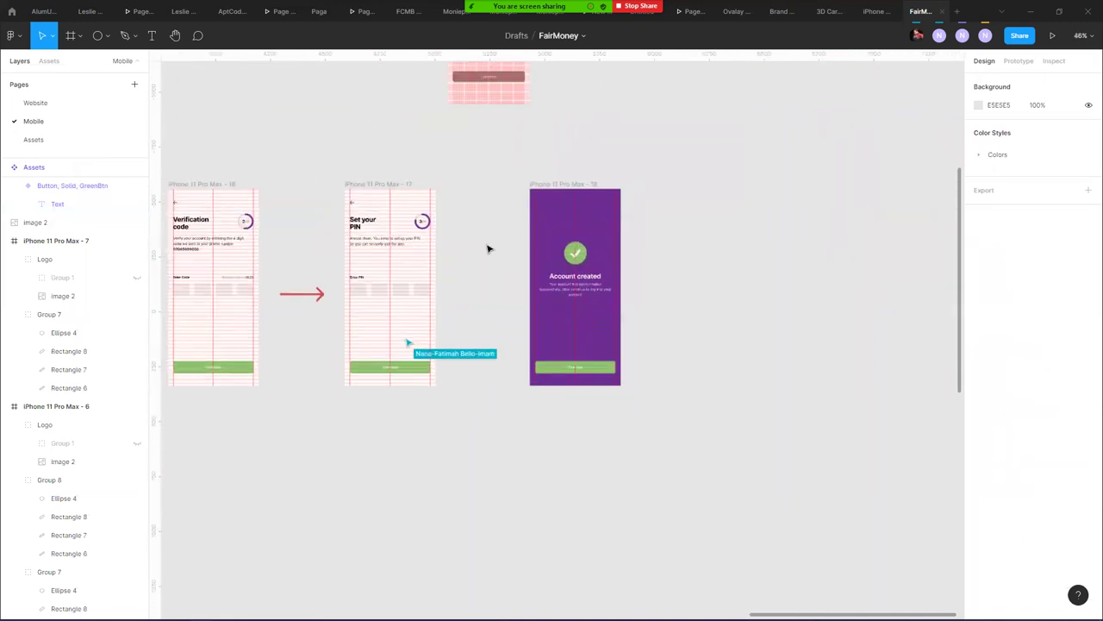
scroll(484, 186, down, 3)
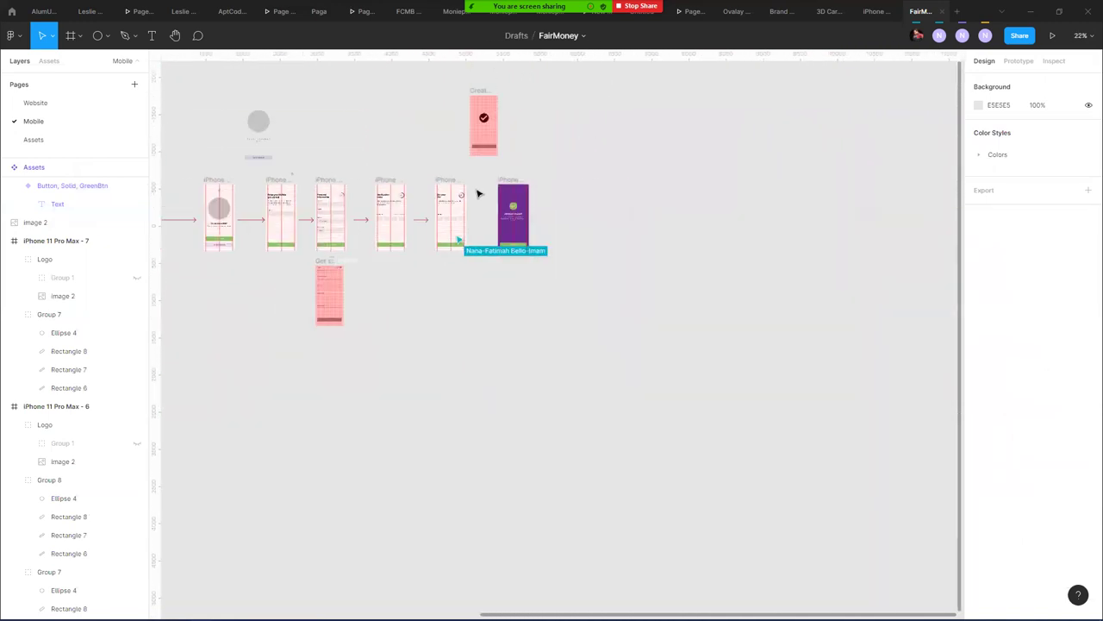
drag(393, 138, 721, 167)
drag(431, 227, 679, 213)
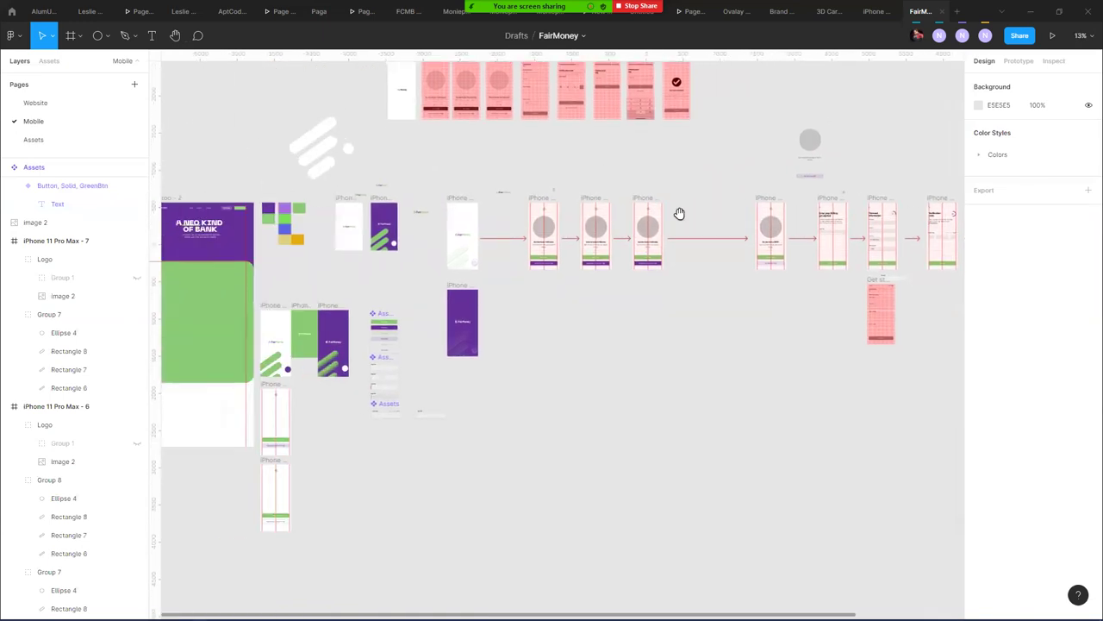
drag(573, 212, 623, 208)
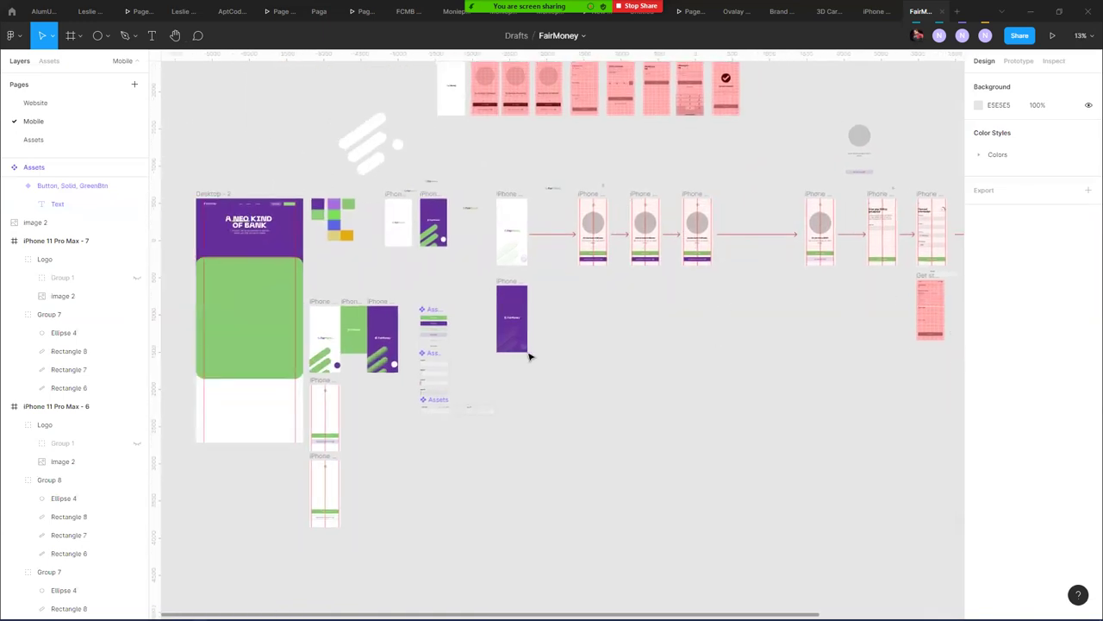
- Move the purple iPhone 11 Pro Max - 6 splash frame beside the frame column
scroll(546, 234, up, 10)
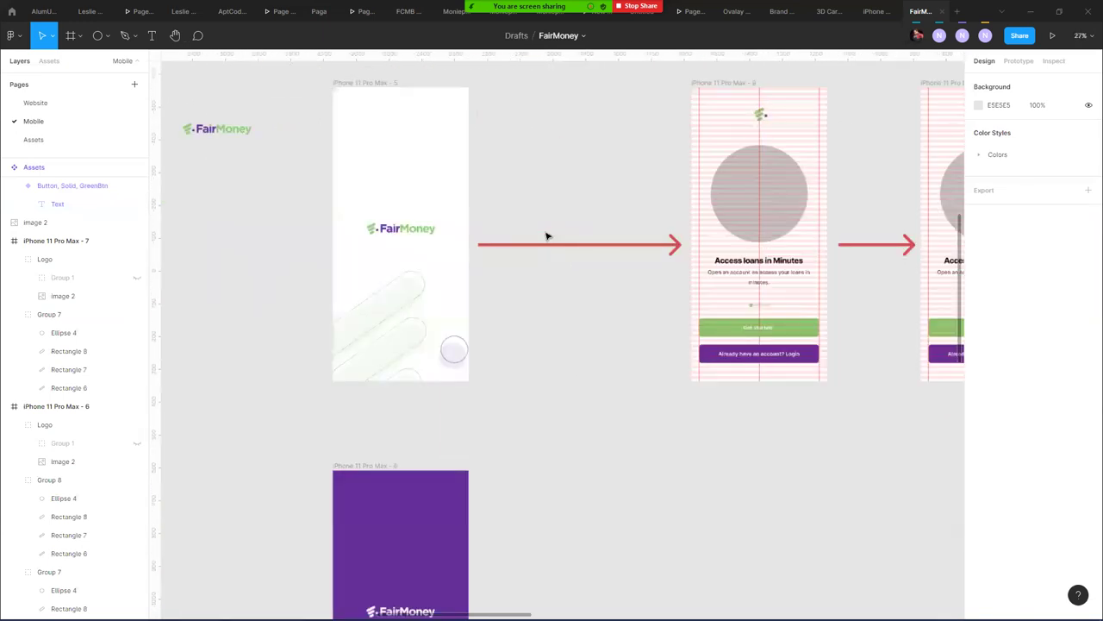
scroll(545, 234, down, 2)
scroll(545, 235, down, 8)
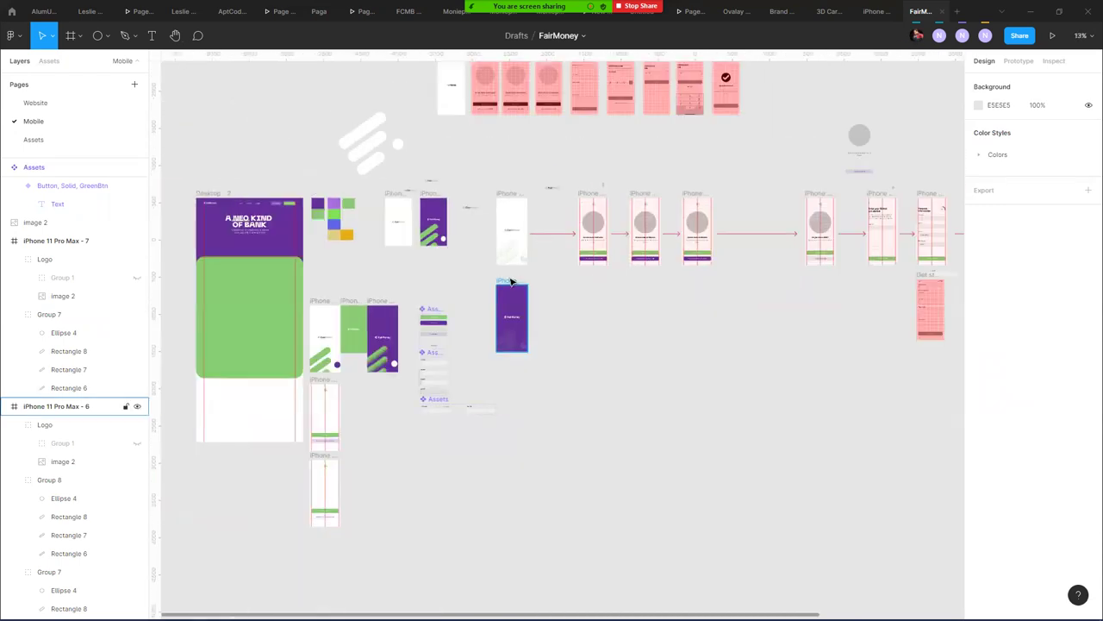
click(514, 285)
drag(519, 288, 358, 383)
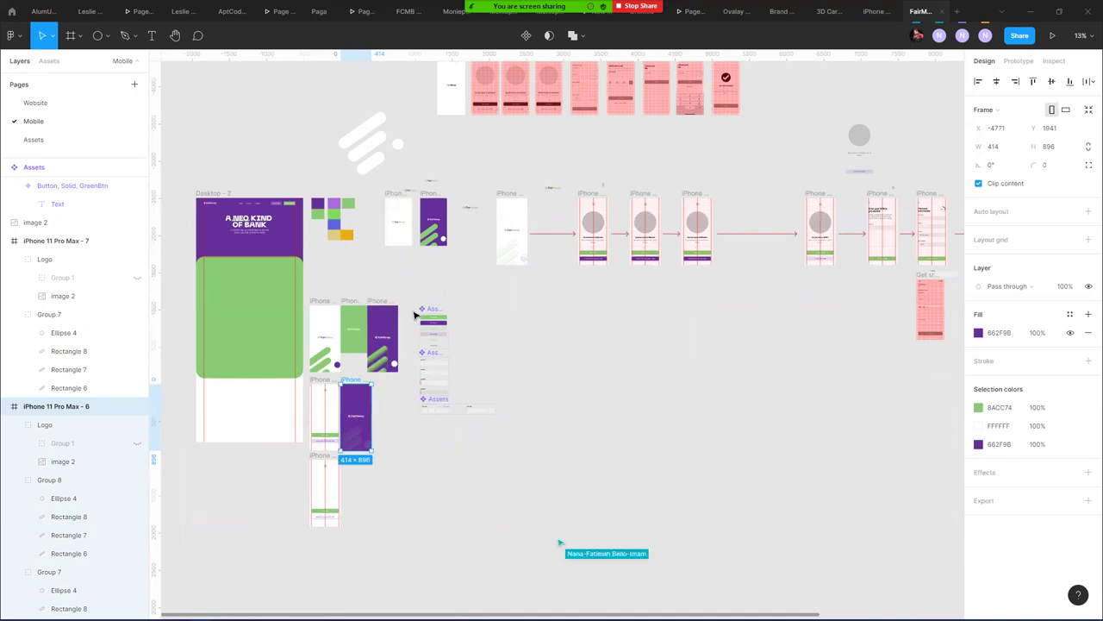
click(750, 349)
- Select the white FairMoney splash, iPhone 11 Pro Max - 9 and - 11 frames in turn
scroll(750, 349, right, 10)
scroll(475, 339, left, 5)
scroll(643, 330, right, 2)
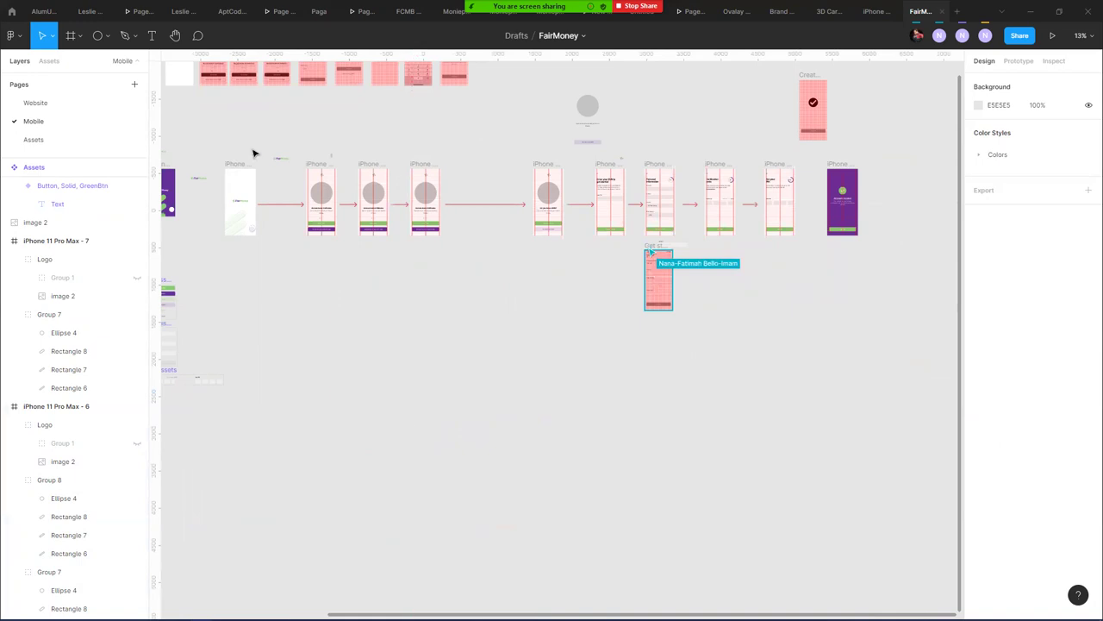
click(240, 165)
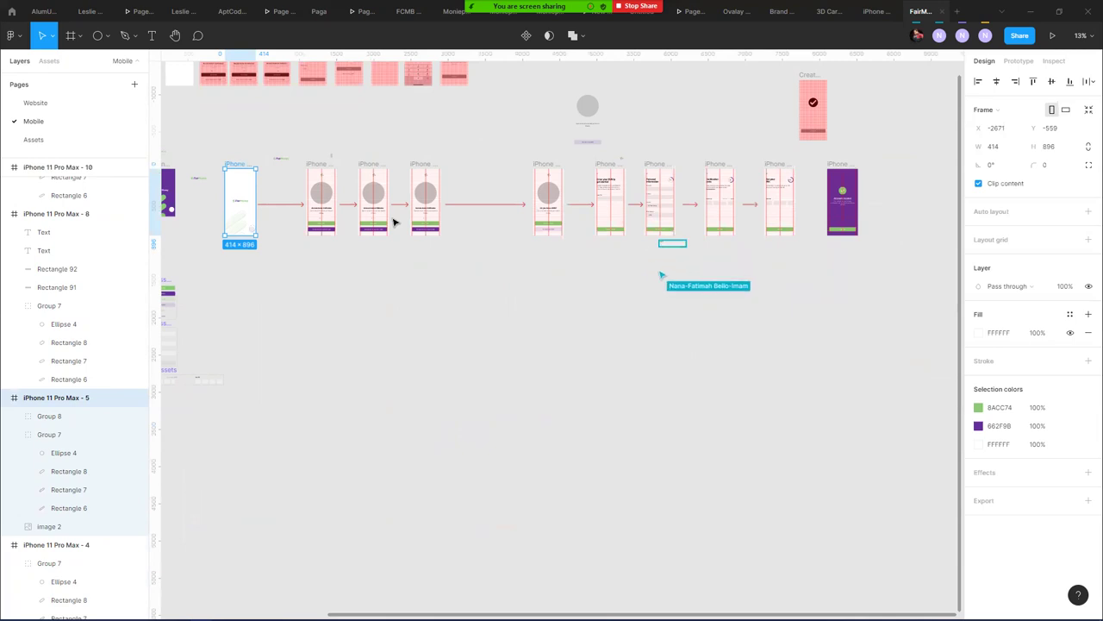
click(322, 164)
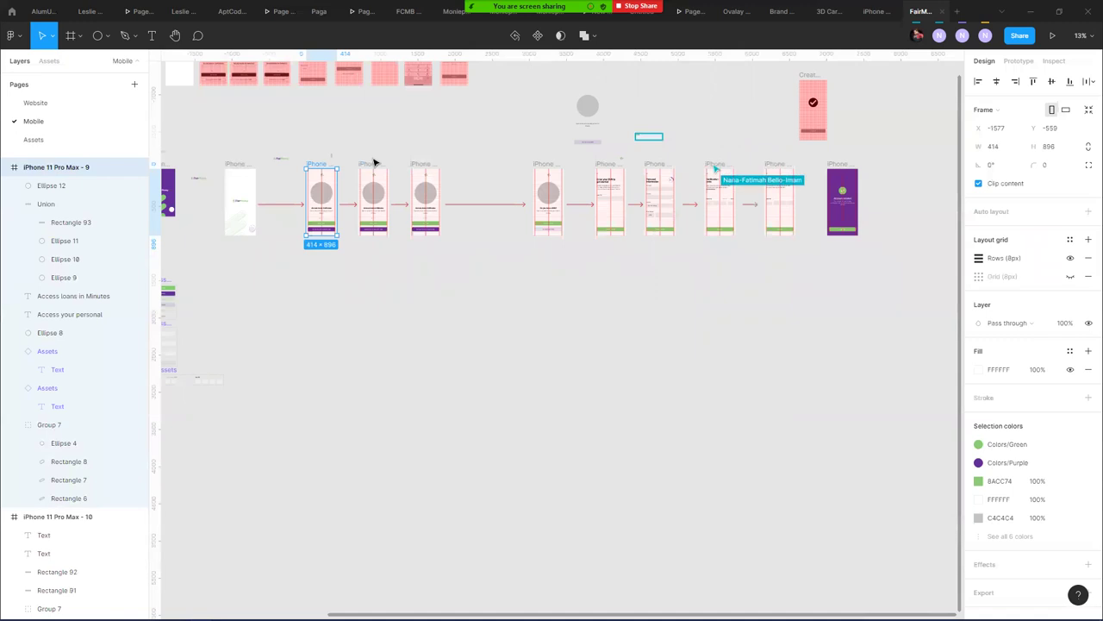
click(372, 164)
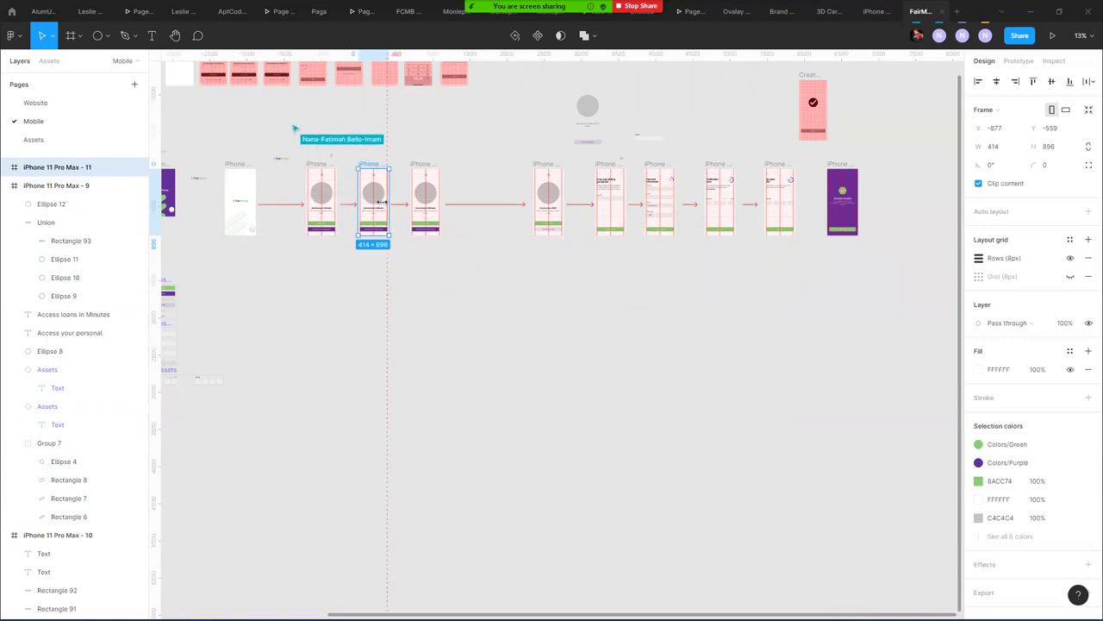
- Move frame 11's green pagination dot to the centre position, X 202
scroll(384, 205, up, 3)
scroll(383, 205, up, 10)
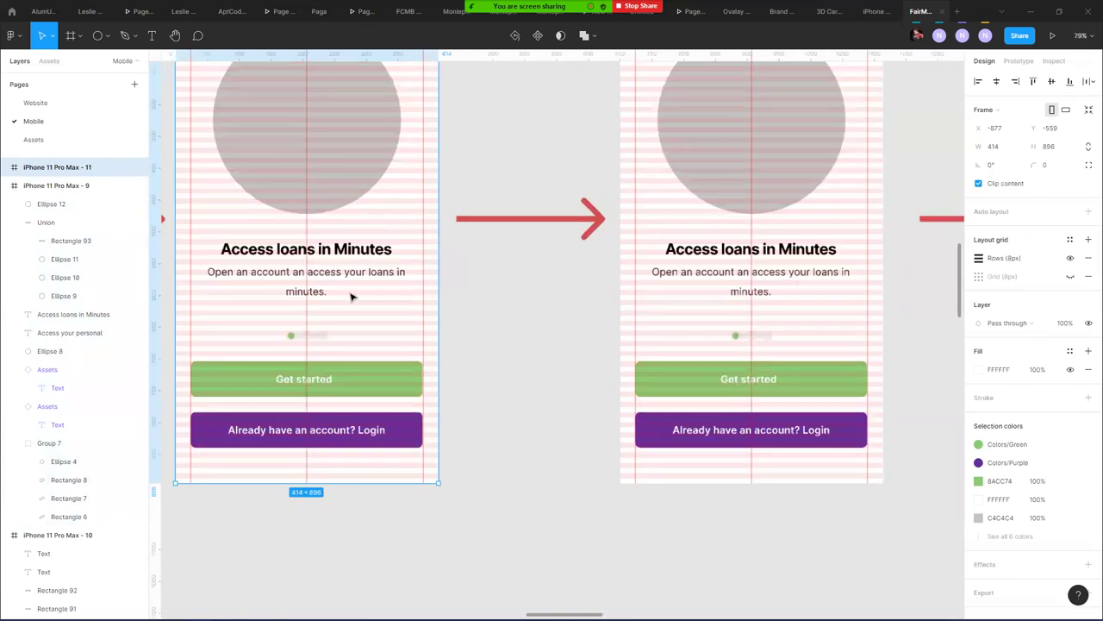
scroll(346, 323, up, 8)
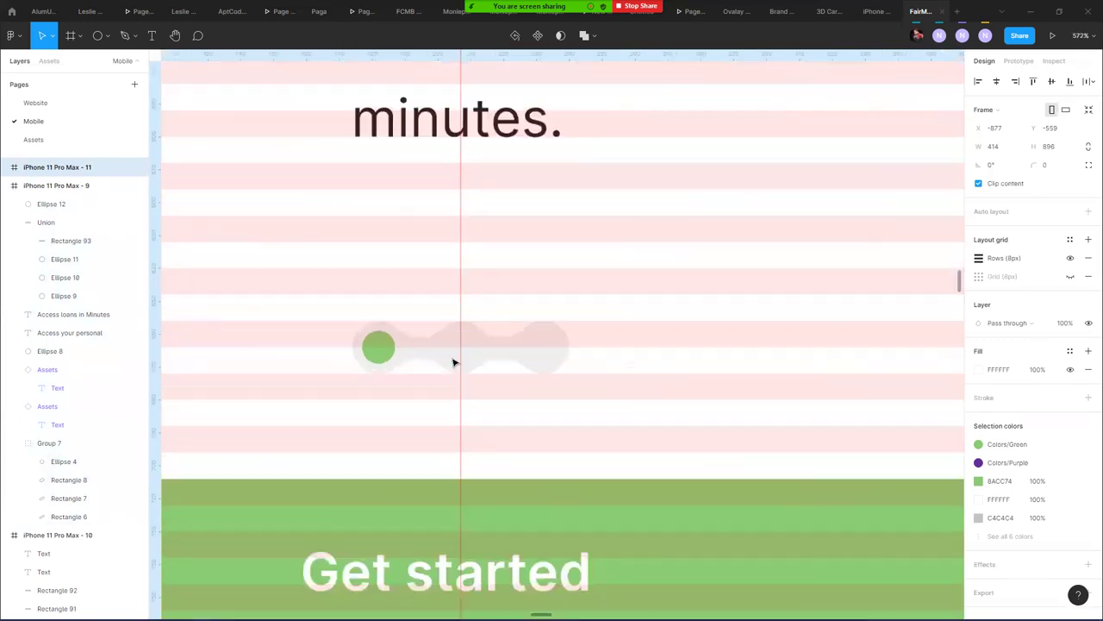
scroll(342, 339, up, 4)
drag(329, 345, 470, 352)
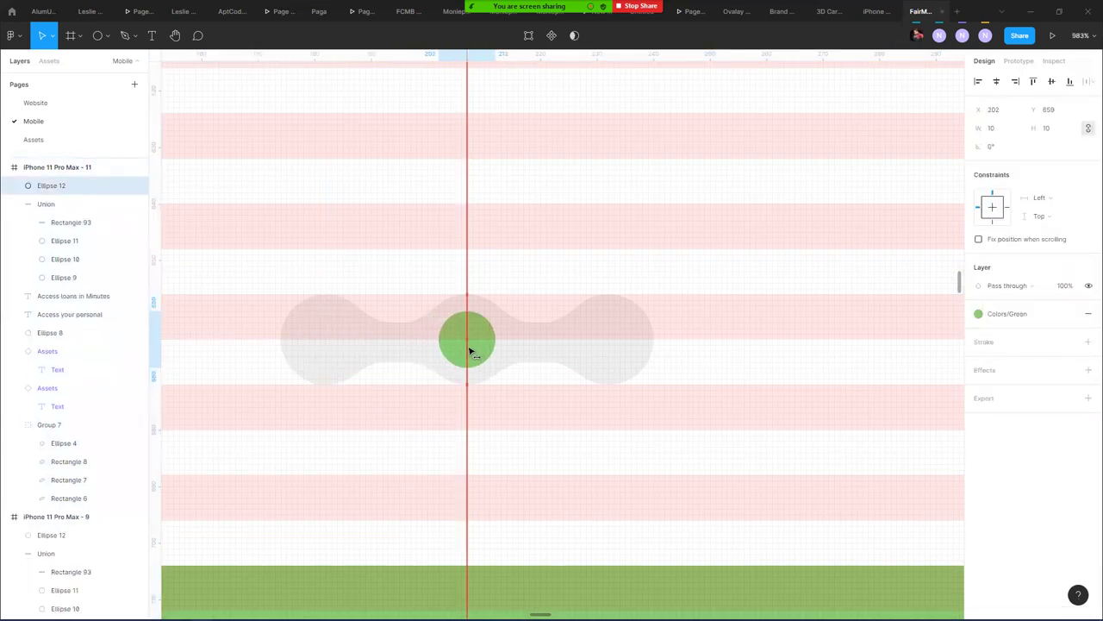
- Move frame 12's green pagination dot right to X 227
scroll(468, 345, down, 5)
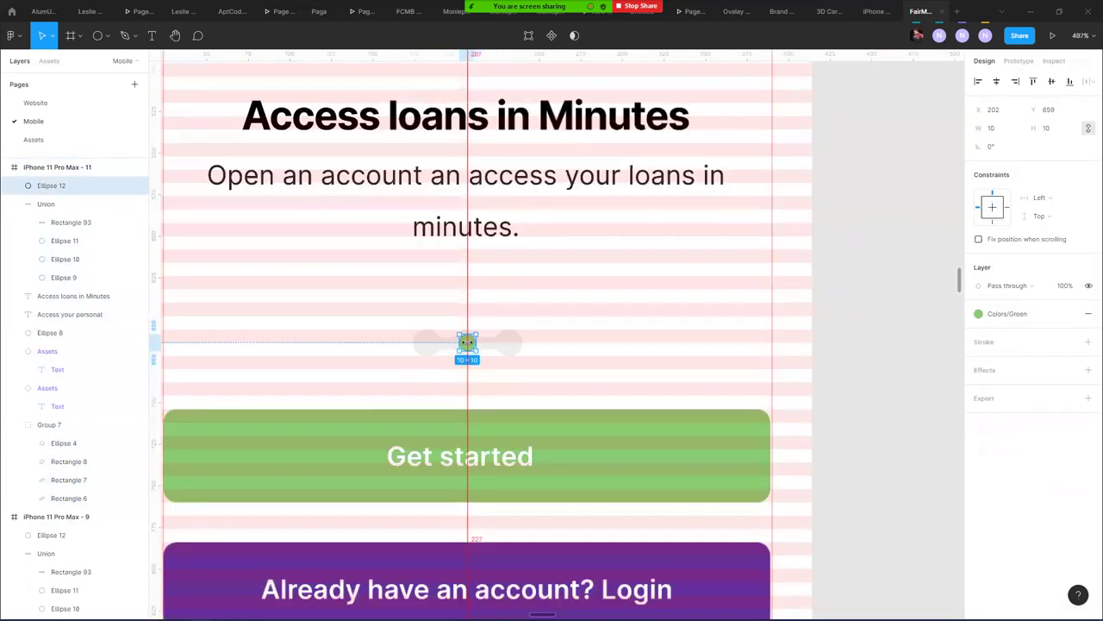
scroll(467, 343, down, 10)
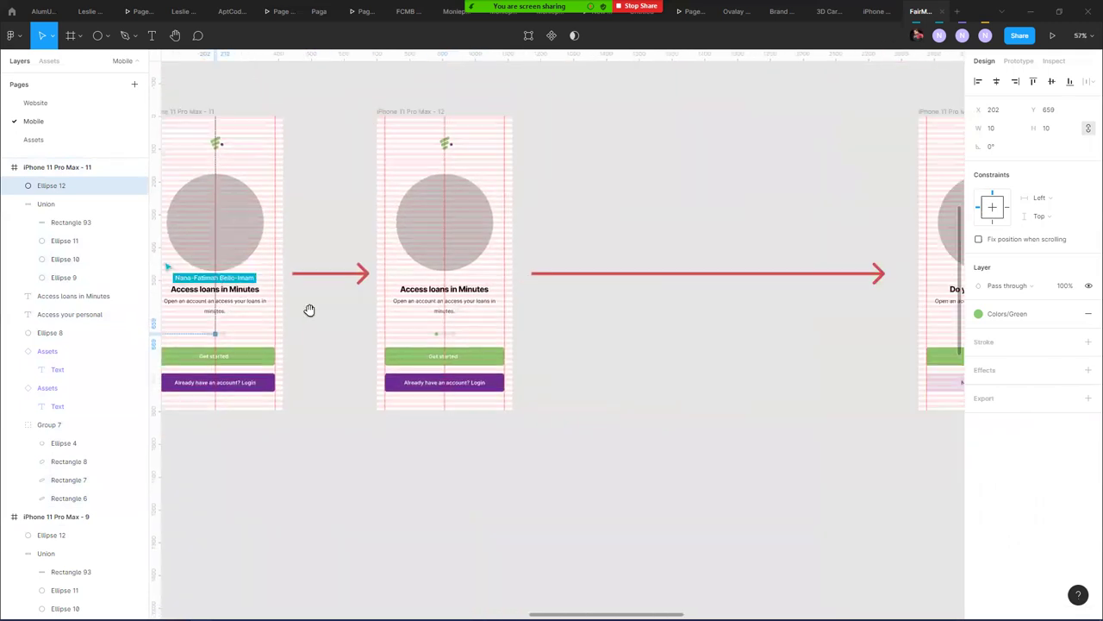
scroll(414, 328, up, 8)
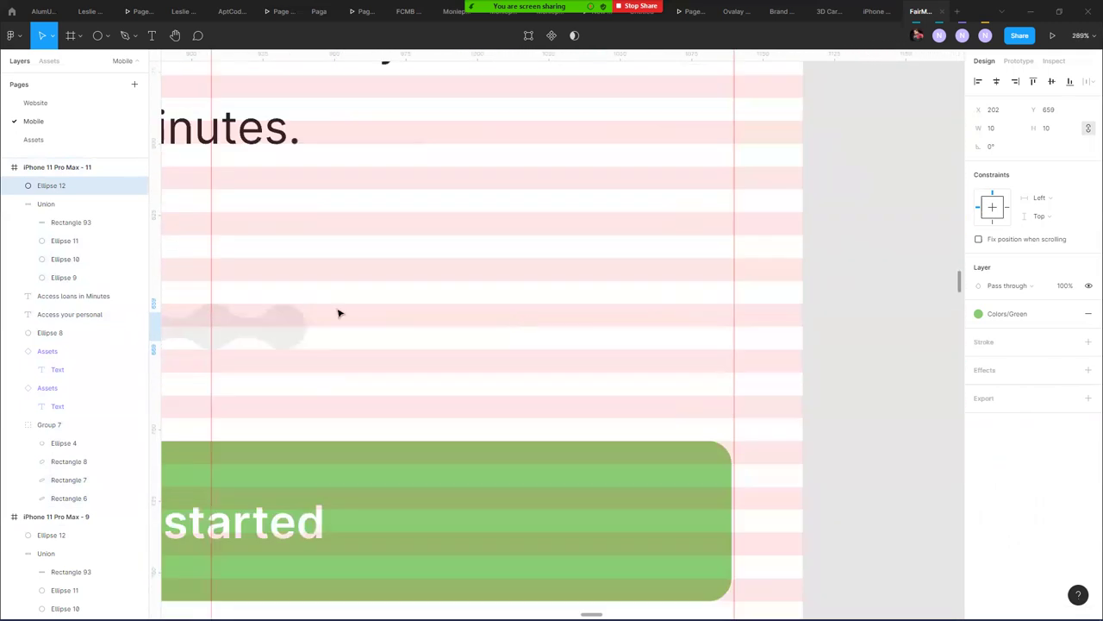
scroll(338, 313, left, 3)
click(275, 323)
drag(281, 326, 423, 323)
scroll(544, 292, down, 5)
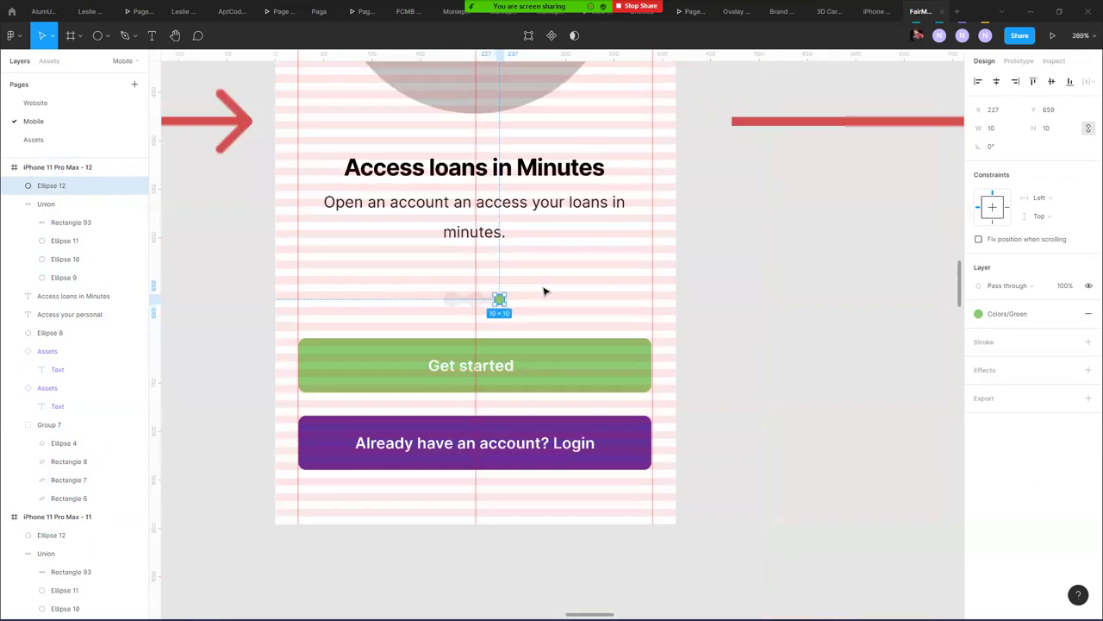
scroll(544, 292, down, 12)
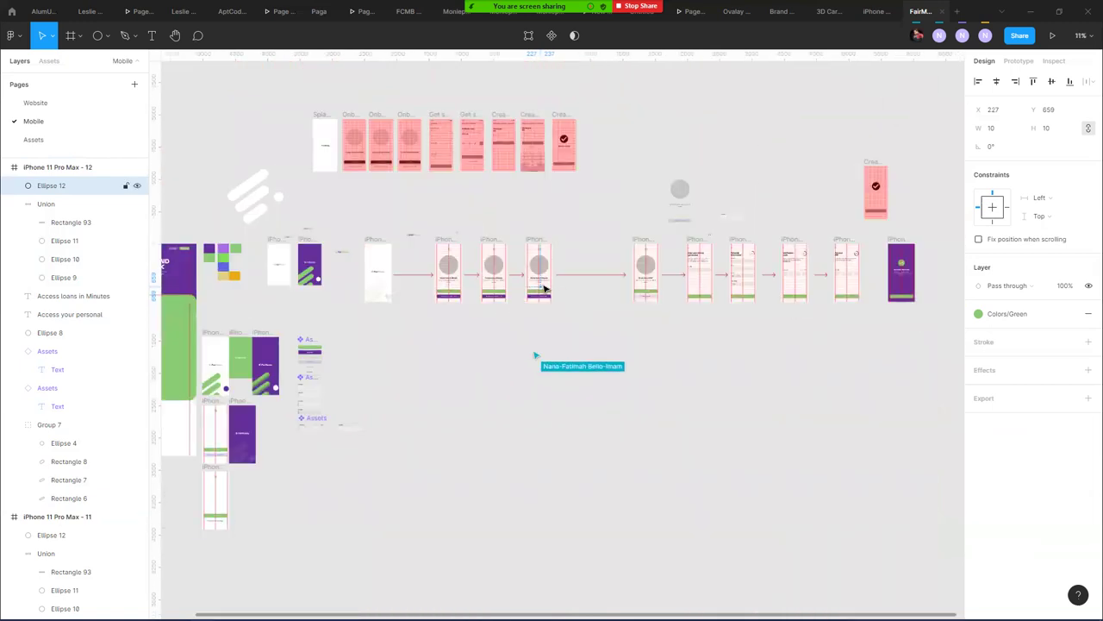
- Select frames 12, 13 and 14 and zoom in on the BVN screens
click(540, 241)
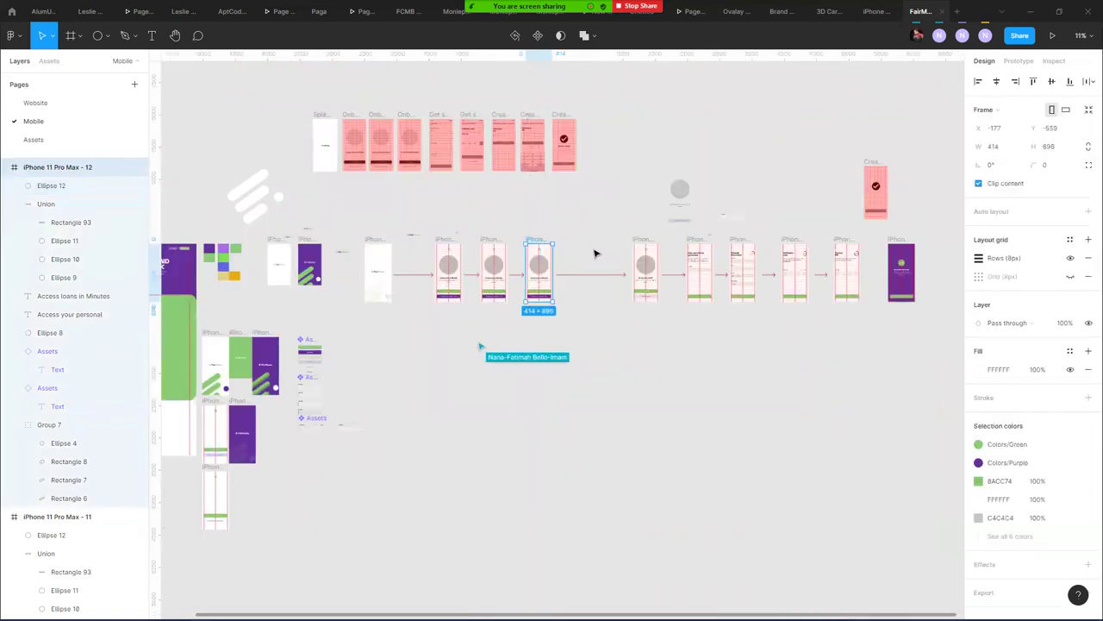
click(652, 244)
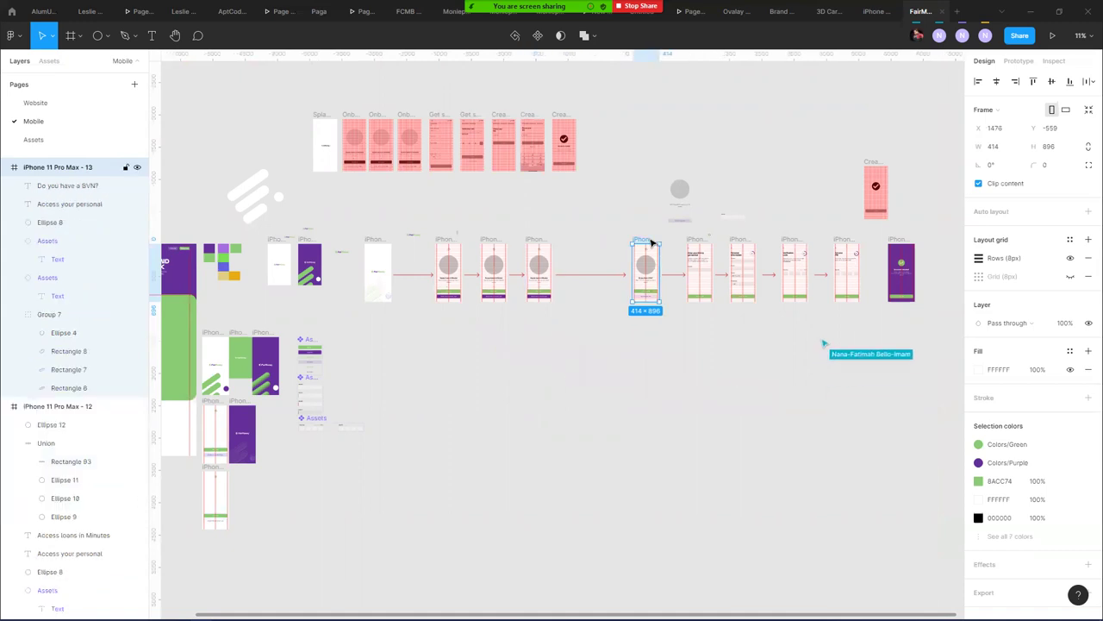
click(696, 243)
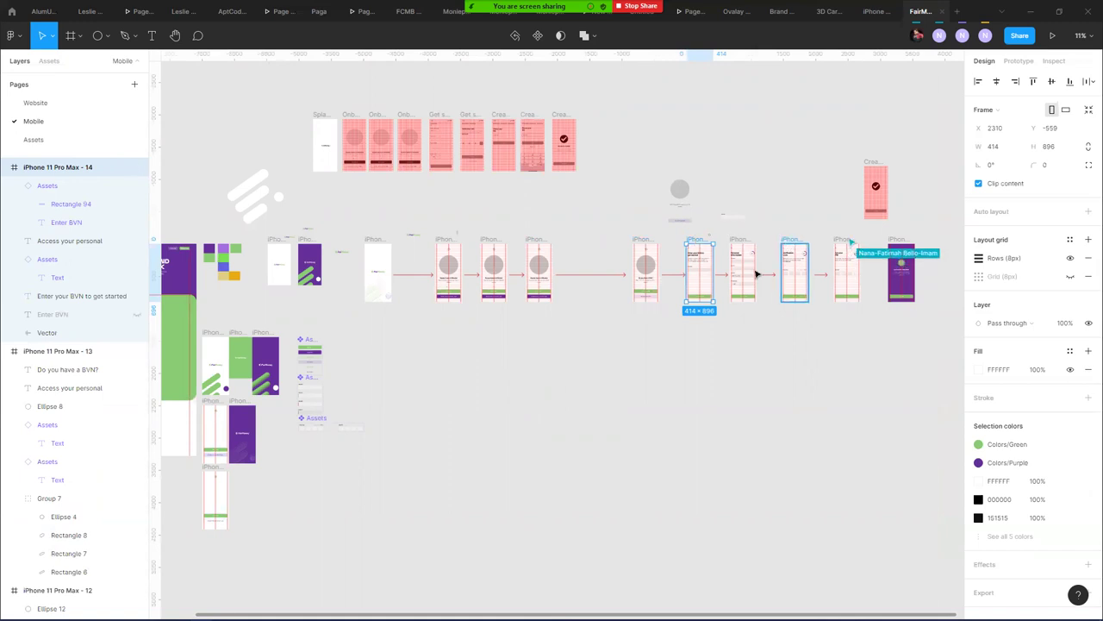
scroll(702, 291, up, 5)
scroll(554, 300, down, 3)
scroll(554, 300, right, 4)
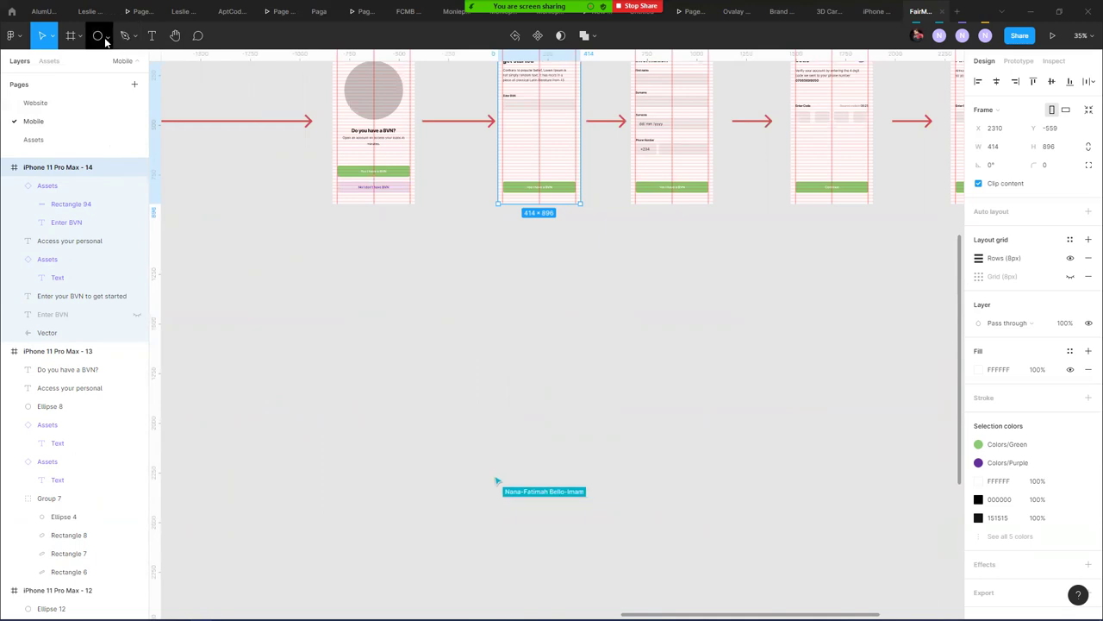
- With the Pen tool, draw a three-segment bracket line under the screens, from 'Do you have a BVN?' to 'Personal Information'
click(125, 35)
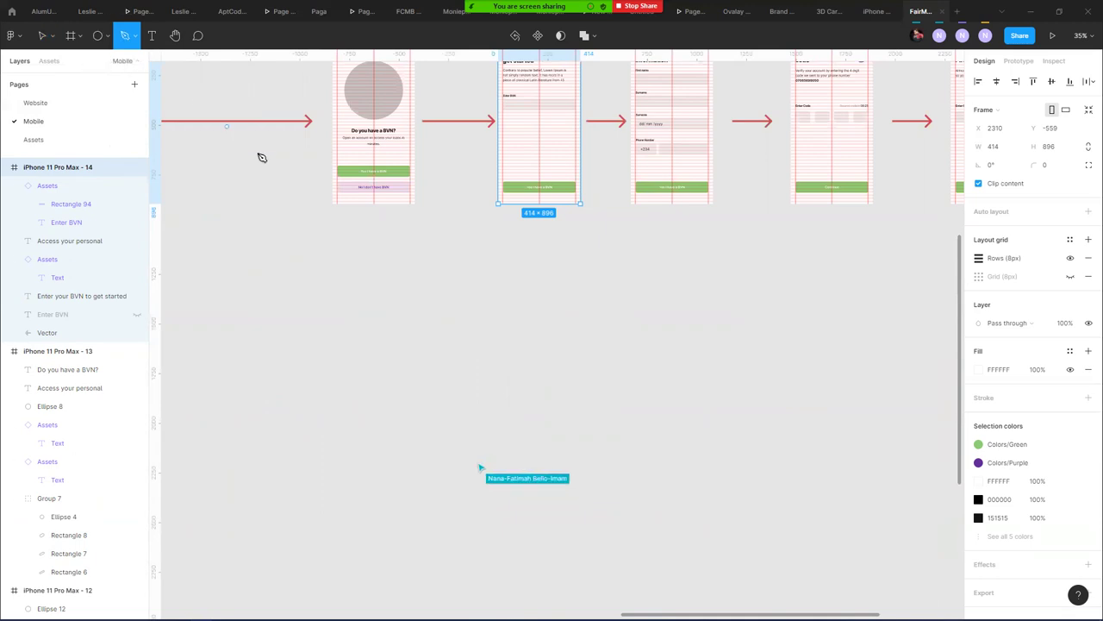
click(374, 204)
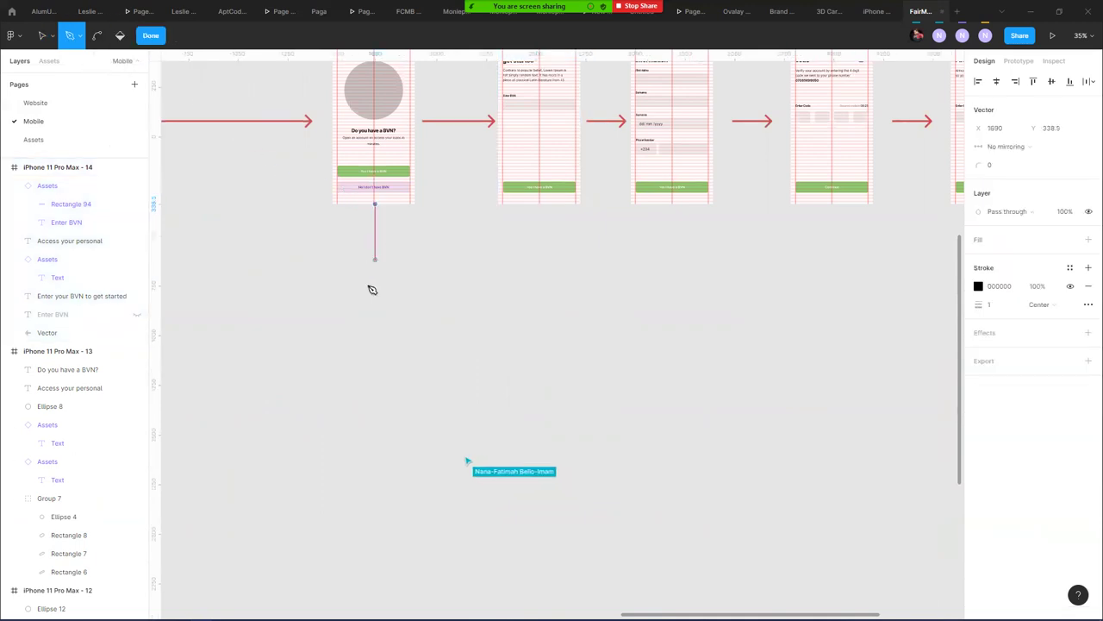
click(373, 299)
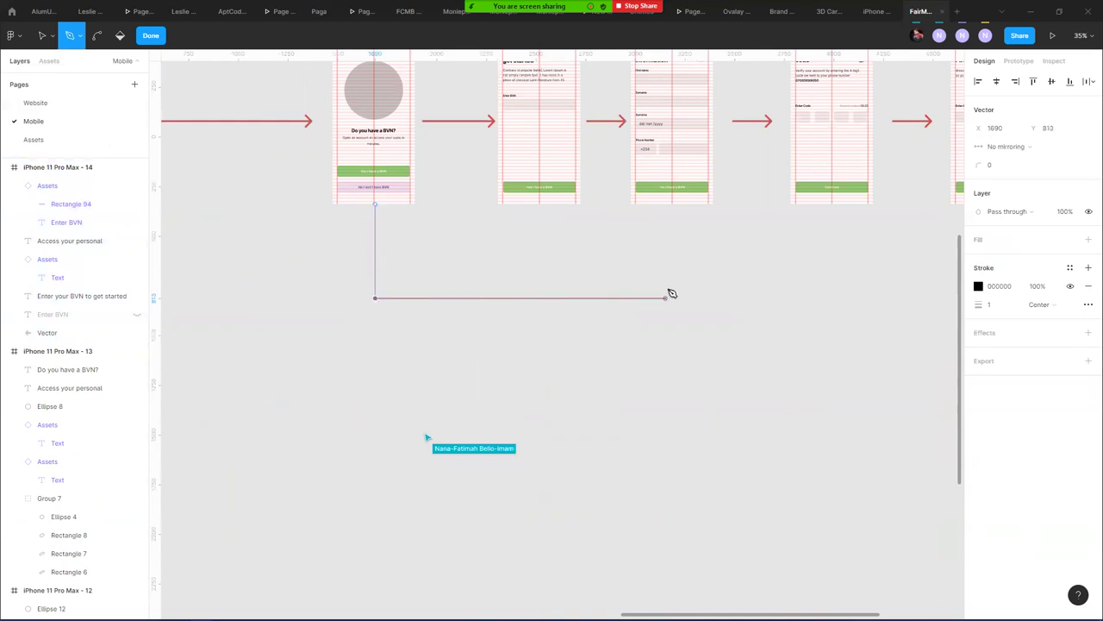
click(674, 298)
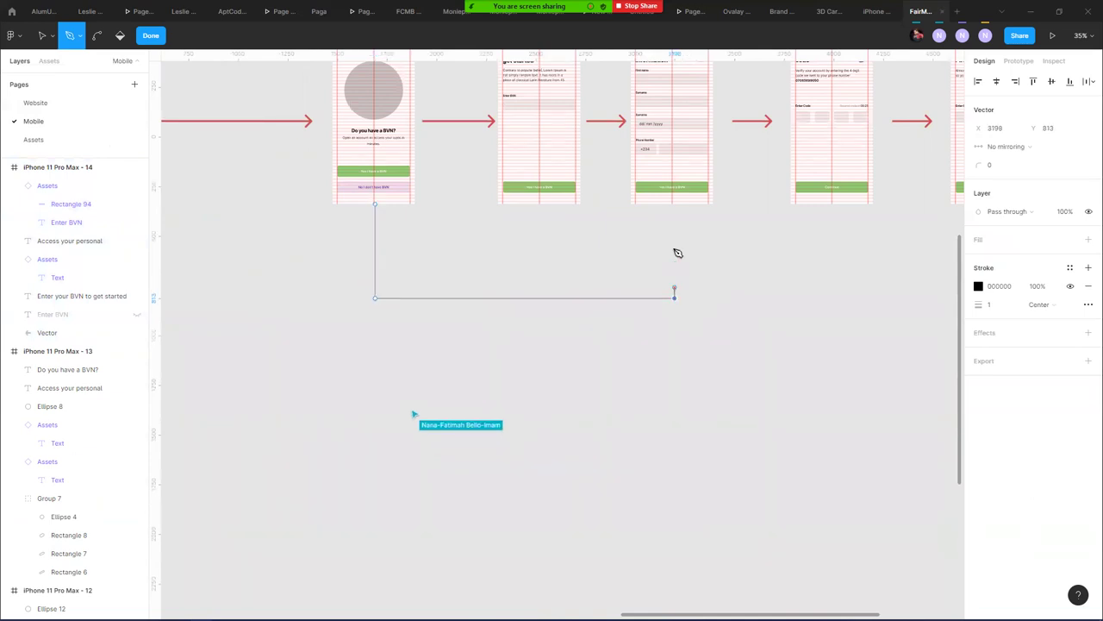
click(675, 205)
key(Escape)
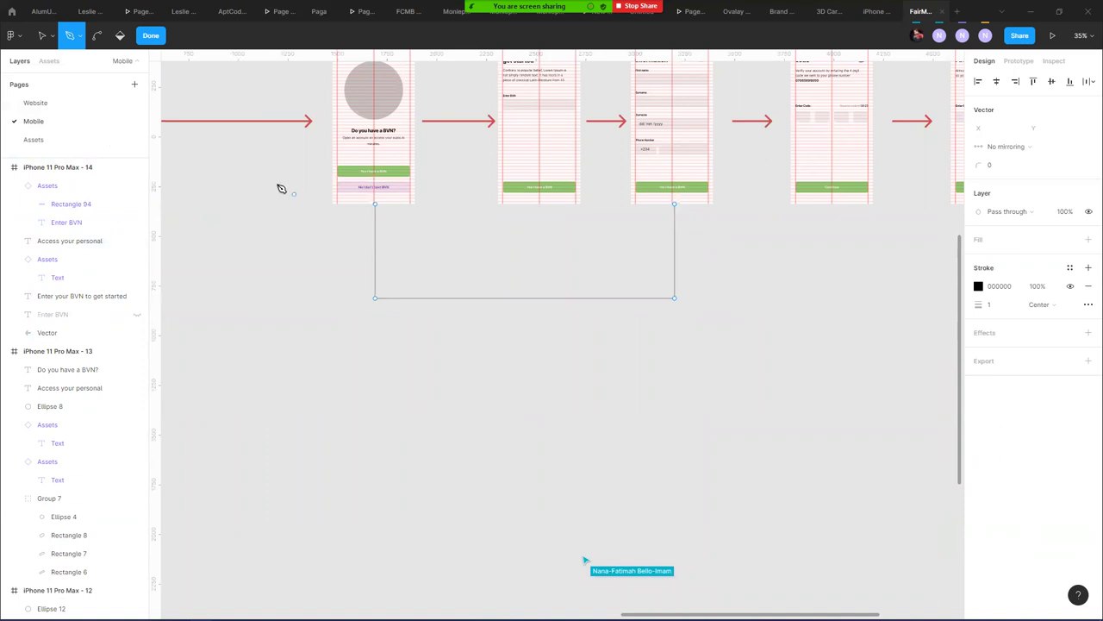
- Finish the new path, clear the selection and select the red arrow Arrow 4
key(v)
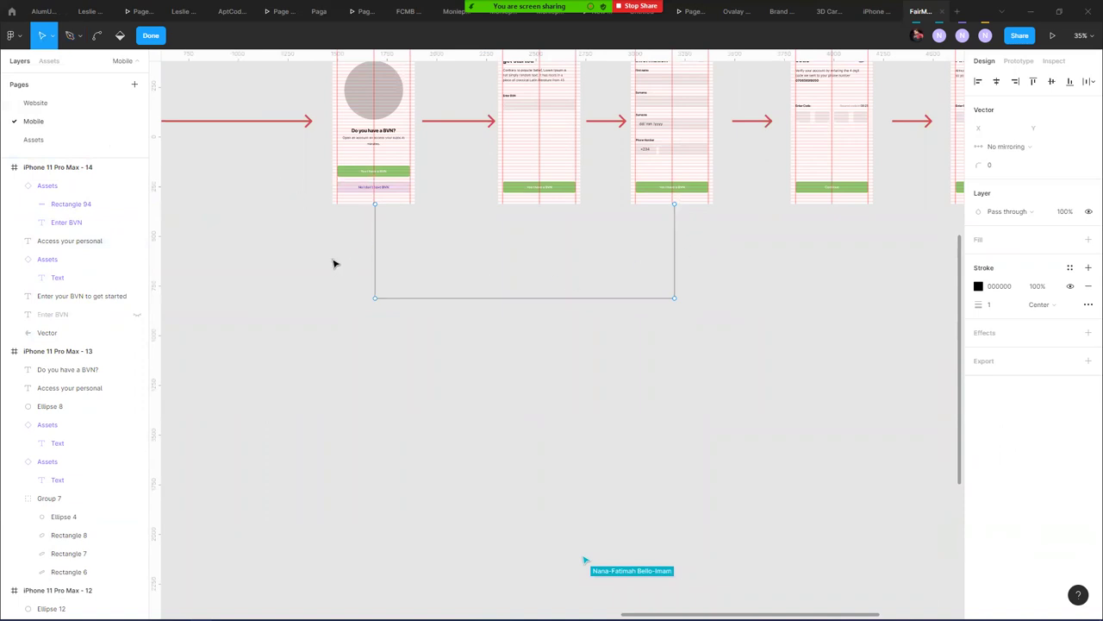
click(153, 38)
click(227, 259)
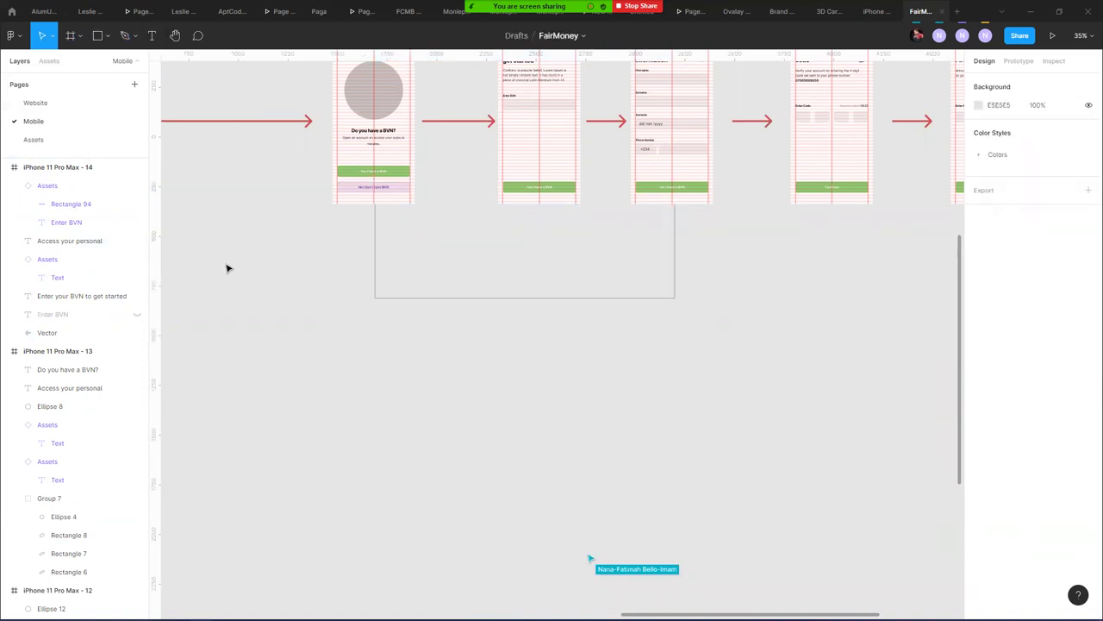
click(249, 123)
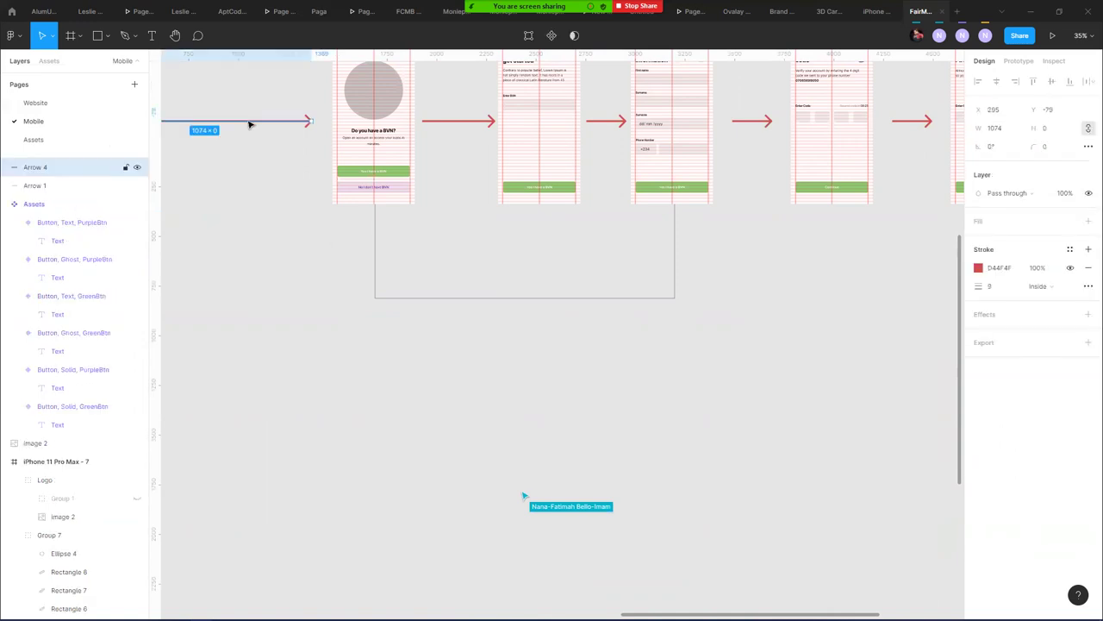
- Copy Arrow 4's red stroke styling and paste it onto the bracket line
right_click(249, 122)
mouse_move(333, 431)
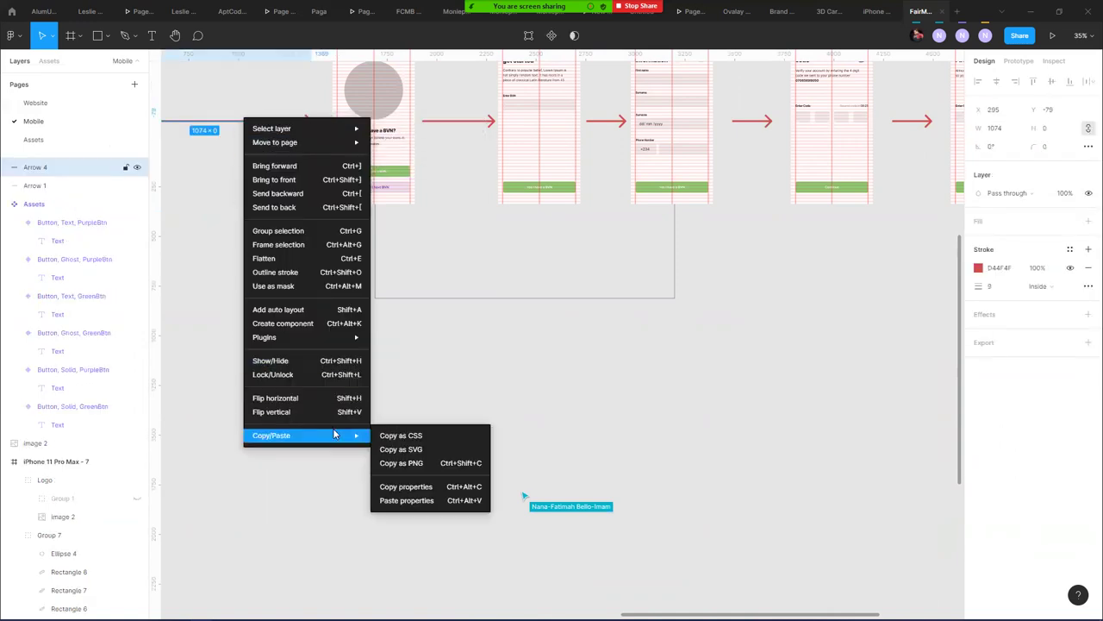
click(415, 488)
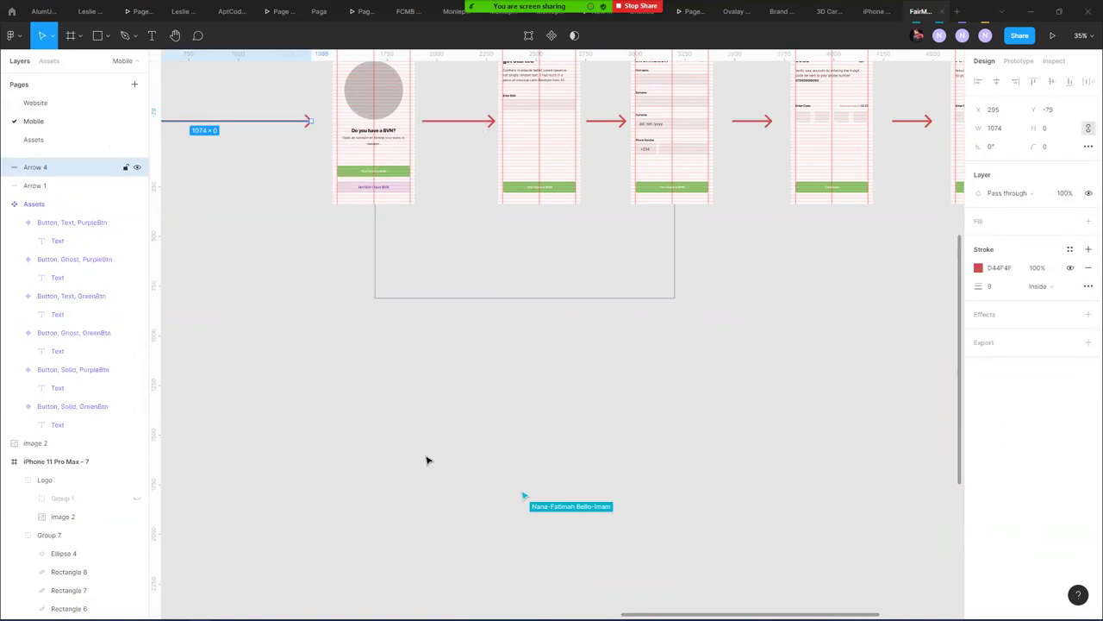
click(426, 298)
right_click(425, 298)
mouse_move(465, 602)
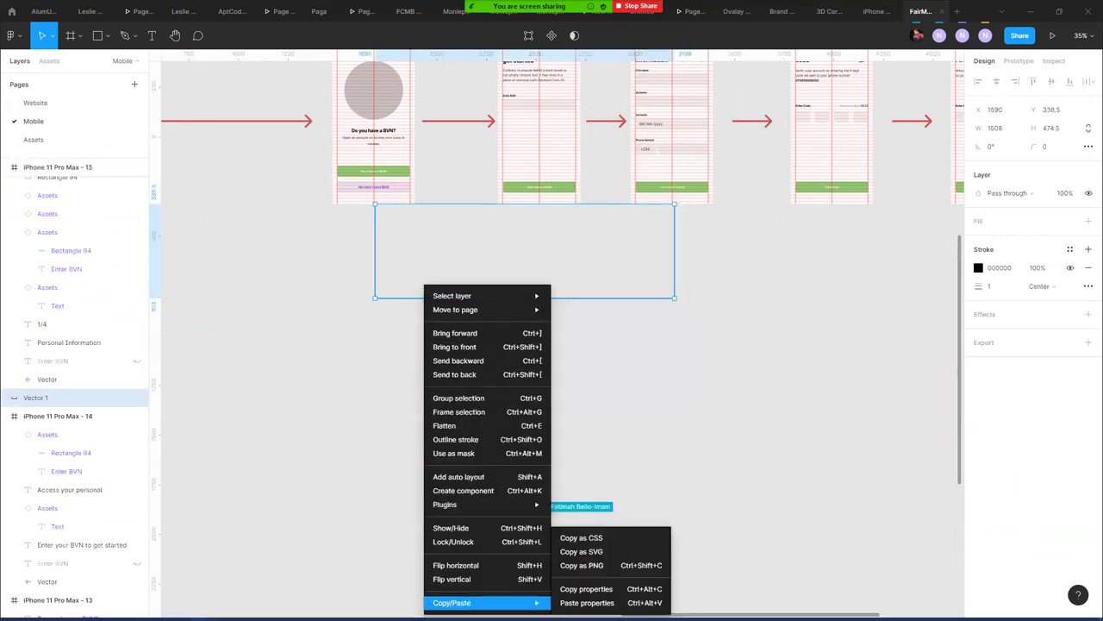
click(595, 603)
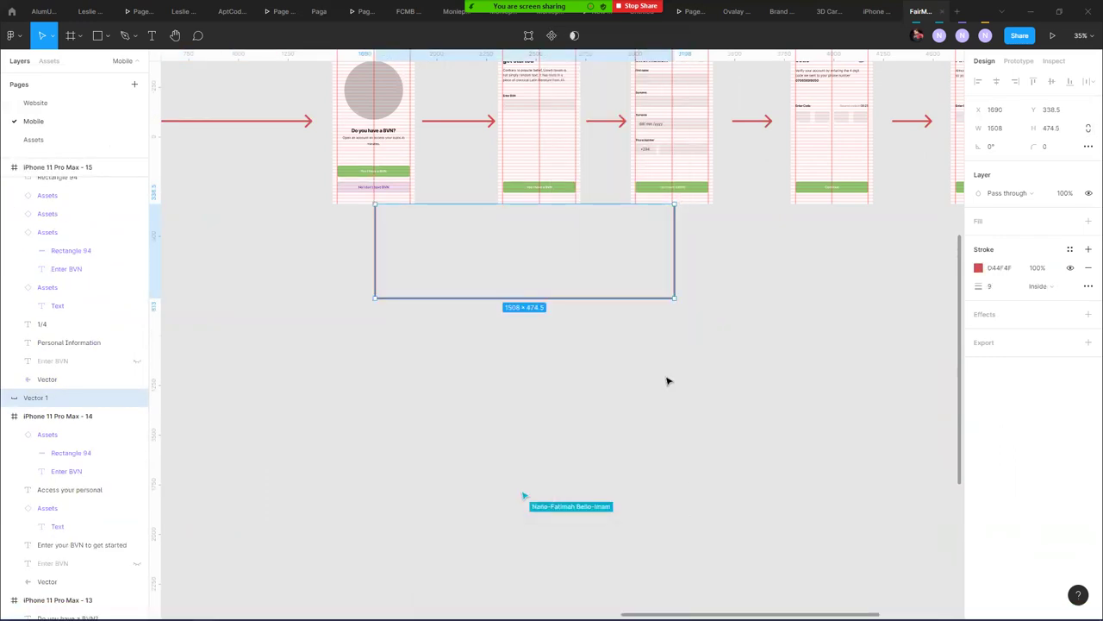
- Give the connector's top-right end point a Line arrow end cap in Advanced stroke
click(529, 36)
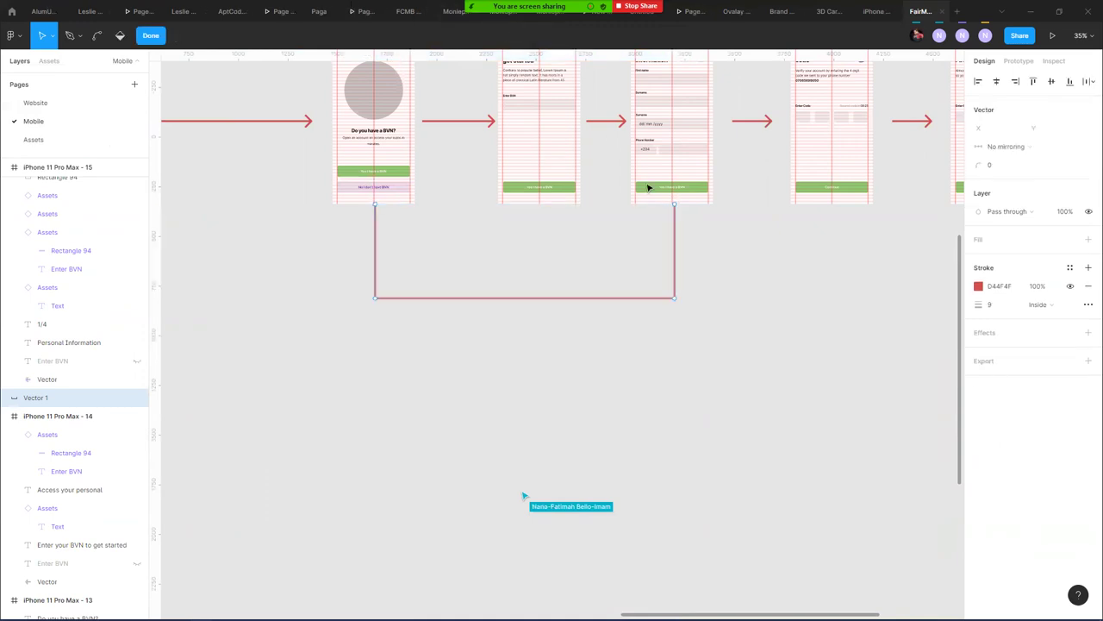
drag(665, 204, 700, 227)
click(1088, 305)
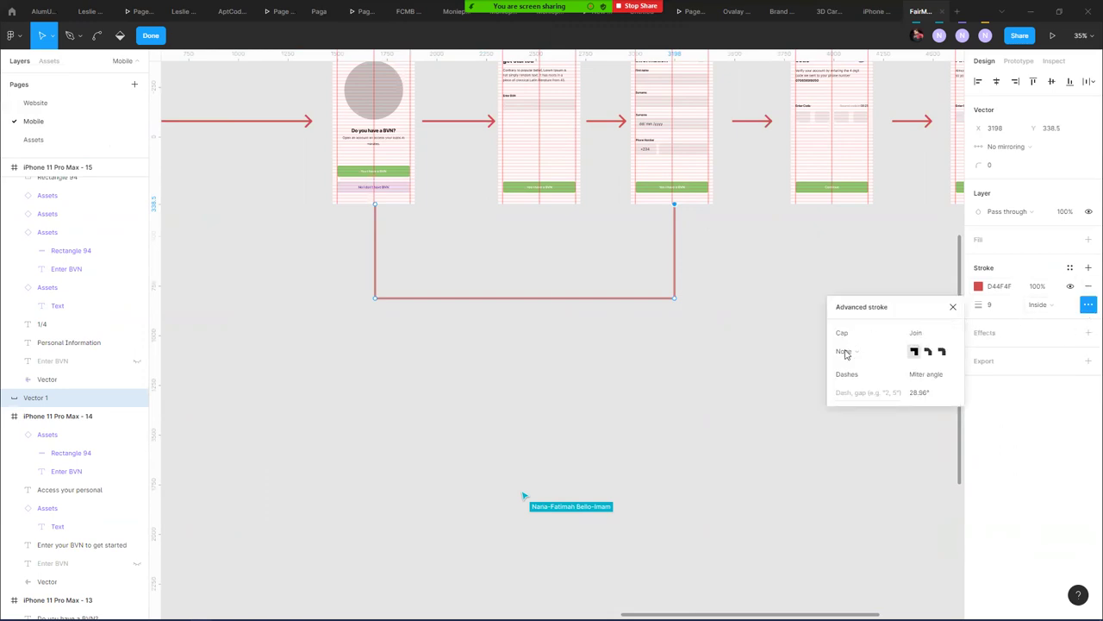
click(874, 358)
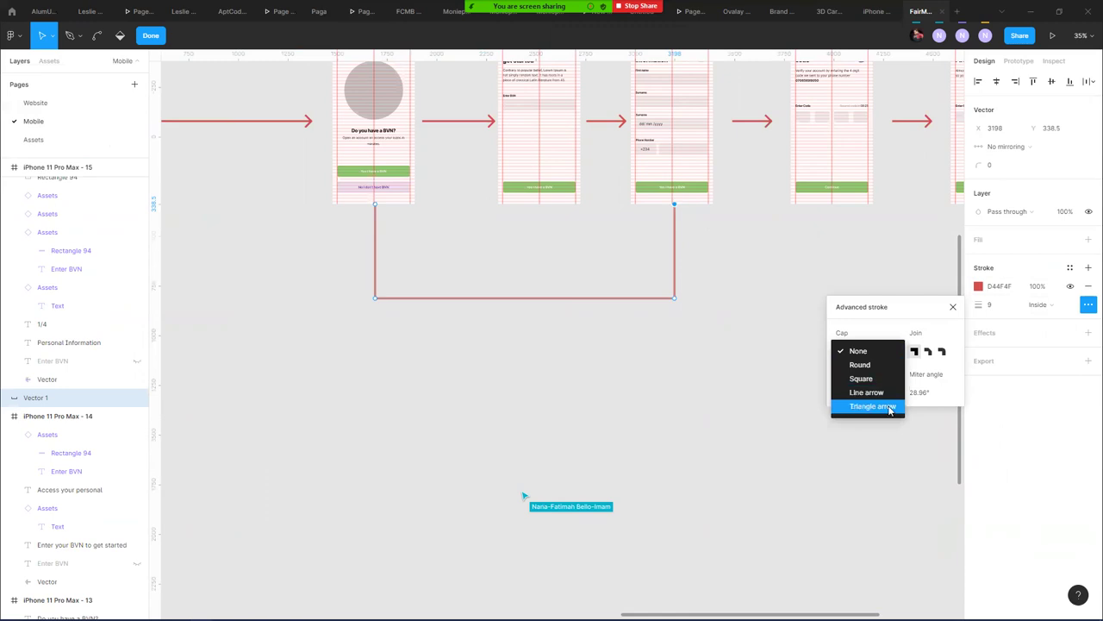
click(888, 407)
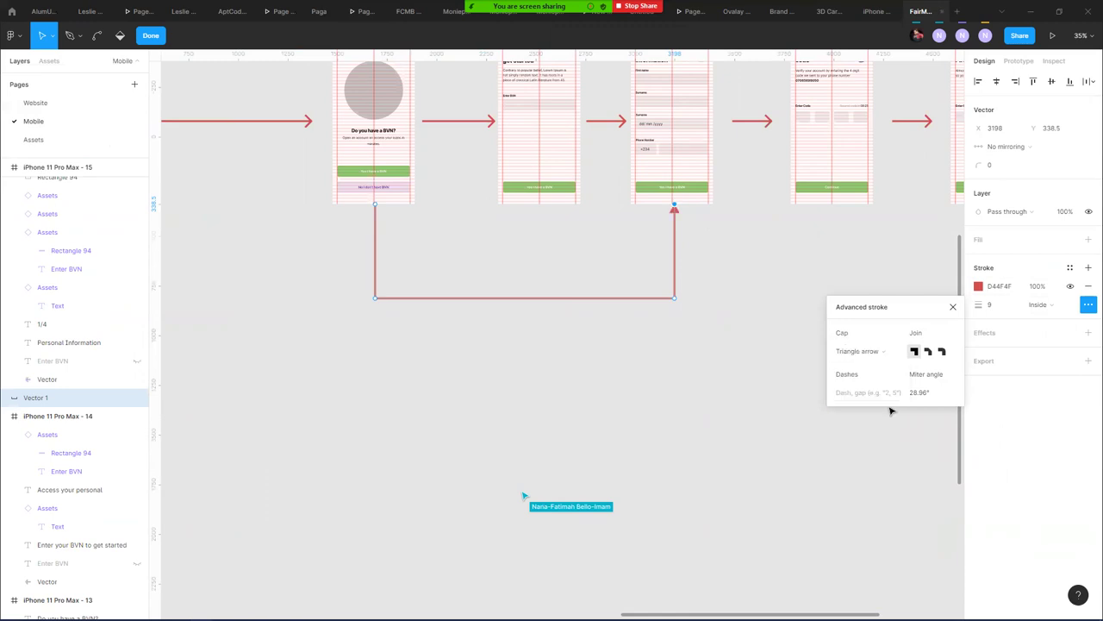
click(888, 353)
click(850, 340)
key(Escape)
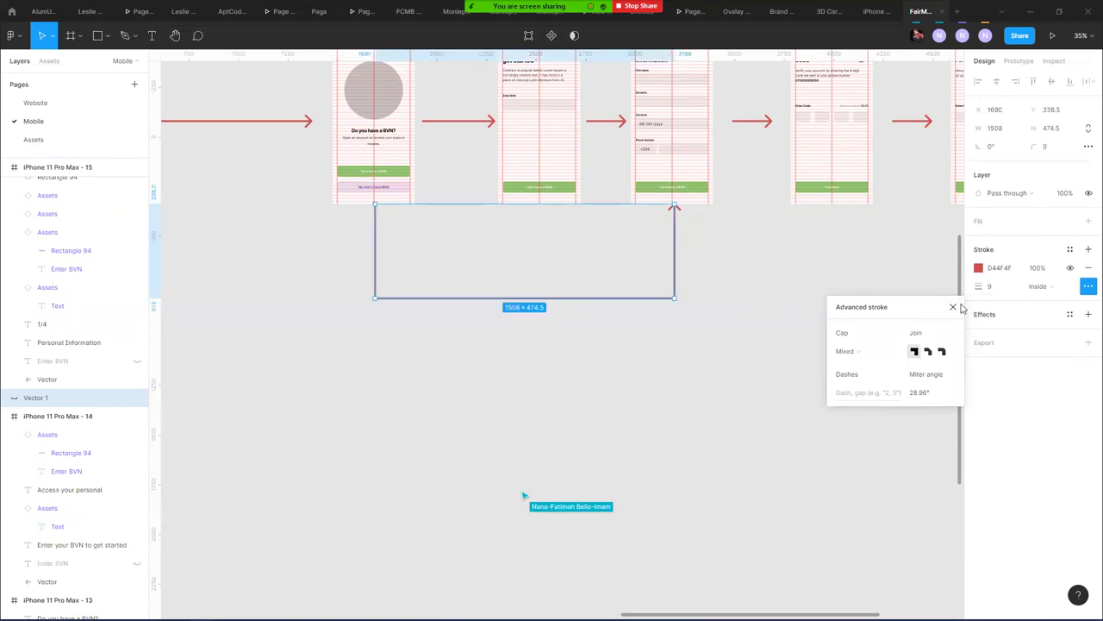
click(954, 307)
click(691, 310)
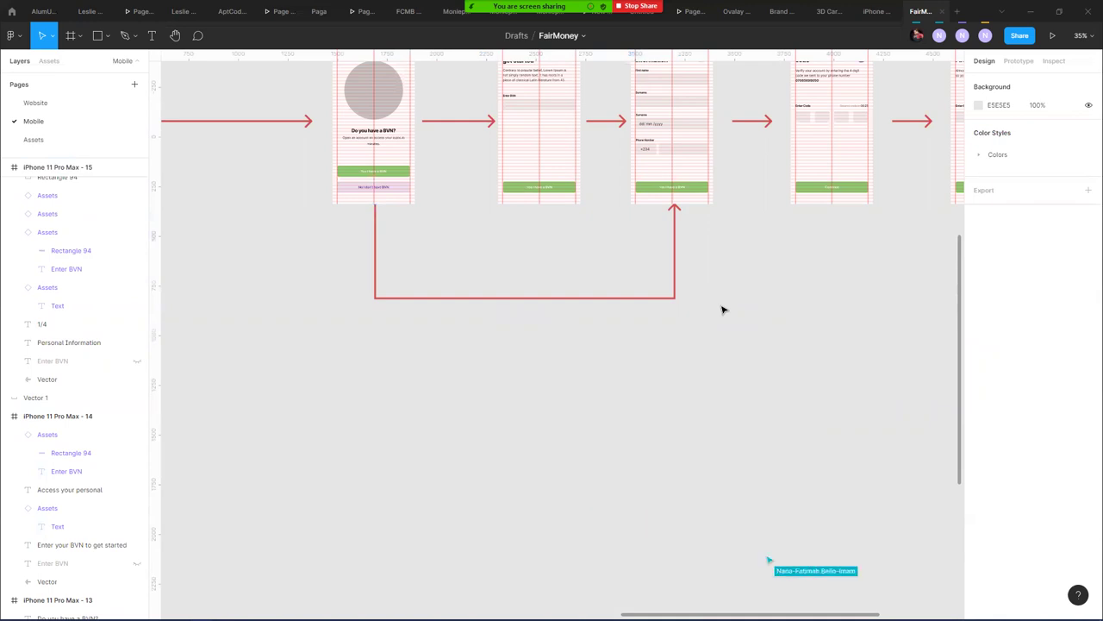
- Select the connector's bottom corners and round them with a corner radius of 92
click(677, 275)
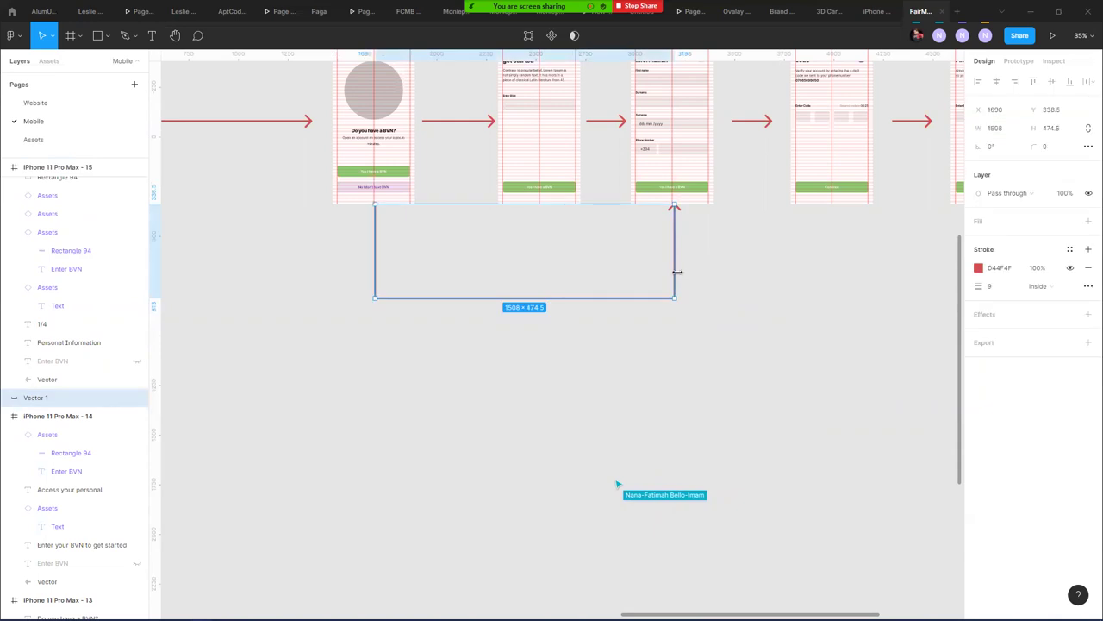
click(529, 35)
drag(322, 252, 810, 388)
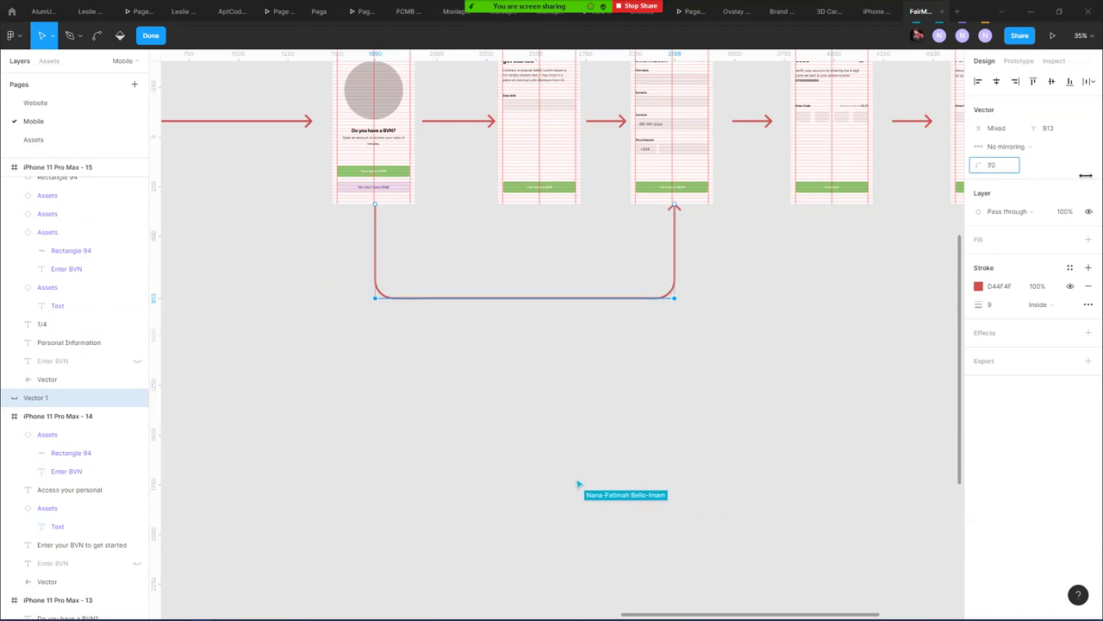
key(Escape)
key(Escape)
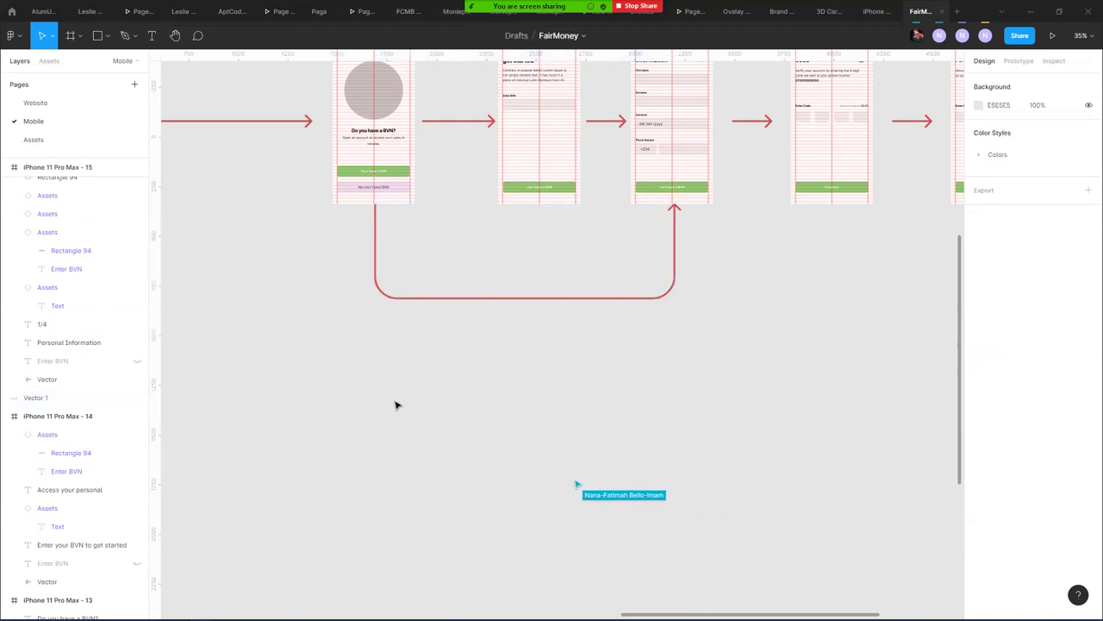
drag(583, 423, 526, 572)
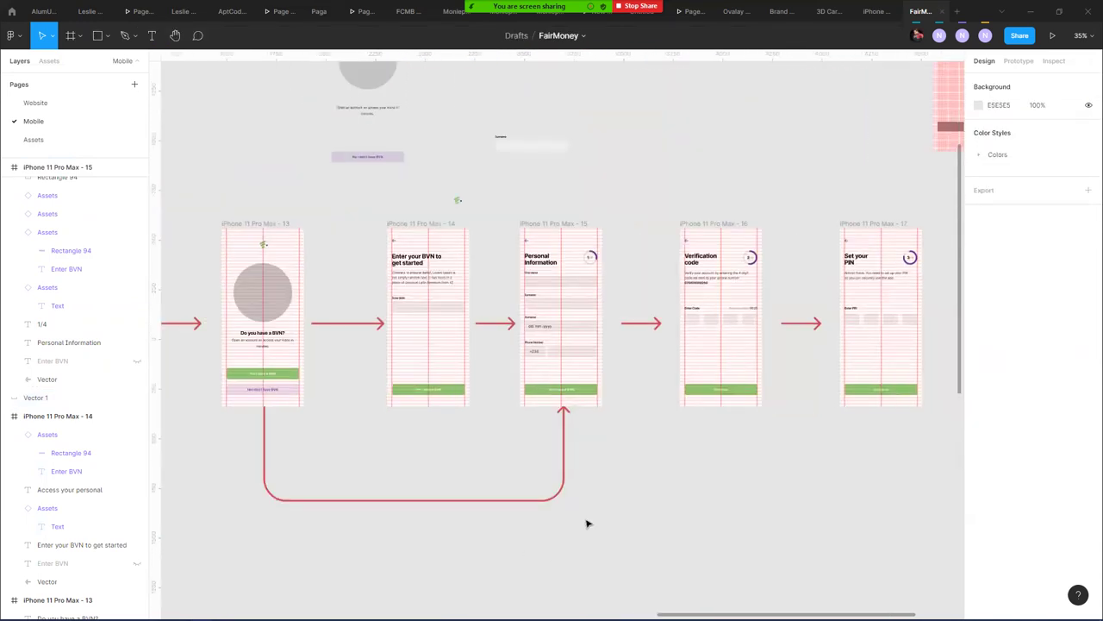
scroll(729, 484, down, 2)
scroll(729, 459, down, 1)
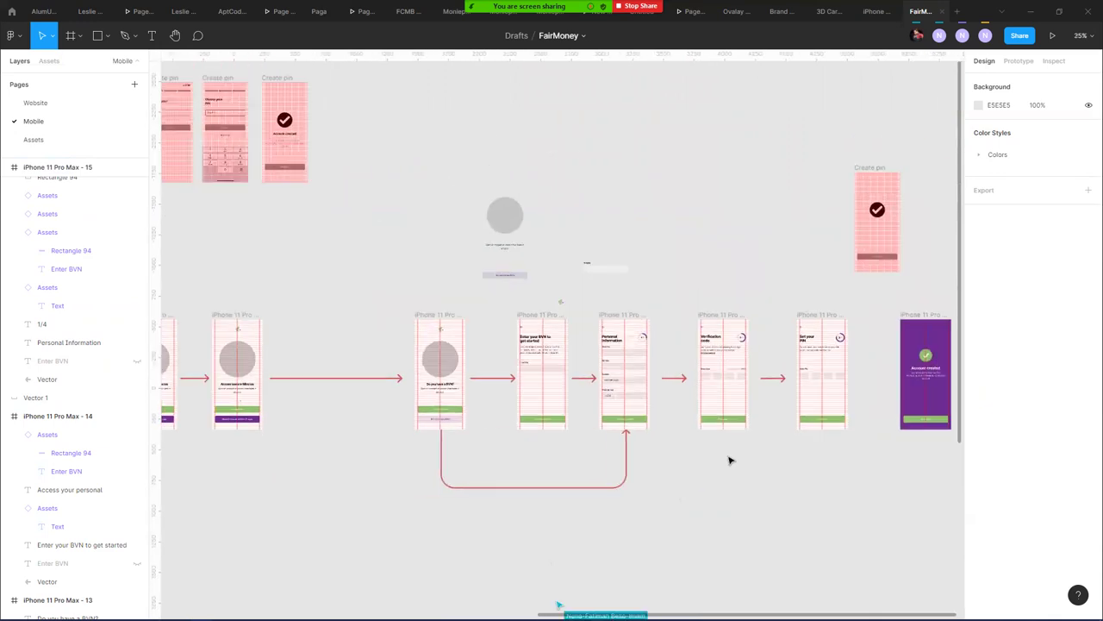
drag(712, 412, 609, 378)
scroll(609, 378, down, 3)
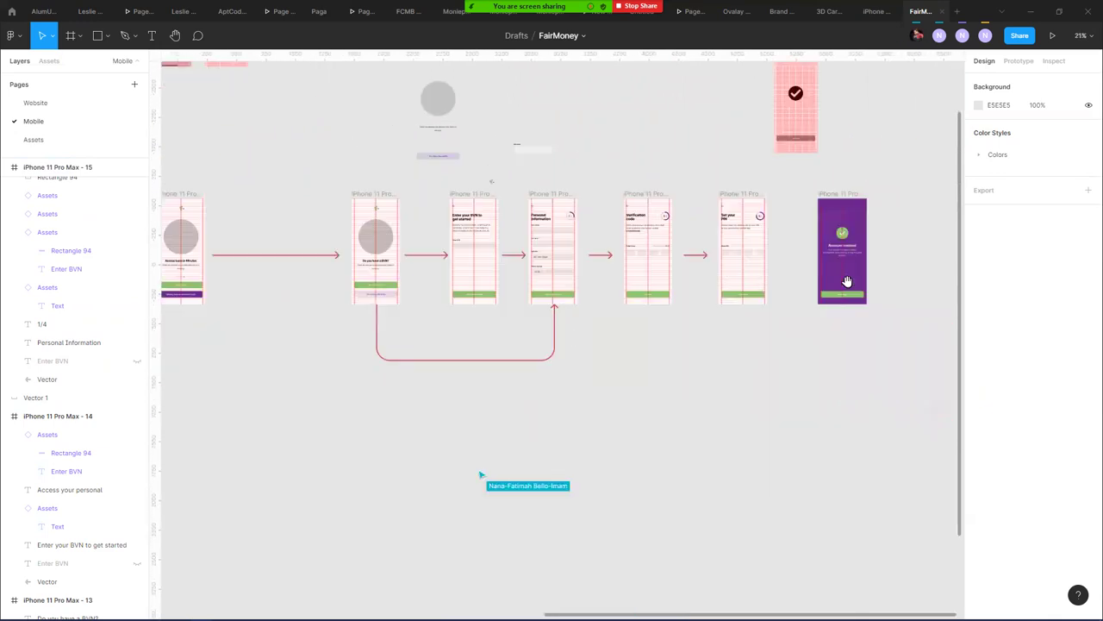
scroll(481, 473, left, 4)
scroll(387, 412, down, 3)
scroll(495, 371, left, 5)
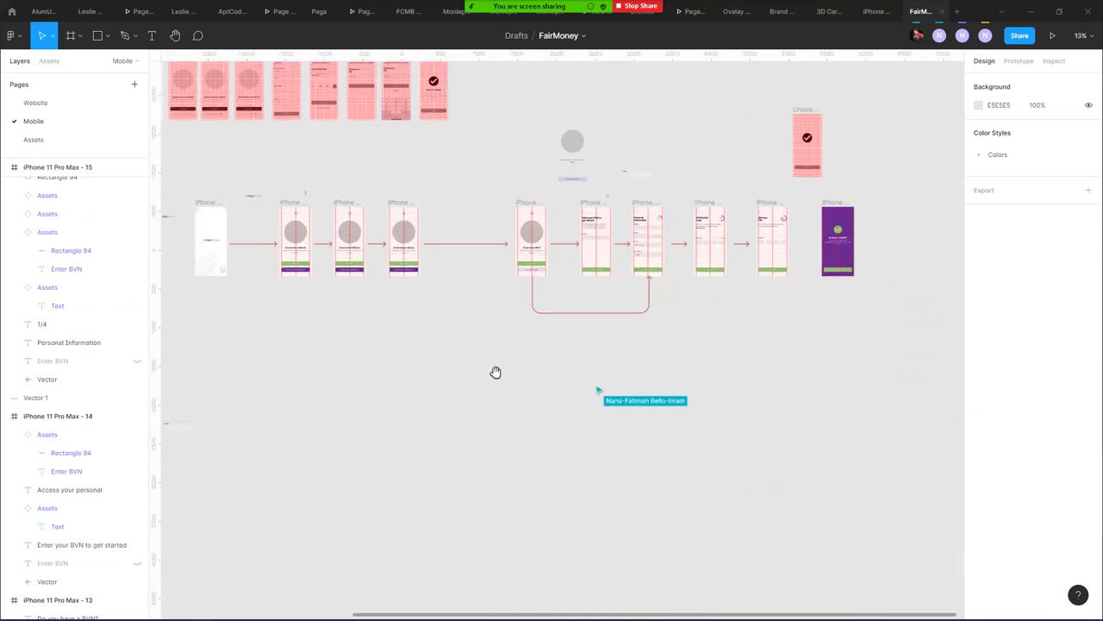
scroll(366, 430, up, 2)
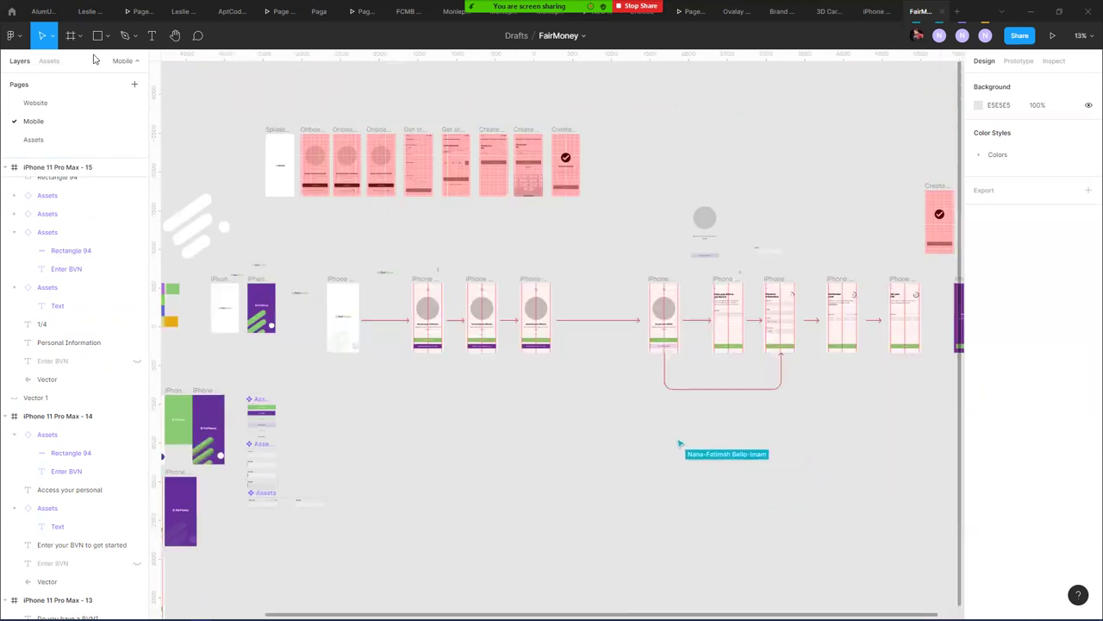
- Switch to the Brave window and go to the Fairmoney Figma file tab
key(alt+Tab)
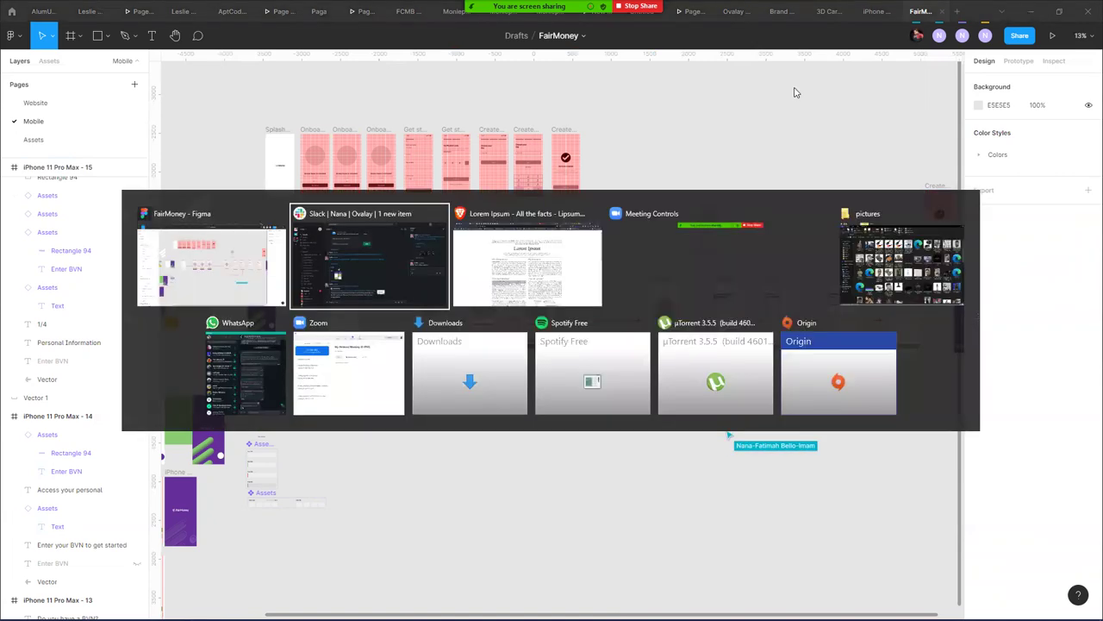
key(alt+Tab)
key(alt+Tab)
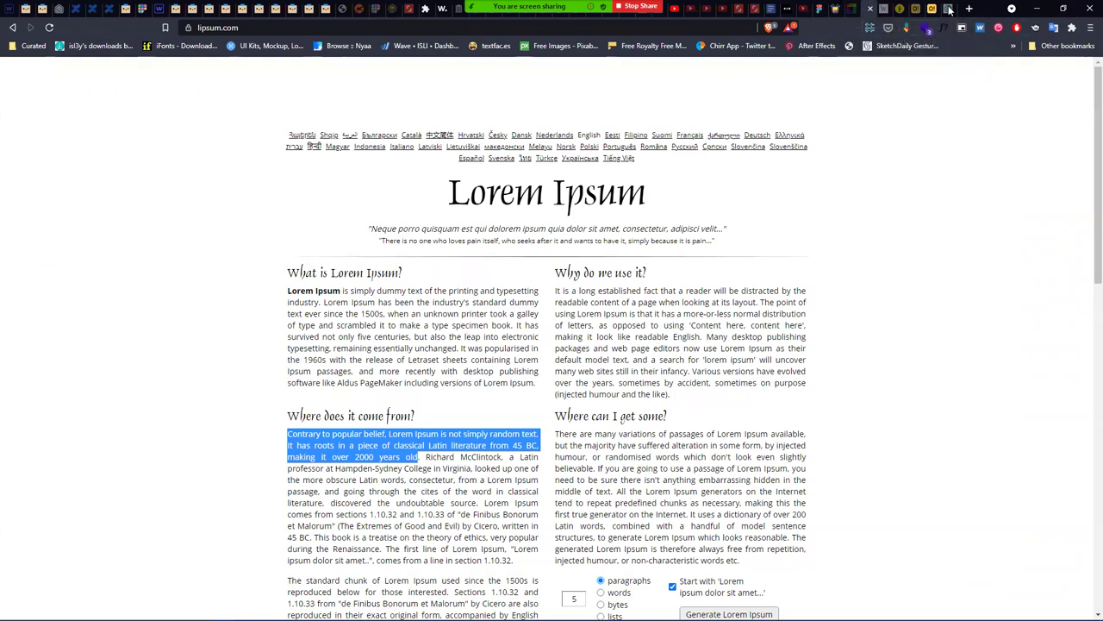
mouse_move(551, 620)
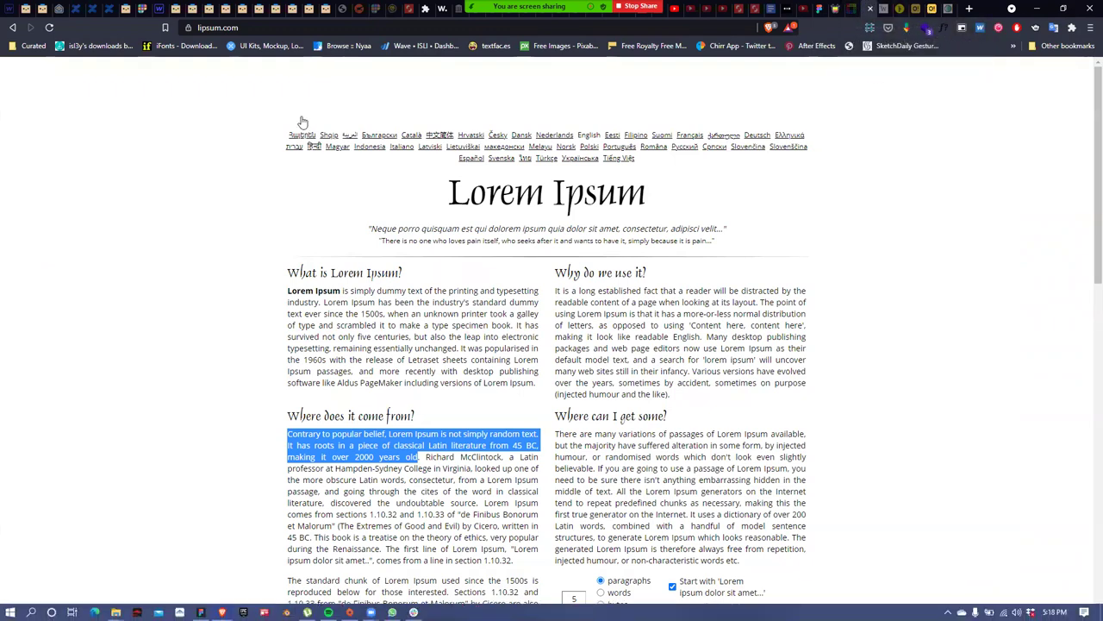
click(801, 16)
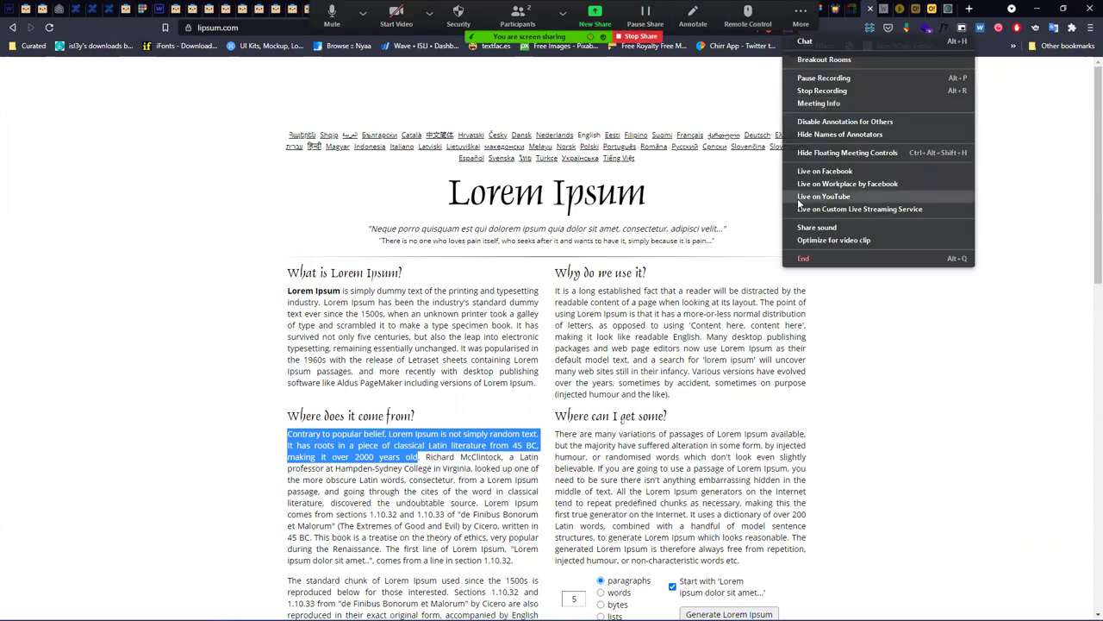
click(770, 128)
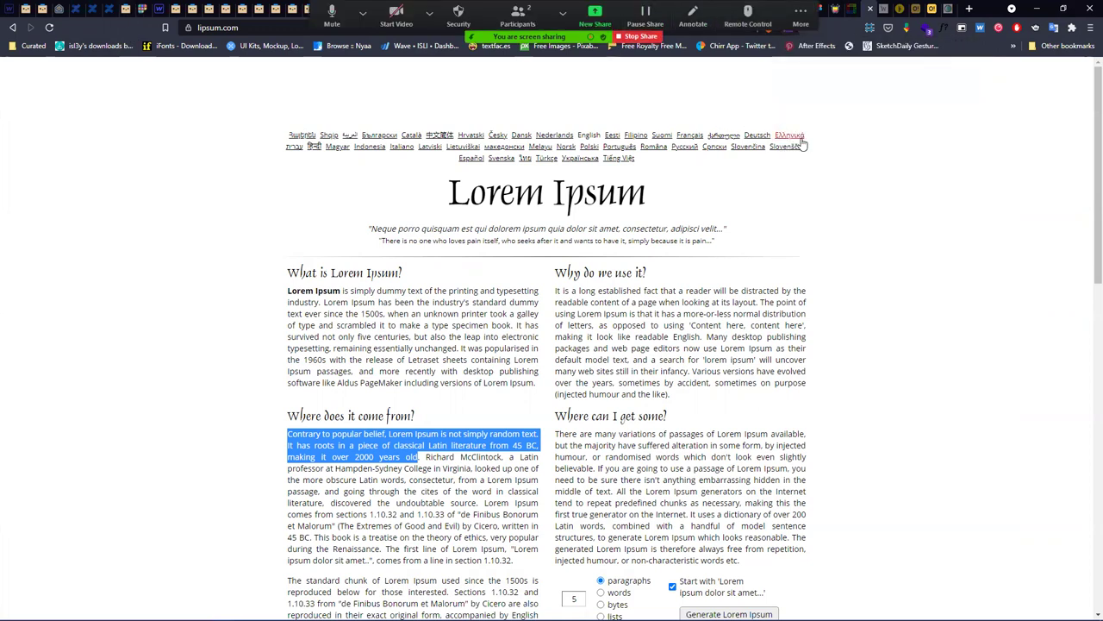
click(801, 10)
click(828, 141)
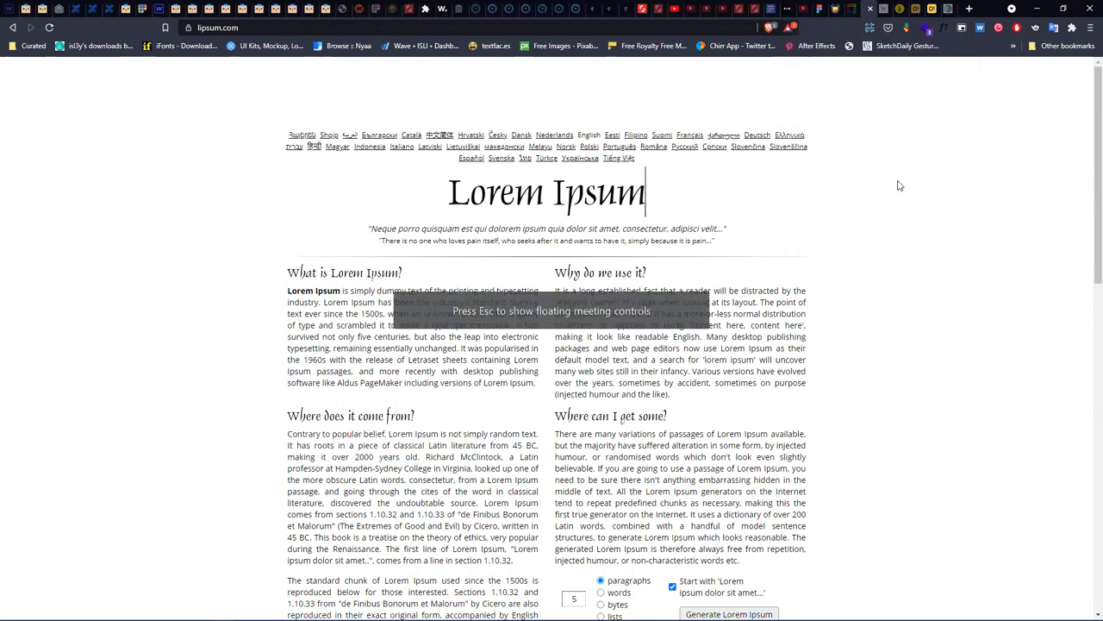
click(772, 9)
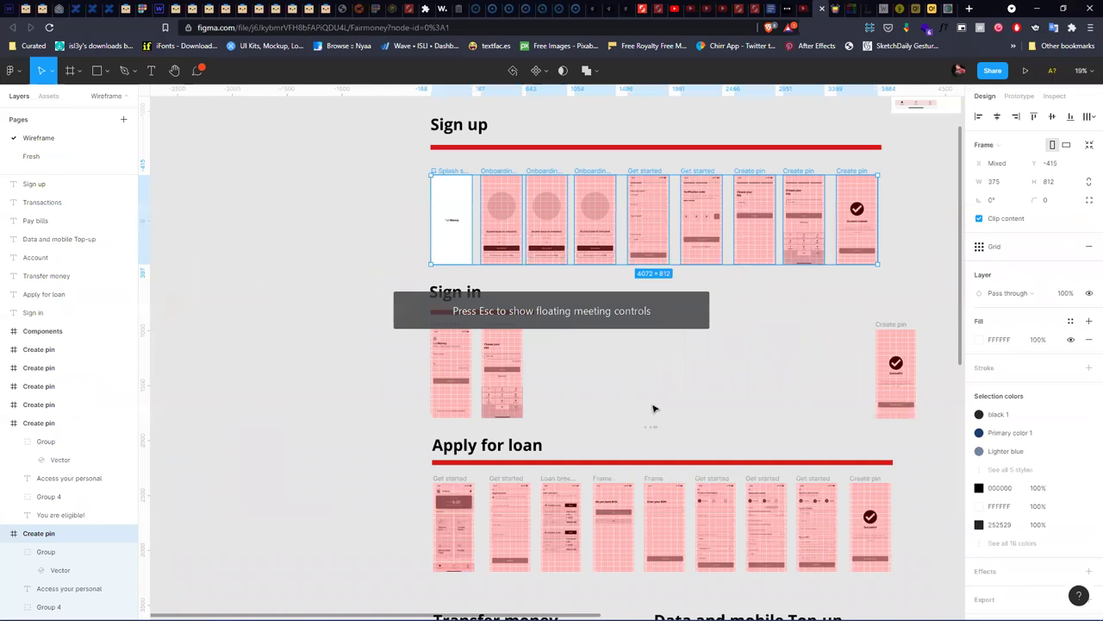
- Deselect the Sign up frames, review the two Sign in wireframes up close, then bring up the window switcher
click(654, 408)
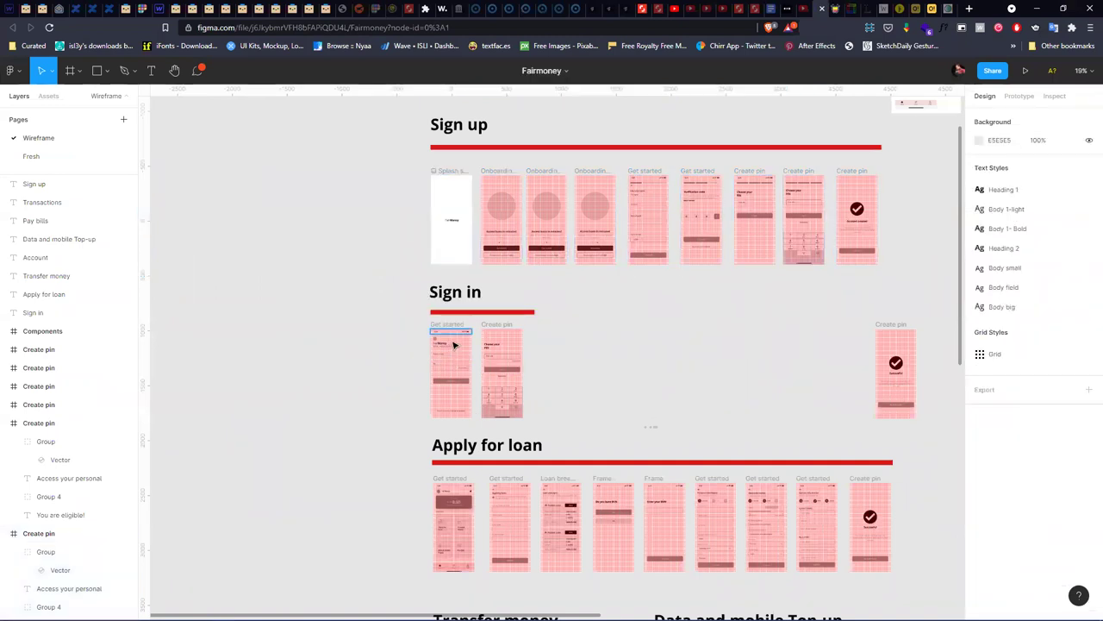
scroll(480, 374, up, 2)
scroll(476, 368, up, 5)
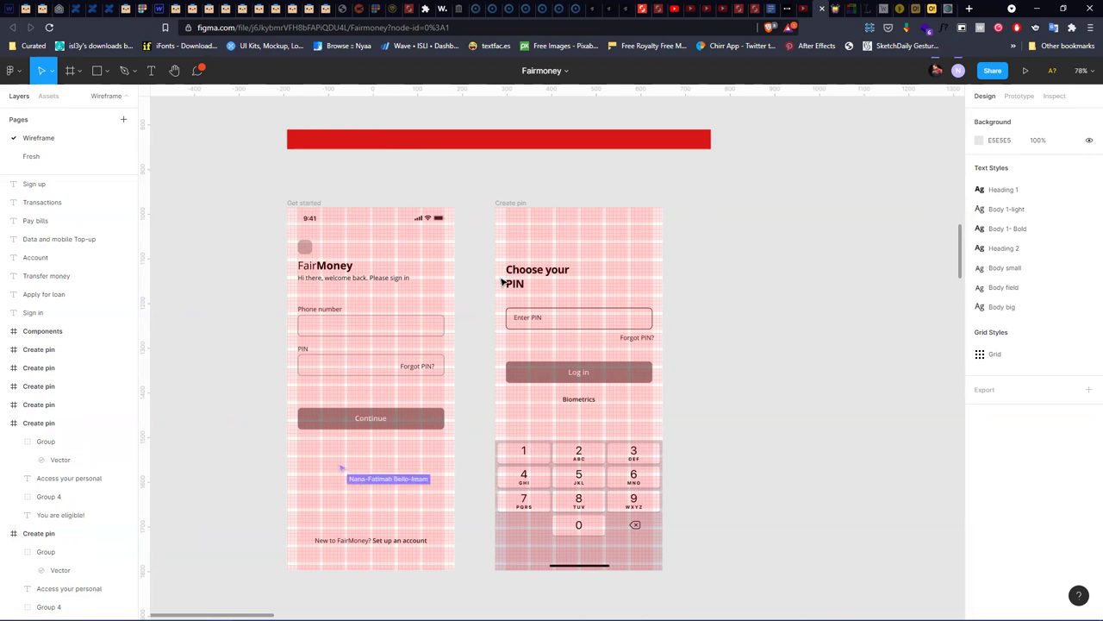
scroll(512, 272, down, 3)
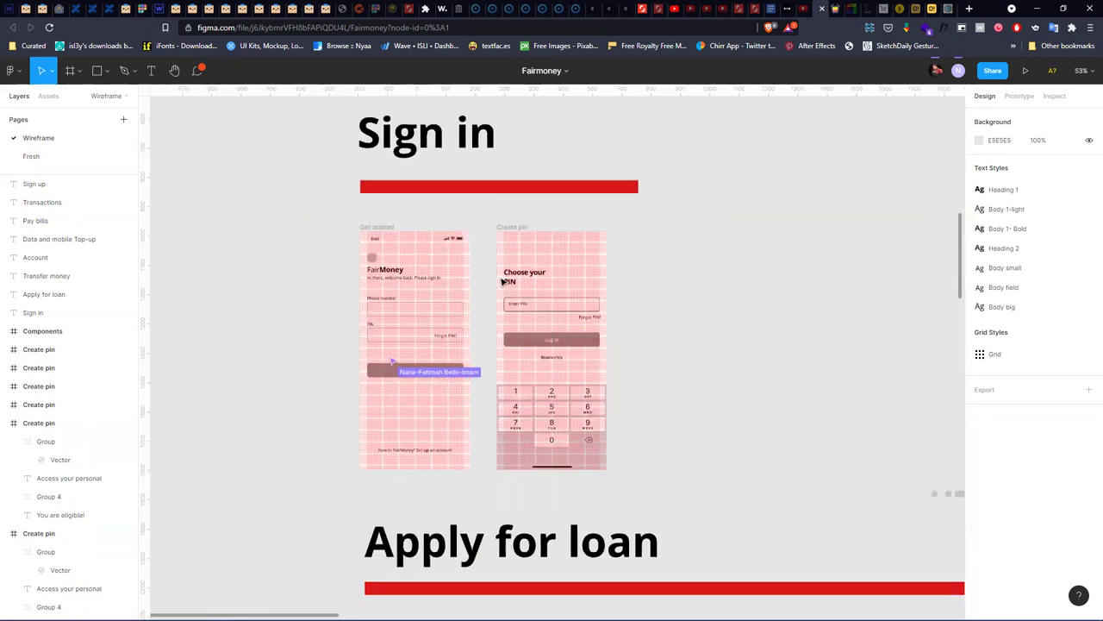
scroll(502, 281, down, 2)
scroll(502, 281, up, 2)
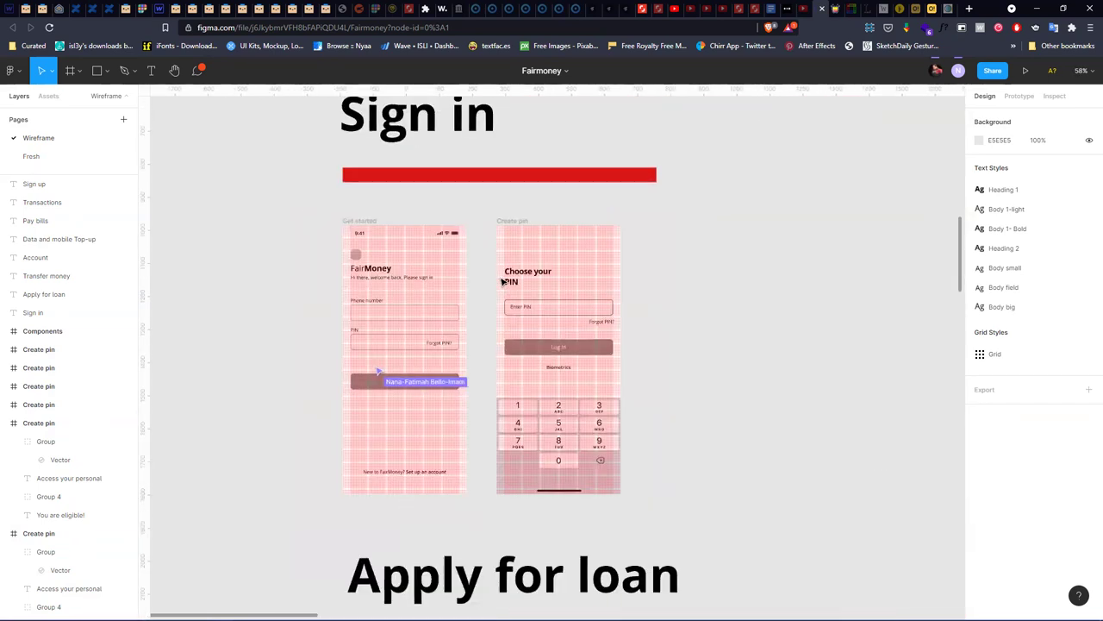
scroll(503, 281, down, 1)
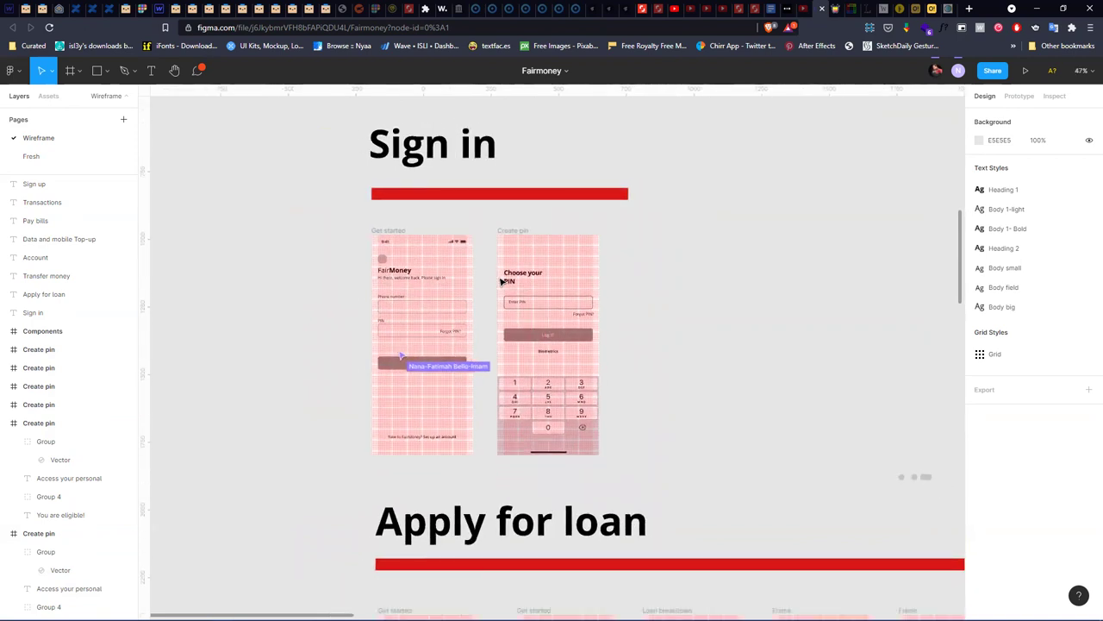
key(alt+Tab)
key(alt+Tab)
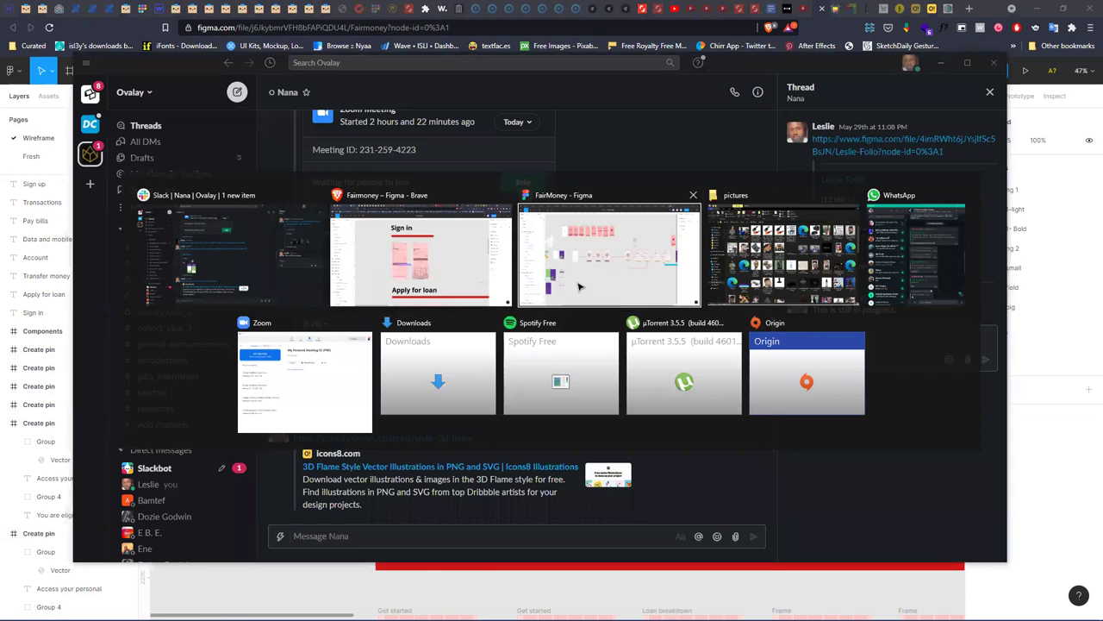
- Bring the FairMoney Figma window forward and pan around the splash and onboarding frames
click(580, 287)
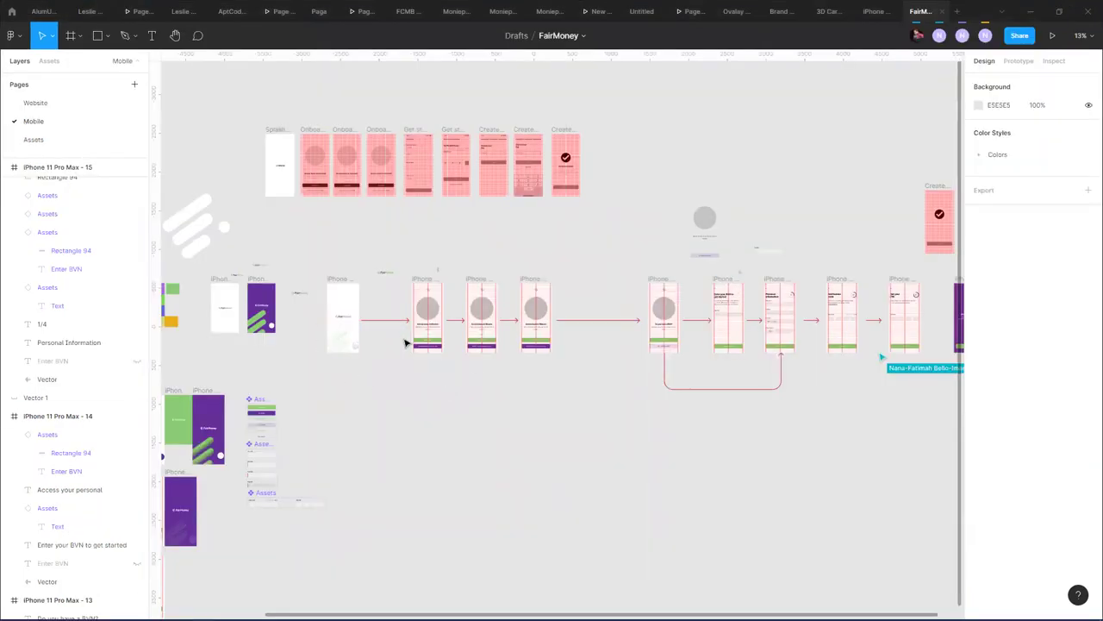
scroll(406, 342, up, 5)
drag(479, 331, 552, 312)
scroll(551, 312, right, 3)
scroll(552, 312, down, 1)
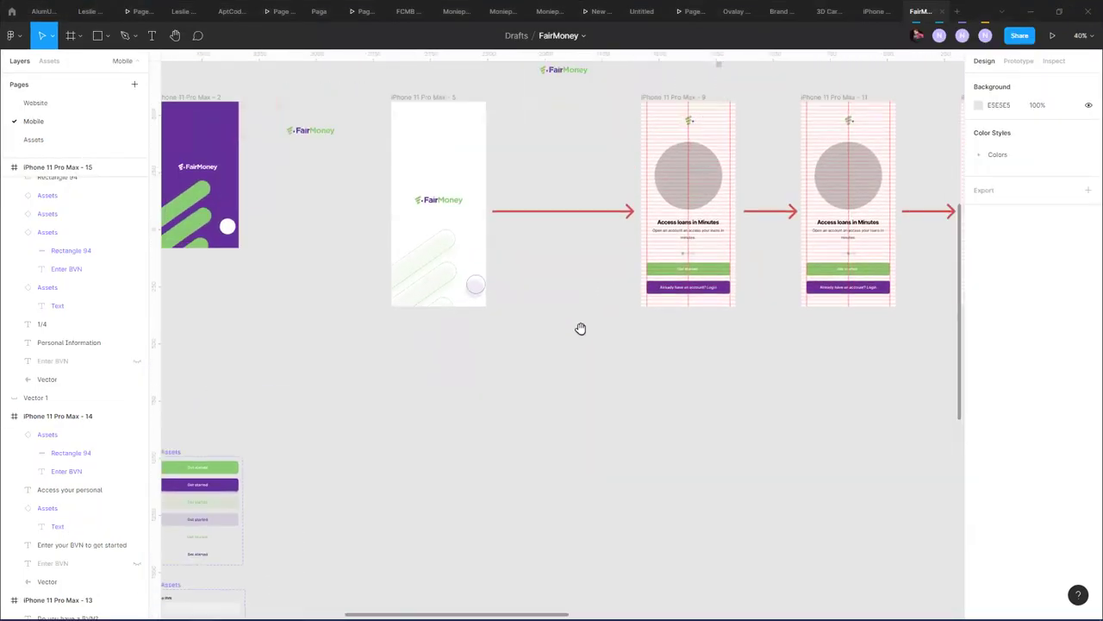
drag(352, 329, 250, 330)
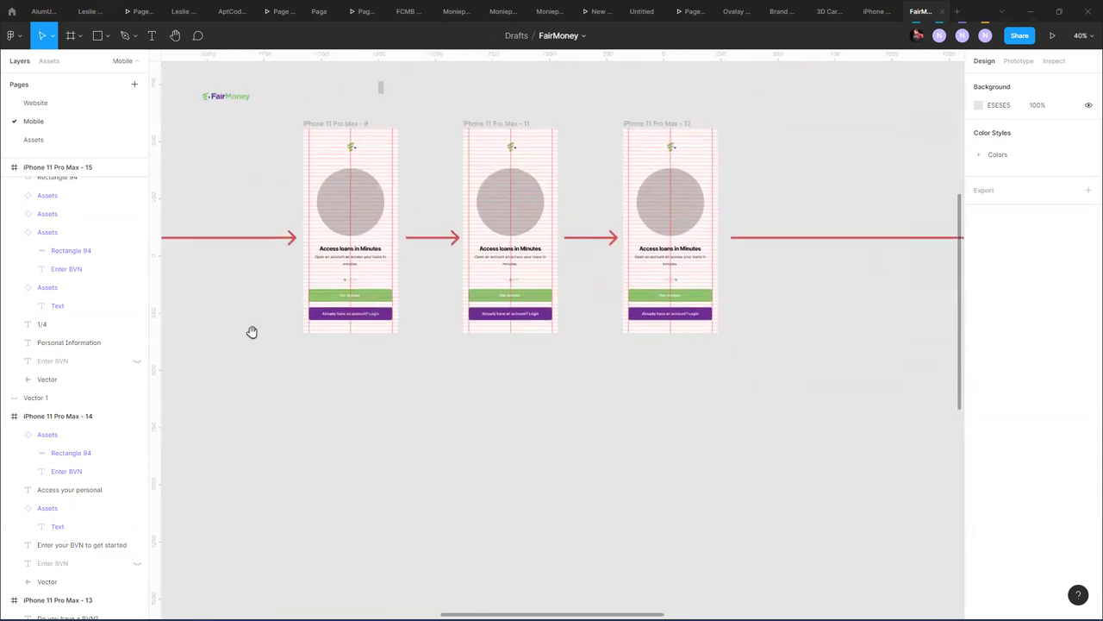
drag(825, 384, 924, 283)
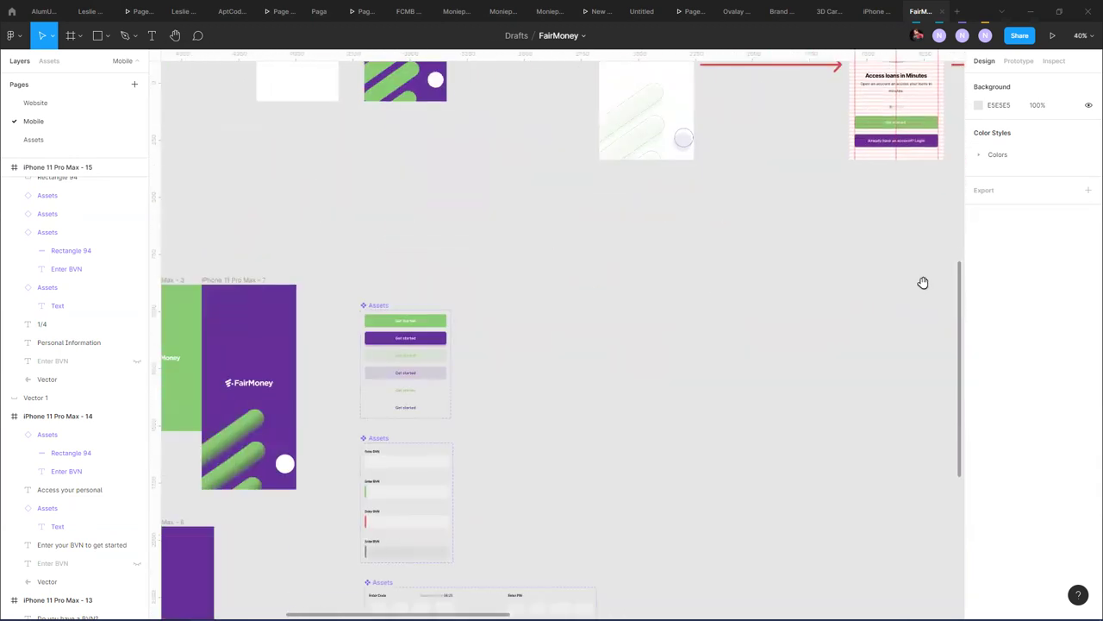
scroll(595, 295, down, 5)
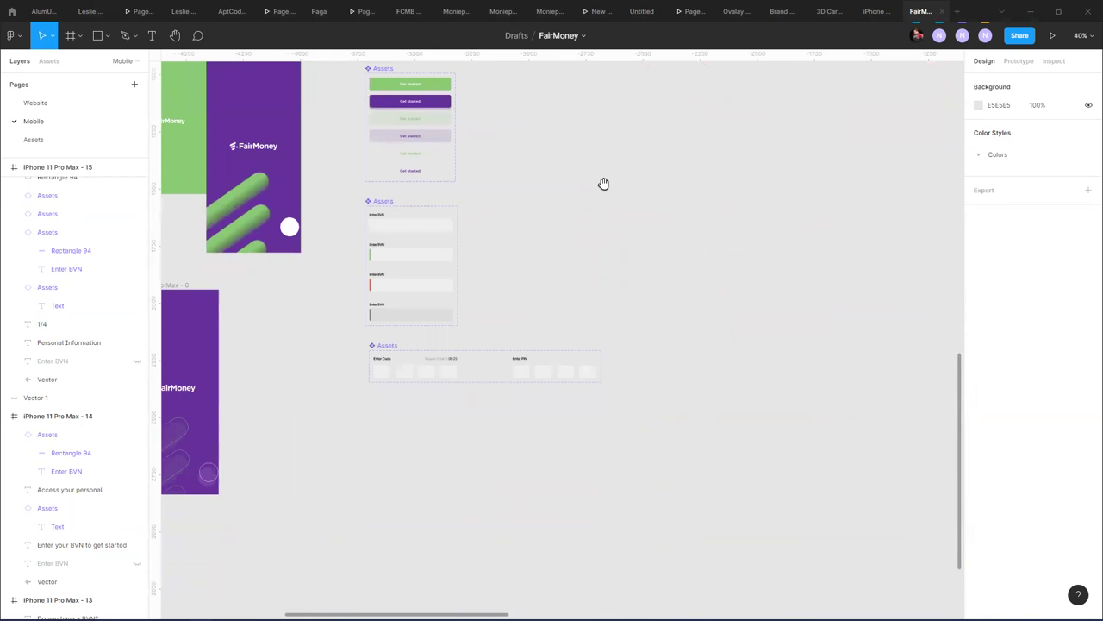
scroll(630, 276, up, 5)
scroll(561, 396, right, 5)
scroll(517, 388, down, 1)
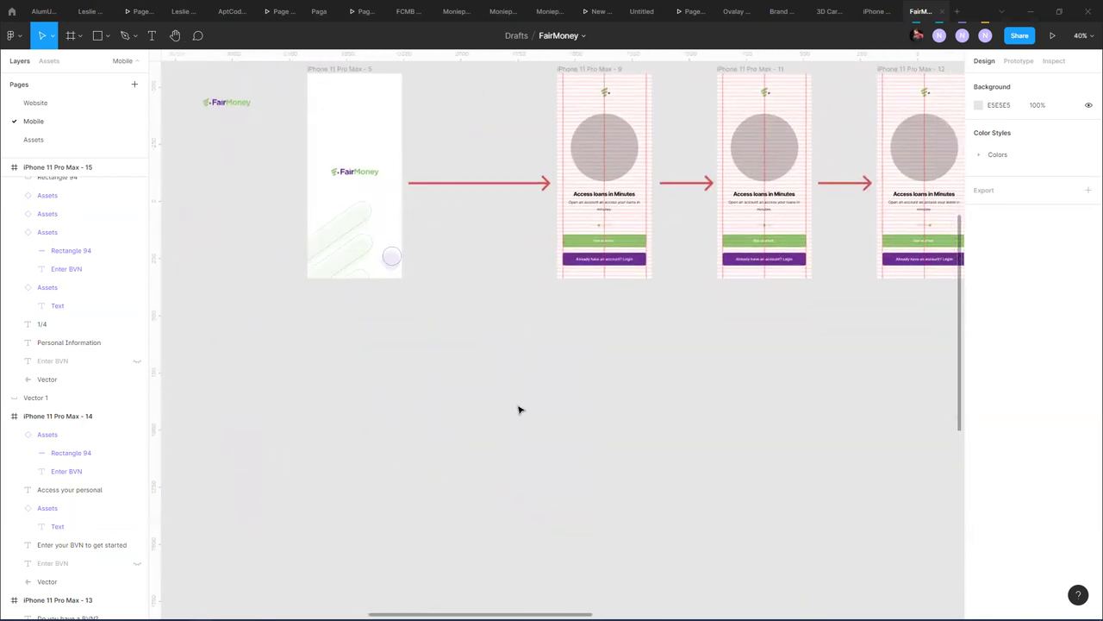
key(alt+Tab)
key(alt+Tab)
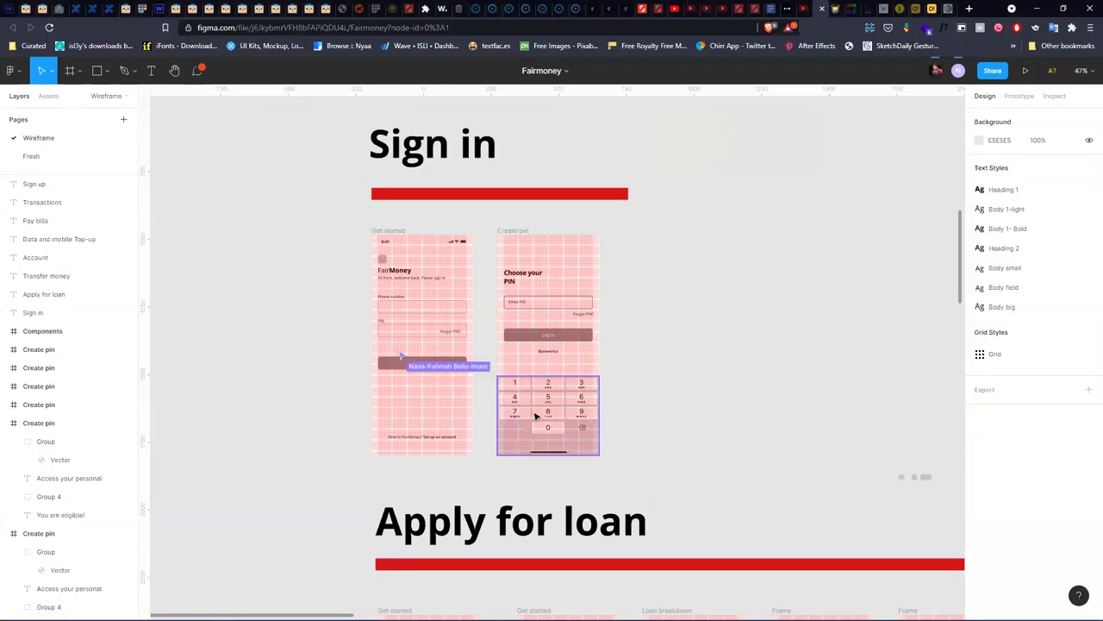
- Navigate the wireframe to the Extra section and select the loan dashboard frame
scroll(535, 417, down, 1)
scroll(719, 376, down, 5)
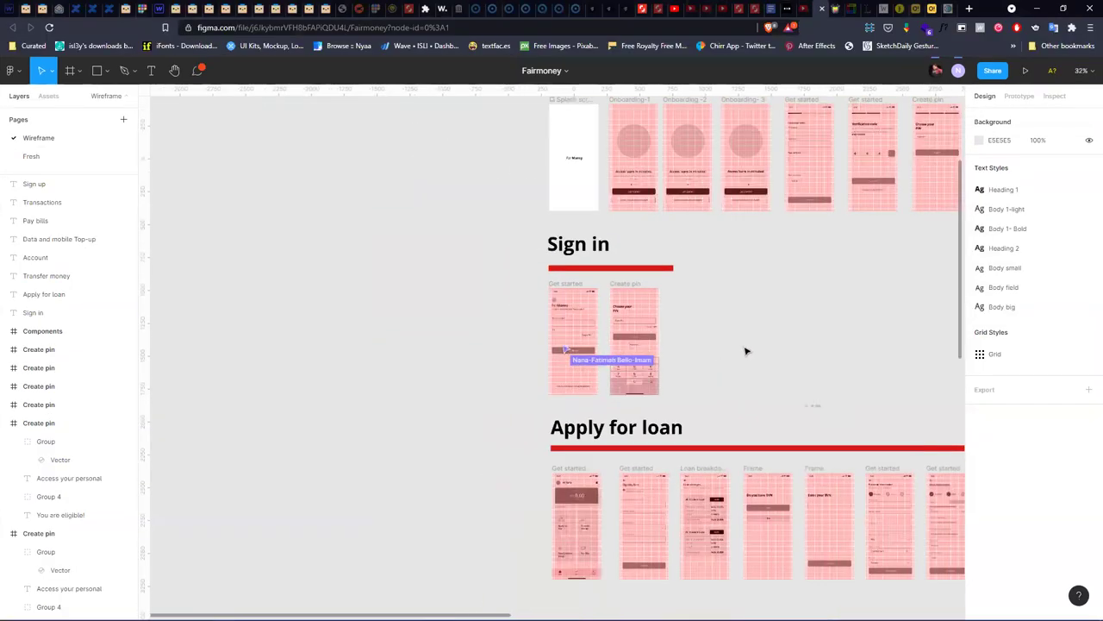
scroll(517, 310, right, 3)
scroll(503, 308, right, 3)
scroll(524, 368, down, 1)
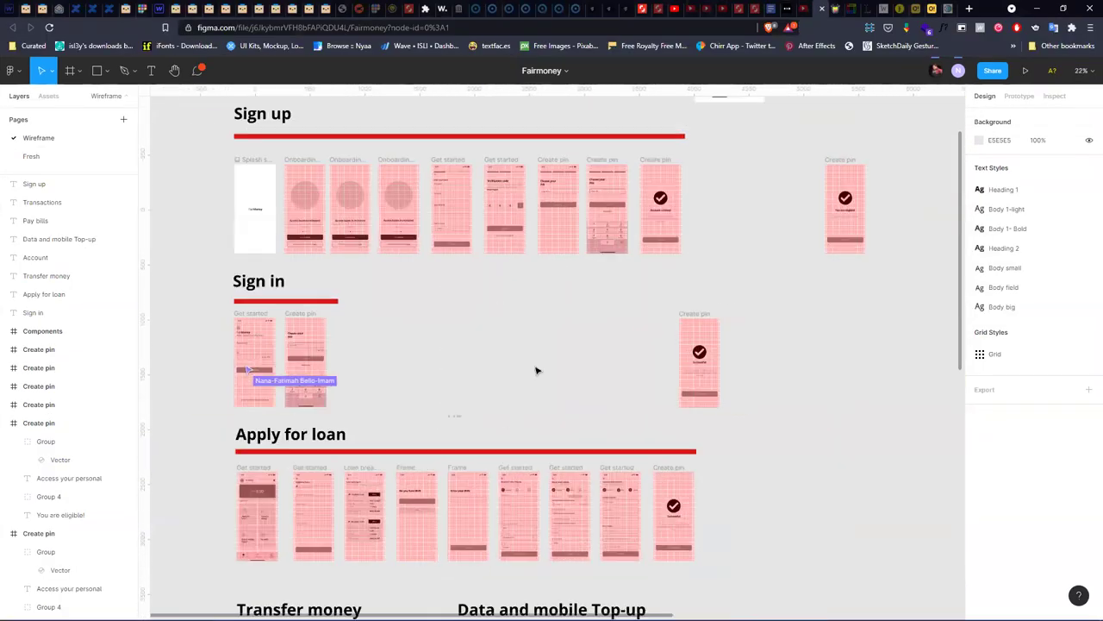
scroll(594, 555, down, 3)
drag(658, 502, 362, 160)
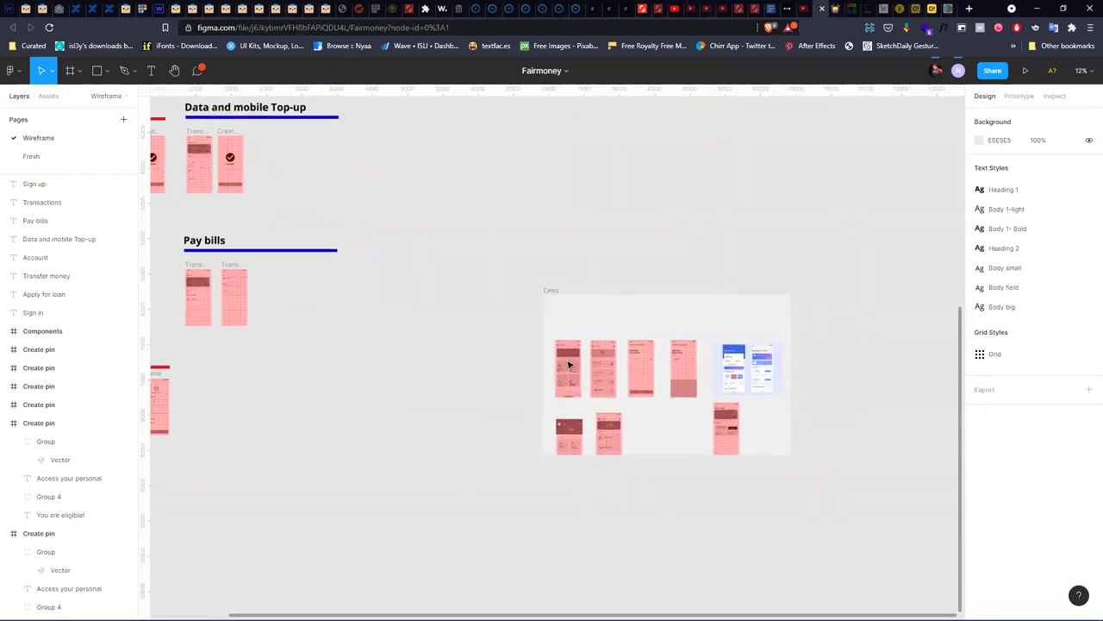
scroll(569, 364, up, 2)
scroll(569, 364, up, 5)
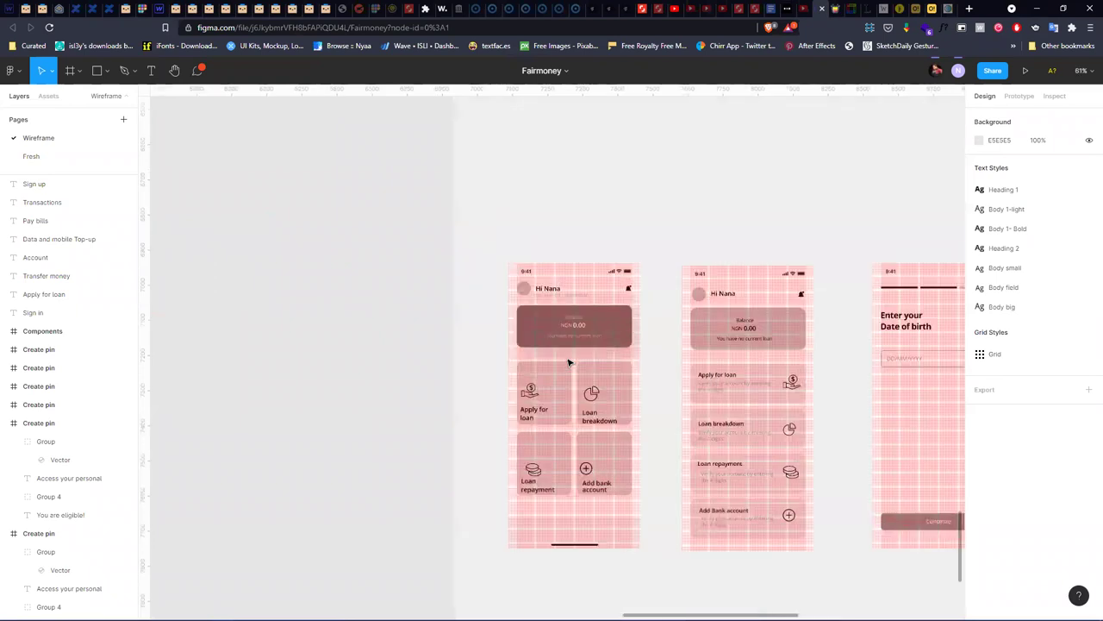
scroll(557, 359, up, 2)
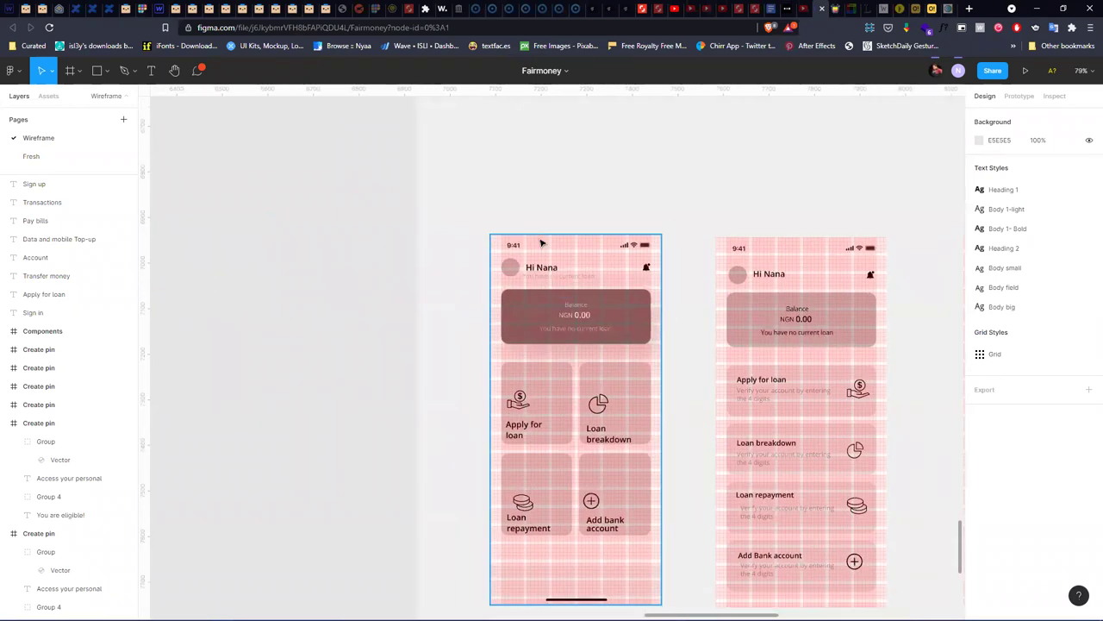
click(580, 302)
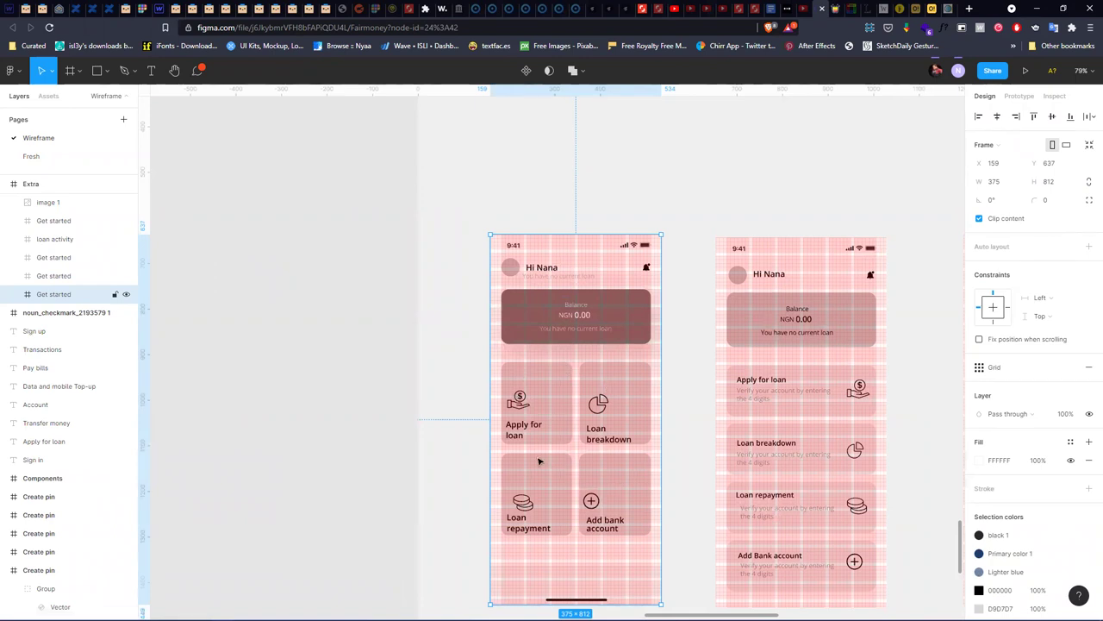
- Follow a collaborator's view, select the Get started dashboard frame, then return to the desktop FairMoney file
scroll(337, 352, down, 3)
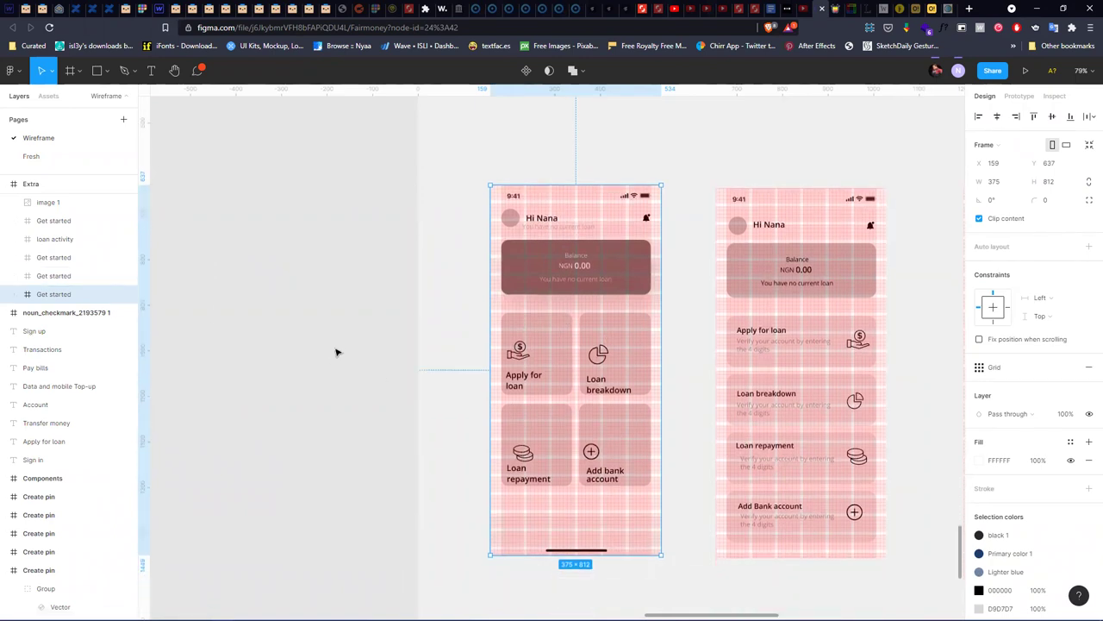
scroll(336, 352, down, 6)
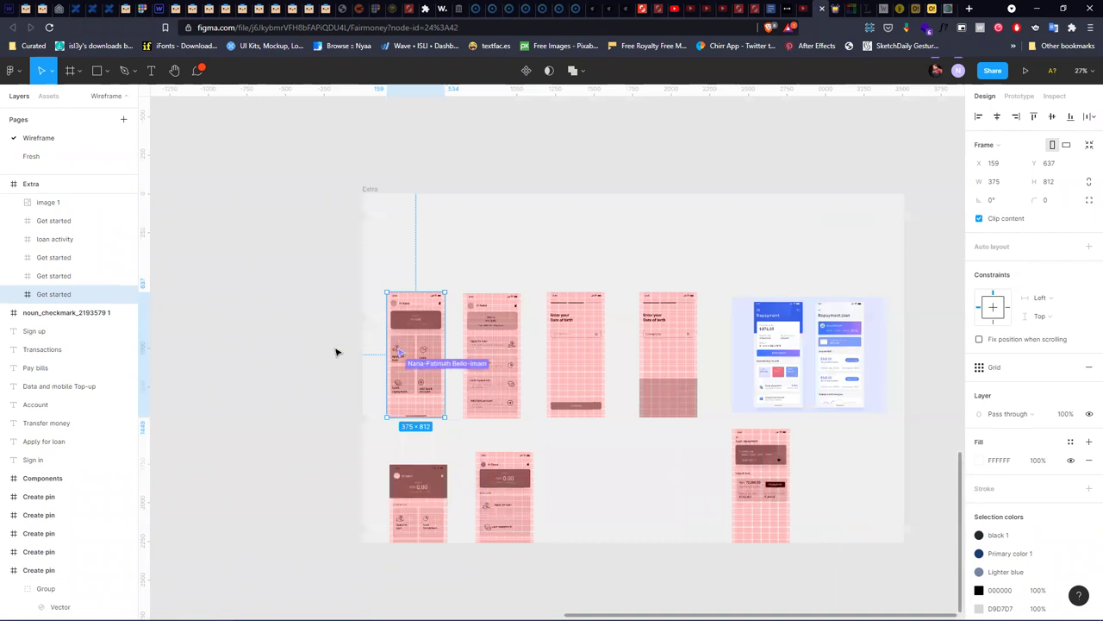
scroll(336, 352, down, 5)
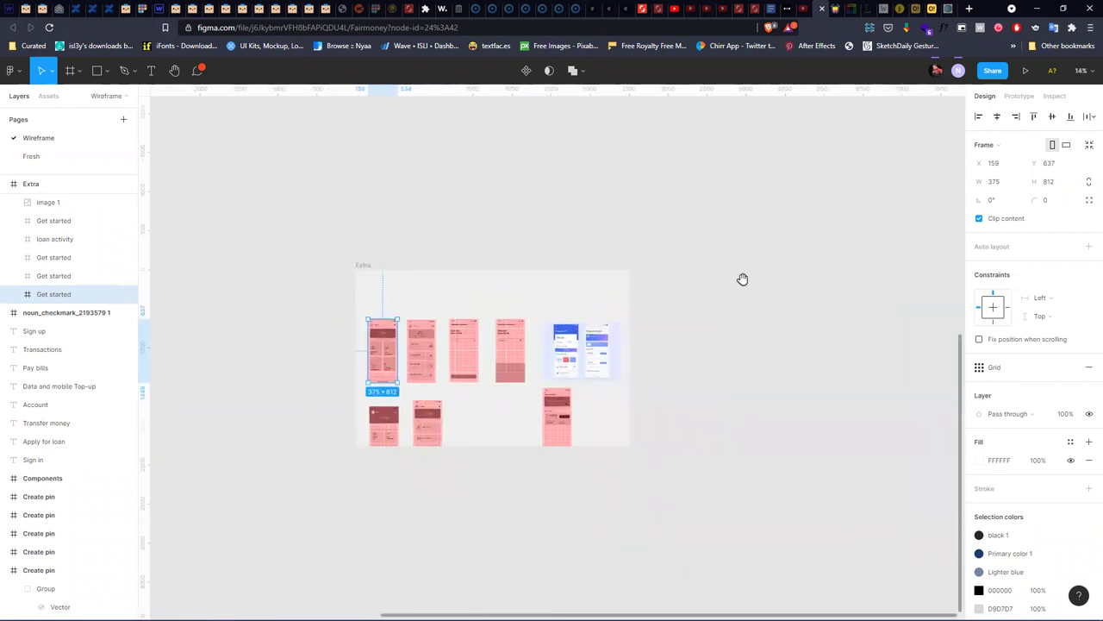
click(958, 69)
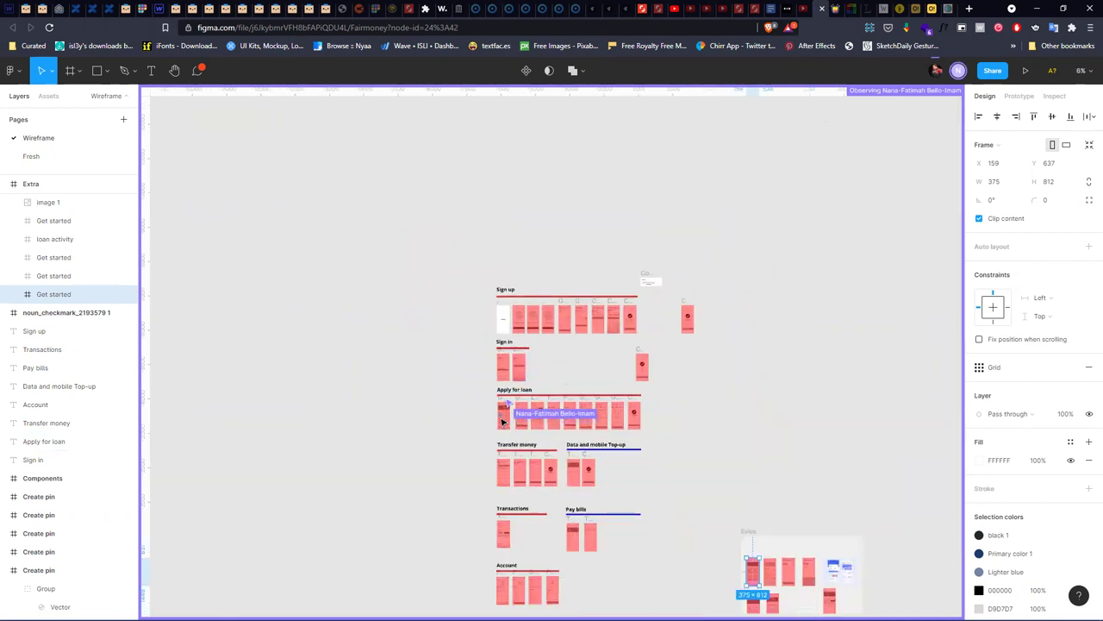
scroll(504, 427, up, 3)
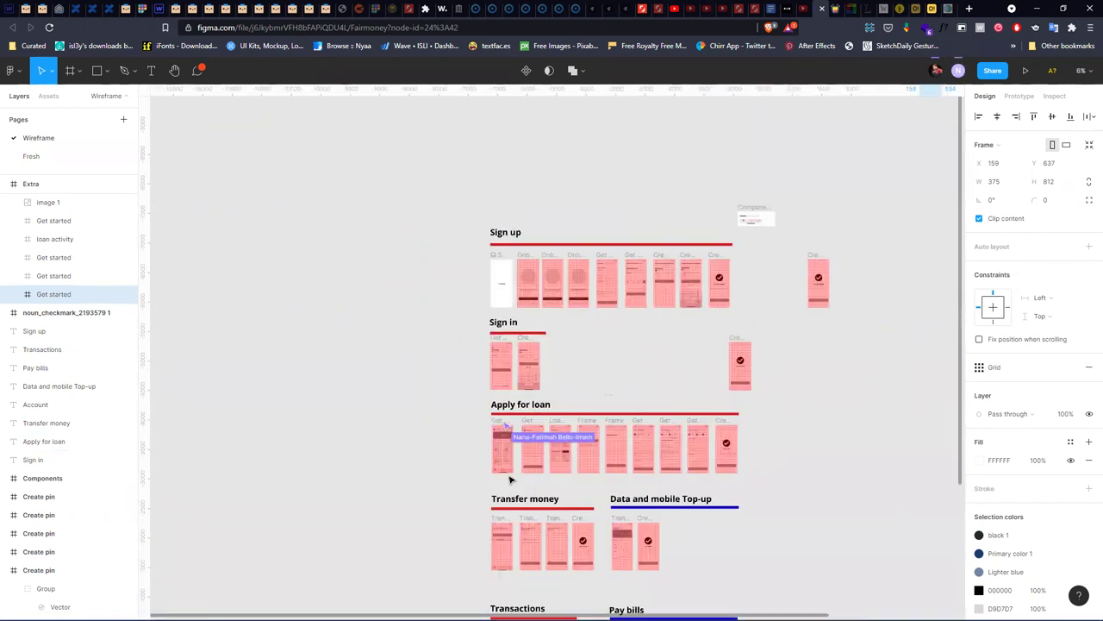
scroll(509, 479, up, 5)
scroll(515, 460, up, 5)
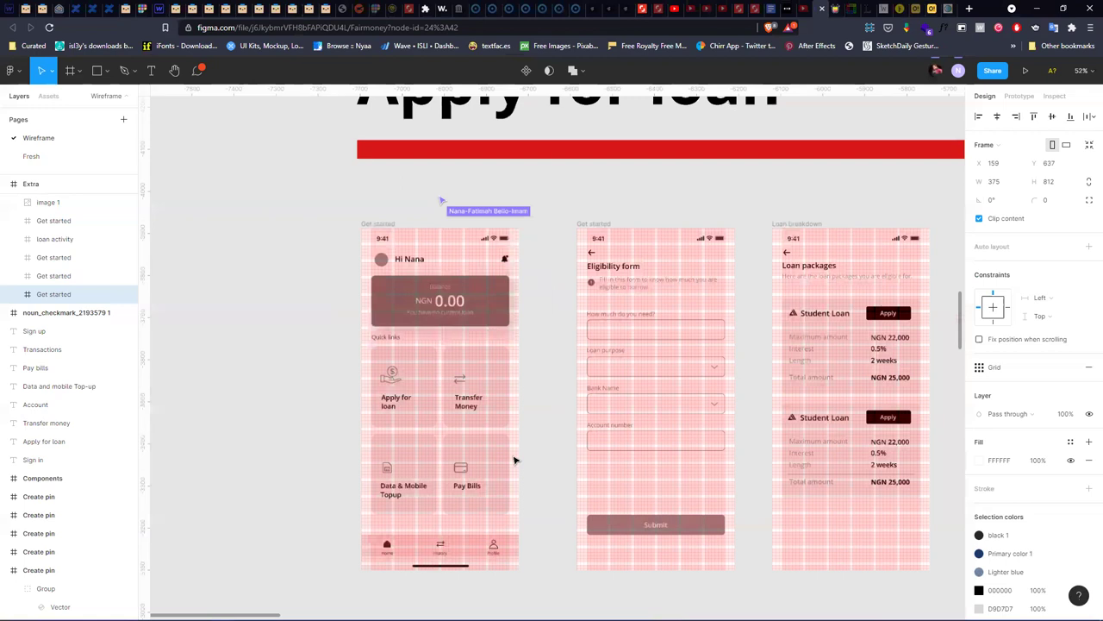
scroll(397, 293, up, 3)
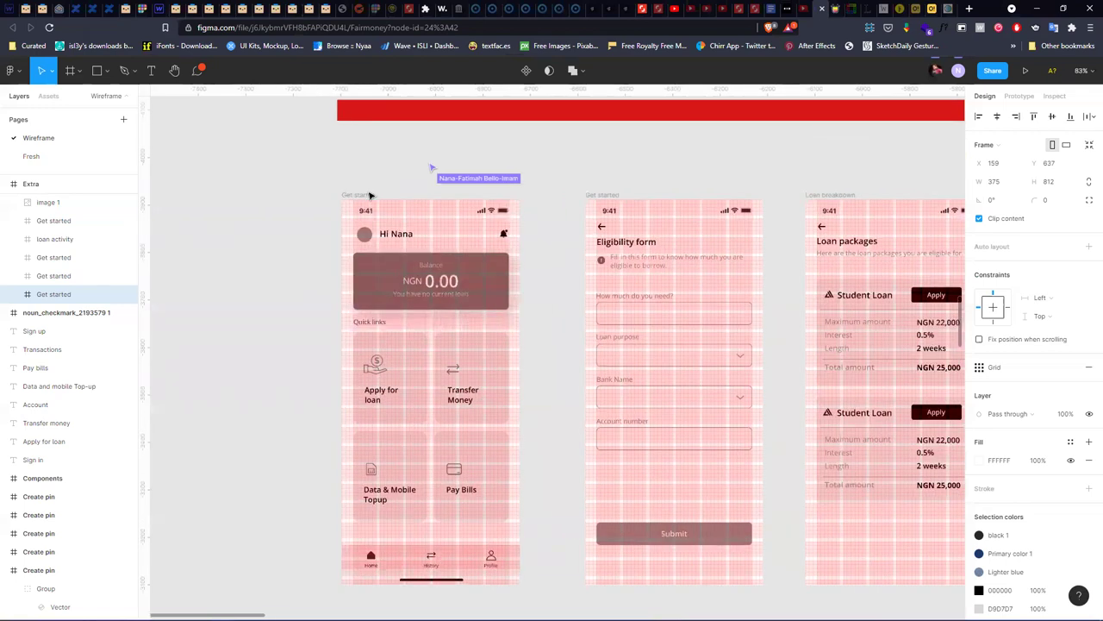
click(369, 194)
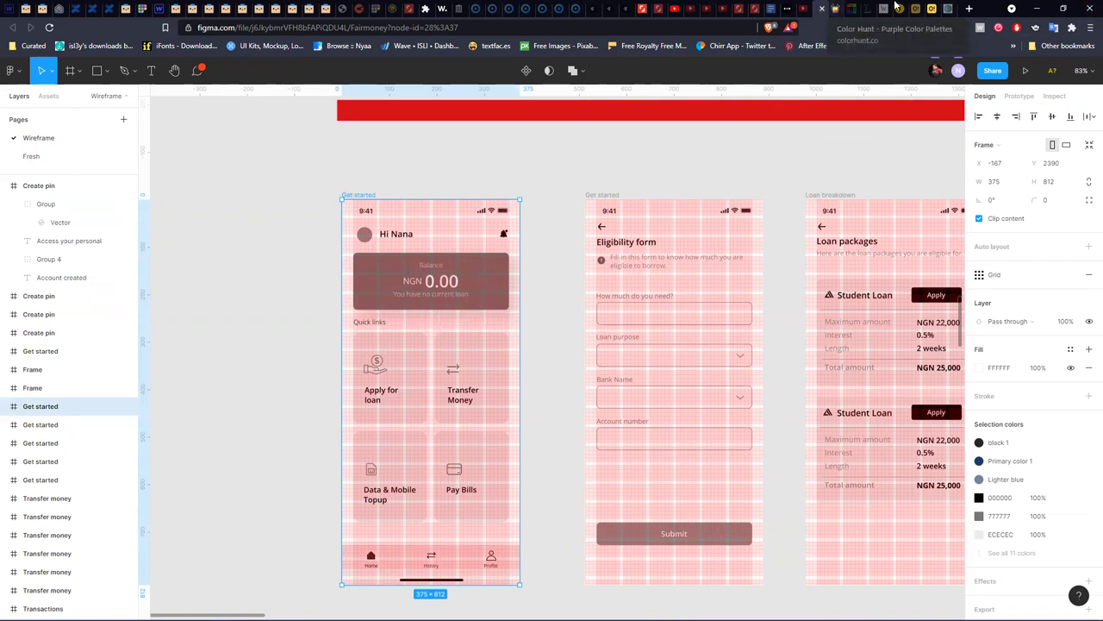
click(1039, 9)
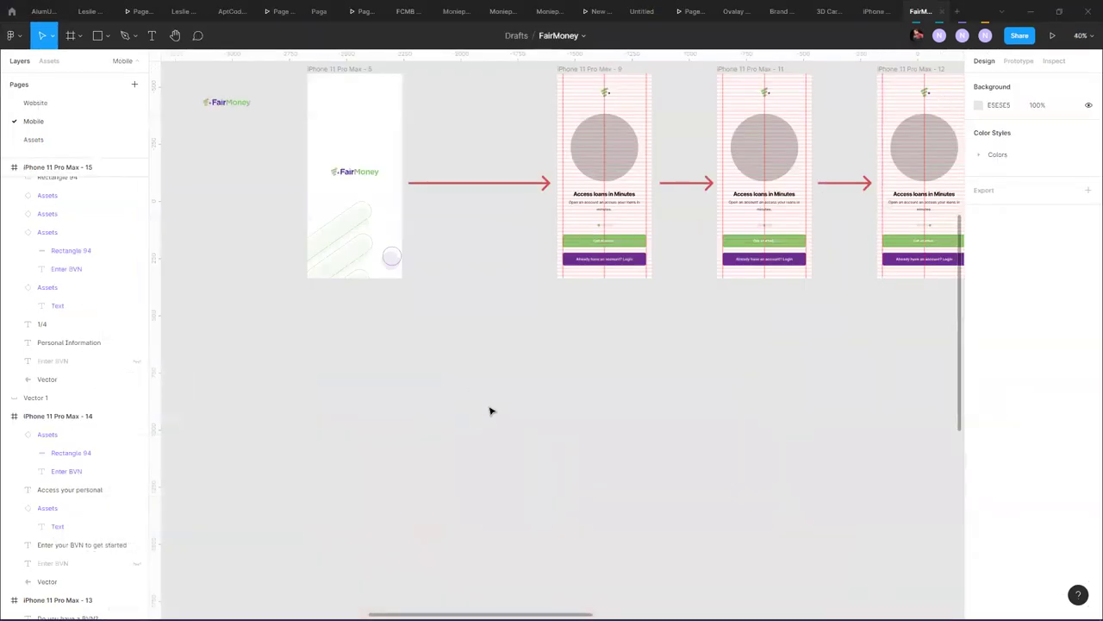
- Move the three Assets component sets below the iPhone frame column
ctrl+scroll(481, 366, down, 5)
scroll(535, 402, down, 3)
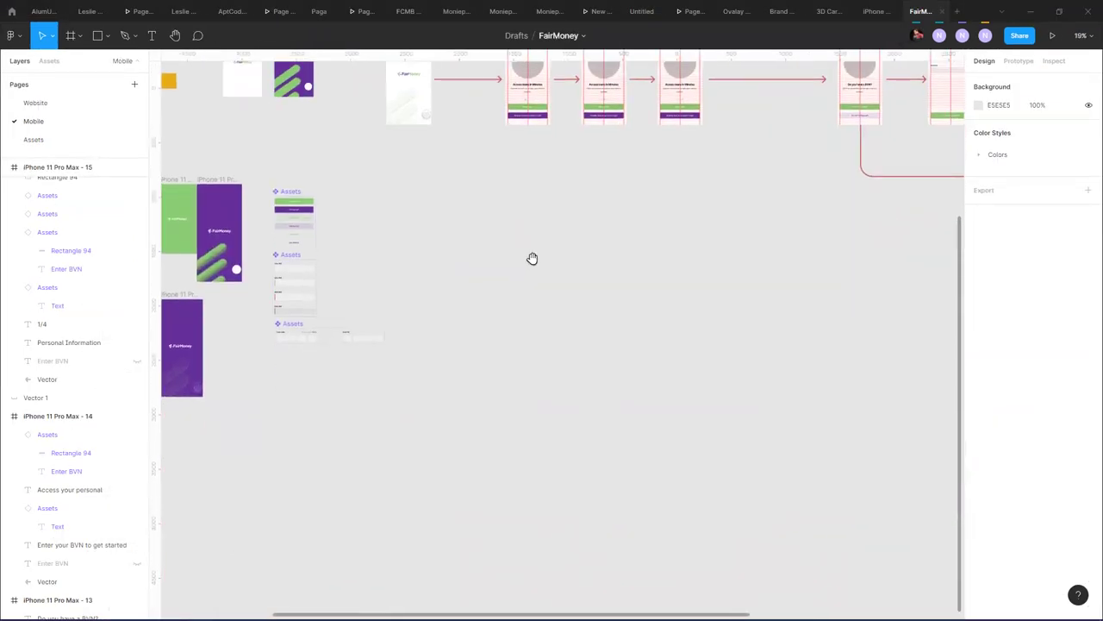
drag(412, 279, 581, 246)
drag(449, 172, 269, 405)
drag(294, 192, 177, 416)
drag(273, 387, 386, 369)
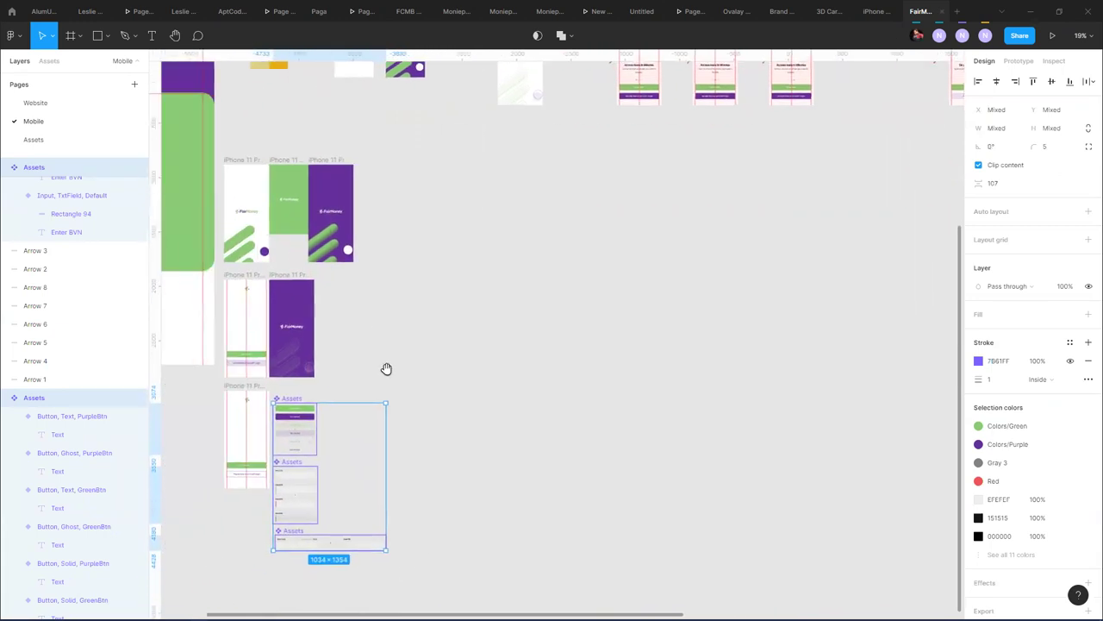
drag(293, 399, 243, 506)
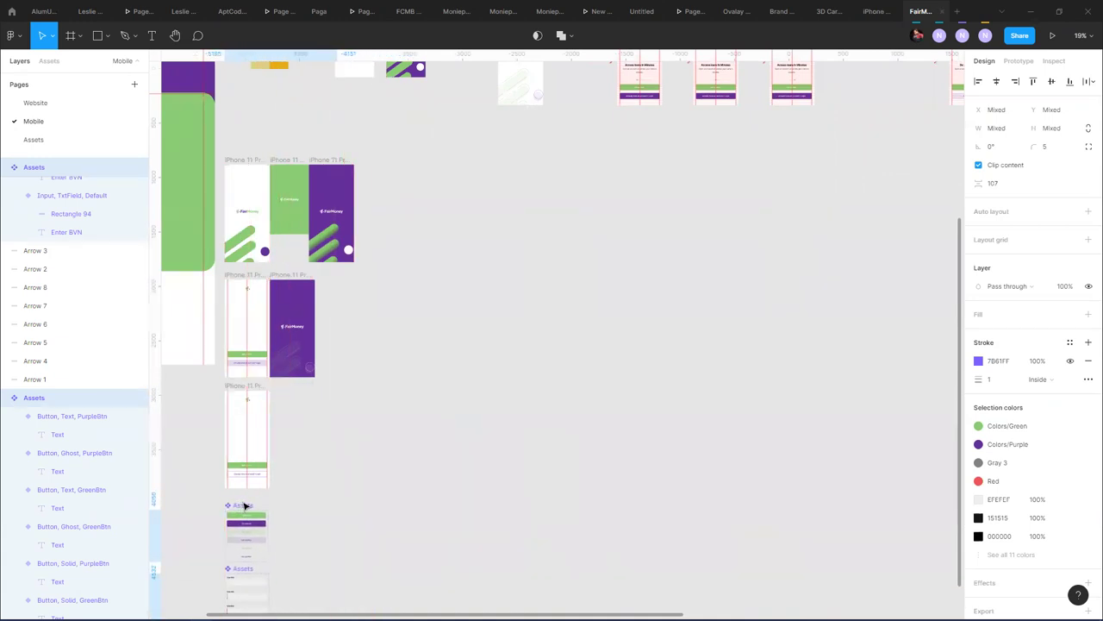
click(431, 400)
- Paste the copied 375×812 Get started frame onto the canvas
scroll(473, 250, up, 3)
scroll(495, 305, right, 2)
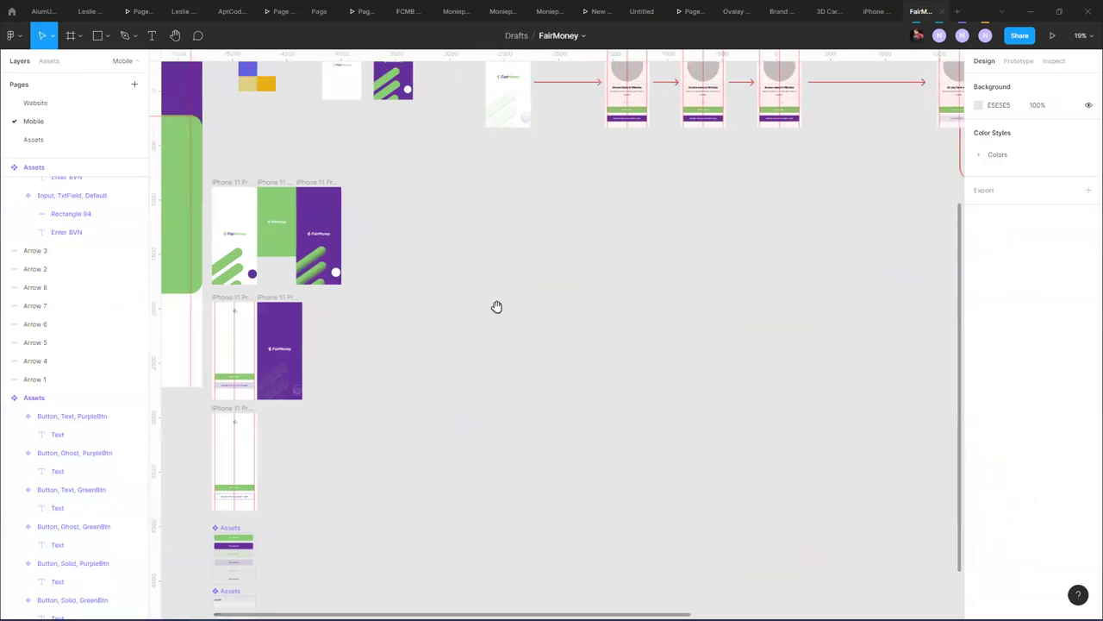
key(ctrl+v)
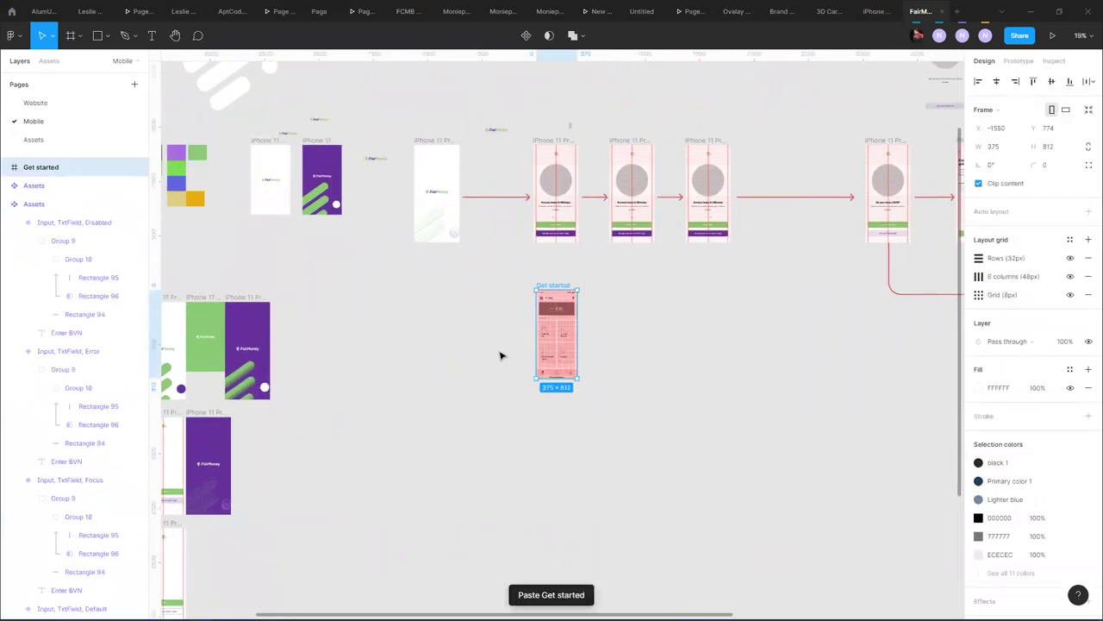
- Alt-drag splash frame iPhone 11 Pro Max - 5 downward to create iPhone 11 Pro Max - 19
click(441, 140)
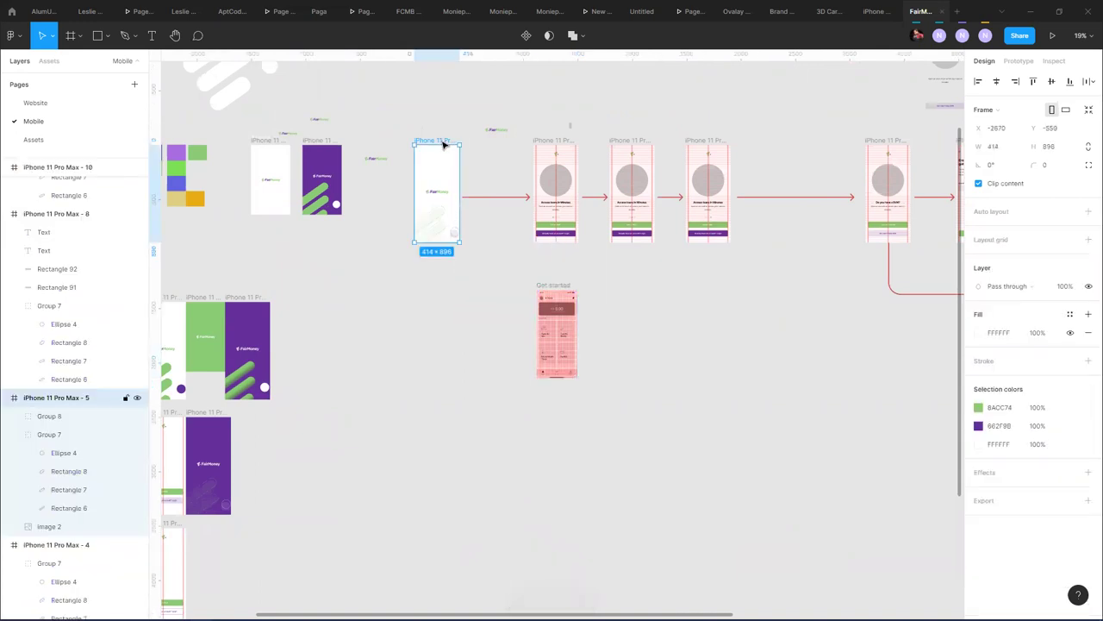
drag(444, 144, 419, 453)
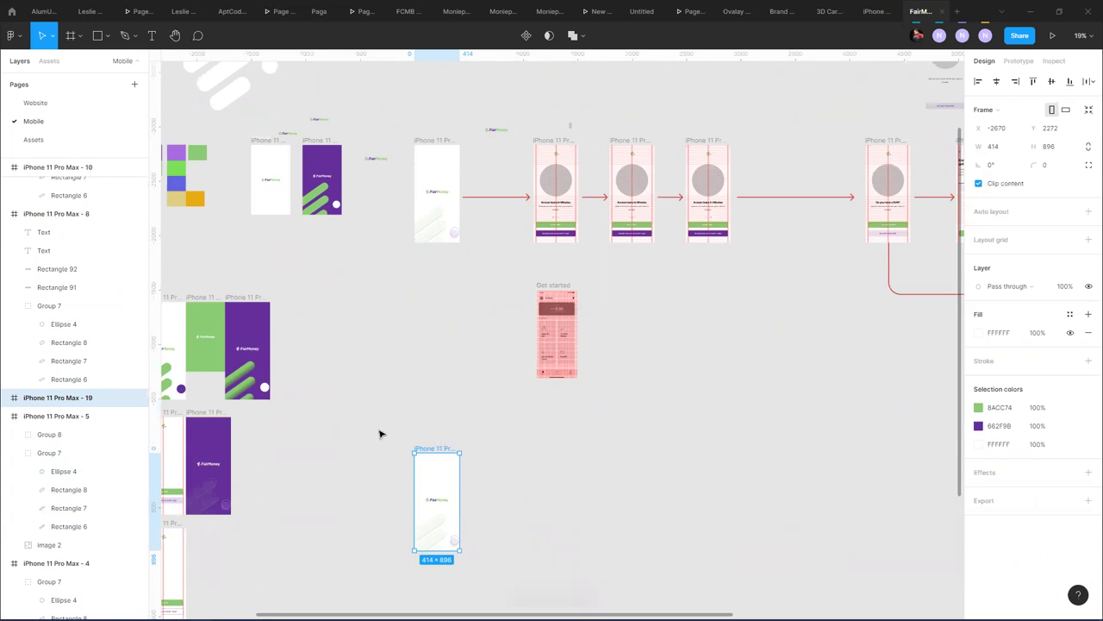
scroll(558, 516, down, 4)
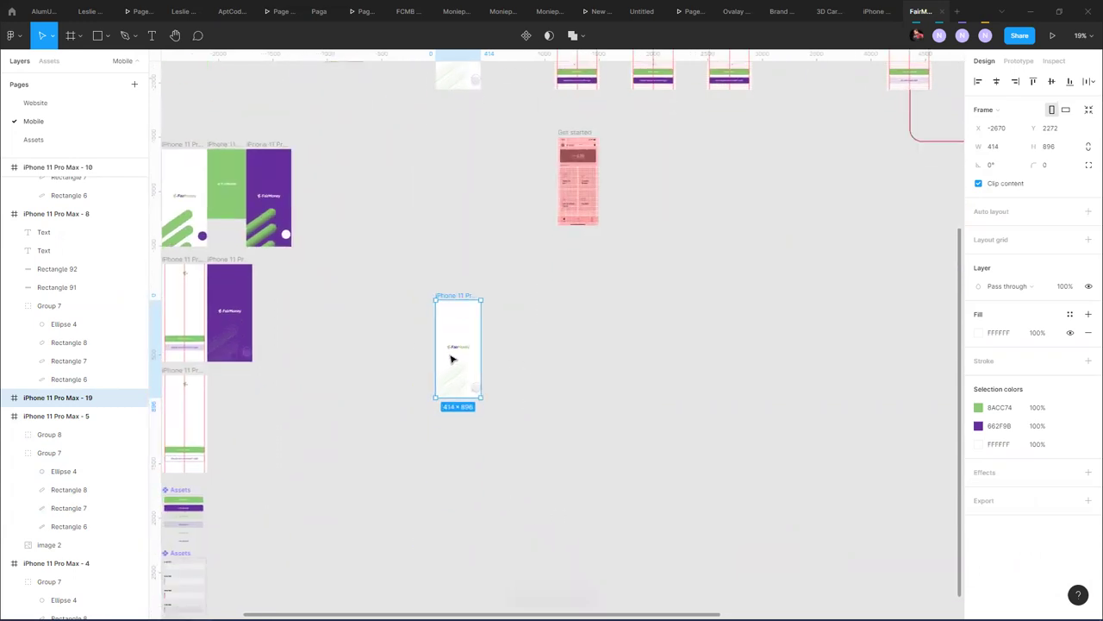
- Move image 2, Group 7 and Group 8 out of frame 19
ctrl+scroll(470, 375, up, 5)
click(434, 430)
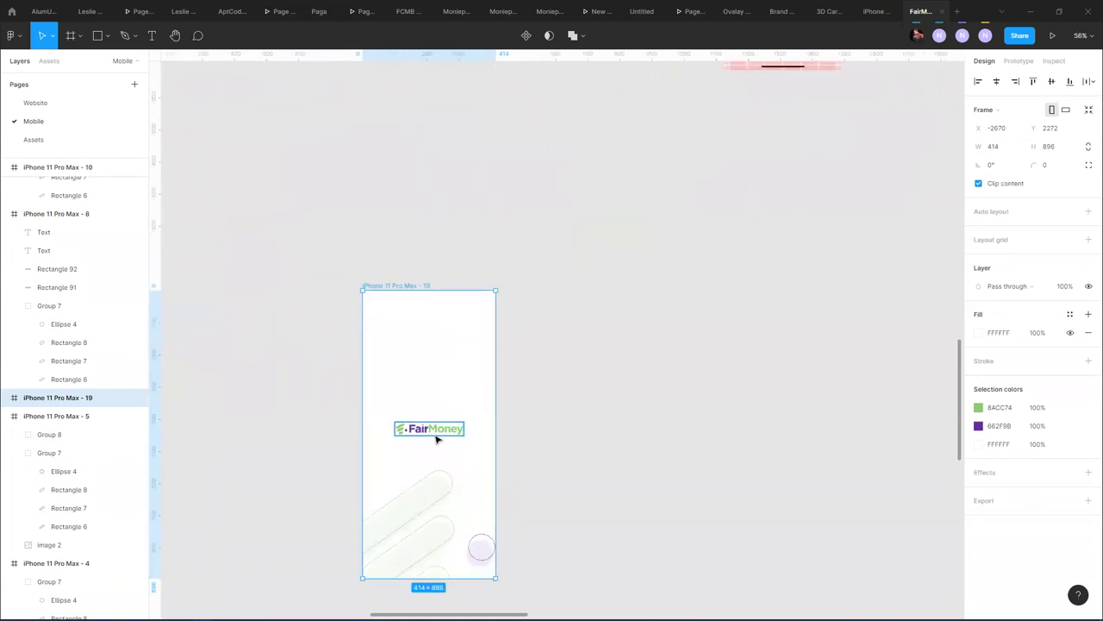
shift+click(434, 509)
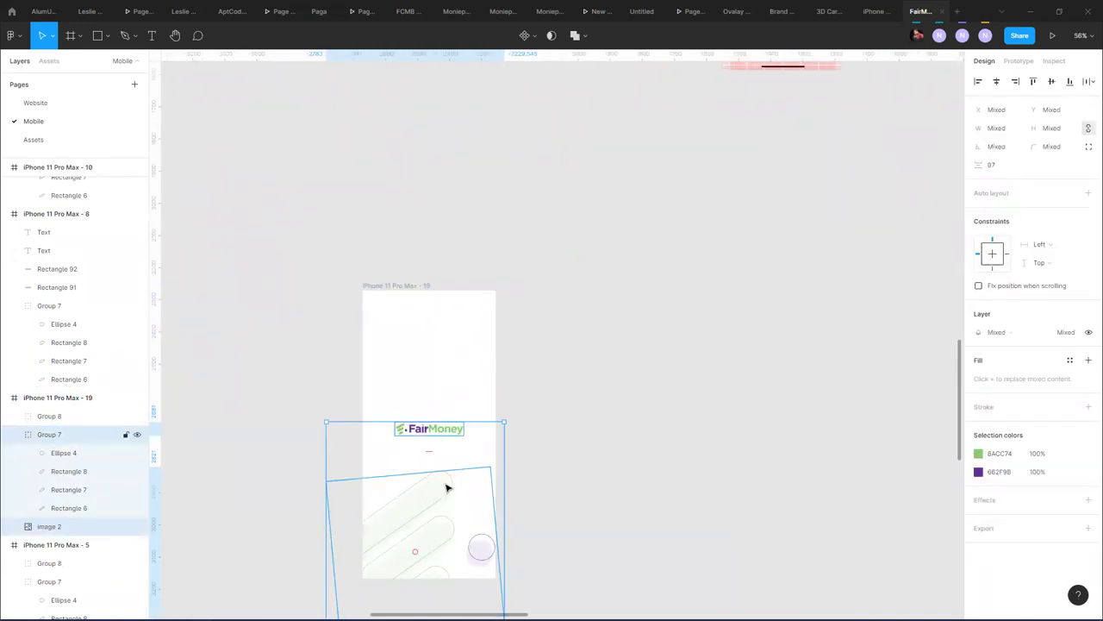
shift+click(463, 500)
drag(463, 500, 263, 411)
click(482, 233)
- Select the small logo mark Group 7 in frame 9
ctrl+scroll(570, 325, down, 5)
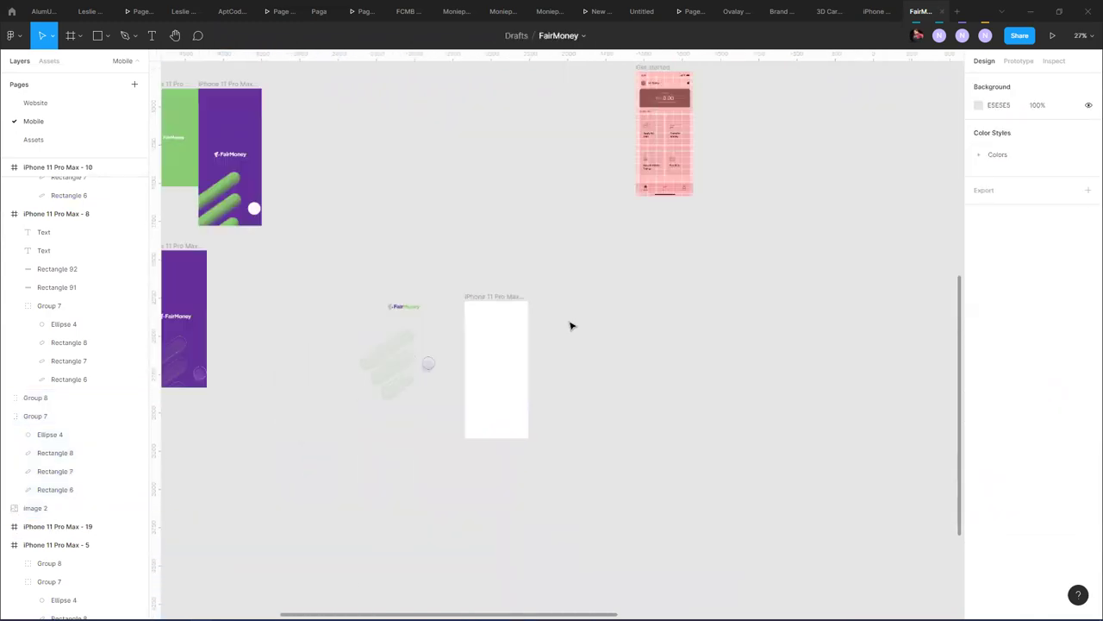
scroll(495, 497, up, 5)
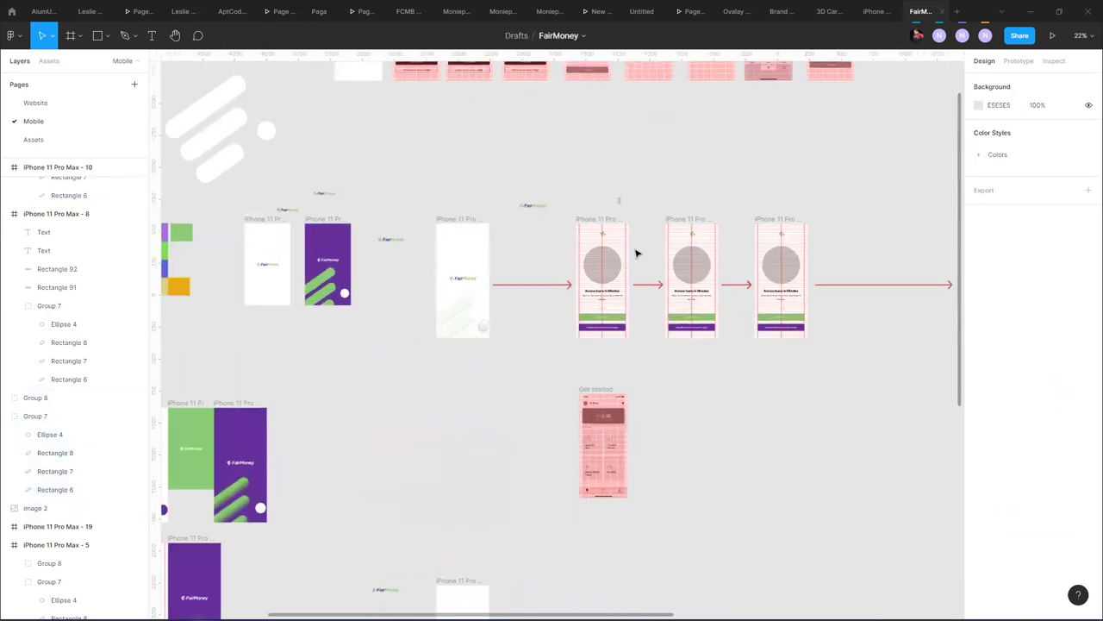
ctrl+scroll(608, 235, up, 5)
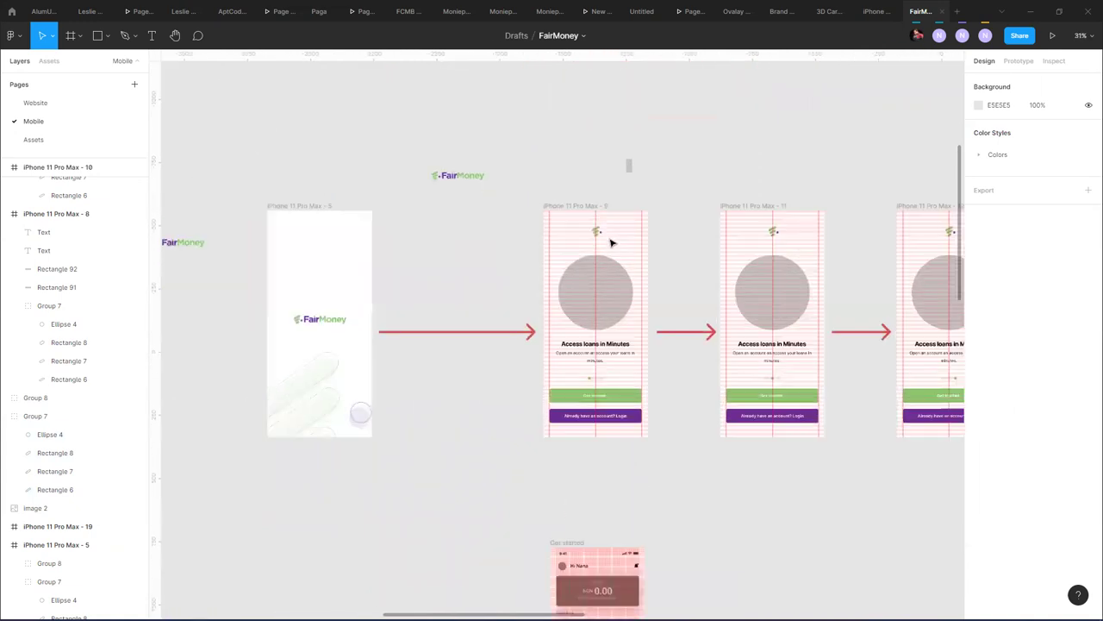
click(603, 233)
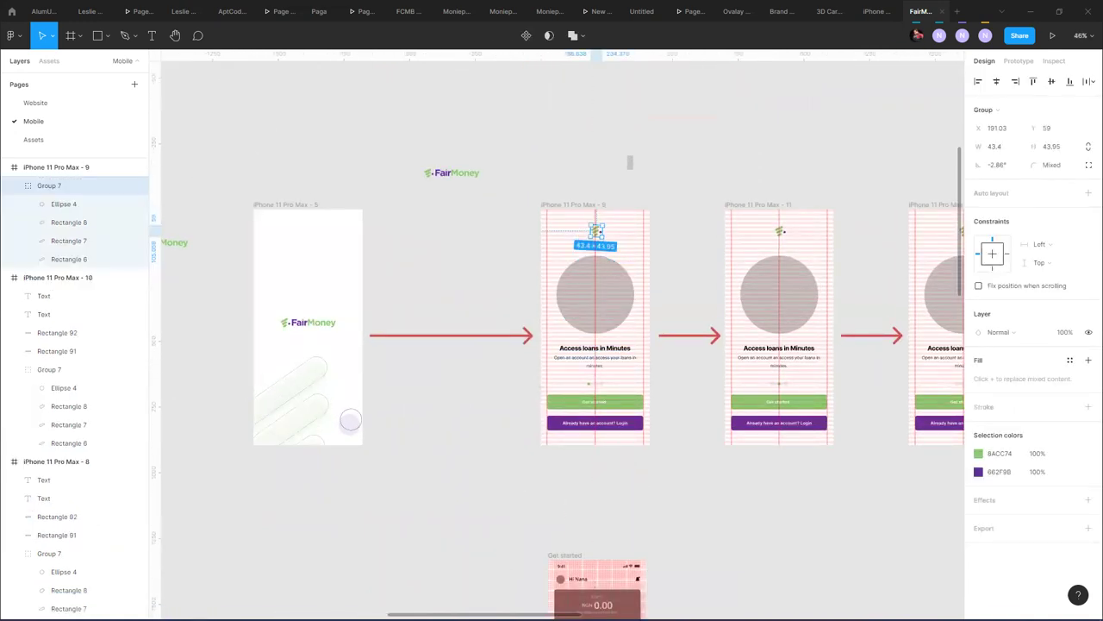
- Paste the logo mark into frame 19, then Alt-drag it to duplicate as iPhone 11 Pro Max - 20
scroll(382, 594, down, 8)
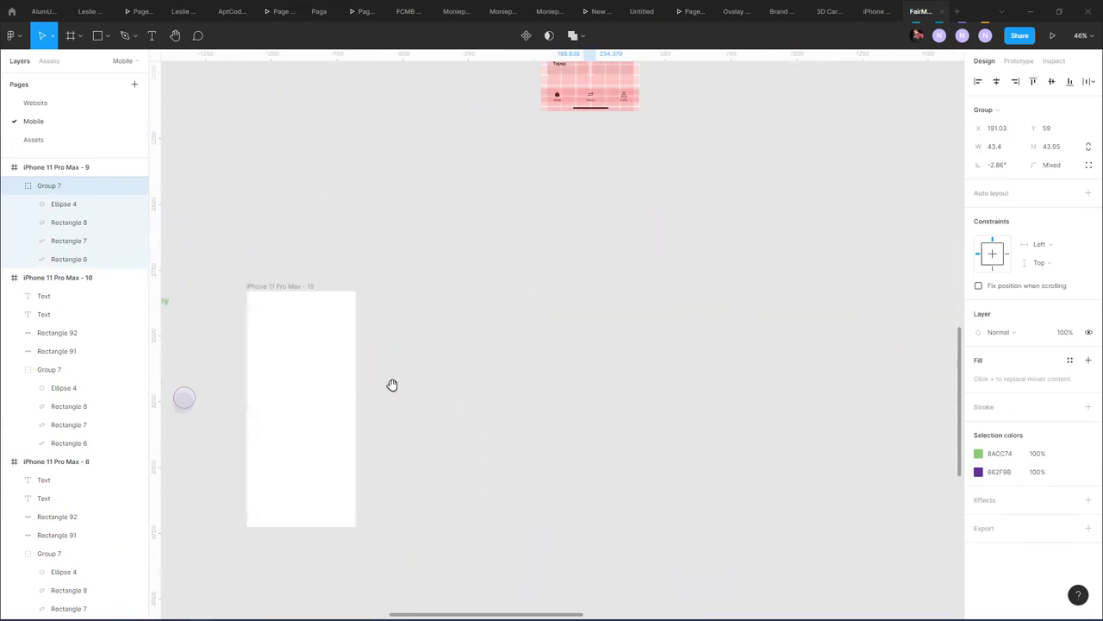
scroll(393, 384, down, 3)
scroll(393, 384, left, 2)
click(431, 205)
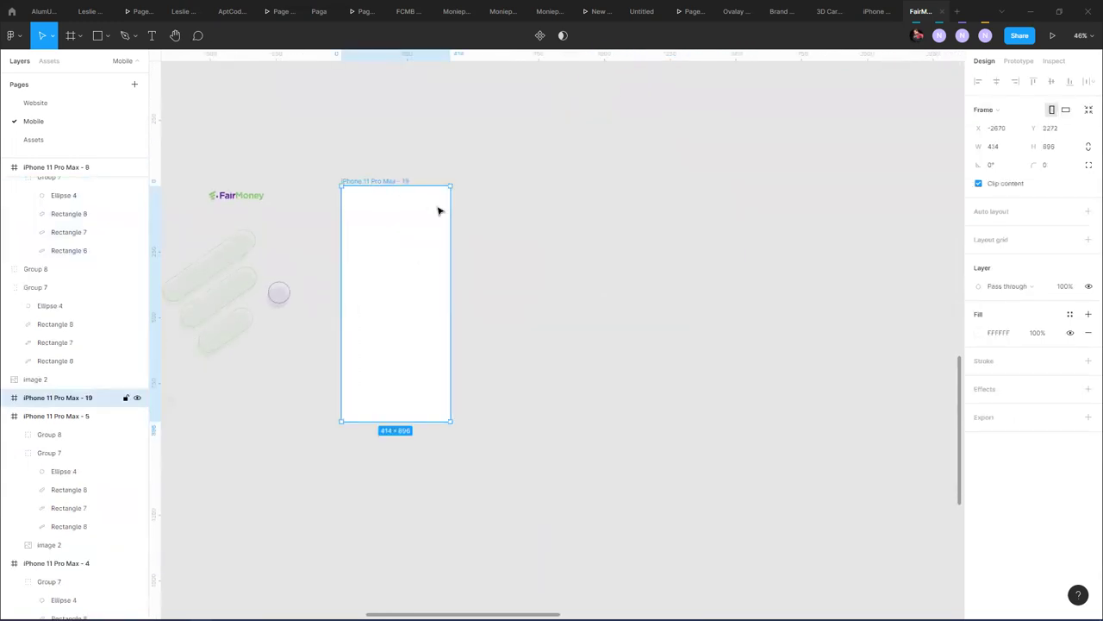
key(ctrl+v)
click(463, 213)
drag(399, 181, 559, 177)
- Duplicate frame 19 into frame 20 and move the Get started mockup beside it
click(636, 177)
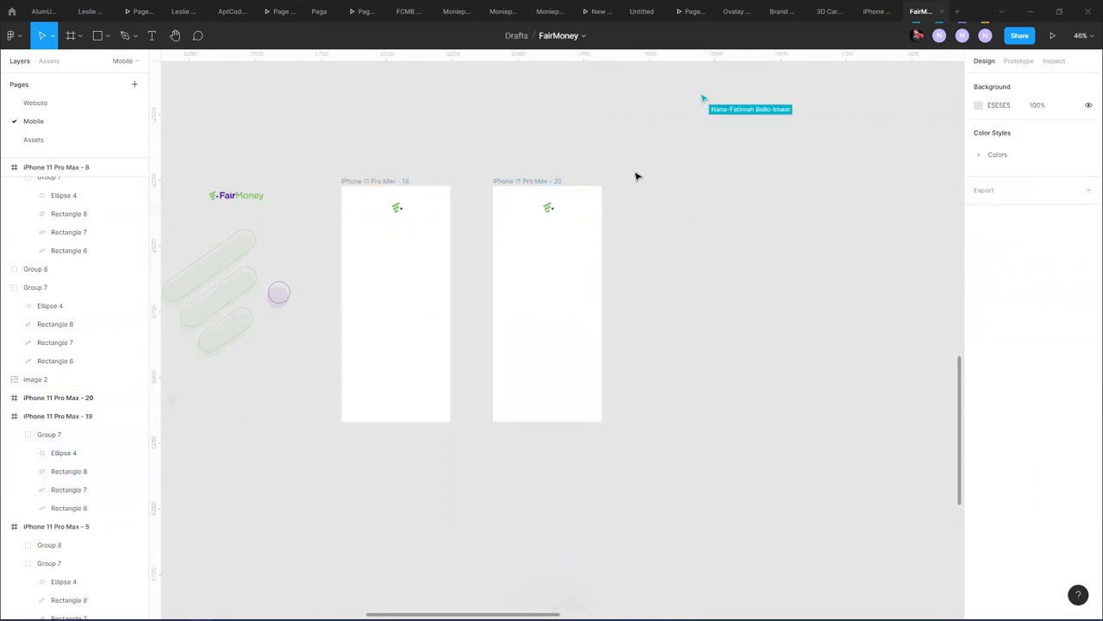
scroll(594, 158, up, 10)
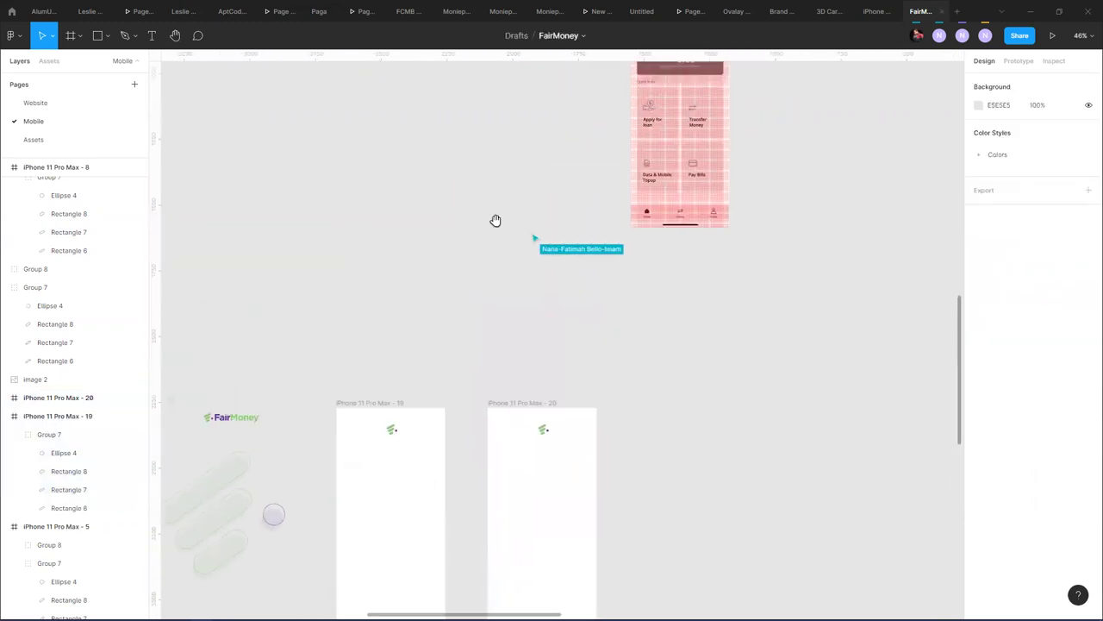
scroll(418, 377, down, 6)
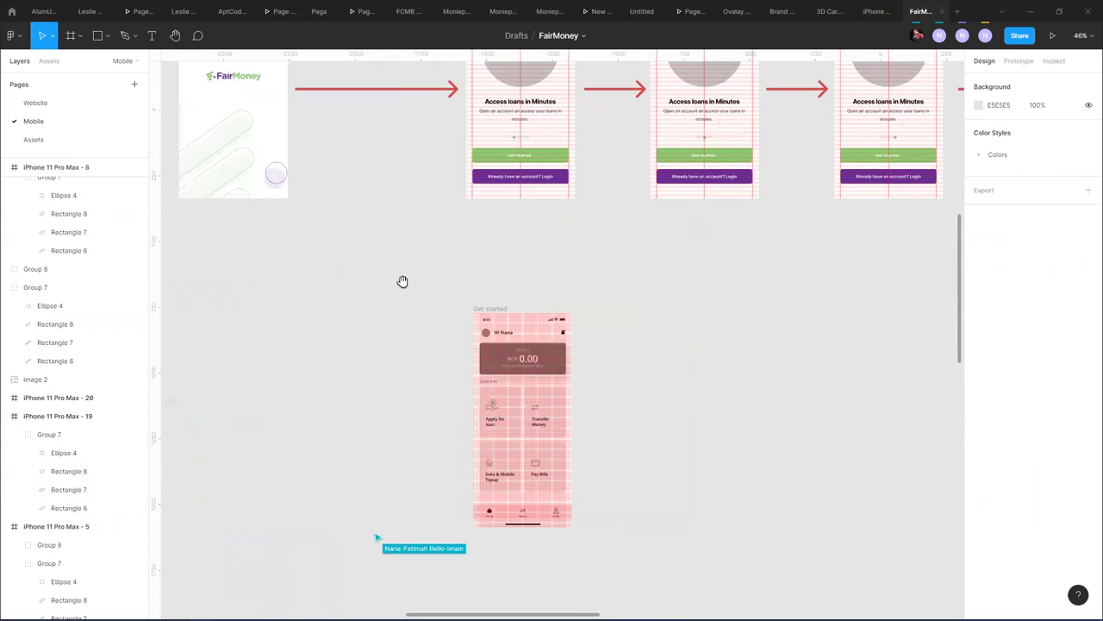
drag(477, 88, 512, 475)
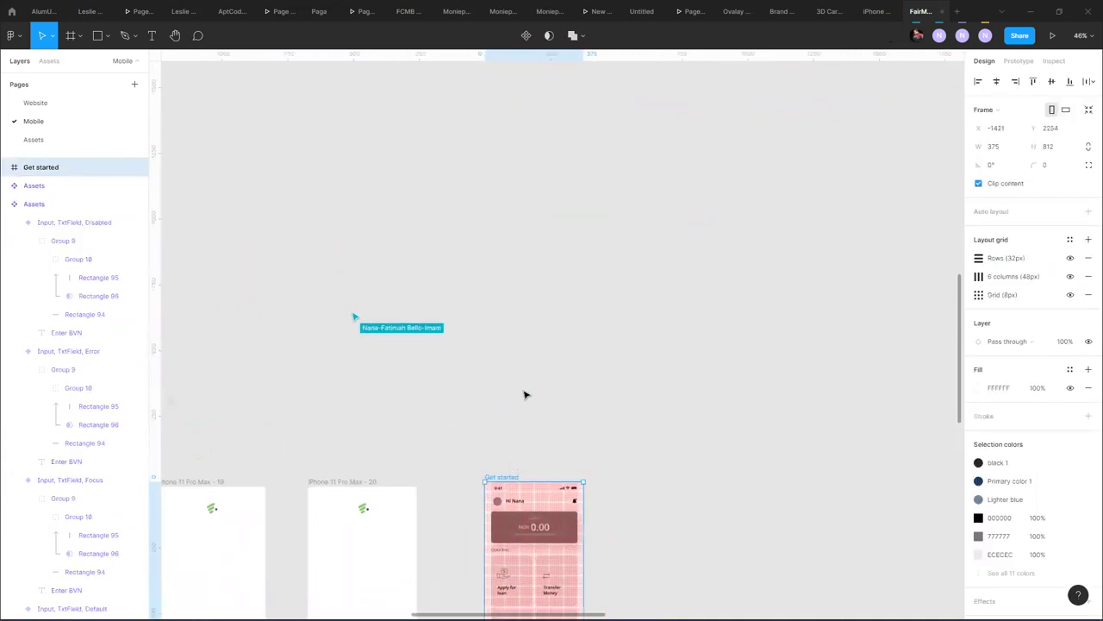
click(477, 393)
scroll(566, 143, down, 6)
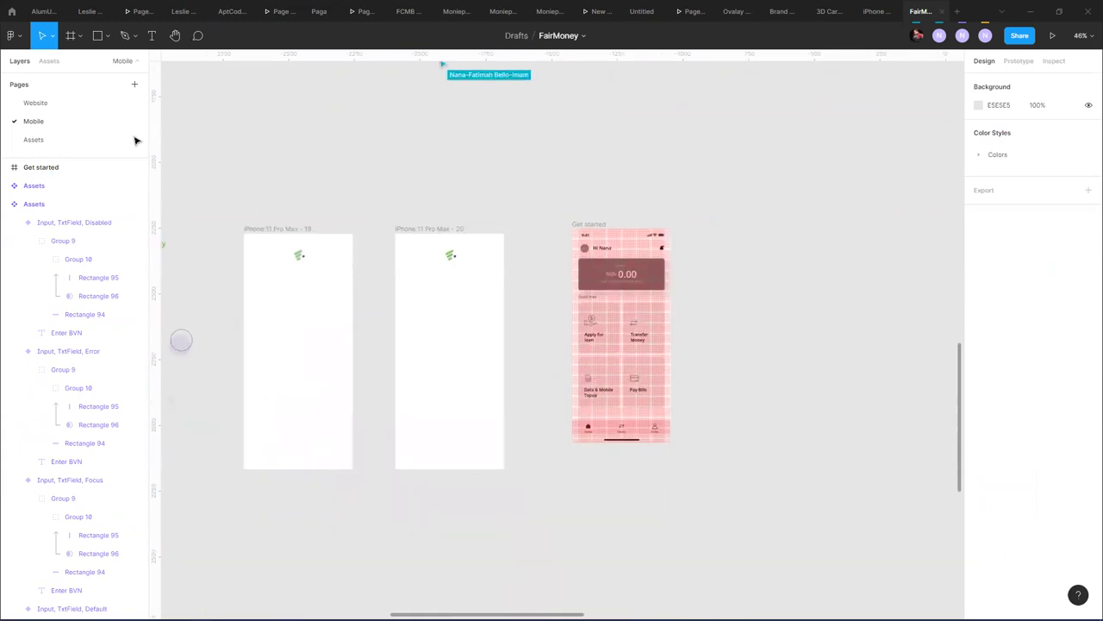
- Draw a 414×480 rectangle inside frame 20 and align it to the frame's top
click(107, 40)
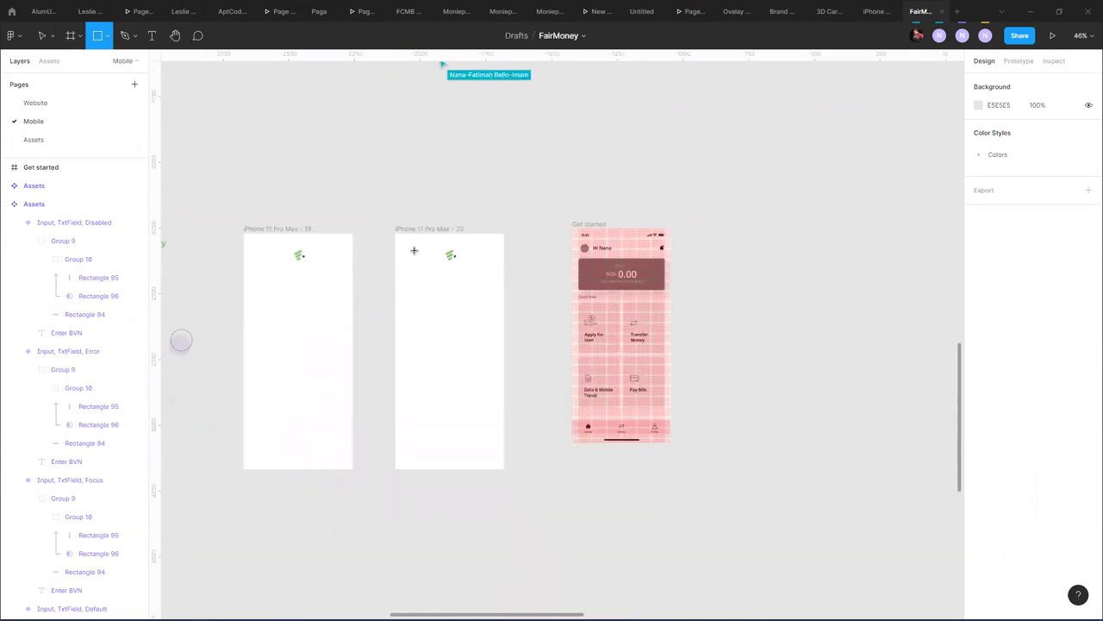
drag(397, 259, 505, 362)
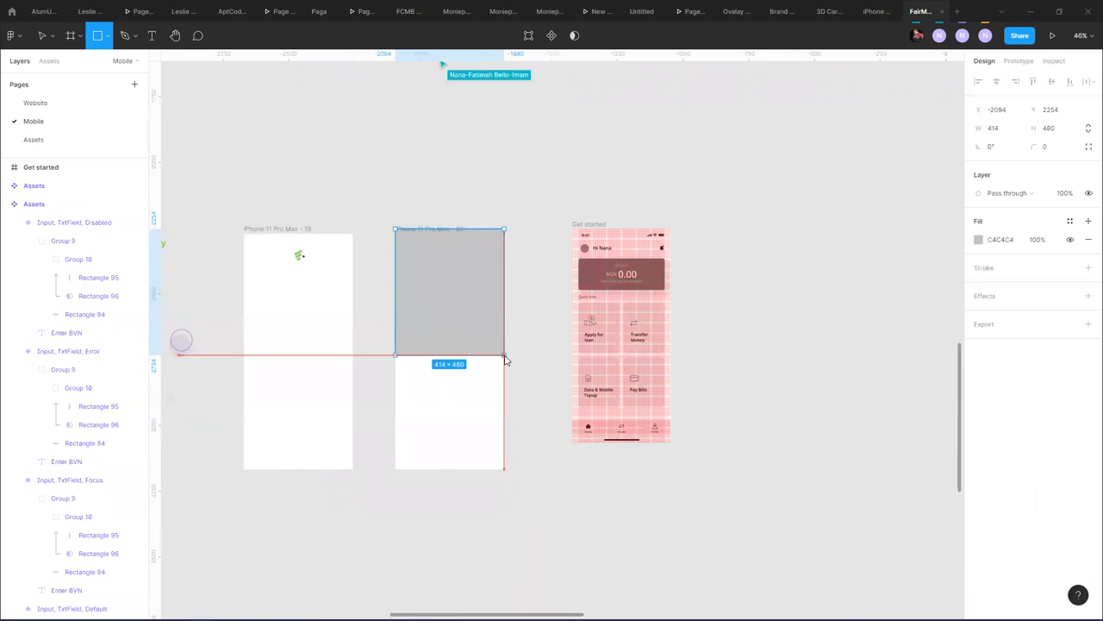
mouse_move(460, 284)
mouse_down()
mouse_move(457, 384)
mouse_move(445, 309)
mouse_move(402, 431)
mouse_move(495, 581)
mouse_move(457, 372)
mouse_up()
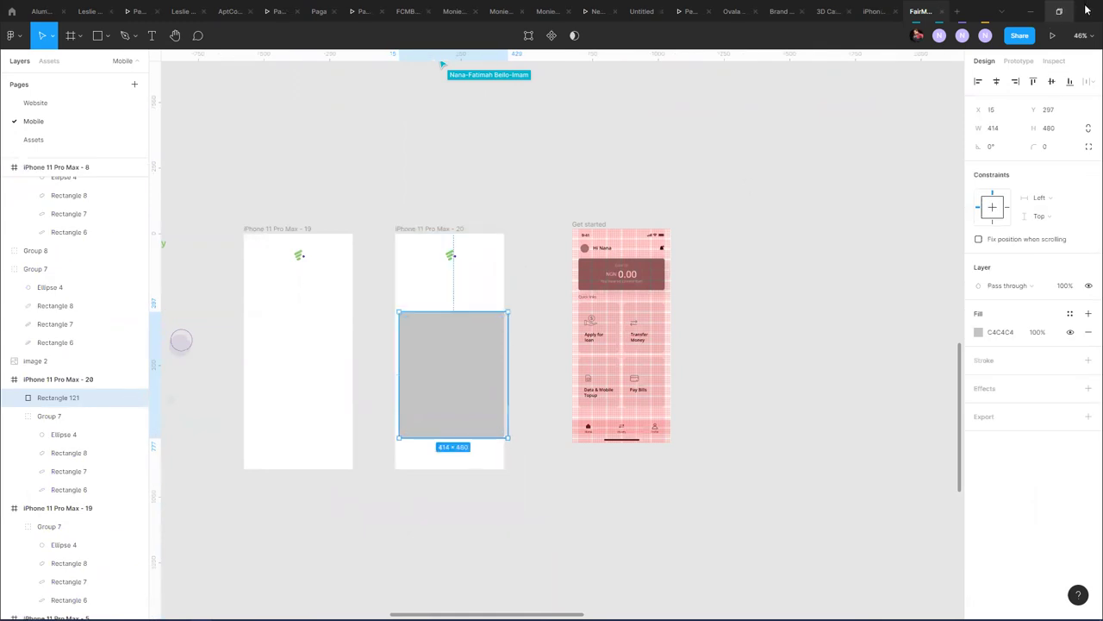
click(1029, 81)
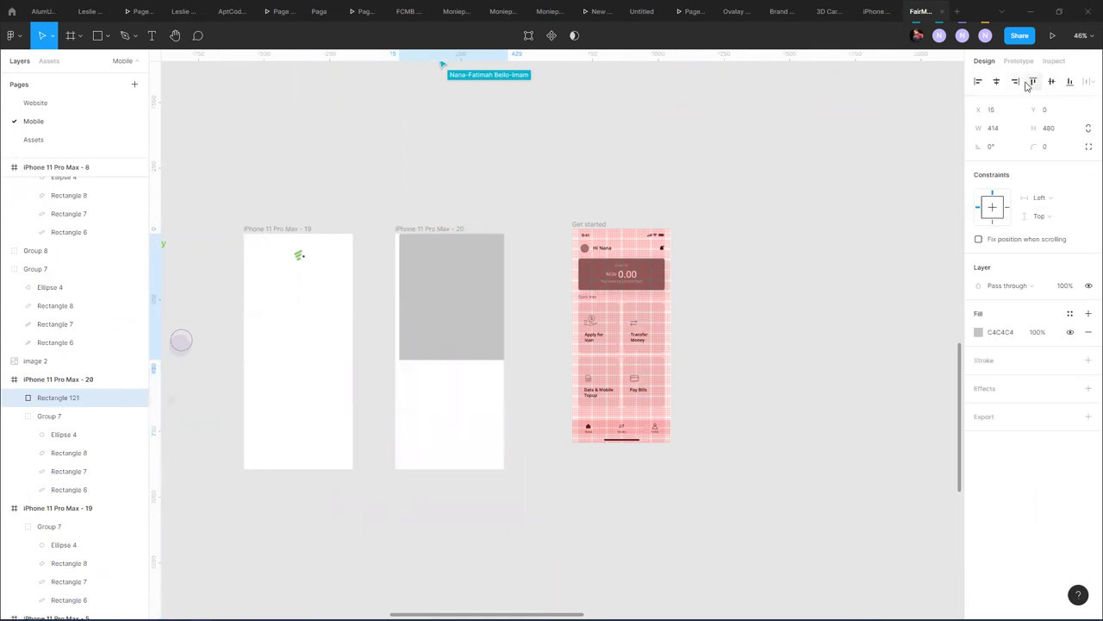
- Align the rectangle to the frame's left edge and fill it with the Colors/Purple style
click(980, 82)
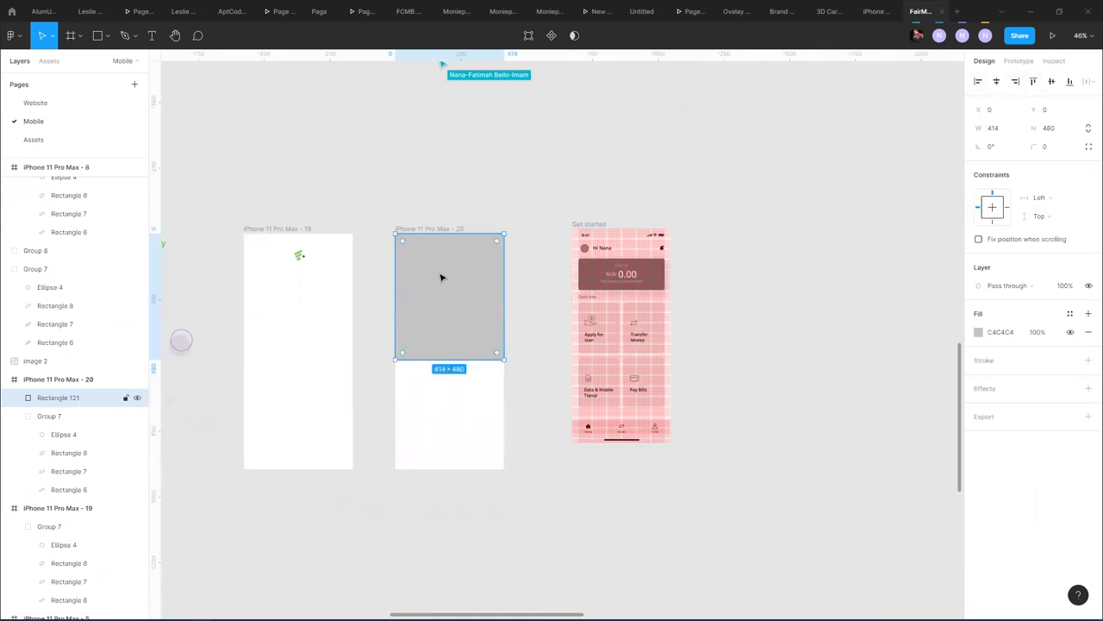
click(1070, 313)
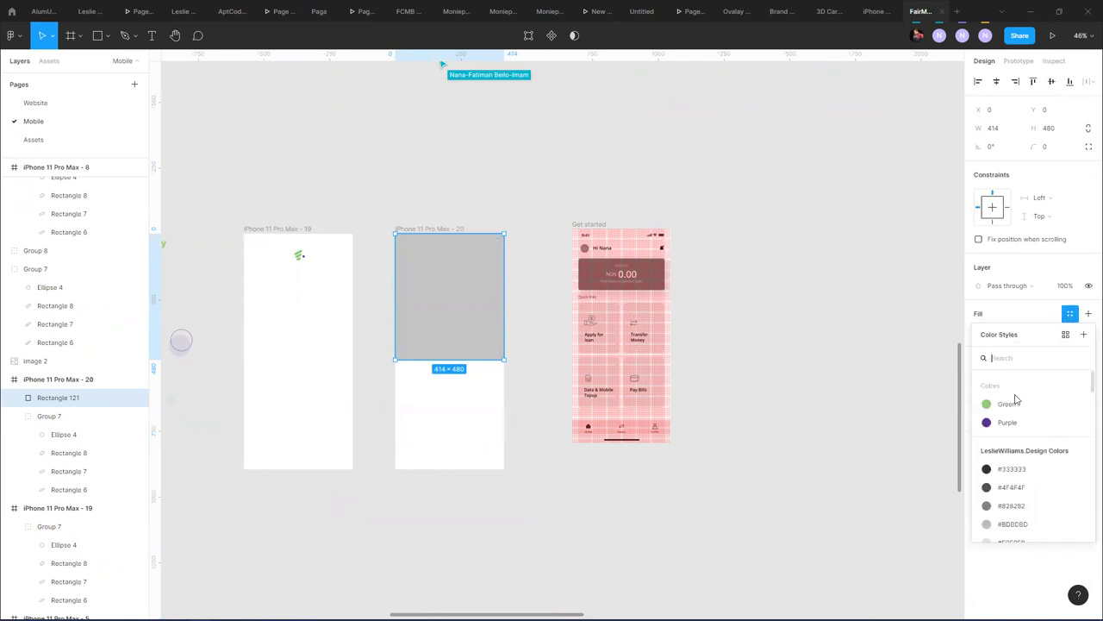
click(1027, 422)
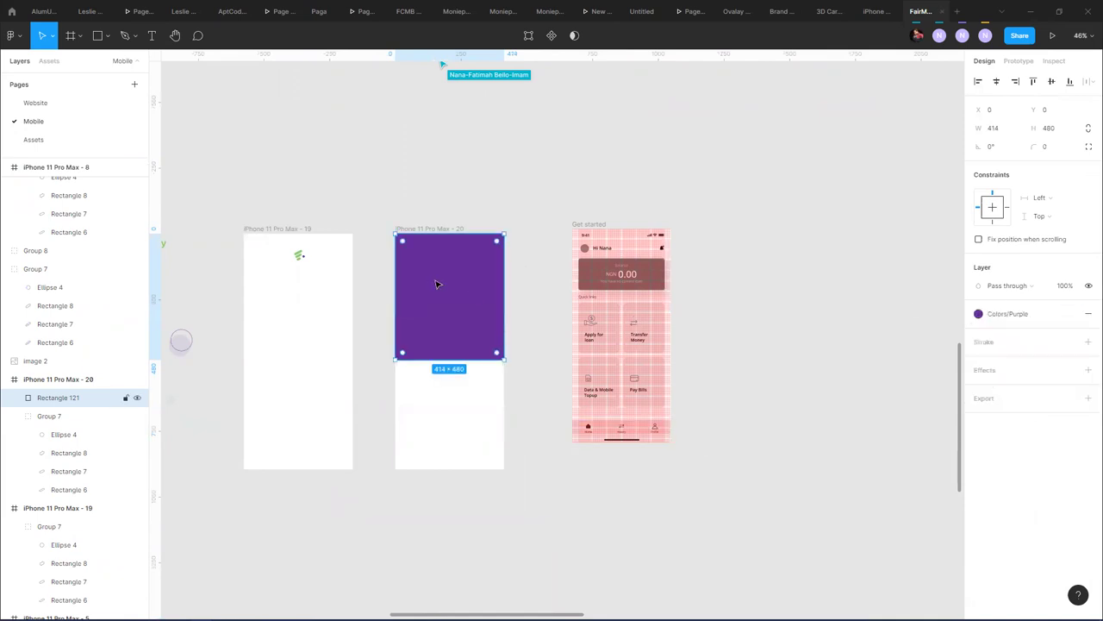
- Move Group 7 above Rectangle 121 in Layers and return the rectangle to Y 0
scroll(450, 280, up, 5)
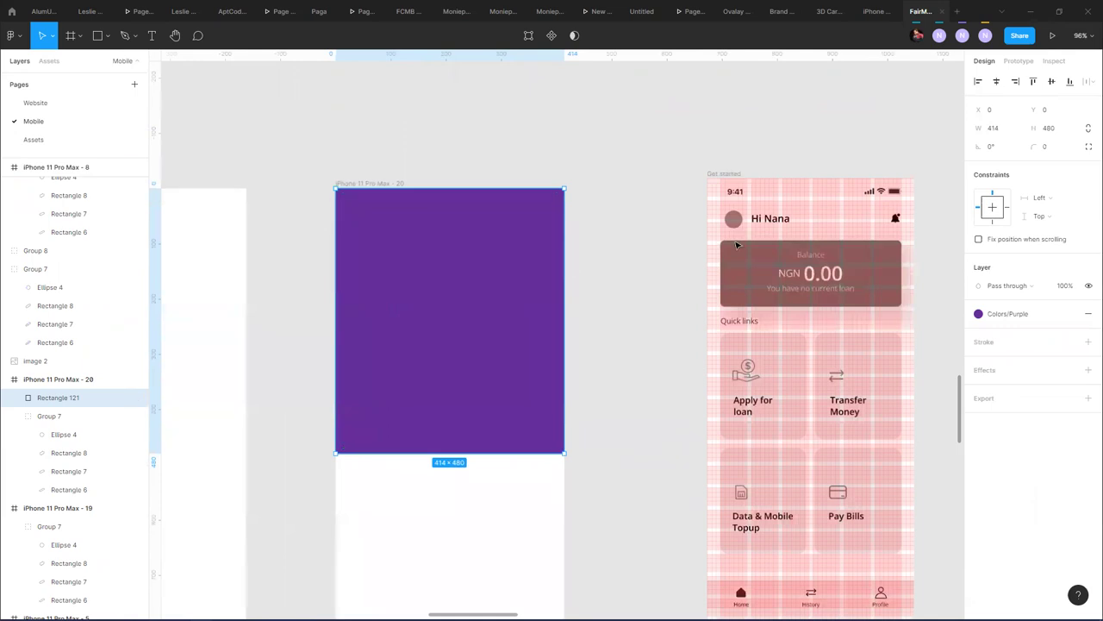
mouse_move(480, 217)
mouse_down()
mouse_move(485, 274)
mouse_move(468, 234)
mouse_up()
click(458, 233)
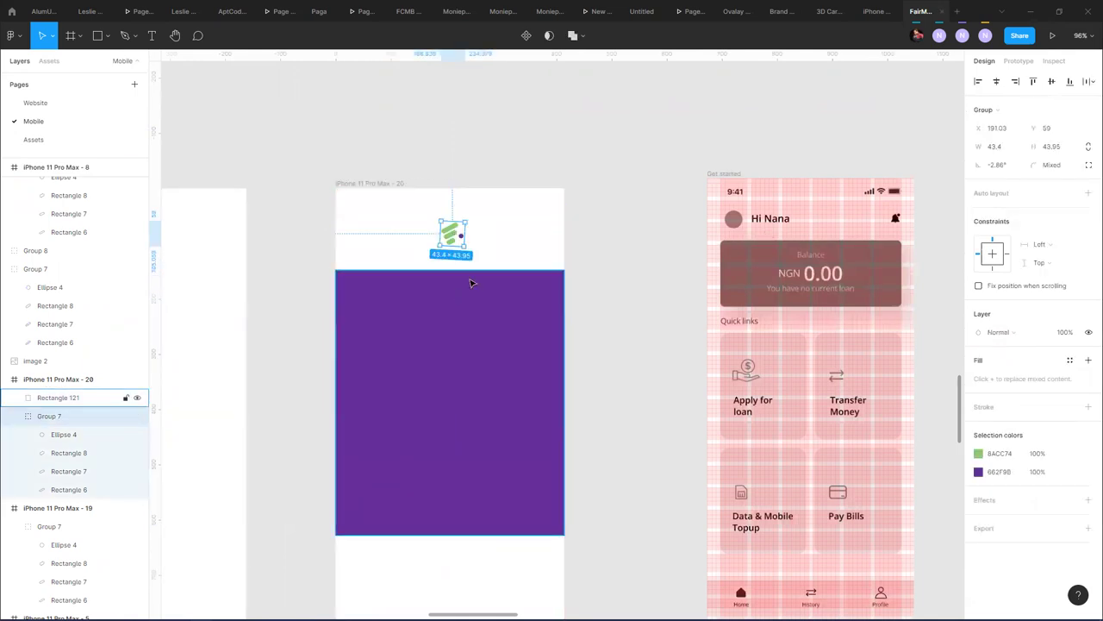
click(13, 418)
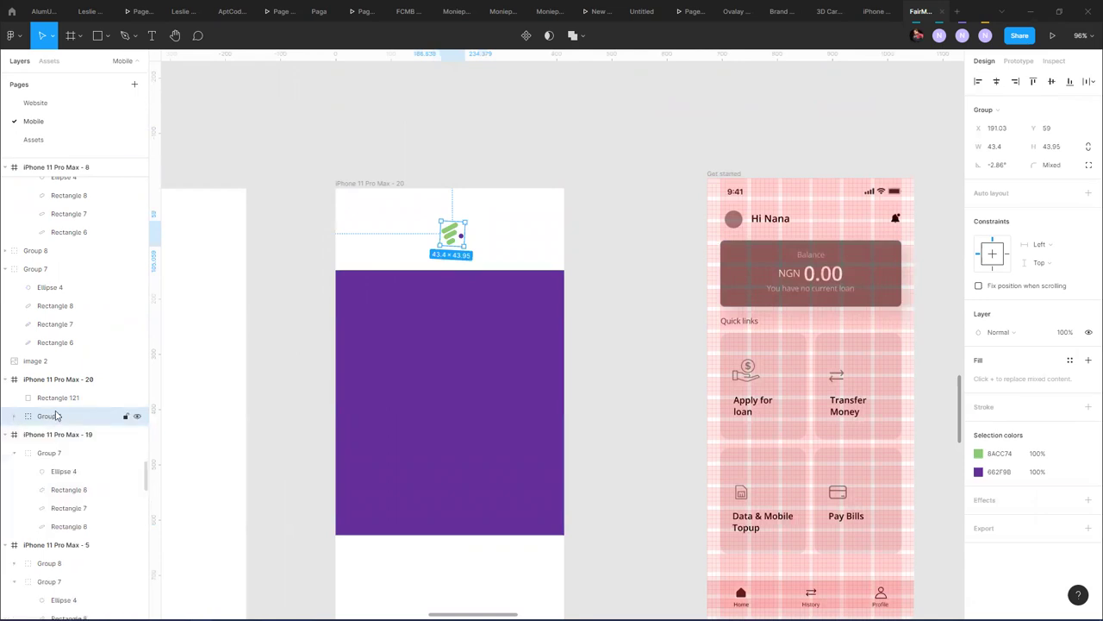
drag(56, 418, 62, 395)
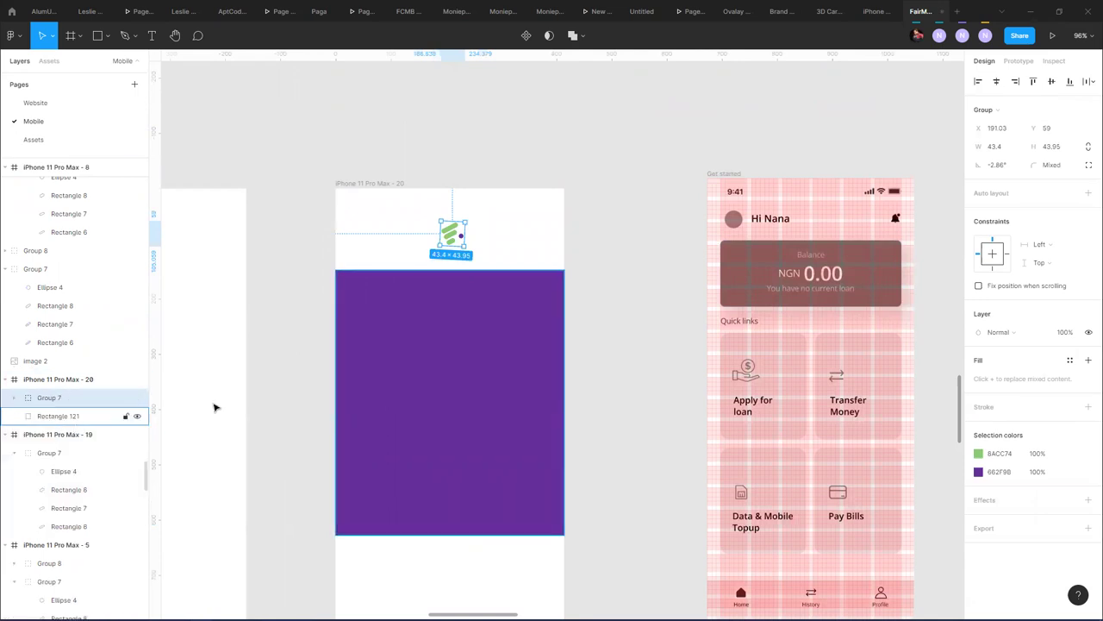
drag(497, 405, 499, 324)
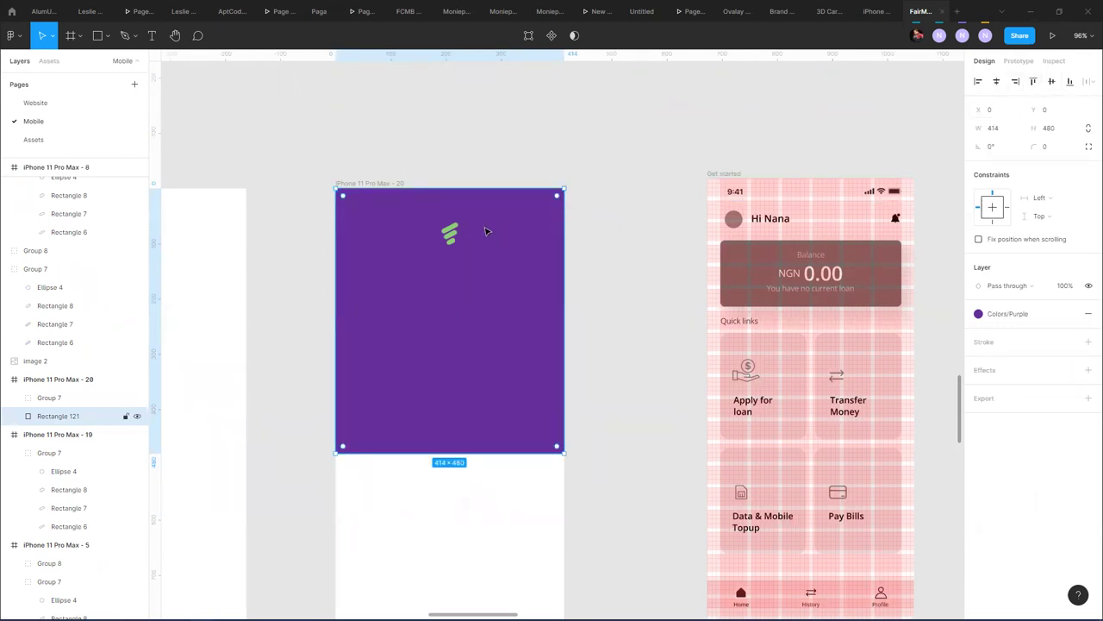
- Recolour the logo's 8ACC74 and 662F9B selection colours to FFFFFF and drag it above the frame
click(450, 235)
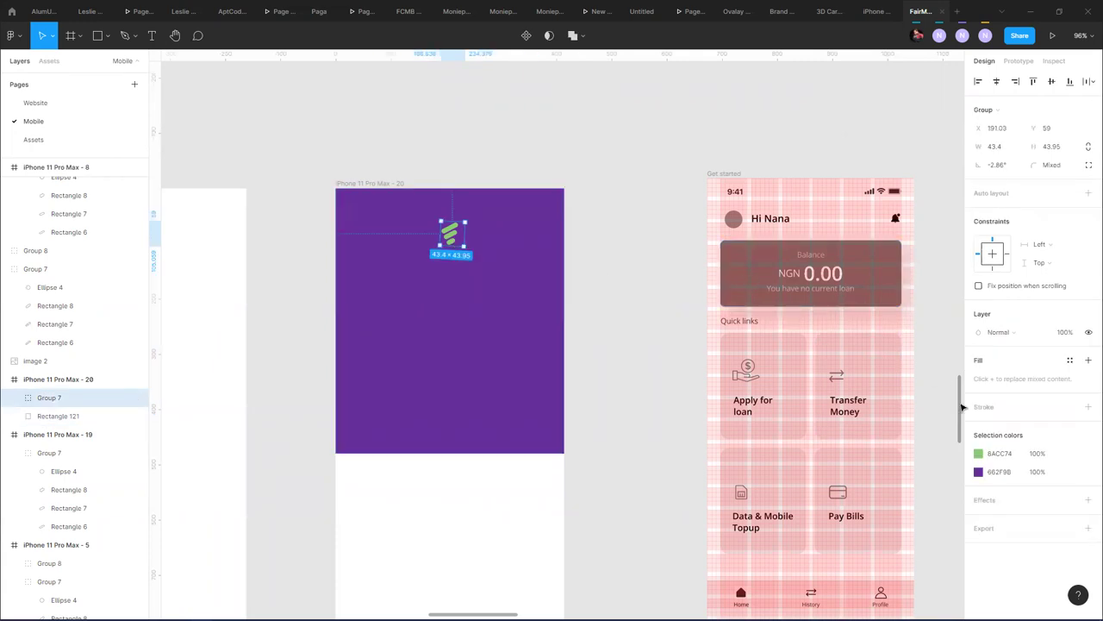
click(978, 454)
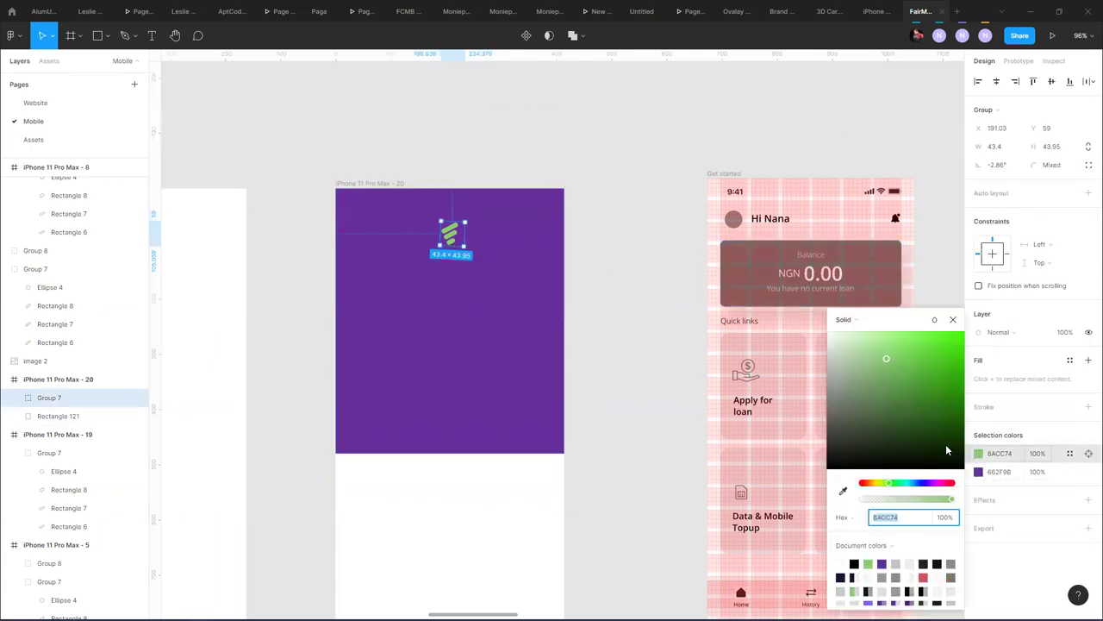
drag(849, 348, 825, 337)
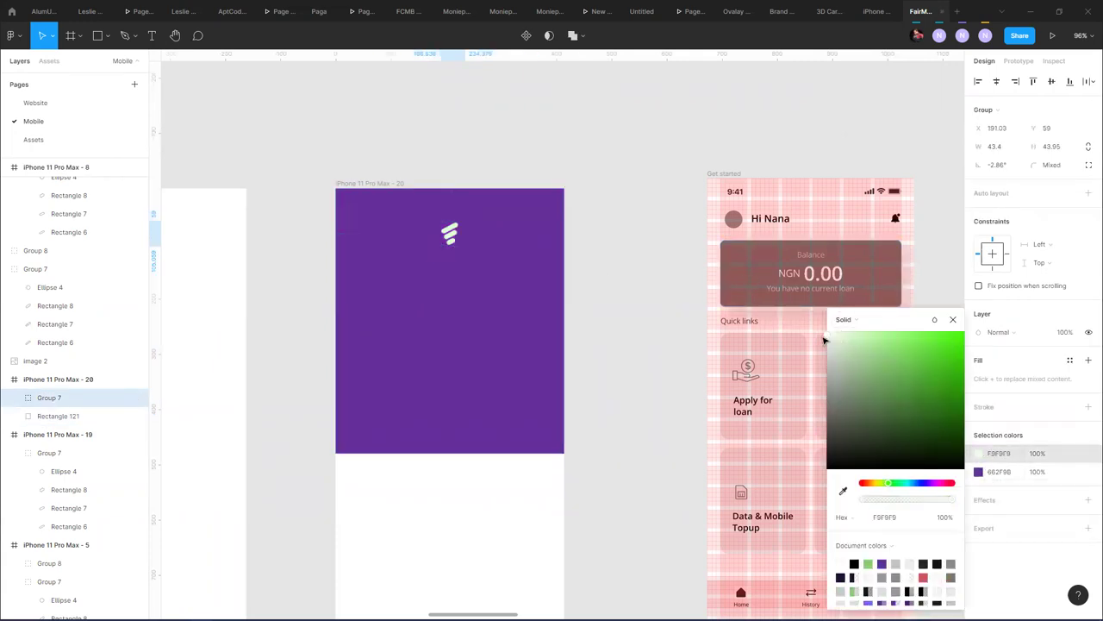
click(978, 472)
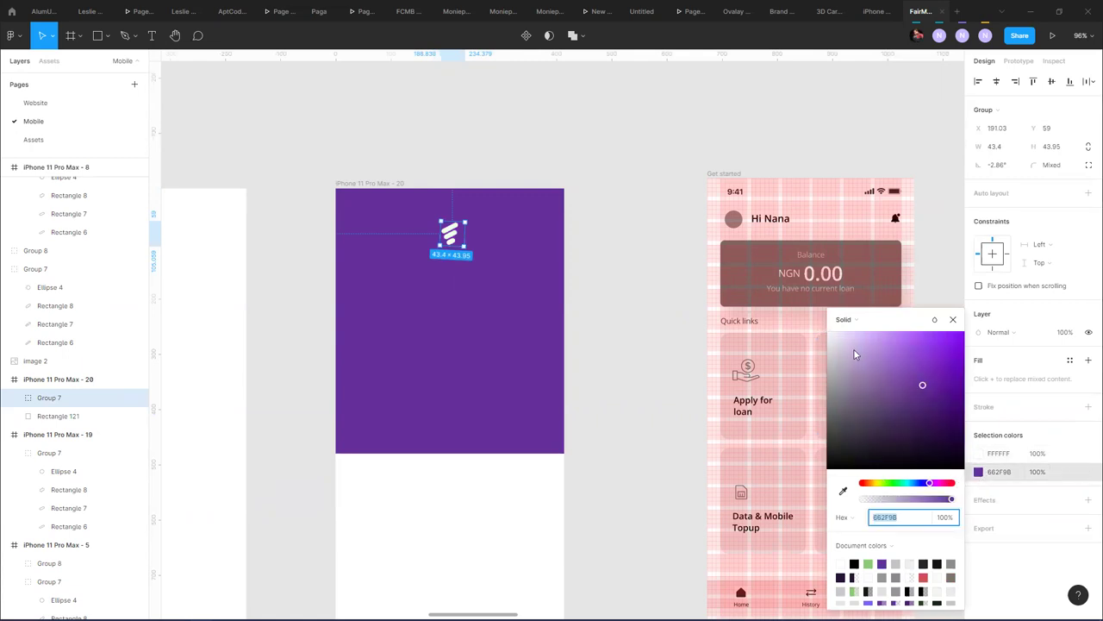
drag(853, 349, 827, 336)
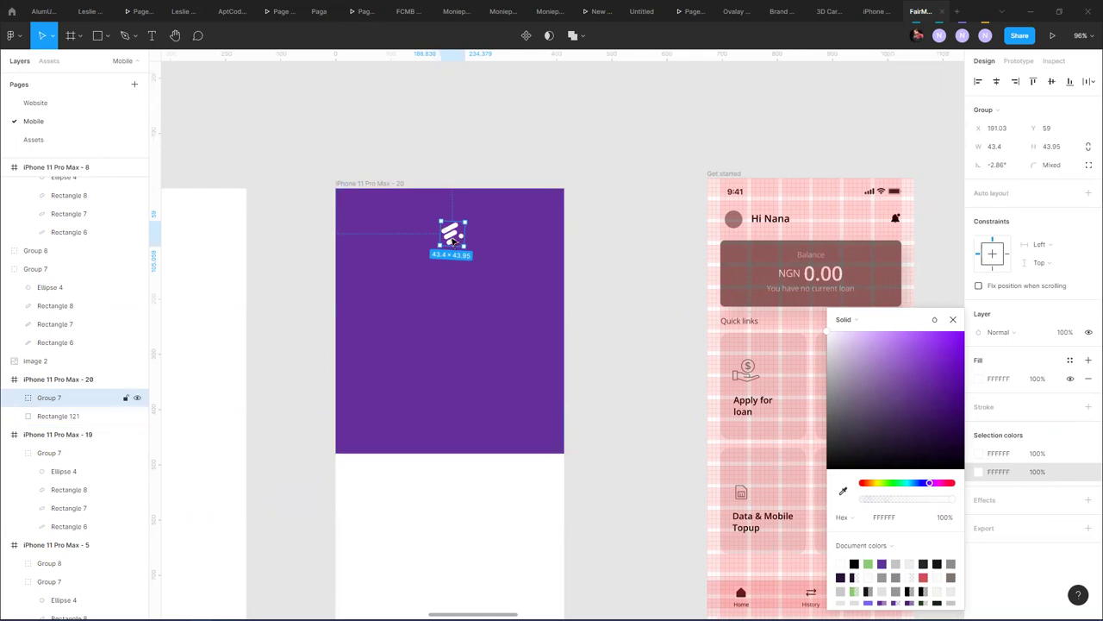
drag(455, 244, 475, 123)
- Draw a narrow grey margin rectangle at frame 20's top-left and set its width to 24
scroll(466, 154, down, 3)
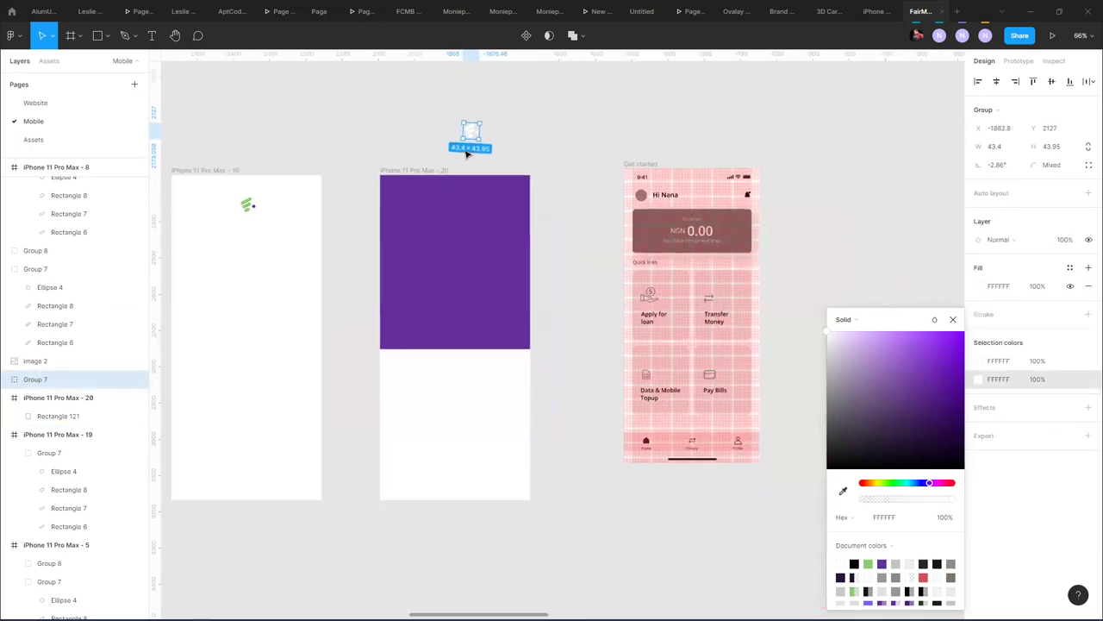
scroll(357, 468, up, 10)
scroll(328, 480, down, 5)
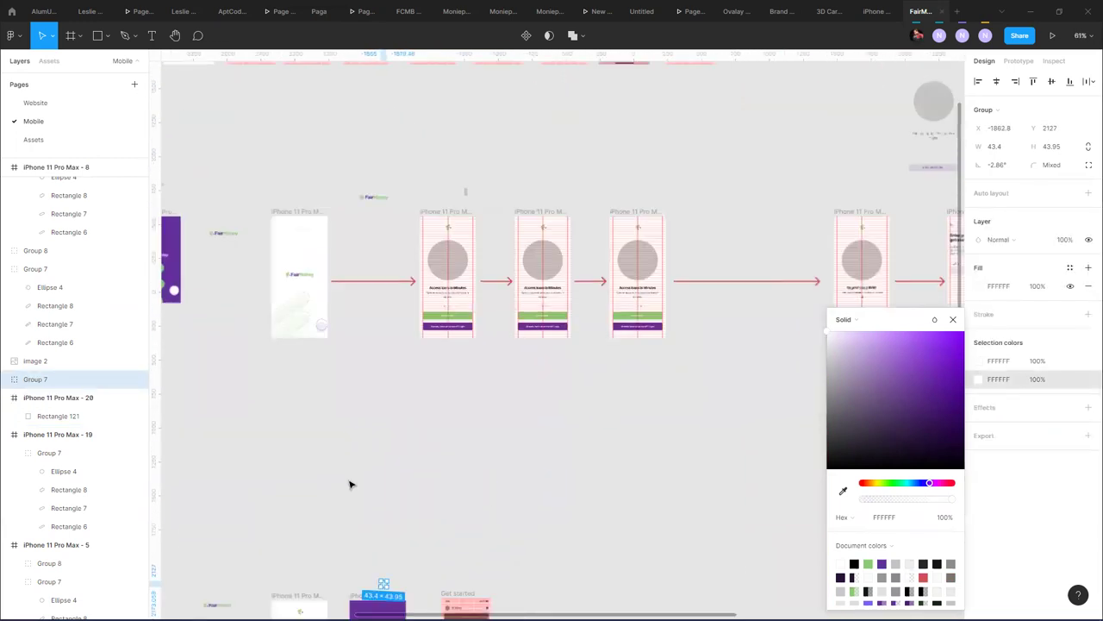
drag(336, 505, 331, 332)
scroll(331, 332, up, 2)
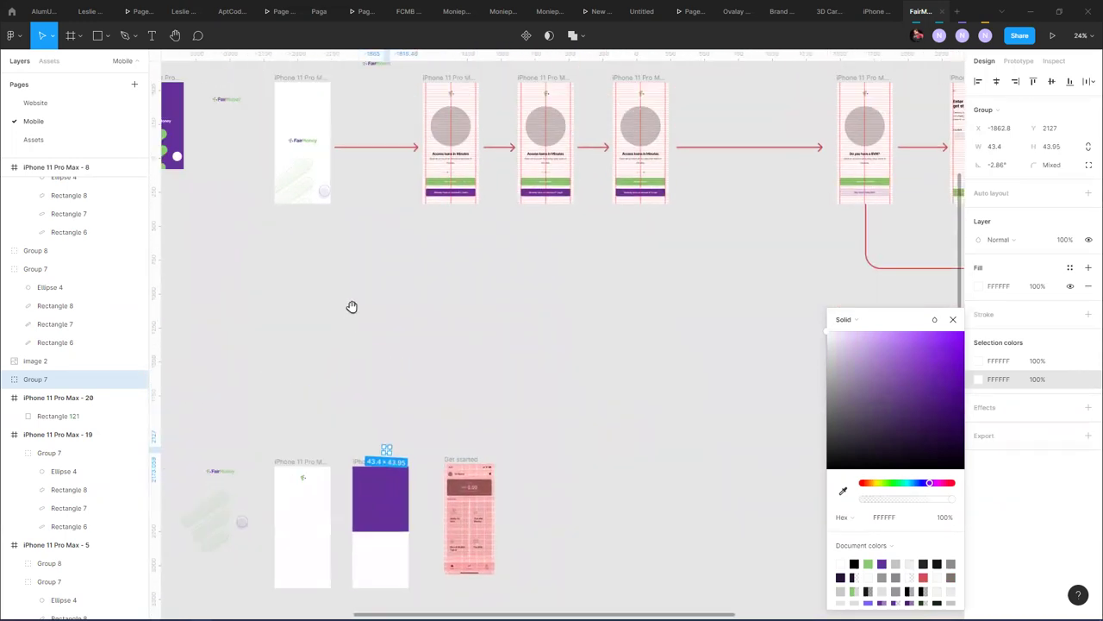
scroll(402, 313, down, 5)
scroll(312, 284, up, 2)
scroll(387, 389, up, 6)
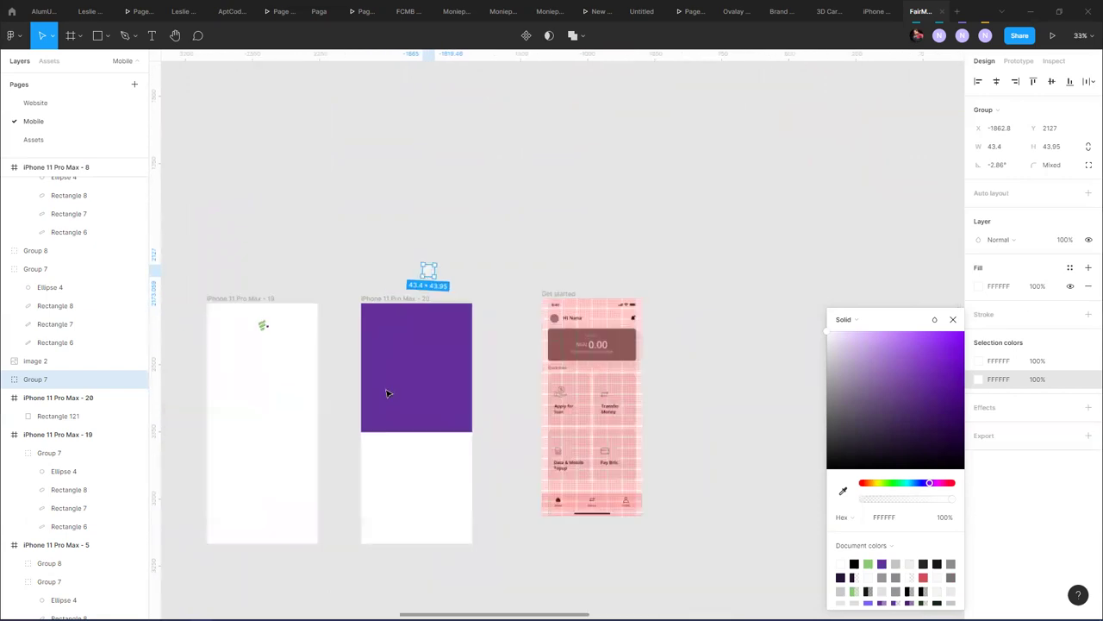
click(97, 36)
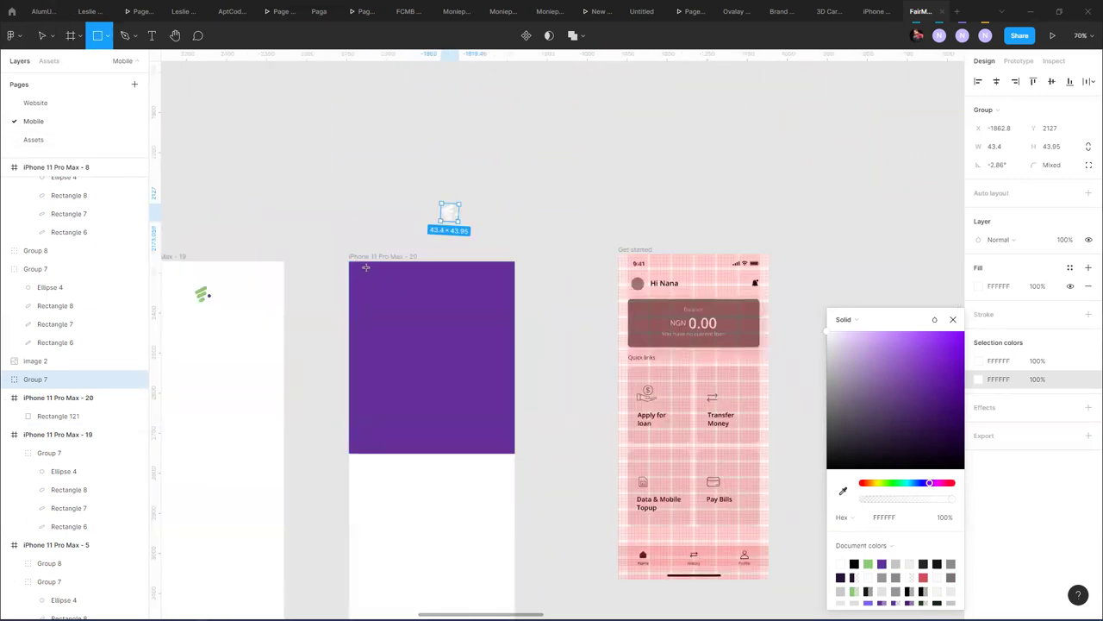
drag(348, 262, 358, 297)
scroll(373, 323, up, 5)
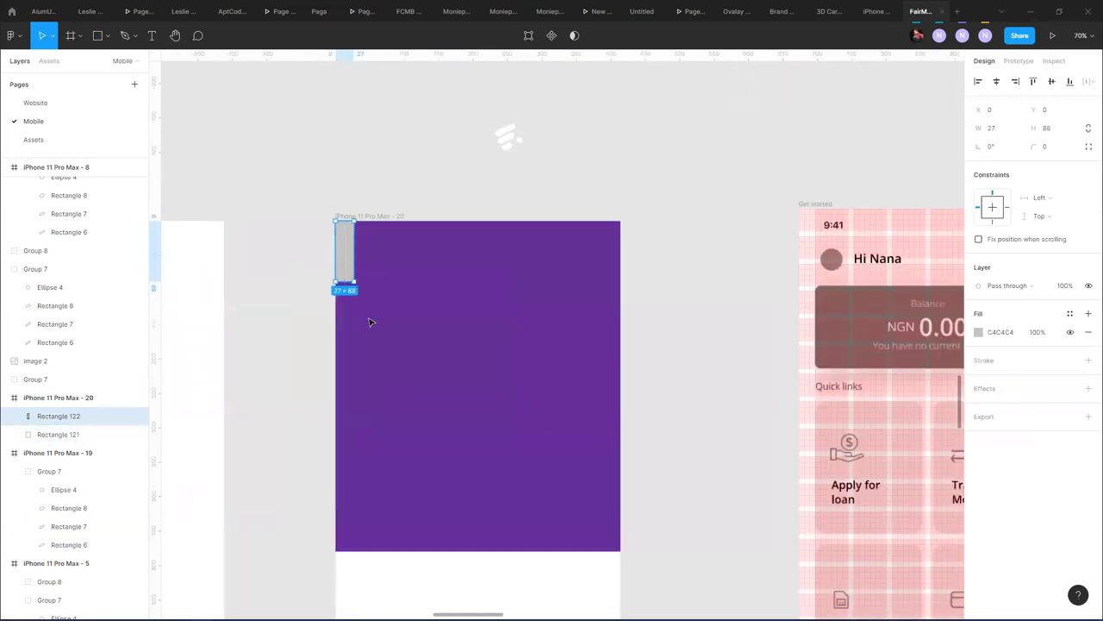
mouse_move(330, 218)
mouse_down()
mouse_move(241, 249)
mouse_move(337, 227)
mouse_up()
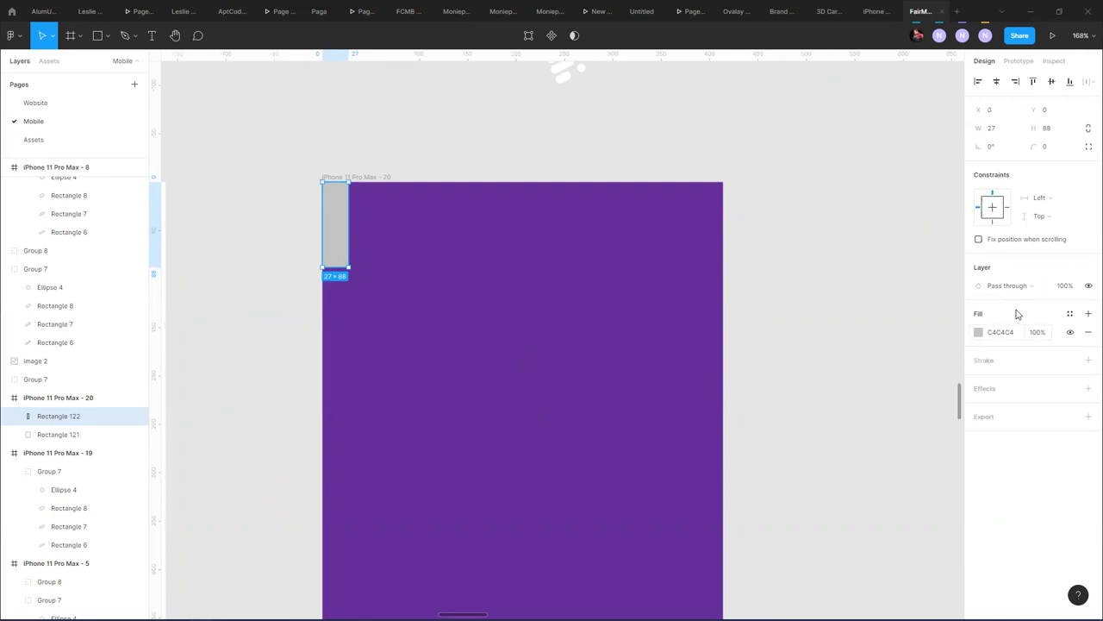
click(1000, 133)
key(Down)
key(Down)
key(Down)
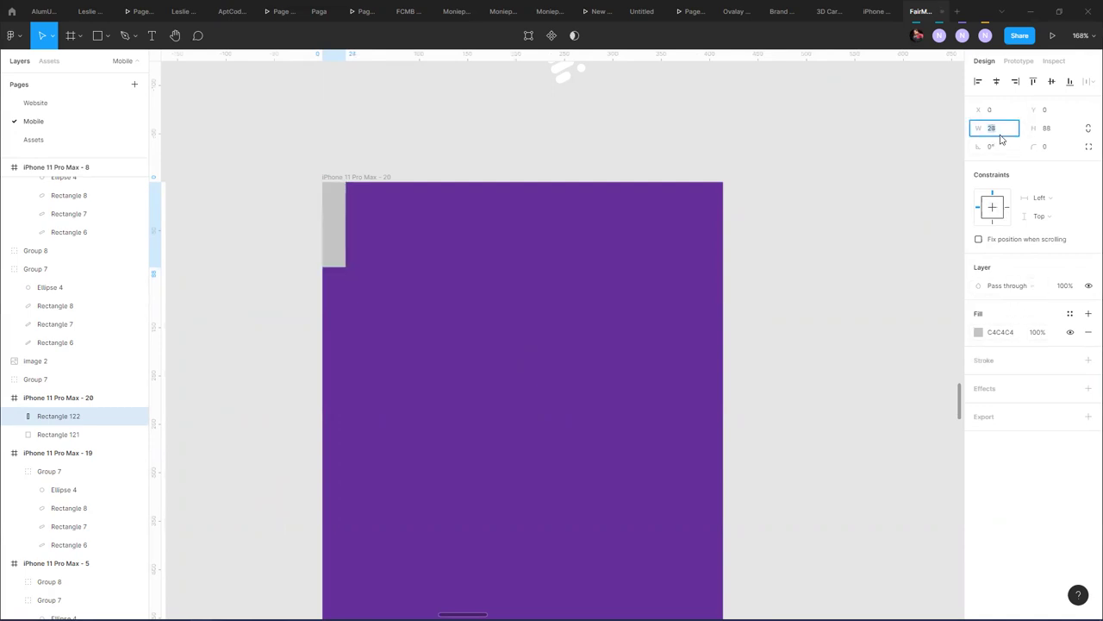
key(Return)
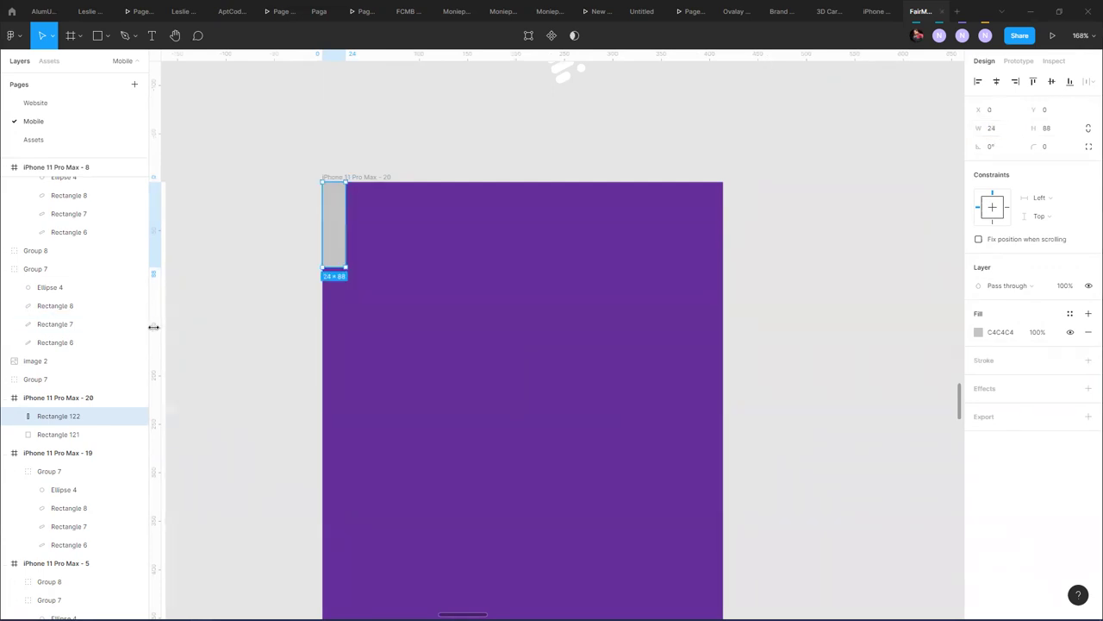
- Add two vertical guides and copy the grey margin rectangle to the frame's right edge
drag(157, 326, 345, 316)
drag(163, 352, 702, 372)
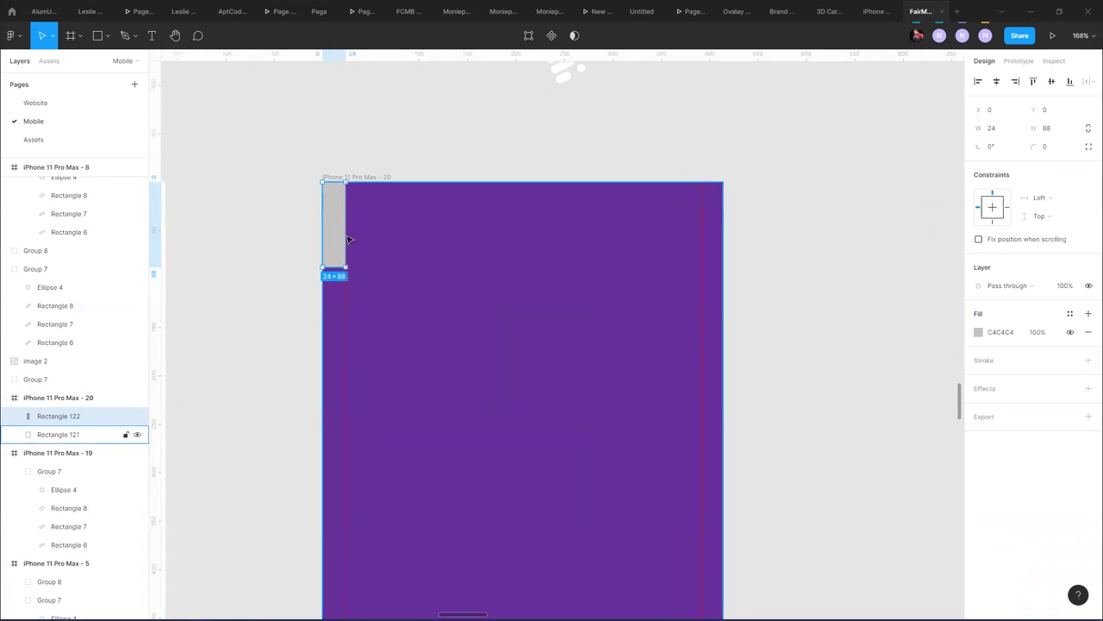
drag(338, 237, 716, 254)
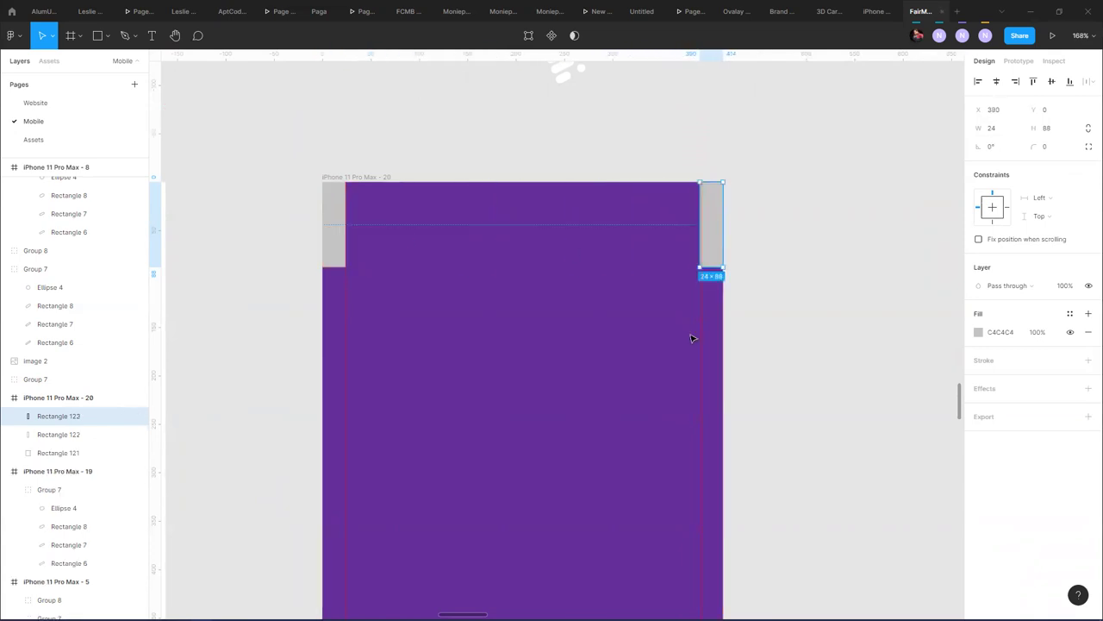
scroll(695, 345, up, 5)
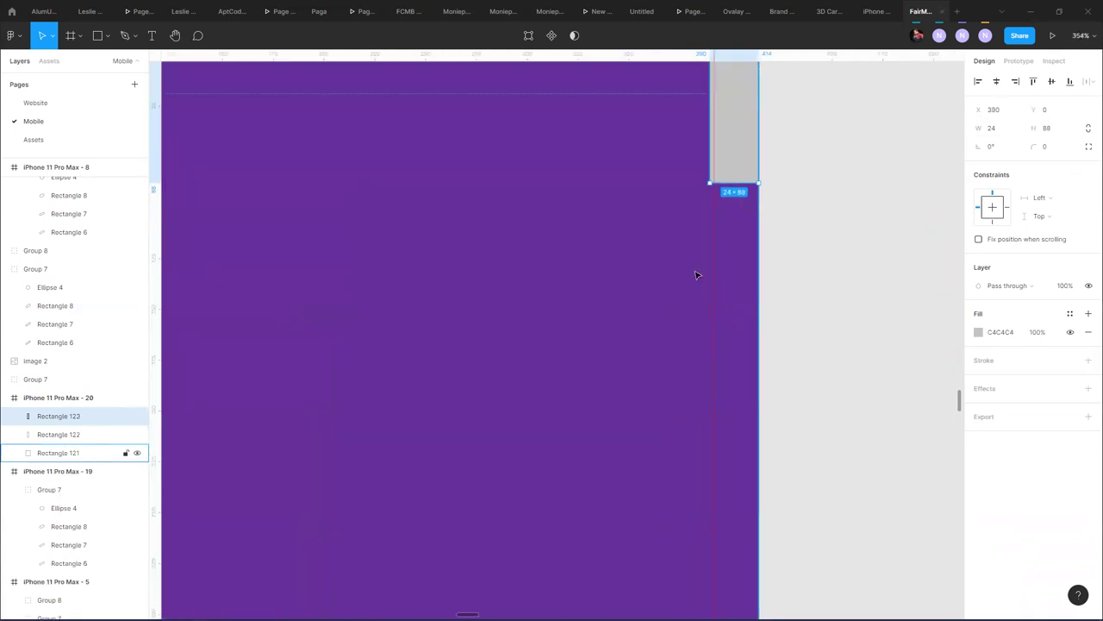
drag(712, 281, 711, 279)
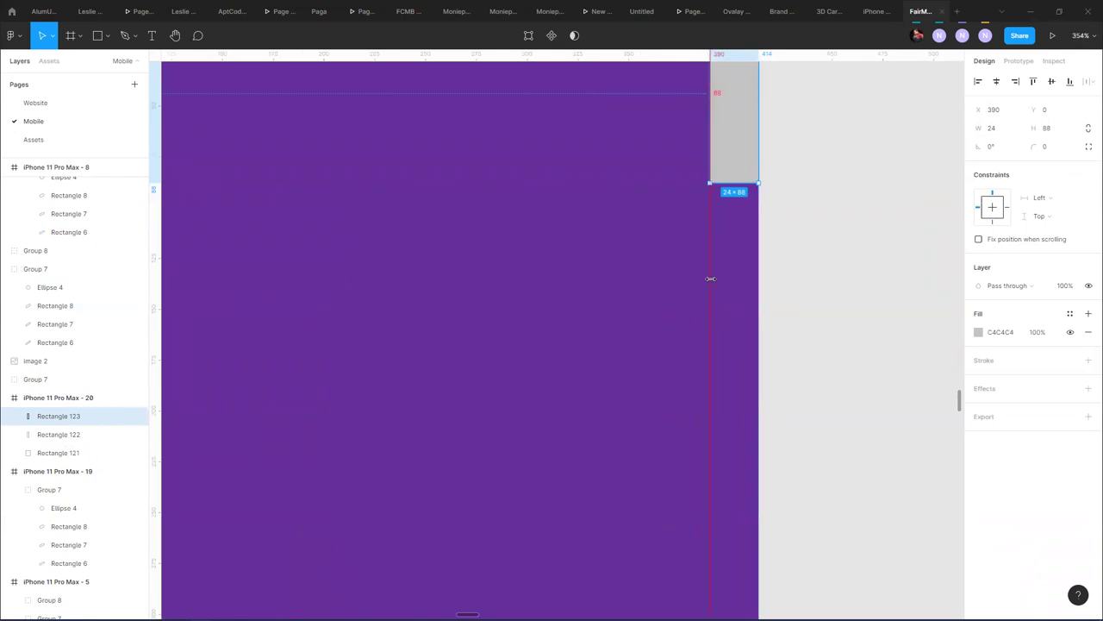
- Move both 24×88 grey rectangles above the frame and add a vertical guide across it
scroll(806, 300, down, 3)
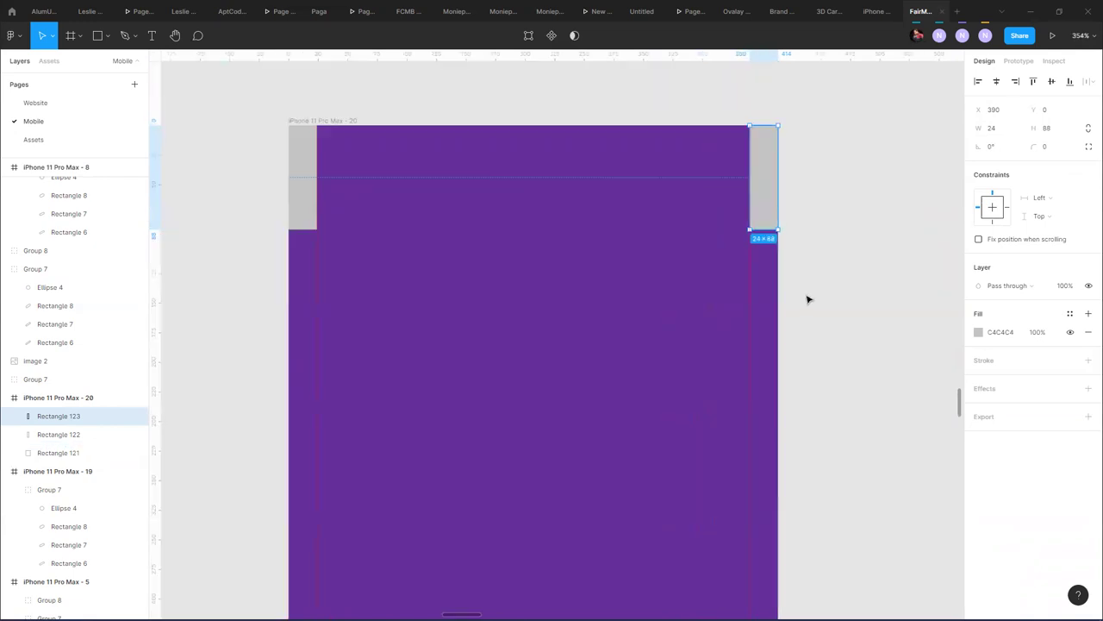
shift+click(312, 207)
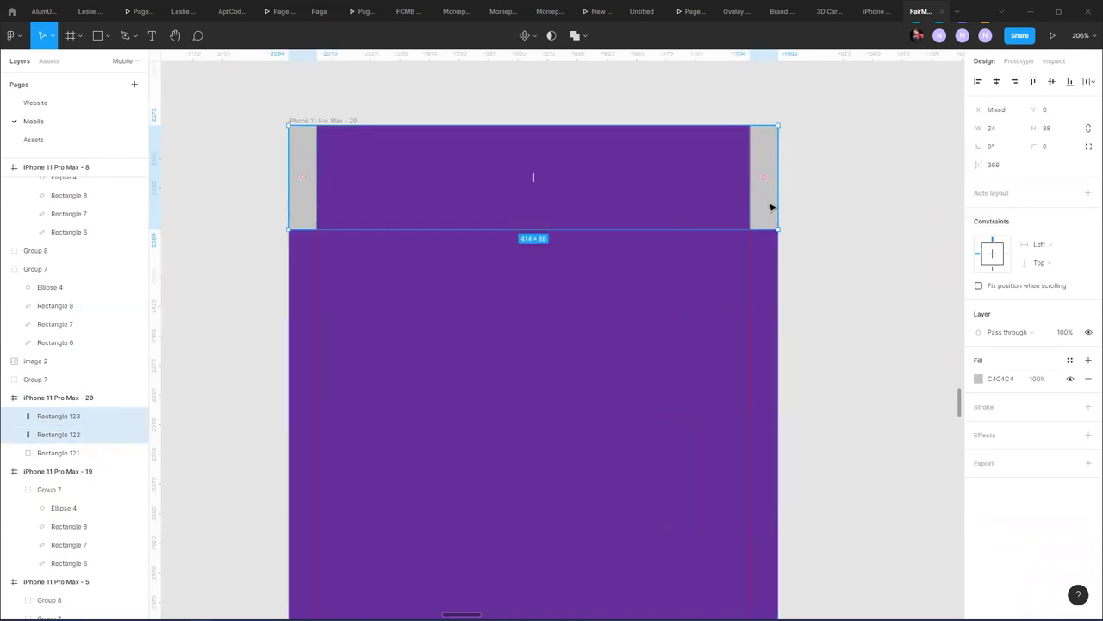
drag(767, 212, 754, 97)
drag(155, 242, 534, 287)
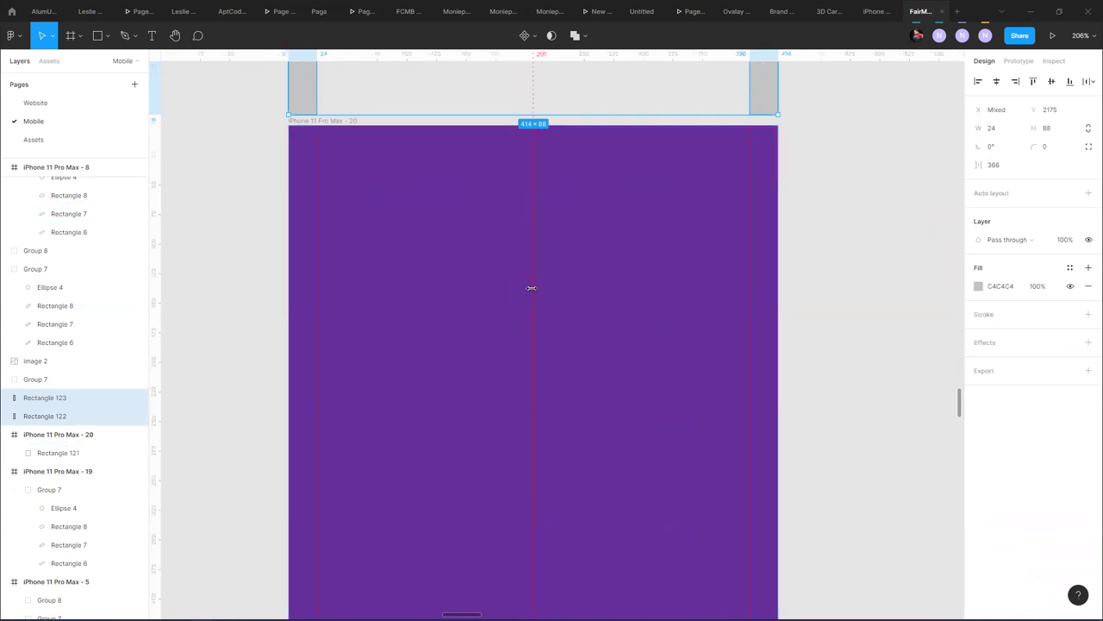
click(871, 231)
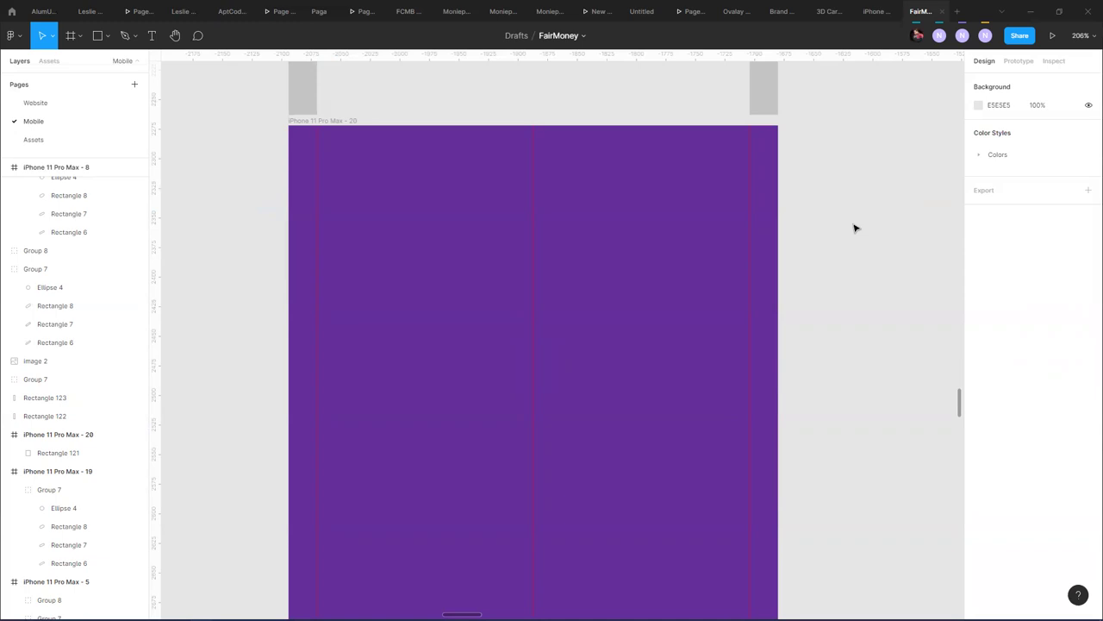
scroll(239, 234, down, 5)
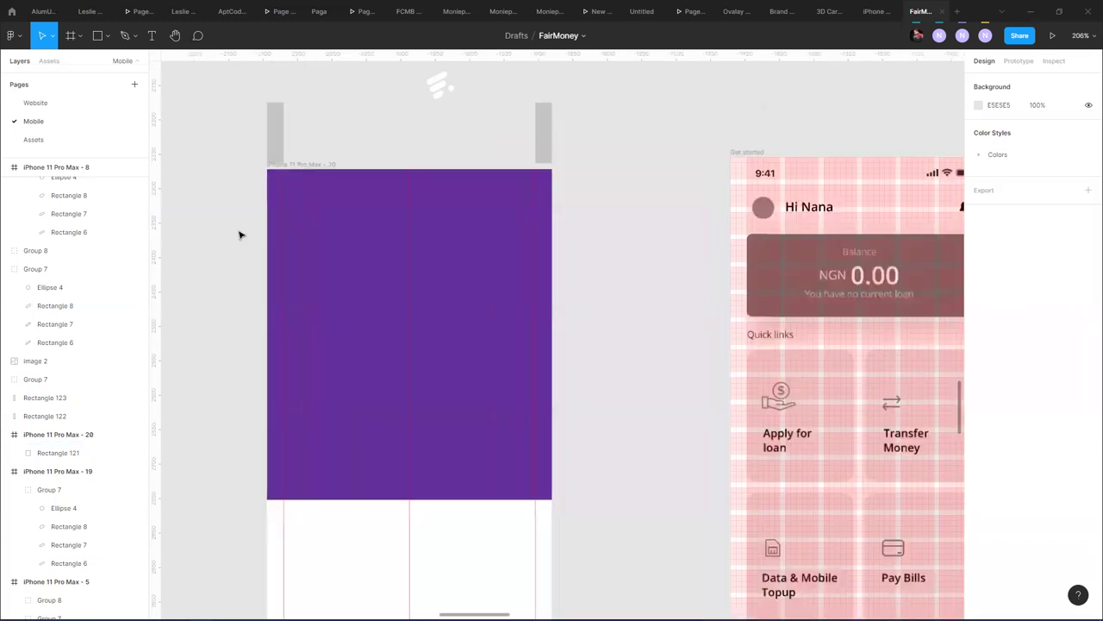
click(294, 185)
click(297, 177)
click(298, 179)
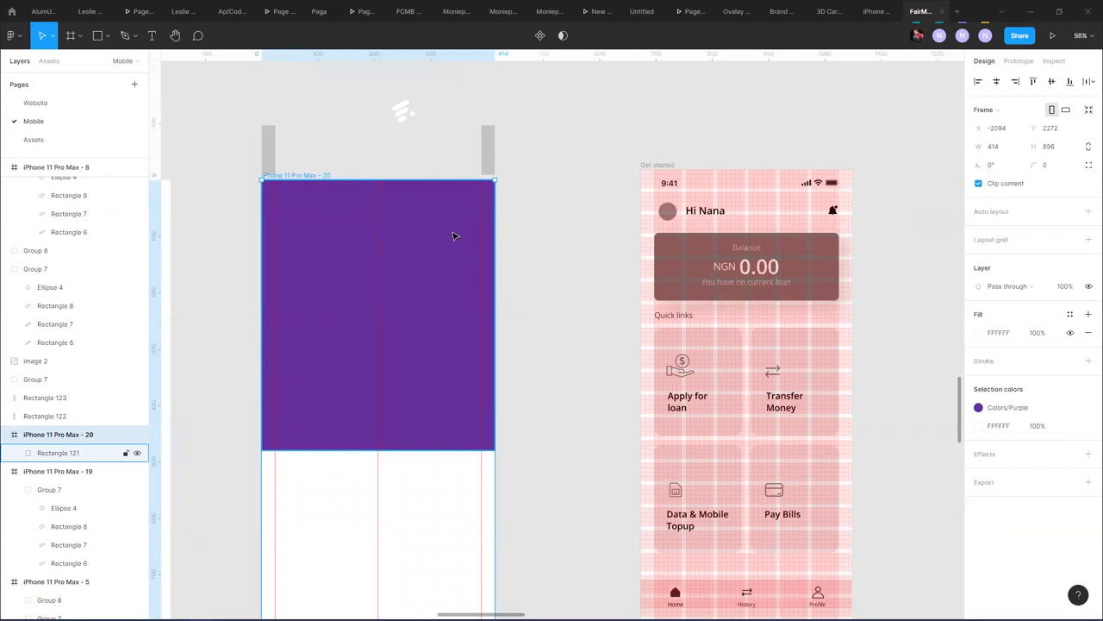
- Add a Rows layout grid to frame 20 with Count Auto, Type Top, Height 8, Gutter 8
click(1088, 239)
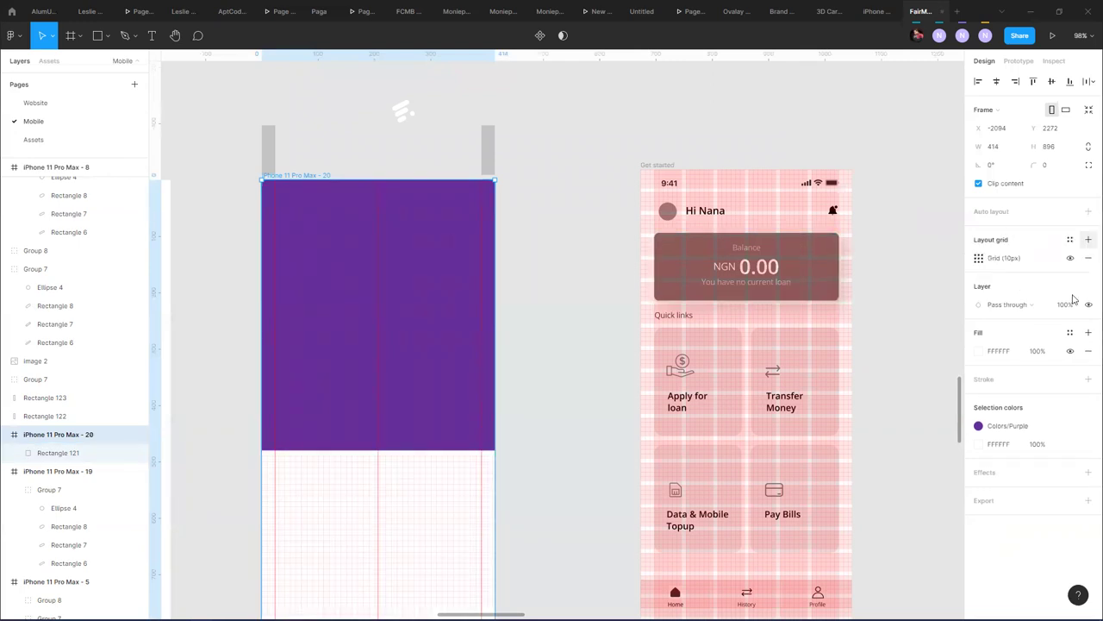
click(979, 258)
click(842, 261)
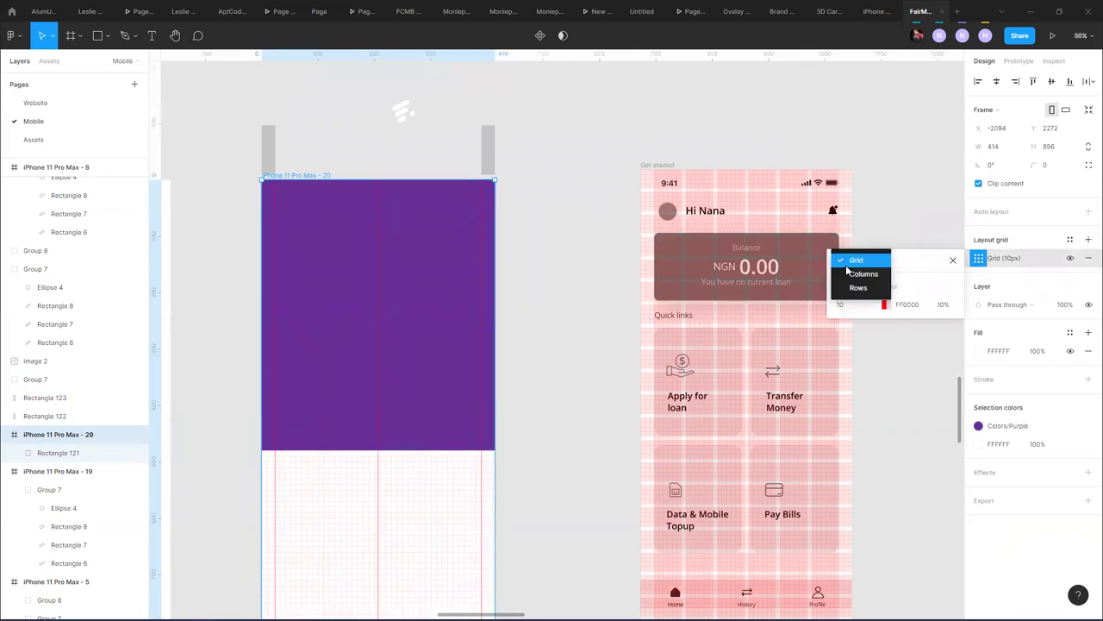
click(856, 287)
click(857, 304)
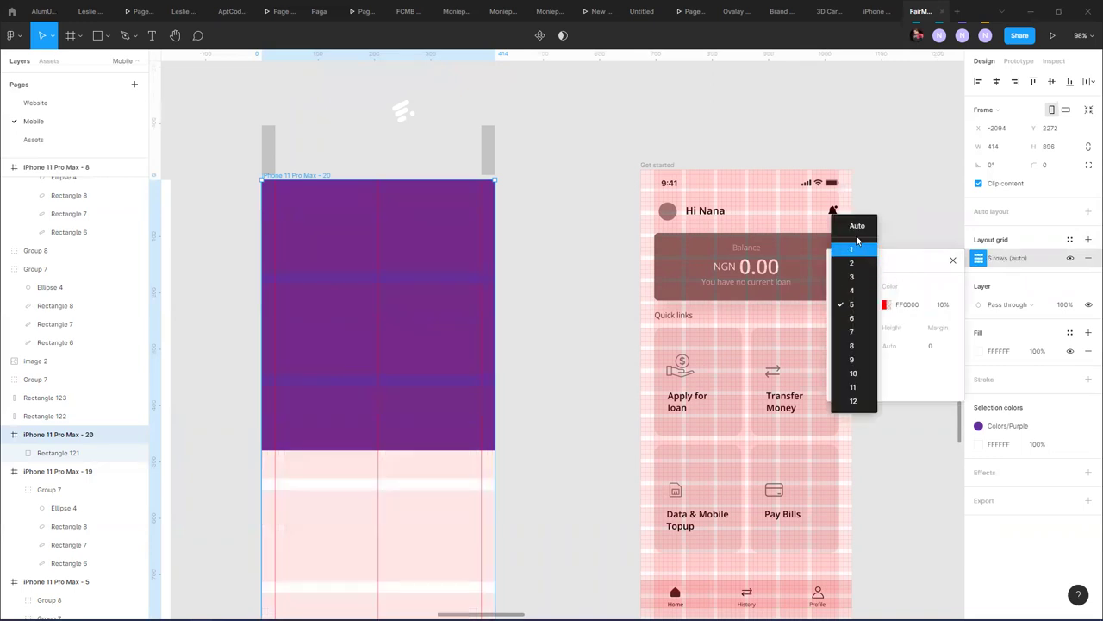
click(857, 227)
click(853, 345)
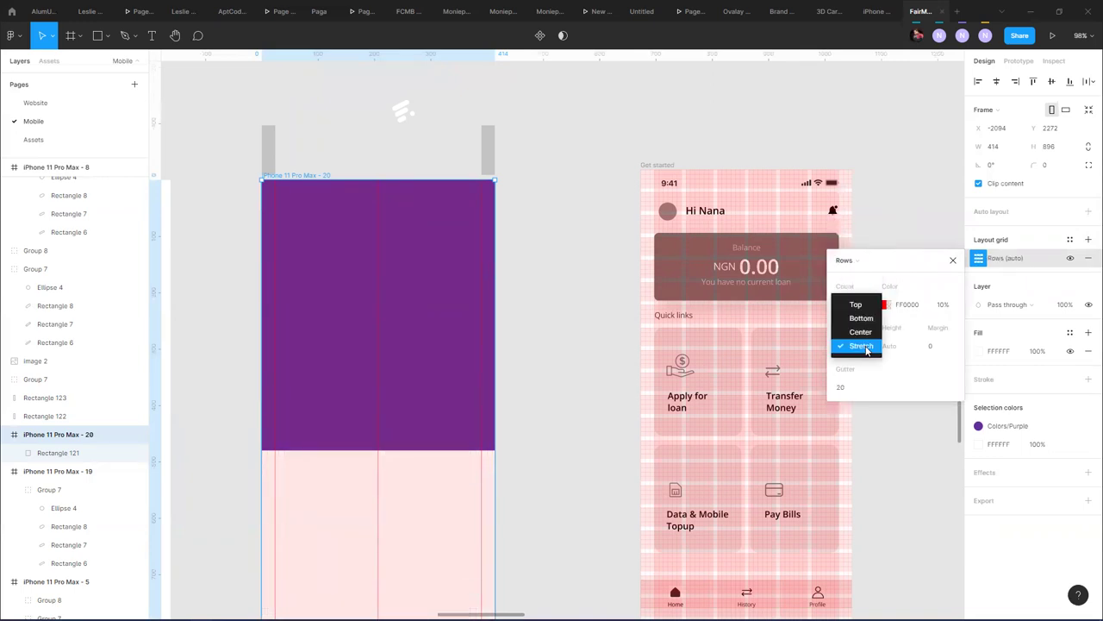
click(855, 304)
click(903, 347)
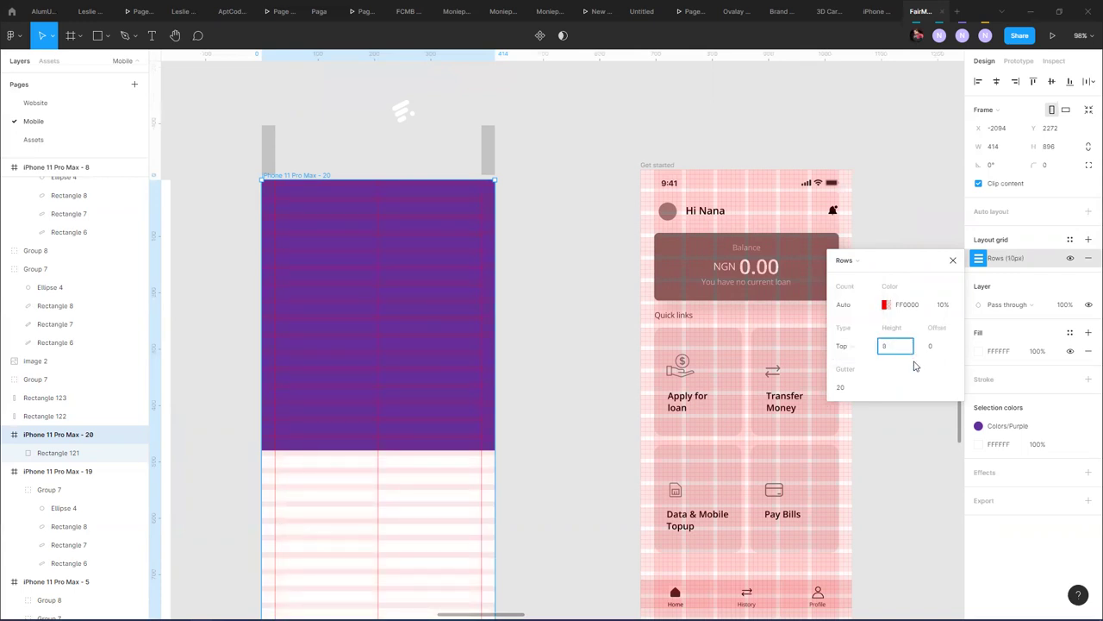
click(839, 387)
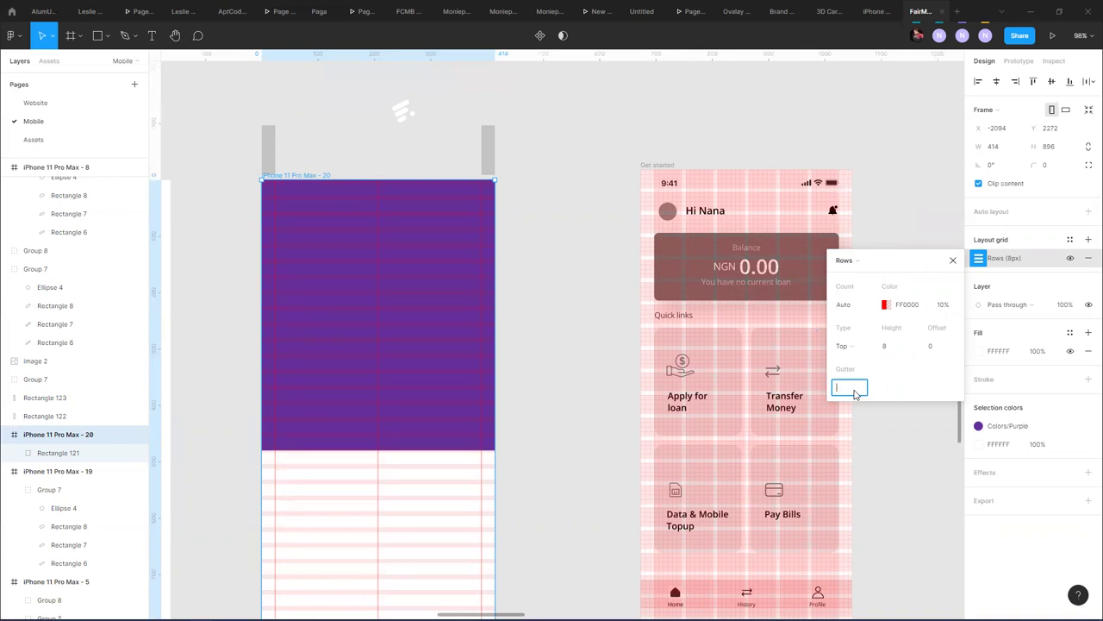
text(8)
key(Return)
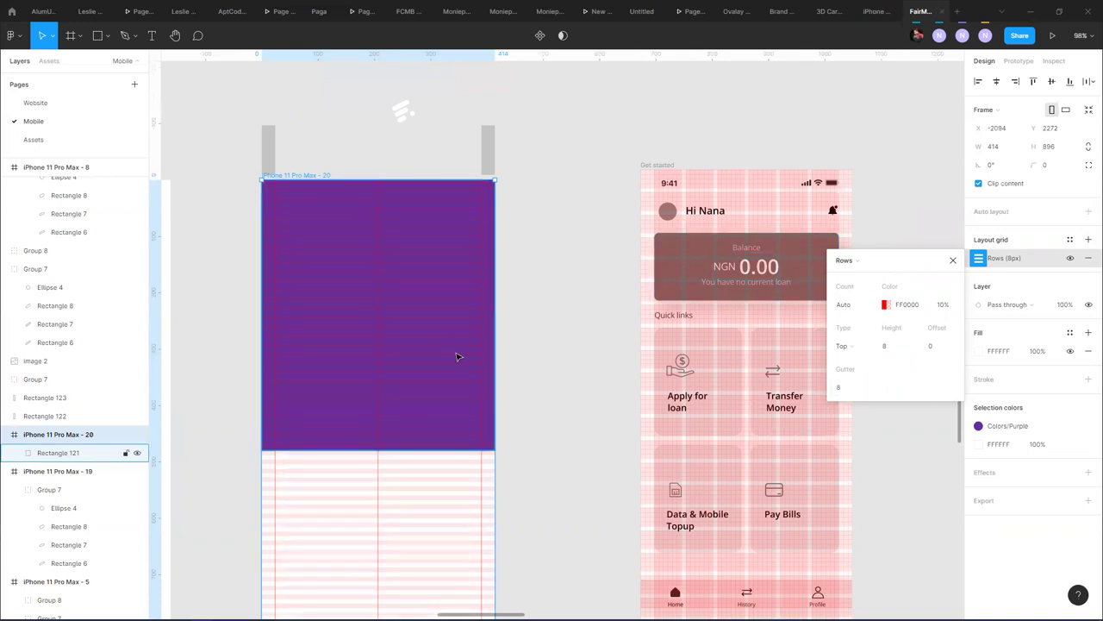
- Extend the purple rectangle's bottom edge down to 486 tall
ctrl+scroll(466, 353, up, 5)
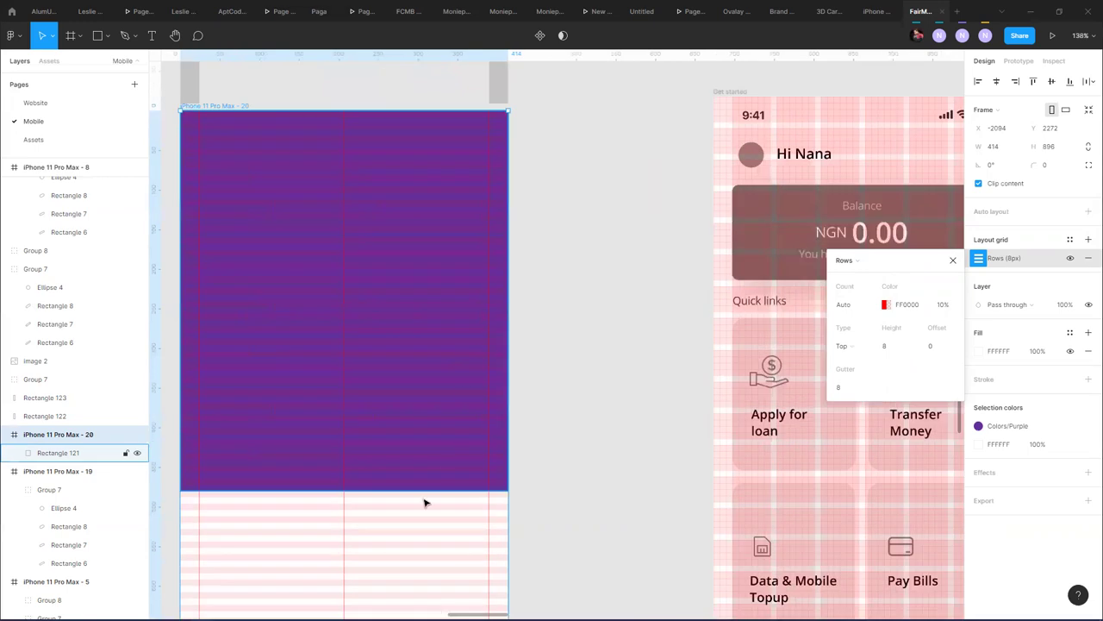
click(422, 489)
drag(376, 488, 377, 496)
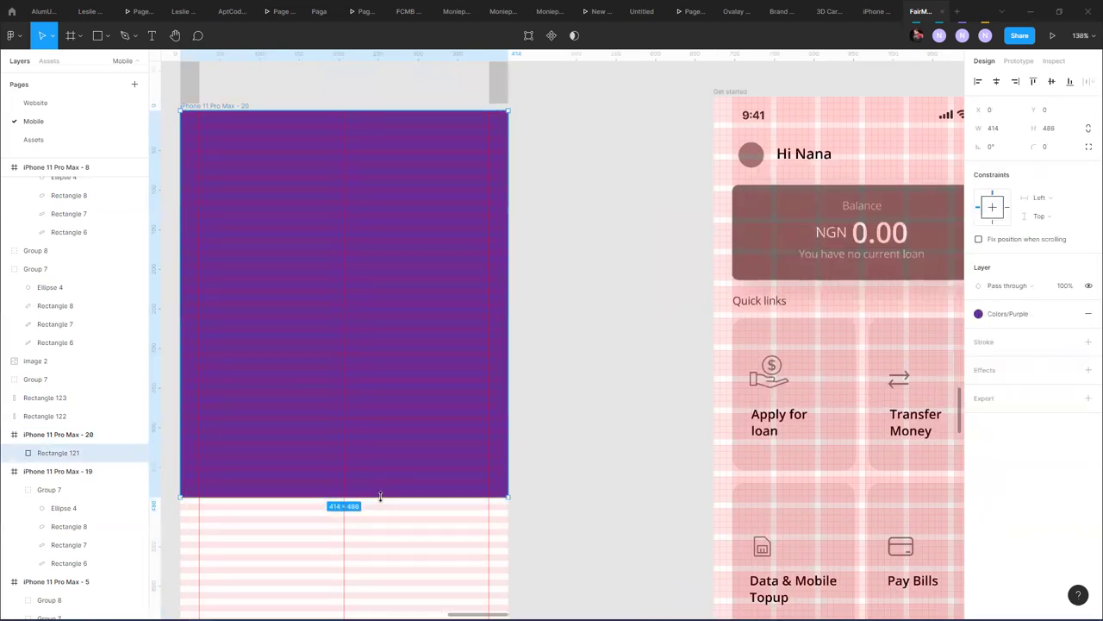
click(561, 424)
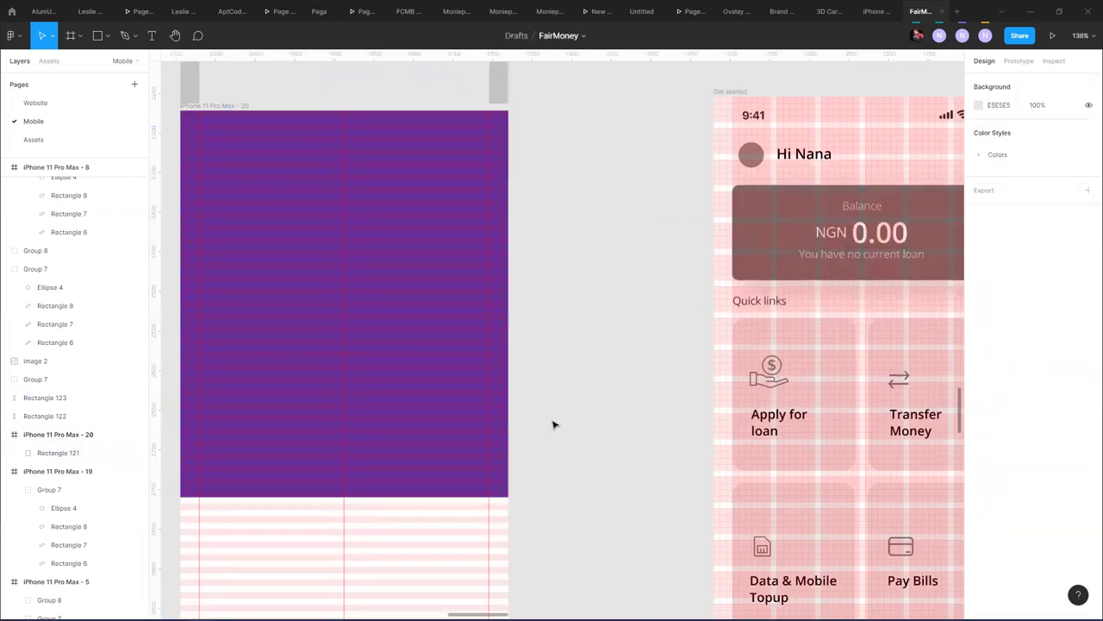
- Alt-drag the 40×40 avatar ellipse from the mockup into frame 20 and add a horizontal guide across it
ctrl+scroll(525, 389, down, 3)
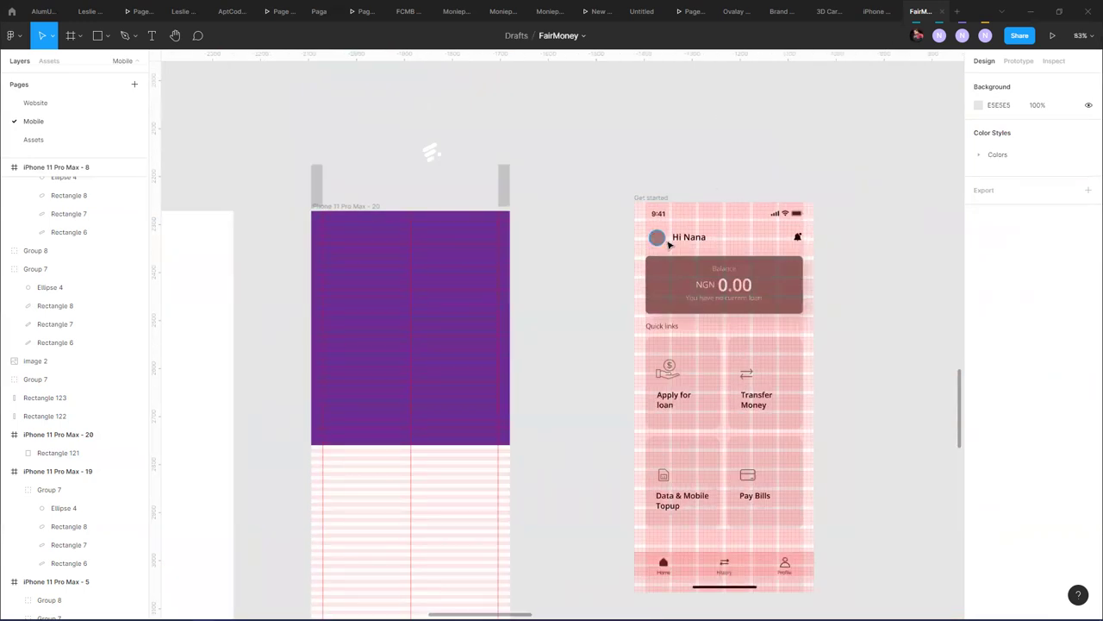
click(658, 239)
drag(662, 244, 339, 272)
ctrl+scroll(339, 243, up, 5)
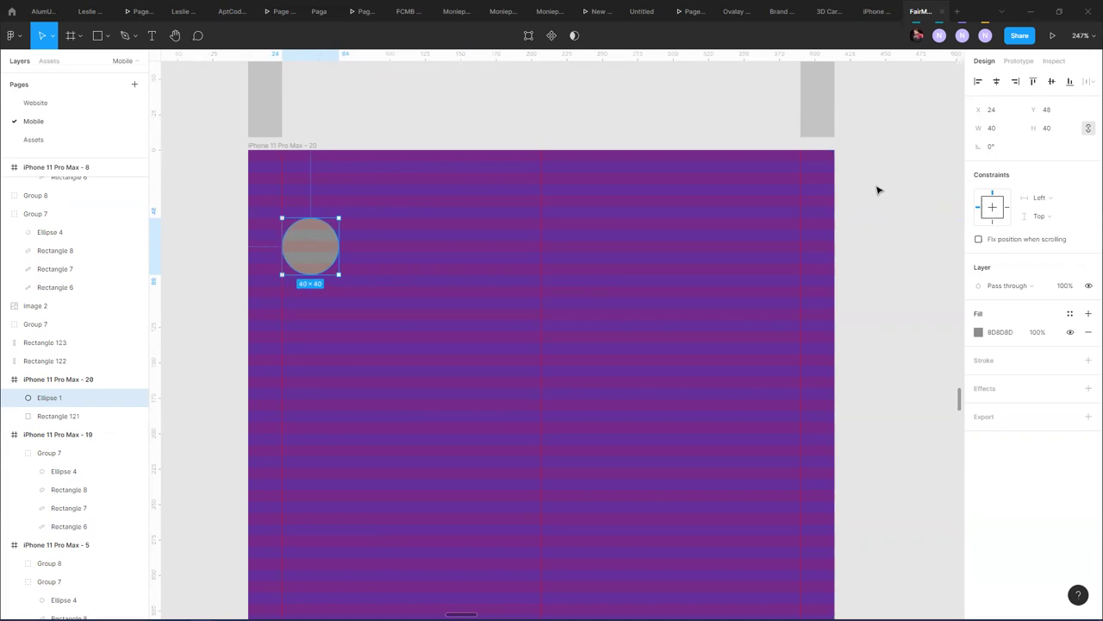
drag(510, 57, 540, 251)
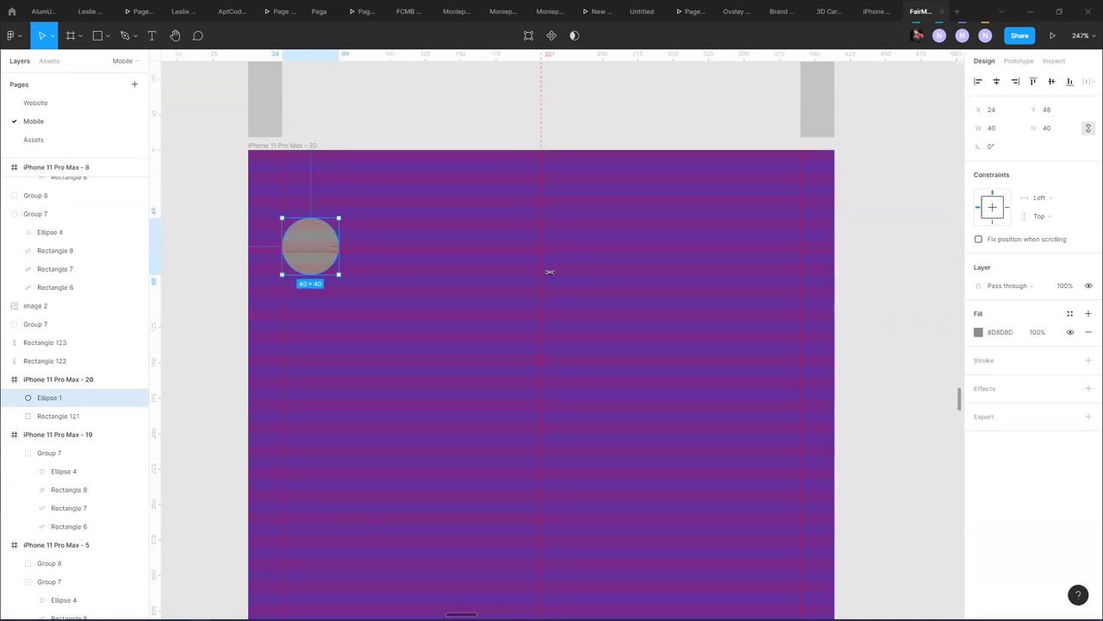
click(891, 215)
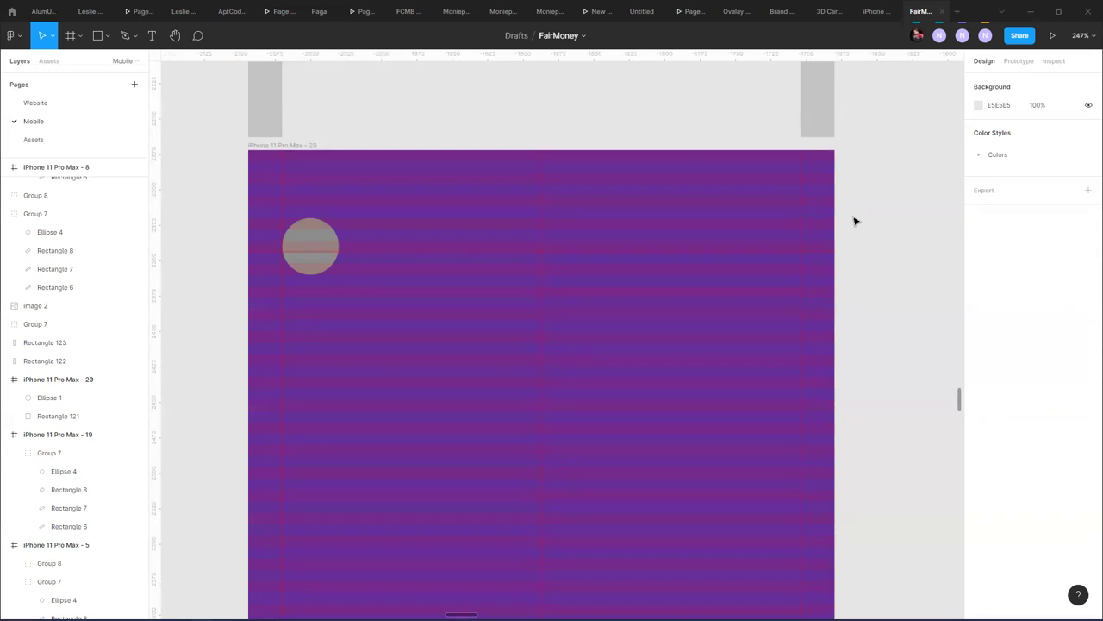
click(324, 274)
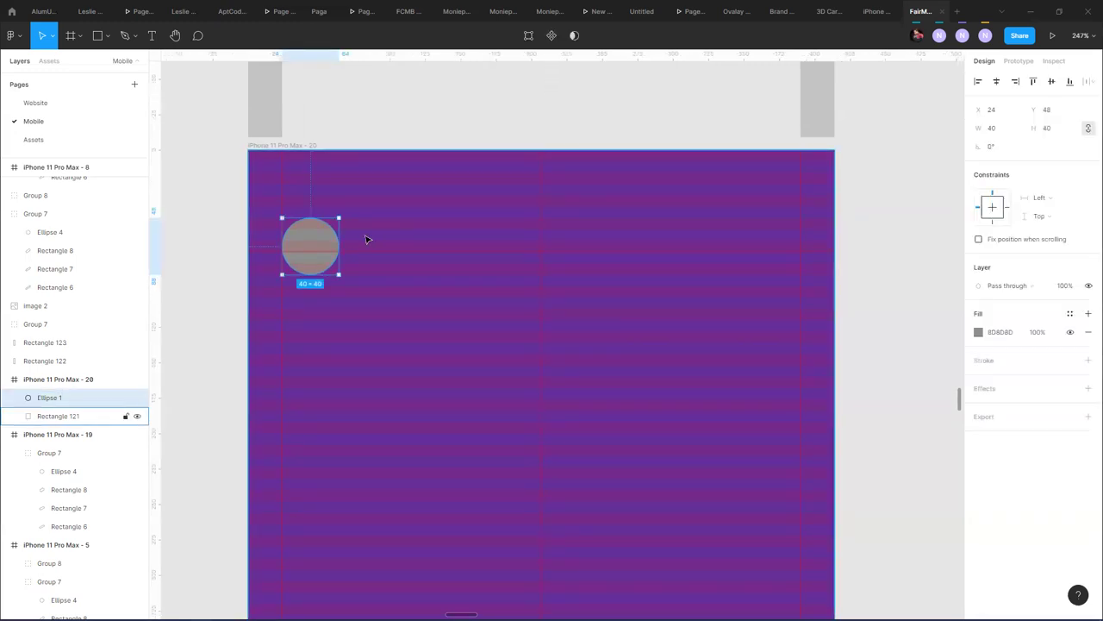
scroll(365, 238, down, 3)
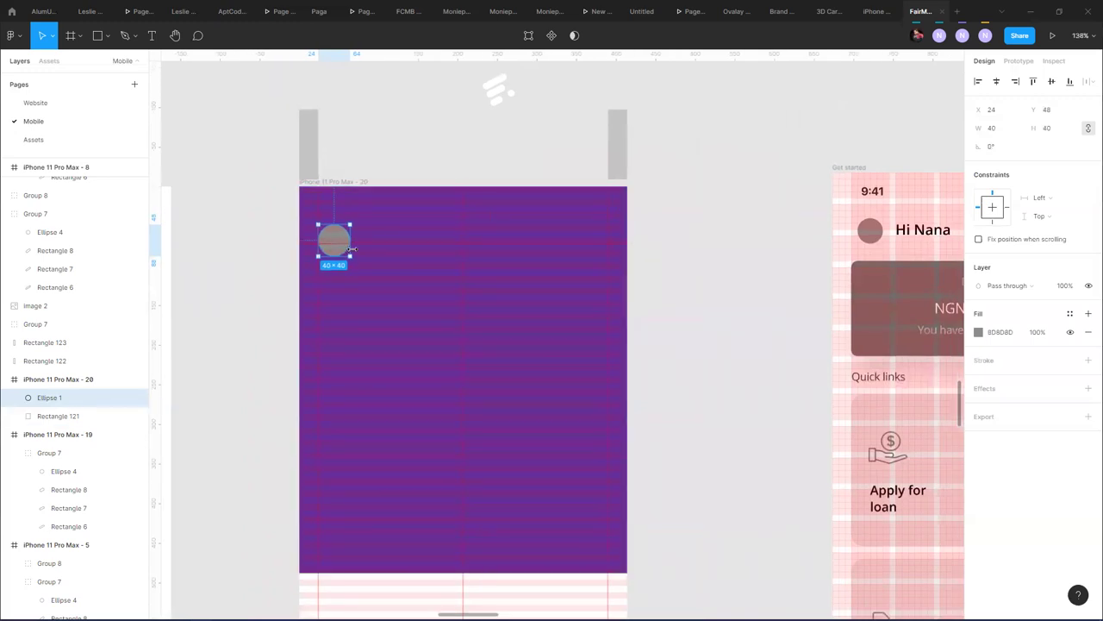
click(53, 38)
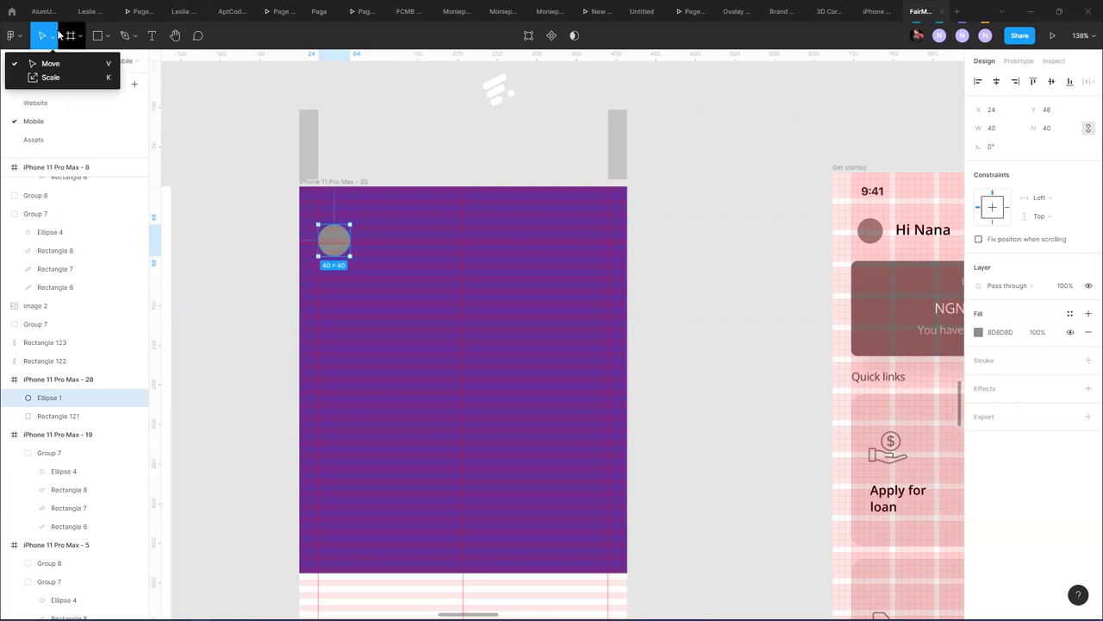
key(Escape)
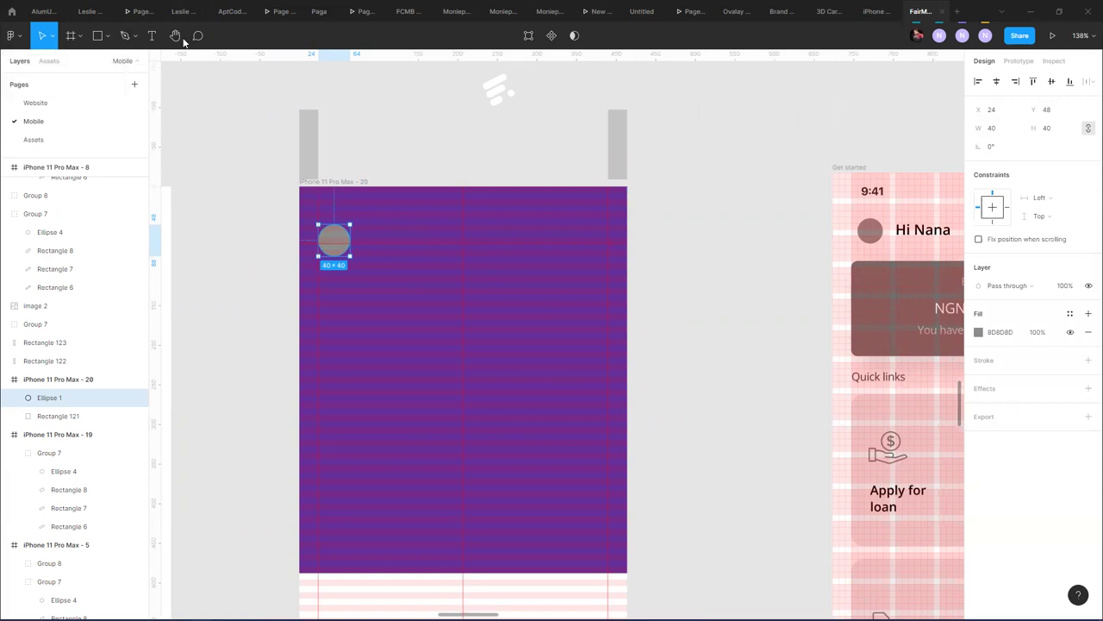
click(53, 37)
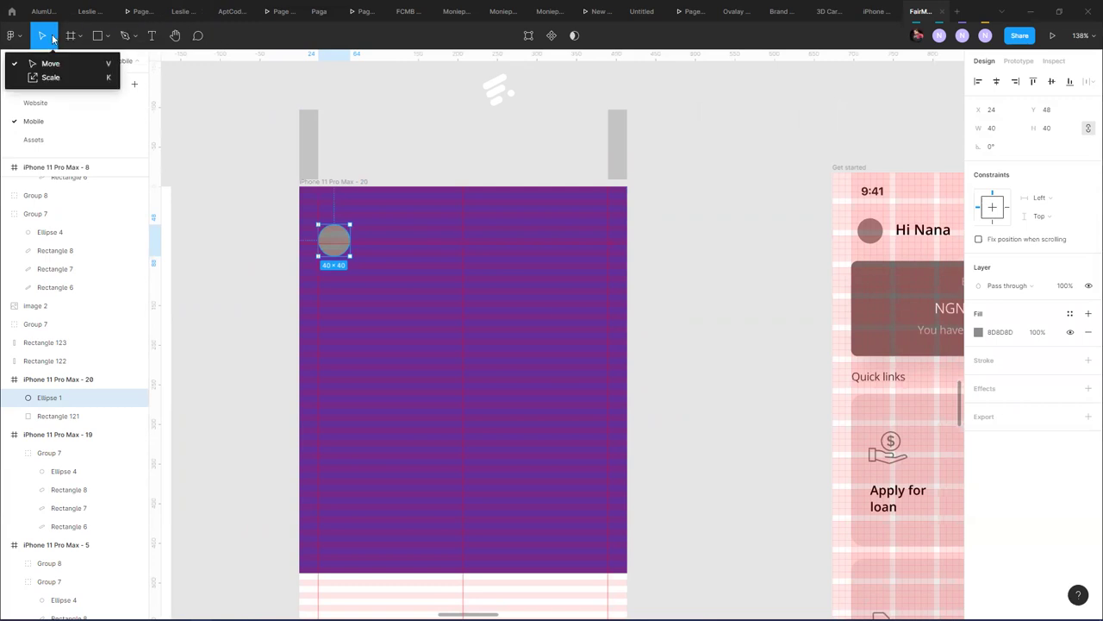
click(333, 233)
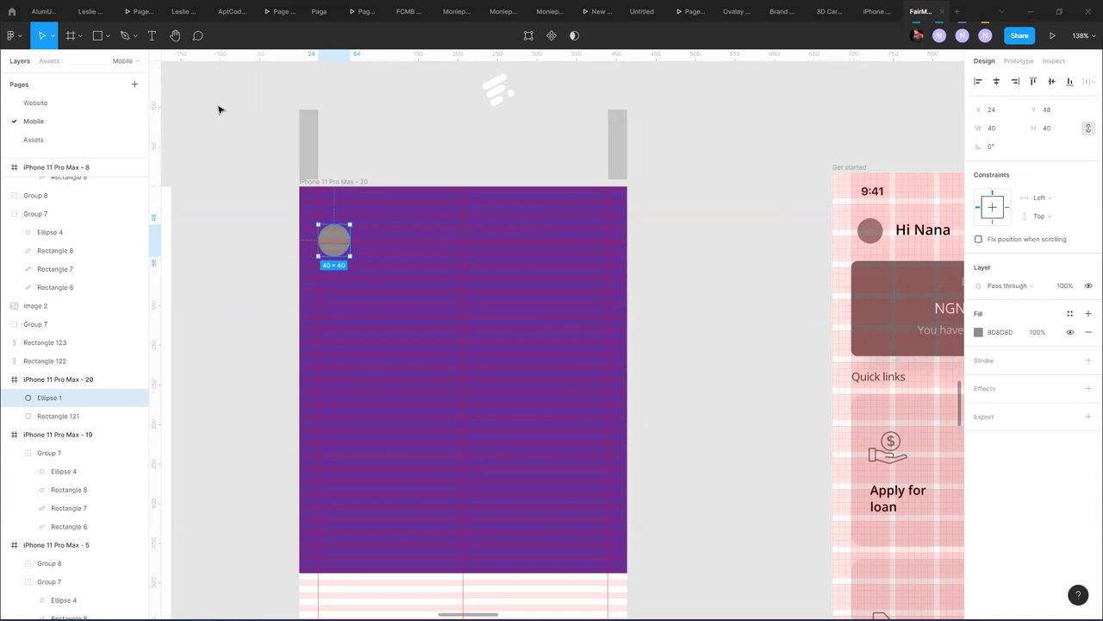
- Run the Avatars plugin on Ellipse 1 to fill it with a generated face photo
click(12, 36)
mouse_move(42, 145)
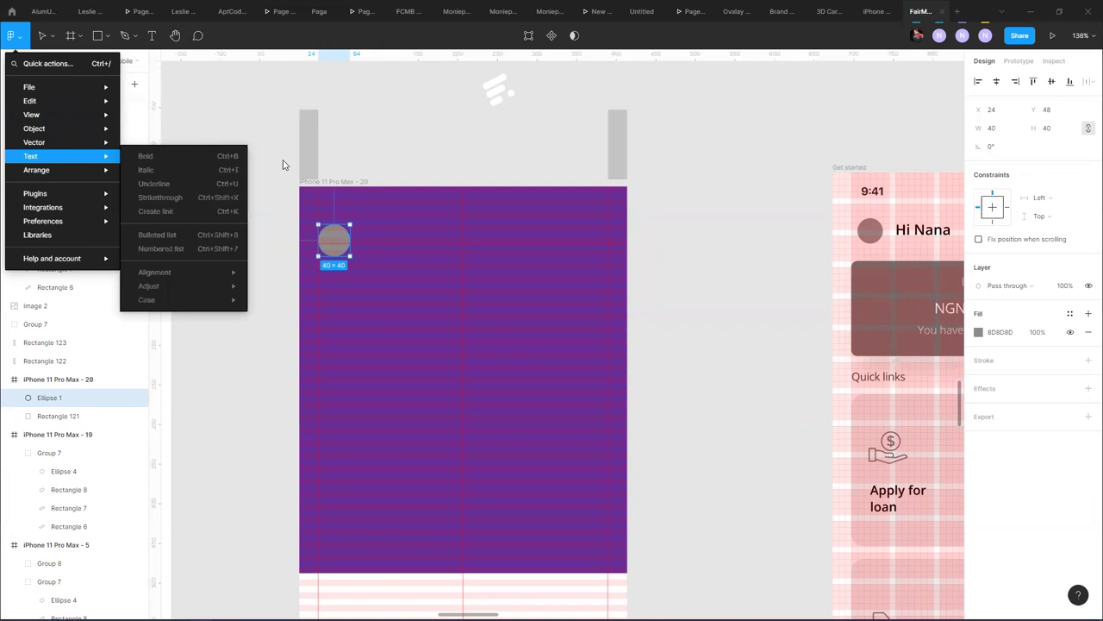
mouse_move(43, 193)
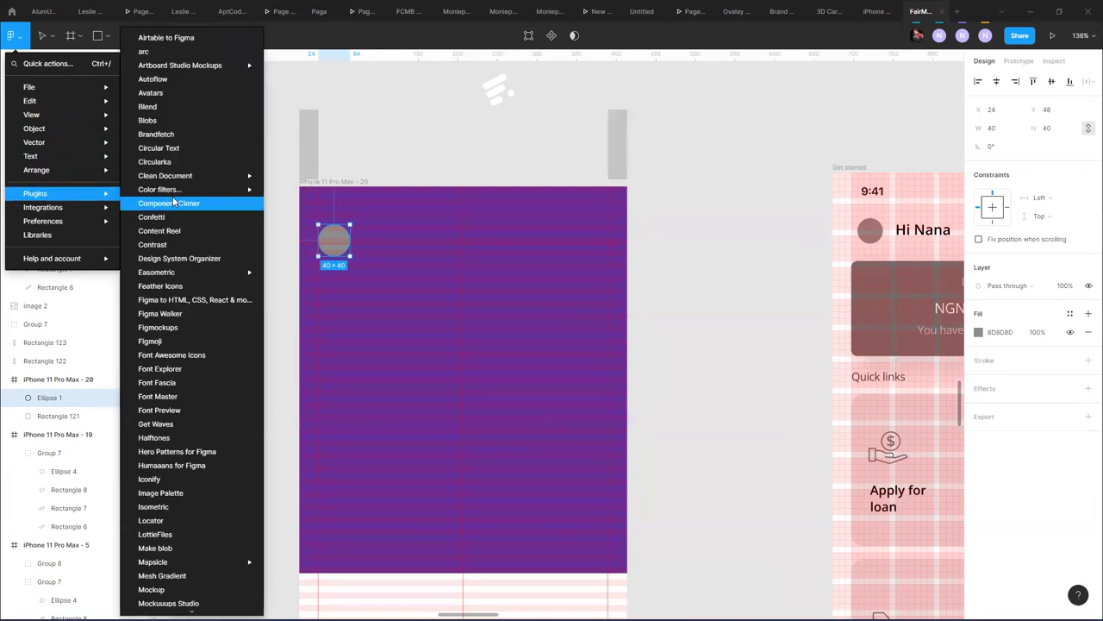
mouse_move(173, 191)
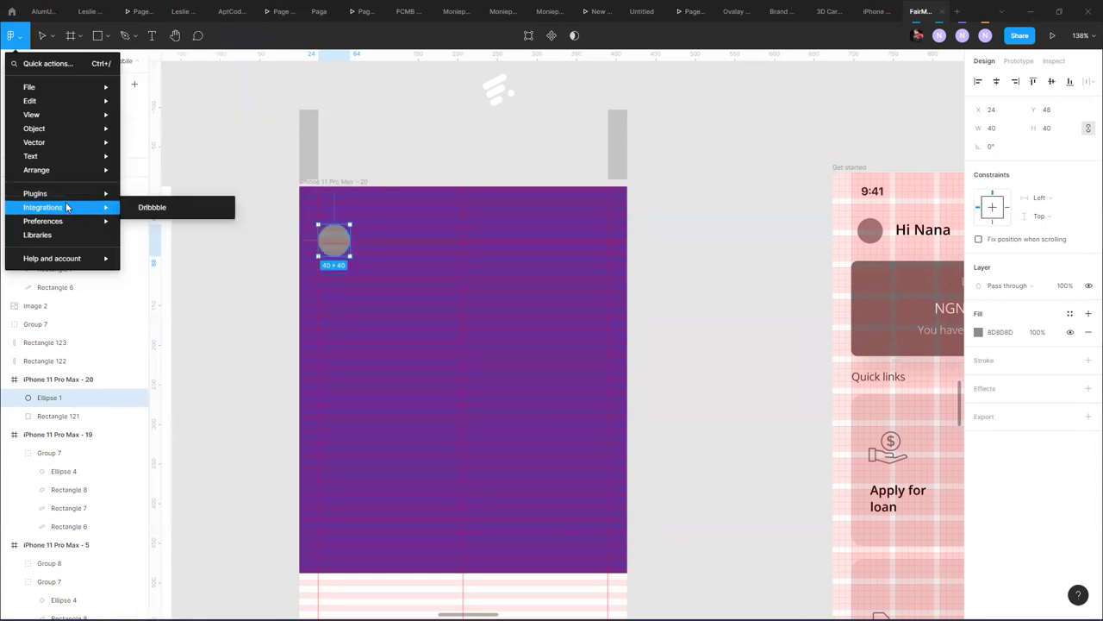
mouse_move(65, 221)
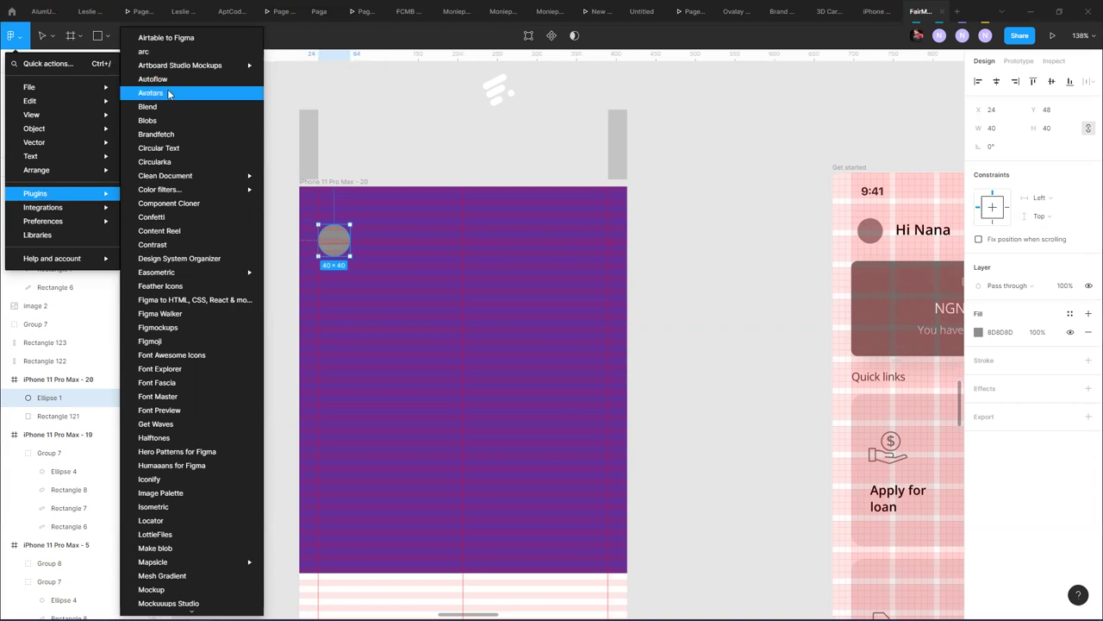
click(296, 217)
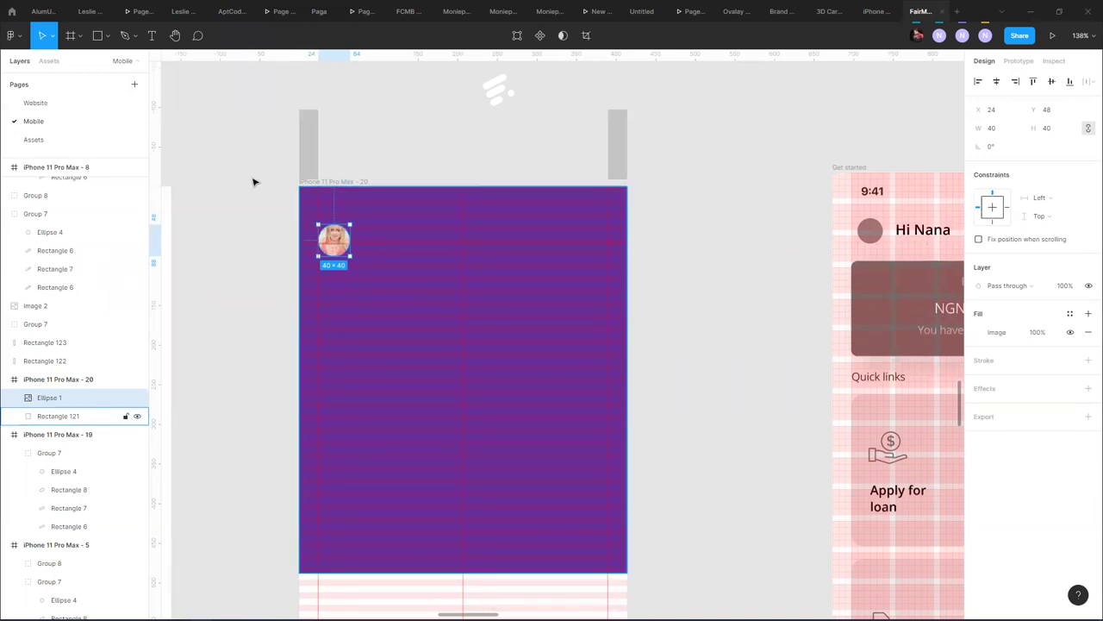
click(15, 35)
mouse_move(57, 200)
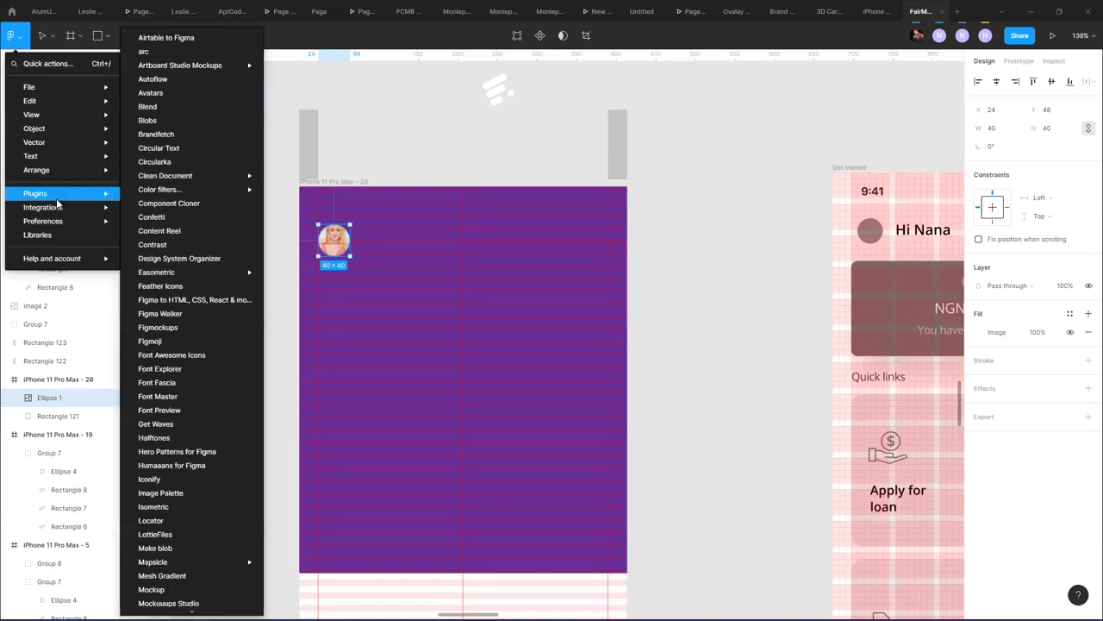
click(177, 92)
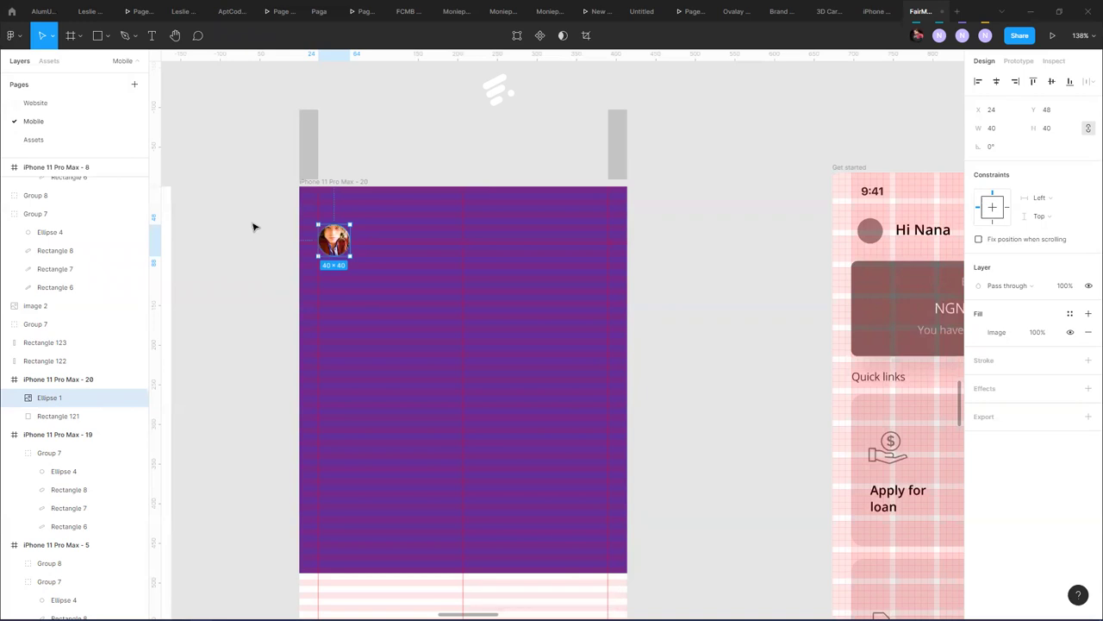
- Run the Avatars plugin again to generate a different avatar photo
click(15, 36)
click(17, 40)
click(19, 43)
mouse_move(39, 194)
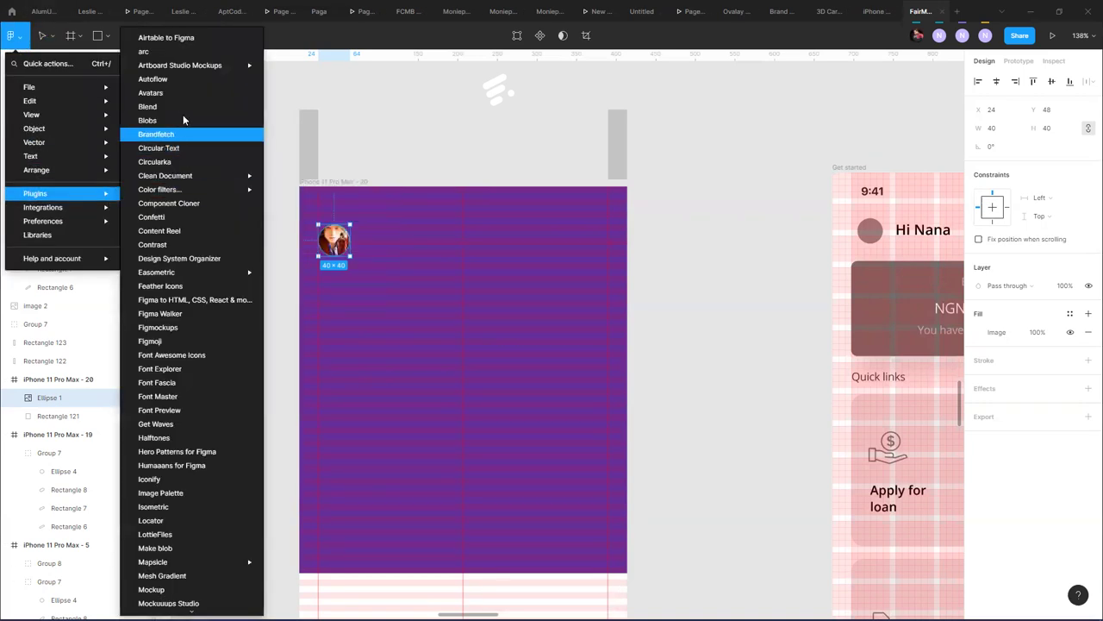
click(174, 93)
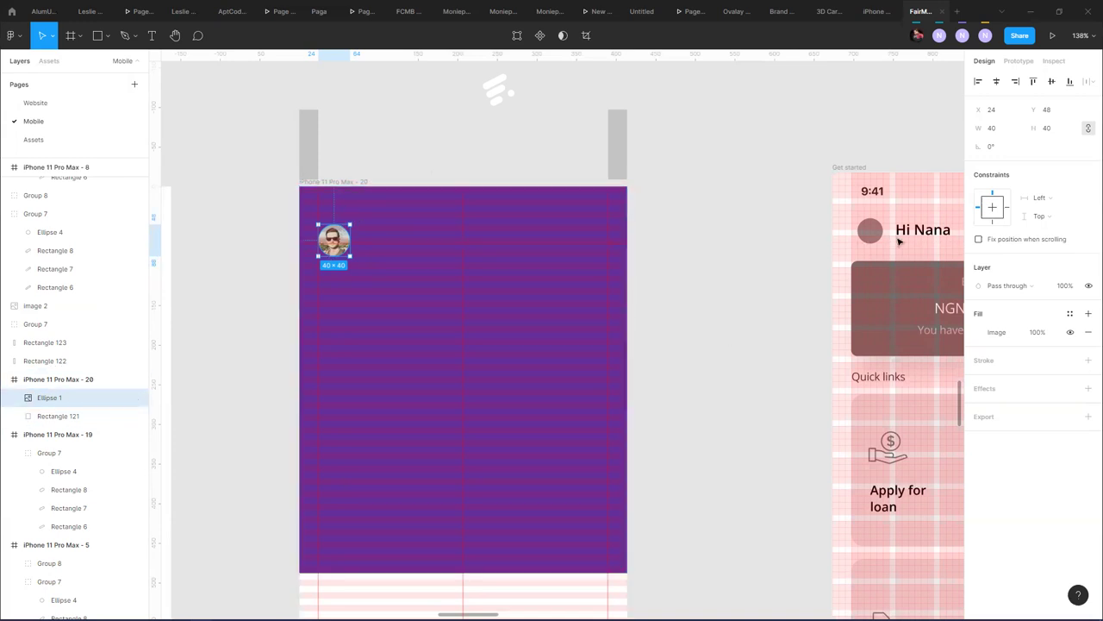
- Select grey bars Rectangle 122 and 123 and move them up about 40 px
click(617, 138)
drag(687, 129, 257, 140)
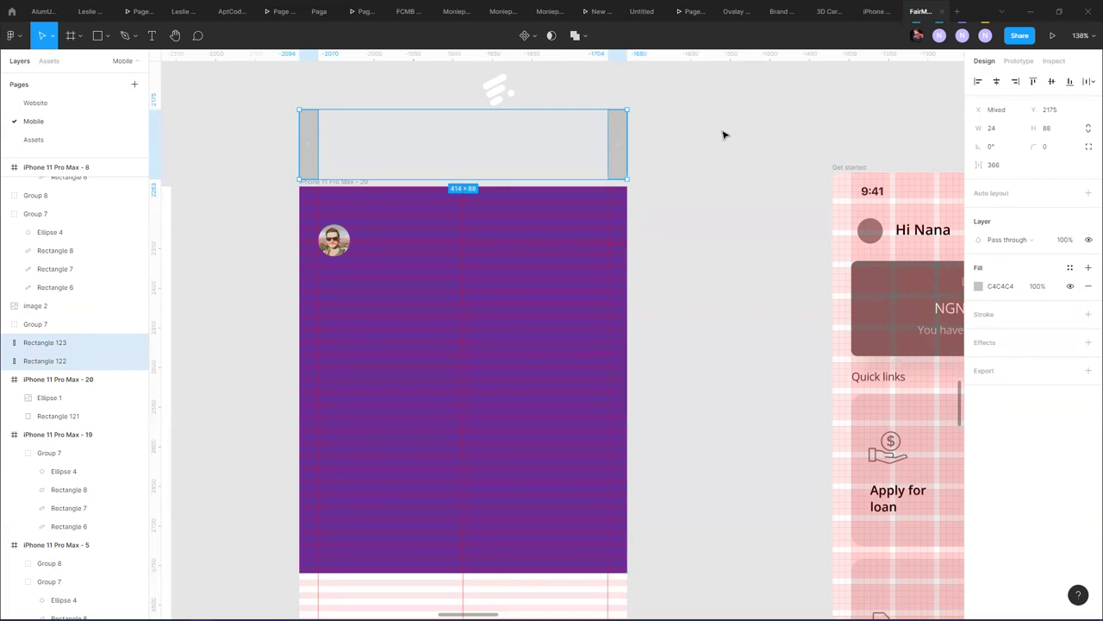
click(651, 186)
drag(659, 148, 274, 145)
drag(659, 144, 287, 153)
drag(657, 138, 266, 163)
click(388, 162)
click(311, 142)
shift+click(619, 154)
drag(621, 172, 621, 120)
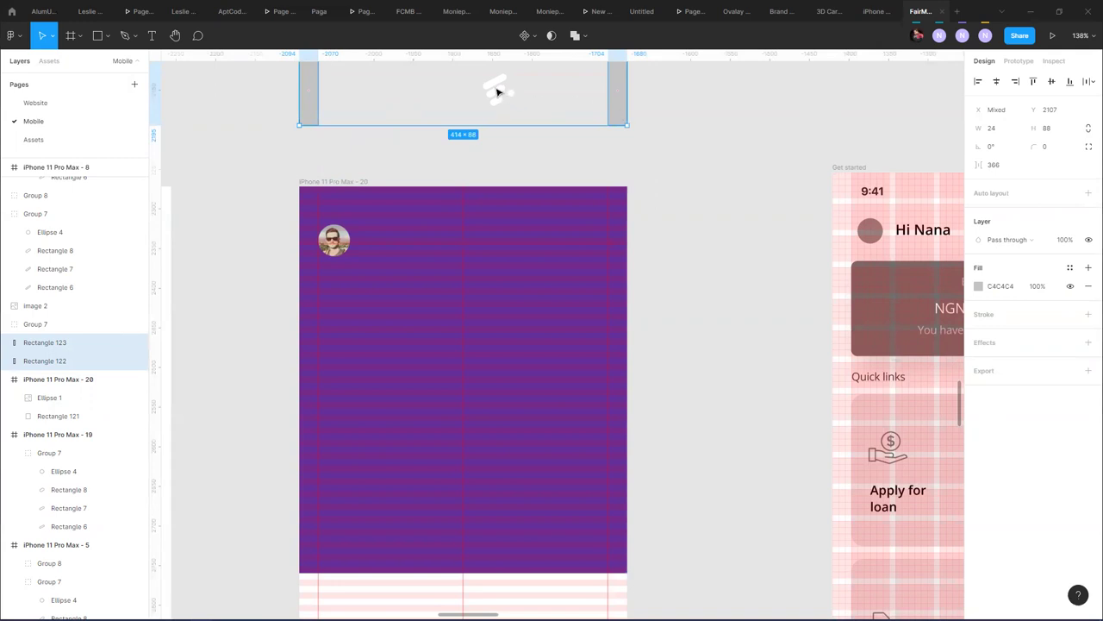
- Shift the logo mark between the bars to the left
click(500, 95)
drag(500, 95, 465, 94)
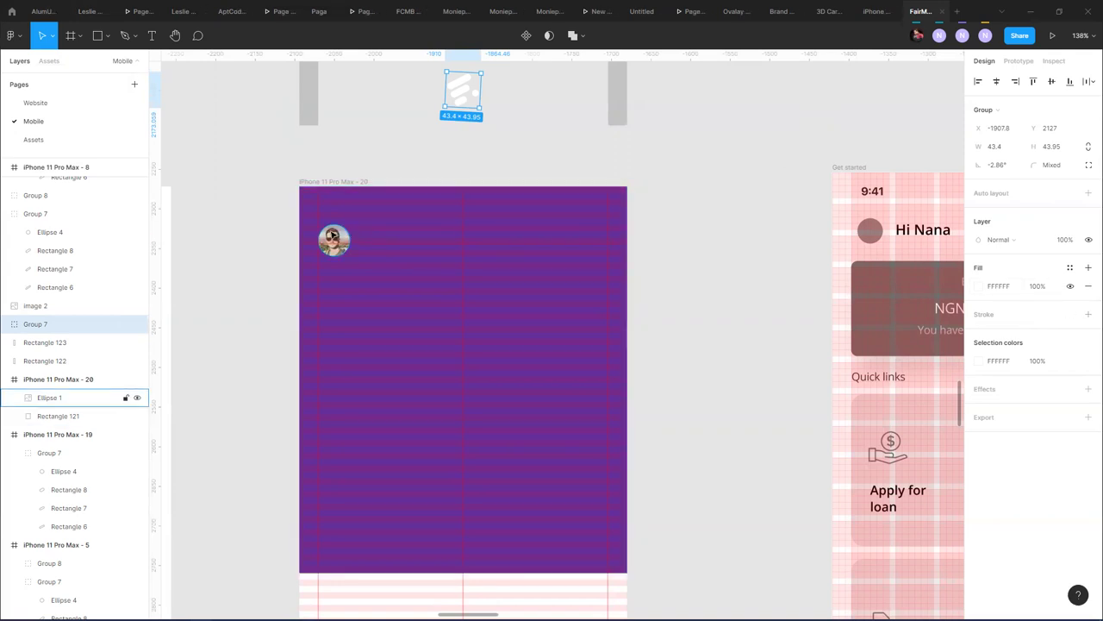
click(338, 235)
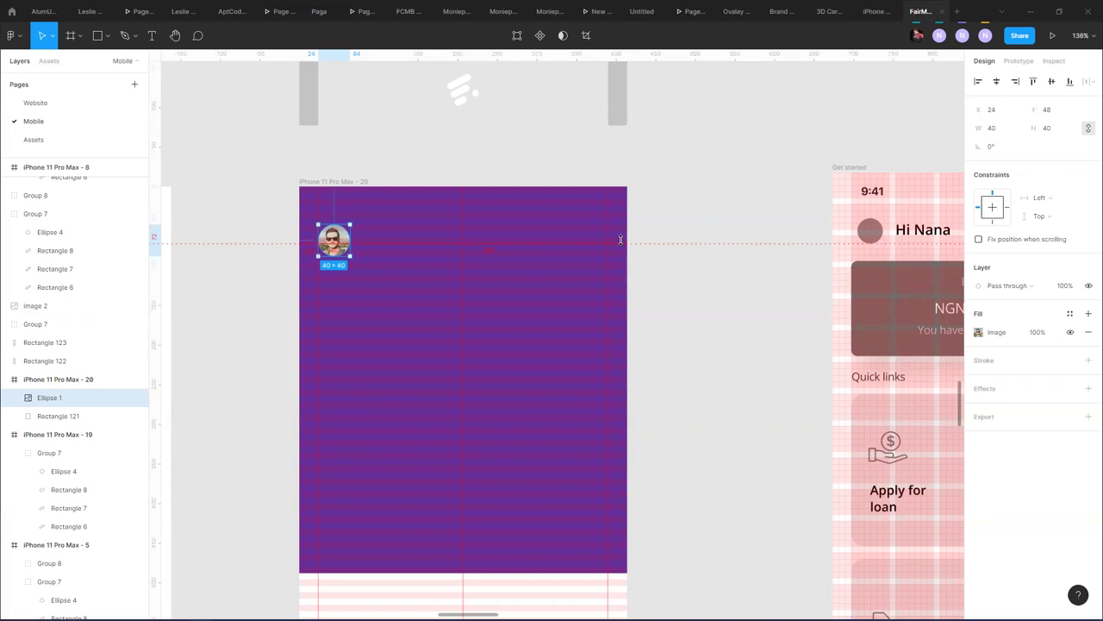
- Remove the avatar guide and give Ellipse 1 a 3 px white FFFFFF inside stroke
drag(427, 243, 1086, 363)
click(1088, 360)
click(979, 380)
text(FFFFFF)
key(Return)
click(996, 396)
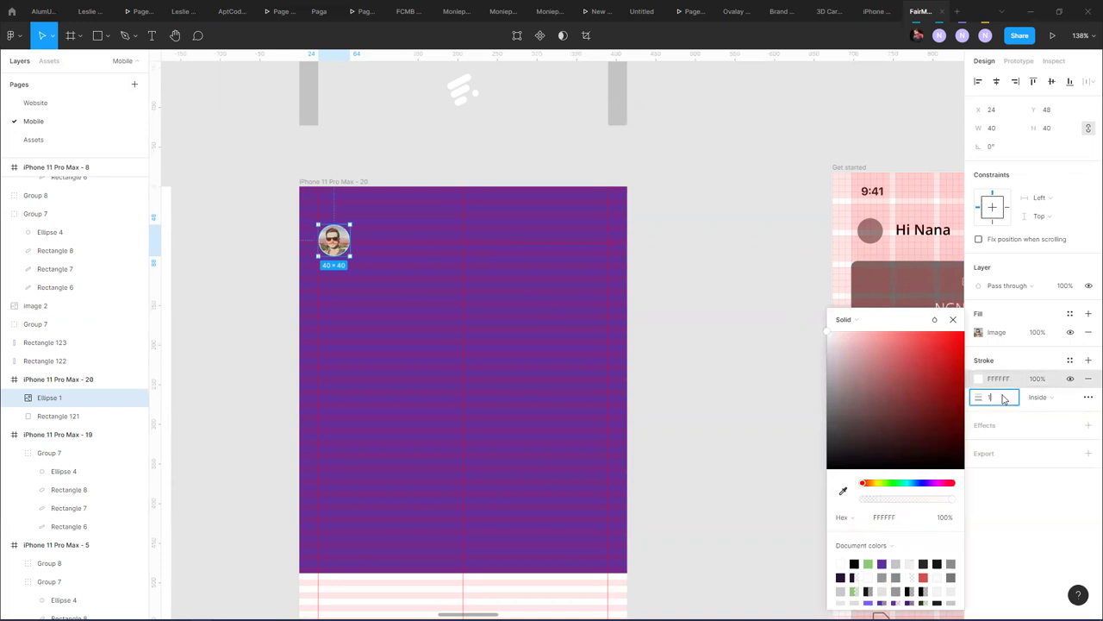
text(3)
key(Return)
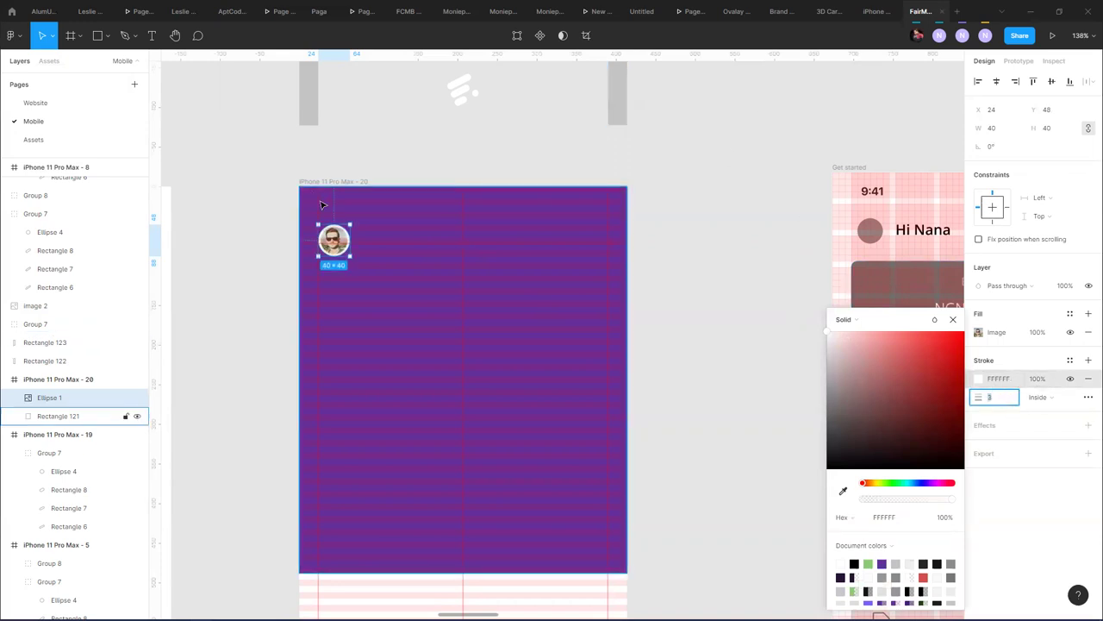
click(362, 182)
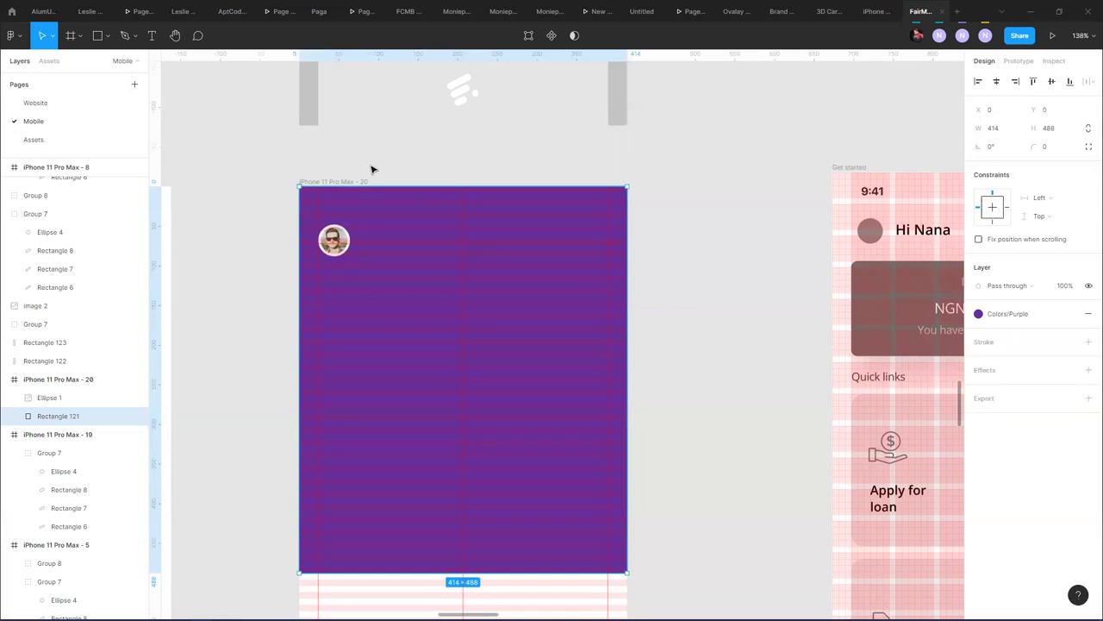
- Check the avatar, then select the iPhone 11 Pro Max - 20 frame
click(334, 240)
click(432, 163)
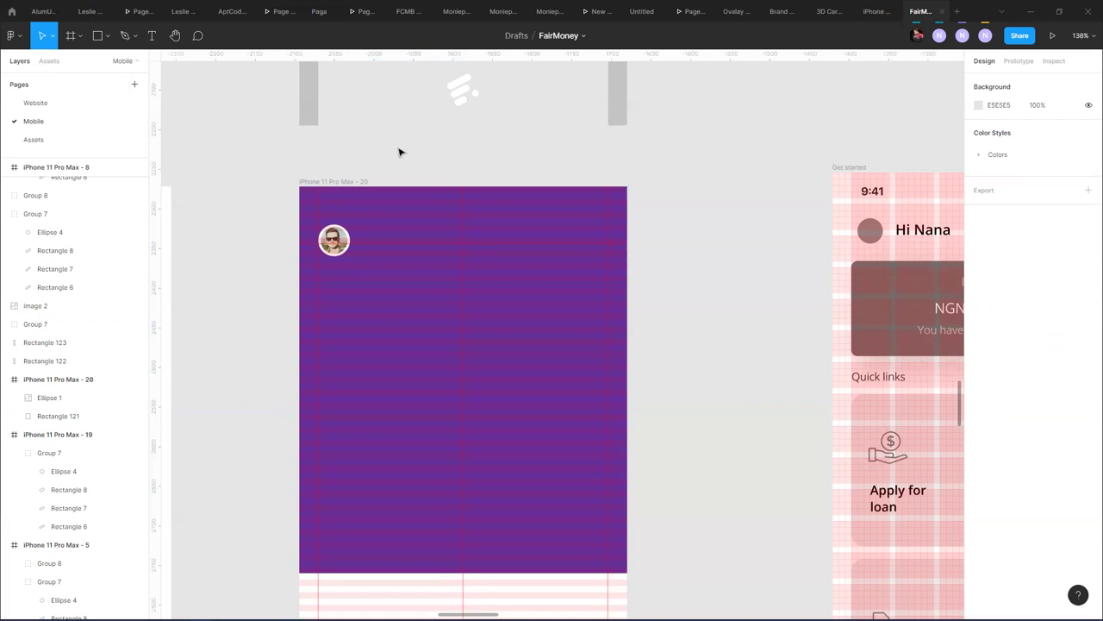
click(337, 186)
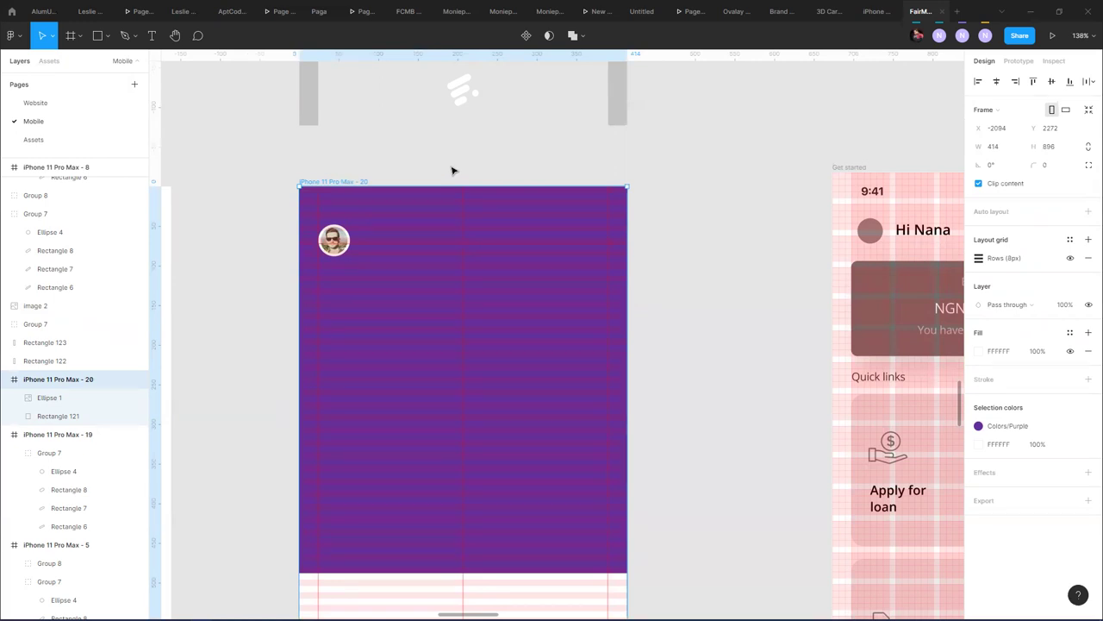
click(405, 178)
click(363, 181)
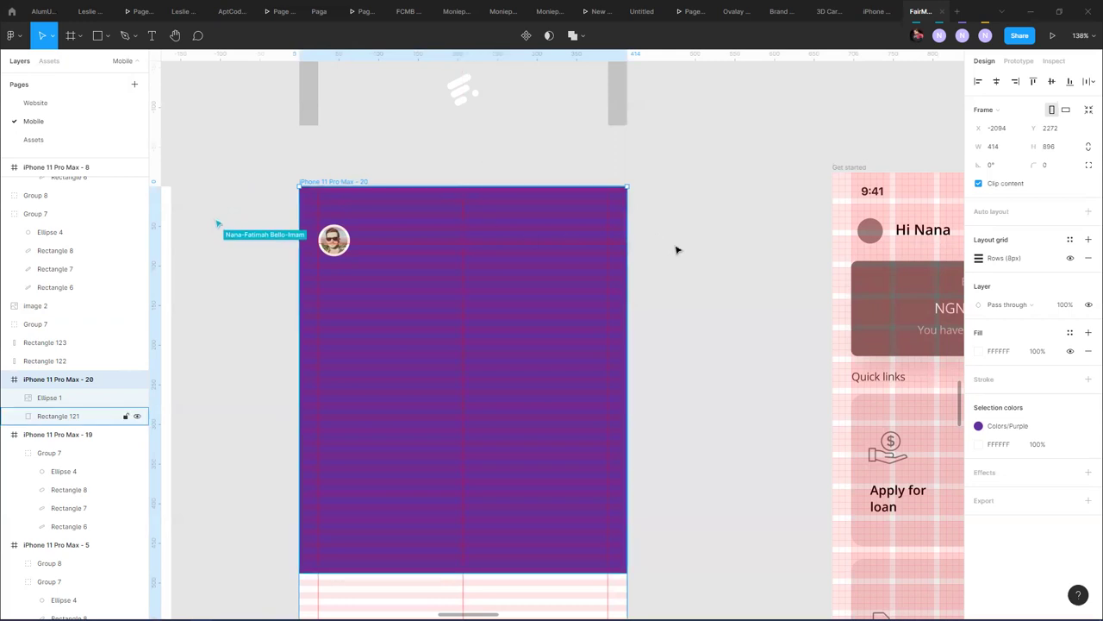
scroll(670, 246, down, 3)
scroll(668, 246, down, 3)
drag(512, 121, 388, 504)
scroll(411, 446, up, 5)
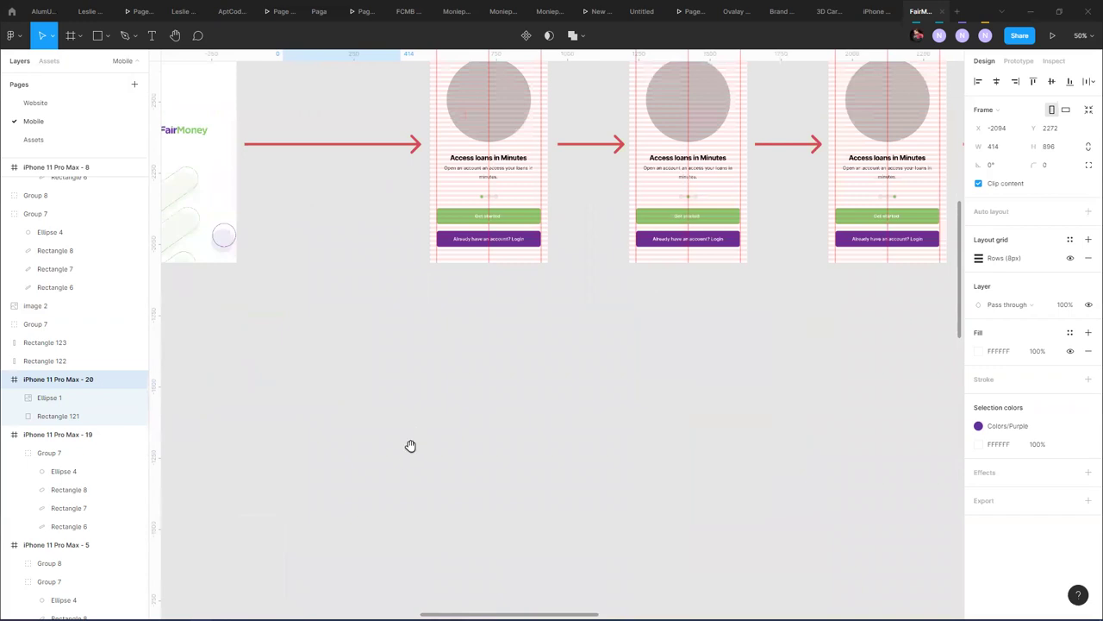
click(403, 178)
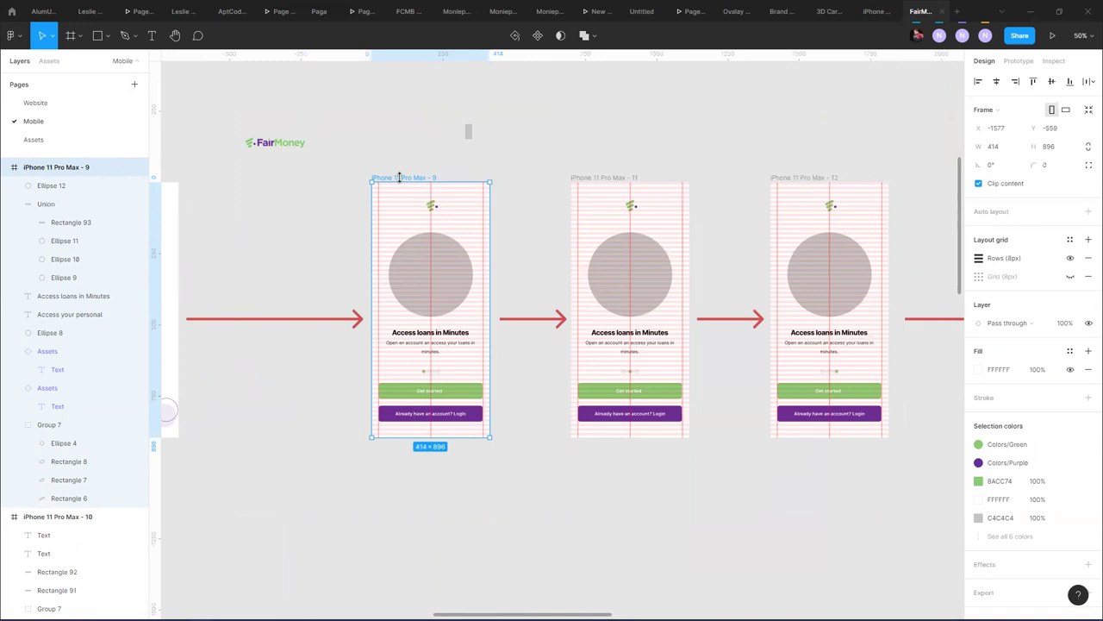
drag(700, 210, 289, 216)
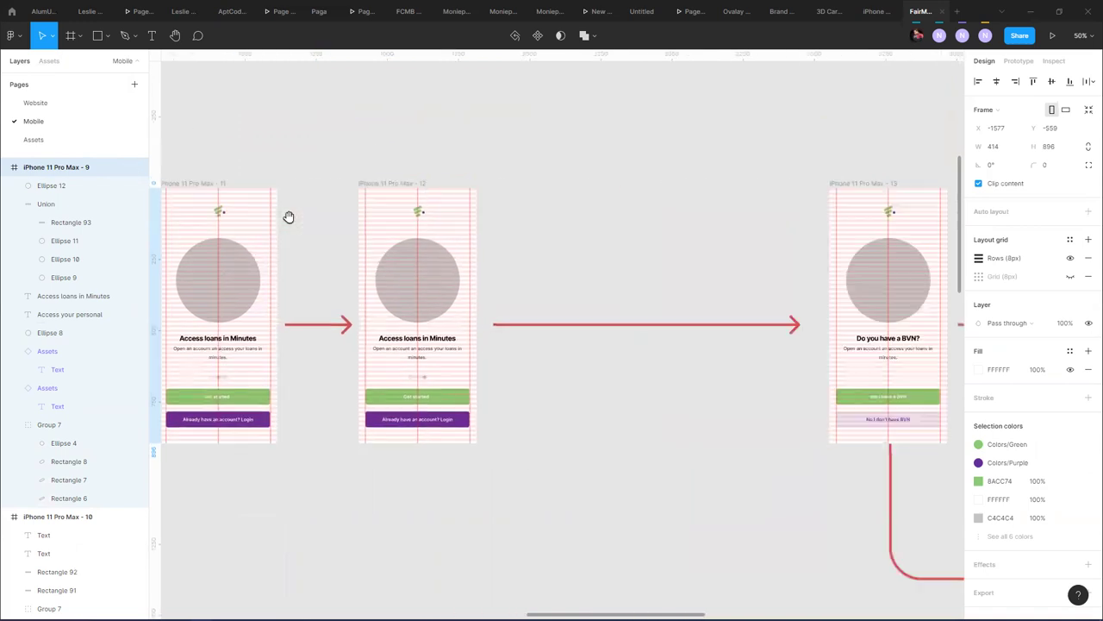
scroll(289, 216, right, 10)
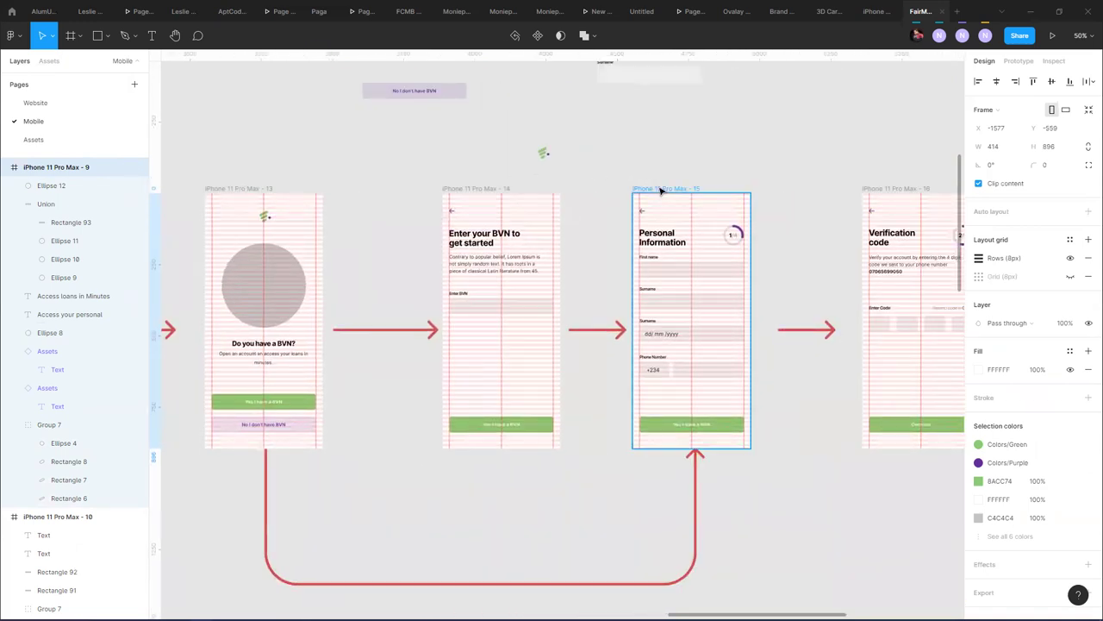
click(661, 189)
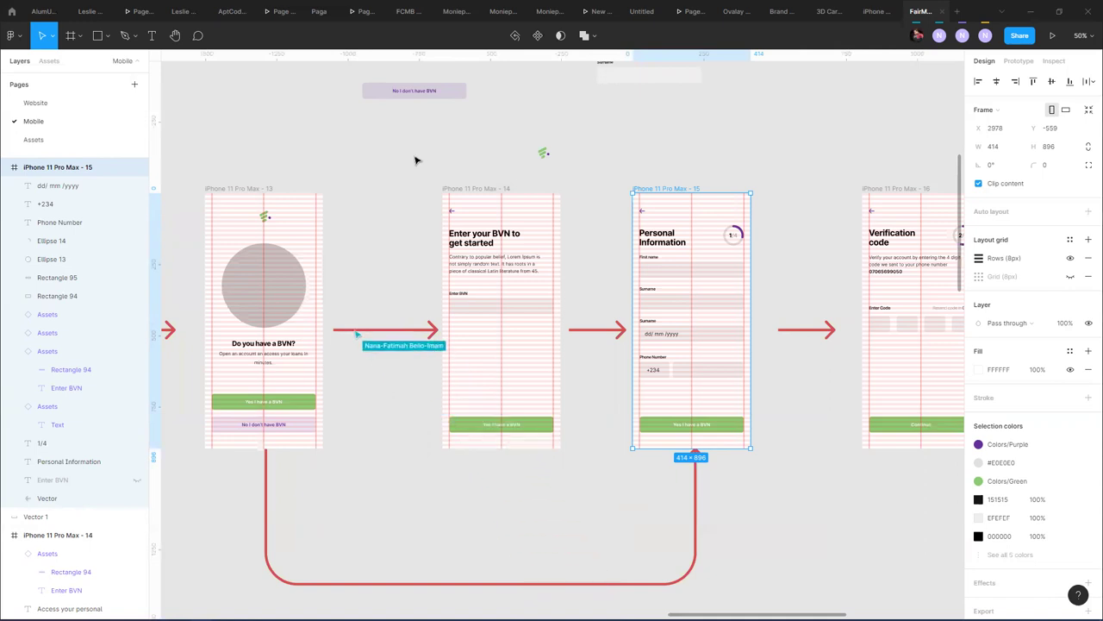
click(352, 507)
drag(351, 508, 537, 246)
scroll(500, 295, down, 10)
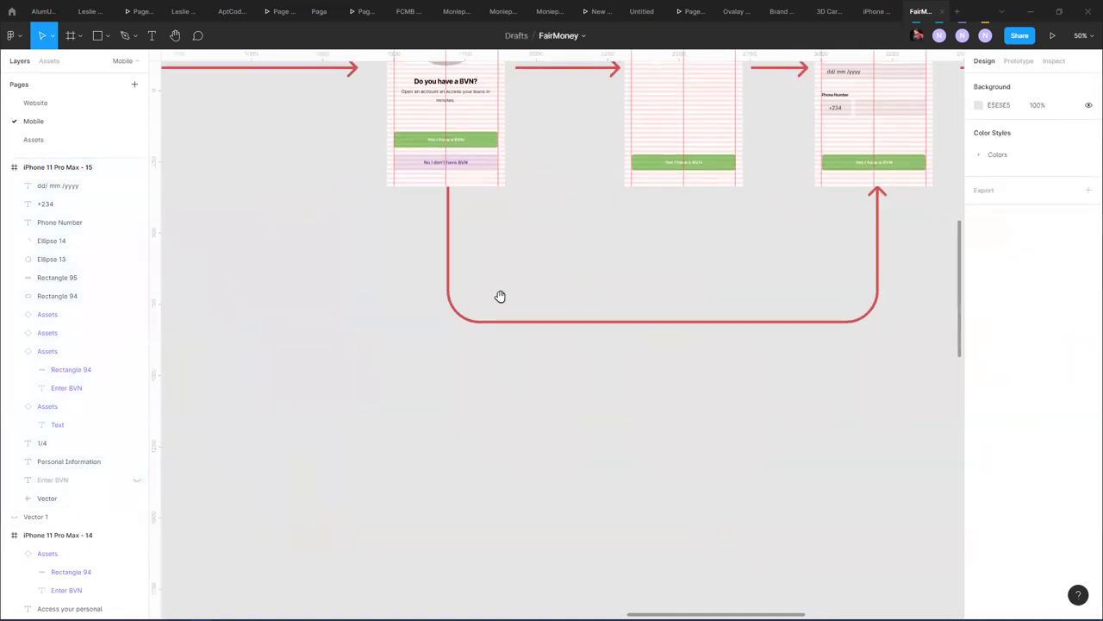
scroll(448, 347, down, 3)
scroll(587, 204, down, 3)
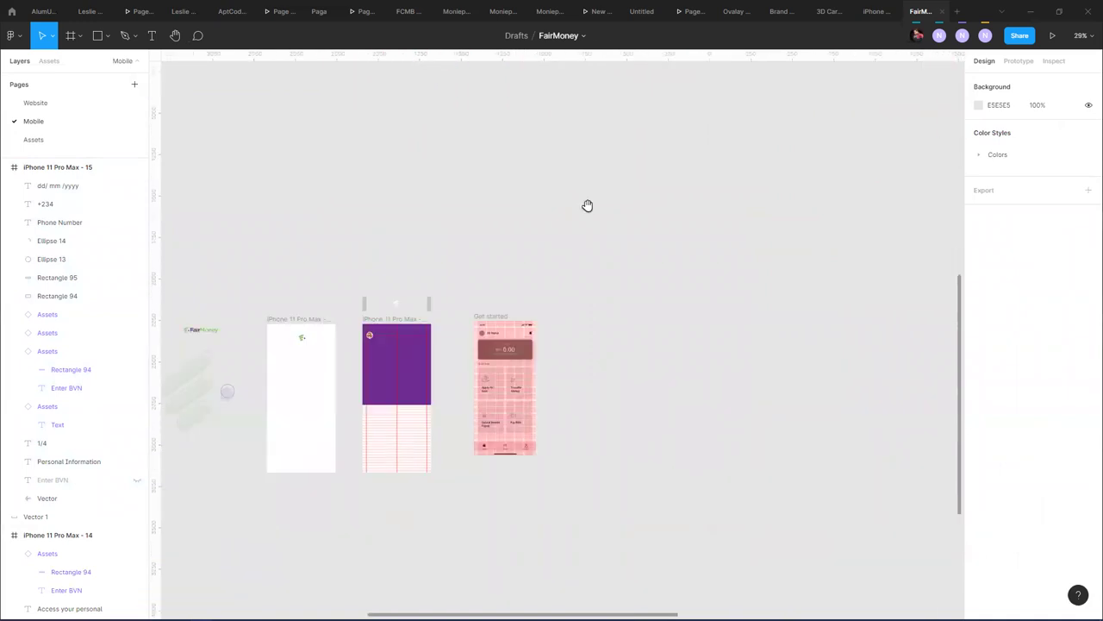
scroll(495, 283, left, 3)
scroll(498, 277, up, 3)
scroll(498, 276, up, 2)
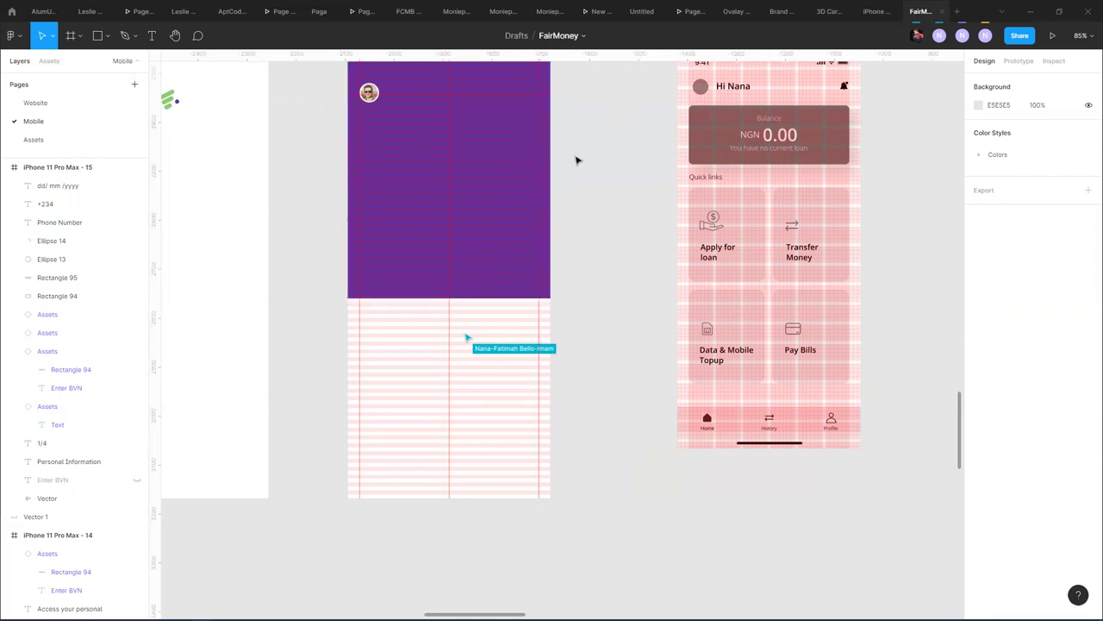
- Create a text layer reading 'Hi' on the canvas just right of frame 20
scroll(586, 181, up, 3)
scroll(586, 181, left, 1)
click(424, 226)
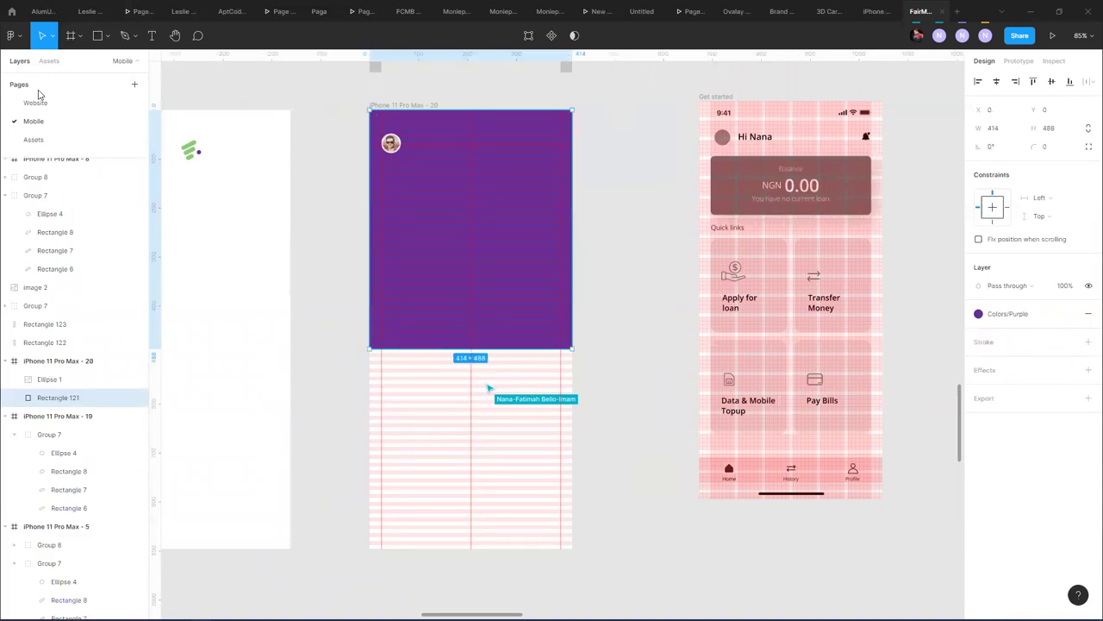
click(152, 35)
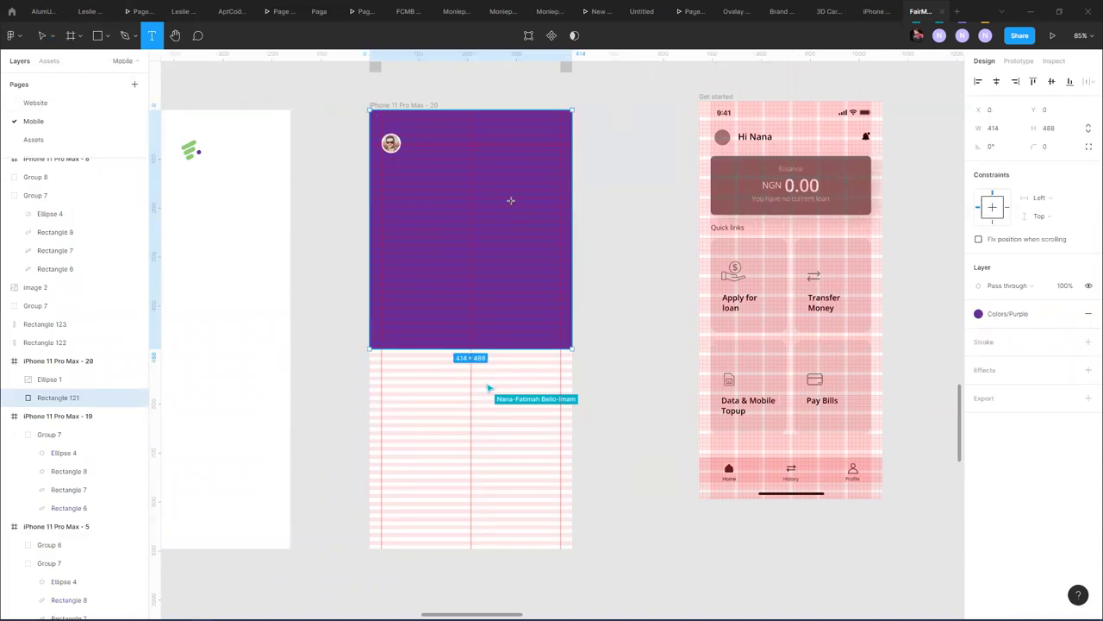
click(601, 177)
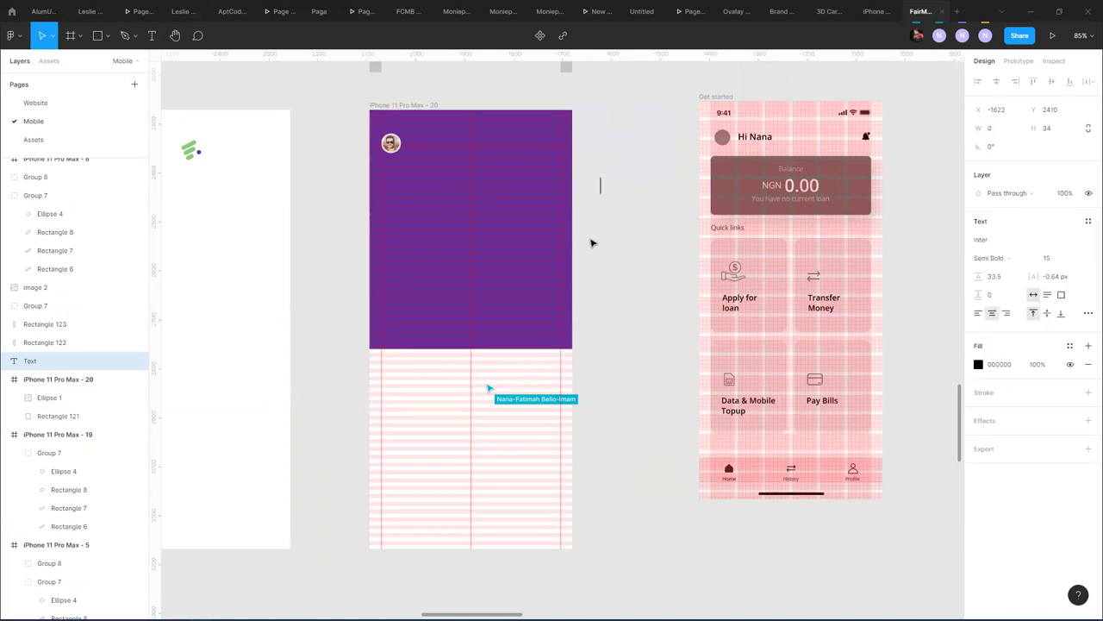
text(Hi)
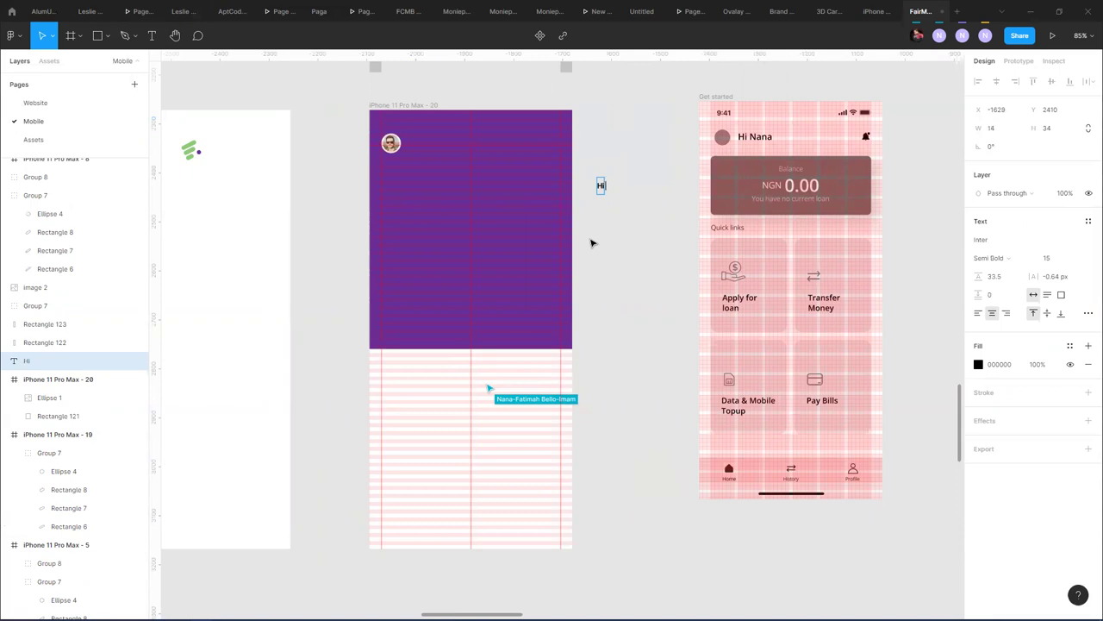
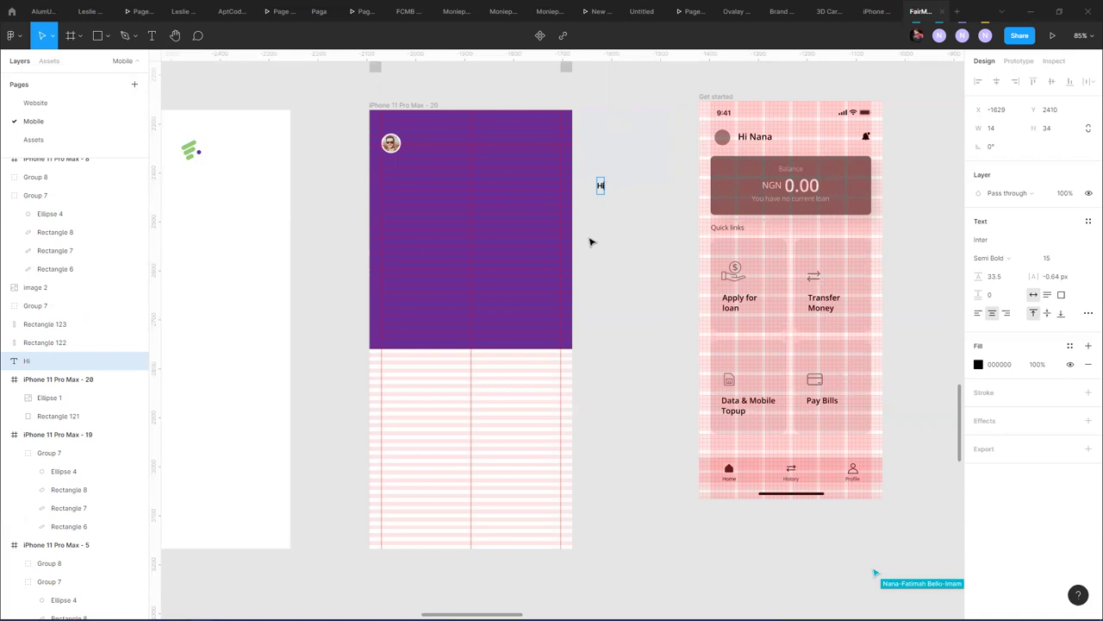
- Finish typing the name in the greeting text and set it to Medium weight
text(, Nana)
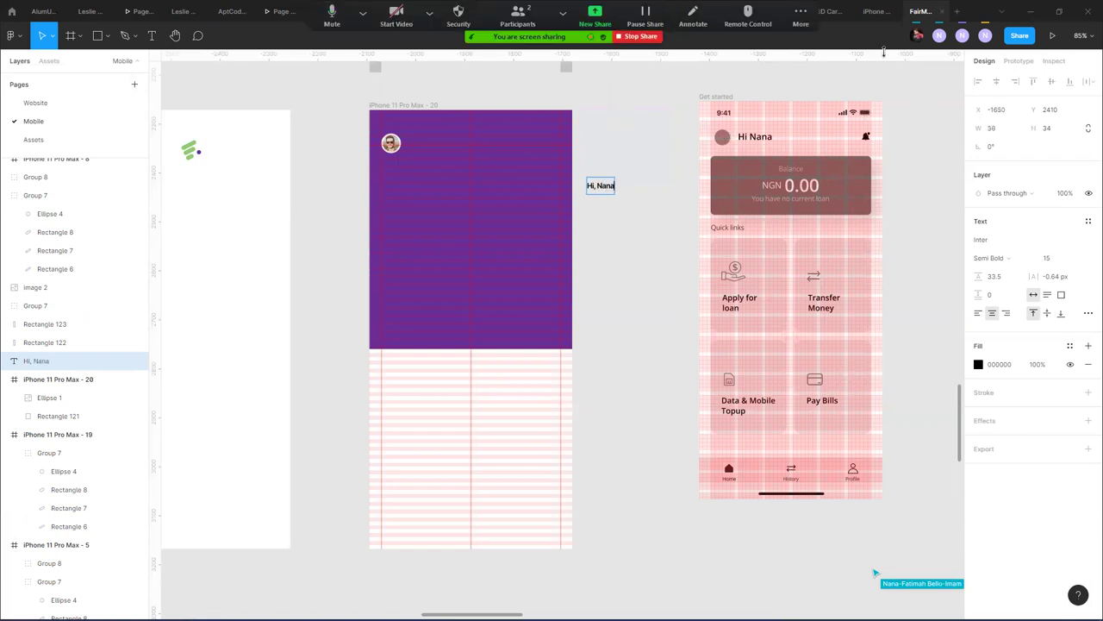
key(Escape)
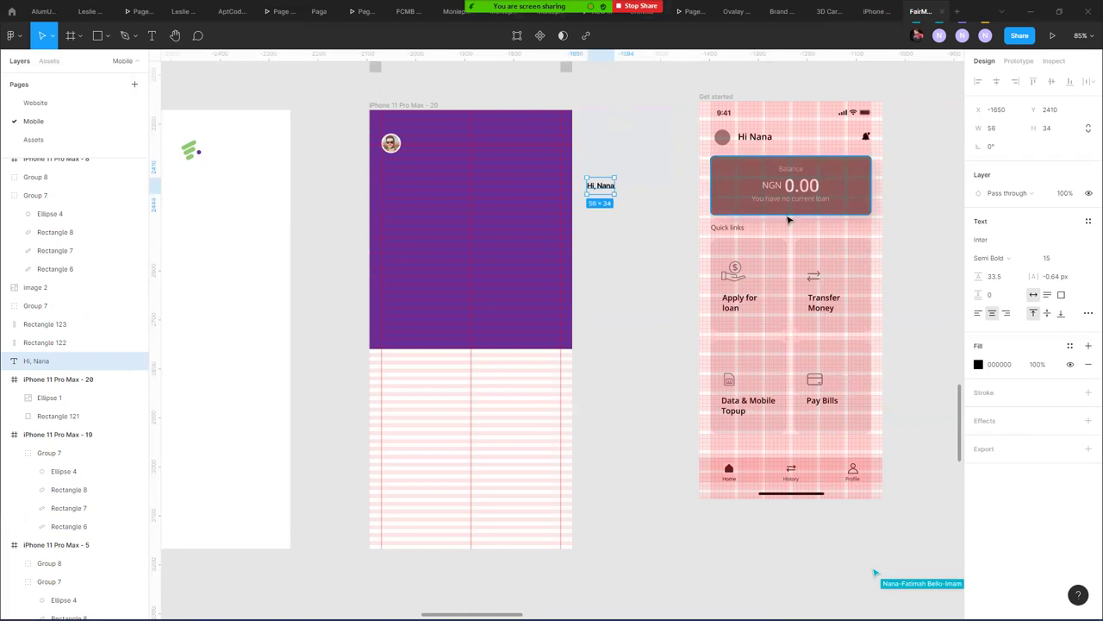
click(987, 261)
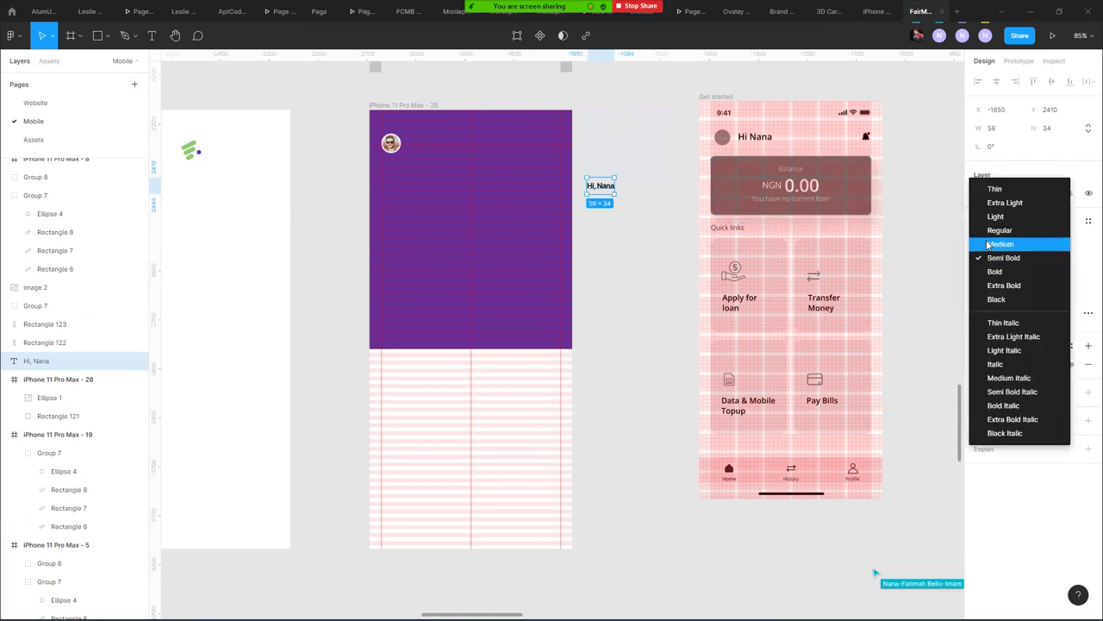
click(990, 245)
scroll(596, 189, up, 5)
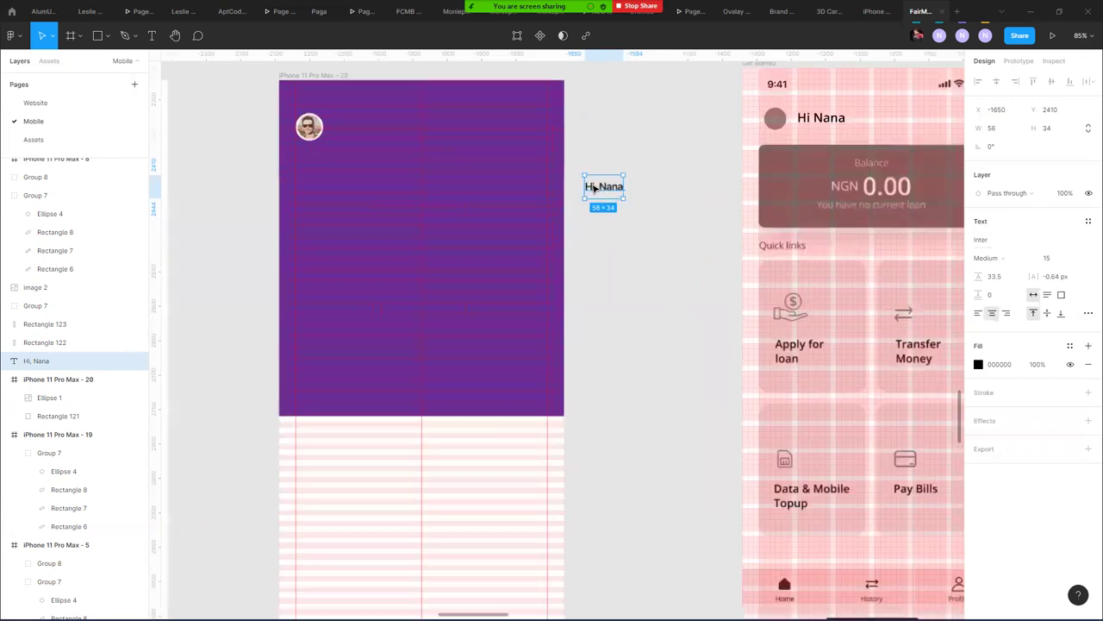
- Move the greeting into the purple frame beside the avatar and make it white
drag(543, 174, 300, 116)
key(ctrl+z)
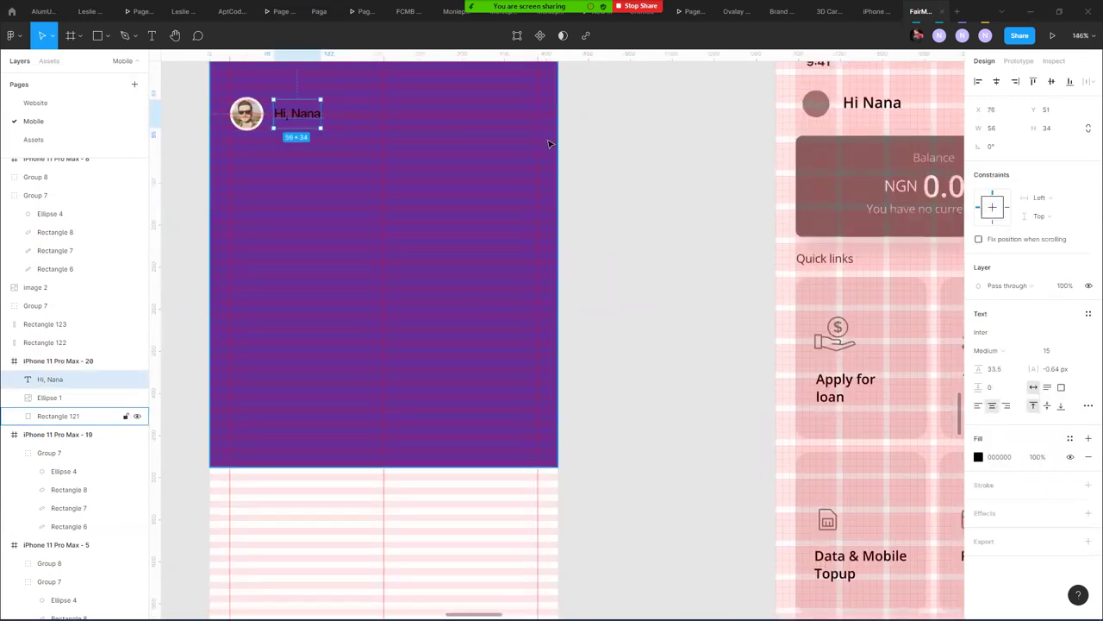
click(627, 324)
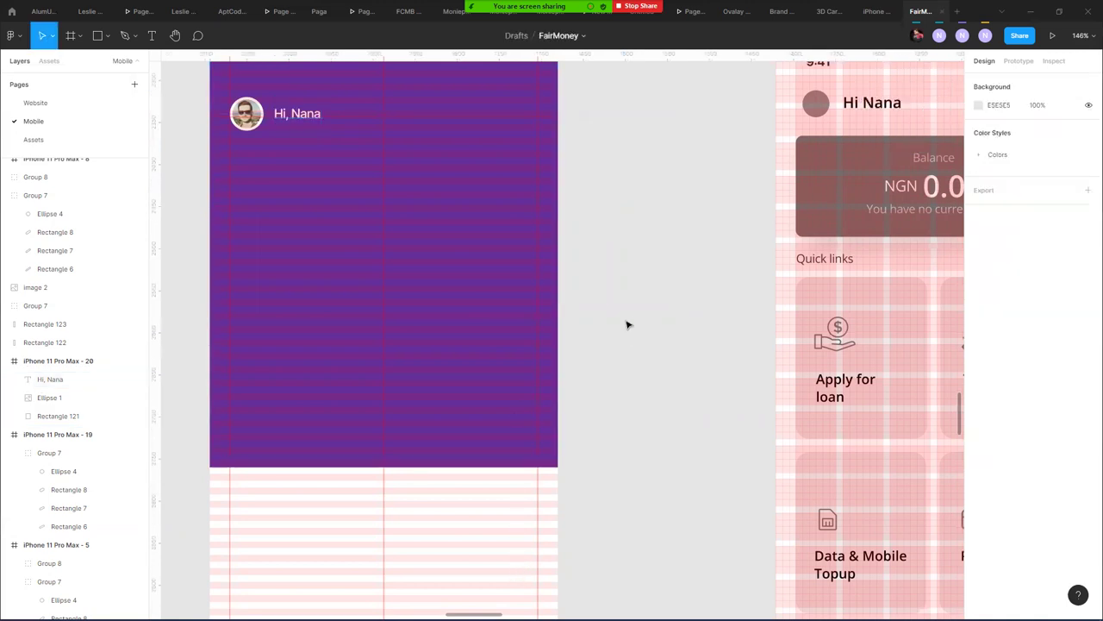
scroll(293, 192, down, 2)
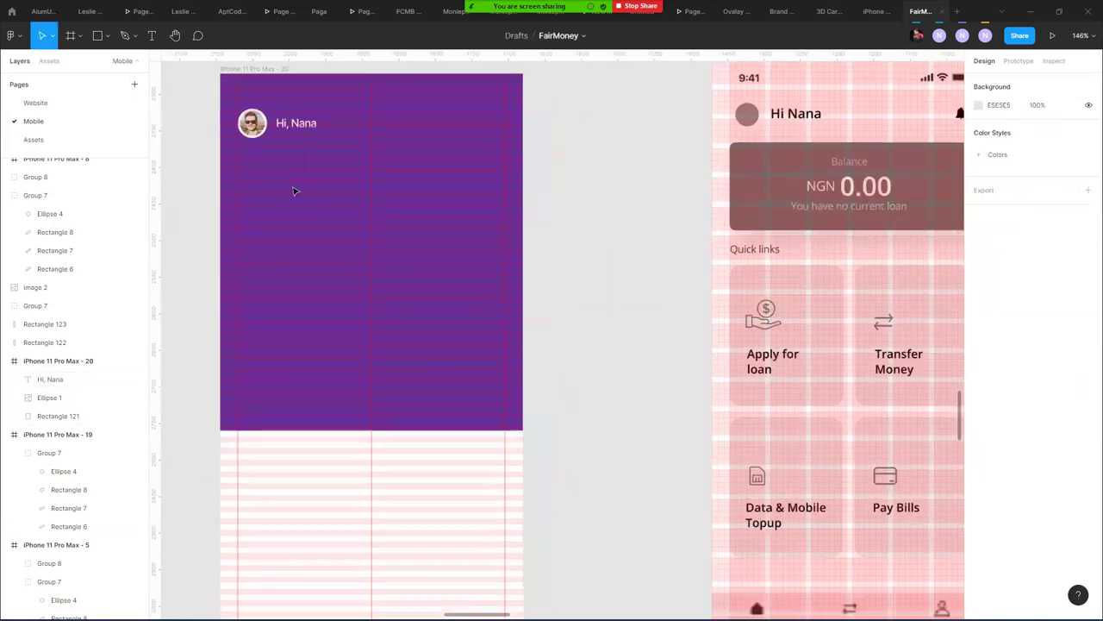
scroll(291, 123, down, 3)
click(294, 106)
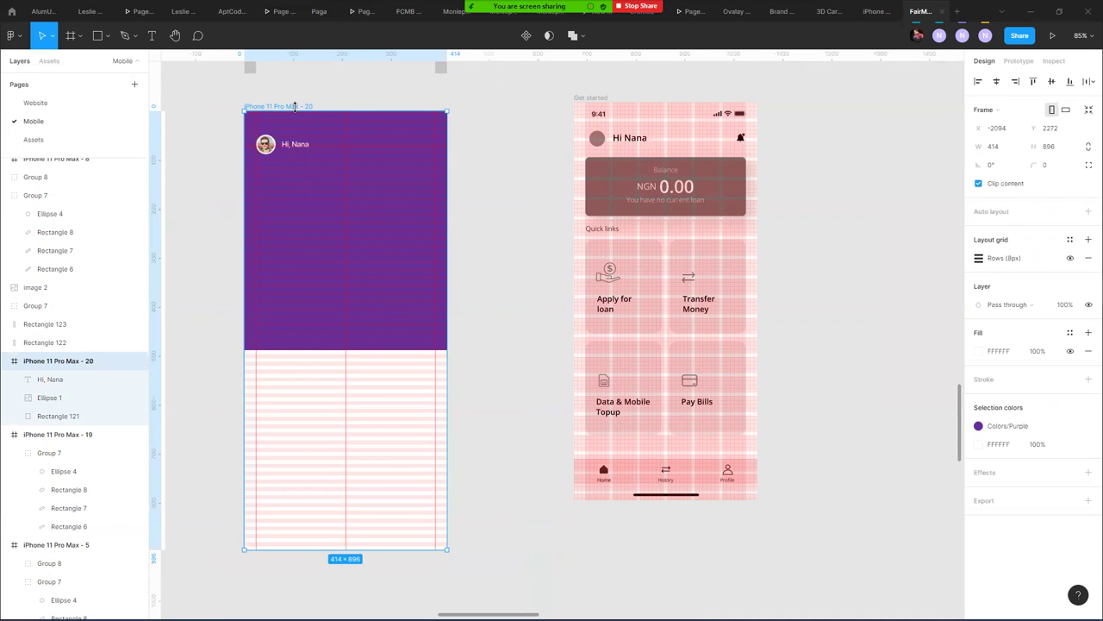
- Place the clarity badged bell icon at the frame's top right, level with the greeting
click(500, 179)
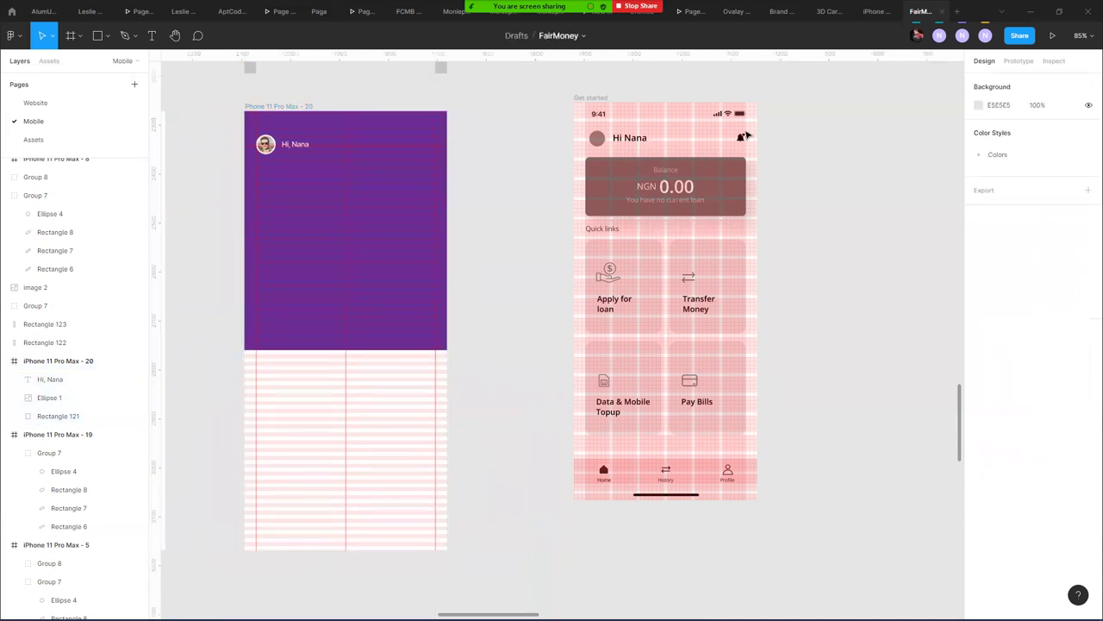
click(740, 140)
drag(741, 140, 432, 151)
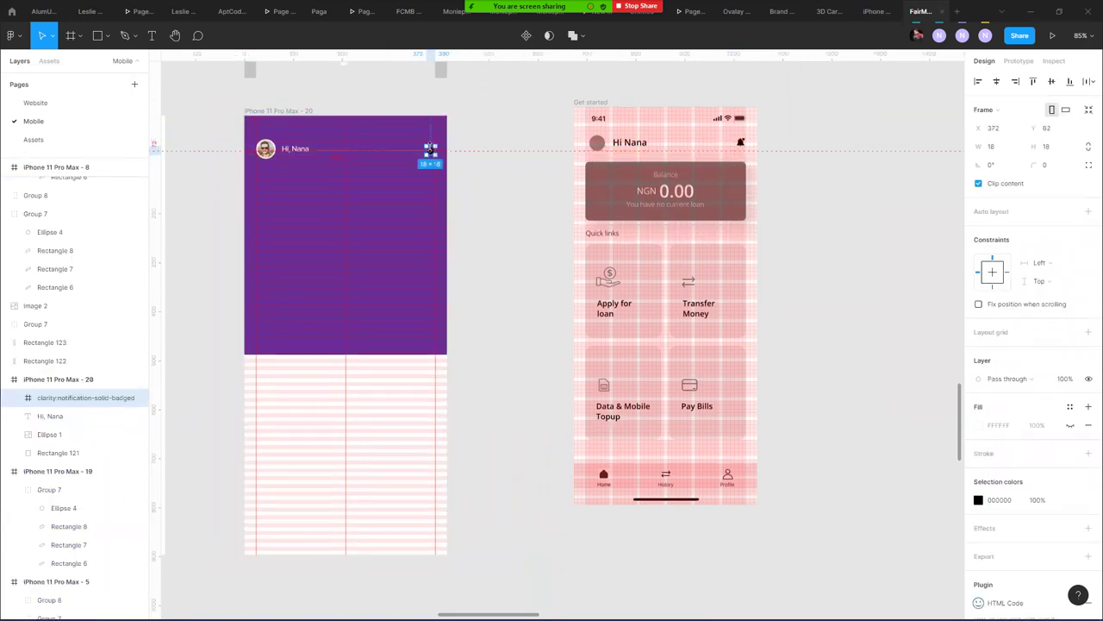
scroll(432, 151, up, 3)
scroll(430, 148, up, 5)
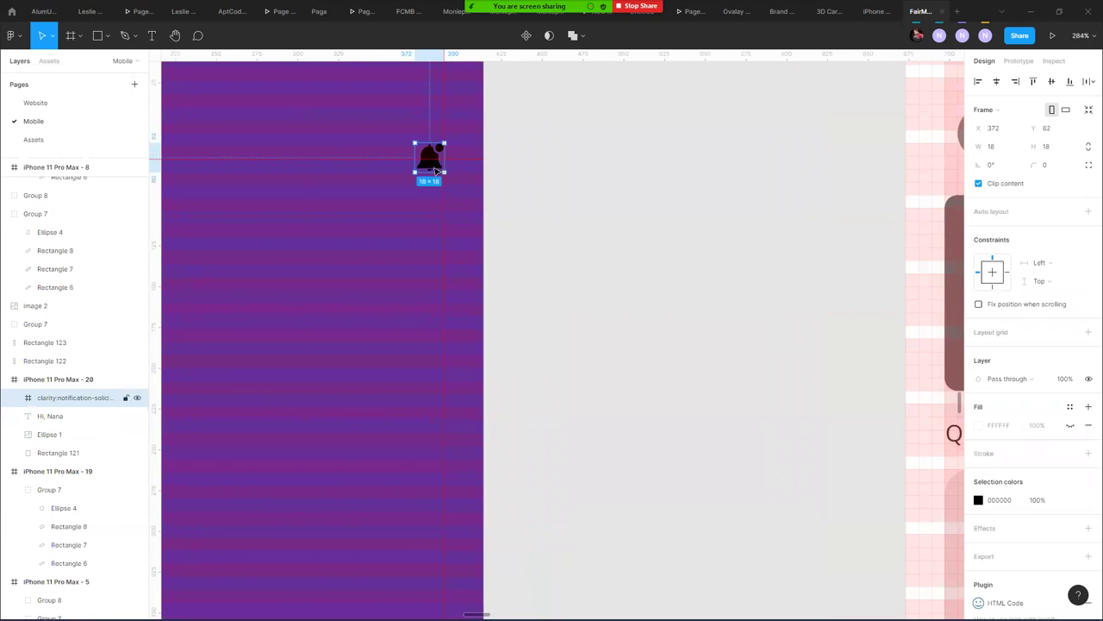
drag(436, 171, 400, 133)
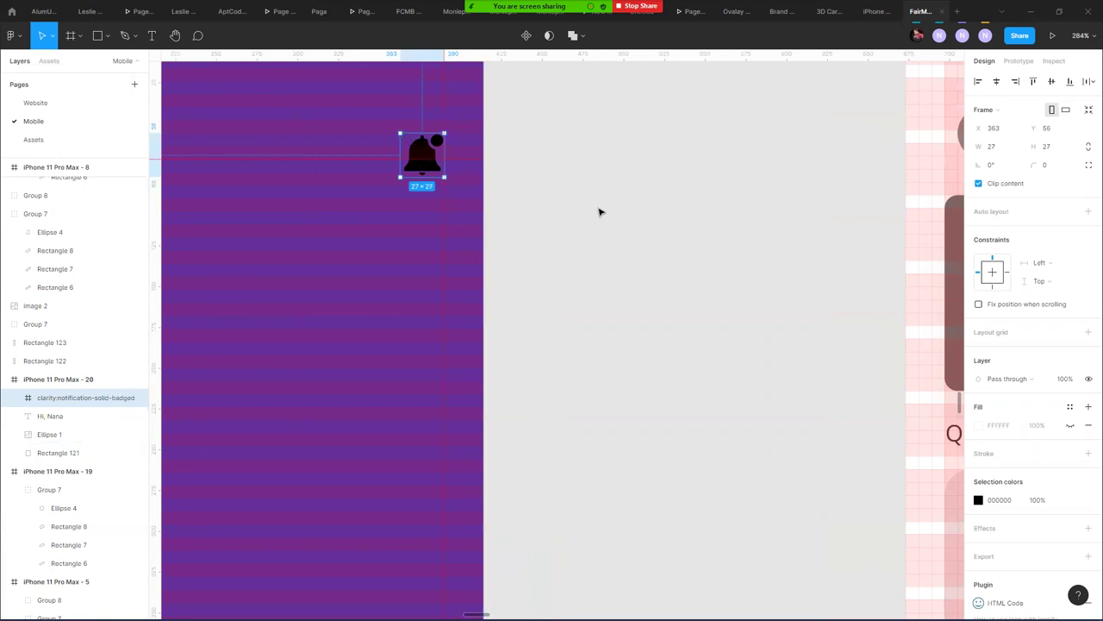
click(572, 216)
scroll(571, 216, down, 5)
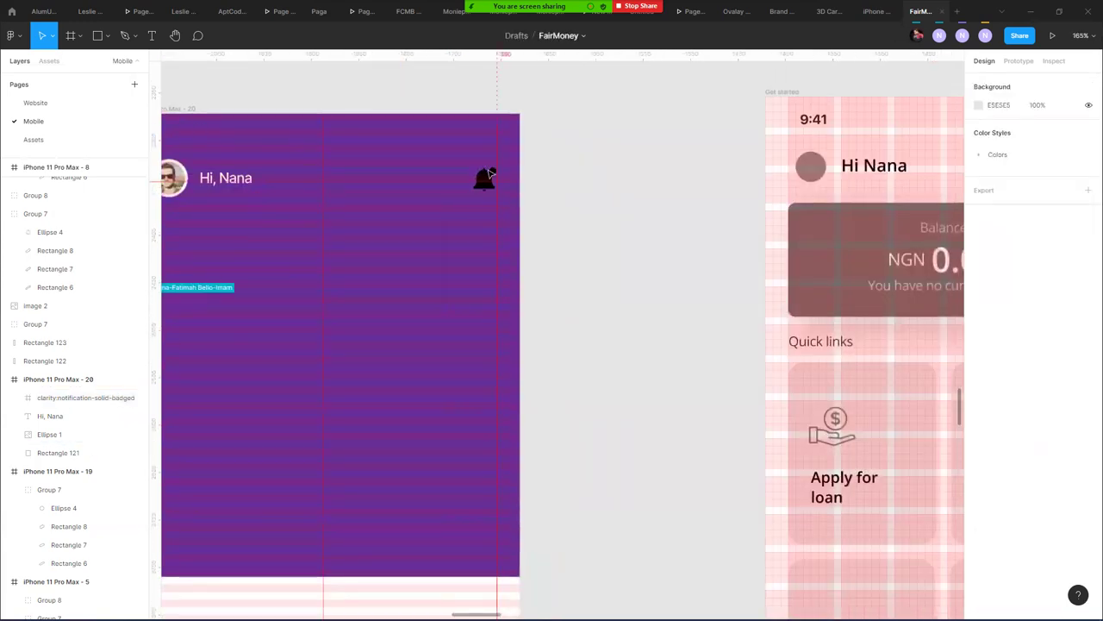
click(487, 177)
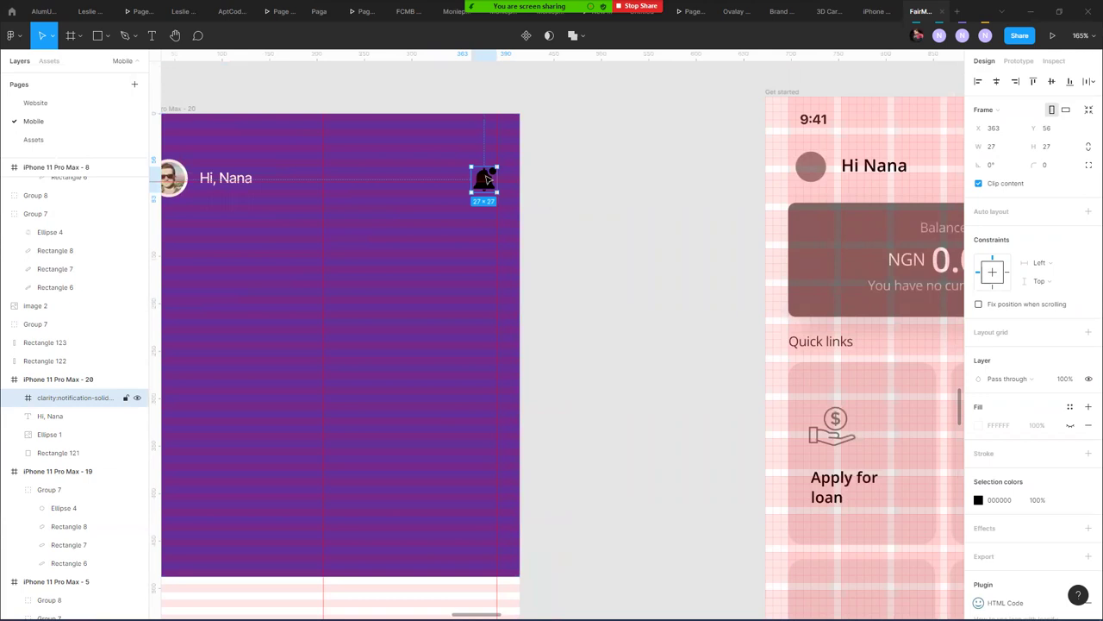
drag(487, 177, 488, 179)
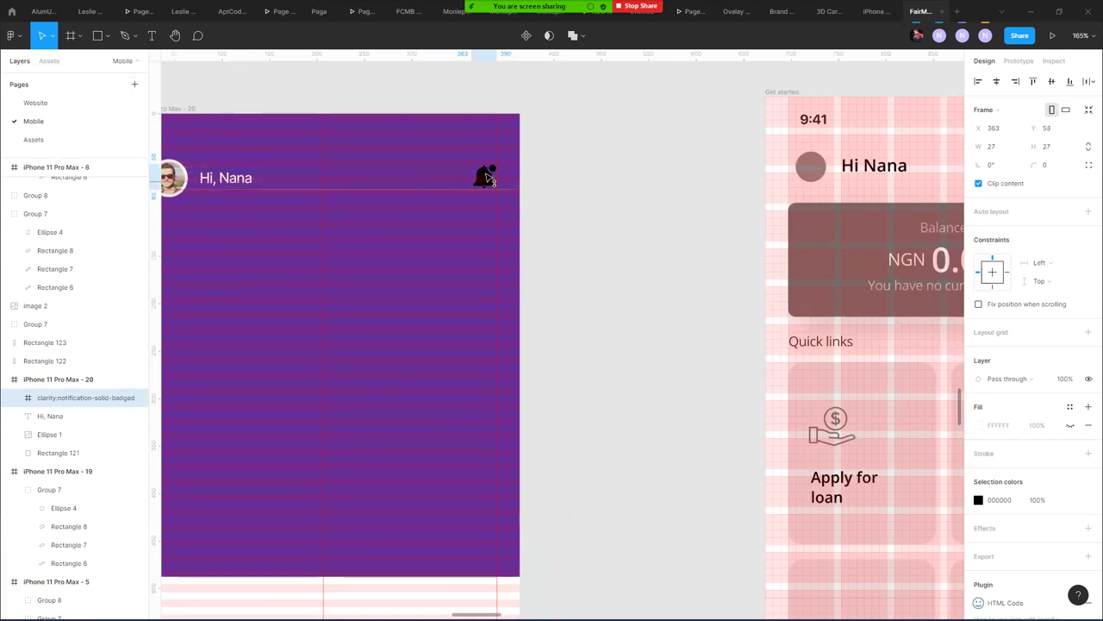
click(618, 182)
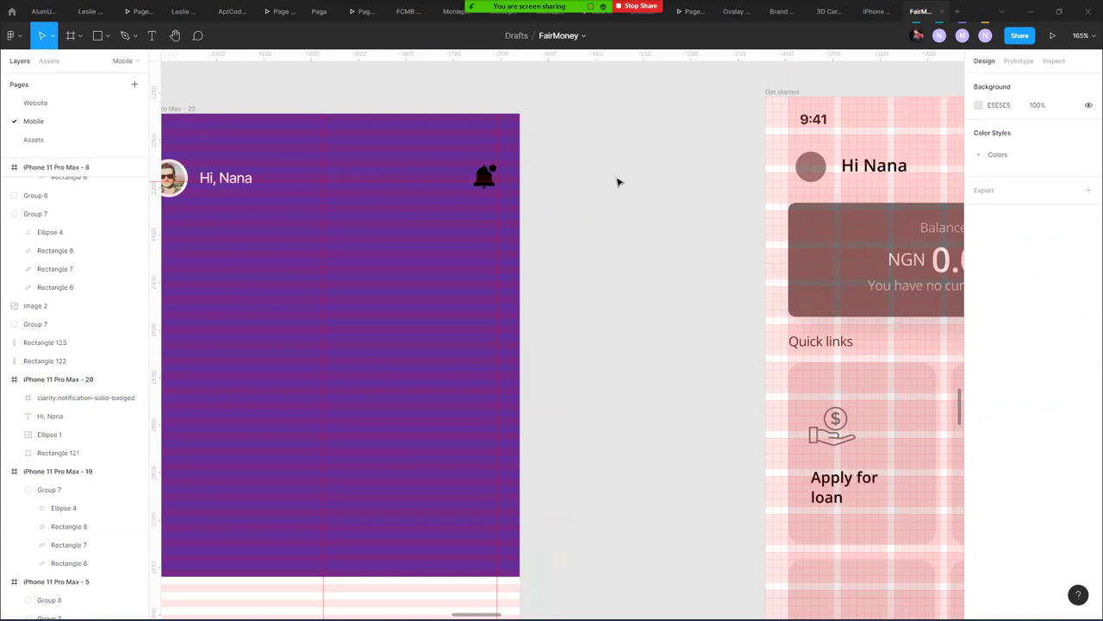
- Replace the first name in the greeting text with a new one
drag(345, 88, 554, 103)
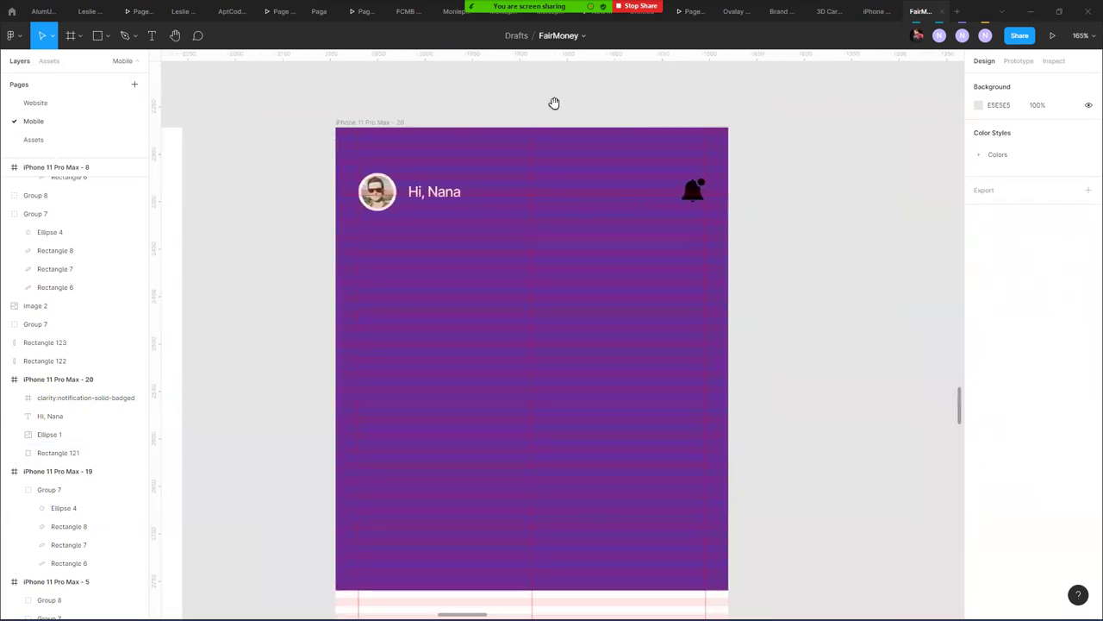
click(446, 190)
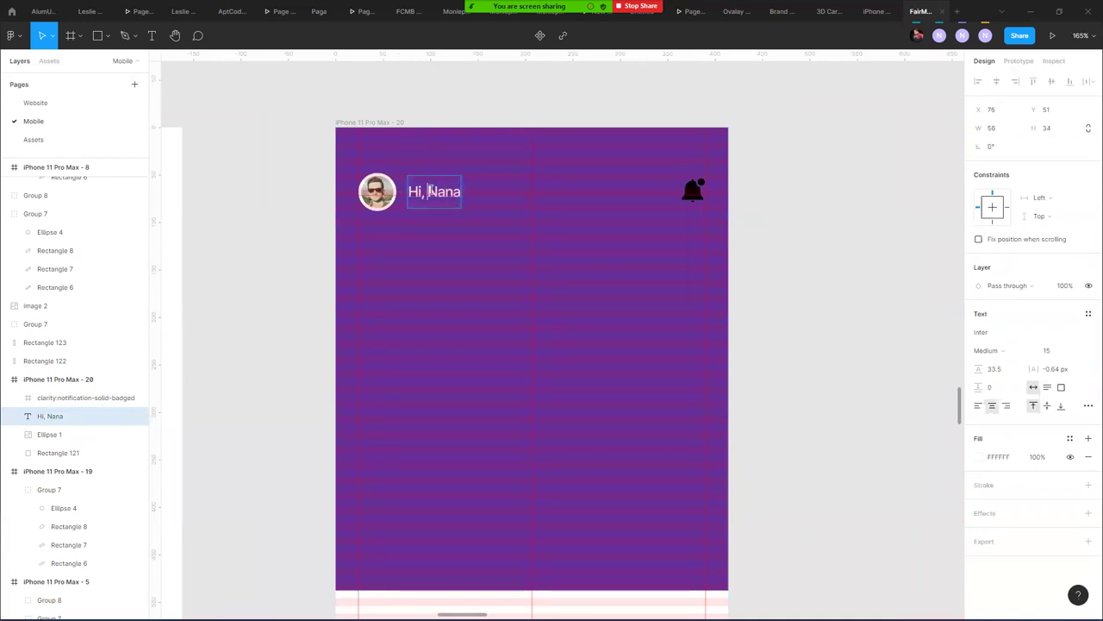
text(E)
key(BackSpace)
text(Leslie)
key(Escape)
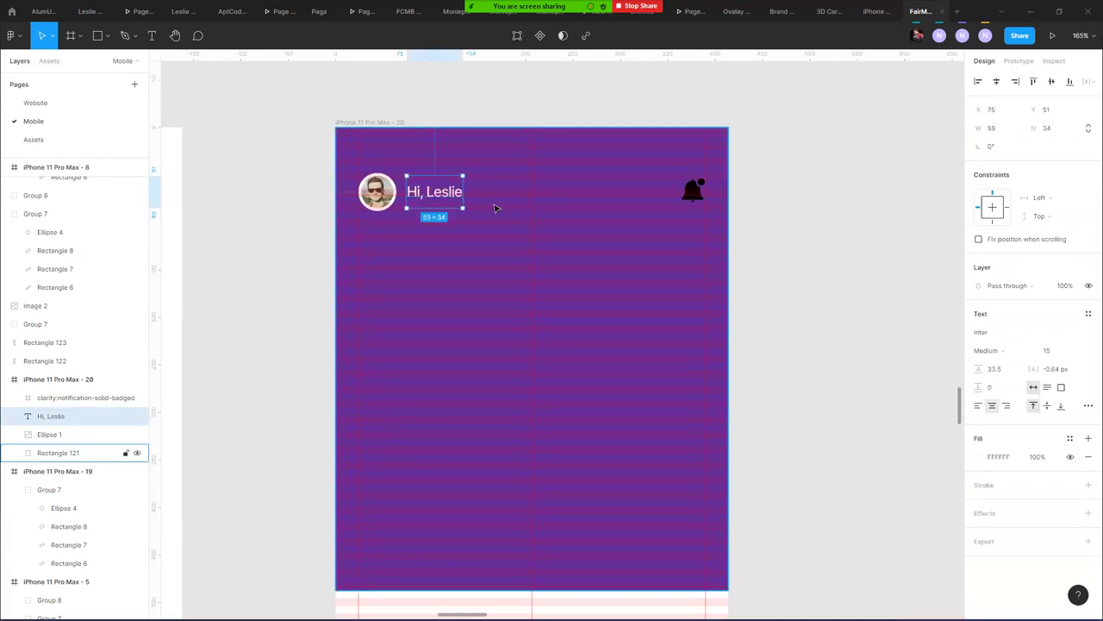
click(708, 104)
scroll(708, 105, right, 3)
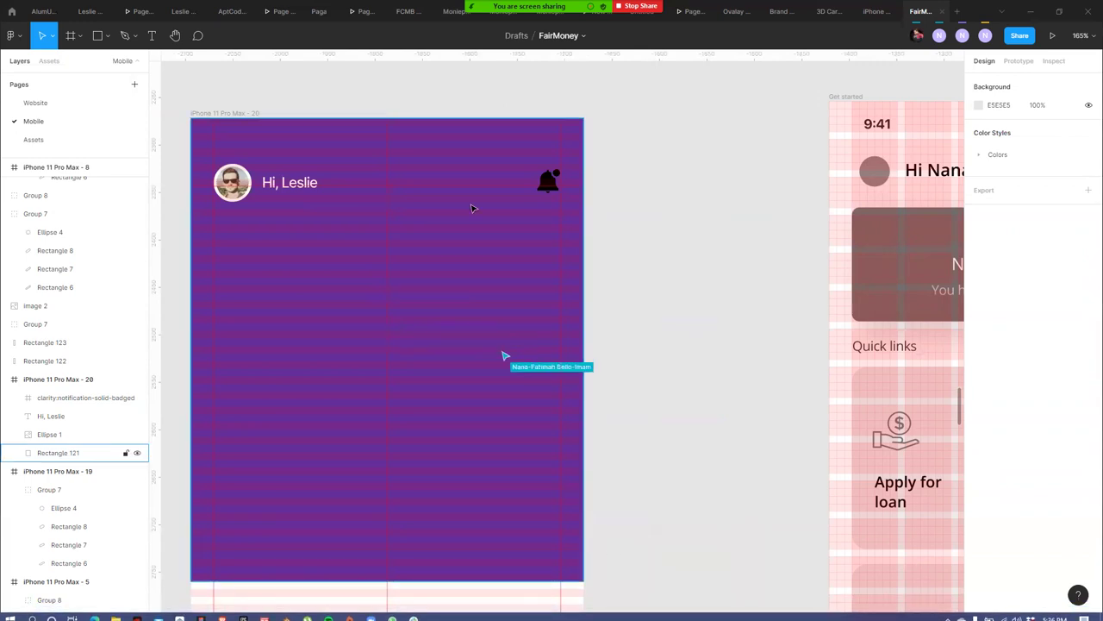
- Make the bell icon white using the white swatch in Selection colors
click(549, 179)
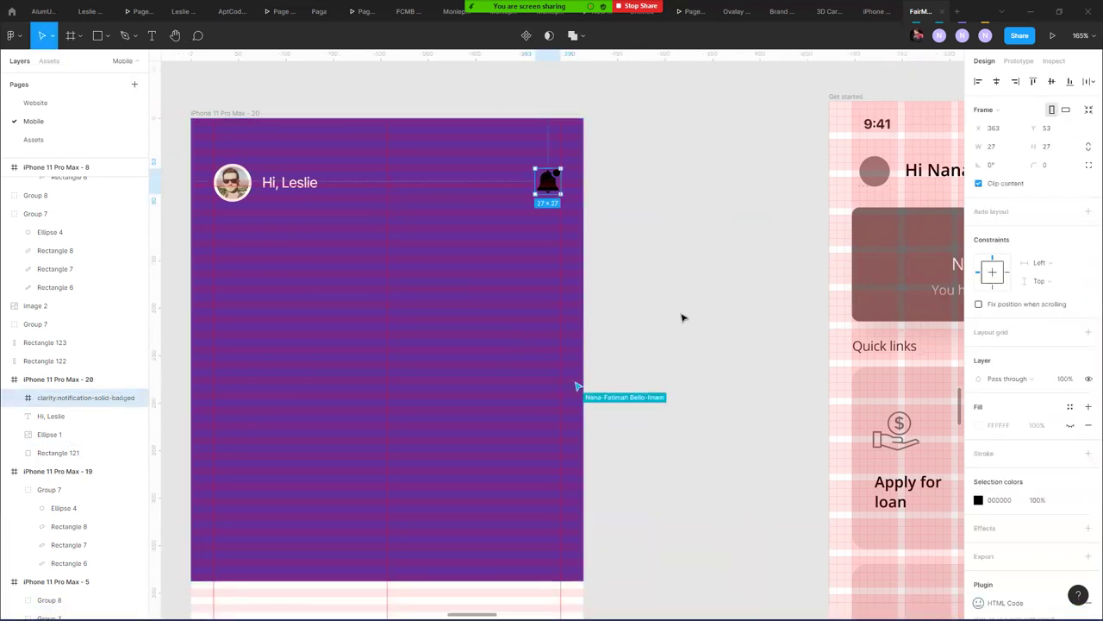
click(978, 500)
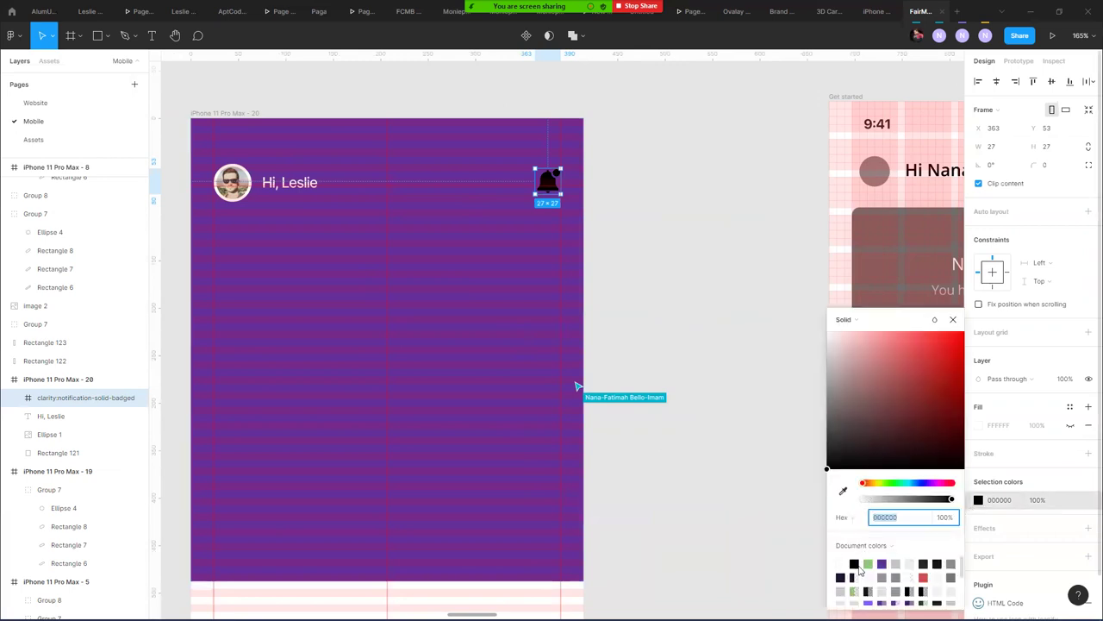
click(842, 563)
click(698, 258)
click(549, 180)
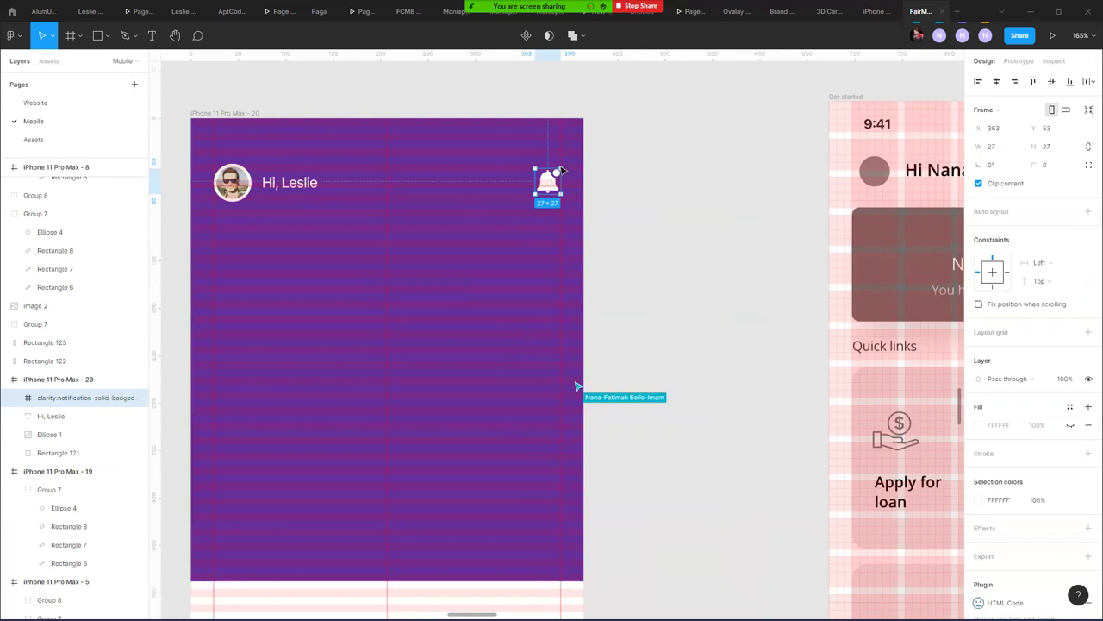
drag(550, 180, 644, 172)
click(587, 136)
click(642, 172)
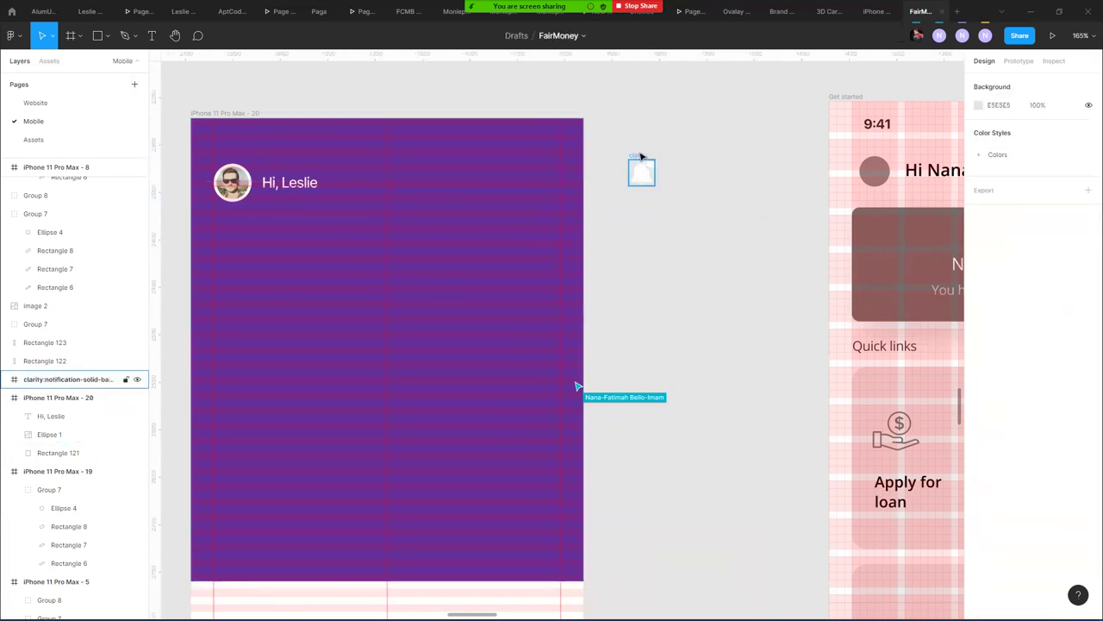
click(638, 271)
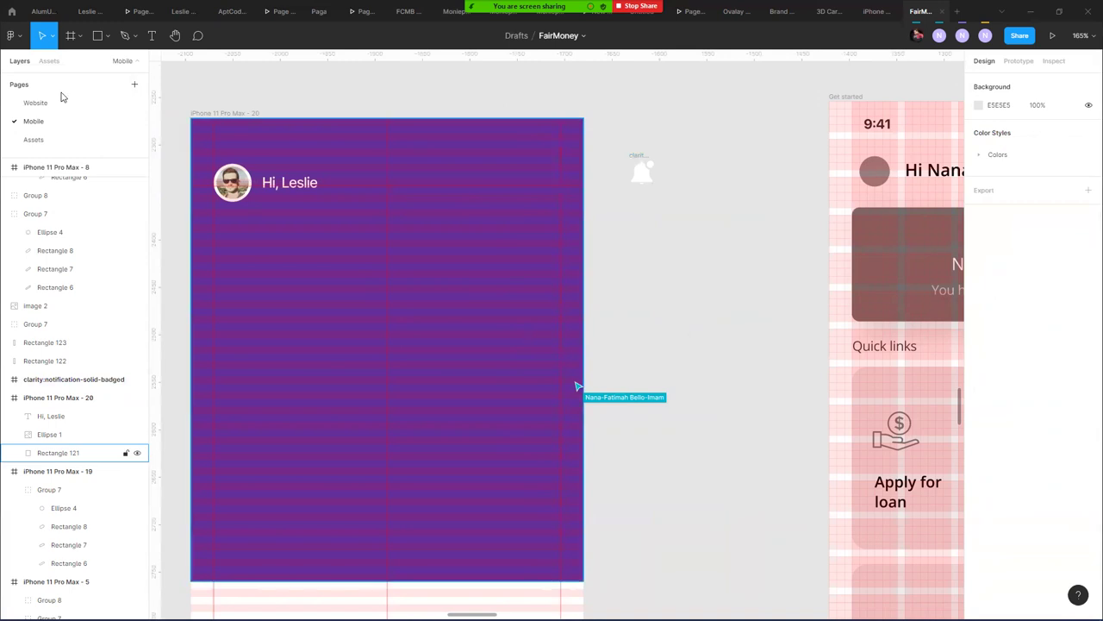
click(12, 36)
mouse_move(65, 207)
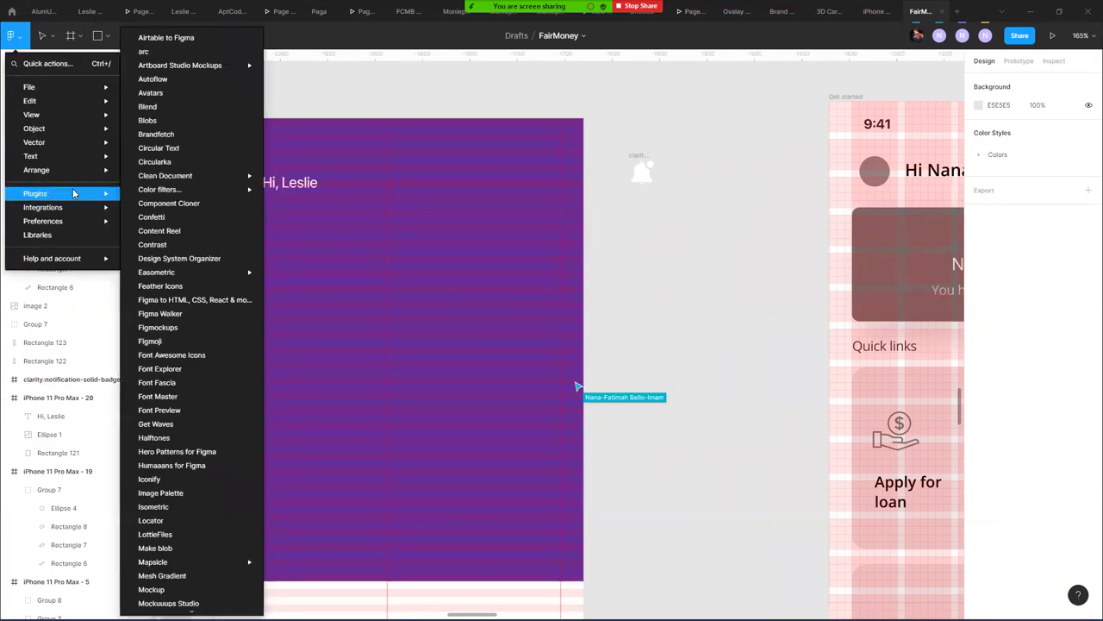
click(179, 481)
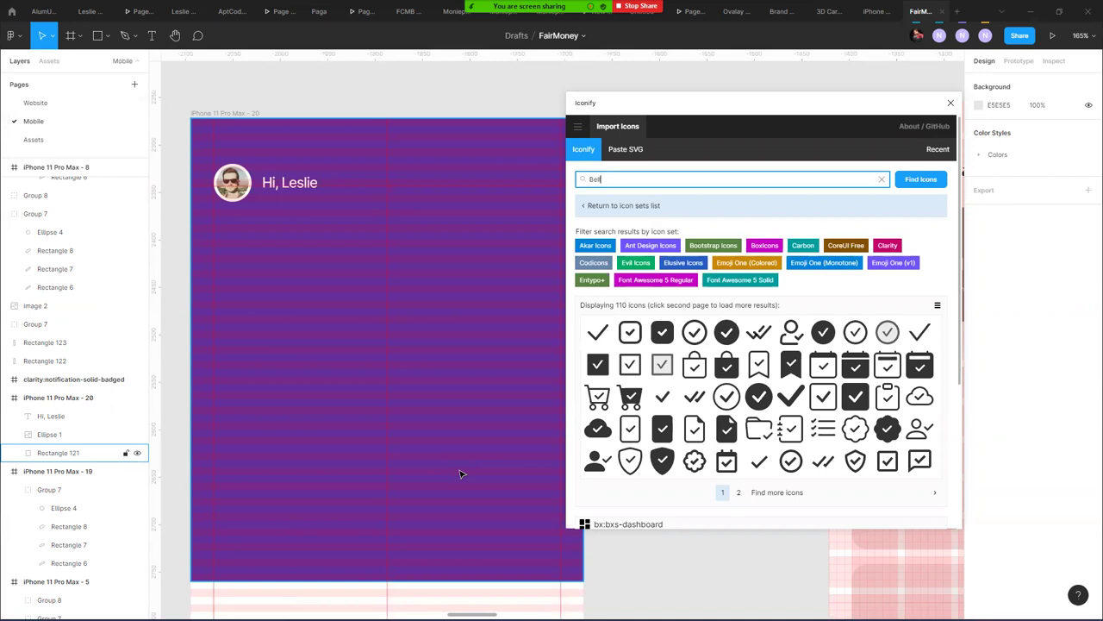
key(Return)
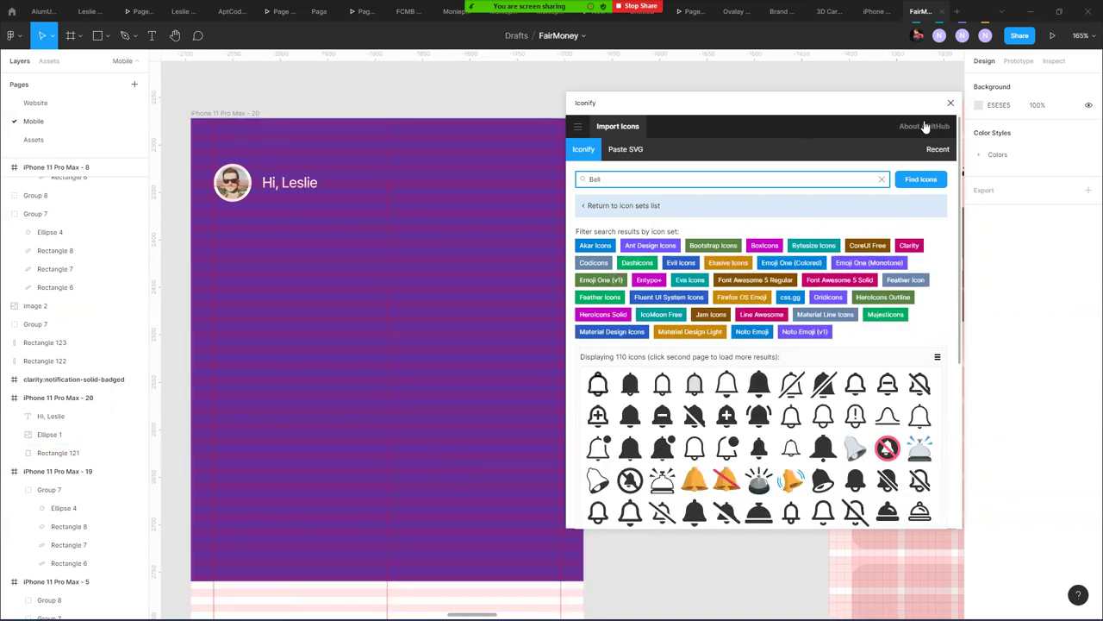
click(951, 103)
click(12, 36)
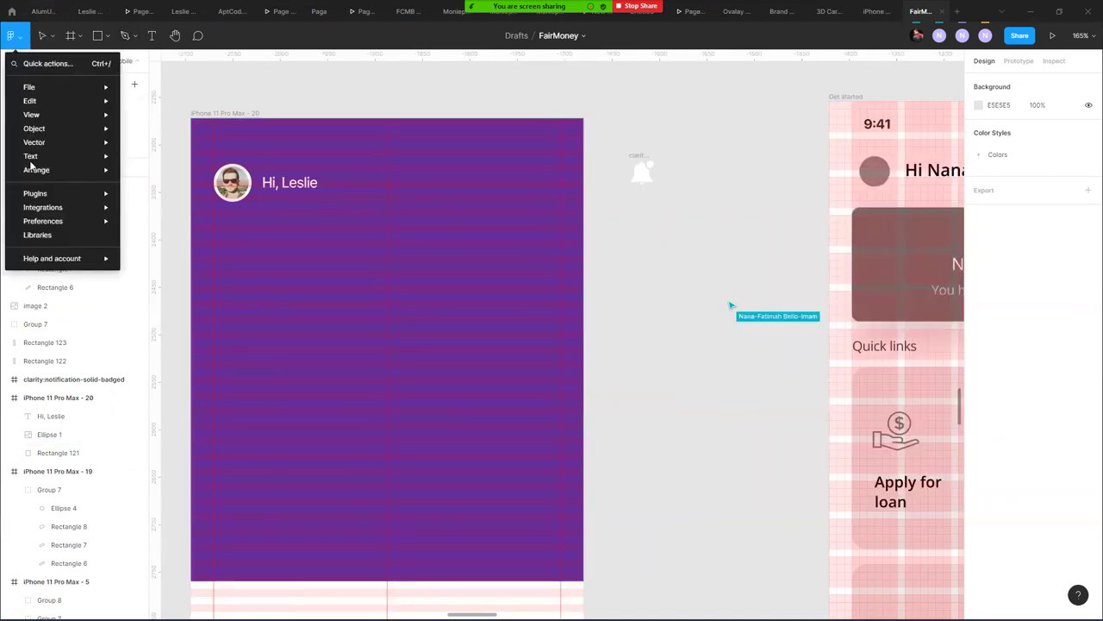
mouse_move(39, 193)
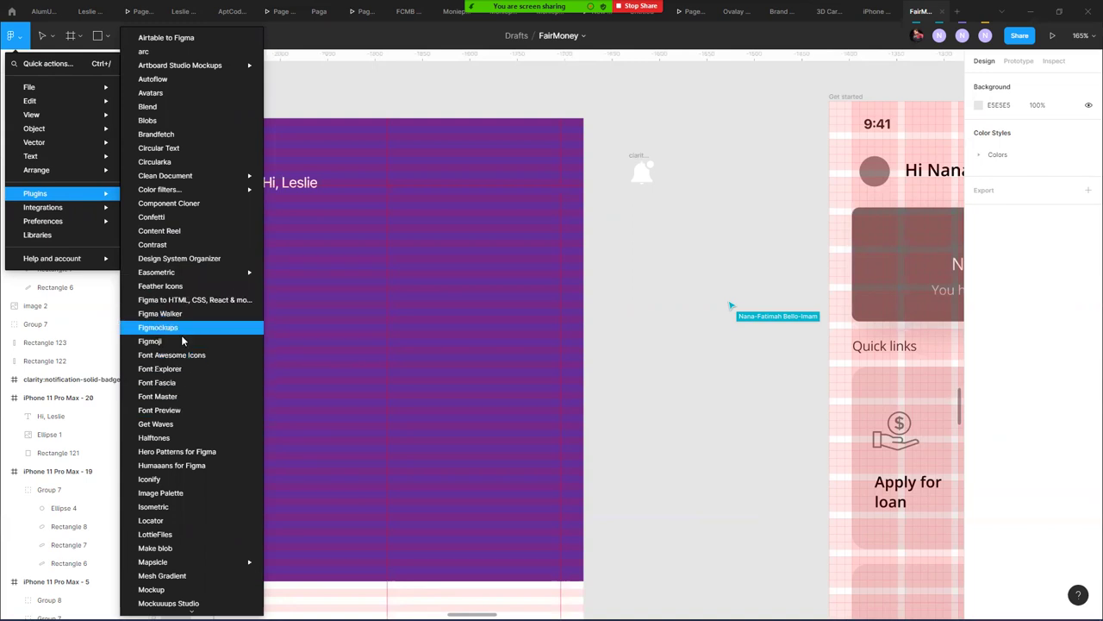
key(Escape)
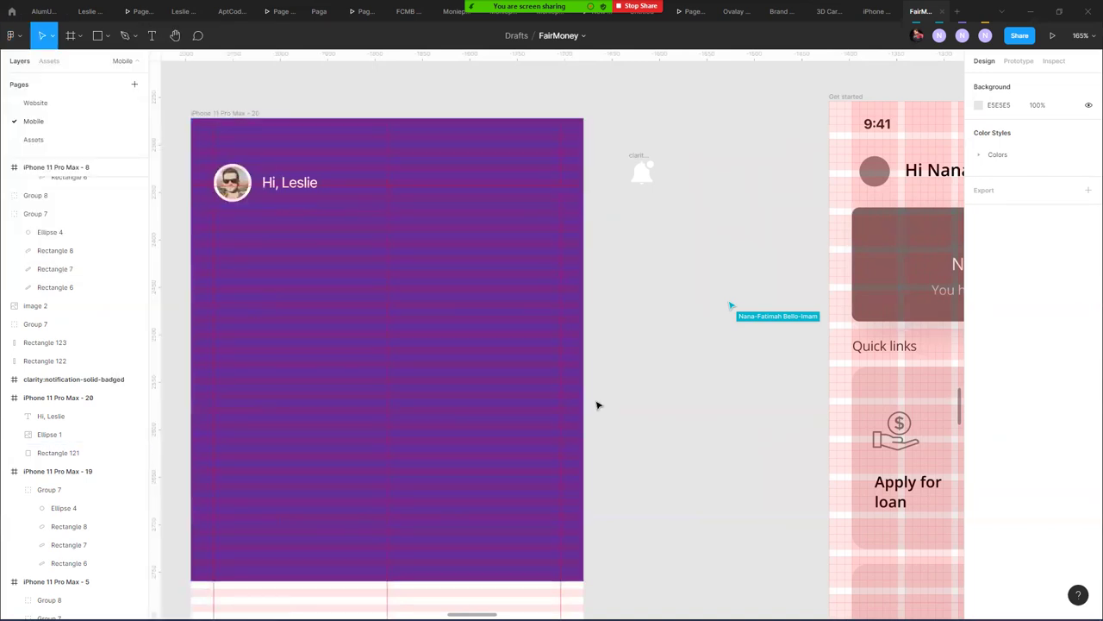
click(569, 343)
key(ctrl+alt+p)
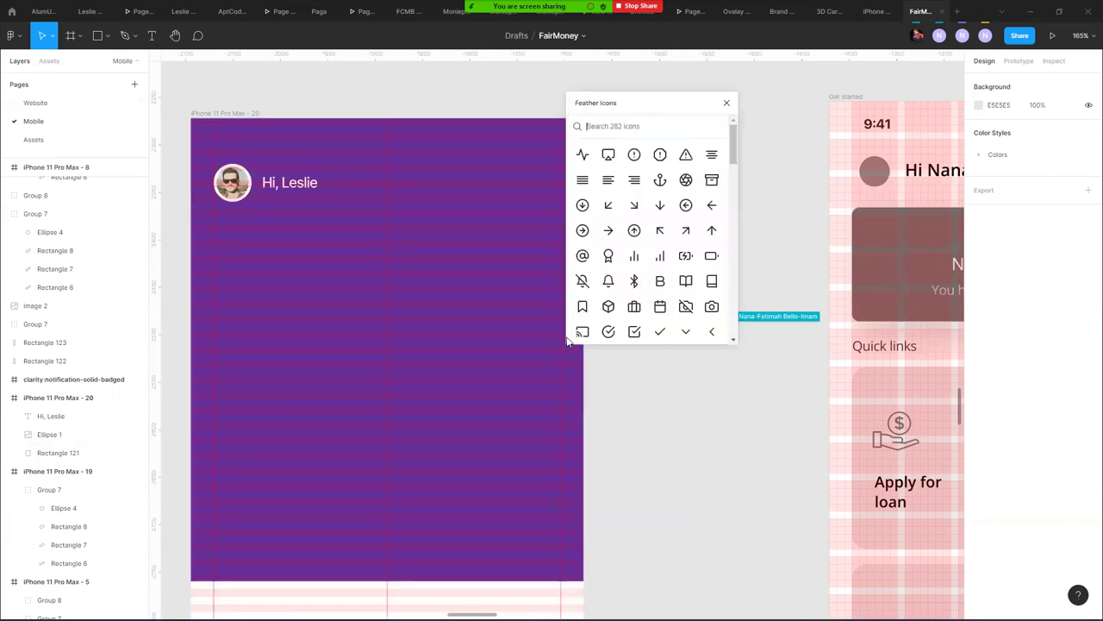
drag(733, 155, 749, 115)
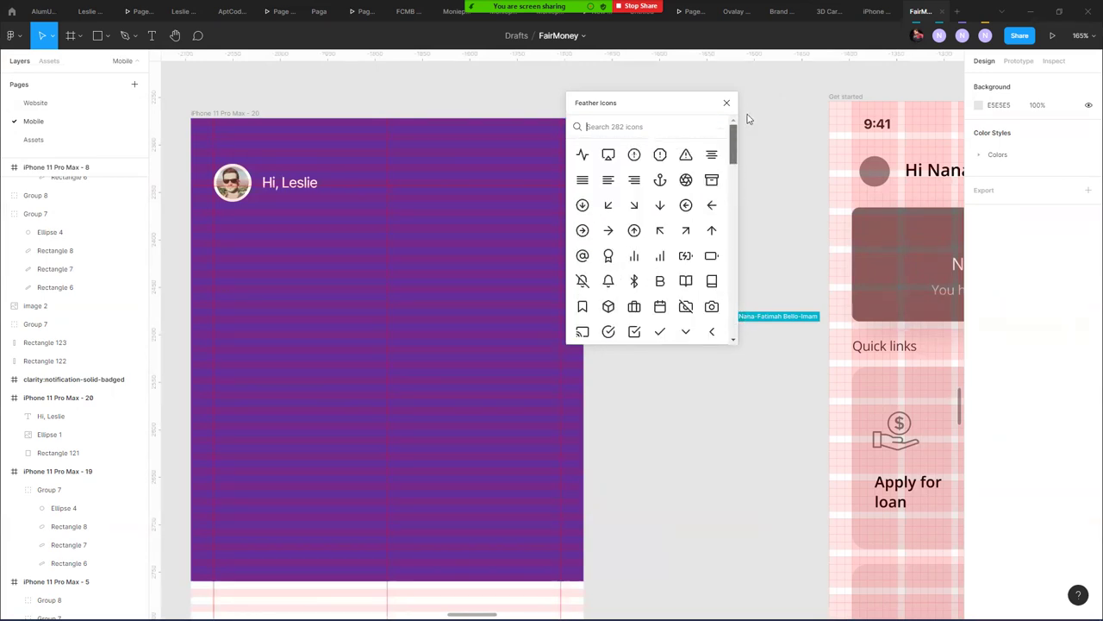
click(729, 104)
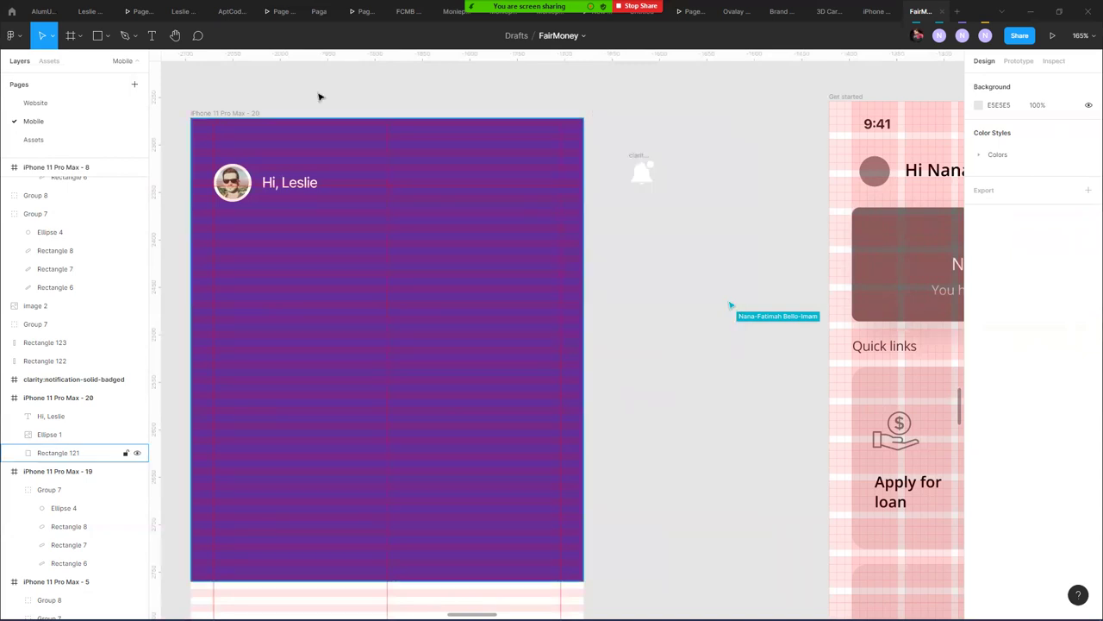
- Insert the solid 'bell' icon with the Font Awesome Icons plugin
click(12, 36)
mouse_move(76, 175)
mouse_move(84, 194)
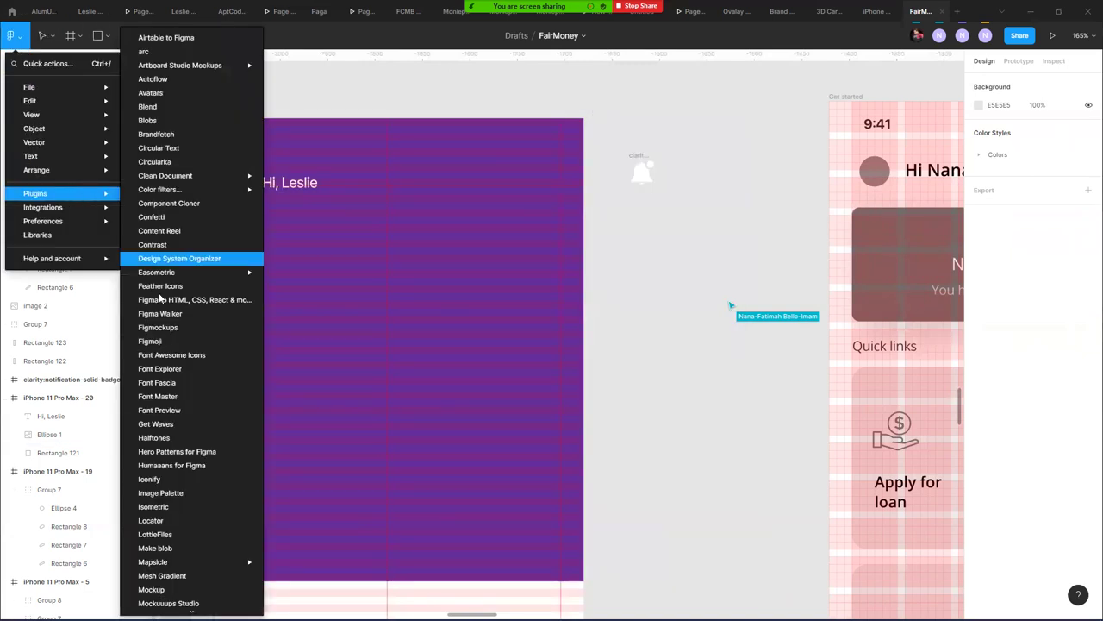
click(209, 356)
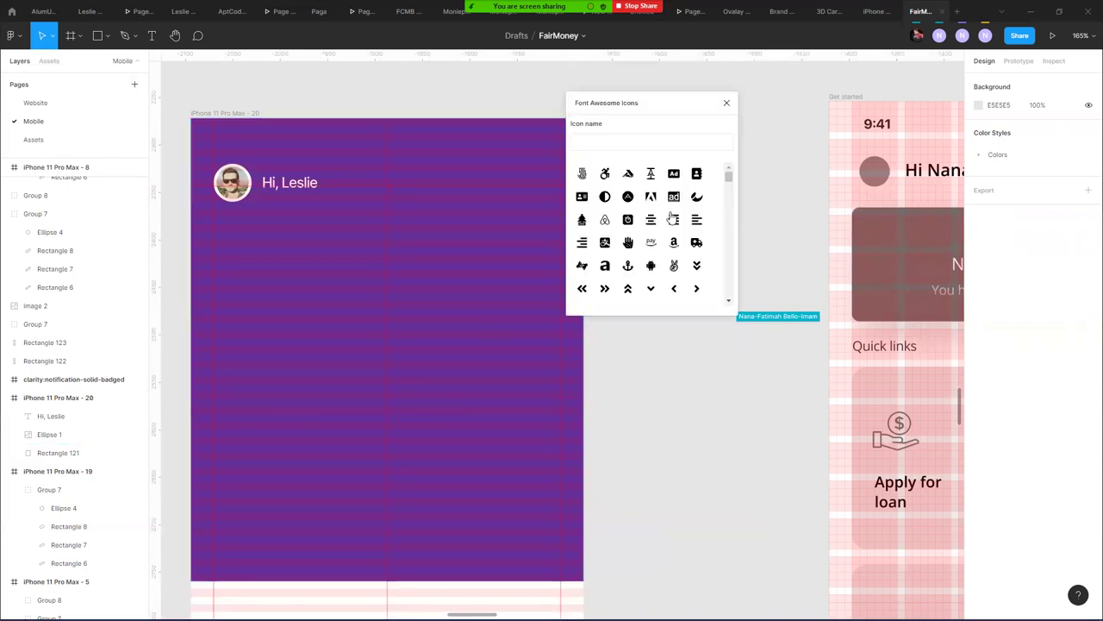
click(667, 141)
text(bell)
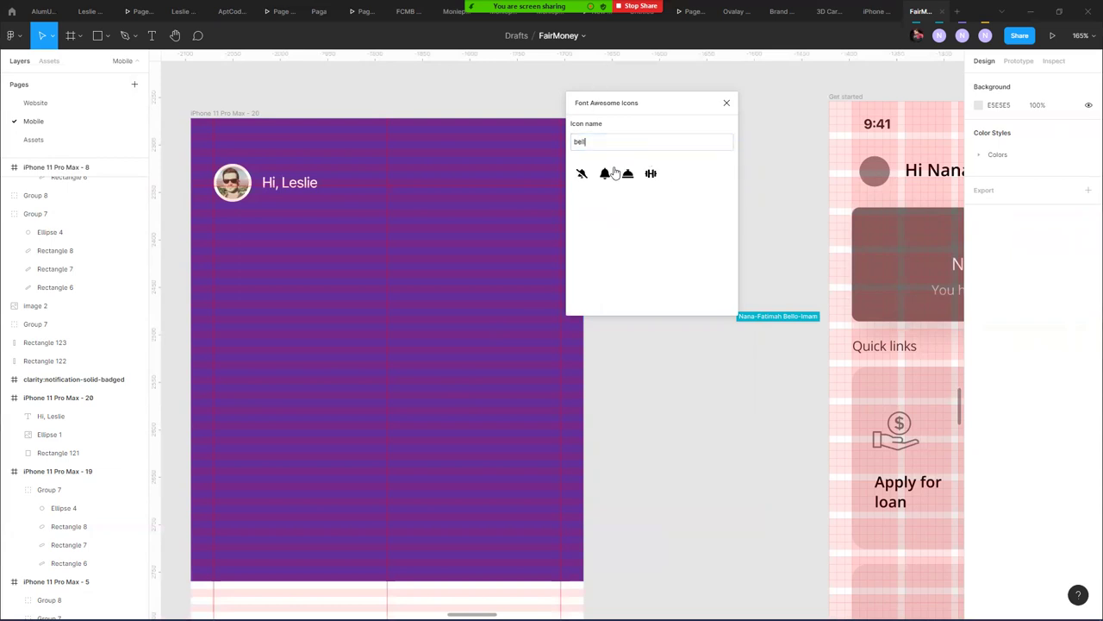
click(605, 175)
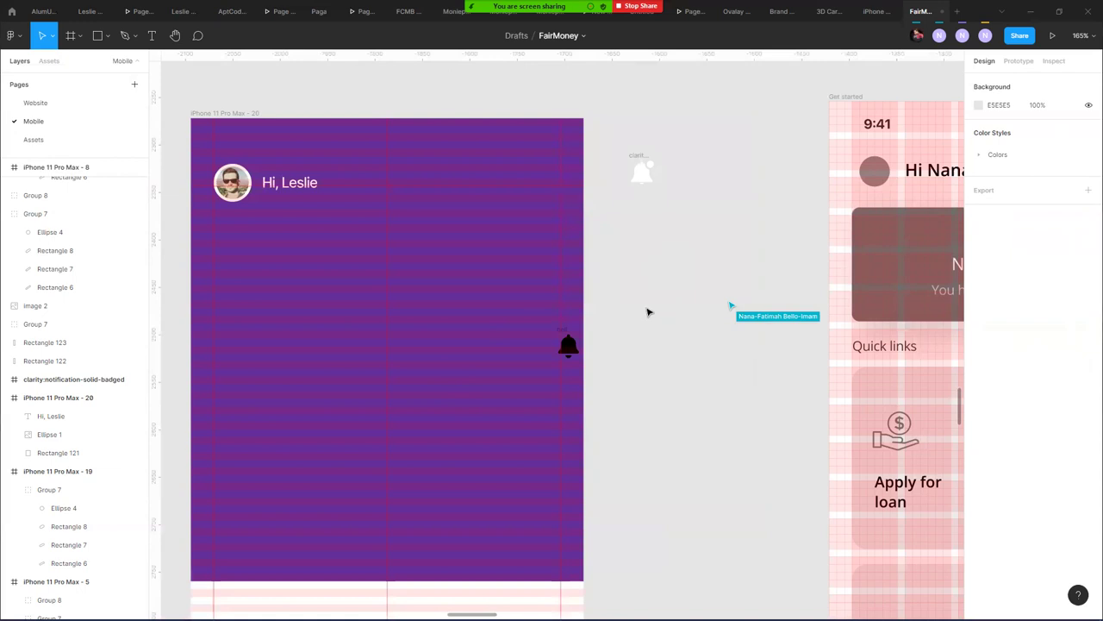
- Move the bell vector to the purple frame's top-right corner
click(568, 344)
drag(567, 345, 552, 188)
click(700, 261)
click(659, 266)
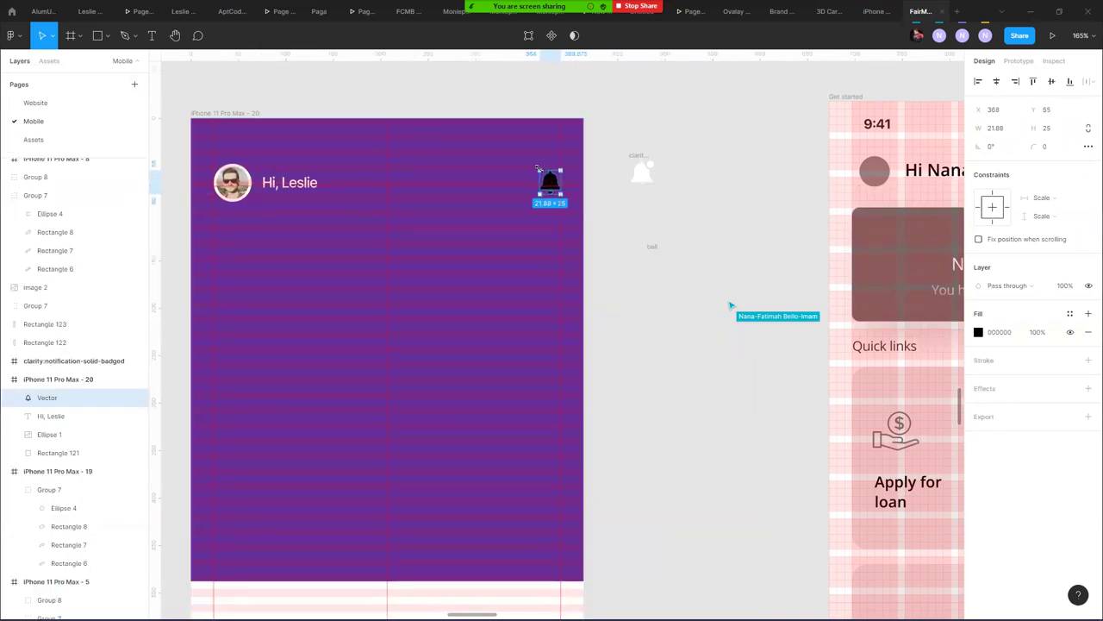
scroll(539, 191, up, 5)
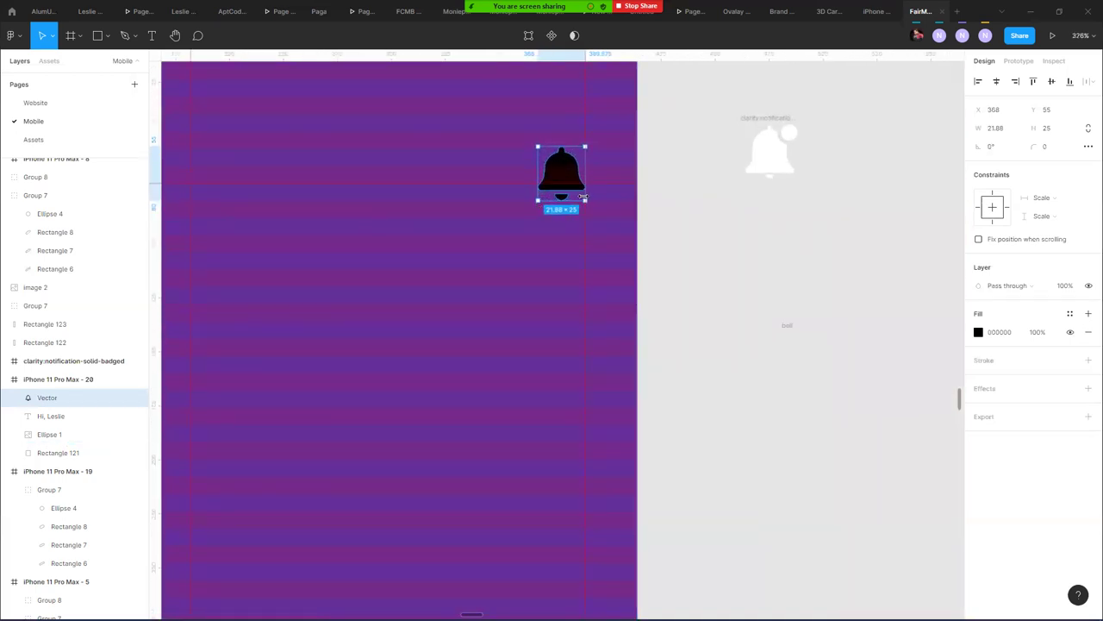
- Shrink the bell slightly and give it a white FFFFFF fill
drag(585, 200, 577, 186)
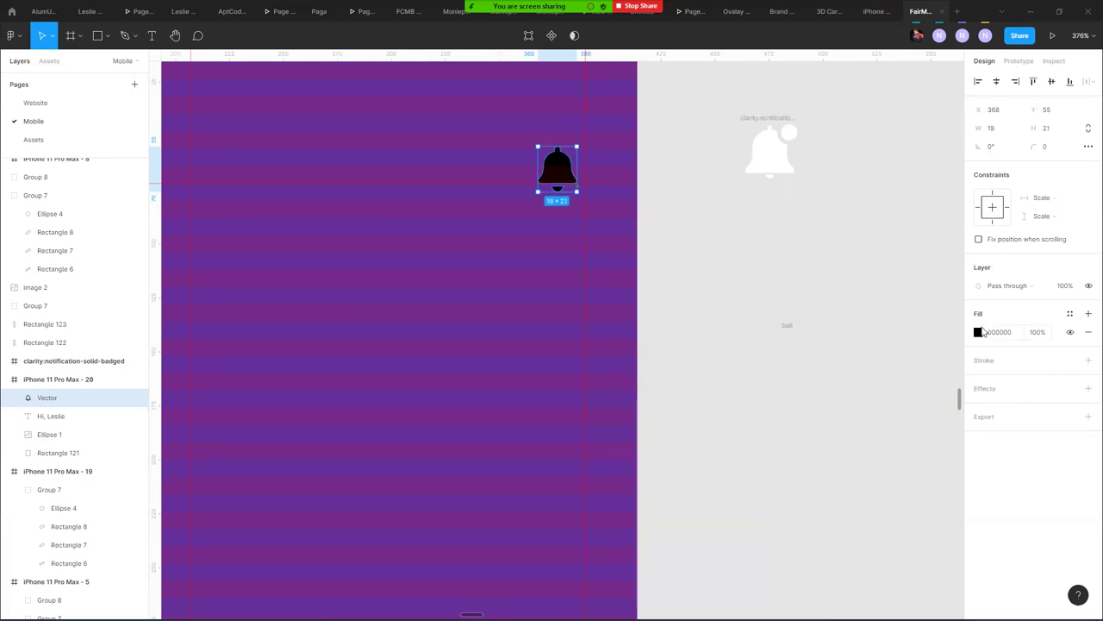
click(980, 332)
text(ffffff)
key(Return)
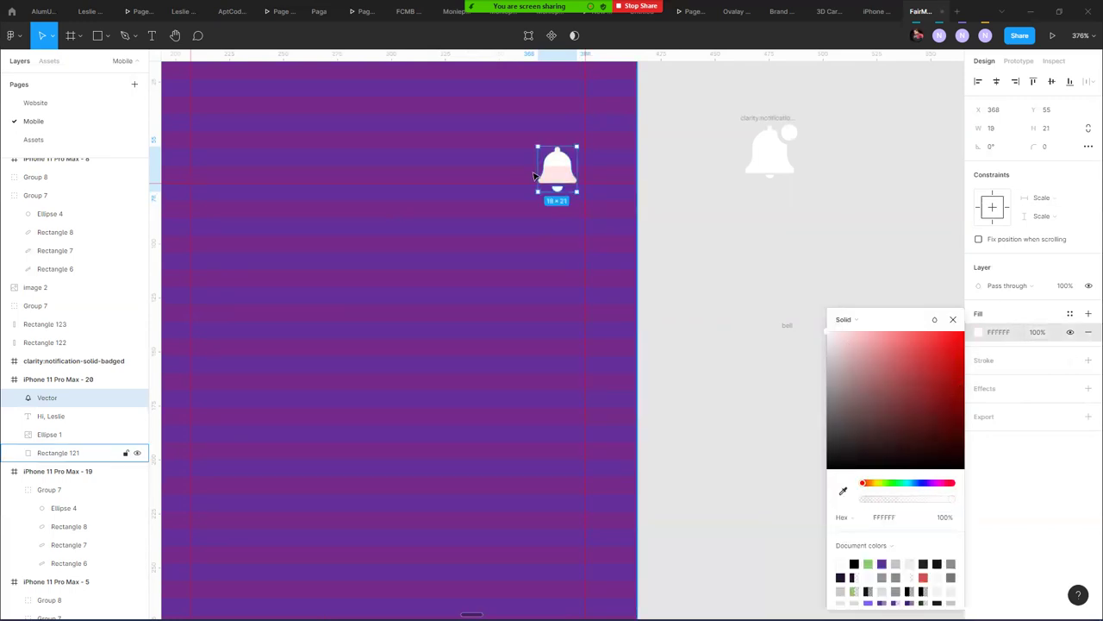
drag(553, 164, 547, 168)
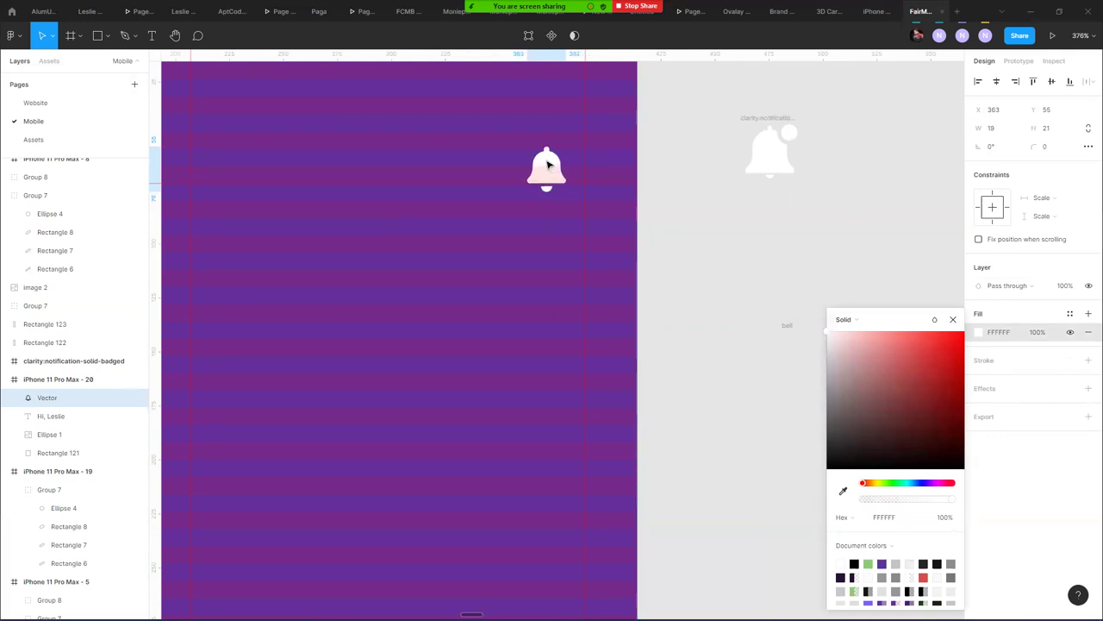
click(246, 148)
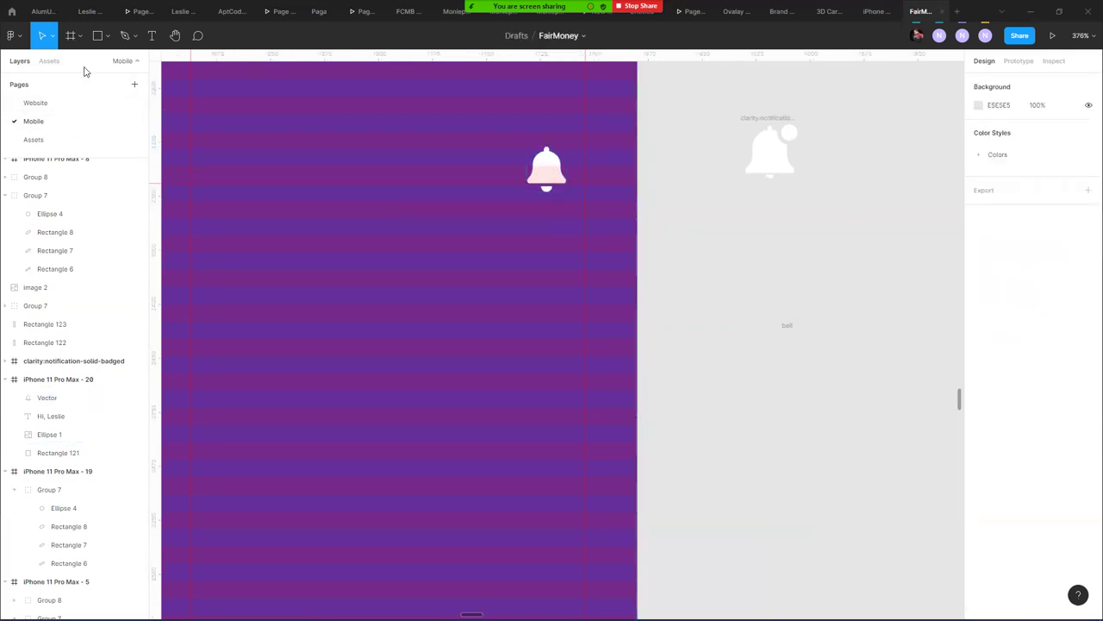
- Draw a 10×10 square at the bell's top right with the Red style and radius 4
click(107, 36)
click(102, 63)
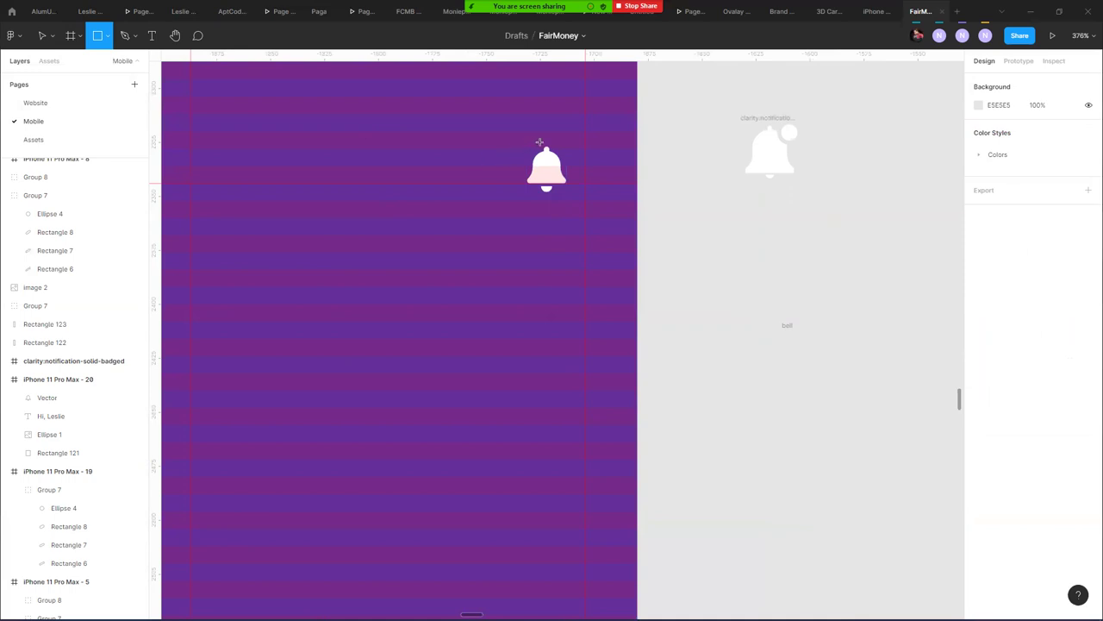
drag(560, 136, 584, 161)
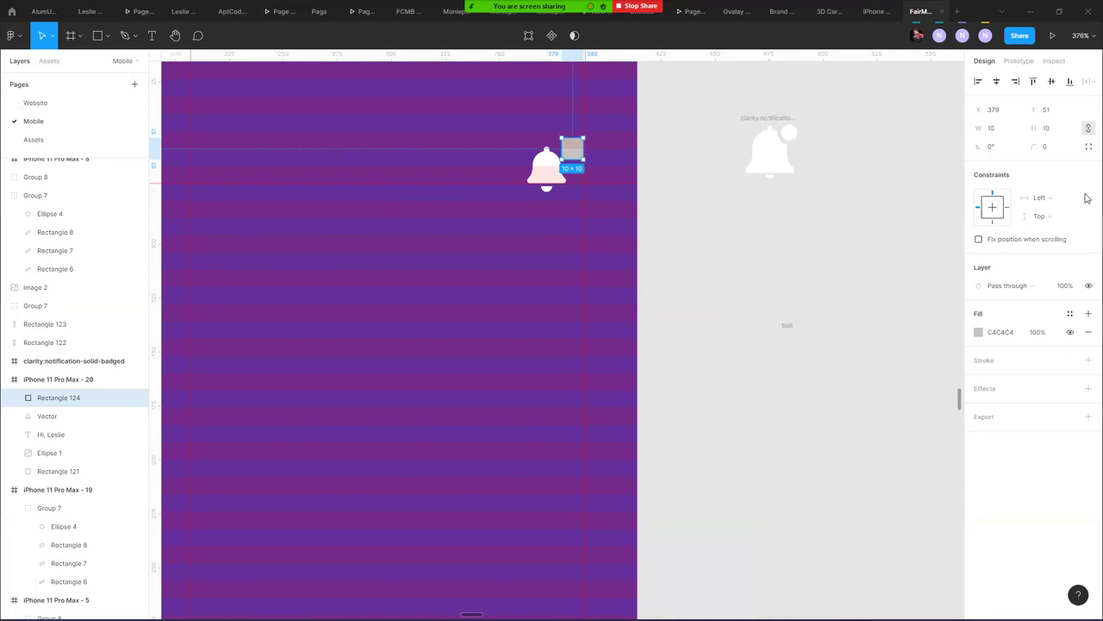
click(1070, 313)
text(red)
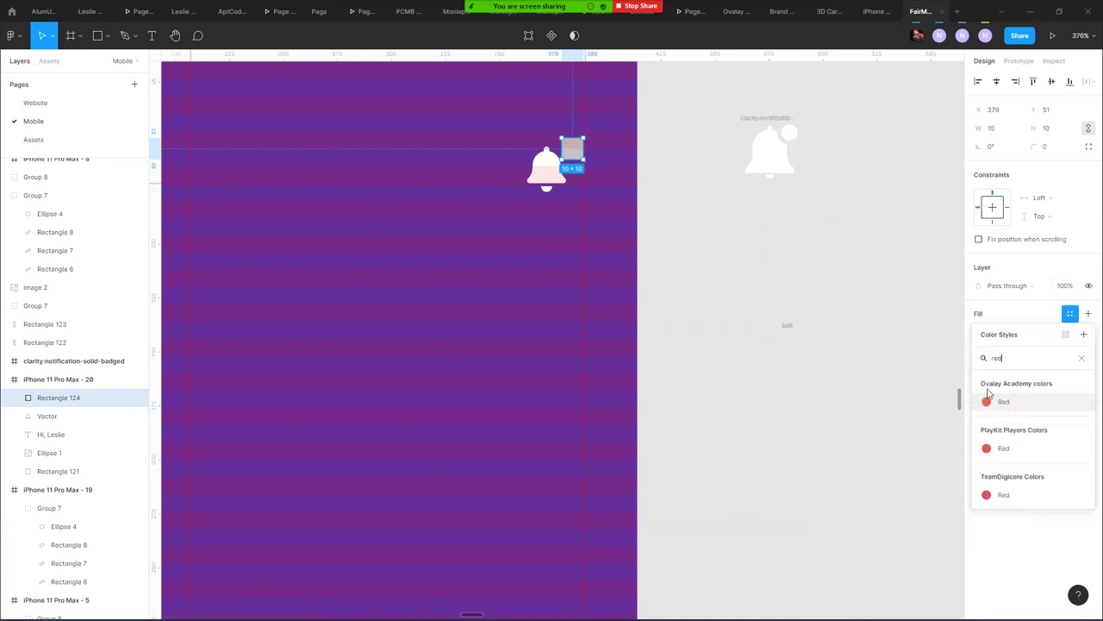
click(1000, 401)
click(1050, 147)
text(4)
key(Return)
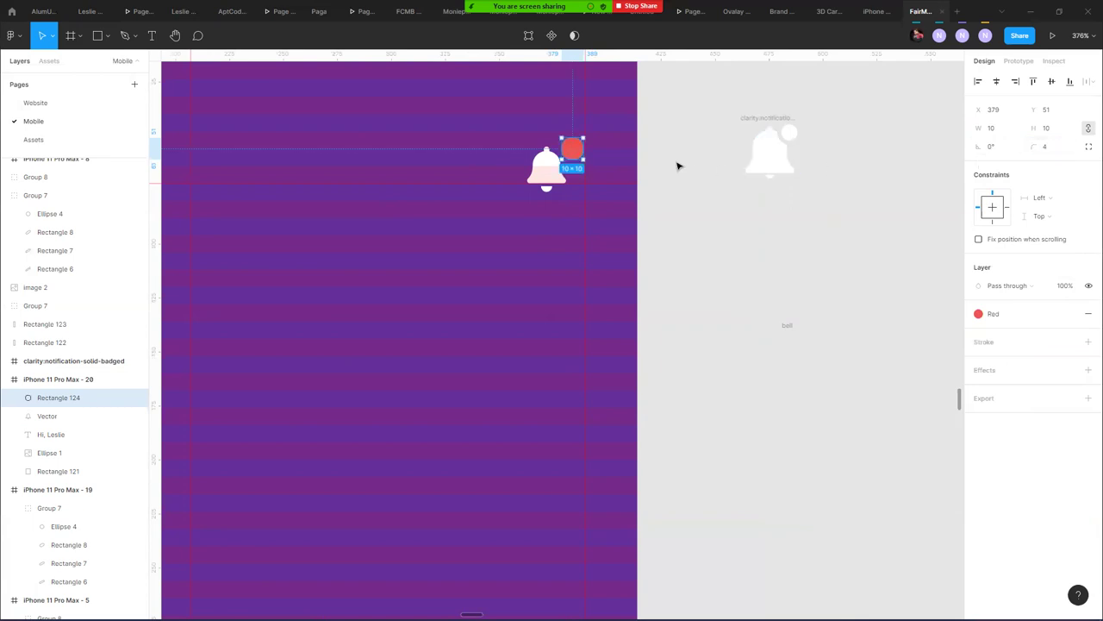
scroll(547, 180, down, 3)
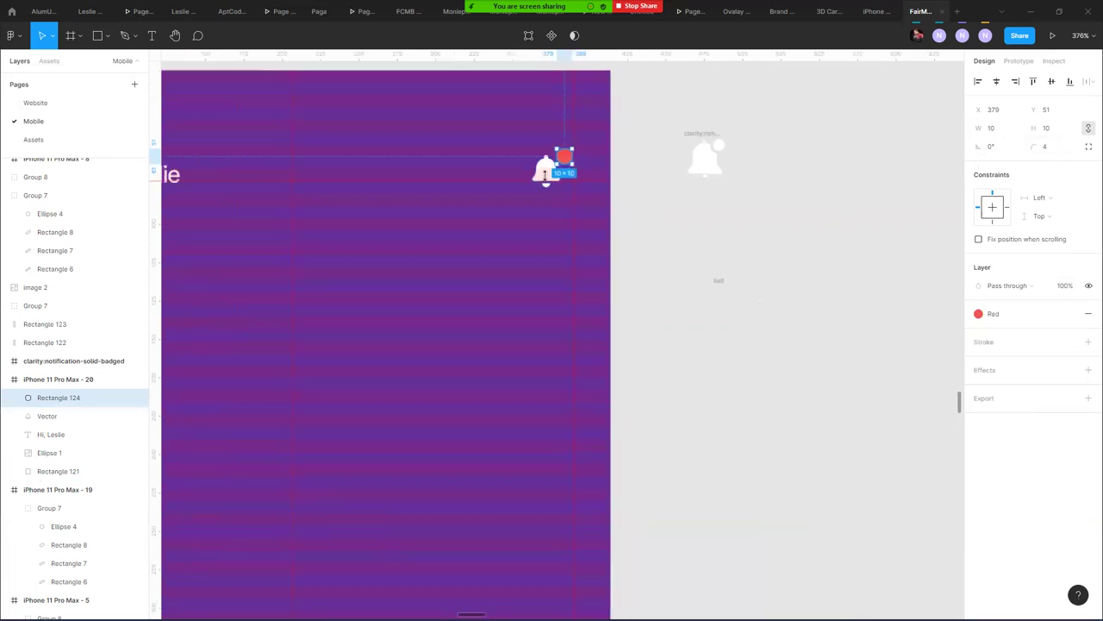
- Duplicate the greeting as a '9+' label in Extra Bold with a smaller font size
click(231, 178)
drag(231, 178, 360, 290)
text(9+)
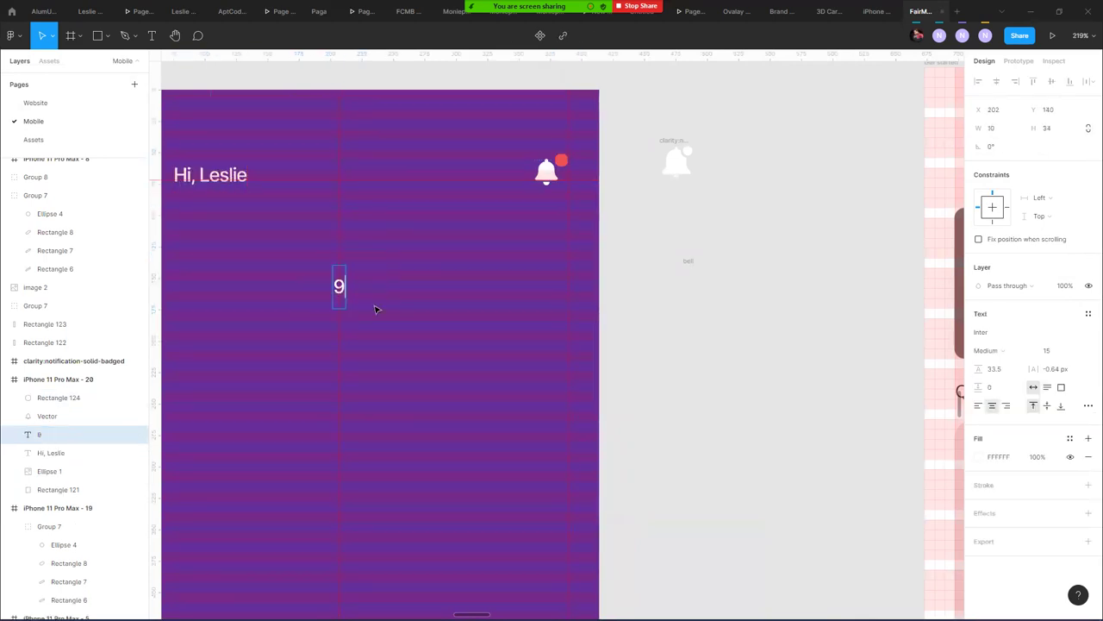
key(Escape)
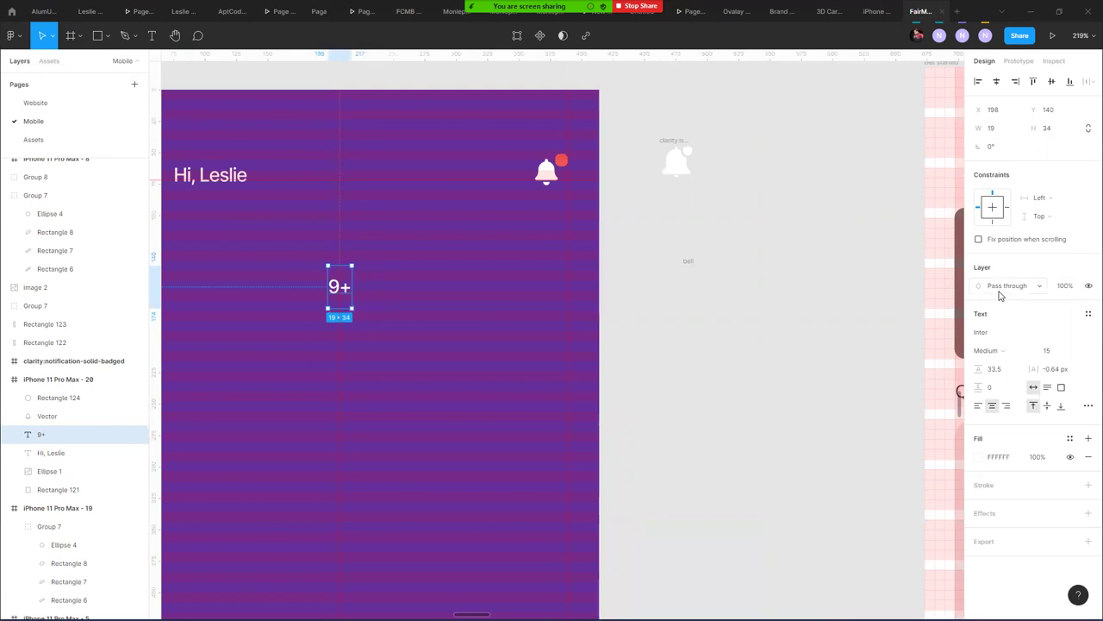
click(1001, 353)
click(1000, 404)
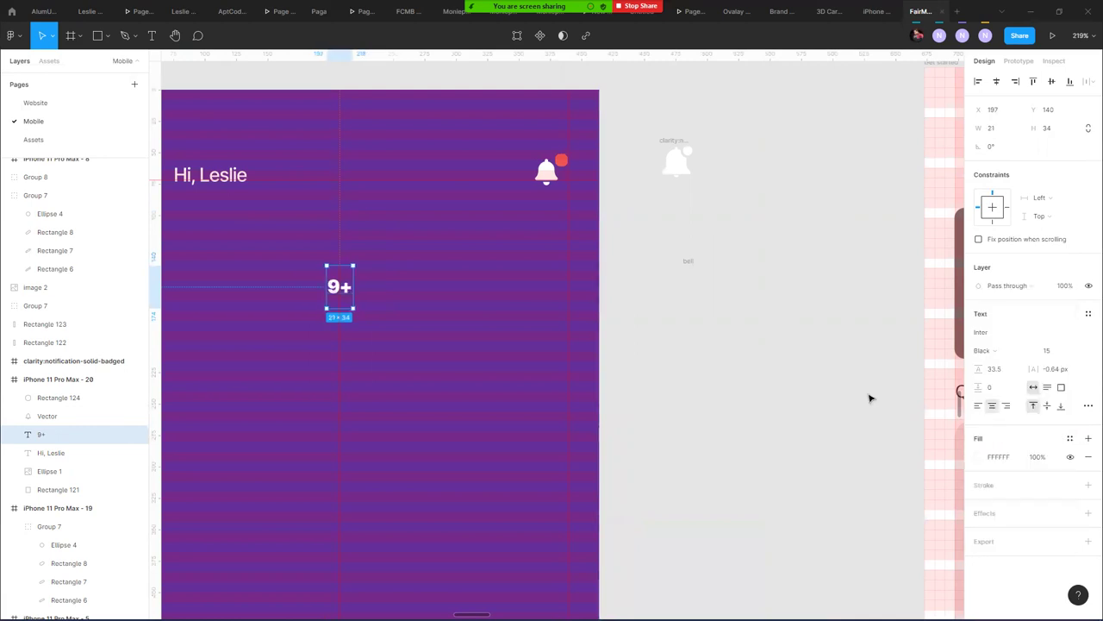
click(991, 351)
click(1000, 336)
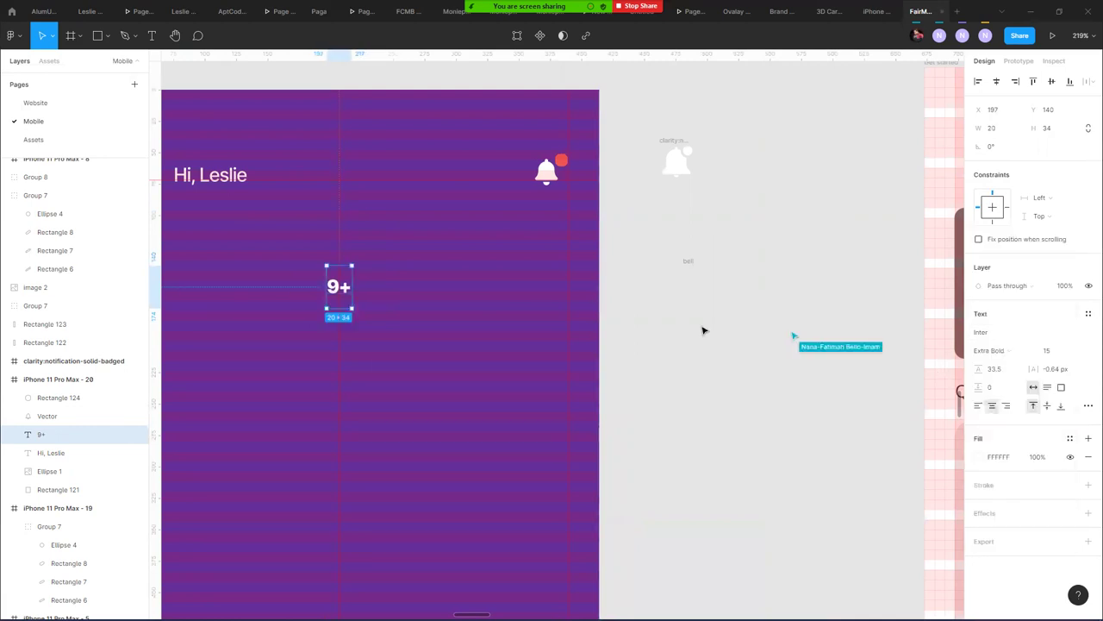
key(ctrl+shift+comma)
key(ctrl+shift+comma)
key(ctrl+shift+comma)
key(ctrl+shift+comma)
key(ctrl+shift+comma)
key(ctrl+shift+comma)
key(ctrl+shift+comma)
key(ctrl+shift+comma)
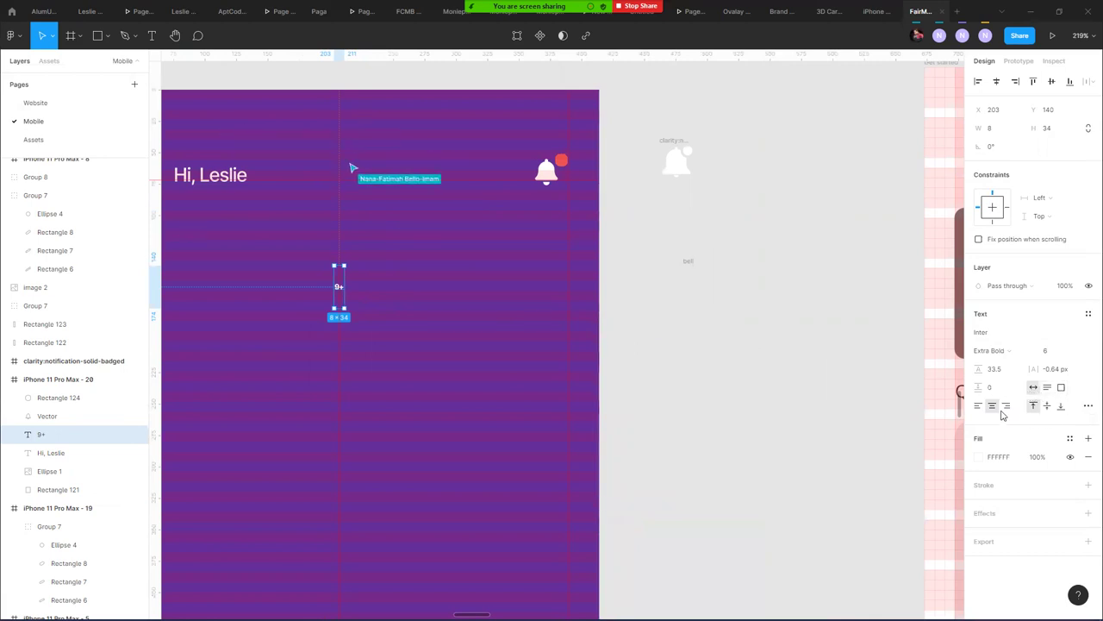
- Give the 9+ text middle vertical alignment, auto width, and an 8×8 box
click(1048, 129)
text(23)
key(Return)
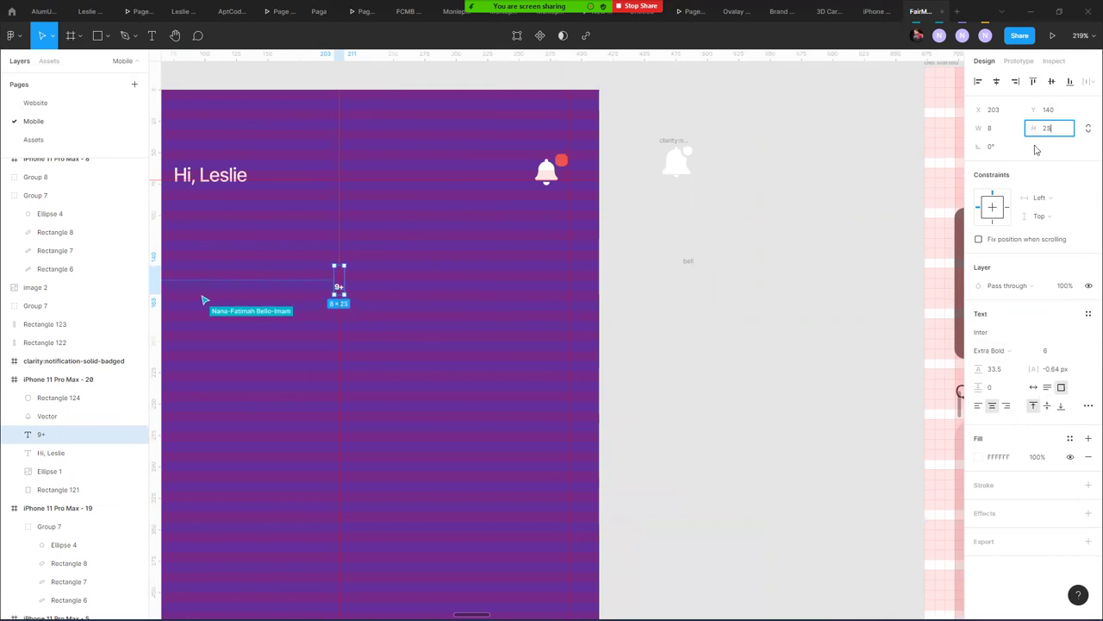
click(1062, 407)
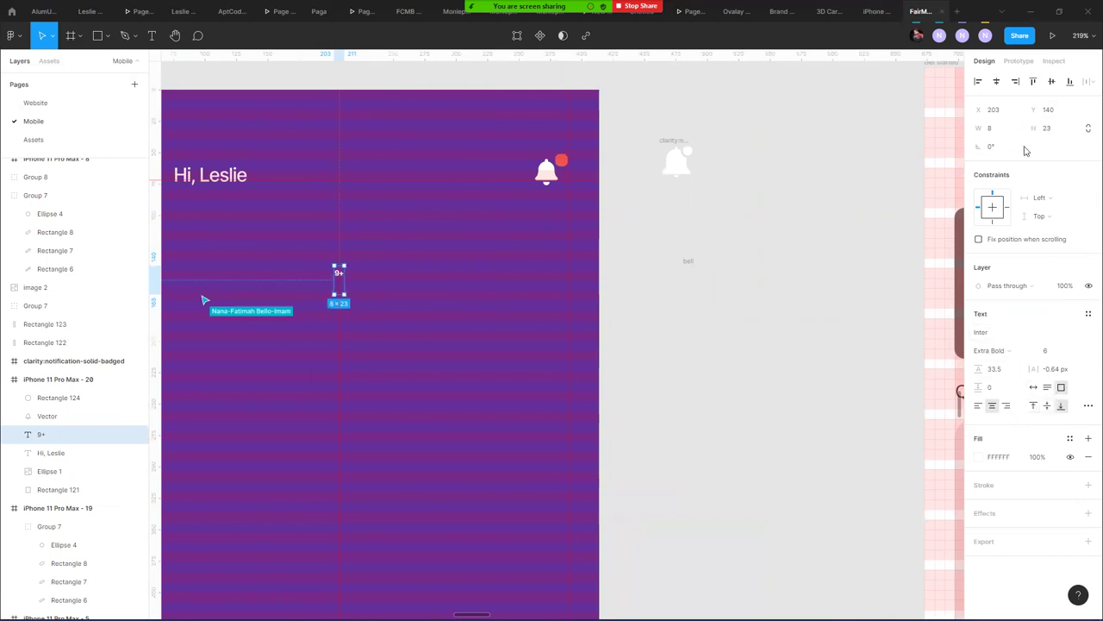
drag(1024, 127, 1019, 128)
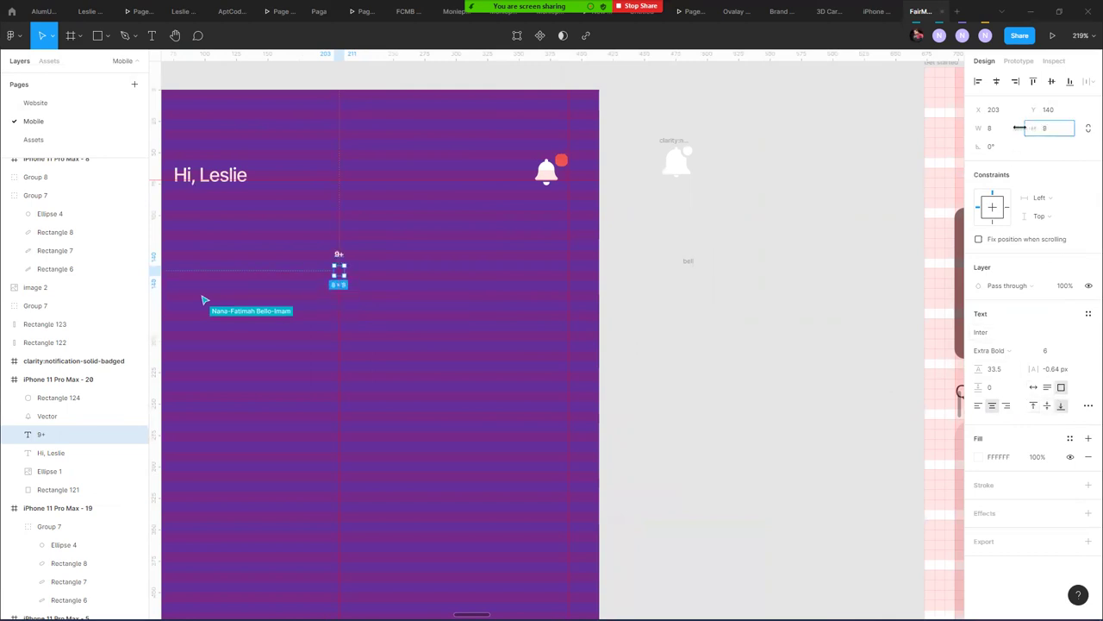
click(1034, 405)
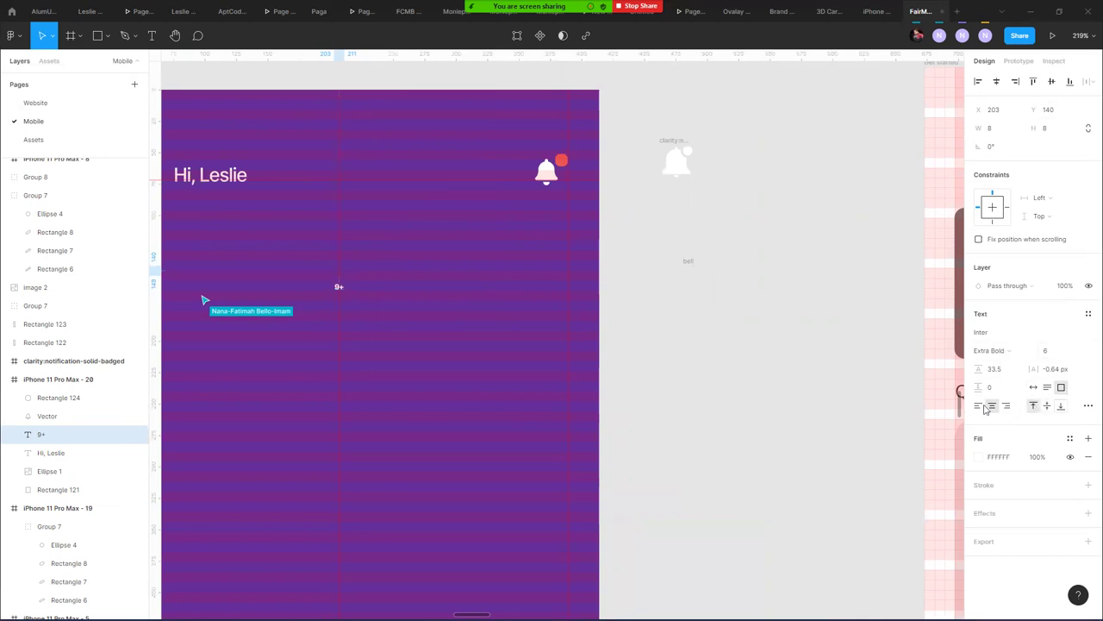
scroll(359, 271, up, 1)
scroll(357, 271, up, 5)
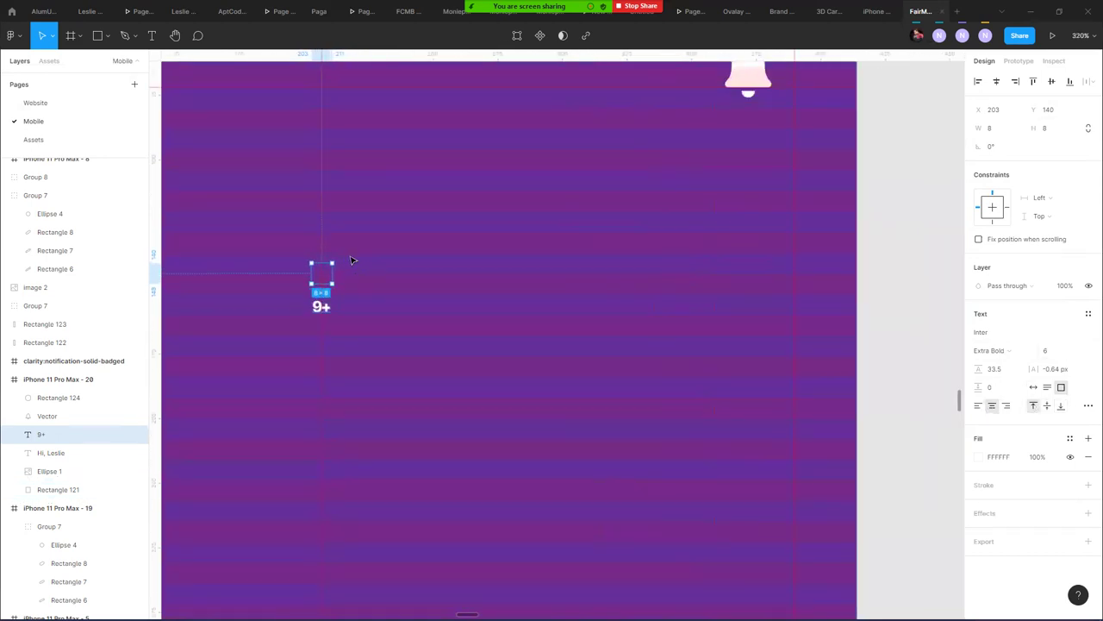
drag(312, 309, 311, 344)
mouse_move(323, 266)
mouse_down()
mouse_move(307, 300)
mouse_move(310, 255)
mouse_up()
click(1048, 405)
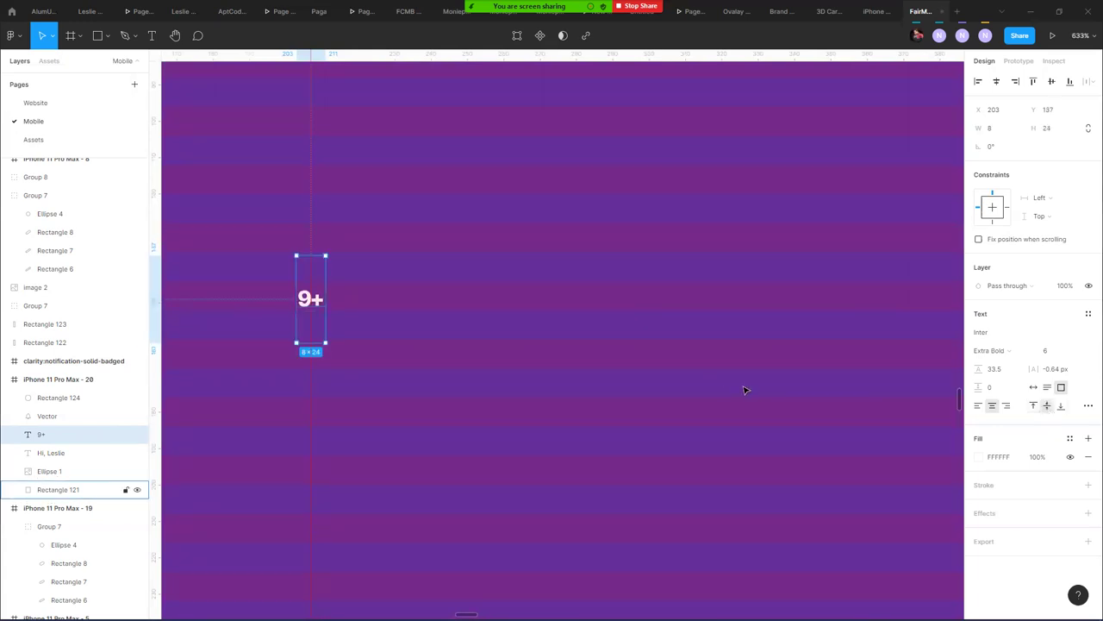
click(1035, 387)
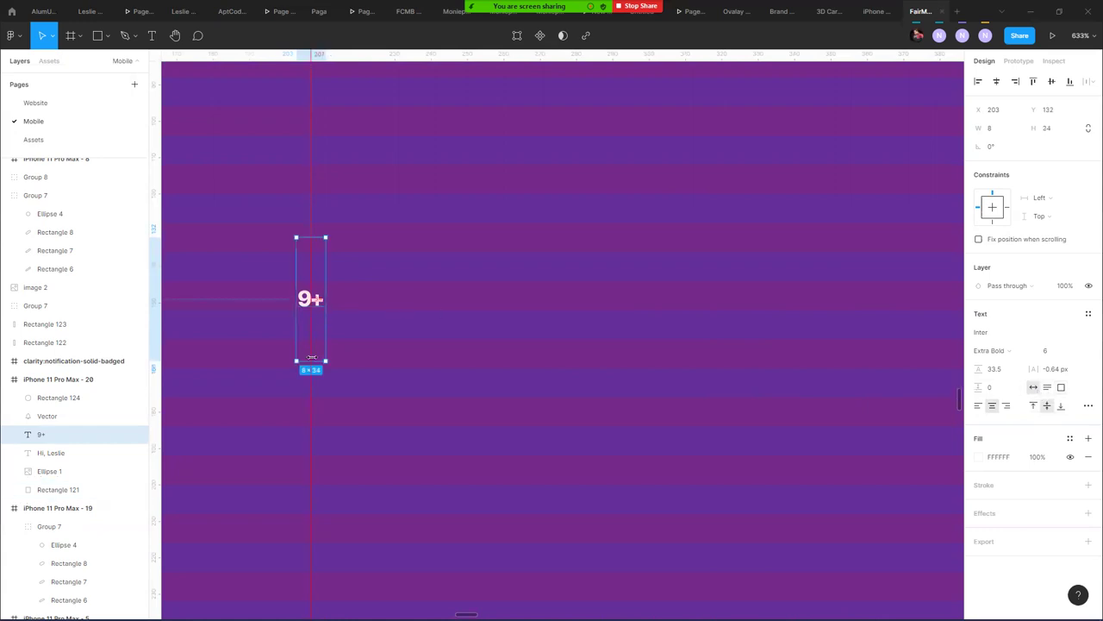
drag(316, 360, 315, 312)
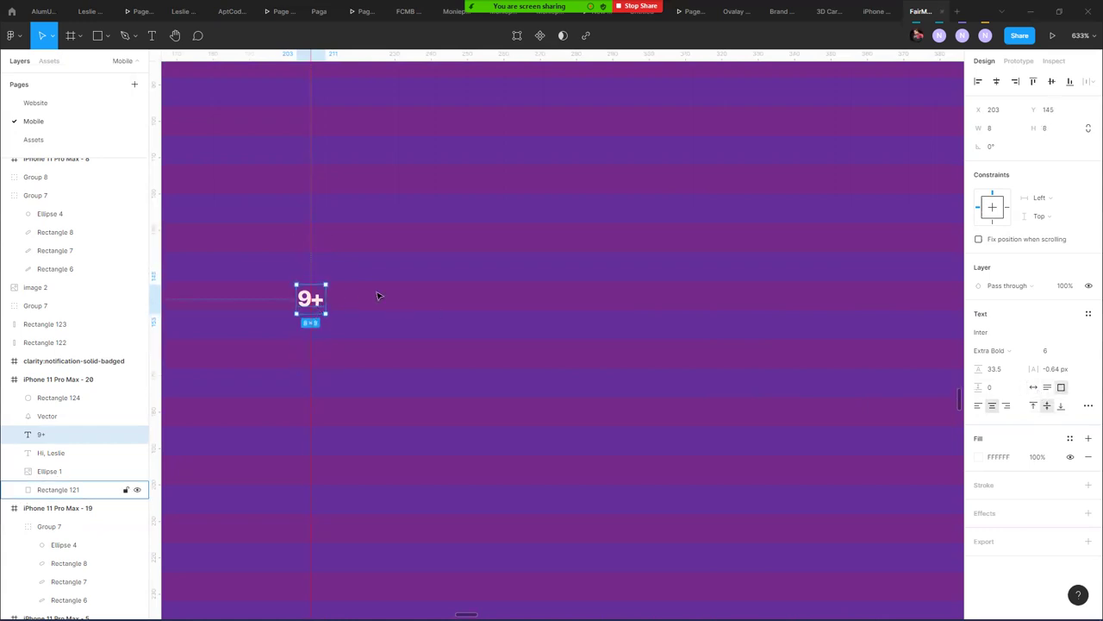
- Move the 9+ label onto the red badge beside the bell
drag(557, 253, 598, 419)
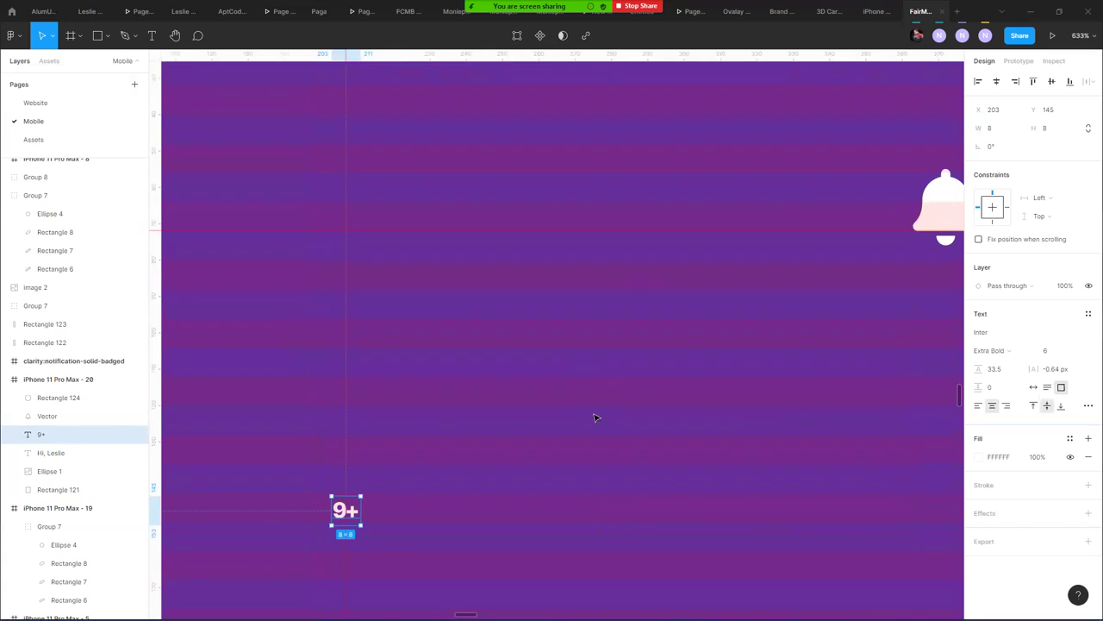
scroll(619, 345, down, 2)
drag(390, 482, 937, 204)
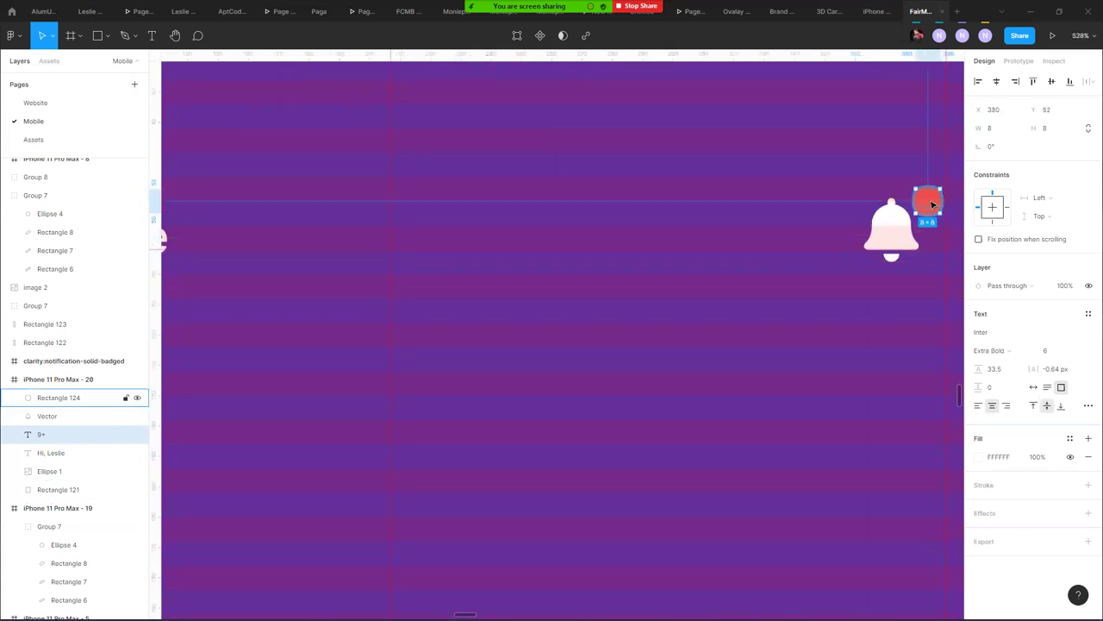
- Bring the 9+ text to the front and enlarge the red badge to 12×12
key(ctrl+x)
key(ctrl+v)
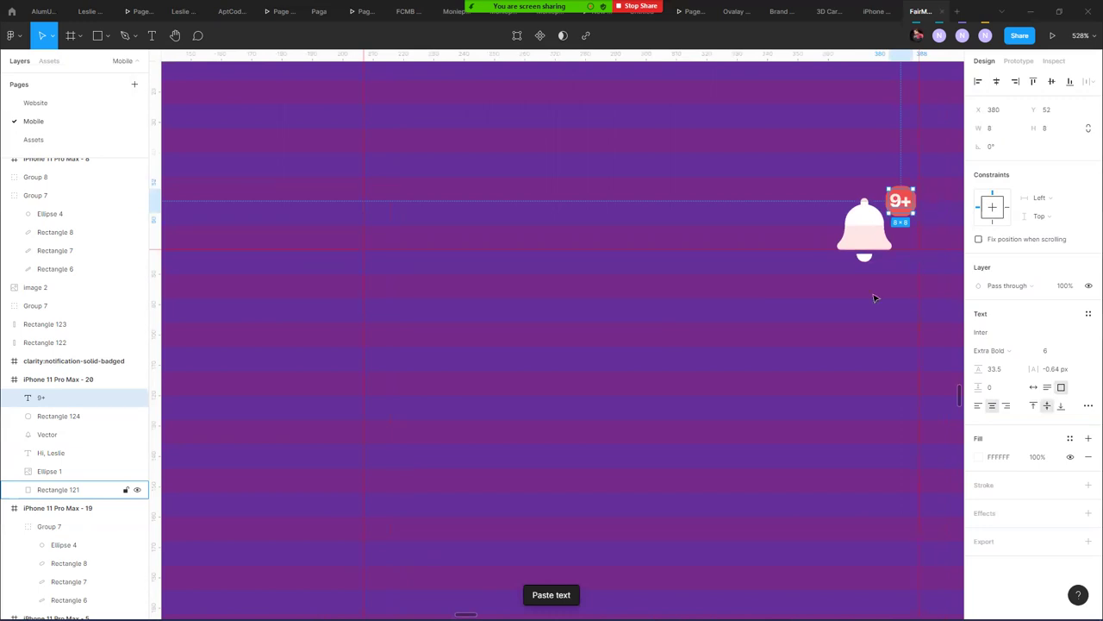
click(877, 296)
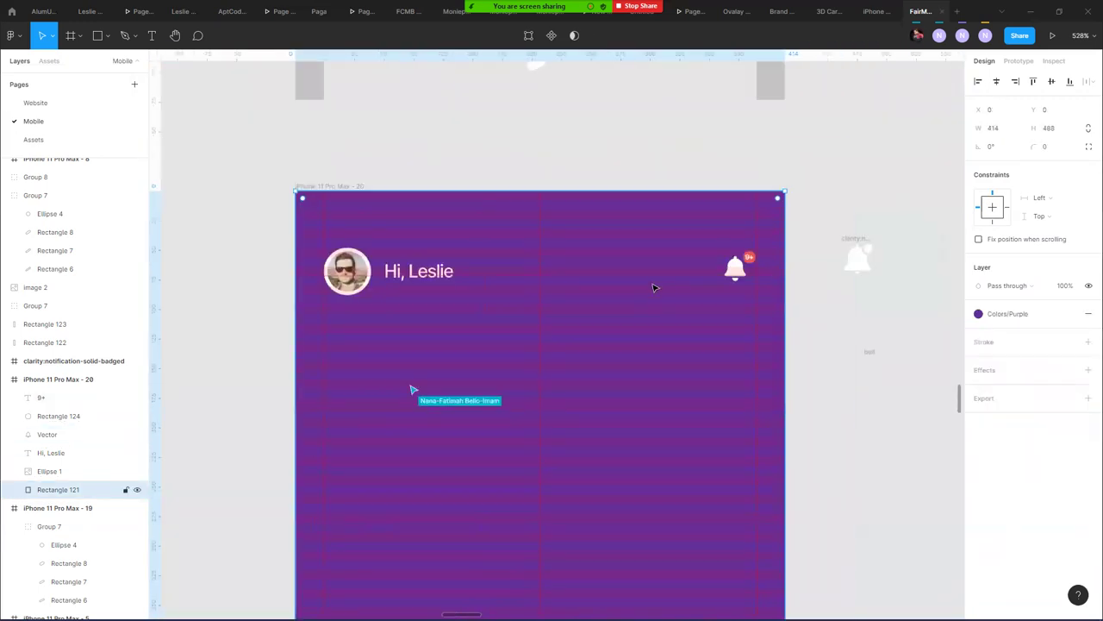
scroll(655, 303, down, 5)
click(304, 185)
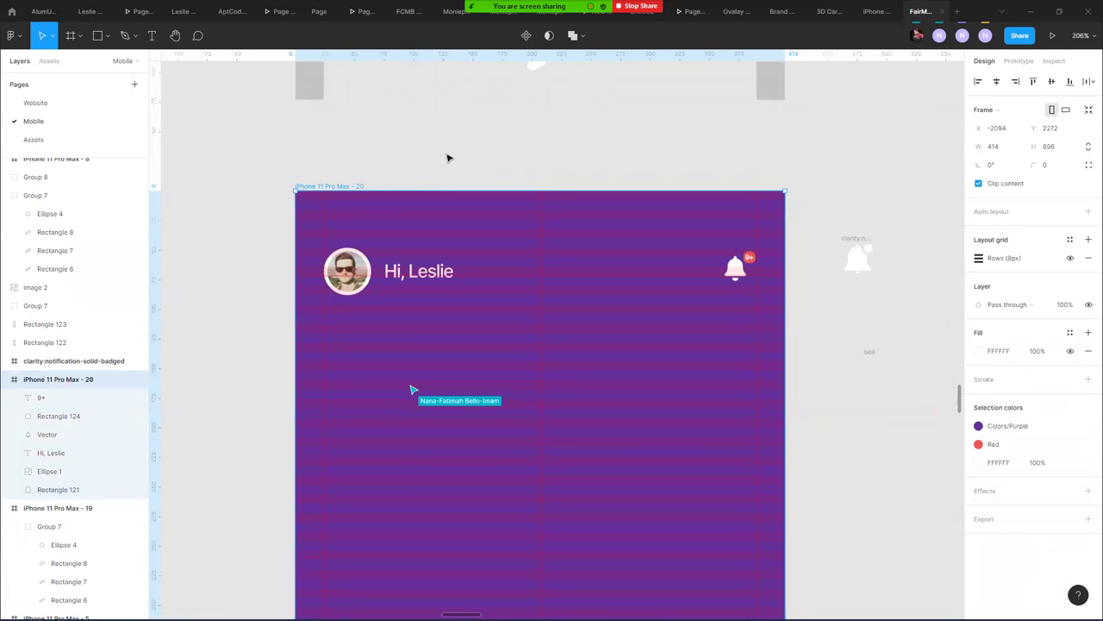
scroll(759, 270, up, 5)
scroll(759, 271, up, 2)
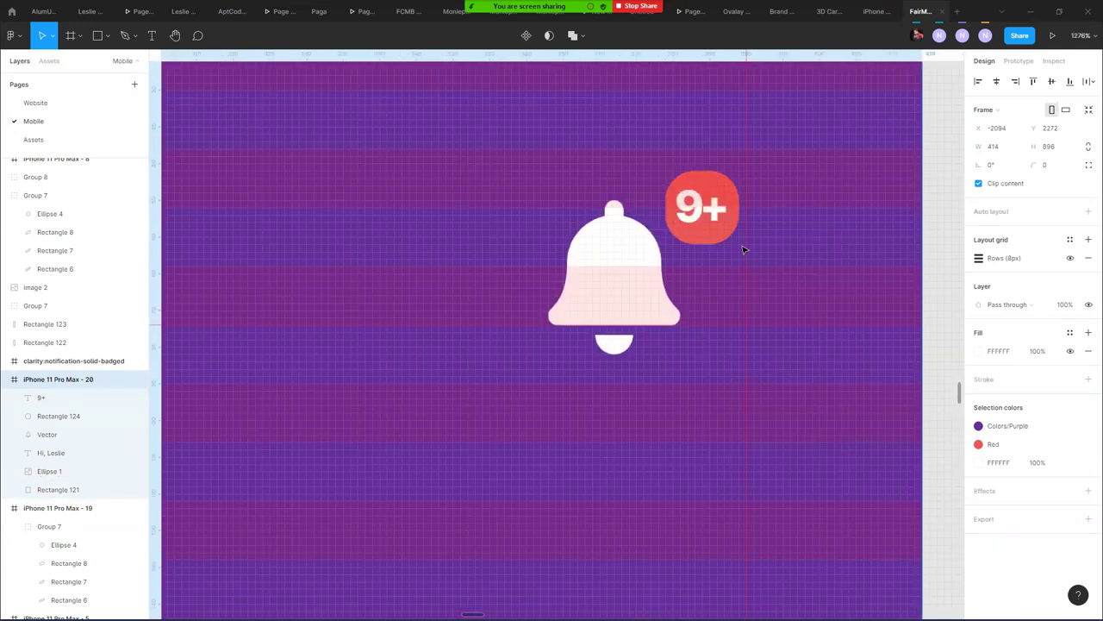
click(709, 175)
click(708, 175)
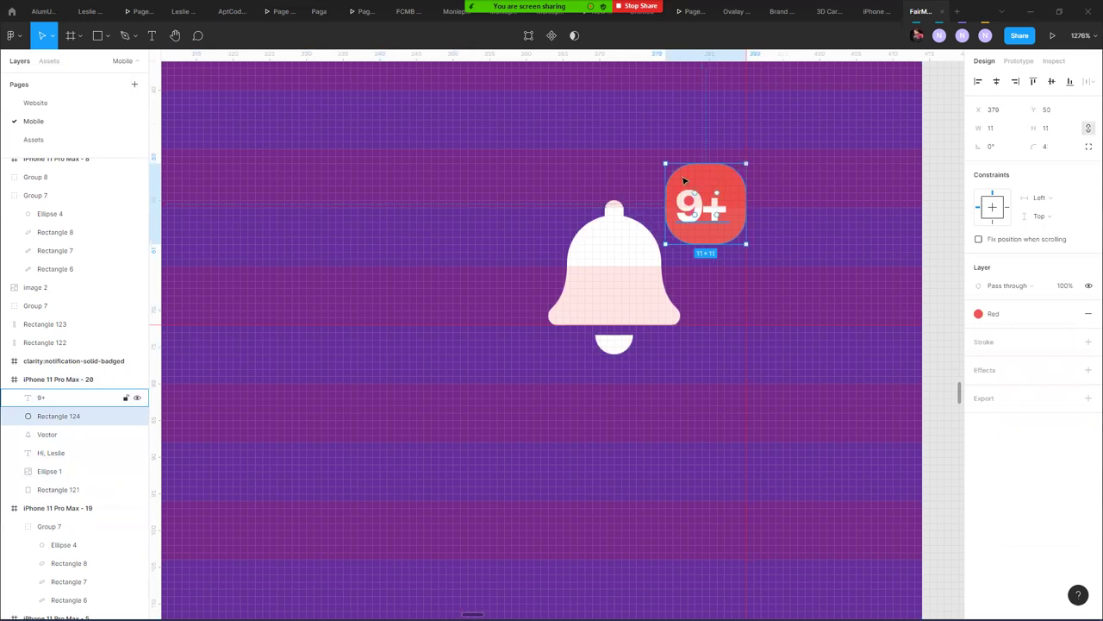
drag(665, 162, 657, 155)
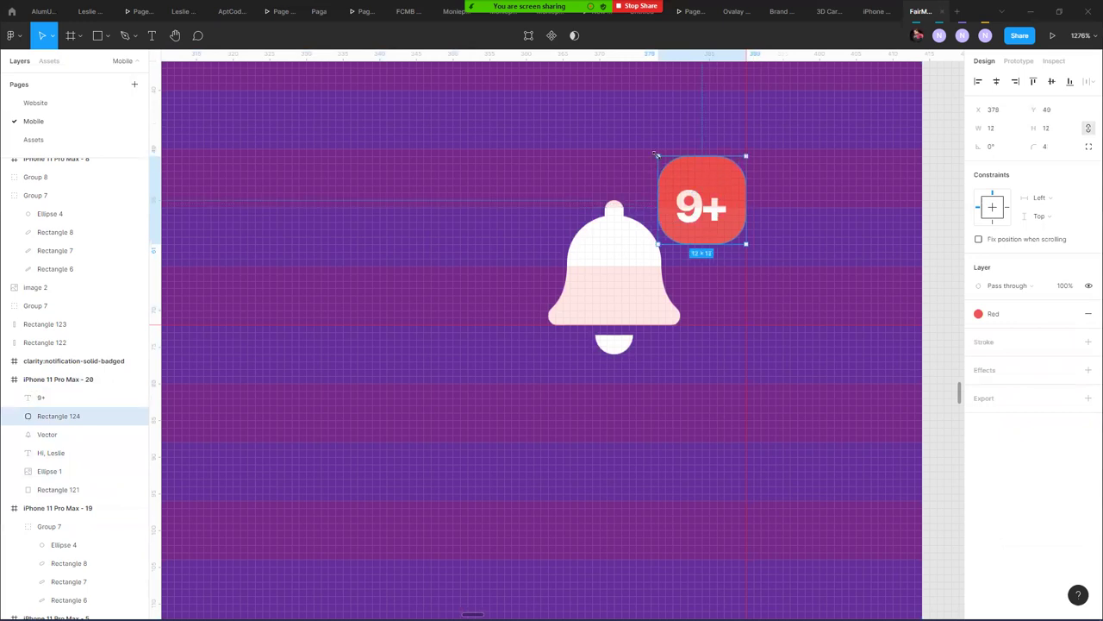
- Raise the 9+ font size to 12, kept on a single line
click(698, 206)
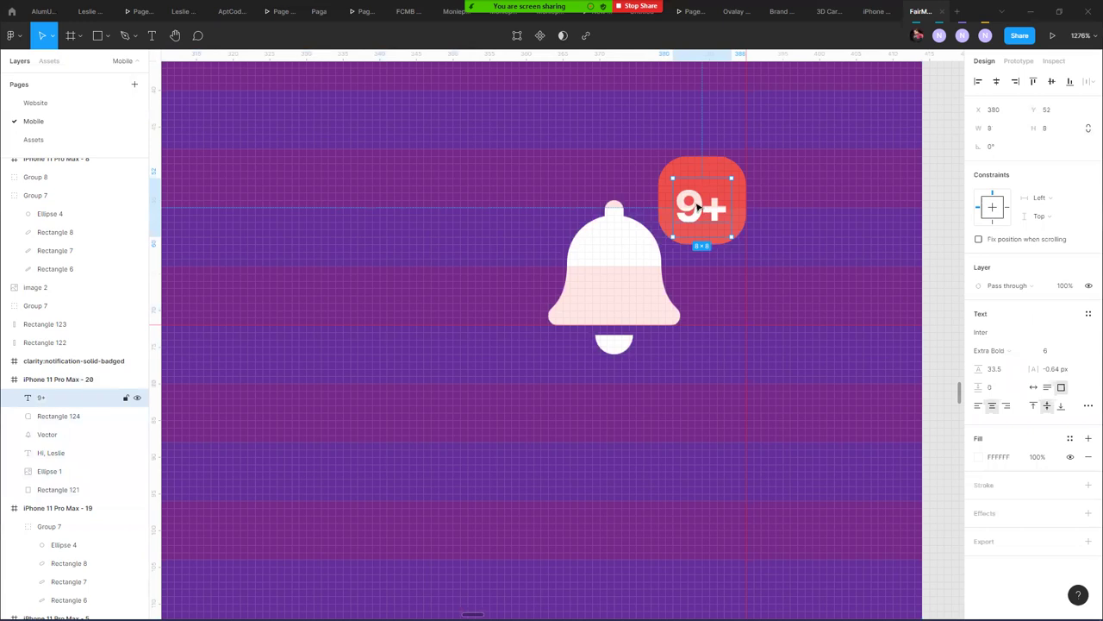
key(ctrl+shift+period)
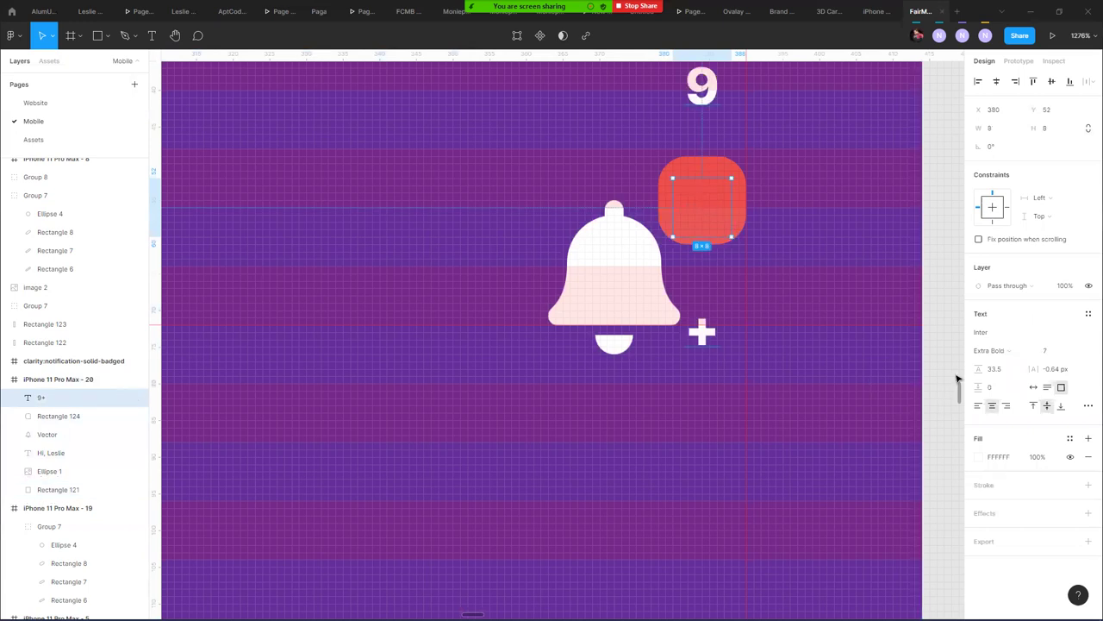
click(1034, 387)
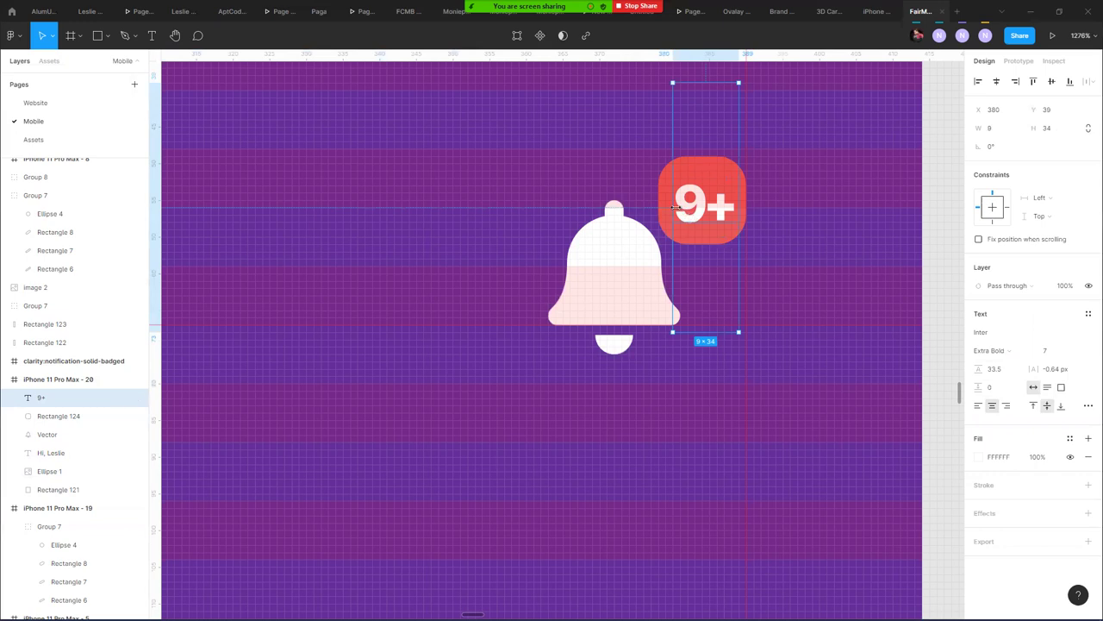
key(ctrl+shift+period)
key(ctrl+shift+period)
key(ctrl+shift+period)
key(ctrl+shift+period)
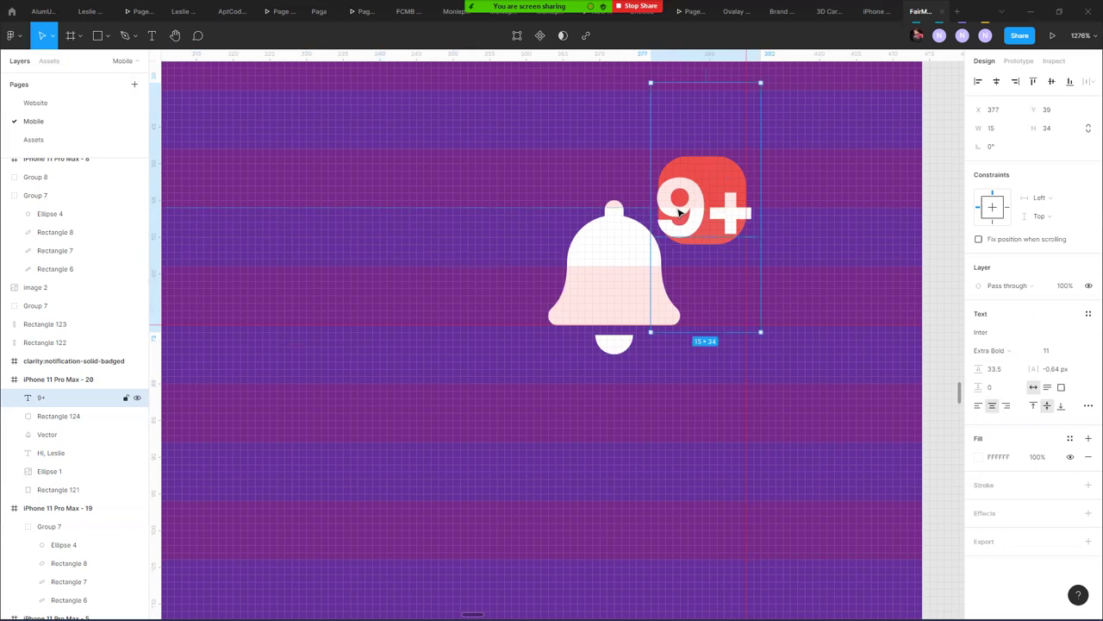
key(ctrl+shift+period)
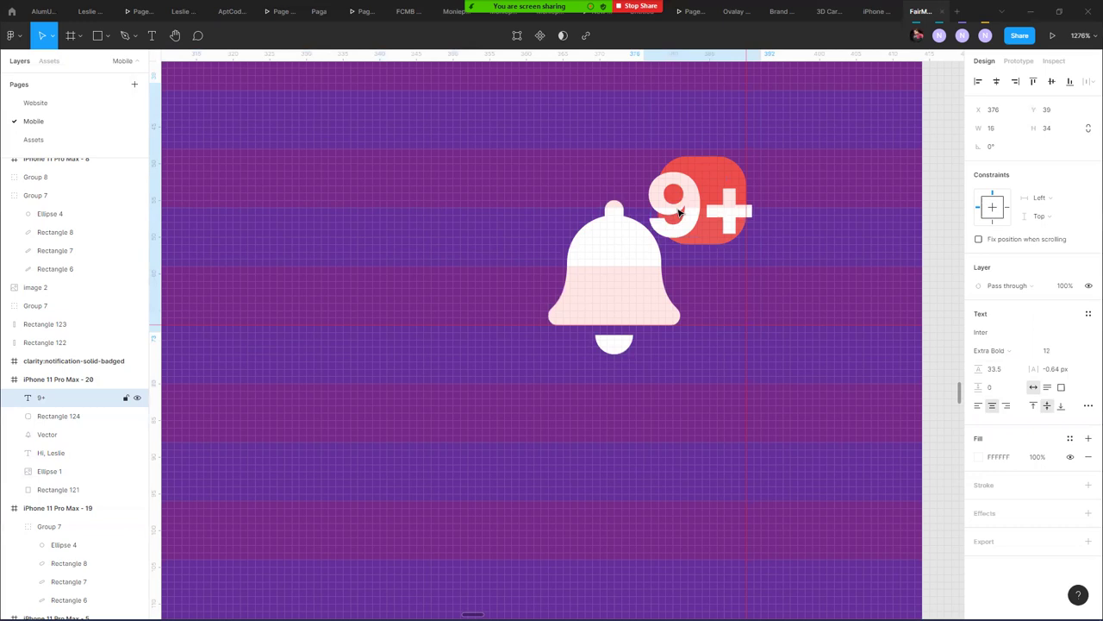
- Move the bell left to X 356 and enlarge the badge to 18×18, shifting it with 9+
click(633, 299)
drag(632, 299, 567, 310)
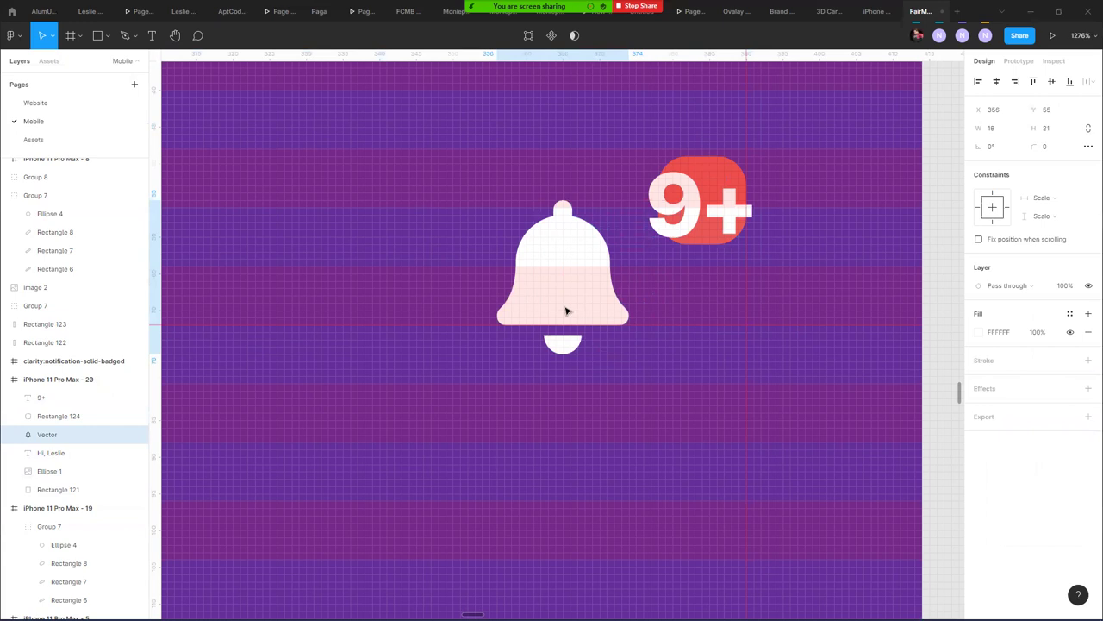
click(720, 210)
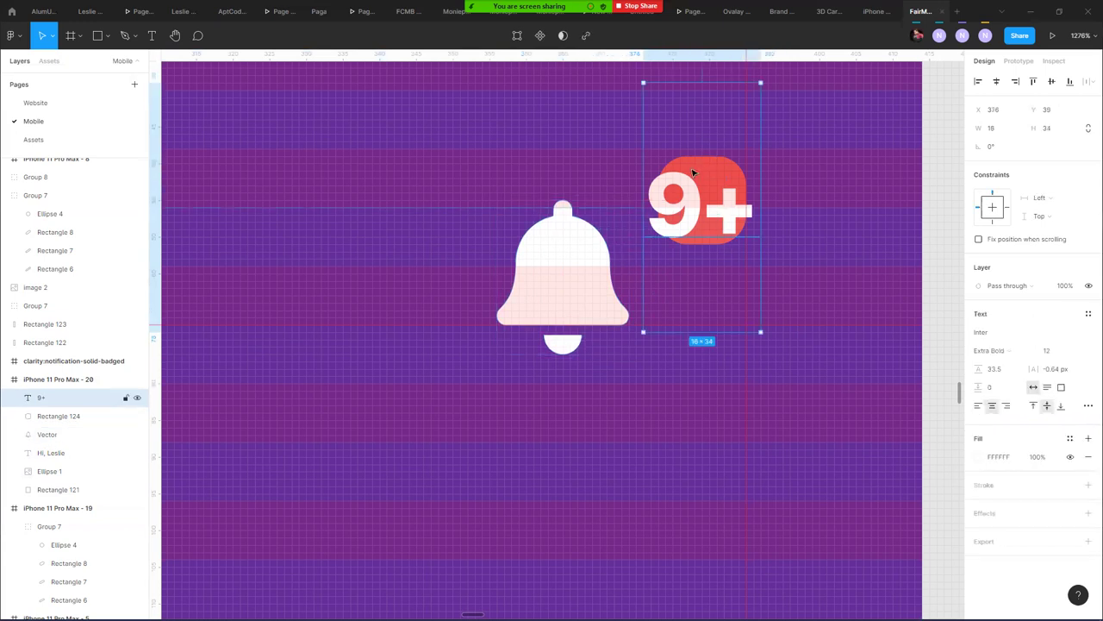
click(59, 416)
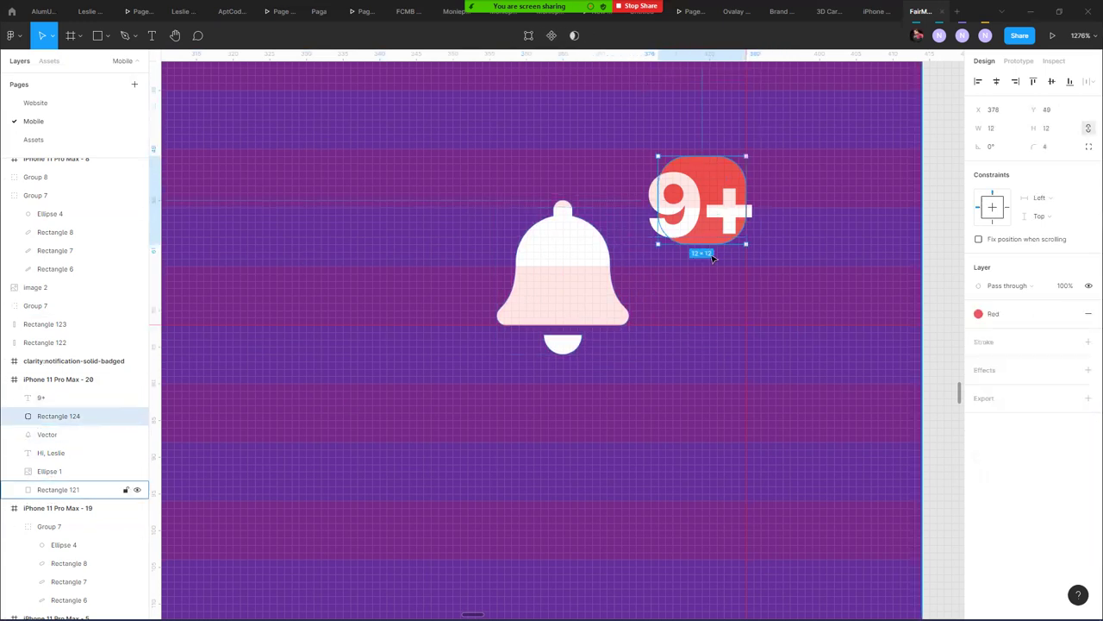
drag(658, 244, 637, 254)
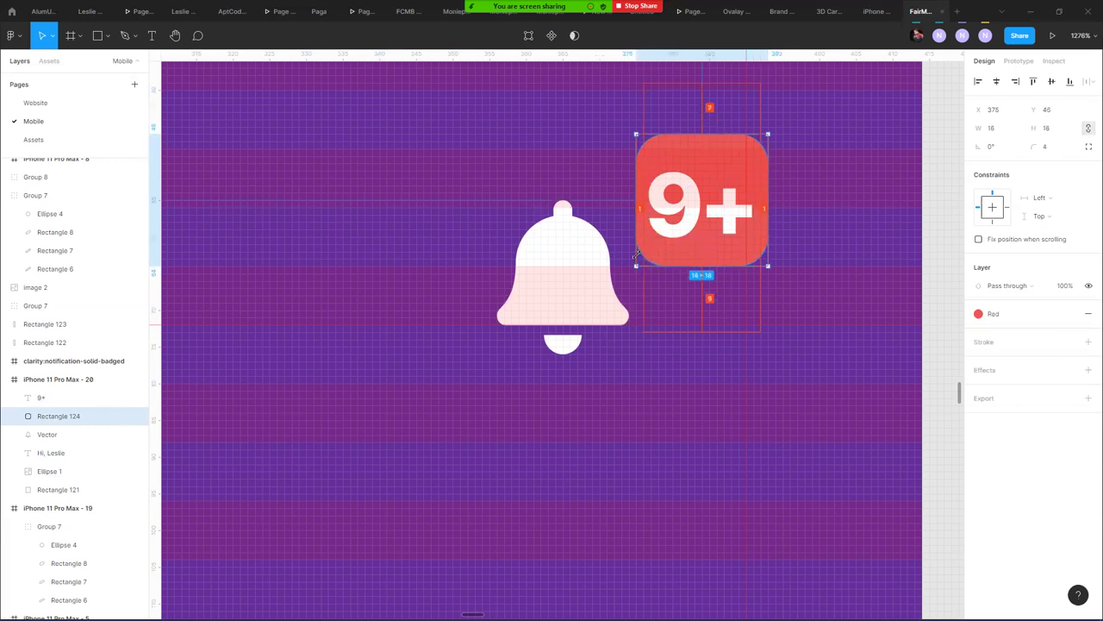
shift+click(716, 220)
drag(716, 219, 690, 226)
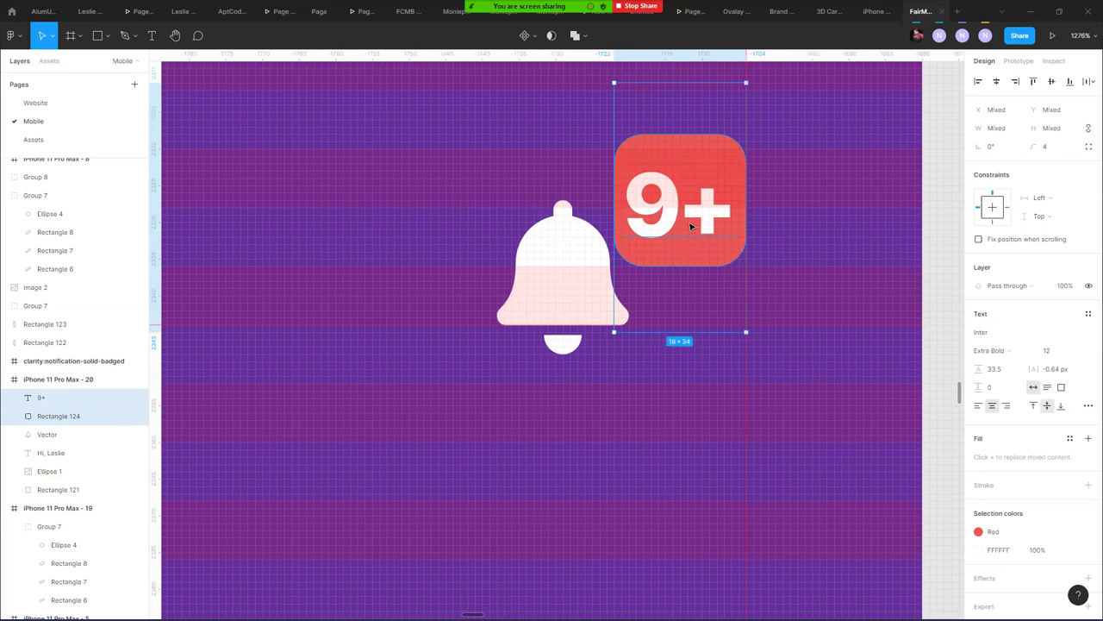
- Nudge the badge left and move the bell beneath it so the badge overlaps its top right
click(529, 147)
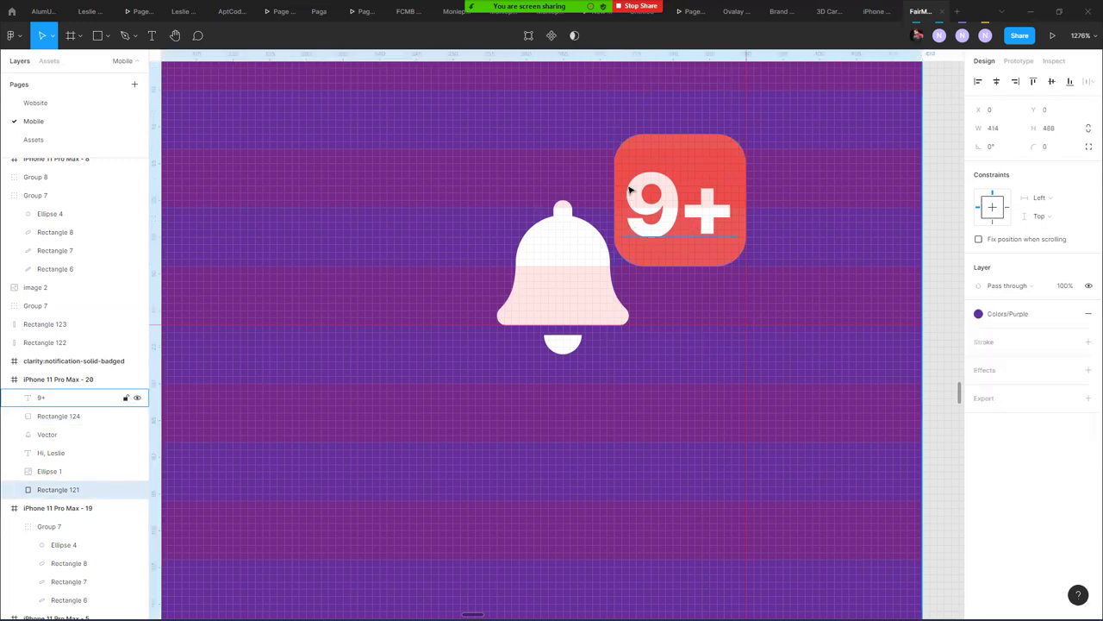
click(616, 191)
drag(614, 191, 607, 191)
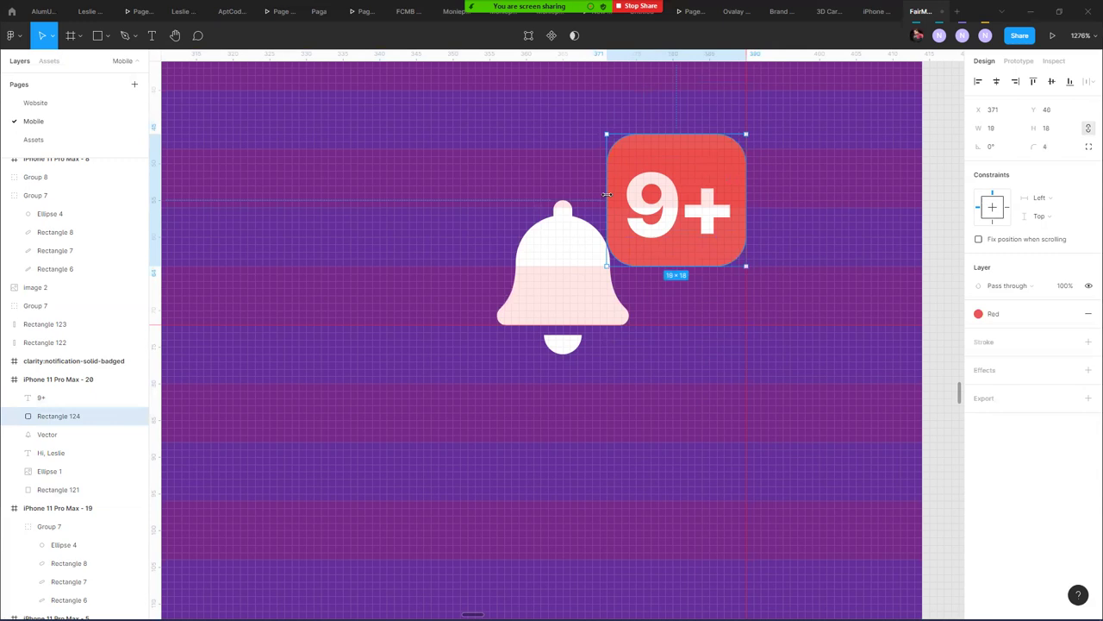
click(571, 296)
drag(572, 295, 603, 291)
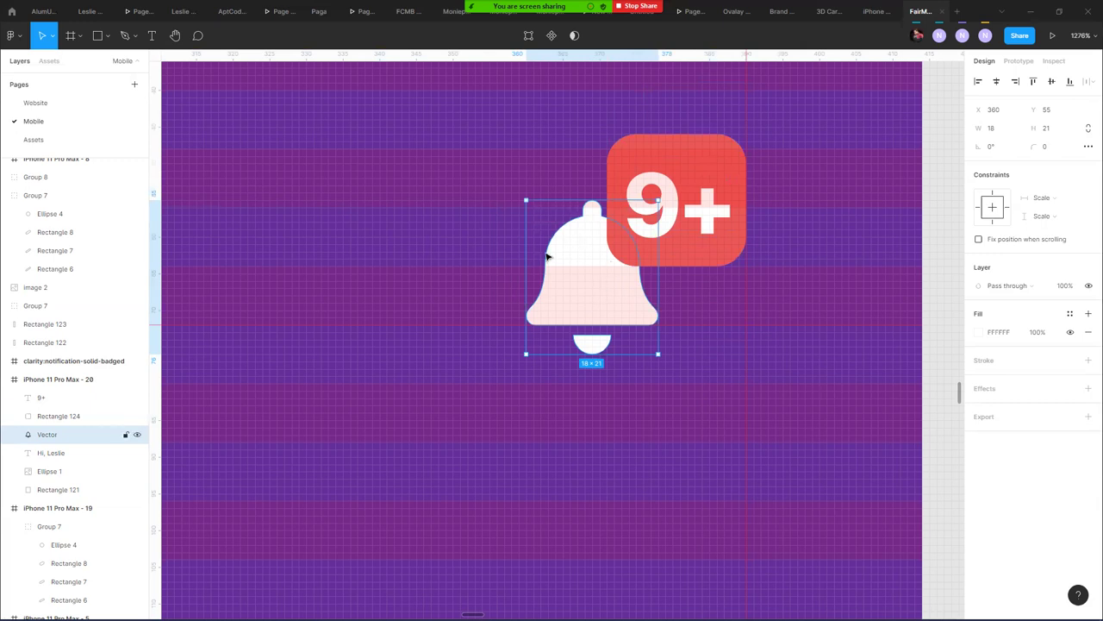
ctrl+scroll(550, 257, down, 6)
- Delete the empty bell frame and the spare white notification bell beside the phone
ctrl+scroll(539, 252, down, 3)
click(638, 369)
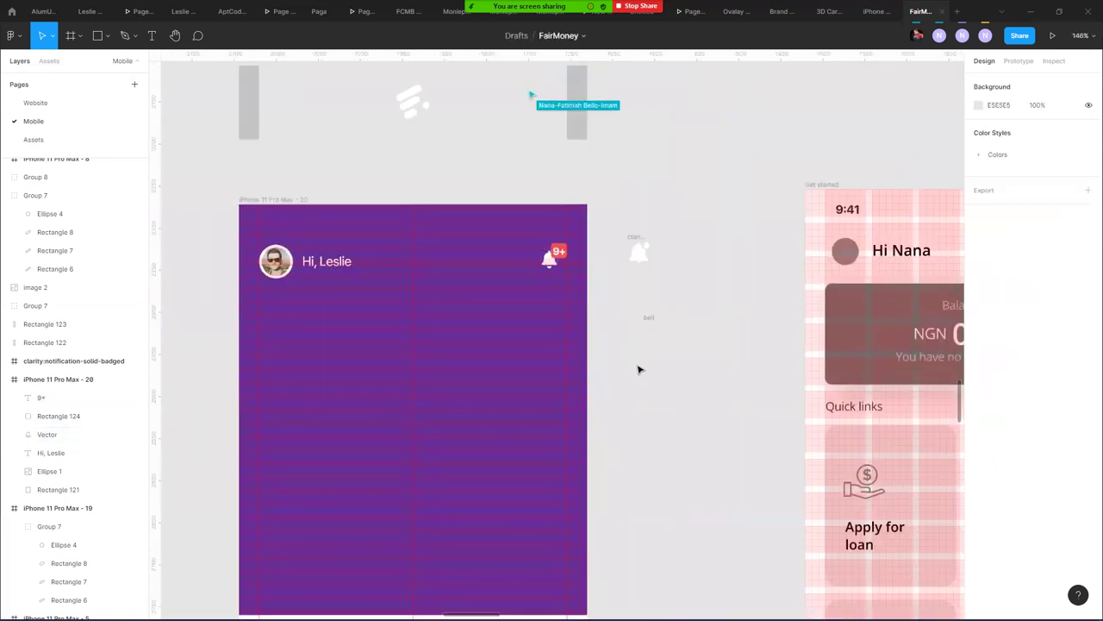
click(648, 319)
key(Delete)
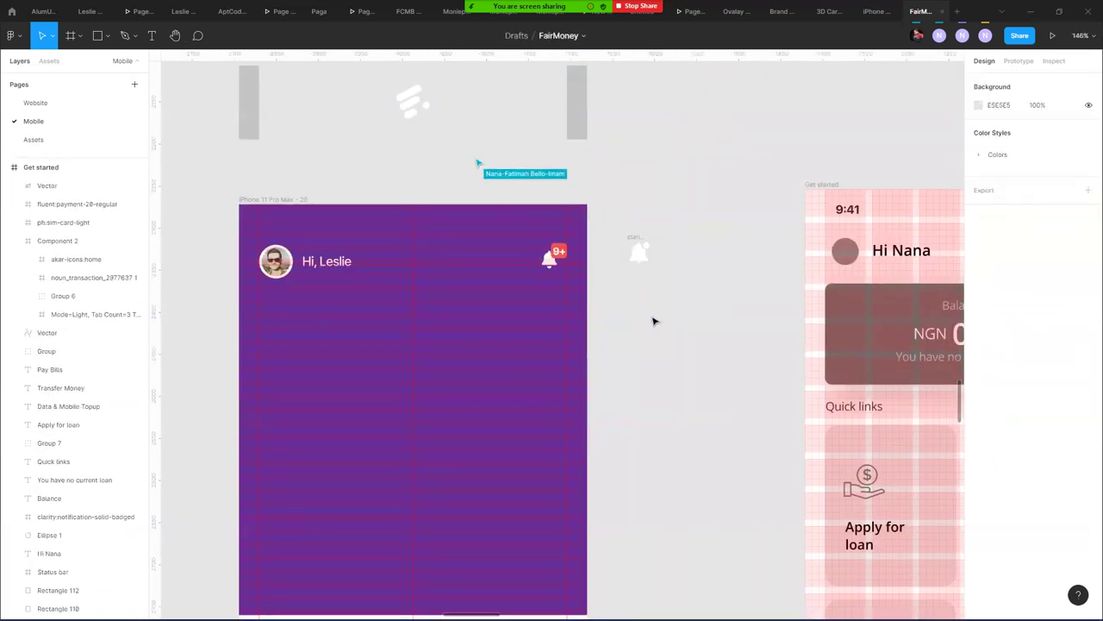
click(639, 242)
key(Delete)
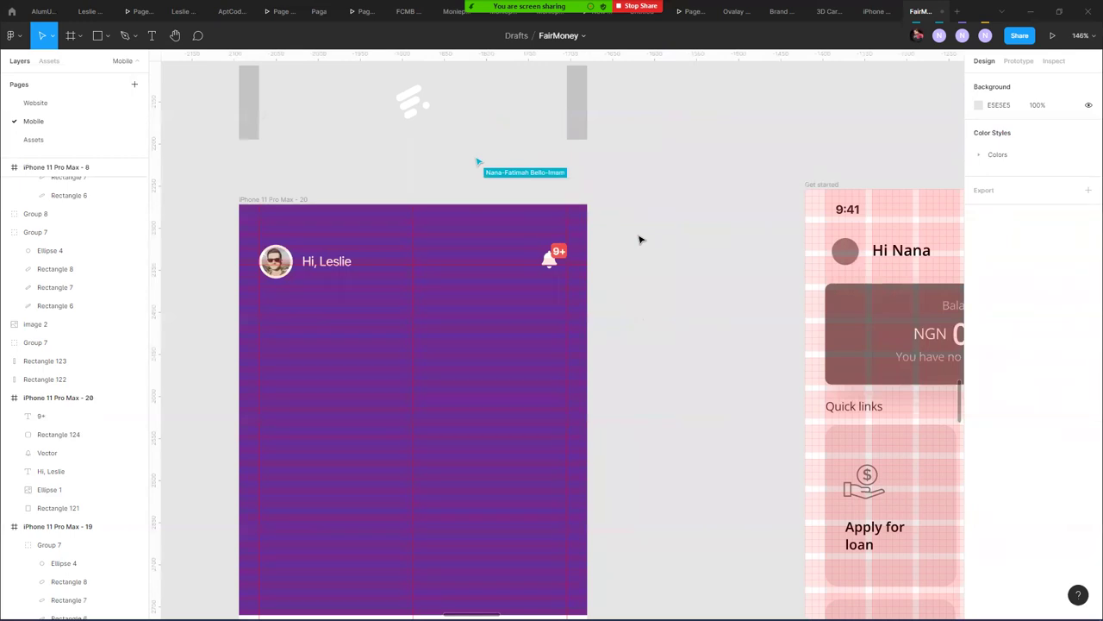
drag(661, 270, 705, 190)
scroll(630, 268, left, 1)
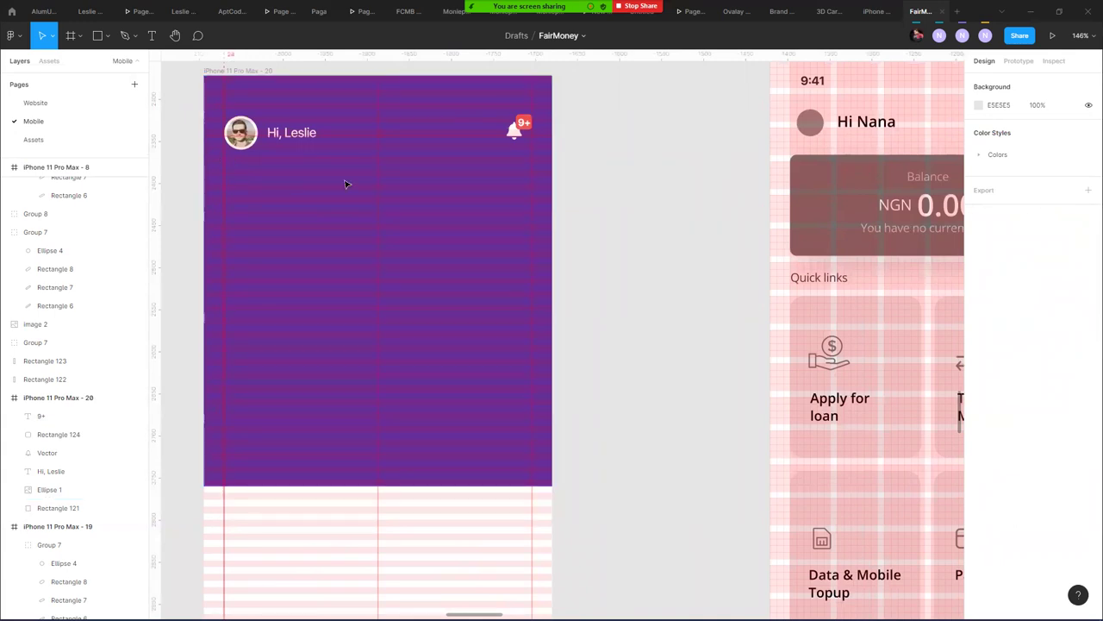
click(105, 38)
- Draw a horizontal divider under the header with a white FFFFFF stroke 0.7 thick
click(82, 76)
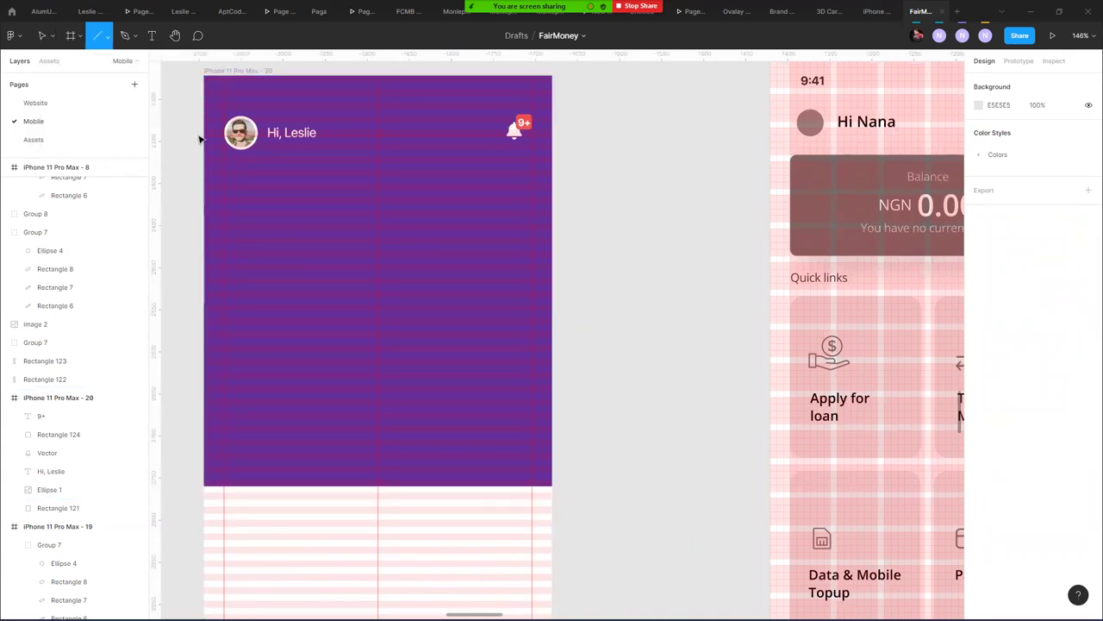
drag(224, 164, 531, 178)
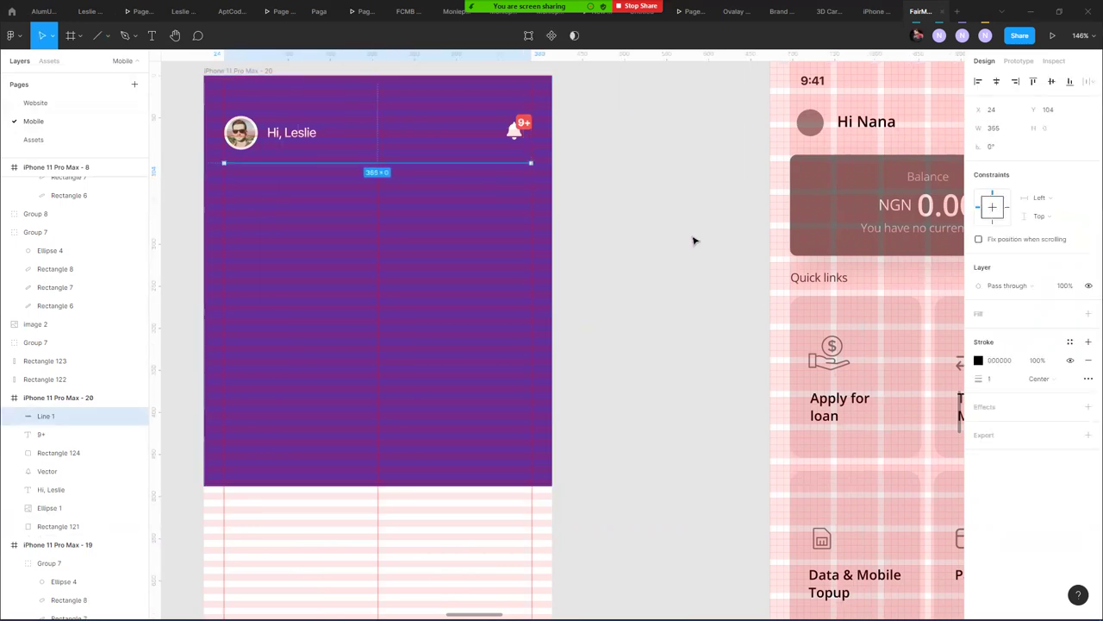
click(978, 360)
text(ffffff)
key(Return)
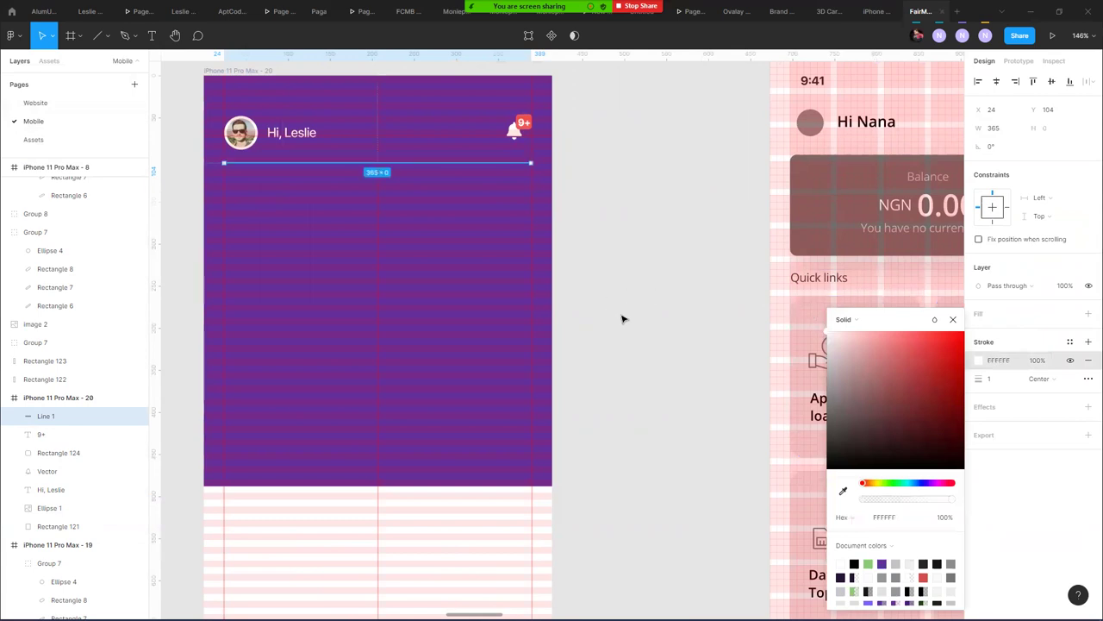
text(0.7)
key(Return)
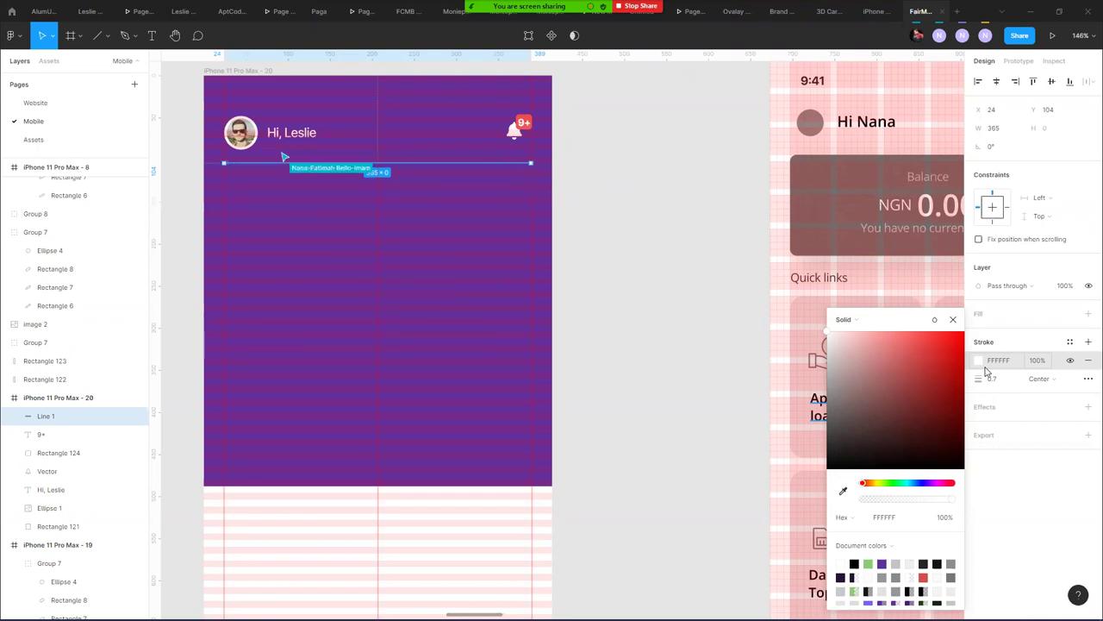
click(594, 156)
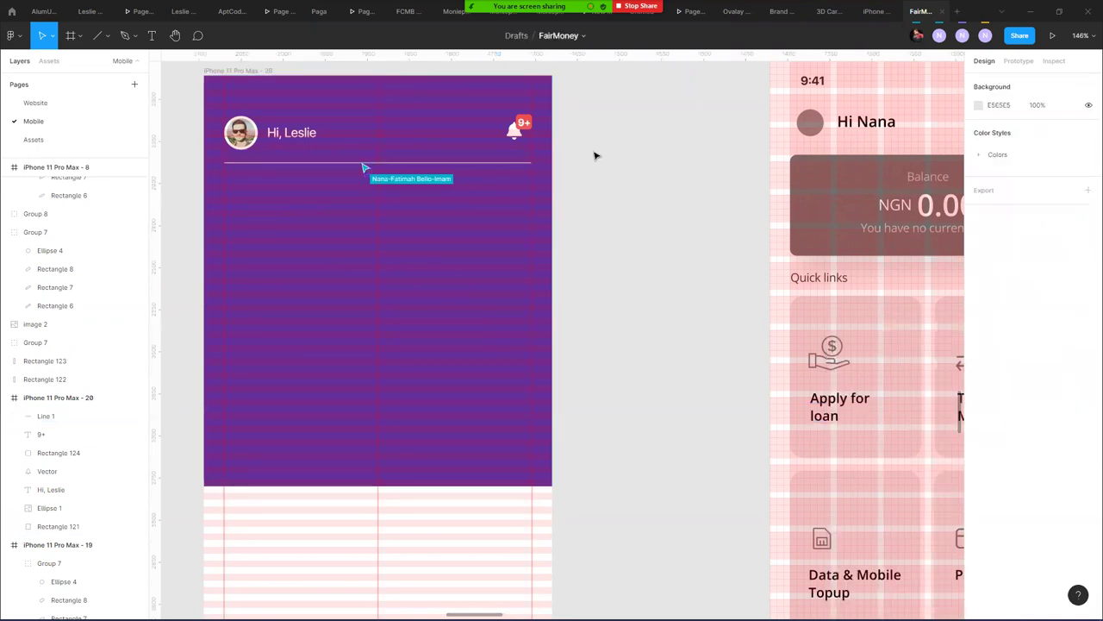
click(473, 161)
- Duplicate the divider 32 below as Line 2 and switch its stroke to Linear gradient
scroll(474, 163, up, 2)
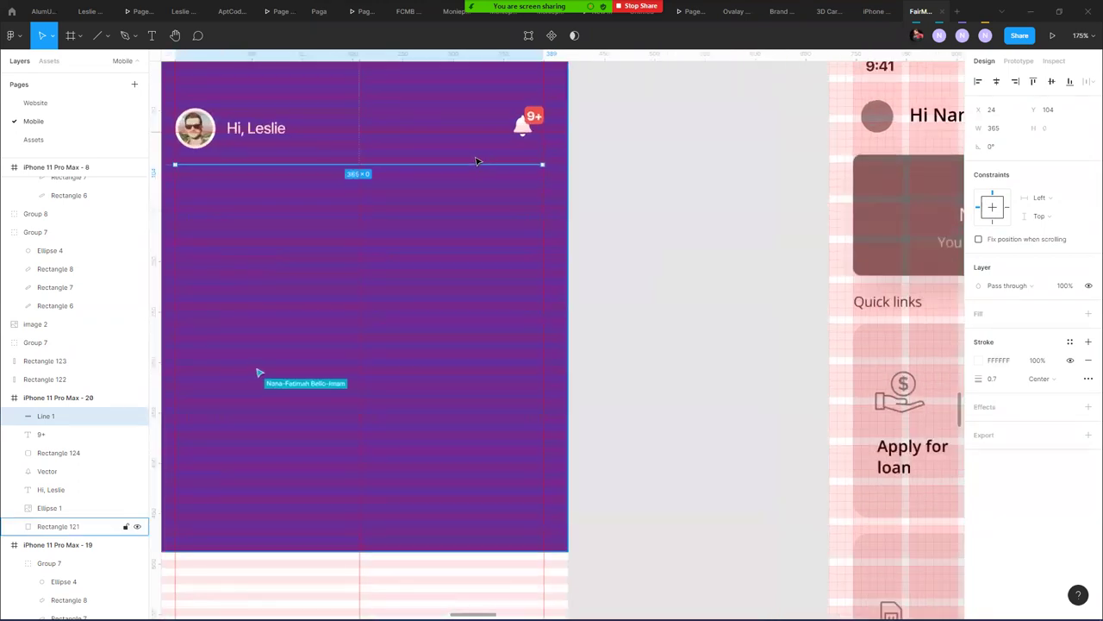
drag(477, 169, 475, 196)
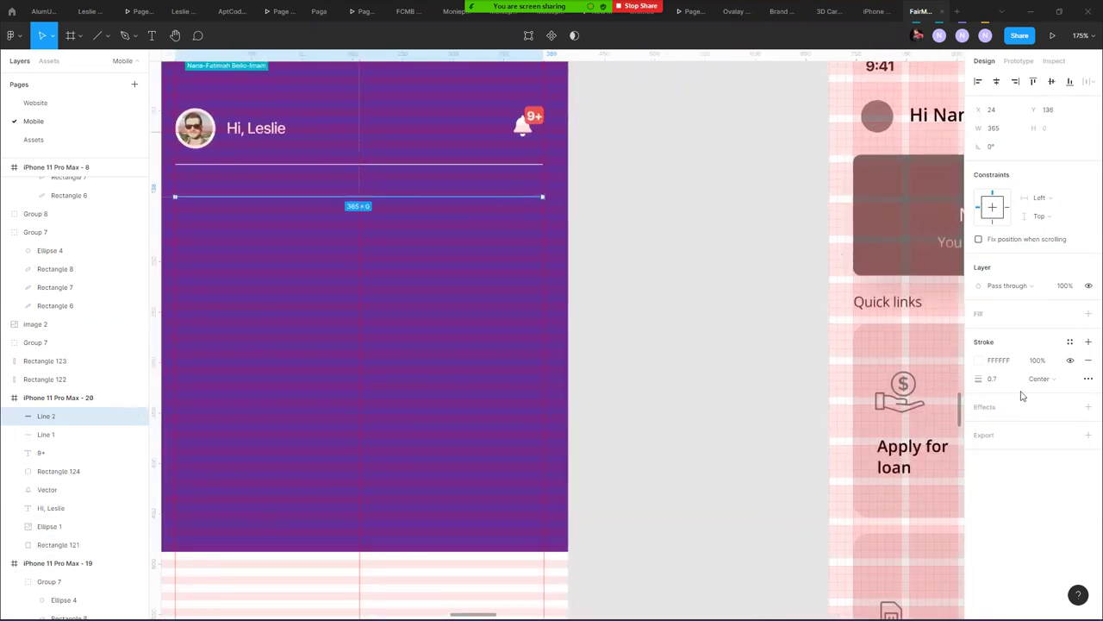
click(980, 361)
click(862, 319)
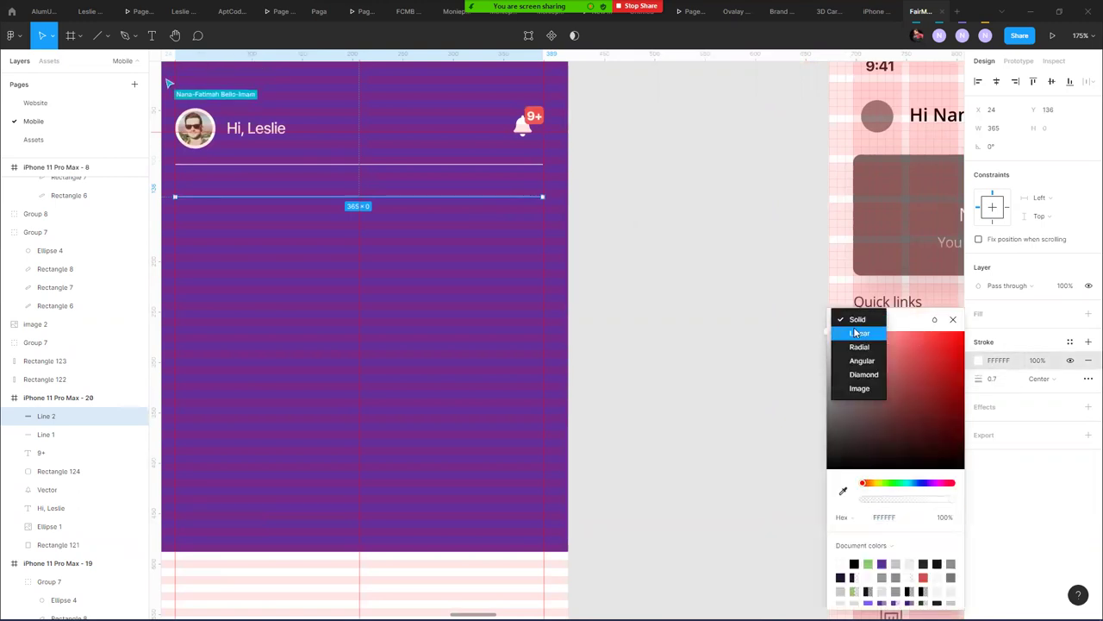
click(856, 334)
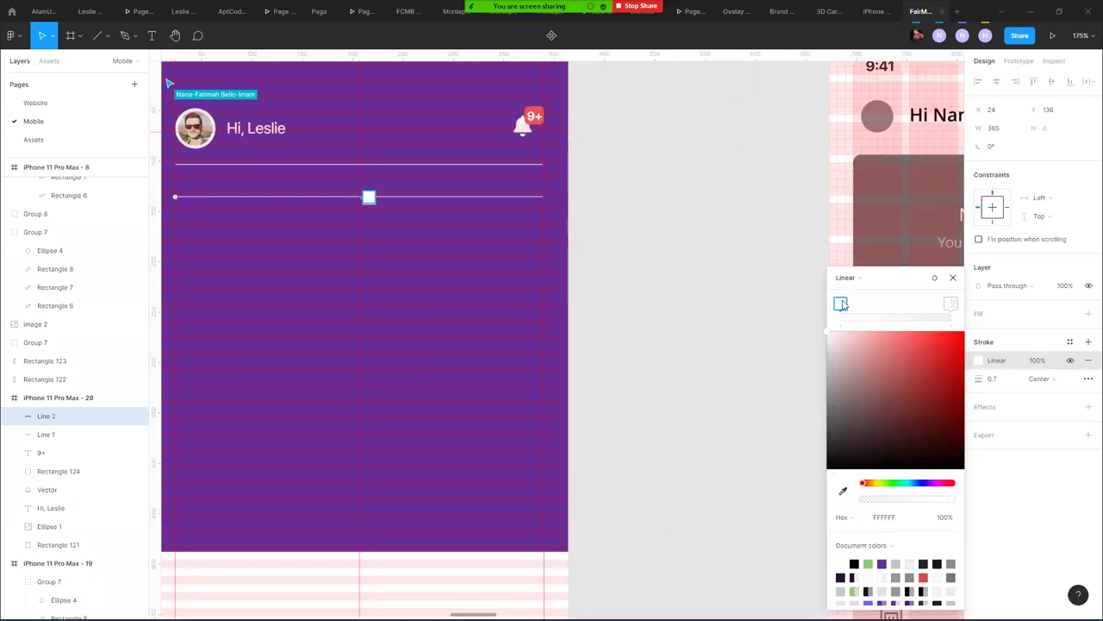
ctrl+scroll(369, 185, up, 5)
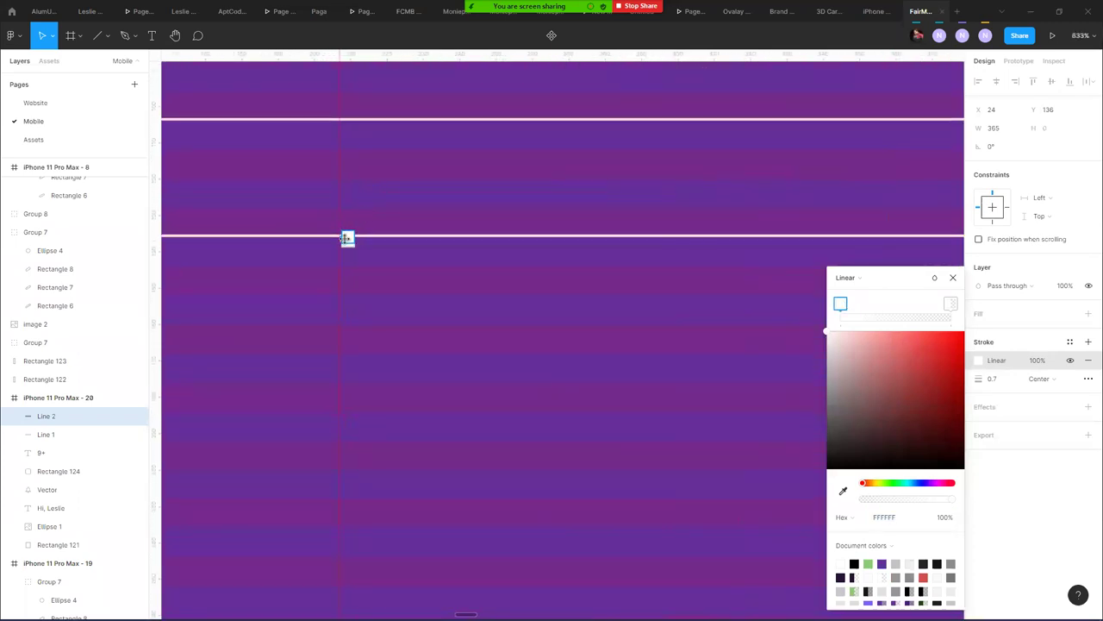
click(348, 241)
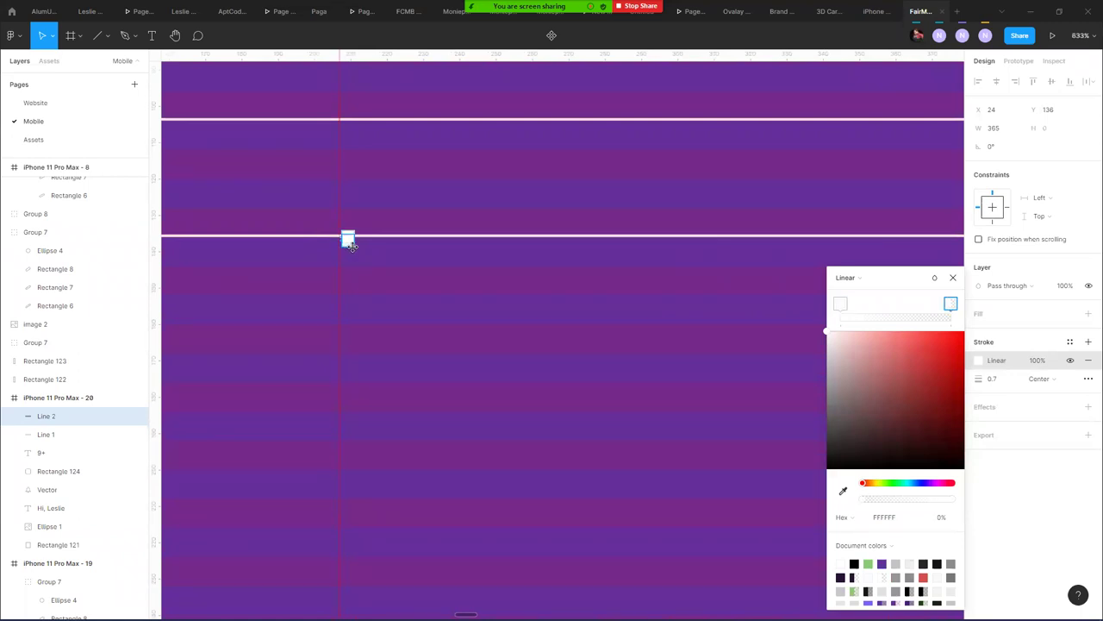
click(347, 236)
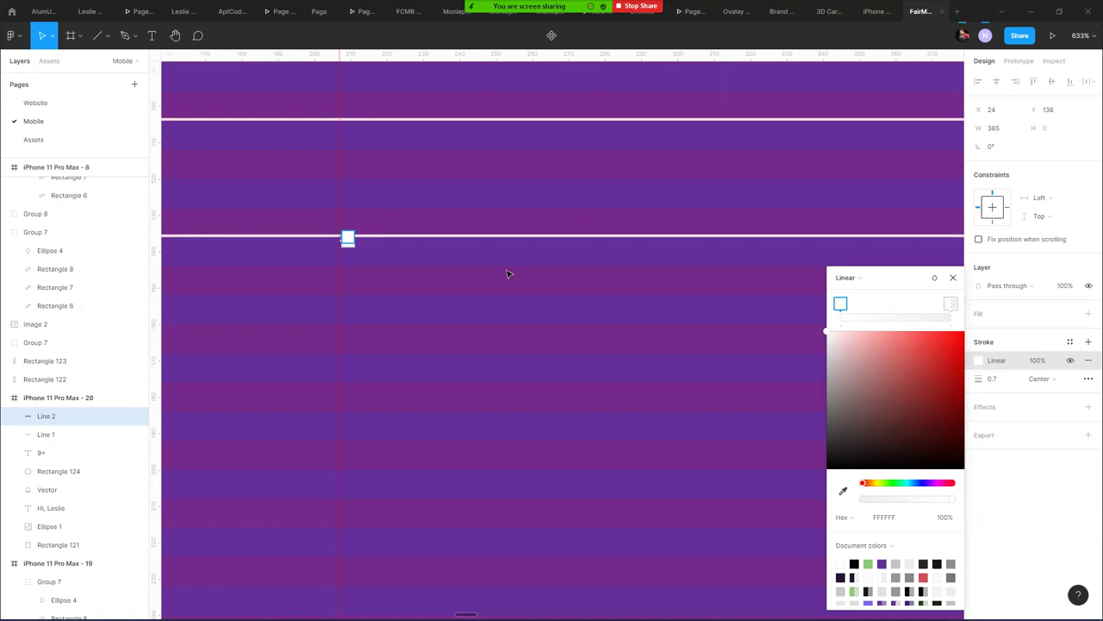
scroll(539, 250, down, 3)
scroll(539, 250, down, 4)
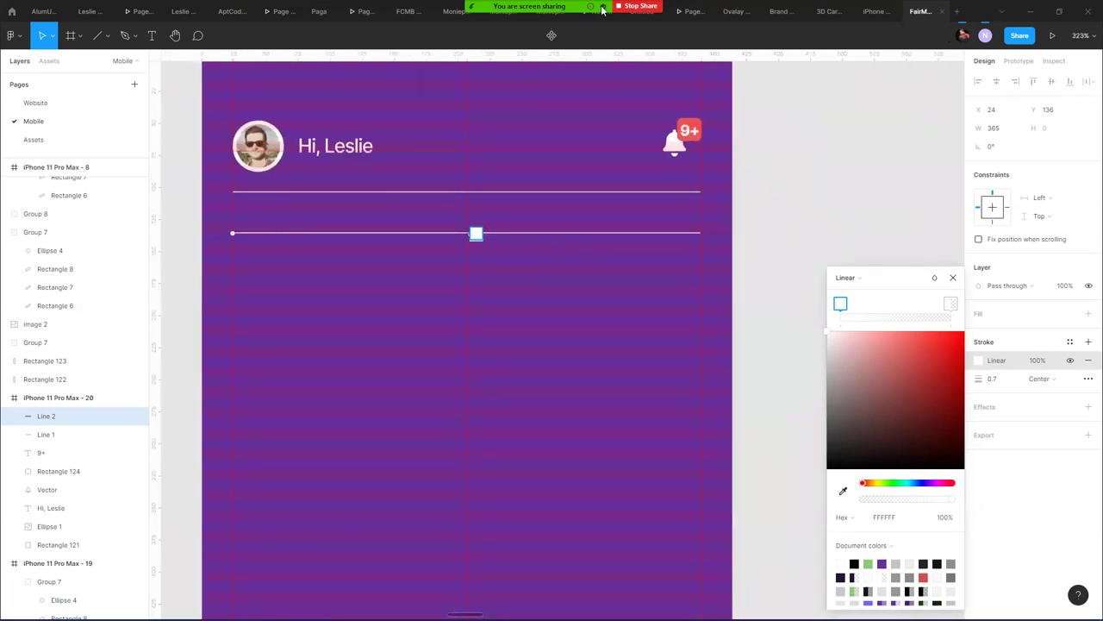
- Close the gradient stroke colour settings and reselect the copied divider Line 2
mouse_move(642, 5)
click(953, 276)
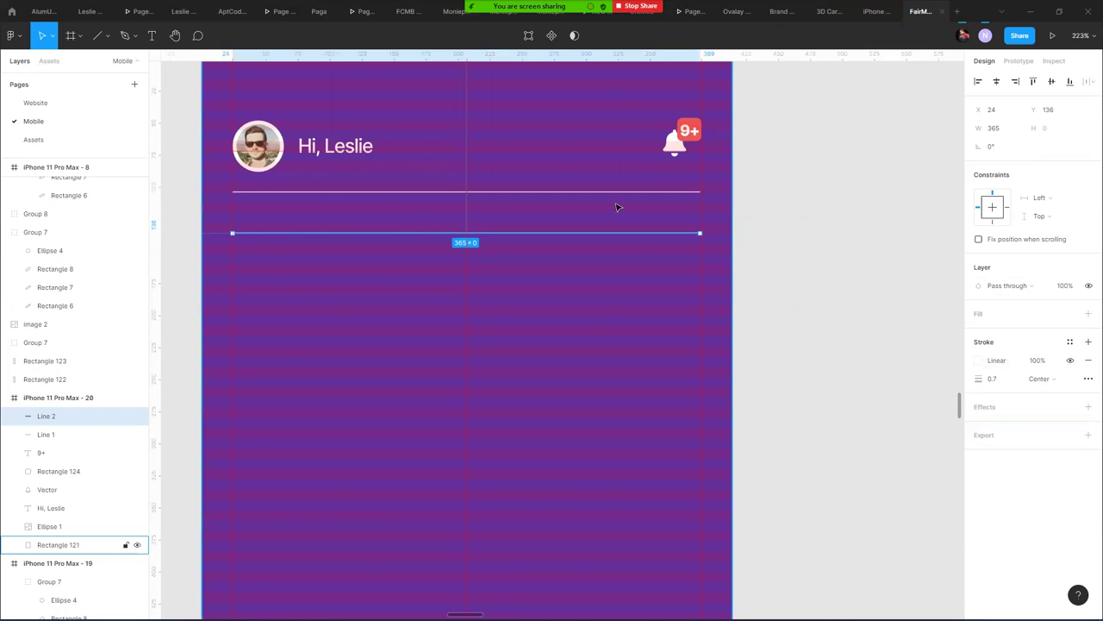
scroll(617, 207, down, 3)
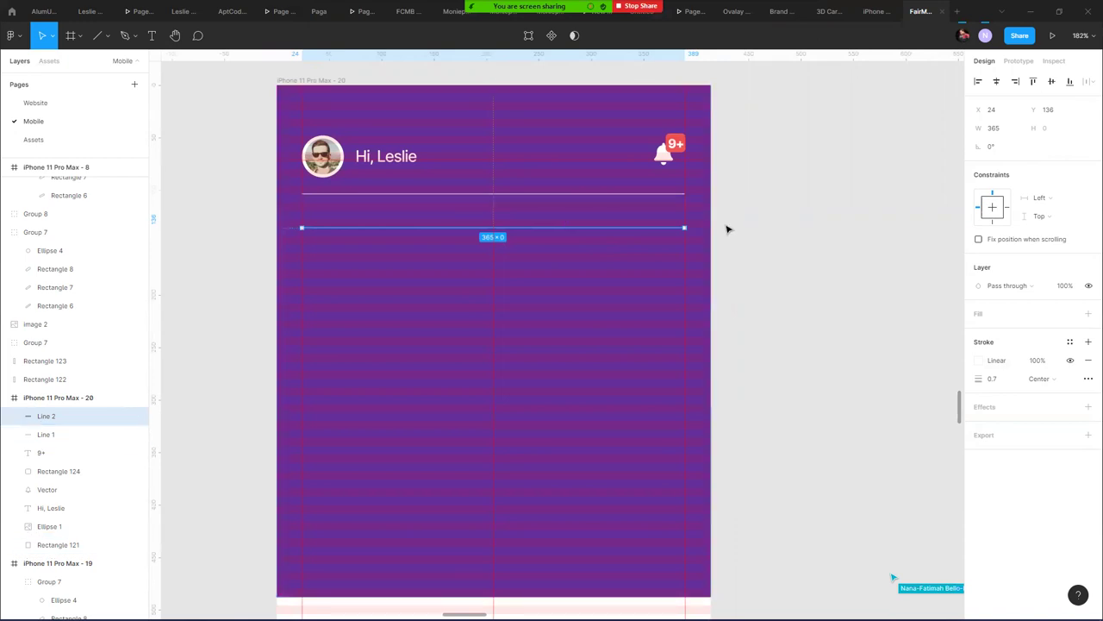
click(758, 226)
click(650, 228)
scroll(628, 225, up, 4)
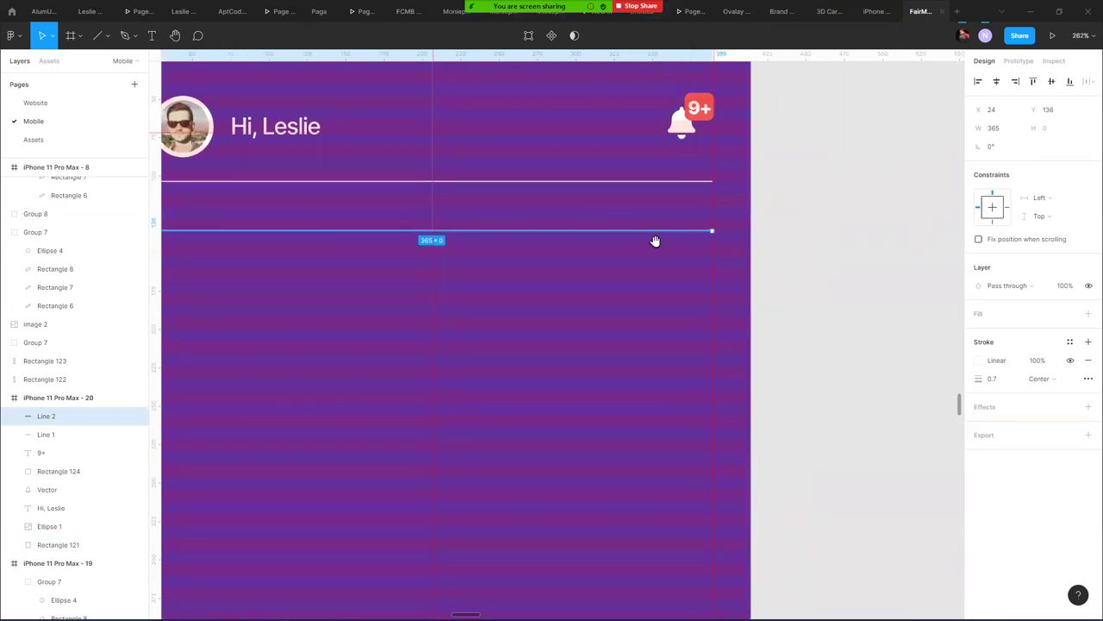
scroll(655, 241, left, 3)
scroll(672, 246, up, 1)
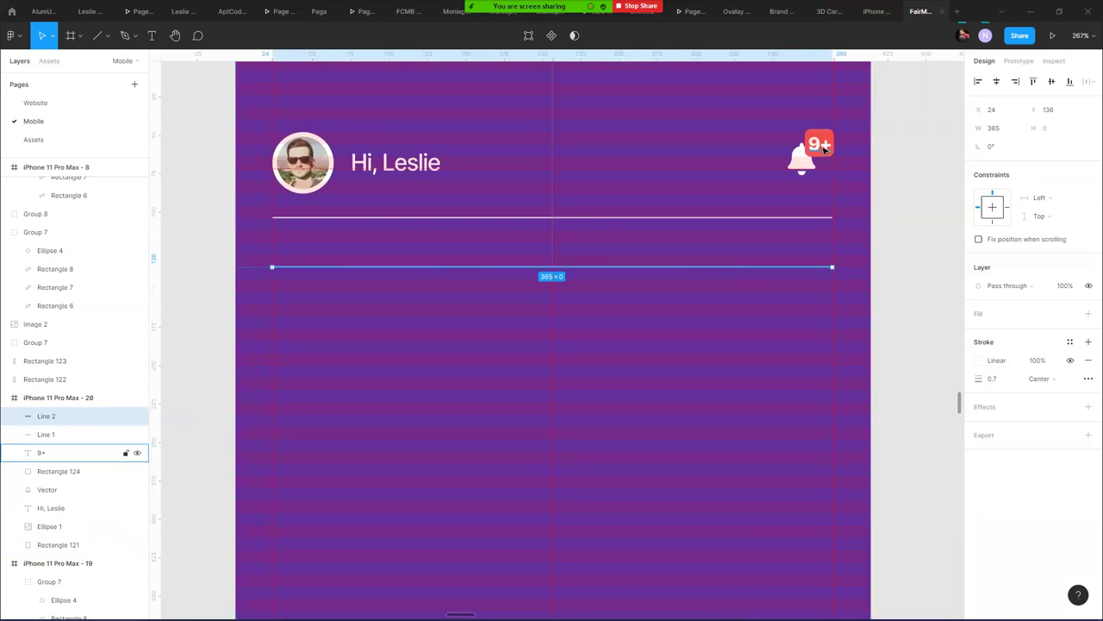
- Shrink the 9+ badge text box height to 20
click(823, 150)
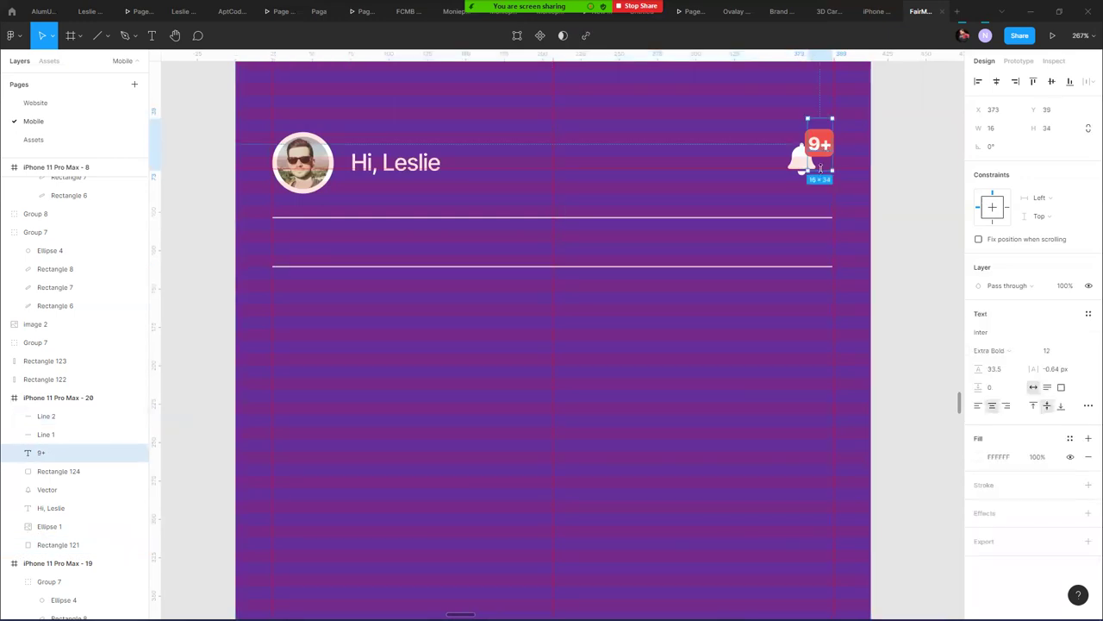
drag(821, 168, 819, 159)
click(891, 110)
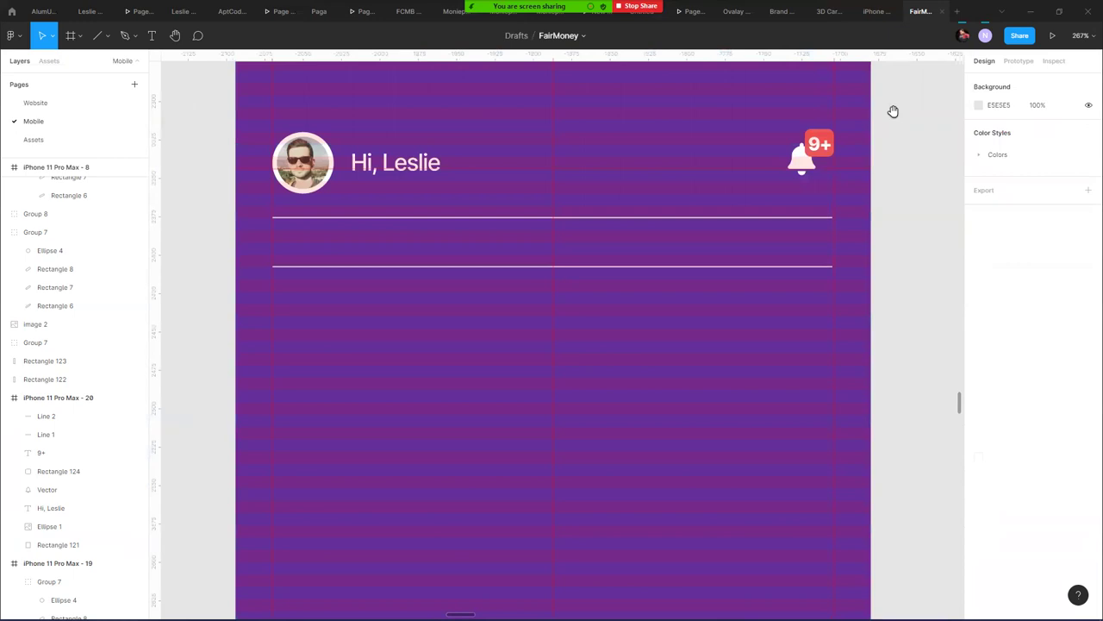
- Move the gradient Line 2 out of the phone frame onto the canvas above, then select Line 1
scroll(636, 183, right, 5)
scroll(636, 184, up, 1)
scroll(636, 184, up, 4)
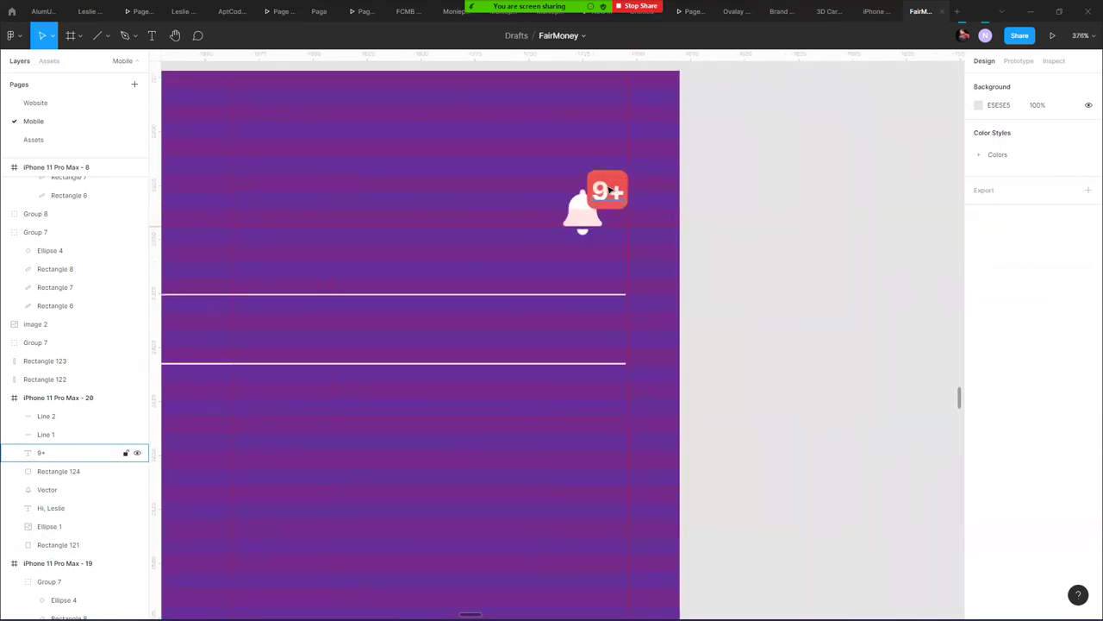
scroll(609, 189, down, 3)
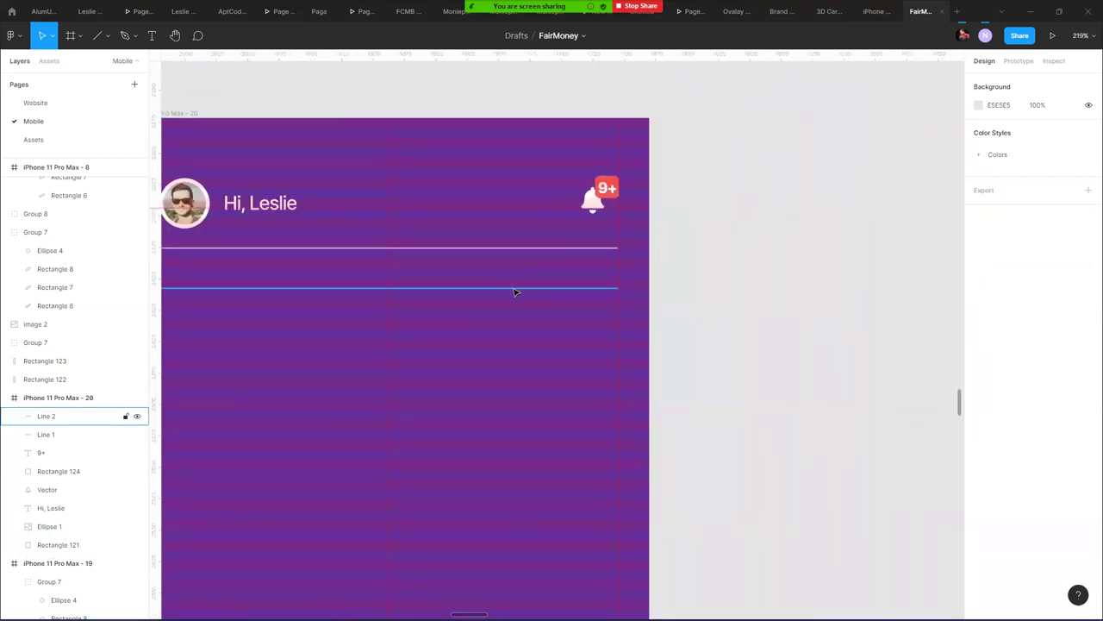
click(515, 289)
drag(417, 289, 565, 117)
click(553, 298)
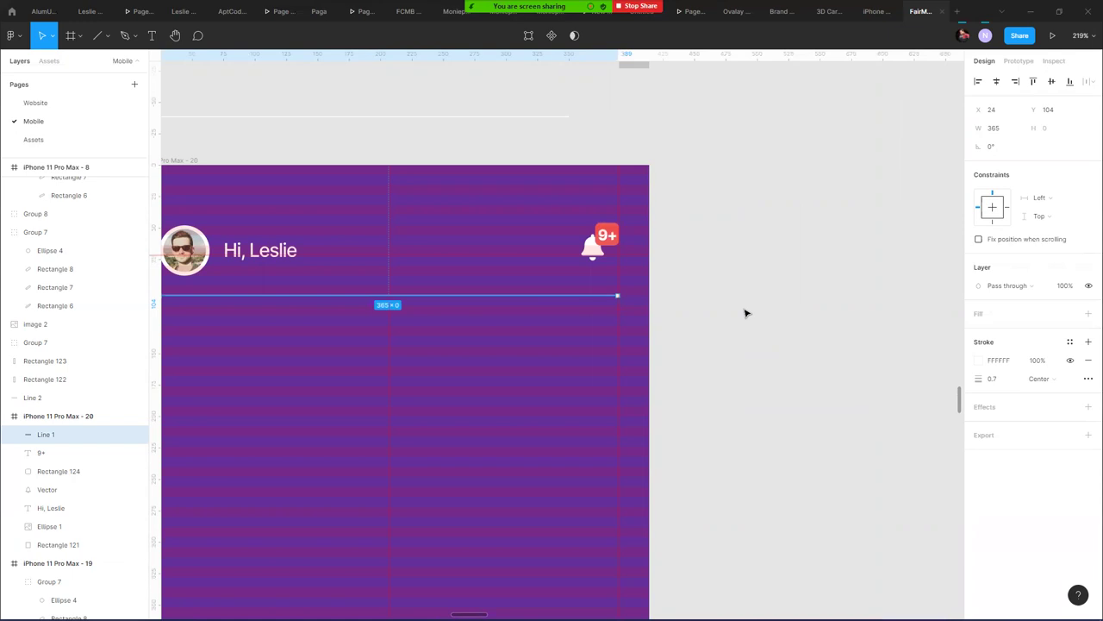
- Fade divider Line 1 to 30% layer opacity and check it on the purple header
key(0)
key(3)
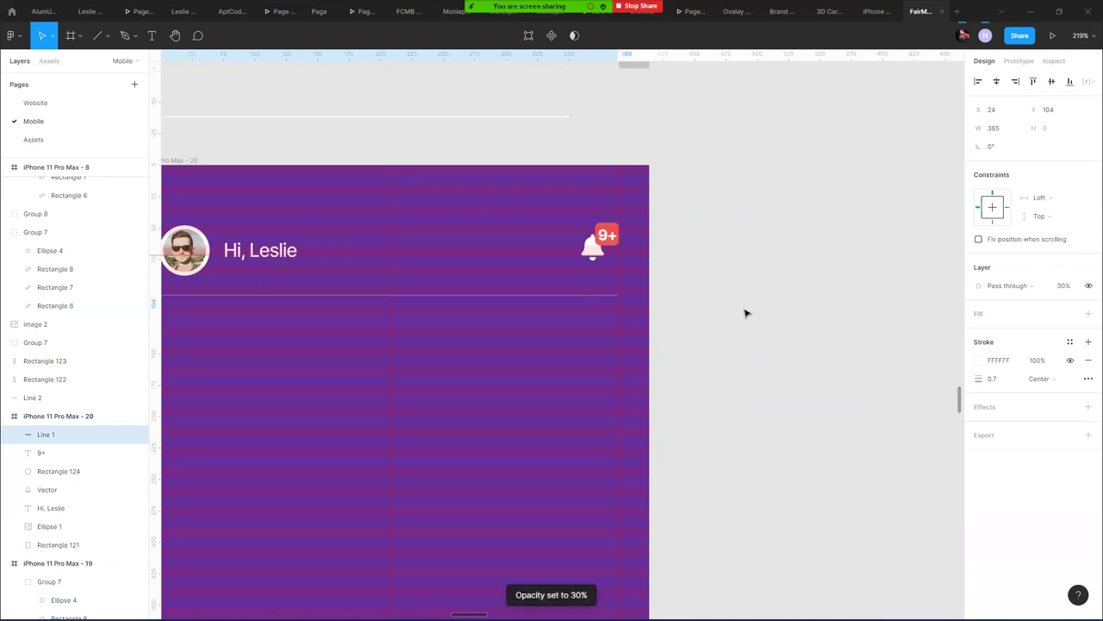
click(712, 250)
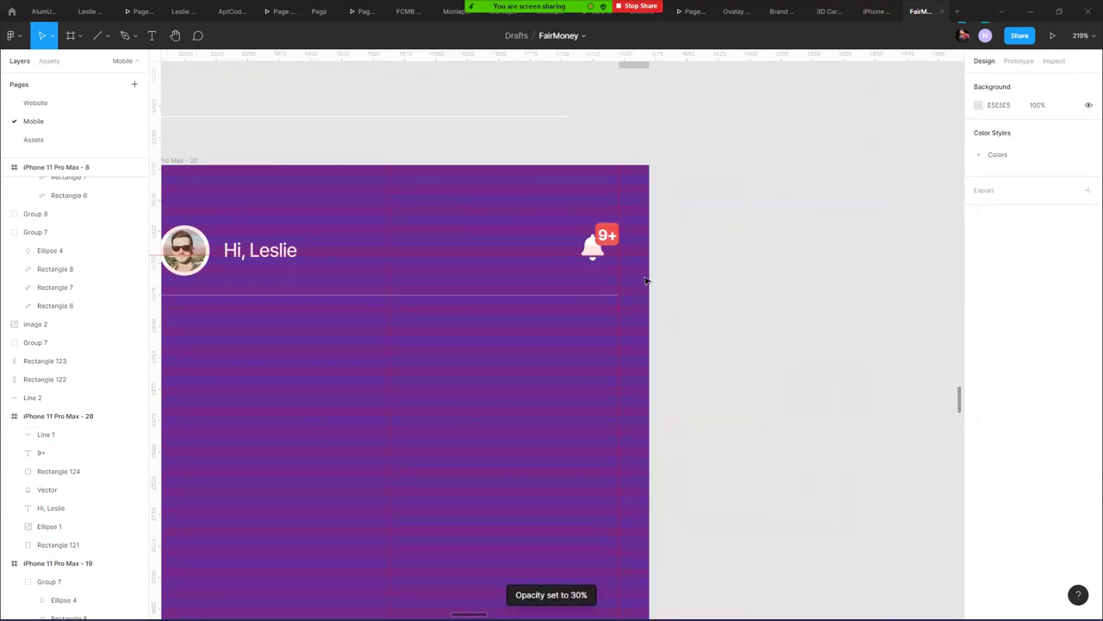
click(592, 299)
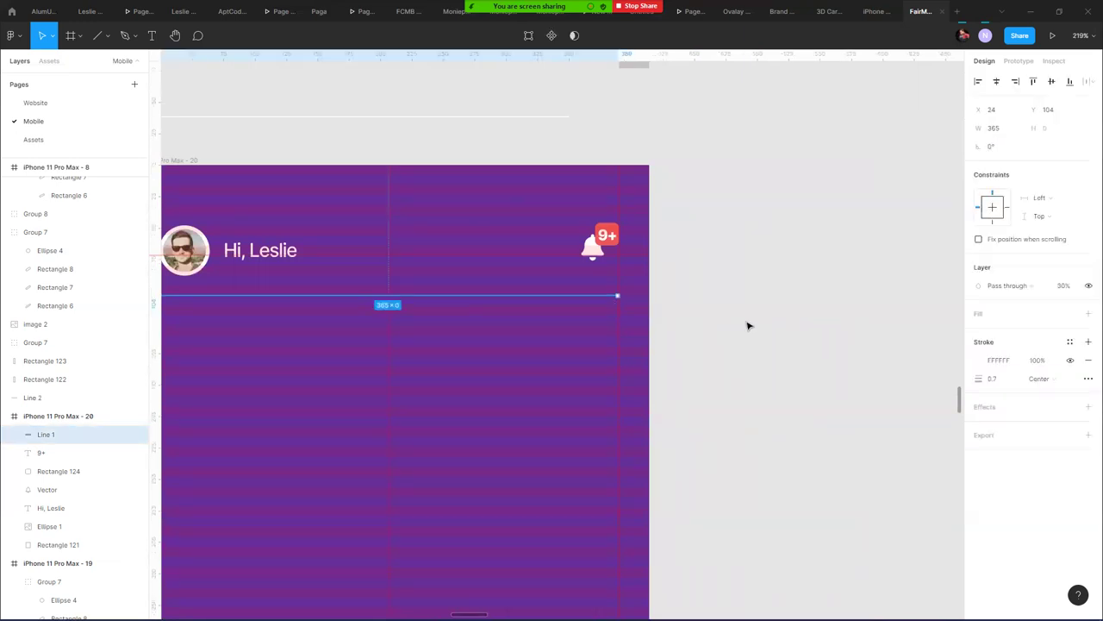
click(743, 344)
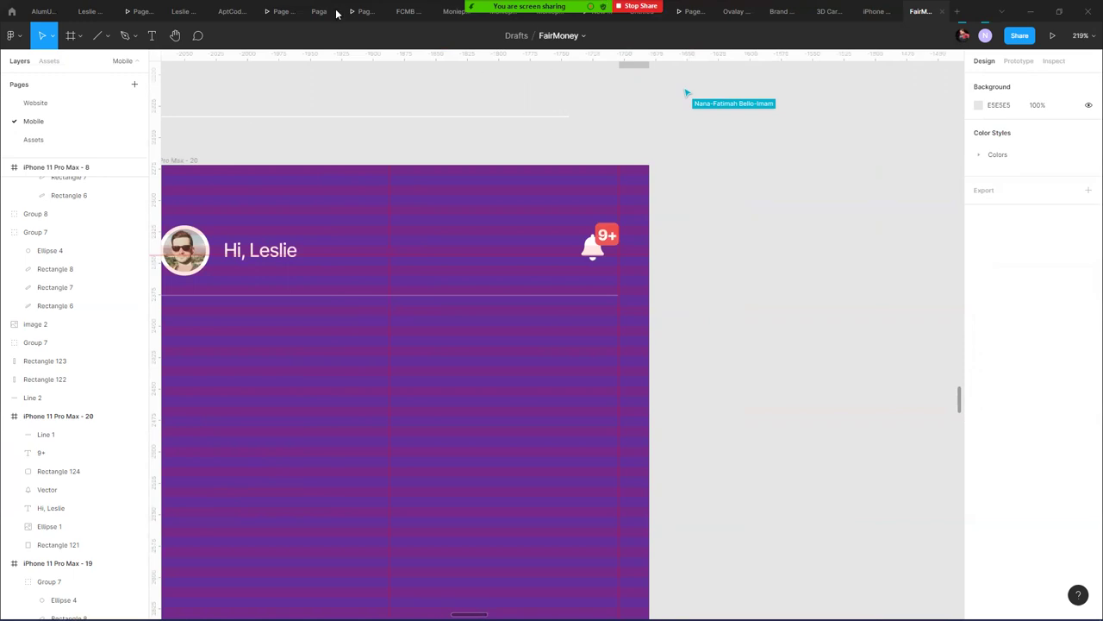
- Mute the microphone in Zoom and clear the phone frame selection in Figma
mouse_move(336, 12)
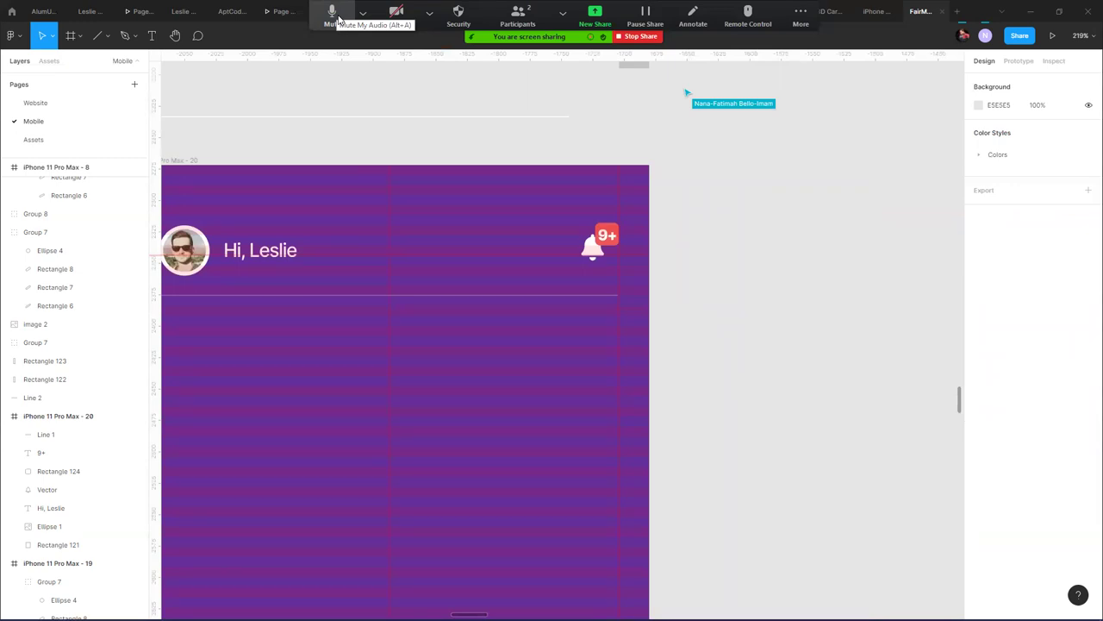
click(339, 19)
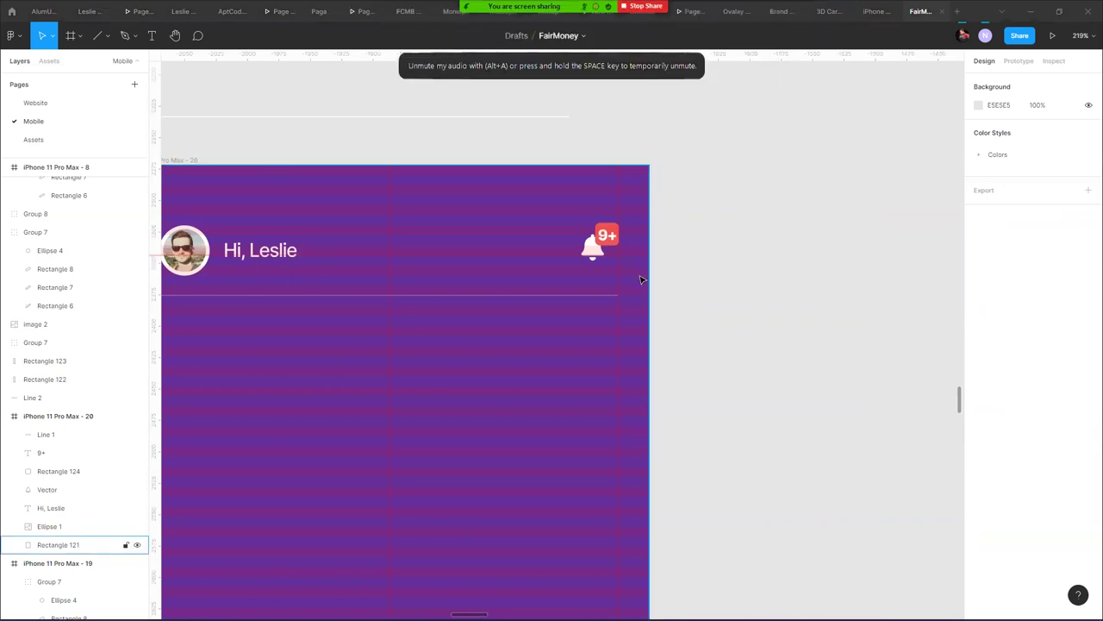
click(685, 254)
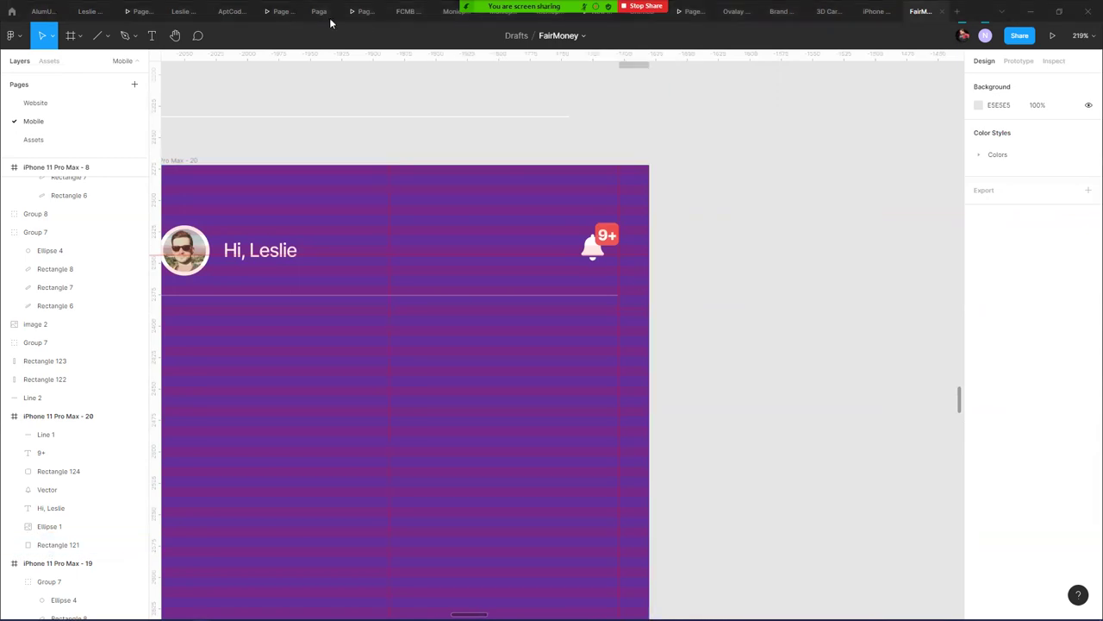
- Show Zoom's More menu with additional meeting options, including ending the meeting
mouse_move(362, 18)
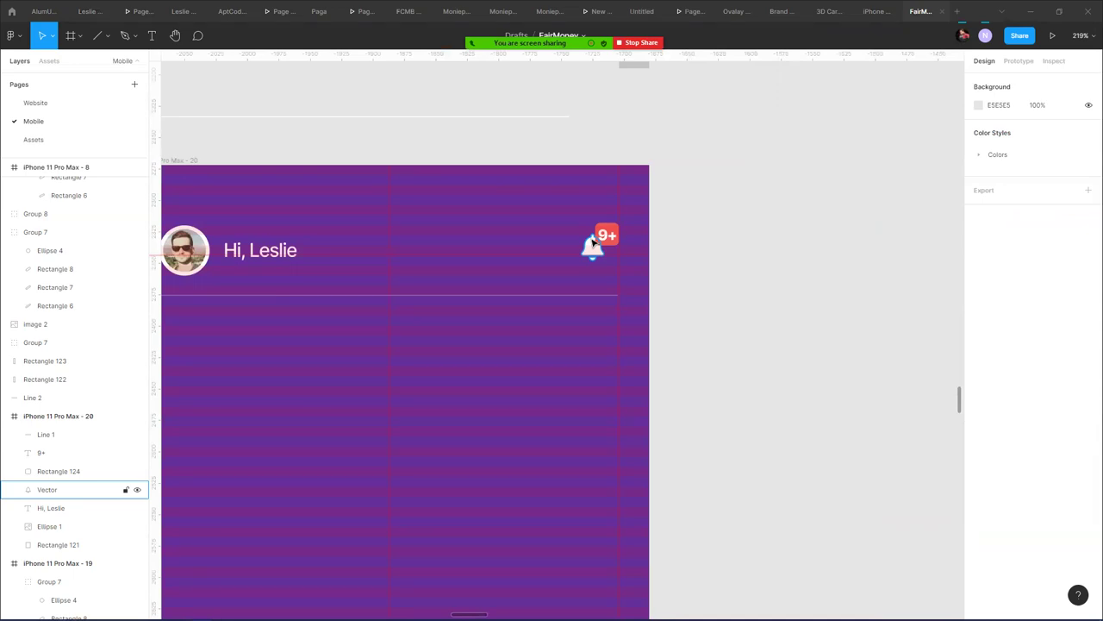
mouse_move(518, 39)
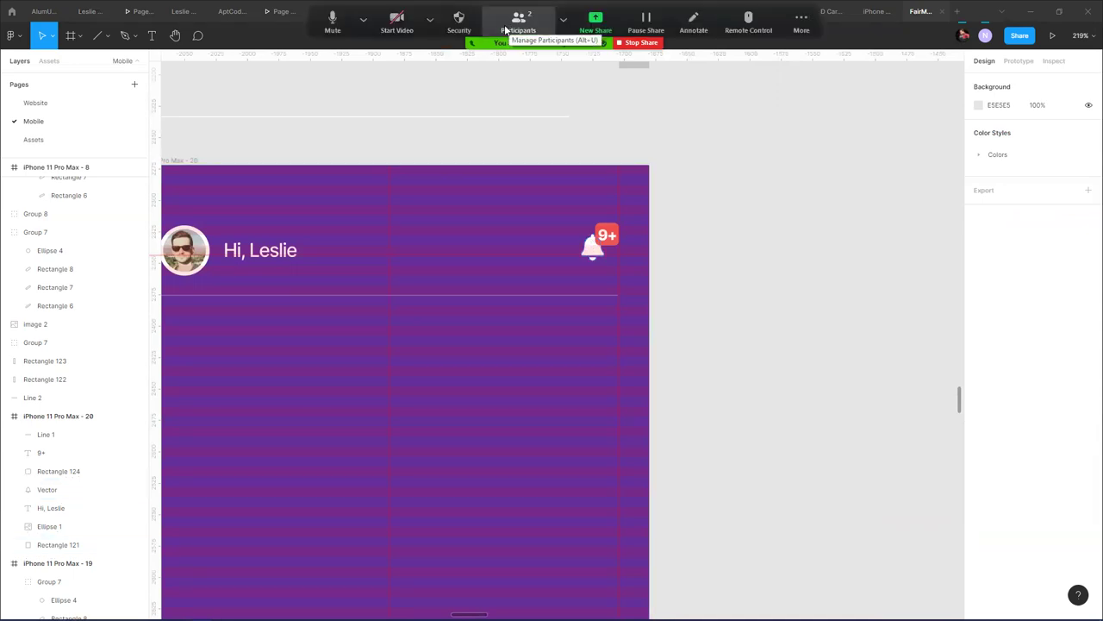
click(794, 33)
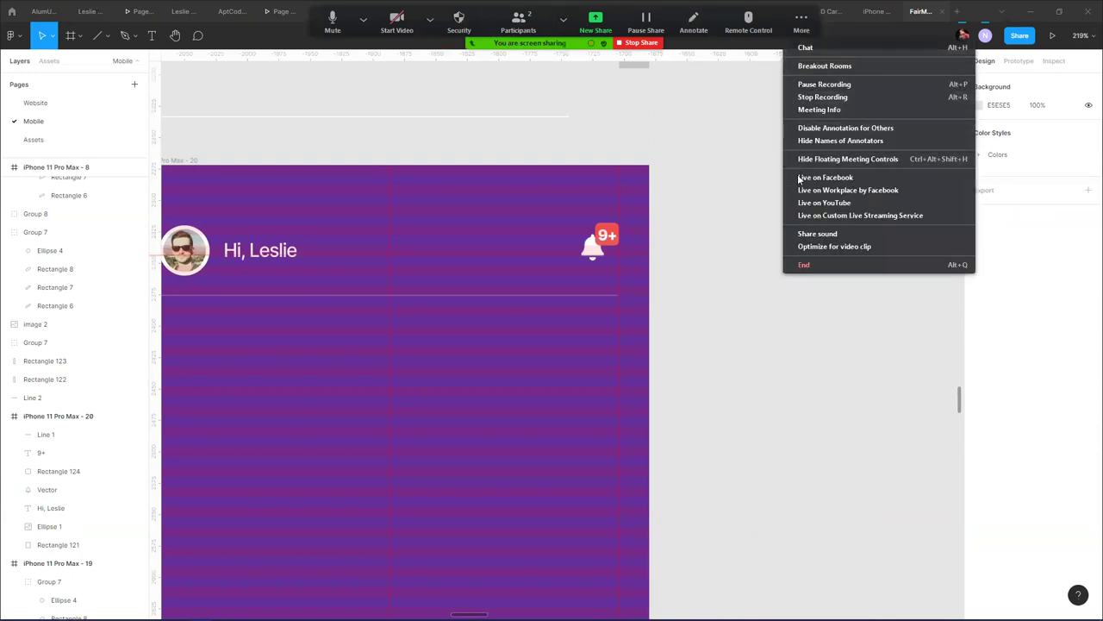